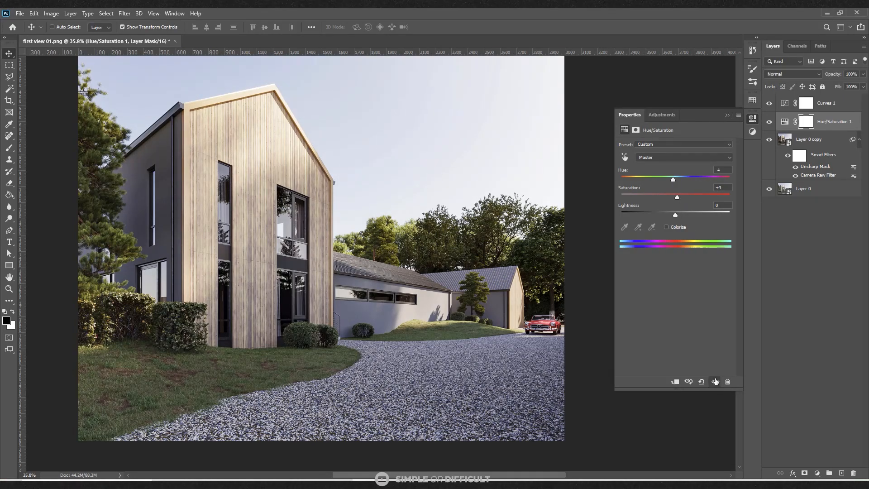
left_click(770, 190)
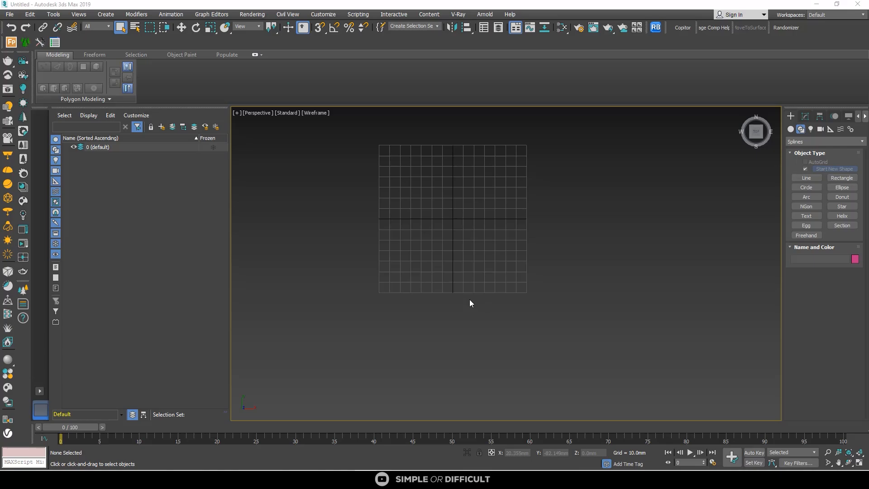
Step: Check the display unit scale and the system unit scale in the units setup
left_click(328, 15)
left_click(358, 135)
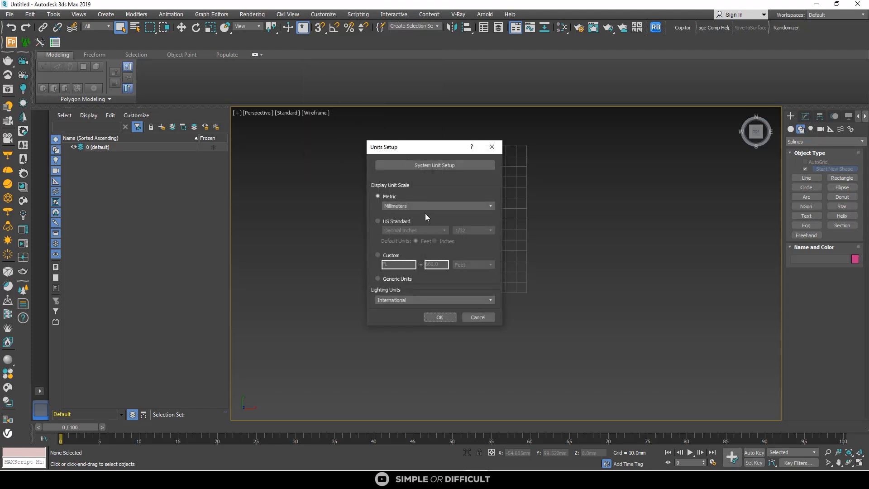
left_click(431, 166)
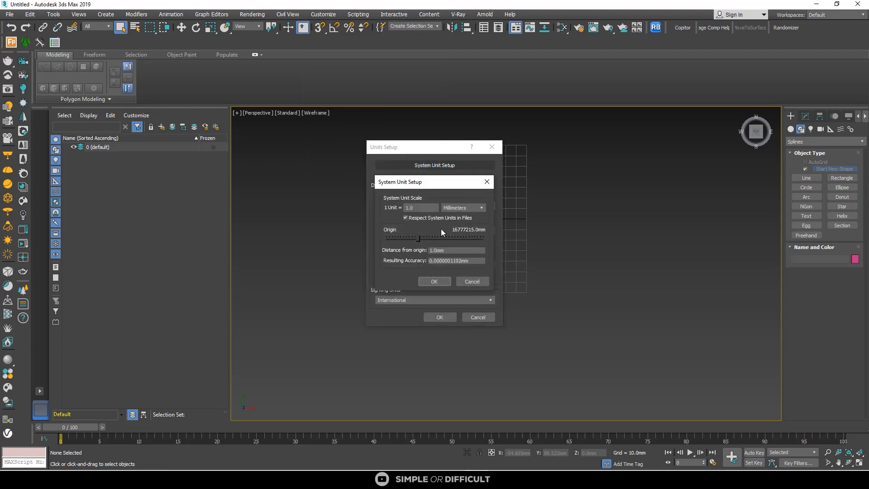
left_click(487, 182)
left_click(492, 147)
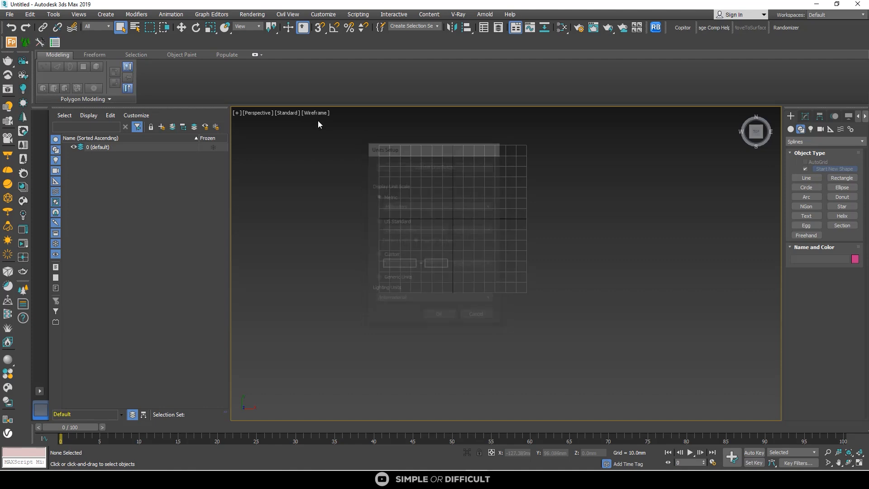
Step: Import WORKFILE(Recovery)-3DView-{3D}.fbx from the Downloads folder using the Autodesk Media & Entertainment preset
left_click(9, 14)
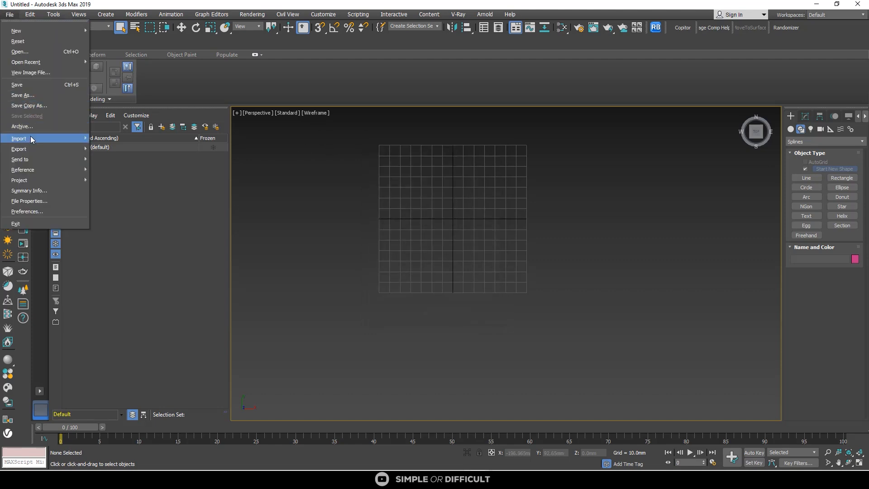
mouse_move(31, 140)
left_click(113, 142)
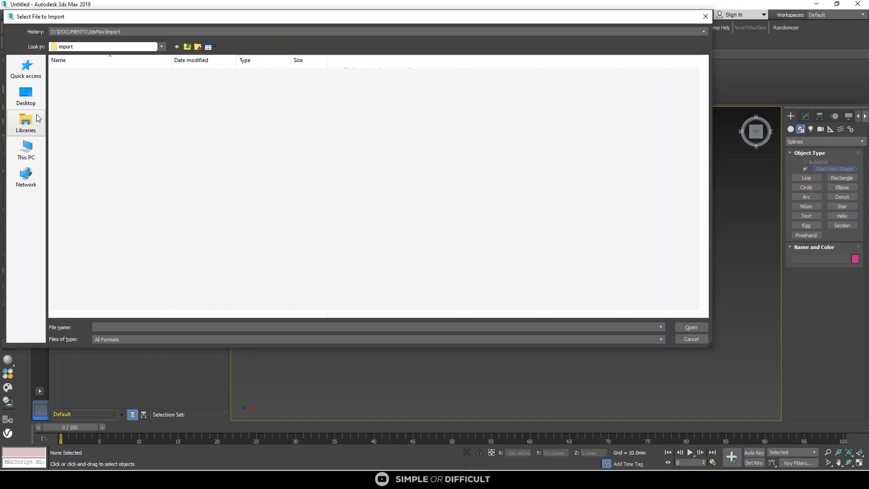
left_click(26, 149)
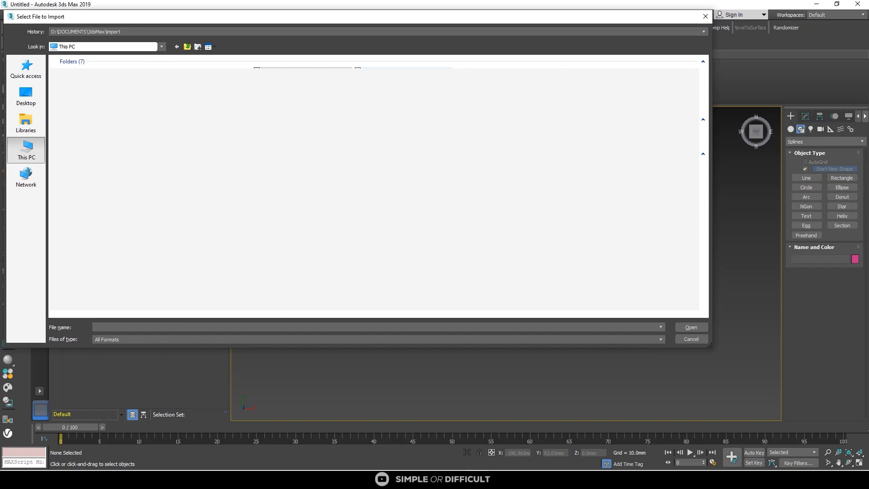
double_click(406, 68)
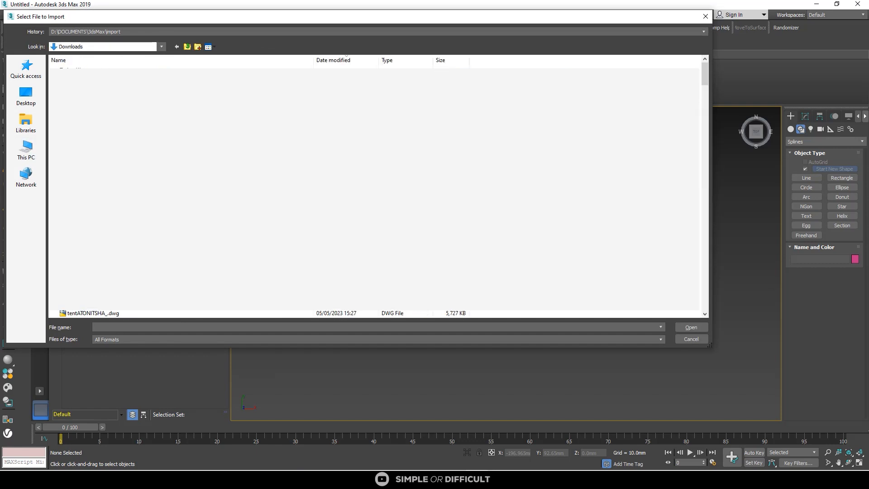
left_click(113, 78)
left_click(690, 327)
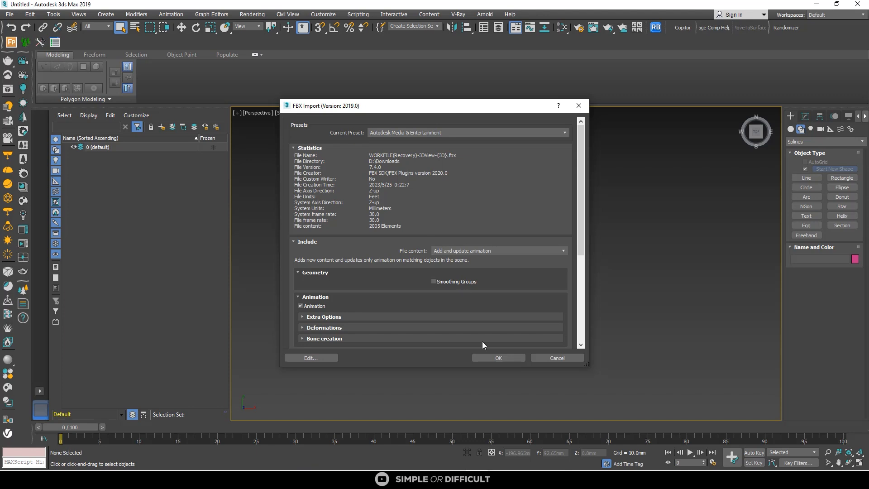
left_click(487, 358)
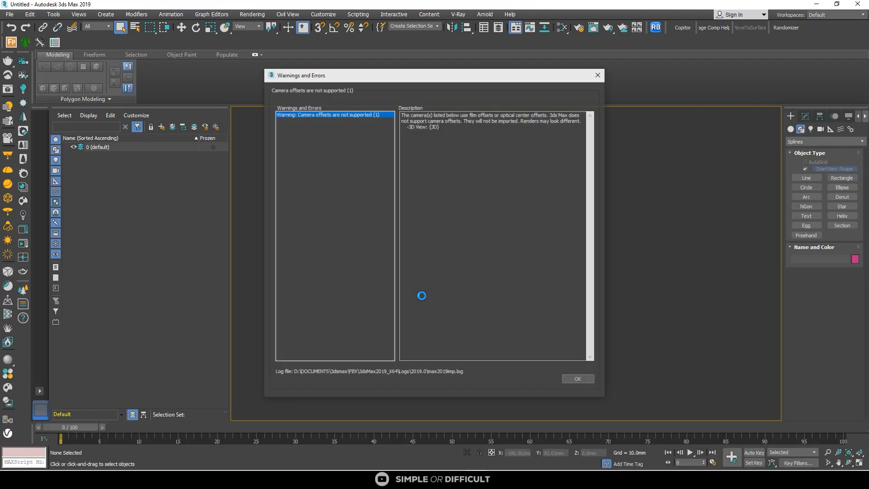
left_click(582, 378)
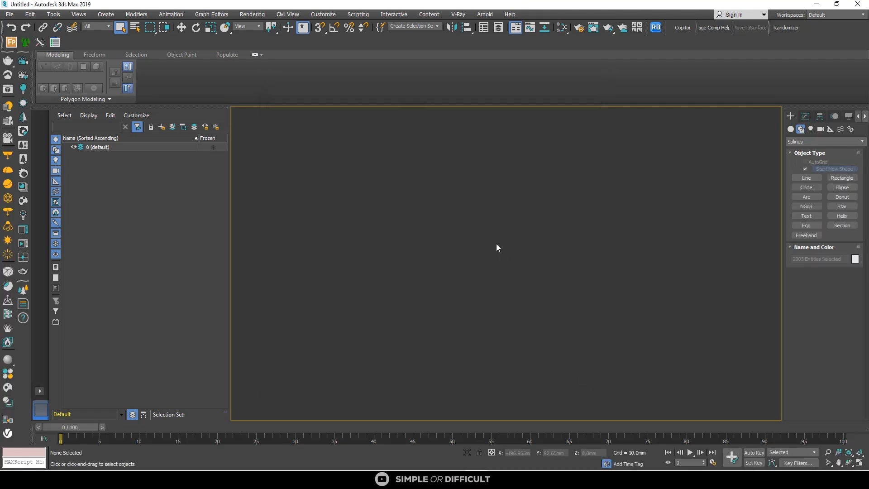
left_click(458, 214)
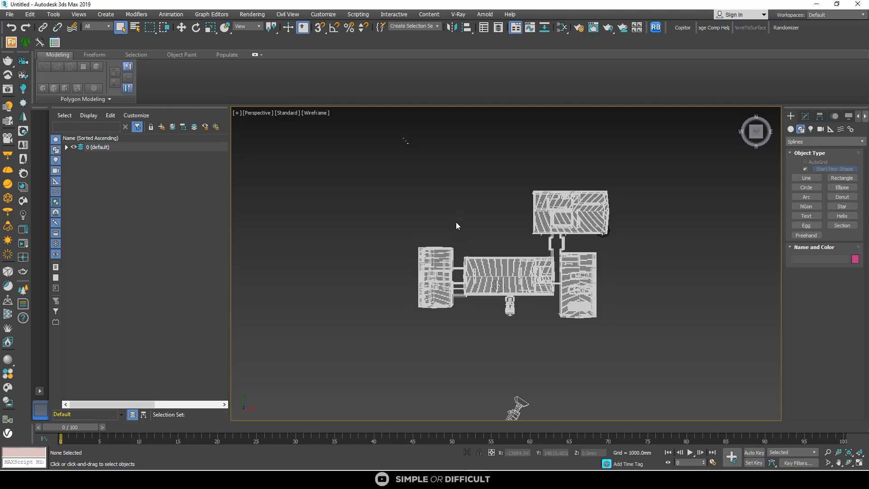
Step: Show the imported building from the top without the grid, shaded with edged faces
key("t")
scroll(475, 280, "up", 1)
key("g")
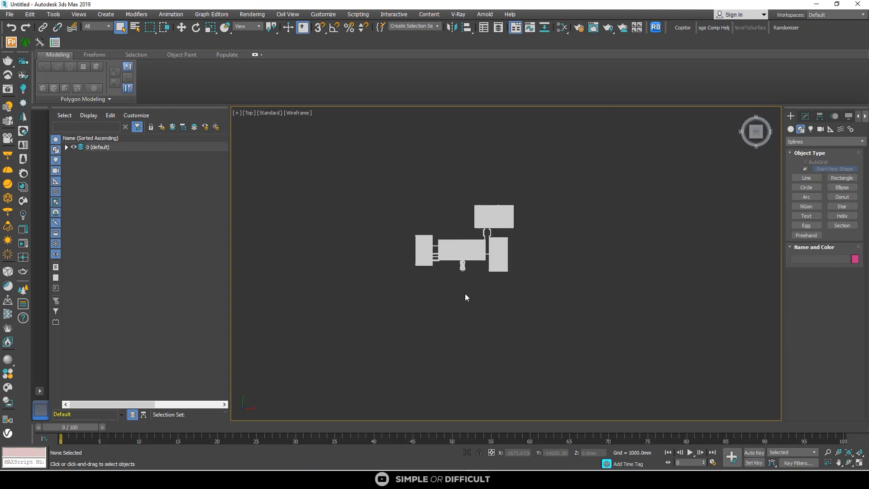
scroll(466, 293, "up", 4)
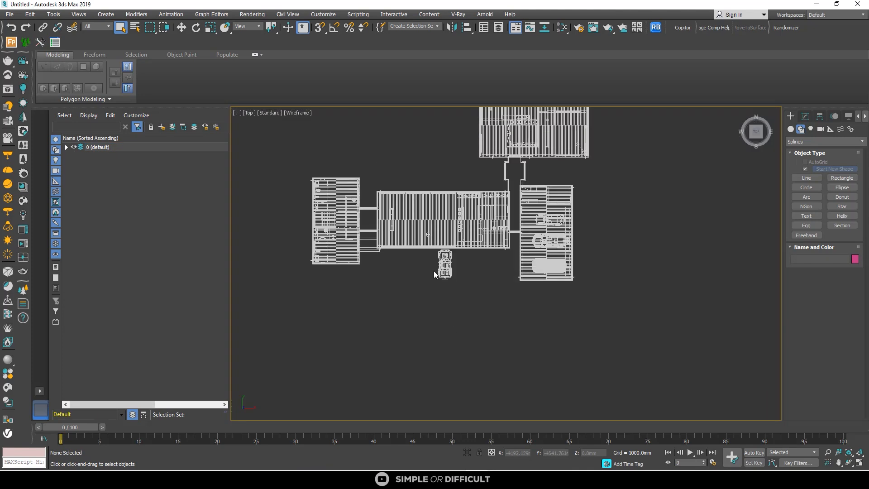
key("F3")
middle_click_drag(425, 257, 421, 293)
key("F4")
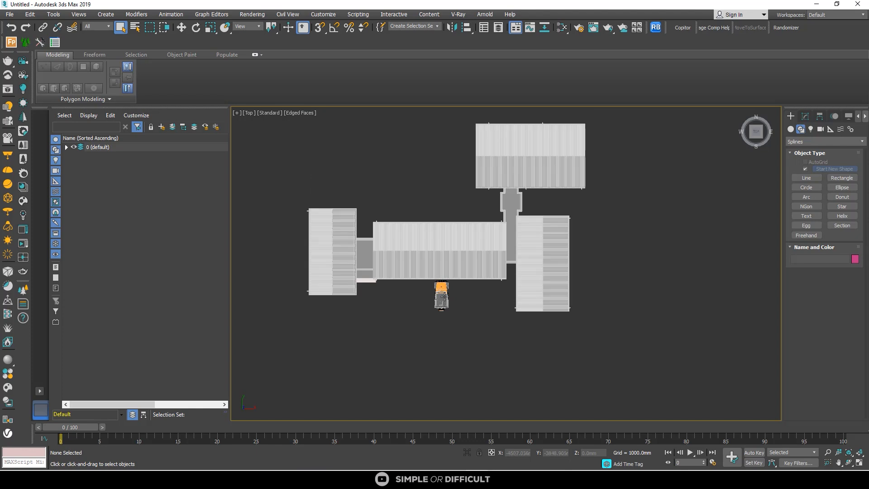
scroll(435, 307, "up", 6)
scroll(435, 313, "down", 6)
Step: Place a targeted Corona camera southwest of the building, aimed at the central block, with a target distance of about 35047 mm
left_click(821, 130)
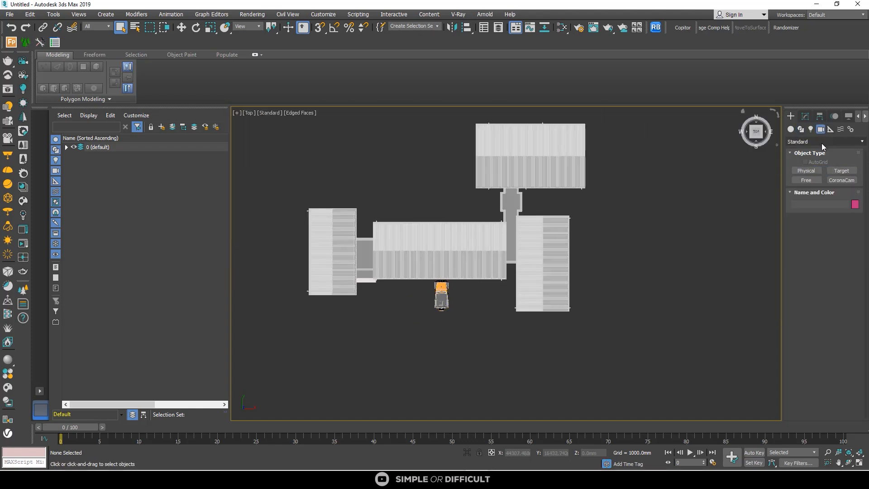
left_click(824, 142)
left_click(838, 180)
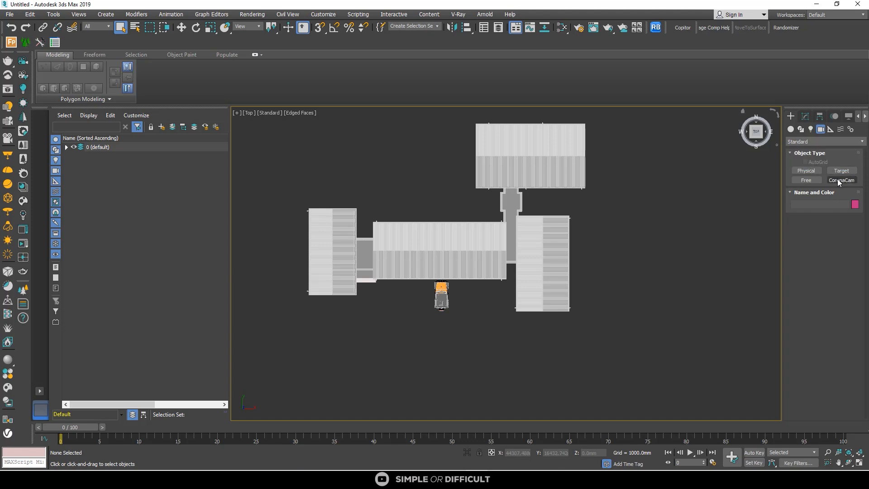
left_click(840, 181)
scroll(607, 195, "down", 3)
scroll(607, 195, "down", 1)
scroll(497, 251, "up", 1)
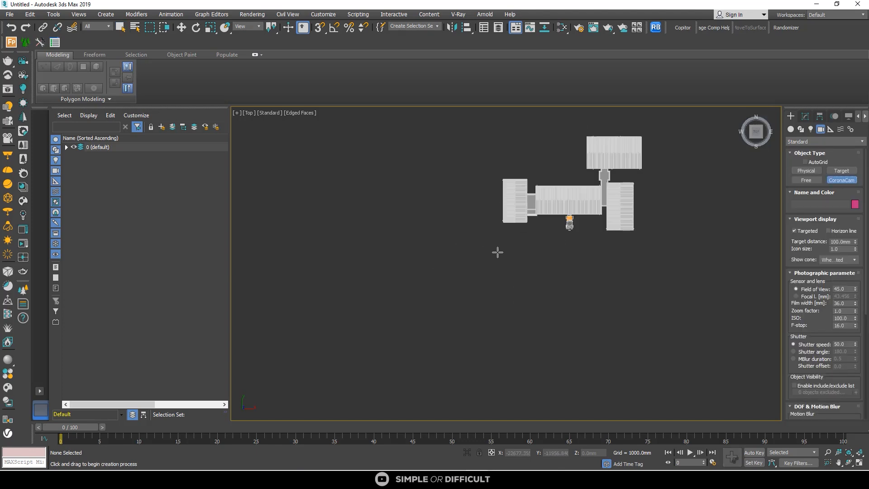
mouse_move(492, 280)
left_mouse_down()
mouse_move(539, 241)
mouse_move(571, 179)
left_mouse_up()
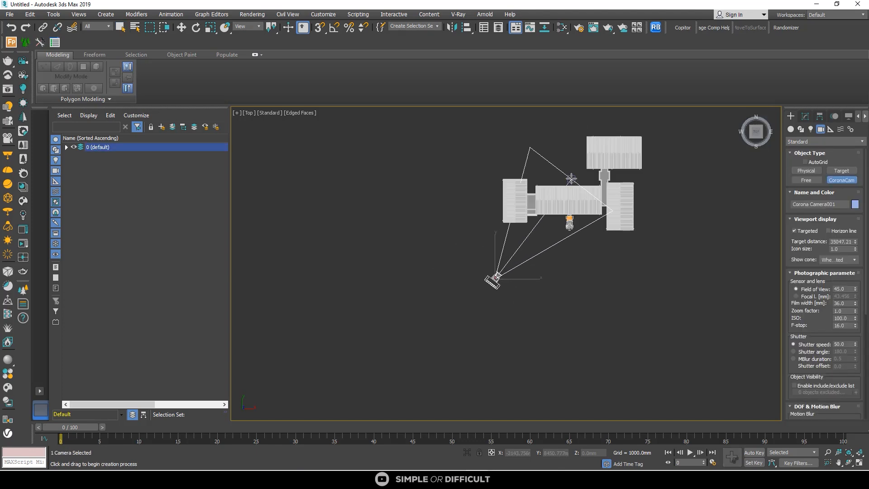
Step: Set Corona as the renderer in the render setup
left_click(579, 27)
left_click(318, 90)
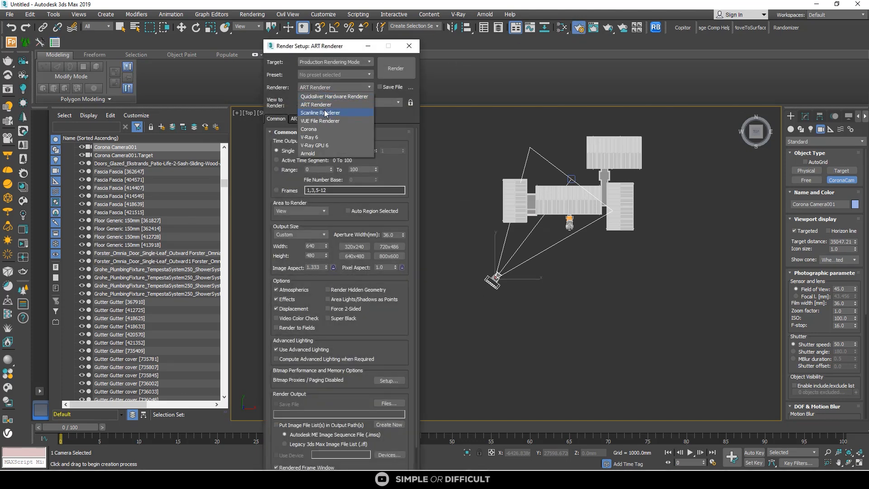
left_click(313, 129)
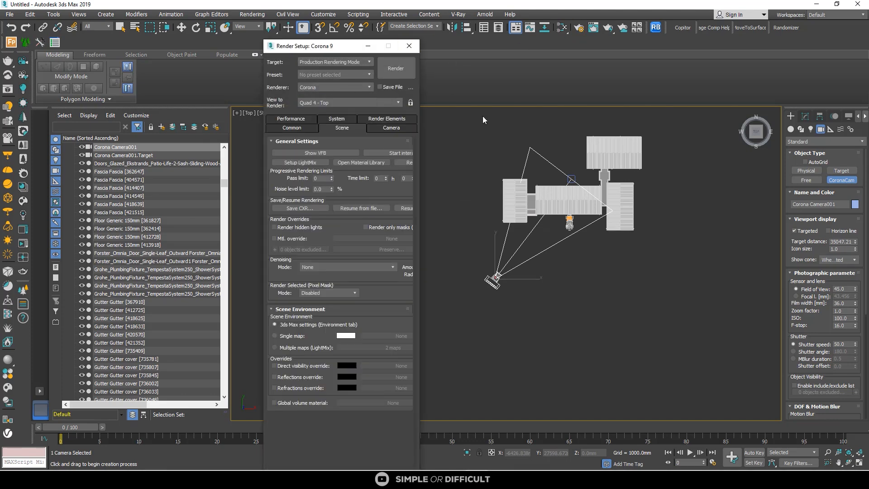
left_click(409, 45)
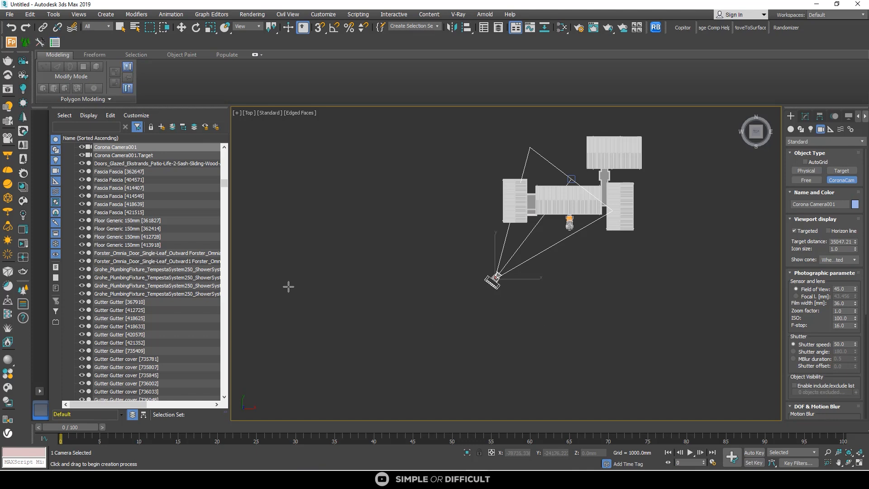
Step: Add a two-column viewport layout with Top and Front views side by side
left_click(40, 392)
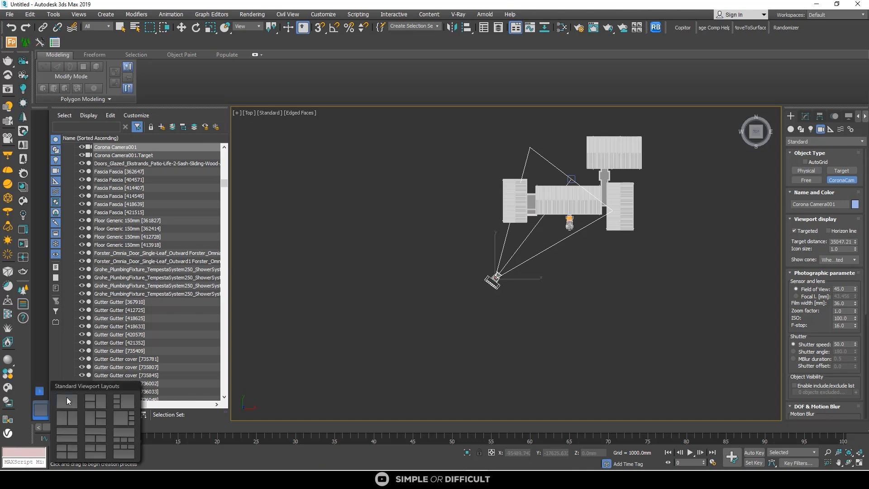
left_click(67, 397)
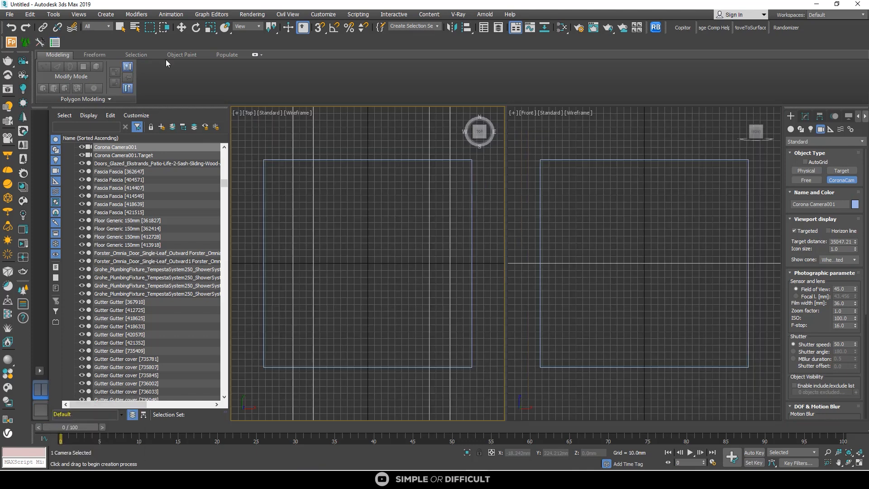
left_click(181, 27)
scroll(565, 200, "down", 3)
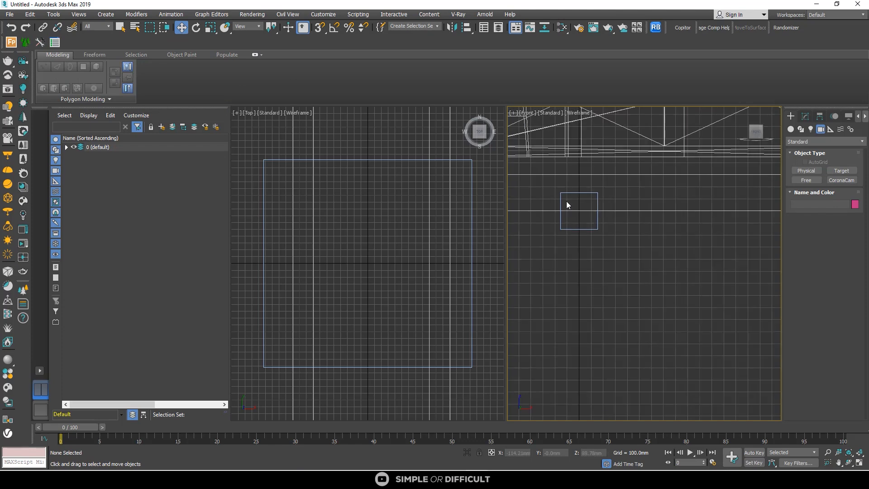
Step: Show the Corona camera view in the Front viewport with shaded edged faces and pan the camera to frame the house
key("c")
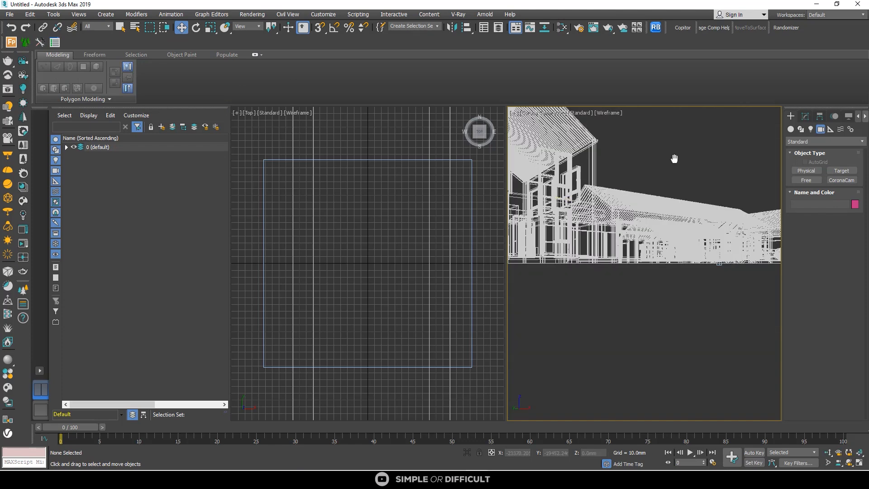
key("F3")
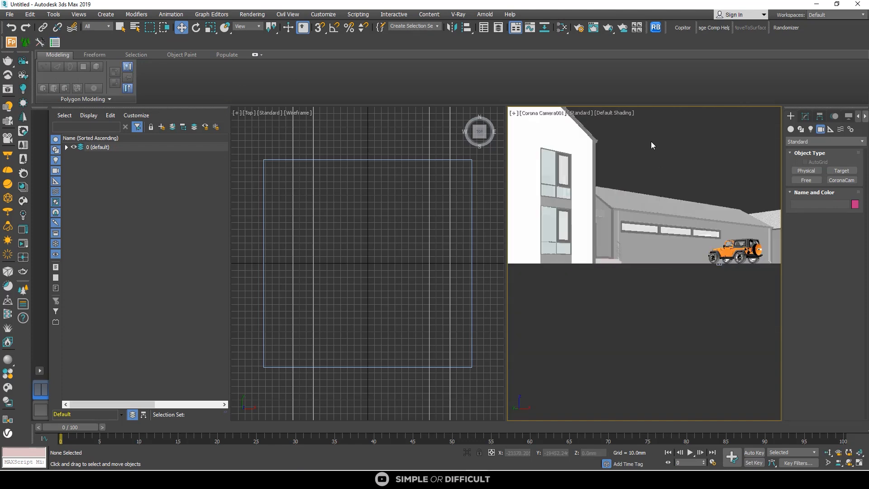
mouse_move(652, 142)
middle_mouse_down()
mouse_move(670, 166)
mouse_move(664, 149)
middle_mouse_up()
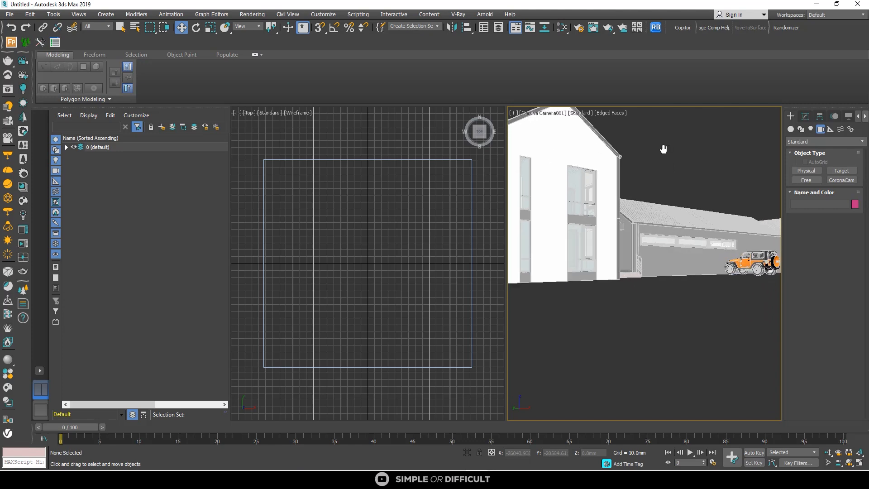
Step: Set the render output size to 1166 by 1000 and lock the image aspect ratio
left_click(581, 28)
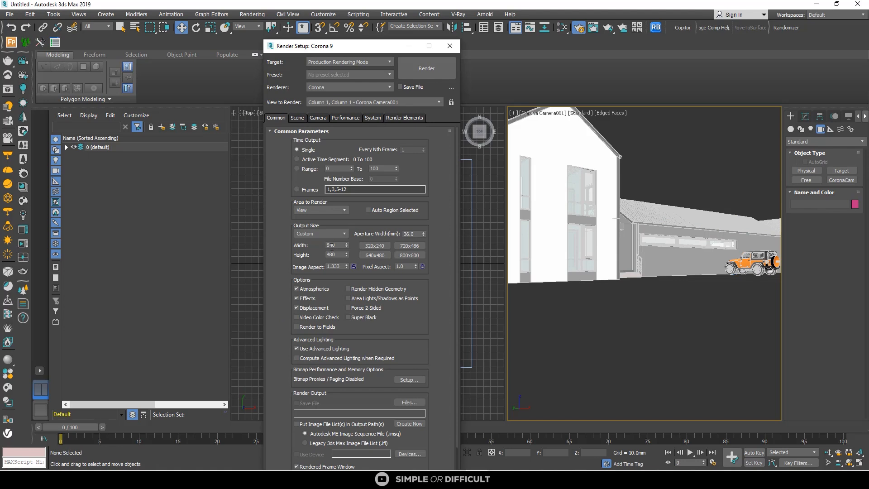
double_click(332, 246)
double_click(334, 255)
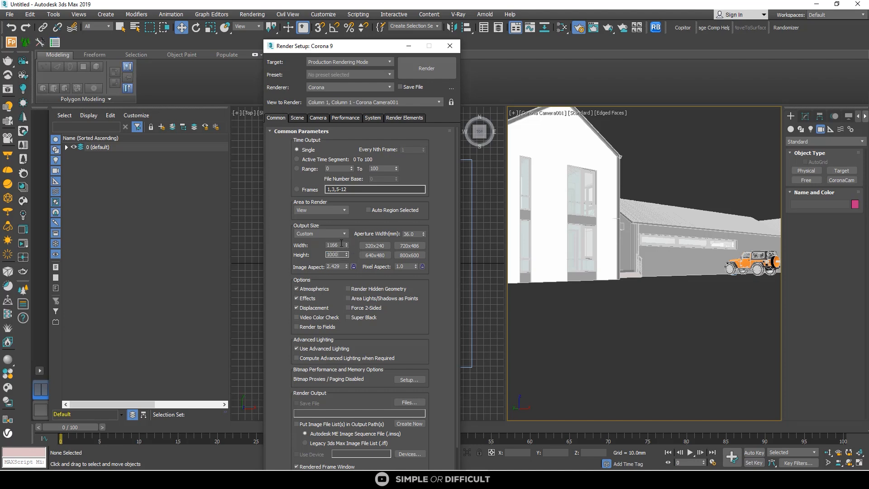
left_click(340, 244)
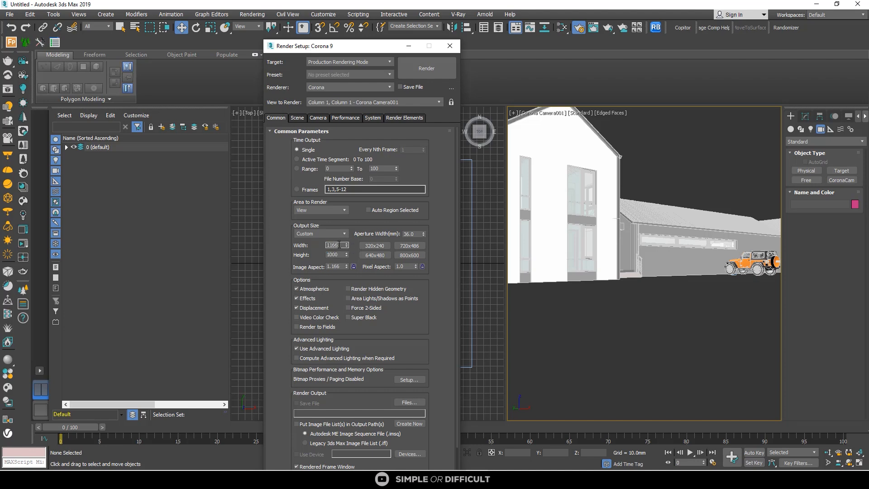
left_click(354, 267)
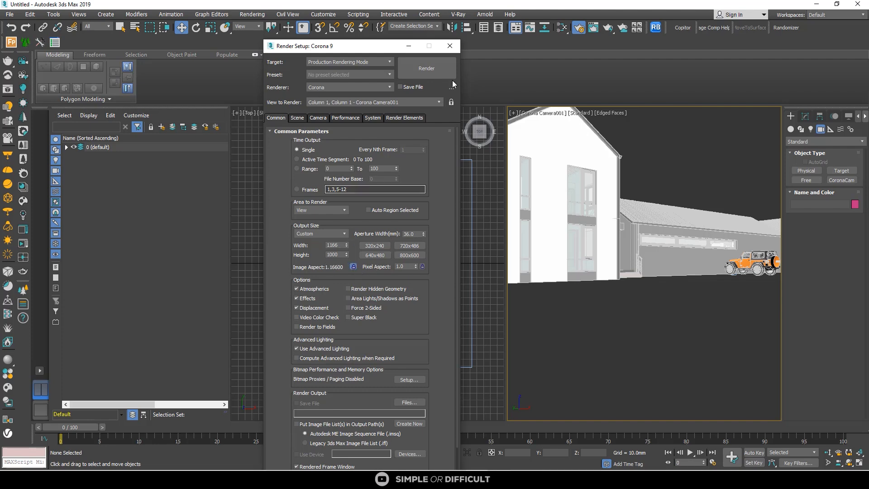
left_click(450, 46)
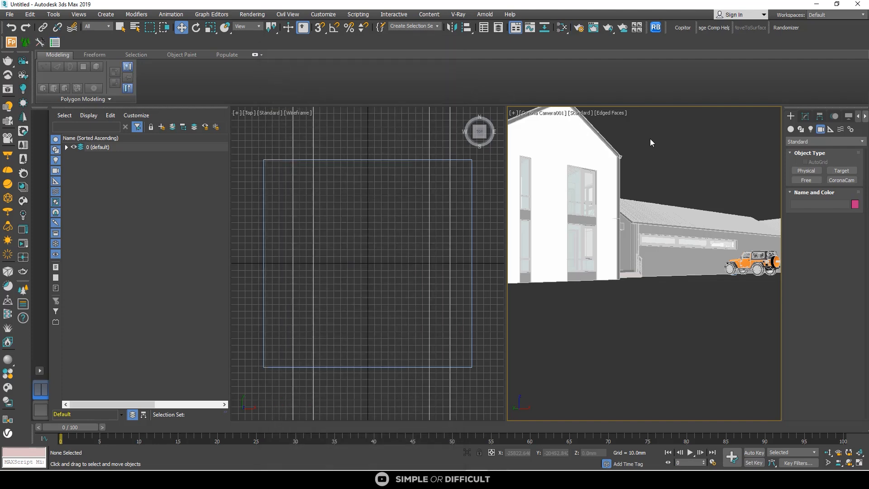
Step: Show safe frames in the camera view, then pan and dolly the camera back to frame the gabled house and side wing
key("shift+f")
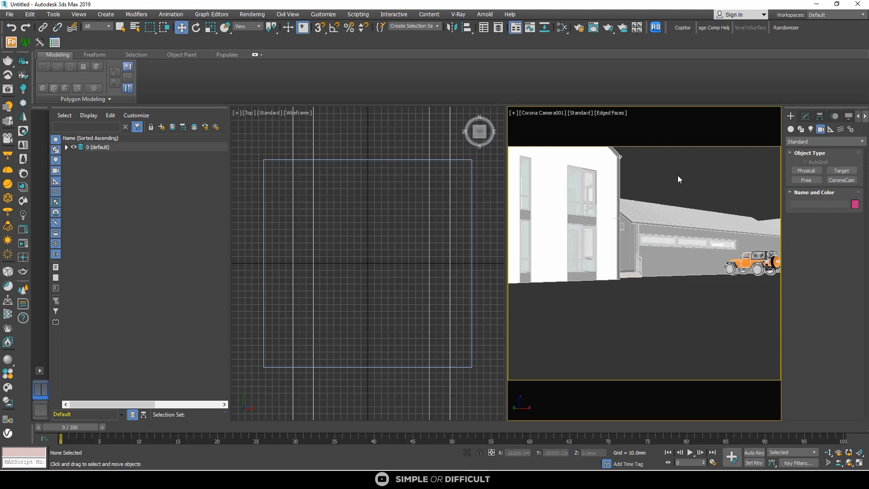
middle_click_drag(678, 175, 688, 191)
left_click(828, 453)
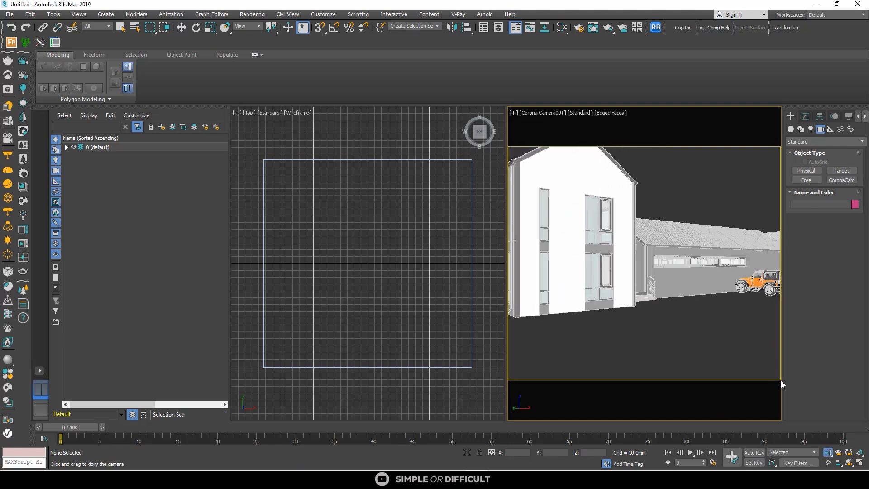
left_click_drag(690, 228, 691, 236)
mouse_move(691, 236)
middle_mouse_down()
mouse_move(667, 243)
mouse_move(680, 241)
middle_mouse_up()
left_click_drag(646, 255, 646, 261)
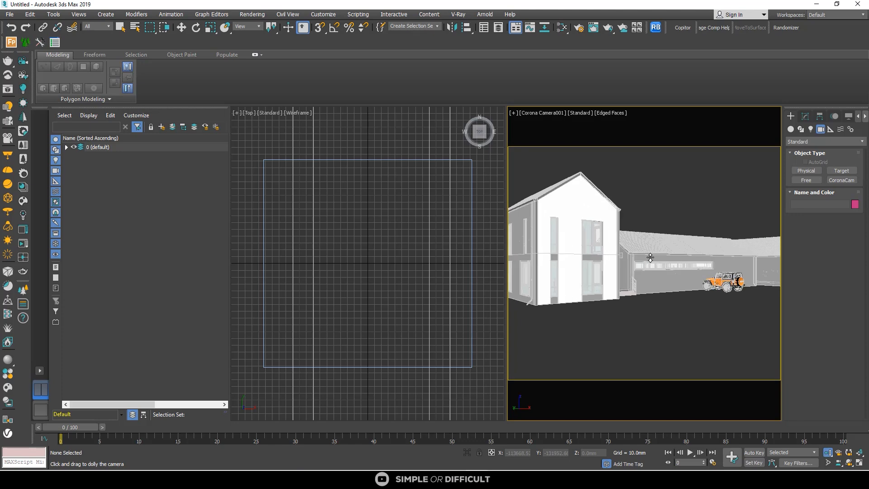
Step: Move the Corona camera together with its target slightly toward the house in the Top view
scroll(415, 239, "down", 8)
scroll(415, 239, "down", 3)
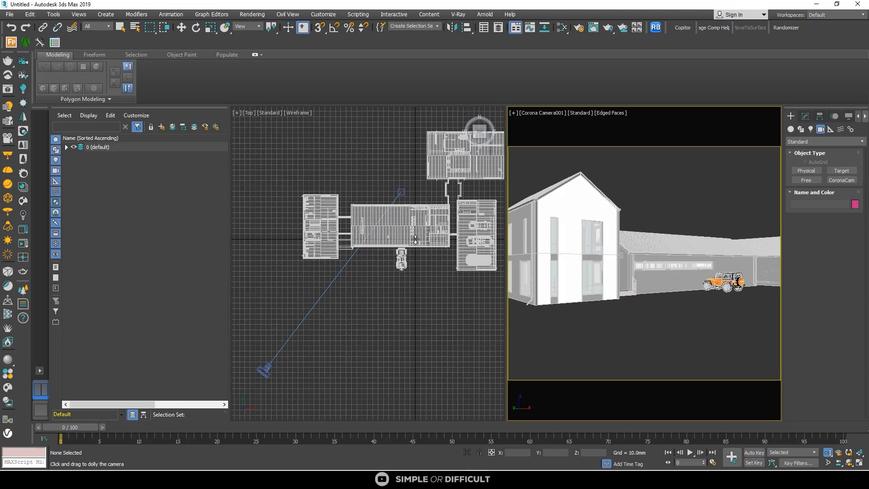
left_click(181, 27)
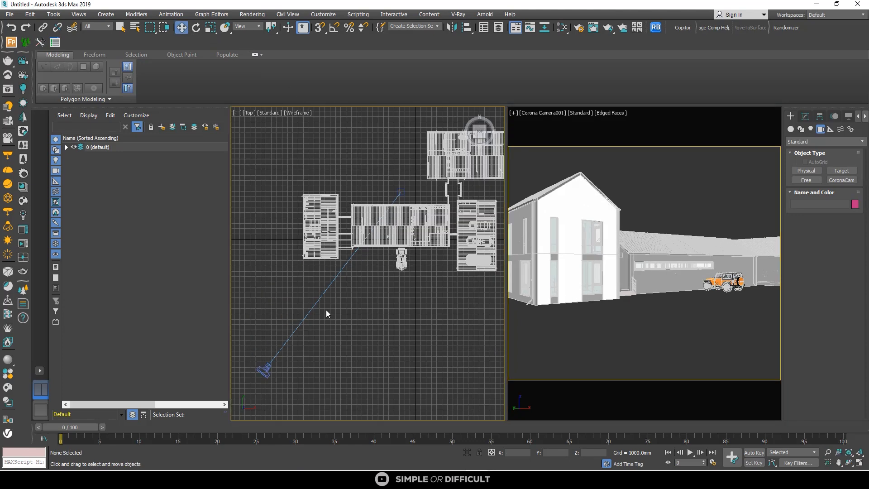
left_click(322, 295)
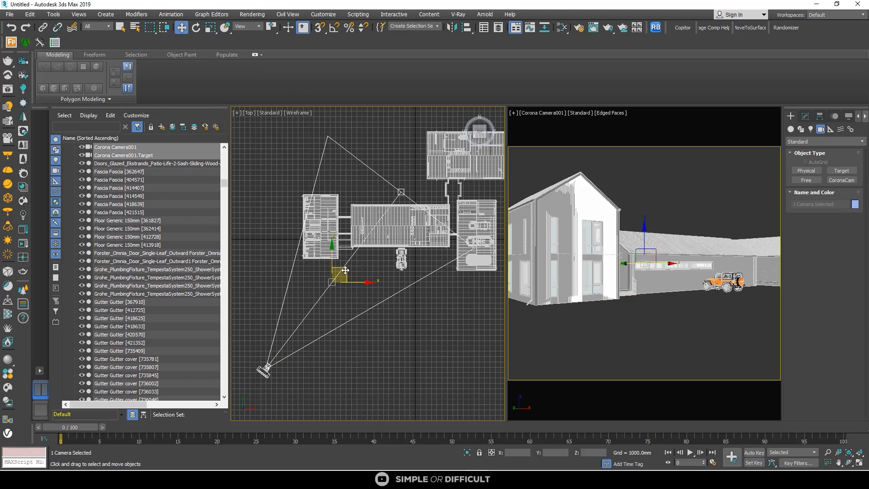
left_click_drag(345, 270, 347, 264)
left_click(633, 184)
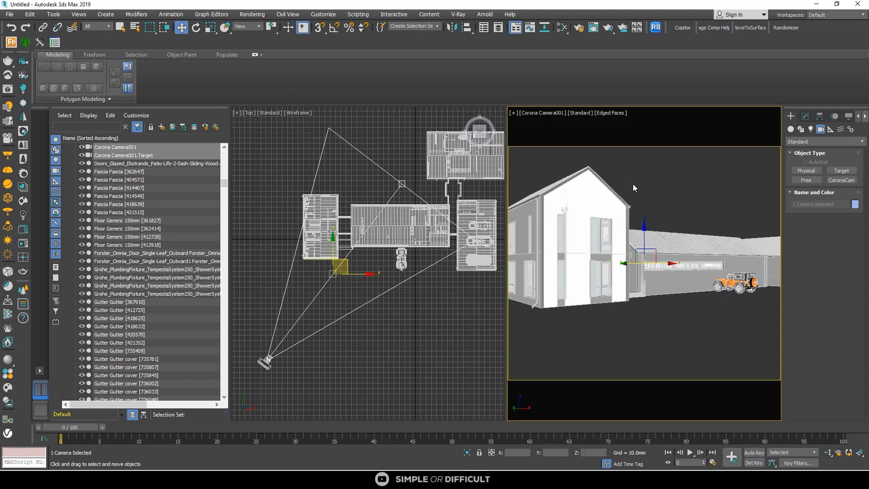
Step: Set the Corona camera's height to 1350 mm and raise its target to a height of about 5227 mm
left_click(556, 113)
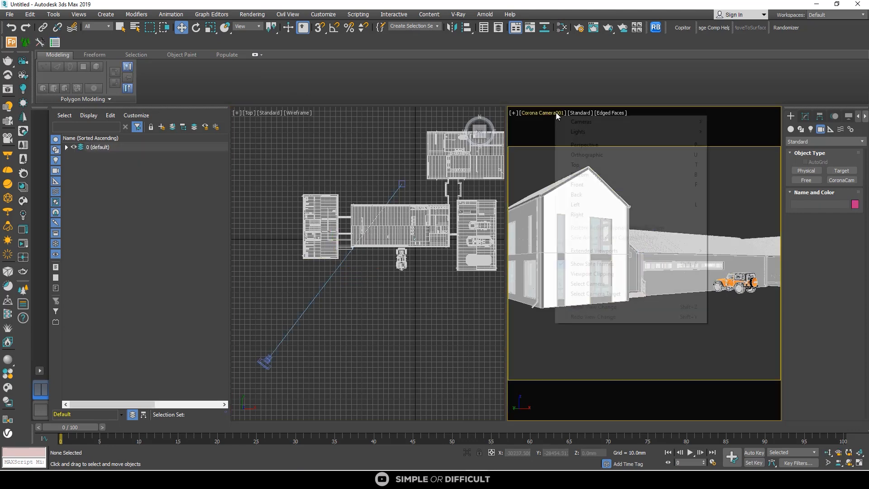
left_click(588, 284)
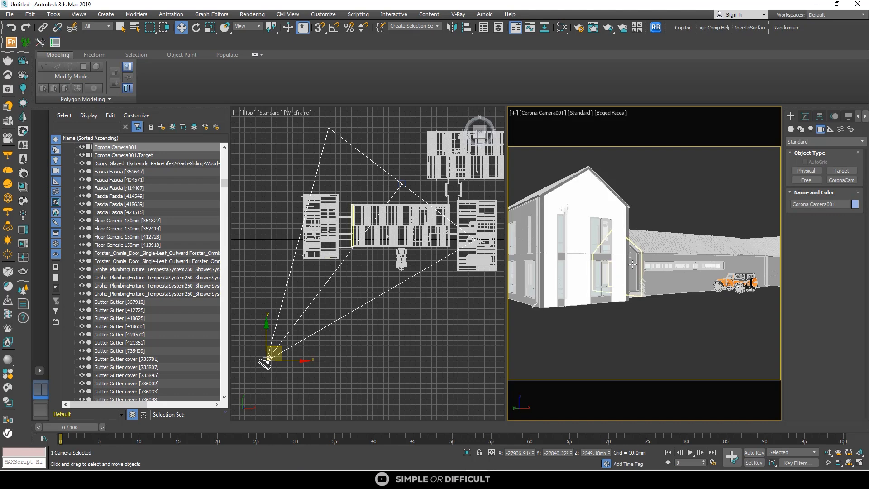
double_click(597, 452)
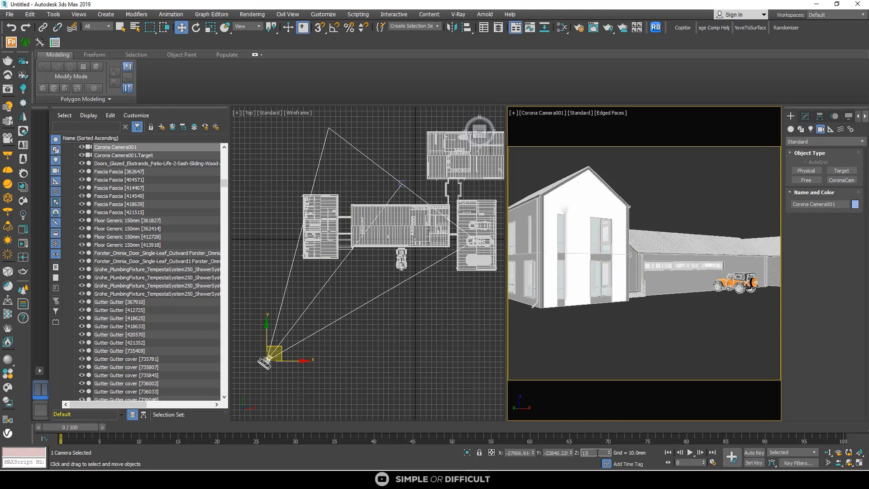
key("Return")
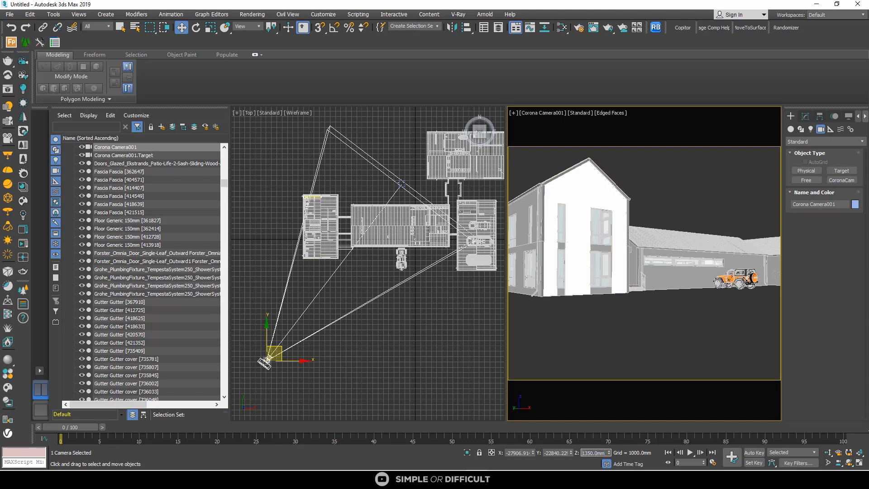
left_click(402, 183)
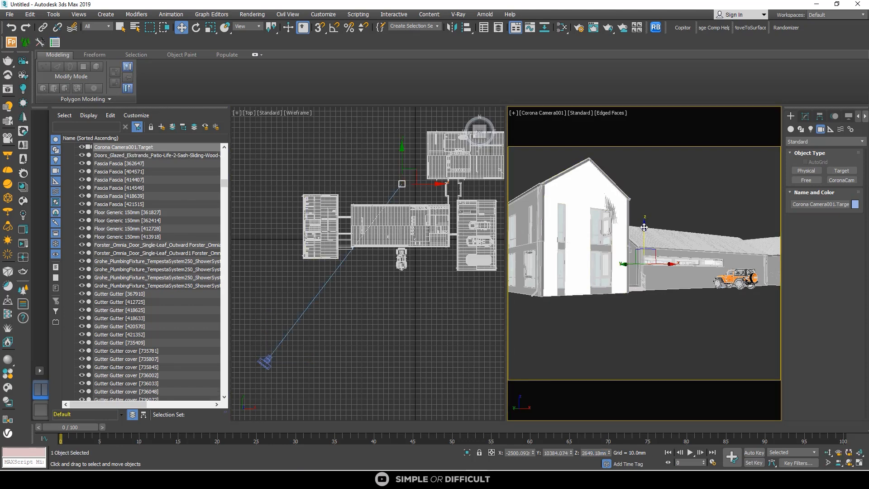
left_click_drag(644, 227, 643, 208)
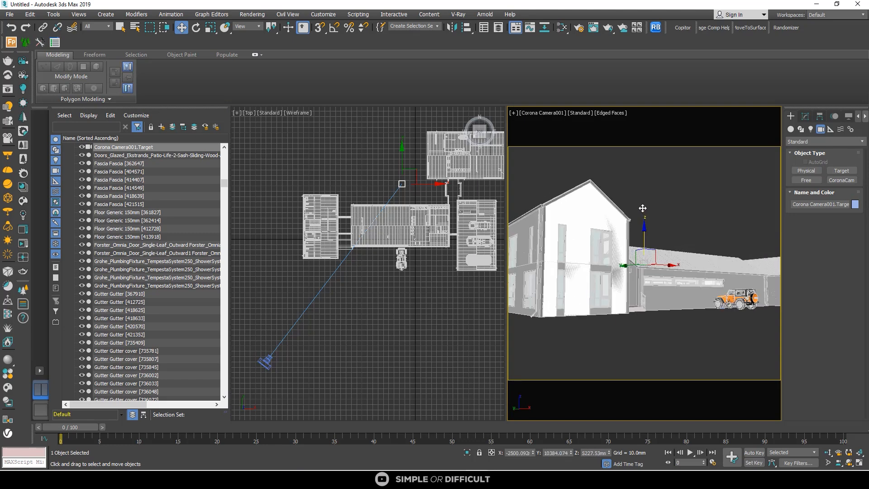
Step: Set the Corona camera's focal length to 30 mm
left_click(264, 363)
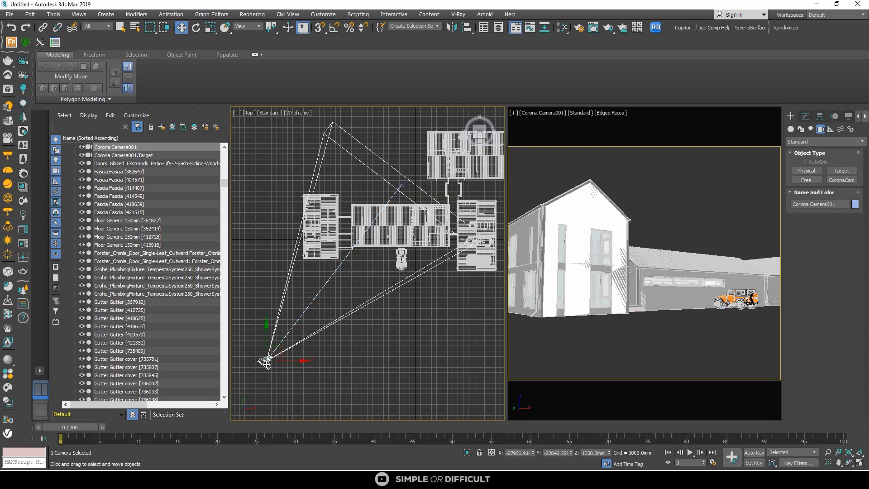
left_click(806, 116)
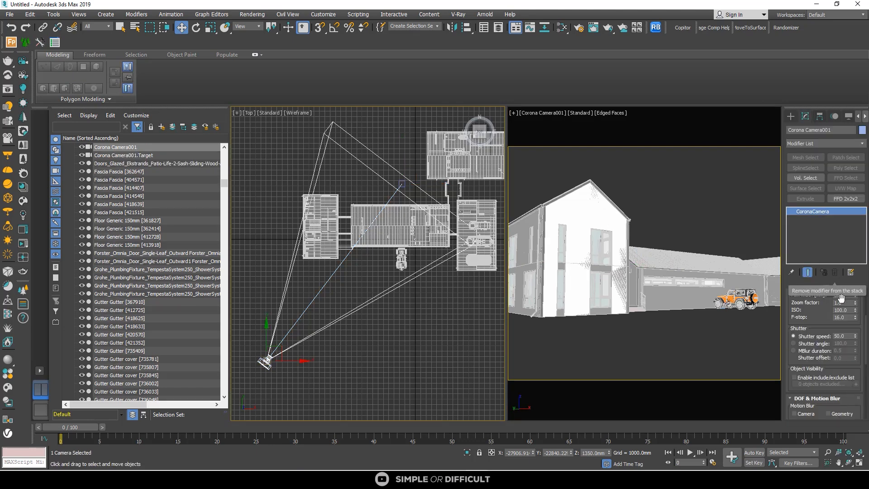
scroll(847, 296, "up", 3)
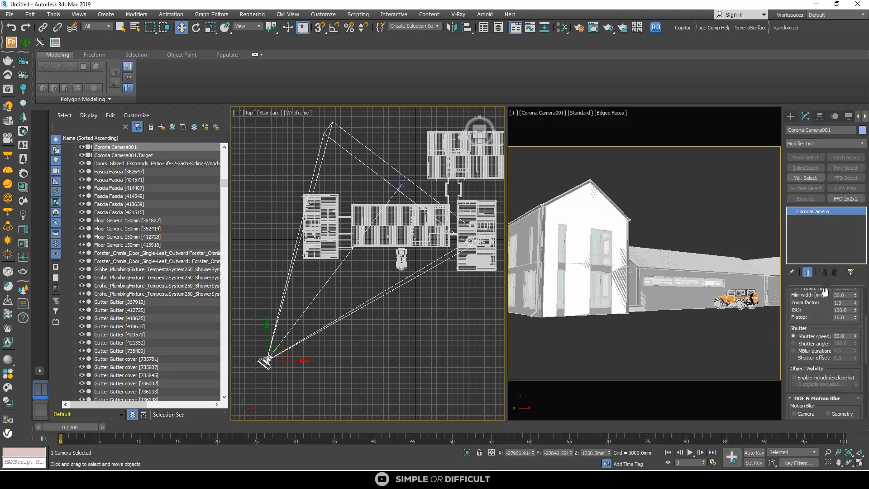
left_click(816, 317)
left_click(845, 316)
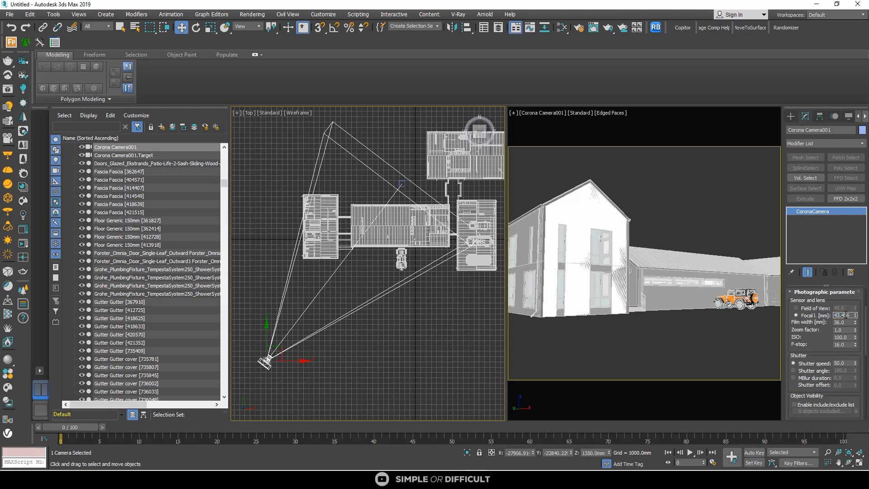
type("30")
key("Return")
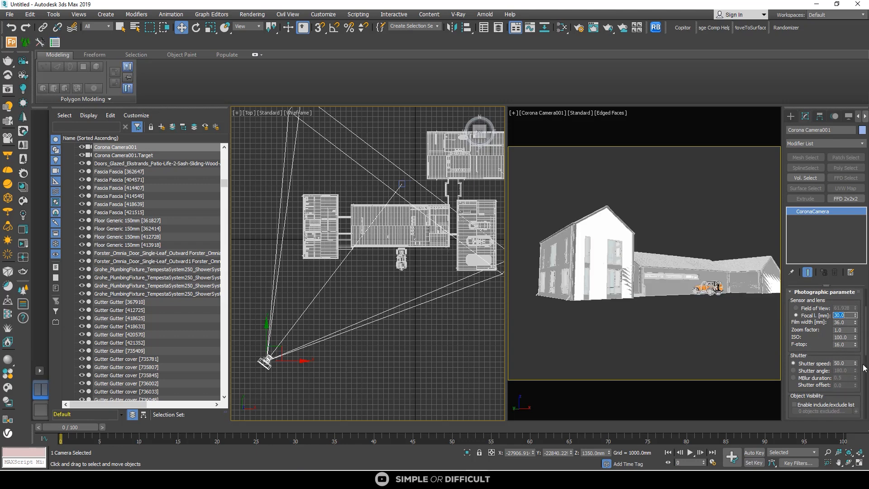
Step: Enable automatic vertical tilt for the Corona camera
scroll(865, 353, "down", 5)
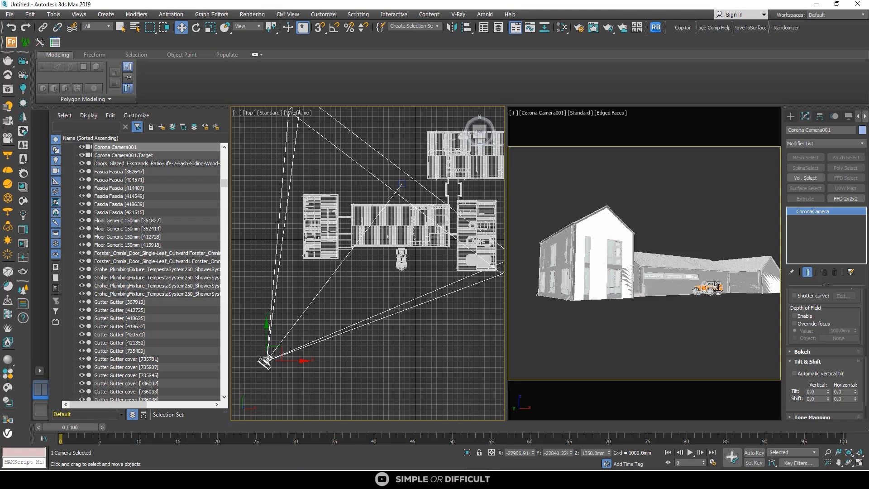
left_click(809, 374)
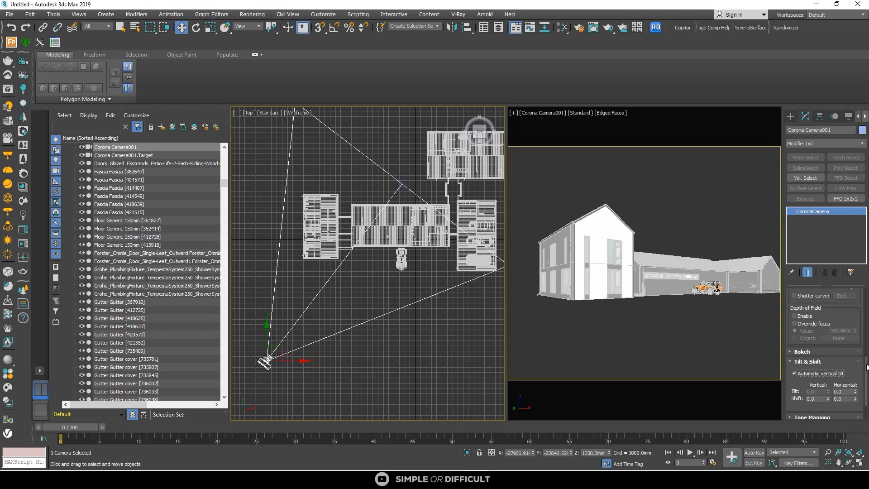
scroll(866, 366, "up", 5)
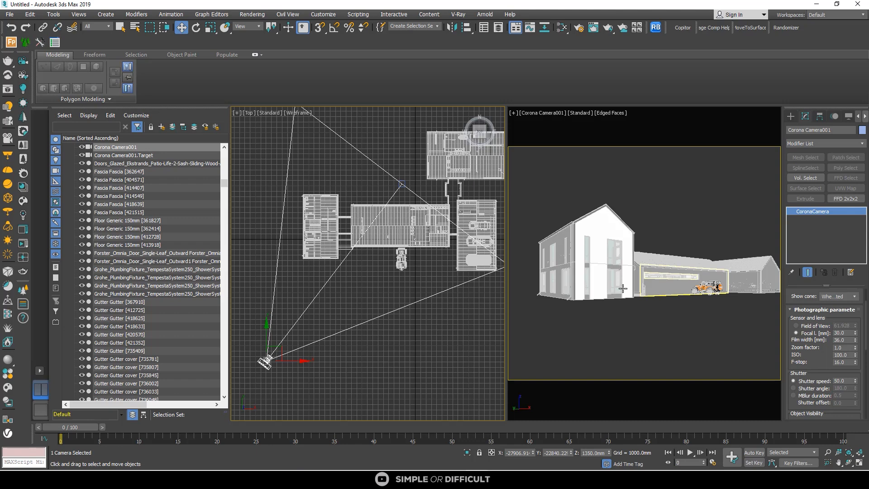
Step: Reposition the camera and its target in the Top view, bringing the camera closer to the house
left_click(319, 303)
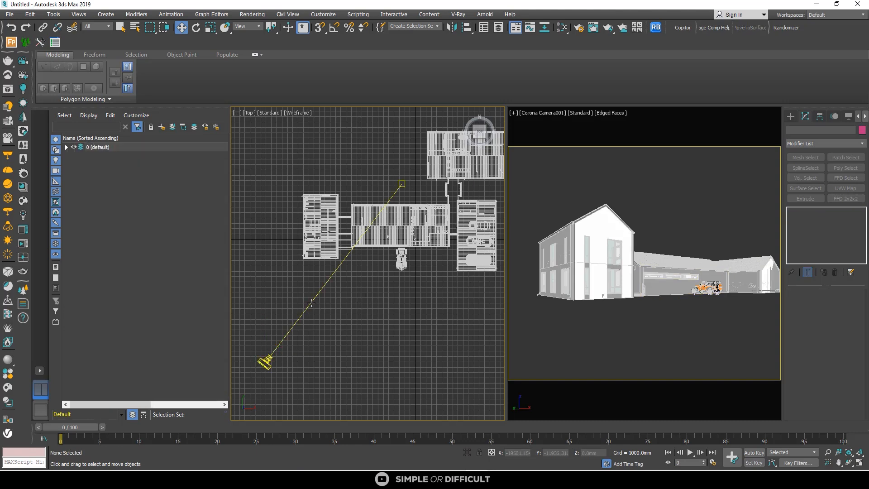
left_click(313, 302)
left_click_drag(350, 266, 440, 173)
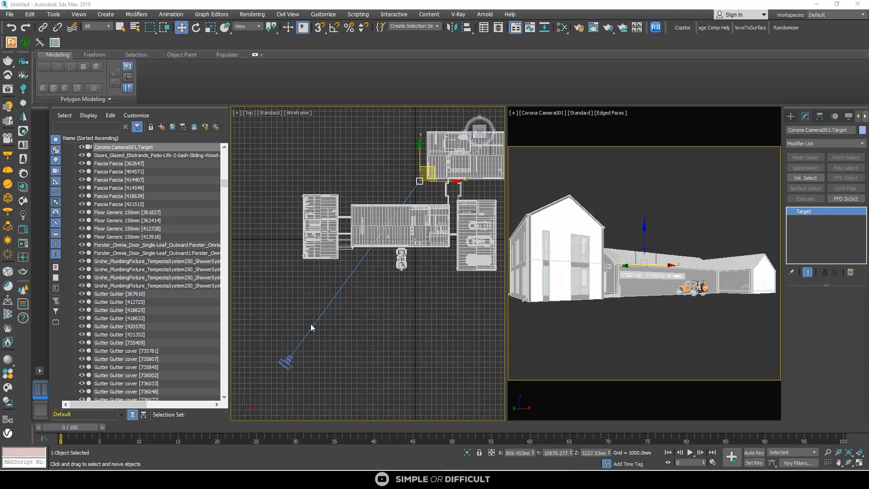
left_click(286, 363)
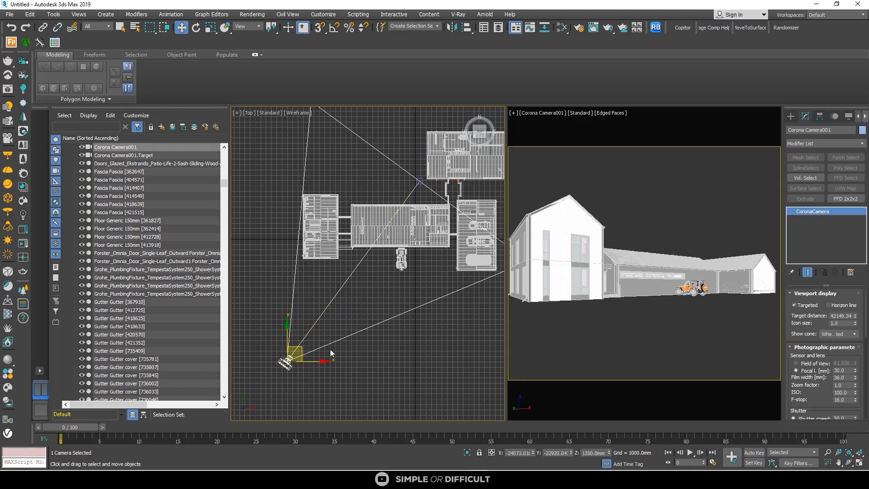
left_click_drag(301, 349, 314, 329)
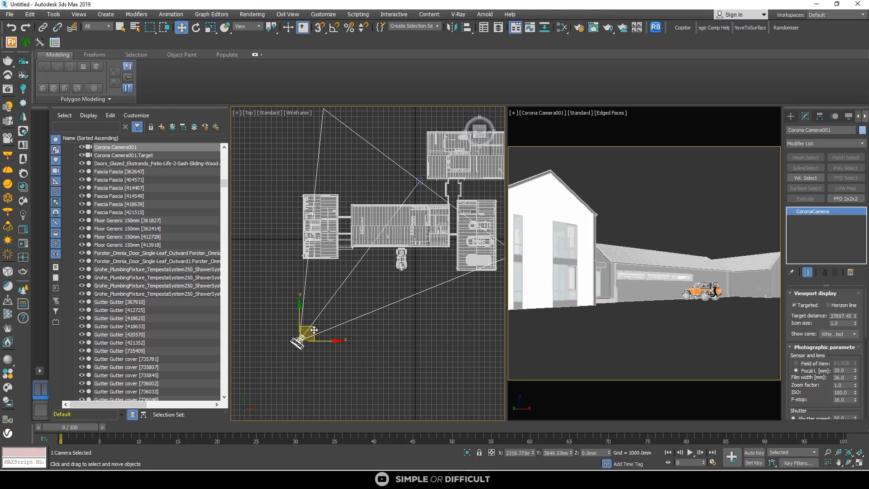
Step: Shift the camera target slightly away from the rear building in the Top view and raise it to a height of about 7300 mm
left_click(425, 171)
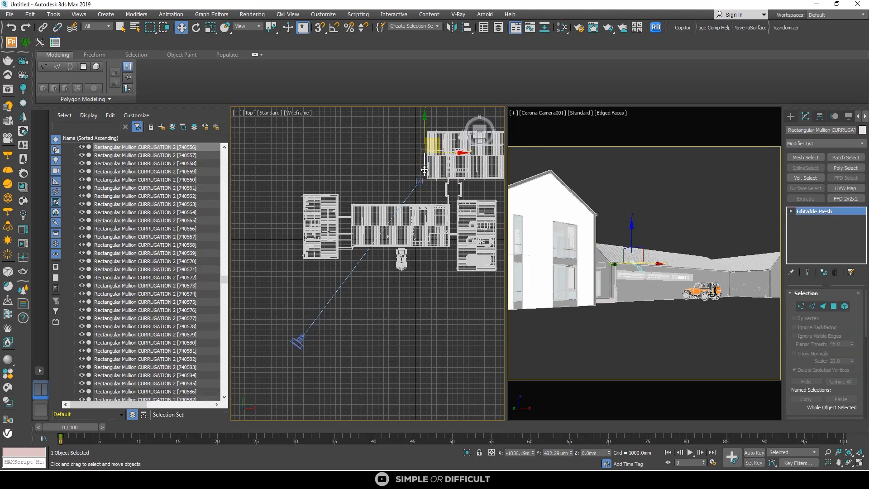
right_click(425, 170)
left_click(420, 180)
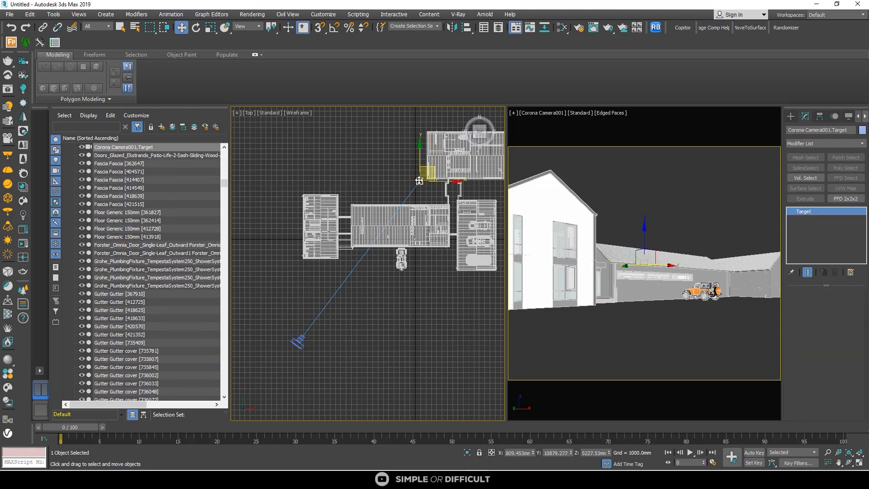
scroll(420, 178, "up", 3)
left_click_drag(415, 164, 412, 163)
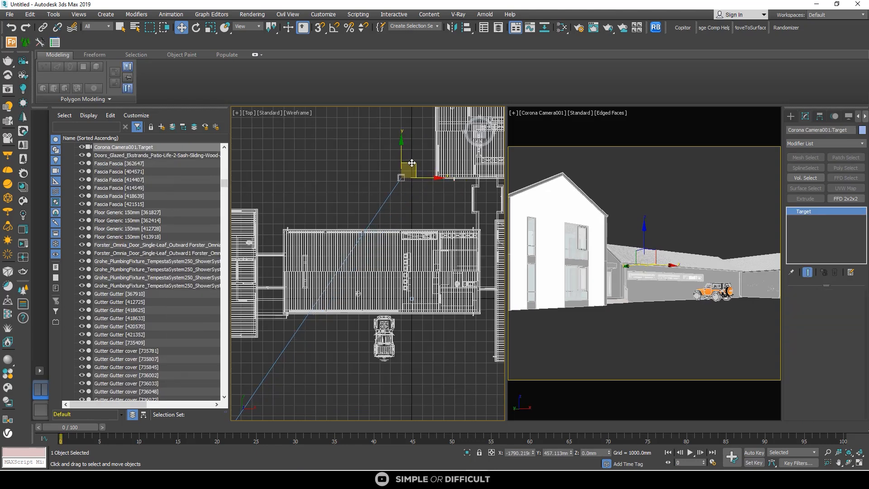
middle_click(675, 212)
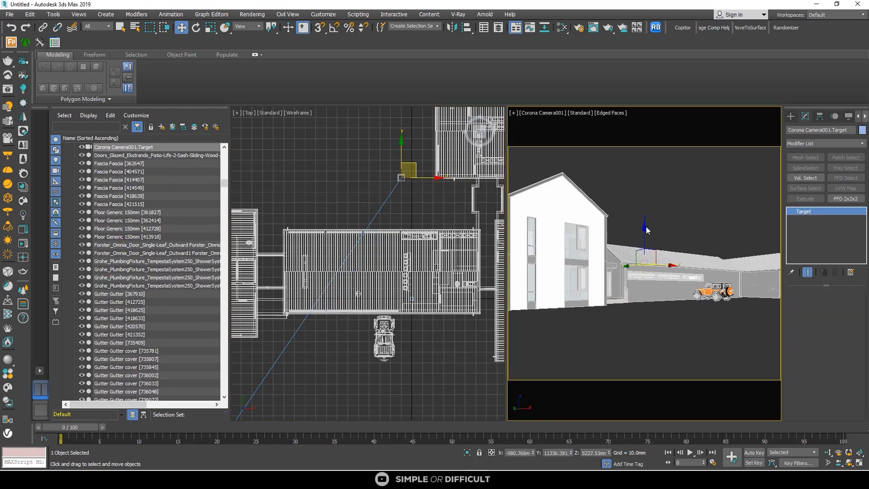
left_click_drag(646, 230, 648, 215)
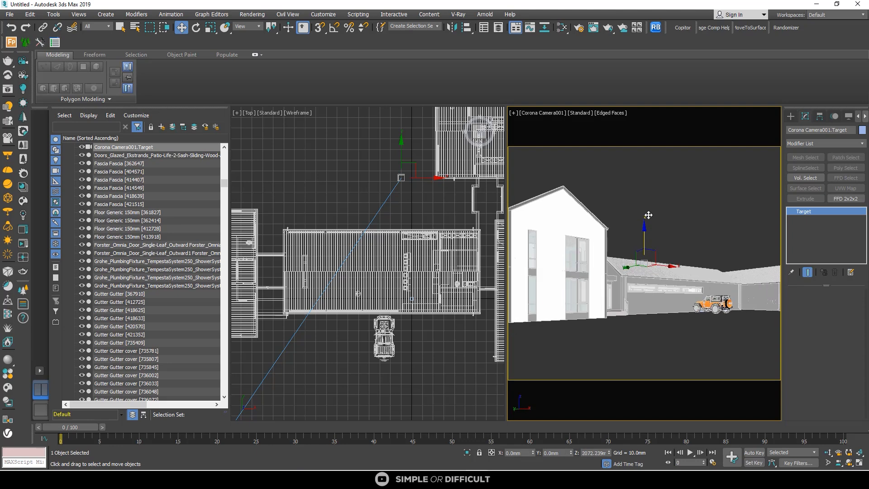
scroll(402, 180, "down", 4)
left_click(321, 295)
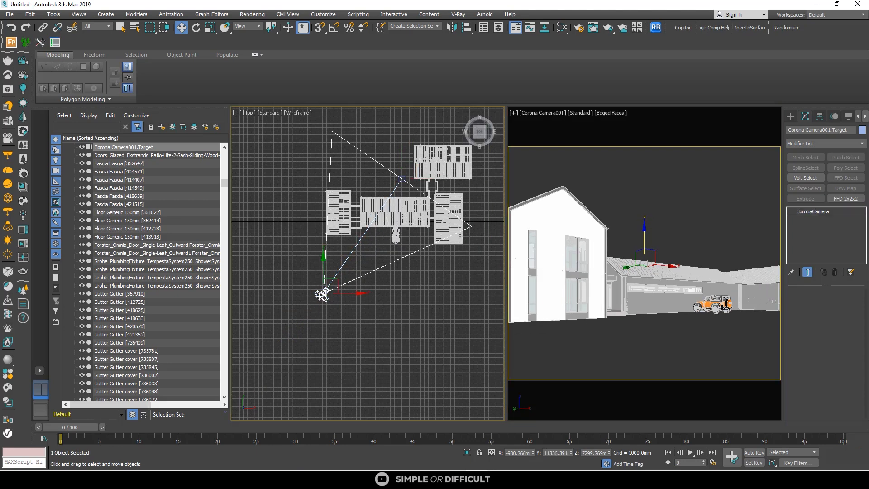
scroll(321, 295, "up", 5)
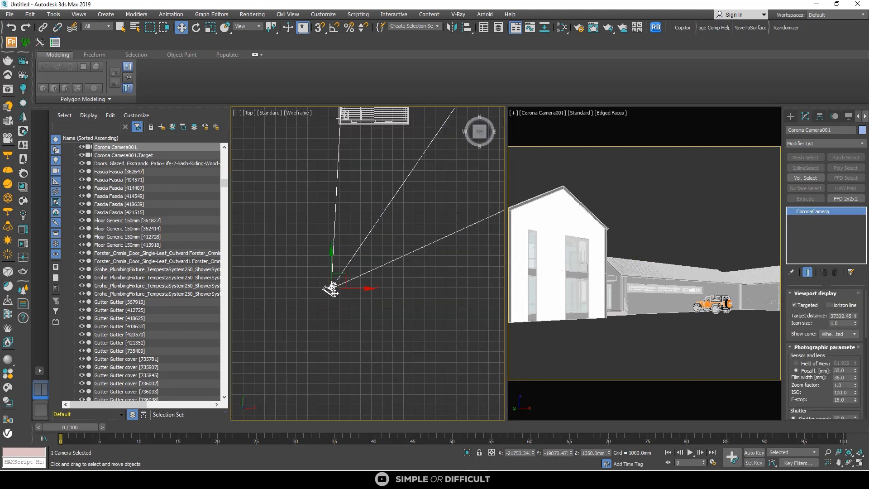
Step: Maximize the camera view and dolly the camera back until the whole gabled building fits inside the safe frame
left_click(625, 204)
key("ctrl+w")
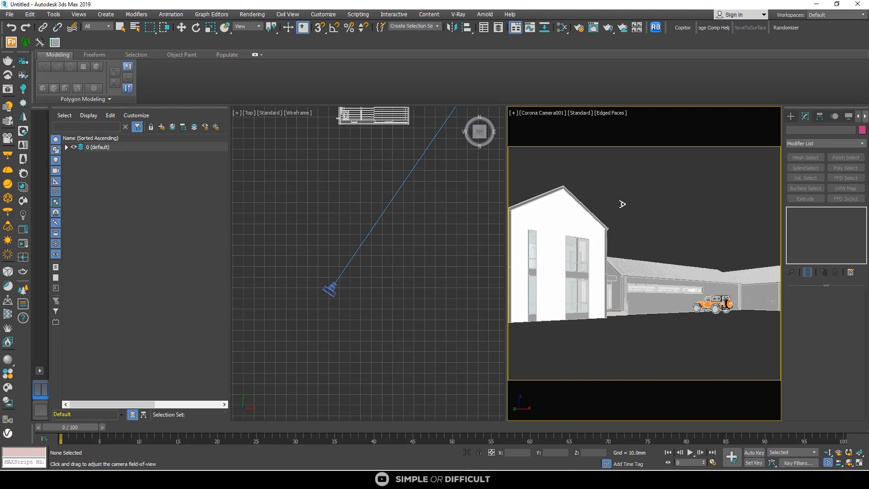
key("alt+w")
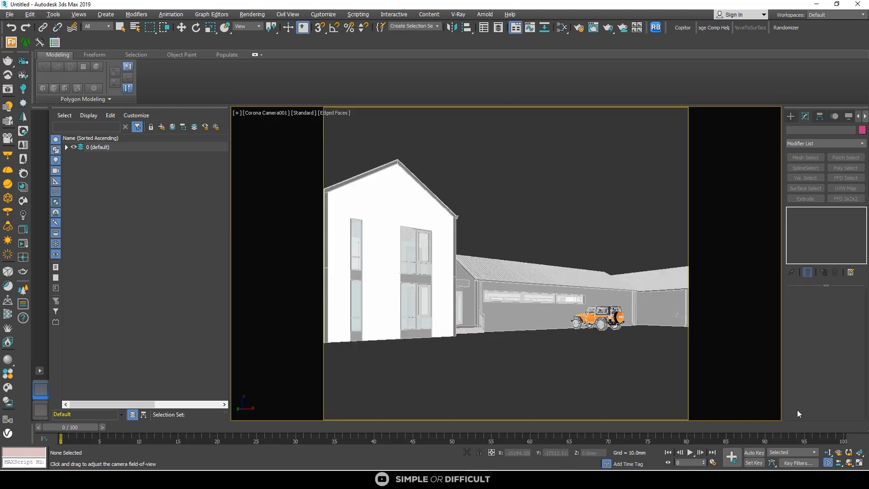
left_click(828, 453)
mouse_move(383, 183)
left_mouse_down()
mouse_move(408, 176)
mouse_move(396, 177)
left_mouse_up()
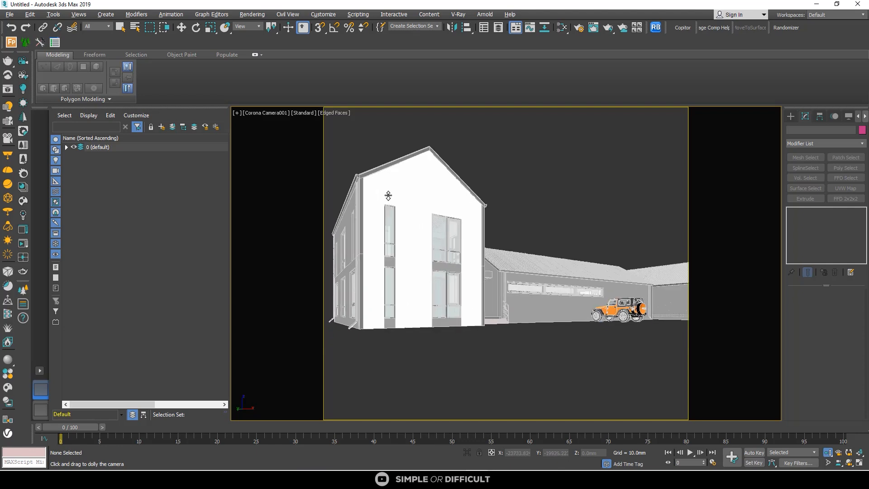
Step: Dolly the camera closer to the gabled building and pan the view so its front facade fills the safe frame
left_click_drag(388, 221, 387, 220)
left_click(827, 454)
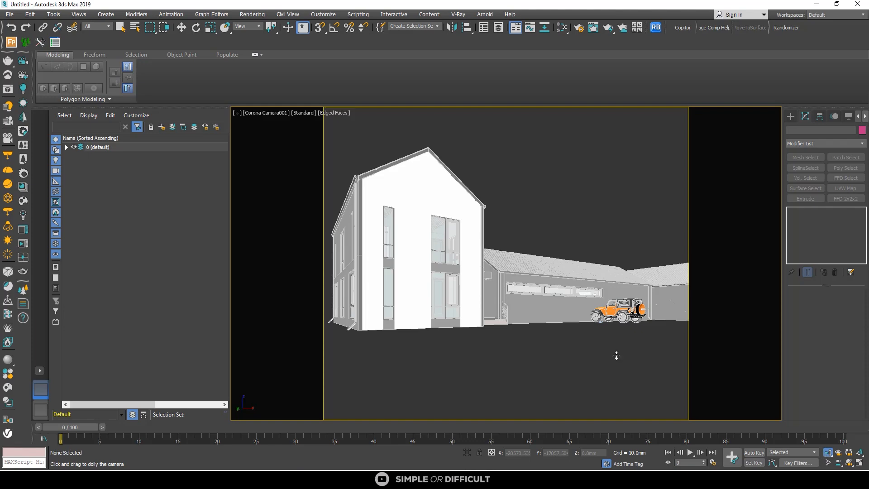
left_click_drag(460, 254, 465, 250)
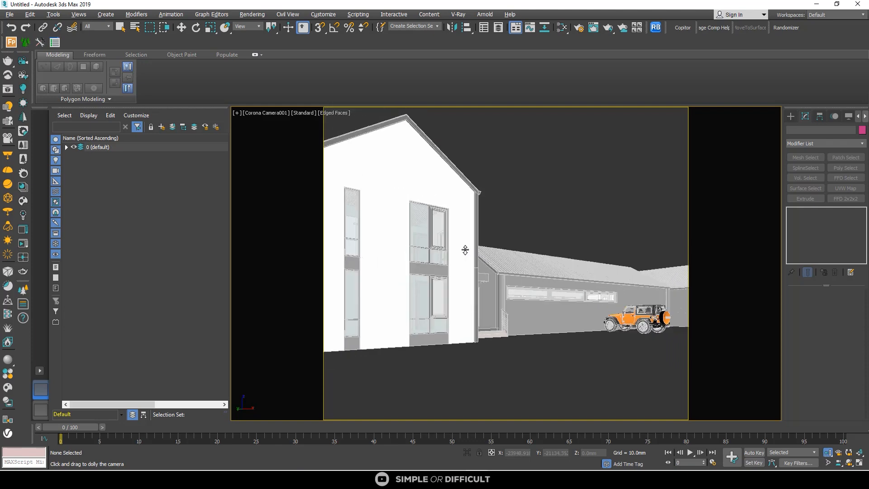
middle_click_drag(450, 253, 459, 256)
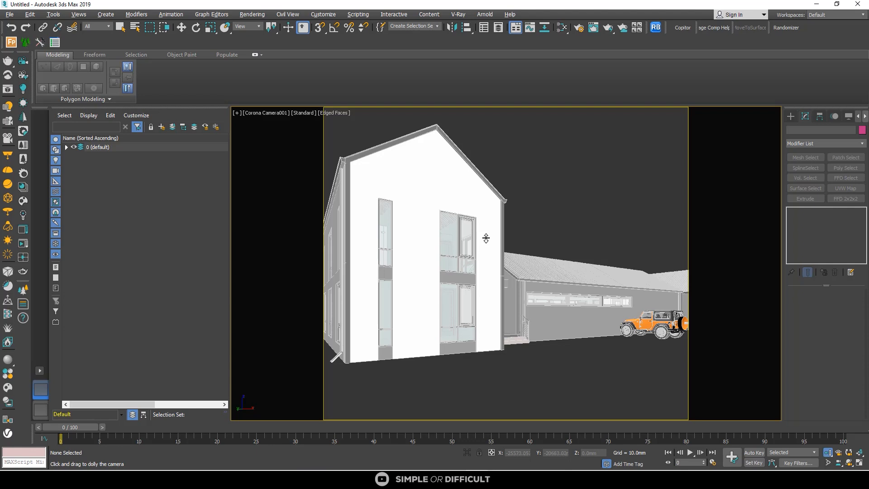
middle_click_drag(488, 236, 489, 237)
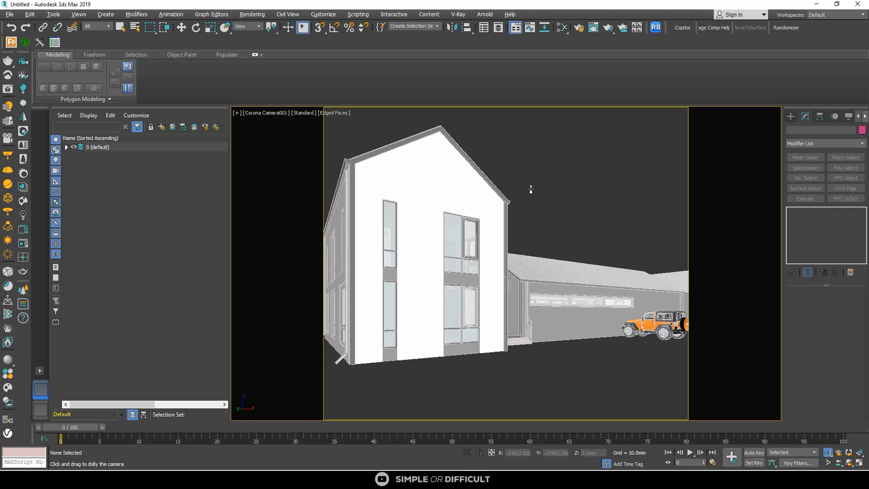
Step: Restore the two-viewport layout and move only the camera in the Top view, closer to the gabled building and around towards its side facade
key("alt+w")
scroll(462, 292, "up", 3)
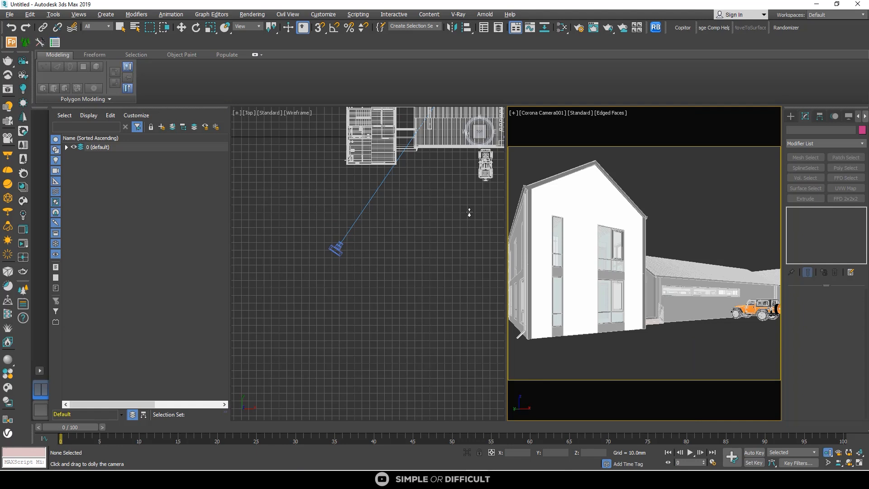
left_click(791, 121)
left_click(342, 249)
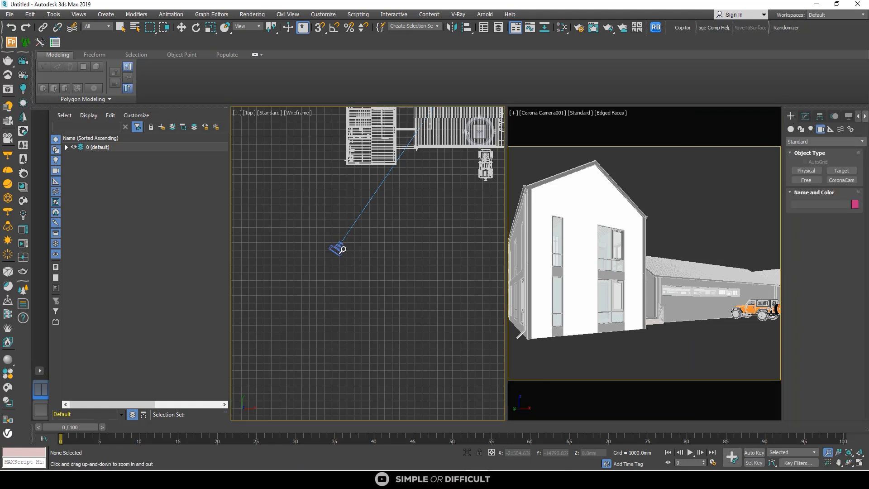
left_click(182, 28)
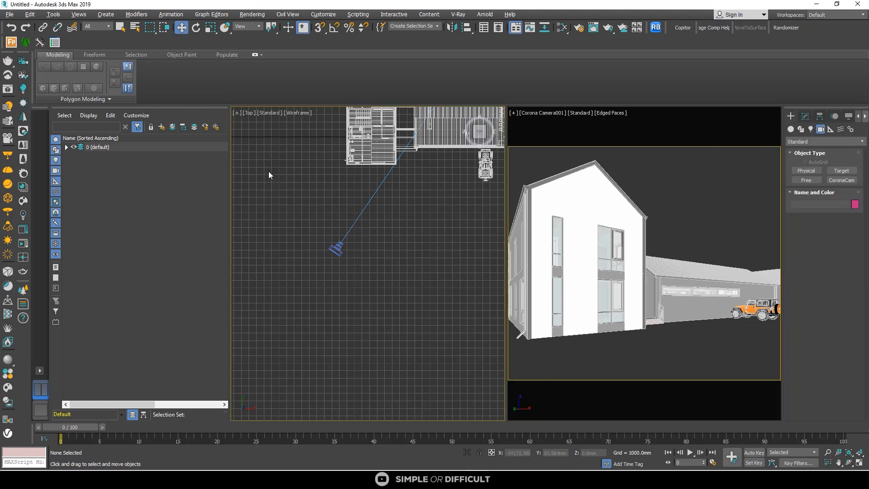
left_click(339, 251)
mouse_move(356, 248)
left_mouse_down()
mouse_move(310, 231)
mouse_move(313, 198)
mouse_move(351, 231)
left_mouse_up()
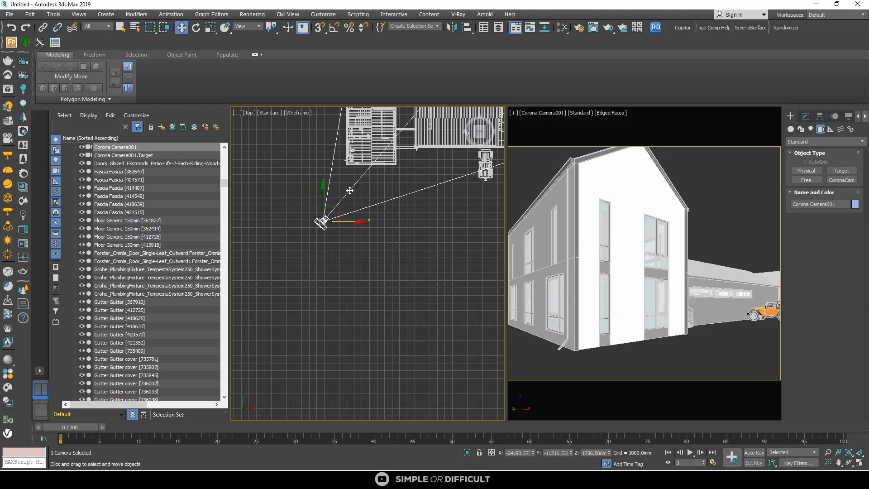
left_click(405, 249)
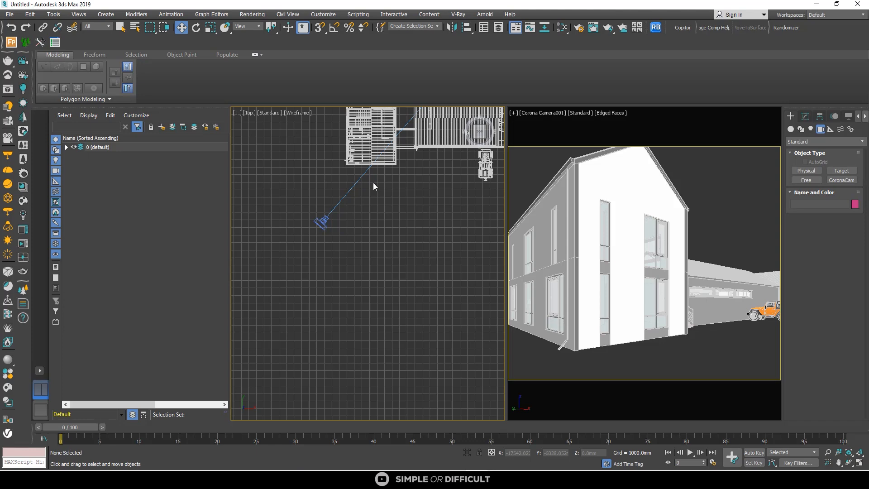
Step: Shift the camera target slightly towards the rear building in the Top view
left_click(322, 222)
scroll(366, 220, "down", 4)
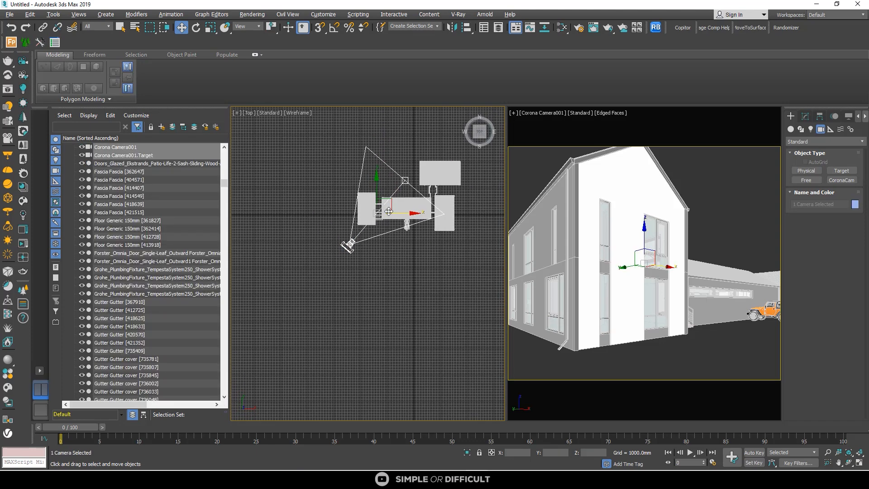
left_click(405, 180)
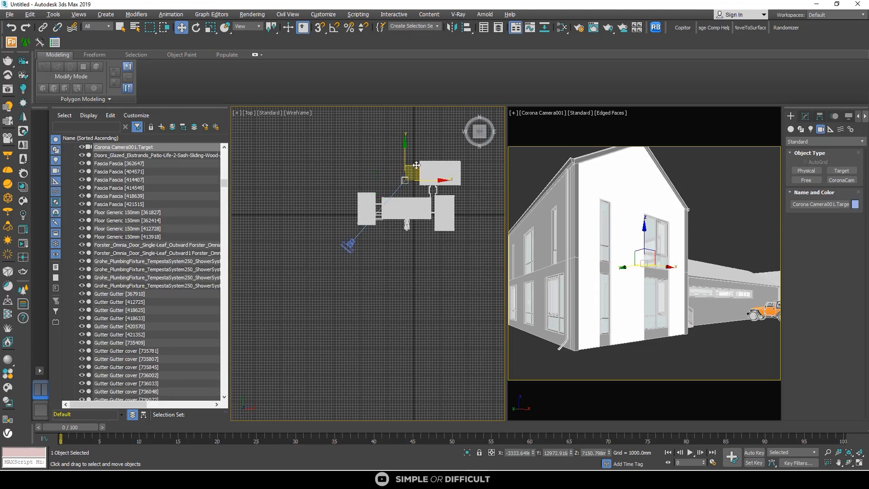
left_click_drag(417, 165, 419, 166)
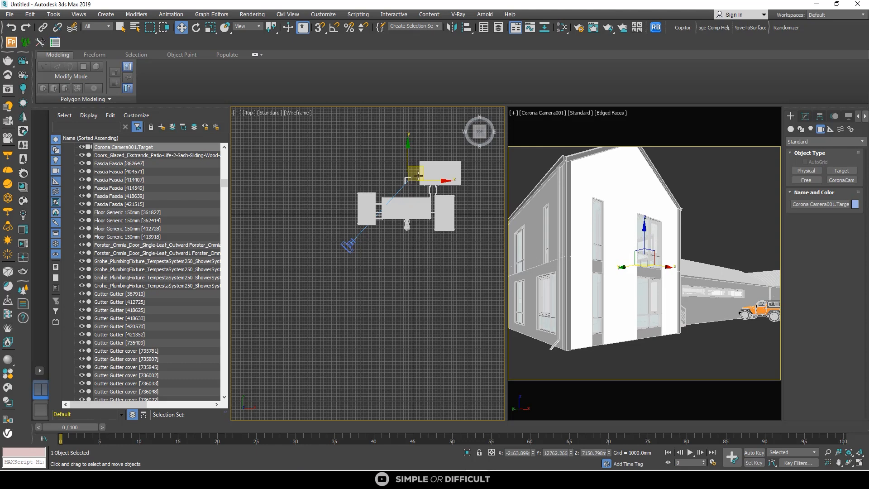
Step: Move the camera slightly farther from the house and shift its target up to the edge of the rear building in the Top view
left_click(352, 242)
left_click_drag(365, 235, 363, 238)
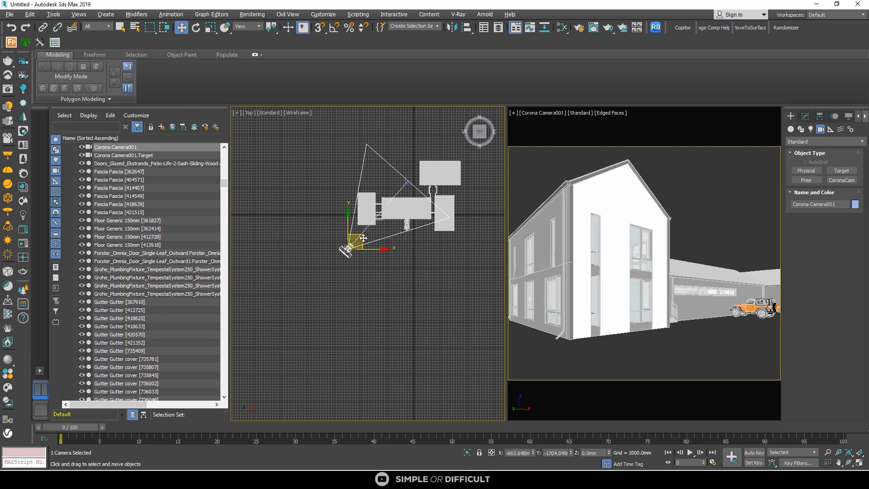
left_click(407, 179)
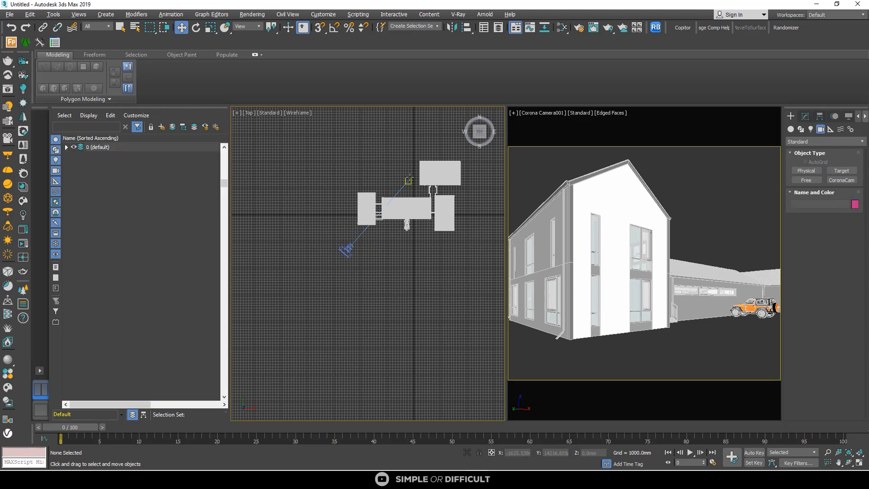
left_click_drag(420, 168, 428, 172)
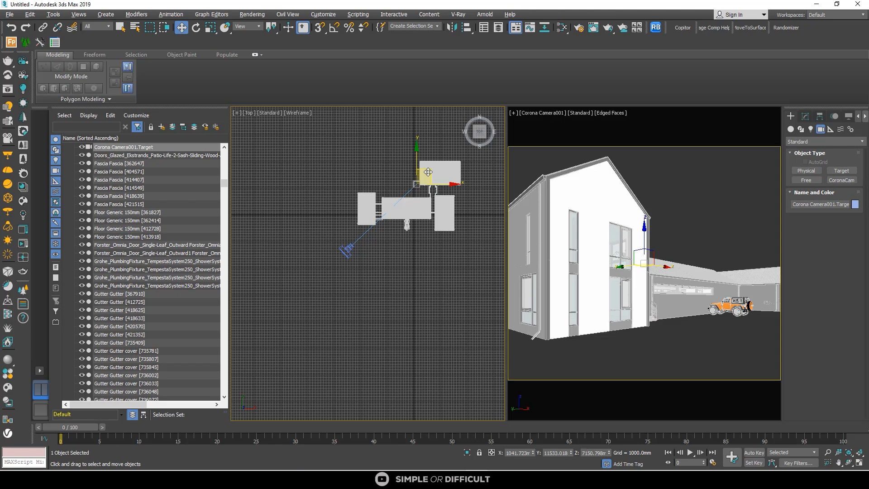
Step: Set the height of the Corona camera to 1200 mm
left_click(398, 255)
left_click(347, 250)
double_click(593, 453)
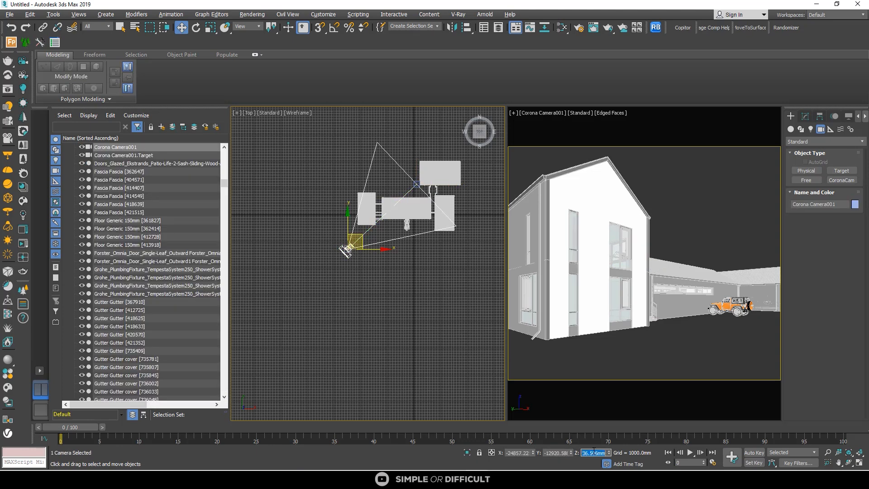
type("1200")
key("Return")
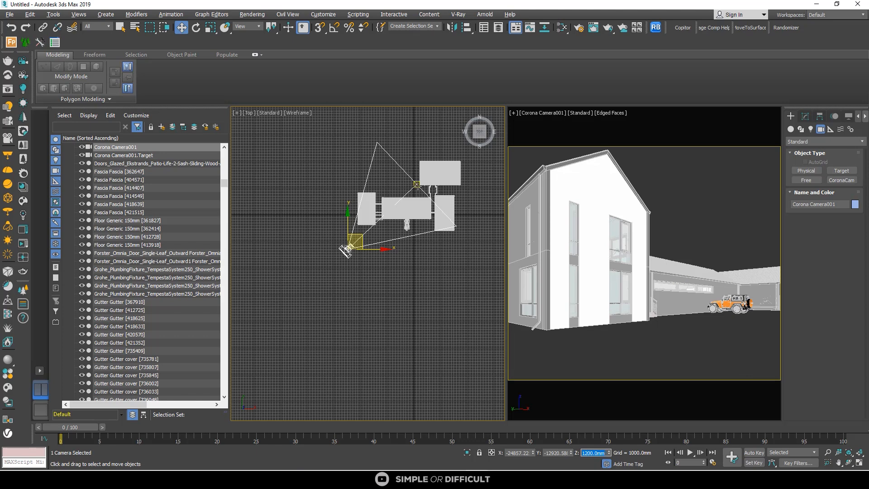
Step: Raise the camera target in the camera view to a height of about 8190 mm
left_click(417, 184)
left_click(646, 229)
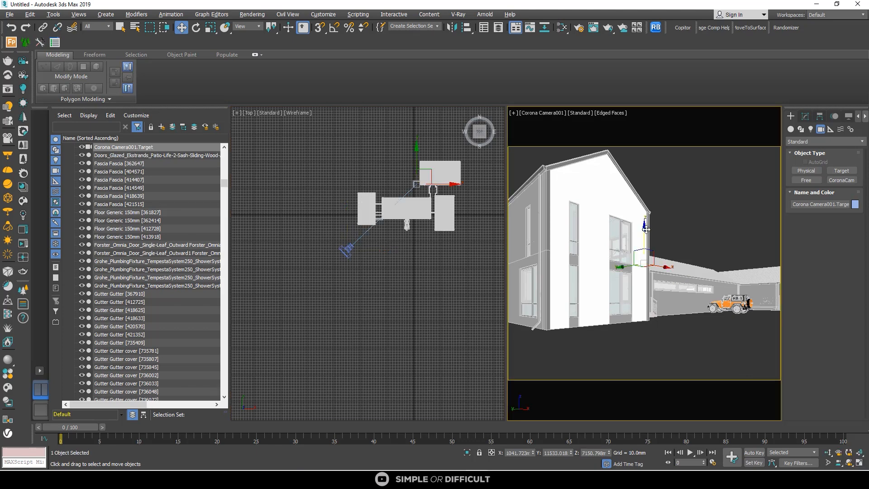
left_click_drag(643, 231, 643, 224)
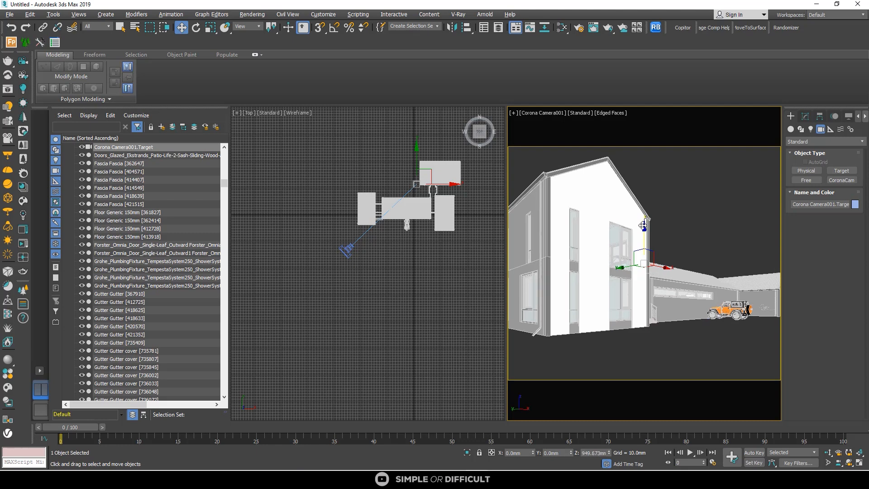
left_click(349, 252)
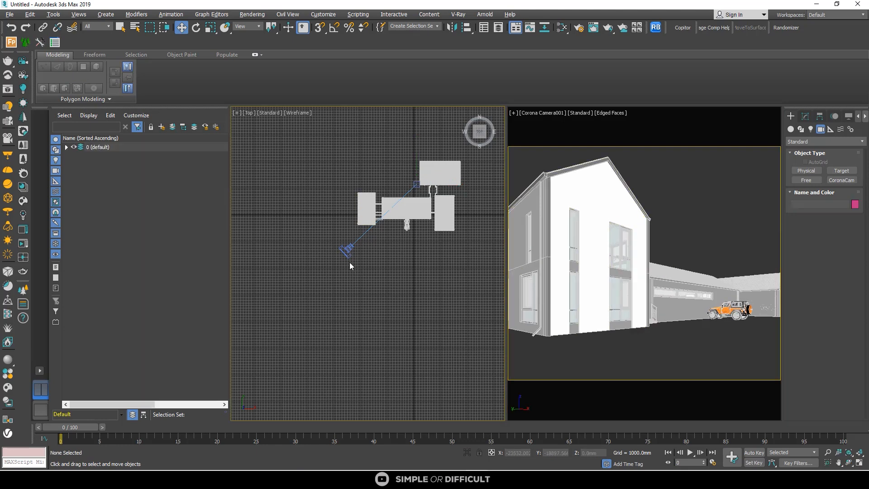
left_click(348, 252)
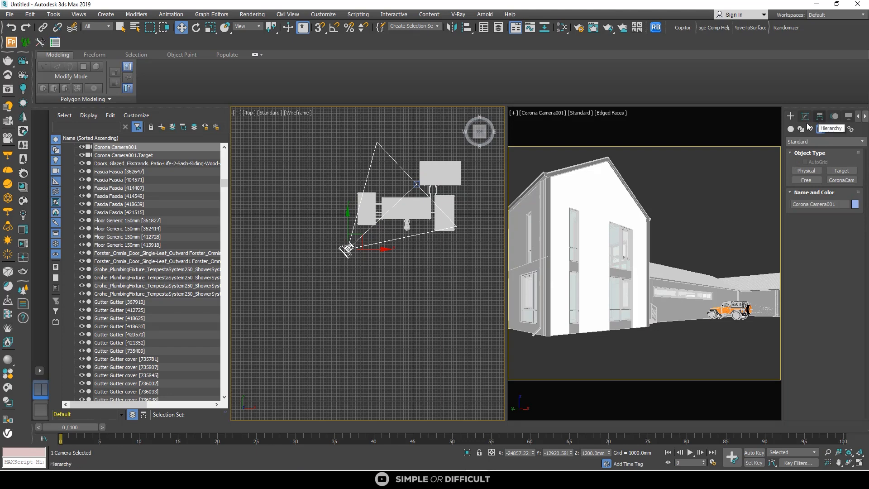
left_click(660, 188)
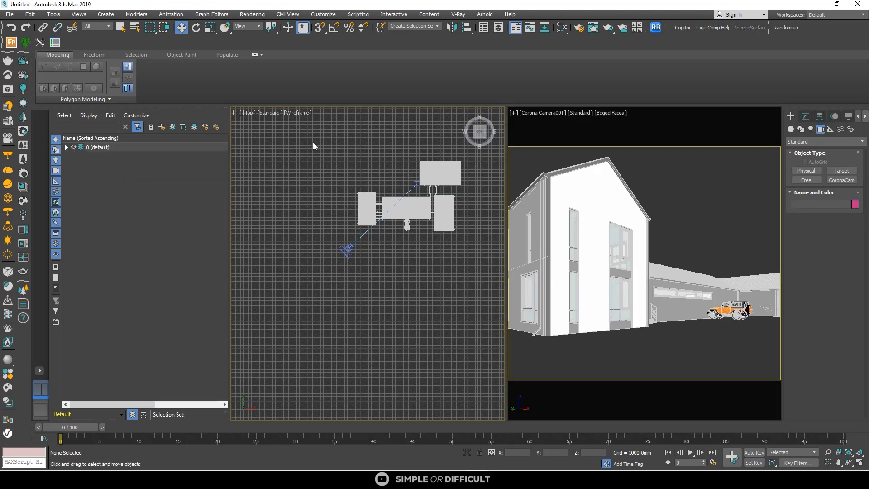
Step: Assign a CoronaSky map as the environment map of the scene
key("8")
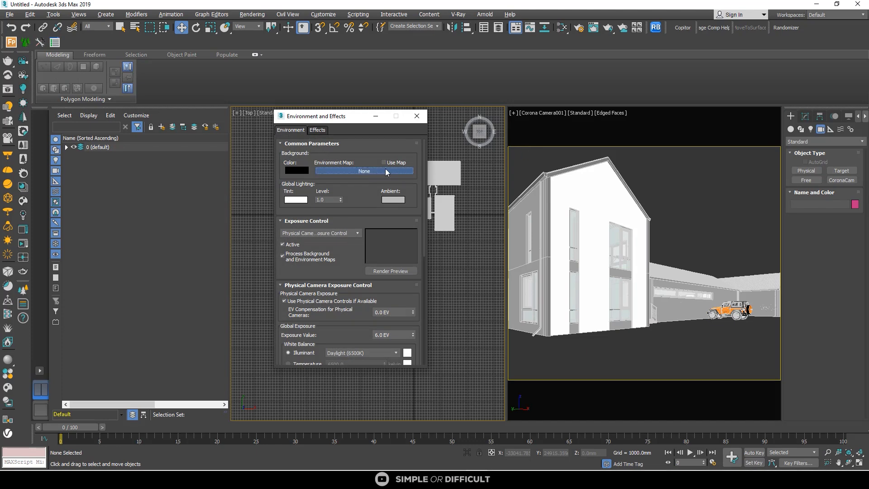
left_click(384, 171)
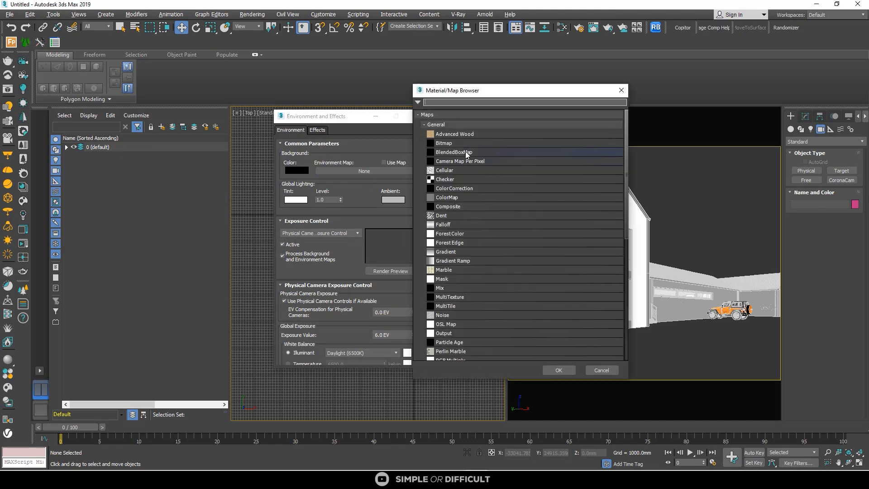
left_click(425, 125)
left_click(425, 136)
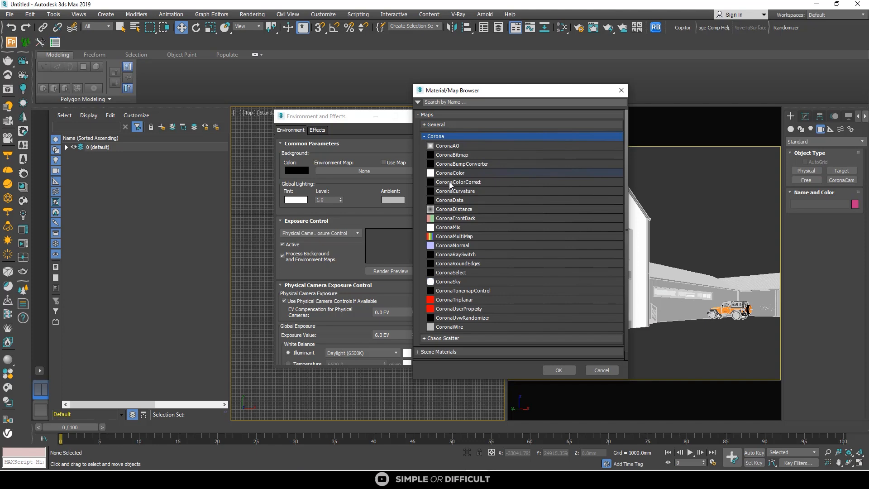
left_click(454, 281)
left_click(559, 370)
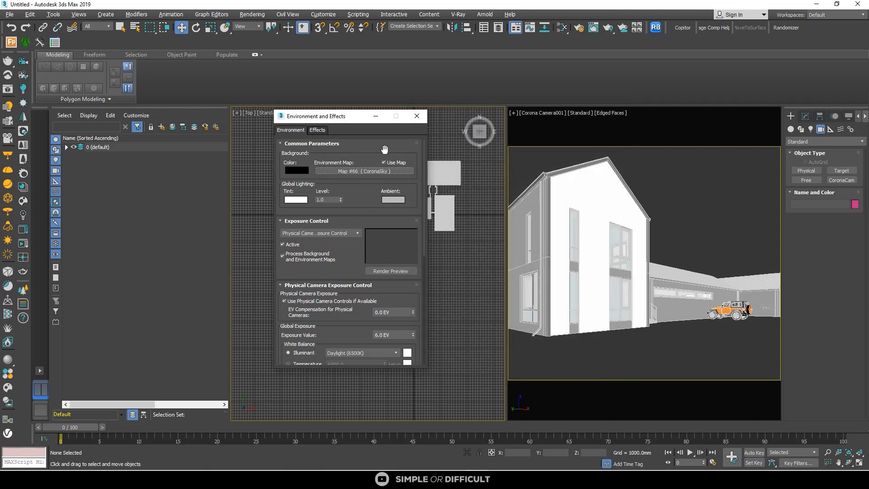
left_click(417, 116)
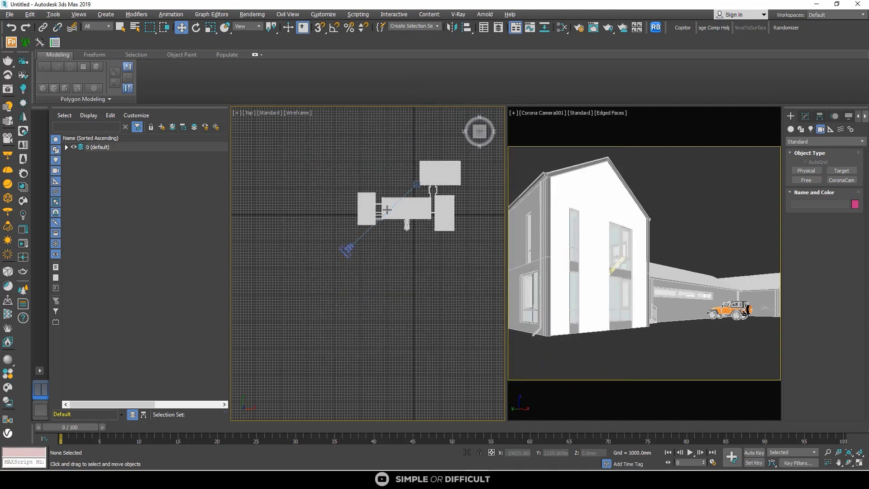
Step: Move the camera target in the Top view to just in front of the rear building, at about X 3318 mm, Y 9718 mm
scroll(387, 209, "up", 4)
left_click(399, 185)
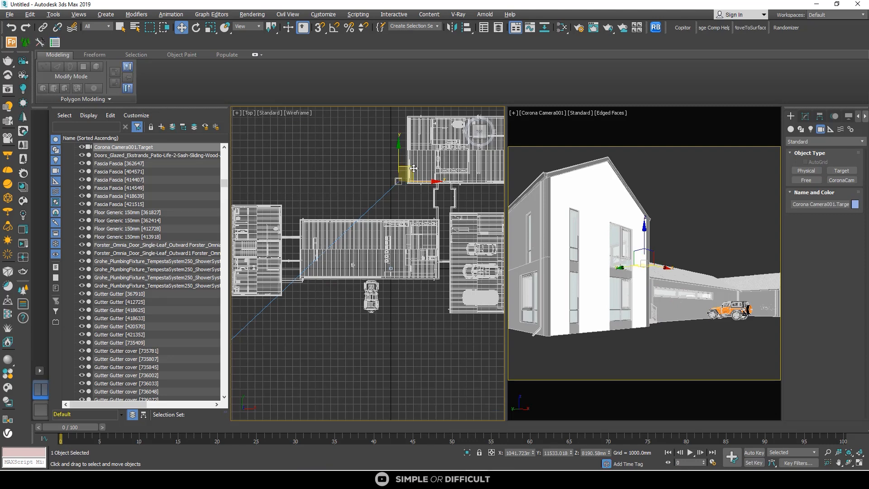
left_click_drag(413, 168, 431, 182)
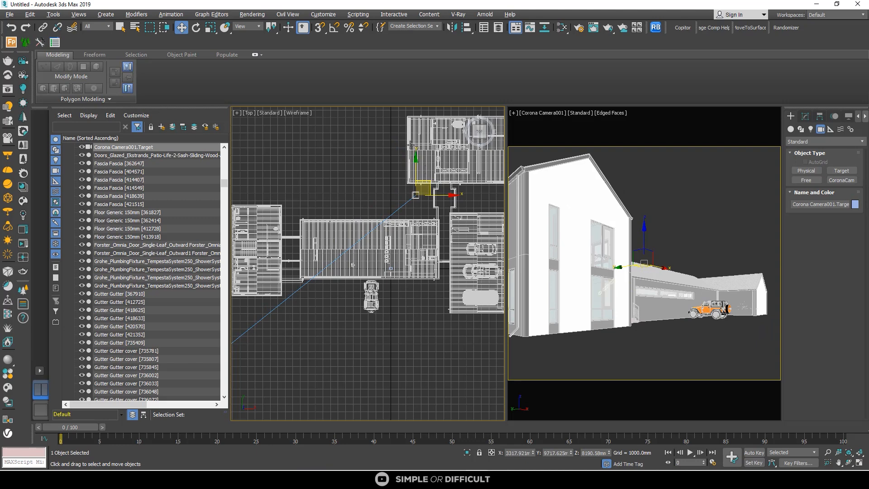
scroll(409, 144, "down", 3)
Step: Set the focal length of the Corona camera to 25 mm
left_click(307, 256)
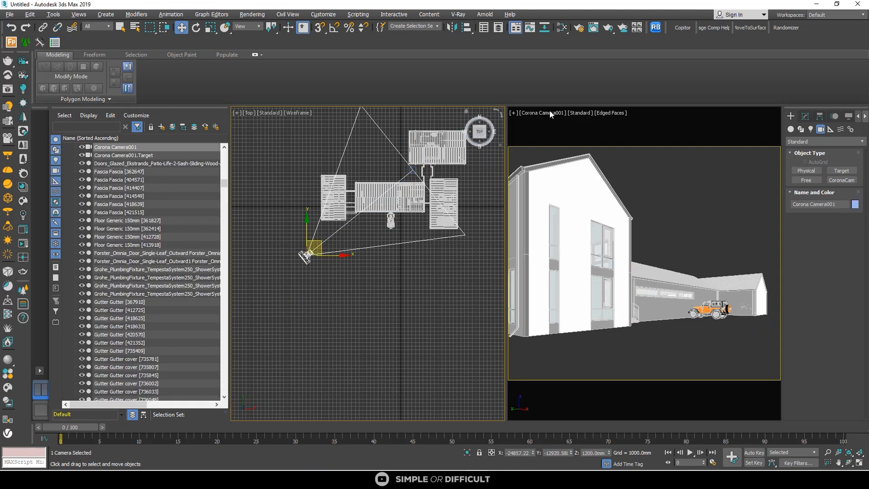
left_click(550, 112)
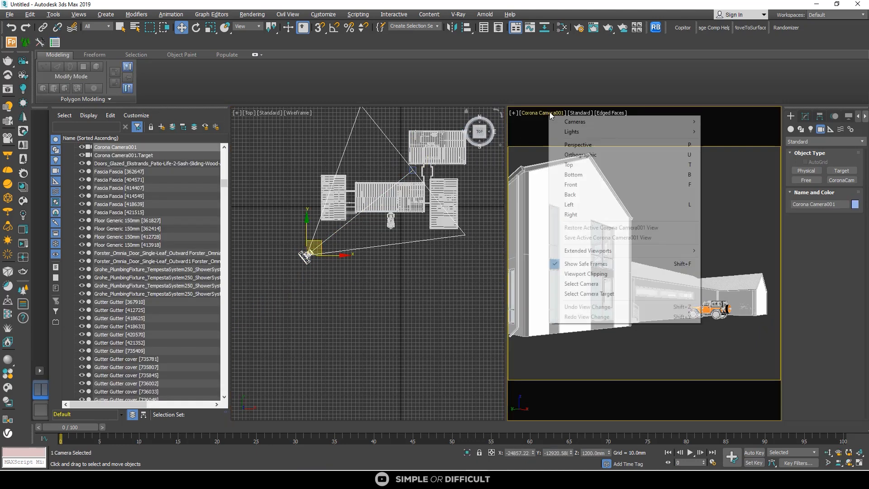
left_click(588, 284)
left_click(805, 116)
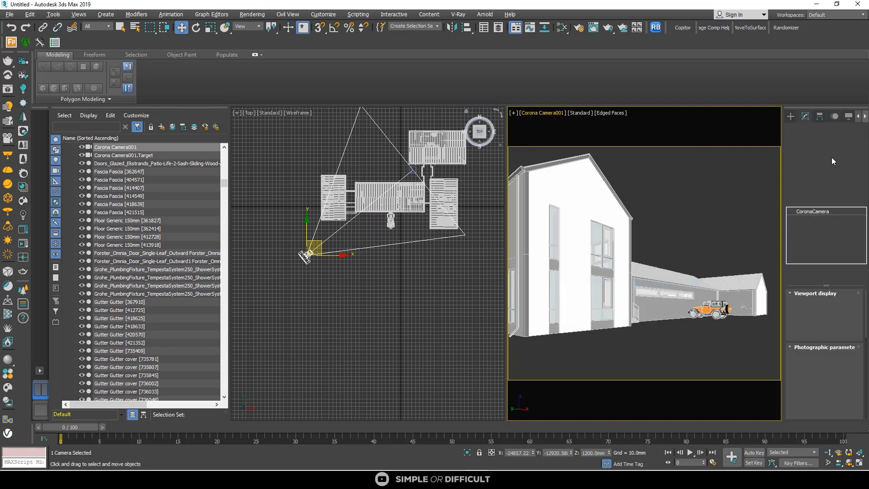
double_click(850, 371)
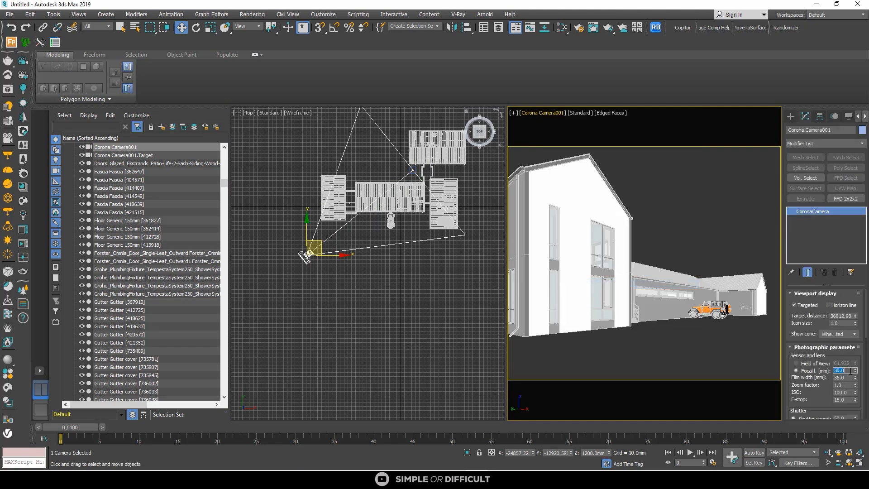
key("Return")
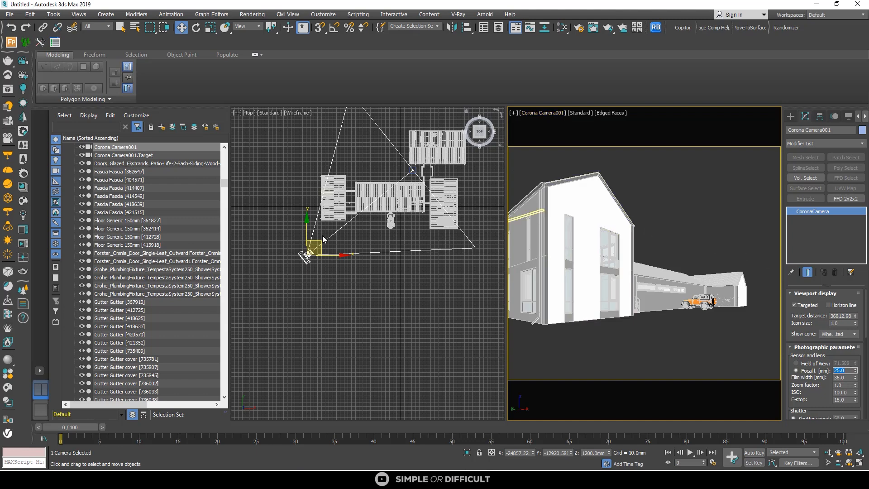
Step: Move the Corona camera together with its target in the Top view by about -473 mm in X and 1665 mm in Y
left_click(342, 235)
left_click(342, 230)
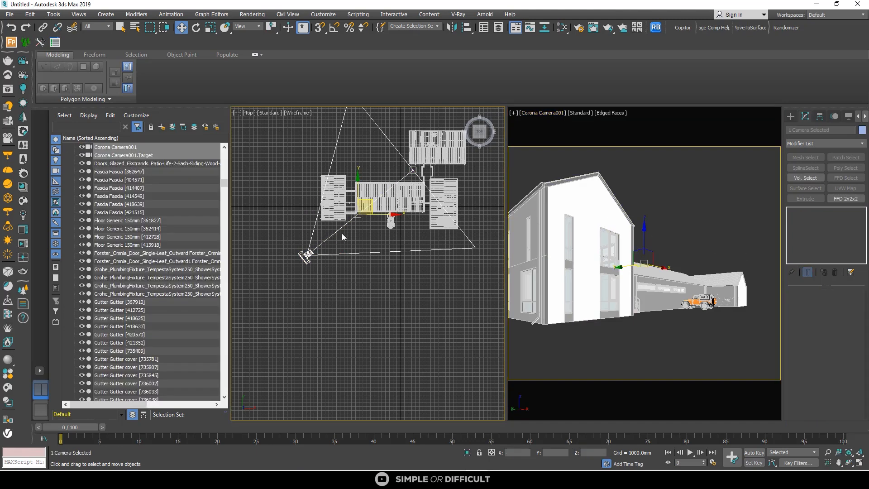
left_click_drag(370, 204, 368, 197)
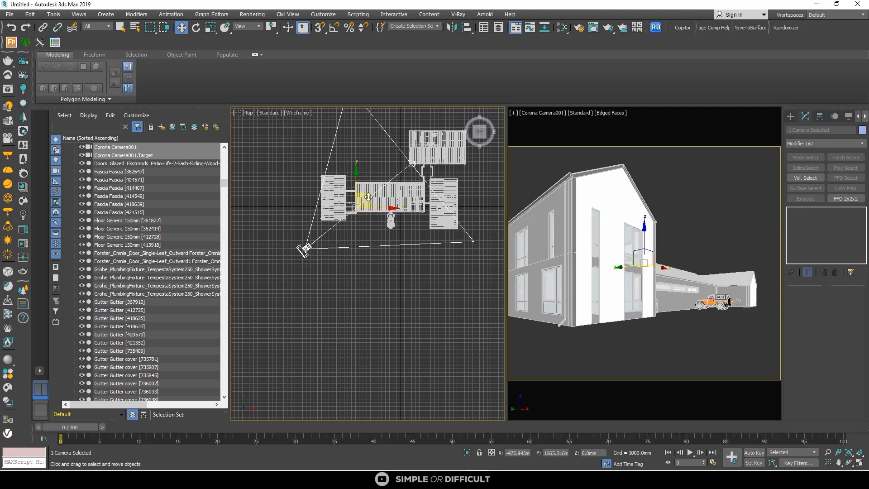
Step: Raise only the camera target by about 2209 mm in the camera view, leaving nothing selected
right_click(546, 113)
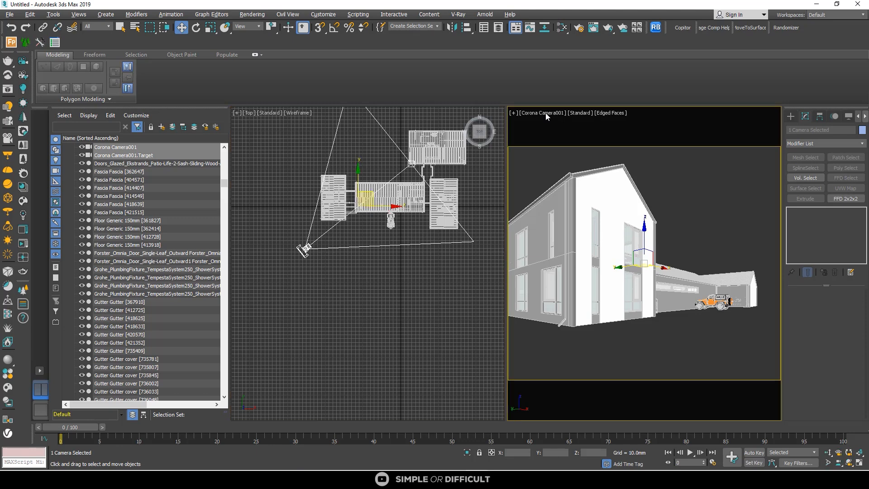
left_click(558, 114)
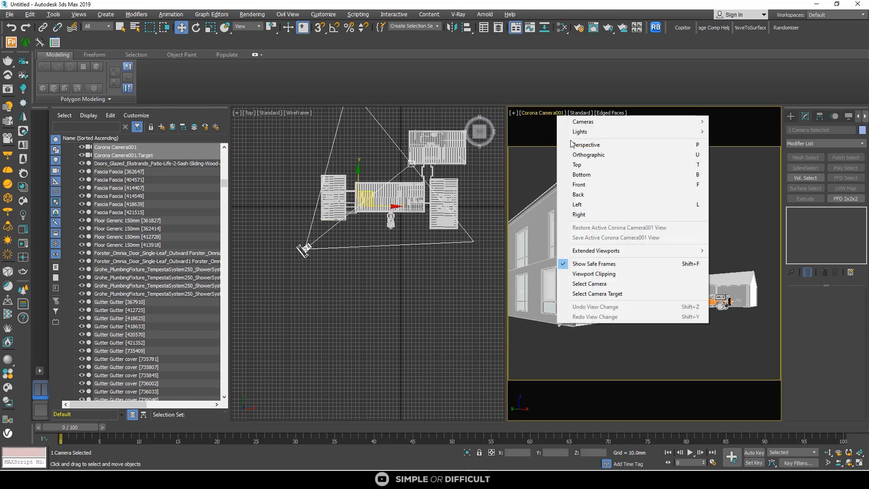
left_click(599, 293)
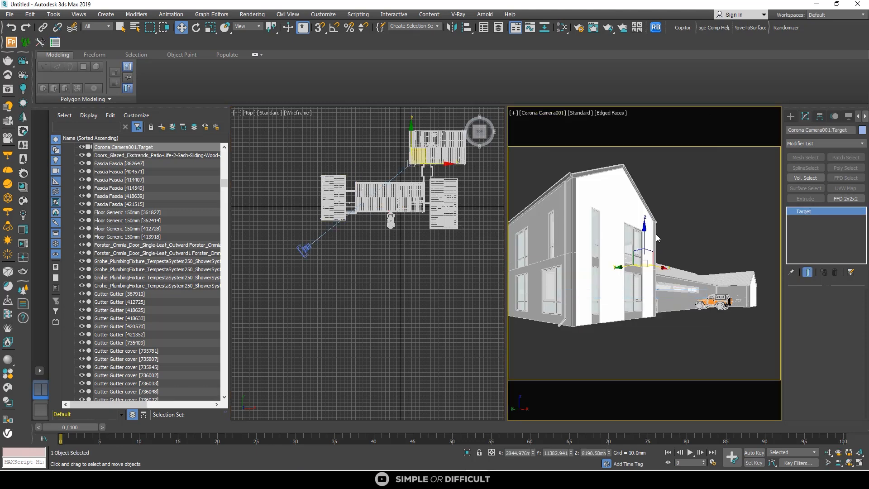
left_click_drag(644, 232, 644, 219)
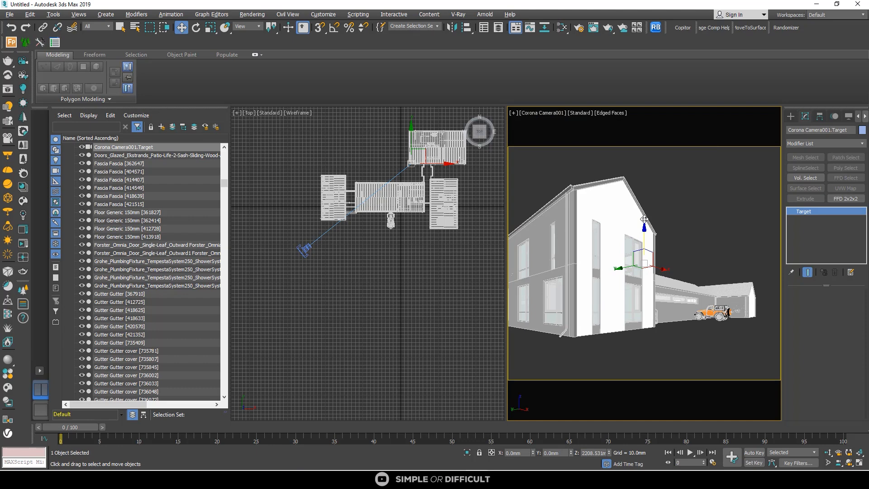
left_click(691, 191)
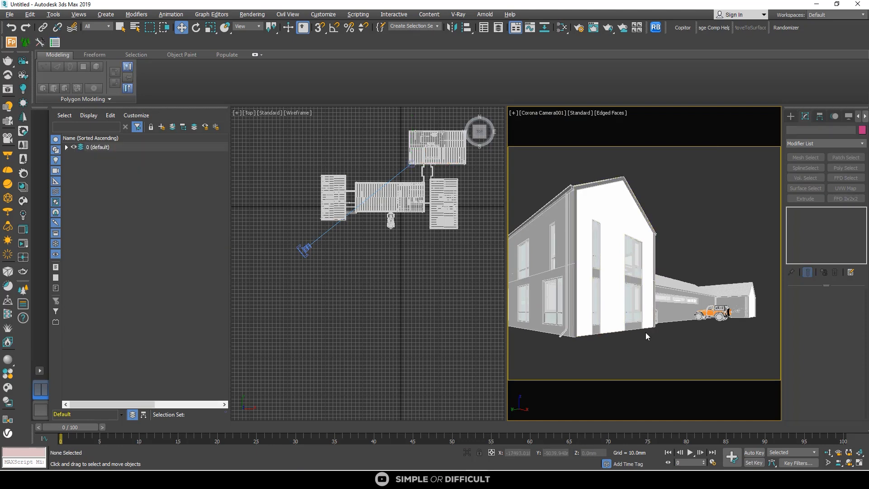
Step: Shift the camera and its target together slightly along positive X in the Top view to fine-tune the framing
scroll(315, 237, "up", 3)
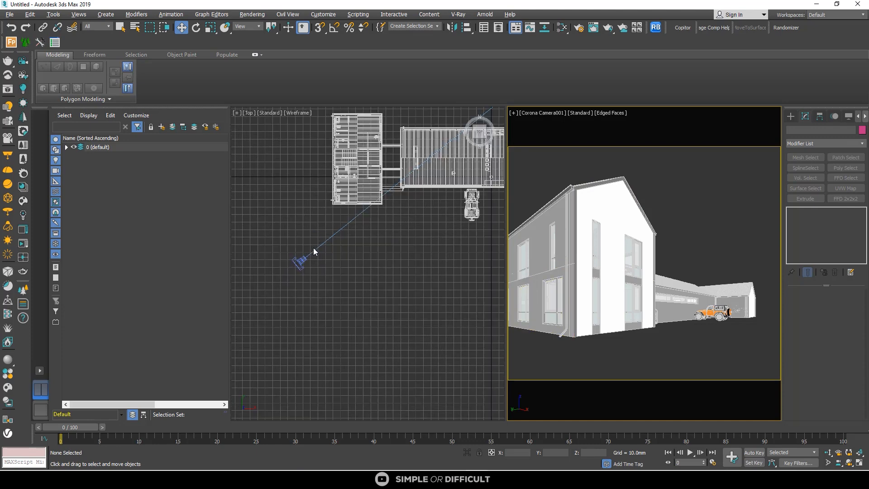
left_click(315, 249)
left_click(332, 240)
left_click(334, 234)
middle_click_drag(334, 234, 325, 285)
left_click_drag(409, 217, 413, 216)
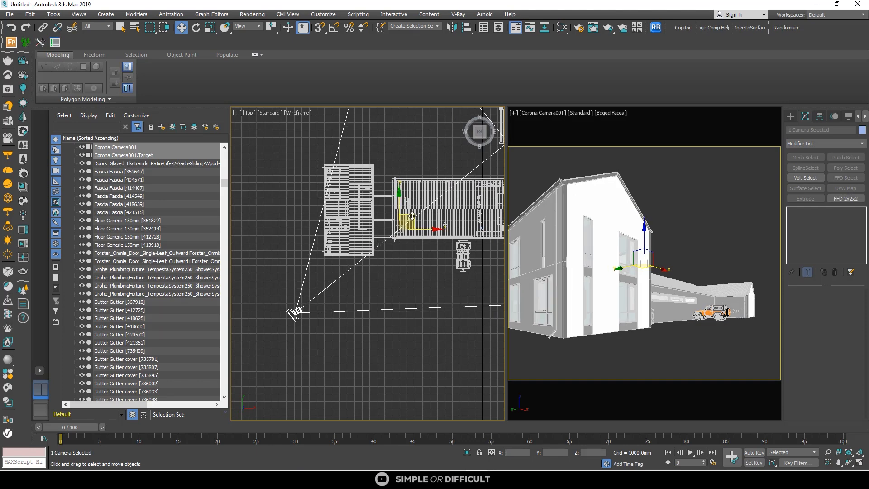
left_click(265, 189)
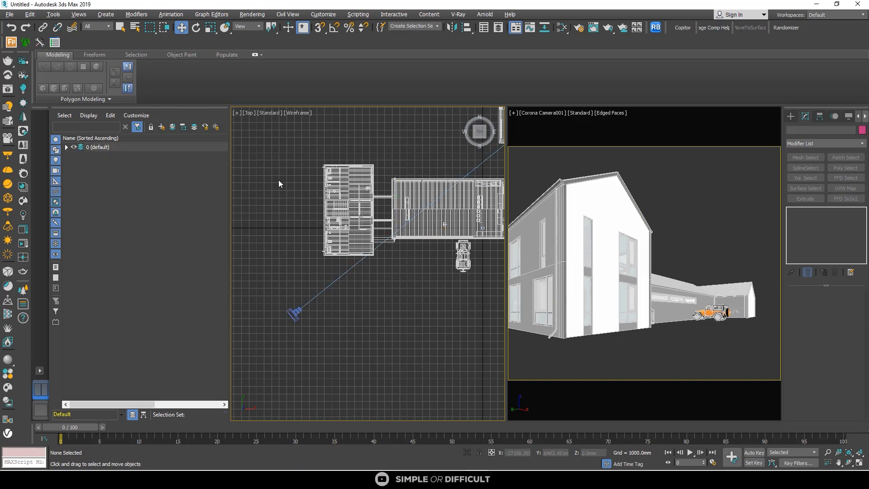
right_click(278, 180)
left_click(262, 169)
Step: Enable the material override in the Corona render settings and assign a CoronaLegacyMtl to it
left_click(594, 28)
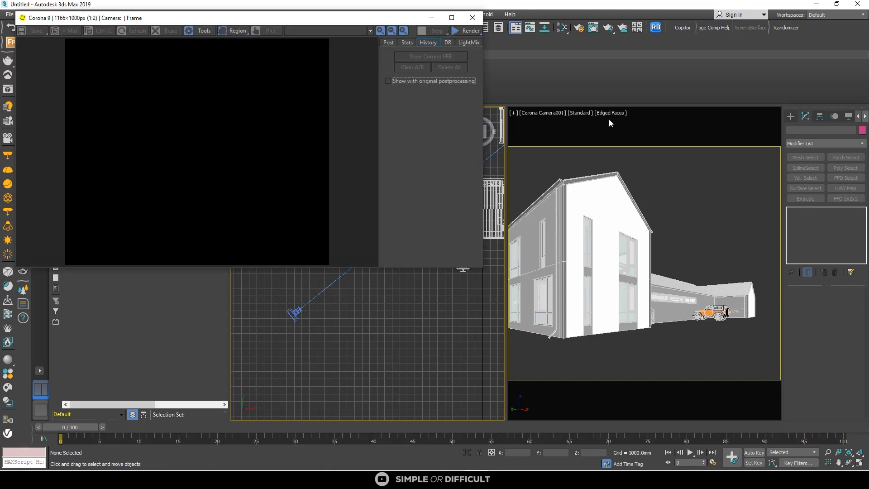
left_click(463, 296)
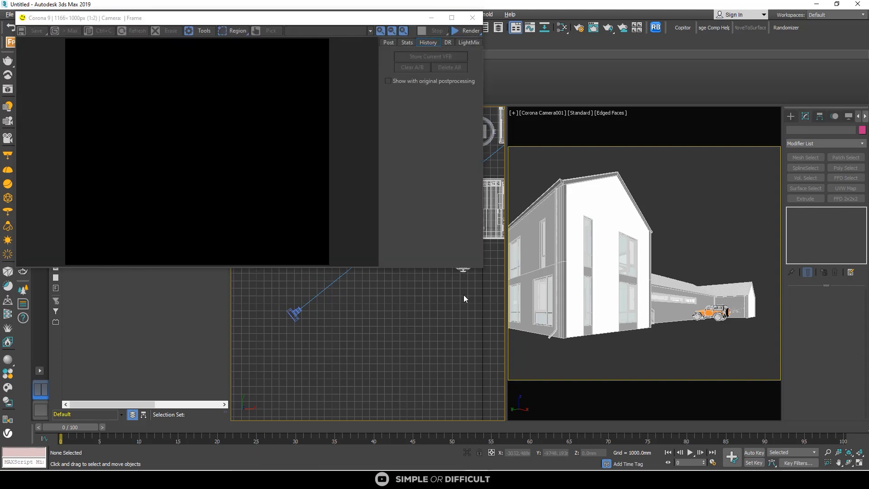
left_click(579, 29)
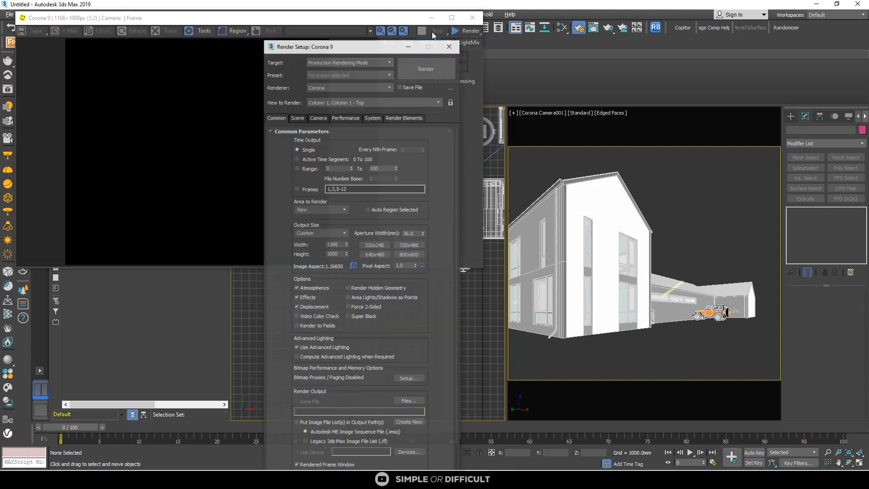
left_click(298, 118)
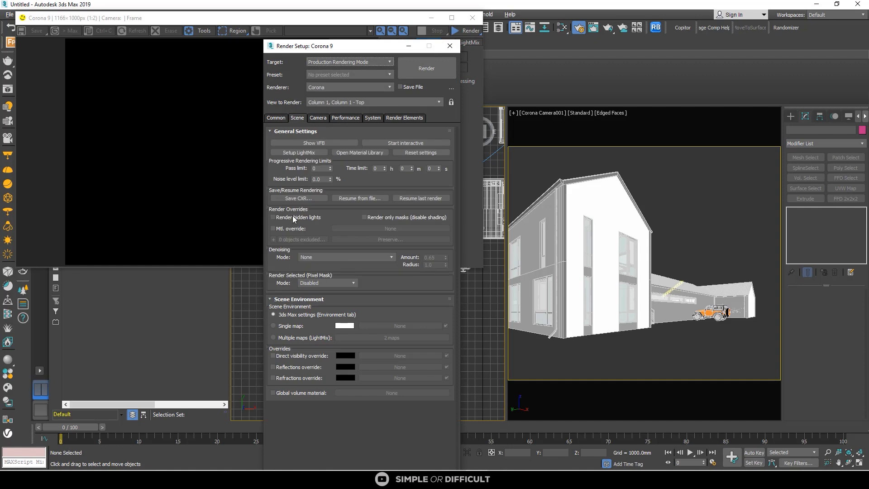
left_click(273, 229)
left_click(361, 228)
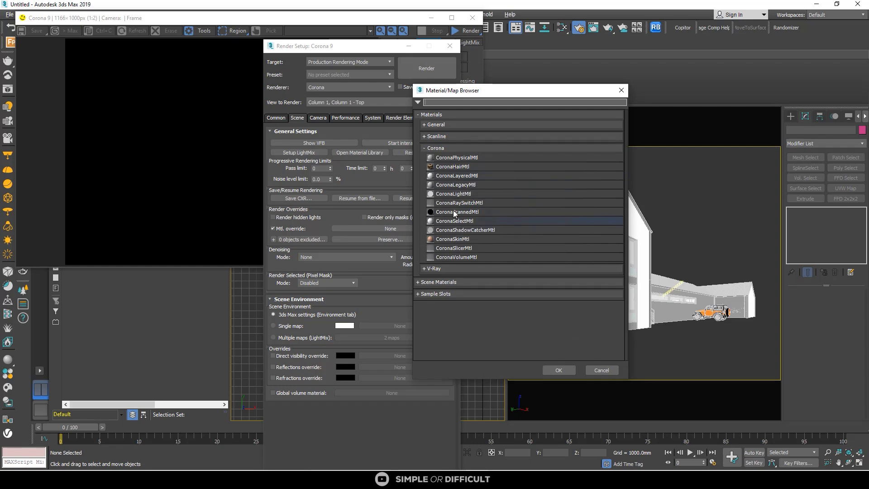
left_click(463, 185)
left_click(556, 370)
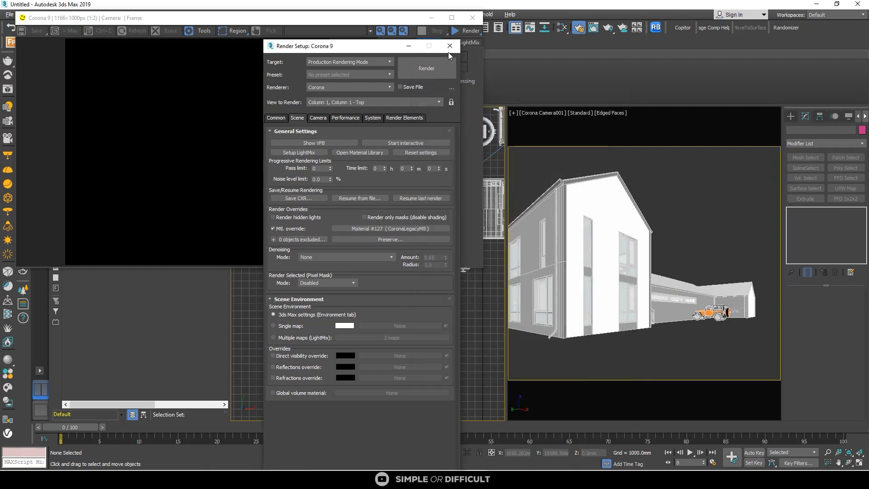
left_click(449, 46)
left_click(433, 18)
Step: Create a ground plane about 290728 mm long and 301596 mm wide around the buildings in the Top view
scroll(398, 190, "down", 5)
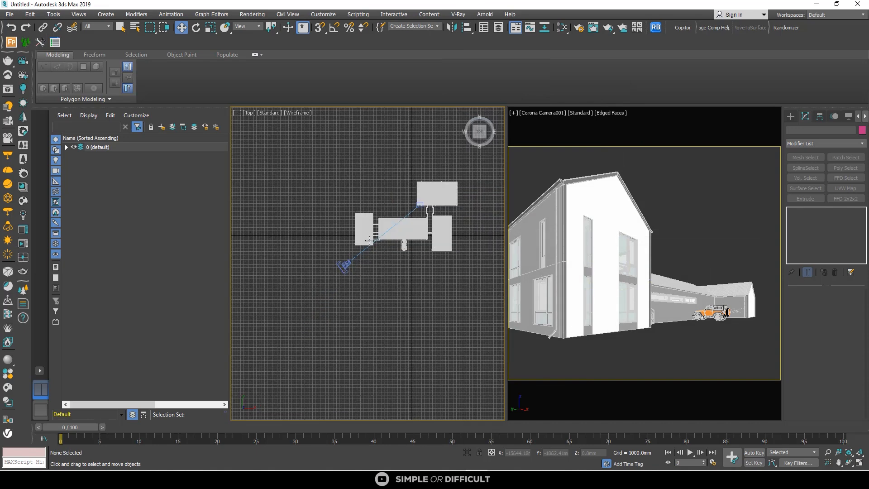
left_click(791, 117)
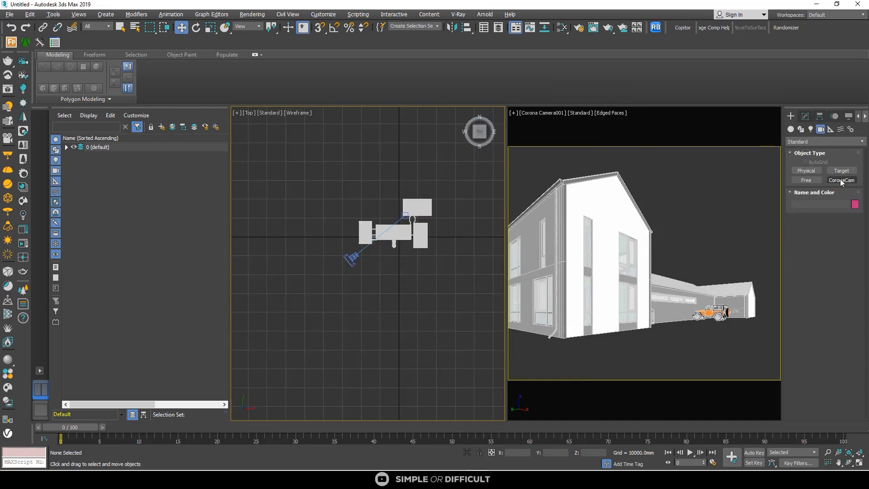
left_click(792, 129)
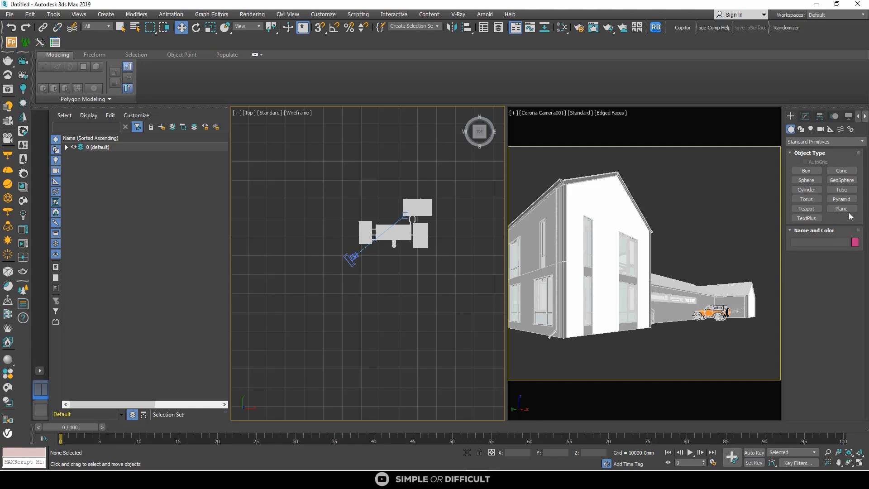
scroll(402, 200, "down", 3)
left_click_drag(293, 138, 495, 332)
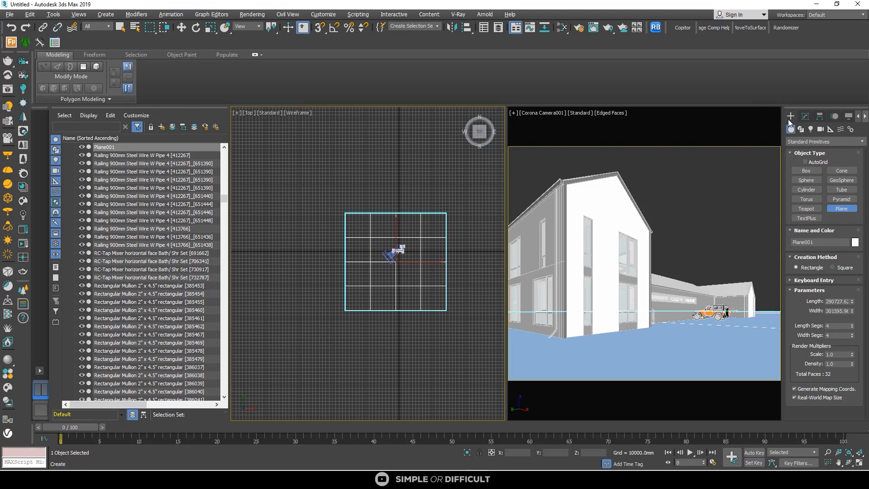
left_click(372, 179)
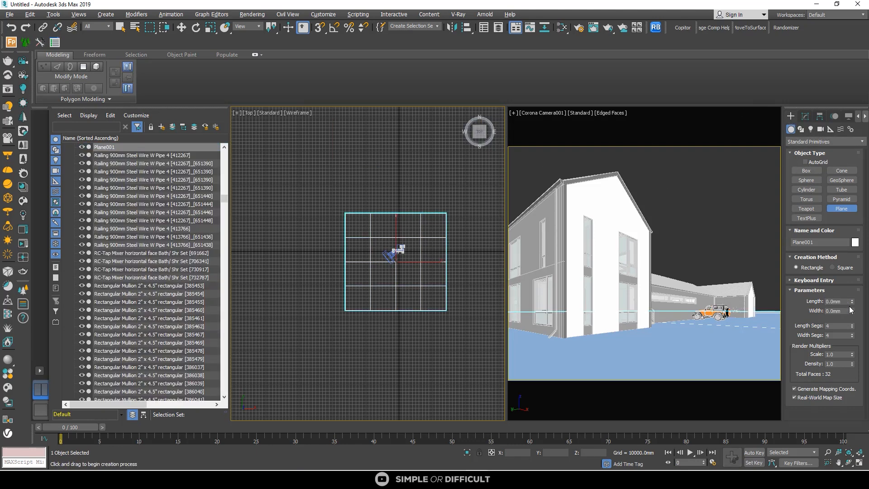
Step: Enlarge the ground plane to about 564012 mm in length and 669543 mm in width, and deselect it
left_click(805, 118)
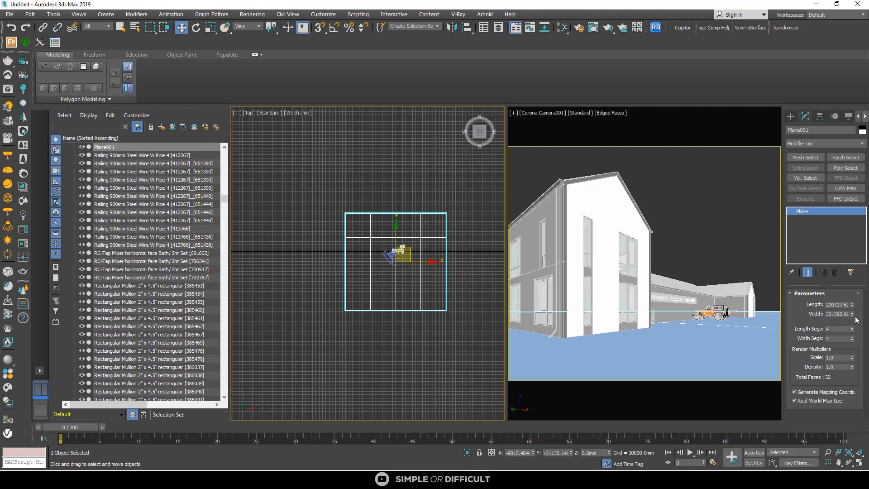
left_click_drag(853, 317, 849, 261)
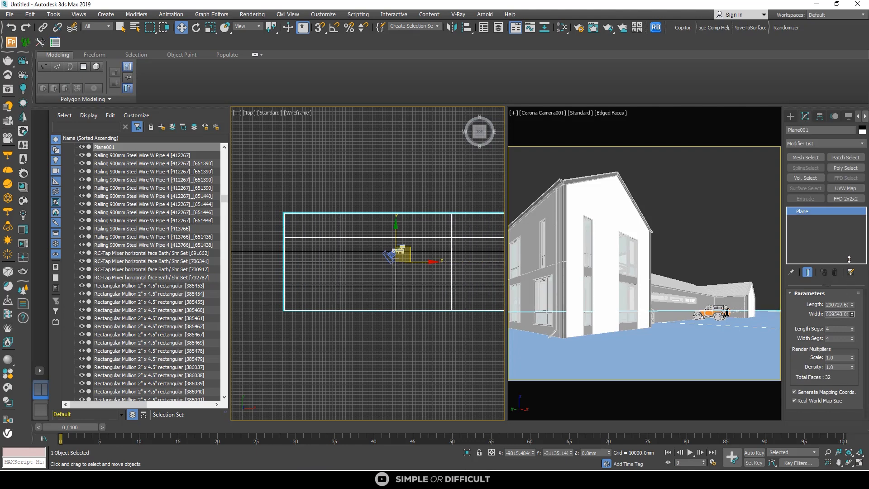
left_click_drag(853, 304, 848, 258)
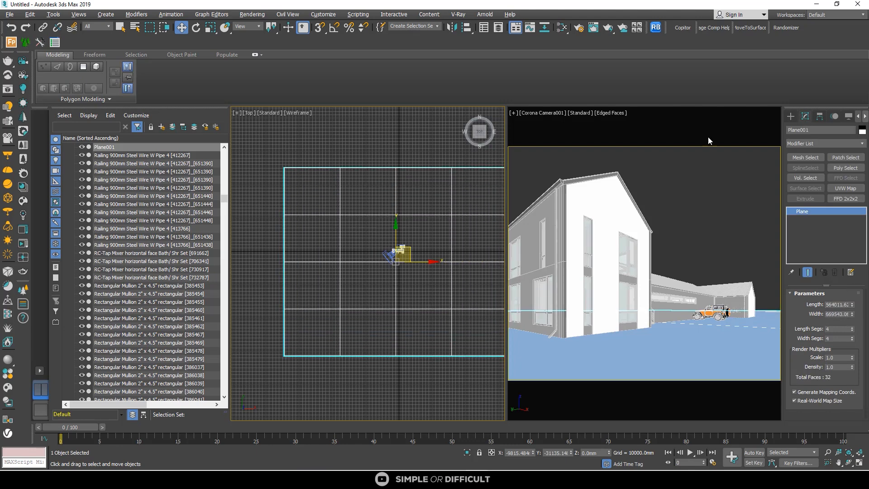
left_click(789, 115)
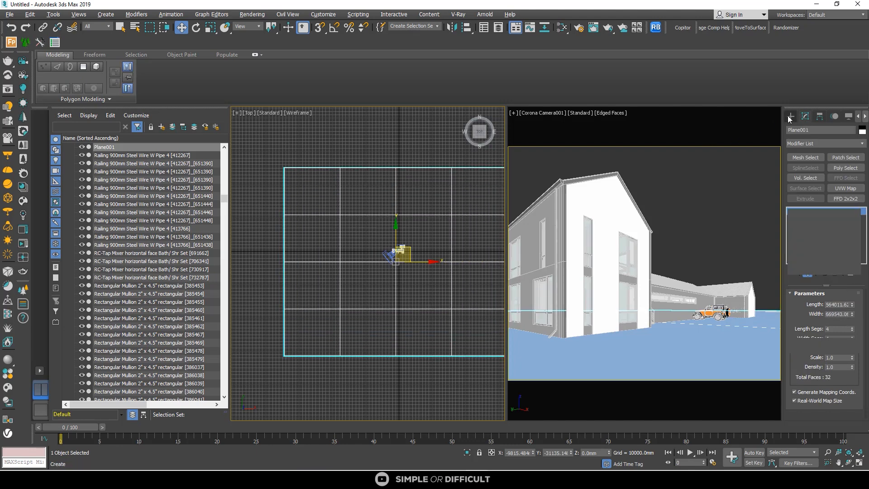
left_click(348, 144)
right_click(348, 144)
left_click(326, 132)
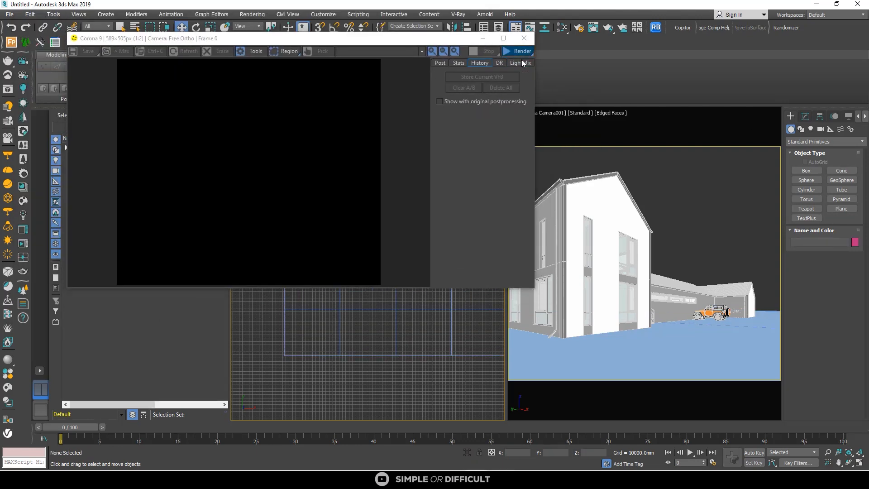
Step: Show the Corona camera view in the interactive render and set its tone mapping Simple Exposure to -3.20
left_click(637, 158)
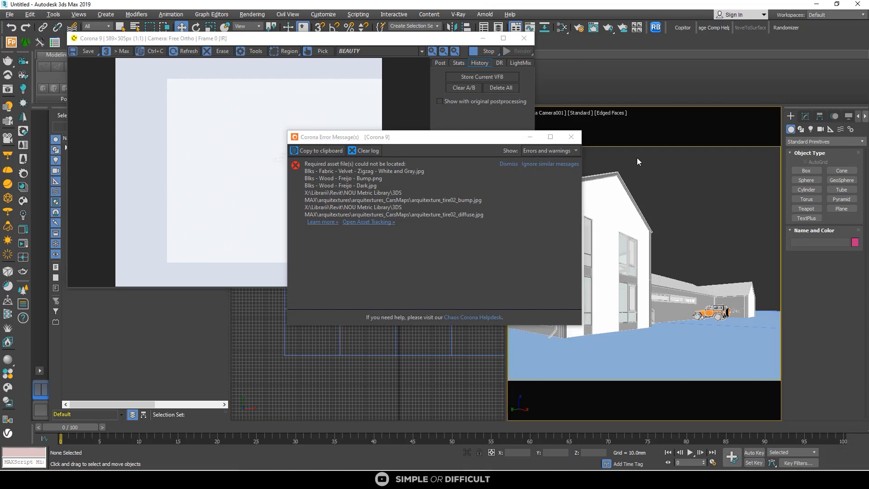
left_click(529, 136)
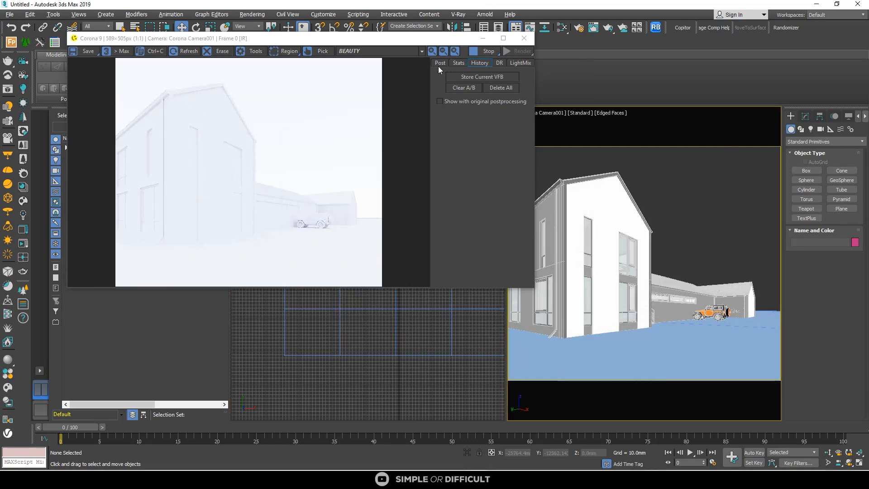
left_click(439, 65)
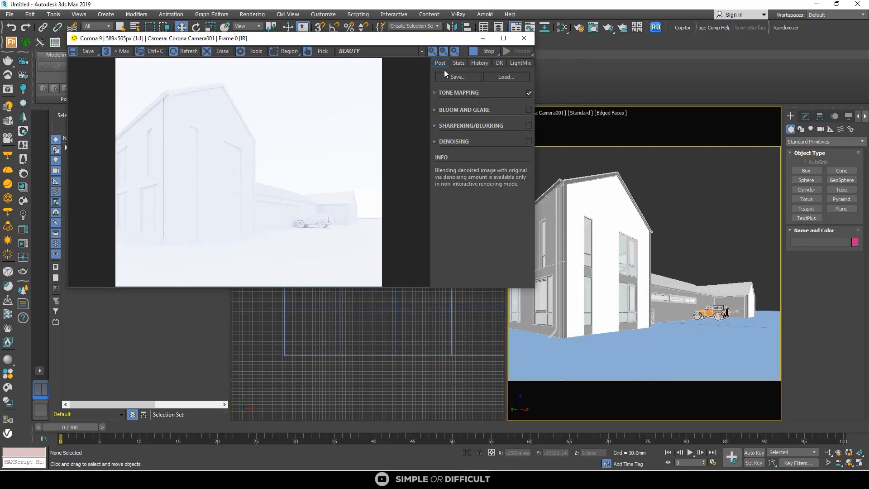
left_click(436, 93)
left_click_drag(524, 160, 516, 355)
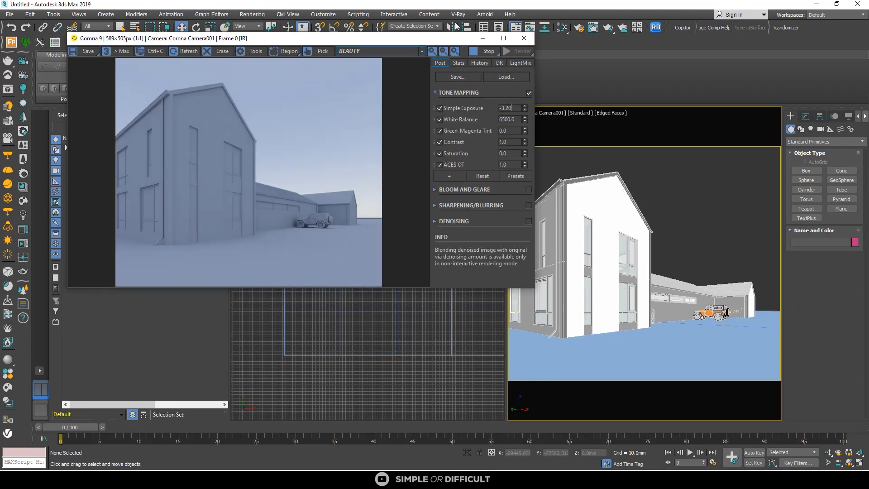
Step: Lock the view to render to Corona Camera001 in the render settings
left_click(579, 27)
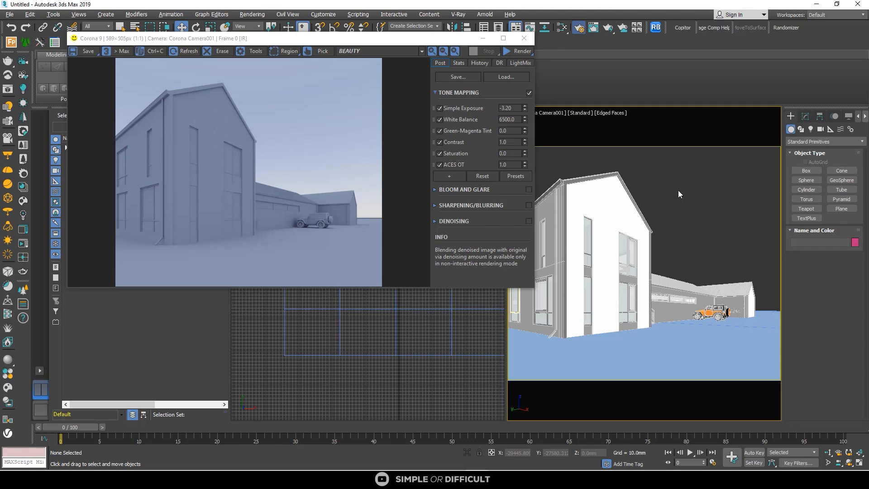
left_click(682, 189)
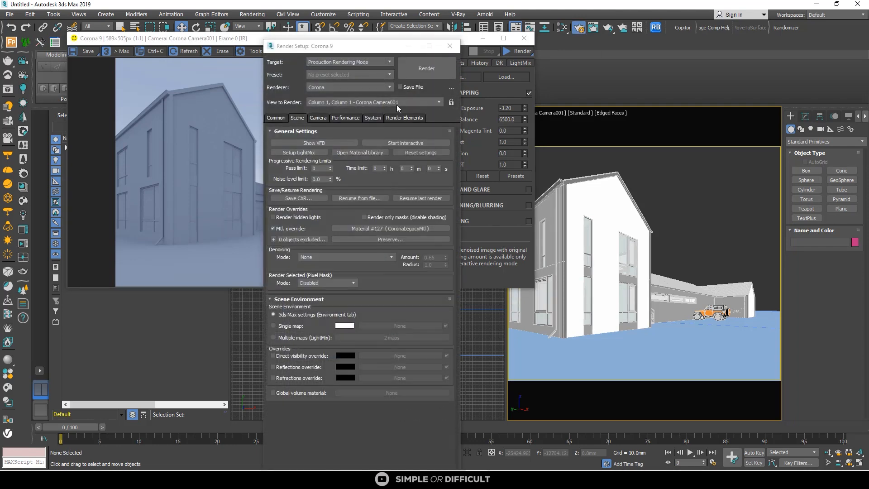
left_click(452, 103)
Step: Review the Camera, Performance and System settings of the Corona renderer
left_click(315, 118)
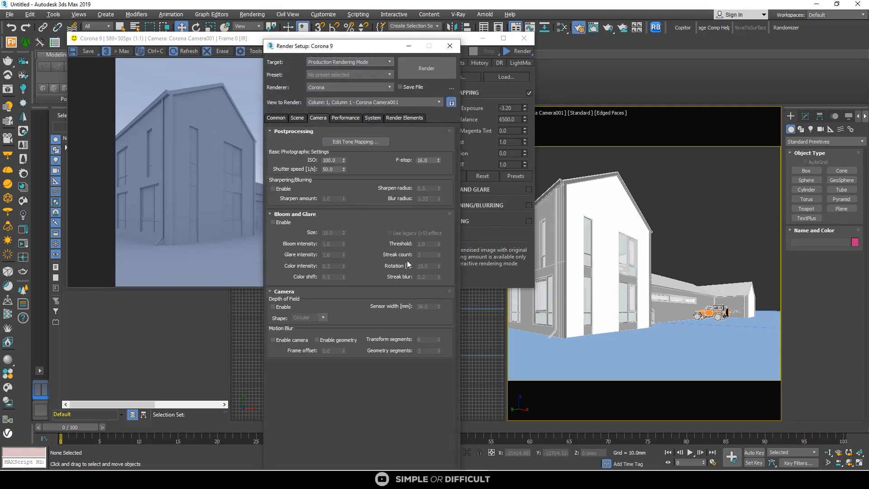
left_click(345, 119)
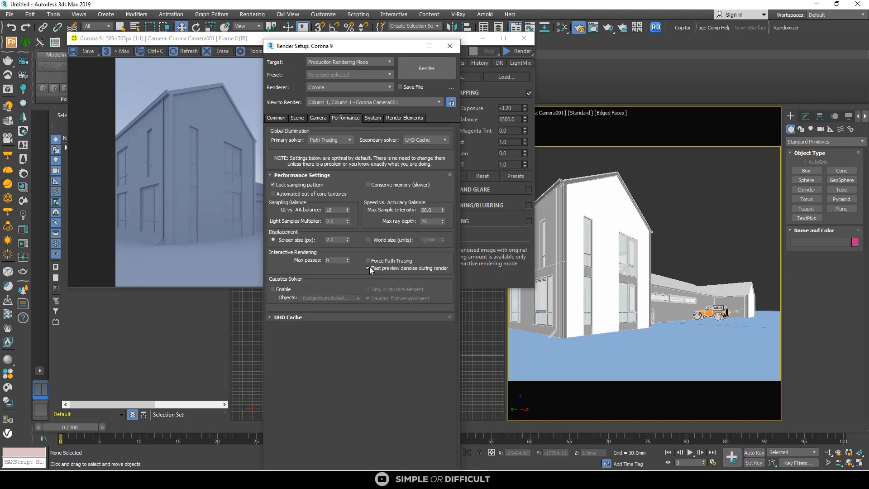
left_click(372, 118)
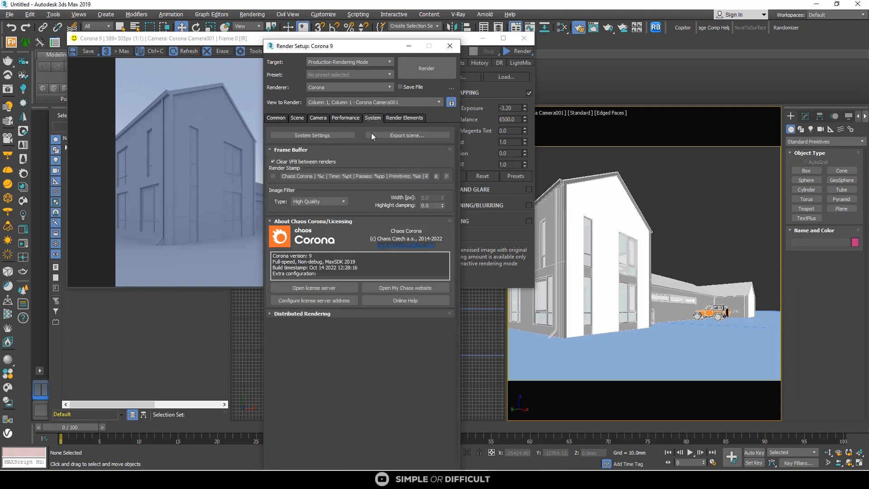
Step: Check the Scene and Common render settings and close the render setup
left_click(295, 118)
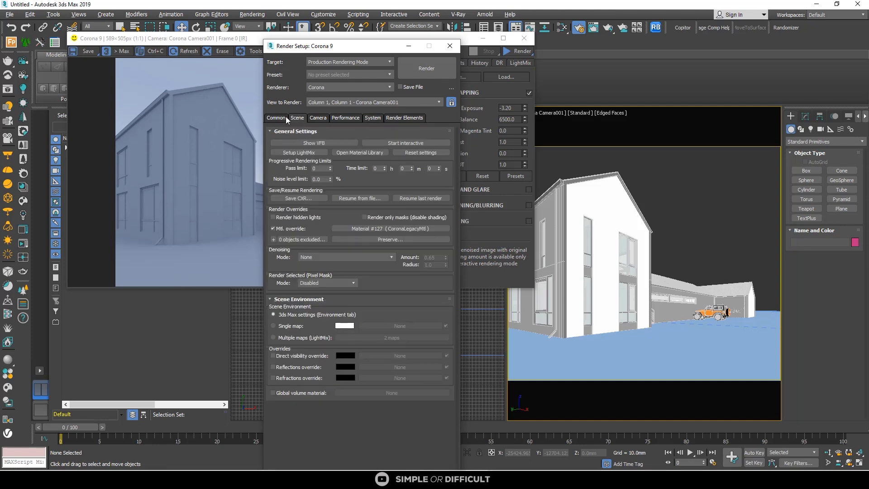
left_click(276, 119)
left_click(450, 46)
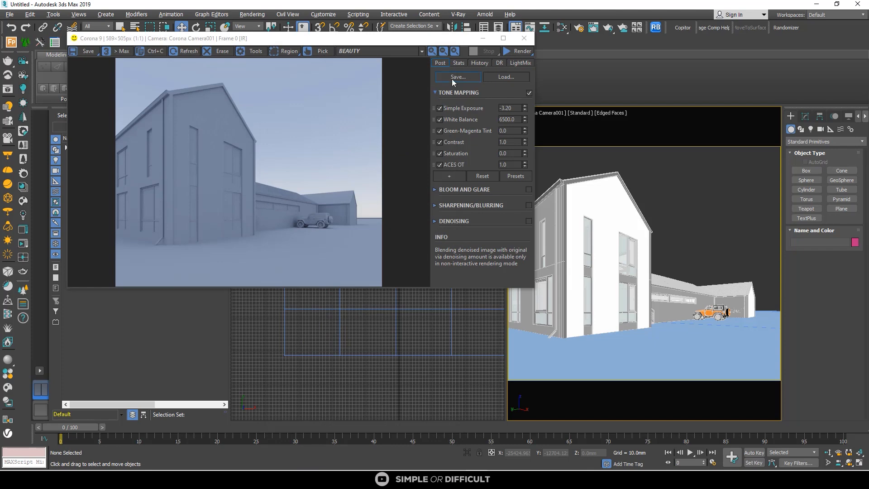
left_click(518, 51)
left_click(519, 62)
scroll(310, 221, "up", 2)
scroll(310, 221, "down", 2)
left_click(480, 55)
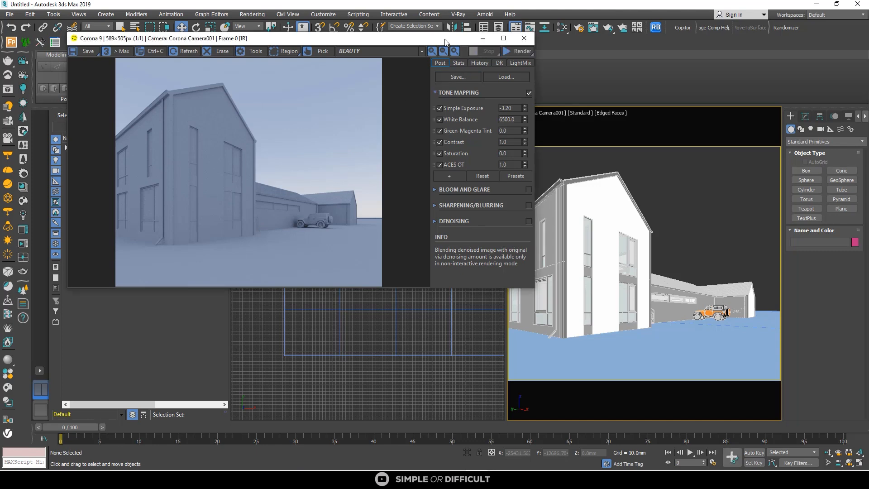
Step: Minimize the interactive render window and move the jeep slightly farther from the house in the Top view, leaving it deselected
left_click_drag(448, 42, 463, 128)
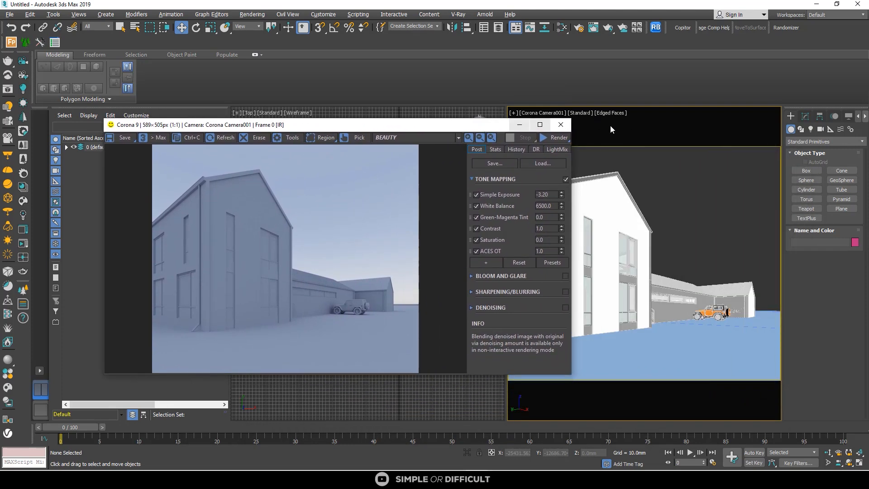
left_click(522, 125)
scroll(399, 253, "up", 15)
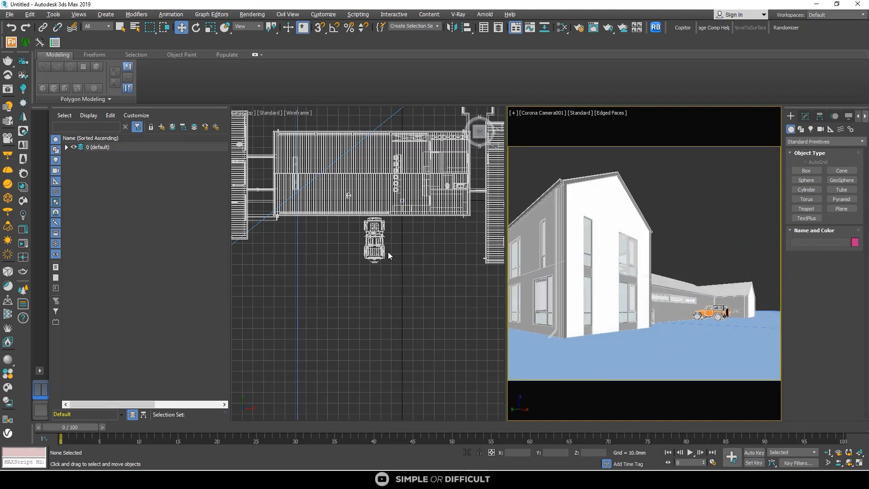
left_click(373, 243)
left_click_drag(375, 235, 374, 248)
scroll(279, 161, "down", 8)
left_click(343, 248)
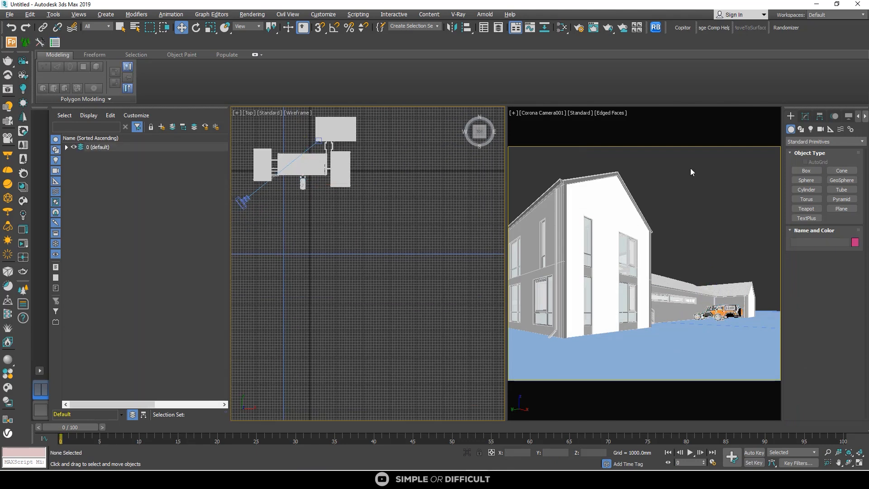
Step: Create a targeted Corona Sun southeast of the house in the Top view, aimed northwest, and deselect it
left_click(811, 130)
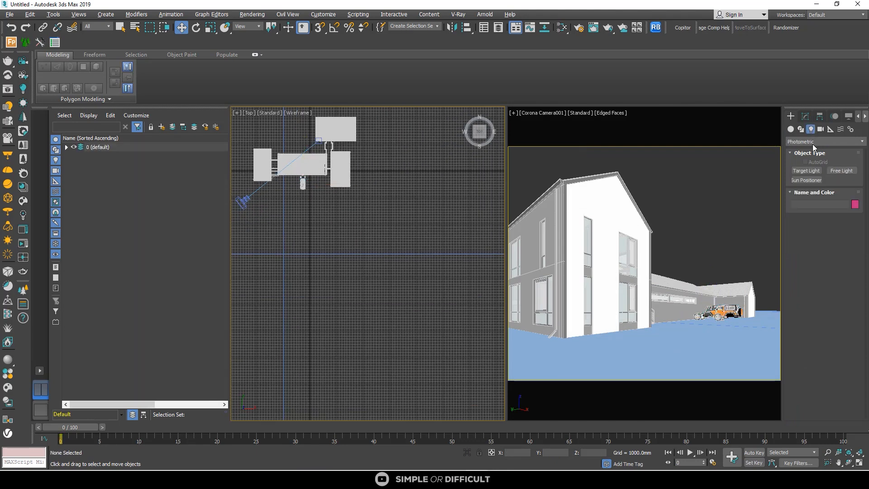
left_click(810, 142)
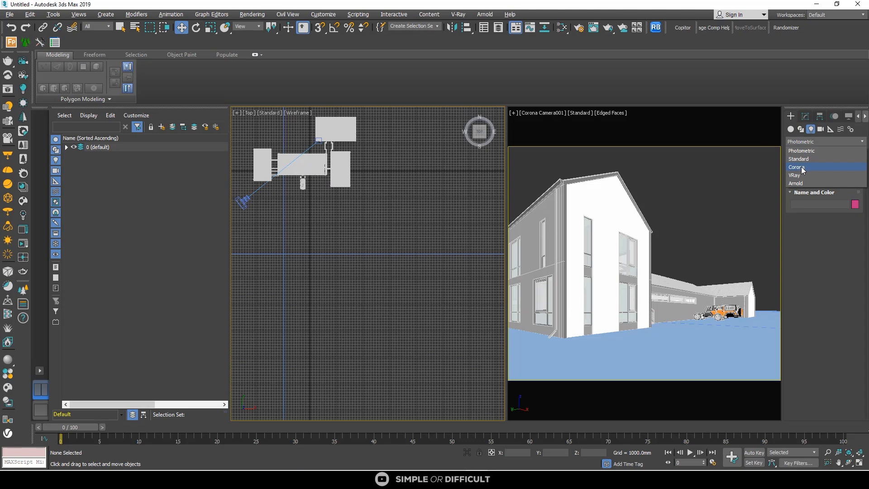
left_click(804, 171)
left_click(841, 173)
scroll(386, 250, "down", 2)
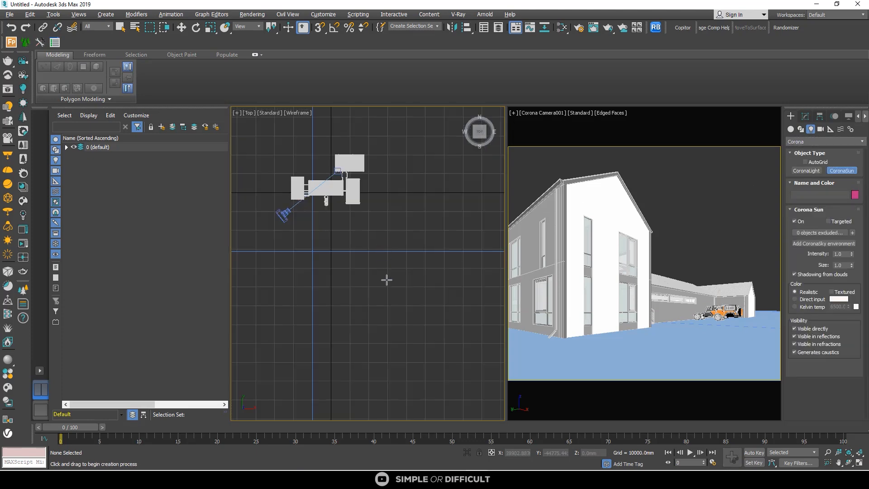
left_click_drag(382, 271, 359, 258)
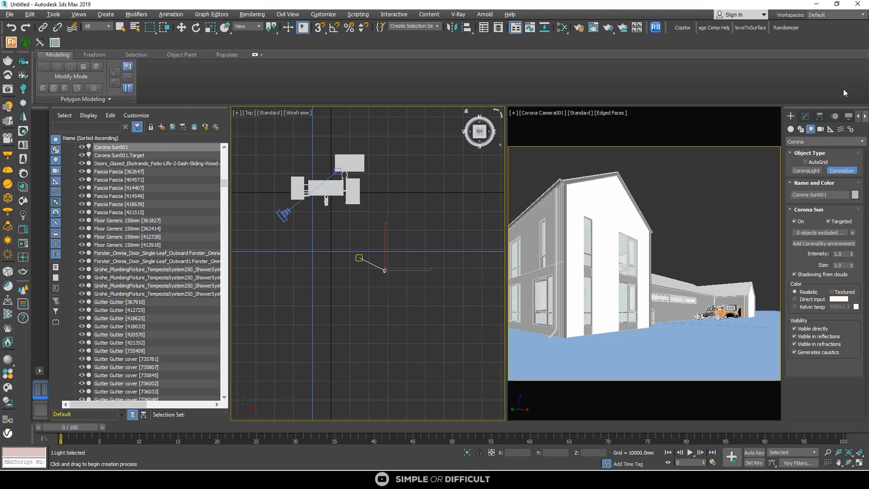
left_click(183, 28)
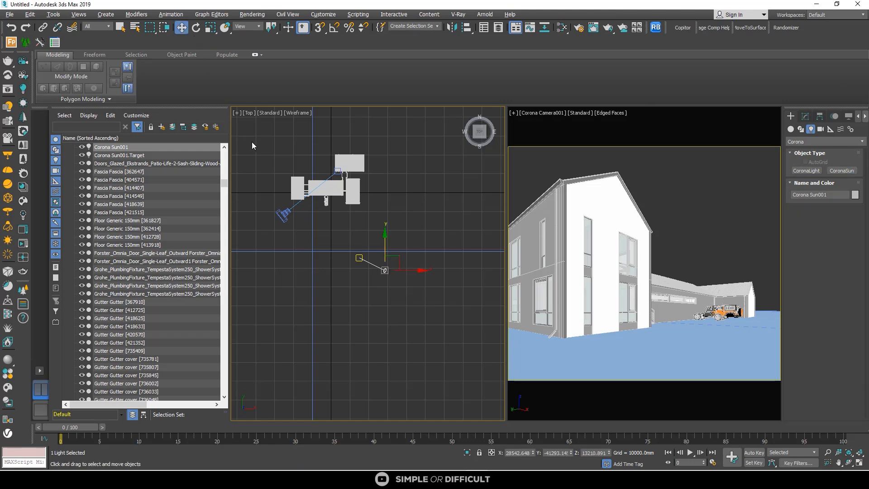
left_click(252, 142)
right_click(251, 142)
left_click(240, 133)
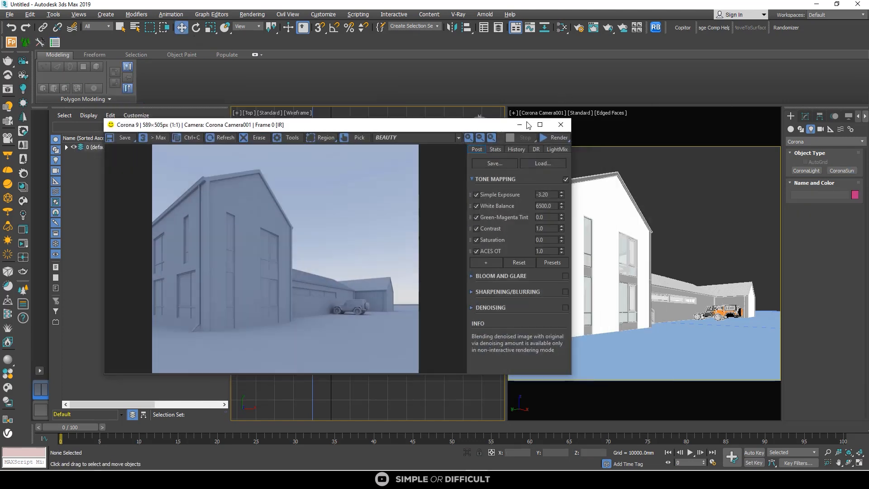
Step: Restart the interactive render, set its Simple Exposure to -3.413 with ACES OT kept on, and minimize the render window
left_click(558, 139)
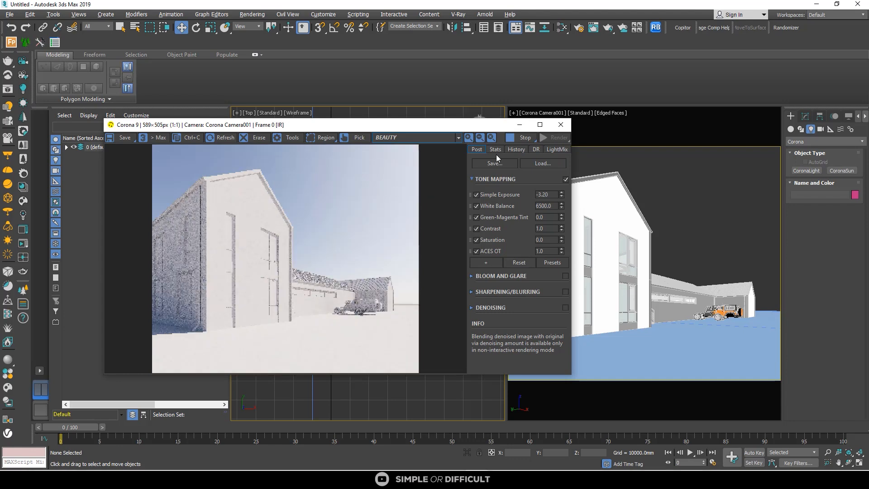
left_click_drag(418, 127, 546, 90)
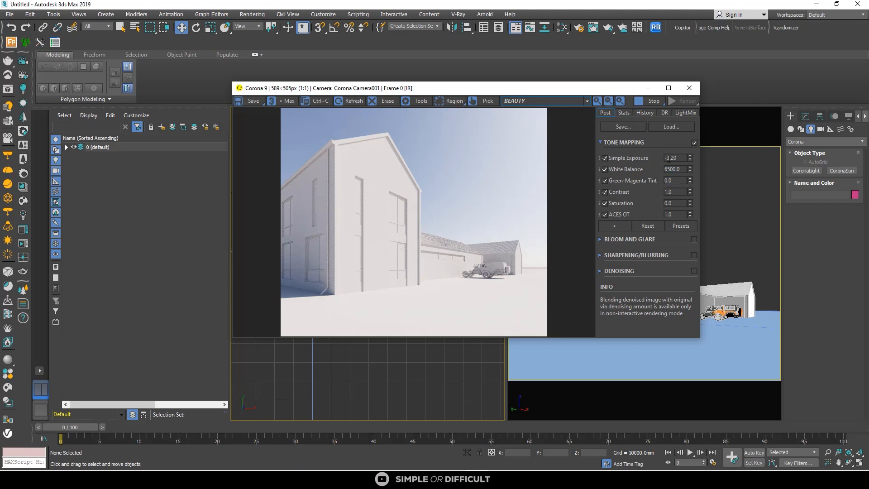
left_click_drag(690, 160, 691, 163)
left_click(606, 214)
left_click(605, 215)
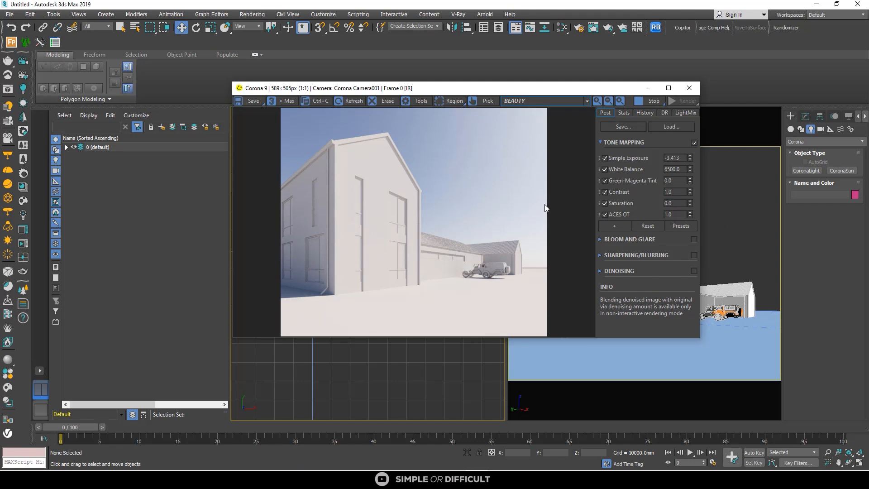
left_click(648, 89)
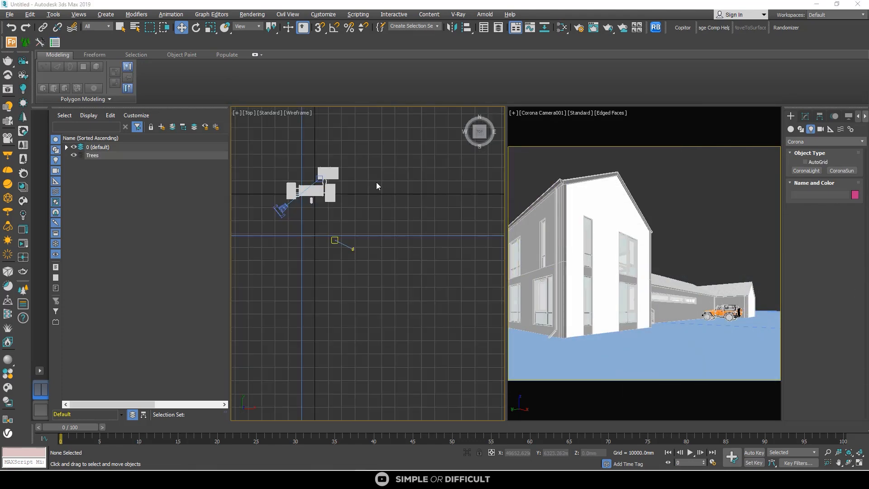
Step: Merge the tree model file into the scene and place it northwest of the house in the Top view
scroll(360, 179, "down", 3)
scroll(334, 172, "up", 6)
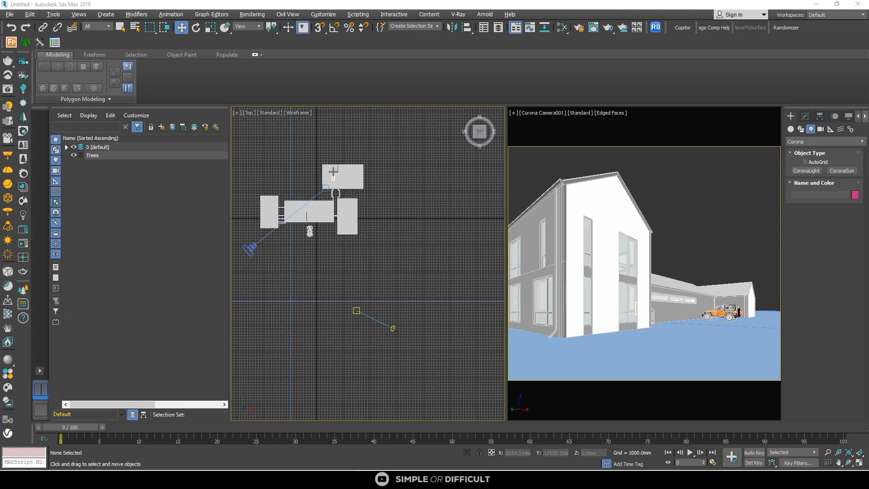
scroll(332, 177, "up", 2)
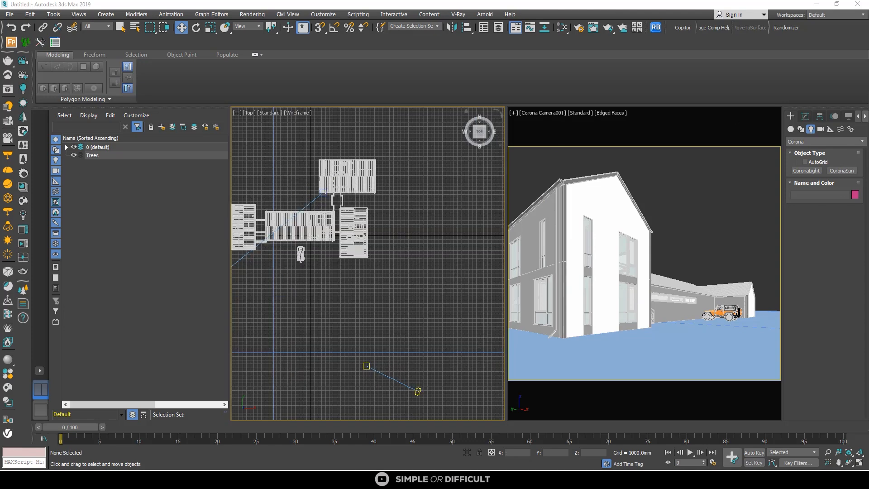
left_click_drag(868, 152, 400, 186)
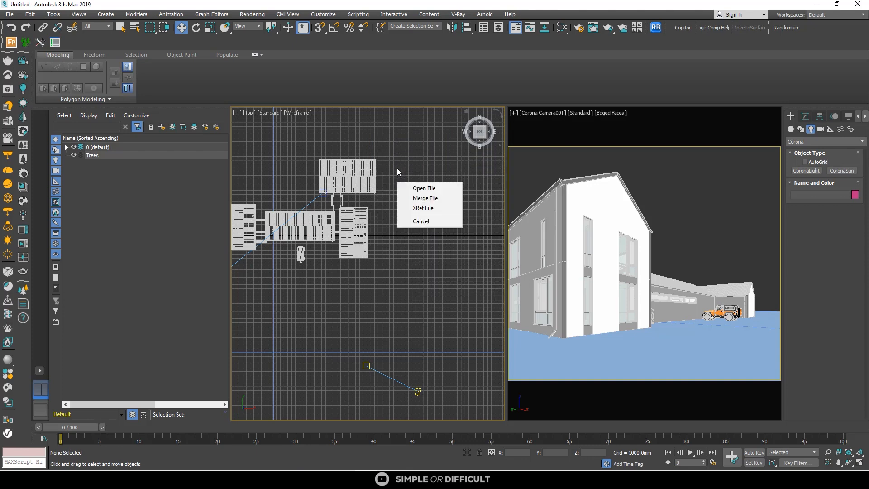
left_click(420, 197)
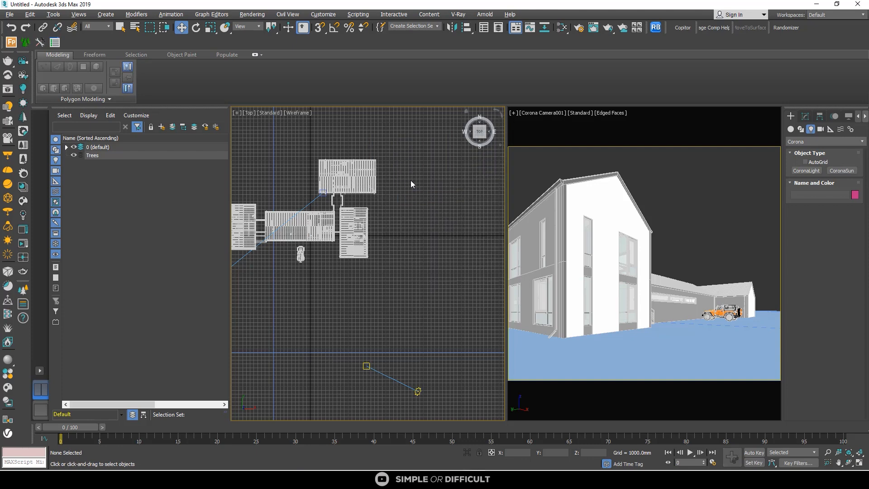
left_click(457, 257)
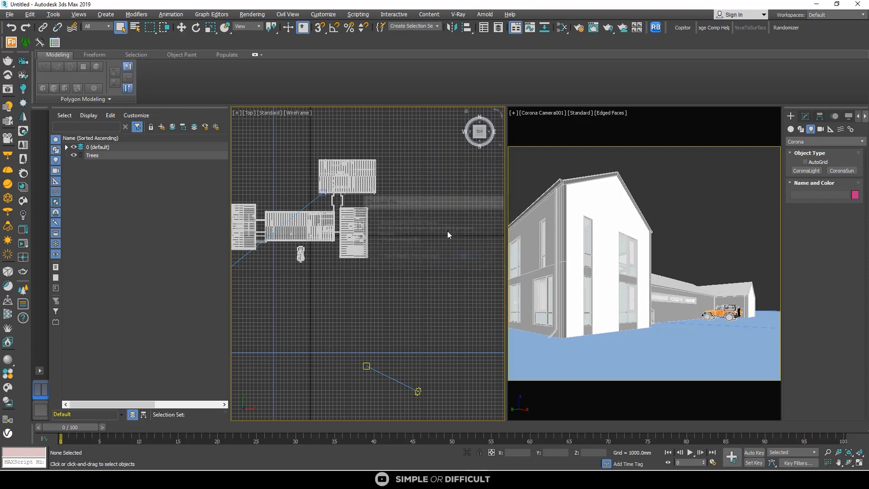
scroll(435, 207, "down", 2)
key("w")
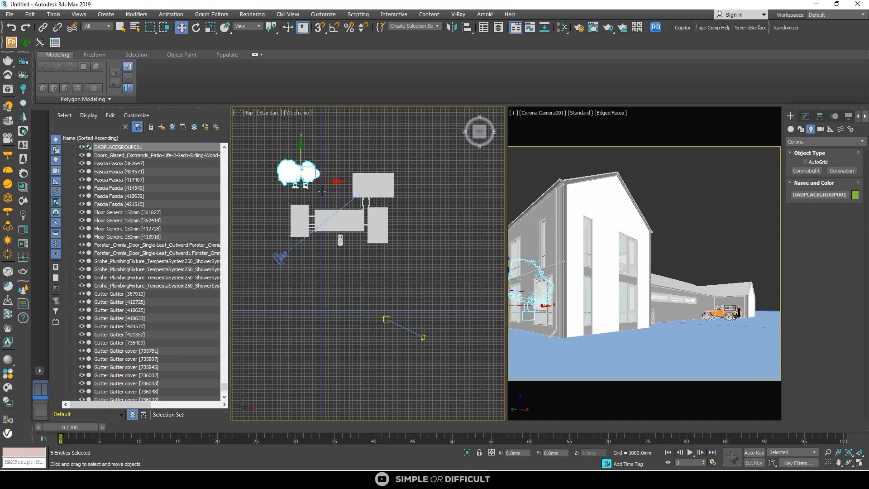
Step: Ungroup the merged trees and deselect them
key("ctrl+shift+g")
scroll(308, 187, "up", 6)
scroll(303, 187, "down", 1)
left_click(313, 202)
middle_click_drag(313, 202, 335, 252)
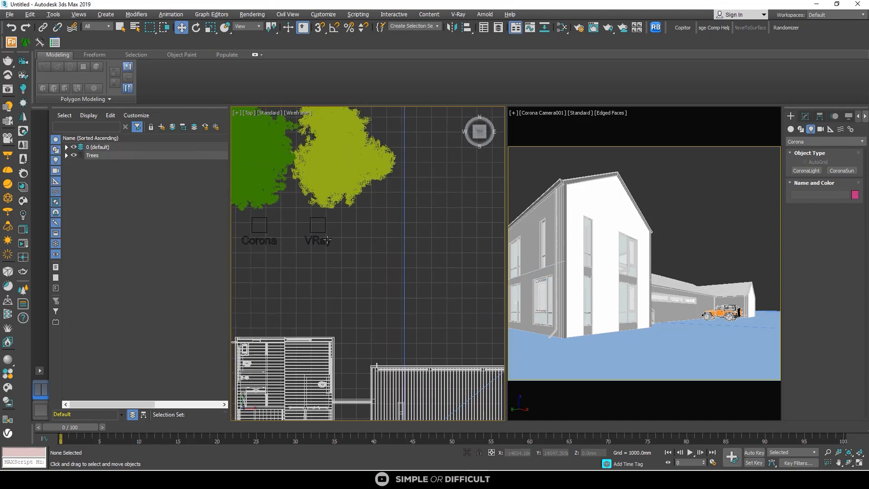
Step: Delete the yellow-green VRay tree together with its marker box and VRay text label
left_click(320, 232)
left_click(328, 252)
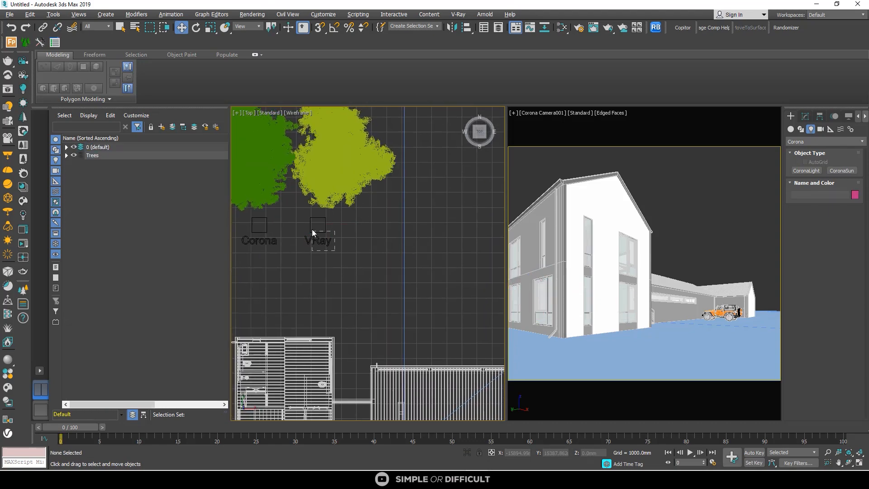
left_click_drag(311, 229, 311, 177)
scroll(332, 210, "down", 3)
key("Delete")
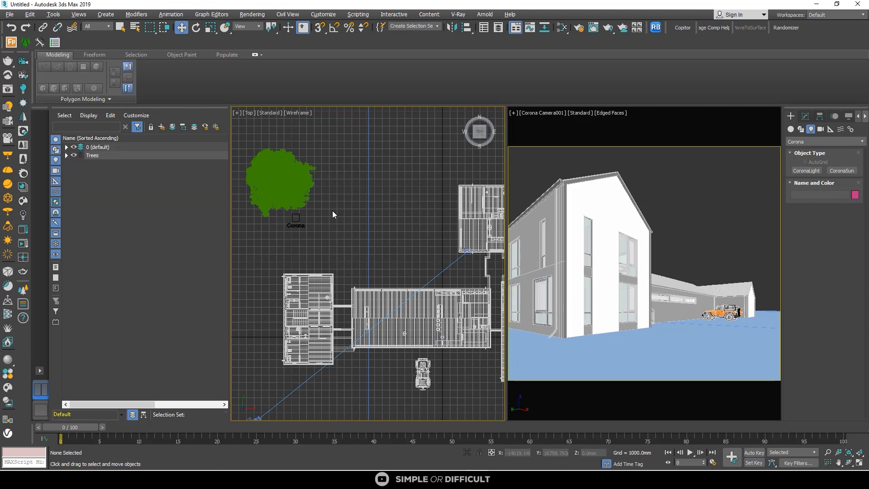
Step: Delete the CoronaMAP marker box and the Corona text label beside the green tree
scroll(302, 209, "up", 3)
left_click_drag(308, 225, 292, 260)
scroll(306, 260, "down", 4)
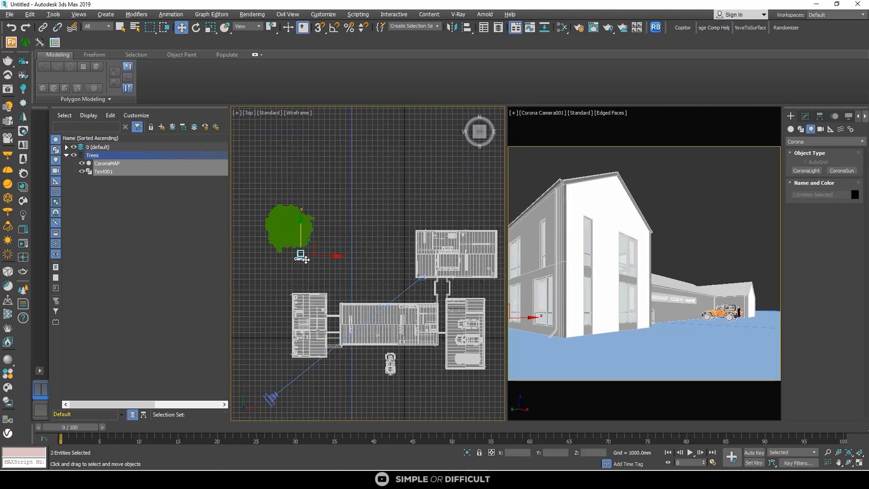
Step: Move the green tree from northwest of the house to the open ground just east of the eastern wing
left_click(294, 216)
scroll(295, 216, "down", 4)
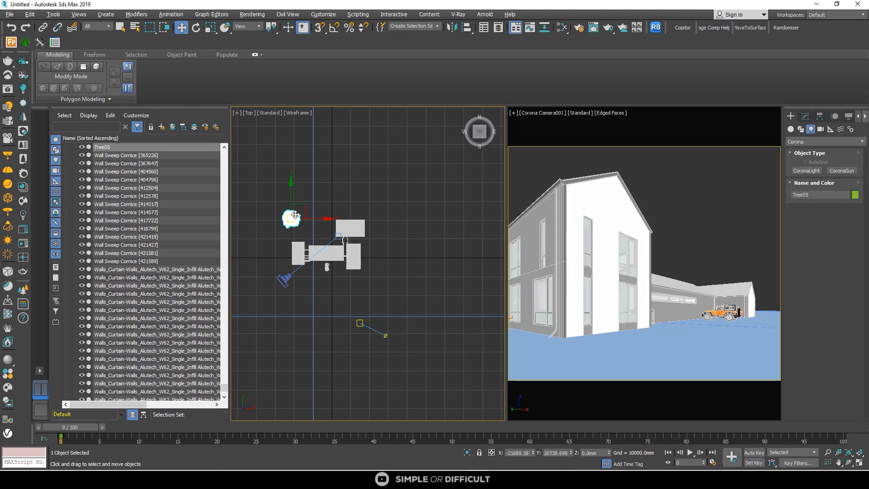
left_click_drag(295, 215, 389, 252)
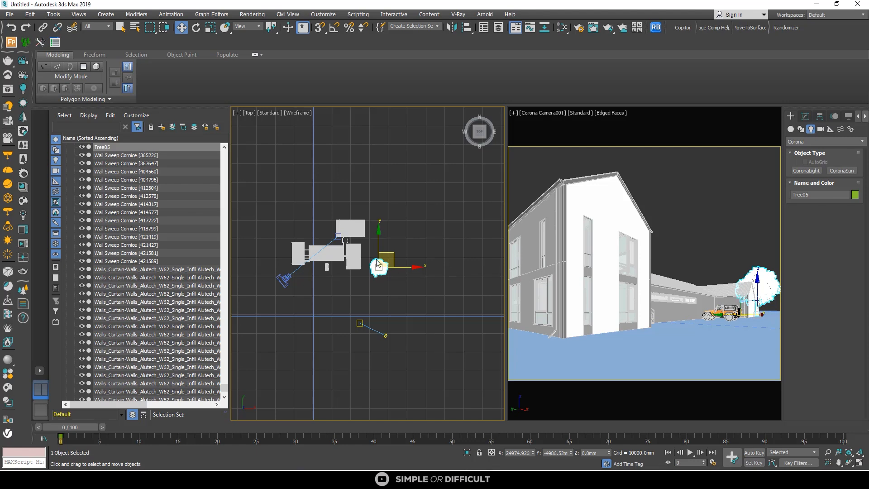
Step: Scale the green tree uniformly to about 134.83% and shift it slightly southeast to about X 25687, Y -7367 mm
left_click(211, 28)
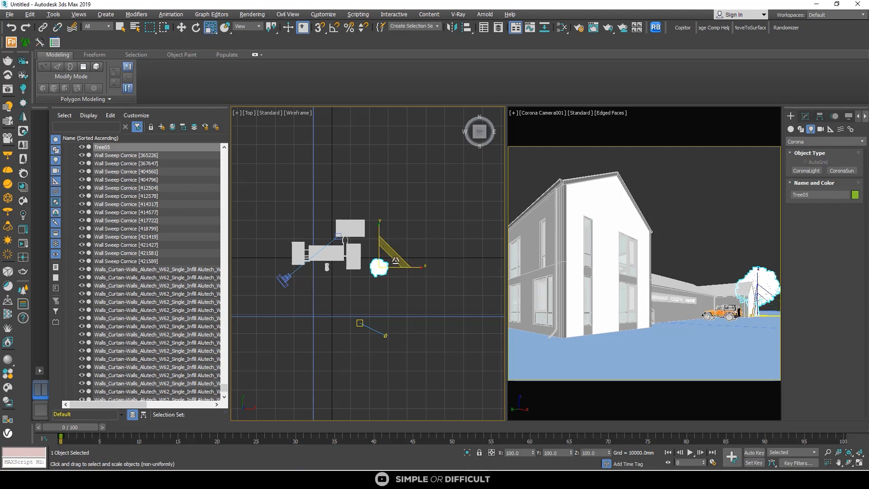
left_click_drag(390, 258, 395, 219)
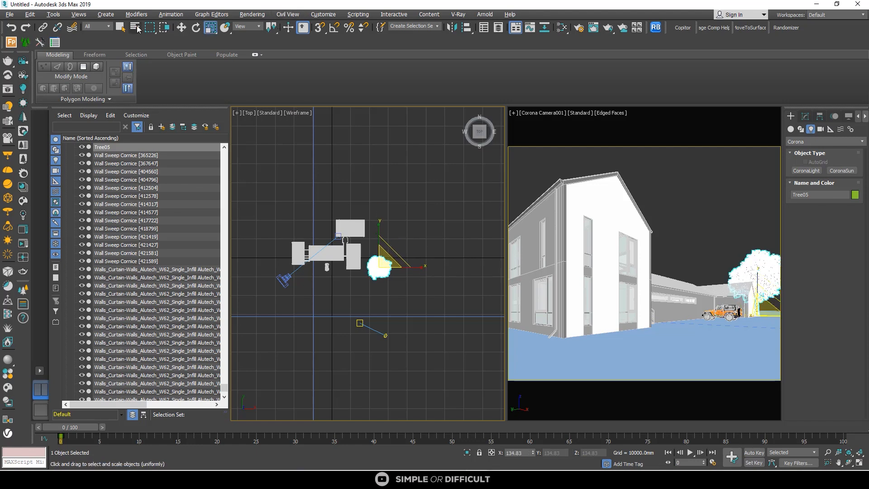
left_click(181, 28)
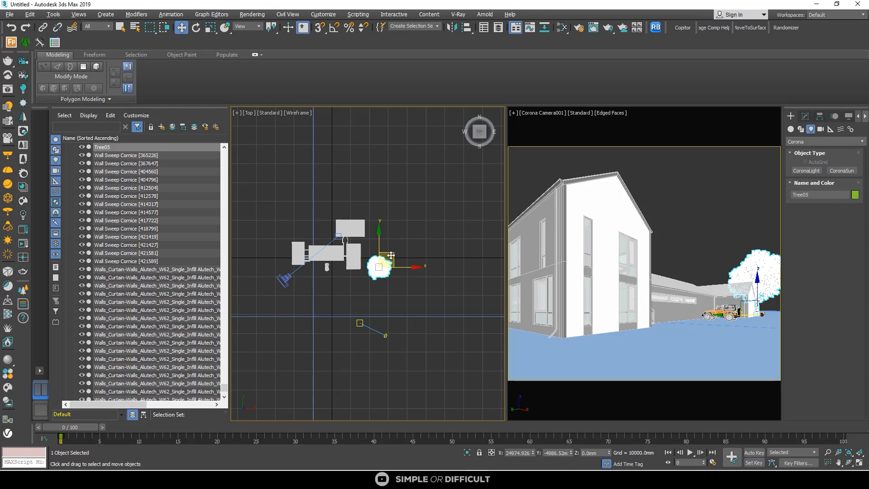
mouse_move(390, 255)
left_mouse_down()
mouse_move(398, 253)
mouse_move(385, 241)
mouse_move(385, 258)
mouse_move(393, 257)
left_mouse_up()
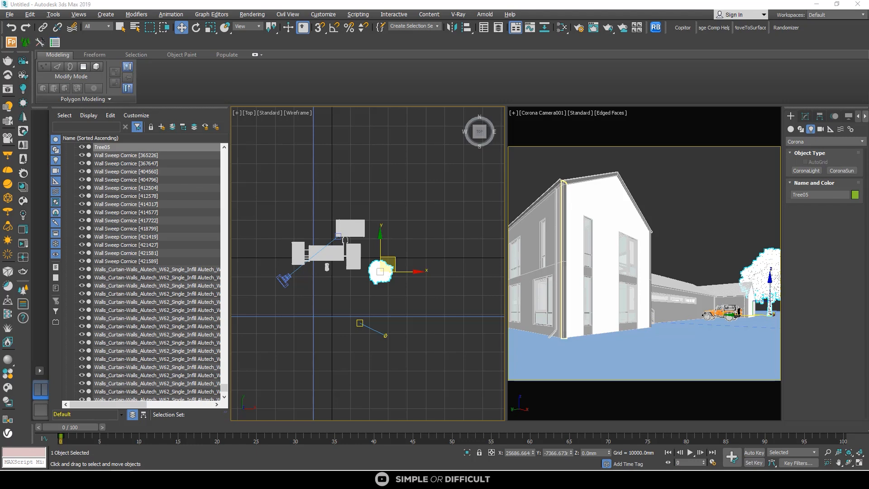
Step: Merge the olive tree file into the scene northeast of the house and ungroup it into its two trees
left_click_drag(780, 152, 338, 178)
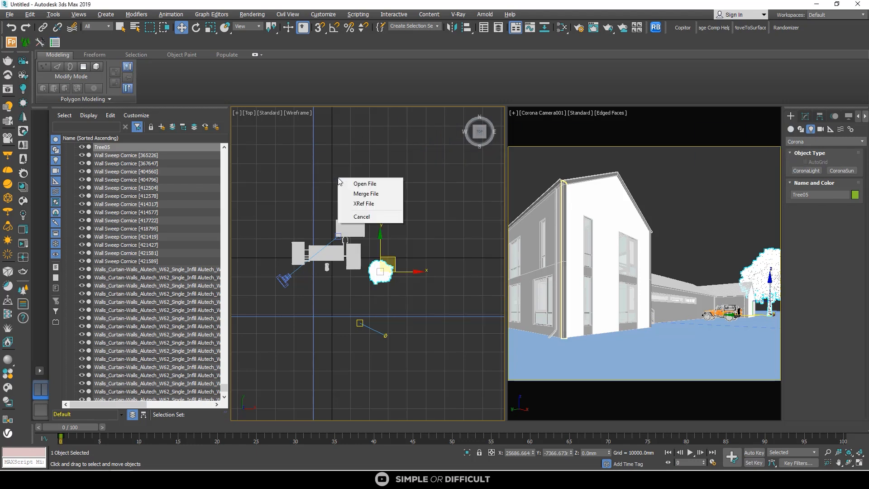
left_click(351, 194)
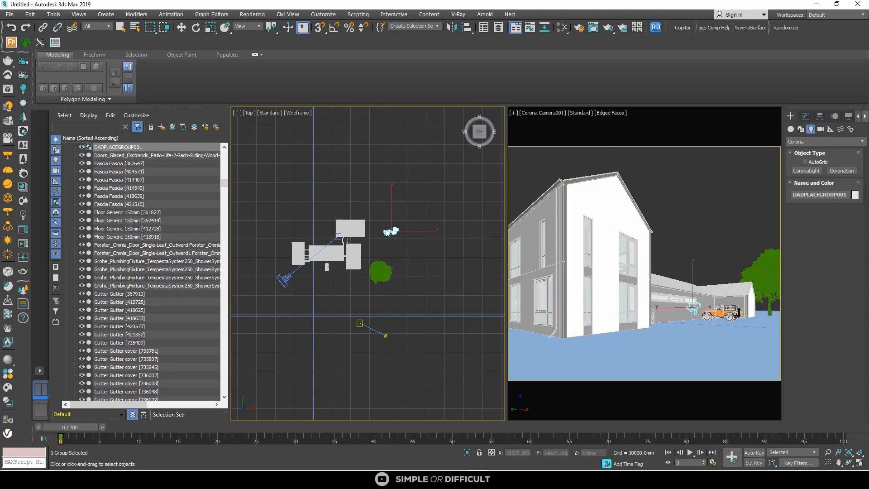
left_click(383, 227)
scroll(383, 228, "up", 6)
scroll(383, 227, "down", 4)
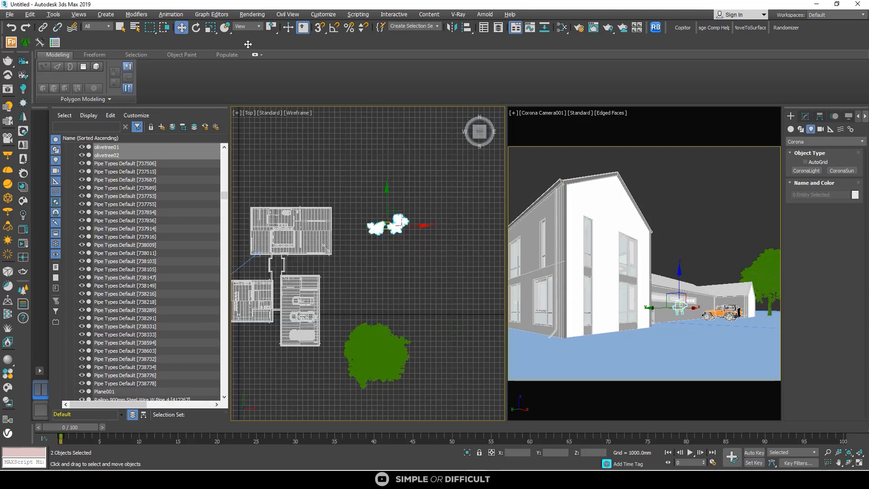
Step: Scale both olive trees up uniformly to about 486%
left_click(211, 27)
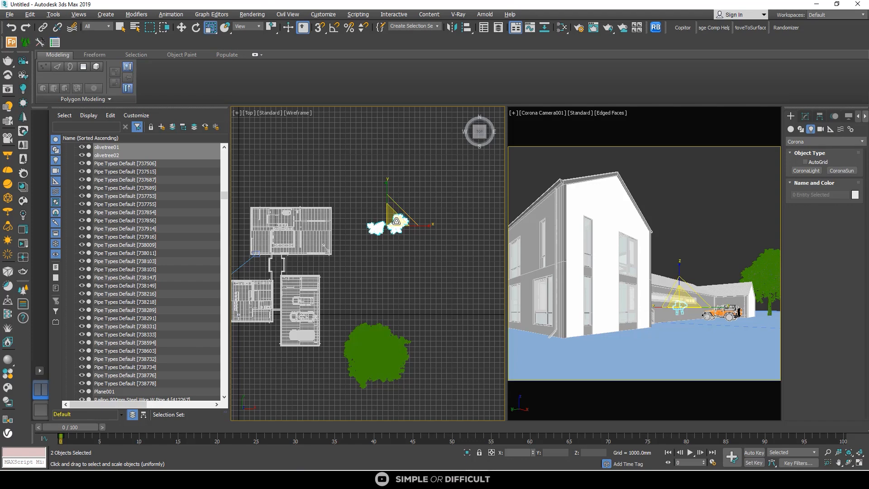
left_click_drag(395, 217, 443, 128)
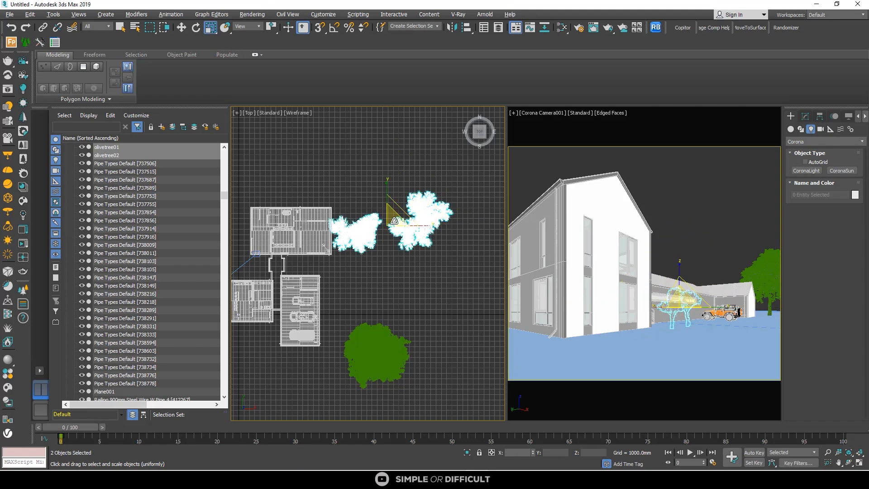
left_click_drag(394, 220, 401, 193)
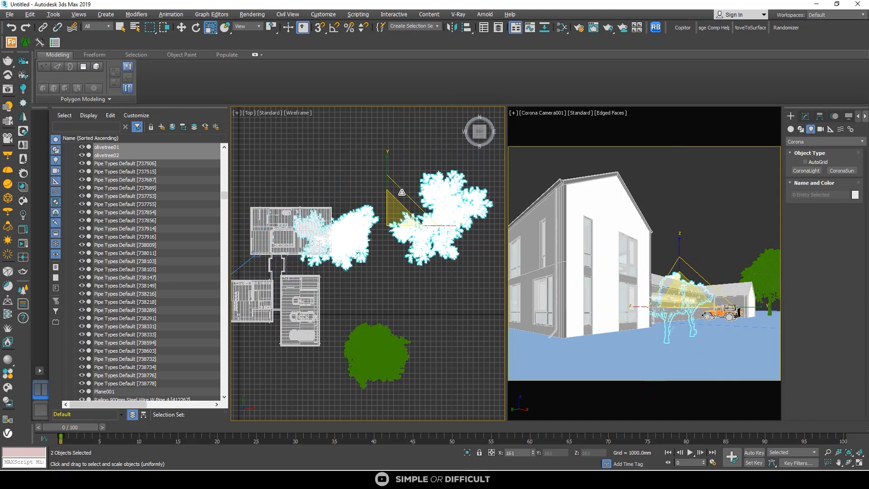
Step: Move olivetree02 southeast to about X 23507, Y 8400 mm, east of the house, and raise it to about Z -1469 mm
left_click(181, 28)
left_click(349, 244)
left_click_drag(349, 244, 372, 286)
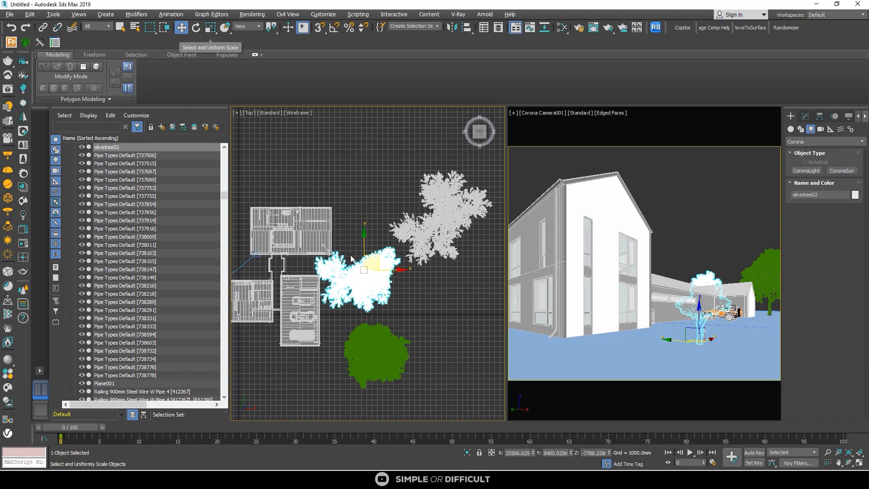
scroll(398, 335, "down", 2)
middle_click_drag(399, 335, 409, 311, "alt")
left_click_drag(365, 311, 374, 273)
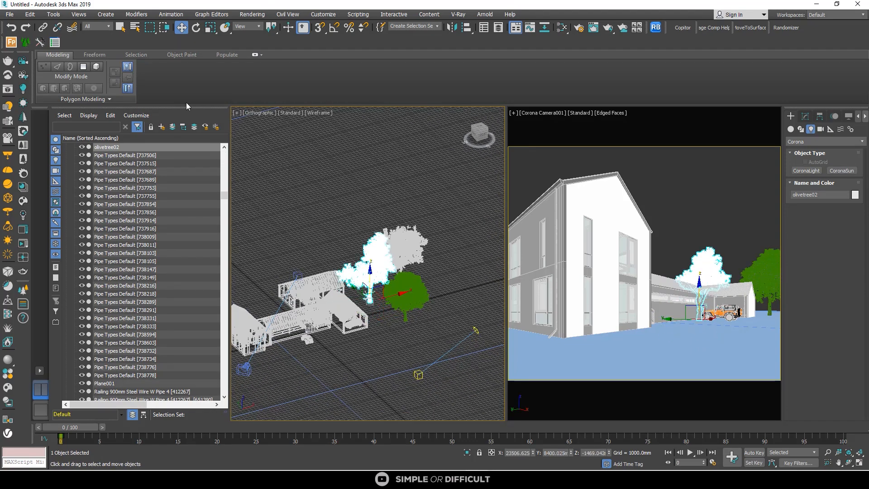
Step: Scale olivetree02 down slightly and shrink olivetree01 by a very small amount
left_click(210, 27)
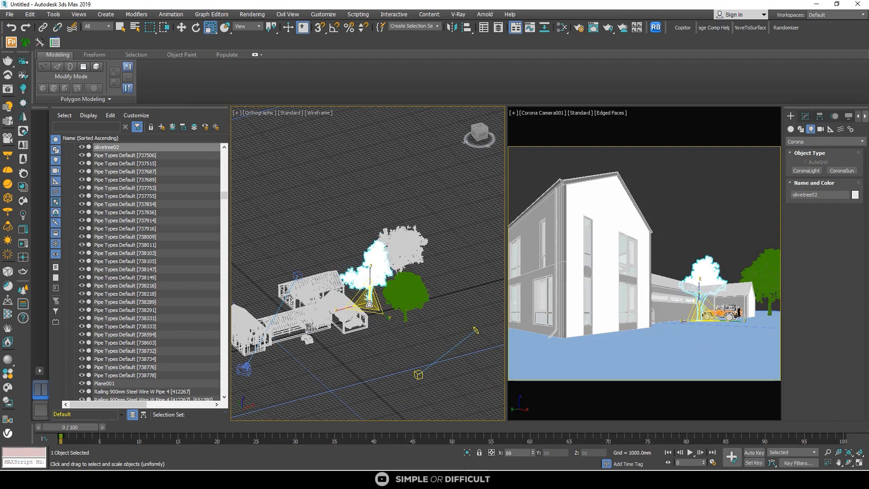
left_click(404, 302)
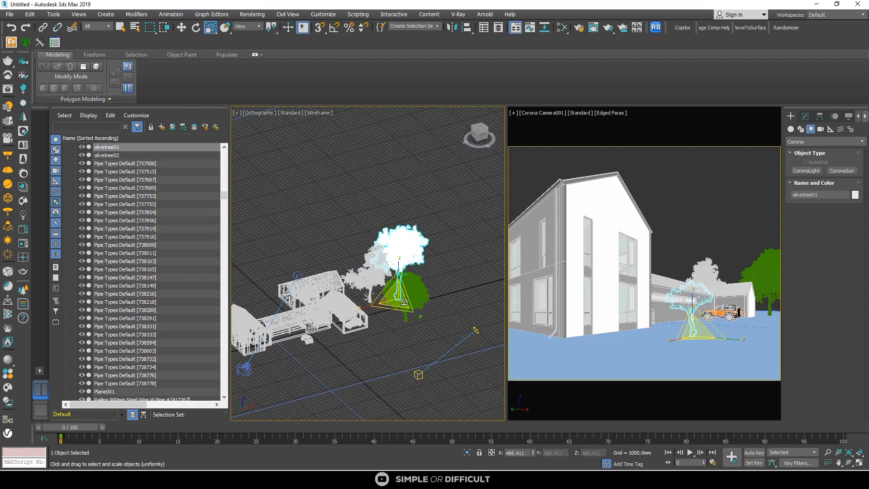
mouse_move(398, 297)
left_mouse_down()
mouse_move(401, 284)
mouse_move(399, 298)
left_mouse_up()
Step: Raise olivetree01 to about Z -720 mm and move it south, close to olivetree02 and the green tree
key("w")
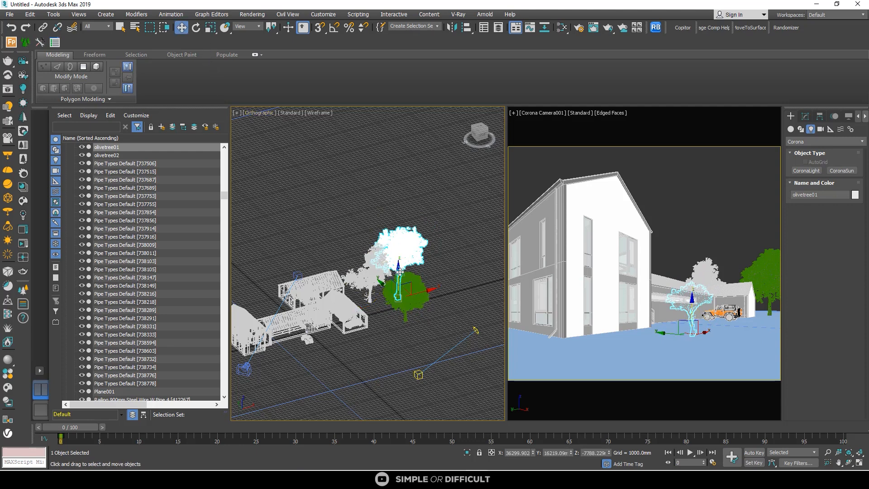
left_click_drag(396, 272, 399, 267)
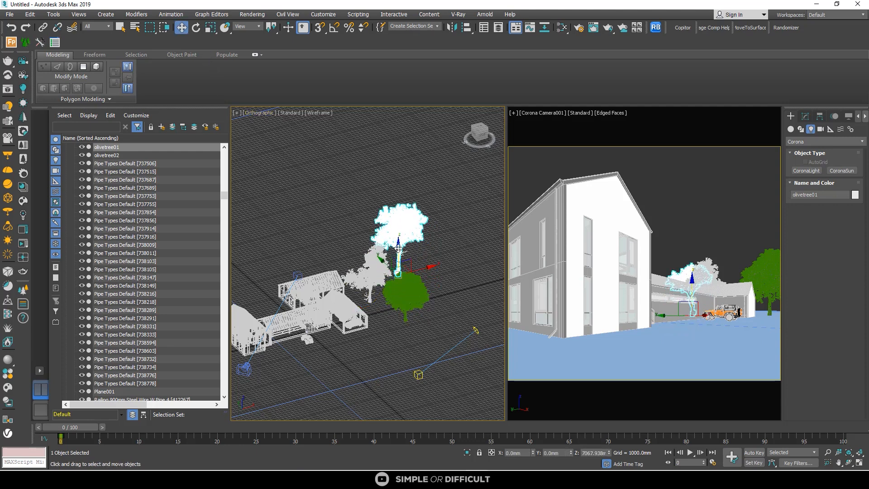
key("t")
key("z")
scroll(382, 254, "down", 5)
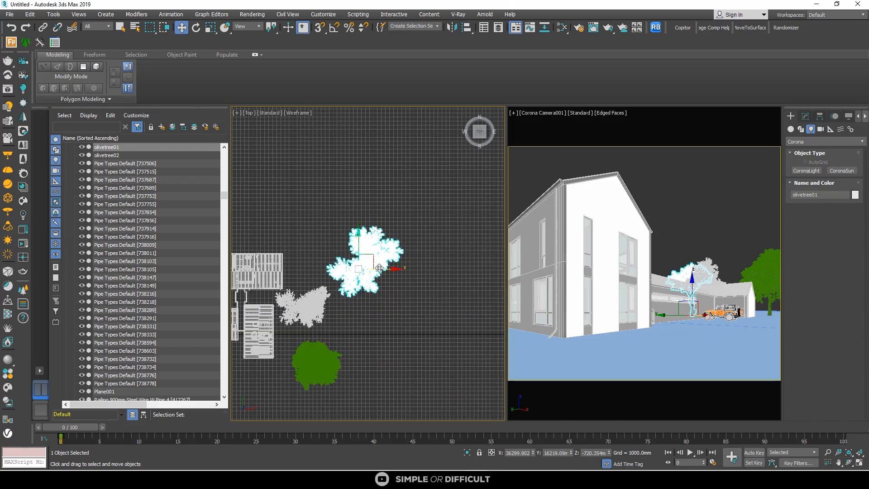
left_click_drag(372, 259, 347, 326)
Step: Adjust the olive trees' height against the ground, raising olivetree02 to about Z 1334 mm
scroll(346, 304, "down", 2)
middle_click_drag(347, 304, 343, 317, "alt")
left_click_drag(342, 317, 314, 306)
left_click(312, 319)
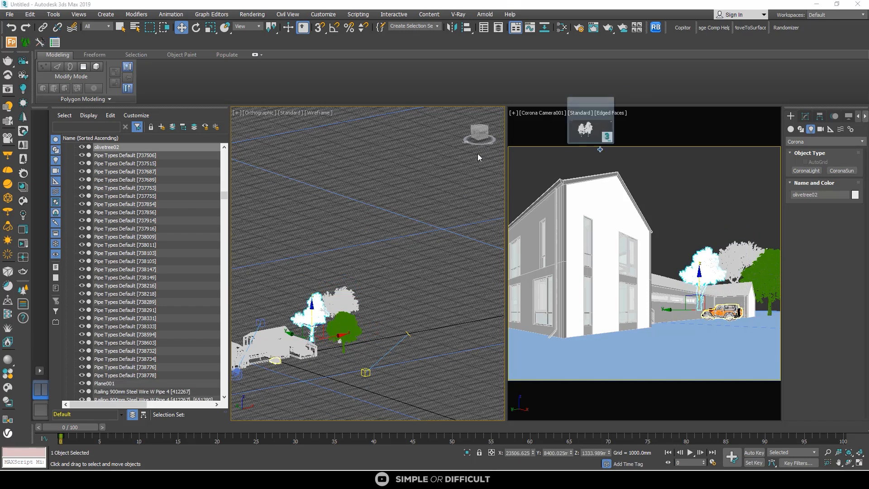
Step: Merge the pine tree file into the scene just northeast of the house and ungroup it into its two pines
left_click_drag(591, 138, 321, 253)
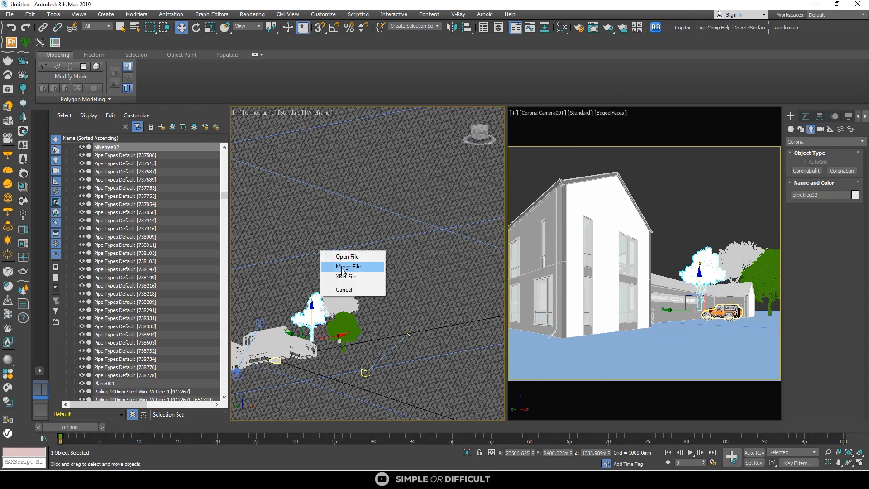
left_click(335, 263)
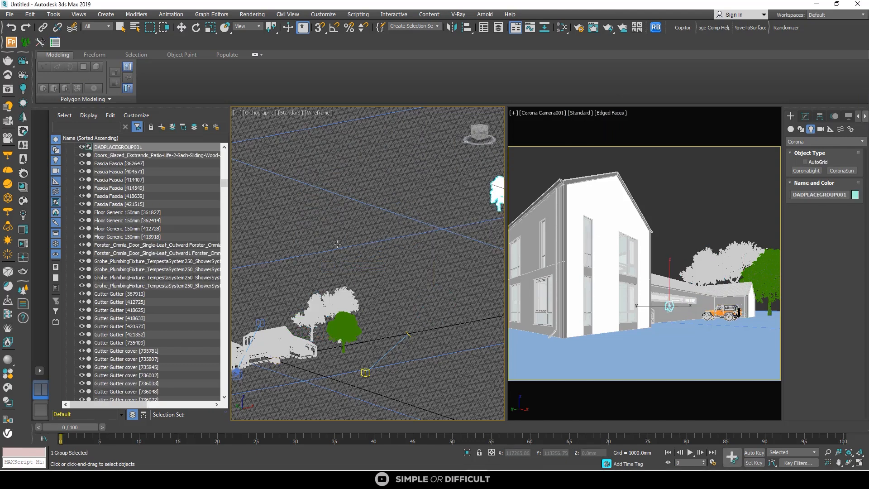
scroll(299, 266, "down", 3)
key("t")
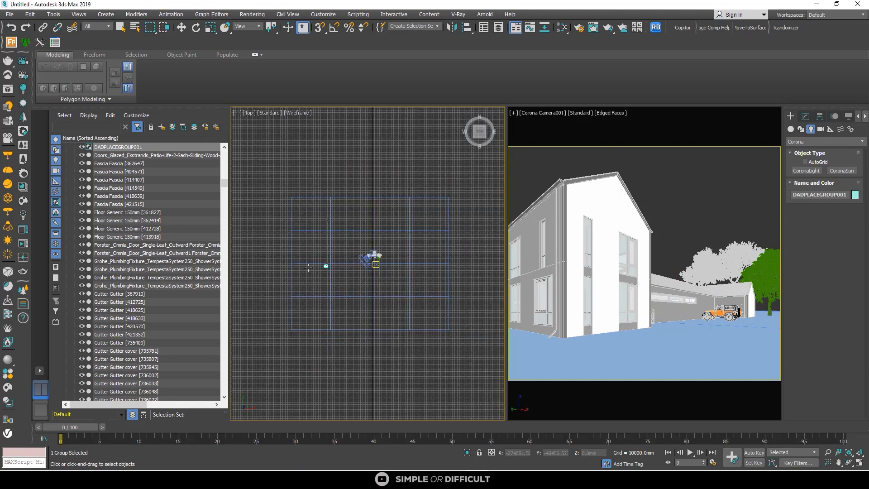
scroll(328, 240, "up", 3)
left_click(418, 237)
scroll(429, 245, "up", 3)
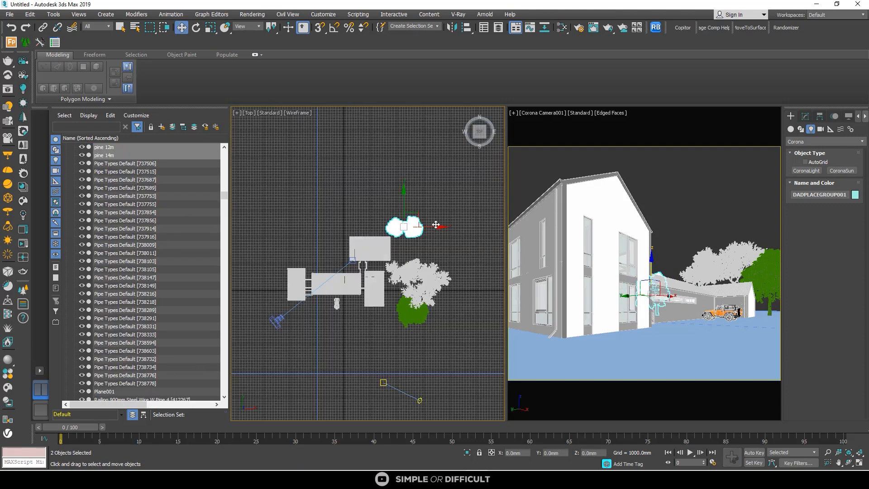
Step: Move both pines slightly farther north of the house and scale them up uniformly to about 356%
left_click_drag(420, 217, 425, 129)
left_click(210, 27)
right_click(420, 163)
right_click(425, 129)
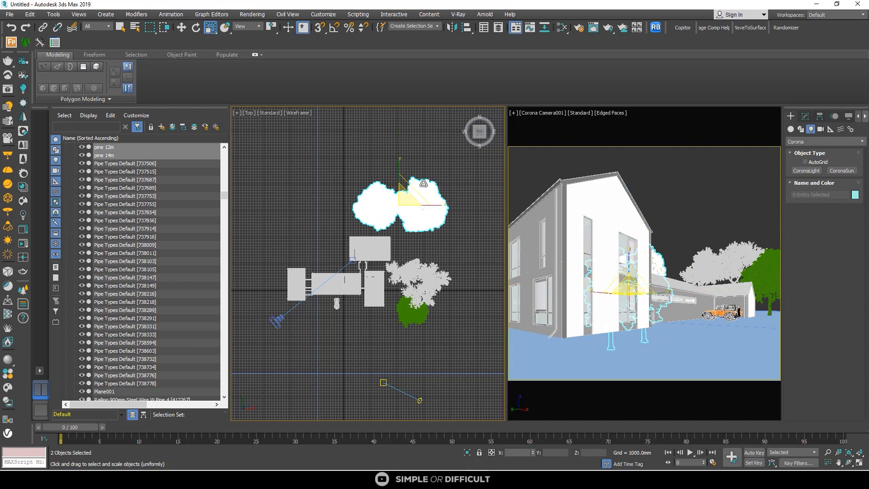
left_click_drag(407, 195, 406, 177)
left_click(424, 160)
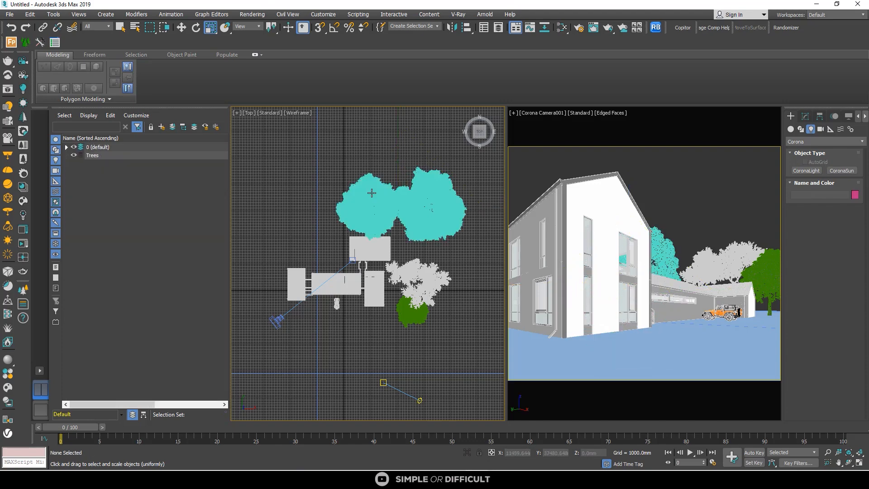
Step: Move the pine 12m tree to the west end of the house, at about X -25147, Y 3052 mm
left_click(371, 190)
left_click(182, 28)
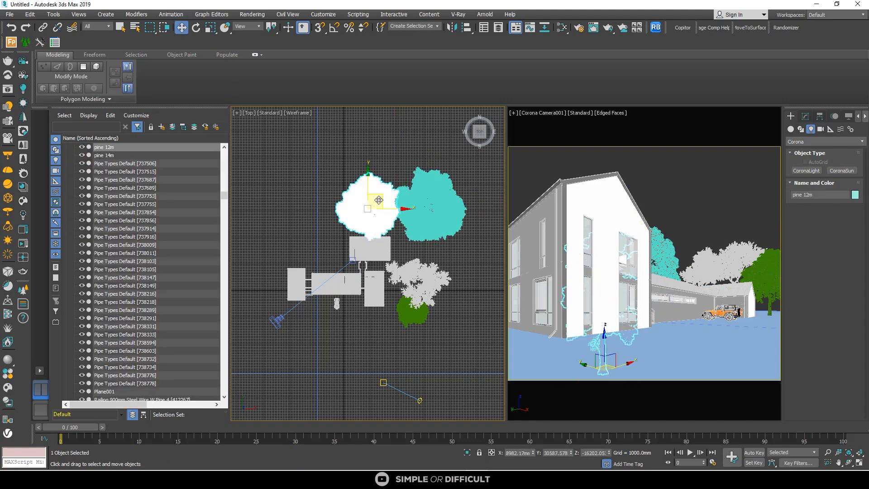
left_click_drag(379, 199, 289, 274)
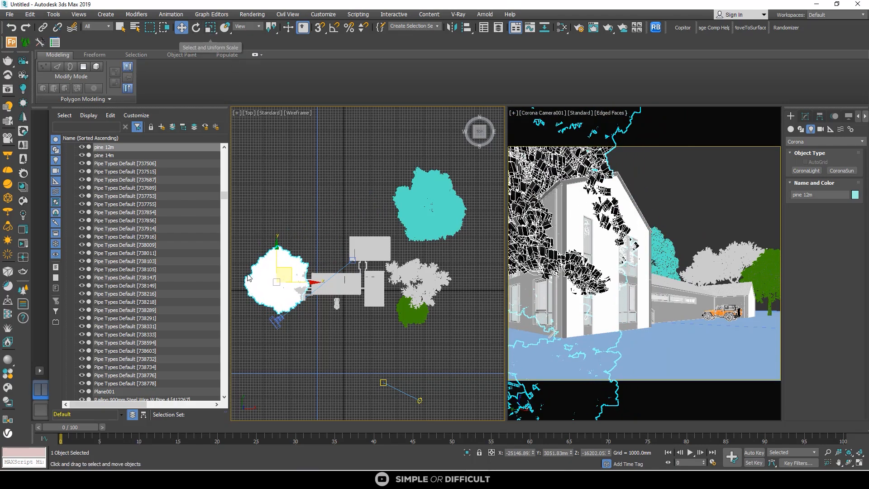
Step: Scale the pine 12m tree down uniformly to about 147.85%
scroll(282, 269, "up", 3)
left_click(210, 28)
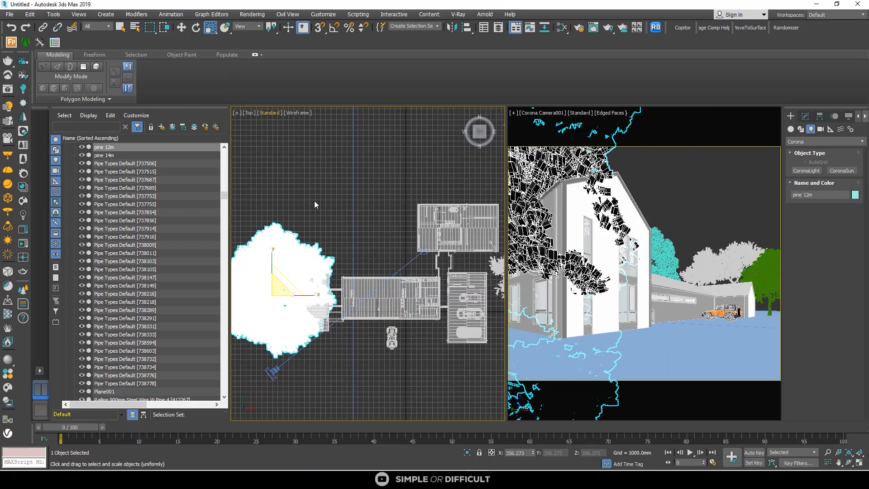
left_click_drag(283, 295, 280, 328)
scroll(283, 283, "down", 2)
middle_click_drag(305, 292, 332, 223, "alt")
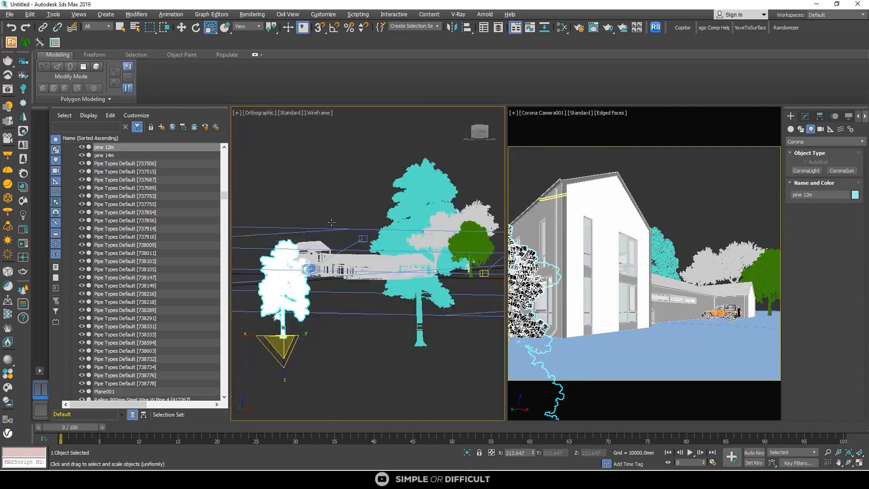
left_click_drag(271, 357, 293, 357)
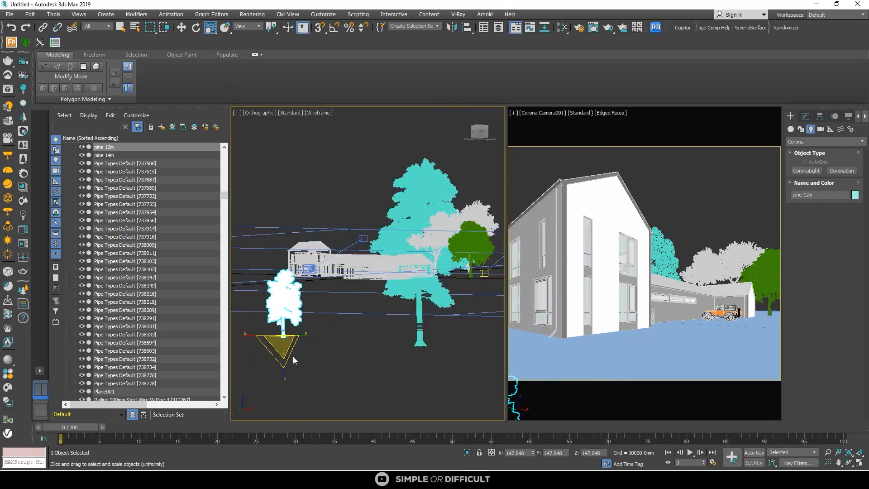
middle_click_drag(293, 357, 253, 356)
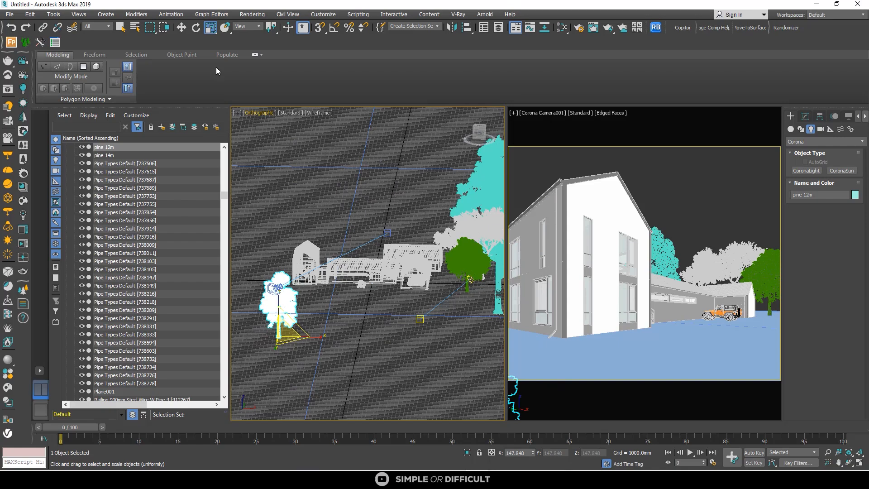
Step: Set the pine 12m tree's Z position to 0 mm
left_click(181, 28)
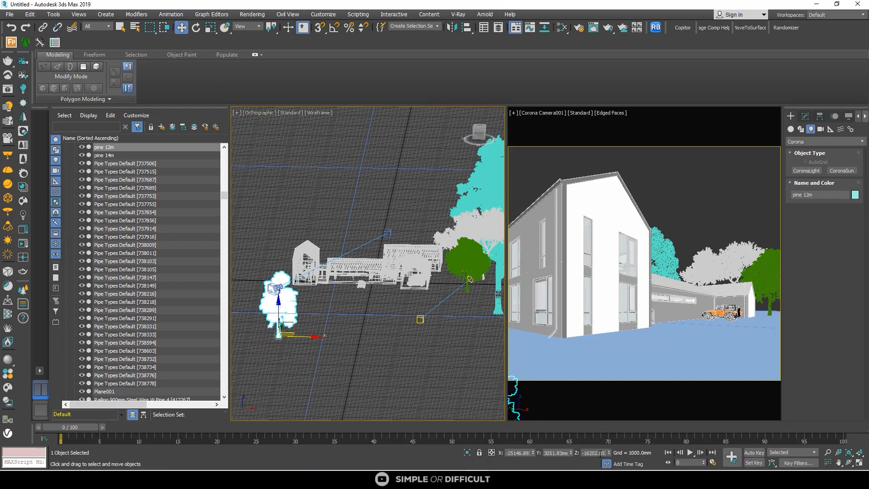
type("0")
key("Return")
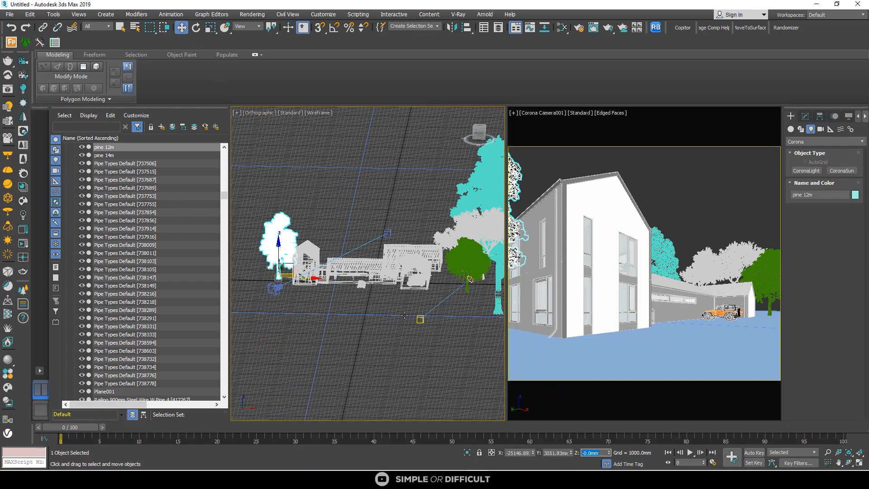
middle_click_drag(318, 301, 321, 277, "alt")
Step: Set the pine 12m tree's uniform scale to 100%
left_click(210, 28)
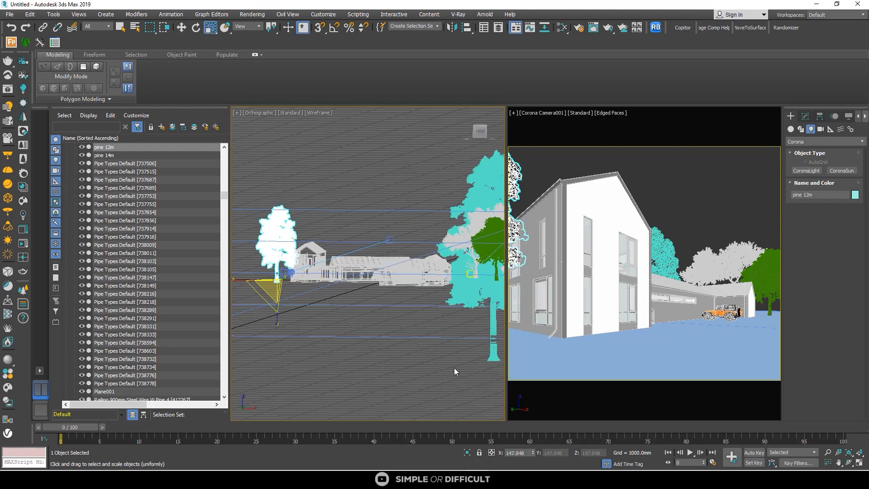
left_click(516, 453)
type("100")
key("Return")
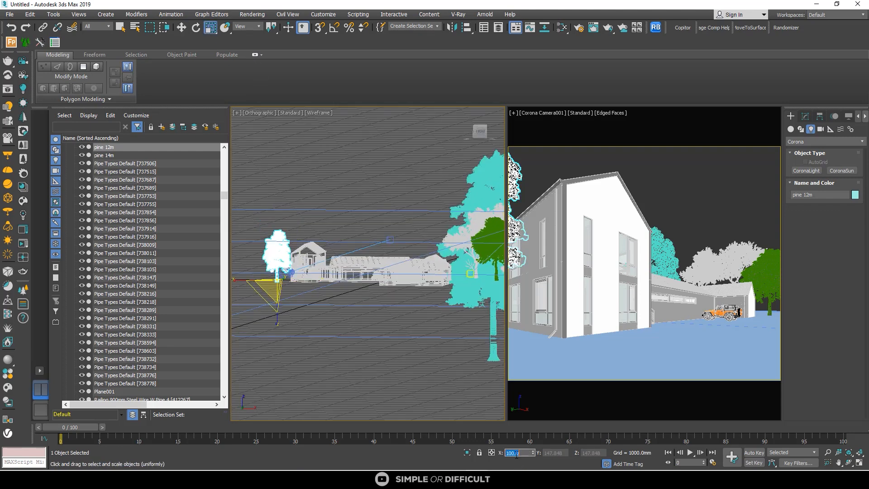
middle_click_drag(280, 316, 291, 361, "alt")
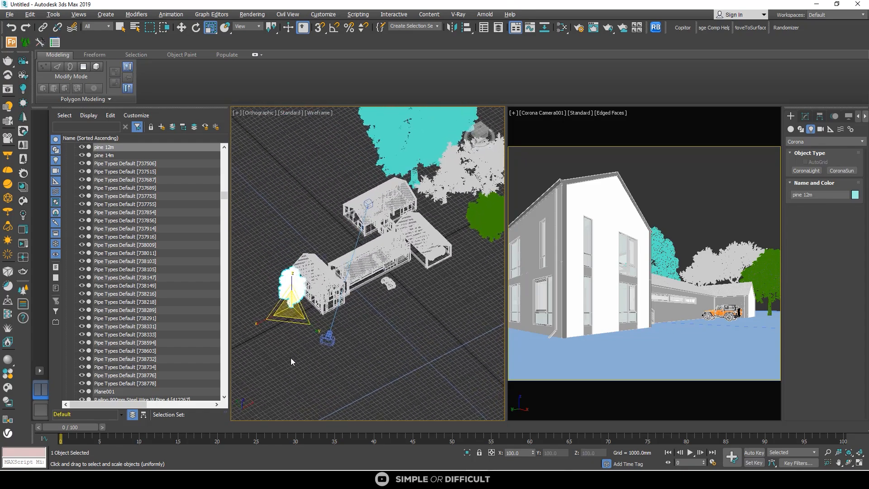
Step: Move the pine 12m tree southeast beside the western building, to about X -24009, Y -1568 mm, and lower it to about Z -2327 mm
left_click(183, 27)
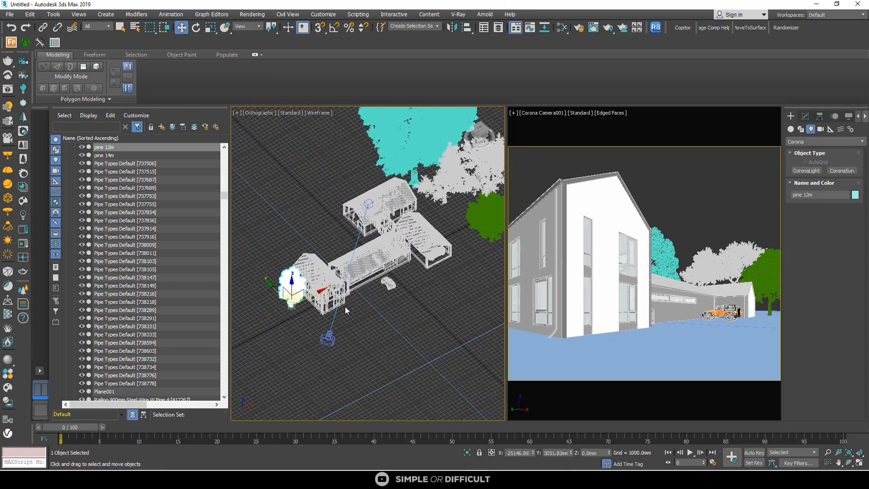
key("t")
key("z")
scroll(357, 290, "down", 5)
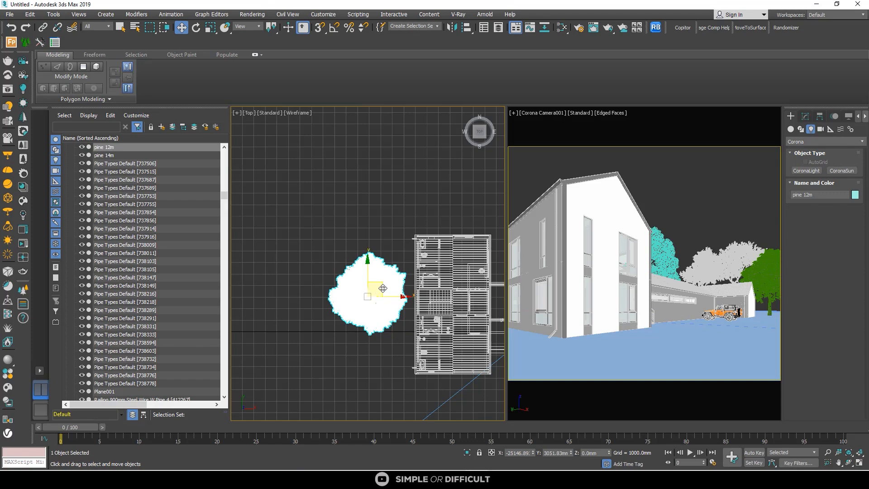
left_click_drag(385, 293, 396, 341)
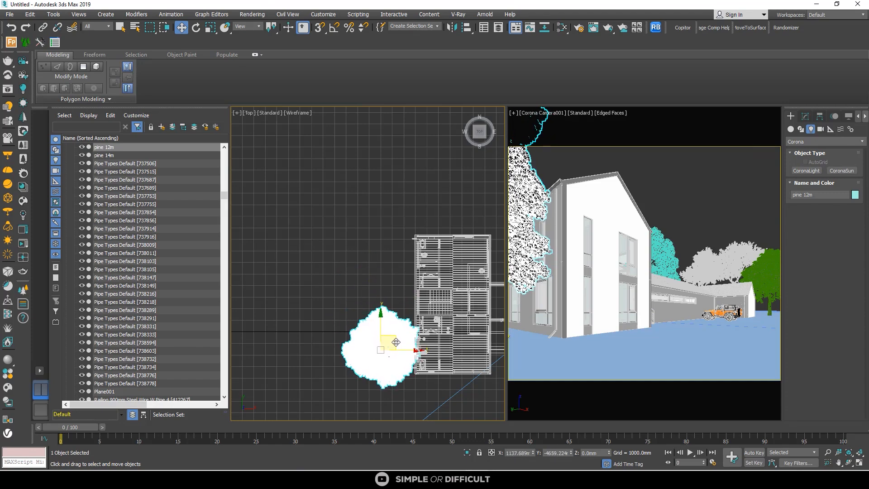
middle_click_drag(396, 342, 389, 364, "alt")
left_click_drag(387, 363, 390, 380)
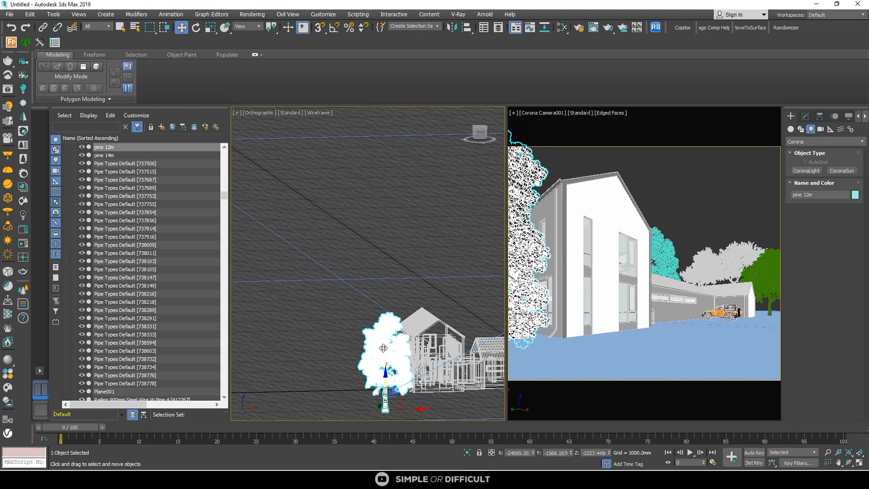
Step: Shift the pine 12m tree north along the western building to about Y 33 mm
key("t")
key("z")
scroll(384, 349, "down", 3)
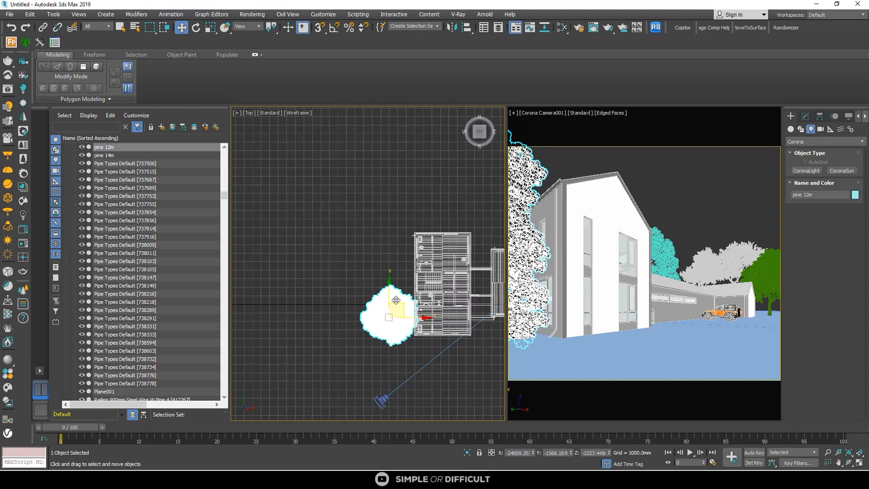
left_click_drag(390, 294, 388, 279)
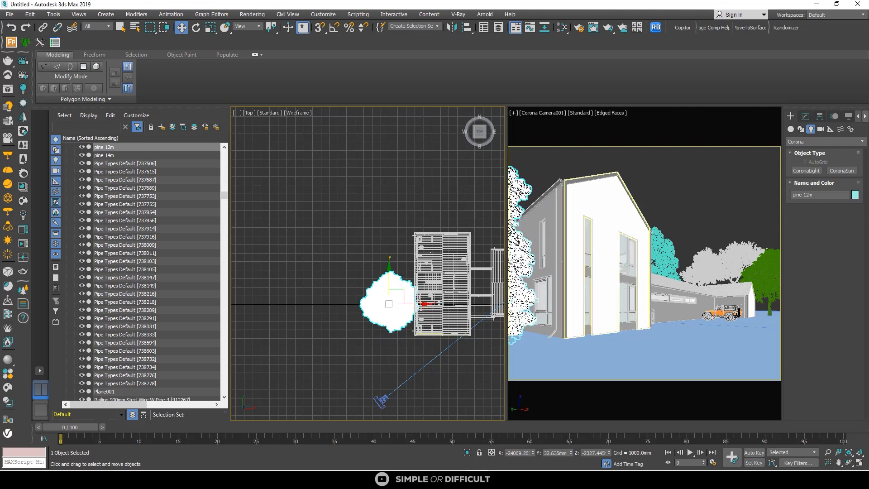
left_click(454, 479)
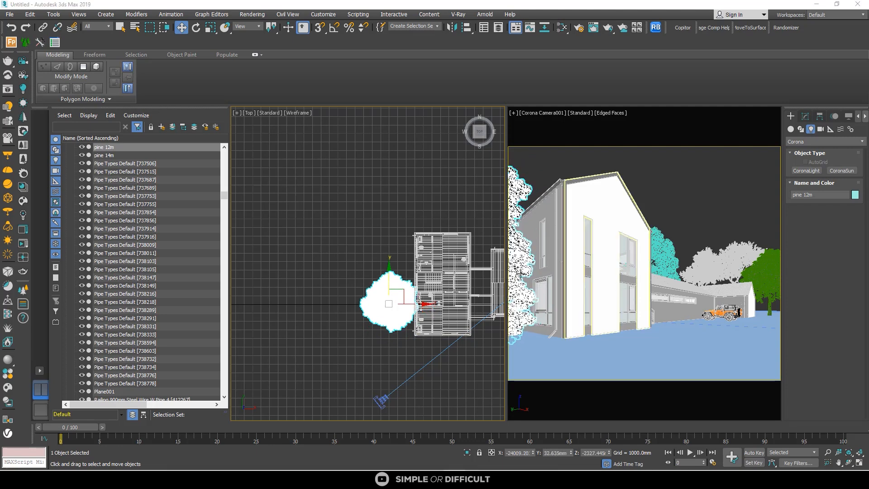
Step: Shift the pine 12m tree north and slightly east along the western building to about X -23959, Y 1366 mm
left_click_drag(384, 272, 384, 261)
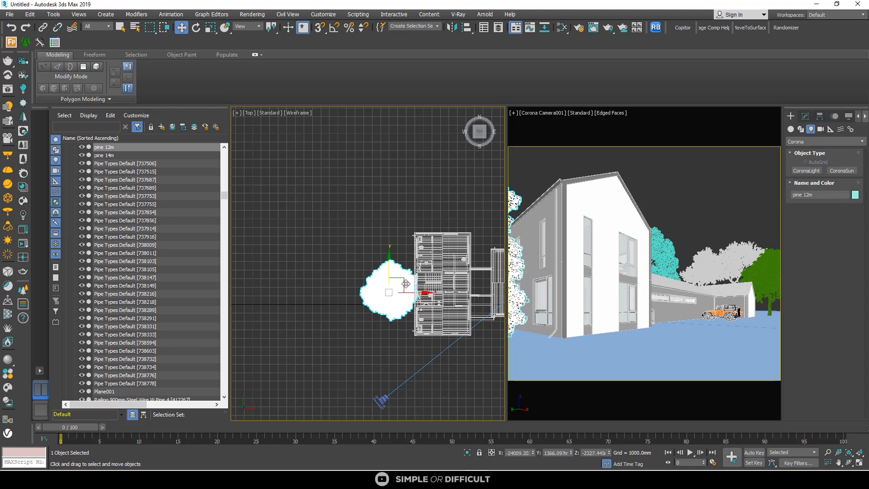
left_click_drag(411, 290, 412, 290)
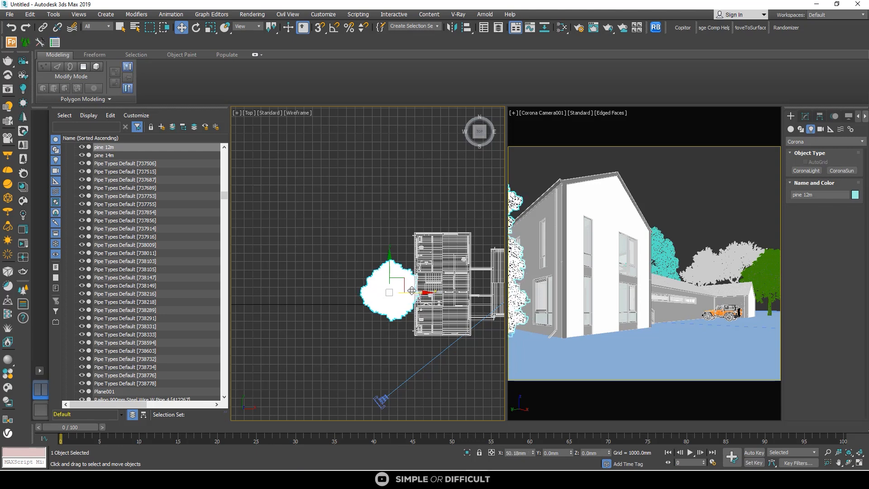
left_click(388, 219)
Step: Set the uniform scale of the oversized pine 14m tree northeast of the house to 100%
scroll(348, 210, "down", 5)
middle_click_drag(442, 194, 382, 222)
left_click(419, 190)
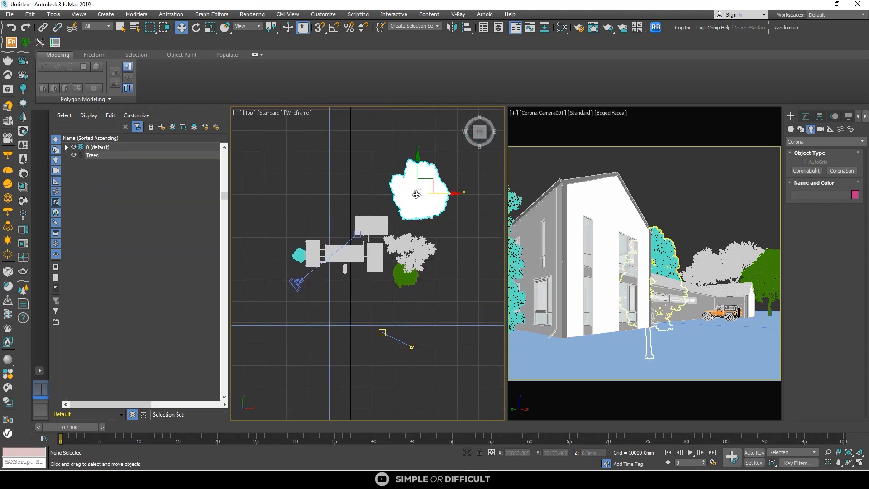
left_click(212, 29)
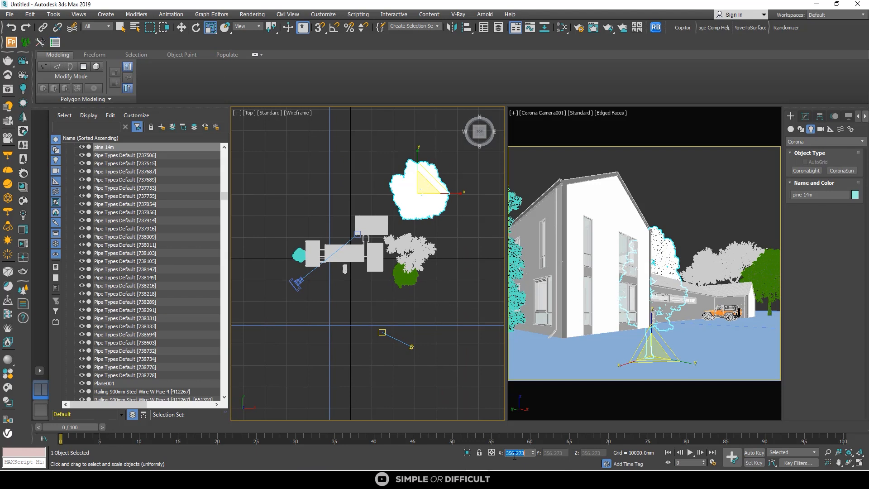
key("Return")
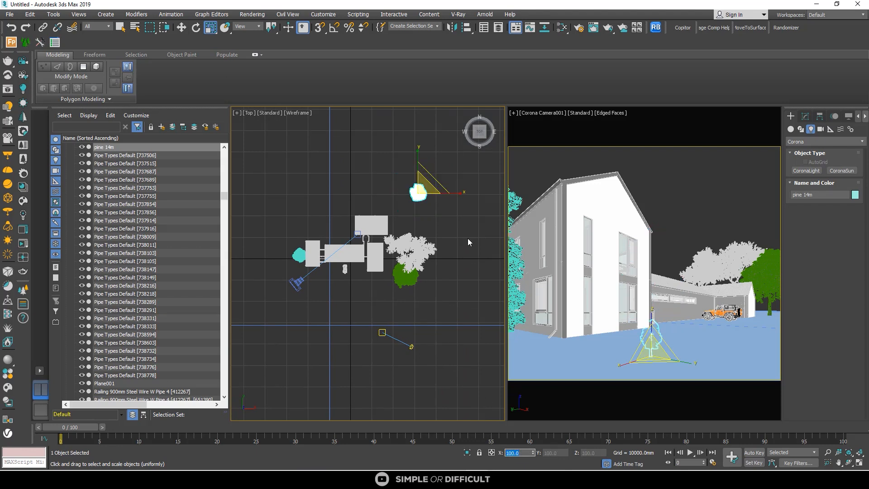
Step: Move the pine 14m tree among the trees east of the house, to about X 32912, Y 4885 mm, with Z at 0
left_click(186, 30)
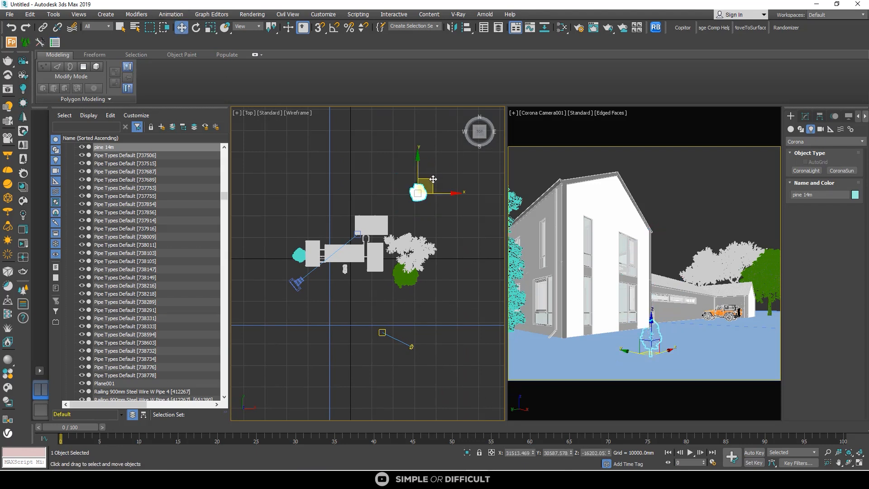
left_click_drag(433, 179, 457, 237)
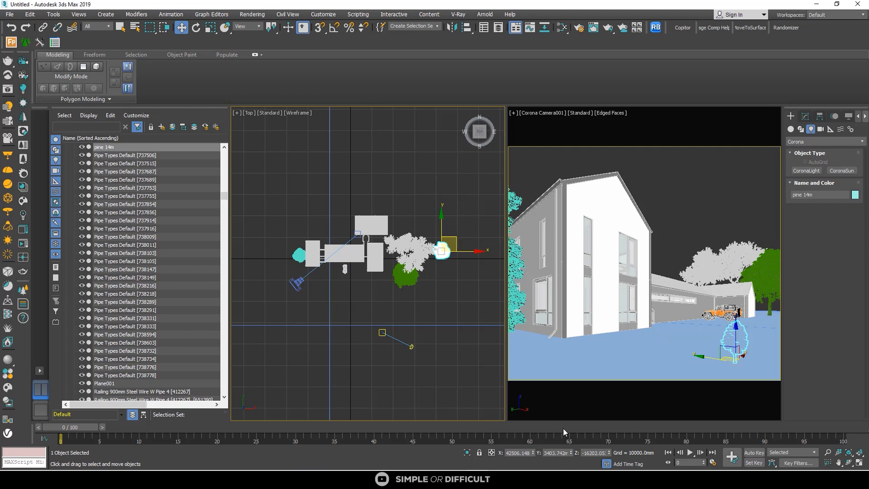
type("0")
key("Return")
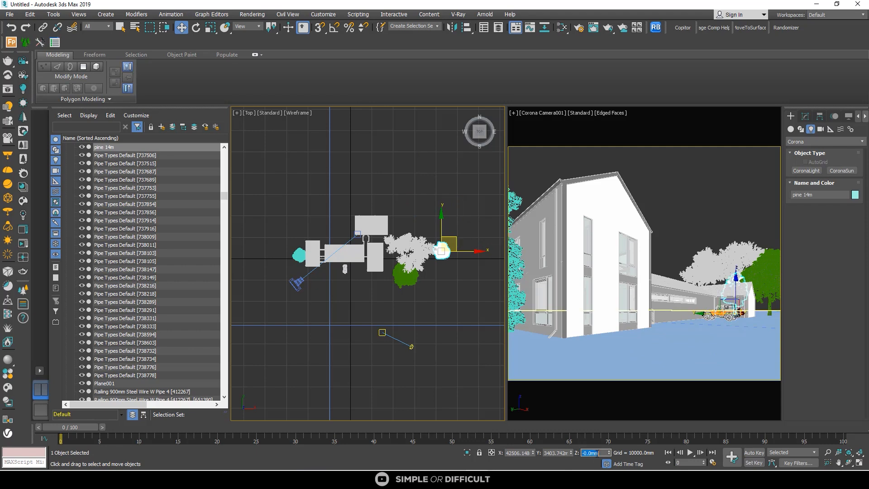
left_click_drag(449, 235, 429, 233)
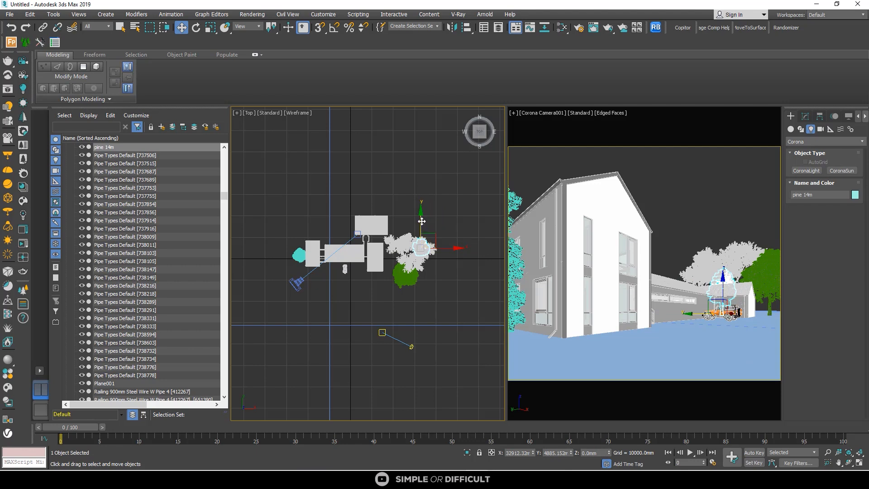
Step: Clone the pine 14m tree as one instance and place it at the northern building's east end, about X 15913, Y 13798 mm
left_click_drag(422, 221, 417, 246, "shift")
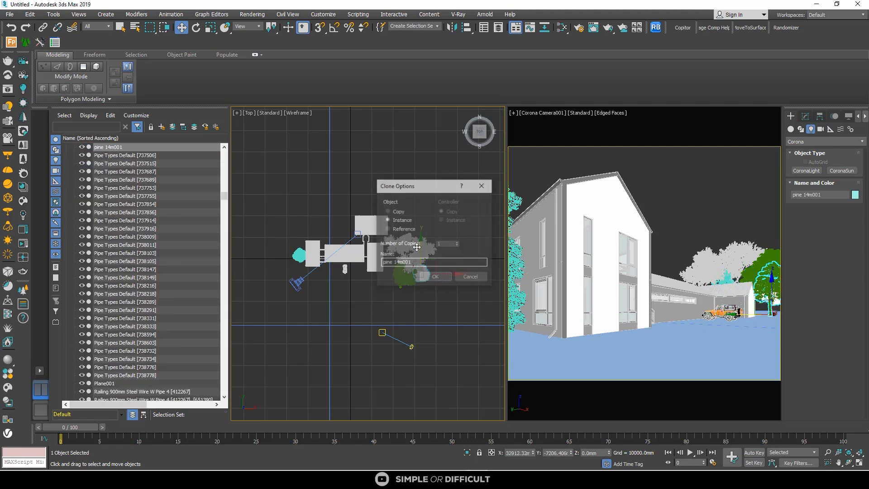
left_click(442, 274)
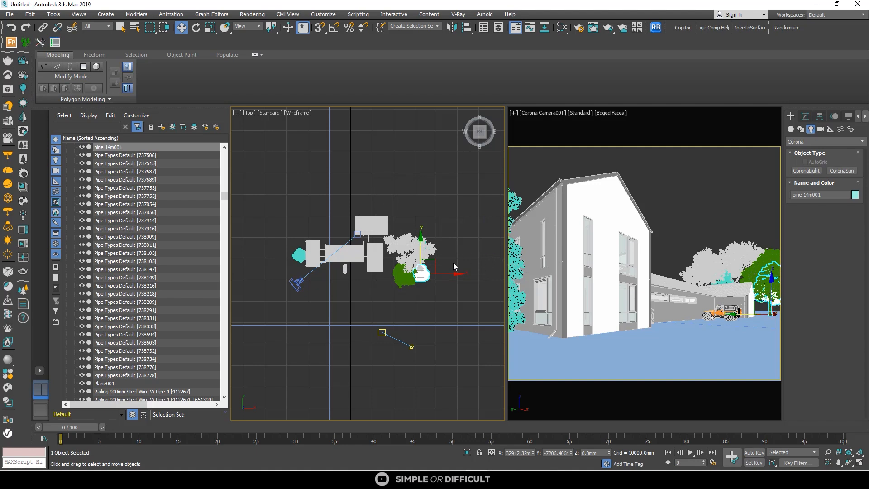
left_click_drag(436, 263, 402, 218)
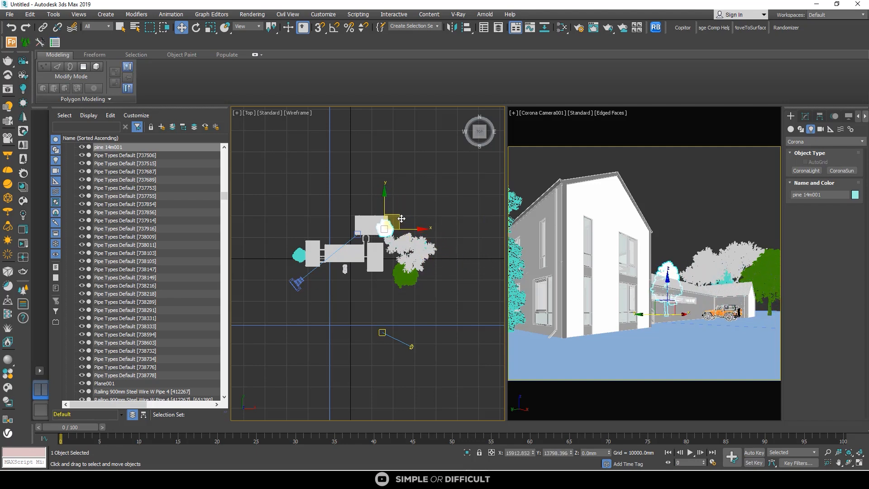
left_click(401, 186)
Step: Start a Corona interactive render and move its frame buffer clear of the viewports
right_click(338, 182)
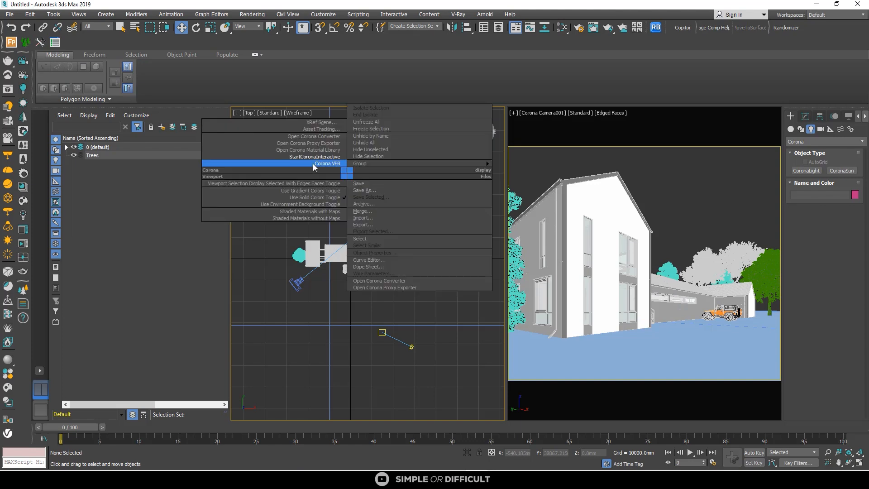
left_click(311, 159)
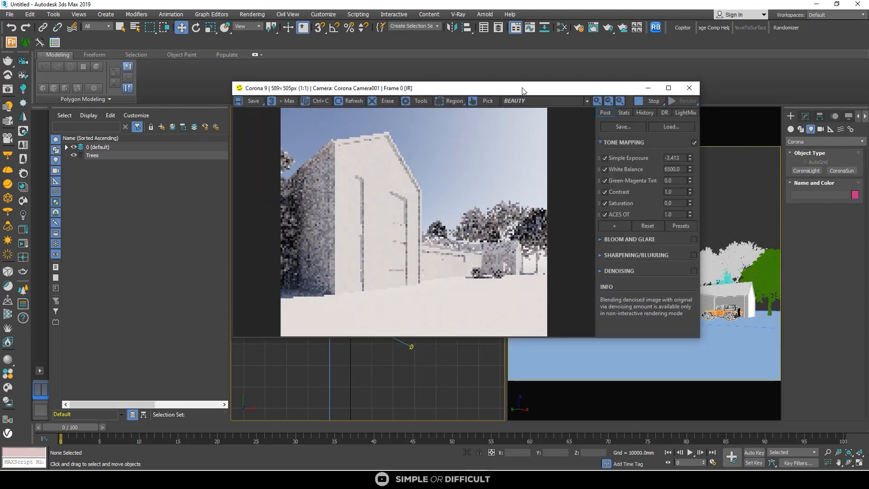
left_click_drag(523, 90, 868, 117)
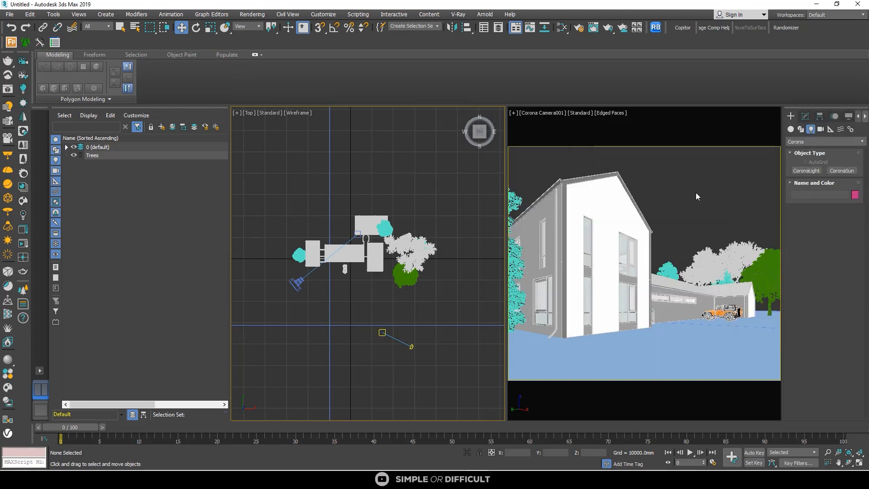
Step: Shift the pine 12m tree slightly southwest beside the western building to about X -24174, Y 355 mm
scroll(298, 255, "up", 4)
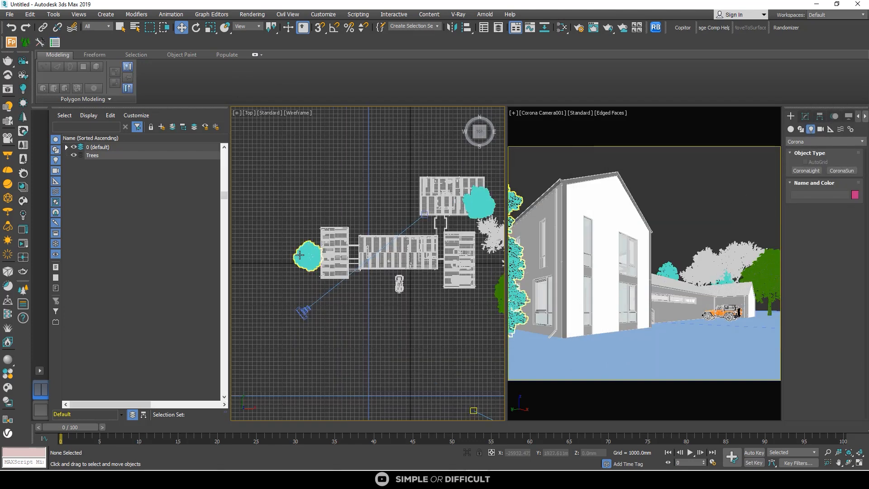
left_click(300, 255)
scroll(311, 256, "up", 3)
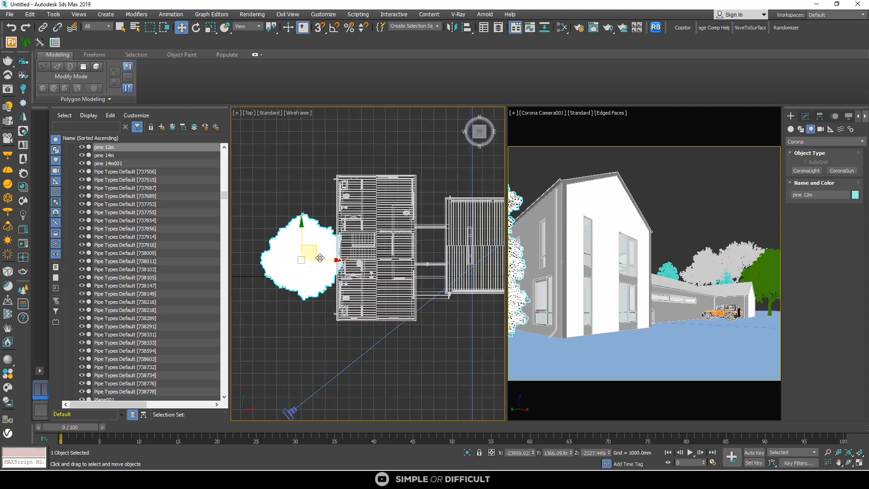
left_click_drag(324, 262, 299, 248)
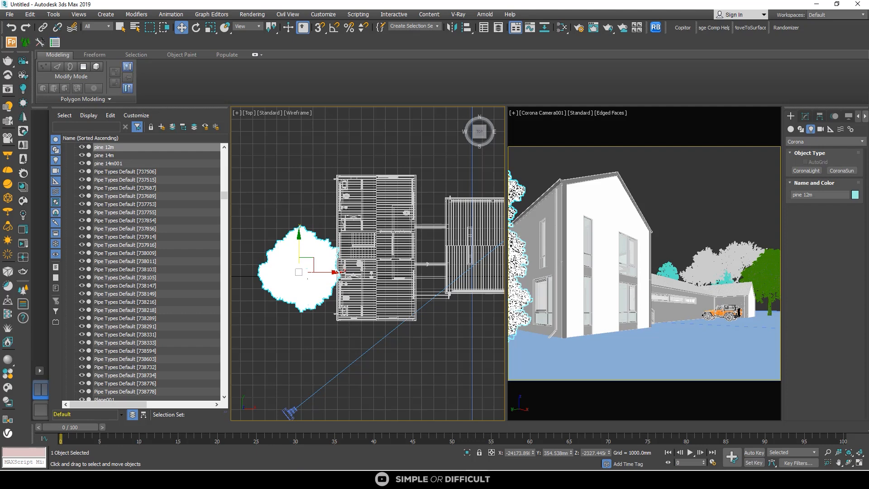
Step: With the interactive render in view, move the pine 12m tree to about X -24379, Y -1075 mm and rotate it about -10° around Z
left_click_drag(868, 69, 388, 72)
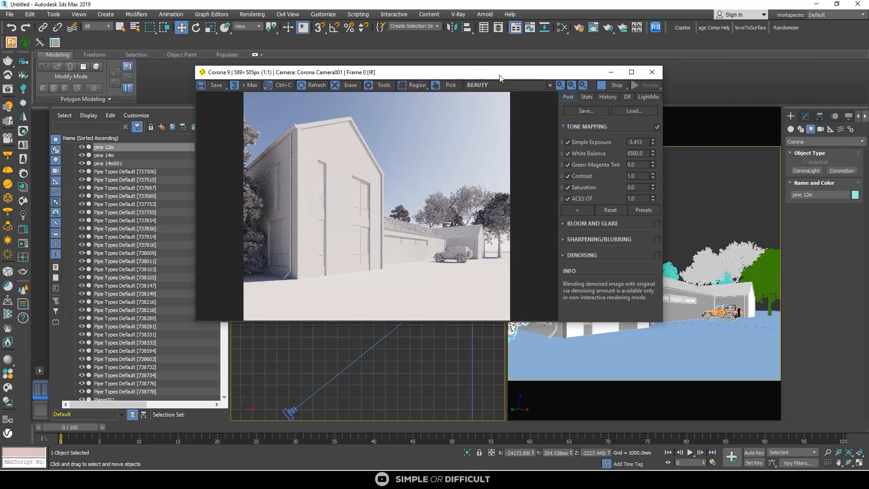
left_click_drag(500, 78, 659, 58)
scroll(309, 260, "up", 2)
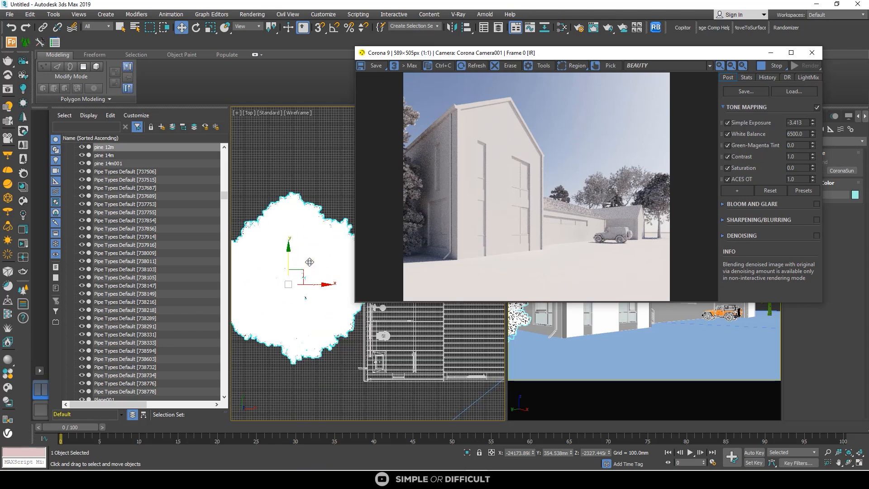
scroll(328, 268, "down", 1)
left_click_drag(328, 280, 324, 281)
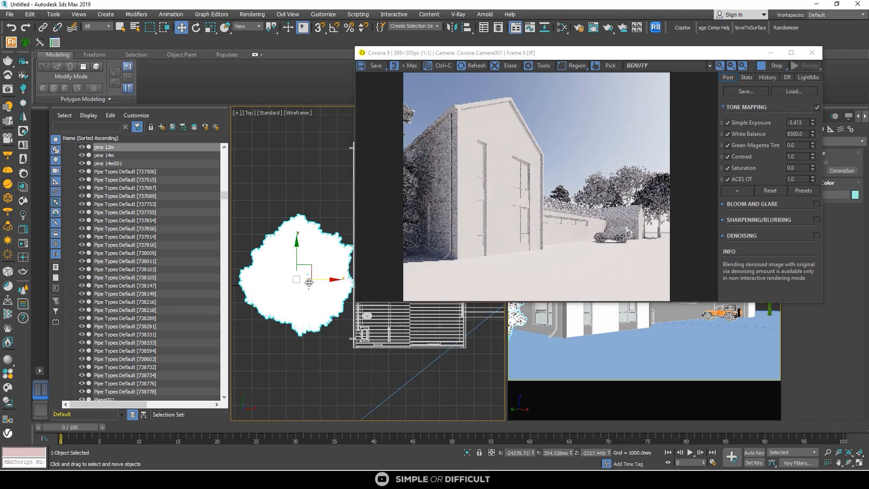
left_click_drag(296, 249, 296, 274)
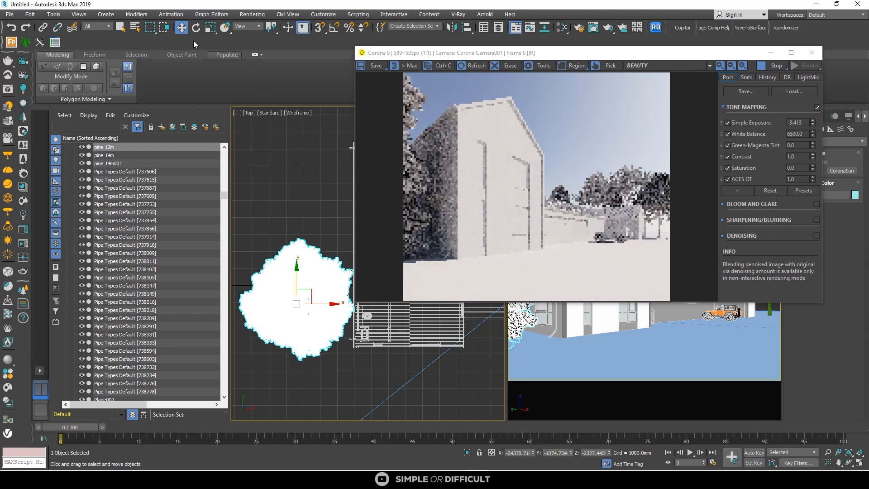
left_click(195, 27)
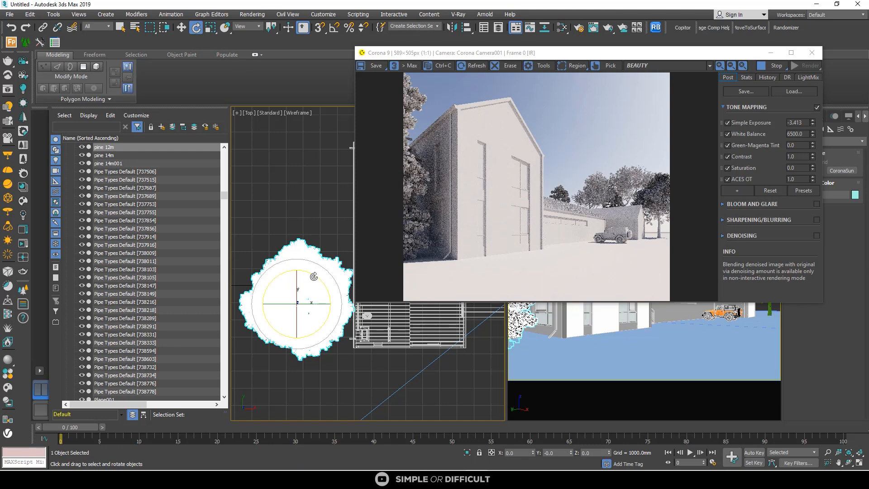
left_click_drag(314, 277, 321, 283)
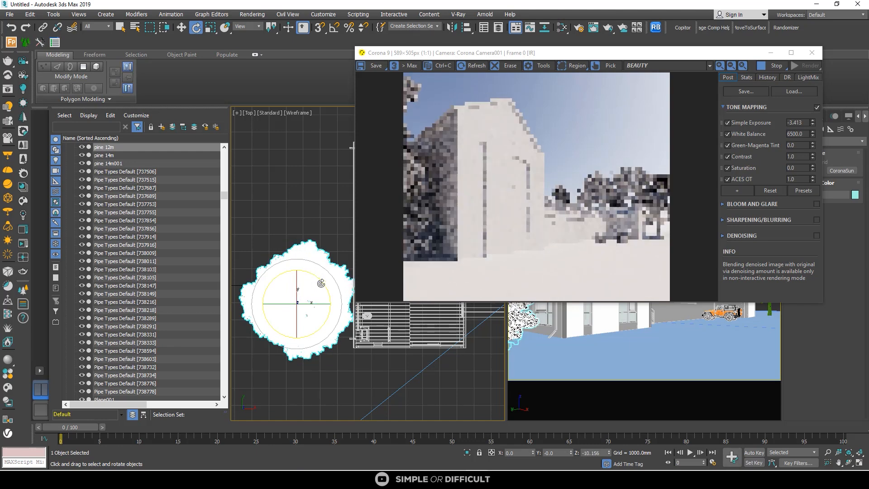
Step: Move the pine 12m tree further southwest, away from the western building, to about X -24911, Y -2343 mm
left_click(181, 27)
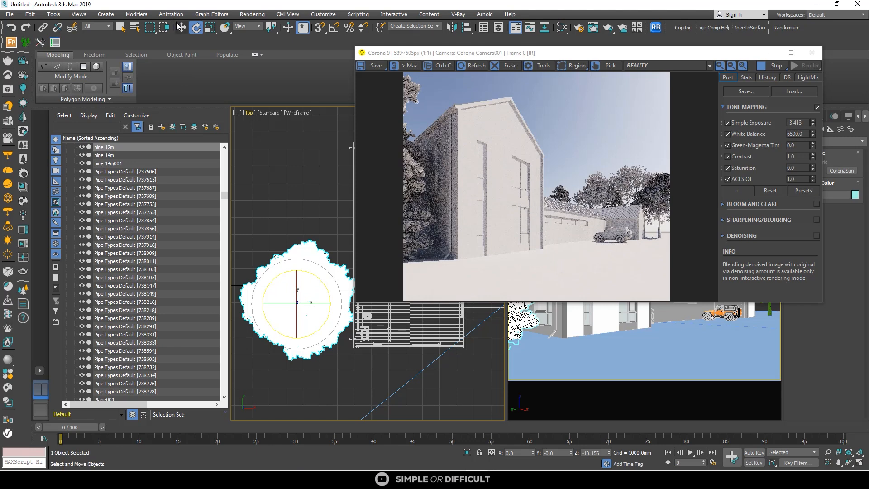
left_click_drag(322, 307, 311, 306)
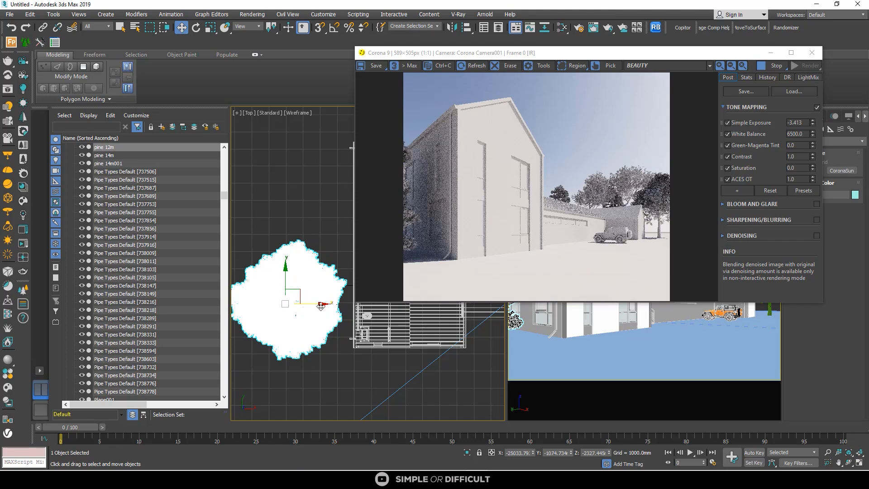
left_click_drag(322, 303, 326, 303)
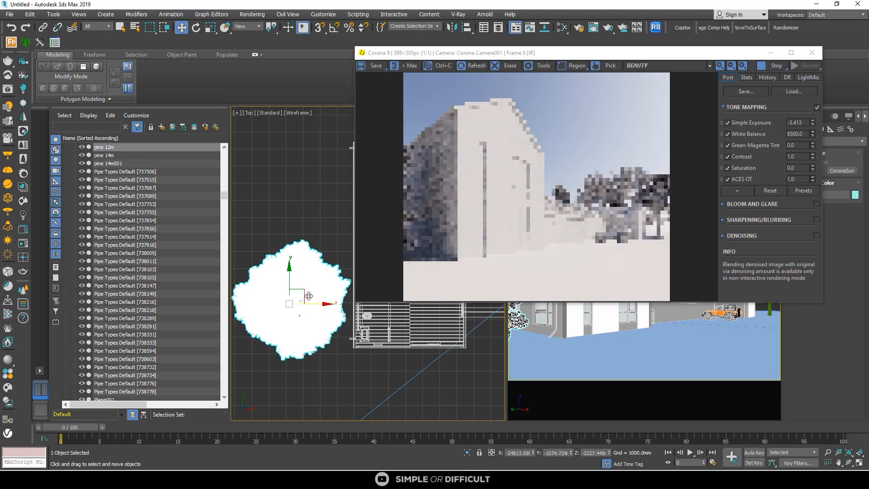
left_click_drag(291, 277, 290, 296)
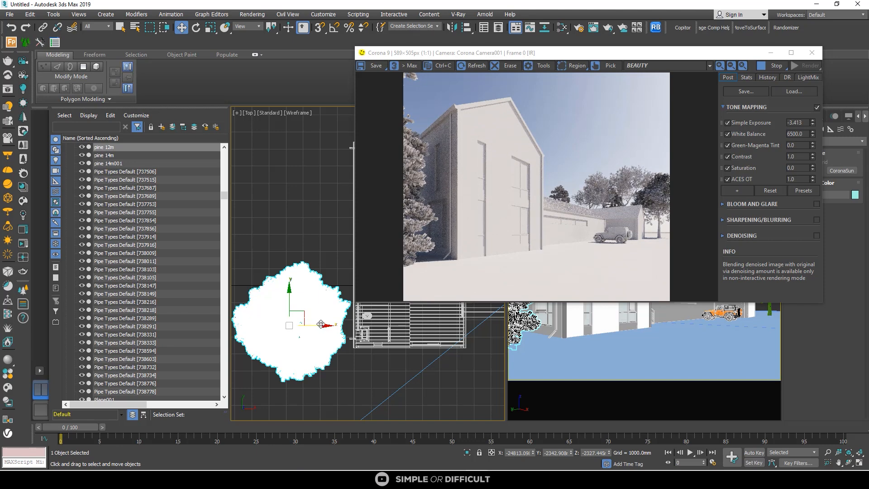
left_click_drag(321, 324, 319, 324)
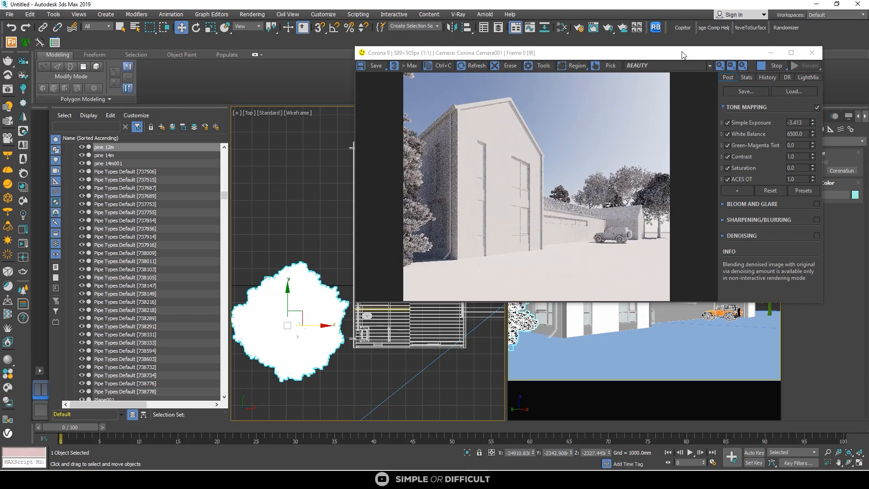
Step: Inspect the car and background trees in the interactive render up close, and stop the render with its frame buffer minimized
left_click_drag(683, 55, 483, 47)
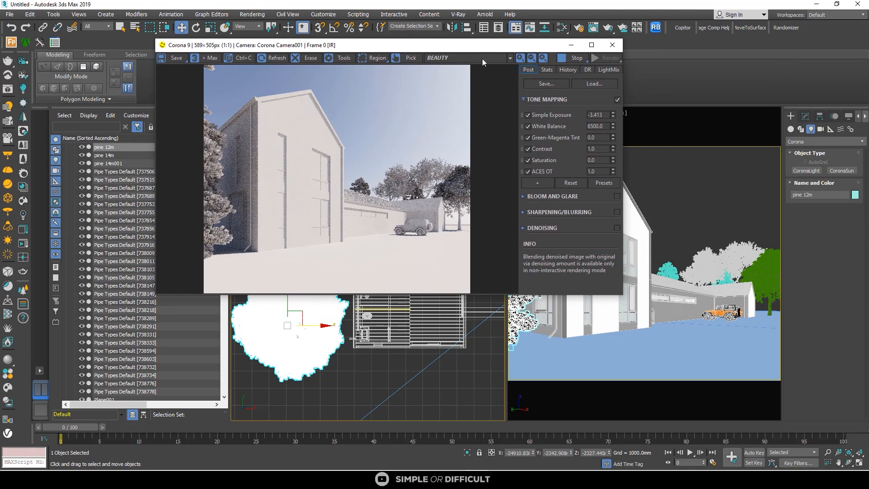
scroll(430, 194, "up", 1)
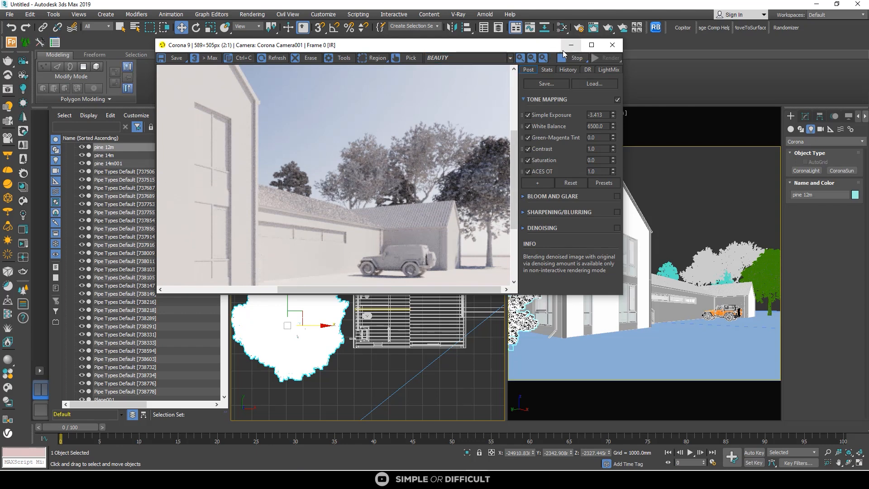
scroll(424, 195, "down", 1)
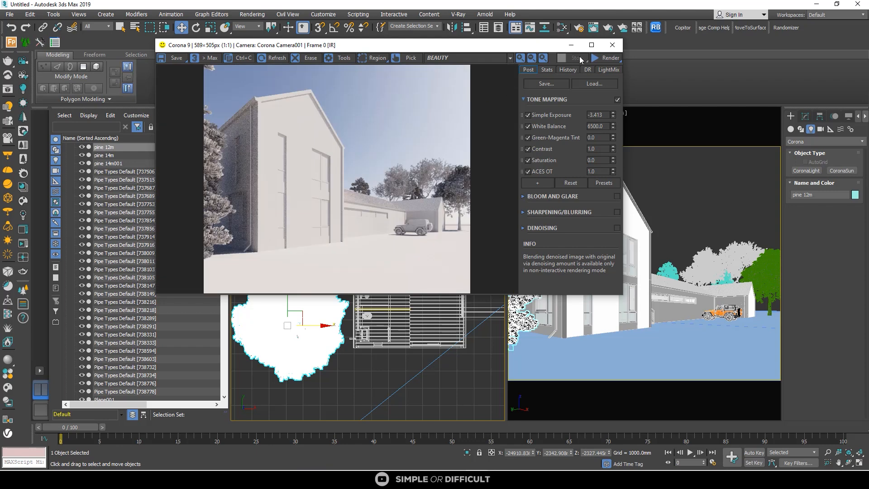
left_click(570, 47)
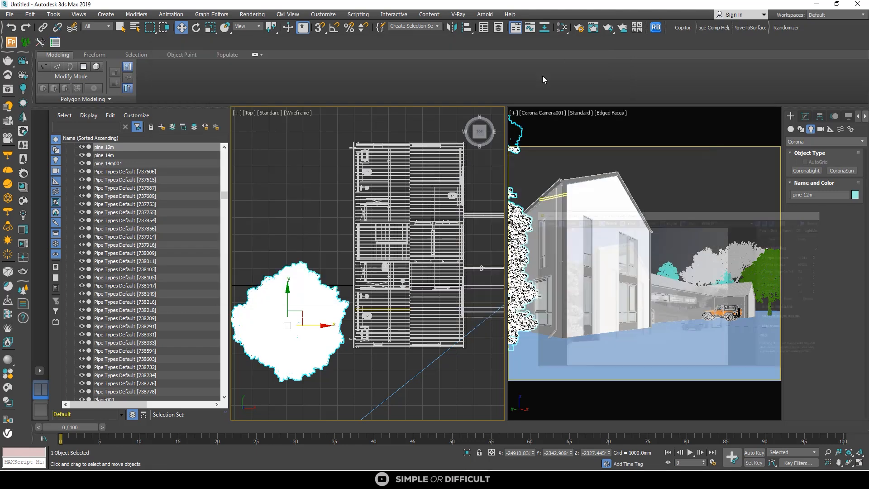
Step: Clear the selection of the pine 12m tree in the top view
scroll(384, 254, "down", 3)
scroll(397, 269, "up", 4)
scroll(362, 258, "down", 3)
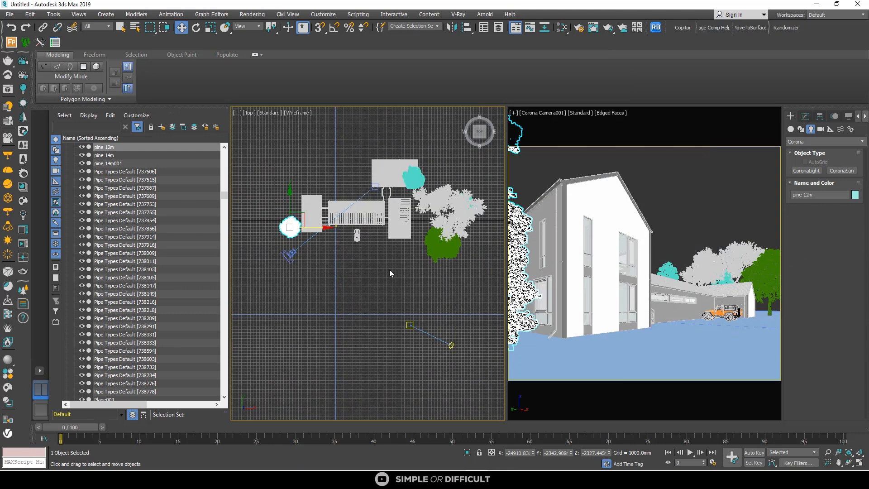
left_click(369, 375)
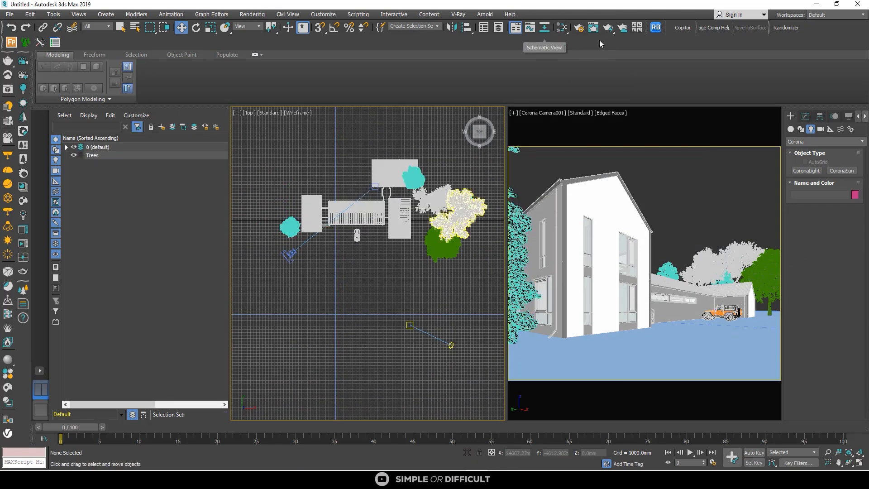
left_click(12, 43)
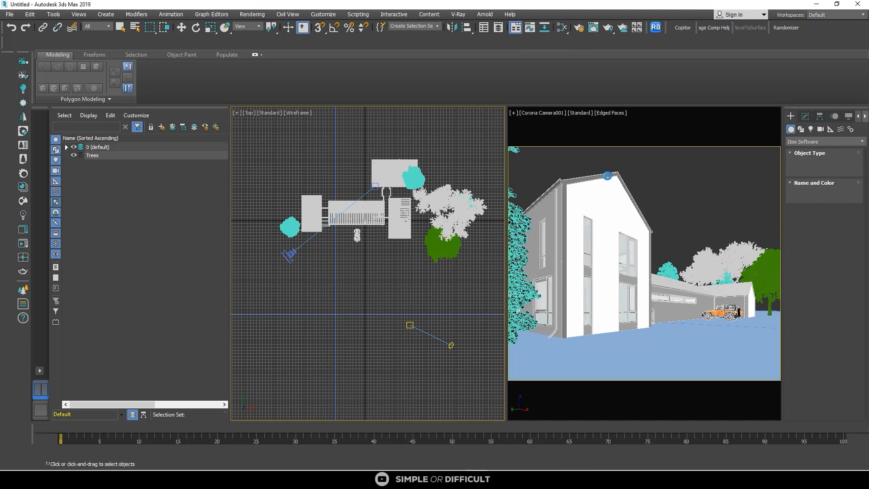
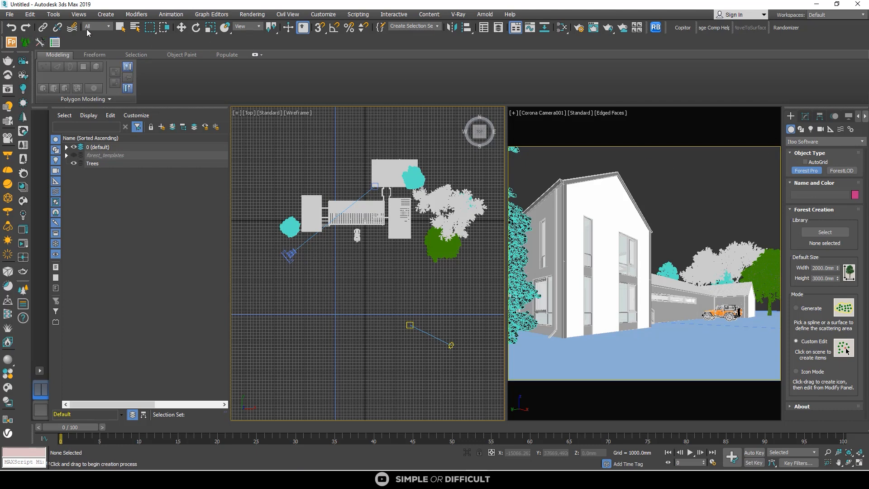
left_click(120, 28)
scroll(292, 226, "down", 3)
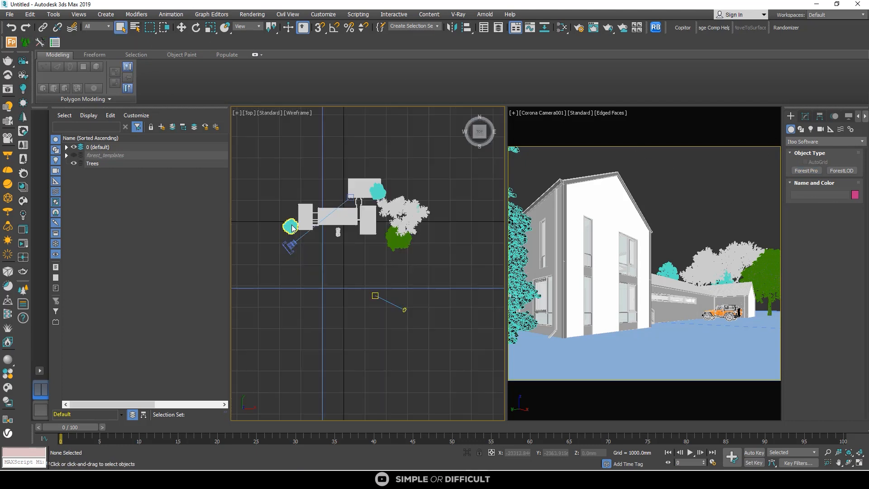
left_click(804, 116)
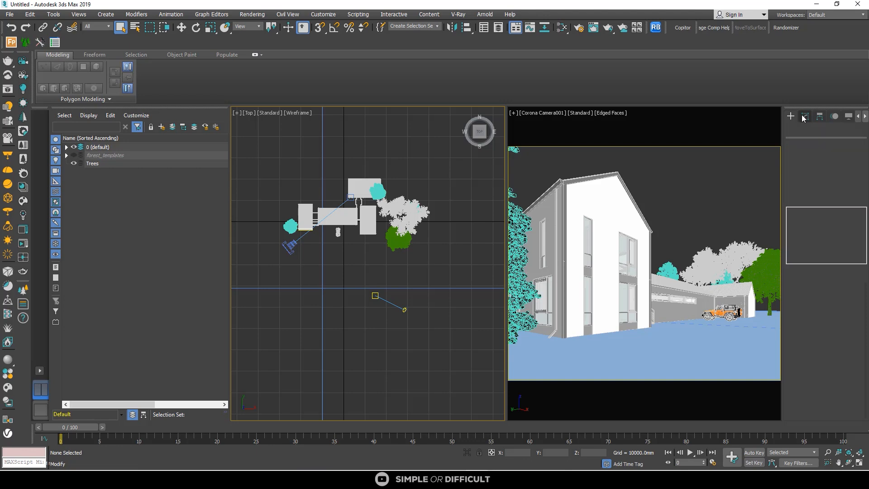
Step: In the top view, draw an open five-point line around the south and east sides of the site, starting with a south segment about 59400 mm long
left_click(792, 118)
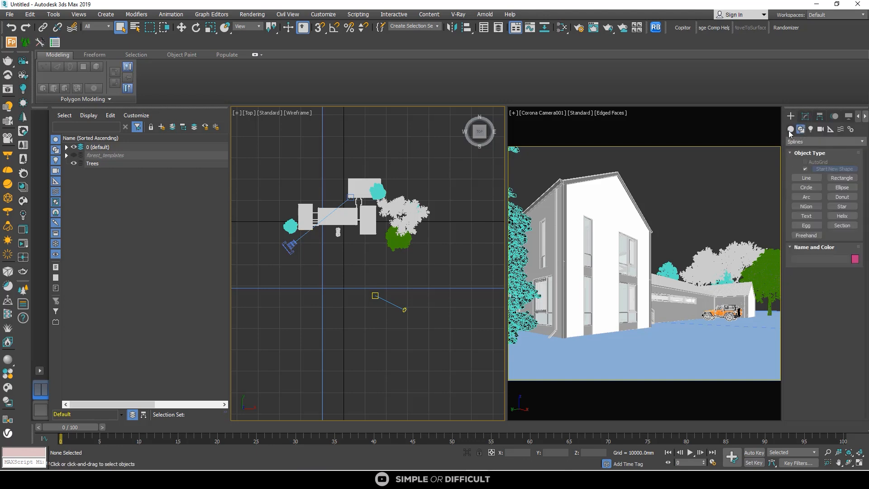
left_click(795, 142)
left_click(796, 151)
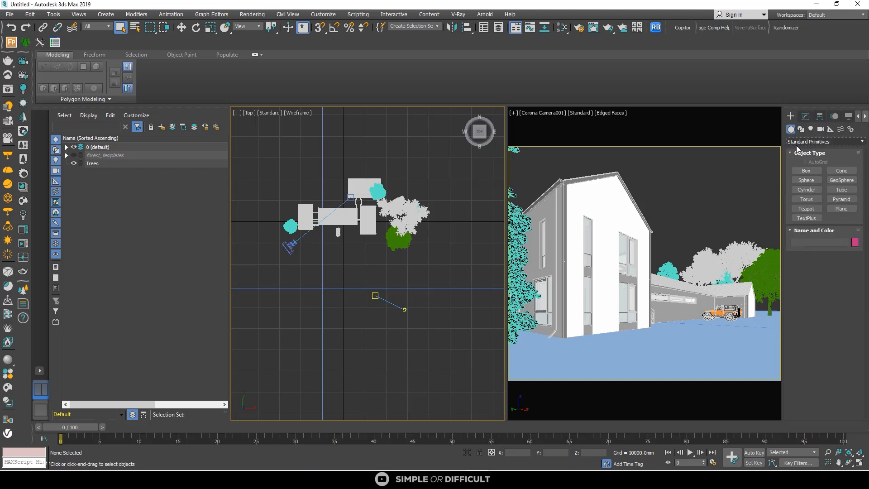
left_click(800, 130)
left_click(810, 178)
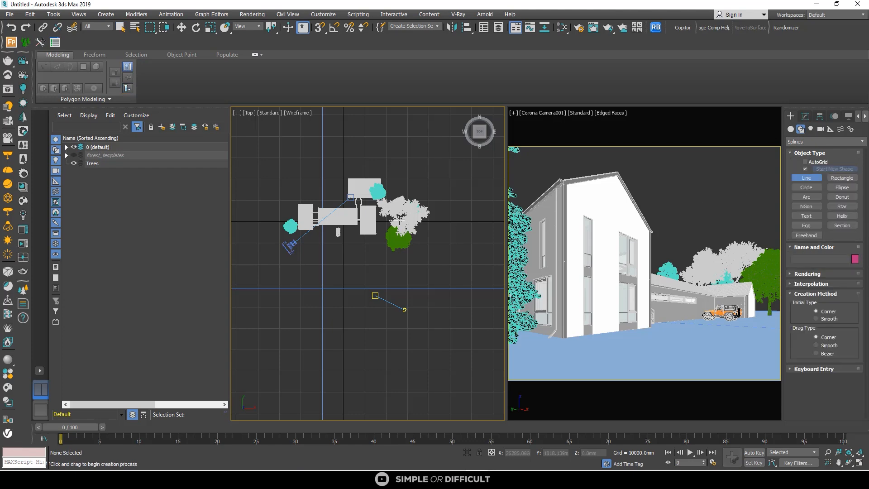
scroll(334, 256, "down", 4)
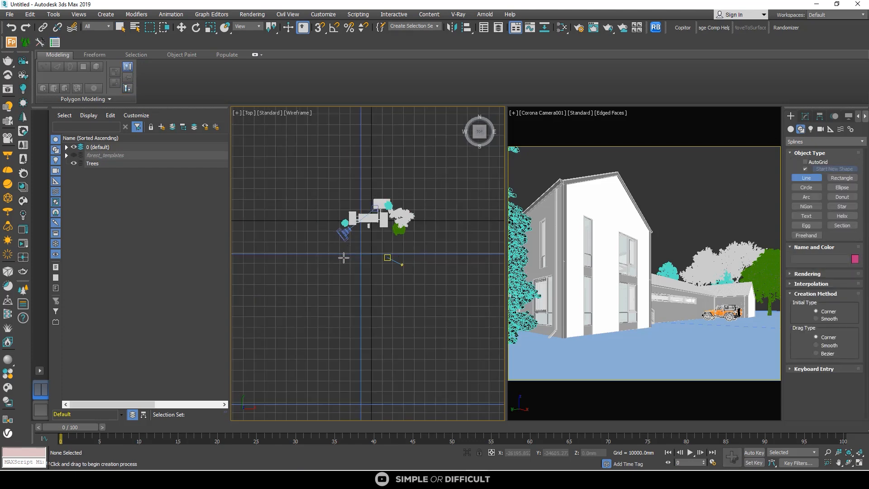
left_click(344, 257)
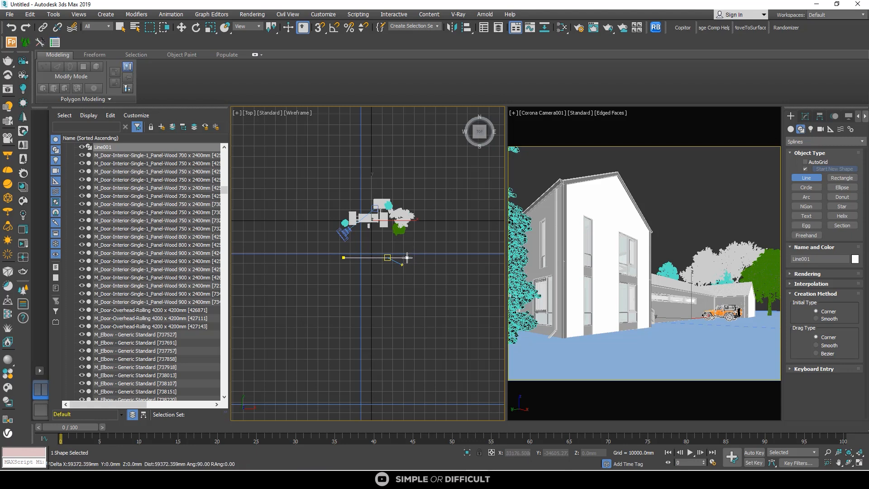
left_click(407, 258)
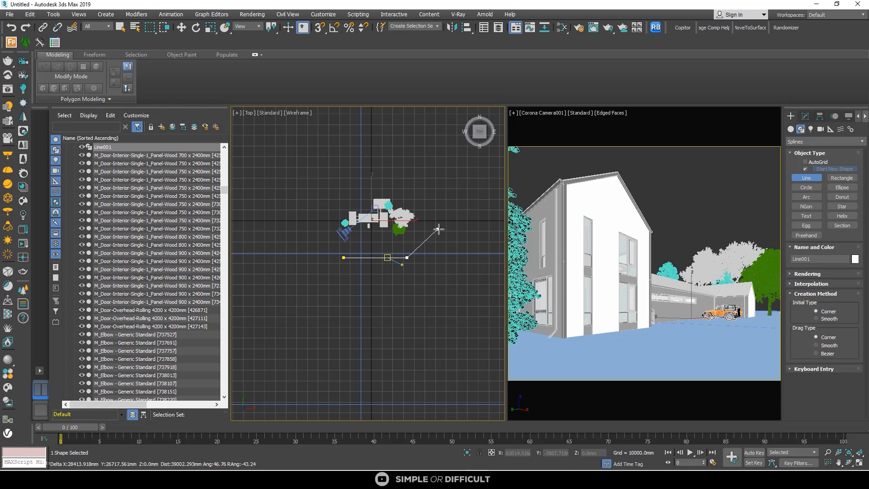
left_click(428, 234)
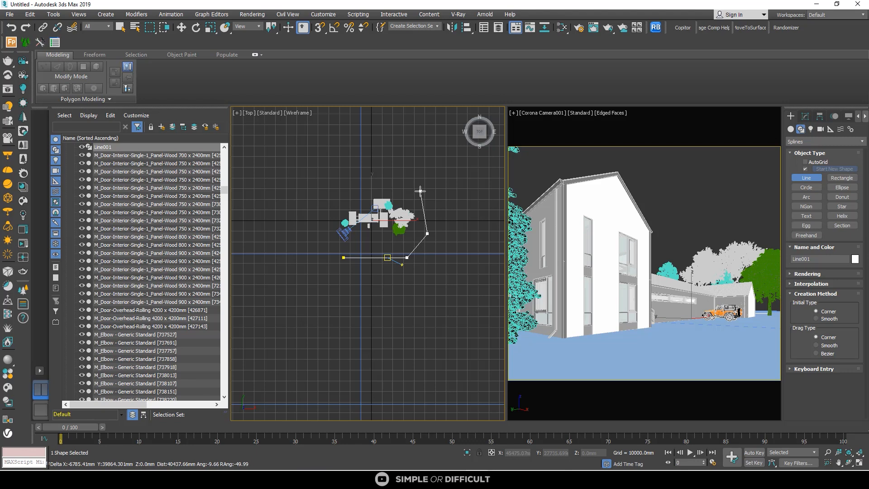
left_click(420, 191)
left_click(384, 181)
right_click(384, 182)
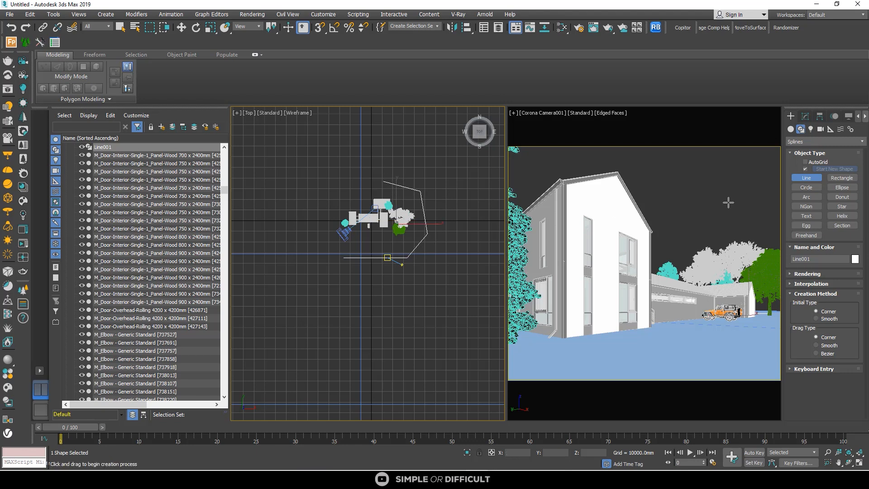
Step: Restrict object selection to Shapes so only the boundary line can be picked around the trees and house
left_click(10, 42)
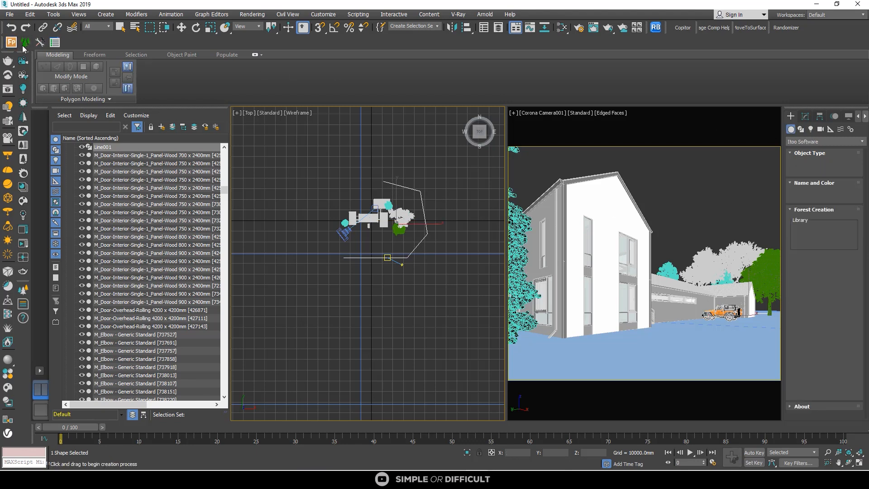
scroll(420, 242, "up", 10)
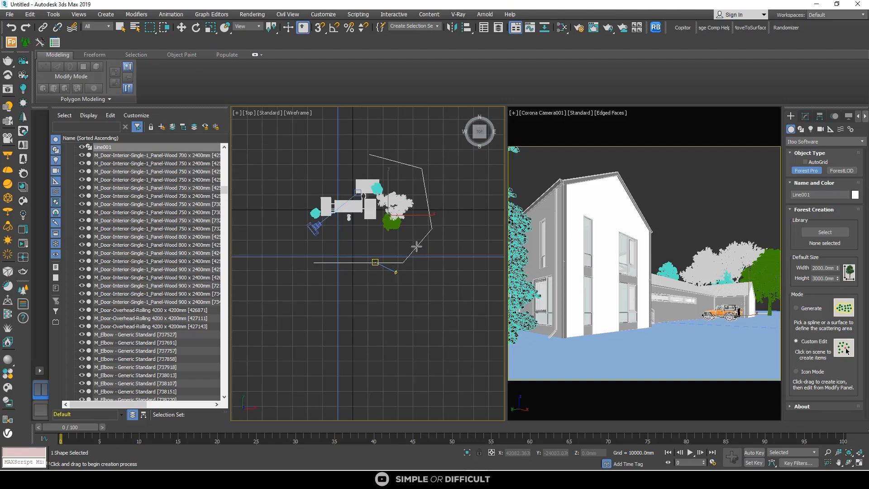
left_click(92, 28)
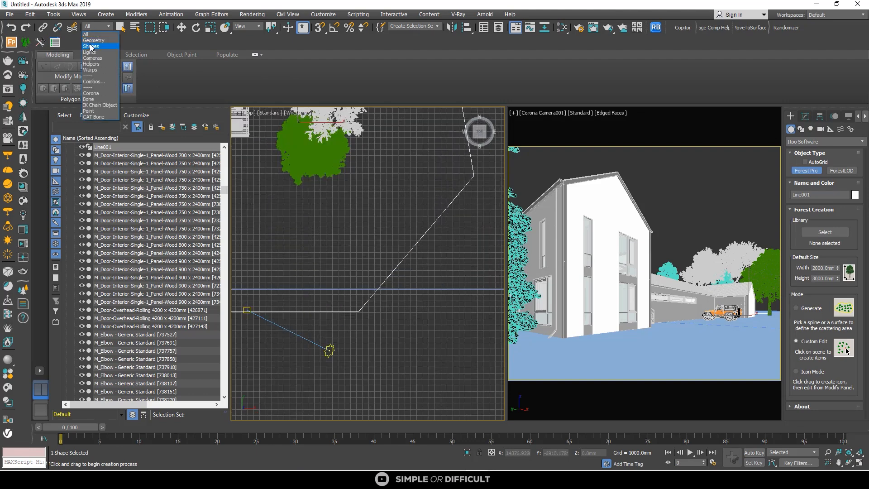
left_click(92, 47)
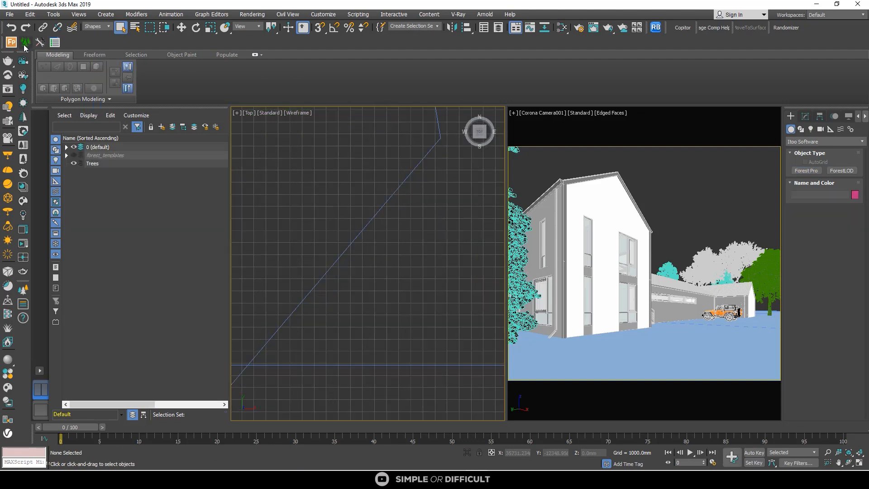
Step: Create a Forest Pro object in Generate mode on the boundary line and decline camera clipping
left_click(25, 44)
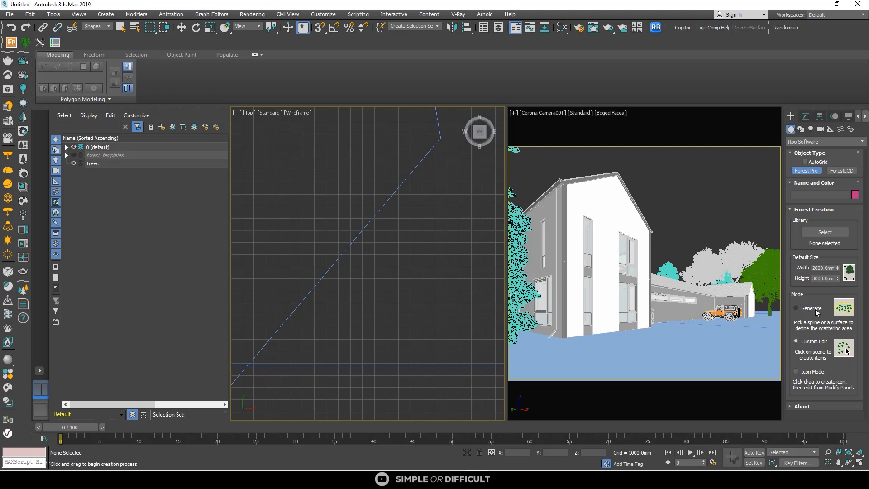
left_click(370, 223)
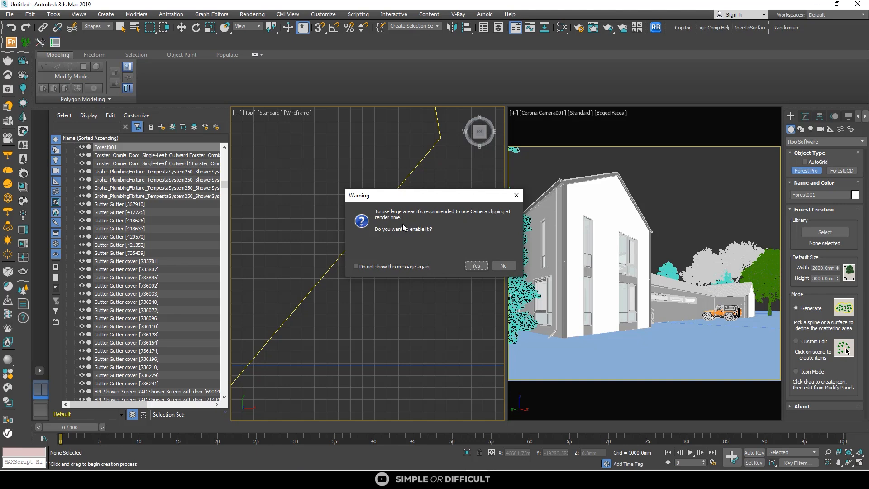
left_click(504, 265)
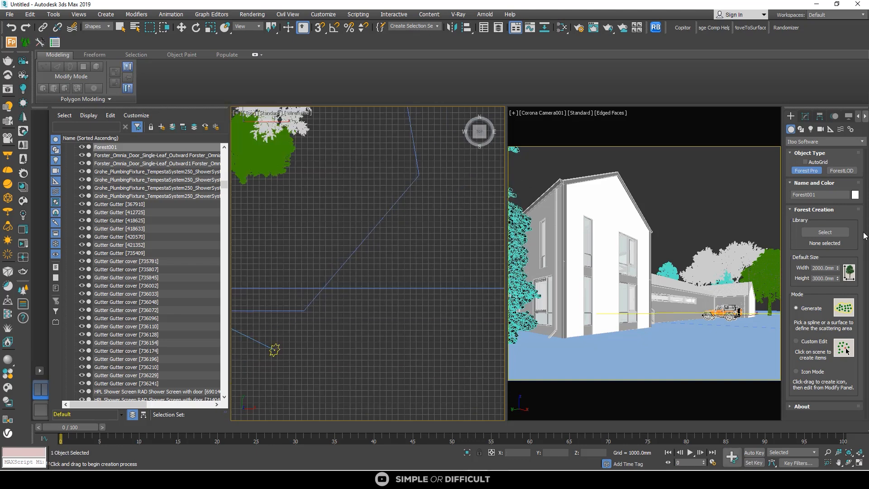
scroll(389, 231, "down", 4)
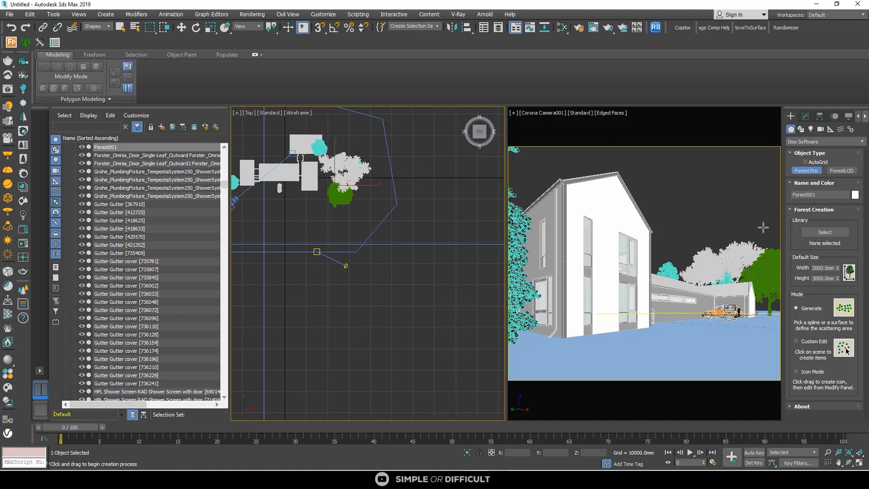
Step: Import the Holm Oak 1 tree from the 3D Starter Library as the Forest Pro model
left_click(822, 233)
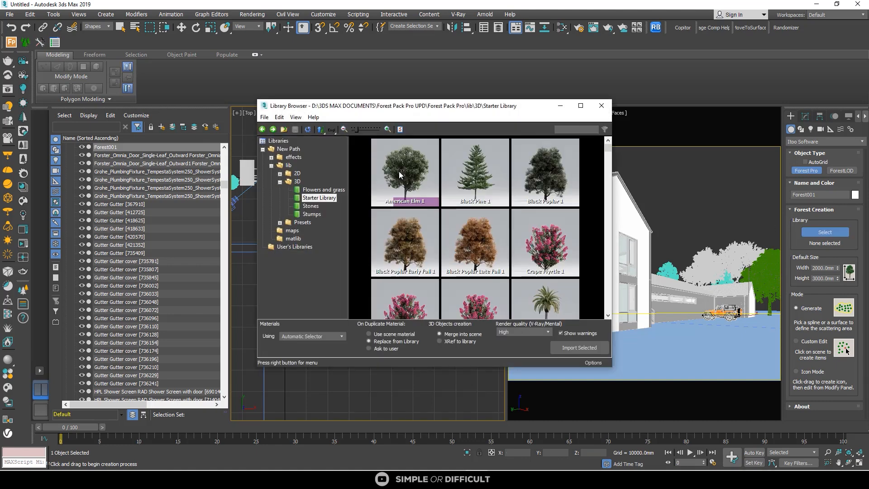
scroll(469, 230, "down", 3)
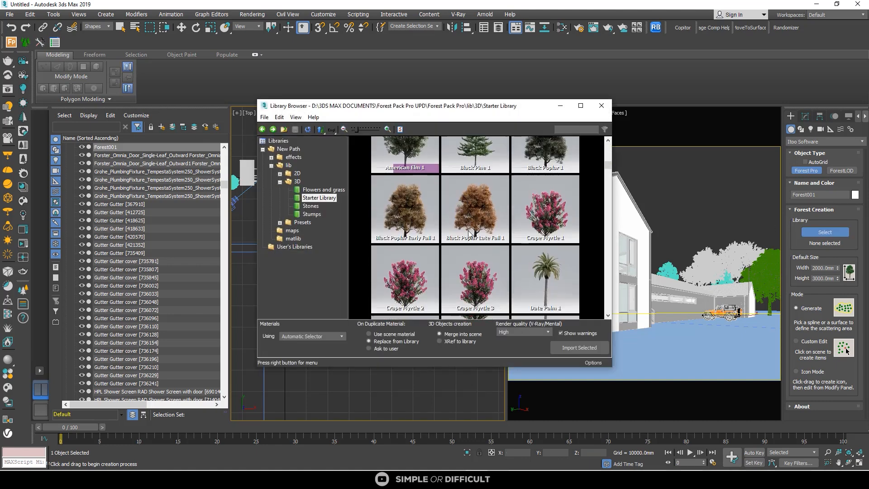
scroll(468, 230, "down", 1)
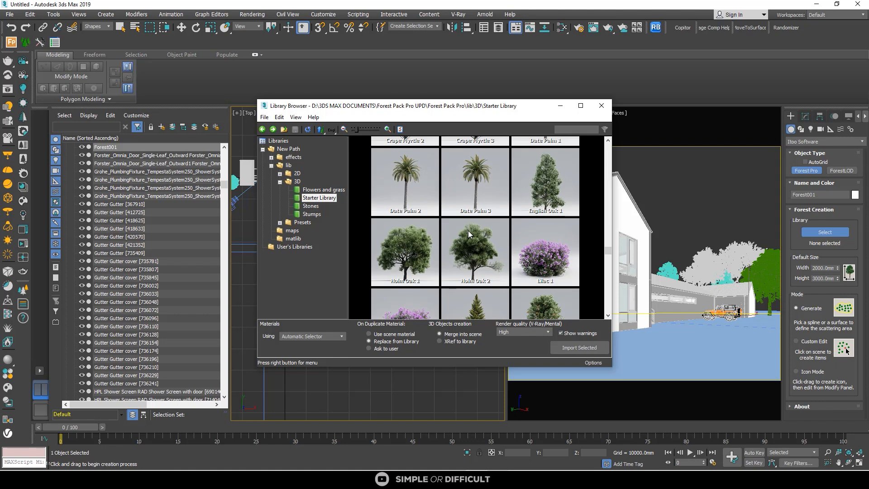
scroll(468, 234, "down", 1)
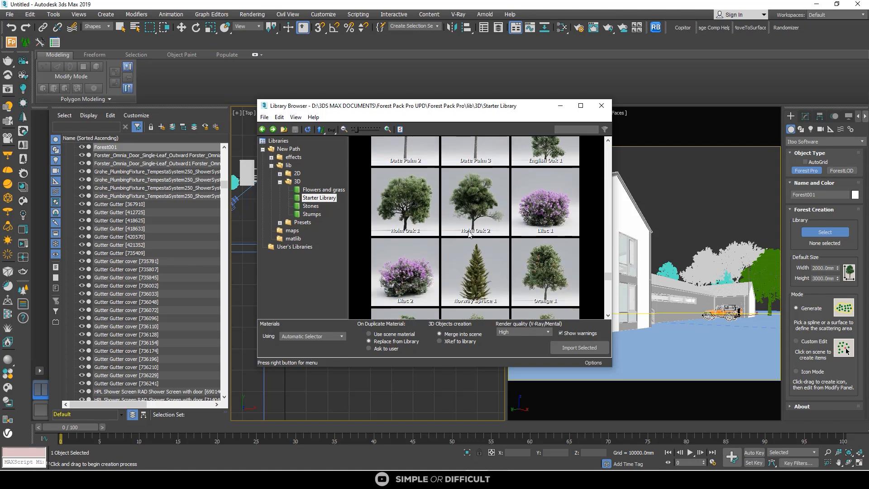
scroll(420, 222, "up", 5)
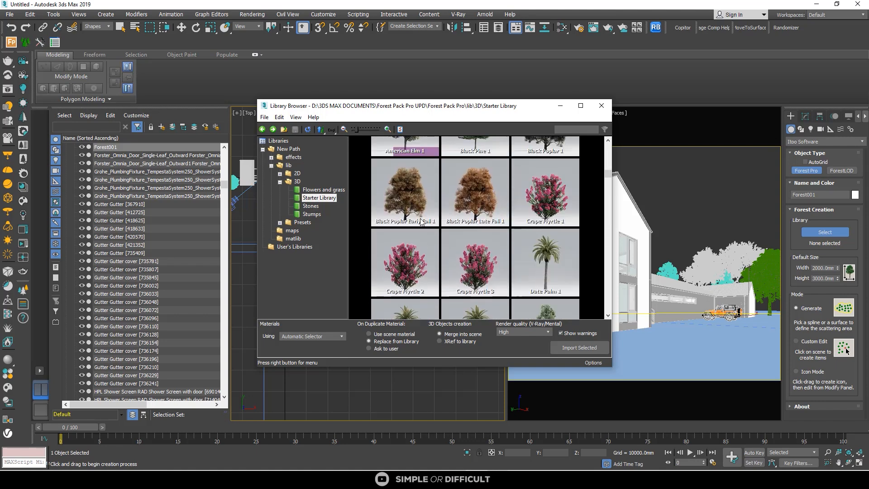
scroll(420, 222, "down", 2)
scroll(420, 218, "down", 1)
left_click(416, 246)
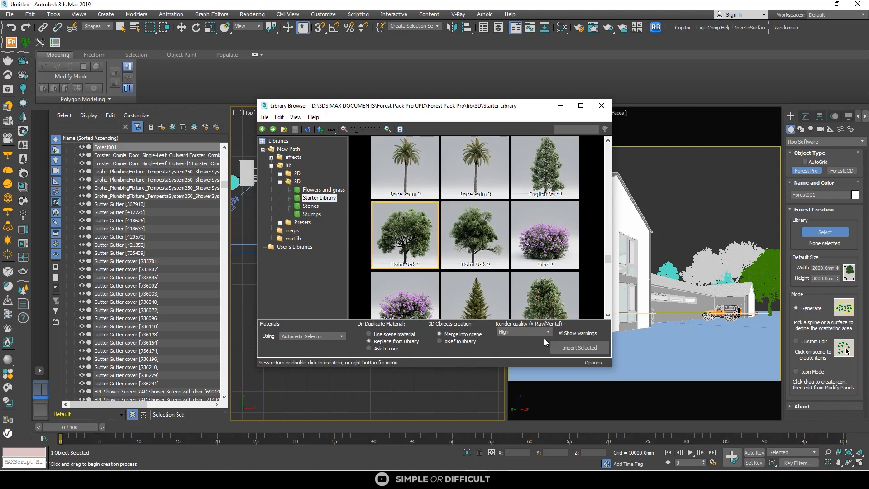
left_click(579, 348)
Step: Generate another Forest Pro object on the boundary line using the Holm Oak 1 model, without camera clipping, and end creation
left_click(376, 217)
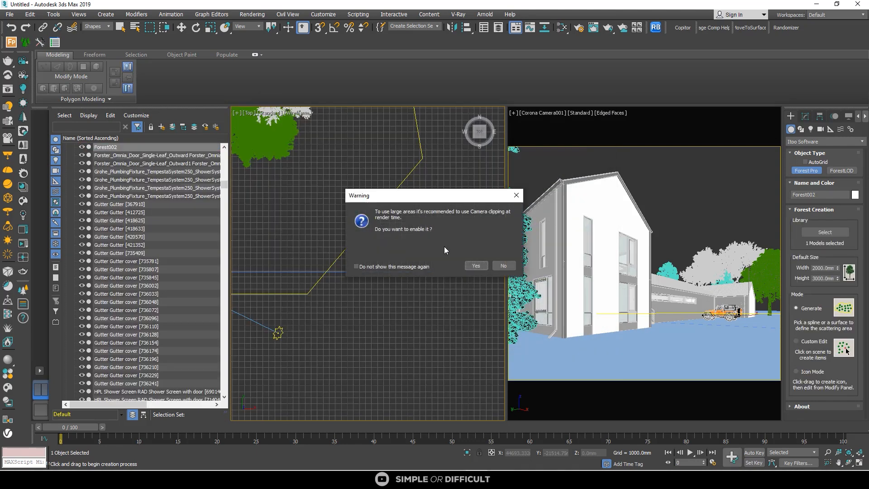
left_click(501, 265)
left_click(434, 280)
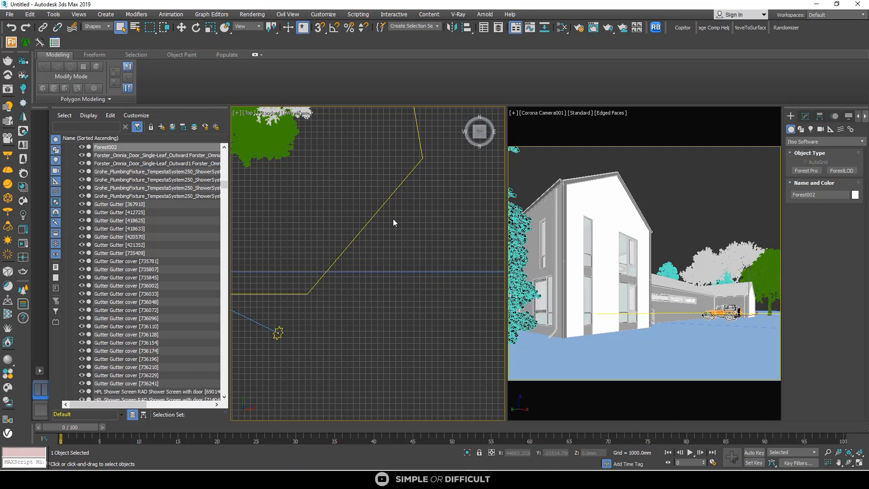
scroll(392, 219, "down", 6)
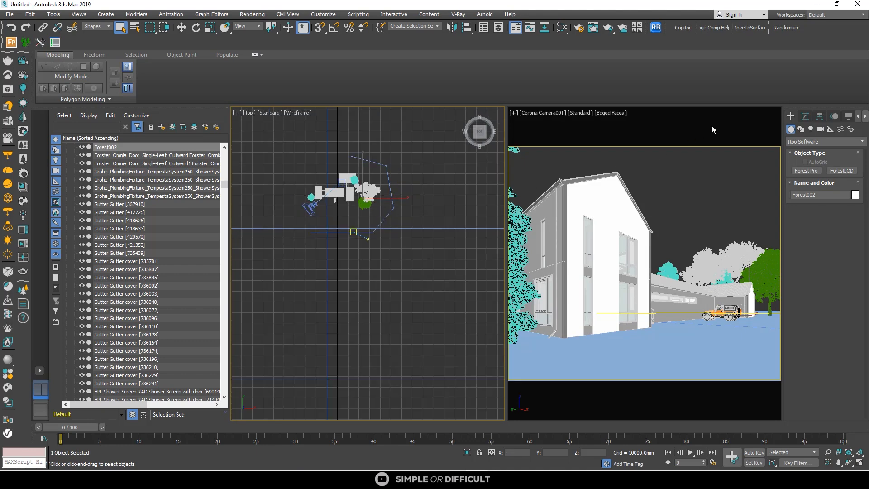
Step: Set the X density units of the Forest Pro tree scatter to about 11,717 mm
left_click(809, 116)
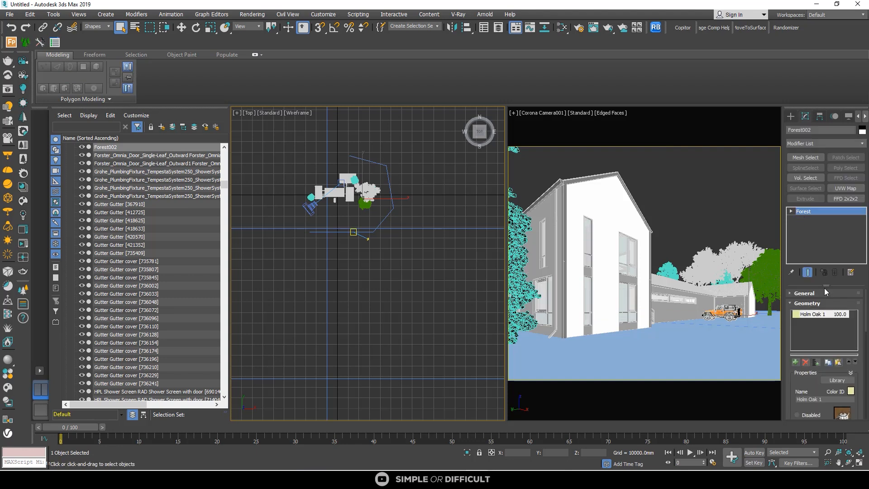
scroll(853, 337, "down", 5)
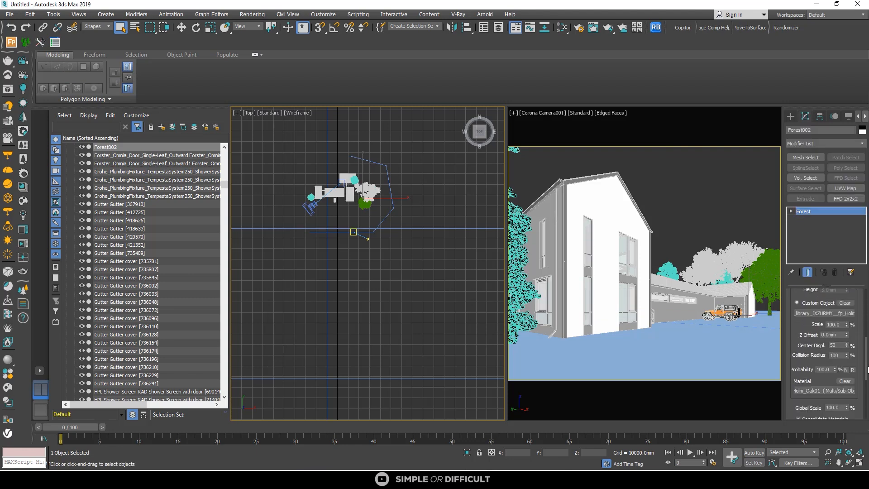
scroll(856, 375, "down", 2)
left_click(789, 326)
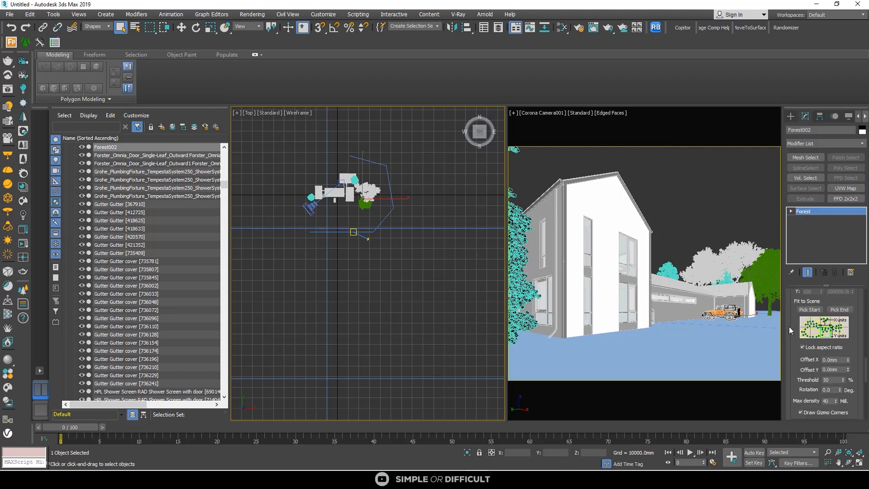
scroll(856, 360, "down", 3)
scroll(857, 364, "down", 4)
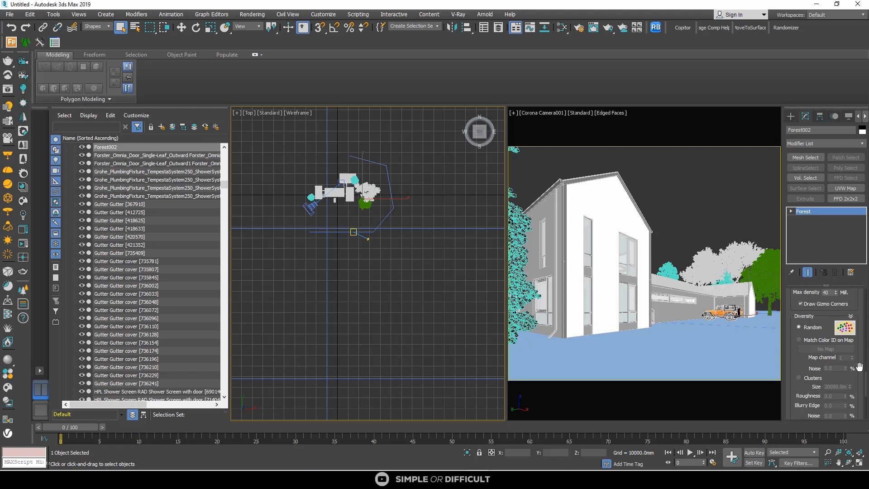
scroll(859, 367, "up", 4)
scroll(863, 367, "up", 3)
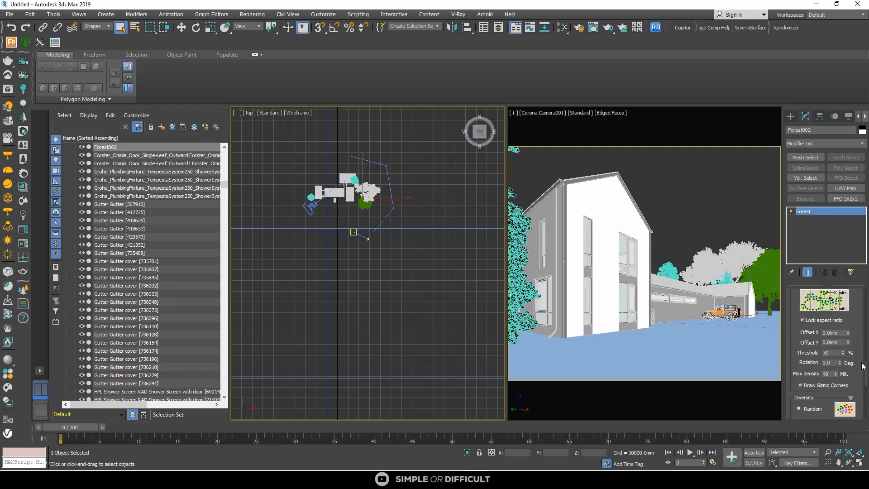
scroll(863, 367, "down", 5)
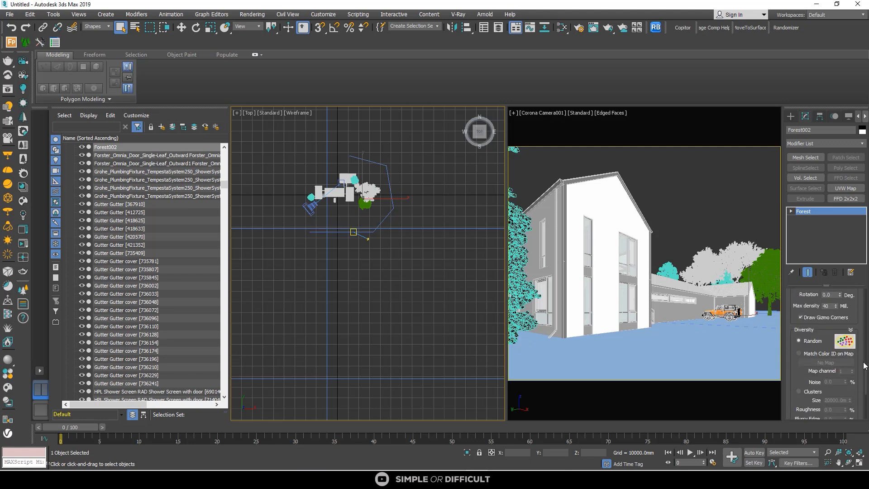
scroll(864, 360, "up", 5)
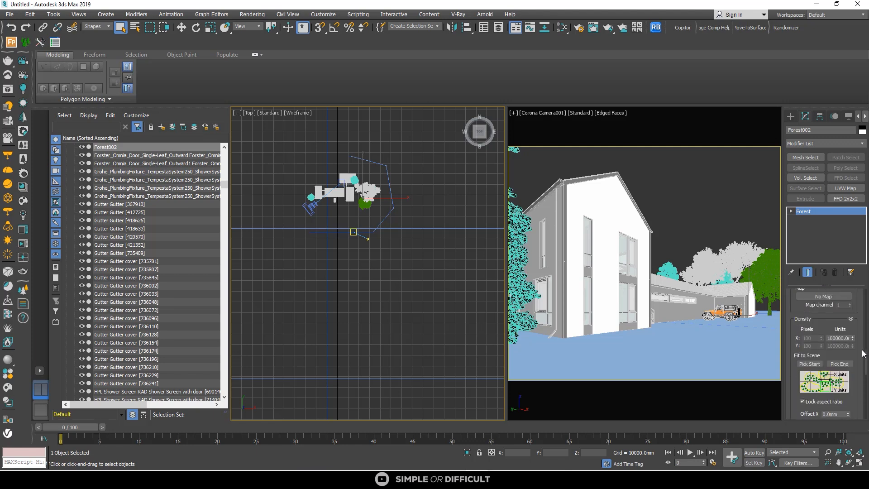
left_click_drag(853, 339, 8, 387)
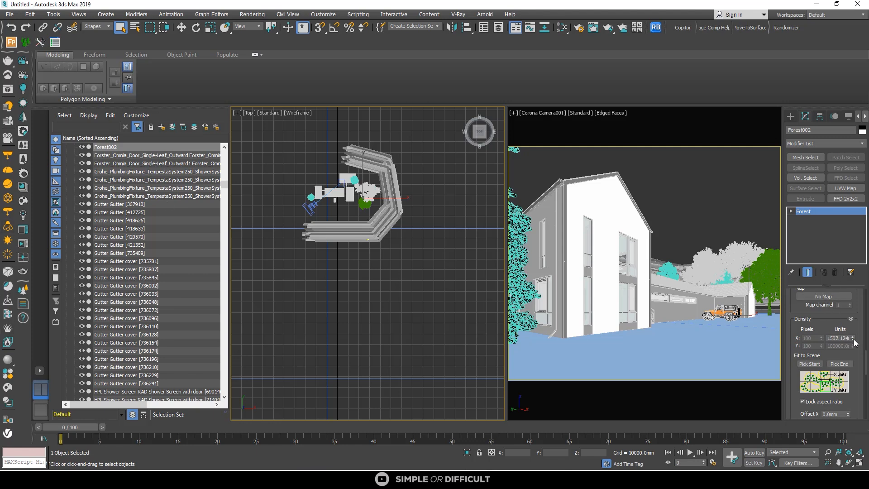
left_click_drag(852, 319, 851, 338)
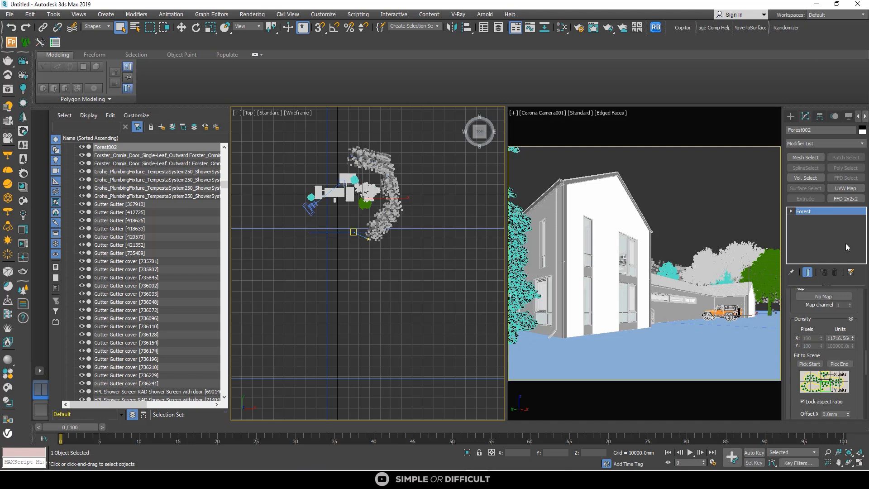
Step: Thin out the scattered trees gradually by raising the Forest X density units to about 15,636 mm
left_click(853, 336)
left_click(853, 337)
left_click(853, 337)
left_click(853, 337)
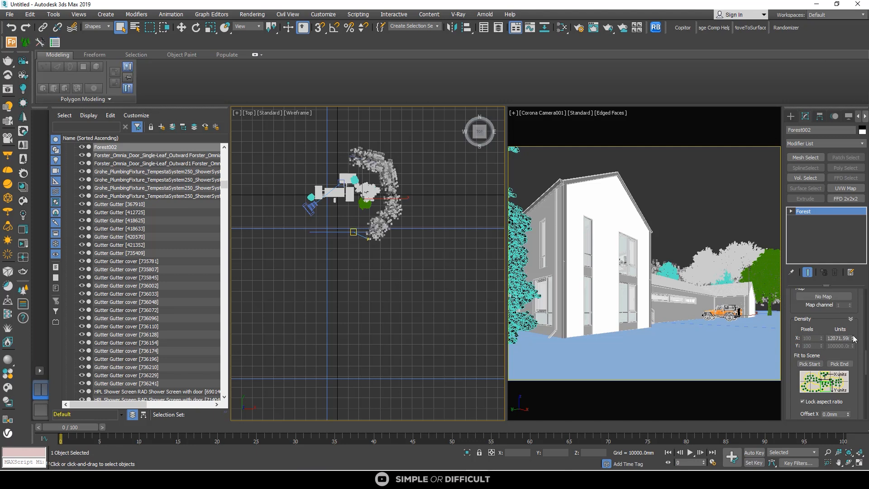
left_click(853, 337)
left_click(853, 337)
left_click(853, 337)
left_click(853, 337)
left_click(853, 336)
left_click(853, 337)
left_click(853, 337)
left_click(853, 337)
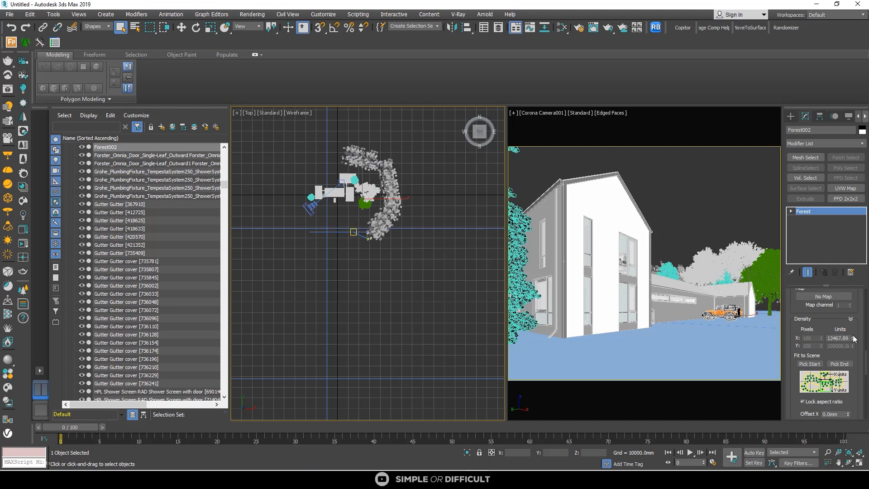
left_click(853, 336)
left_click(853, 337)
left_click(853, 337)
left_click(853, 337)
left_click(853, 337)
left_click(852, 337)
left_click(853, 337)
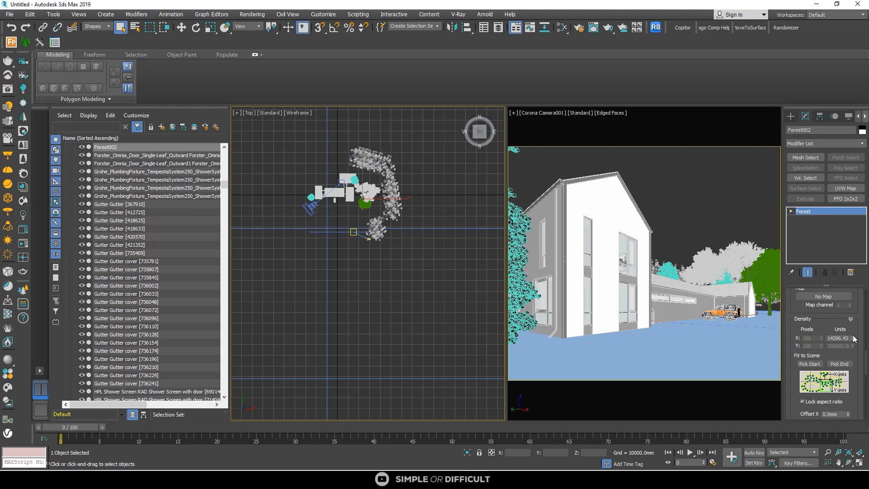
left_click(853, 337)
left_click(853, 337)
left_click(853, 337)
left_click(853, 337)
left_click(853, 337)
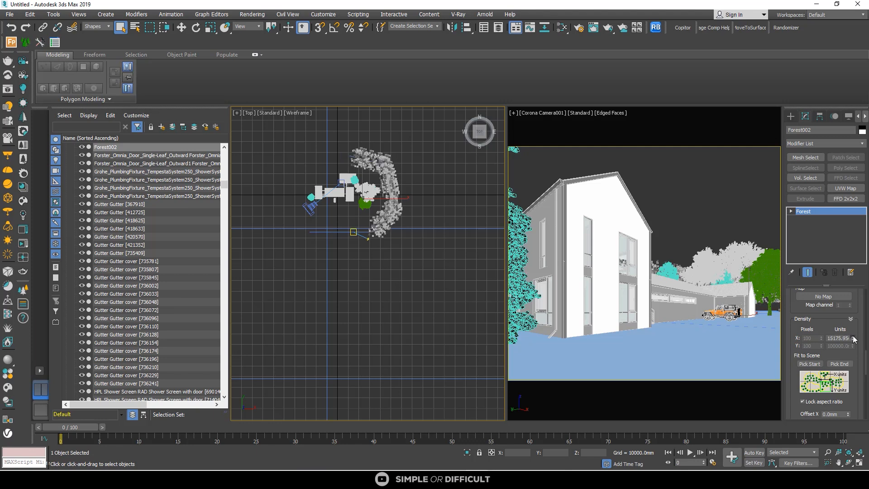
left_click(853, 337)
left_click(853, 337)
left_click(853, 337)
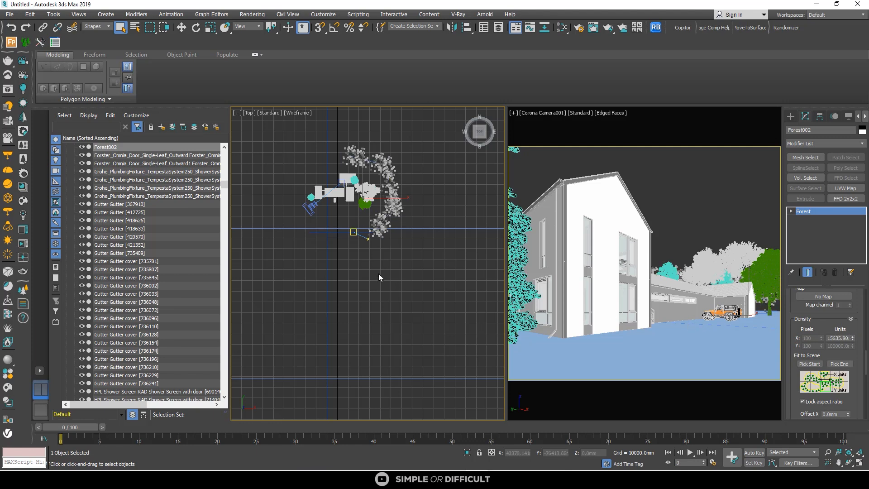
Step: Extend the boundary line by moving its free end vertex near the camera side outward to about X -90,480 mm
scroll(322, 233, "up", 2)
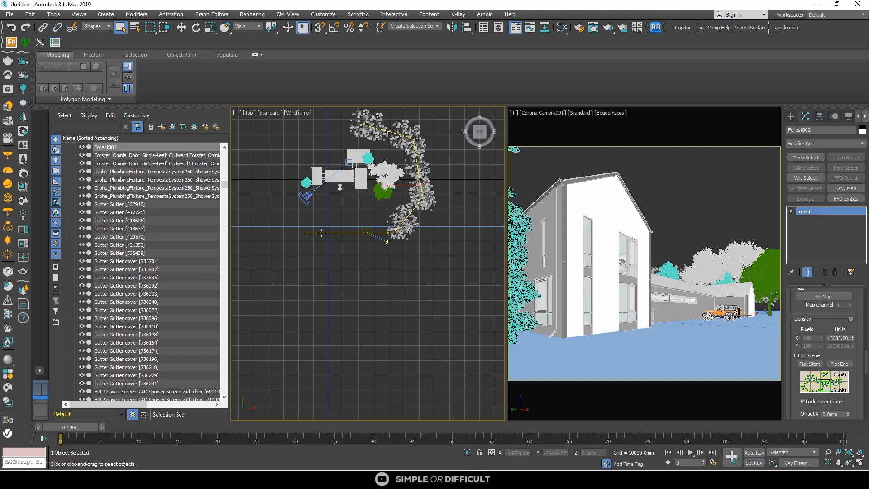
left_click(321, 232)
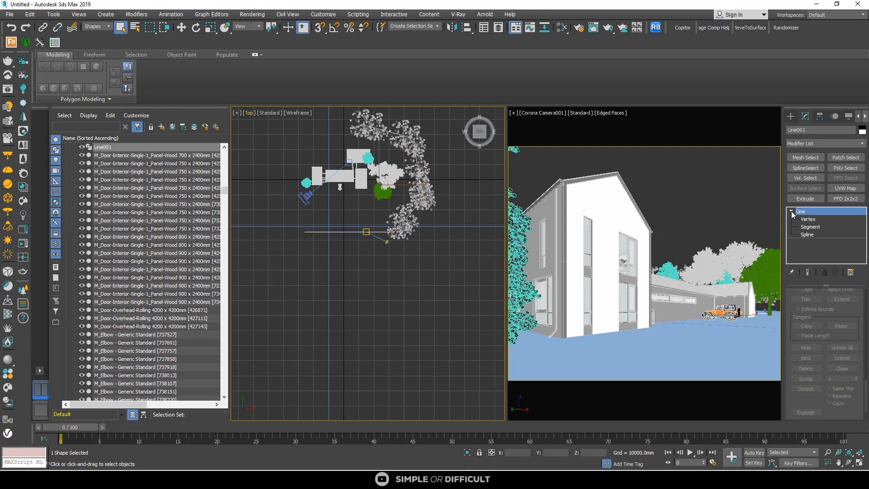
left_click(808, 220)
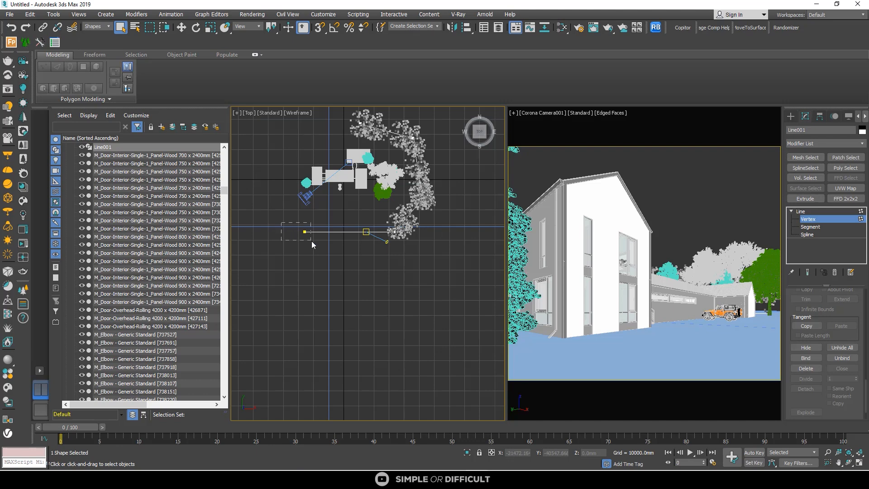
left_click_drag(312, 244, 314, 243)
scroll(324, 237, "down", 4)
key("w")
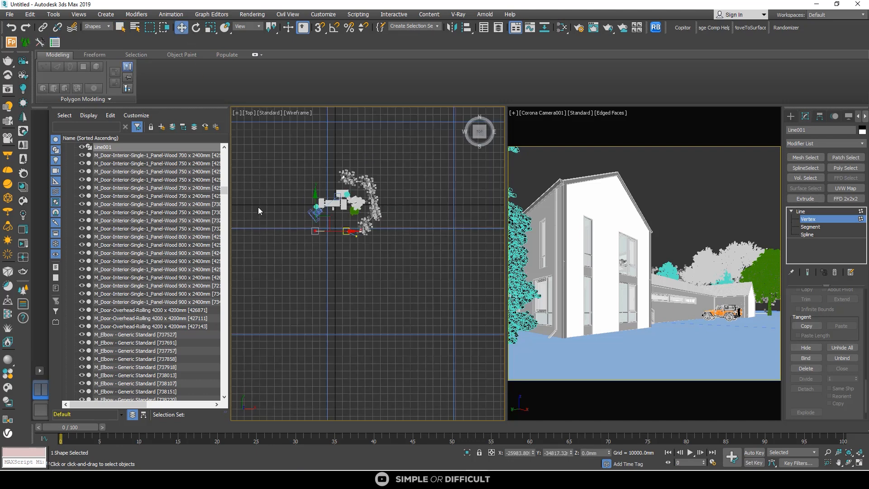
middle_click_drag(338, 245, 428, 259)
left_click_drag(433, 244, 360, 250)
scroll(390, 240, "up", 3)
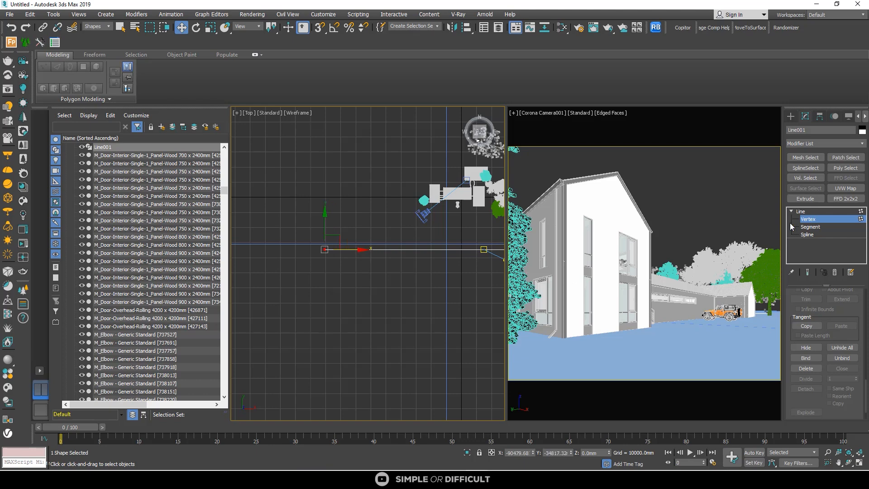
Step: Allow all object types to be selected again and set the tree scatter's X density units to about 20,845 mm
left_click(792, 116)
left_click(99, 25)
left_click(85, 36)
scroll(279, 208, "down", 3)
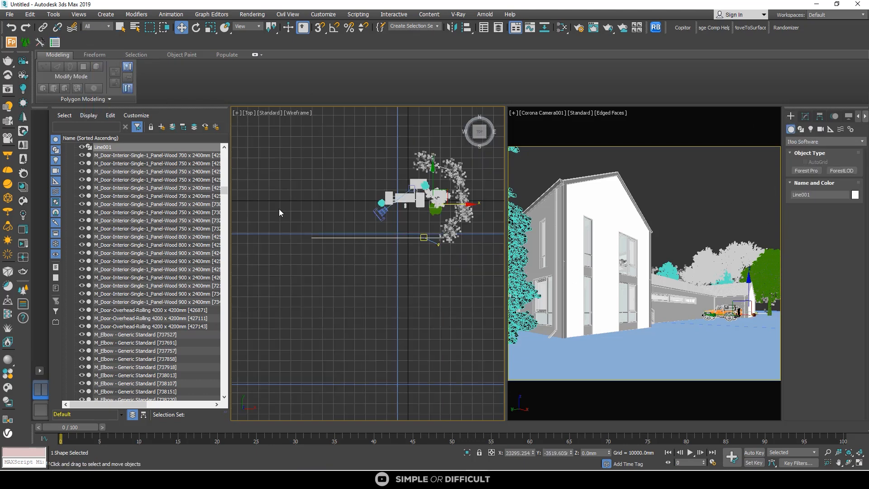
scroll(374, 213, "up", 3)
left_click(362, 208)
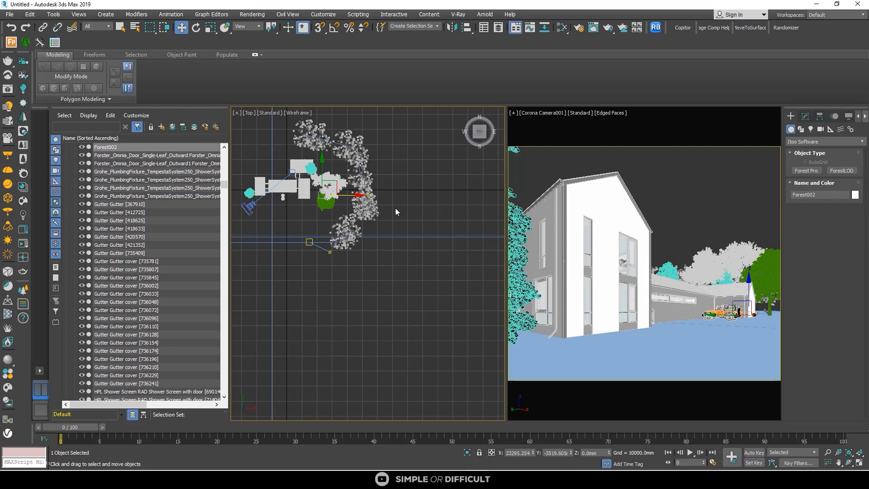
left_click(805, 117)
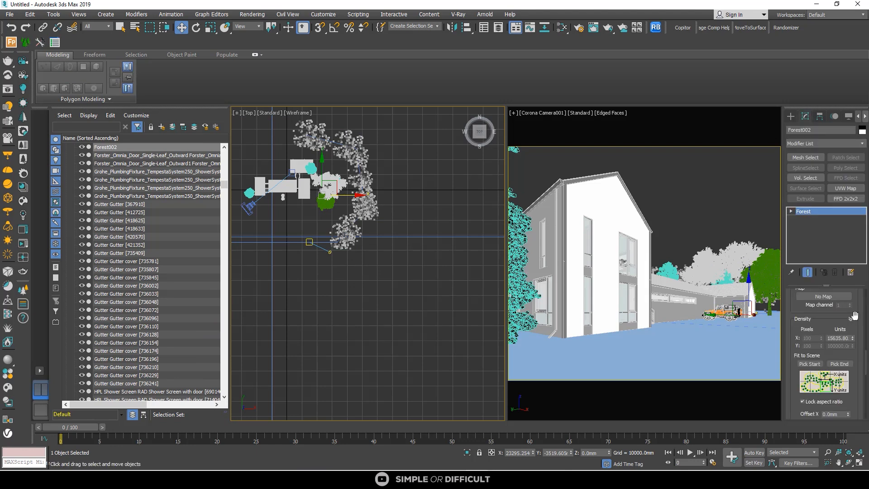
left_click_drag(855, 343, 854, 341)
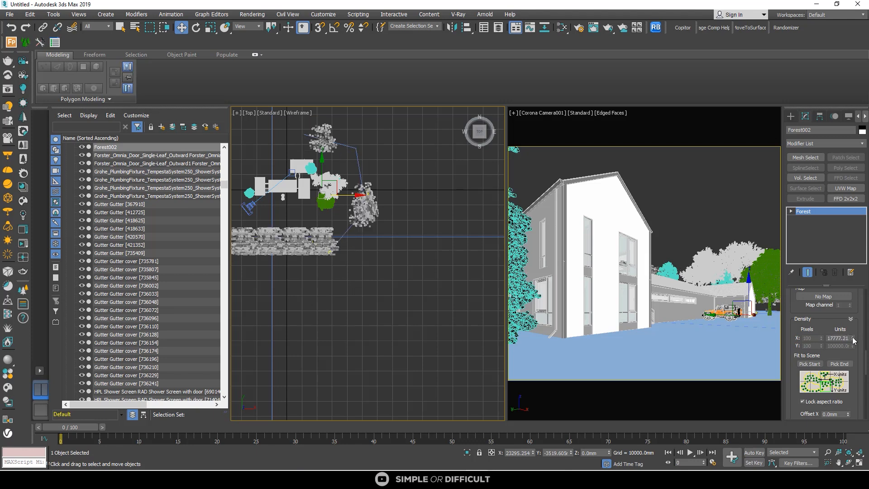
left_click_drag(854, 341, 854, 340)
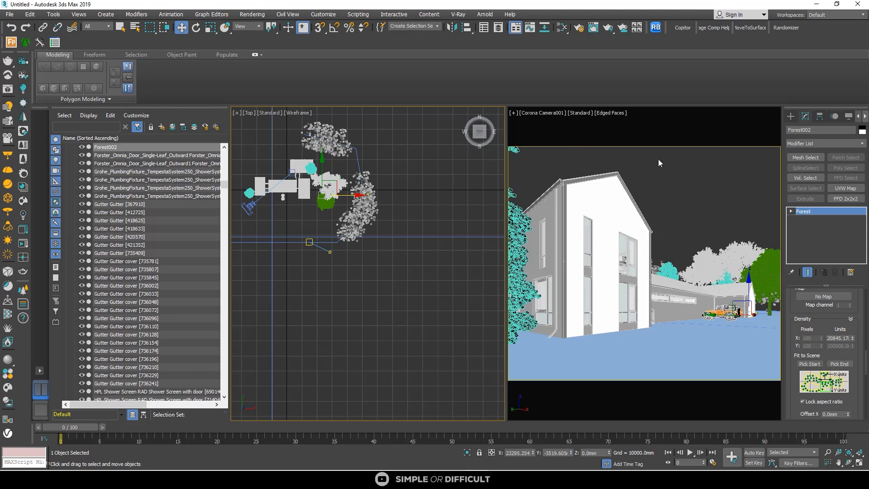
Step: Run the Corona interactive render and examine the scattered trees behind the house and car
right_click(398, 135)
left_click(366, 122)
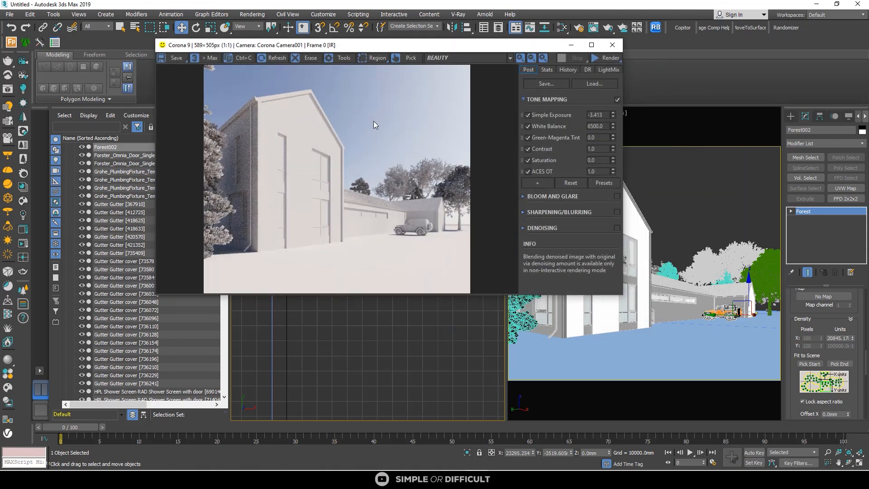
scroll(409, 196, "up", 1)
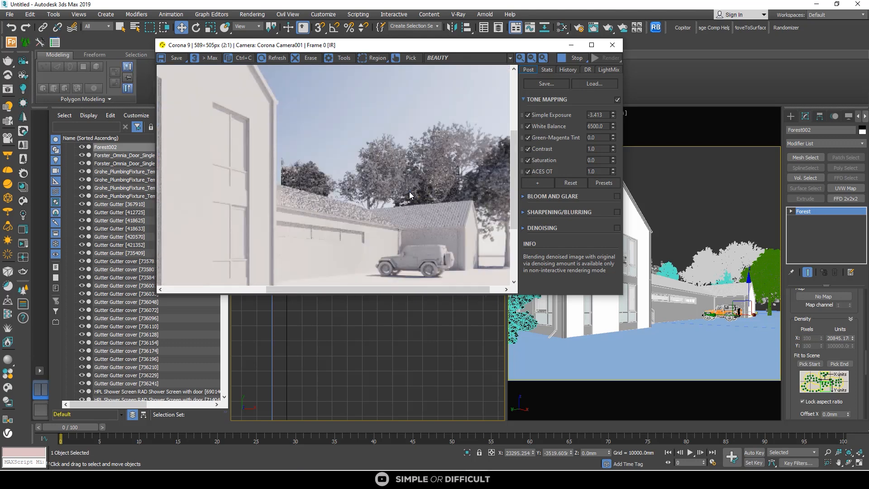
scroll(410, 196, "down", 1)
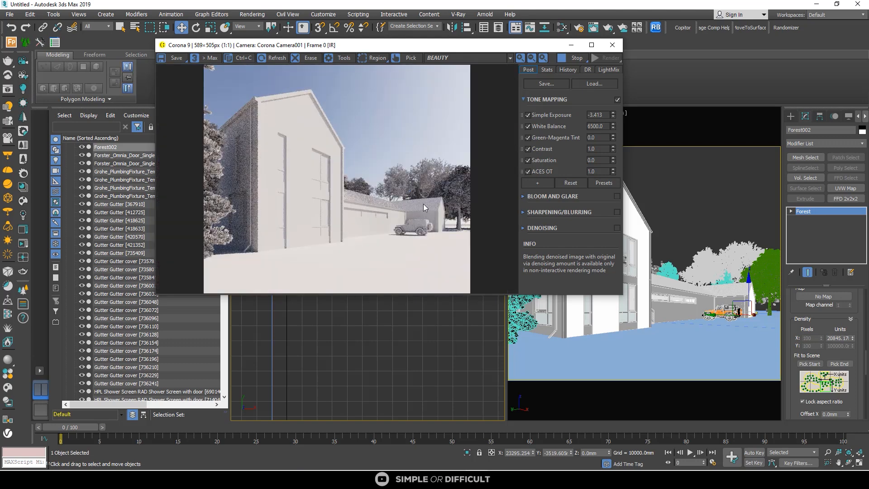
left_click(571, 45)
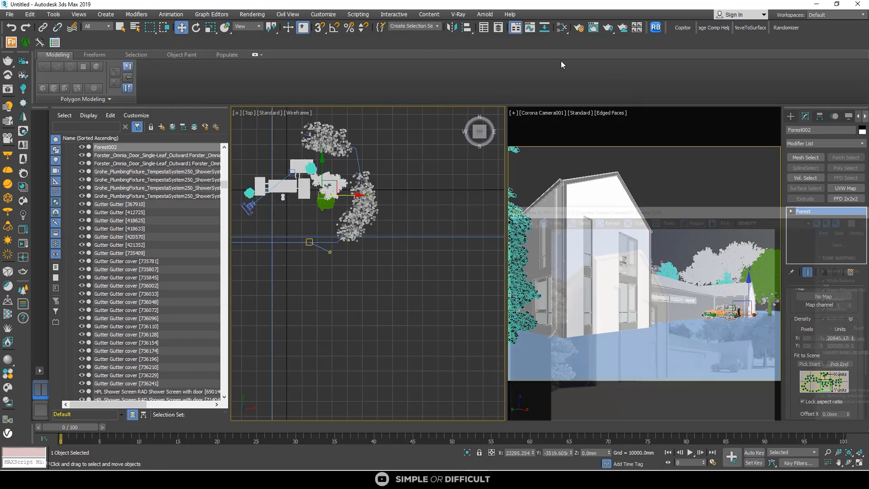
Step: Lower the boundary line along Z to about -3,358 mm to bring the scattered trees down
scroll(359, 167, "up", 2)
left_click(359, 167)
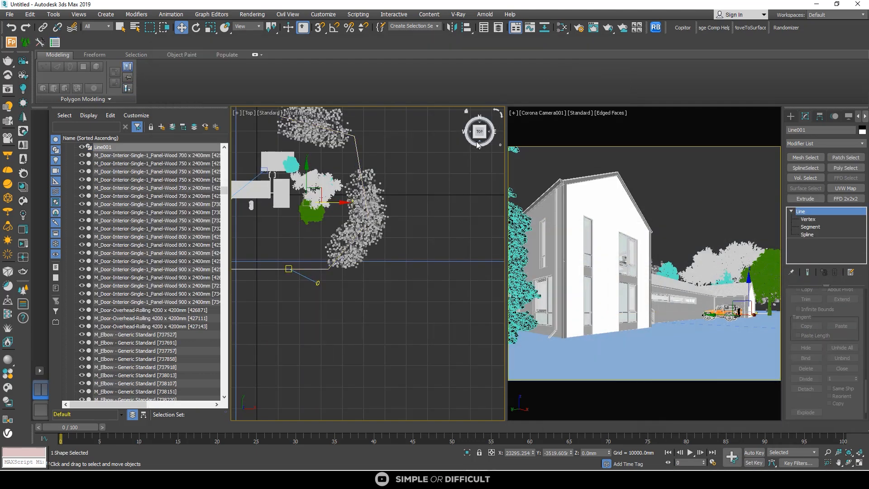
left_click(477, 146)
left_click(480, 144)
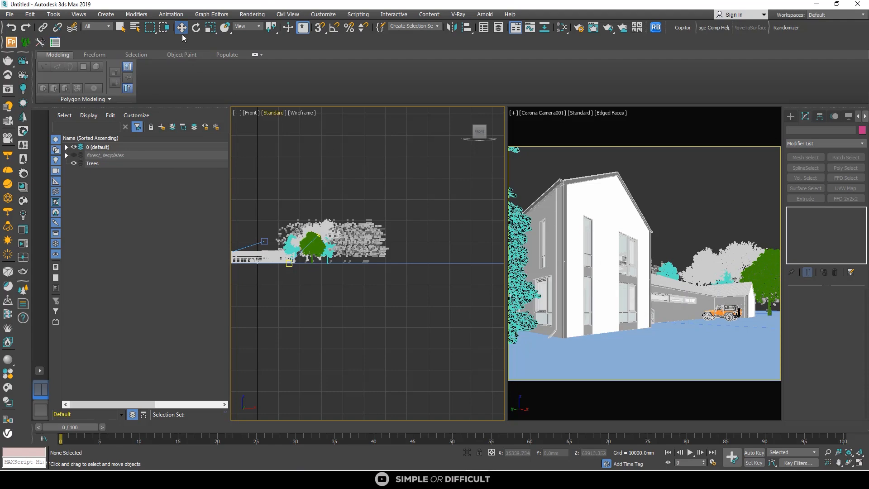
scroll(428, 209, "down", 3)
scroll(391, 239, "up", 4)
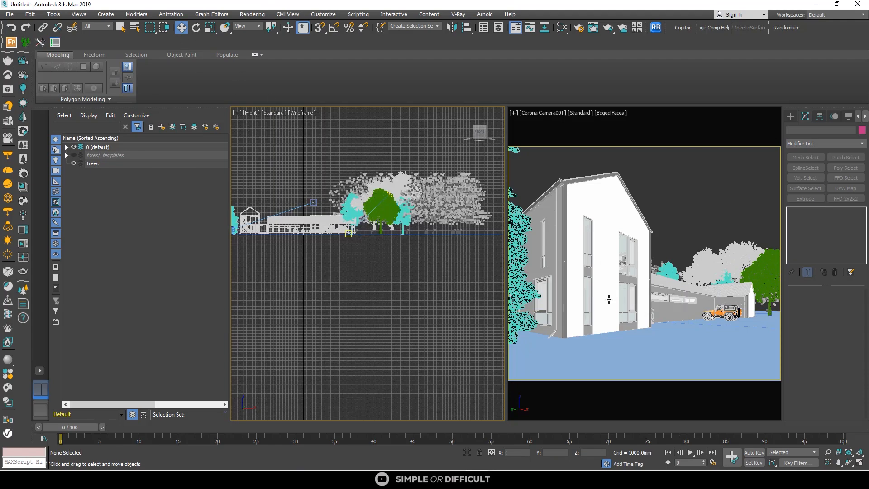
scroll(372, 253, "down", 1)
scroll(368, 255, "up", 2)
middle_click_drag(365, 255, 390, 275, "alt")
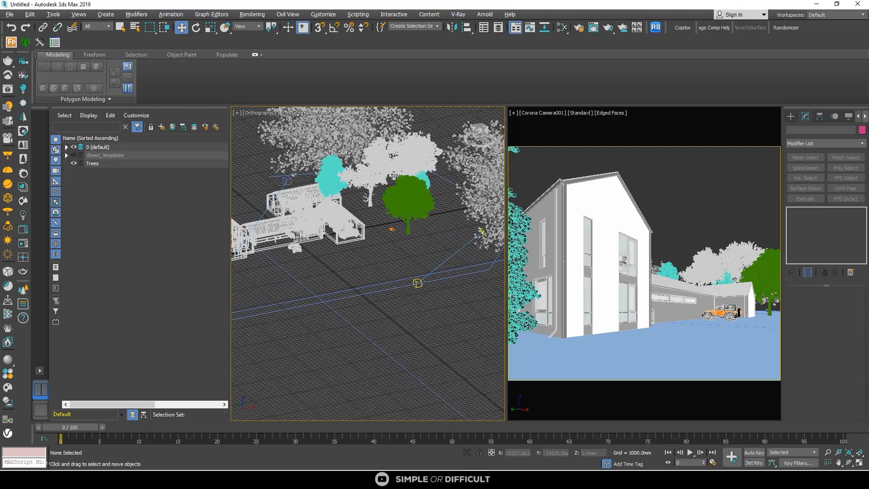
left_click(481, 271)
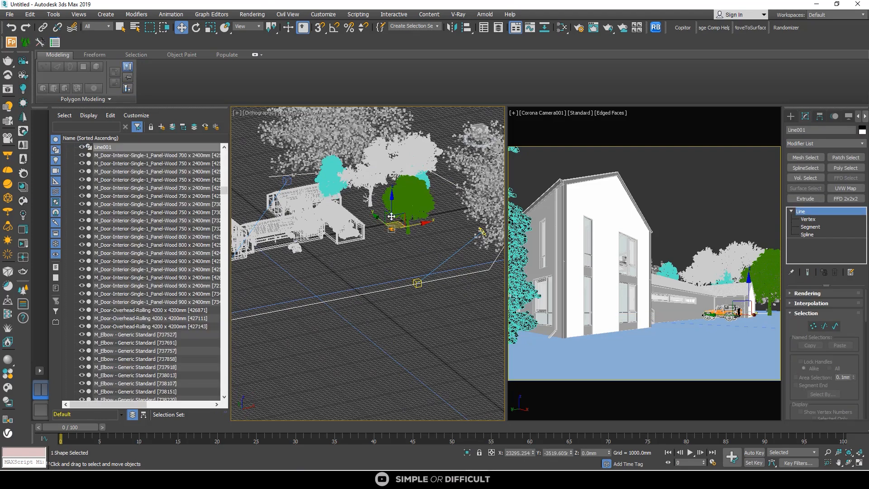
mouse_move(392, 205)
left_mouse_down()
mouse_move(395, 230)
mouse_move(394, 219)
left_mouse_up()
Step: Check the lowered trees in the Corona interactive render, then stop it and put the render window away
right_click(357, 230)
left_click(344, 216)
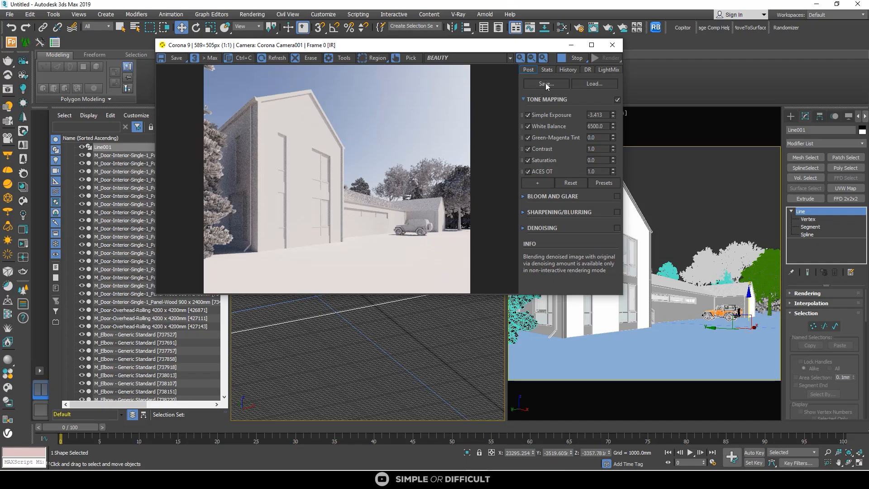
left_click(579, 61)
left_click(571, 46)
scroll(406, 216, "down", 2)
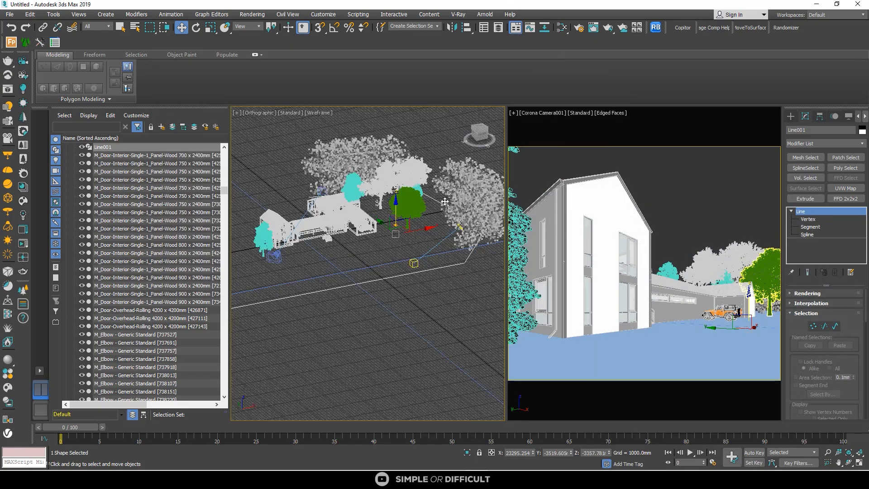
Step: Examine the scattered trees and the boundary line around the house from above
middle_click_drag(444, 193, 416, 245, "alt")
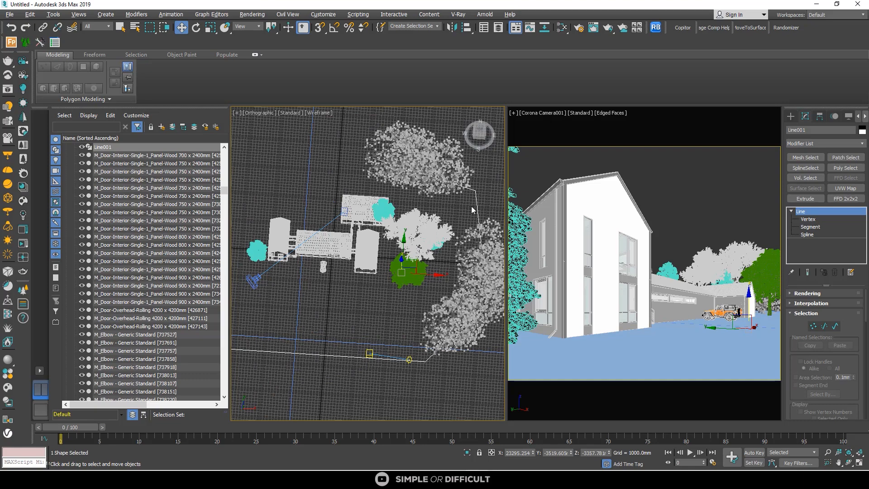
scroll(472, 210, "down", 3)
middle_click_drag(472, 210, 472, 250, "alt")
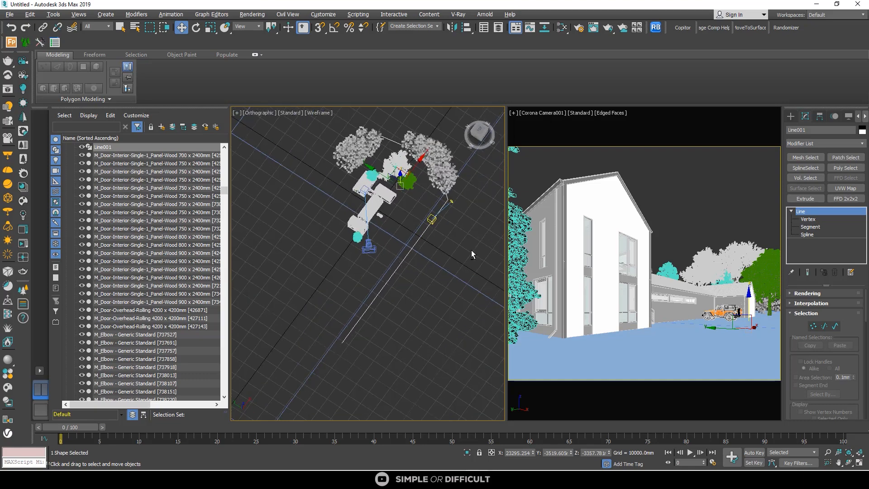
left_click(471, 250)
scroll(436, 223, "up", 2)
left_click(419, 233)
scroll(419, 233, "down", 3)
middle_click_drag(420, 233, 444, 248, "alt")
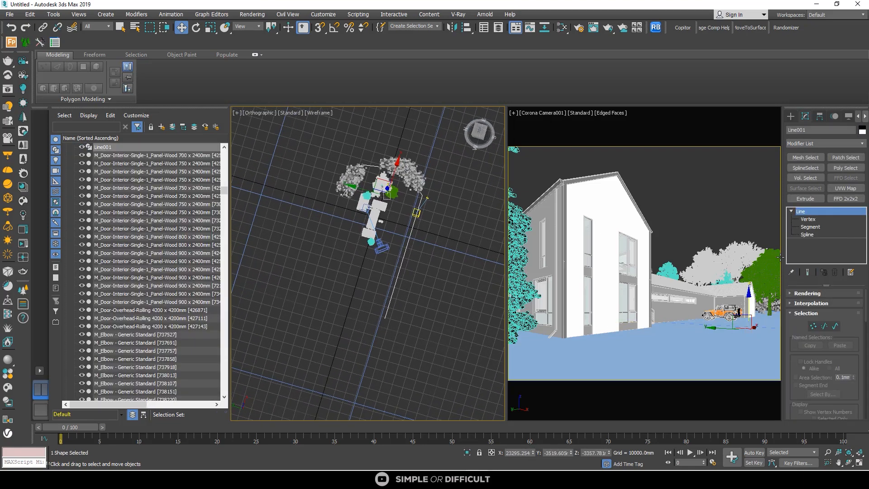
Step: Start a new Forest Pro object and import Black Pine 1 from the 3D Starter Library as its model
left_click(11, 42)
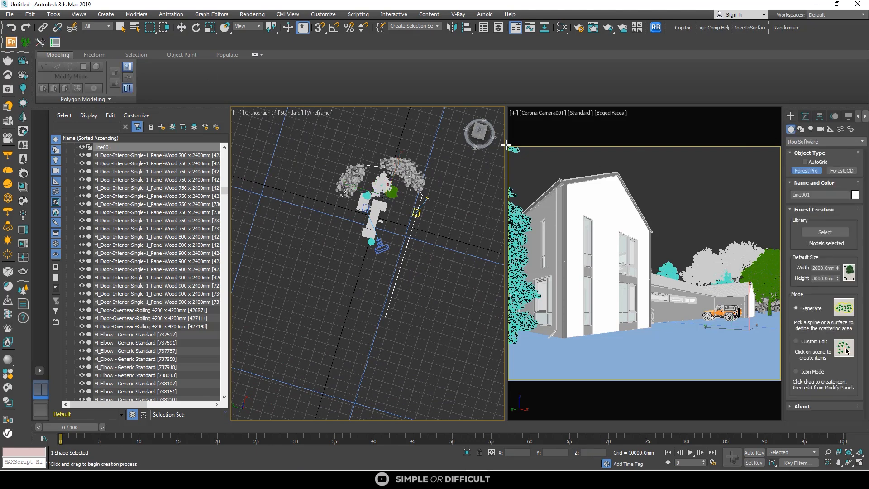
left_click(824, 232)
scroll(481, 200, "down", 5)
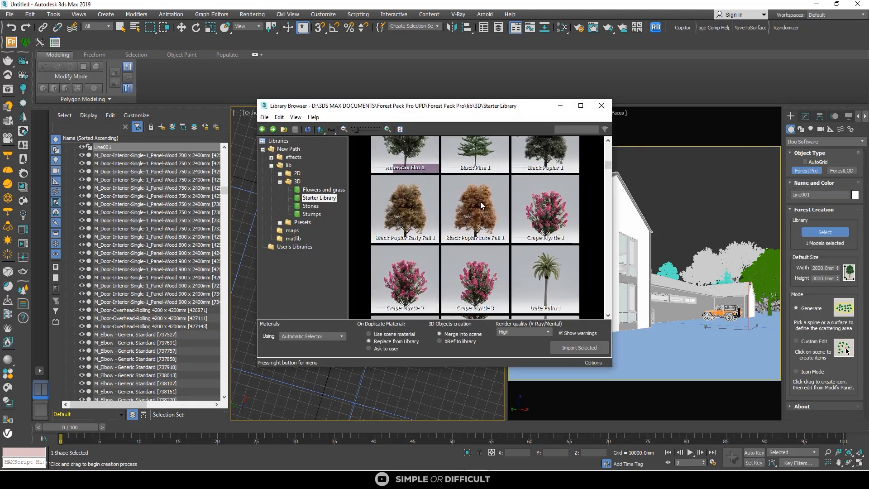
scroll(481, 202, "up", 5)
left_click(482, 186)
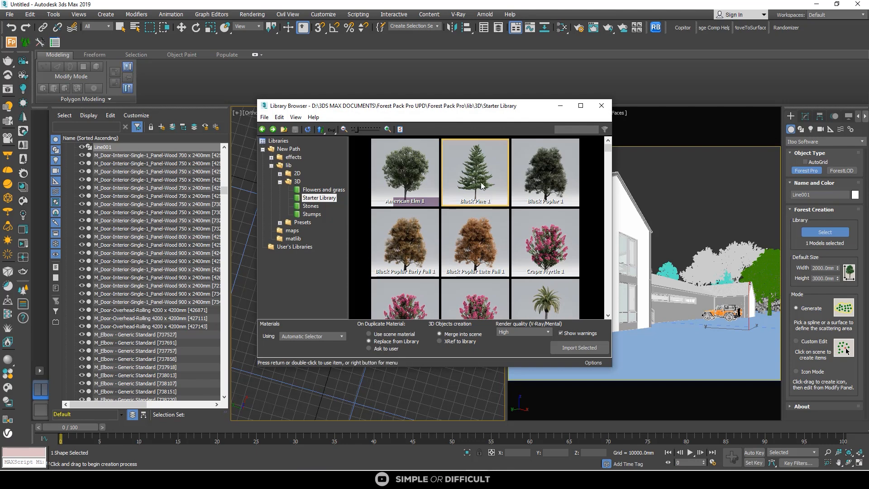
scroll(481, 192, "down", 6)
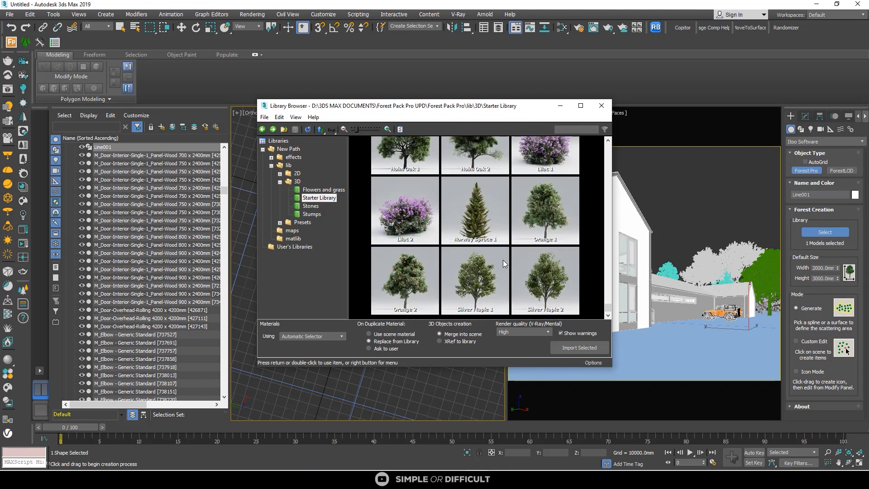
left_click(577, 349)
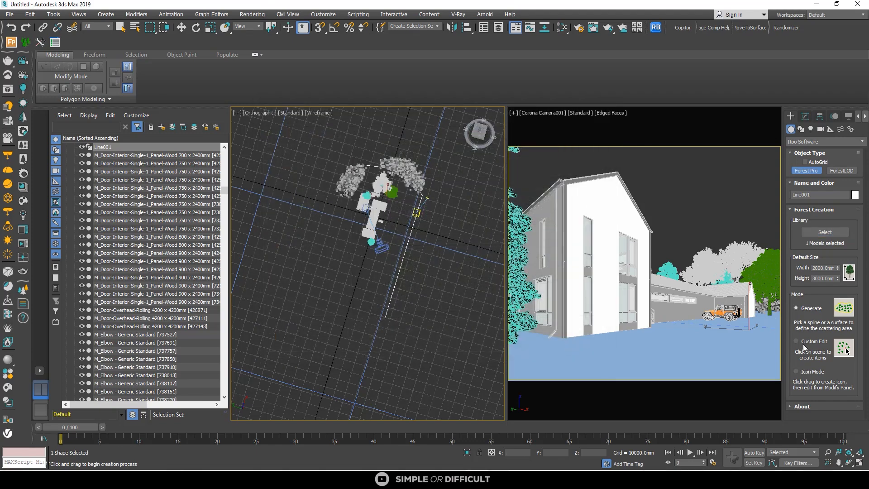
Step: In Custom Edit mode, place a single tree beside the boundary line in the Top view, rescaling the imported objects to the system unit scale
left_click(804, 345)
key("t")
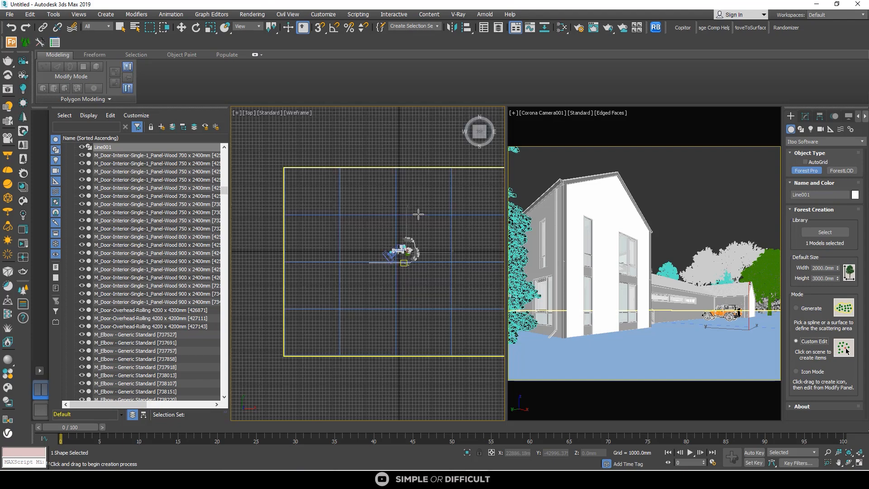
scroll(415, 217, "up", 8)
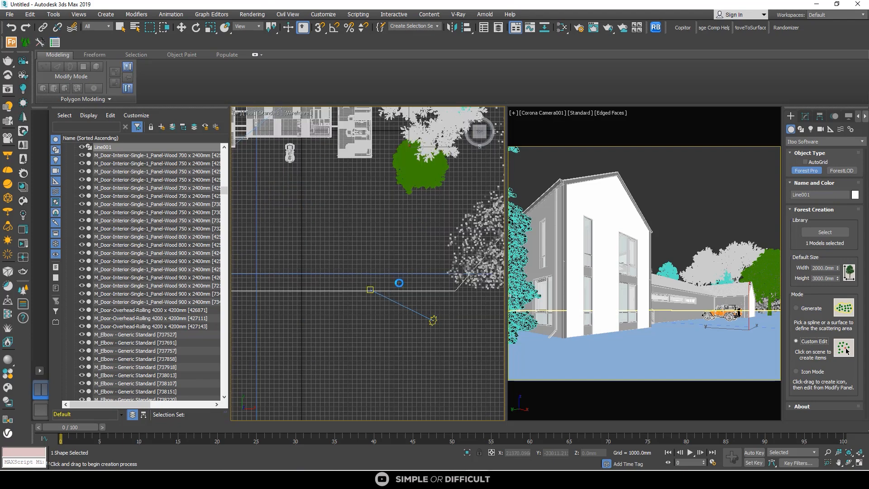
left_click(399, 283)
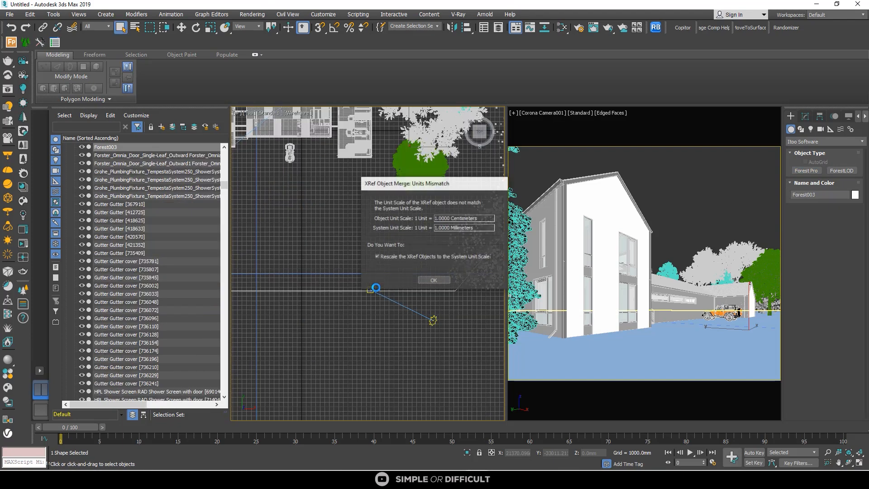
left_click(431, 280)
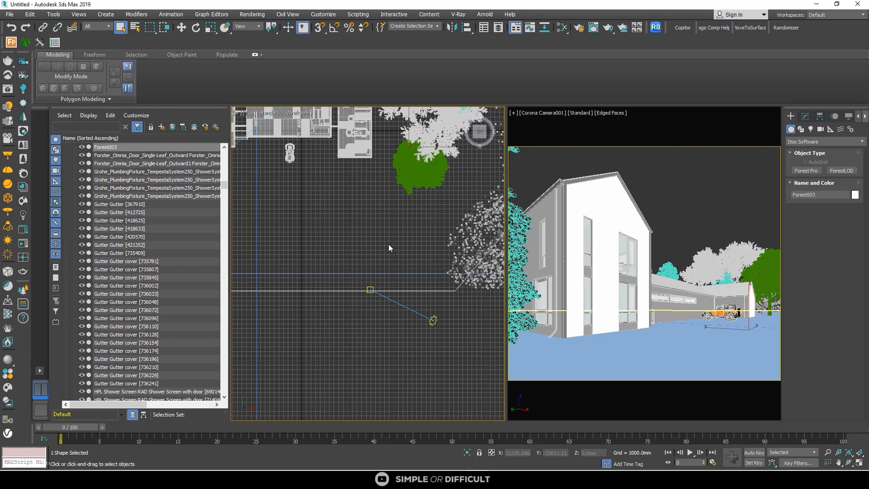
Step: Clone the placed tree twice as independent copies, spacing them in a row along the boundary line
scroll(390, 244, "down", 2)
scroll(391, 263, "up", 4)
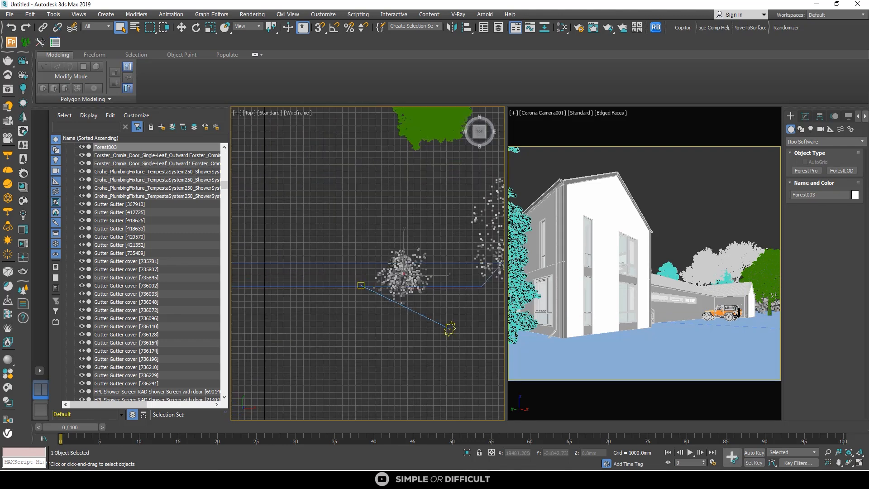
scroll(392, 263, "down", 3)
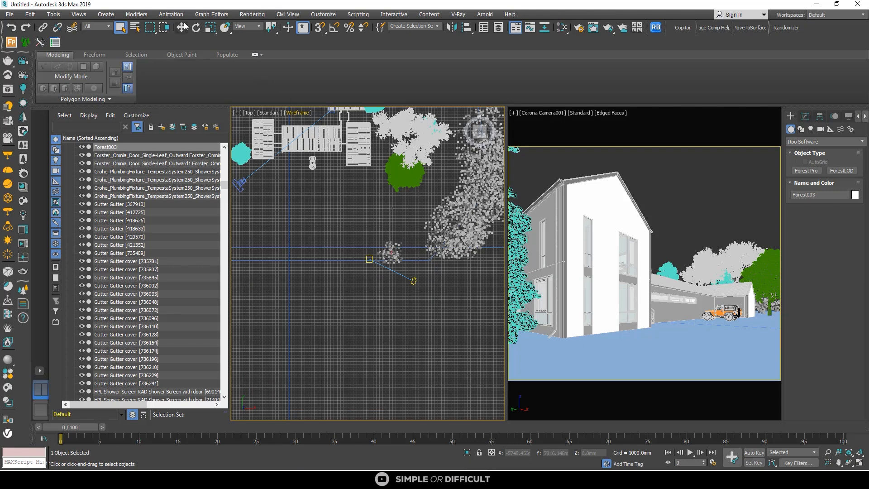
left_click(182, 27)
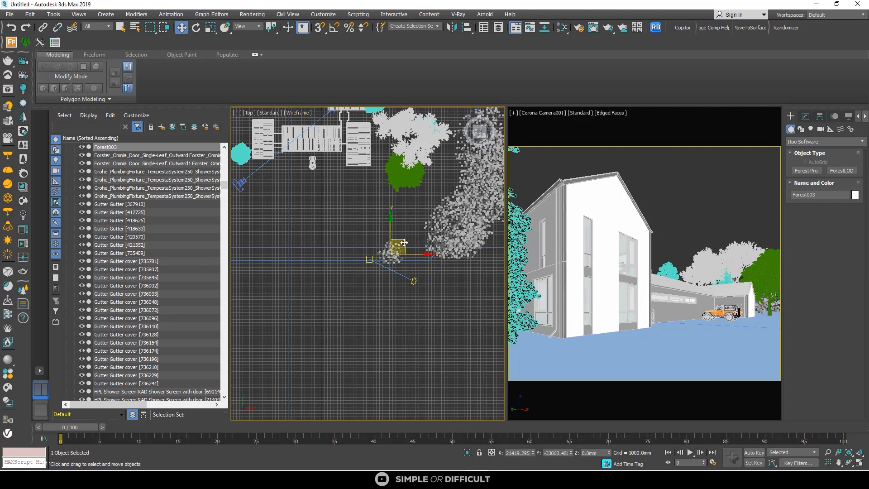
left_click_drag(404, 242, 373, 244, "shift")
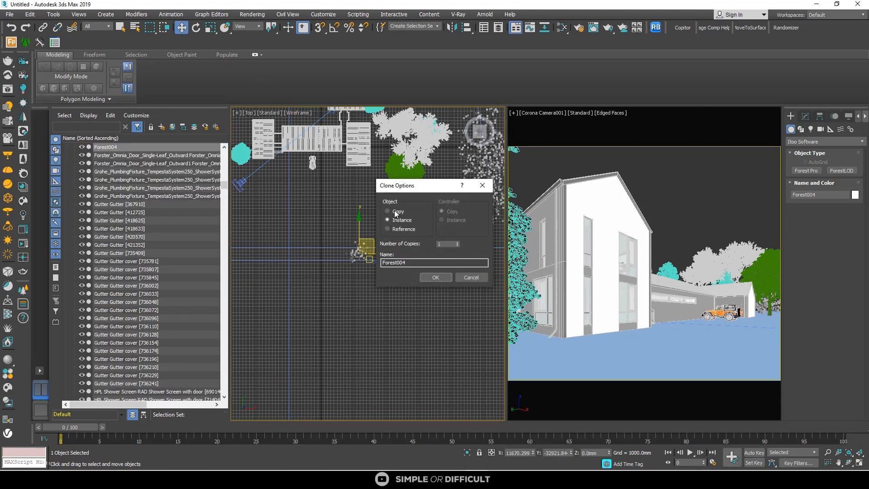
left_click(435, 277)
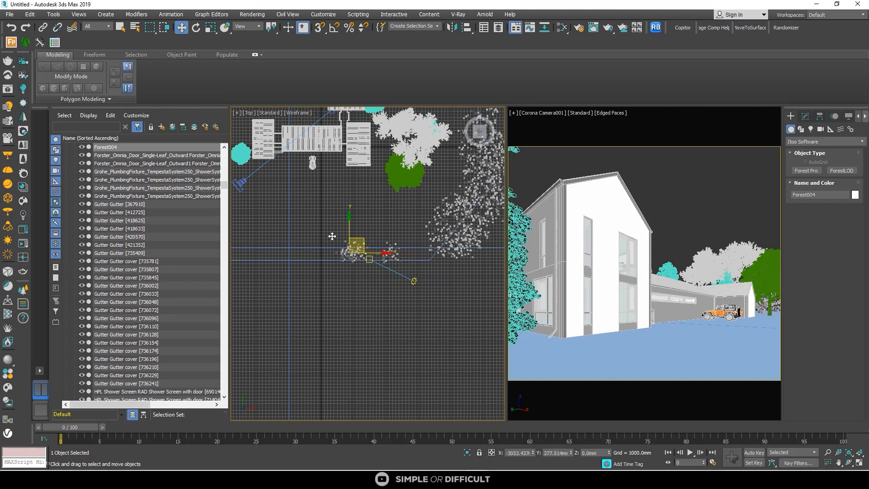
left_click_drag(332, 236, 300, 240, "shift")
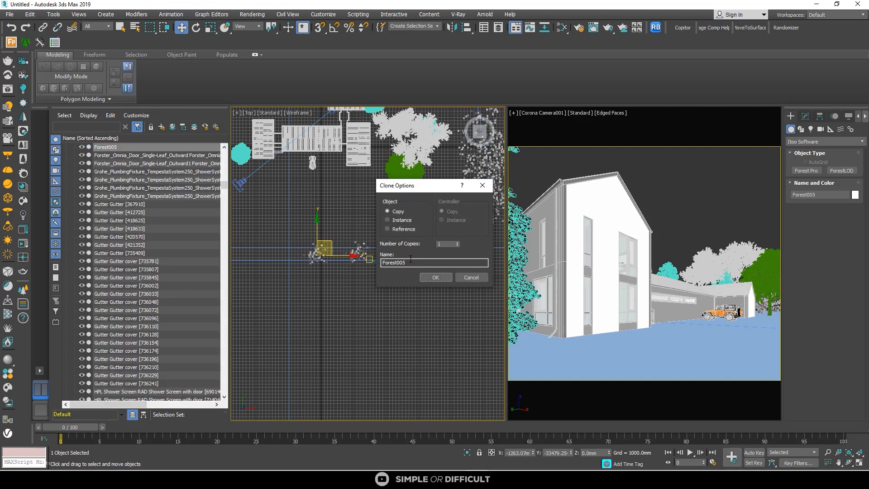
left_click(435, 277)
Step: Run the Corona interactive render, set its window aside and examine the copied trees in the orthographic view
right_click(365, 260)
left_click(363, 257)
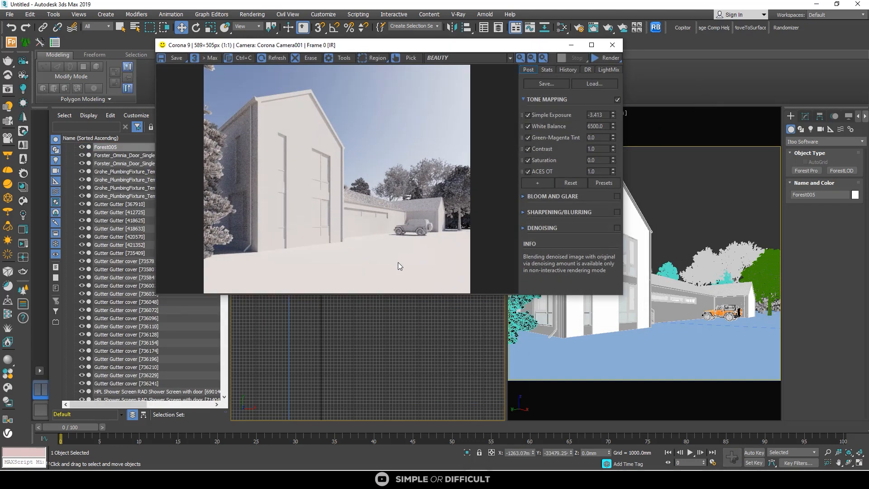
scroll(445, 254, "up", 1)
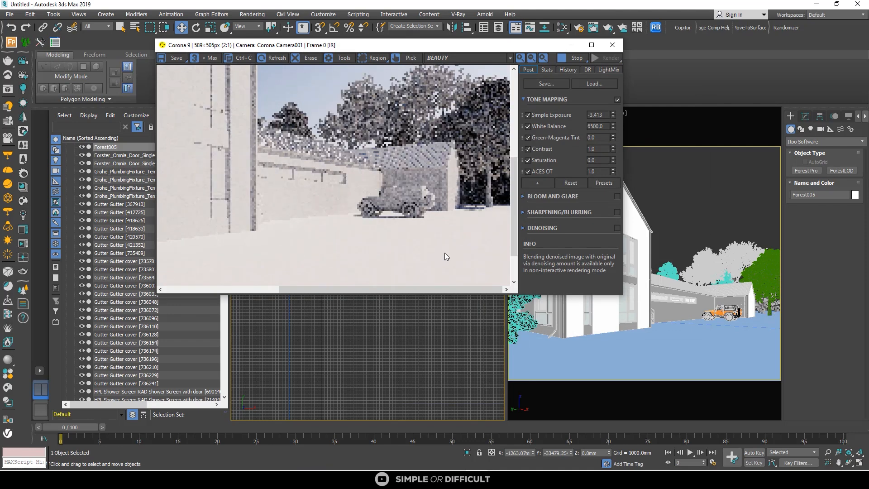
scroll(398, 195, "down", 1)
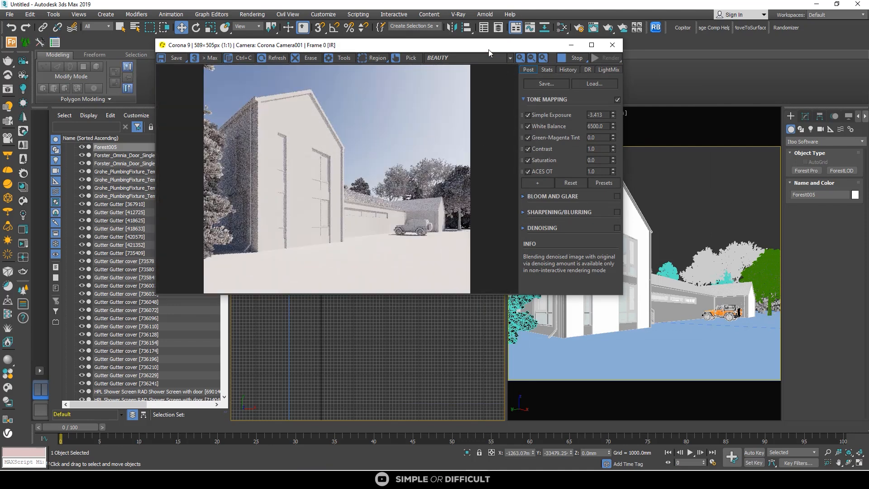
left_click_drag(489, 53, 679, 37)
scroll(297, 247, "down", 2)
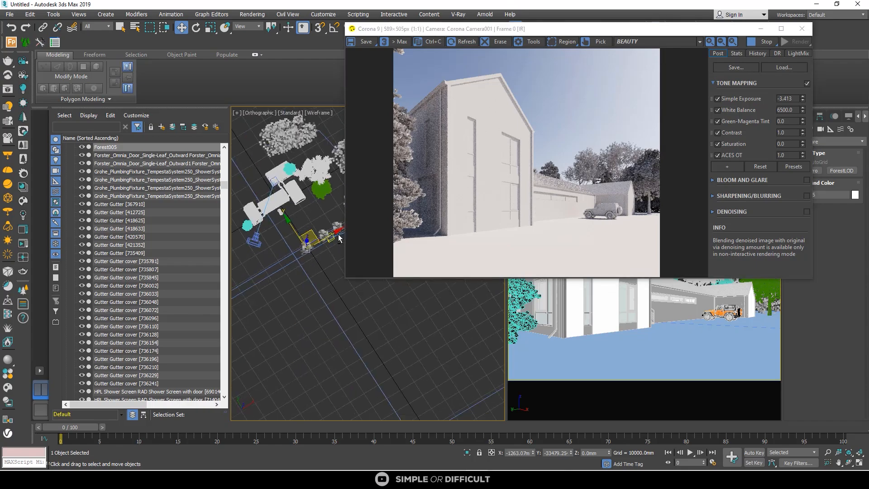
scroll(339, 239, "up", 4)
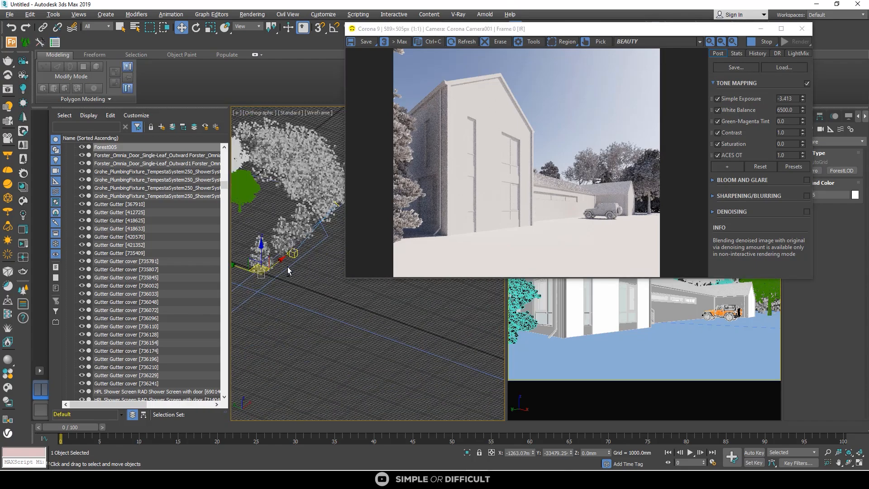
middle_click_drag(288, 270, 269, 227, "alt")
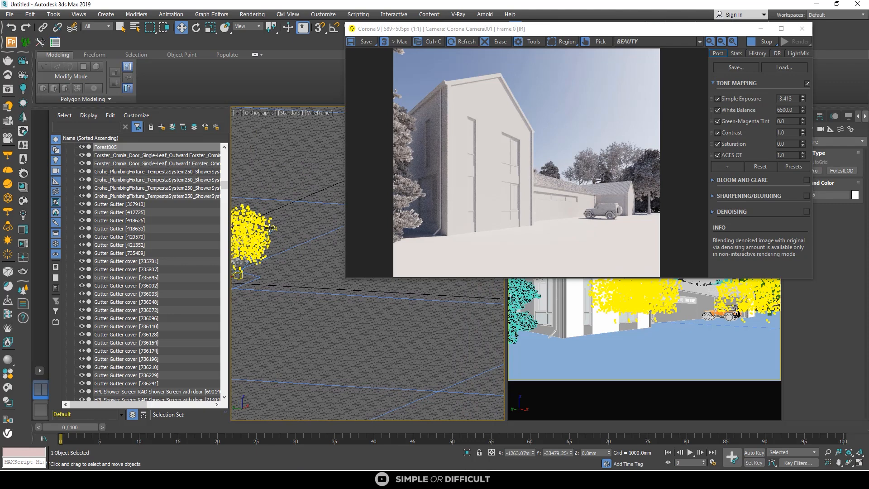
middle_click_drag(262, 238, 277, 236, "alt")
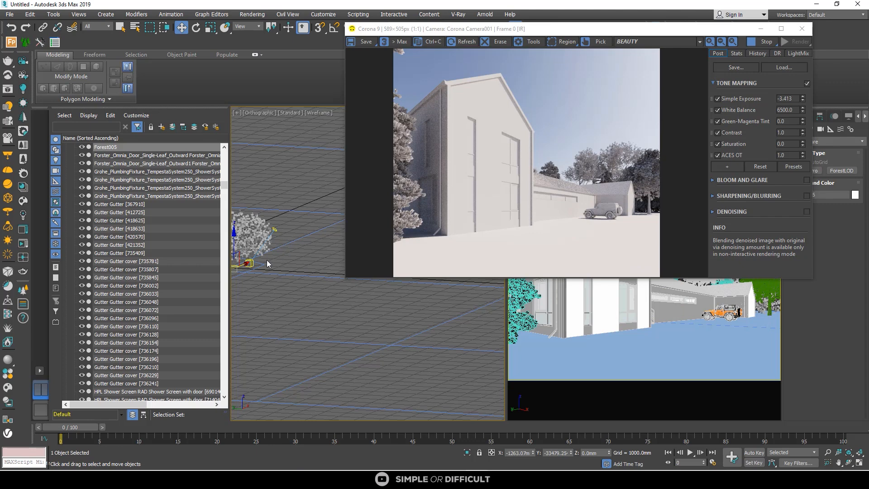
Step: Try to shift the Corona Sun target along Y beside the copied trees, and undo the move
scroll(268, 260, "down", 1)
scroll(251, 265, "up", 3)
left_click(252, 260)
middle_click_drag(269, 268, 310, 286)
left_click_drag(258, 276, 230, 273)
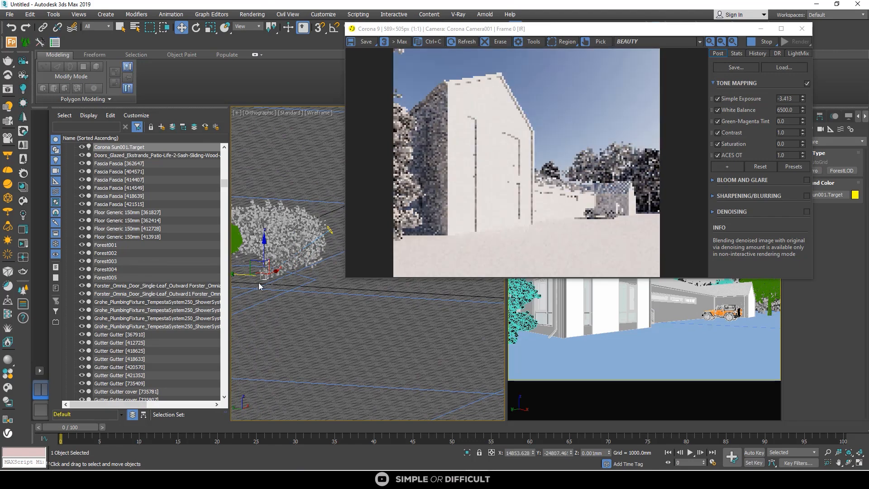
key("ctrl+z")
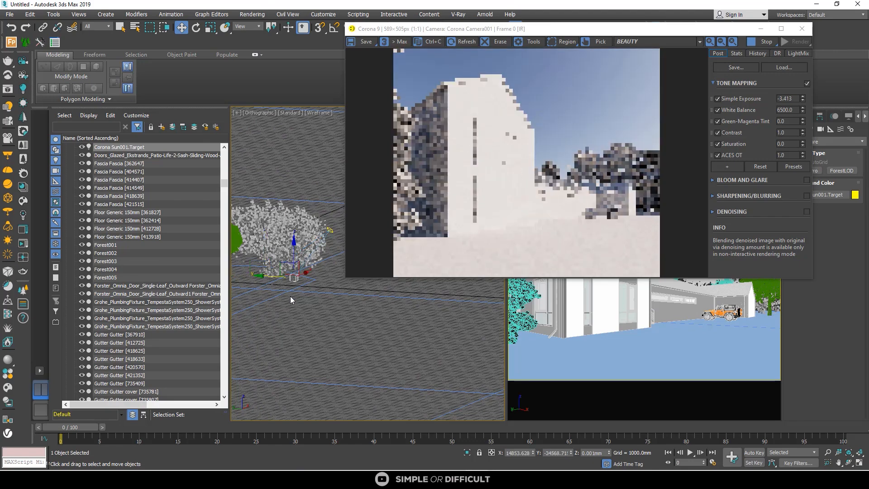
Step: Check the tree row against the interactive render, select the large tree scatter, then stop the render and minimize its window
scroll(289, 296, "down", 3)
scroll(283, 290, "up", 6)
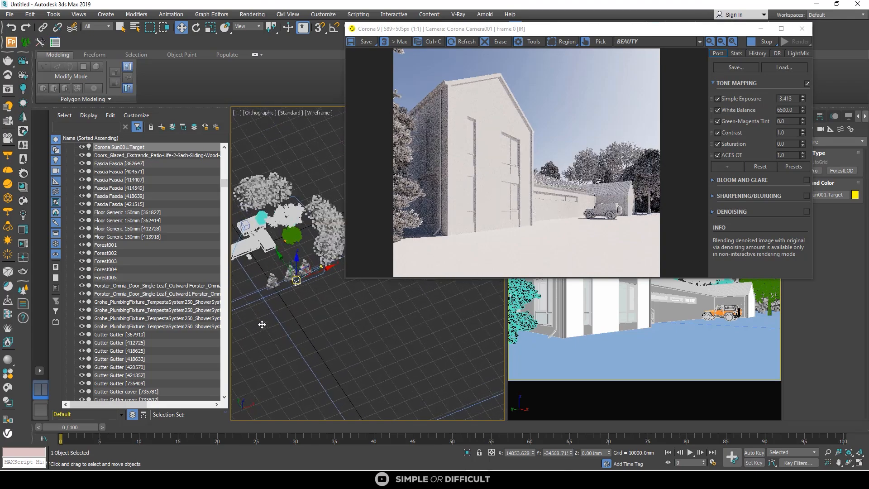
scroll(278, 272, "up", 4)
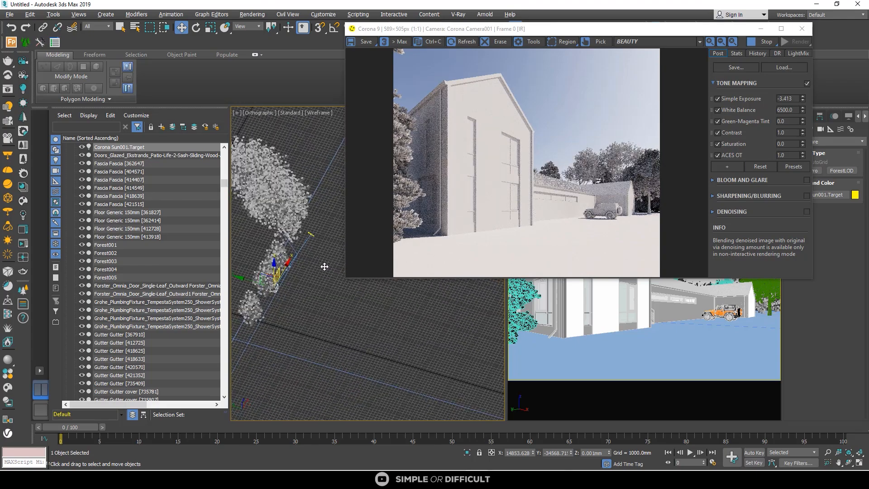
scroll(270, 264, "down", 4)
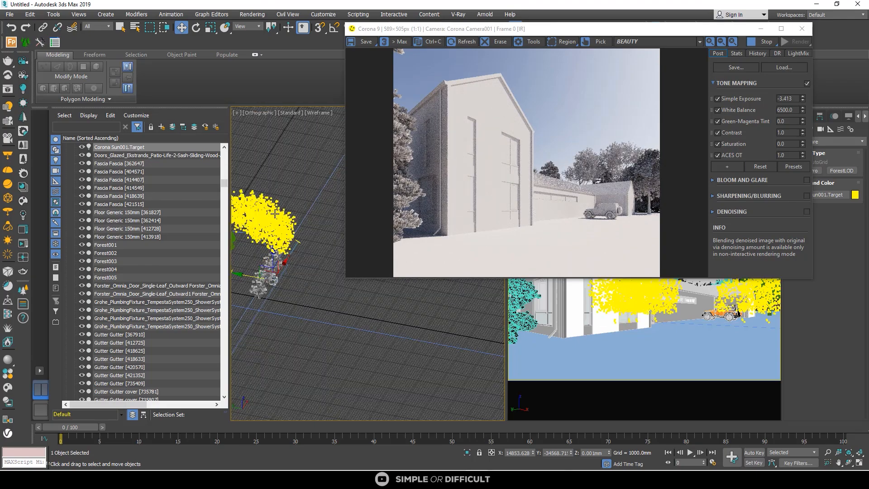
left_click(284, 227)
left_click(768, 41)
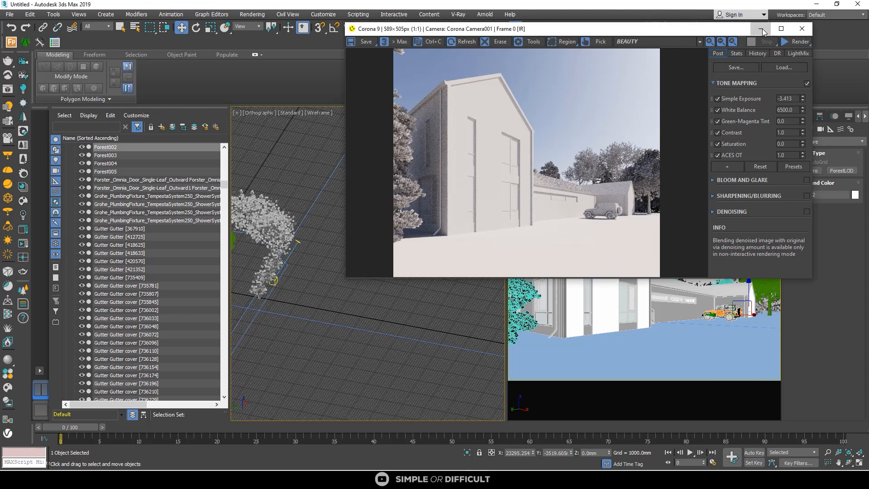
left_click(762, 28)
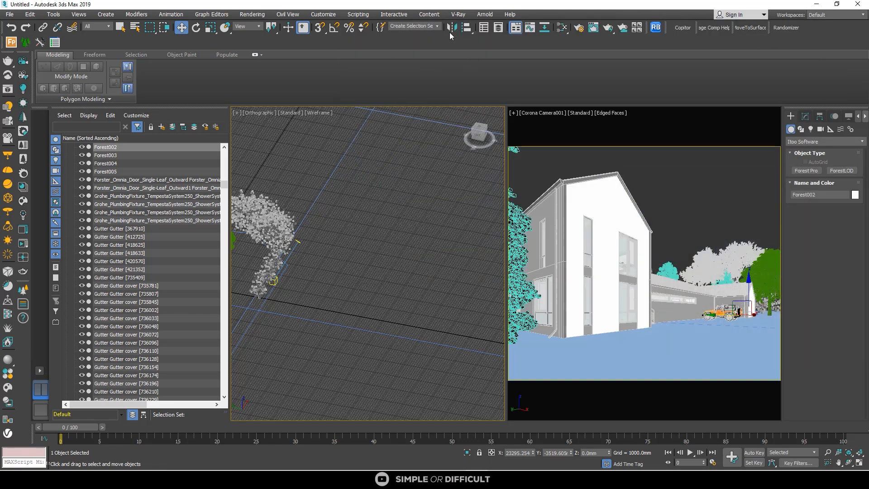
Step: Start another Forest Pro object in Custom Edit mode and import Holm Oak 1 from the Starter Library
left_click(12, 43)
left_click(809, 233)
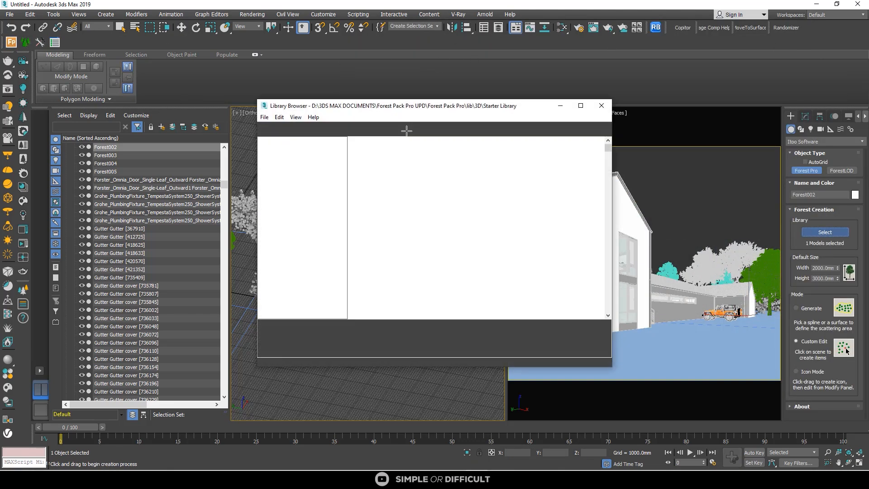
scroll(411, 184, "down", 5)
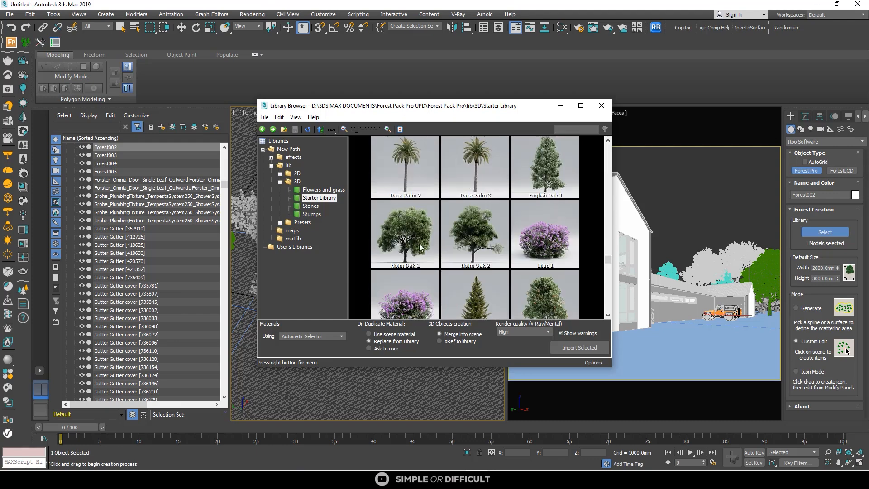
left_click(415, 240)
left_click(584, 348)
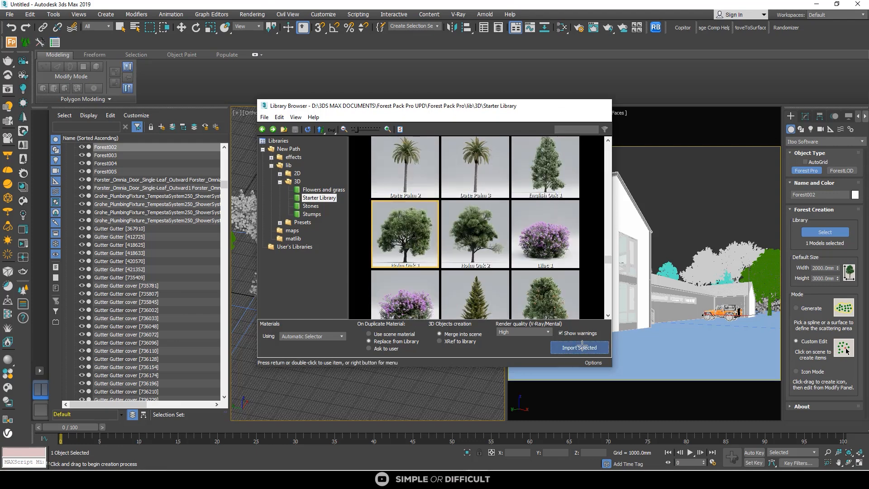
Step: Place the imported Holm Oak 1 beside the row of copied trees near the Corona Sun target, working from the top view
scroll(333, 277, "down", 6)
scroll(332, 278, "up", 3)
key("t")
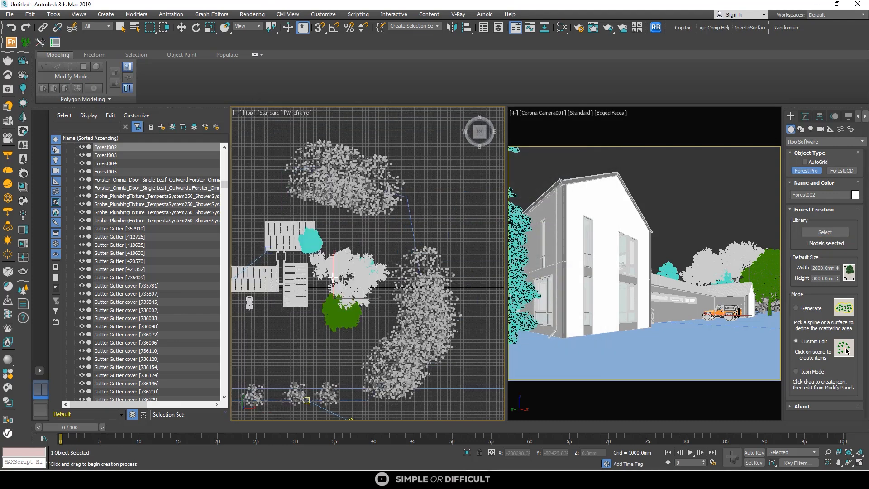
scroll(335, 272, "down", 4)
scroll(317, 283, "up", 5)
left_click(301, 289)
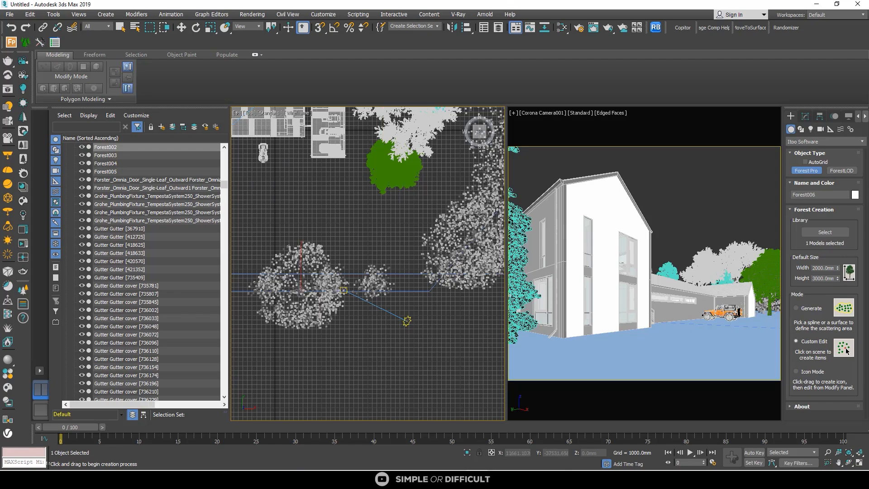
middle_click_drag(300, 289, 404, 243, "alt")
scroll(403, 243, "down", 5)
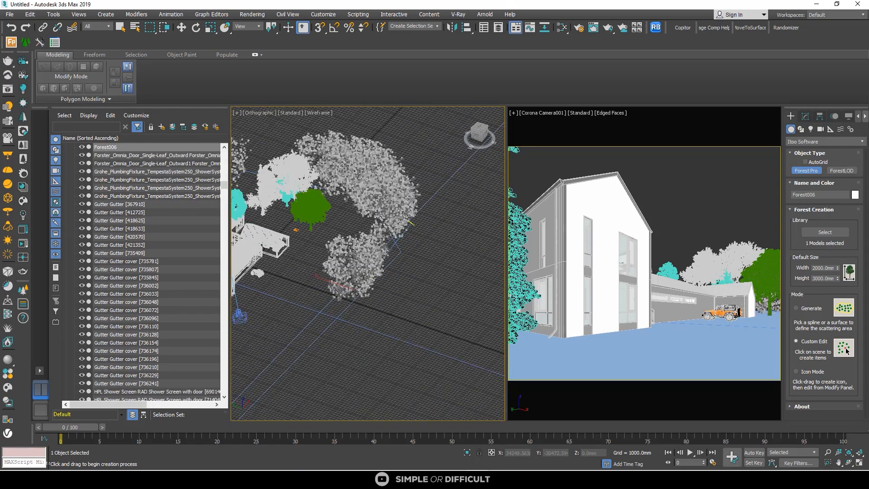
middle_click_drag(373, 308, 696, 313, "alt")
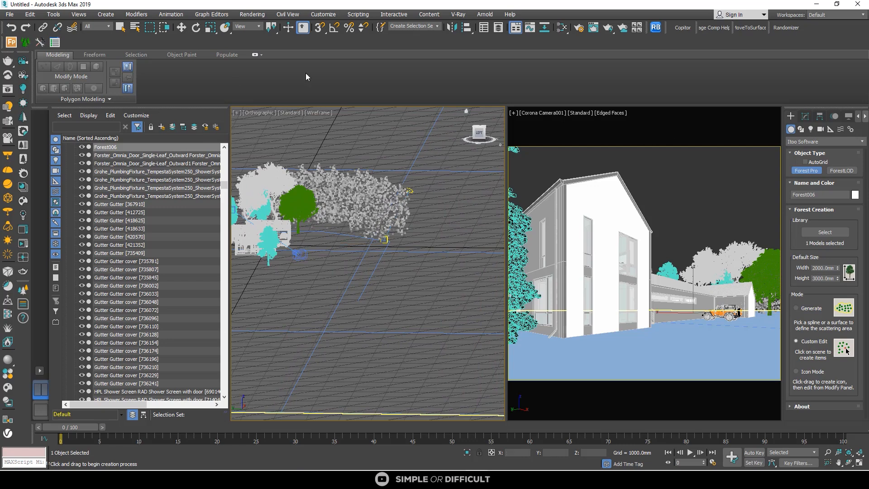
Step: End the Forest Pro placement and start the Corona interactive render
left_click(120, 27)
right_click(338, 131)
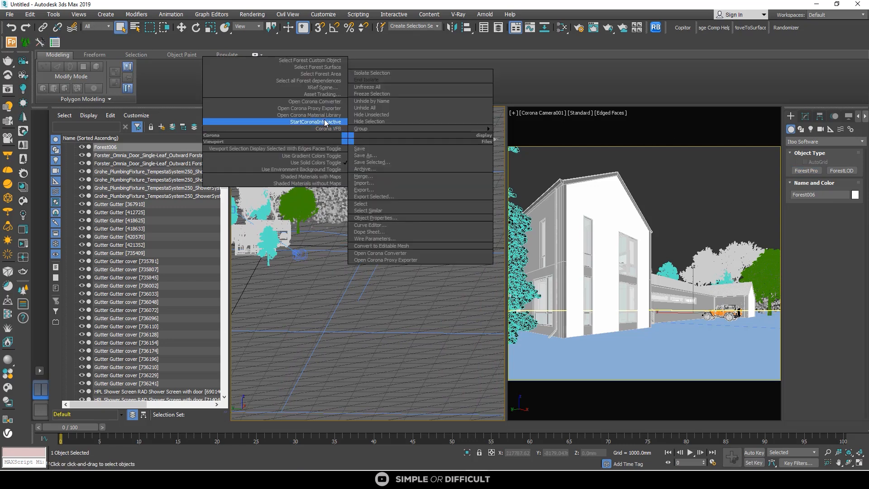
left_click(330, 121)
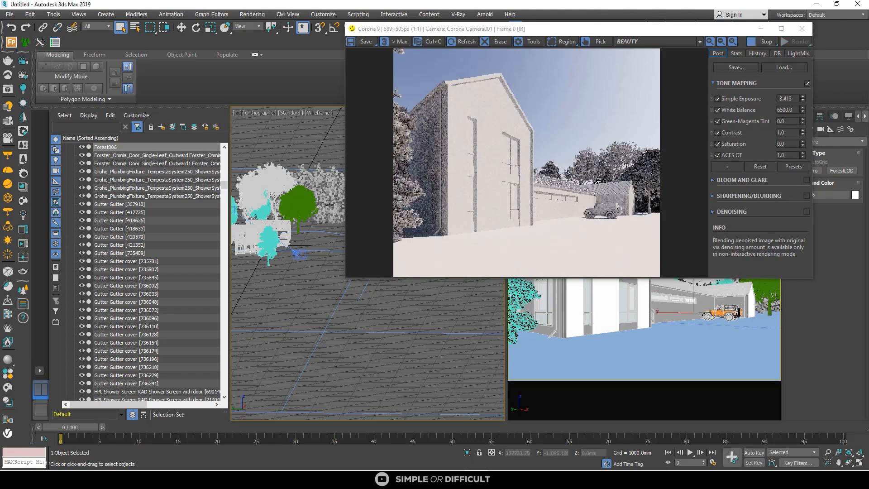
Step: Examine the new oak placement around the house in the orthographic view against the interactive render
scroll(295, 257, "down", 5)
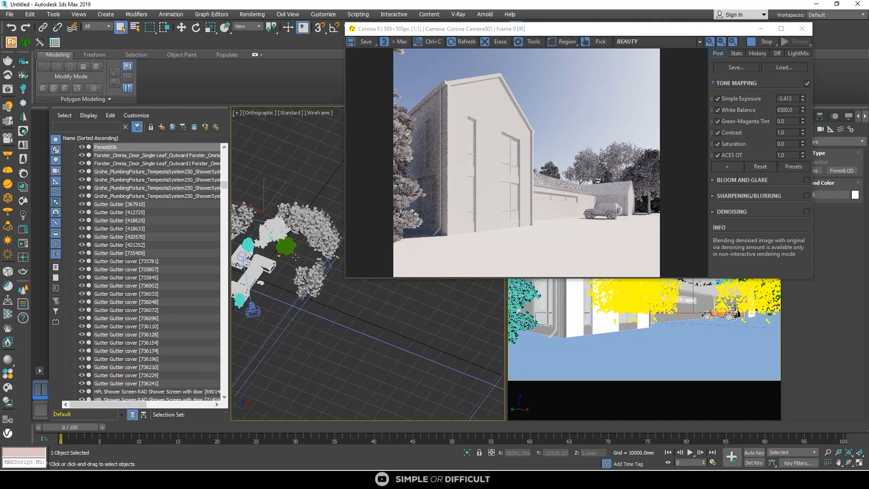
scroll(296, 257, "down", 5)
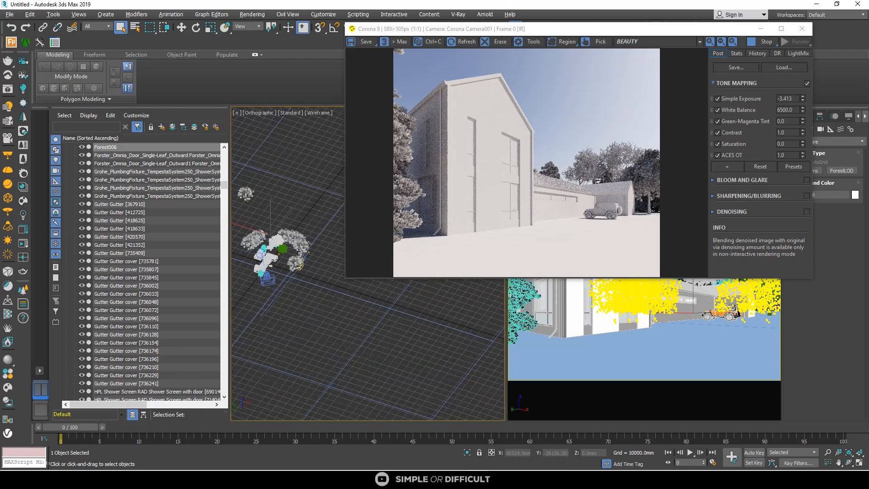
middle_click_drag(309, 245, 313, 274, "alt")
scroll(312, 273, "up", 5)
scroll(317, 272, "down", 2)
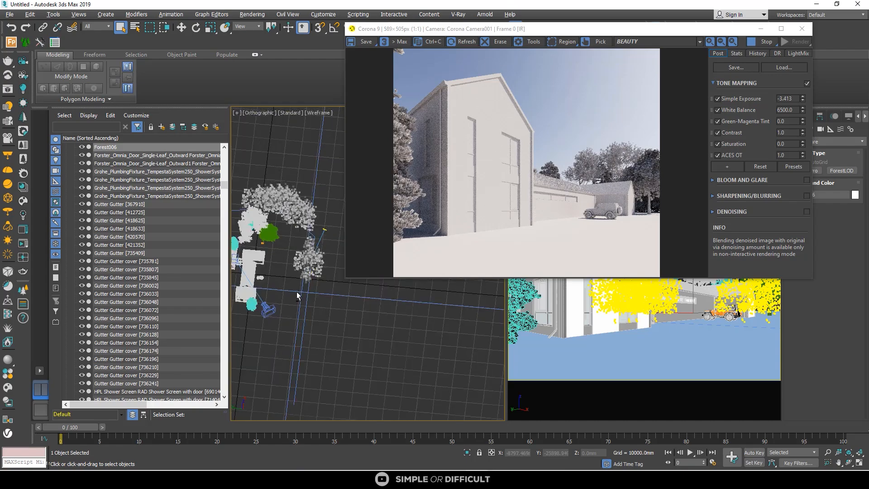
scroll(297, 291, "up", 8)
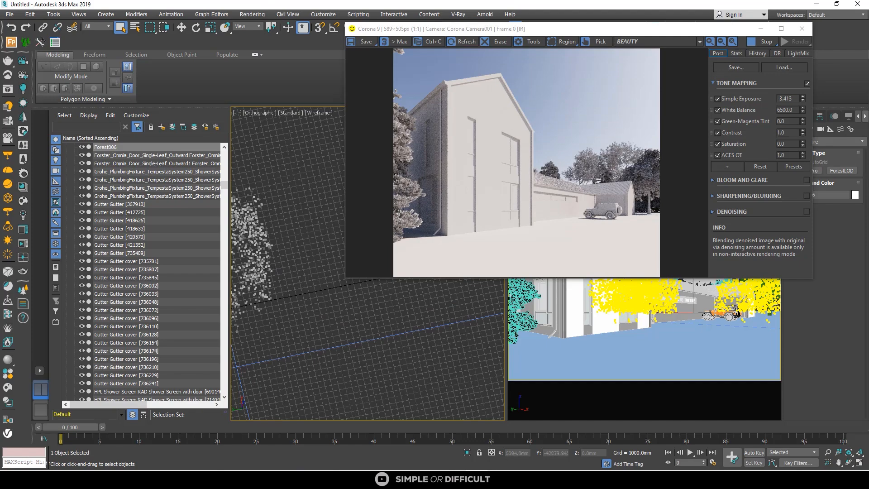
scroll(259, 271, "down", 4)
scroll(260, 271, "up", 4)
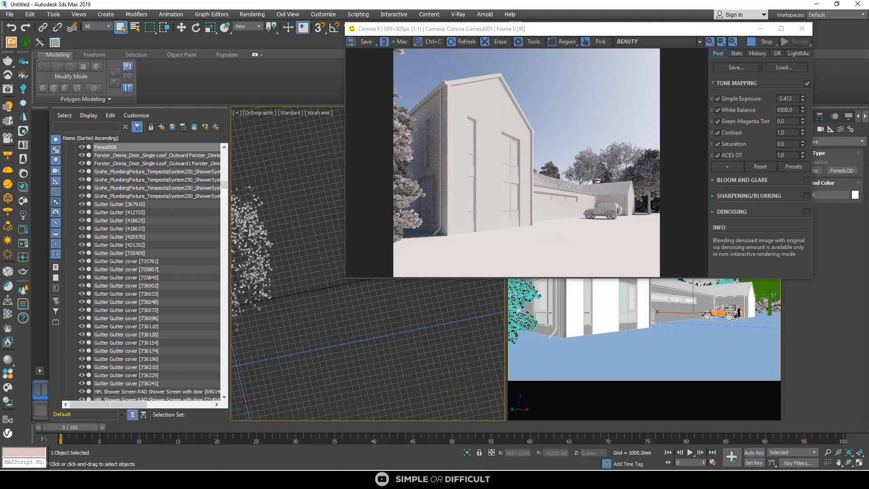
Step: Set the render window aside and examine the tree layout around the house from the top and in orthographic view
key("t")
key("z")
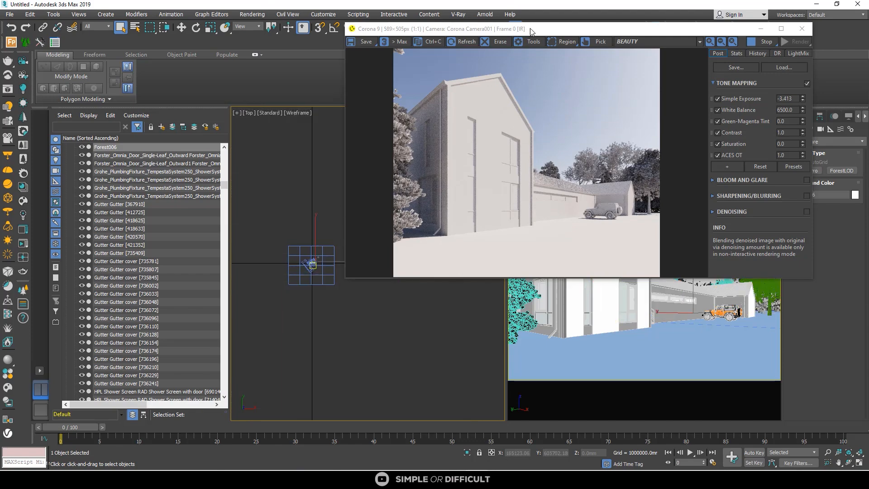
left_click_drag(532, 31, 579, 52)
scroll(310, 273, "up", 10)
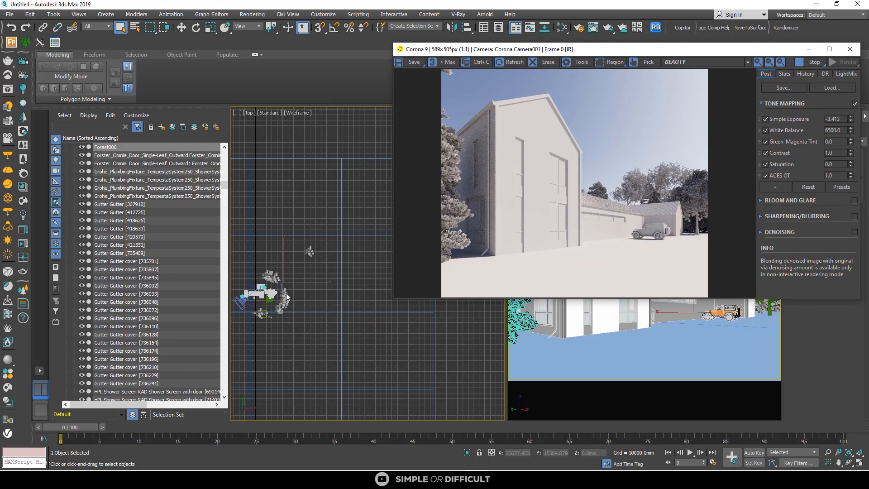
scroll(292, 284, "up", 6)
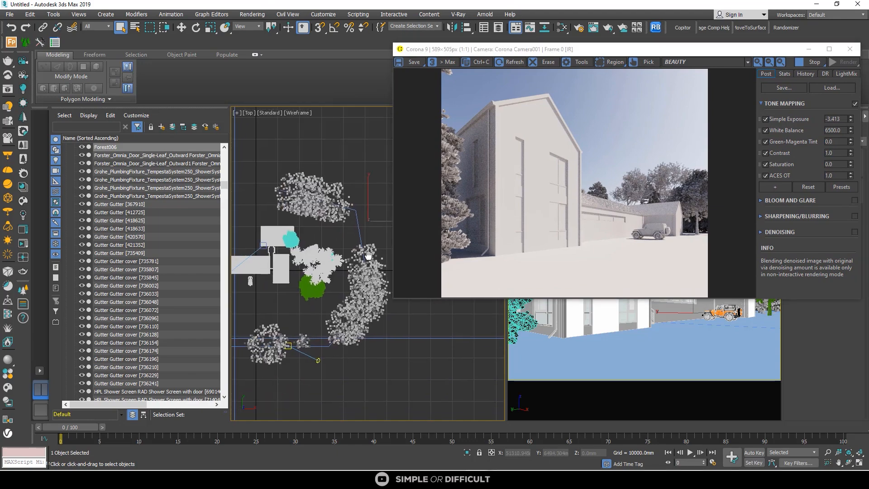
scroll(277, 328, "up", 3)
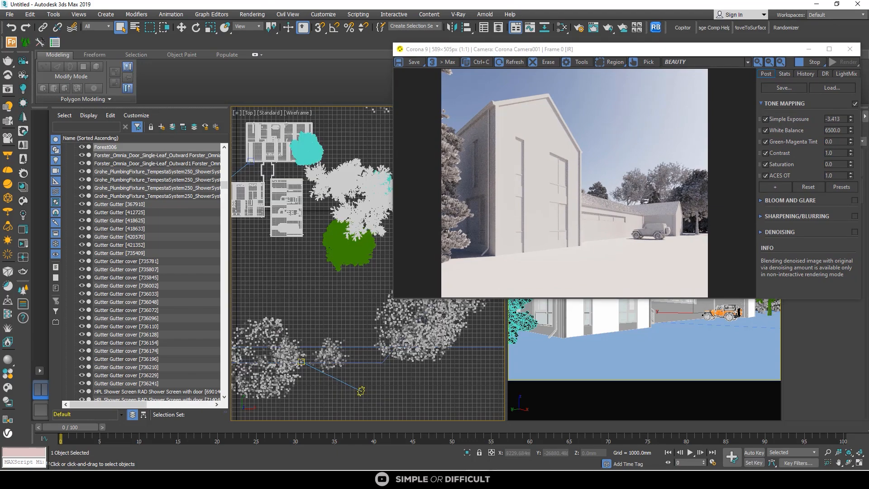
middle_click_drag(277, 328, 295, 321, "alt")
scroll(294, 322, "down", 3)
scroll(354, 360, "up", 2)
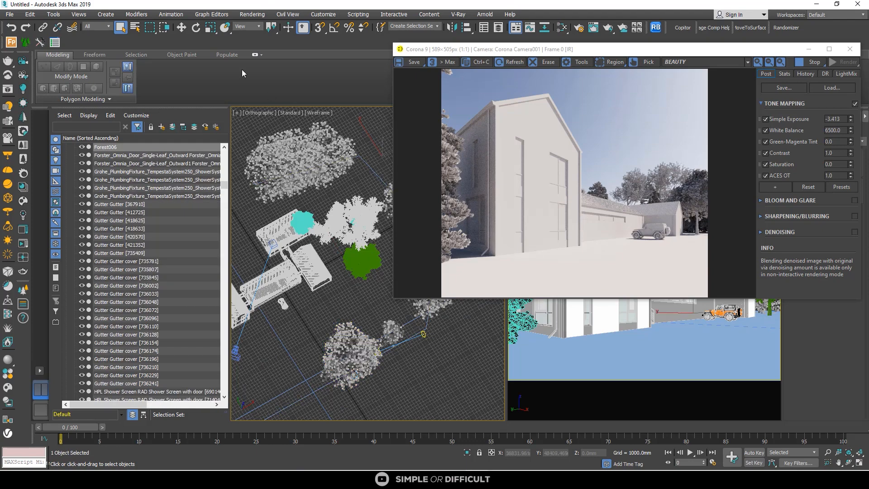
Step: Activate the Move tool and select the Forest tree standing beside the Corona Sun target
left_click(181, 28)
middle_click_drag(359, 359, 365, 331, "alt")
middle_click_drag(364, 331, 234, 382)
scroll(289, 328, "down", 4)
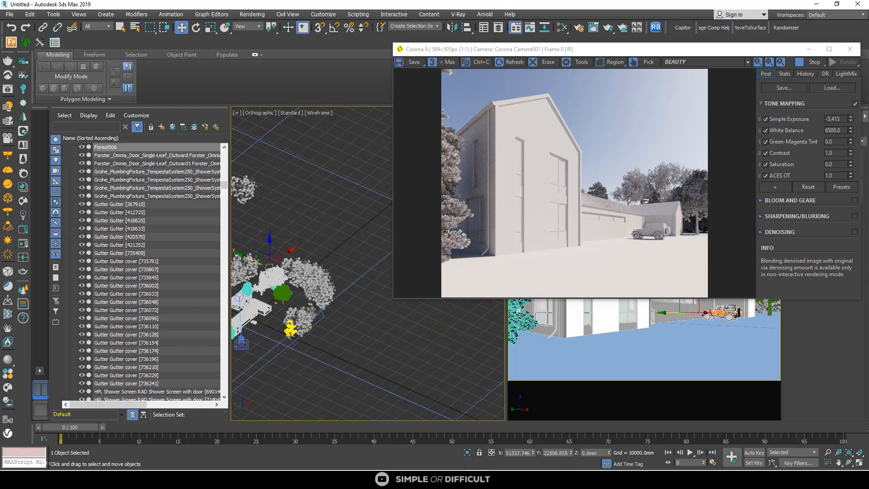
middle_click_drag(289, 328, 299, 272, "alt")
scroll(374, 235, "up", 5)
left_click(339, 347)
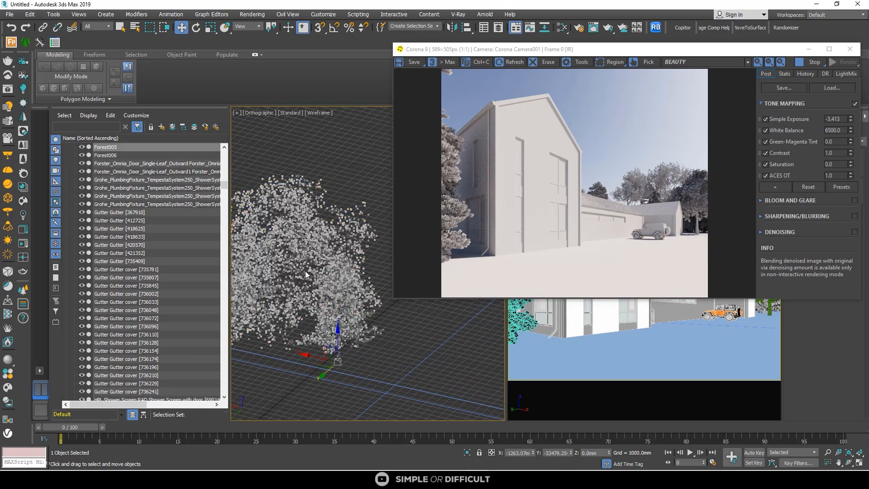
Step: Select Forest006 and raise its trees along Z to about 23335 mm
middle_click_drag(307, 285, 306, 322, "alt")
scroll(306, 322, "up", 10)
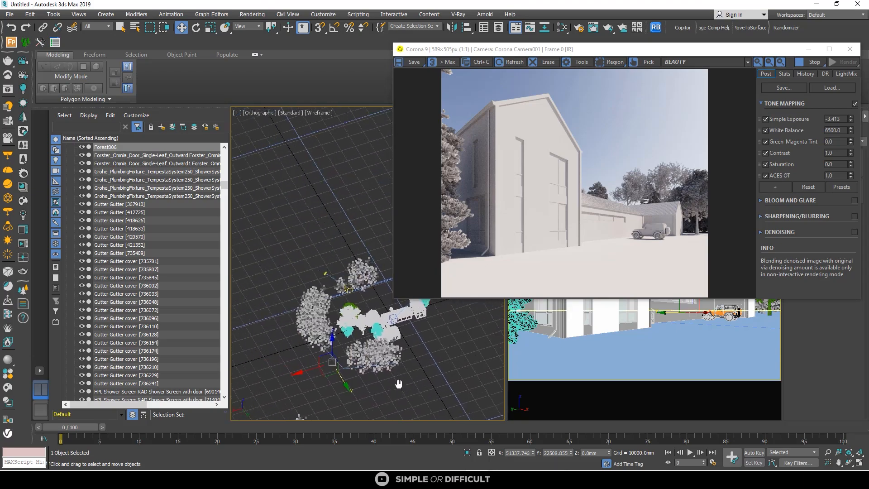
scroll(342, 282, "down", 10)
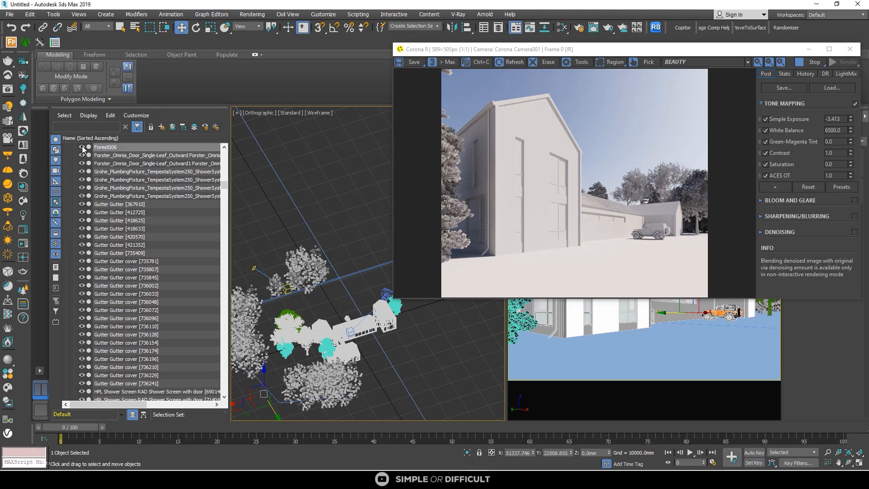
left_click(83, 146)
scroll(302, 301, "down", 3)
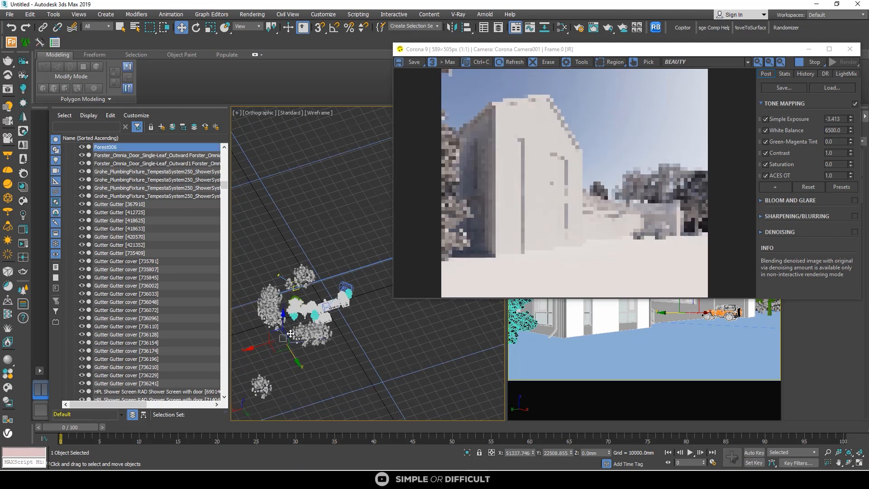
left_click_drag(282, 318, 280, 300)
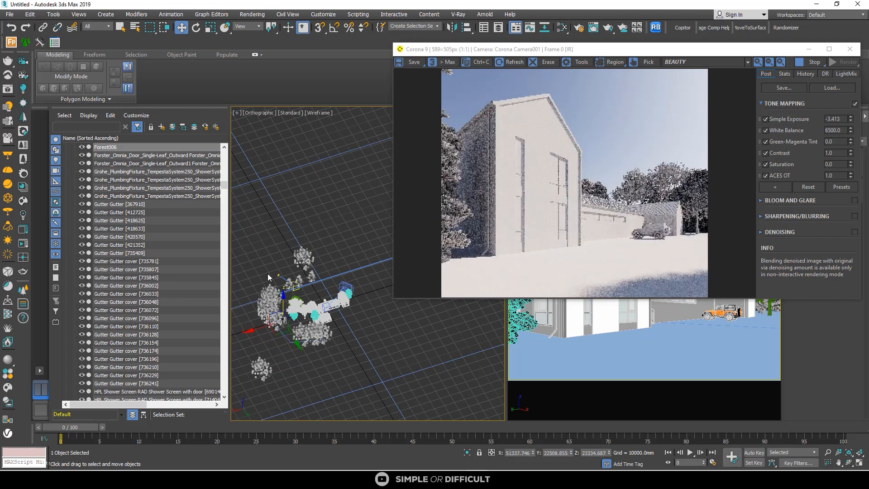
Step: Check the raised trees and their shadows, and lift Forest006 further along Z to about 27990 mm
scroll(225, 276, "down", 1)
middle_click_drag(240, 324, 191, 334, "alt")
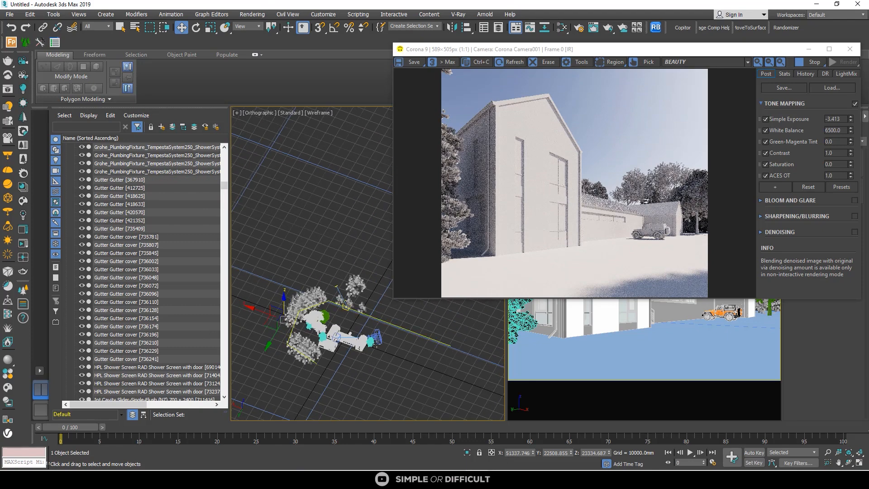
middle_click_drag(377, 344, 324, 295, "alt")
scroll(355, 310, "up", 4)
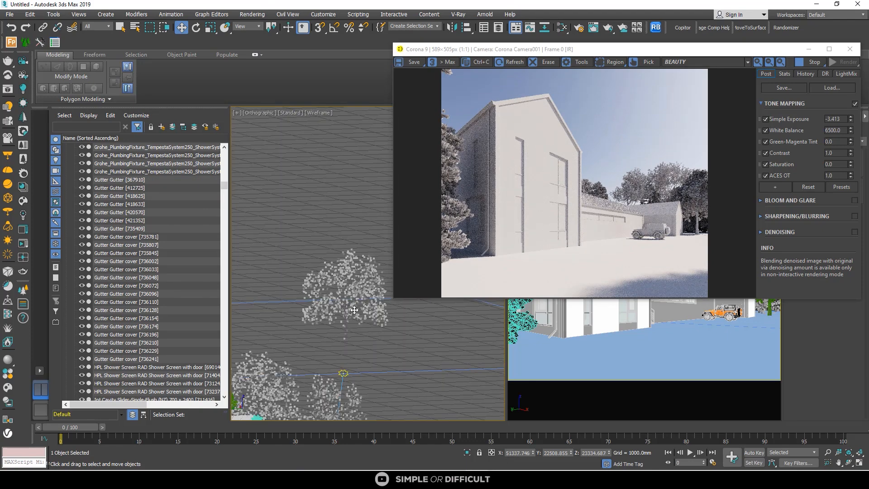
scroll(355, 310, "down", 5)
left_click_drag(279, 282, 280, 277)
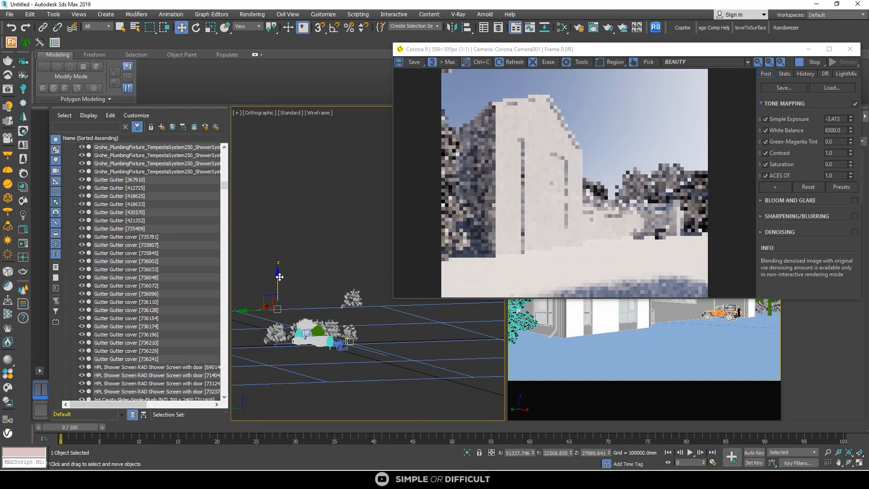
Step: Shift Forest006 along X to about 77142 mm to adjust its shadow on the ground
middle_click_drag(292, 313, 340, 334, "alt")
left_click_drag(334, 329, 308, 326)
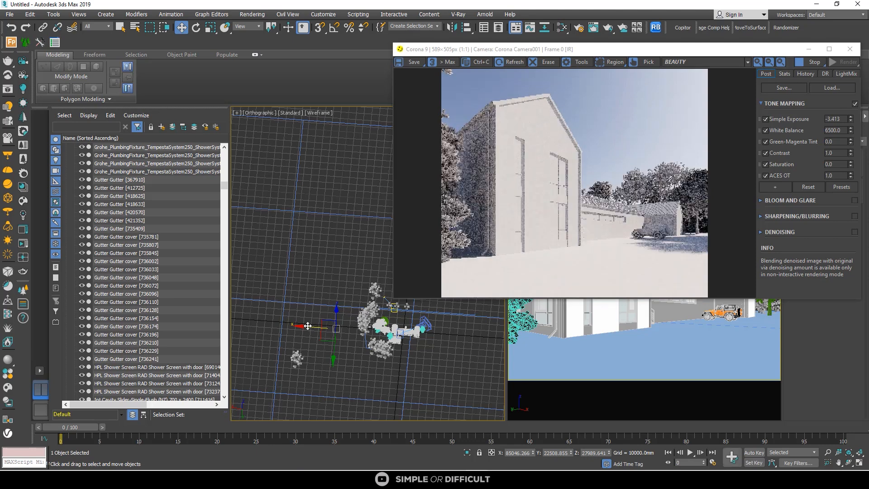
left_click_drag(307, 325, 310, 330)
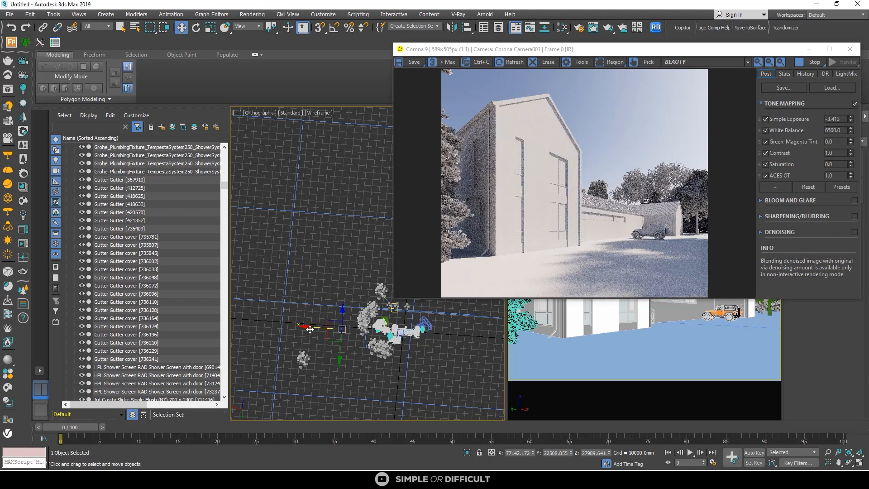
Step: Copy Forest006 along X to about 66915 mm and raise the copy along Z to about 44924 mm
left_click_drag(310, 329, 318, 329, "shift")
left_click(427, 278)
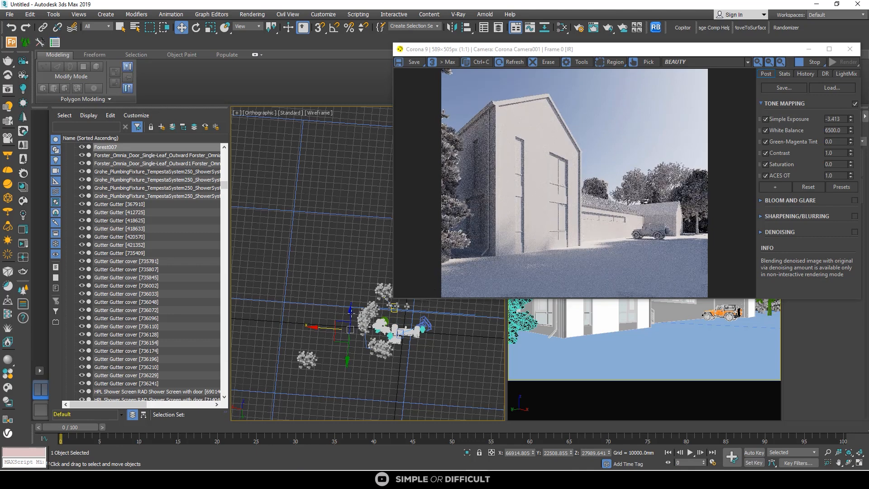
left_click_drag(350, 312, 347, 306)
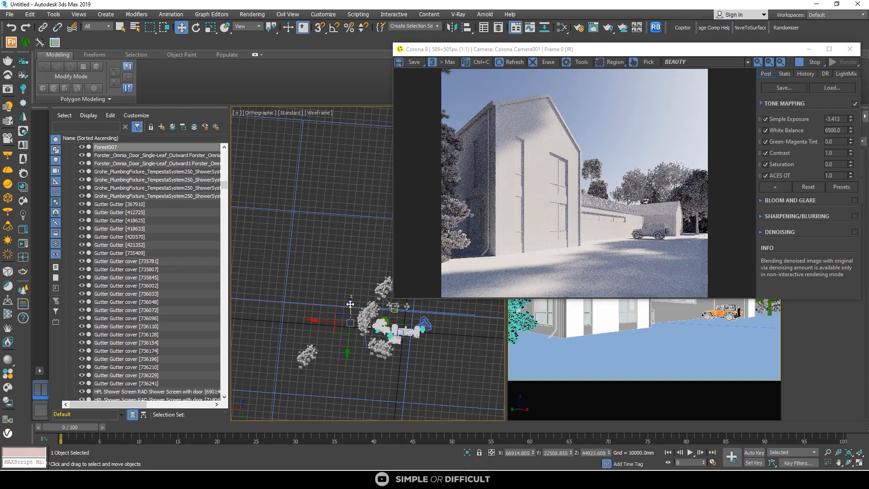
Step: Lower the Forest007 tree group along its vertical axis to a Z position of about 36037 mm
left_click_drag(351, 304, 351, 307)
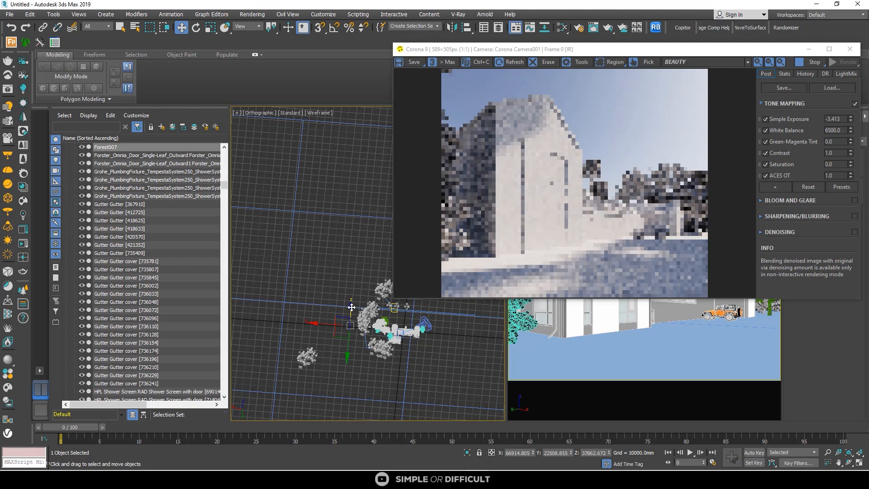
left_click_drag(351, 308, 352, 308)
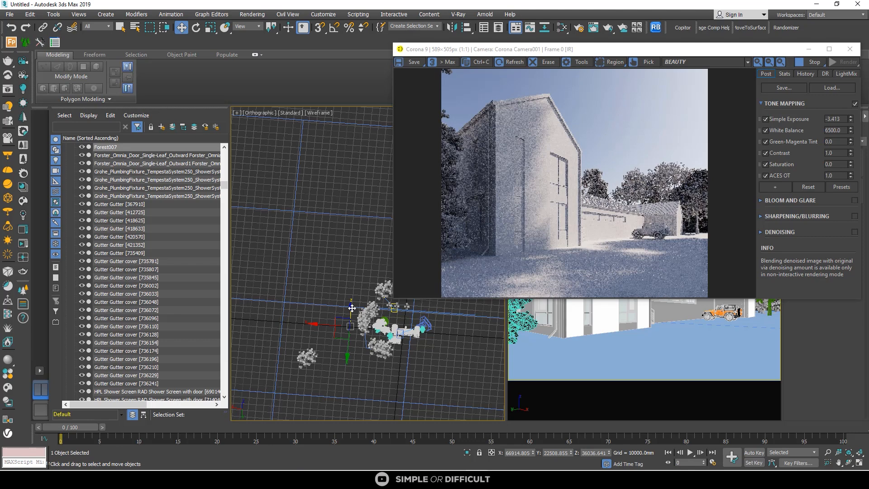
middle_click_drag(351, 308, 331, 312)
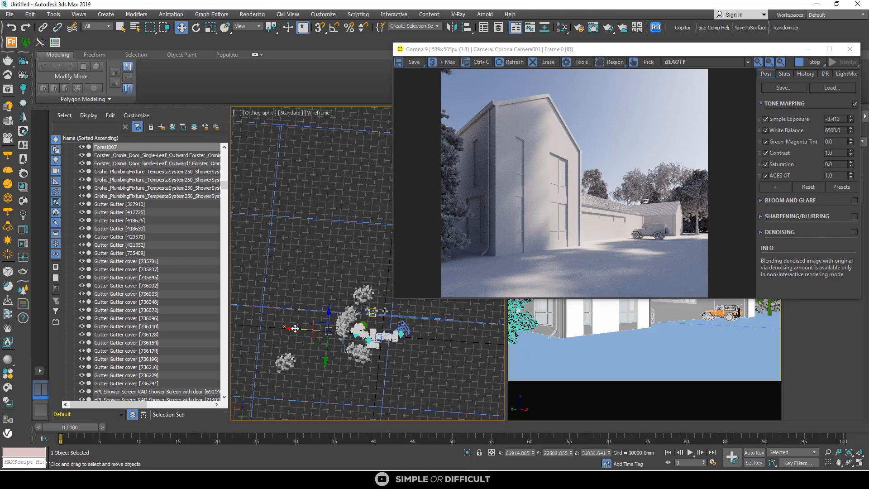
Step: Copy the Forest007 tree group along the X axis away from the house and fine-tune the copy's X position
left_click_drag(294, 329, 284, 329, "shift")
left_click(423, 278)
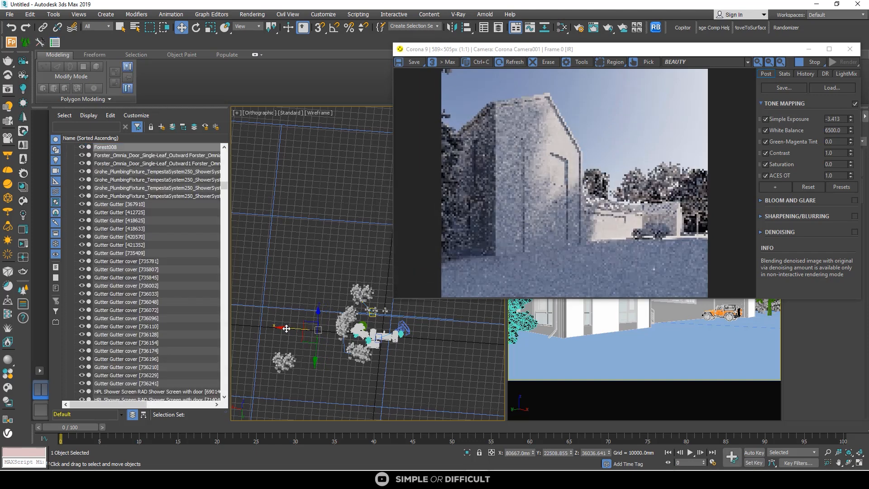
left_click_drag(286, 330, 284, 335)
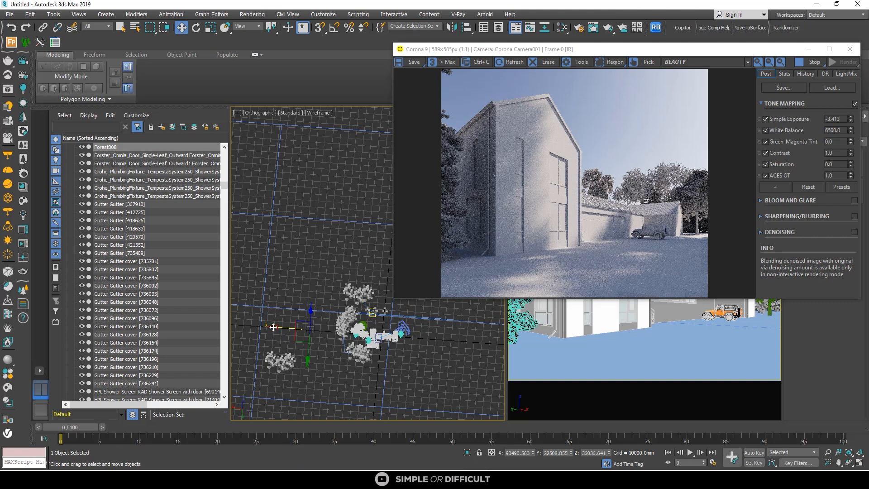
left_click_drag(273, 333, 277, 333)
Step: Try to rotate the copied tree group by about -6 degrees around the Z axis
left_click(196, 28)
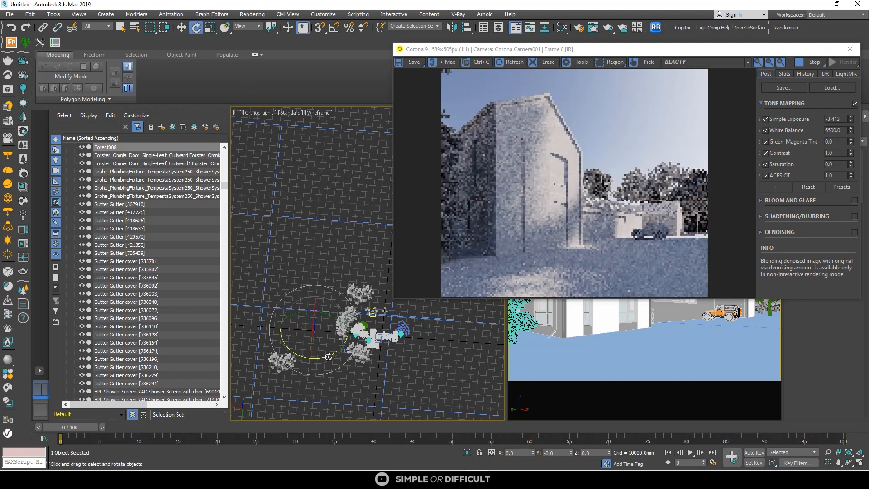
left_click_drag(328, 357, 317, 356)
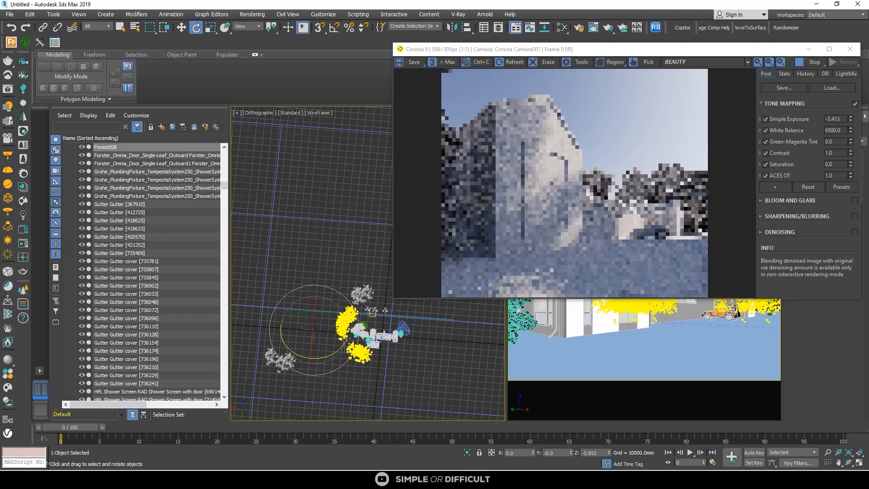
left_click(11, 28)
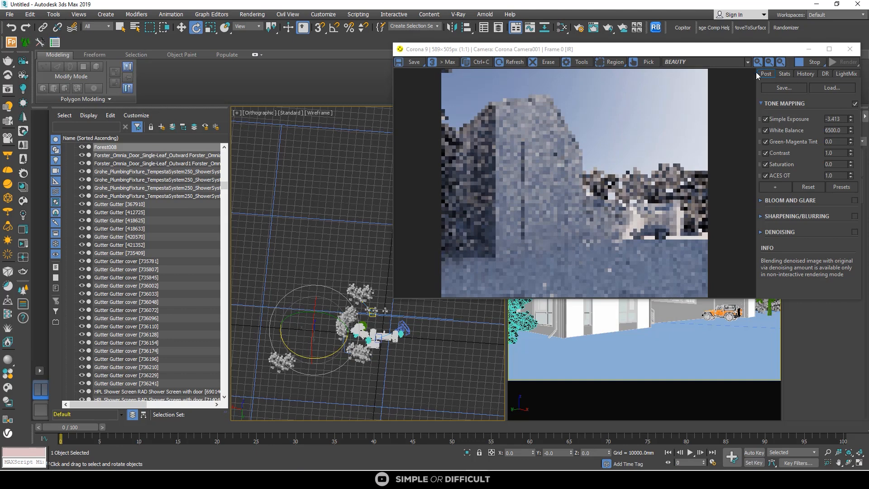
left_click_drag(736, 50, 665, 127)
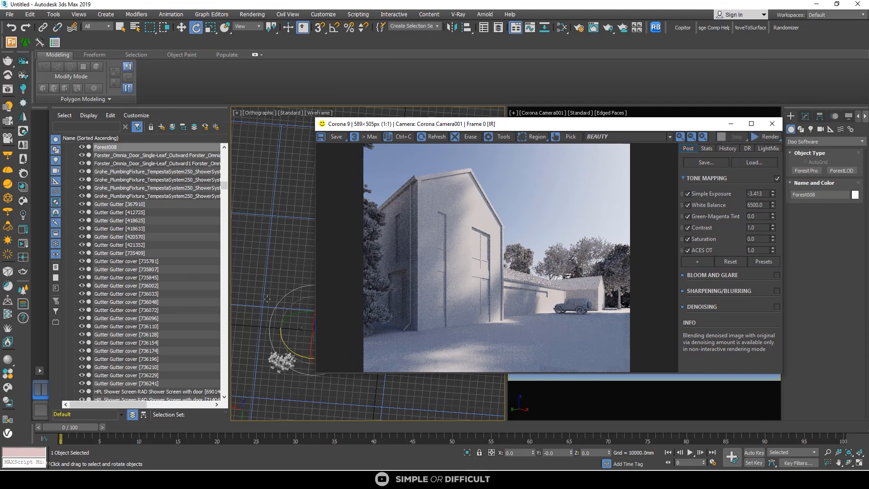
left_click_drag(605, 123, 599, 39)
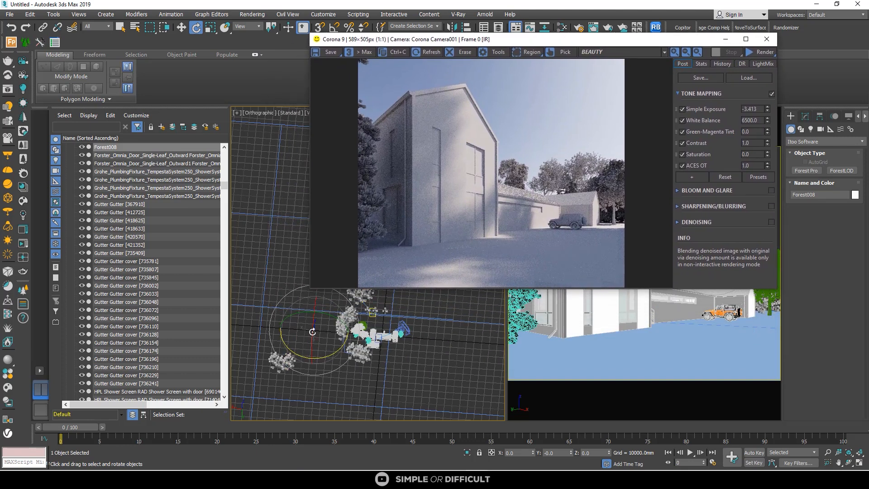
scroll(291, 349, "down", 2)
left_click(9, 41)
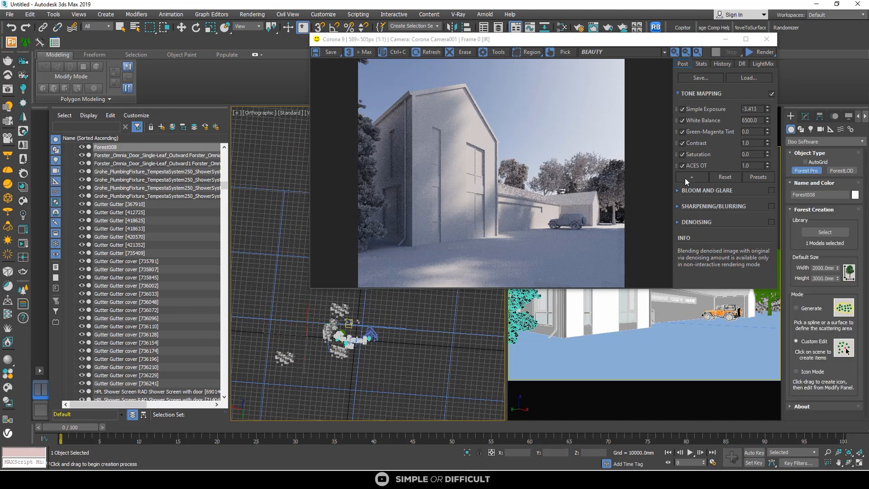
left_click_drag(663, 40, 677, 56)
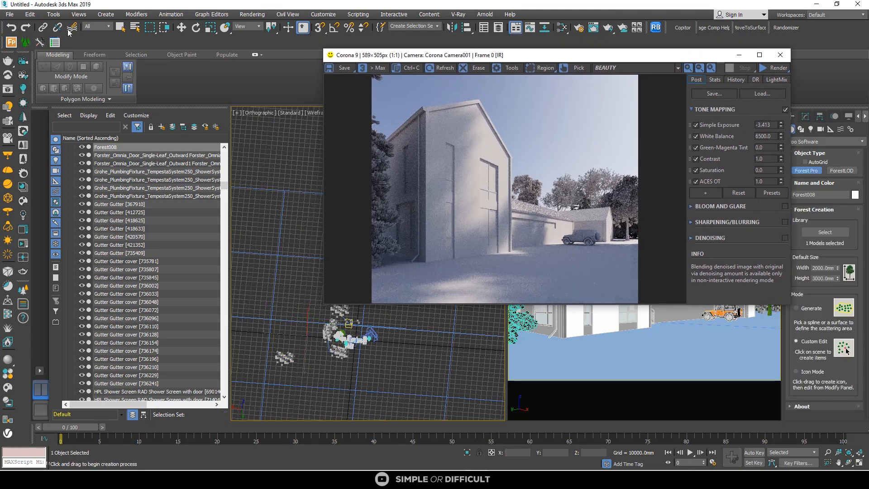
left_click(120, 27)
Step: Delete the Forest007 tree group from the overlapping trees far from the house
scroll(287, 355, "up", 5)
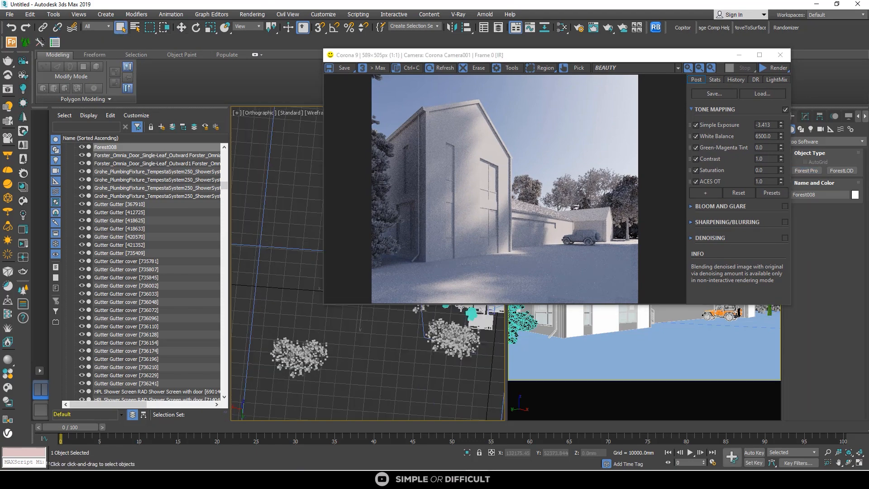
left_click(317, 360)
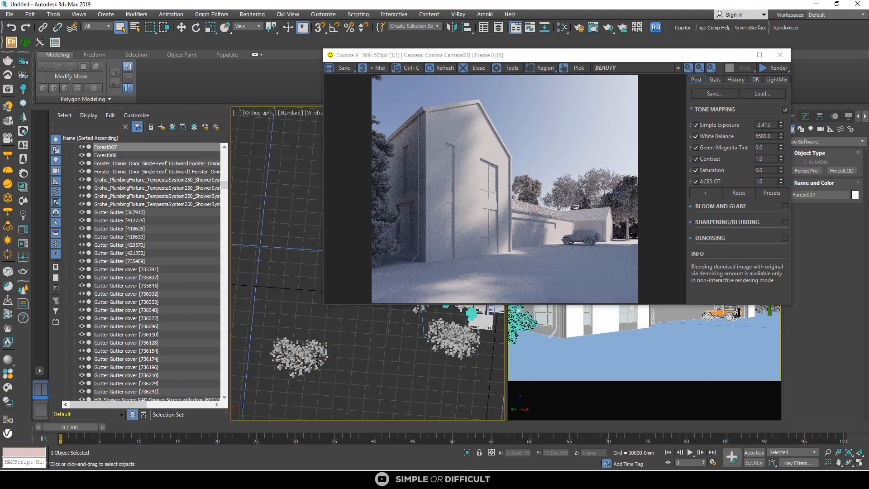
scroll(316, 359, "down", 5)
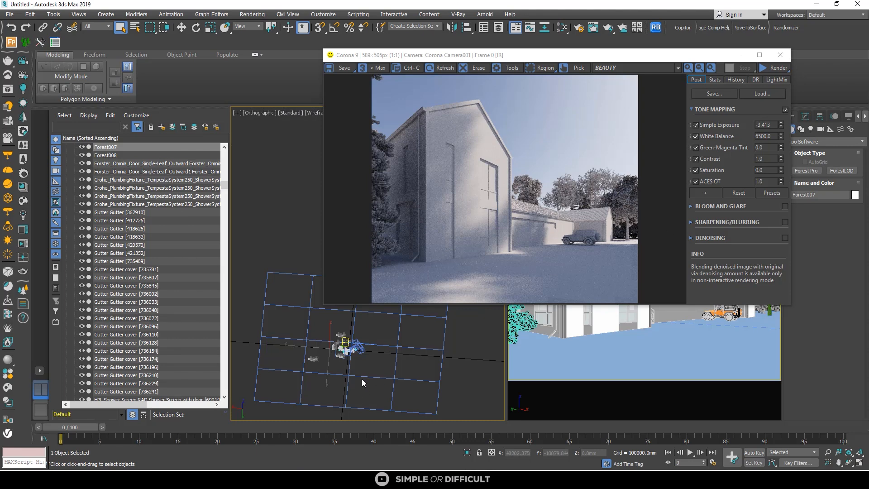
scroll(326, 360, "up", 5)
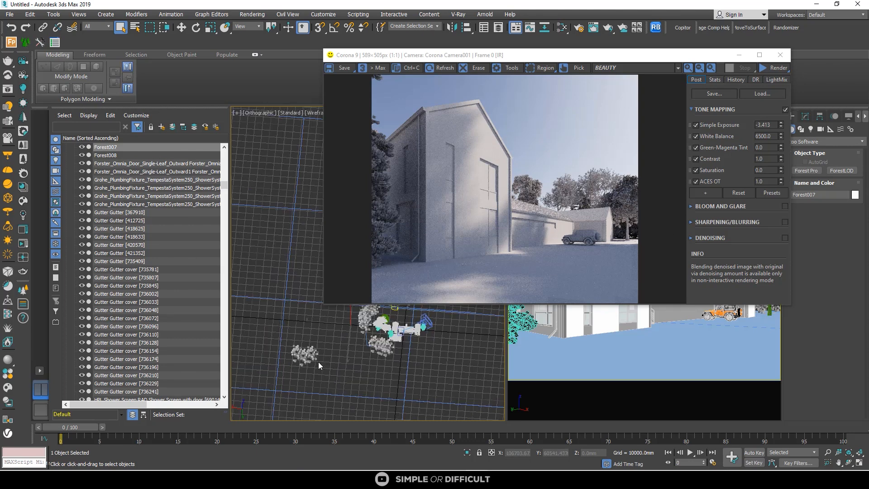
left_click(318, 363)
scroll(317, 352, "down", 3)
Step: Select the Forest008 tree group and start Corona interactive rendering
left_click(292, 354)
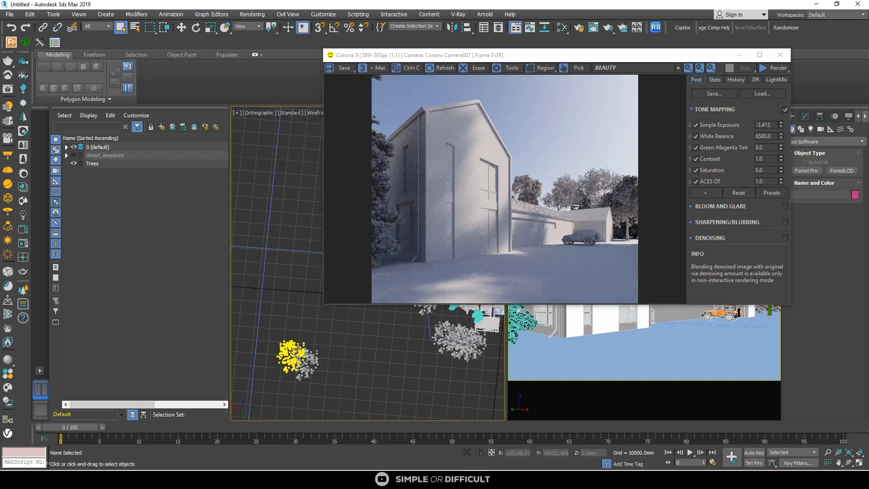
scroll(275, 353, "down", 1)
scroll(277, 351, "down", 3)
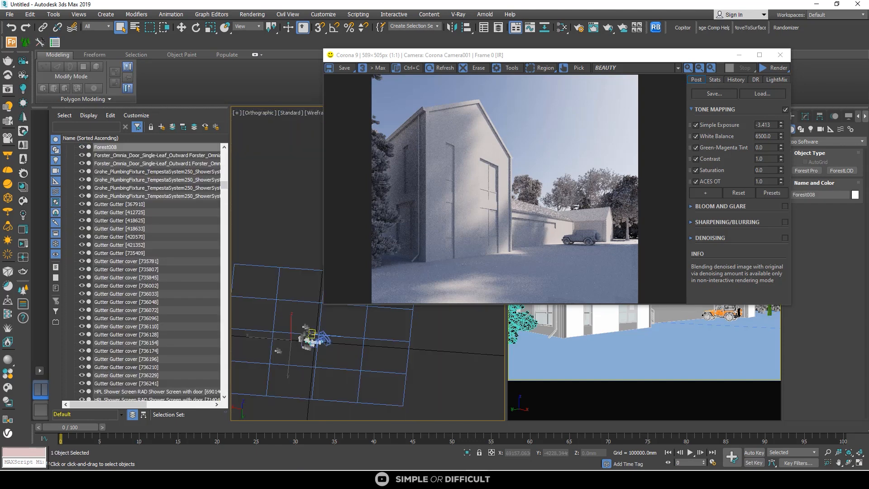
scroll(306, 330, "up", 4)
right_click(274, 282)
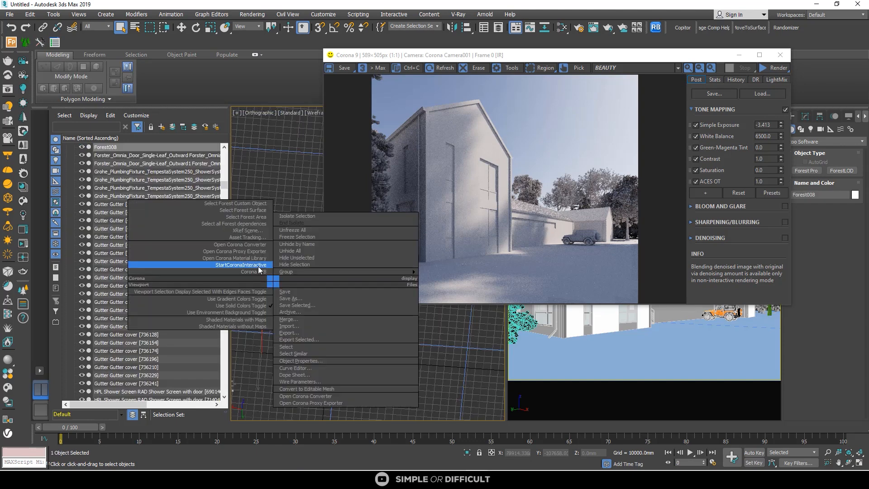
left_click(259, 266)
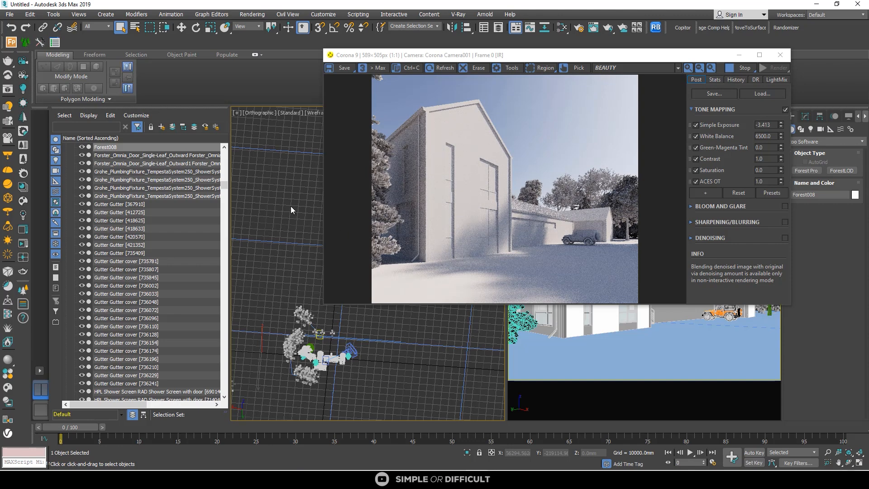
Step: Select the Forest006 tree group behind the house and scale it uniformly to about 137%
scroll(301, 290, "up", 4)
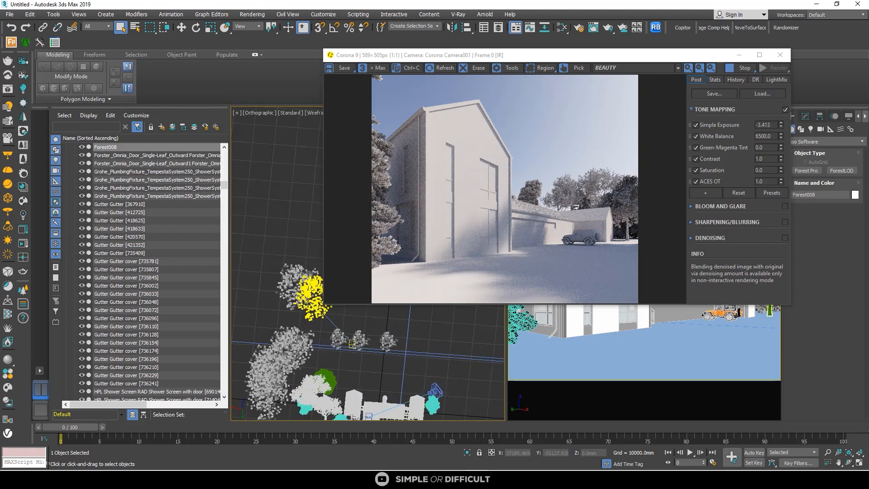
left_click(307, 302)
scroll(308, 306, "down", 5)
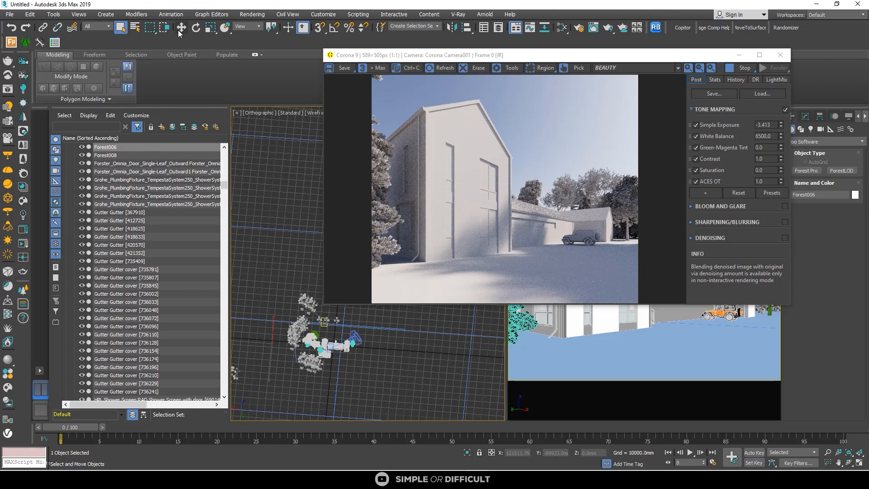
left_click(211, 28)
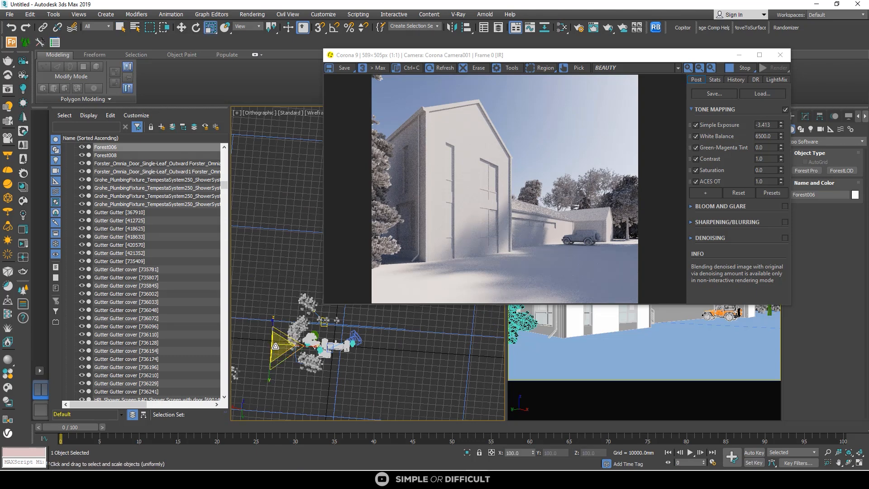
left_click_drag(276, 346, 265, 316)
scroll(249, 306, "down", 4)
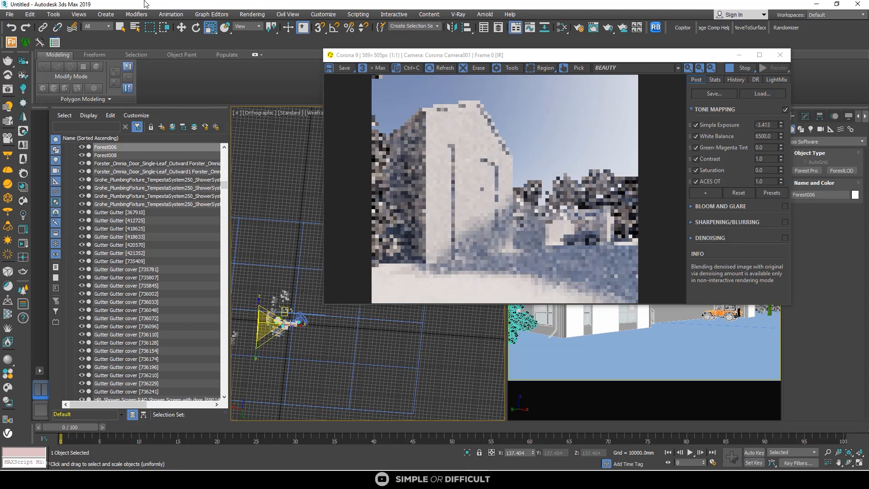
Step: Lower the Forest006 tree group to a Z position of about -6194 mm
left_click(181, 28)
scroll(261, 259, "down", 3)
middle_click_drag(261, 266, 240, 238, "alt")
scroll(253, 249, "up", 2)
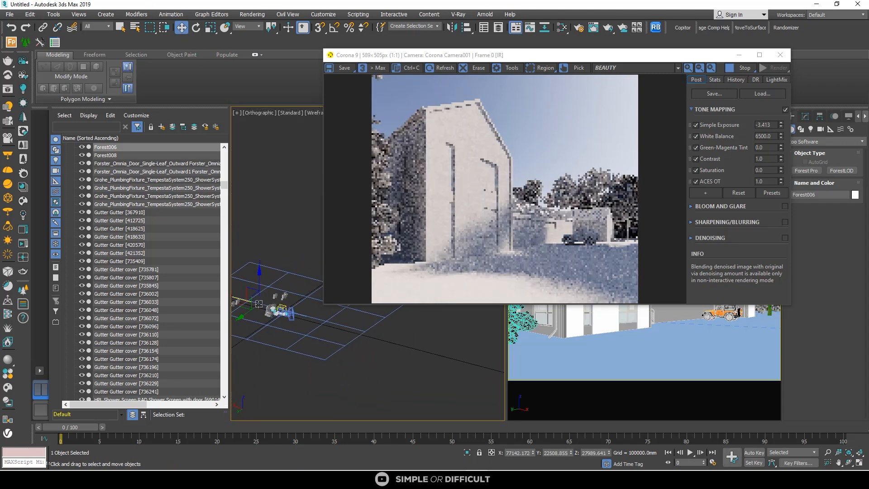
left_click_drag(259, 278, 260, 287)
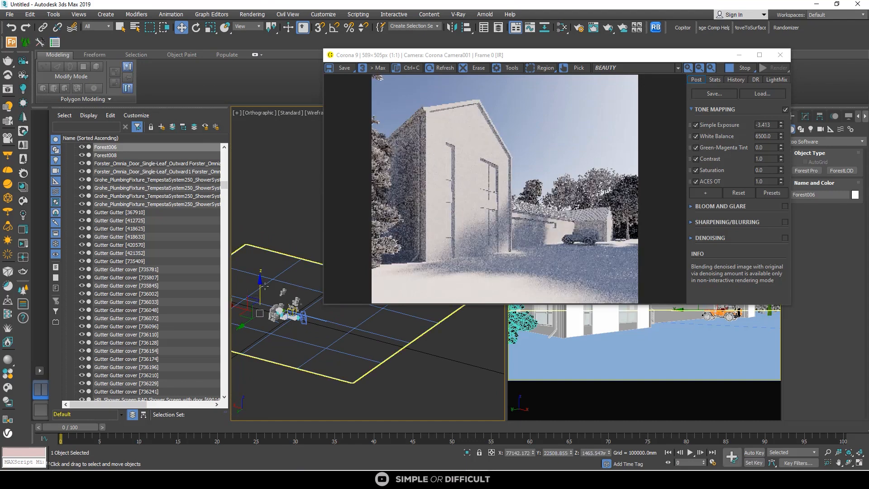
scroll(291, 305, "up", 6)
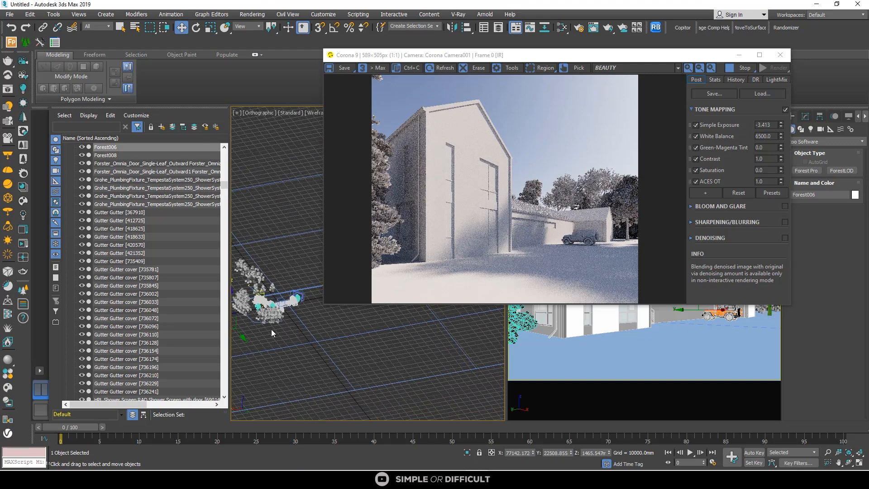
middle_click_drag(329, 337, 327, 379)
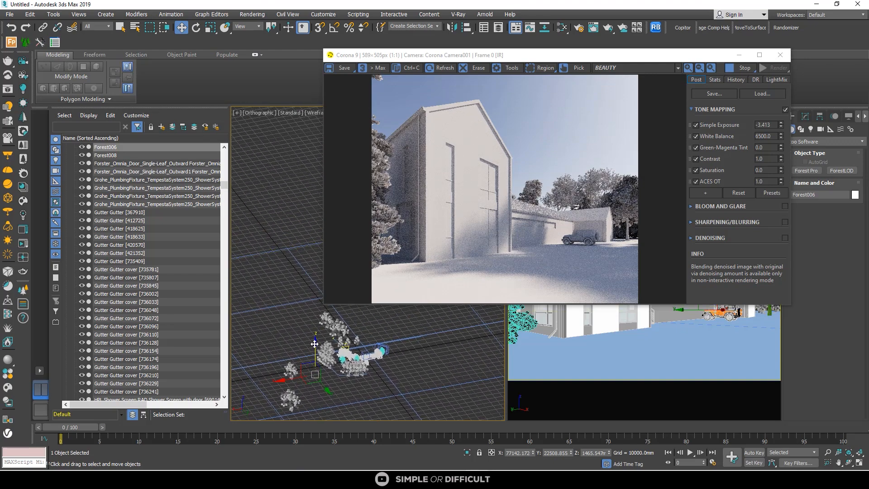
left_click_drag(315, 347, 314, 349)
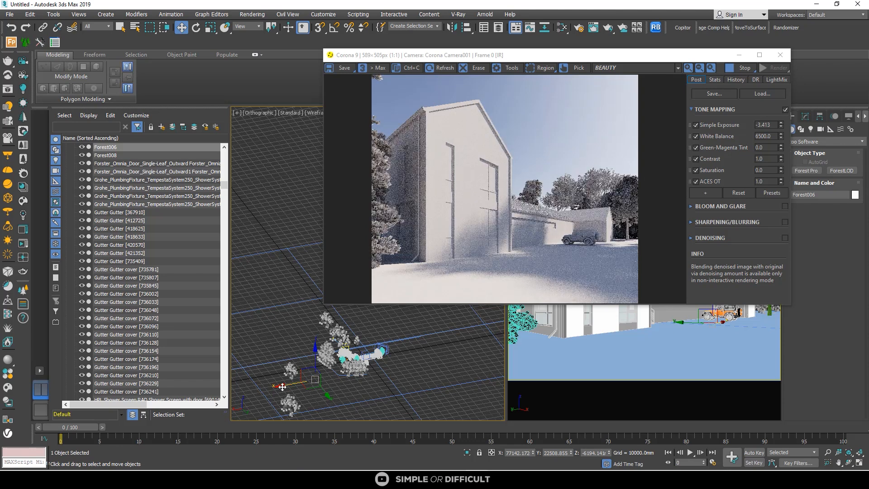
Step: Reposition the Forest006 tree group to about X 80580 mm, Y 42019 mm and Z 15560 mm
left_click_drag(284, 387, 289, 386)
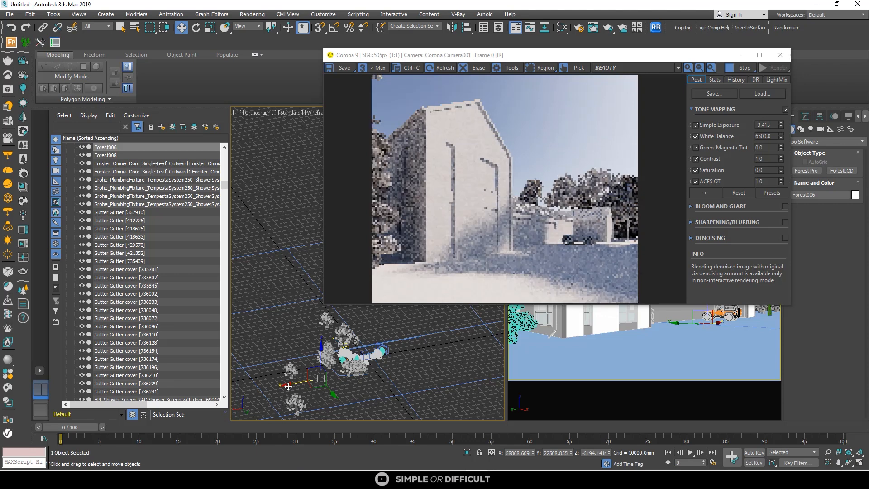
left_click_drag(288, 387, 300, 389)
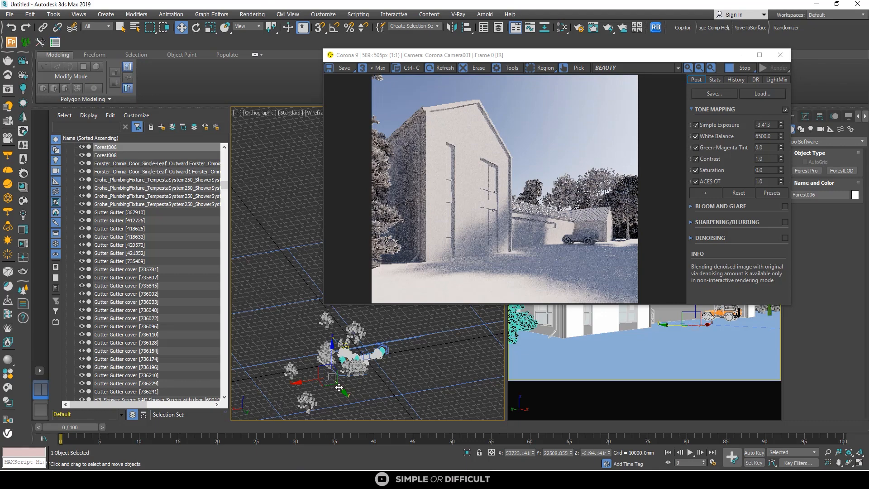
middle_click_drag(340, 387, 318, 357, "alt")
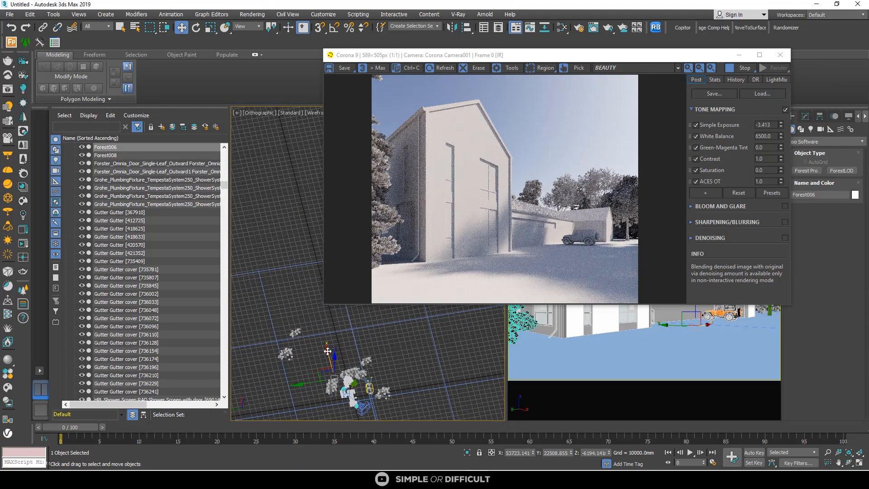
left_click_drag(326, 354, 326, 340)
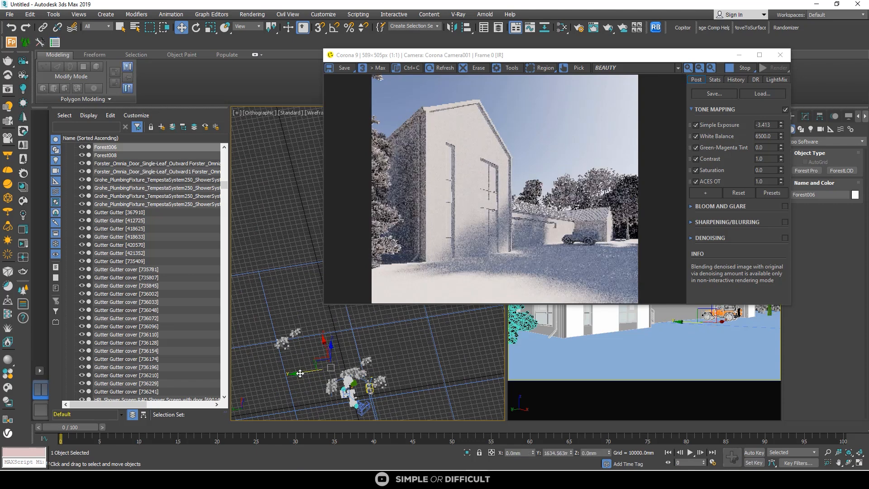
left_click_drag(308, 372, 305, 339)
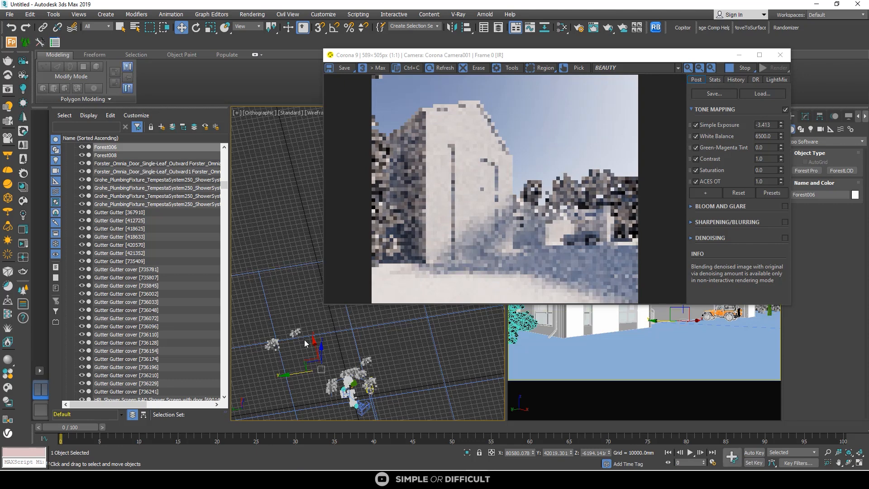
middle_click_drag(322, 358, 320, 336, "alt")
left_click_drag(321, 336, 318, 326)
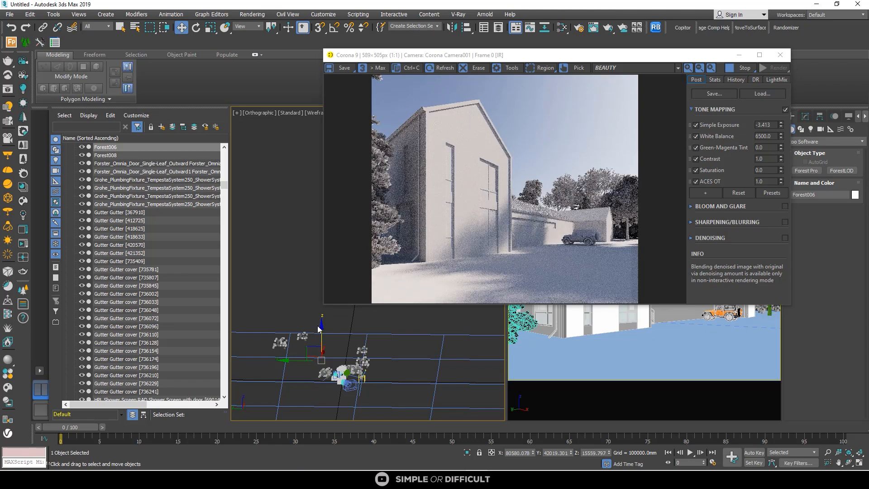
Step: Clone the Forest006 tree group along the X axis as one copy at about X 60718 mm
scroll(316, 358, "up", 6)
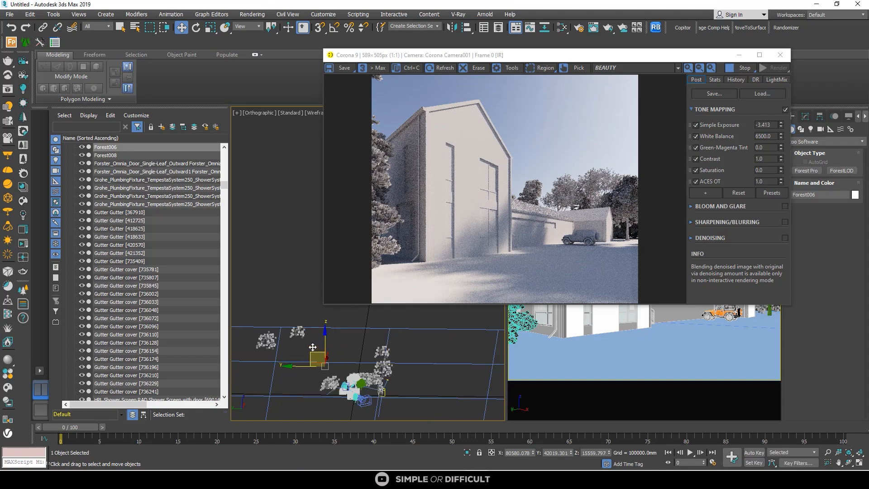
middle_click_drag(341, 368, 342, 370, "alt")
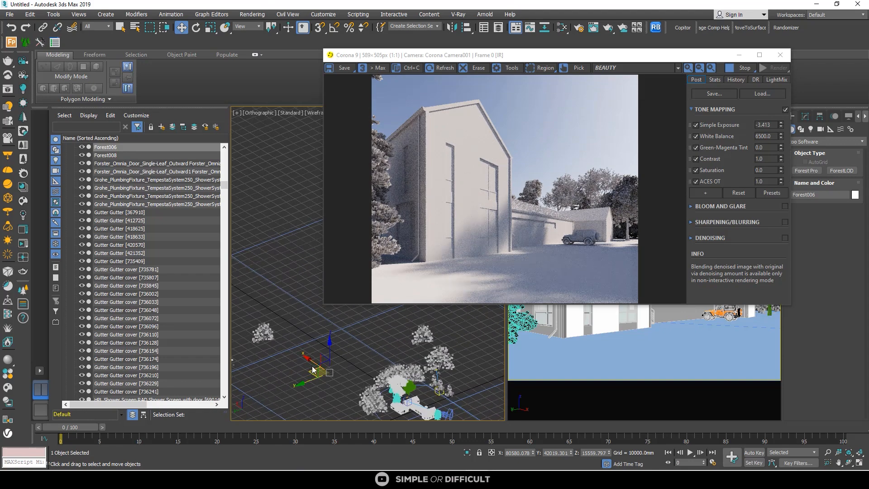
left_click_drag(307, 360, 321, 370)
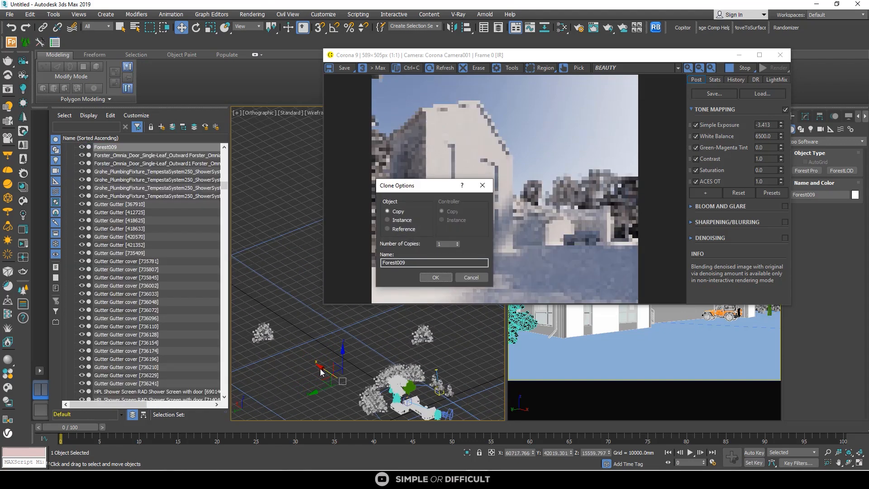
left_click(435, 277)
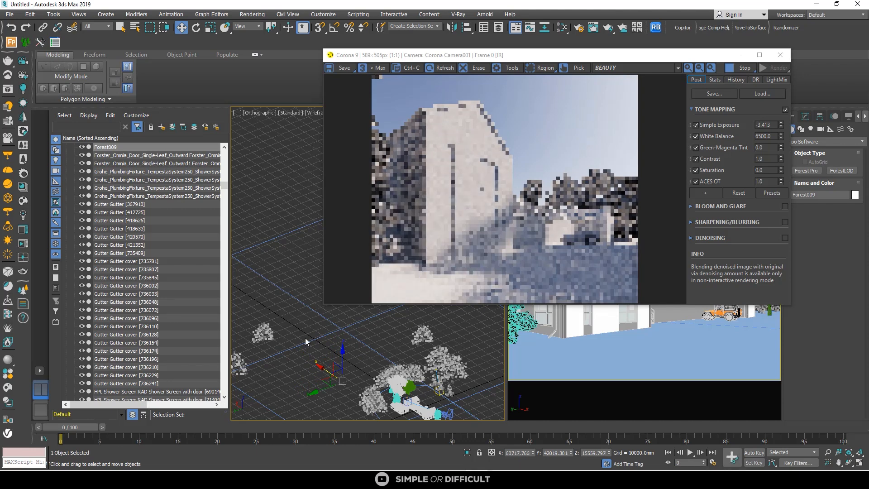
Step: Reposition the copied tree group to about X 95873 mm and Z 34501 mm
left_click_drag(322, 368, 330, 375)
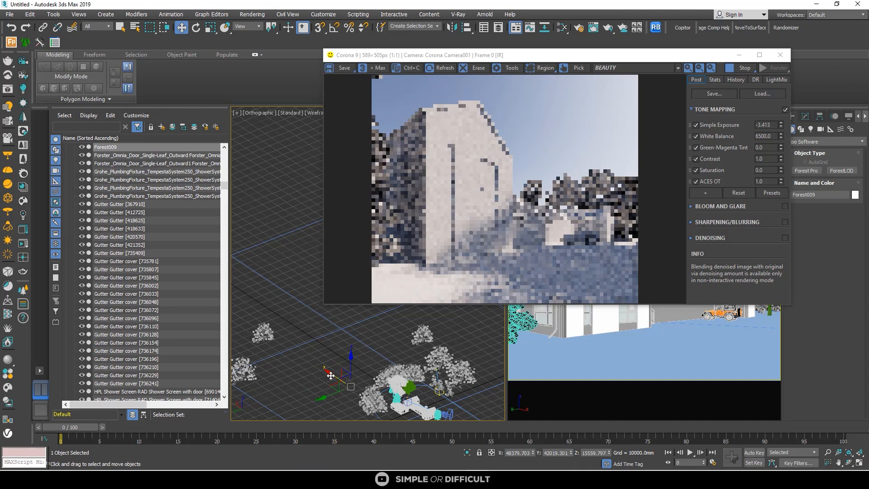
left_click_drag(331, 375, 358, 346)
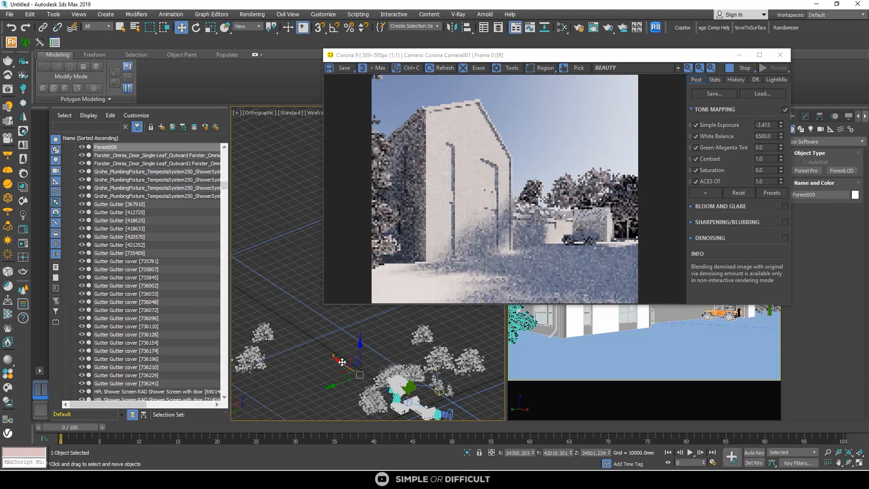
left_click_drag(341, 360, 321, 341)
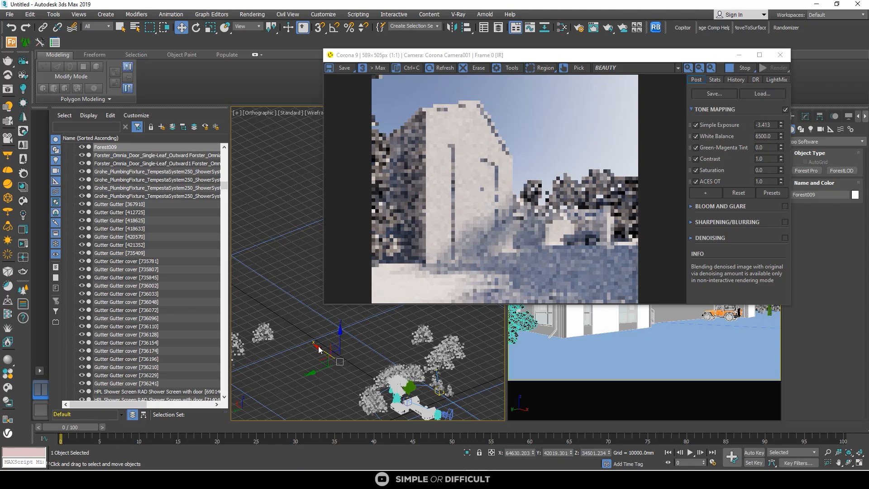
left_click_drag(318, 346, 297, 334)
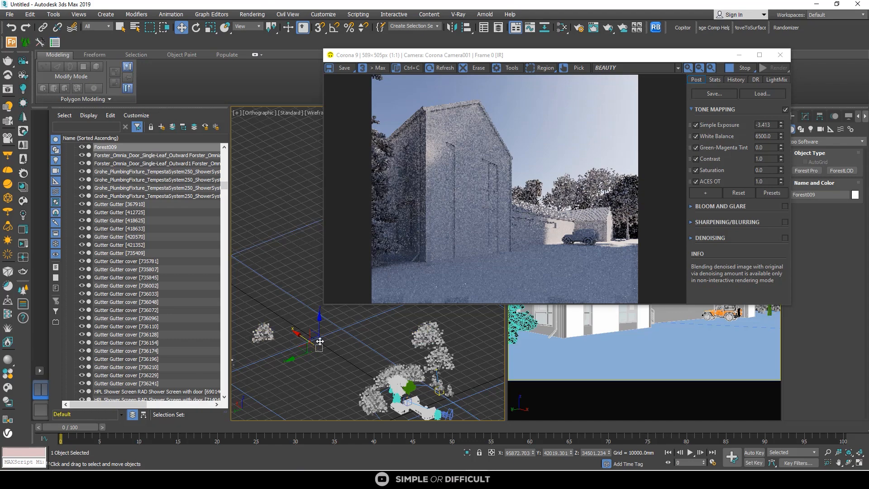
Step: Lower the copied tree group to a Z position of about 31657 mm
scroll(311, 356, "down", 2)
middle_click_drag(304, 360, 241, 344, "alt")
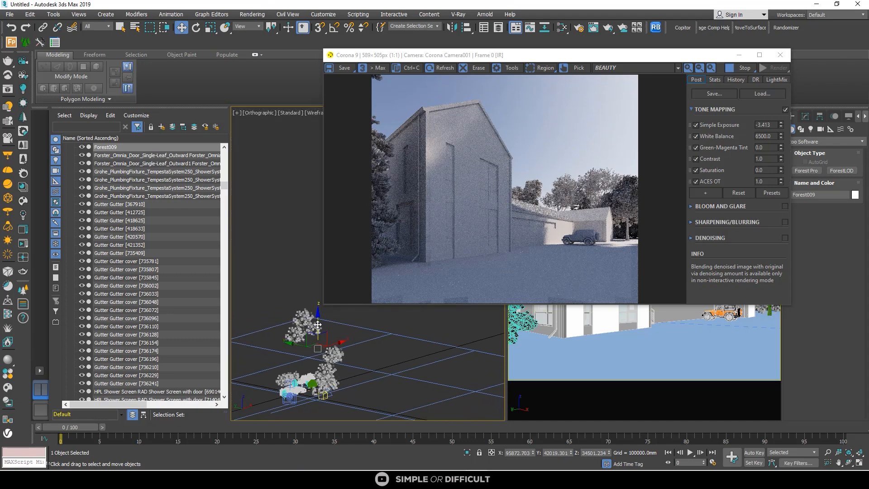
left_click_drag(317, 324, 317, 331)
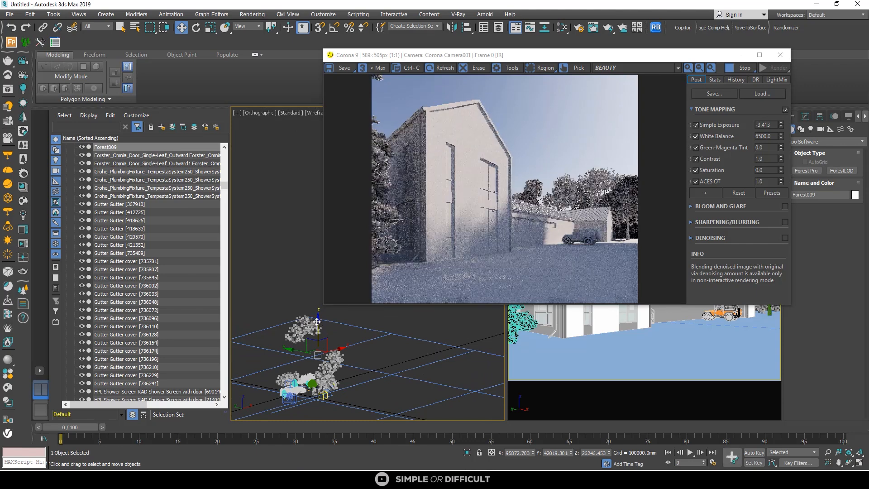
left_click_drag(318, 320, 318, 317)
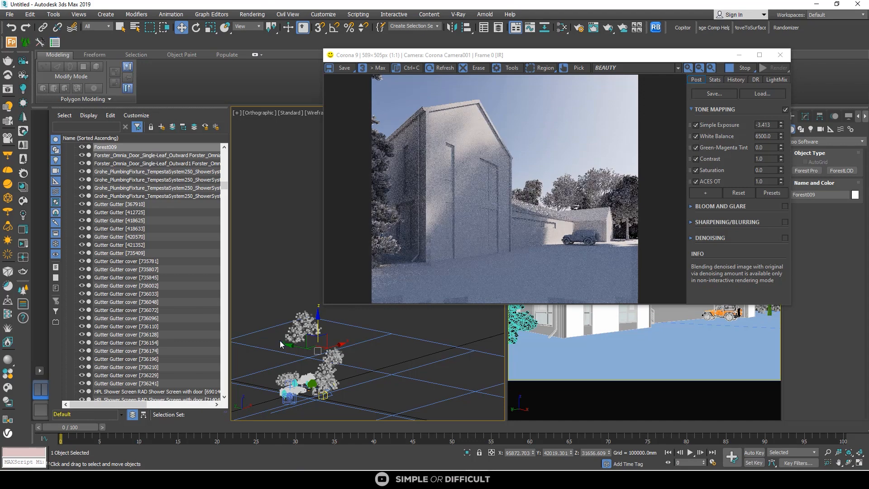
Step: Stop the Corona interactive rendering and minimise the frame buffer window
middle_click_drag(286, 345, 246, 359, "alt")
scroll(301, 348, "up", 3)
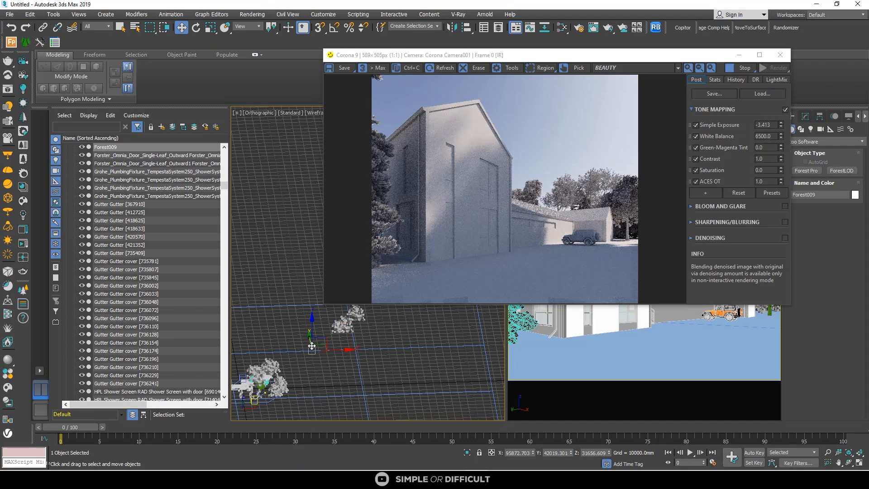
middle_click_drag(305, 347, 251, 369, "alt")
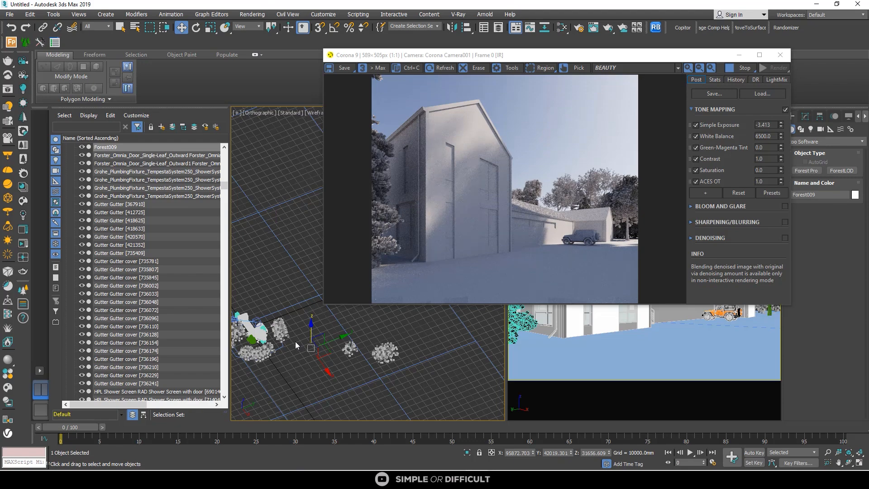
scroll(294, 342, "down", 2)
middle_click_drag(299, 351, 331, 341, "alt")
left_click(743, 68)
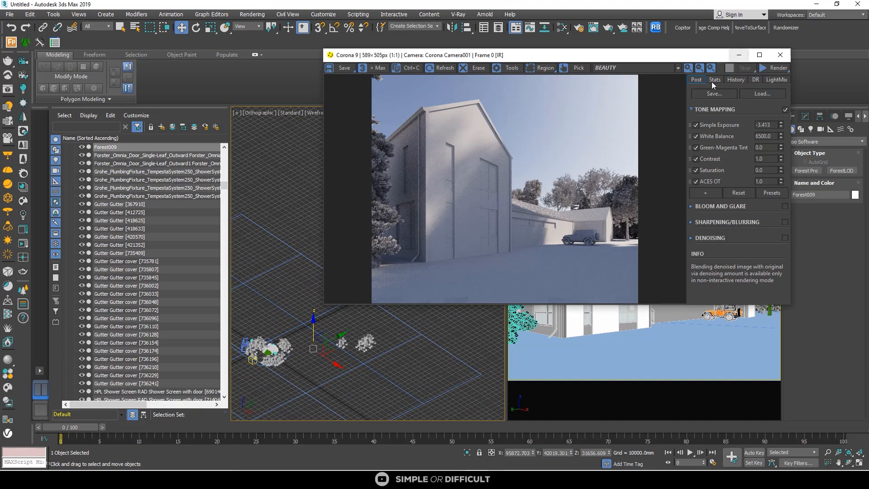
left_click(741, 54)
scroll(415, 250, "down", 2)
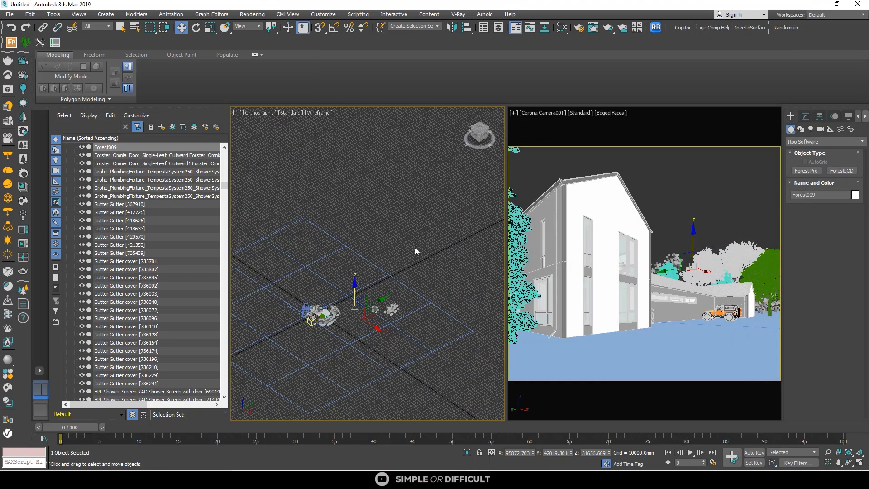
Step: Select Corona Camera001 in the top view and move it to about X -24089 mm, Y -11924 mm
key("alt+w")
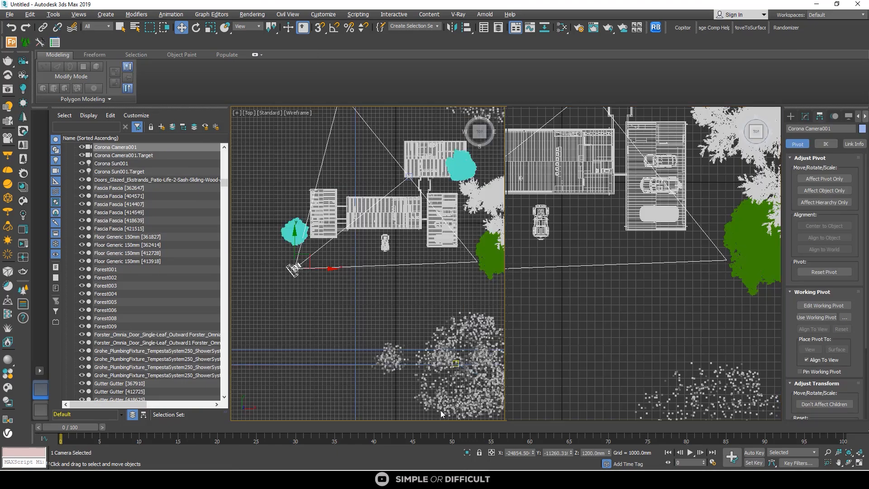
key("alt+w")
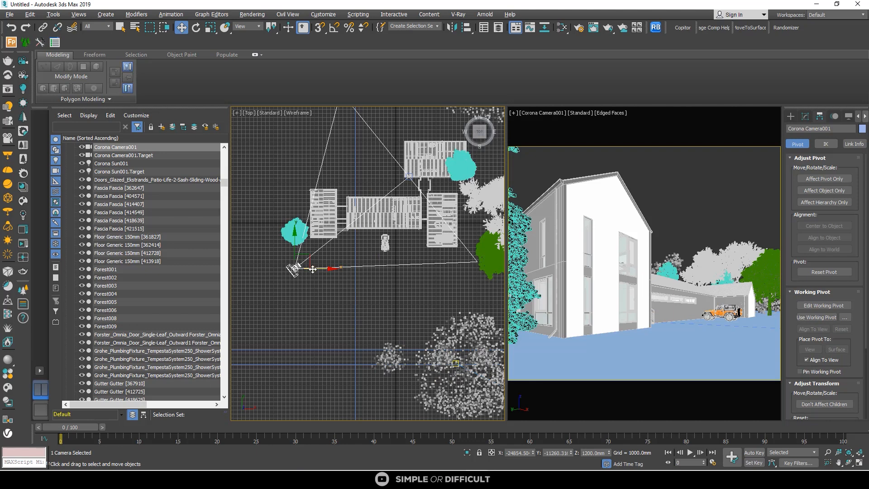
left_click_drag(315, 269, 318, 269)
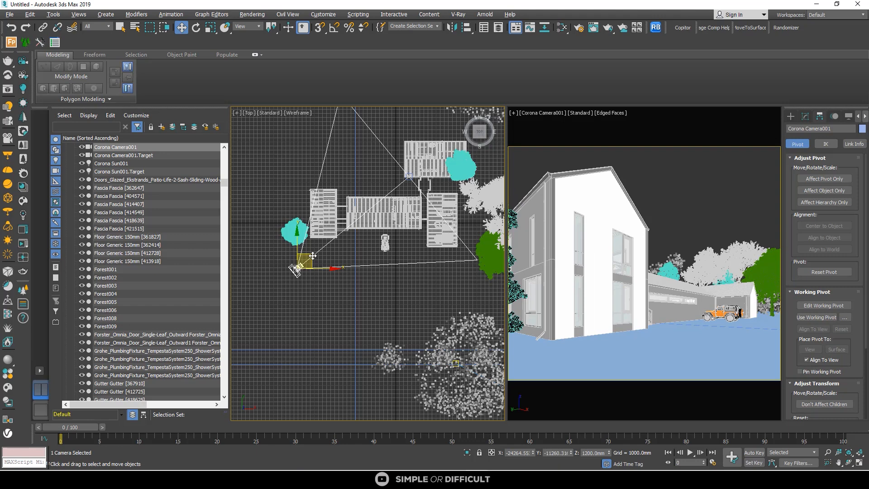
left_click_drag(313, 256, 310, 258)
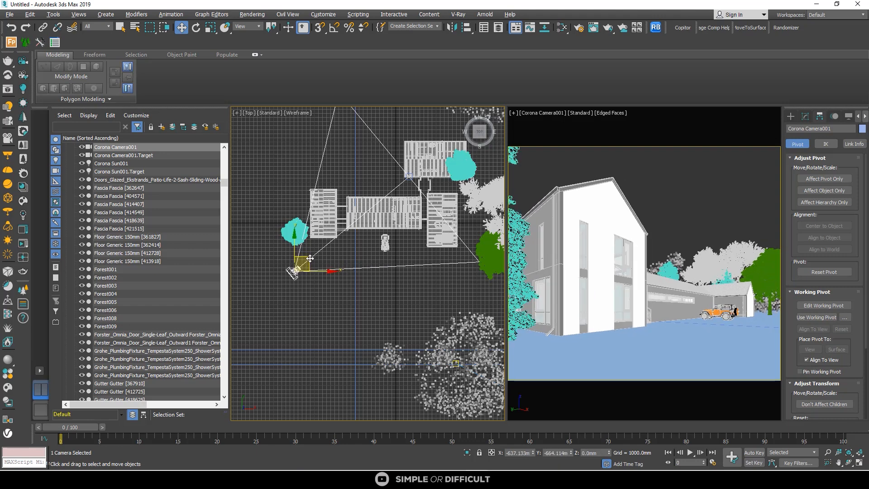
left_click_drag(317, 274, 320, 275)
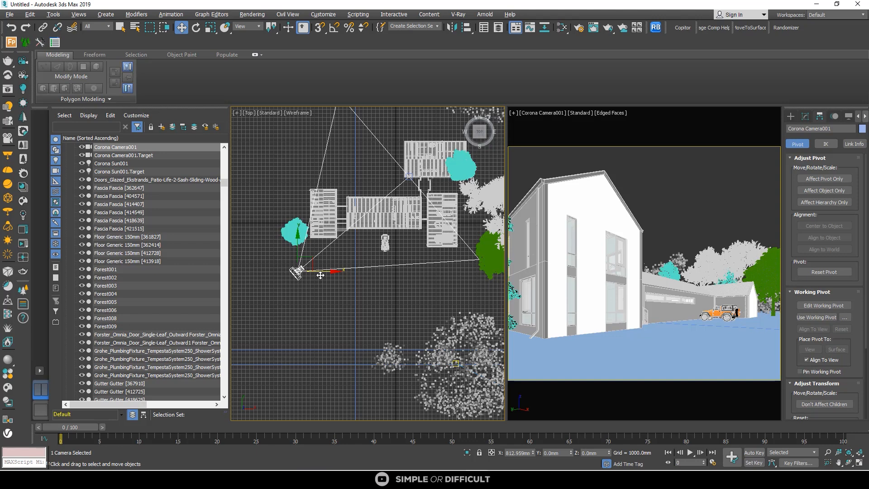
left_click_drag(320, 275, 320, 276)
Step: Start Corona interactive rendering of the adjusted Corona Camera001 view
right_click(264, 173)
key("Escape")
right_click(248, 161)
left_click(213, 149)
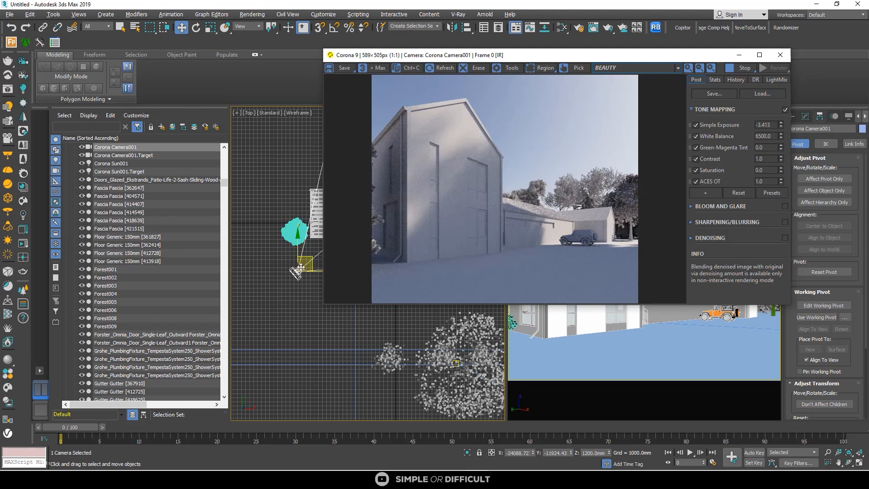
Step: Select Corona Camera001 together with its target and shift both slightly in the negative X direction in the top view
scroll(276, 272, "down", 2)
middle_click_drag(275, 272, 260, 320)
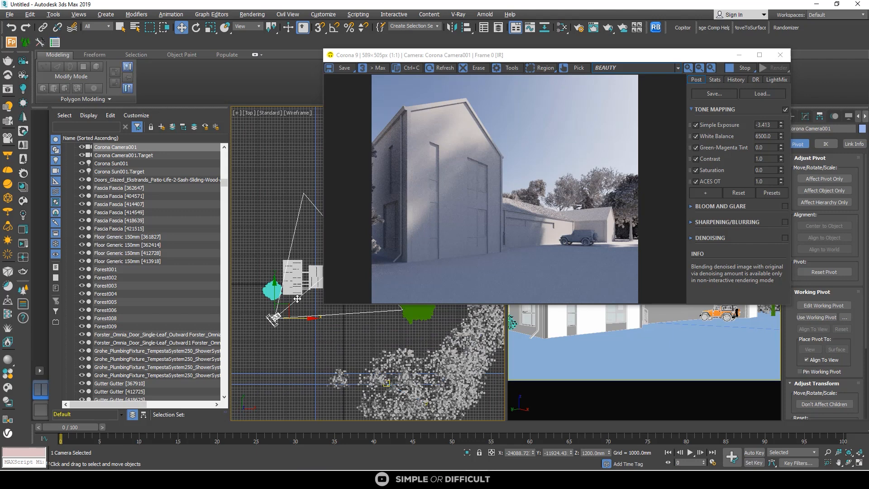
left_click(300, 306)
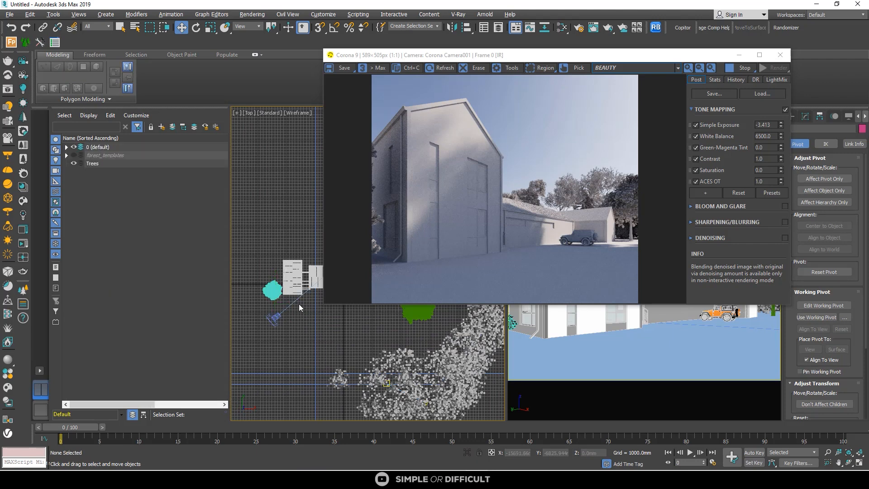
scroll(299, 304, "up", 3)
left_click(293, 298)
scroll(317, 326, "down", 4)
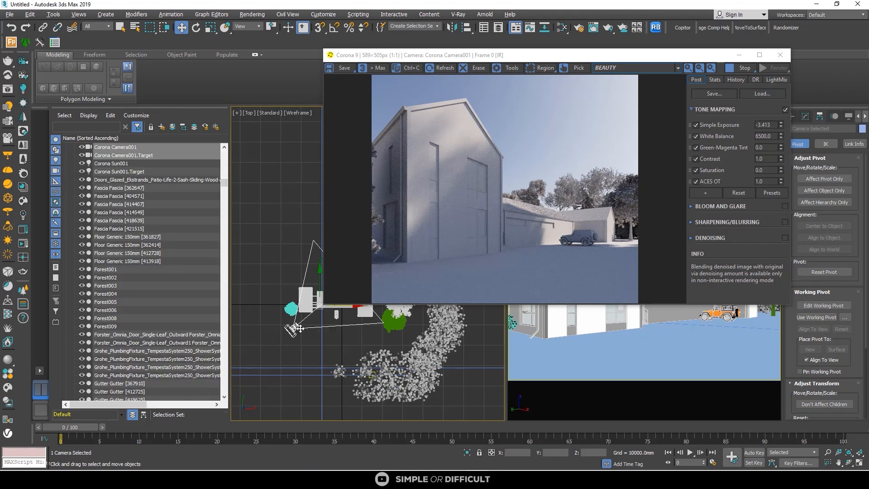
scroll(344, 327, "up", 1)
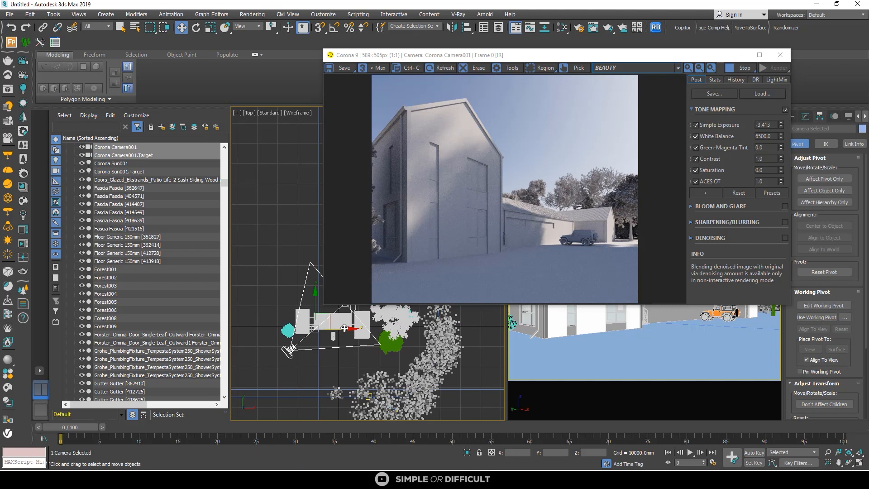
left_click_drag(344, 328, 343, 329)
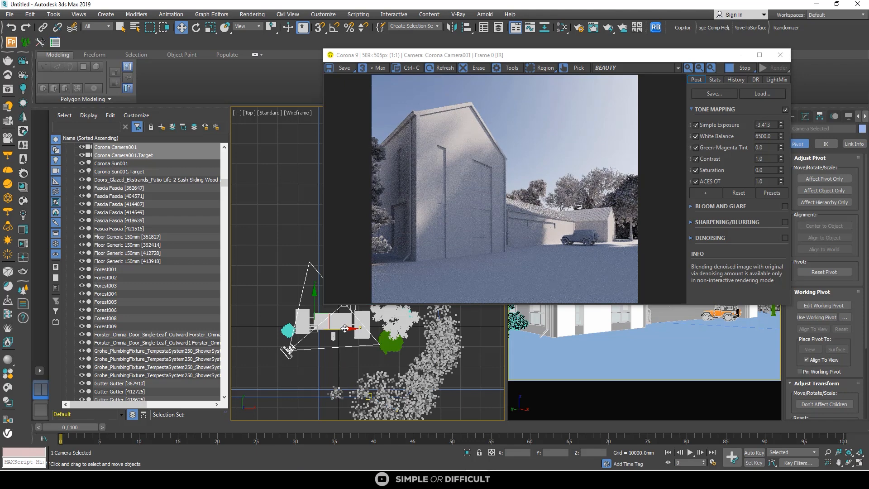
left_click_drag(345, 329, 344, 329)
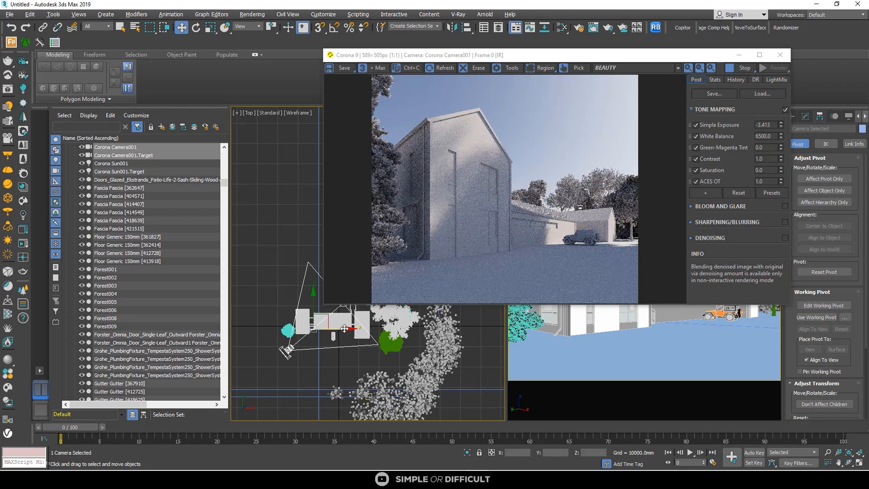
Step: Stop the interactive rendering, inspect the image in the maximised frame buffer and minimise the window
left_click(734, 70)
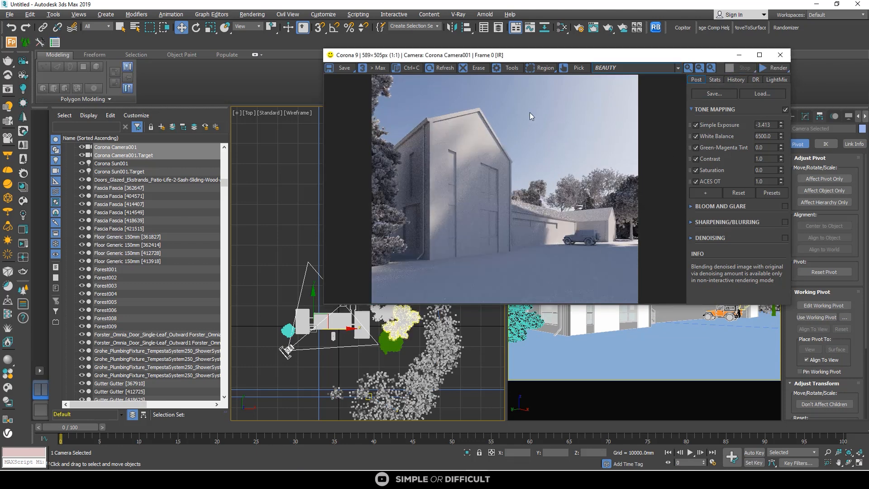
left_click(760, 54)
scroll(416, 254, "up", 1)
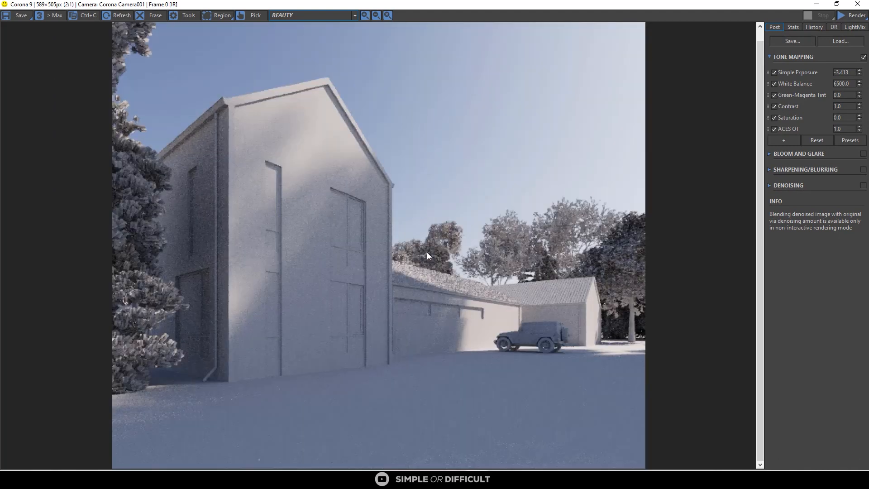
left_click(817, 5)
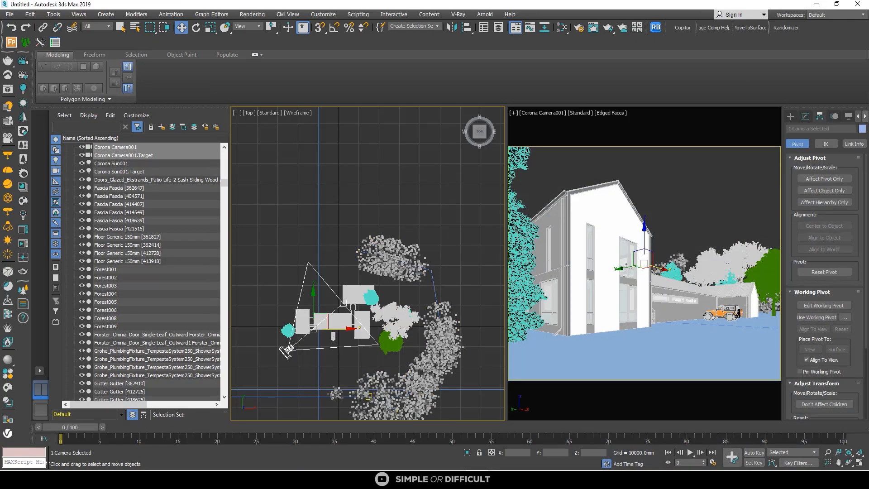
Step: Start a new Forest Pro object and import Holm Oak 1 from the Starter Library
left_click(11, 42)
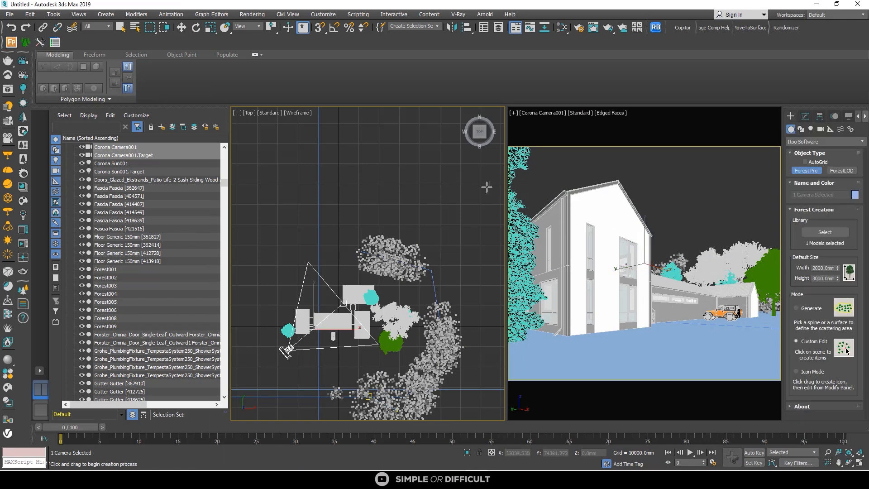
left_click(824, 231)
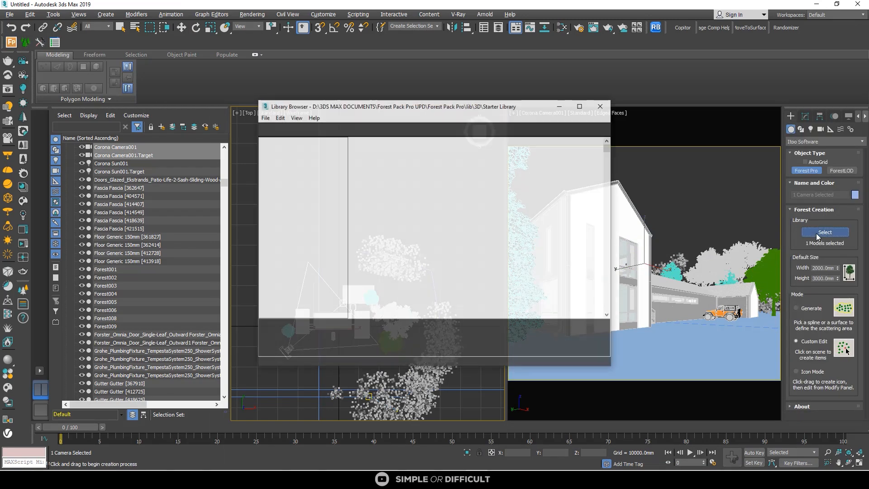
scroll(461, 275, "down", 4)
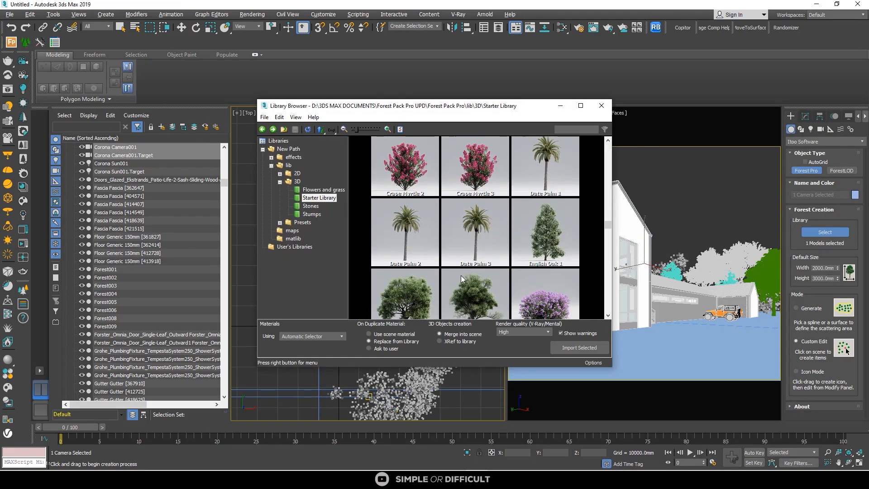
scroll(461, 275, "down", 1)
left_click(418, 232)
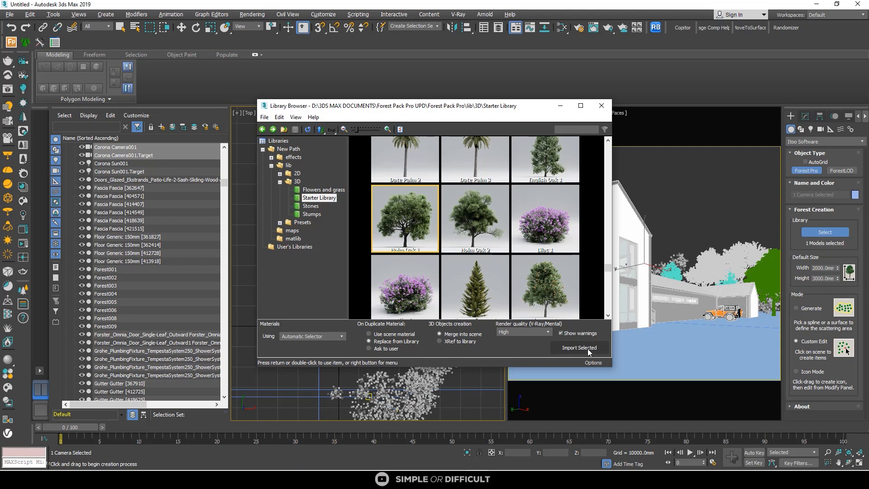
left_click(588, 350)
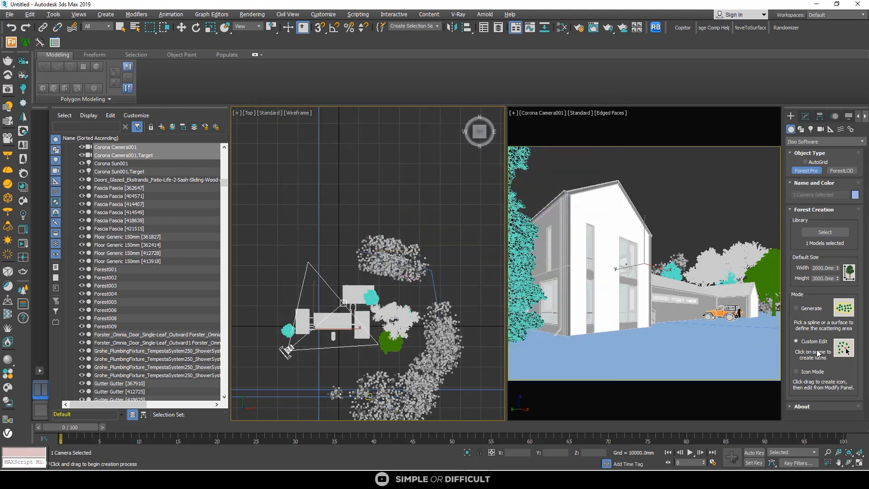
Step: Place the Holm Oak at about X 26171, Y 17433 mm in the top view and copy it to about X 43742, Y 8343 mm
left_click(392, 292)
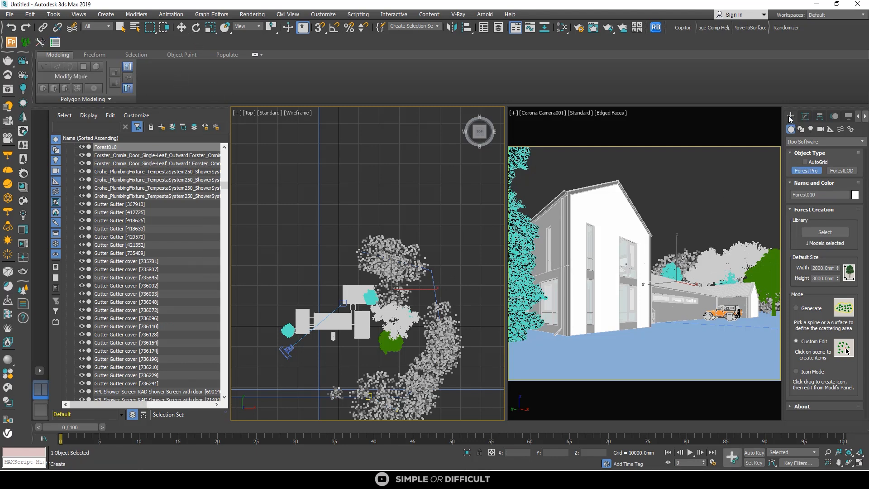
left_click(181, 28)
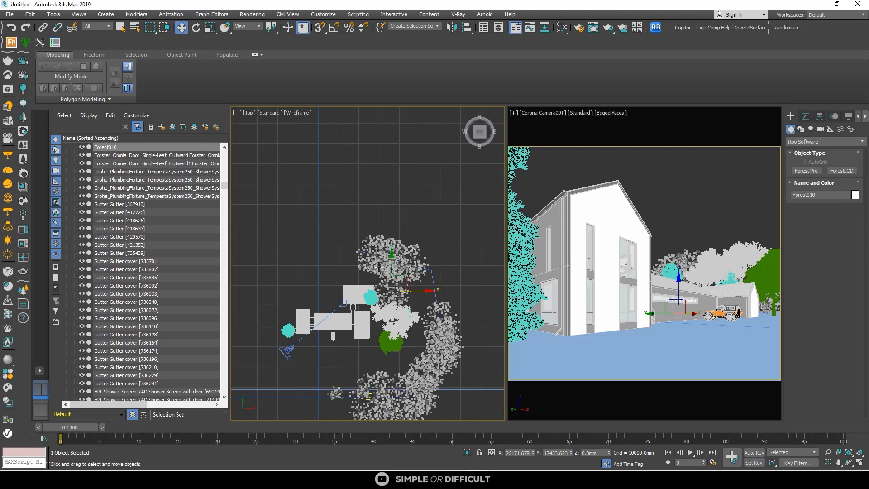
mouse_move(406, 284)
left_mouse_down()
mouse_move(424, 284)
mouse_move(443, 302)
left_mouse_up()
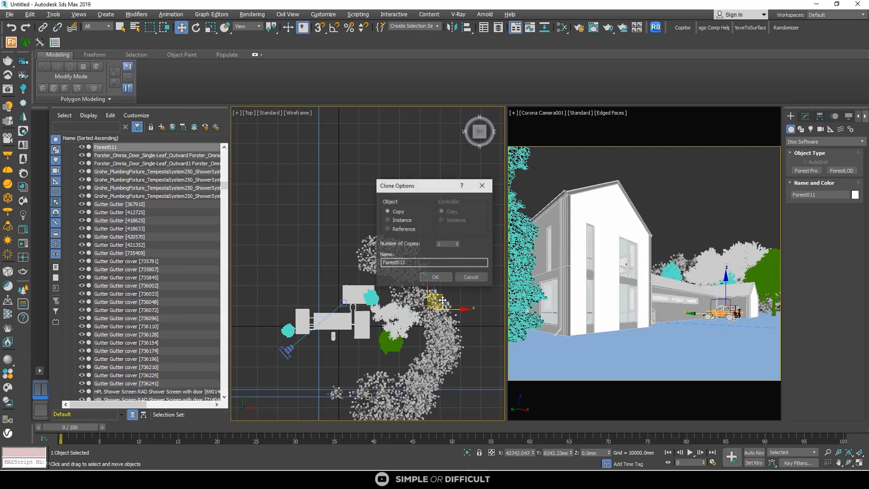
left_click(436, 277)
Step: Start Corona interactive rendering and inspect the background trees behind the house and garage in the frame buffer
right_click(355, 194)
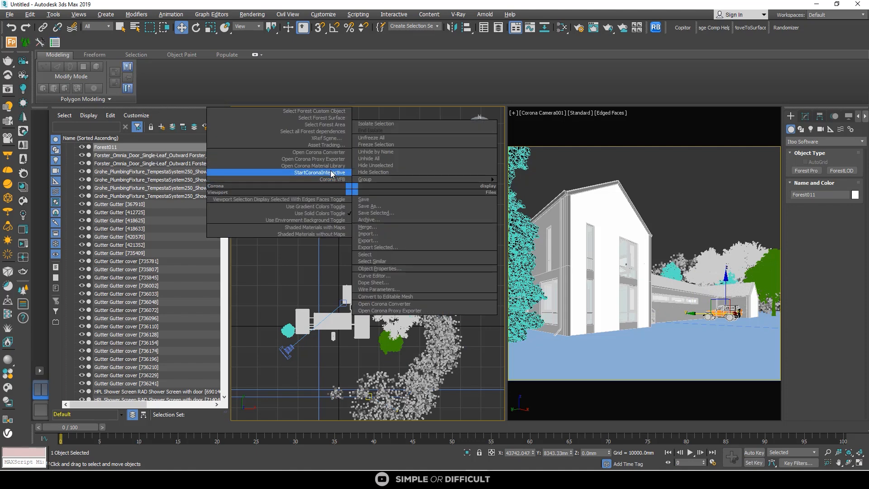
left_click(330, 173)
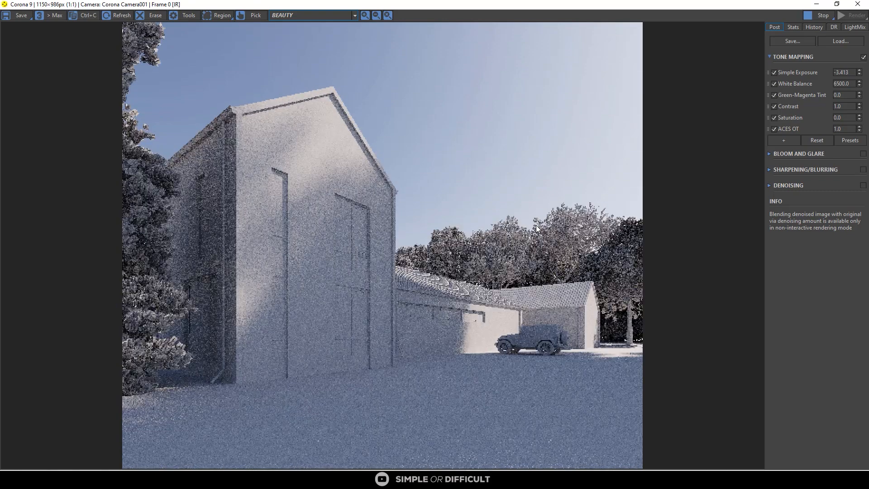
scroll(542, 283, "up", 2)
scroll(545, 286, "down", 2)
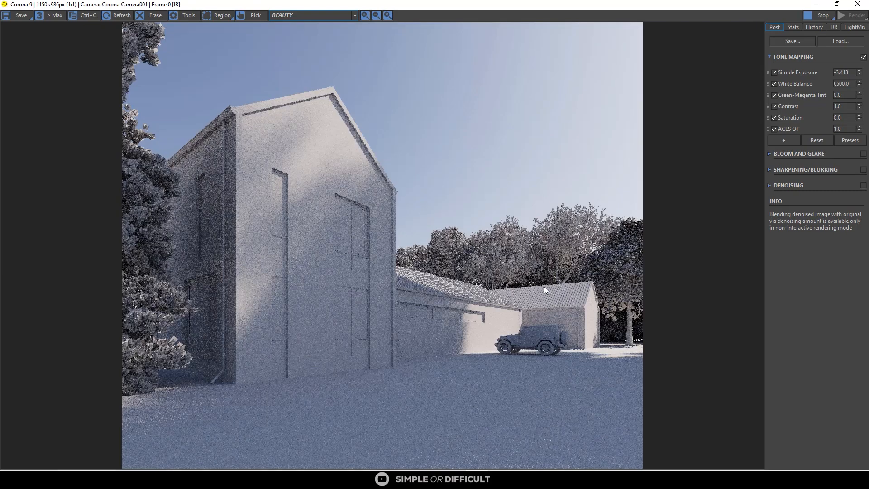
left_click(816, 4)
scroll(399, 321, "up", 4)
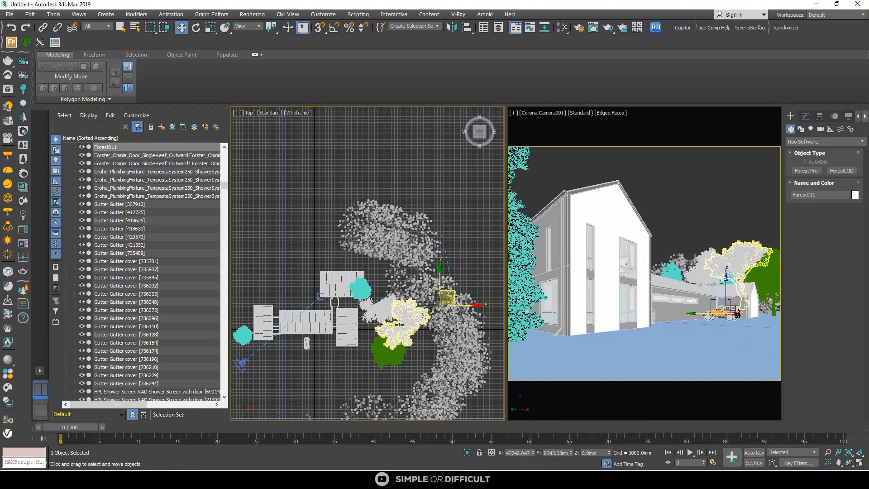
left_click(399, 322)
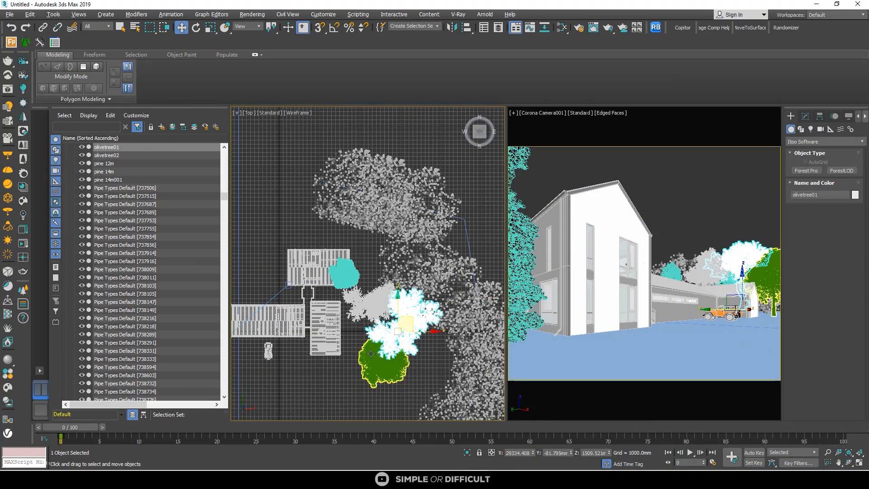
left_click(370, 353, "ctrl")
left_click(358, 314, "ctrl")
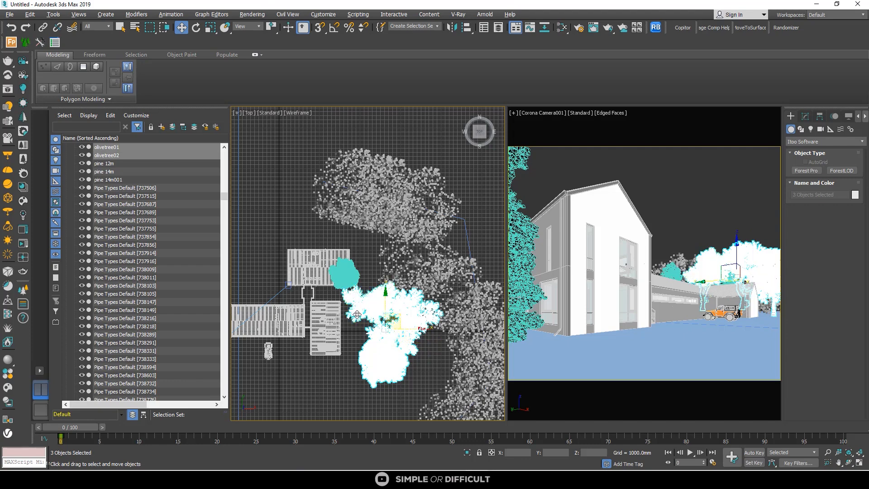
scroll(358, 314, "down", 3)
scroll(365, 313, "up", 5)
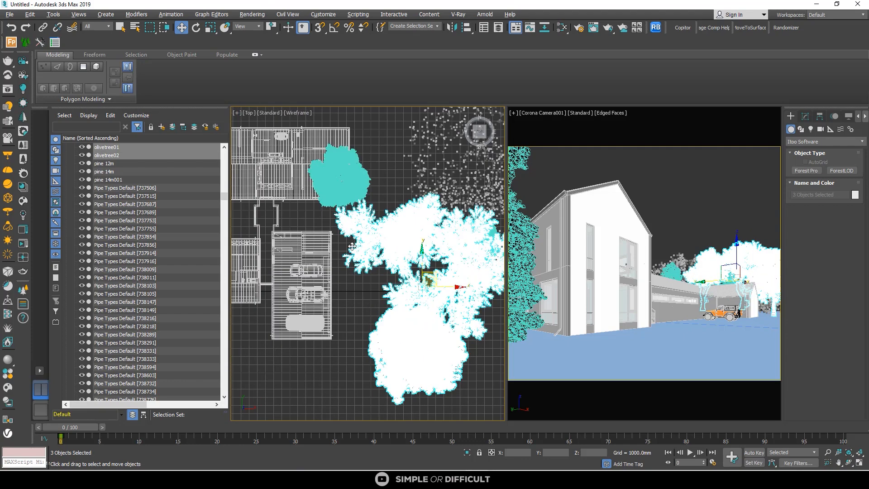
left_click(372, 303)
Step: Move pine 14m001 southwest to the garage's north end, at about X 11740, Y 10162 mm
left_click(363, 199)
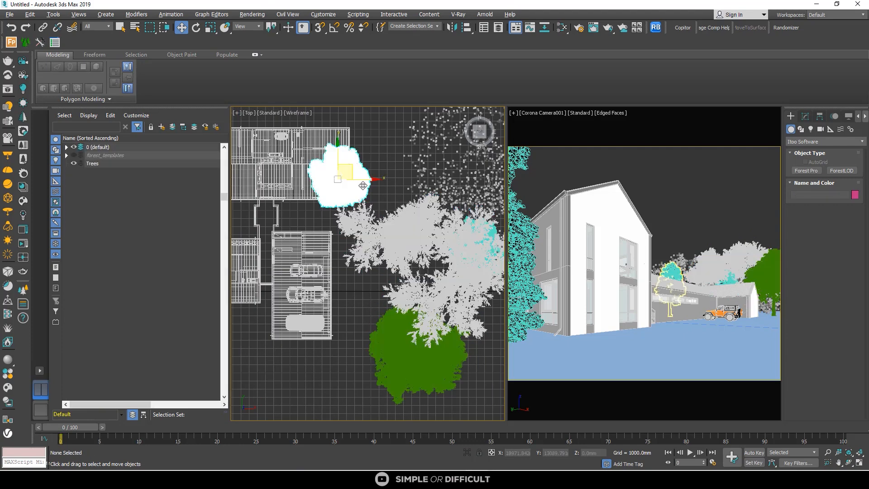
left_click_drag(358, 171, 321, 202)
left_click(384, 181)
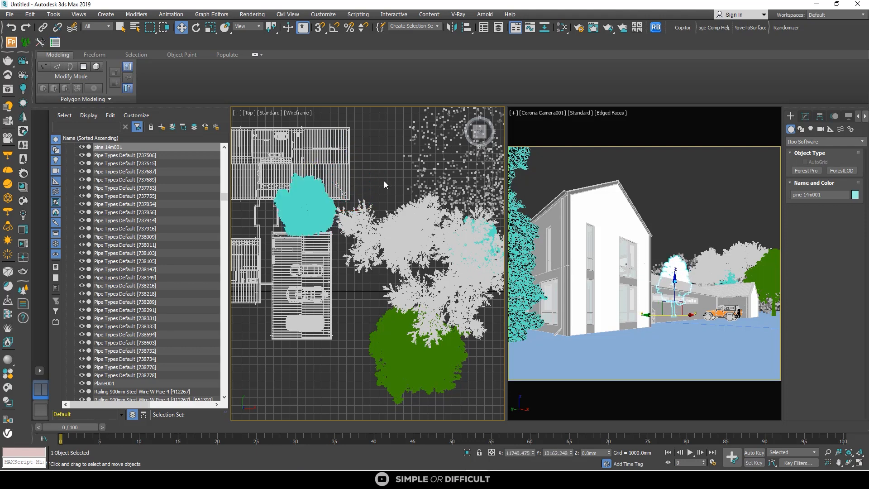
Step: Run Corona interactive rendering again, examine the tree line above the roofs up close, and stop the rendering
right_click(382, 180)
left_click(369, 163)
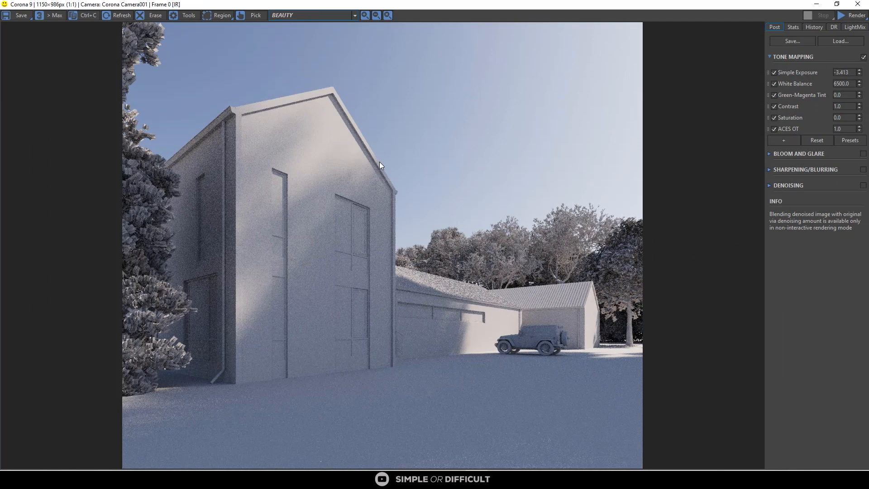
scroll(496, 282, "up", 2)
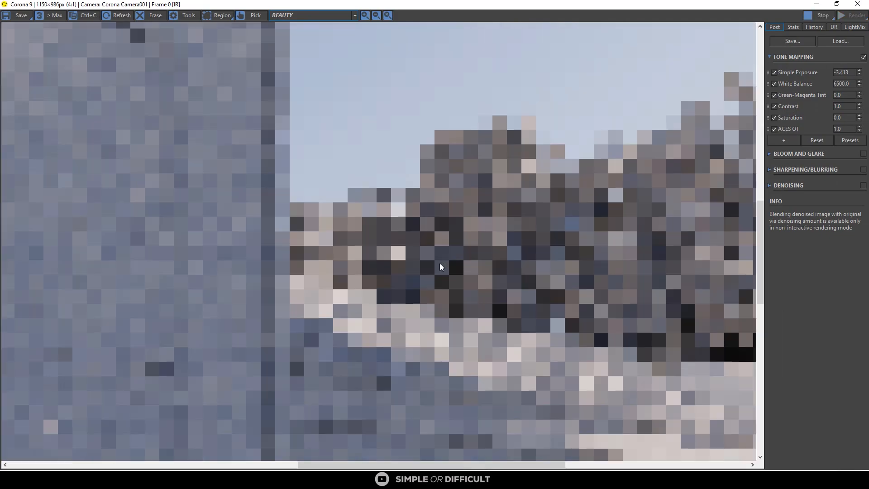
scroll(441, 264, "down", 2)
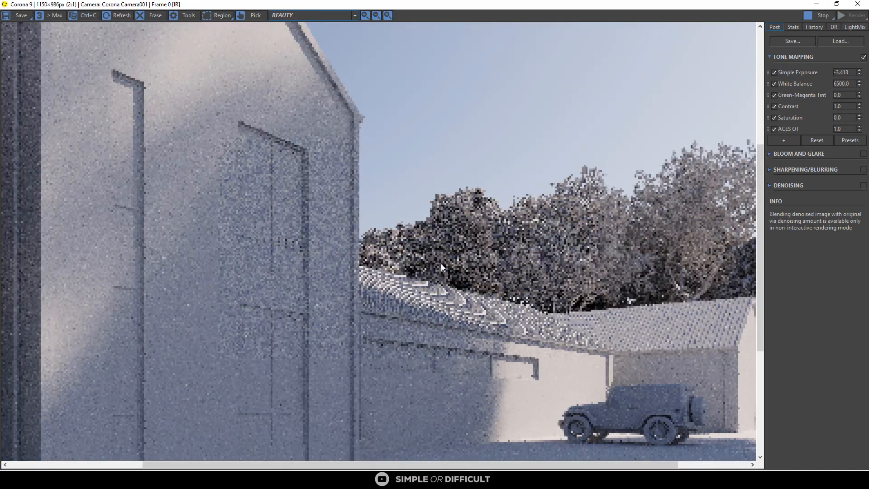
scroll(480, 268, "up", 2)
scroll(466, 250, "down", 2)
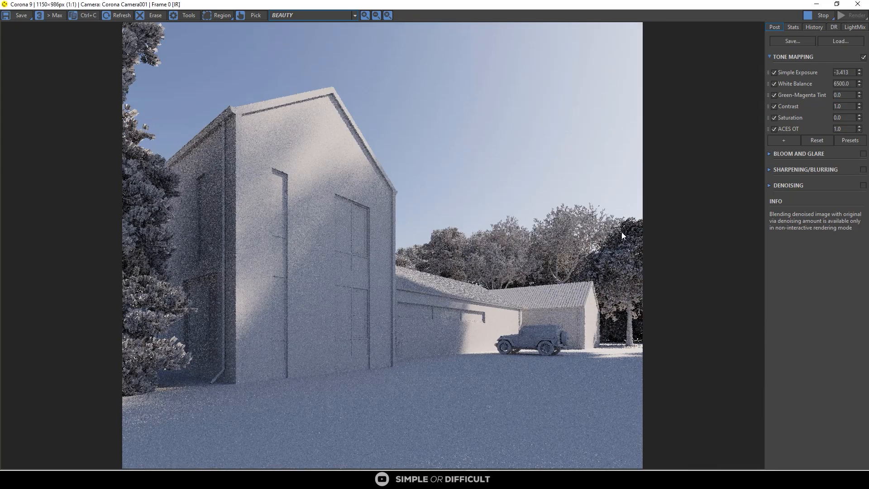
left_click(819, 16)
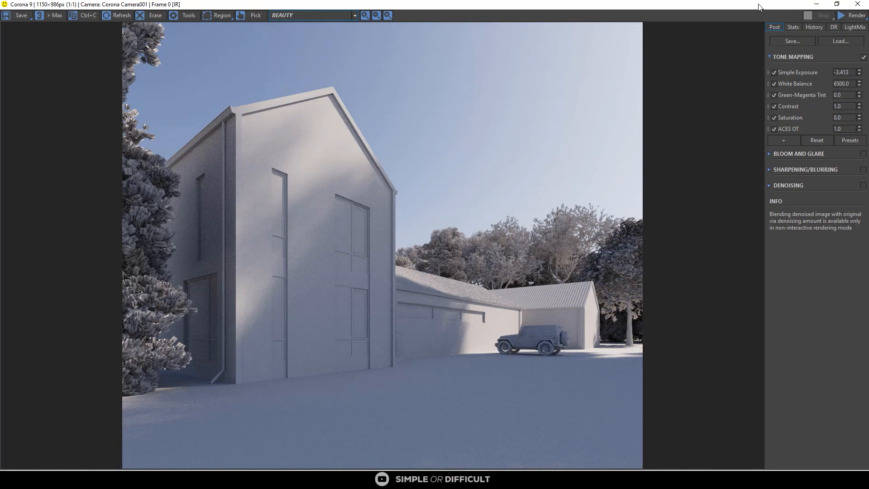
Step: Compare the rendered facade shadows with the tree layout by viewing the whole scene from an orbited angle beside the frame buffer
left_click_drag(759, 7, 701, 96)
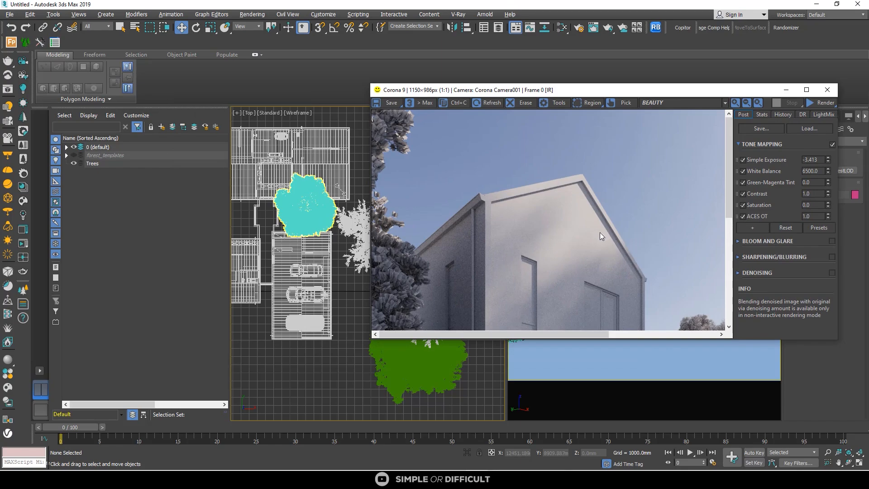
mouse_move(337, 242)
middle_mouse_down("alt")
mouse_move(317, 249)
mouse_move(343, 240)
middle_mouse_up("alt")
scroll(273, 322, "down", 3)
middle_click_drag(274, 324, 312, 304, "alt")
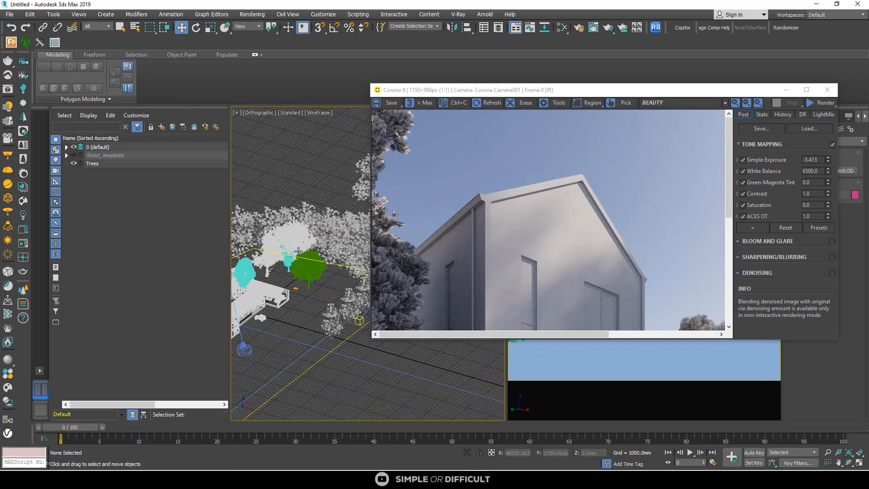
scroll(320, 293, "down", 2)
scroll(303, 242, "down", 3)
middle_click_drag(302, 243, 303, 291, "alt")
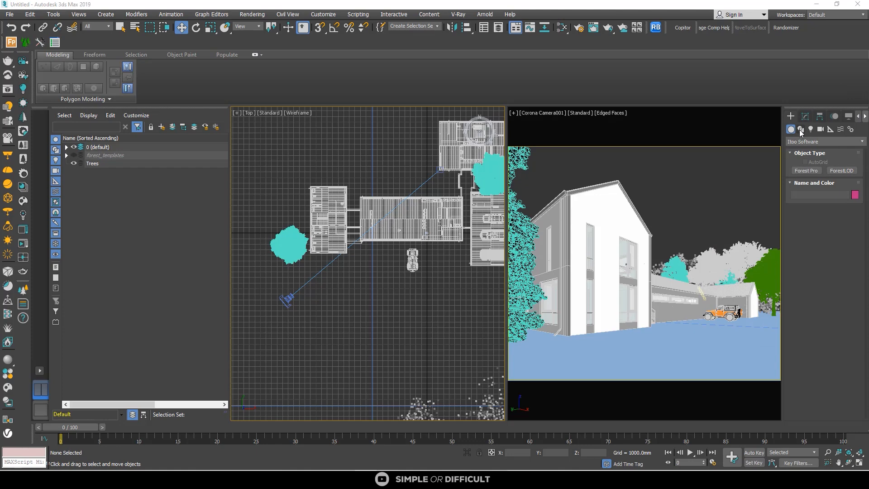
Step: Draw the curved front edge of a Line spline from southwest of the western tree, across the camera's sightline, to the west wing's southeast corner
left_click(800, 130)
left_click(806, 178)
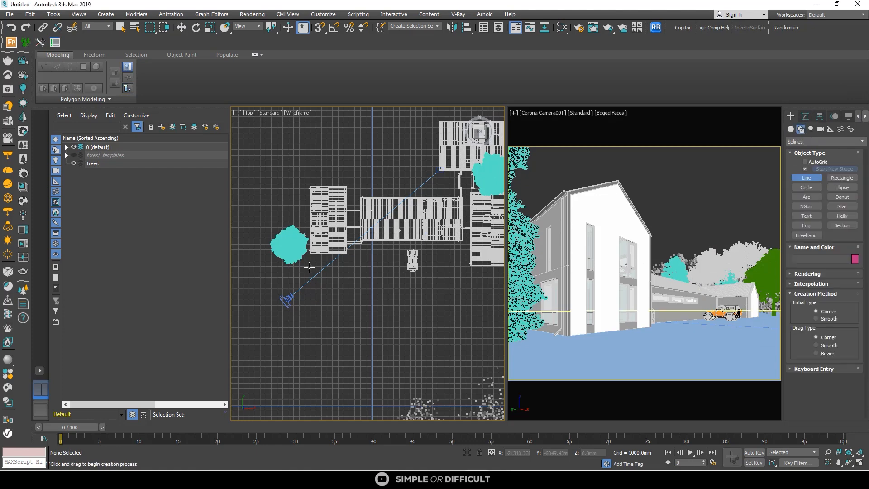
scroll(308, 269, "up", 4)
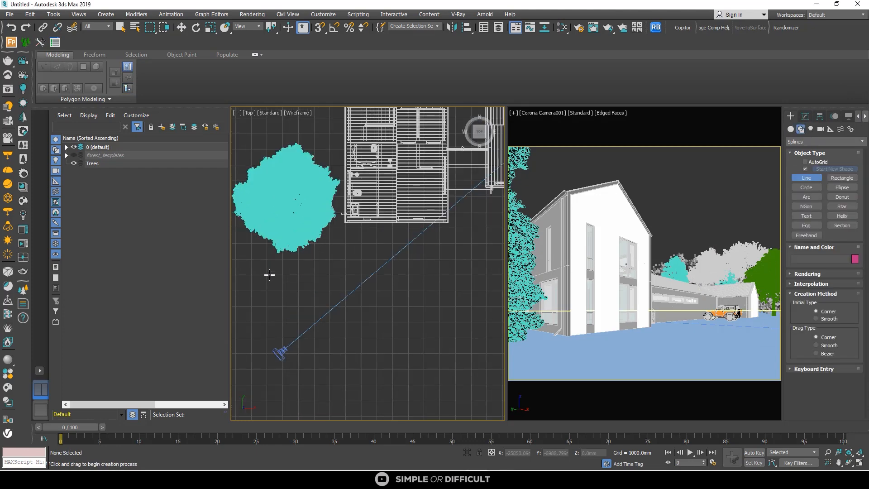
left_click(258, 310)
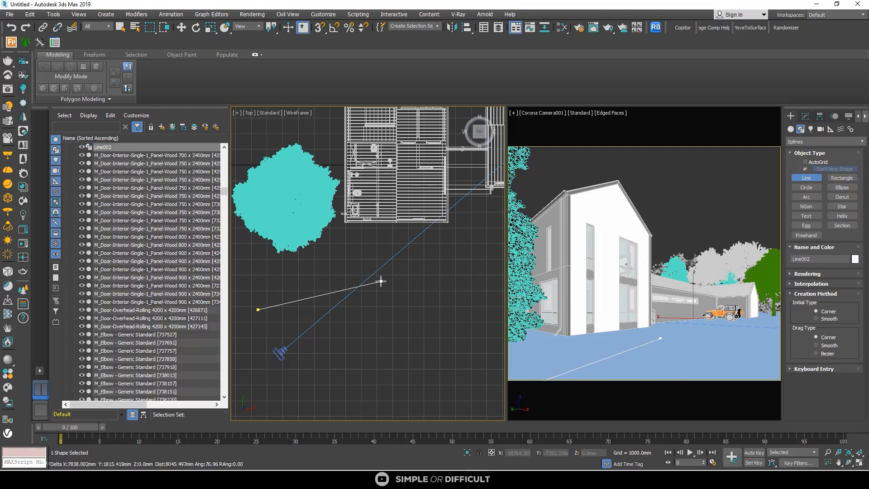
left_click(350, 292)
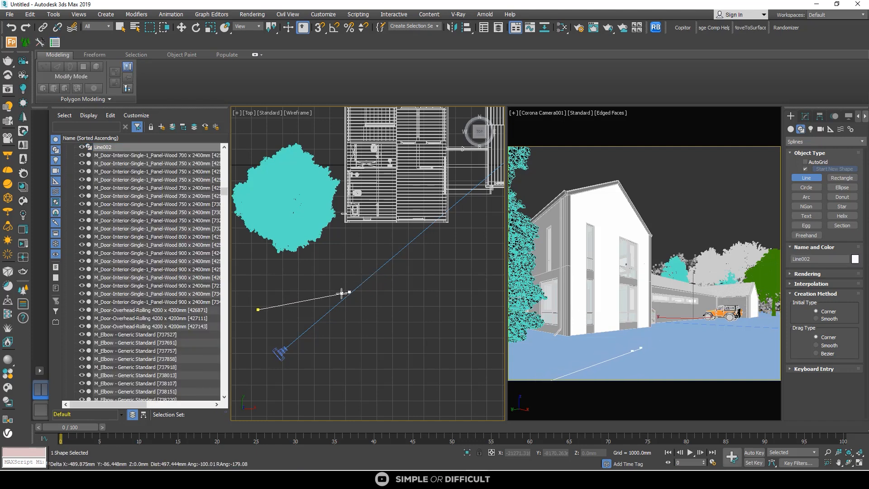
left_click(368, 286)
left_click(385, 280)
left_click(404, 272)
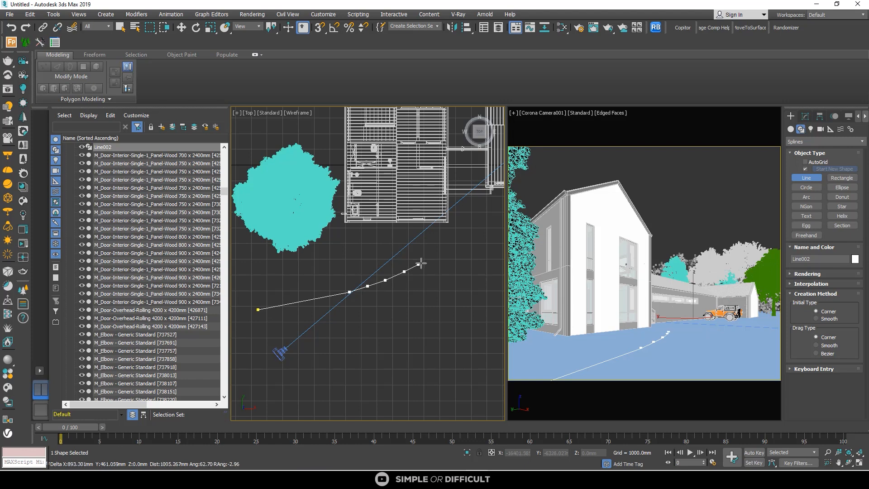
left_click(424, 262)
left_click(440, 246)
left_click(446, 240)
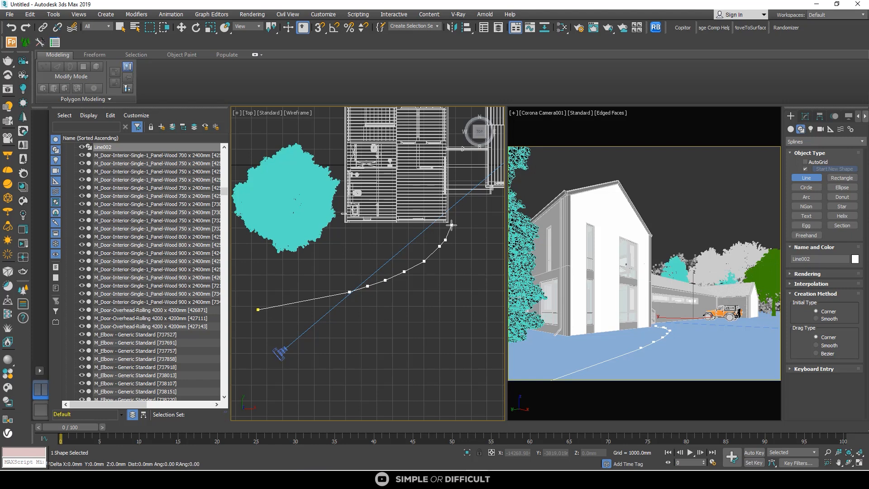
left_click(451, 225)
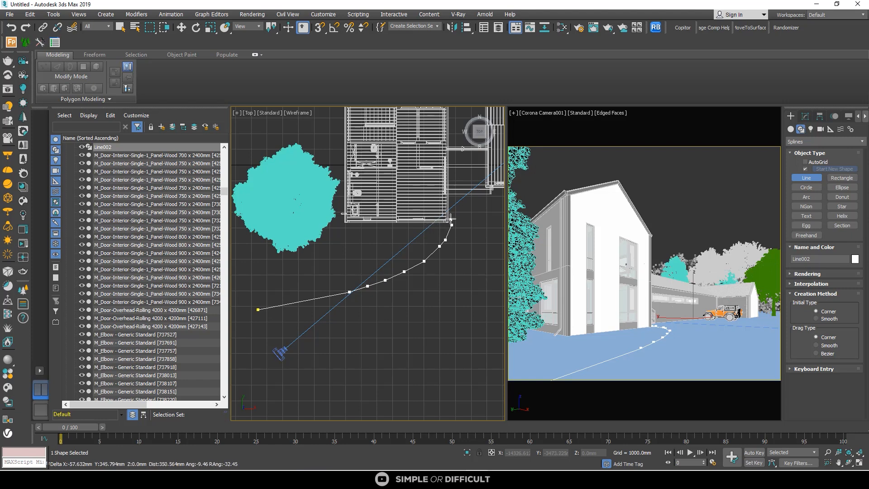
left_click(451, 218)
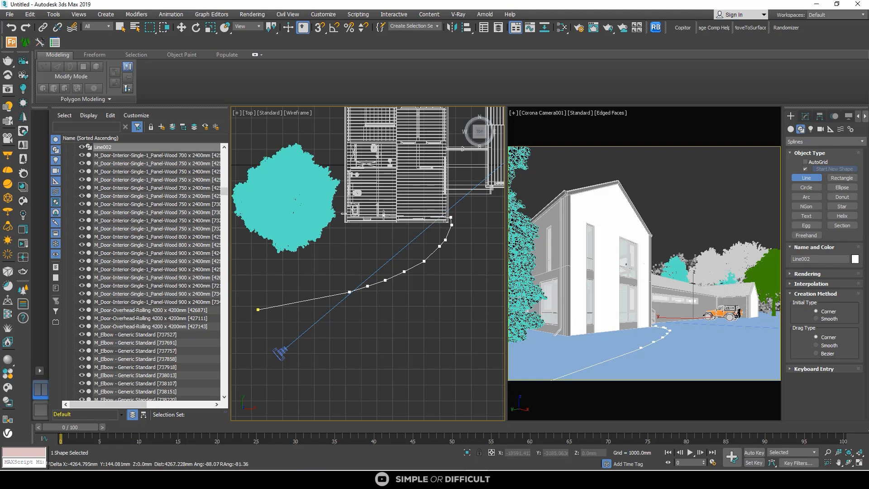
Step: Continue the spline along the house wall and around the western tree back to its first vertex, and close it
left_click(348, 214)
left_click(255, 133)
scroll(308, 146, "down", 3)
left_click(251, 171)
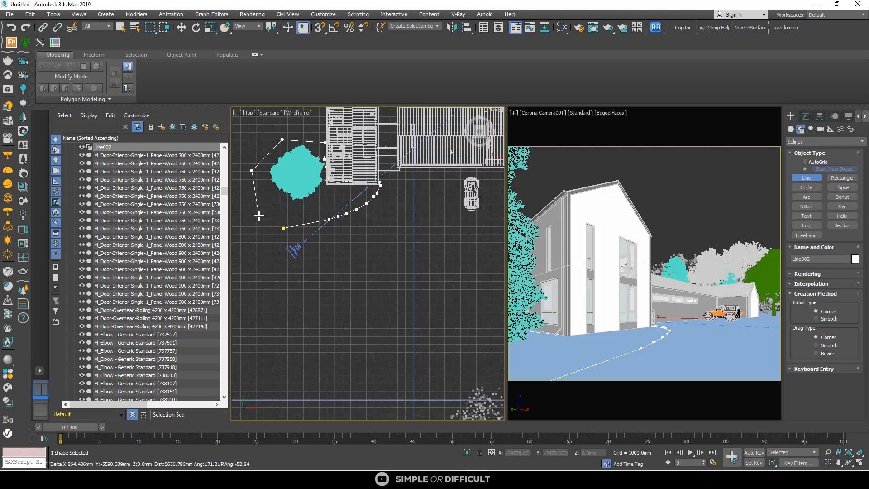
left_click(259, 214)
left_click(268, 231)
left_click(283, 228)
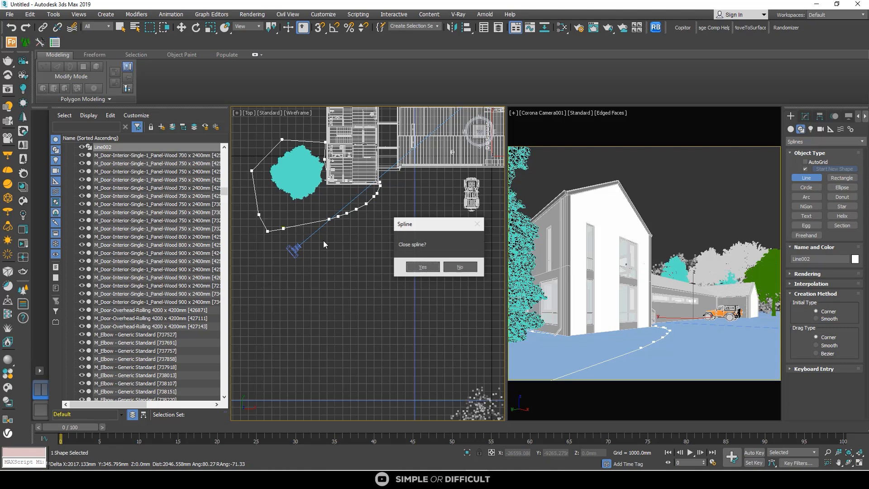
left_click(428, 268)
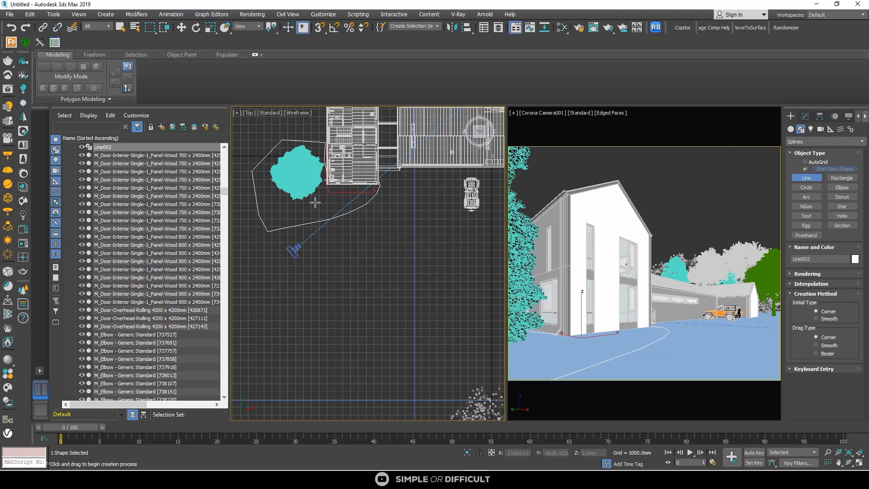
Step: Apply an Extrude modifier with an amount of 0 mm and 1 segment to the closed spline beside the west wing
scroll(345, 208, "down", 2)
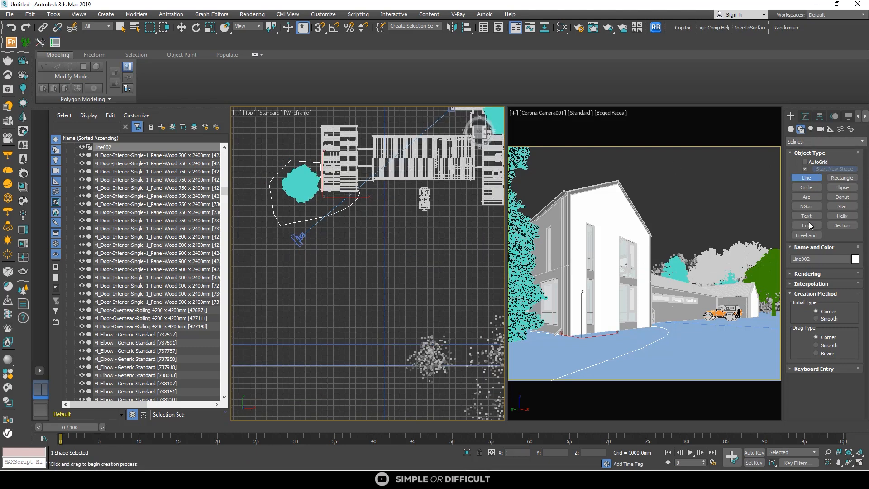
left_click(805, 116)
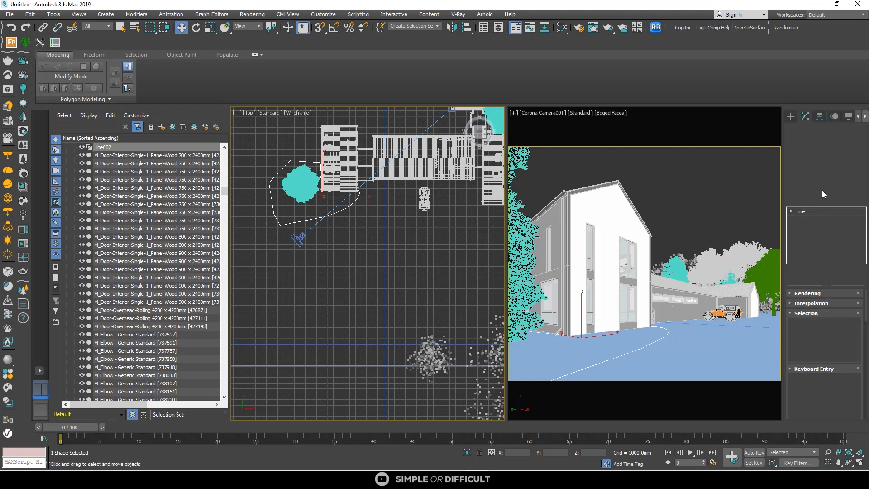
left_click(810, 198)
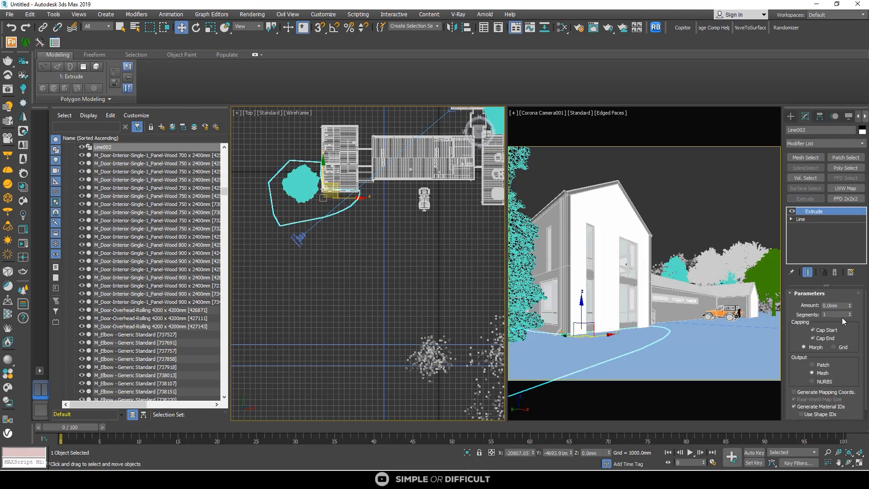
left_click_drag(851, 317, 850, 311)
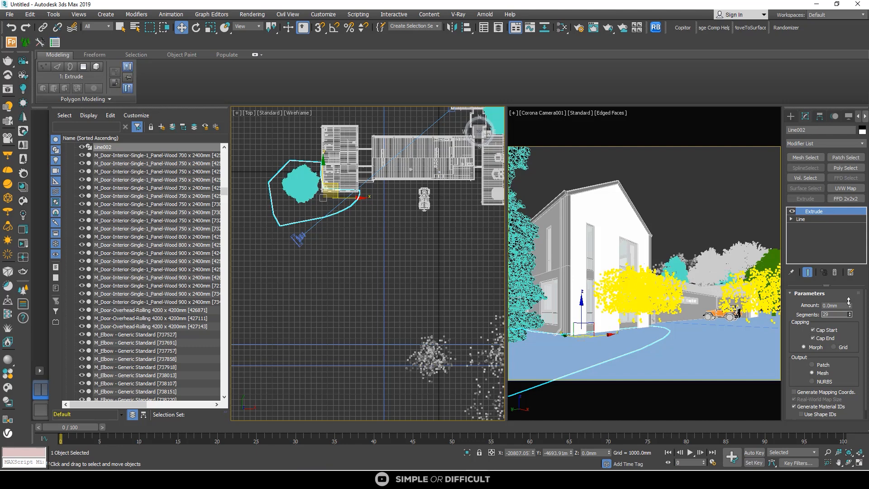
scroll(362, 217, "up", 6)
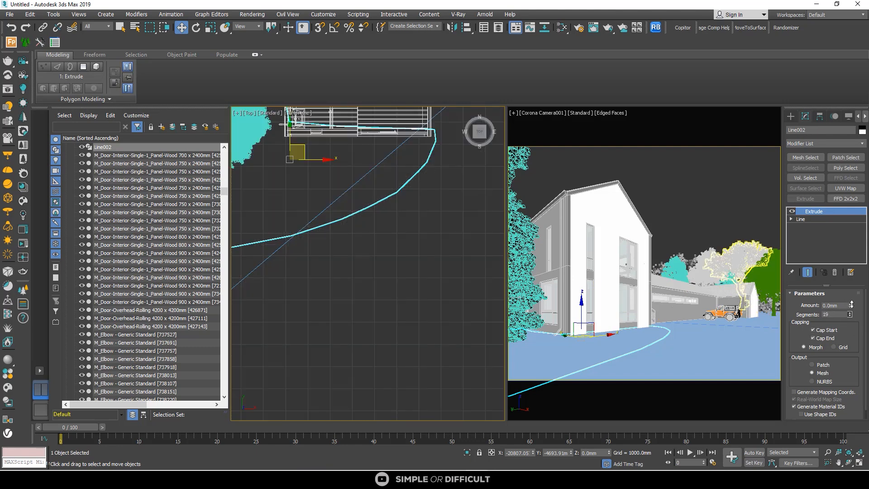
scroll(857, 325, "down", 1)
scroll(858, 326, "up", 1)
scroll(455, 185, "down", 3)
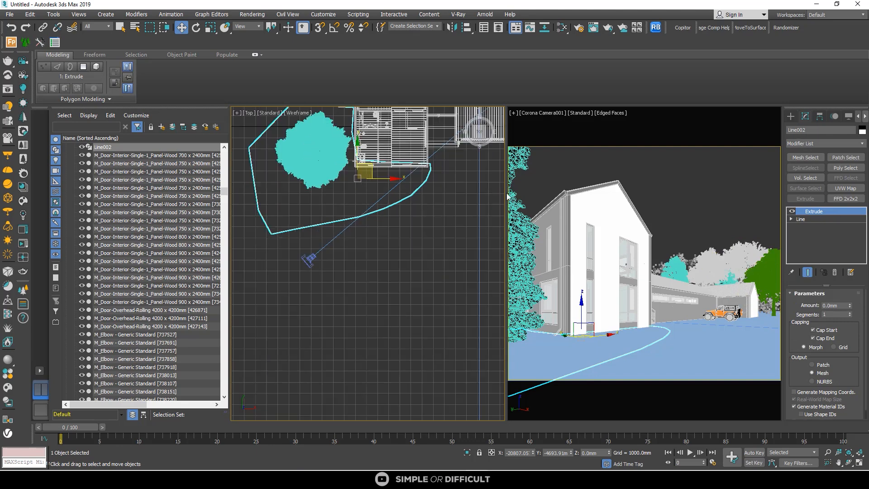
left_click(792, 117)
left_click(805, 117)
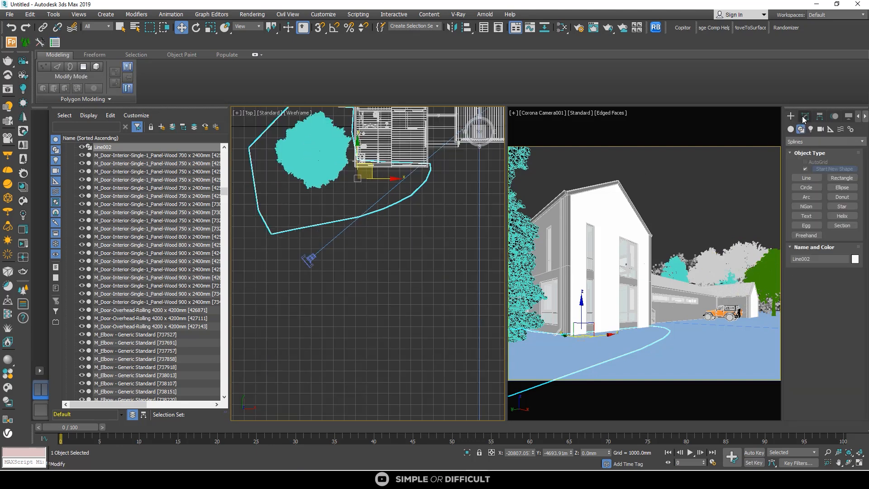
left_click(813, 144)
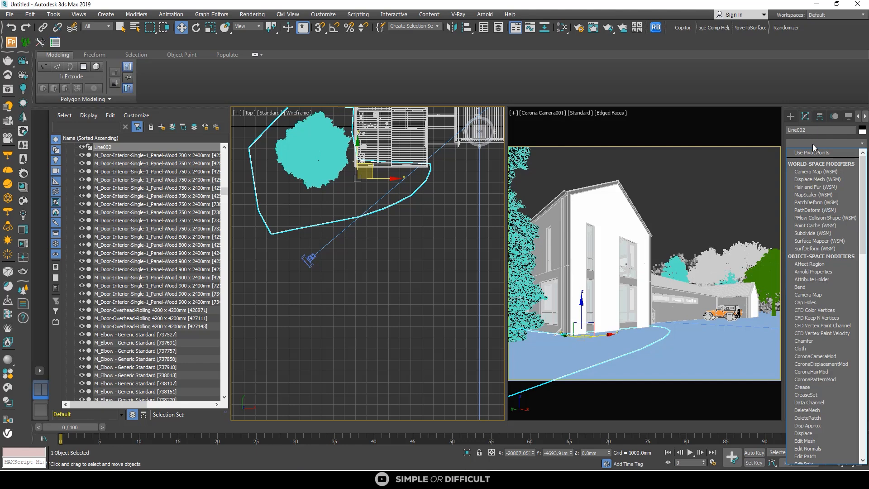
key("s")
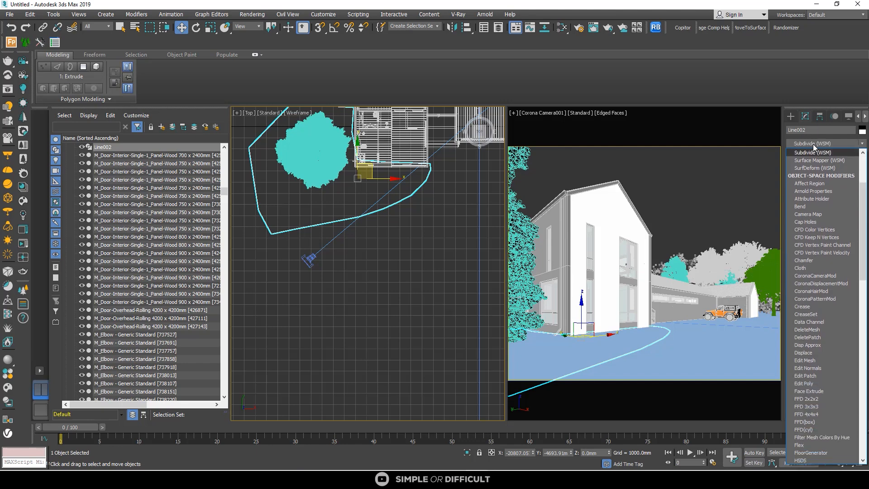
scroll(819, 159, "up", 1)
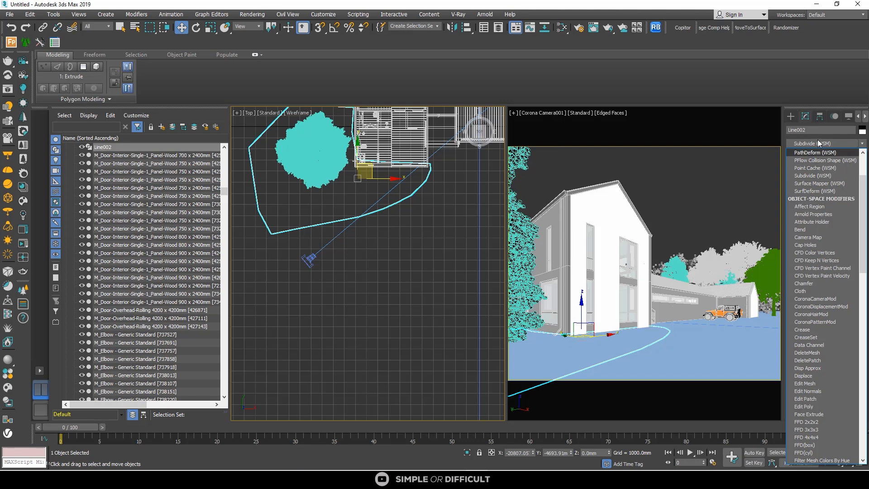
left_click(821, 130)
left_click(822, 143)
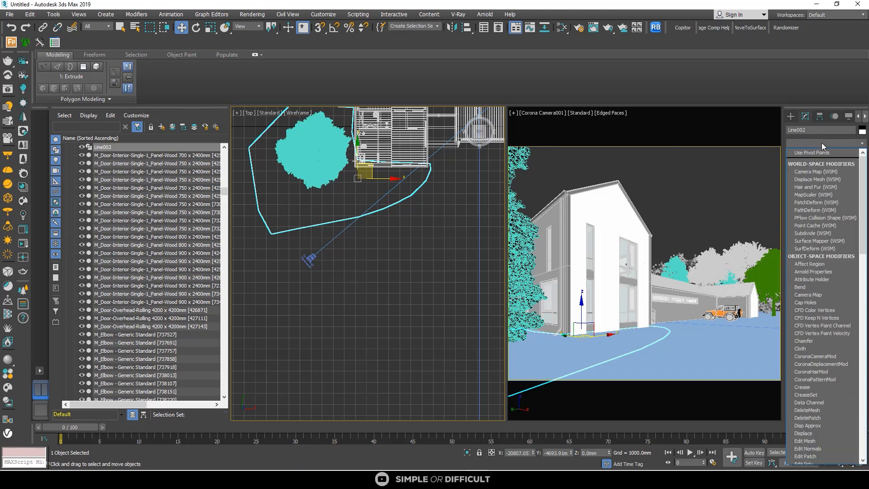
key("s")
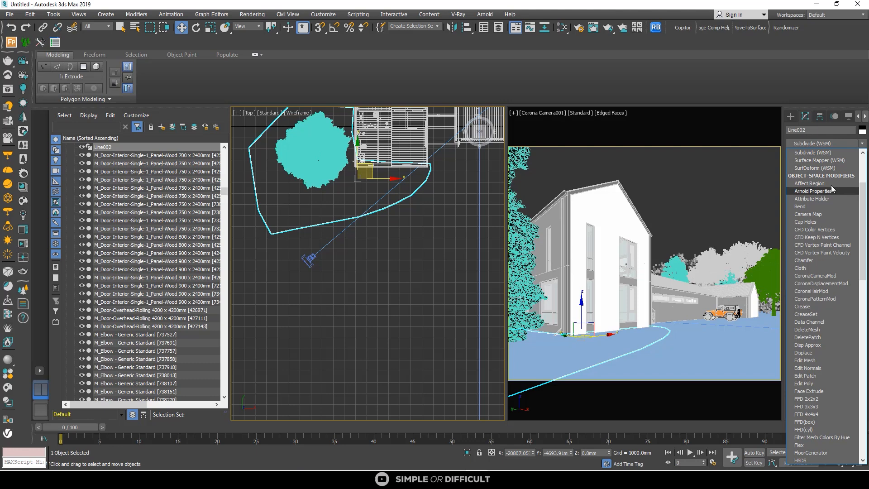
left_click(830, 141)
Step: Add the object-space Subdivide modifier above Extrude on the ground shape to divide its surface into small triangles
left_click(832, 142)
key("s")
scroll(829, 183, "up", 2)
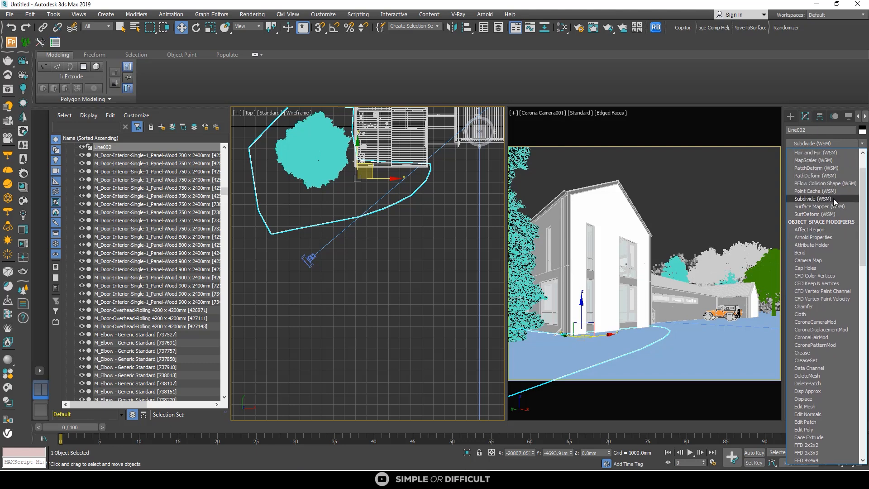
scroll(836, 209, "up", 1)
scroll(827, 191, "down", 5)
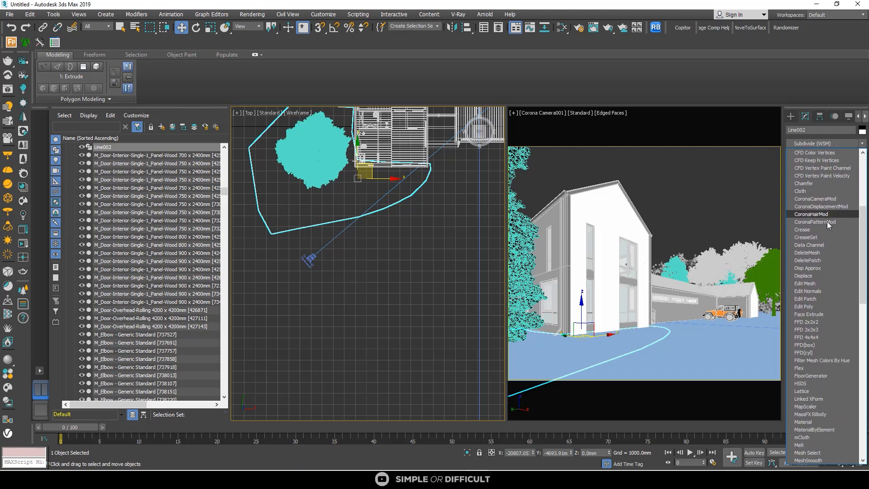
scroll(828, 258, "down", 6)
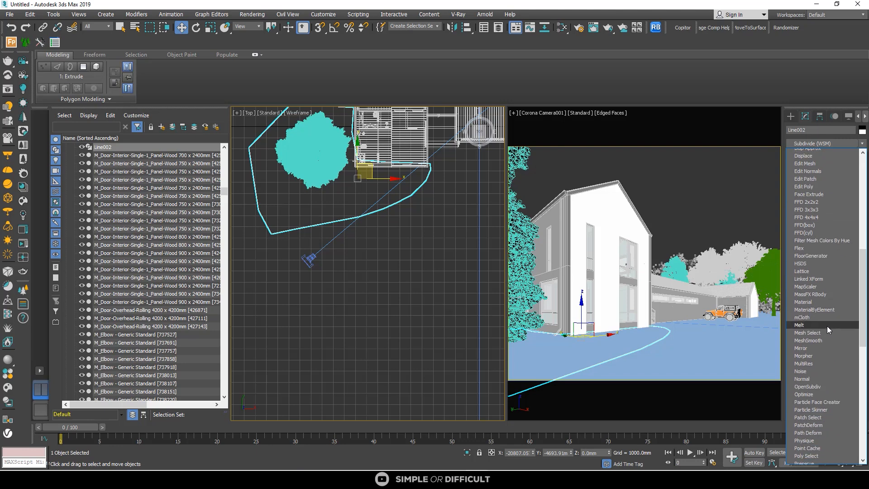
scroll(825, 349, "down", 6)
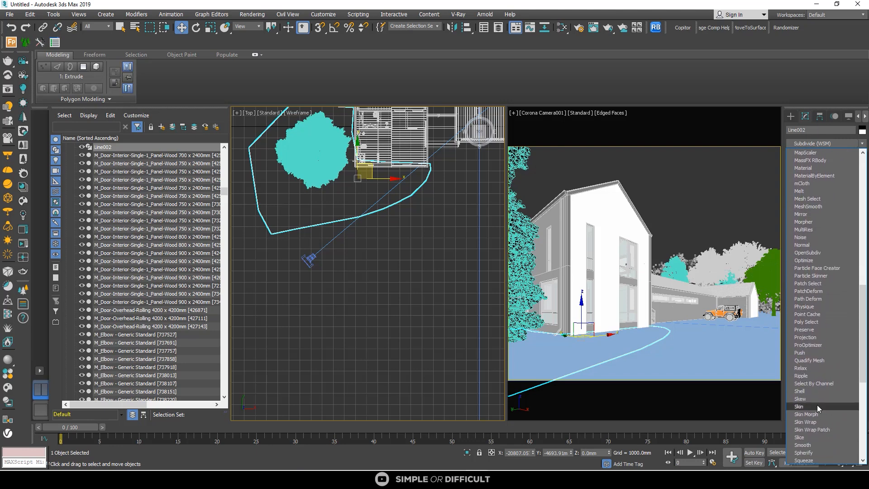
scroll(816, 407, "down", 4)
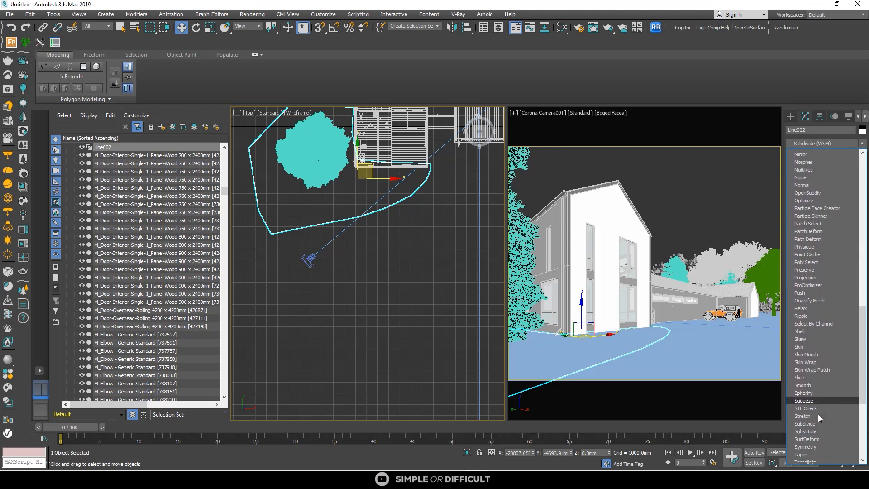
left_click(815, 415)
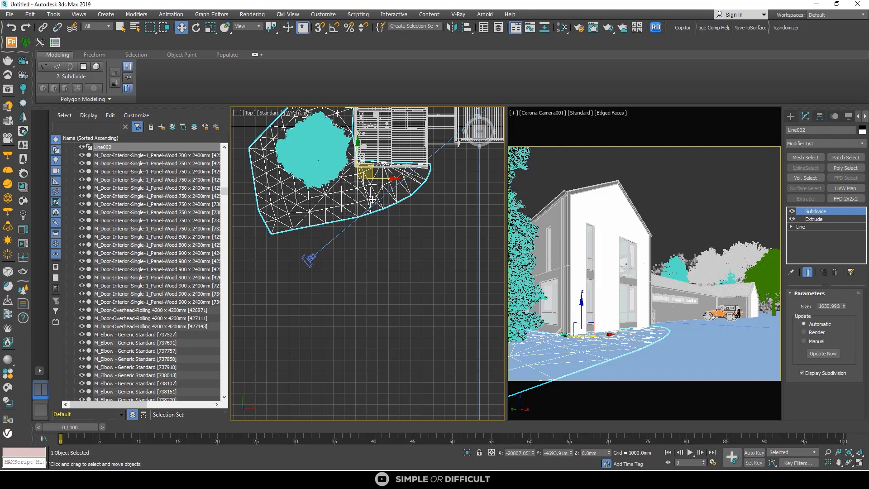
Step: Convert the subdivided ground shape to an Editable Poly, viewing it from an orbited angle beside the tree
scroll(372, 199, "down", 2)
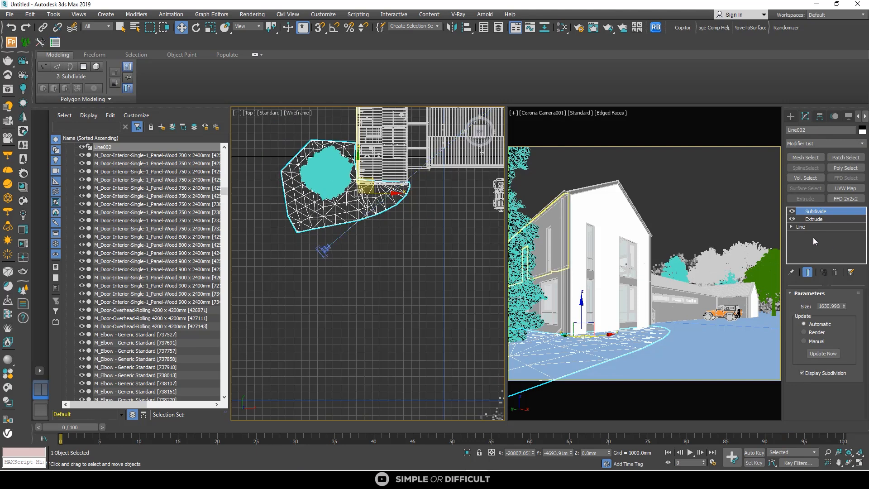
scroll(333, 204, "up", 5)
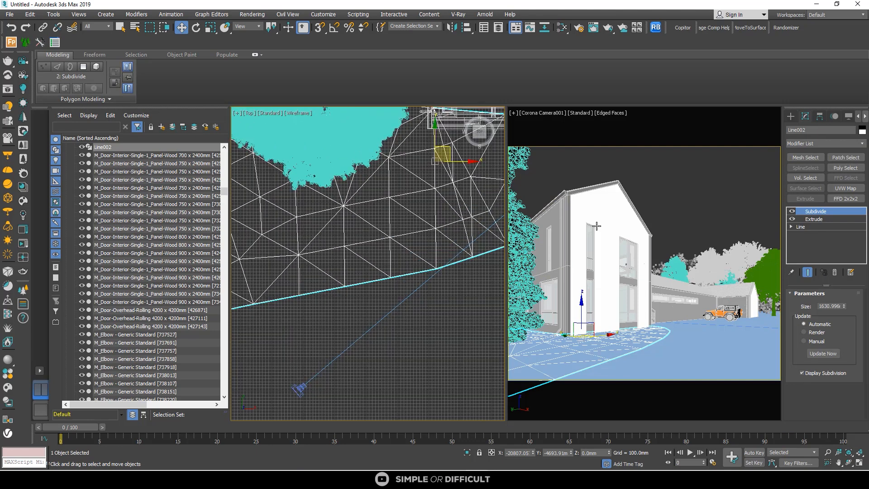
scroll(393, 239, "down", 3)
middle_click_drag(360, 253, 409, 218, "alt")
right_click(411, 216)
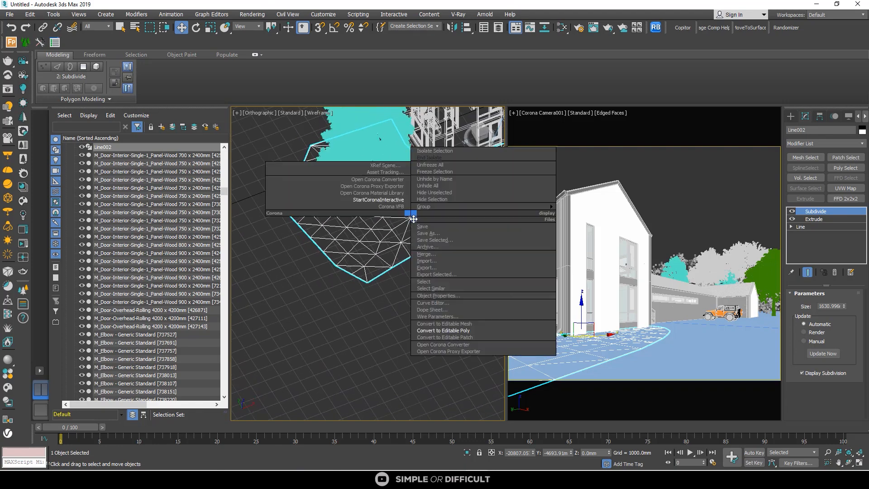
left_click(443, 330)
middle_click_drag(410, 276, 405, 256, "alt")
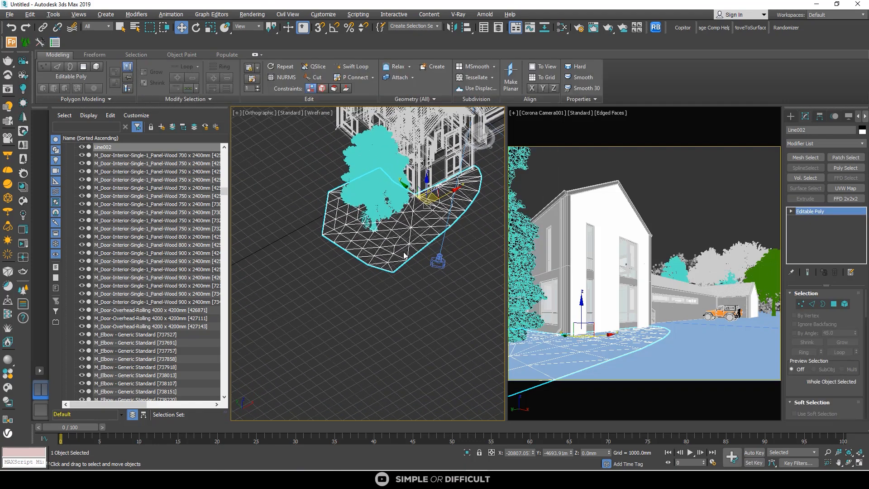
Step: Turn on Soft Selection at vertex level and select a group of ground vertices between the tree trunk and the house corner
left_click(801, 303)
left_click_drag(823, 392, 822, 378)
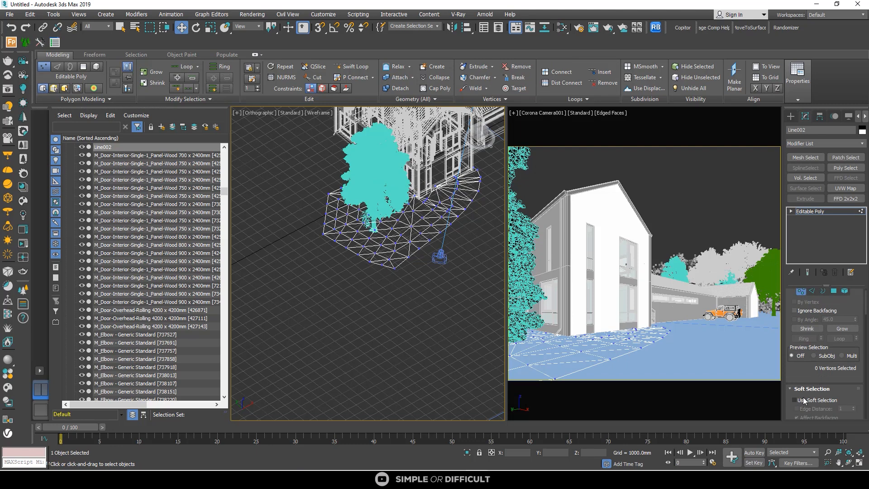
left_click(795, 401)
scroll(394, 210, "up", 3)
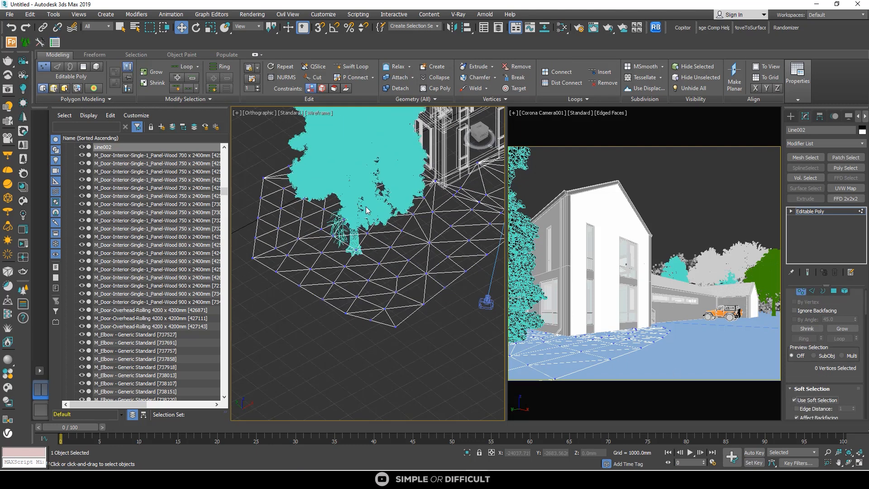
left_click_drag(358, 210, 425, 256)
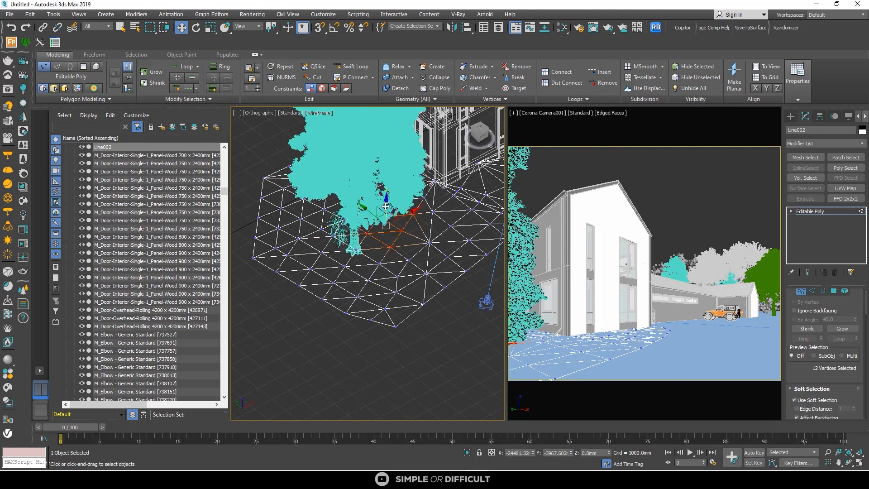
Step: Try raising the selected vertices with a slightly larger soft-selection falloff, and undo the move
left_click_drag(384, 198, 389, 200)
scroll(833, 387, "down", 2)
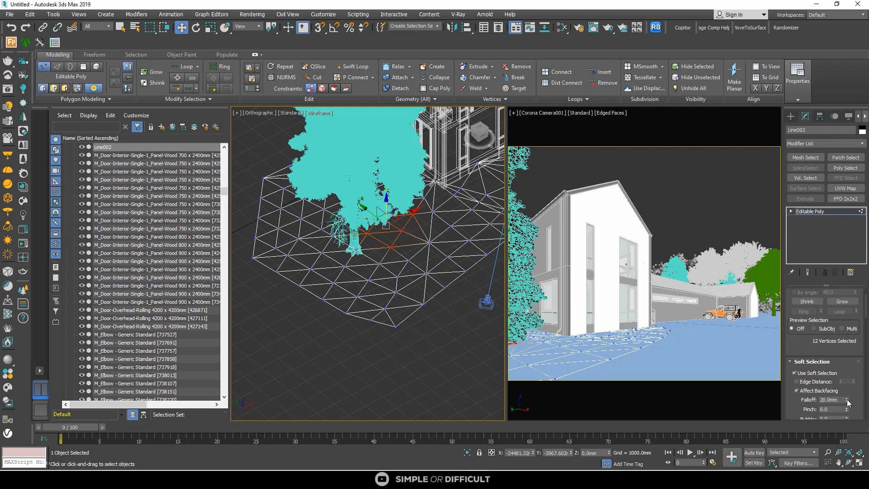
left_click_drag(846, 398, 846, 392)
left_click_drag(385, 200, 383, 196)
key("ctrl+z")
Step: Set the soft-selection falloff to about 280 mm and the bubble to 0.38 for the selected ground vertices
left_click_drag(847, 403, 846, 386)
left_click_drag(788, 16, 789, 18)
scroll(396, 159, "down", 4)
scroll(398, 203, "up", 3)
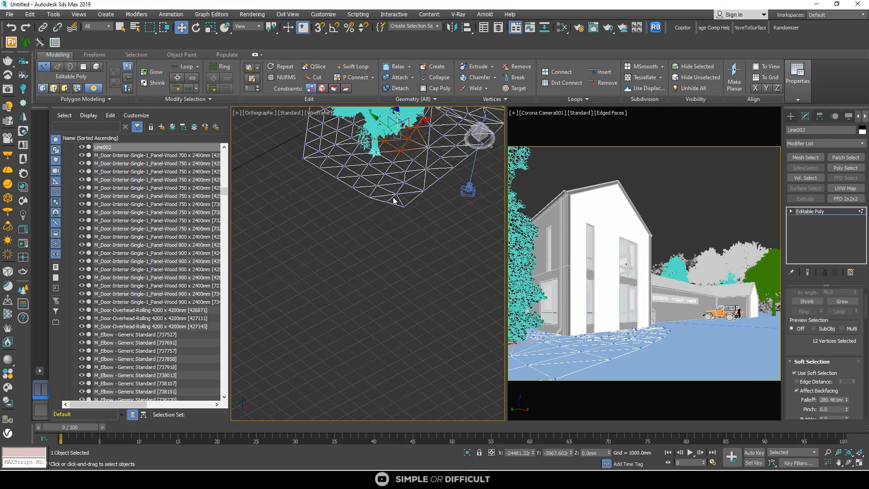
middle_click_drag(396, 202, 344, 295)
left_click_drag(864, 417, 843, 390)
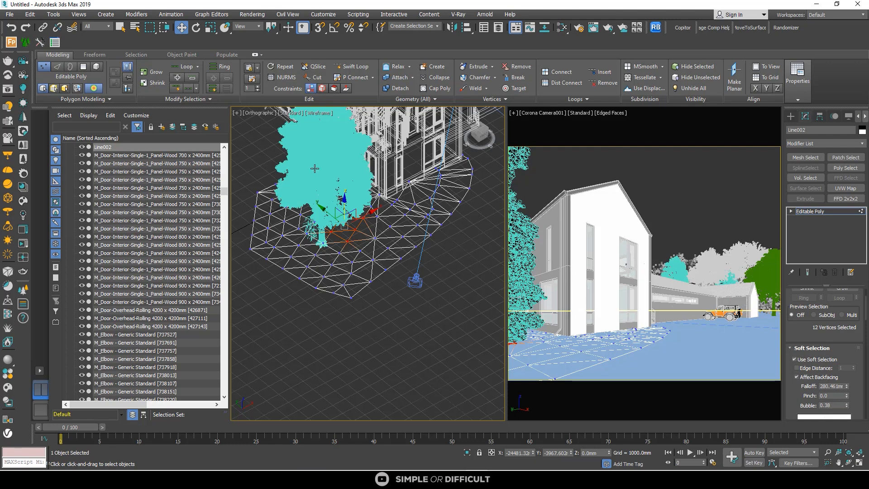
Step: Try lifting the selected vertices about 559 mm, cancel the move, and switch the Edge Distance option on and off again
left_click_drag(342, 200, 340, 198)
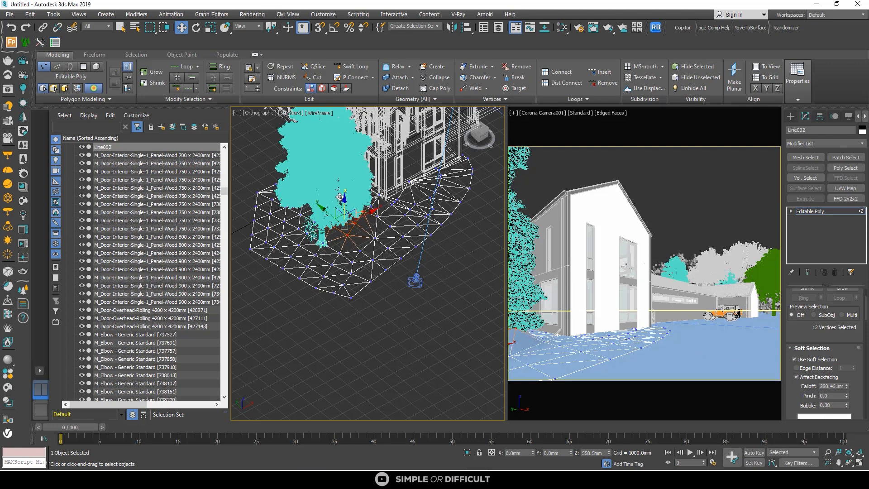
right_click(340, 197)
left_click(799, 367)
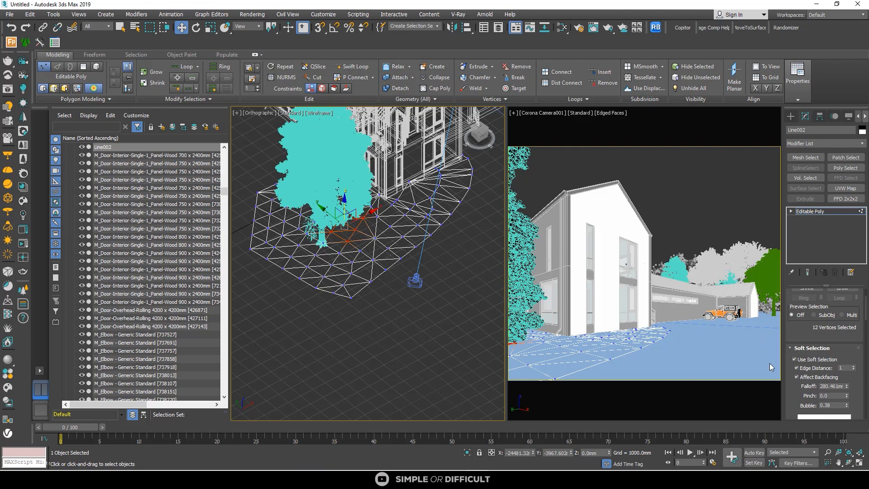
left_click(797, 368)
Step: Increase the soft-selection falloff to about 3513 mm and raise the selected vertices by about 624 mm to form a mound near the tree
left_click_drag(847, 385, 848, 41)
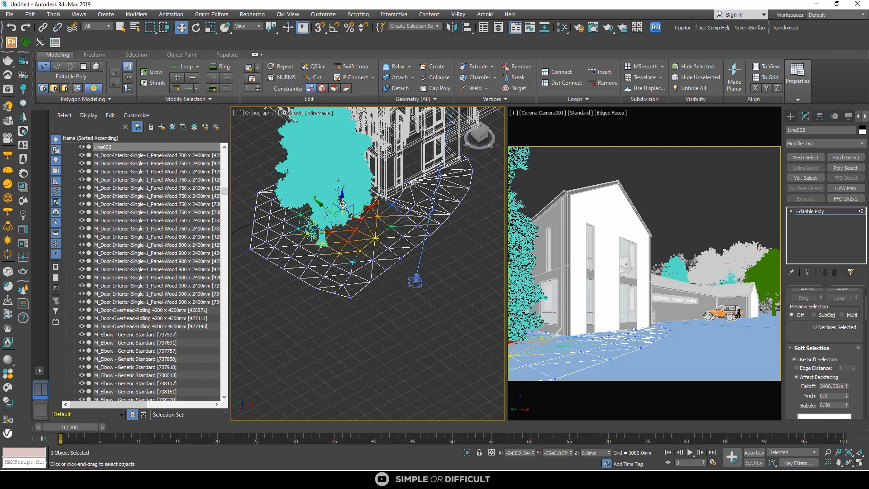
left_click_drag(342, 202, 343, 200)
left_click_drag(848, 392, 833, 376)
left_click_drag(345, 204, 339, 200)
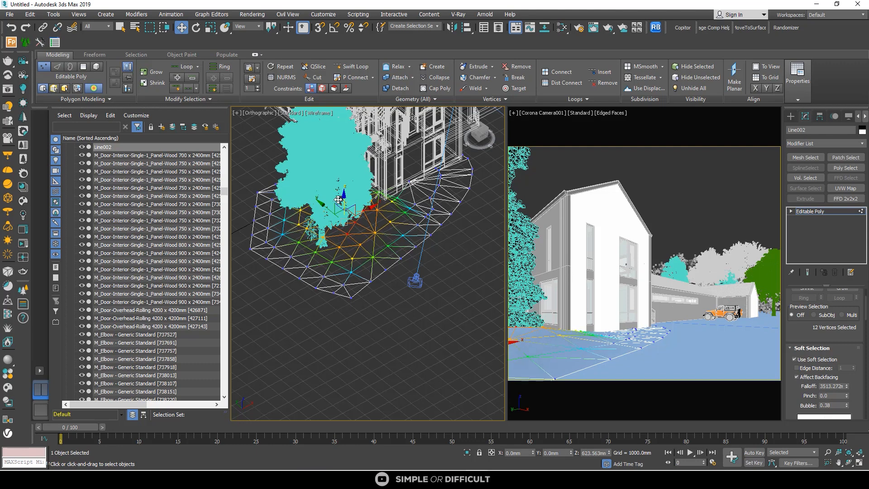
Step: Raise the ground vertex beside the house corner by about 151 mm and the vertex near the patch's narrow end by about 81 mm
left_click(414, 203)
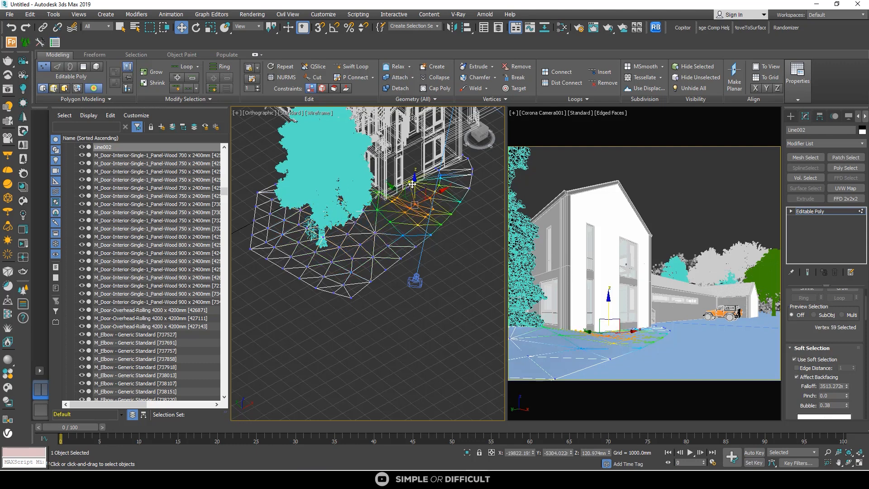
left_click_drag(412, 183, 412, 178)
scroll(455, 171, "up", 3)
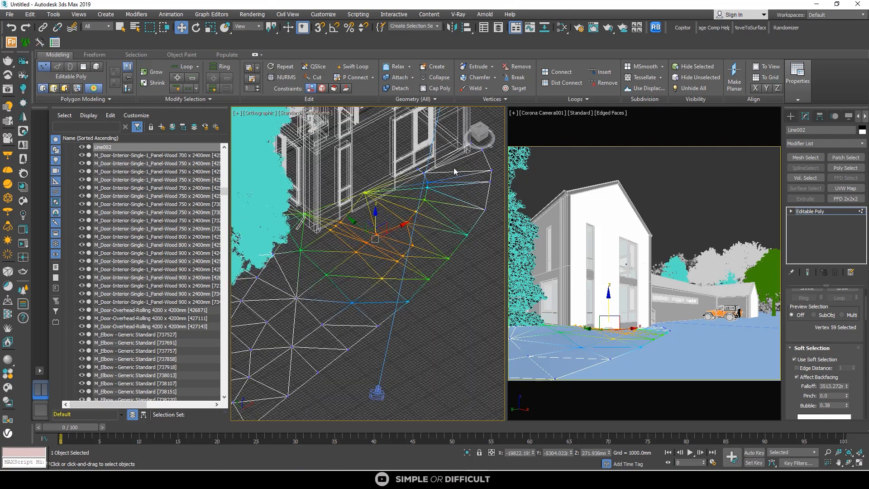
scroll(455, 171, "up", 2)
left_click(438, 172)
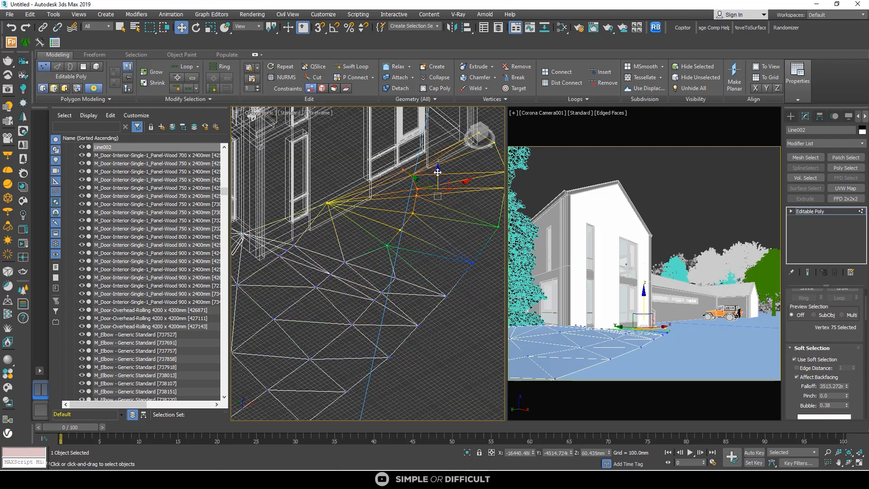
left_click_drag(438, 172, 438, 168)
scroll(420, 210, "down", 3)
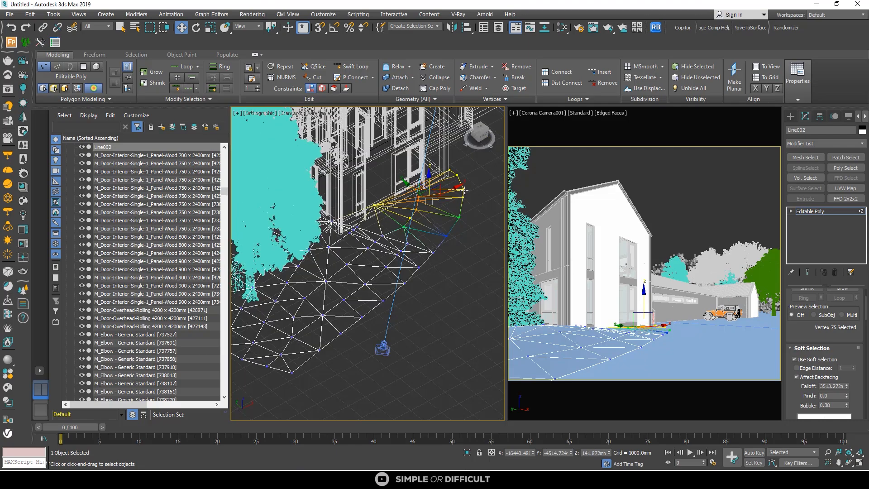
Step: Raise the single ground vertex beside the tree, at the patch's wide end, to a height of about 394 mm
middle_click_drag(467, 191, 411, 227, "alt")
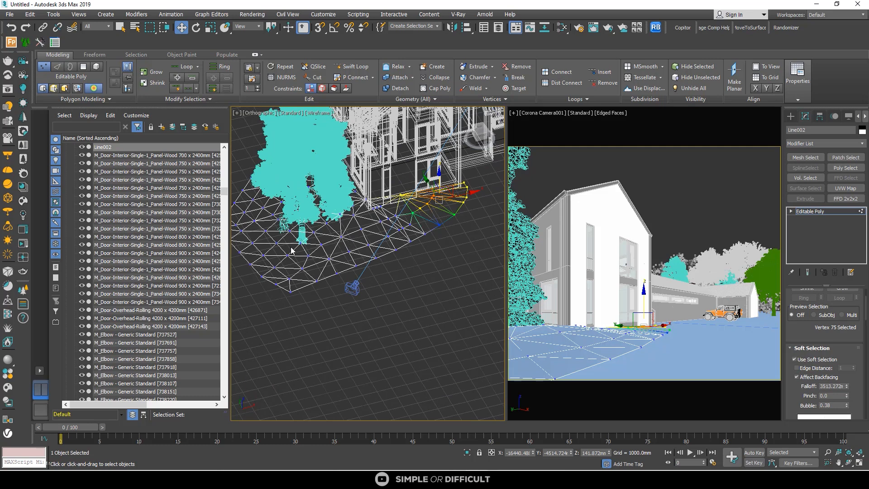
left_click(264, 229)
left_click_drag(264, 212, 265, 209)
scroll(269, 251, "down", 3)
middle_click_drag(390, 225, 344, 287)
scroll(312, 273, "down", 2)
Step: Leave vertex editing and isolate the mounded ground patch together with the large ground plane
left_click(792, 117)
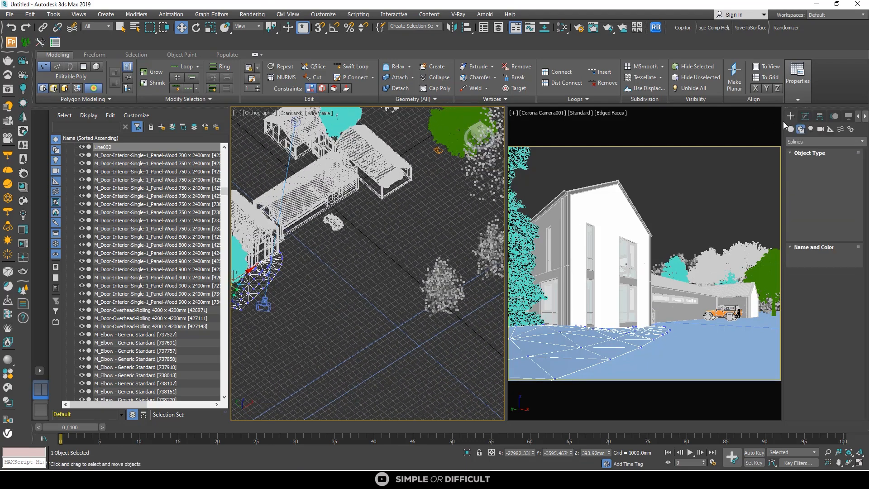
left_click(671, 343, "ctrl")
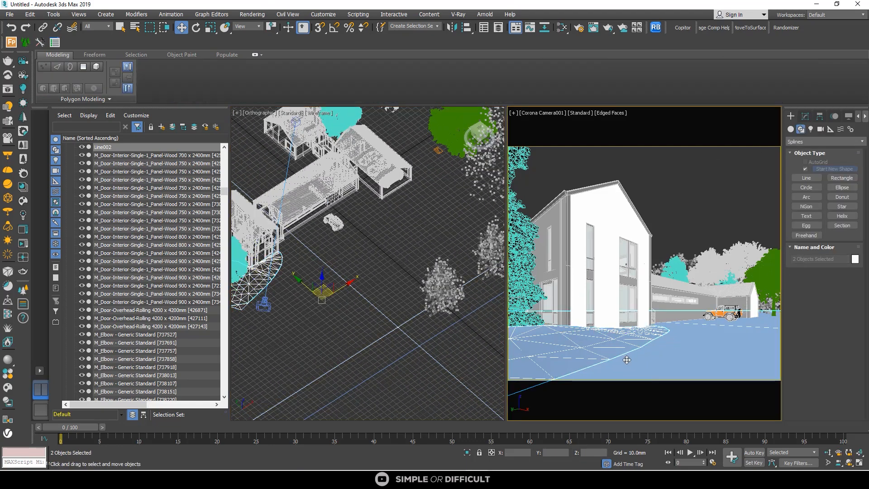
left_click(467, 452)
left_click(390, 239)
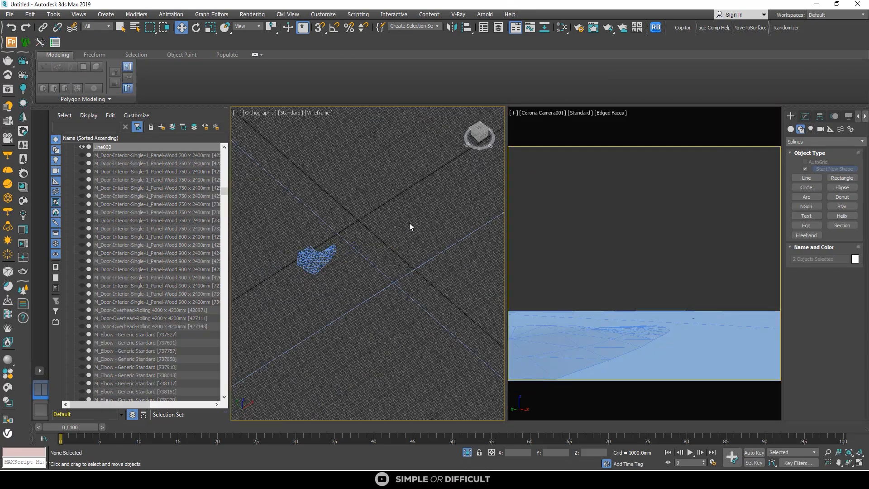
Step: From the left view, lower the whole mounded patch by about 81 mm so its rim sinks into the ground plane
left_click(475, 138)
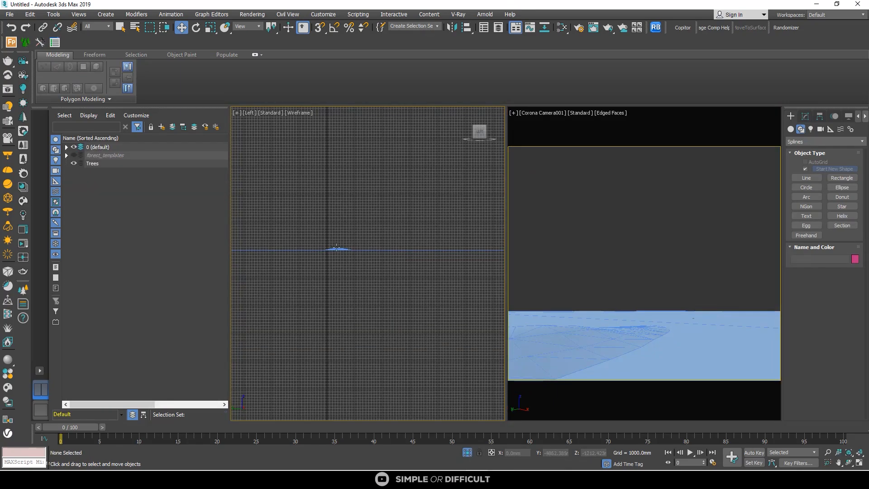
left_click(343, 259)
scroll(336, 244, "up", 5)
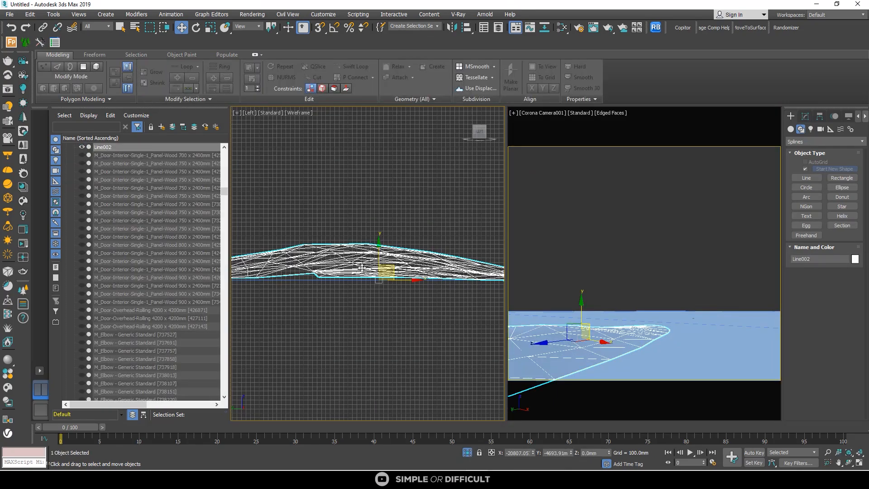
left_click_drag(335, 243, 336, 247)
scroll(323, 252, "down", 1)
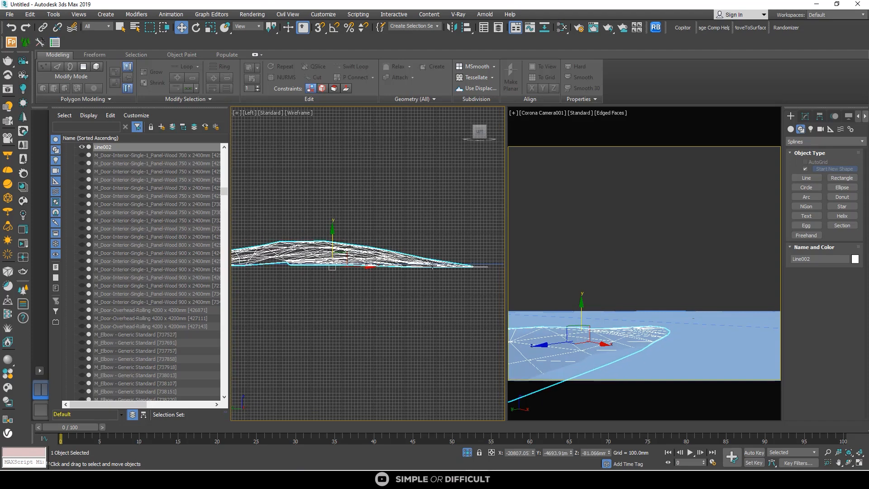
Step: Deselect the patch, return to an angled view, and end isolation to bring back the whole scene
left_click(375, 289)
middle_click_drag(375, 289, 387, 276, "alt")
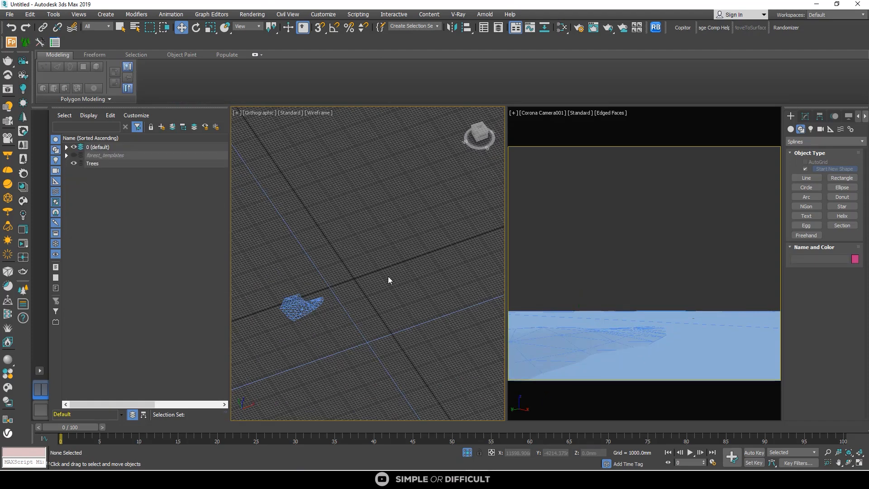
scroll(388, 279, "down", 2)
left_click(467, 452)
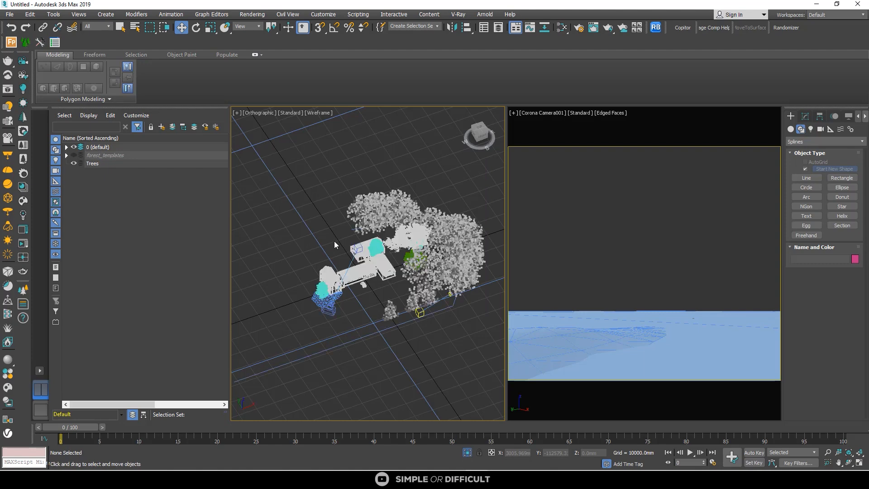
scroll(334, 241, "down", 2)
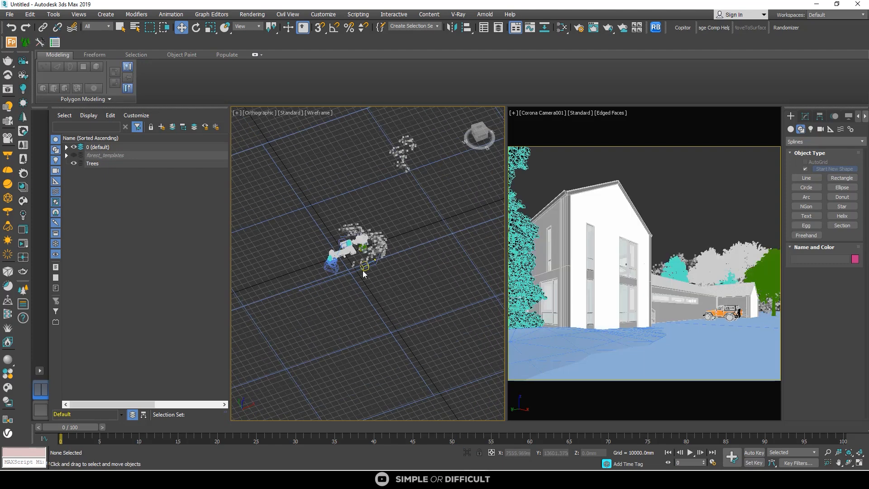
Step: Run an interactive Corona render of the camera view to examine the mounded ground, and stop it
right_click(303, 161)
left_click(290, 146)
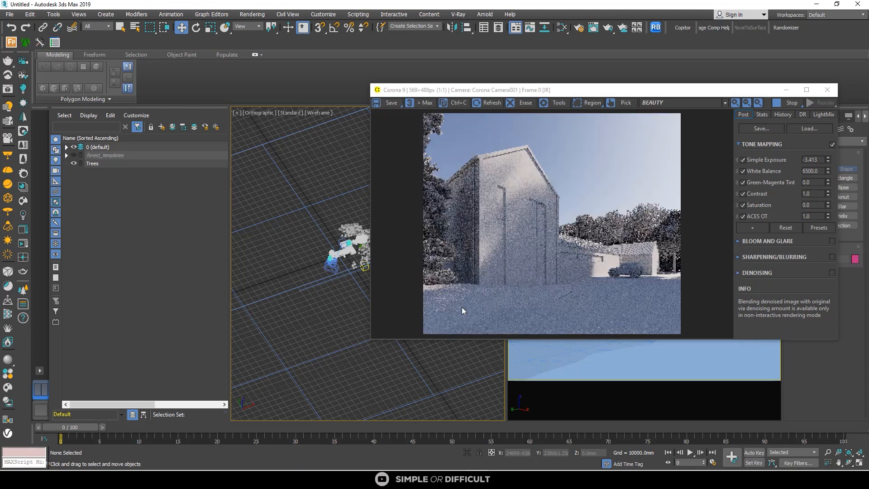
scroll(507, 279, "up", 1)
scroll(508, 280, "down", 1)
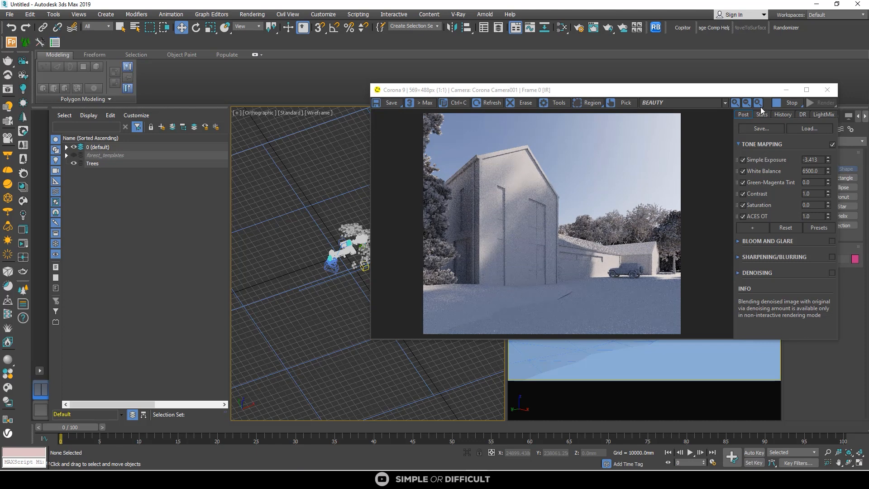
left_click(782, 104)
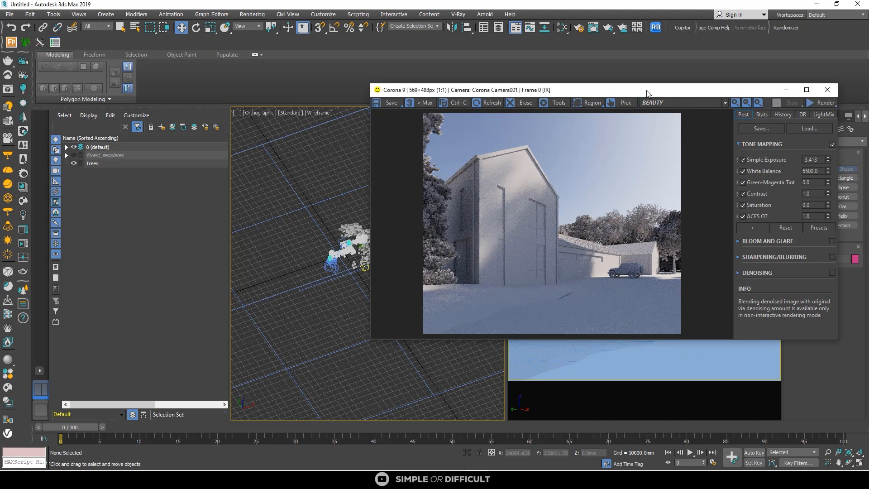
Step: Move the render window aside and isolate the mounded patch and the ground plane again
left_click_drag(634, 90, 867, 91)
scroll(346, 261, "up", 5)
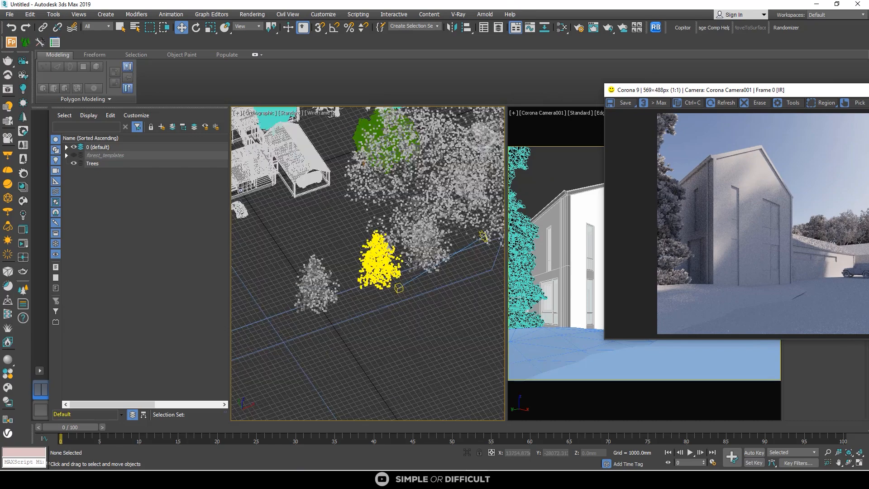
scroll(409, 262, "down", 2)
middle_click_drag(409, 262, 439, 254)
scroll(292, 266, "up", 4)
left_click(305, 246)
scroll(306, 245, "down", 2)
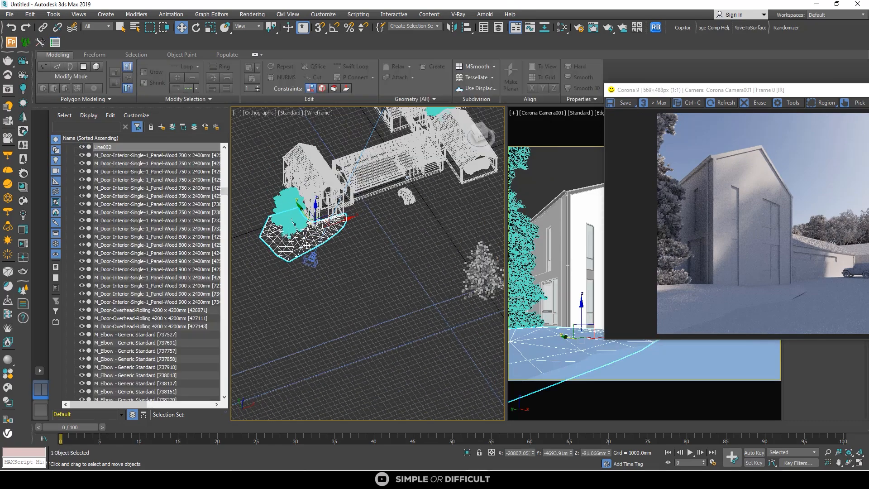
left_click(541, 388, "ctrl")
left_click(467, 452)
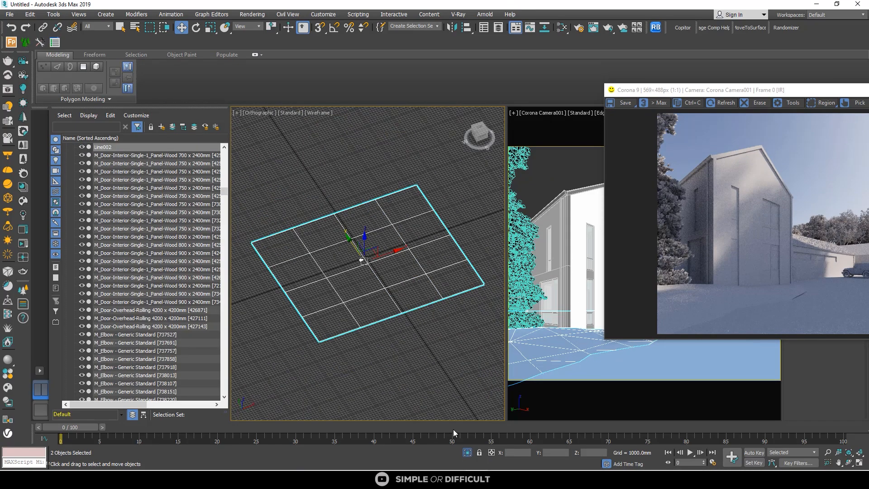
left_click(330, 182)
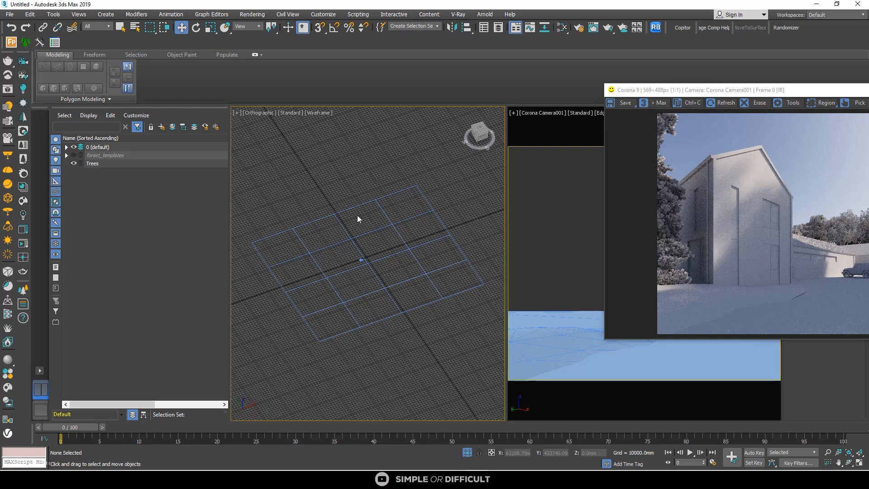
Step: Show the isolated ground with default shading, minimize the render window, and open the mounded patch for vertex editing
key("F3")
scroll(367, 262, "up", 6)
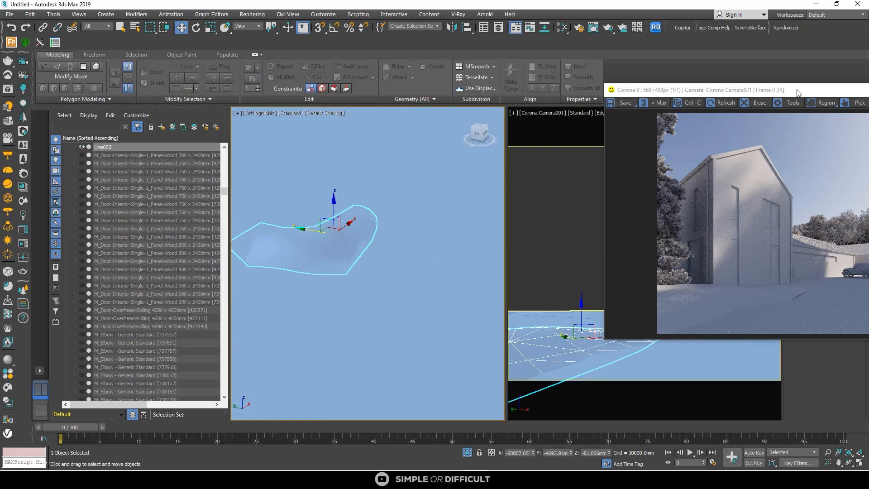
left_click_drag(797, 92, 563, 86)
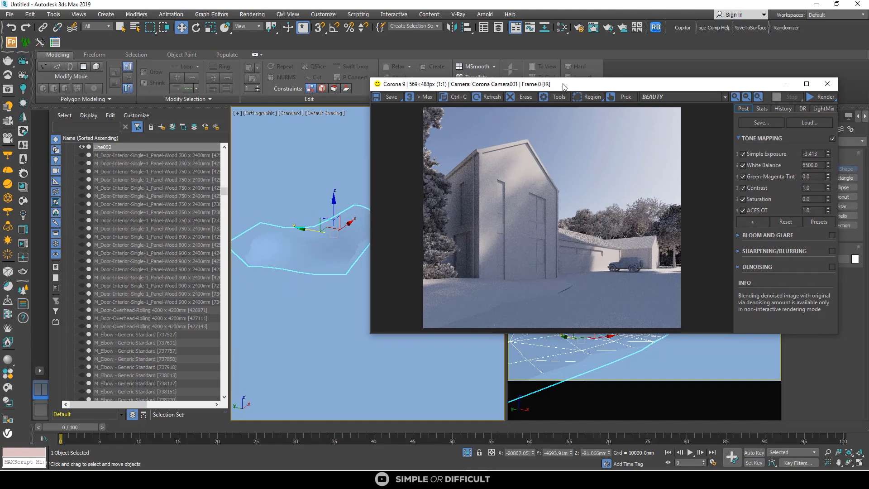
left_click(786, 85)
left_click(805, 117)
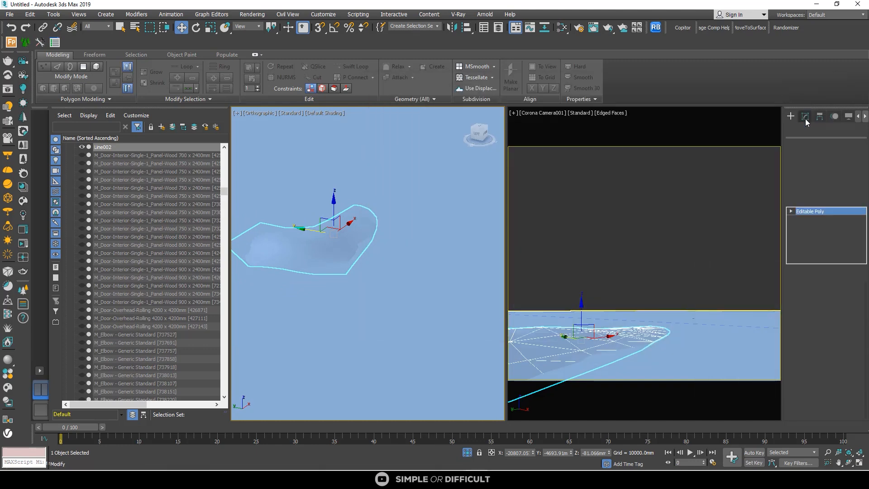
left_click(791, 211)
left_click(808, 220)
Step: Select the vertices in the middle of the mound, set the soft-selection falloff to about 2389 mm, and raise them by about 100 mm
scroll(344, 276, "up", 6)
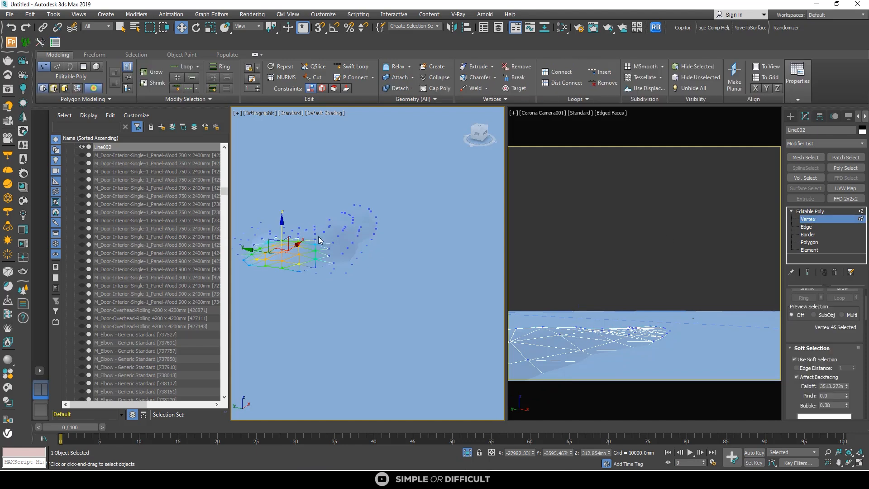
scroll(344, 276, "down", 2)
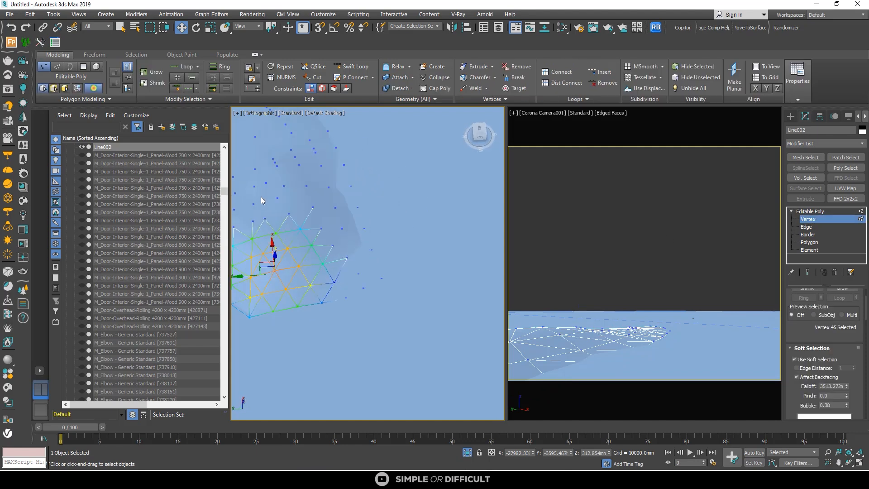
left_click_drag(261, 196, 297, 223)
scroll(838, 365, "down", 4)
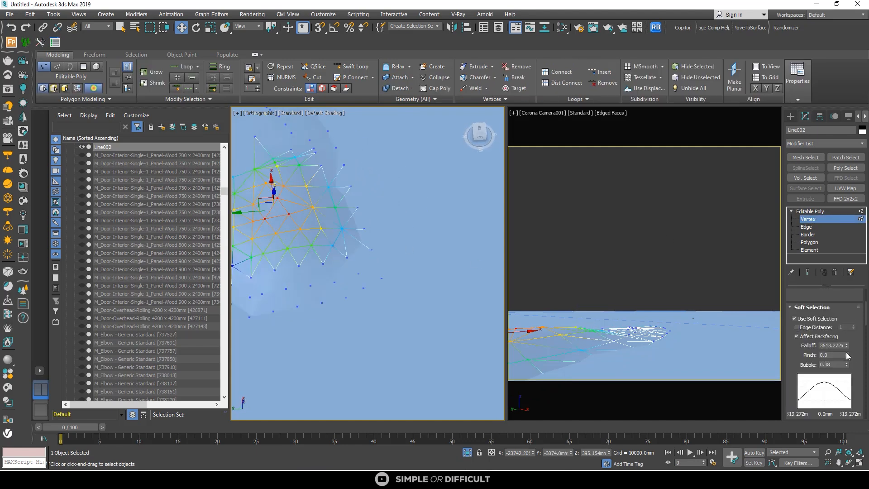
left_click_drag(848, 307, 849, 317)
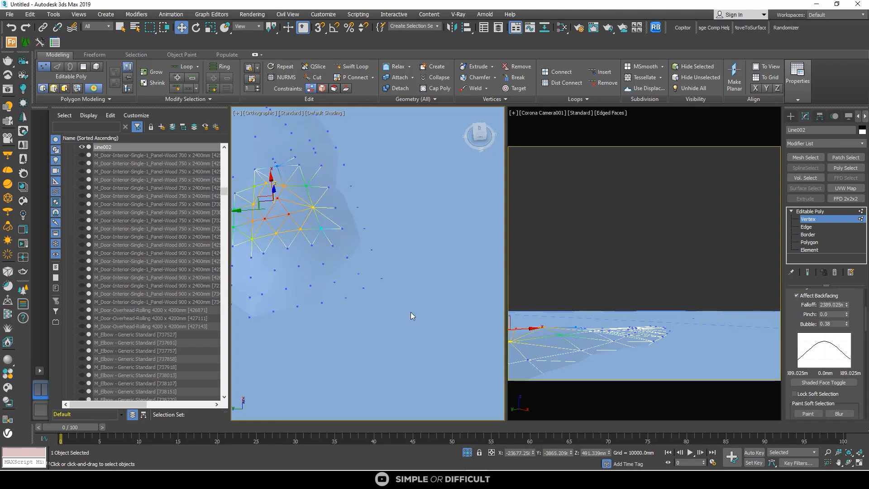
middle_click_drag(411, 316, 352, 254, "alt")
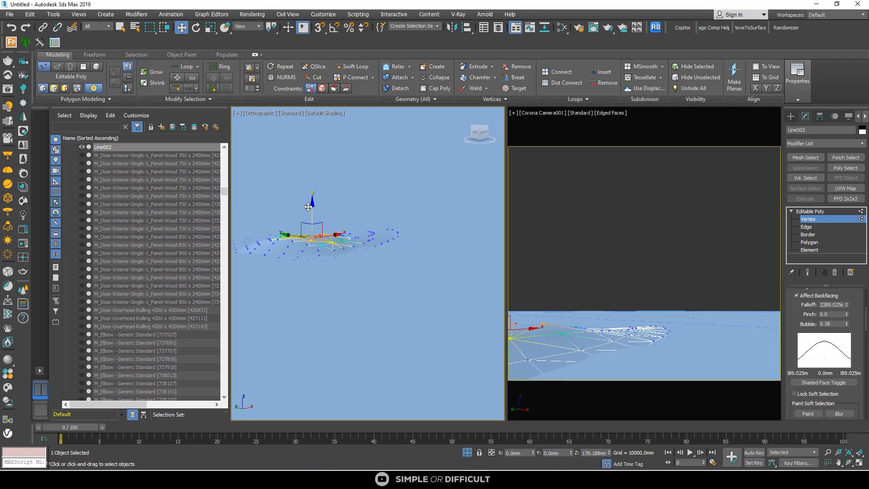
Step: Select the vertices at the narrow tip of the patch and lower them slightly
middle_click_drag(319, 228, 393, 249, "alt")
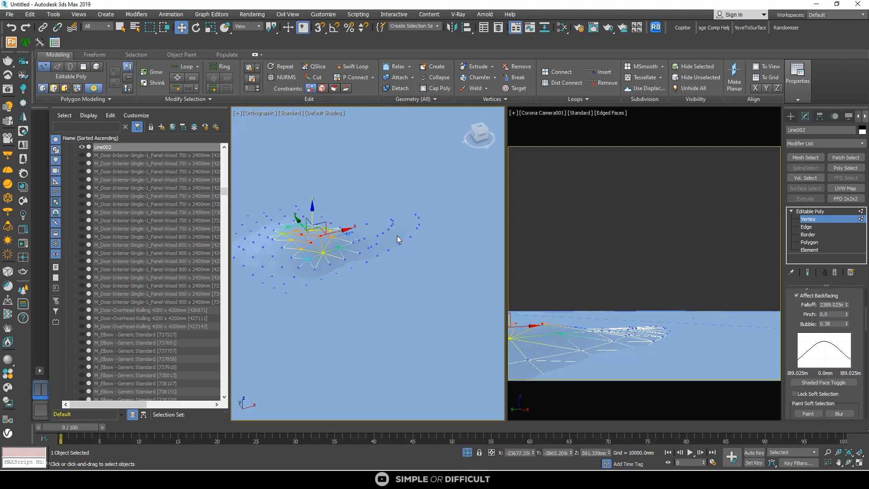
left_click_drag(411, 218, 428, 232)
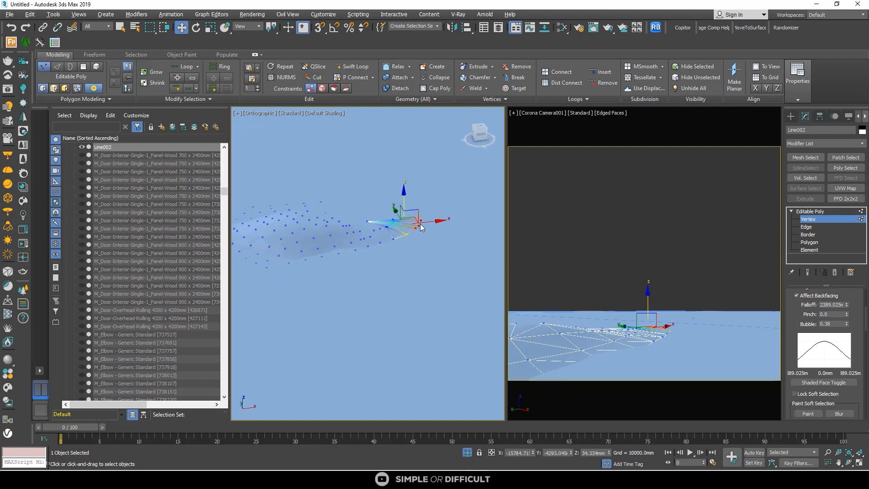
left_click_drag(404, 195, 403, 199)
Step: Set the soft-selection falloff to about 1816 mm for the selected outer-edge vertices, lower them by about 32 mm, and leave vertex editing
scroll(381, 243, "up", 5)
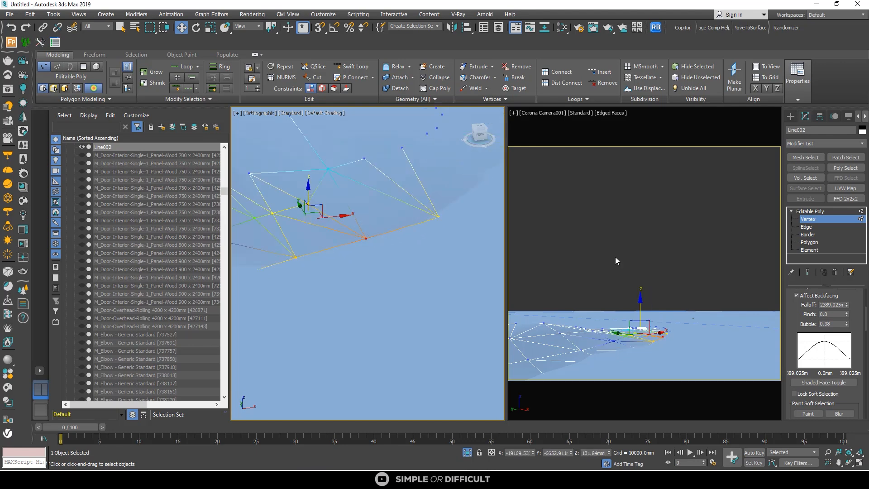
left_click_drag(849, 308, 853, 316)
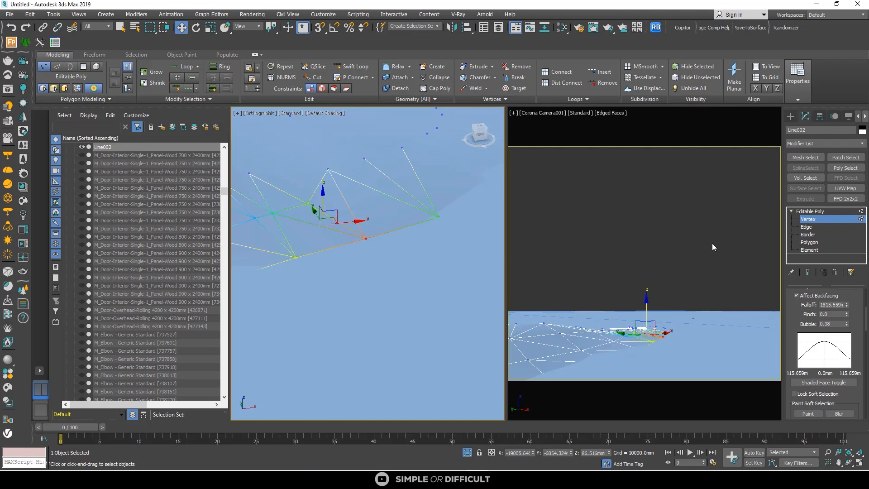
left_click_drag(322, 197, 325, 201)
scroll(390, 223, "down", 4)
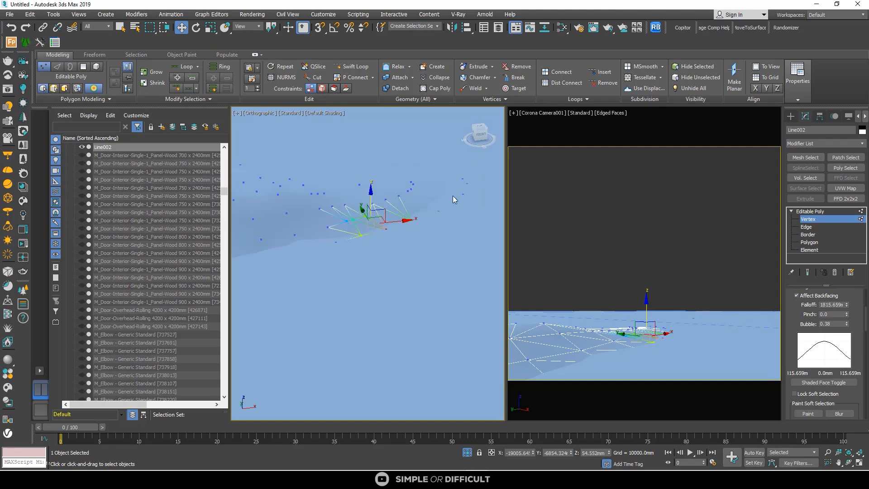
scroll(442, 211, "down", 2)
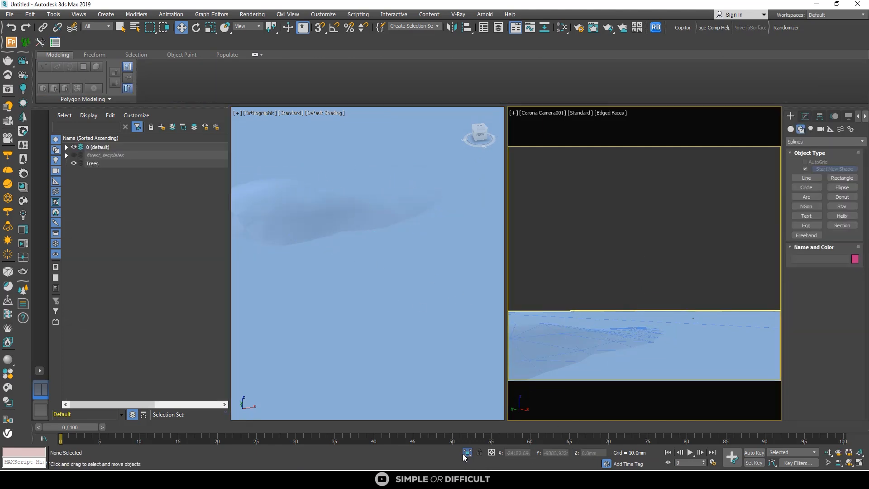
Step: End isolation to bring back the whole scene, check the mound in an interactive camera render, and minimize the render window
left_click(467, 452)
left_click(385, 320)
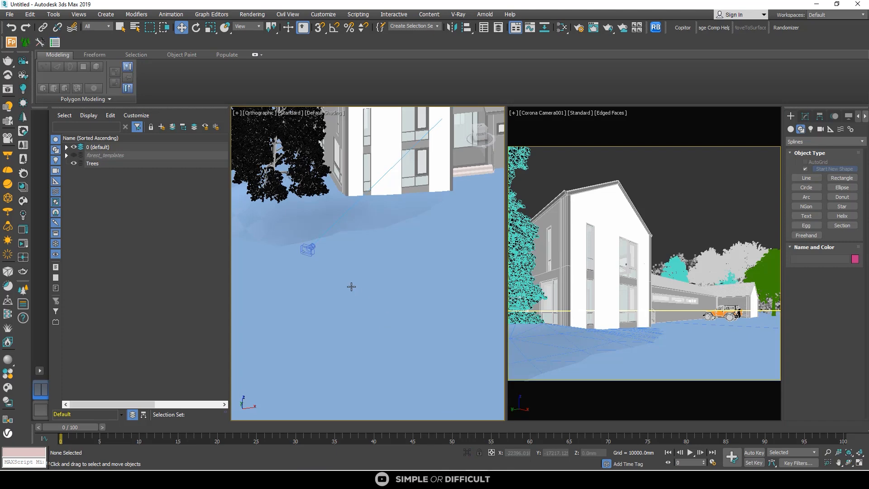
right_click(367, 260)
left_click(332, 241)
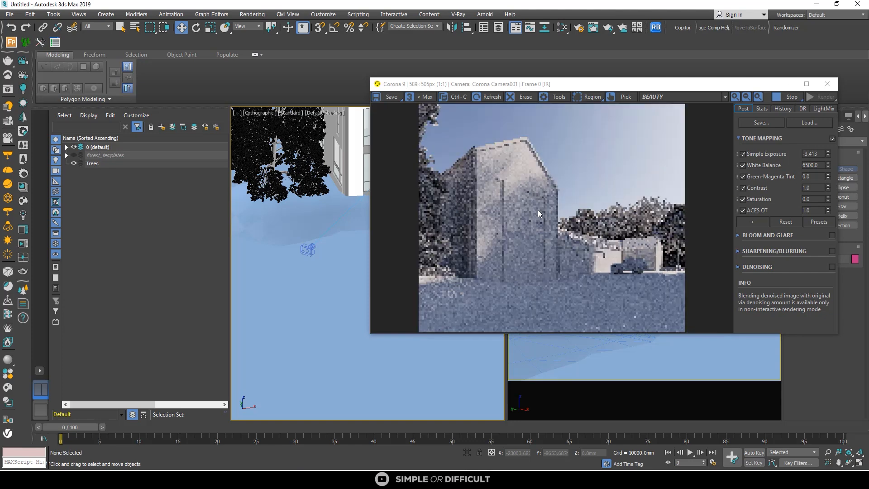
scroll(595, 242, "up", 1)
scroll(595, 243, "down", 1)
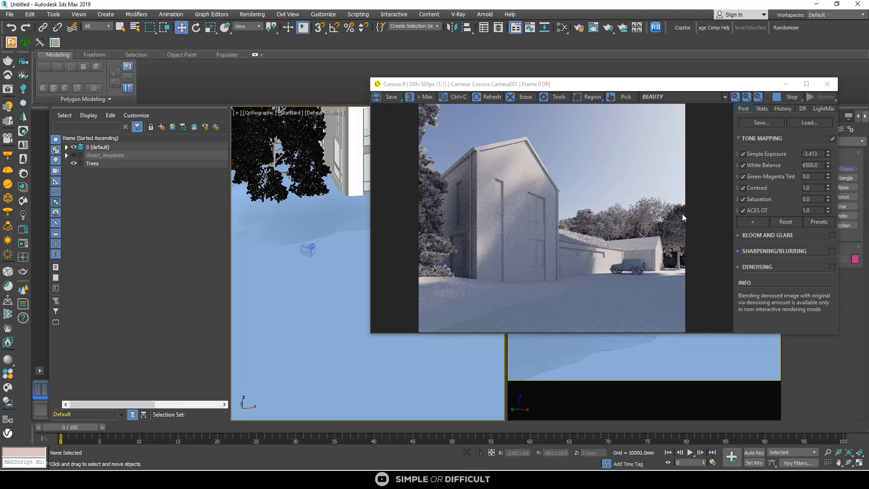
left_click(786, 84)
Step: View the scene from above and delete all parts of the orange Jeep beside the long wing, including its wheels
scroll(408, 236, "down", 2)
left_click(352, 226)
scroll(353, 227, "up", 1)
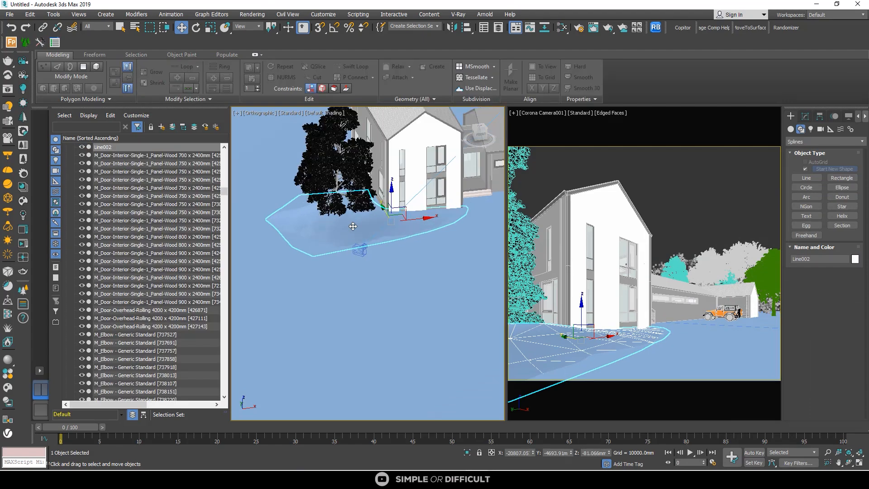
scroll(353, 231, "down", 1)
middle_click_drag(353, 231, 402, 203, "alt")
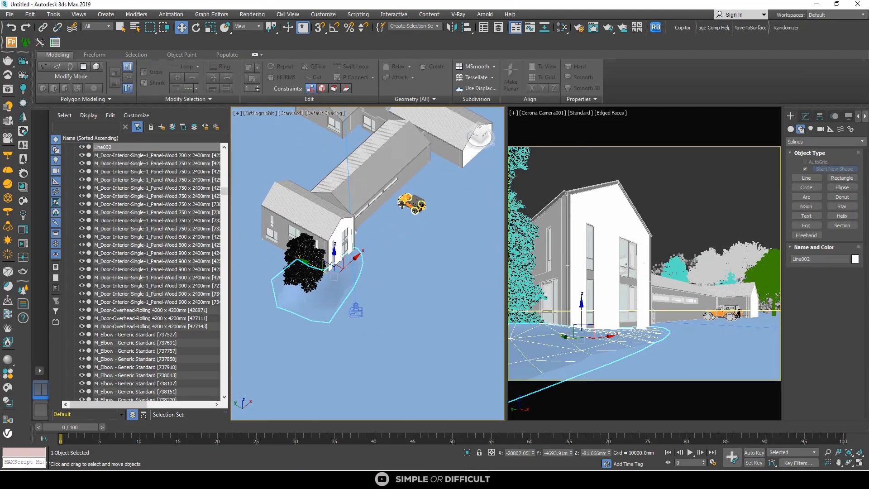
left_click(480, 128)
left_click(356, 236)
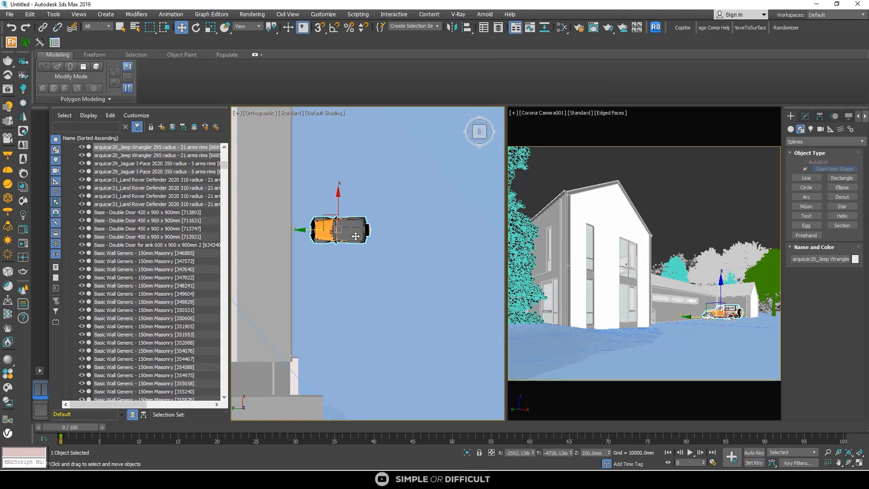
key("Delete")
left_click(354, 234)
key("Delete")
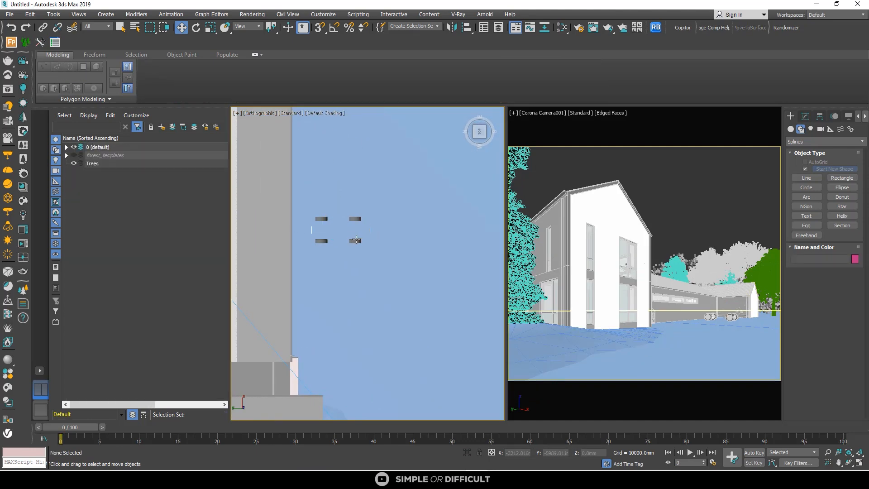
left_click(356, 240)
key("Delete")
scroll(351, 245, "down", 3)
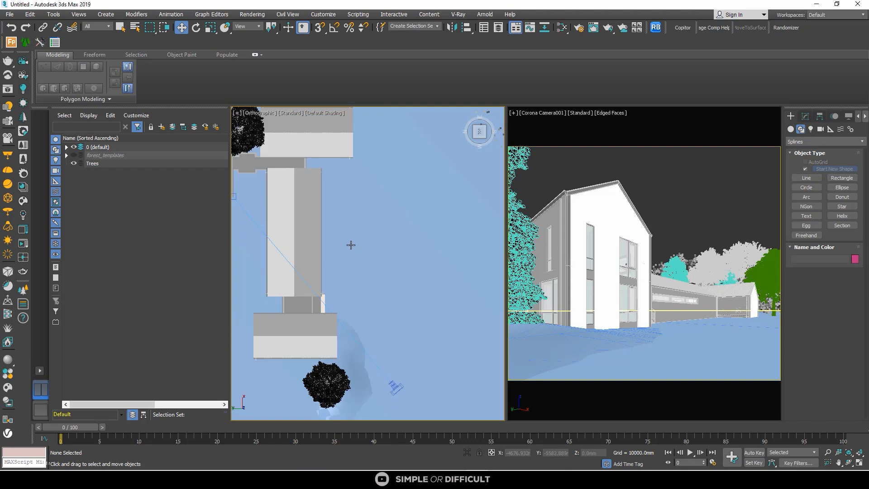
Step: Draw a line from the near corner of the long wing, curving outward alongside it and back toward the garage block
scroll(351, 252, "down", 2)
scroll(385, 241, "up", 2)
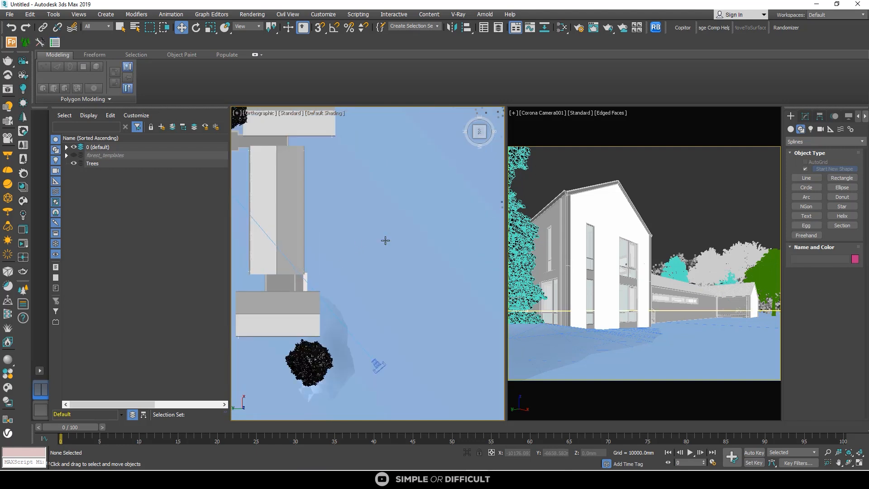
left_click(807, 178)
scroll(297, 283, "up", 2)
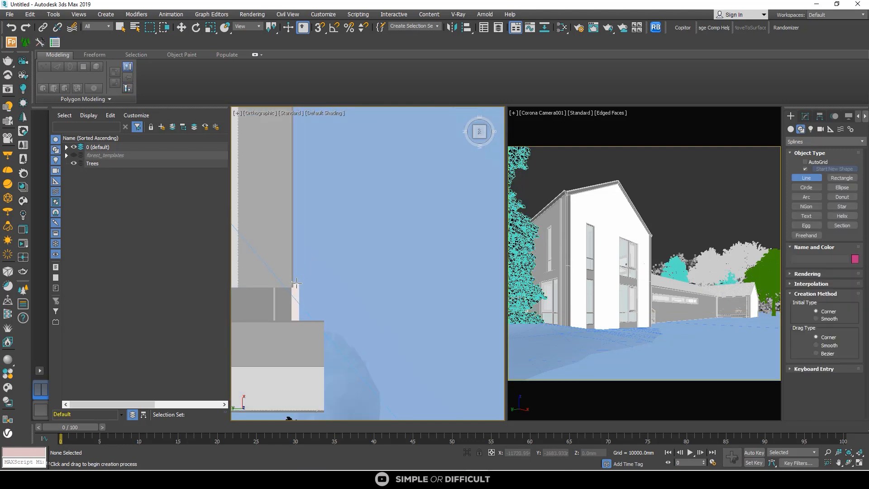
left_click(295, 283)
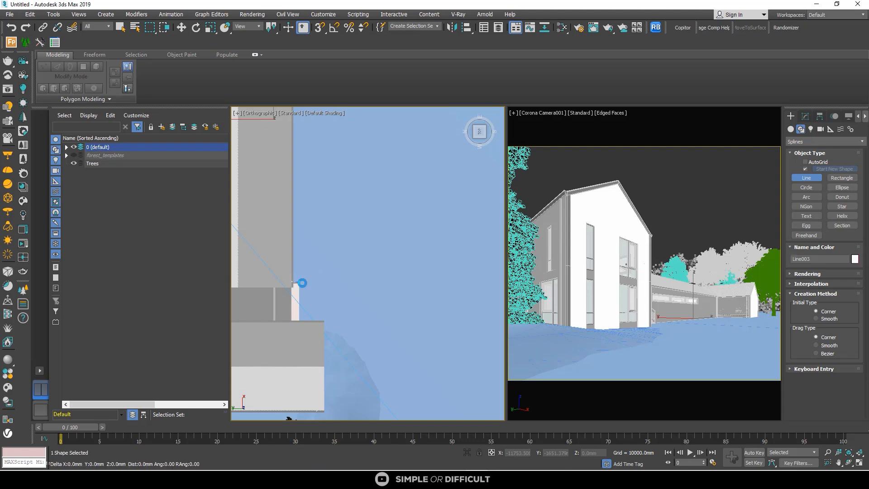
left_click(319, 282)
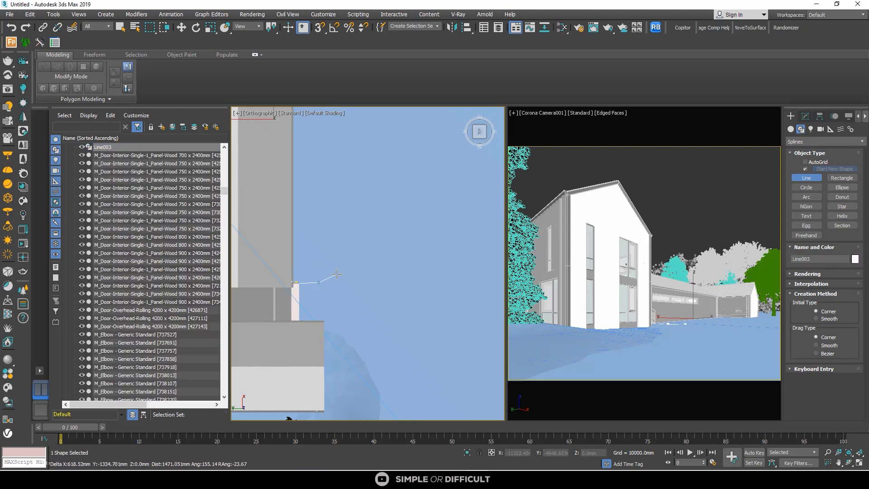
left_click(337, 274)
left_click(347, 263)
left_click(364, 225)
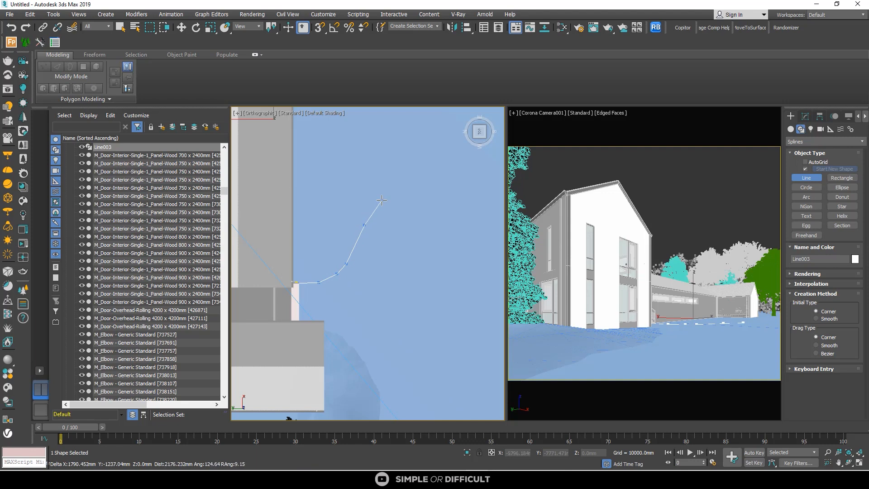
scroll(373, 194, "down", 5)
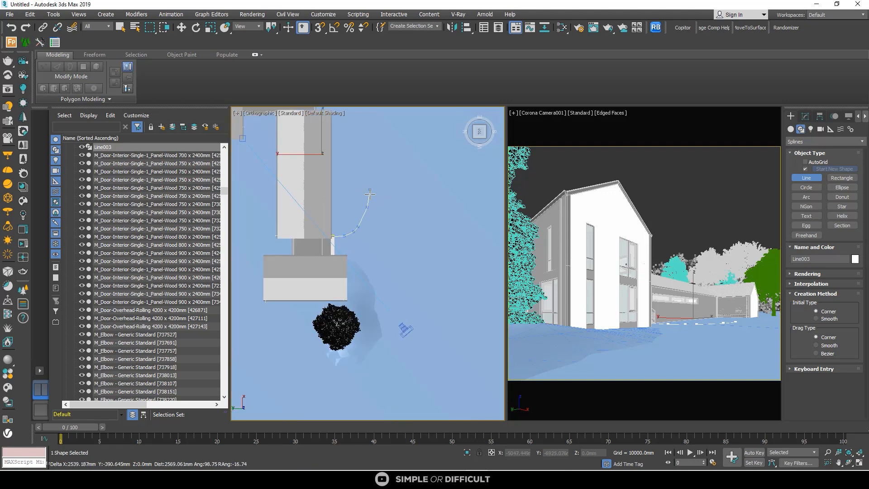
left_click(368, 204)
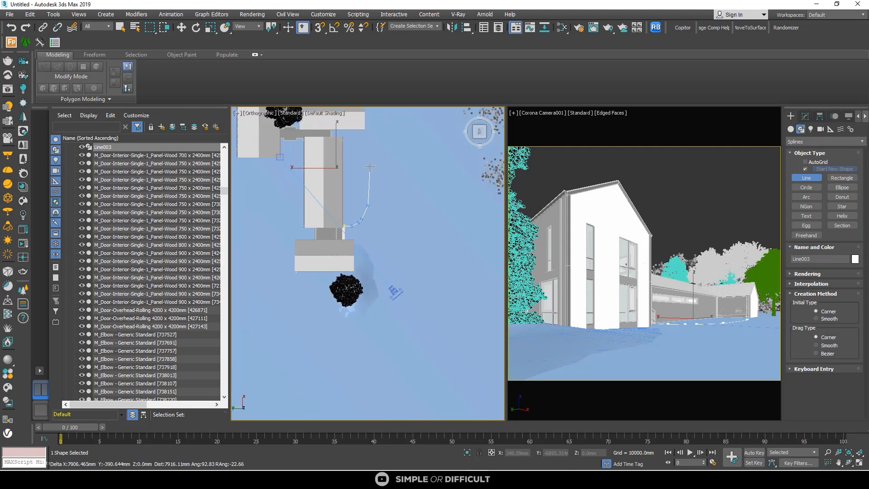
scroll(370, 166, "up", 2)
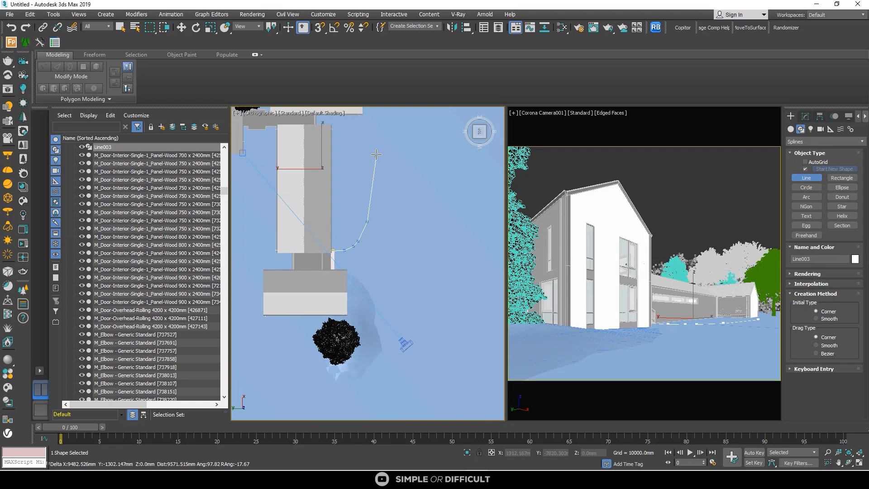
left_click(377, 128)
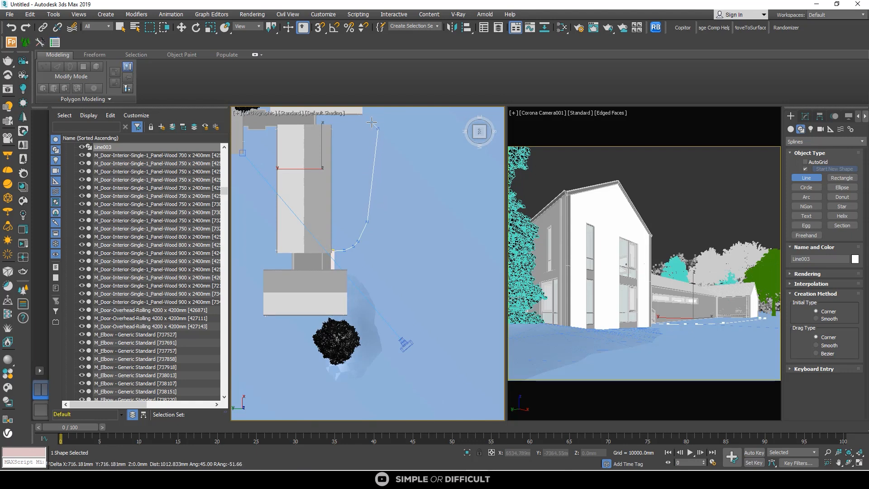
left_click(368, 121)
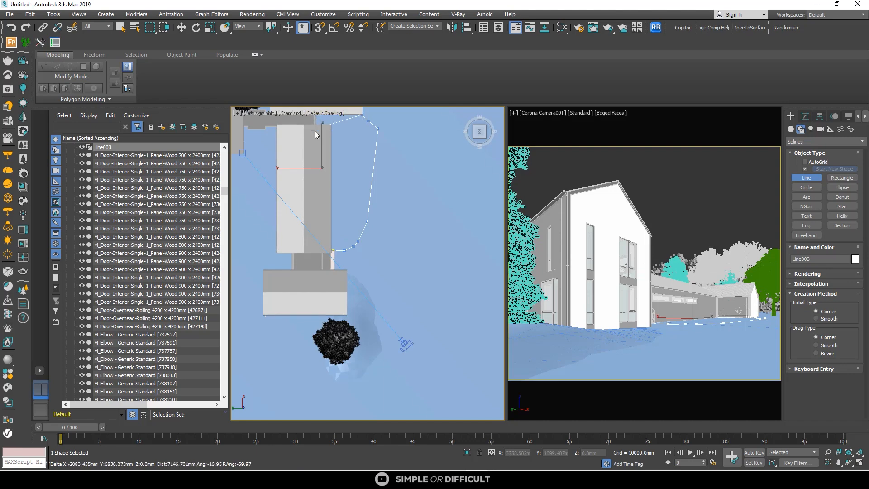
Step: Continue the line beneath the building in wireframe display, return to its starting point, and close the spline
scroll(325, 194, "down", 3)
scroll(318, 147, "up", 8)
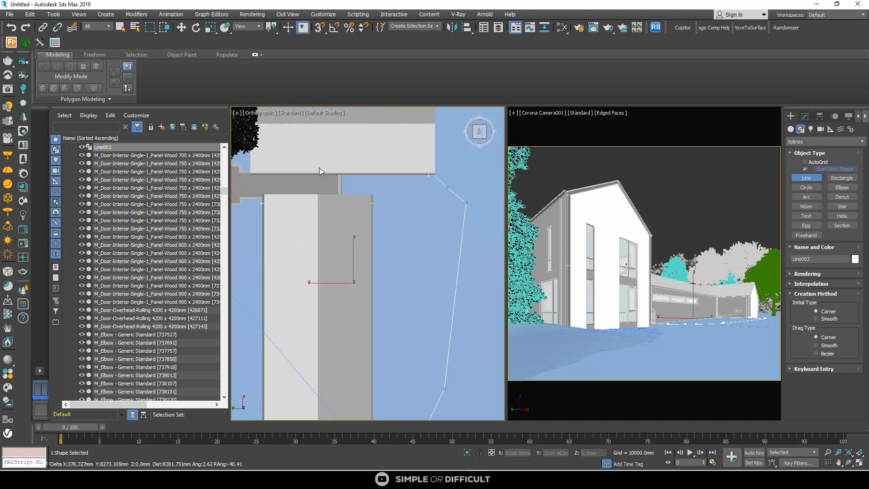
scroll(311, 235, "down", 5)
scroll(316, 277, "up", 4)
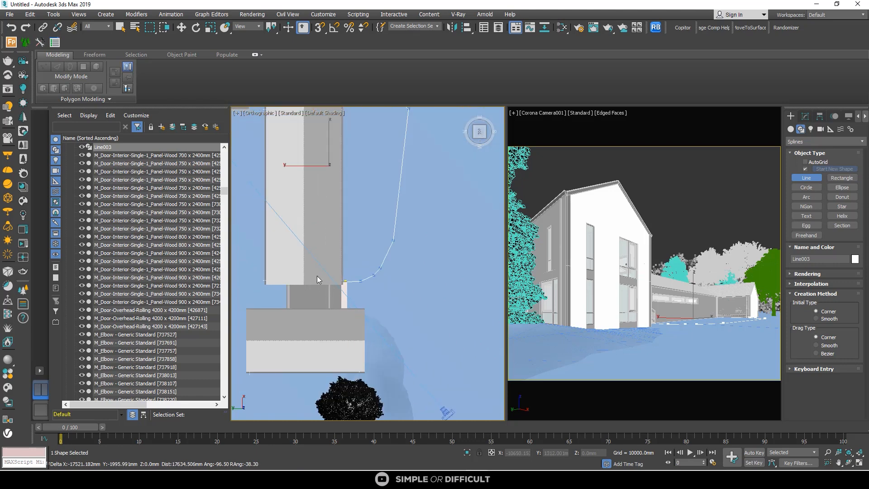
scroll(340, 285, "up", 3)
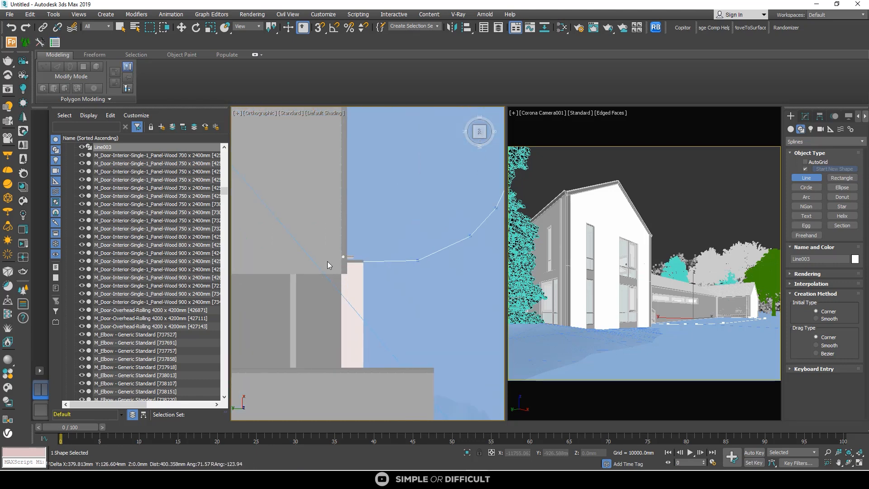
key("F3")
scroll(348, 269, "up", 2)
left_click(361, 260)
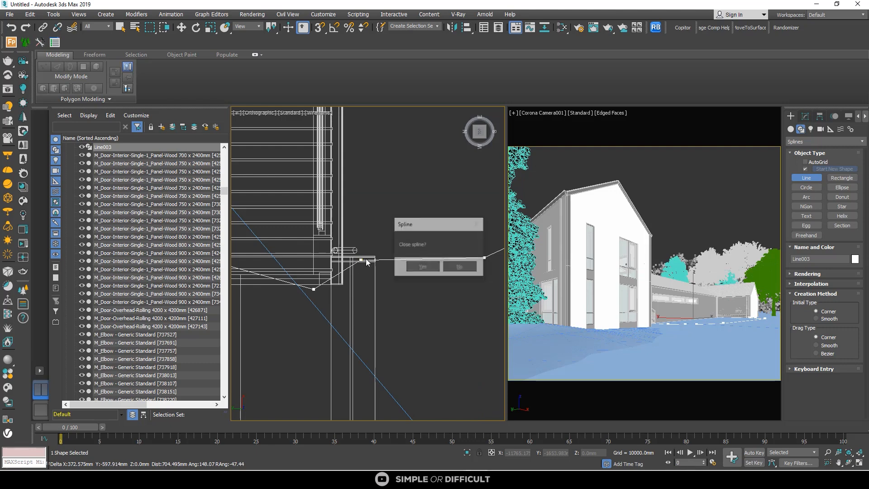
left_click(422, 267)
Step: Open the closed line for vertex editing and move the vertex near the starting wall corner about 380 mm along X
scroll(462, 258, "down", 2)
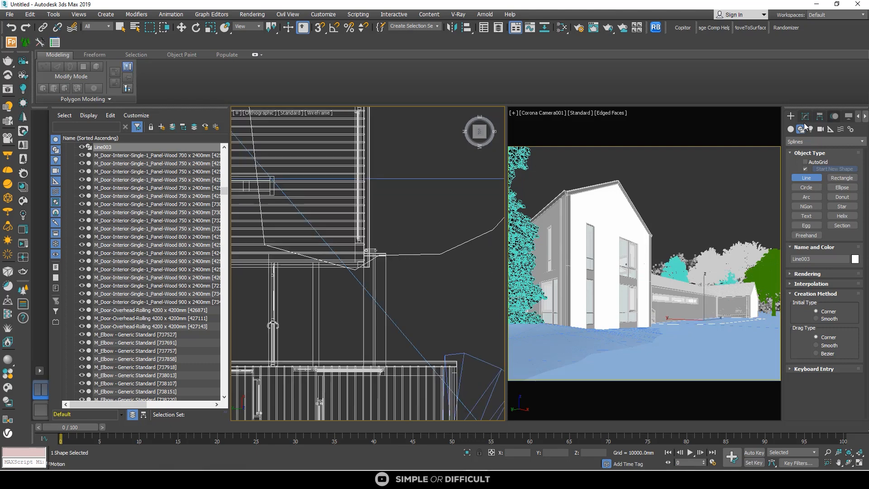
left_click(807, 119)
left_click(814, 326)
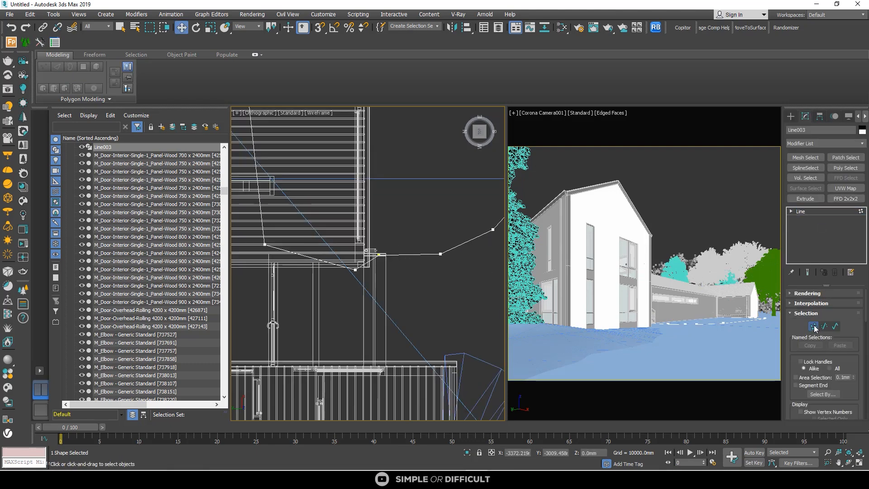
scroll(351, 259, "up", 3)
left_click_drag(352, 259, 375, 292)
left_click_drag(358, 246, 358, 219)
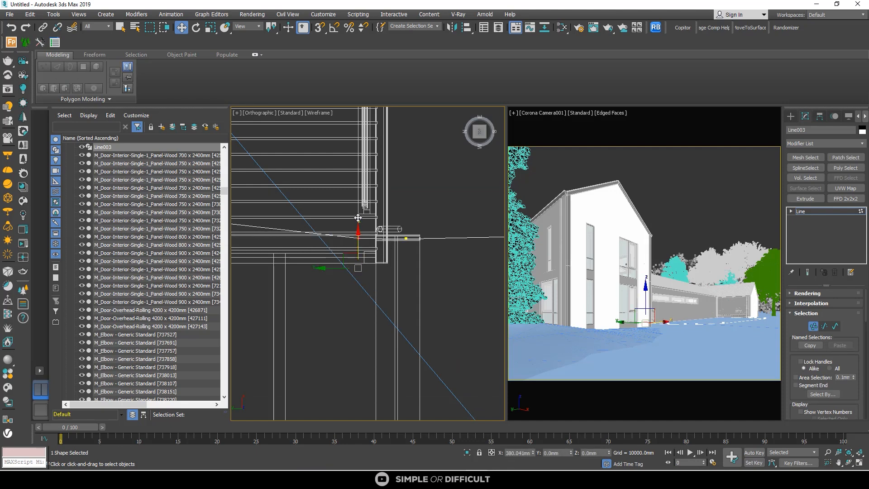
scroll(351, 240, "down", 5)
Step: Reposition the outline's inner vertices beneath the long wing and near its link to the garage block
left_click(335, 232)
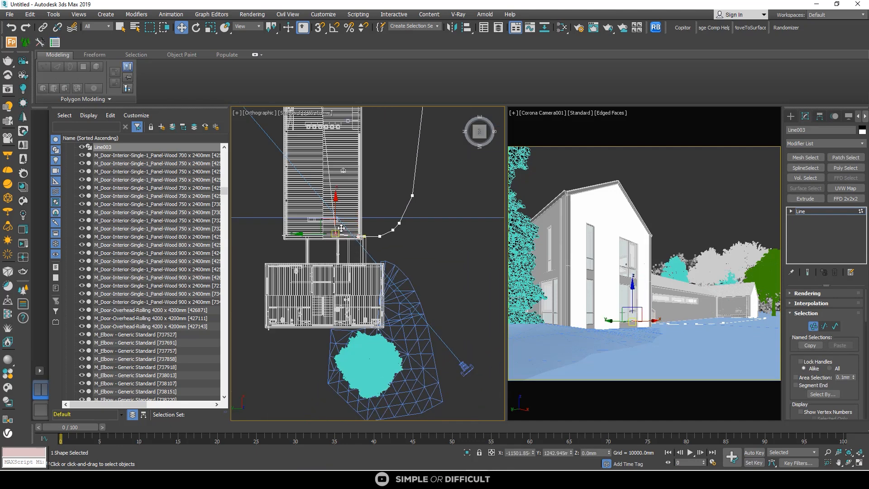
scroll(338, 227, "up", 3)
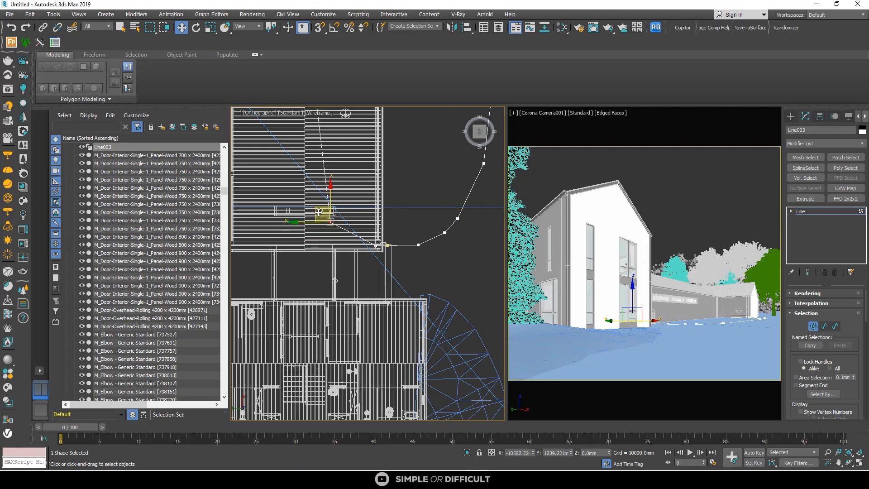
scroll(320, 214, "down", 3)
left_click(339, 166)
scroll(338, 165, "up", 4)
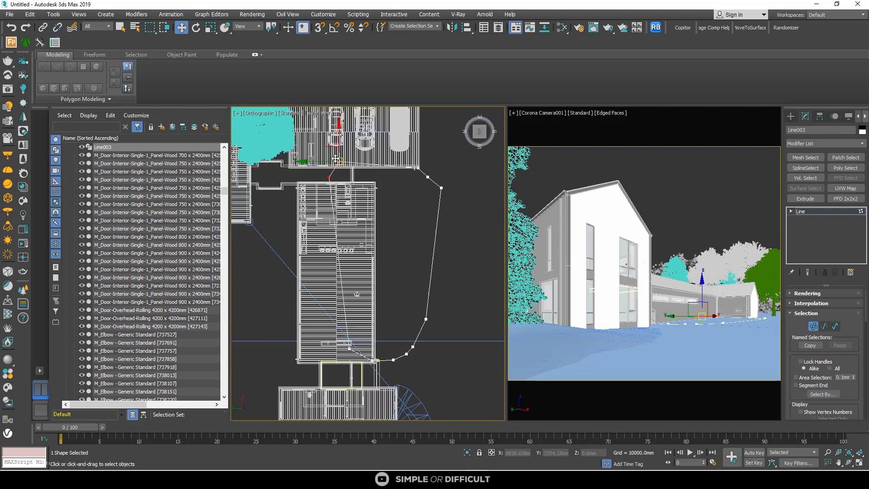
left_click_drag(356, 163, 361, 160)
left_click(345, 204)
mouse_move(332, 196)
left_mouse_down()
mouse_move(352, 202)
mouse_move(344, 202)
left_mouse_up()
scroll(318, 214, "down", 4)
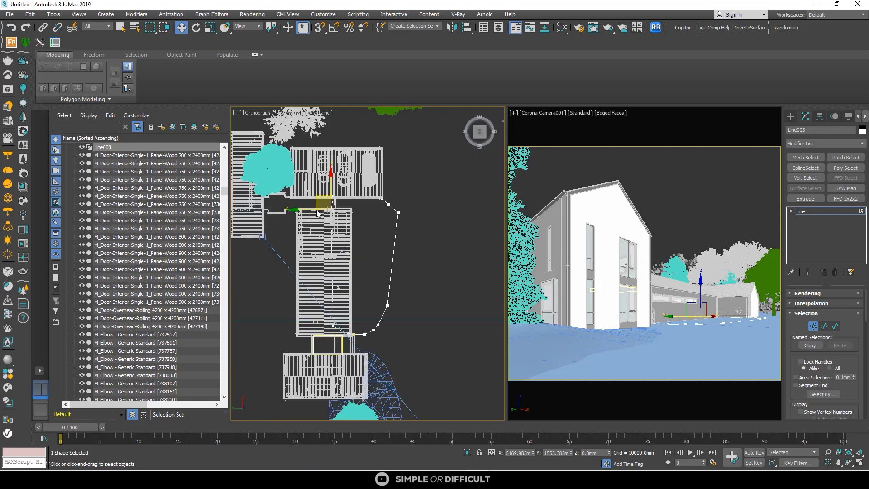
Step: Leave vertex editing and apply an Extrude modifier with a 0 mm amount to the closed outline
left_click(413, 226)
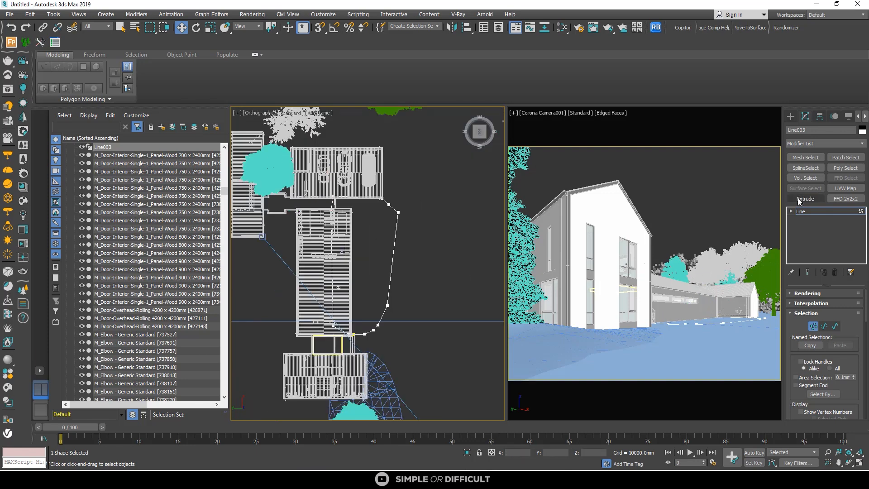
left_click(791, 117)
left_click(805, 116)
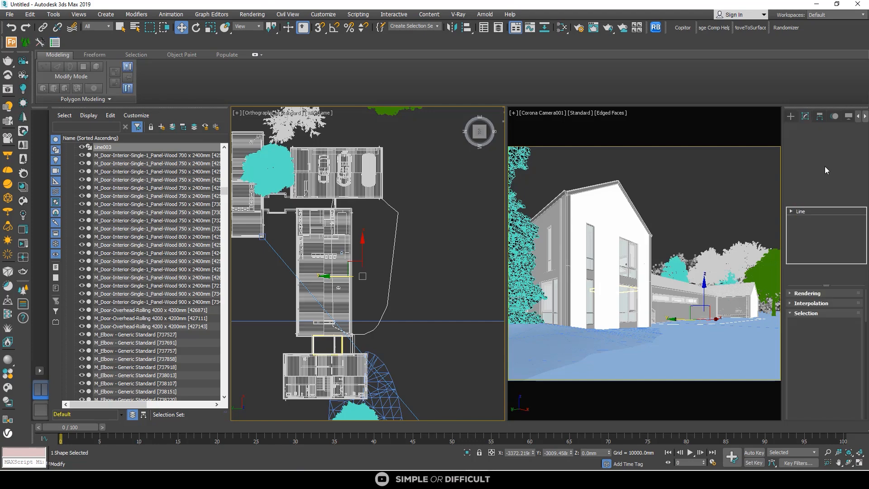
left_click(814, 197)
scroll(412, 230, "down", 3)
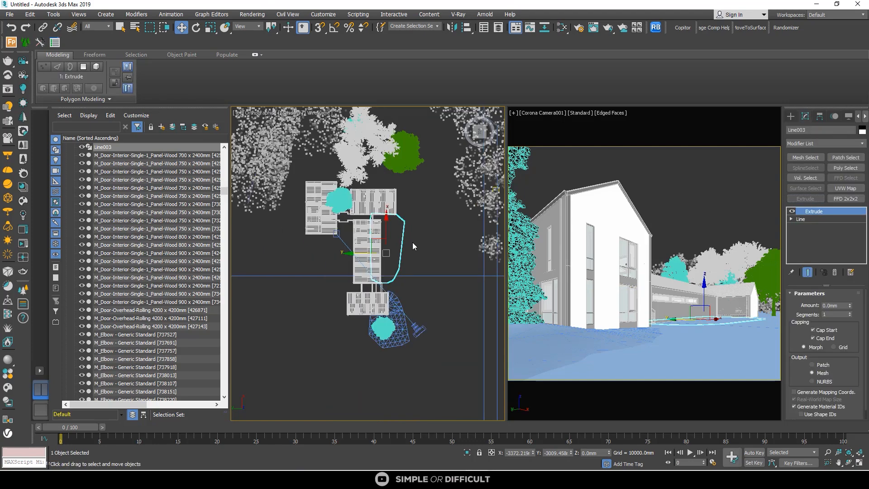
middle_click_drag(412, 243, 433, 217, "alt")
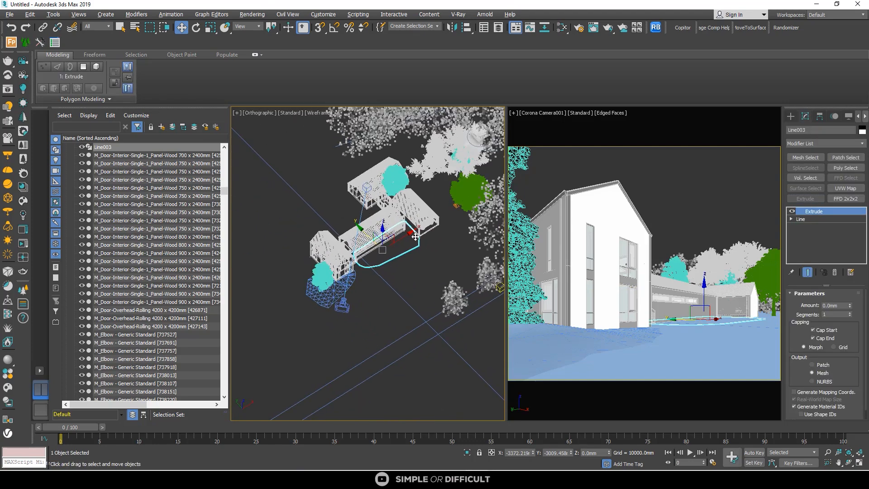
Step: Apply a Subdivide modifier to the extruded outline beside the long wing
left_click(825, 143)
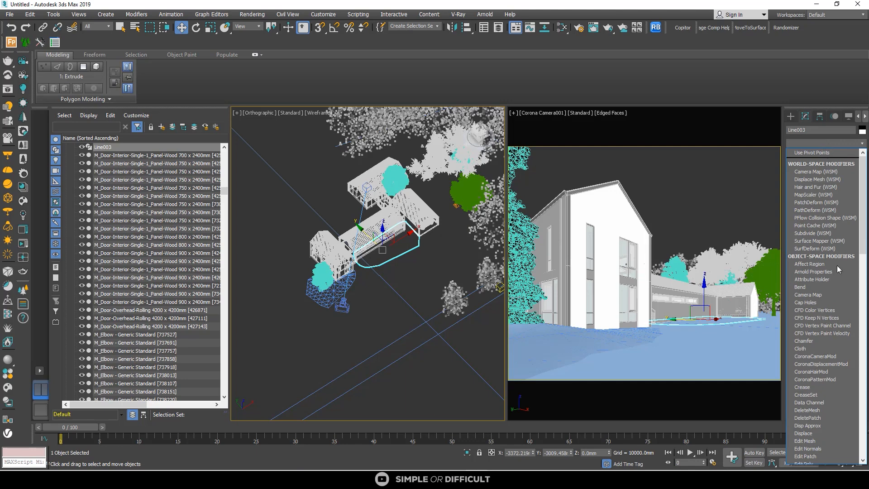
scroll(835, 295, "down", 10)
scroll(828, 384, "down", 5)
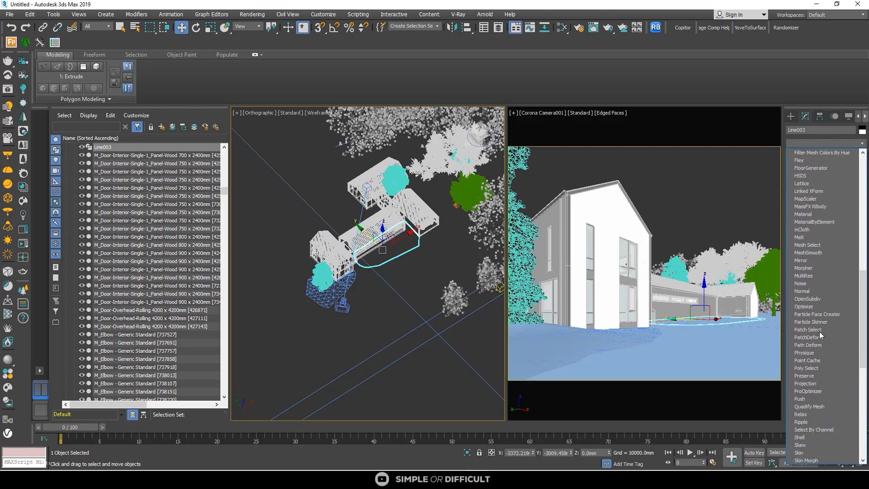
scroll(821, 369, "down", 2)
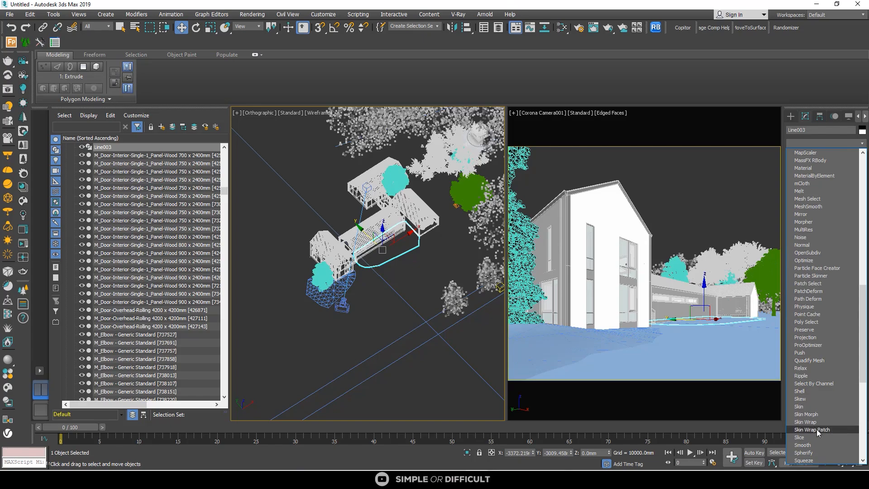
scroll(816, 441, "down", 3)
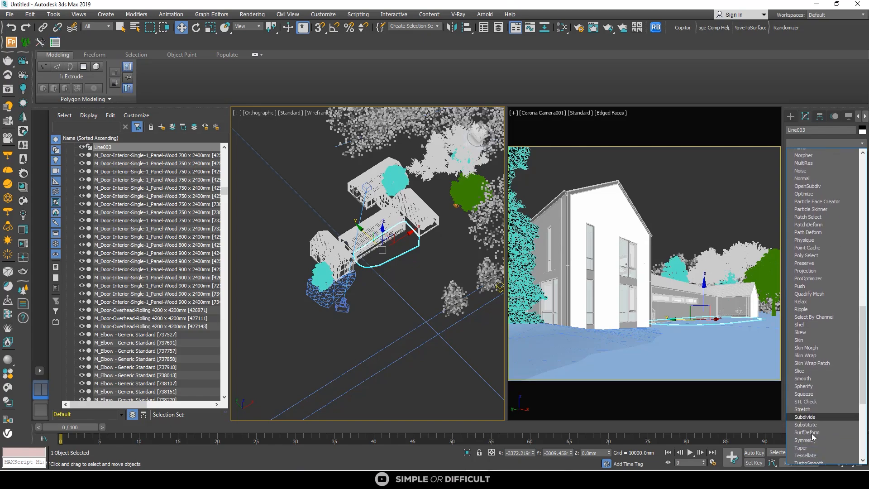
left_click(806, 417)
scroll(402, 255, "up", 6)
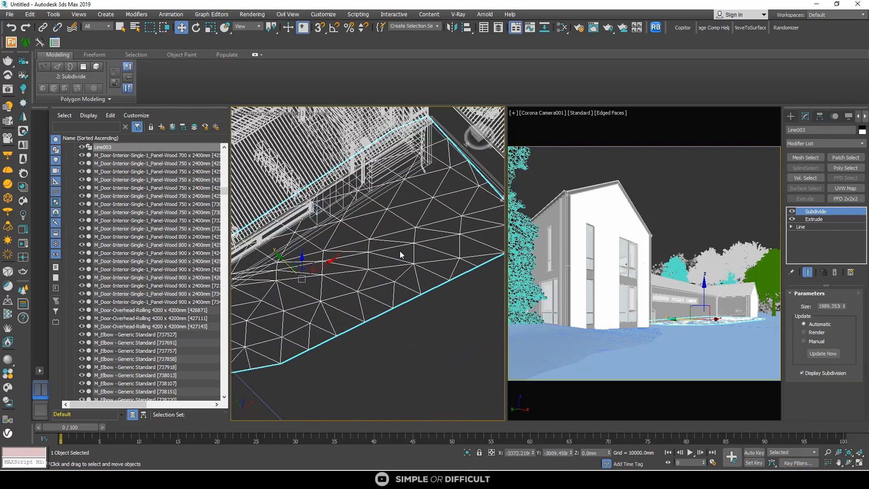
Step: Convert the subdivided ground patch to an Editable Poly
scroll(393, 259, "down", 5)
middle_click_drag(392, 275, 367, 264, "alt")
right_click(367, 262)
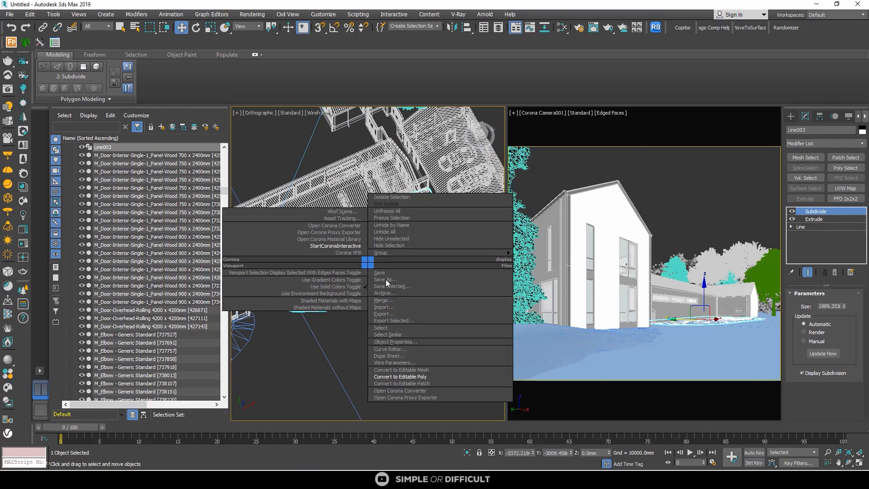
left_click(409, 377)
middle_click_drag(362, 312, 481, 324, "alt")
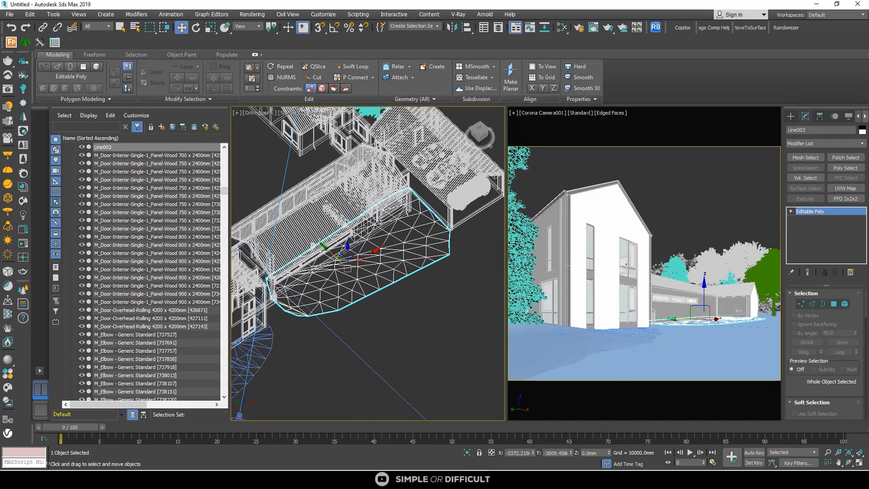
Step: Open the patch for vertex editing, select the vertices at its end nearest the tall block, and enable Soft Selection
left_click(800, 304)
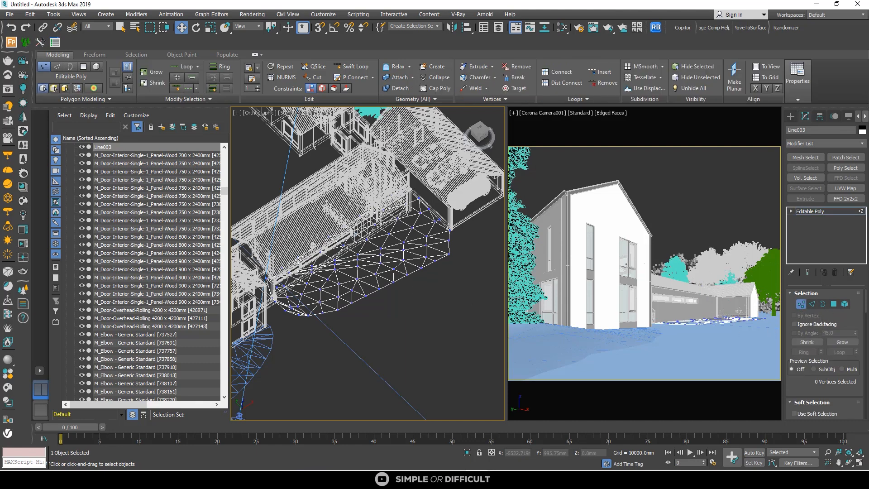
left_click_drag(312, 283, 284, 249)
scroll(294, 271, "up", 3)
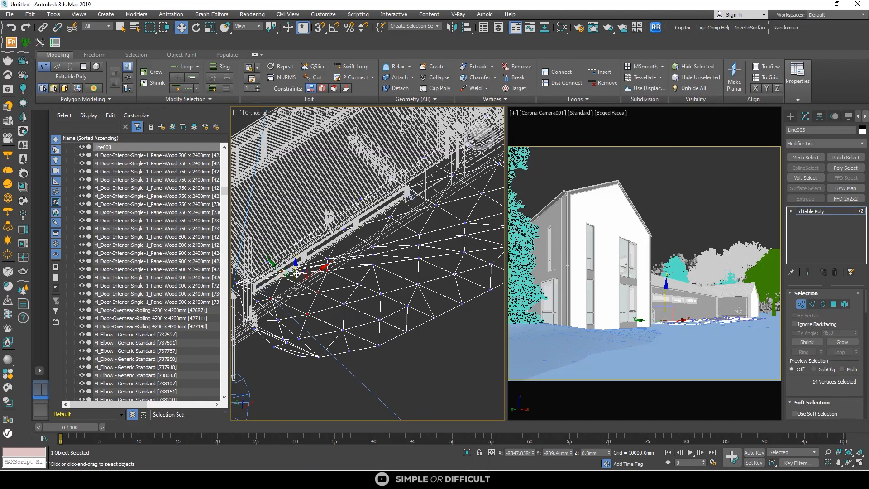
scroll(835, 409, "down", 2)
left_click(794, 373)
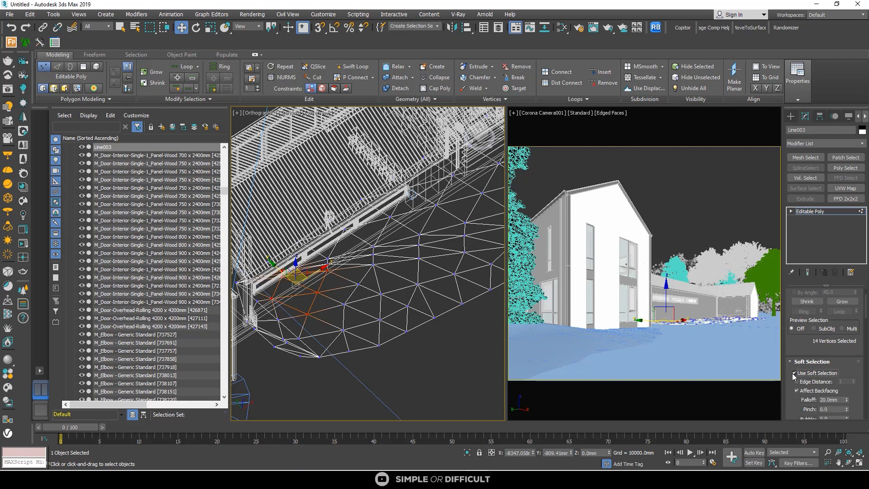
left_click_drag(295, 271, 297, 259)
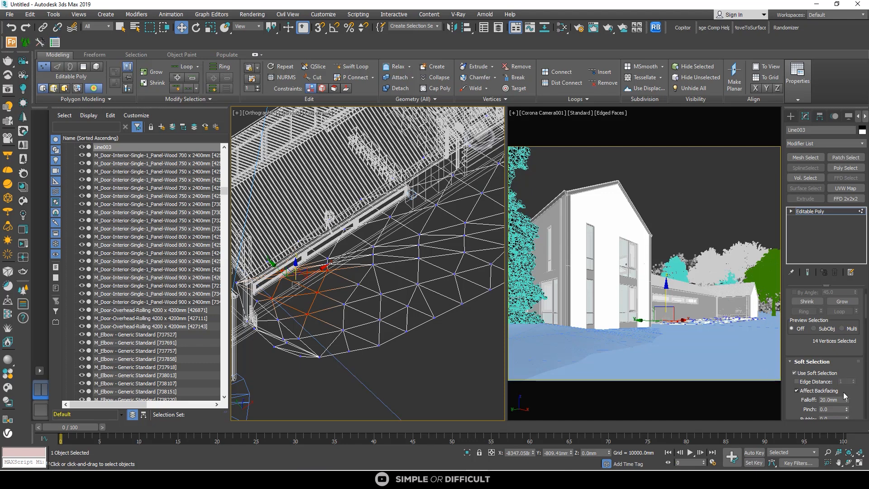
Step: Increase the soft selection falloff to about 1141 mm for the vertices at the patch's near end
scroll(850, 398, "down", 1)
left_click_drag(847, 388, 844, 357)
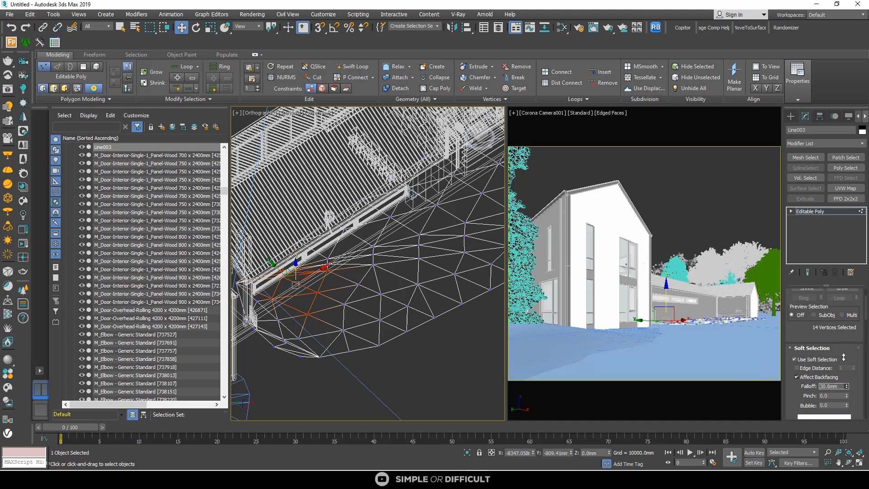
left_click_drag(851, 113, 856, 114)
left_click_drag(842, 350, 825, 73)
scroll(399, 204, "down", 2)
scroll(412, 200, "down", 5)
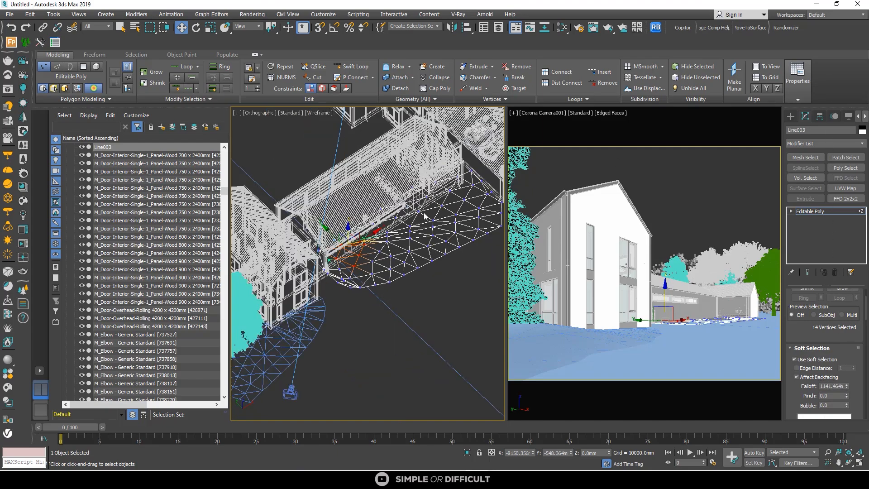
scroll(448, 185, "up", 6)
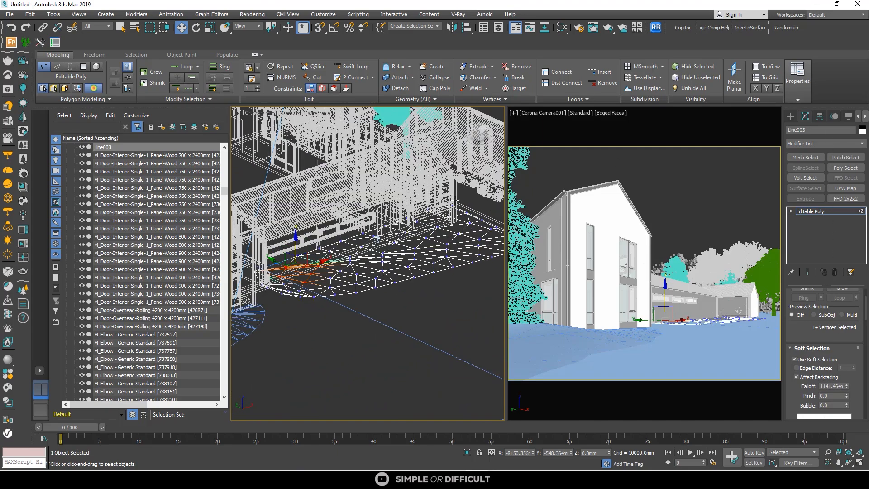
middle_click_drag(468, 258, 468, 261, "alt")
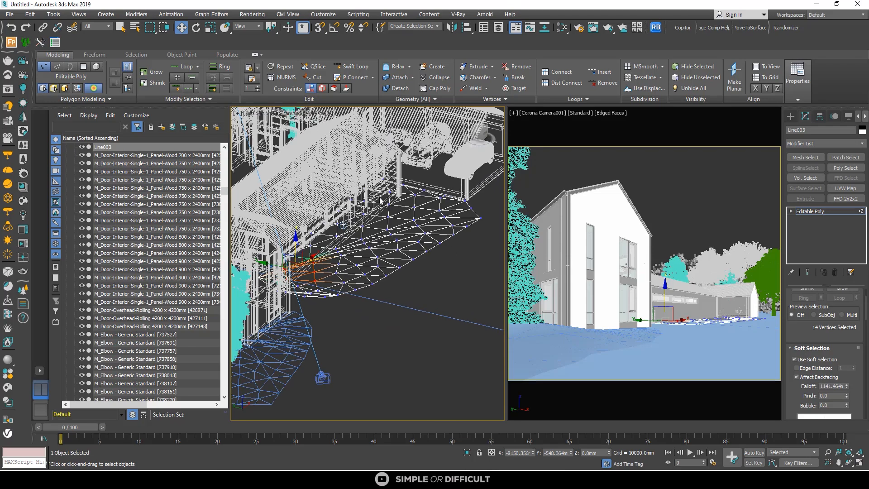
Step: Select the patch vertices near the link to the garage block and increase the soft selection falloff to about 3697 mm
left_click_drag(411, 219, 411, 217)
middle_click_drag(400, 200, 385, 211, "alt")
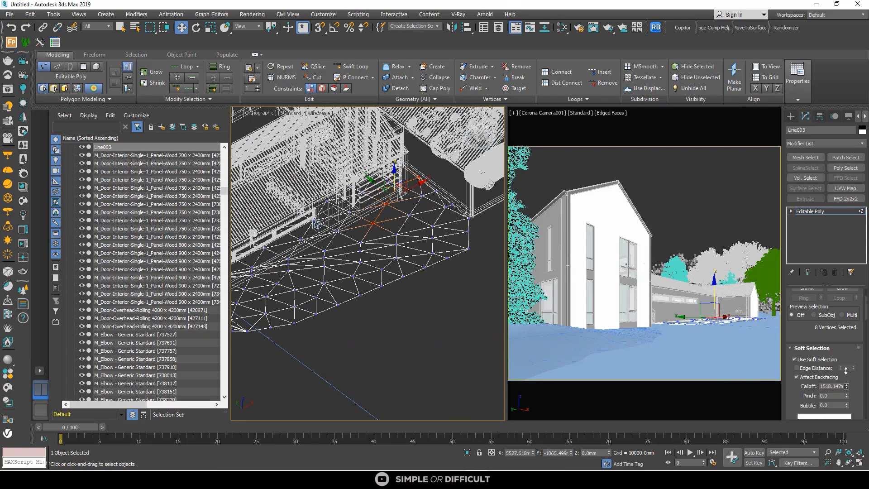
left_click_drag(846, 371, 846, 351)
left_click_drag(395, 172, 395, 168)
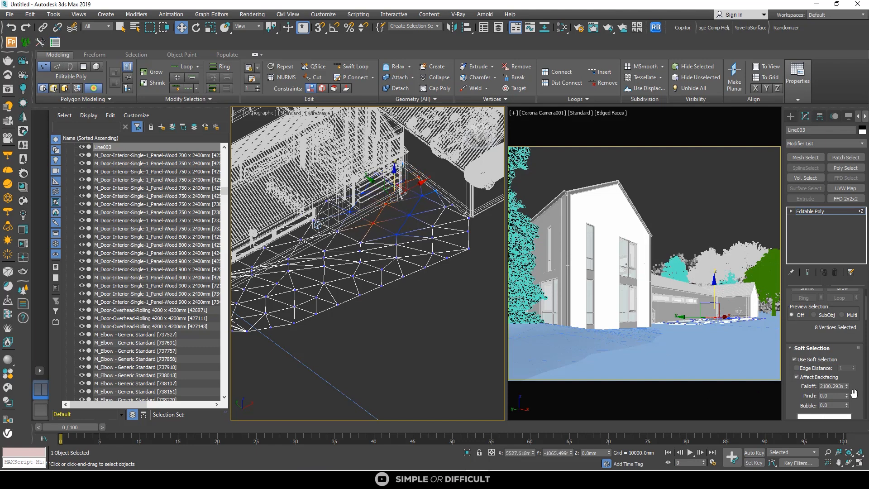
left_click_drag(847, 386, 849, 358)
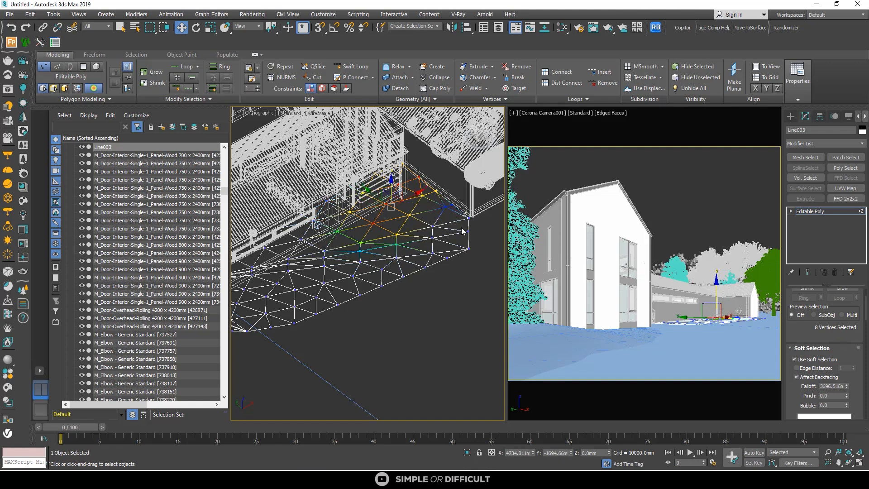
Step: Raise the vertices near the garage link, and lift two vertices beside the long wing's windows to about 390 mm in Z
left_click_drag(389, 186, 390, 169)
left_click_drag(287, 237, 299, 220)
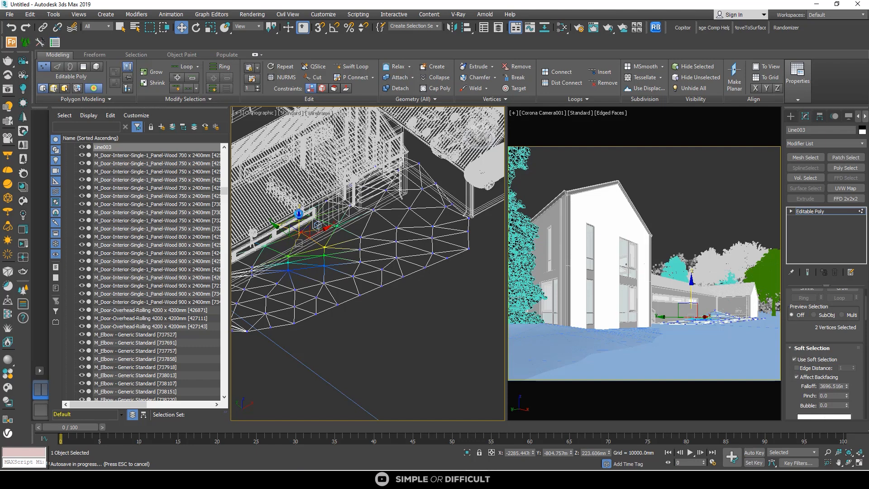
left_click_drag(298, 217, 298, 211)
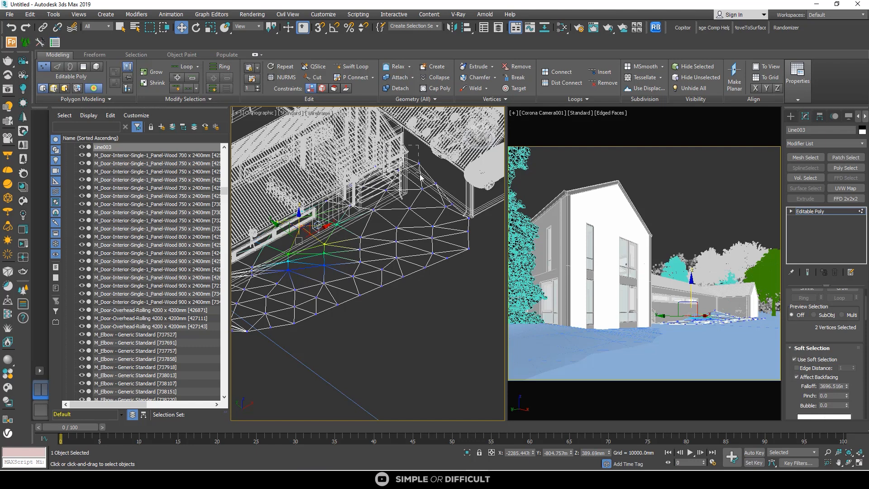
Step: Lower the two vertices in the inner corner by the garage link to about -505 mm in Z
mouse_move(421, 177)
left_mouse_down()
mouse_move(401, 157)
mouse_move(410, 177)
left_mouse_up()
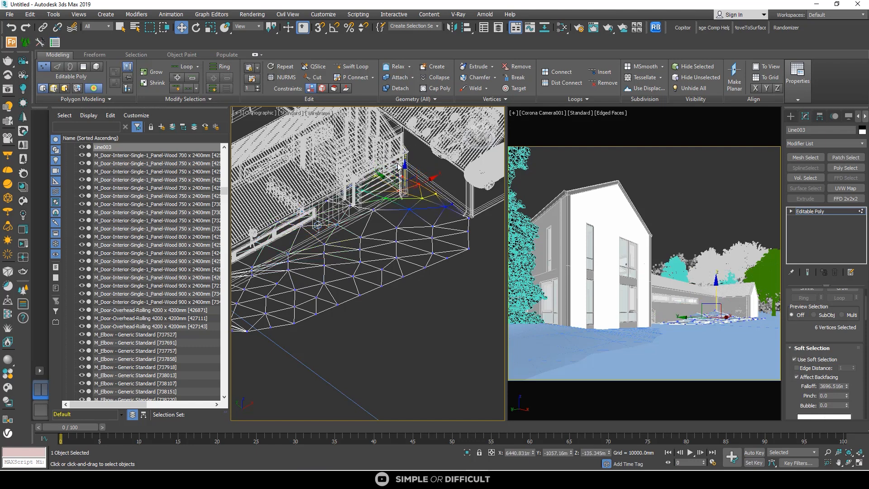
left_click(404, 161)
left_click(386, 185)
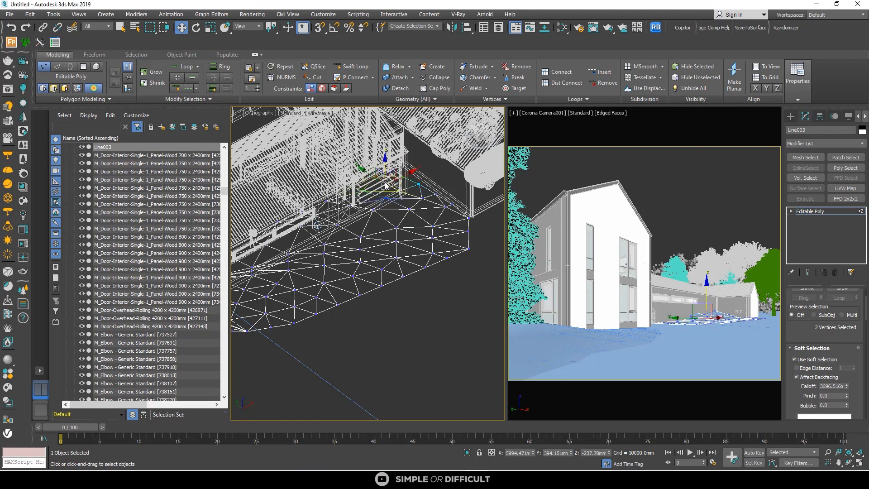
left_click_drag(385, 163, 385, 175)
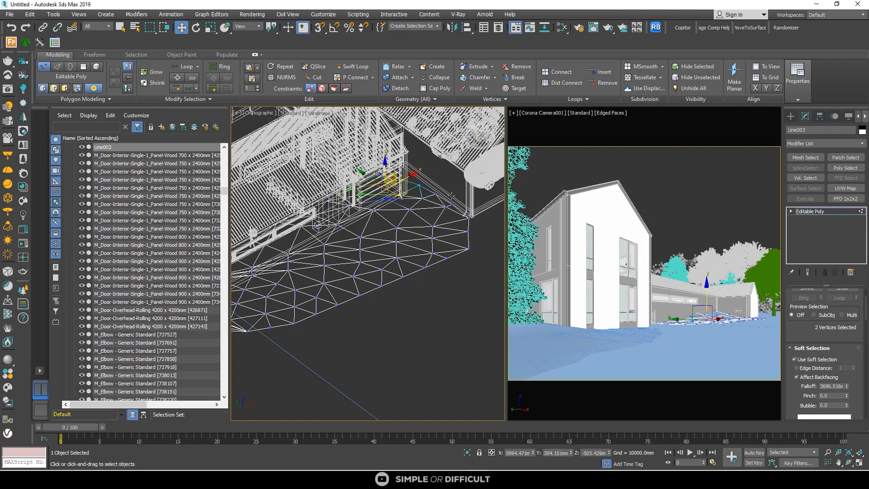
Step: In a magnified camera view, lower the two-vertex peak at the junction of the wings to about 380 mm in Z and deselect it
right_click(732, 315)
key("ctrl+w")
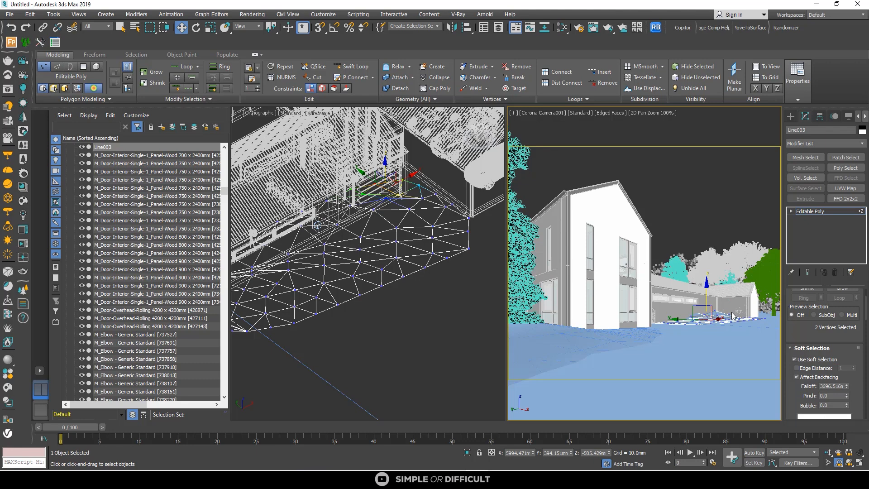
scroll(733, 316, "up", 6)
left_click(648, 291)
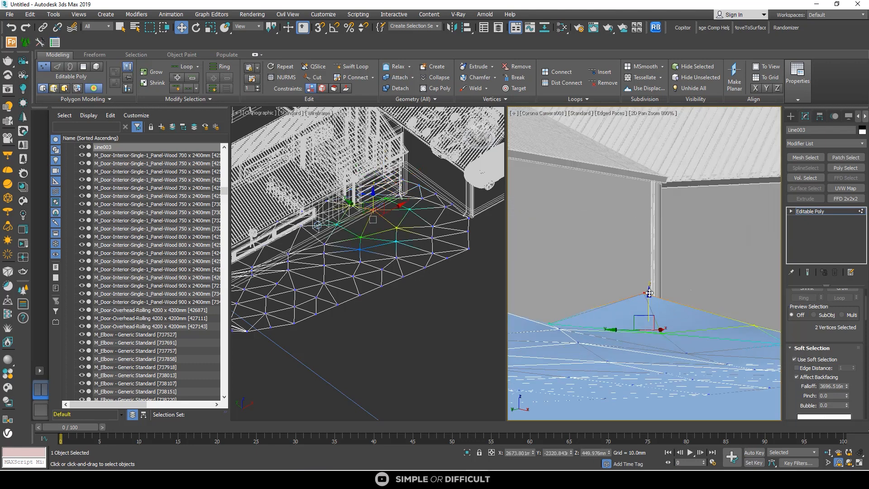
left_click_drag(649, 293, 659, 308)
left_click(681, 329)
left_click(661, 338)
left_click(652, 304)
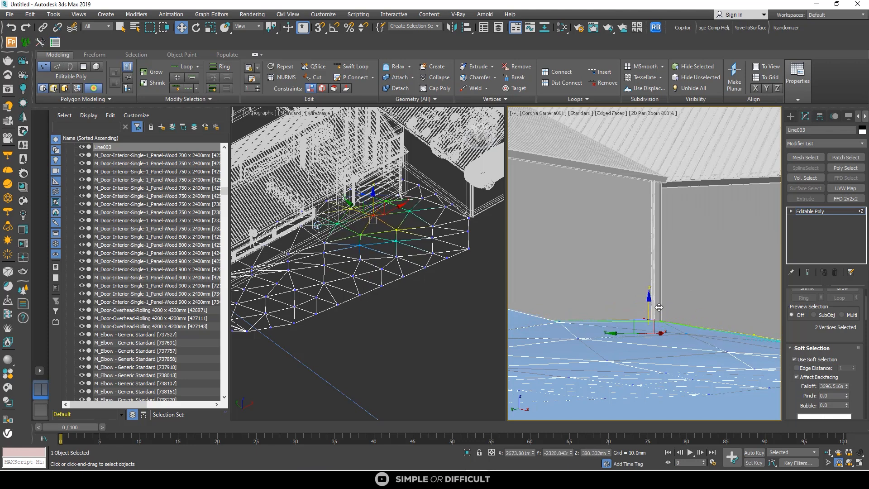
scroll(662, 297, "down", 1)
scroll(662, 297, "down", 1)
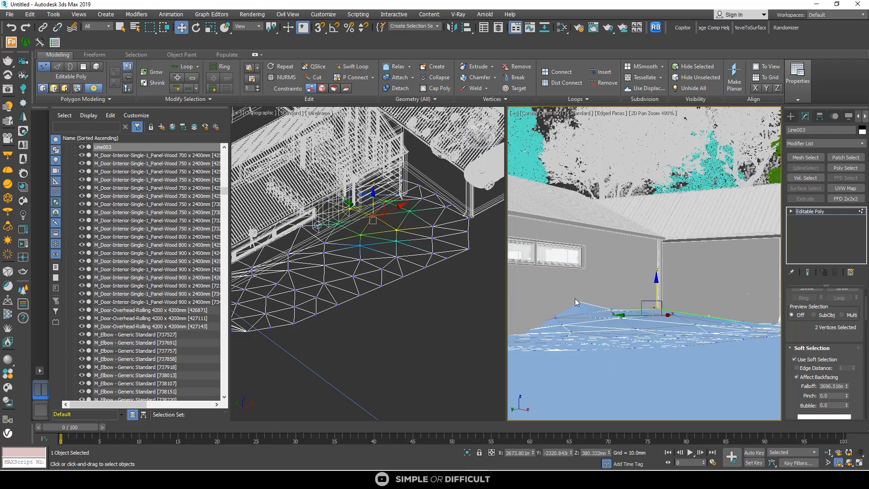
left_click(592, 310)
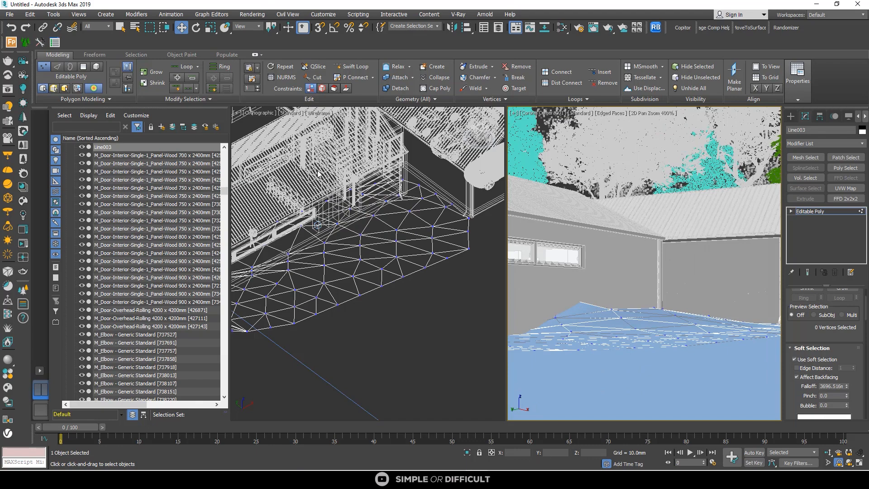
Step: Select the two patch vertices along the long wing's wall and switch the orthographic view to shaded display
left_click_drag(318, 171, 341, 211)
key("F3")
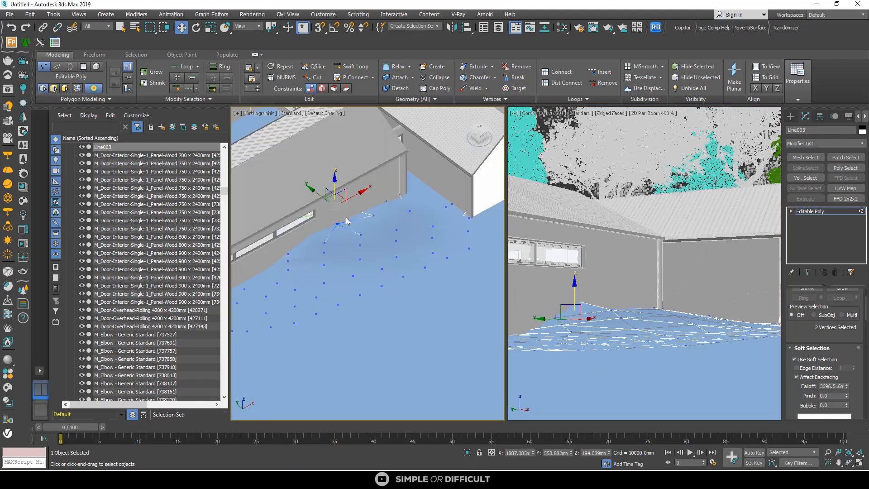
scroll(337, 222, "up", 2)
scroll(347, 228, "down", 3)
middle_click_drag(368, 248, 379, 234, "alt")
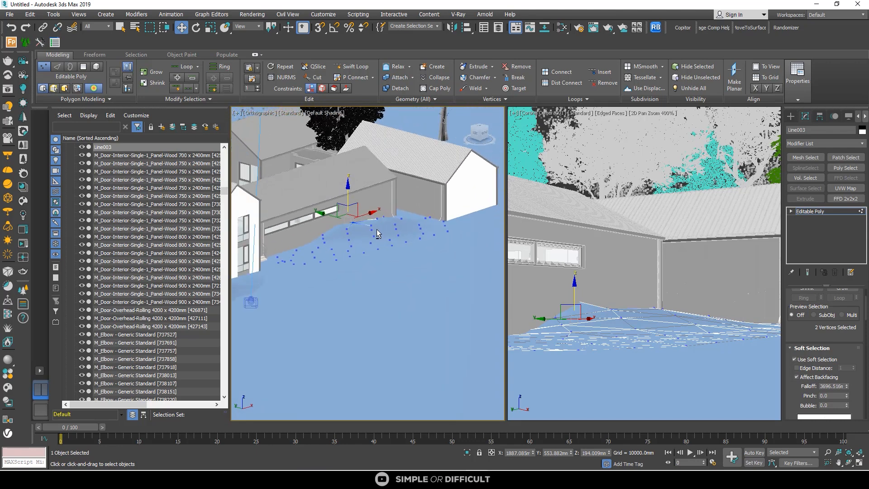
Step: Raise a group of eight patch vertices in front of the garage link to about 337 mm in Z
left_click(323, 234)
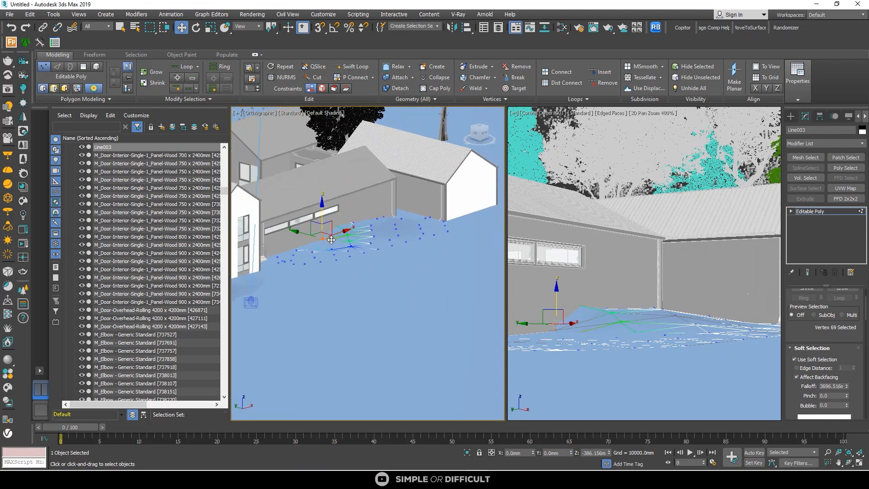
left_click_drag(330, 232, 406, 244)
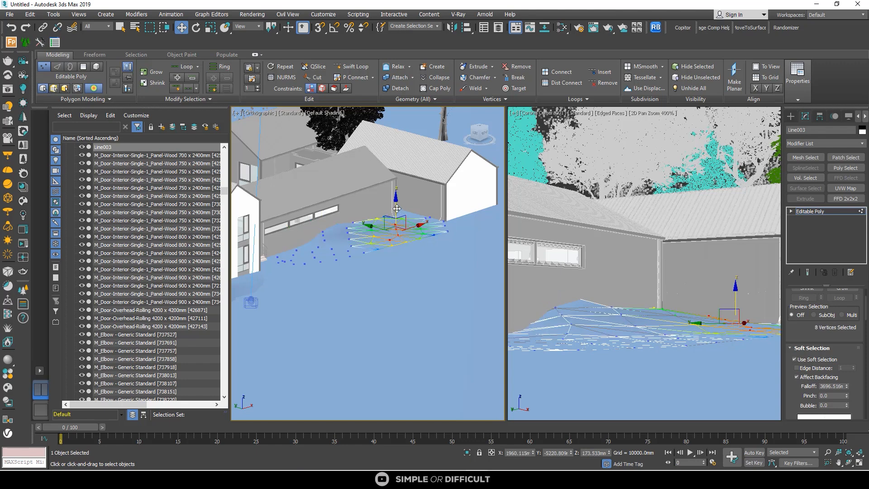
left_click_drag(397, 209, 396, 204)
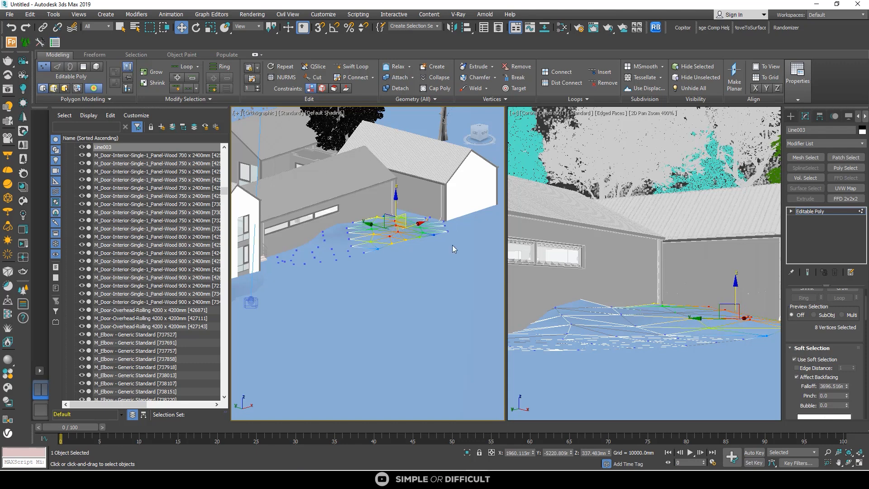
Step: Deselect the vertices in front of the garage link and adjust four patch vertices beside the long wing to about 296 mm in Z
scroll(604, 302, "down", 3)
mouse_move(608, 294)
left_mouse_down()
mouse_move(622, 311)
mouse_move(617, 286)
left_mouse_up()
left_click(588, 297)
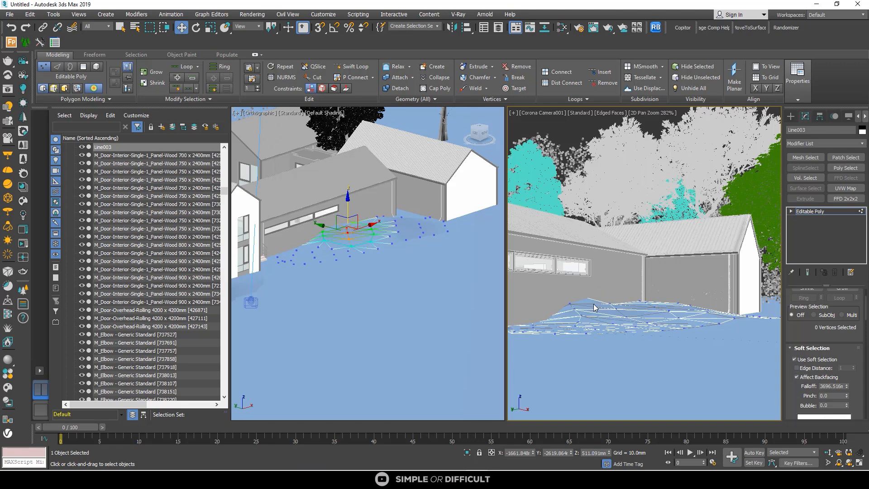
scroll(326, 228, "up", 2)
left_click_drag(317, 228, 340, 221)
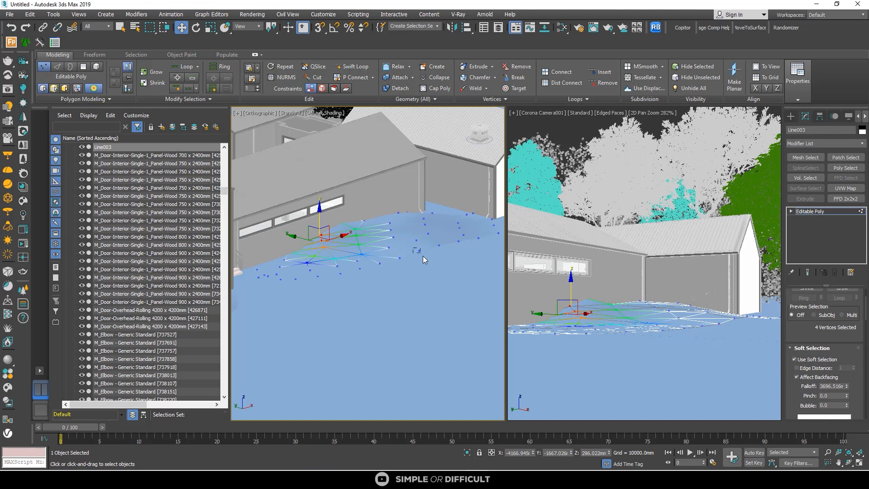
Step: Select the patch's outer-edge vertices in front of the garage link and lower the last pair to about 102 mm in Z
left_click_drag(412, 248, 424, 257)
left_click_drag(415, 224, 455, 255)
scroll(437, 250, "up", 3)
left_click_drag(424, 216, 428, 222)
scroll(446, 246, "up", 5)
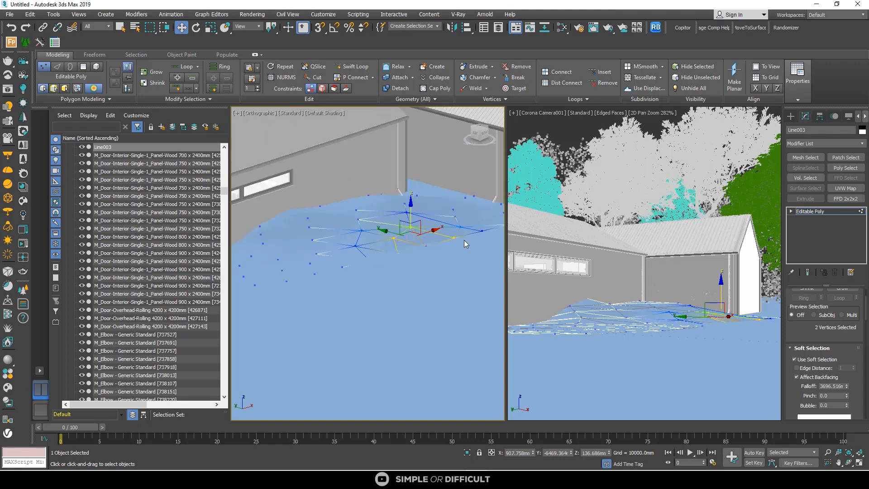
middle_click_drag(445, 246, 359, 270)
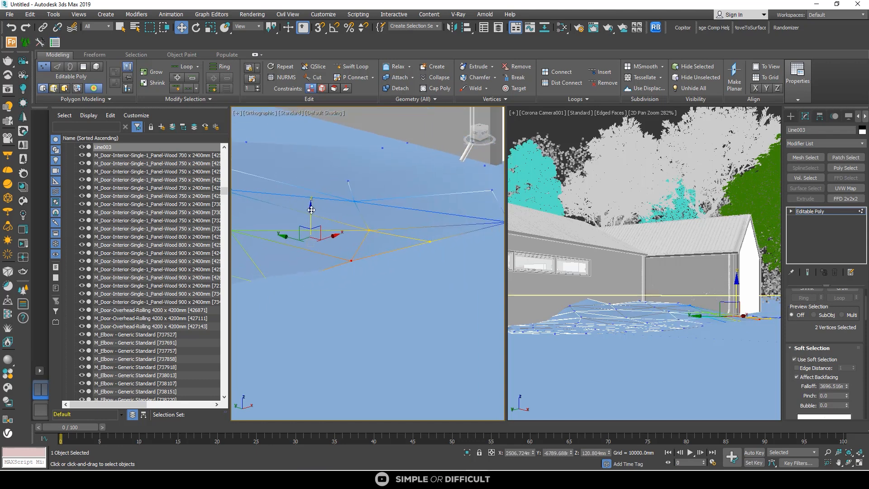
left_click_drag(311, 209, 312, 213)
scroll(333, 221, "down", 2)
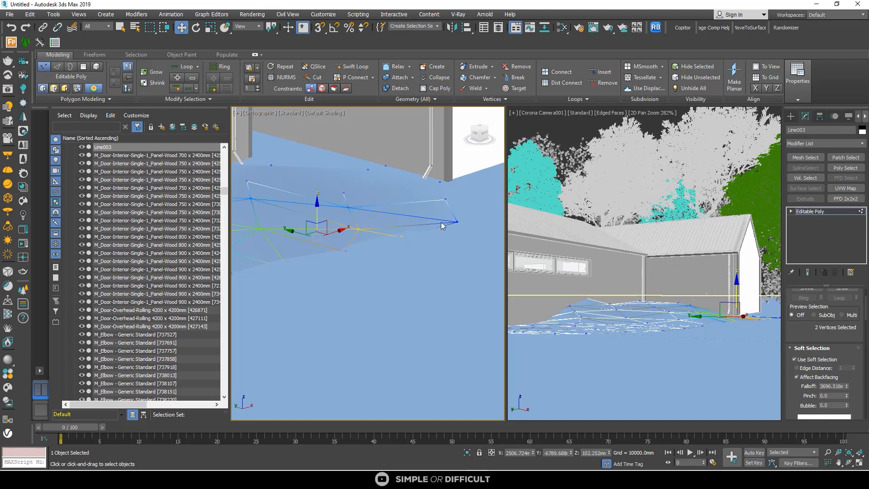
Step: Flatten the two vertices at the patch's outer corner near the garage gable to about 23 mm in Z
scroll(444, 220, "up", 2)
left_click(463, 221)
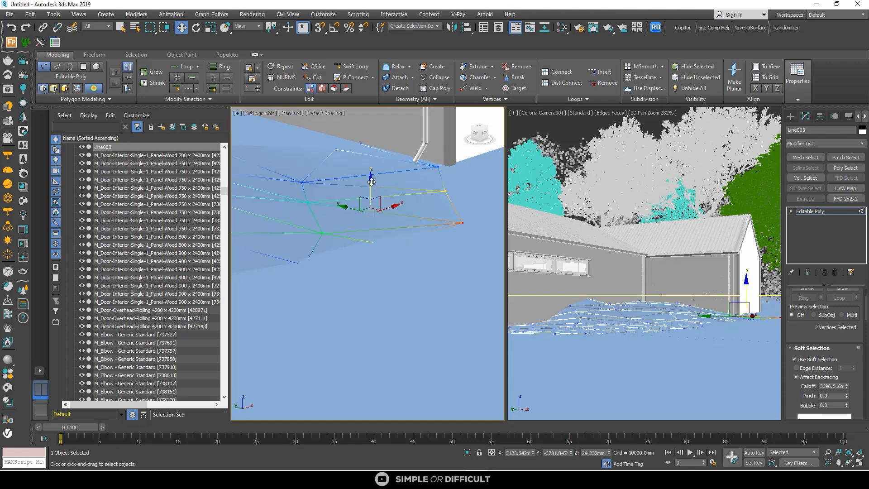
left_click_drag(371, 181, 375, 182)
scroll(465, 216, "up", 4)
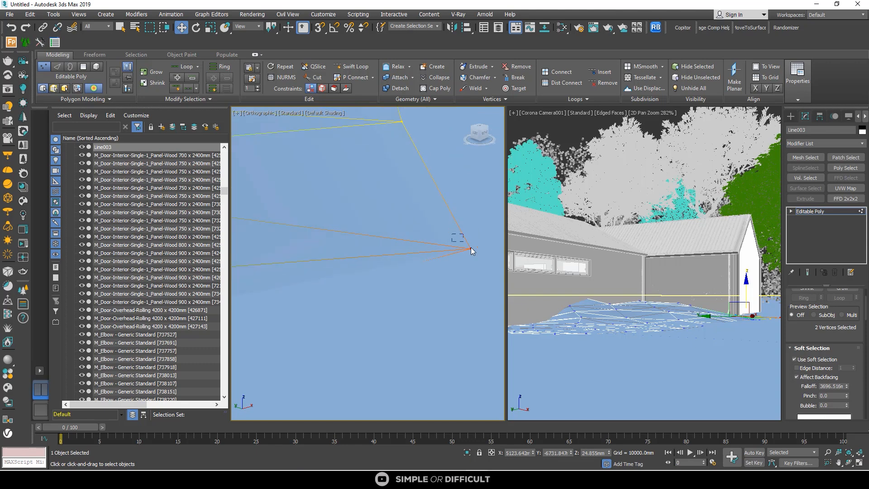
scroll(470, 244, "down", 2)
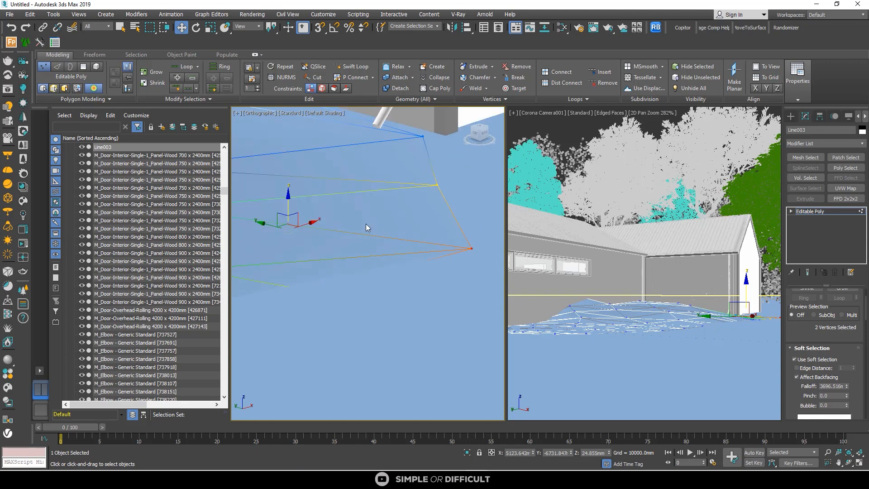
left_click_drag(290, 198, 296, 199)
scroll(428, 201, "down", 6)
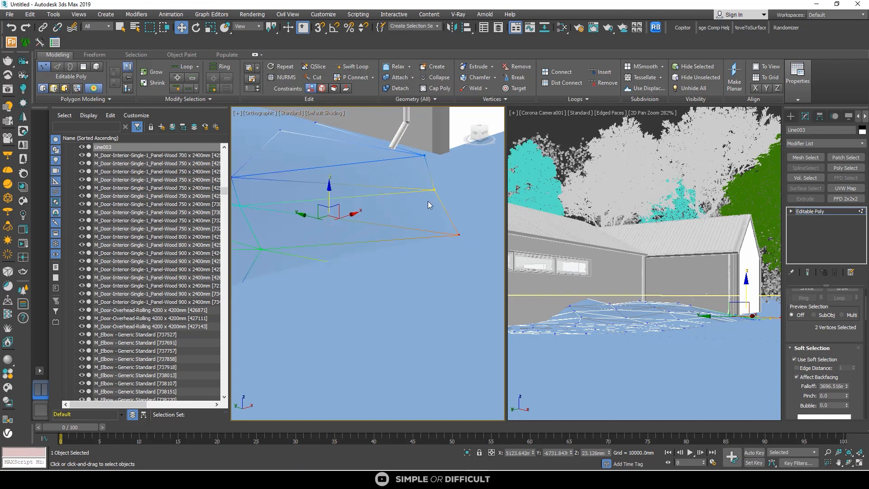
Step: Lower the two vertices at the patch's tapered end, near the two-storey block, to about -11 mm in Z
scroll(295, 242, "down", 3)
scroll(308, 241, "up", 6)
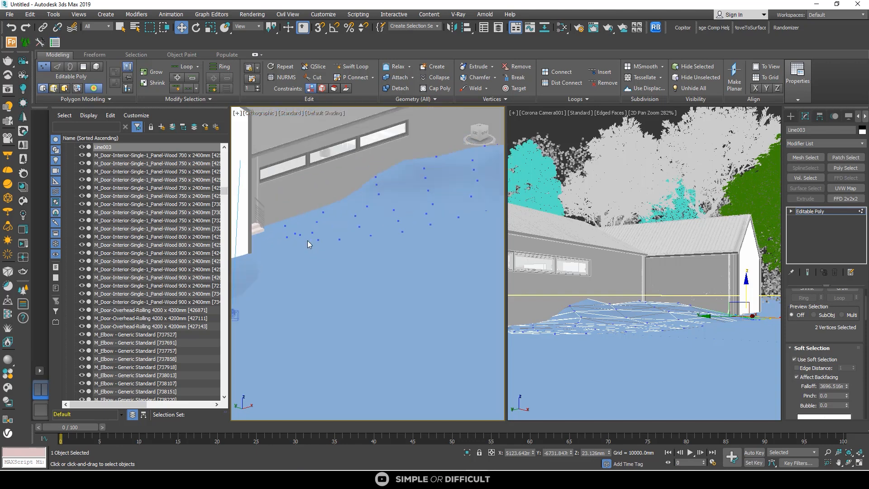
left_click_drag(333, 233, 345, 241)
left_click_drag(321, 207, 302, 212)
scroll(302, 209, "down", 5)
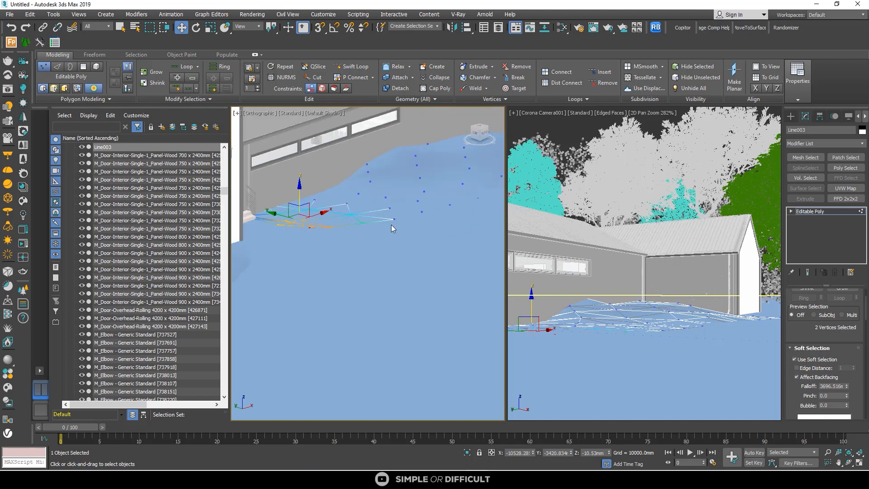
Step: Sink vertex pairs along the patch's front edge, the last pair to about -13 mm in Z, and leave vertex editing
scroll(392, 225, "up", 5)
left_click_drag(396, 203, 406, 220)
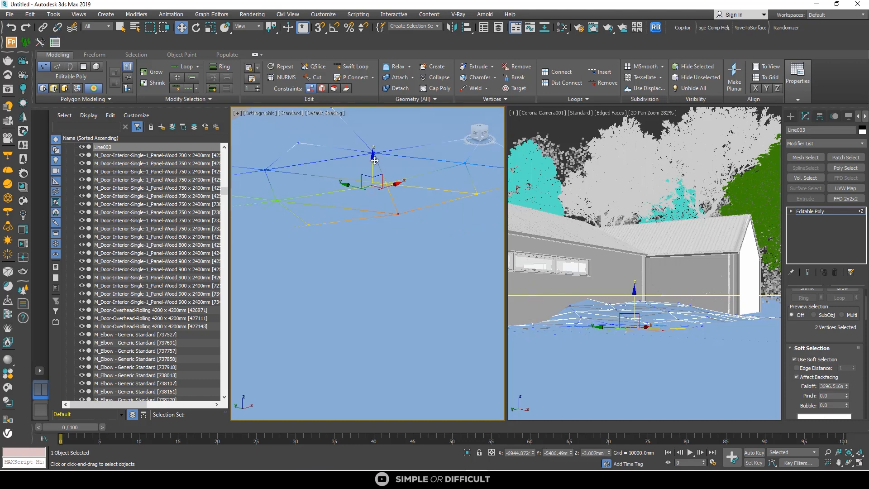
left_click_drag(374, 159, 409, 194)
scroll(330, 194, "down", 5)
scroll(417, 187, "up", 5)
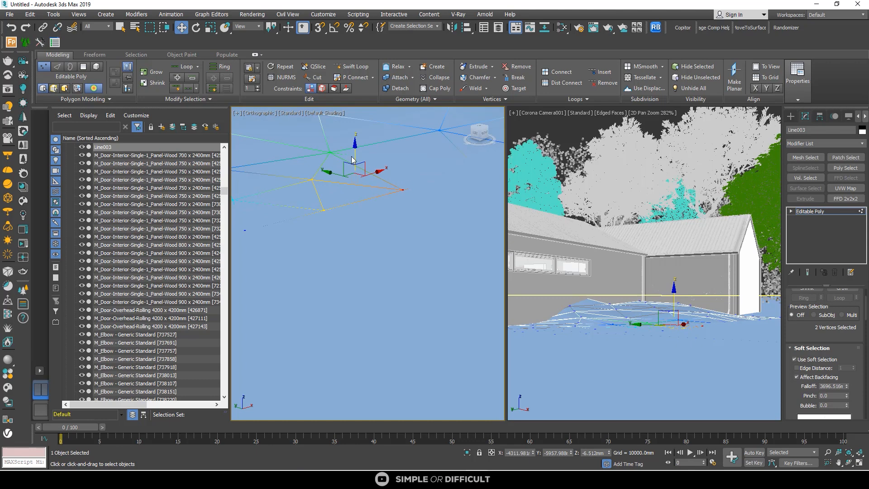
scroll(363, 160, "up", 5)
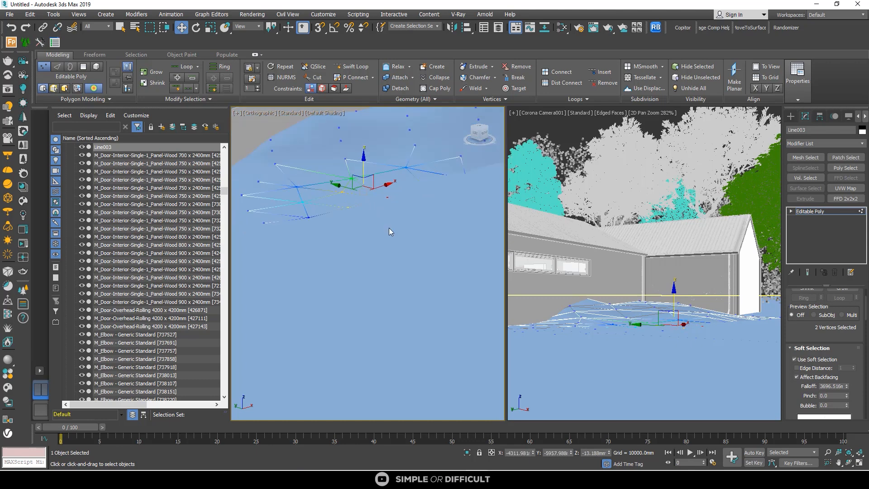
left_click(390, 228)
left_click(791, 117)
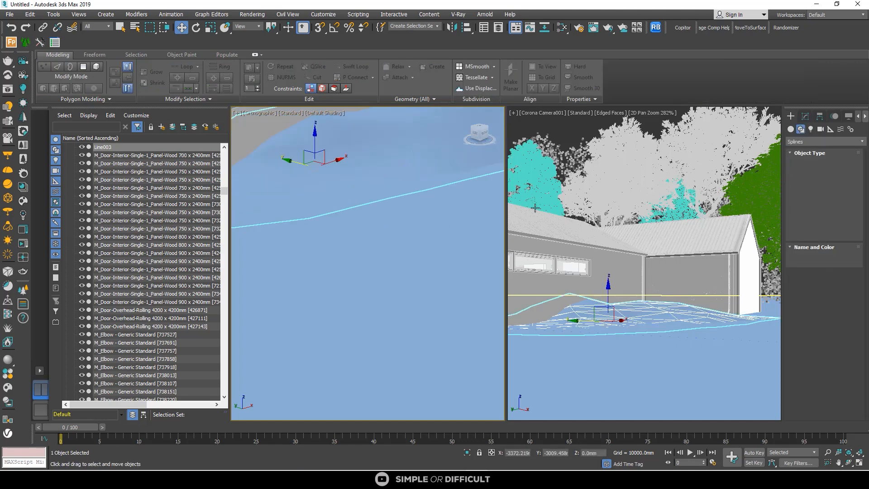
Step: Restore the full Corona Camera001 view and save the scene as Exterior tutorial.max
left_click(606, 278)
key("c")
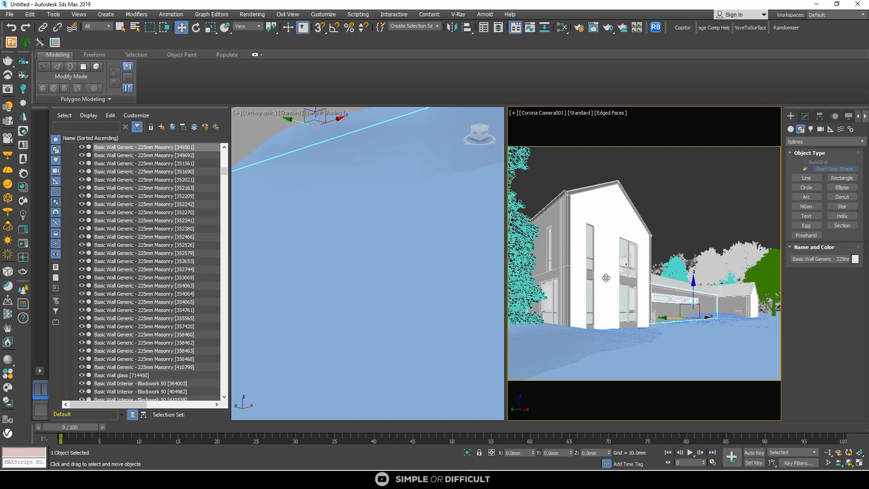
right_click(429, 287)
right_click(397, 263)
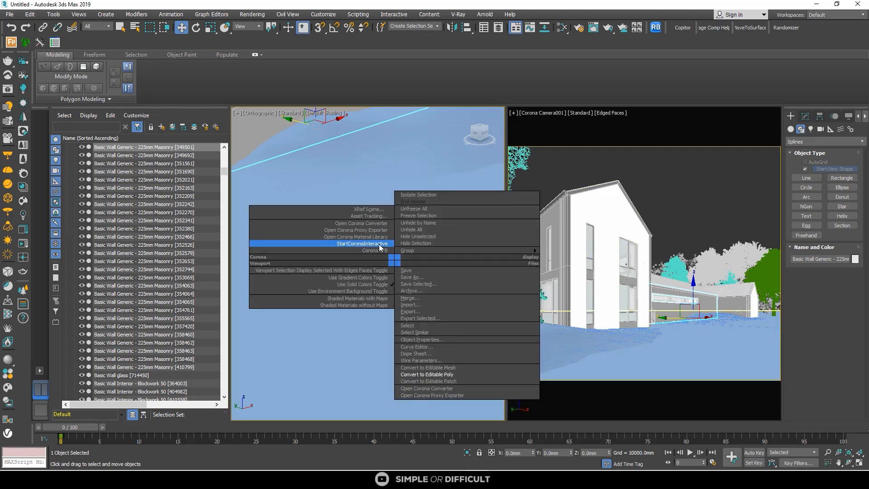
left_click(357, 357)
left_click(7, 11)
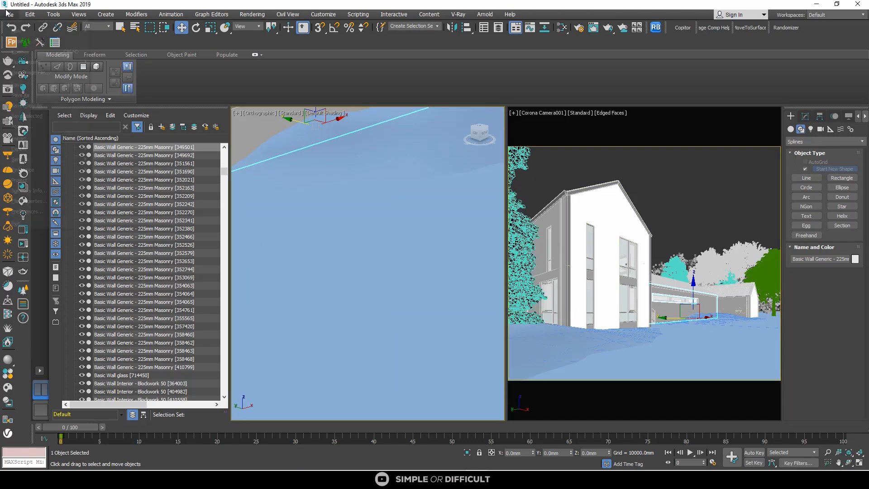
left_click(68, 87)
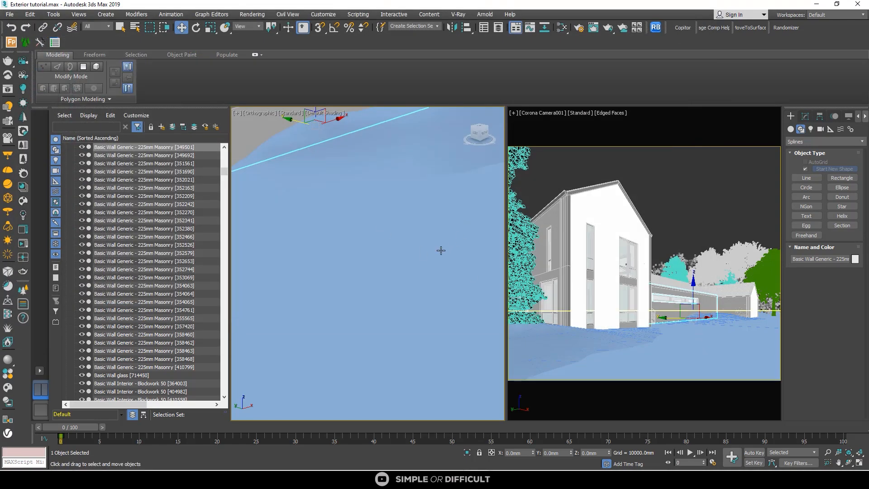
Step: Run a Corona interactive render of the camera view, examine the ground and trees, and close the render window
right_click(413, 242)
left_click(394, 231)
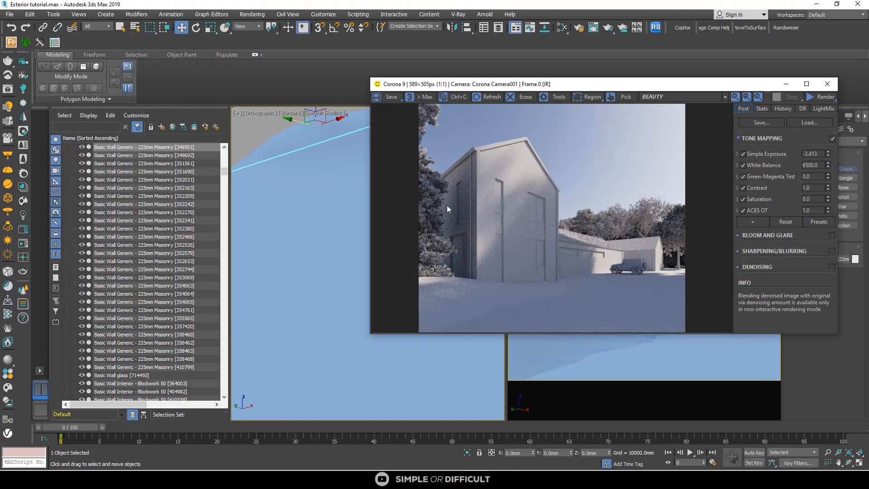
left_click(822, 100)
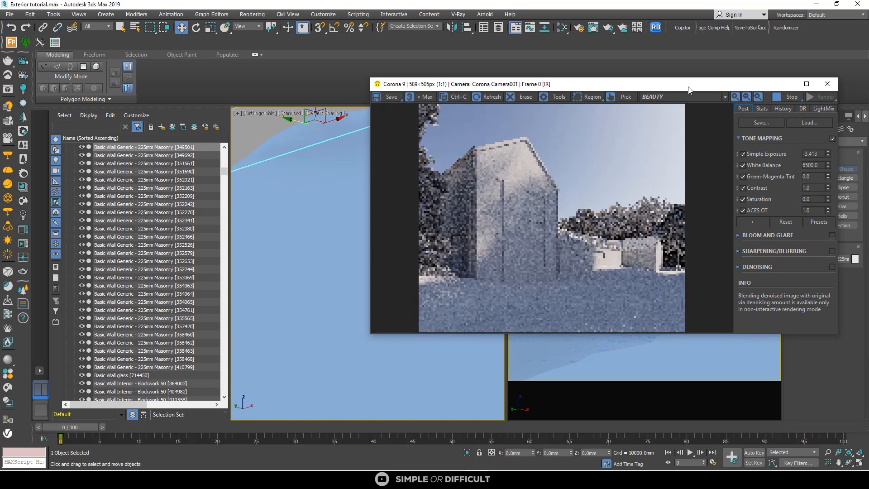
scroll(623, 267, "up", 2)
scroll(507, 217, "down", 2)
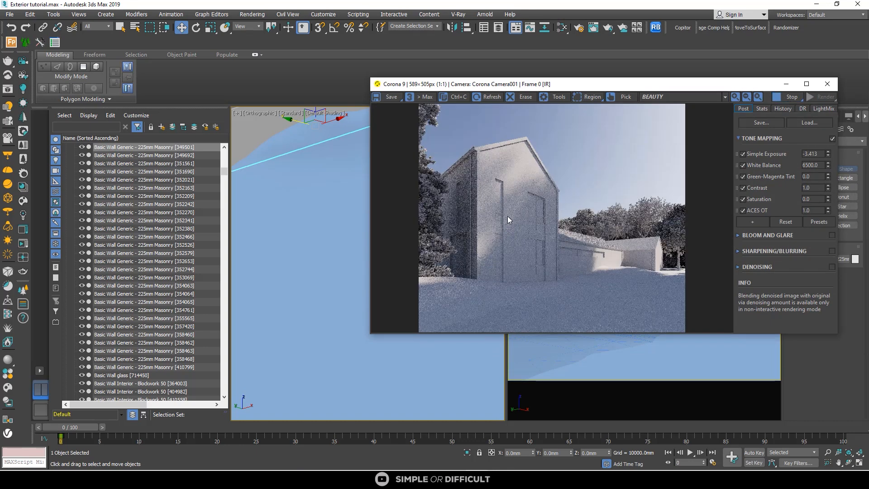
left_click(827, 84)
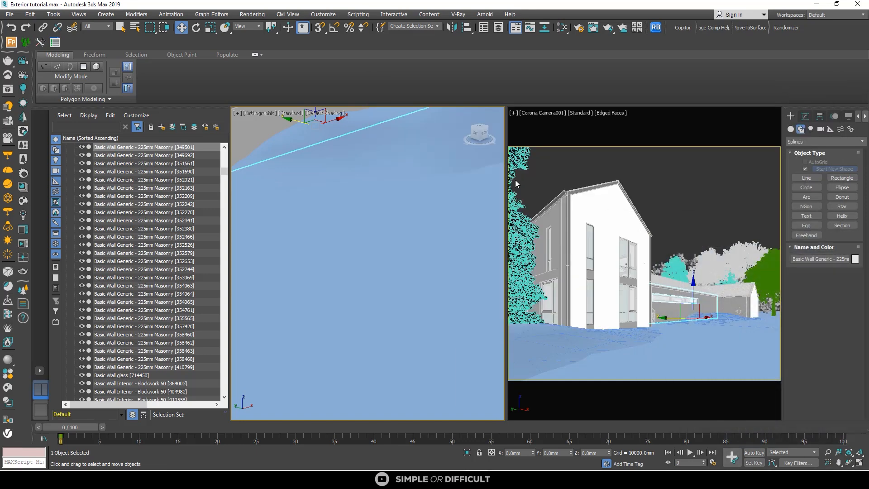
Step: Raise the pine 12m tree beside the two-storey block to about -1409 mm in Z, working in the left view
scroll(437, 210, "down", 4)
scroll(325, 200, "up", 6)
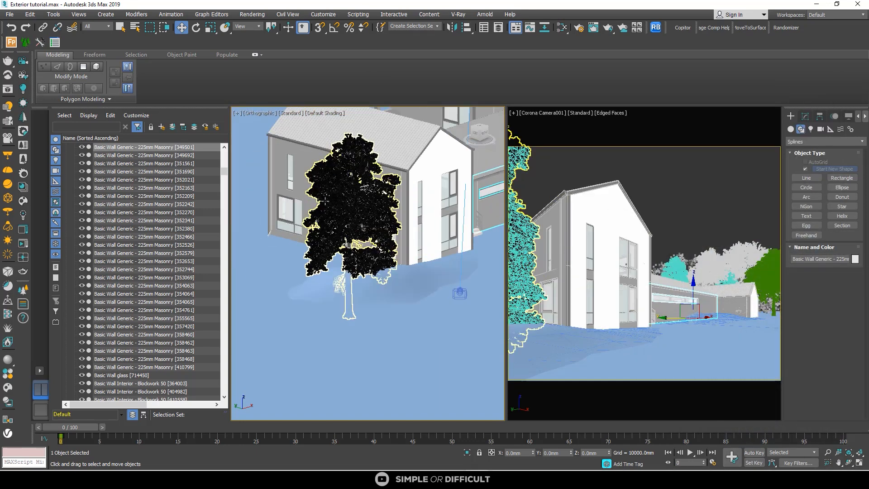
left_click(325, 199)
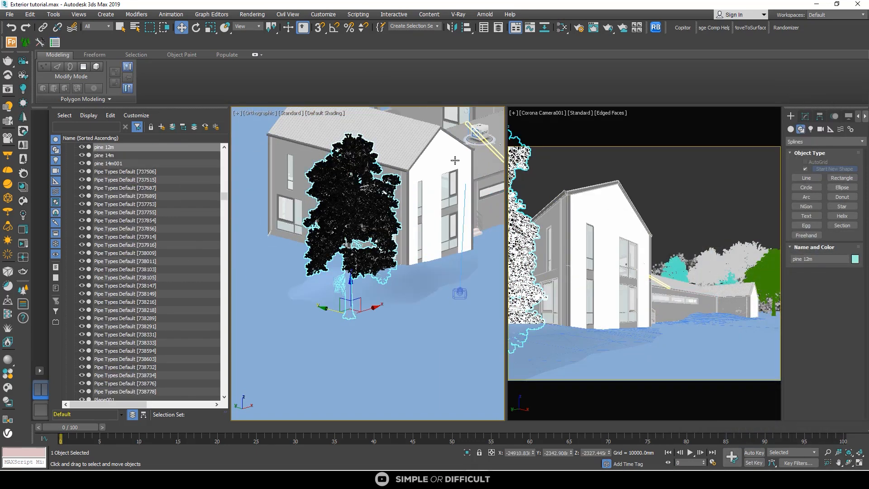
scroll(377, 233, "down", 5)
middle_click_drag(377, 249, 418, 244, "alt")
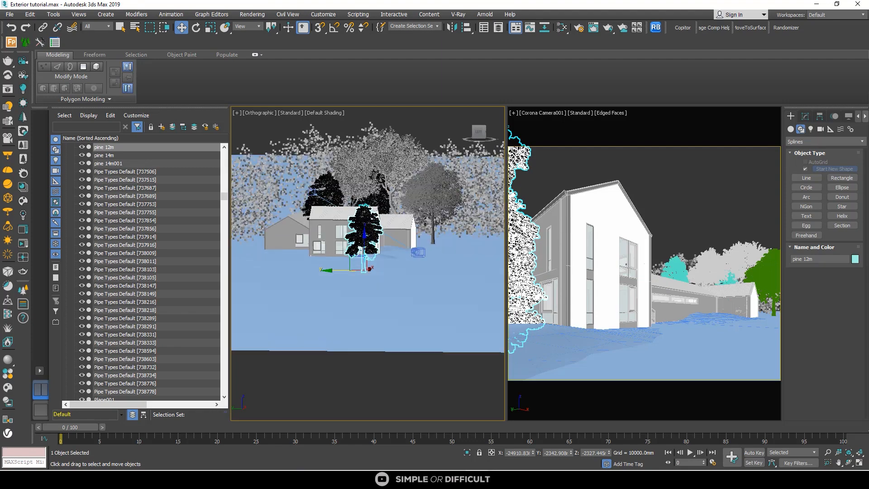
left_click(481, 132)
scroll(362, 261, "up", 6)
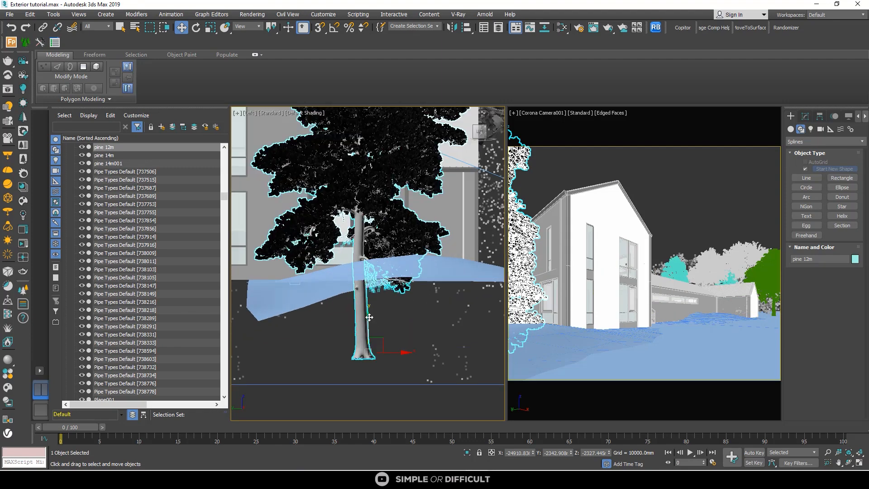
left_click_drag(369, 317, 371, 289)
scroll(362, 278, "down", 3)
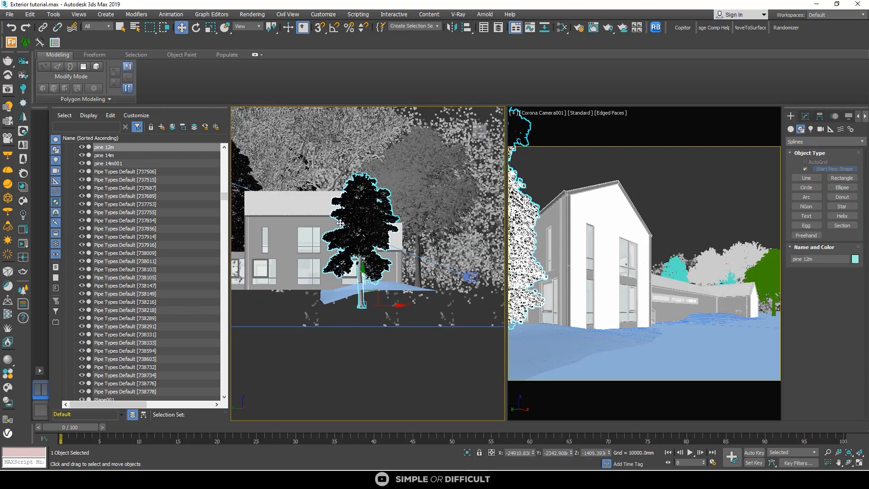
Step: Render the camera view interactively again, maximise the render window, and examine the raised pine and ground mounds
right_click(340, 223)
left_click(332, 206)
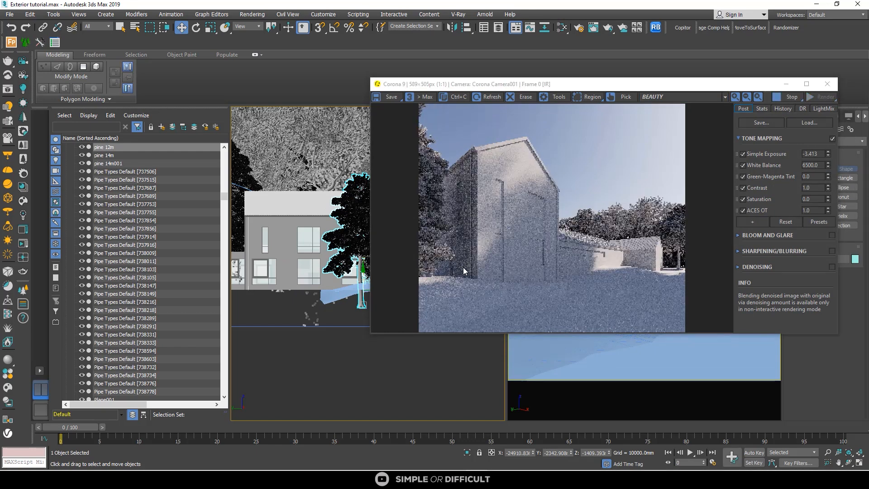
scroll(449, 265, "up", 1)
left_click_drag(432, 262, 499, 256)
scroll(499, 257, "down", 1)
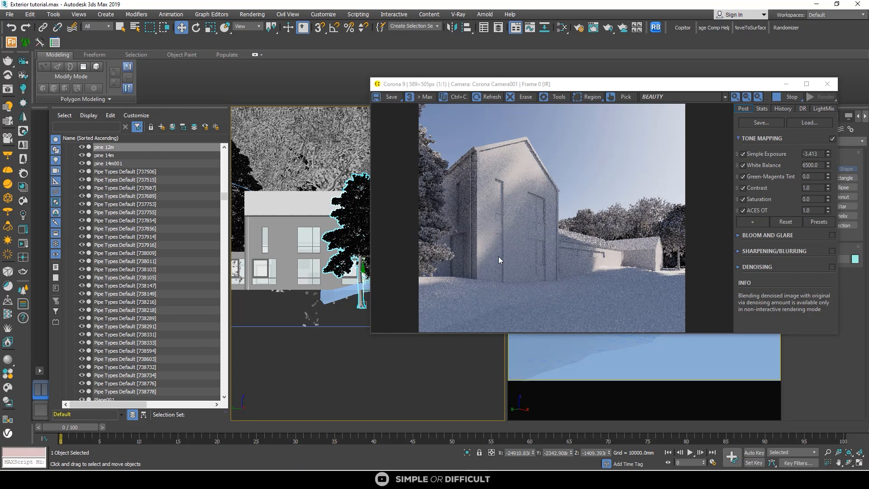
left_click(791, 99)
left_click_drag(769, 84, 584, 4)
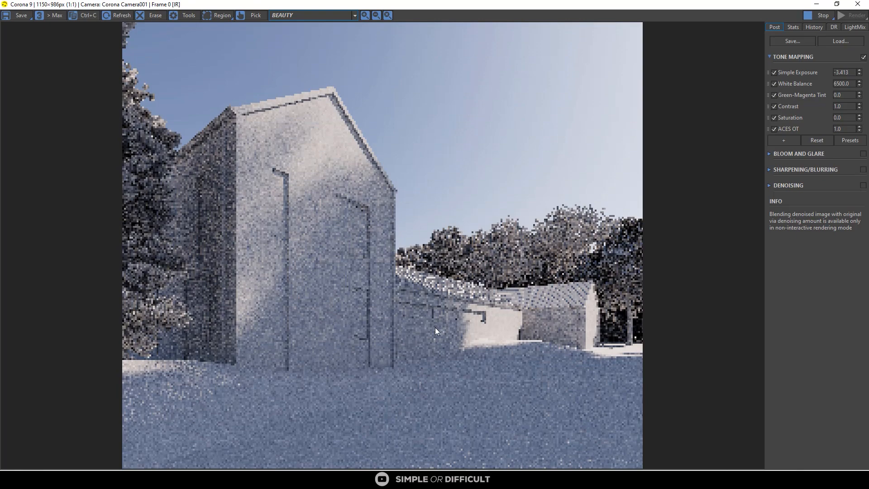
scroll(435, 328, "up", 1)
scroll(437, 252, "down", 1)
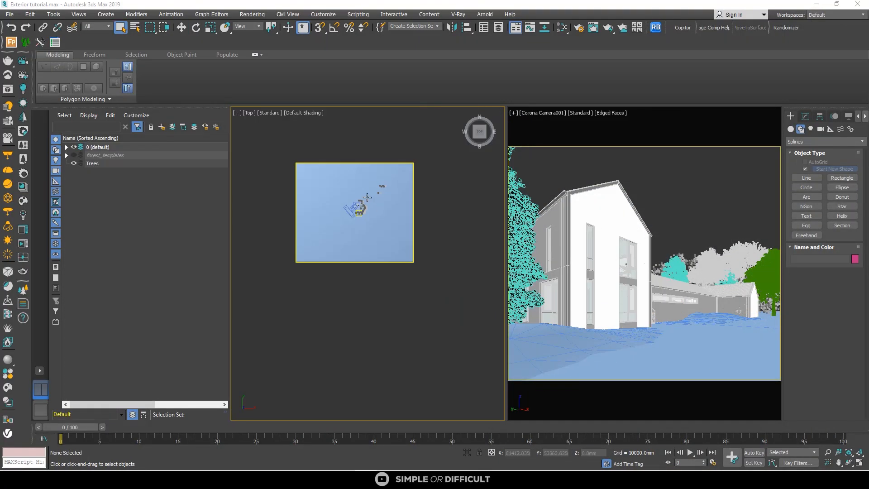
Step: Turn off the material override in the Corona scene render settings and close Render Setup
scroll(362, 192, "up", 3)
scroll(365, 194, "down", 1)
middle_click_drag(365, 193, 386, 238)
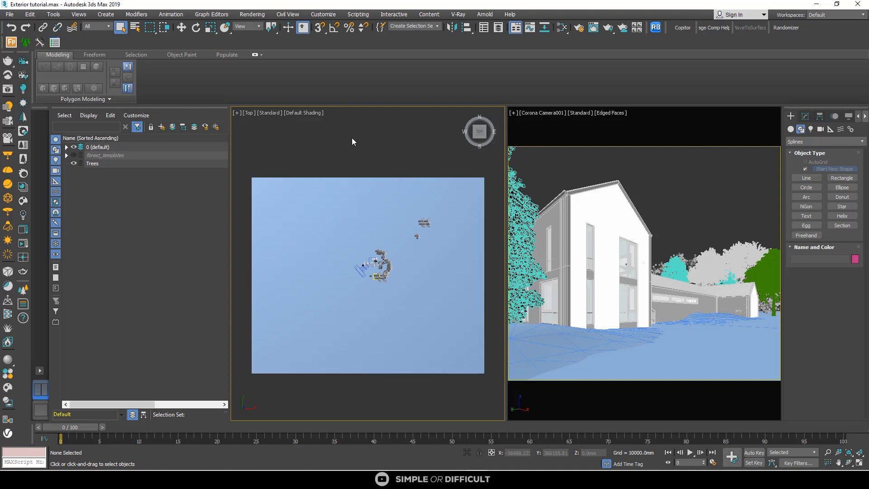
right_click(351, 153)
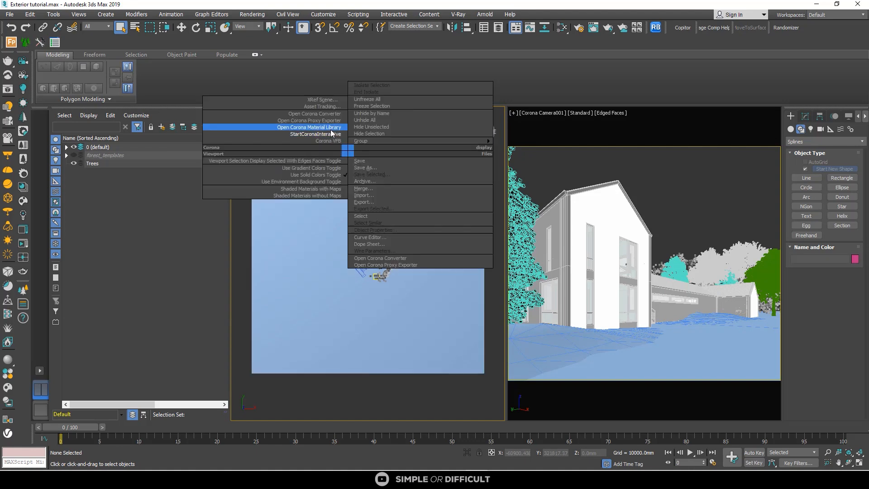
left_click(305, 233)
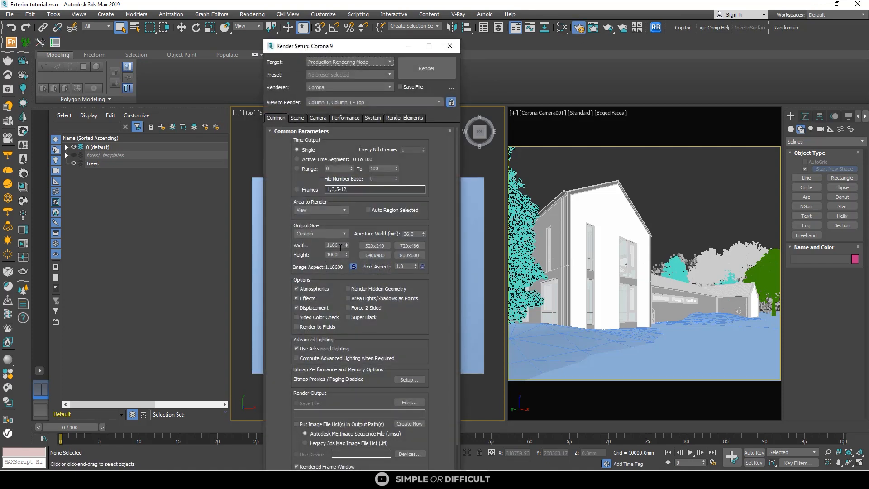
left_click(297, 117)
left_click(273, 229)
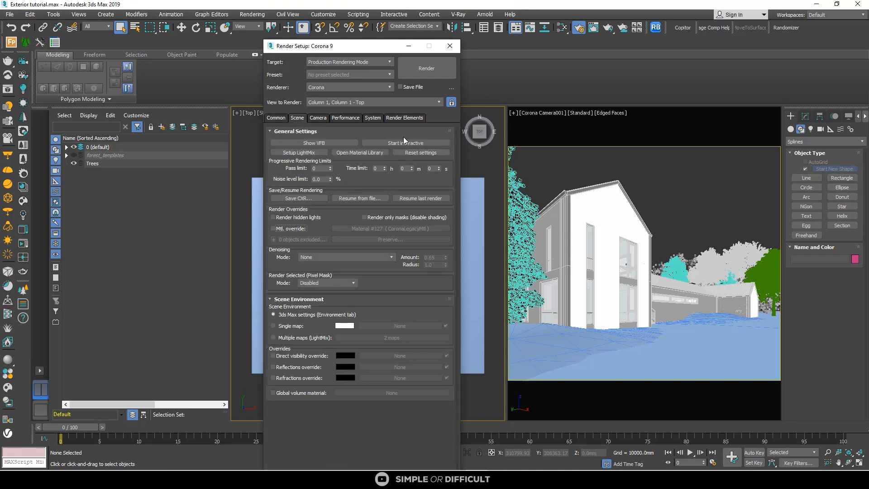
left_click(450, 46)
Step: Run a Corona interactive render of the camera view, examine the house's original materials, and put the render window away
right_click(354, 153)
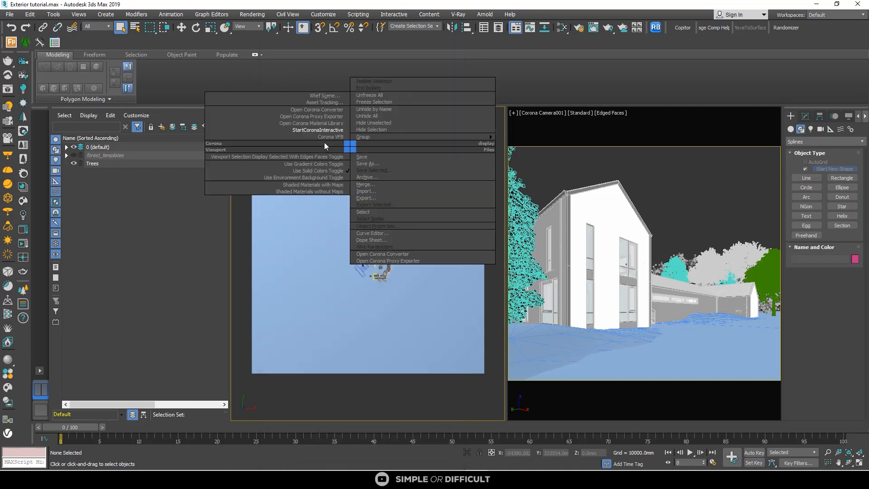
left_click(313, 130)
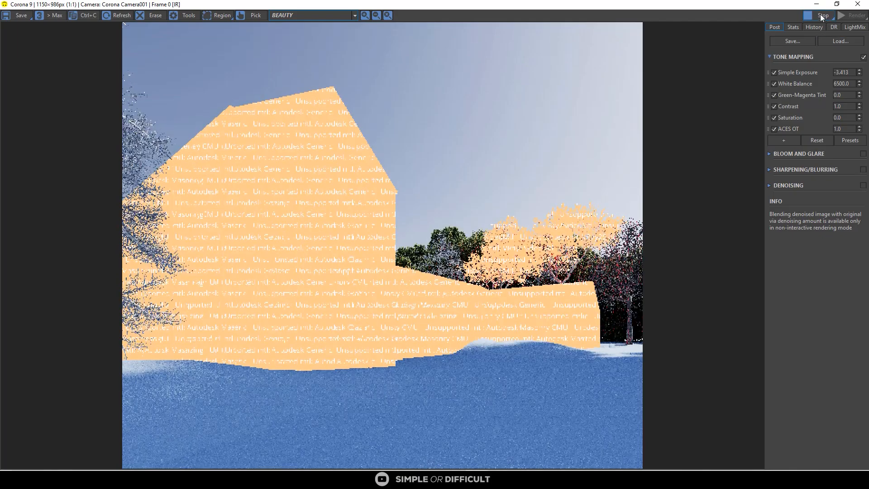
left_click(817, 4)
Step: Add a new CoronaLegacyMtl node in the Slate Material Editor and close the Corona Converter window
left_click(561, 28)
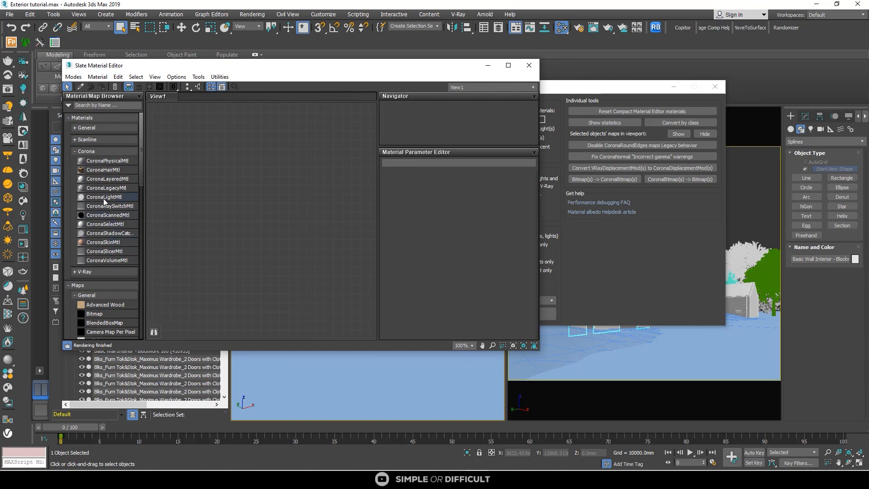
left_click(110, 217)
scroll(99, 206, "down", 3)
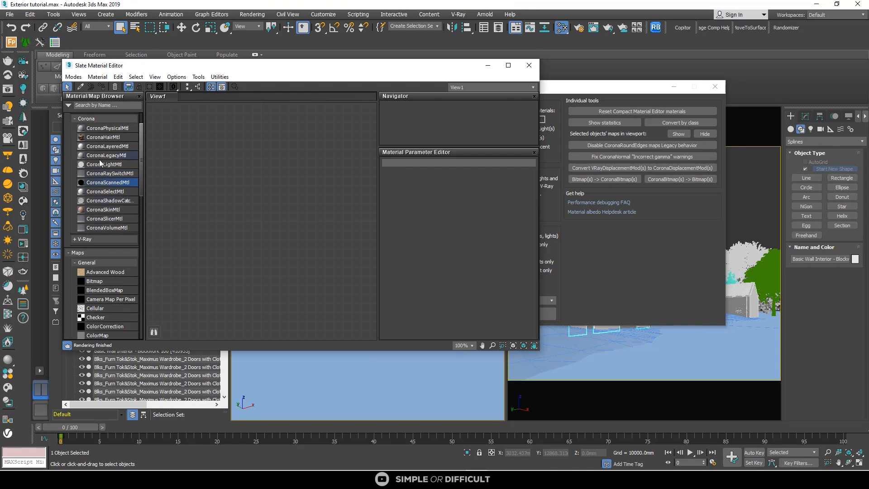
left_click_drag(107, 155, 232, 164)
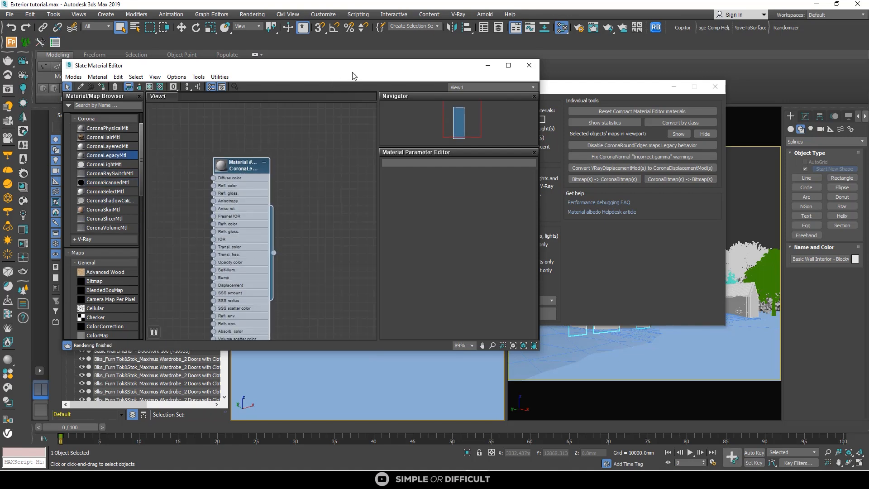
left_click_drag(353, 72, 732, 155)
left_click(715, 87)
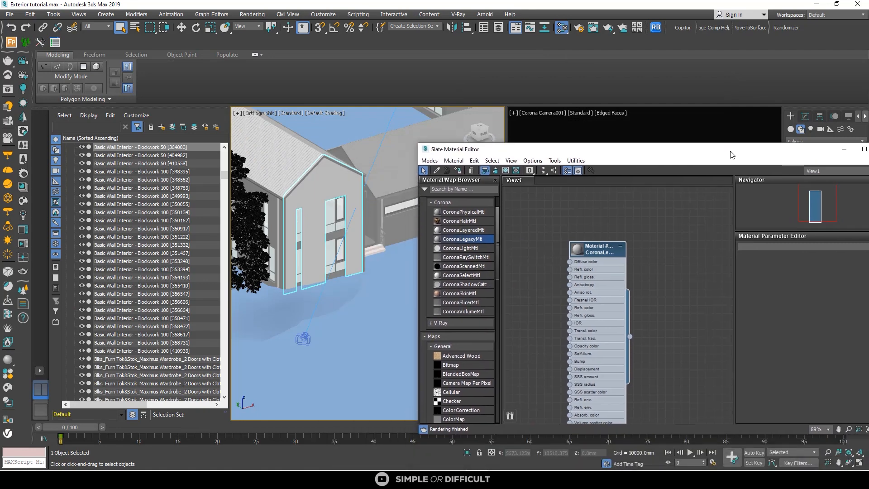
middle_click_drag(602, 254, 577, 238)
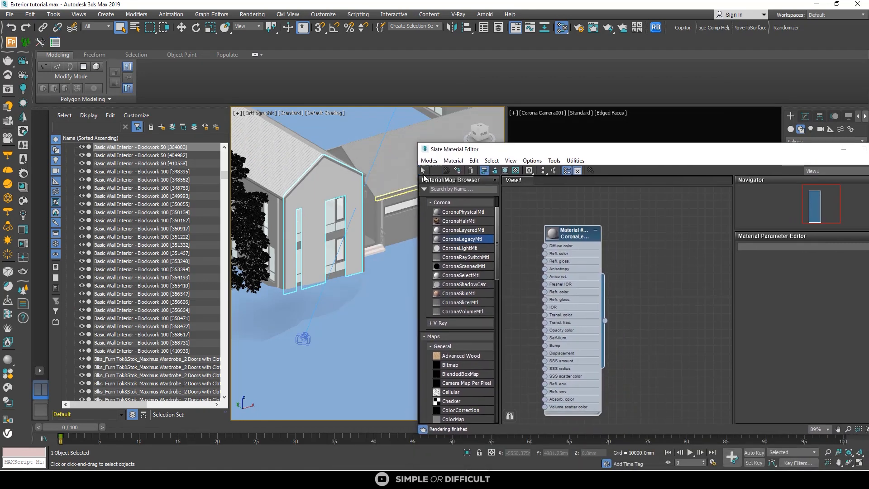
Step: Pick the Generic material from the two-storey gable wall and select all objects that use it
left_click(436, 171)
left_click(332, 181)
left_click_drag(613, 202, 651, 195)
right_click(650, 192)
mouse_move(691, 322)
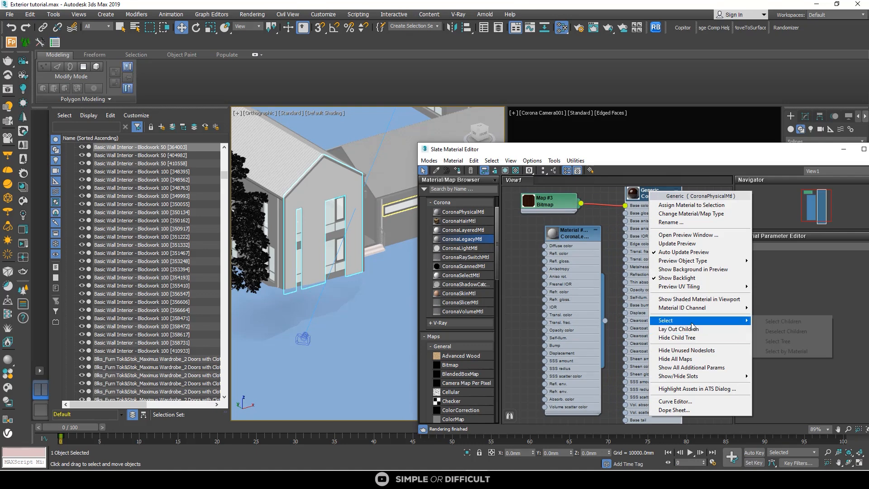
left_click(771, 352)
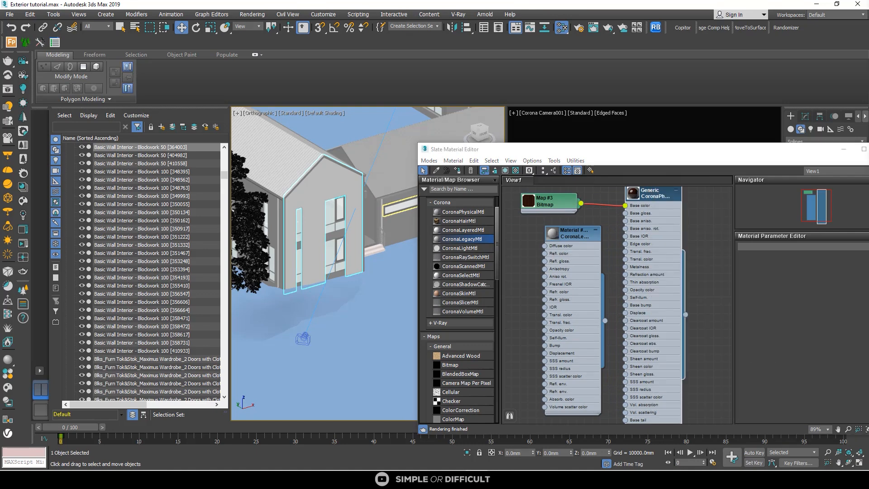
scroll(544, 295, "down", 1)
scroll(280, 241, "down", 5)
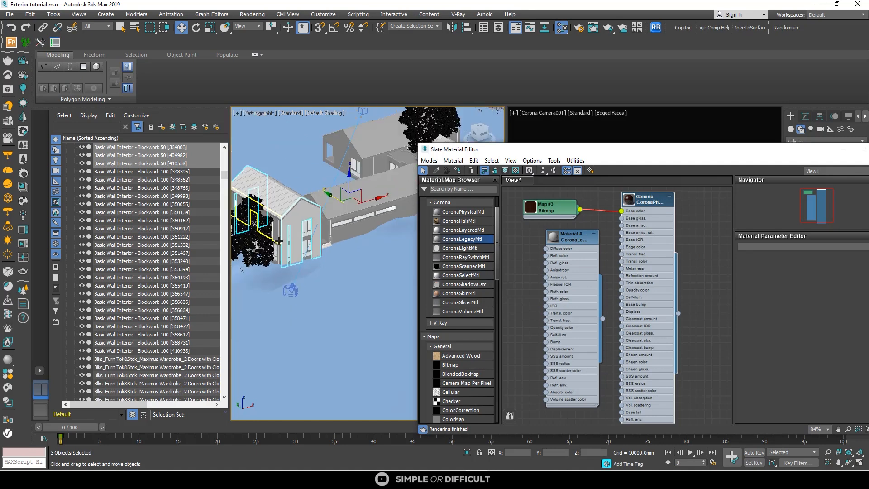
scroll(572, 238, "up", 2)
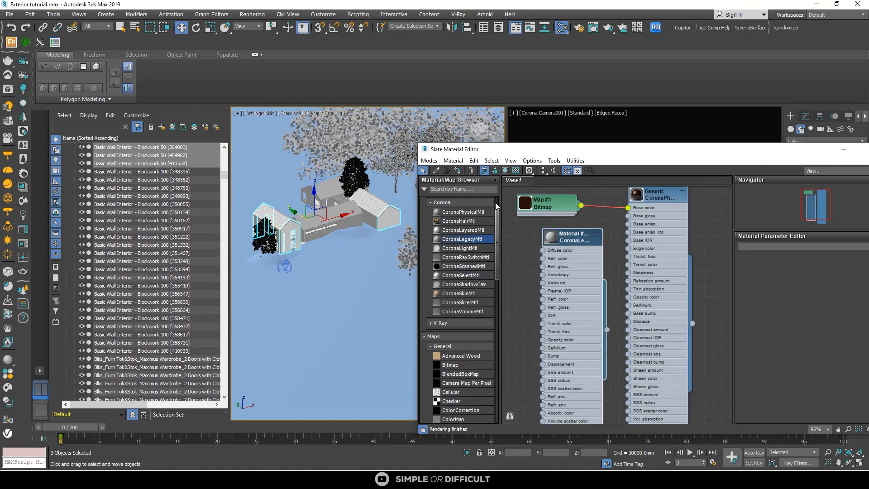
Step: Assign the new CoronaLegacyMtl to the selected walls and open its parameters
left_click(459, 172)
double_click(553, 236)
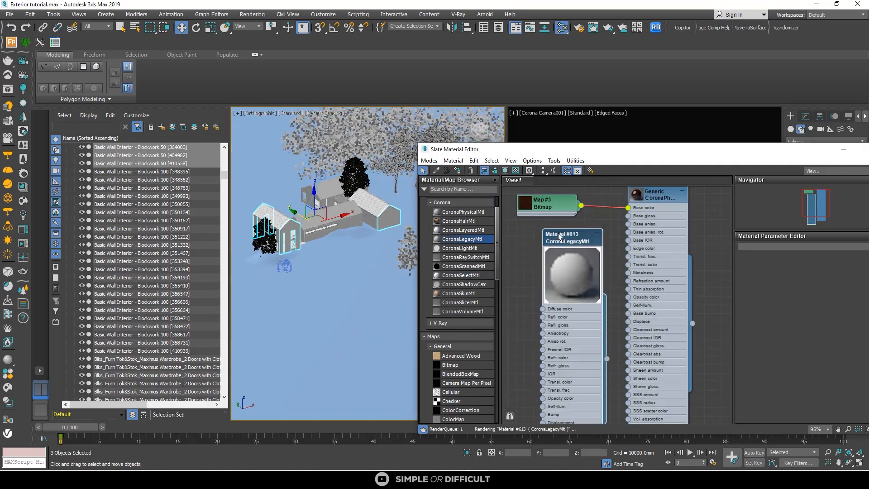
double_click(577, 236)
left_click_drag(693, 152, 470, 105)
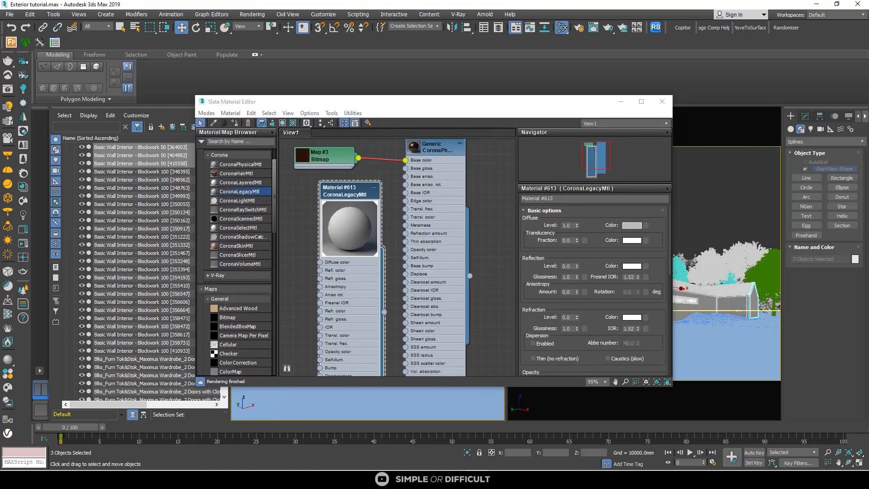
Step: Set the wall material's diffuse colour to brown with red 147, green 88 and blue 49
left_click(632, 225)
left_click(303, 156)
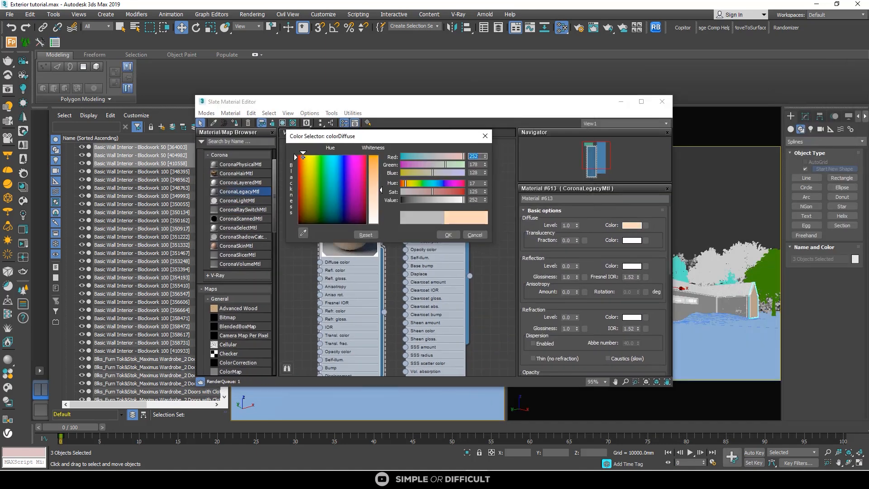
left_click(373, 175)
mouse_move(463, 200)
left_mouse_down()
mouse_move(434, 202)
mouse_move(436, 191)
left_mouse_up()
left_click_drag(381, 174, 379, 168)
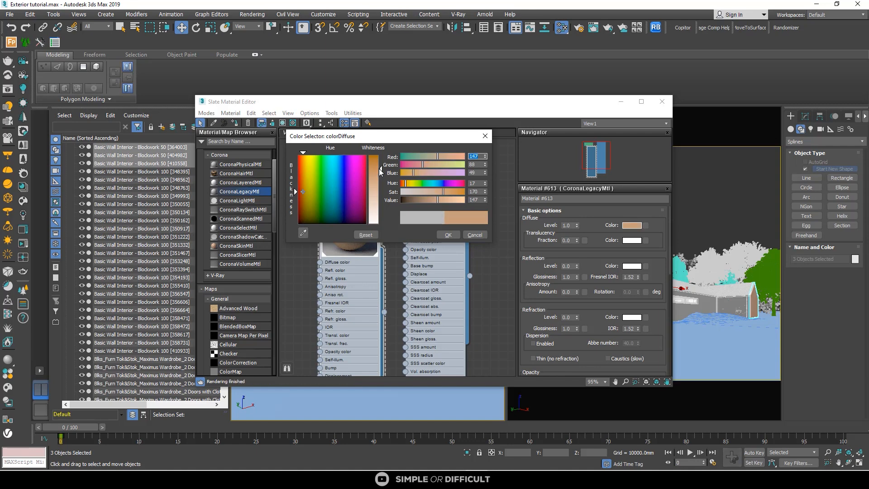
left_click(448, 235)
Step: Set the wall material's reflection level to 1.0 and its reflection glossiness to 0.4
scroll(361, 229, "down", 1)
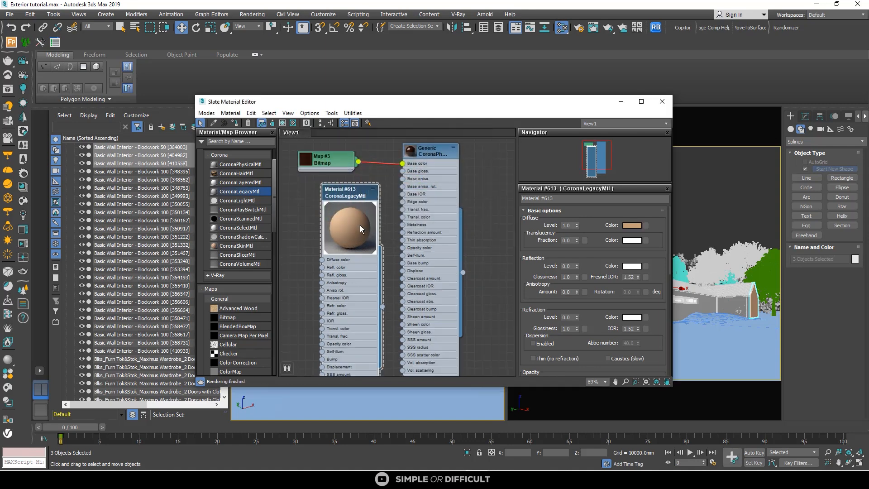
scroll(361, 229, "down", 1)
double_click(566, 266)
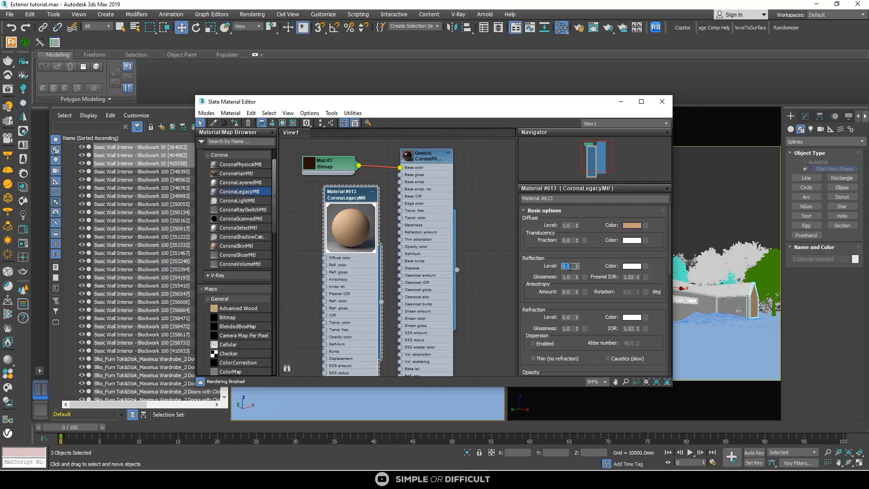
type("1")
double_click(567, 277)
type("4")
double_click(567, 267)
scroll(360, 210, "up", 4)
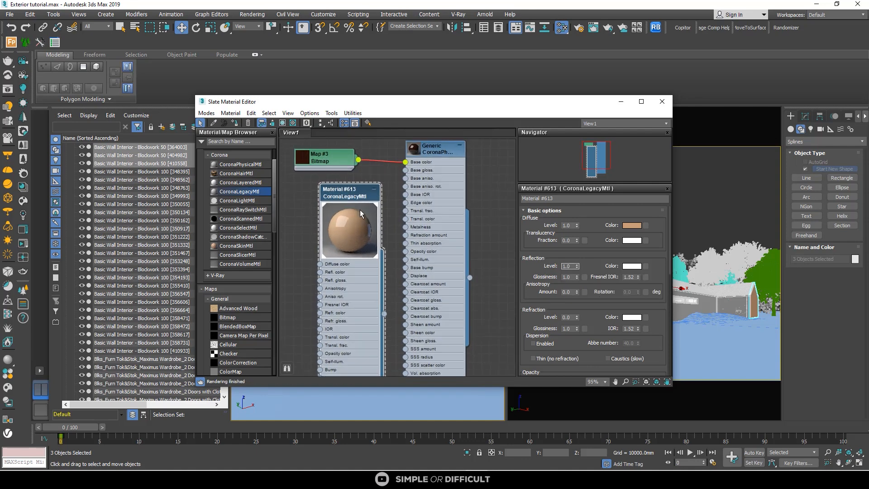
double_click(568, 278)
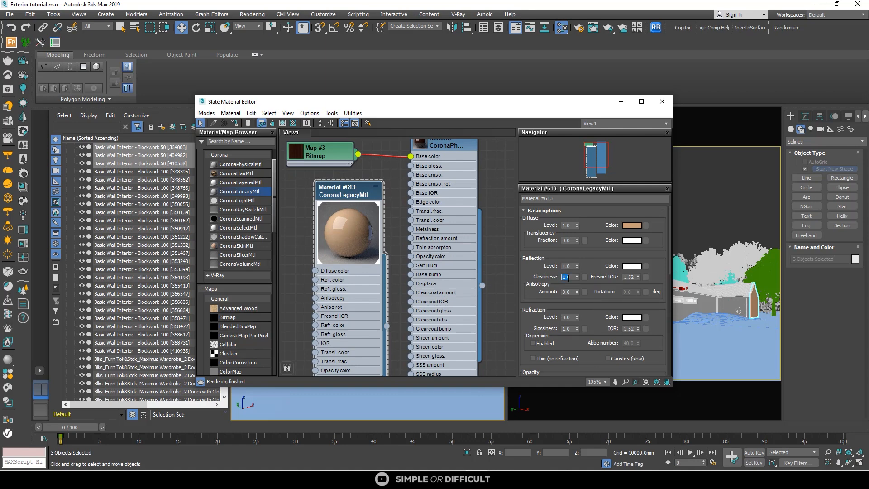
type(".4")
key("Return")
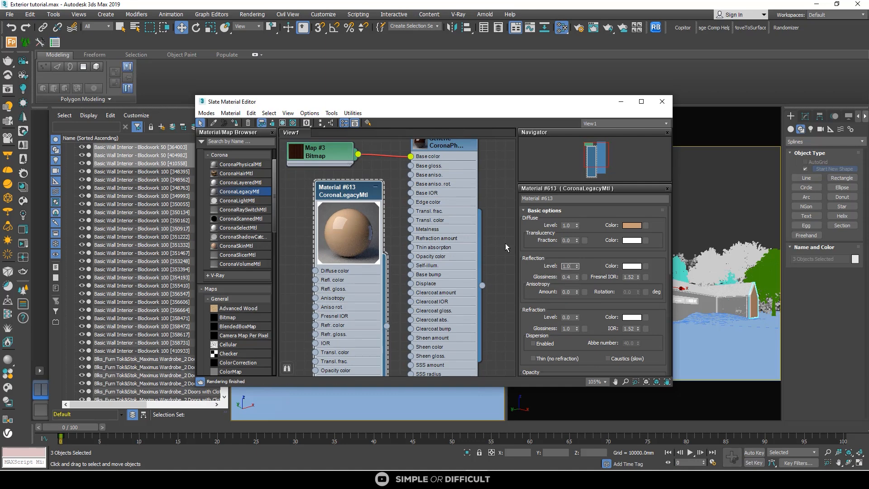
Step: Space out the material nodes and place a duplicate of the brown CoronaLegacyMtl beside the original
scroll(352, 217, "down", 6)
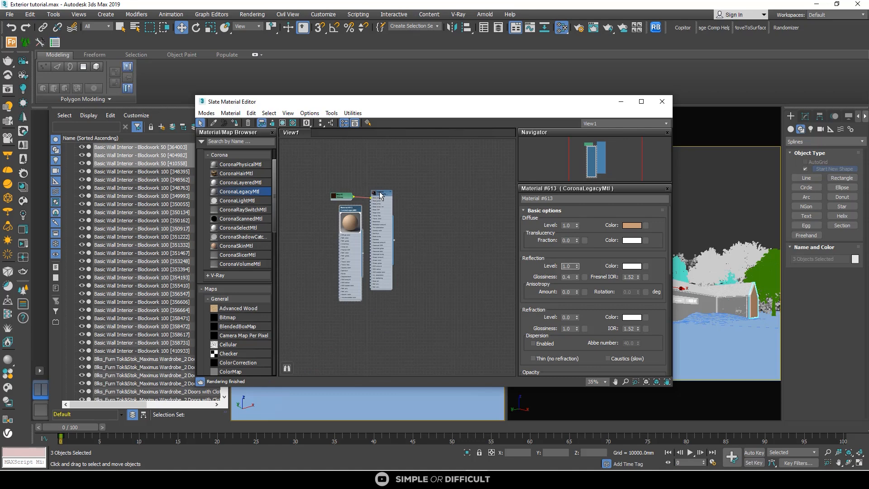
scroll(377, 202, "up", 4)
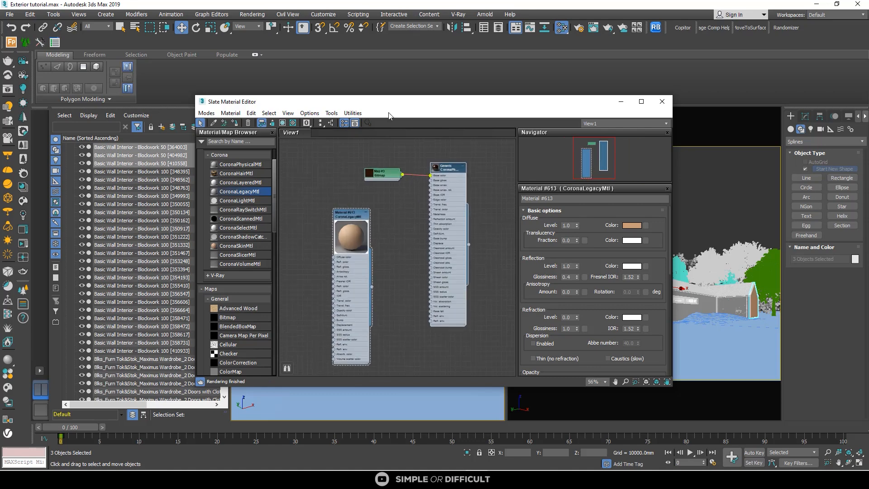
left_click_drag(407, 109, 599, 109)
scroll(312, 260, "up", 5)
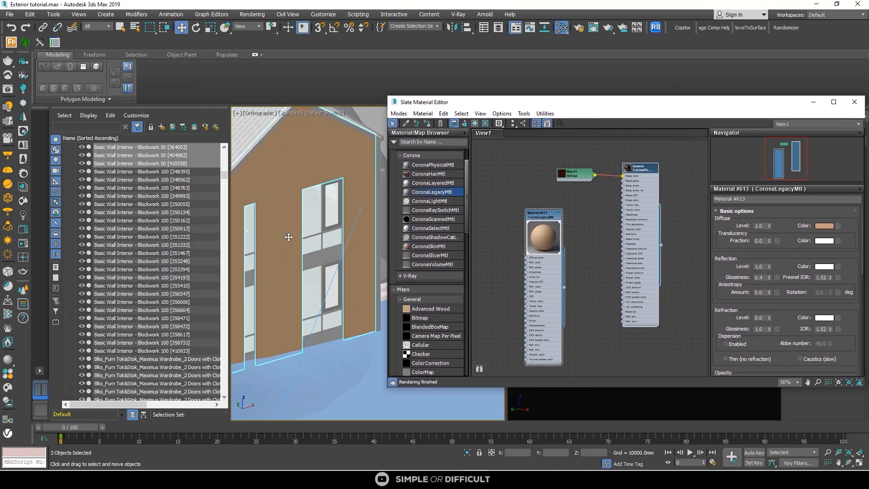
scroll(552, 210, "down", 3)
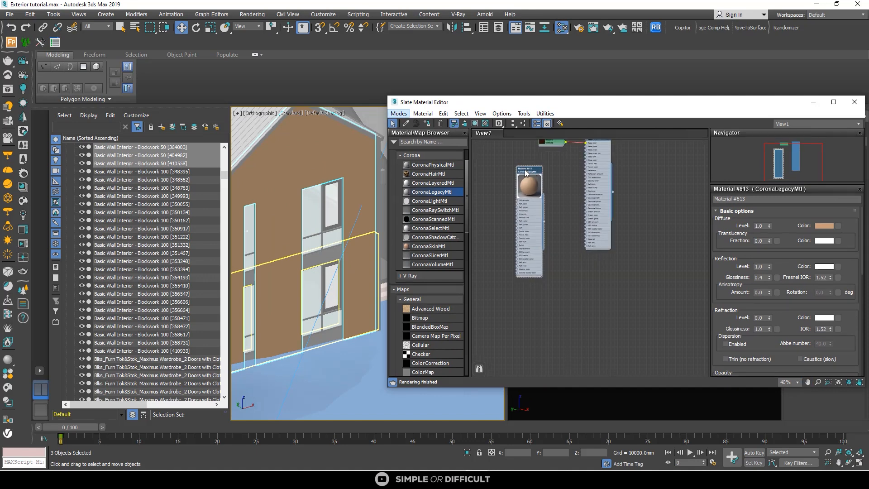
left_click_drag(527, 172, 556, 227)
left_click(564, 233)
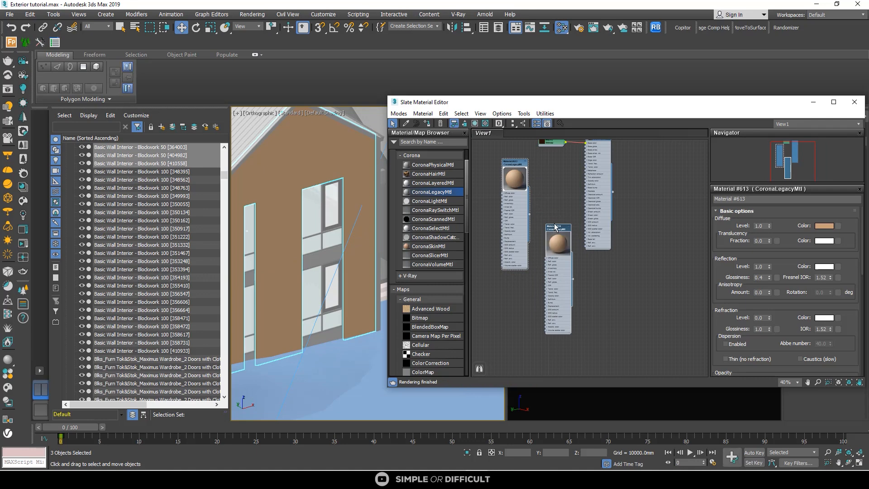
Step: Show both the original brown material and its duplicate as shaded materials in the viewport
left_click(512, 164)
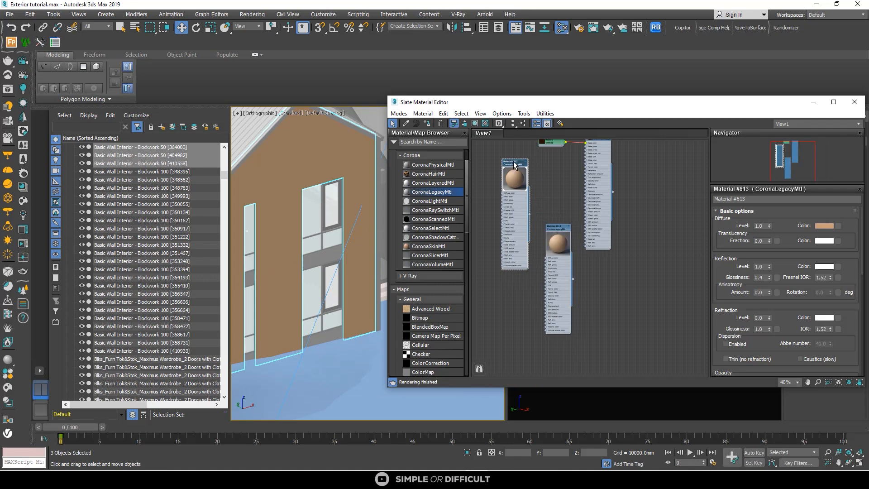
left_click(476, 124)
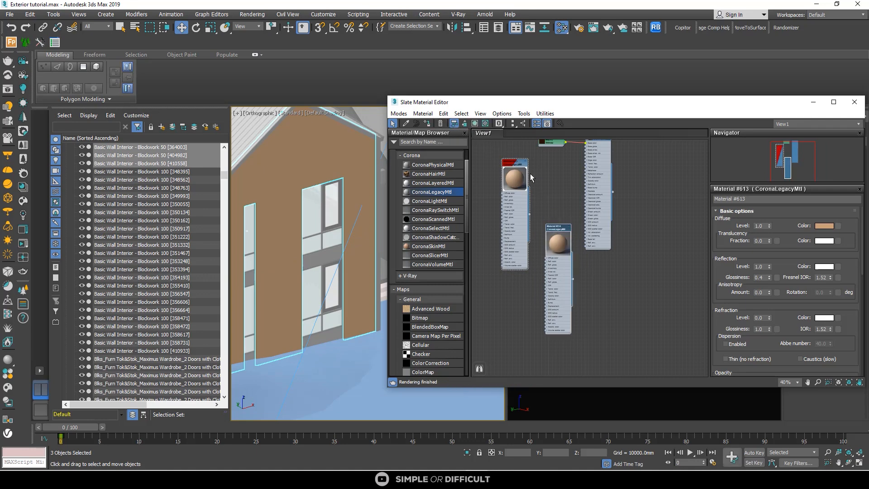
left_click(454, 123)
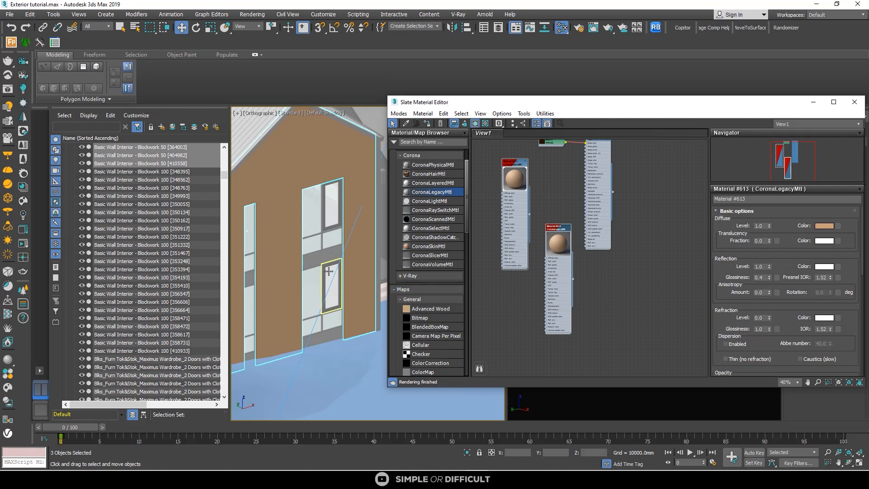
Step: Delete the old imported material and its connected map from the material view, keeping the two brown CoronaLegacyMtl nodes
scroll(321, 259, "up", 3)
scroll(491, 262, "down", 2)
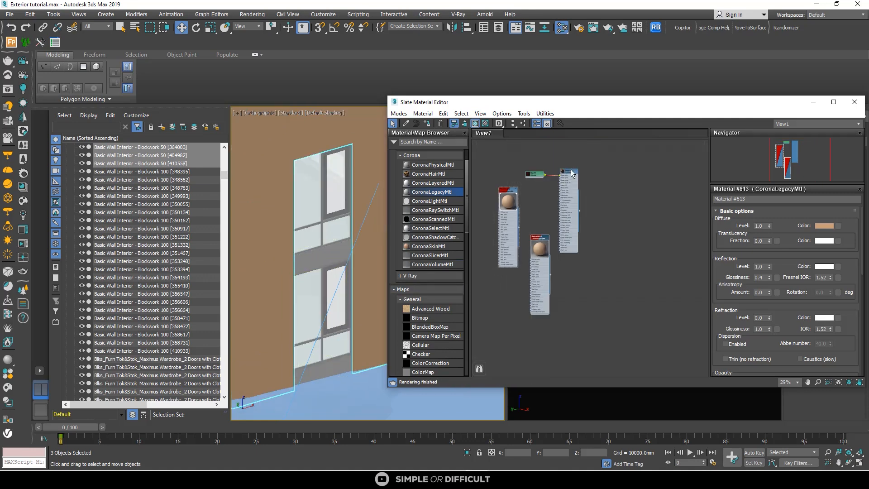
left_click(539, 180)
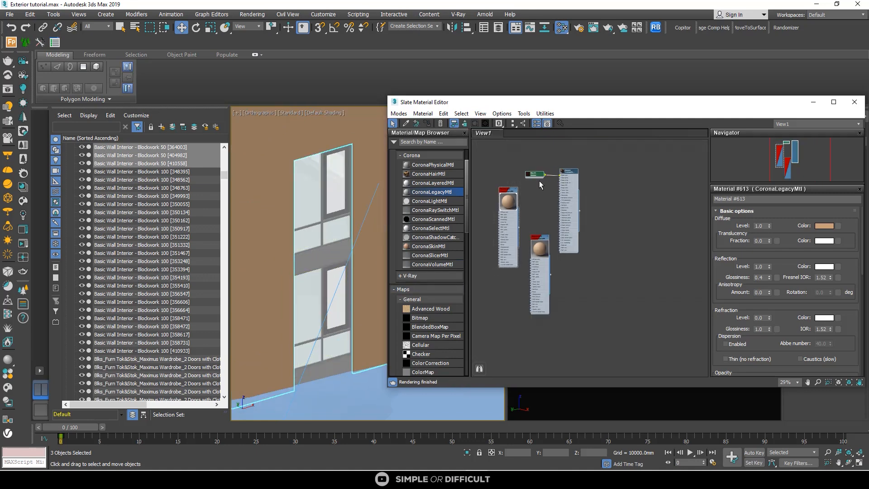
key("Delete")
Step: Sample the Concrete Masonry Units material from the wall around the windows and select every object that uses it
left_click(406, 124)
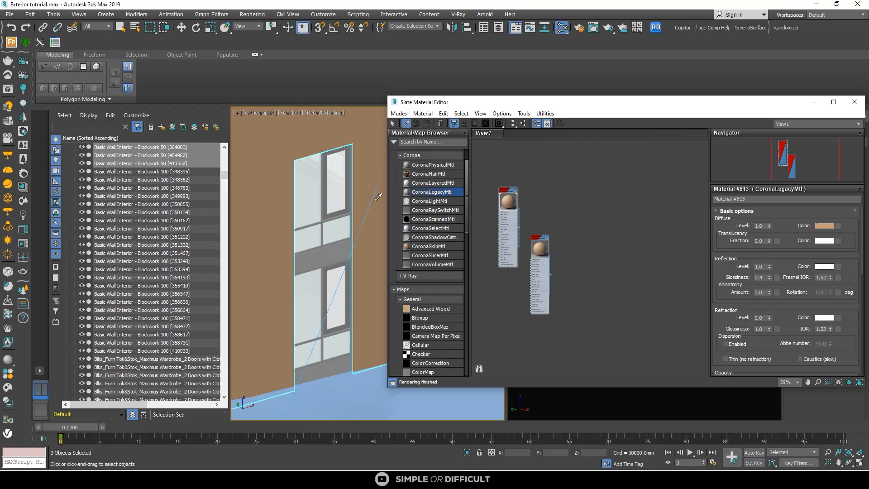
left_click(335, 248)
scroll(600, 223, "up", 2)
right_click(612, 229)
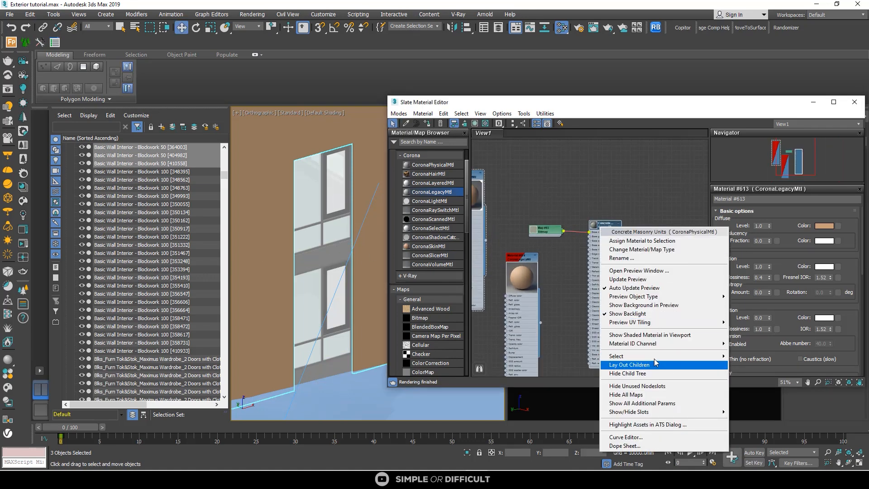
mouse_move(639, 356)
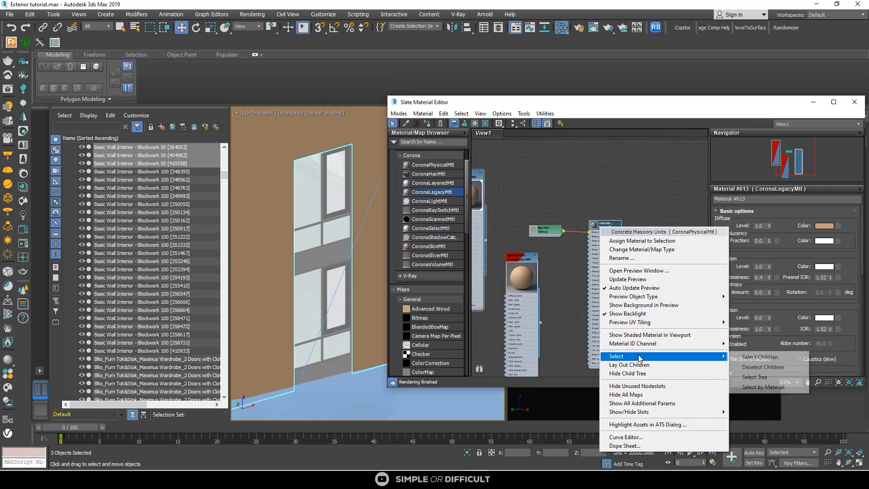
left_click(761, 387)
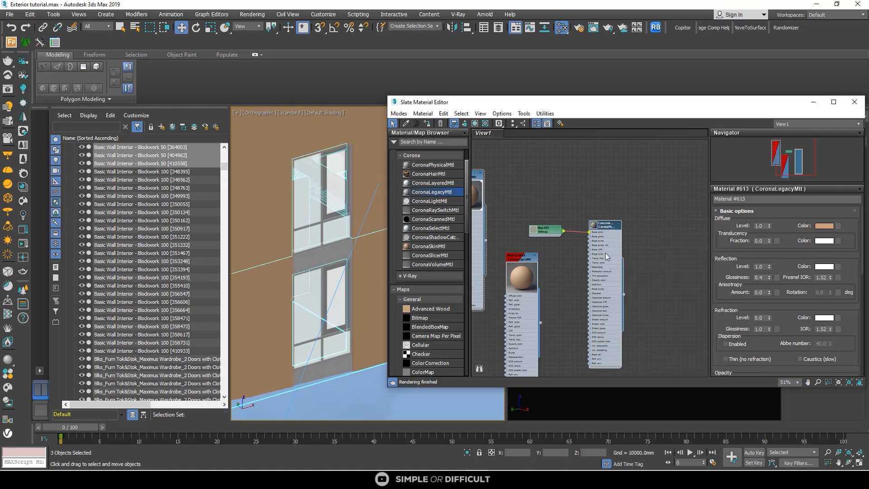
Step: Assign the duplicate brown CoronaLegacyMtl to the selected masonry walls and inspect the house around its exterior
scroll(331, 238, "down", 10)
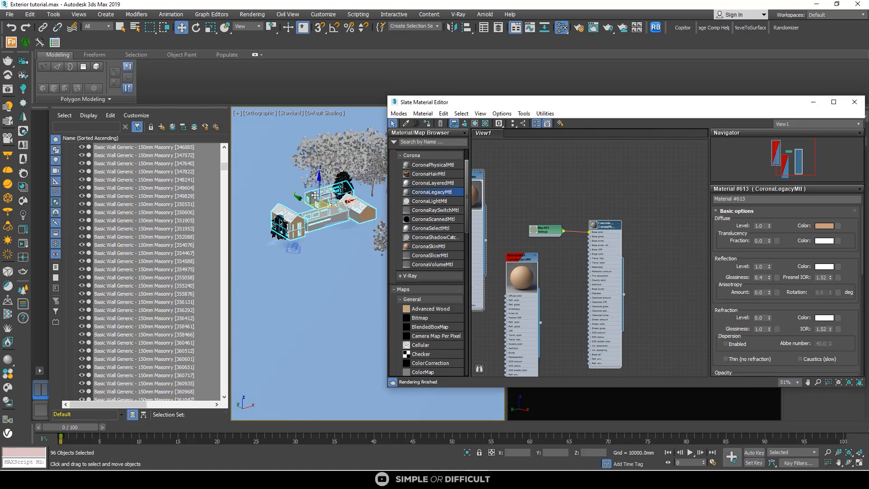
scroll(291, 192, "up", 8)
scroll(275, 191, "down", 10)
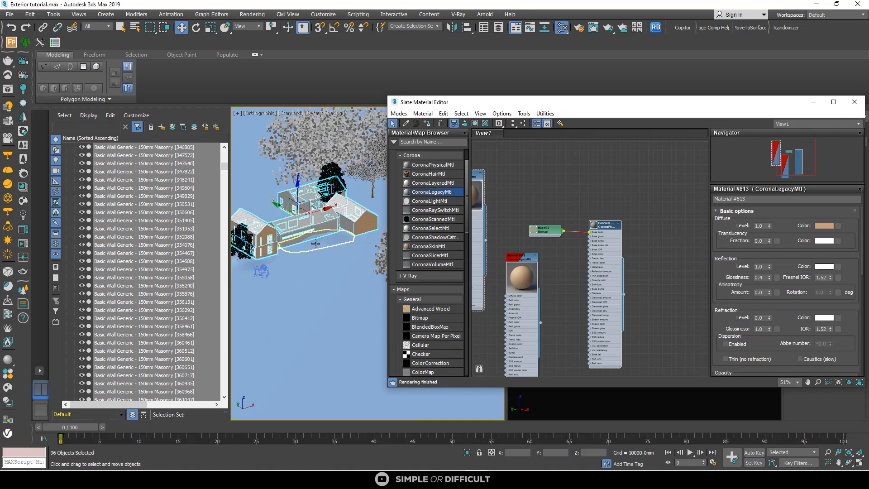
scroll(281, 204, "up", 10)
scroll(523, 267, "up", 1)
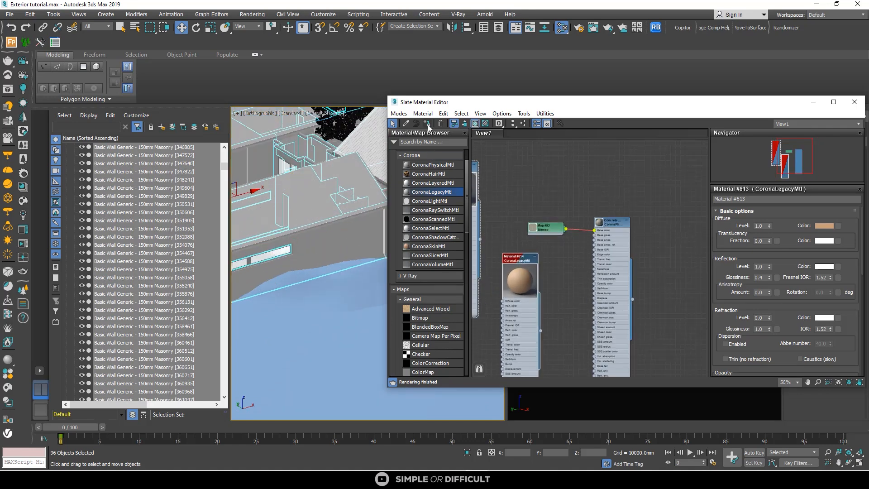
scroll(547, 226, "down", 1)
scroll(290, 212, "down", 8)
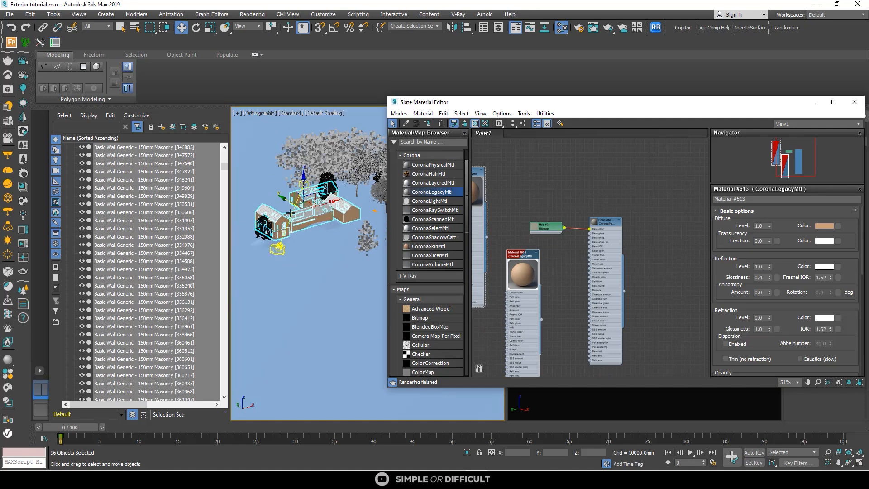
scroll(291, 212, "up", 8)
scroll(562, 295, "up", 2)
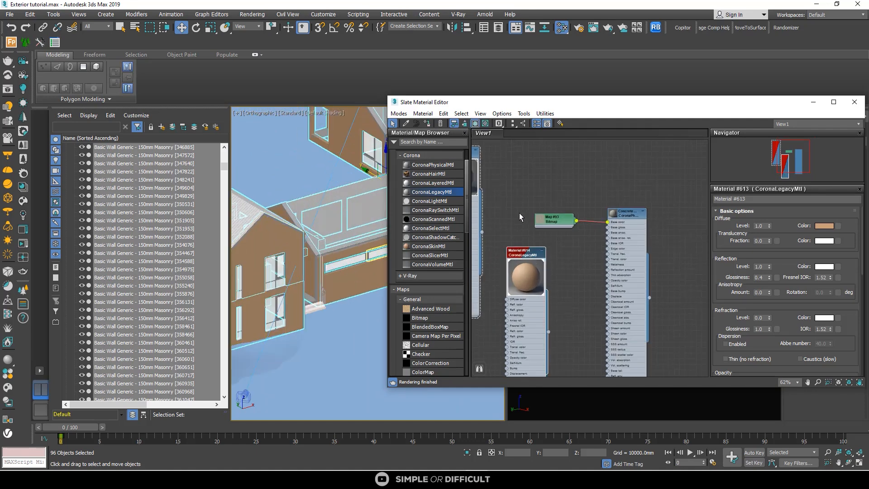
Step: Delete the Concrete Masonry Units material with its bitmap and place another copy of the brown CoronaLegacyMtl beside the duplicate
scroll(520, 213, "down", 4)
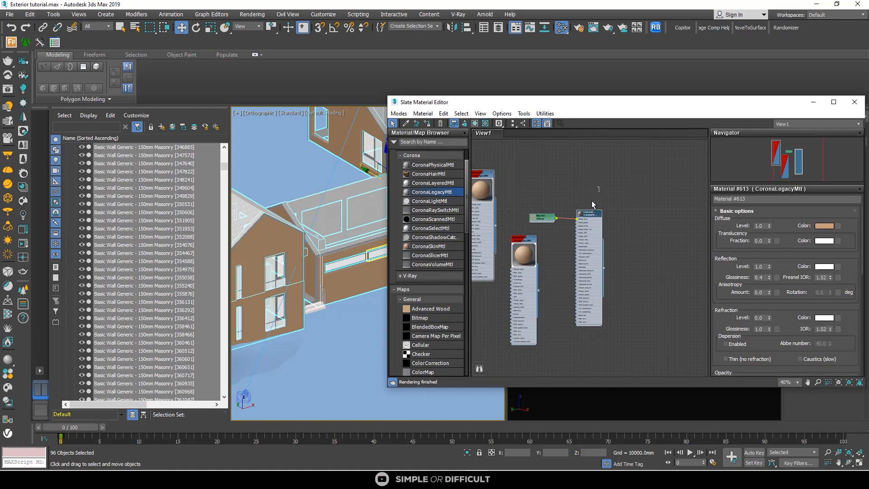
left_click(537, 220)
key("Delete")
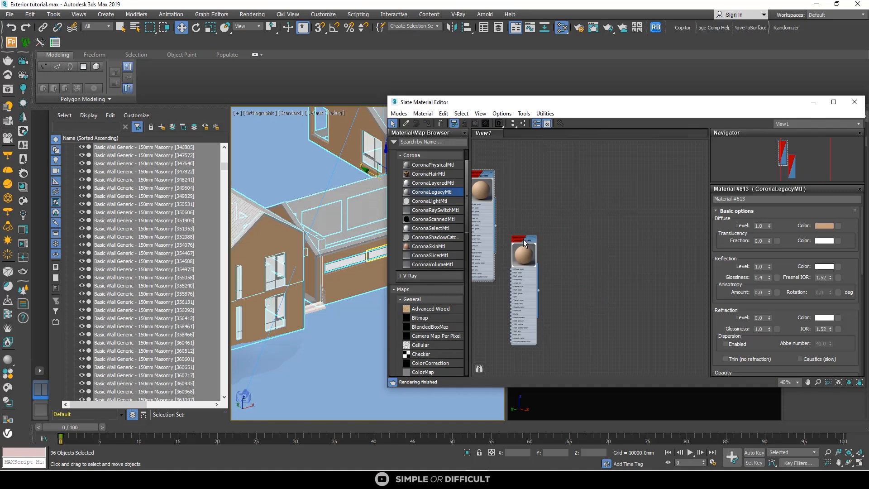
mouse_move(523, 239)
left_mouse_down()
mouse_move(564, 215)
mouse_move(630, 214)
mouse_move(636, 201)
left_mouse_up()
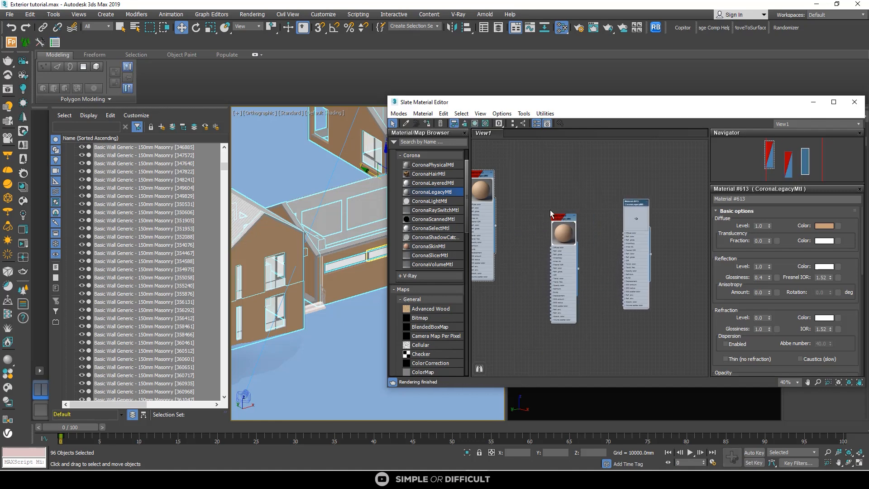
Step: Select the lower and upper side walls of the two-storey block behind the dark tree
left_click(357, 275)
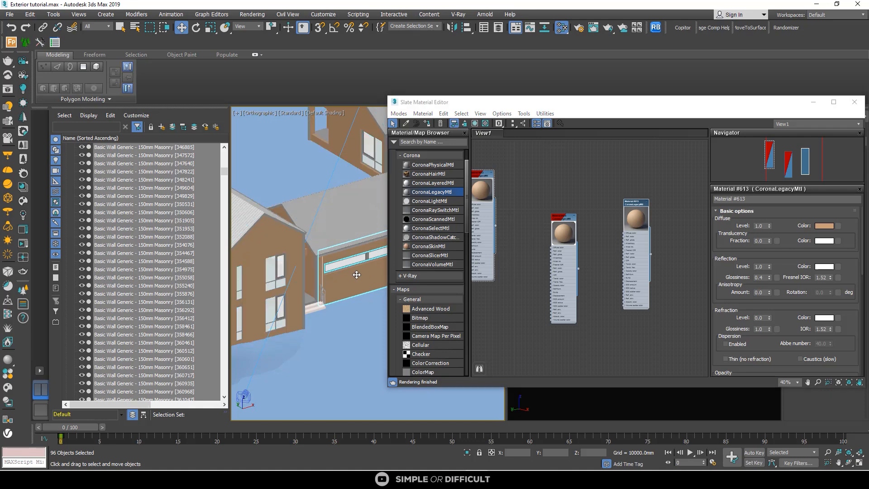
scroll(346, 267, "down", 5)
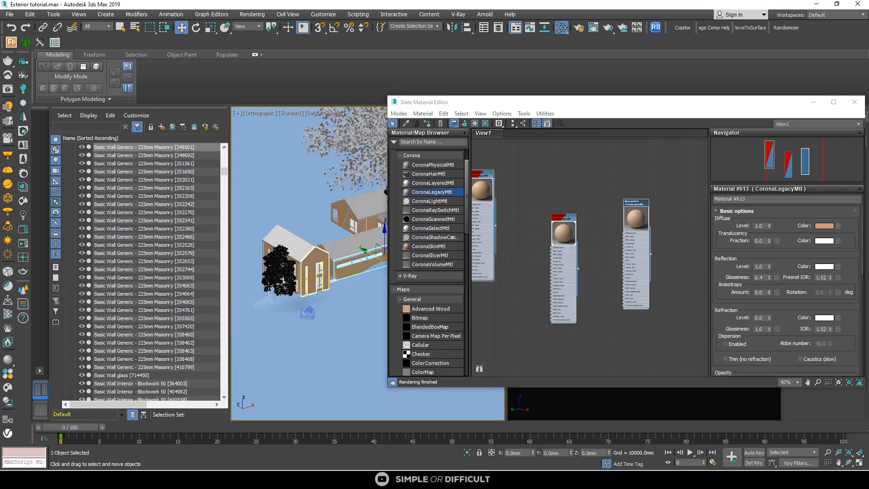
scroll(268, 286, "up", 3)
scroll(261, 213, "up", 8)
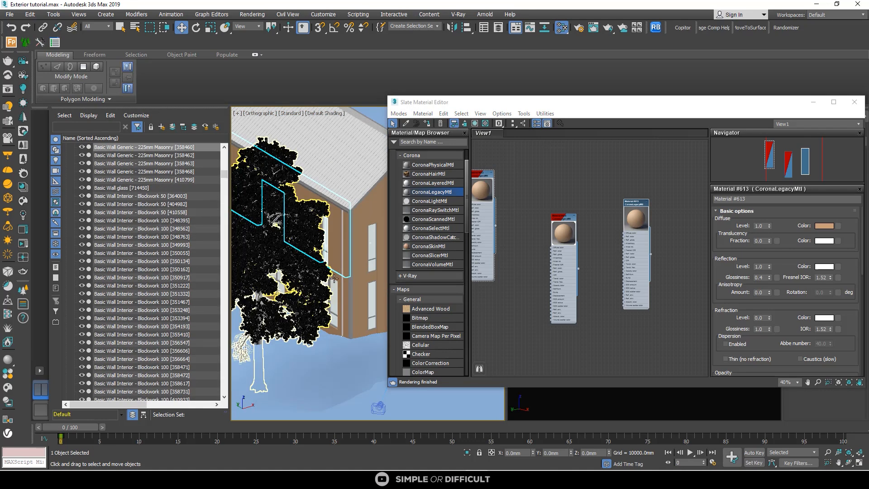
scroll(332, 277, "down", 8)
scroll(294, 250, "up", 5)
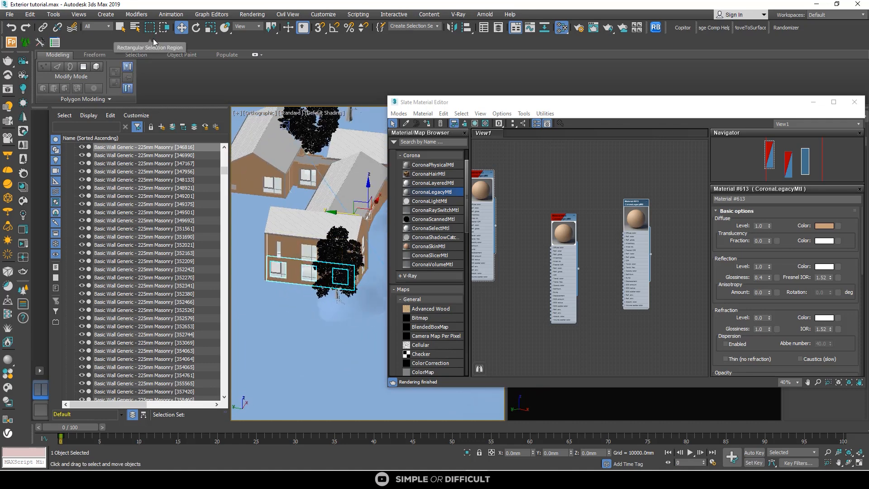
left_click(121, 28)
left_click(289, 253, "ctrl")
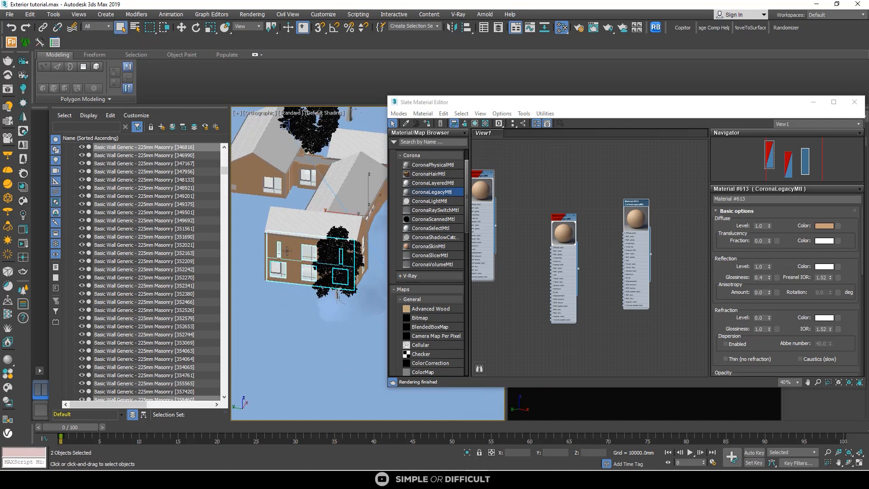
scroll(278, 254, "up", 5)
scroll(278, 254, "down", 7)
scroll(322, 263, "up", 2)
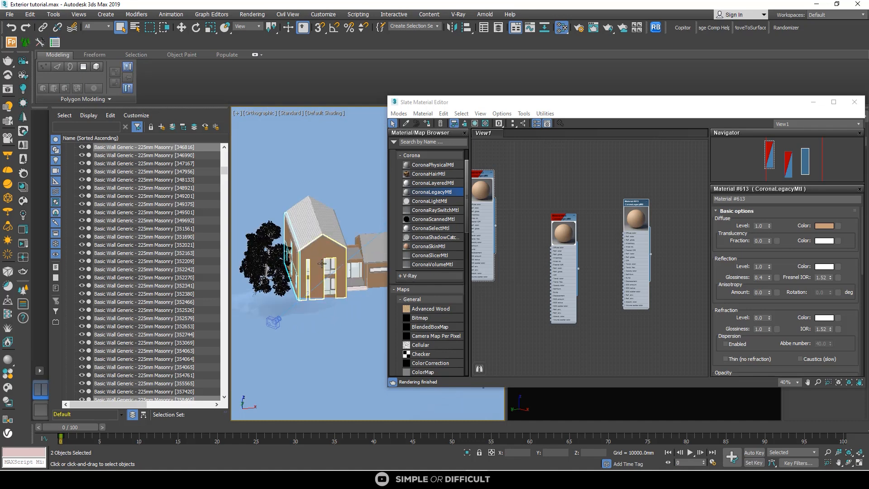
Step: Add the long wall of the low wing and the wing's end wall to the selection
scroll(330, 271, "down", 3)
middle_click_drag(362, 275, 345, 281, "alt")
scroll(345, 281, "up", 5)
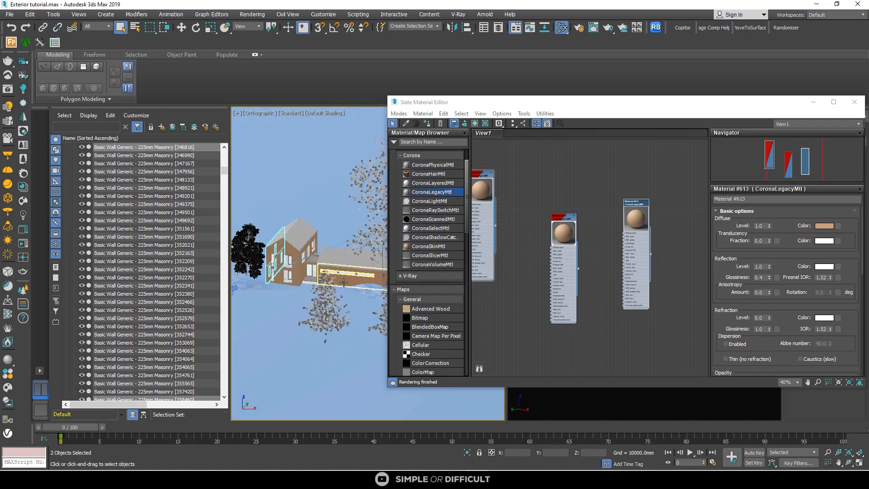
left_click(345, 281, "ctrl")
scroll(289, 283, "down", 3)
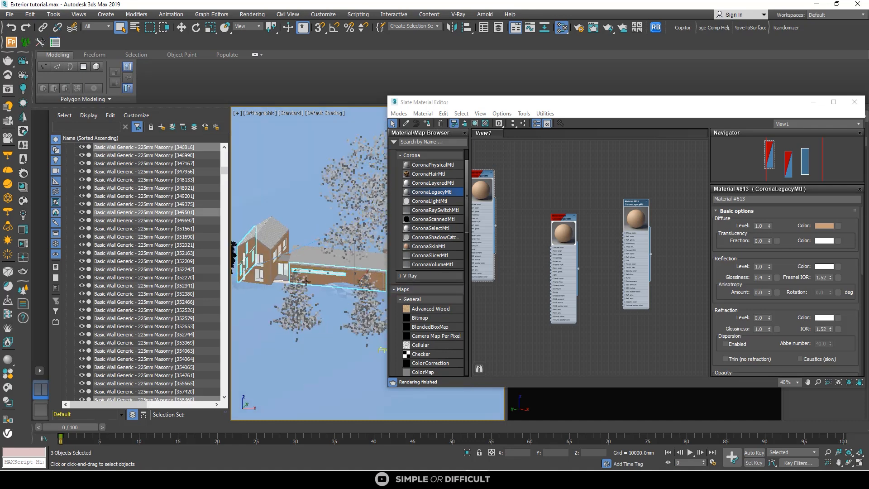
scroll(299, 289, "up", 2)
scroll(353, 275, "up", 6)
left_click(368, 276, "ctrl")
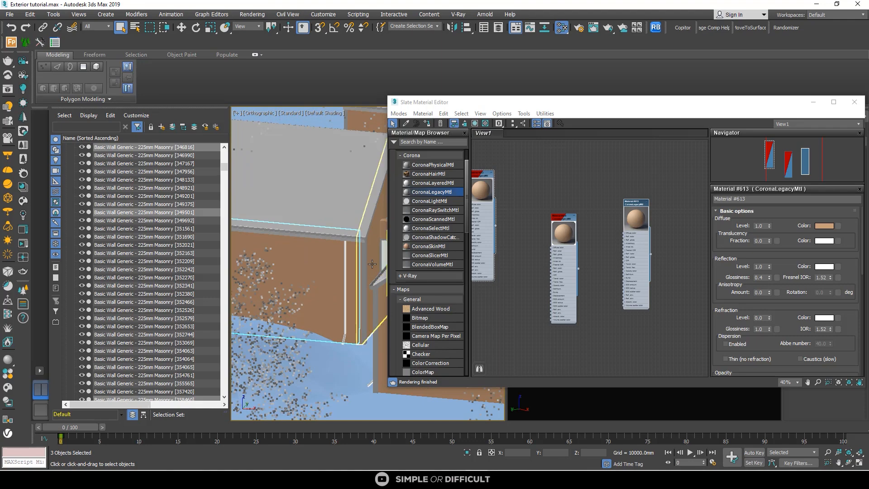
Step: Add the long side wall of the adjoining wing to the selected walls
scroll(323, 277, "down", 5)
middle_click_drag(311, 284, 347, 305, "alt")
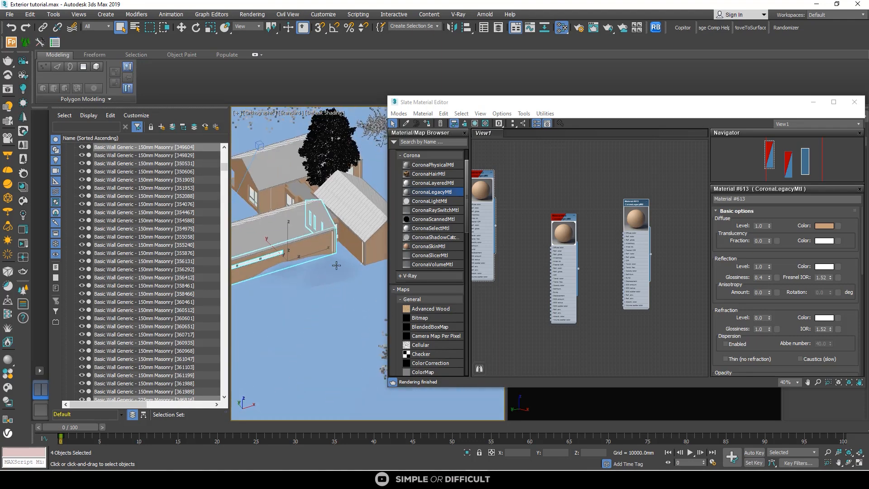
left_click(349, 244, "ctrl")
scroll(340, 223, "up", 5)
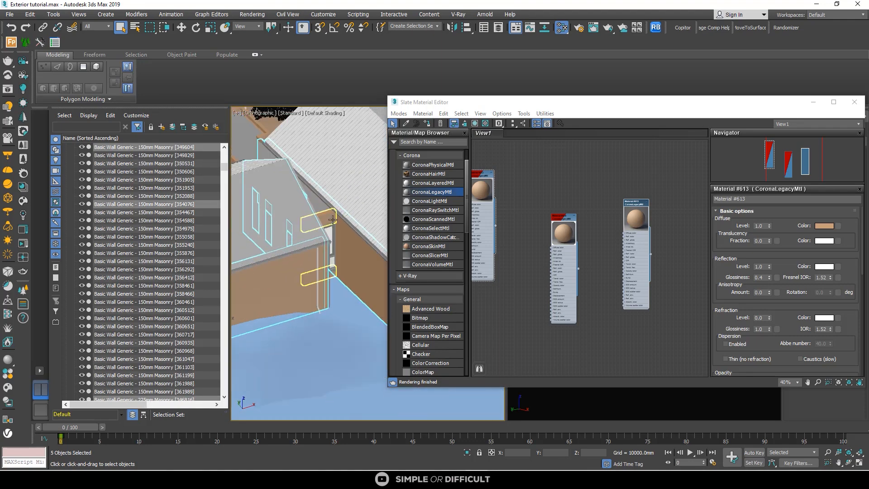
scroll(303, 253, "down", 6)
scroll(304, 252, "up", 2)
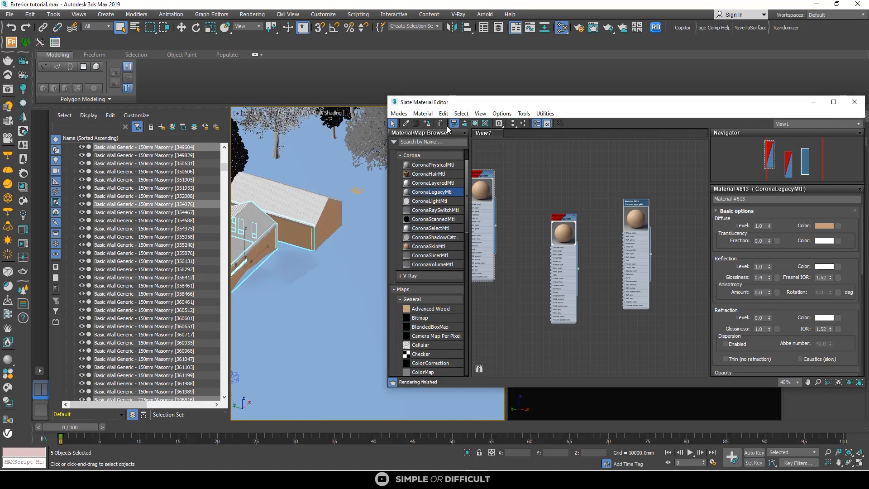
Step: Rename the newest brown material copy as "concrete" and the earlier duplicate as "black material"
scroll(669, 217, "up", 3)
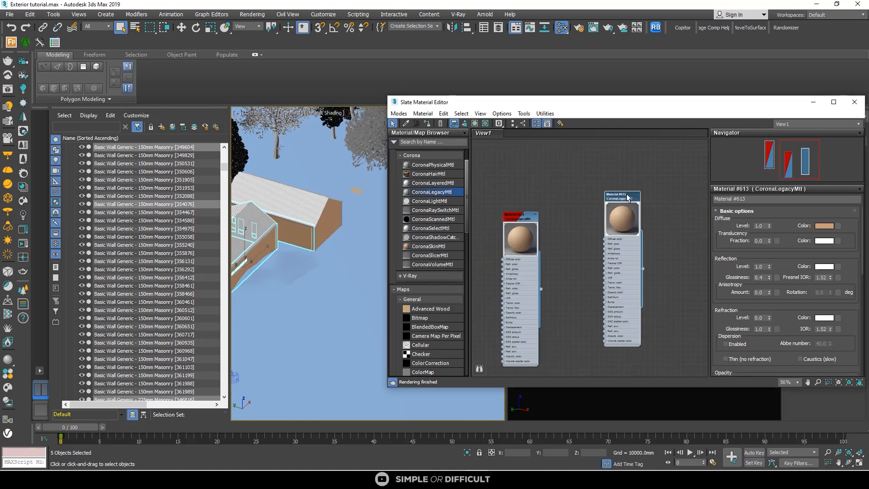
double_click(626, 194)
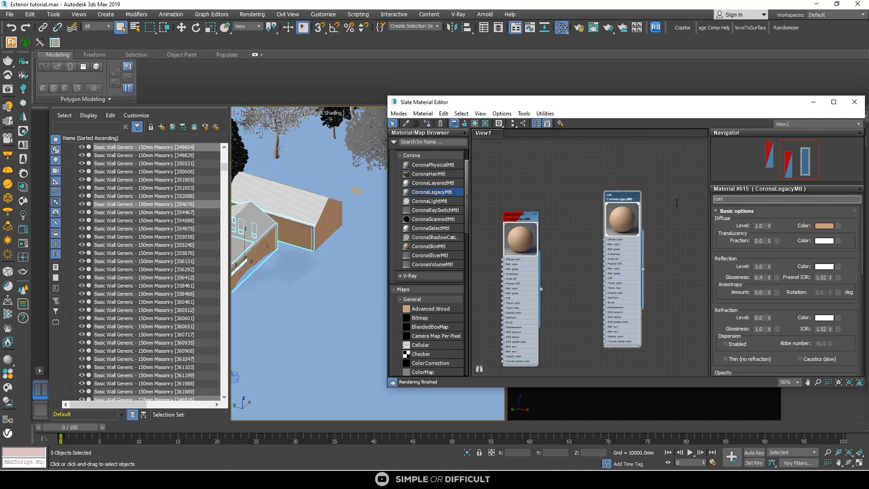
left_click(604, 219)
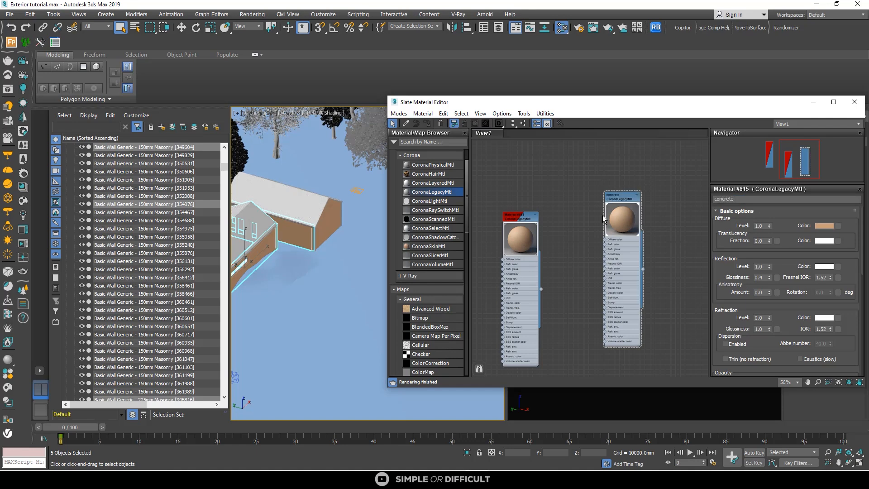
double_click(525, 220)
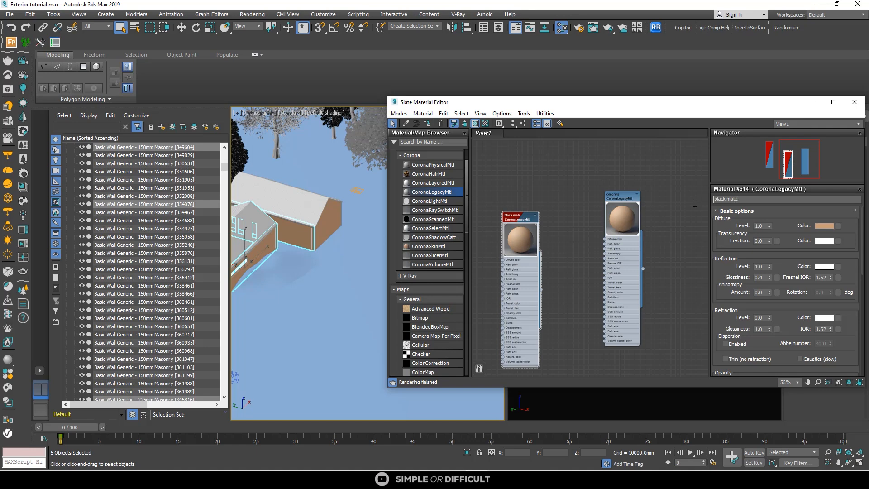
left_click(657, 181)
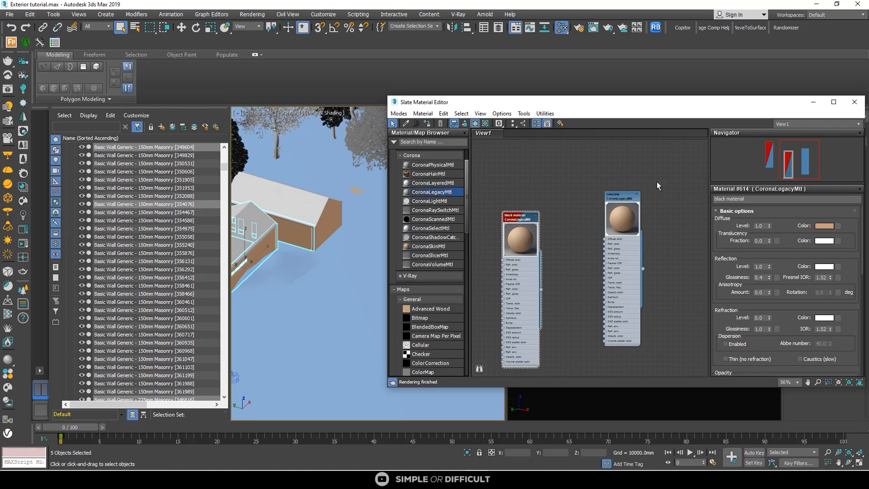
Step: Rename the original brown CoronaLegacyMtl as "wood slat"
scroll(662, 182, "down", 2)
middle_click_drag(477, 172, 500, 211)
scroll(501, 211, "up", 3)
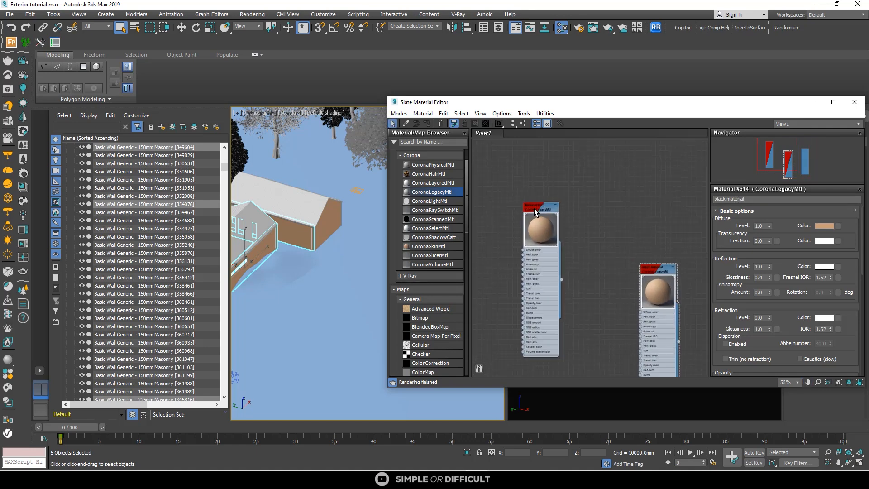
left_click(534, 208)
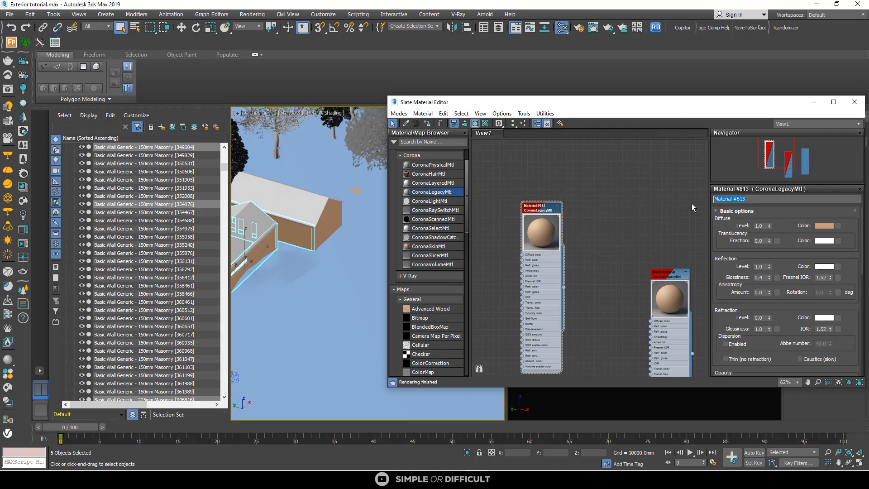
type("Wood slat")
scroll(588, 192, "down", 2)
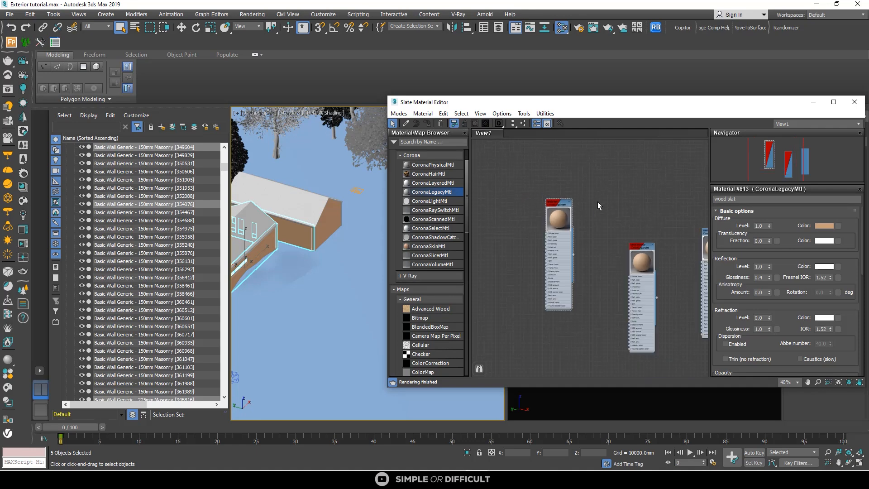
scroll(308, 199, "down", 5)
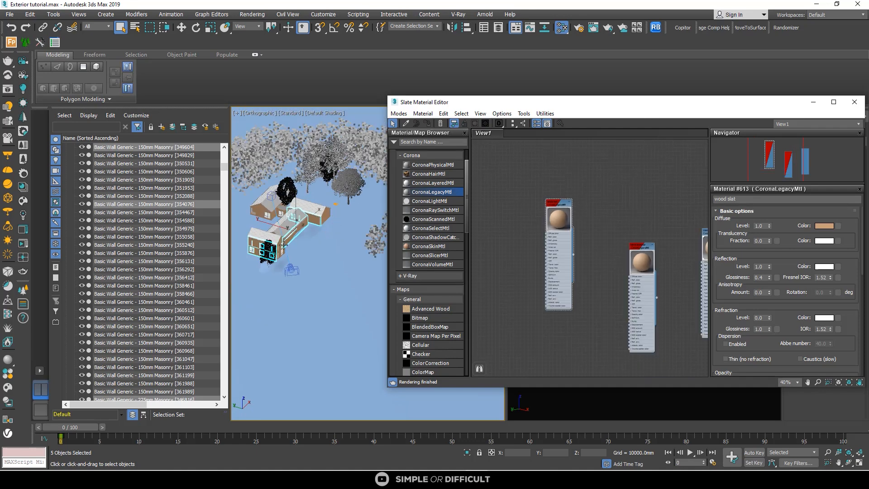
Step: Set the black material's diffuse color to near-black, with red, green and blue at 3
scroll(643, 249, "up", 2)
double_click(641, 247)
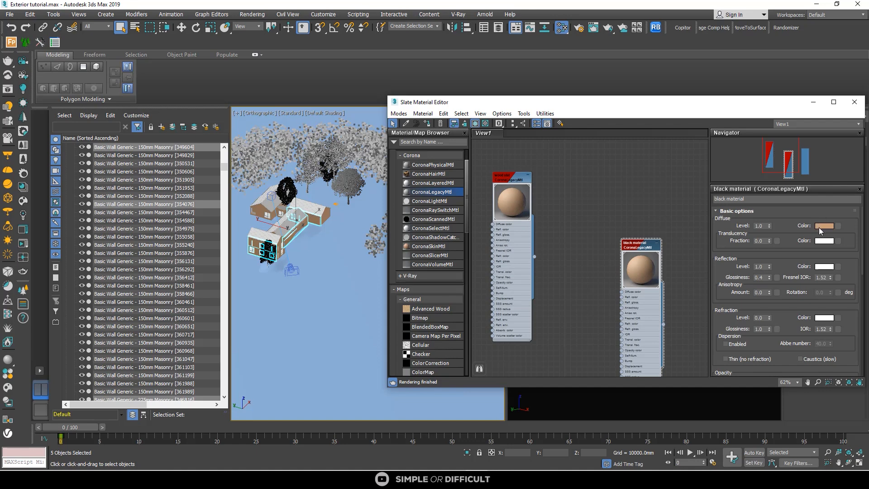
left_click(820, 228)
left_click_drag(543, 231, 537, 280)
left_click_drag(618, 224, 619, 218)
left_click_drag(663, 255, 642, 257)
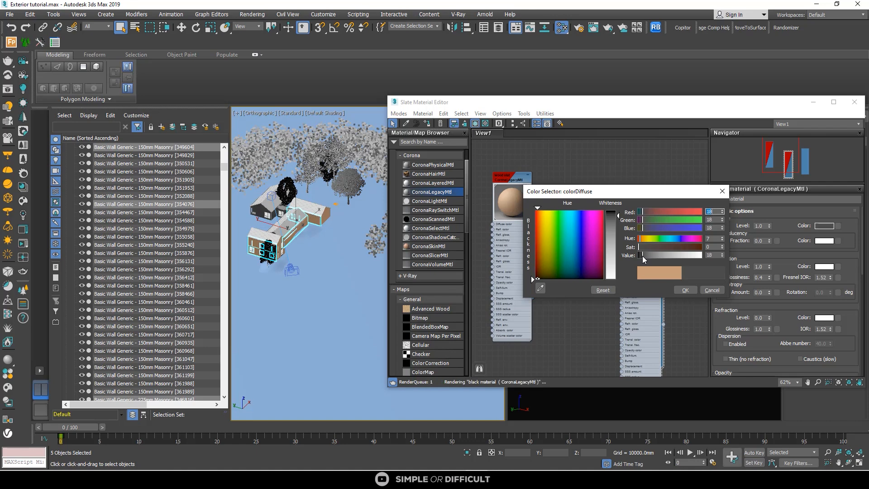
left_click(644, 247)
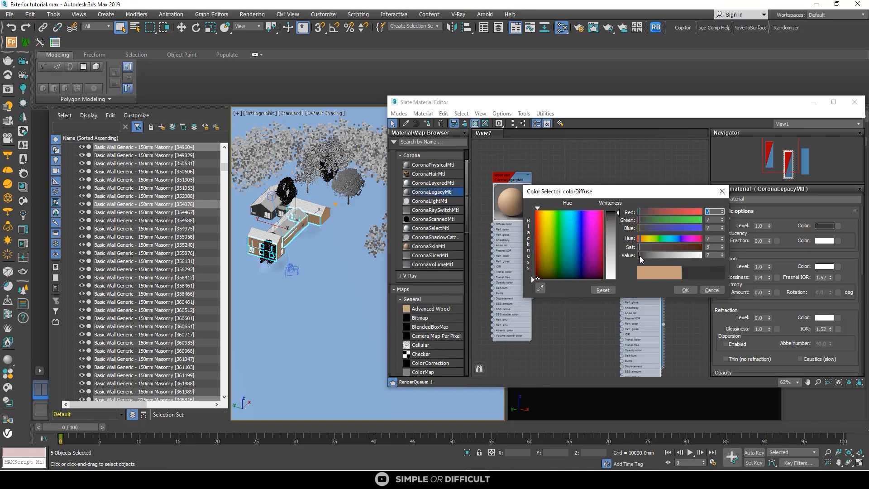
left_click(613, 218)
left_click_drag(613, 214, 609, 213)
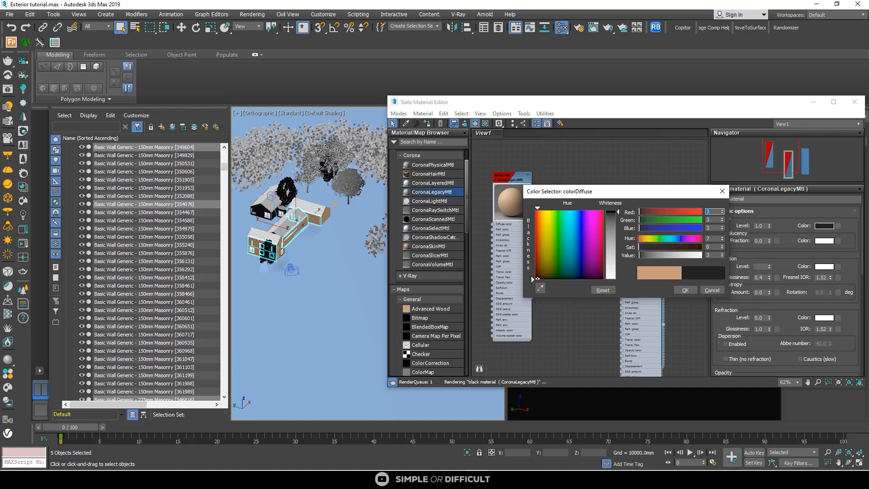
left_click(685, 290)
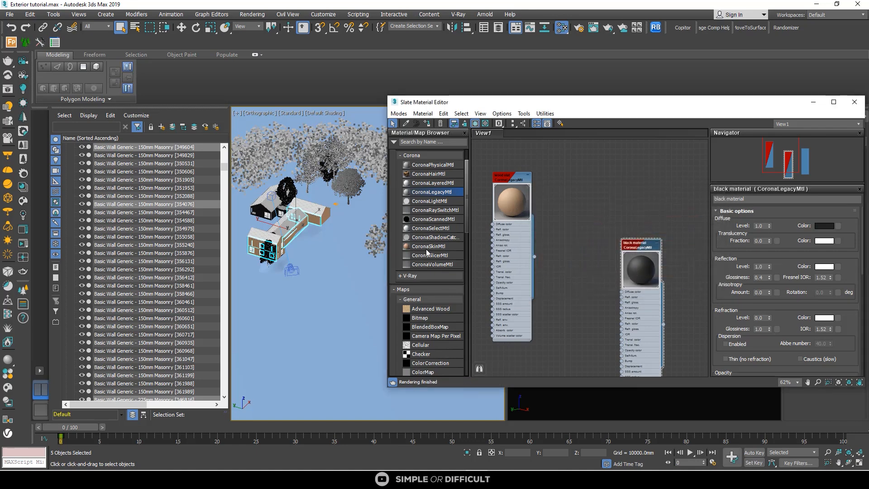
Step: Select the two black gable walls facing the low wing and assign the wood slat material to them
scroll(247, 229, "up", 10)
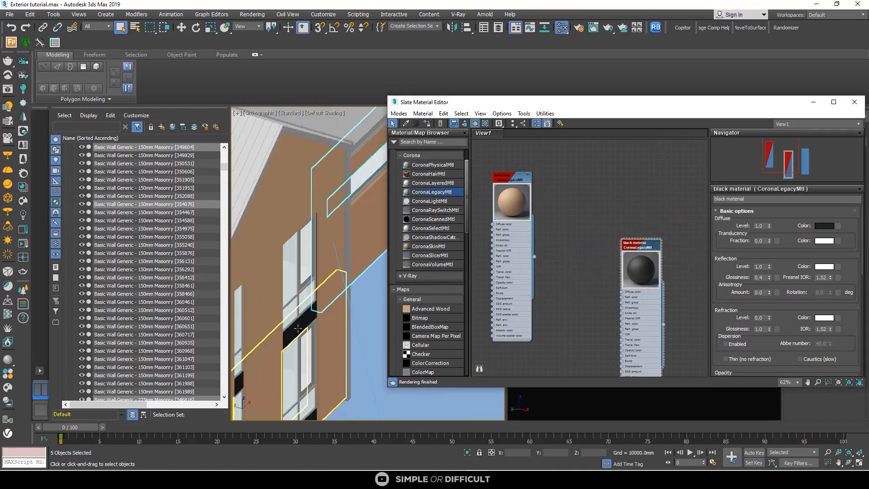
left_click(297, 329)
scroll(298, 329, "down", 5)
middle_click_drag(297, 348, 273, 325, "alt")
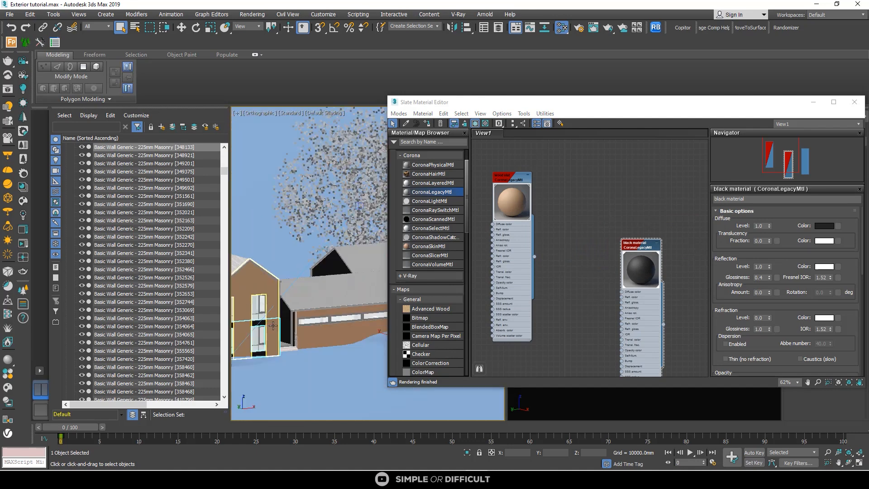
left_click(338, 270)
scroll(279, 315, "up", 2)
left_click(286, 319, "ctrl")
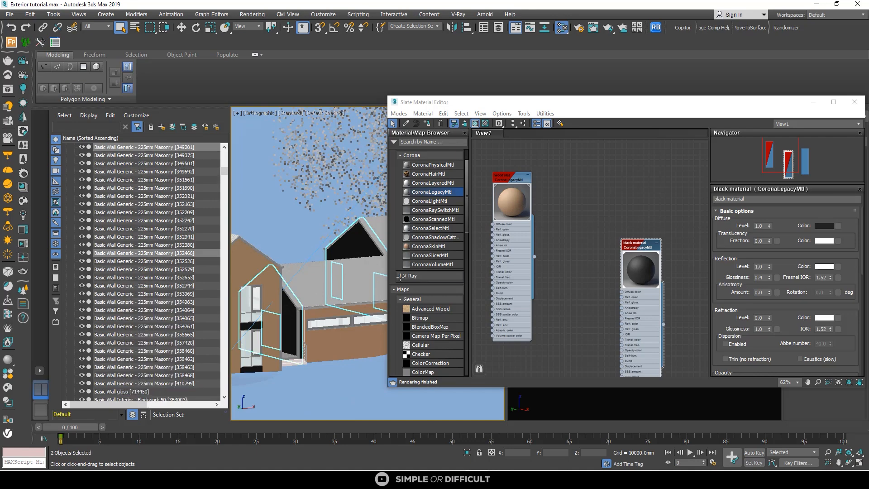
scroll(596, 231, "down", 6)
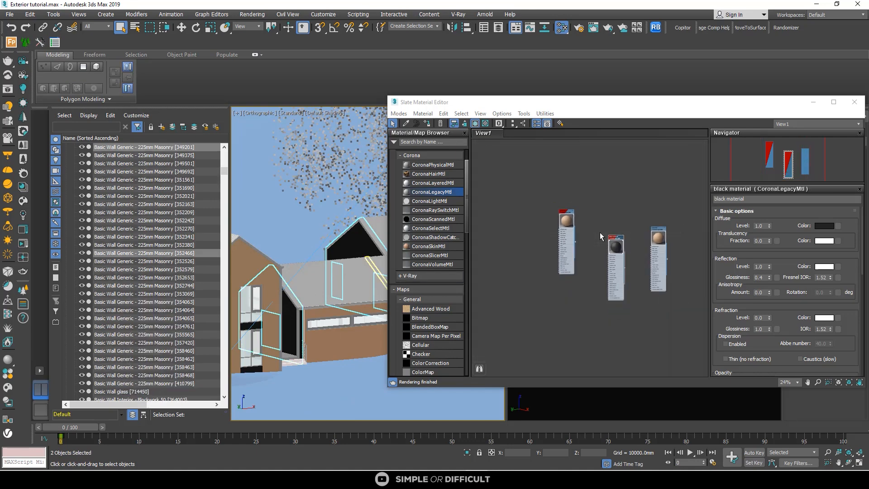
scroll(575, 239, "up", 6)
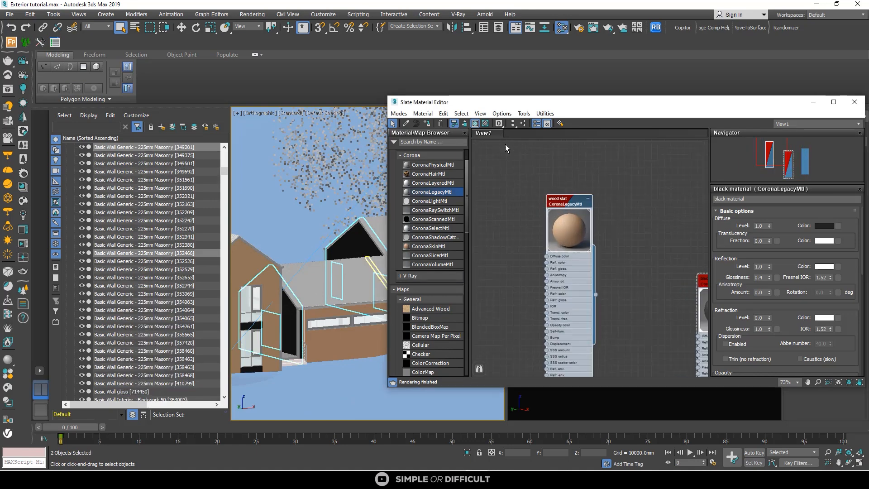
scroll(300, 280, "down", 5)
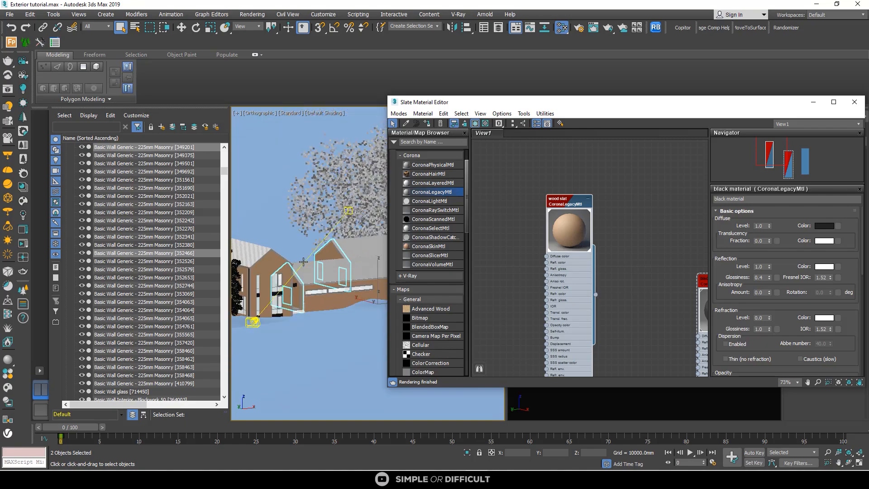
Step: Select the low wing's wall and change the concrete material's diffuse color to grey
middle_click_drag(300, 280, 321, 295, "alt")
scroll(271, 237, "up", 4)
left_click(266, 231)
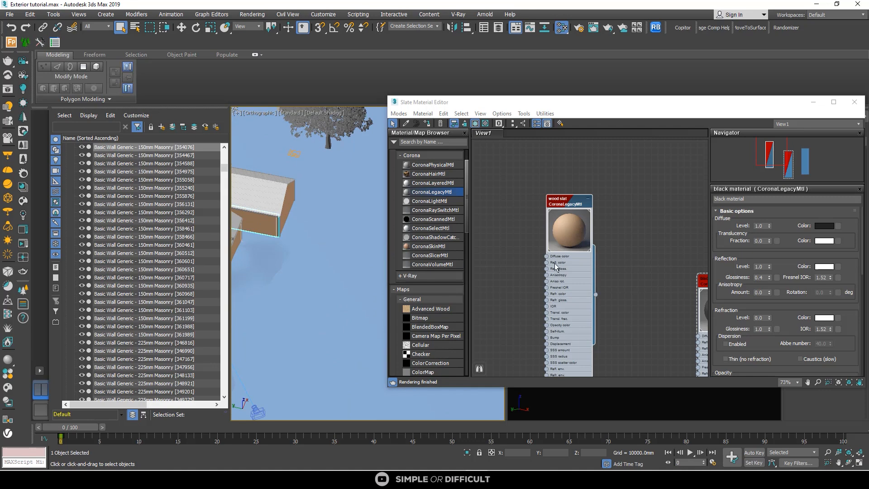
scroll(556, 263, "down", 2)
middle_click_drag(576, 264, 461, 186)
scroll(525, 201, "down", 1)
scroll(624, 190, "up", 4)
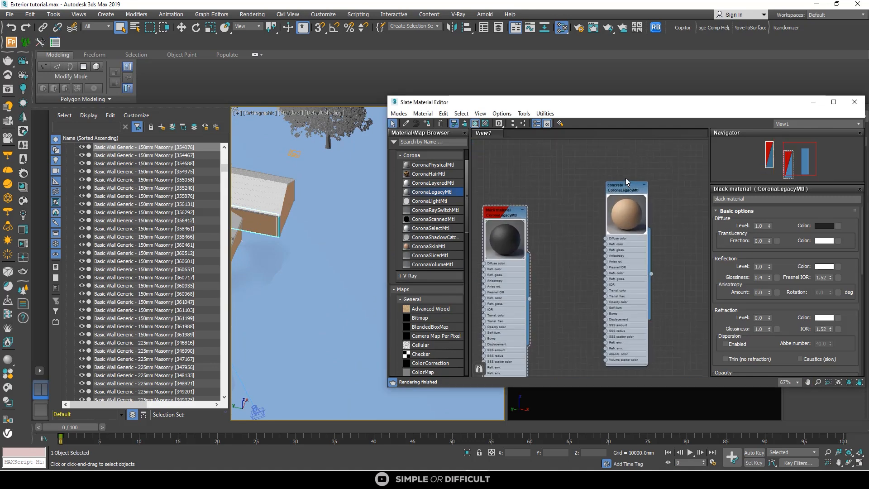
double_click(626, 189)
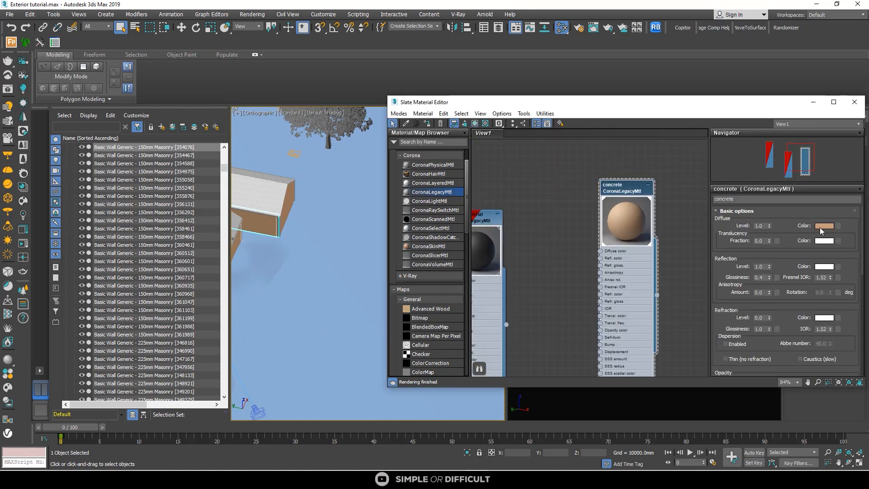
left_click(819, 228)
left_click_drag(540, 247, 541, 214)
mouse_move(668, 247)
left_mouse_down()
mouse_move(653, 248)
mouse_move(660, 255)
left_mouse_up()
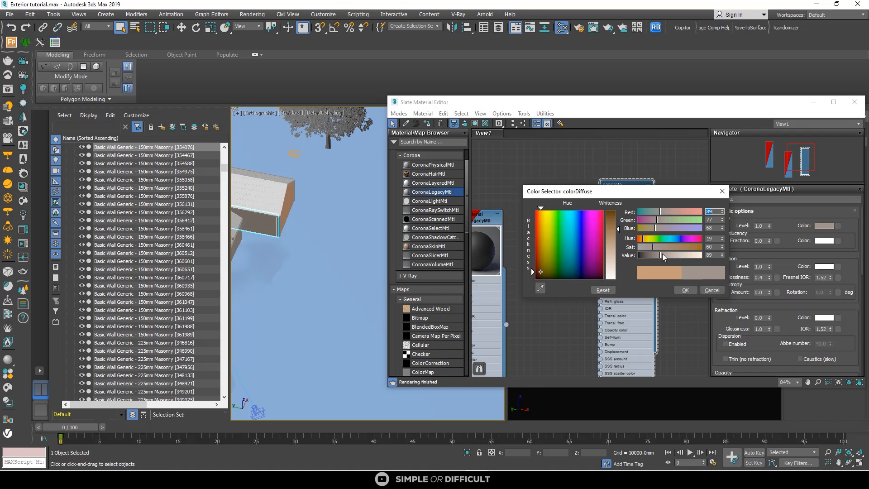
left_click(688, 291)
Step: Put the material editor away and start a Corona interactive render of the camera view
scroll(607, 204, "down", 5)
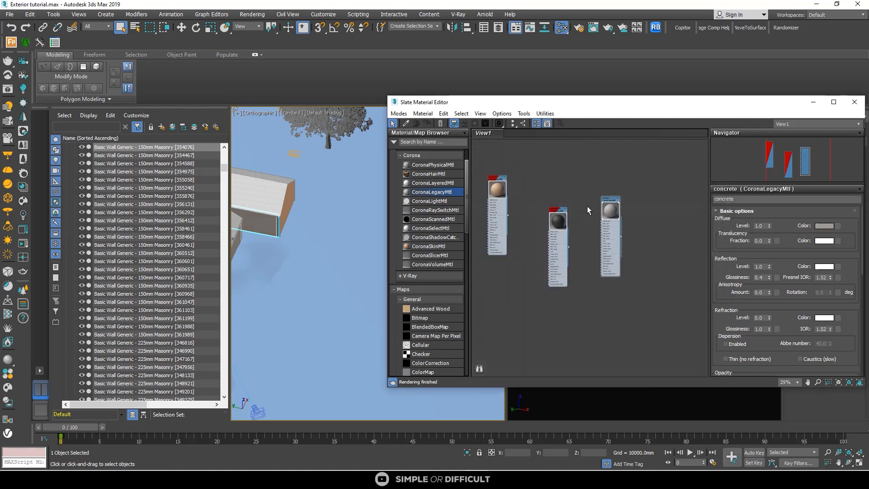
scroll(582, 224, "up", 3)
scroll(582, 224, "down", 2)
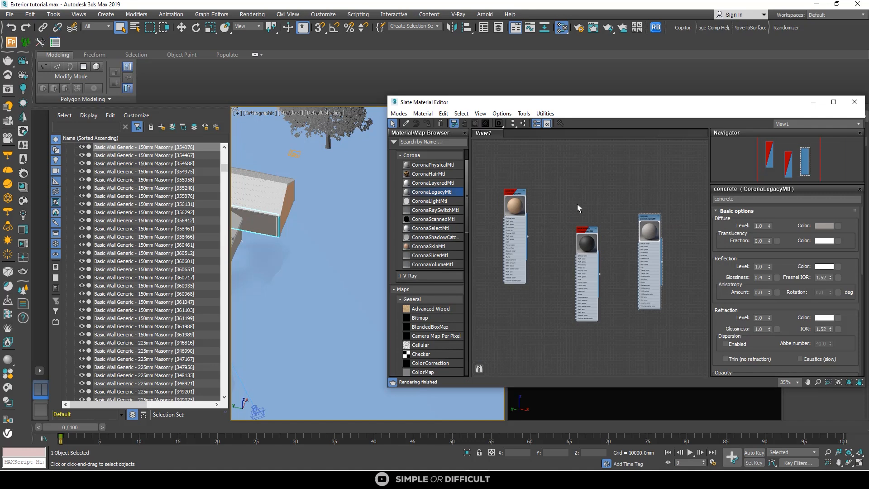
left_click(822, 105)
right_click(397, 181)
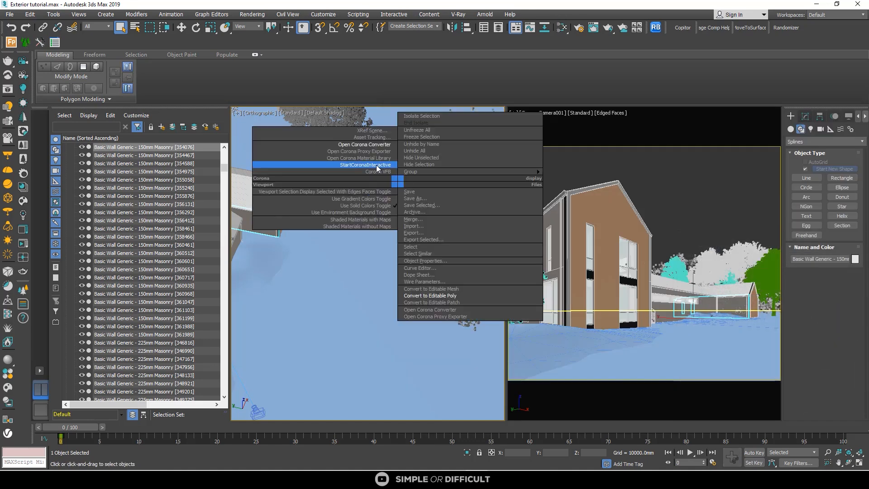
left_click(377, 167)
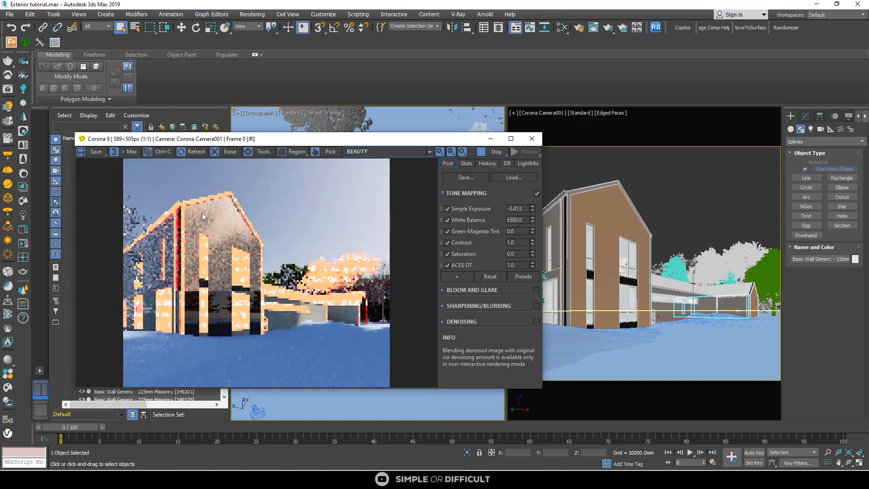
Step: Examine the facade, roof edge and low wing in the render for remaining unsupported materials, and stop the rendering
scroll(202, 241, "up", 2)
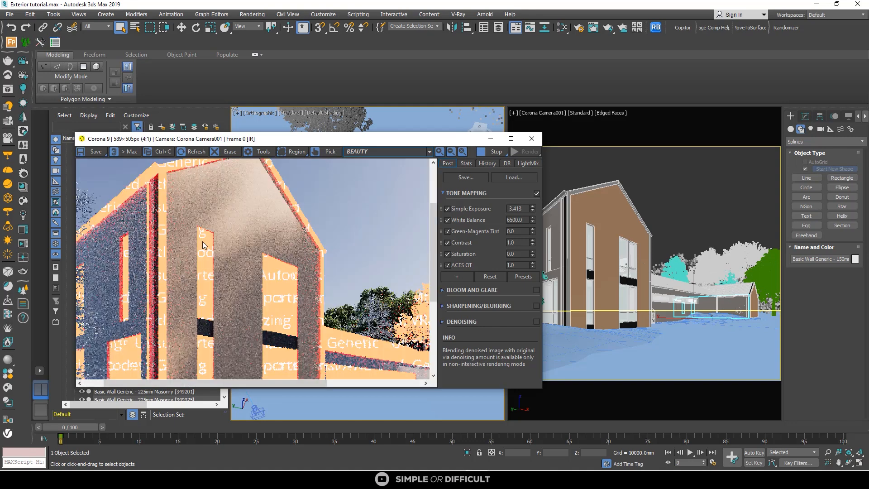
scroll(240, 223, "down", 2)
scroll(176, 209, "up", 2)
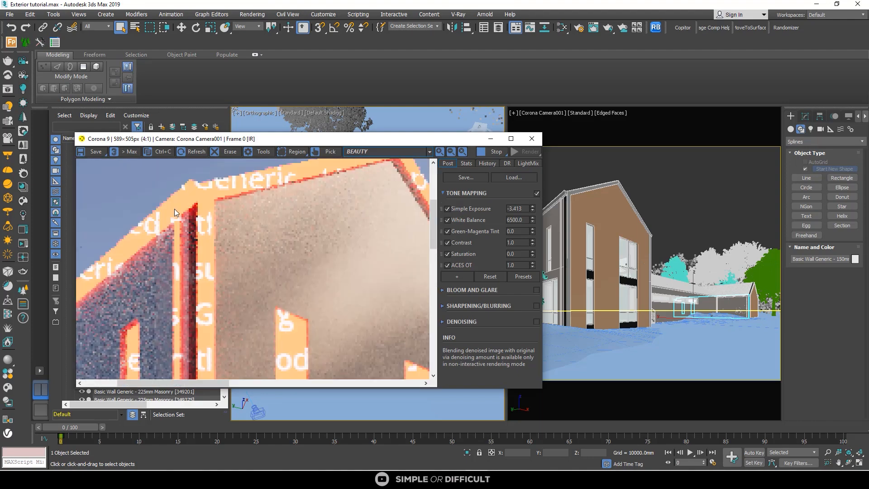
scroll(245, 213, "down", 2)
scroll(299, 308, "up", 2)
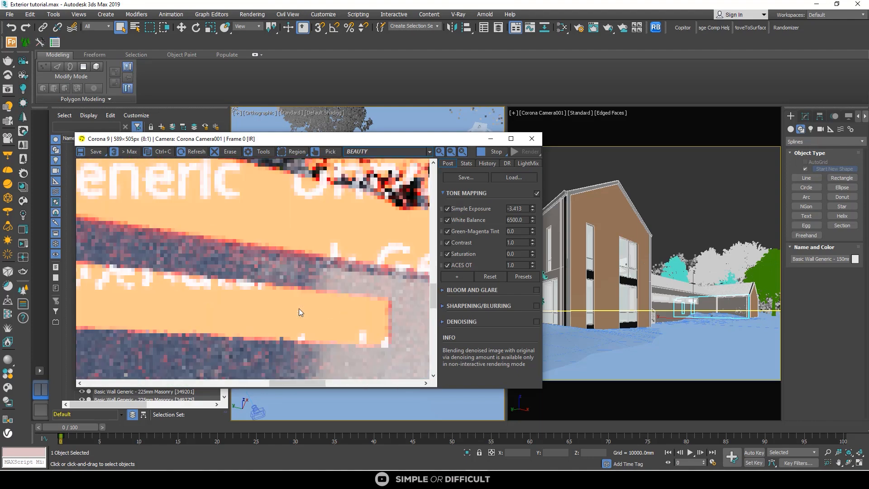
scroll(298, 309, "down", 2)
scroll(299, 309, "up", 1)
scroll(298, 308, "down", 1)
left_click(492, 155)
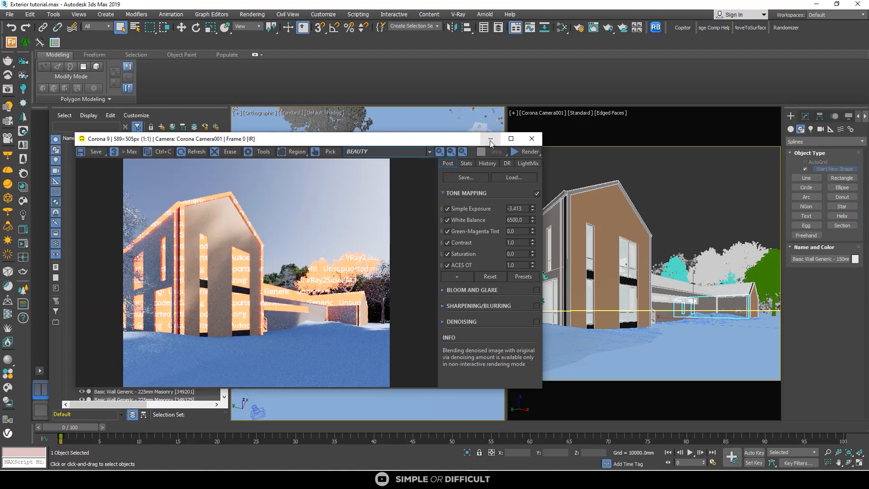
left_click(491, 139)
Step: Select the roof fascia along the tall front building's gable
scroll(360, 211, "down", 4)
scroll(360, 170, "down", 2)
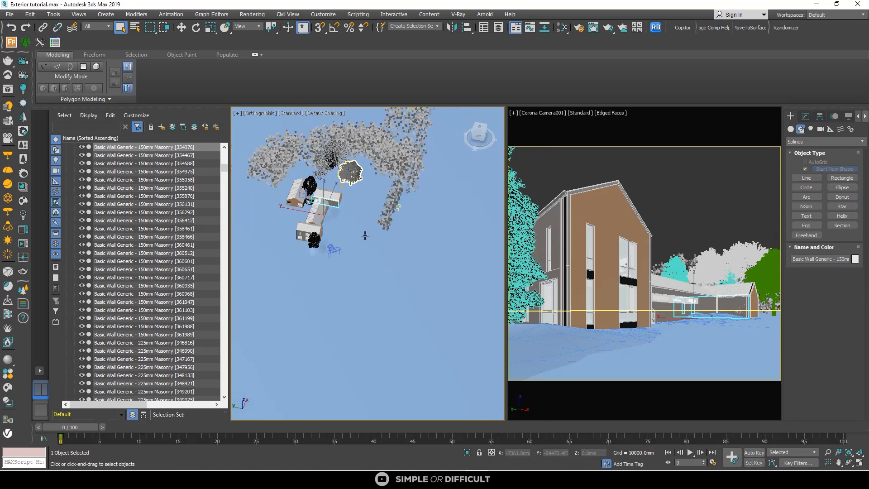
middle_click_drag(365, 235, 289, 198, "alt")
scroll(281, 201, "up", 6)
left_click(281, 200)
scroll(287, 195, "up", 6)
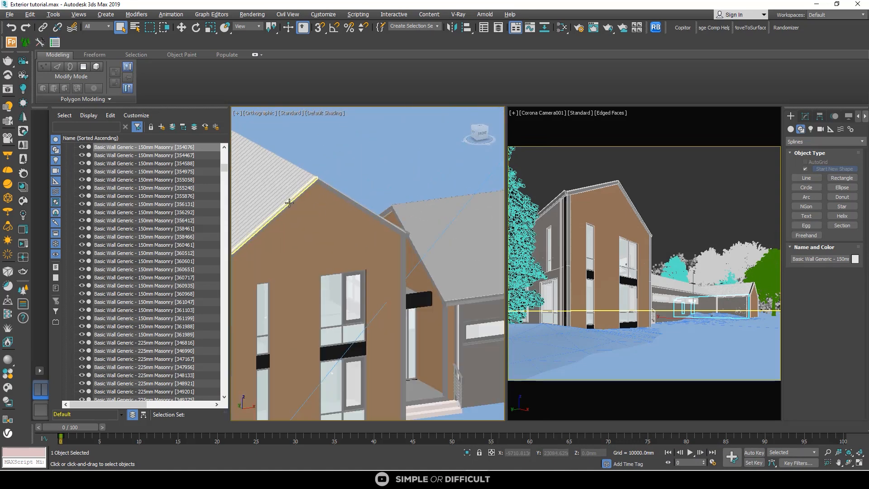
scroll(291, 200, "down", 3)
scroll(332, 195, "down", 5)
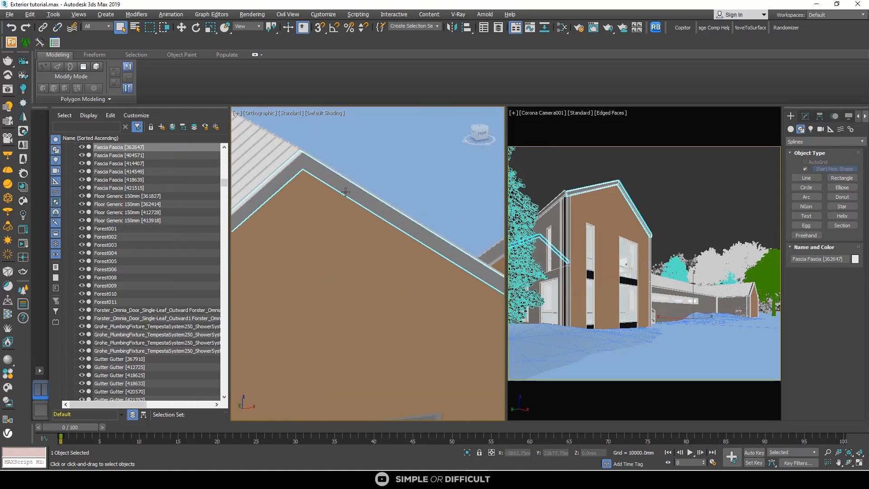
Step: Add the two vertical corner trims of the front gable wall to the selection
scroll(398, 235, "up", 3)
left_click(402, 231, "ctrl")
scroll(398, 231, "down", 4)
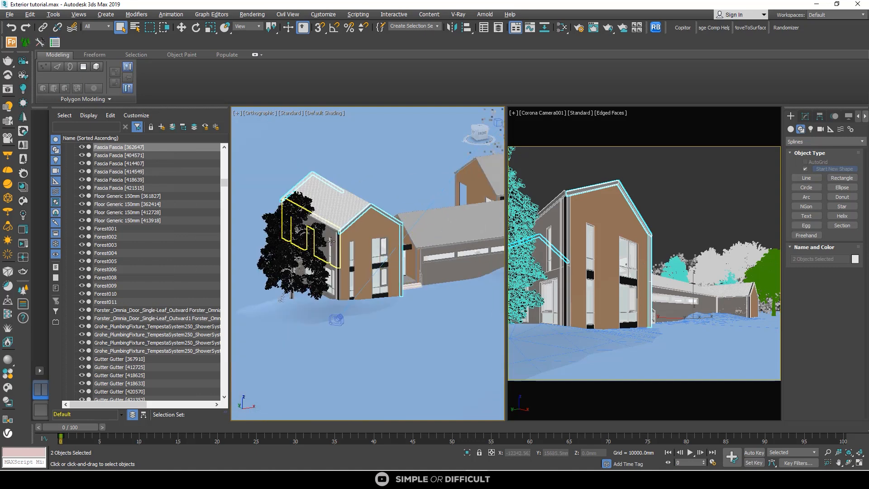
scroll(349, 234, "up", 4)
left_click(349, 234, "ctrl")
scroll(350, 234, "down", 5)
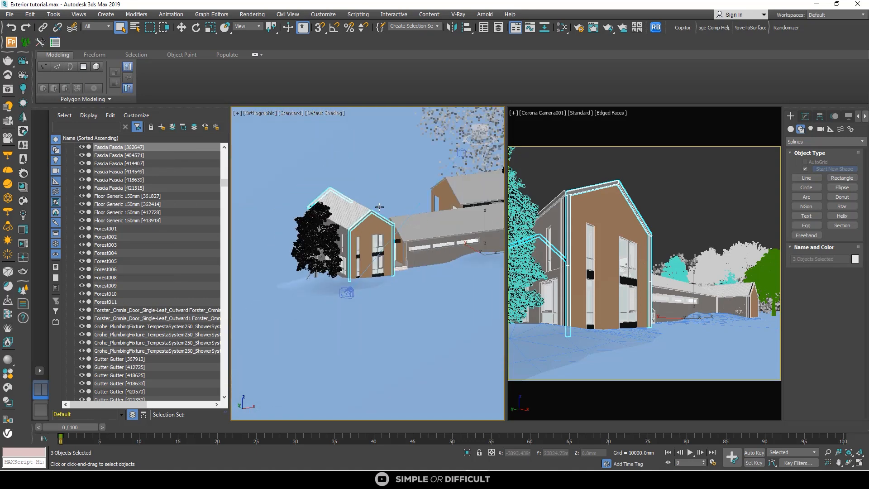
Step: Duplicate the wood slat material, name the copy "wood" and assign it to the selected fascia and corner trims
left_click(568, 29)
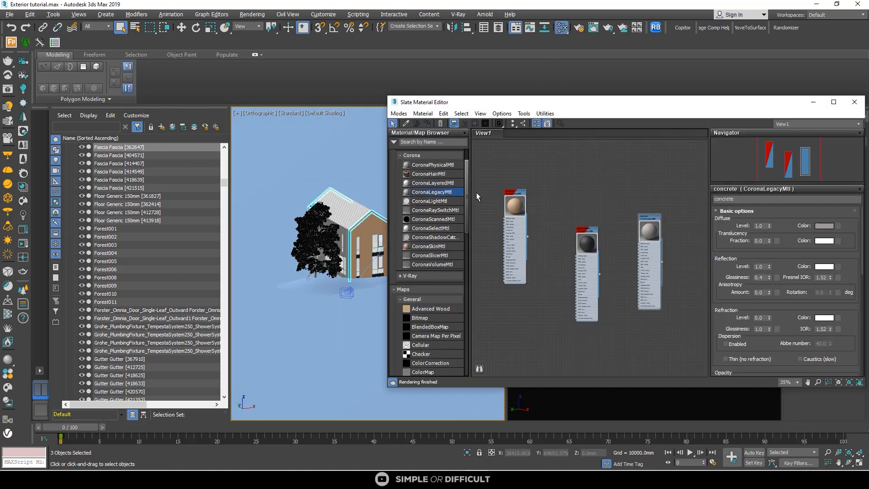
scroll(523, 206, "up", 1)
middle_click_drag(524, 204, 579, 192)
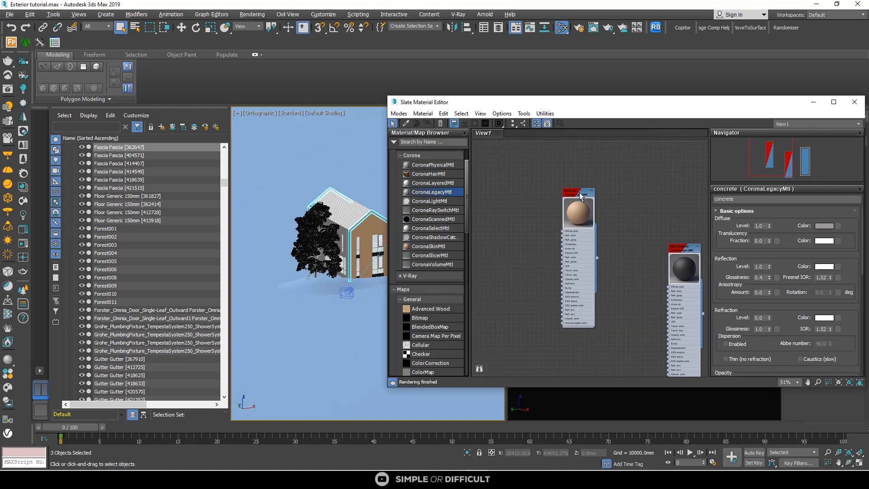
left_click_drag(578, 197, 516, 183, "shift")
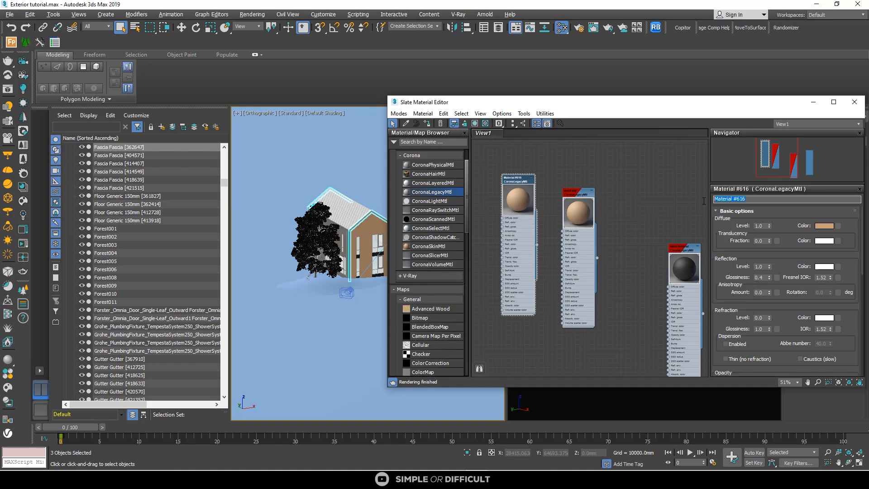
type("W")
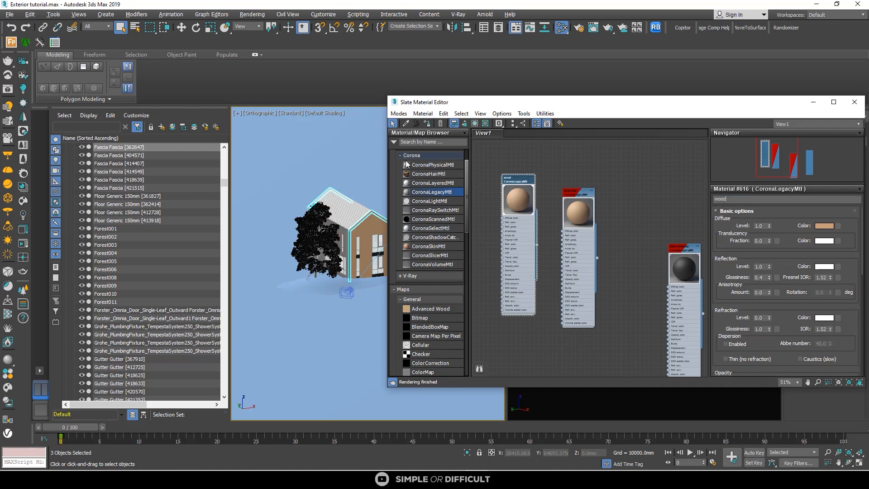
Step: Select the fascia on the other building's gable and assign the wood material to it
scroll(306, 220, "down", 7)
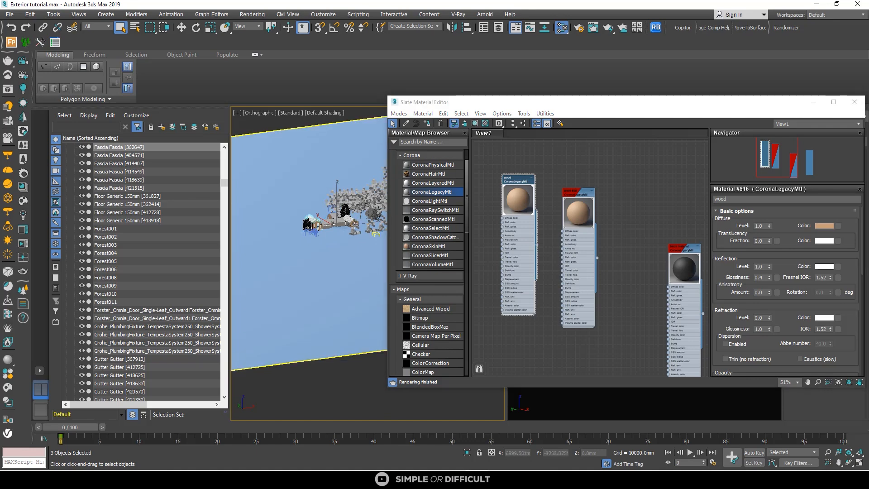
scroll(354, 225, "up", 10)
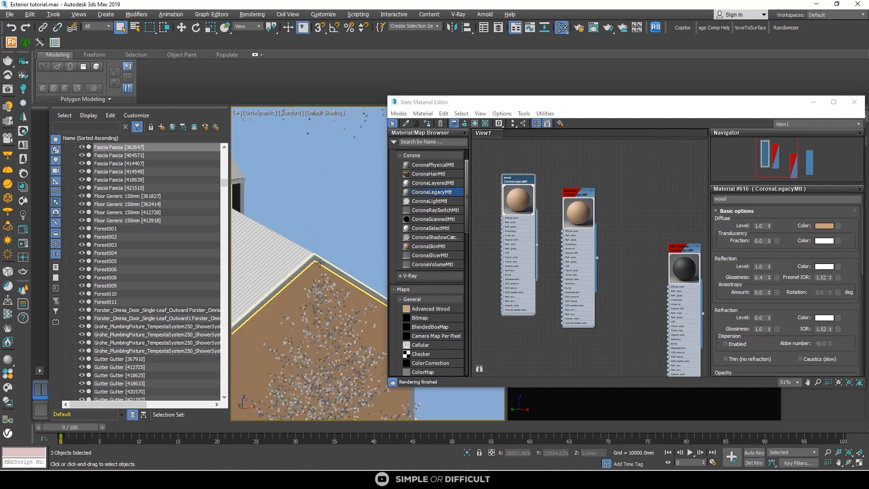
left_click(320, 263)
left_click(515, 180)
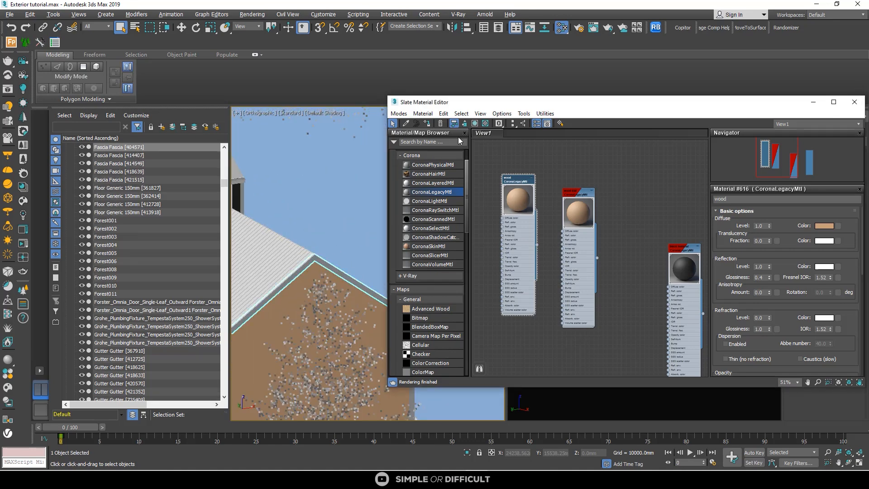
left_click(427, 125)
Step: Restart the Corona interactive render and examine the gable trims, facade and low wing up close
right_click(363, 129)
left_click(342, 114)
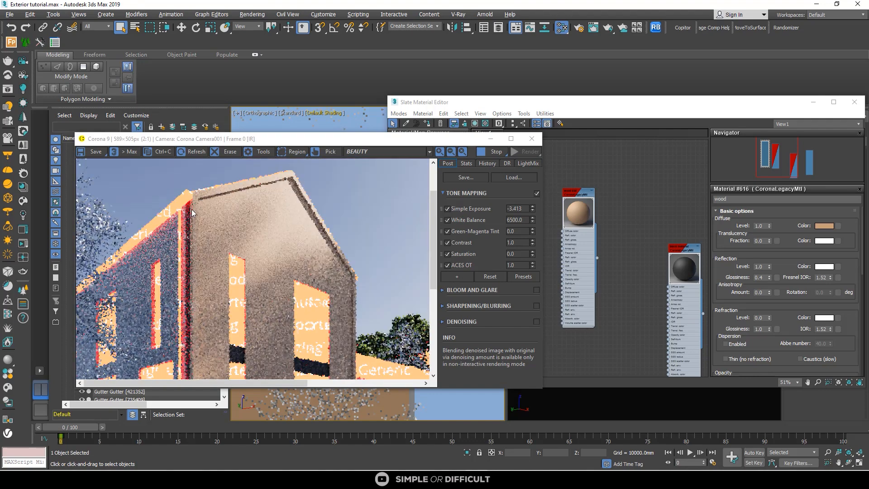
scroll(268, 303, "up", 3)
scroll(274, 314, "down", 1)
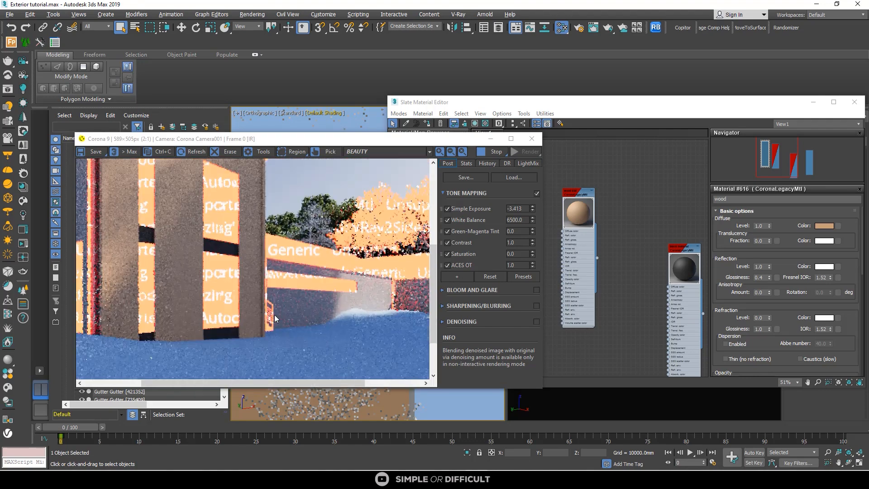
Step: Stop the interactive render and minimize the Corona frame buffer
scroll(281, 316, "down", 1)
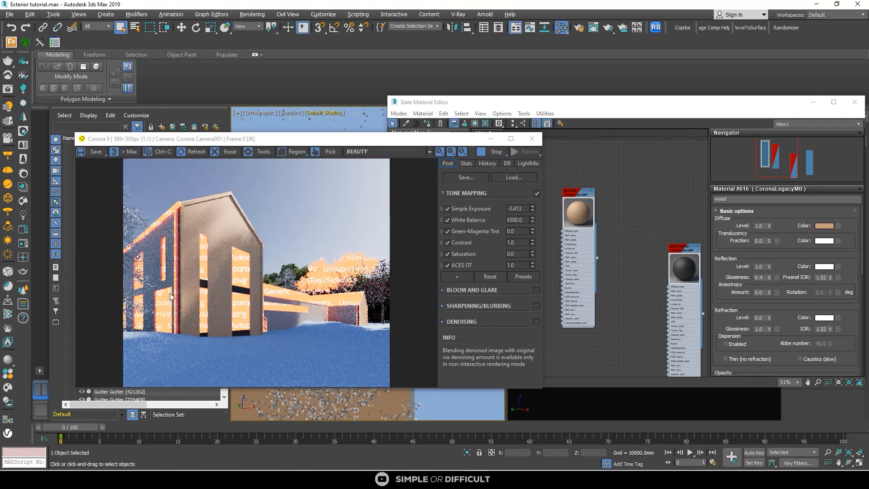
left_click(501, 151)
left_click(490, 139)
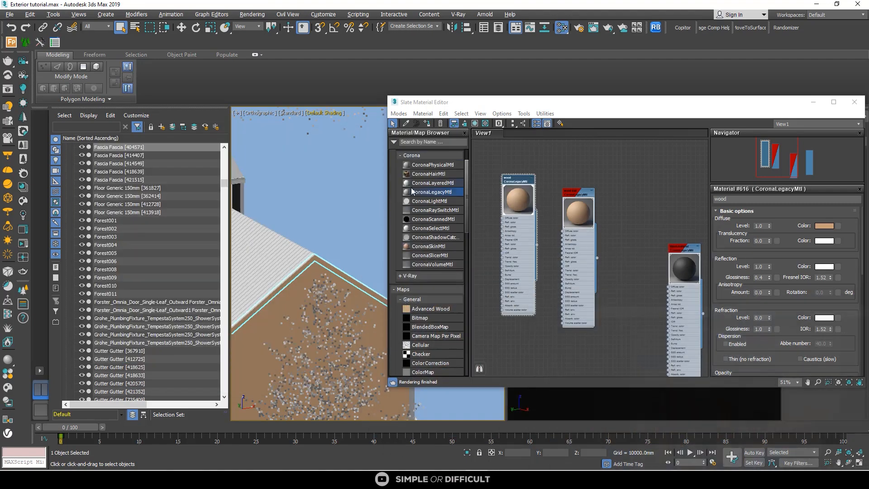
Step: Sample the material of the narrow window's upper glass pane into the material graph
scroll(290, 247, "down", 10)
middle_click_drag(266, 238, 320, 232)
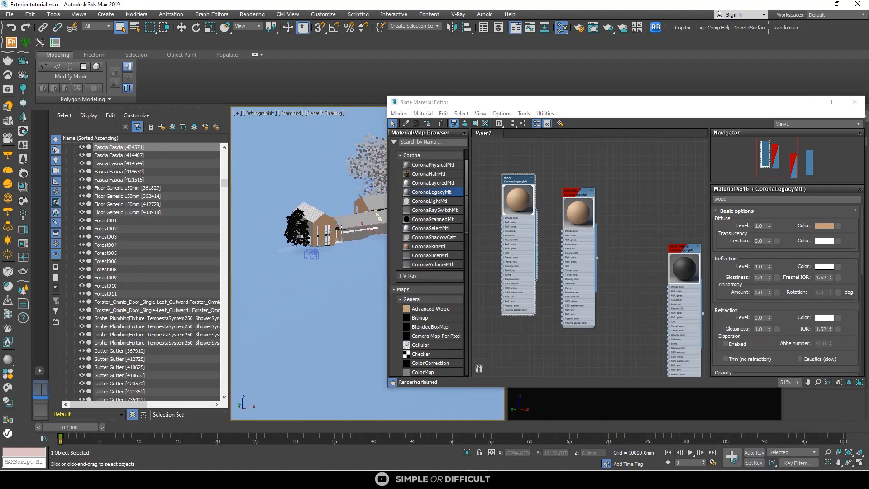
scroll(322, 233, "up", 6)
scroll(599, 230, "down", 2)
middle_click_drag(606, 232, 578, 159)
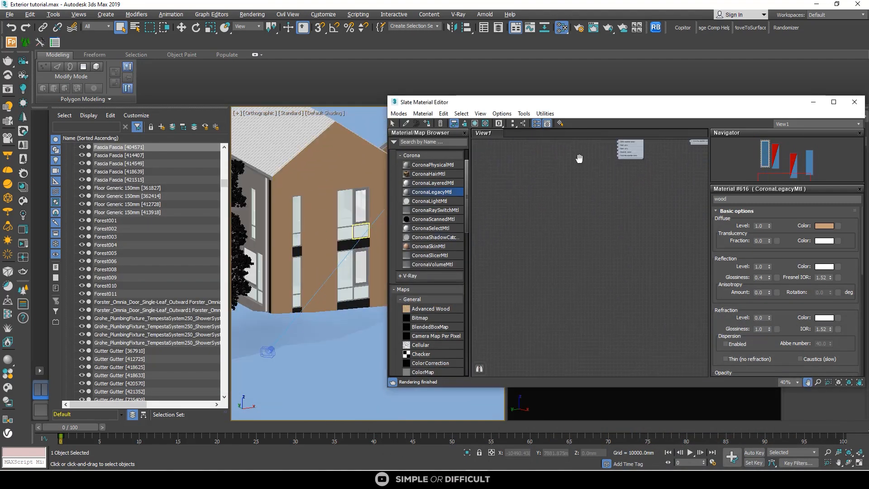
left_click(406, 123)
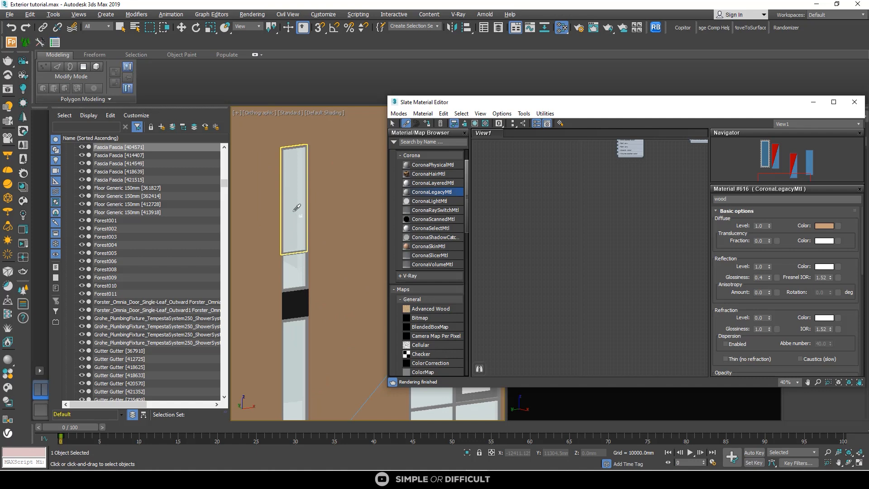
left_click(295, 208)
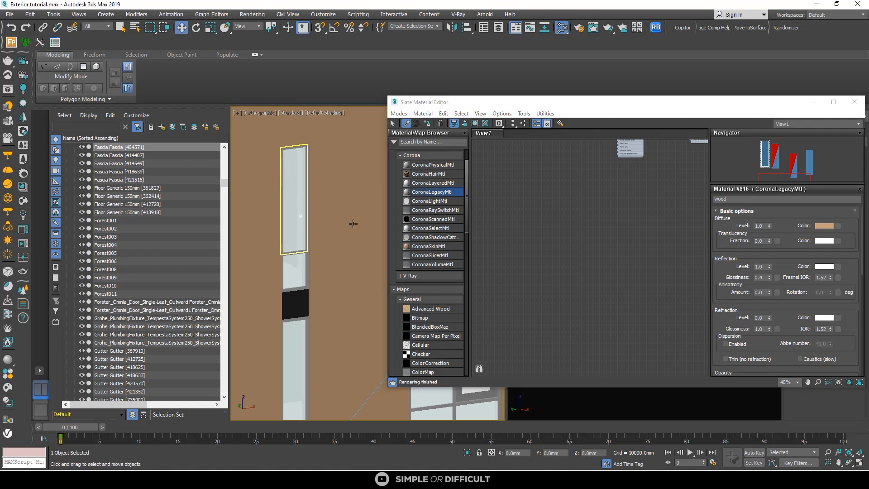
middle_click_drag(577, 246, 562, 198)
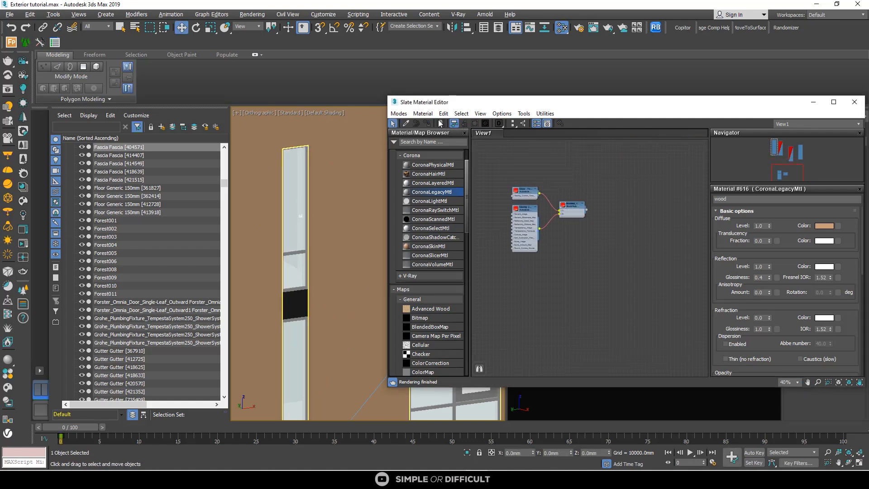
Step: Sample the narrow window's frame material above the black panel and place its node below the glass material
left_click(406, 124)
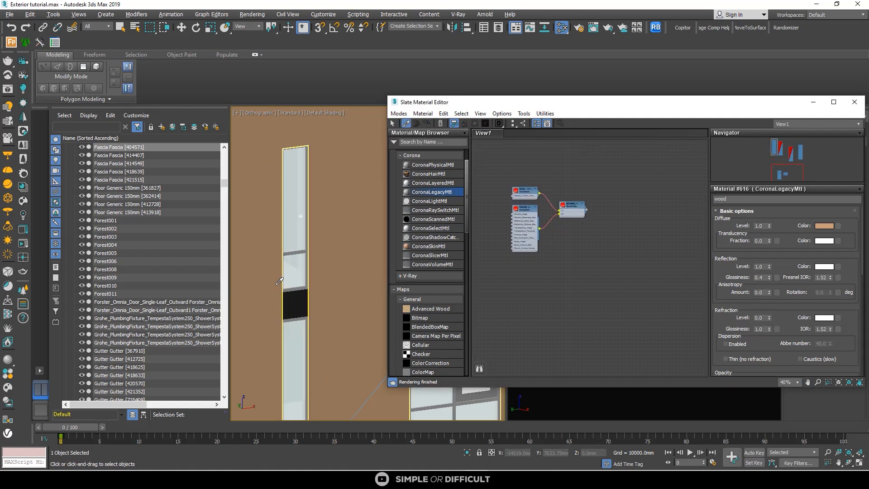
scroll(279, 282, "up", 3)
left_click(292, 292)
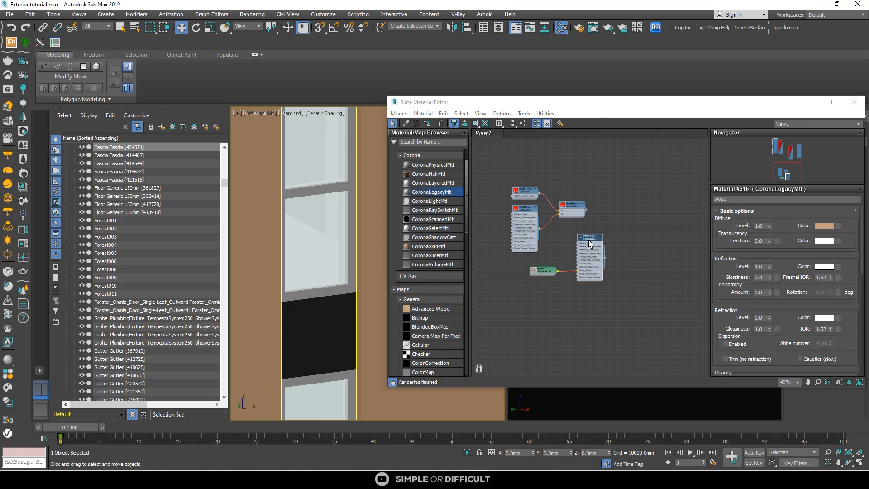
left_click_drag(589, 244, 553, 265)
Step: Sample the wide window's opening sash material and place its node network below the other sampled materials
left_click(405, 123)
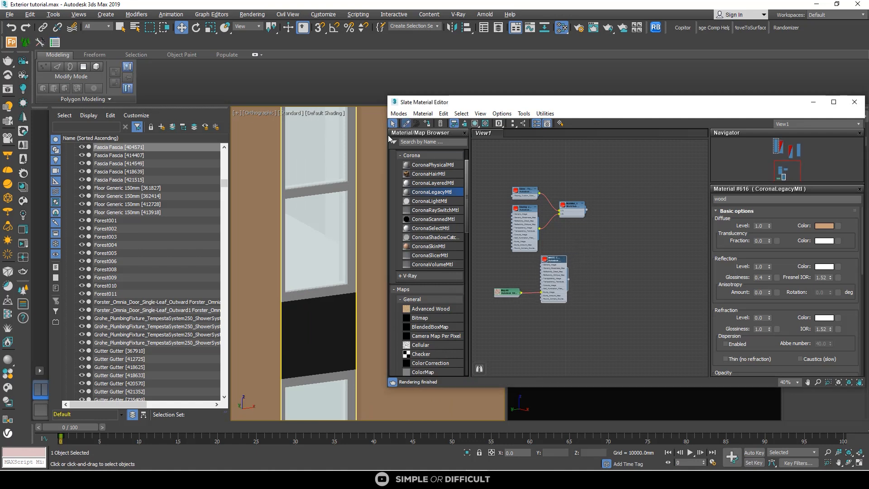
scroll(317, 194, "down", 5)
middle_click_drag(349, 181, 310, 190)
scroll(313, 174, "up", 3)
left_click(296, 183)
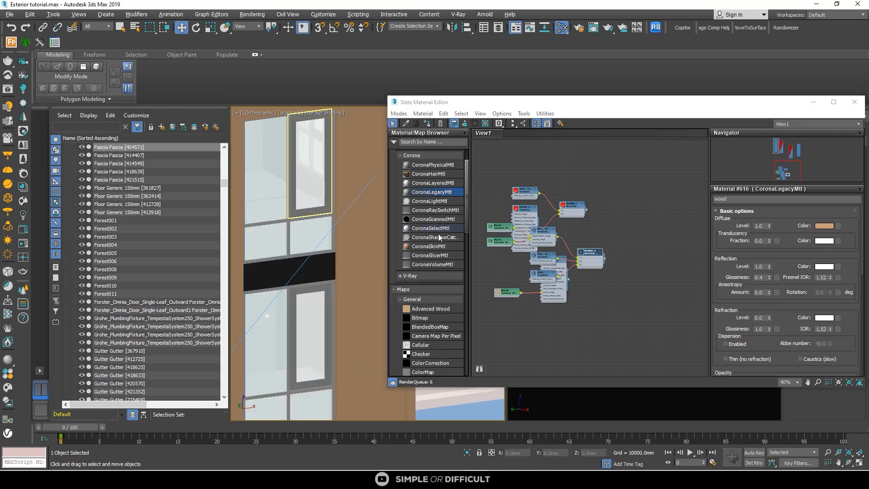
left_click_drag(588, 275, 584, 341)
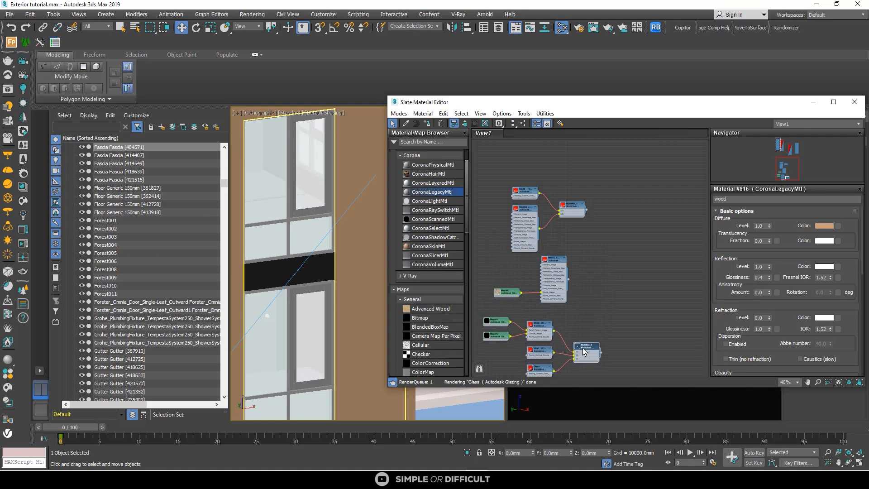
scroll(530, 143, "down", 3)
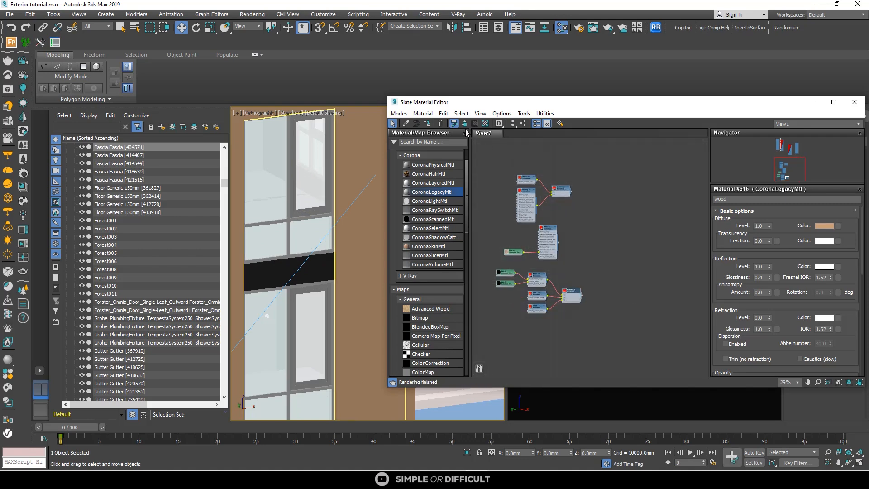
Step: Sample the material of the glass pane just above the black panel in the wide window
left_click(407, 124)
scroll(288, 183, "down", 3)
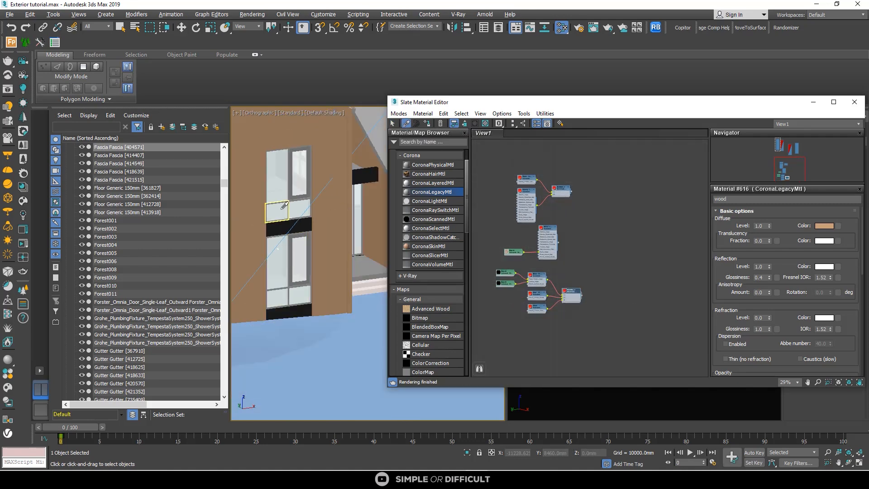
left_click(282, 210)
Step: Enlarge the preview of the Glazing Joint material feeding MultiMat_1
scroll(597, 231, "up", 5)
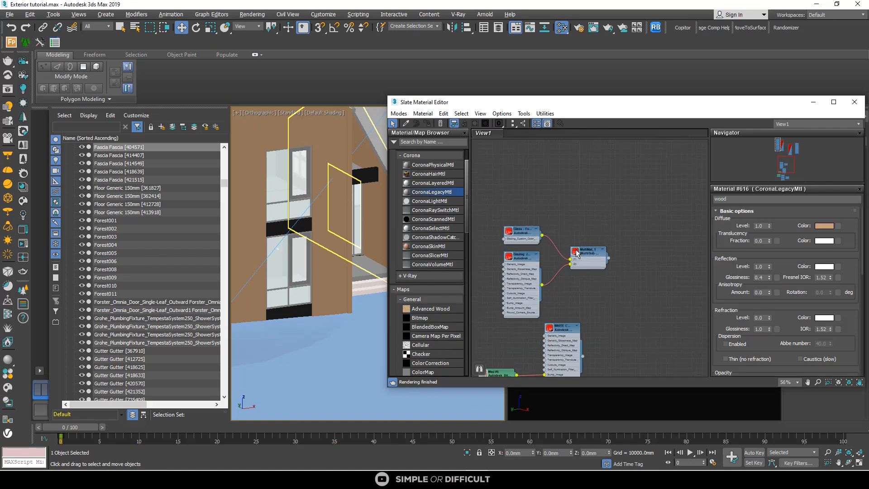
scroll(591, 223, "down", 1)
middle_click_drag(591, 222, 639, 189)
scroll(543, 224, "up", 3)
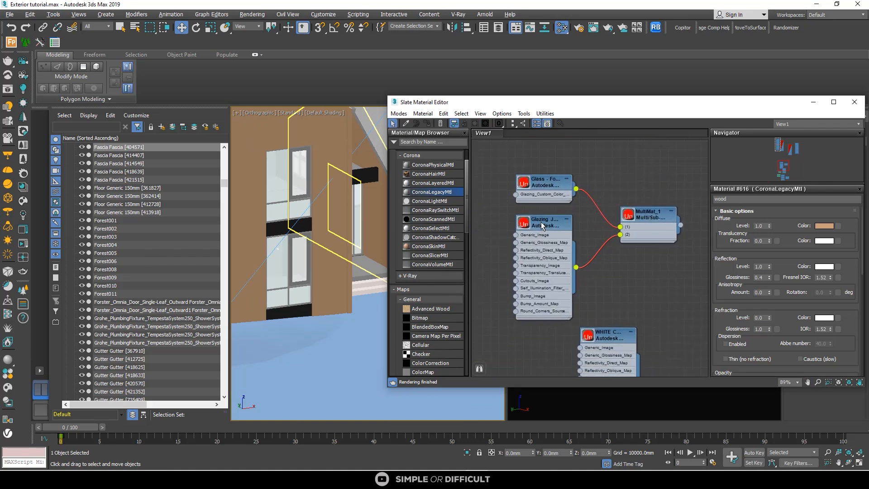
left_click(543, 223)
double_click(542, 222)
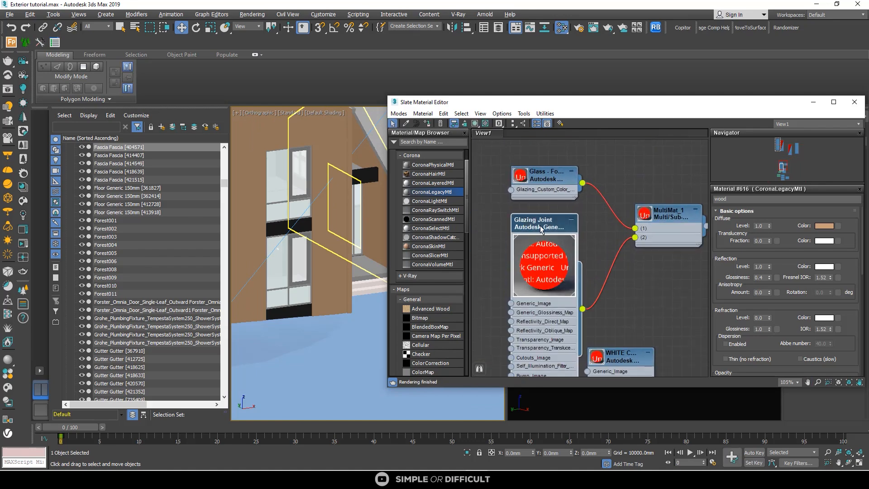
scroll(544, 229, "down", 1)
scroll(544, 230, "down", 3)
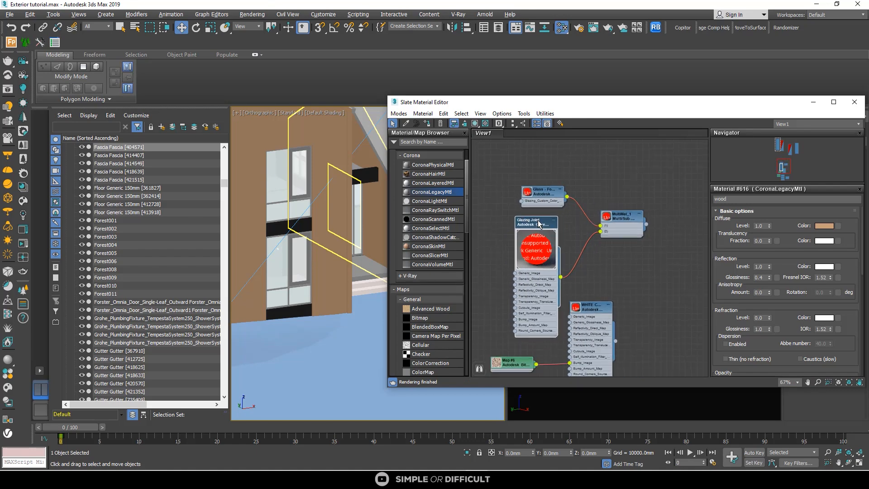
left_click(591, 182)
Step: Add Glass Clear from the Corona Material Library and connect it to slot 1 of MultiMat_1
left_click_drag(671, 107, 650, 93)
left_click(23, 189)
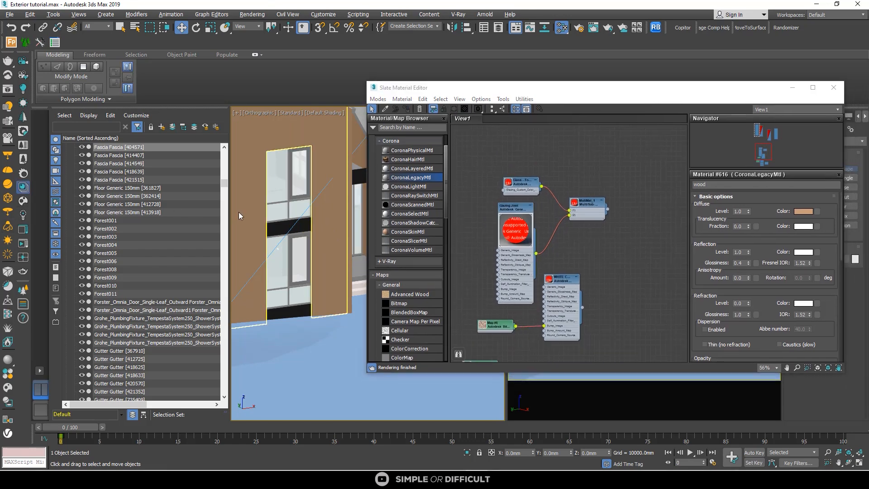
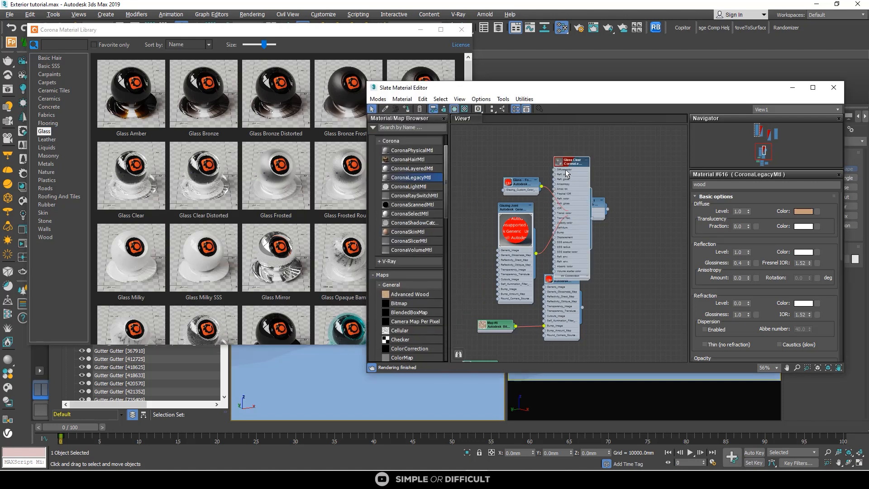
left_click_drag(565, 169, 474, 148)
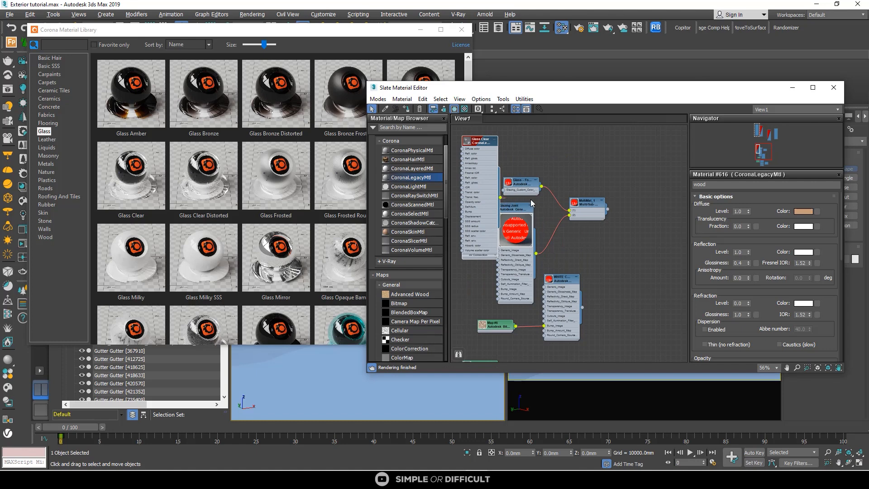
left_click_drag(570, 210, 570, 210)
Step: Spread out the old glass, Glass Clear and Glazing Joint nodes so they no longer overlap
left_click_drag(524, 184, 534, 163)
left_click_drag(484, 191, 489, 145)
left_click_drag(518, 232, 471, 252)
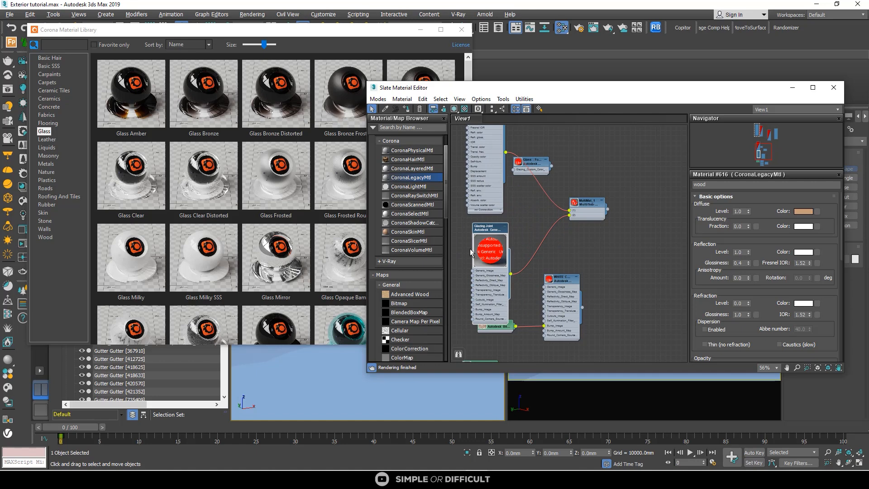
Step: Add Aluminium Black Anodized from the library's Metals category and connect it to slot 2 of MultiMat_1
left_click(47, 164)
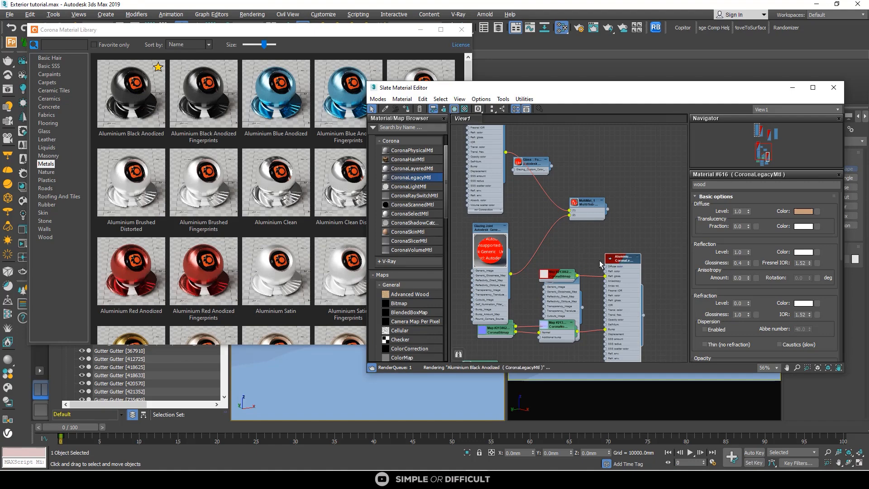
left_click(462, 30)
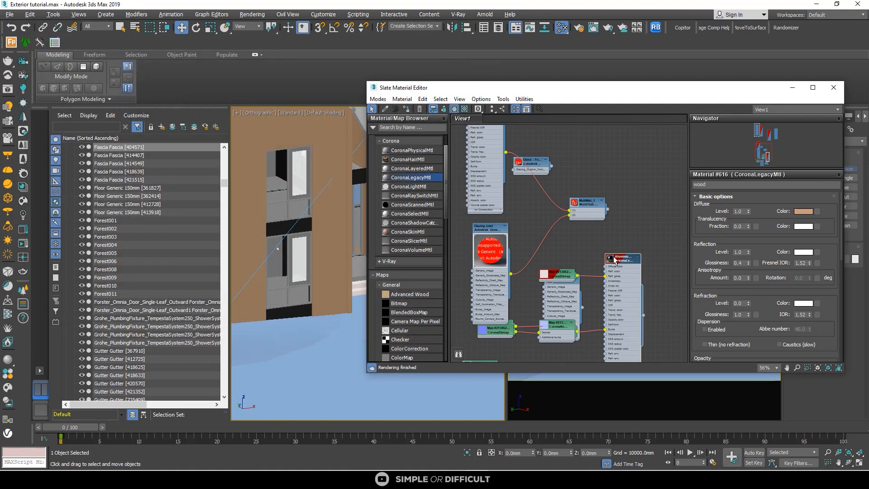
left_click_drag(615, 260, 467, 201)
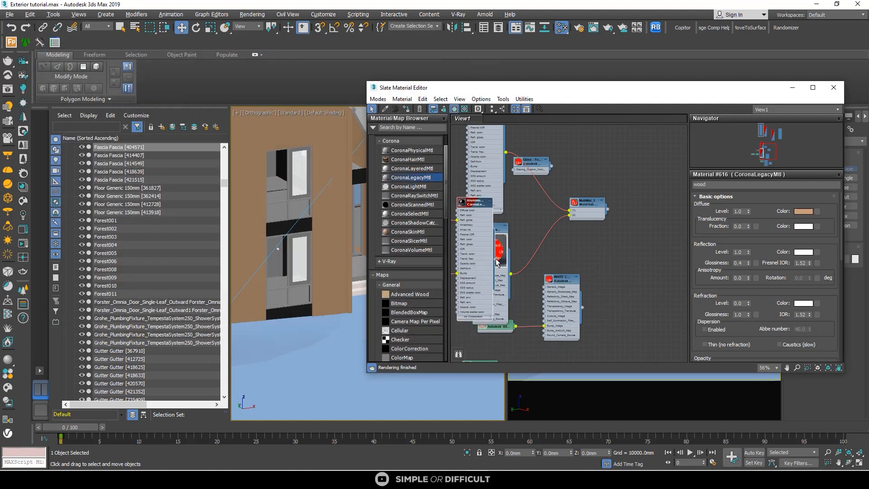
left_click_drag(571, 215, 571, 215)
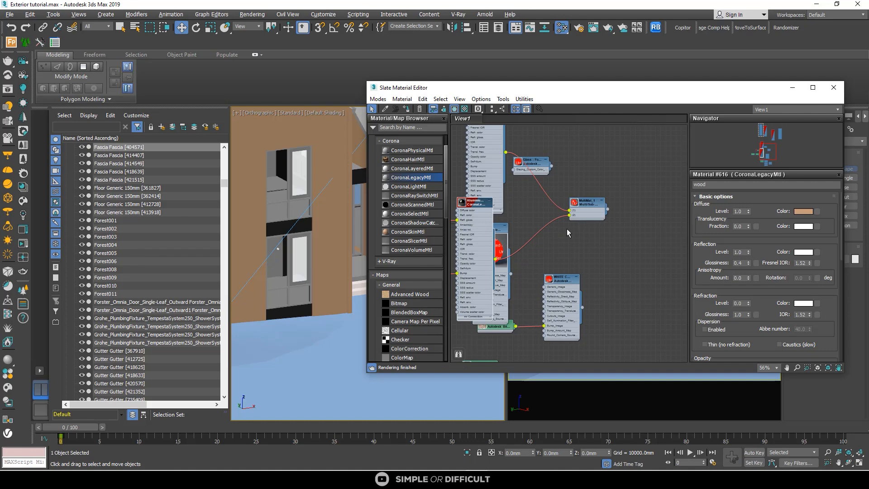
Step: Delete the replaced Autodesk glass and Glazing Joint nodes from the material graph
left_click(537, 165)
left_click(502, 270)
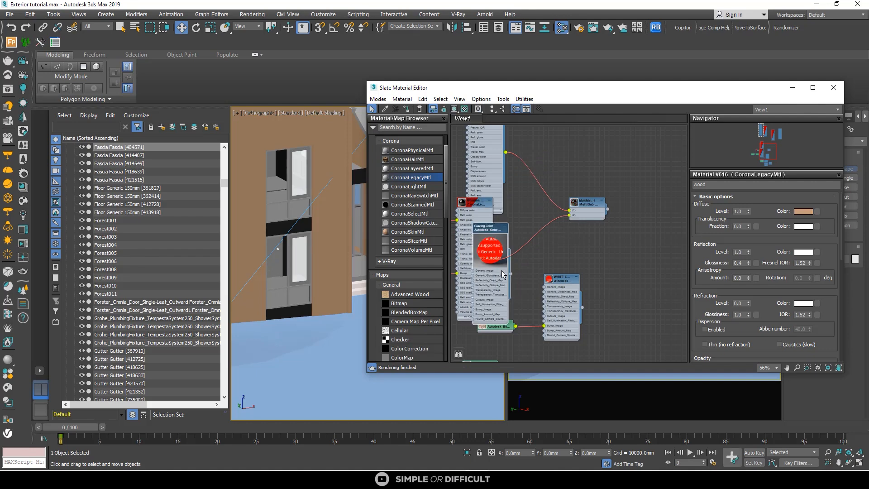
key("Delete")
Step: Enlarge the preview of the MultiMat_1 material node
scroll(574, 206, "up", 2)
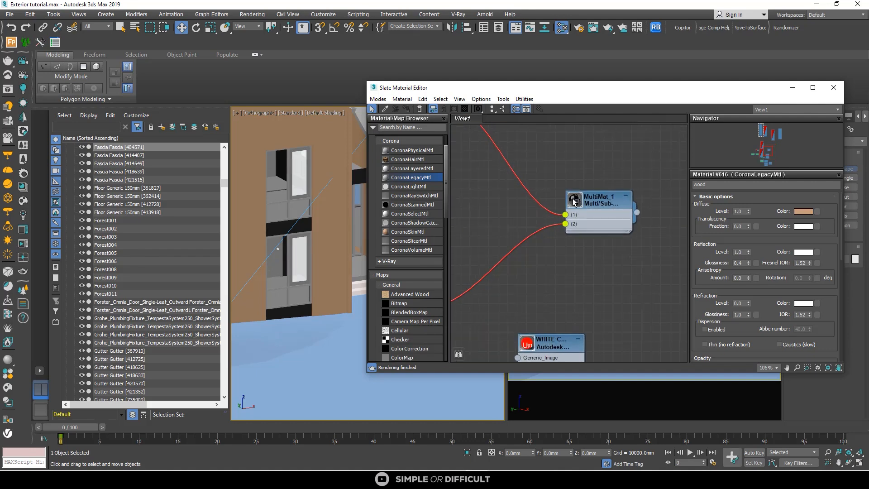
double_click(582, 204)
scroll(594, 192, "up", 1)
left_click_drag(594, 190, 593, 189)
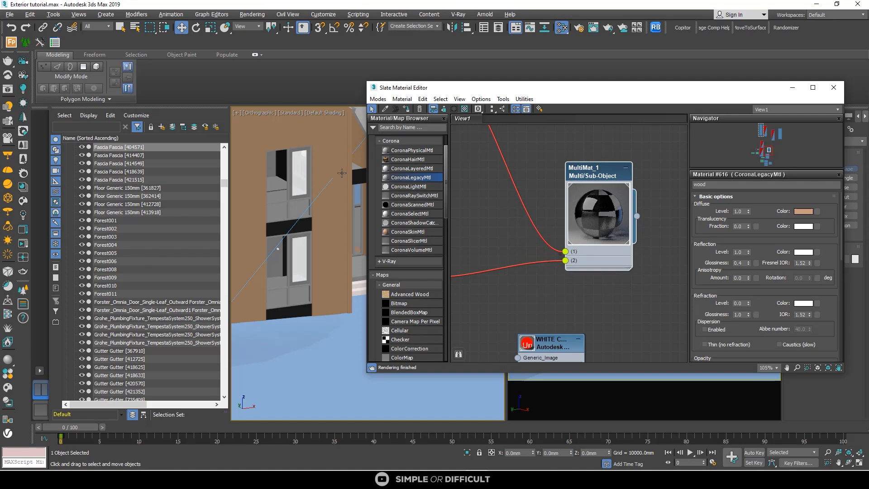
Step: Select every object in the scene that uses the MultiMat_1 material
scroll(342, 173, "down", 5)
scroll(320, 171, "up", 3)
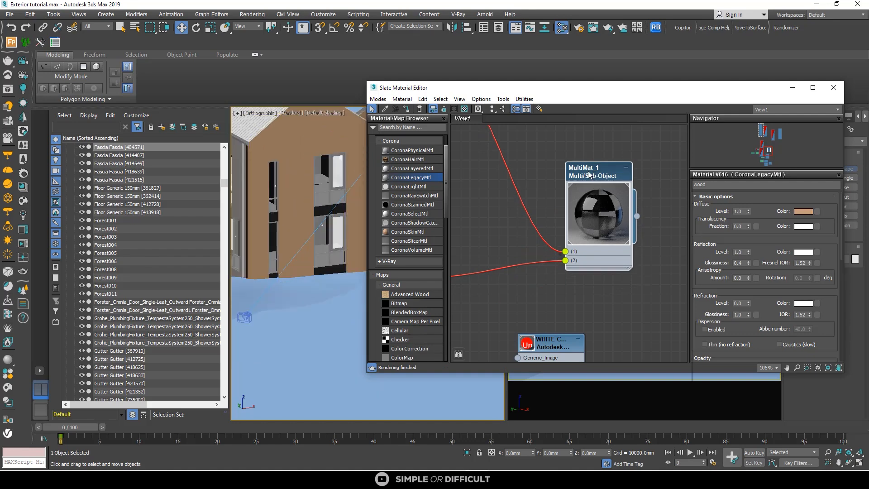
right_click(588, 172)
mouse_move(636, 303)
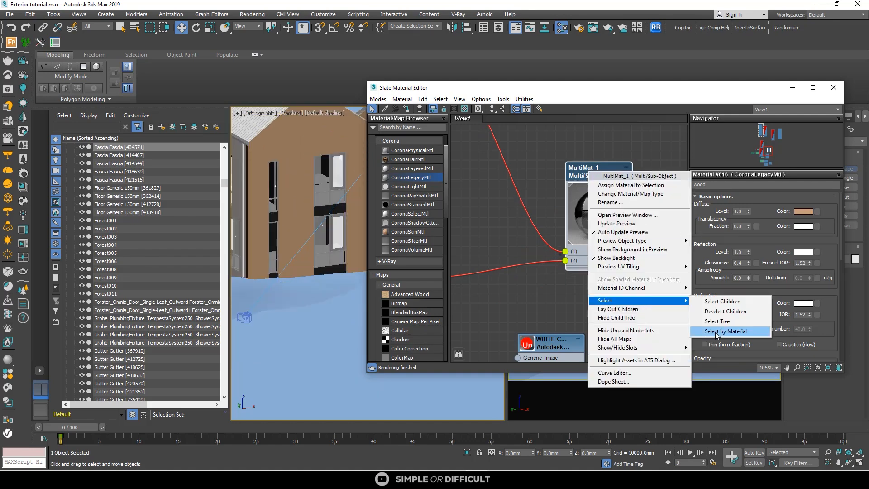
left_click(719, 331)
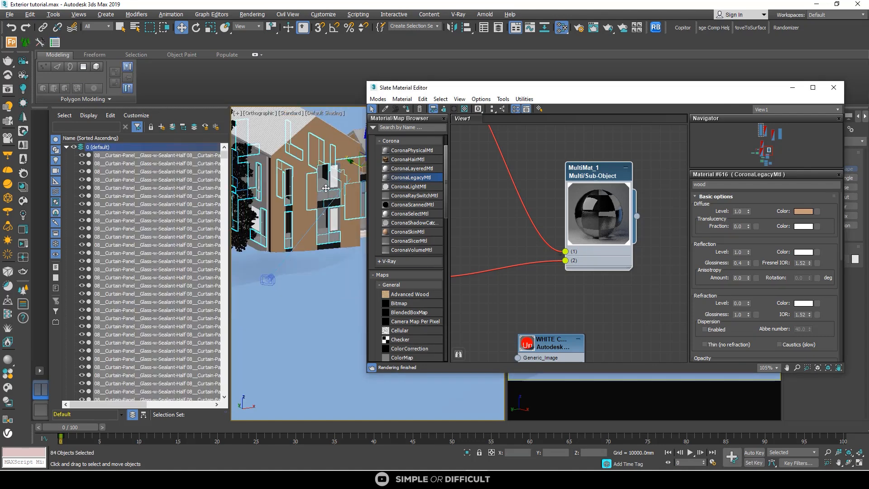
Step: Convert the materials of the selected objects only with Corona Converter, excluding CoronaLegacyMtl conversion and using Force non-metal
scroll(326, 188, "up", 5)
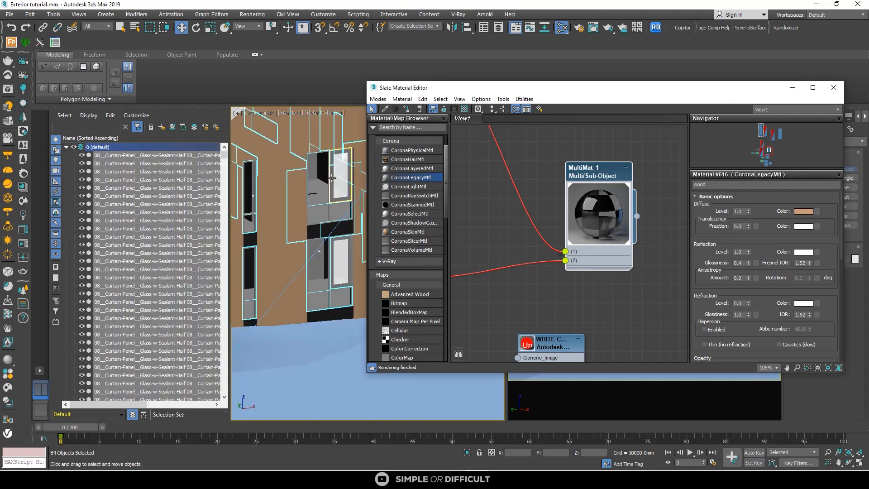
right_click(330, 176)
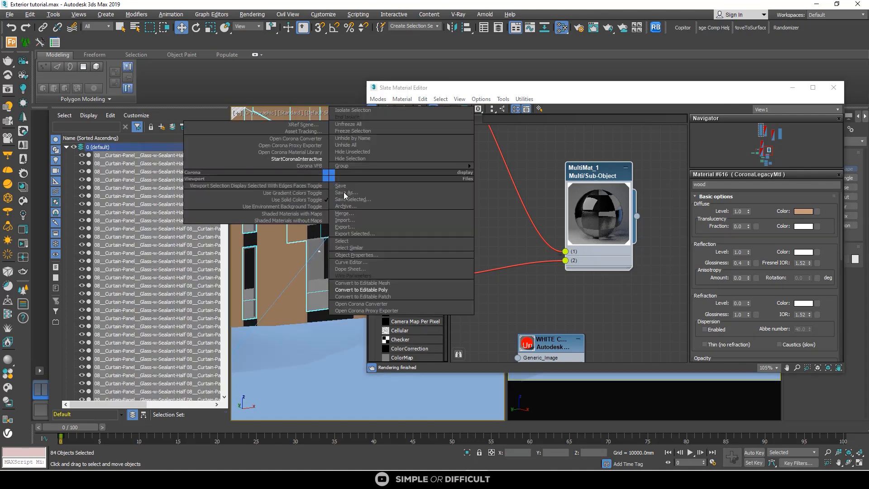
left_click(301, 140)
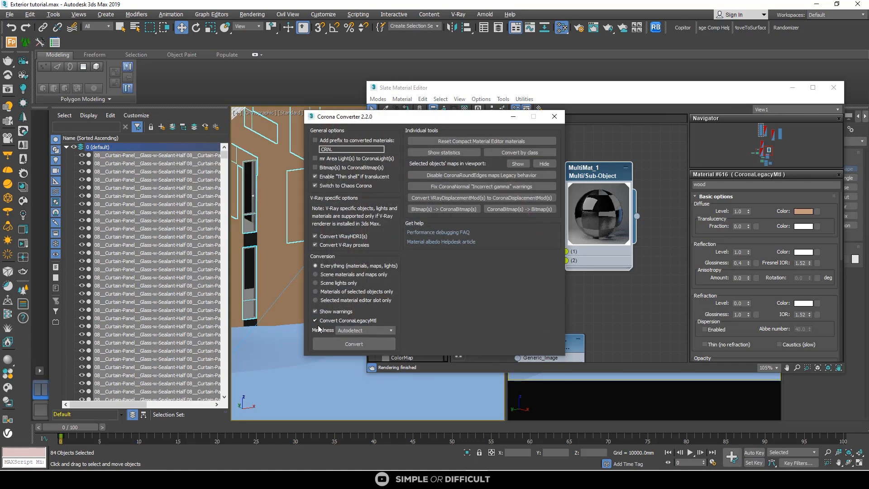
left_click(354, 331)
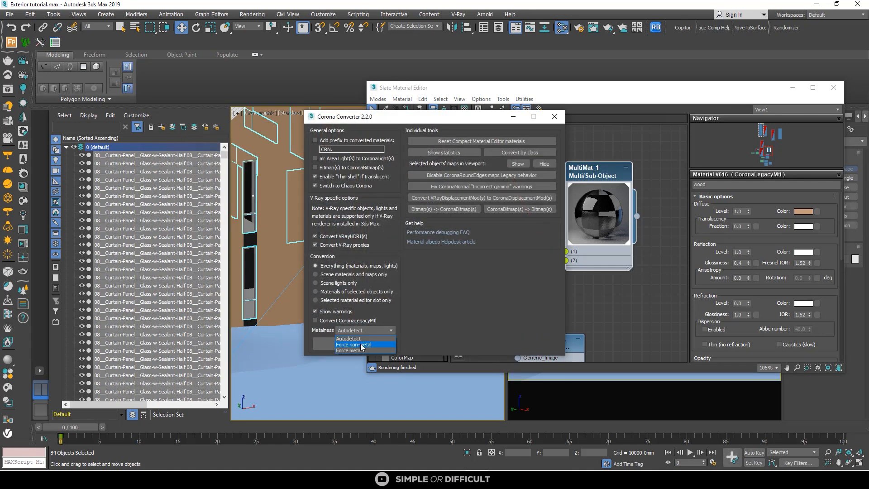
left_click(360, 345)
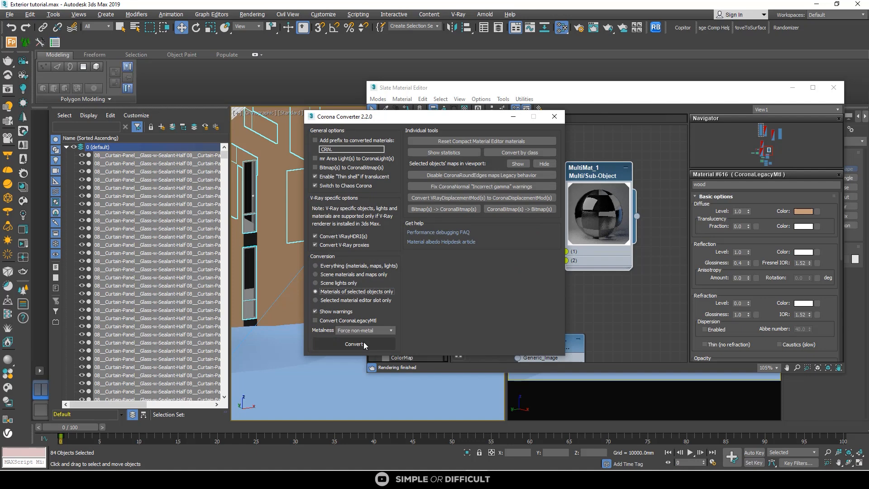
left_click(364, 344)
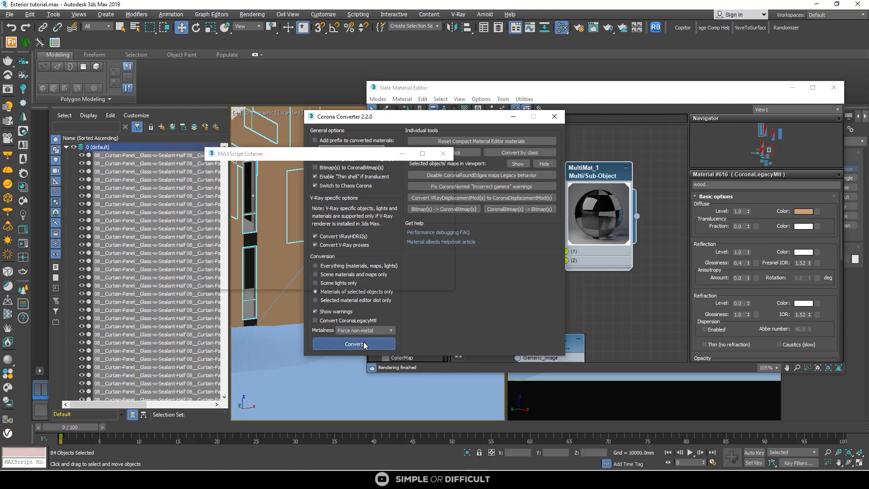
left_click(443, 154)
left_click(554, 116)
Step: Enlarge the preview of the WHITE CREAM(1) material node and move the node into the free space beside its bitmap
scroll(549, 241, "down", 1)
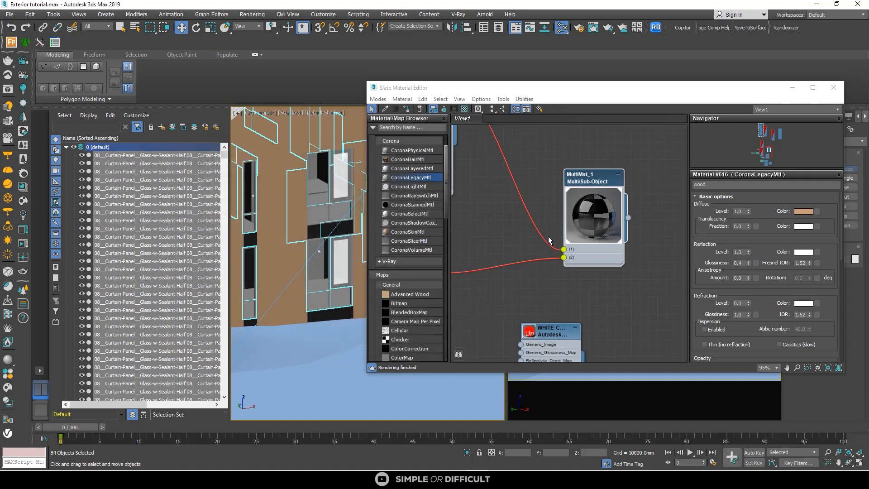
scroll(550, 240, "down", 6)
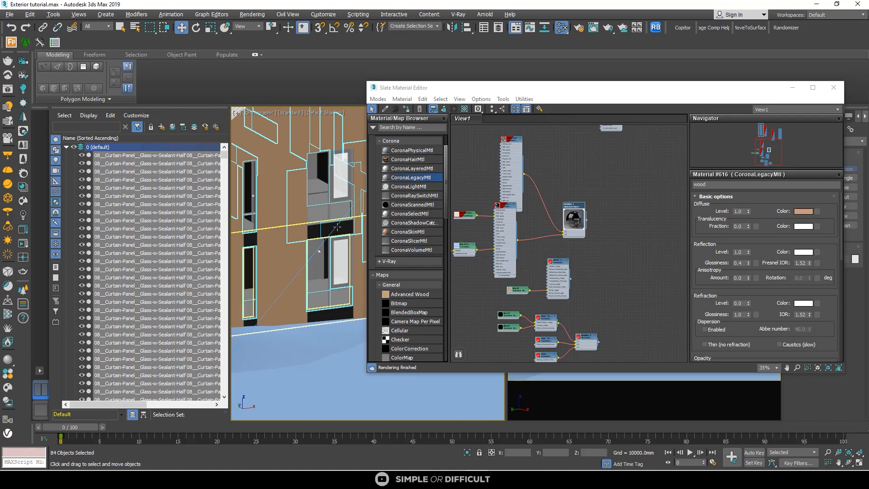
scroll(561, 277, "up", 5)
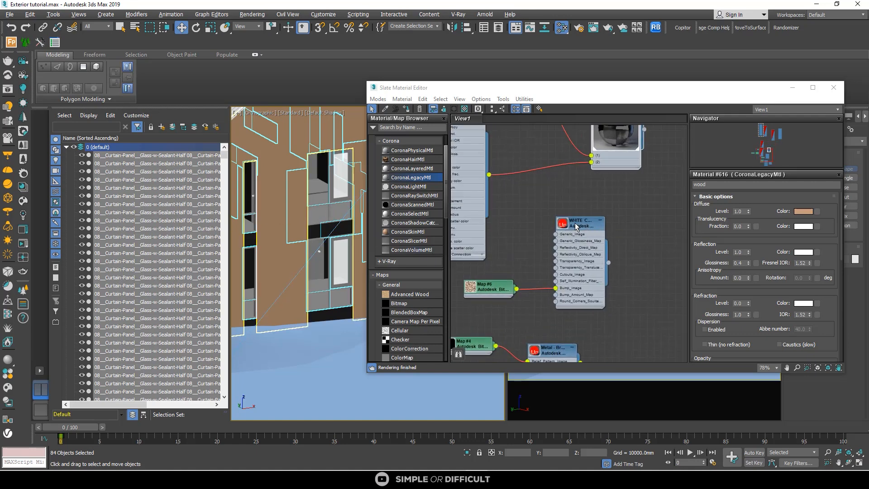
double_click(576, 226)
left_click_drag(592, 228, 669, 206)
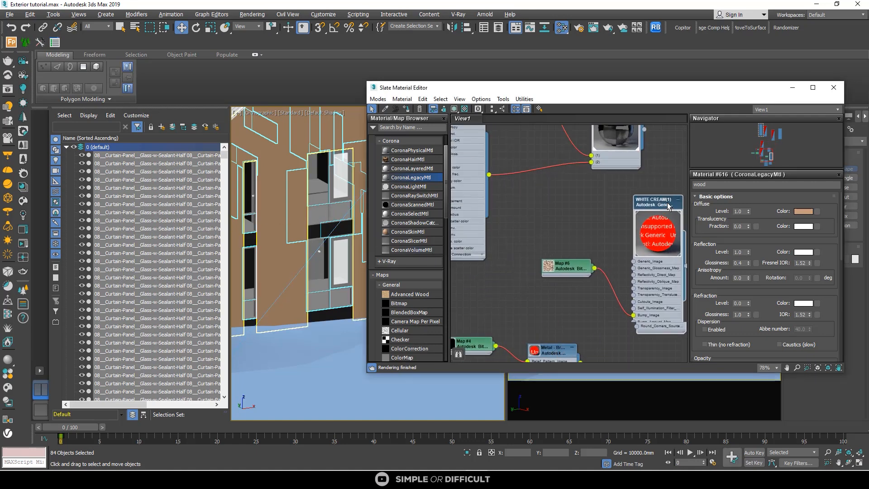
Step: Select the narrow upper-floor curtain-wall window beside the balcony opening in the viewport
scroll(326, 216, "up", 4)
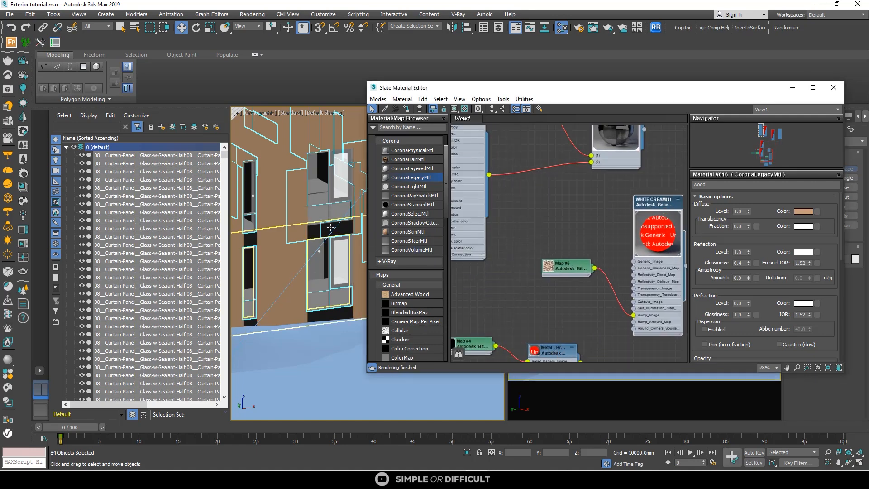
left_click(327, 200)
scroll(340, 173, "down", 3)
left_click(340, 171)
scroll(503, 224, "down", 5)
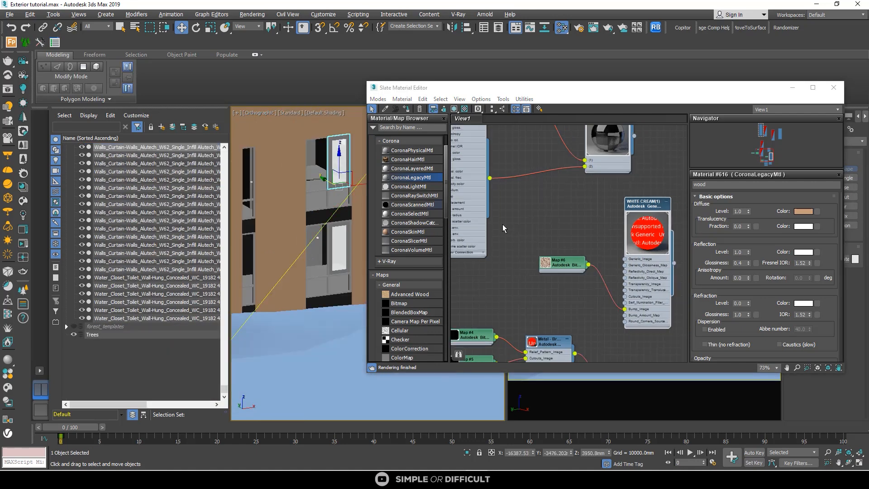
Step: Disconnect the Autodesk Metal, Vinyl and Glass materials from the three slots of MultiMat_0
scroll(572, 268, "up", 5)
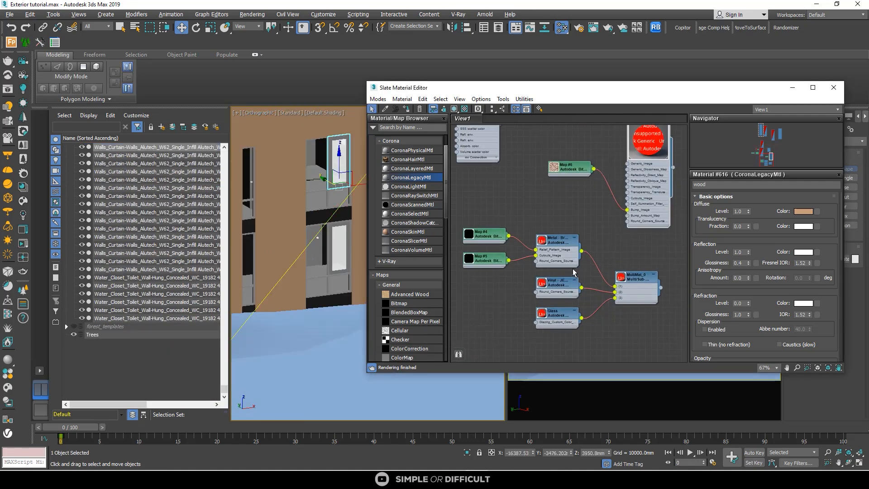
scroll(566, 262, "down", 6)
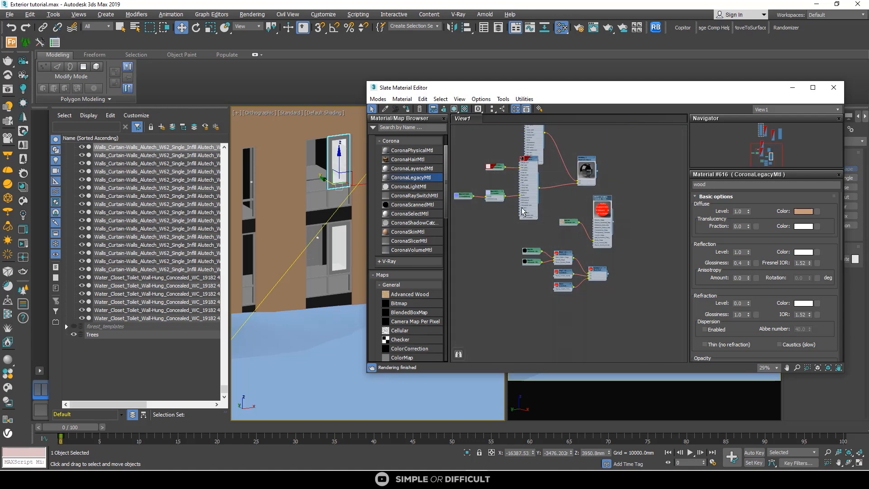
left_click_drag(528, 169, 529, 178)
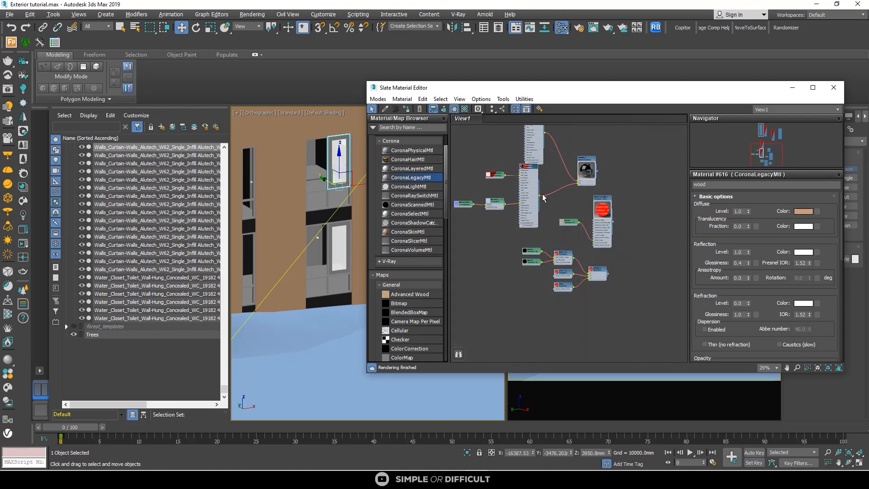
scroll(571, 255, "up", 3)
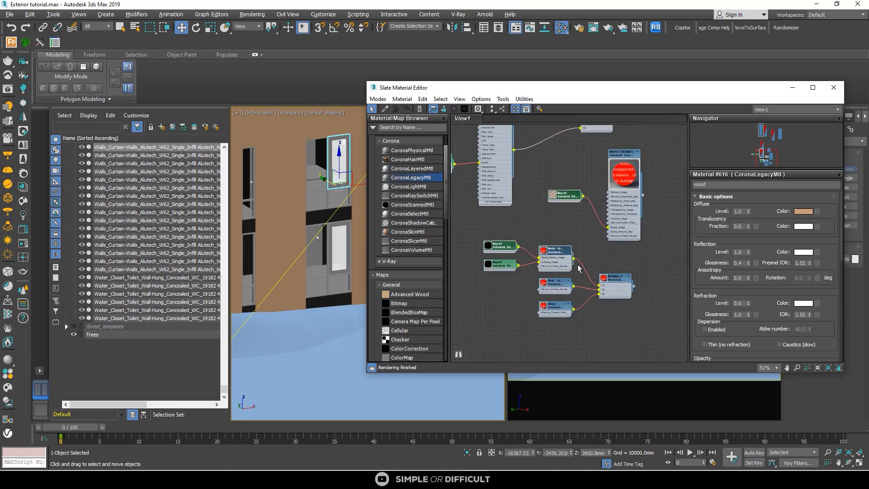
left_click_drag(524, 270, 523, 272)
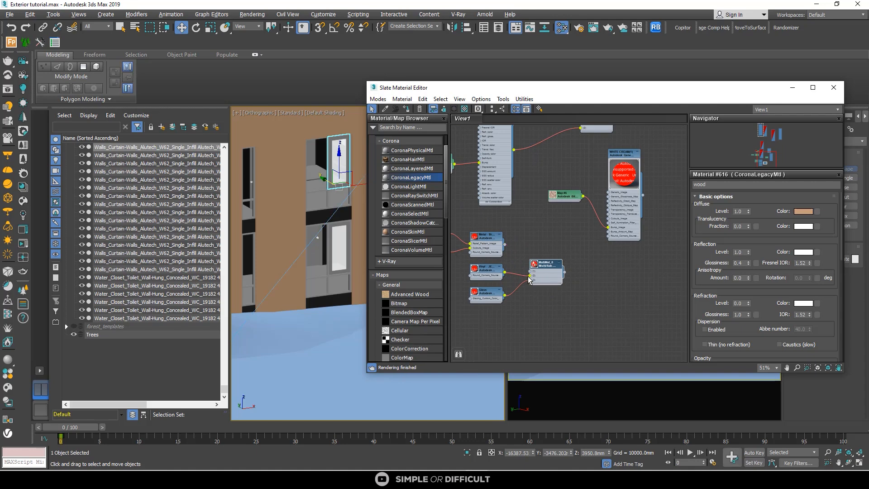
left_click(526, 276)
key("Delete")
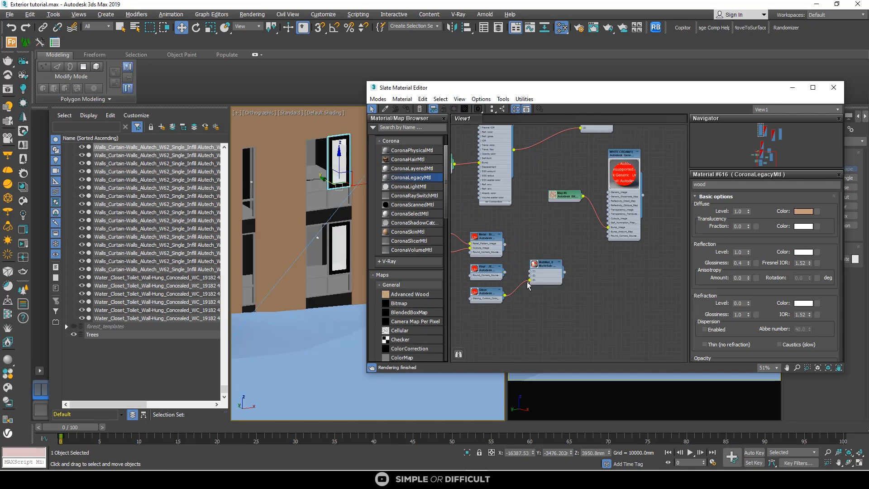
left_click(534, 281)
Step: Place the MultiMat_0 node below MultiMat_1 and connect the black anodized aluminium material to its slot 3
scroll(532, 284, "down", 3)
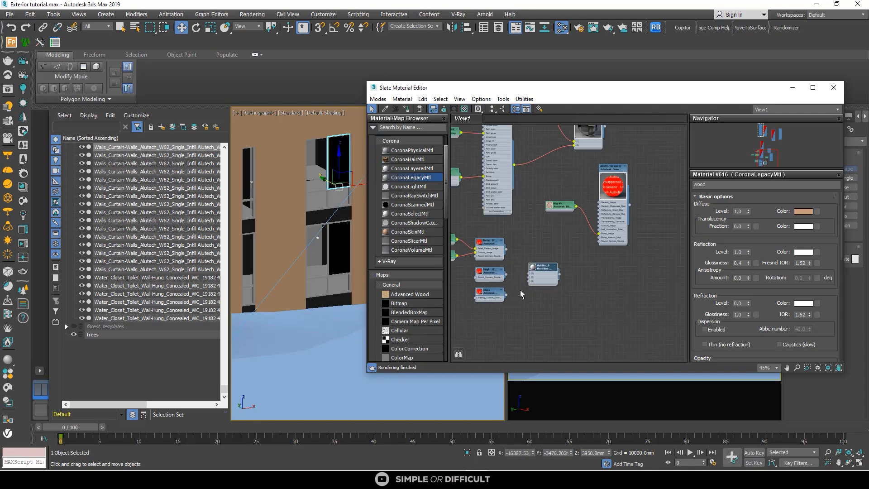
left_click_drag(540, 274, 587, 276)
scroll(543, 211, "up", 4)
middle_click_drag(545, 217, 556, 298)
scroll(515, 244, "up", 2)
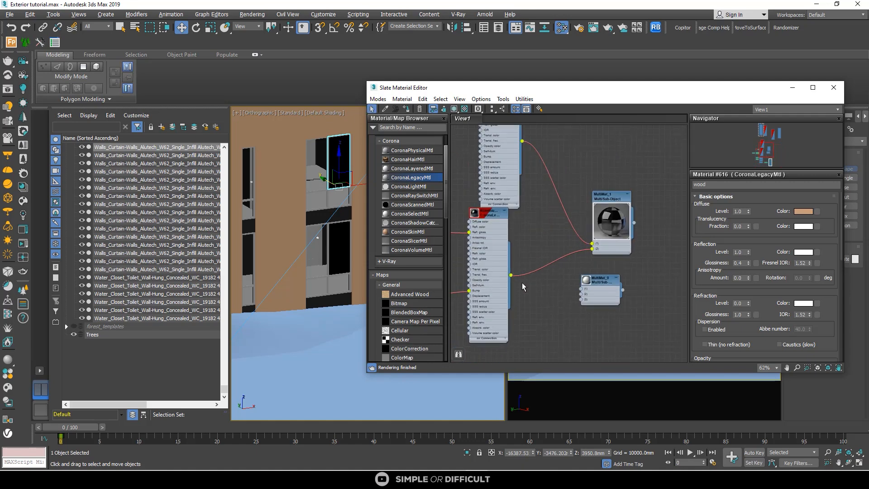
left_click_drag(591, 305, 592, 305)
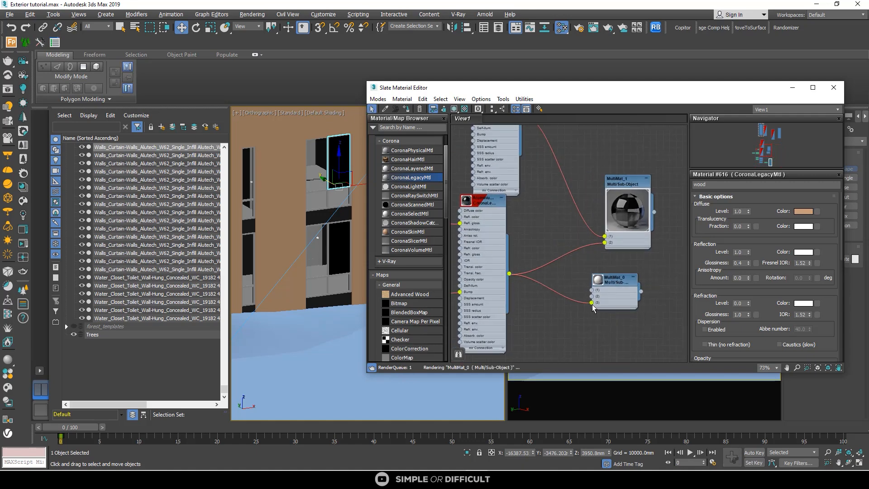
Step: Move the black aluminium connection off slot 3 of MultiMat_0 and wire the material to slots 1 and 2
scroll(508, 198, "down", 6)
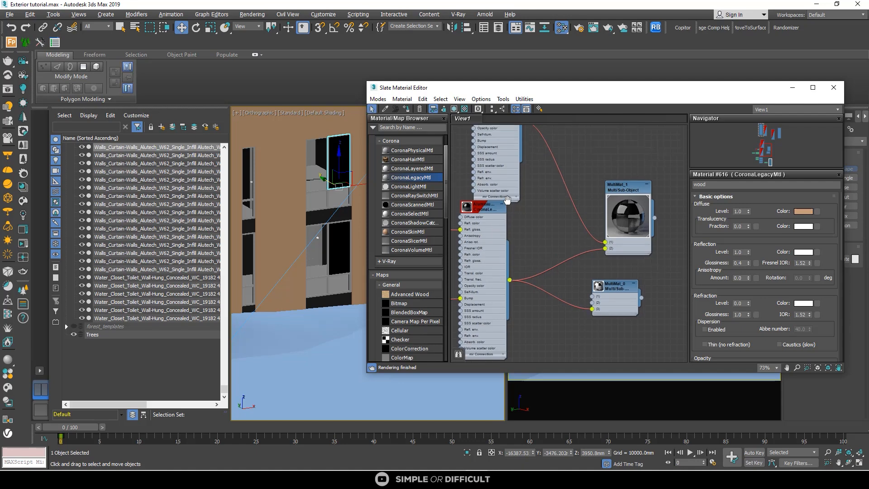
scroll(502, 261, "up", 6)
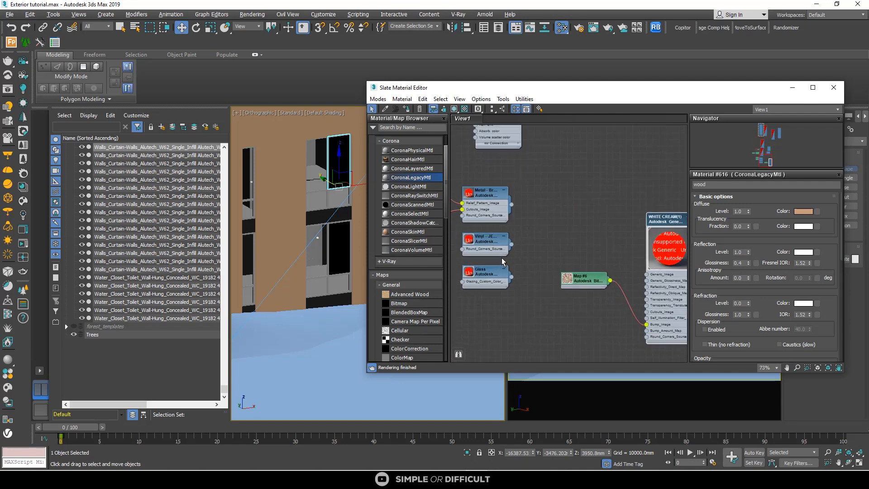
scroll(502, 257, "down", 7)
middle_click_drag(531, 223, 532, 269)
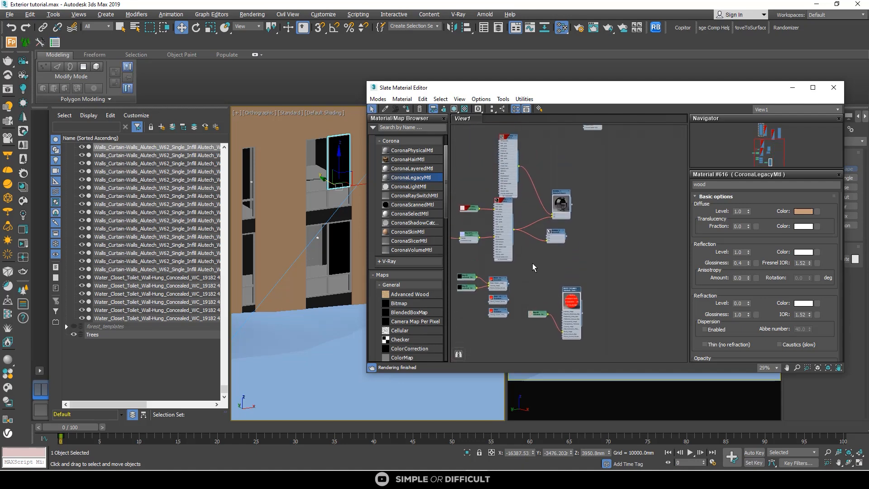
scroll(509, 268, "up", 5)
scroll(574, 223, "up", 2)
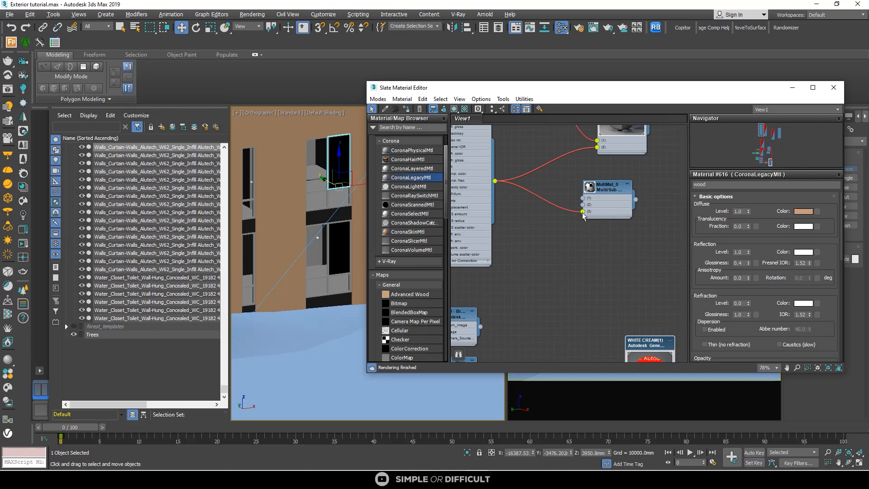
left_click_drag(583, 211, 583, 199)
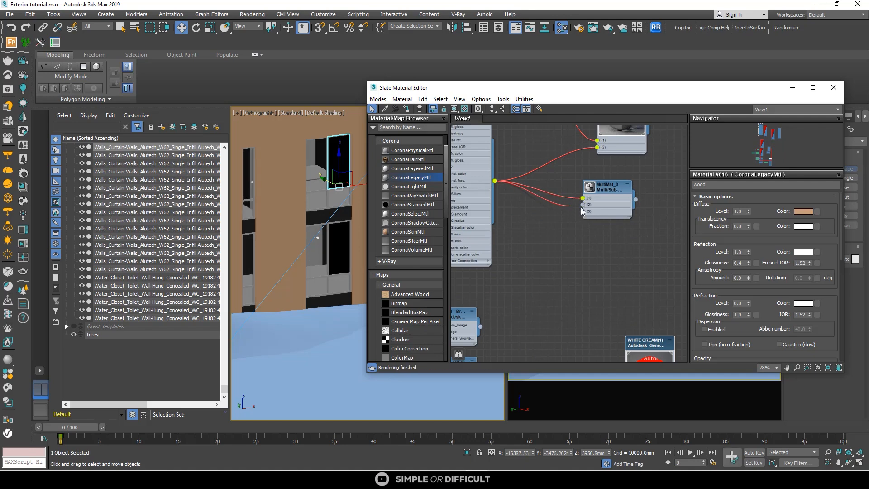
Step: Connect the Corona glass material to slot 3 of MultiMat_0 and inspect the window closely in the viewport
scroll(553, 251, "down", 3)
middle_click_drag(534, 164, 534, 201)
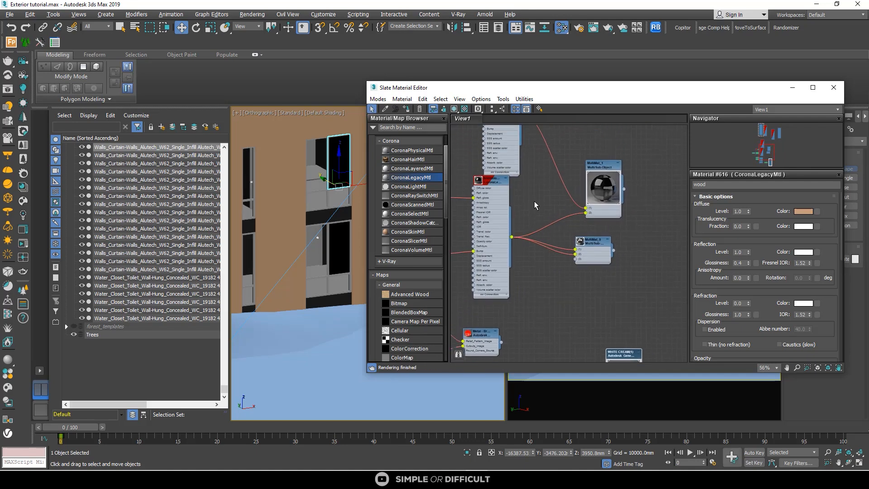
scroll(534, 201, "down", 2)
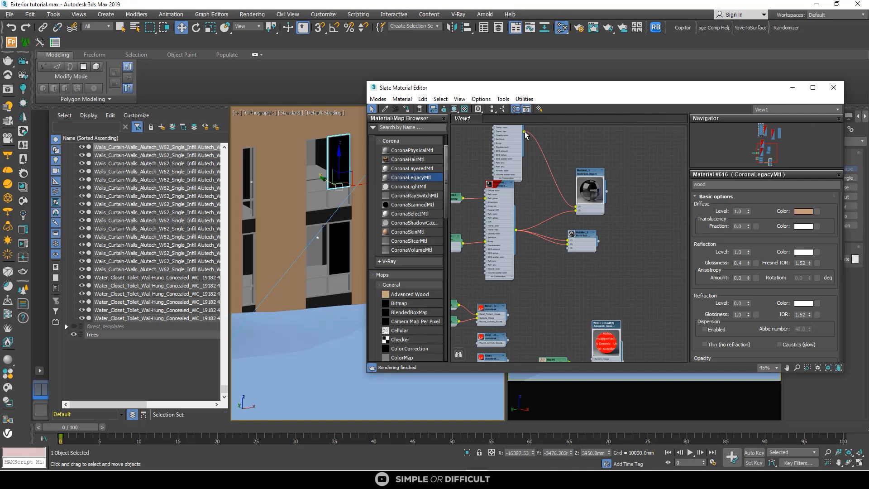
left_click_drag(524, 132, 564, 255)
scroll(340, 243, "up", 6)
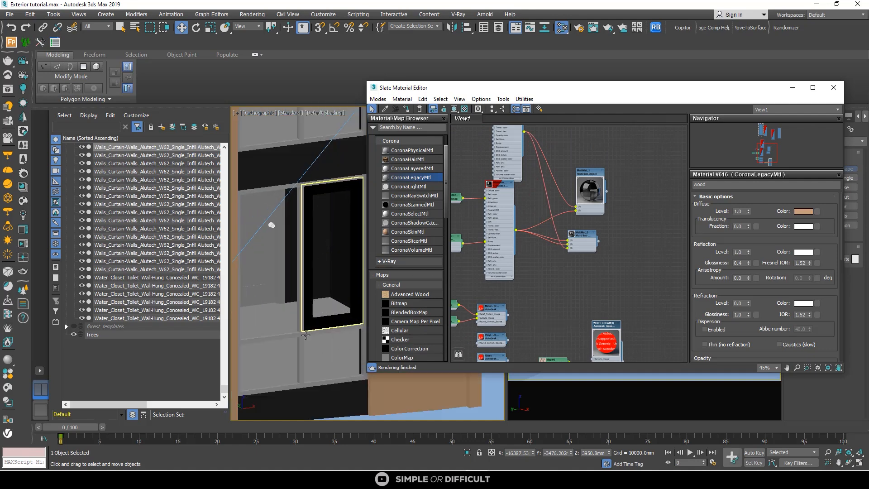
Step: Select every object in the scene that uses the WHITE CREAM(1) material
scroll(605, 213, "down", 5)
scroll(613, 202, "up", 4)
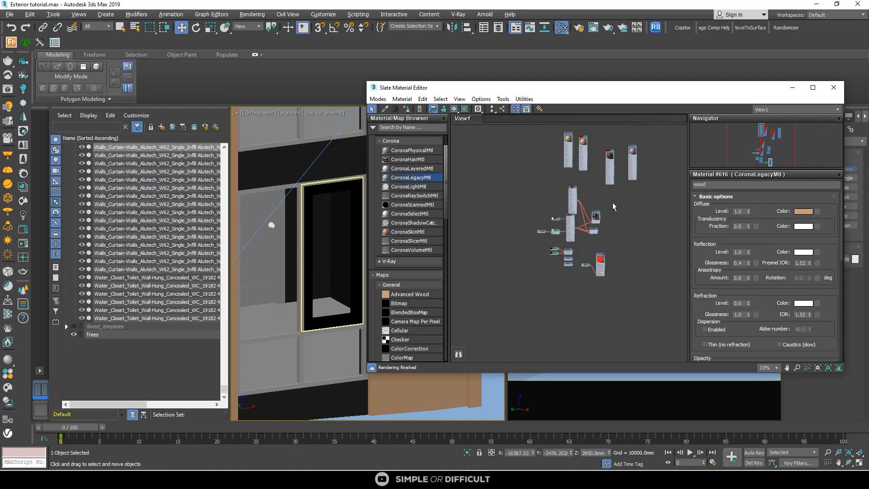
left_click_drag(590, 307, 593, 272)
scroll(569, 254, "up", 6)
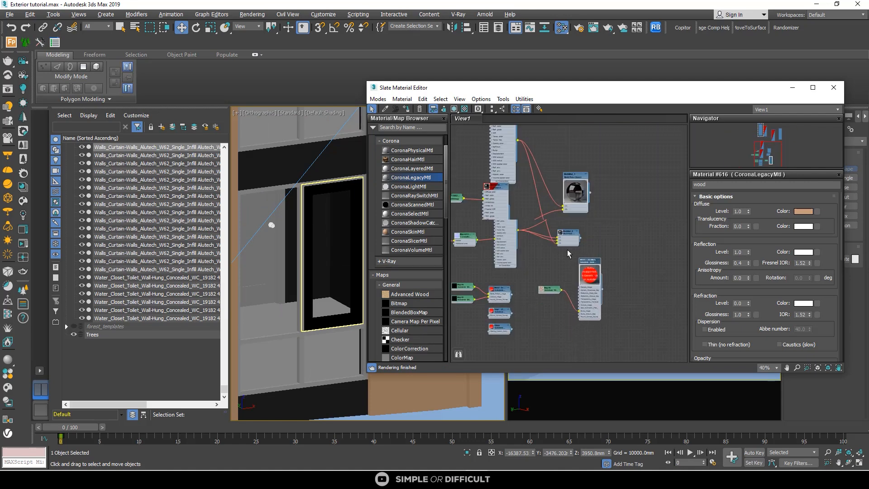
right_click(601, 266)
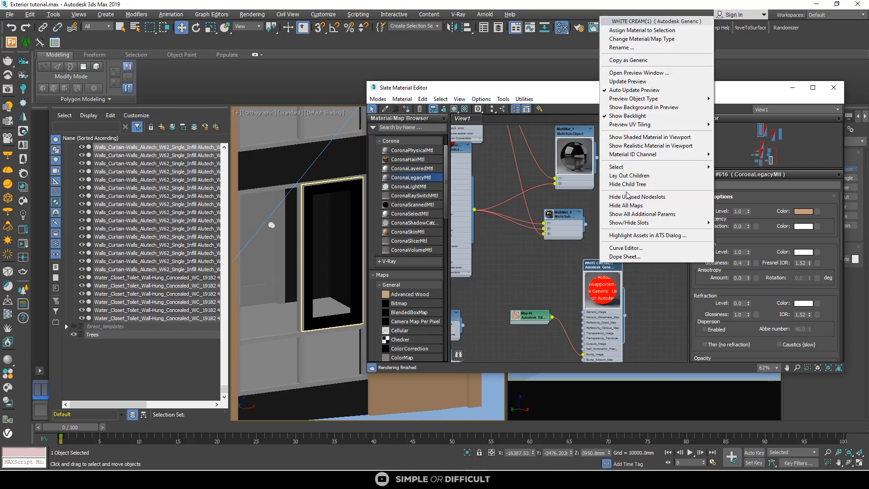
mouse_move(633, 167)
left_click(733, 198)
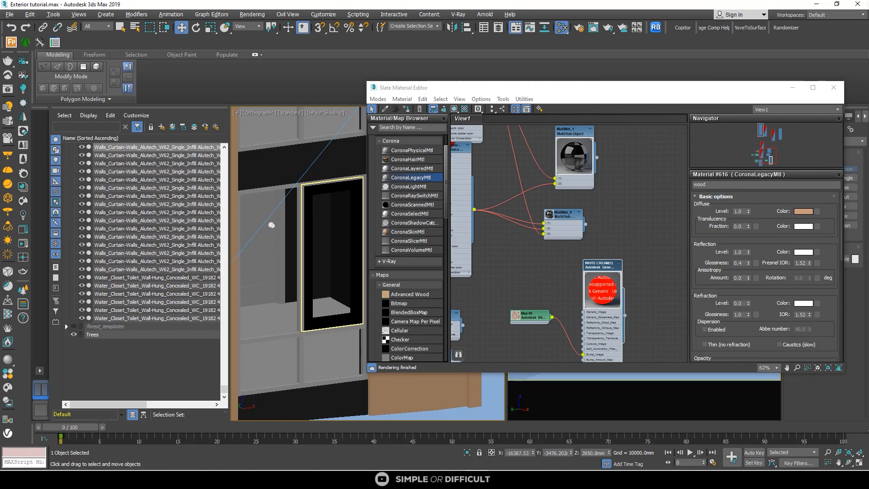
scroll(575, 252, "down", 8)
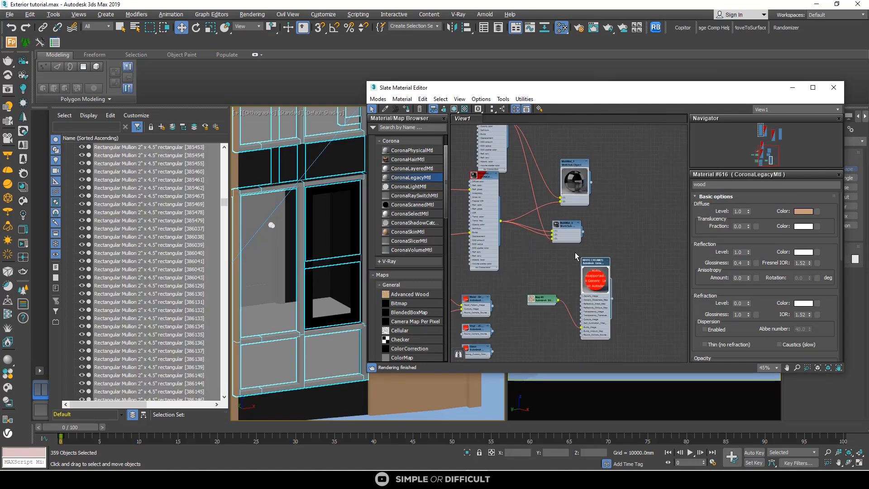
scroll(540, 214, "up", 7)
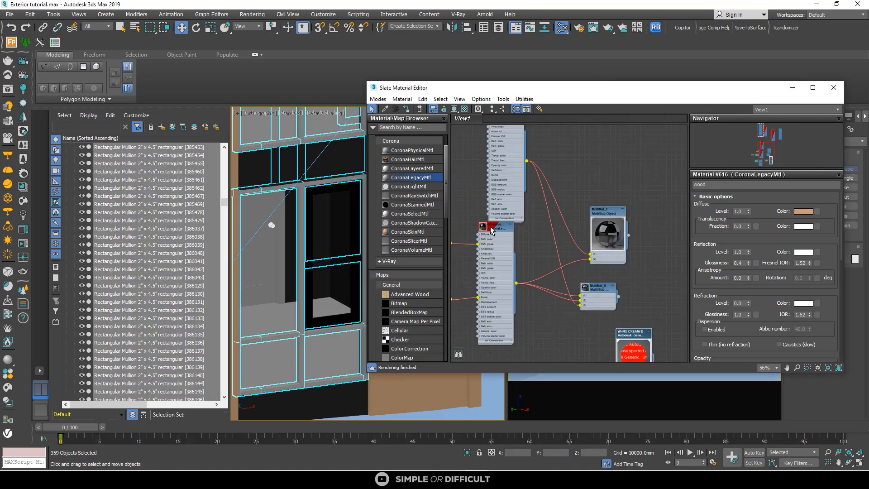
Step: Assign the Aluminium Black Anodized material to the selected mullions and frames and check the windows around the house
left_click(408, 111)
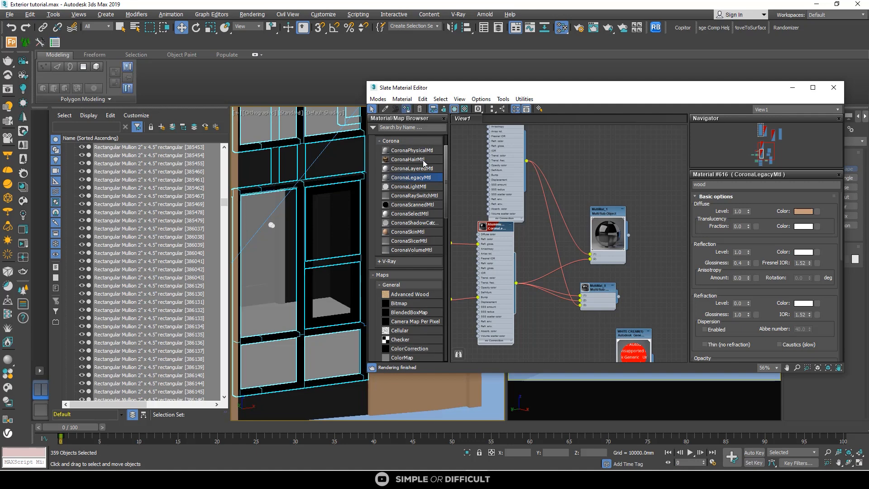
scroll(518, 236, "down", 3)
scroll(302, 180, "down", 6)
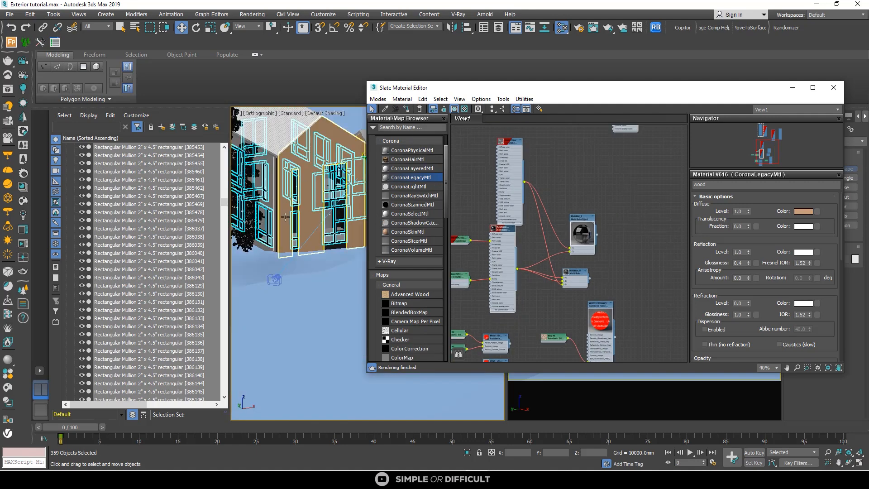
scroll(298, 213, "up", 10)
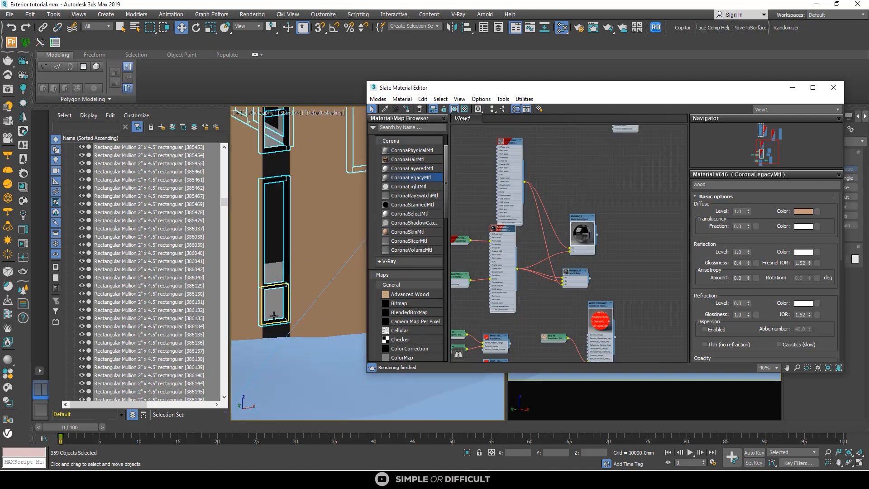
scroll(272, 275, "down", 8)
scroll(298, 276, "up", 10)
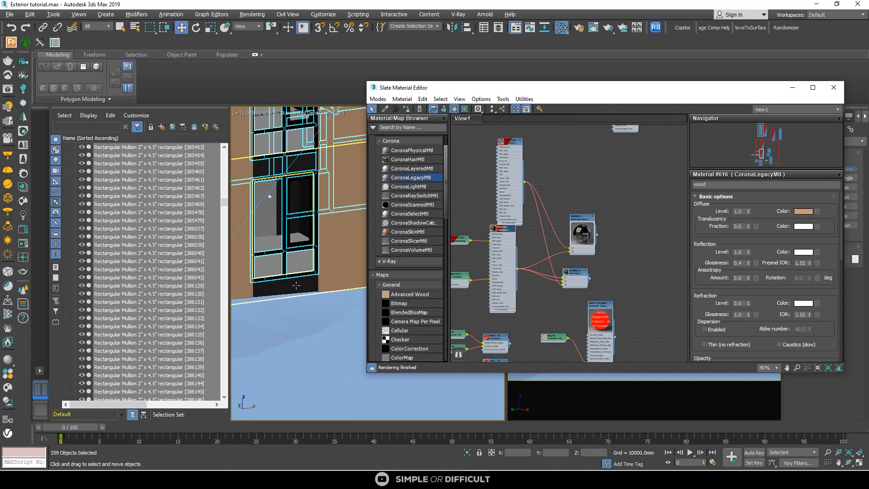
scroll(296, 285, "down", 8)
scroll(317, 246, "up", 10)
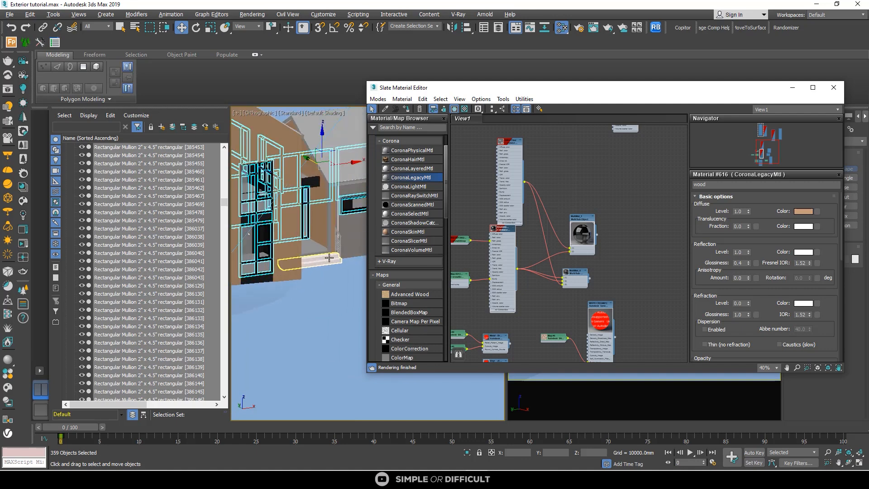
Step: Select the railing beside the entrance steps and sample its material into an empty area of the material graph
left_click(341, 242)
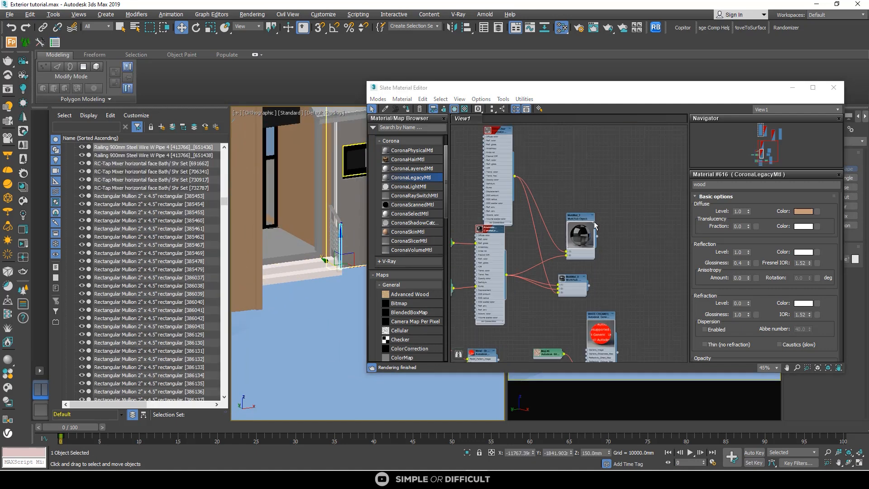
middle_click_drag(593, 195, 467, 207)
left_click(386, 110)
scroll(525, 222, "down", 1)
scroll(340, 219, "up", 4)
left_click(343, 211)
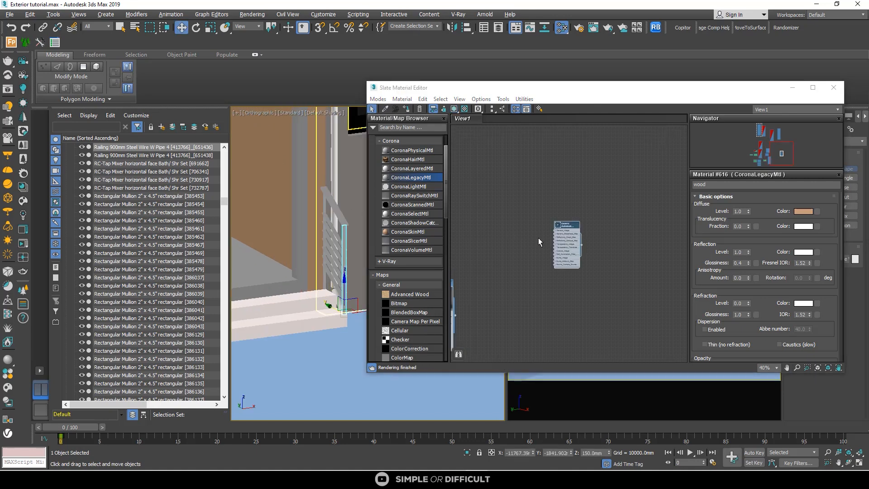
Step: Select every object in the scene that uses the railing's Generic material
scroll(563, 240, "up", 2)
right_click(559, 225)
mouse_move(604, 375)
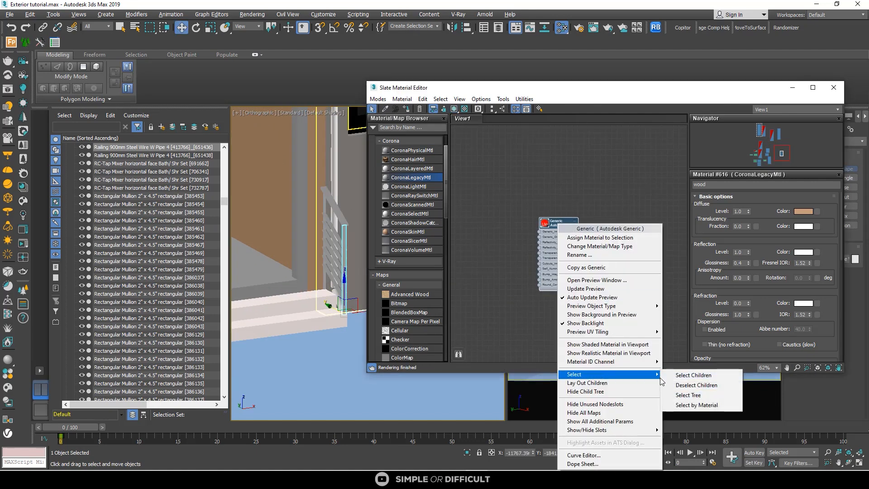
left_click(688, 409)
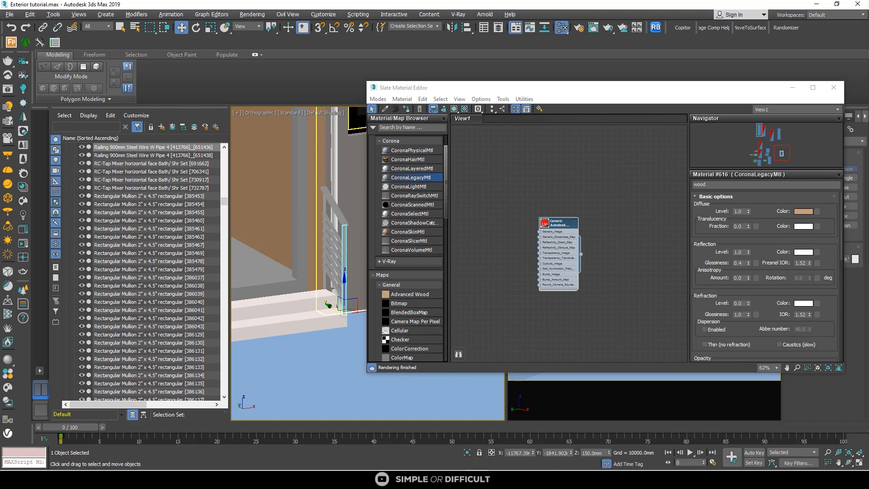
Step: Assign the Aluminium Black Anodized material to the selected steel wire railings and check them on the house
scroll(568, 231, "down", 2)
scroll(300, 209, "down", 5)
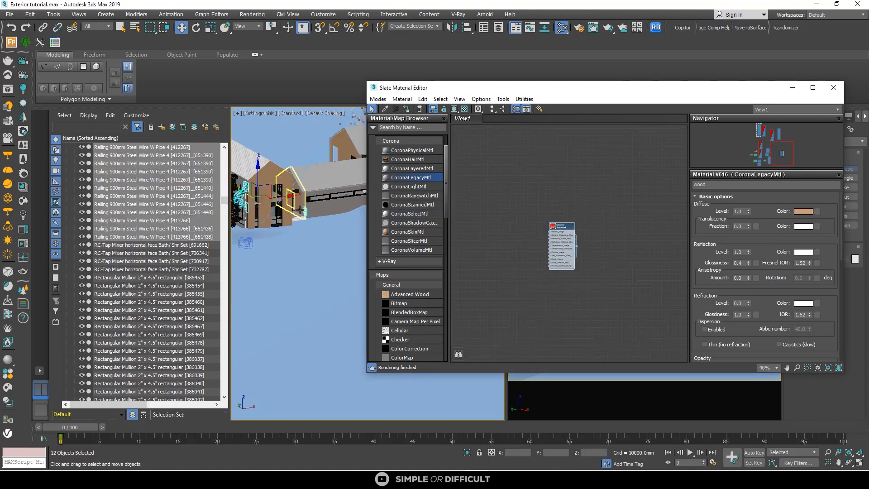
scroll(300, 210, "up", 8)
scroll(611, 242, "down", 4)
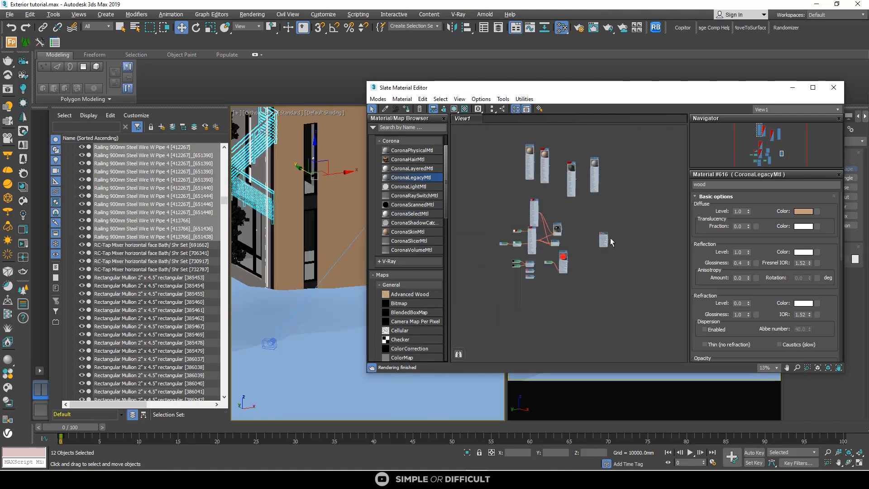
scroll(538, 226, "up", 6)
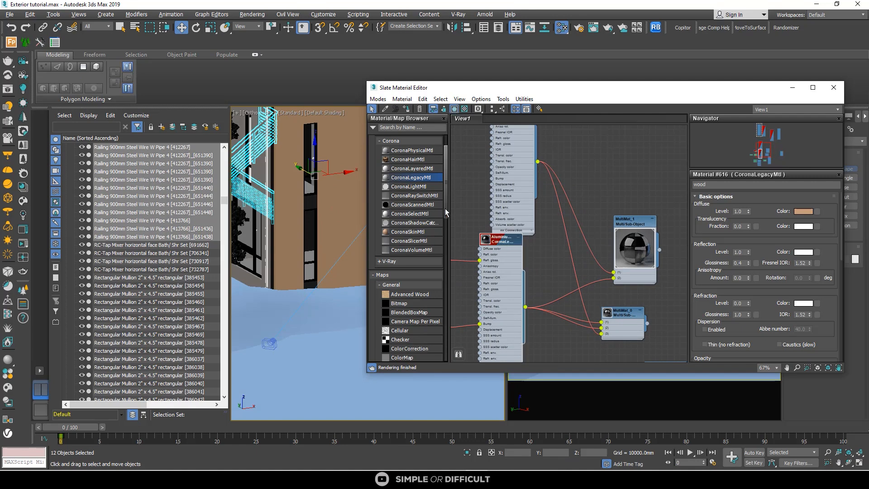
scroll(287, 171, "down", 3)
scroll(242, 185, "up", 6)
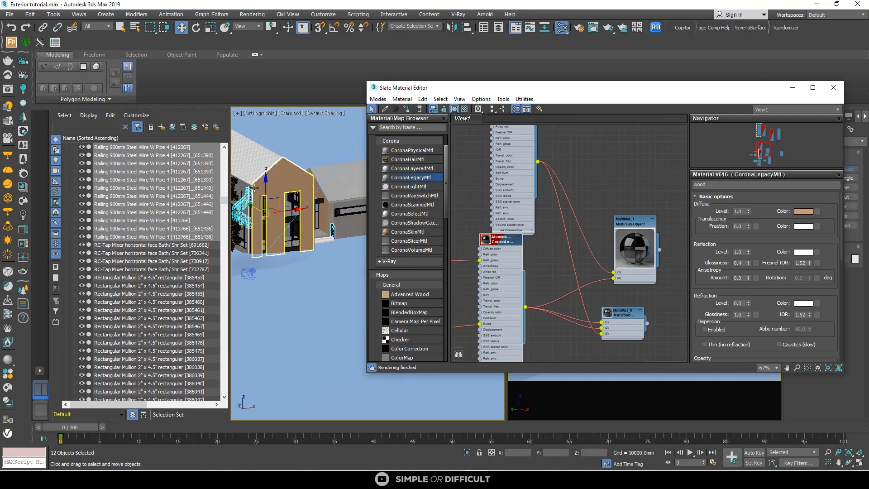
Step: Select the gutter at the roof edge and sample its material into an empty area of the material graph
left_click(242, 185)
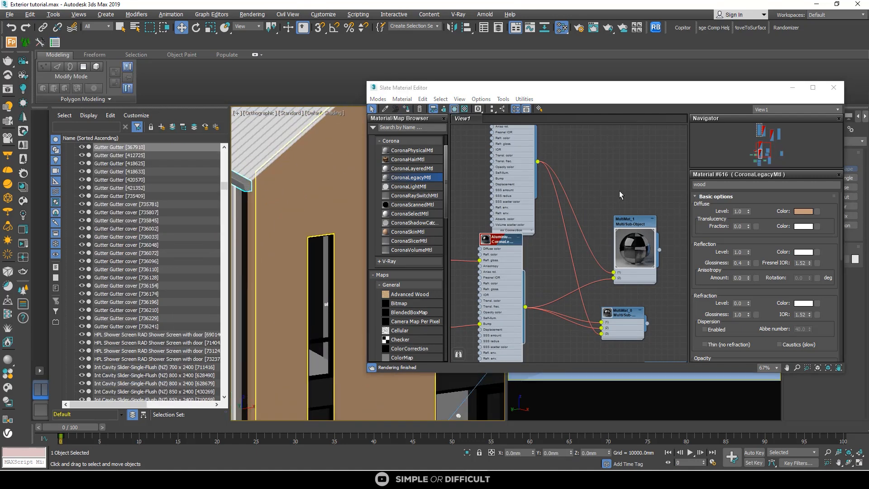
scroll(619, 191, "down", 3)
scroll(587, 252, "down", 3)
middle_click_drag(633, 268, 501, 156)
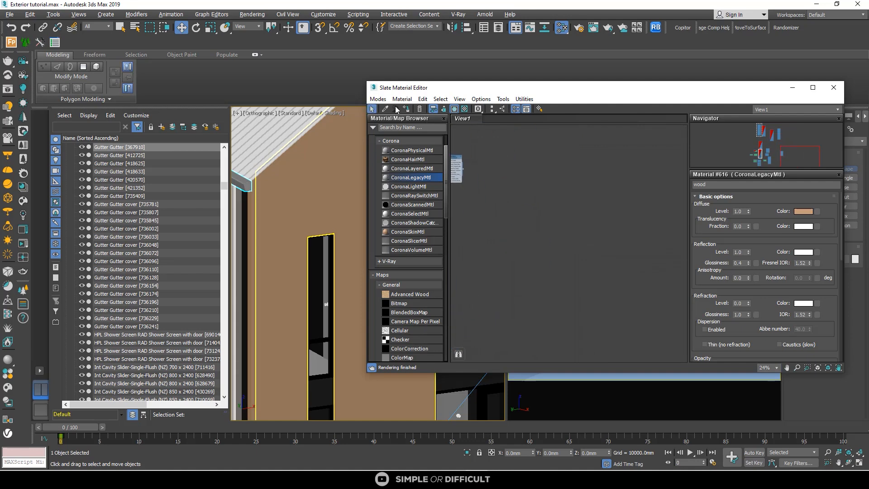
left_click(386, 110)
scroll(247, 182, "down", 2)
scroll(245, 183, "up", 4)
left_click(244, 197)
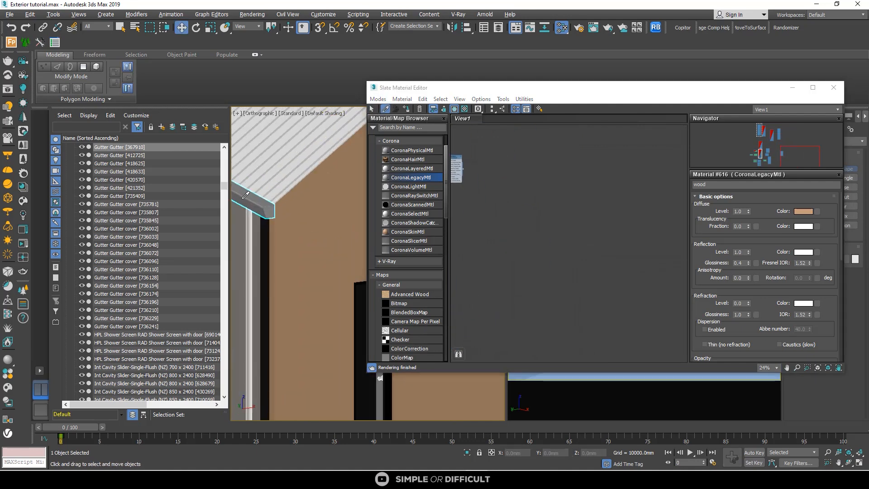
Step: Select every object in the scene that uses the Default Roof material
scroll(577, 244, "up", 1)
scroll(574, 240, "up", 4)
right_click(559, 216)
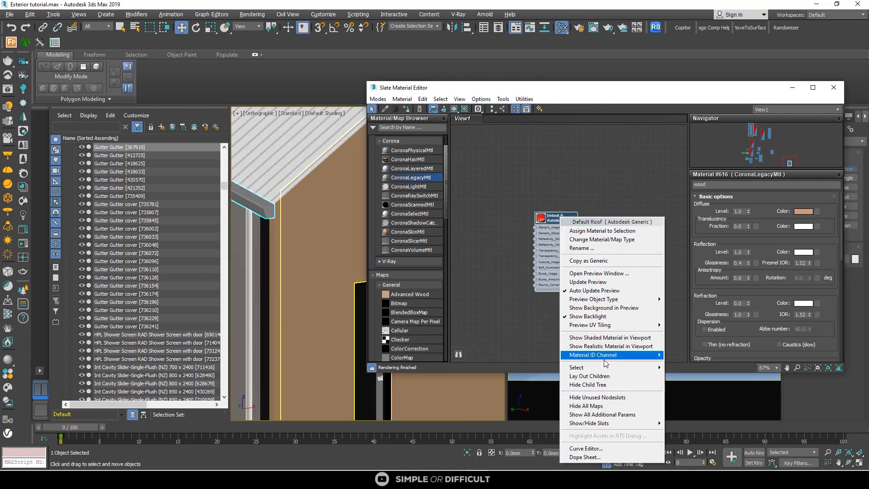
mouse_move(604, 363)
left_click(693, 387)
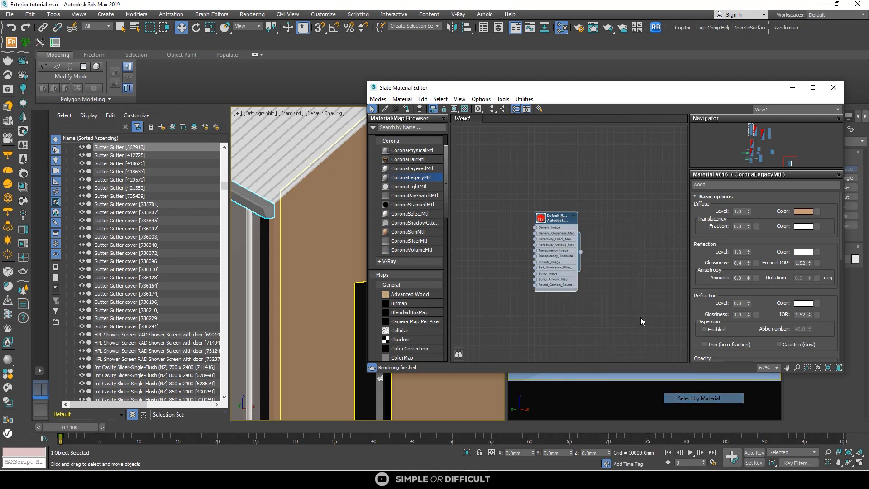
Step: Assign the Aluminium Black Anodized material to the selected gutters and fascias
scroll(582, 217, "down", 10)
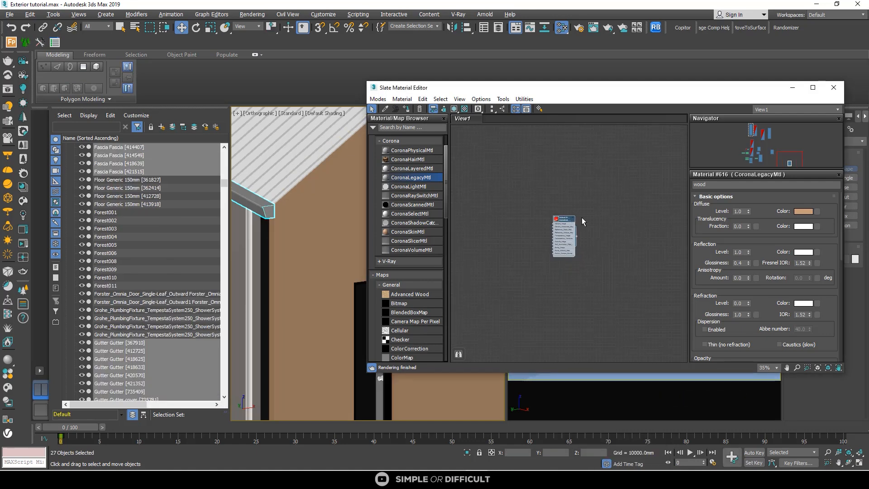
scroll(530, 201, "up", 9)
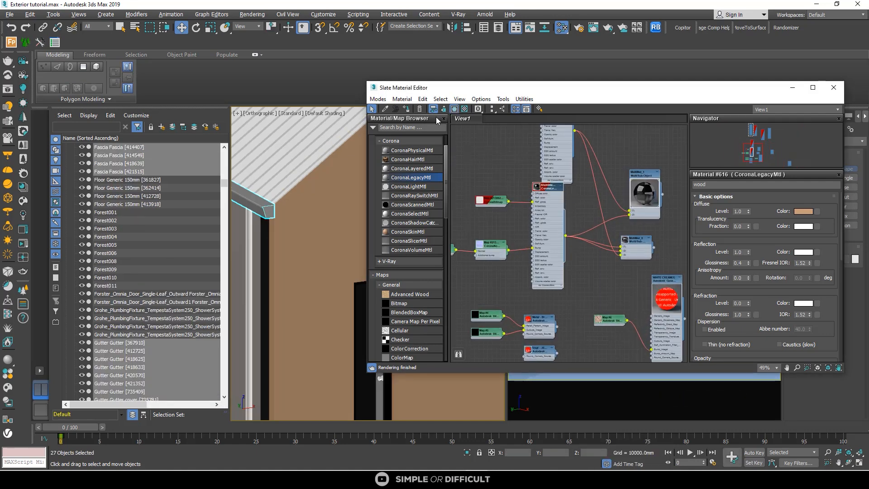
scroll(537, 206, "down", 8)
scroll(317, 240, "down", 3)
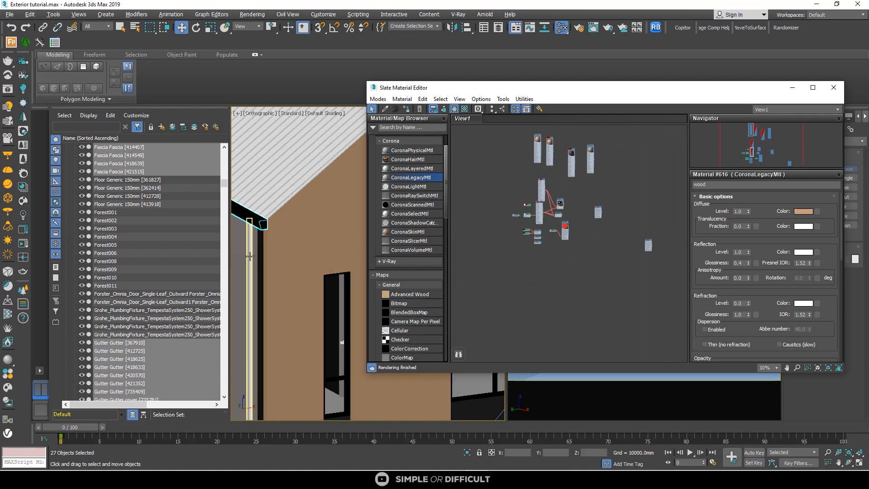
Step: Sample the material of the downpipe below the gutter into an empty area of the material graph
middle_click_drag(590, 244, 613, 211)
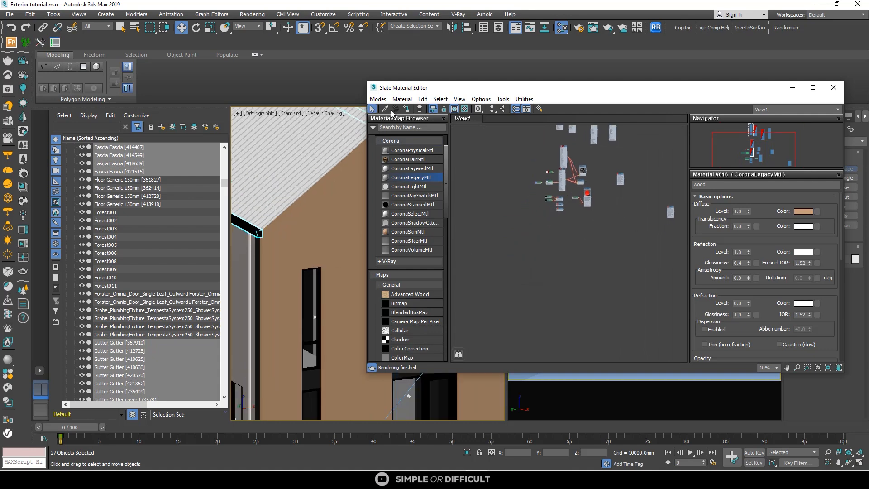
scroll(255, 257, "up", 5)
left_click(243, 252)
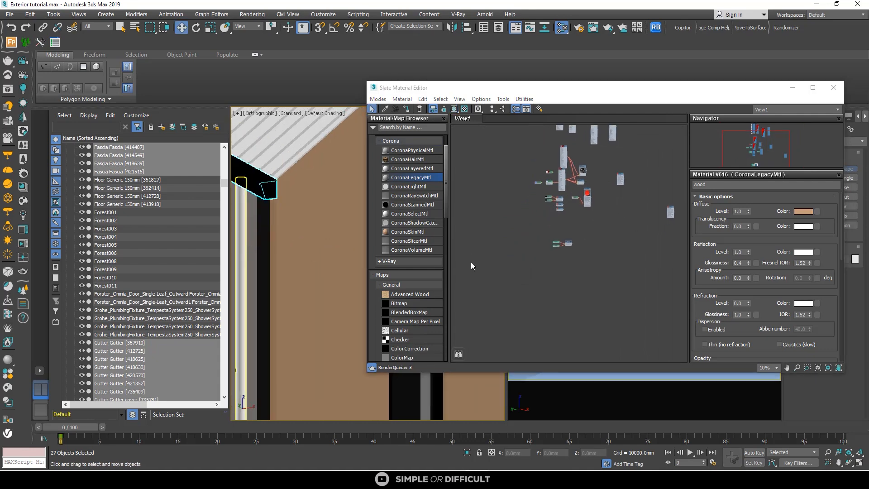
scroll(565, 256, "up", 5)
scroll(565, 256, "up", 4)
Step: Select every object that uses the Steel, Carbon material and check the selected pipes across the house
right_click(581, 194)
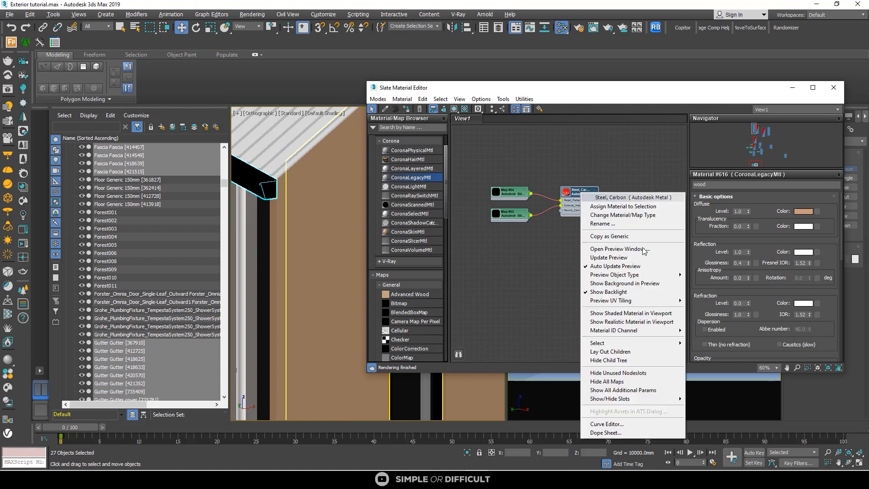
mouse_move(632, 347)
left_click(713, 378)
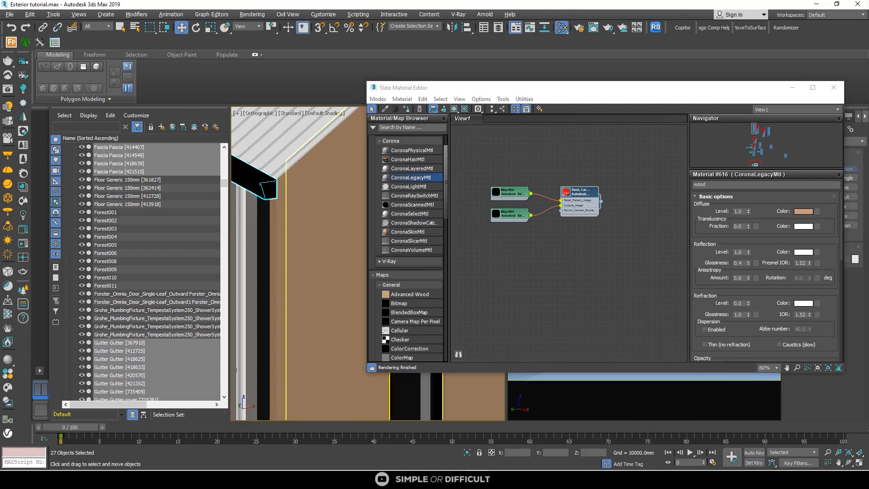
scroll(335, 246, "down", 12)
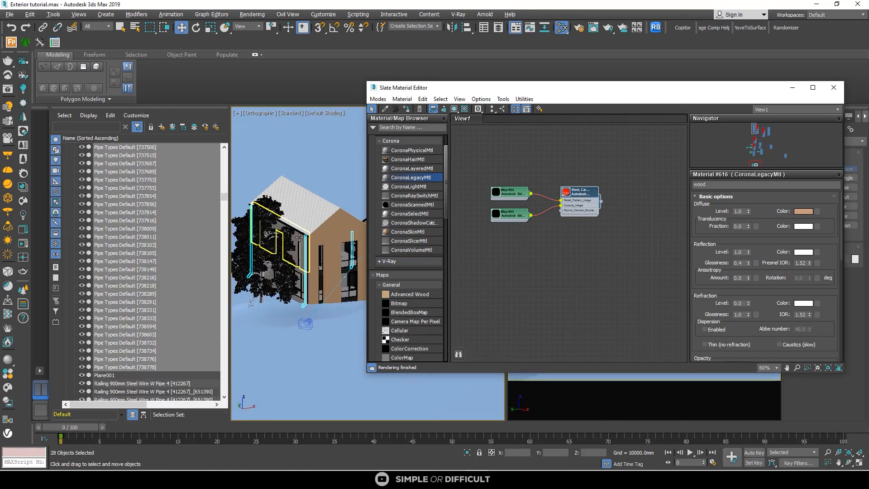
middle_click_drag(334, 226, 310, 261)
scroll(311, 263, "up", 3)
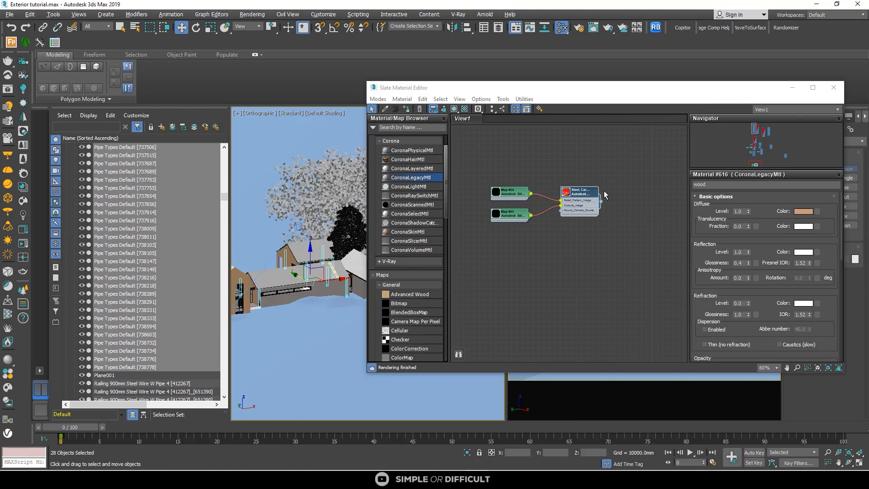
Step: Assign the Aluminium Black Anodized material to the selected downpipes
scroll(483, 267, "down", 5)
middle_click_drag(583, 242, 584, 339)
scroll(538, 184, "up", 2)
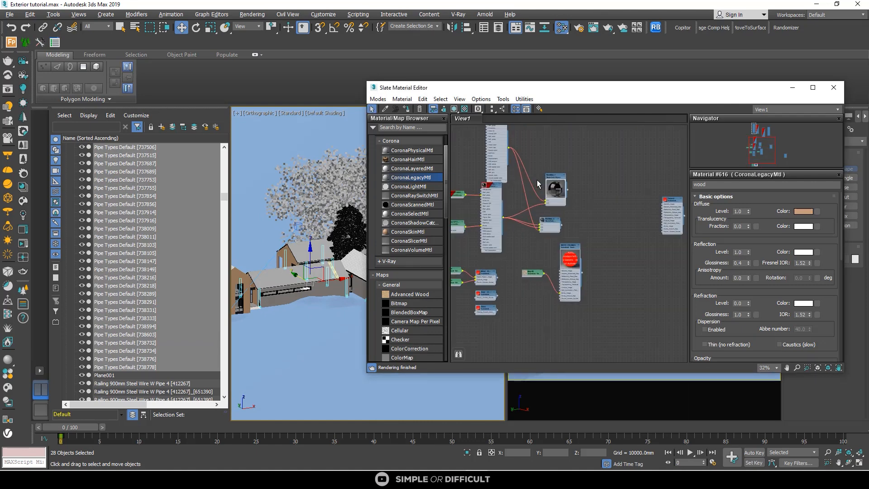
scroll(486, 142, "up", 3)
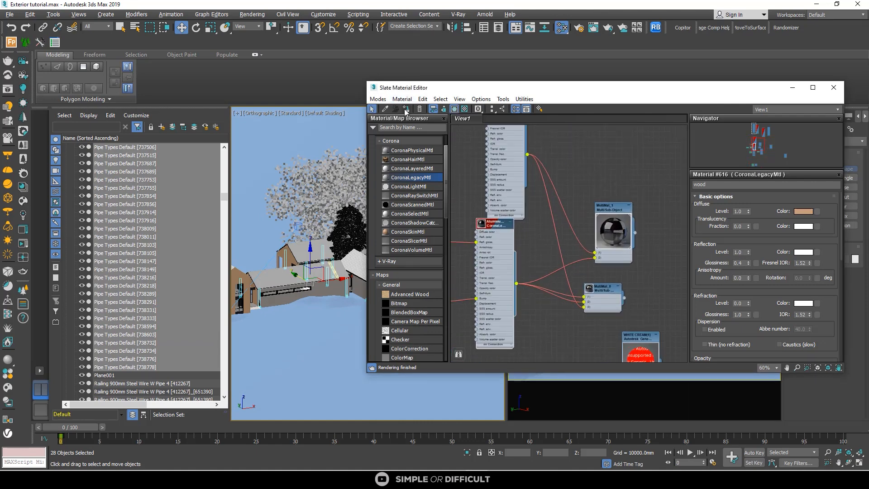
scroll(474, 240, "up", 4)
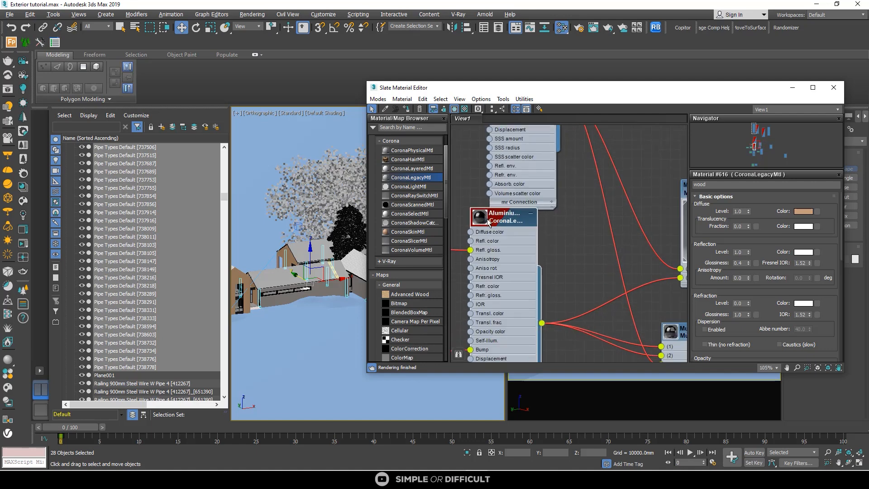
Step: Open the Aluminium Black Anodized material's parameters with an enlarged preview and set its reflection glossiness to 0.49
middle_click_drag(518, 232, 533, 216)
scroll(532, 217, "down", 3)
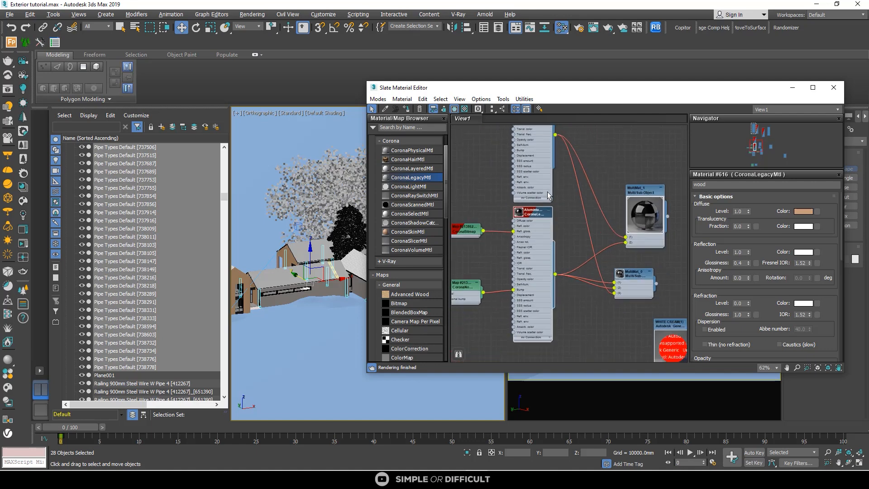
scroll(533, 217, "up", 2)
double_click(531, 217)
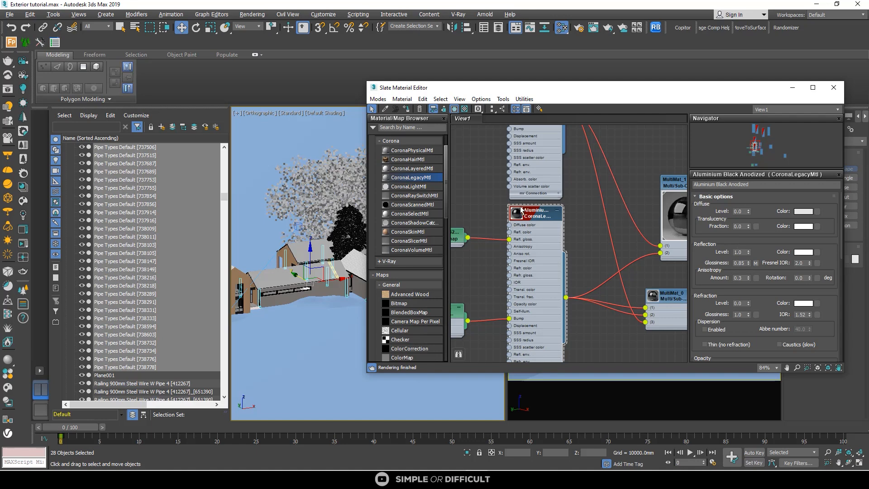
scroll(534, 233, "up", 4)
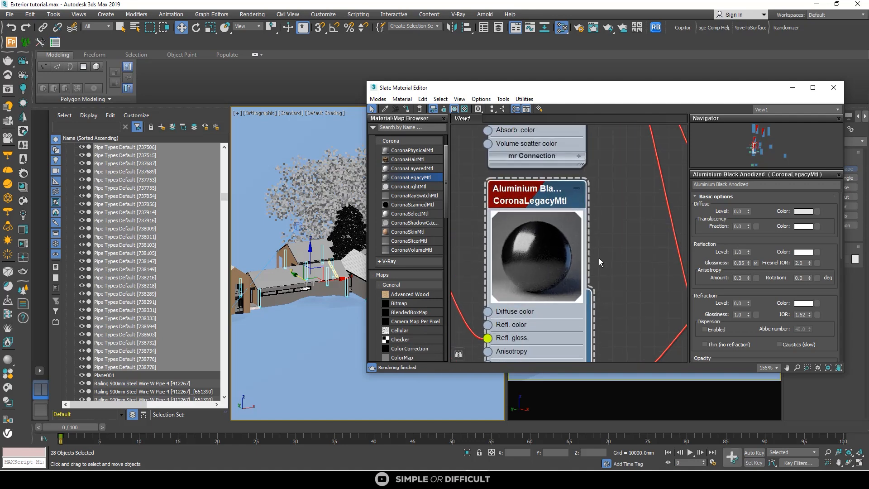
scroll(543, 201, "down", 3)
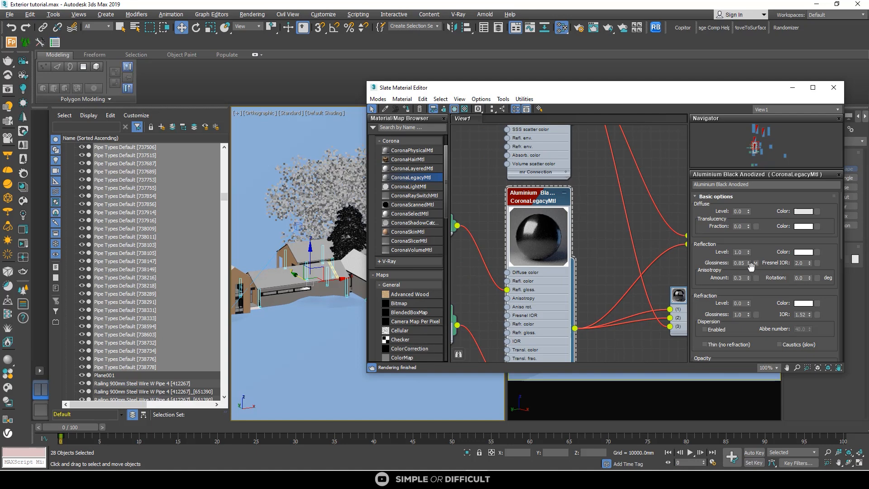
left_click_drag(748, 263, 750, 272)
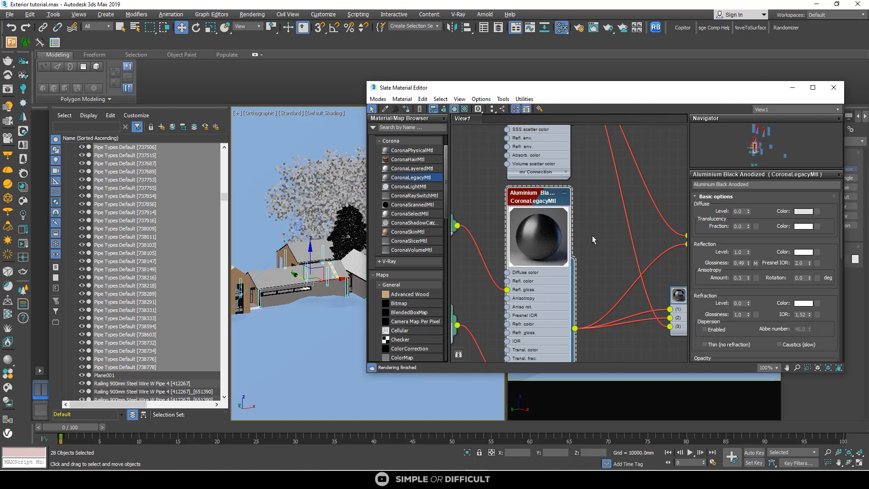
Step: Delete the unused Autodesk material node and its map beside the Aluminium Black Anodized node in the material graph
scroll(535, 221, "down", 5)
scroll(535, 222, "down", 1)
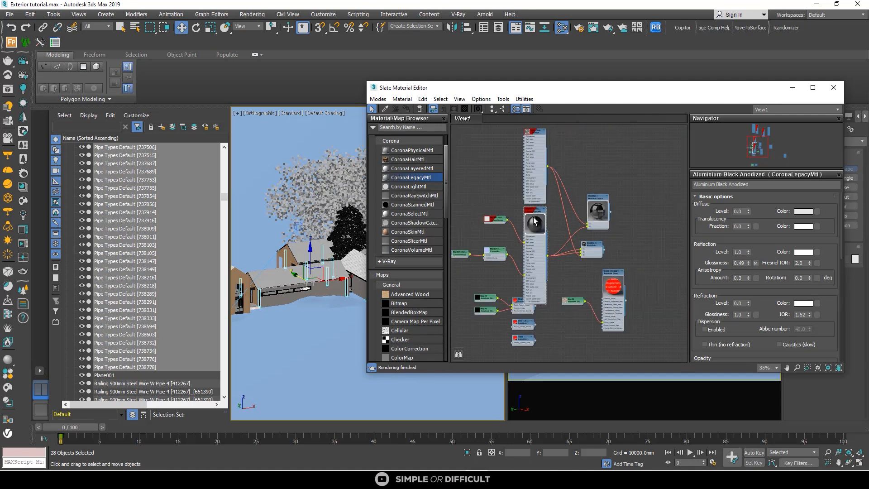
scroll(537, 221, "up", 1)
scroll(529, 218, "down", 5)
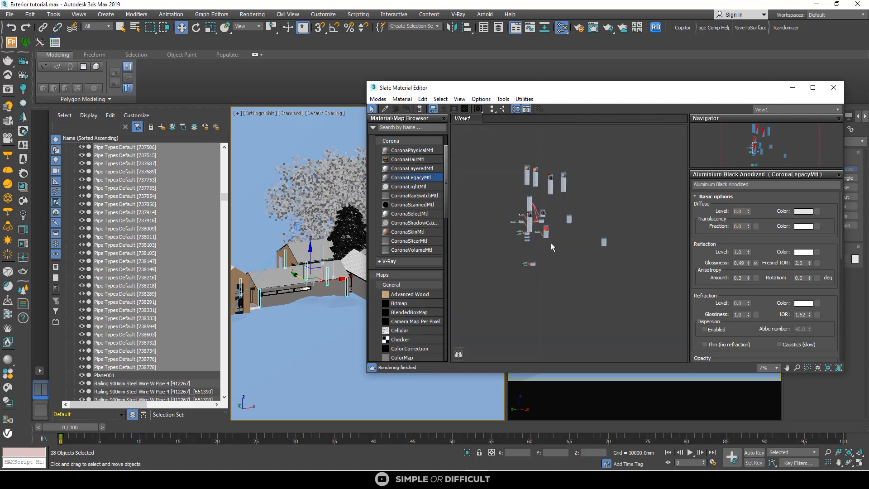
scroll(552, 248, "up", 4)
left_click(536, 196)
key("Delete")
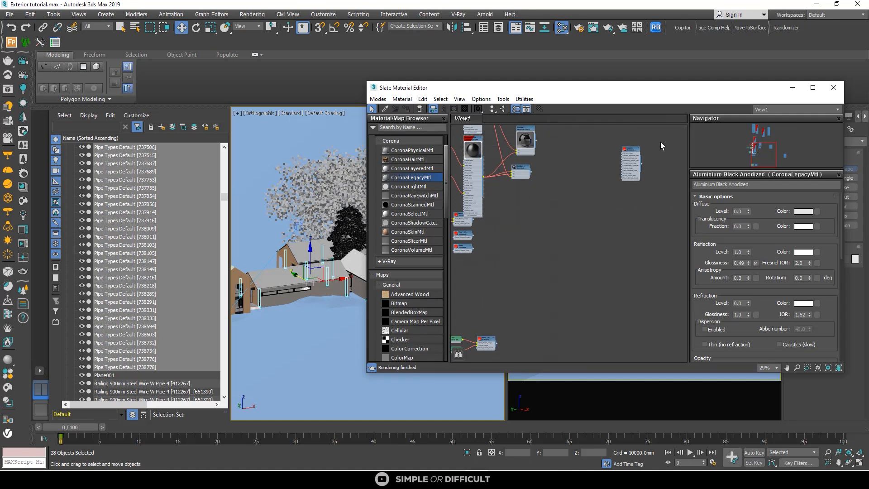
Step: Delete the remaining small Autodesk material nodes below the aluminium node, including the separate one with two attached maps
scroll(491, 246, "up", 2)
scroll(491, 246, "up", 3)
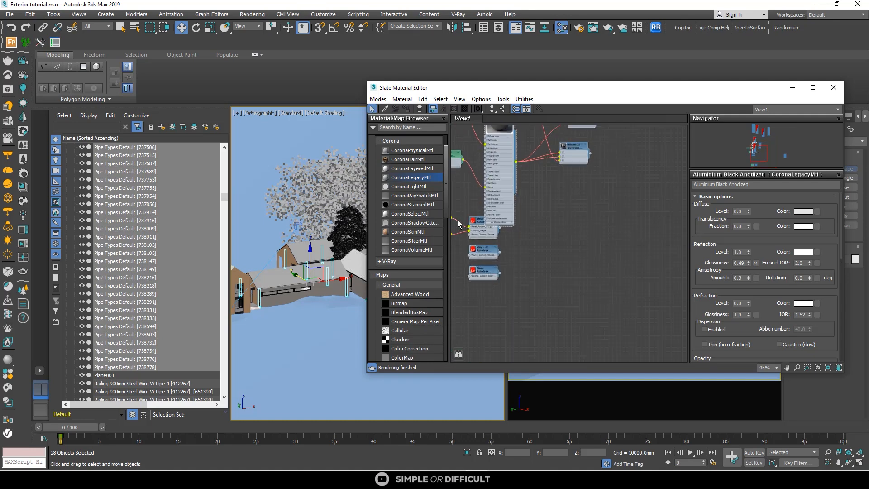
left_click_drag(490, 299, 479, 327)
key("Delete")
scroll(576, 257, "down", 9)
scroll(571, 299, "up", 9)
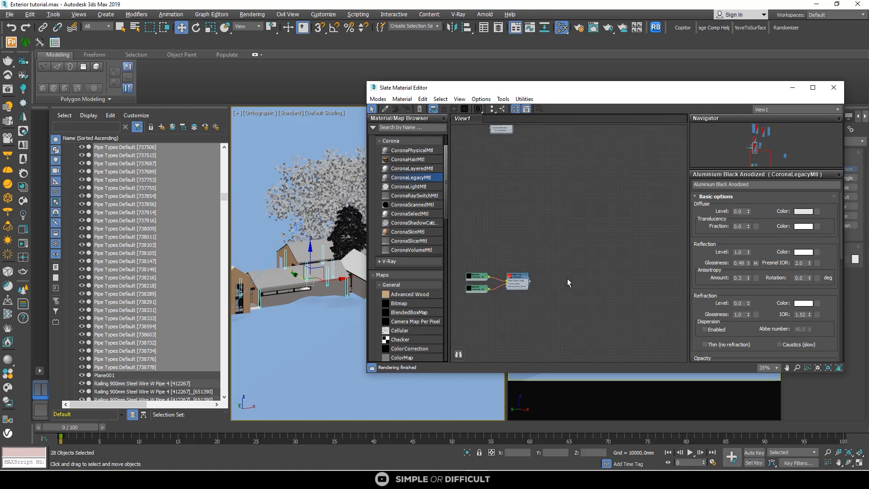
left_click_drag(553, 268, 482, 317)
scroll(524, 294, "down", 2)
key("Delete")
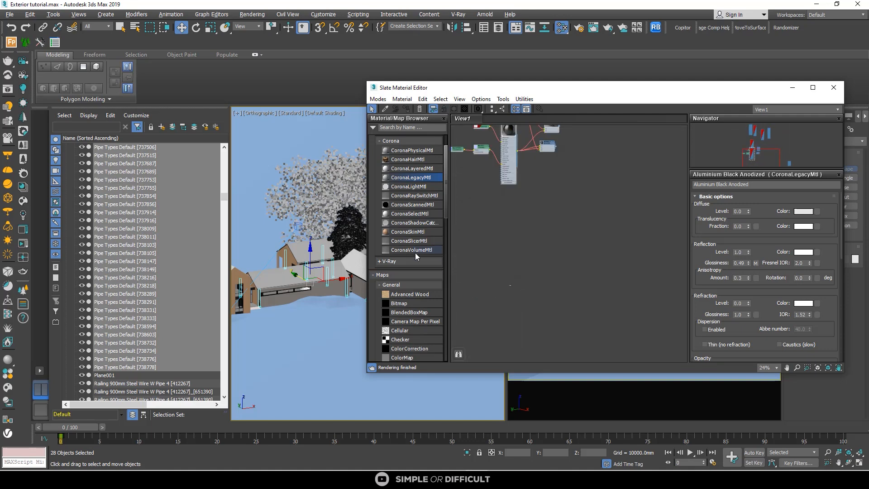
Step: Open the Corona frame buffer and start an interactive render of Corona Camera001
left_click(259, 139)
right_click(257, 140)
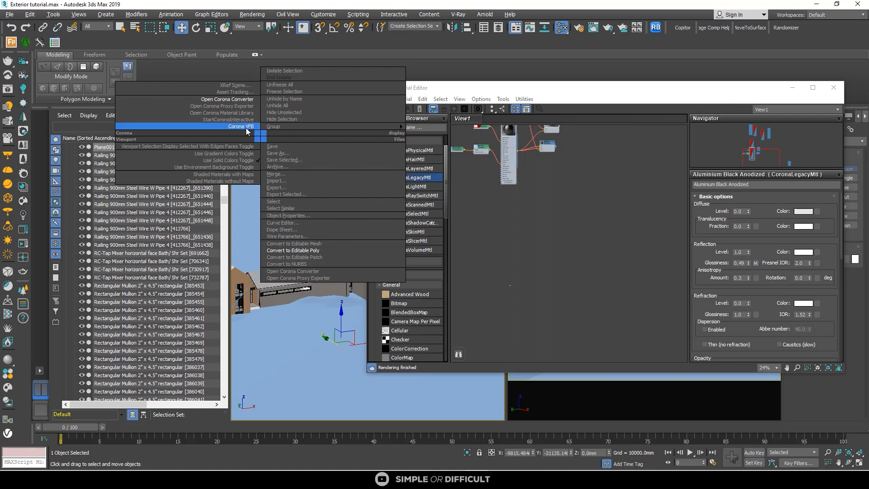
left_click(240, 126)
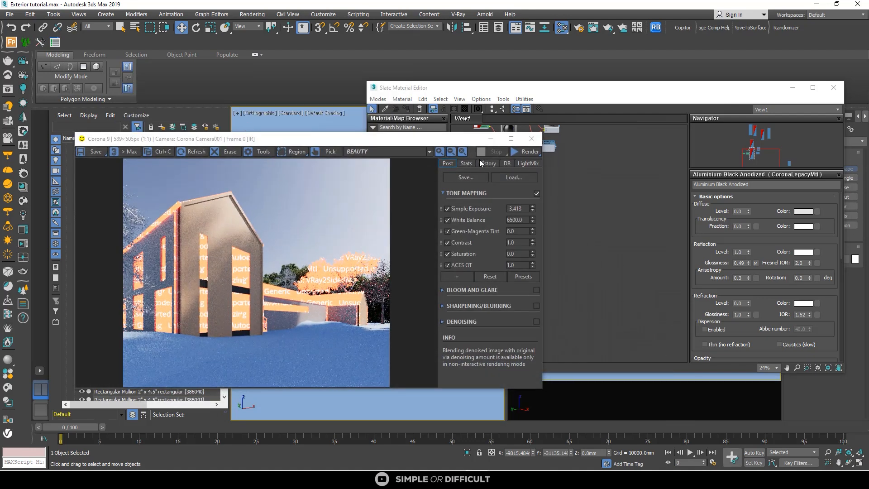
left_click(524, 154)
left_click(524, 164)
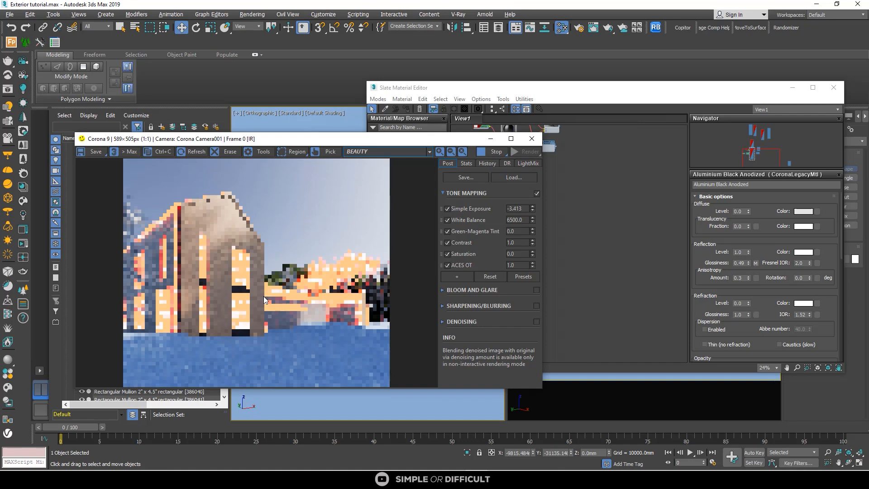
Step: Examine the windows, roofs and facade up close in the render, then stop rendering and minimise the frame buffer
scroll(286, 314, "up", 3)
scroll(287, 313, "down", 3)
scroll(304, 324, "up", 1)
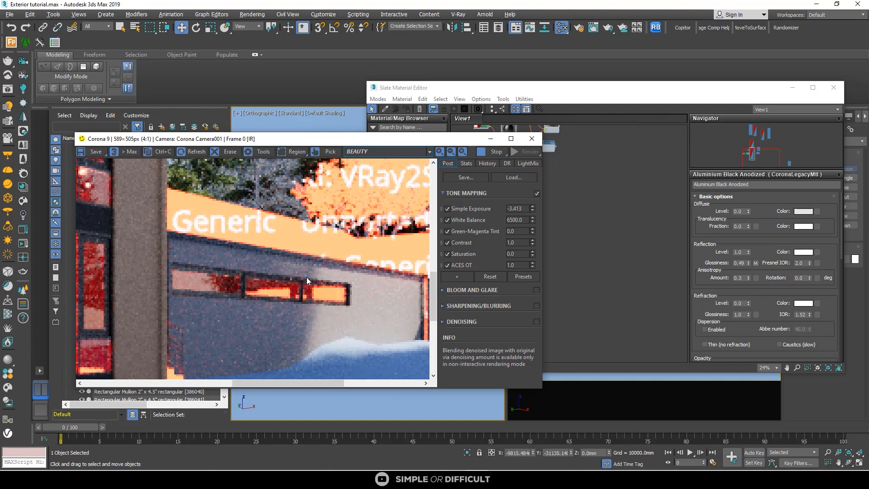
scroll(307, 280, "down", 1)
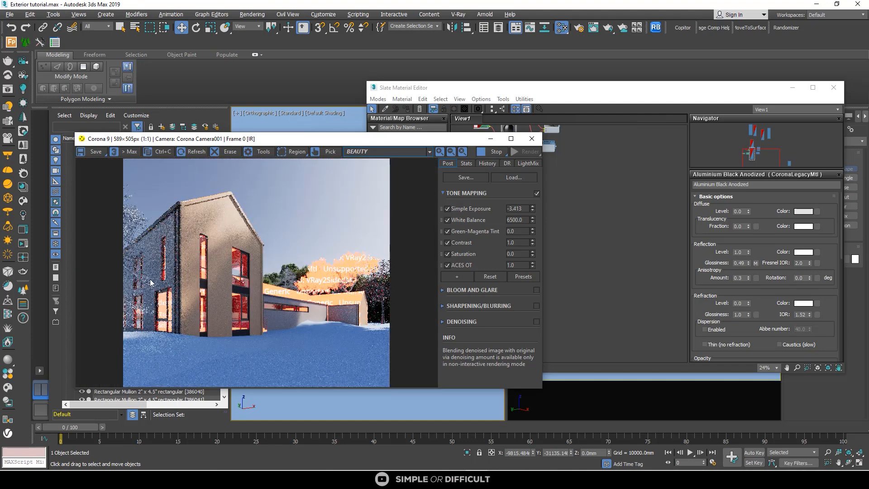
scroll(197, 267, "up", 3)
scroll(197, 267, "down", 2)
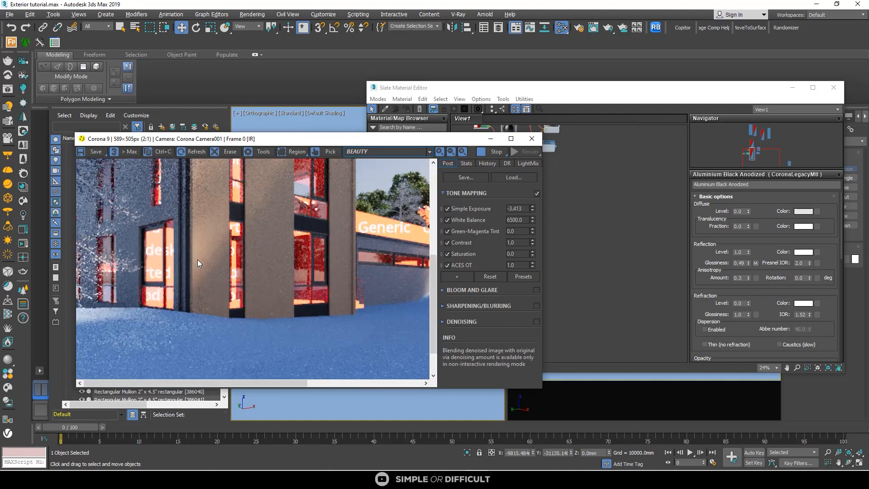
scroll(198, 263, "down", 1)
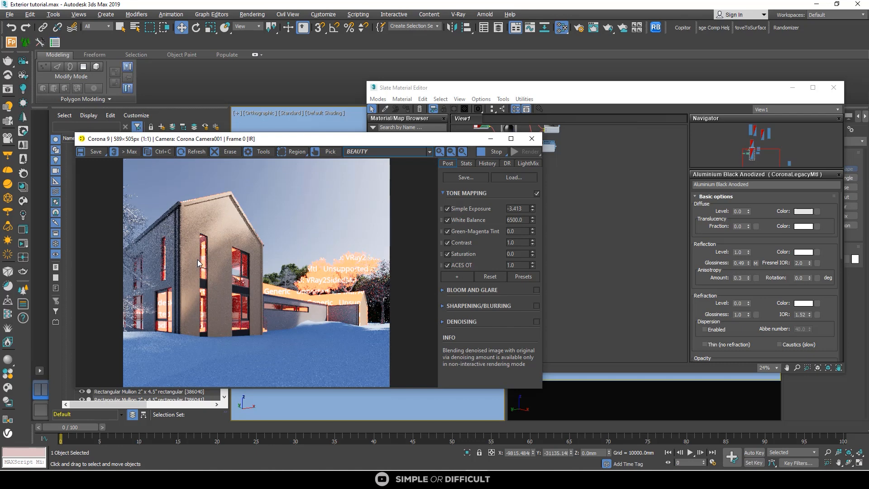
left_click(497, 151)
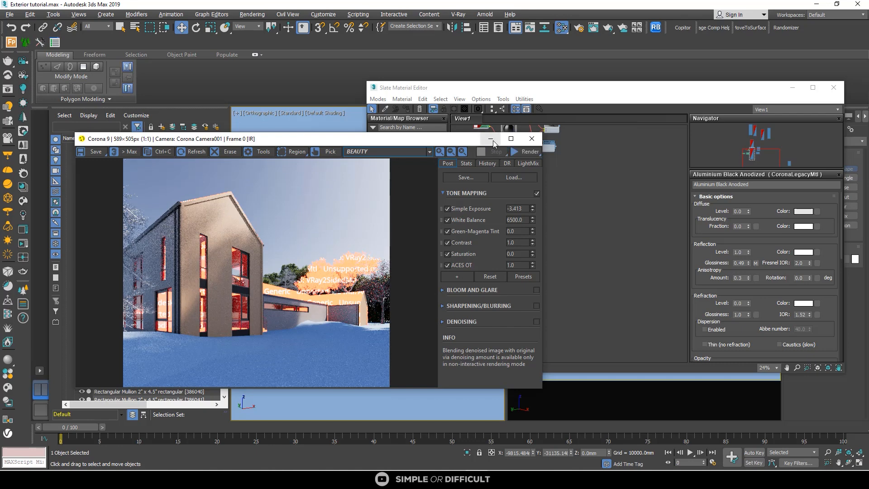
left_click_drag(342, 142, 609, 104)
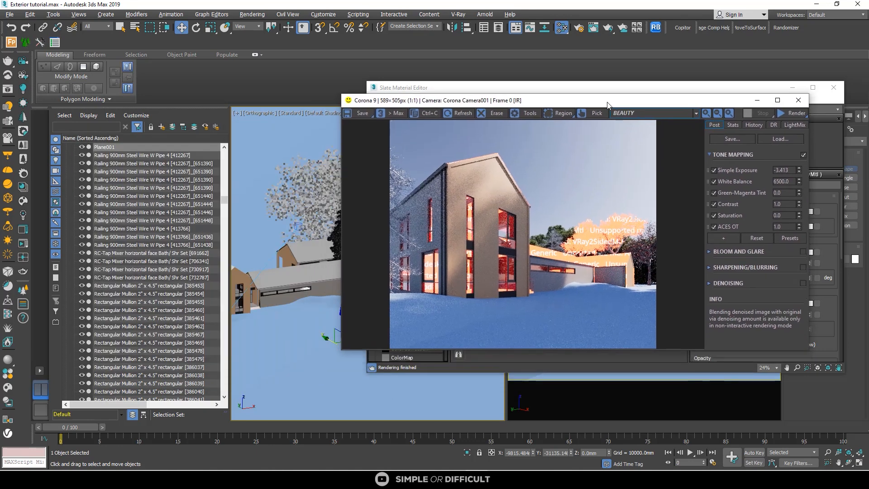
left_click(757, 100)
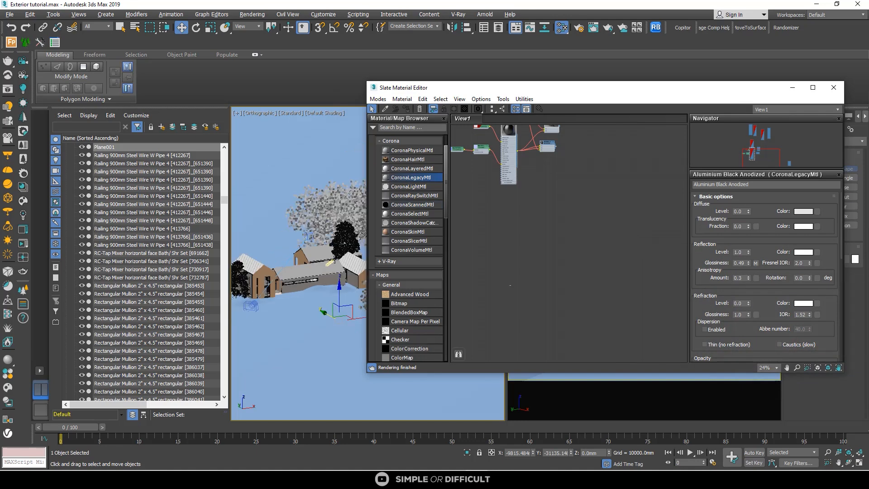
Step: Deselect the ground plane in the orthographic view
scroll(282, 268, "down", 8)
left_click(259, 162)
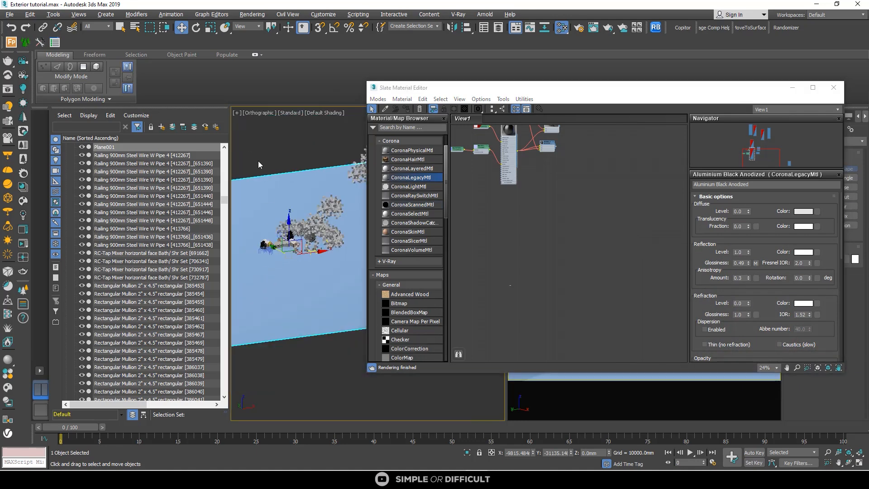
right_click(254, 152)
left_click(244, 143)
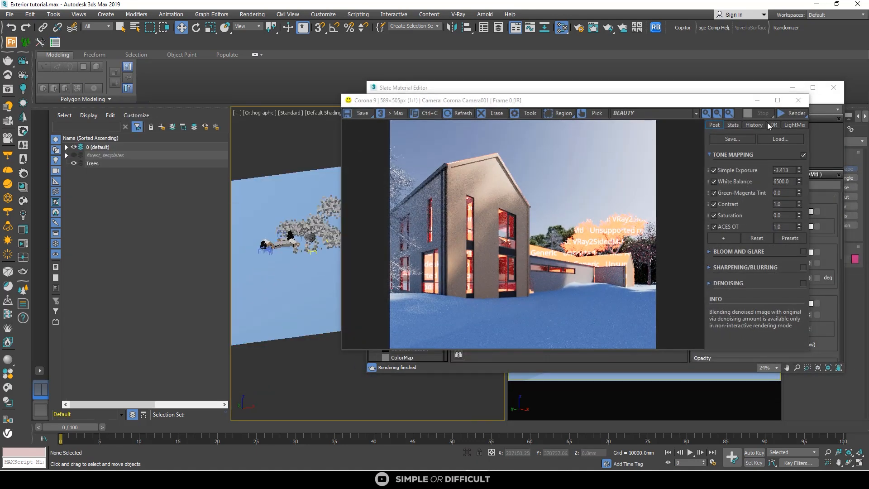
left_click(760, 104)
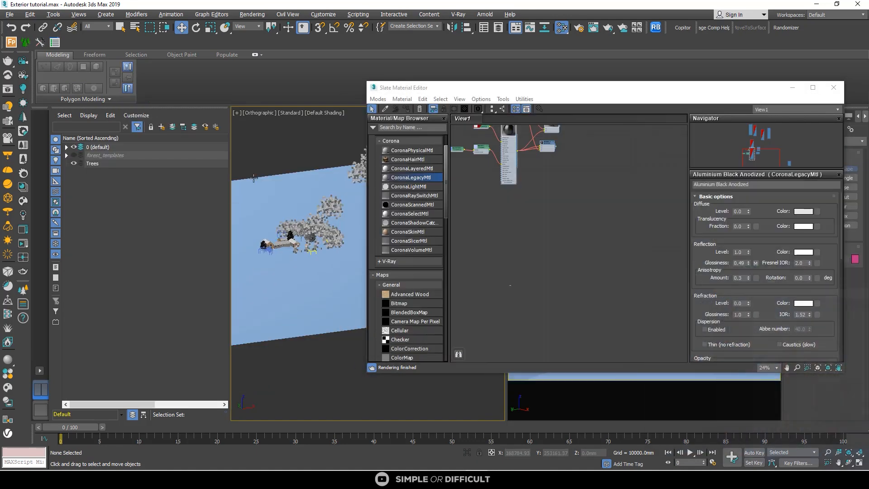
Step: Run the Corona Converter on everything with CoronaLegacyMtl conversion disabled and metalness set to Force non-metal
left_click(23, 131)
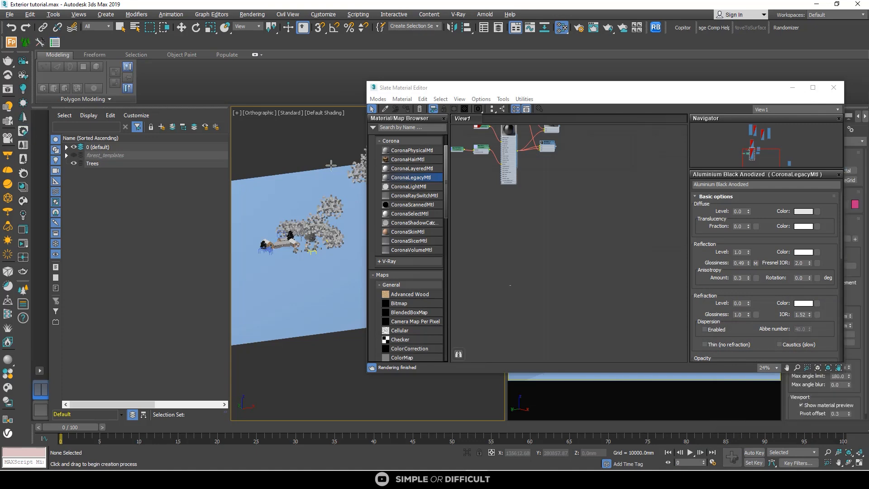
left_click(24, 174)
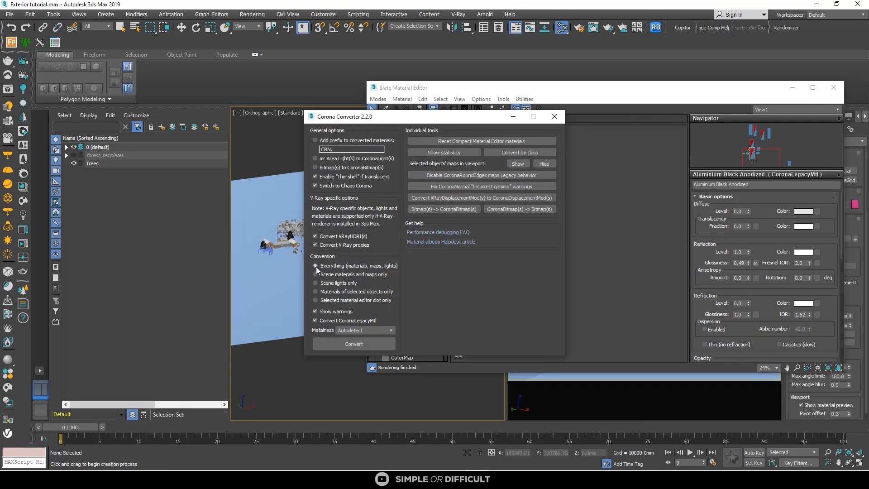
left_click(316, 319)
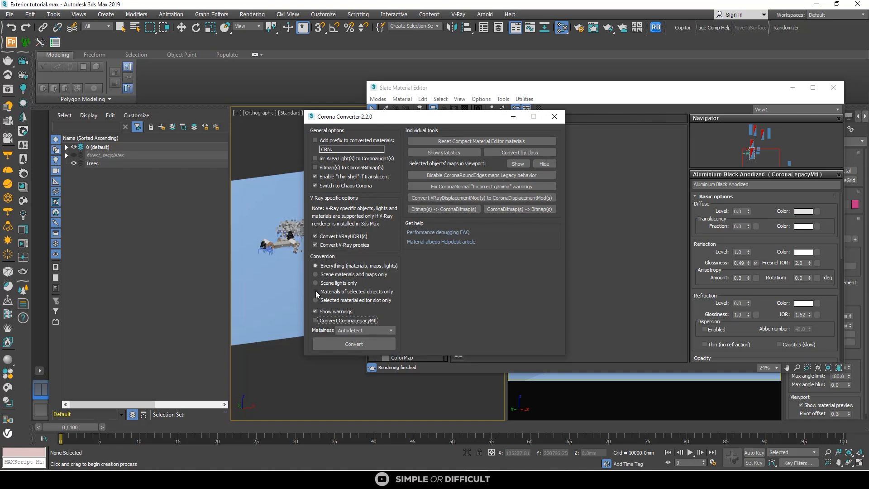
left_click(355, 330)
left_click(369, 352)
left_click(363, 345)
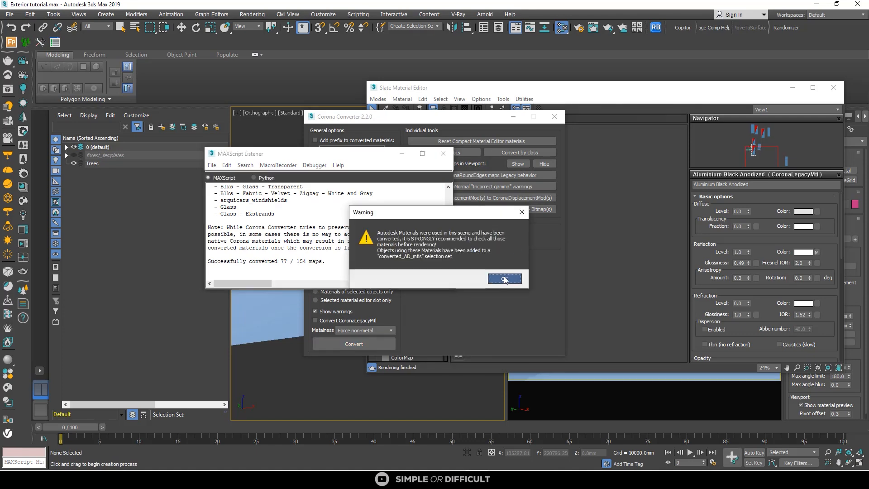
Step: Dismiss the conversion warning, close the MAXScript Listener and the converter, and minimise the Slate Material Editor
left_click(505, 278)
left_click(443, 154)
left_click(555, 116)
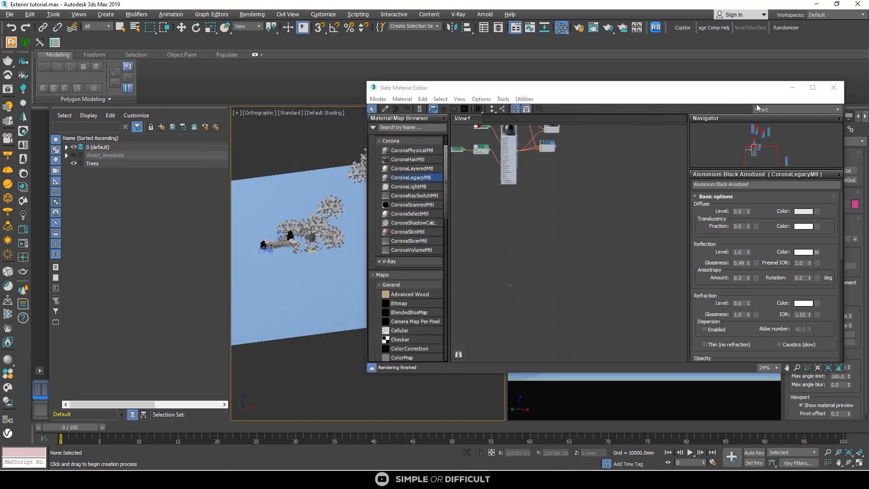
left_click(792, 90)
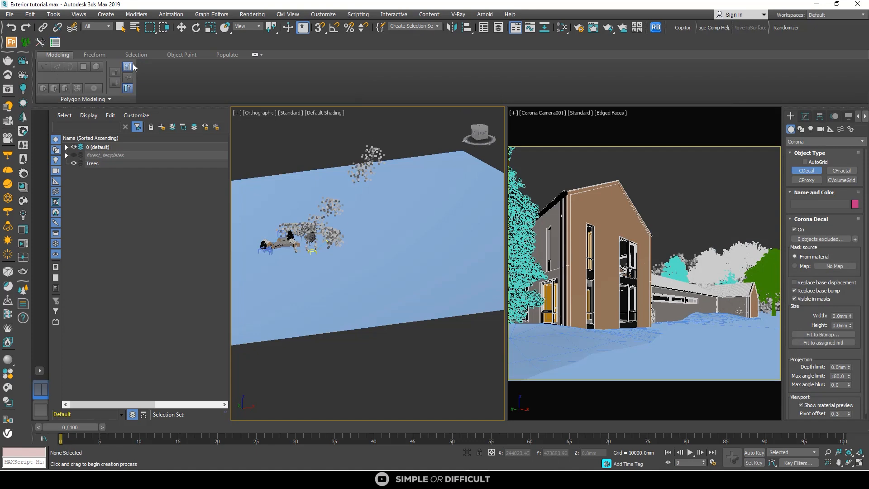
Step: Return to the Select tool, reopen the Corona frame buffer and restart the interactive render
left_click(120, 27)
right_click(310, 139)
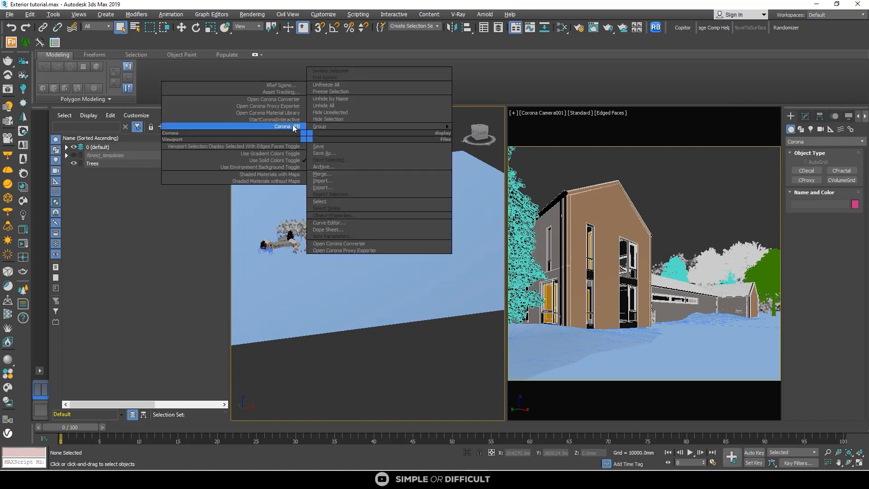
left_click(295, 127)
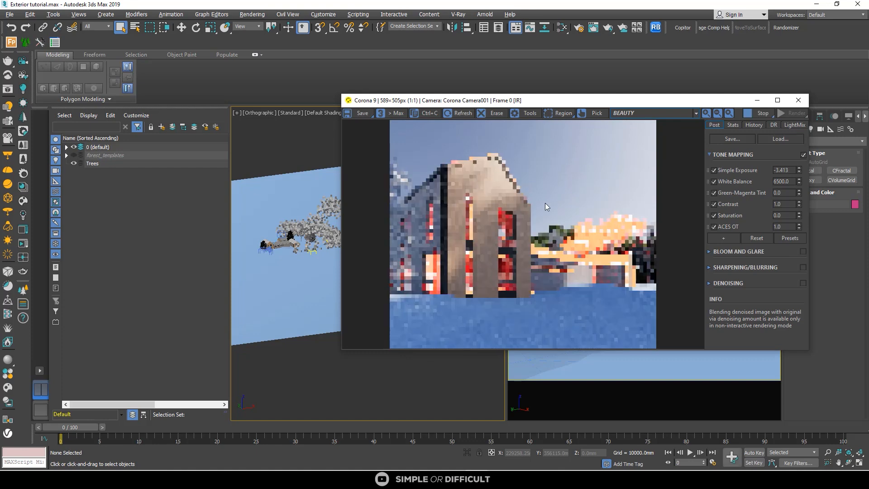
Step: Examine the trees, roofs and windows of the converted scene in the render and maximise the frame buffer
scroll(621, 246, "up", 2)
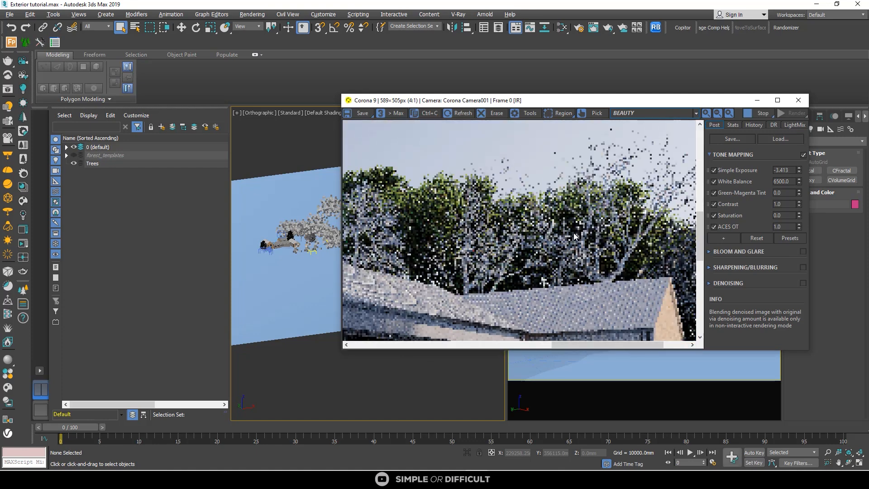
scroll(575, 236, "down", 2)
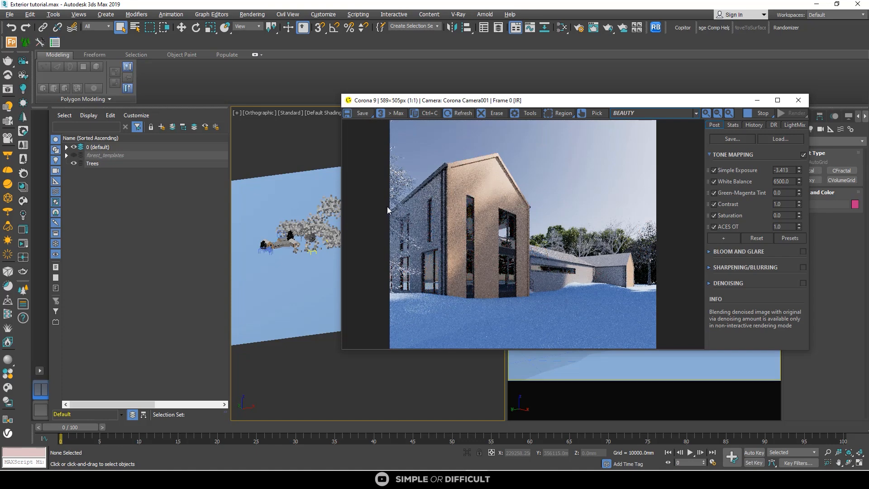
scroll(387, 206, "up", 1)
scroll(387, 206, "down", 1)
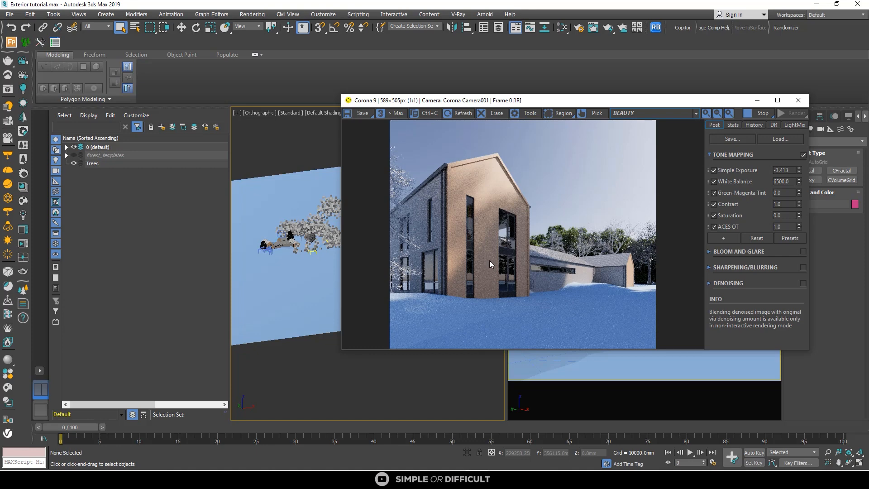
scroll(509, 260, "up", 2)
scroll(515, 238, "down", 2)
left_click(776, 100)
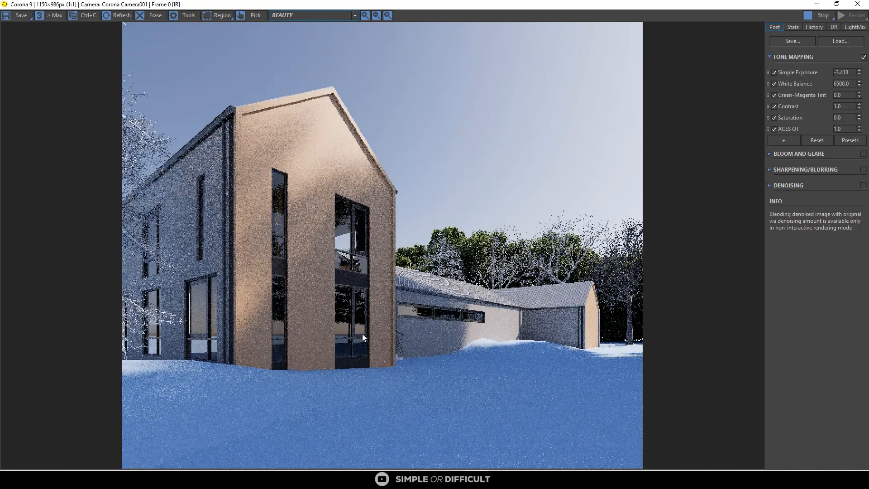
Step: Enable Bloom and Glare and Sharpening/Blurring for the render and expand the sharpening settings
left_click(863, 154)
left_click(863, 169)
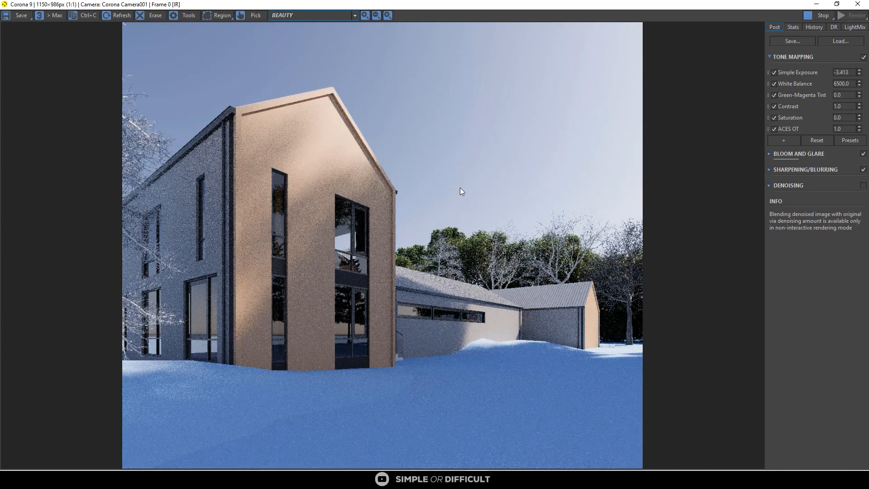
left_click(770, 170)
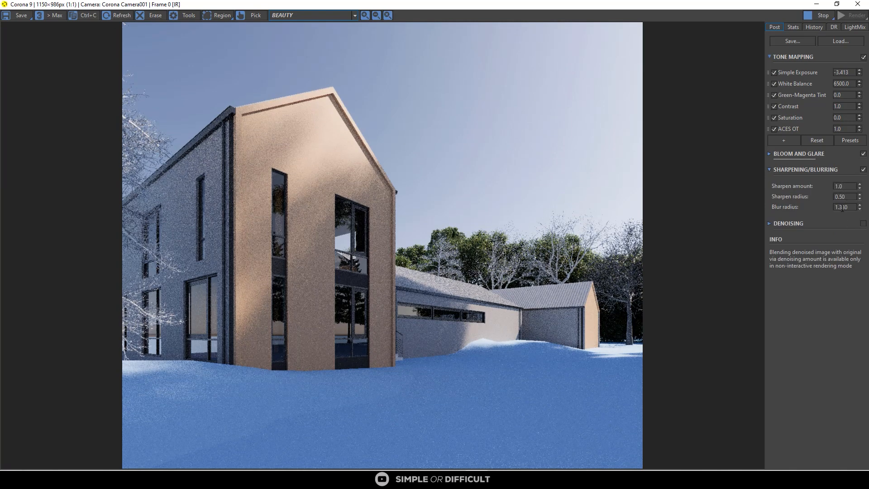
left_click(848, 207)
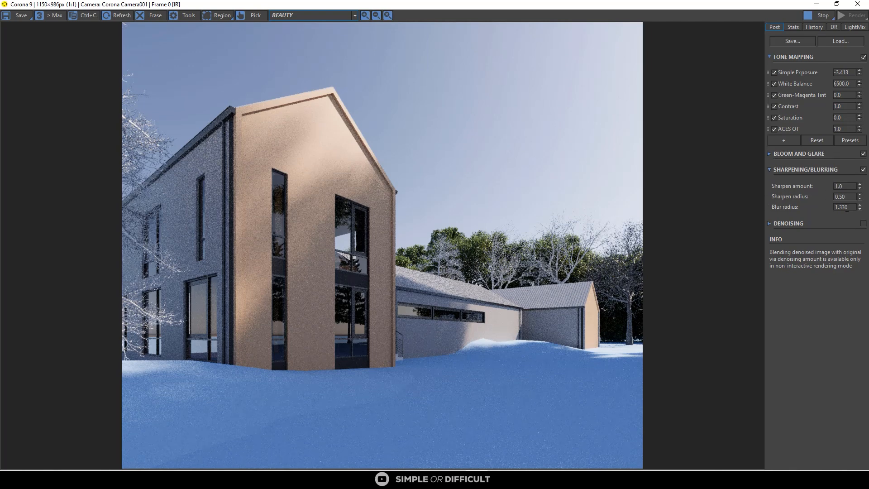
Step: Try a sharpen amount of 4, lower it to 3, and minimise the frame buffer
double_click(848, 188)
type("4")
key("Return")
type("3")
key("Return")
left_click(817, 4)
scroll(343, 176, "down", 3)
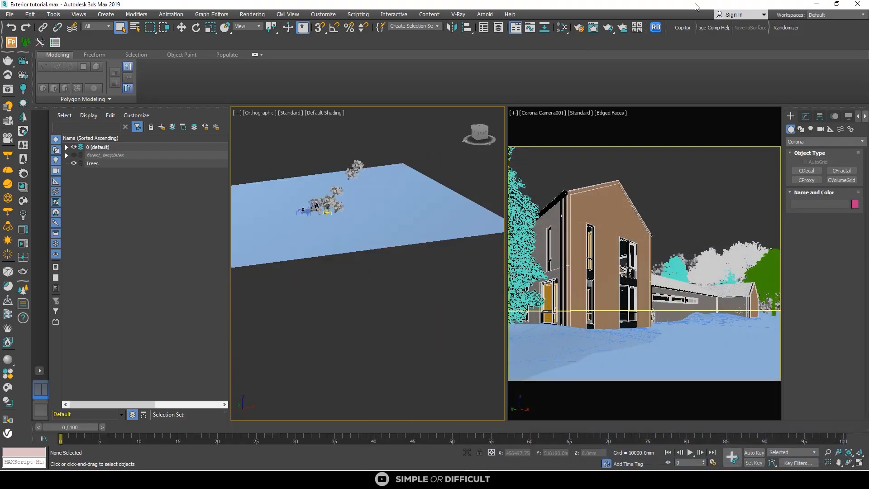
Step: Open Relink Bitmaps and relink the missing textures from the saved paths D:\Downloads\Compressed and D:\MY BACK UP
left_click(655, 28)
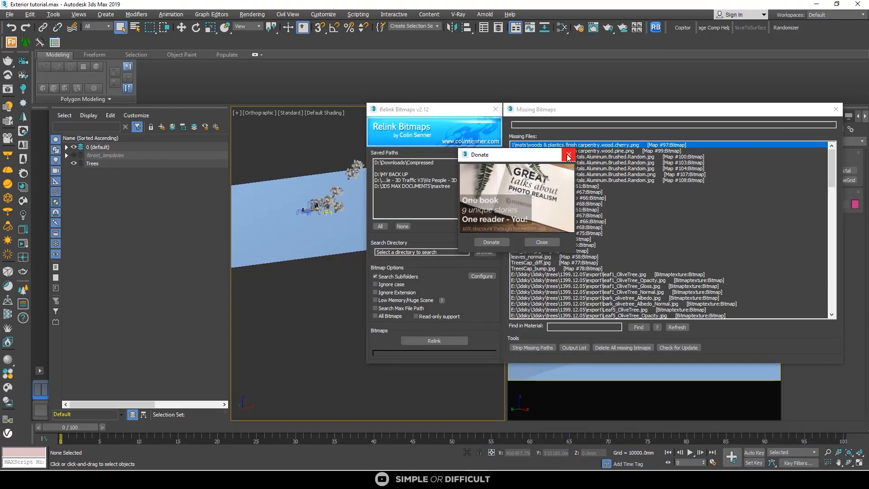
left_click(408, 169)
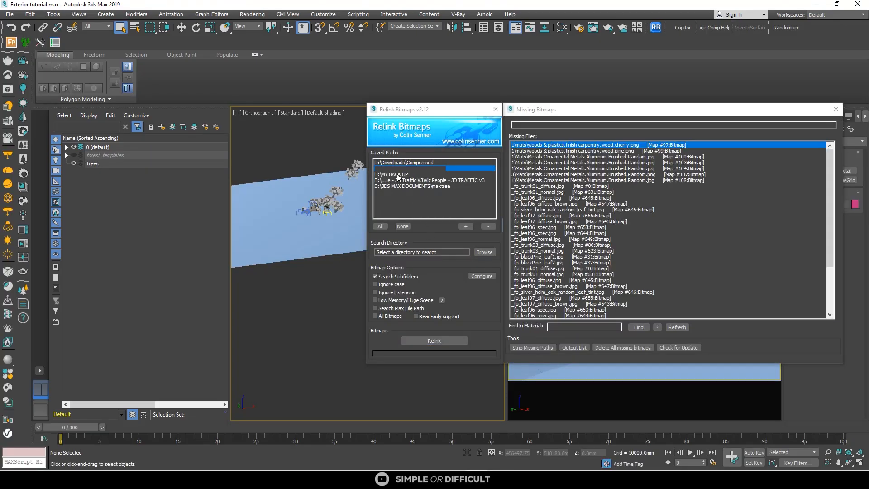
left_click(406, 163)
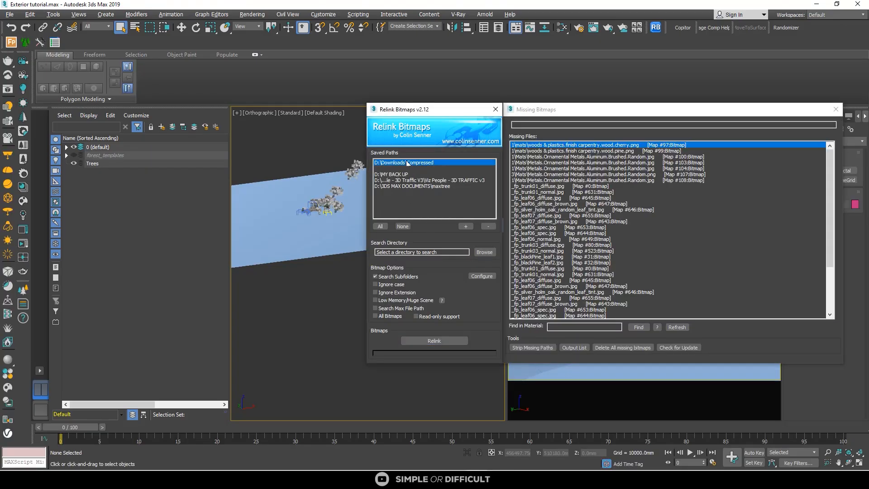
left_click(443, 340)
left_click(397, 175)
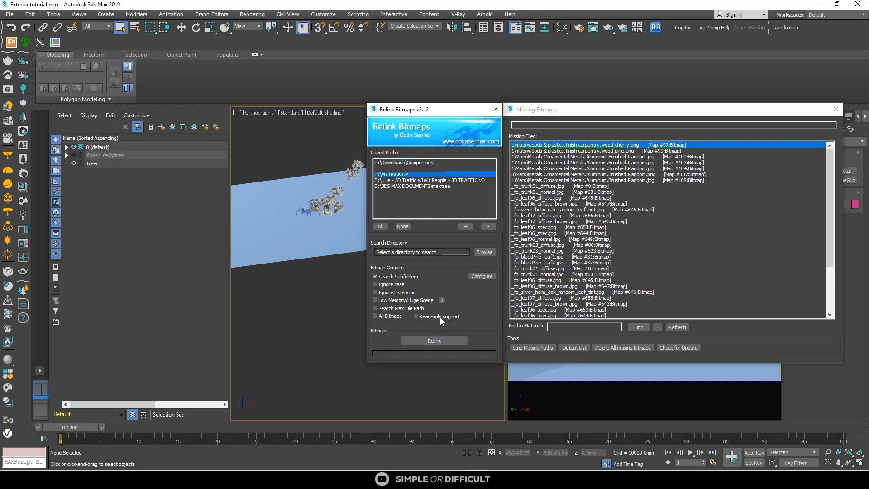
left_click(440, 341)
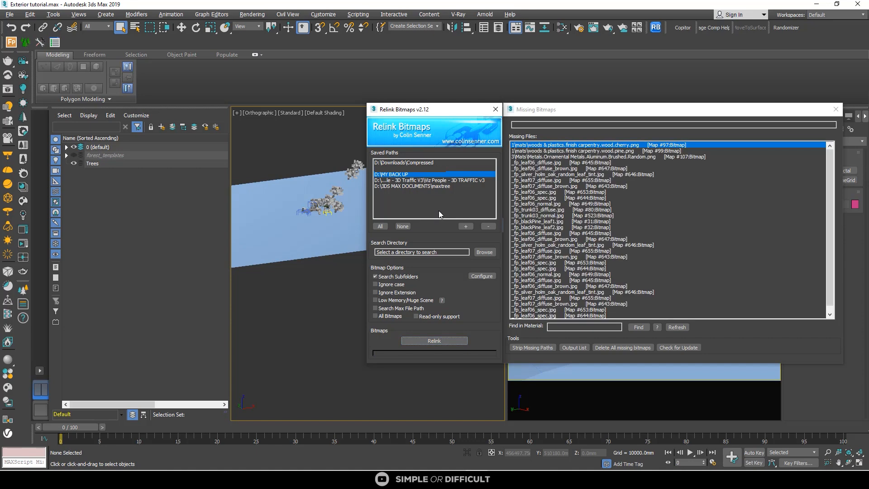
Step: Set the search directory to D:\3DS MAX DOCUMENTS and relink the remaining missing bitmaps
left_click(485, 252)
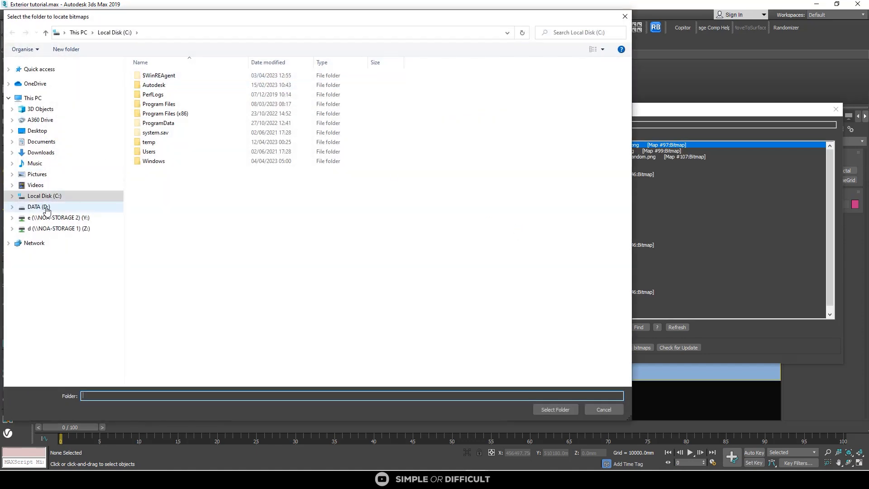
left_click(38, 206)
left_click(182, 77)
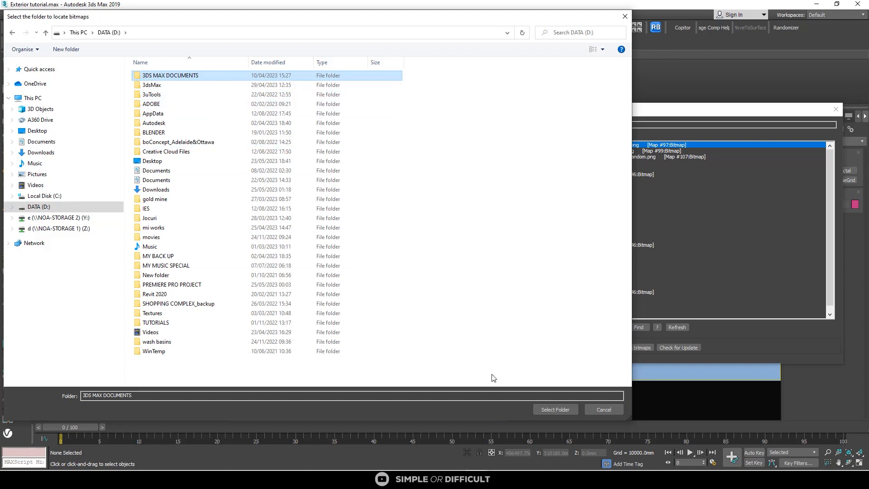
left_click(547, 410)
left_click(442, 343)
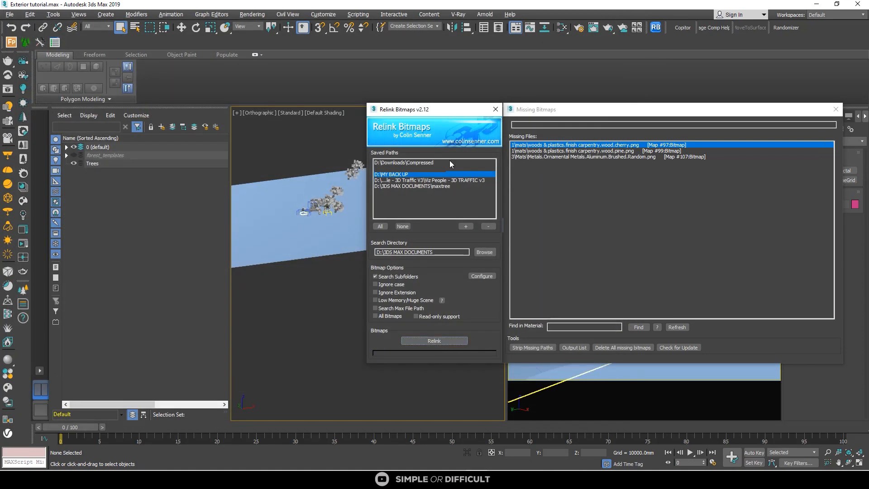
Step: Close the bitmap relinking tool and save the scene as Exterior tutorial01.max
left_click(495, 110)
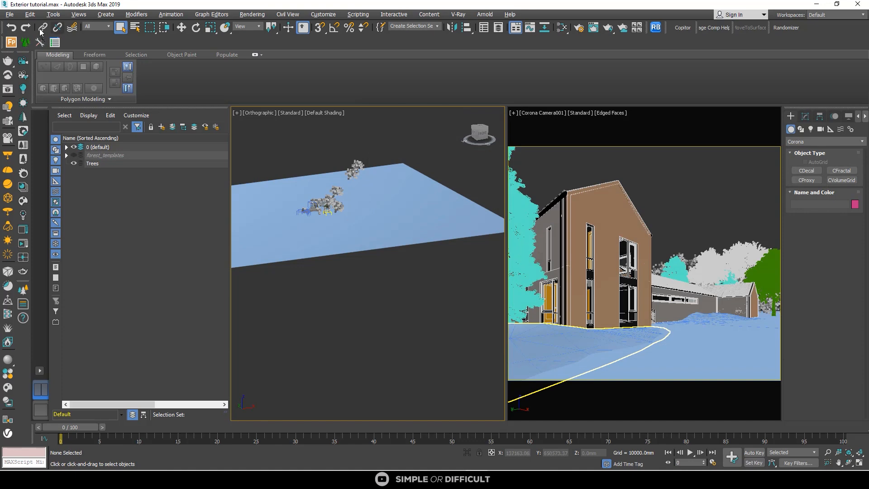
left_click(9, 14)
left_click(33, 85)
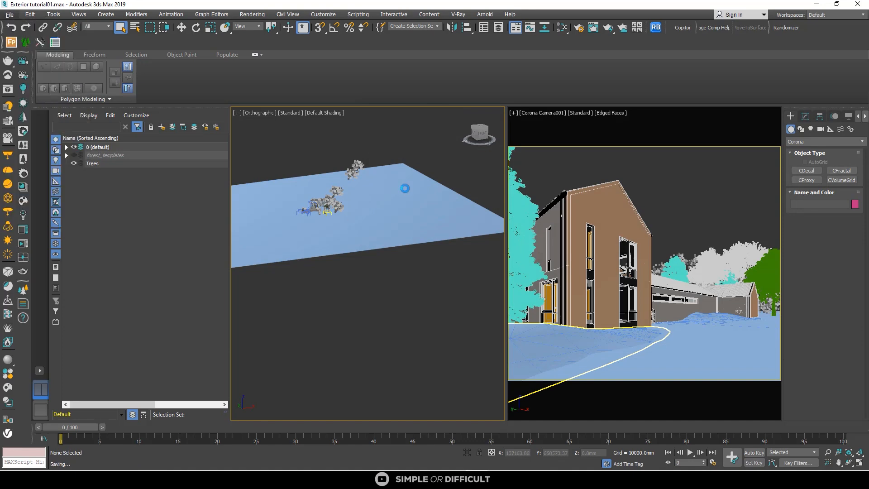
Step: Open the Corona frame buffer for the interactive render and raise Simple Exposure to -2.759
right_click(338, 134)
left_click(321, 124)
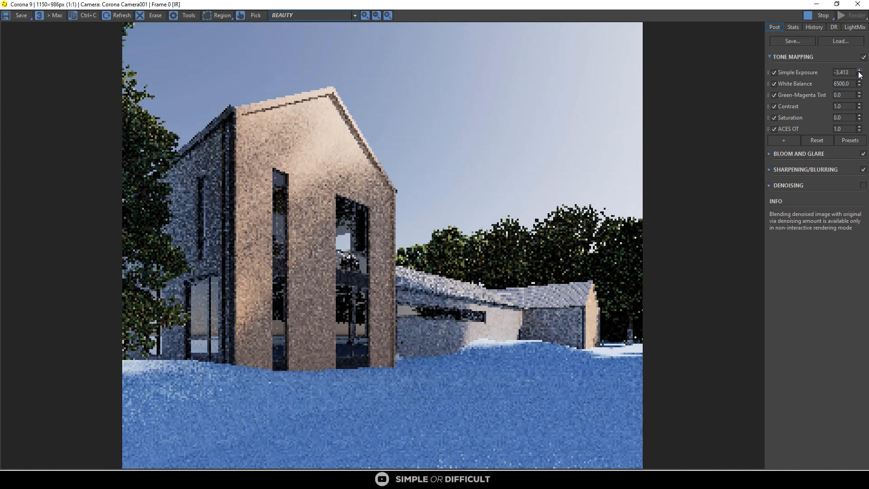
left_click_drag(860, 75, 856, 50)
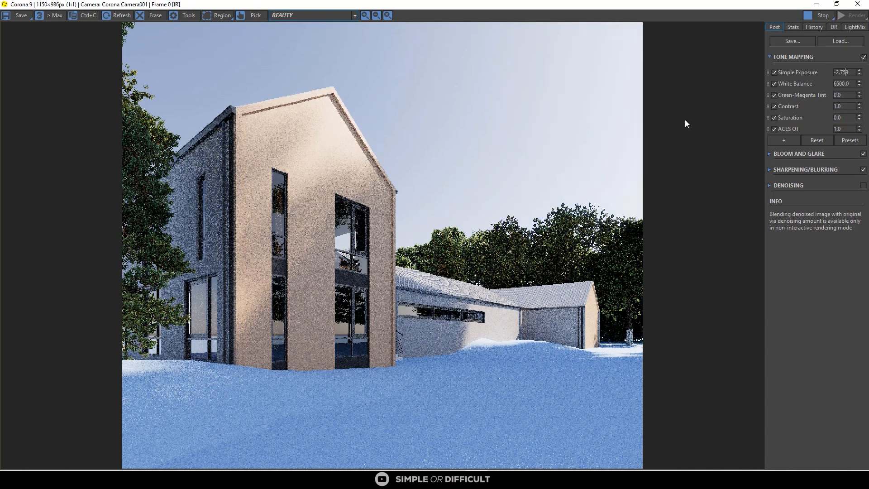
Step: Examine the low wing's roofs, the background trees and the far gable in the render
scroll(519, 292, "up", 3)
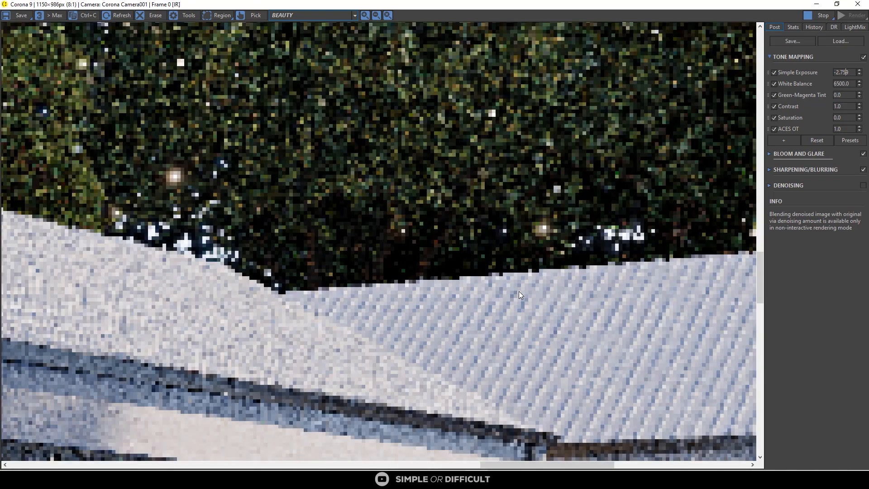
scroll(519, 291, "down", 3)
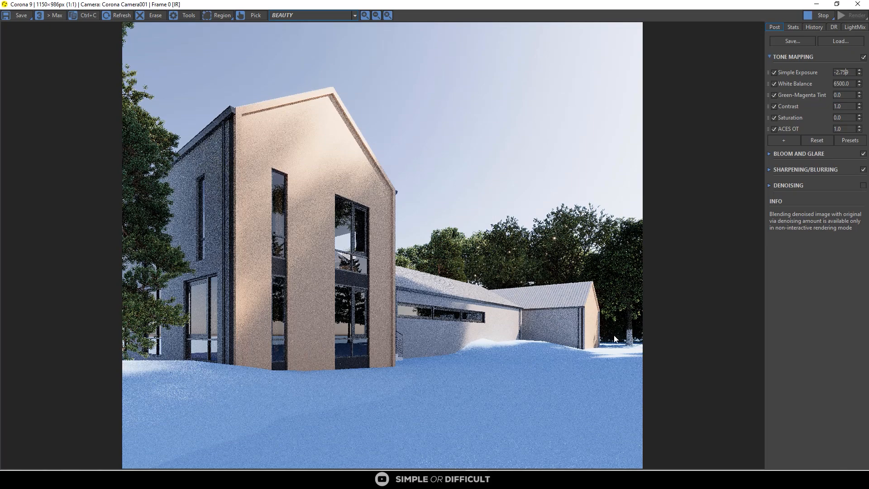
scroll(615, 339, "up", 2)
scroll(636, 341, "down", 2)
scroll(648, 338, "up", 1)
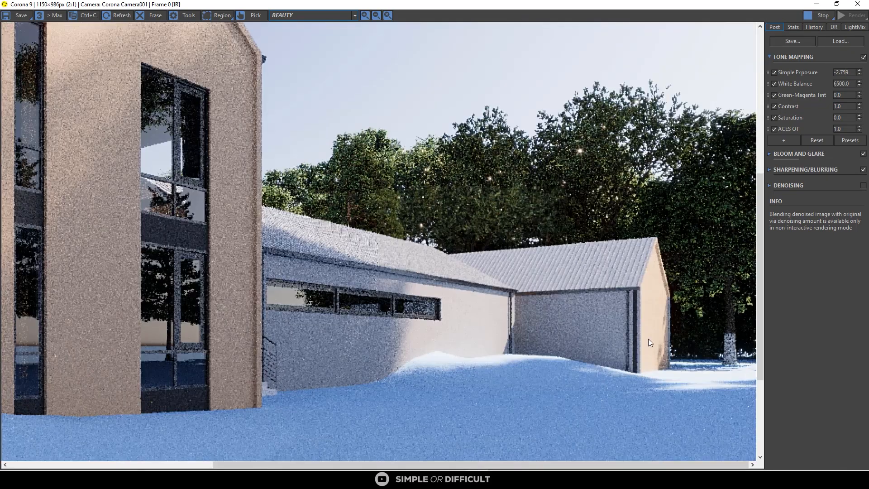
scroll(652, 339, "up", 1)
scroll(552, 303, "down", 2)
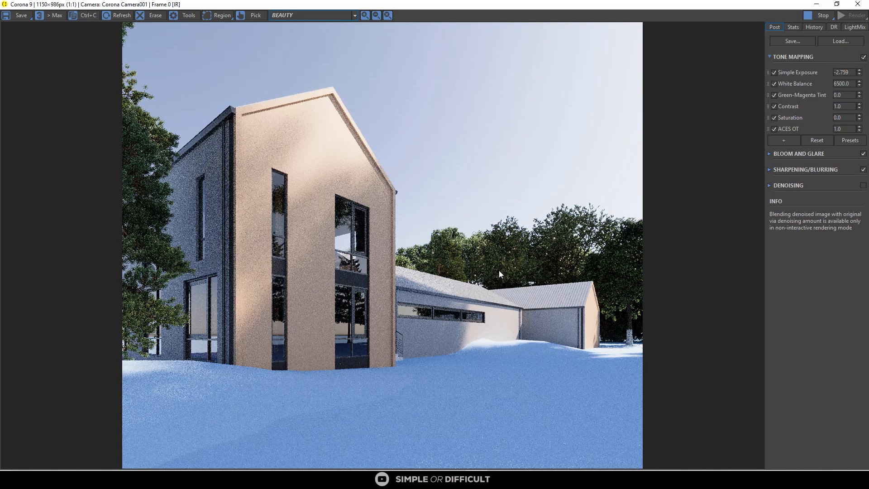
Step: Examine the main house's gable wall, window frames and glass reflections in the render
scroll(216, 159, "up", 3)
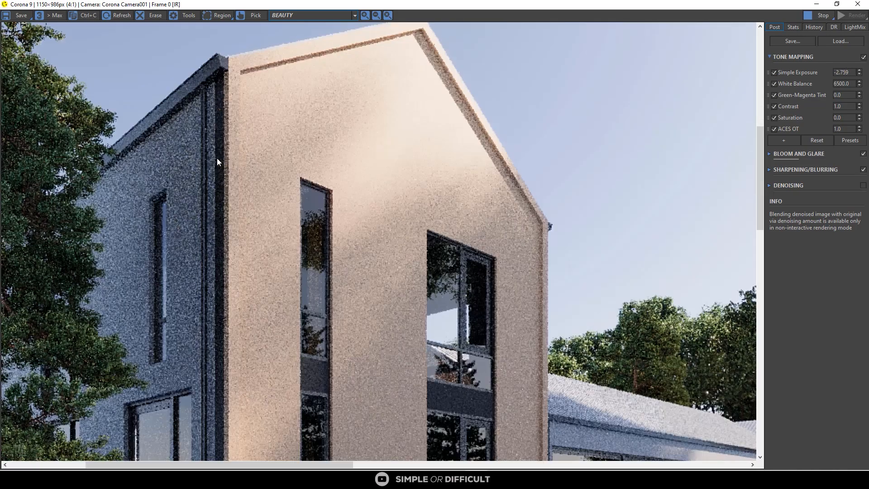
scroll(245, 193, "down", 2)
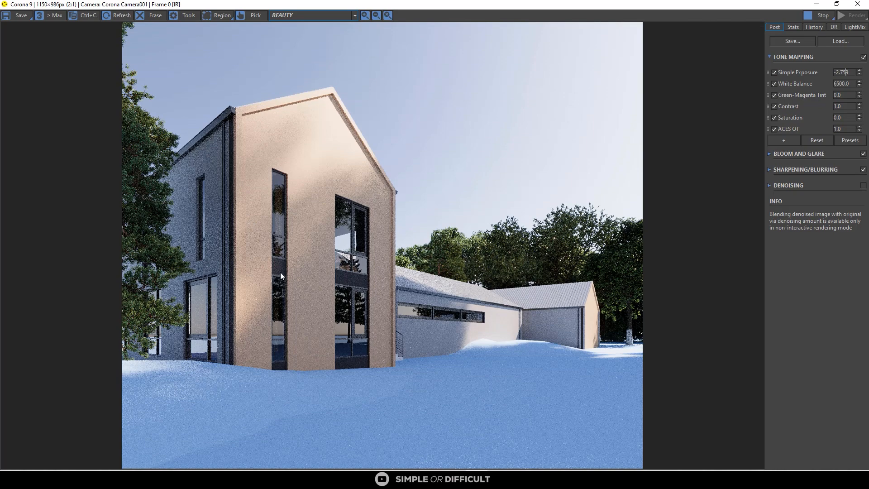
scroll(280, 274, "up", 3)
scroll(280, 275, "down", 1)
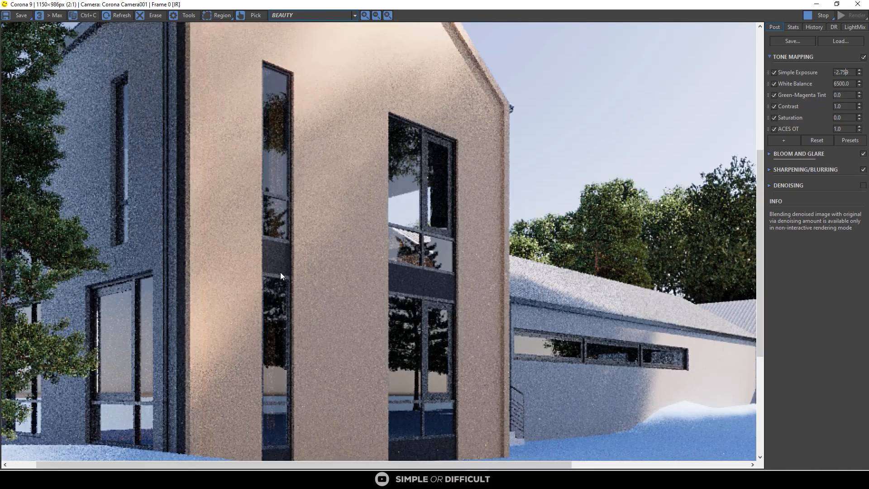
scroll(281, 273, "down", 2)
scroll(353, 275, "up", 3)
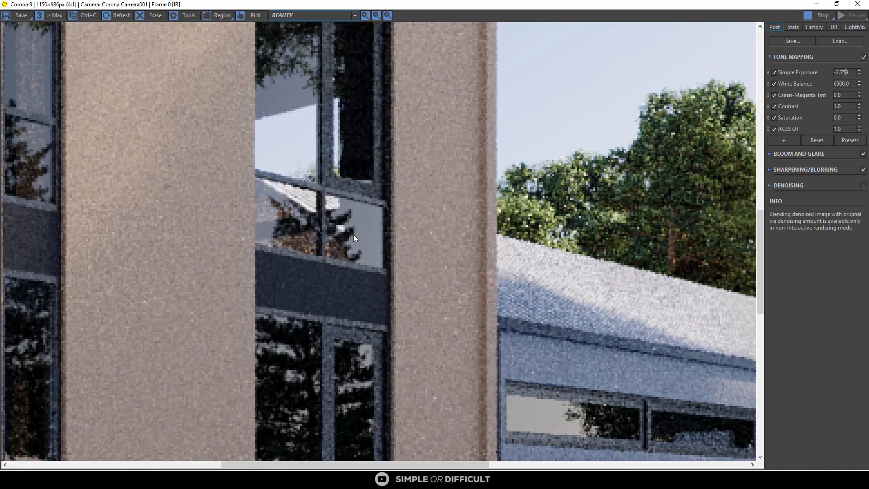
scroll(354, 235, "down", 2)
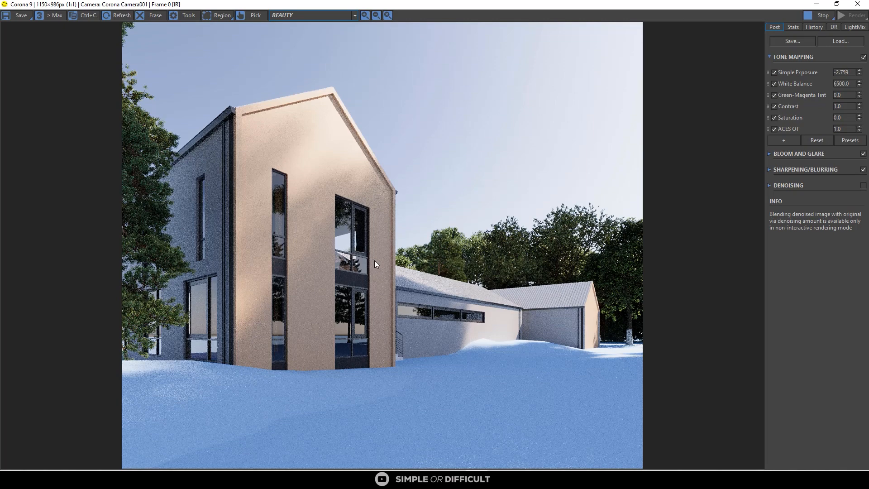
scroll(336, 275, "up", 2)
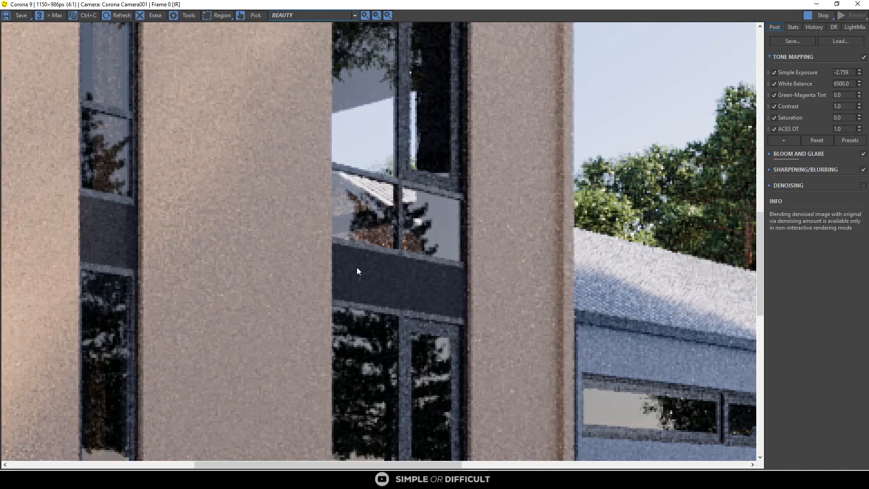
scroll(357, 268, "down", 2)
scroll(488, 325, "up", 2)
scroll(464, 278, "down", 2)
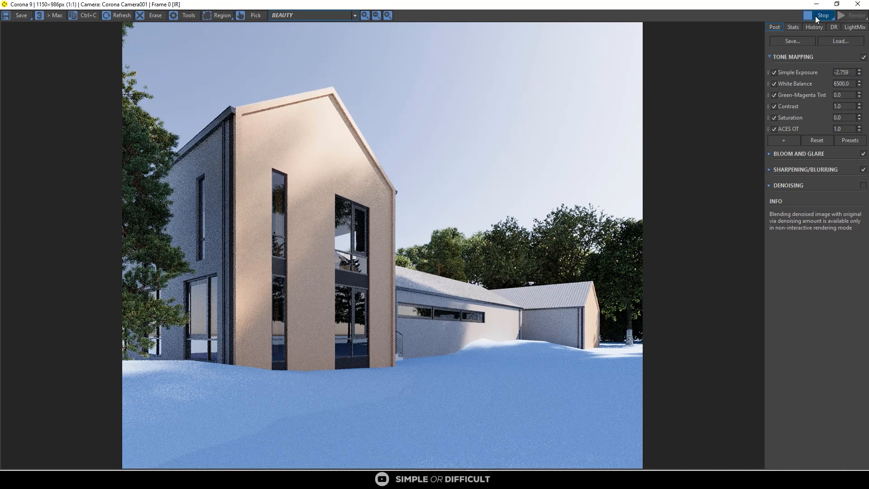
Step: Stop the interactive render, minimise the frame buffer and show the house in the top view
left_click(816, 16)
left_click(816, 4)
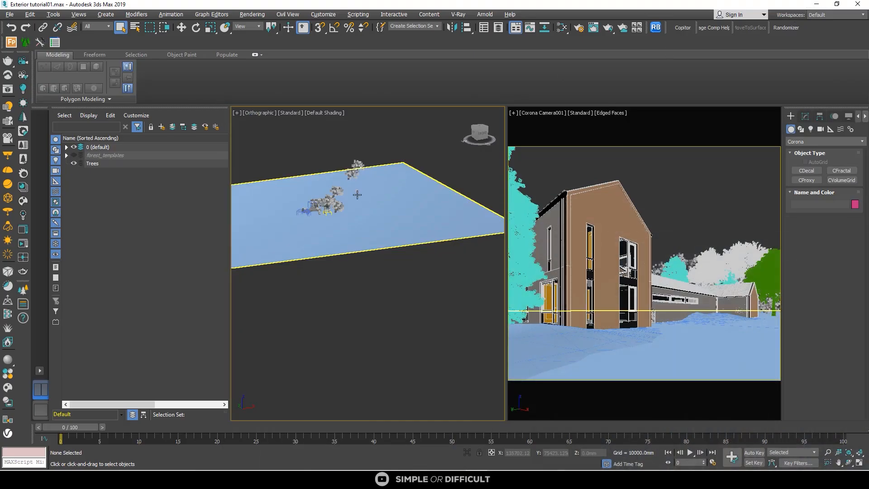
key("t")
scroll(356, 194, "down", 1)
scroll(342, 223, "up", 5)
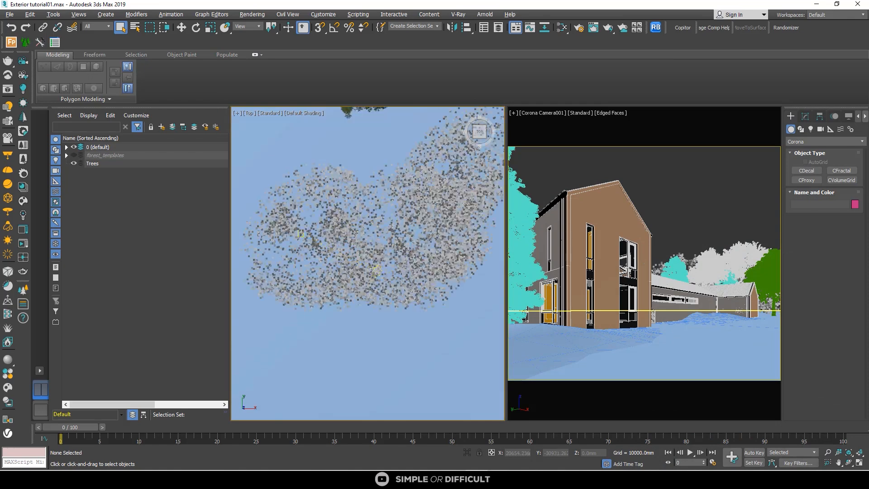
scroll(341, 223, "down", 5)
scroll(254, 232, "up", 4)
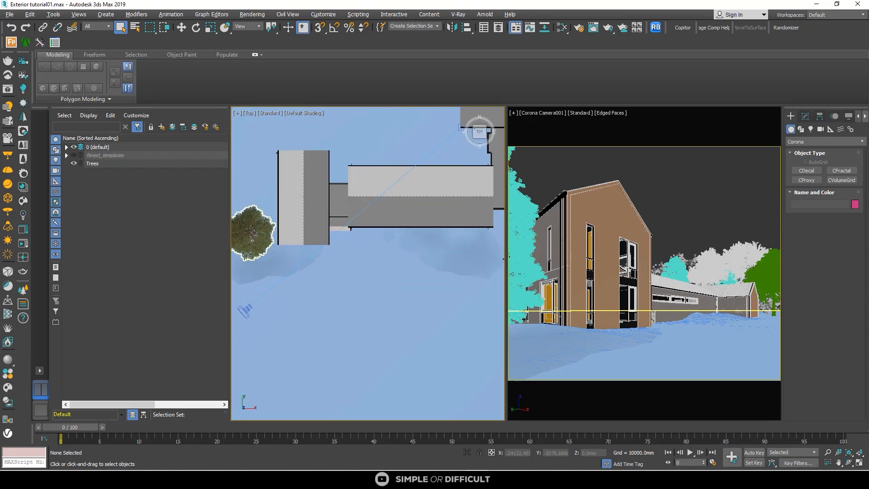
Step: Copy the pine 12m tree from beside the main house to the inner corner in front of the far wing
left_click(254, 233)
scroll(254, 232, "down", 4)
key("w")
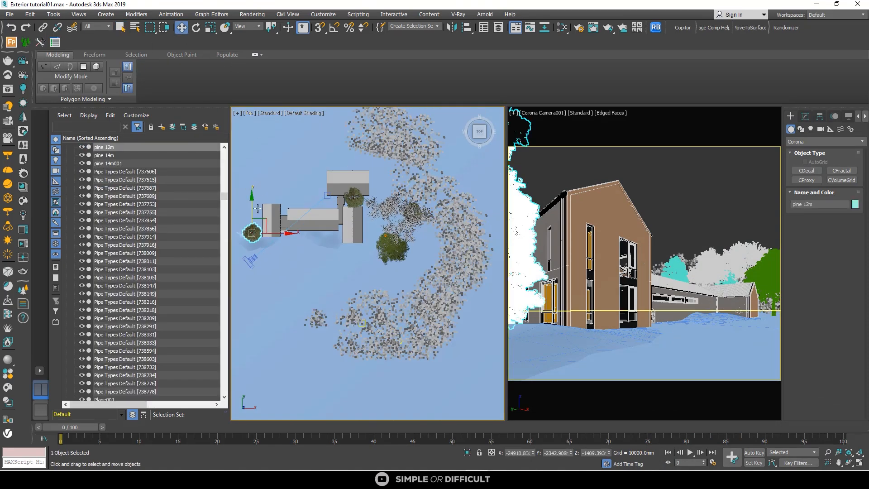
left_click_drag(262, 218, 345, 221, "shift")
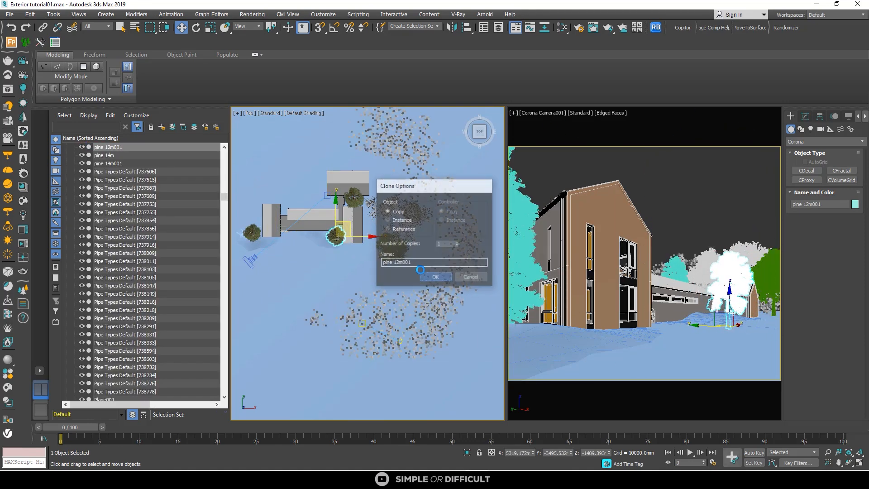
left_click(436, 277)
Step: Scale the copied pine tree down uniformly to about 42 percent
left_click(211, 27)
scroll(326, 228, "up", 4)
scroll(320, 226, "up", 2)
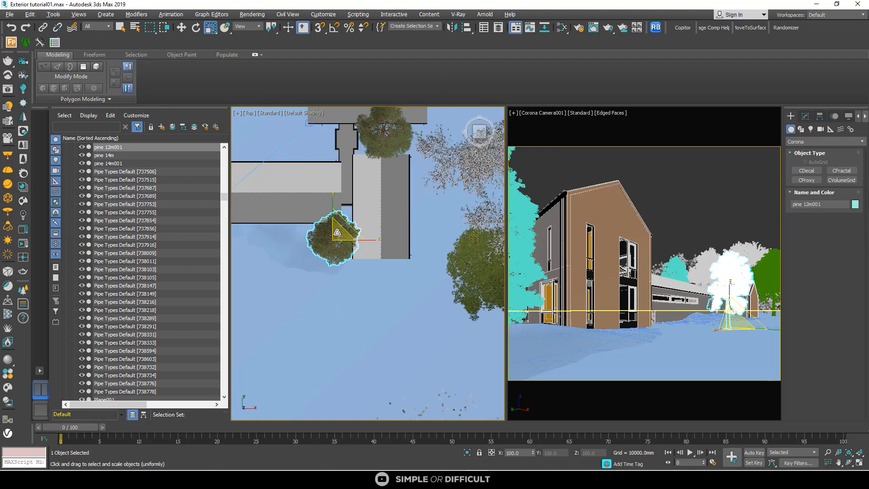
left_click_drag(320, 227, 348, 282)
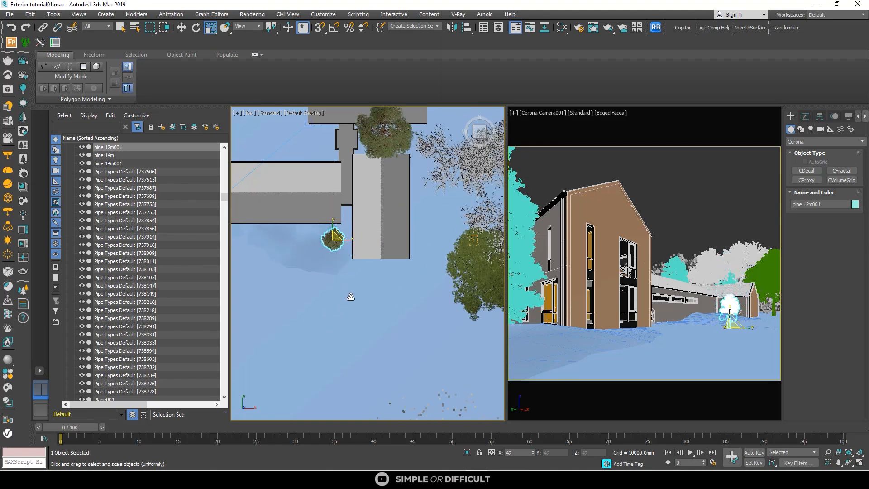
Step: Raise the copied pine to ground level in the front view and reopen the Corona frame buffer
left_click(181, 27)
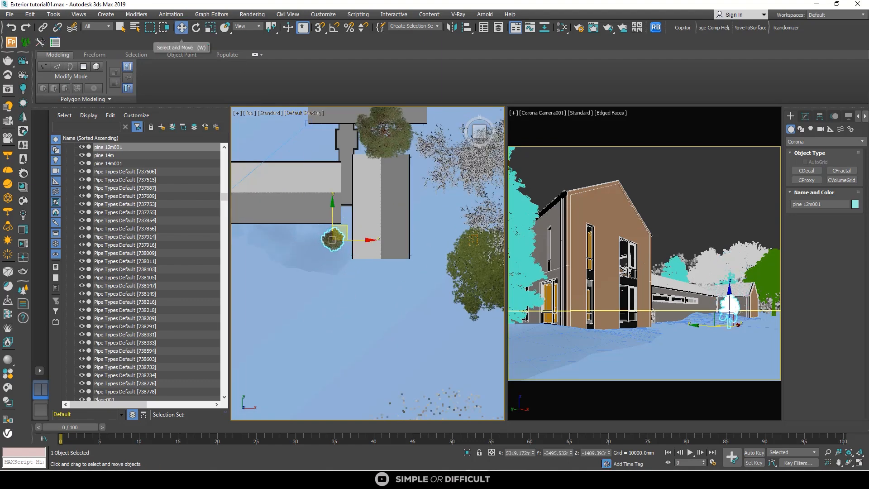
left_click(479, 144)
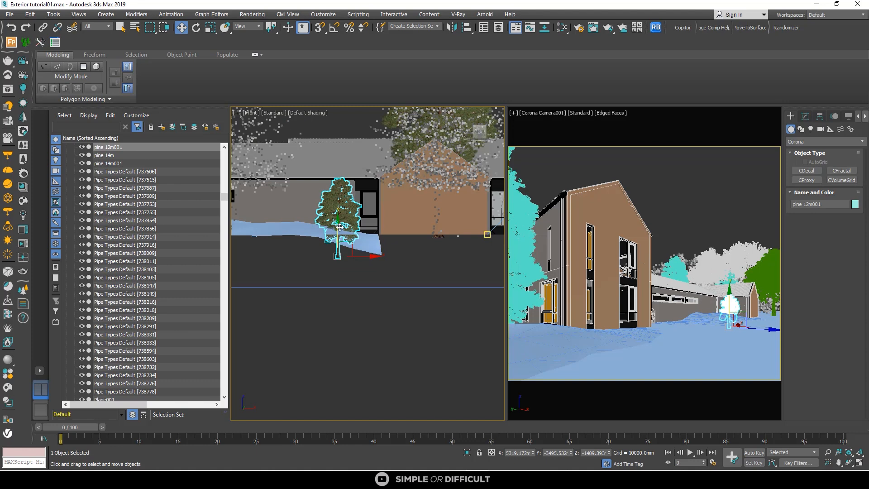
left_click_drag(339, 227, 350, 205)
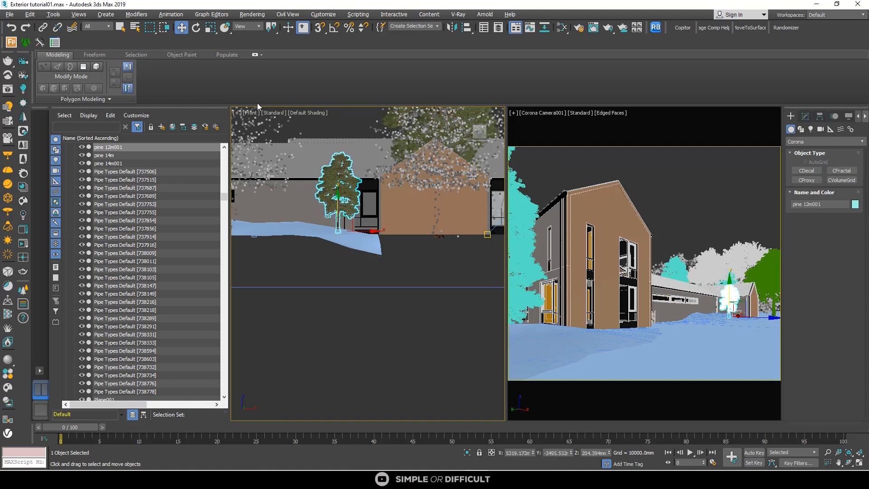
right_click(337, 270)
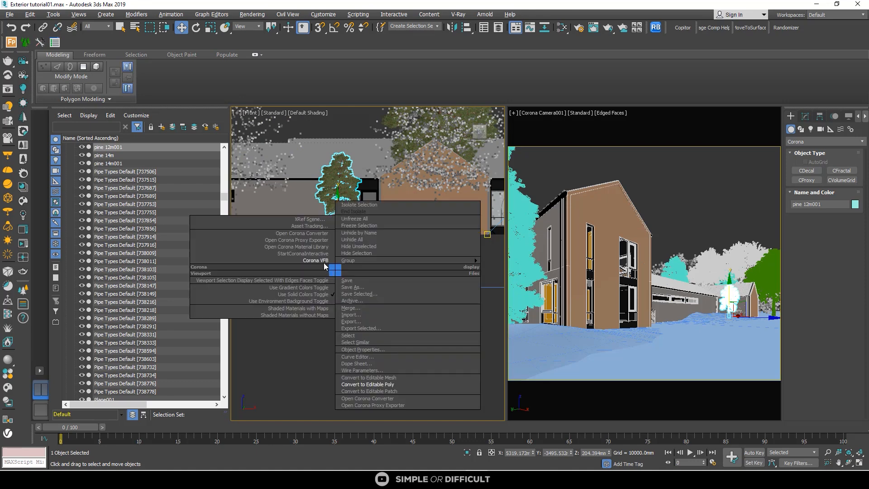
left_click(325, 261)
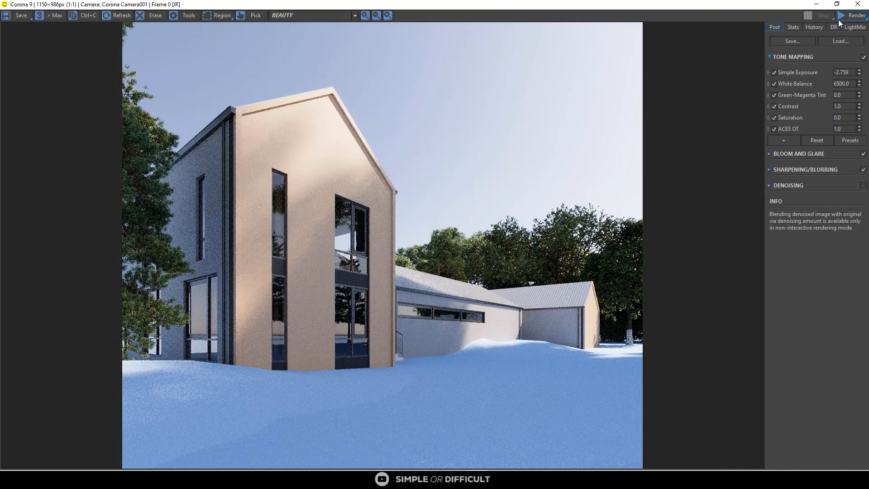
Step: Run the interactive render to check the copied pine by the far wing, then stop it and minimise the frame buffer
left_click(840, 18)
left_click(849, 27)
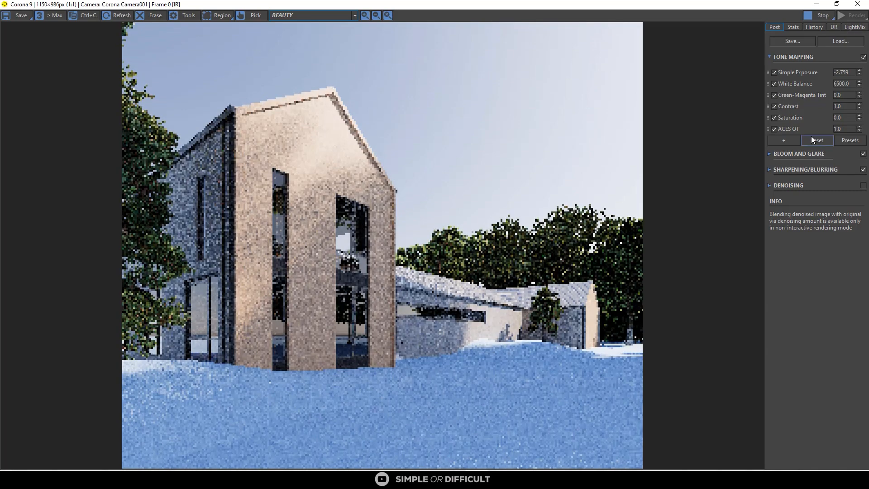
scroll(572, 304, "up", 3)
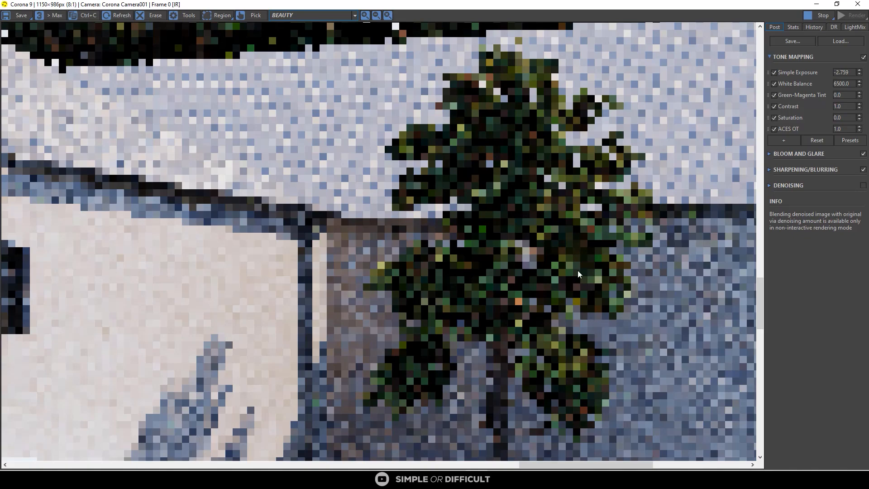
scroll(578, 270, "down", 3)
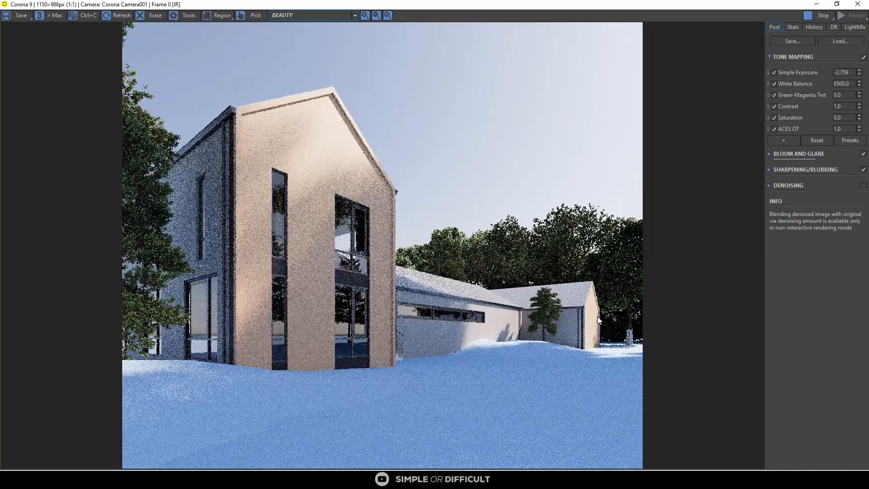
left_click(812, 15)
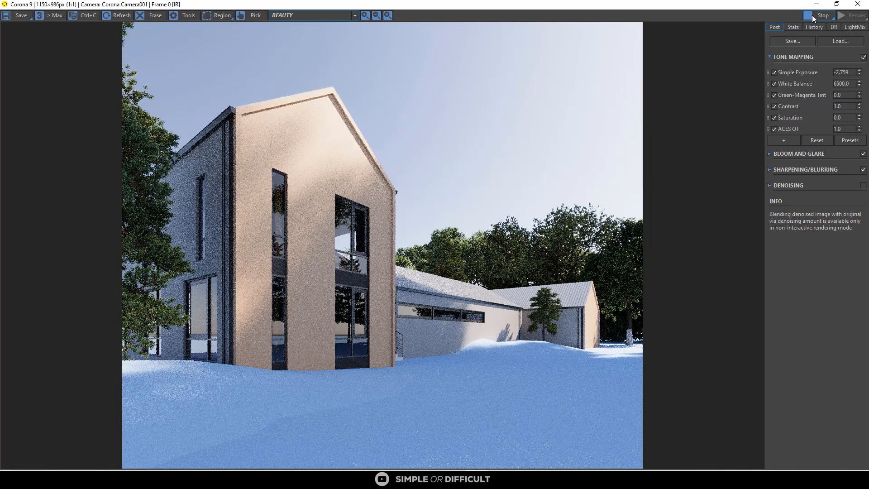
left_click(816, 6)
Step: Pick the WHITE - EBM_ASH material from a roof panel and select every object that uses it
scroll(393, 231, "down", 3)
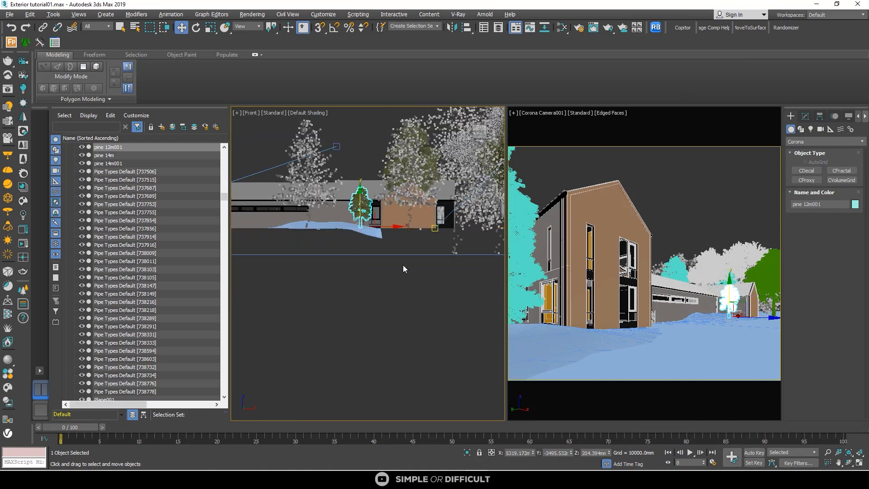
middle_click_drag(403, 265, 345, 325, "alt")
scroll(383, 255, "up", 4)
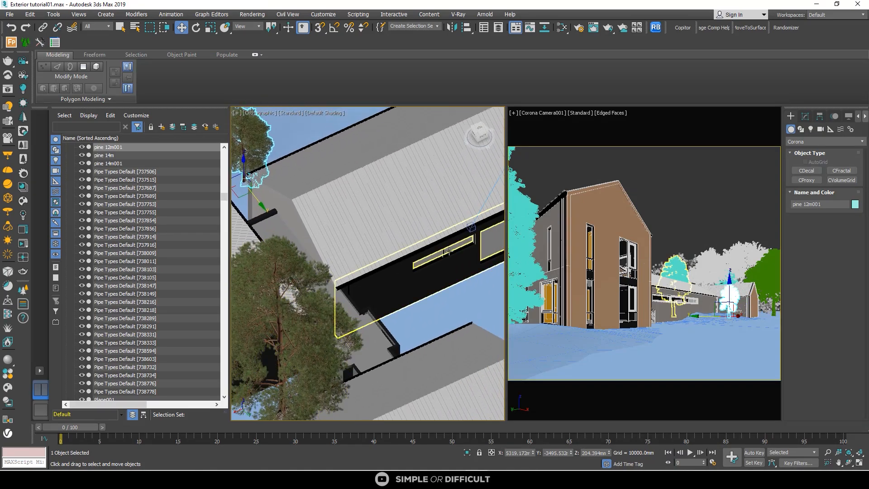
left_click(563, 28)
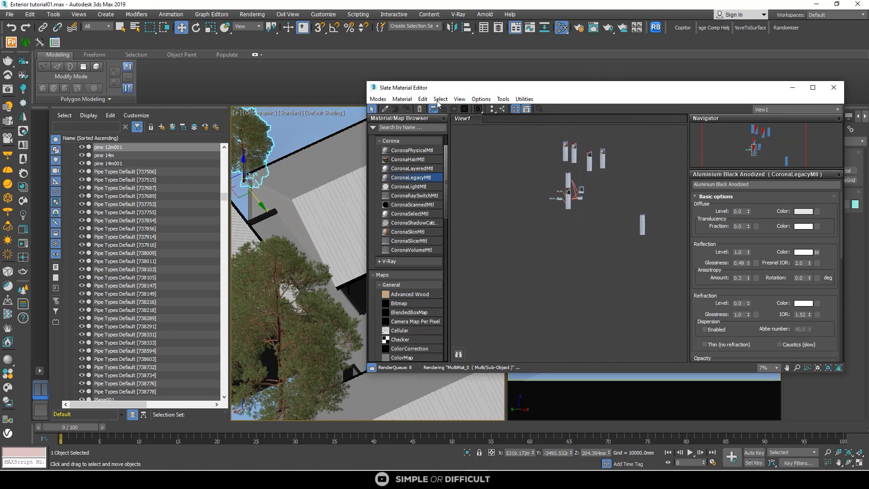
left_click(385, 109)
scroll(334, 193, "up", 5)
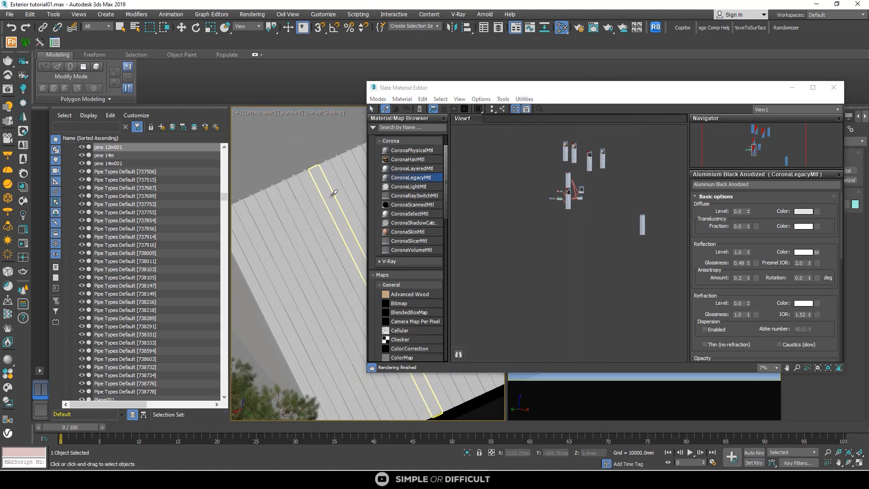
left_click(334, 194)
right_click(630, 245)
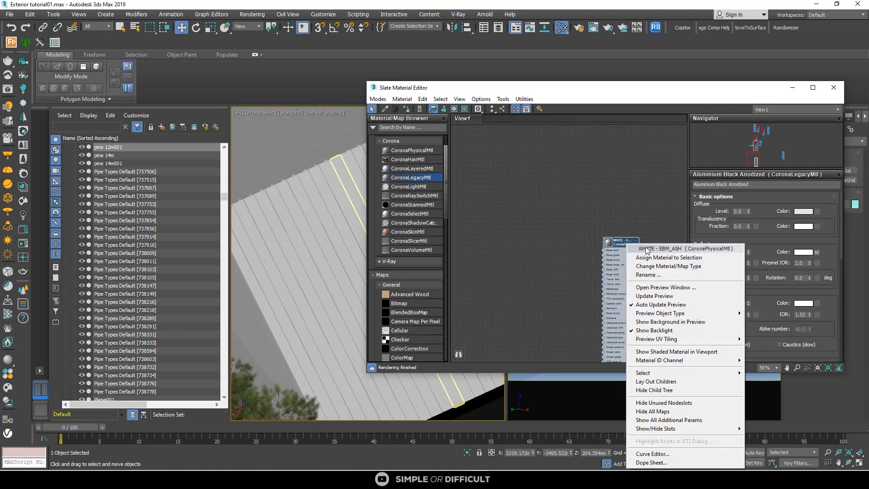
mouse_move(652, 374)
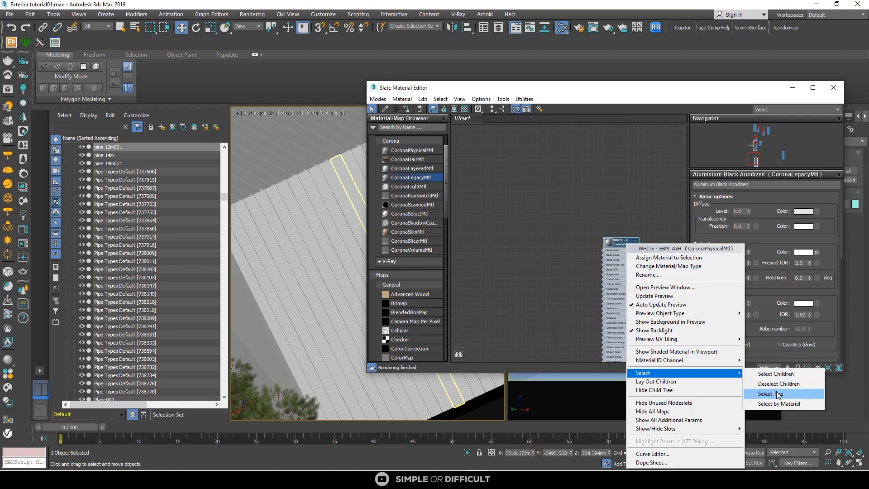
left_click(770, 394)
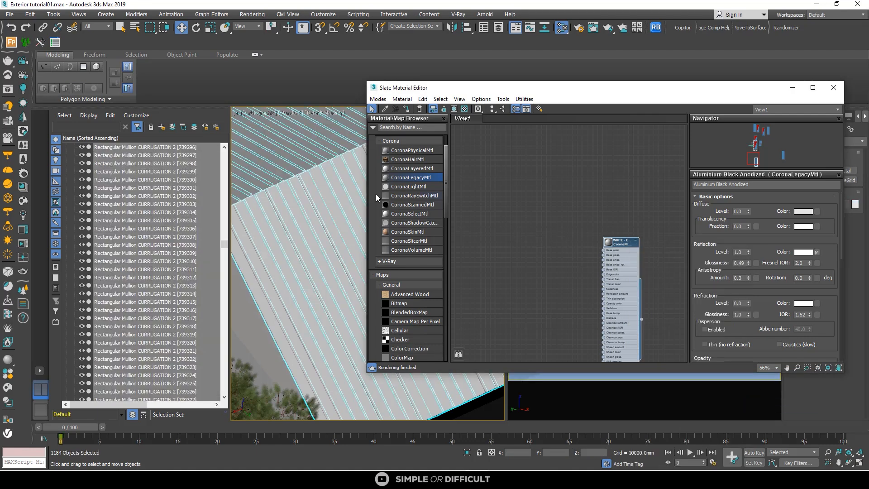
Step: Assign the Aluminium Black Anodized material to the selected roof corrugation objects
scroll(313, 173, "down", 6)
scroll(509, 178, "down", 2)
middle_click_drag(530, 200, 547, 311)
scroll(557, 308, "down", 2)
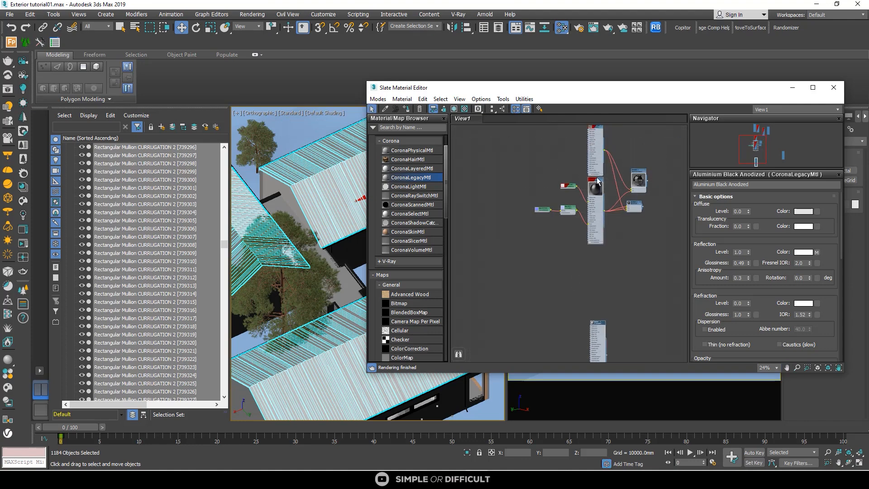
scroll(597, 178, "up", 4)
left_click(599, 186)
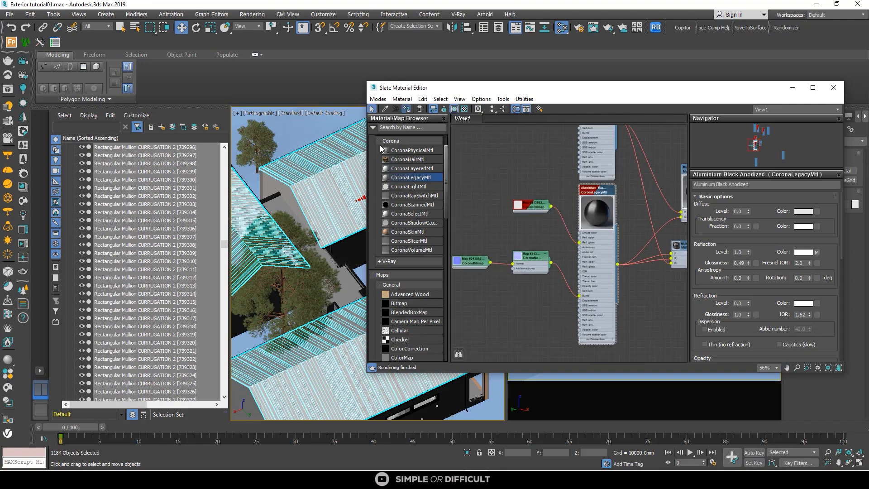
scroll(312, 171, "down", 3)
scroll(307, 223, "up", 8)
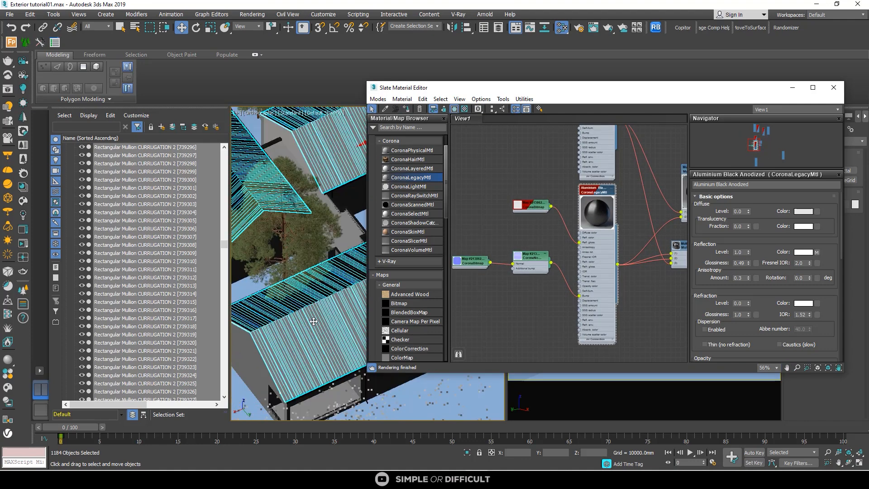
scroll(272, 235, "up", 2)
Step: Pick the material from a roof panel to check which material it now uses
left_click(525, 185)
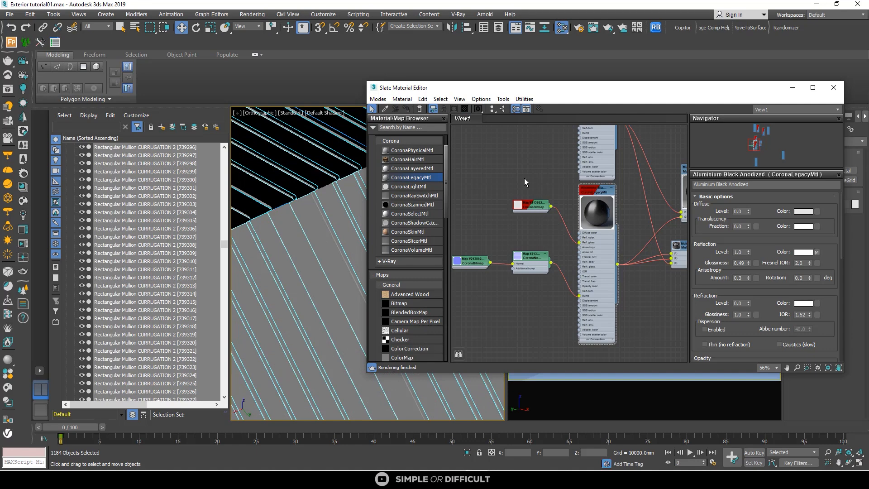
scroll(526, 179, "down", 3)
left_click(386, 109)
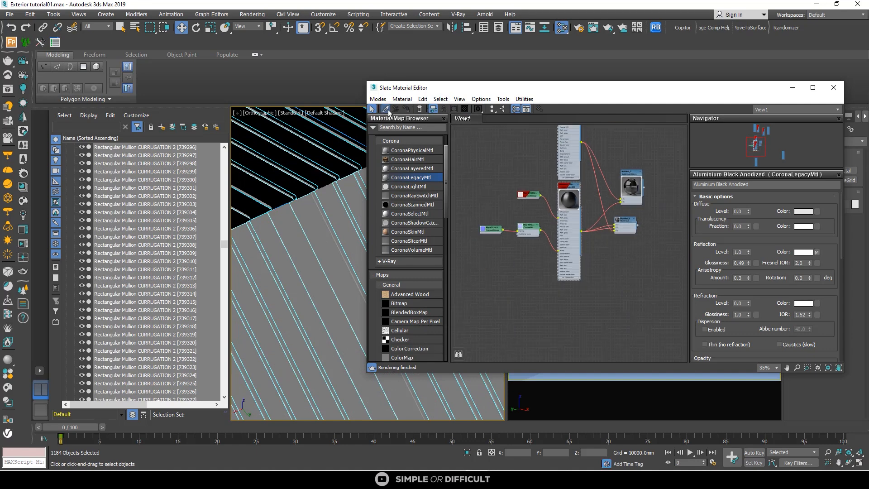
scroll(307, 213, "up", 3)
left_click(263, 176)
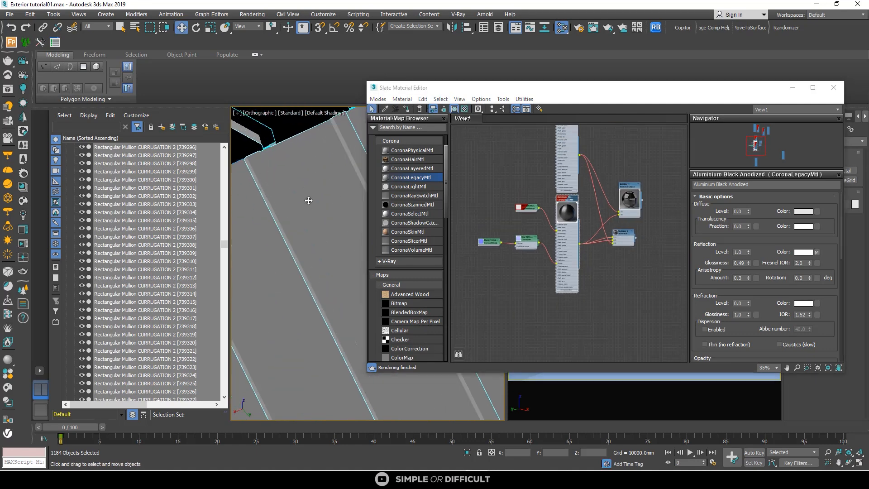
Step: Minimise the material editor, run the interactive render to examine the wing roofs up close, then stop it and minimise the frame buffer
left_click(792, 87)
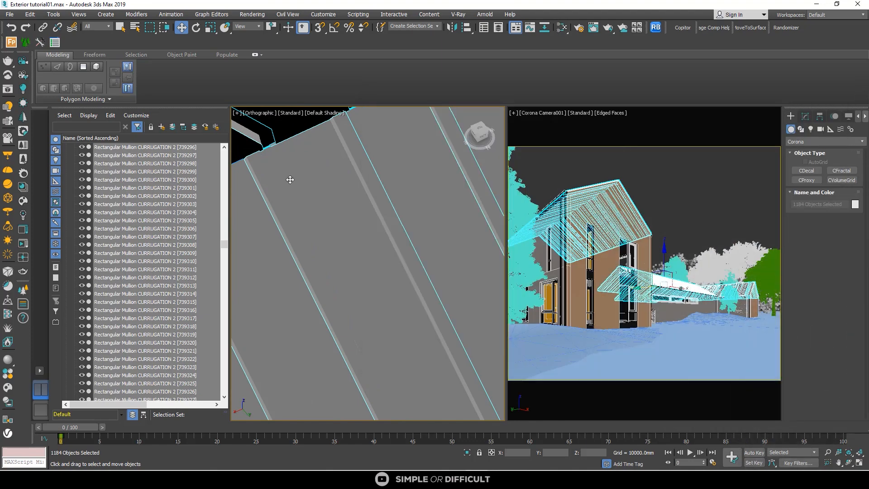
right_click(287, 177)
left_click(270, 167)
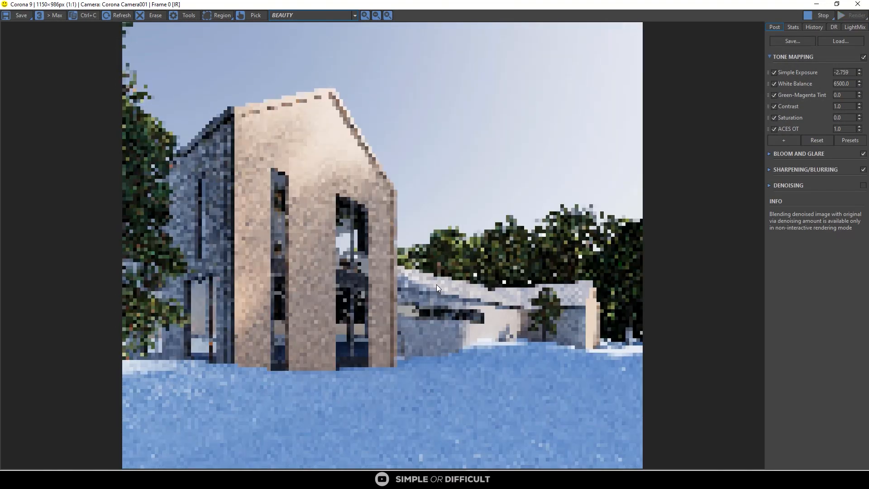
scroll(436, 285, "up", 1)
scroll(438, 289, "up", 2)
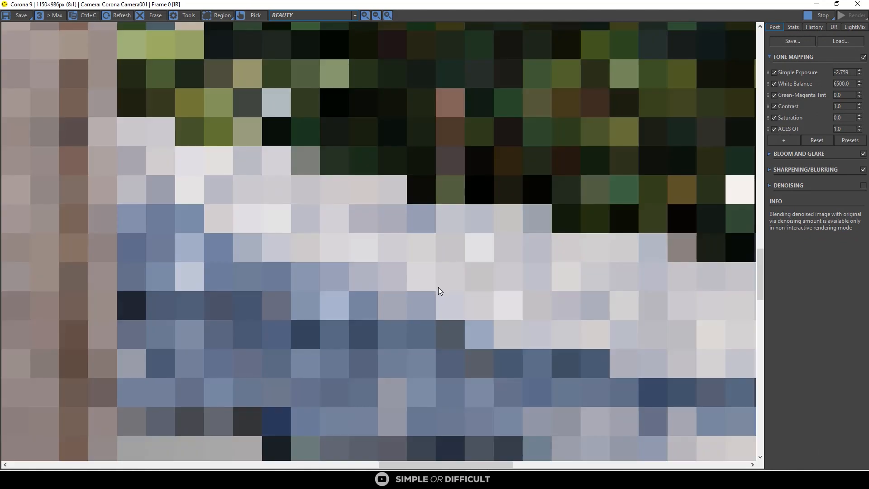
scroll(438, 287, "down", 3)
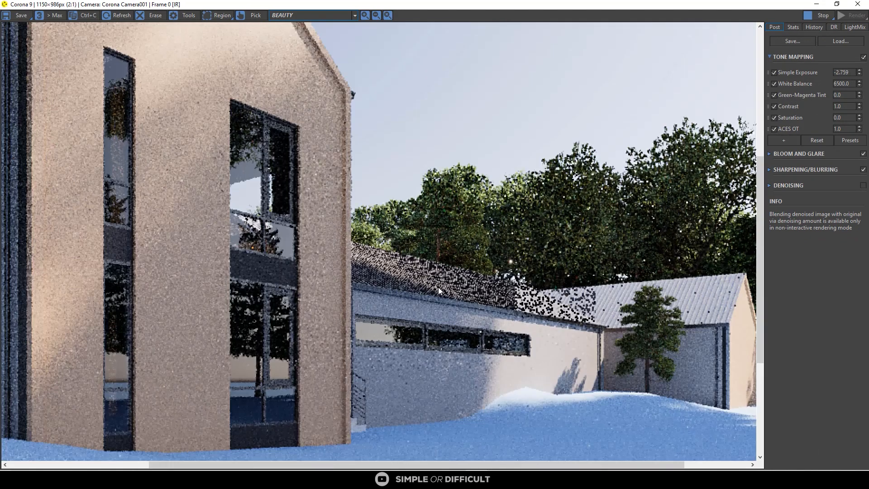
scroll(607, 304, "up", 2)
scroll(438, 278, "down", 3)
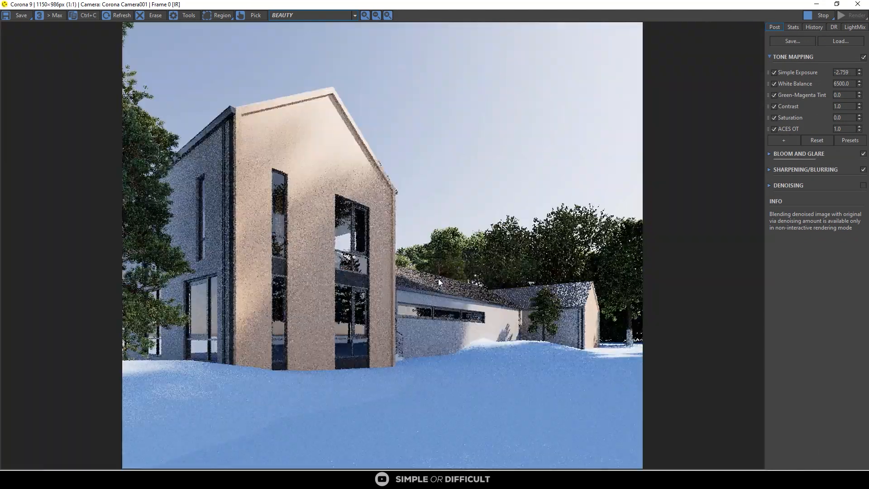
scroll(609, 313, "up", 2)
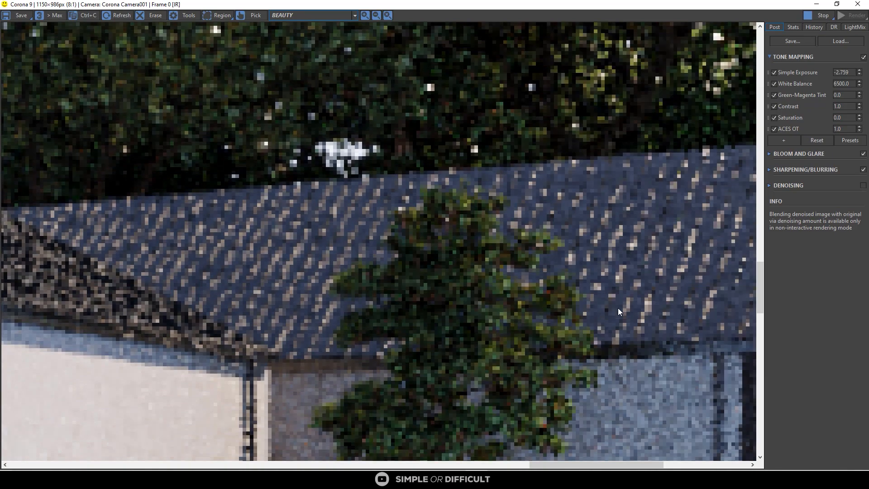
scroll(530, 279, "down", 2)
scroll(418, 286, "up", 4)
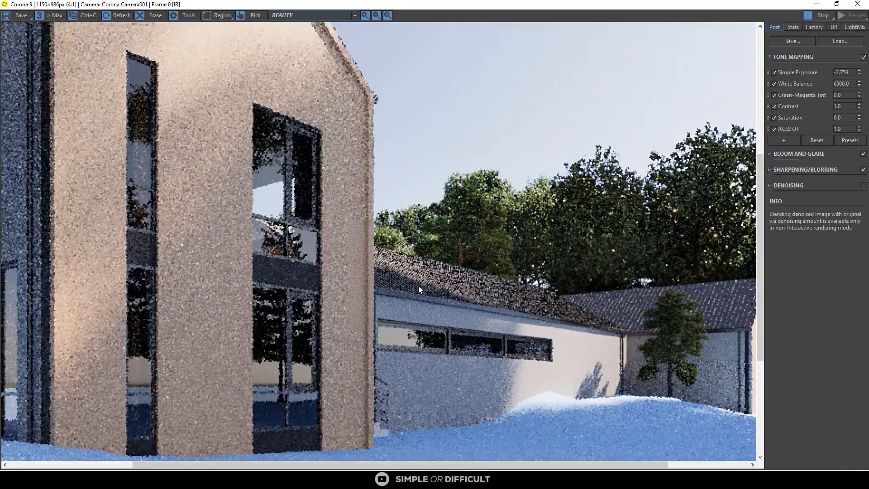
scroll(394, 246, "down", 2)
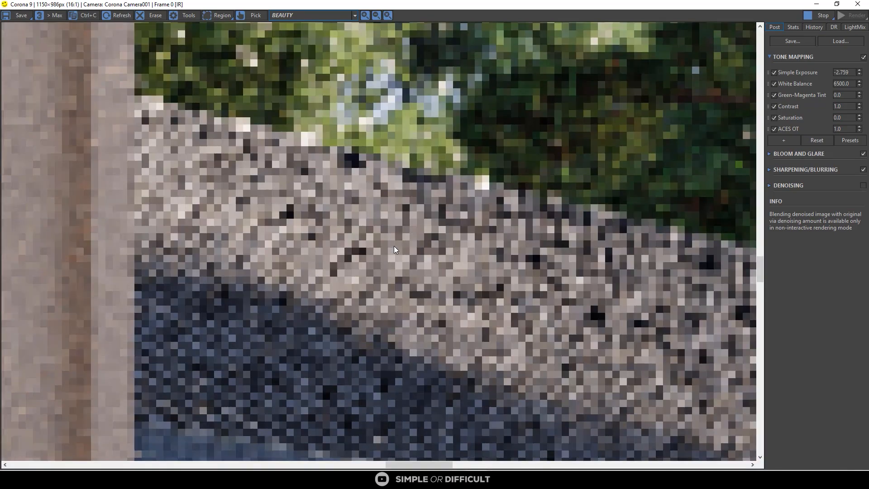
scroll(394, 246, "down", 2)
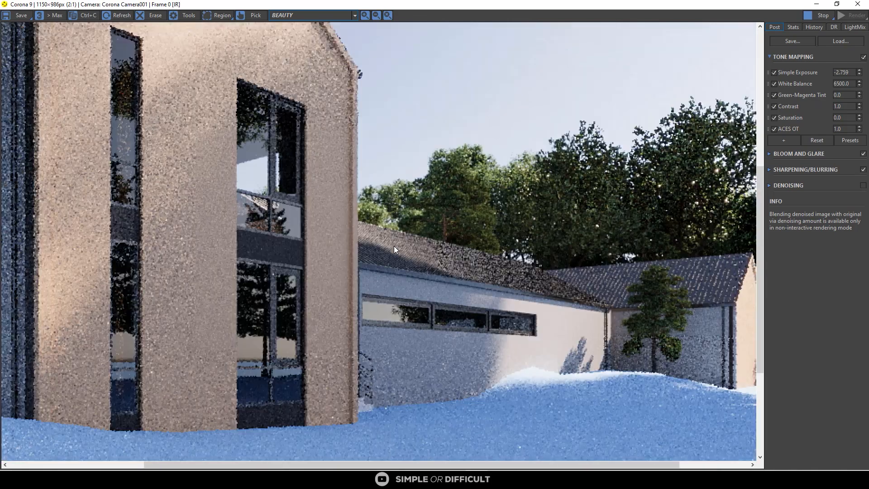
scroll(433, 303, "up", 2)
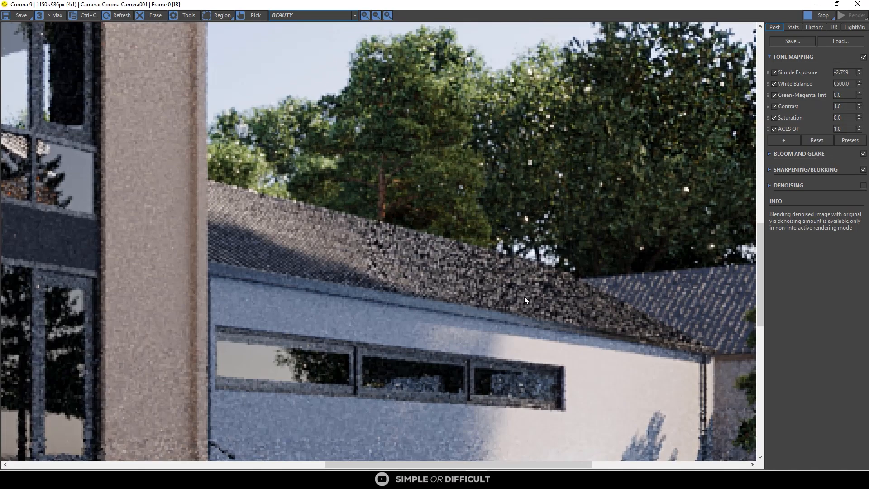
scroll(598, 301, "down", 1)
scroll(485, 287, "down", 1)
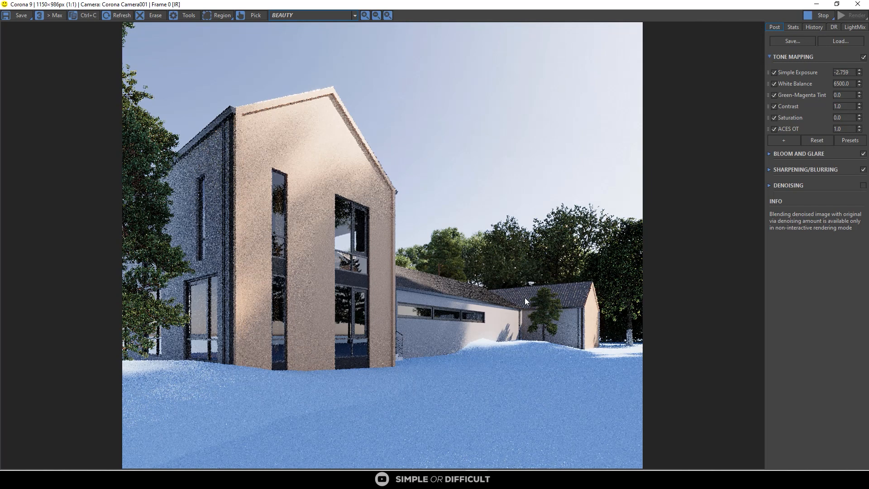
left_click(820, 17)
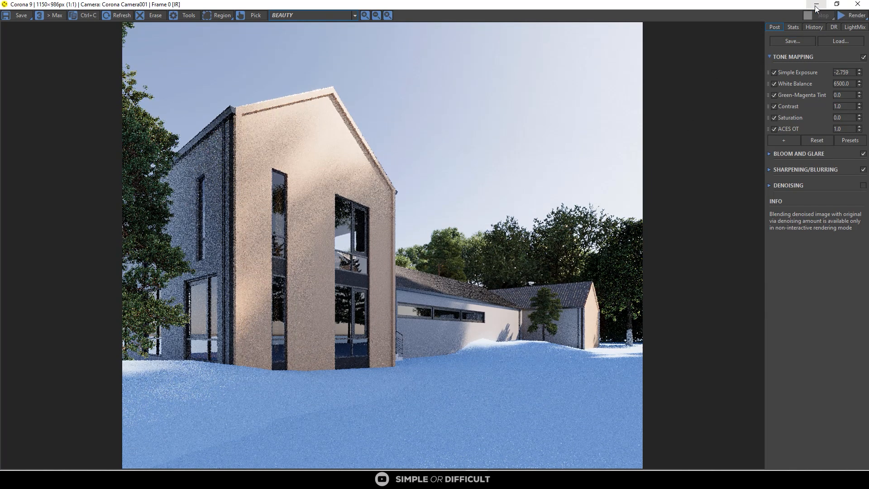
left_click(816, 5)
Step: Select the gutter along the low wing's eave and show the whole house with its surrounding trees
scroll(345, 209, "down", 8)
scroll(355, 222, "down", 5)
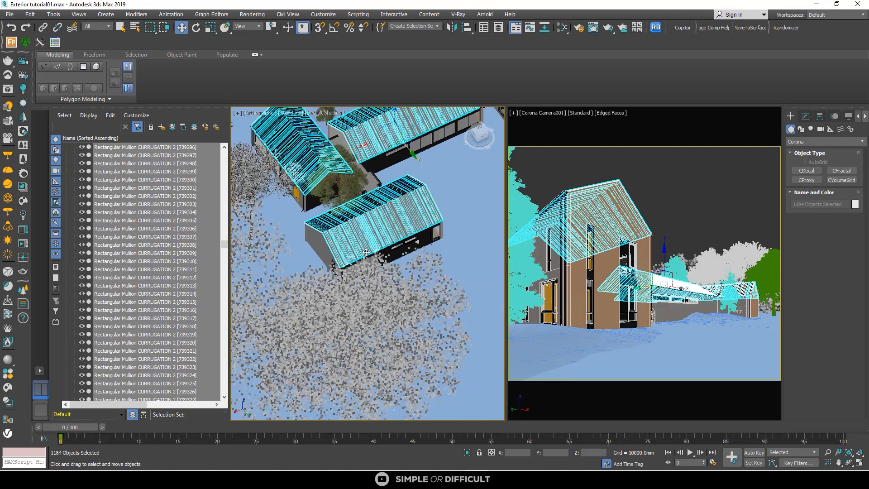
scroll(356, 249, "up", 9)
scroll(385, 230, "down", 9)
scroll(324, 188, "down", 8)
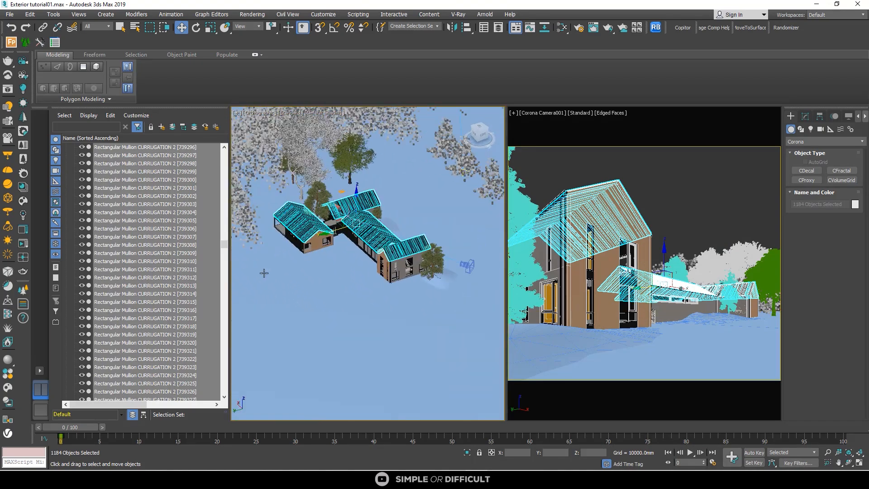
middle_click_drag(265, 288, 226, 317, "alt")
scroll(392, 241, "up", 8)
scroll(392, 241, "up", 4)
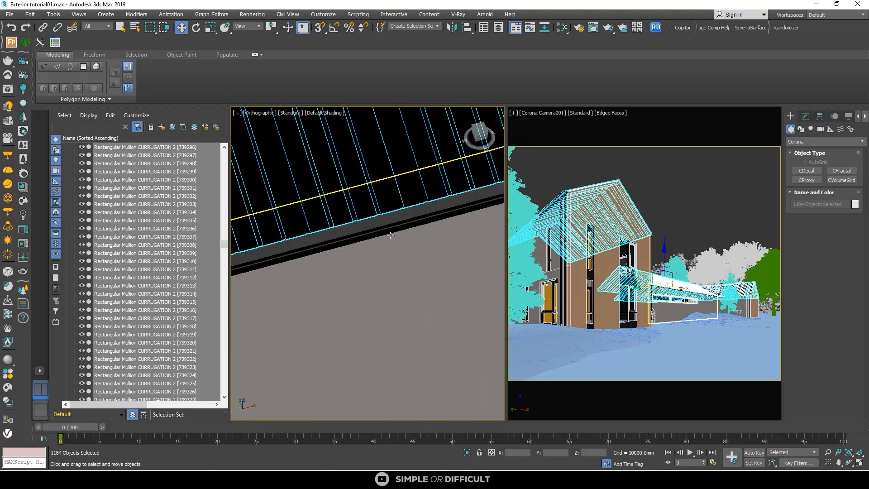
left_click(389, 233)
scroll(389, 234, "down", 5)
middle_click_drag(389, 235, 423, 218, "alt")
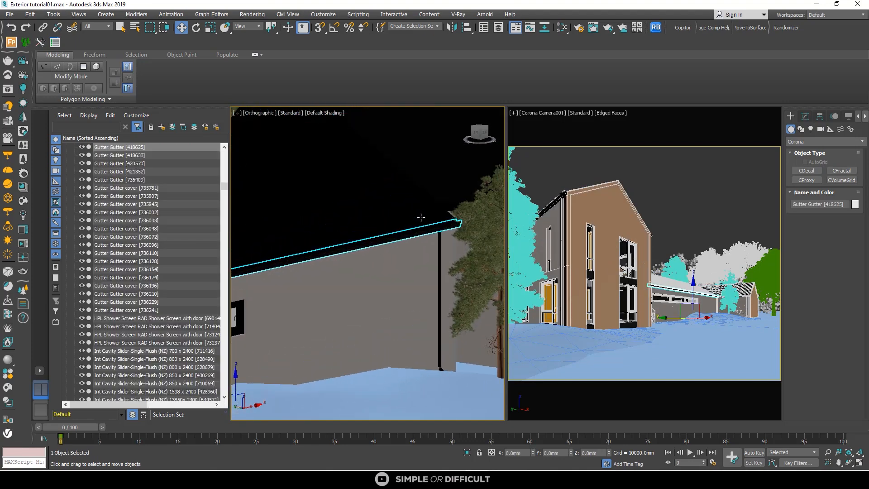
scroll(422, 218, "down", 6)
middle_click_drag(318, 307, 386, 295)
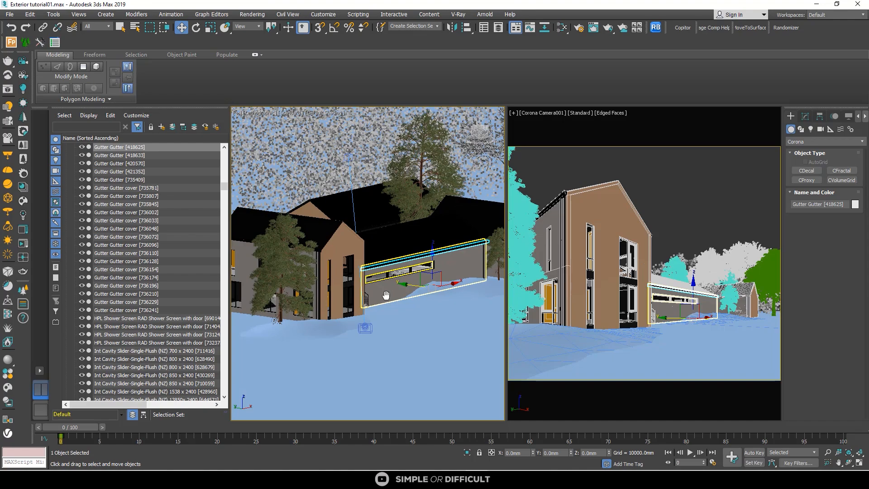
scroll(332, 293, "down", 5)
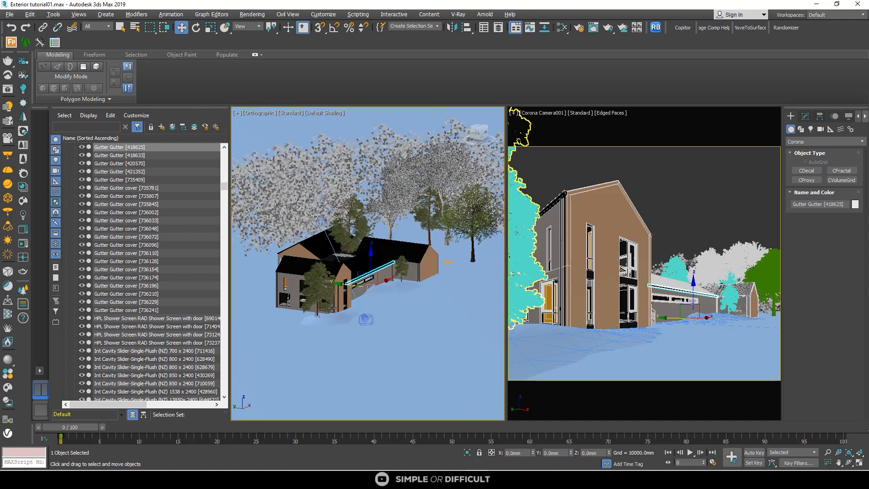
Step: Run the interactive render, set the simple exposure to -2.228, then stop rendering and minimise the frame buffer
middle_click_drag(317, 297, 349, 310, "alt")
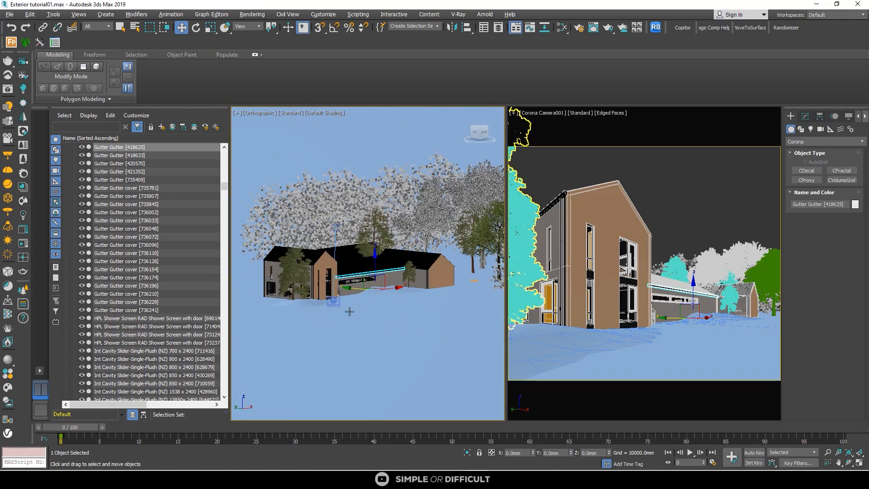
right_click(317, 146)
left_click(306, 130)
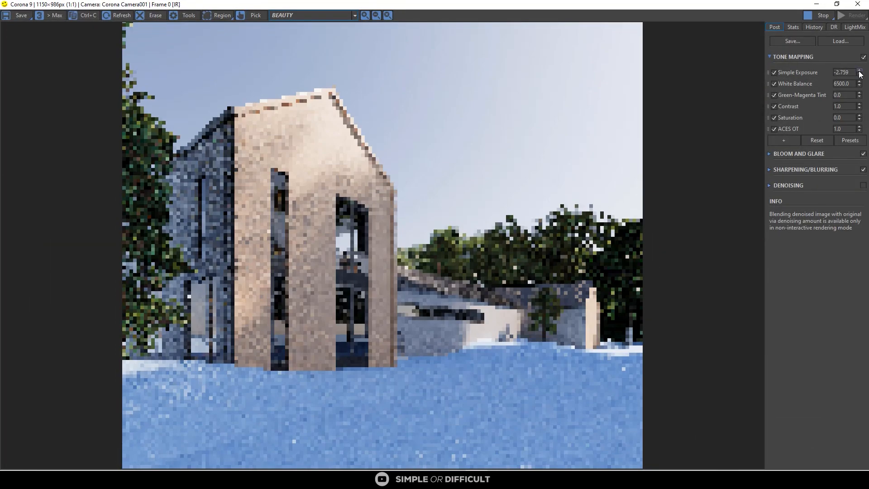
left_click_drag(859, 73, 852, 49)
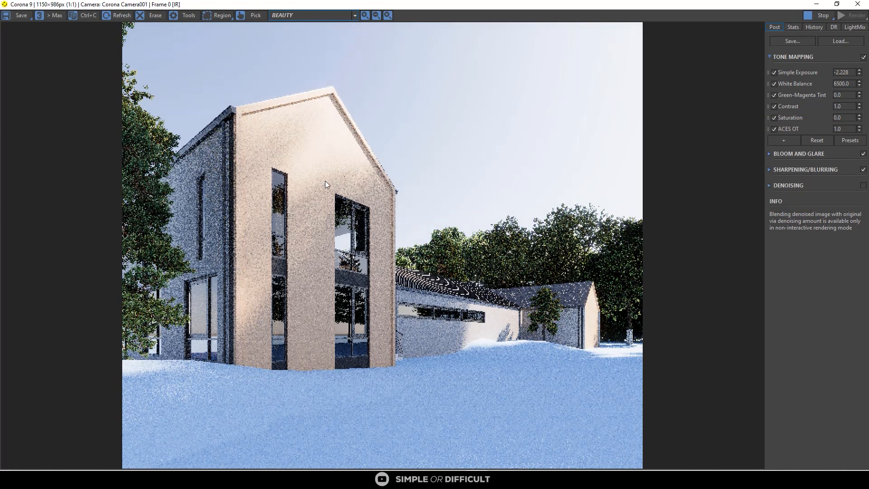
left_click(818, 16)
left_click(816, 4)
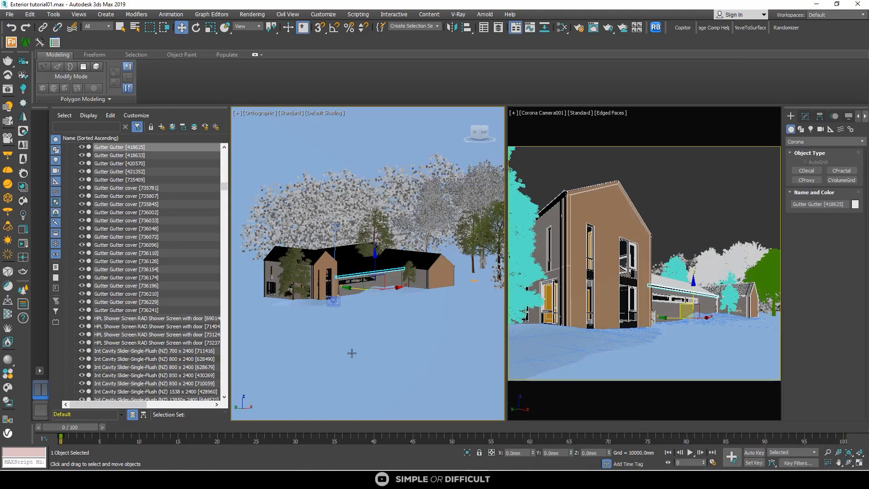
Step: Select the large ground plane, add a new CoronaLegacyMtl in the material editor and open its parameters
scroll(356, 358, "down", 5)
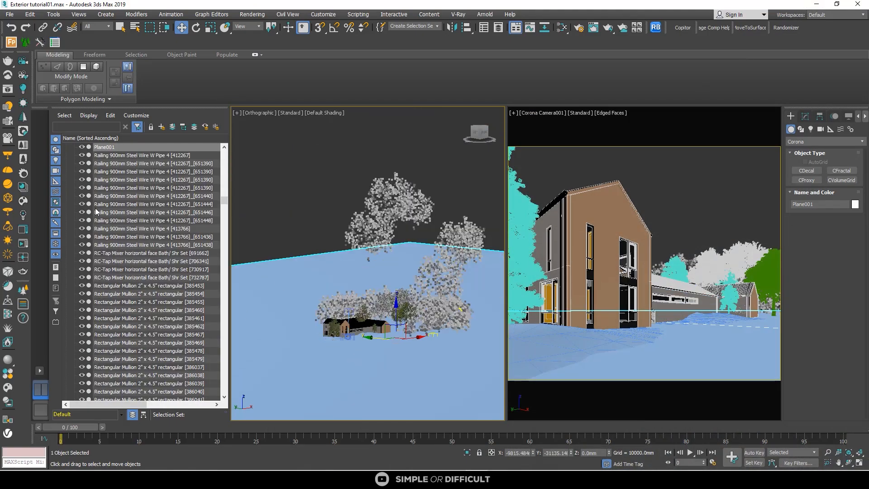
left_click(561, 28)
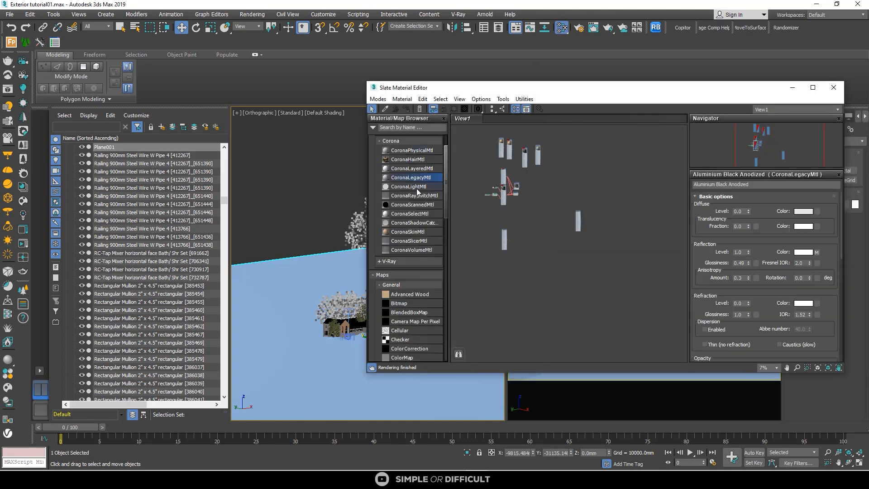
left_click_drag(463, 190, 613, 169)
scroll(614, 169, "up", 10)
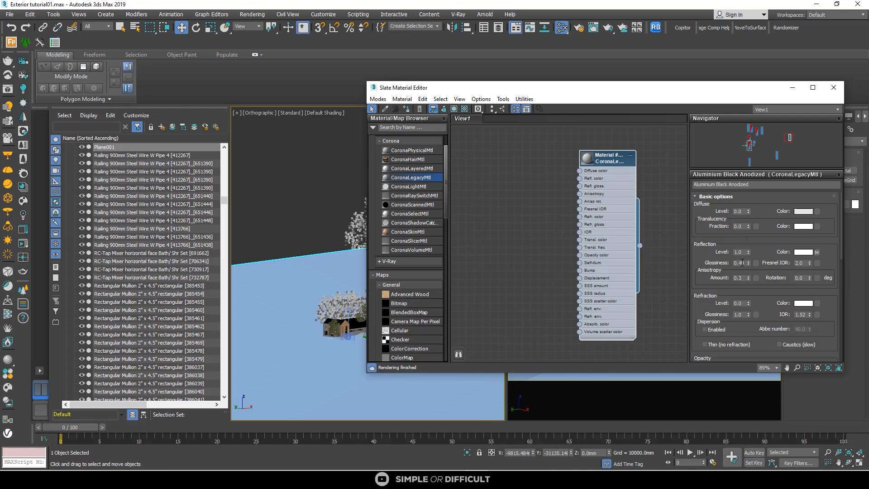
double_click(602, 162)
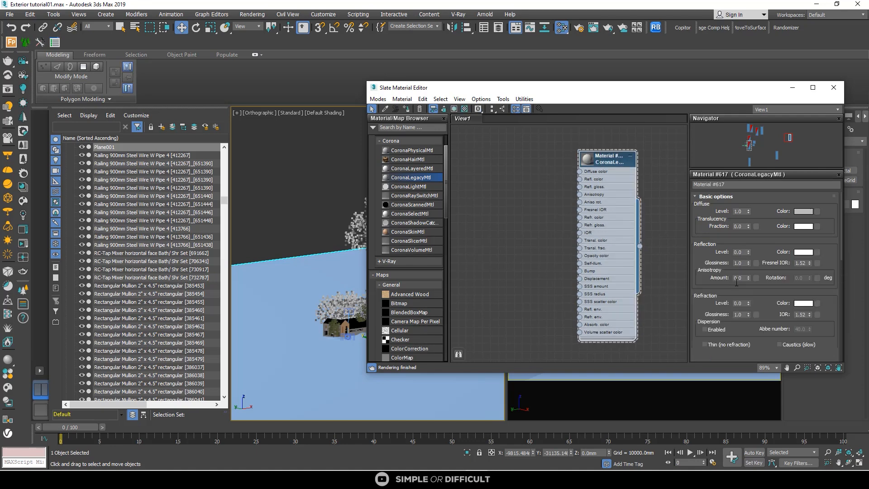
Step: Set the new material's reflection level to 1 and its reflection glossiness to 0.6
double_click(739, 252)
type("1")
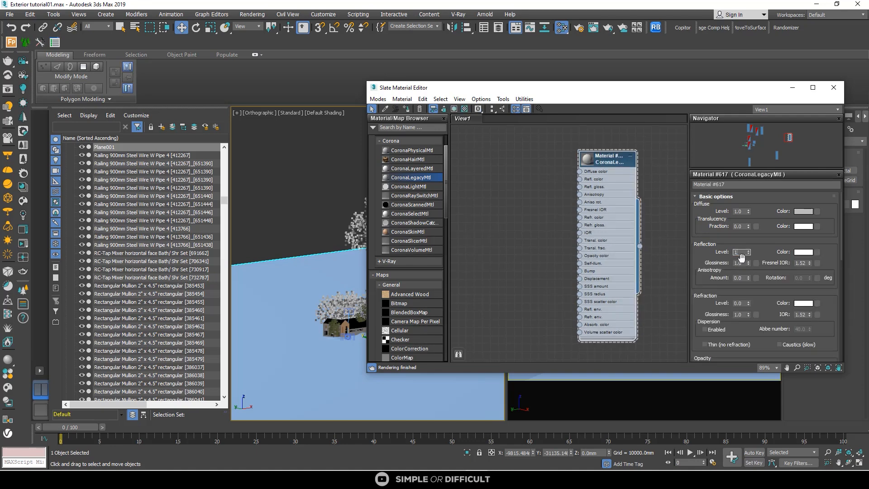
key("Tab")
type("0.6")
left_click(738, 253)
scroll(600, 156, "up", 6)
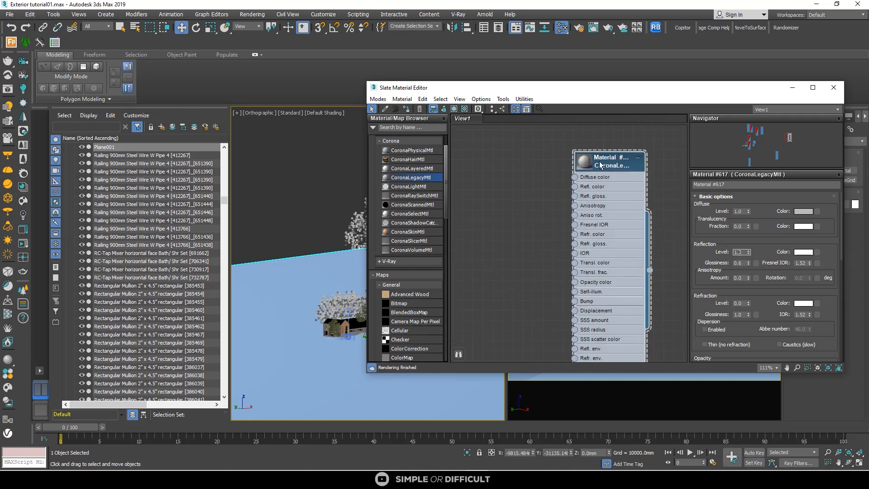
Step: Assign the new material to the ground plane and show it shaded in the viewport
left_click(483, 132)
scroll(307, 203, "down", 6)
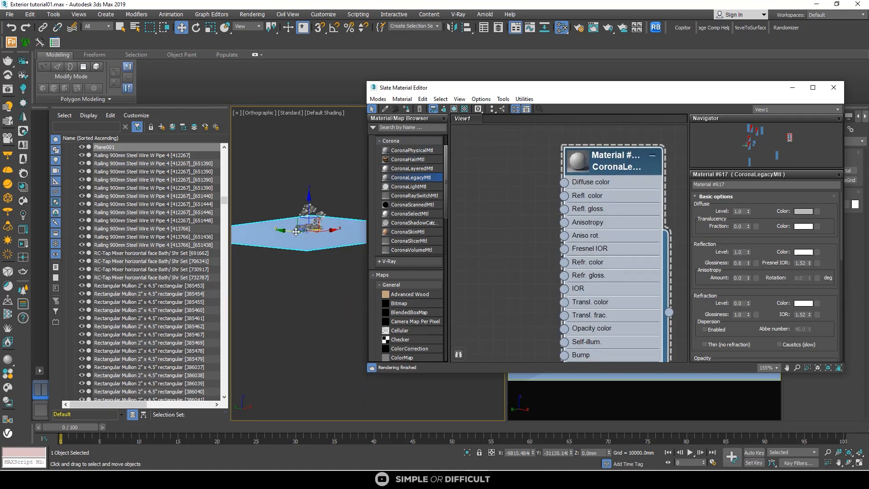
left_click(328, 269)
left_click(320, 243)
left_click(454, 110)
scroll(308, 227, "up", 5)
scroll(300, 245, "up", 6)
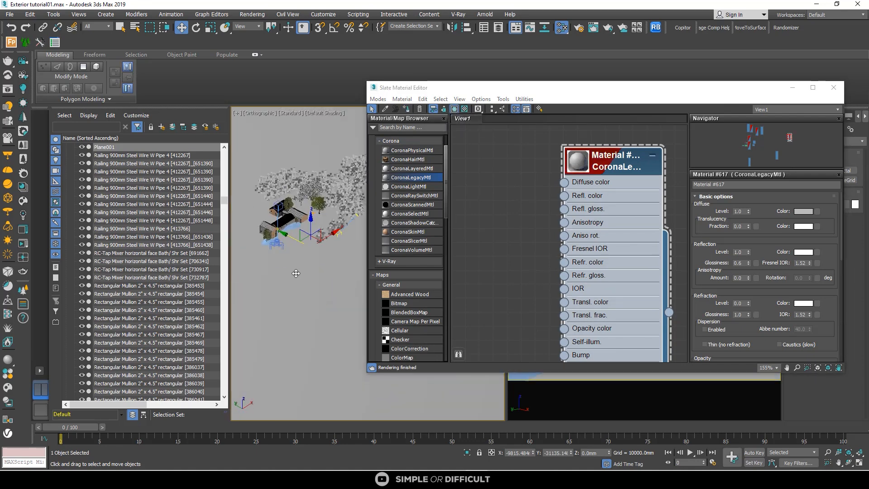
Step: Duplicate the ground material node and assign the copy to the two mound surfaces beside the house
scroll(520, 184, "down", 3)
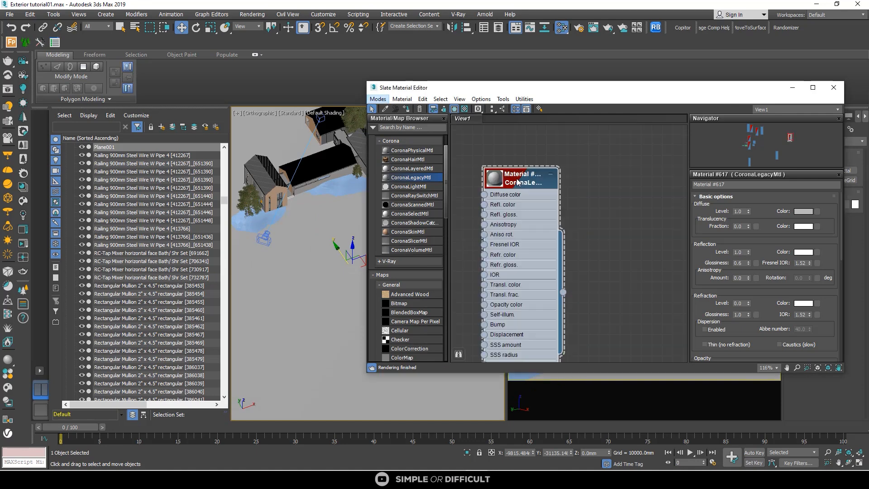
mouse_move(521, 183)
left_mouse_down()
mouse_move(550, 170)
mouse_move(520, 172)
mouse_move(617, 164)
left_mouse_up()
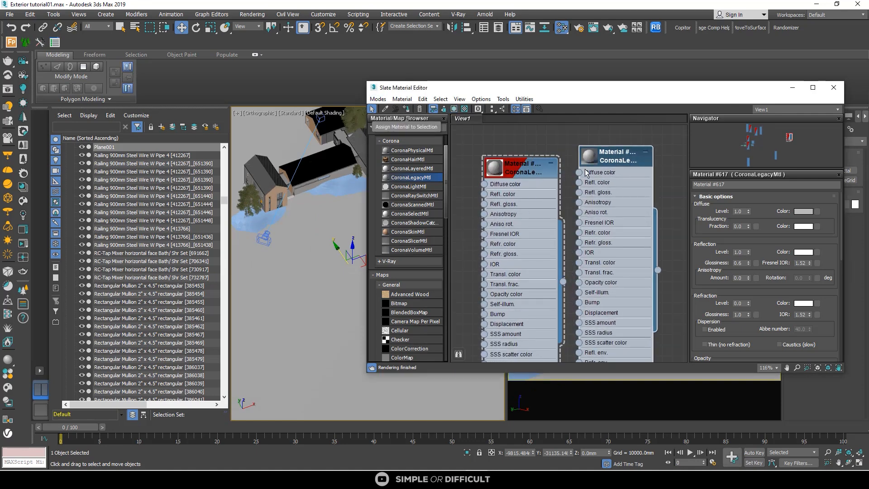
left_click(406, 109)
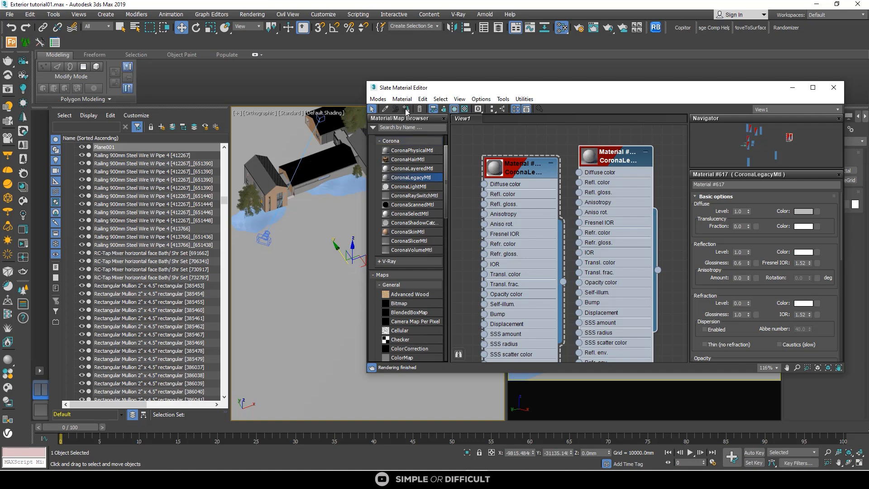
left_click(333, 187)
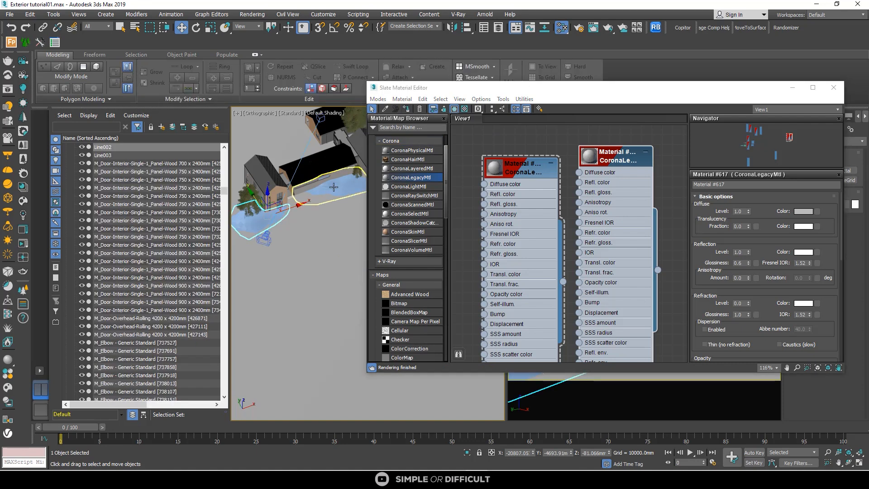
left_click(334, 187, "ctrl")
left_click(405, 109)
left_click(499, 138)
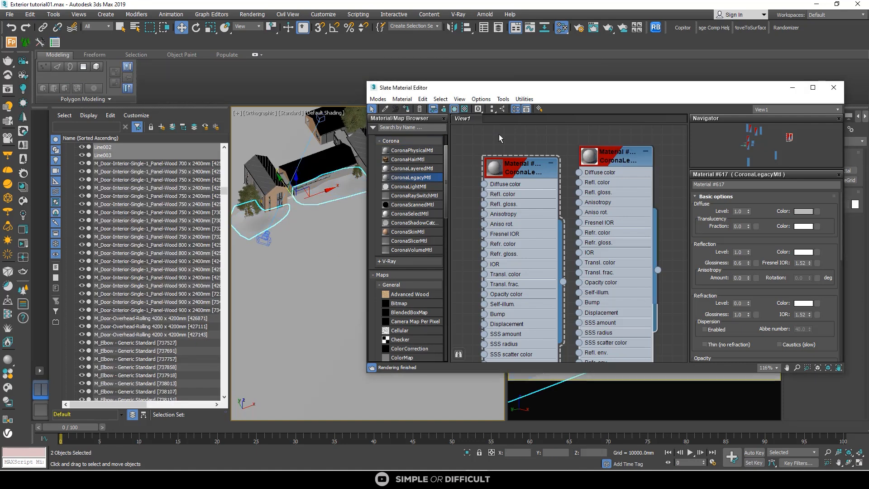
Step: Minimise the material editor, run the interactive render to examine the new ground material, then stop it and minimise the frame buffer
left_click(792, 87)
scroll(292, 166, "down", 5)
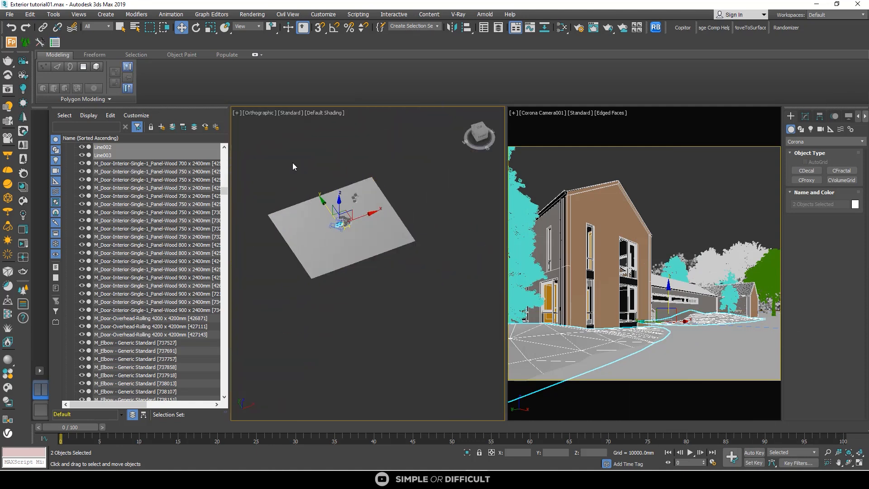
right_click(292, 164)
left_click(279, 155)
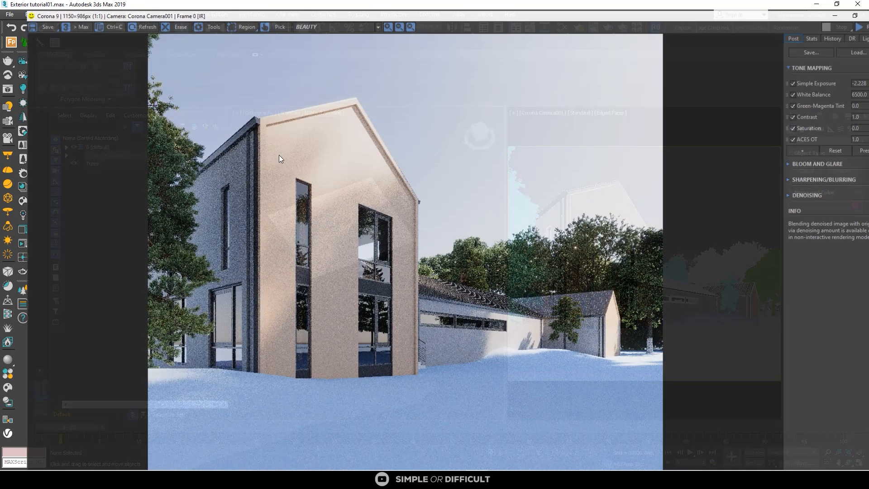
left_click(850, 28)
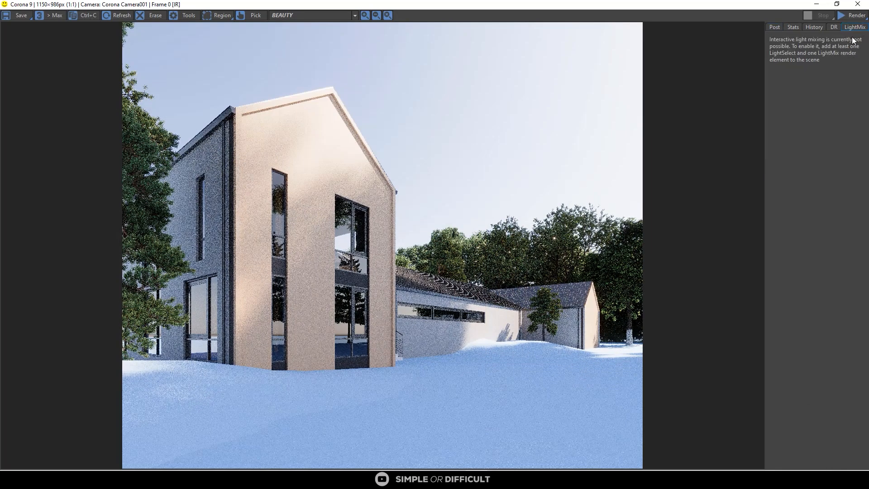
left_click(775, 28)
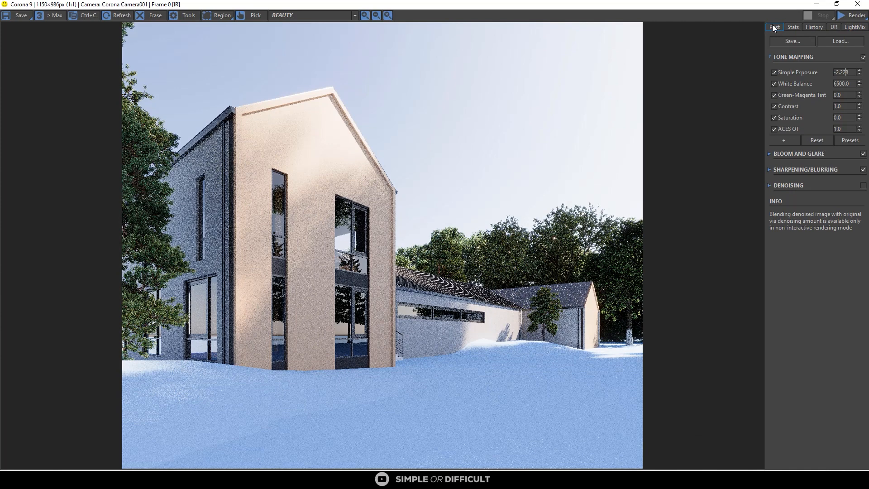
left_click(837, 13)
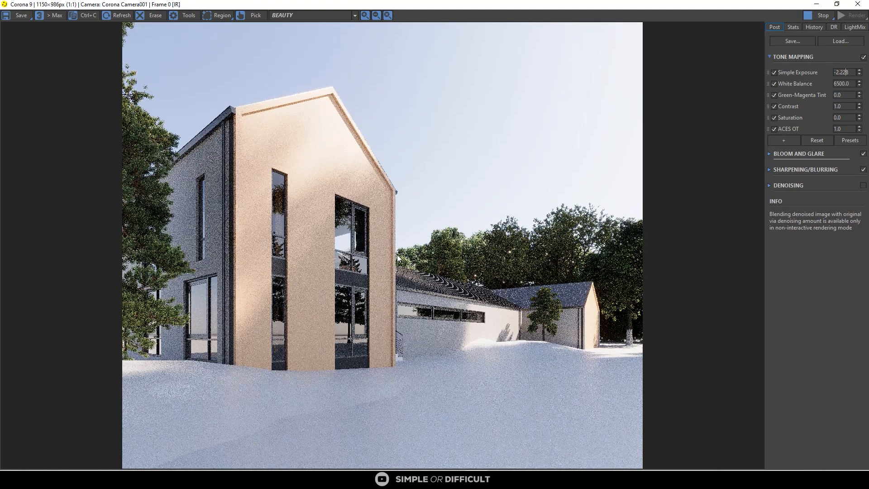
left_click(816, 15)
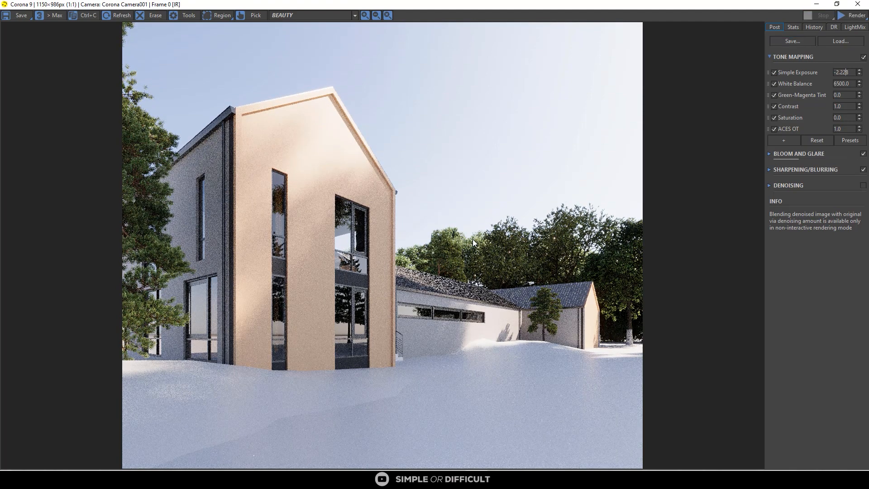
scroll(474, 284, "up", 3)
scroll(474, 284, "down", 3)
left_click(816, 4)
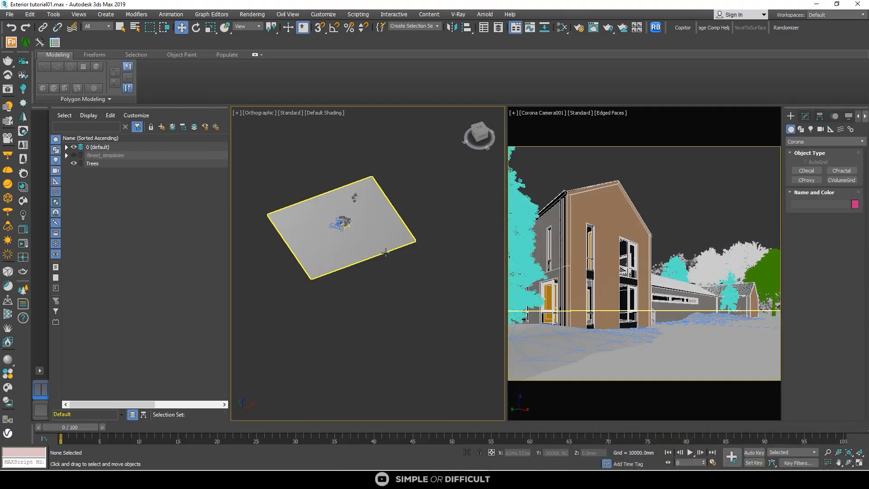
Step: Inspect the mound beside the low wing, then select the front gable wall of the two-storey block
scroll(348, 232, "up", 5)
scroll(327, 209, "up", 3)
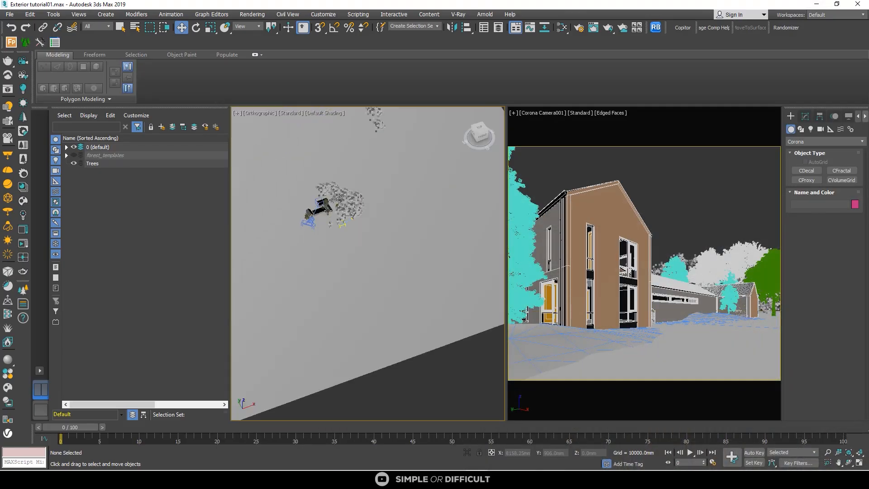
scroll(326, 210, "up", 6)
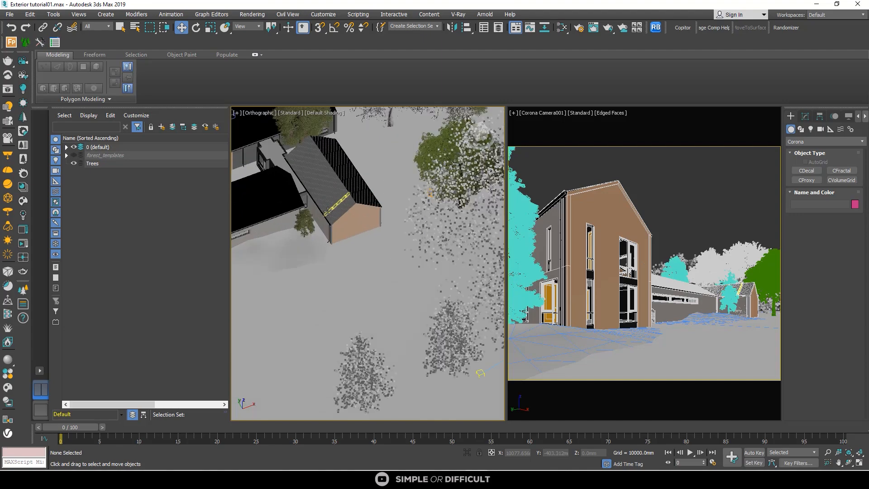
middle_click_drag(322, 240, 330, 263, "alt")
scroll(321, 260, "up", 5)
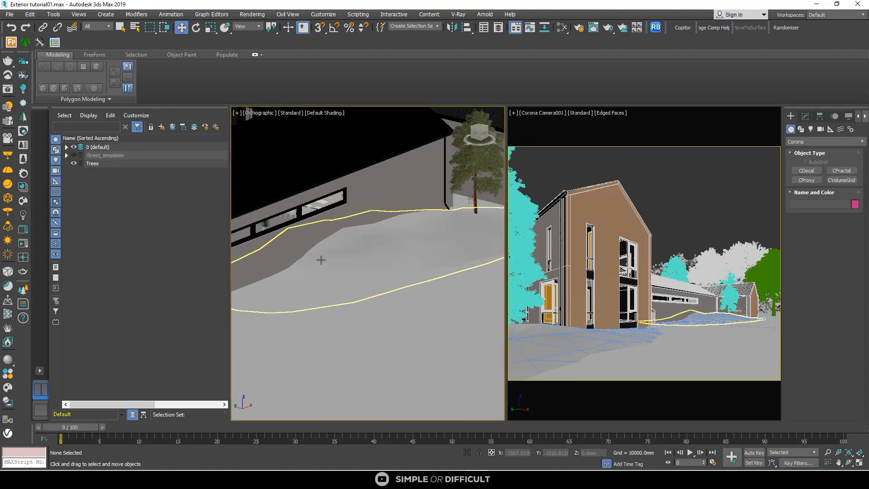
scroll(321, 260, "down", 8)
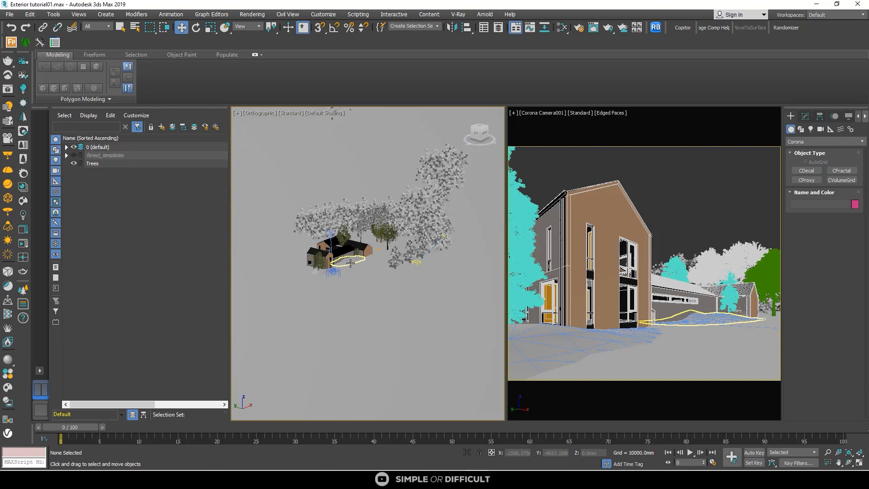
scroll(350, 267, "up", 10)
left_click(350, 267)
scroll(350, 267, "down", 4)
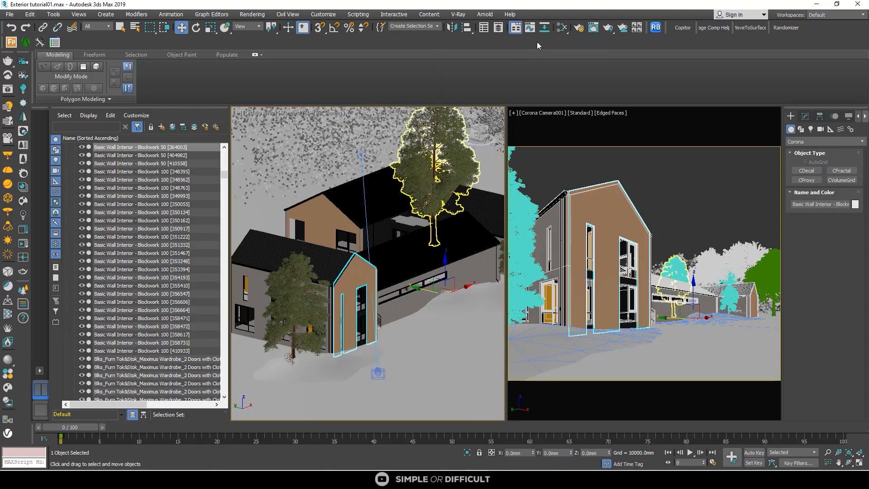
Step: Open the material editor, find the wood slat material and move its node clear of the neighbouring wood material
left_click(561, 28)
scroll(510, 233, "down", 5)
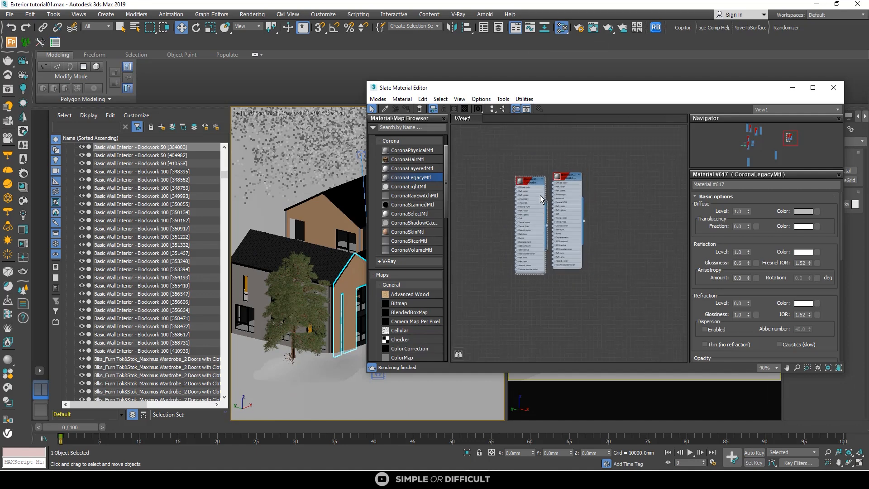
scroll(510, 233, "up", 6)
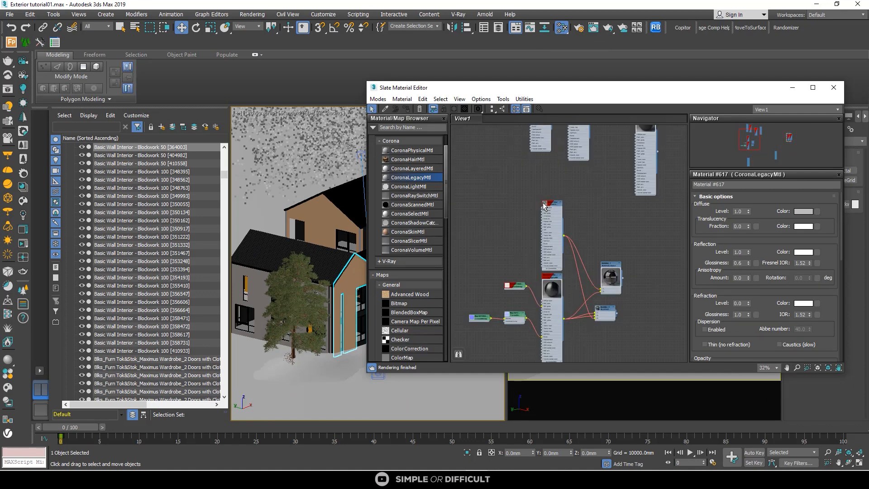
scroll(558, 206, "down", 2)
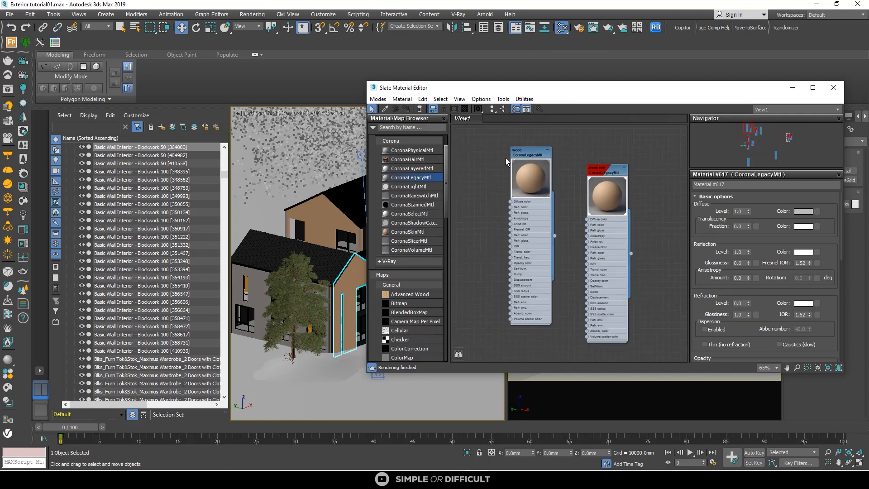
middle_click_drag(578, 193, 661, 213)
left_click_drag(677, 190, 498, 166)
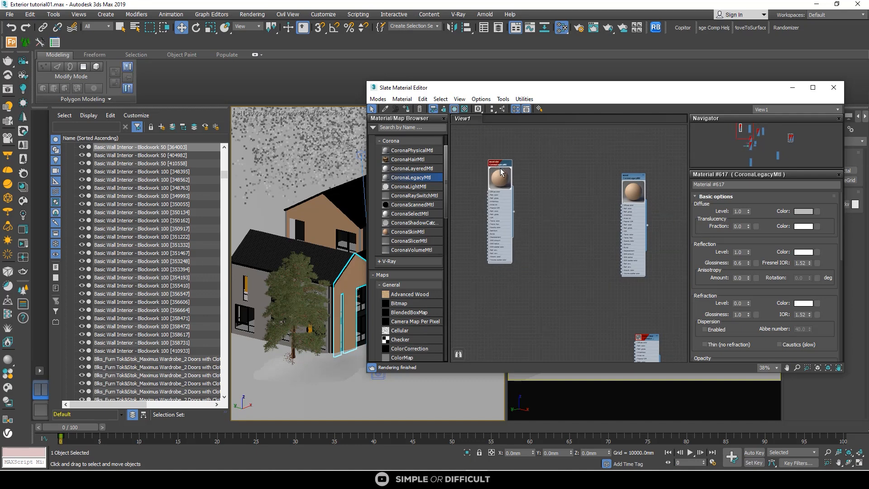
scroll(499, 168, "up", 3)
middle_click_drag(510, 168, 552, 170)
Step: Add a wood bitmap texture to the material view beside the wood slat material
left_click(607, 190)
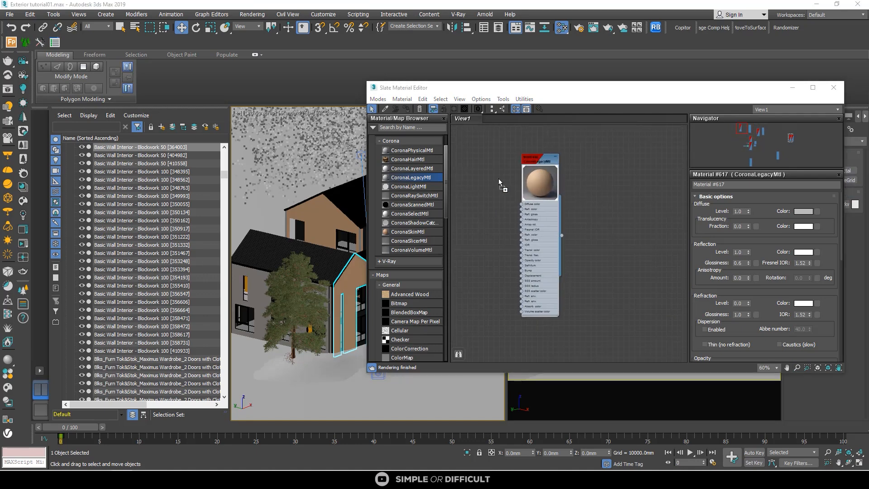
left_click_drag(499, 182, 498, 182)
scroll(500, 183, "up", 5)
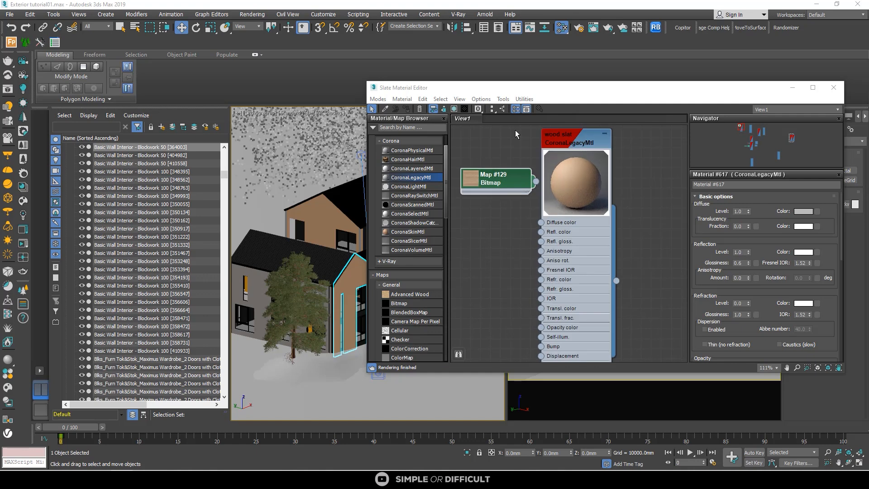
Step: Reposition the material editor and connect the wood bitmap to the wood slat material's diffuse color
left_click_drag(507, 89, 331, 68)
scroll(381, 150, "up", 1)
left_click_drag(405, 124, 447, 124)
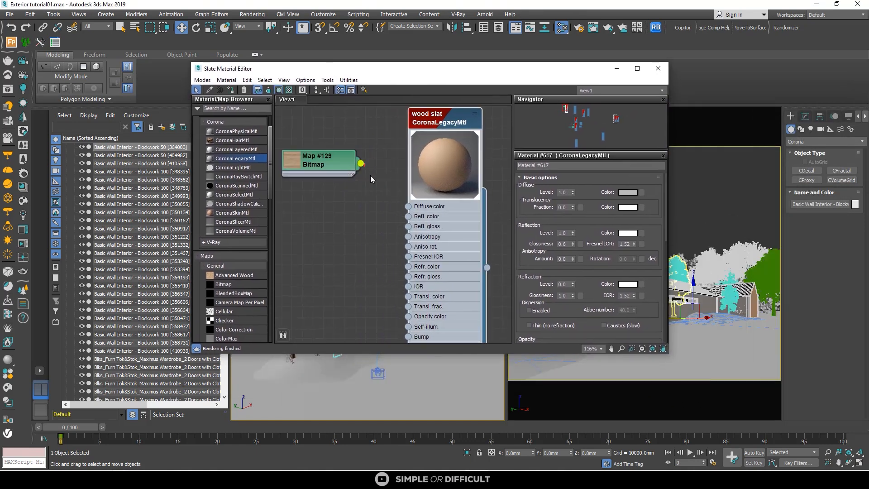
left_click_drag(360, 163, 408, 206)
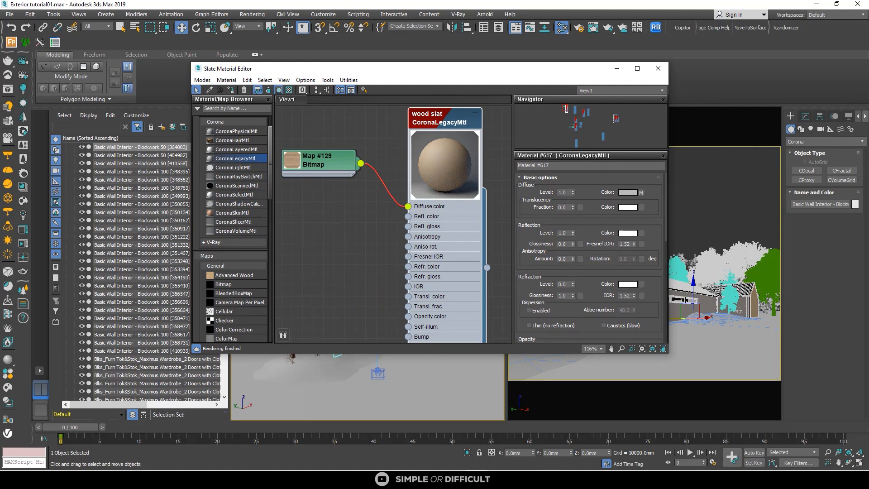
Step: Add a grey bitmap texture below the wood bitmap and connect it to the wood slat material's displacement input
left_click_drag(868, 222, 332, 273)
scroll(378, 208, "down", 5)
scroll(345, 262, "down", 3)
middle_click_drag(347, 263, 360, 187)
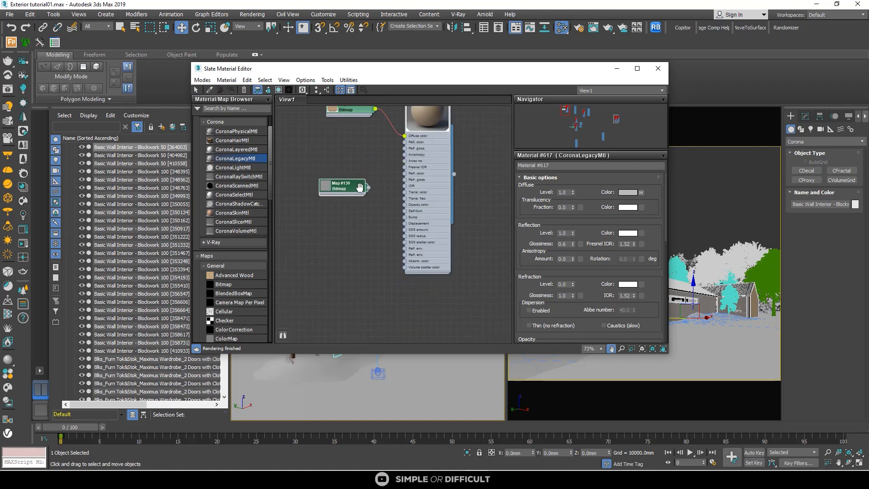
scroll(360, 187, "up", 2)
left_click_drag(360, 187, 346, 241)
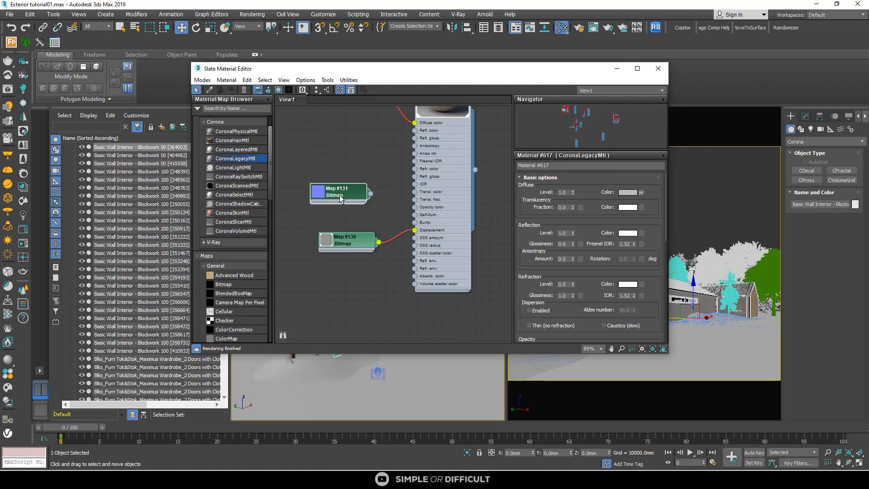
Step: Add the Wood1_12_Normal.jpg bitmap and create a CoronaNormal map on the wood slat material's bump input
left_click_drag(336, 195, 328, 212)
left_click_drag(390, 221, 390, 221)
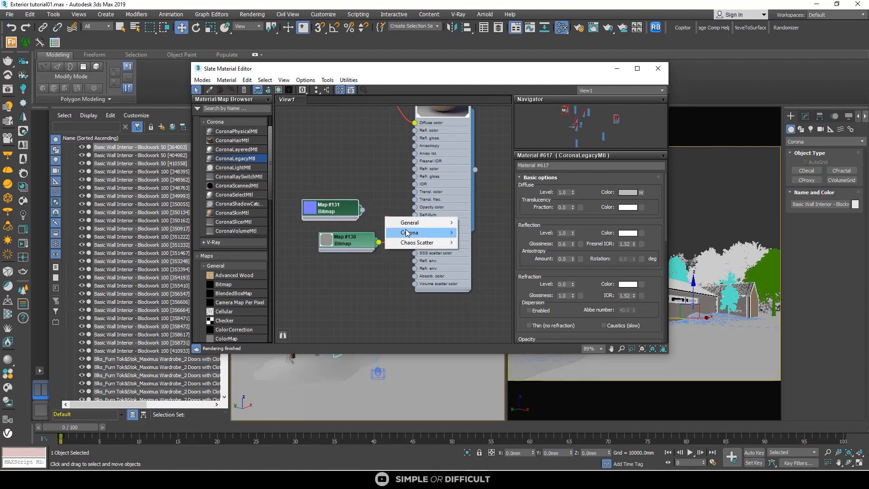
mouse_move(409, 234)
left_click(495, 331)
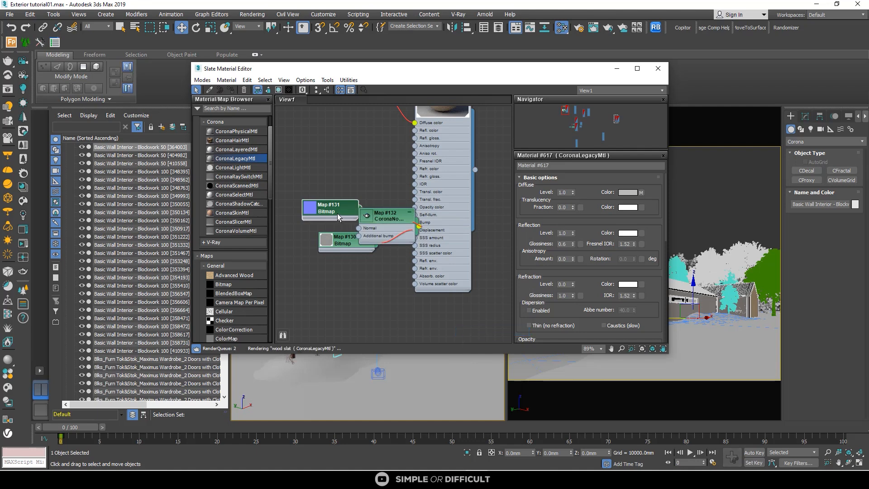
left_click_drag(334, 209, 311, 194)
left_click_drag(380, 218, 349, 172)
left_click(310, 194)
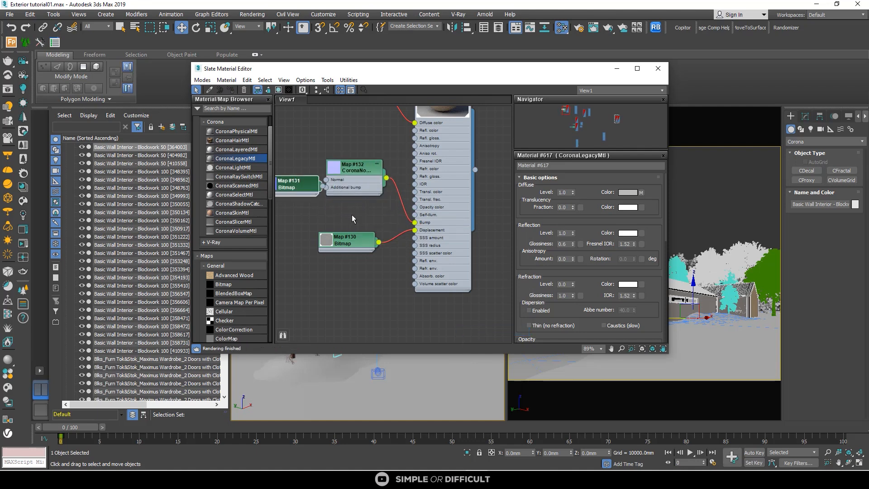
Step: Feed the normal bitmap into the CoronaNormal map, enable Add gamma to input, and tidy the map nodes
middle_click_drag(354, 219, 402, 263)
left_click_drag(352, 227, 317, 227)
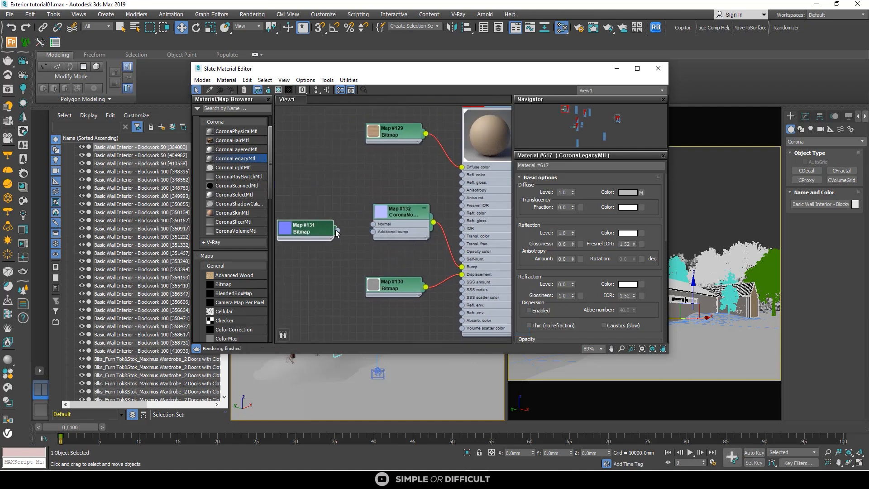
left_click_drag(370, 225, 372, 224)
double_click(399, 212)
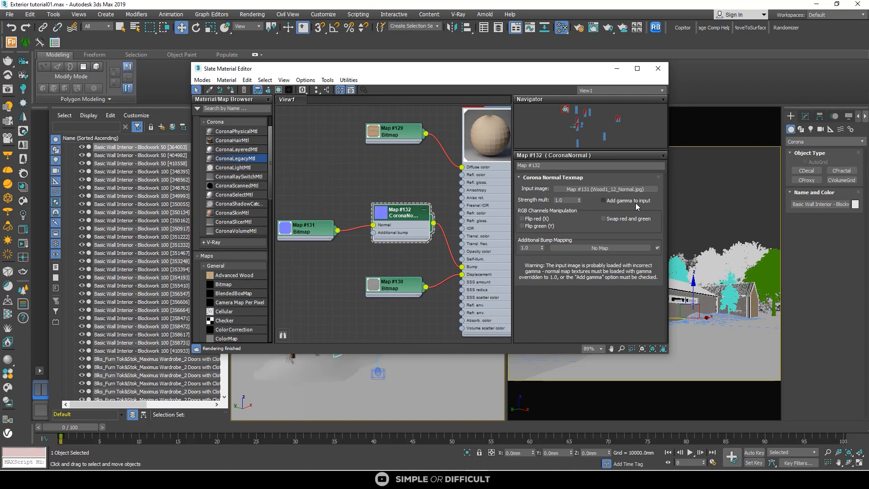
scroll(393, 191, "down", 1)
left_click_drag(405, 271, 413, 299)
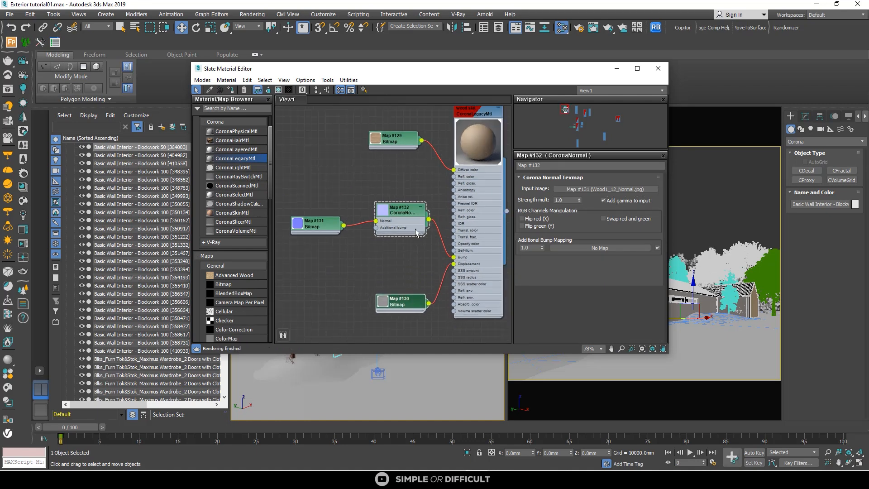
left_click_drag(411, 225, 410, 271)
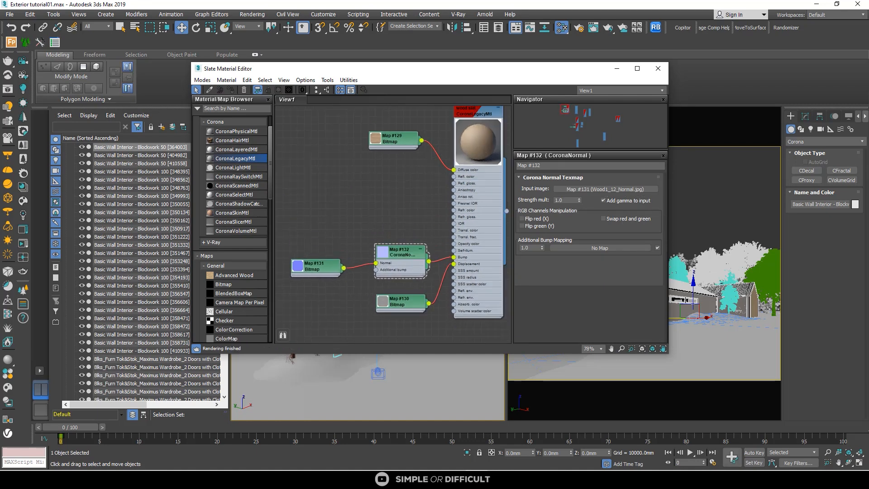
Step: Add another grey bitmap texture, connect it to the wood slat material's reflection glossiness, and align its node
left_click_drag(868, 220, 472, 222)
left_click_drag(398, 211, 429, 193)
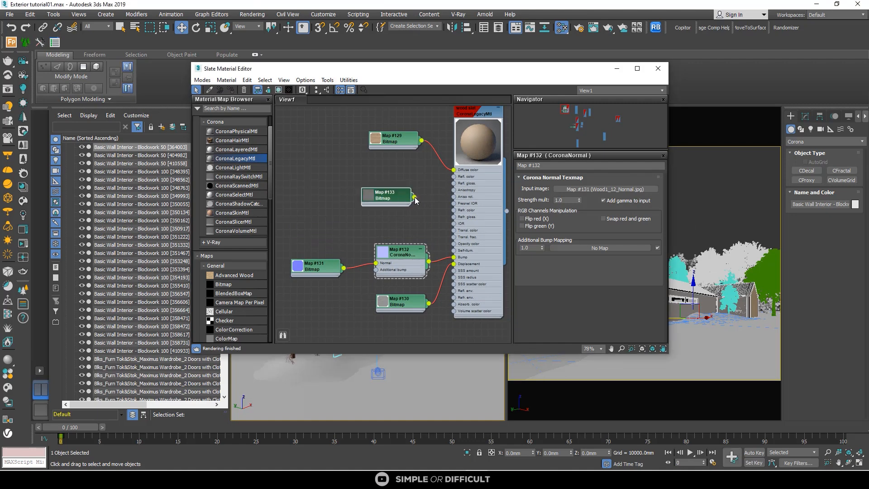
left_click_drag(446, 190, 454, 183)
left_click_drag(368, 195, 376, 210)
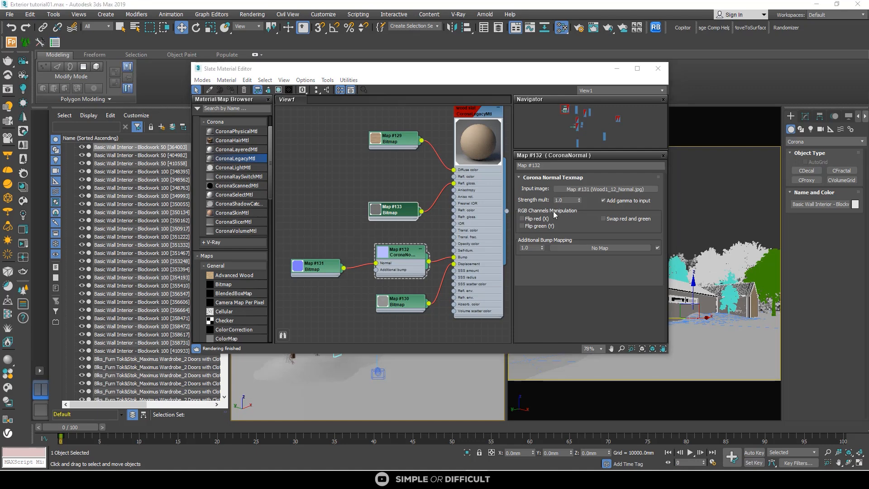
Step: Connect a further bitmap to the wood slat material's reflection color and open the material's parameters
left_click_drag(394, 173, 425, 176)
scroll(435, 186, "down", 3)
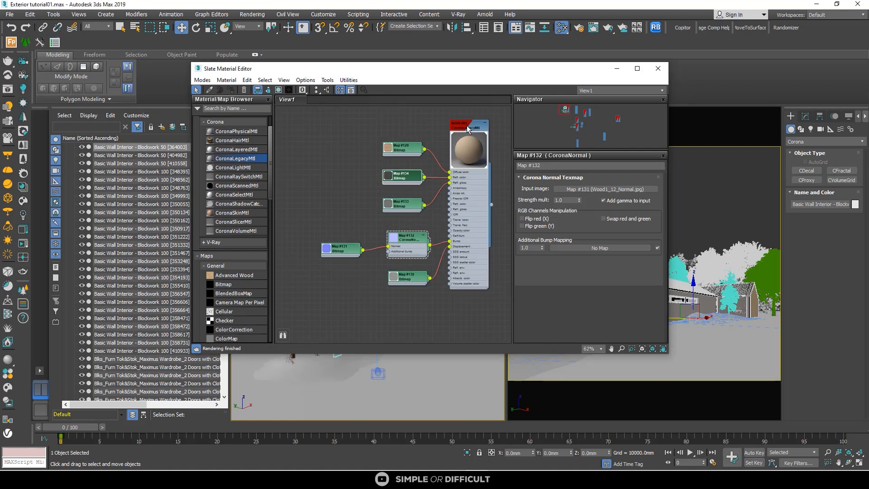
left_click_drag(471, 127, 408, 127)
double_click(409, 126)
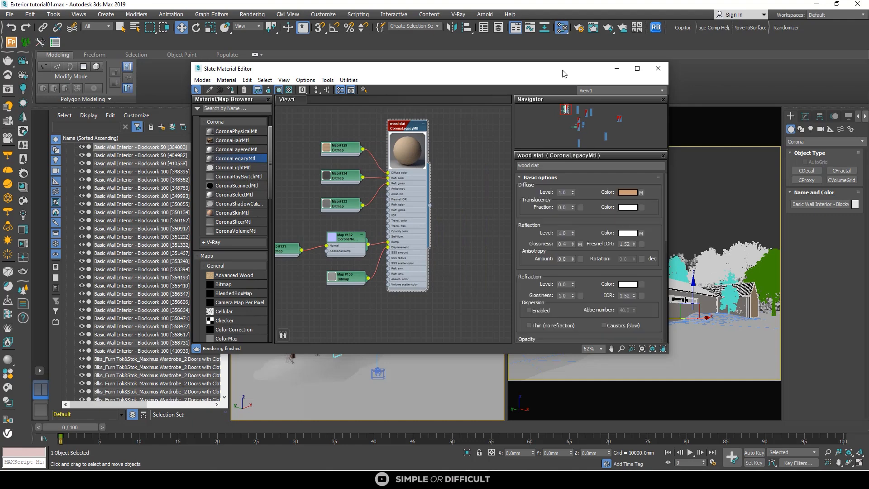
Step: Move the material editor aside, apply a UVW Map modifier with Box mapping to the front gable wall, and inspect the wood texture
left_click_drag(565, 71, 868, 124)
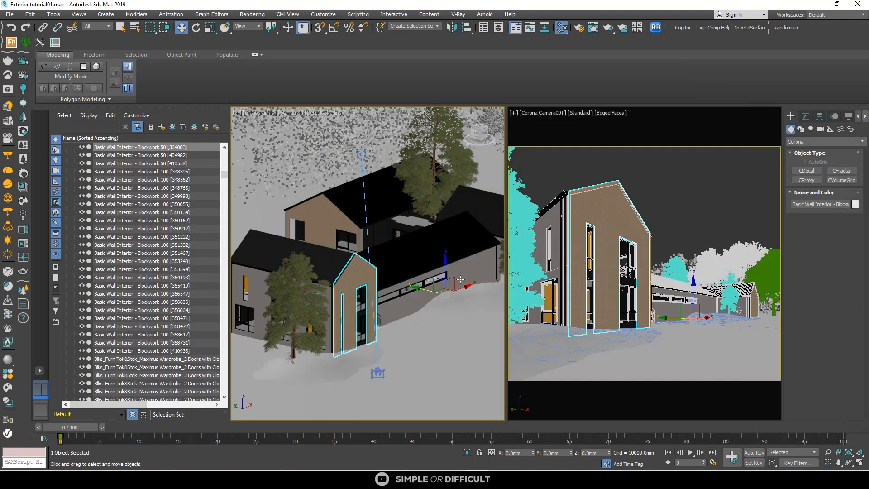
scroll(349, 277, "up", 10)
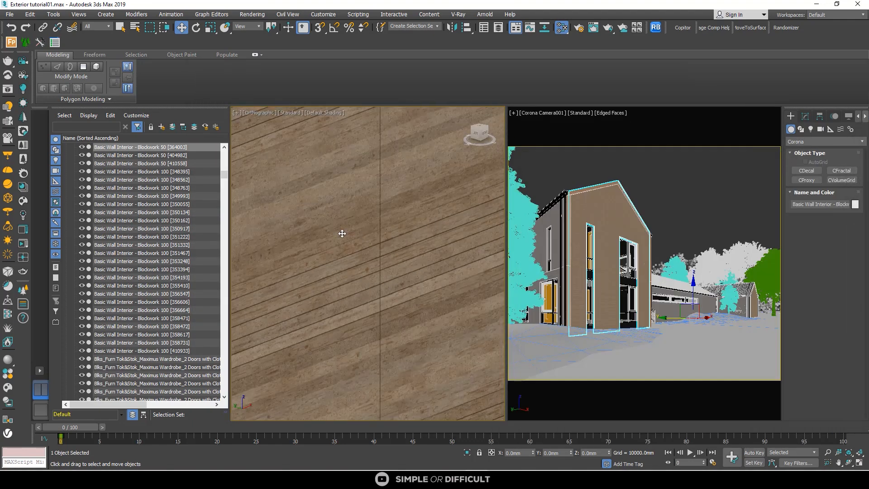
scroll(313, 216, "down", 4)
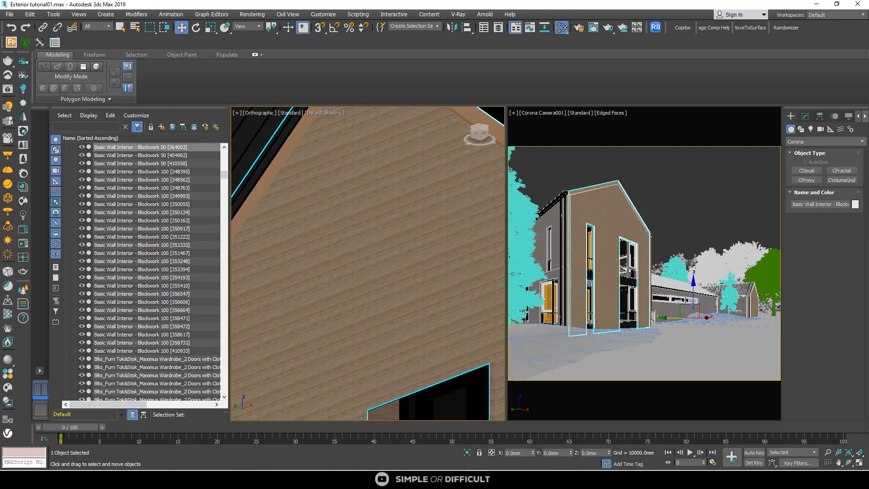
scroll(372, 216, "down", 4)
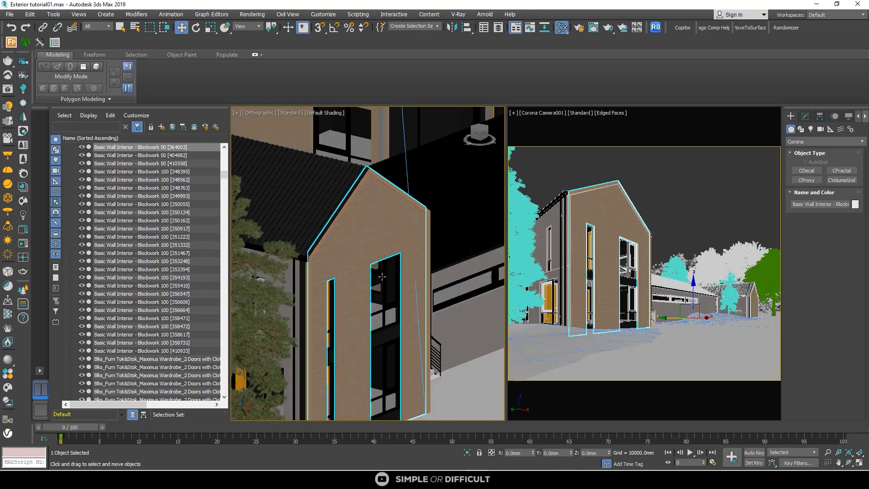
scroll(380, 276, "up", 2)
left_click(806, 116)
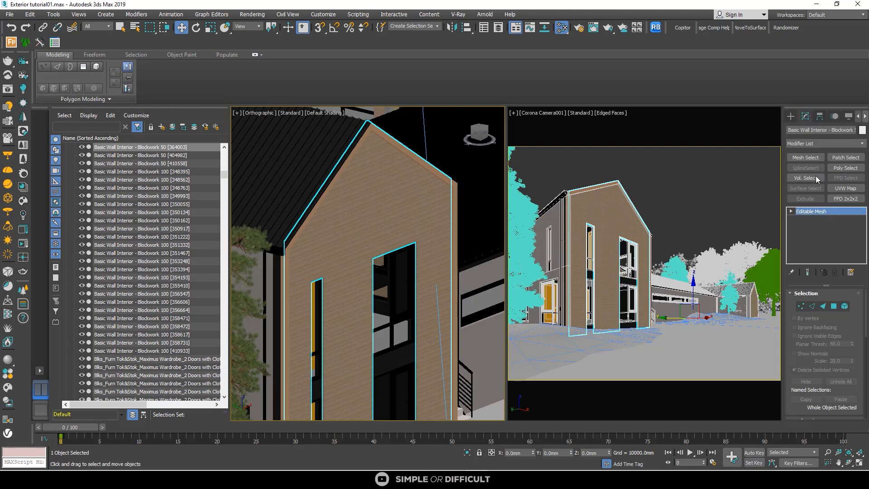
left_click(845, 188)
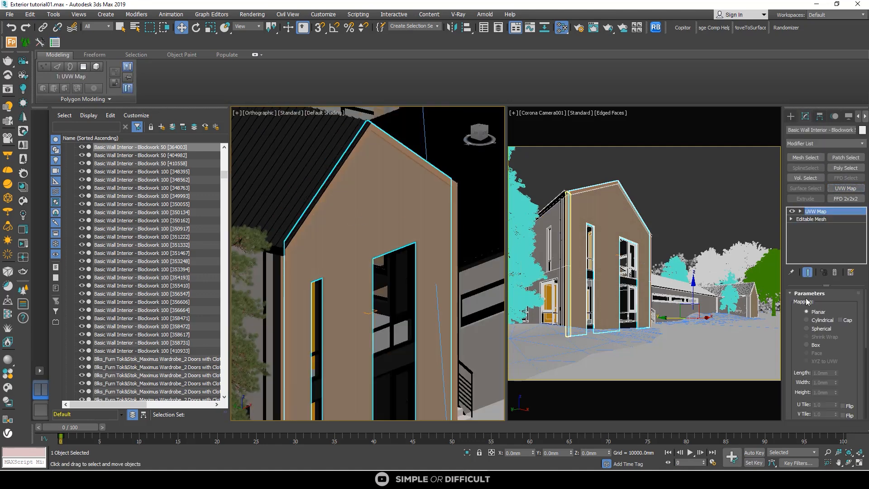
left_click(806, 344)
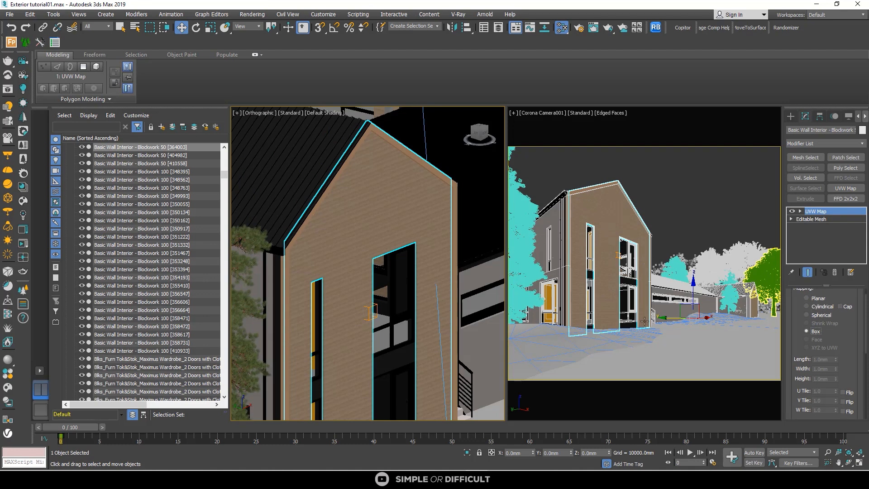
scroll(370, 308, "up", 5)
scroll(370, 308, "down", 6)
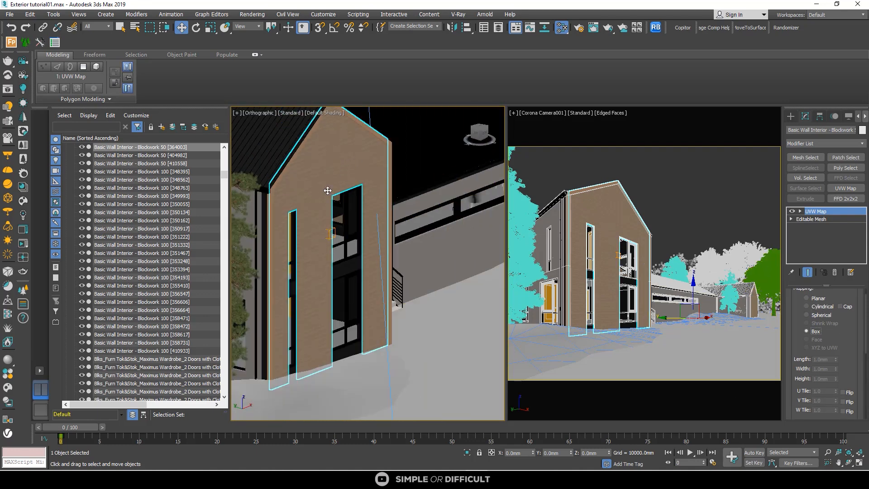
Step: Isolate the gable wall in a maximised viewport and reselect it to examine its wood texture up close
left_click(467, 452)
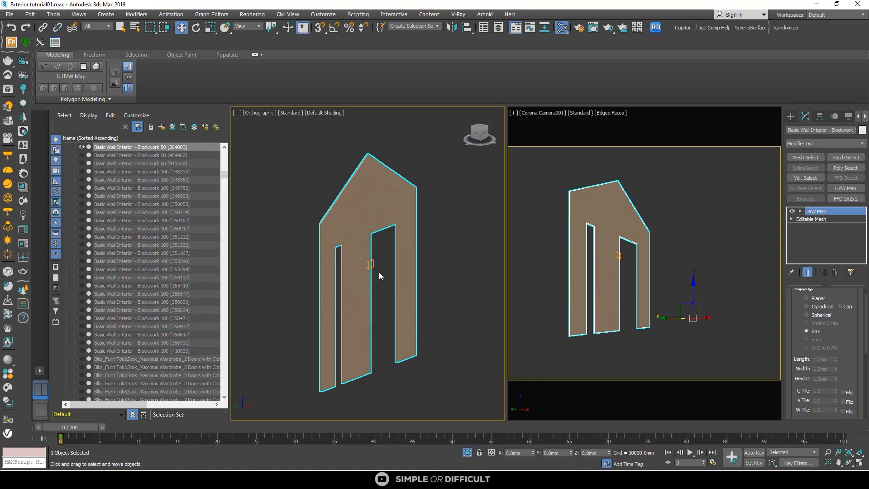
left_click(479, 193)
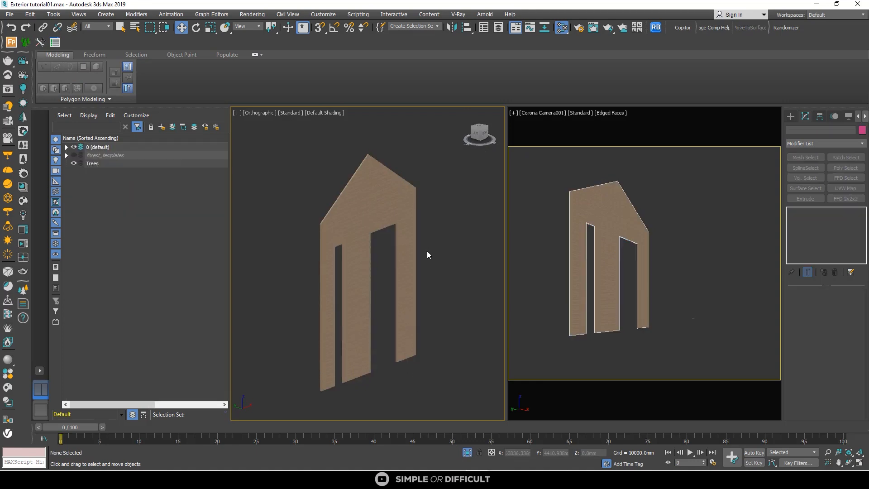
key("alt+w")
scroll(420, 248, "down", 5)
middle_click_drag(452, 254, 457, 189, "alt")
left_click(450, 191)
scroll(449, 193, "up", 10)
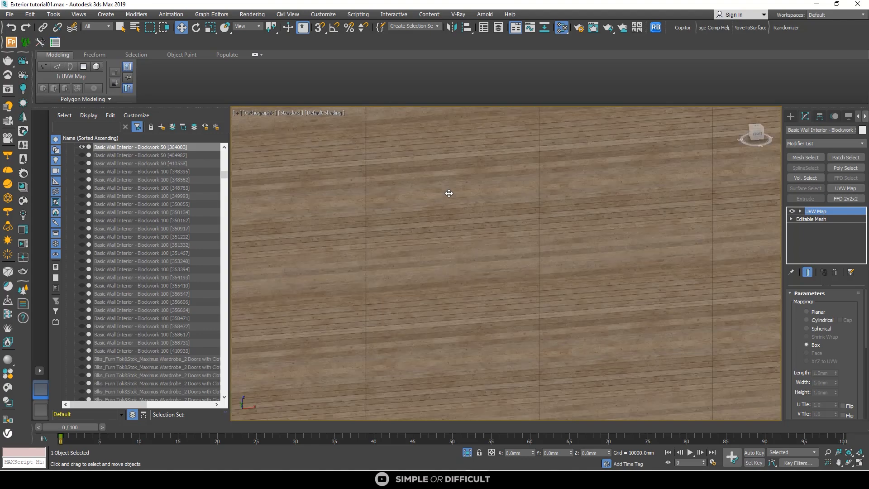
scroll(449, 194, "up", 4)
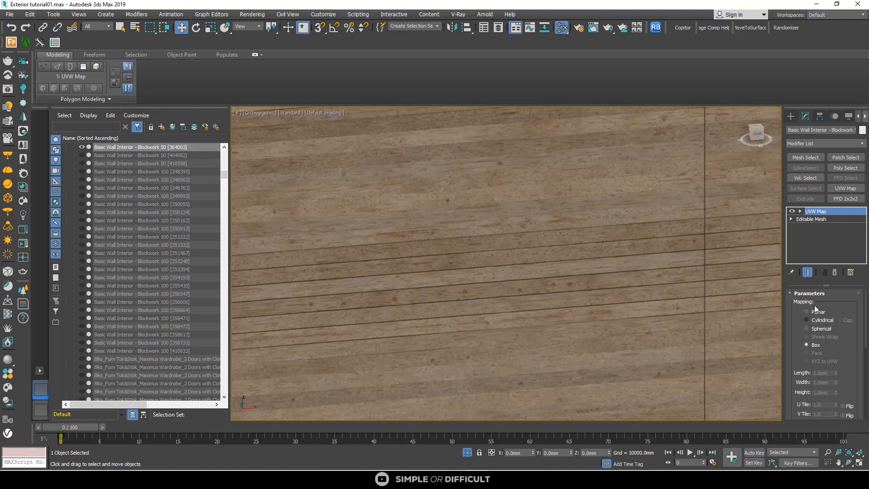
Step: Rotate the gable wall's UVW Map gizmo so the wood slats run vertically, and inspect the result
left_click(196, 27)
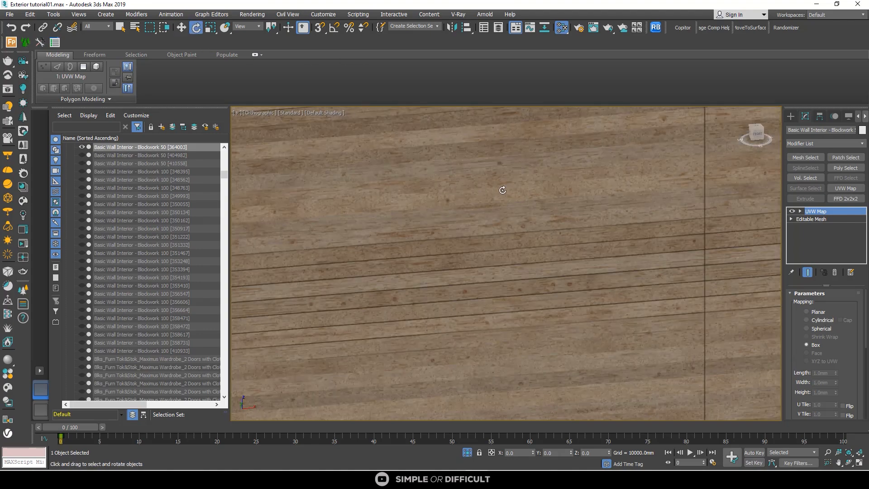
left_click(800, 211)
left_click(814, 219)
scroll(585, 183, "down", 12)
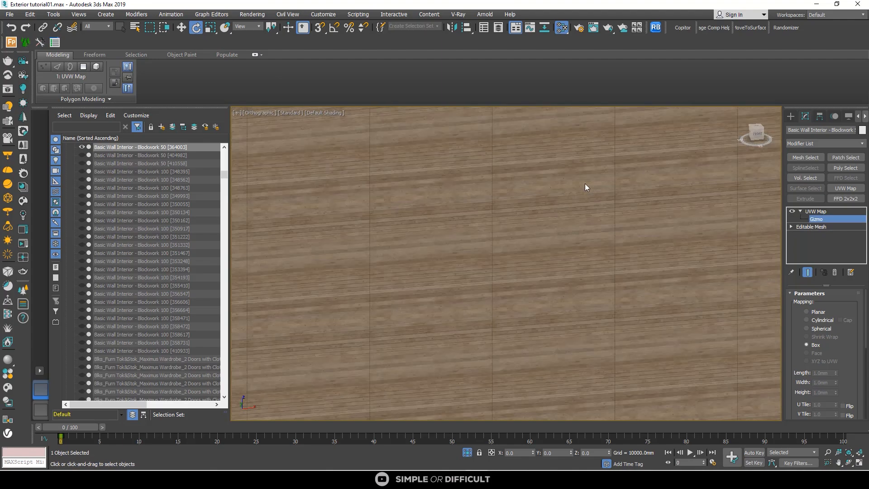
scroll(523, 247, "up", 4)
left_click_drag(511, 250, 478, 265)
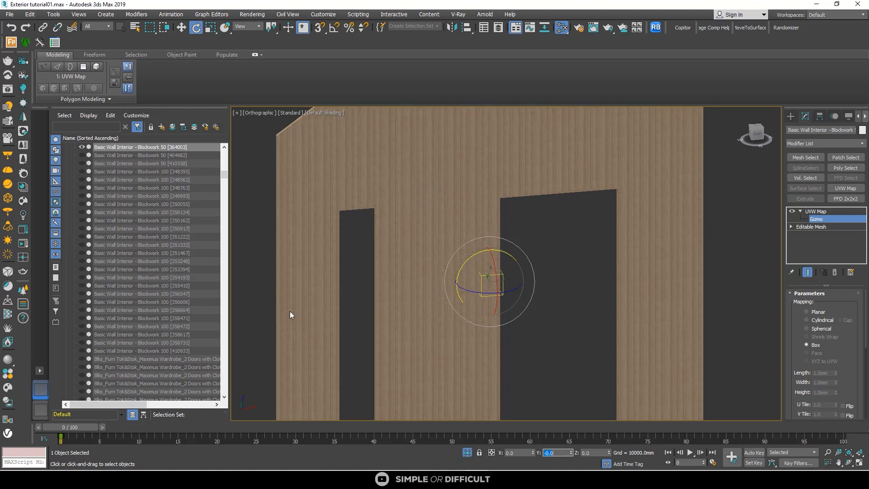
scroll(394, 177, "up", 8)
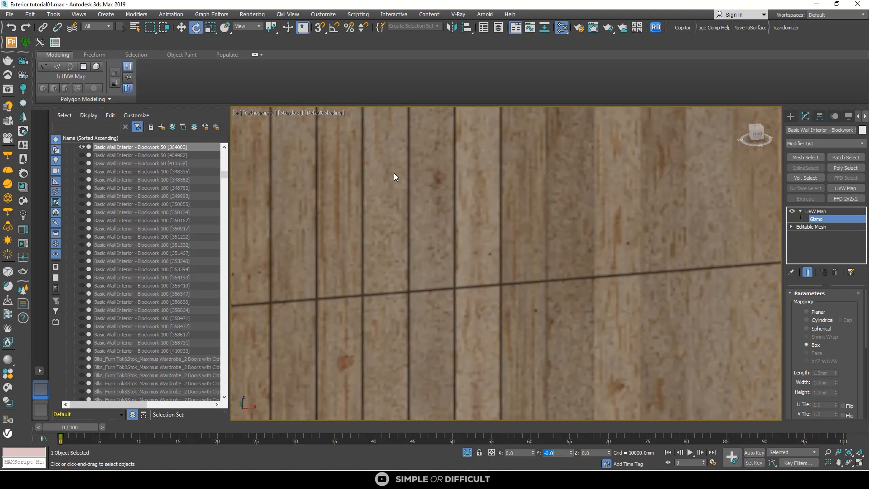
key("z")
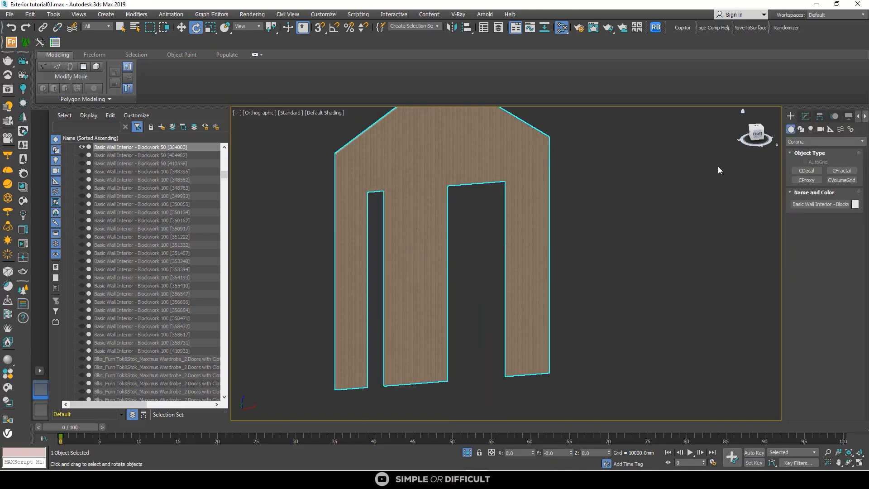
Step: Deselect the wall, exit isolation, and examine the gable's wood slats within the full house scene
left_click(791, 117)
left_click(627, 204)
left_click(182, 28)
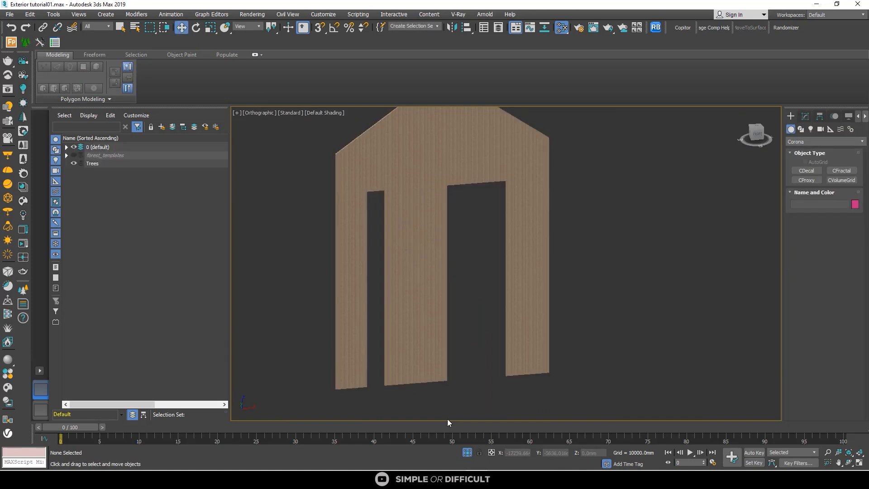
left_click(469, 452)
scroll(491, 251, "down", 6)
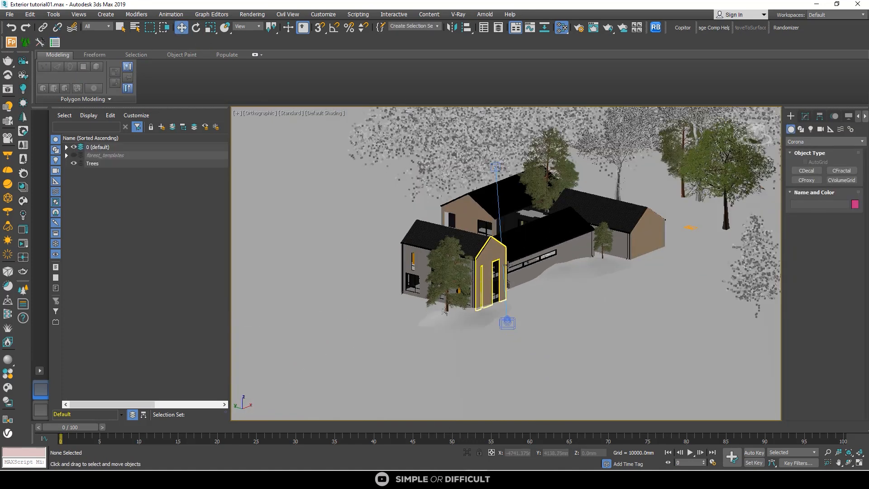
scroll(491, 251, "up", 6)
scroll(491, 251, "up", 3)
right_click(477, 247)
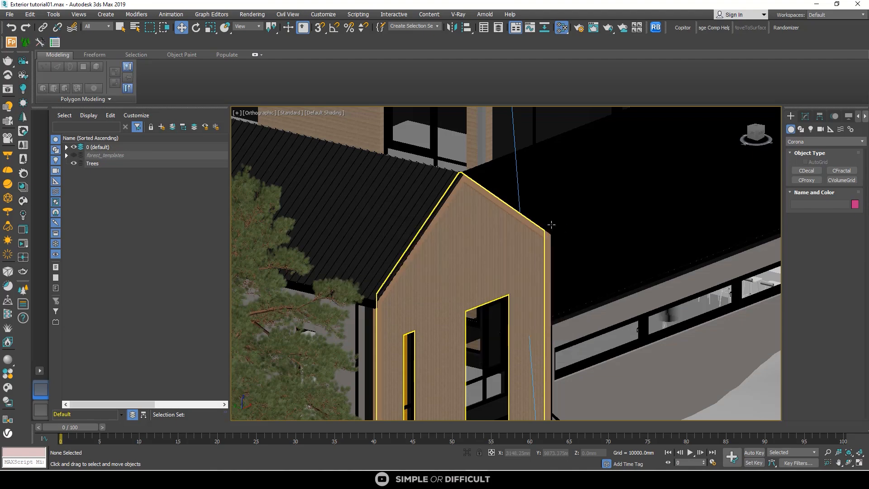
Step: Bring up the Corona frame buffer, start the interactive render, and draw a render region around the front gable volume
scroll(657, 272, "down", 8)
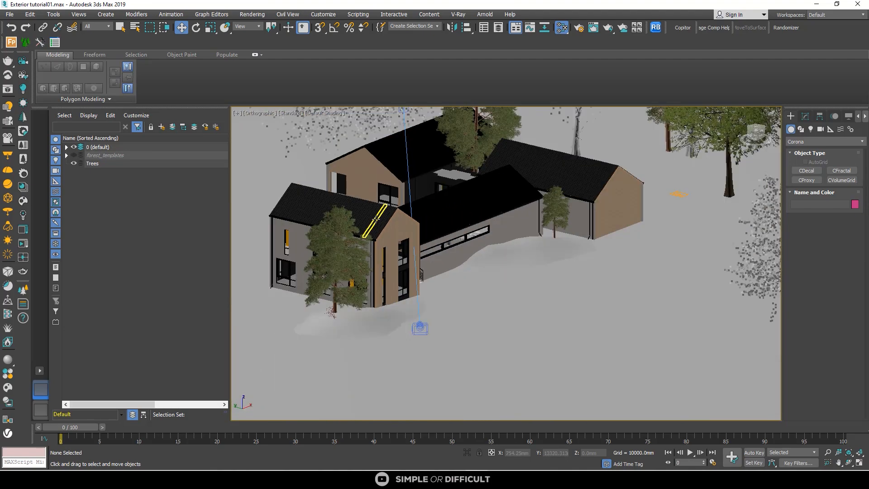
left_click(523, 235)
right_click(523, 235)
left_click(524, 237)
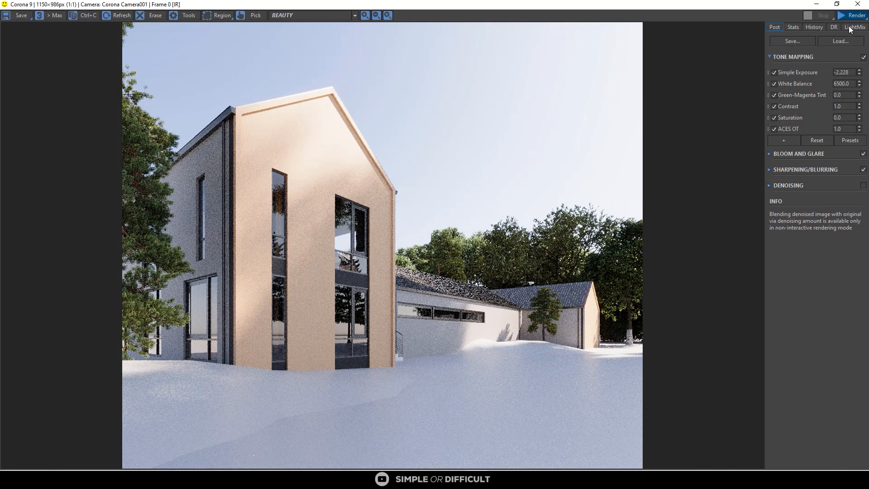
left_click(843, 20)
left_click(837, 35)
mouse_move(226, 72)
left_mouse_down()
mouse_move(380, 395)
mouse_move(405, 393)
left_mouse_up()
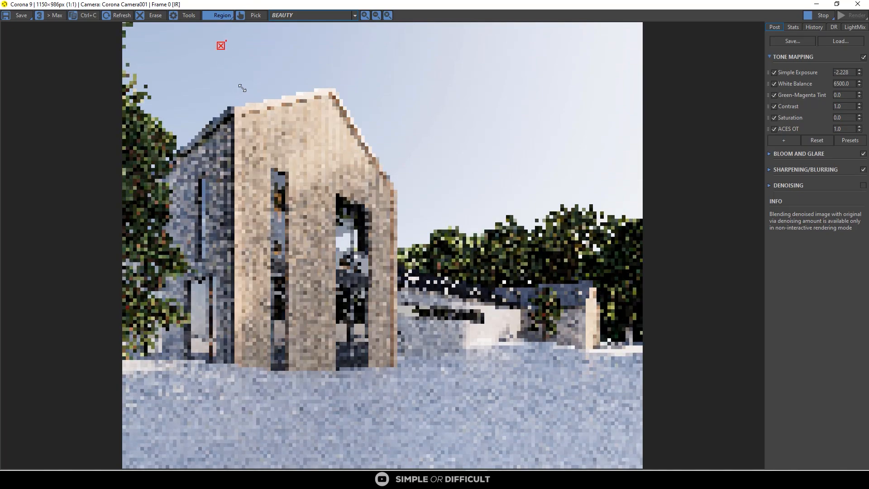
left_click_drag(226, 40, 413, 383)
Step: Examine the wood slats on the front gable within the region render, both up close and at full view
scroll(314, 165, "up", 3)
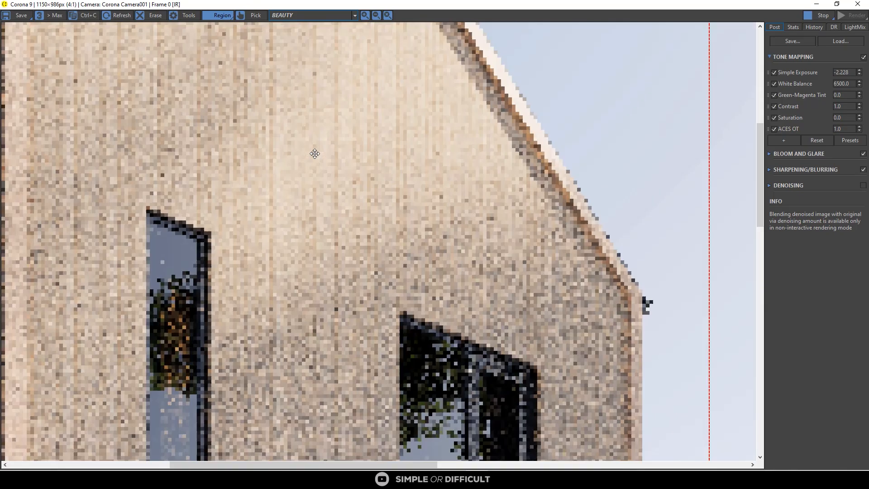
scroll(355, 193, "down", 2)
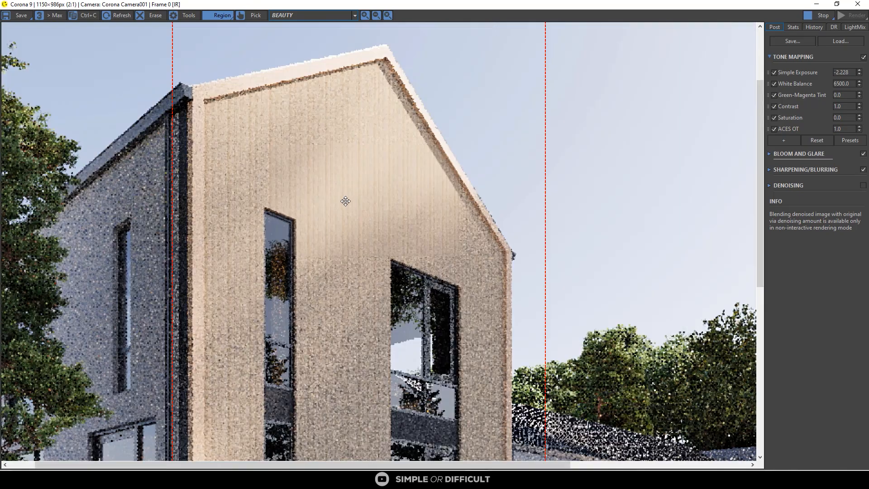
scroll(338, 210, "up", 3)
scroll(338, 211, "down", 2)
scroll(337, 212, "down", 1)
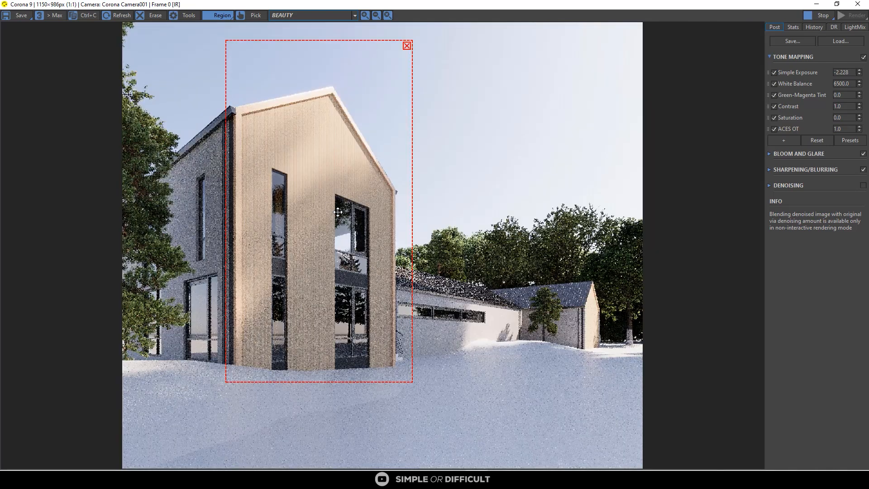
left_click(796, 27)
left_click(781, 27)
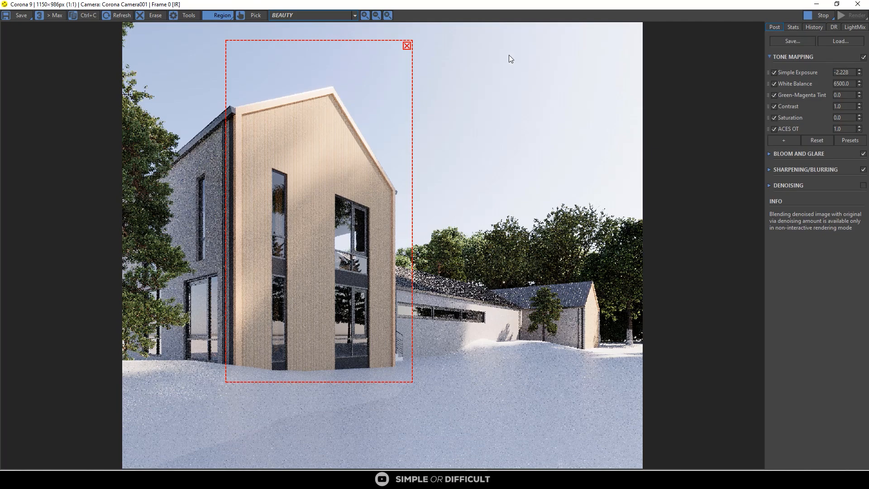
Step: Reduce the frame buffer to a floating window, show the modifier settings, and move the render clear of the house model
left_click(837, 4)
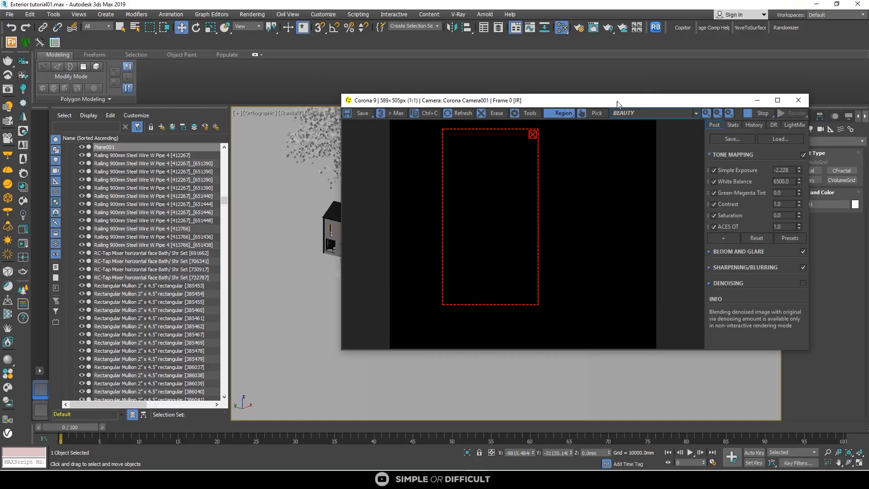
left_click_drag(623, 105, 355, 76)
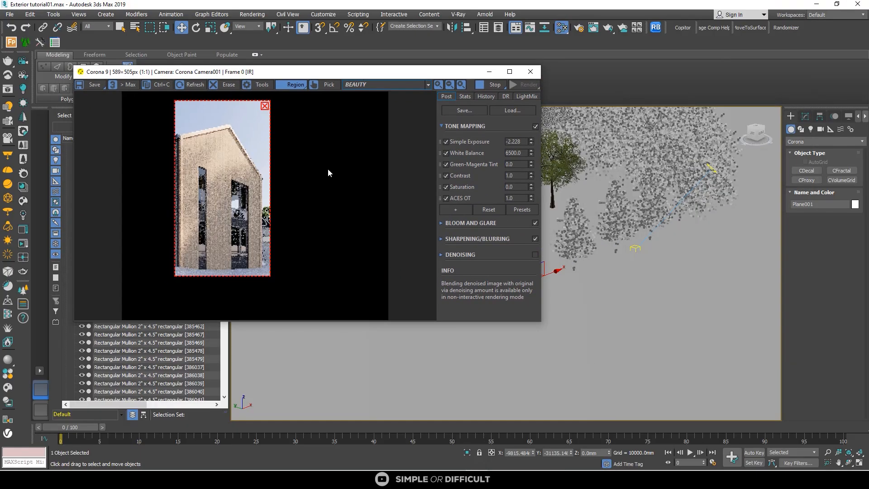
left_click(805, 118)
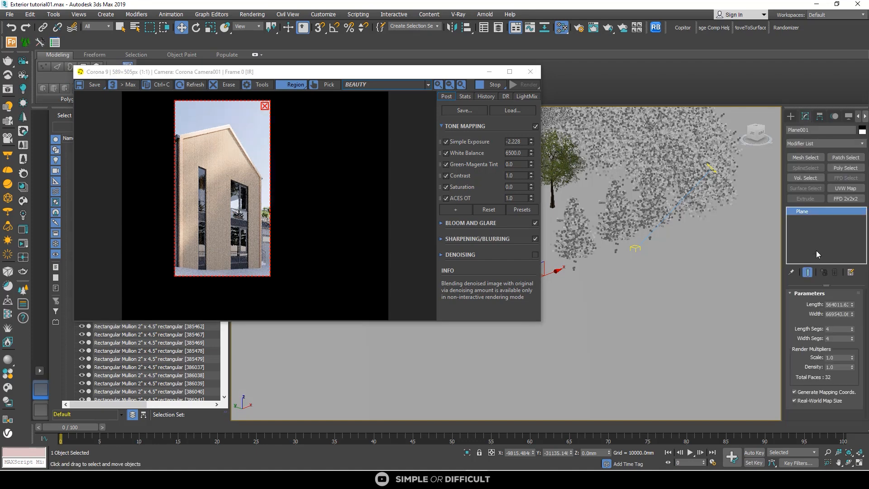
left_click_drag(321, 74, 386, 281)
Step: Select the front gable wall and turn off Real-World Map Size in its UVW Map modifier
scroll(383, 216, "up", 5)
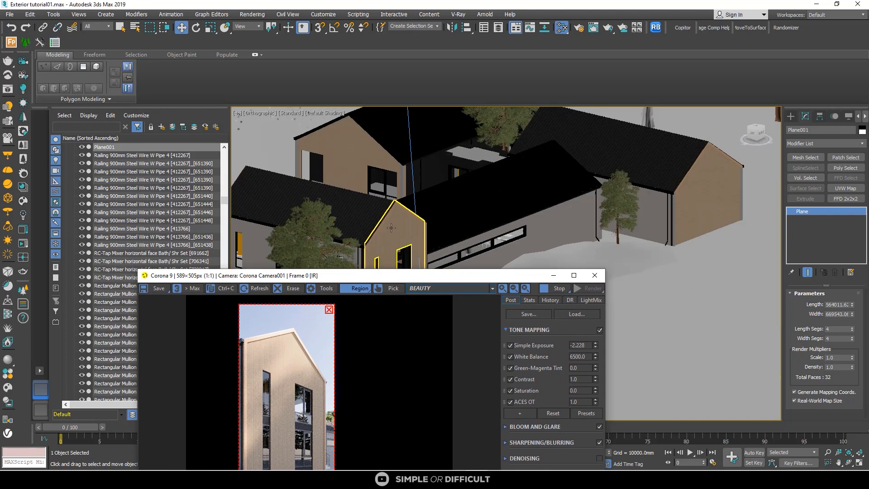
left_click(391, 226)
left_click_drag(436, 281, 444, 123)
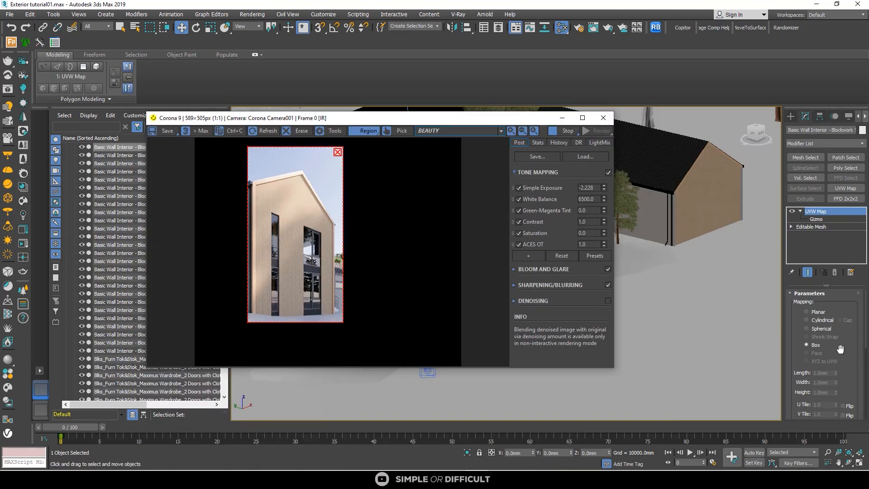
scroll(822, 387, "down", 3)
left_click(798, 395)
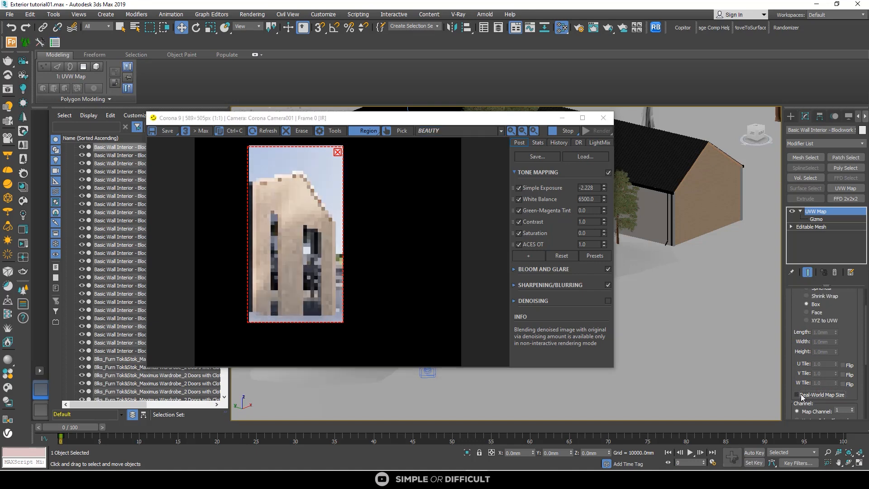
Step: Examine the gable wall's wood board scale in the viewport and in the interactive region render
left_click_drag(509, 124, 618, 297)
scroll(393, 234, "up", 4)
scroll(393, 233, "up", 4)
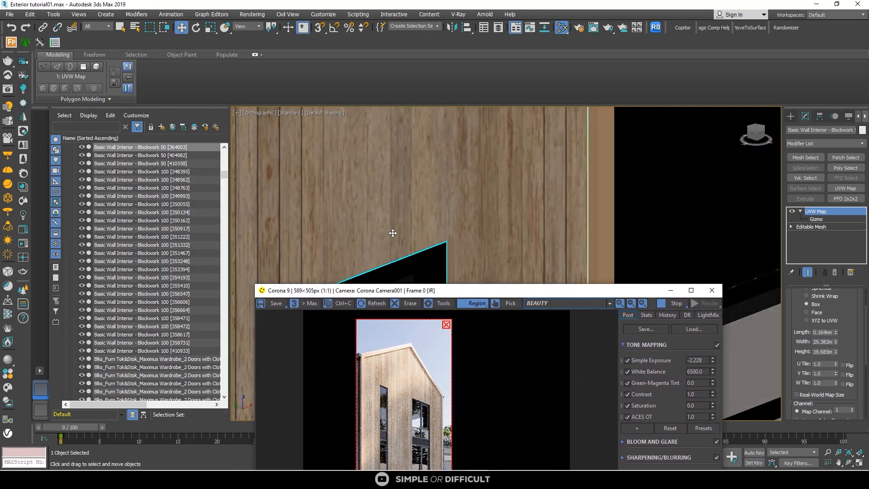
left_click_drag(511, 292, 494, 126)
scroll(421, 217, "up", 2)
scroll(387, 234, "down", 1)
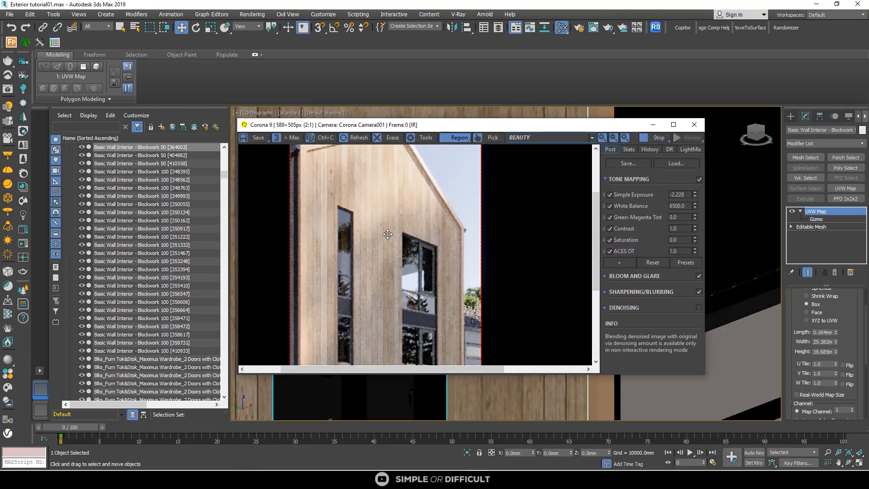
scroll(387, 234, "down", 1)
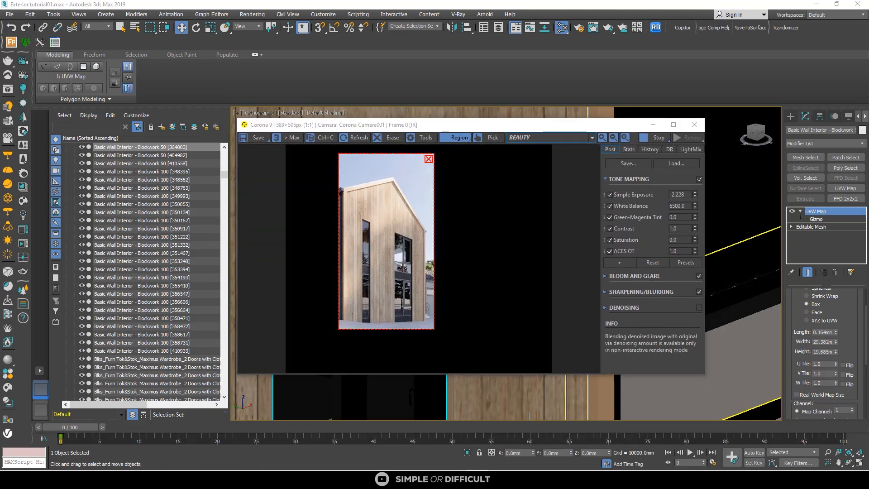
scroll(415, 255, "up", 1)
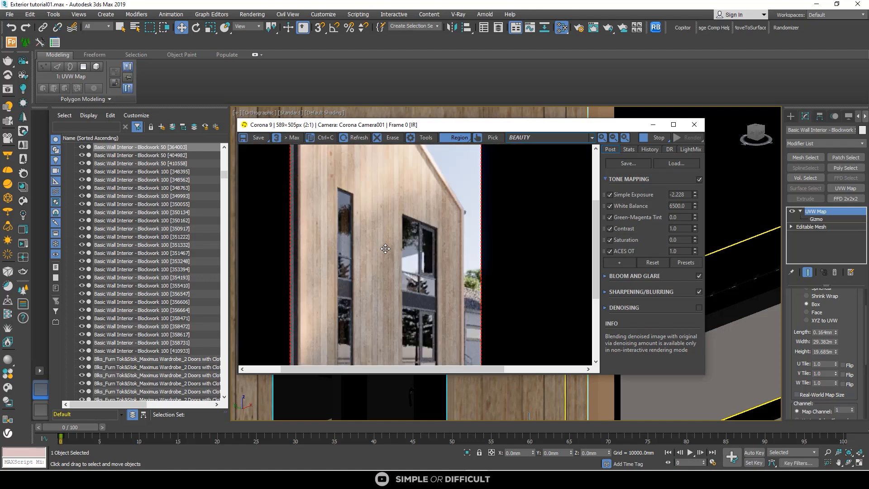
scroll(416, 255, "down", 1)
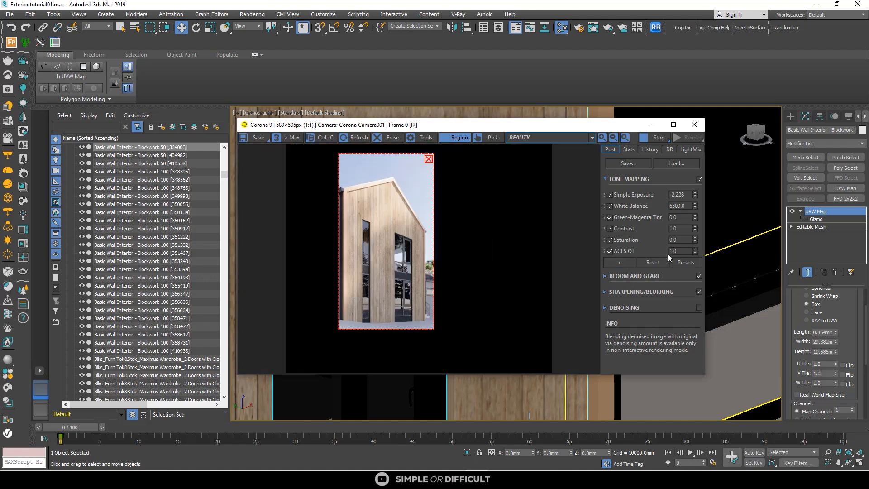
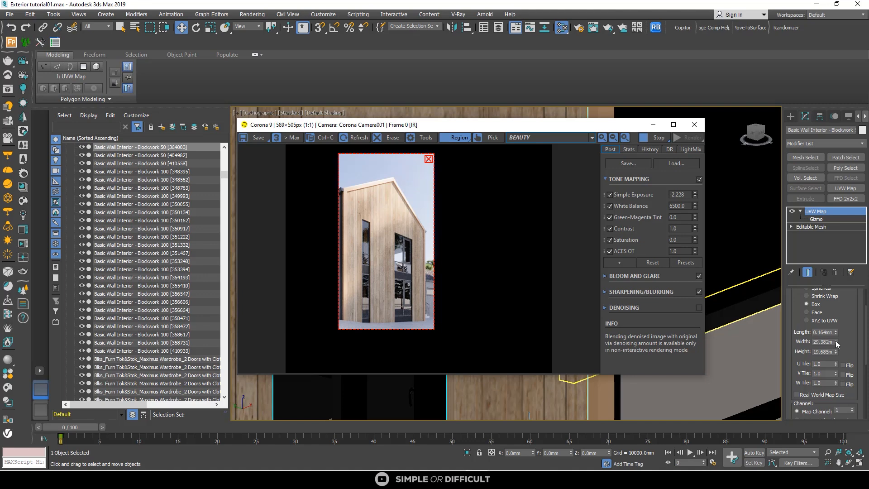
Step: Stop the interactive render and minimise the frame buffer to expose the gable wall in the viewport
left_click(649, 138)
left_click(653, 124)
scroll(474, 224, "down", 2)
scroll(473, 224, "down", 2)
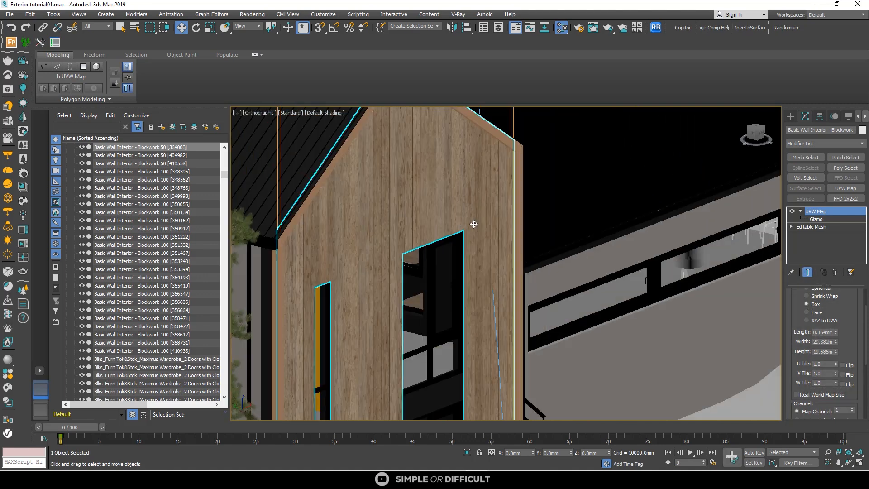
Step: Try a smaller UVW Map gizmo on the gable wall, with width 22.495 mm and height 12.402 mm, checking the board size
left_click_drag(836, 343, 838, 364)
scroll(360, 247, "up", 3)
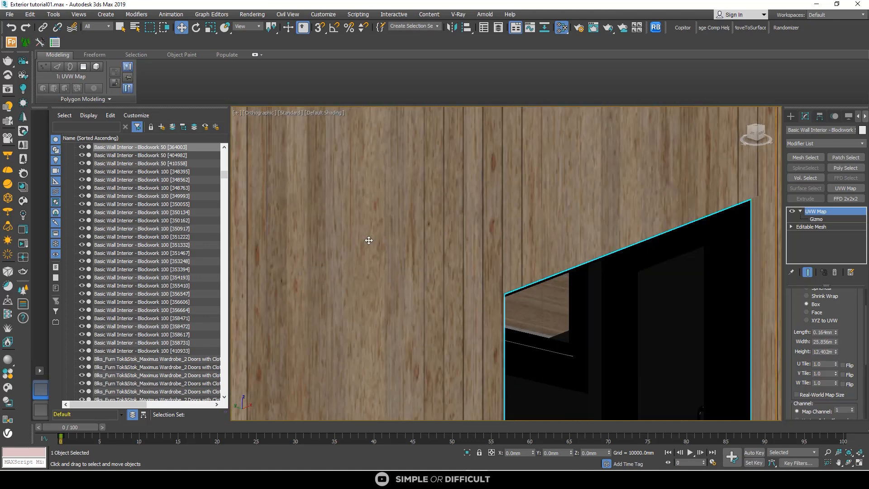
scroll(388, 244, "down", 4)
scroll(390, 246, "up", 2)
scroll(368, 248, "down", 6)
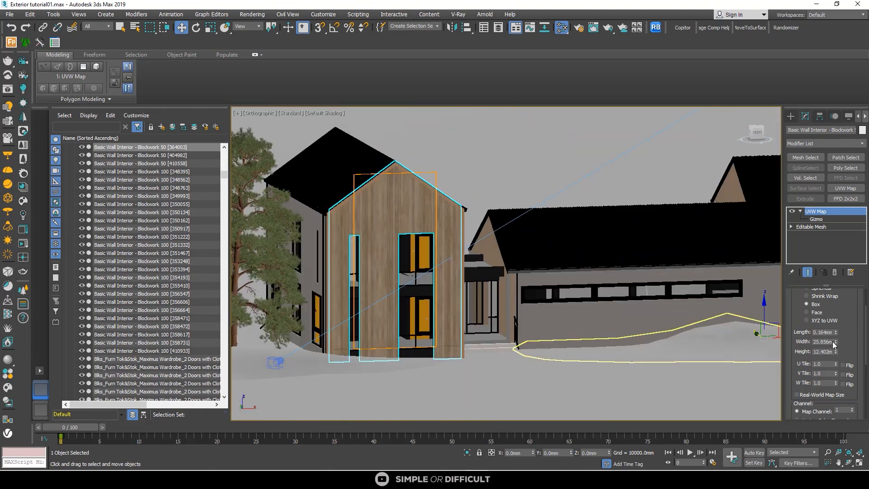
left_click_drag(837, 343, 836, 357)
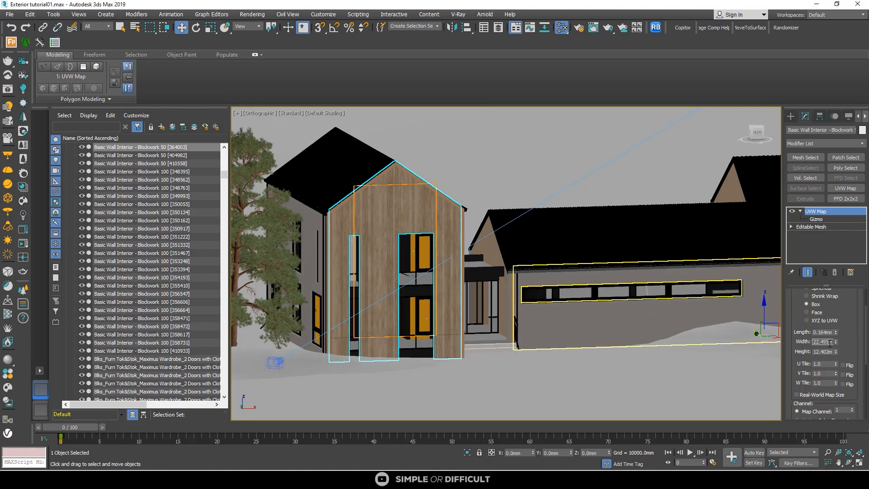
scroll(392, 207, "up", 4)
scroll(392, 207, "down", 3)
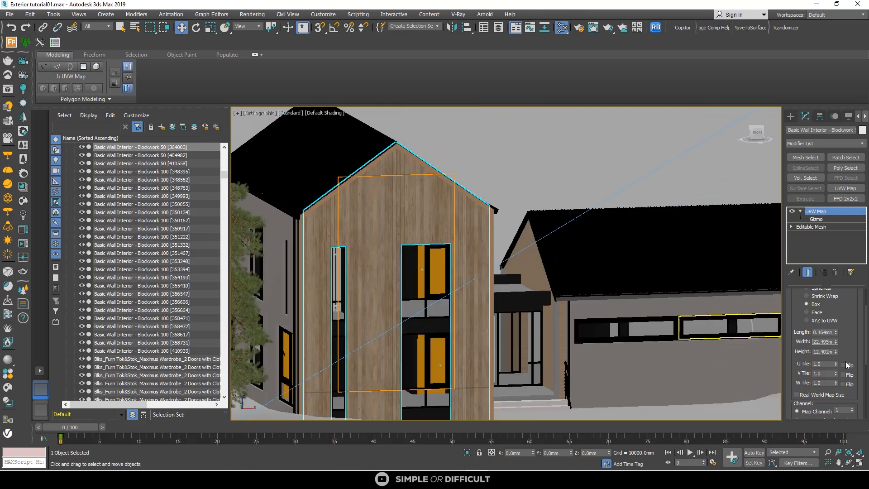
Step: Set the gable wall's UVW Map length, width and height to 10 mm each, and inspect the boards and seams
left_click(825, 351)
type("1")
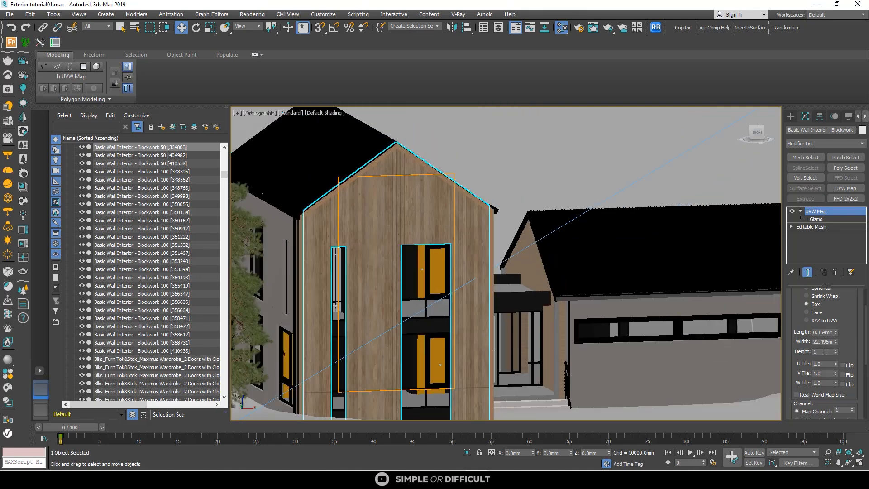
type("0")
left_click(824, 341)
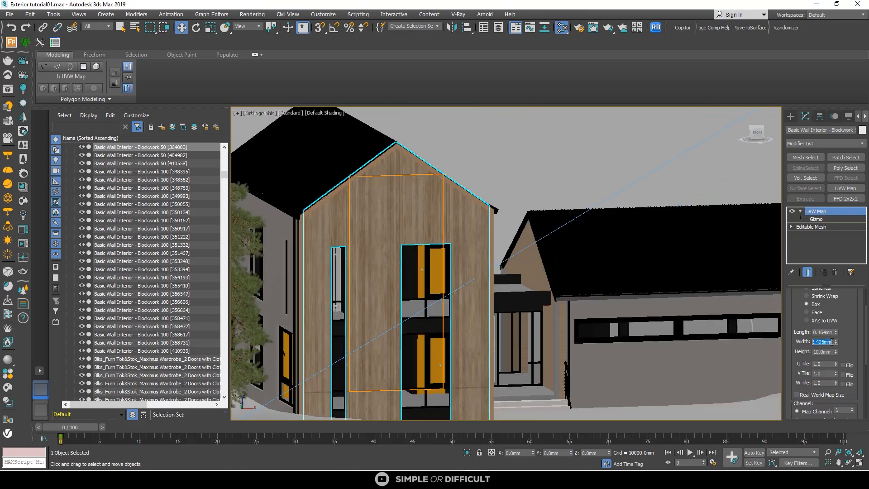
left_click(823, 332)
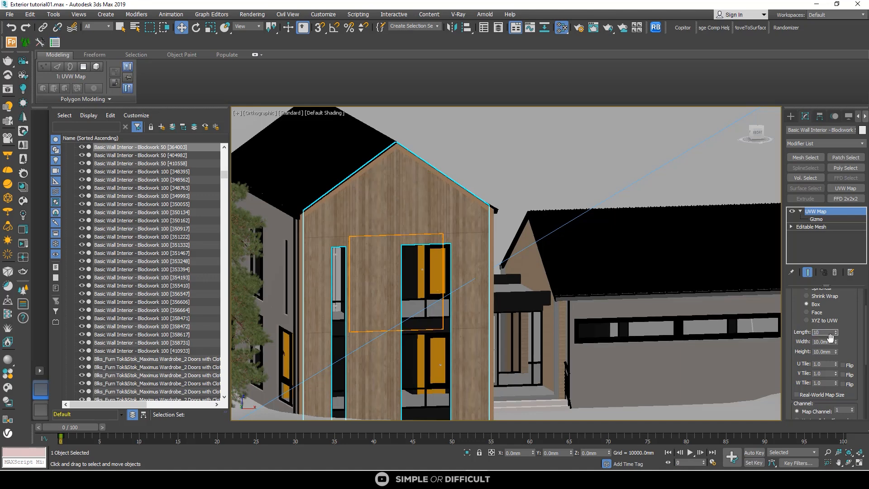
left_click(830, 341)
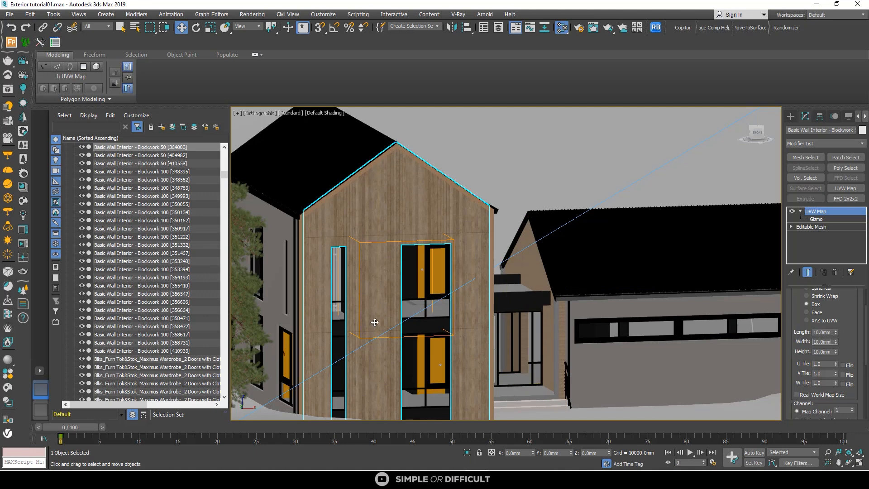
scroll(383, 324, "up", 2)
scroll(414, 193, "up", 3)
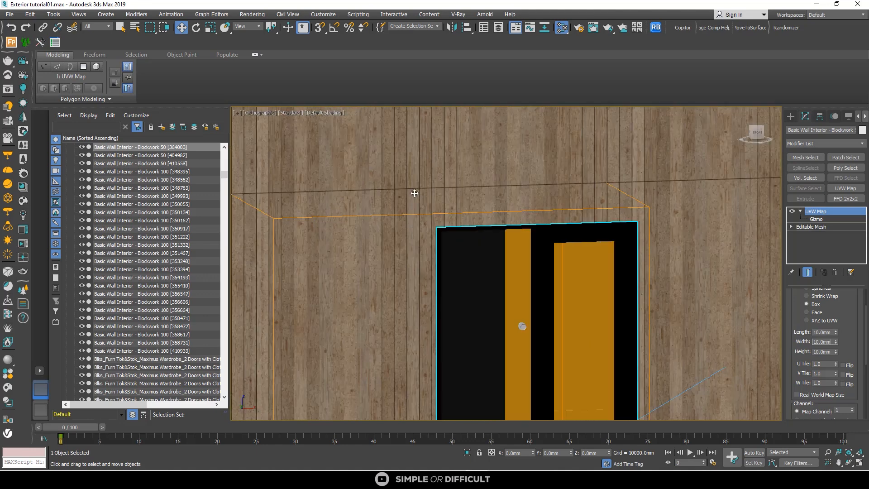
scroll(415, 194, "down", 3)
scroll(421, 194, "down", 2)
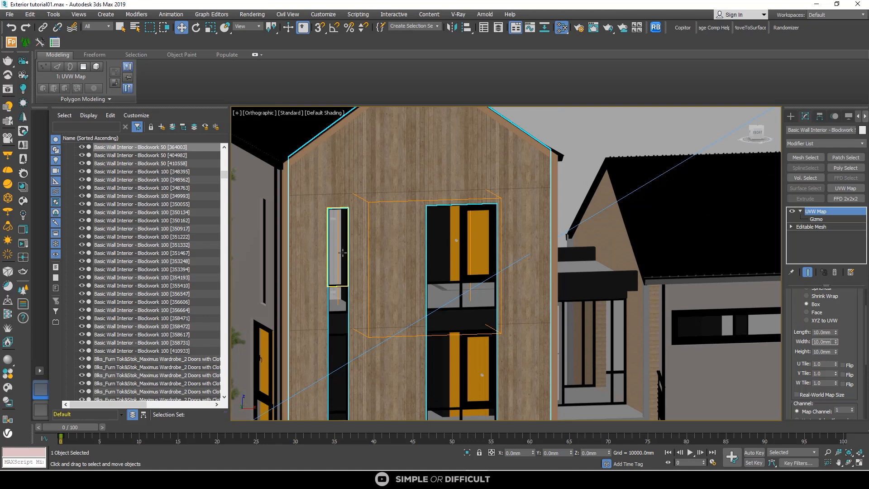
scroll(362, 248, "down", 2)
scroll(457, 361, "up", 2)
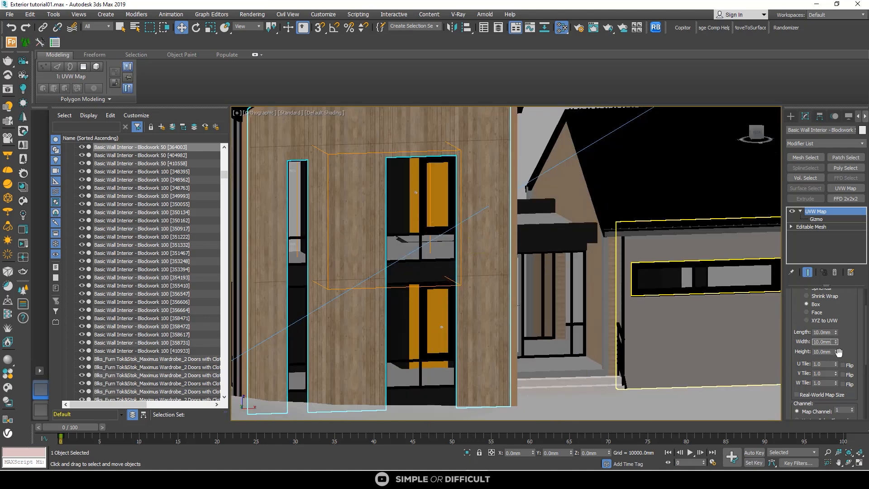
Step: Reopen the frame buffer, restart the interactive region render, and inspect the gable's remapped wood cladding up close
right_click(442, 145)
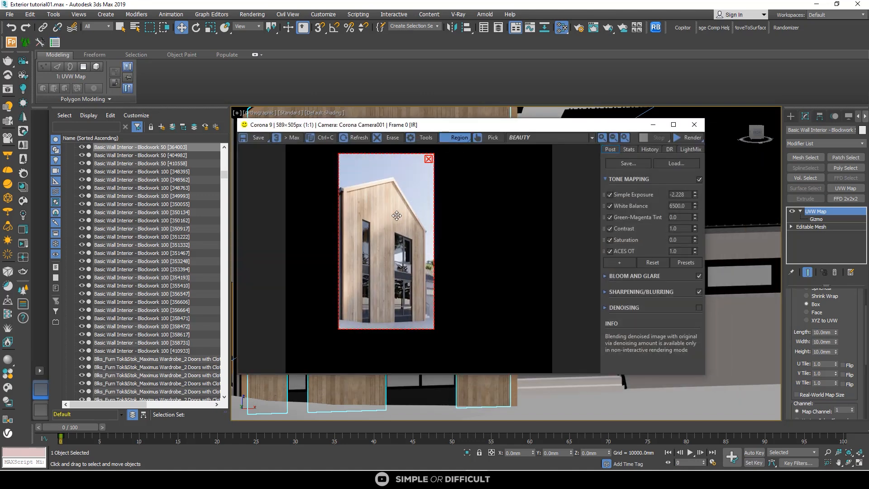
scroll(392, 215, "up", 2)
scroll(392, 215, "down", 2)
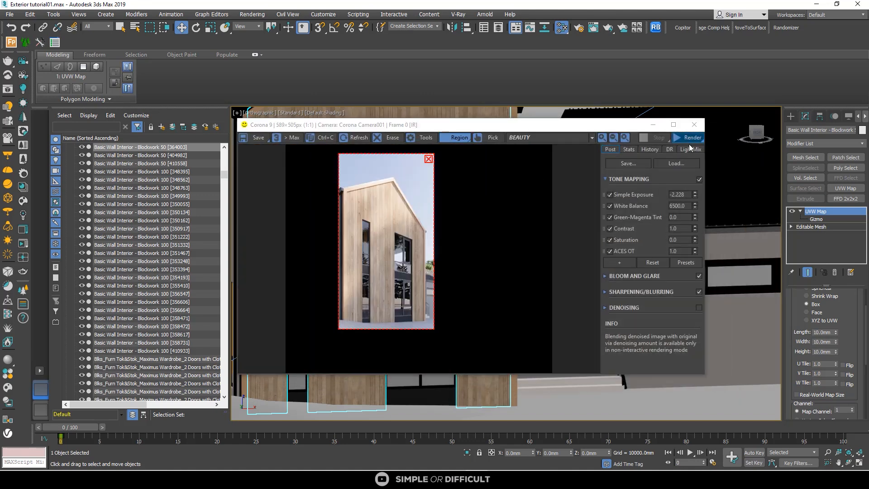
left_click(688, 138)
left_click(462, 214)
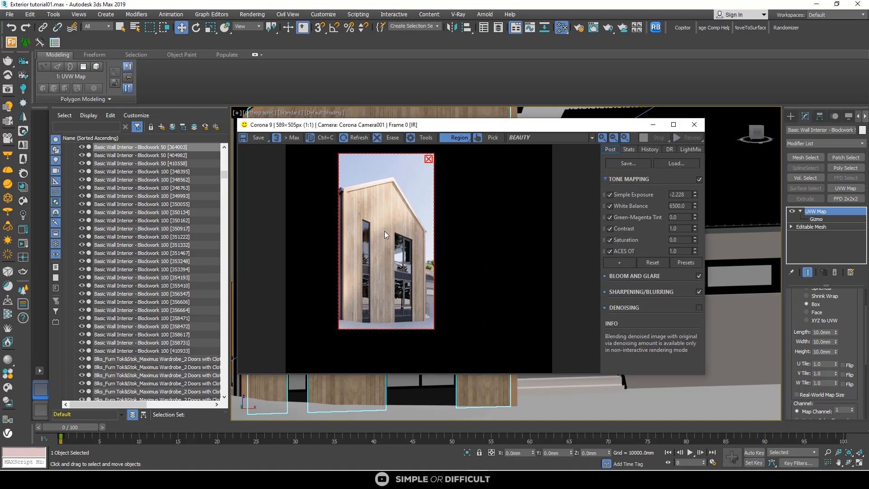
scroll(379, 227, "up", 3)
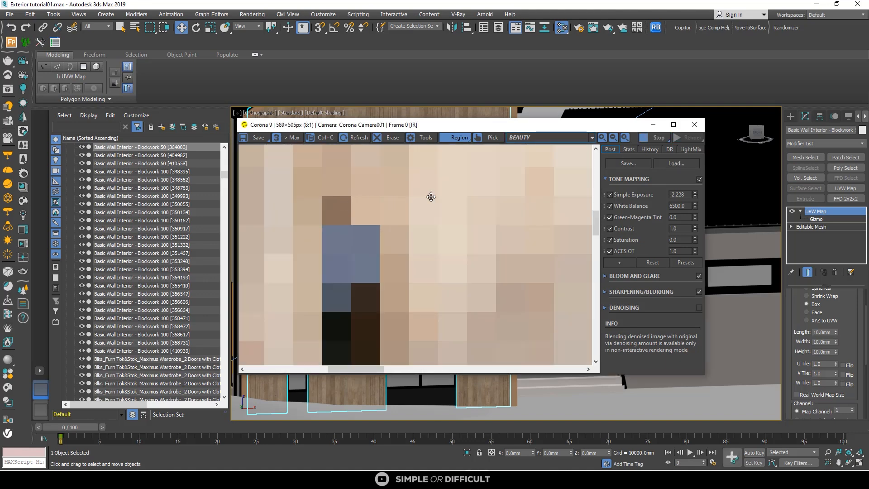
Step: Inspect the gable's wood cladding up close, and clear the render region to check it across the full camera view
scroll(431, 196, "down", 3)
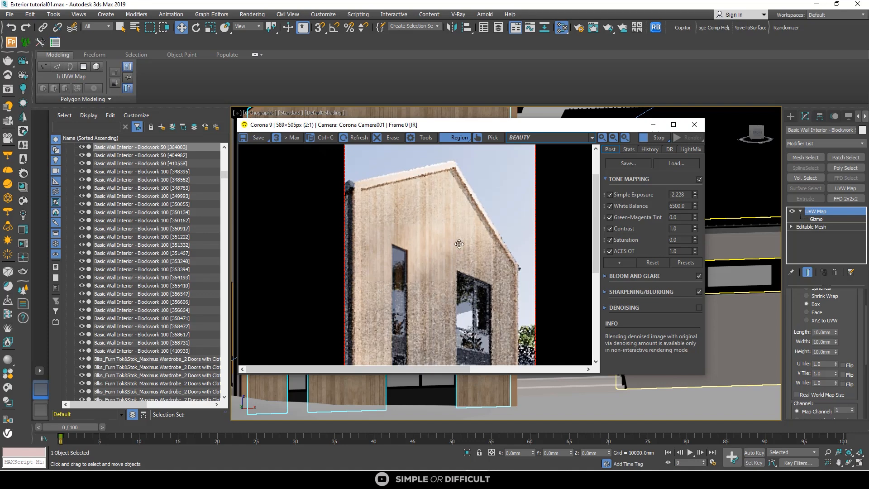
scroll(459, 245, "up", 1)
scroll(421, 281, "down", 2)
scroll(390, 319, "up", 1)
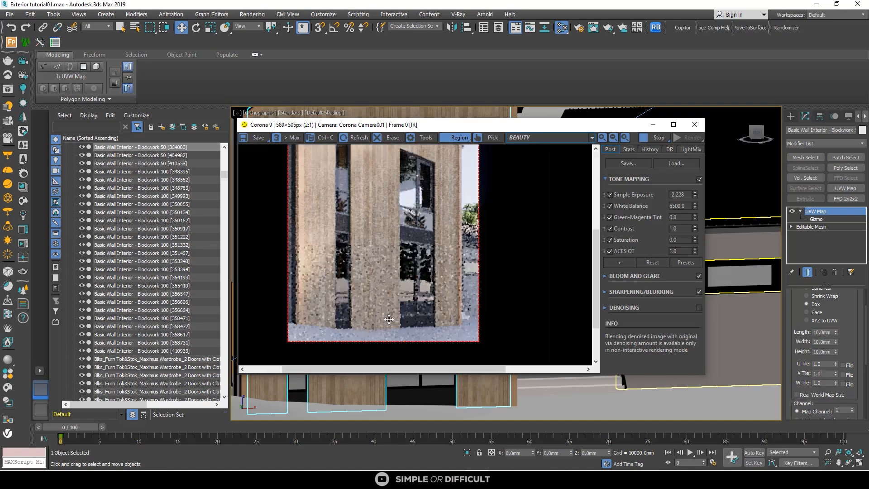
scroll(389, 320, "up", 1)
scroll(389, 319, "down", 2)
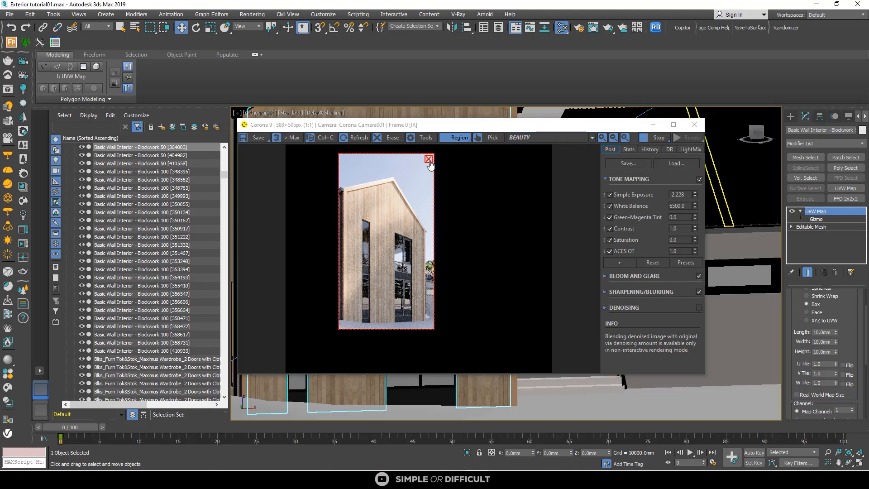
left_click(429, 159)
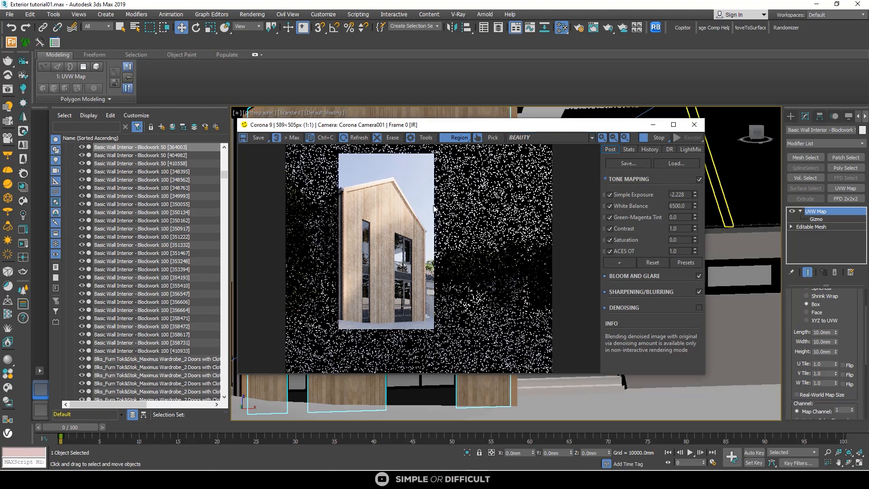
scroll(335, 245, "up", 1)
scroll(335, 245, "down", 1)
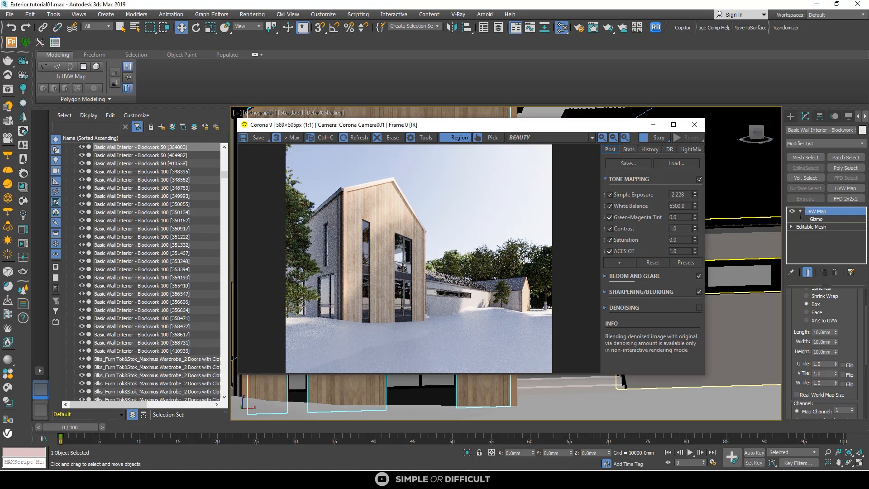
scroll(400, 230, "up", 1)
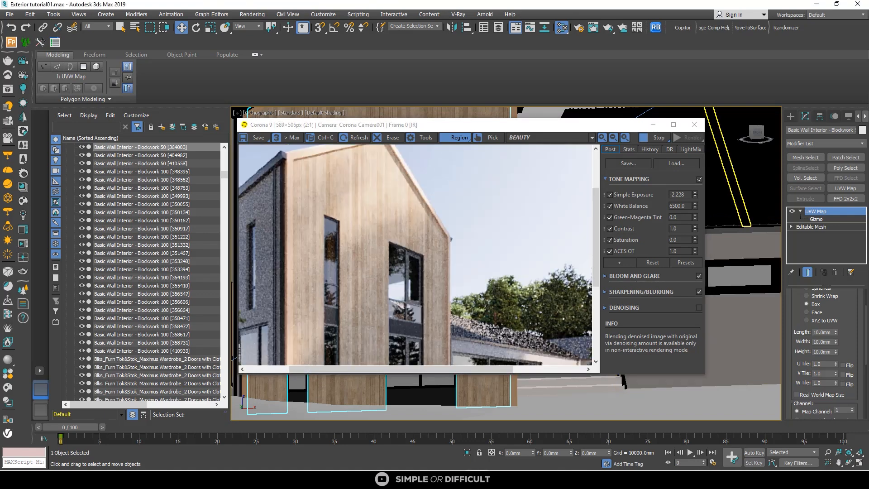
Step: Open the Slate Material Editor, move the frame buffer beside it, and stop the interactive render
key("m")
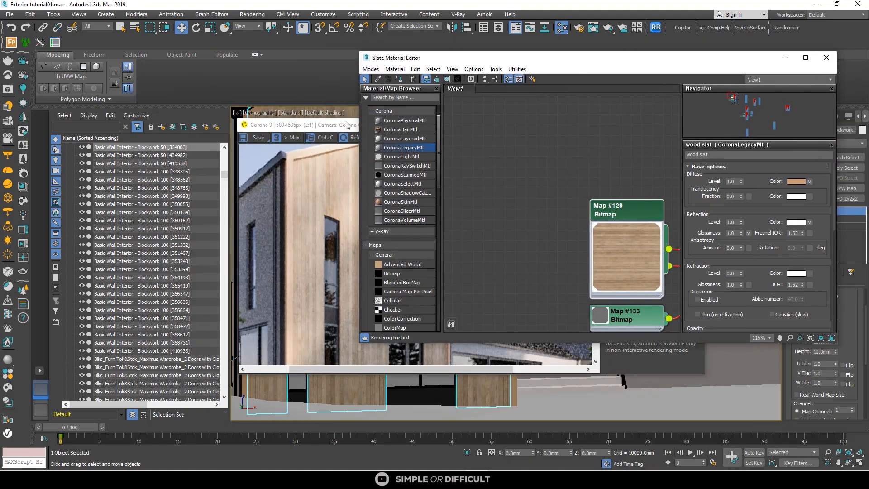
left_click(347, 125)
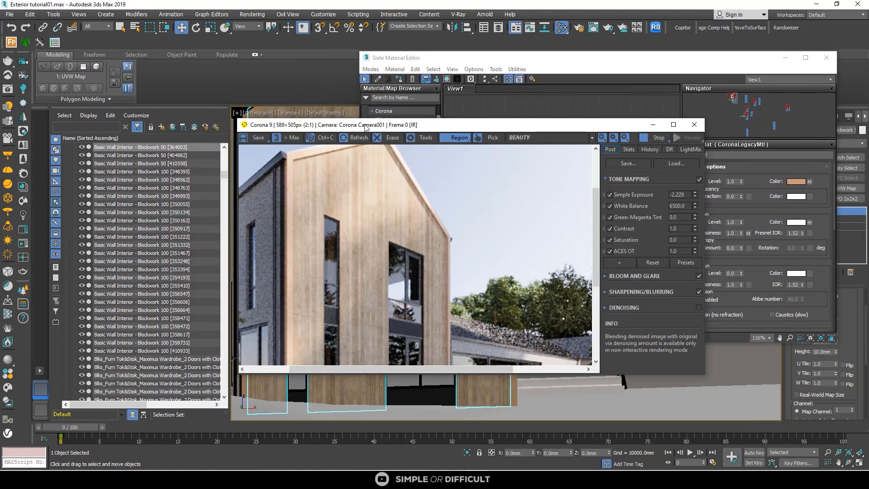
left_click_drag(347, 126, 201, 78)
scroll(256, 251, "down", 1)
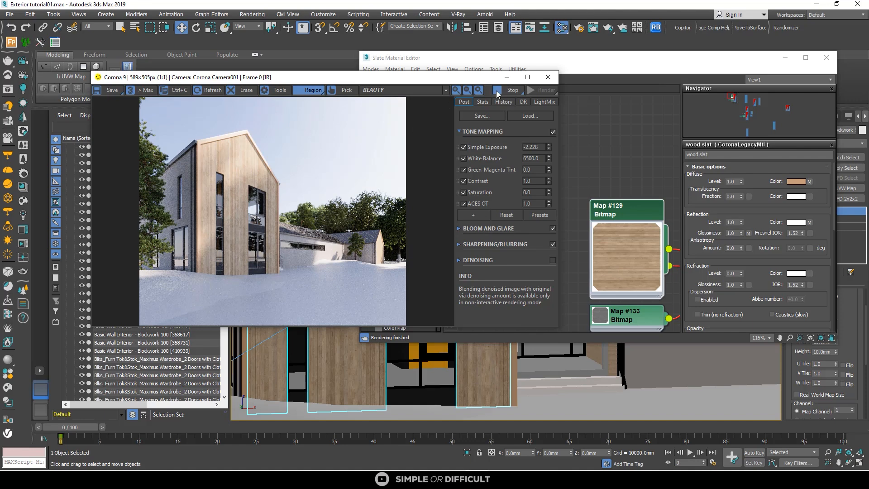
left_click(510, 90)
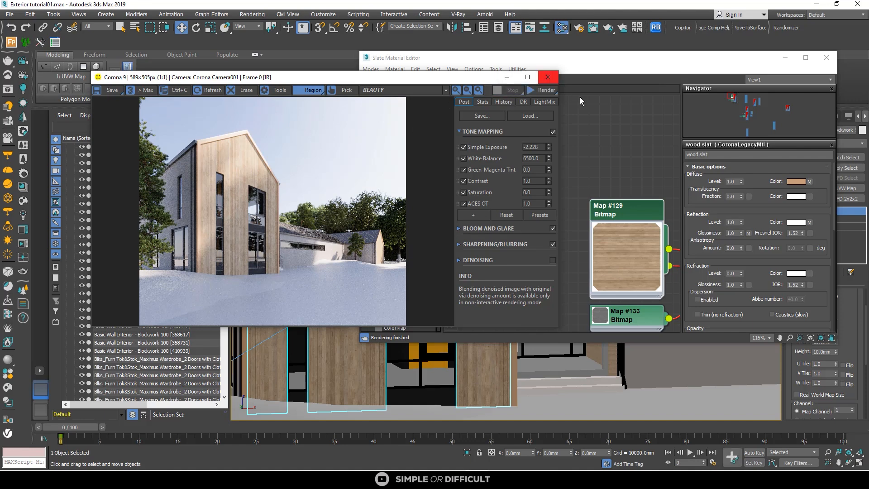
Step: Spread out the wood slat material's nodes and open the parameters of its Wood1_12_Albedo.jpg bitmap
left_click(609, 137)
left_click_drag(622, 220, 549, 168)
scroll(550, 175, "down", 4)
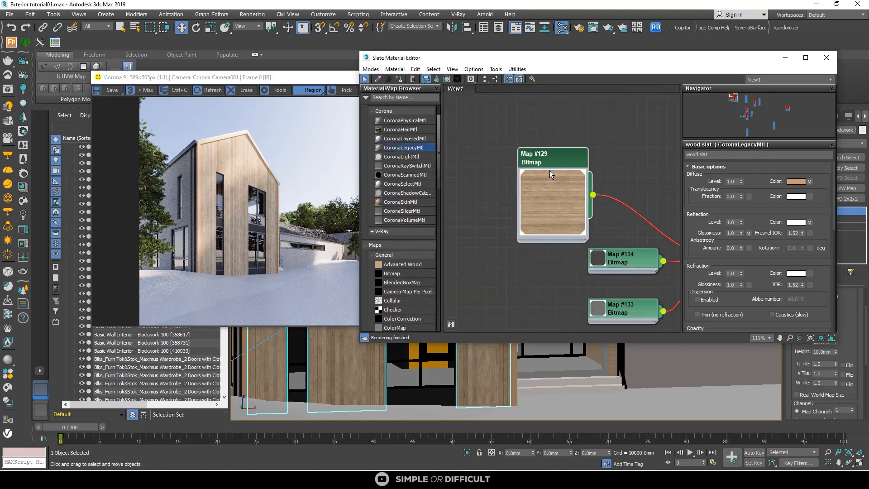
middle_click_drag(569, 237, 489, 256)
left_click_drag(484, 199, 511, 156)
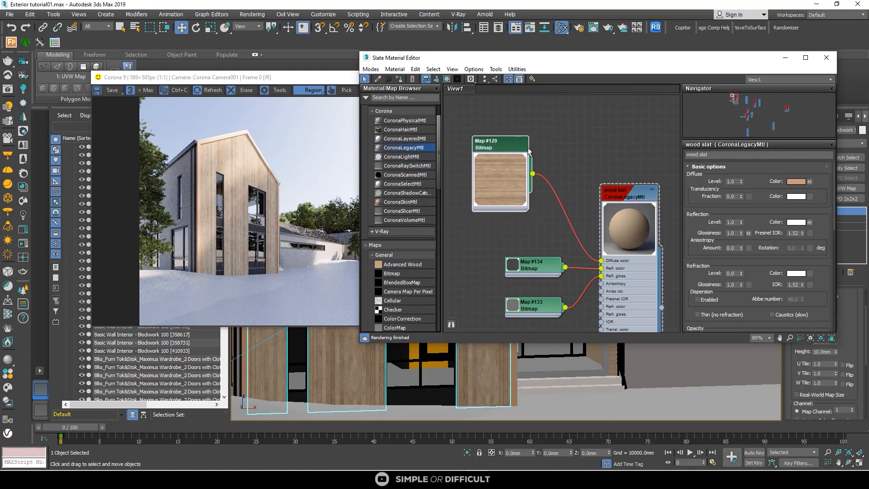
scroll(529, 150, "down", 2)
left_click_drag(610, 193, 655, 194)
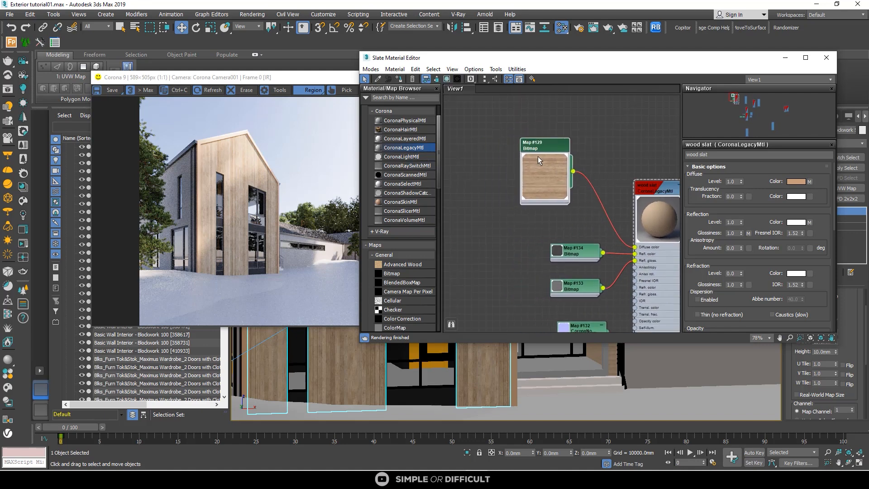
left_click_drag(548, 176, 531, 177)
left_click_drag(685, 65, 640, 57)
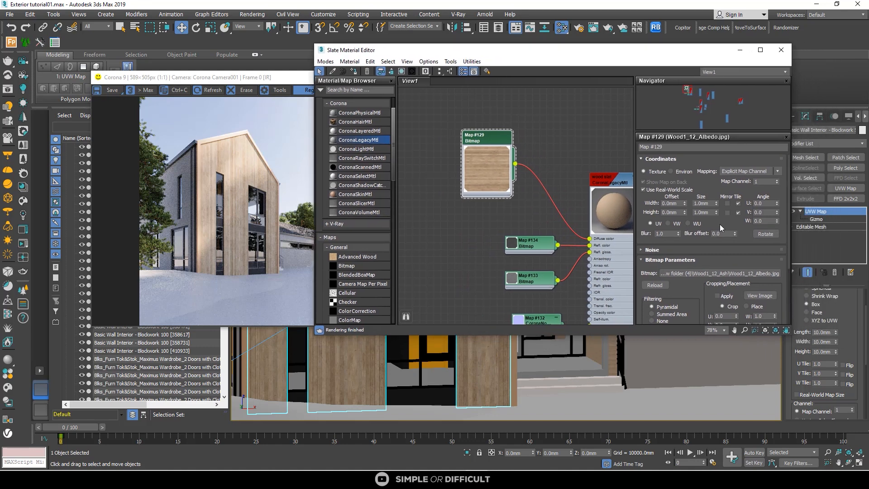
Step: Enable the albedo bitmap's output color map and add a Bezier-Smooth curve point in the shadows at about 0.284, 0.231
scroll(720, 224, "down", 5)
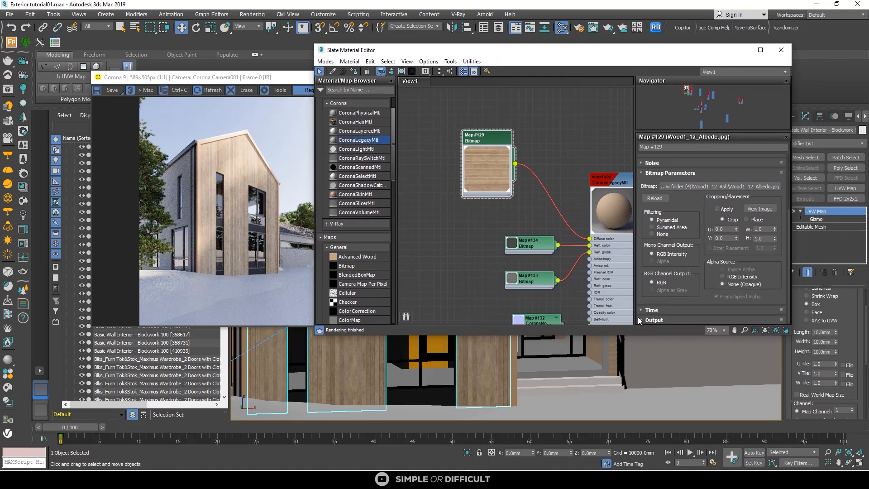
left_click(641, 319)
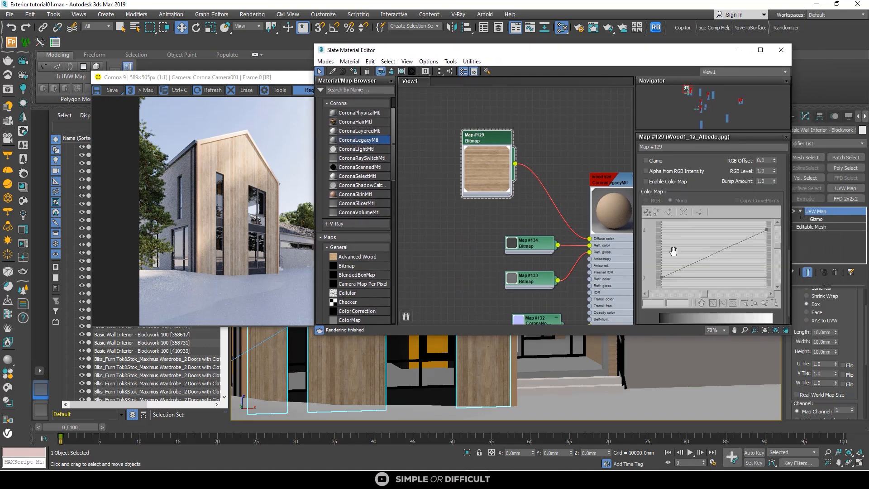
left_click(652, 182)
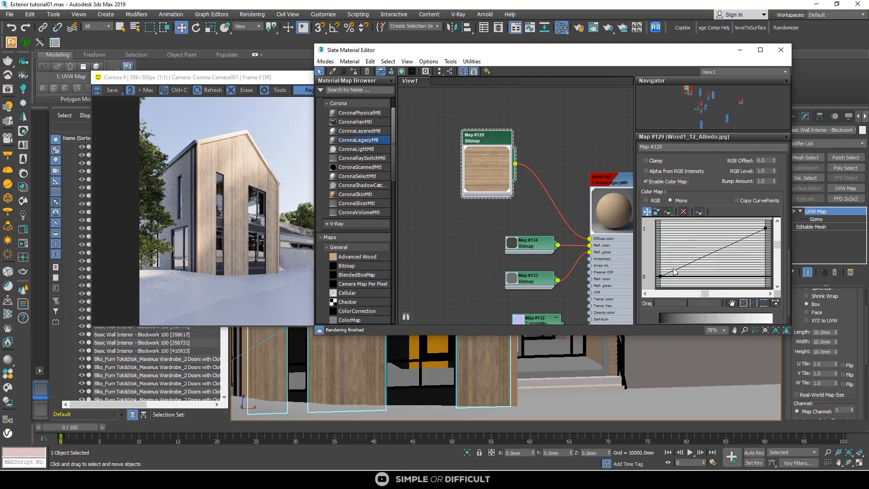
left_click(668, 211)
left_click(686, 263)
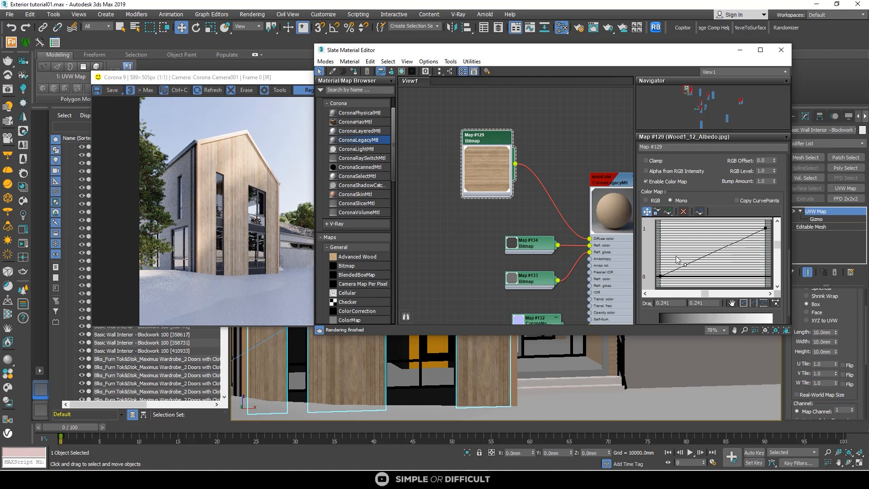
right_click(686, 264)
left_click(702, 280)
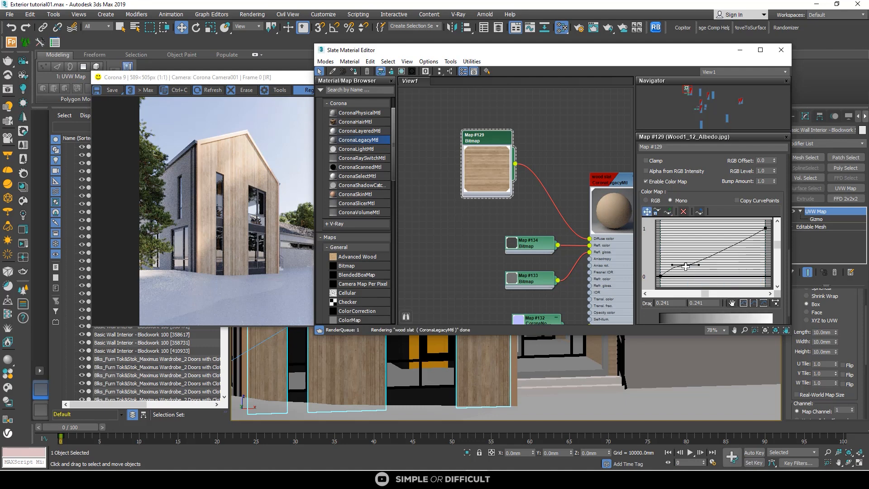
mouse_move(684, 261)
left_mouse_down()
mouse_move(681, 244)
mouse_move(688, 258)
mouse_move(716, 244)
mouse_move(688, 251)
mouse_move(690, 264)
left_mouse_up()
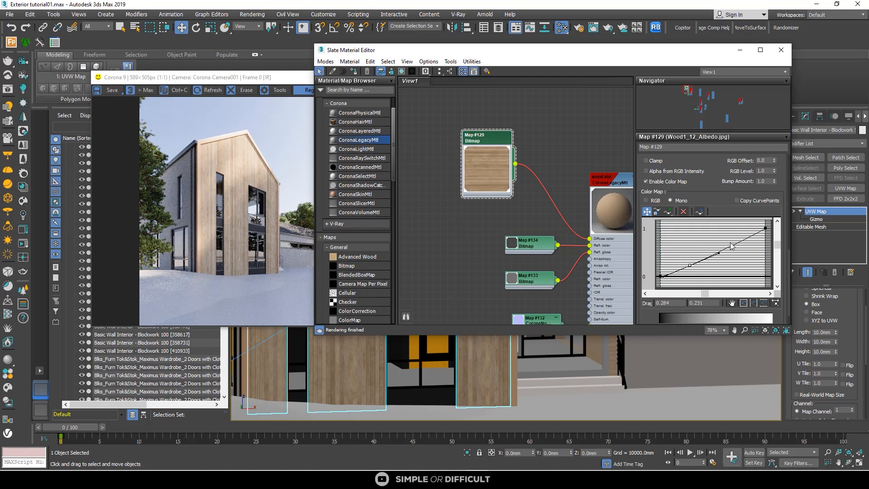
Step: Add a second Bezier-Smooth point in the highlights of the albedo's color map curve and raise it to about 0.713, 0.894
left_click(668, 211)
left_click(736, 245)
left_click(647, 212)
right_click(736, 244)
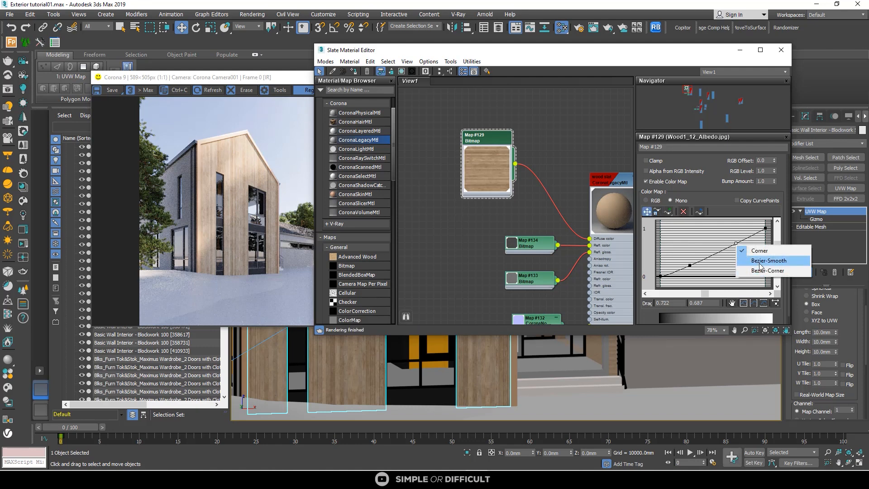
left_click(754, 260)
left_click_drag(735, 244, 751, 231)
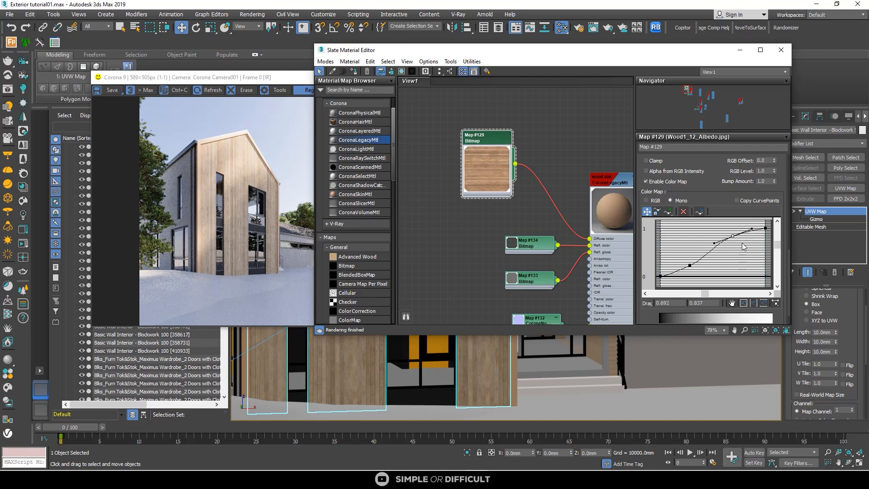
left_click_drag(733, 235, 734, 233)
Step: Restart the interactive render and examine the wood cladding's contrast up close and in the full view
left_click(283, 129)
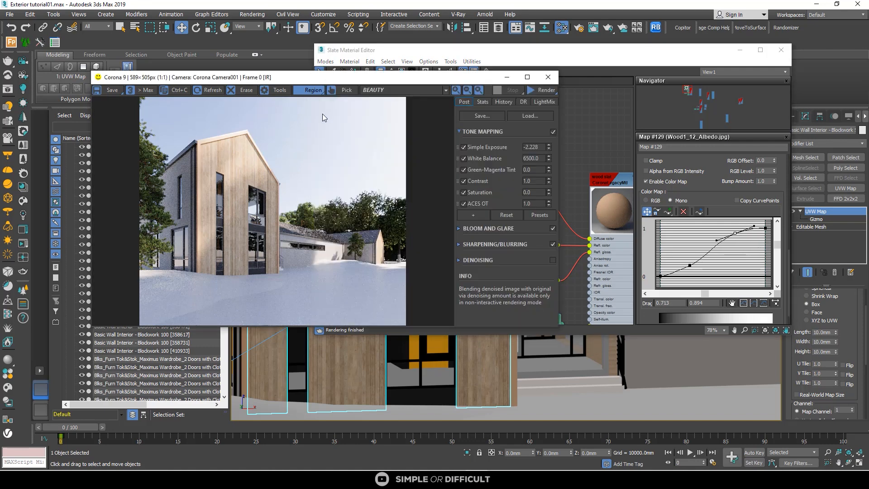
left_click(543, 90)
left_click(545, 100)
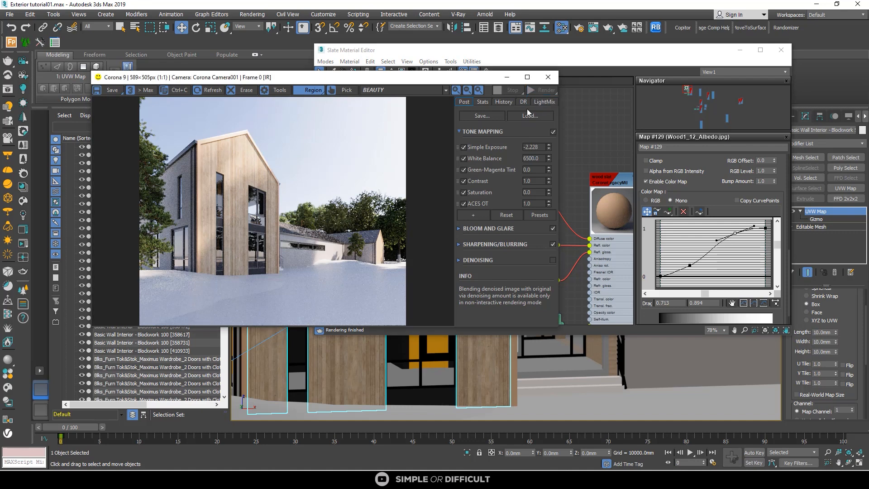
scroll(219, 155, "up", 1)
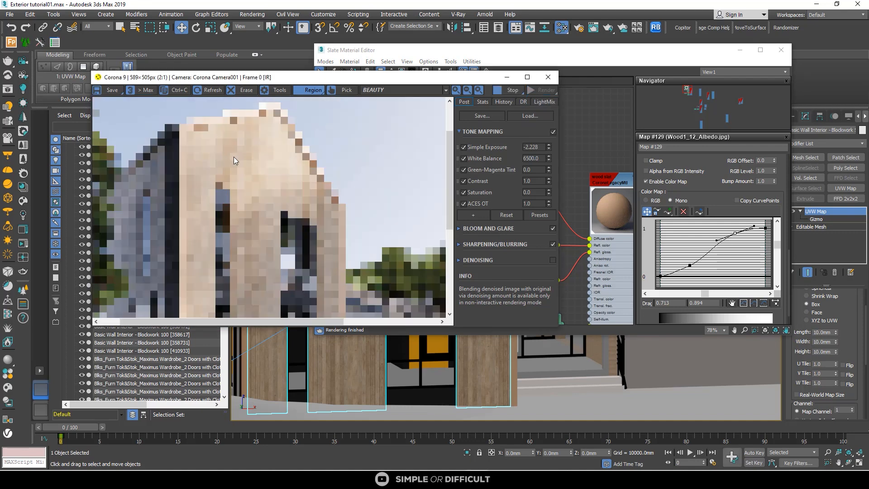
scroll(234, 157, "down", 1)
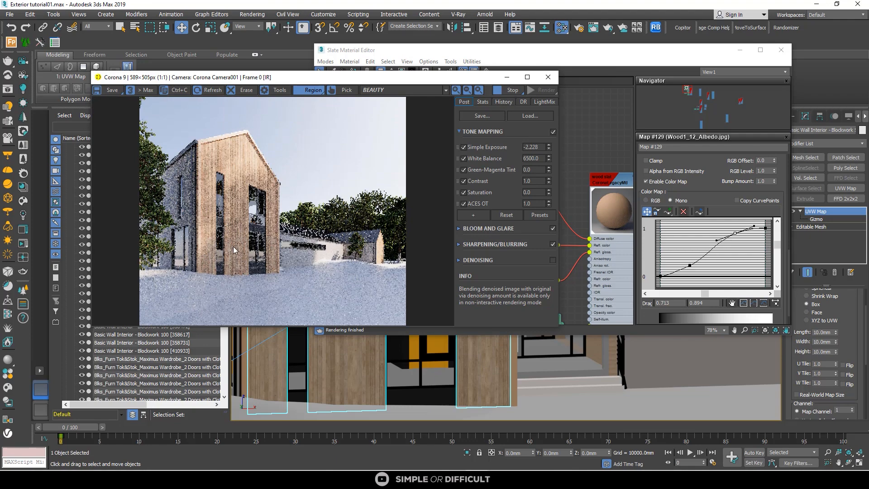
scroll(233, 247, "up", 1)
scroll(239, 246, "down", 1)
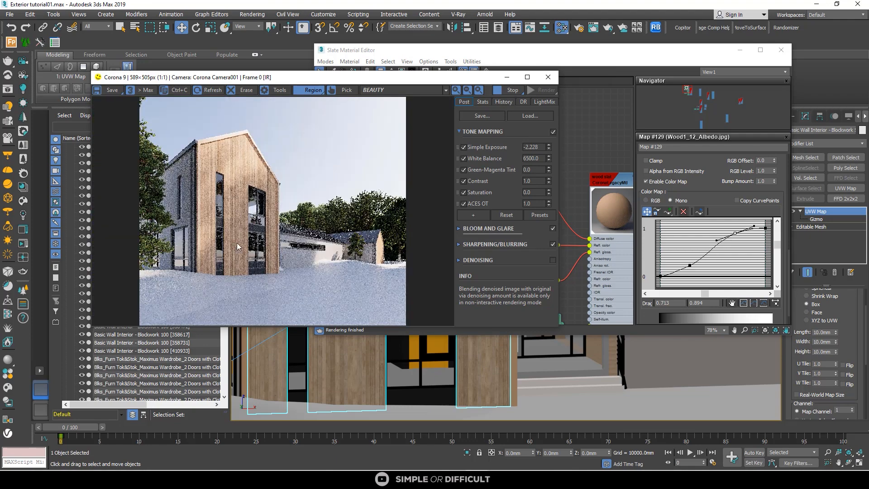
scroll(218, 158, "up", 1)
scroll(239, 168, "down", 1)
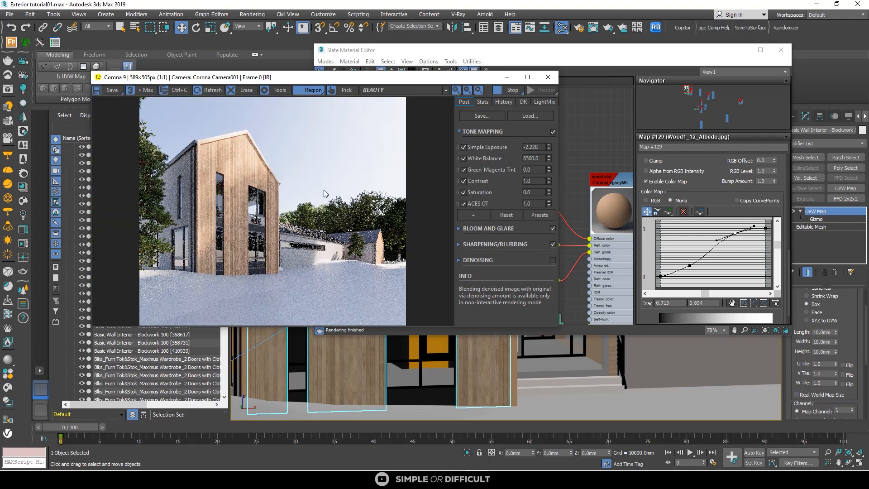
Step: Insert a ColorCorrection map between the albedo bitmap and the wood slat material's diffuse color, and open its parameters
scroll(623, 153, "down", 6)
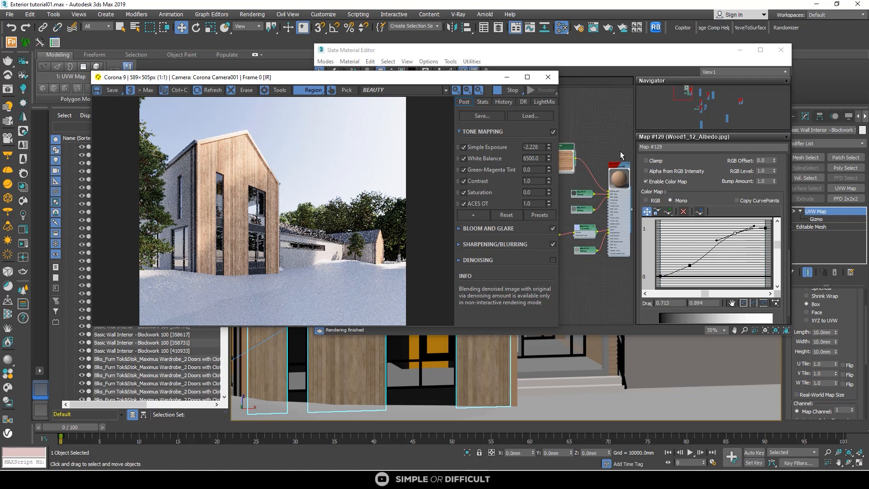
middle_click_drag(620, 152, 622, 172)
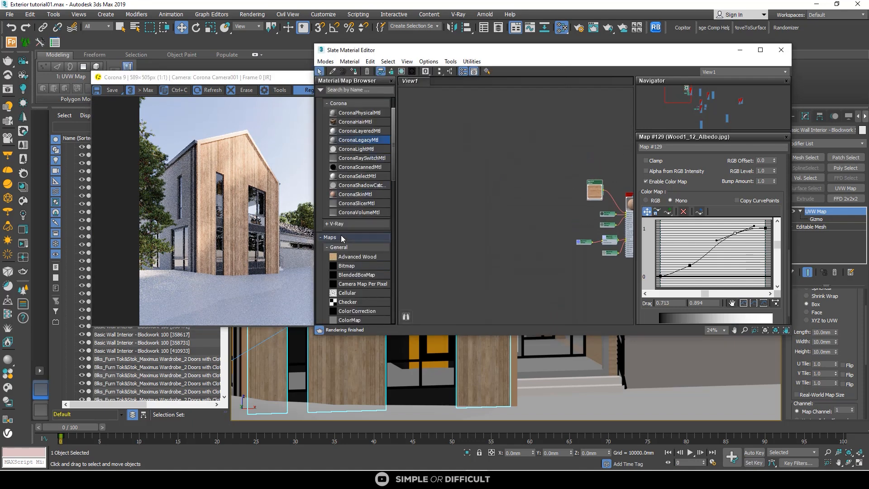
left_click(358, 311)
left_click_drag(612, 201, 615, 200)
scroll(618, 199, "up", 6)
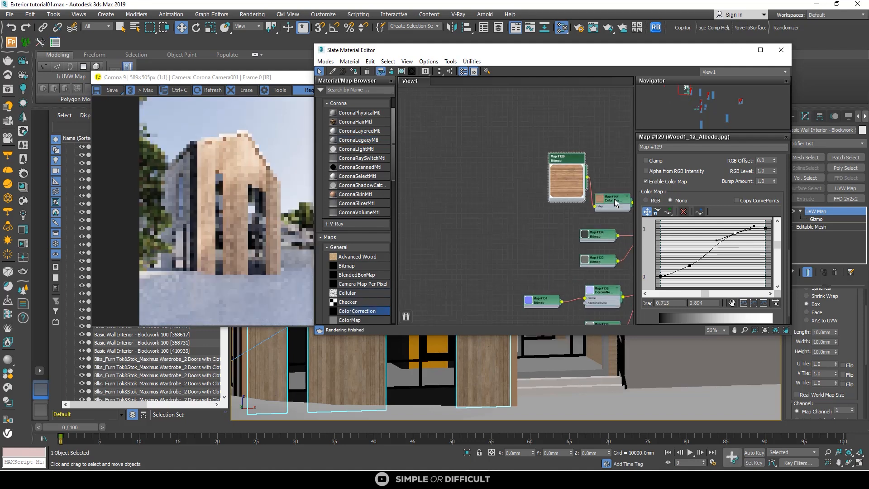
middle_click_drag(619, 199, 483, 205)
left_click(456, 213)
double_click(457, 217)
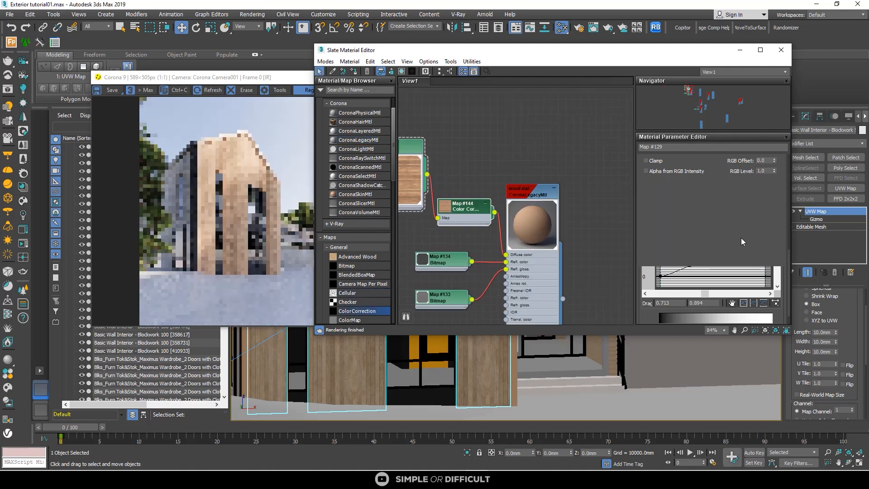
Step: Try brightness 20.93 and contrast -24.917 in the wood's Color Correction map, and return both sliders to about zero
left_click_drag(711, 298, 726, 278)
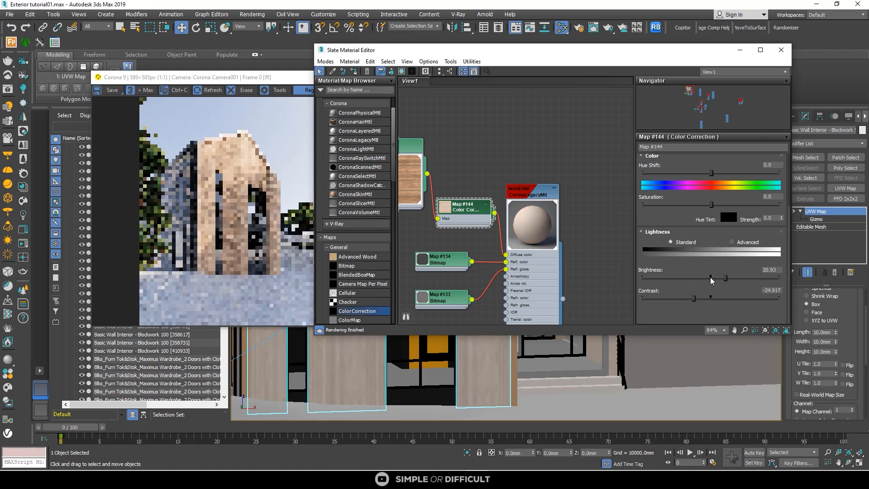
left_click(711, 278)
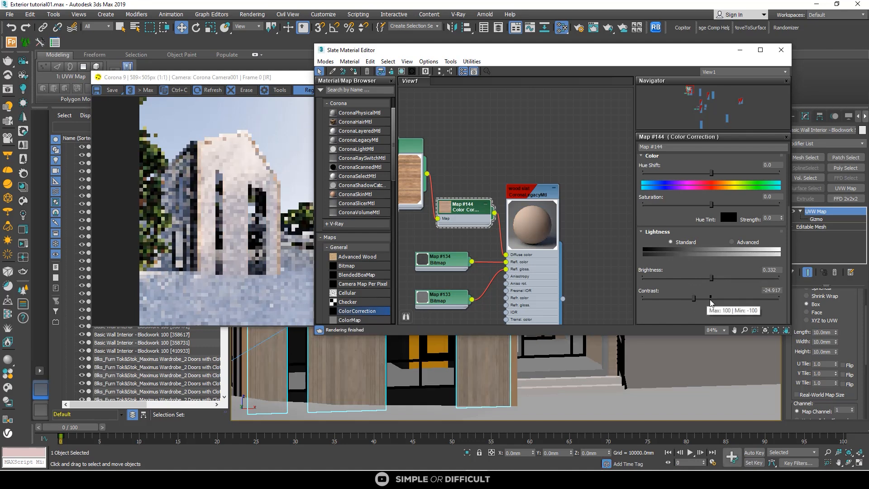
left_click(711, 298)
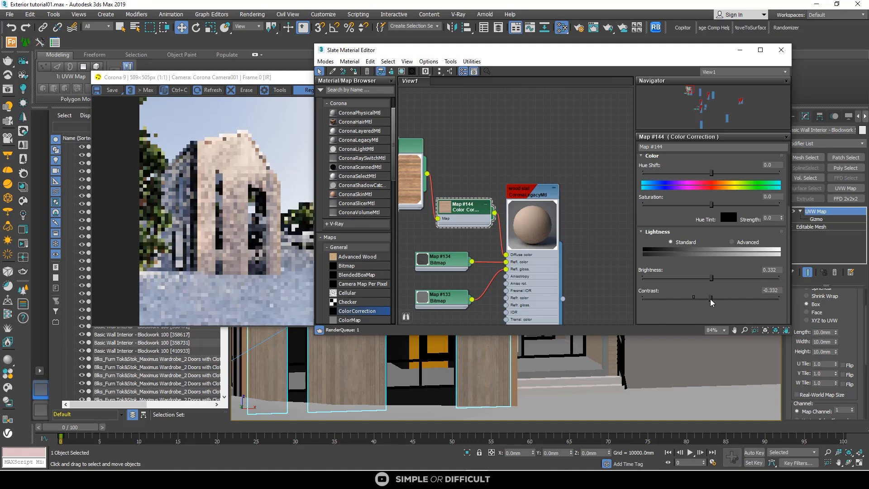
Step: Reset both contrast and brightness to 0 in the wood slat's Color Correction map
double_click(778, 291)
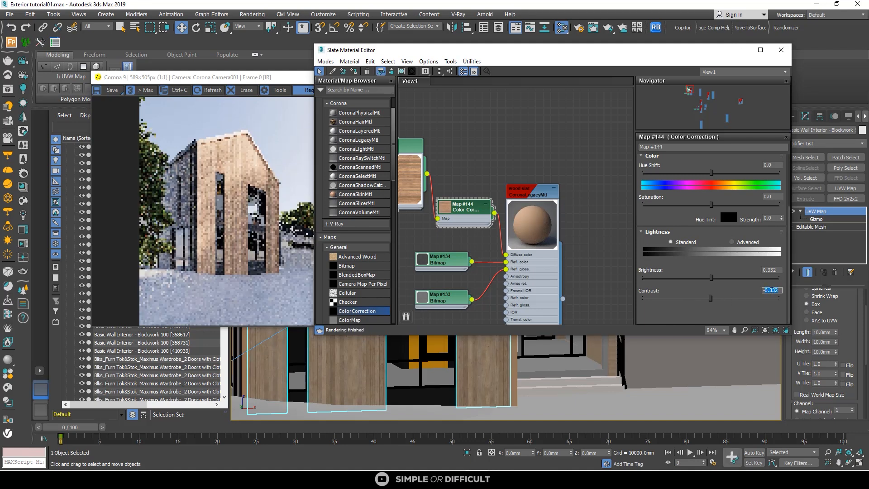
type("0")
key("Return")
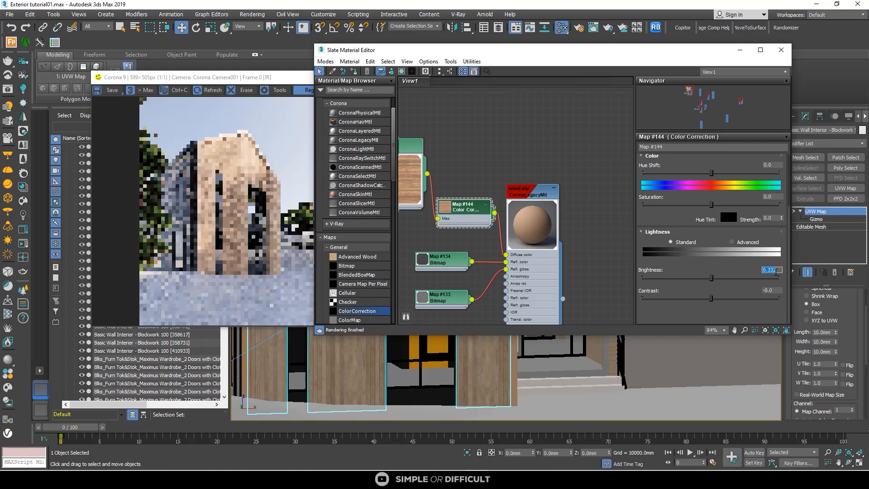
double_click(775, 270)
type("0")
key("Return")
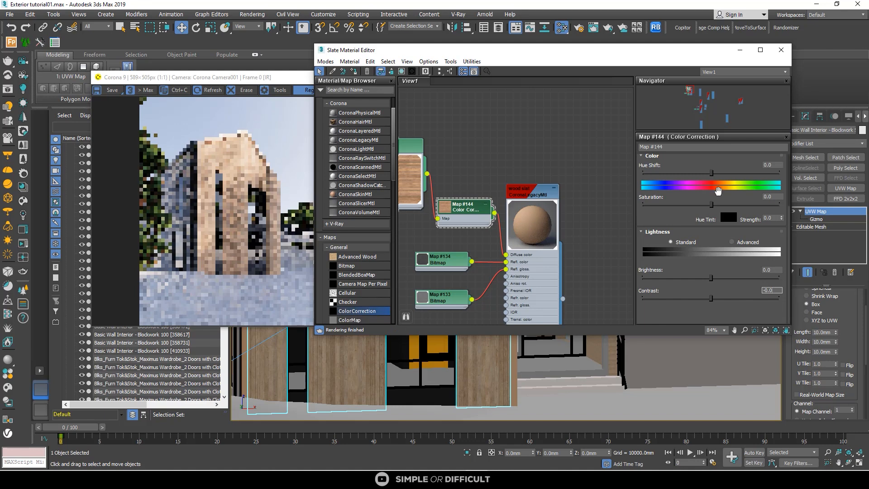
Step: Lower the wood Color Correction's saturation to -22.924, try a hue shift of 10, and settle the hue shift at 6
left_click_drag(711, 204, 696, 204)
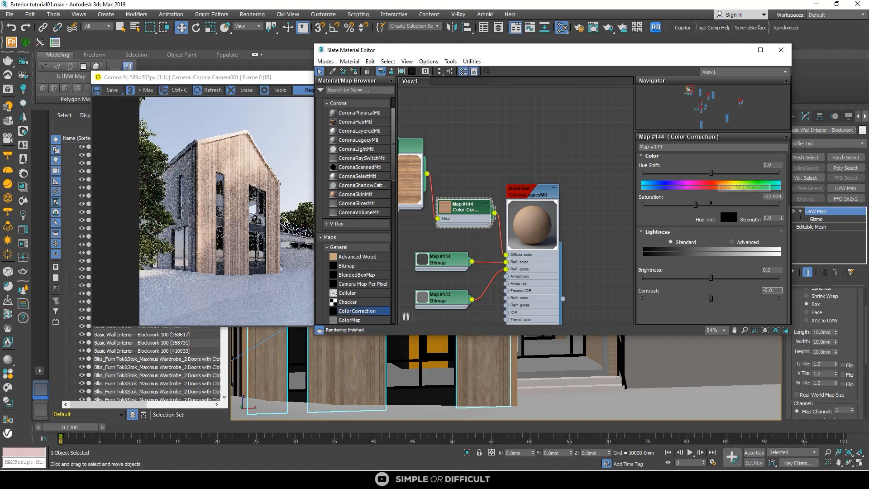
double_click(771, 165)
key("Return")
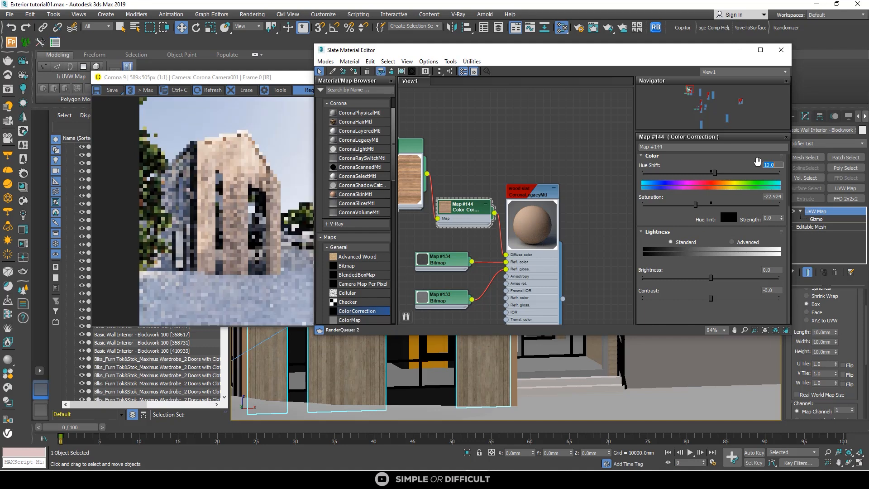
scroll(243, 153, "up", 2)
scroll(243, 153, "down", 2)
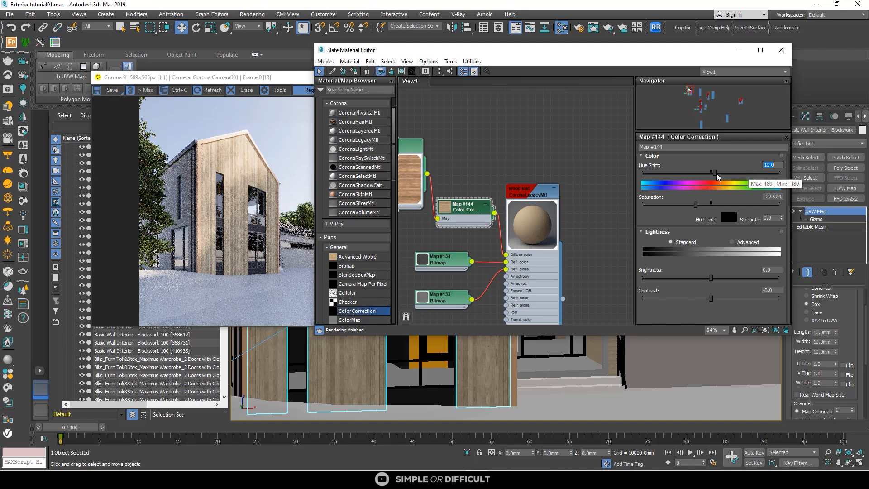
left_click_drag(716, 177, 715, 177)
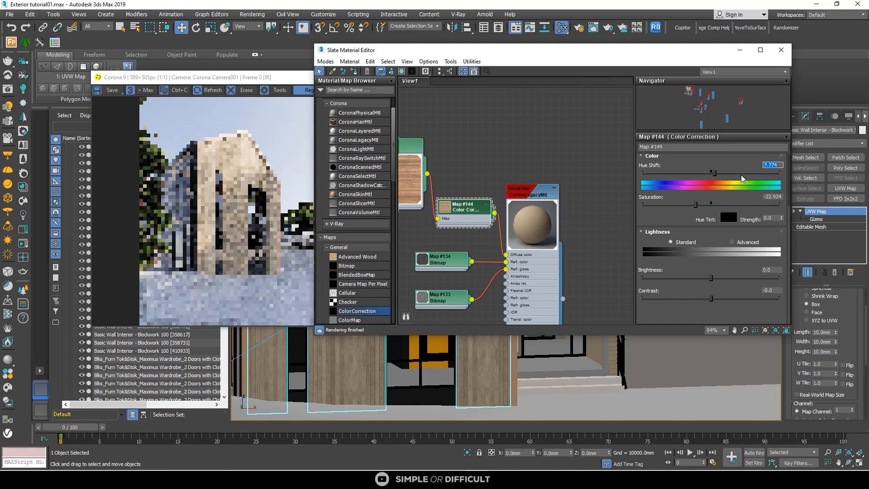
type("6")
key("Return")
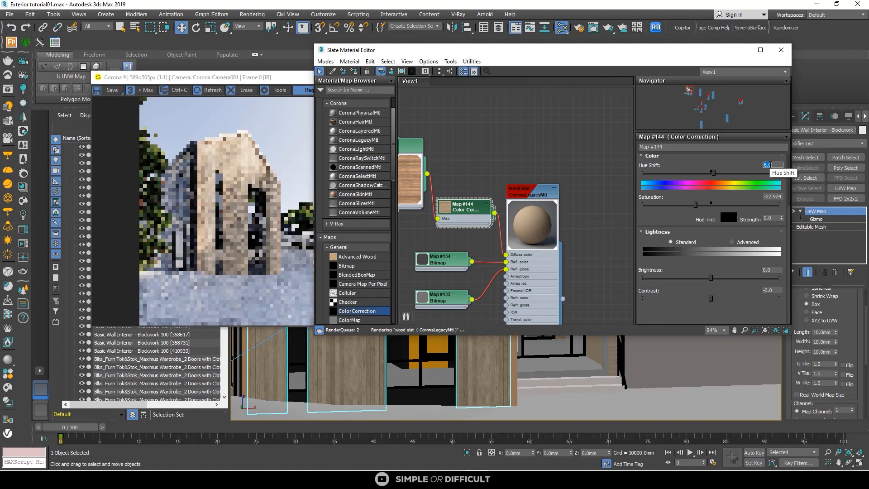
Step: Examine the colour-corrected wood cladding in the maximized interactive render, up close and in full view, and restore the render window
left_click(298, 79)
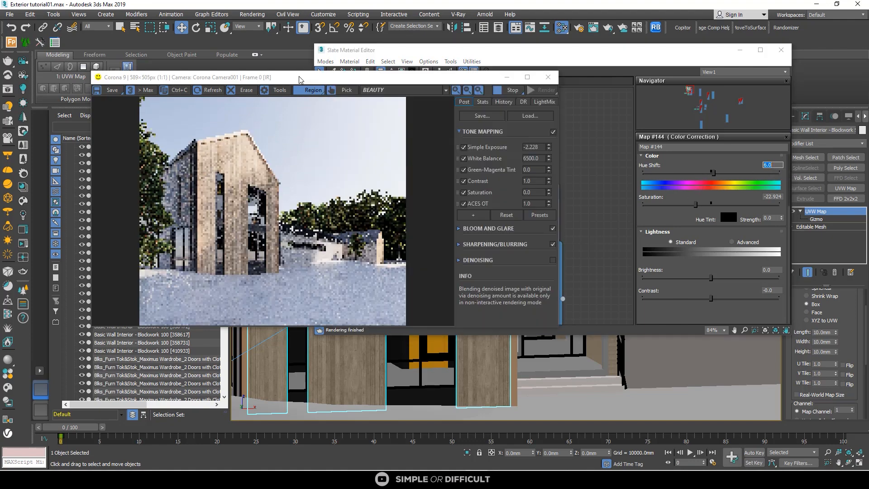
left_click(528, 77)
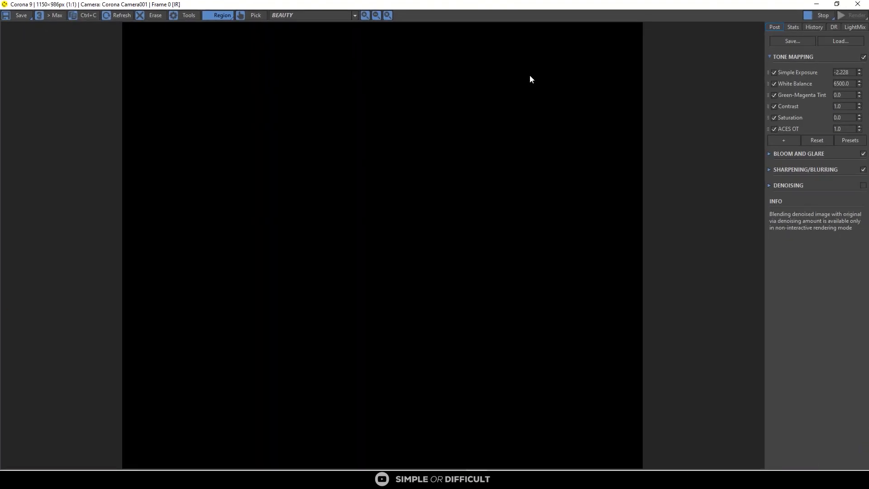
scroll(253, 161, "up", 1)
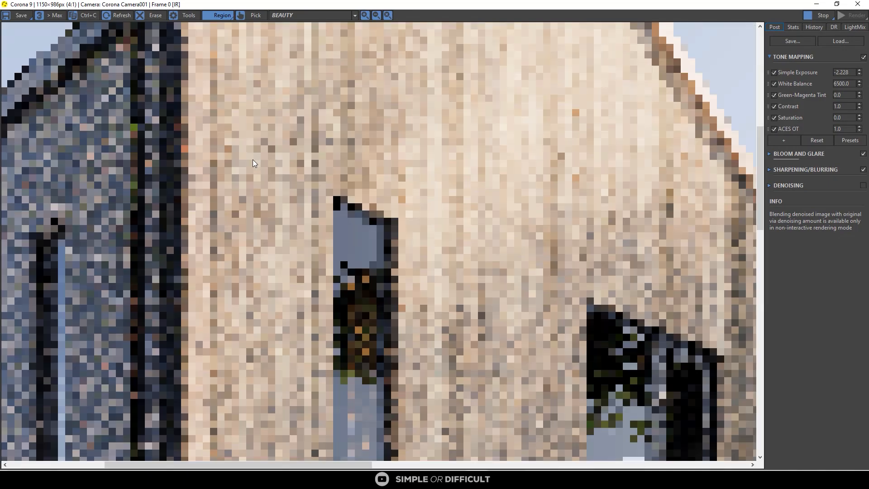
scroll(253, 160, "down", 1)
scroll(252, 159, "down", 1)
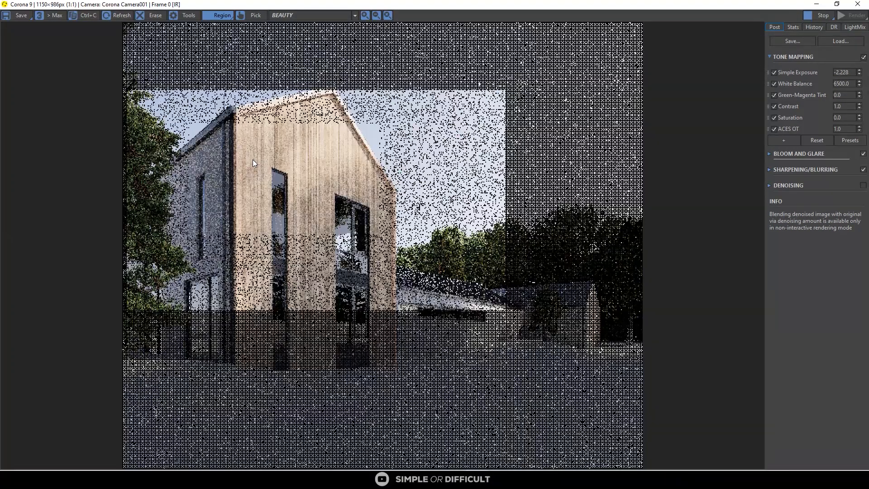
scroll(343, 257, "up", 1)
scroll(324, 276, "down", 1)
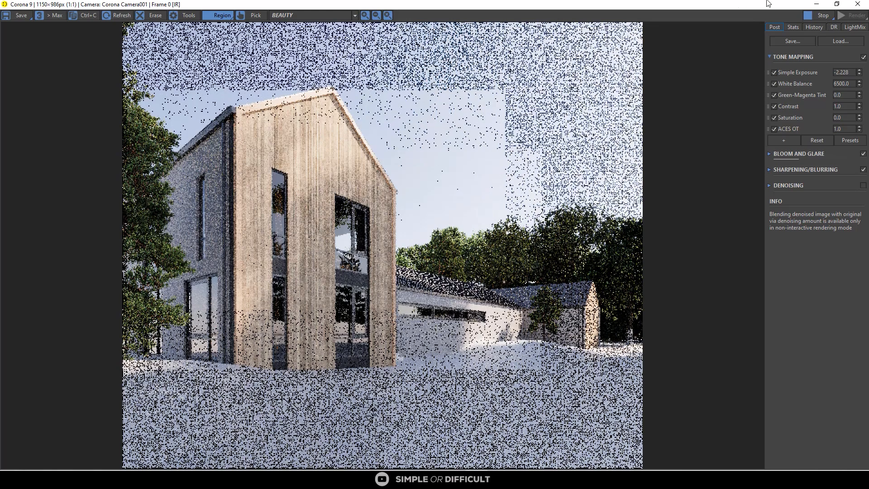
left_click(837, 4)
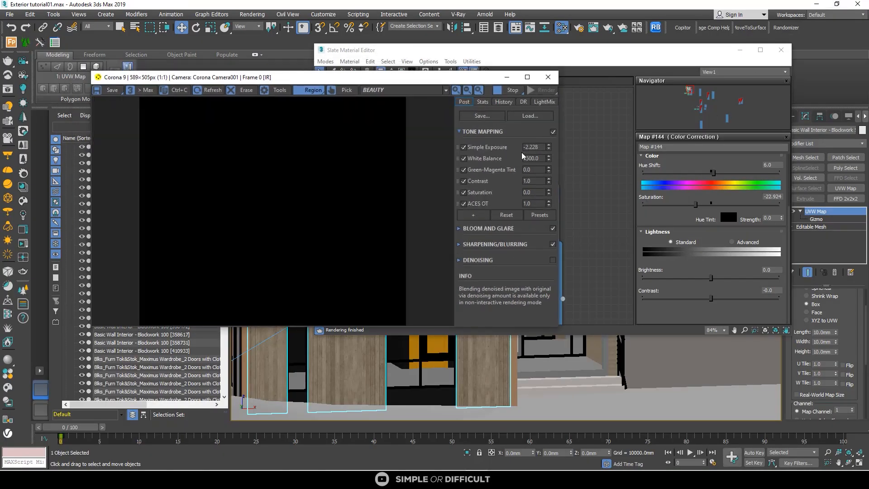
Step: Set the bump amount of the wood slat material to 10
left_click(630, 161)
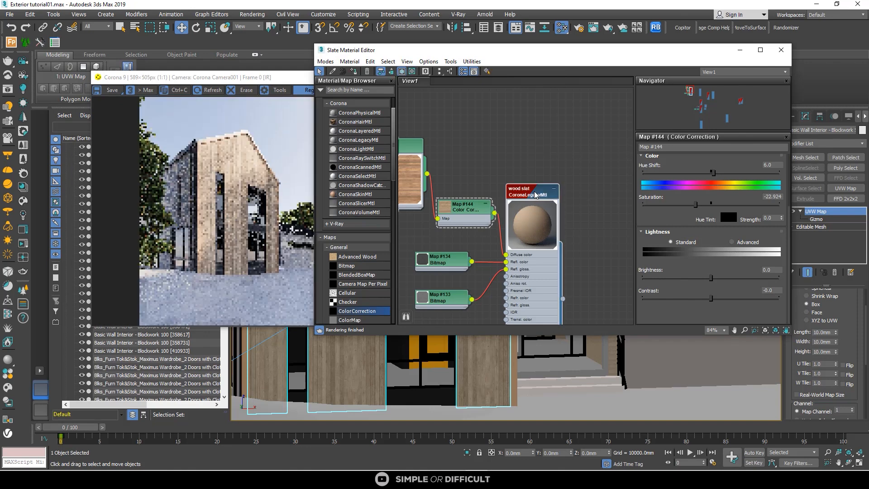
scroll(618, 200, "down", 3)
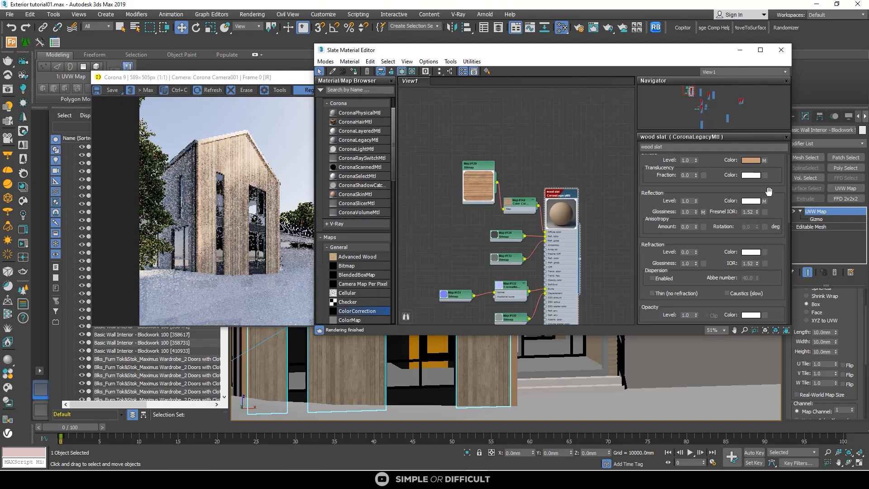
scroll(756, 195, "down", 4)
scroll(771, 251, "down", 8)
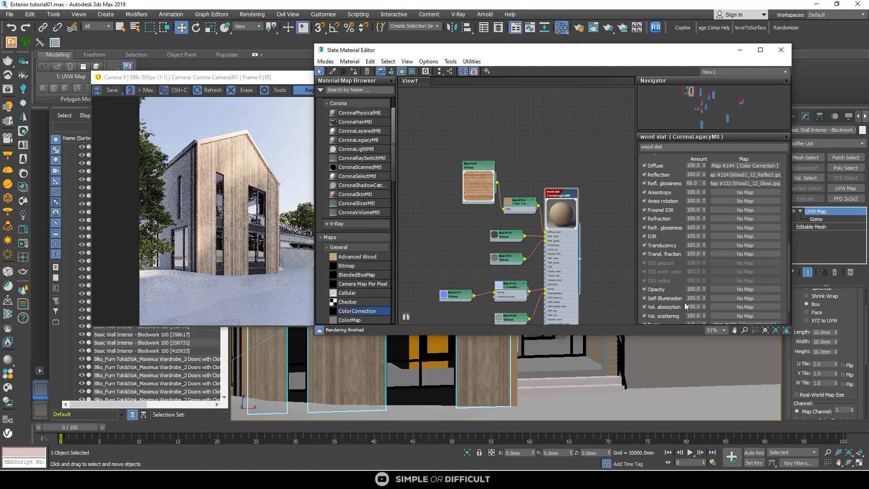
left_click_drag(789, 254, 791, 292)
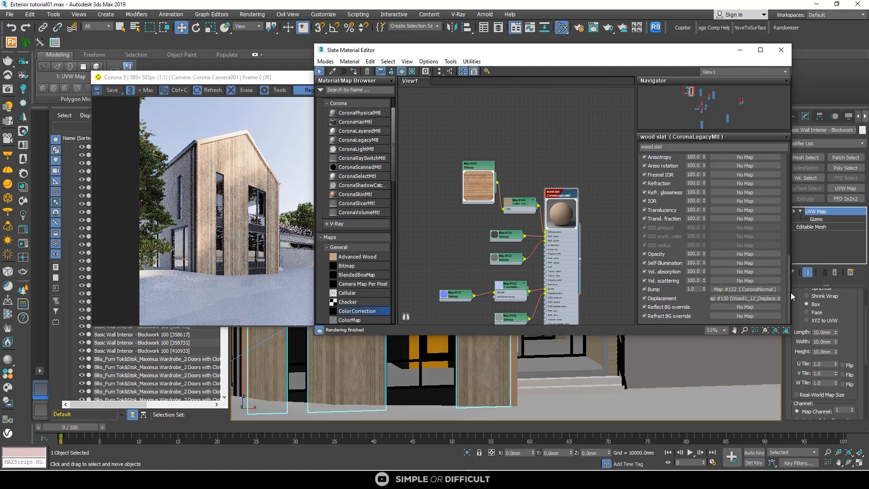
left_click(699, 290)
type("10")
key("Return")
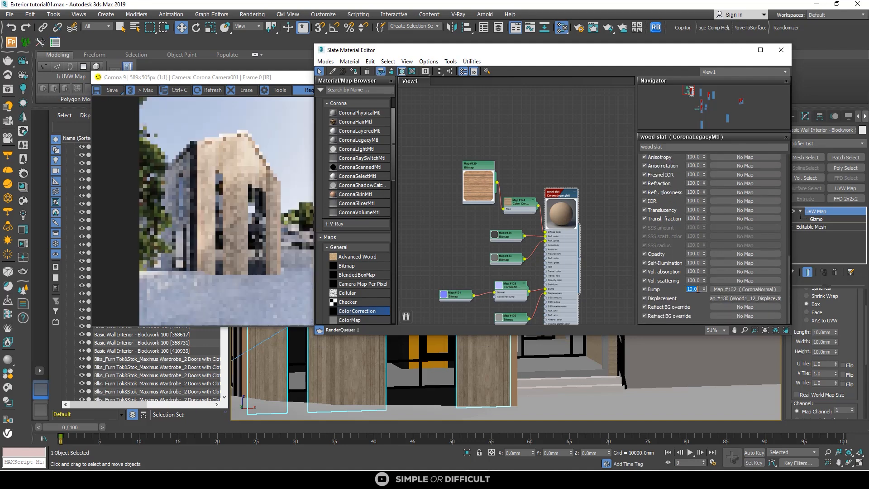
Step: Examine the bump relief on the wood cladding in the interactive render, up close around the gable and in full view
left_click(293, 80)
scroll(229, 183, "up", 1)
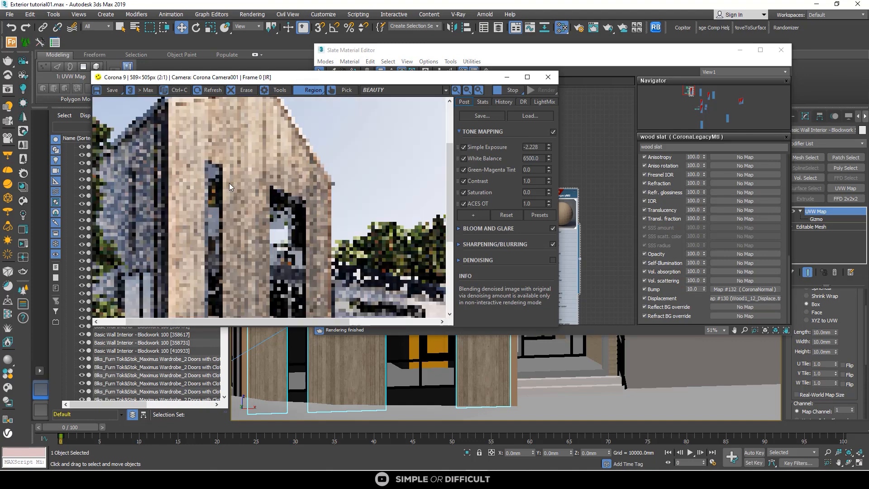
scroll(333, 163, "down", 1)
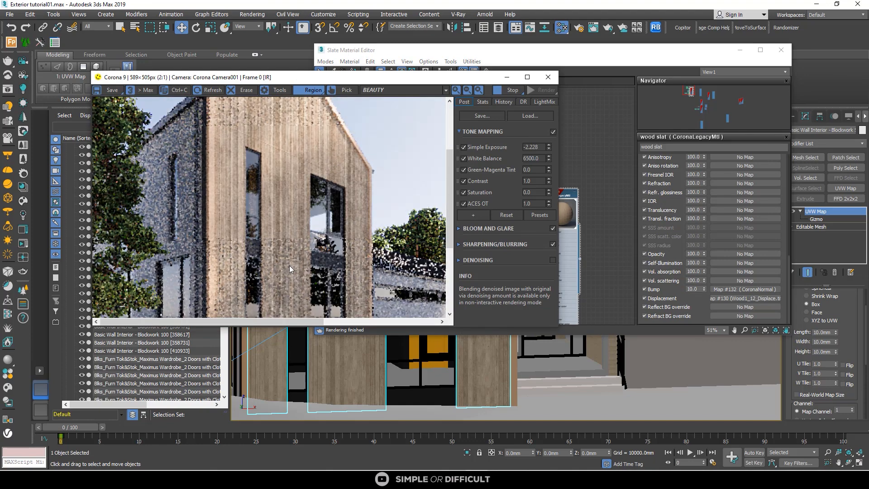
scroll(290, 265, "up", 1)
scroll(299, 239, "down", 1)
middle_click_drag(385, 199, 365, 241)
scroll(220, 153, "up", 2)
scroll(282, 192, "down", 2)
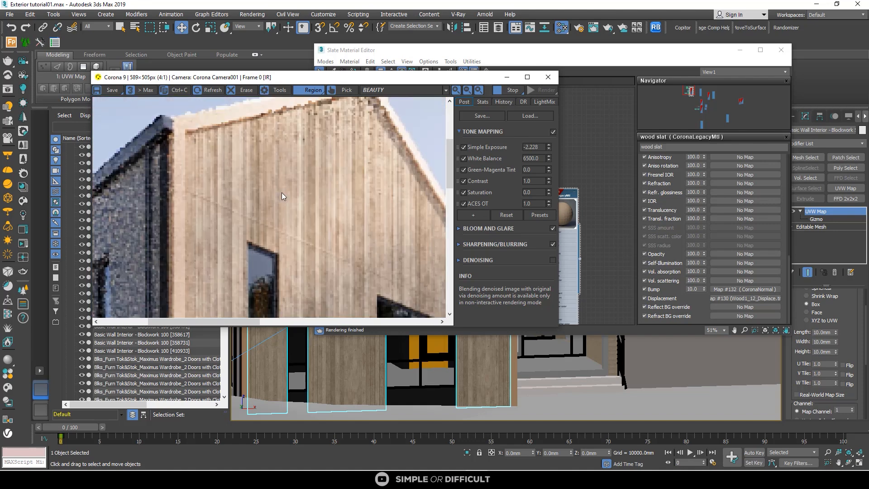
scroll(260, 189, "down", 1)
scroll(260, 191, "down", 1)
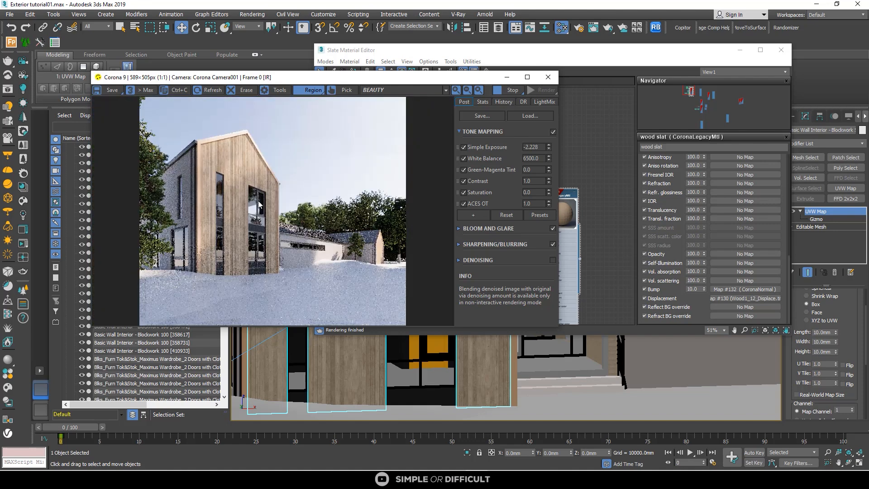
Step: Check the wood cladding in the interactive render, then stop rendering and minimize the frame buffer and Slate Material Editor
scroll(213, 178, "up", 1)
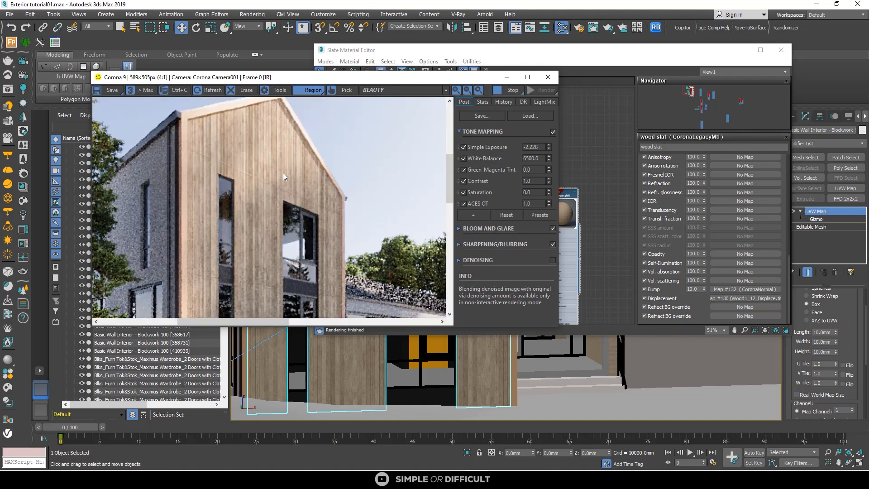
scroll(275, 180, "down", 1)
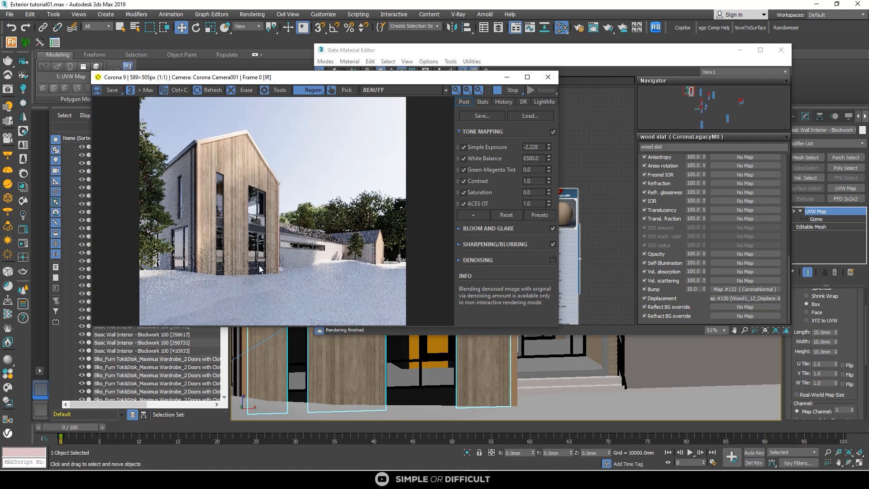
scroll(239, 270, "up", 1)
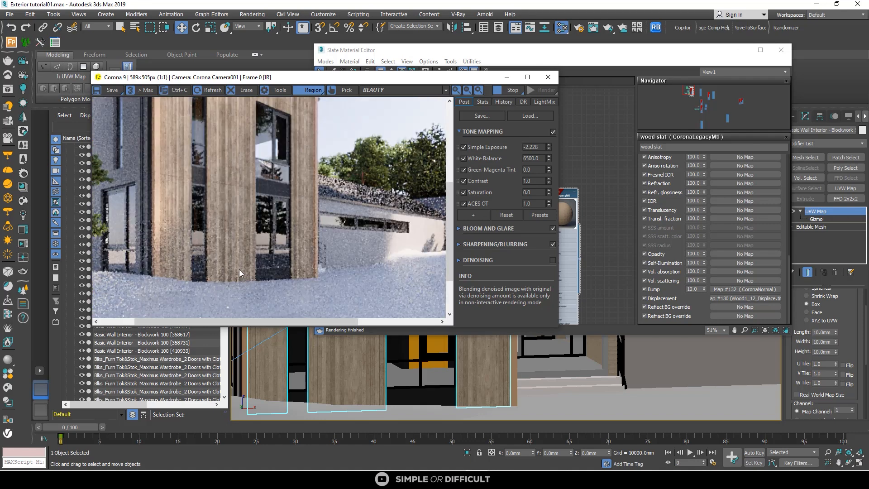
scroll(239, 270, "down", 1)
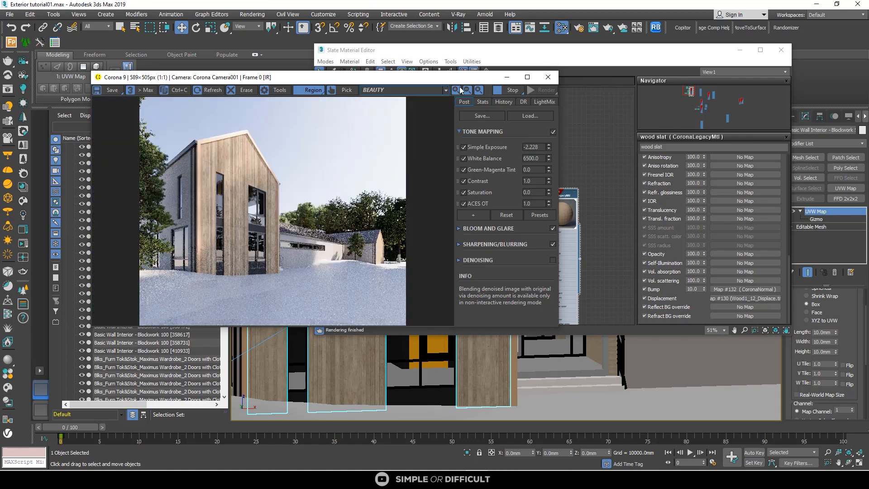
left_click(504, 89)
left_click(507, 78)
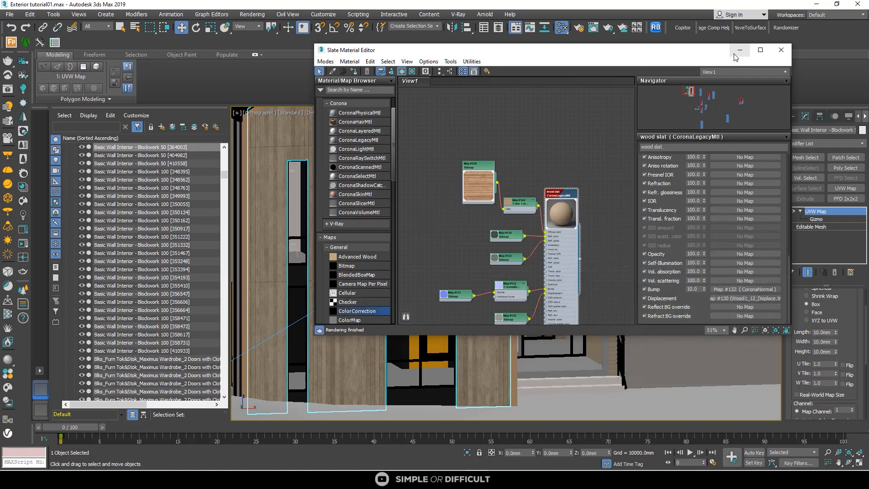
left_click(740, 50)
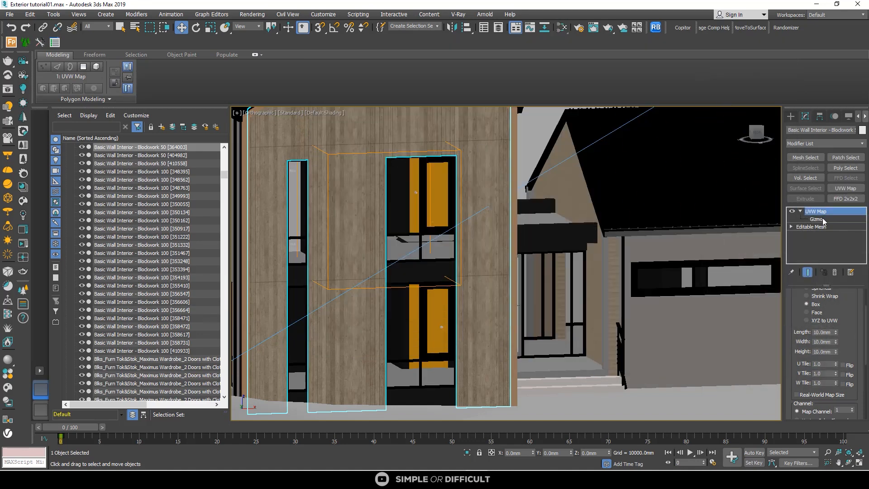
Step: Lower the UVW Map gizmo of the wood-clad wall by about 322 mm
left_click(823, 221)
left_click_drag(380, 181, 385, 195)
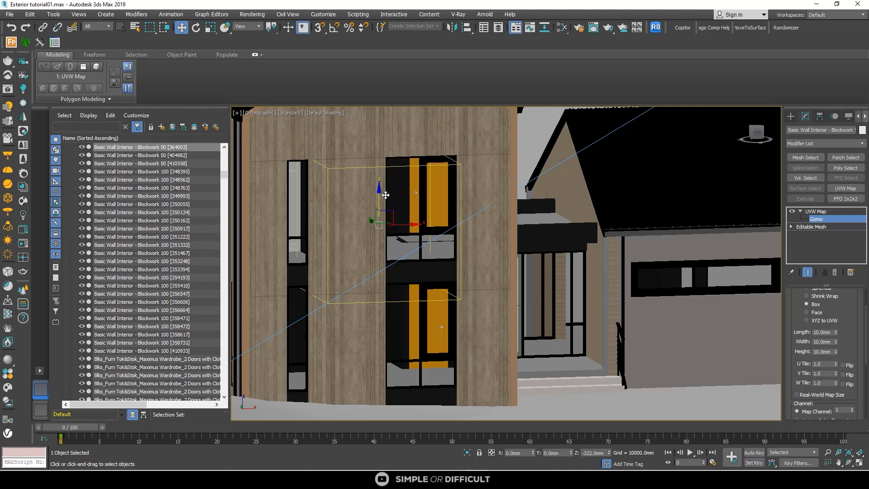
scroll(365, 189, "down", 3)
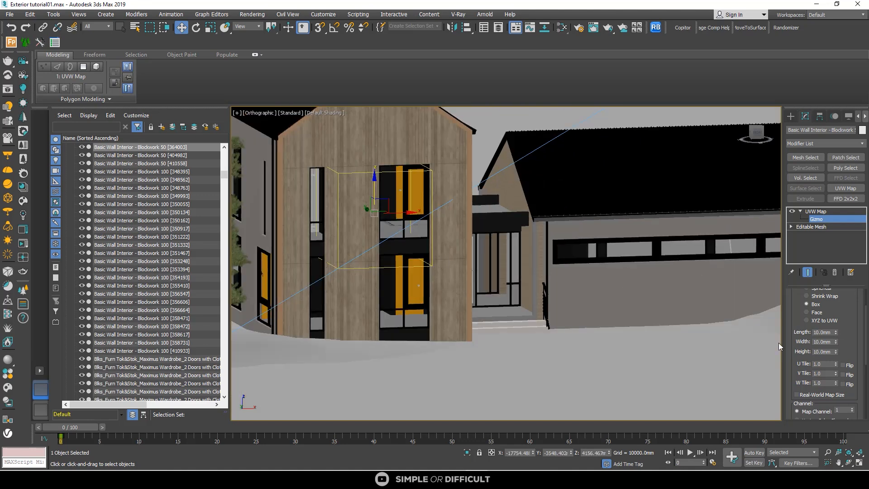
Step: Try a UVW Map box height of 6 mm, with a width of first 6 mm and then 8 mm
double_click(821, 351)
key("Return")
double_click(829, 342)
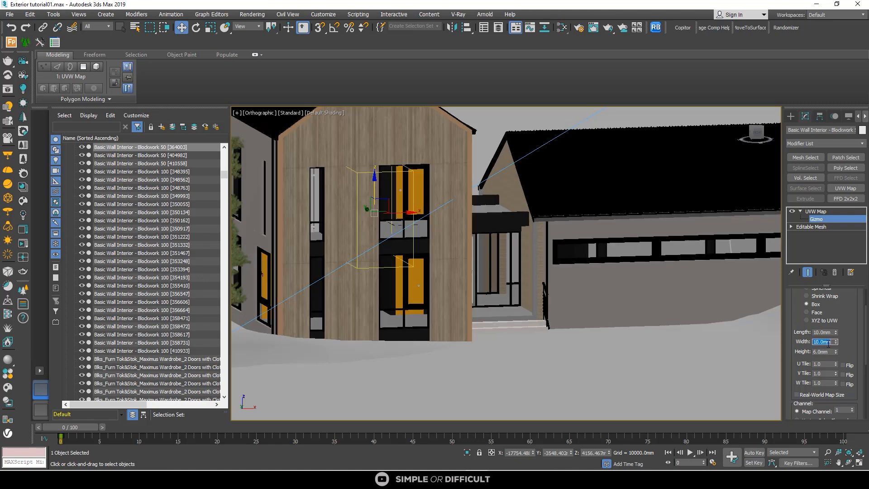
type("6")
key("Return")
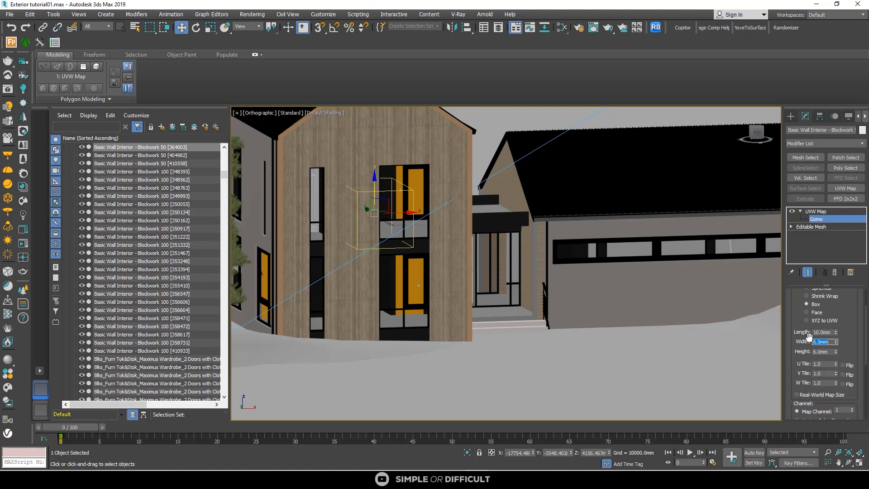
key("Return")
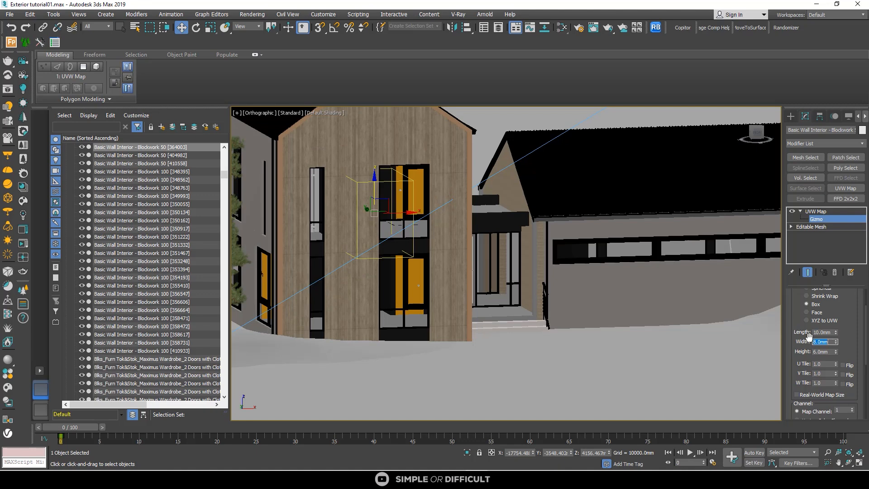
Step: Set the UVW Map box's height and length to 8 mm
left_click(822, 352)
type("8")
key("Return")
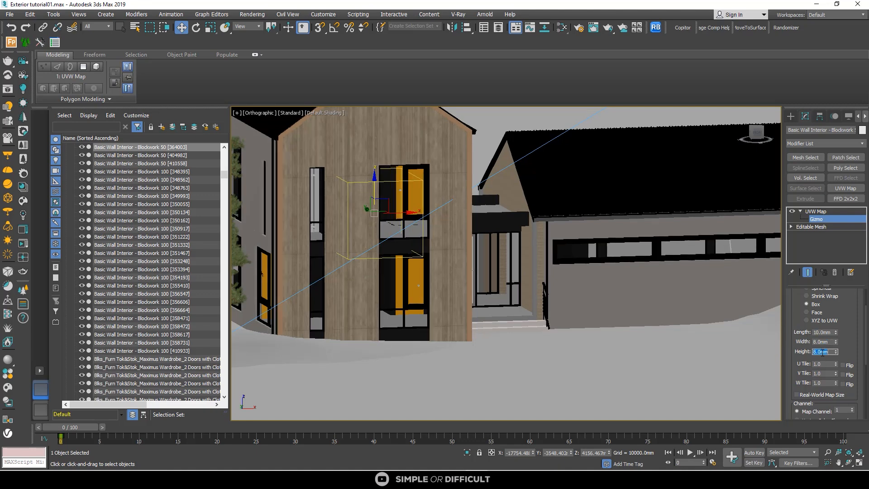
left_click(827, 332)
type("8")
key("Return")
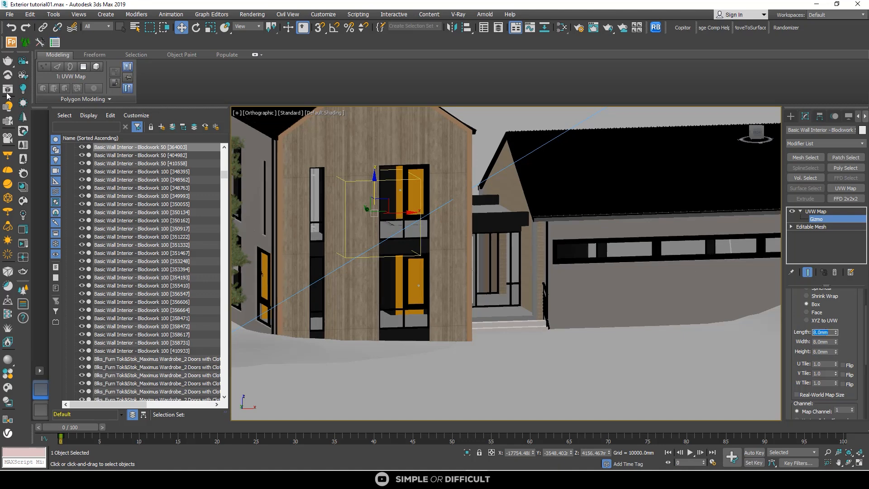
Step: Raise the UVW Map gizmo about 305 mm to align the horizontal wood texture seam with the upper window's top edge
scroll(366, 169, "up", 4)
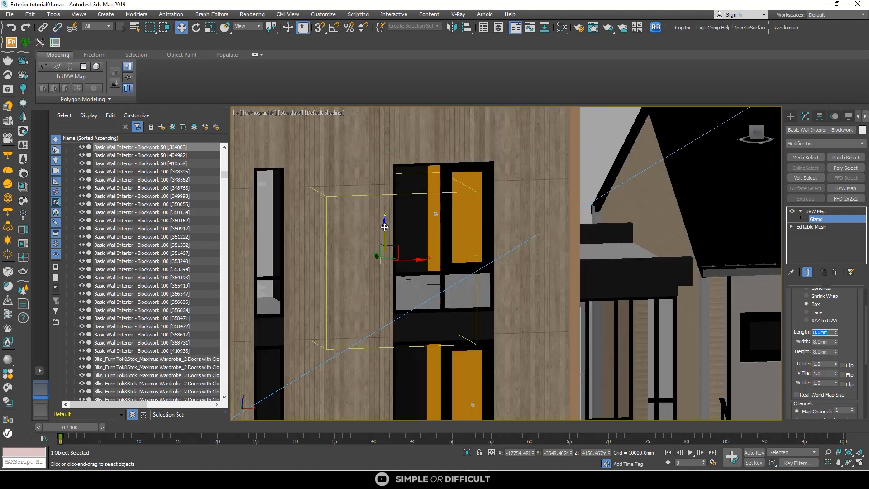
left_click_drag(383, 224, 382, 208)
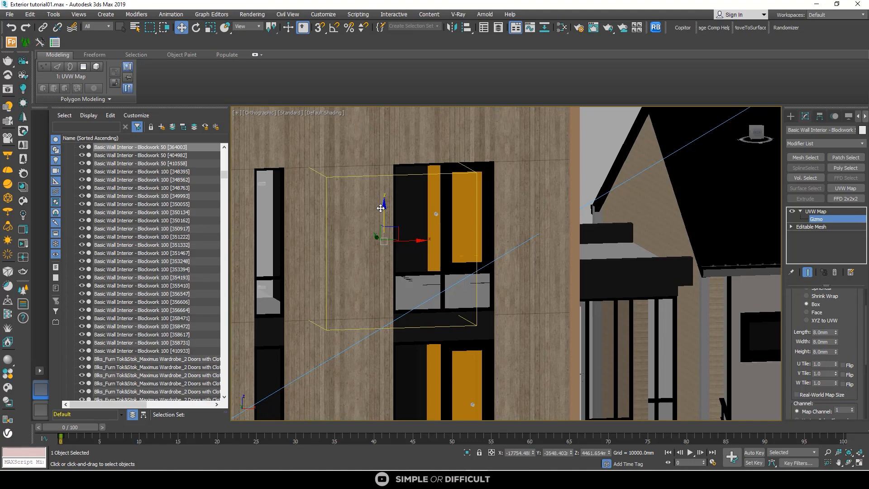
scroll(381, 209, "down", 4)
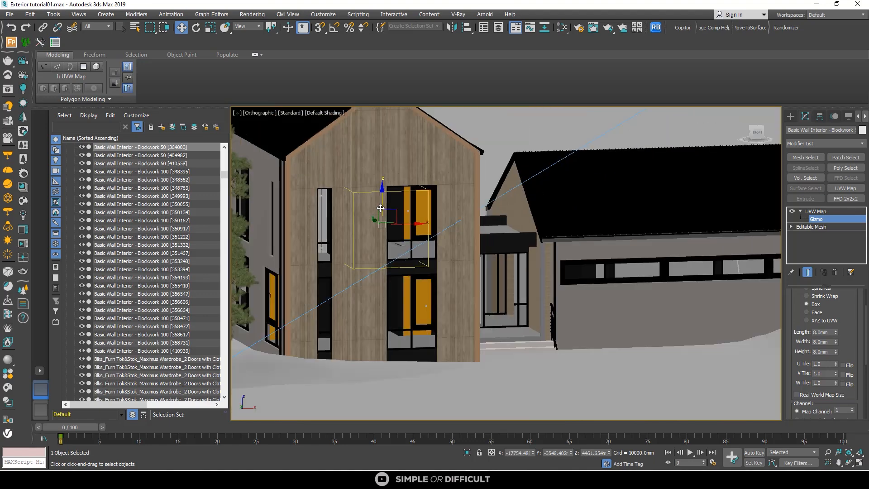
Step: Set the UVW Map box's width to 9 mm and lower its gizmo about 145 mm to realign the texture seam
double_click(827, 341)
type("9")
key("Return")
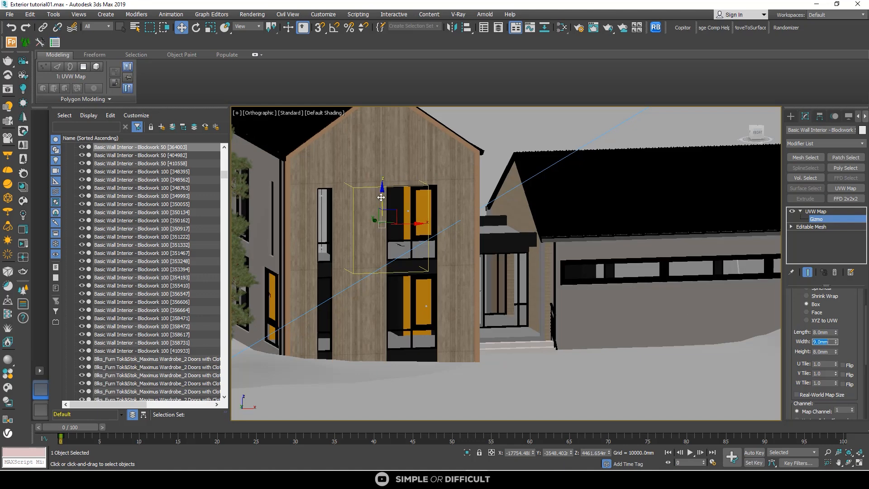
left_click_drag(382, 198, 380, 202)
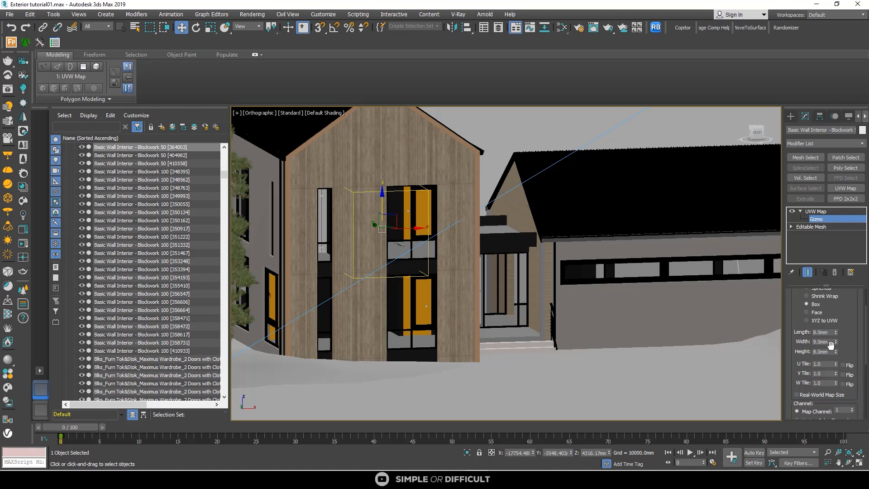
Step: Set the UVW Map box's height to 9 mm and its width to 10 mm
double_click(827, 352)
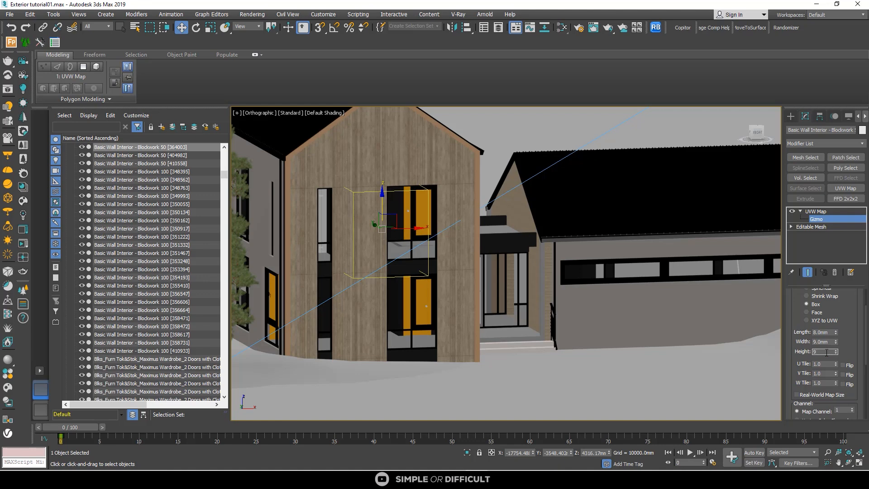
key("Return")
double_click(825, 341)
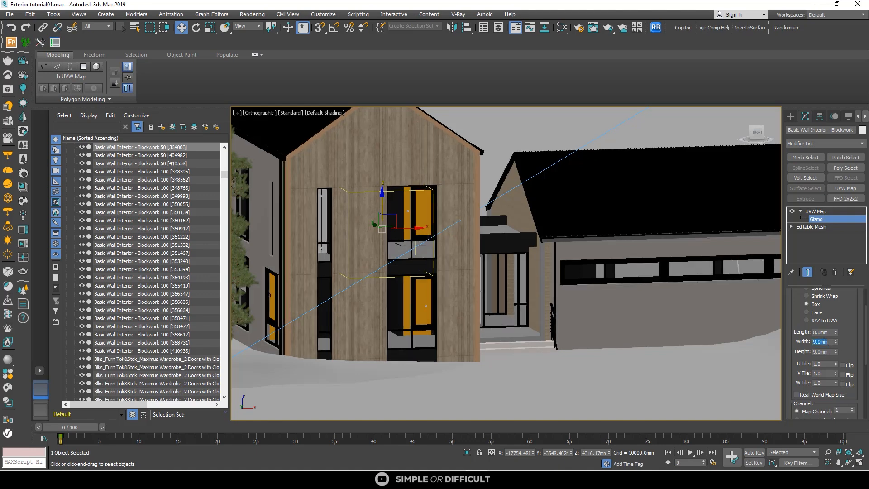
type("10")
key("Return")
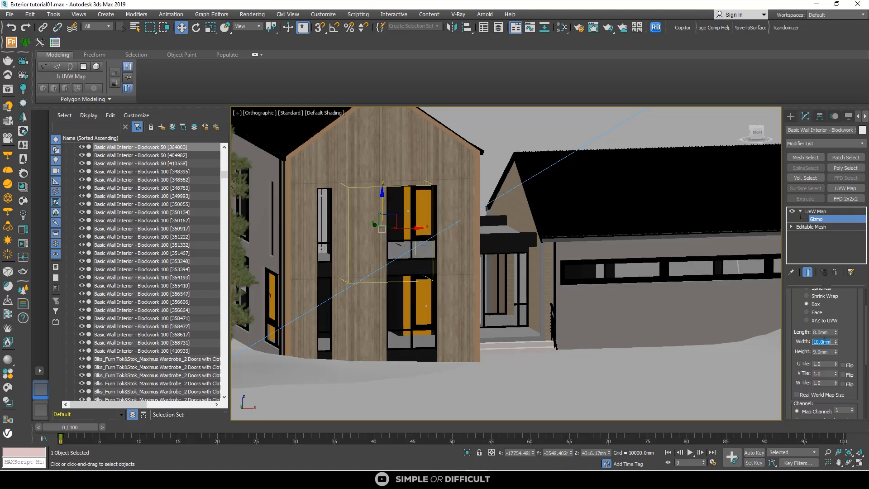
Step: Lower the UVW Map gizmo about 161 mm to bring the texture seam to the upper window's top edge
scroll(389, 207, "up", 3)
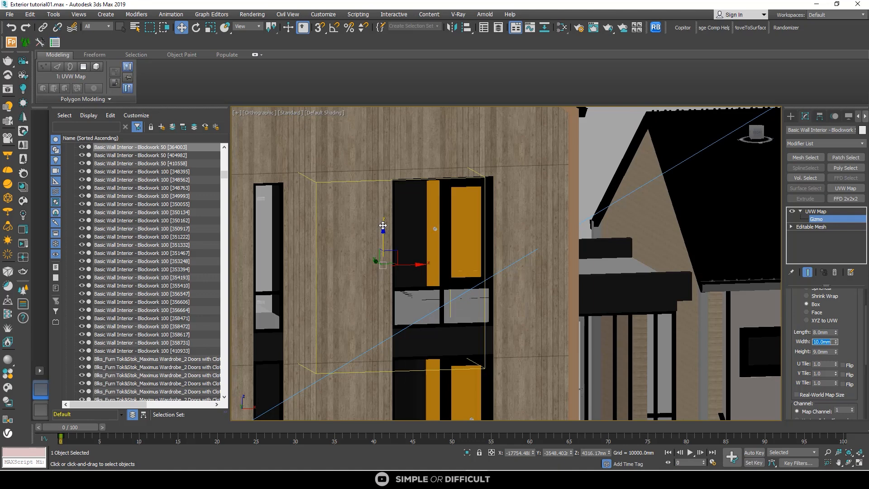
left_click_drag(383, 225, 389, 235)
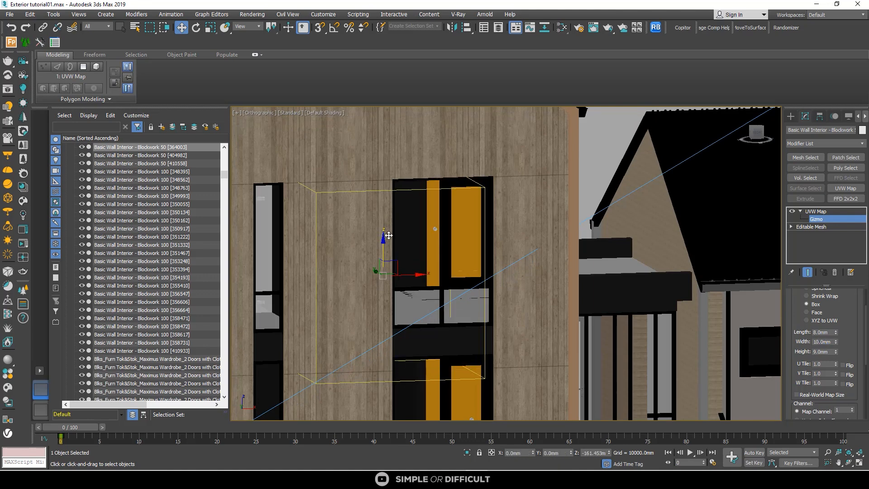
scroll(389, 236, "down", 4)
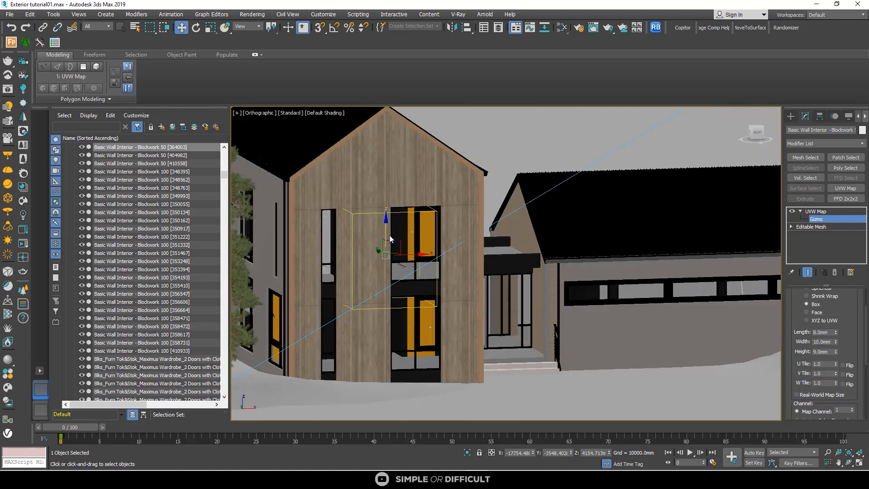
Step: Set the UVW Map box's width, height and length all to 9 mm
double_click(823, 352)
double_click(823, 342)
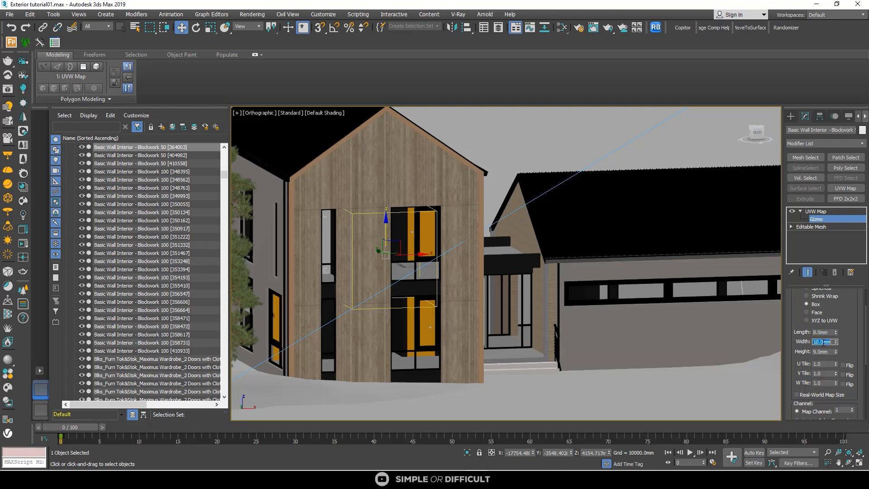
key("Return")
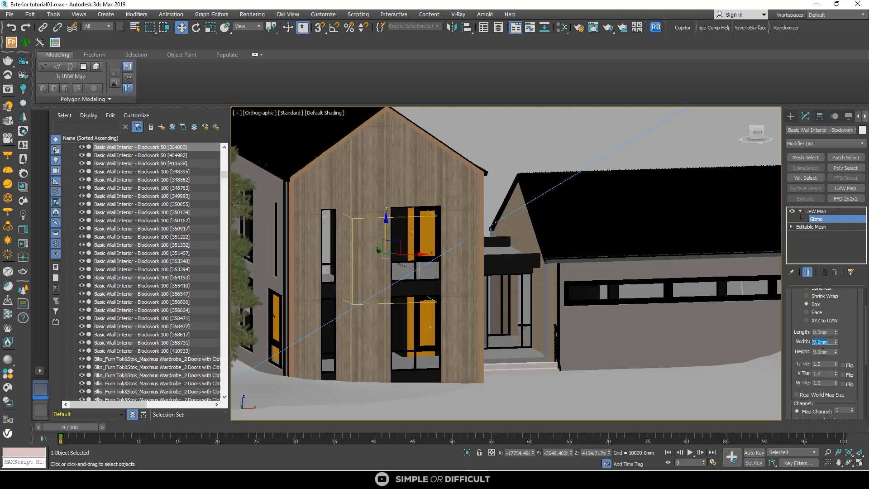
double_click(823, 352)
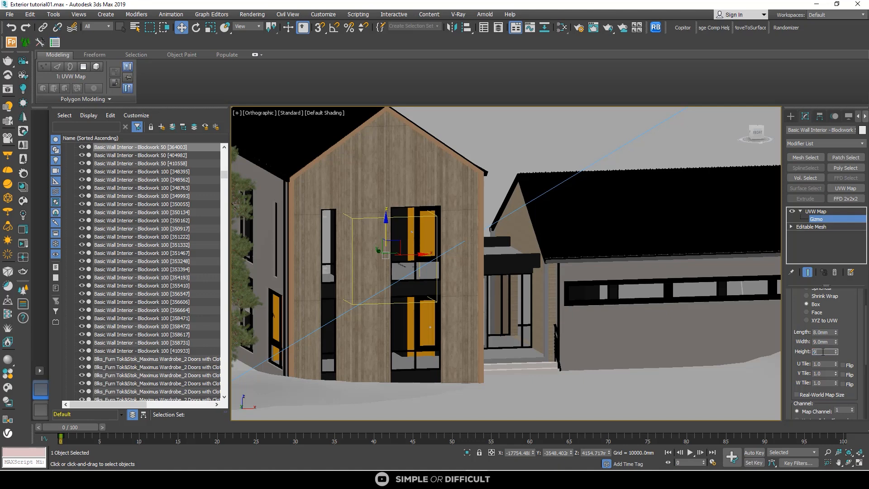
key("Return")
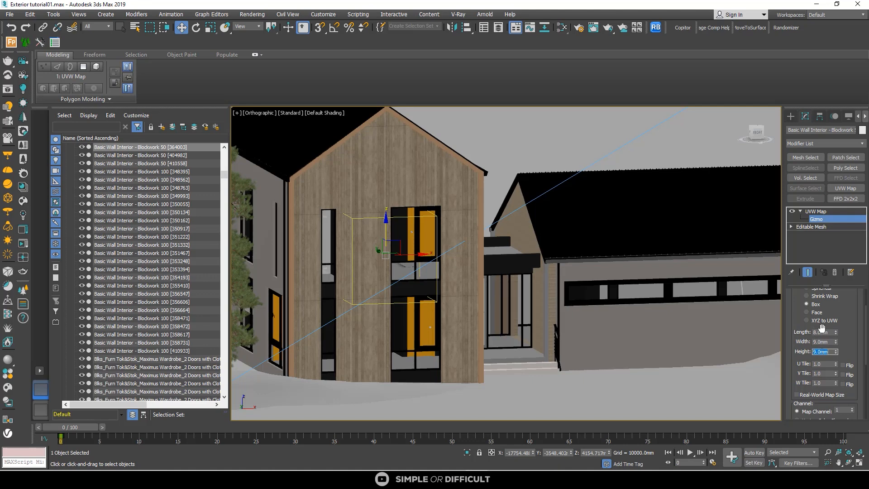
double_click(824, 332)
key("Return")
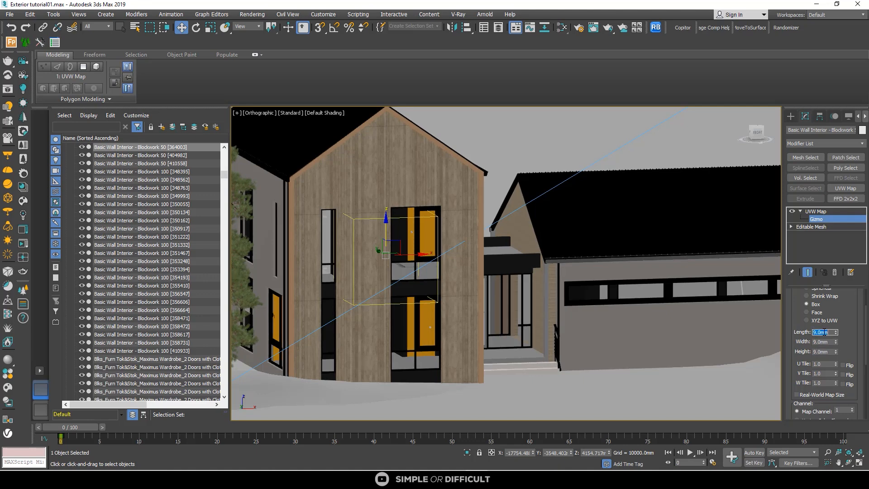
Step: Raise the UVW Map gizmo about 153 mm so the wood texture seam meets the upper window's top edge
scroll(379, 224, "up", 5)
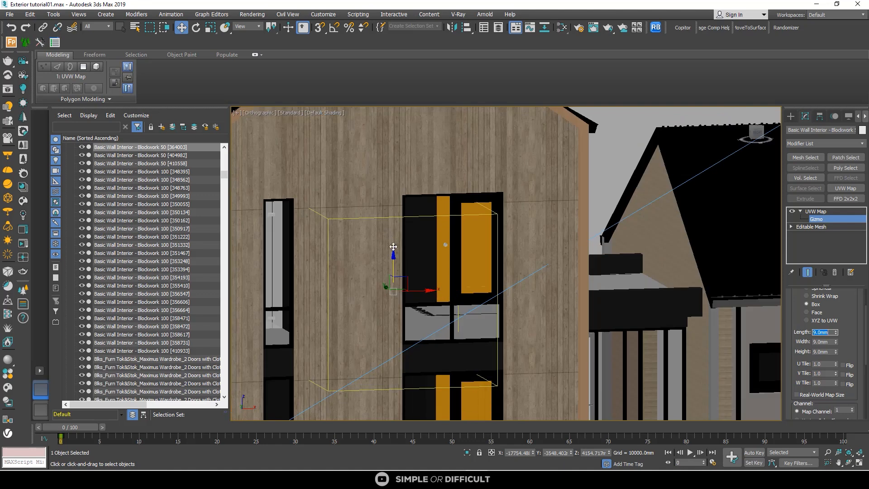
left_click_drag(394, 249, 393, 245)
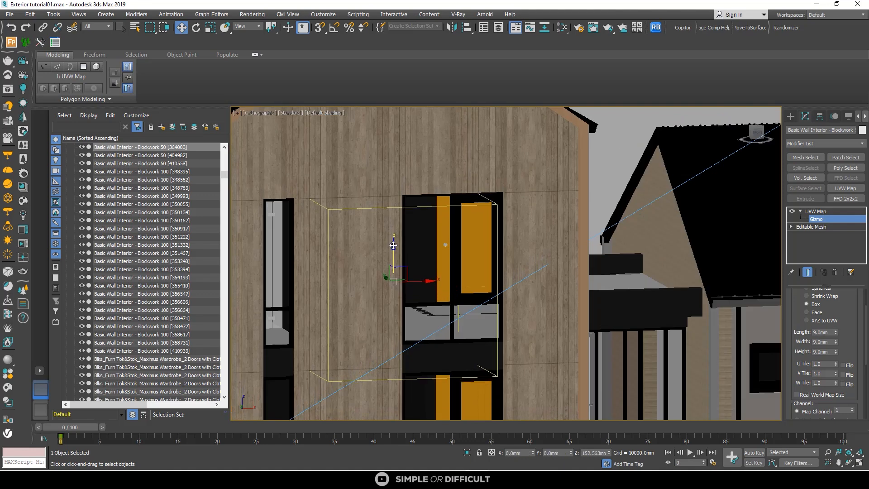
scroll(394, 245, "down", 6)
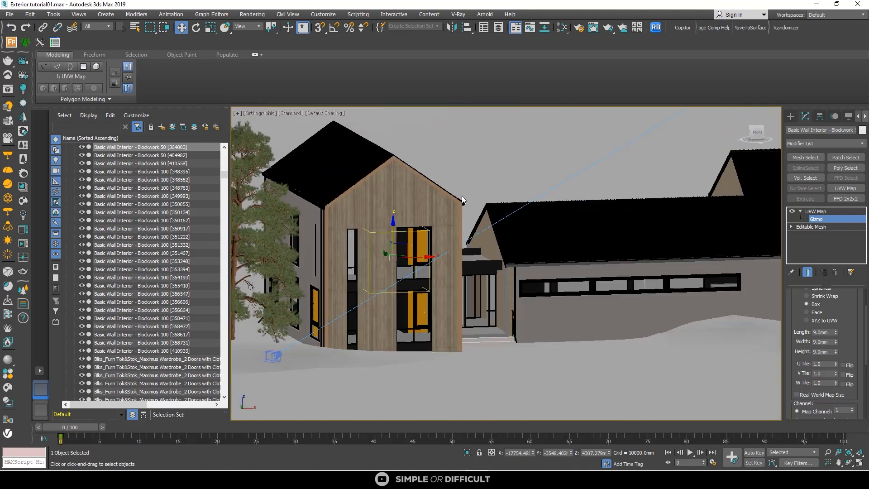
Step: Start the Corona interactive render and check the wood cladding on the gable wall up close
right_click(482, 141)
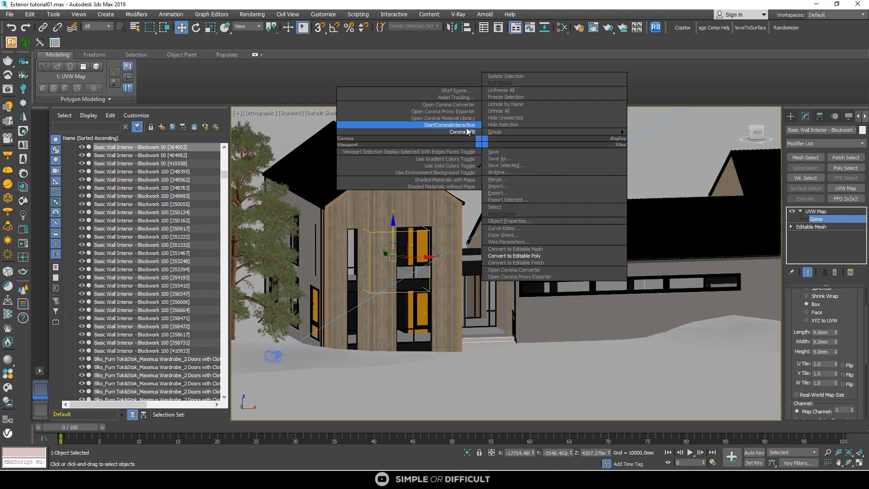
left_click(452, 125)
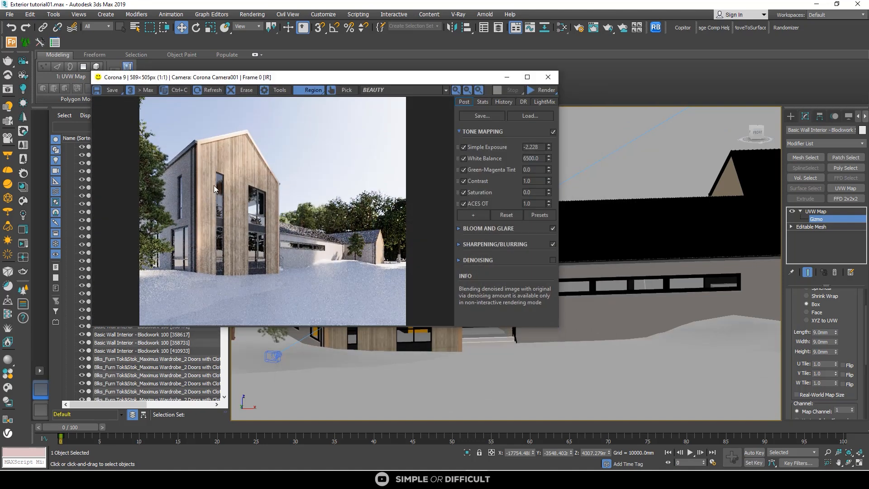
scroll(214, 185, "up", 1)
scroll(232, 162, "up", 1)
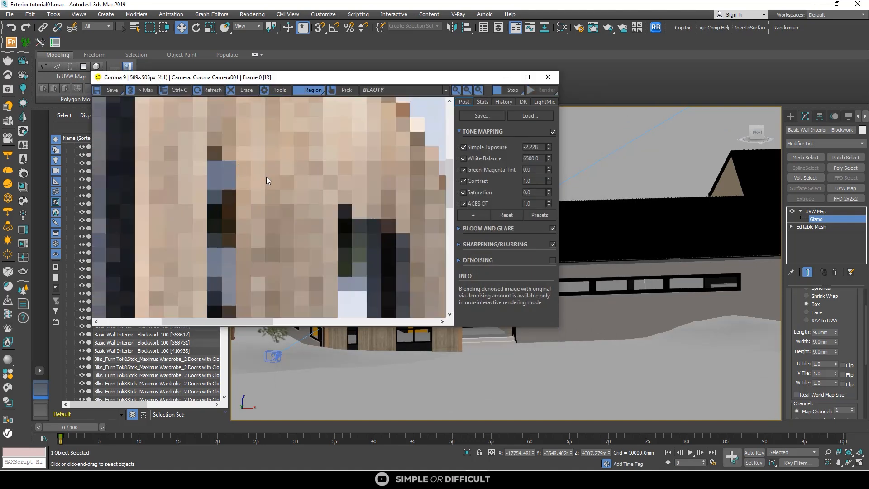
Step: Examine the wood cladding and windows of the front gable wall in the interactive render, then minimize the render window
scroll(266, 177, "down", 1)
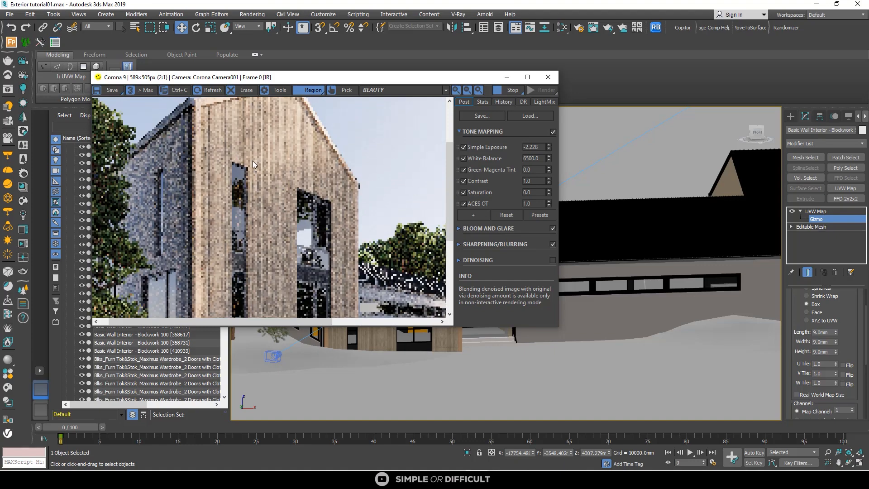
scroll(263, 167, "up", 1)
scroll(273, 172, "down", 2)
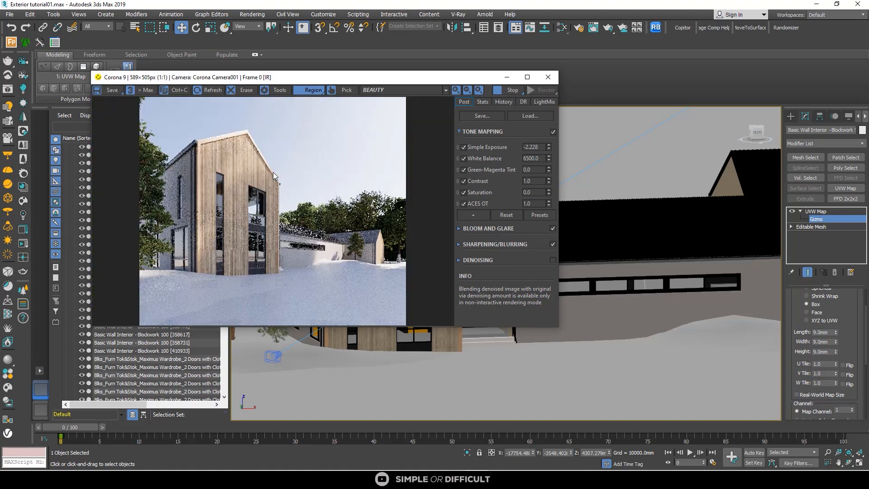
scroll(227, 260, "up", 1)
scroll(235, 210, "down", 1)
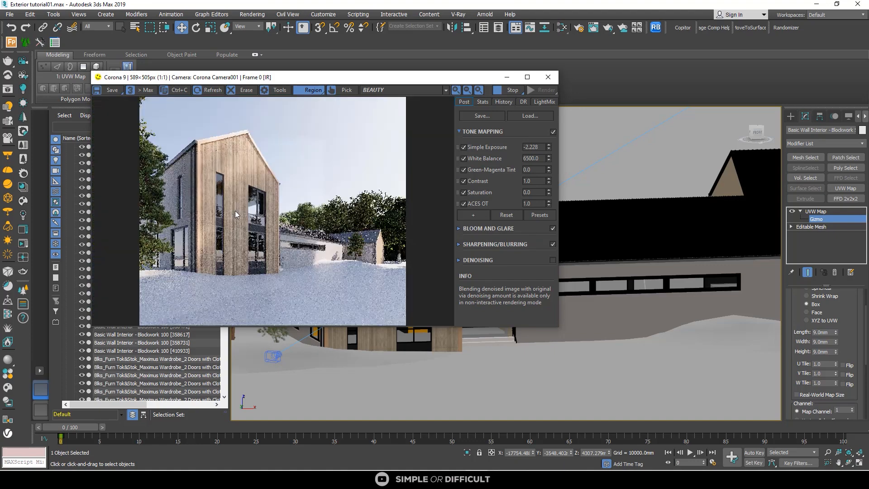
scroll(261, 230, "up", 2)
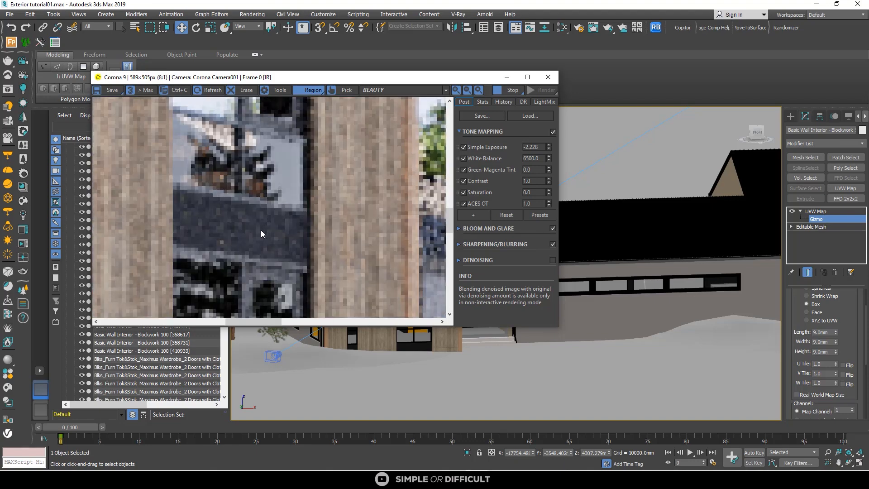
scroll(260, 230, "down", 1)
scroll(260, 230, "down", 1)
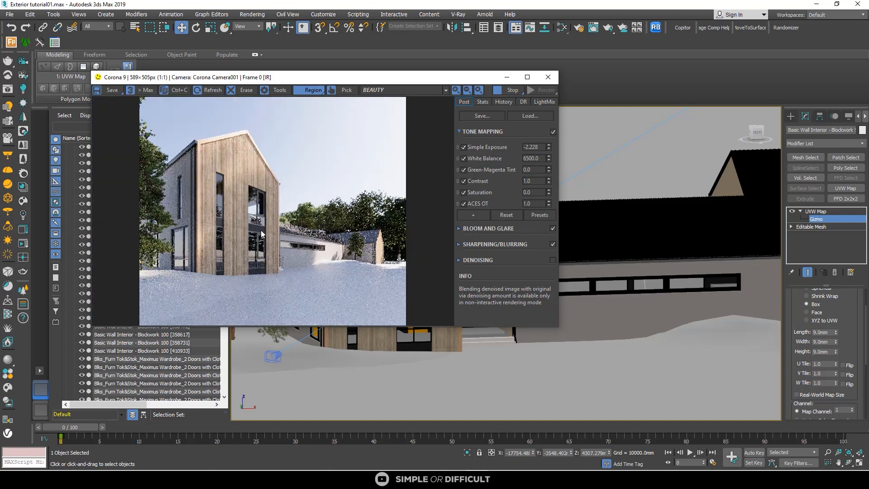
scroll(260, 229, "up", 2)
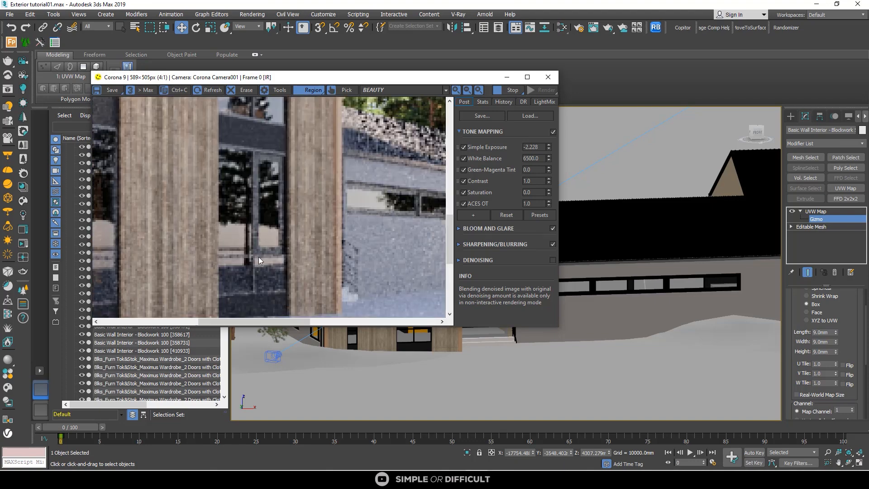
scroll(257, 228, "down", 2)
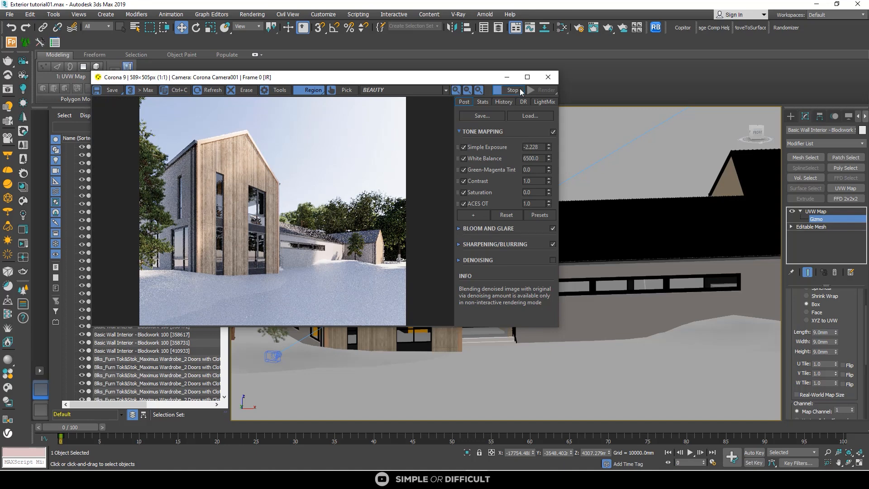
left_click(507, 77)
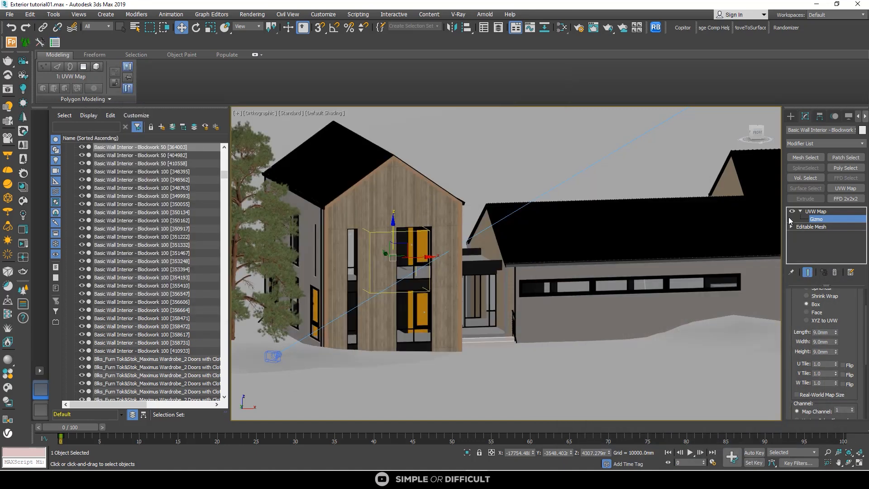
Step: Copy the front gable wall's UVW Map modifier and paste it onto the gable wall beside the entrance
left_click(816, 211)
right_click(816, 211)
left_click(784, 249)
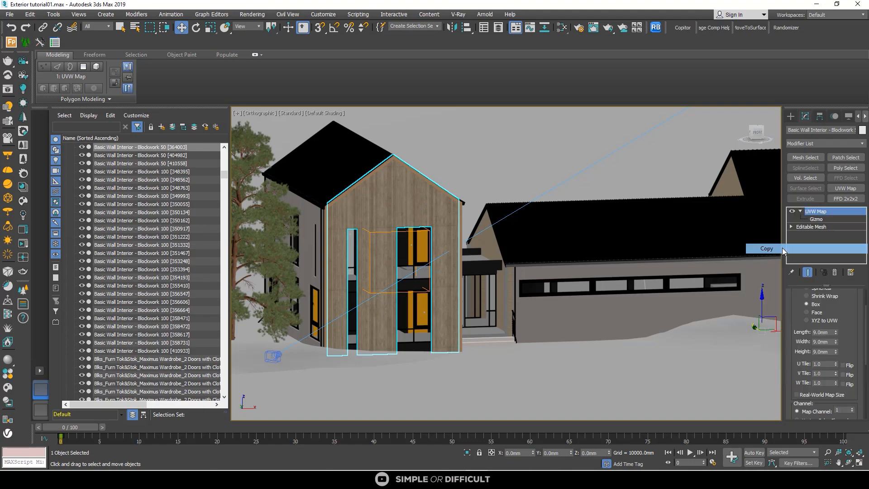
scroll(360, 238, "down", 4)
scroll(390, 242, "up", 9)
left_click(463, 239)
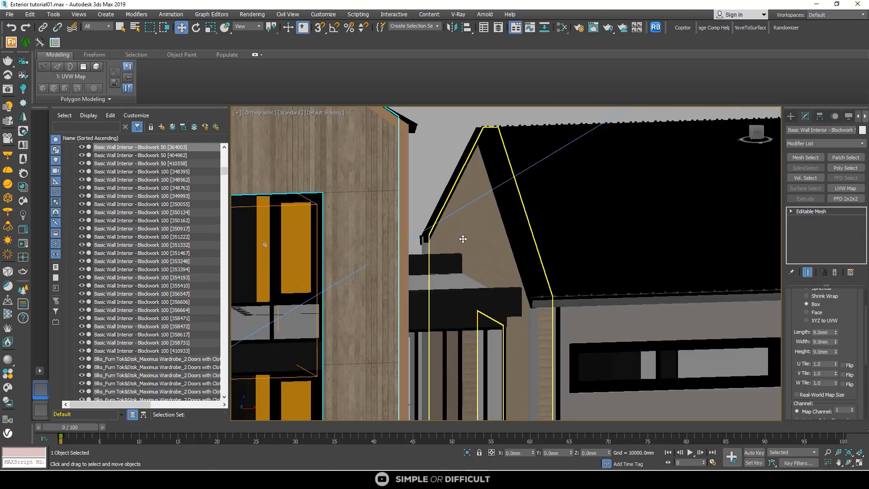
left_click(811, 211)
right_click(811, 212)
left_click(805, 216)
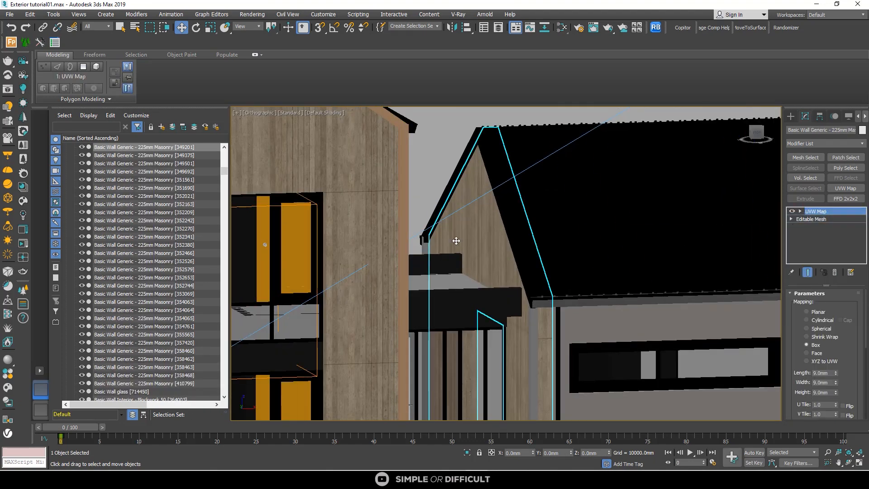
Step: Paste the copied UVW Map modifier onto the windowless gable wall at the far end of the house
scroll(456, 241, "down", 8)
scroll(477, 260, "up", 10)
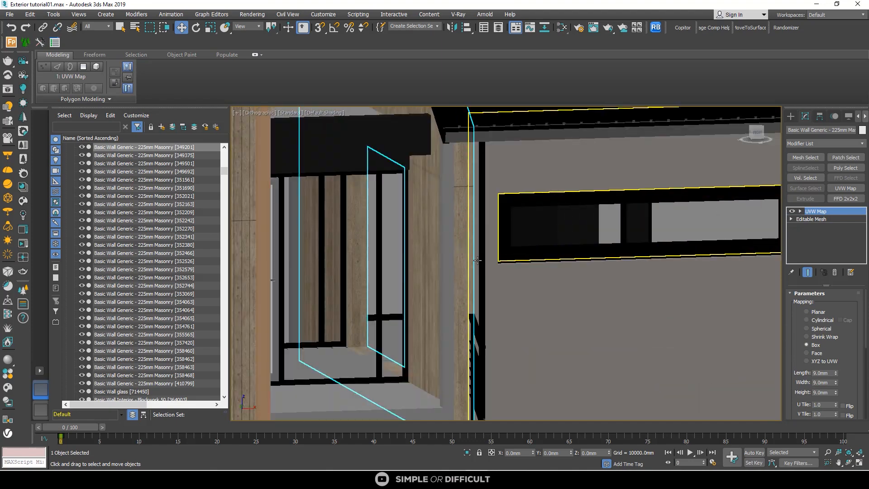
scroll(408, 258, "down", 10)
scroll(577, 260, "up", 8)
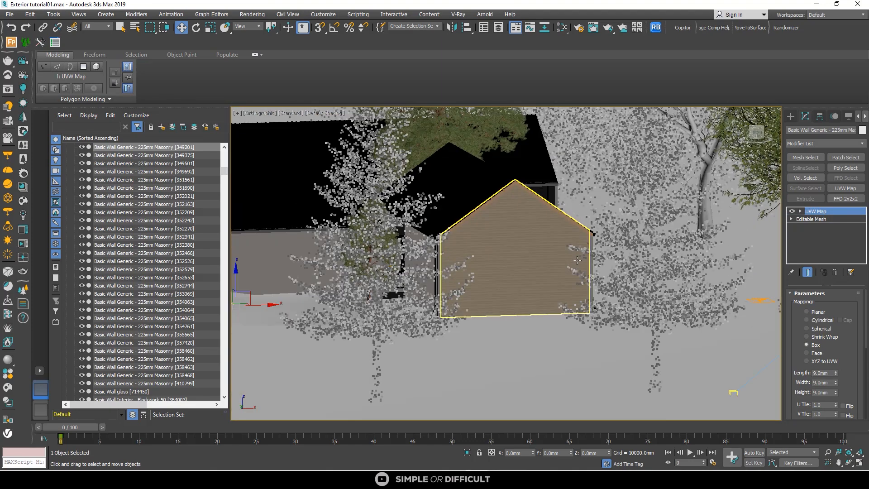
scroll(577, 261, "up", 2)
left_click(578, 260)
right_click(819, 220)
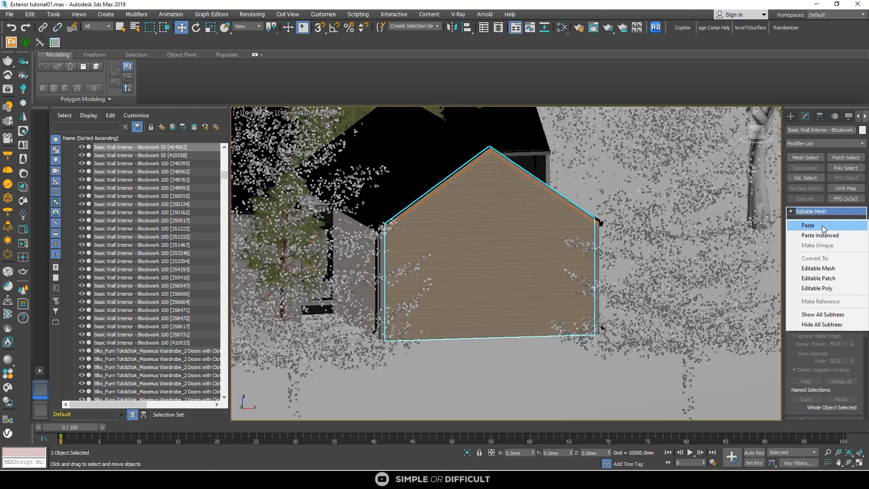
left_click(822, 225)
scroll(523, 253, "up", 5)
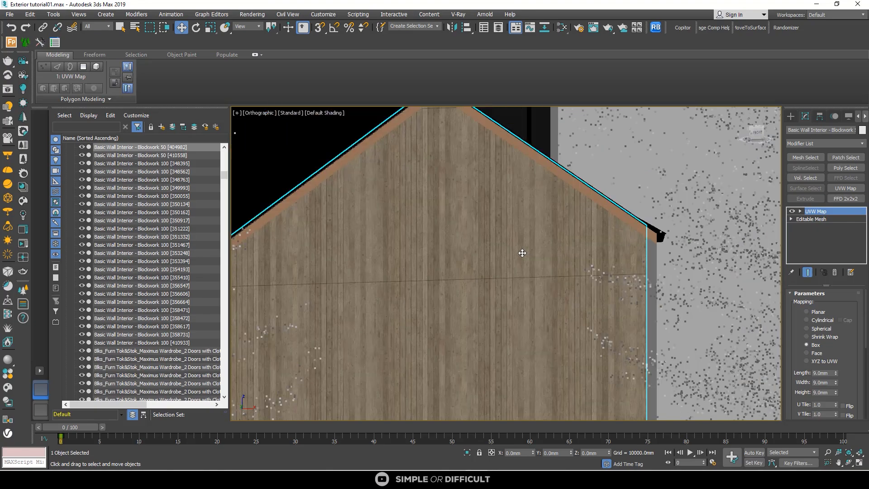
Step: Paste the copied UVW Map modifier onto the rear wing's gable wall with the two window openings
scroll(523, 253, "down", 6)
scroll(296, 185, "up", 8)
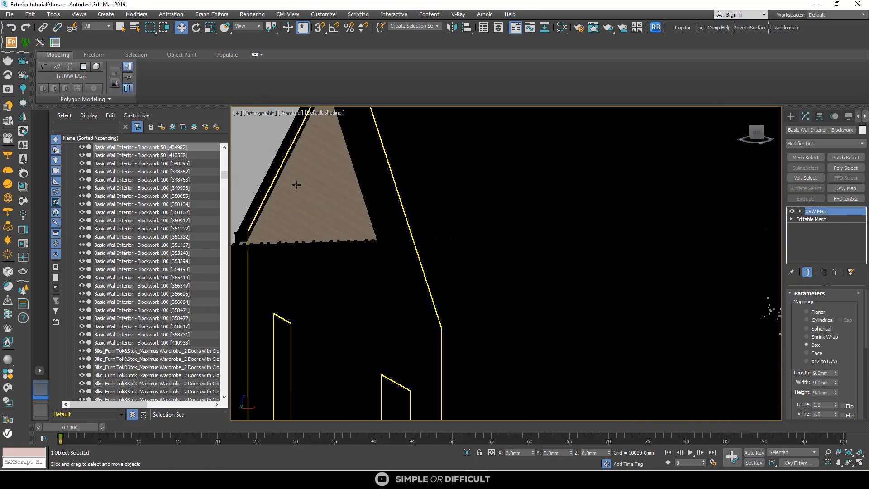
left_click(295, 184)
scroll(307, 195, "down", 2)
middle_click_drag(309, 201, 331, 208, "alt")
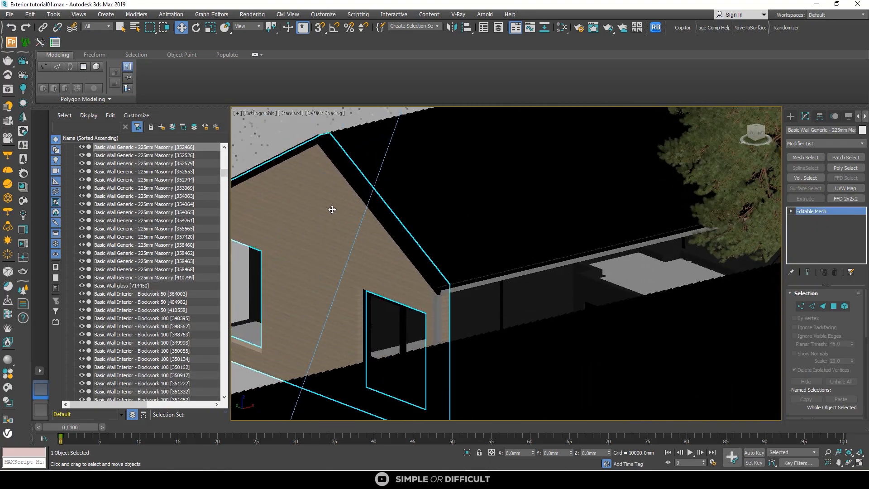
right_click(843, 242)
left_click(833, 247)
scroll(391, 232, "down", 4)
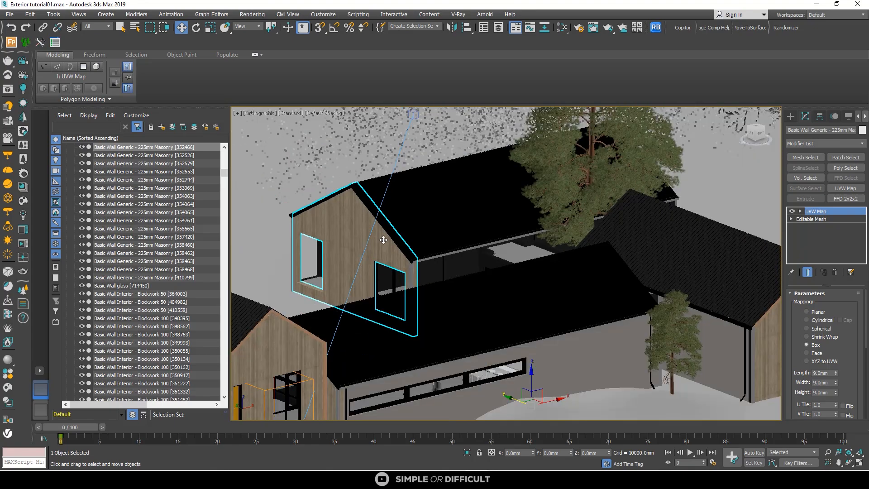
scroll(372, 255, "up", 7)
scroll(381, 250, "down", 6)
scroll(389, 244, "up", 4)
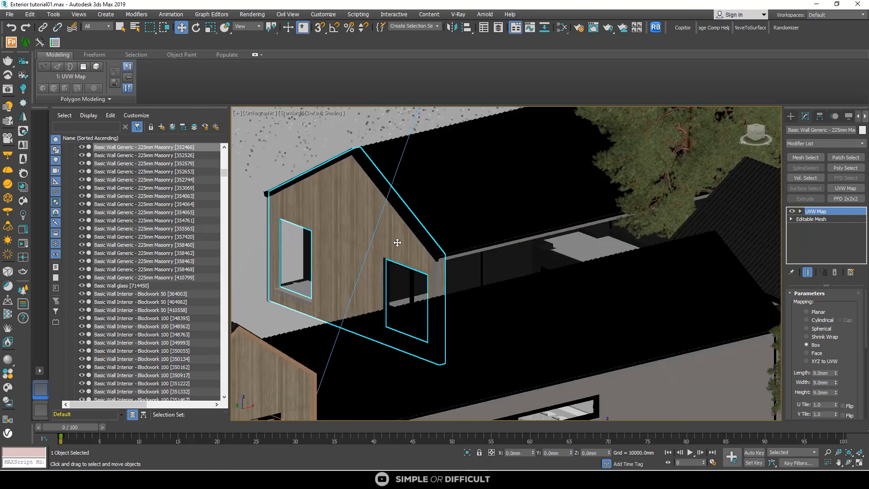
scroll(393, 242, "down", 4)
Step: Lower the rear gable wall's UVW Map gizmo about 85 mm and leave modifier editing
left_click(800, 211)
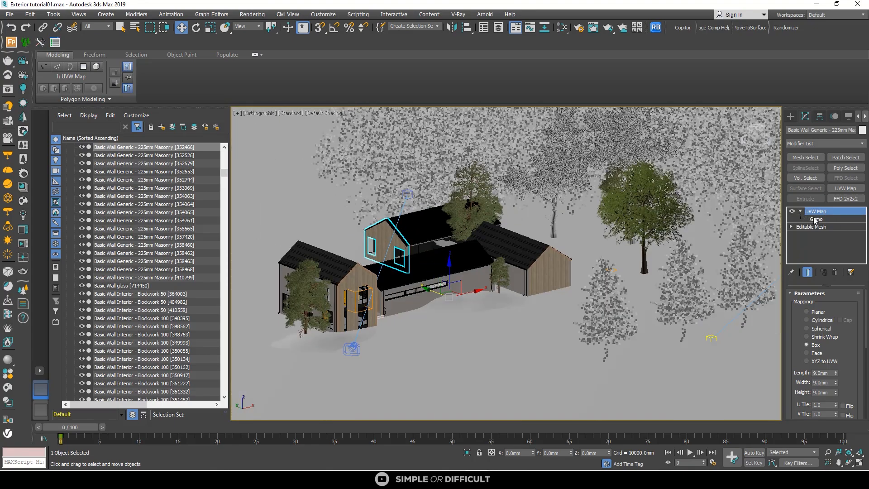
left_click(816, 219)
scroll(381, 270, "up", 3)
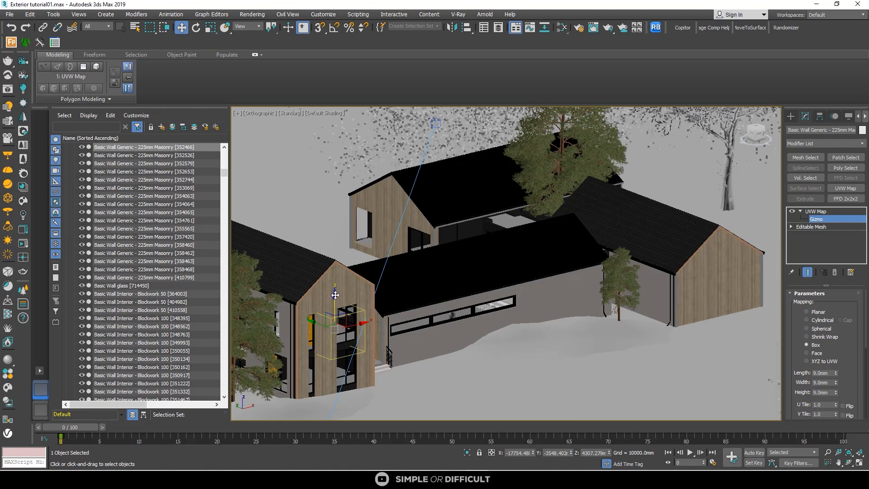
left_click_drag(335, 296, 335, 298)
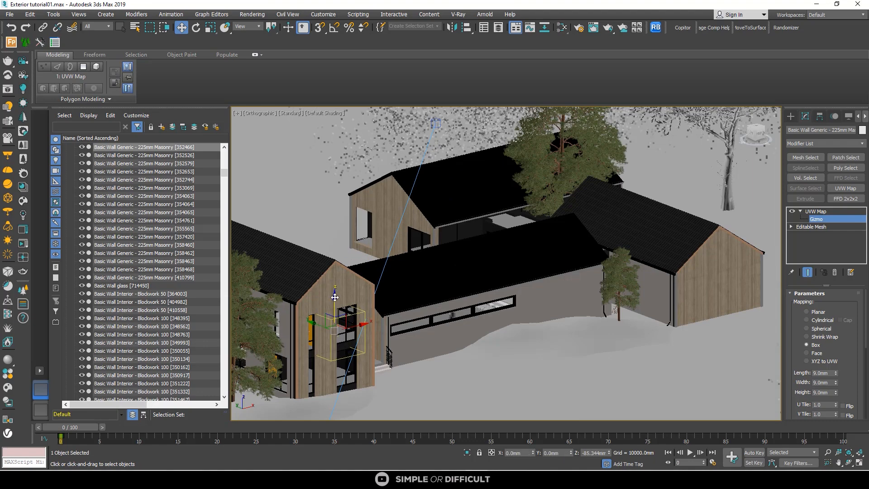
scroll(400, 237, "up", 5)
scroll(434, 206, "down", 7)
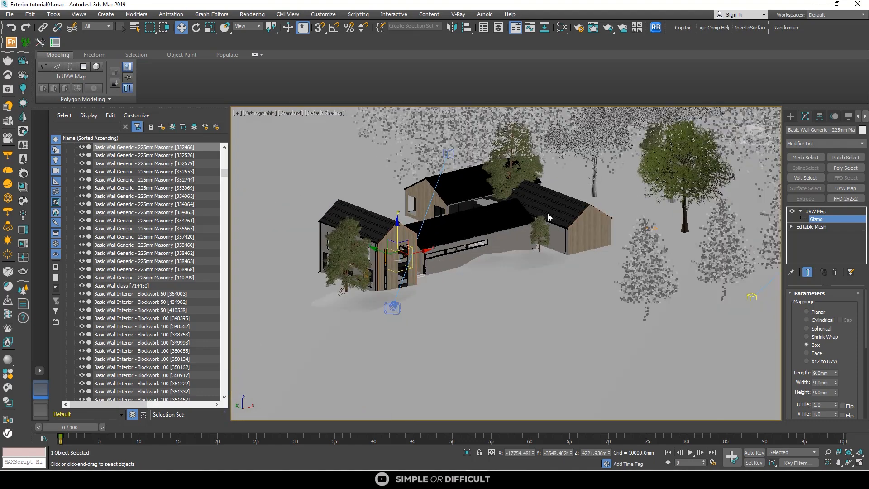
scroll(548, 217, "up", 4)
scroll(509, 230, "down", 4)
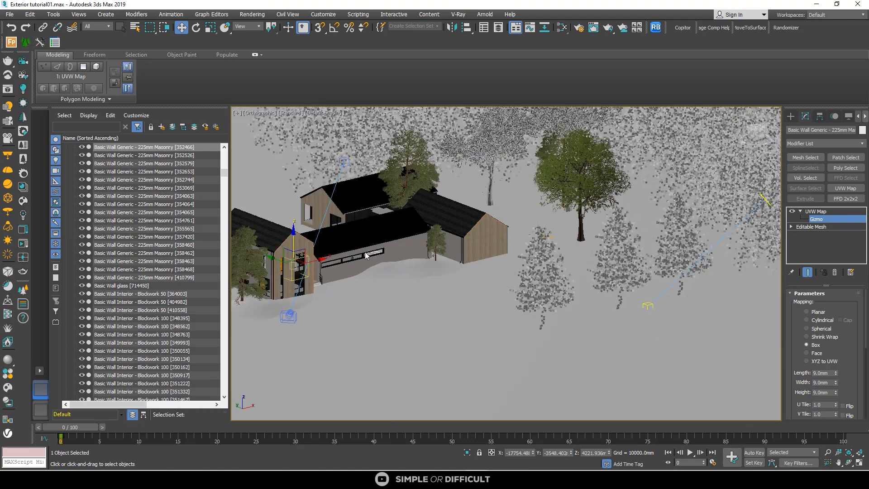
scroll(366, 256, "up", 5)
left_click(791, 117)
Step: Select the vertical corner trim of the front gable and examine the clad walls around the house
scroll(407, 226, "down", 6)
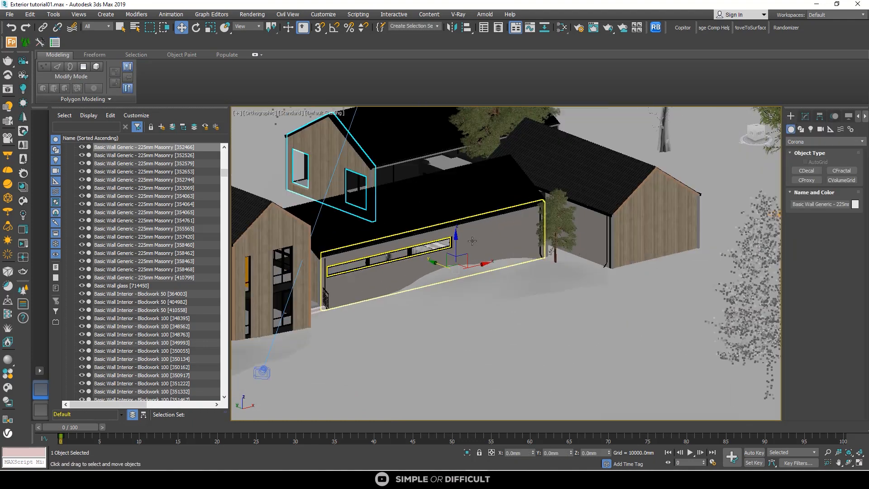
scroll(387, 220, "up", 7)
scroll(389, 199, "down", 3)
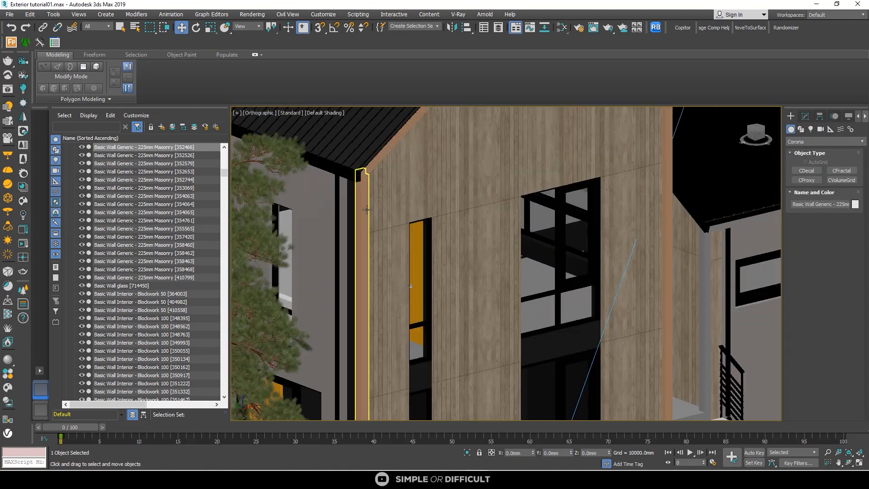
left_click(394, 168)
scroll(394, 168, "down", 4)
scroll(394, 168, "up", 4)
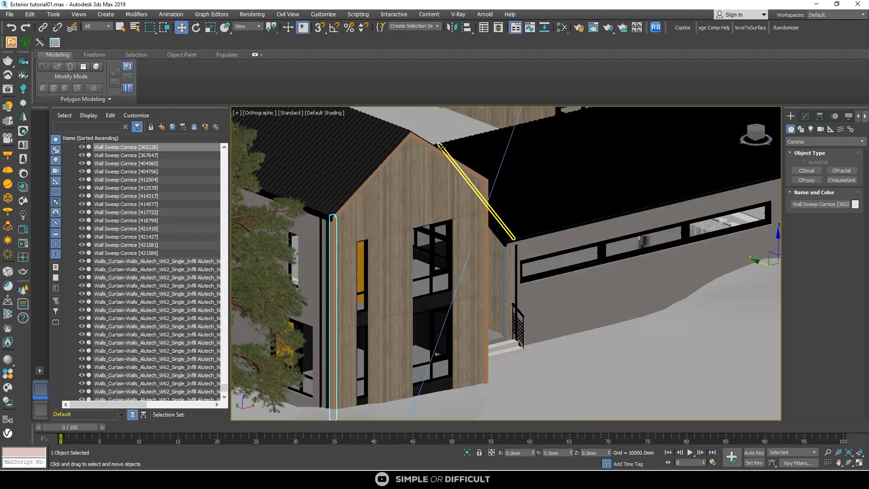
scroll(466, 185, "down", 8)
scroll(466, 186, "down", 2)
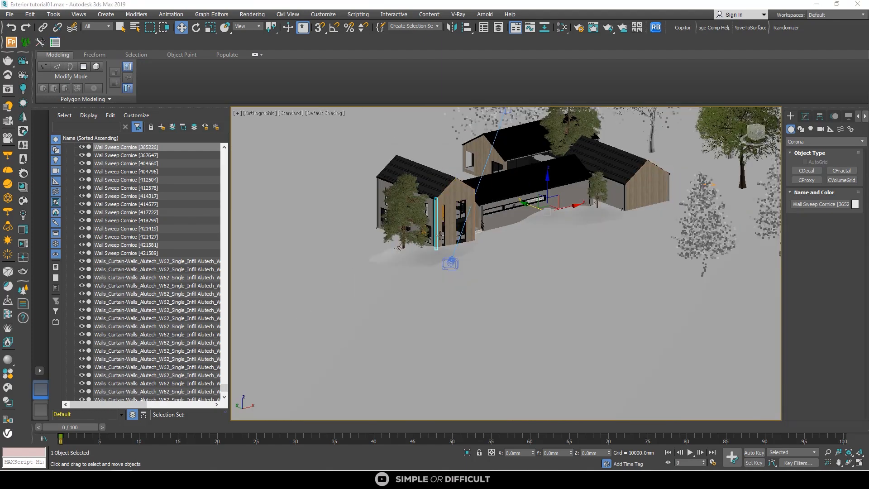
middle_click_drag(466, 186, 415, 225, "alt")
Step: Reopen the Corona frame buffer and check the front gable's wood cladding up close
right_click(311, 155)
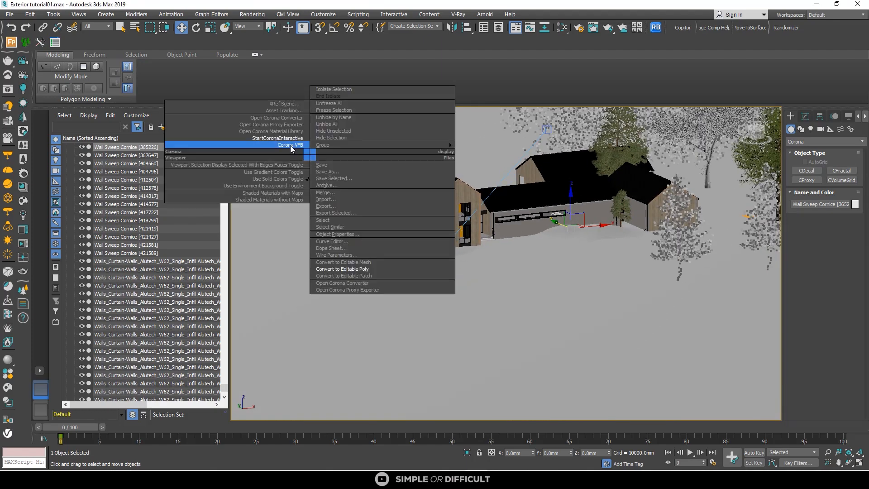
left_click(290, 146)
scroll(292, 164, "up", 2)
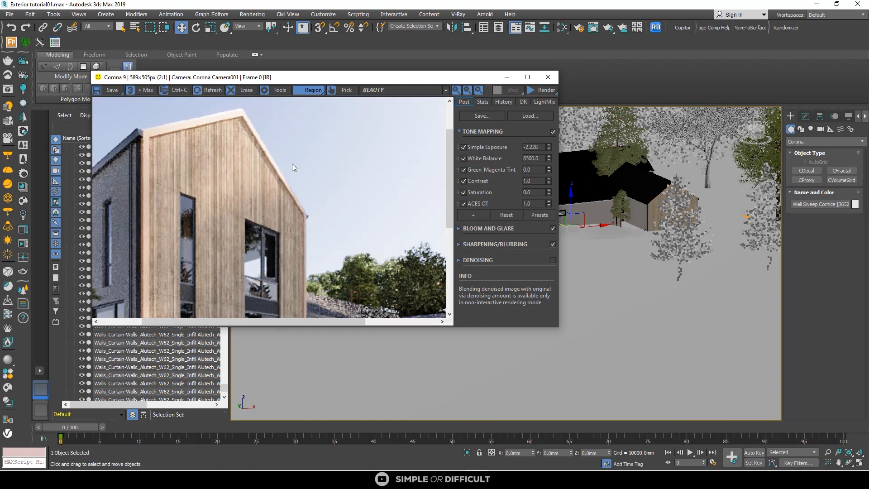
scroll(299, 169, "down", 2)
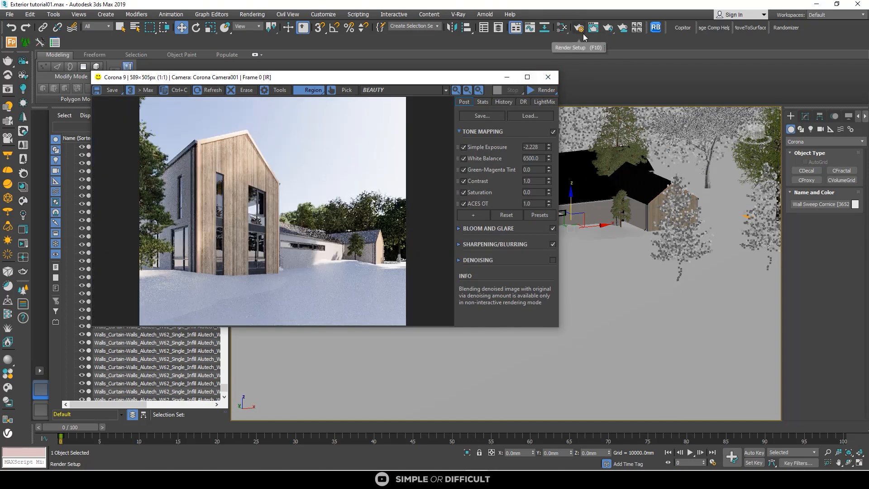
Step: Open the Slate Material Editor full size and move the diffuse Color Correction and Bitmap nodes farther from the wood slat material
left_click(561, 28)
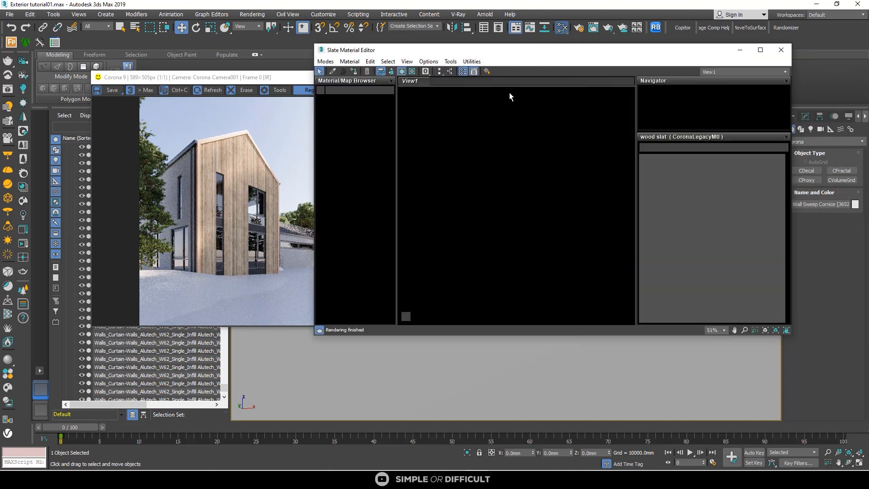
left_click(760, 50)
scroll(349, 175, "up", 4)
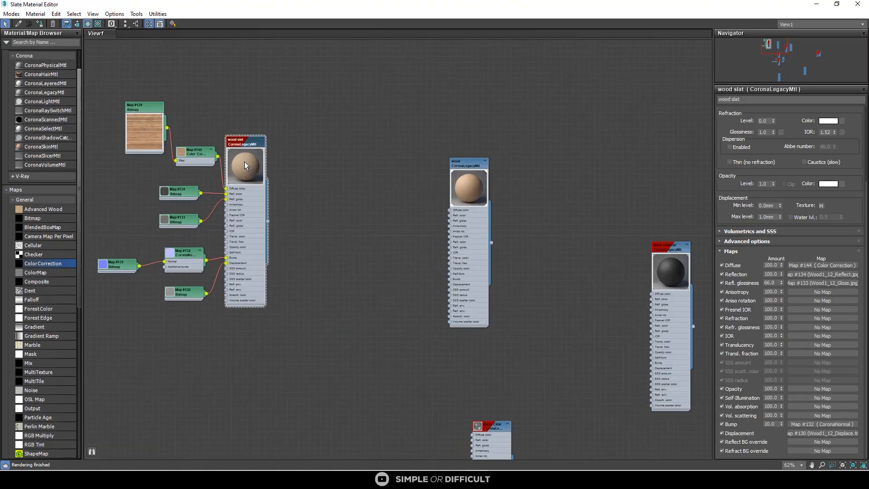
scroll(288, 161, "up", 3)
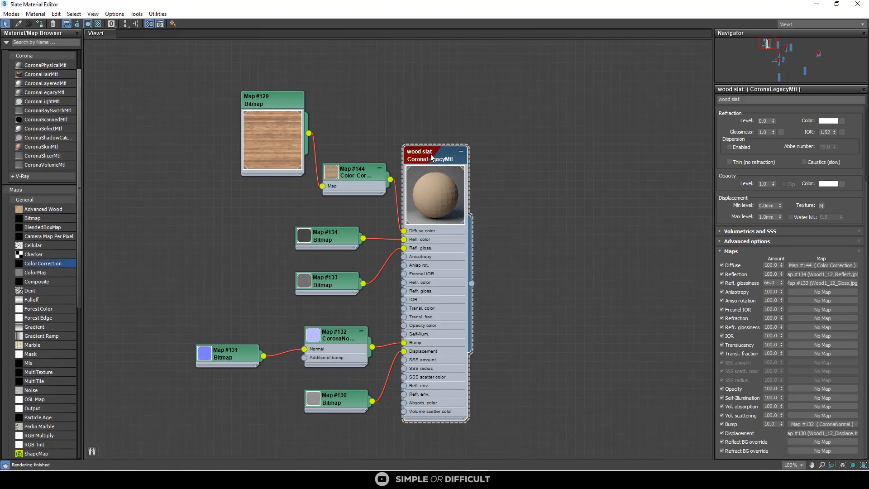
left_click_drag(394, 170, 335, 169)
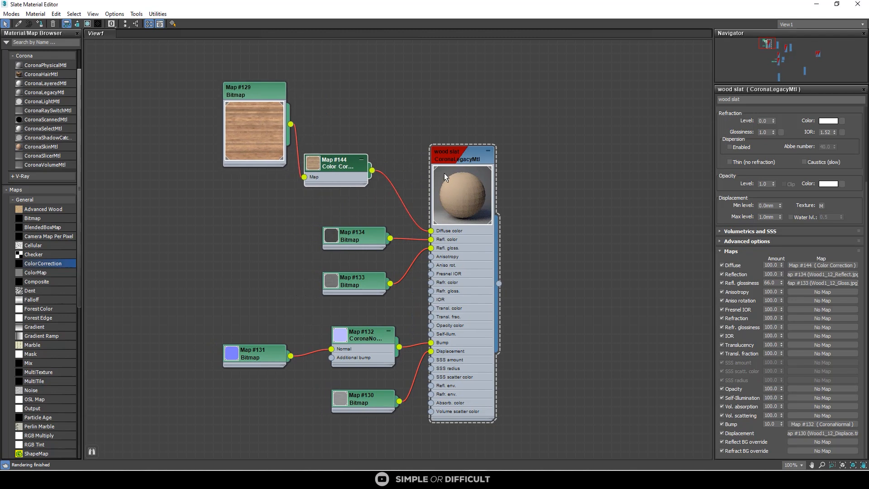
Step: Review the wood slat material's reflection, refraction and displacement parameters, and end with nothing selected in the node view
left_click(468, 161)
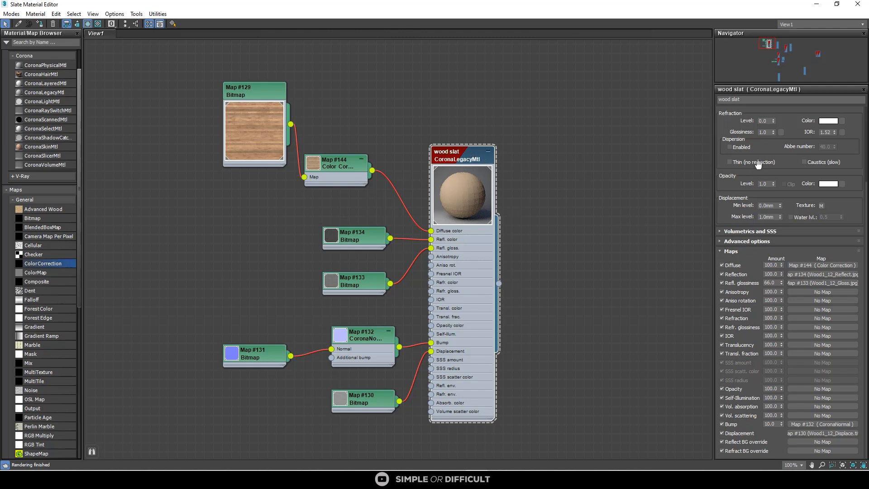
scroll(777, 161, "up", 2)
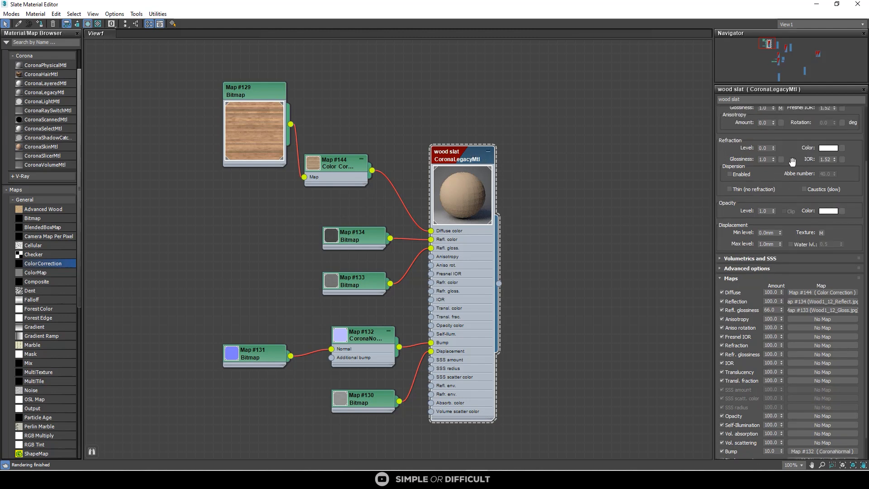
scroll(793, 163, "up", 1)
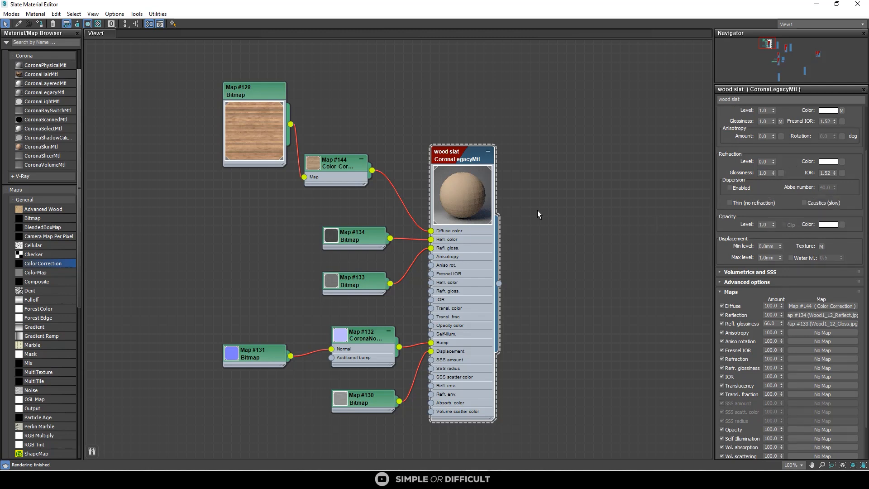
left_click(221, 318)
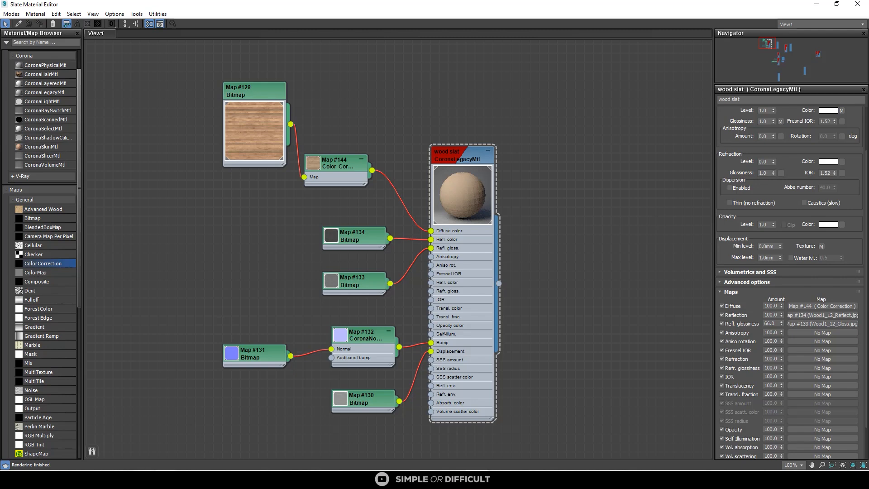
Step: Start the Corona render from the frame buffer and return to the Slate Material Editor beside it
mouse_move(121, 480)
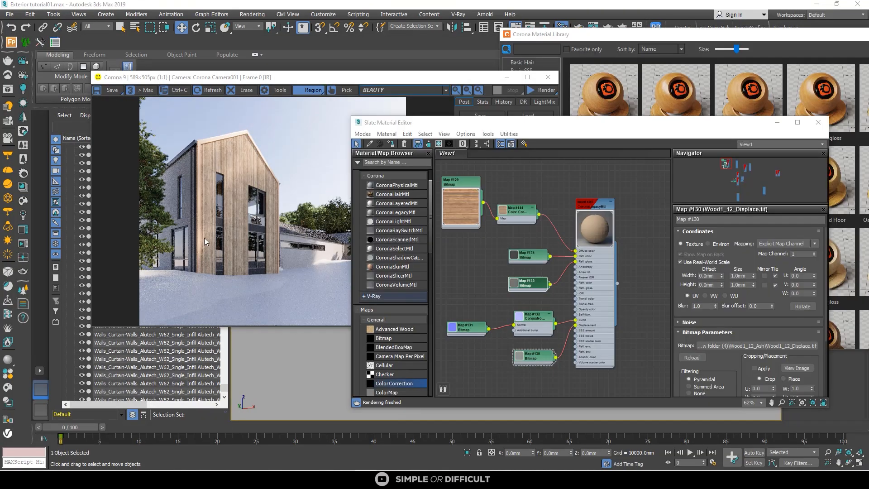
left_click(227, 193)
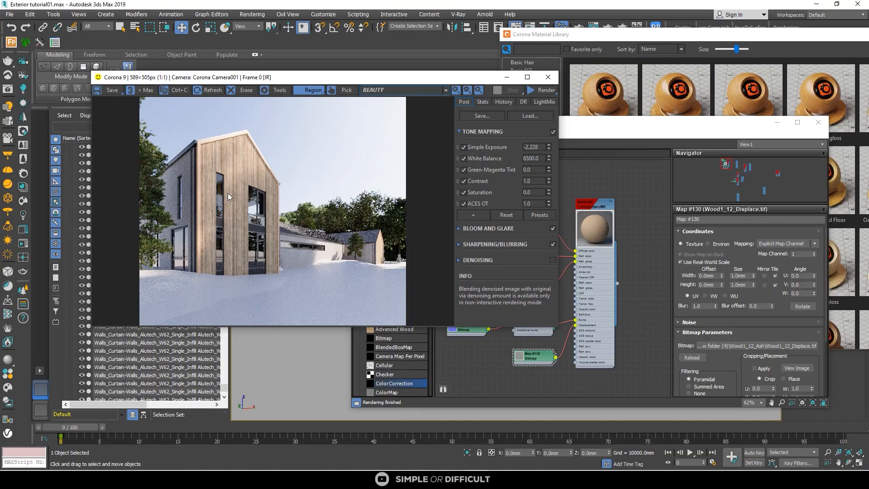
left_click(533, 91)
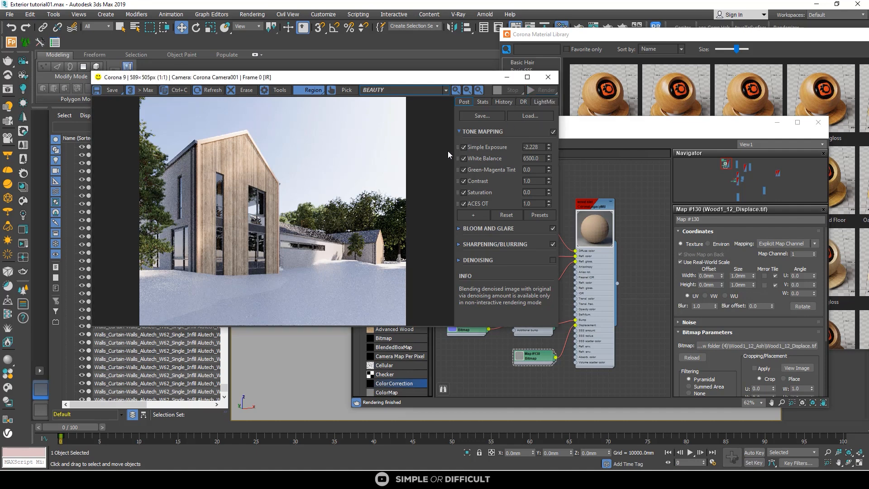
left_click(613, 178)
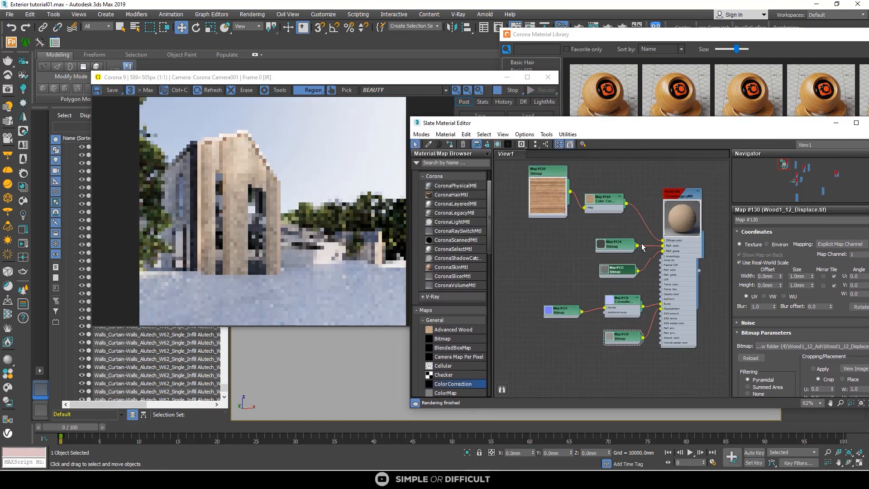
Step: Set the wood slat material's diffuse level to 0 and check the front gable up close in the render
scroll(643, 247, "up", 2)
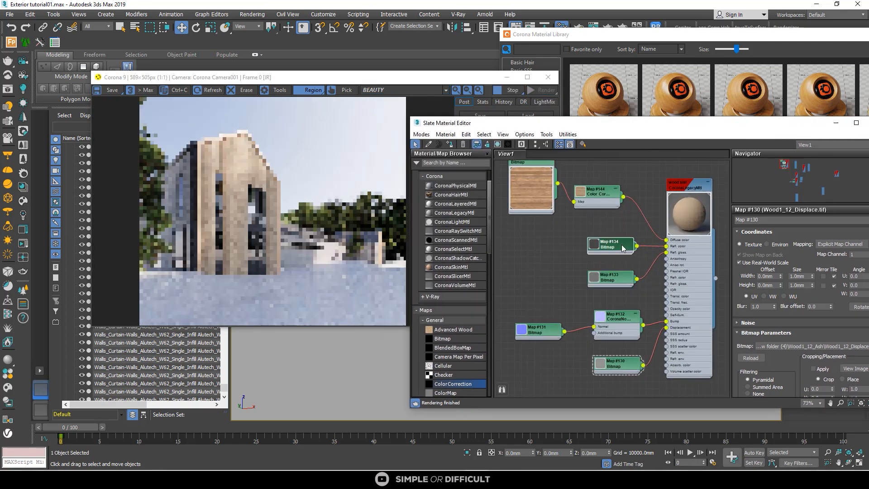
double_click(613, 244)
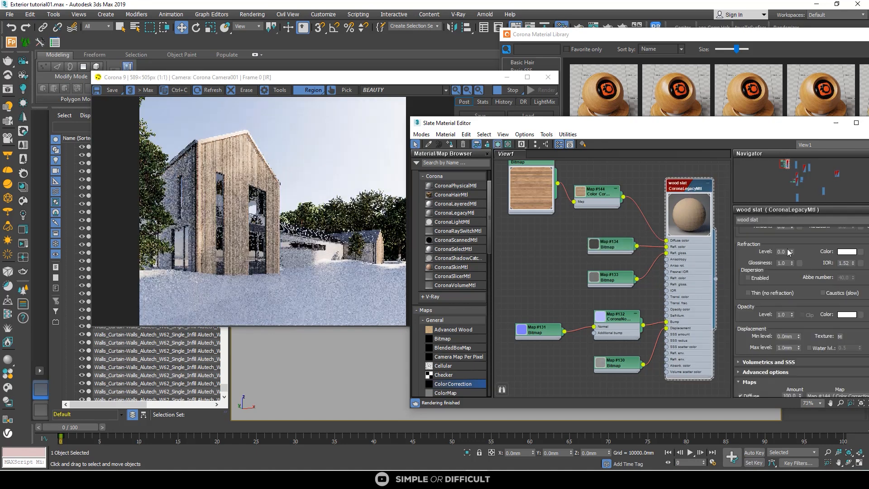
scroll(793, 248, "up", 3)
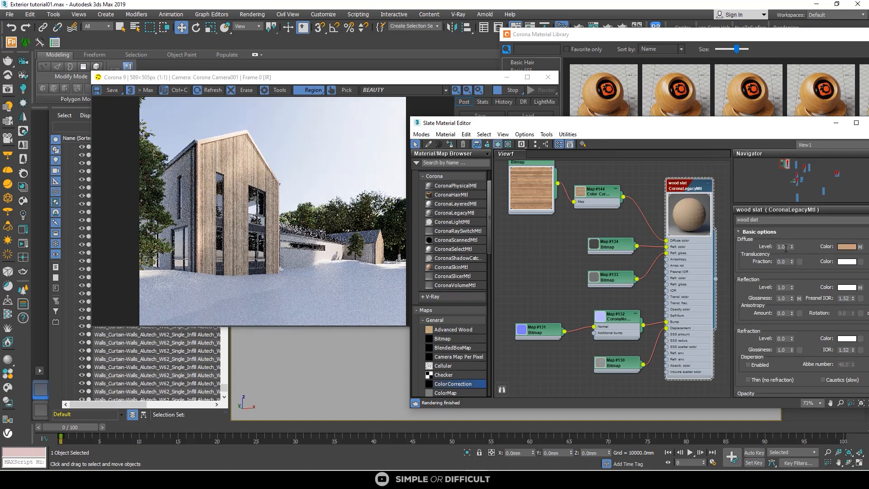
double_click(786, 248)
type("0")
key("Return")
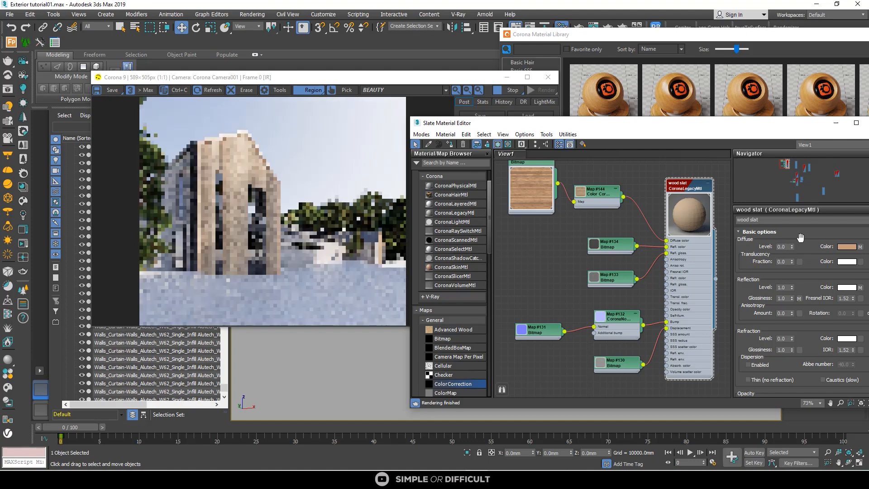
scroll(236, 157, "up", 1)
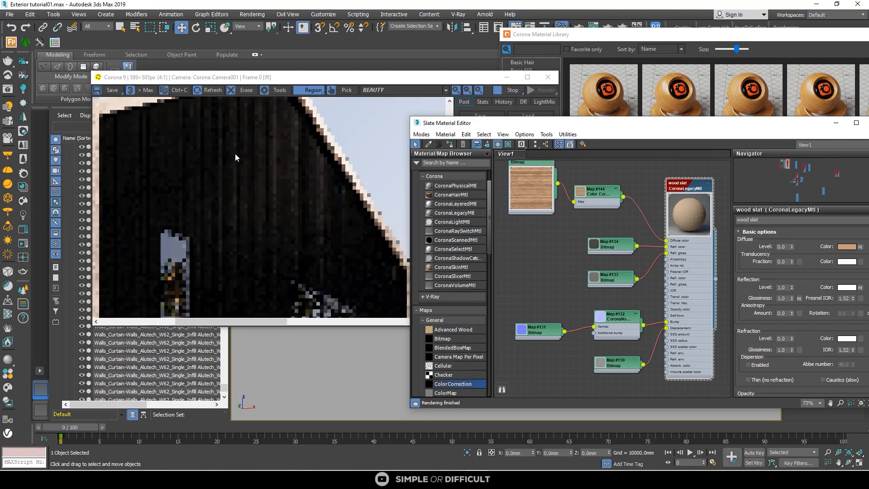
Step: Open the reflection bitmap Map #134 and enable the color map in its output settings
double_click(609, 245)
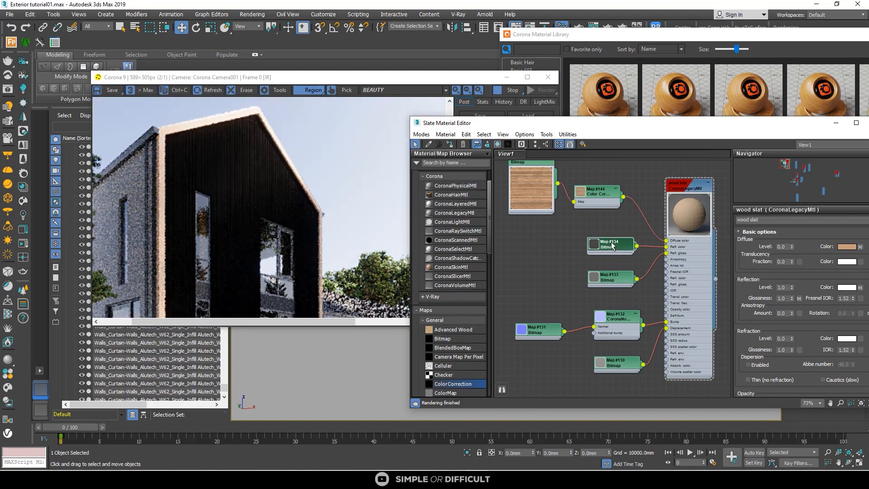
right_click(612, 242)
left_click(561, 263)
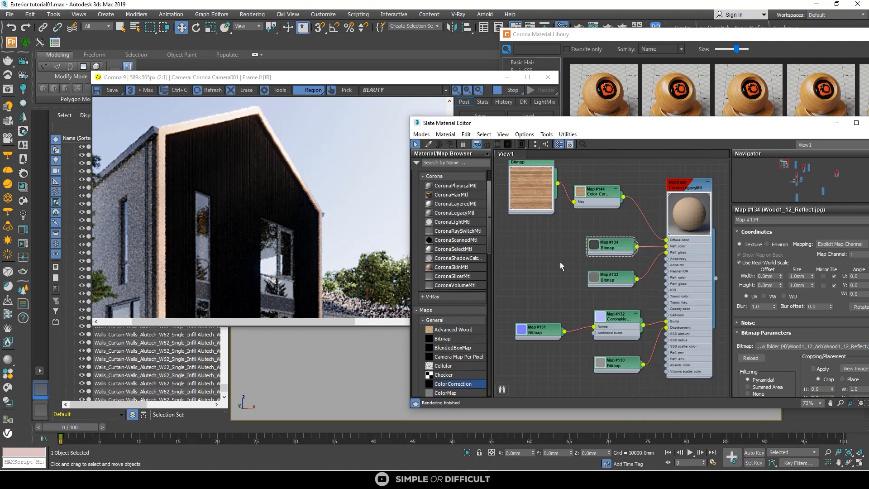
scroll(814, 322, "down", 2)
scroll(785, 385, "down", 1)
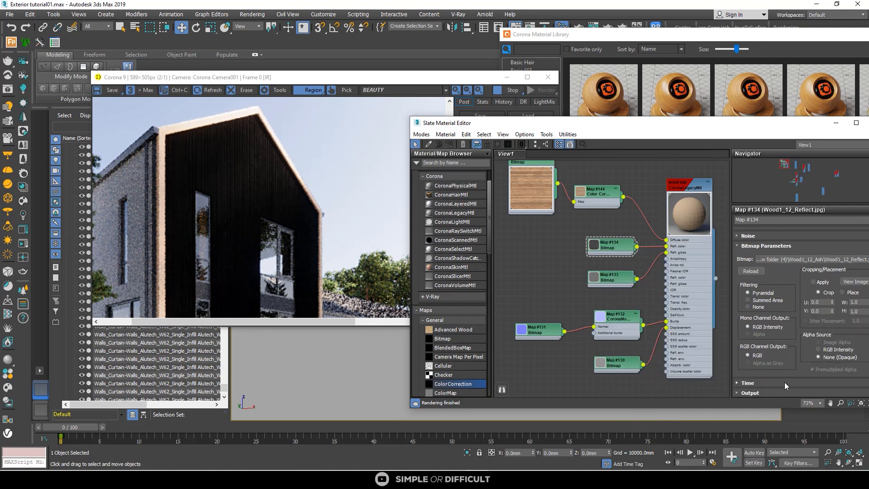
left_click(742, 393)
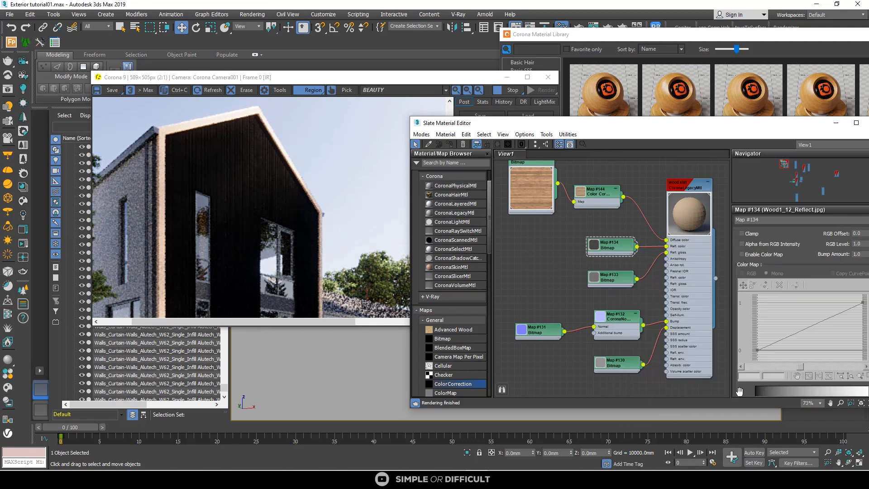
left_click(742, 254)
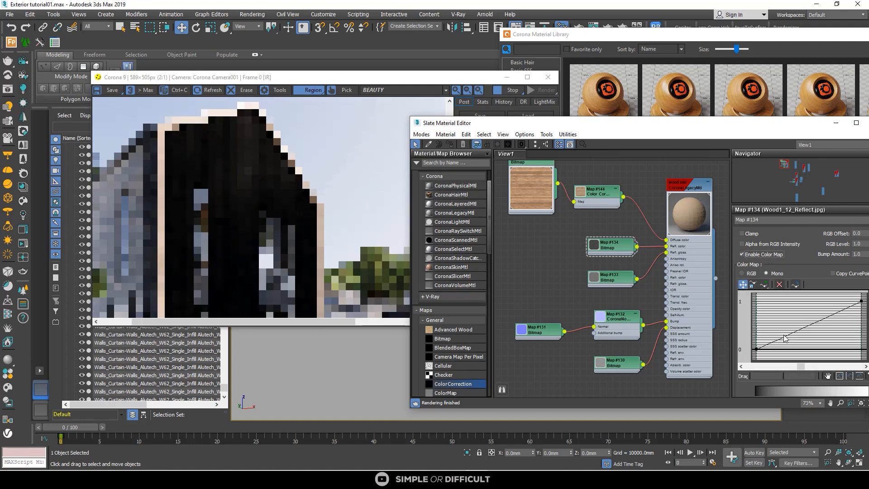
Step: Add a point at about 0.249 on the reflection map's color curve and make it Bezier-Smooth
left_click(764, 284)
left_click(782, 337)
right_click(783, 337)
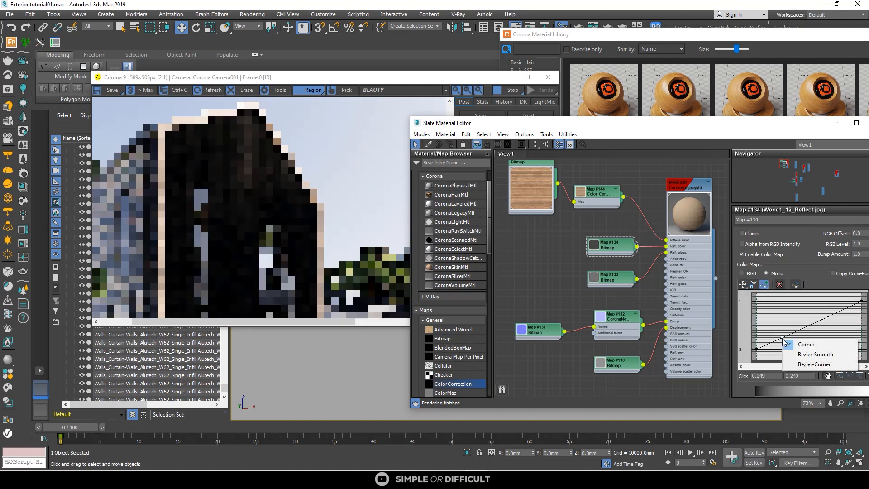
left_click(800, 355)
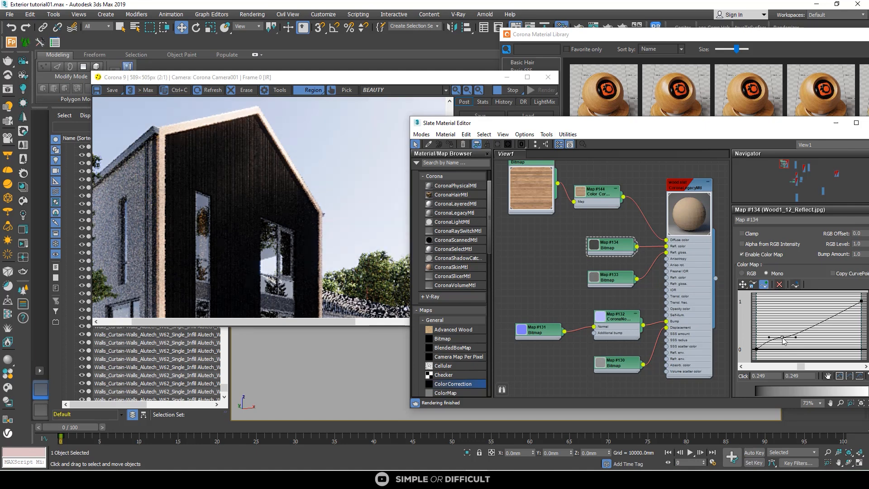
Step: Raise the reflection curve's middle point to about 0.185, 0.775 and tilt its Bezier handle upward
left_click(743, 284)
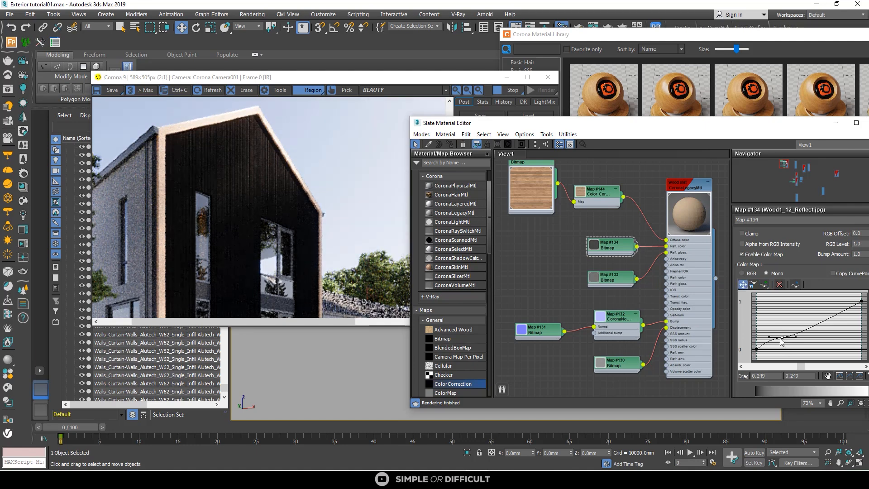
left_click_drag(781, 341, 775, 319)
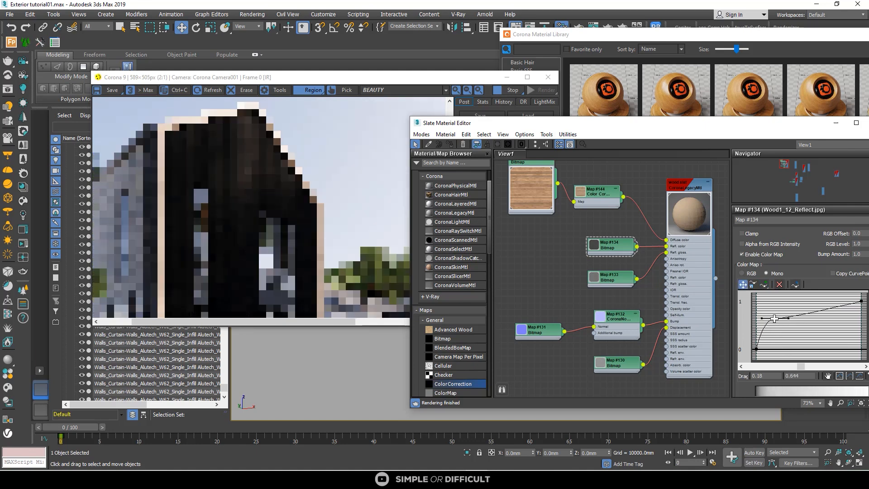
scroll(290, 221, "down", 1)
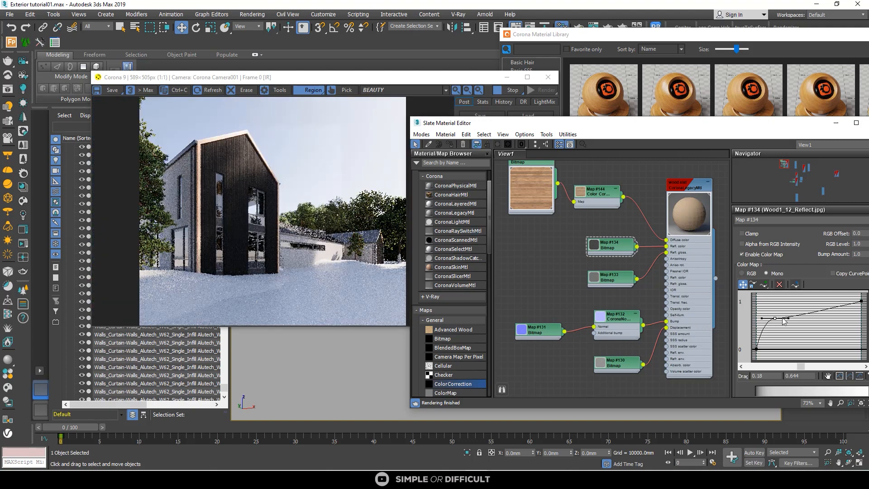
left_click_drag(775, 318, 776, 312)
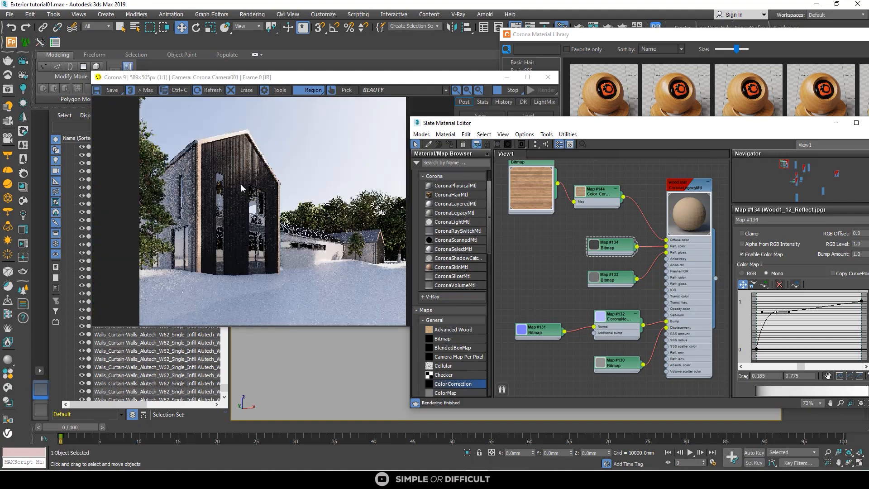
left_click_drag(789, 312, 799, 308)
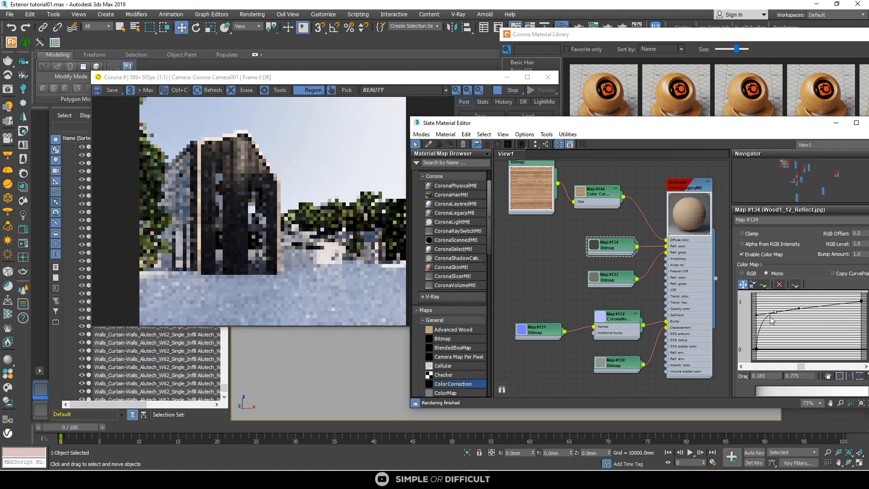
Step: Check the cladding in the render, then move the reflection curve's middle point to about 0.241, 0.851 and steepen its handle
scroll(262, 221, "up", 1)
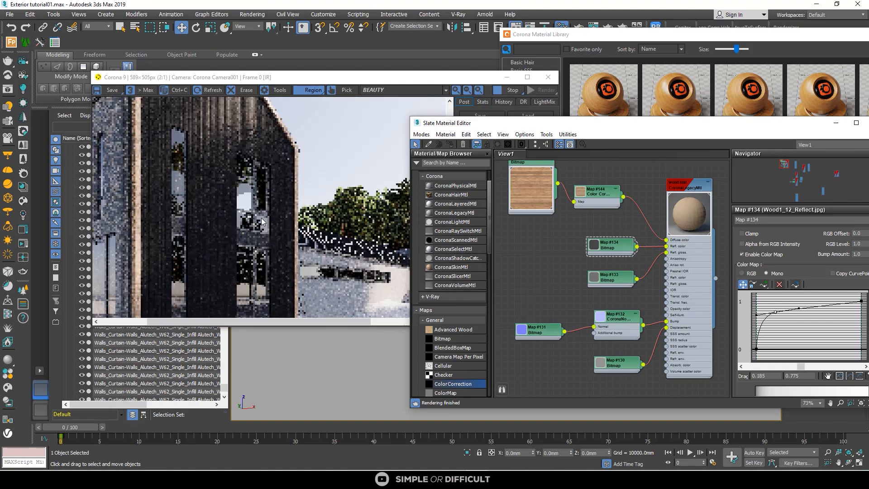
scroll(262, 222, "down", 1)
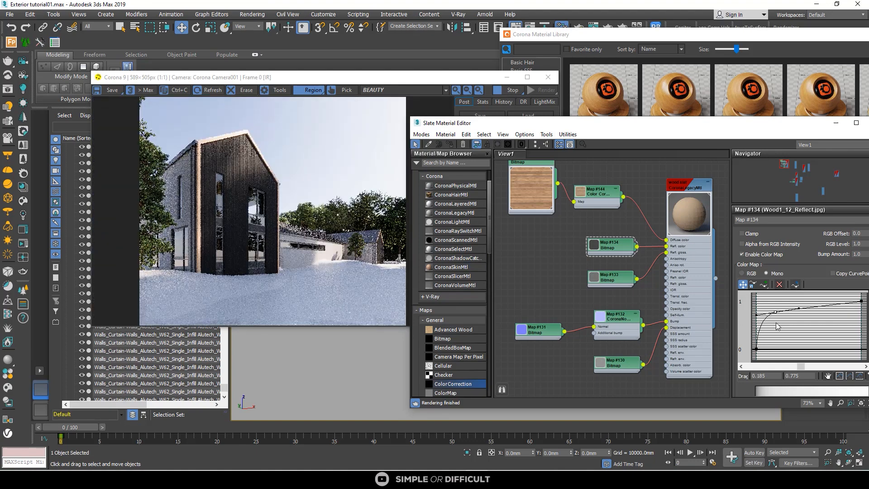
left_click_drag(775, 313, 781, 309)
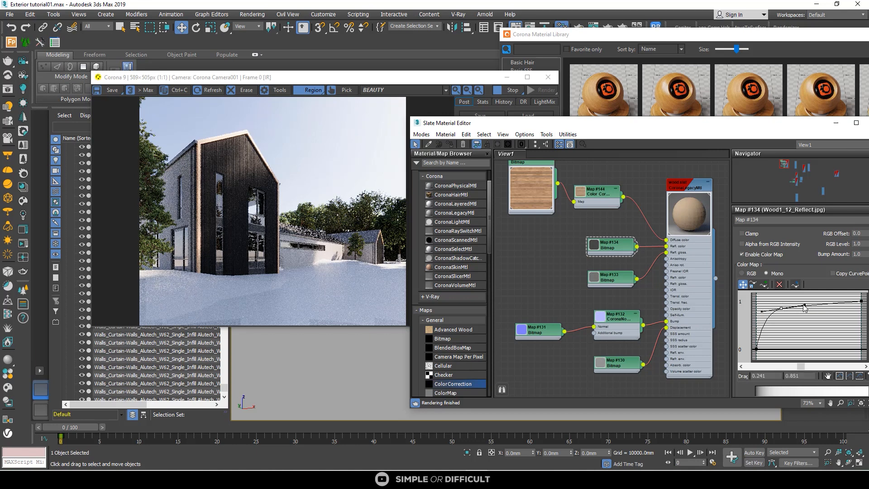
left_click_drag(804, 305, 809, 302)
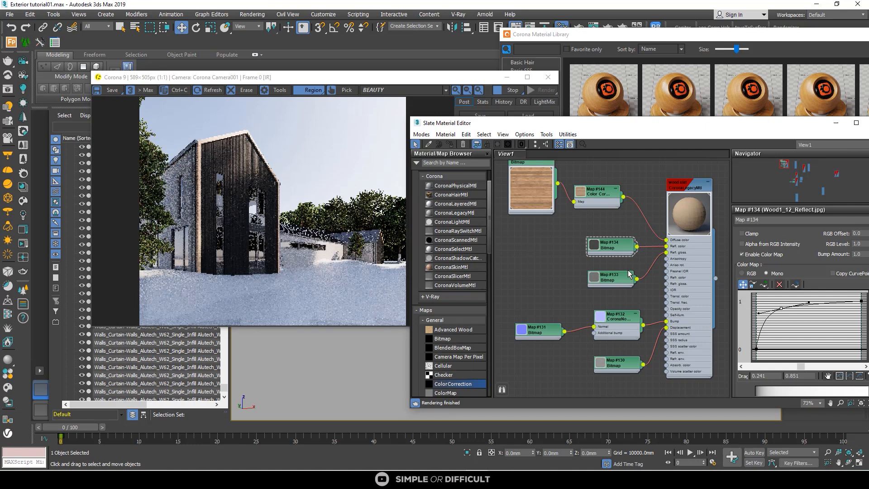
Step: Open the gloss bitmap Map #133 and enable the color map in its output settings
double_click(625, 285)
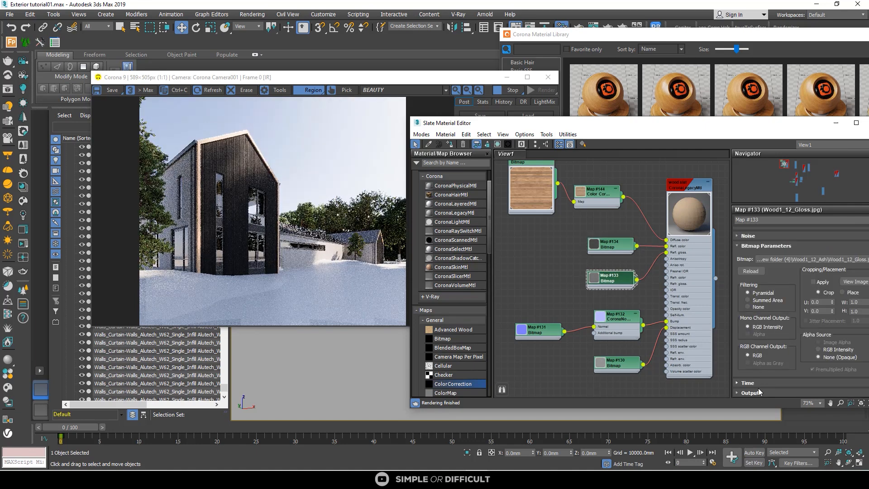
left_click(743, 393)
left_click(741, 255)
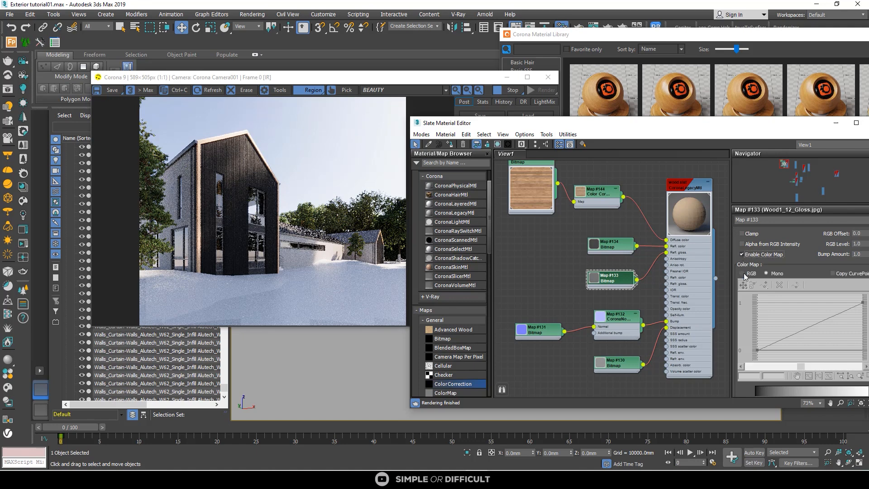
Step: Add a point at about 0.236 on the gloss map's RGB color curve and make it Bezier-Smooth
left_click(764, 285)
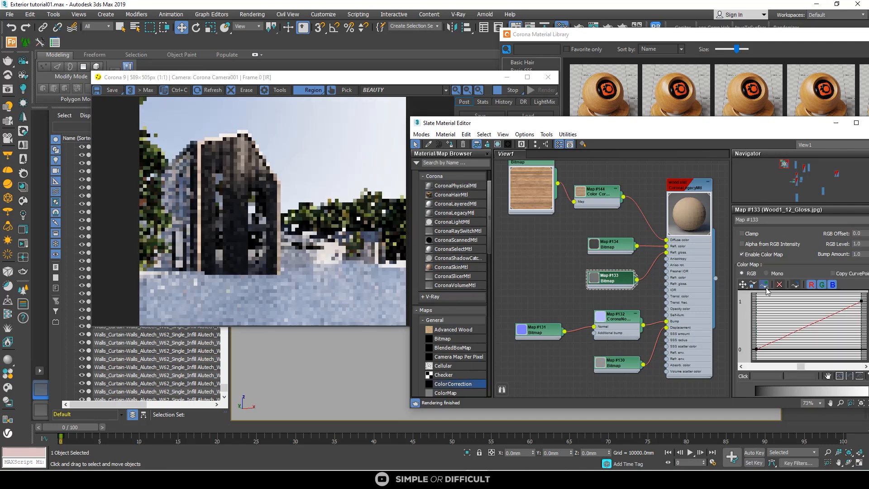
left_click(782, 338)
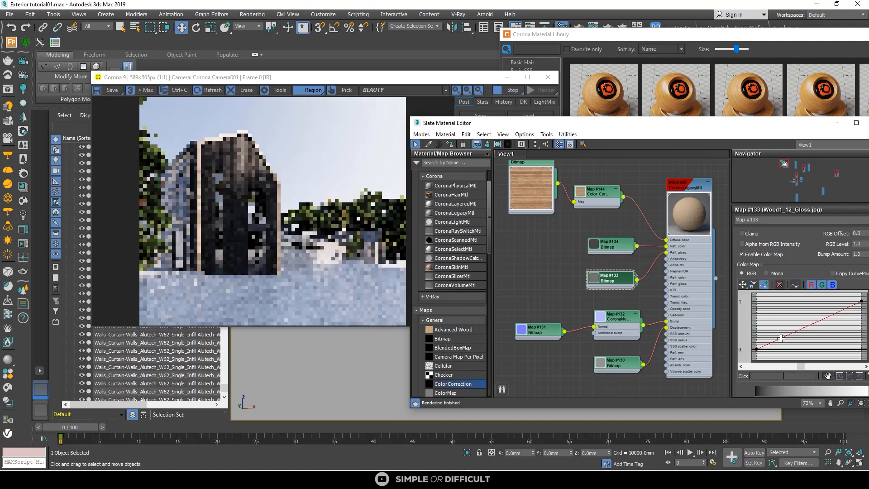
left_click(744, 285)
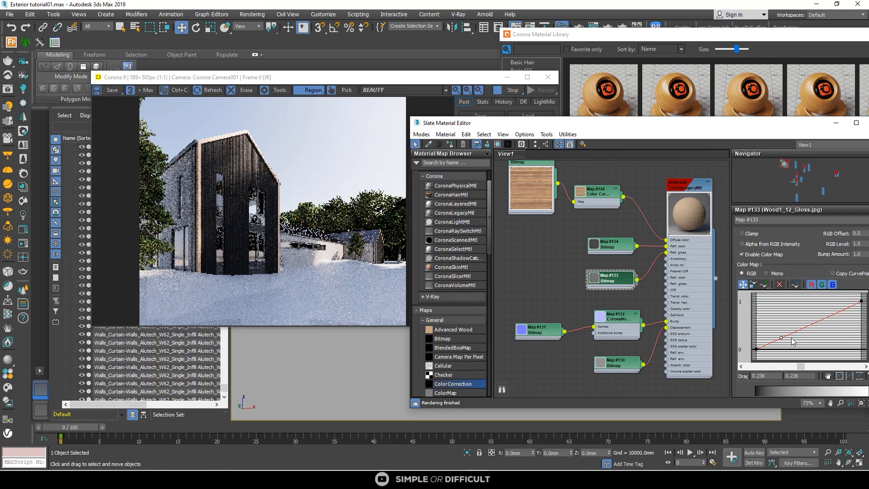
right_click(781, 338)
left_click(801, 354)
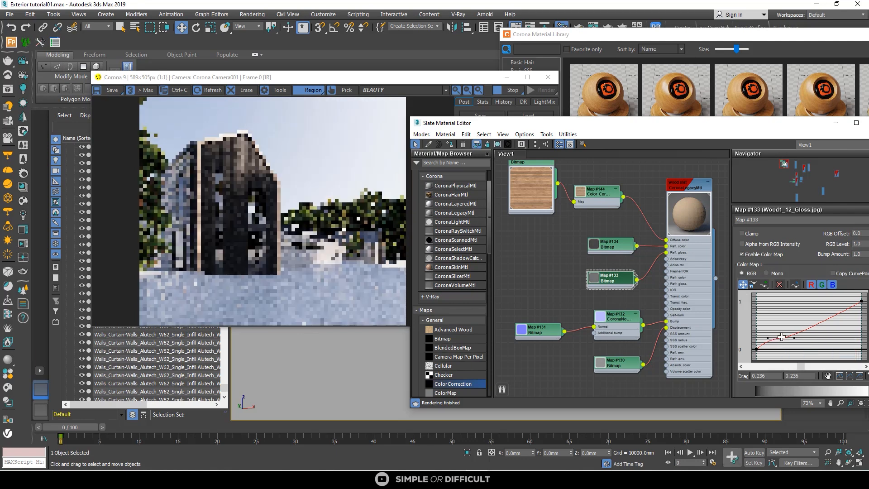
Step: Move the gloss curve's middle point to about 0.206, 0.445, tilt its Bezier handle upward and check the cladding in the render
left_click_drag(781, 338, 778, 326)
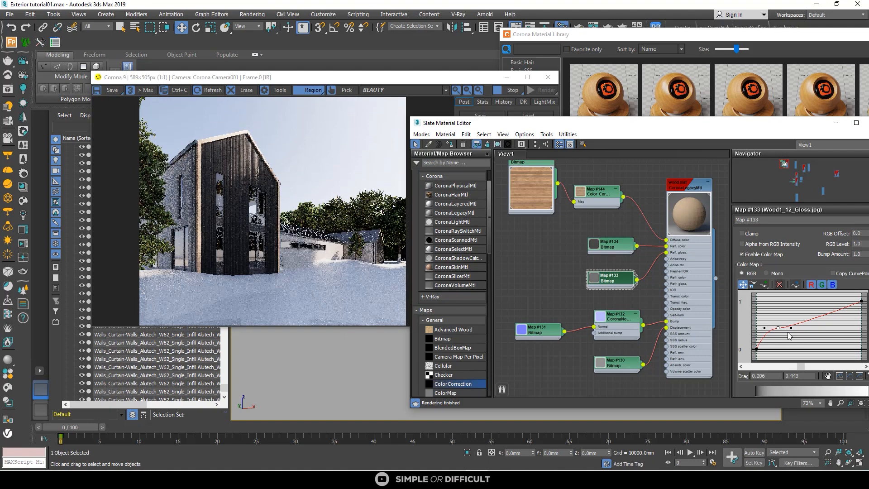
left_click_drag(792, 329, 797, 322)
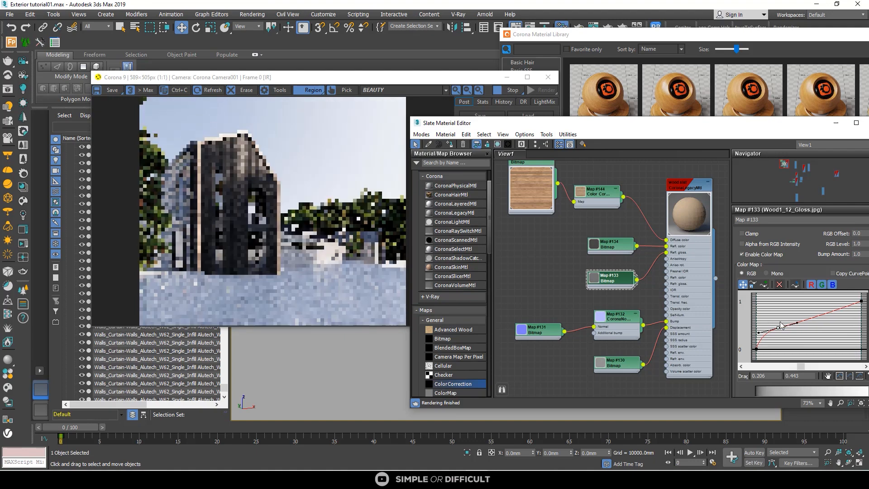
scroll(248, 180, "up", 1)
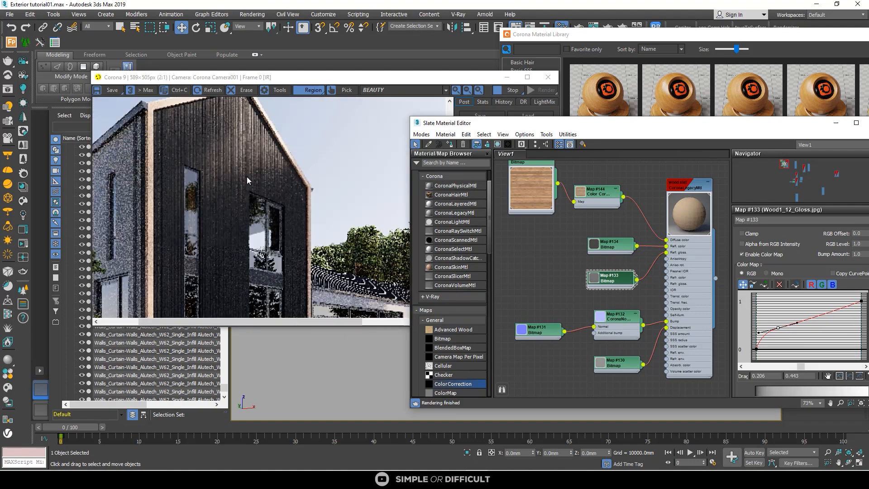
scroll(246, 177, "down", 1)
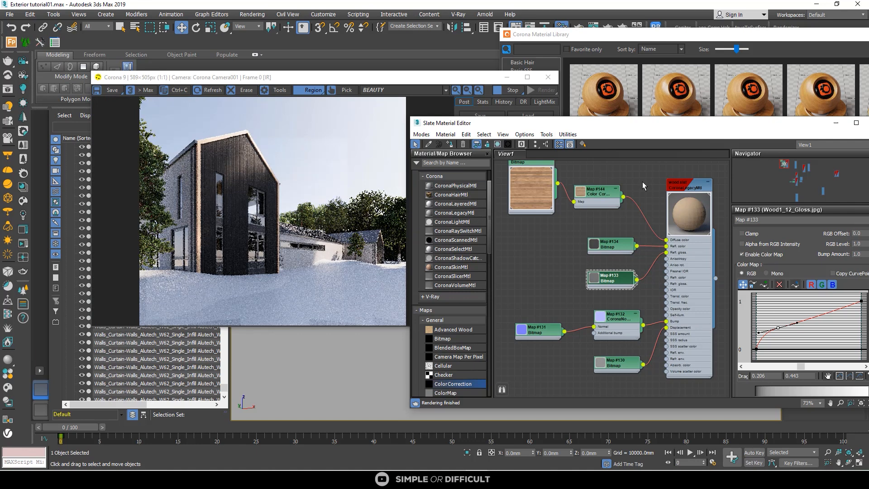
Step: Set the wood slat material's diffuse level to 1 and check the gable cladding in the render
double_click(683, 190)
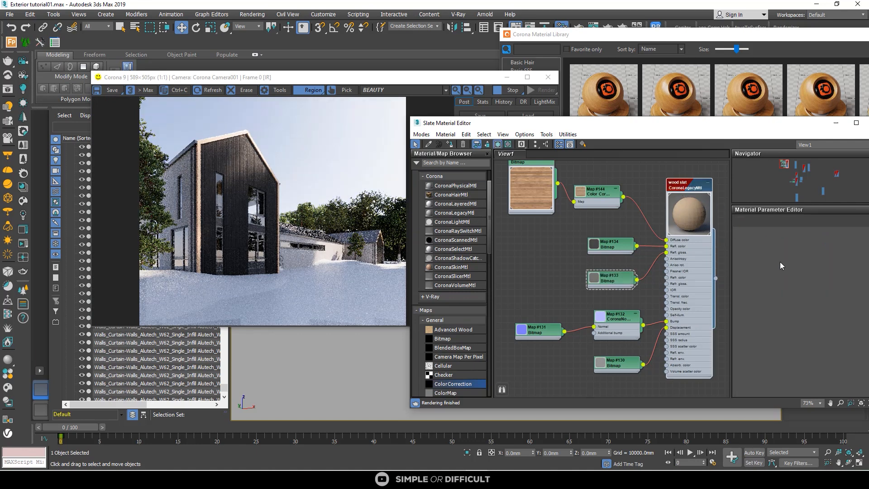
left_click(780, 247)
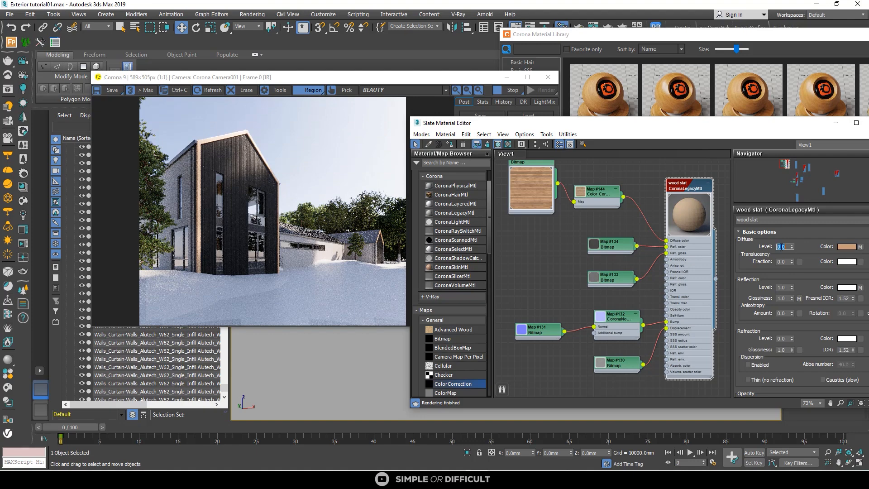
type("1")
key("Return")
scroll(221, 145, "up", 1)
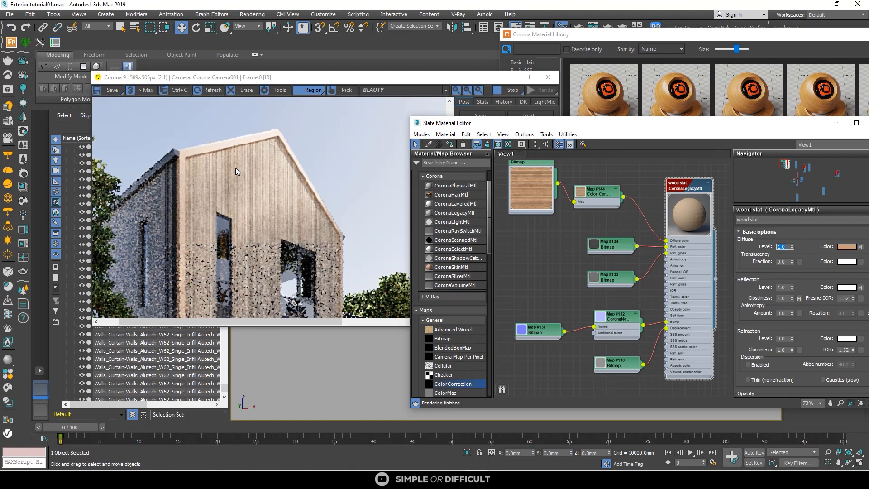
scroll(236, 171, "down", 1)
scroll(262, 181, "up", 1)
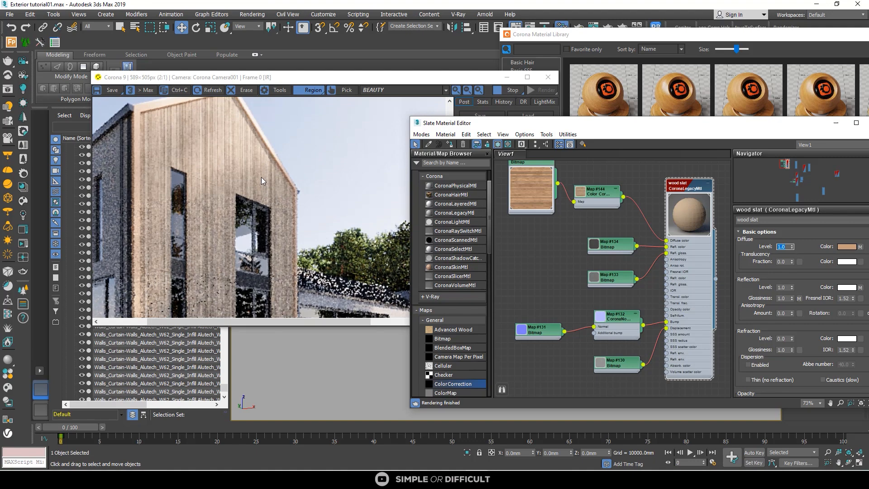
Step: Set the saturation of the wood slat's Color Correction map to about -12.957 and inspect the cladding in the render
double_click(598, 194)
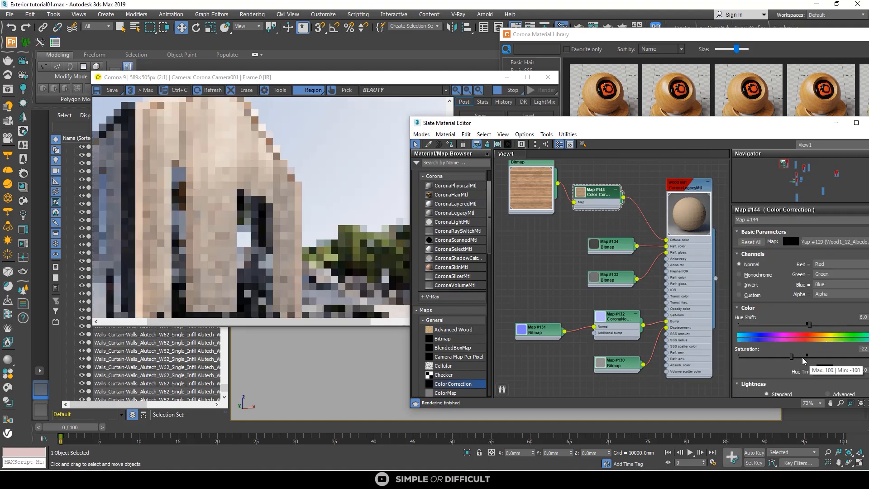
left_click(804, 360)
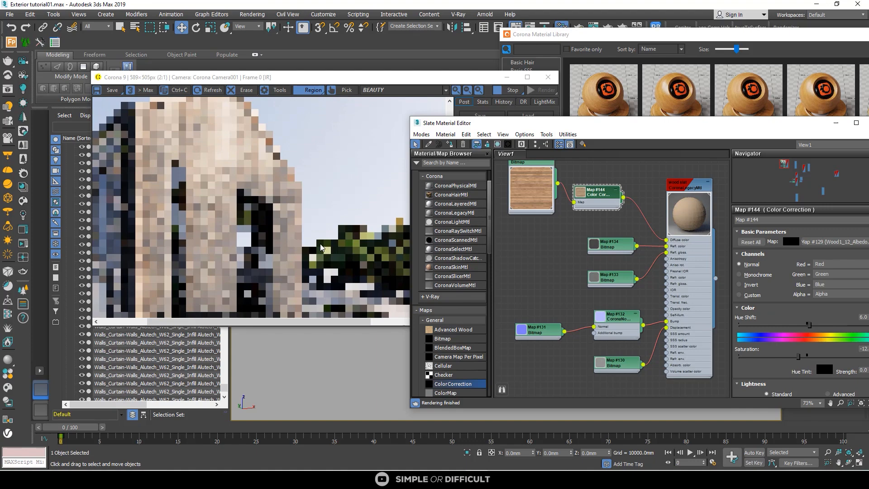
scroll(281, 209, "down", 1)
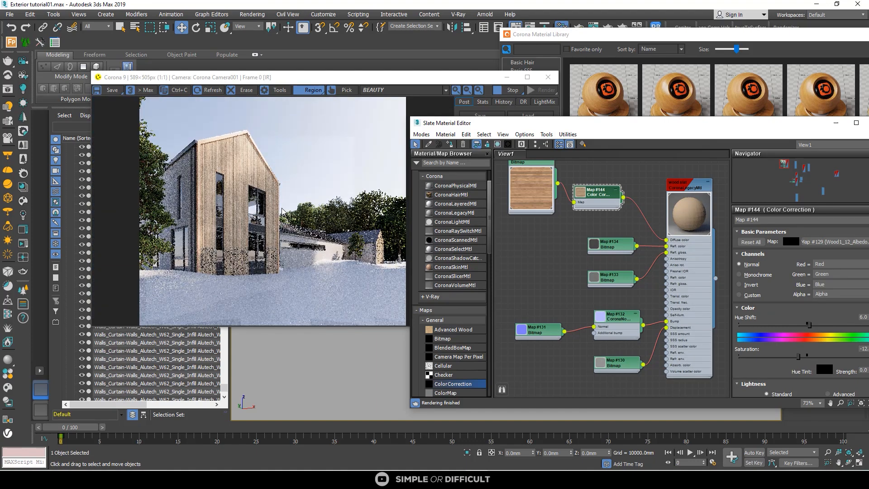
scroll(261, 210, "up", 1)
scroll(231, 249, "down", 1)
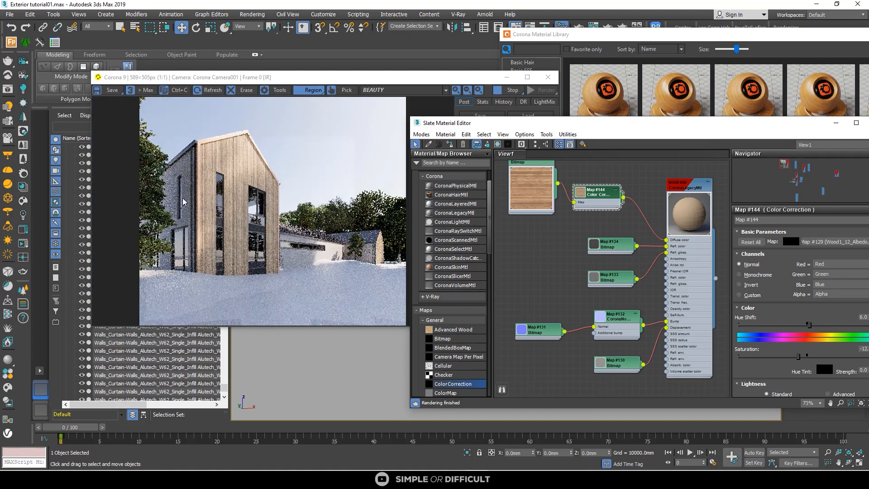
scroll(184, 202, "up", 1)
scroll(183, 202, "down", 1)
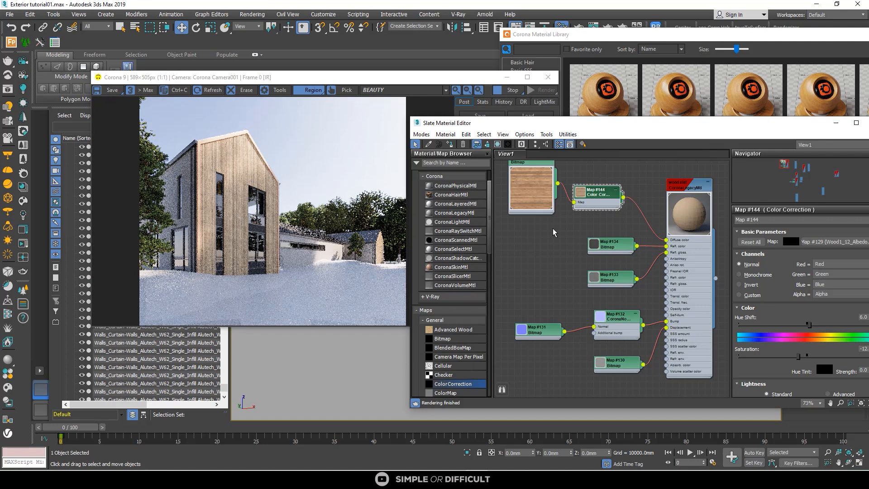
Step: Stop the interactive render and clear the frame buffer, material library and Slate Material Editor away from the viewport
scroll(554, 232, "down", 5)
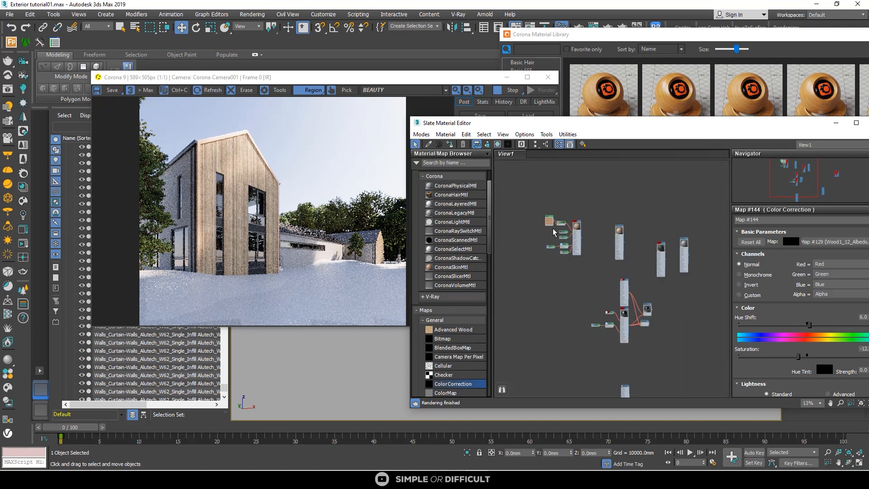
left_click(502, 90)
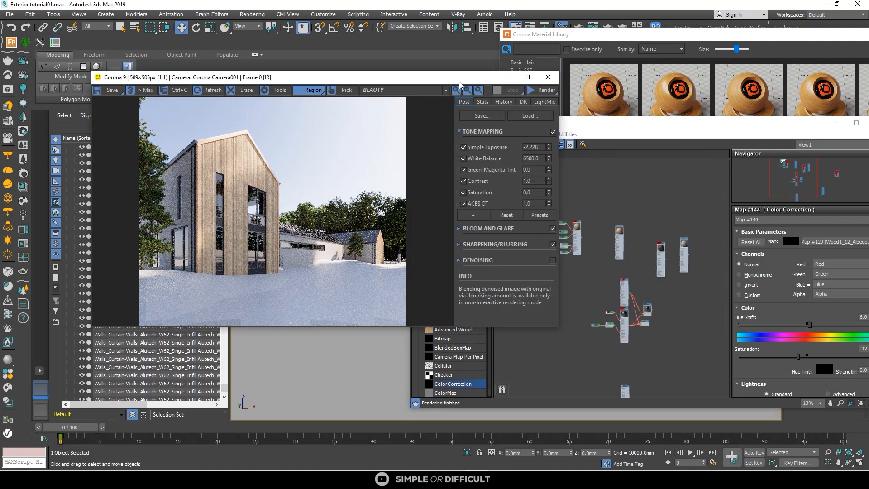
left_click_drag(459, 84, 373, 175)
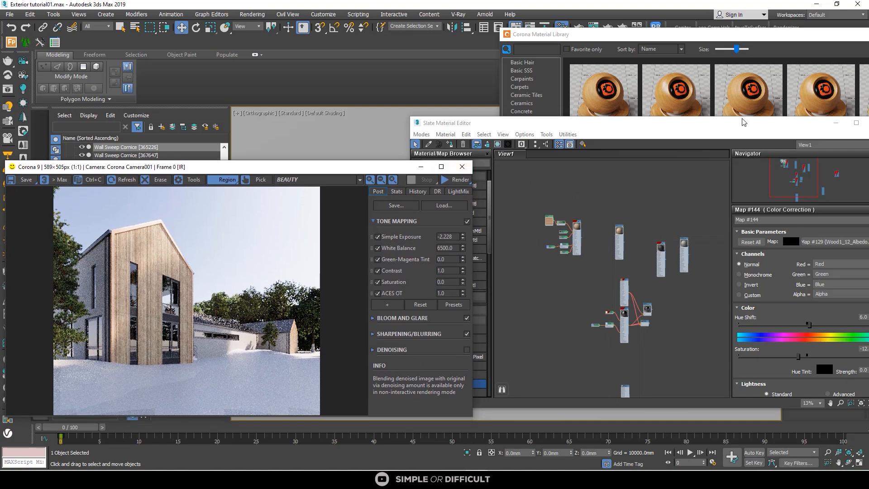
left_click(785, 37)
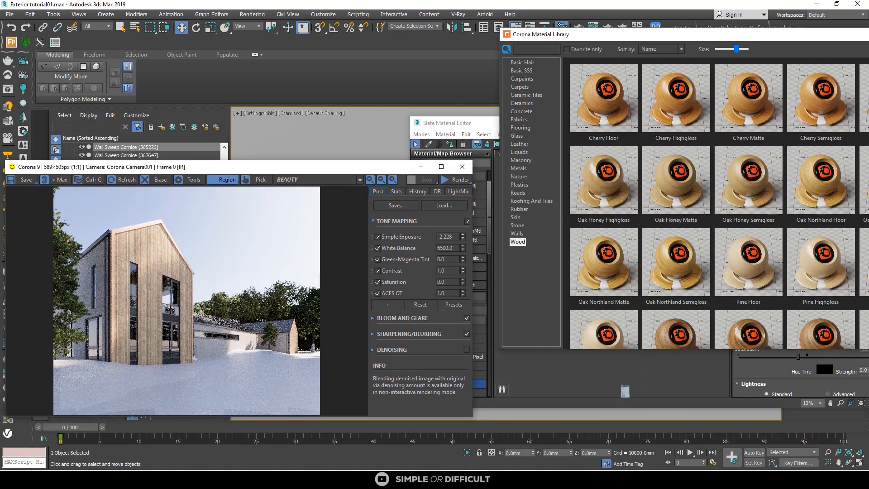
left_click(592, 132)
left_click_drag(617, 128, 678, 305)
Step: Select the fascia trim along the gable's roof edge in the viewport
scroll(528, 222, "up", 3)
middle_click_drag(593, 203, 712, 188)
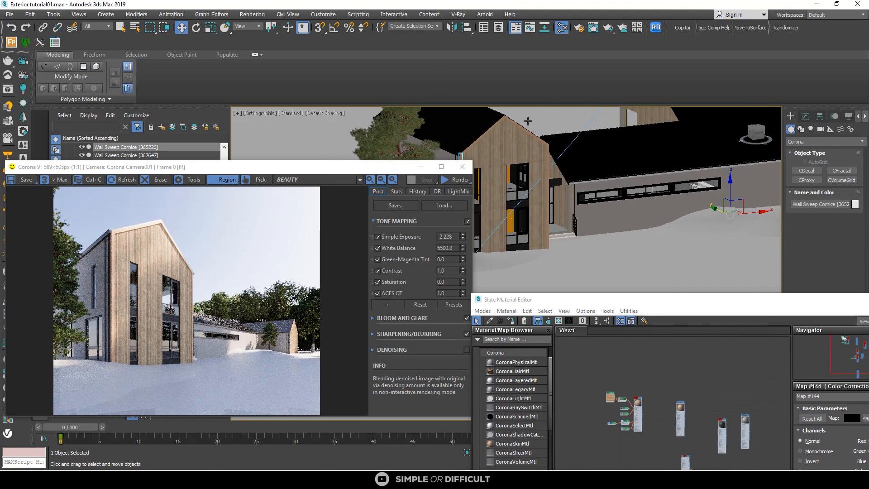
scroll(507, 126, "up", 4)
scroll(527, 116, "up", 3)
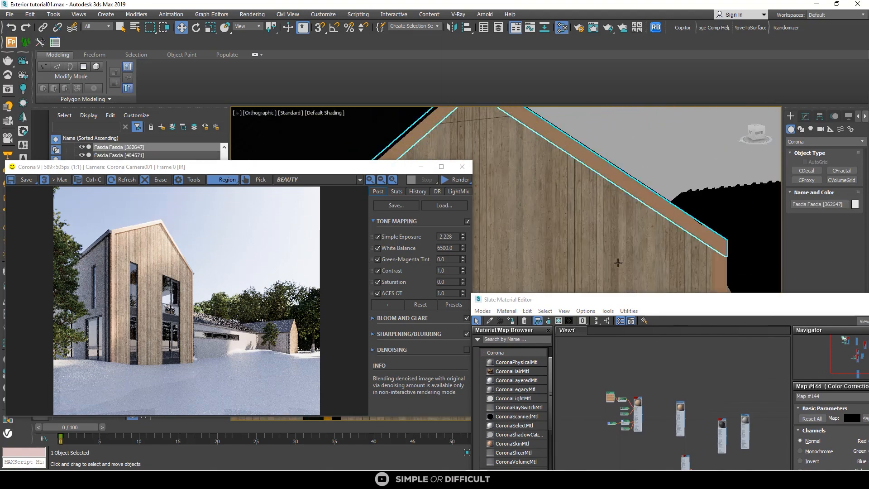
Step: Bring the wood texture bitmaps in beside the wood material, connecting one to Diffuse color and another to Refl. gloss
double_click(638, 299)
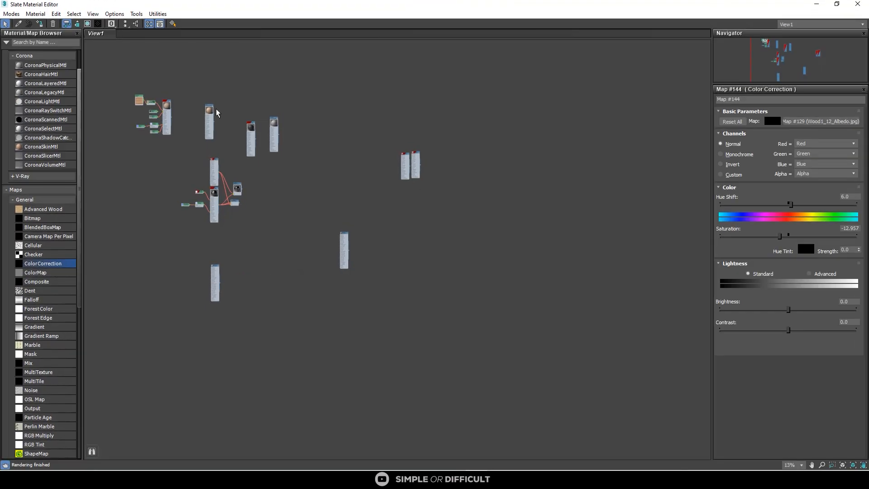
scroll(213, 113, "up", 6)
left_click_drag(320, 153, 351, 153)
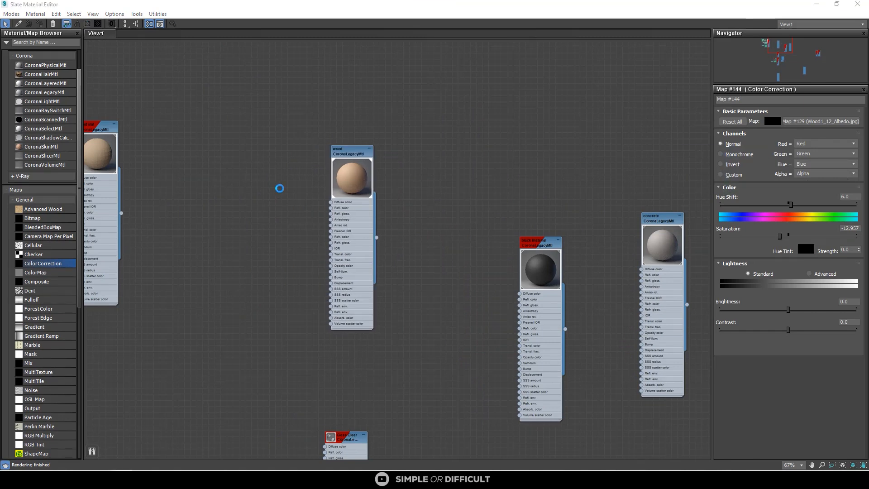
scroll(280, 188, "up", 1)
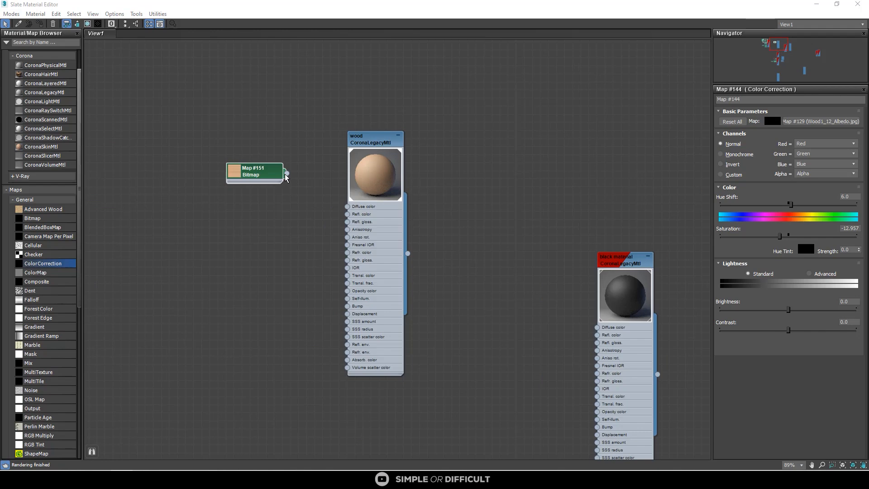
left_click_drag(286, 173, 347, 206)
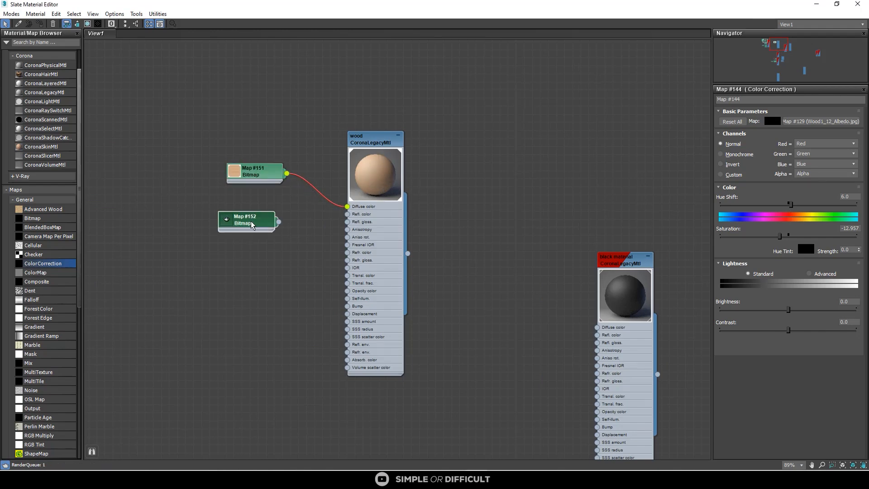
left_click_drag(278, 222, 347, 222)
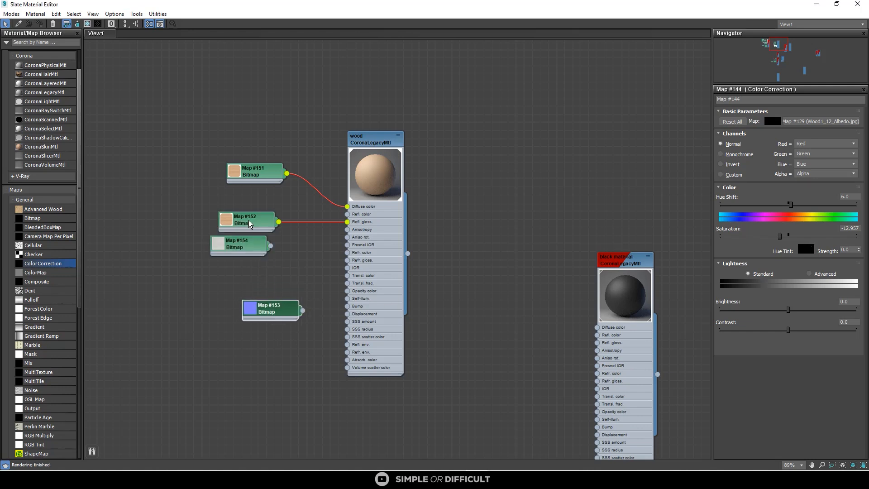
mouse_move(250, 224)
left_mouse_down()
mouse_move(256, 276)
mouse_move(241, 222)
left_mouse_up()
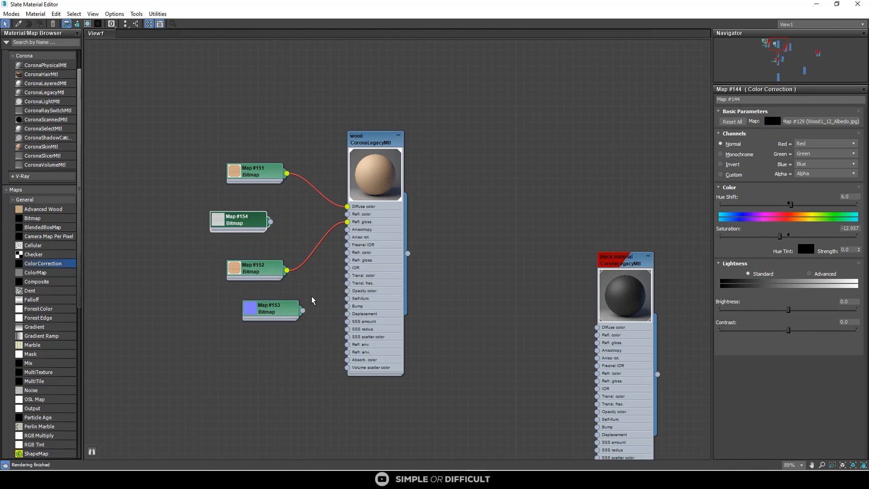
Step: Add a CoronaNormal map to the wood material's Bump input
left_click_drag(330, 311, 330, 310)
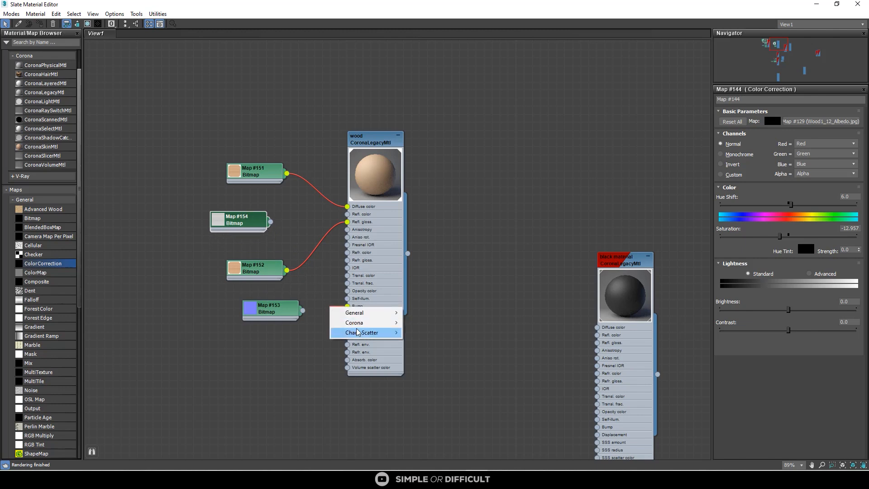
mouse_move(360, 322)
left_click(427, 241)
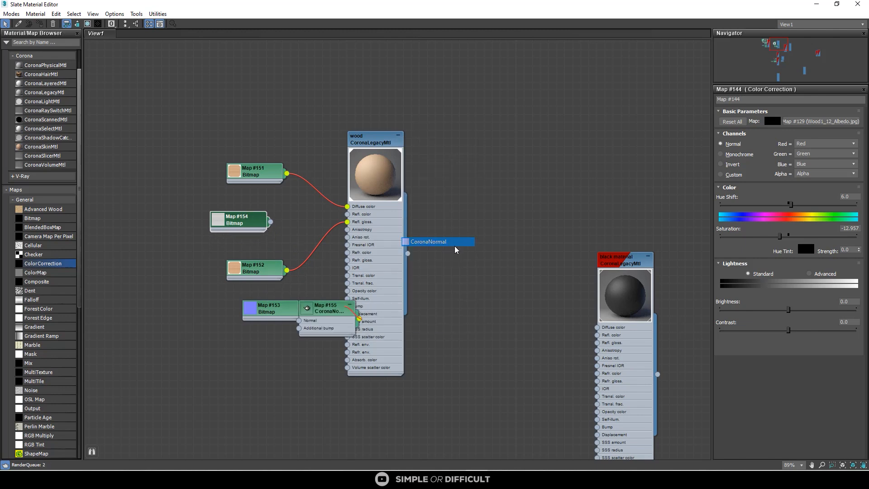
Step: Feed the Wood1_07_Normal.jpg bitmap into the CoronaNormal map's Normal input and enable Add gamma to input
left_click_drag(262, 309, 214, 317)
left_click(302, 315)
left_click_drag(301, 312, 213, 315)
left_click_drag(271, 312, 250, 320)
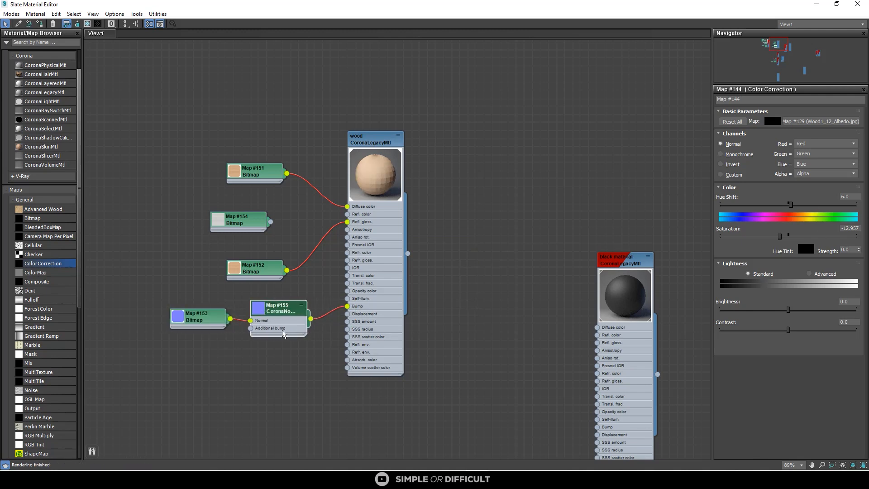
double_click(290, 312)
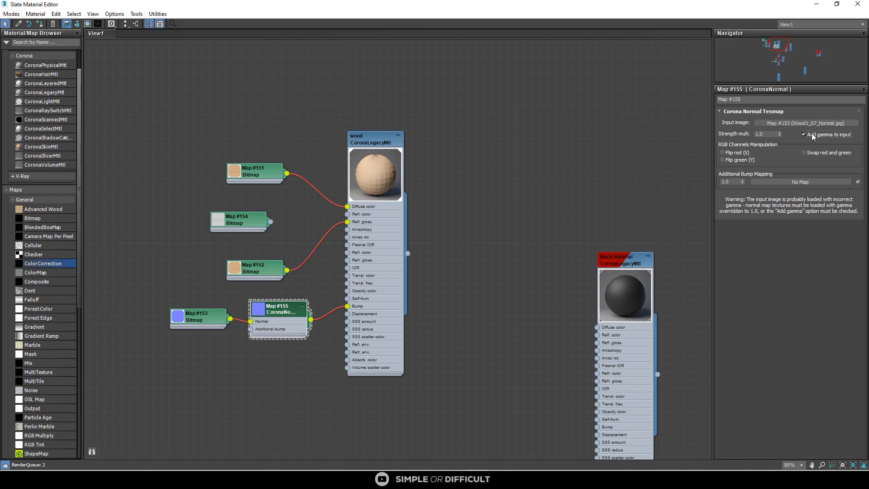
Step: Delete the Wood1_07_Albedo.jpg bitmap from Refl. gloss and connect the newly added grey bitmap there instead
scroll(287, 206, "up", 4)
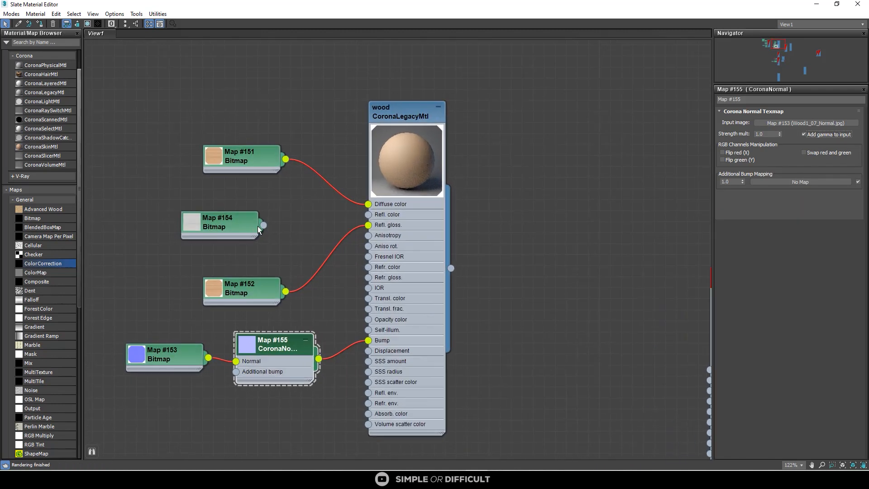
left_click(237, 232)
double_click(242, 288)
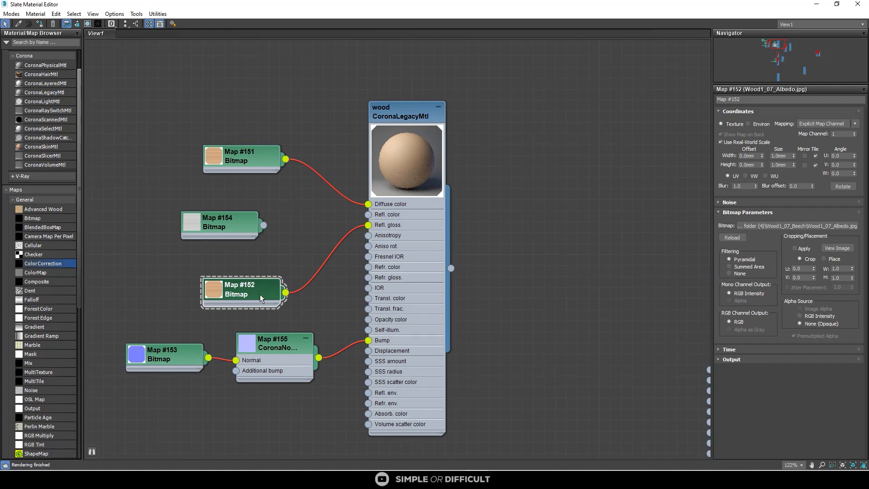
key("Delete")
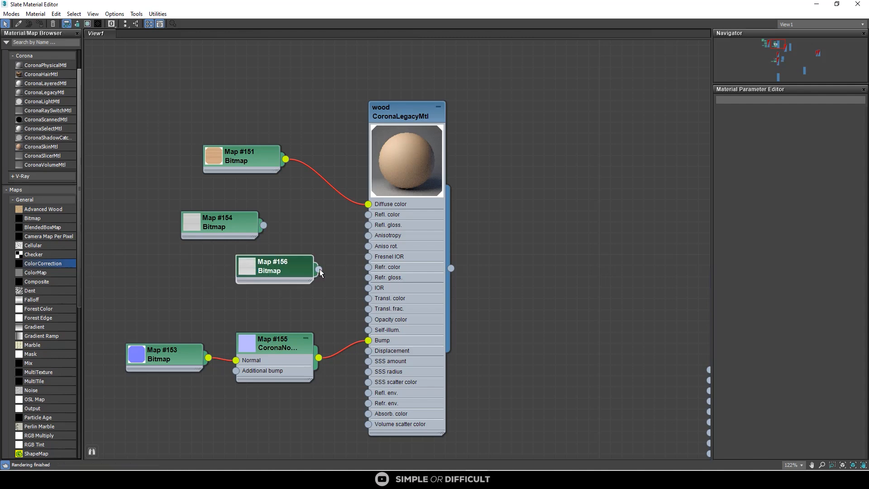
left_click_drag(320, 272, 368, 225)
Step: Replace the unconnected grey bitmap Map #154 with a new bitmap and arrange it between the diffuse and gloss bitmaps
left_click(231, 231)
key("Delete")
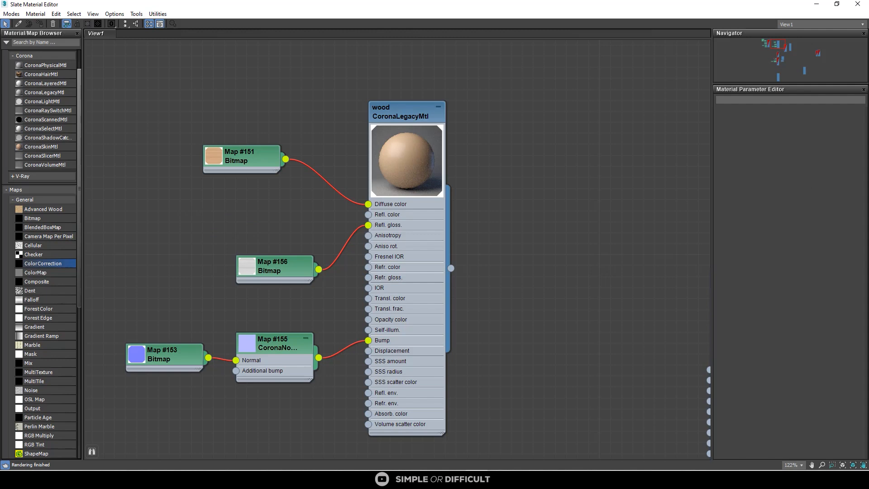
left_click_drag(271, 235, 202, 239)
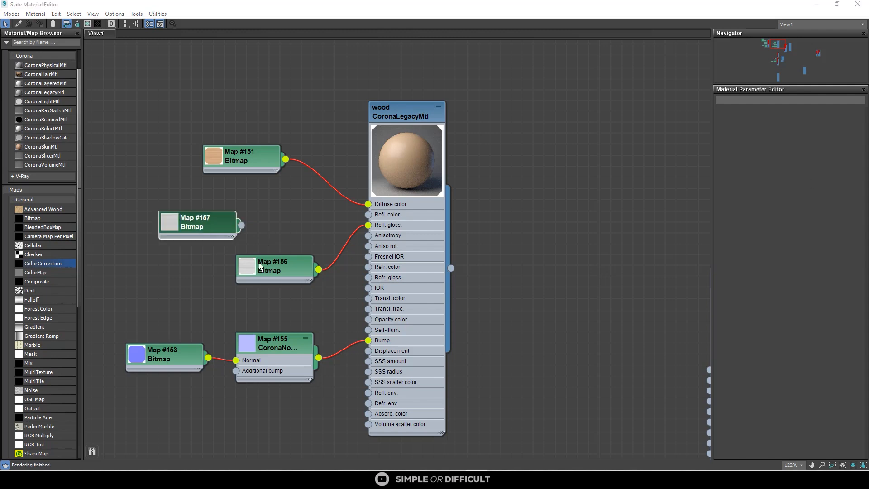
left_click_drag(259, 263, 236, 296)
left_click(219, 222)
left_click_drag(220, 225, 261, 229)
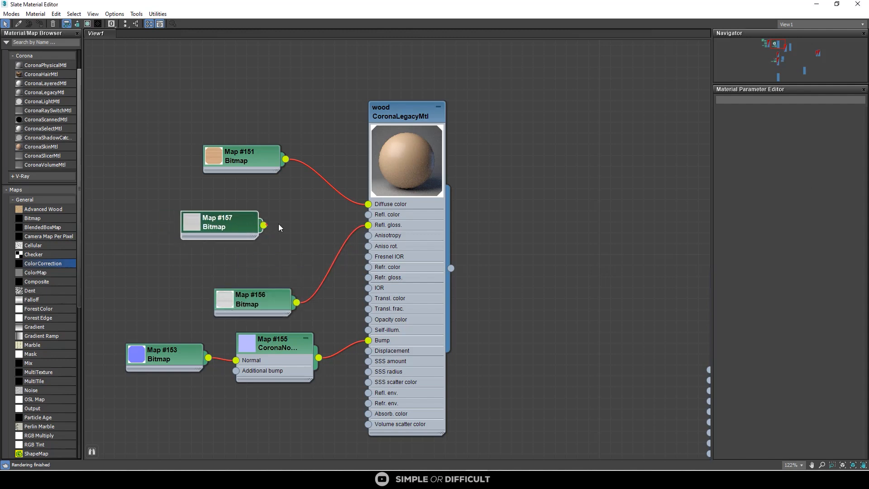
Step: Connect the Map #157 bitmap to the wood material's Refl. color input
left_click_drag(343, 229, 368, 214)
scroll(374, 177, "down", 6)
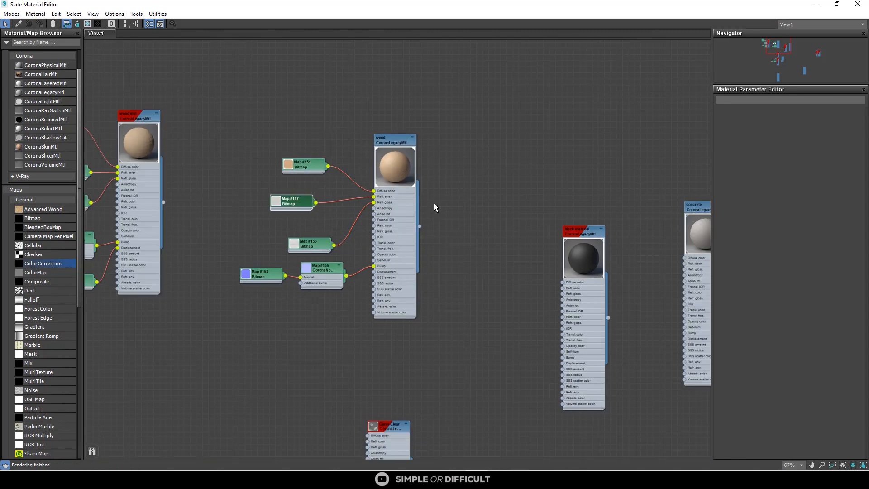
left_click(391, 146)
Step: Shrink the Slate Material Editor to a floating window over the viewport with the wood material's node tree in view
left_click_drag(402, 5, 868, 168)
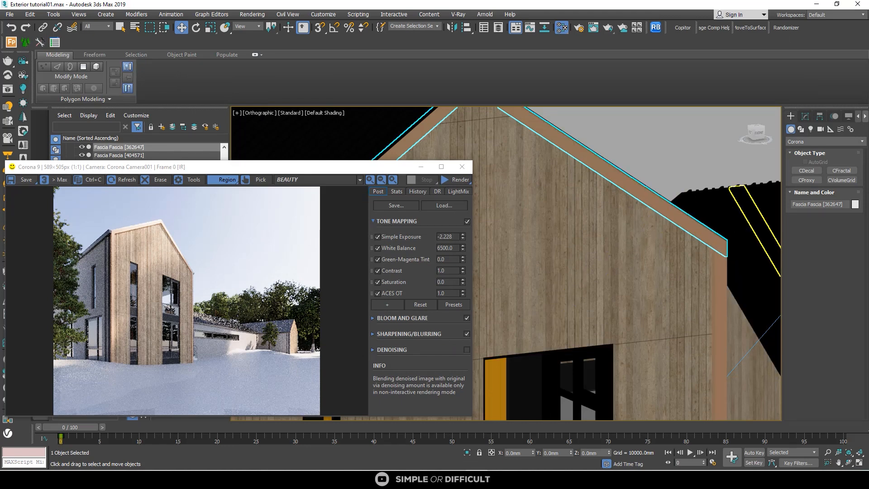
left_click_drag(868, 154, 320, 69)
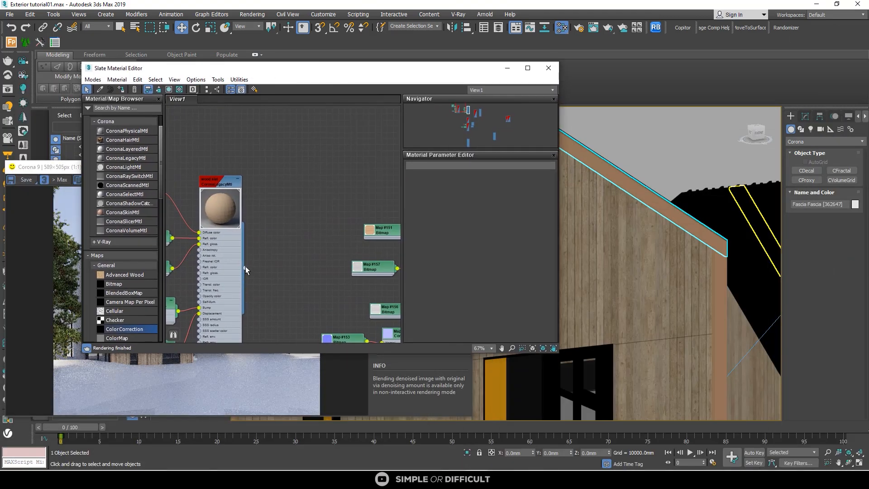
scroll(245, 267, "down", 5)
scroll(366, 270, "up", 2)
middle_click_drag(366, 269, 315, 243)
scroll(315, 243, "up", 1)
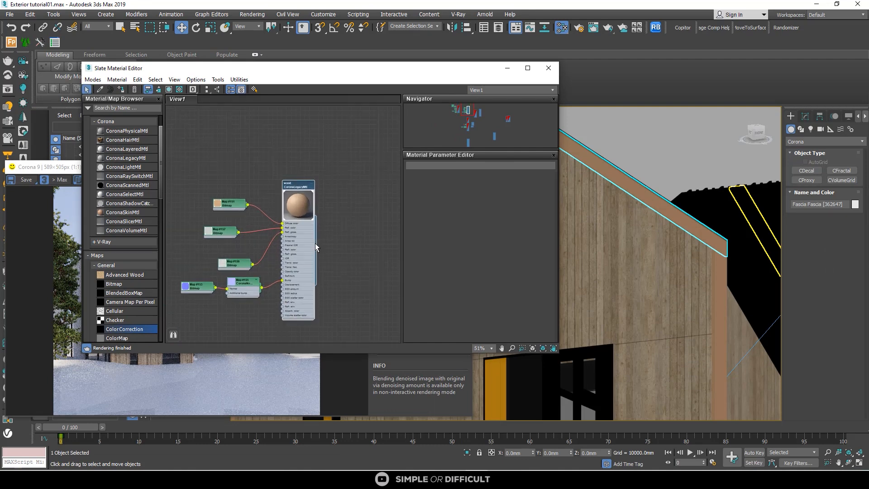
scroll(317, 245, "up", 1)
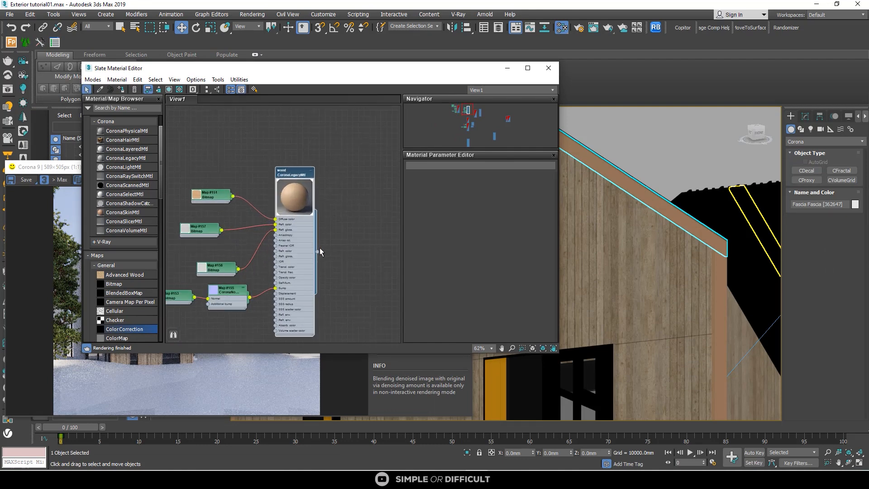
Step: Add a UVW Map modifier to the selected gable fascia and set its mapping to Box
left_click(806, 117)
left_click(846, 188)
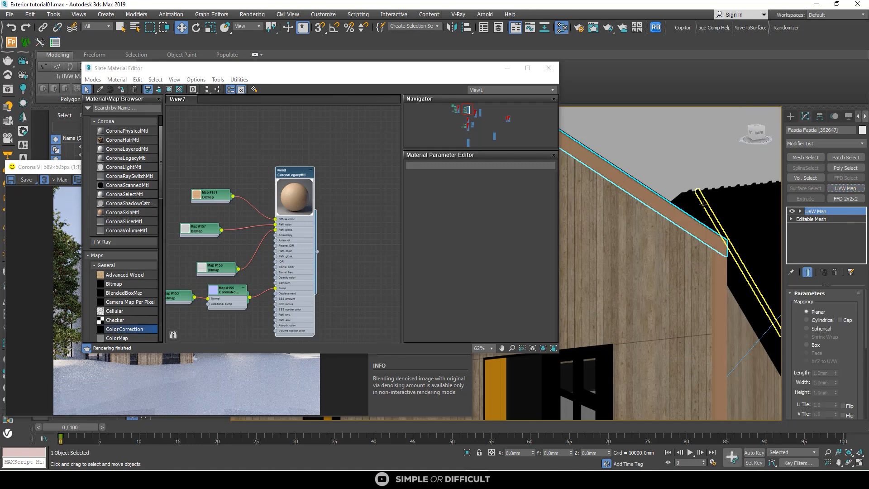
scroll(692, 206, "up", 5)
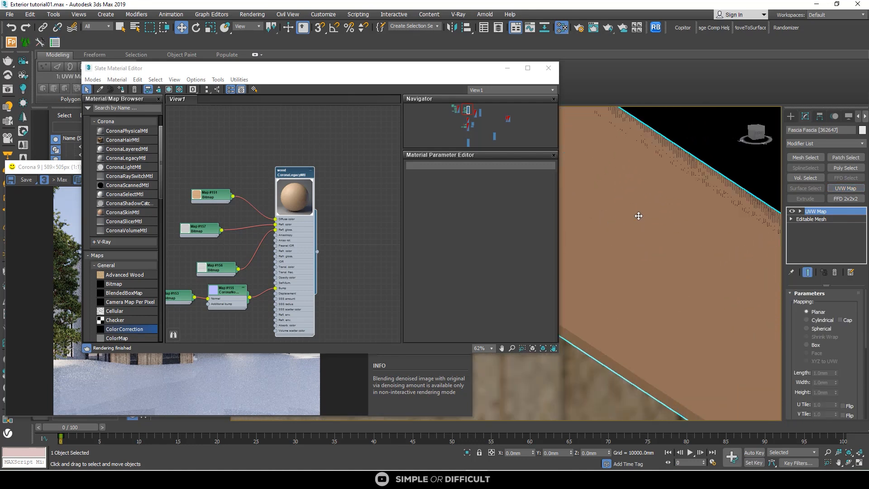
scroll(638, 216, "down", 3)
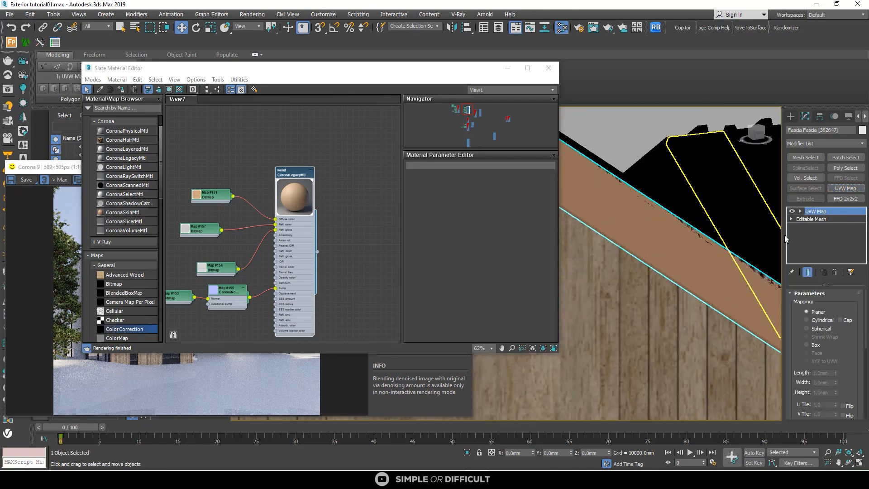
left_click(807, 345)
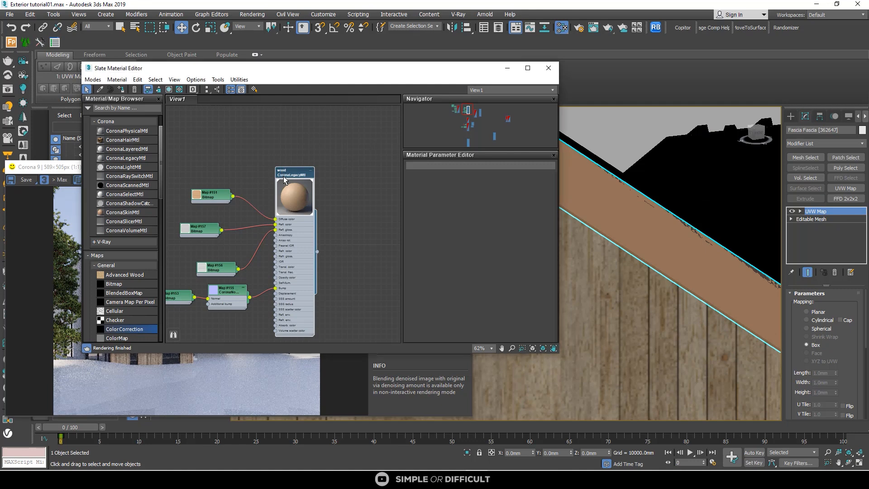
Step: Show the wood material's texture in the viewport and minimize the material editor and render windows
left_click(167, 91)
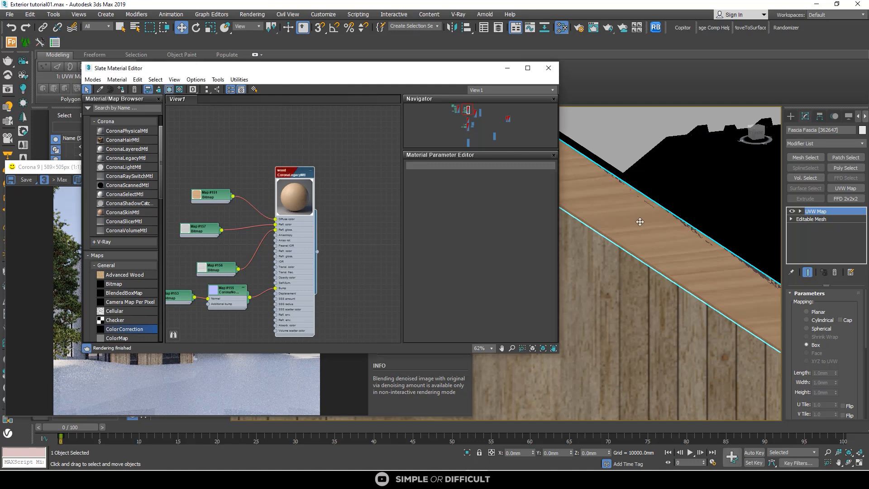
left_click(507, 68)
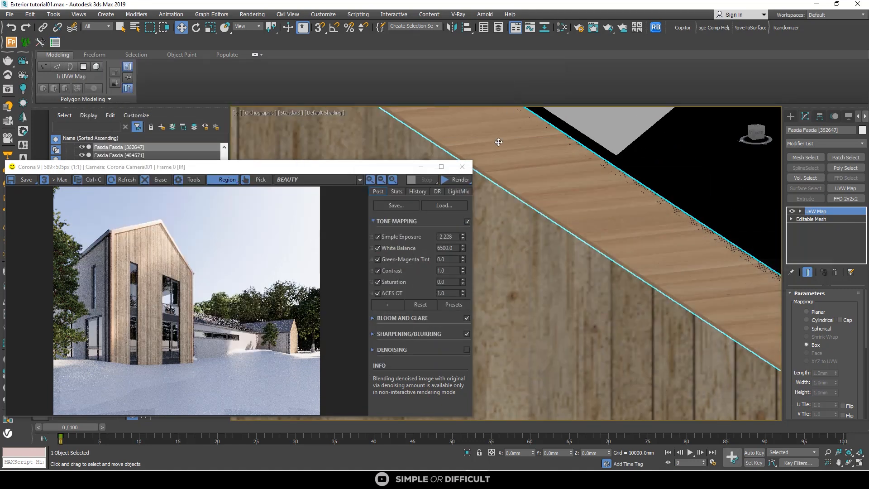
scroll(498, 142, "down", 3)
left_click(424, 168)
scroll(411, 165, "down", 3)
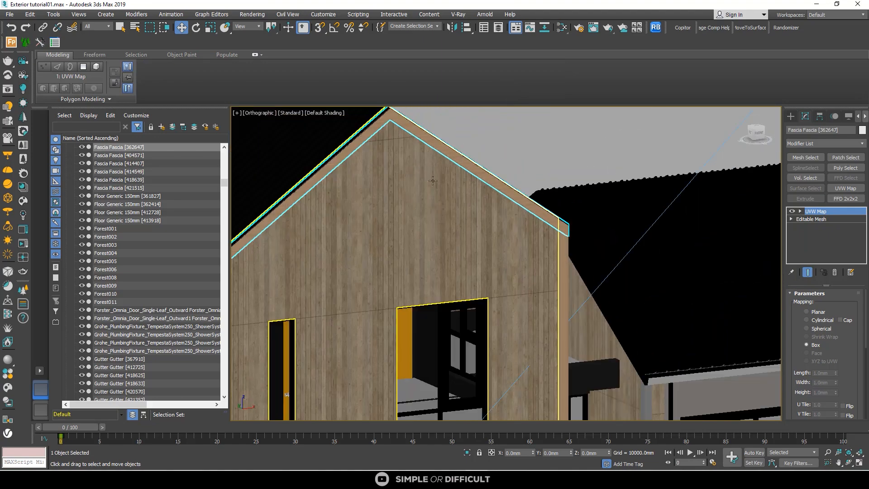
Step: Turn off Real-World Map Size in the gable fascia's UVW Map modifier
scroll(411, 165, "up", 6)
scroll(411, 165, "up", 2)
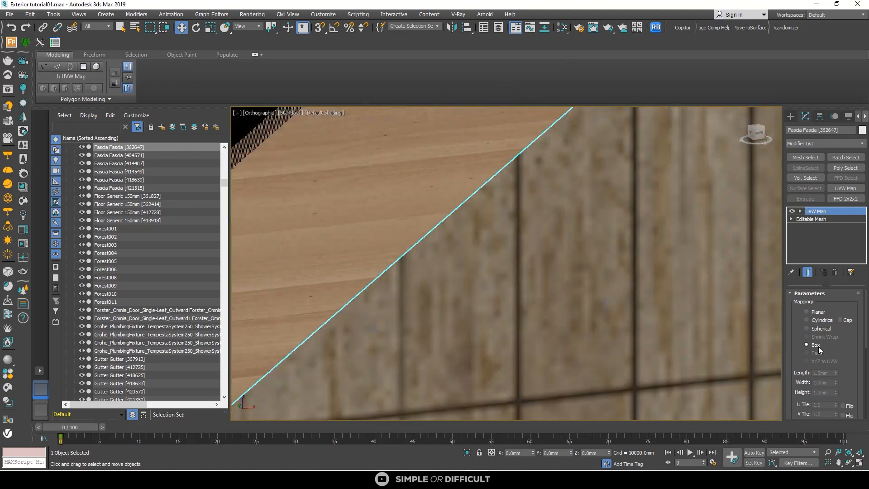
scroll(817, 358, "down", 2)
left_click(796, 397)
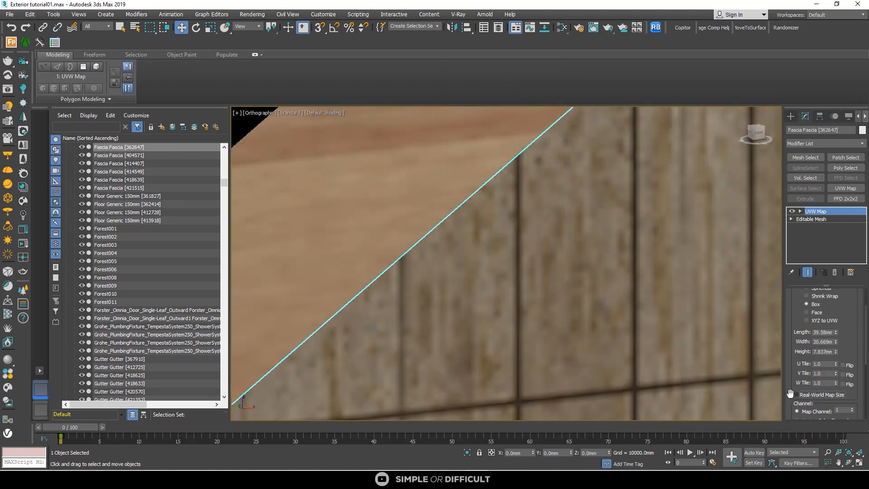
Step: Add a UVW Map modifier with Box mapping to the vertical corner trim below the fascia and turn off Real-World Map Size
scroll(528, 213, "down", 5)
scroll(528, 213, "down", 5)
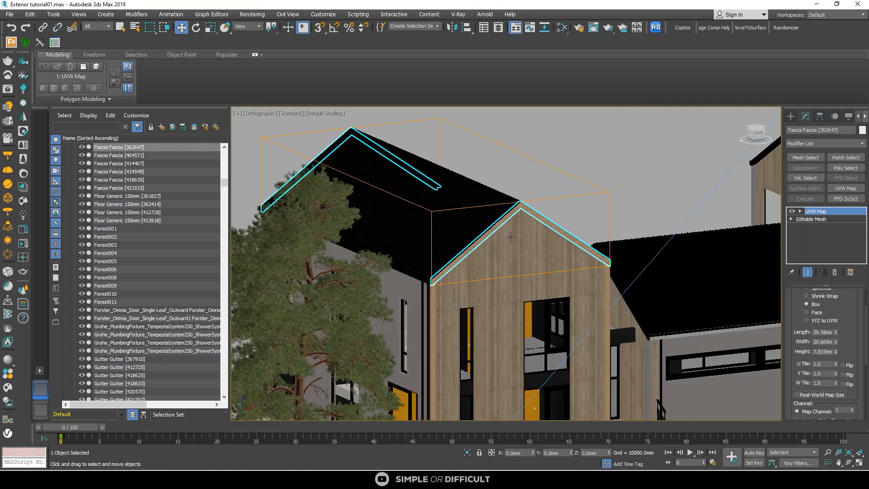
scroll(417, 284, "up", 7)
left_click(417, 285)
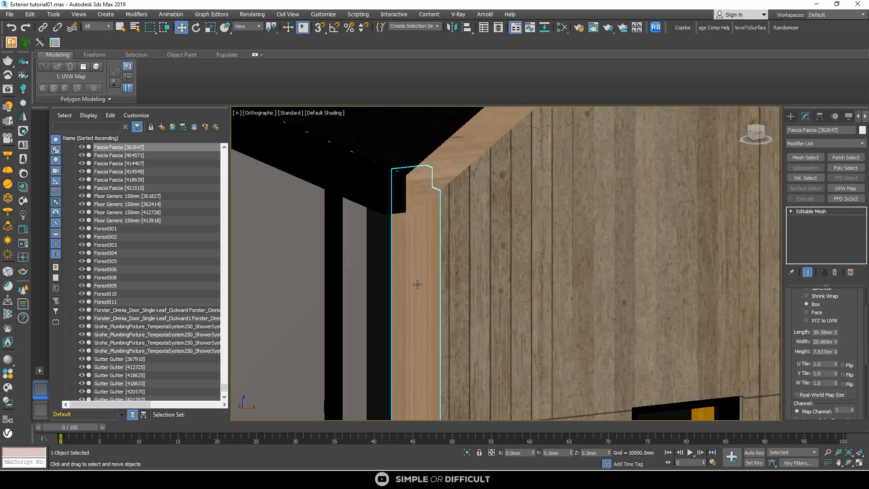
left_click(846, 188)
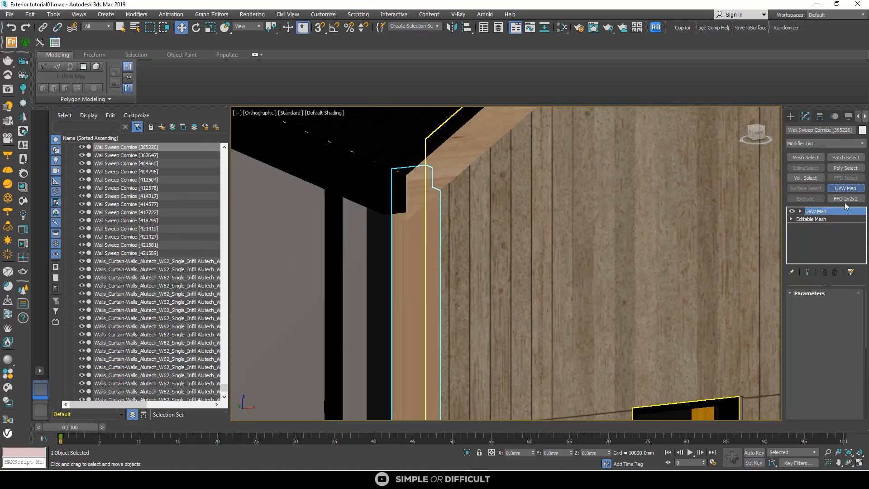
left_click(815, 345)
scroll(815, 347, "down", 3)
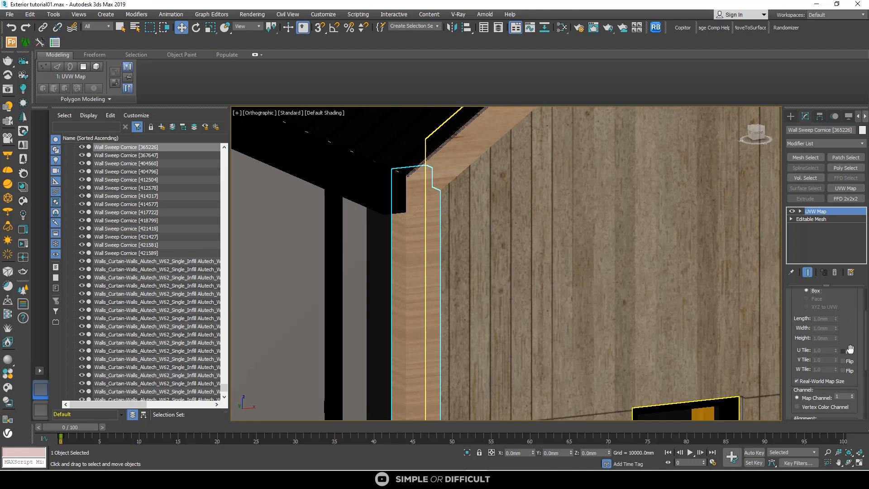
left_click(796, 381)
Step: Adjust the corner trim's box mapping to a height of about 4.606 mm and a width of about 1.422 mm
scroll(427, 233, "up", 4)
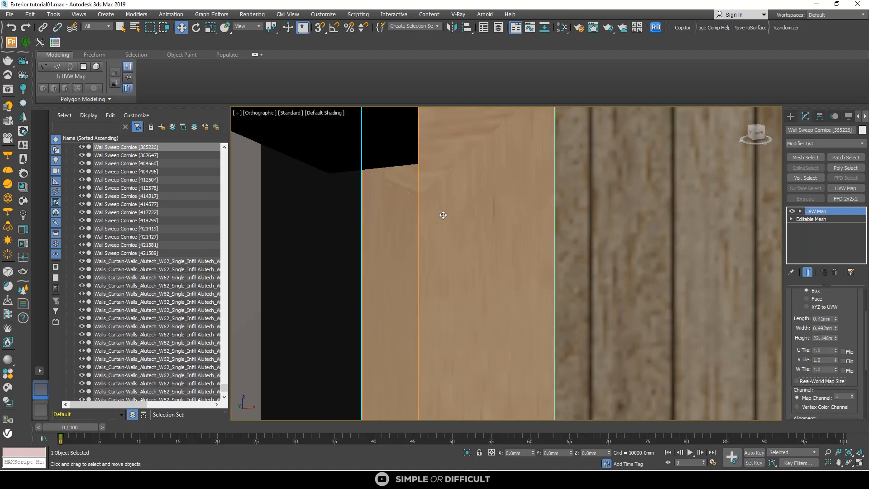
scroll(417, 189, "down", 6)
scroll(419, 188, "down", 4)
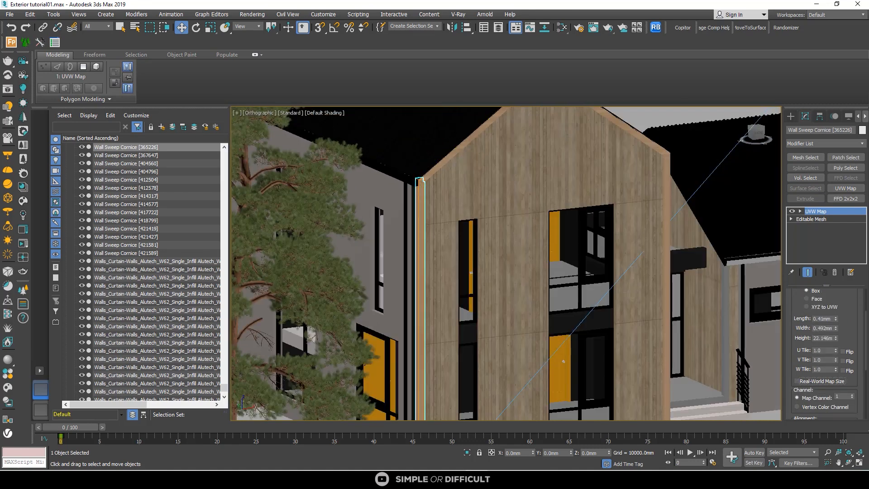
left_click_drag(836, 339, 841, 369)
scroll(449, 211, "up", 4)
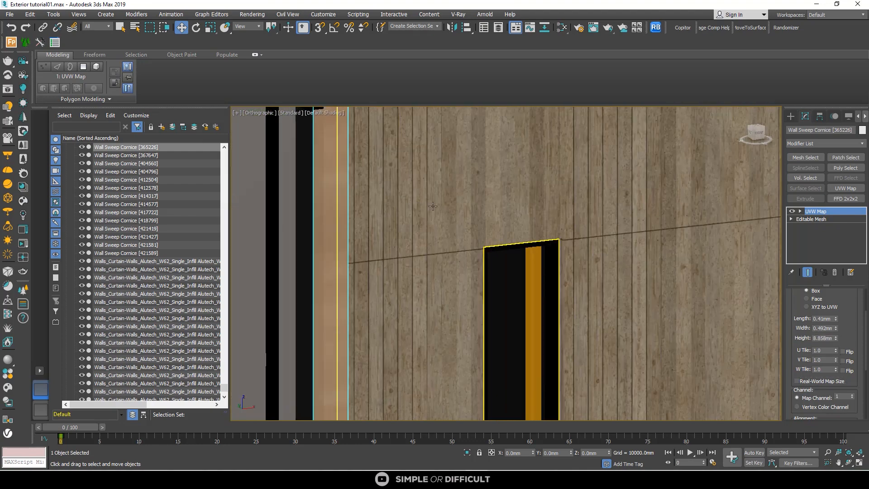
scroll(349, 187, "up", 2)
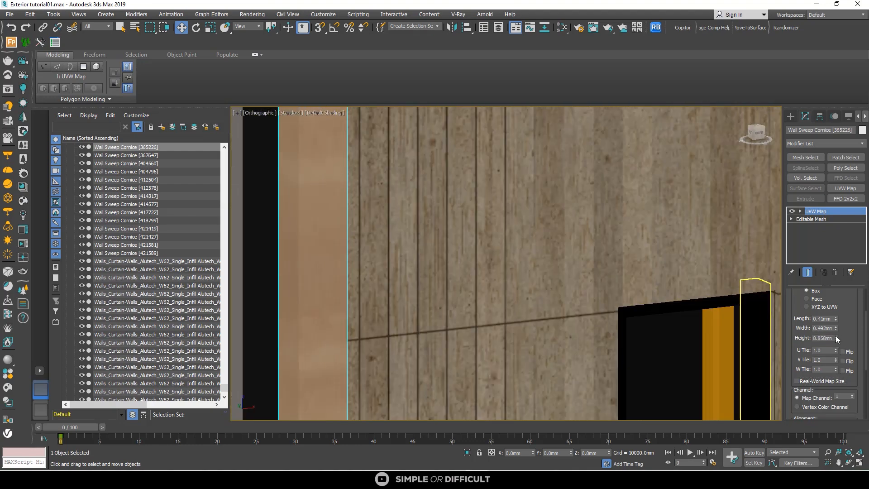
left_click_drag(835, 339, 836, 318)
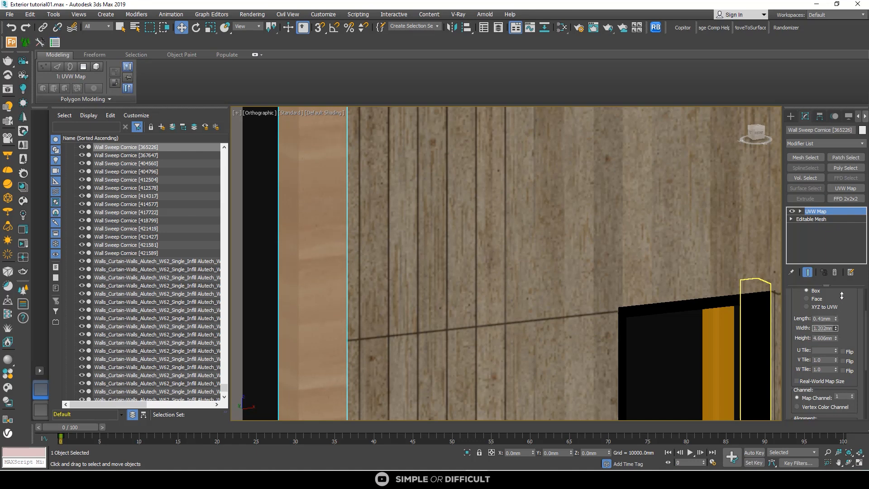
scroll(387, 242, "down", 3)
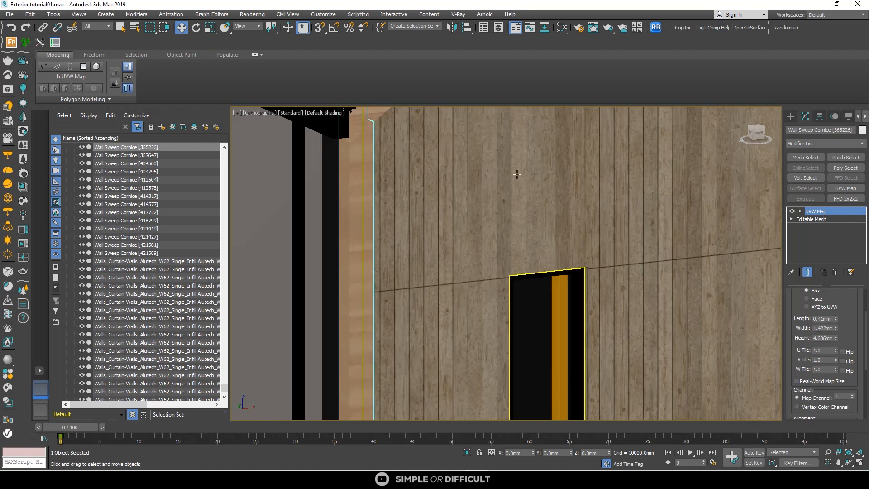
Step: Rotate the corner trim's UVW Map gizmo by -90 degrees about the Y axis
left_click(800, 212)
left_click(816, 219)
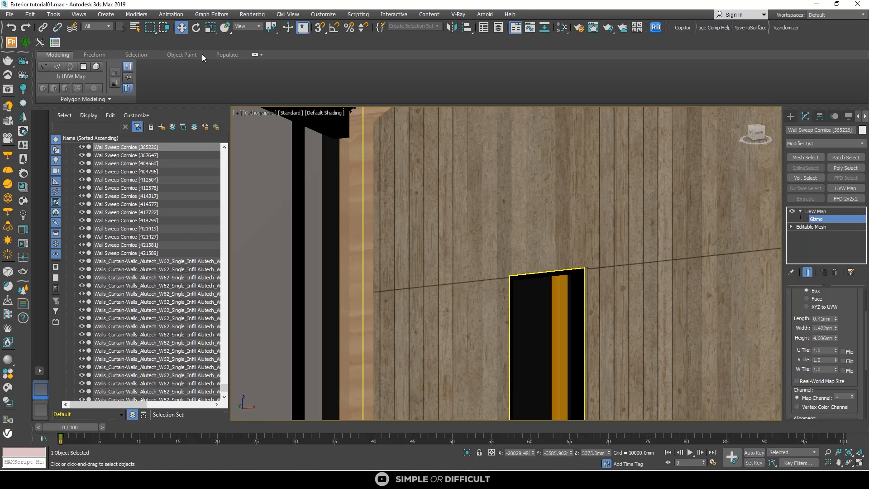
left_click(196, 28)
scroll(379, 227, "down", 3)
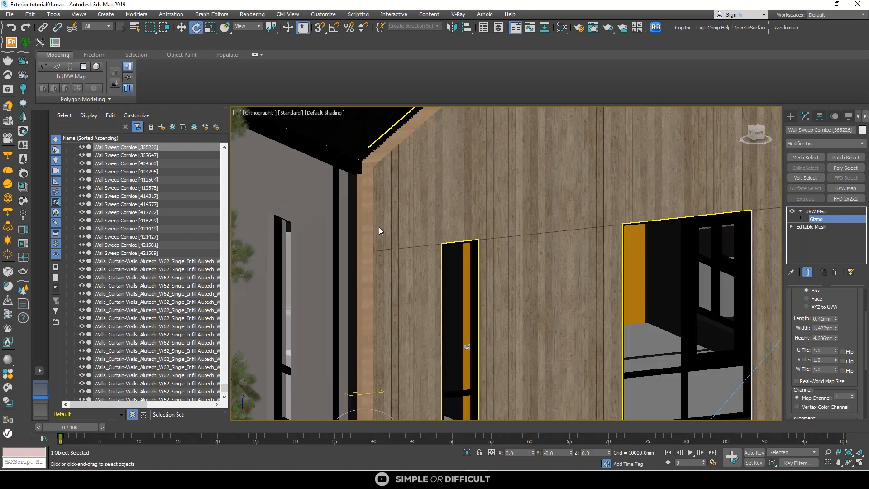
left_click(568, 453)
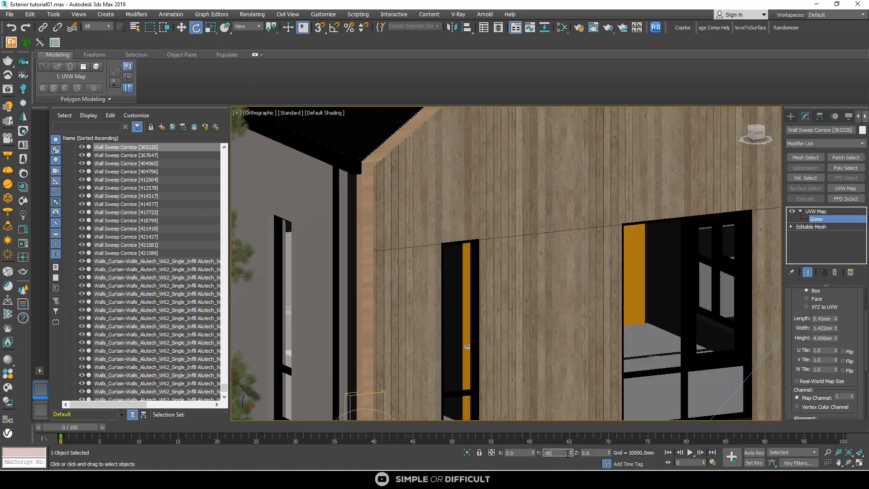
type("-90")
key("Return")
scroll(361, 176, "up", 5)
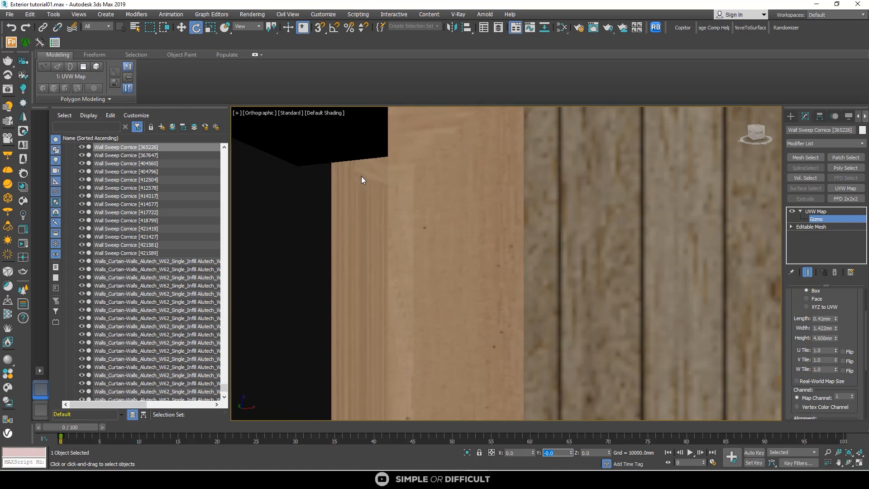
Step: Refit the rotated box mapping by toggling Real-World Map Size on and off, and adjust its width to about 2.498 mm and height to 1.892 mm
left_click(797, 382)
left_click(798, 382)
scroll(465, 201, "down", 5)
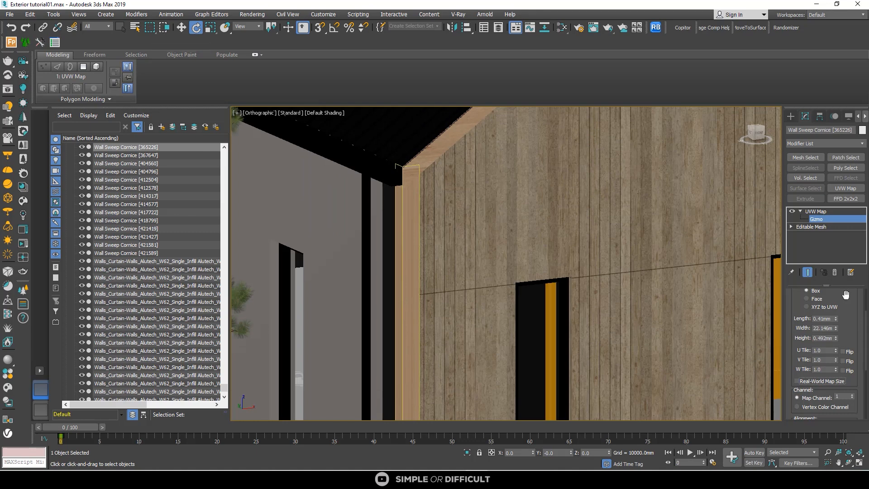
left_click_drag(838, 328, 850, 277)
scroll(403, 210, "up", 5)
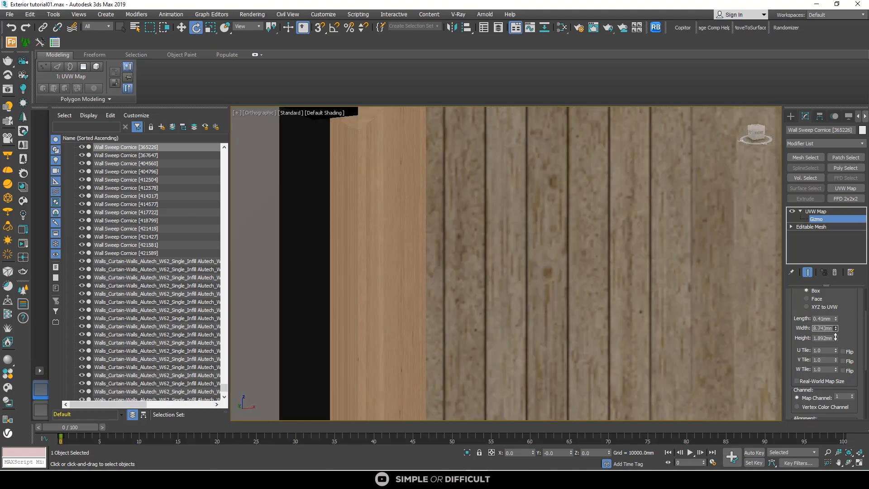
left_click_drag(836, 327, 840, 351)
scroll(526, 253, "down", 8)
scroll(474, 297, "up", 9)
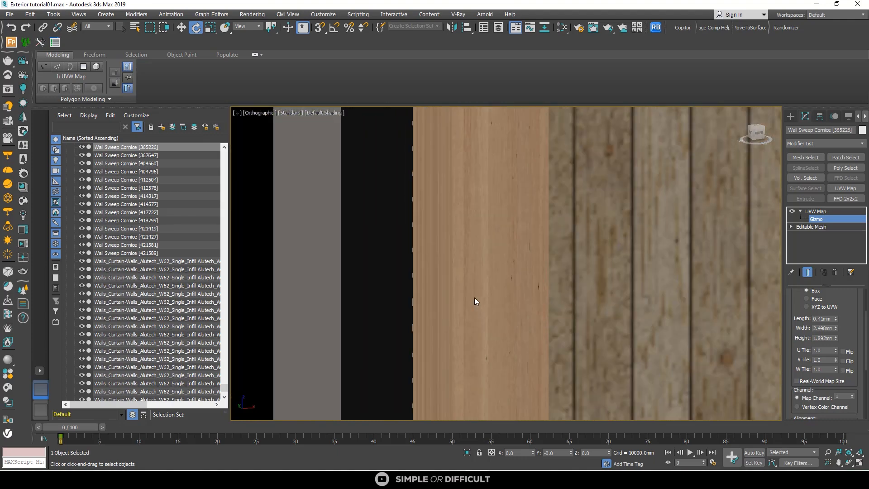
scroll(423, 197, "down", 5)
middle_click_drag(459, 314, 437, 220)
scroll(437, 220, "up", 5)
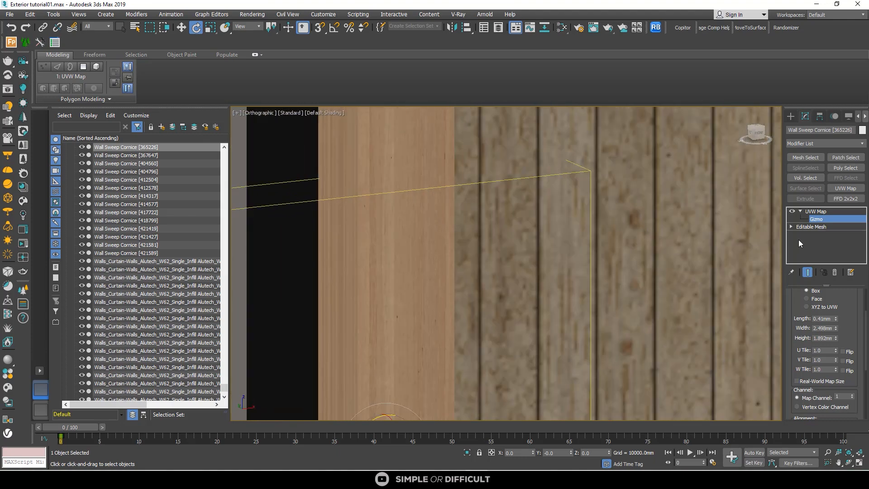
Step: Set the length, width and height of the corner trim's box mapping to 2.0 mm each
left_click_drag(836, 319, 842, 250)
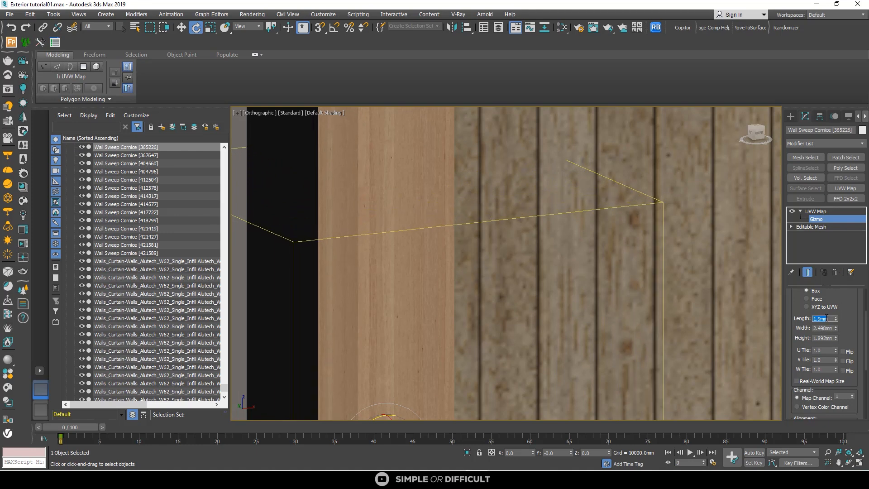
key("Tab")
type("2")
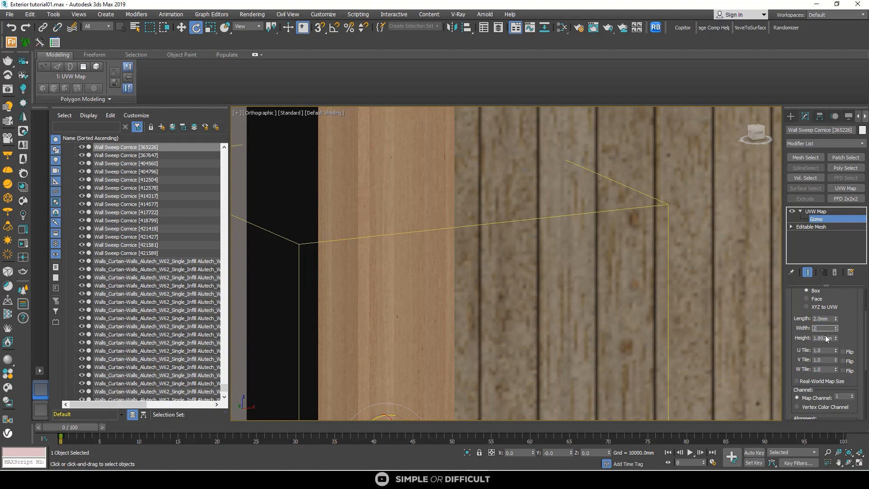
key("Tab")
left_click(825, 329)
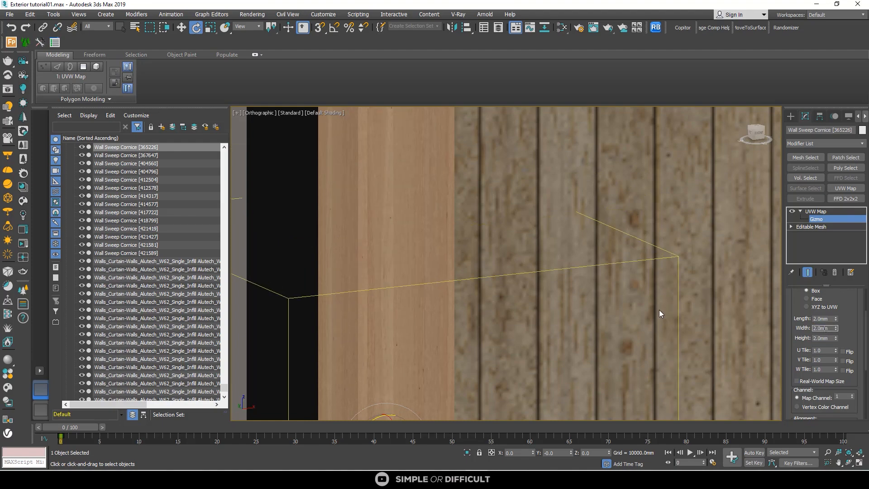
Step: Select the sloped gable fascia and set its box mapping's length, width and height to 2.0 mm each
scroll(427, 245, "down", 14)
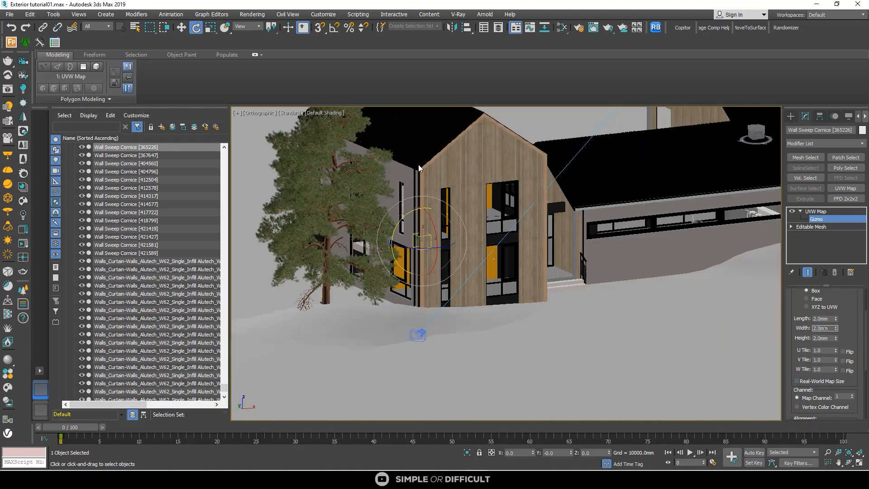
scroll(419, 164, "up", 12)
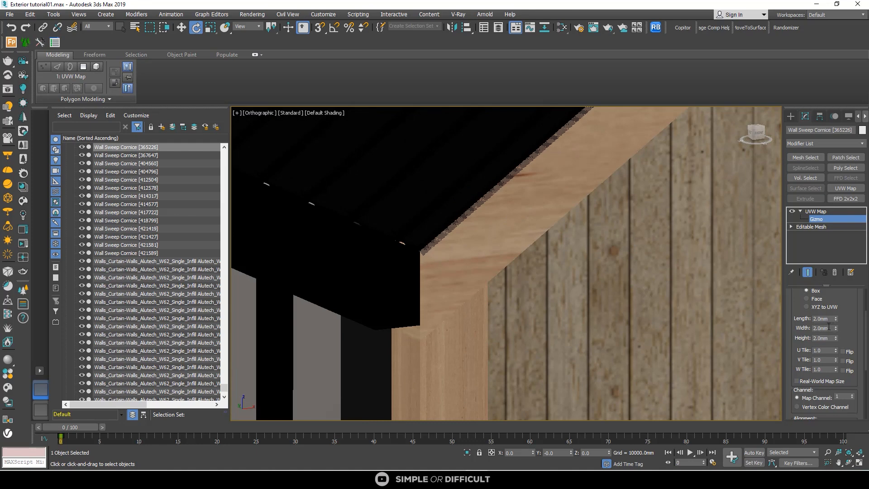
left_click(791, 117)
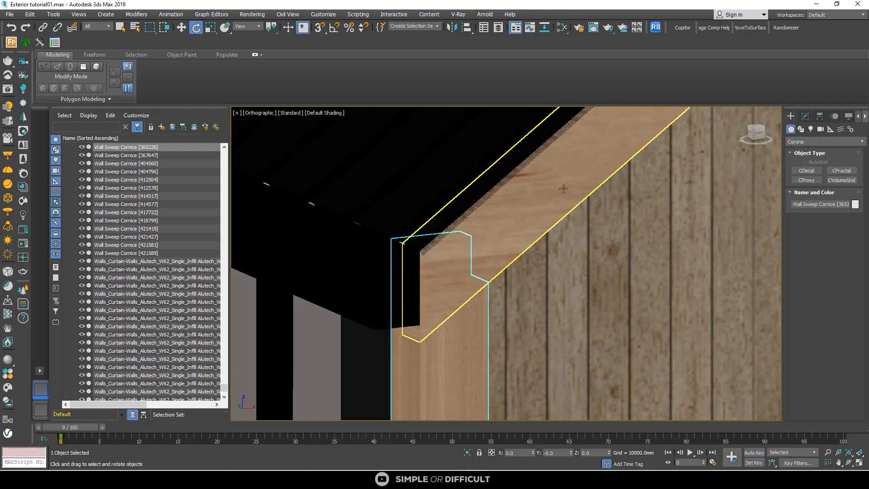
left_click(561, 186)
left_click(806, 118)
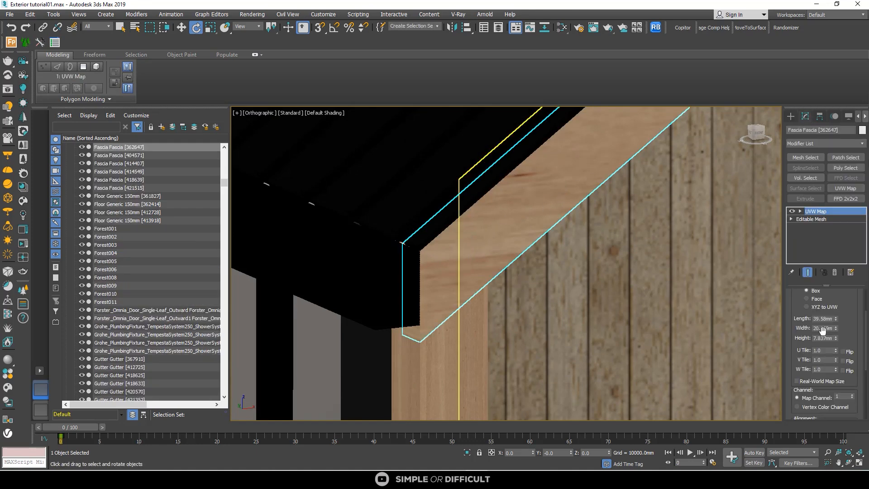
double_click(825, 330)
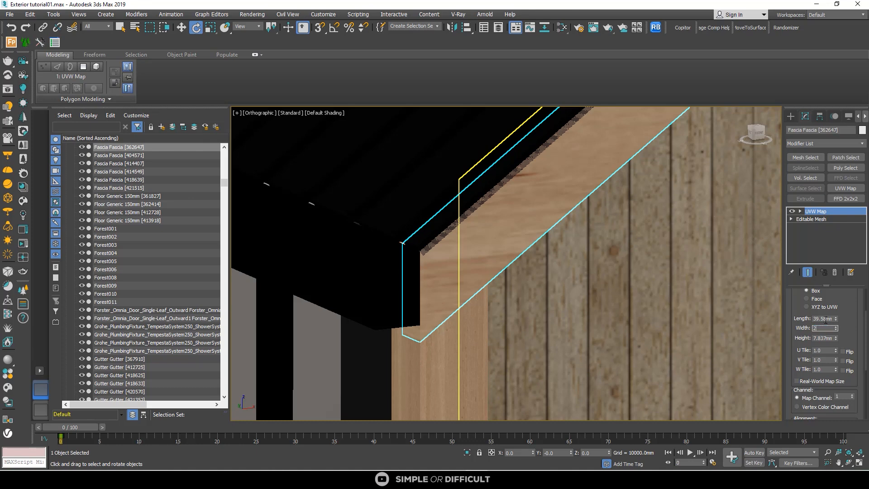
double_click(826, 319)
type("2")
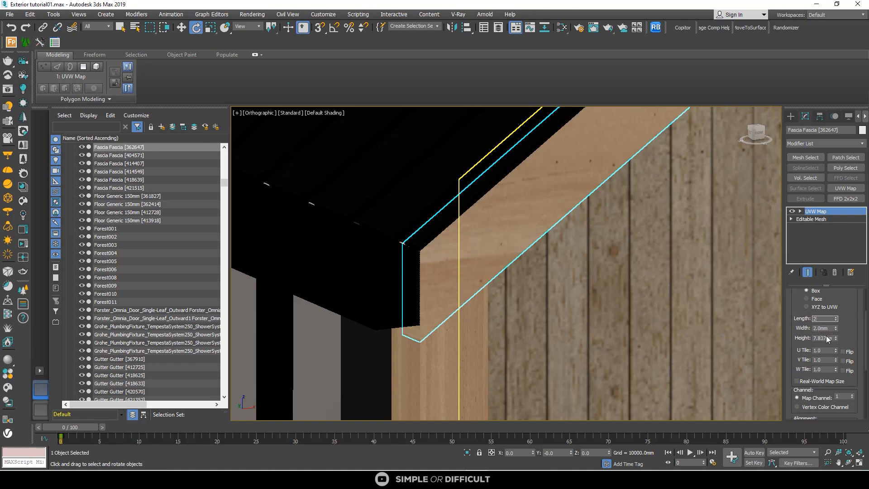
double_click(827, 338)
type("2")
left_click(826, 330)
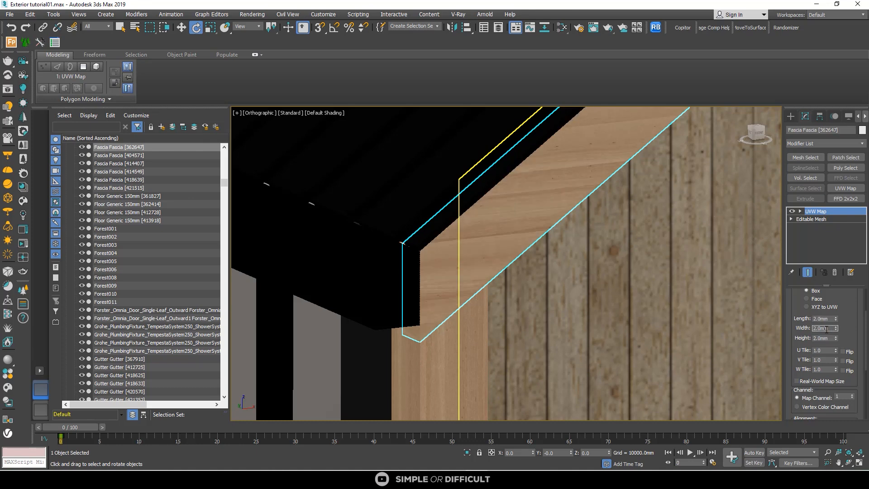
Step: Rotate the gable fascia's UVW Map gizmo about the Y axis to run the wood grain along the roof slope
scroll(450, 272, "down", 10)
scroll(561, 199, "up", 5)
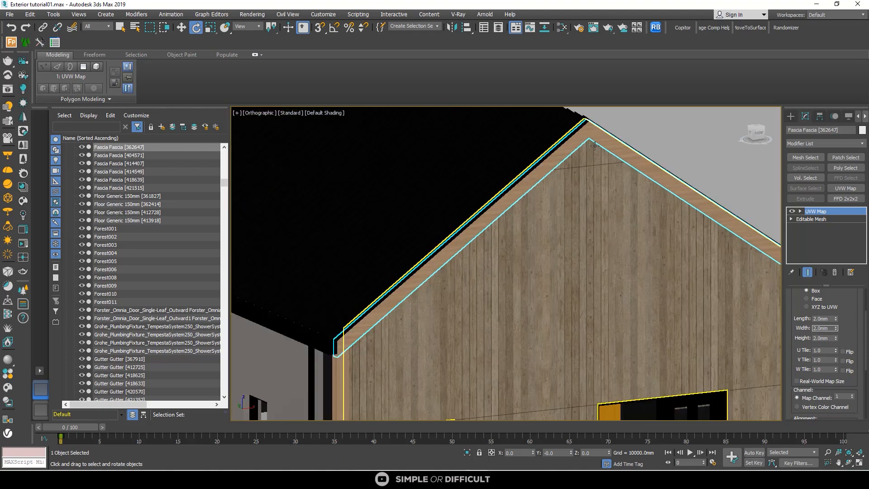
scroll(475, 197, "down", 2)
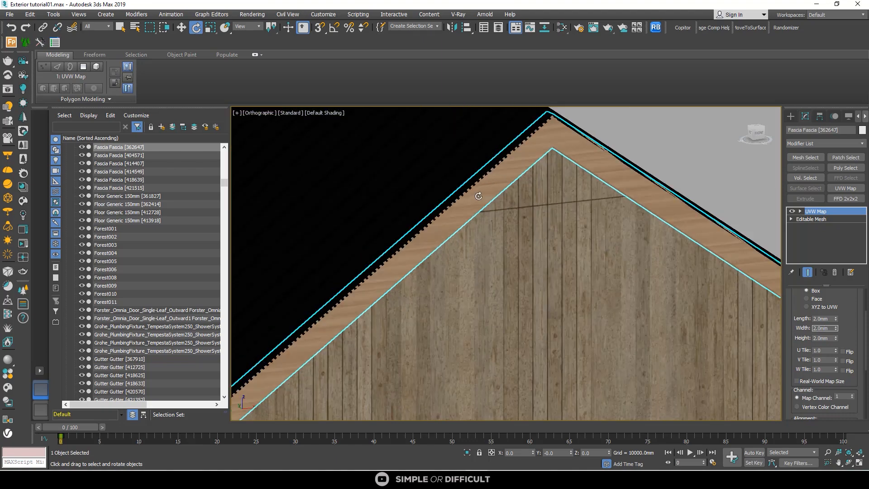
scroll(498, 217, "down", 3)
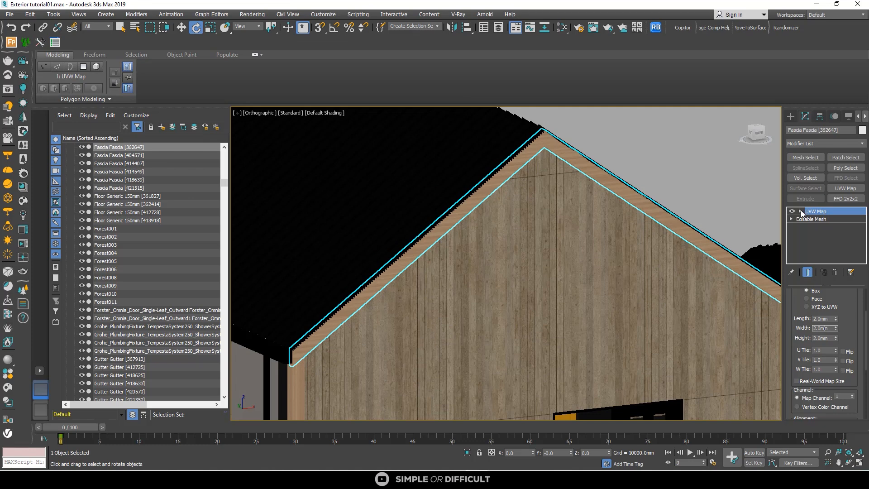
left_click(808, 219)
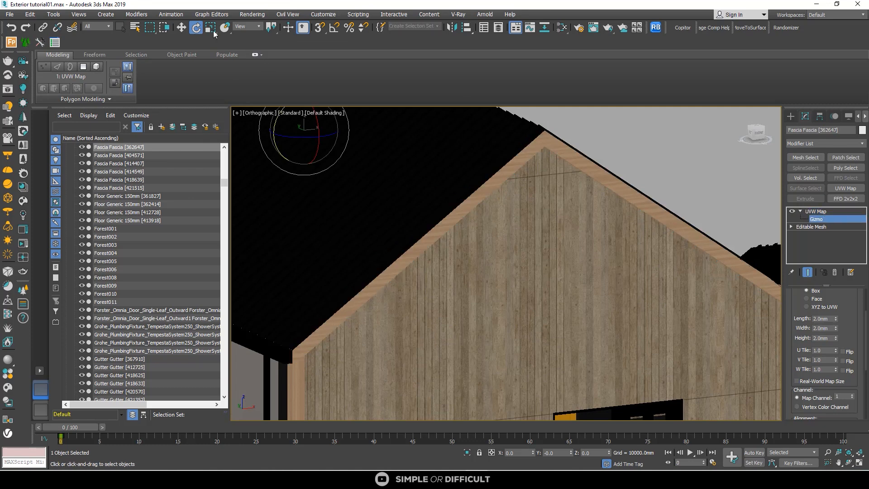
scroll(373, 190, "down", 3)
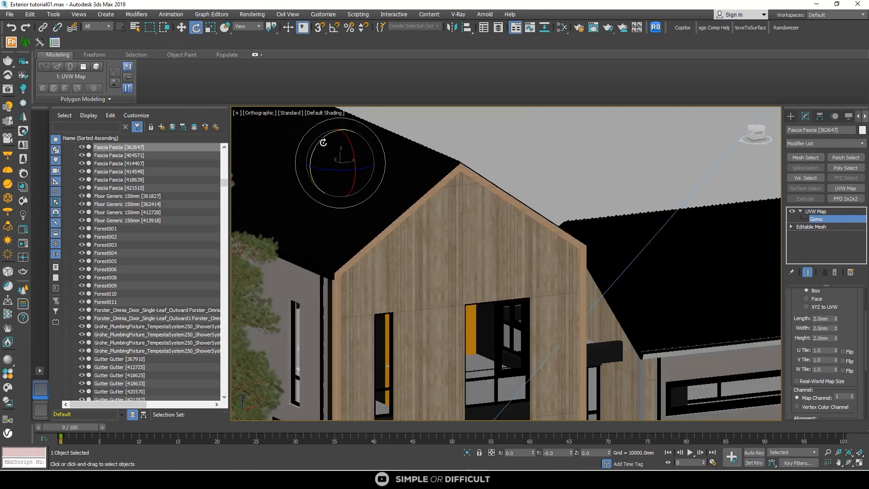
left_click_drag(323, 142, 320, 146)
mouse_move(312, 155)
left_mouse_down()
mouse_move(307, 167)
mouse_move(320, 165)
left_mouse_up()
scroll(458, 171, "up", 6)
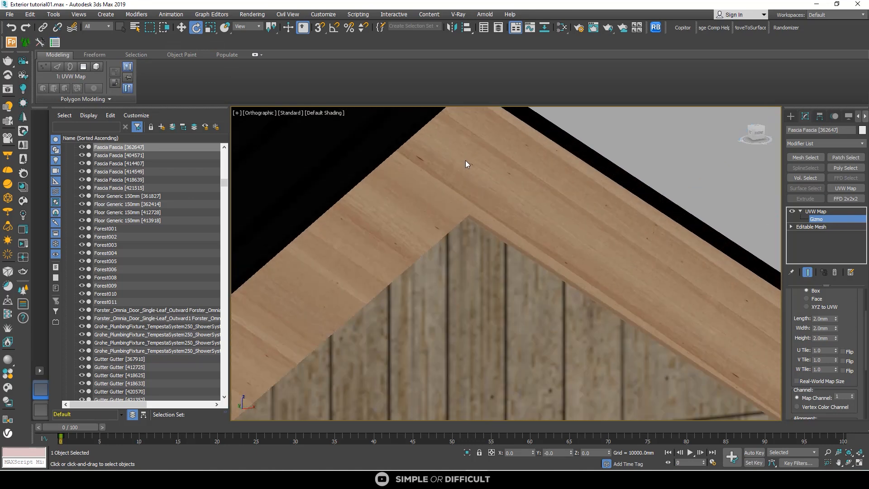
Step: Fine-tune the Y-axis rotation of the fascia's mapping gizmo, checking the grain where the fascia meets the corner trim
scroll(466, 160, "down", 5)
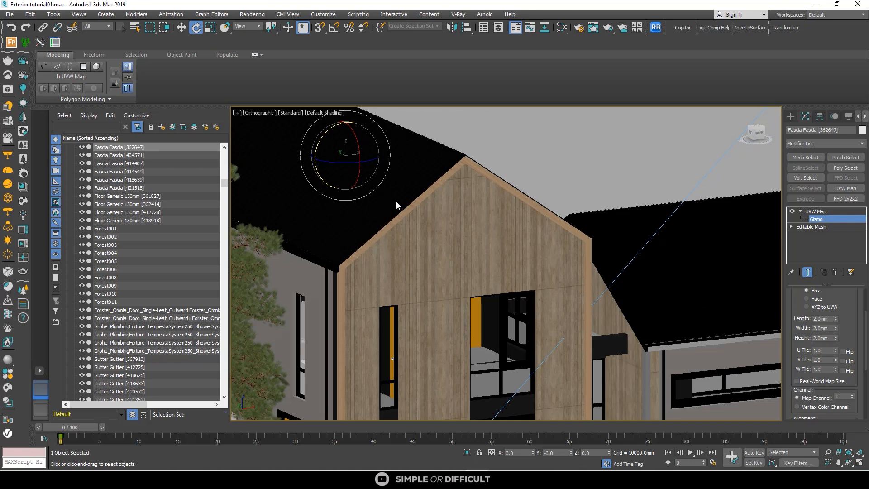
left_click_drag(327, 137, 304, 205)
scroll(338, 273, "up", 6)
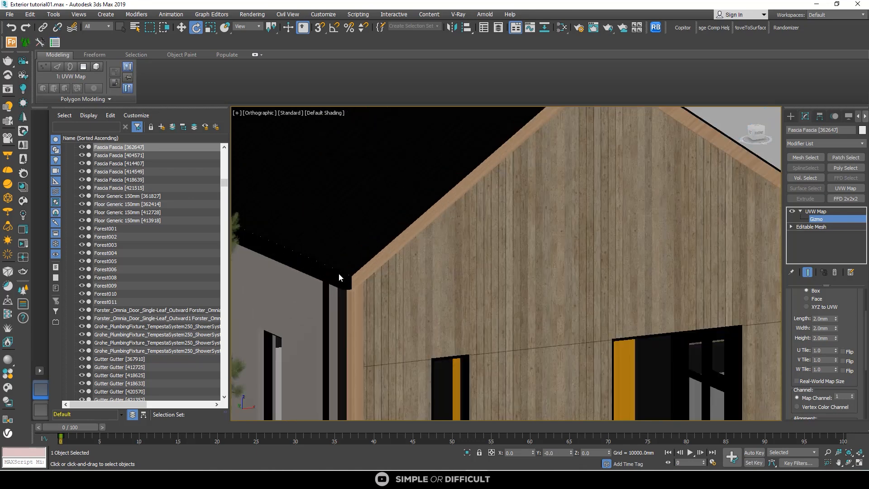
scroll(376, 291, "down", 6)
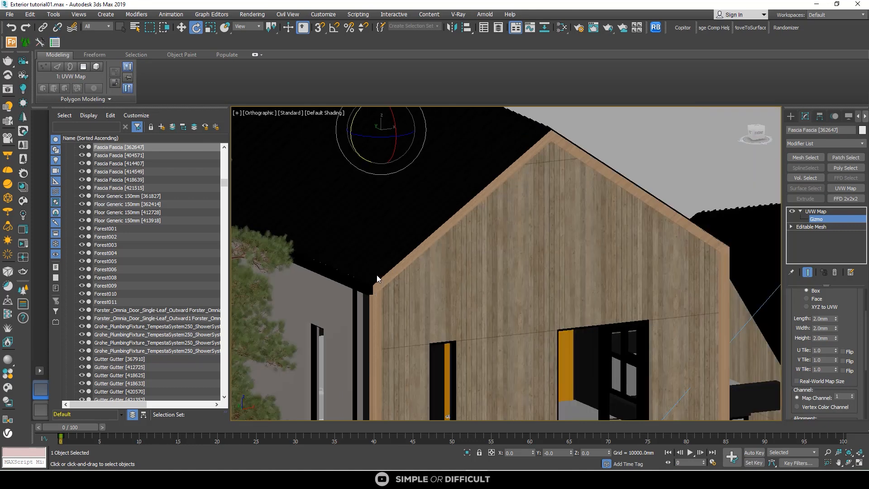
left_click_drag(352, 145, 352, 148)
Step: Leave the fascia's mapping, select the ground plane instead and start a Corona interactive render of the camera view
scroll(407, 185, "down", 6)
scroll(507, 129, "down", 3)
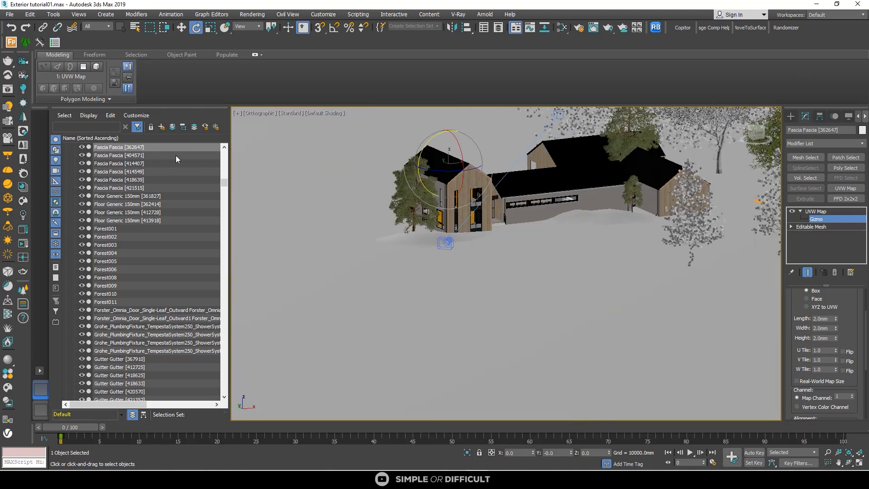
scroll(176, 156, "down", 4)
left_click(791, 116)
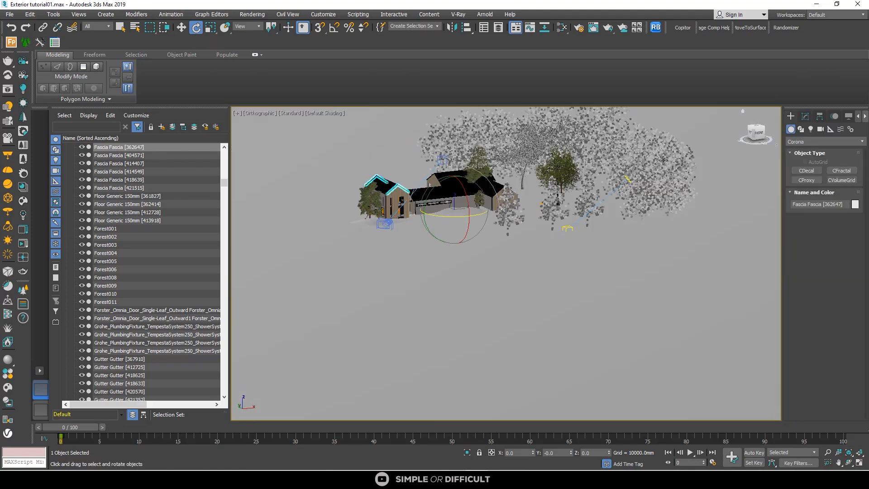
left_click(330, 153)
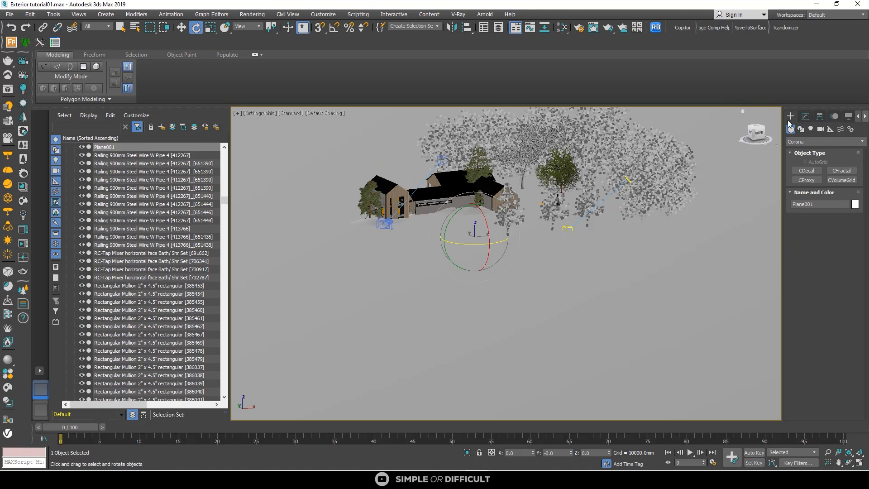
right_click(386, 123)
left_click(367, 111)
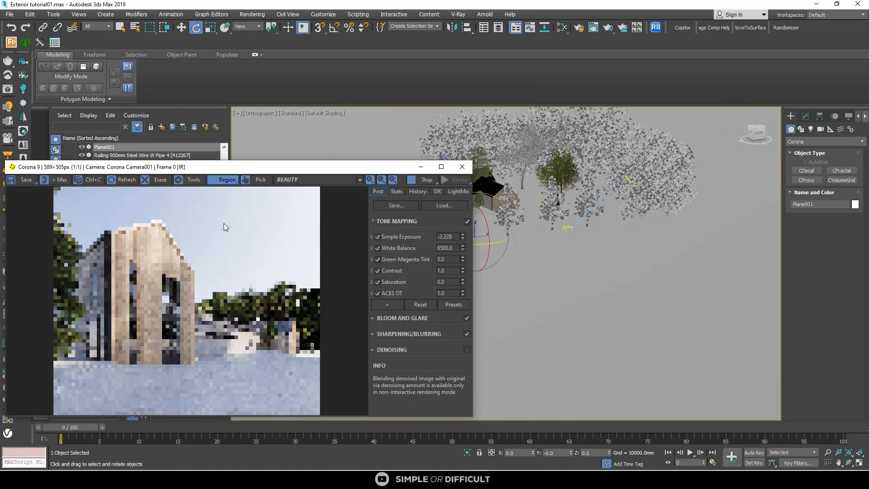
Step: Examine the wood corner trim and fascia close up in the interactive render
left_click_drag(295, 173, 515, 136)
scroll(347, 194, "up", 3)
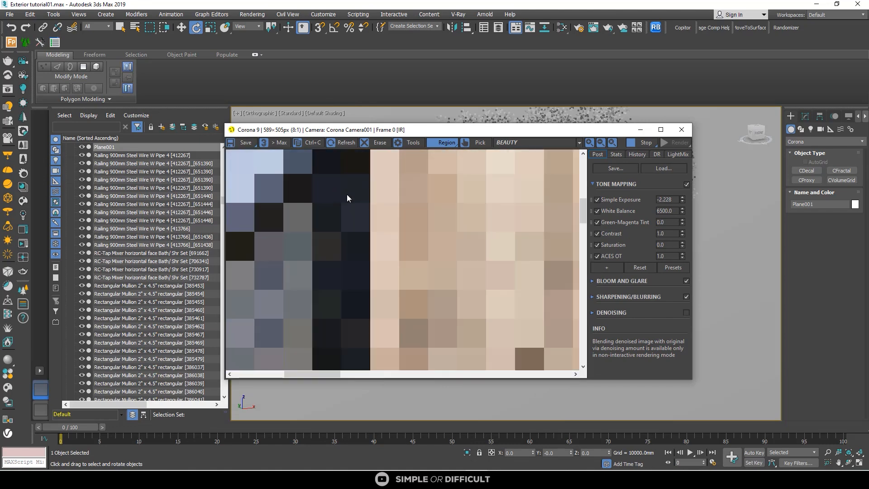
scroll(398, 212, "down", 3)
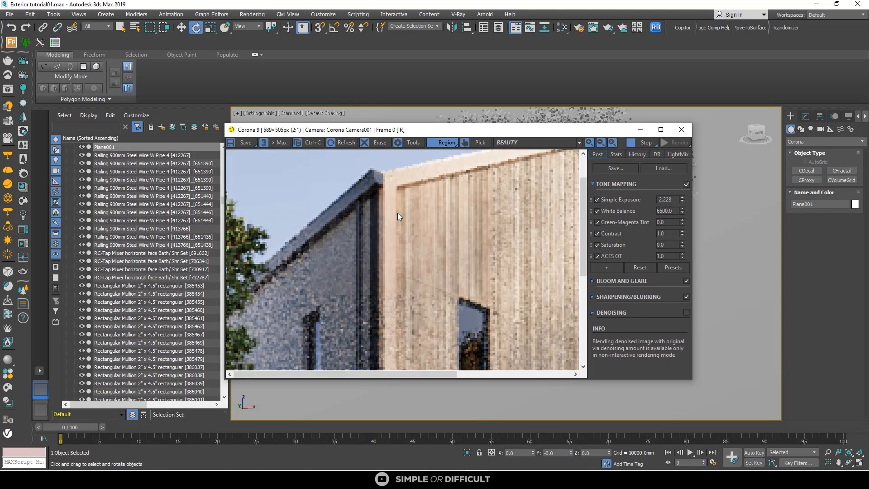
scroll(397, 213, "down", 1)
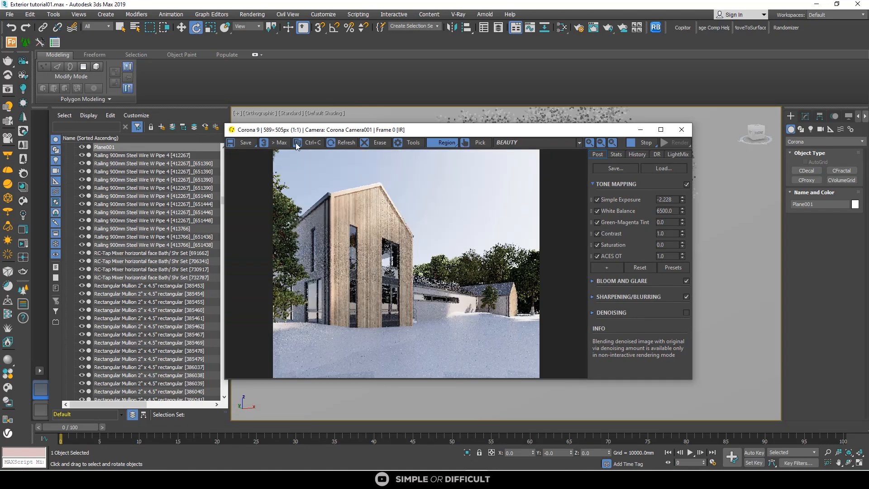
Step: Switch to the Move tool, restore the two-viewport layout beside the render window and activate the camera viewport
left_click(183, 28)
left_click_drag(412, 129, 283, 80)
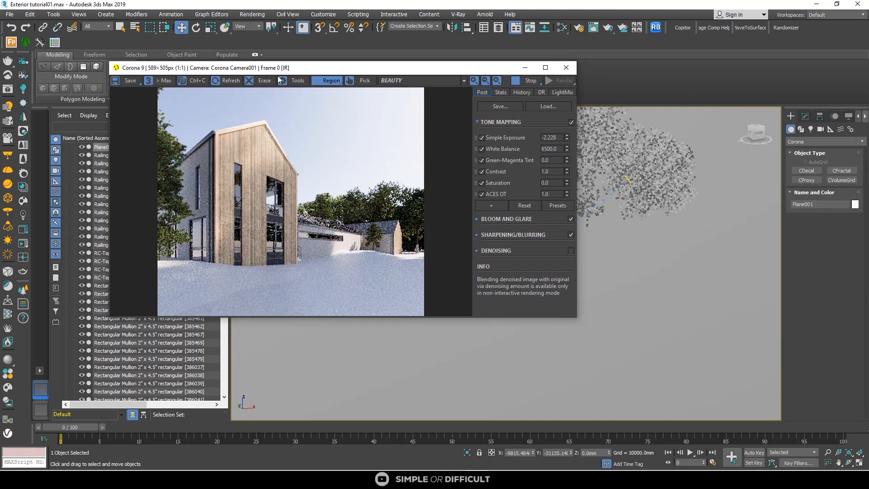
left_click(643, 272)
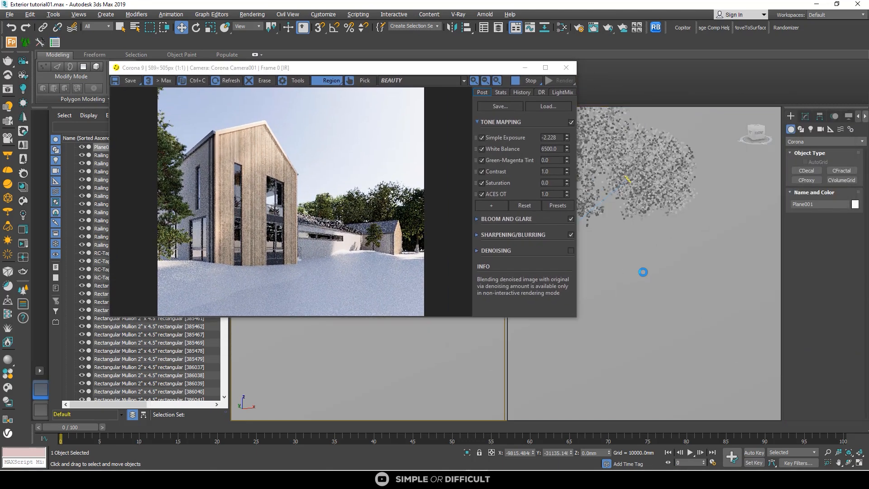
key("alt+w")
left_click(614, 192)
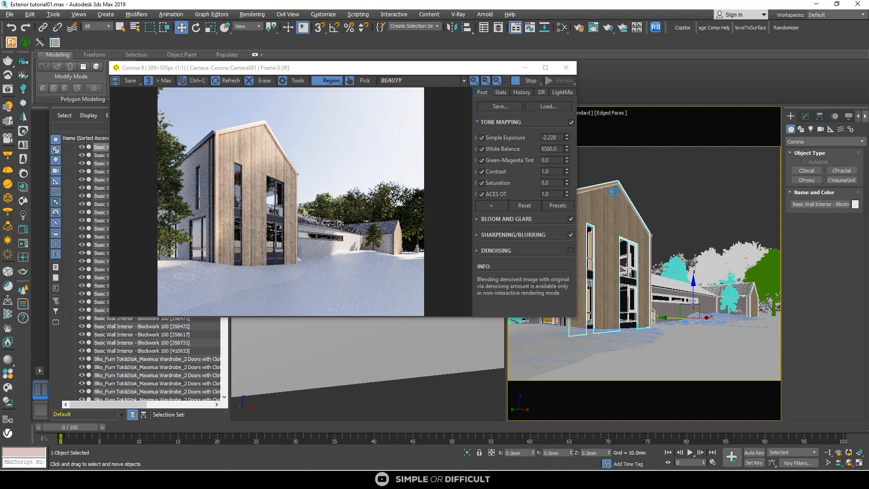
Step: Magnify the camera view to 800% at the gable peak and examine the fascia's wood grain in the render
scroll(615, 192, "up", 10)
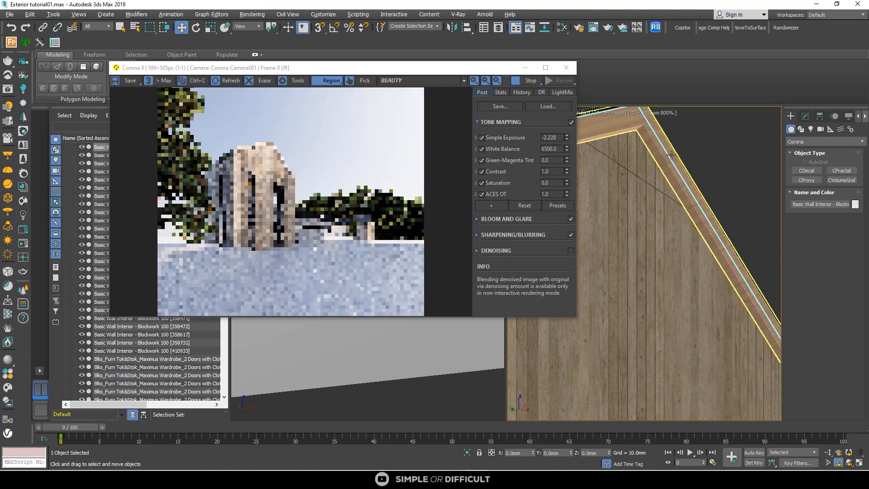
scroll(671, 155, "up", 5)
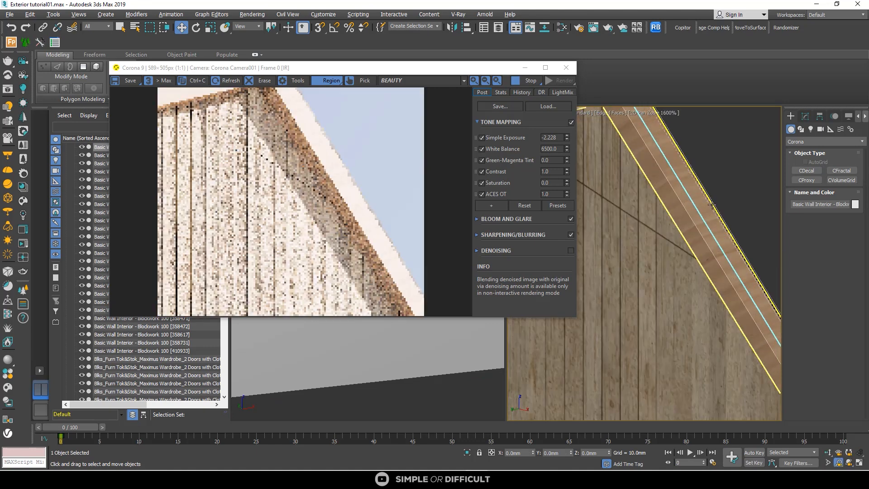
scroll(634, 249, "down", 5)
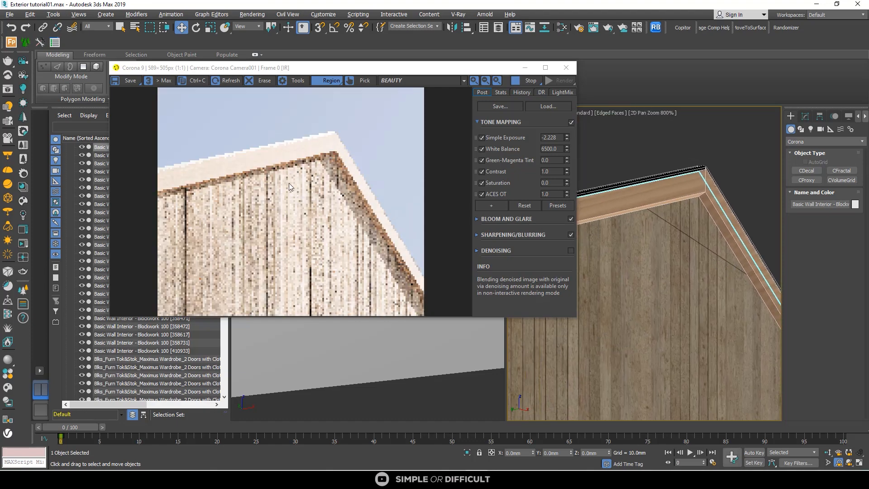
scroll(286, 172, "up", 2)
scroll(309, 167, "down", 2)
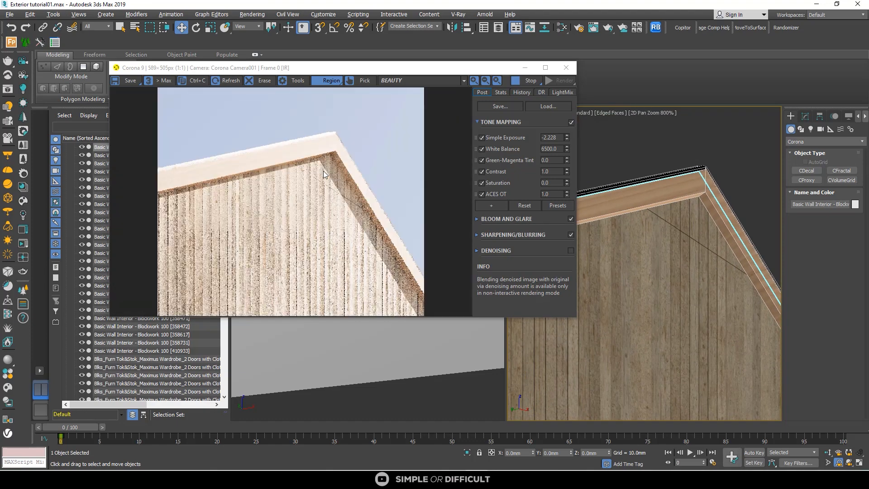
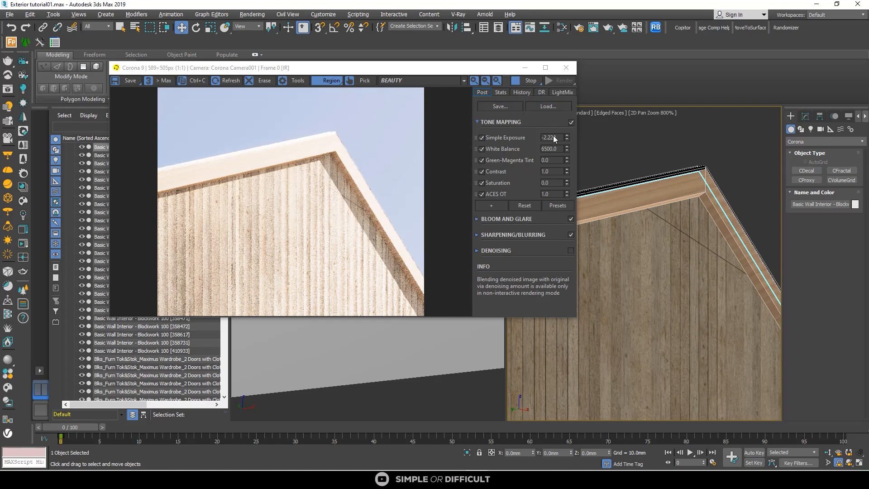
Step: Maximize the render window and lower the render's Simple Exposure to -3.218
left_click(481, 138)
left_click(480, 137)
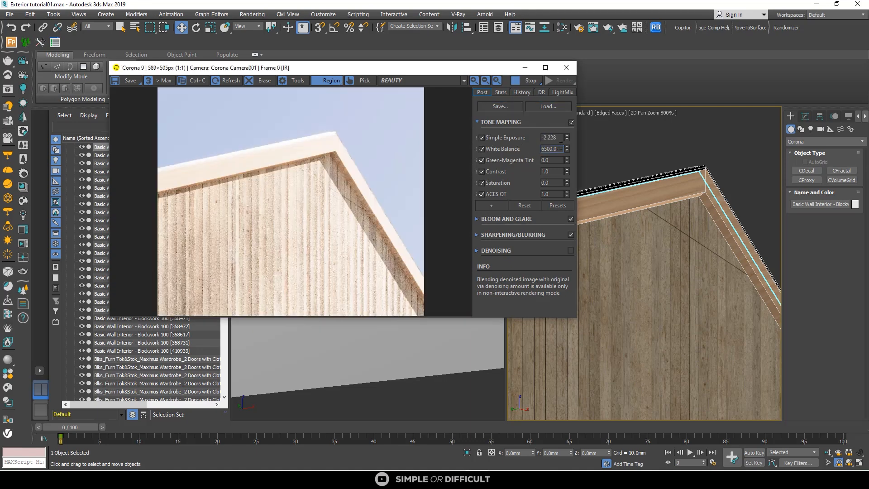
left_click_drag(568, 140, 568, 140)
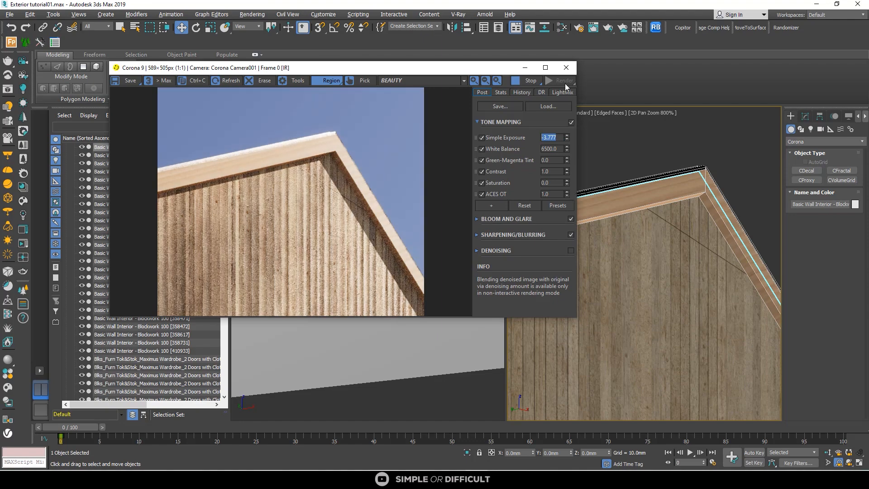
left_click(546, 67)
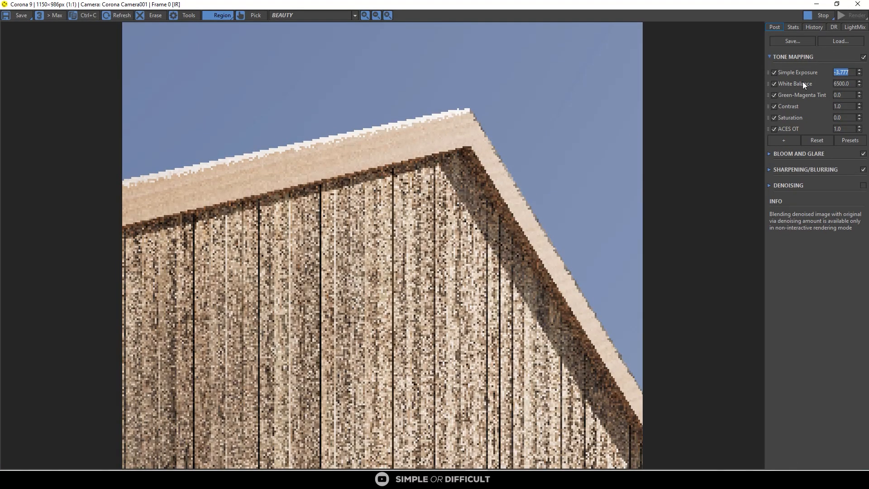
left_click_drag(859, 74, 859, 55)
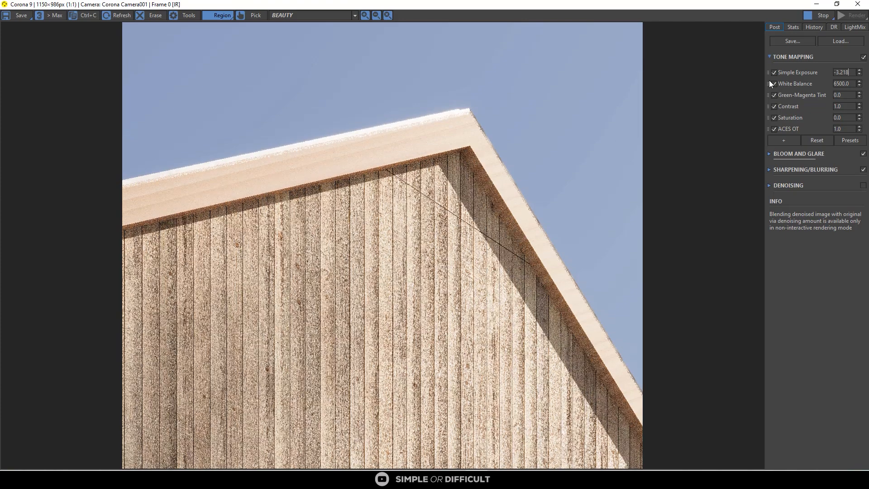
Step: Return the magnified camera viewport to its full framing and examine the gable in the interactive render
left_click(817, 4)
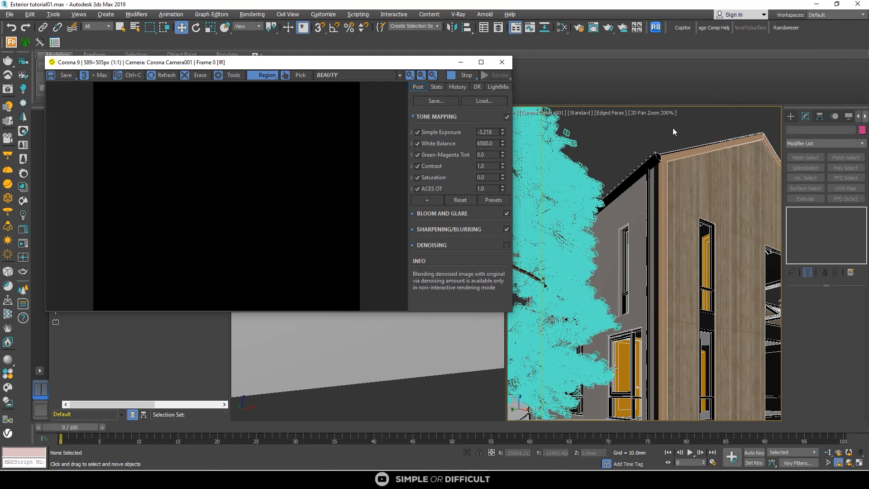
left_click(672, 134)
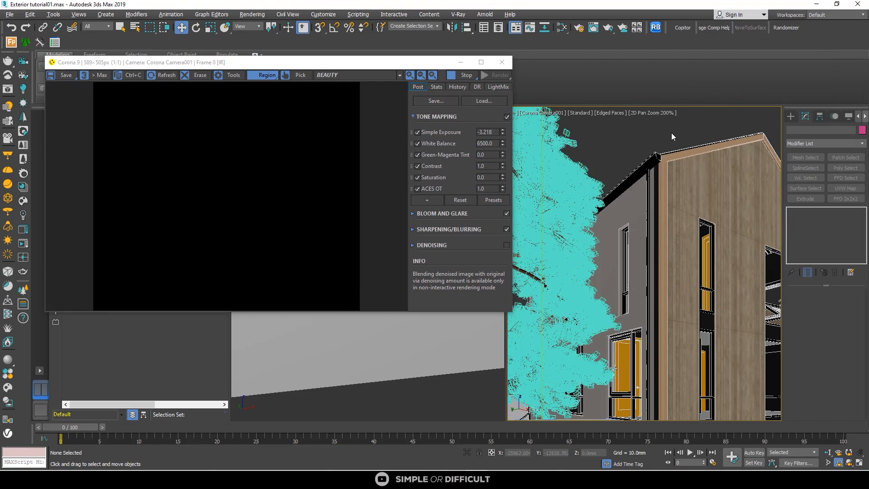
key("c")
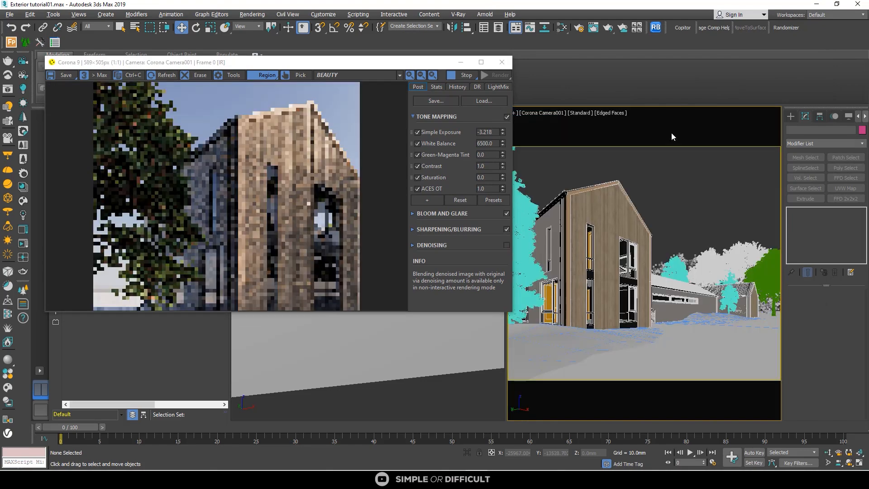
scroll(176, 137, "up", 3)
scroll(199, 154, "down", 2)
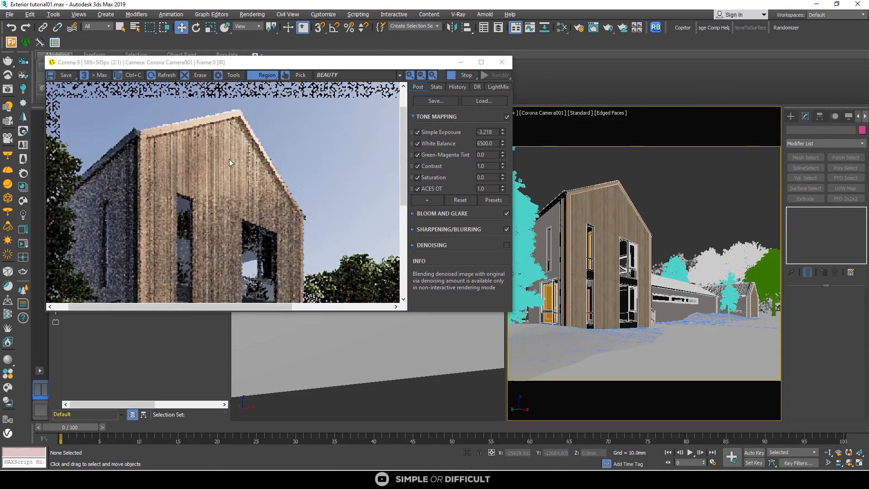
Step: Maximize the render window and raise the render's Simple Exposure to -1.810
left_click(481, 63)
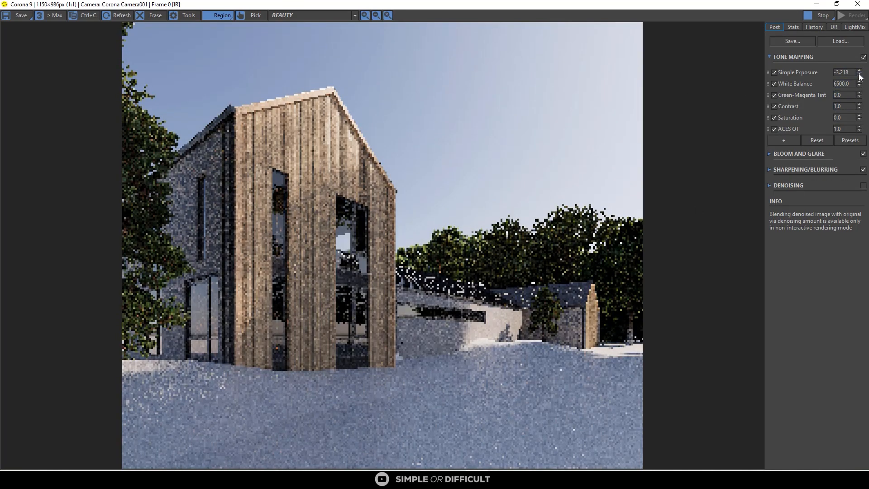
left_click_drag(859, 72, 858, 33)
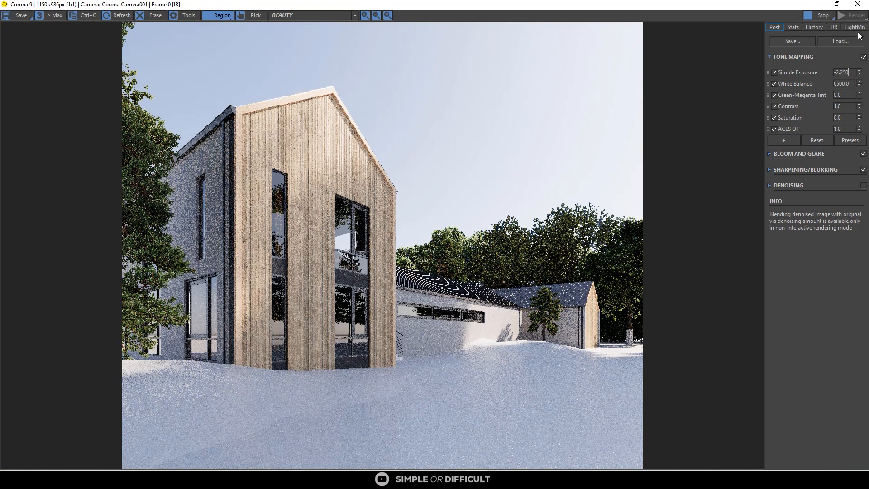
left_click(851, 71)
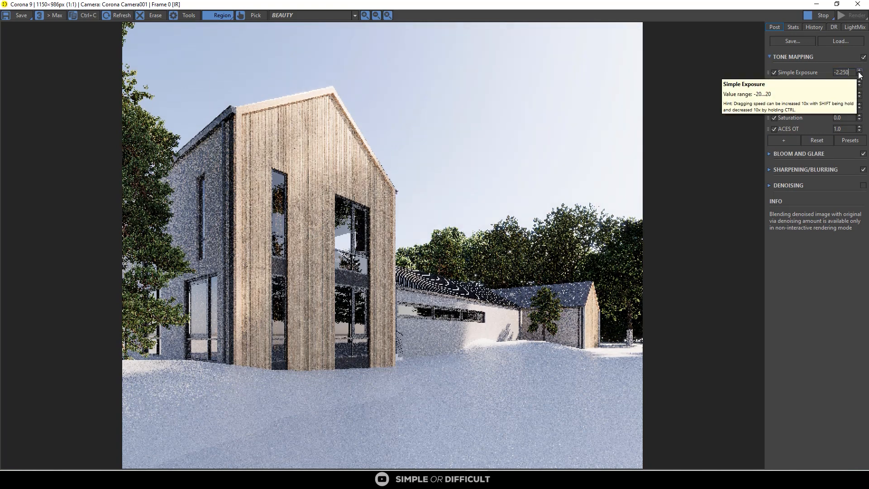
left_click_drag(860, 72, 860, 51)
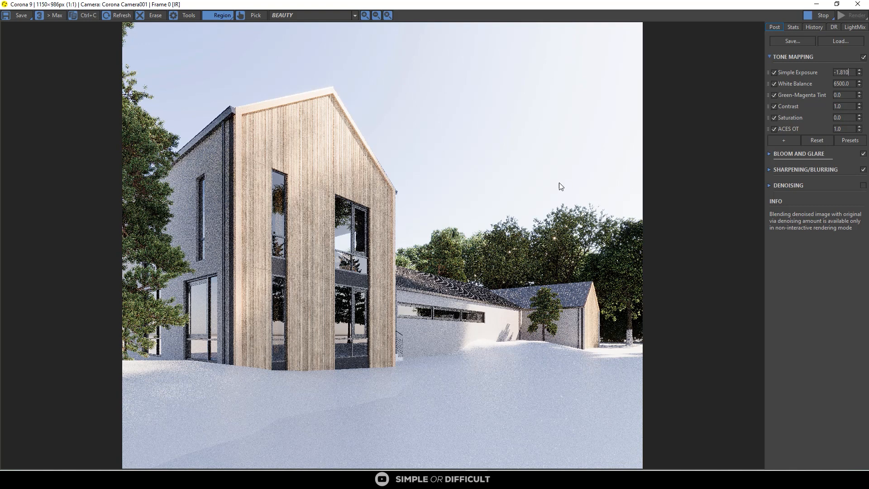
Step: Select the fascia on the tall building's gable and copy its UVW Map modifier
left_click(817, 4)
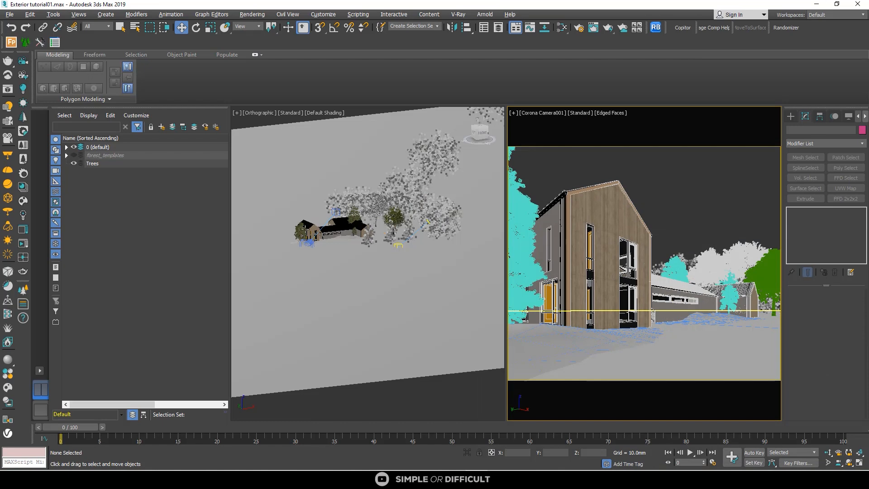
scroll(351, 206, "up", 15)
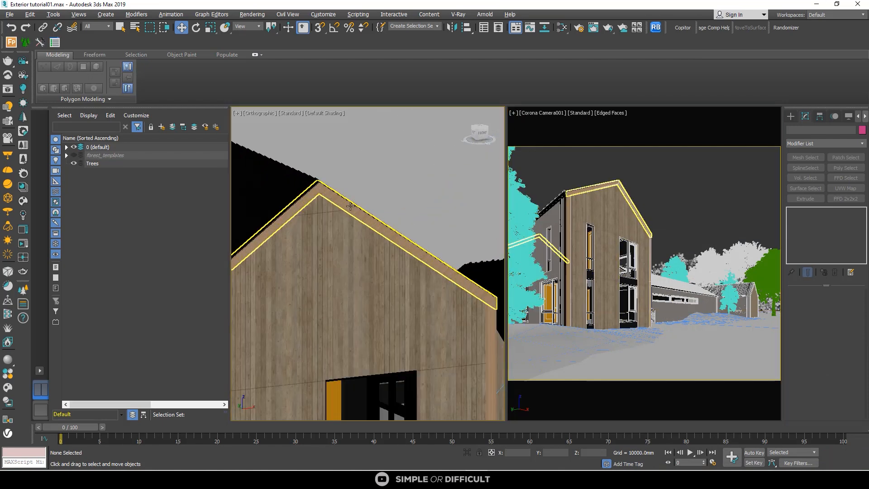
left_click(351, 206)
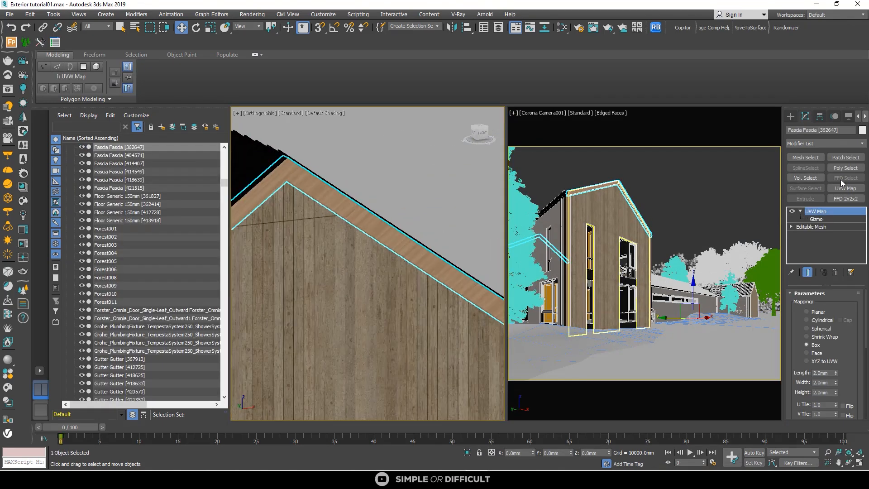
right_click(830, 211)
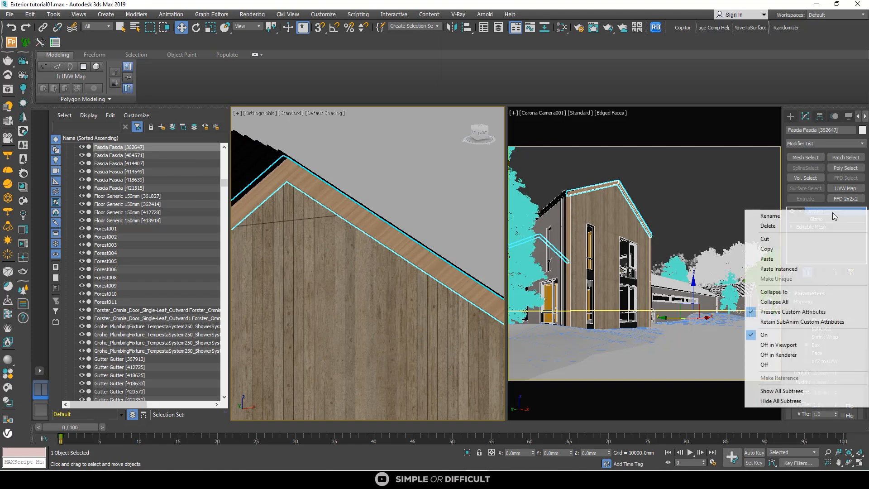
left_click(778, 250)
Step: Paste the copied UVW Map modifier onto the fascia of the small building's gable
scroll(264, 251, "down", 6)
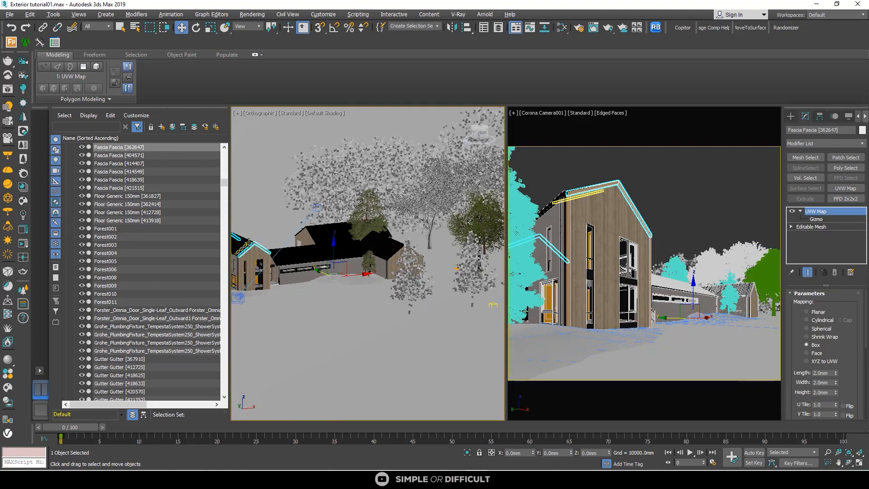
scroll(332, 245, "up", 8)
scroll(326, 235, "up", 3)
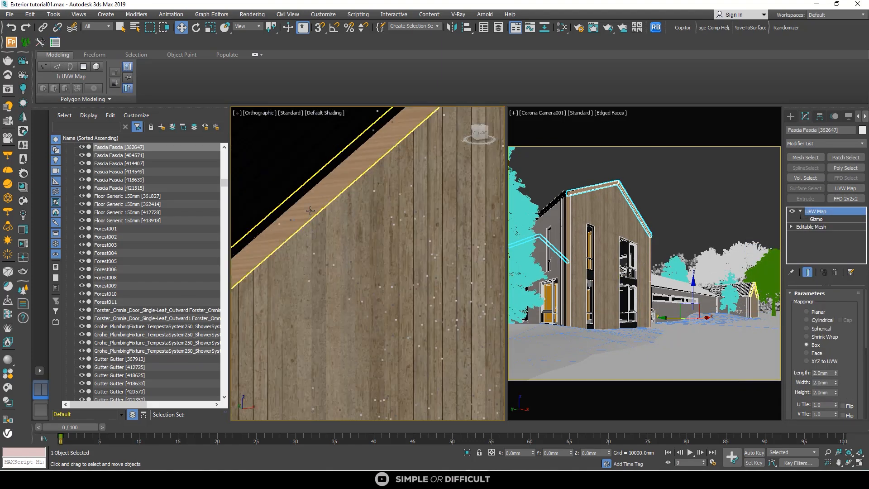
left_click(308, 206)
right_click(833, 222)
left_click(828, 229)
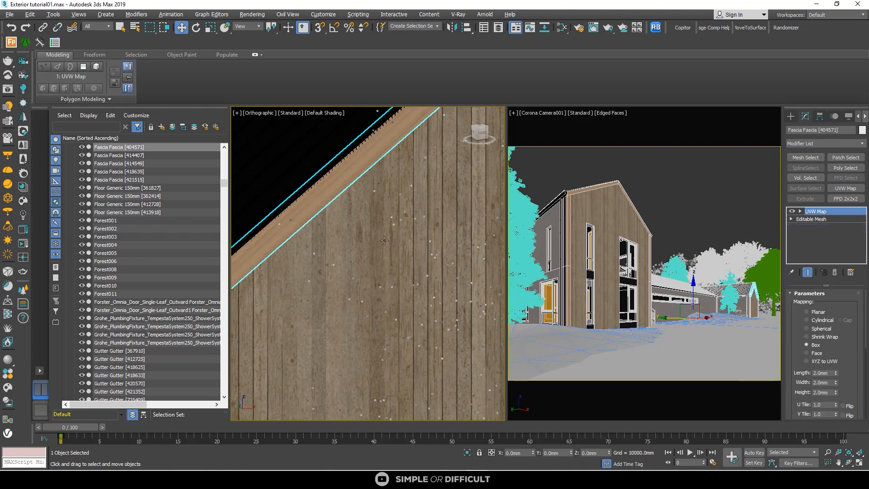
Step: Select both corner trims of the small building's gable and assign the wood material to them from the Slate Material Editor
scroll(340, 252, "down", 4)
scroll(340, 252, "up", 2)
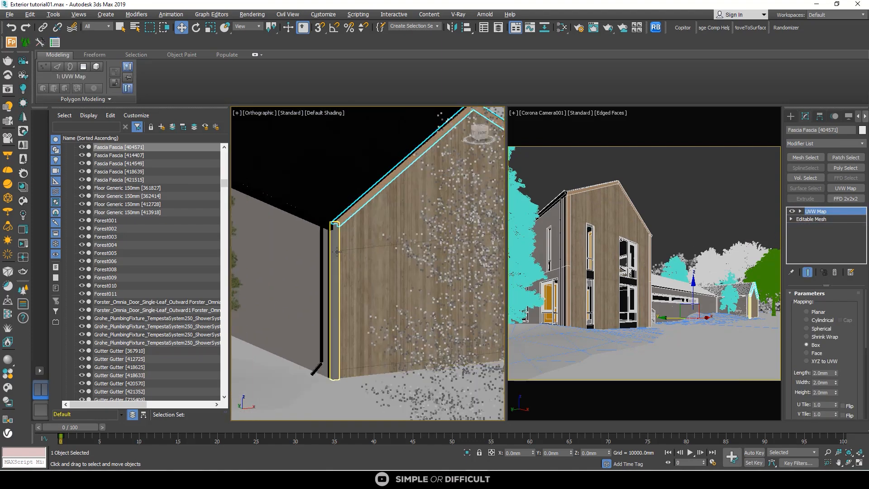
left_click(334, 251)
scroll(334, 251, "down", 4)
scroll(480, 242, "up", 4)
left_click(468, 231, "ctrl")
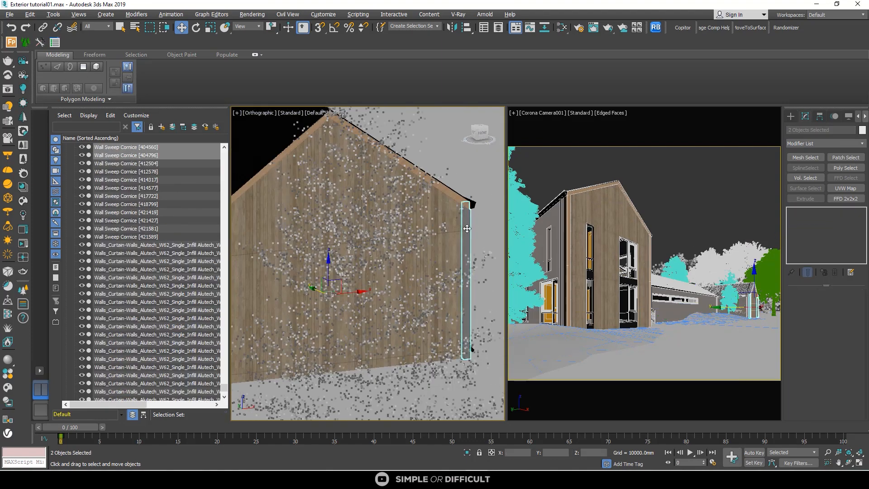
left_click(566, 30)
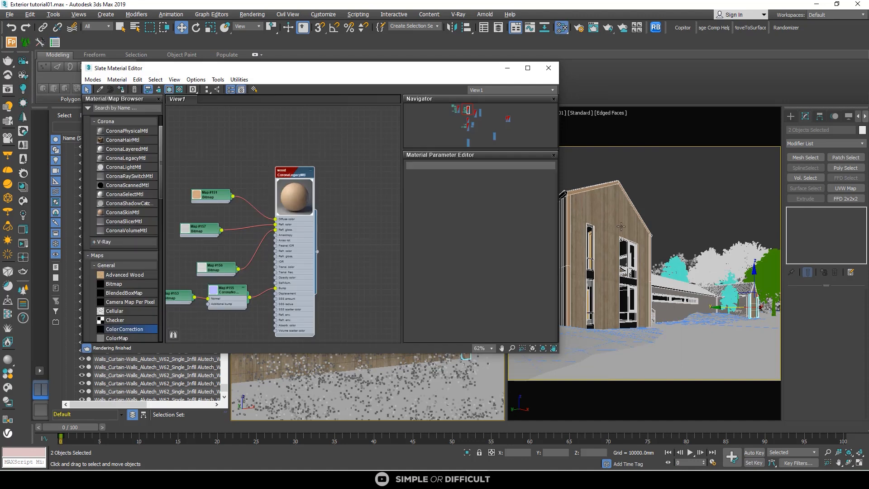
Step: Copy the UVW Map modifier of the tall building's corner trim and minimize the Slate Material Editor
left_click(567, 206)
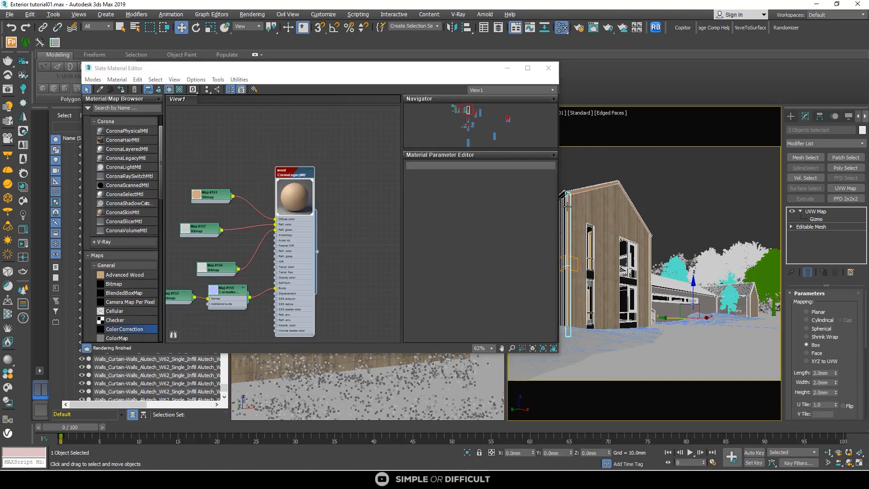
right_click(817, 211)
left_click(767, 249)
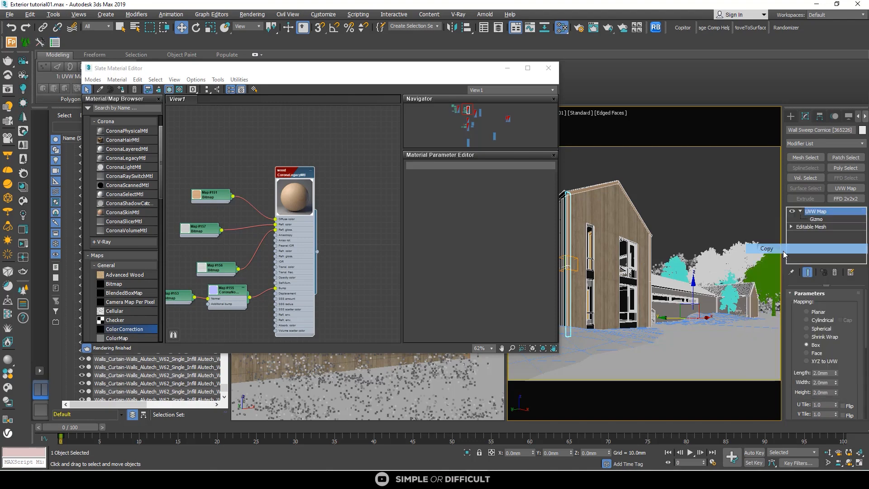
left_click(508, 68)
Step: Try to paste the copied UVW Map modifier onto both corner trims of the small building's gable at once
scroll(475, 222, "up", 2)
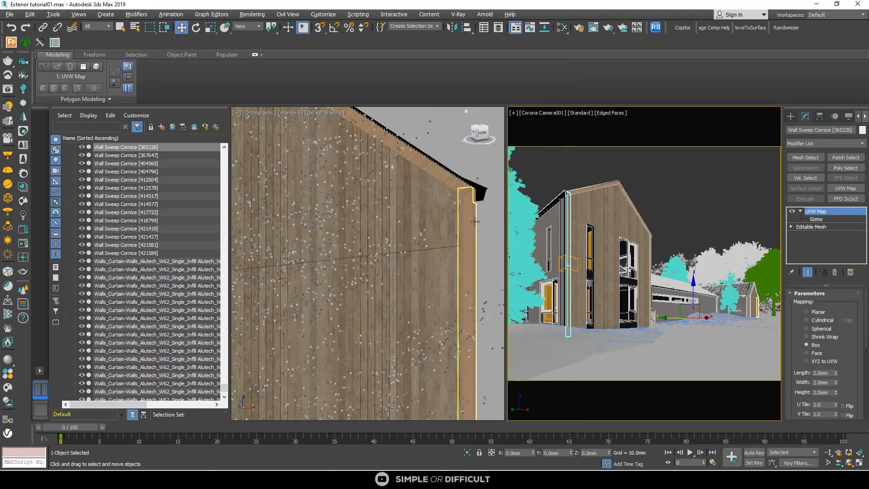
left_click(475, 222)
scroll(476, 222, "down", 3)
scroll(315, 234, "up", 2)
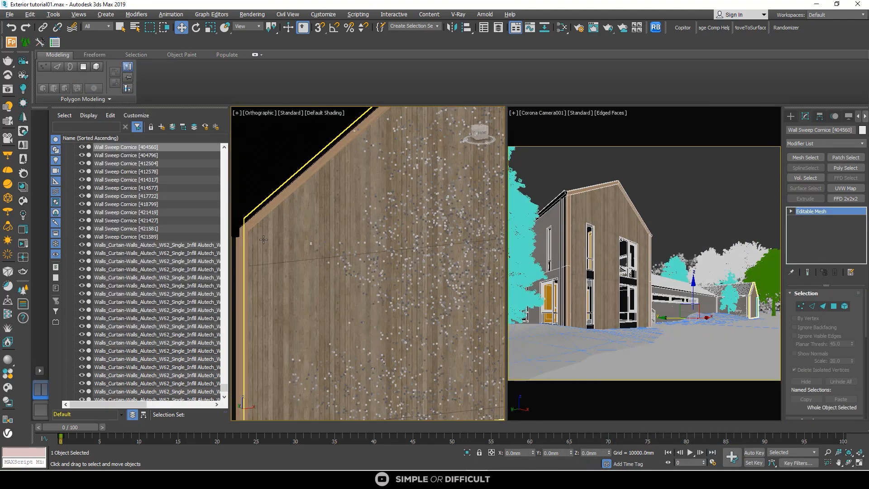
left_click(243, 251, "ctrl")
right_click(811, 233)
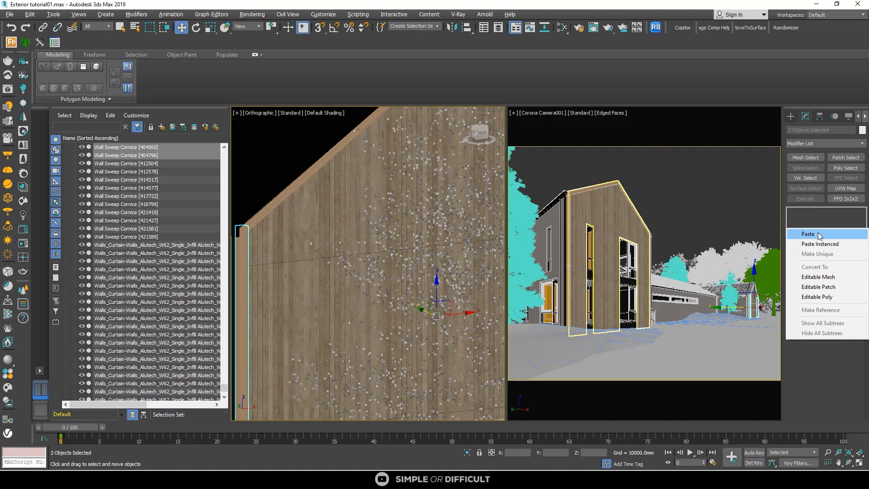
left_click(812, 232)
Step: Delete the shared UVW Map from the small gable's left corner trim and paste the copied UVW Map onto that trim alone
scroll(317, 226, "up", 5)
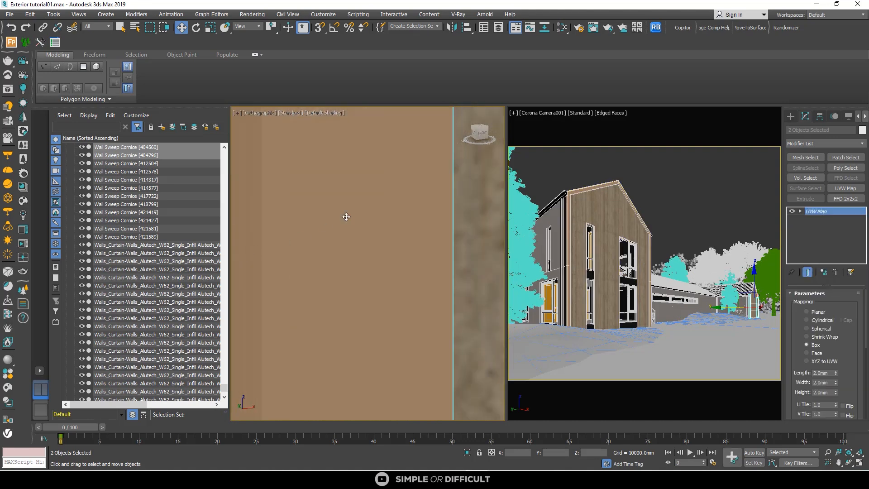
left_click(360, 208)
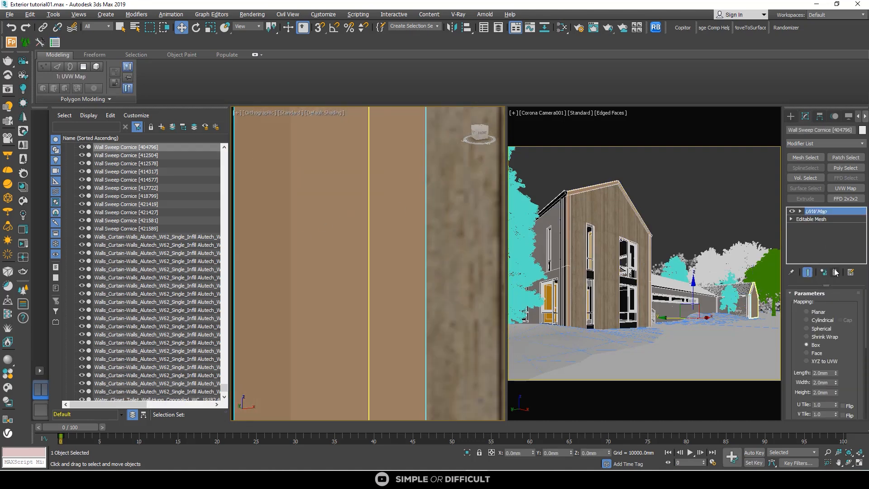
left_click(835, 272)
right_click(812, 219)
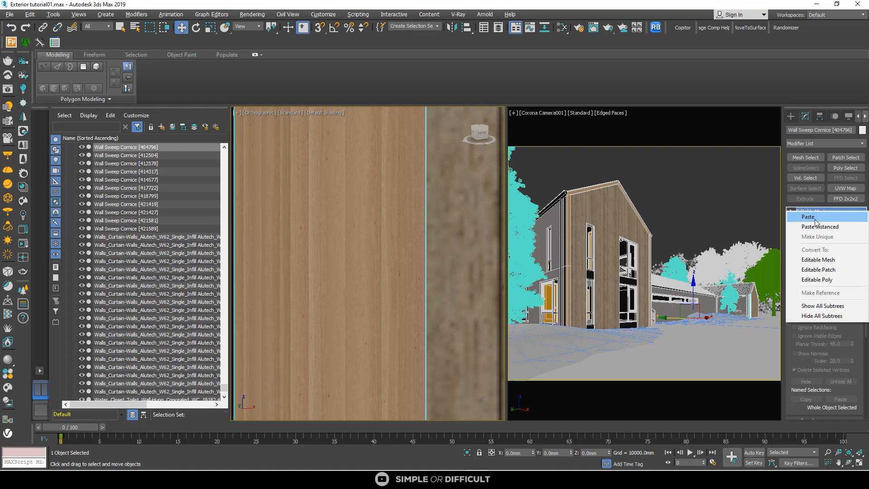
left_click(815, 220)
Step: Replace the shared UVW Map on the small gable's right corner trim with its own pasted copy of the modifier
scroll(341, 280, "down", 3)
scroll(341, 280, "down", 5)
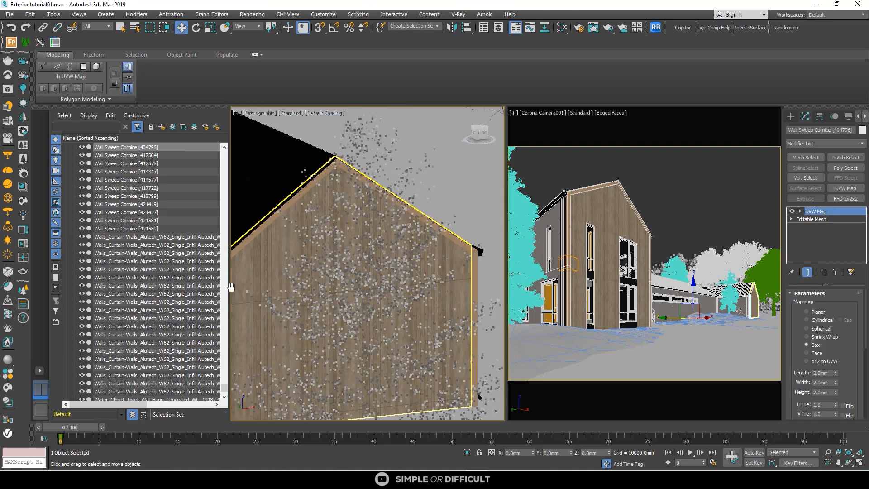
scroll(458, 268, "up", 5)
left_click(458, 268)
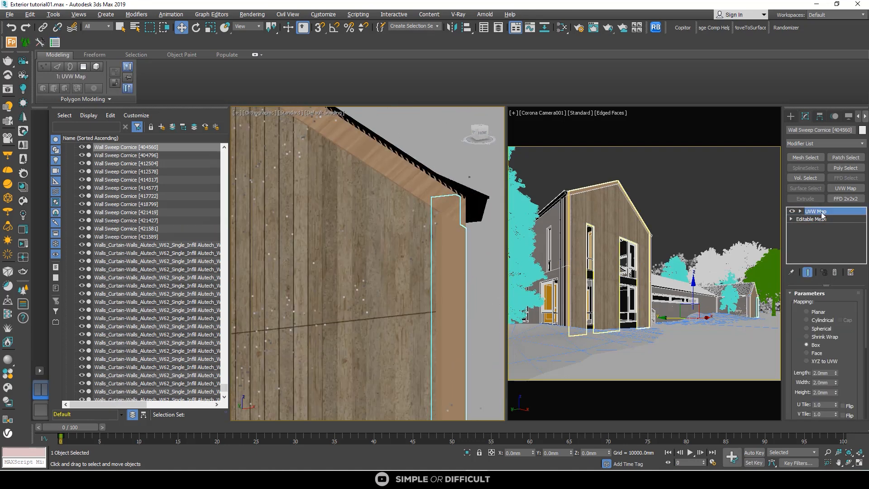
left_click(835, 274)
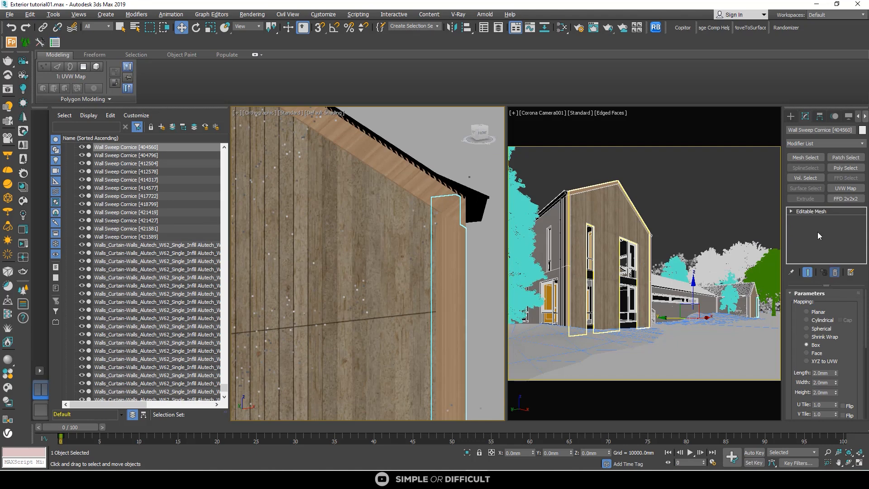
right_click(814, 211)
left_click(824, 218)
scroll(478, 243, "down", 15)
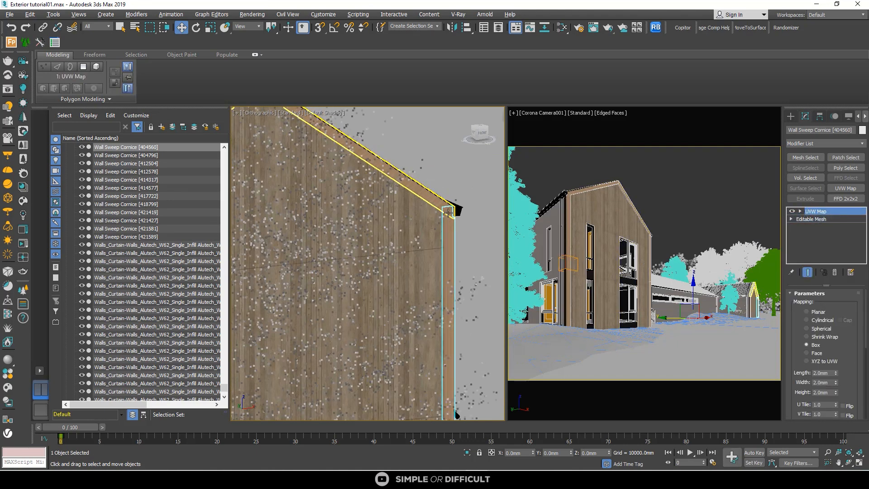
Step: Clear the selection, reopen the Corona frame buffer, restart the interactive render and examine the small building's gable trims
left_click(442, 328)
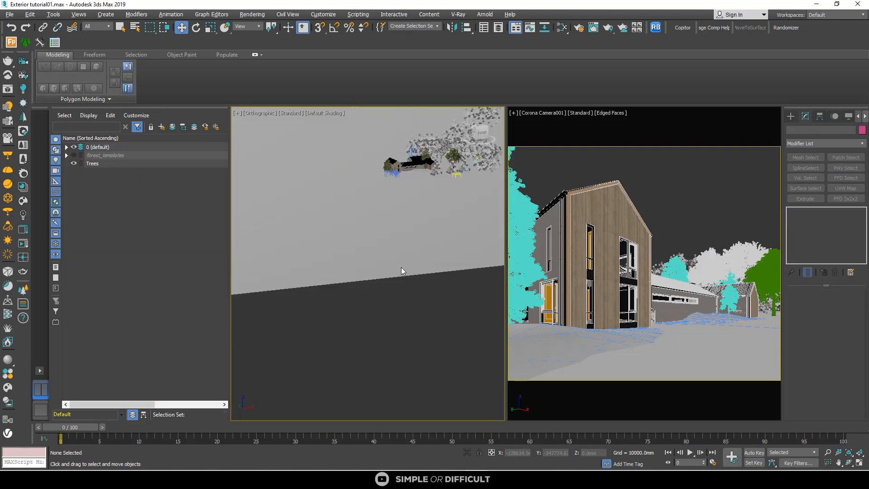
middle_click_drag(405, 231, 409, 340)
right_click(418, 166)
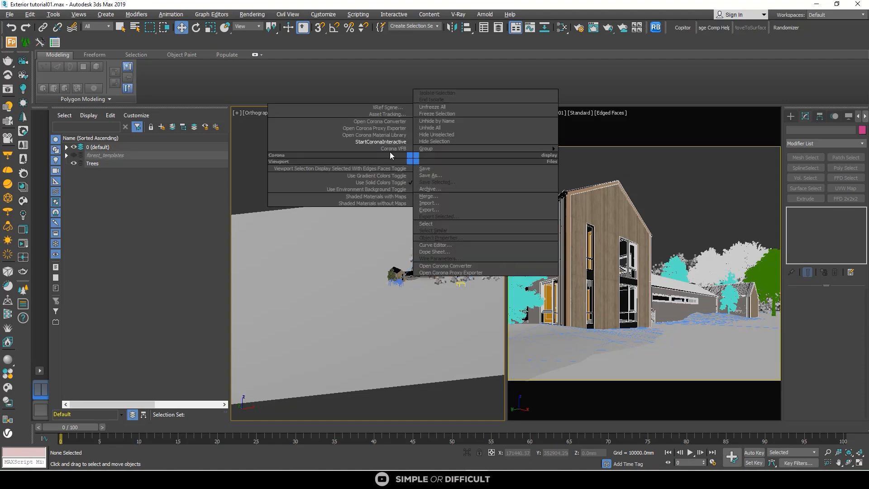
left_click(390, 147)
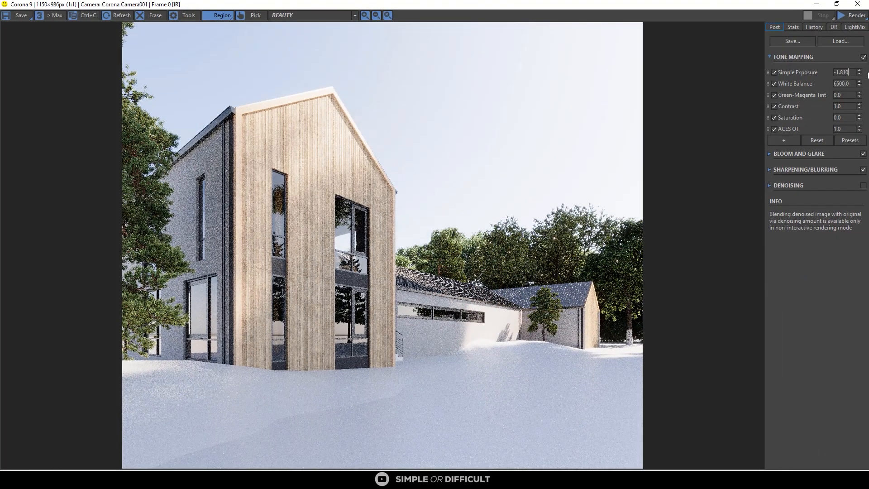
left_click(840, 15)
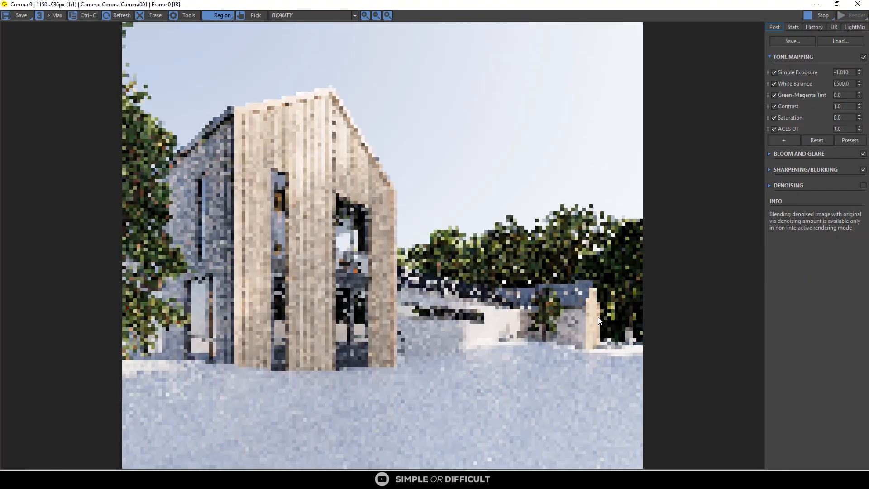
scroll(582, 317, "up", 3)
scroll(517, 257, "down", 2)
scroll(517, 257, "down", 1)
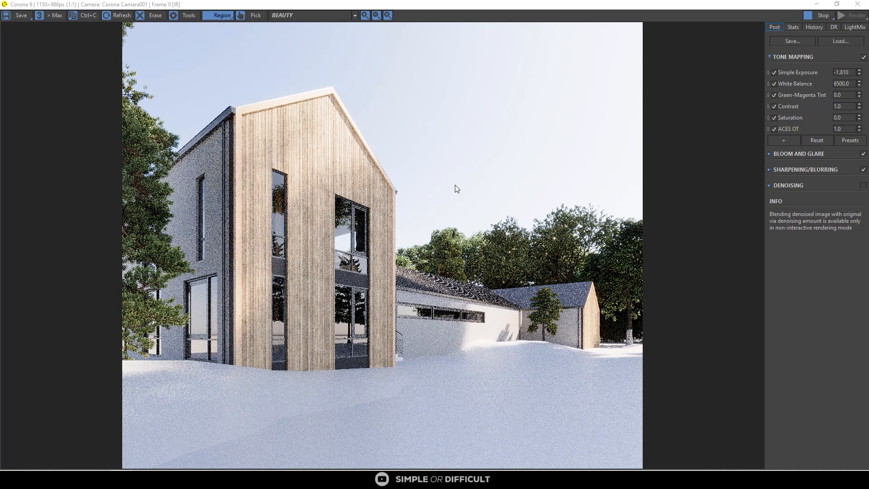
Step: Stop the interactive render, put the frame buffer away and examine the large gable's corner beside the pine tree
left_click(821, 15)
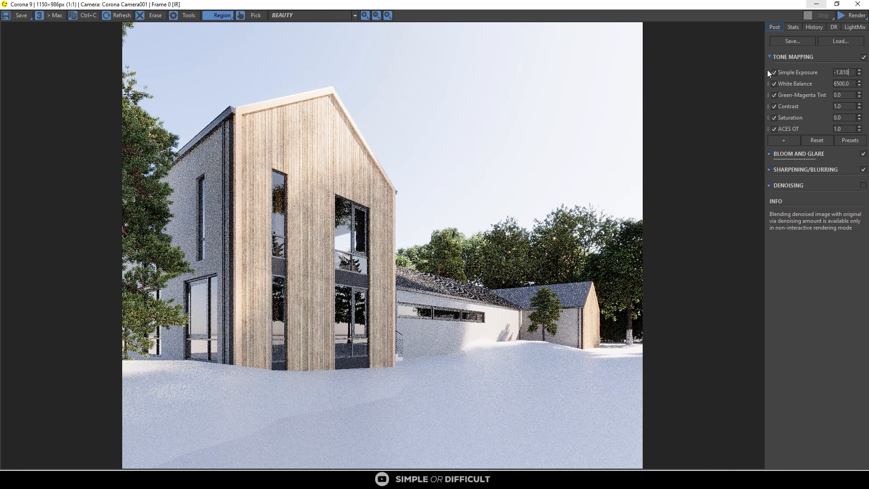
left_click(820, 5)
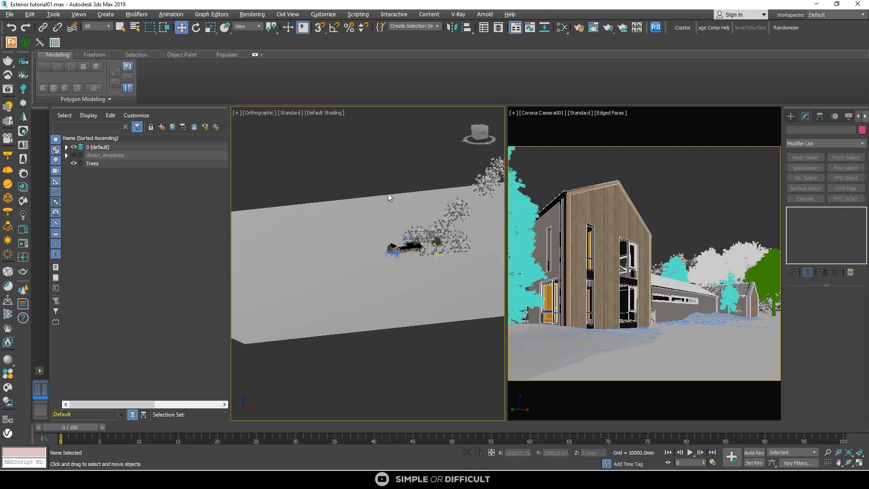
key("t")
scroll(376, 251, "up", 5)
scroll(366, 253, "up", 5)
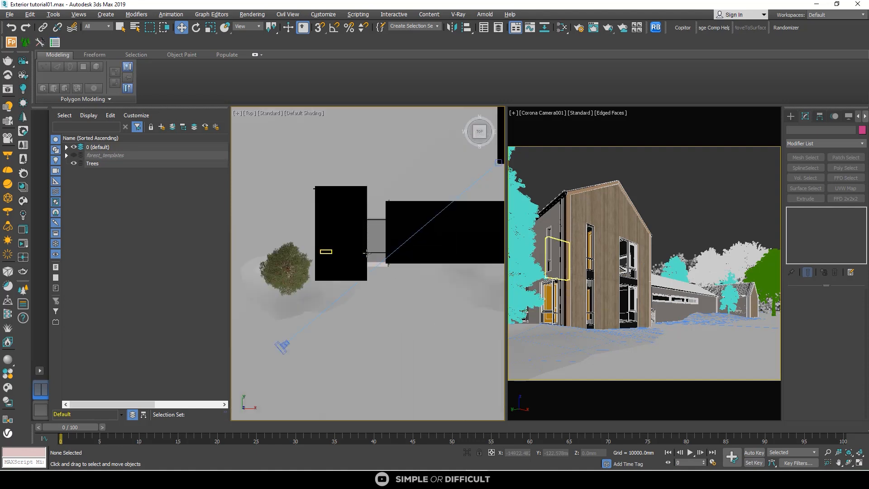
scroll(368, 256, "down", 3)
scroll(367, 260, "up", 6)
scroll(367, 264, "down", 3)
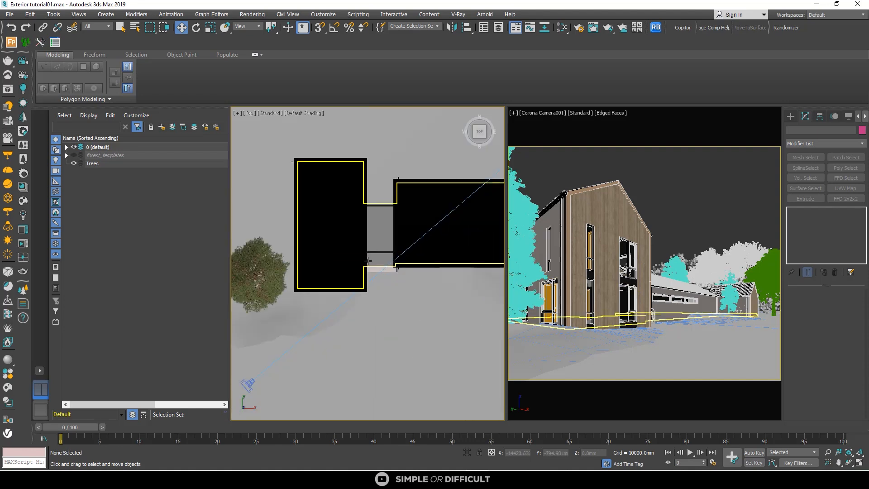
middle_click_drag(367, 267, 373, 231, "alt")
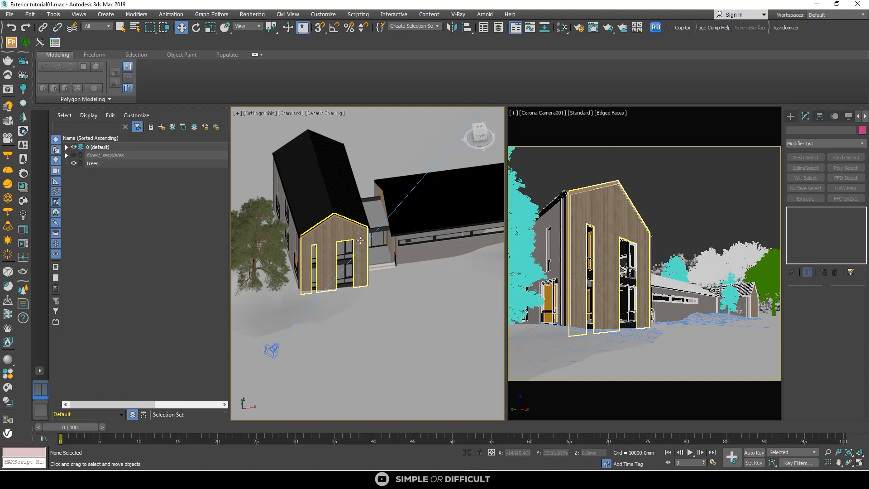
scroll(382, 257, "down", 2)
middle_click_drag(438, 243, 365, 249, "alt")
scroll(320, 230, "up", 6)
scroll(320, 230, "down", 6)
scroll(340, 221, "up", 3)
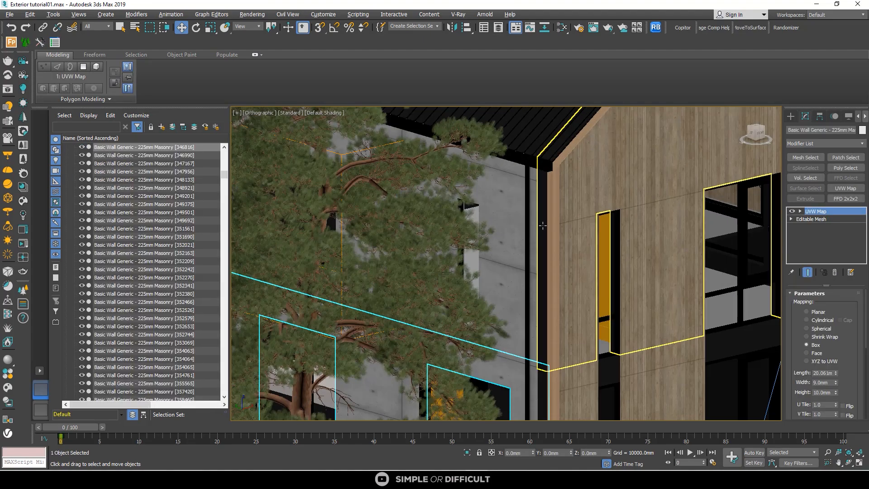
Step: Detach the narrow side face of the large gable's upper wall, next to the corner trim, as a separate object
left_click(542, 226)
mouse_move(539, 232)
middle_mouse_down("alt")
mouse_move(562, 252)
mouse_move(556, 229)
middle_mouse_up("alt")
left_click(834, 306)
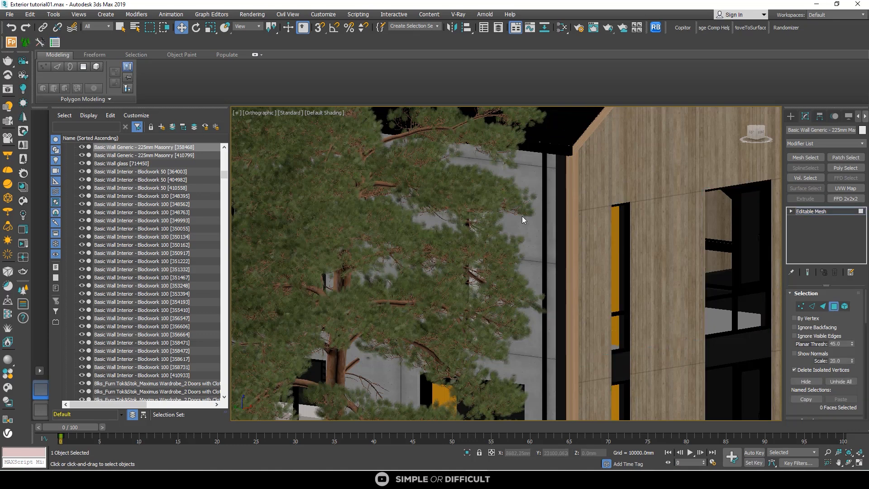
left_click(557, 206)
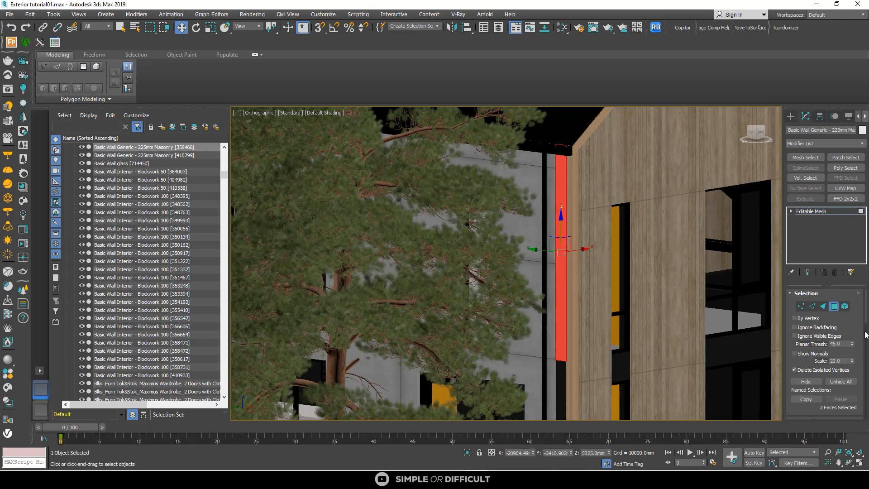
left_click_drag(854, 356, 854, 302)
left_click(841, 398)
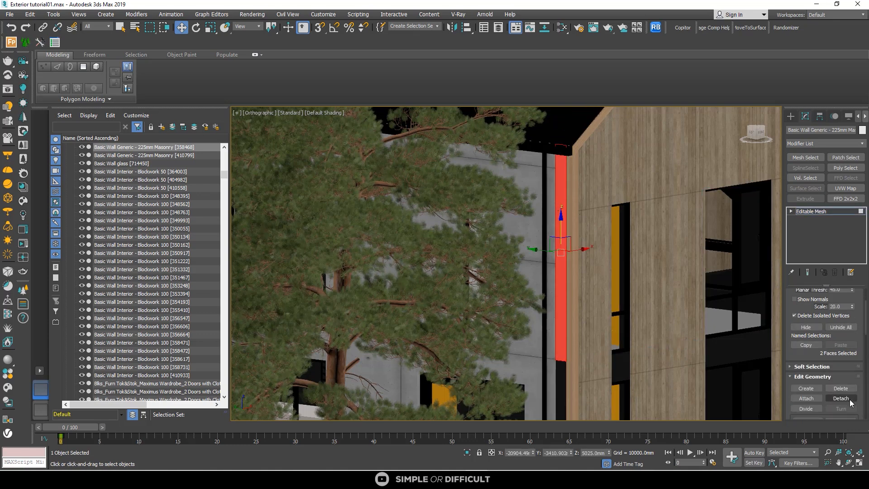
left_click(464, 243)
scroll(543, 253, "down", 5)
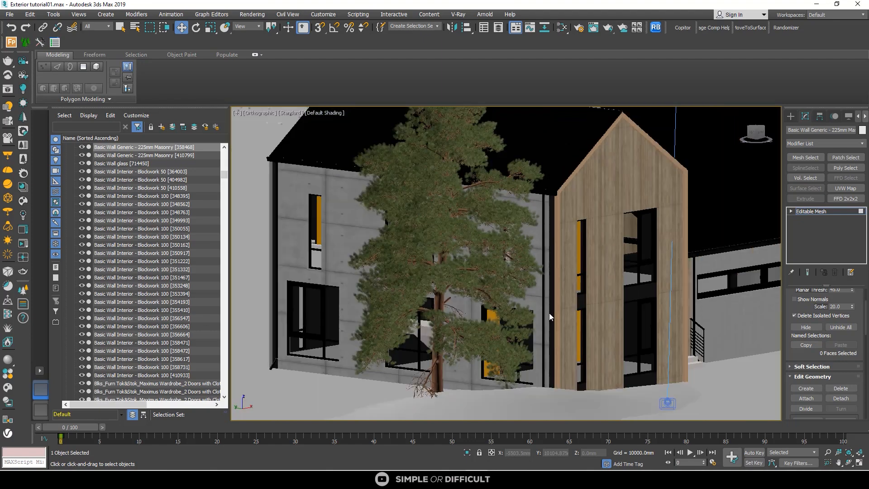
left_click(790, 116)
Step: Detach the matching narrow side face of the large gable's lower wall as a separate object
scroll(547, 308, "up", 5)
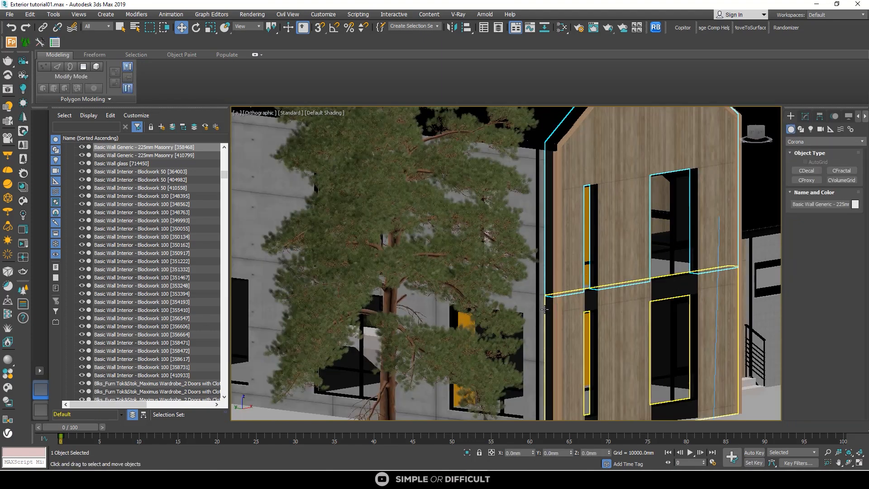
left_click(546, 308)
left_click(805, 116)
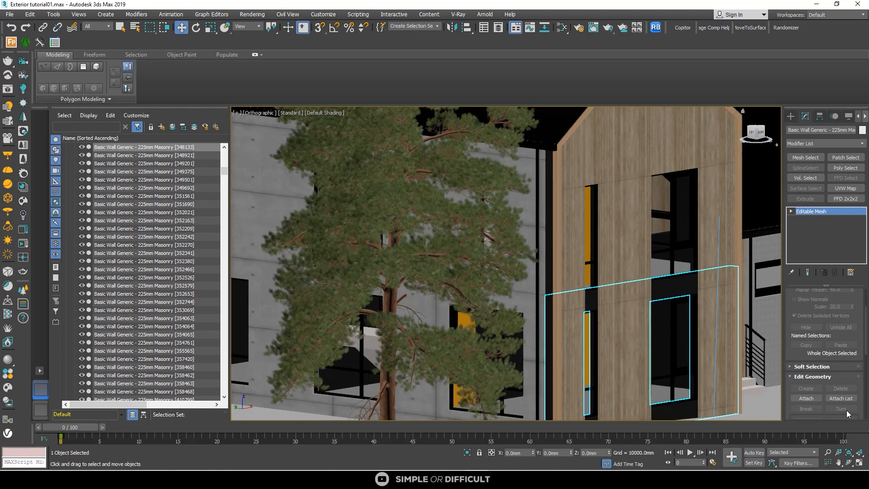
scroll(549, 164, "up", 5)
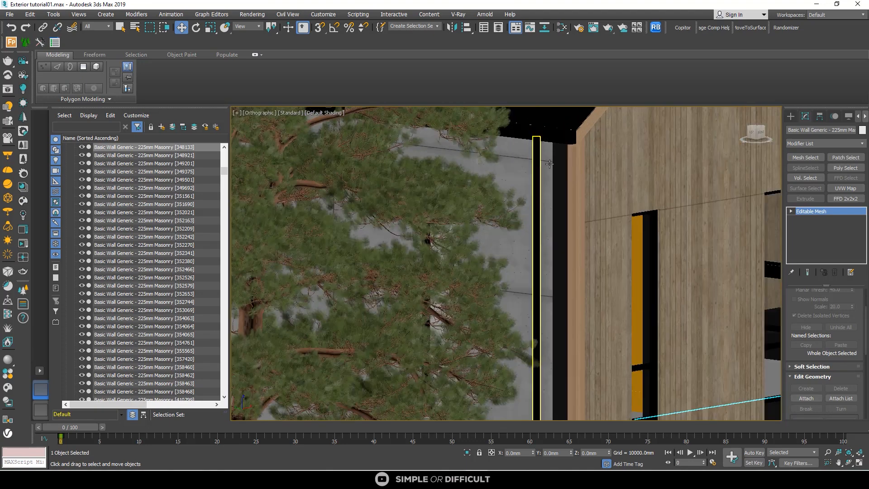
scroll(550, 163, "down", 3)
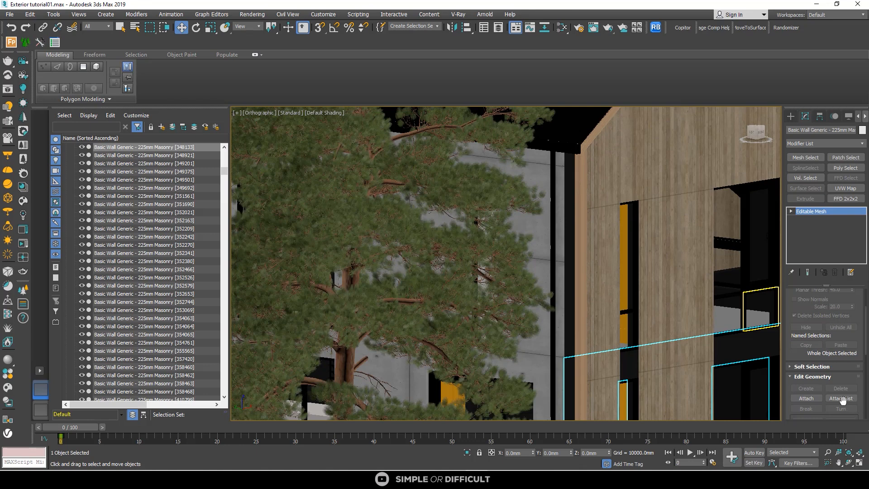
key("z")
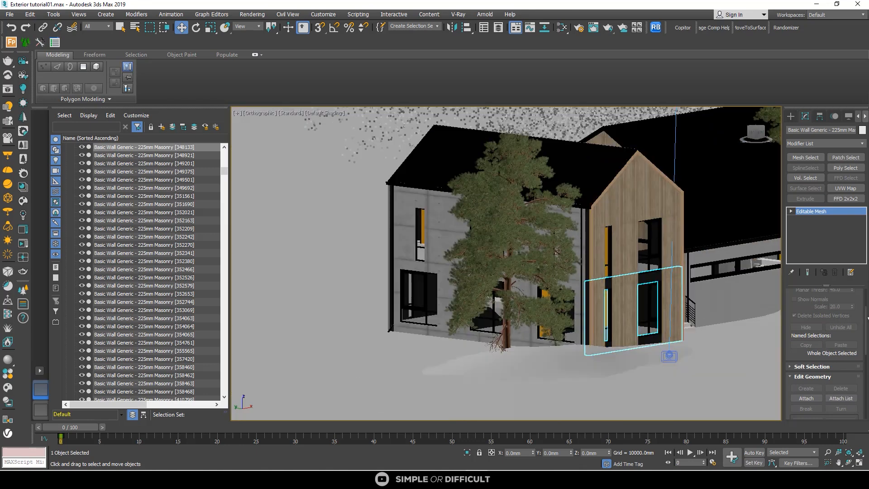
left_click(792, 212)
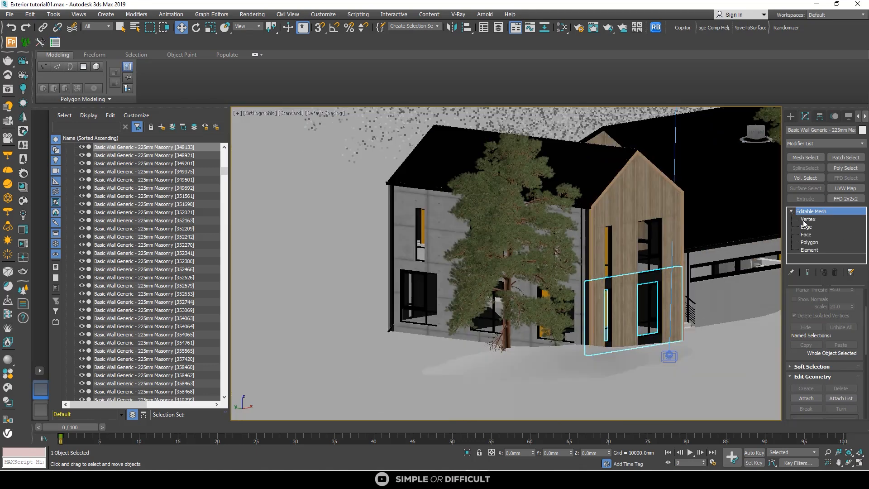
left_click(810, 242)
scroll(542, 303, "up", 5)
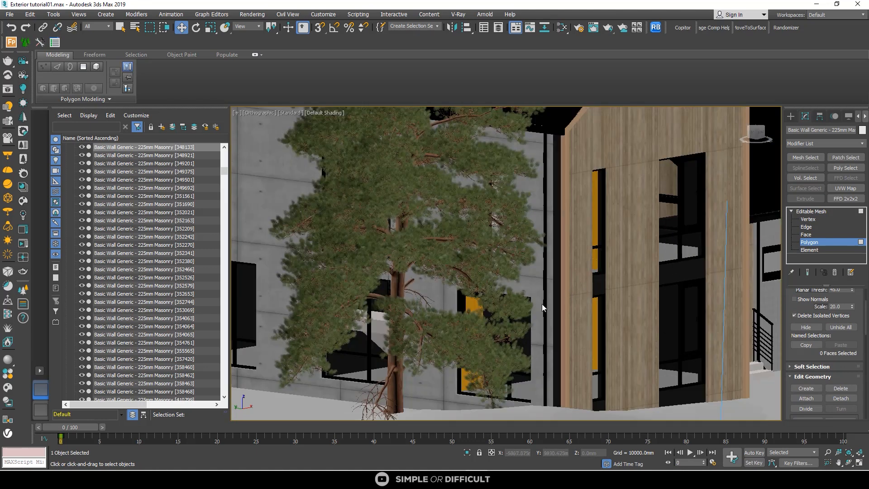
left_click(557, 310)
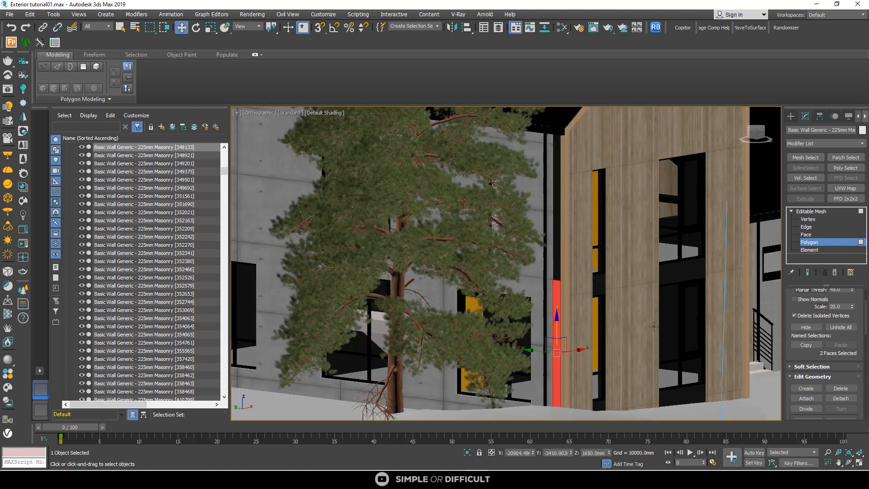
scroll(857, 335, "down", 2)
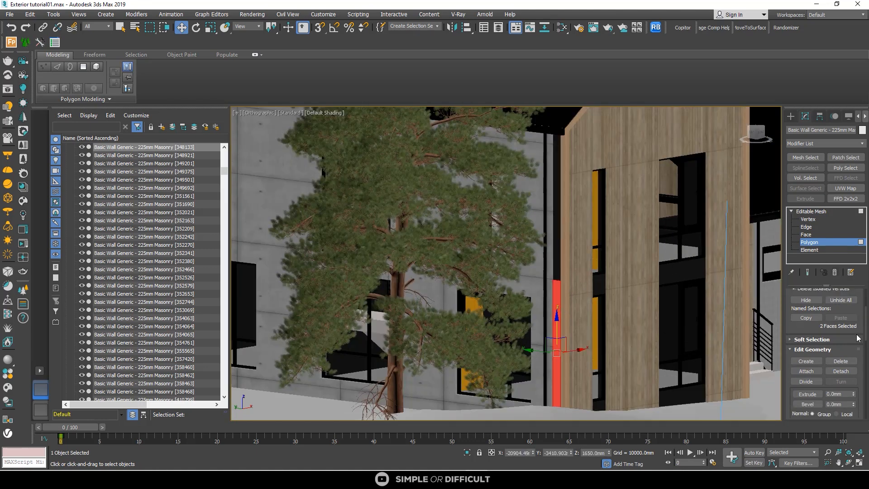
left_click(851, 371)
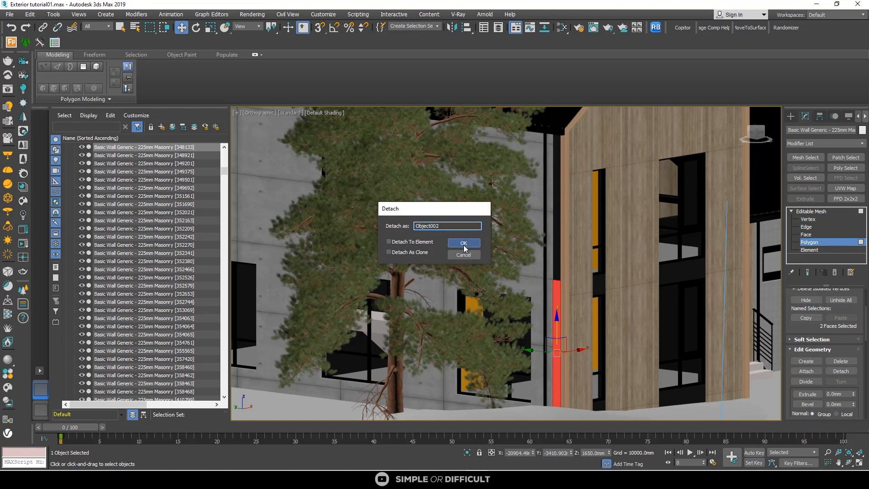
left_click(463, 243)
left_click(790, 117)
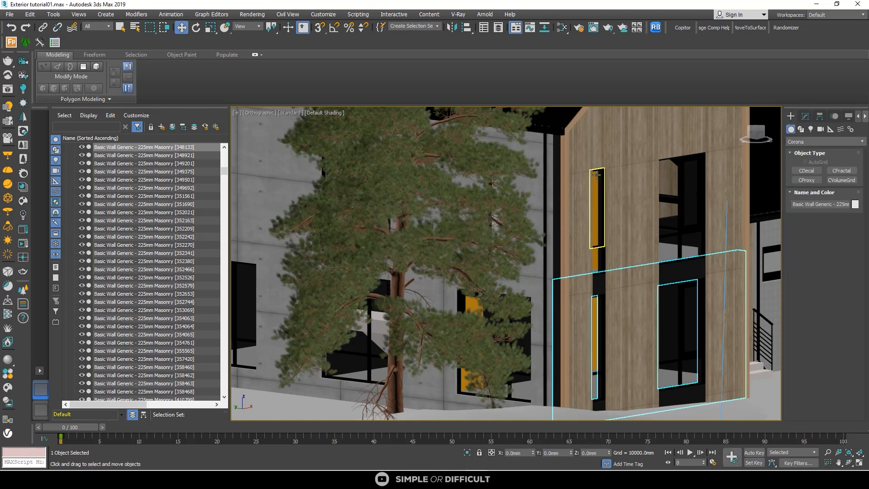
Step: Assign the concrete material to both detached side strips together
left_click(557, 174)
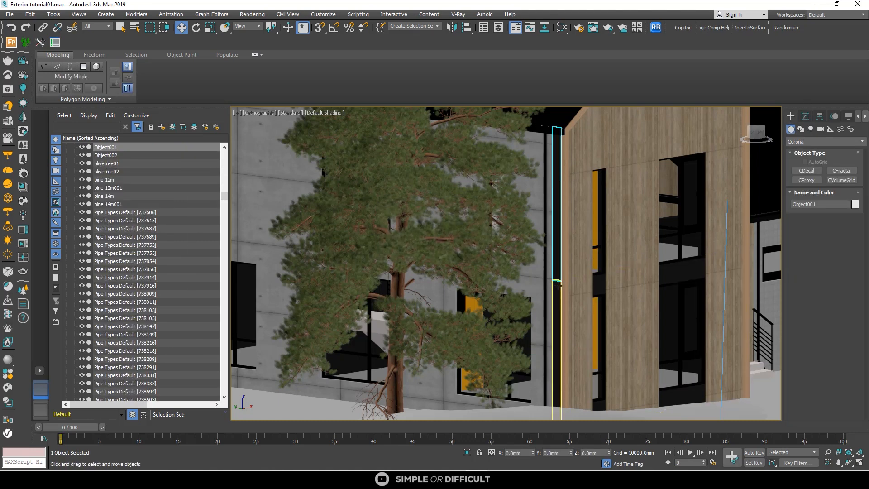
left_click(564, 272, "ctrl")
left_click(563, 28)
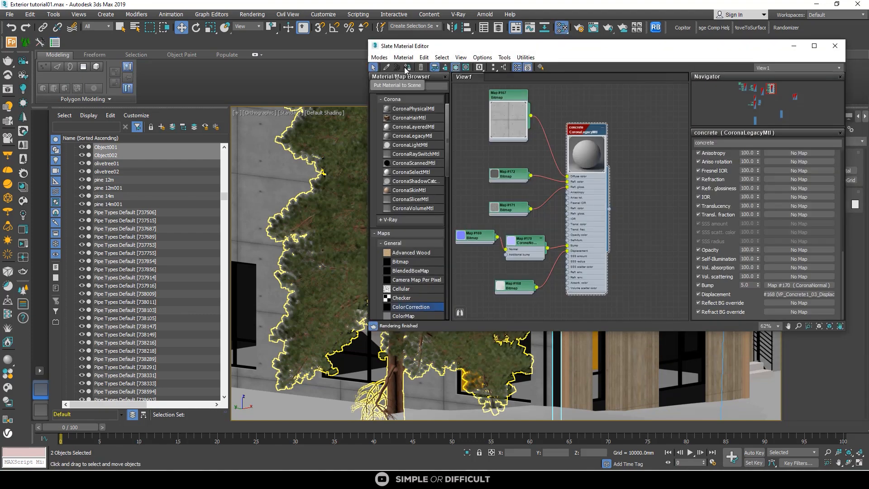
left_click(406, 67)
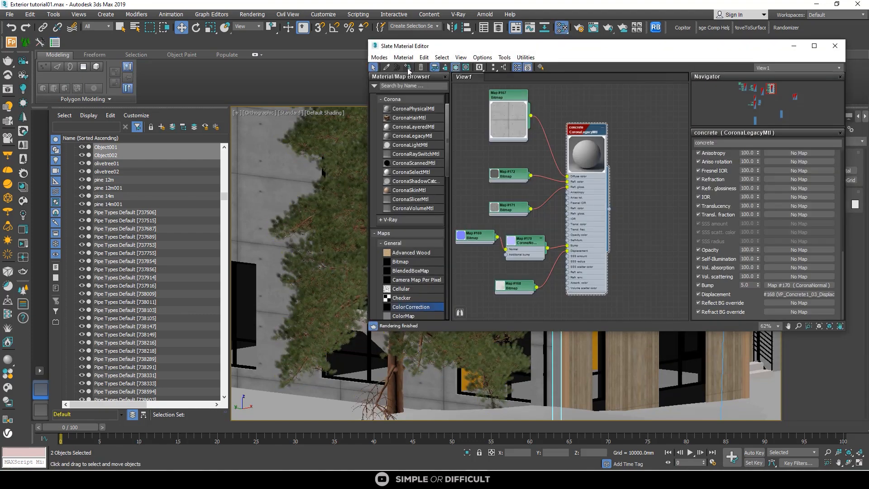
left_click(793, 46)
Step: Paste the copied UVW Map modifier onto the upper detached side strip
scroll(558, 173, "up", 4)
left_click(558, 173)
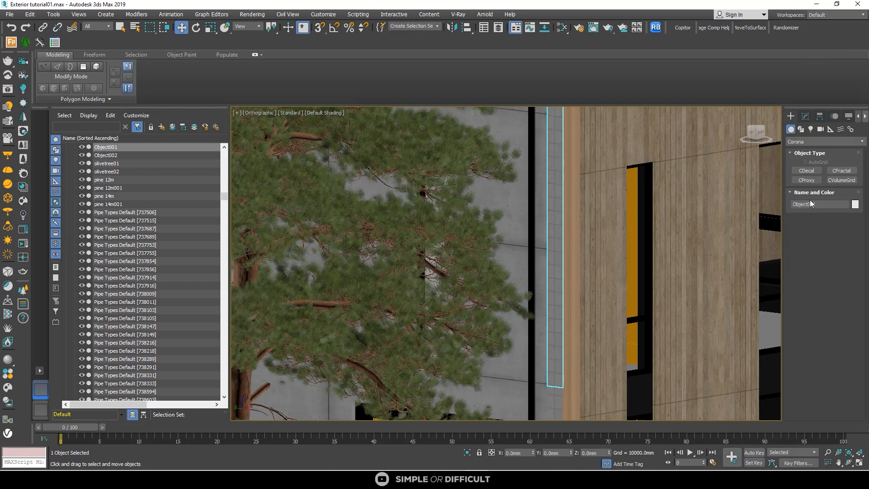
left_click(805, 117)
right_click(826, 222)
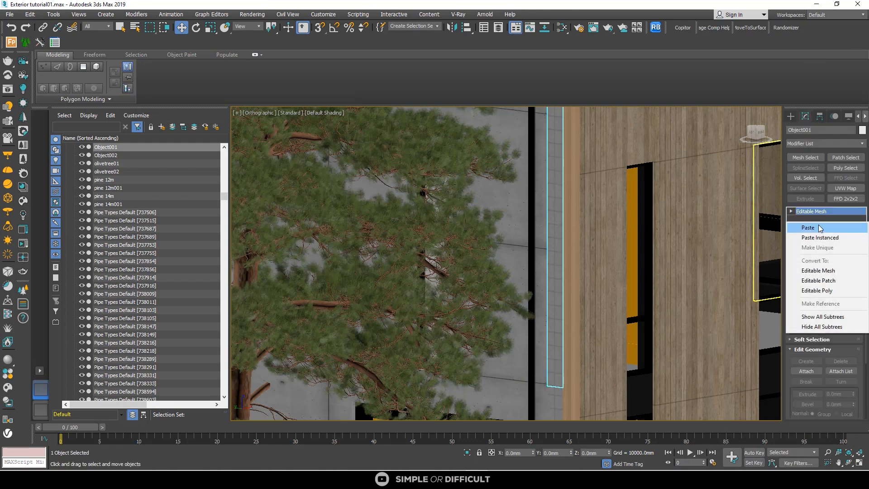
left_click(809, 228)
Step: Paste the copied UVW Map modifier onto the lower detached side strip
scroll(586, 264, "down", 3)
scroll(564, 324, "up", 2)
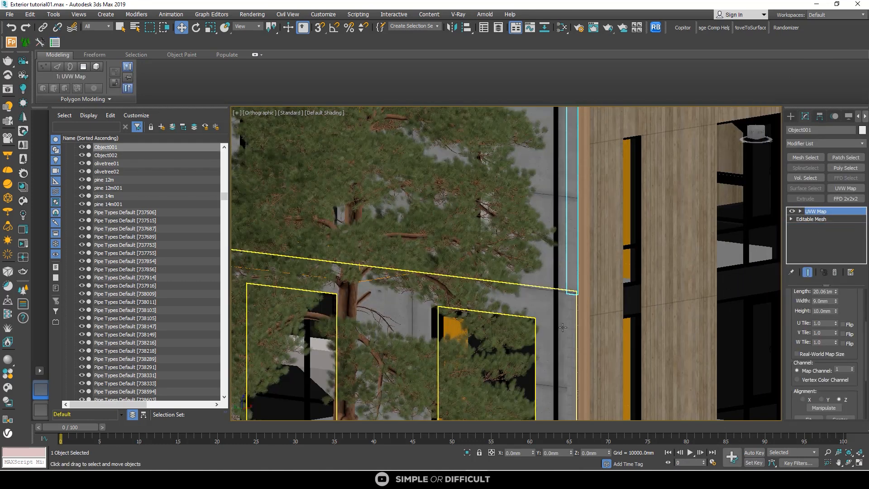
left_click(574, 324)
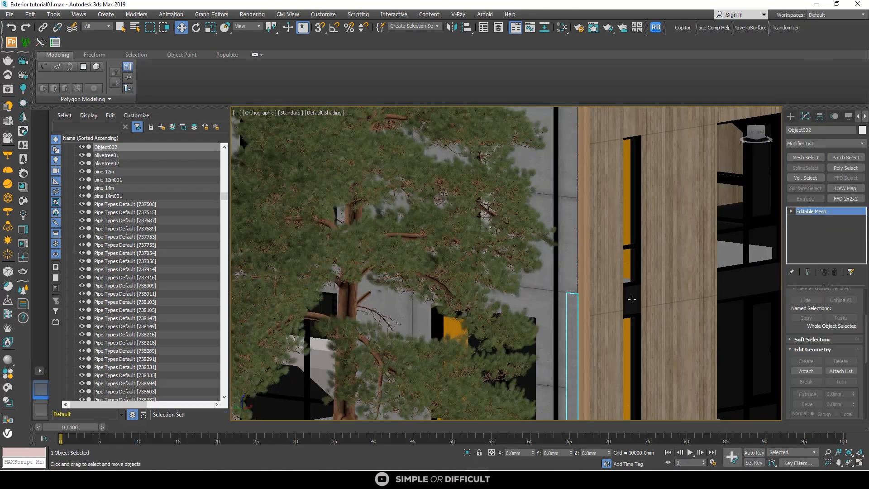
right_click(841, 220)
left_click(822, 225)
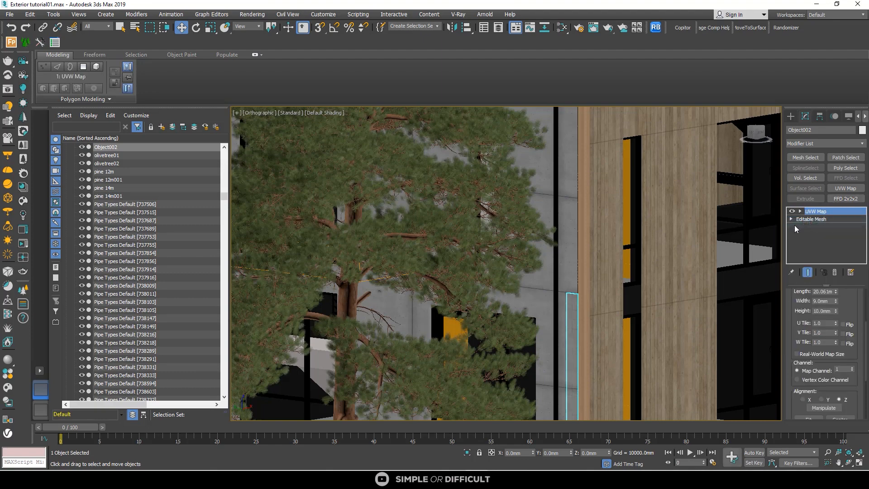
left_click(601, 249)
scroll(540, 233, "down", 4)
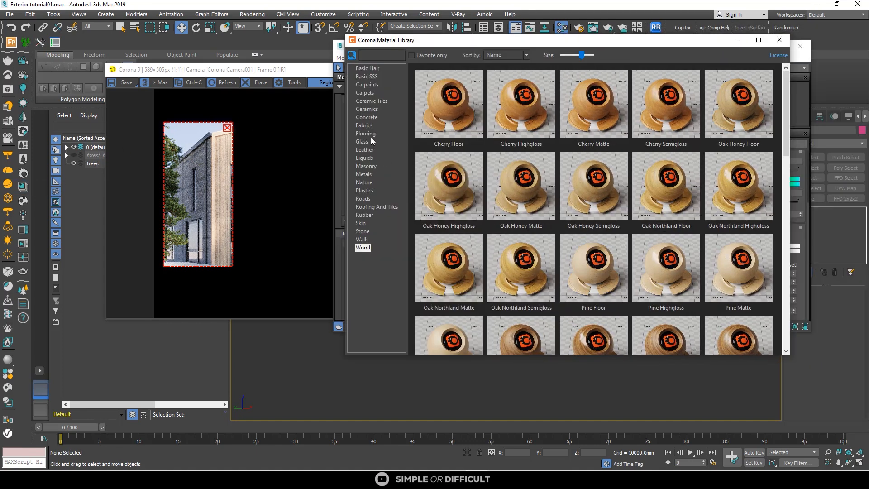
Step: Browse the material library's Concrete category and preview the Concrete Bare Cast Murral material at full size
left_click(367, 117)
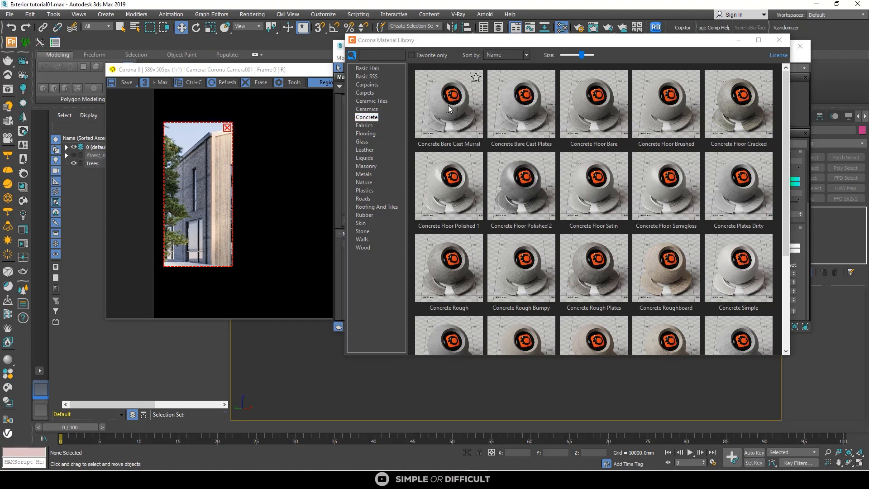
double_click(450, 108)
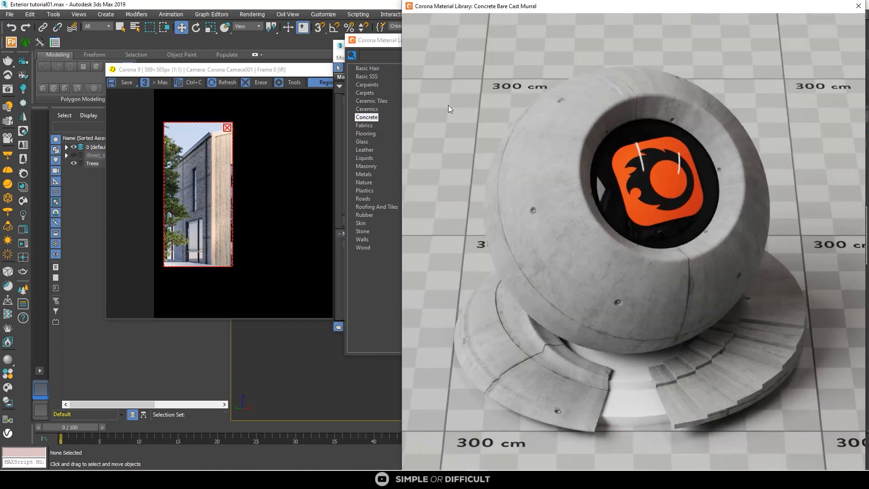
left_click(858, 6)
Step: Clear the frame buffer out of the way and add the Concrete Bare Cast Murral material to the Slate Material Editor view
left_click(312, 70)
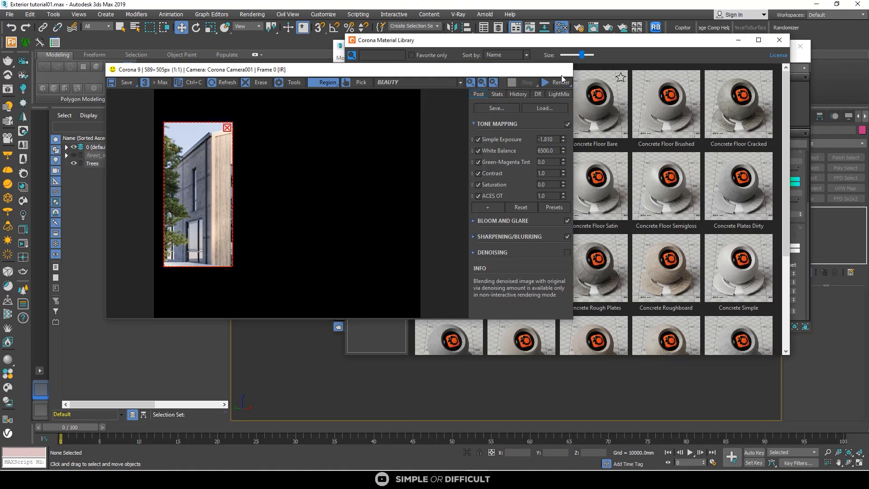
left_click(570, 70)
left_click_drag(482, 40, 620, 78)
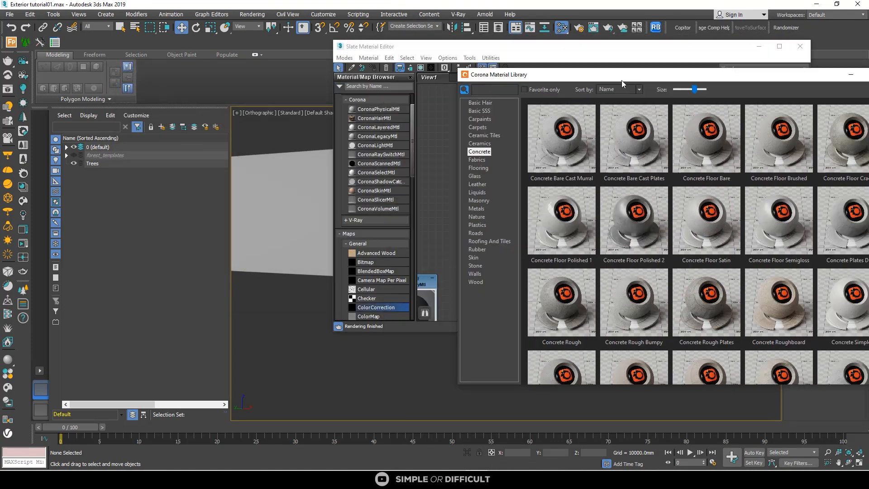
left_click_drag(551, 58, 274, 59)
left_click_drag(585, 141, 236, 122)
scroll(235, 133, "down", 5)
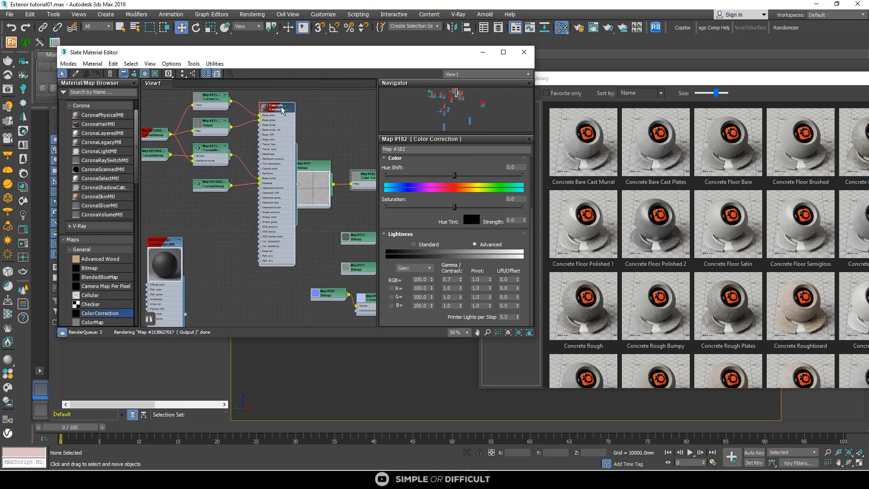
Step: Select all scene objects that use the existing concrete material and frame them in the viewport
scroll(240, 154, "down", 4)
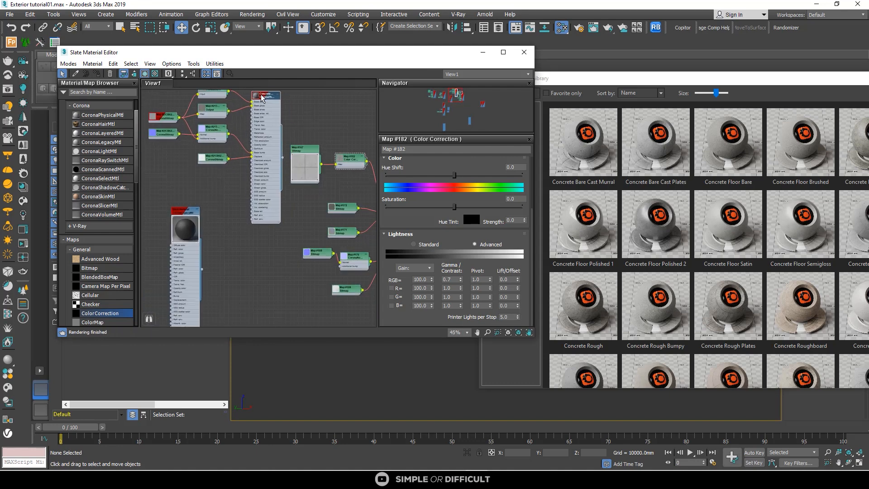
right_click(341, 165)
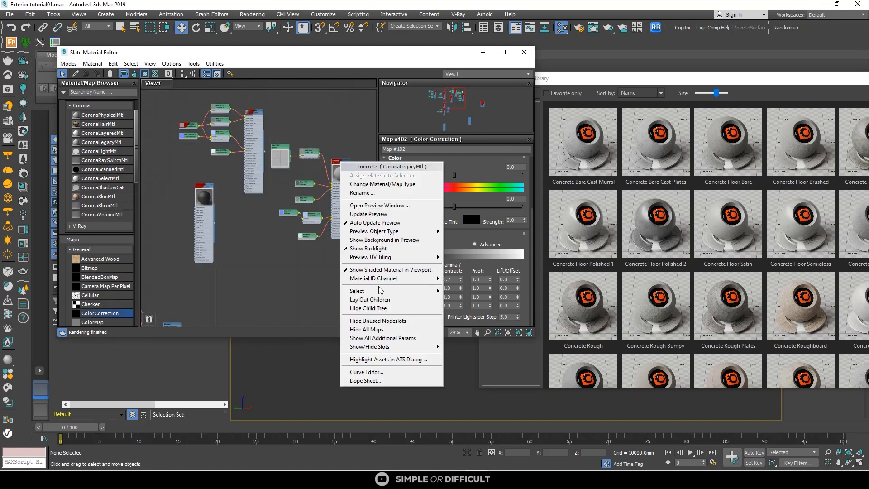
mouse_move(380, 291)
left_click(471, 321)
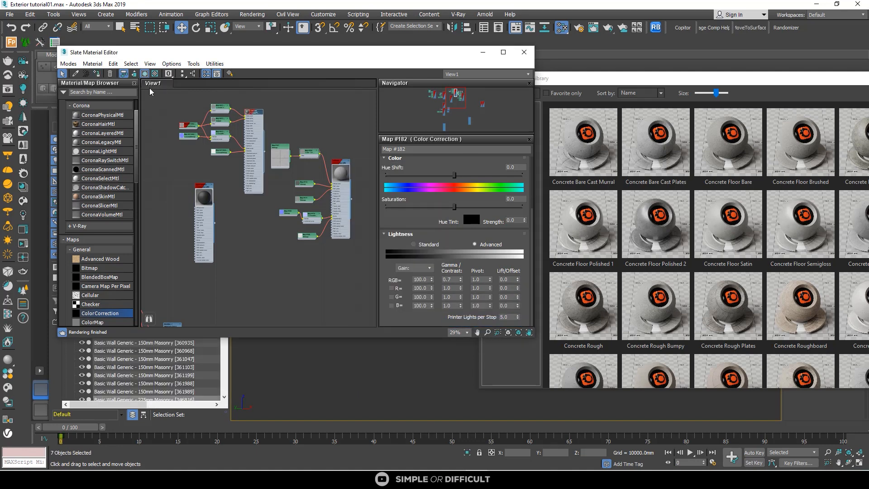
left_click(524, 52)
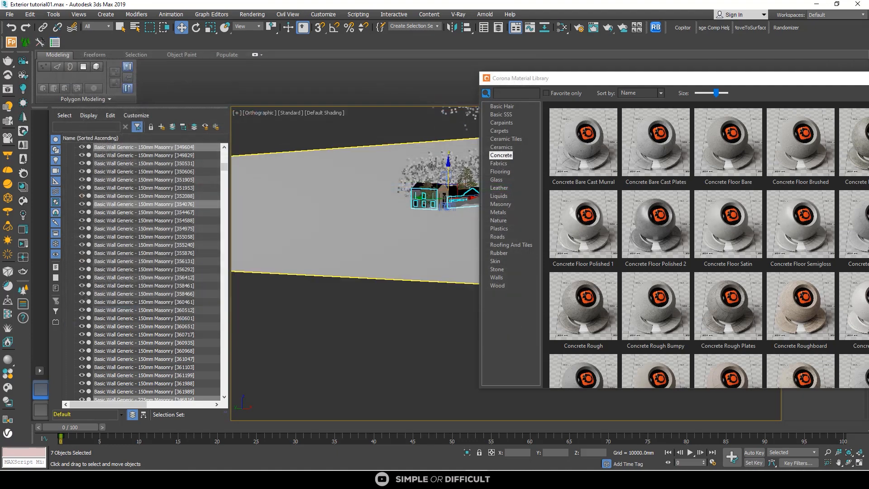
key("z")
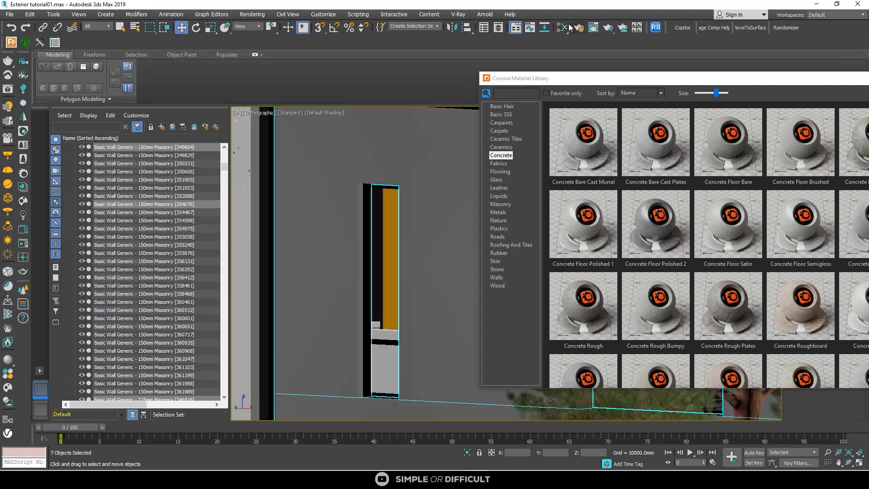
left_click(559, 31)
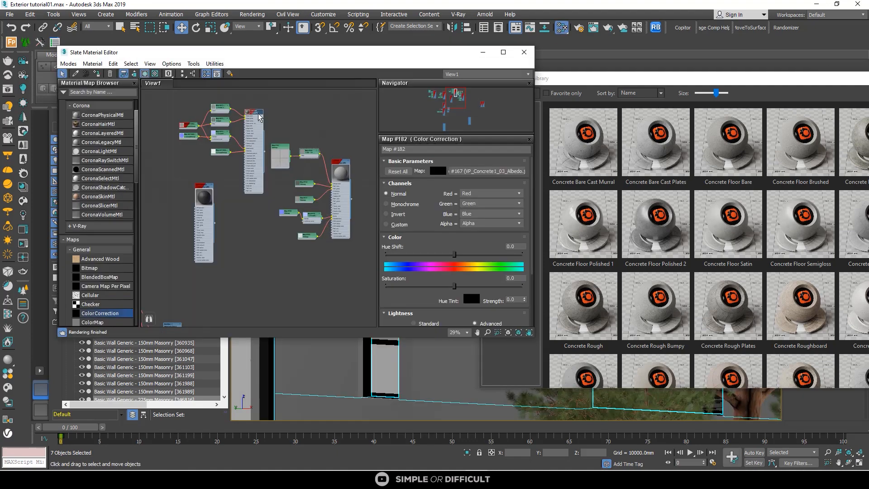
left_click(483, 52)
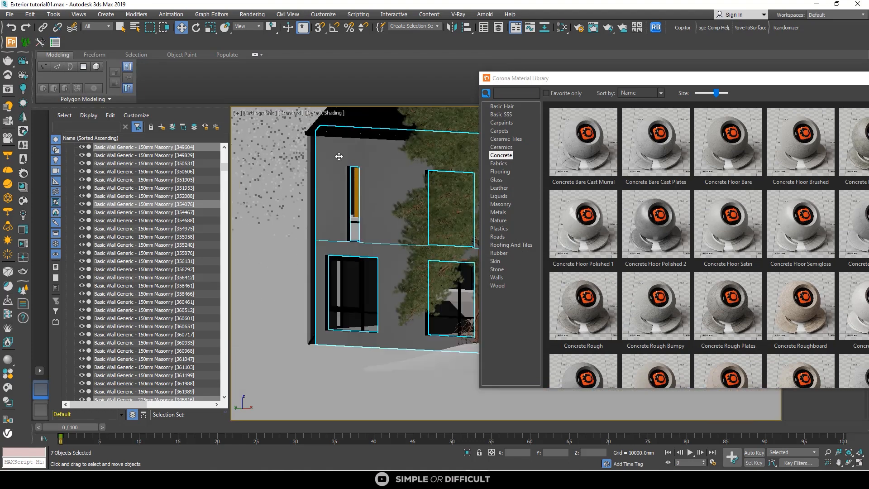
Step: Select the upper-floor wall beside the wood-clad gable and close the Corona Material Library
left_click(364, 155)
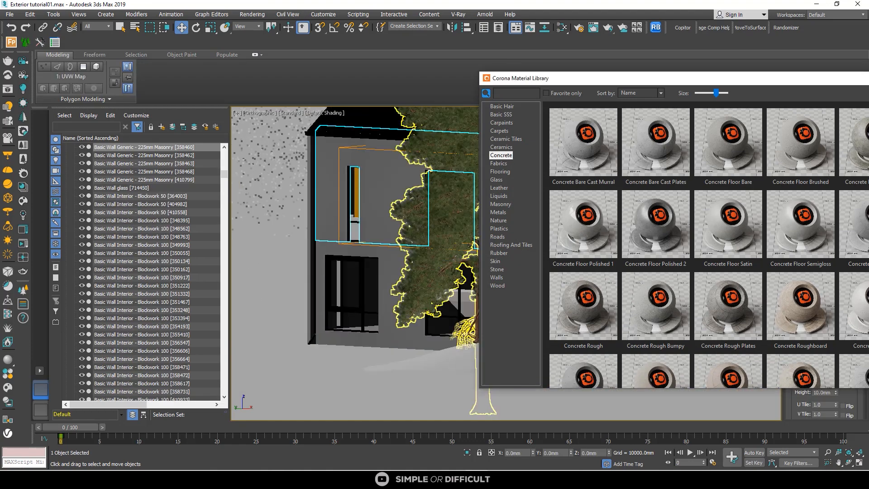
left_click(866, 79)
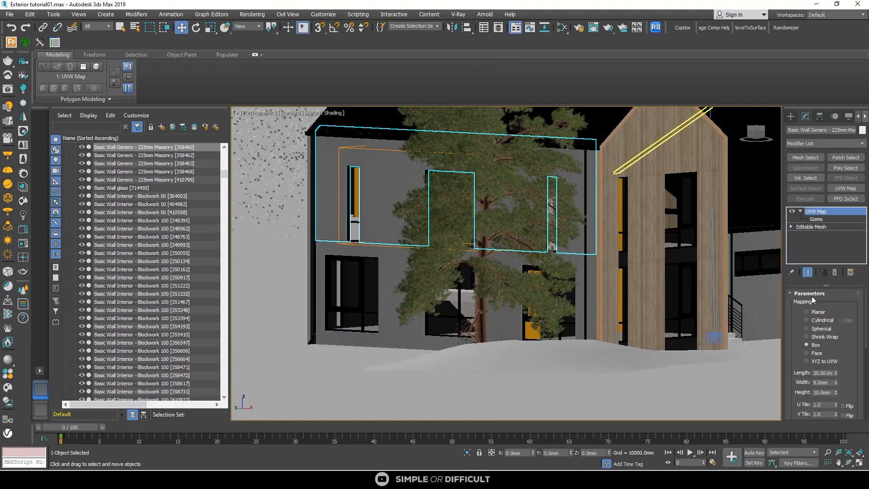
Step: Try a length, width and height of 0.01 mm for the upper wall's box UVW Map
double_click(825, 373)
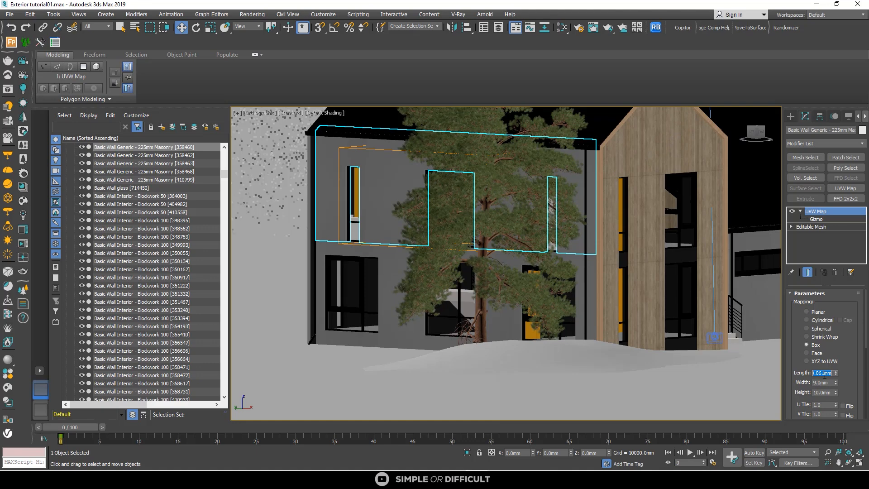
type("0.01")
double_click(825, 382)
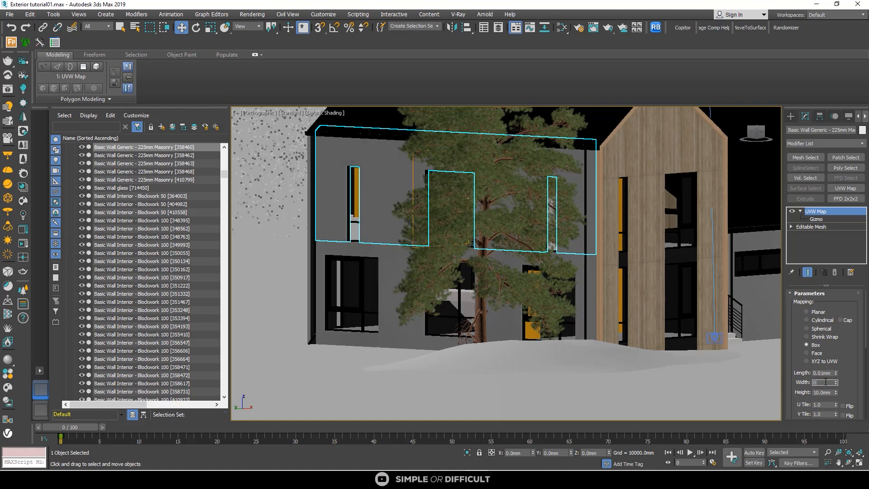
double_click(826, 392)
key("Return")
scroll(344, 158, "up", 10)
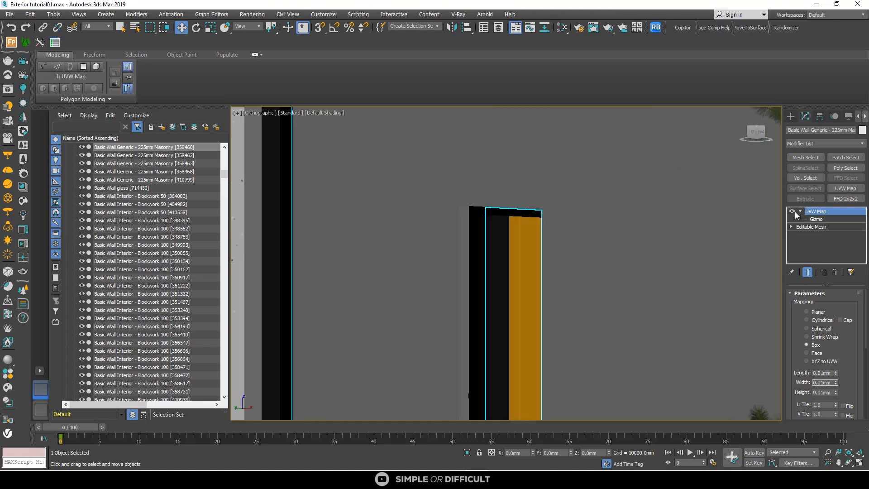
Step: Replace the upper wall's UVW Map modifier with a new one using Box mapping and Real-World Map Size turned off
left_click(836, 272)
left_click(846, 188)
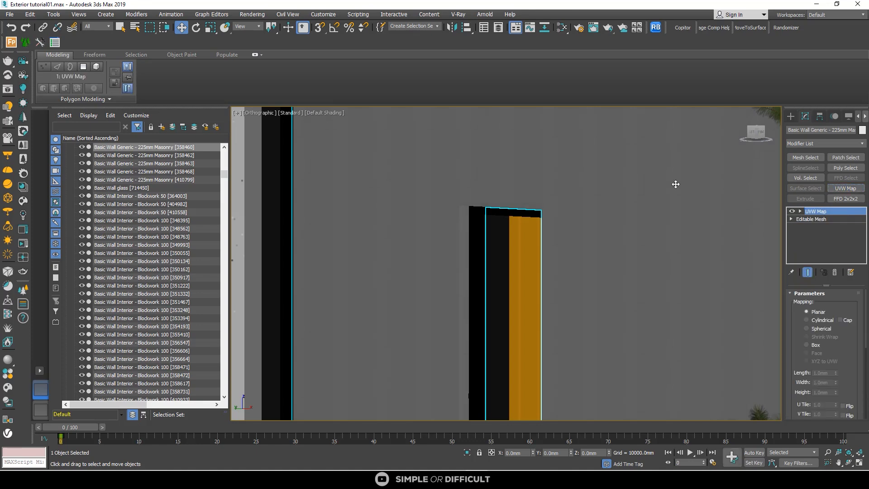
scroll(650, 216, "down", 10)
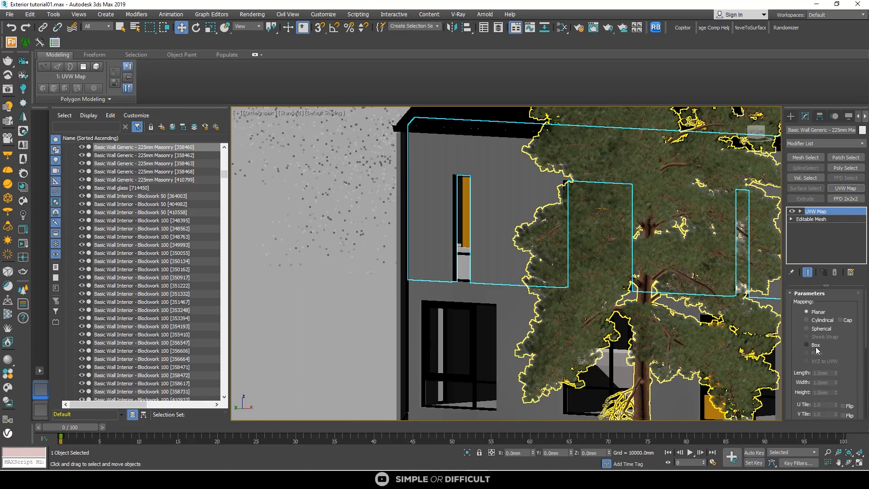
scroll(475, 172, "down", 2)
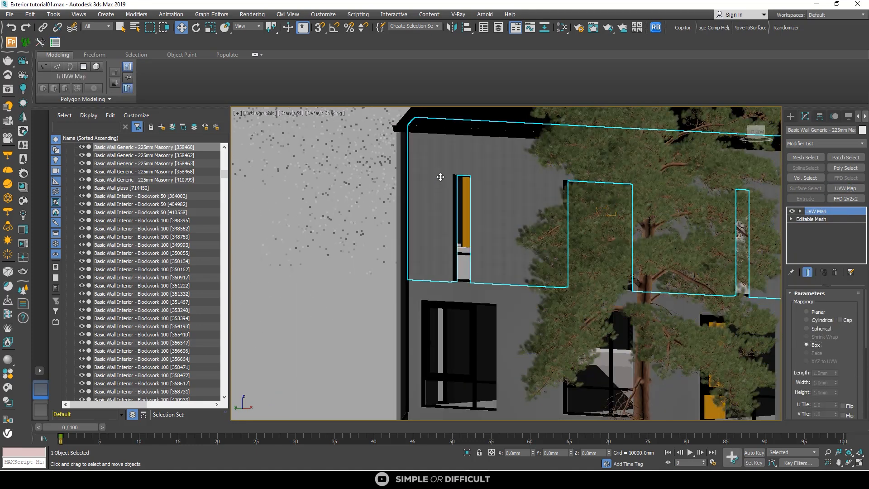
scroll(475, 162, "up", 8)
scroll(479, 187, "down", 8)
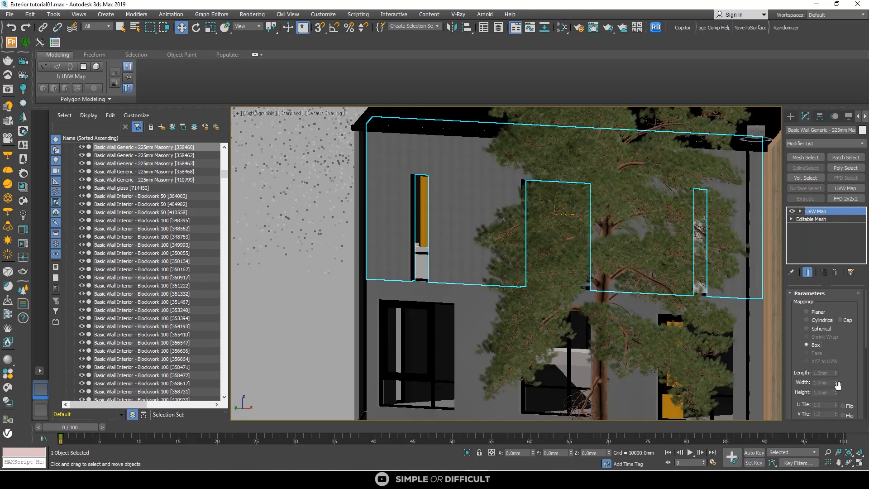
scroll(814, 405, "down", 2)
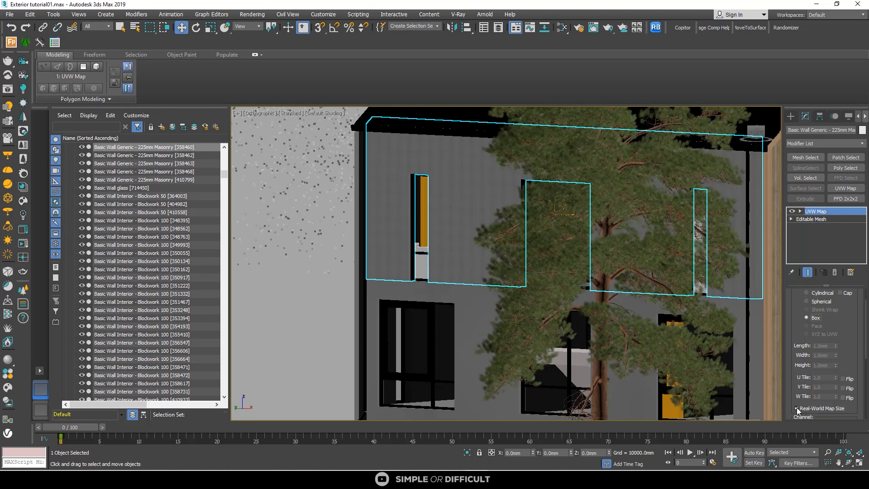
left_click(797, 408)
left_click(796, 408)
left_click(797, 408)
Step: Try a length, width and height of 0.001 mm for the wall's new UVW Map
double_click(833, 345)
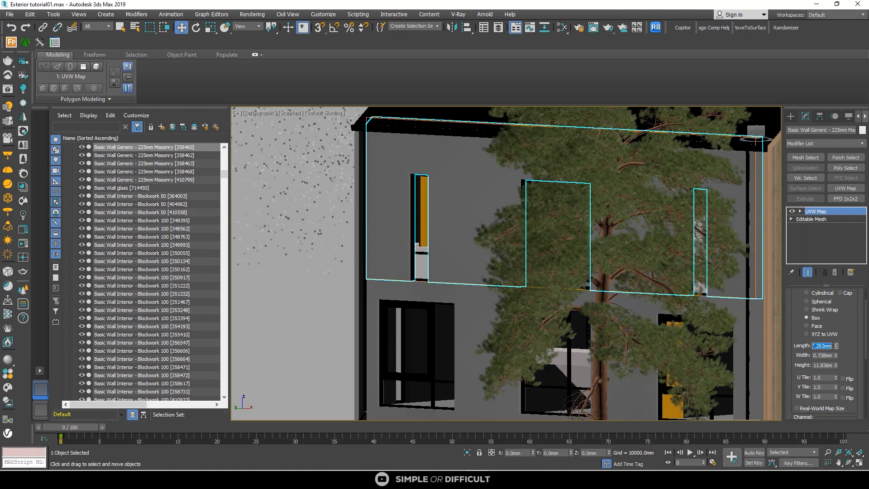
key("Return")
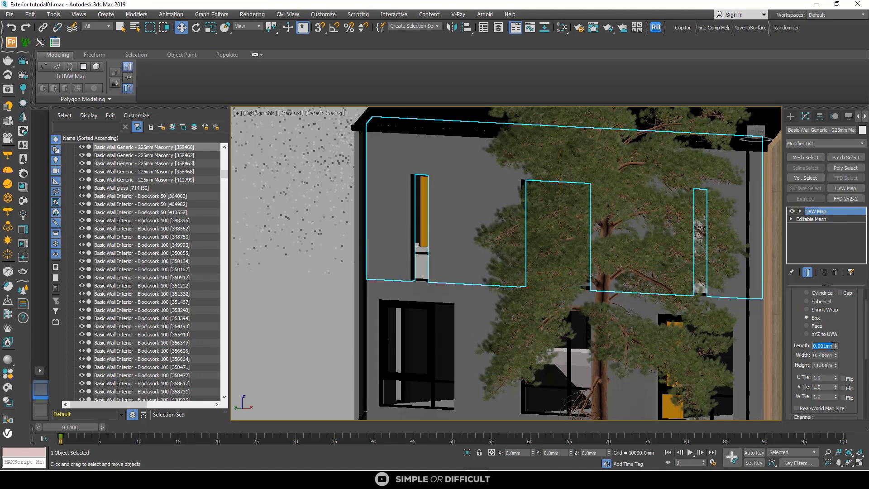
double_click(825, 355)
type("0.001")
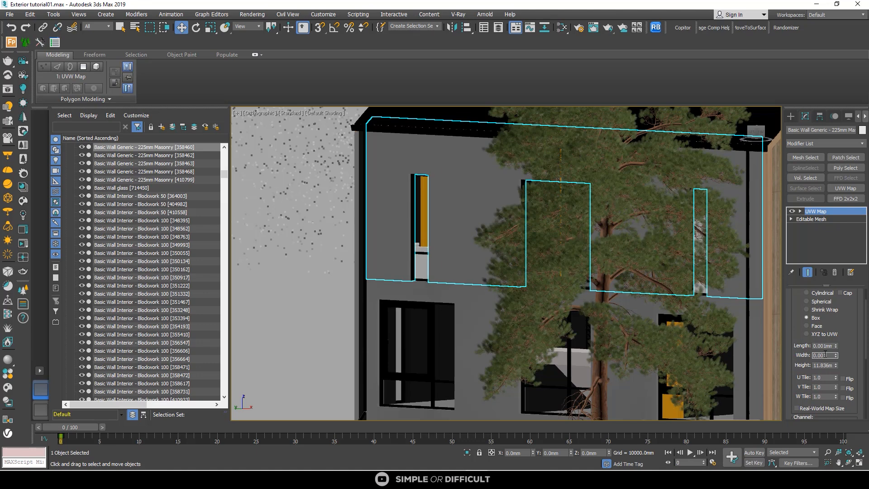
key("Return")
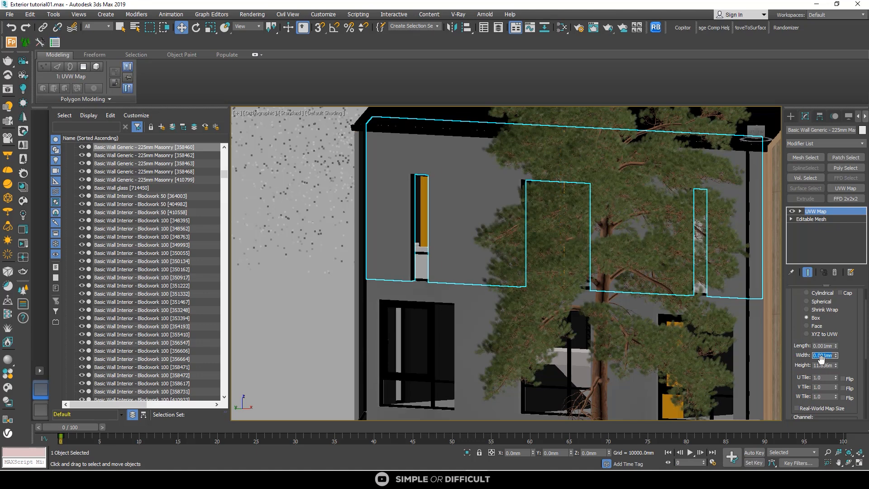
double_click(823, 365)
type("0.001")
key("Return")
scroll(583, 228, "up", 5)
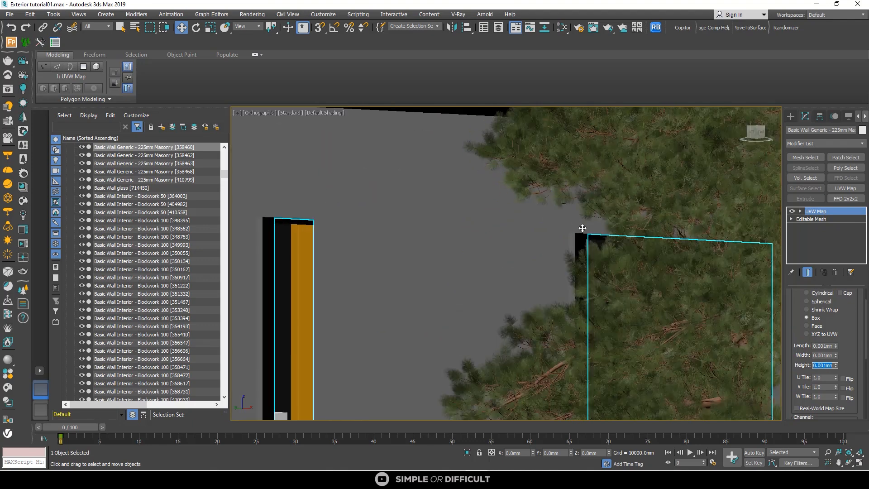
Step: Set the upper wall's UVW Map length, width and height to 5 mm each
double_click(828, 345)
type("5")
double_click(822, 355)
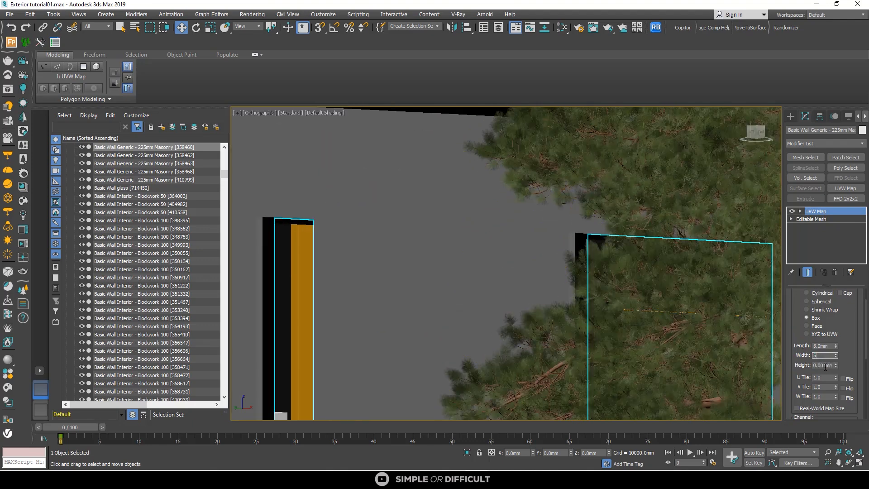
type("5")
double_click(824, 365)
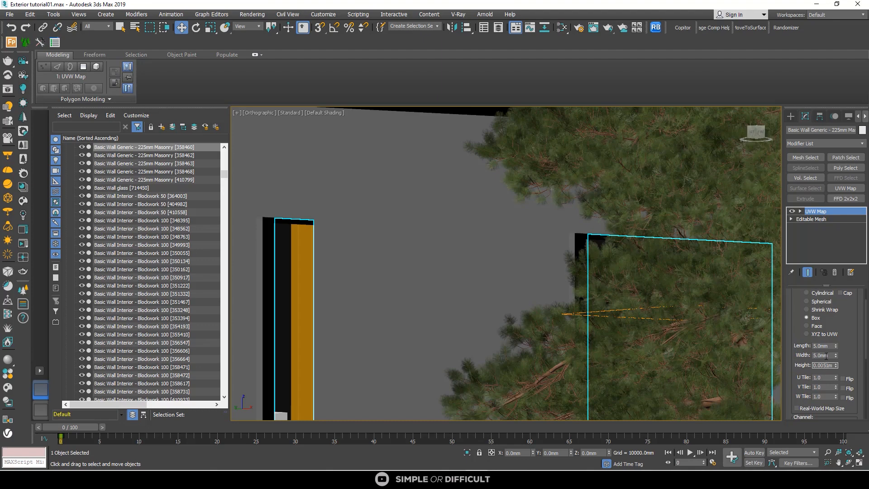
key("Return")
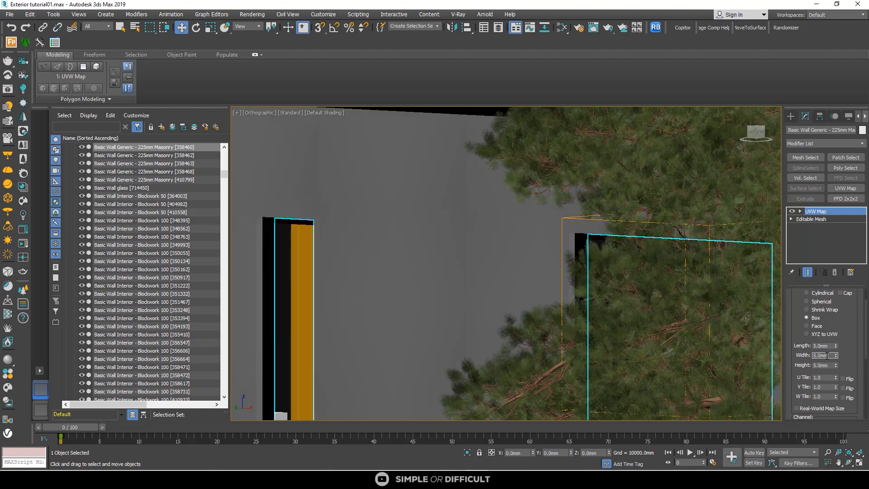
scroll(496, 273, "down", 5)
scroll(439, 225, "up", 2)
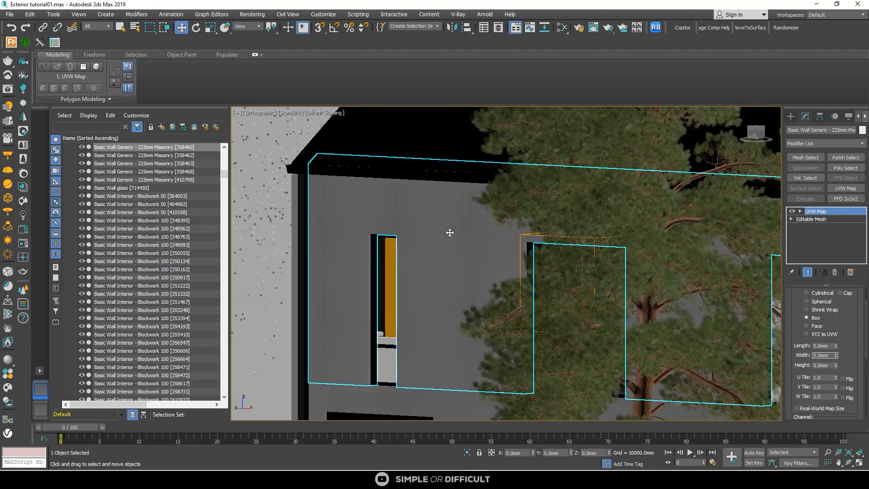
Step: Isolate the upper wall to check its texture mapping and fine-tune the UVW Map height, leaving isolation with nothing selected
left_click(468, 452)
scroll(475, 246, "up", 3)
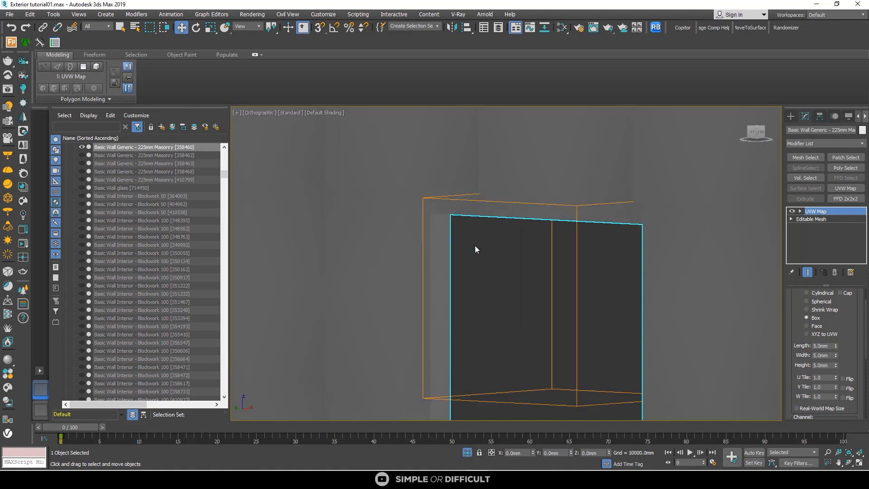
scroll(428, 202, "down", 2)
middle_click_drag(400, 200, 427, 181, "alt")
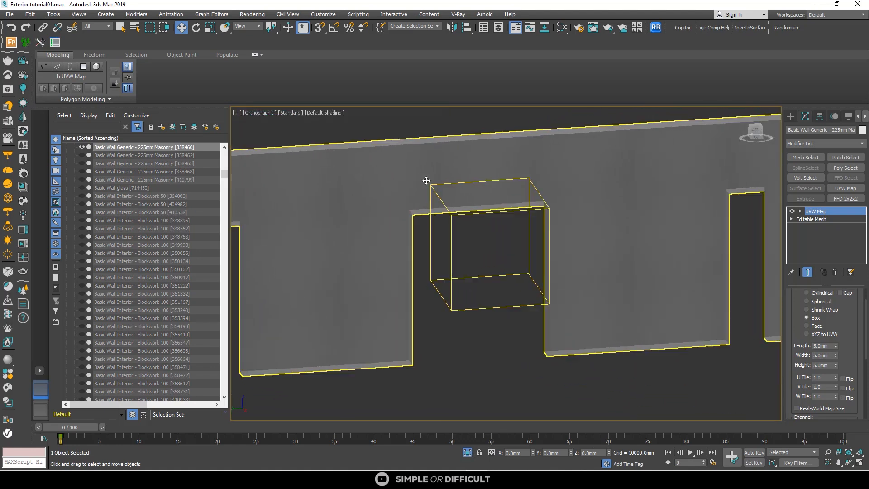
scroll(518, 221, "down", 4)
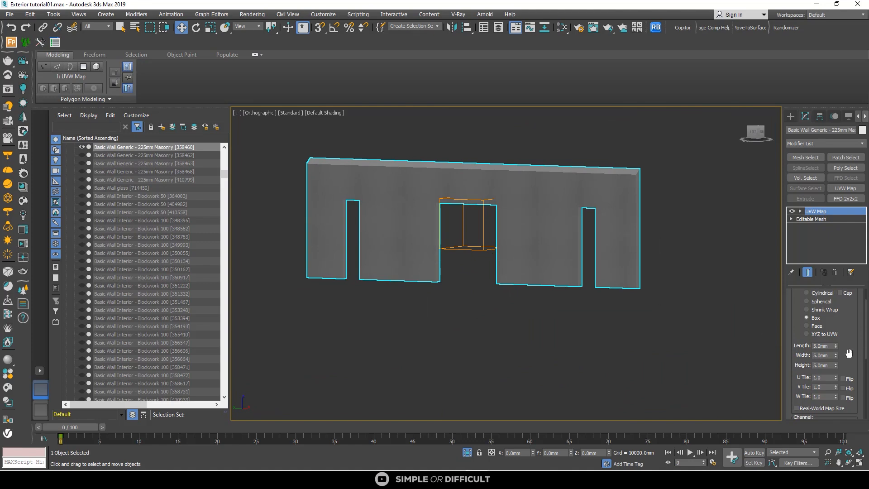
left_click_drag(836, 364, 836, 366)
left_click(708, 273)
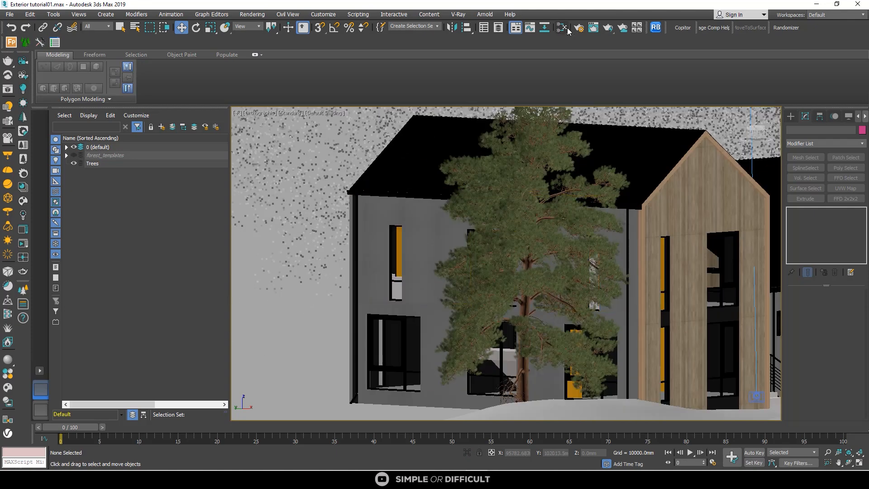
Step: In the Concrete Bare Cast Murral node network, pick the CoronaBitmap feeding the color and output maps and toggle its viewport display
left_click(566, 28)
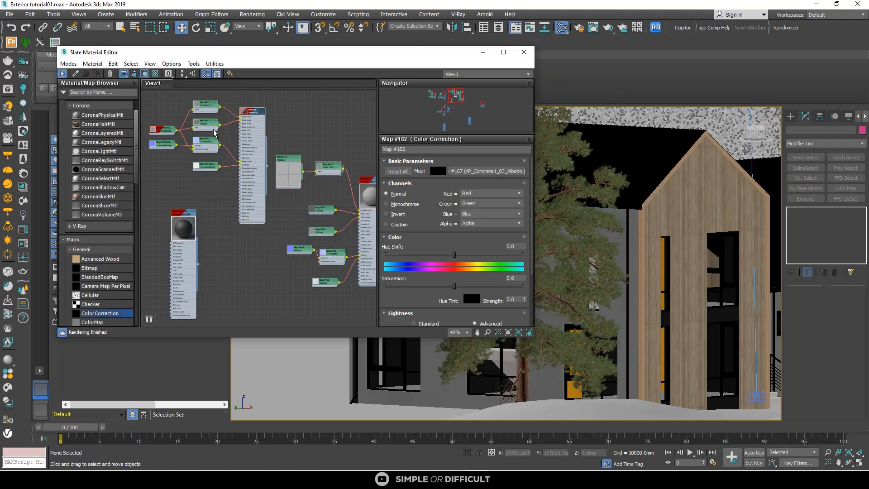
scroll(214, 133, "up", 10)
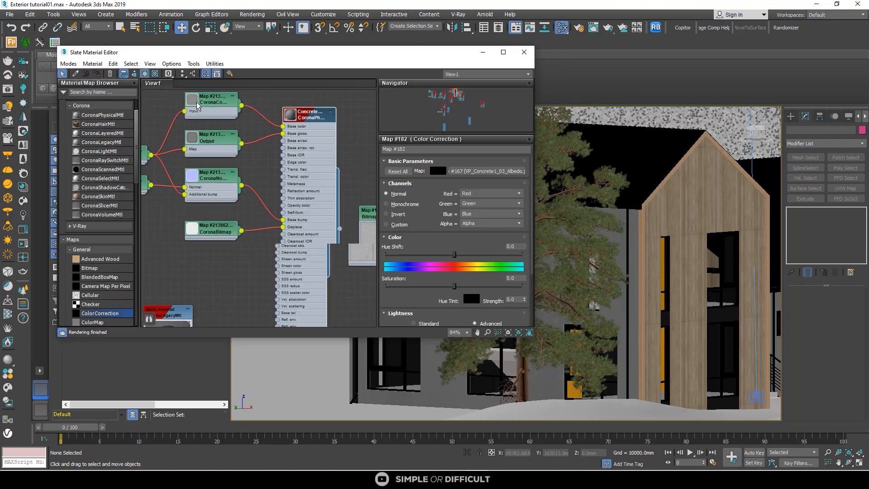
left_click(206, 226)
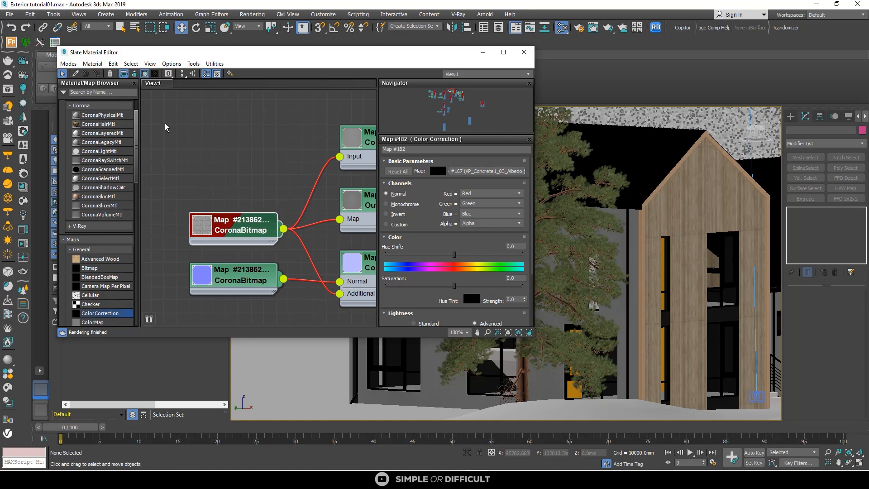
left_click(146, 75)
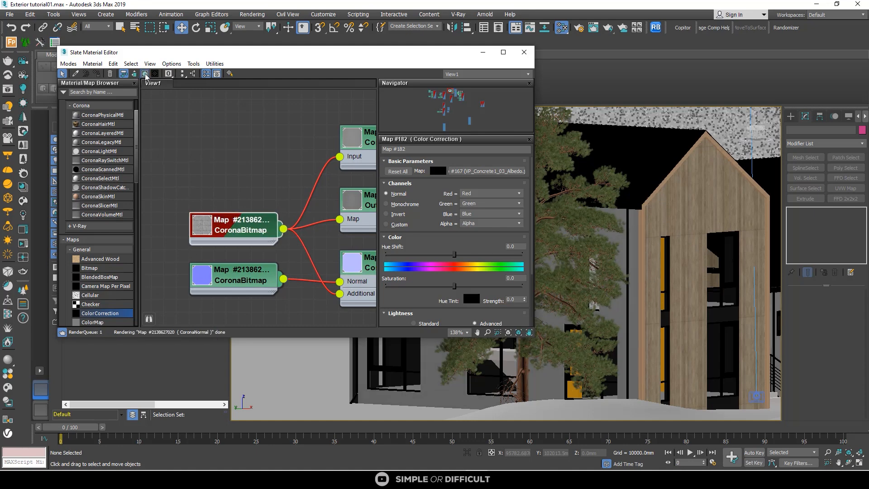
scroll(186, 168, "down", 3)
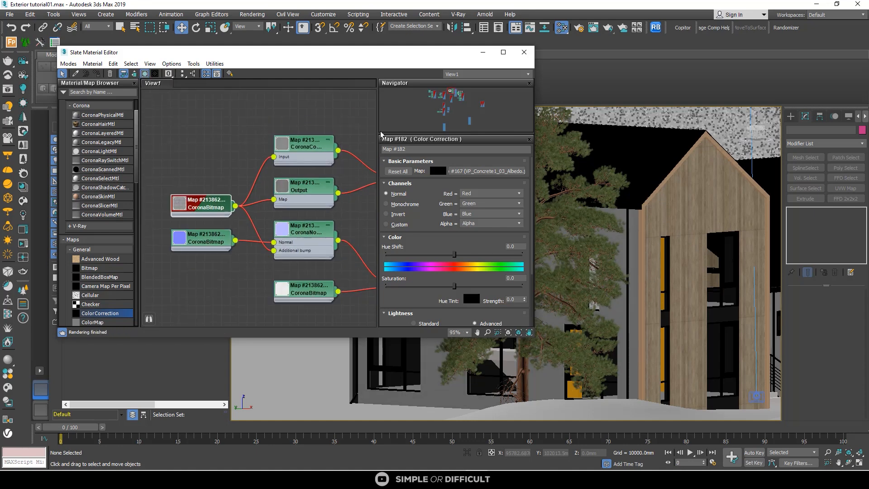
Step: Examine the upper wall's concrete texture in the Corona interactive render region, putting the material editor and frame buffer away
left_click(483, 53)
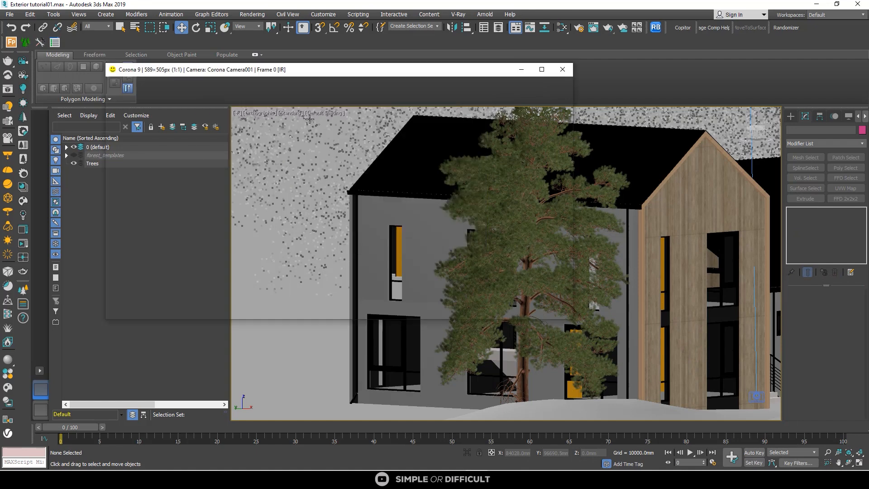
left_click(545, 73)
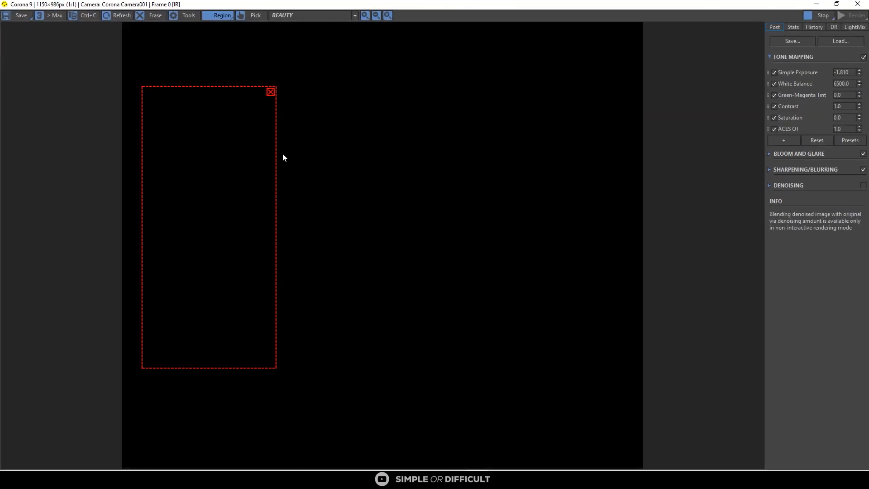
scroll(226, 163, "up", 1)
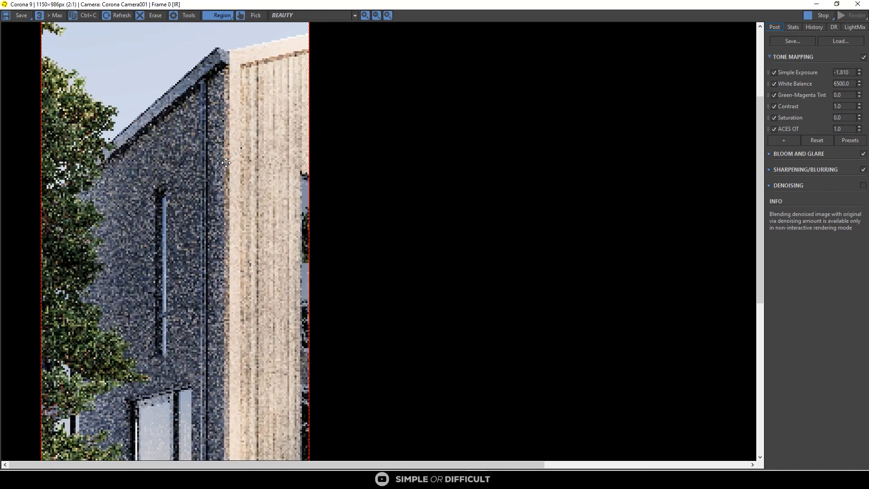
scroll(195, 228, "up", 1)
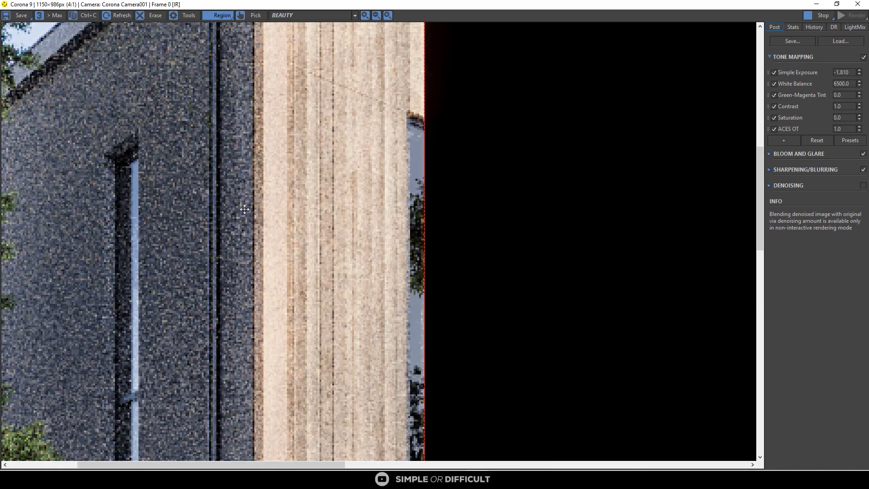
scroll(187, 253, "down", 1)
scroll(209, 198, "down", 1)
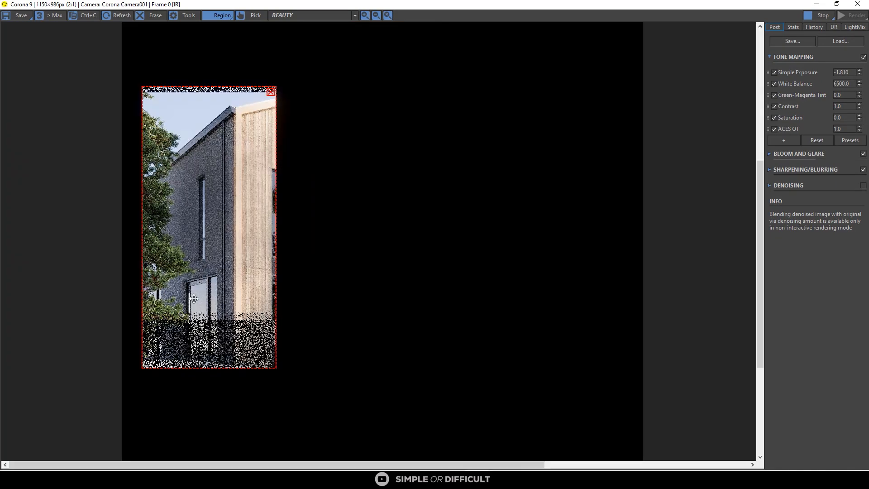
scroll(194, 298, "up", 1)
scroll(192, 226, "up", 1)
scroll(205, 230, "down", 1)
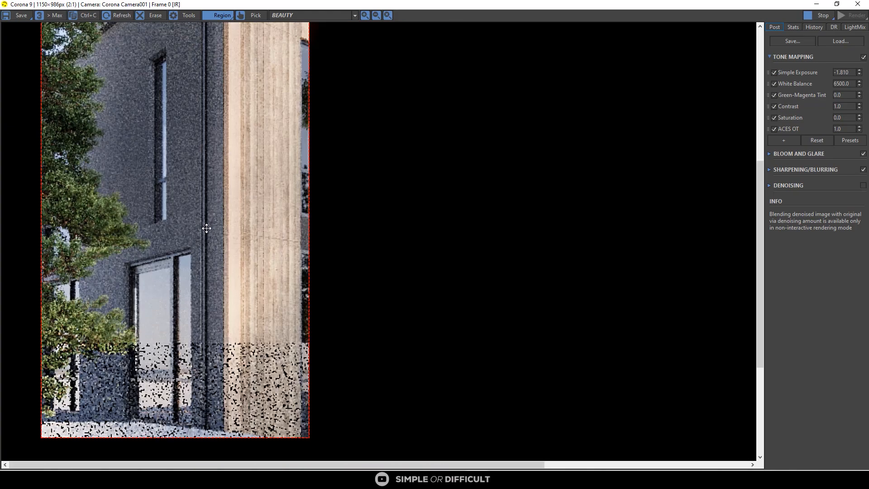
scroll(206, 229, "down", 1)
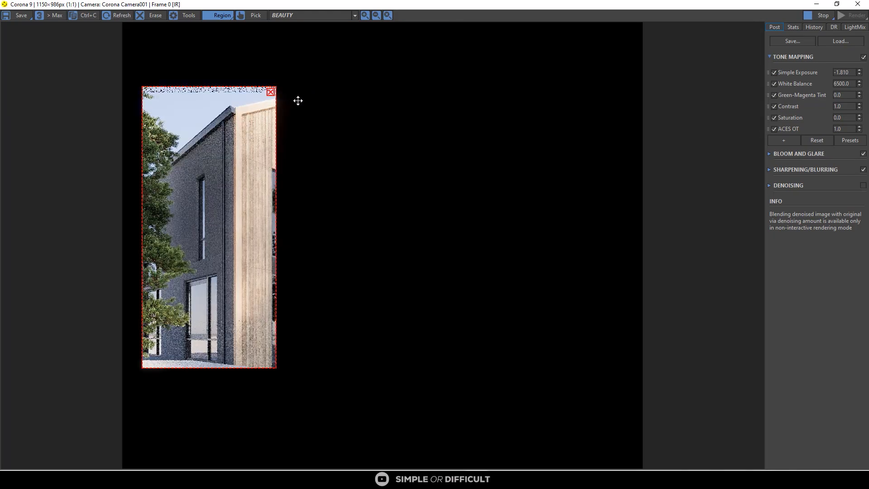
left_click(816, 4)
Step: Isolate the upper concrete wall and examine its texture mapping from several angles with the wall selected
left_click(413, 239)
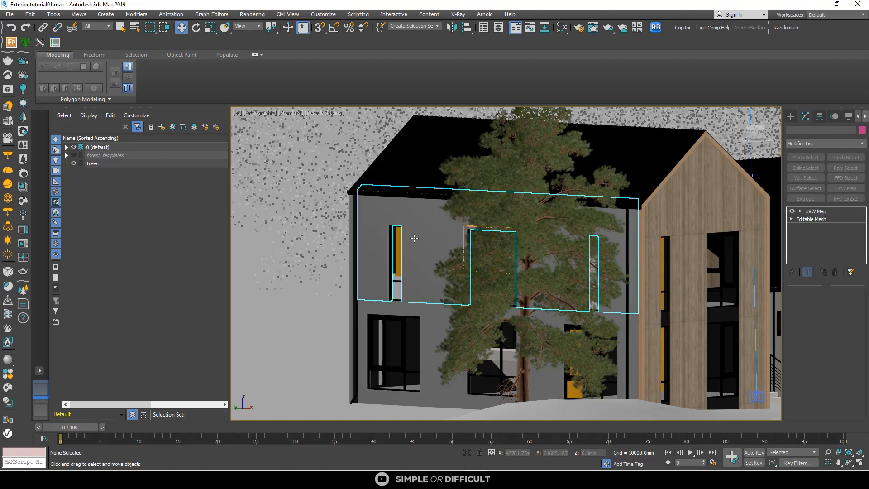
left_click(467, 452)
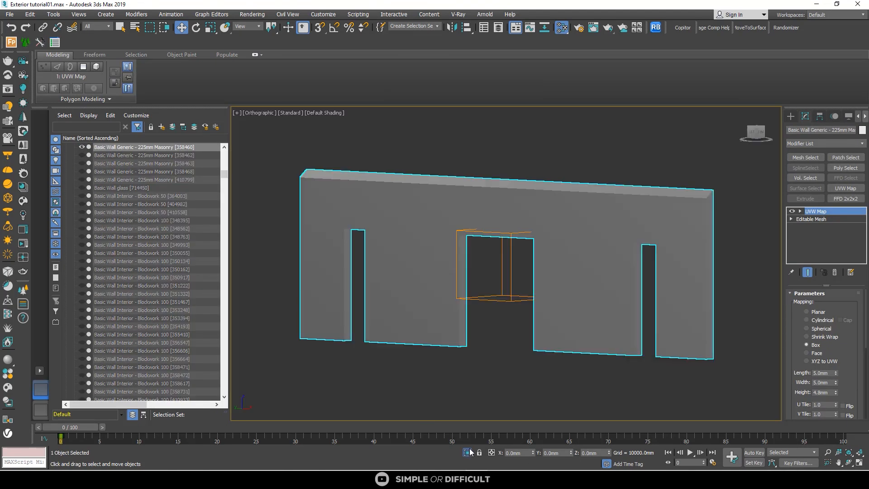
scroll(438, 194, "up", 5)
left_click(569, 145)
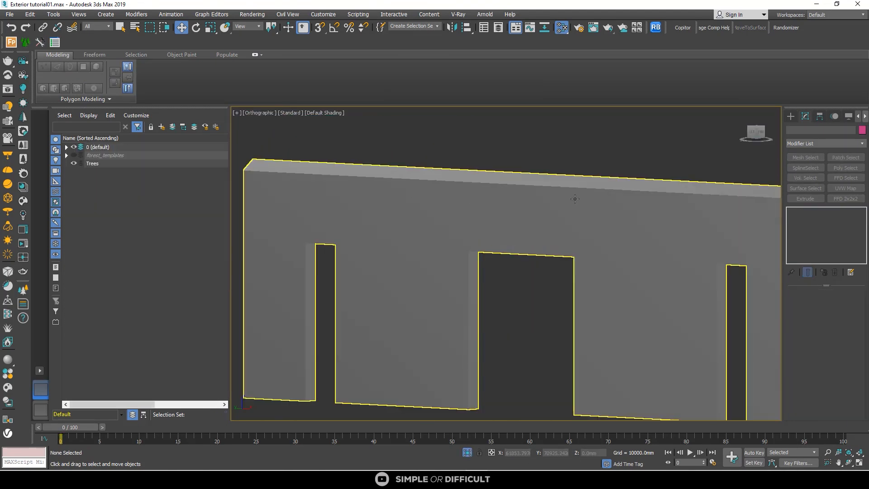
left_click(575, 198)
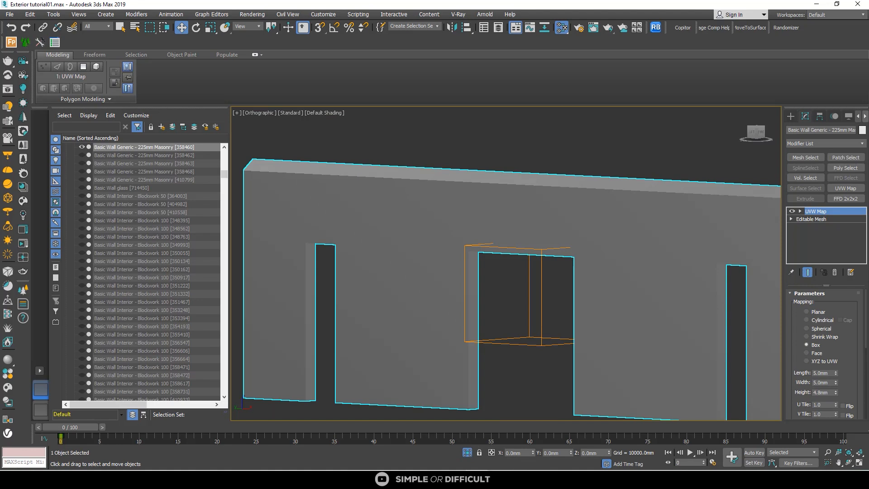
scroll(520, 211, "down", 1)
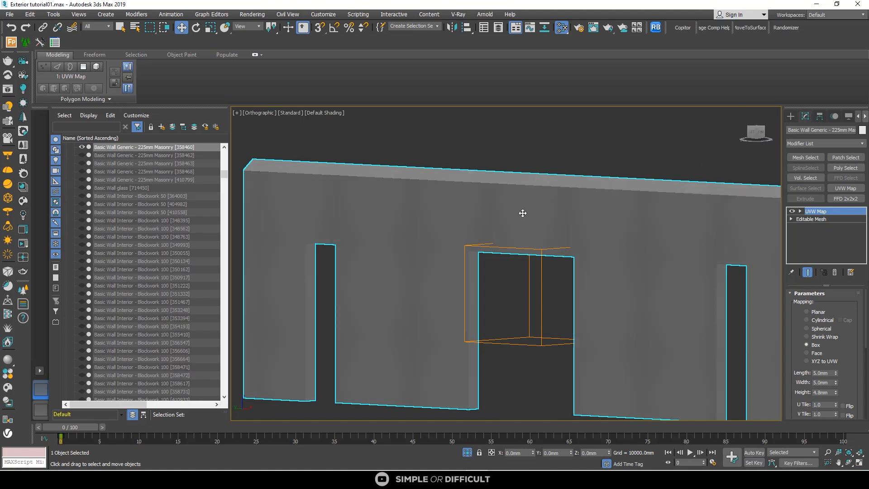
scroll(440, 237, "down", 3)
scroll(398, 249, "up", 3)
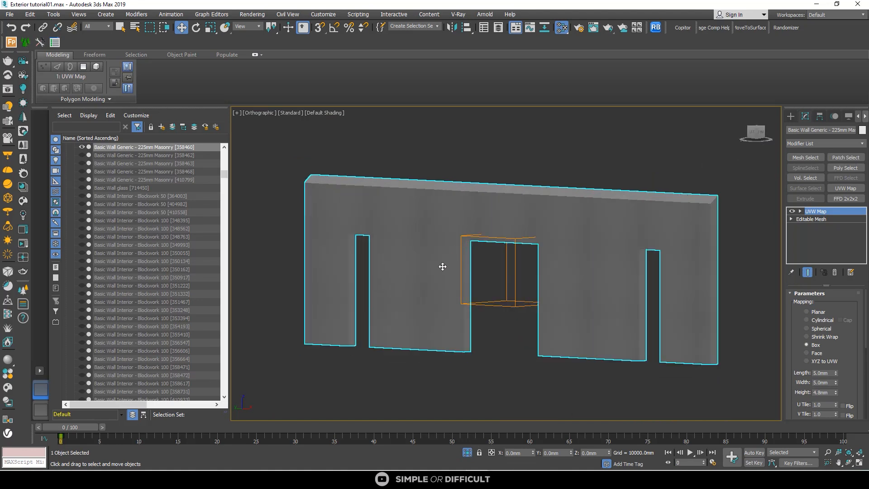
scroll(458, 250, "up", 3)
scroll(457, 249, "down", 3)
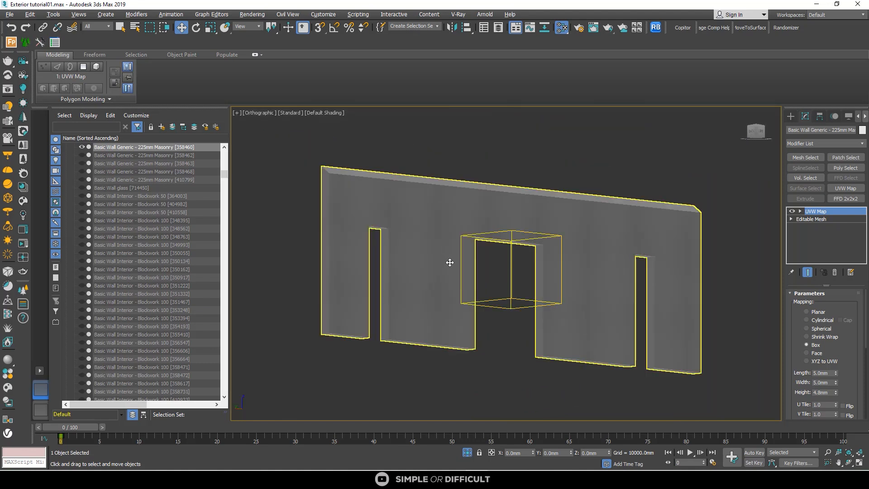
middle_click_drag(448, 262, 458, 278, "alt")
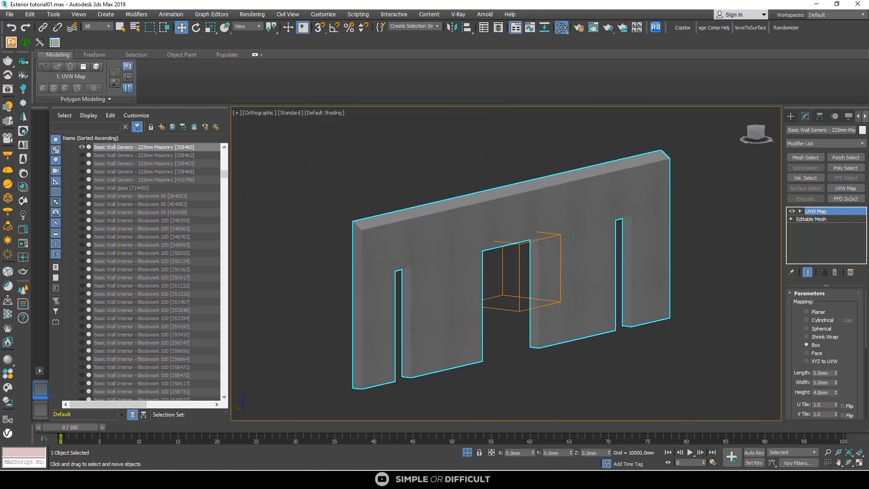
Step: Set the upper wall's UVW Map to length 5.376 mm, width 3.116 mm and height 2.418 mm, and end isolation
scroll(847, 344, "down", 3)
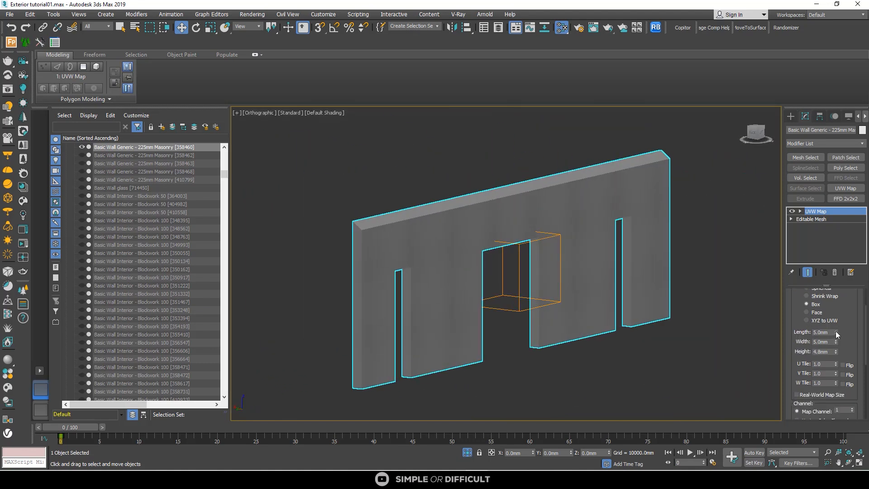
left_click_drag(836, 331, 836, 310)
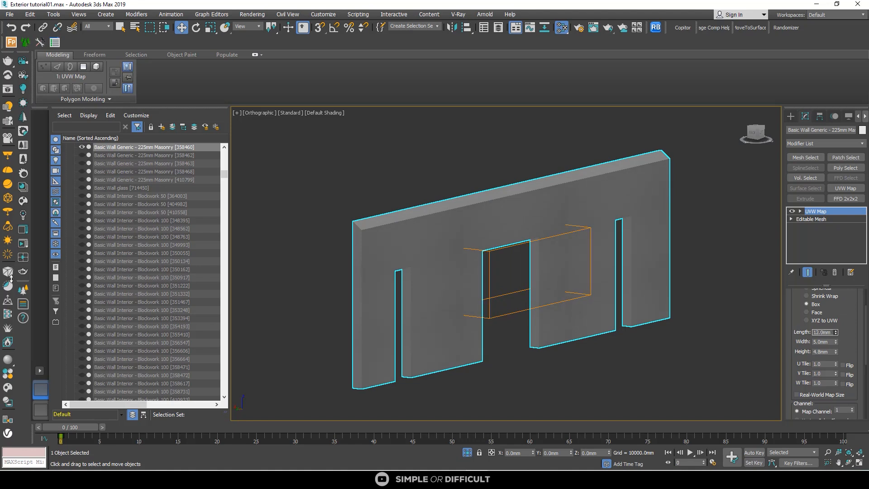
left_click_drag(11, 278, 36, 348)
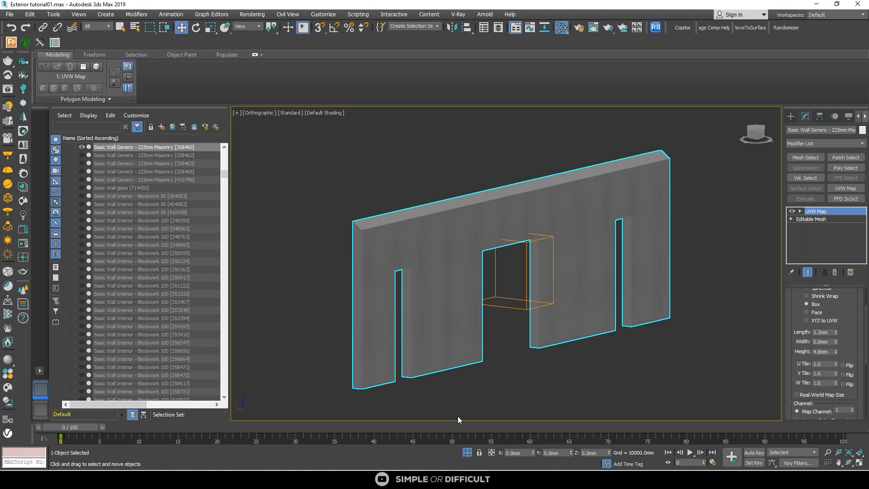
left_click_drag(838, 343, 844, 365)
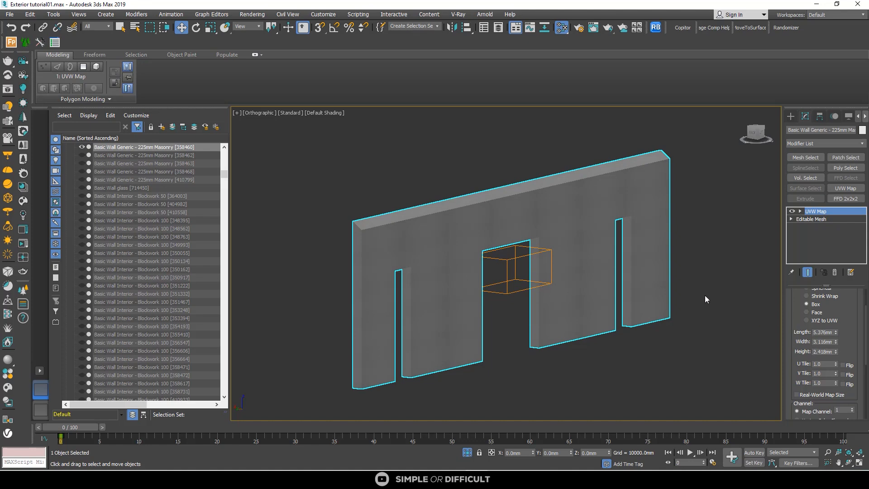
right_click(394, 148)
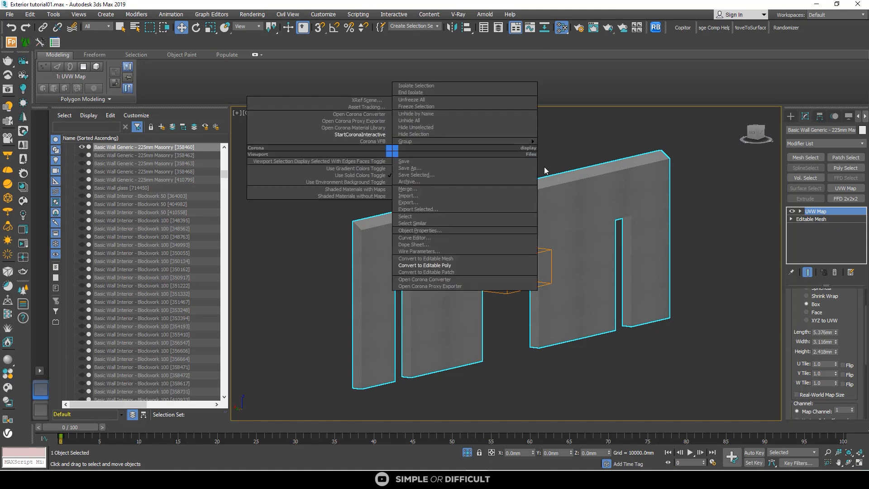
left_click(467, 453)
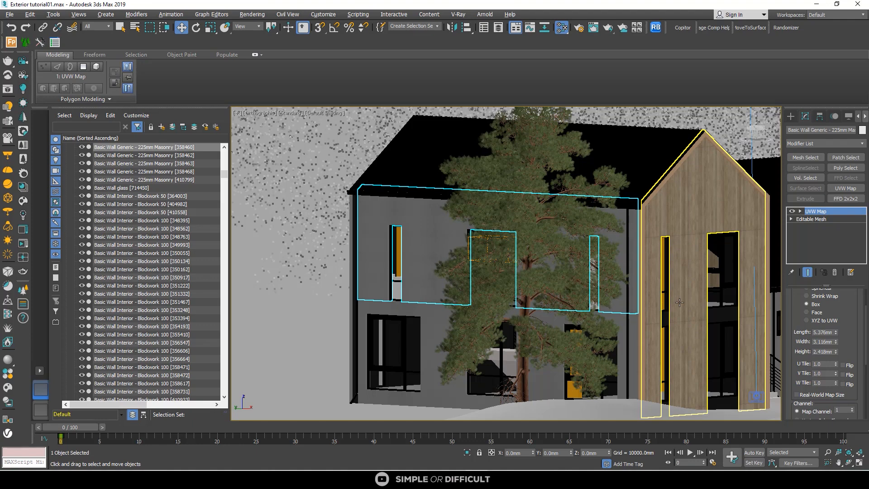
Step: Enable 2D Pan Zoom in the Corona Camera001 view, magnify the upper wall beside the narrow window, and show the Corona frame buffer
key("alt+w")
right_click(553, 207)
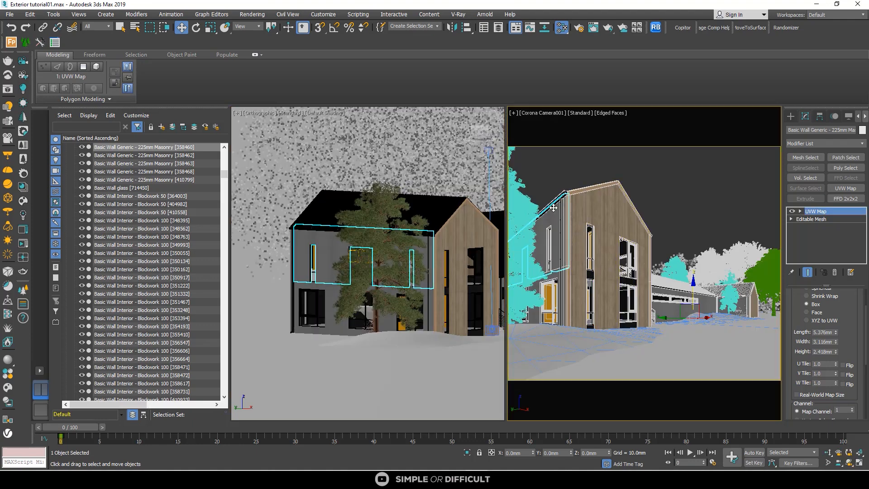
key("ctrl+p")
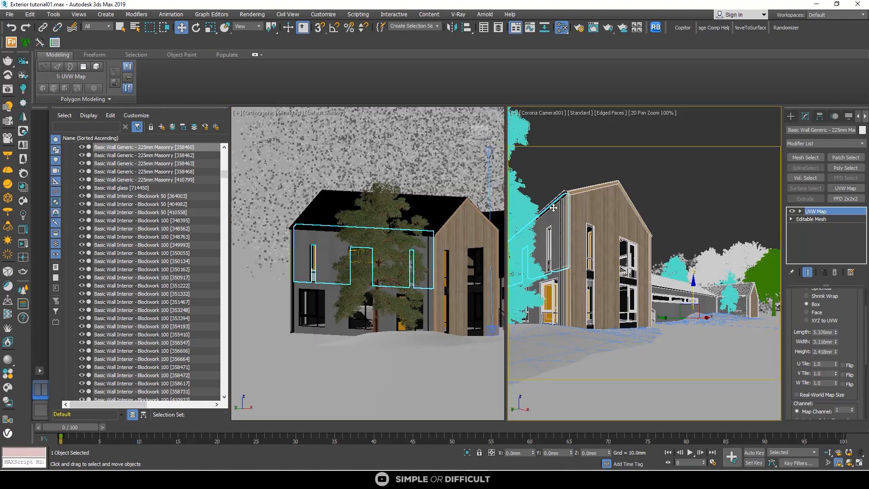
scroll(554, 208, "up", 10)
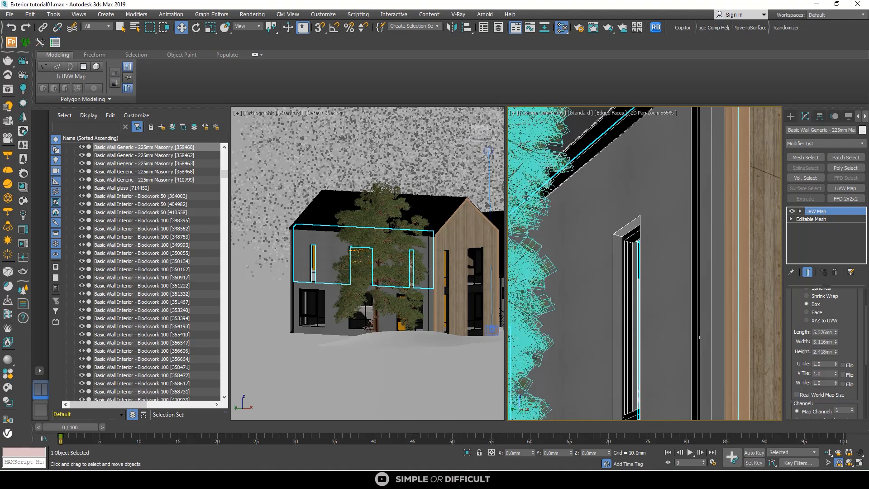
right_click(300, 134)
left_click(294, 129)
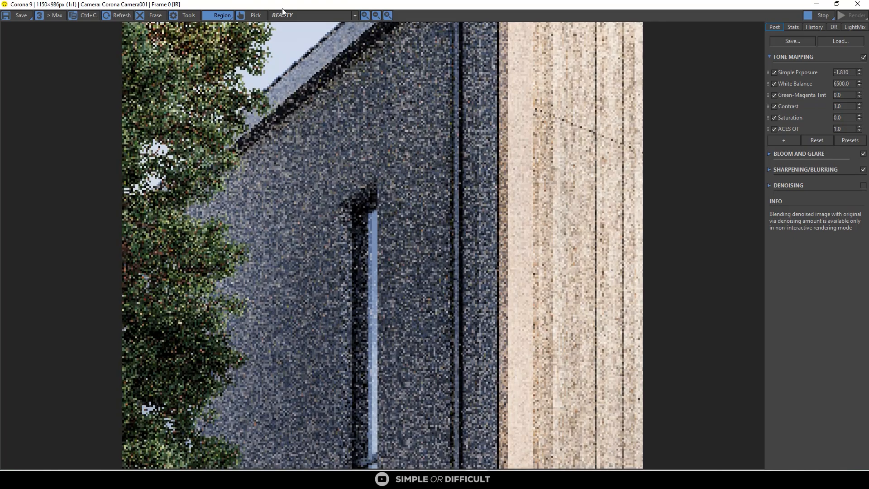
Step: Inspect the magnified interactive render for concrete detail on the upper wall, around the narrow window and beside the timber cladding
scroll(435, 355, "up", 2)
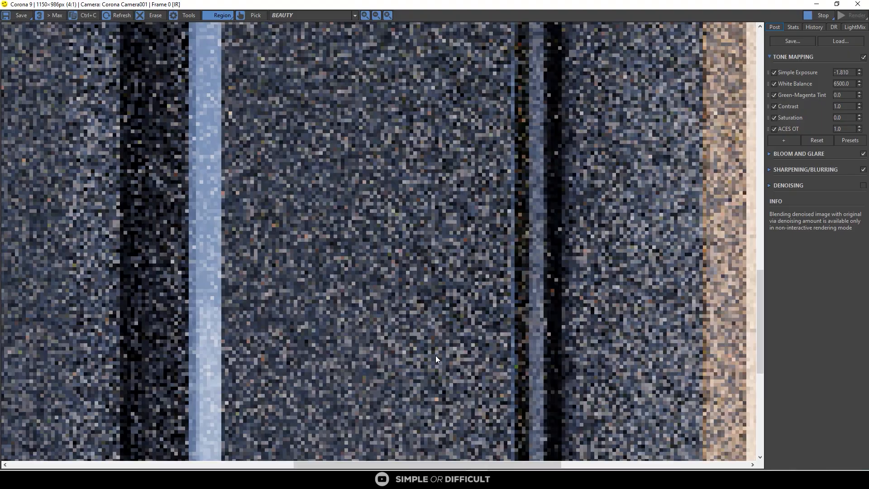
scroll(435, 355, "down", 1)
scroll(436, 355, "down", 1)
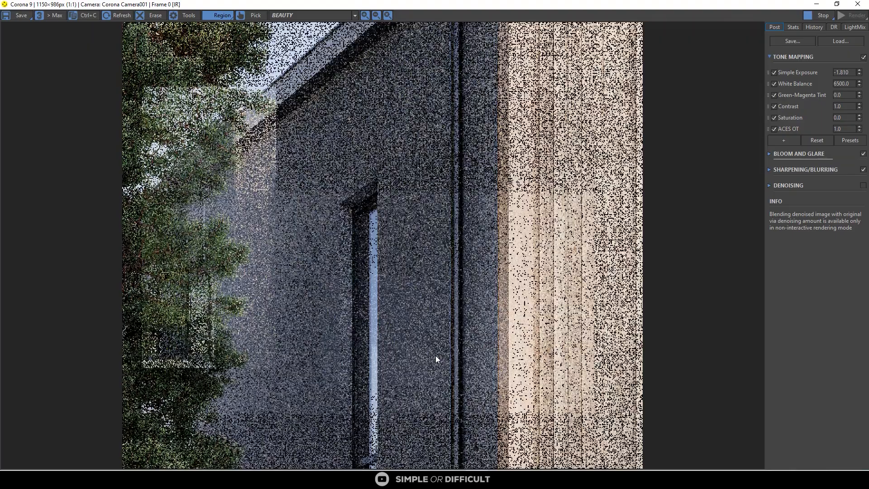
scroll(319, 171, "up", 2)
scroll(319, 171, "down", 1)
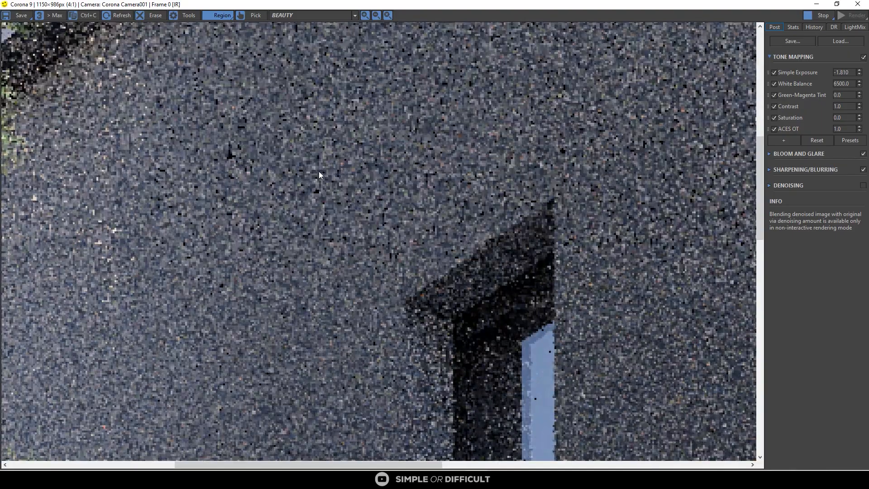
scroll(319, 172, "down", 1)
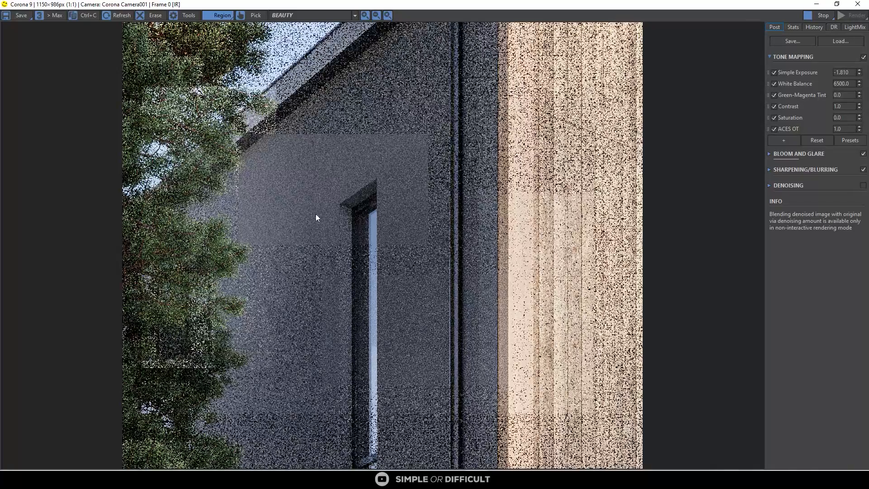
scroll(318, 182, "up", 2)
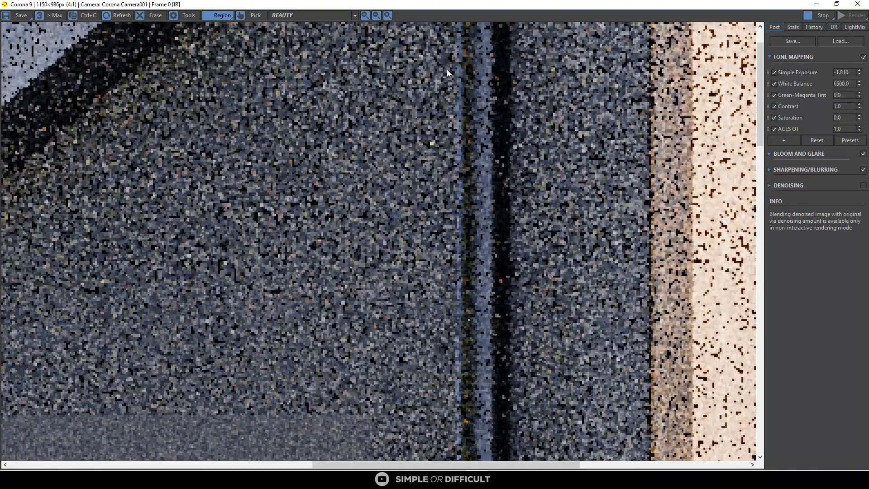
scroll(452, 83, "down", 2)
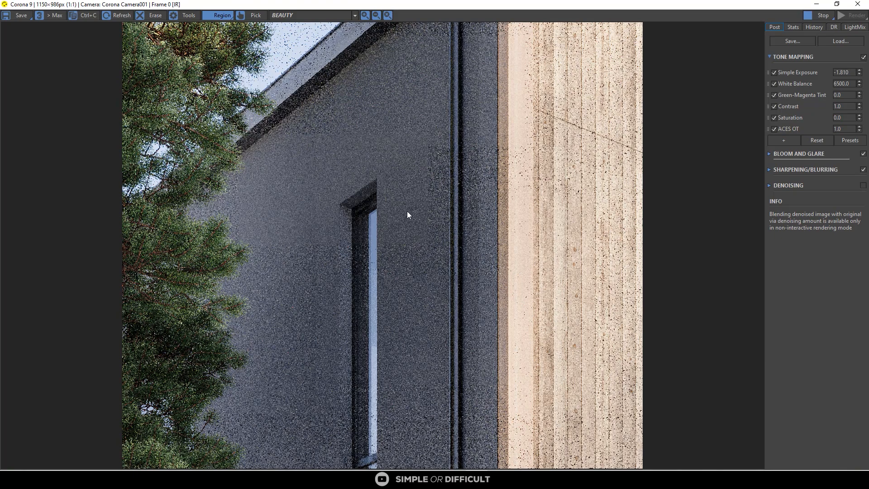
scroll(359, 211, "up", 4)
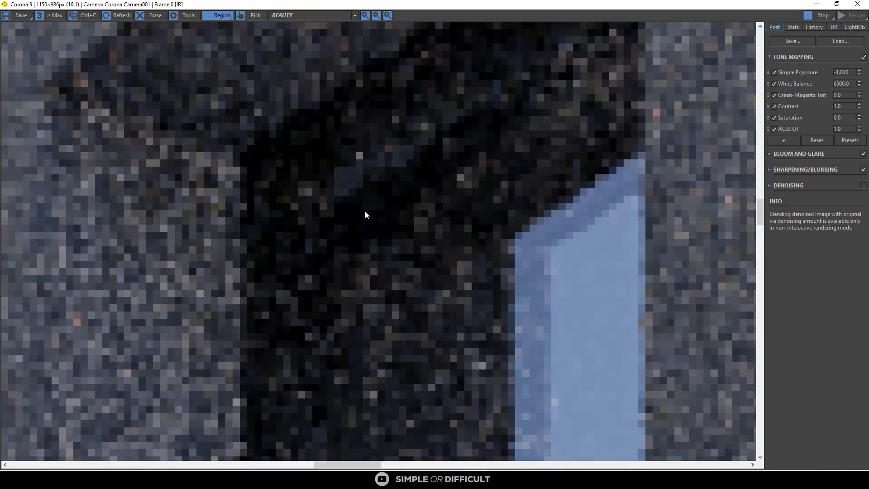
scroll(372, 213, "down", 4)
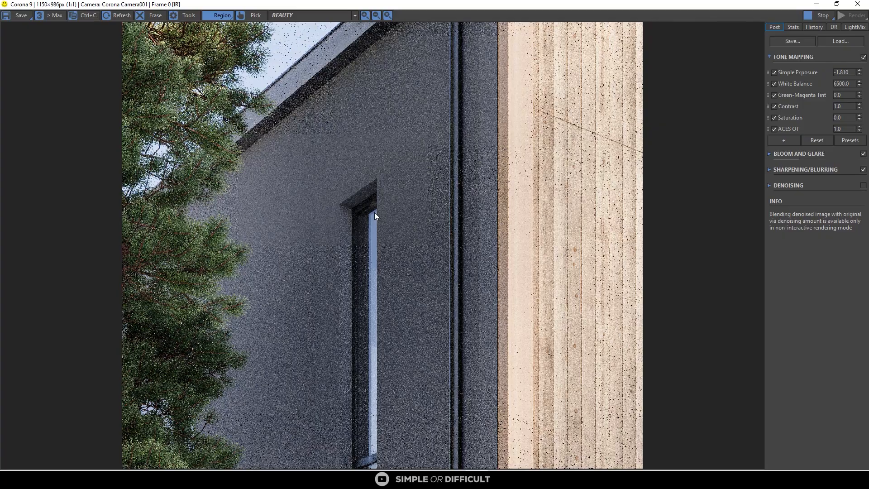
left_click(818, 3)
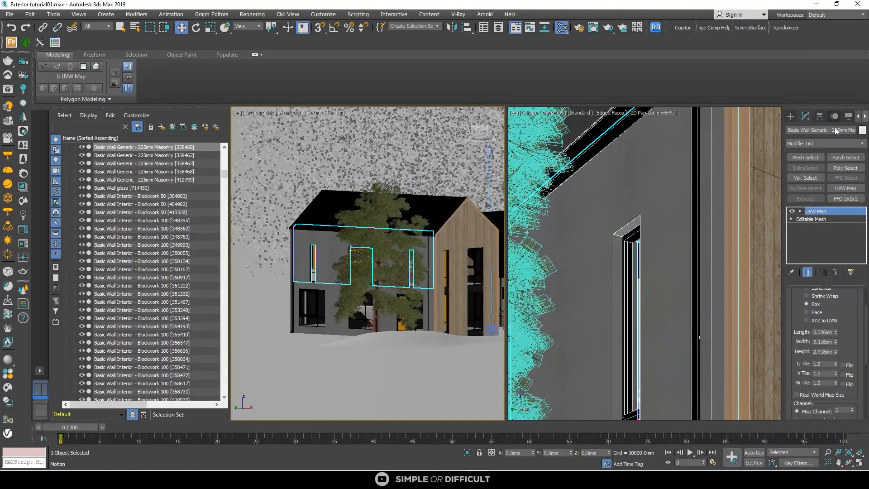
left_click(791, 116)
right_click(291, 189)
left_click(280, 177)
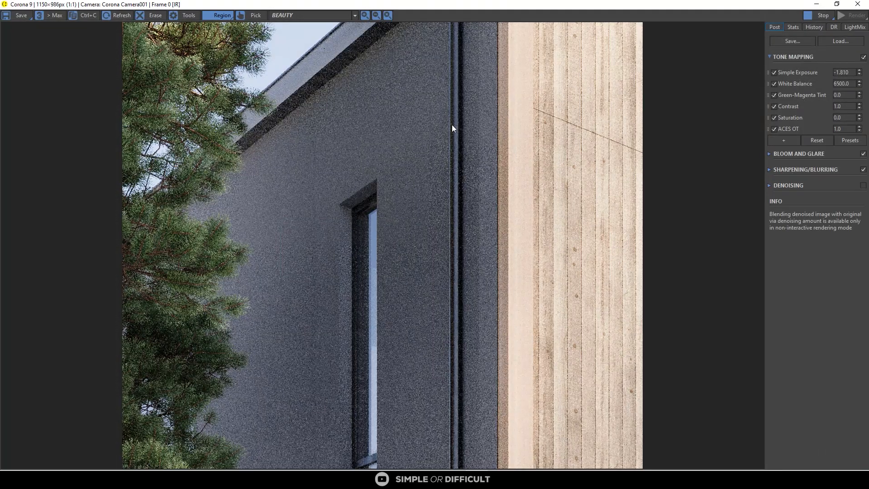
Step: Stop the magnified interactive render and return the viewport to the full, unmagnified Corona Camera001 framing
left_click(810, 18)
scroll(458, 168, "up", 5)
scroll(458, 168, "down", 5)
left_click_drag(685, 4, 370, 87)
left_click(604, 202)
key("c")
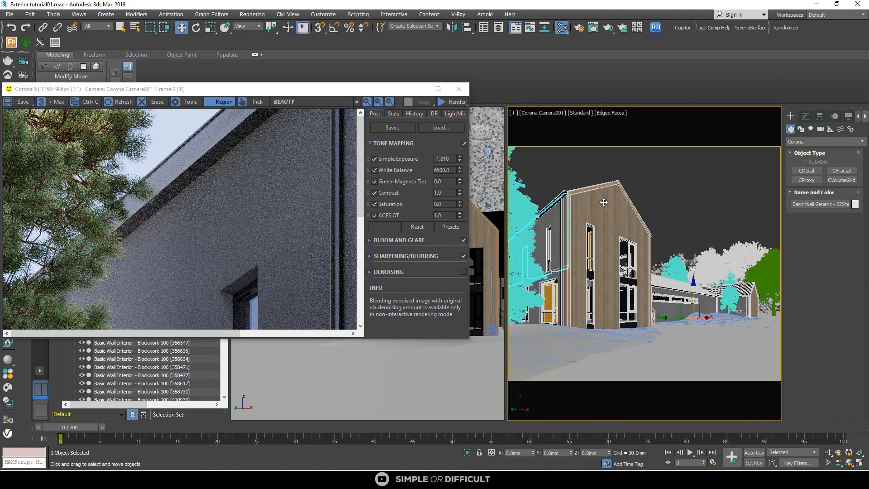
Step: Enlarge the Corona frame buffer to full screen and start an interactive render of the whole camera view
left_click(438, 89)
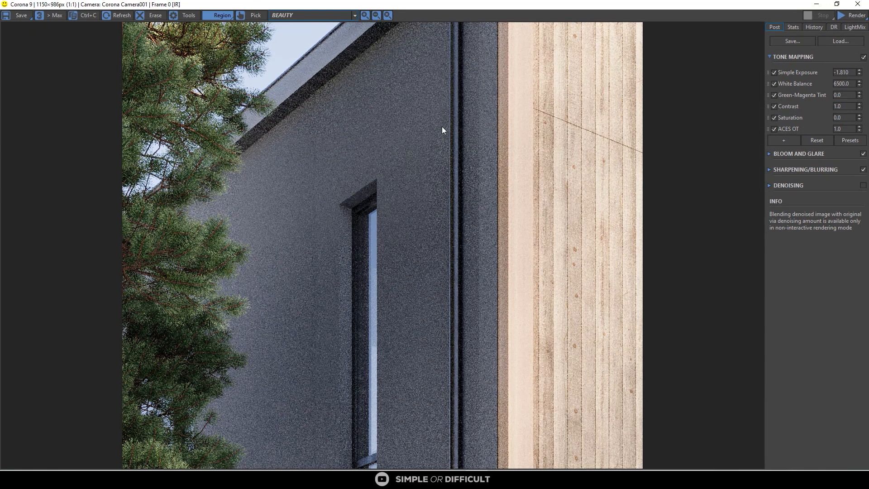
left_click(865, 18)
left_click(853, 27)
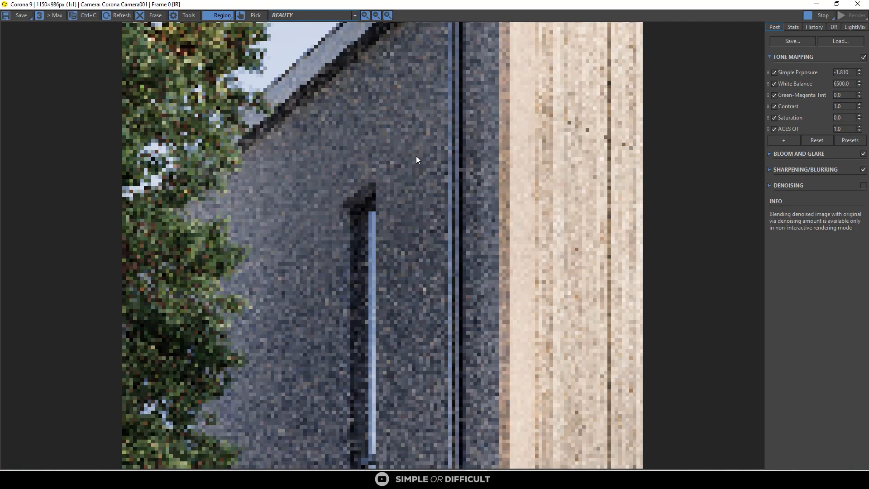
Step: Examine the concrete and timber facades of the main house, low wing and rear building in the interactive render, and stop it
scroll(458, 348, "up", 3)
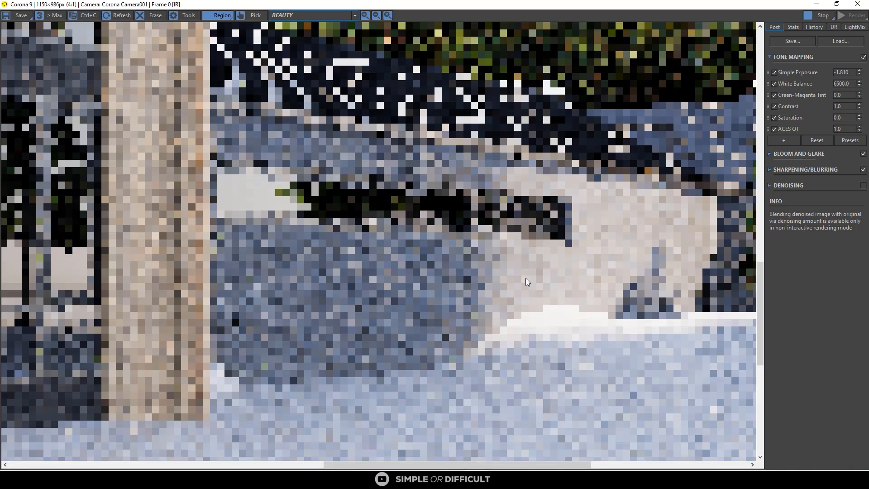
scroll(537, 264, "down", 1)
scroll(519, 235, "down", 1)
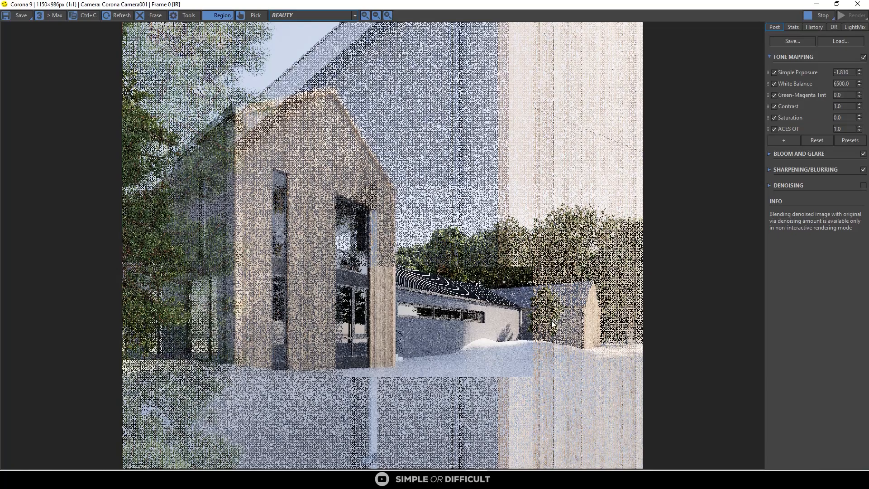
scroll(552, 320, "up", 3)
scroll(586, 275, "down", 2)
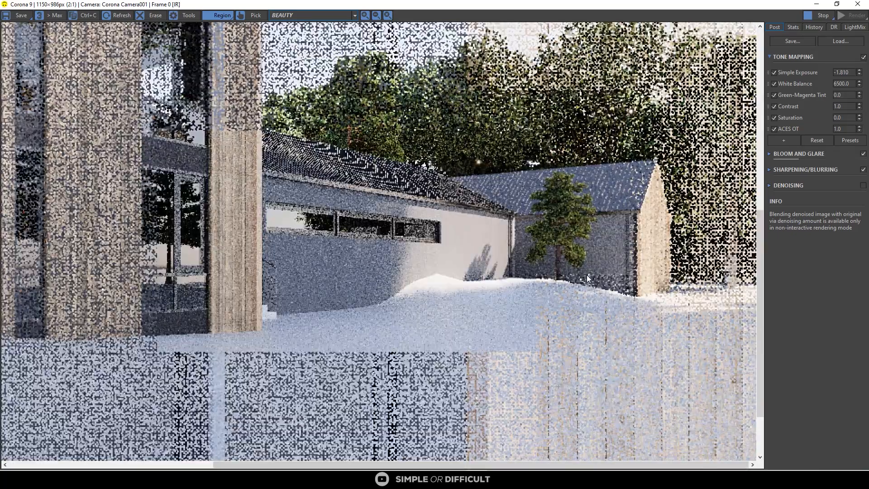
scroll(597, 275, "up", 2)
scroll(617, 230, "down", 1)
scroll(617, 231, "down", 1)
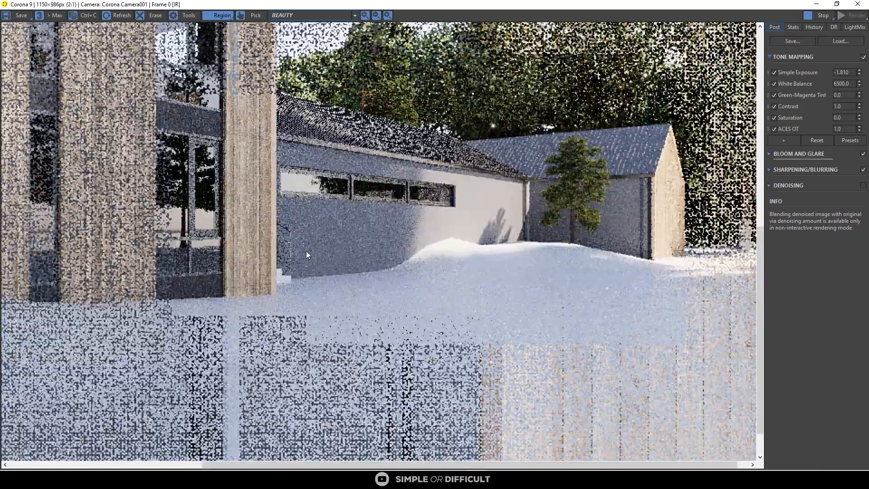
scroll(306, 251, "up", 2)
scroll(419, 202, "down", 1)
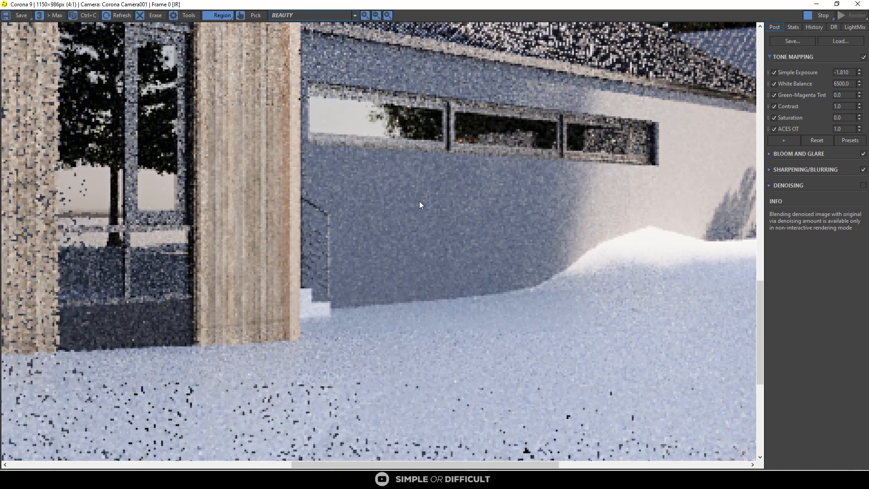
scroll(466, 202, "down", 2)
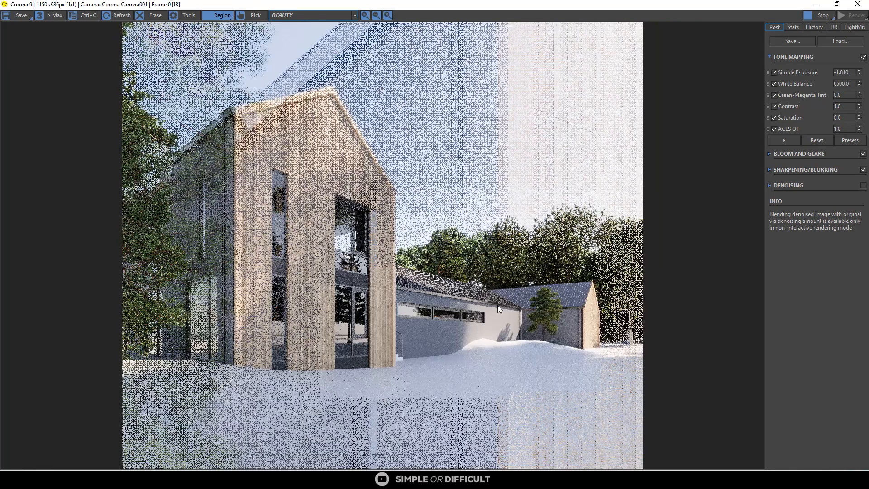
scroll(205, 194, "up", 1)
scroll(227, 193, "down", 2)
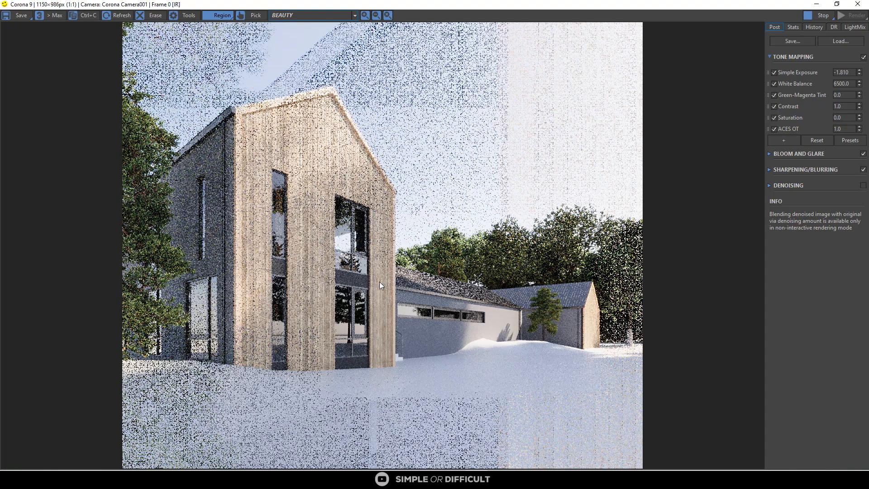
scroll(536, 333, "up", 2)
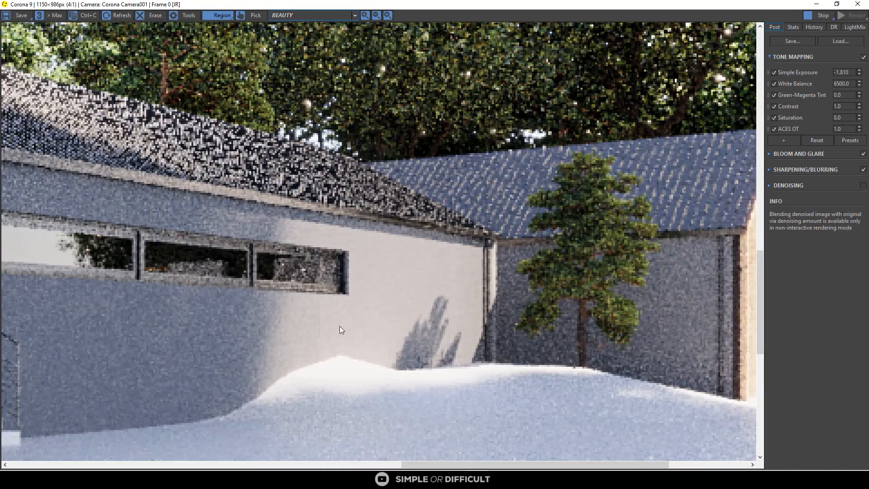
scroll(340, 326, "up", 2)
scroll(374, 289, "down", 2)
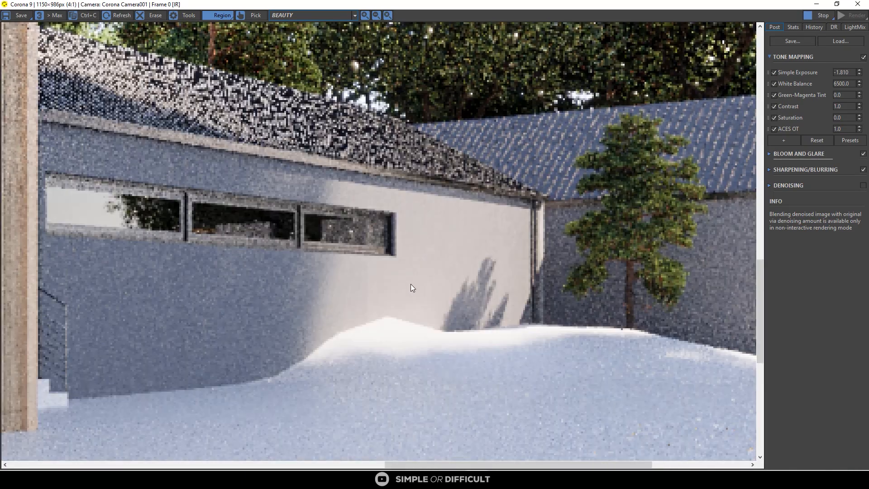
scroll(411, 284, "down", 2)
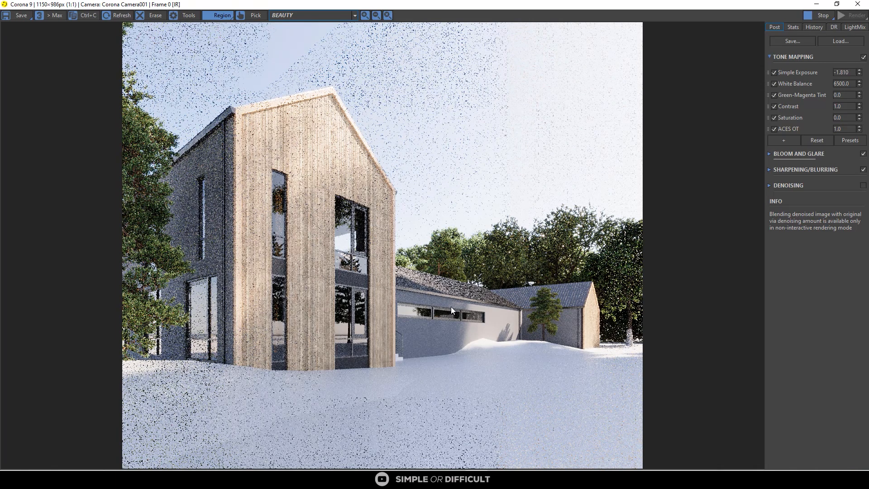
left_click(817, 15)
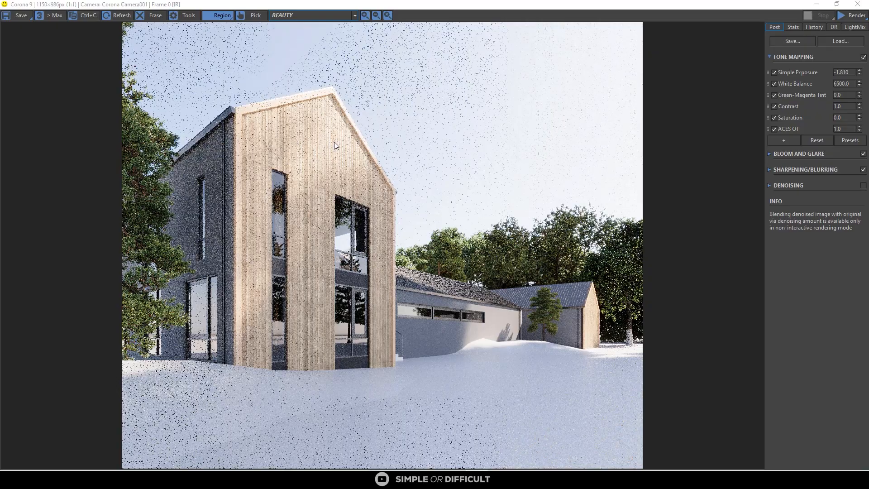
left_click(817, 4)
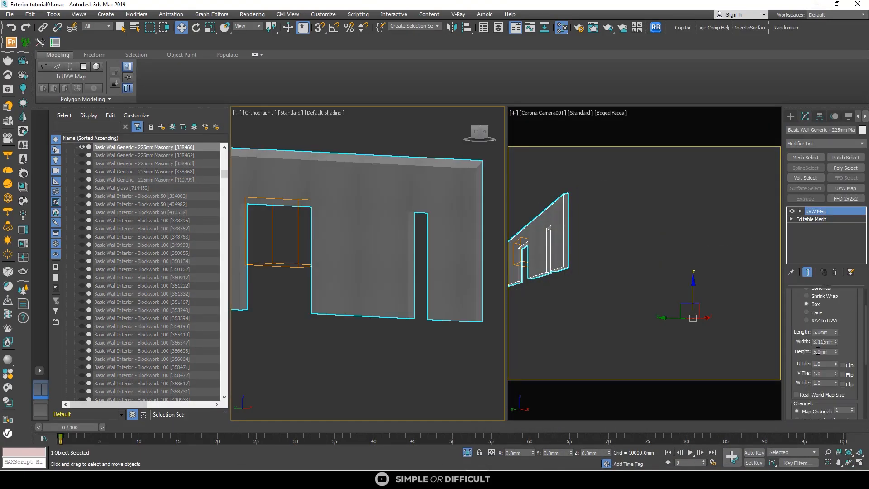
Step: Set the isolated upper wall's UVW Map to 5 mm in length, width and height, and end isolation
double_click(820, 351)
double_click(828, 342)
type("5")
key("Return")
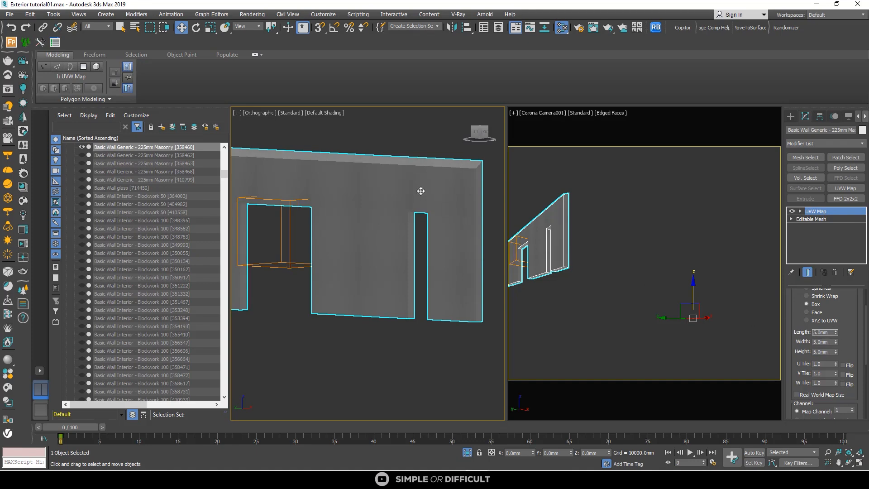
left_click(403, 345)
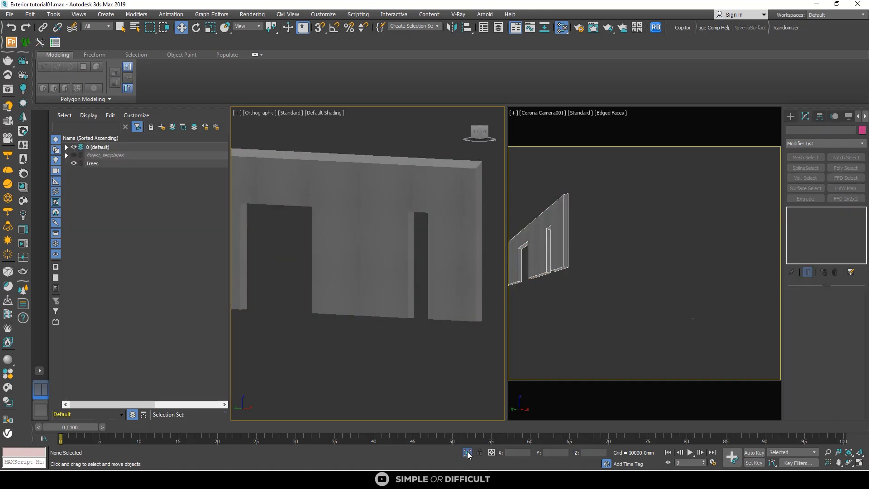
left_click(492, 453)
Step: Copy the upper wall's UVW Map modifier and paste it onto the ground-floor wall directly below
scroll(329, 206, "up", 3)
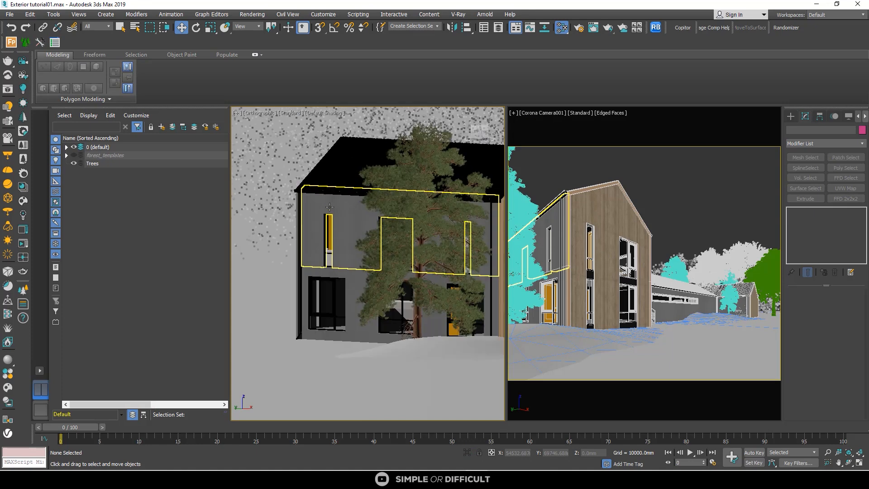
left_click(329, 207)
right_click(833, 213)
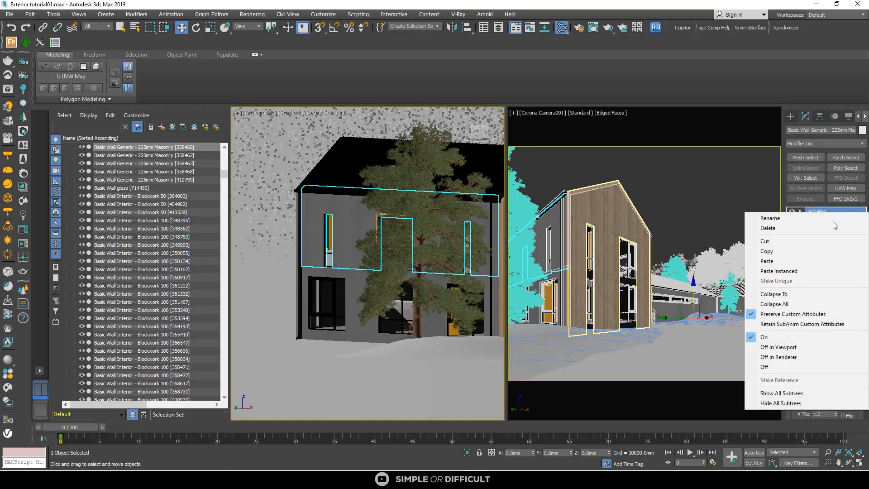
left_click(776, 252)
scroll(367, 281, "up", 4)
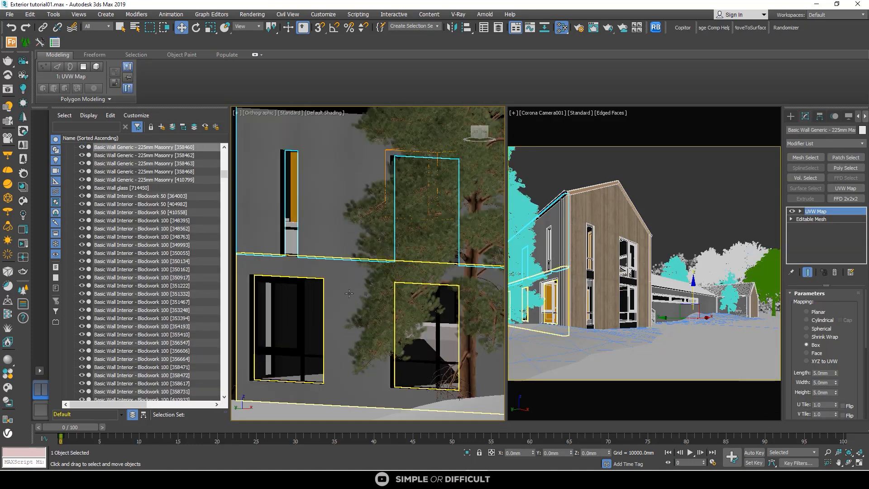
left_click(835, 272)
right_click(823, 212)
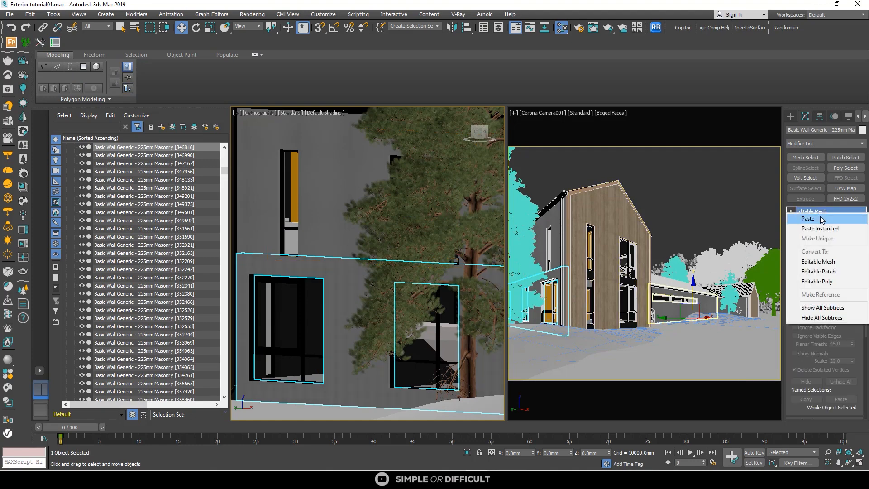
Step: Paste the copied UVW Map onto the ground-floor grey wall, then replace the low connecting wing's wall mapping with the same copied modifier
left_click(822, 218)
key("z")
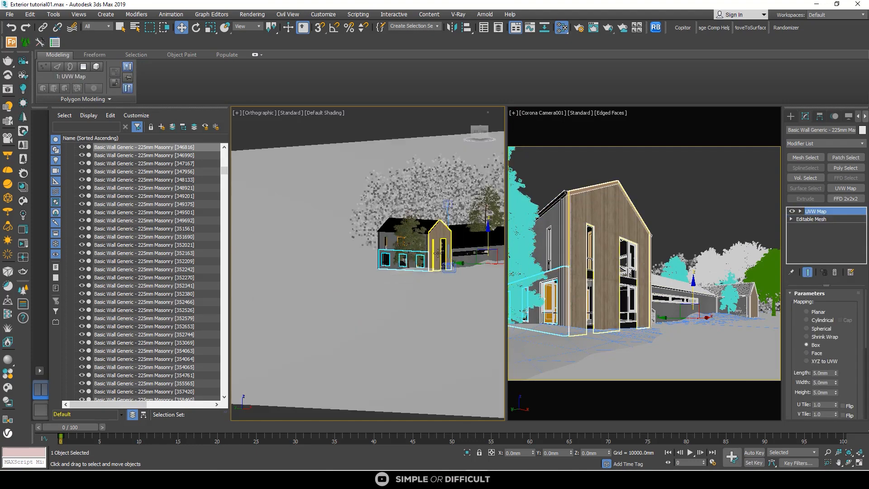
left_click(430, 251)
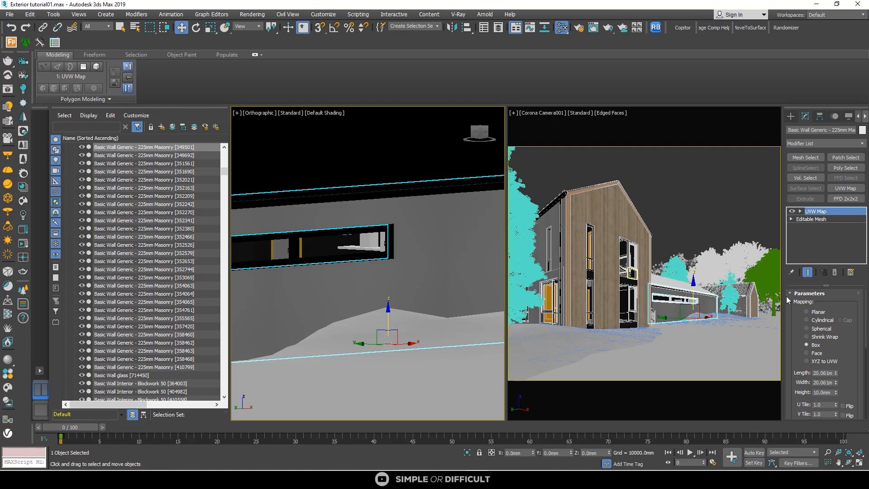
left_click(835, 272)
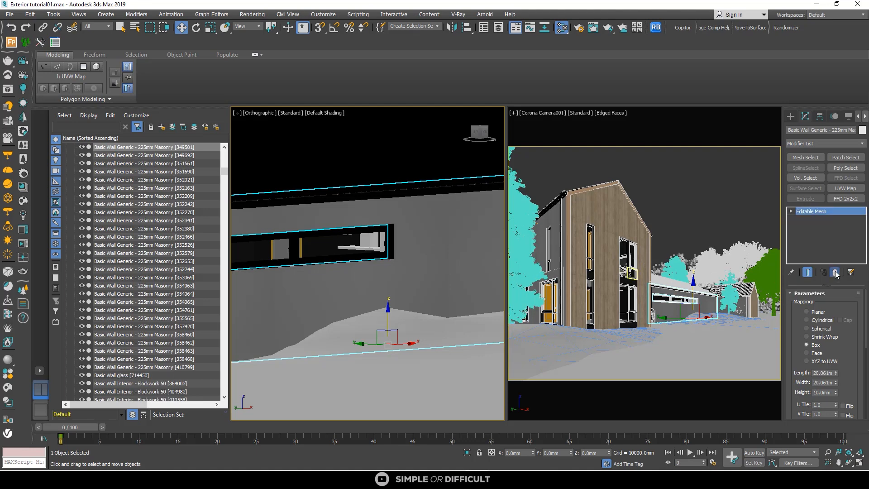
right_click(825, 211)
left_click(828, 215)
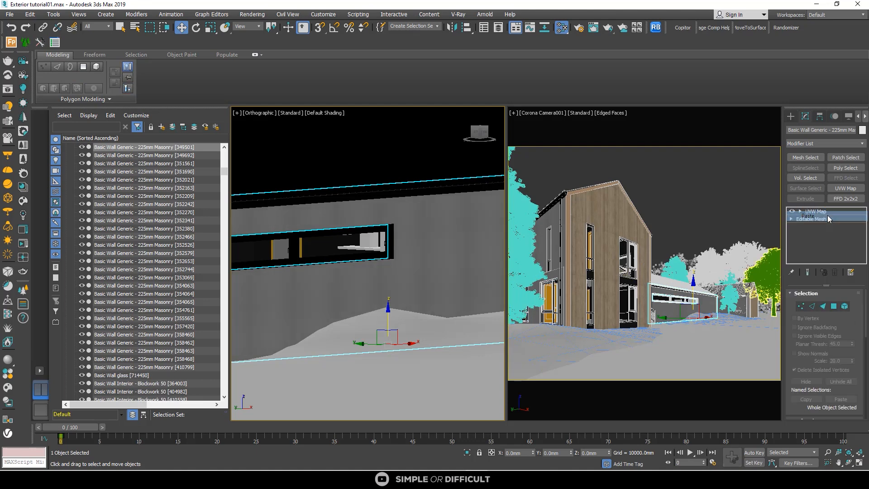
Step: Replace the UVW Map on the 150 mm masonry wall beside the far wood-clad gable with the copied one, then clear the selection
scroll(333, 262, "down", 5)
scroll(444, 262, "up", 4)
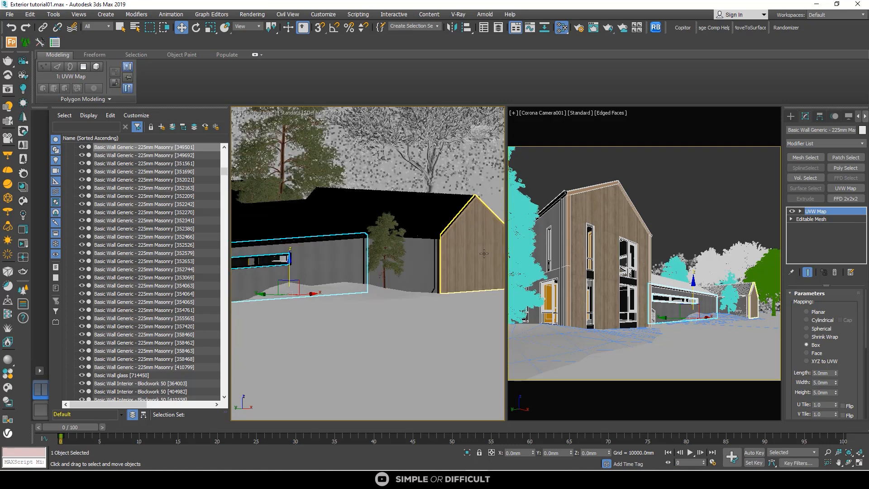
left_click(392, 261)
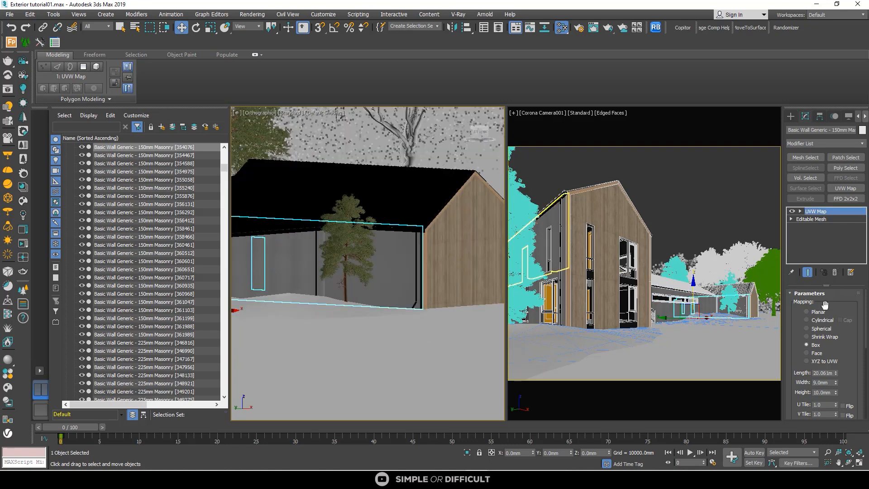
left_click(836, 274)
right_click(812, 212)
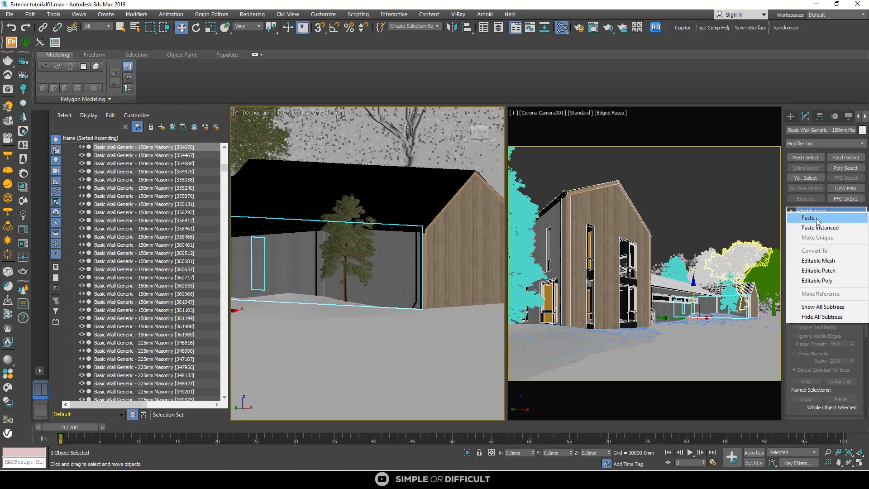
left_click(816, 218)
scroll(369, 250, "down", 6)
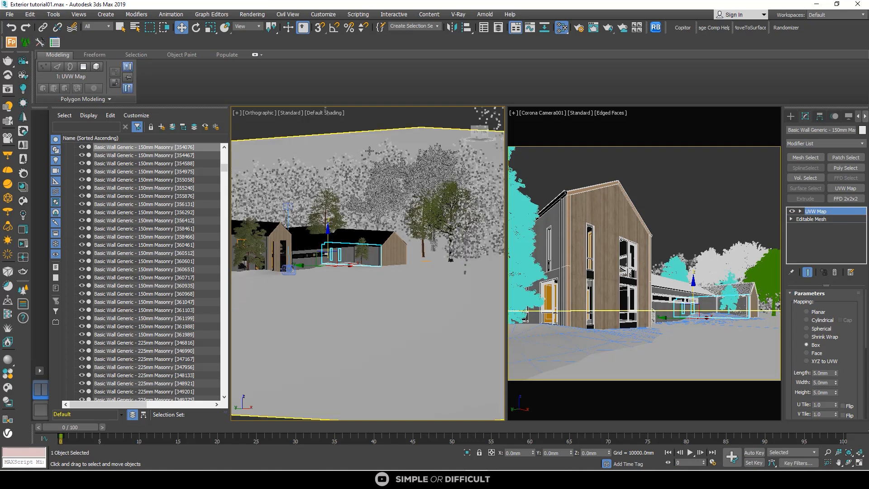
left_click(373, 136)
scroll(413, 129, "down", 3)
middle_click_drag(412, 128, 415, 172)
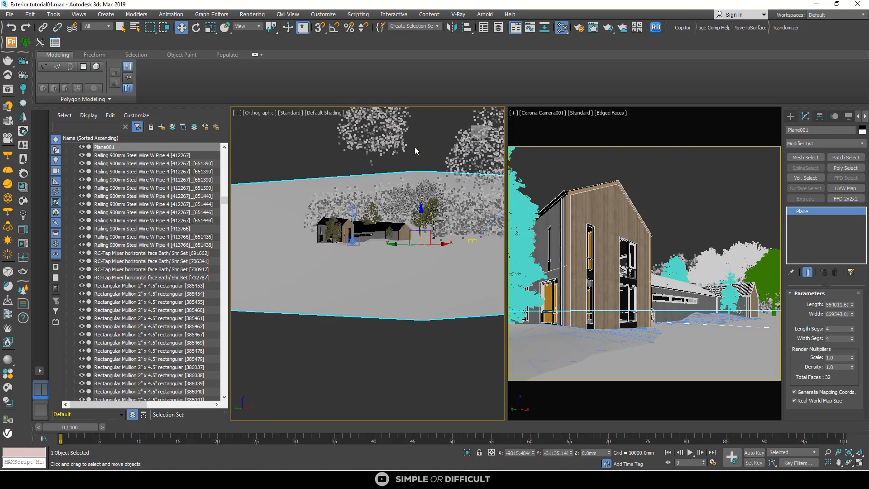
left_click(415, 147)
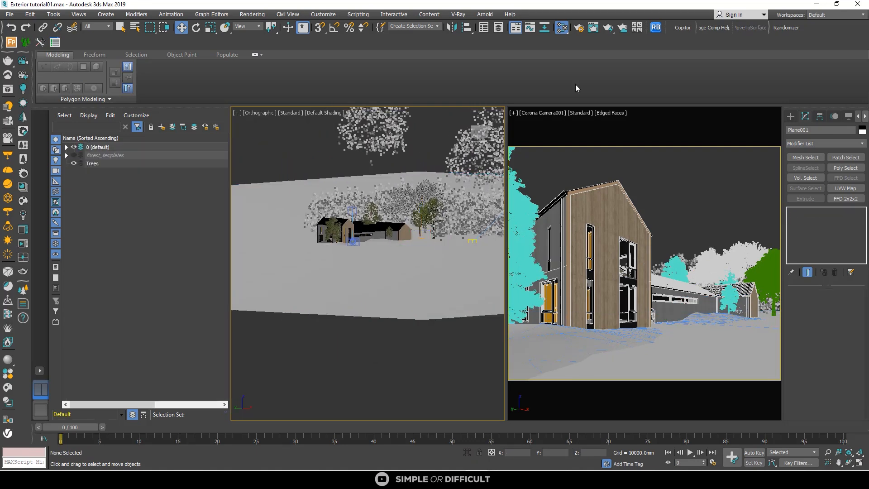
Step: Set the render output width to 3000 pixels with the image aspect locked and close the render setup
left_click(582, 29)
left_click(276, 118)
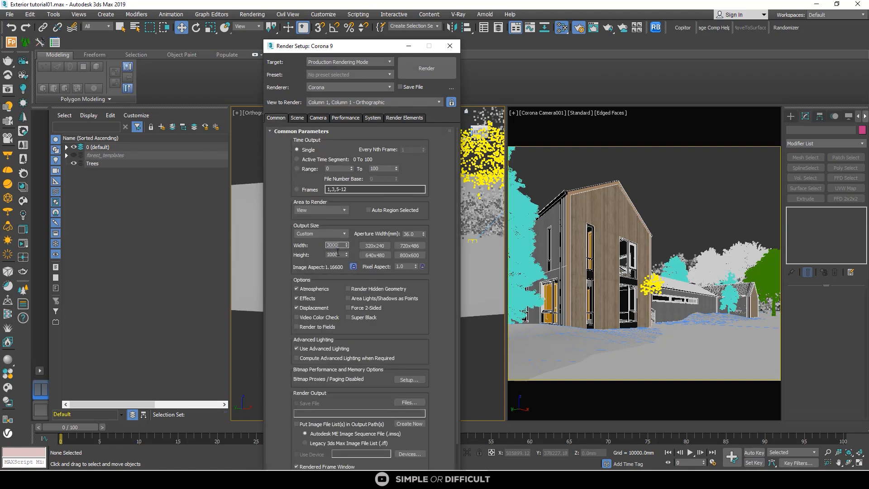
key("Return")
left_click(450, 47)
Step: Open the Corona VFB, mark a render region over the low wing's wall and strip windows, and start a production render
right_click(431, 140)
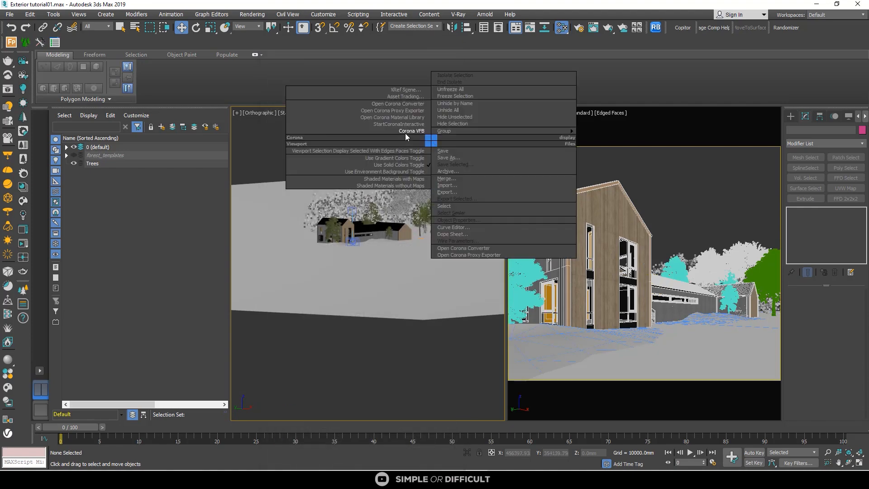
left_click(407, 131)
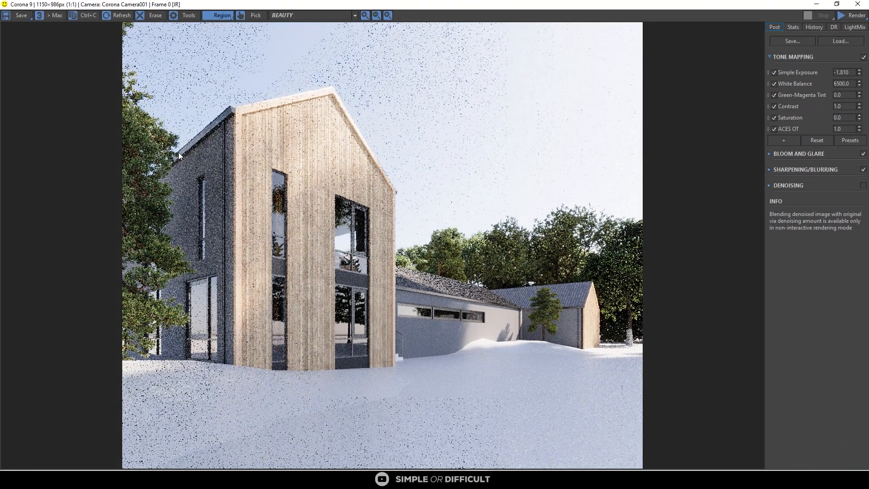
left_click_drag(413, 292, 486, 354)
left_click(852, 16)
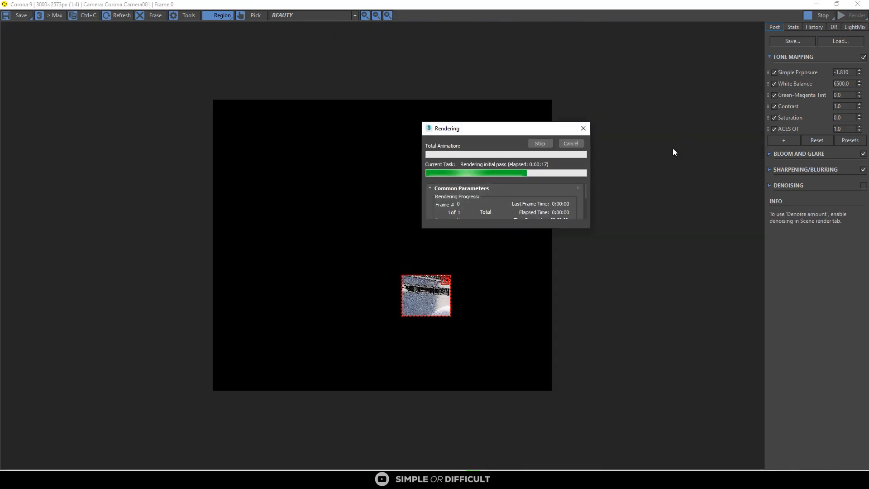
Step: Examine the concrete wall texture in the region render at close range, moving the progress dialog aside, and stop the render
scroll(443, 315, "up", 3)
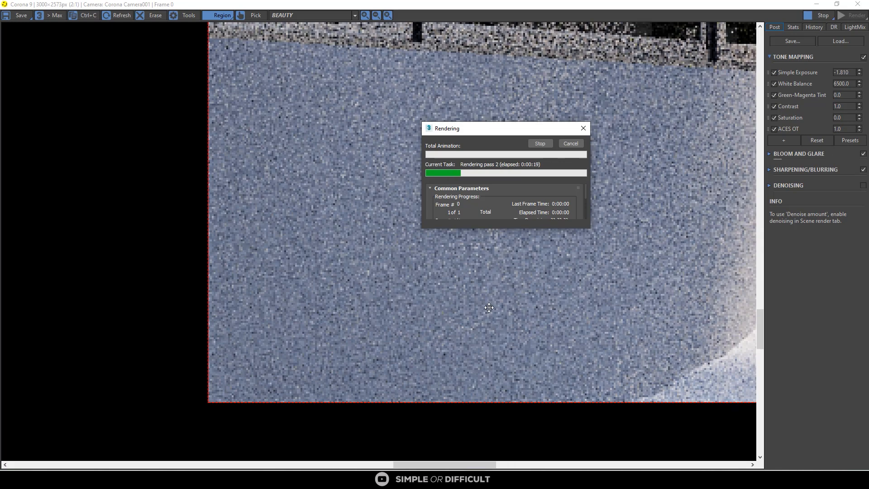
scroll(493, 306, "down", 1)
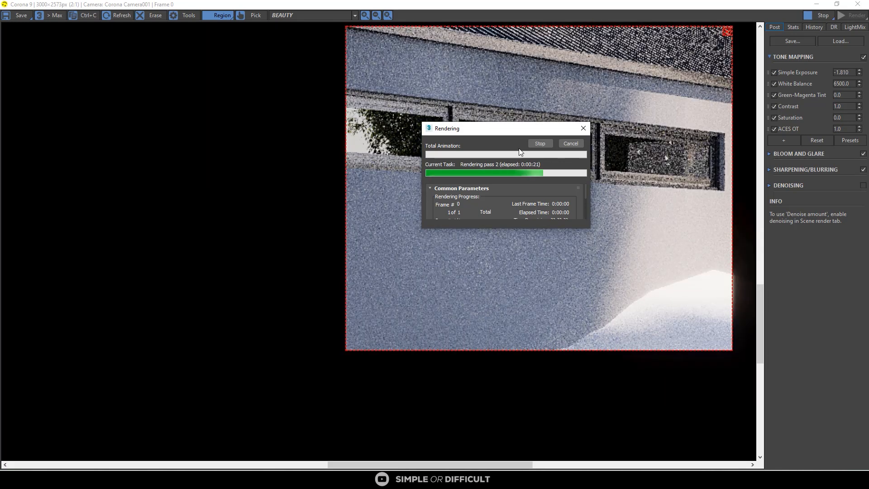
left_click_drag(521, 134, 737, 51)
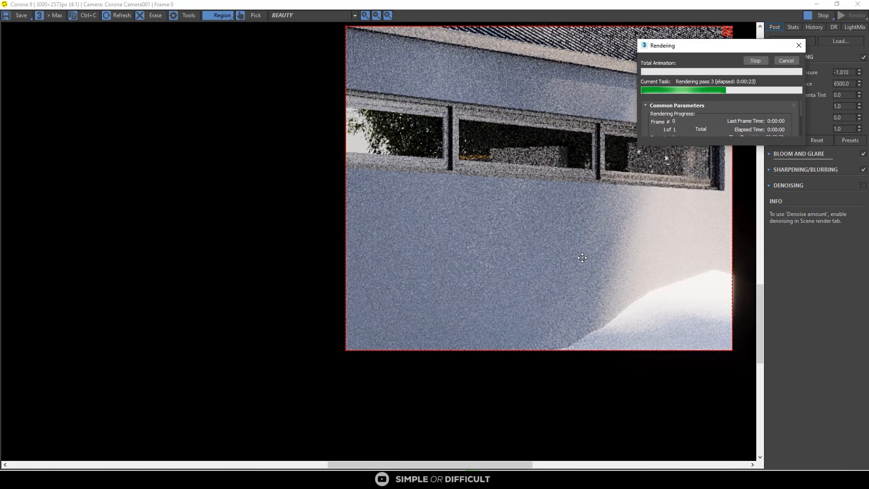
scroll(582, 257, "up", 1)
scroll(488, 231, "down", 3)
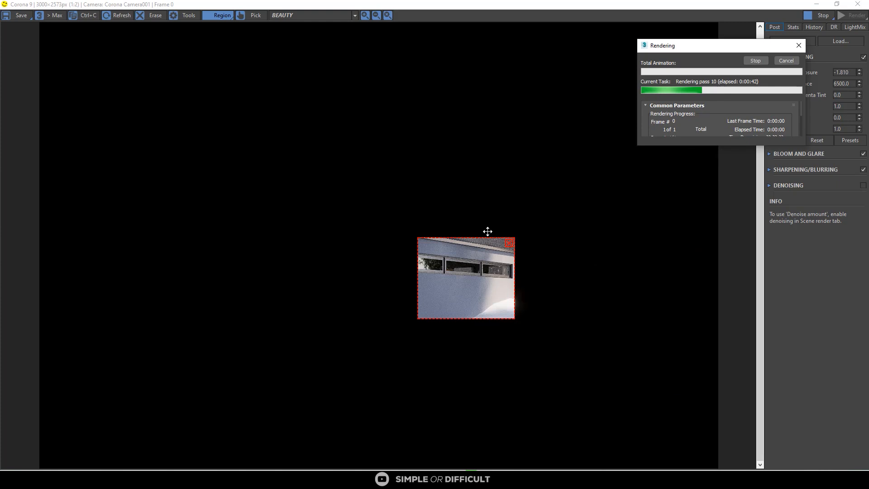
scroll(487, 231, "up", 1)
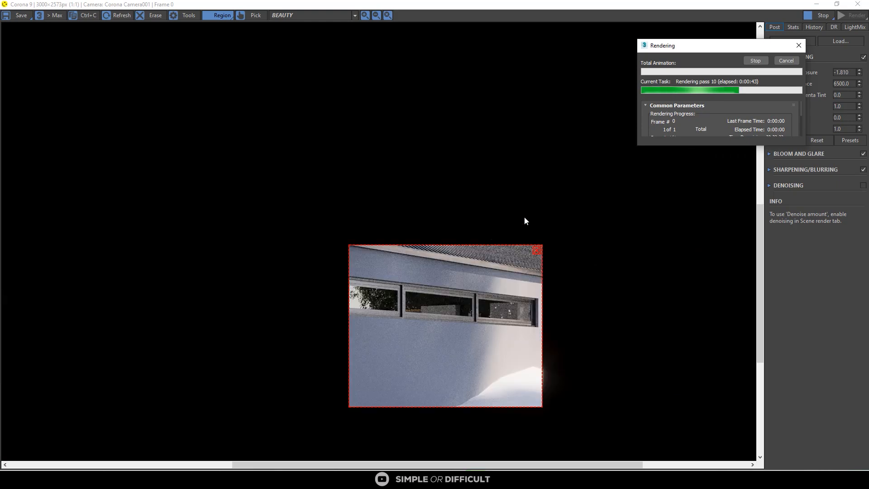
left_click(764, 62)
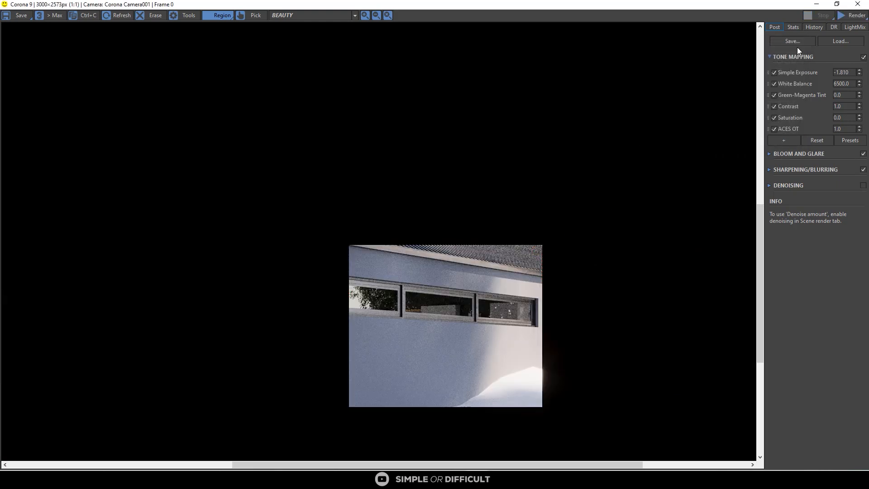
Step: Start interactive rendering and set the RGB gamma/contrast of the concrete's Color Correction map to 1.2
left_click(851, 18)
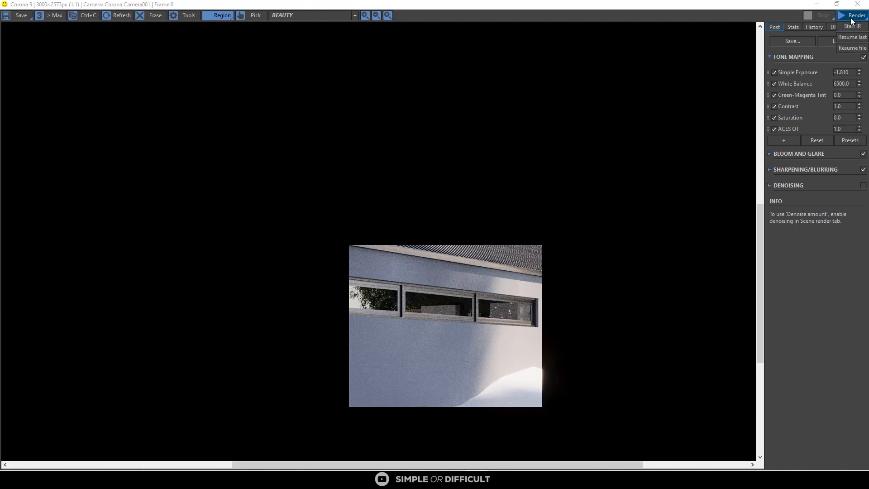
left_click(853, 26)
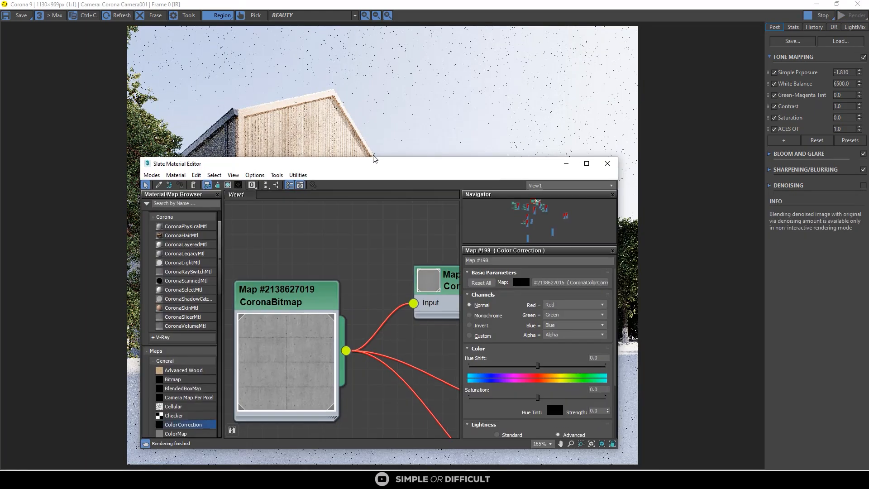
left_click_drag(372, 166, 356, 92)
scroll(353, 206, "down", 4)
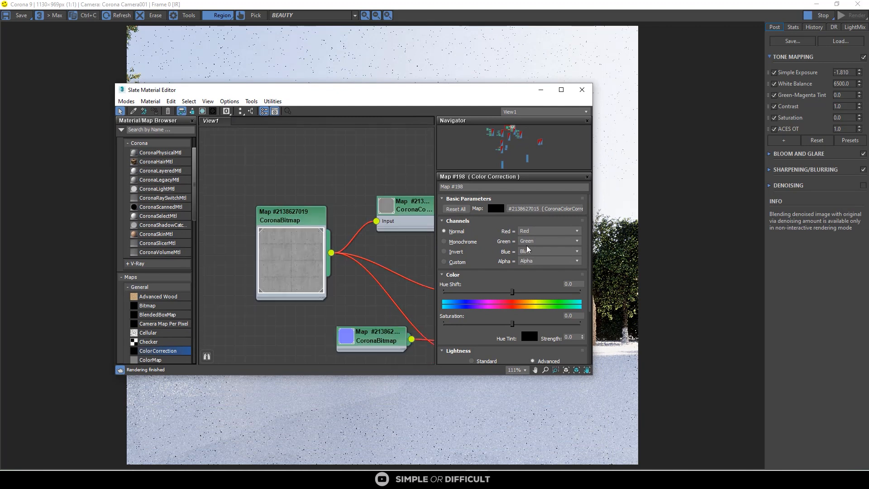
scroll(517, 311, "down", 5)
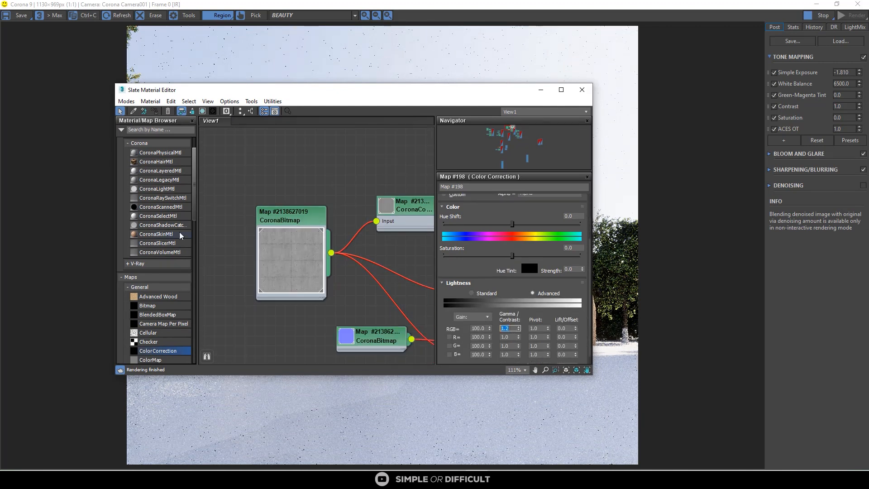
Step: Show the parameters of the Concrete Bare Cast Murral material and reposition the material editor to examine the interactive render beside its nodes
scroll(339, 213, "down", 9)
scroll(339, 212, "up", 6)
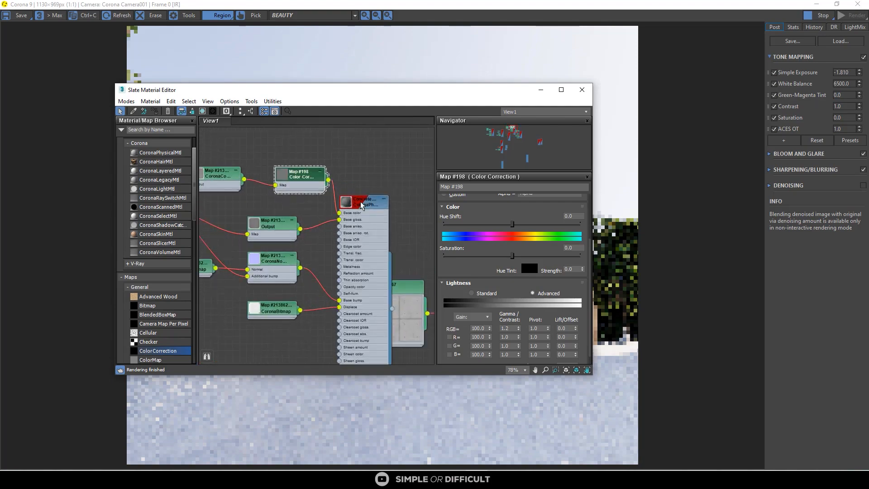
double_click(336, 181)
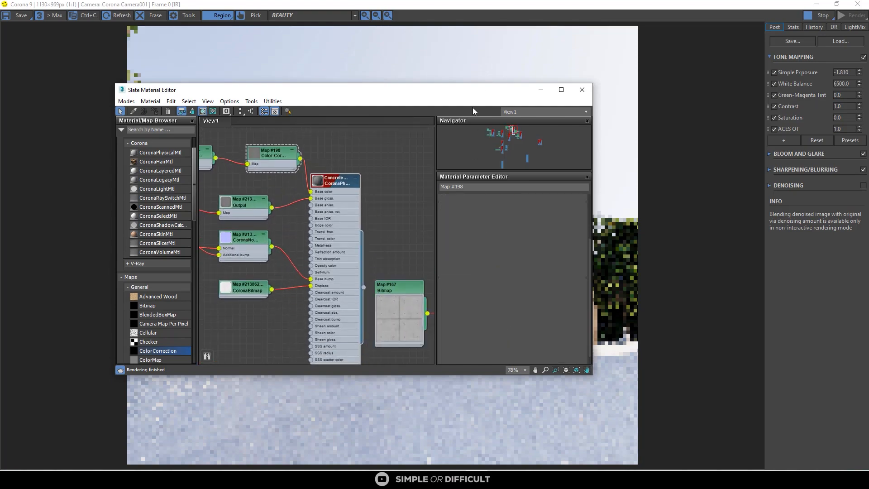
left_click_drag(479, 94, 641, 107)
left_click_drag(508, 107, 517, 66)
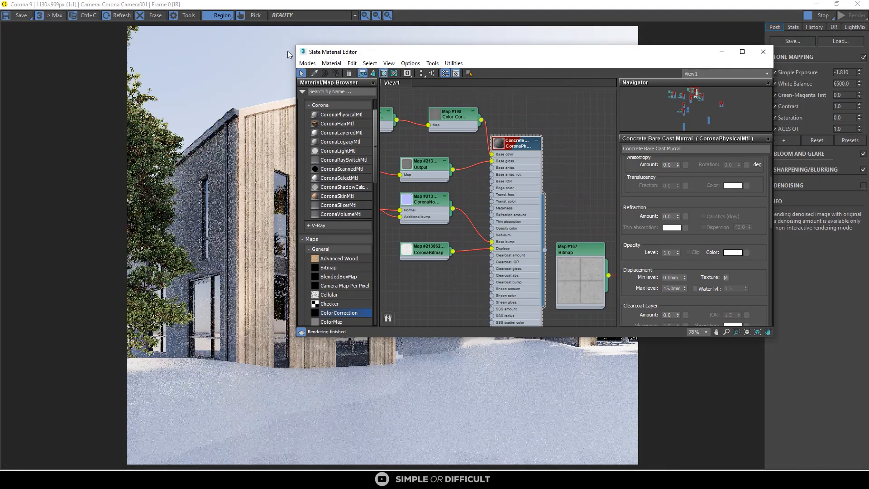
left_click_drag(294, 46, 442, 81)
scroll(578, 147, "down", 5)
middle_click_drag(588, 174, 547, 165)
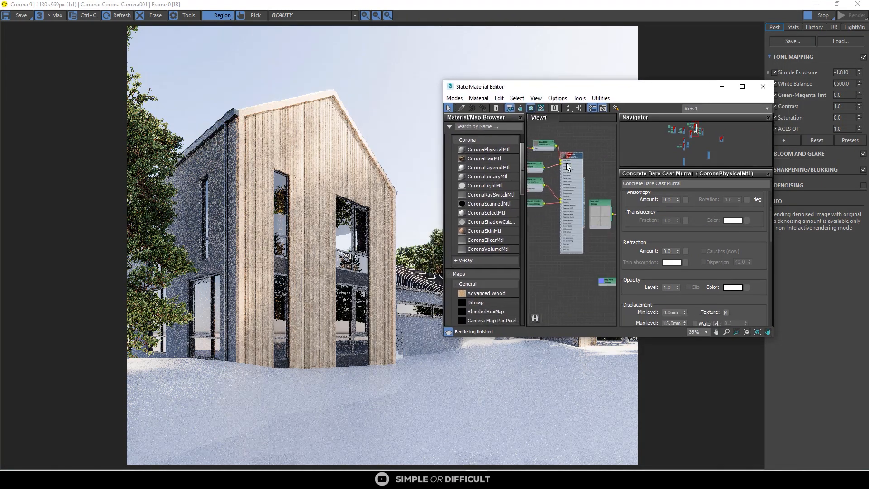
scroll(571, 156, "up", 5)
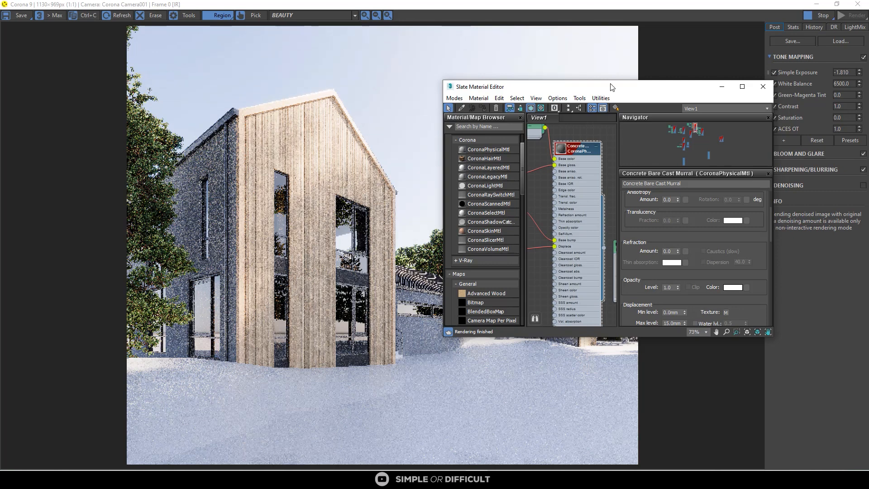
left_click_drag(612, 87, 534, 171)
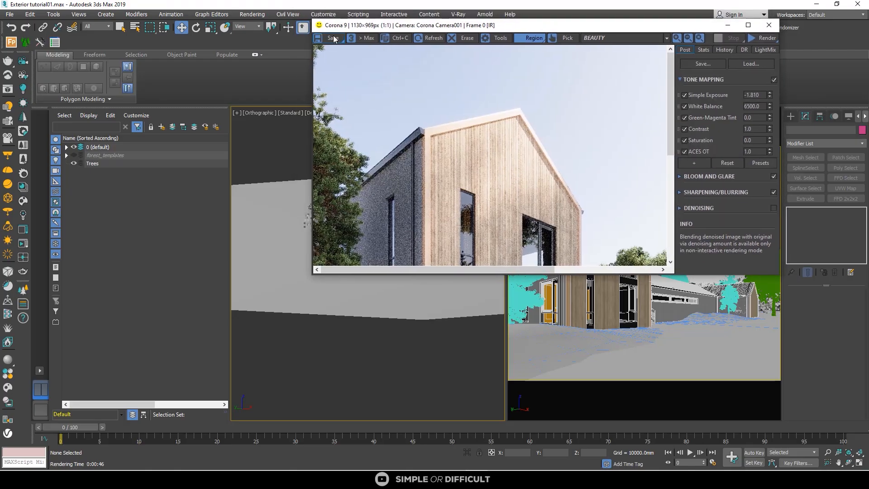
Step: Cancel saving the rendered image, save the scene as Exterior tutorial02.max, and minimize the render window
left_click(334, 38)
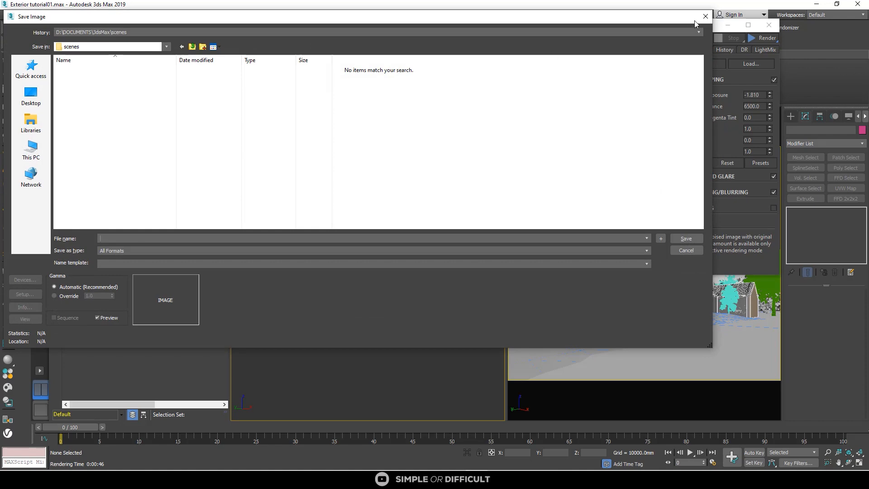
left_click(704, 18)
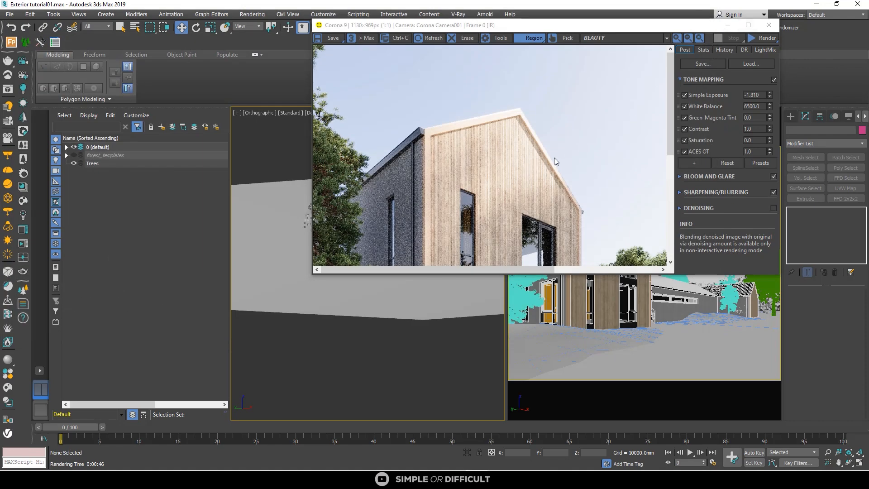
left_click(9, 16)
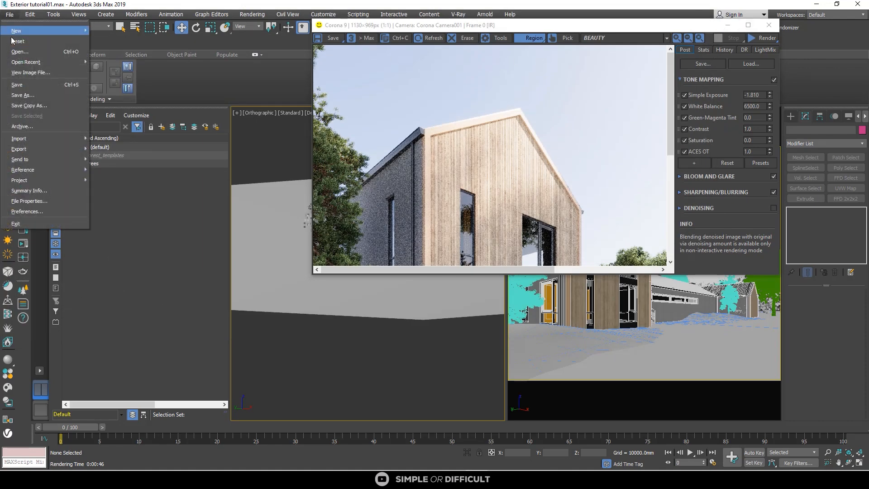
left_click(21, 83)
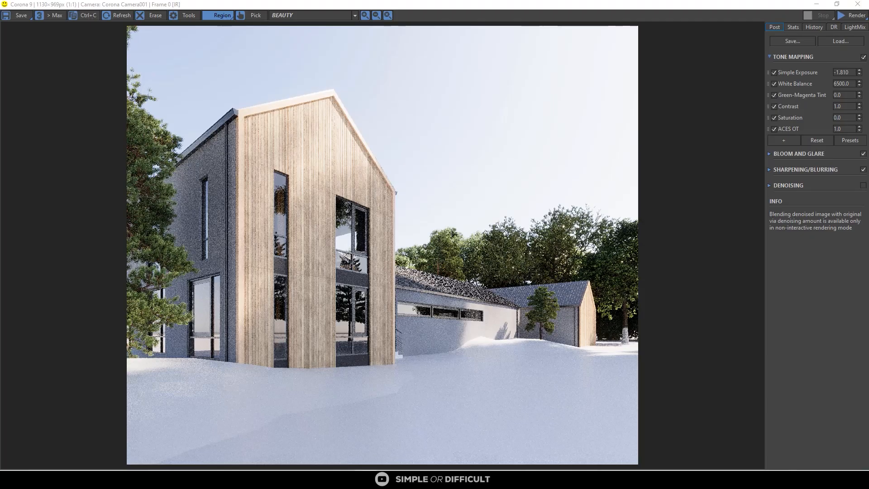
left_click(818, 5)
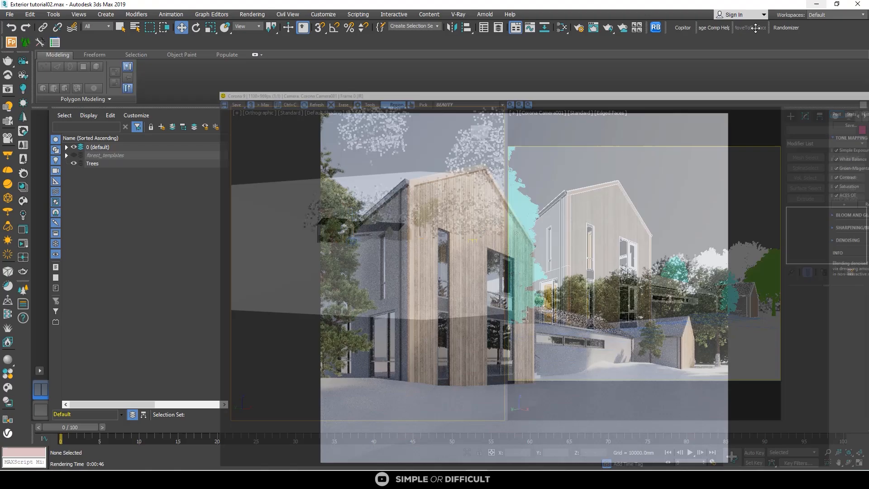
Step: Merge the Cotoneaster hedge model file into the scene and place it near the front house
middle_click_drag(350, 254, 416, 295, "alt")
scroll(357, 281, "down", 5)
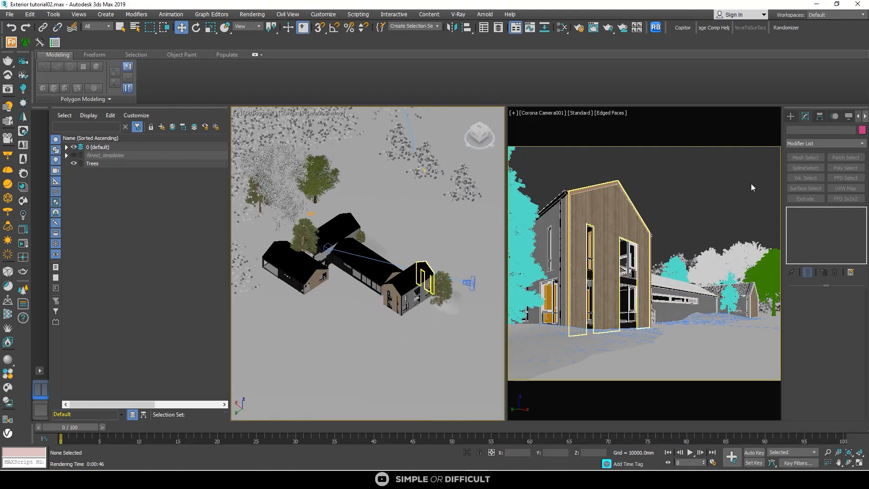
scroll(416, 295, "up", 3)
middle_click_drag(357, 294, 293, 300)
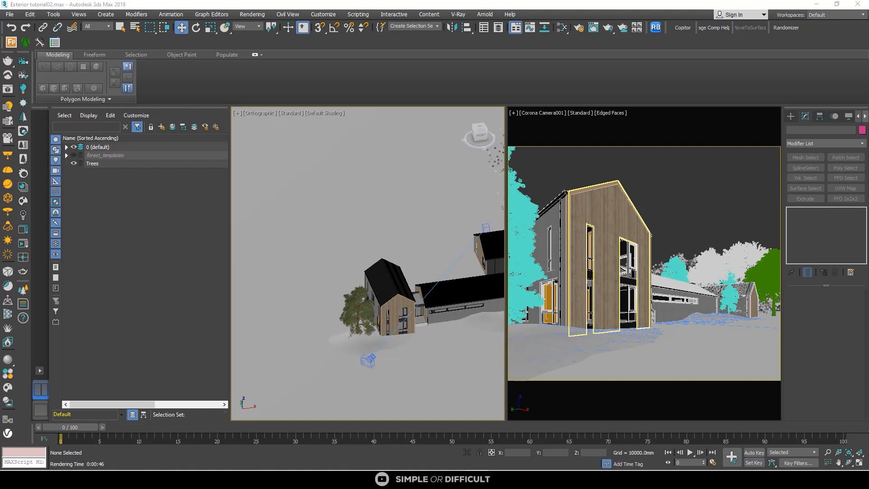
left_click_drag(816, 178, 373, 336)
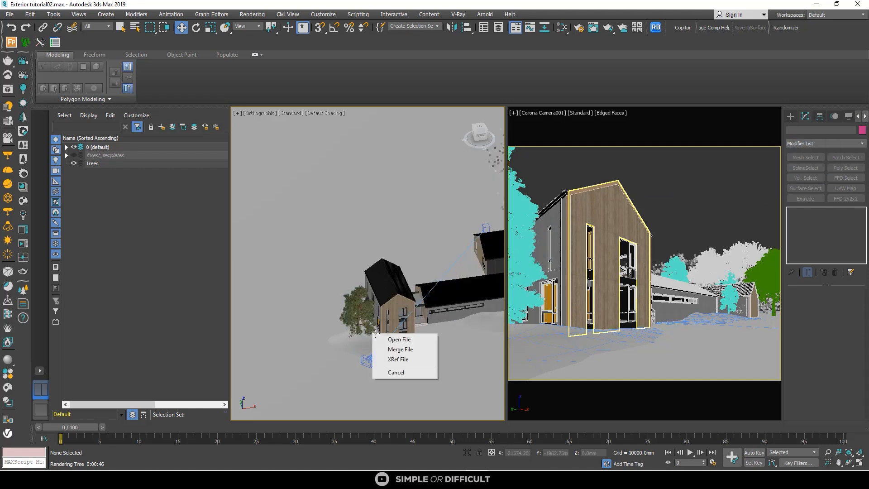
left_click(390, 350)
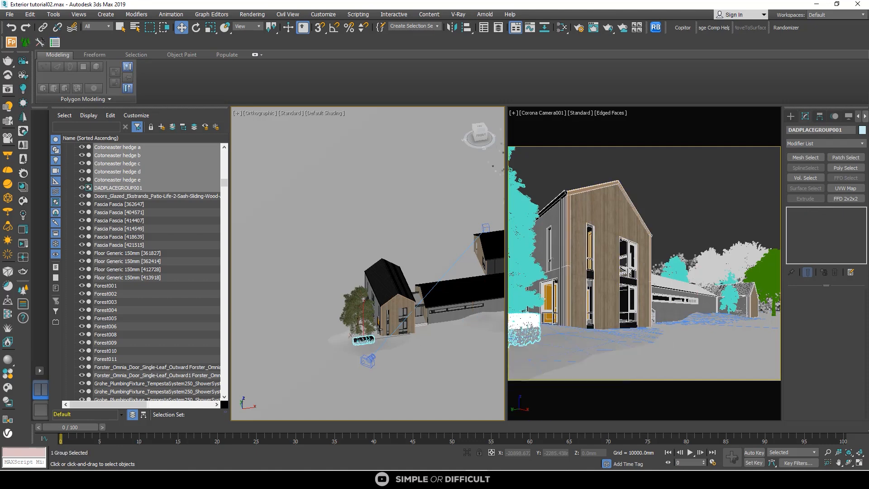
left_click(317, 311)
scroll(317, 311, "up", 2)
scroll(282, 323, "up", 10)
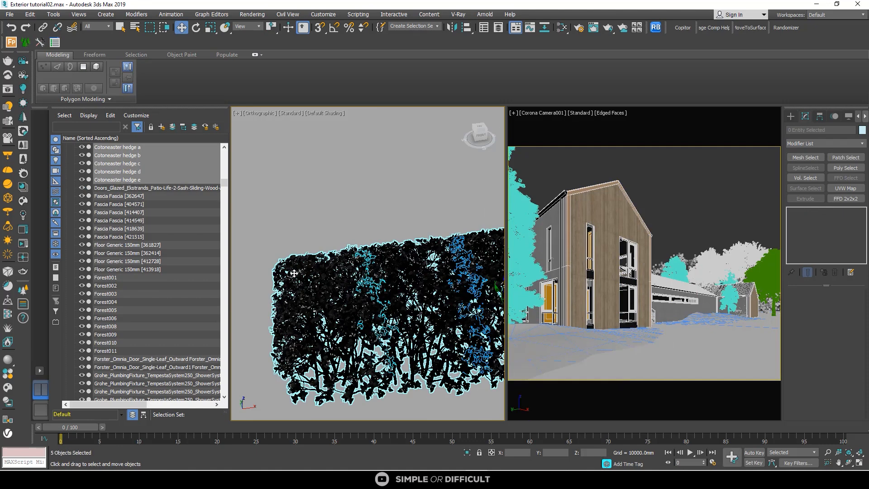
Step: Rotate the five selected Cotoneaster hedge objects -90 degrees about Z in the top view with angle snap on
scroll(295, 273, "down", 5)
scroll(304, 285, "up", 3)
key("t")
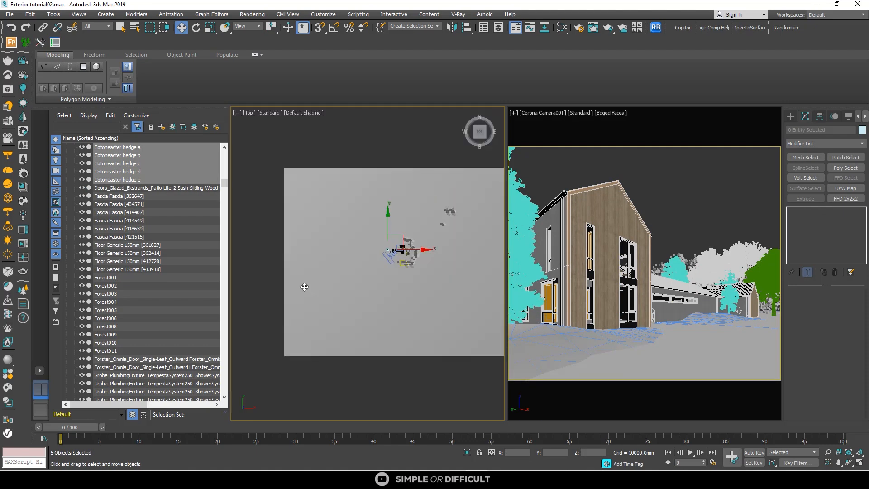
scroll(304, 287, "up", 5)
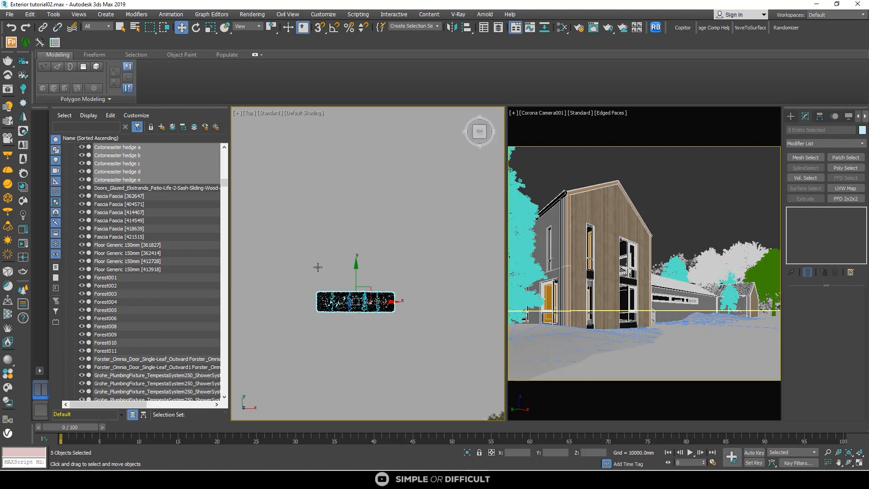
left_click(197, 30)
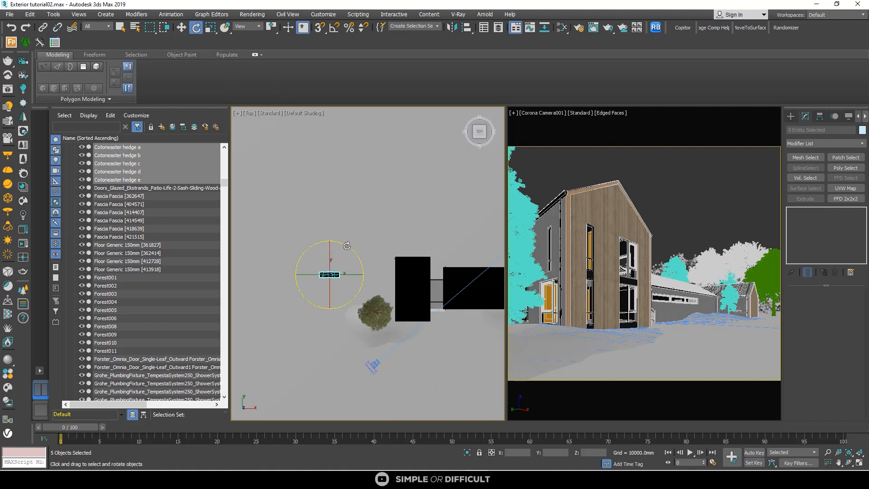
left_click_drag(346, 246, 413, 288)
scroll(348, 310, "up", 5)
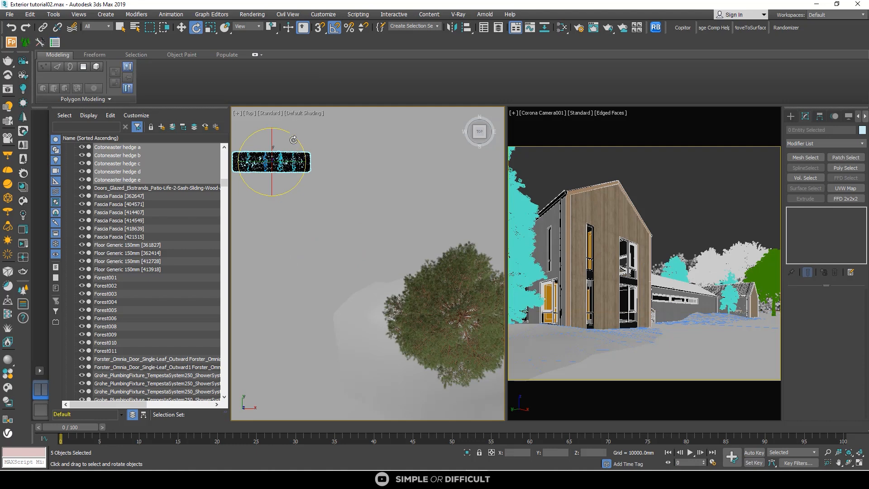
left_click_drag(293, 137, 326, 159)
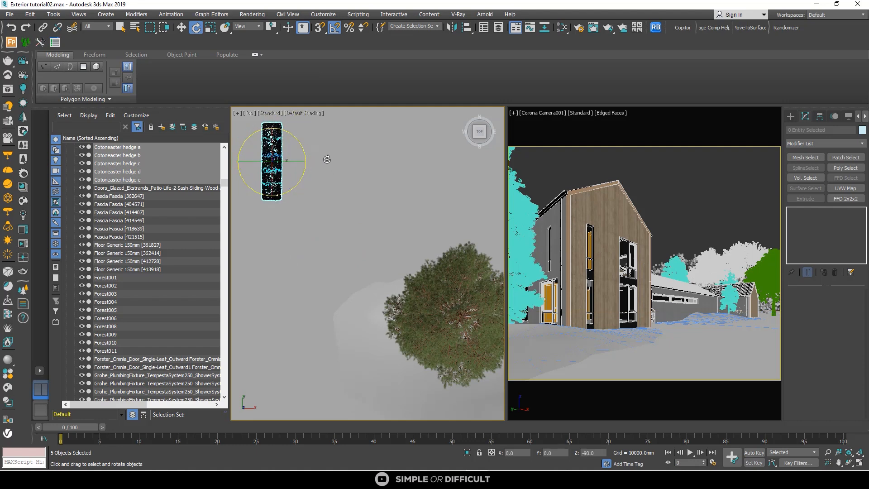
Step: Move the rotated hedge to the front house's side wall, between the wall and the tree
scroll(327, 159, "down", 5)
left_click(181, 27)
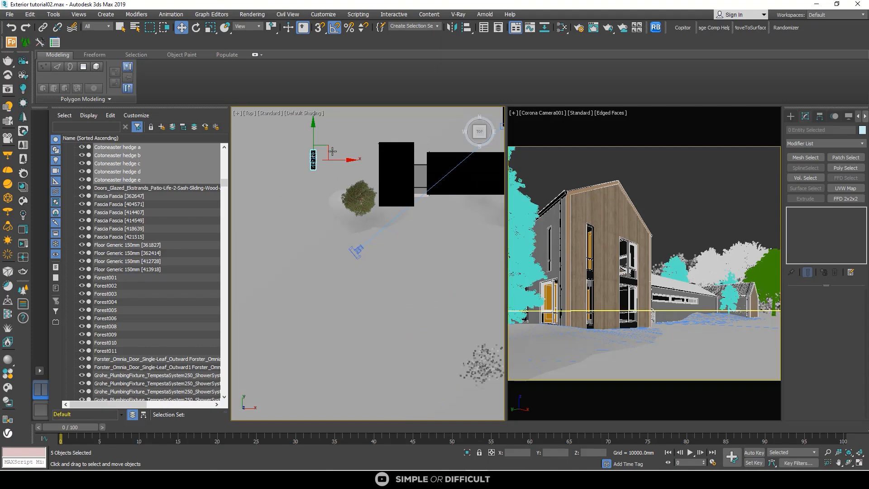
left_click_drag(333, 151, 392, 190)
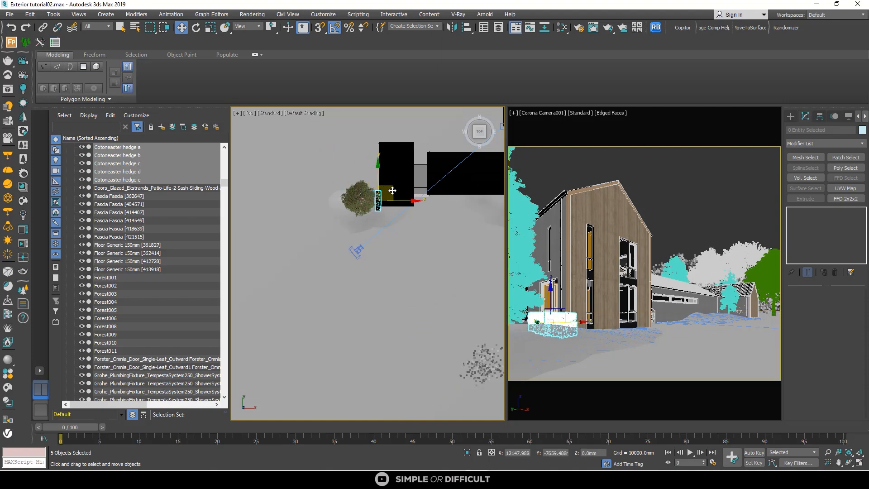
Step: Raise the hedge out of the snowy ground and shift it about 396 mm away from the side wall
scroll(368, 206, "up", 6)
middle_click_drag(378, 229, 495, 204, "alt")
scroll(376, 207, "up", 2)
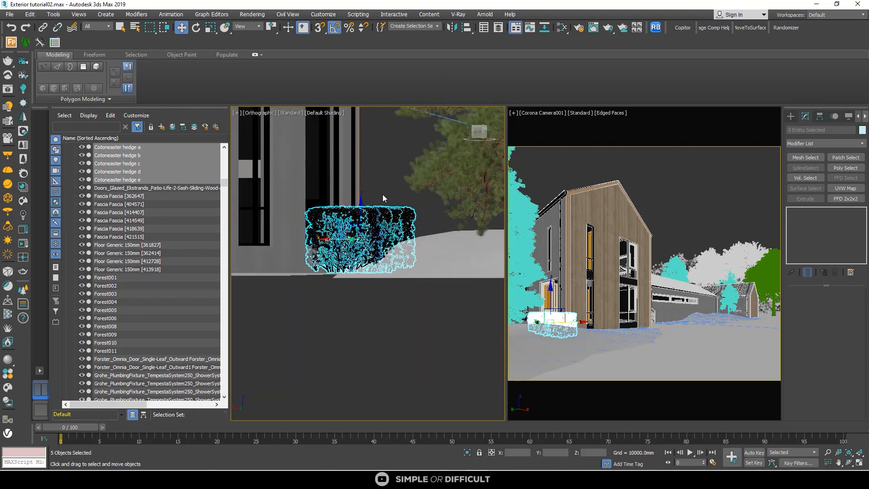
left_click(474, 132)
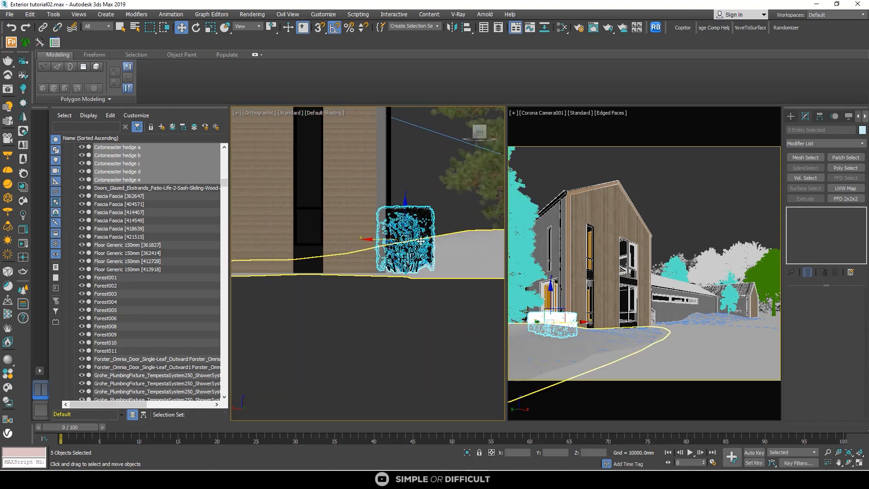
left_click_drag(406, 208, 417, 187)
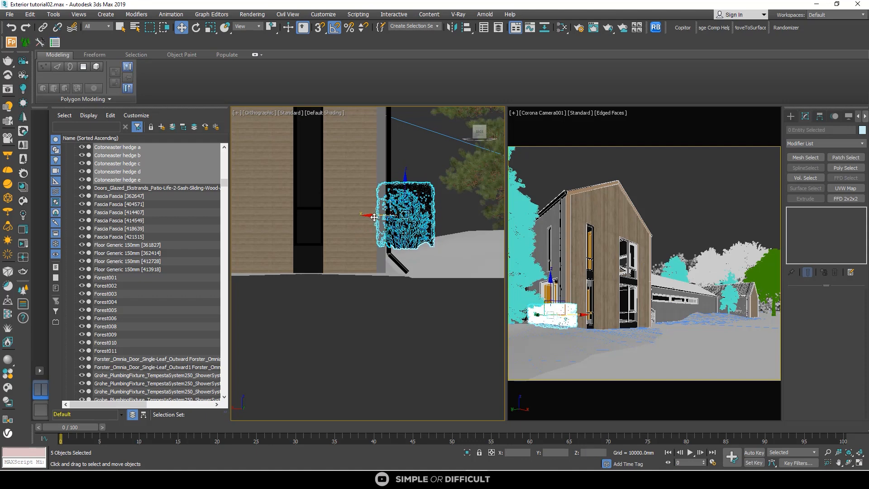
left_click_drag(376, 217, 398, 227)
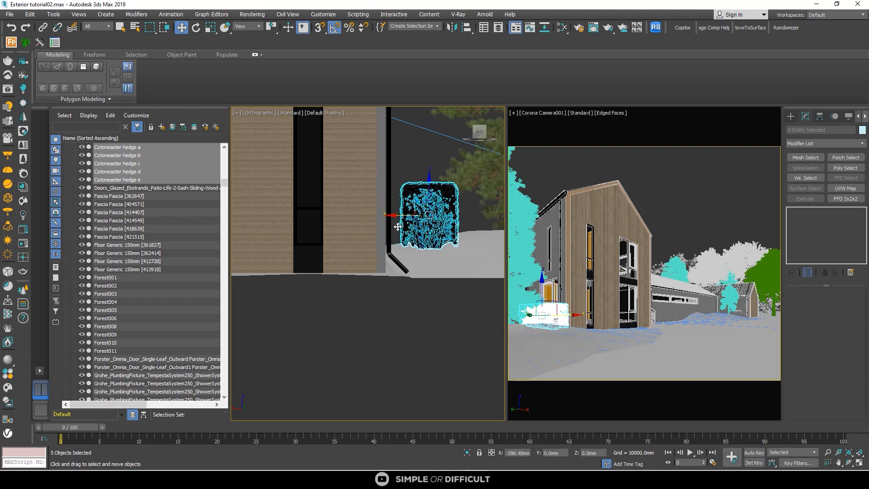
Step: Run a Corona interactive render, examine the hedge's material beside the house at close range, and minimize the render window
scroll(410, 227, "down", 3)
middle_click_drag(410, 226, 249, 232, "alt")
scroll(249, 232, "down", 3)
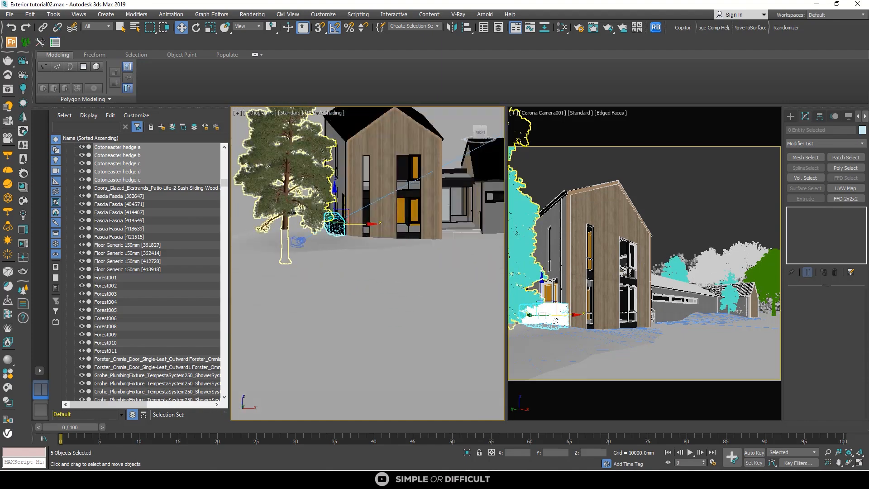
right_click(293, 210)
left_click(289, 193)
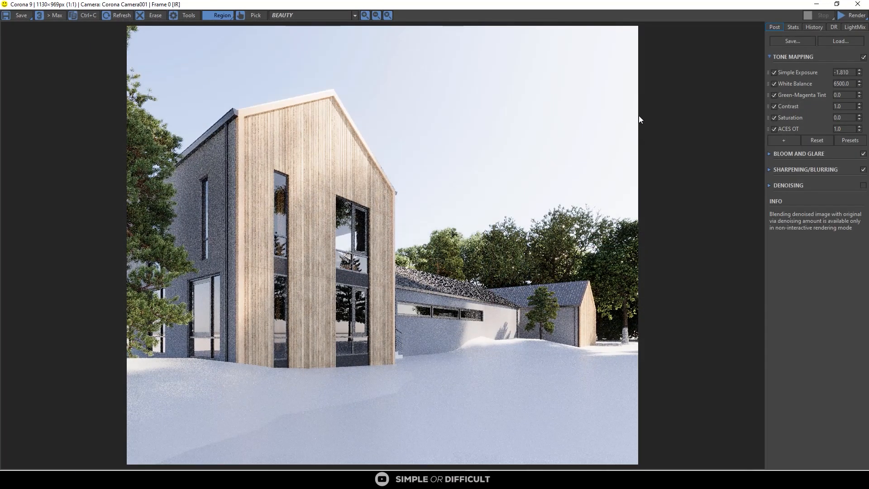
left_click(840, 16)
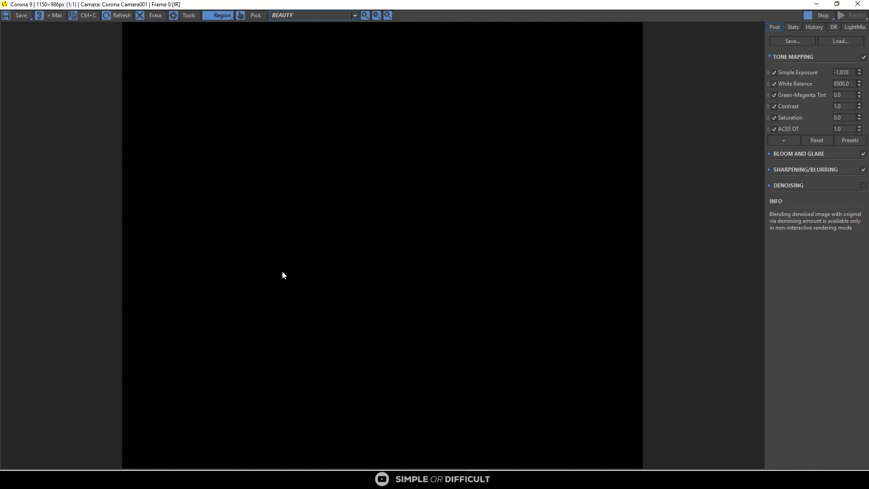
scroll(197, 345, "up", 2)
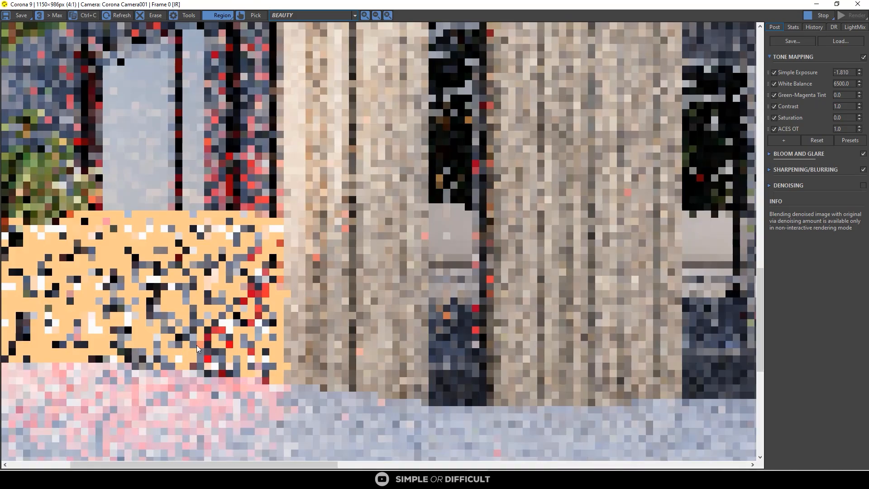
scroll(224, 297, "down", 1)
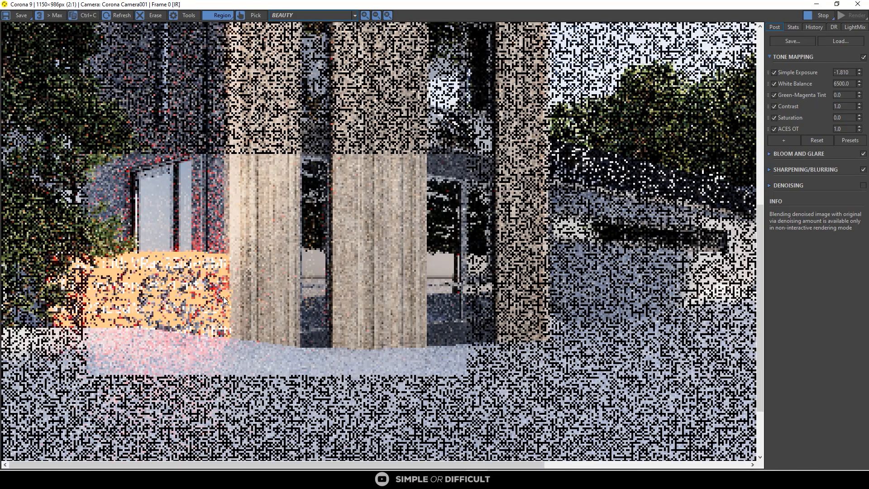
scroll(224, 297, "down", 1)
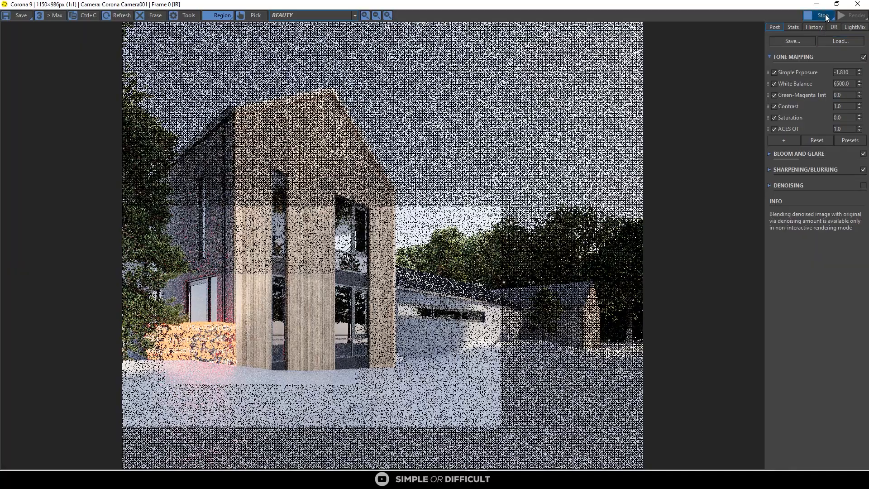
left_click(816, 3)
Step: Convert the selected hedge objects' materials with Corona Converter, with CoronaLegacyMtl conversion off and metalness set to Force non-metal
scroll(326, 221, "up", 5)
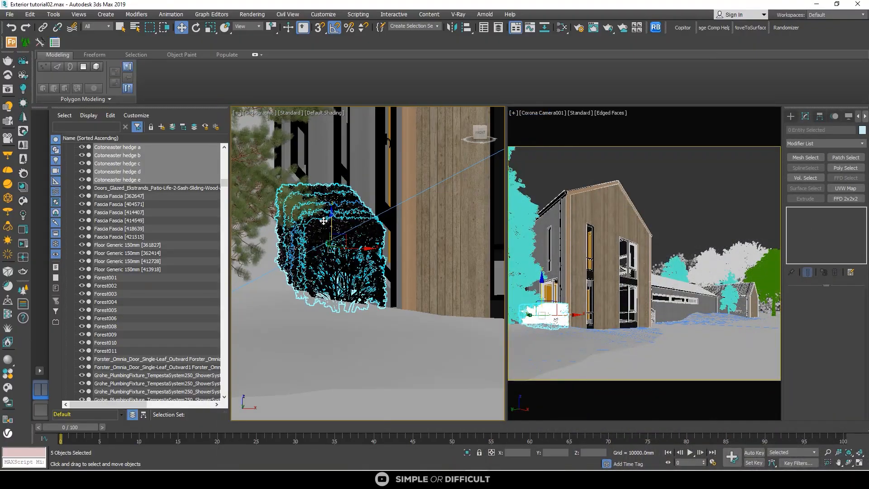
right_click(324, 221)
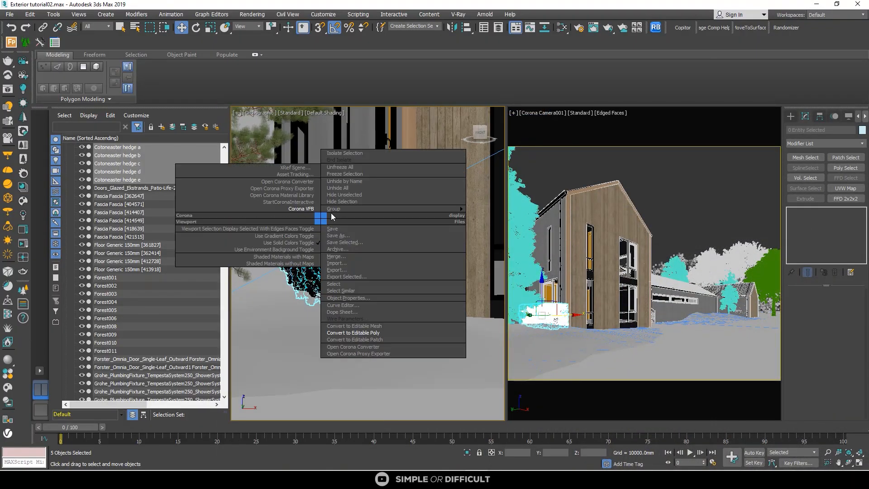
left_click(300, 190)
left_click(331, 292)
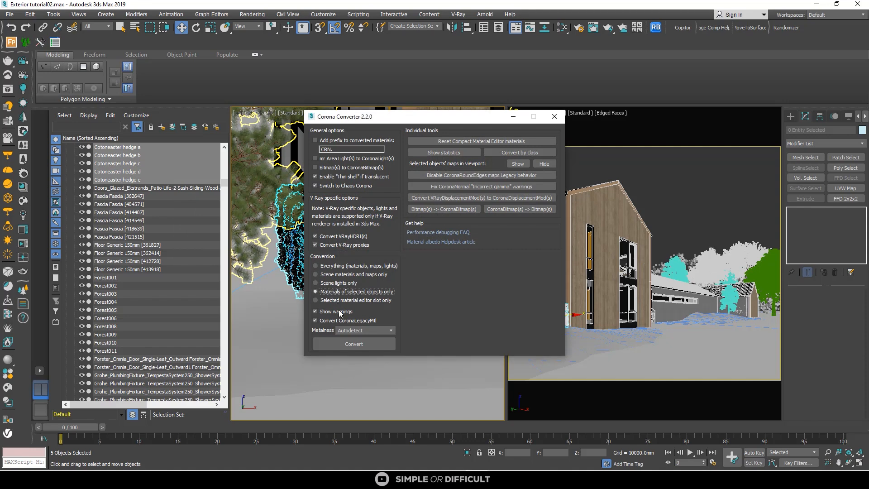
left_click(332, 321)
left_click(341, 332)
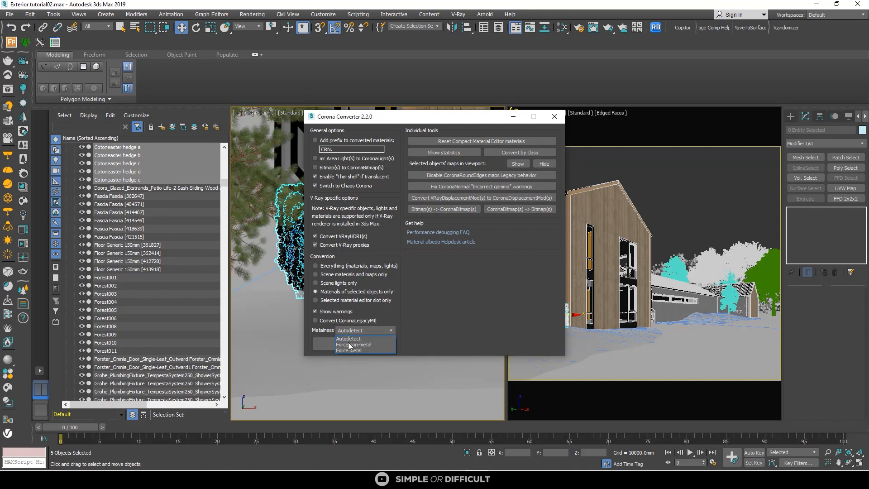
left_click(352, 345)
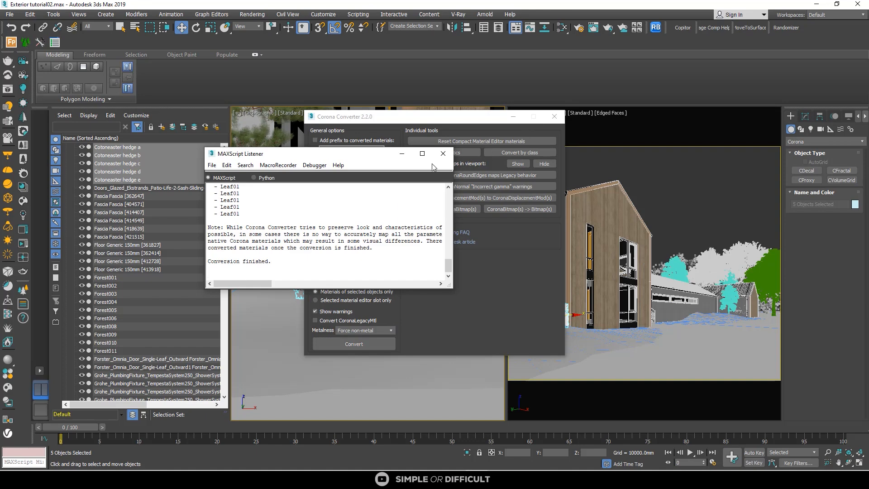
left_click(443, 154)
left_click(555, 117)
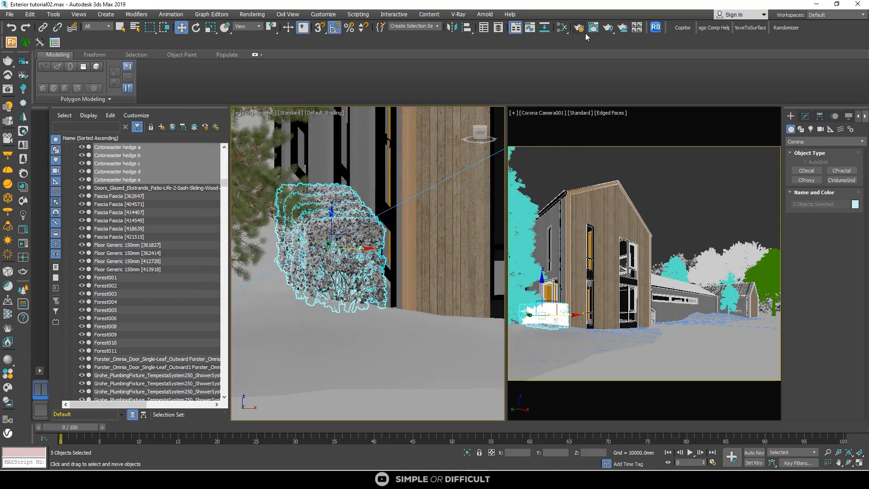
Step: Relink the missing hedge texture files with Relink Bitmaps and close the tool
left_click(656, 28)
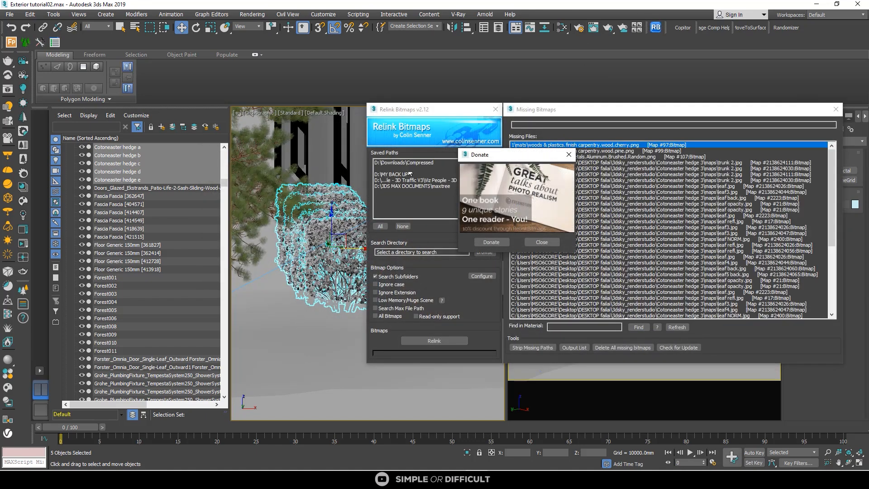
left_click(427, 339)
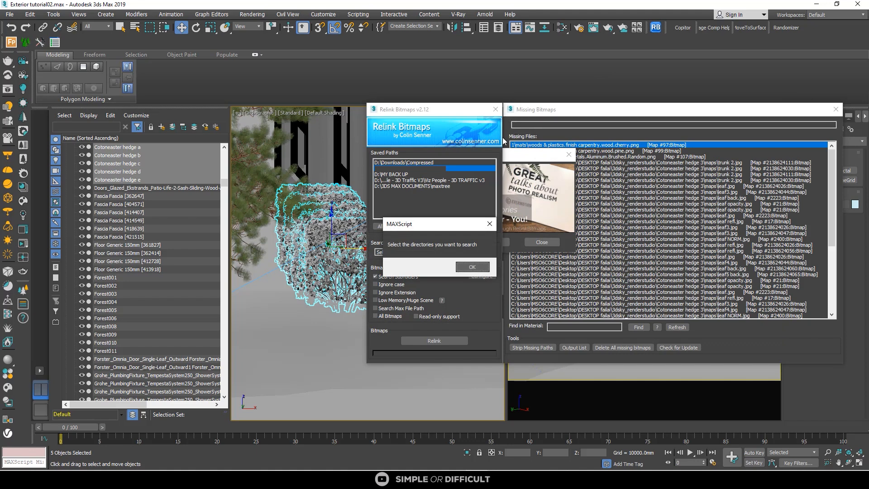
left_click(473, 268)
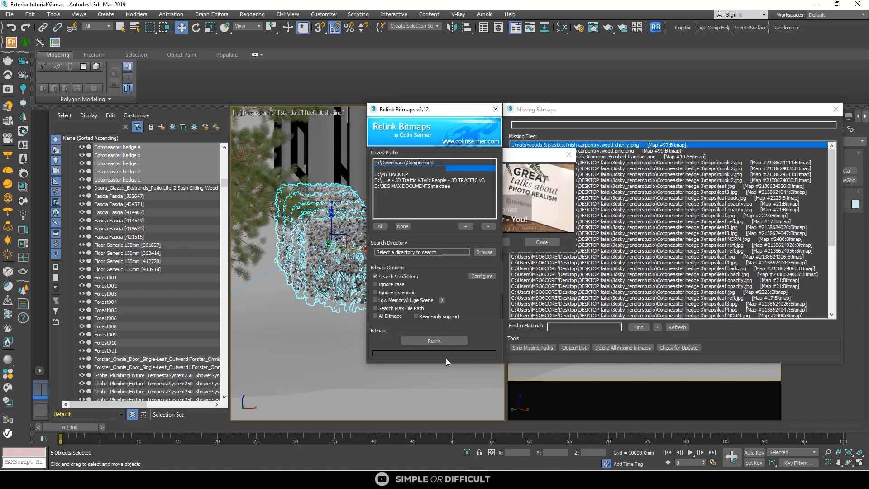
left_click(496, 110)
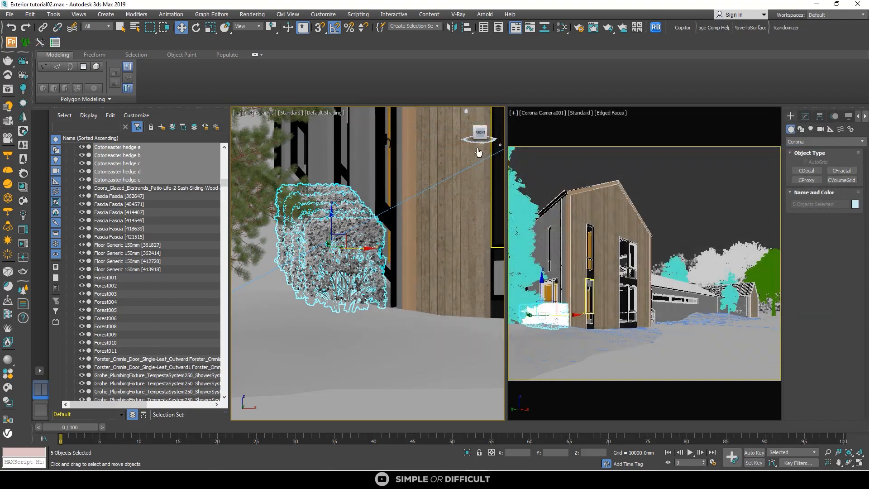
Step: Show the Corona interactive render and examine the converted hedge foliage at close range and in the full view
right_click(381, 194)
left_click(355, 179)
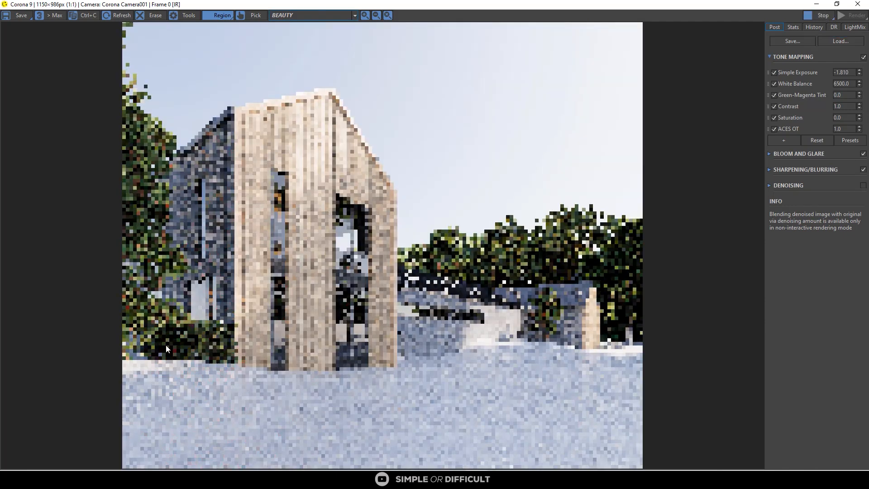
scroll(166, 345, "up", 4)
scroll(218, 281, "down", 1)
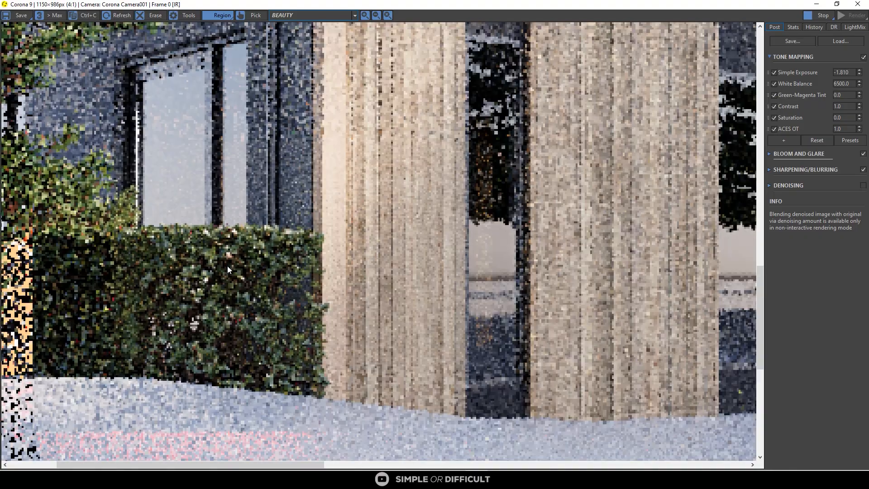
scroll(284, 249, "down", 1)
scroll(381, 254, "down", 1)
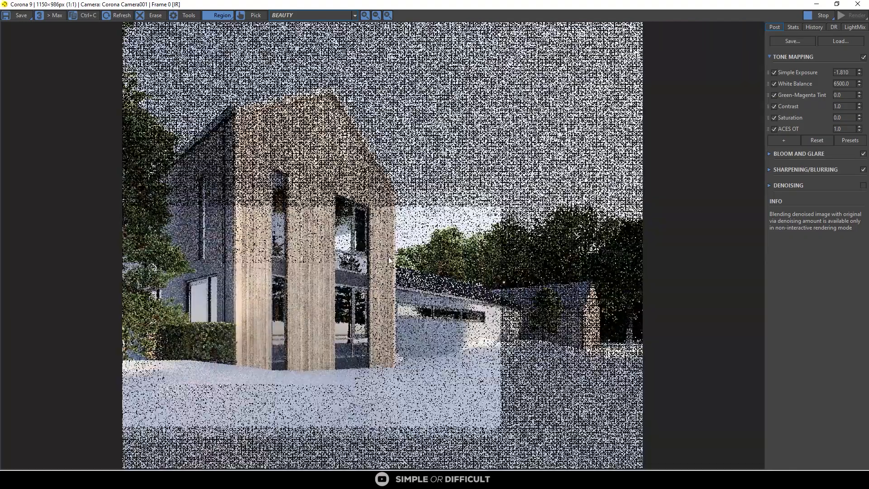
Step: Examine the hedge beside the house at close range and in the full view, and stop the interactive render
scroll(146, 345, "up", 1)
scroll(147, 345, "up", 1)
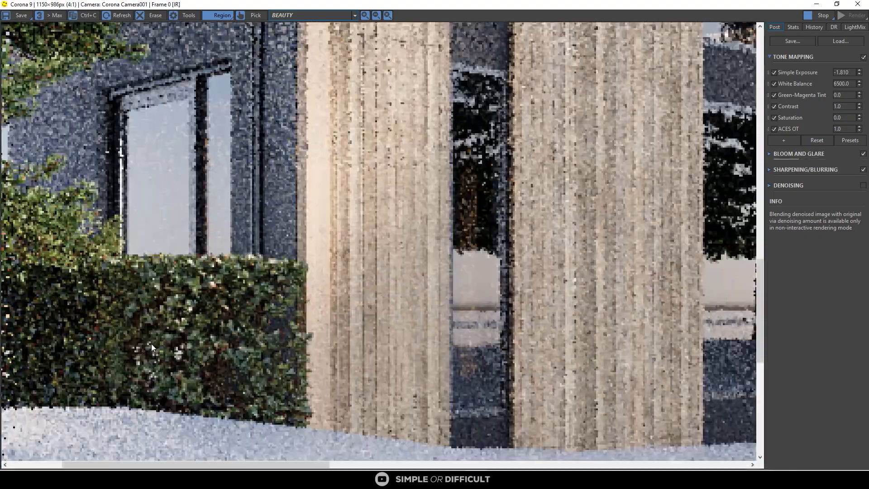
scroll(231, 320, "down", 2)
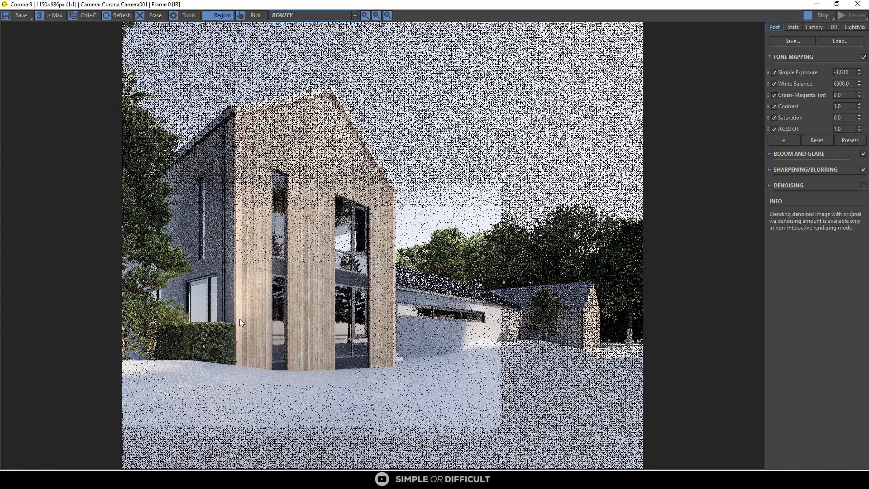
scroll(170, 332, "up", 1)
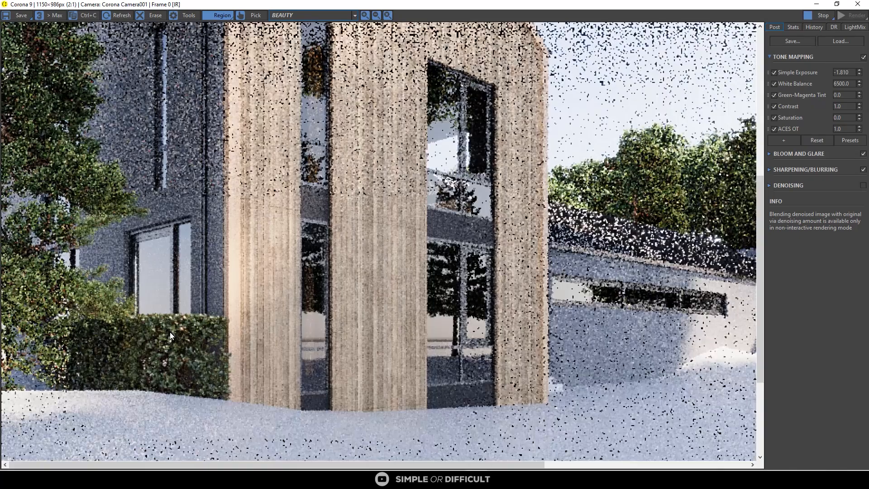
scroll(346, 309, "down", 1)
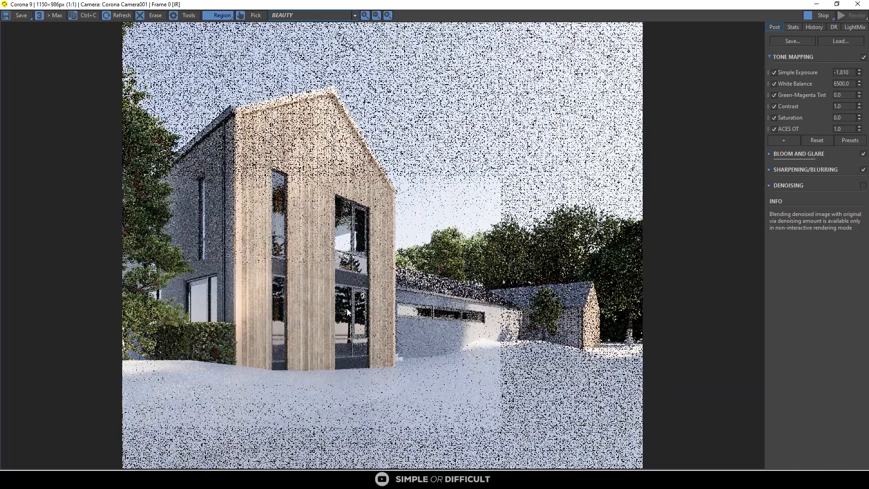
left_click(819, 17)
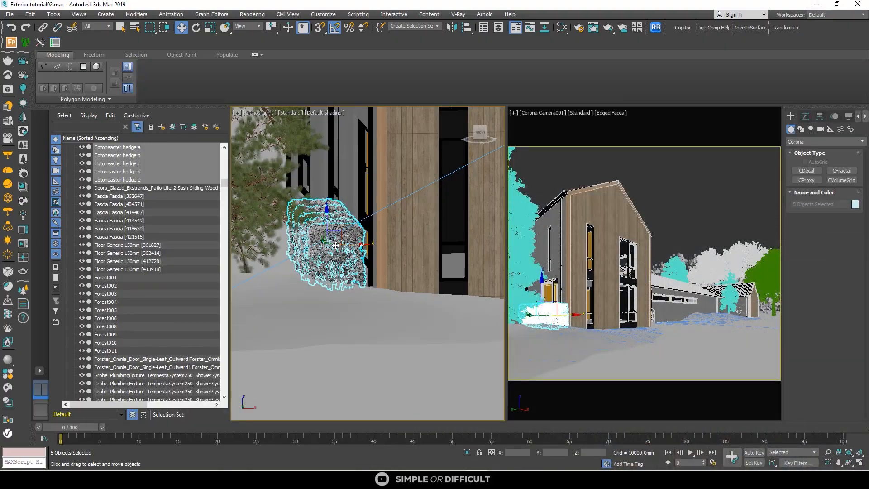
Step: Move the five selected hedge objects away from the house onto the open ground on the far side of the tree
key("t")
scroll(348, 252, "up", 5)
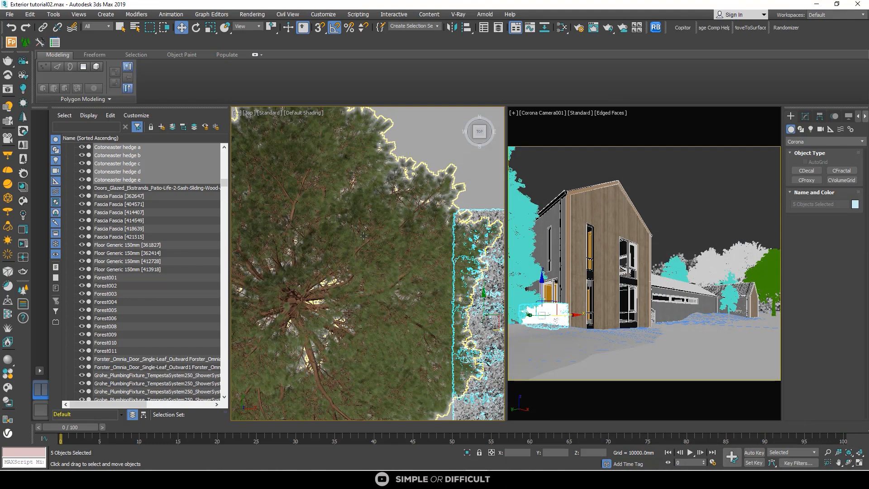
scroll(364, 236, "down", 5)
scroll(404, 272, "up", 3)
scroll(405, 270, "up", 3)
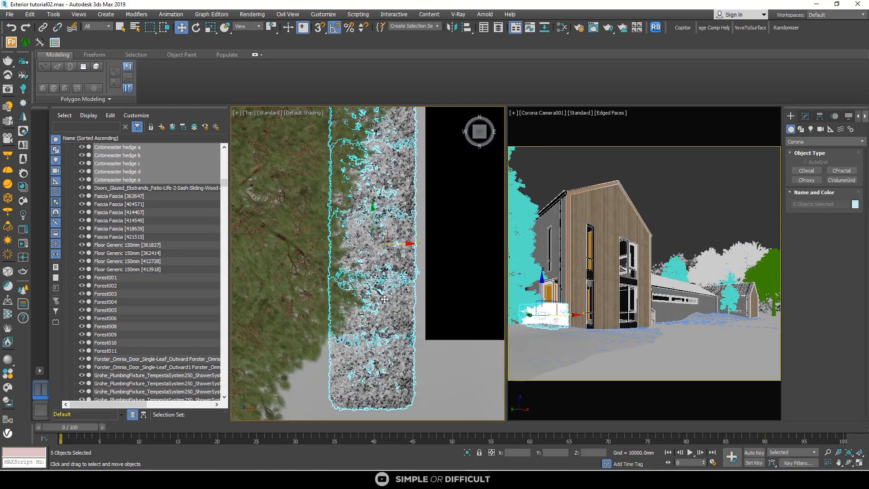
scroll(393, 277, "down", 5)
scroll(393, 278, "down", 5)
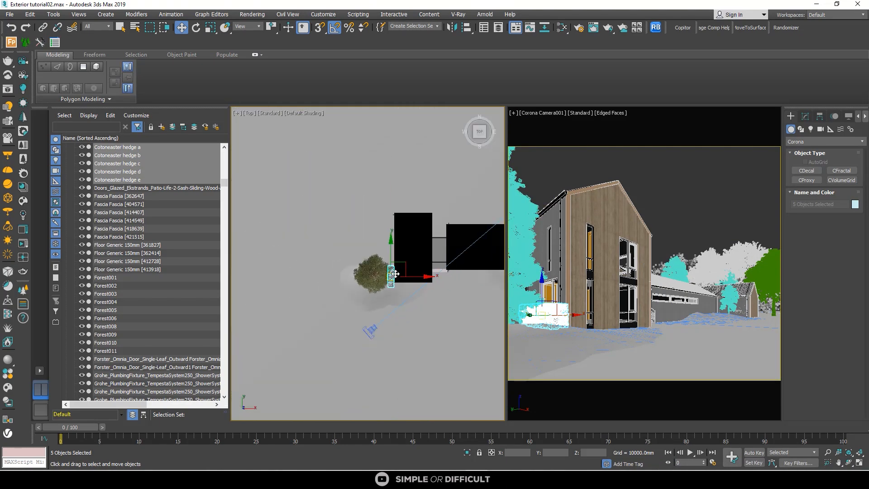
scroll(404, 262, "up", 2)
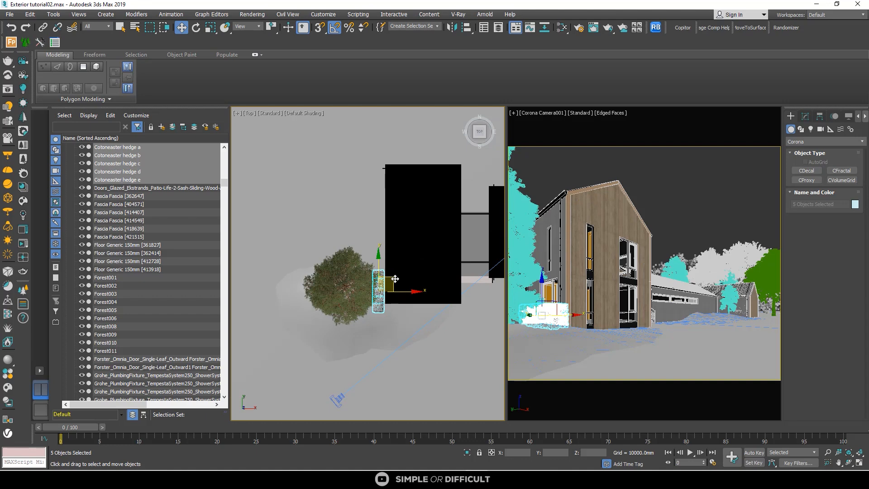
middle_click_drag(395, 279, 426, 260)
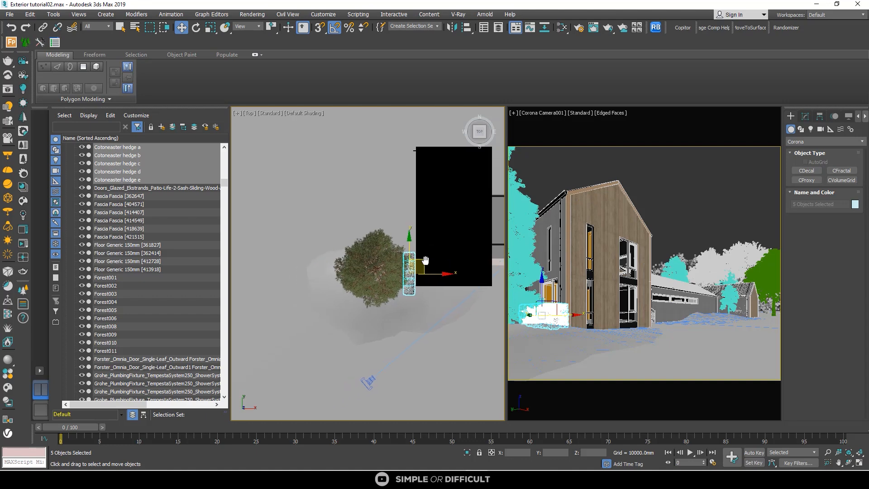
left_click(287, 305)
Step: Select Cotoneaster hedge c and pull it sideways out of the hedge row
left_click(259, 310)
scroll(262, 308, "up", 6)
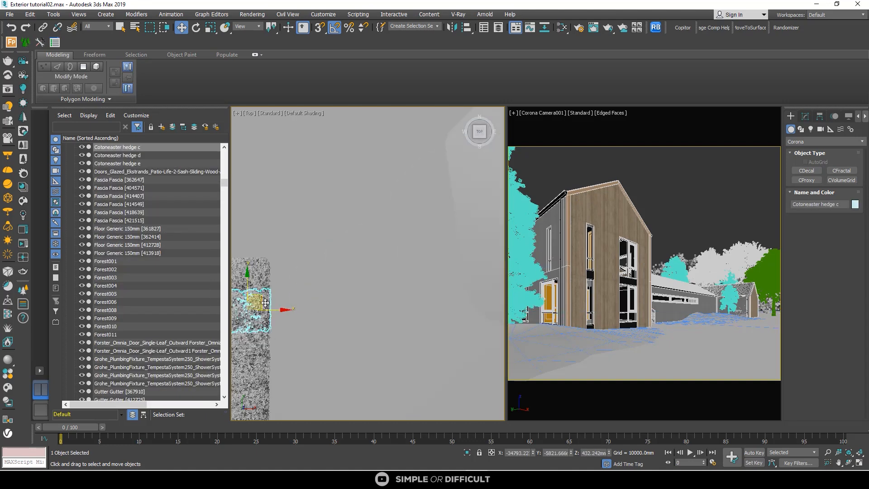
left_click_drag(265, 303, 397, 300)
scroll(397, 300, "down", 3)
middle_click_drag(397, 299, 396, 254, "alt")
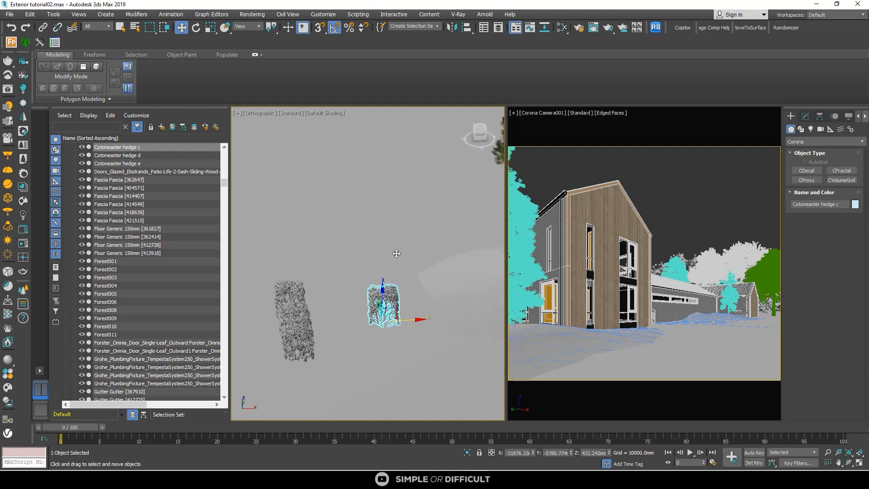
Step: Move Cotoneaster hedge c from the open ground to the house corner beside the tree
scroll(396, 254, "up", 2)
key("r")
key("z")
scroll(358, 259, "down", 8)
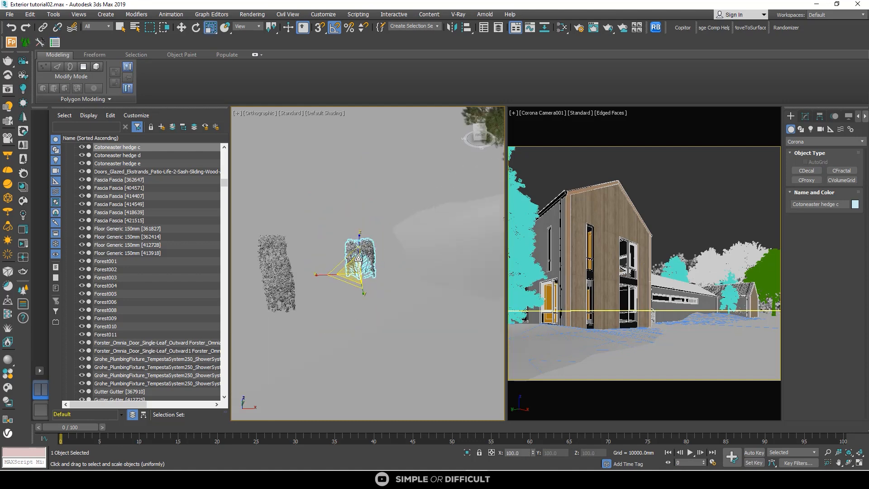
key("t")
scroll(353, 258, "down", 3)
scroll(353, 258, "up", 5)
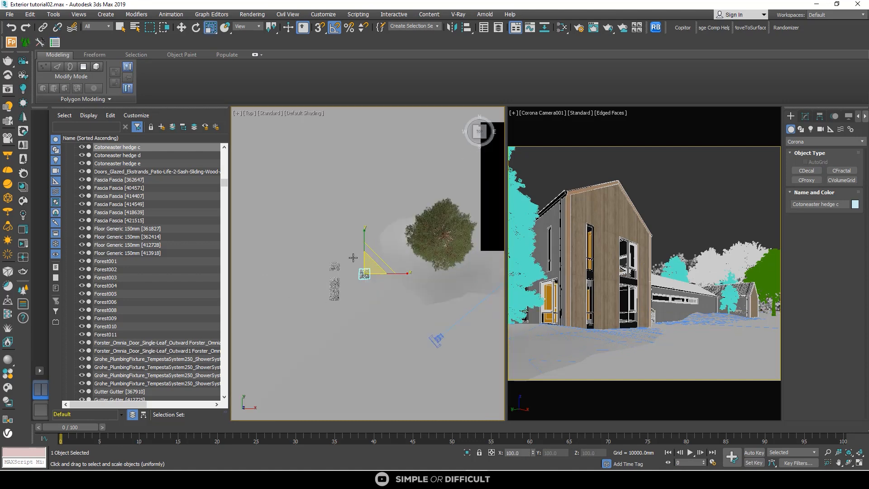
scroll(368, 273, "up", 4)
left_click(182, 27)
scroll(276, 197, "down", 4)
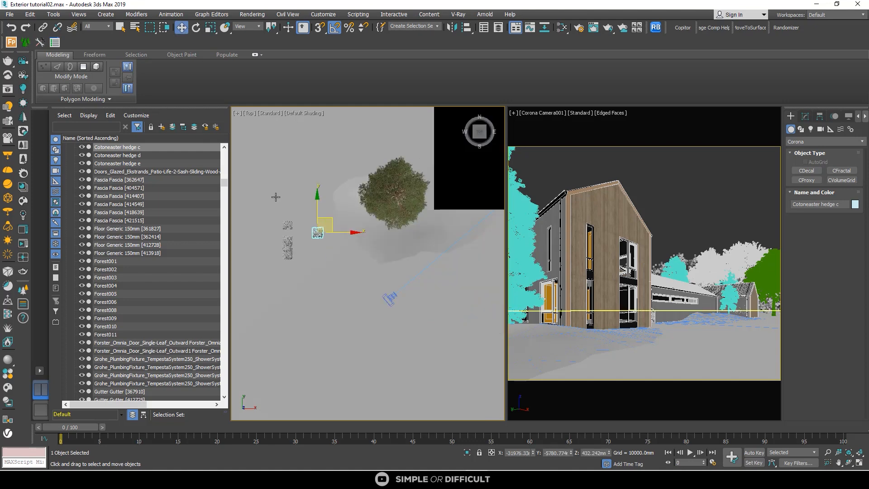
left_click_drag(331, 222, 440, 197)
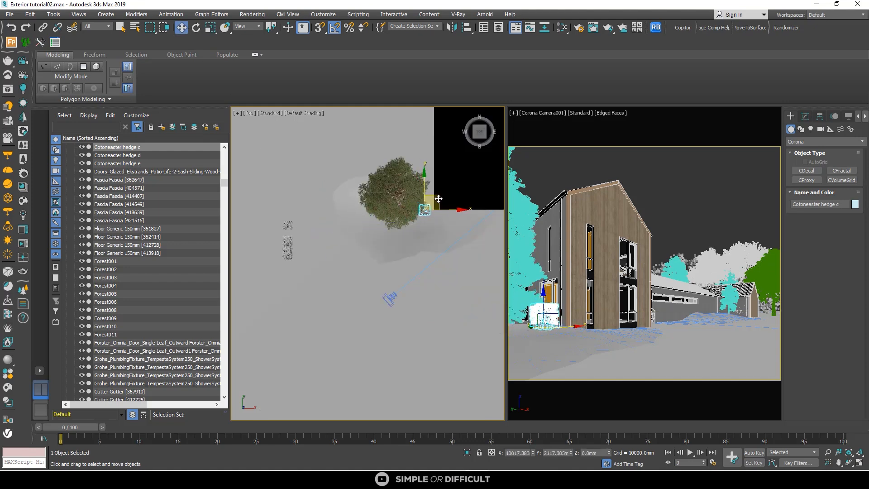
Step: Raise Cotoneaster hedge c to a Z position of about 590 mm, check its stems against the ground, and shift it slightly toward the tree
middle_click_drag(439, 198, 421, 175, "alt")
left_click_drag(402, 205, 402, 200)
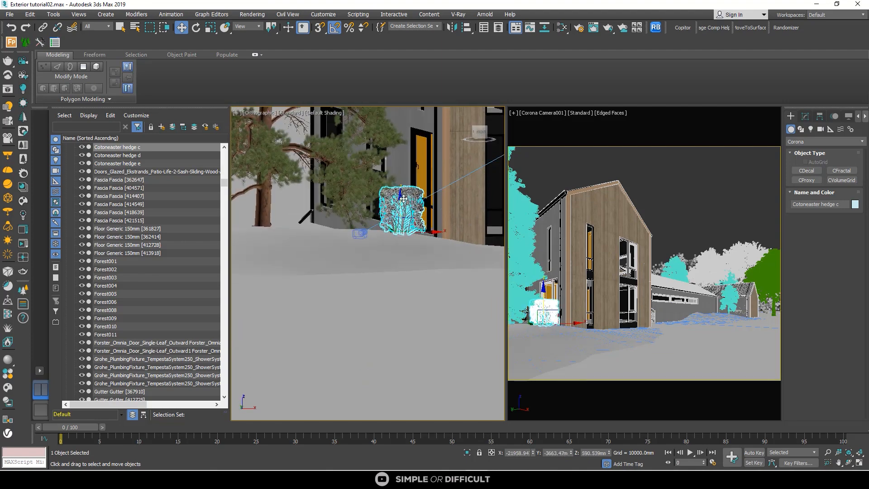
scroll(403, 198, "up", 15)
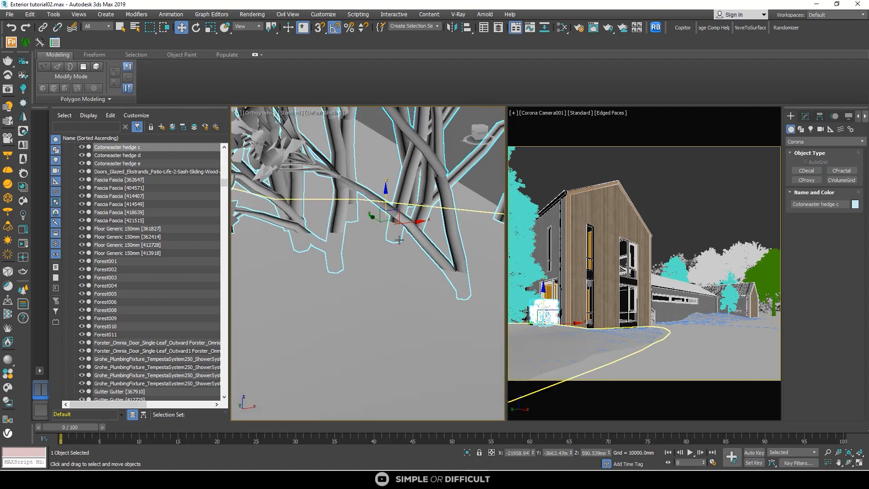
scroll(399, 240, "down", 6)
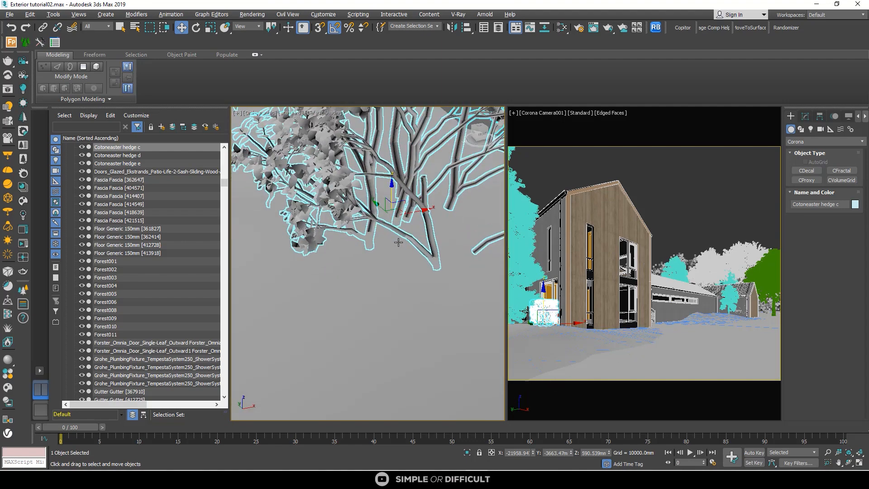
scroll(398, 242, "down", 8)
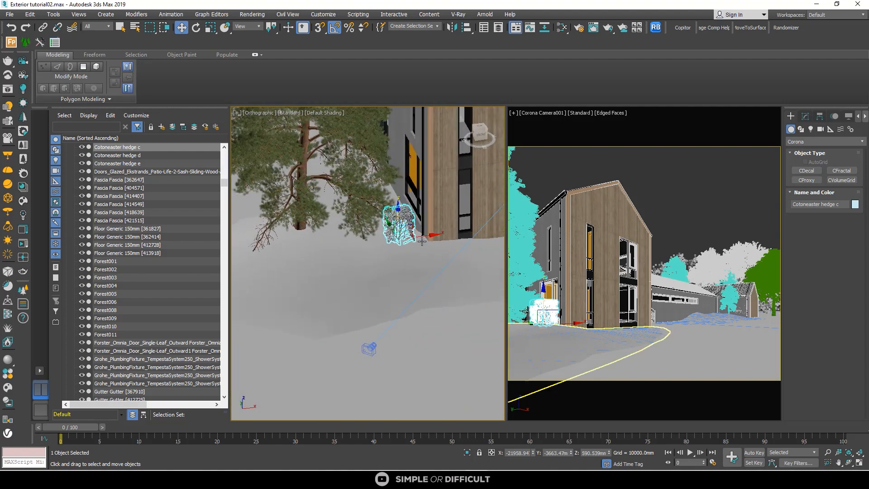
left_click_drag(422, 241, 417, 238)
key("z")
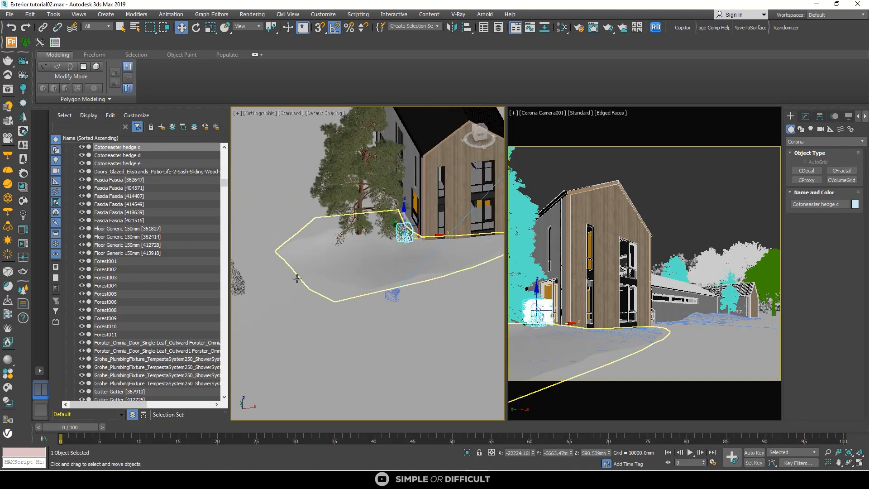
Step: Move Cotoneaster hedge e from the row to beside the house behind hedge c, offsetting it about 895 mm further along Y
left_click(280, 289)
scroll(281, 289, "down", 6)
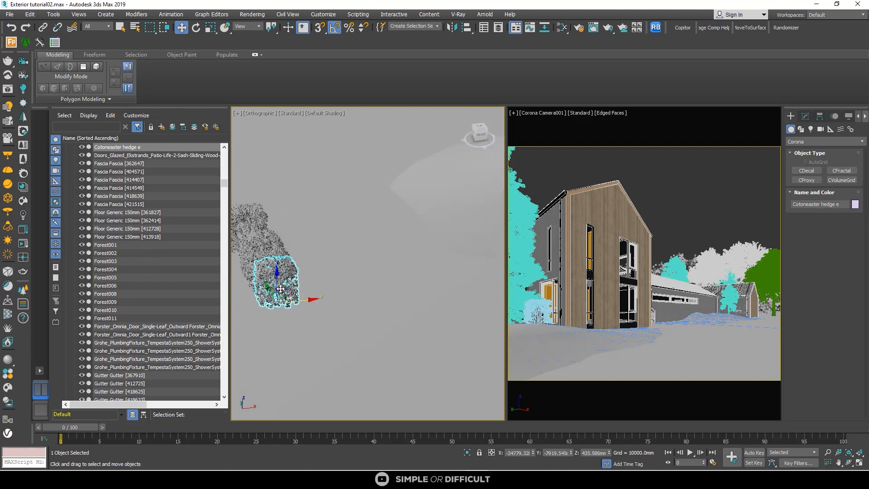
key("t")
key("z")
scroll(291, 291, "down", 5)
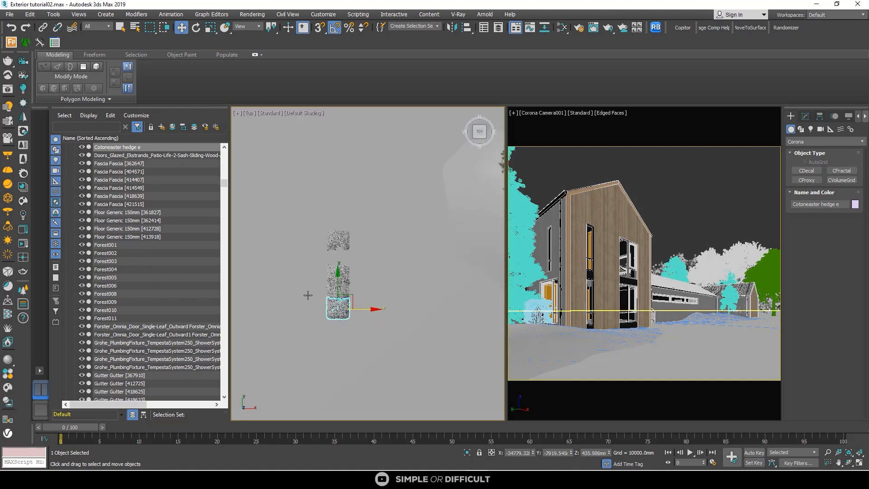
left_click_drag(345, 292, 457, 244)
middle_click_drag(460, 260, 480, 259, "alt")
scroll(434, 252, "up", 5)
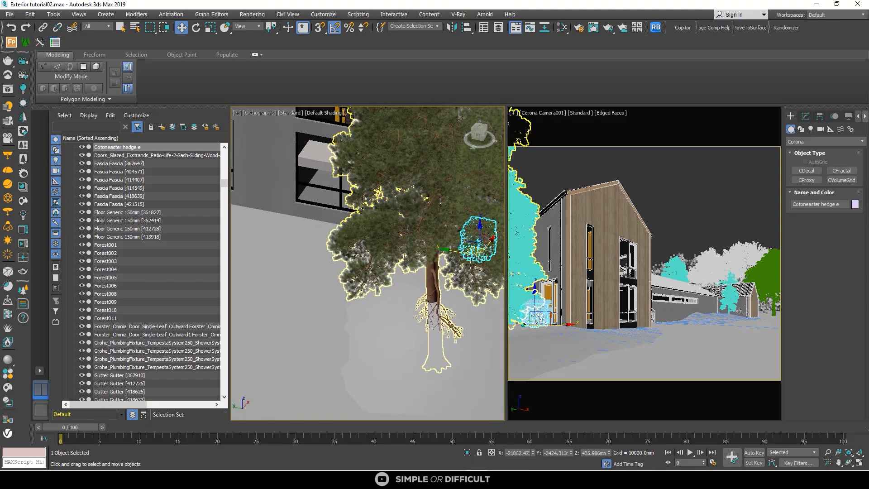
left_click_drag(449, 250, 420, 243)
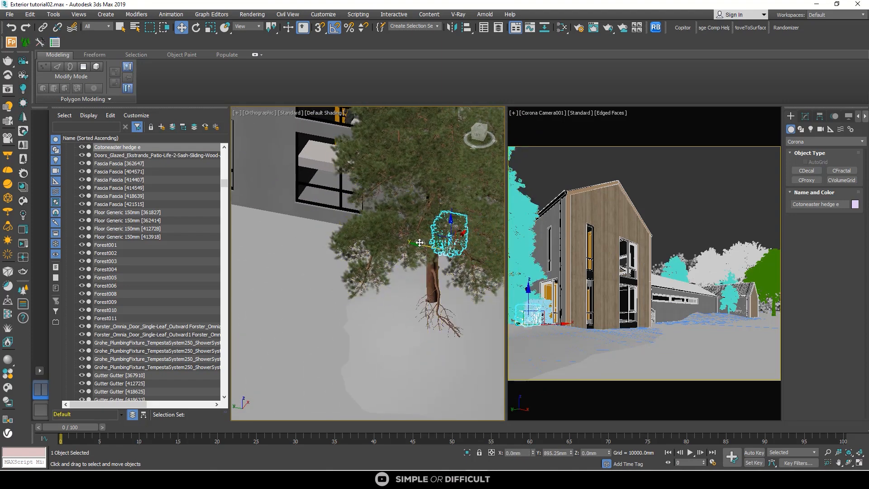
Step: Run the Corona interactive render, examine the repositioned hedge plants at close range and in the full view, and stop the render
scroll(398, 249, "down", 5)
right_click(306, 254)
left_click(286, 245)
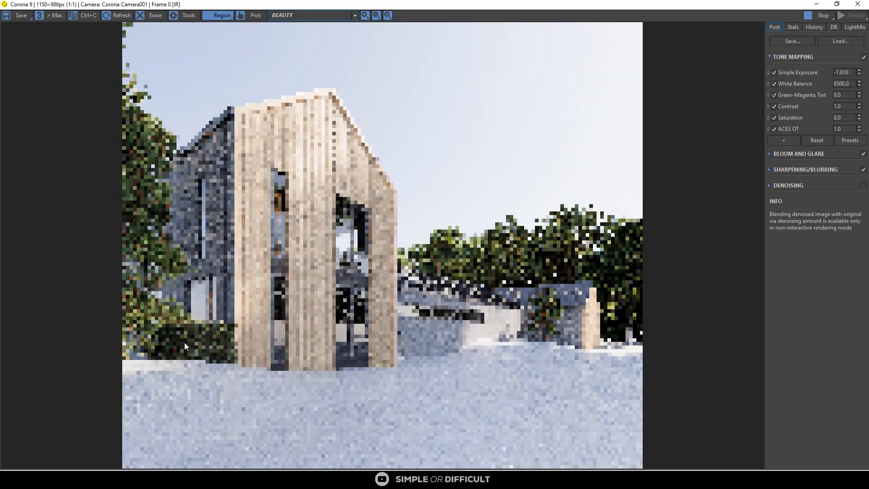
scroll(241, 362, "up", 1)
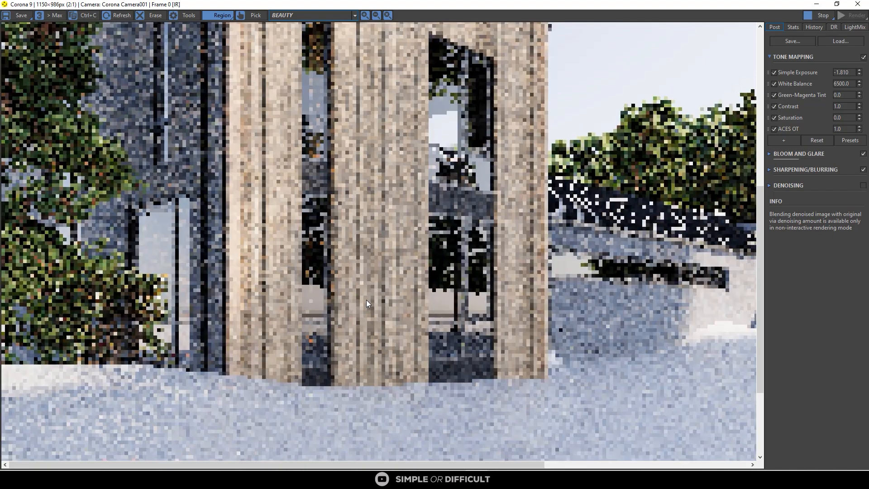
scroll(300, 326, "down", 1)
scroll(173, 359, "up", 2)
scroll(363, 273, "down", 1)
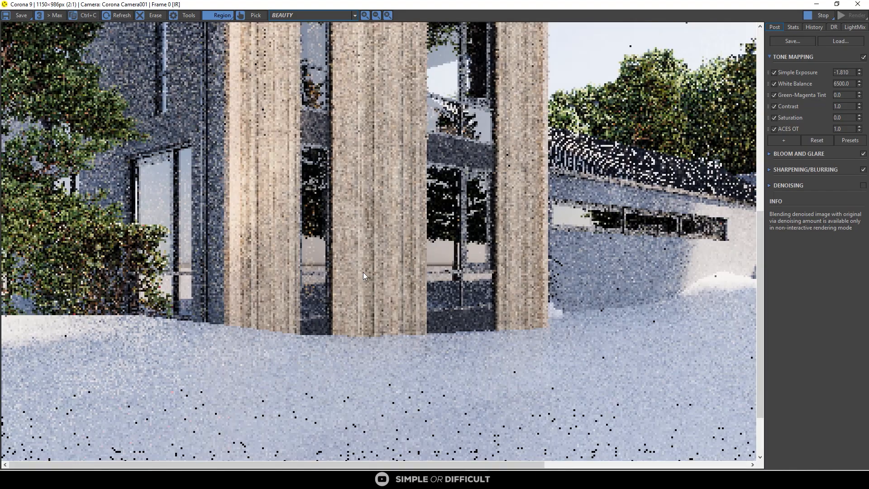
scroll(248, 332, "down", 1)
scroll(145, 346, "up", 2)
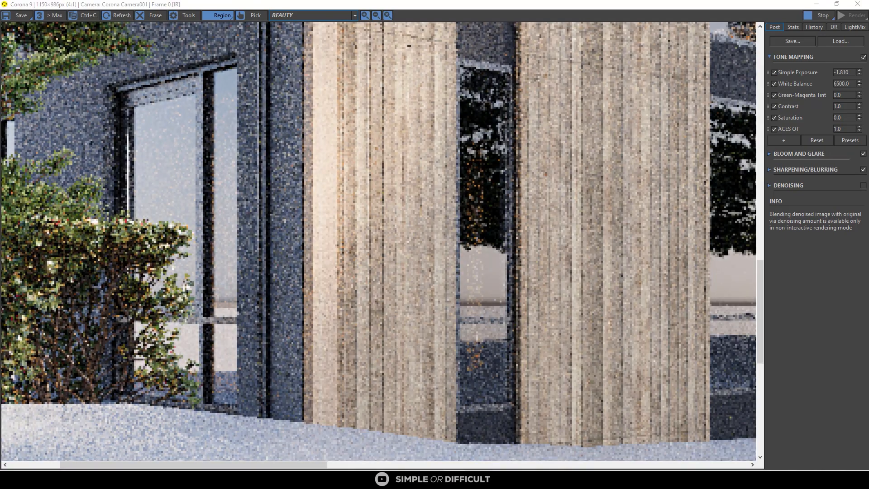
scroll(294, 249, "down", 1)
scroll(325, 245, "down", 1)
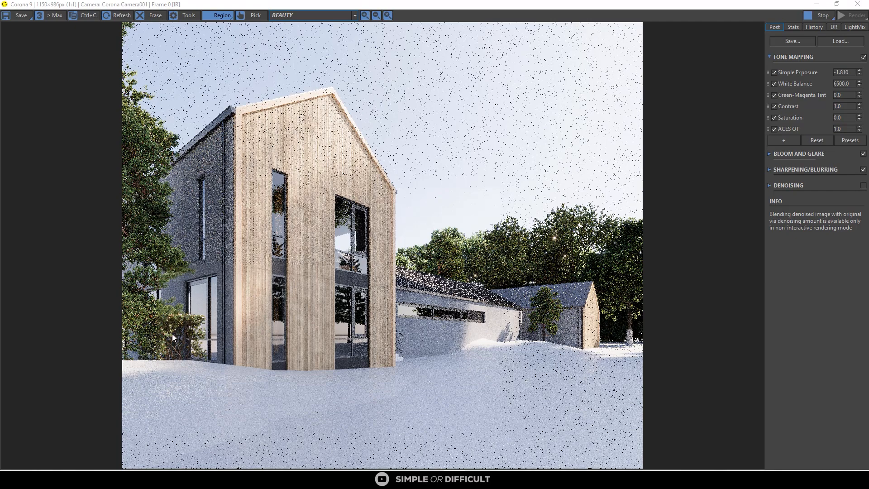
scroll(172, 333, "up", 2)
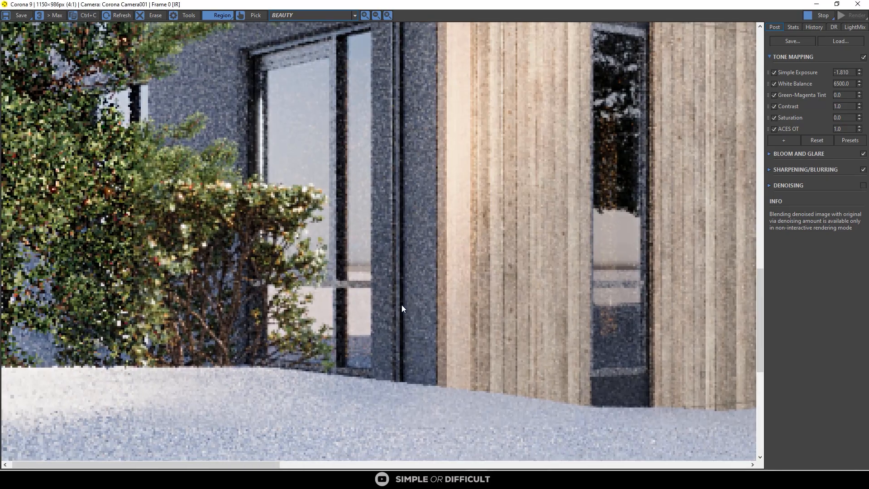
scroll(405, 302, "down", 2)
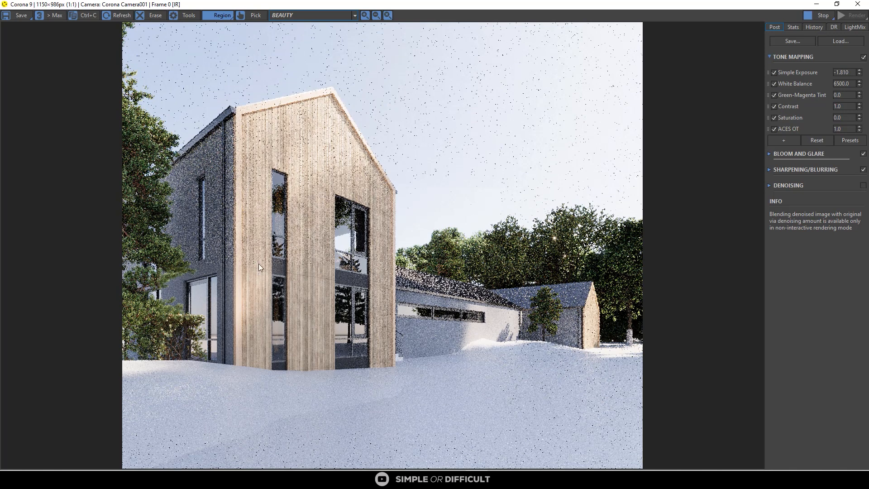
left_click(821, 16)
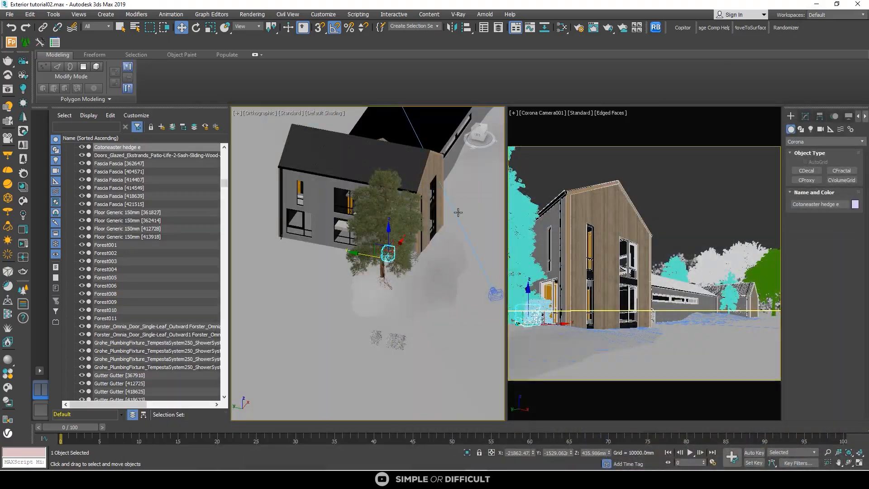
Step: Move Cotoneaster hedge d from the row on the open ground to the front corner of the wood-clad house
left_click(401, 344)
scroll(401, 344, "up", 2)
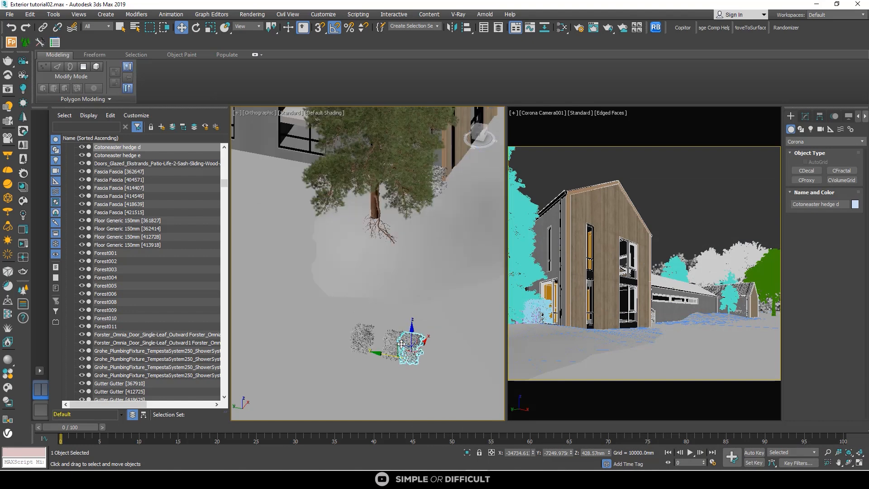
key("y")
key("t")
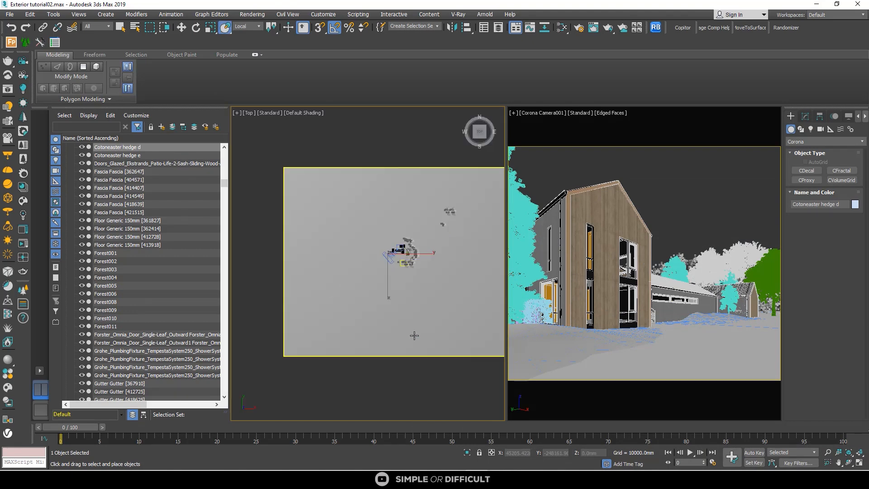
key("z")
scroll(364, 310, "down", 6)
middle_click_drag(393, 335, 335, 266)
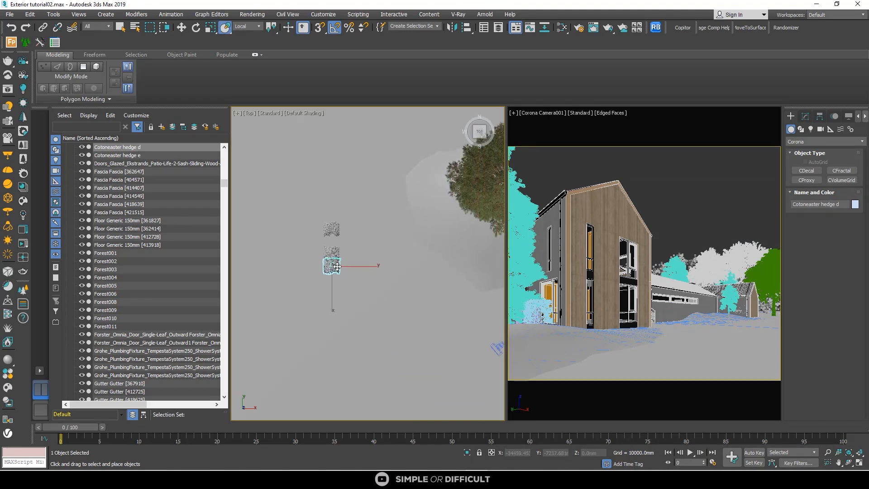
scroll(336, 266, "down", 4)
left_click(182, 28)
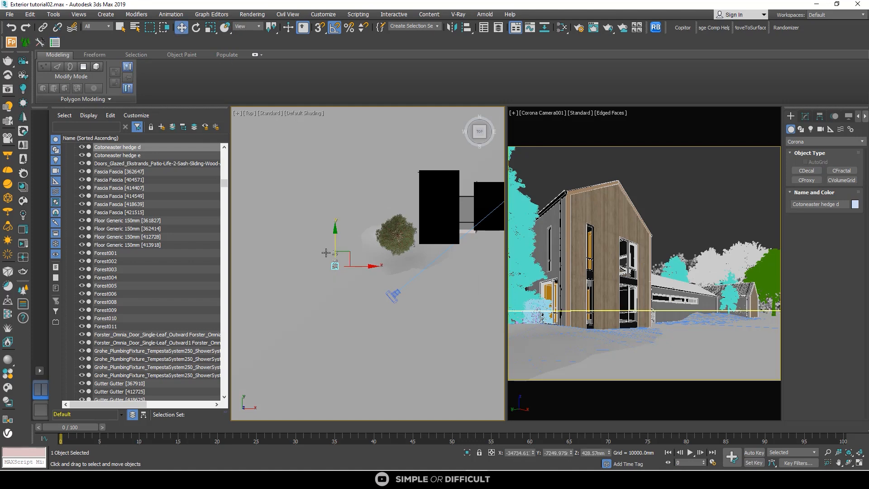
left_click_drag(348, 262, 435, 239)
Step: Shift Cotoneaster hedge d clear of the cladding beside the other hedges, to about X -21428 mm, Y -4595 mm
scroll(434, 239, "up", 10)
middle_click_drag(398, 281, 402, 238, "alt")
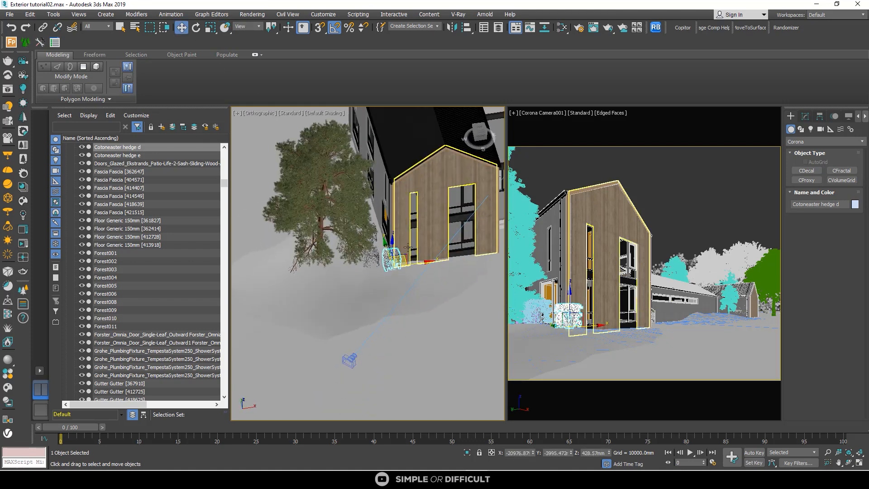
scroll(402, 238, "up", 4)
middle_click_drag(382, 296, 413, 273, "alt")
scroll(390, 300, "up", 4)
middle_click_drag(390, 300, 366, 304, "alt")
left_click_drag(384, 302, 336, 306)
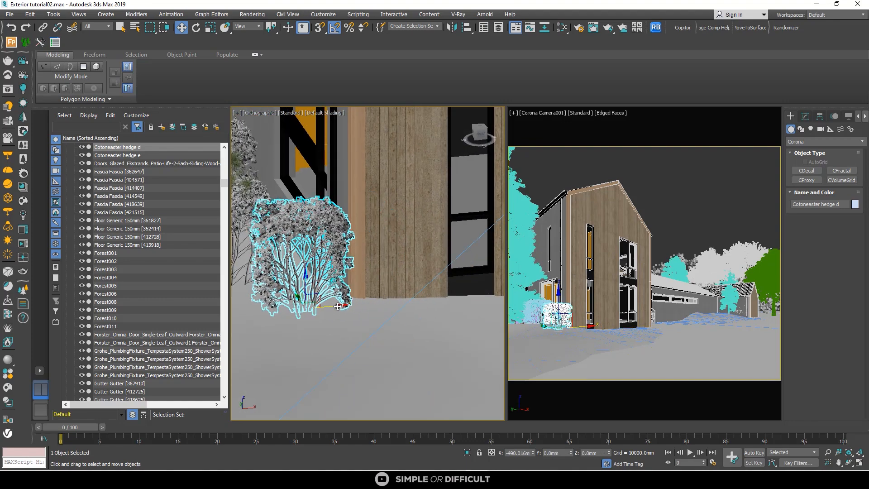
middle_click_drag(284, 284, 312, 300, "alt")
left_click_drag(279, 321, 324, 334)
right_click(304, 308)
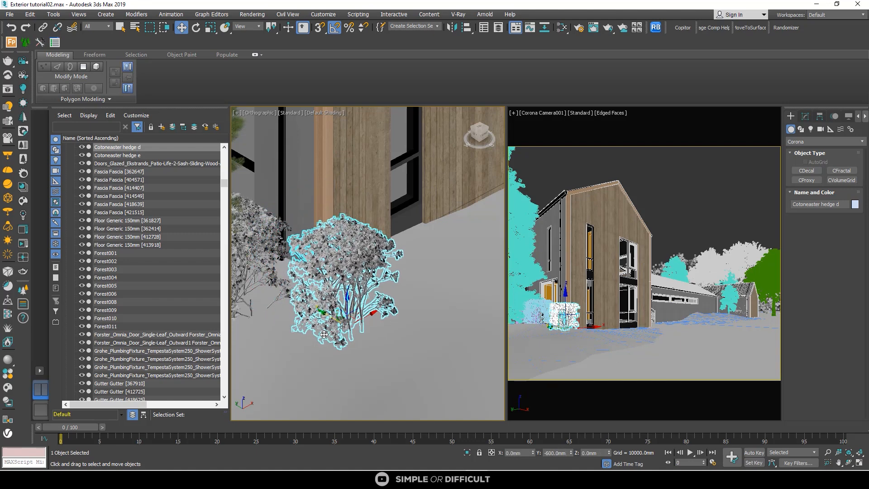
left_click_drag(364, 320, 368, 319)
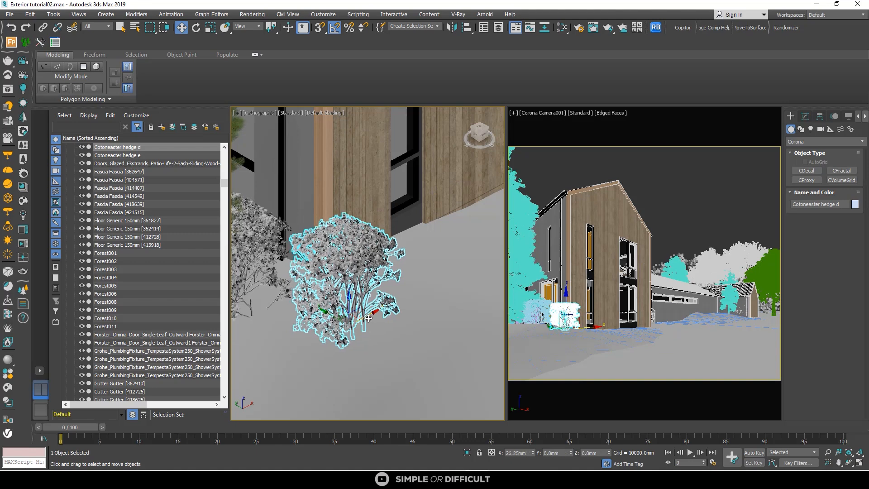
Step: Rotate Cotoneaster hedge d about the vertical axis to a Z rotation of -115 degrees
left_click(196, 28)
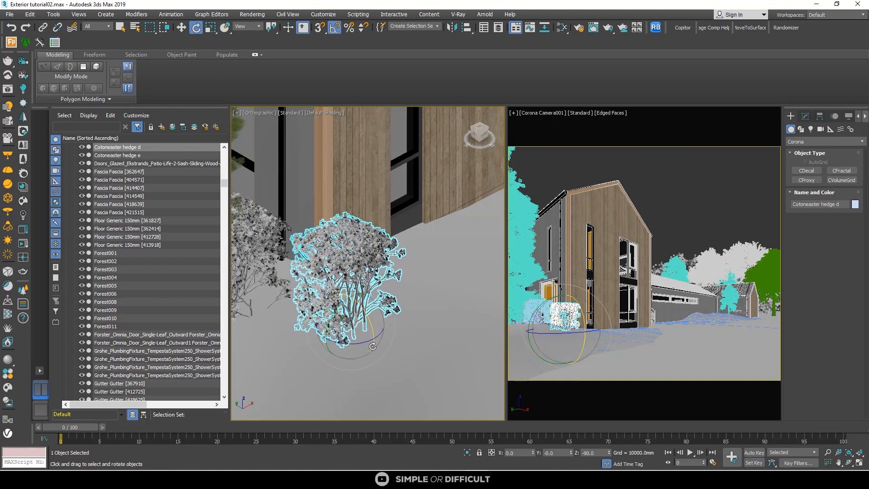
left_click_drag(362, 343, 353, 344)
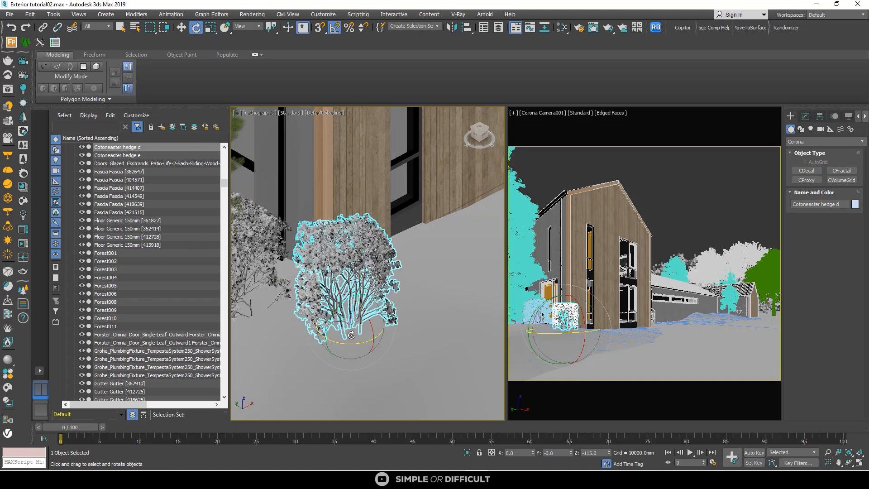
scroll(335, 246, "down", 5)
Step: Run the Corona interactive render, examine hedge d beside the house corner at close range and in the full view, and return to the scene
right_click(311, 206)
left_click(280, 189)
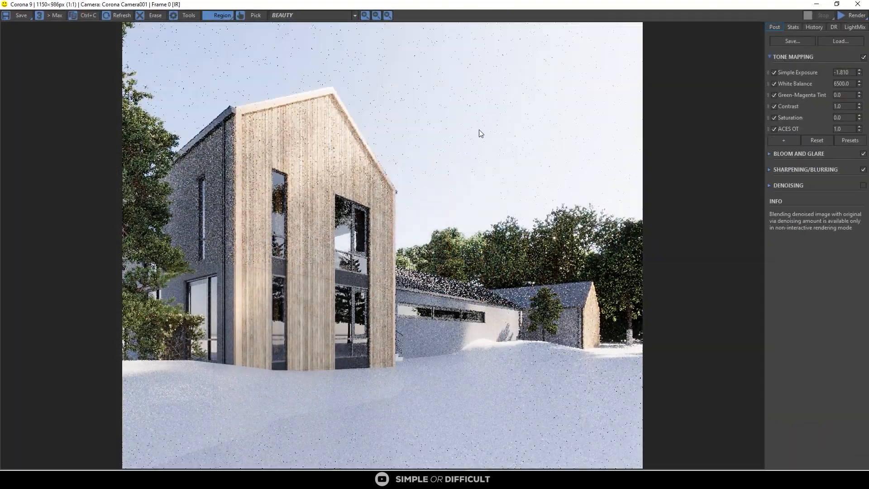
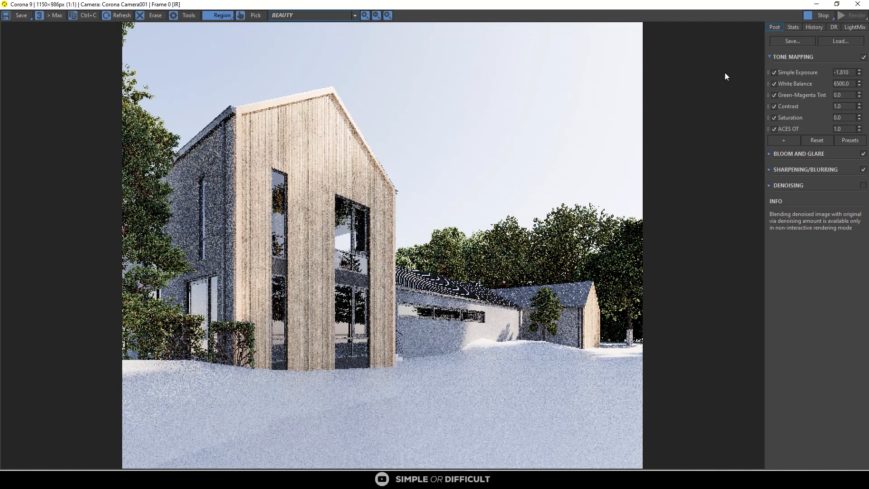
scroll(231, 351, "up", 3)
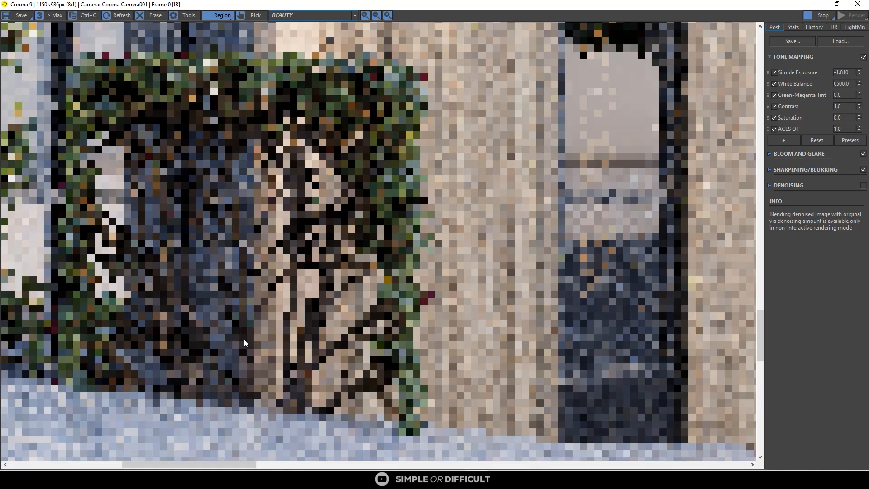
scroll(244, 339, "down", 1)
scroll(243, 338, "down", 1)
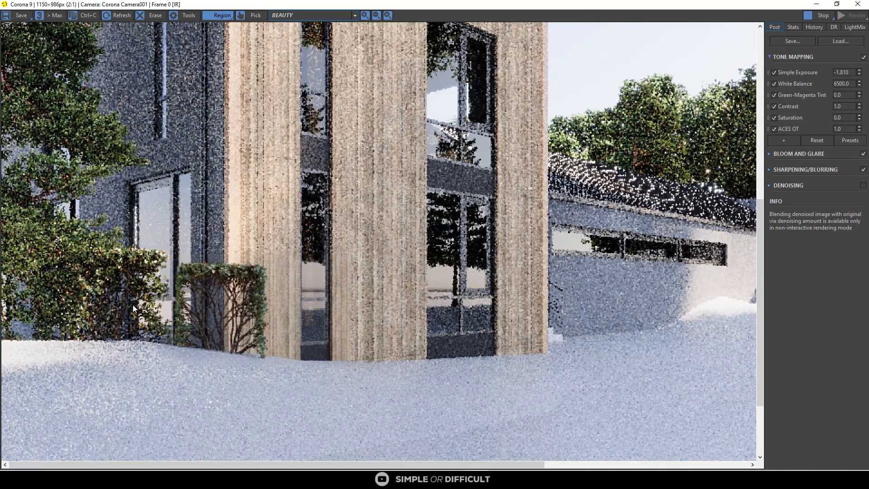
scroll(133, 305, "up", 1)
scroll(284, 275, "down", 1)
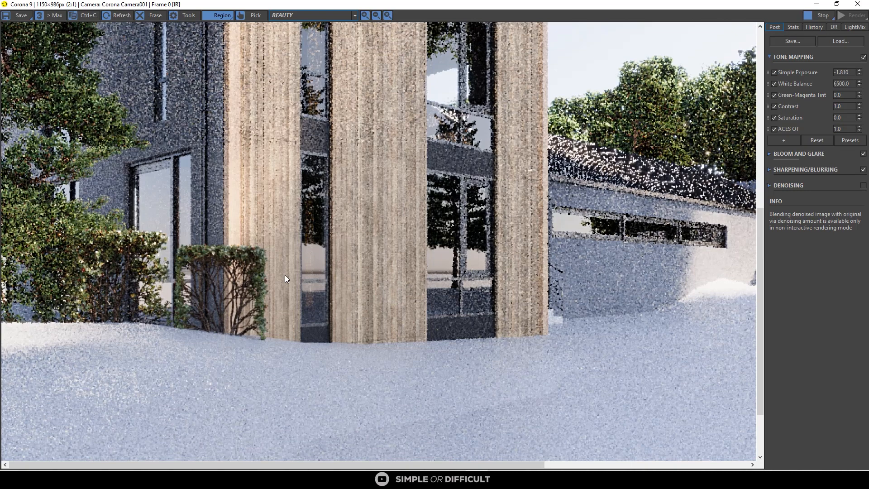
scroll(294, 285, "down", 1)
scroll(230, 321, "up", 1)
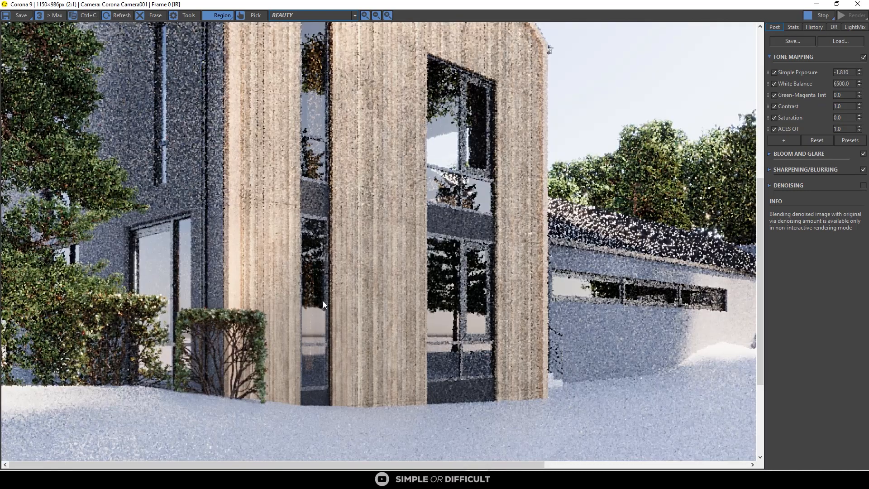
scroll(322, 301, "down", 1)
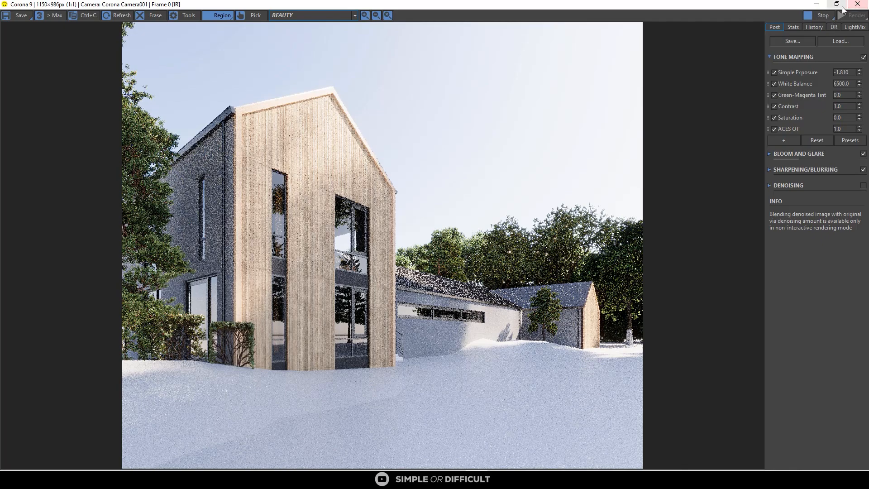
left_click(816, 4)
Step: Rotate Cotoneaster hedge d further about its vertical axis and shift it toward the neighbouring hedge, to about X -21717 mm, Y -4482 mm
scroll(381, 288, "up", 4)
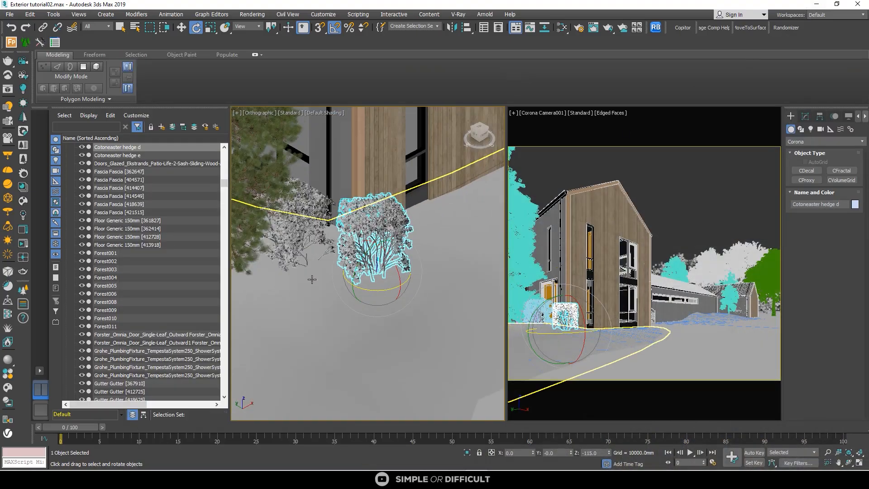
left_click_drag(393, 286, 323, 285)
key("w")
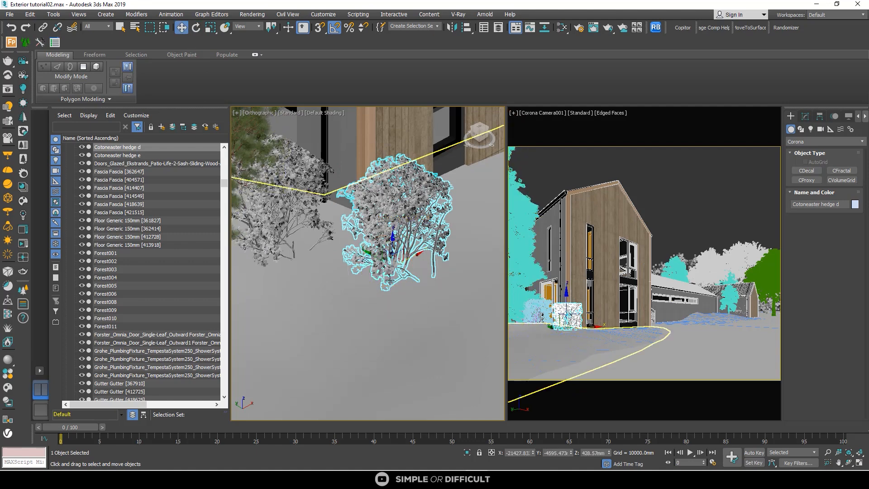
left_click_drag(366, 251, 386, 261)
Step: Rerun the Corona interactive render to examine the adjusted hedge row, stop it, and move the frame buffer aside to uncover the orthographic view
right_click(391, 252)
left_click(380, 241)
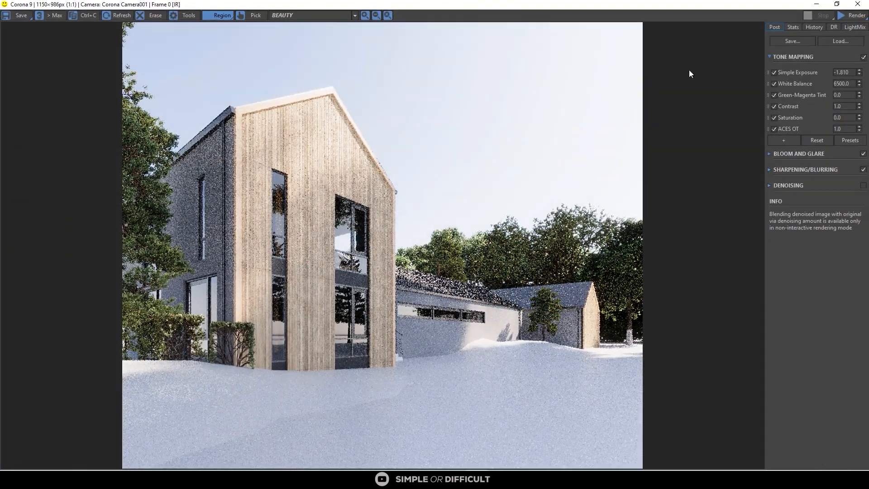
left_click(854, 20)
left_click(851, 26)
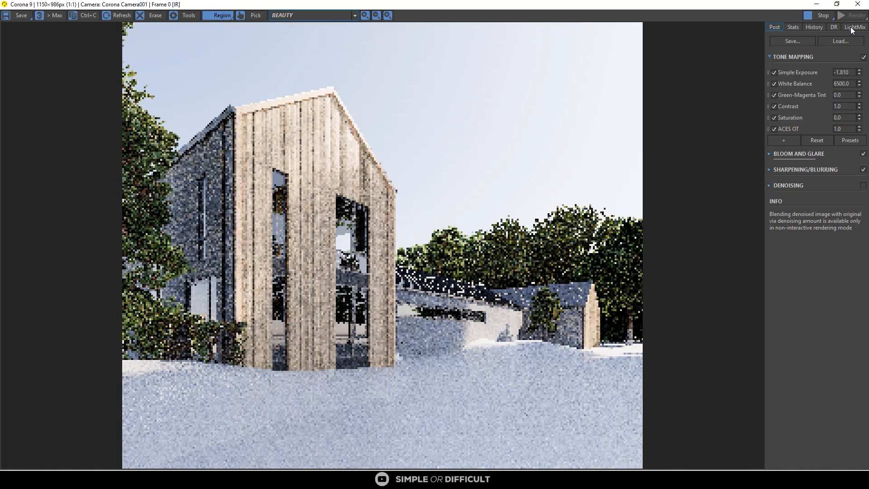
scroll(176, 372, "up", 2)
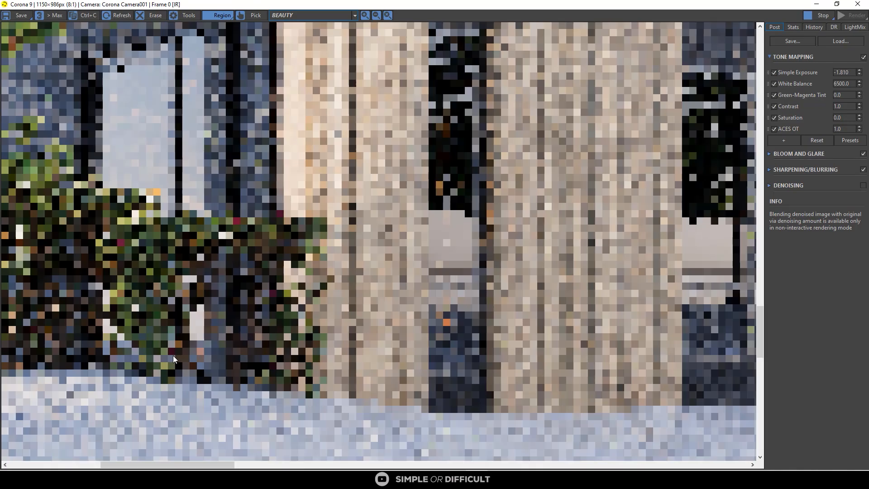
scroll(364, 233, "down", 2)
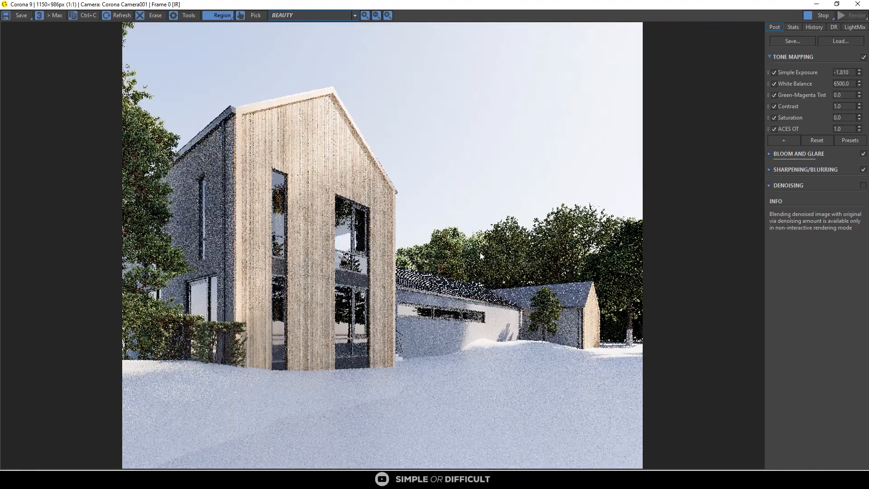
scroll(196, 344, "up", 1)
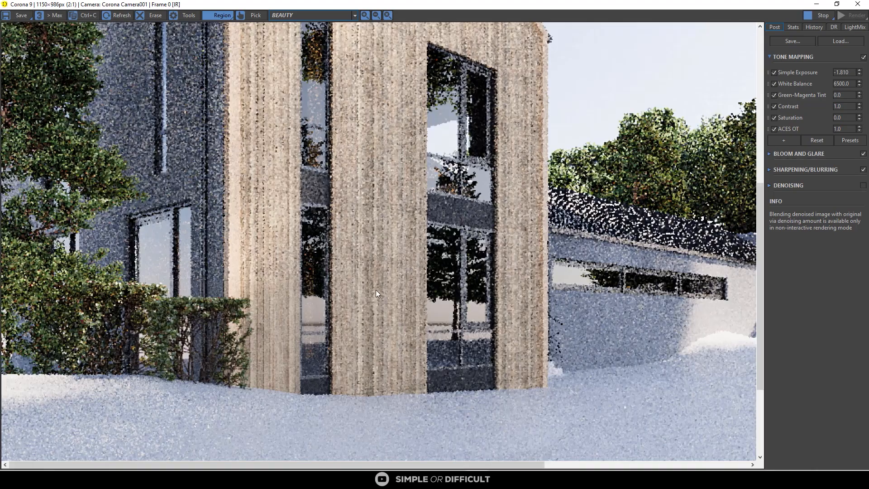
scroll(376, 294, "down", 1)
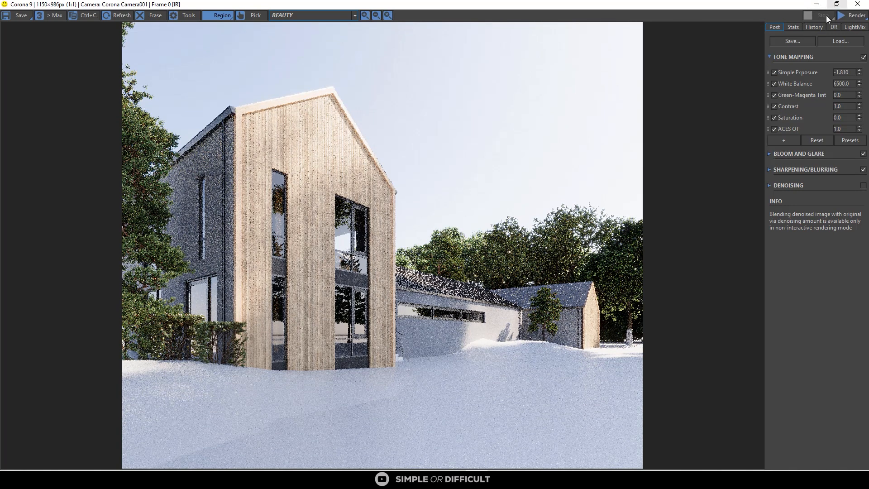
left_click_drag(728, 5, 868, 71)
Step: Move Cotoneaster hedge b along X from the open ground to in front of the house, at about X -22587 mm
scroll(387, 224, "down", 8)
scroll(387, 224, "down", 1)
scroll(332, 265, "up", 6)
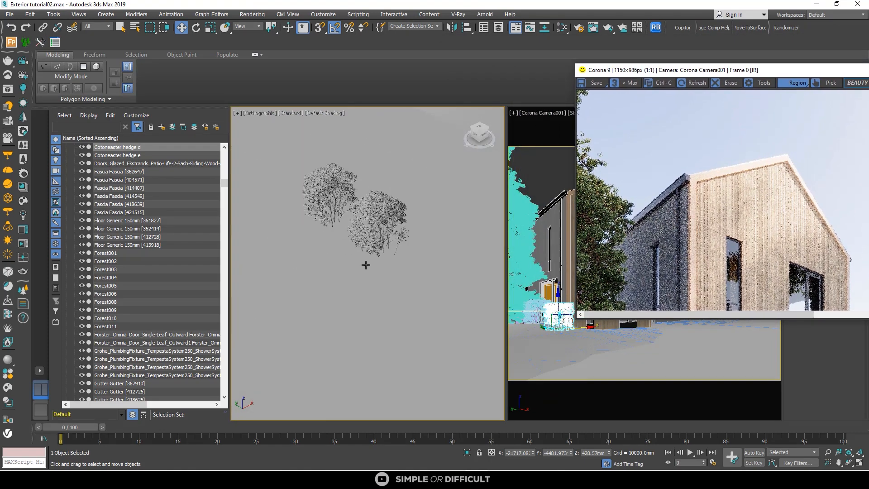
left_click(369, 244)
scroll(316, 257, "down", 3)
scroll(358, 242, "down", 2)
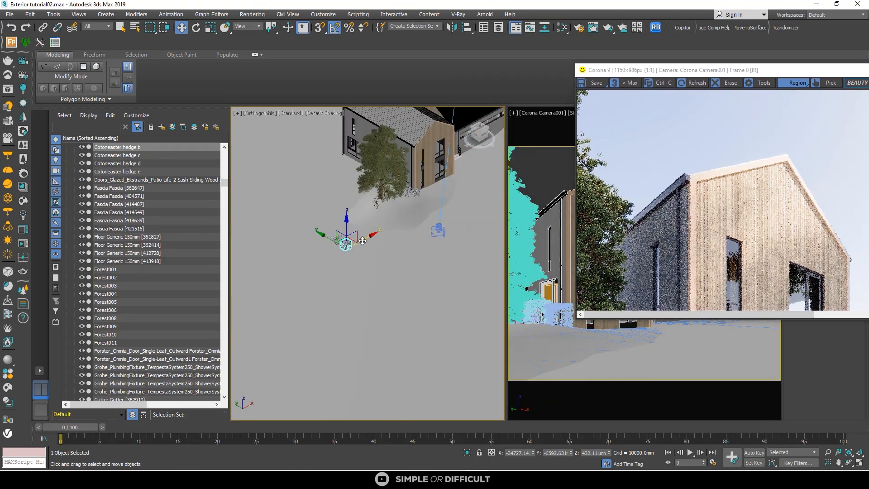
left_click_drag(363, 241, 453, 204)
Step: Raise Cotoneaster hedge b to about Z 757 mm and position it between the tree and hedge d, at about X -22905 mm, Y -4802 mm
scroll(401, 224, "up", 3)
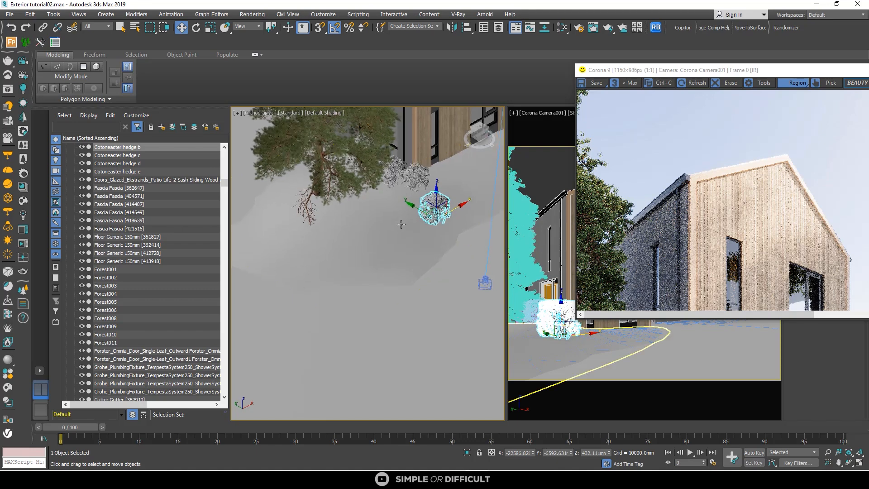
middle_click_drag(402, 224, 418, 204, "alt")
left_click_drag(436, 190, 439, 185)
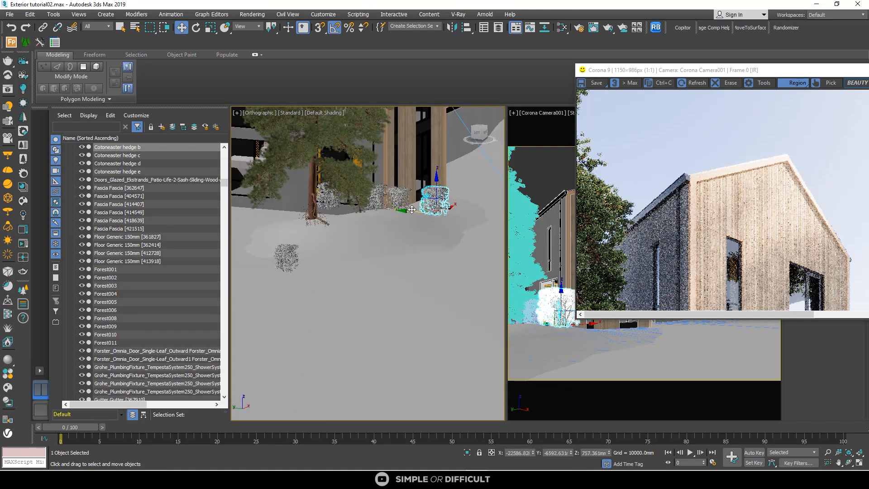
left_click_drag(412, 210, 370, 209)
middle_click_drag(386, 224, 307, 225, "alt")
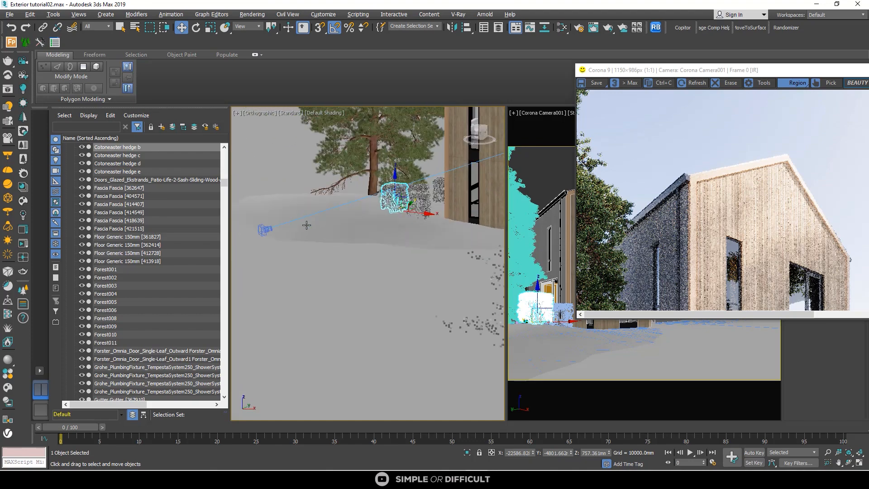
scroll(386, 198, "up", 3)
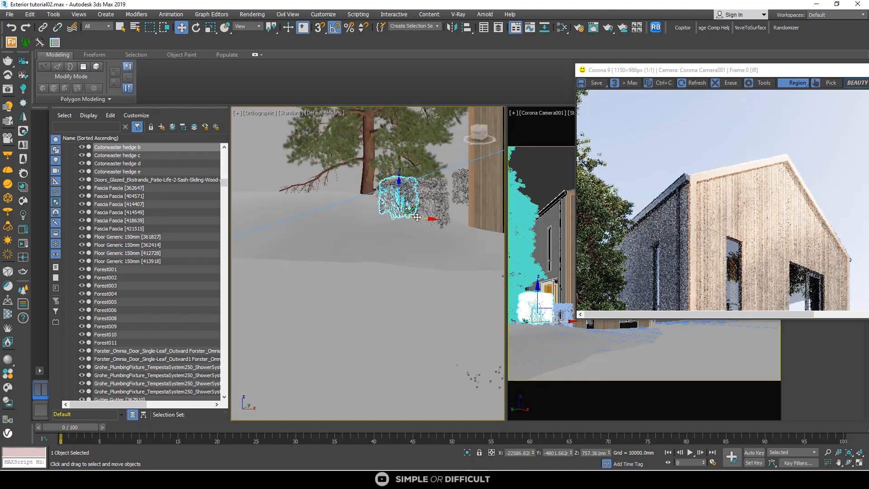
mouse_move(417, 217)
left_mouse_down()
mouse_move(396, 216)
mouse_move(407, 215)
left_mouse_up()
Step: Lower Cotoneaster hedge b to about Z 610 mm, checking its stems against the ground surface
middle_click_drag(407, 215, 383, 185, "alt")
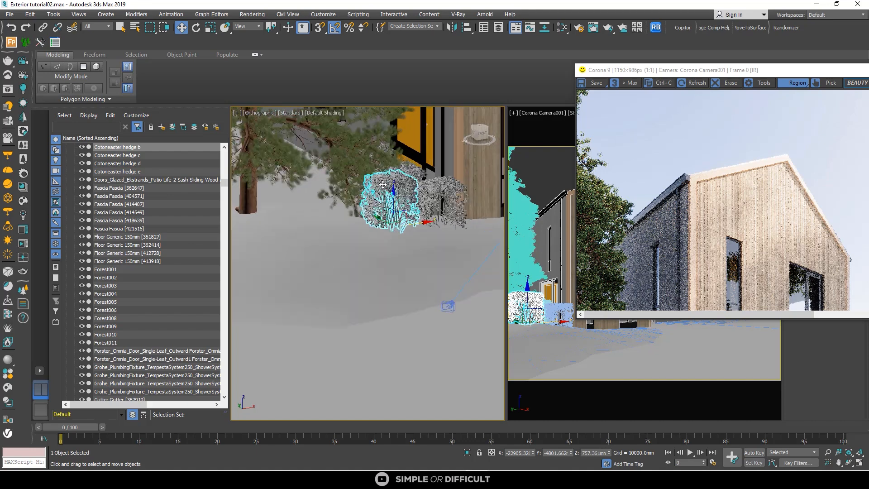
scroll(383, 185, "up", 2)
left_click_drag(399, 206, 403, 258)
scroll(400, 230, "up", 2)
scroll(401, 231, "up", 3)
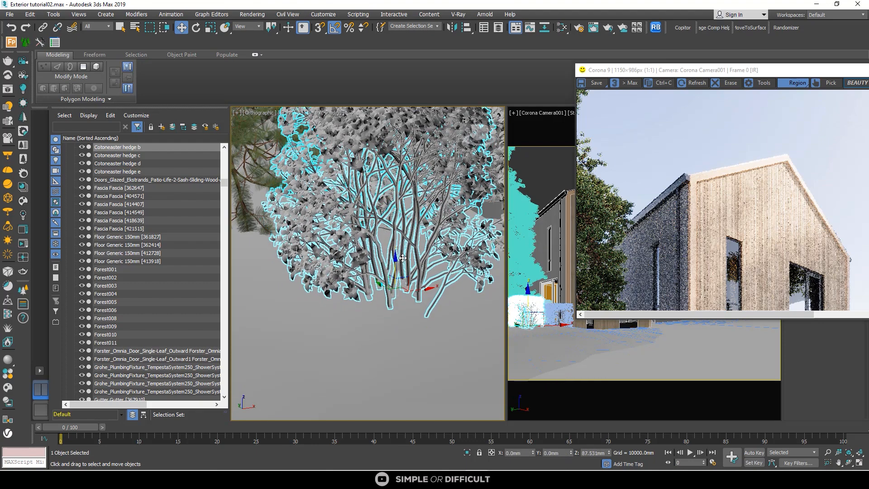
scroll(399, 263, "down", 5)
middle_click_drag(400, 263, 398, 249, "alt")
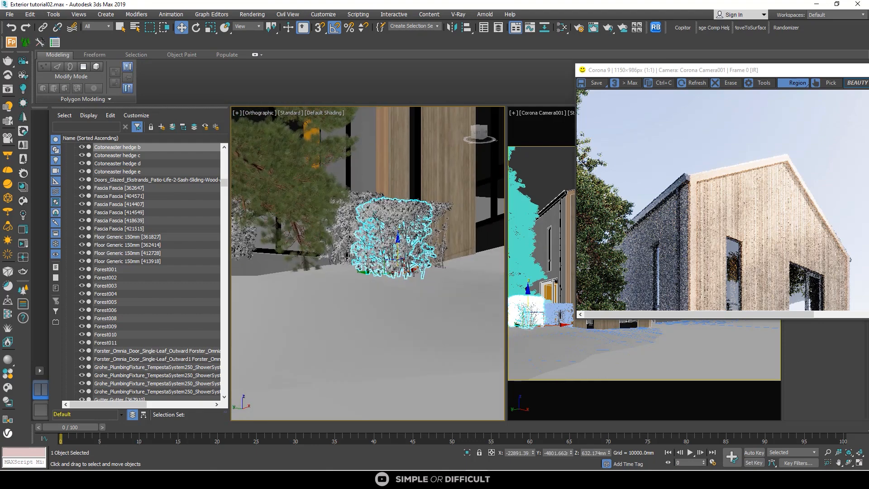
scroll(398, 249, "up", 3)
left_click_drag(397, 254, 398, 256)
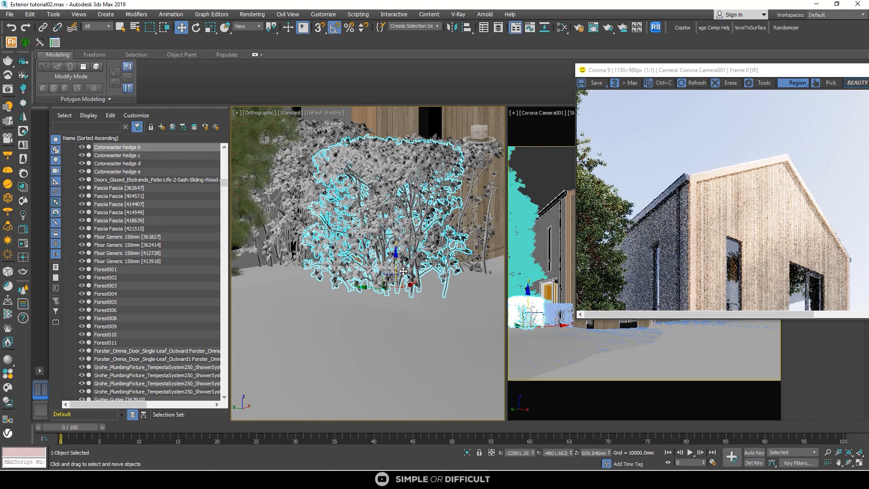
Step: Move Cotoneaster hedge b in the top view closer to hedge d, at about X -22604 mm, Y -4622 mm
scroll(403, 271, "down", 3)
middle_click_drag(403, 271, 375, 276, "alt")
scroll(376, 276, "down", 2)
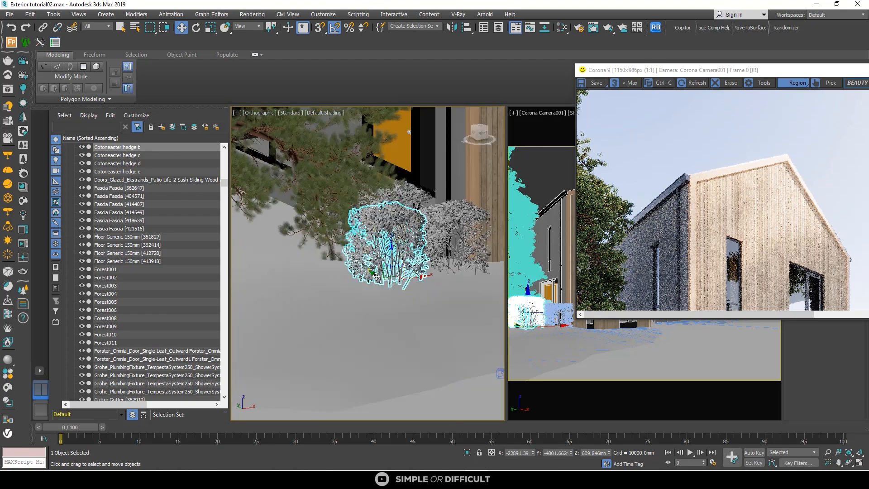
key("t")
scroll(360, 281, "up", 8)
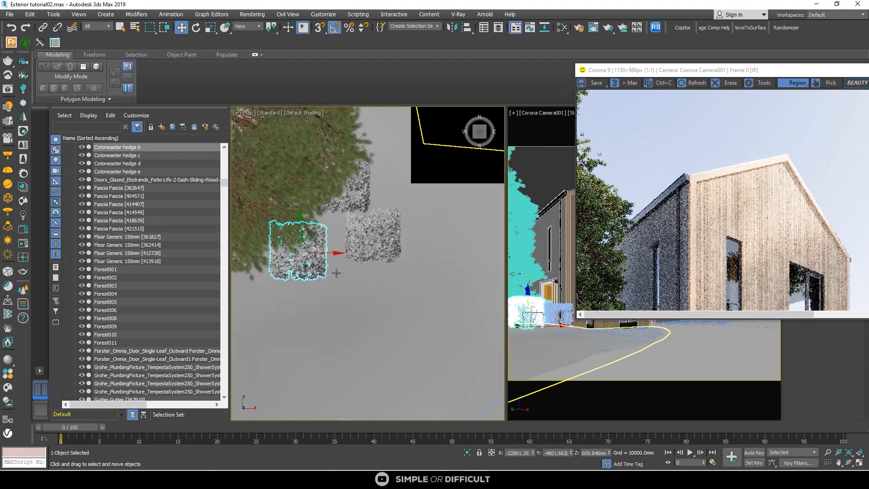
left_click_drag(317, 243, 334, 232)
Step: Bring up the Corona frame buffer full screen and start a new interactive render of the camera view
right_click(353, 205)
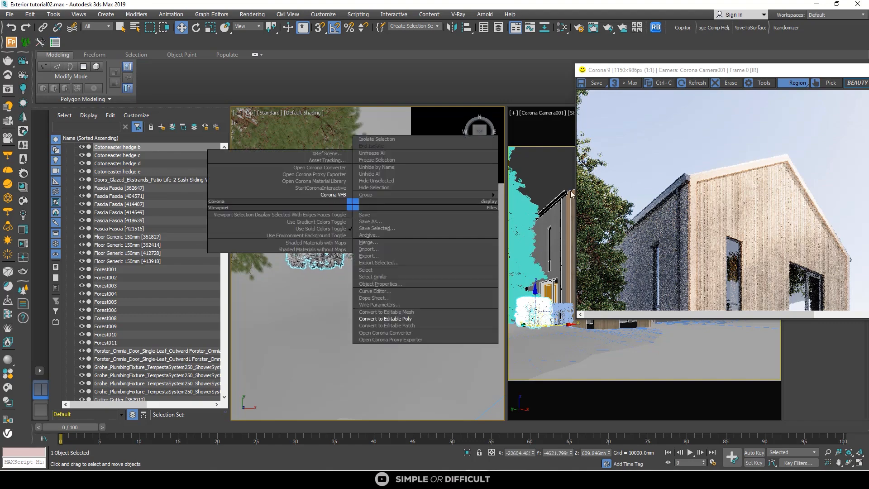
left_click(734, 70)
left_click_drag(625, 73, 393, 1)
left_click(850, 18)
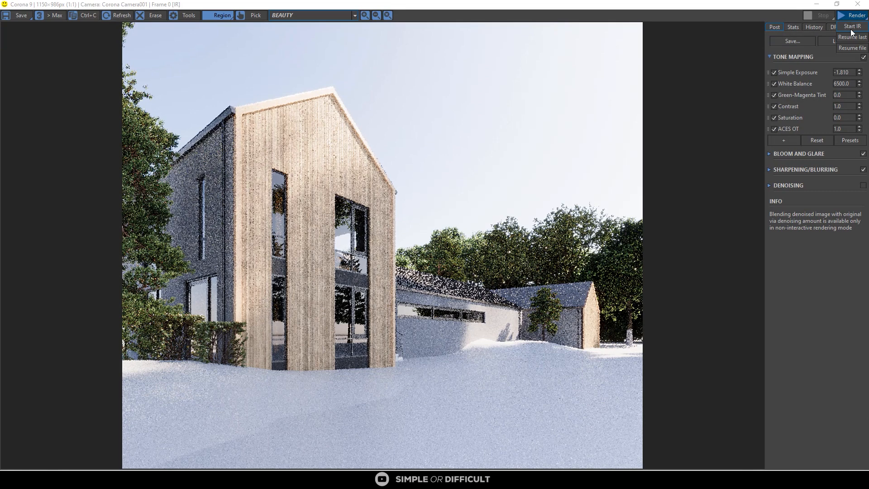
left_click(852, 28)
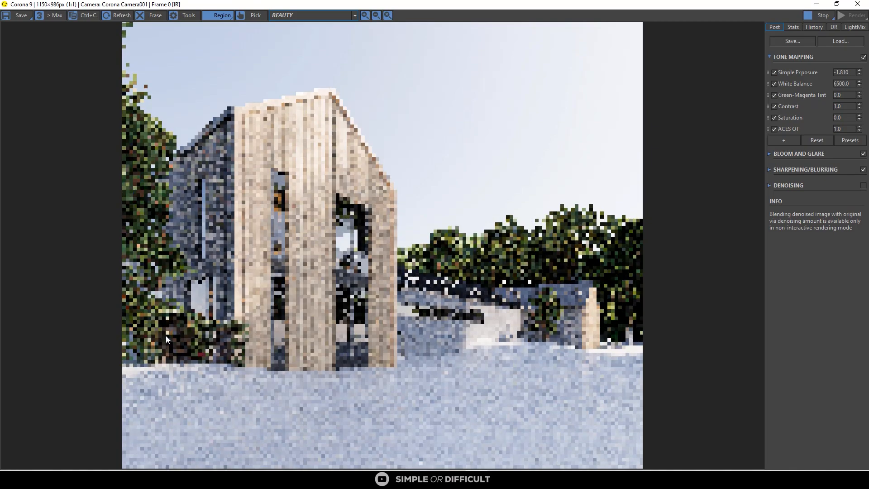
Step: Examine the hedge plants and their stems at the snow line up close, stop the interactive render, and minimize the frame buffer
scroll(163, 349, "up", 2)
scroll(354, 260, "down", 2)
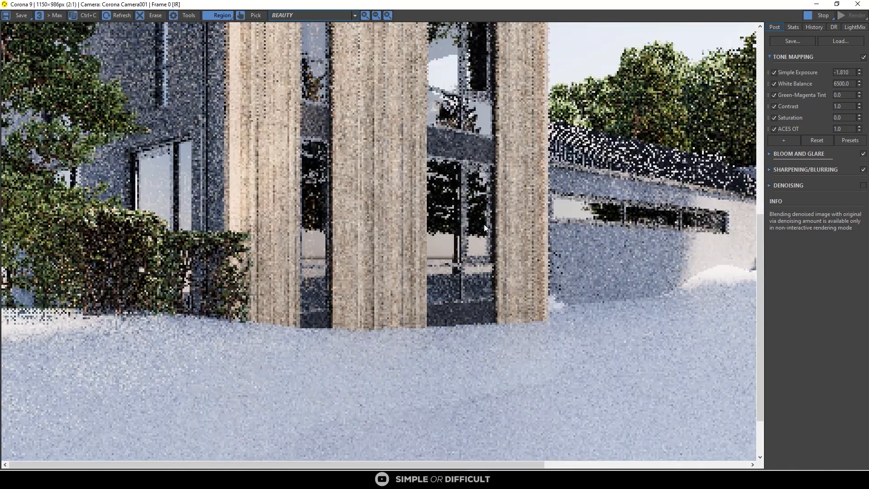
scroll(169, 284, "up", 1)
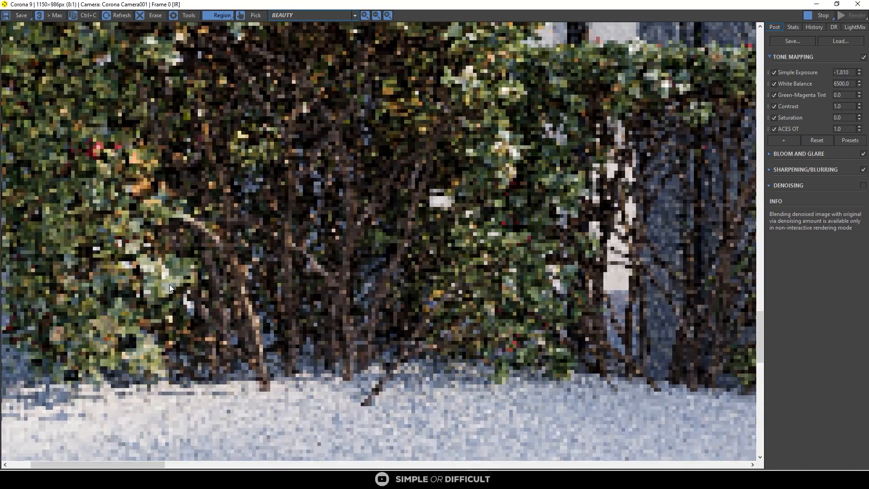
scroll(189, 289, "down", 2)
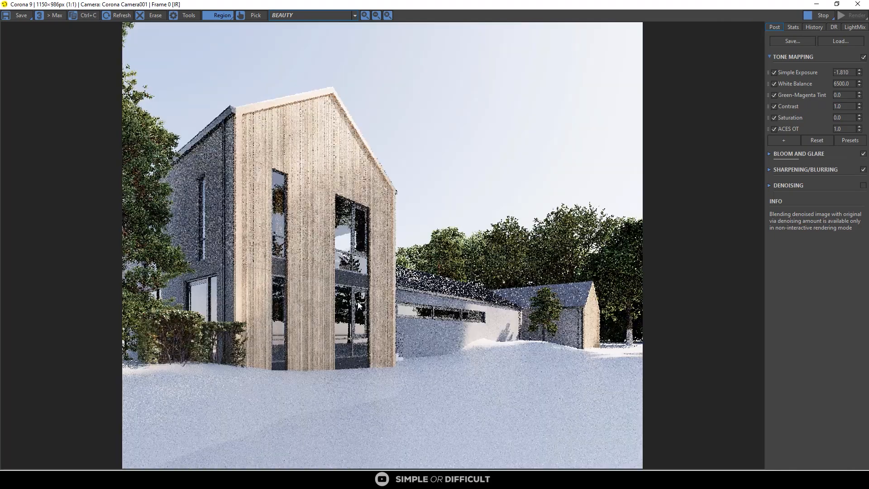
scroll(243, 363, "up", 1)
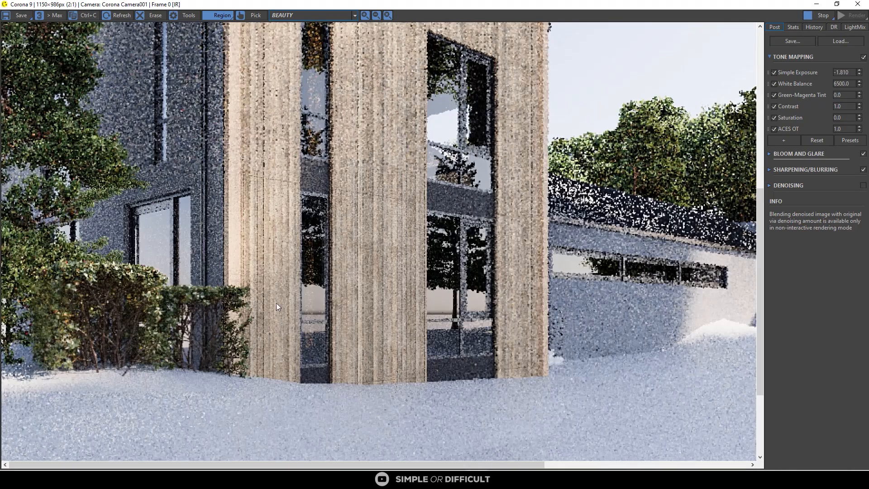
scroll(326, 303, "down", 1)
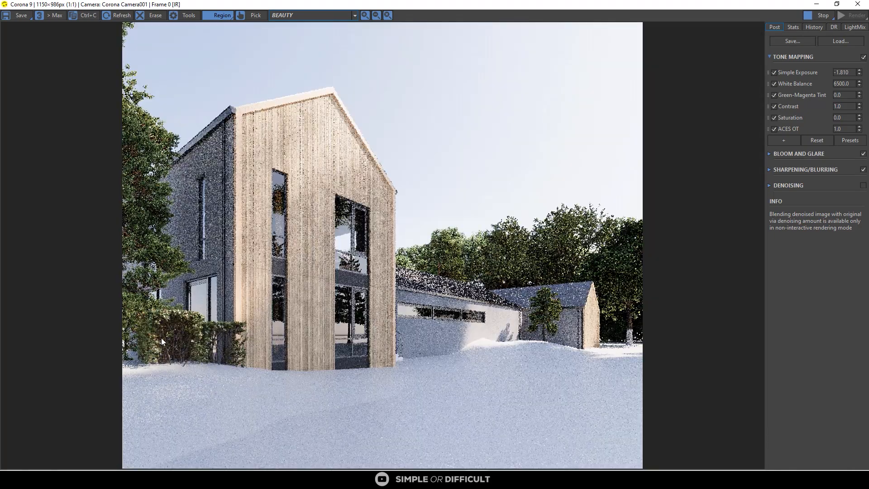
scroll(165, 352, "up", 2)
scroll(336, 315, "down", 1)
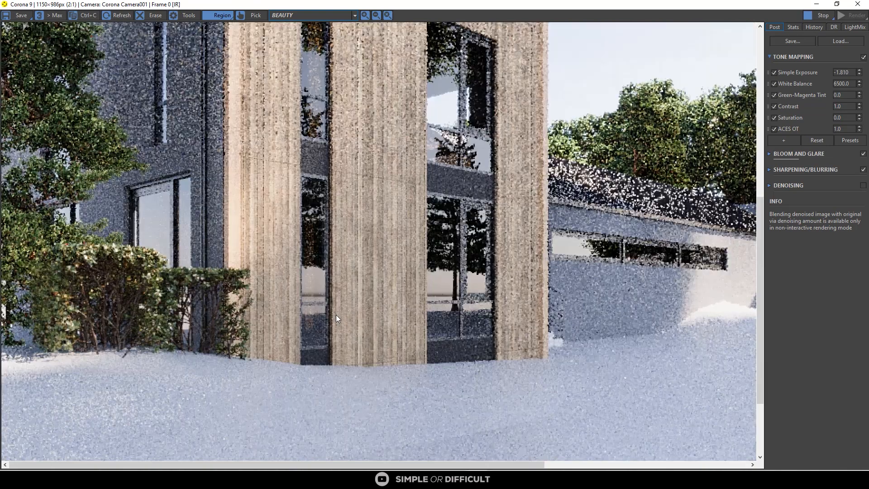
scroll(336, 314, "down", 1)
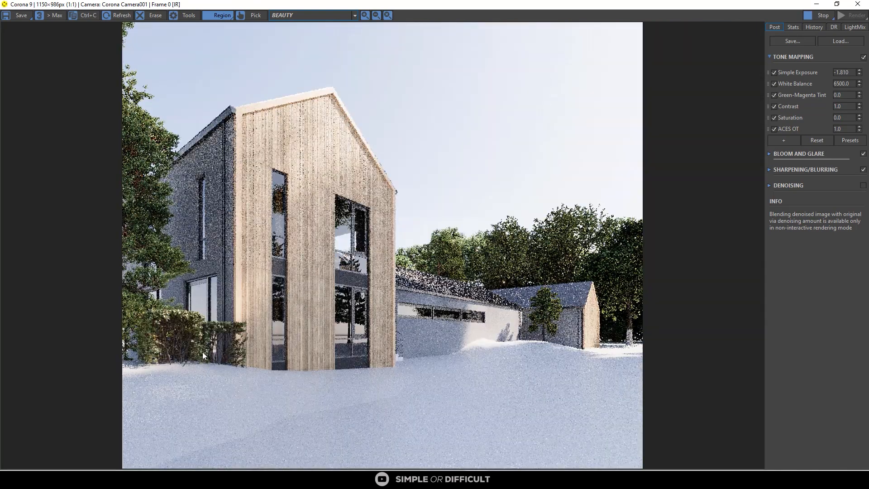
left_click(816, 16)
left_click(816, 4)
Step: Select Cotoneaster hedge e, the plant standing behind the tree along the masonry side wall
scroll(325, 242, "up", 3)
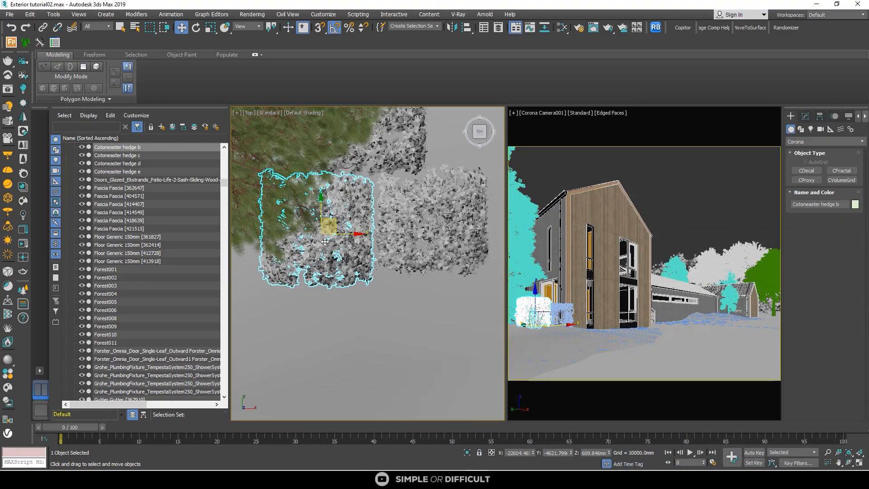
left_click(404, 154)
middle_click_drag(387, 204, 322, 191, "alt")
scroll(346, 326, "down", 4)
middle_click_drag(346, 326, 581, 318, "alt")
scroll(441, 272, "up", 3)
left_click(438, 247)
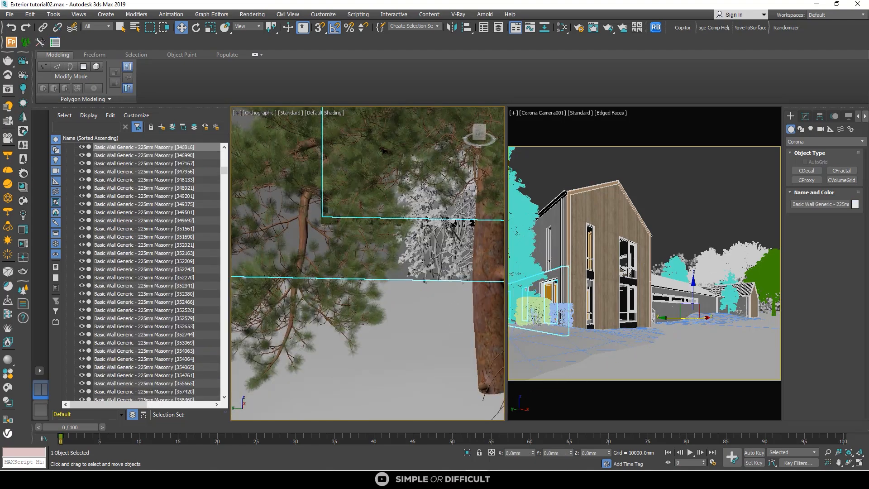
middle_click_drag(438, 253, 411, 374, "alt")
scroll(446, 287, "down", 4)
scroll(430, 303, "up", 4)
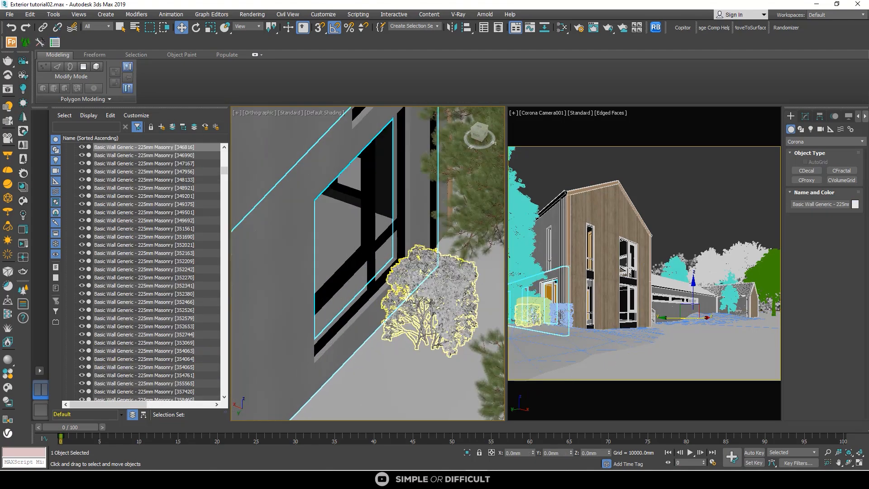
left_click(431, 306)
Step: Clone Cotoneaster hedge e as one Copy along Y to the open ground in front of the hedge row, at about Y -5538 mm
scroll(432, 308, "down", 2)
middle_click_drag(432, 308, 276, 316, "alt")
key("t")
key("z")
scroll(330, 364, "down", 5)
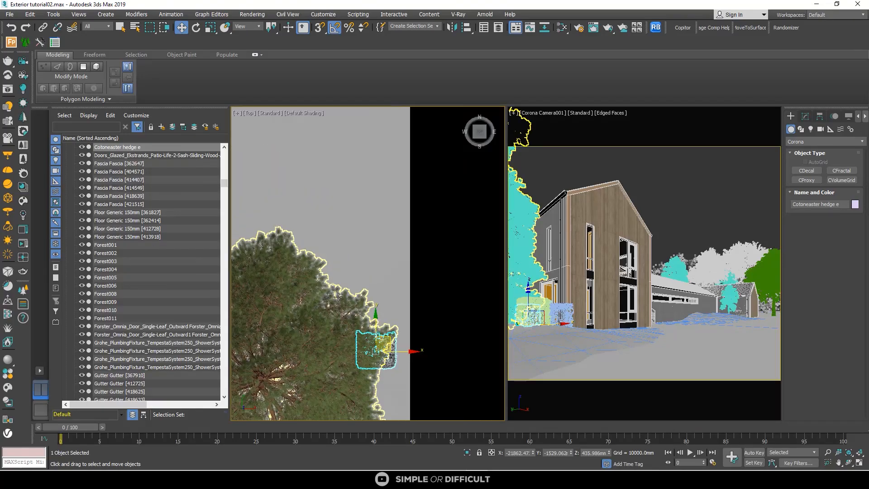
scroll(349, 290, "down", 3)
middle_click_drag(361, 243, 384, 161)
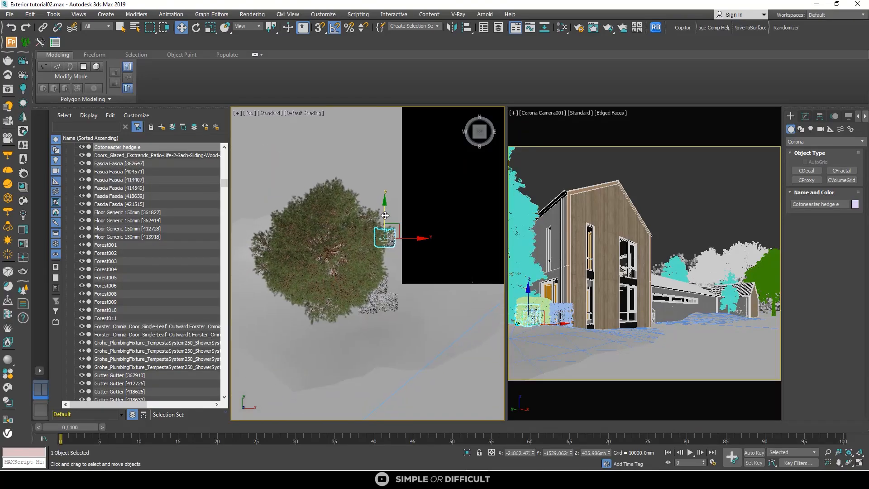
left_click_drag(386, 220, 385, 306, "shift")
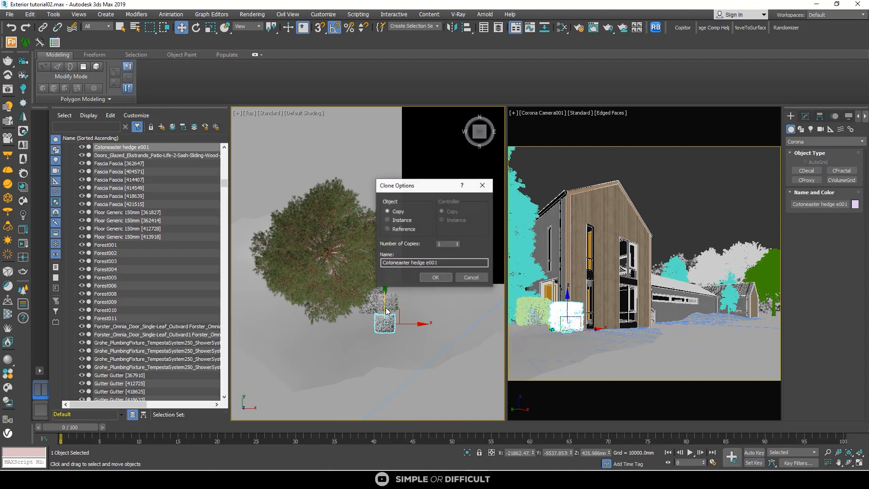
left_click(436, 277)
Step: Shift the cloned hedge plant along Y toward the hedge row, to about Y -5403 mm
scroll(408, 299, "up", 3)
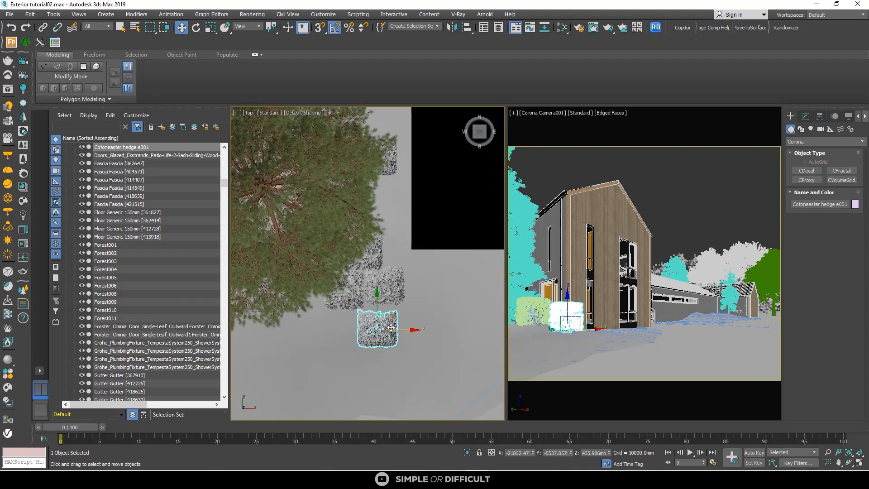
mouse_move(407, 316)
middle_mouse_down("alt")
mouse_move(418, 296)
mouse_move(361, 343)
middle_mouse_up("alt")
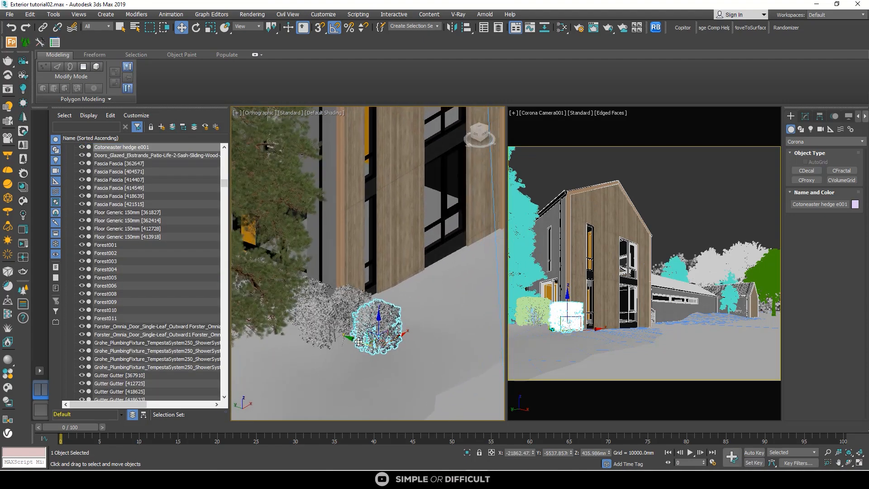
left_click_drag(358, 342, 351, 343)
Step: Reopen the Corona frame buffer and restart the interactive render with the cloned hedge plant in place
right_click(339, 307)
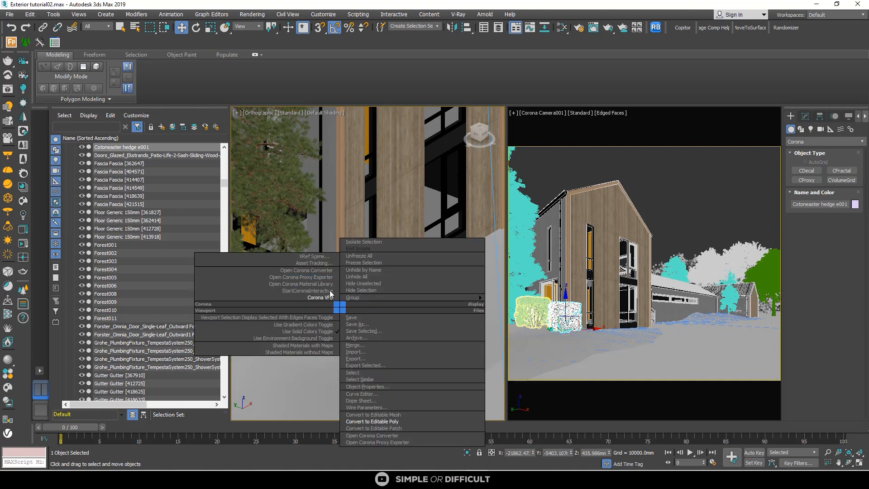
left_click(329, 297)
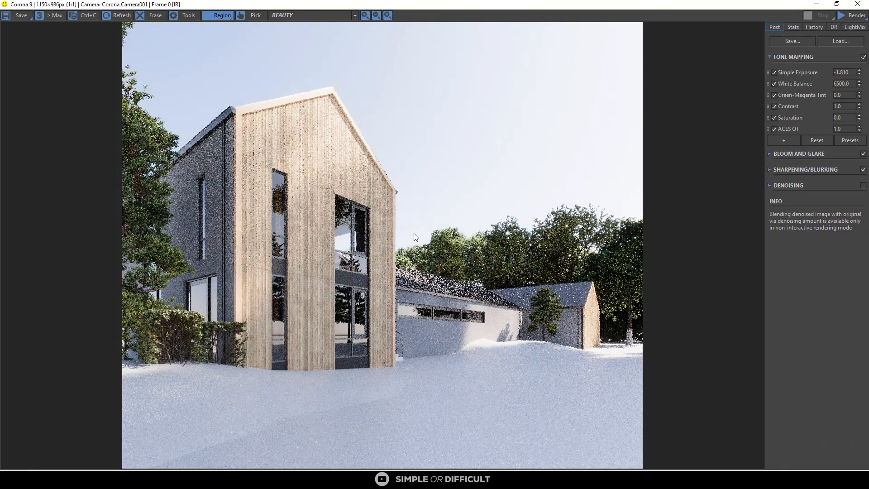
left_click(842, 15)
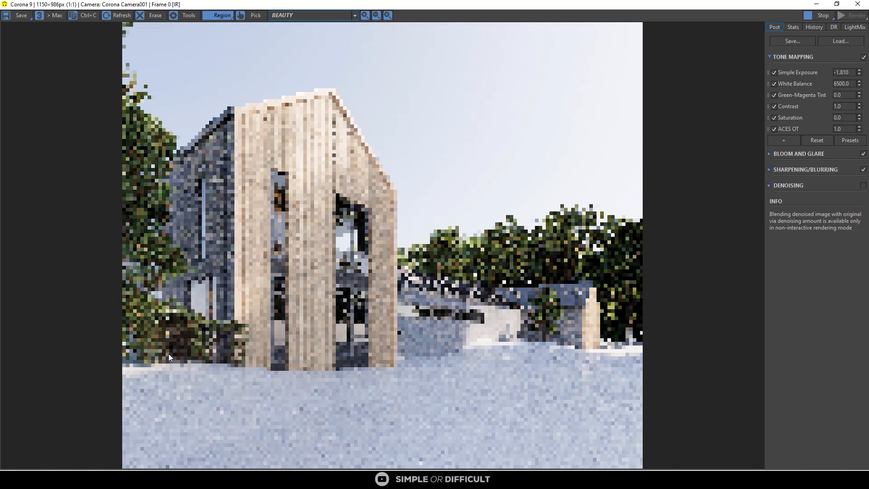
Step: Inspect the cloned hedge plant beside the timber facade at several magnifications, stop the render, and minimize the frame buffer
scroll(177, 349, "up", 1)
scroll(207, 347, "up", 1)
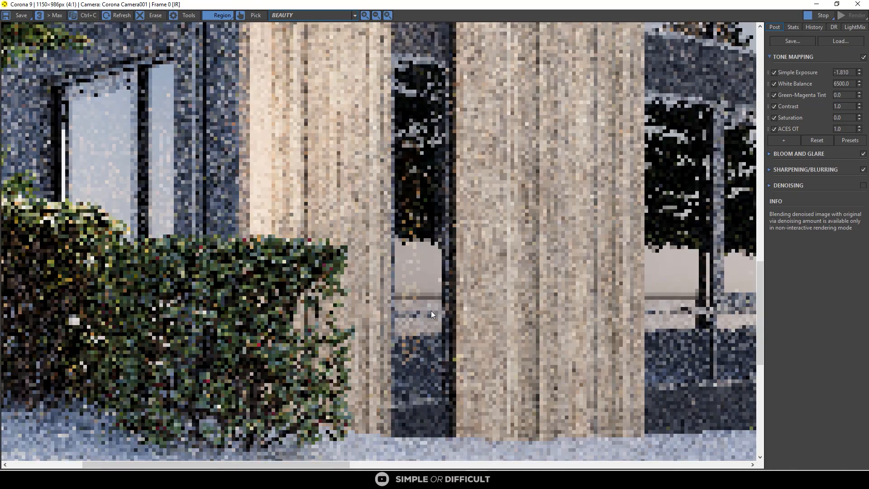
scroll(495, 284, "down", 1)
scroll(613, 261, "down", 1)
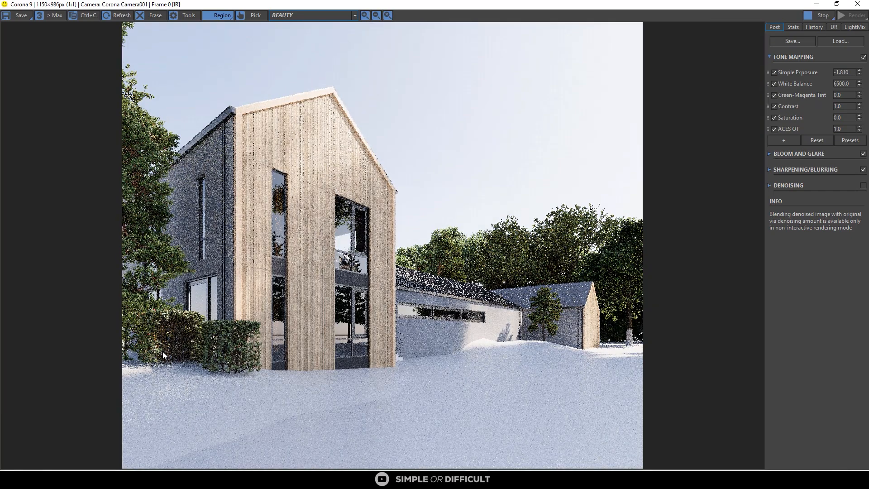
scroll(168, 359, "up", 1)
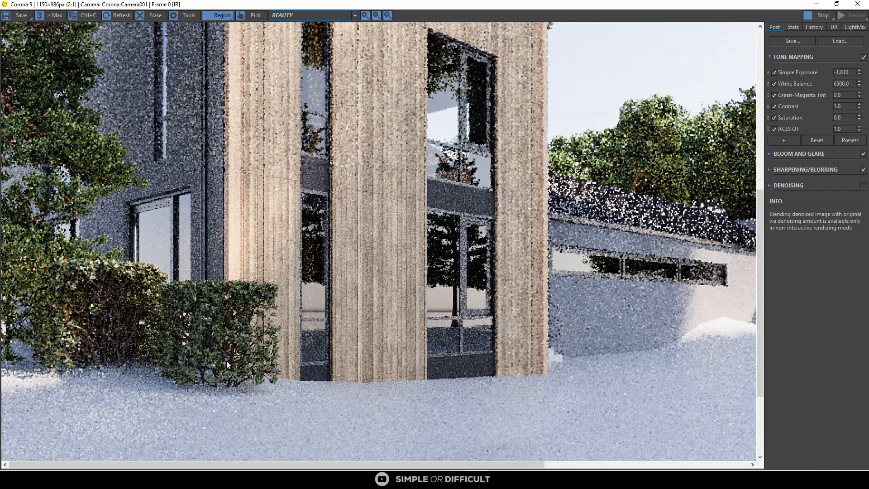
scroll(186, 365, "up", 1)
scroll(525, 282, "down", 1)
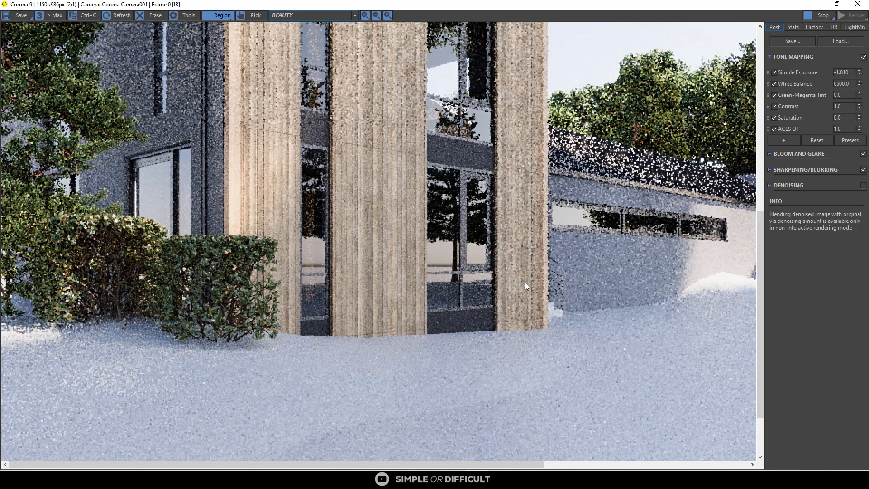
scroll(525, 285, "down", 1)
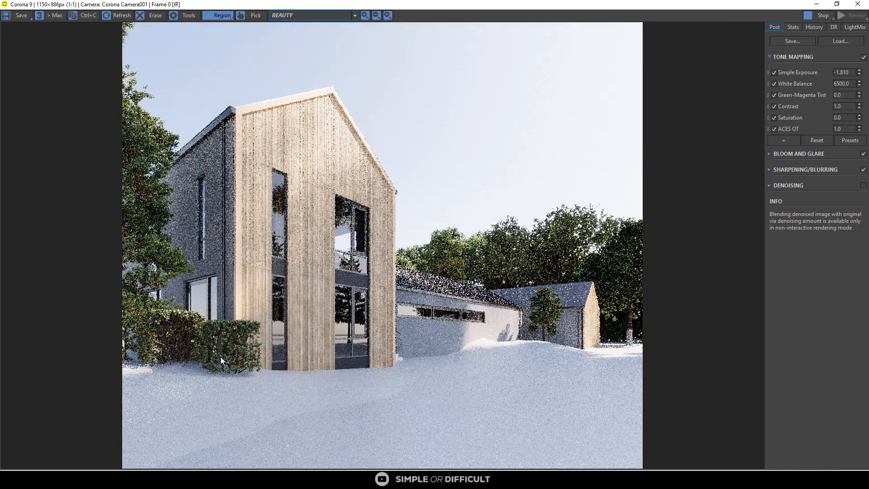
scroll(197, 365, "up", 1)
scroll(532, 250, "down", 1)
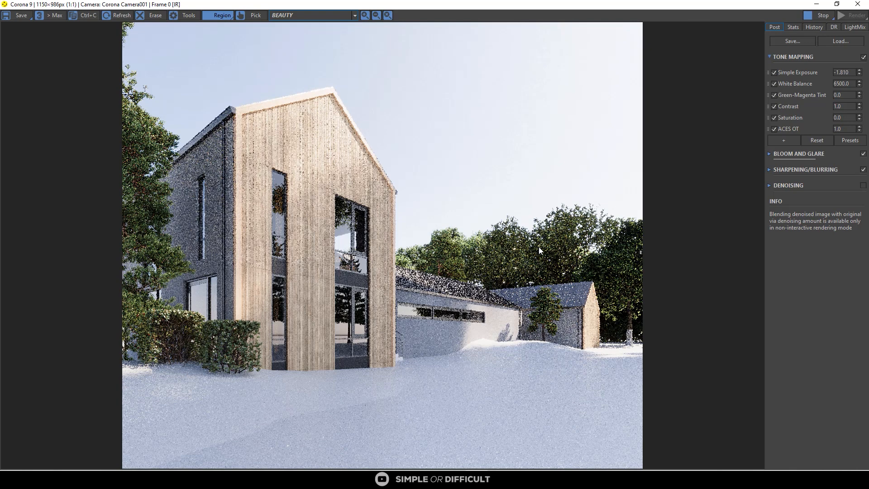
left_click(817, 17)
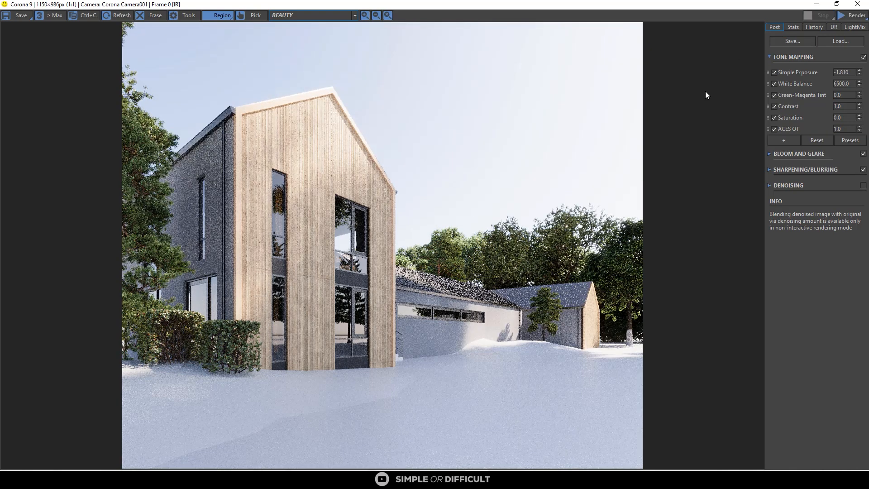
left_click(813, 5)
Step: Move Cotoneaster hedge a from the distant open ground to the hedge row by the tree, at about X -23077 mm, Y -5171 mm
scroll(436, 259, "down", 7)
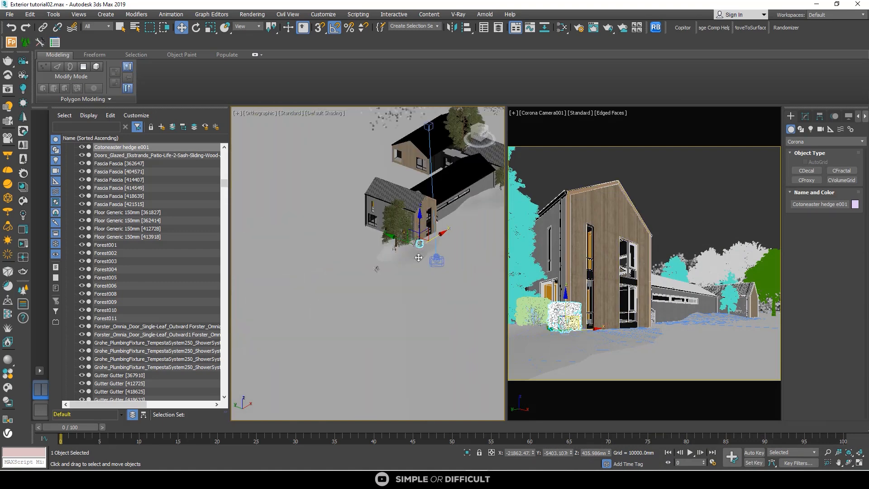
scroll(397, 262, "up", 4)
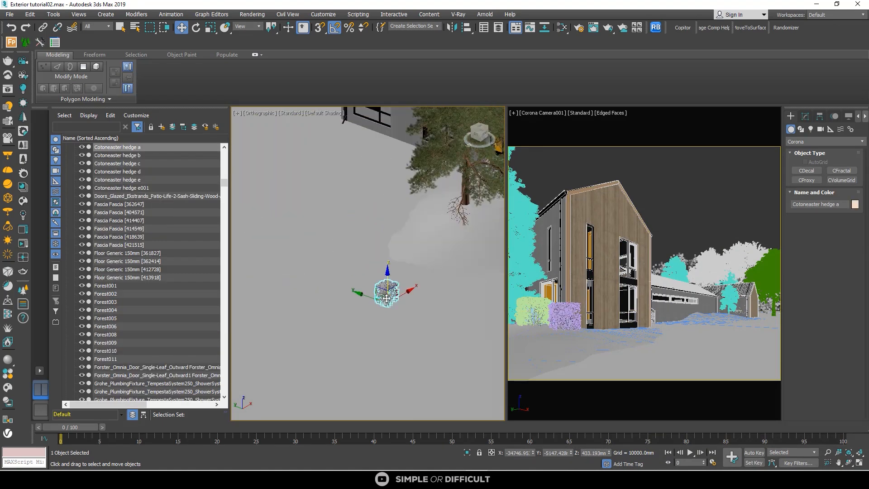
key("t")
scroll(351, 294, "up", 5)
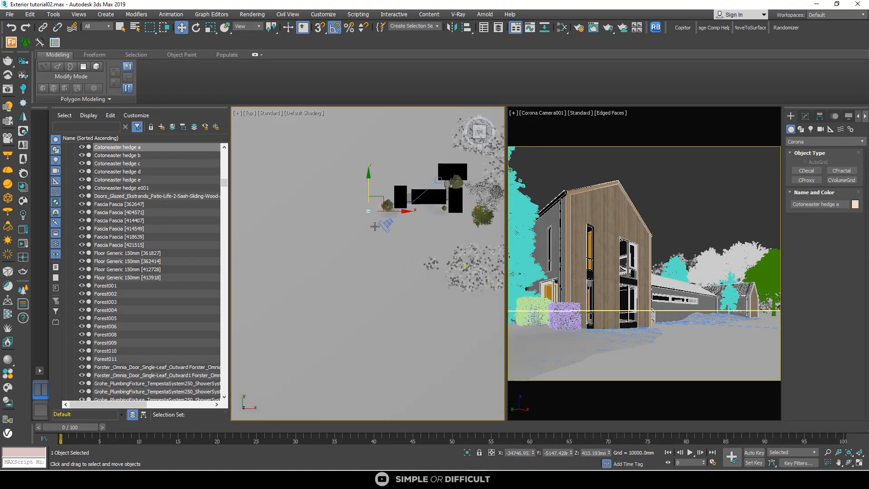
scroll(367, 195, "up", 8)
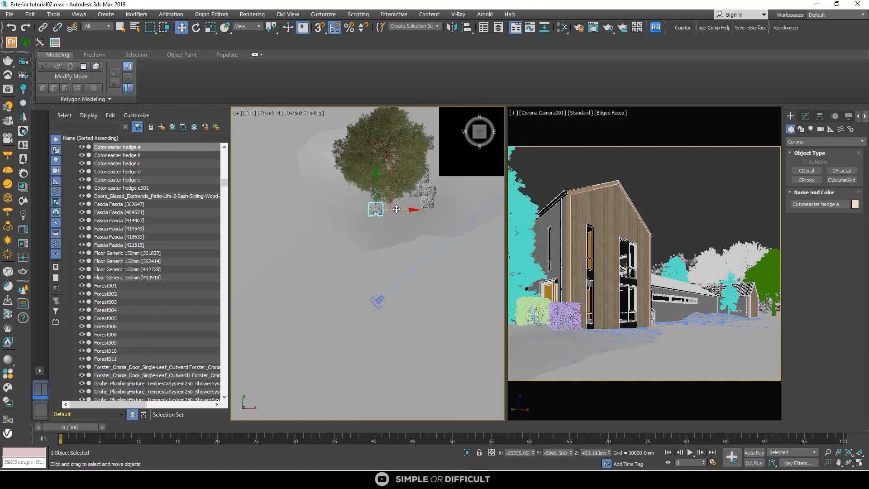
left_click_drag(329, 204, 458, 161)
scroll(401, 246, "down", 3)
middle_click_drag(401, 246, 385, 269)
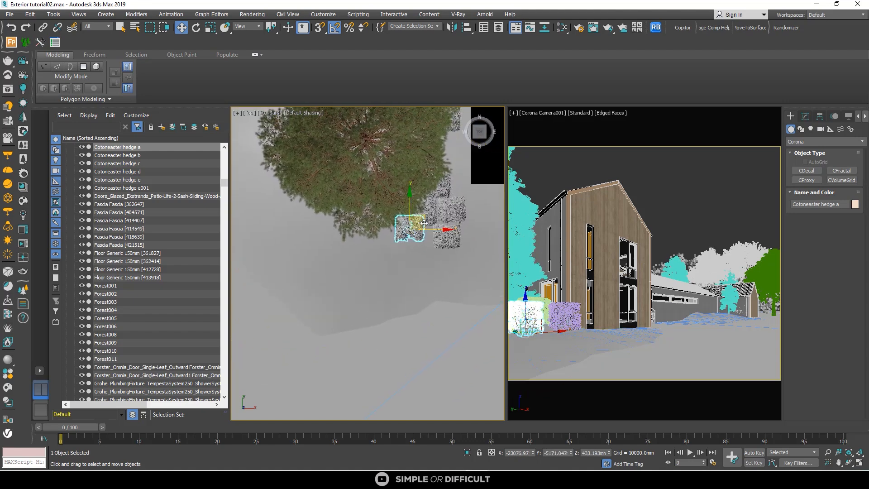
Step: Shift Cotoneaster hedge a along X to about -23334 mm and check the hedge row in a restarted interactive render
left_click_drag(430, 229, 417, 229)
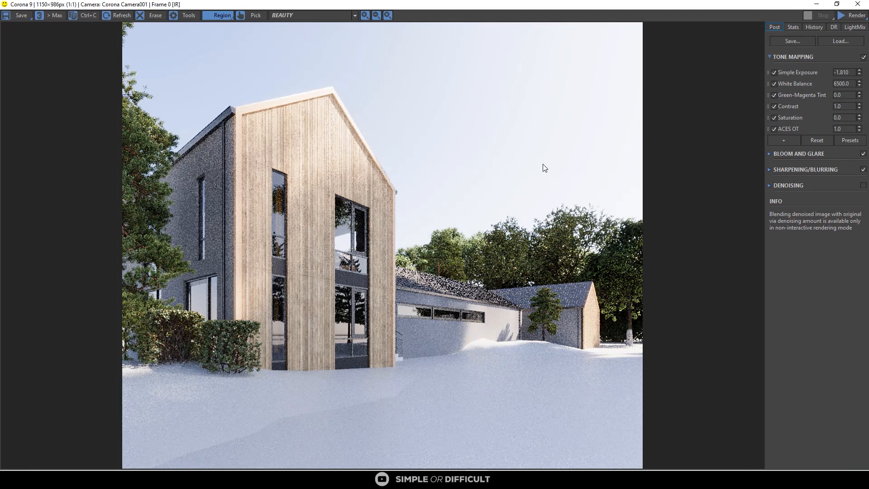
left_click(848, 21)
left_click(848, 27)
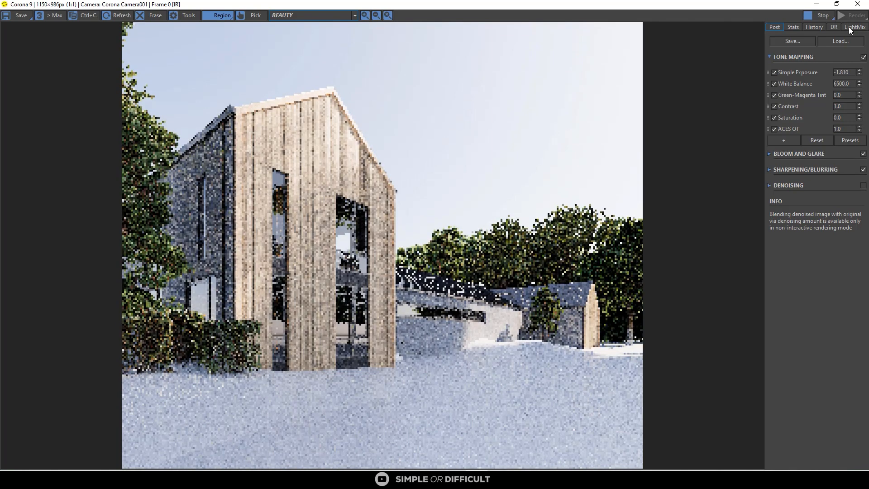
scroll(153, 354, "up", 3)
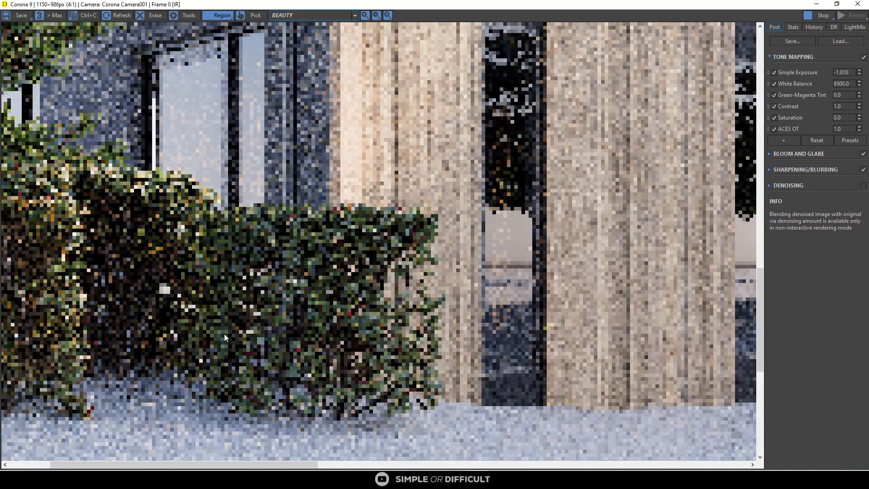
scroll(153, 347, "down", 3)
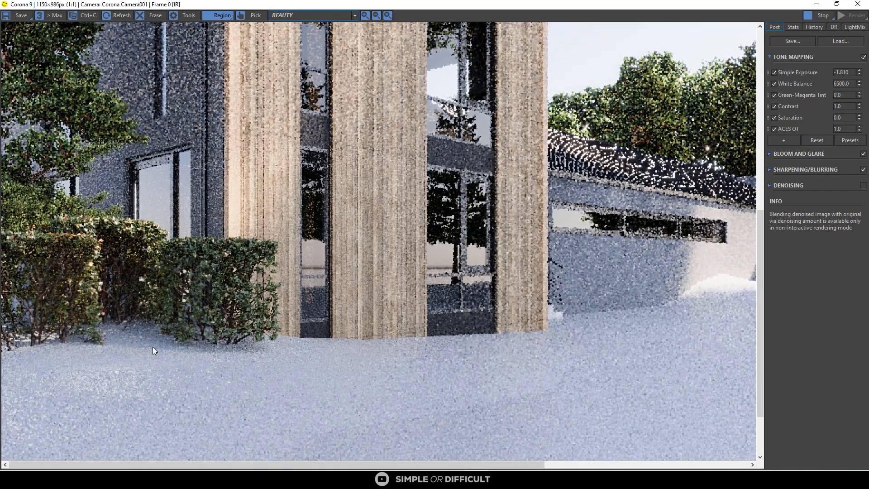
scroll(153, 347, "down", 1)
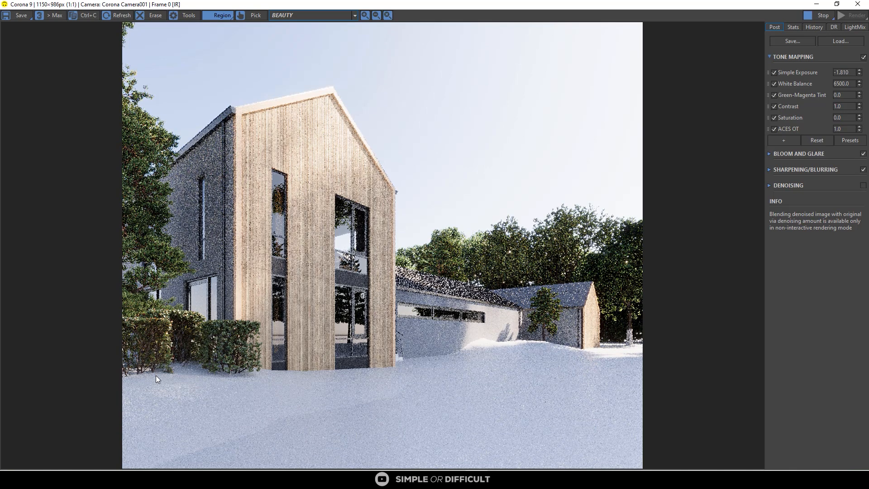
Step: Shrink the frame buffer to a floating window and nudge Cotoneaster hedge a to about X -23398 mm, Y -5216 mm
double_click(633, 3)
scroll(314, 252, "down", 2)
middle_click_drag(314, 252, 314, 297)
scroll(281, 300, "up", 4)
scroll(353, 276, "up", 5)
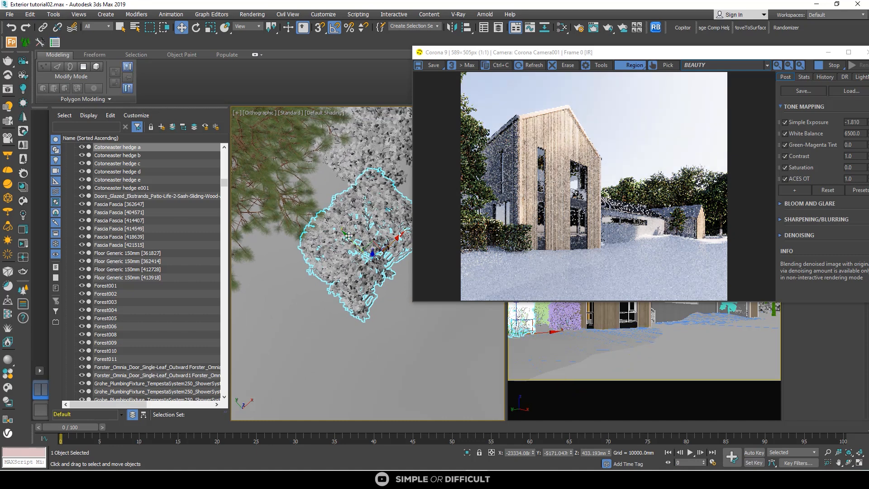
left_click_drag(375, 244, 371, 253)
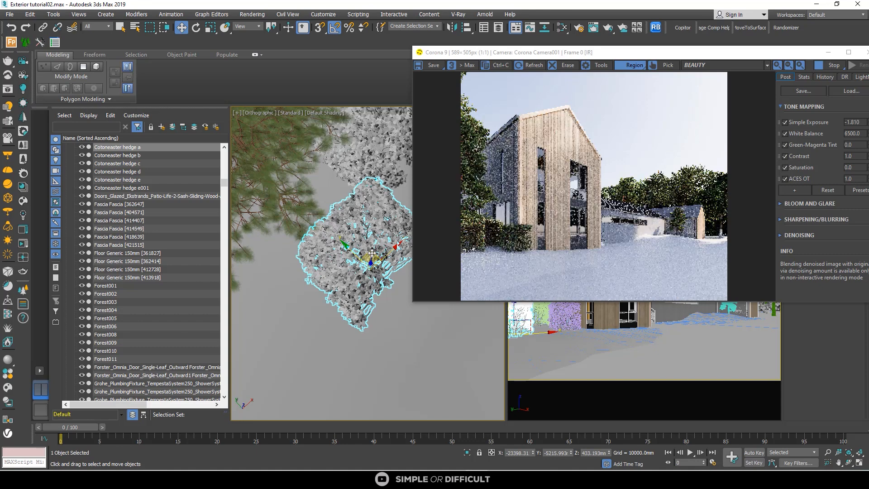
Step: Move Cotoneaster hedge a away from the row to about X -23713 mm, Y -5511 mm, and check it in the live render
middle_click_drag(373, 252, 319, 274)
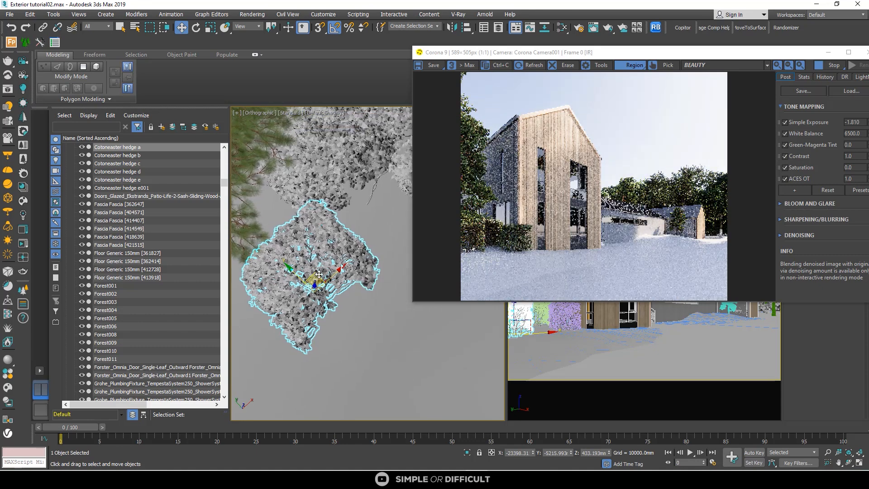
left_click_drag(319, 274, 315, 325)
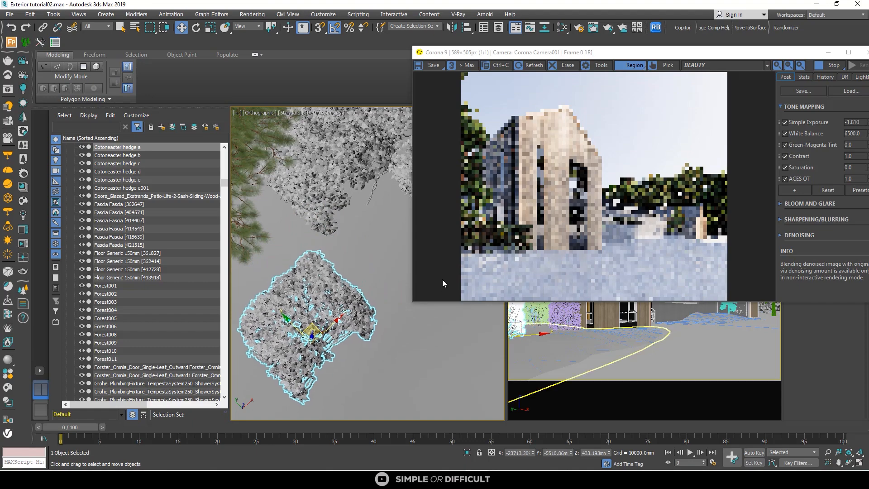
scroll(471, 250, "up", 1)
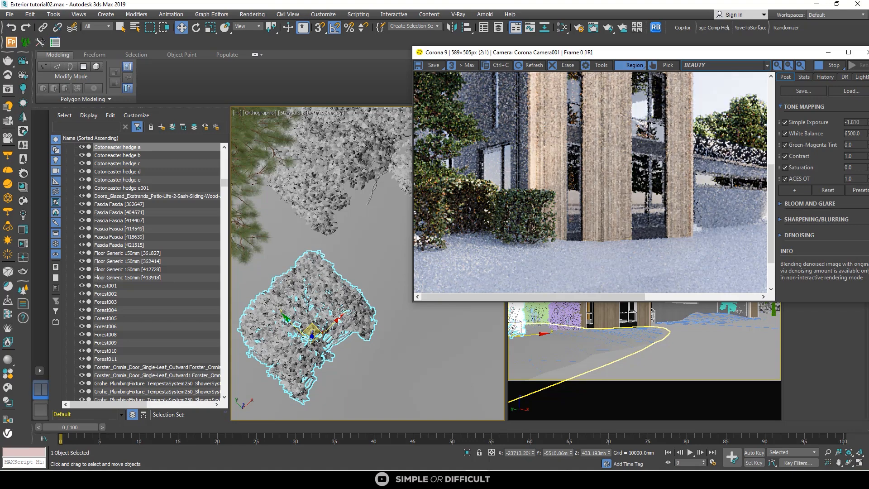
scroll(425, 227, "up", 1)
scroll(424, 227, "down", 1)
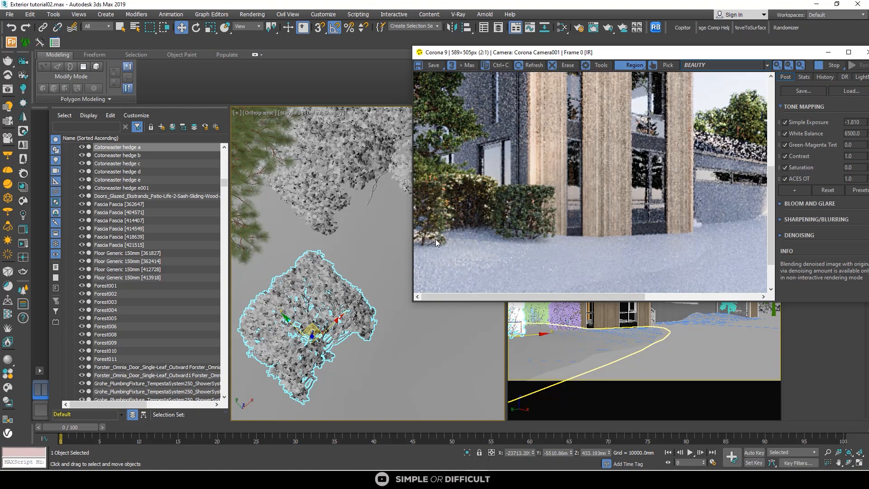
scroll(479, 227, "down", 1)
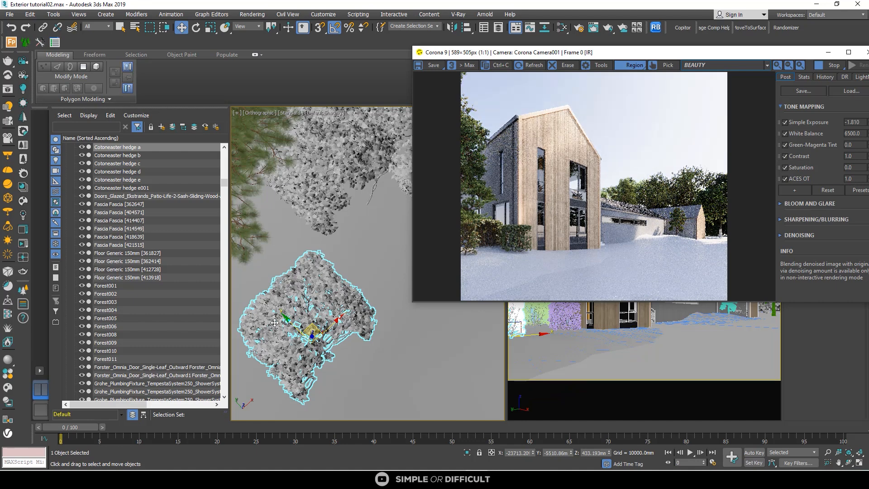
Step: Move the cloned plant Cotoneaster hedge e001 to about X -22303 mm, Y -5428 mm, and check it in the live render
scroll(277, 281, "down", 3)
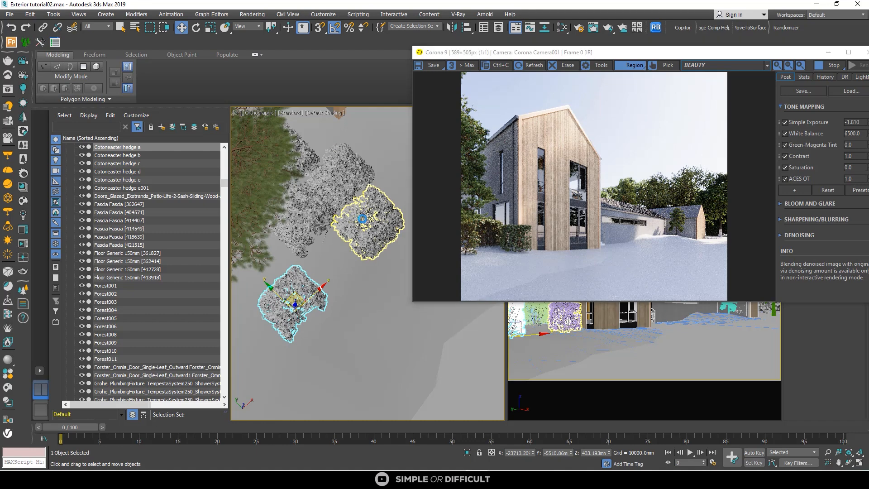
left_click(375, 215)
left_click_drag(375, 215, 356, 238)
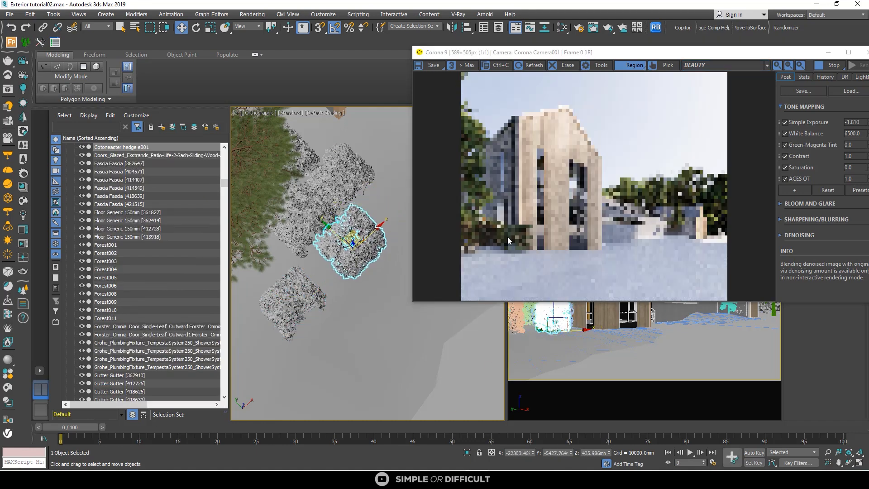
scroll(507, 237, "up", 2)
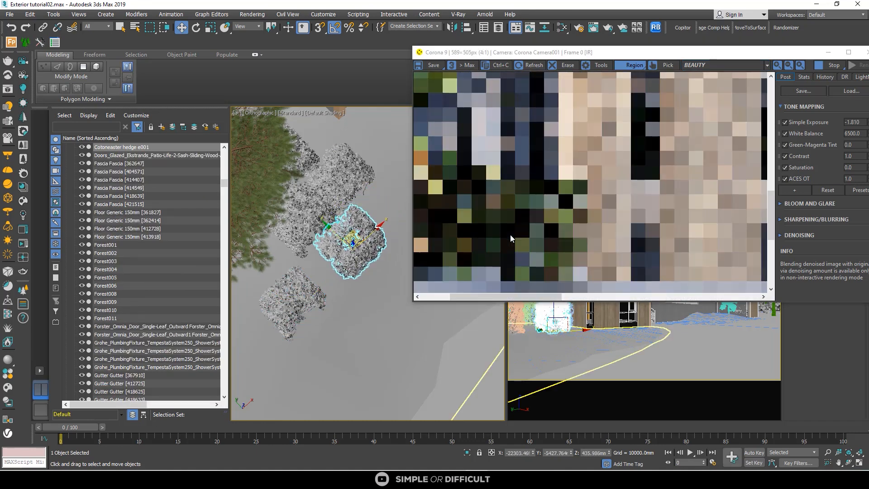
scroll(510, 235, "down", 1)
scroll(518, 223, "down", 1)
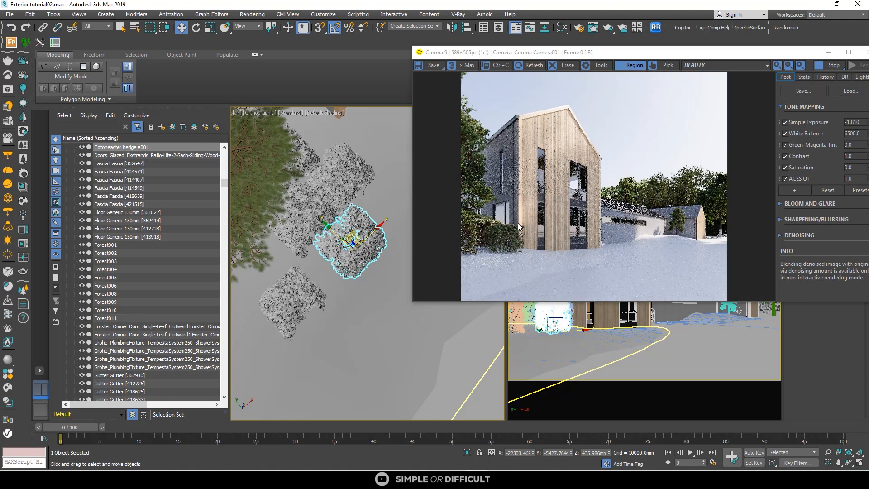
scroll(471, 249, "up", 1)
scroll(493, 235, "down", 1)
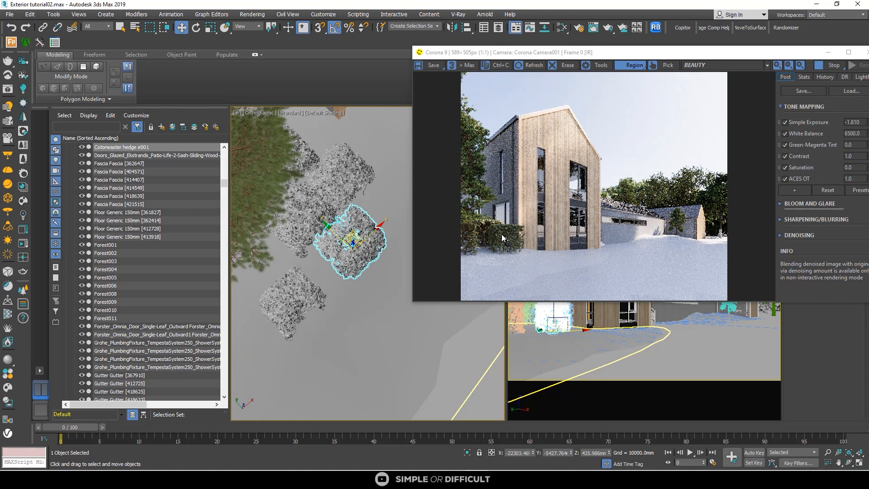
scroll(501, 235, "up", 1)
scroll(529, 213, "down", 1)
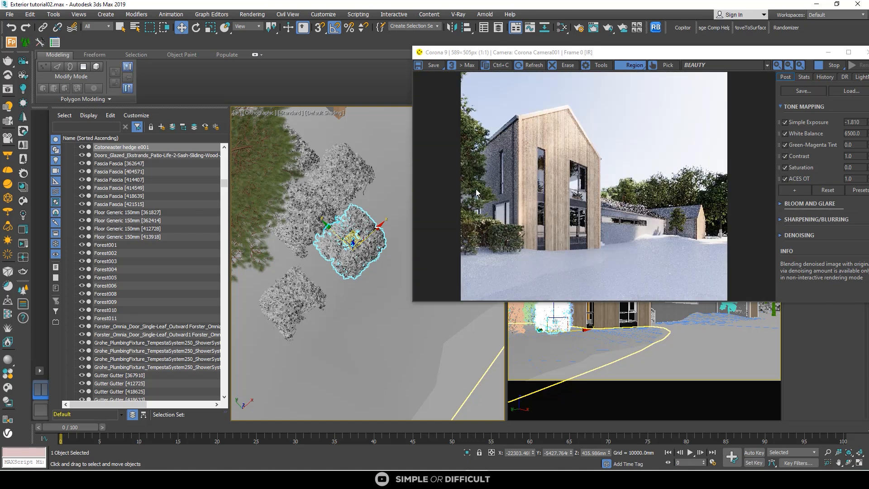
Step: Enlarge the frame buffer and inspect the hedge row beside the timber facade up close and in full view
left_click(849, 52)
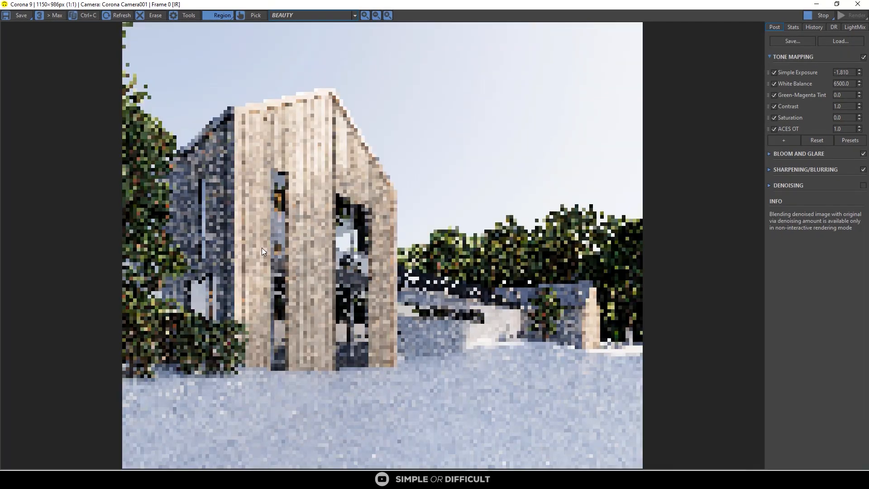
scroll(173, 401, "up", 3)
middle_click_drag(173, 382, 454, 401)
scroll(444, 311, "down", 1)
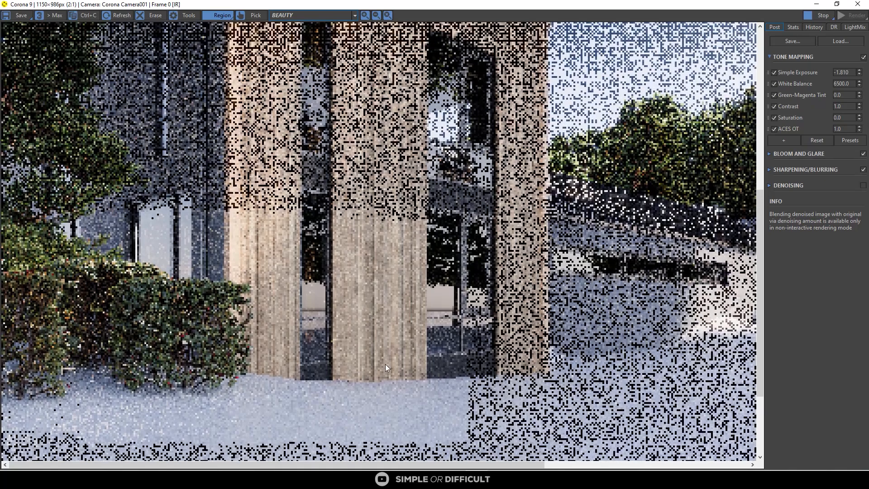
scroll(370, 346, "down", 1)
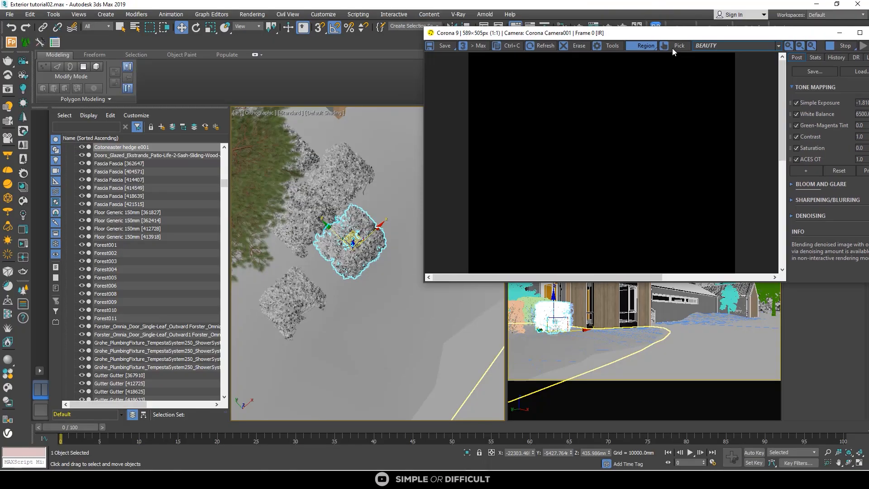
Step: Undo the cloned plant's last move, and move Cotoneaster hedge a under the tree, at about X -23654 mm, Y -4698 mm
scroll(352, 242, "up", 2)
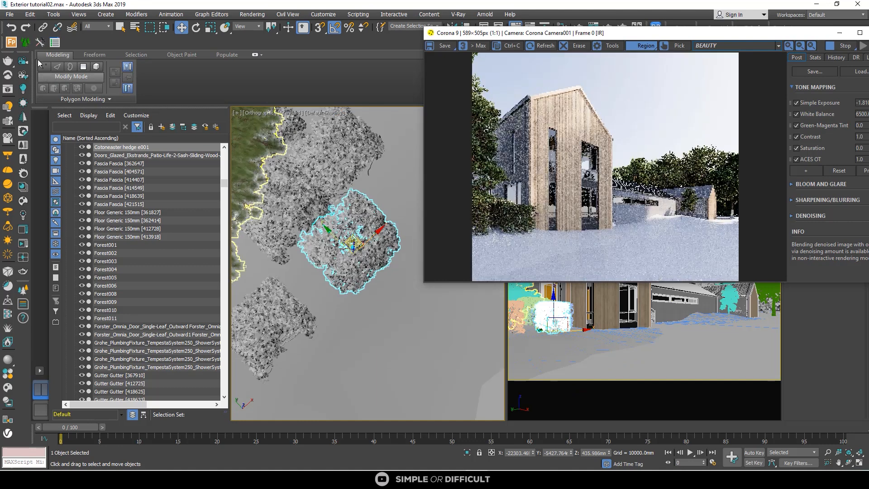
left_click(12, 31)
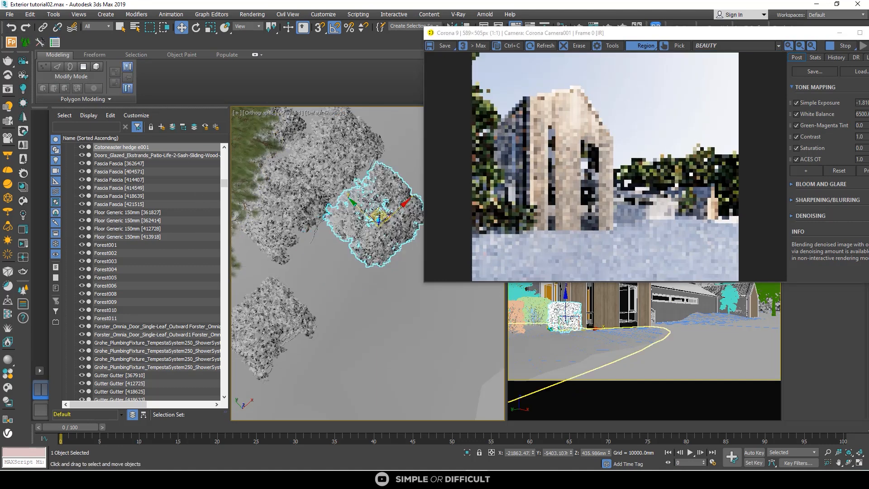
left_click(281, 304)
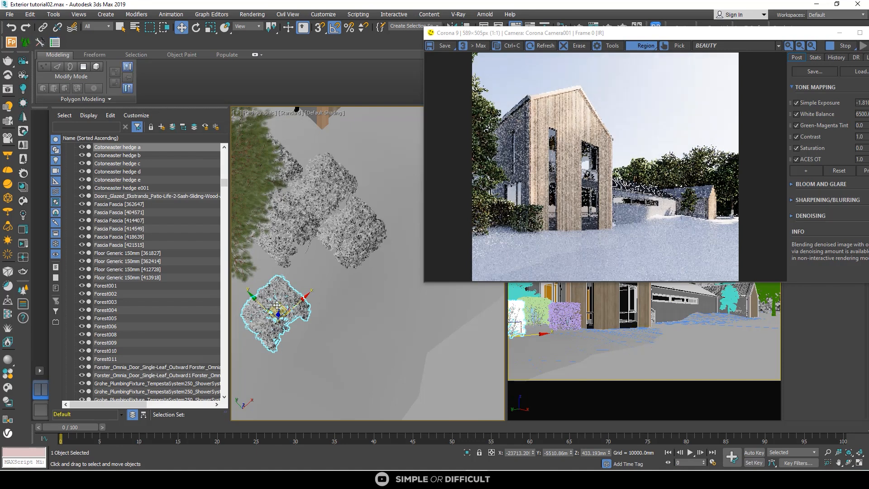
left_click_drag(281, 304, 245, 268)
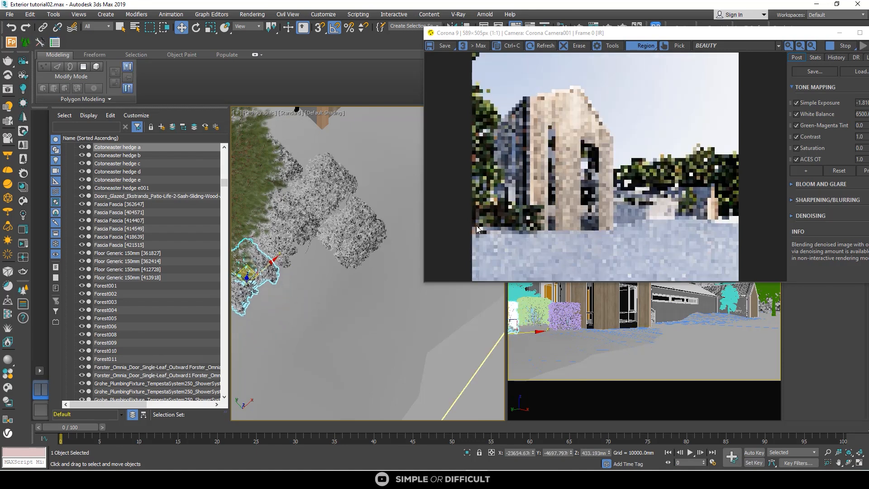
Step: Inspect the rearranged hedge row in the live render at several magnifications and stop the interactive render
scroll(471, 225, "up", 2)
scroll(489, 191, "down", 2)
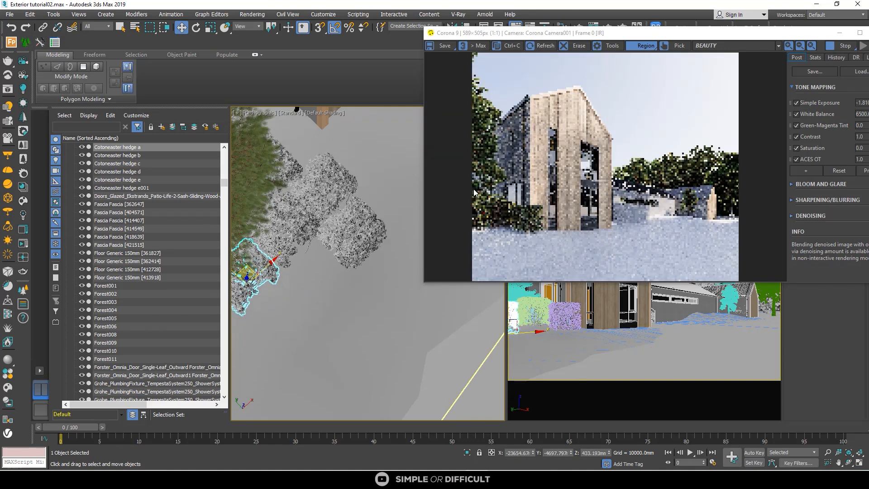
scroll(518, 223, "up", 1)
scroll(518, 223, "down", 2)
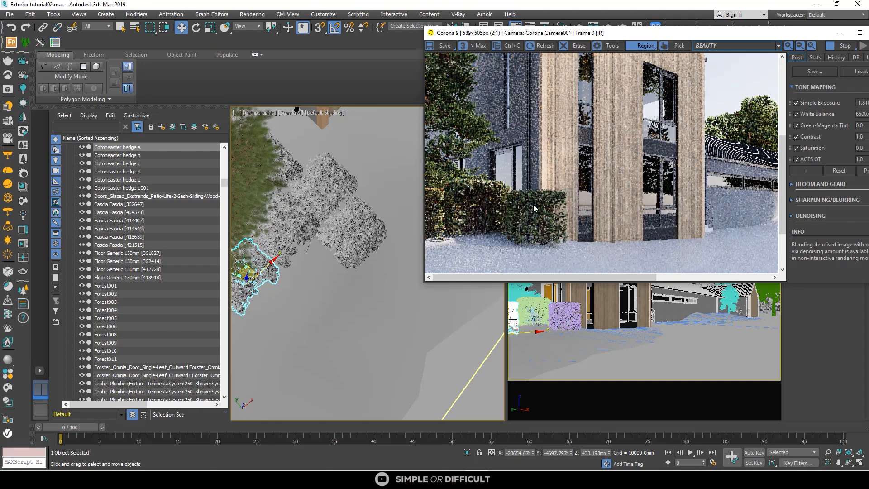
scroll(506, 228, "up", 1)
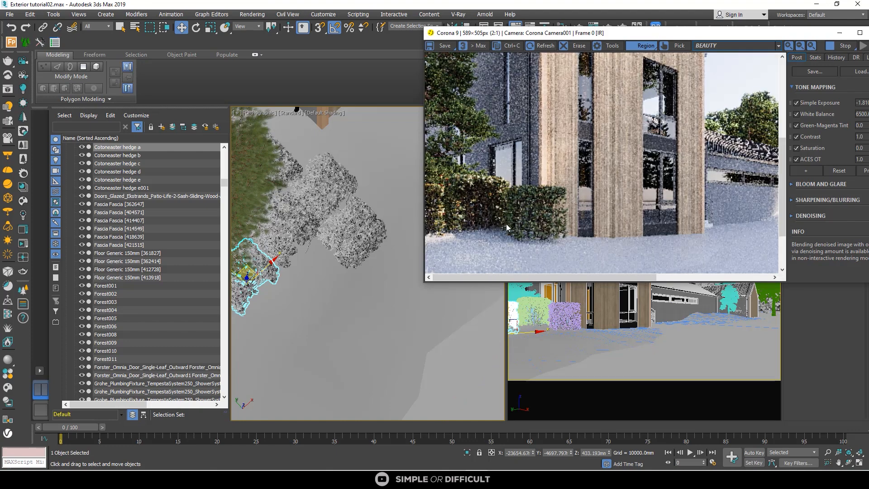
scroll(493, 229, "down", 1)
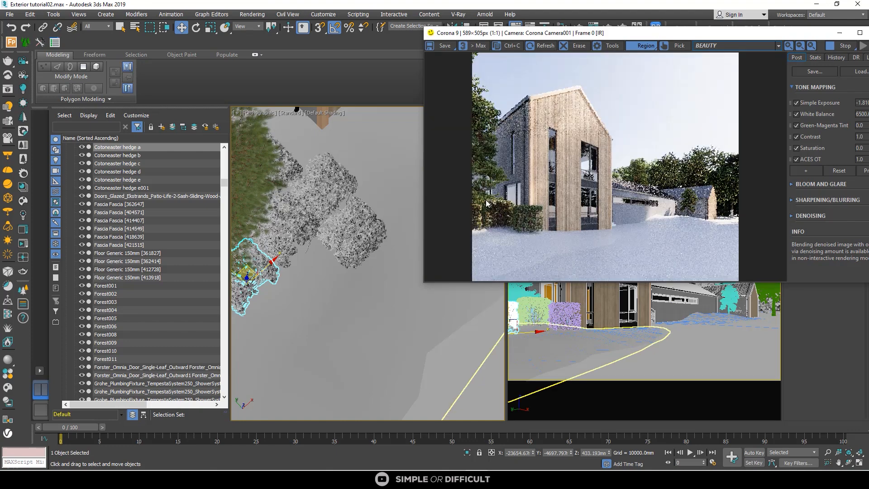
scroll(483, 213, "up", 1)
scroll(471, 220, "up", 1)
scroll(569, 178, "down", 2)
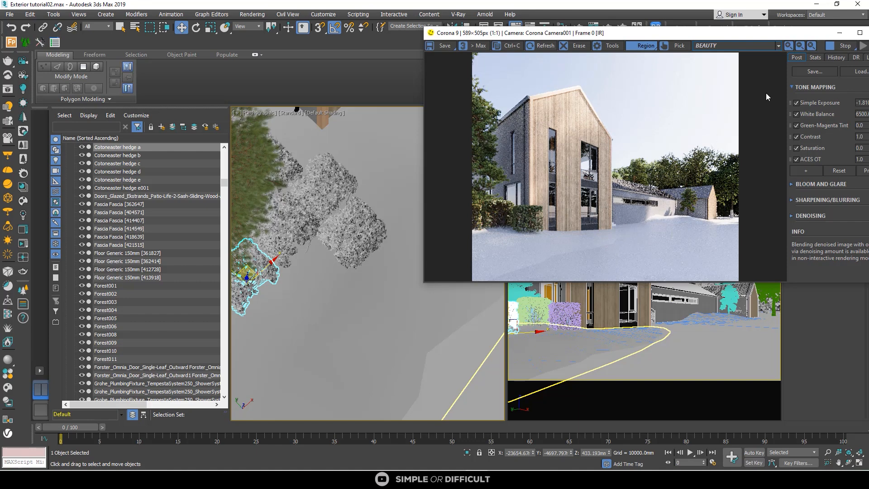
left_click(840, 46)
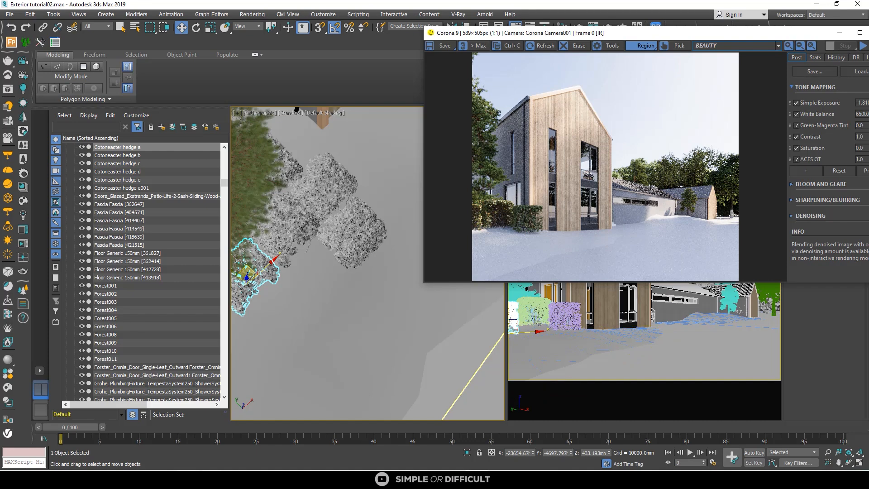
Step: Import the downloaded Cornus_Elegantissima_Hedge model into the scene and place its group on the open ground near the tree and house
scroll(385, 245, "down", 6)
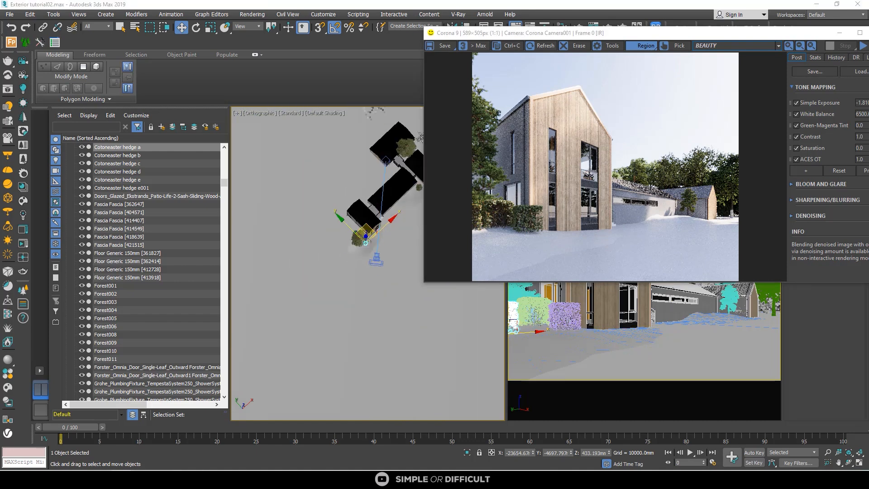
left_click_drag(446, 352, 312, 277)
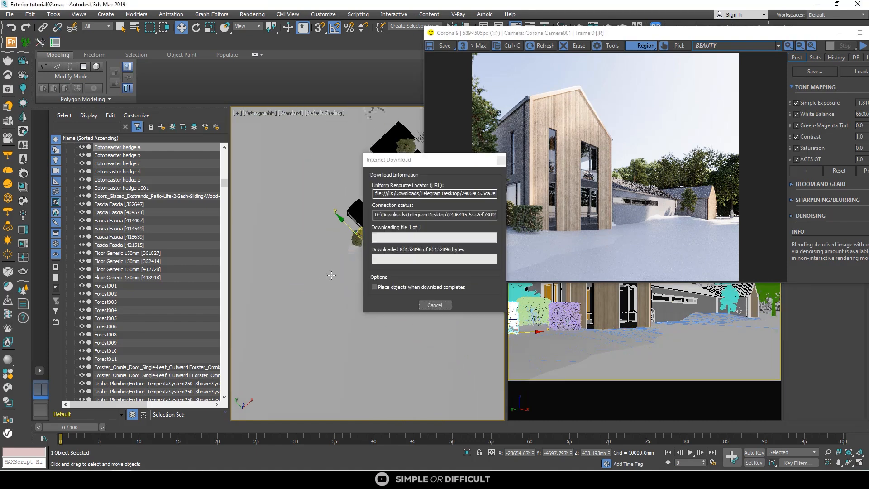
left_click(339, 291)
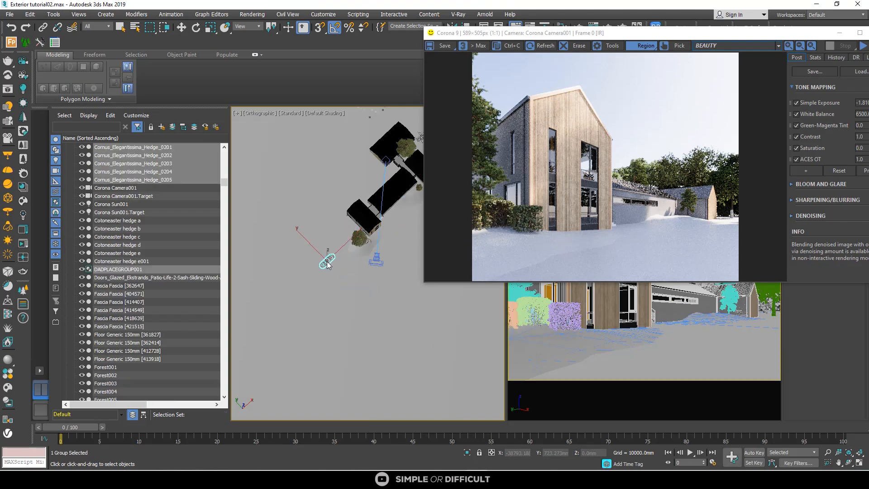
middle_click_drag(304, 282, 297, 286)
scroll(298, 286, "up", 4)
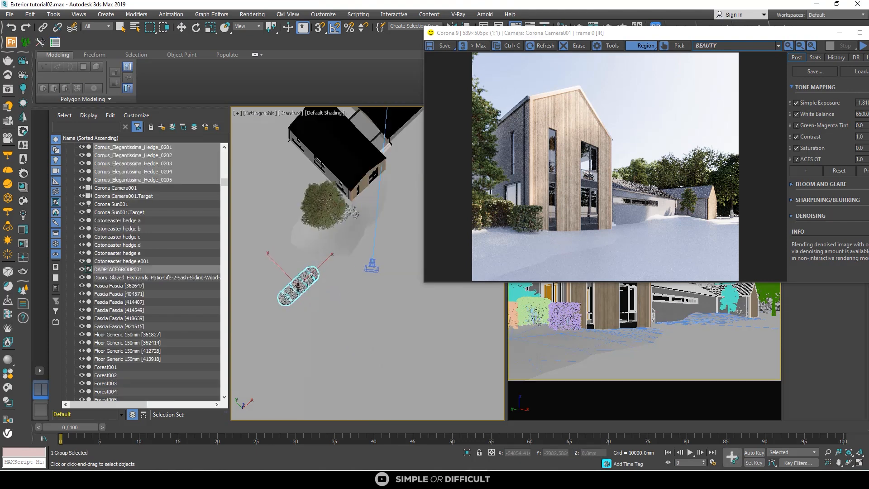
Step: Ungroup the Cornus hedge and single out its end plant, Cornus_Elegantissima_Hedge_0205
left_click(297, 287)
scroll(316, 277, "up", 3)
left_click(309, 268)
scroll(309, 269, "up", 2)
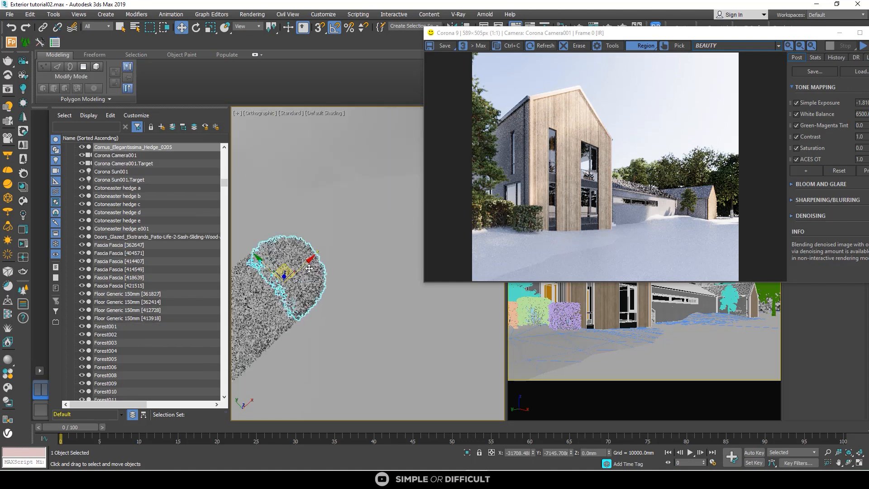
scroll(300, 279, "up", 2)
left_click(300, 285)
scroll(300, 285, "down", 5)
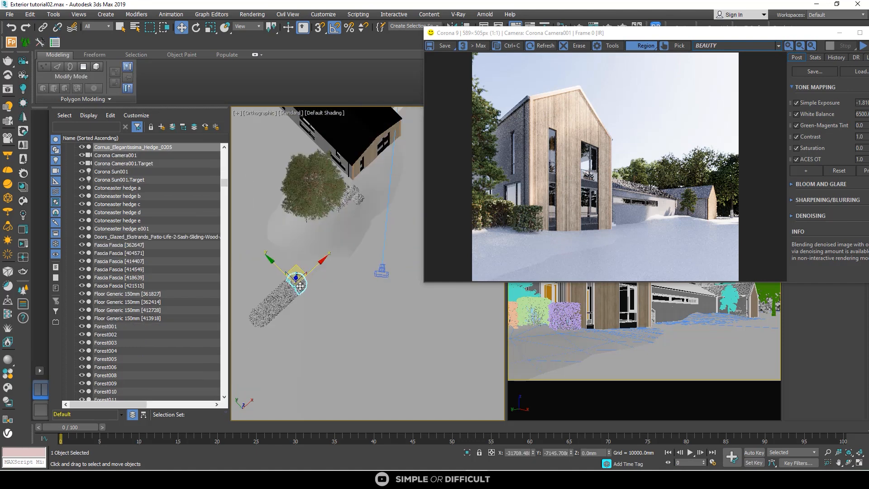
left_click(337, 227)
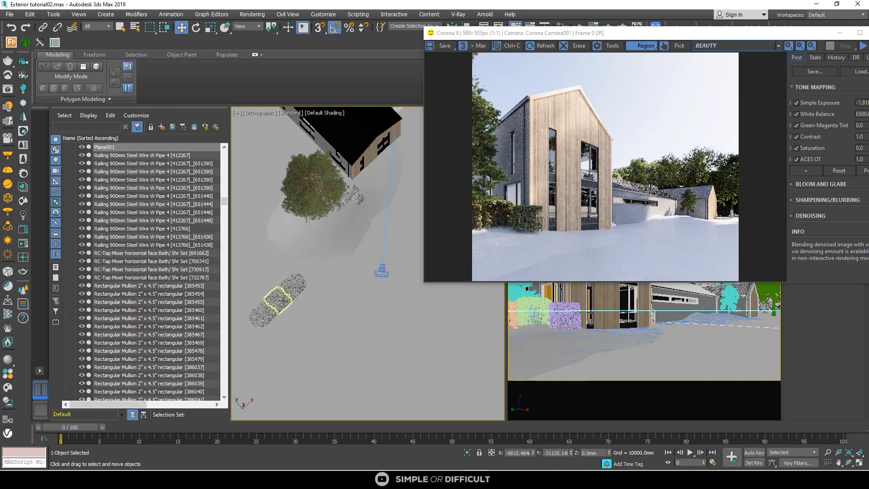
Step: Move the Cornus end plant near the house's timber corner and scale it down uniformly to about 49%
left_click(303, 277)
left_click_drag(299, 270, 400, 159)
scroll(399, 159, "up", 3)
middle_click_drag(400, 159, 322, 234)
scroll(322, 234, "up", 2)
left_click(209, 28)
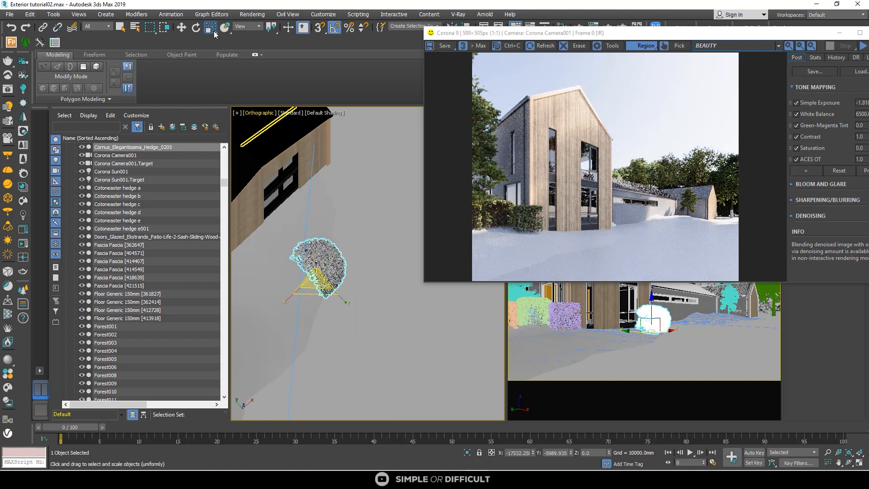
left_click_drag(319, 283, 317, 334)
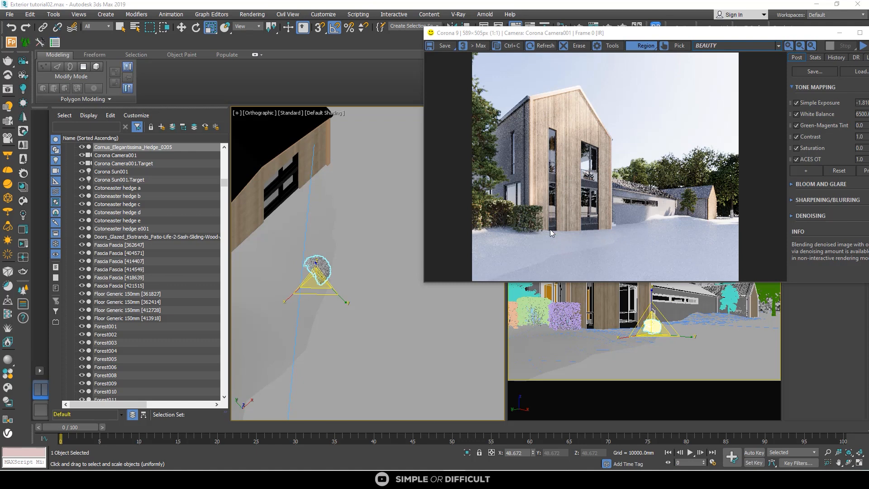
Step: Move the reduced Cornus plant closer to the timber facade and enlarge it slightly
key("w")
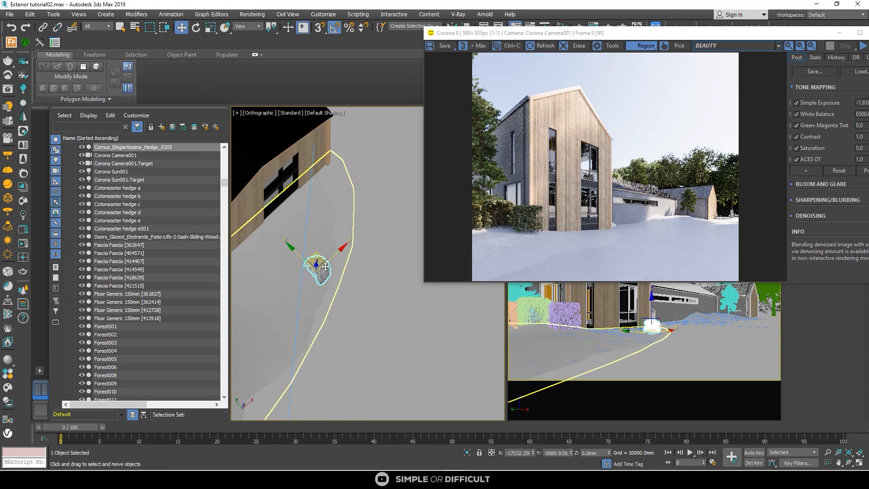
left_click_drag(323, 259, 332, 188)
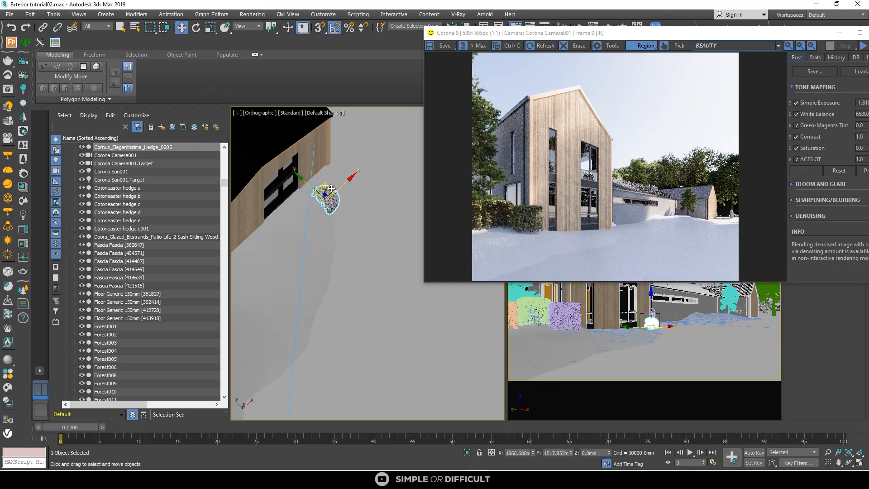
left_click(211, 27)
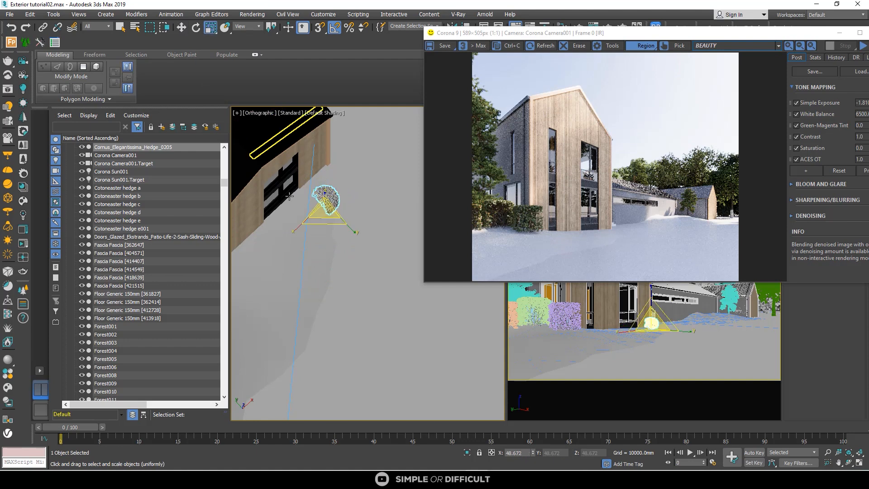
left_click_drag(327, 213, 325, 201)
Step: Nudge the Cornus plant along X to about -15789 mm beside the timber corner
left_click(181, 27)
scroll(277, 131, "up", 3)
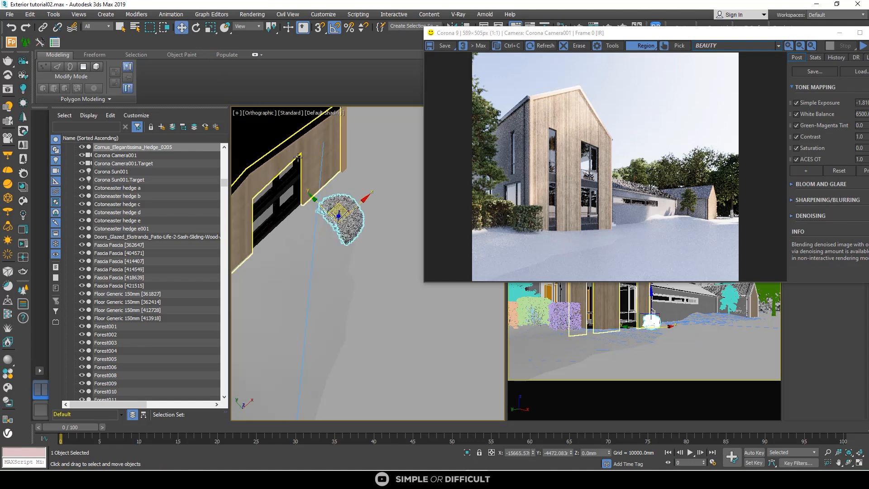
middle_click_drag(345, 220, 341, 195, "alt")
scroll(364, 244, "up", 2)
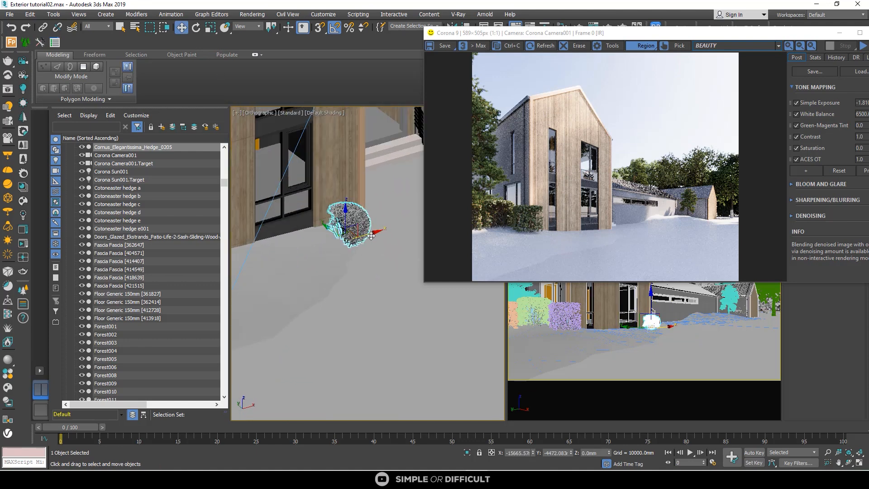
left_click_drag(371, 238, 367, 239)
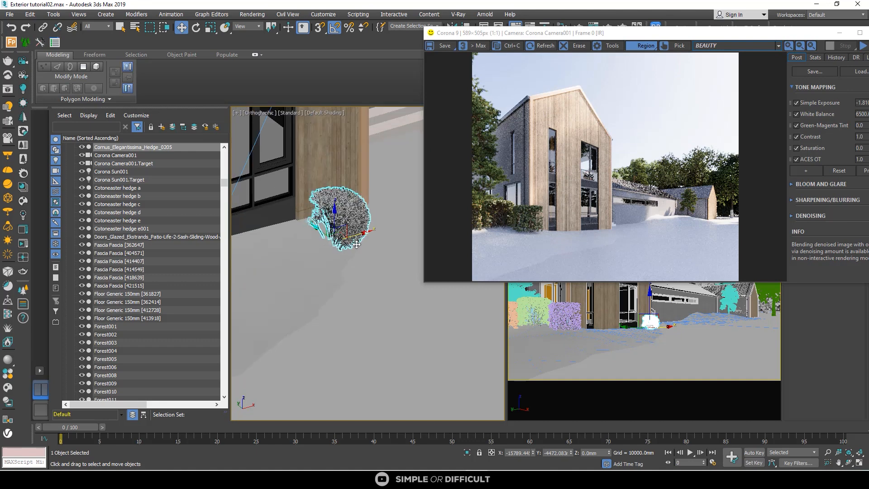
Step: In the top view, clone the Cornus plant as Cornus_Elegantissima_Hedge_206 beside the original, in front of the facade
key("t")
scroll(326, 253, "up", 4)
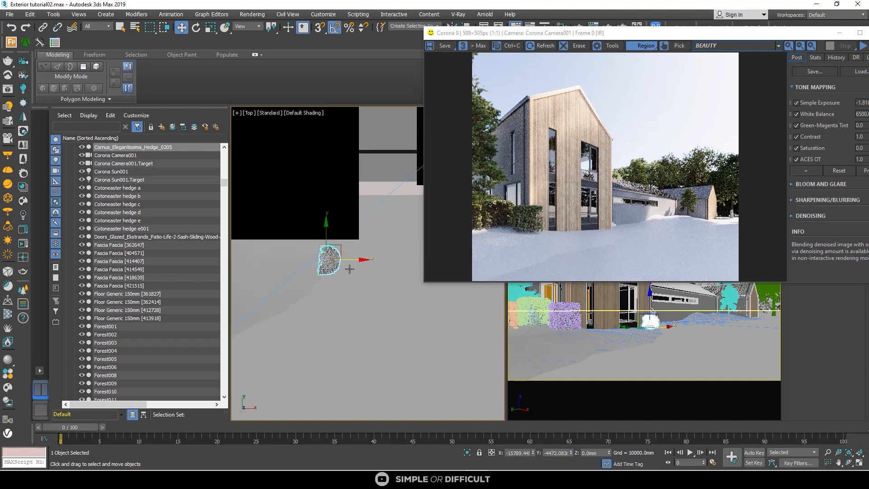
mouse_move(318, 244)
left_mouse_down()
mouse_move(281, 252)
mouse_move(336, 235)
mouse_move(282, 244)
left_mouse_up()
left_click(435, 274)
Step: Rotate the cloned Cornus plant about -170° around Z so its flat side faces the original
key("e")
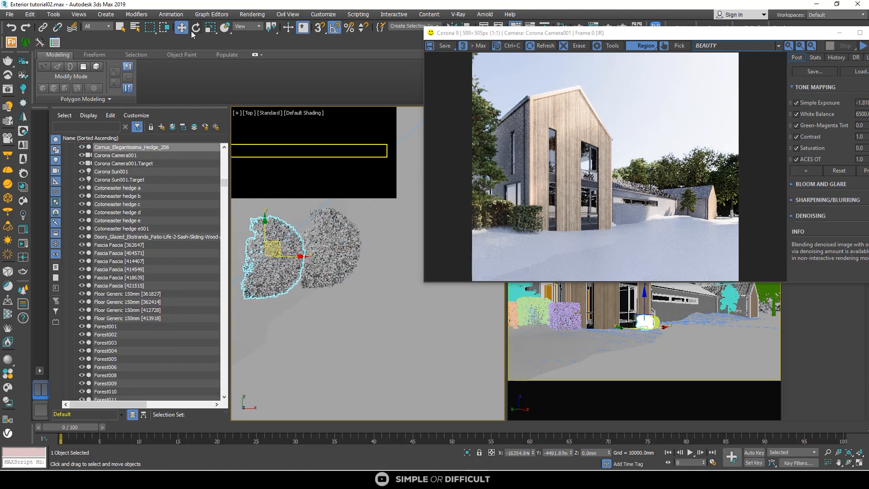
left_click_drag(278, 229, 315, 245)
key("ctrl+z")
left_click_drag(270, 223, 347, 235)
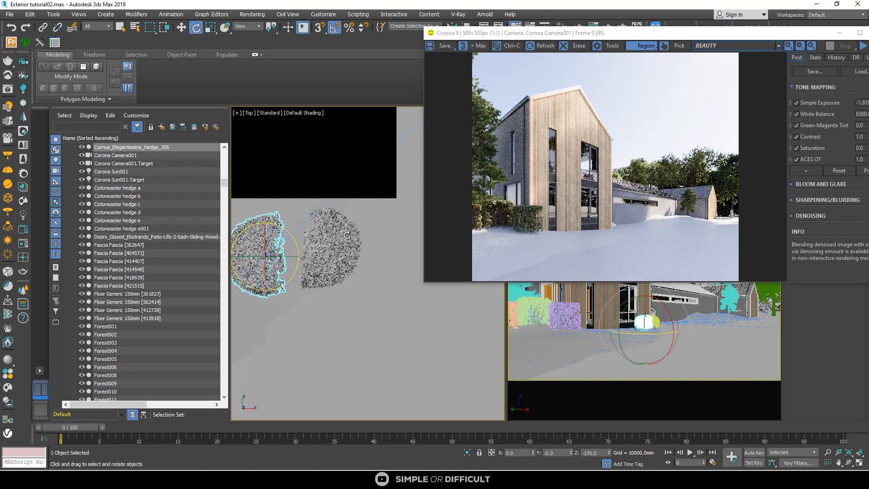
Step: Shift the cloned plant about 1199 mm along the facade in negative X and rotate it 35° around Z
left_click(181, 27)
scroll(317, 231, "down", 2)
middle_click_drag(310, 228, 338, 222)
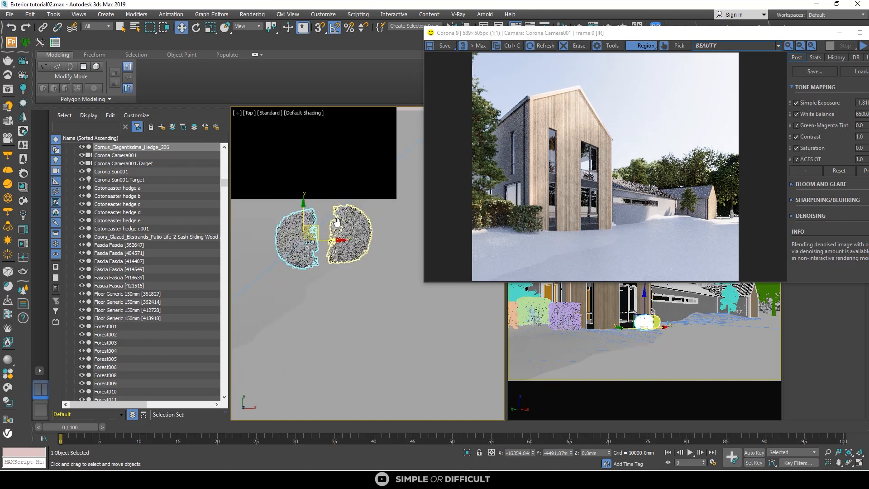
left_click_drag(319, 233, 263, 240)
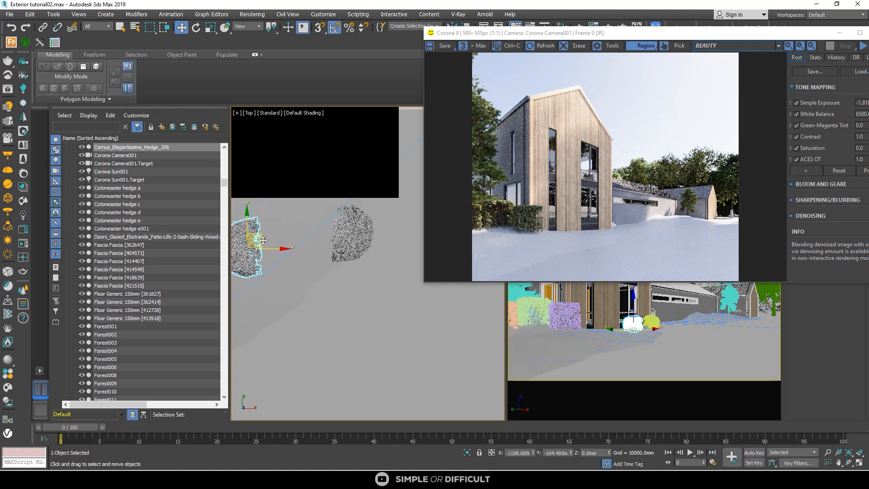
left_click(196, 28)
left_click_drag(268, 278, 278, 271)
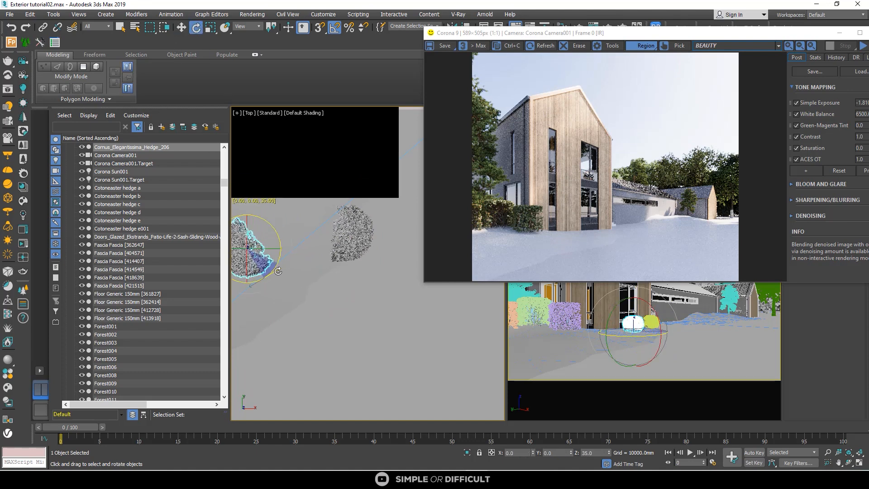
Step: Rotate the original Cornus plant 15° around Z and shift it to about X -15533 mm, Y -4355 mm
left_click(359, 247)
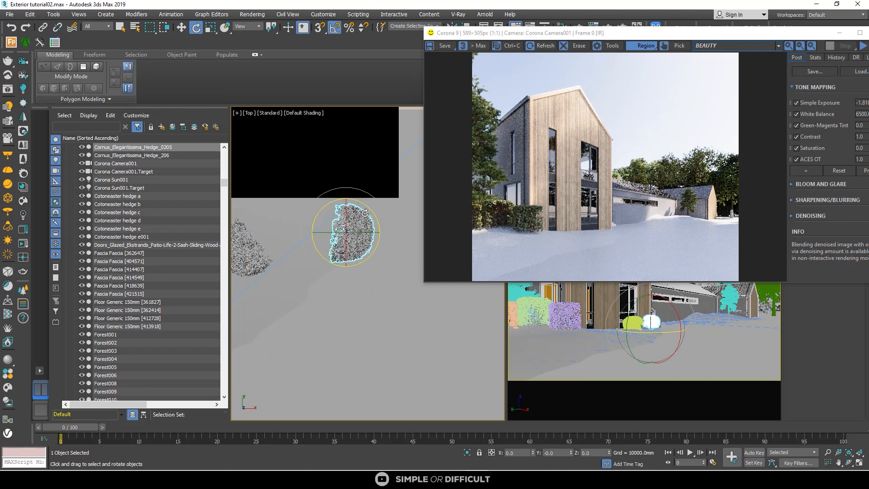
left_click_drag(366, 208, 361, 203)
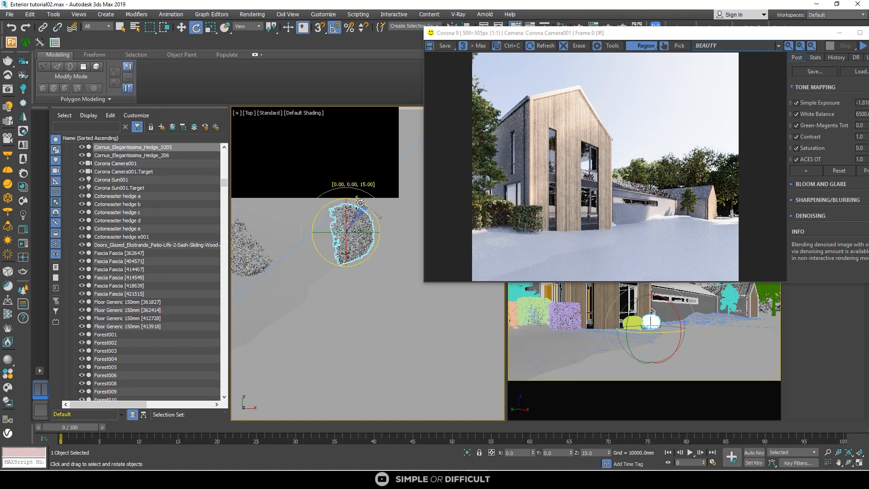
scroll(361, 203, "down", 5)
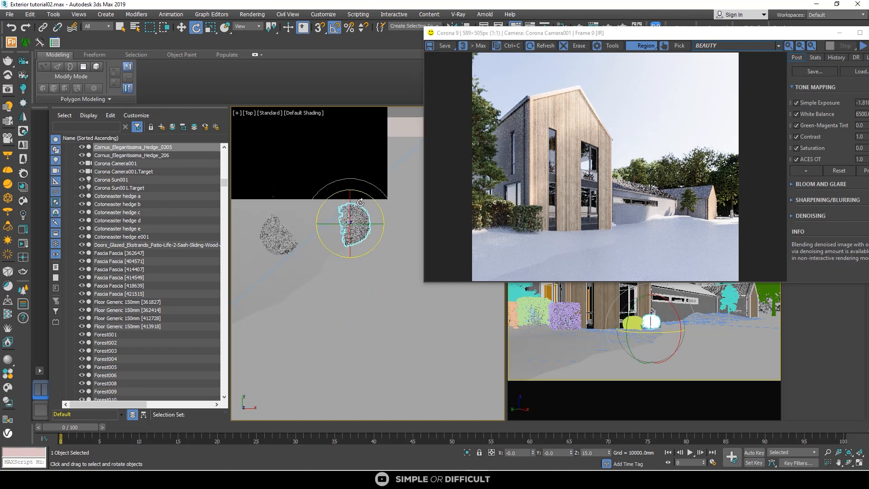
left_click(181, 28)
Step: Bring up the Corona frame buffer and reposition its window to uncover the main toolbar
scroll(370, 240, "down", 3)
right_click(348, 234)
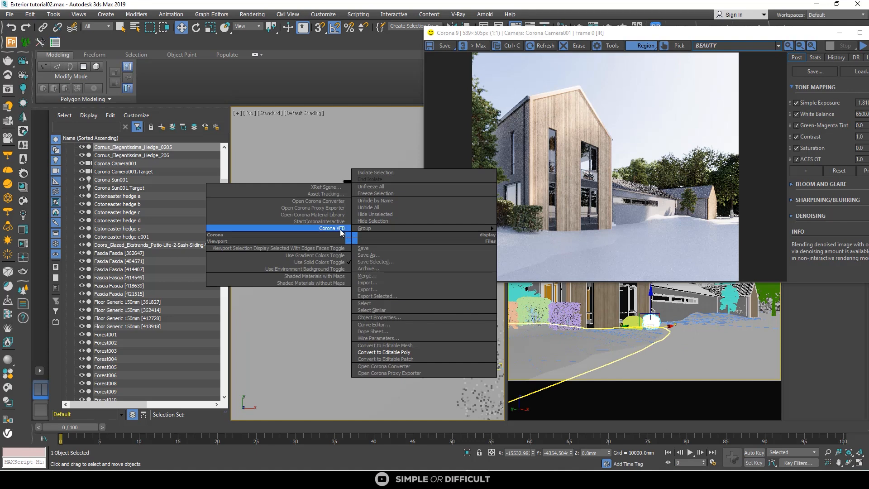
left_click(341, 231)
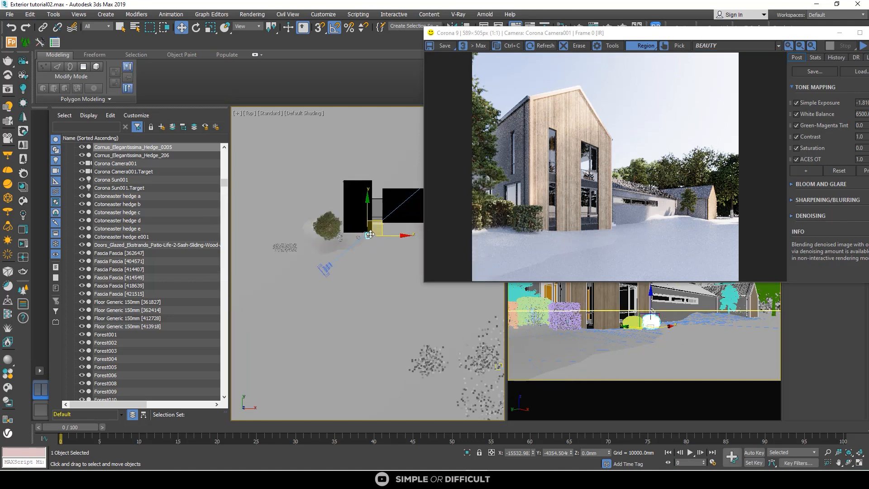
left_click_drag(627, 36, 632, 53)
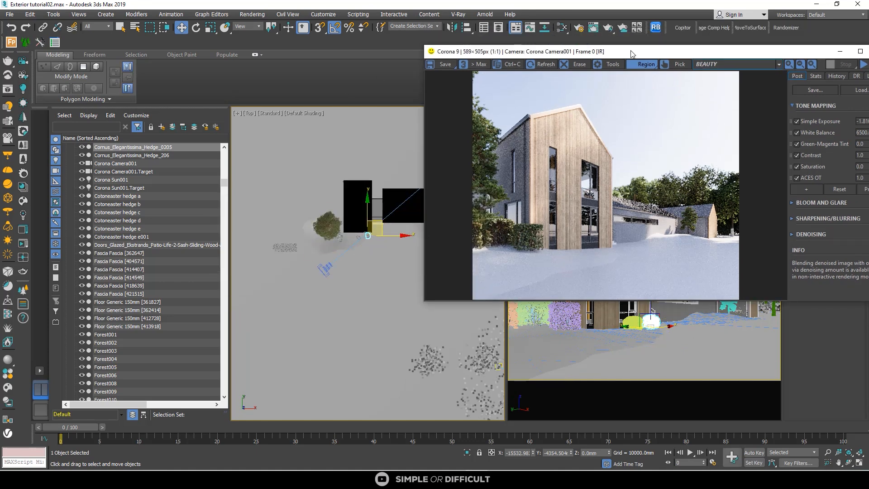
Step: Relink the scene's missing bitmaps from the saved paths with Relink Bitmaps, dismissing the donation dialog
left_click(660, 31)
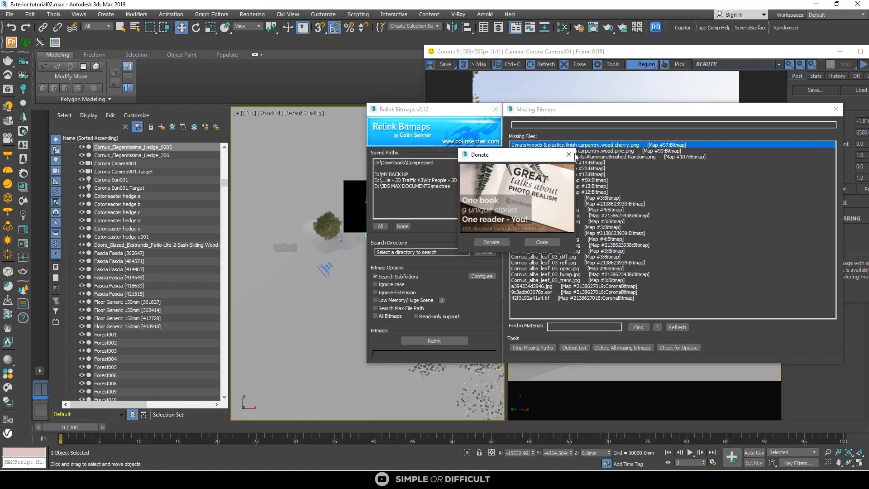
left_click(569, 155)
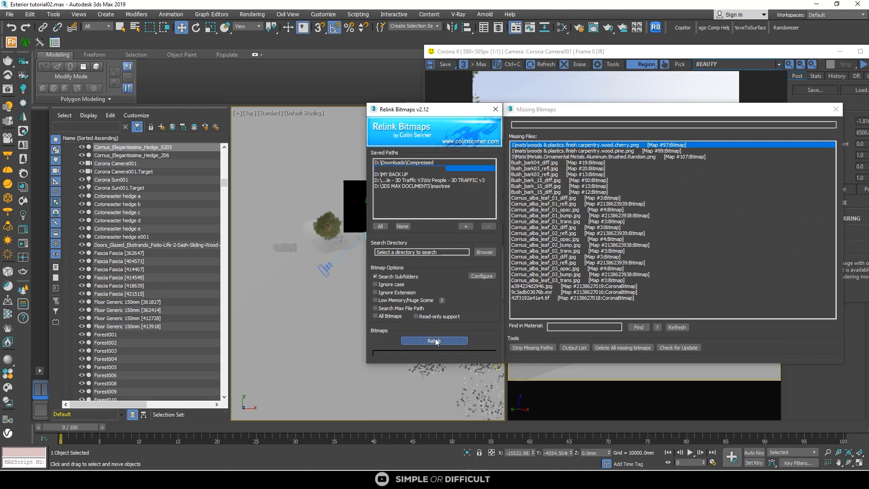
left_click(496, 110)
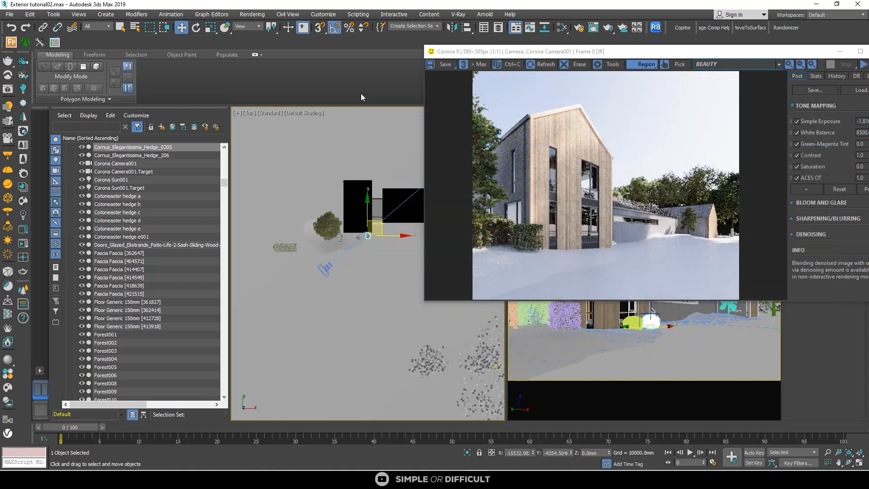
Step: Bring the whole Corona frame buffer into view and start the interactive render
right_click(320, 82)
right_click(300, 75)
right_click(289, 173)
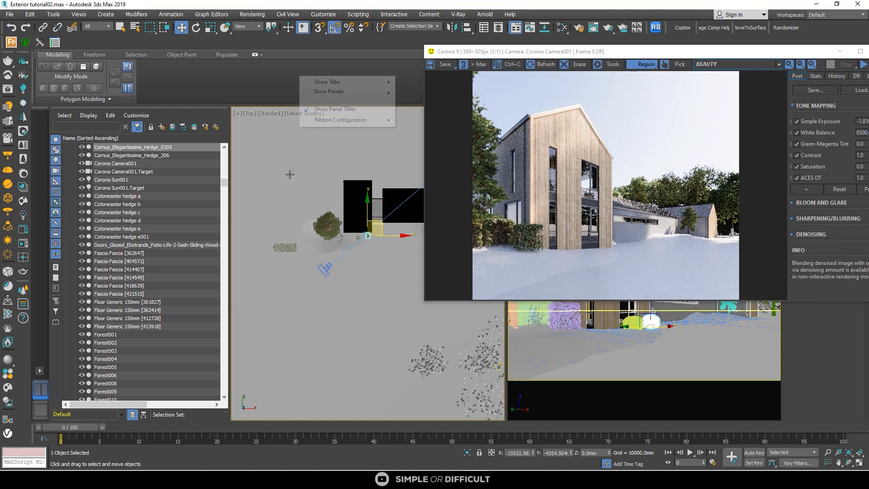
left_click(262, 171)
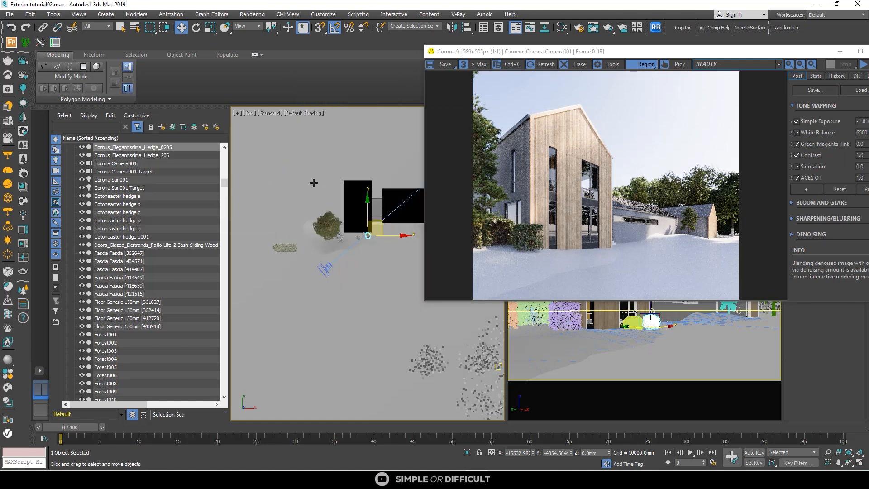
left_click_drag(708, 58, 578, 81)
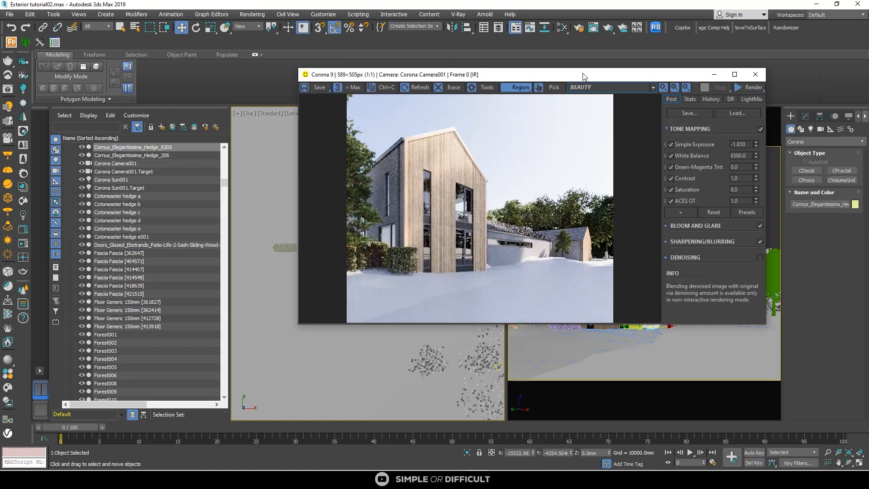
left_click(742, 90)
left_click(746, 98)
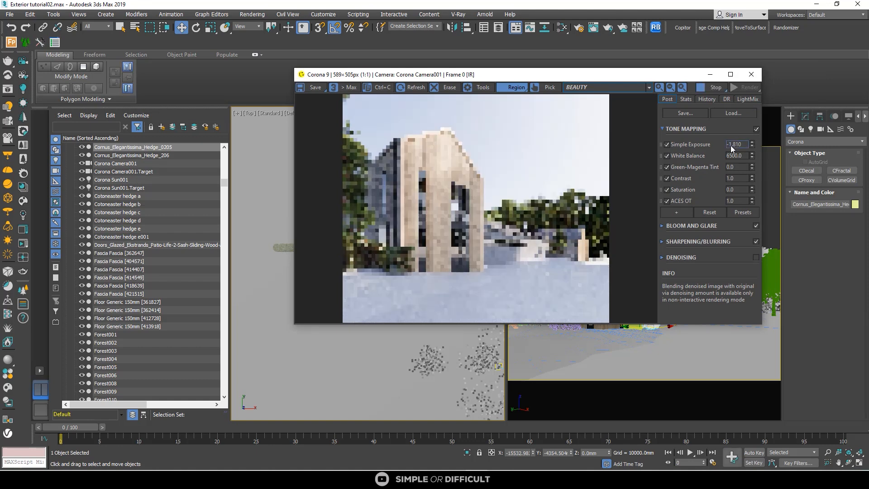
Step: Inspect the two Cornus plants at the timber facade's corner in the live render, up close and in full view
scroll(530, 248, "up", 1)
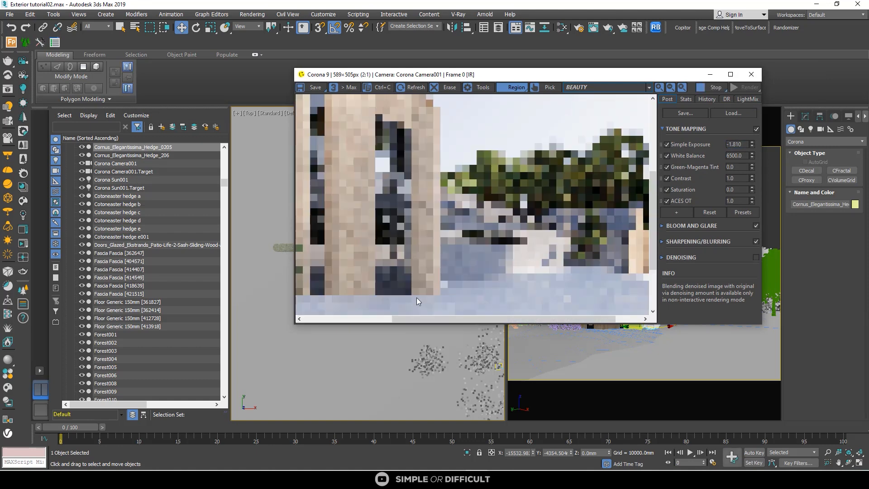
scroll(417, 297, "up", 1)
scroll(419, 297, "down", 1)
scroll(469, 226, "down", 1)
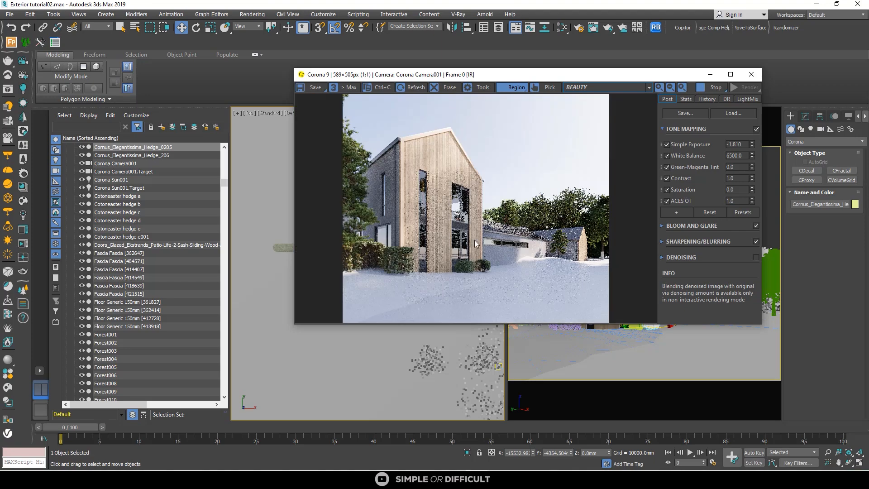
scroll(477, 258, "up", 1)
scroll(520, 267, "up", 1)
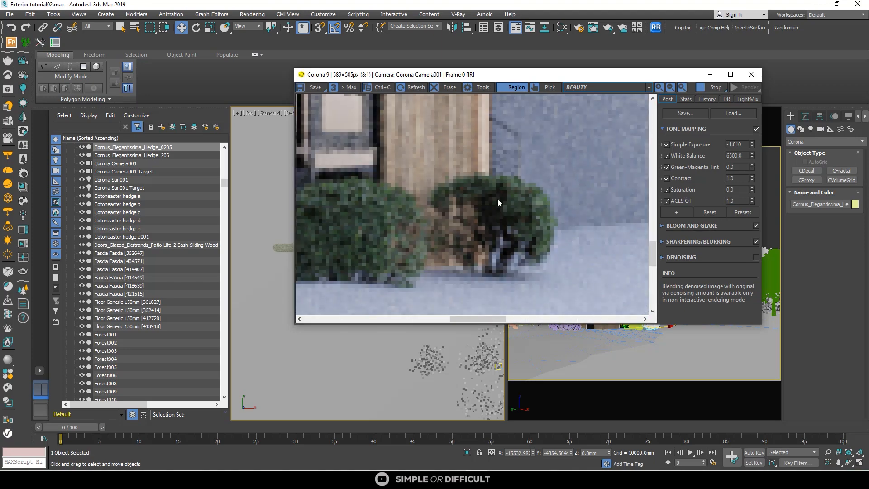
scroll(498, 199, "down", 2)
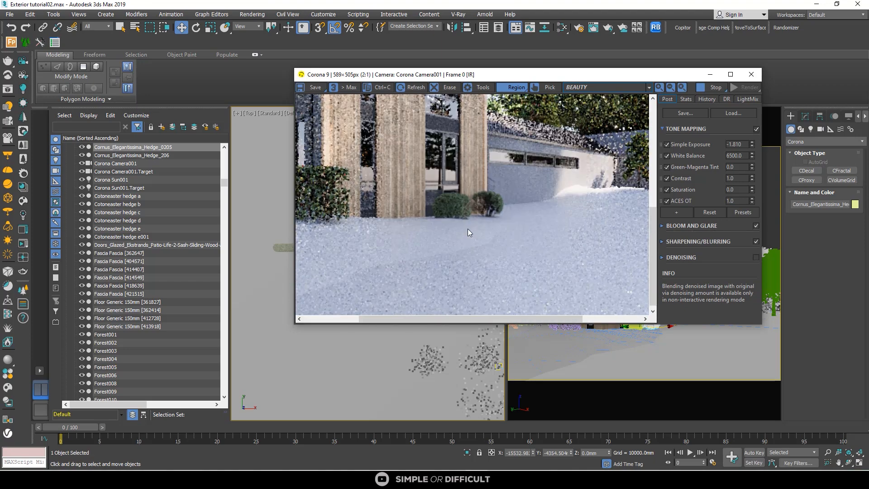
scroll(468, 229, "down", 1)
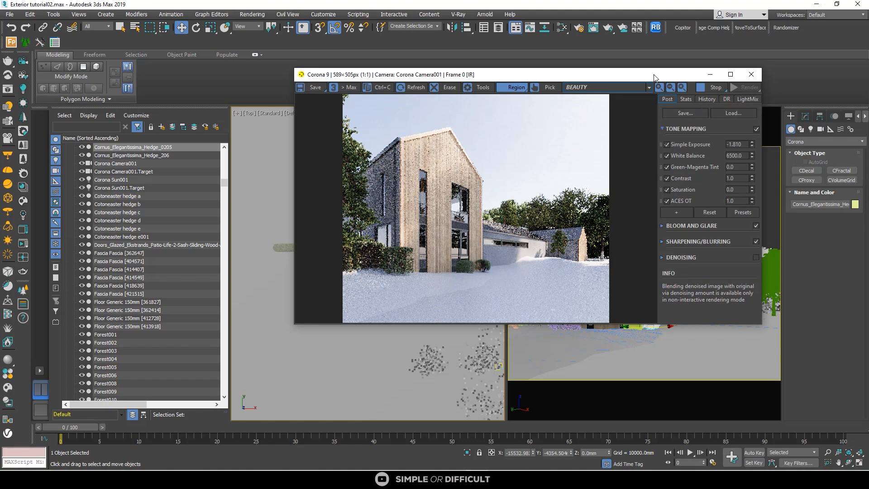
Step: Slide the frame buffer window aside and raise the Cornus plant in front of the timber facade's glazing by about 145 mm
left_click_drag(683, 78, 868, 80)
scroll(361, 232, "up", 4)
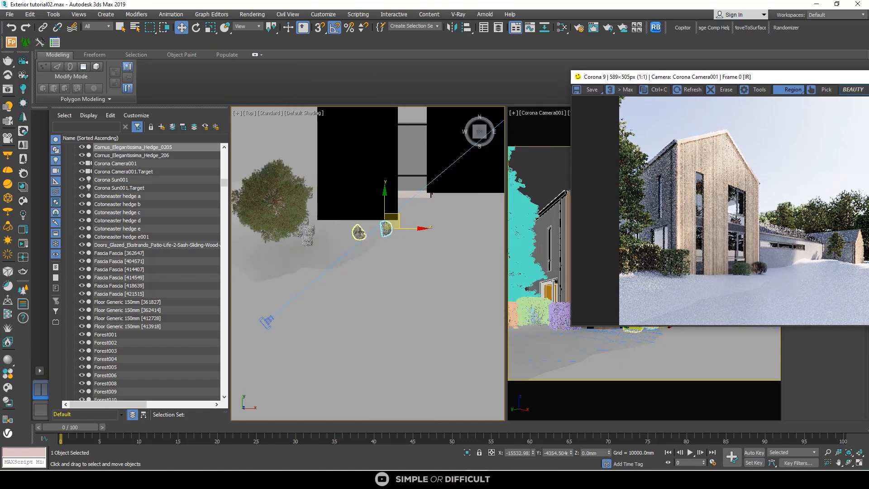
left_click(360, 232)
middle_click_drag(358, 245, 335, 192, "alt")
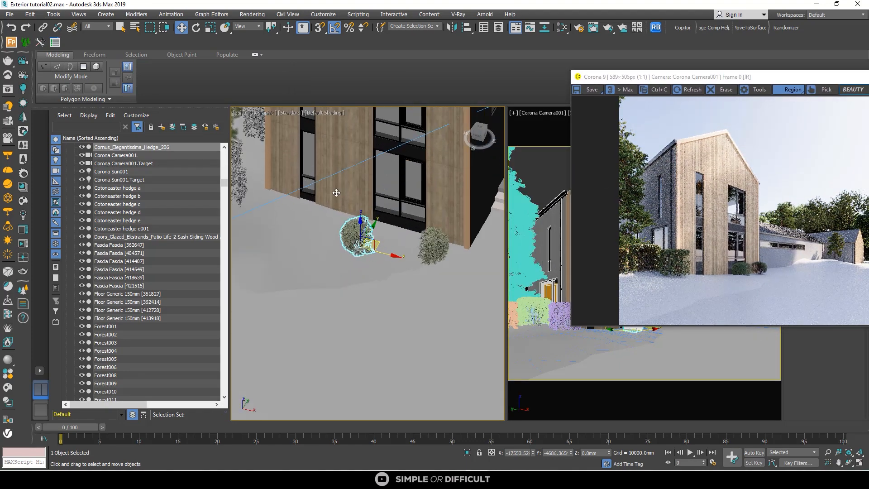
scroll(362, 244, "up", 4)
middle_click_drag(350, 249, 370, 245, "alt")
scroll(370, 245, "up", 5)
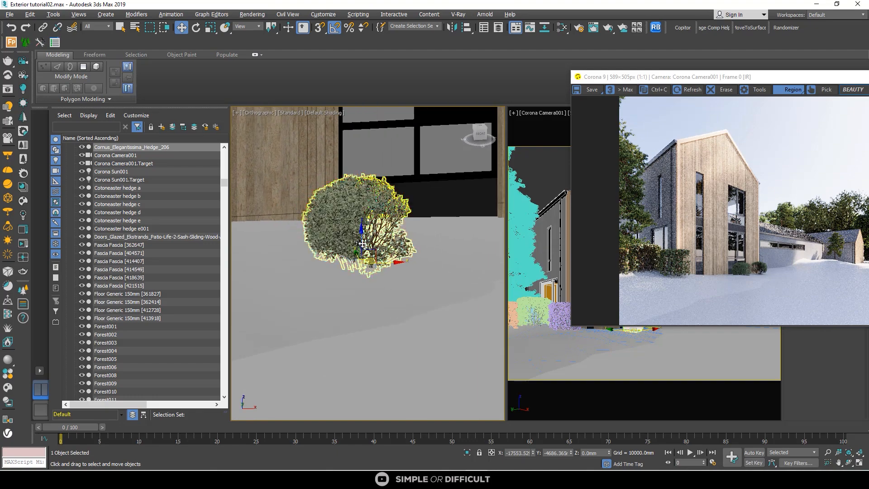
left_click_drag(365, 254, 372, 223)
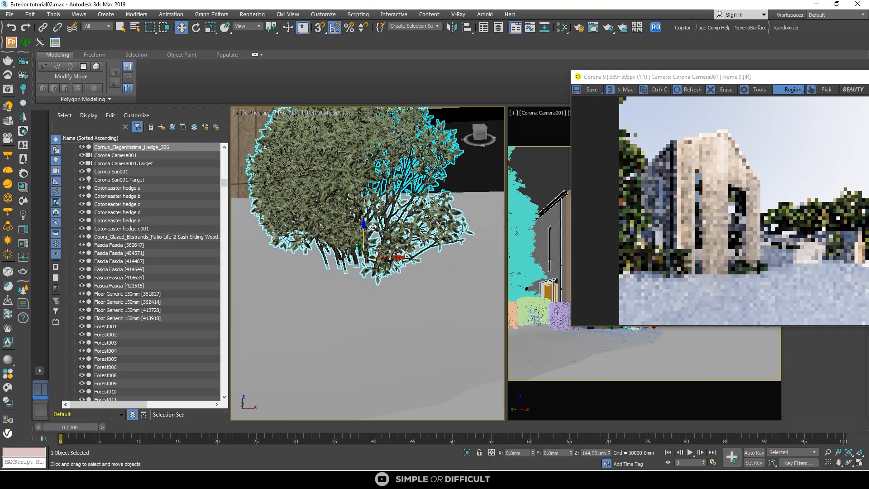
Step: Move the corner Cornus plant about 580 mm closer to its neighbour and set its height to about 27 mm
scroll(306, 222, "down", 5)
left_click(471, 223)
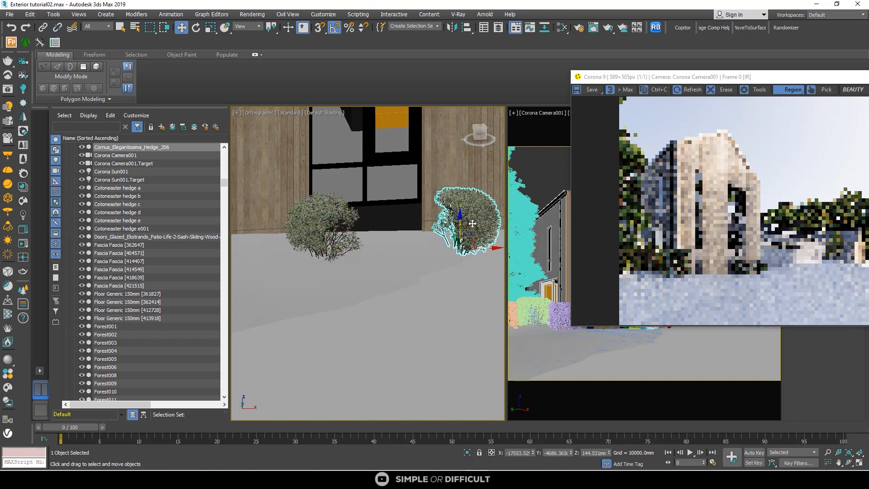
left_click_drag(495, 246, 407, 238)
scroll(428, 247, "up", 3)
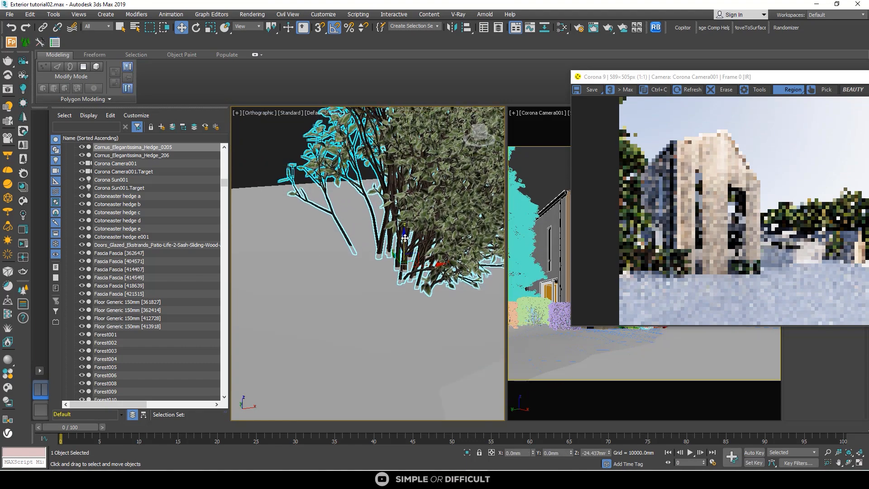
scroll(406, 238, "down", 3)
Step: Inspect the two Cornus plants in the maximized live render, then stop the render and minimize the frame buffer
double_click(747, 77)
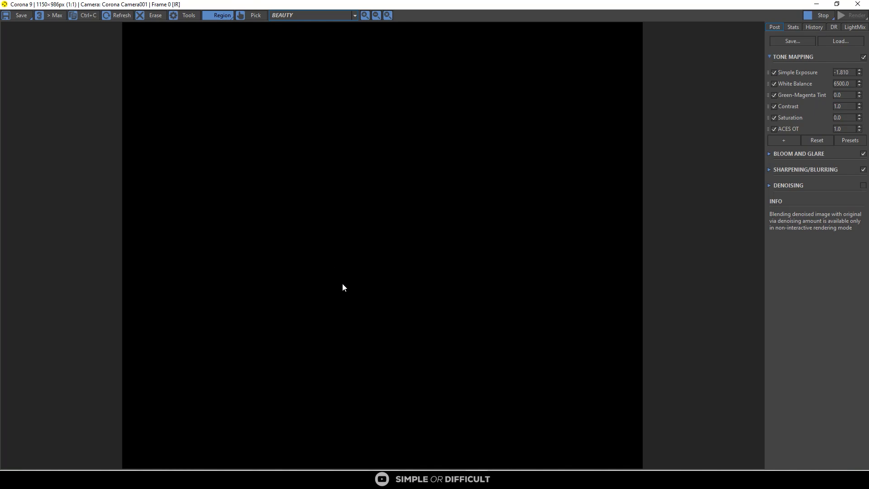
scroll(376, 367, "up", 3)
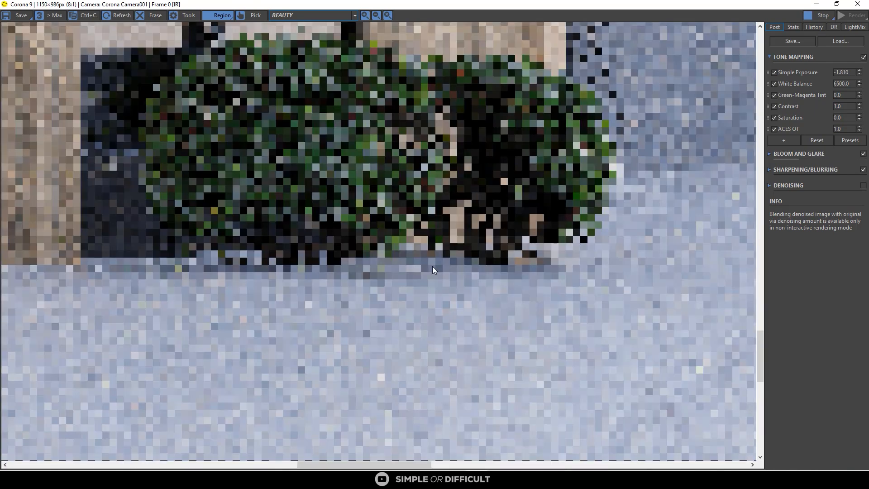
scroll(432, 266, "down", 2)
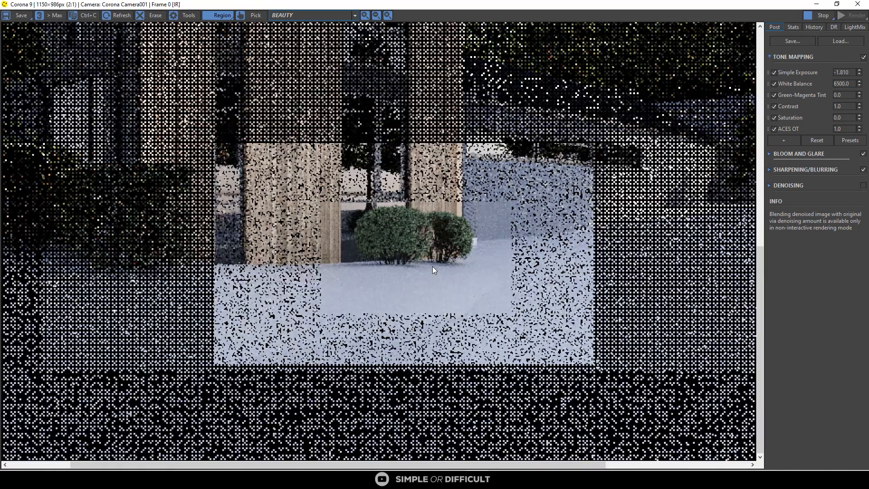
scroll(433, 266, "down", 1)
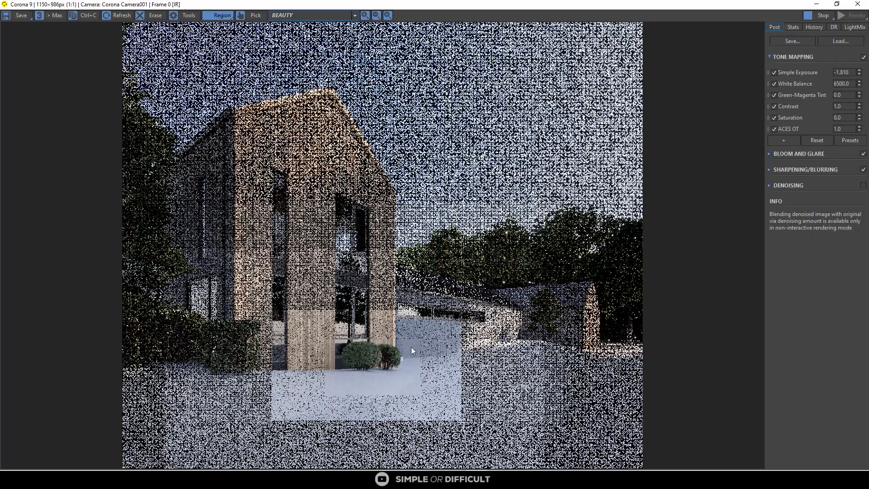
scroll(364, 377, "up", 2)
scroll(376, 359, "down", 1)
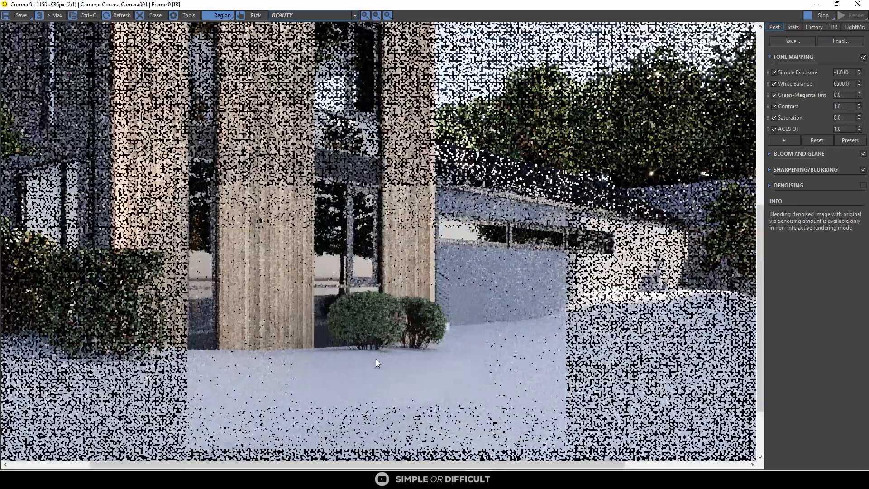
scroll(376, 359, "down", 1)
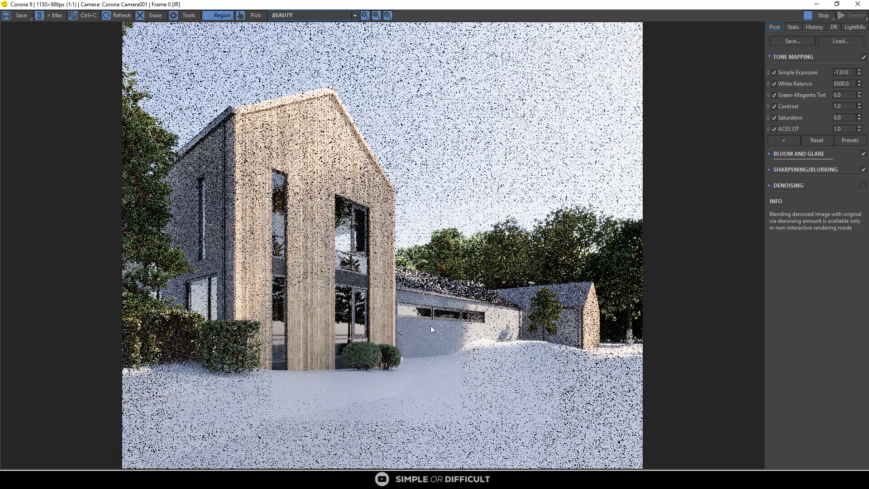
scroll(430, 325, "up", 2)
scroll(430, 325, "down", 2)
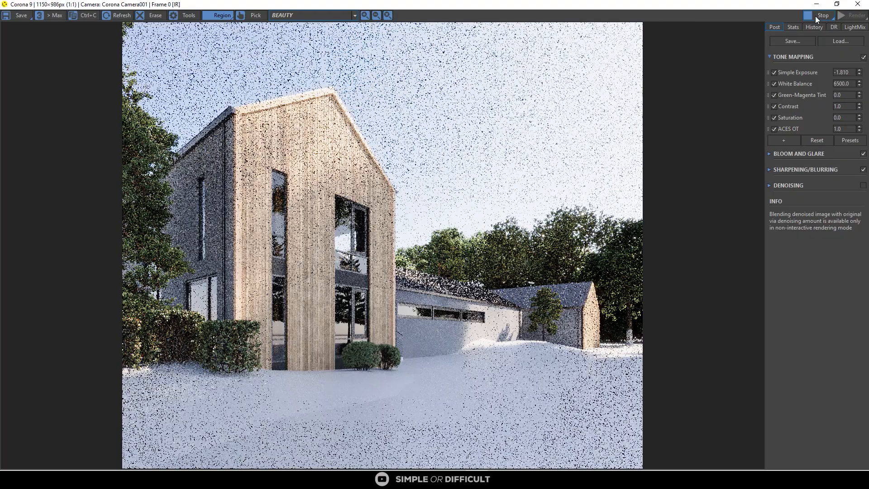
left_click(816, 18)
left_click(817, 4)
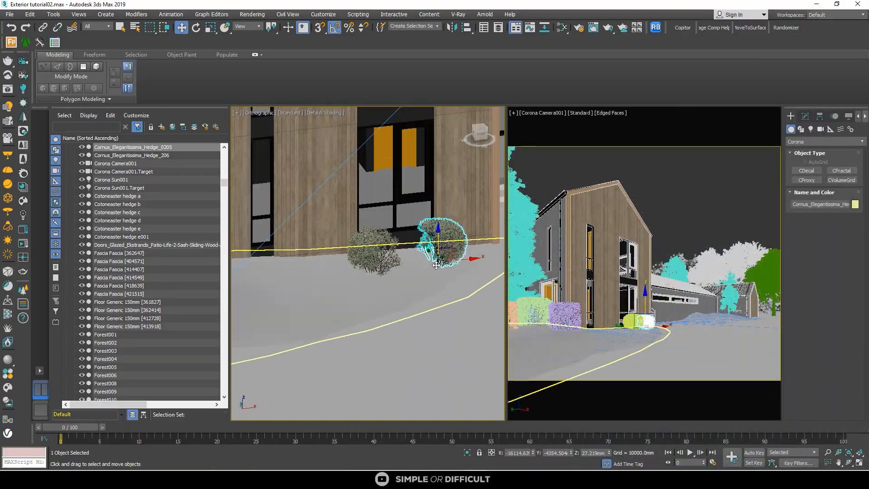
Step: Move Cornus_Elegantissima_Hedge_0202 out of the spare hedge row to the low wing's front wall, next to the entrance steps, in Top view
scroll(436, 265, "down", 10)
scroll(291, 276, "up", 10)
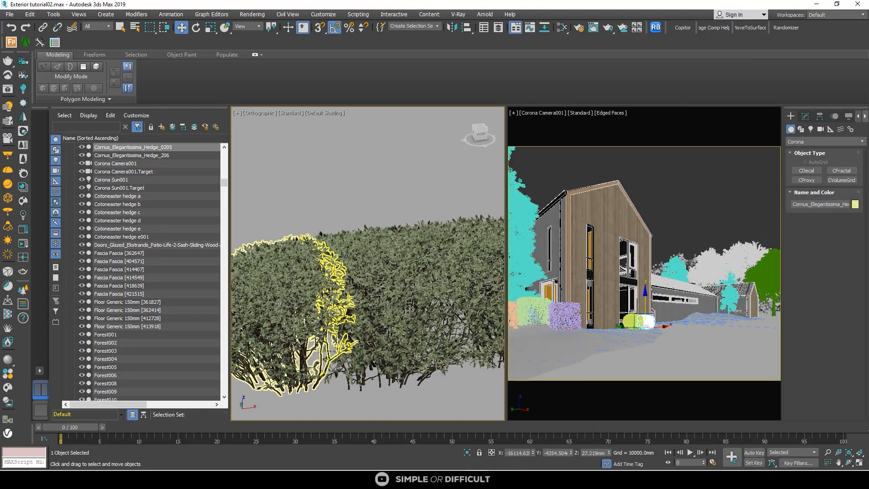
left_click(292, 278)
scroll(291, 278, "down", 3)
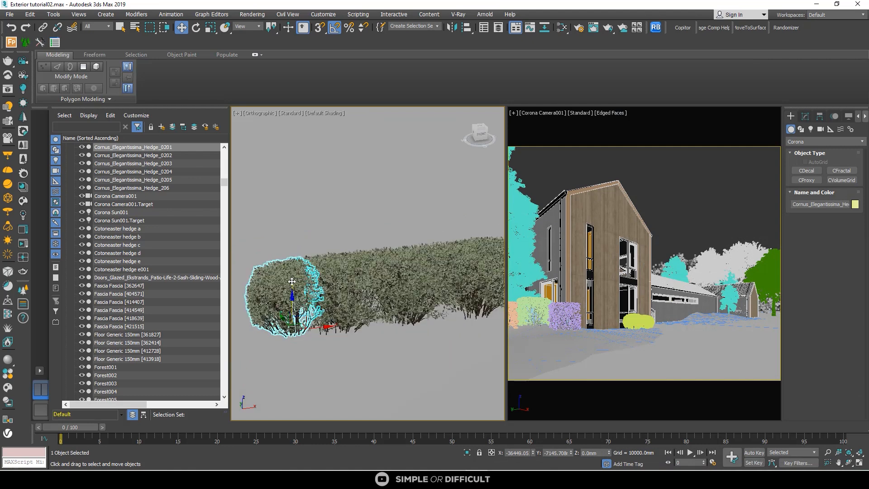
left_click(337, 314)
scroll(337, 315, "down", 4)
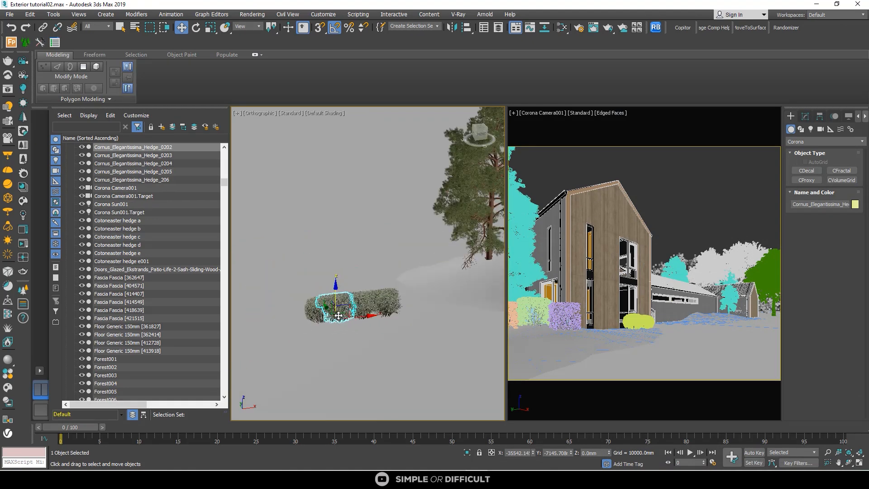
key("t")
scroll(337, 316, "up", 3)
scroll(345, 287, "down", 4)
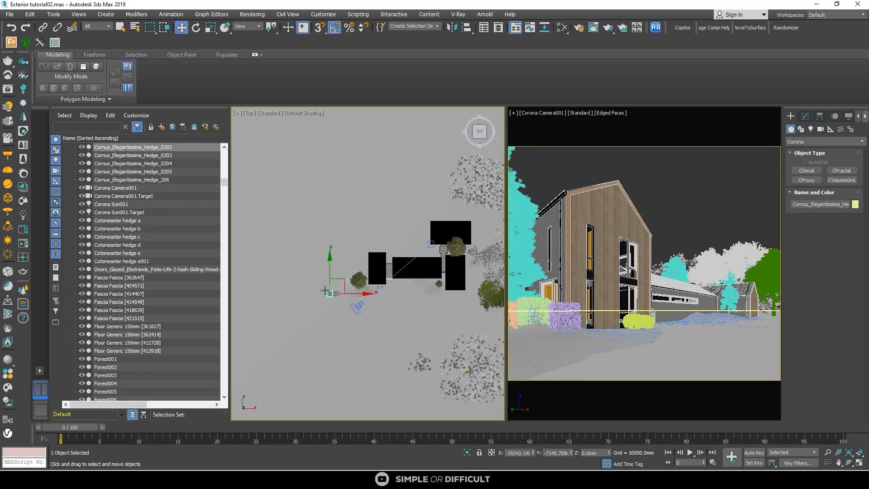
left_click_drag(352, 286, 404, 251)
scroll(396, 278, "up", 5)
Step: Scale Cornus_Elegantissima_Hedge_0202 uniformly to about 68 percent and rotate it about 40 degrees around Z
left_click(214, 29)
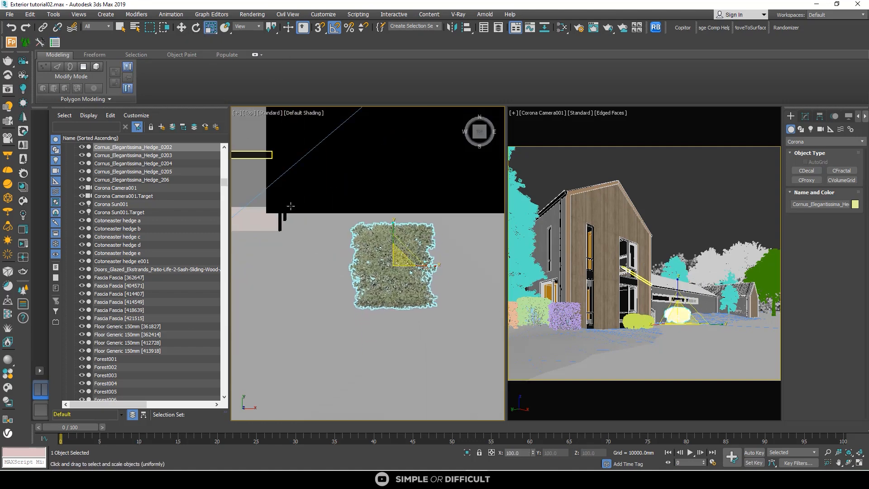
left_click_drag(397, 262, 397, 281)
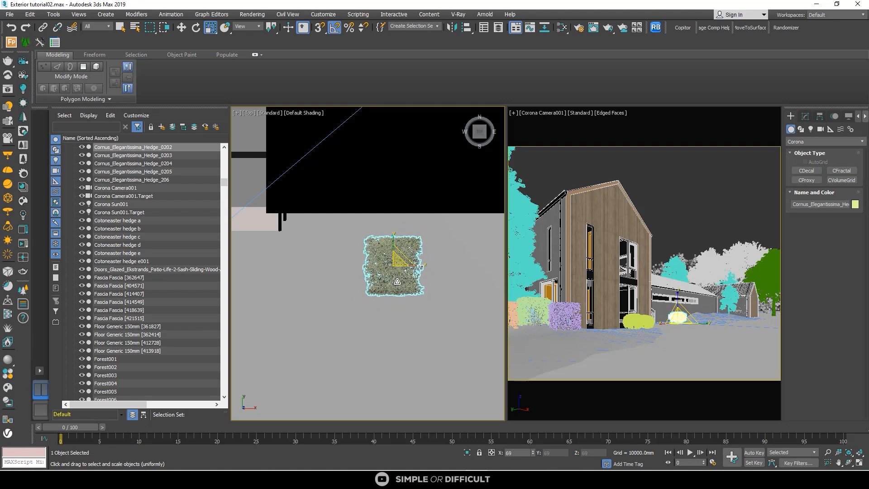
left_click(196, 30)
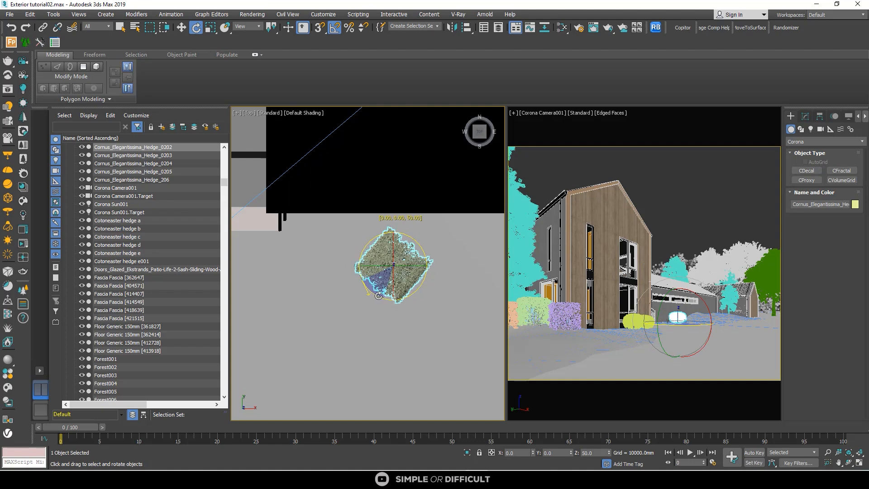
mouse_move(376, 294)
middle_mouse_down("alt")
mouse_move(383, 301)
mouse_move(373, 305)
middle_mouse_up("alt")
Step: Lower the Cornus plant by the steps about 27 mm and shift it about 890 mm toward the steps and 577 mm toward the wall
left_click(181, 27)
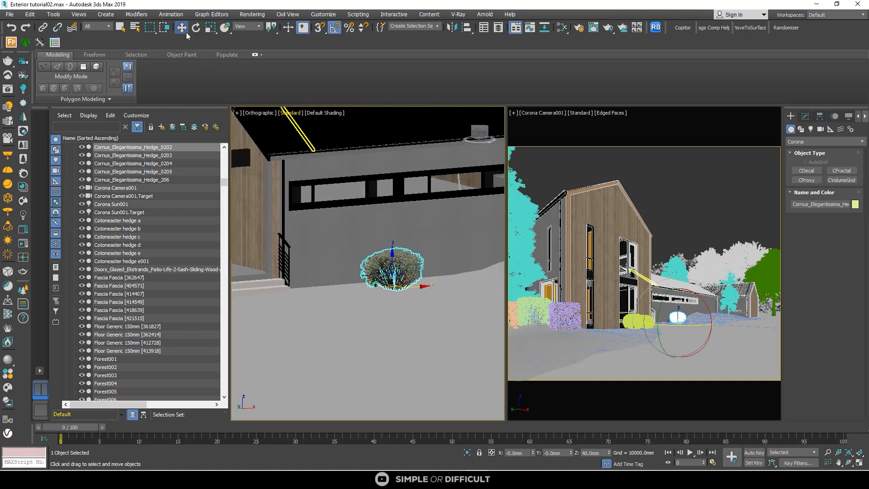
key("z")
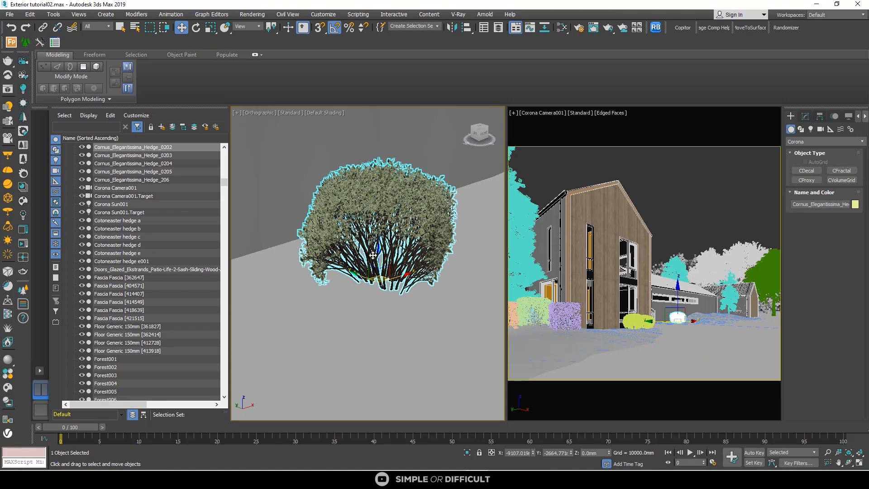
left_click_drag(377, 251, 380, 251)
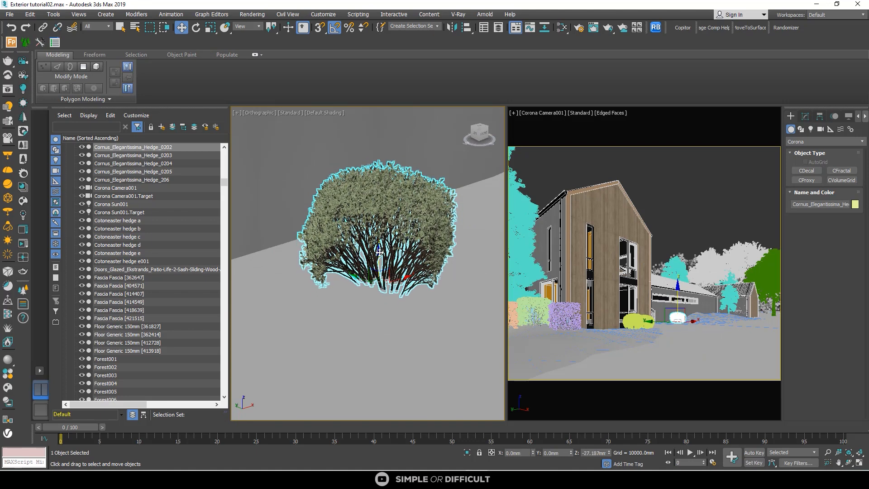
mouse_move(379, 252)
middle_mouse_down("alt")
mouse_move(371, 279)
mouse_move(383, 252)
middle_mouse_up("alt")
left_click_drag(397, 242, 347, 203)
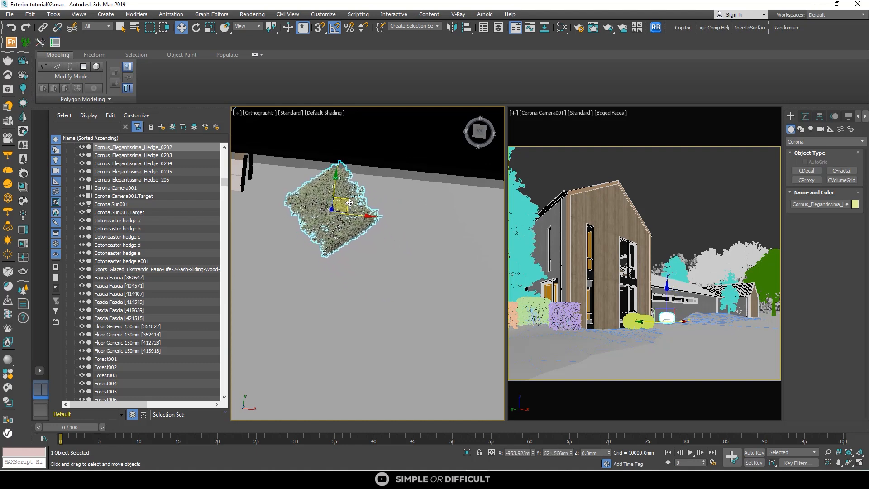
Step: Scale the Cornus plant by the steps uniformly to about 58 percent and check how its base sits on the ground
left_click(211, 28)
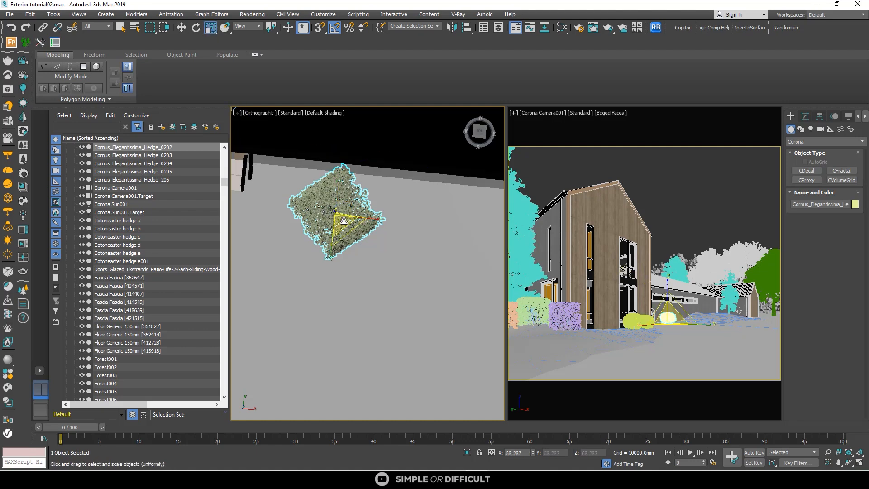
left_click_drag(344, 225, 346, 229)
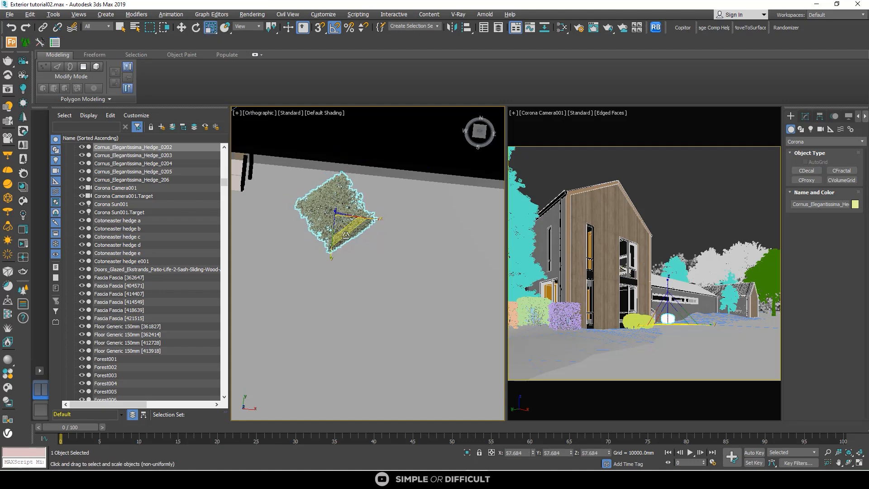
middle_click_drag(345, 230, 394, 169, "alt")
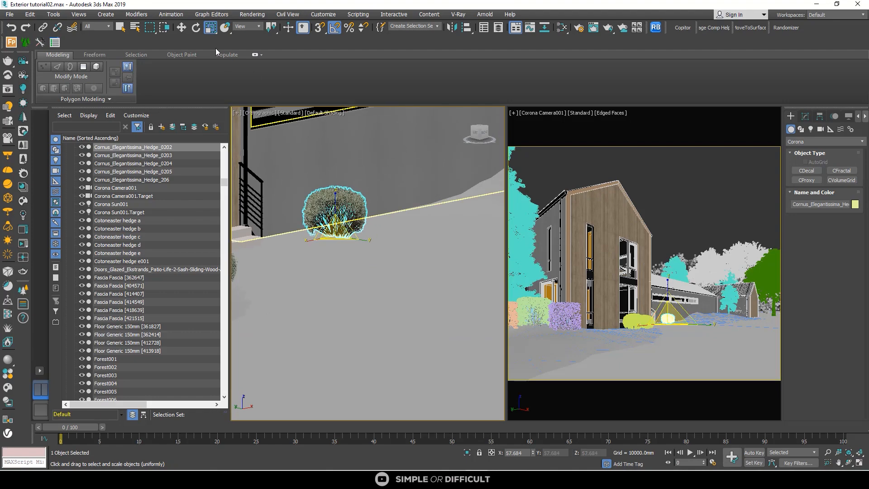
left_click(181, 28)
scroll(290, 256, "up", 5)
scroll(290, 257, "down", 10)
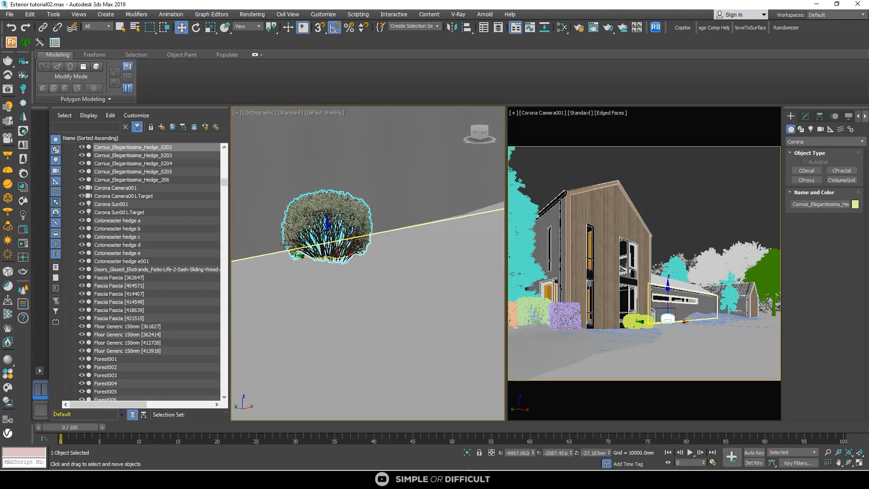
Step: Select Cornus_Elegantissima_Hedge_0203 in the spare hedge row and show it together with the house in Top view
scroll(290, 256, "down", 3)
scroll(339, 287, "down", 3)
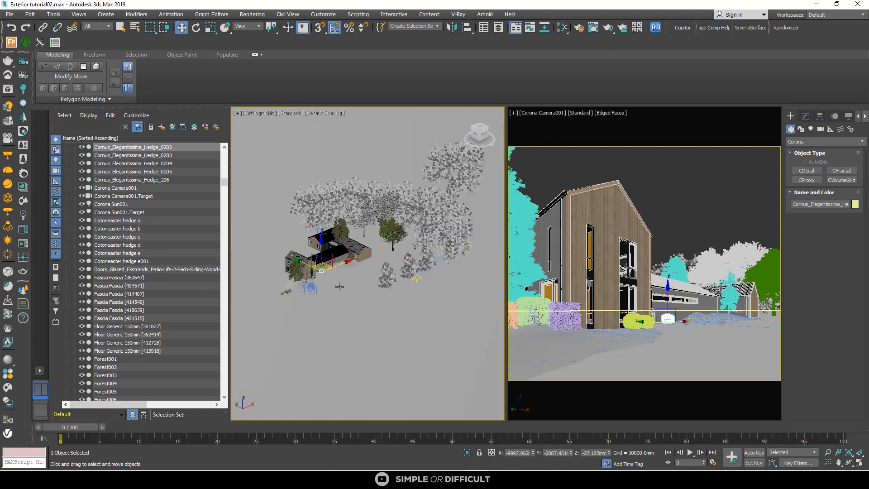
scroll(284, 298, "up", 6)
scroll(299, 274, "up", 4)
left_click(301, 274)
scroll(301, 273, "down", 4)
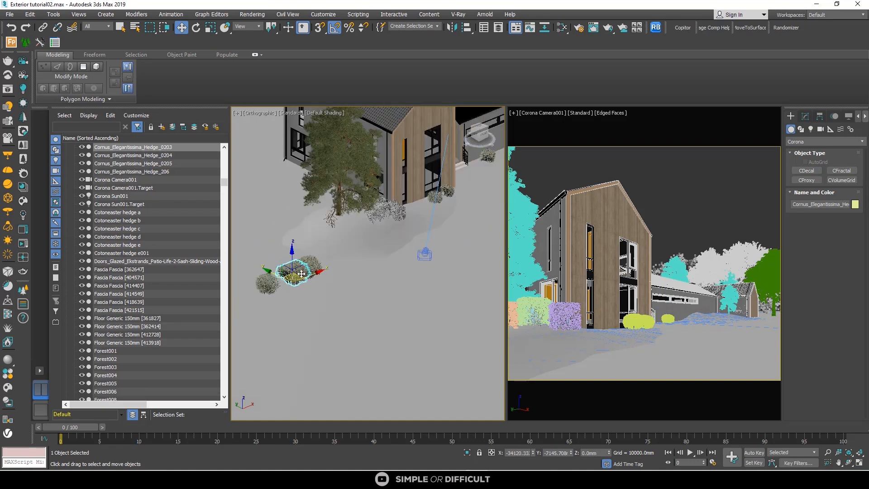
key("t")
key("z")
scroll(298, 253, "down", 12)
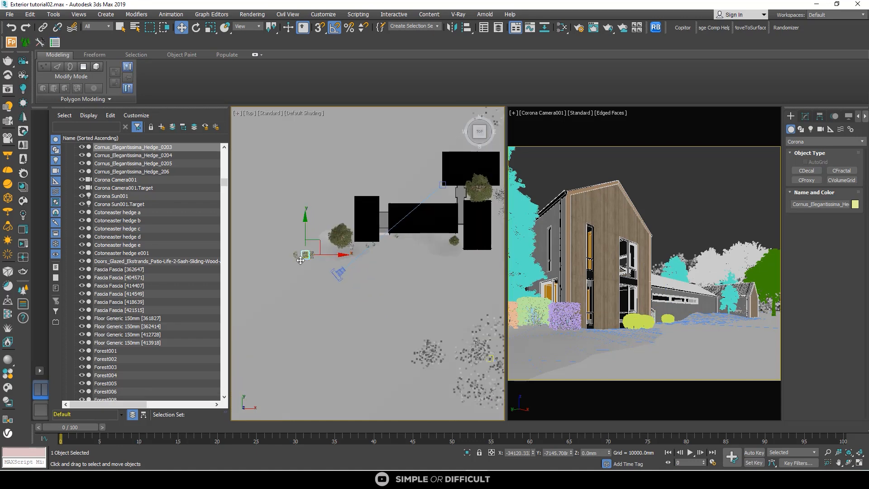
scroll(328, 243, "up", 3)
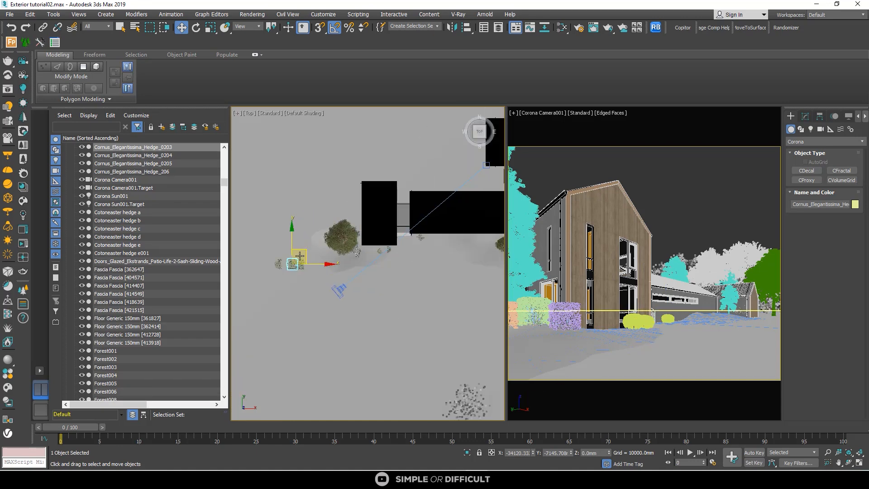
scroll(301, 268, "up", 4)
left_click(301, 268, "ctrl")
scroll(301, 264, "down", 4)
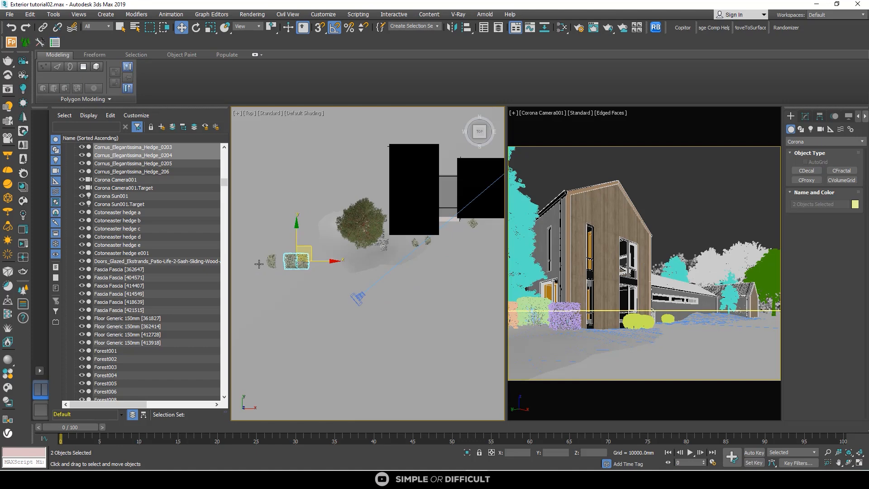
left_click(270, 262, "ctrl")
scroll(274, 262, "down", 3)
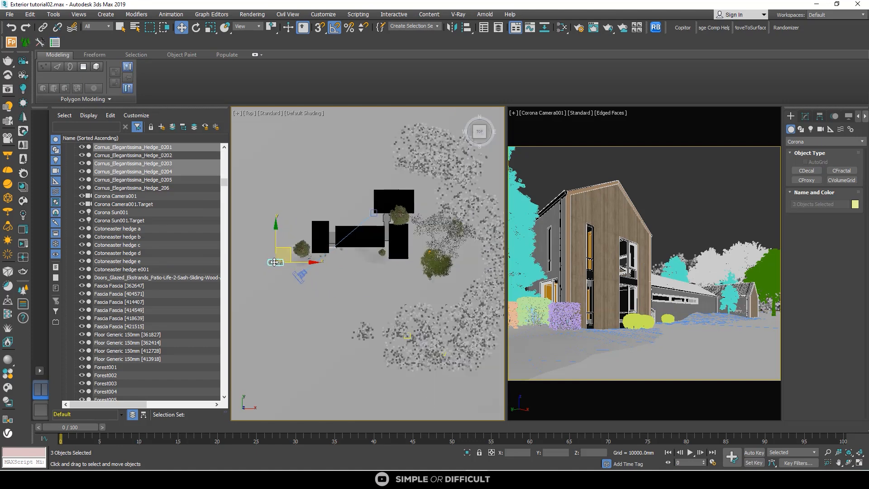
left_click(376, 259)
left_click(377, 259)
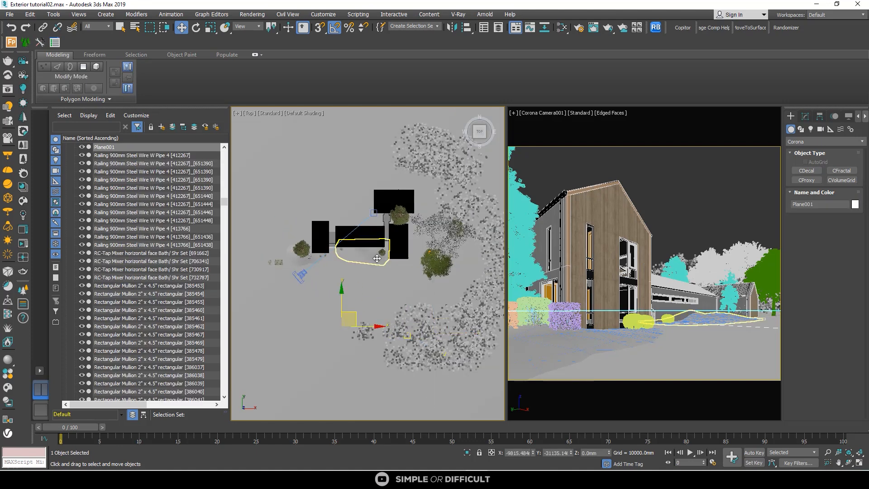
Step: Select Cornus_Elegantissima_Hedge_0201, 0203 and 0204 in the spare row and move them together to the far end of the low wing, near the small pine
scroll(267, 268, "up", 5)
left_click(311, 253)
scroll(310, 253, "up", 5)
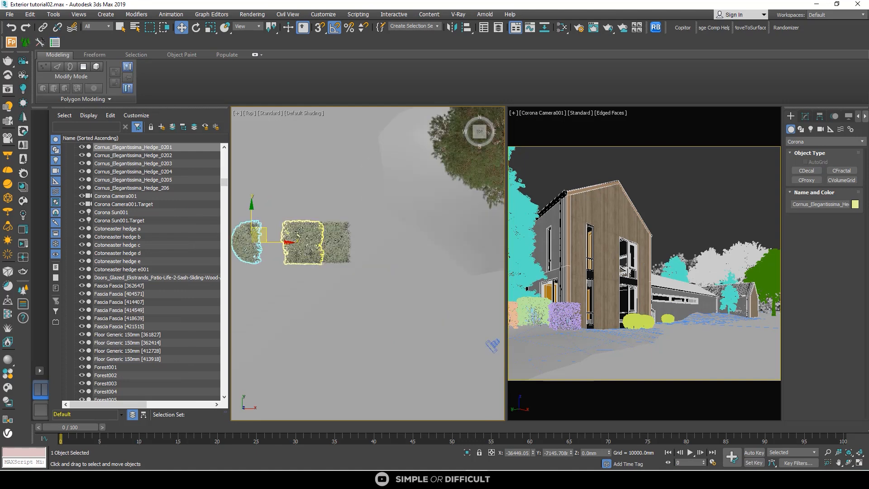
left_click(311, 254, "ctrl")
left_click(335, 248, "ctrl")
scroll(292, 236, "down", 5)
left_click_drag(298, 227, 420, 283)
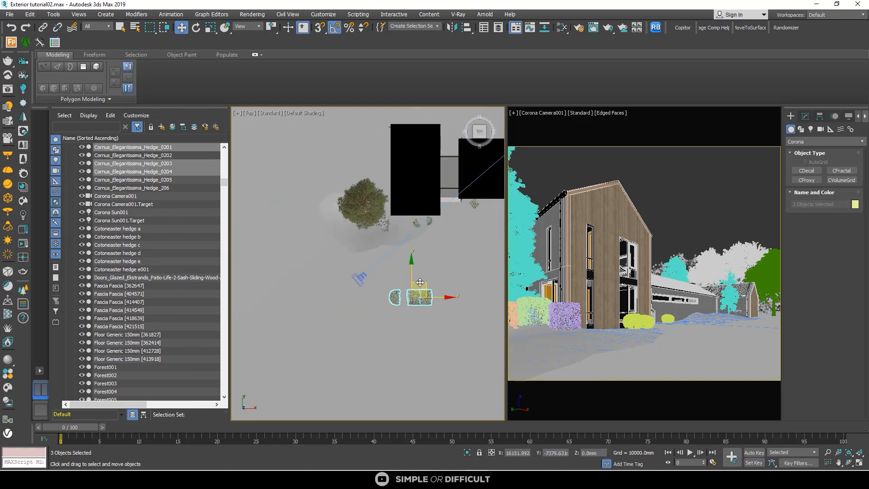
scroll(420, 283, "down", 4)
middle_click_drag(420, 283, 285, 254)
left_click_drag(291, 252, 400, 215)
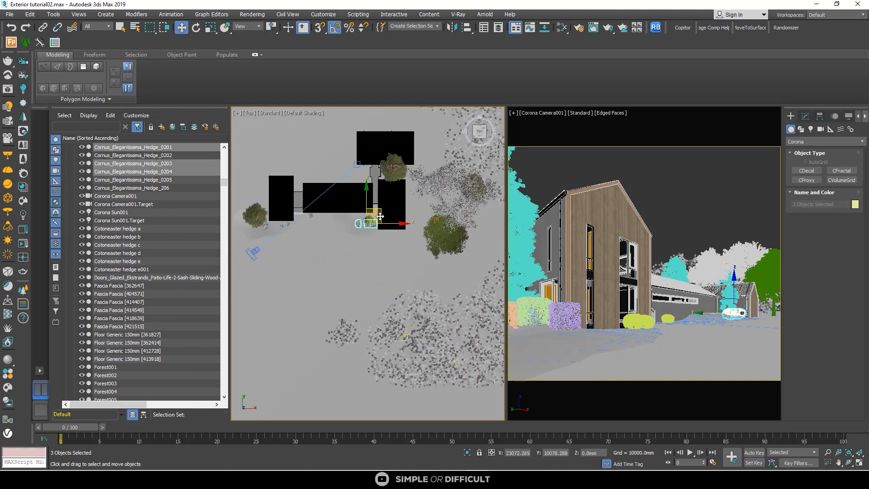
Step: Move Cornus_Elegantissima_Hedge_0201 to the wall side of the small pine and raise it to a height of about 709 mm
scroll(369, 219, "up", 8)
middle_click_drag(370, 292, 367, 307, "alt")
left_click(329, 336)
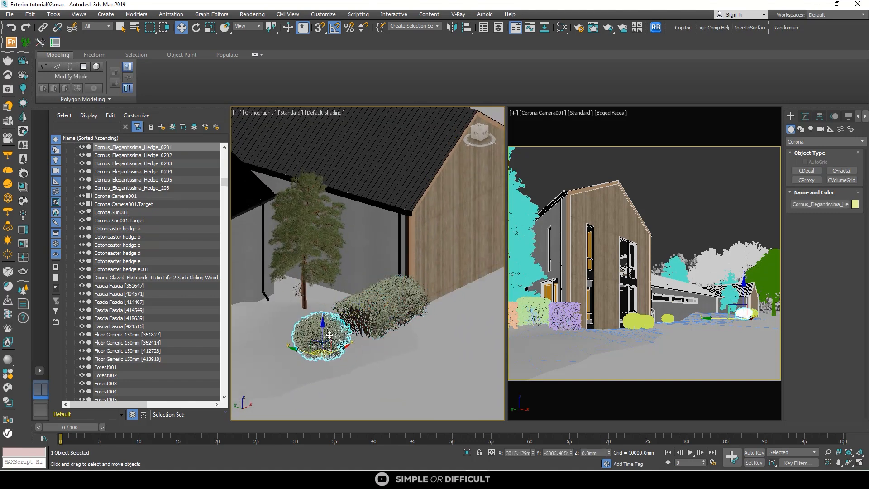
left_click_drag(323, 331, 244, 321)
scroll(289, 327, "up", 5)
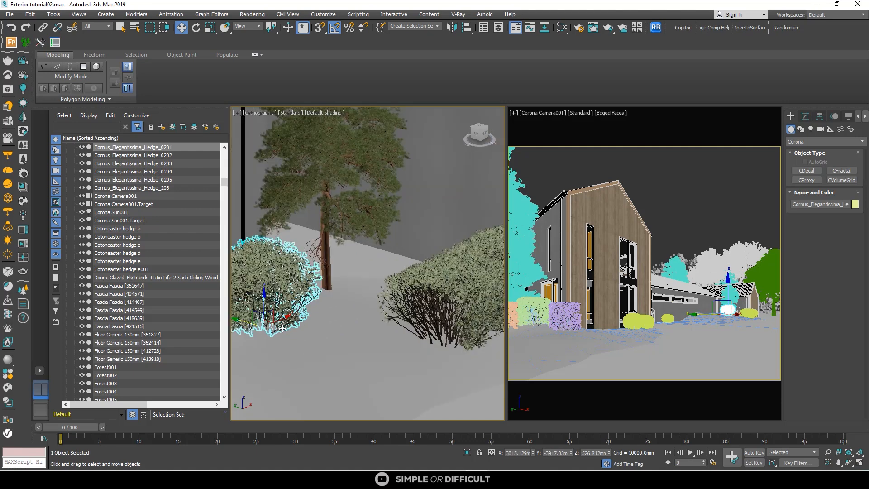
middle_click_drag(289, 327, 458, 374)
left_click_drag(414, 344, 413, 329)
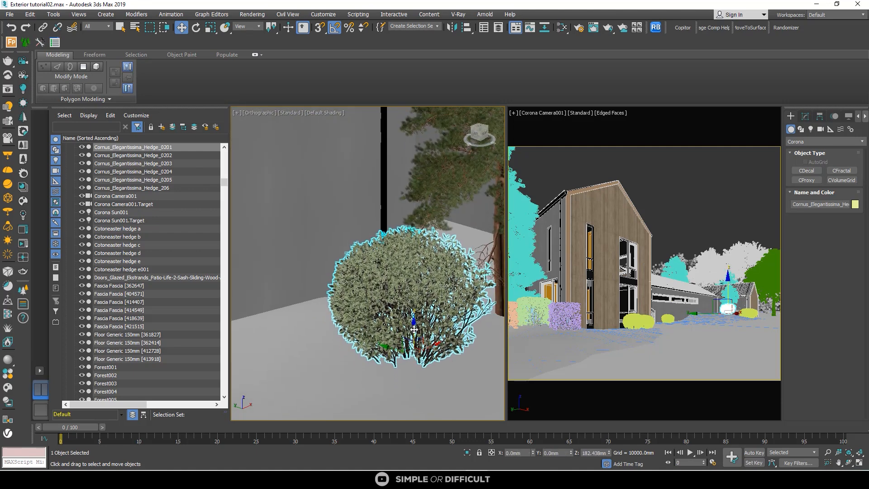
Step: Scale Cornus_Elegantissima_Hedge_0201 uniformly to about 61 percent
left_click(210, 28)
left_click_drag(411, 352, 426, 384)
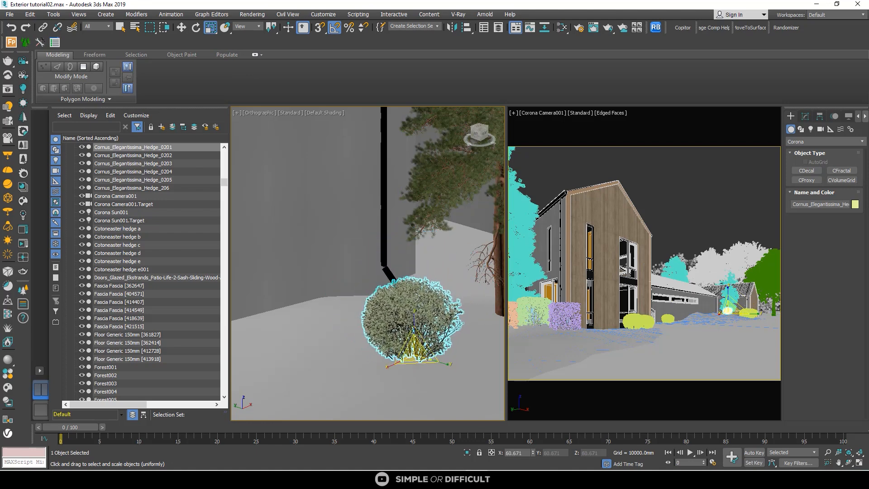
left_click(181, 30)
Step: Lower Cornus_Elegantissima_Hedge_0201 to a height of about 682 mm and shift its position along the ground beside the small pine
scroll(272, 164, "down", 2)
middle_click_drag(290, 181, 330, 215, "alt")
middle_click_drag(331, 294, 353, 312, "alt")
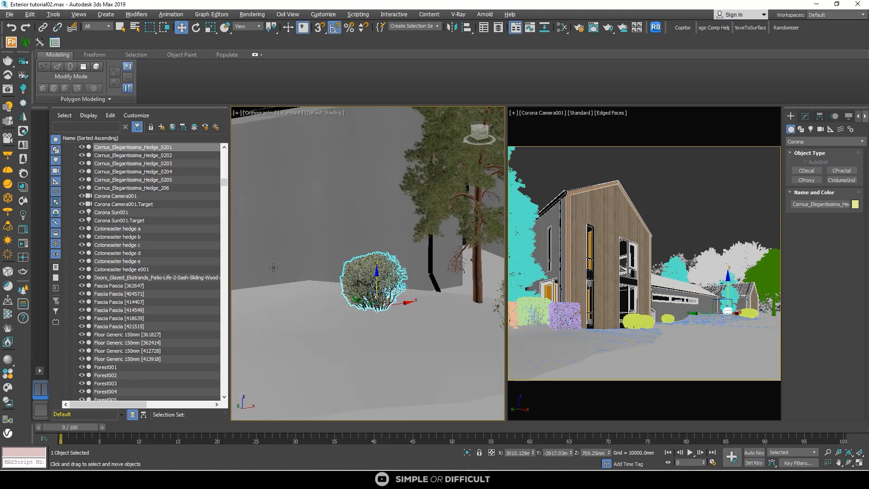
scroll(354, 312, "up", 5)
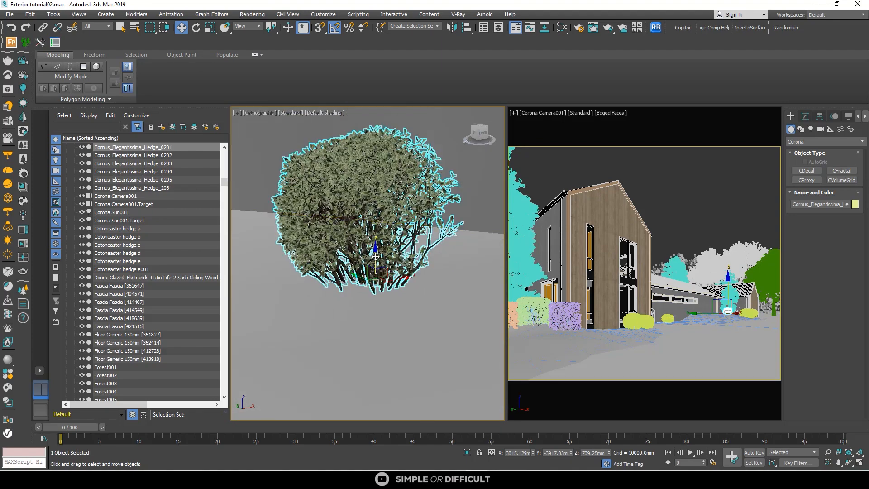
left_click_drag(375, 256, 376, 263)
scroll(377, 282, "down", 3)
middle_click_drag(376, 281, 498, 290, "alt")
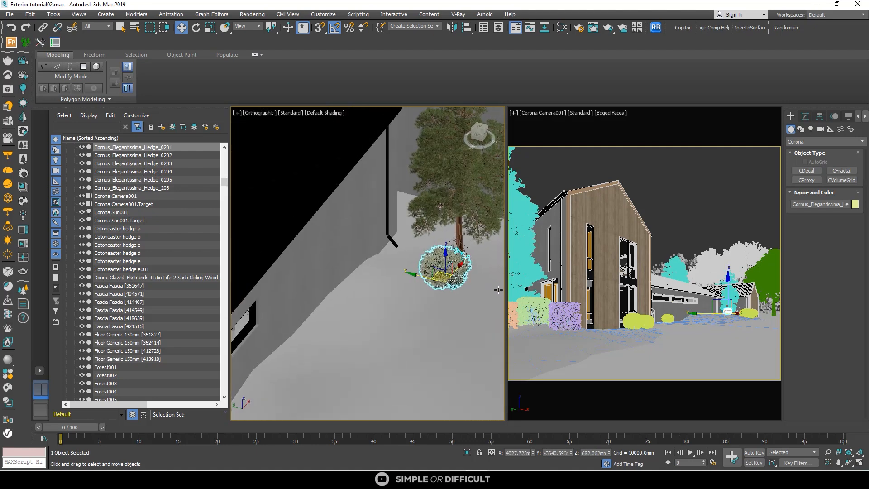
left_click_drag(424, 272, 381, 266)
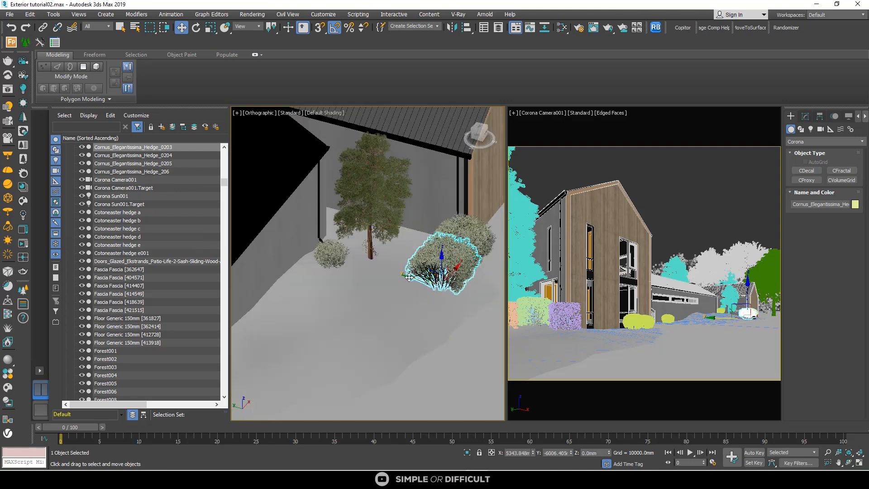
Step: Move Cornus_Elegantissima_Hedge_0203 in front of the small pine and scale it uniformly to about 49 percent
left_click_drag(442, 263, 373, 247)
left_click(211, 28)
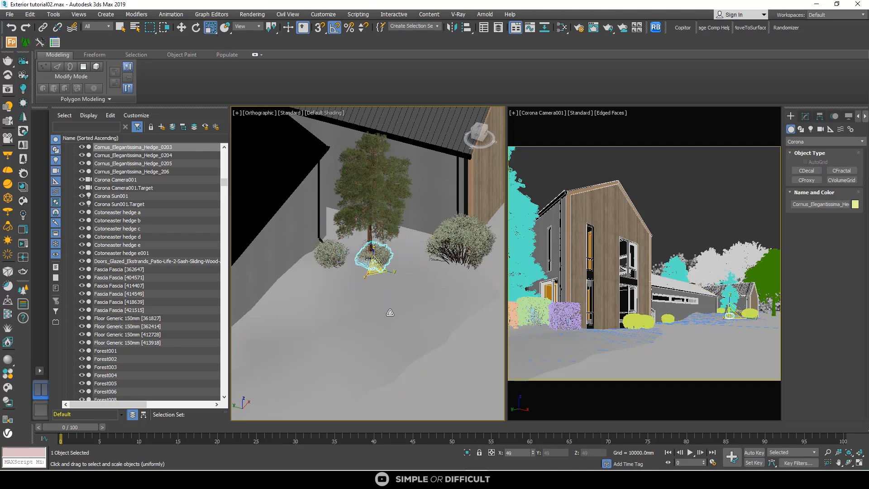
left_click(181, 27)
scroll(339, 274, "up", 8)
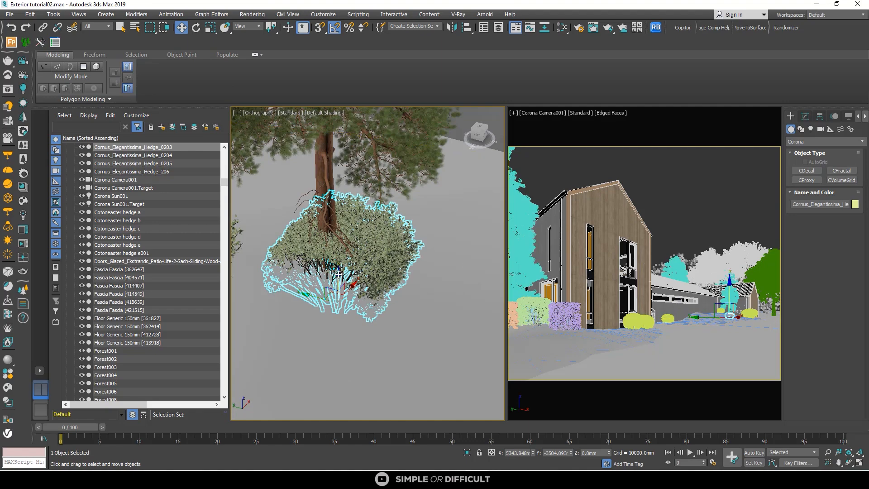
Step: Raise Cornus_Elegantissima_Hedge_0203 to a height of about 507 mm and shift it to about X 4537 mm, Y -3886 mm beside the pine
mouse_move(339, 275)
left_mouse_down()
mouse_move(318, 295)
mouse_move(359, 236)
mouse_move(337, 294)
mouse_move(336, 266)
left_mouse_up()
mouse_move(336, 308)
middle_mouse_down("alt")
mouse_move(323, 310)
mouse_move(308, 277)
mouse_move(320, 295)
middle_mouse_up("alt")
left_click_drag(362, 284, 285, 279)
scroll(285, 278, "down", 5)
mouse_move(305, 278)
middle_mouse_down("alt")
mouse_move(332, 297)
mouse_move(325, 283)
mouse_move(310, 290)
middle_mouse_up("alt")
scroll(263, 269, "up", 3)
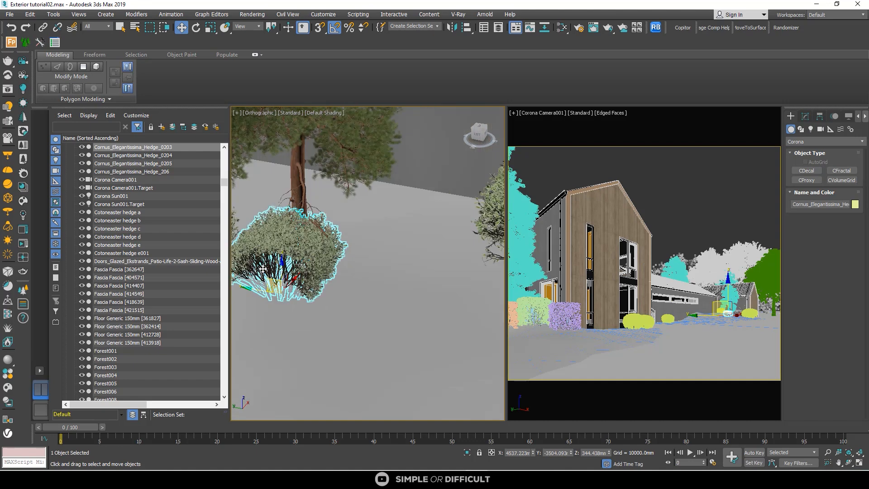
left_click_drag(284, 265, 281, 251)
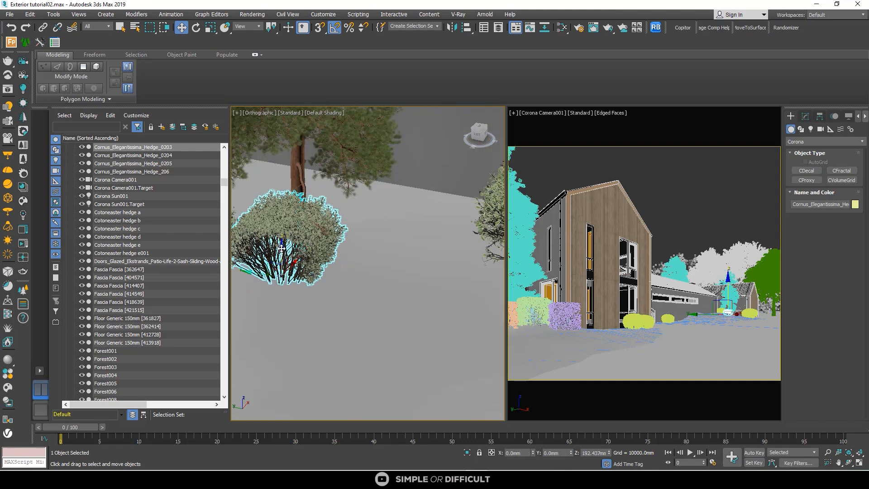
scroll(282, 268, "down", 2)
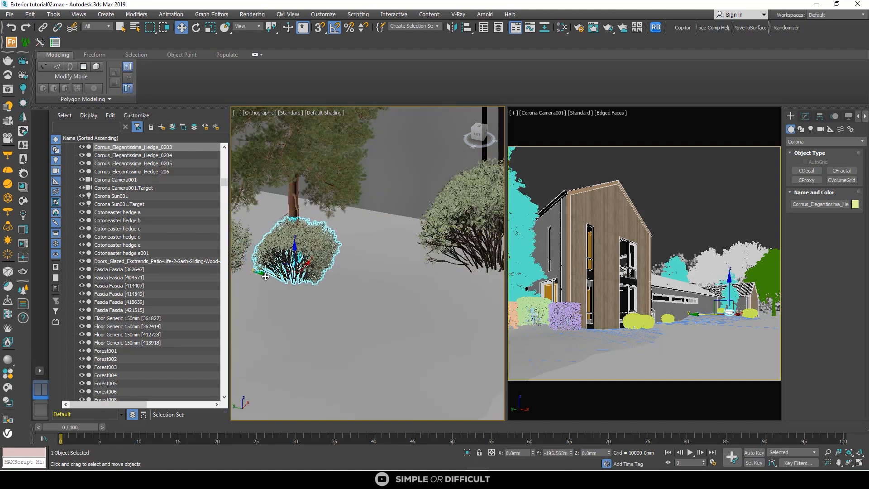
scroll(276, 283, "down", 3)
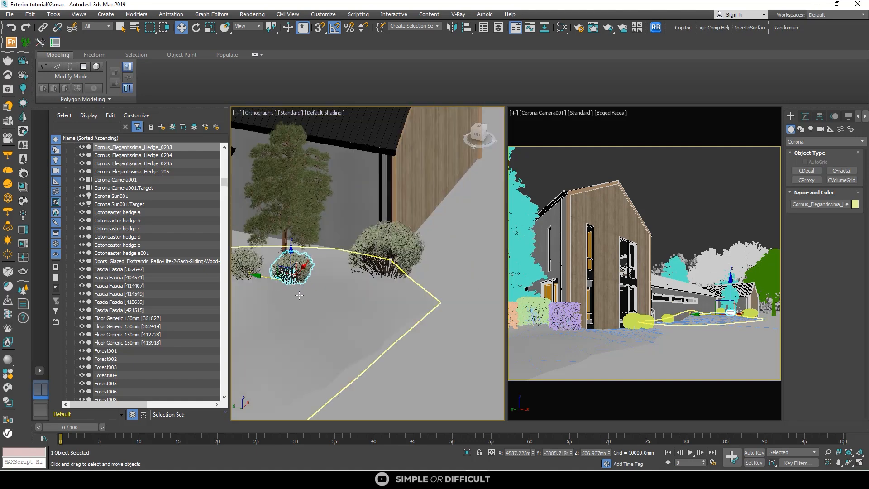
Step: Scale down Cornus_Elegantissima_Hedge_0204, the remaining large shrub near the wood-clad gable, uniformly
left_click(395, 266)
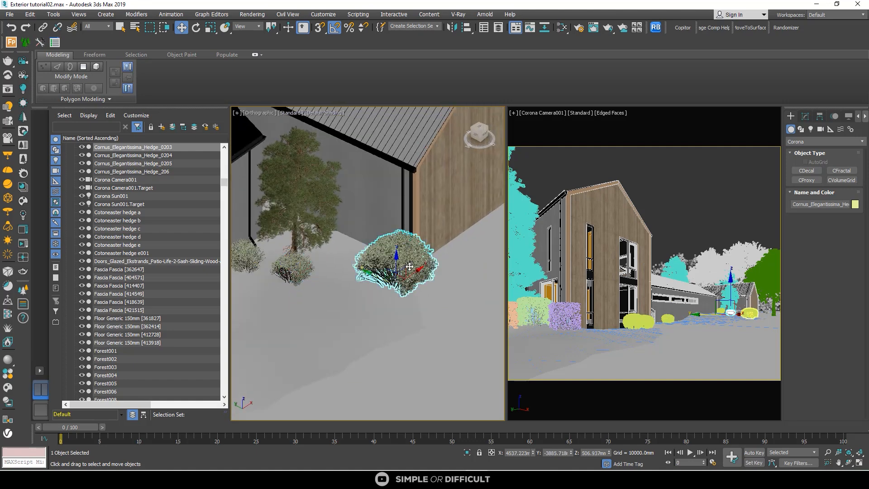
left_click(210, 28)
left_click_drag(397, 268, 415, 325)
left_click(182, 28)
scroll(348, 300, "down", 2)
middle_click_drag(348, 301, 324, 343, "alt")
scroll(398, 291, "up", 2)
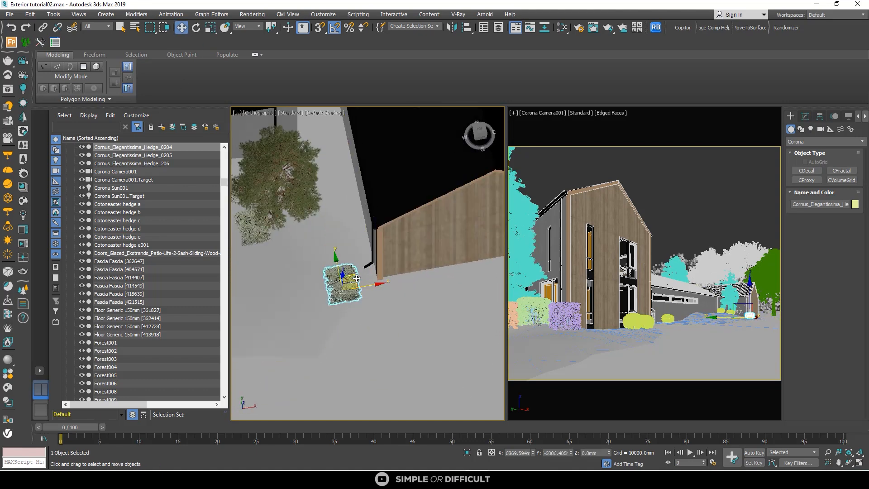
Step: Move Cornus_Elegantissima_Hedge_0204 beside the shrub at the pine, to about X 6080 mm, Y -4236 mm, and raise it about 156 mm
left_click_drag(359, 282, 317, 234)
middle_click_drag(306, 260, 303, 211, "alt")
scroll(292, 225, "up", 5)
scroll(358, 308, "down", 5)
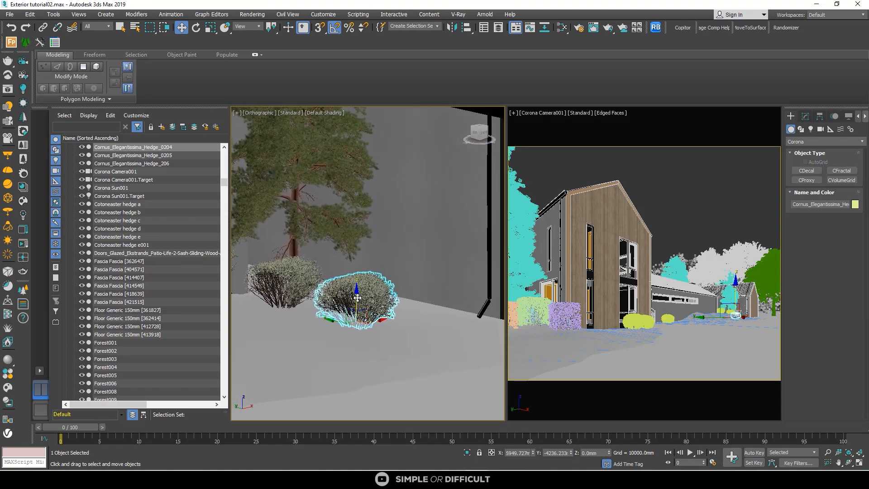
left_click_drag(357, 300, 381, 311)
middle_click_drag(379, 312, 348, 340, "alt")
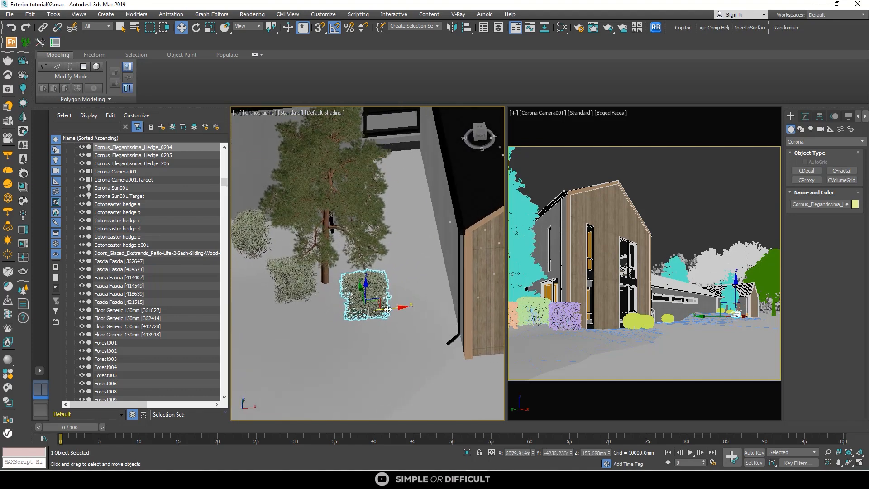
Step: Clone Cornus_Elegantissima_Hedge_0204 as a Copy about 648 mm along X, between the two shrubs by the pine, and rotate the copy around Z
mouse_move(388, 309)
left_mouse_down()
mouse_move(342, 311)
mouse_move(415, 308)
mouse_move(369, 310)
left_mouse_up()
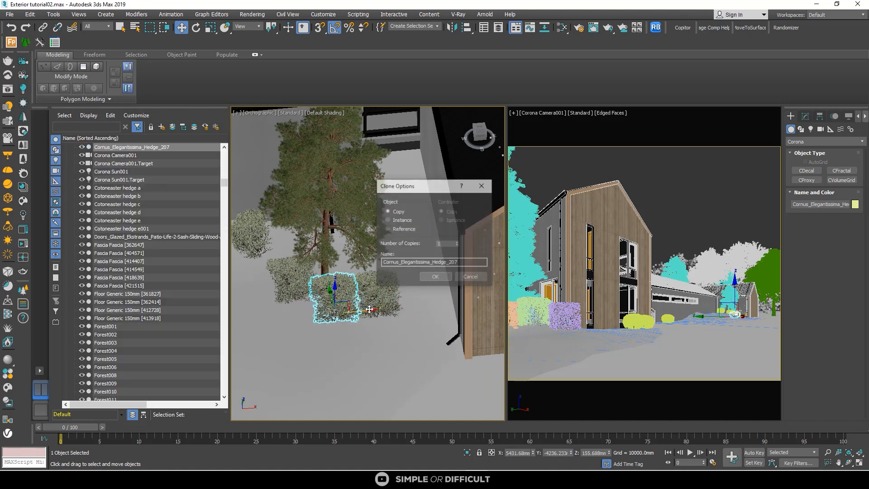
left_click(431, 278)
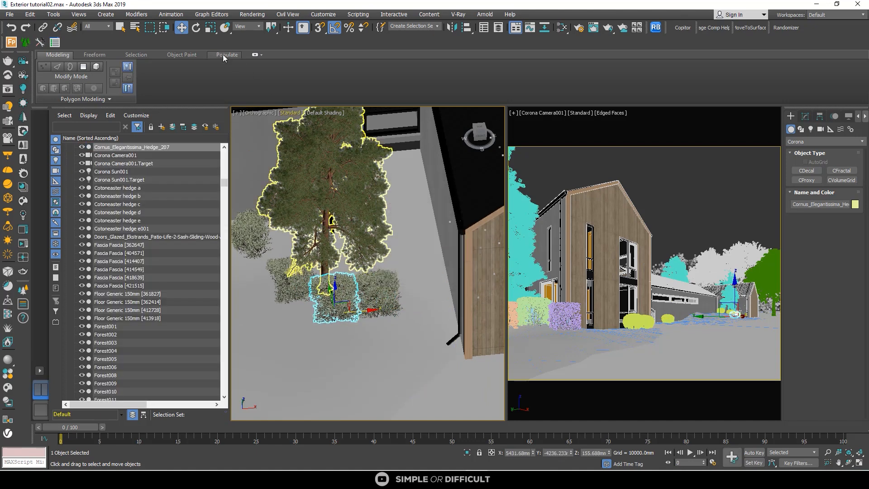
left_click(197, 28)
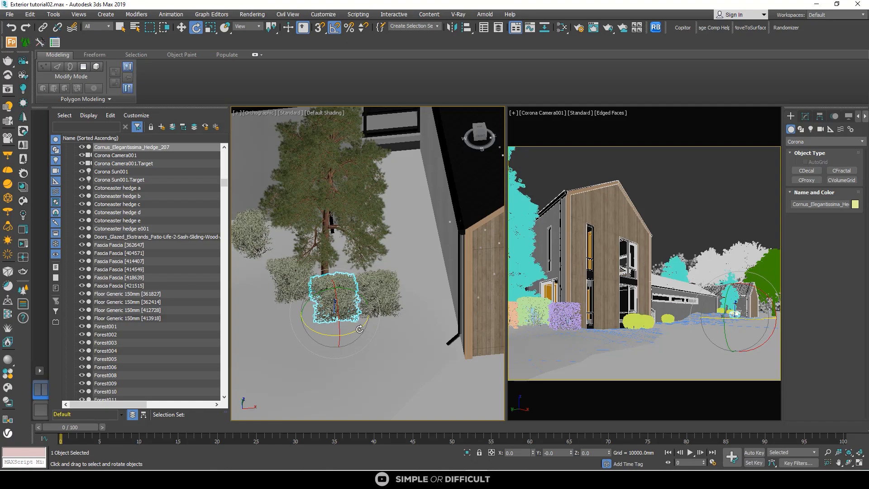
left_click_drag(310, 340, 309, 340)
Step: Raise the copied Cornus shrub about 13 mm to seat its base on the ground
scroll(313, 340, "up", 5)
middle_click_drag(316, 341, 361, 314, "alt")
left_click(182, 28)
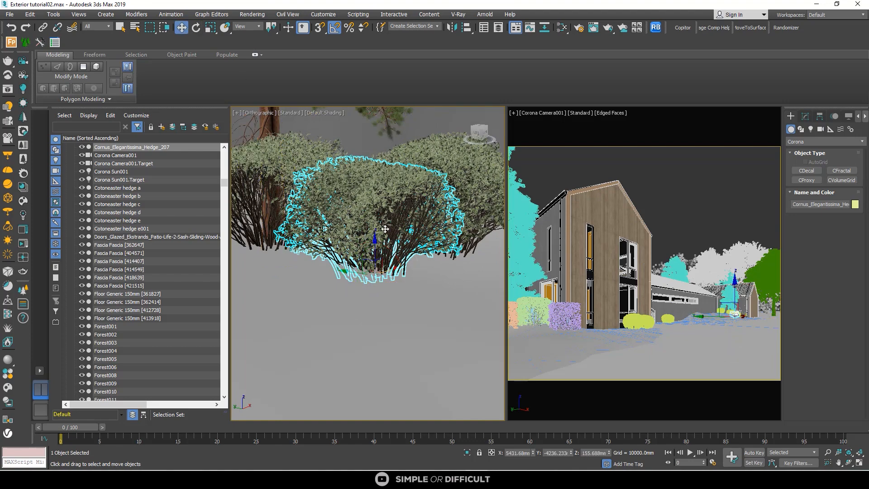
left_click_drag(375, 240, 375, 238)
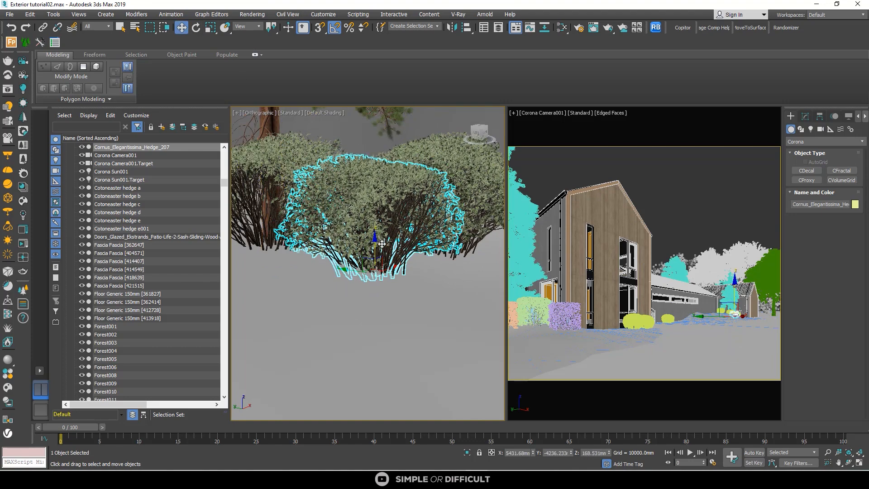
Step: Shift Cornus_Elegantissima_Hedge_0203 about 289 mm along Y toward the wall, lower it about 24 mm, and look over the planting along the low wing
scroll(382, 243, "down", 3)
left_click(292, 217)
middle_click_drag(292, 218, 354, 261)
left_click_drag(337, 283, 324, 271)
scroll(343, 274, "up", 5)
scroll(325, 271, "down", 6)
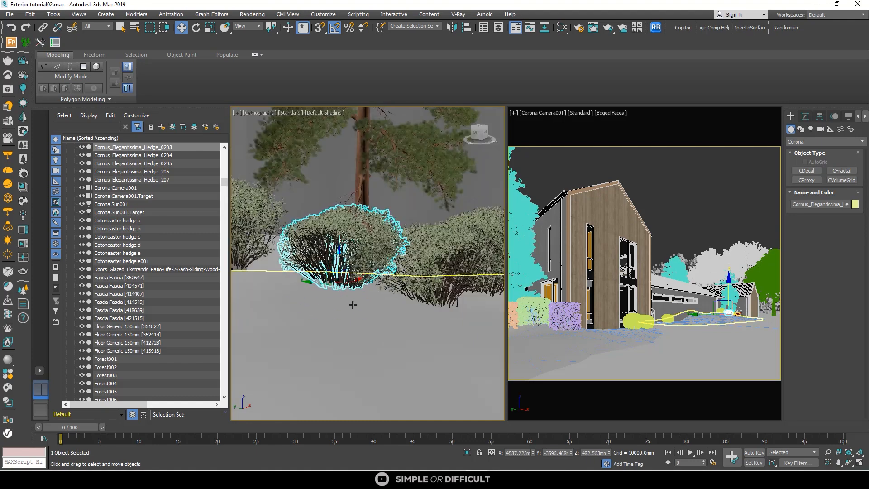
left_click(351, 274)
scroll(355, 314, "down", 5)
scroll(373, 333, "down", 10)
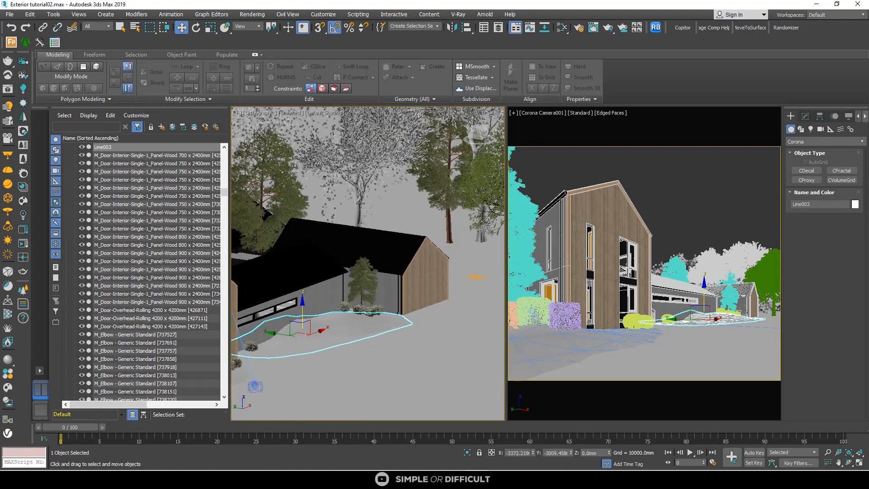
Step: Clear the selection, open the Corona frame buffer and start an interactive render of Corona Camera001
left_click(361, 392)
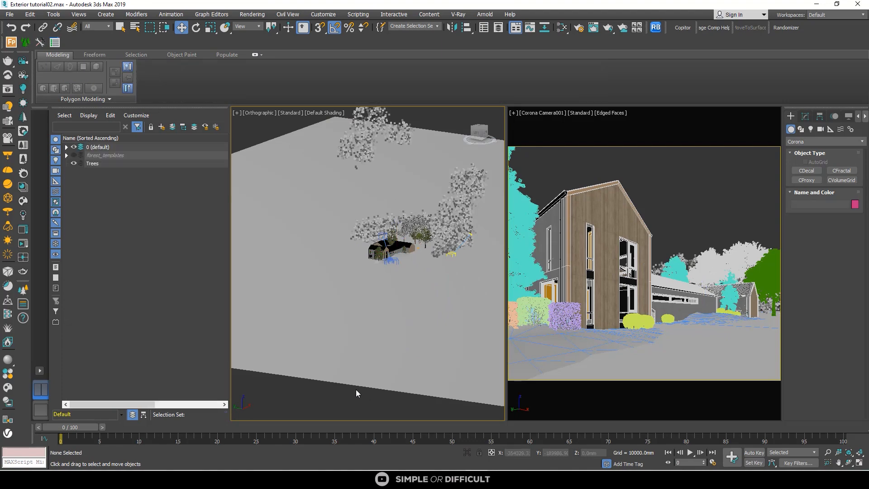
right_click(337, 321)
left_click(317, 311)
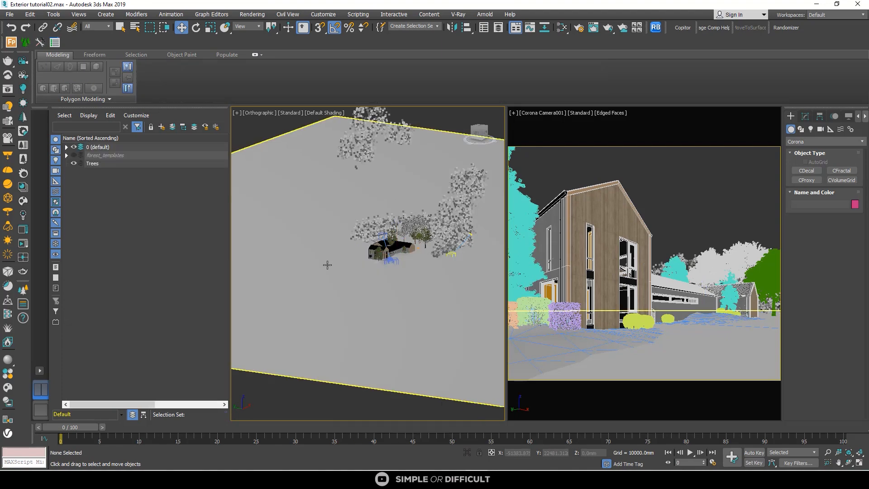
right_click(325, 263)
left_click(310, 254)
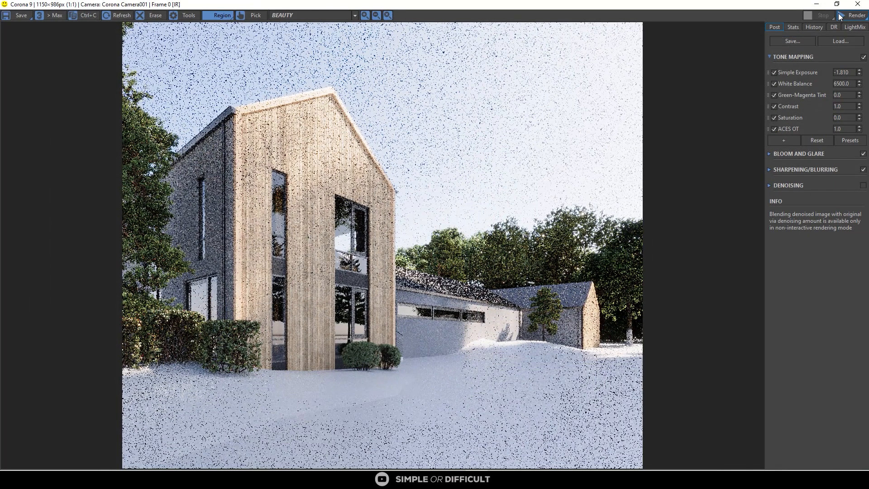
left_click(842, 16)
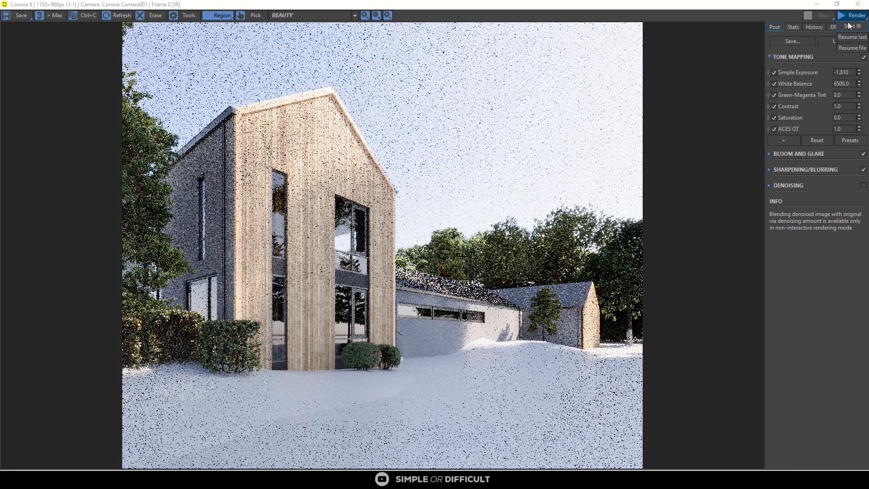
left_click(850, 26)
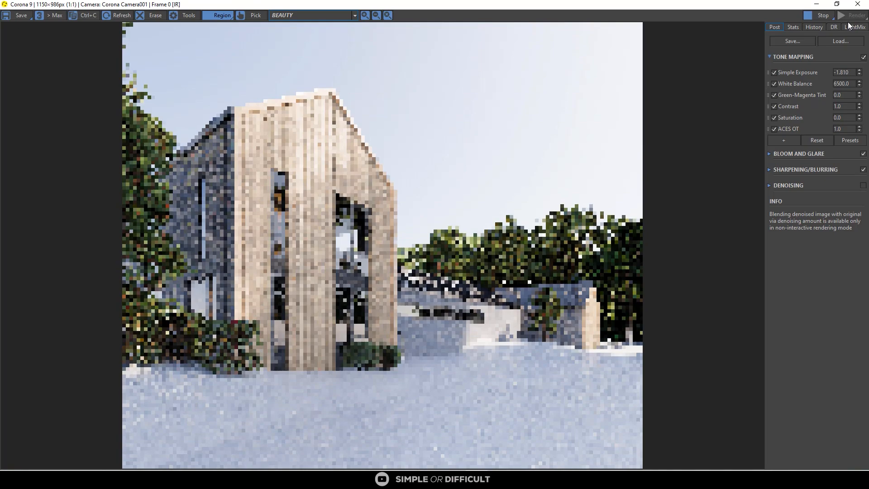
Step: Examine the rendered shrubs around the small pine and along the low wing's wall for placement and ground contact
scroll(591, 309, "up", 3)
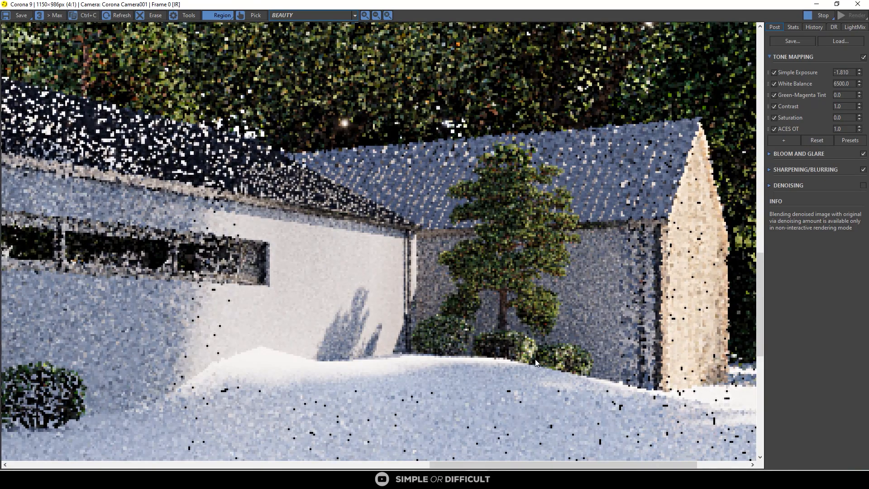
scroll(539, 362, "down", 1)
scroll(602, 360, "up", 2)
scroll(588, 352, "down", 4)
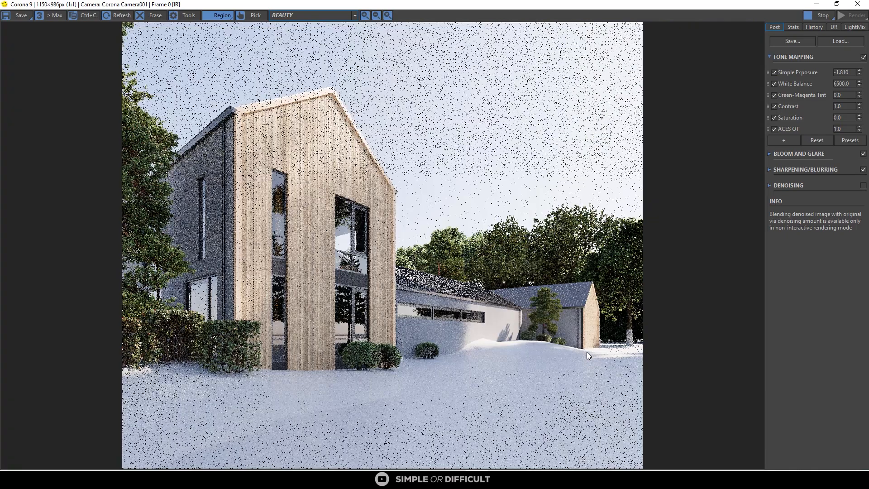
scroll(430, 340, "up", 2)
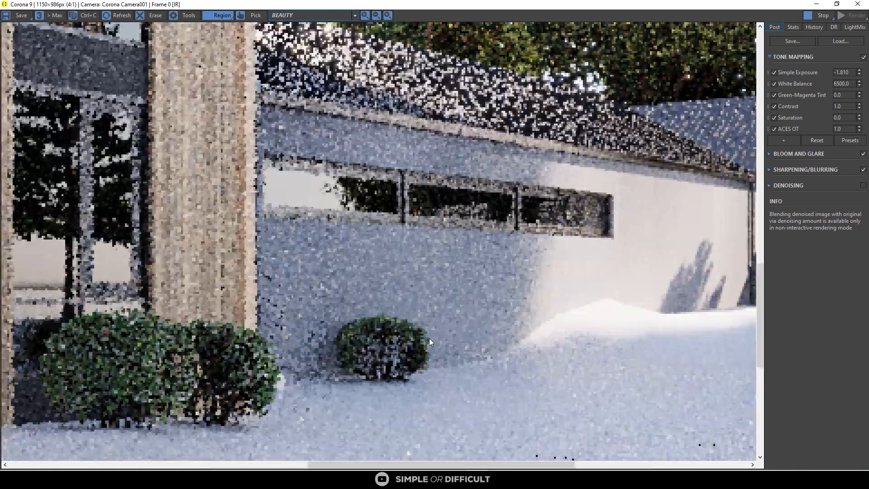
scroll(429, 338, "down", 1)
scroll(429, 338, "down", 1)
scroll(432, 347, "up", 2)
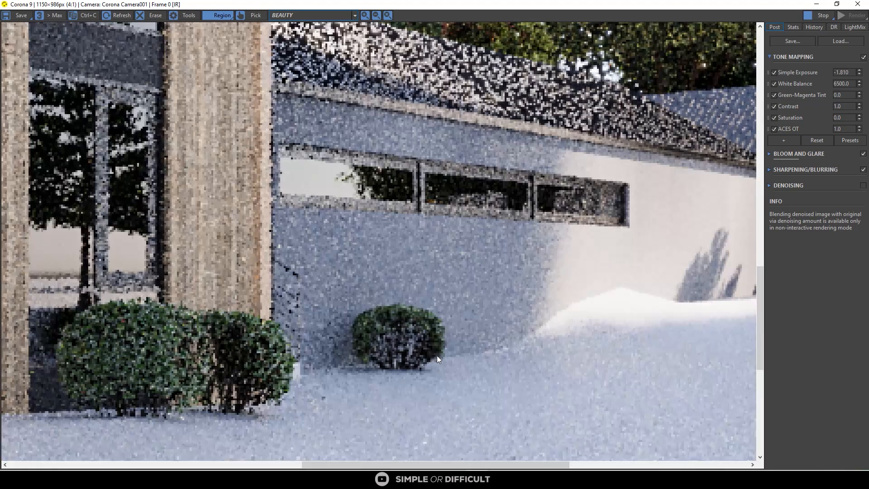
scroll(436, 356, "up", 2)
scroll(445, 338, "down", 4)
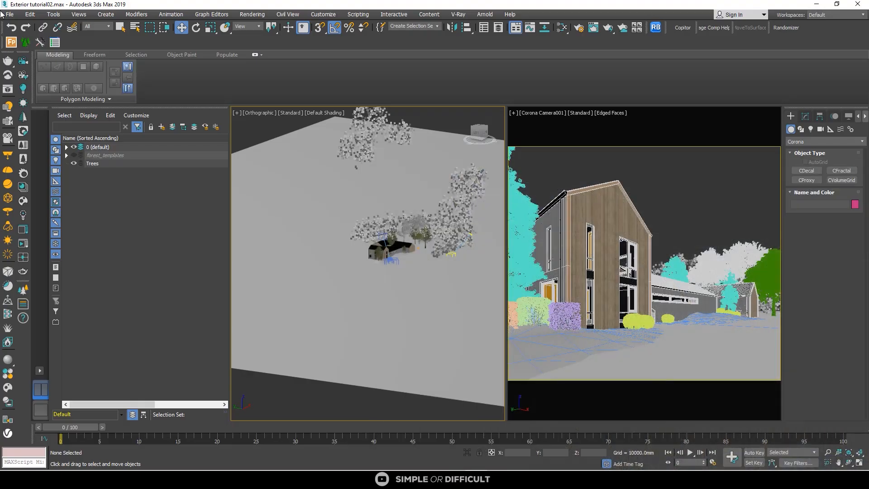
Step: Save the scene as Exterior tutorial03.max
left_click(9, 14)
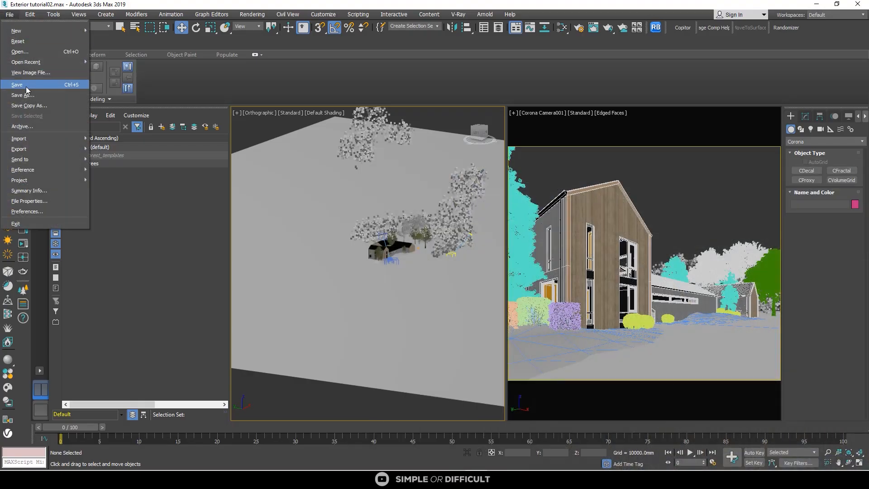
left_click(25, 86)
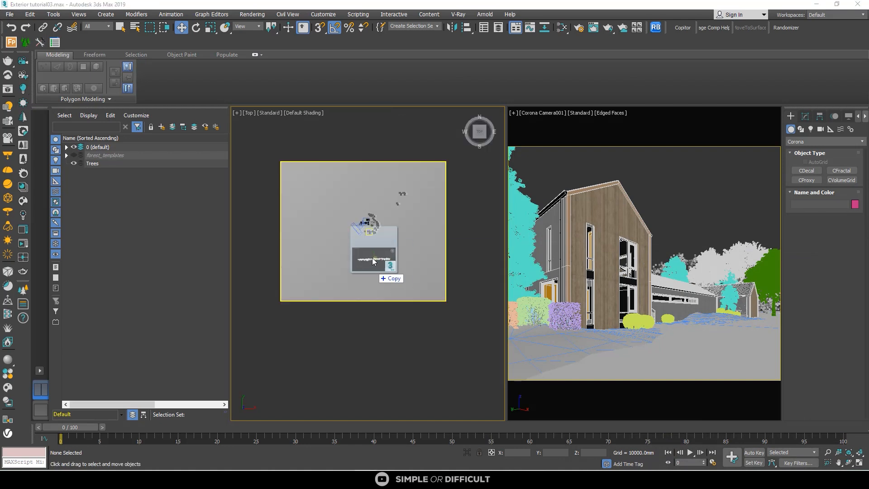
Step: Merge the curtain model file into the scene and place it on the ground before the gable facade, about X -16544 mm, Y -9118 mm
left_click_drag(372, 265, 354, 216)
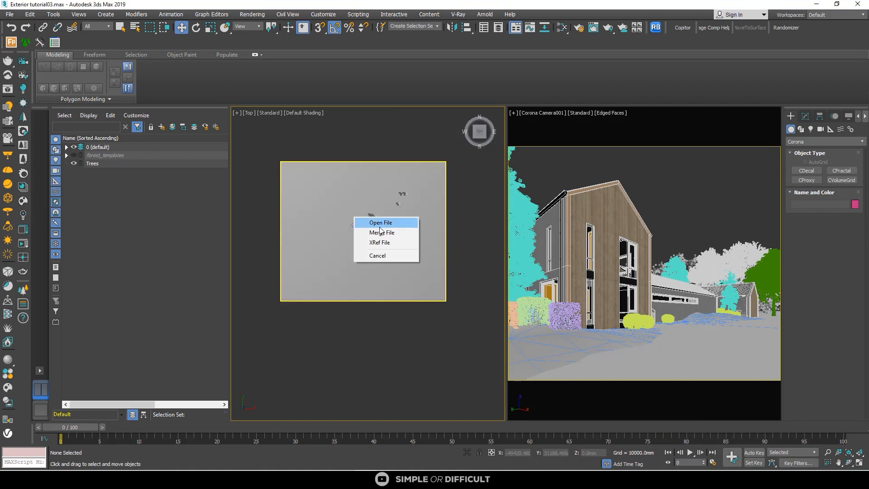
left_click(382, 233)
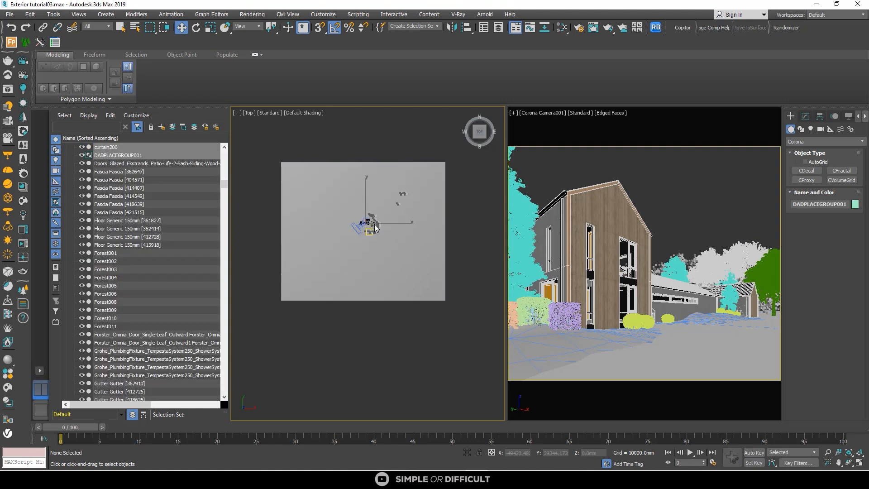
scroll(375, 228, "up", 10)
scroll(326, 214, "up", 6)
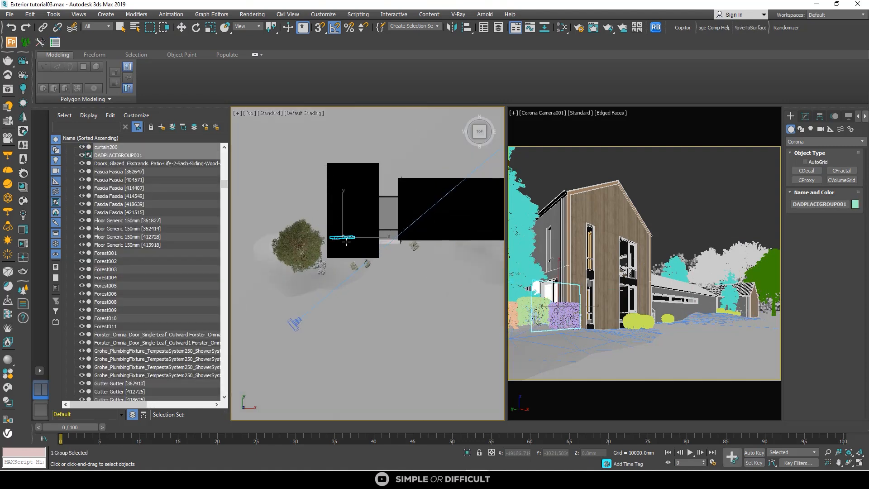
left_click(363, 301)
scroll(363, 301, "up", 11)
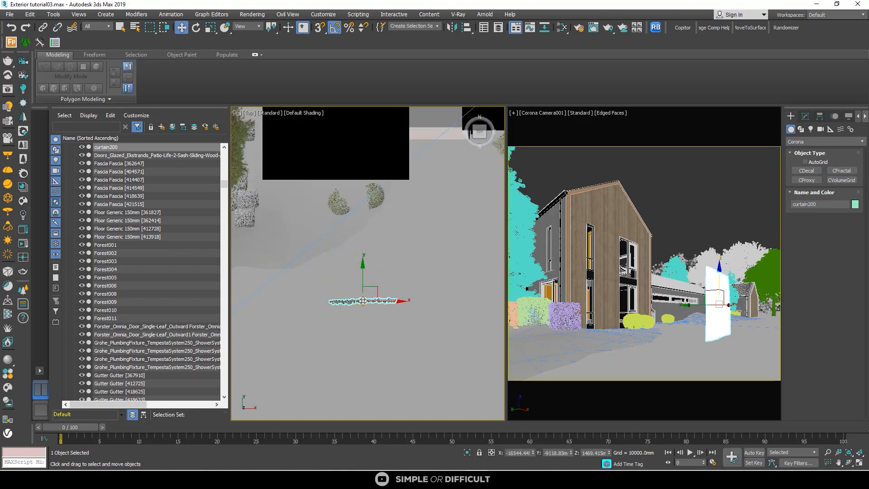
middle_click_drag(363, 299, 372, 255, "alt")
scroll(383, 254, "up", 6)
scroll(381, 238, "down", 6)
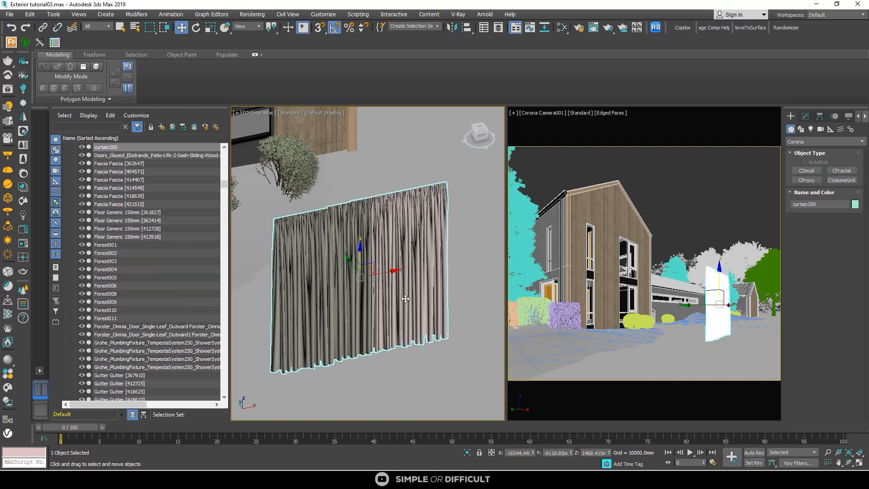
Step: Edit curtain200's Editable Poly at Element level and pick the narrow middle curtain panel
right_click(402, 295)
mouse_move(443, 293)
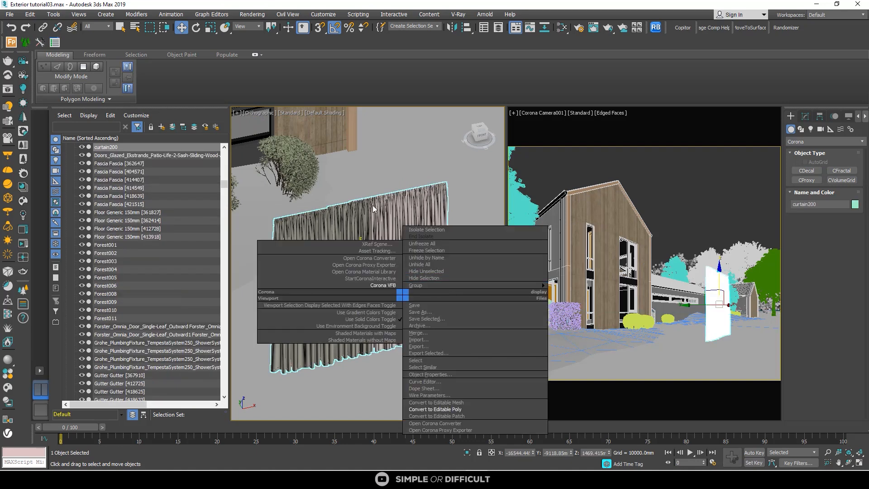
left_click(440, 182)
left_click(803, 116)
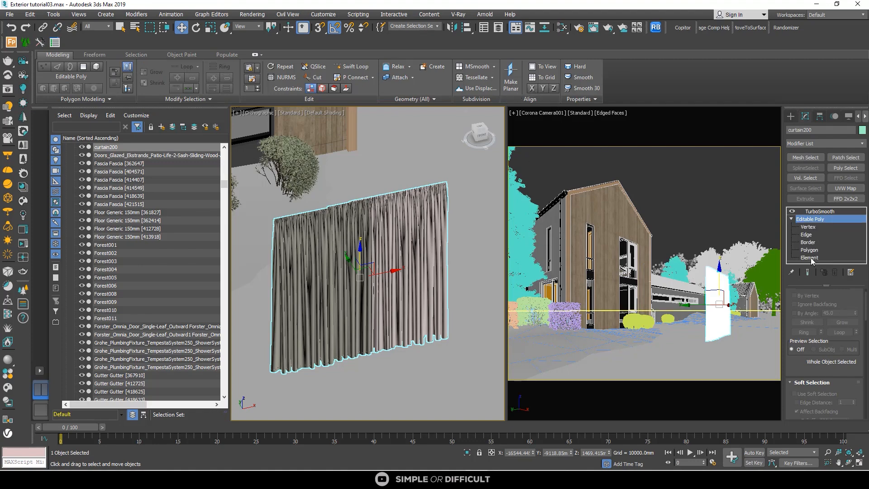
left_click(810, 257)
left_click(408, 241)
scroll(359, 236, "up", 3)
left_click(317, 235)
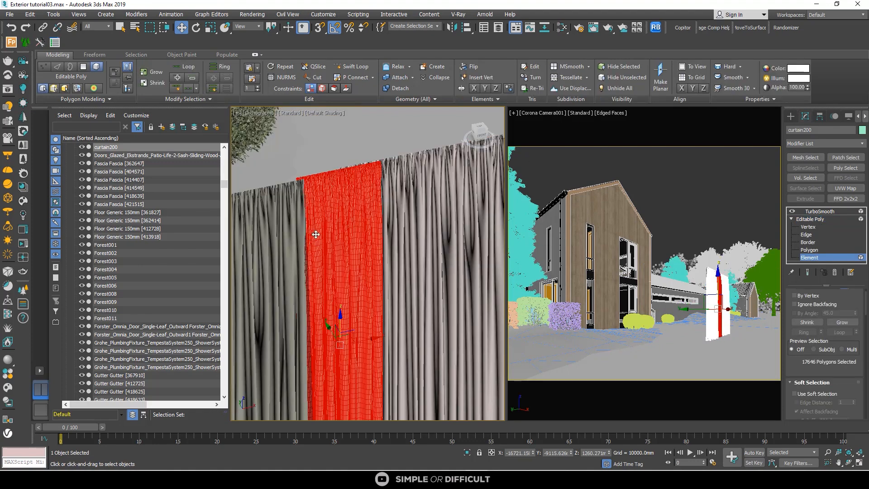
Step: Delete the wide curtain element on the +X side that overlaps the other panels of curtain200
scroll(321, 228, "down", 4)
scroll(332, 227, "up", 5)
scroll(332, 226, "down", 5)
left_click(350, 214)
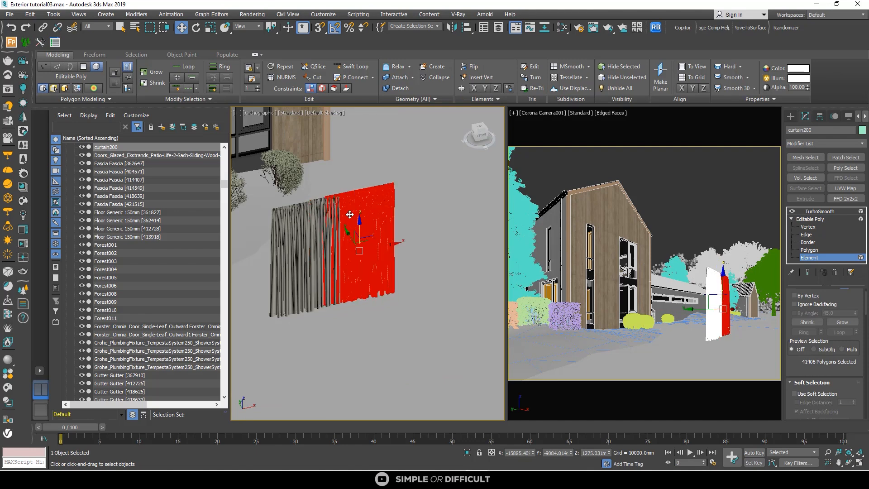
scroll(347, 214, "up", 5)
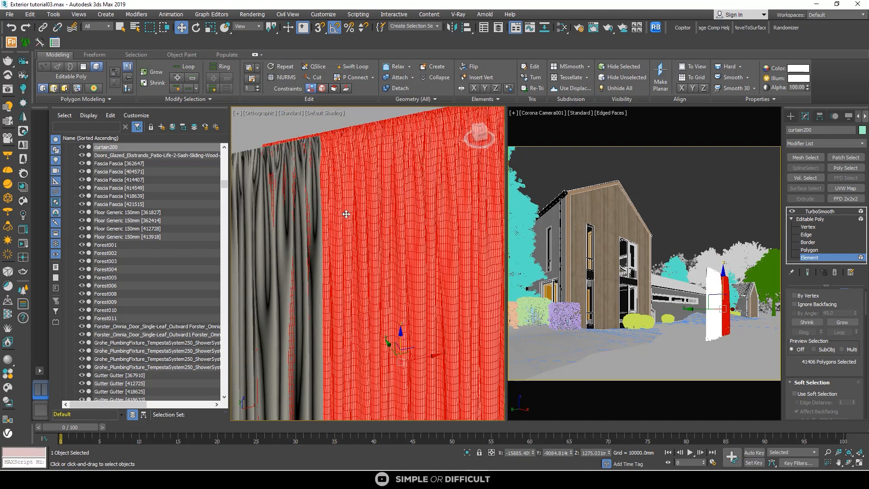
scroll(346, 214, "down", 4)
scroll(346, 215, "down", 2)
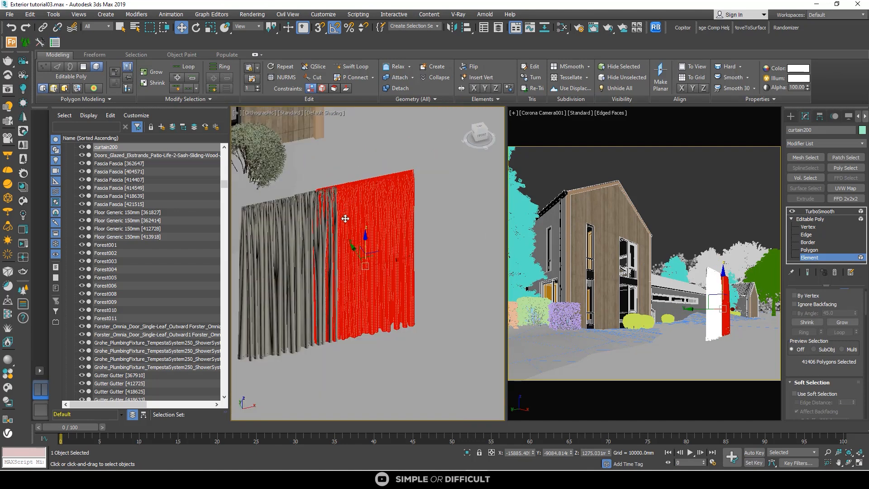
scroll(360, 230, "up", 2)
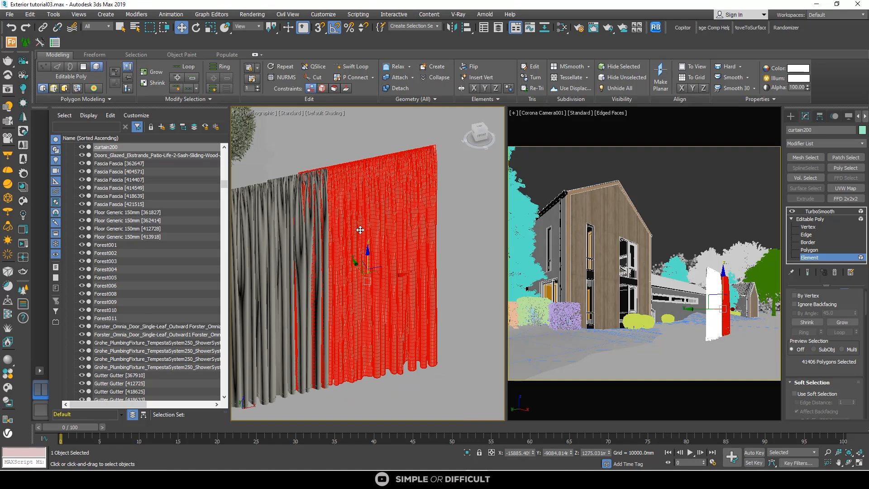
scroll(360, 230, "up", 2)
scroll(361, 221, "down", 2)
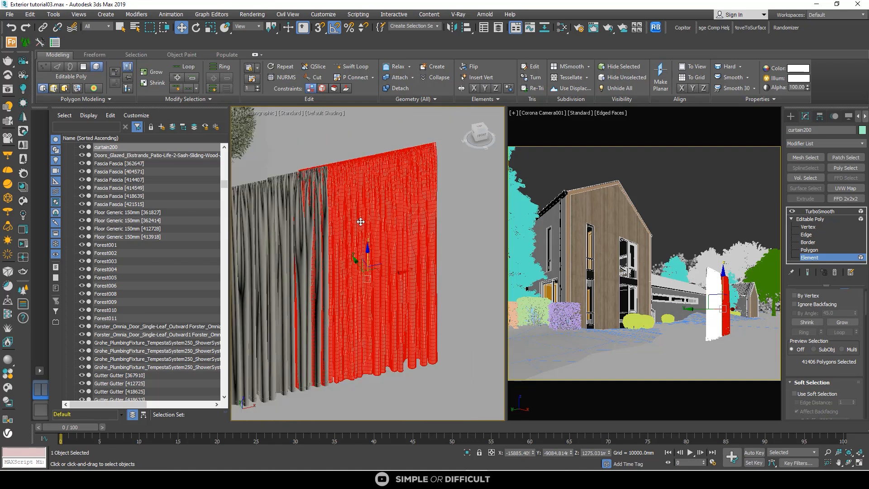
scroll(361, 222, "down", 2)
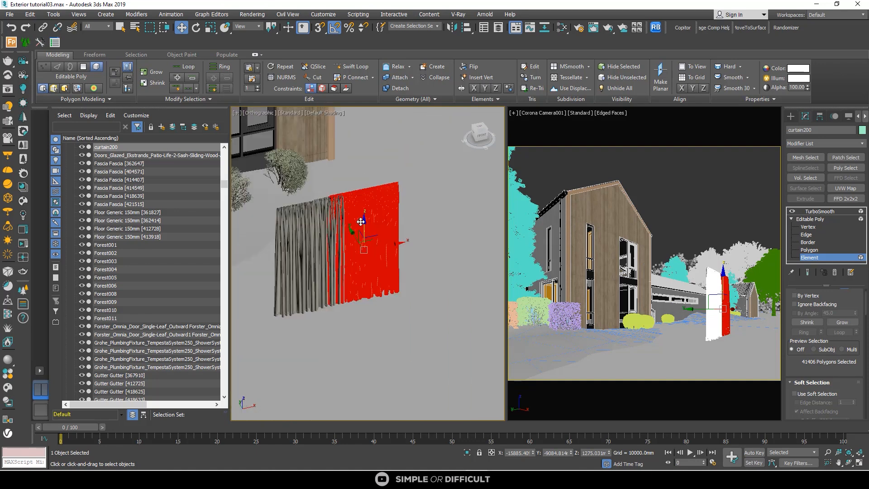
key("Delete")
Step: Move the narrow curtain element about 1032 mm along X, away from the wider panel
left_click(342, 236)
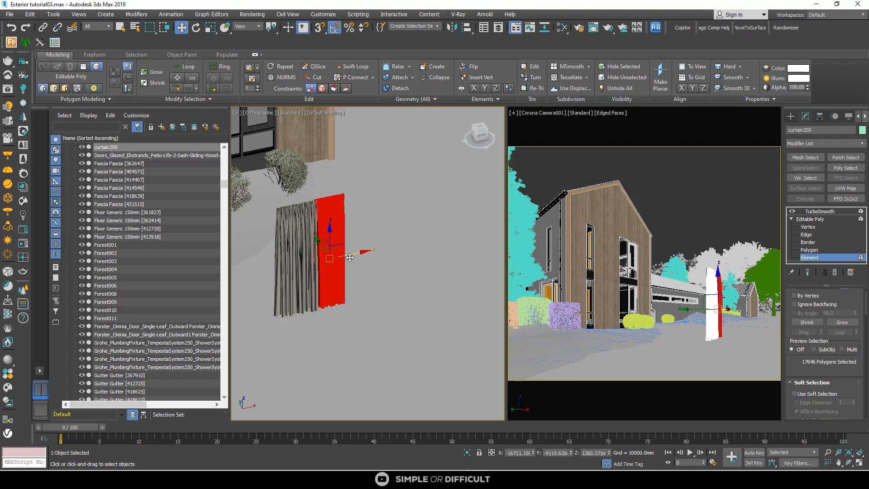
left_click_drag(364, 257, 407, 247)
scroll(358, 230, "up", 4)
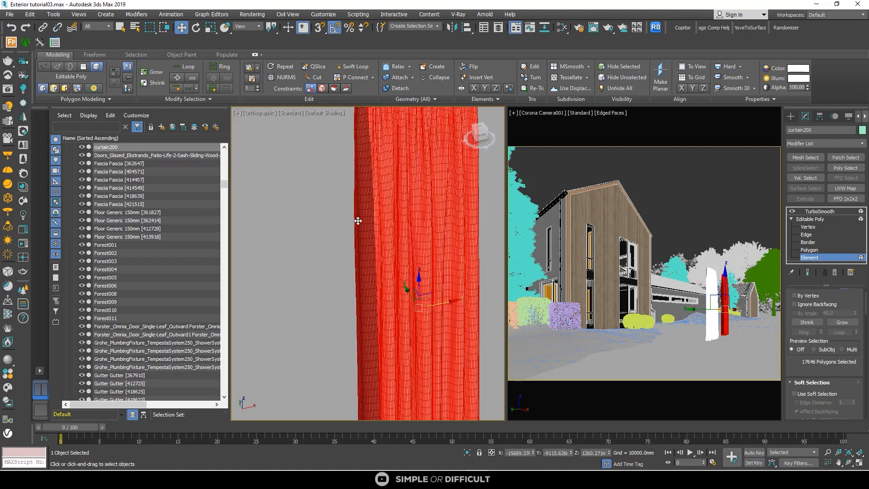
scroll(360, 203, "down", 2)
scroll(361, 202, "down", 2)
Step: Select each of the two remaining curtain elements, then both together, and leave Element editing of curtain200
left_click(283, 222)
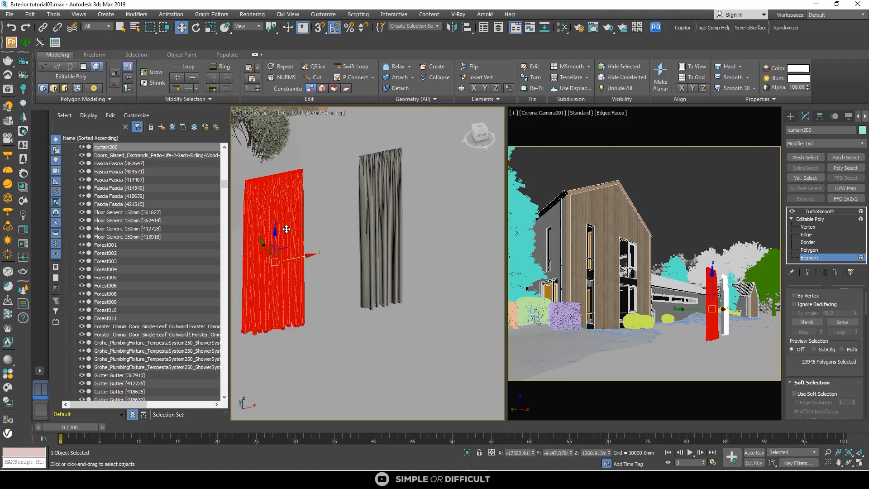
scroll(286, 229, "down", 3)
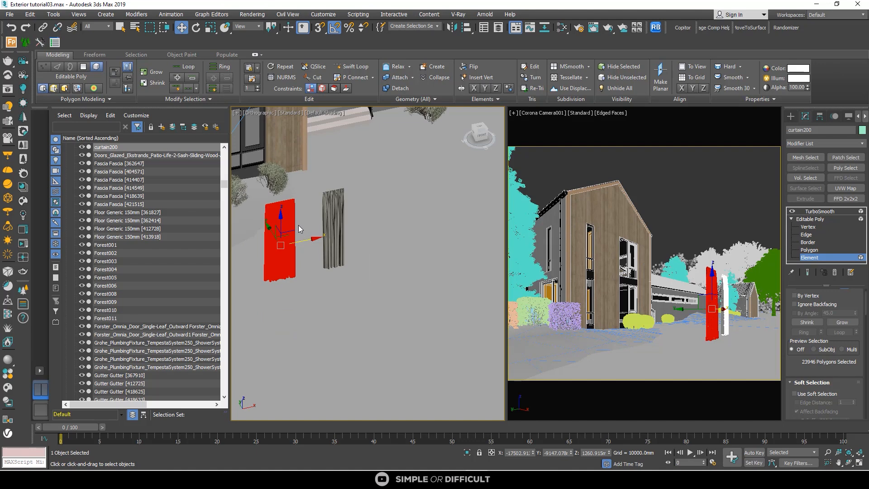
scroll(298, 225, "down", 3)
left_click(315, 217)
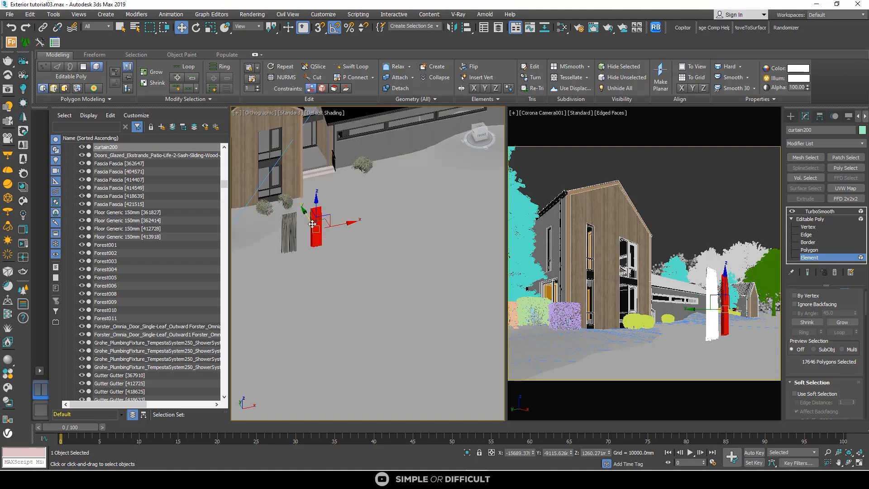
scroll(382, 194, "down", 3)
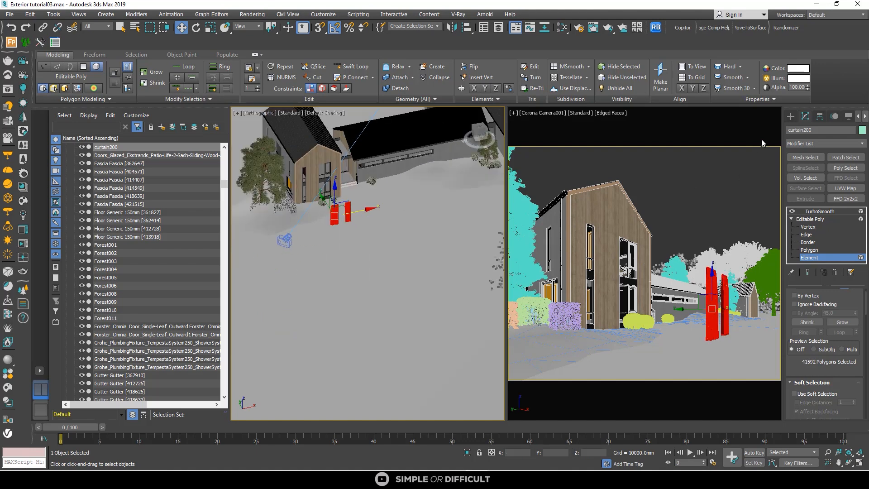
left_click(791, 117)
Step: In a wireframe top view, move curtain200 to about X -16213, Y -3064 mm, just inside the gable wall behind its glazing
scroll(347, 207, "up", 5)
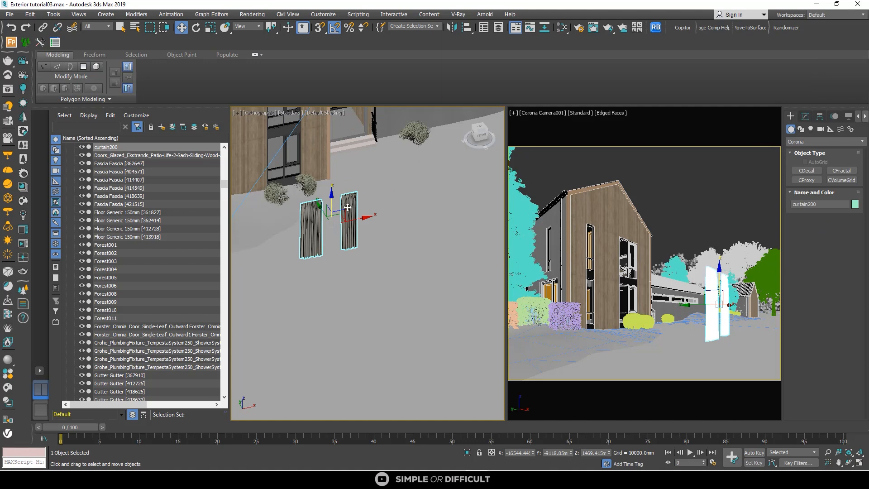
key("t")
scroll(347, 207, "up", 6)
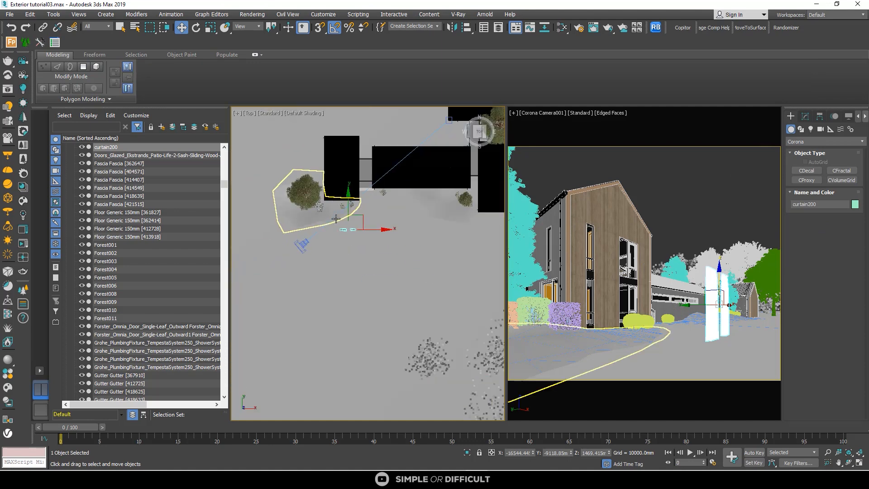
scroll(346, 222, "down", 6)
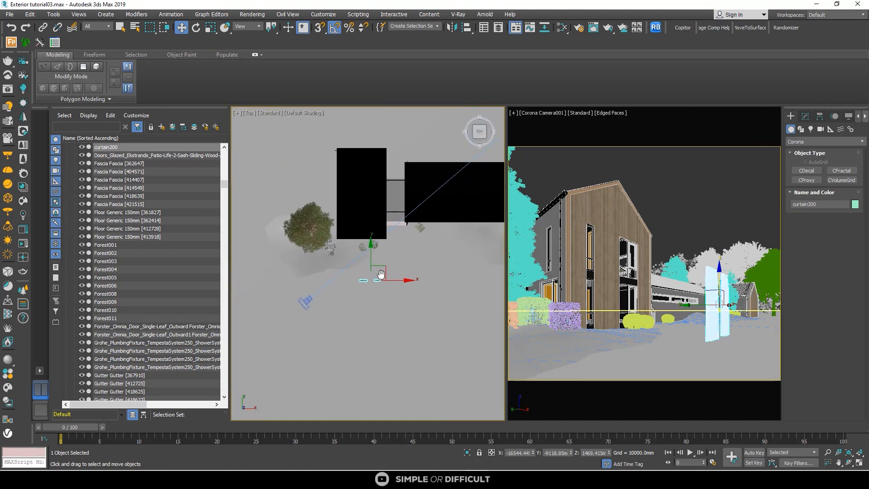
key("F3")
scroll(383, 280, "up", 3)
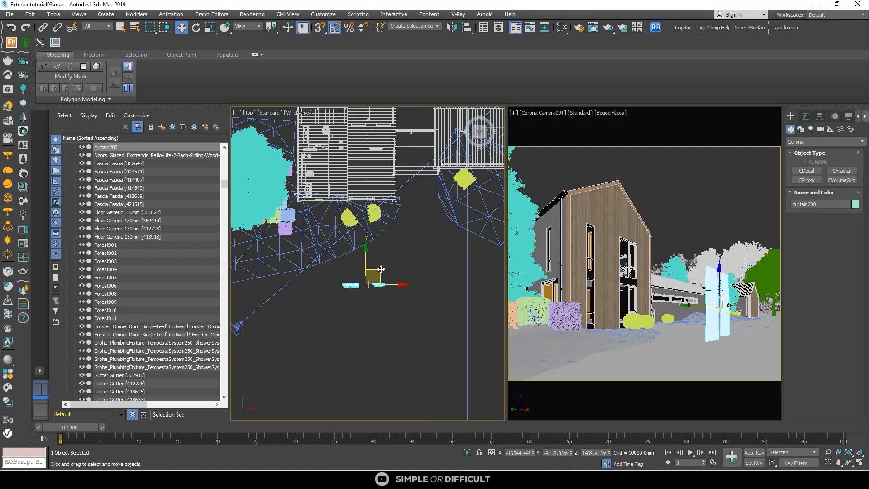
left_click_drag(382, 280, 385, 187)
scroll(371, 187, "up", 7)
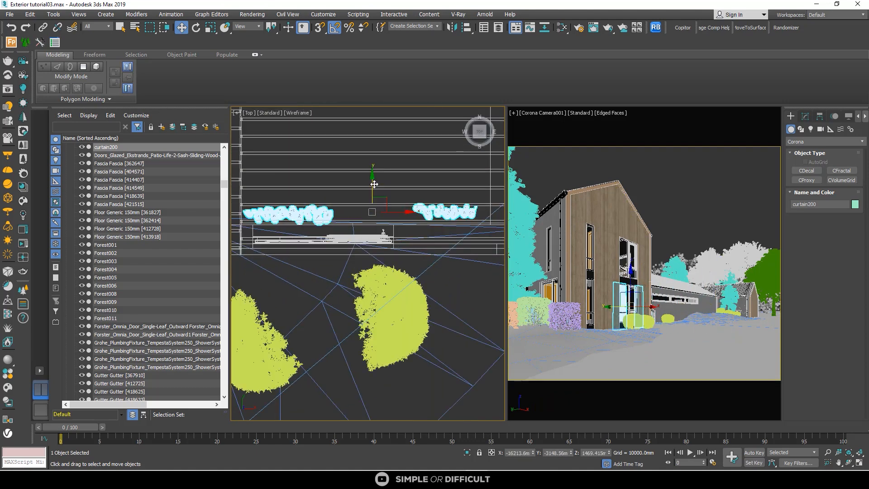
left_click_drag(372, 183, 374, 177)
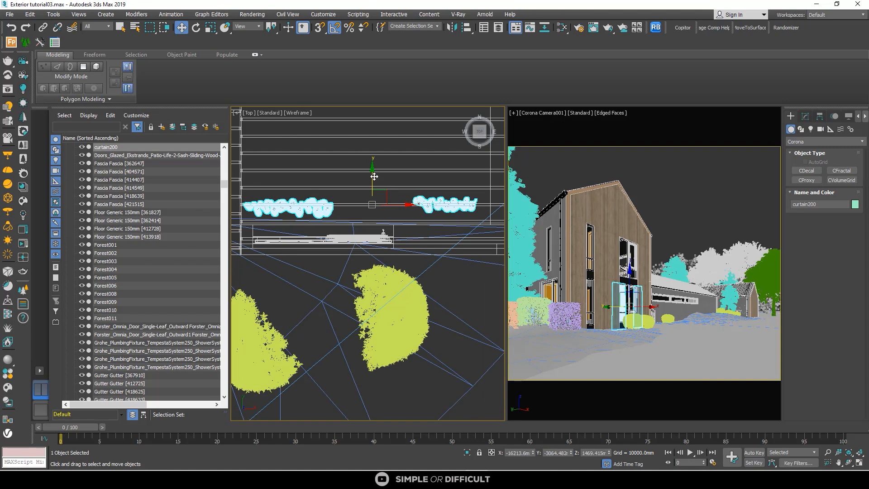
Step: Shift curtain200 about 367 mm in the -X direction to align its panels with the ground-floor gable window
scroll(374, 176, "down", 5)
middle_click_drag(358, 253, 369, 204, "alt")
scroll(370, 204, "down", 2)
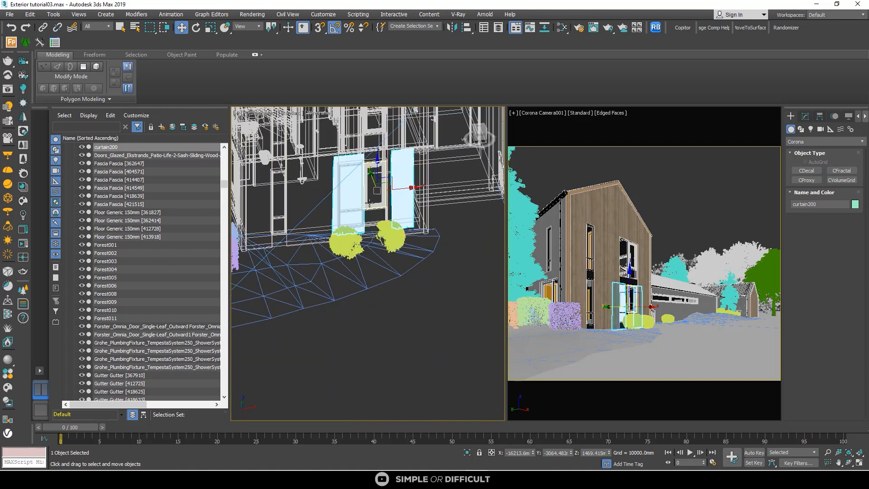
left_click_drag(403, 190, 392, 190)
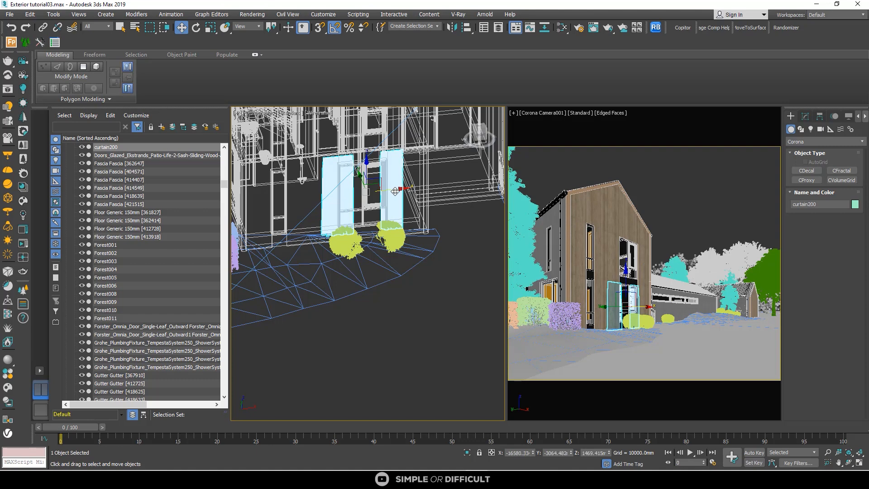
Step: Copy curtain200 about 3167 mm upward to the first-floor window directly above, and clear the selection
scroll(393, 188, "down", 2)
middle_click_drag(393, 187, 403, 243)
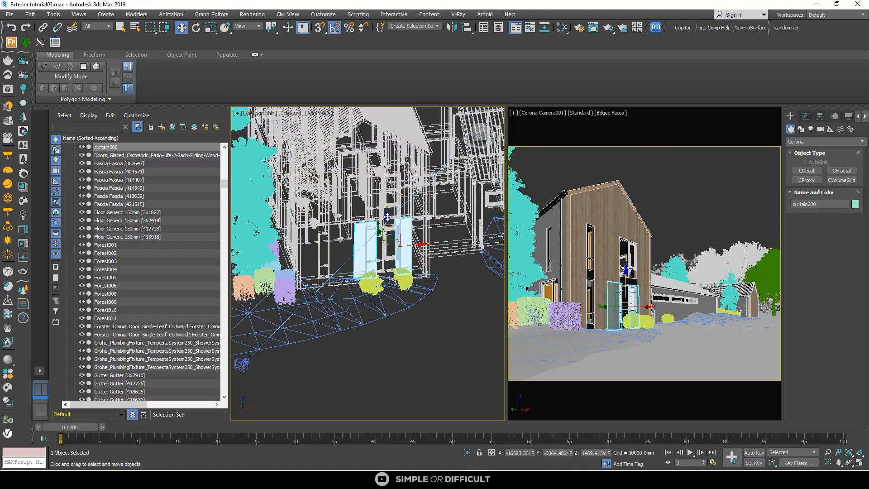
mouse_move(387, 217)
left_mouse_down("shift")
mouse_move(386, 150)
mouse_move(386, 160)
left_mouse_up("shift")
left_click(436, 277)
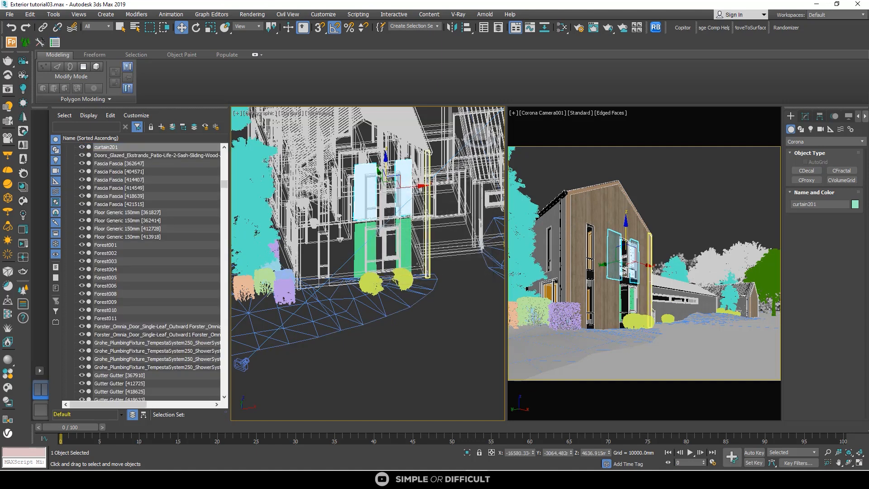
left_click(406, 316)
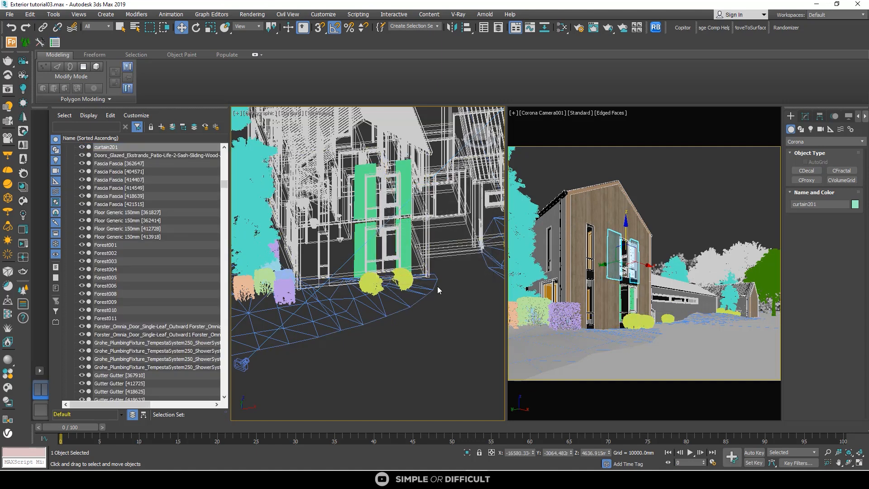
Step: Open the Slate Material Editor briefly, and review the scene's missing texture files in Relink Bitmaps
left_click(545, 29)
left_click(564, 29)
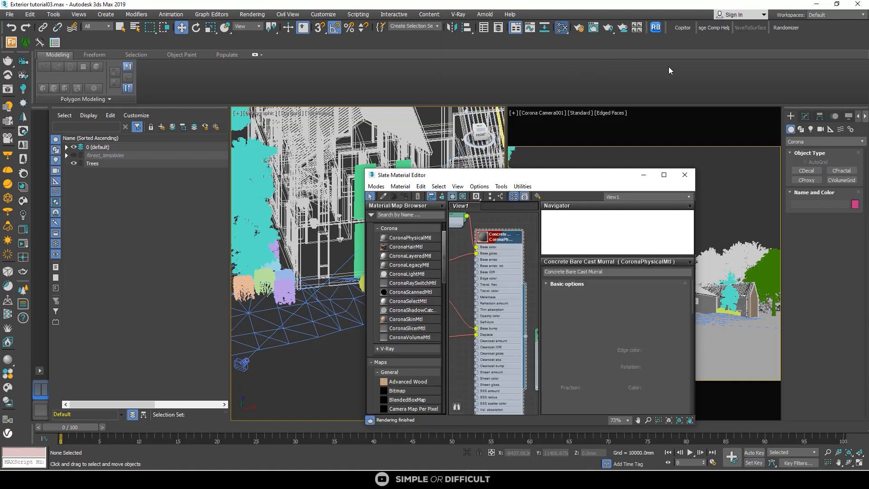
key("m")
left_click(653, 30)
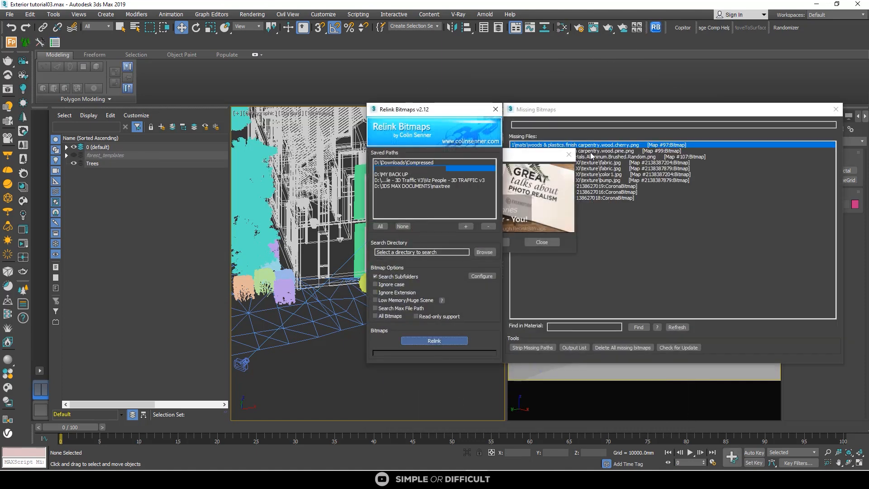
left_click(496, 109)
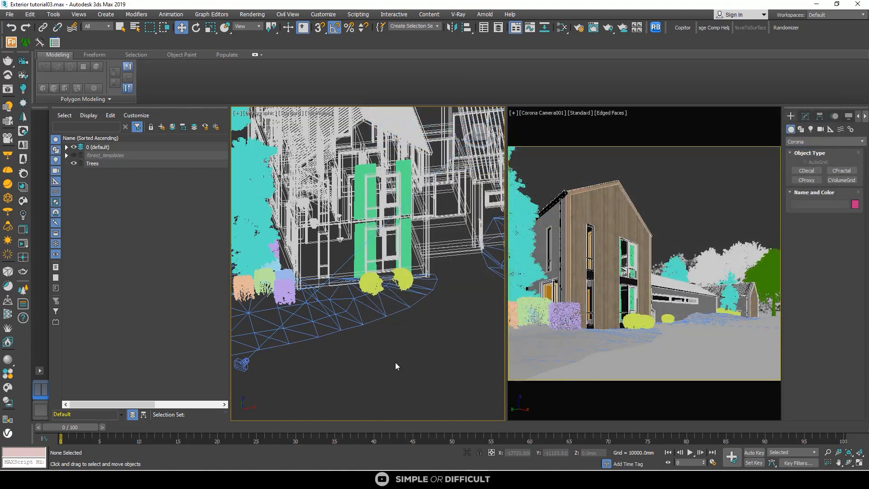
Step: Start an interactive Corona render and examine the curtains closely in the gable's upper and lower windows
right_click(395, 356)
left_click(373, 337)
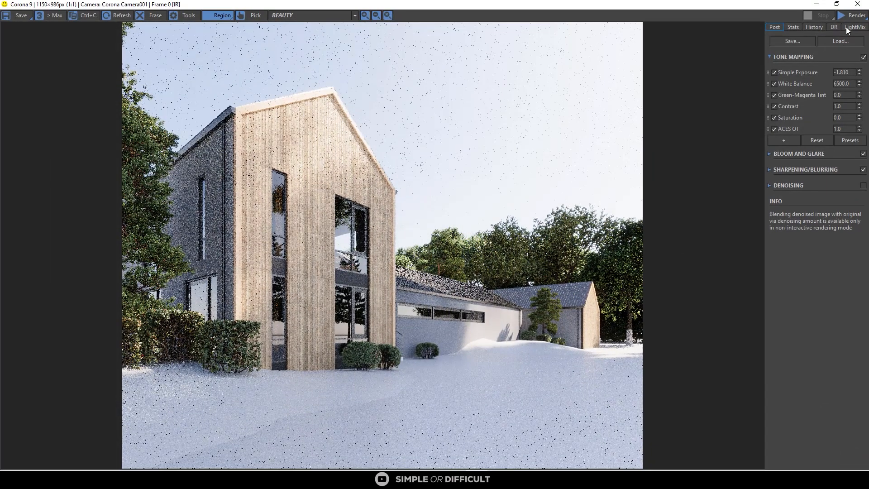
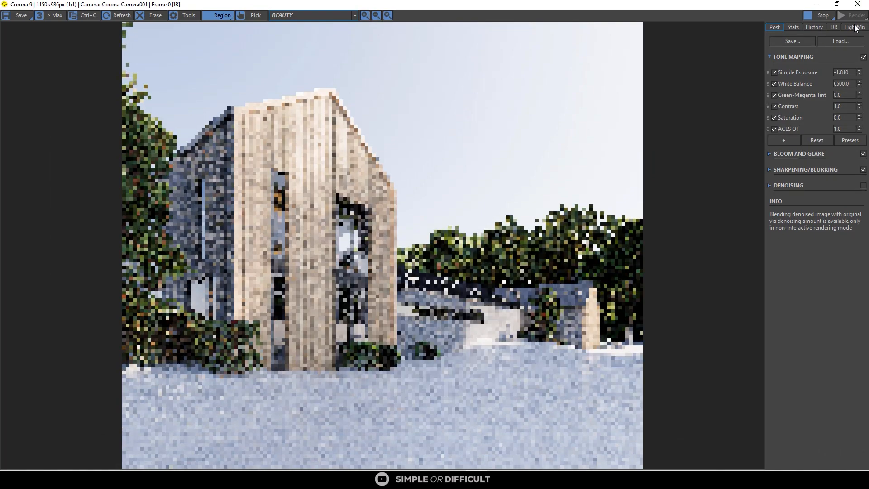
scroll(359, 233, "up", 4)
scroll(358, 233, "down", 2)
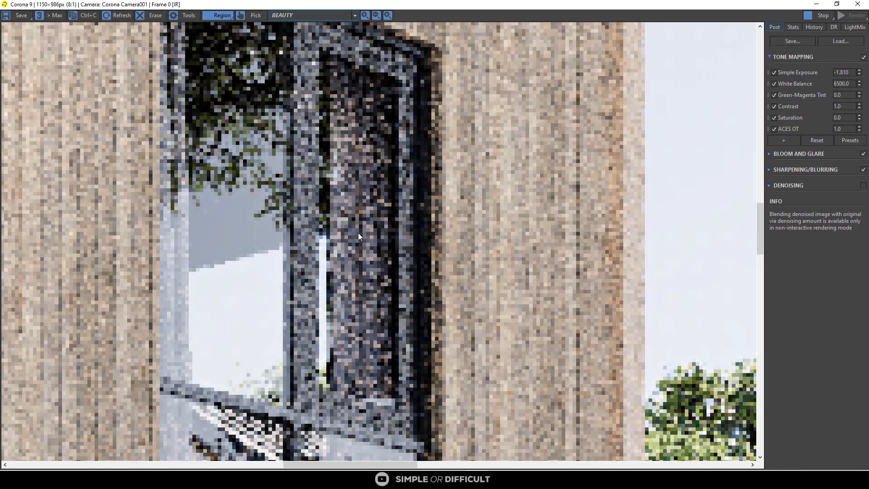
scroll(352, 269, "down", 2)
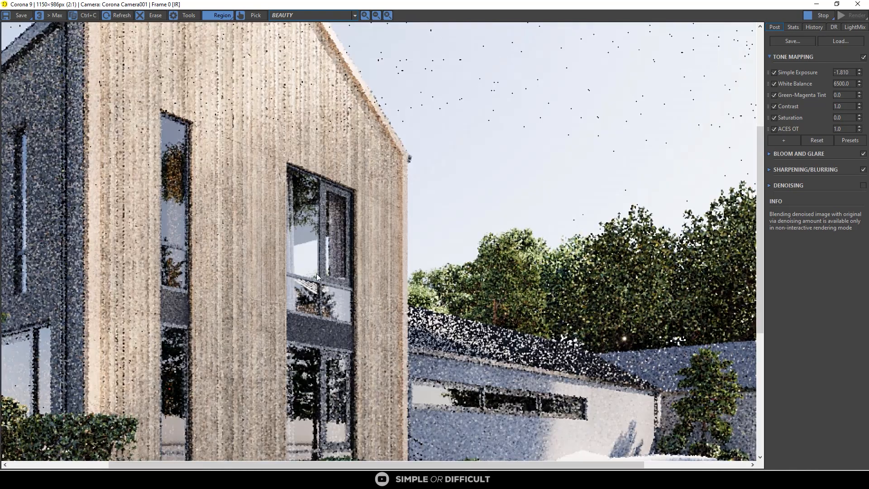
scroll(334, 334, "up", 2)
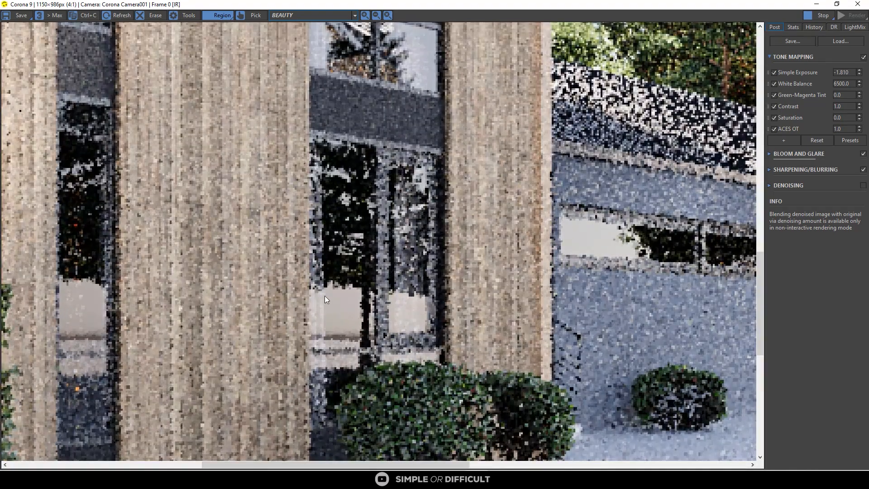
scroll(324, 290, "down", 1)
scroll(325, 290, "down", 1)
scroll(361, 317, "up", 2)
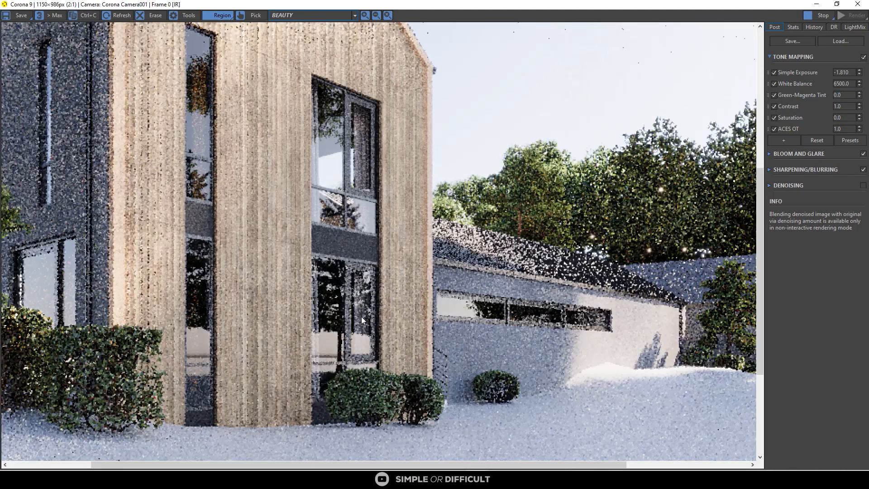
scroll(368, 315, "down", 2)
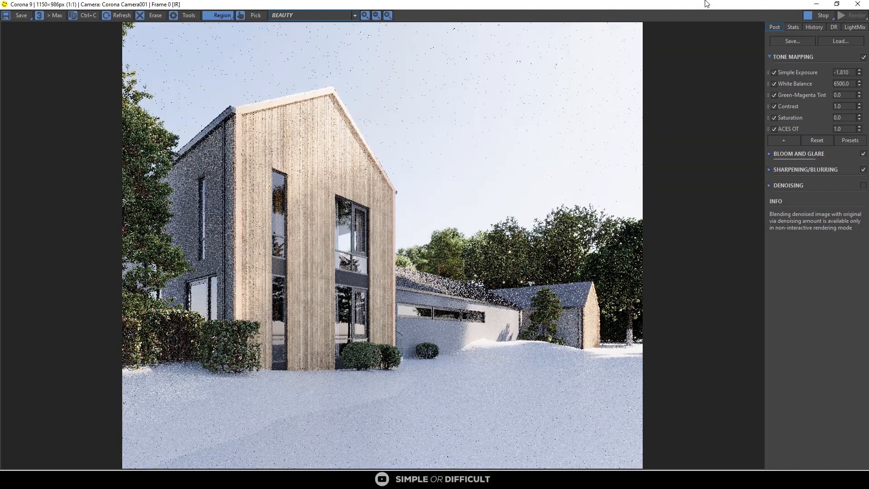
Step: Shrink the render window to reveal the model view, and move the upper curtain copy about 563 mm in the -X direction
double_click(707, 4)
scroll(368, 213, "down", 4)
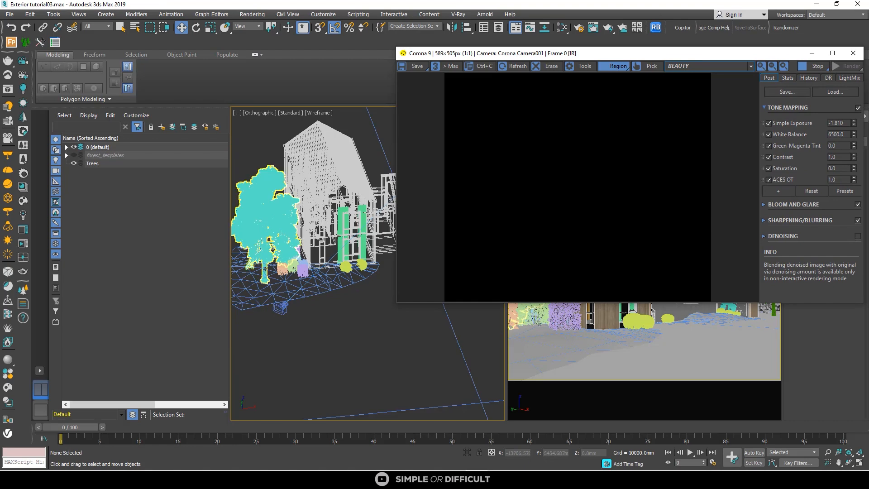
scroll(367, 212, "up", 4)
left_click(358, 212)
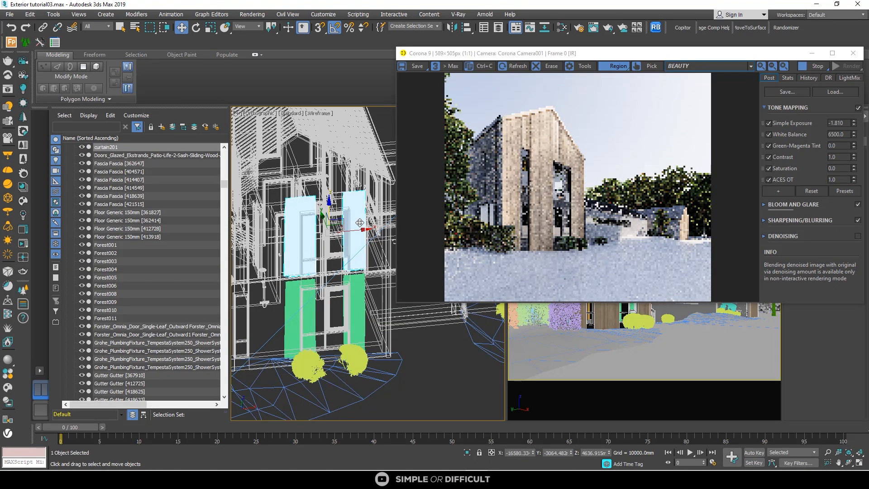
left_click_drag(362, 230, 346, 233)
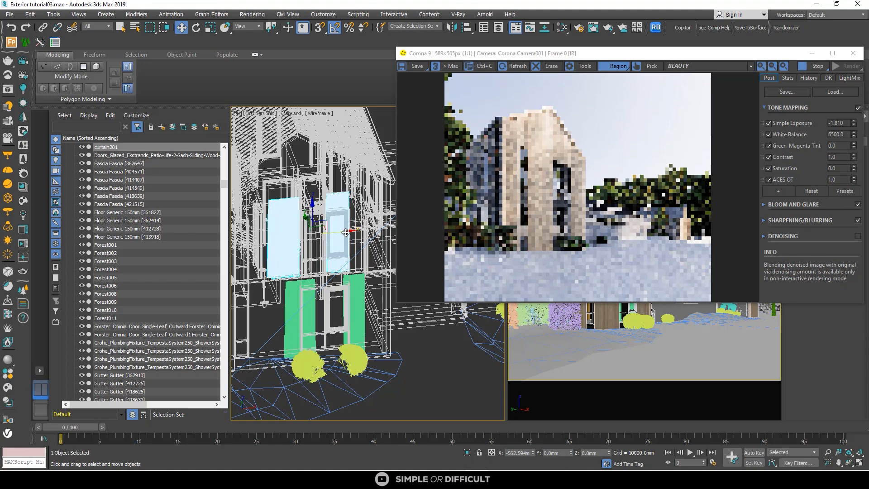
Step: Inspect the upper window in the render and move its curtain back about 431 mm in the +X direction
scroll(581, 190, "up", 3)
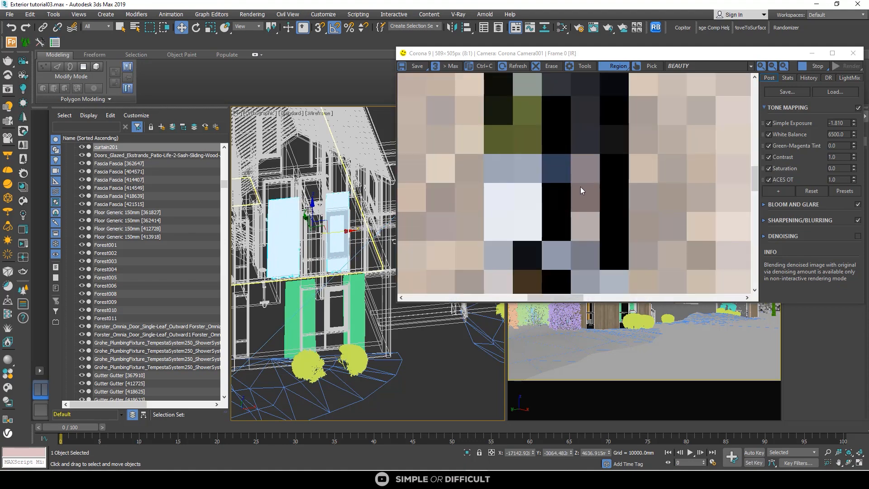
scroll(581, 186, "down", 2)
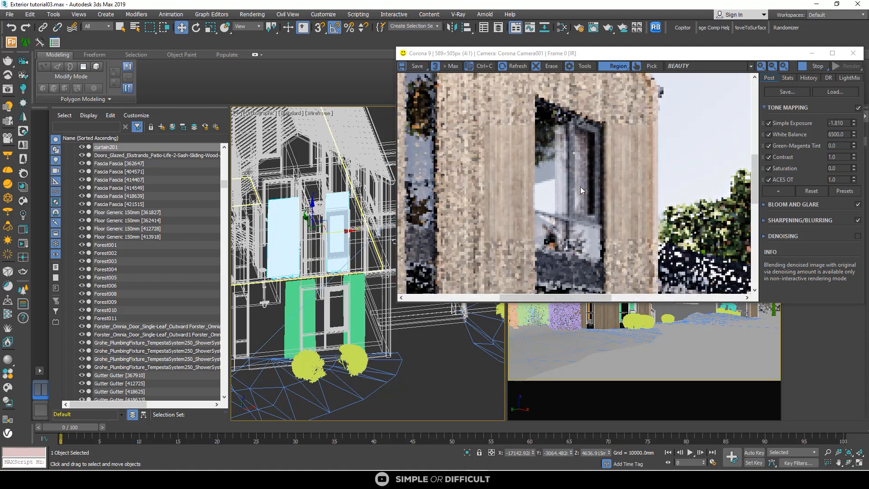
scroll(559, 181, "down", 1)
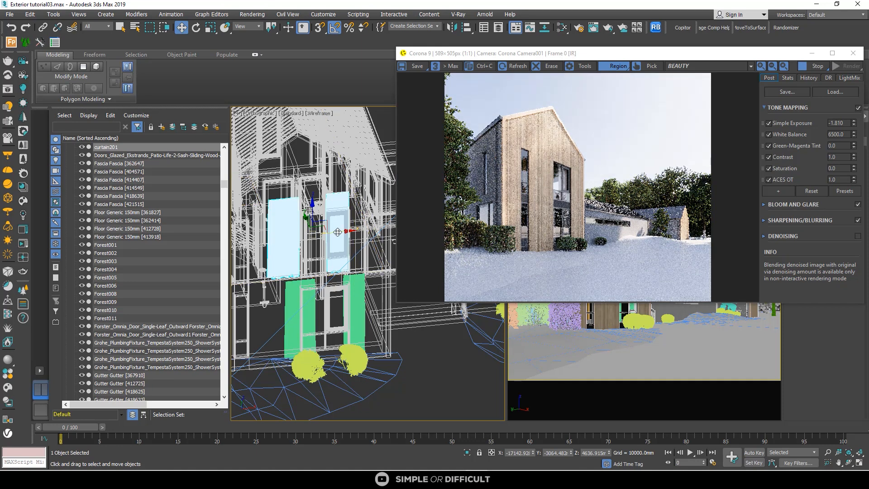
left_click_drag(335, 234, 350, 236)
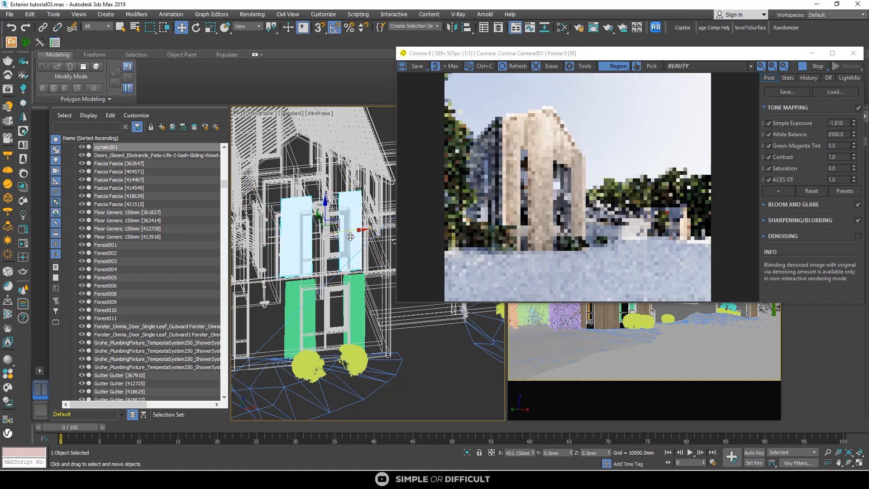
Step: Copy the upper curtain about 2092 mm in the -X direction to the upper narrow gable window, and check that window in the render
middle_click_drag(350, 237, 304, 281, "alt")
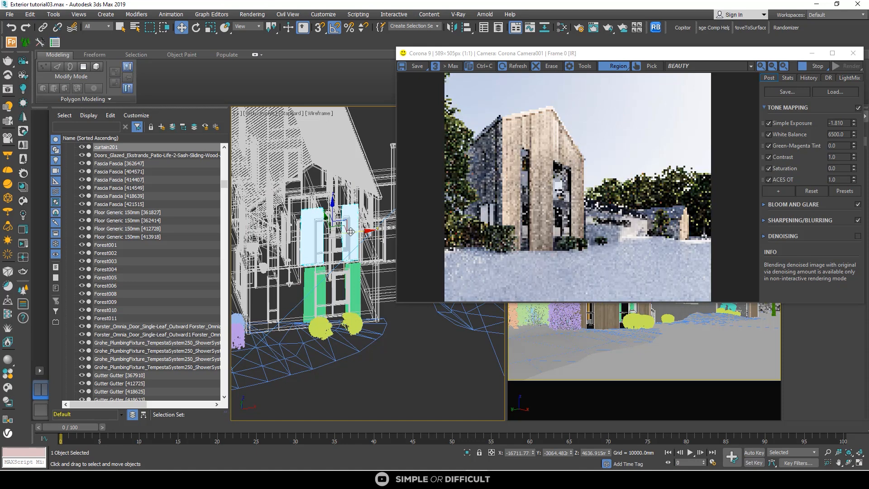
mouse_move(357, 231)
left_mouse_down()
mouse_move(303, 231)
mouse_move(313, 235)
left_mouse_up()
left_click(435, 278)
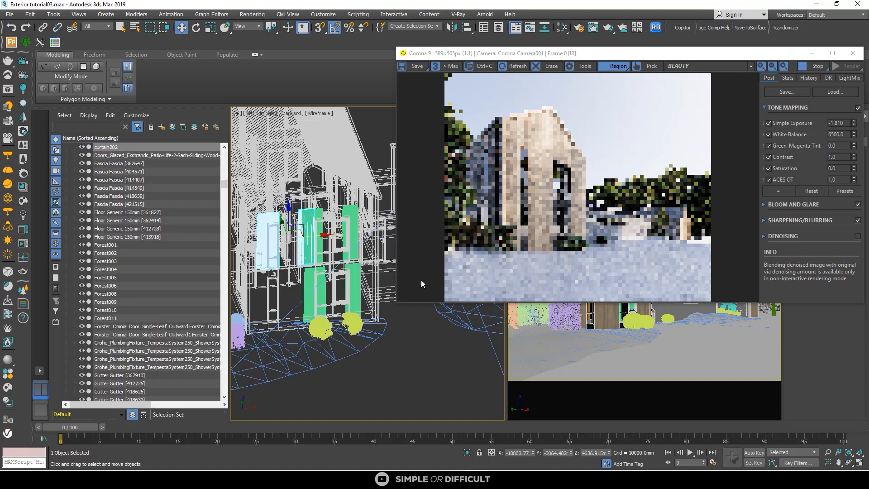
scroll(528, 166, "up", 3)
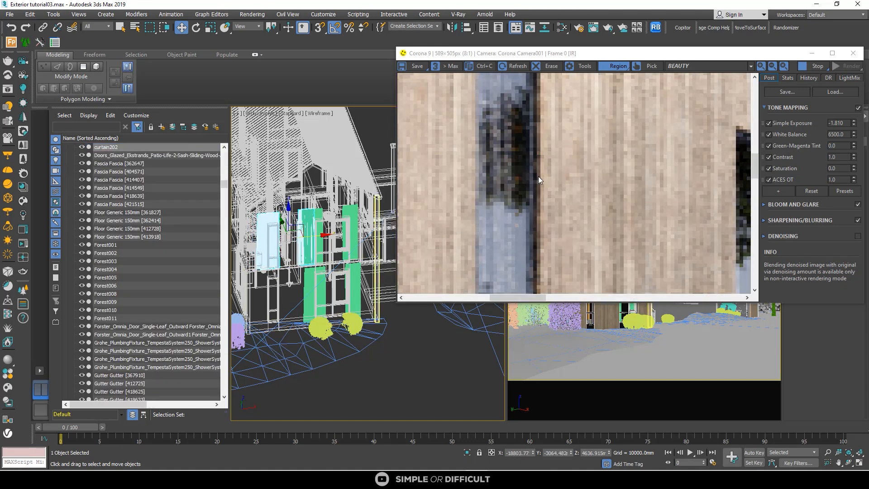
Step: Clone the selected curtain as a copy named curtain203 and rotate the copy about -95 degrees around the Z axis
scroll(538, 175, "down", 3)
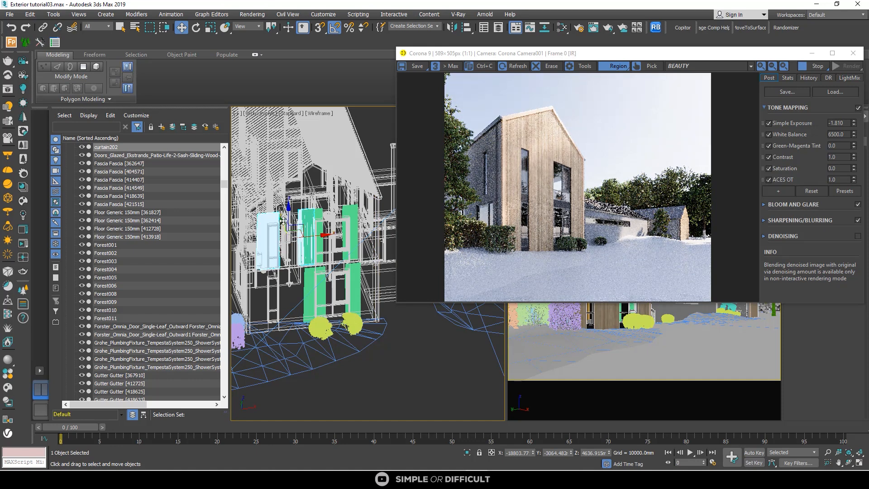
left_click_drag(283, 221, 271, 192, "shift")
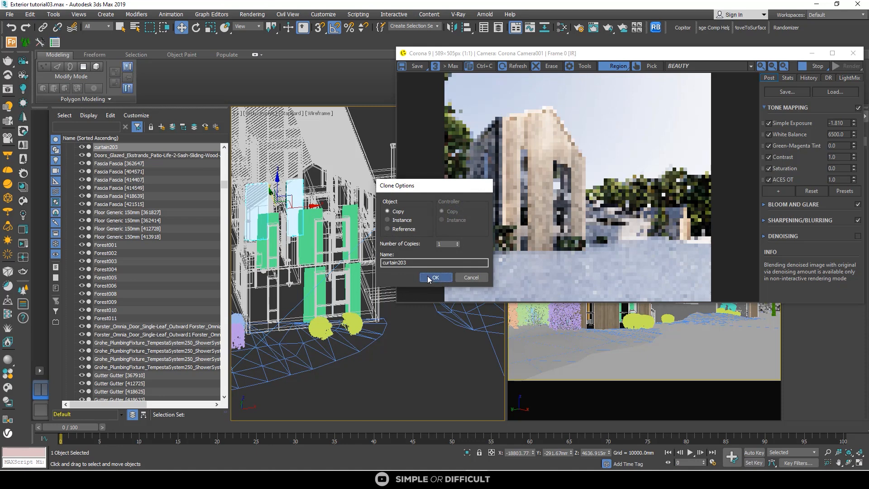
left_click(430, 277)
left_click(197, 28)
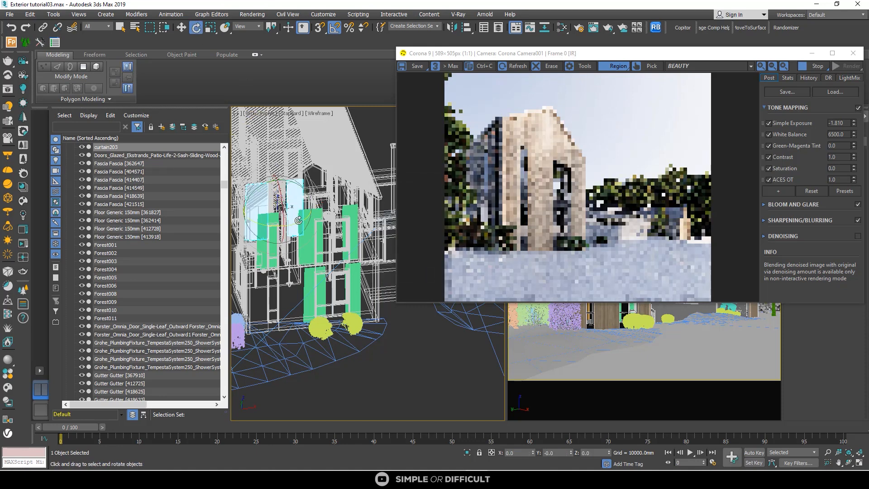
left_click_drag(298, 221, 253, 225)
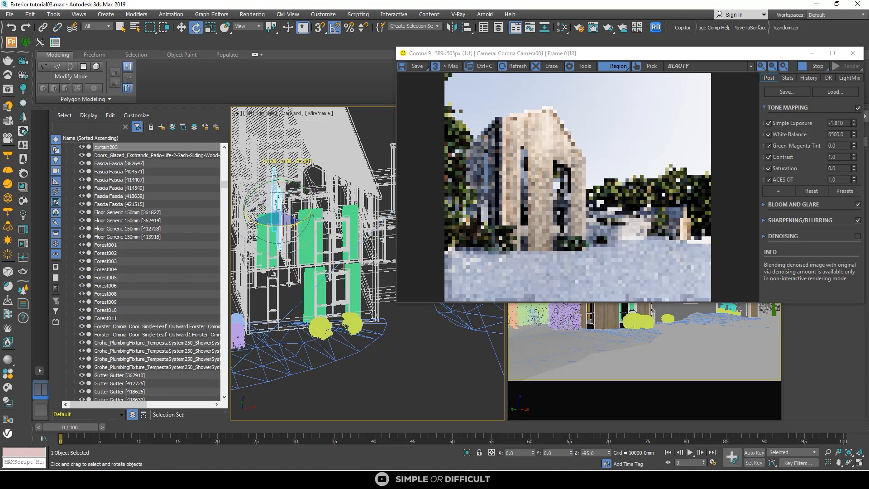
Step: Move curtain203 across the tall house to just inside its side wall, adjusting its position in the top view
left_click(182, 28)
left_click_drag(301, 209, 370, 215)
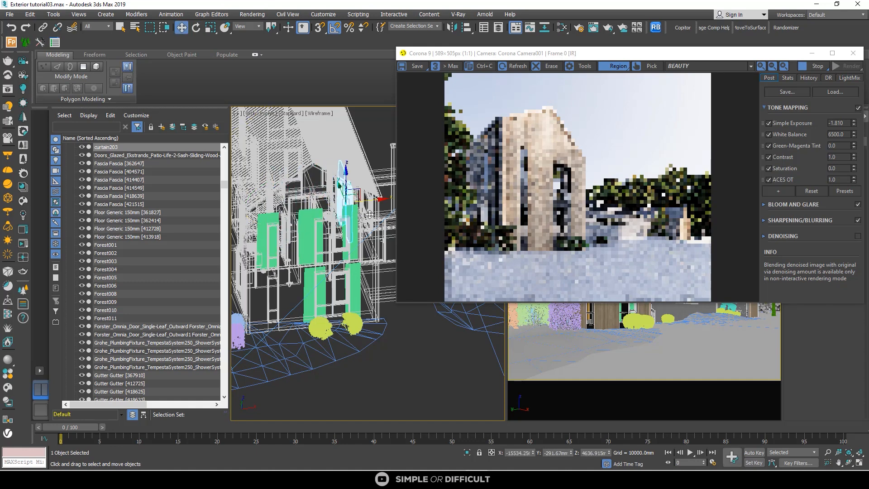
key("t")
key("z")
scroll(314, 247, "down", 8)
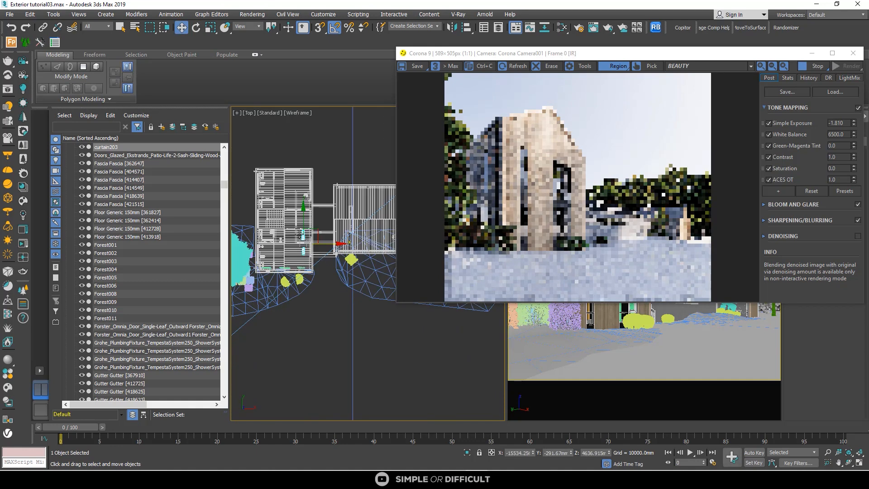
scroll(314, 247, "up", 3)
scroll(314, 246, "up", 2)
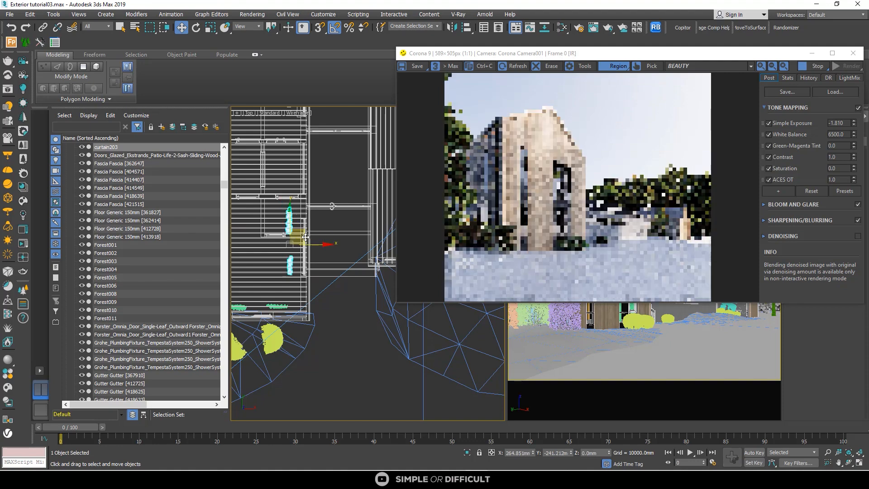
left_click_drag(309, 244, 312, 248)
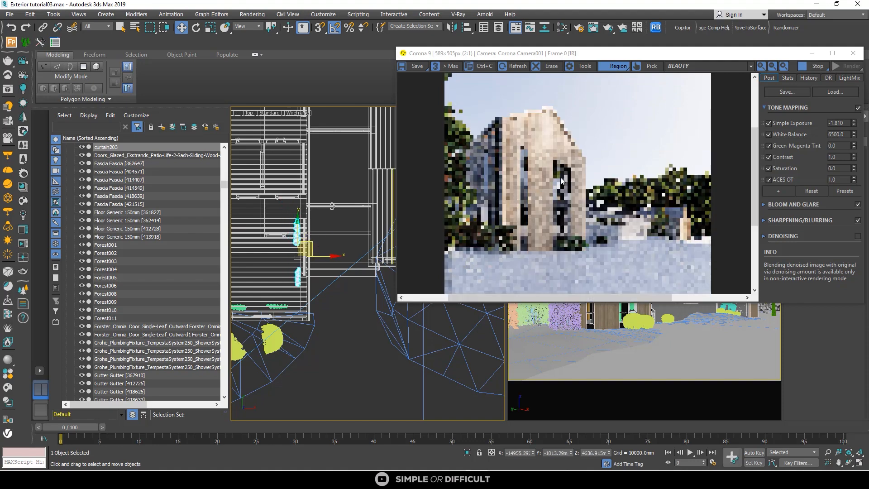
Step: Check the curtain in the render's tall window and shift curtain203 slightly along the wall in the Y direction
scroll(563, 179, "up", 3)
scroll(567, 178, "down", 2)
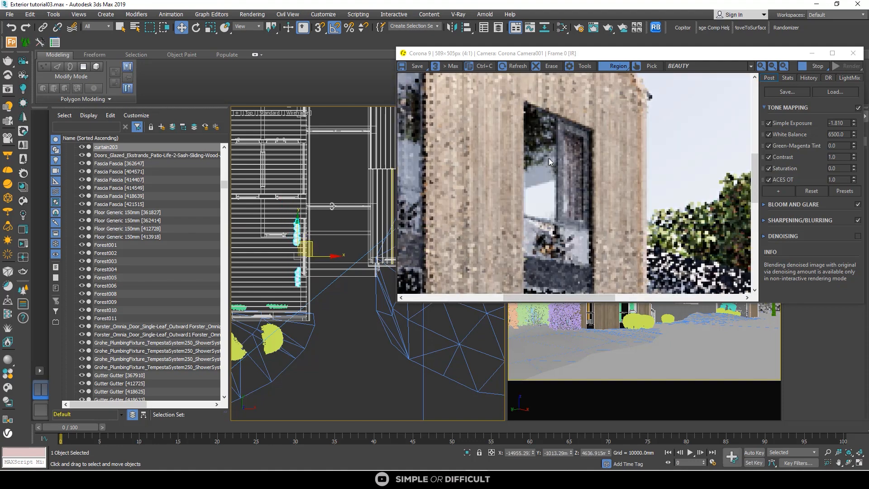
scroll(549, 159, "down", 1)
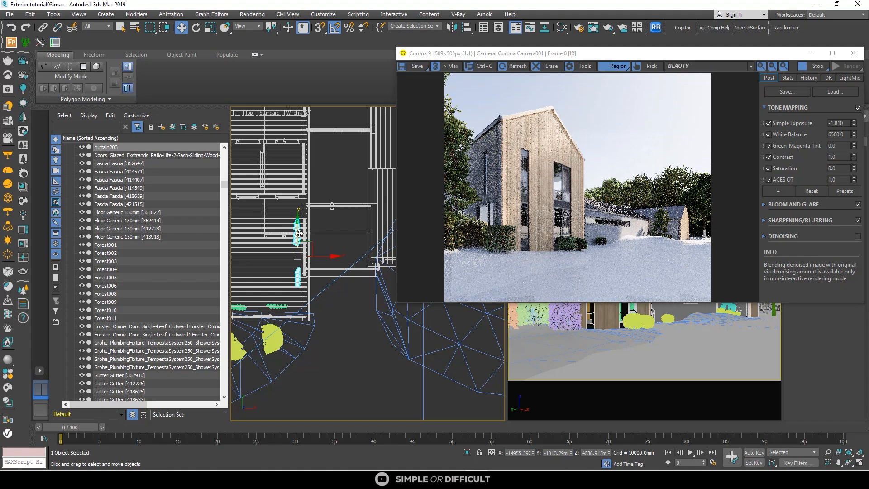
left_click_drag(298, 234, 298, 221)
scroll(295, 221, "down", 3)
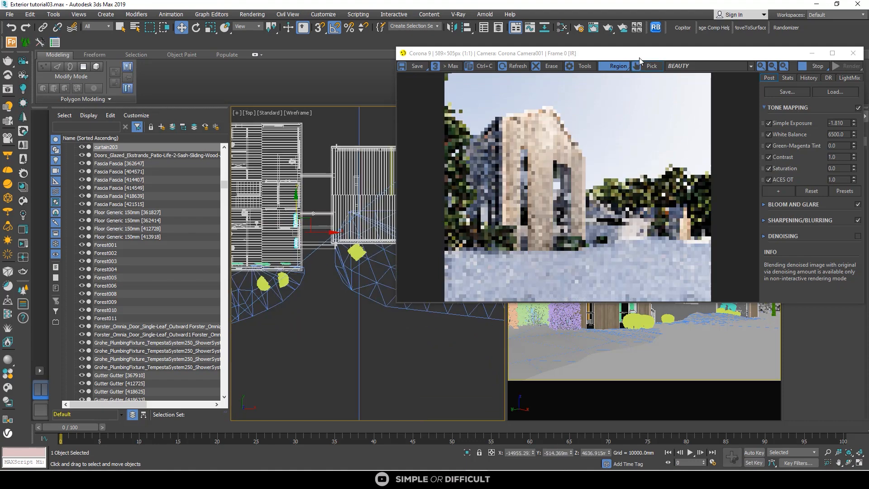
Step: Examine the curtains behind the upper and lower windows of the tall house in the interactive render and the viewport
left_click_drag(641, 56, 500, 101)
scroll(420, 240, "up", 3)
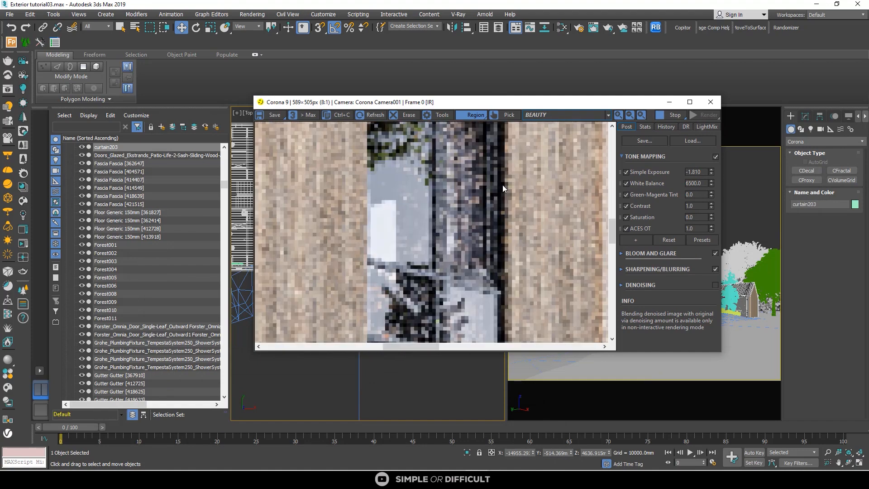
scroll(476, 184, "down", 3)
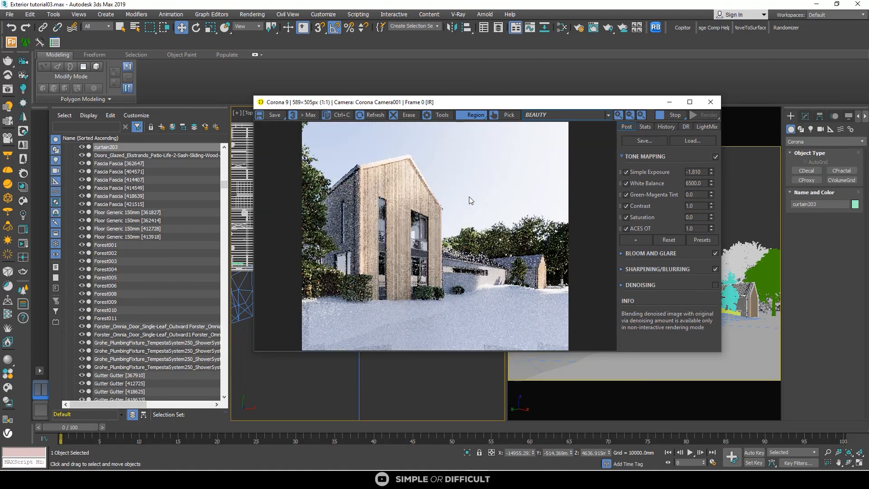
scroll(425, 274, "up", 2)
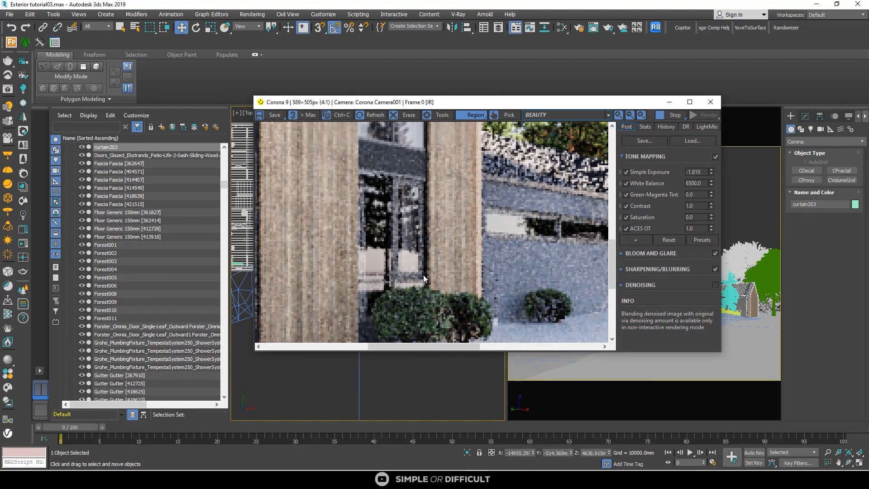
scroll(424, 277, "down", 1)
left_click_drag(560, 105, 656, 106)
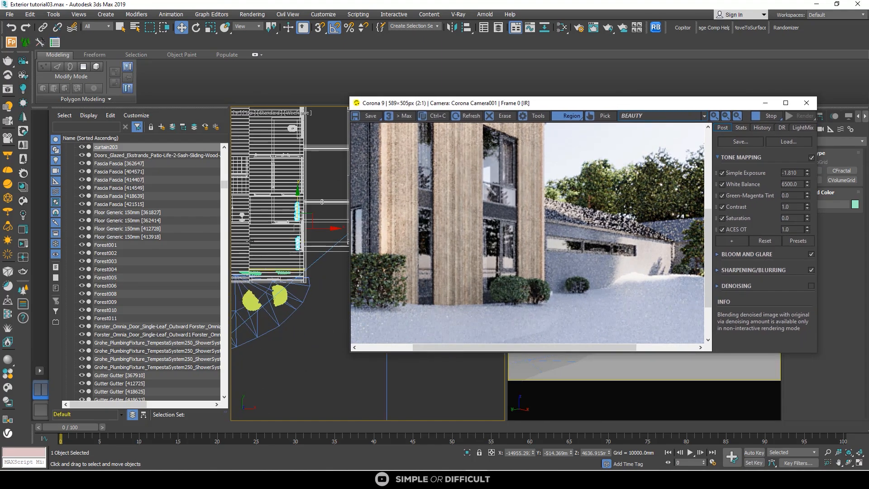
middle_click_drag(252, 245, 290, 240, "alt")
scroll(502, 267, "down", 1)
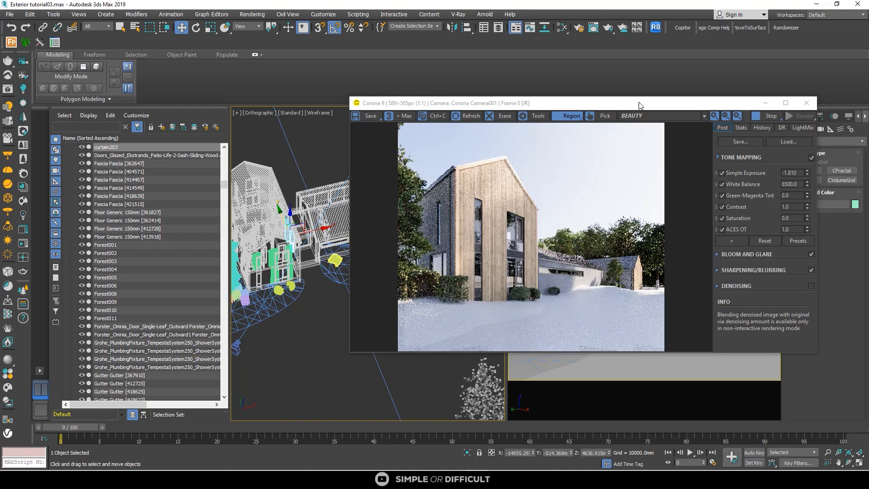
left_click_drag(639, 102, 525, 85)
scroll(442, 245, "up", 1)
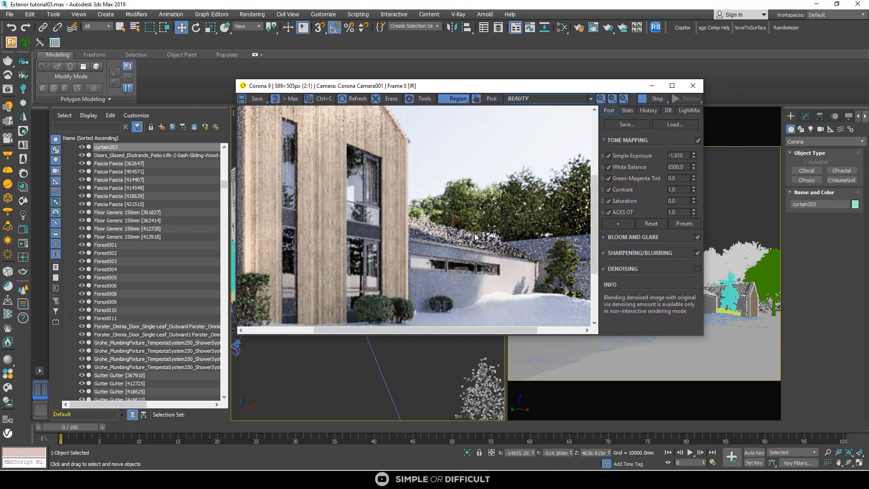
scroll(475, 236, "down", 1)
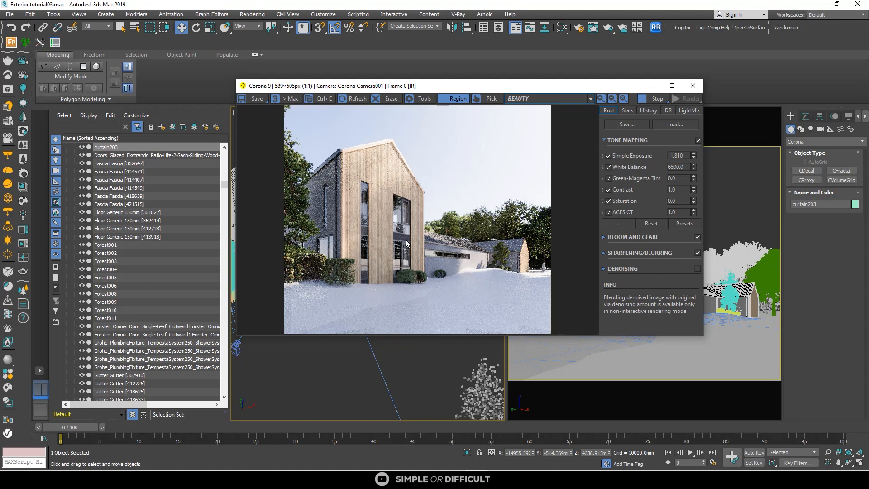
Step: Stop the interactive render, minimize its window, and deselect the curtain
left_click(655, 99)
left_click(651, 86)
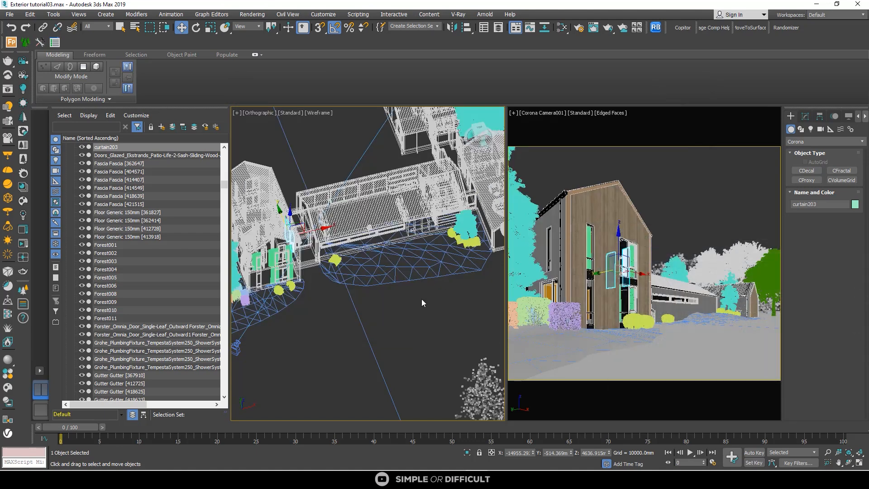
scroll(403, 305, "down", 2)
scroll(403, 305, "down", 2)
left_click(360, 332)
scroll(359, 323, "down", 2)
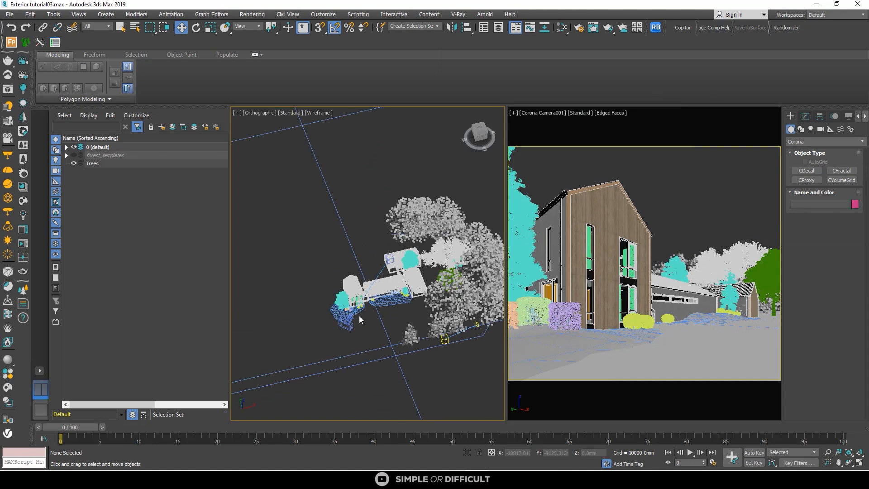
Step: Select the ground patch Line003 in front of the low building and save the scene as Exterior tutorial04.max
scroll(357, 310, "up", 4)
left_click(356, 309)
left_click(395, 292)
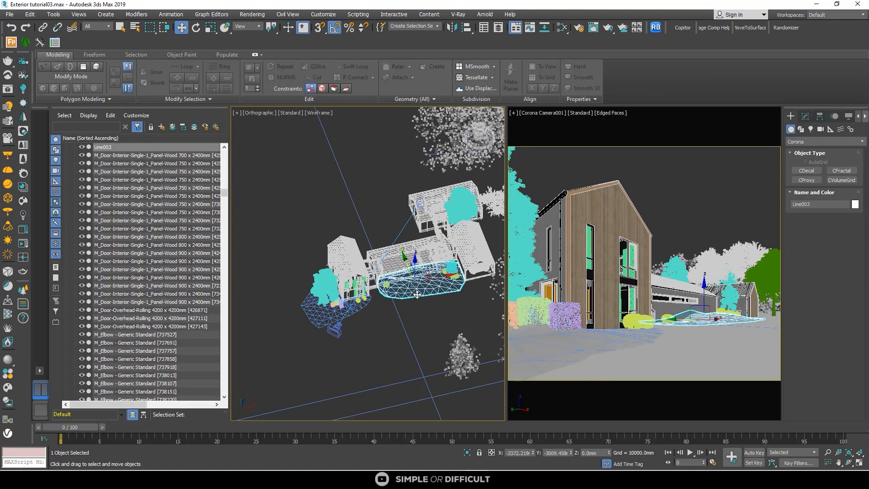
left_click(358, 305)
left_click(427, 275)
left_click(9, 14)
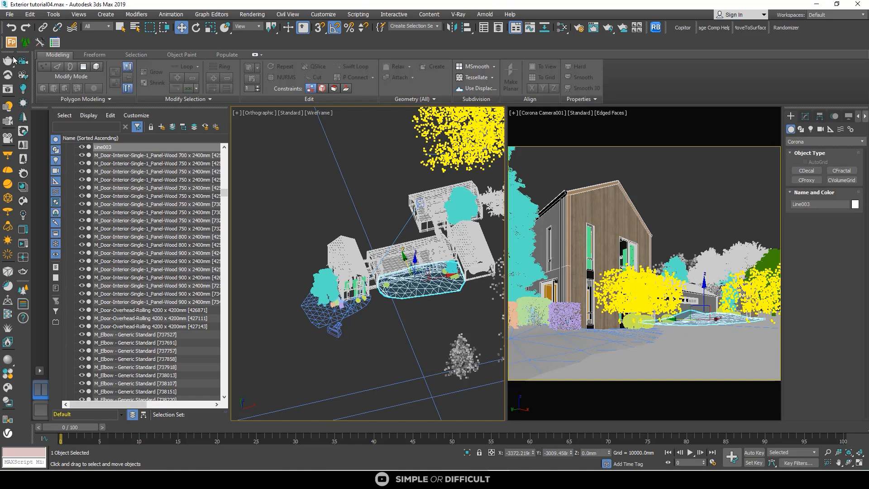
Step: Start a Forest Pro object and open the Layered_Lawns presets in its library browser
left_click(12, 42)
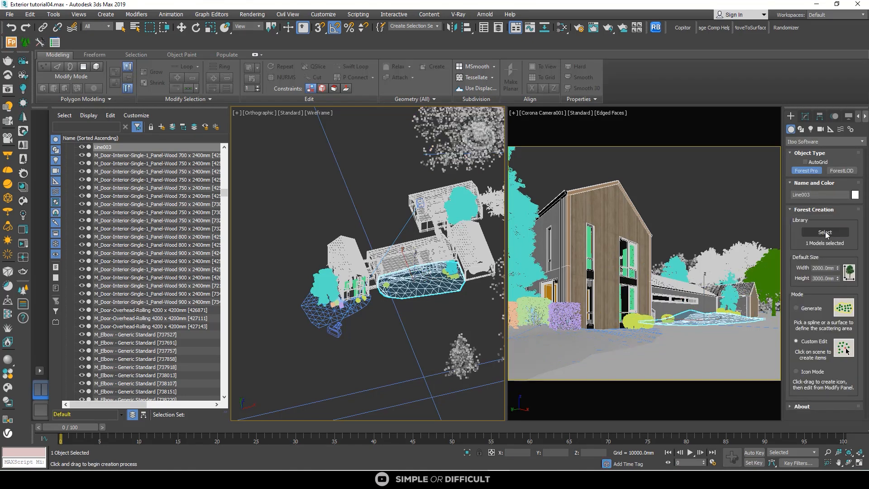
left_click(824, 232)
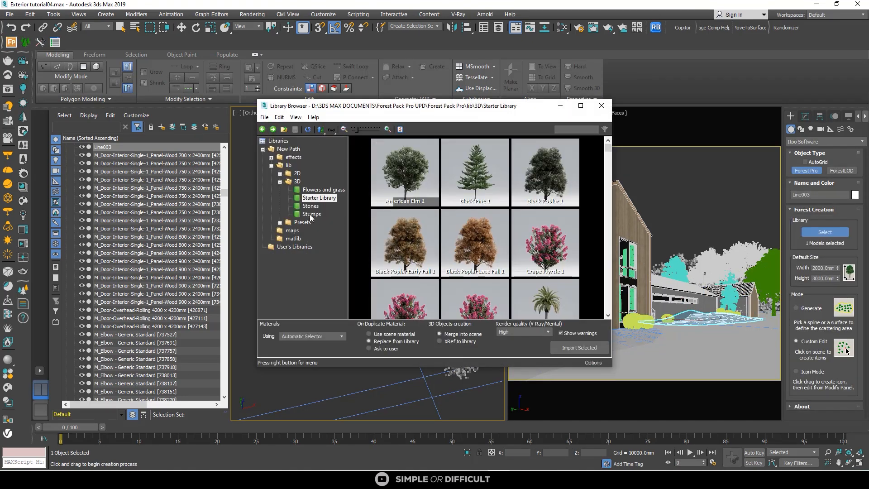
left_click(308, 222)
scroll(486, 244, "down", 2)
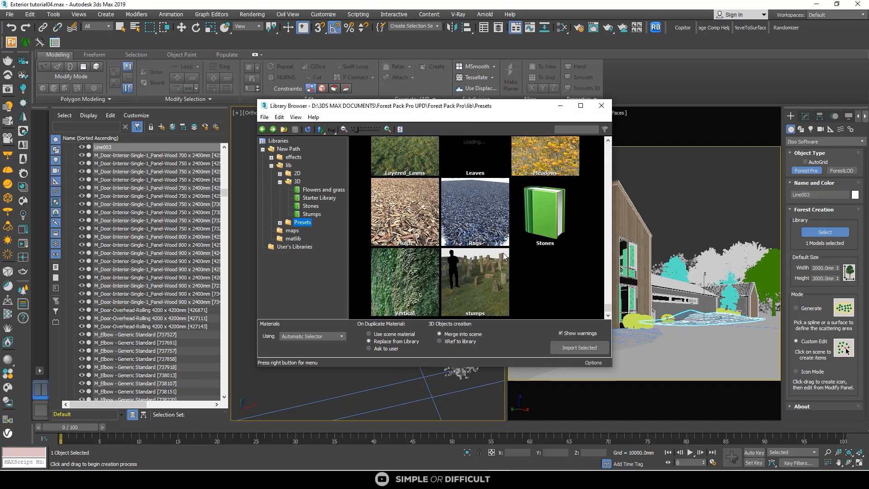
double_click(308, 222)
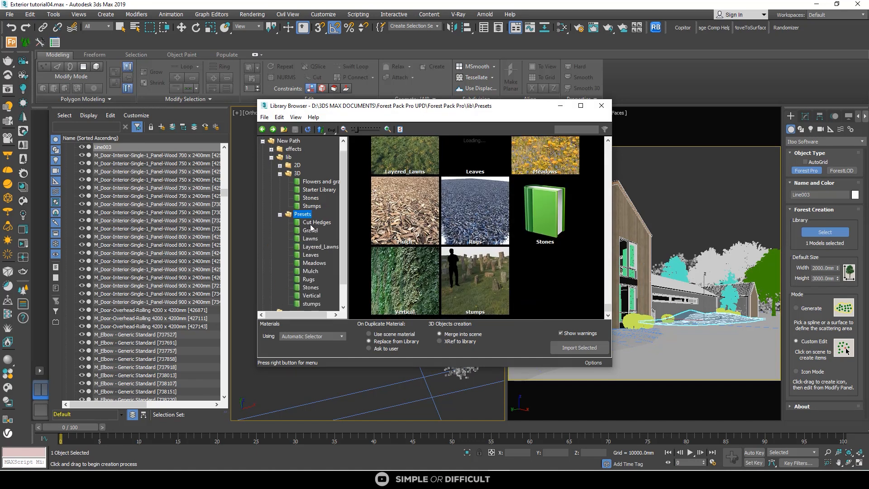
left_click(312, 224)
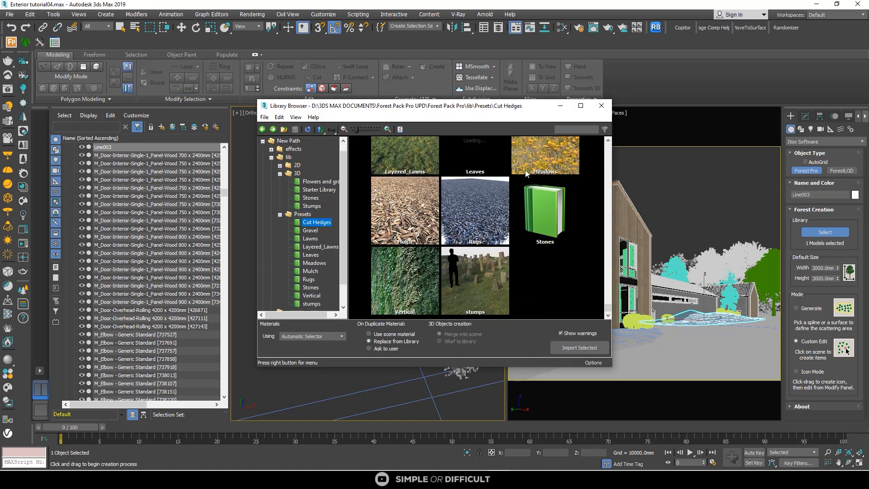
left_click(319, 247)
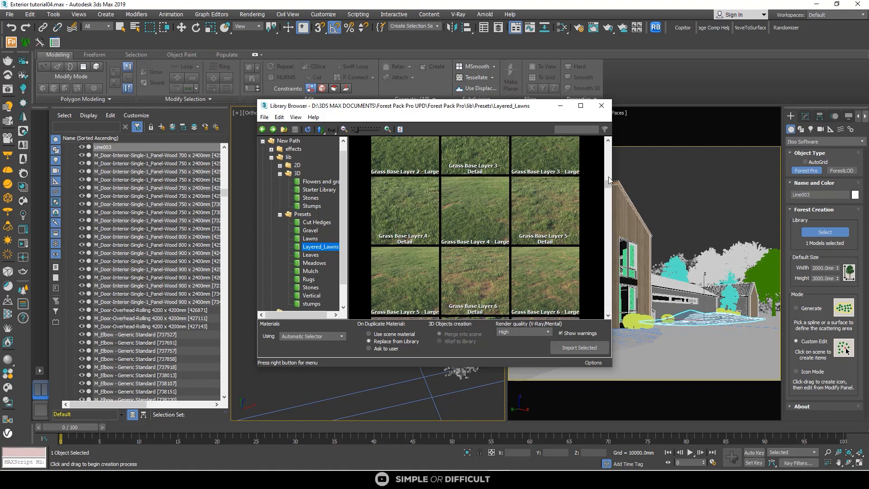
Step: Browse the layered lawn presets and import Grass Base Layer 6 - Detail
scroll(553, 256, "down", 2)
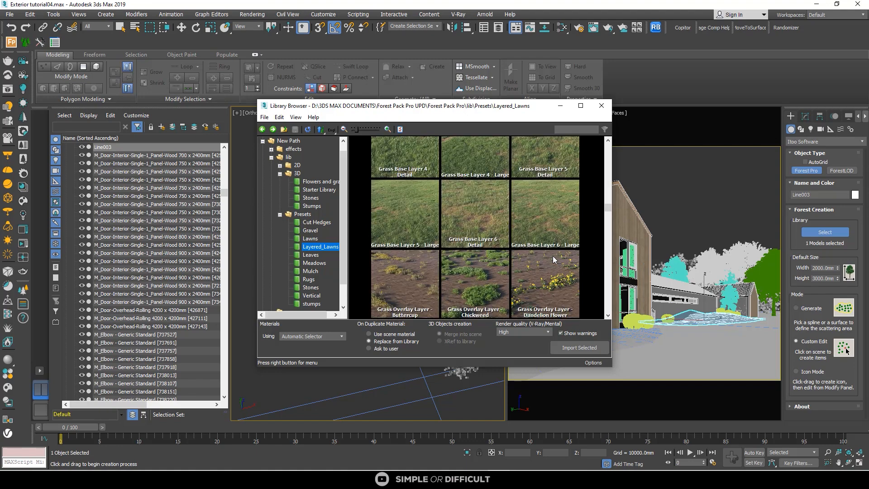
scroll(553, 256, "up", 1)
scroll(553, 256, "down", 5)
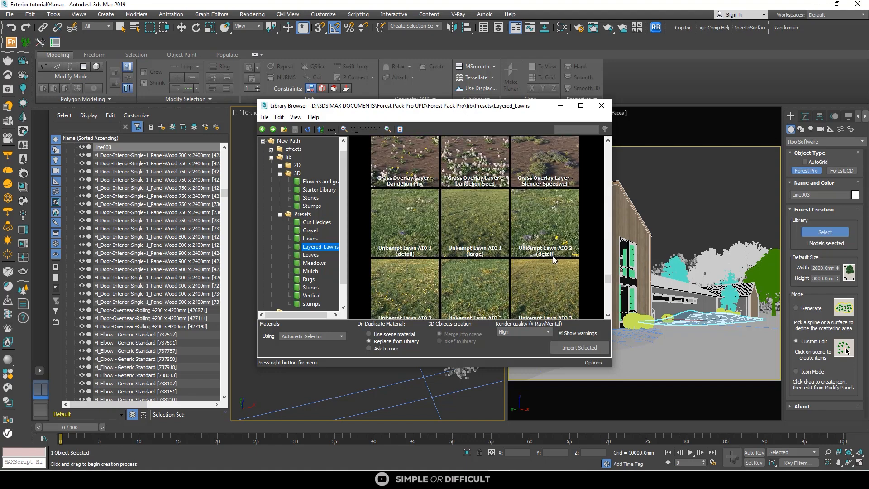
scroll(553, 257, "up", 2)
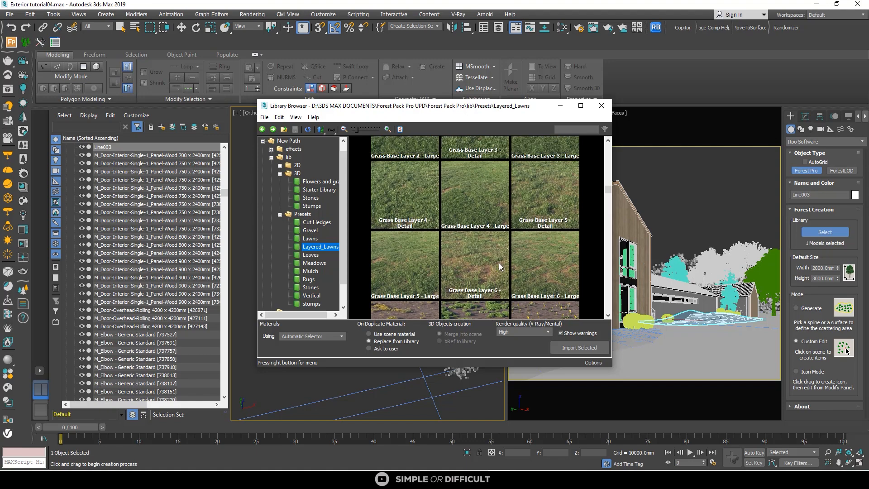
left_click(483, 261)
scroll(483, 262, "up", 2)
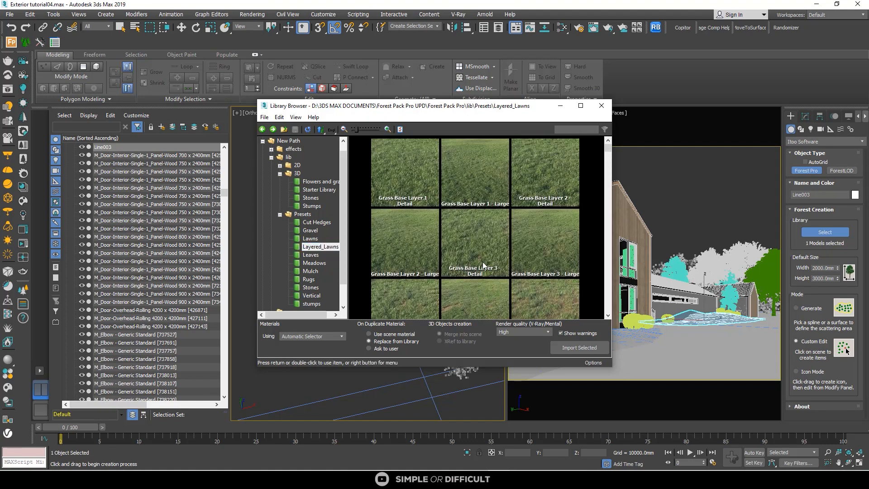
scroll(483, 262, "down", 3)
scroll(474, 215, "up", 1)
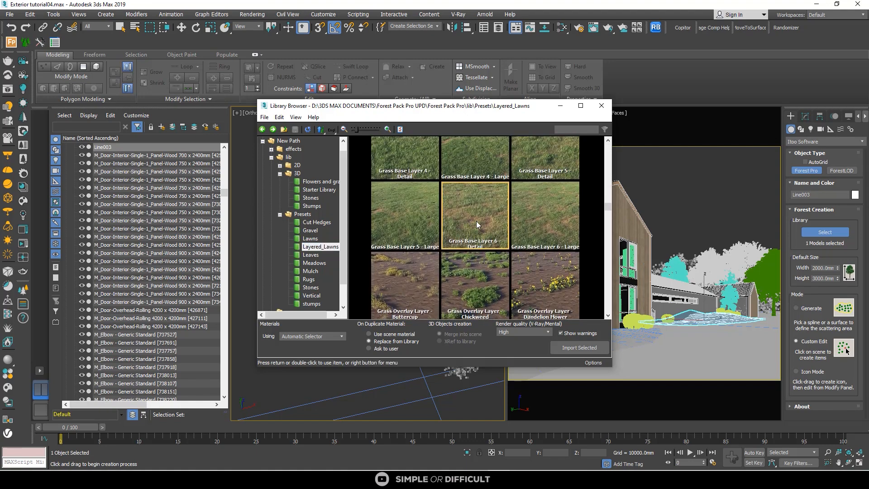
left_click(586, 342)
Step: Create the Forest Pro grass object on the Line003 ground patch in front of the low building
scroll(413, 290, "up", 4)
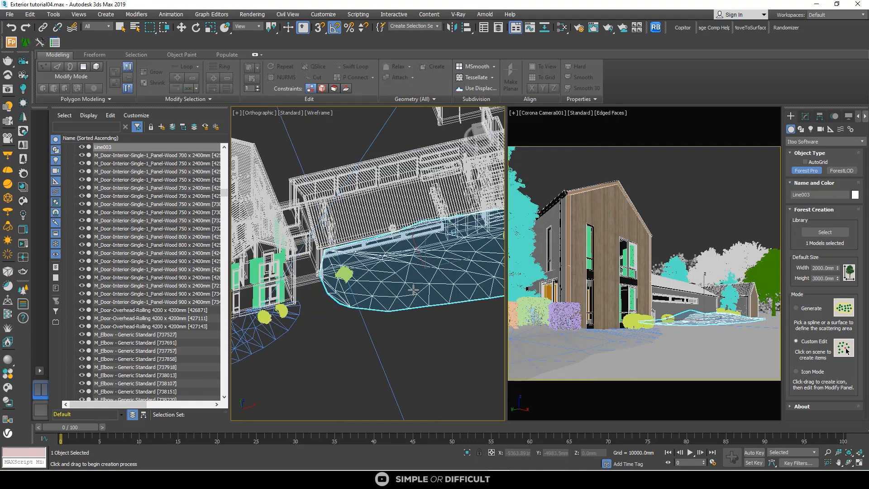
scroll(414, 290, "up", 5)
left_click(394, 276)
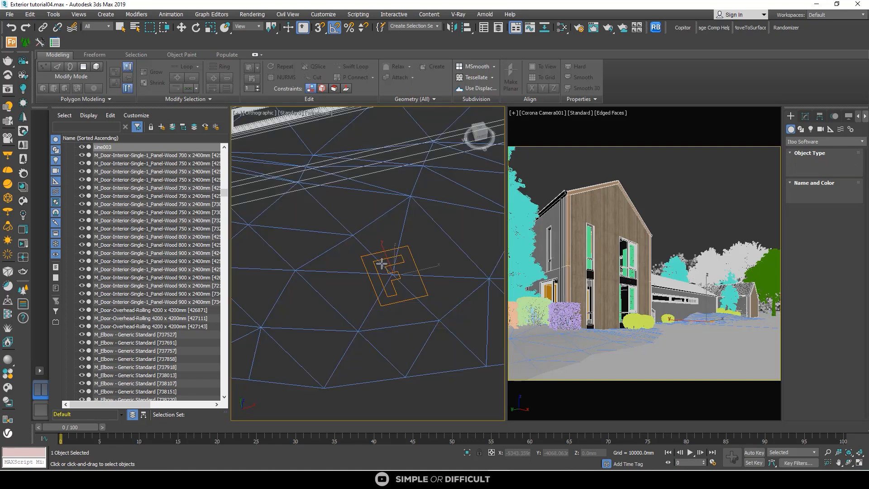
Step: Delete the Forest object sitting on the ground patch by the low building and select the Line003 patch
scroll(392, 269, "down", 5)
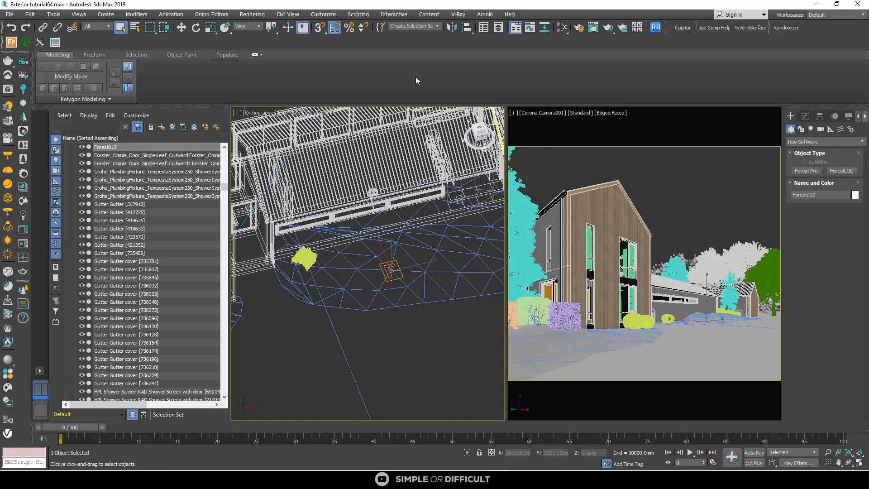
key("Delete")
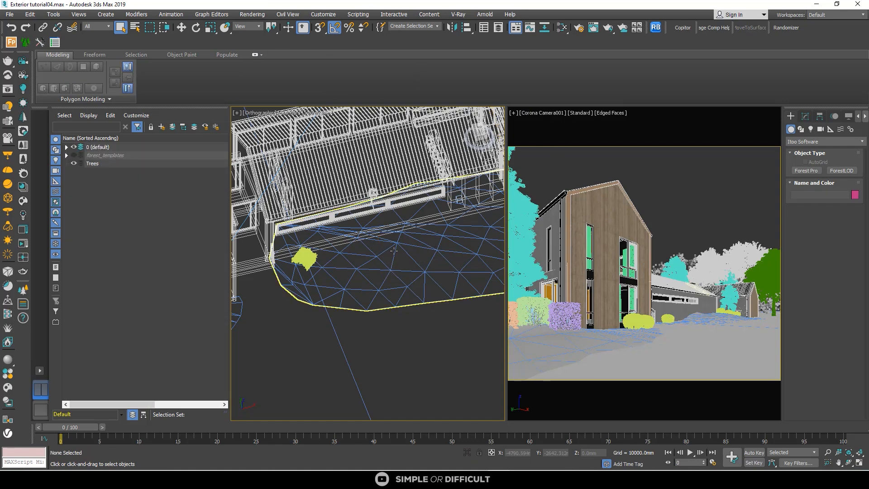
left_click(394, 249)
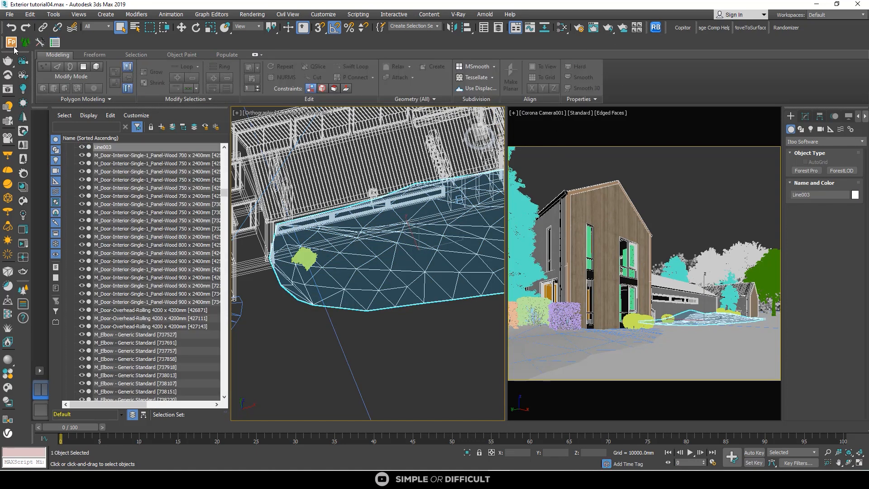
Step: Create a Forest Pro object in Generate mode on the Line003 ground patch, without enabling camera clipping
left_click(806, 171)
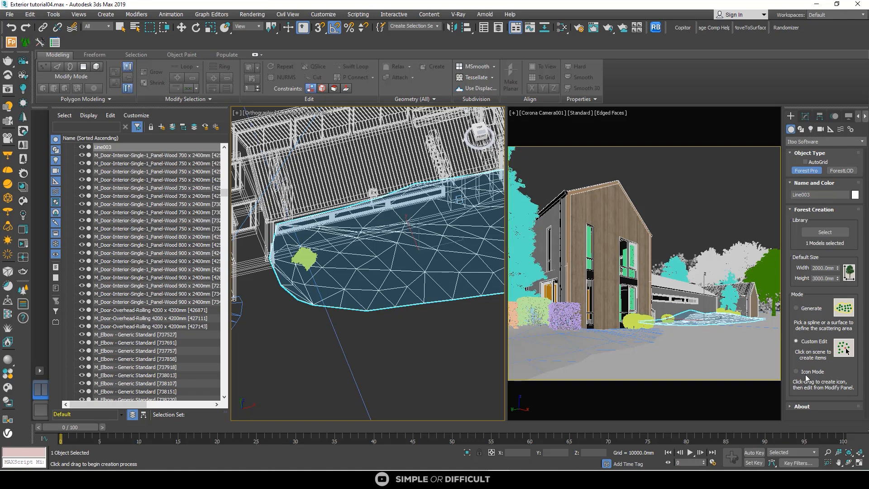
left_click(805, 310)
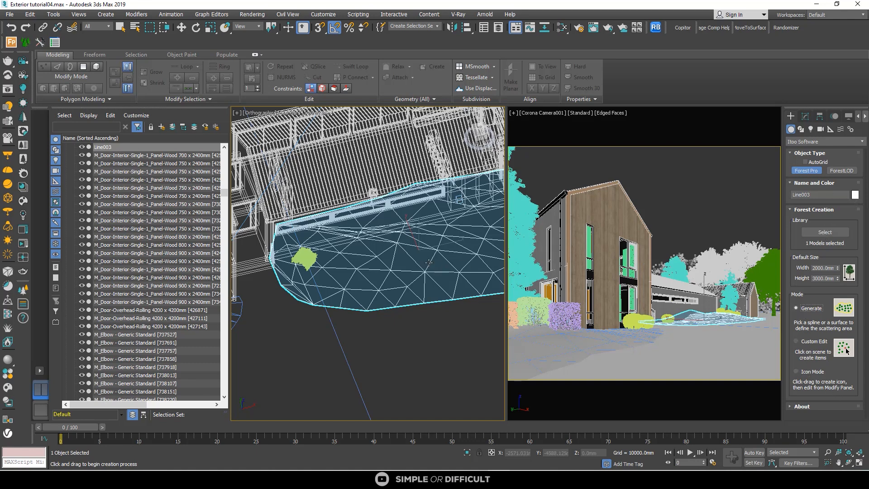
scroll(390, 256, "up", 3)
left_click(380, 267)
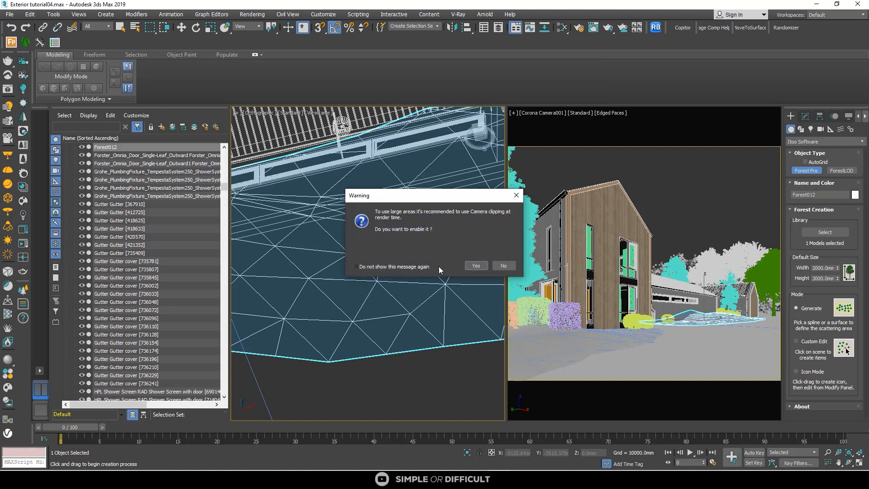
left_click(504, 266)
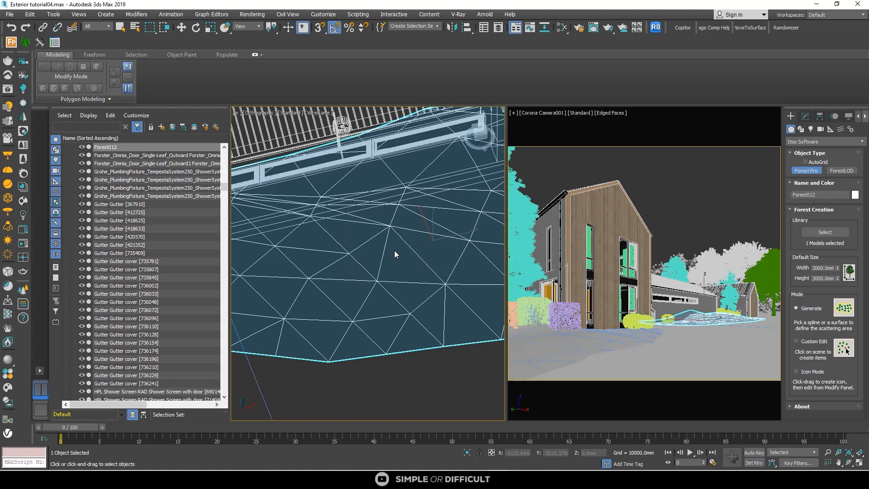
scroll(394, 253, "down", 2)
scroll(426, 256, "down", 5)
scroll(426, 255, "down", 2)
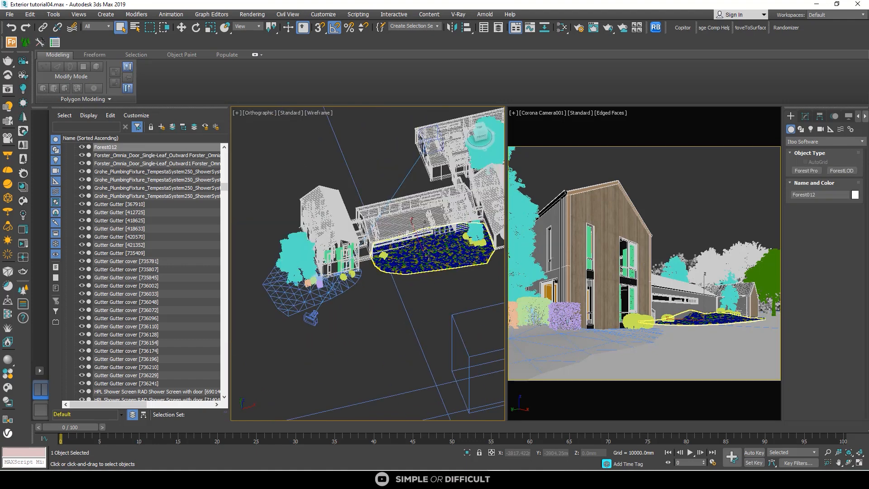
Step: Start another Forest Pro object and import Grass Base Layer 6 - Detail from the Layered_Lawns presets
scroll(312, 279, "up", 3)
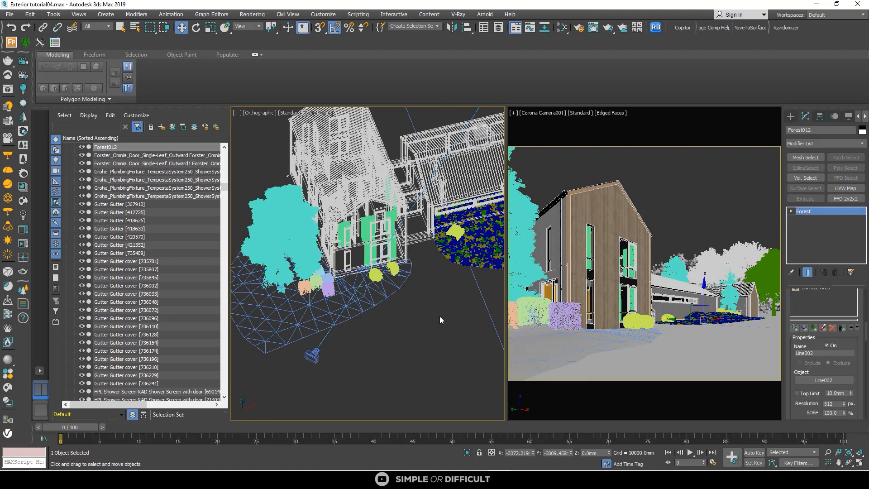
scroll(441, 320, "down", 3)
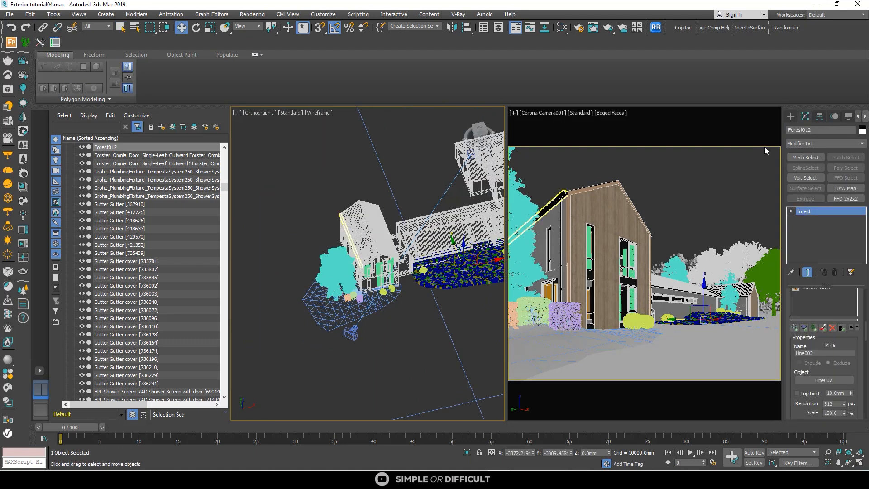
left_click(793, 118)
scroll(343, 311, "down", 2)
scroll(343, 311, "up", 4)
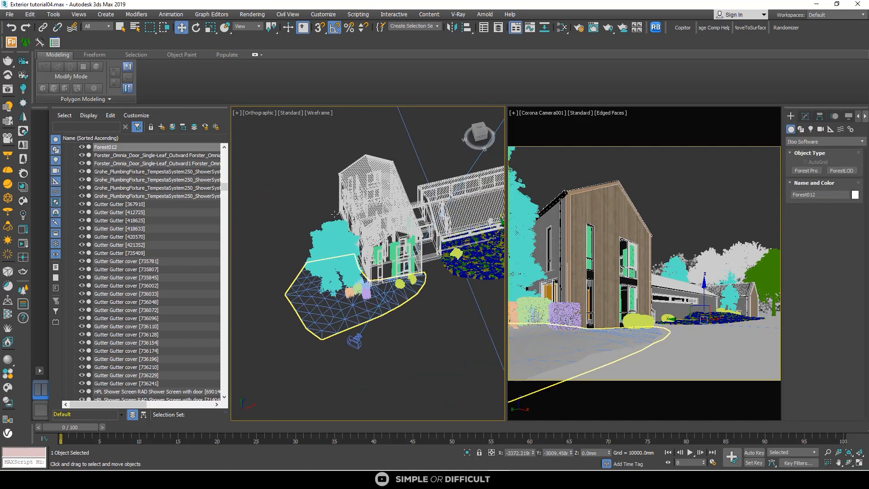
left_click(11, 42)
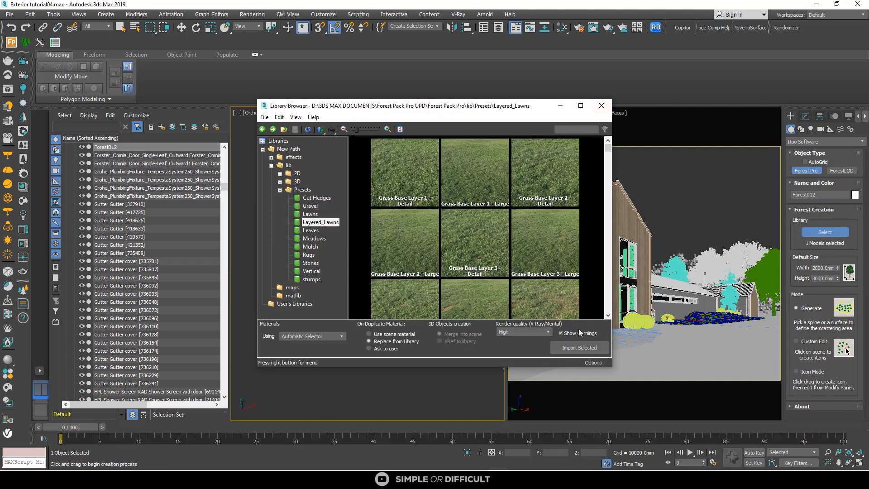
scroll(499, 232, "down", 4)
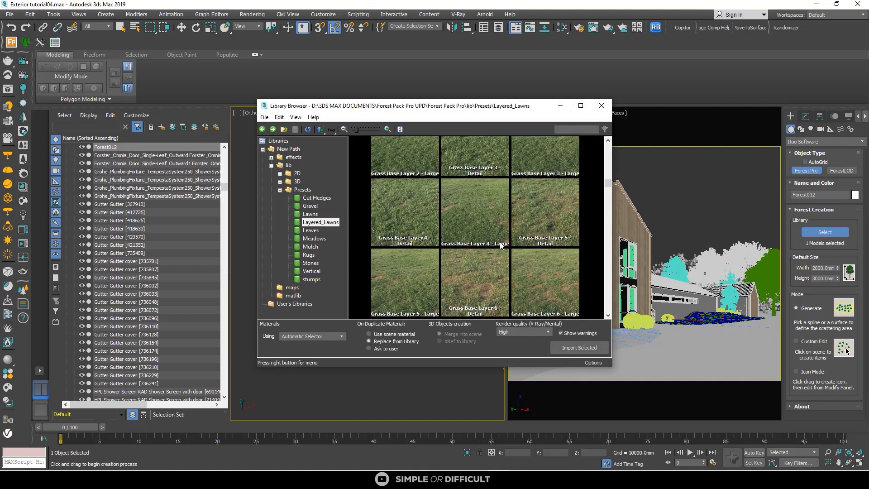
left_click(479, 259)
left_click(579, 348)
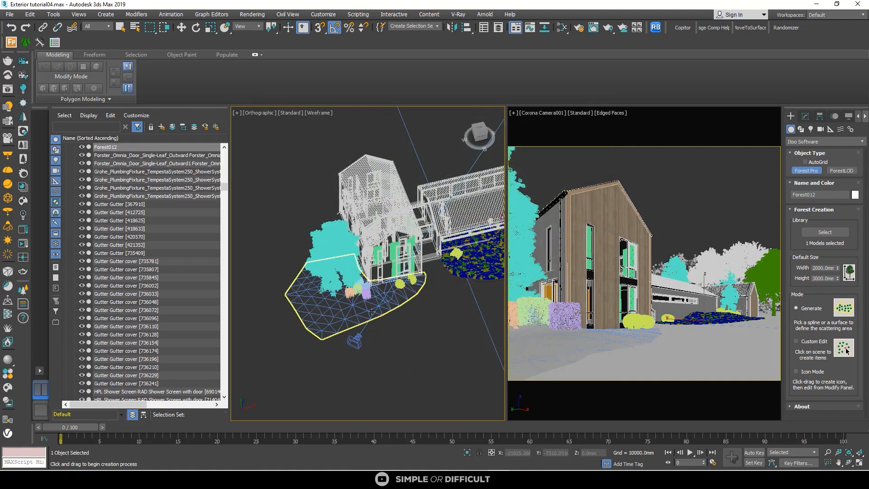
Step: Generate the Forest Pro grass on the ground patch in front of the tall gabled house, without camera clipping
scroll(355, 310, "up", 4)
left_click(356, 309)
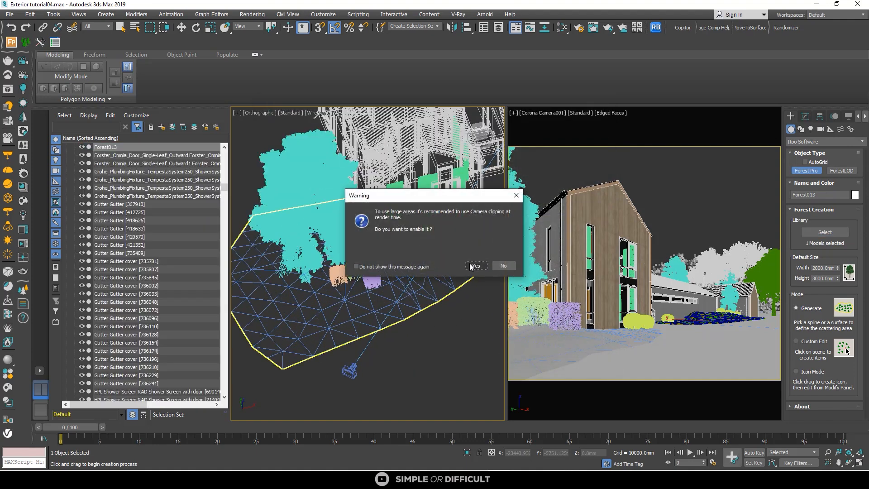
left_click(503, 265)
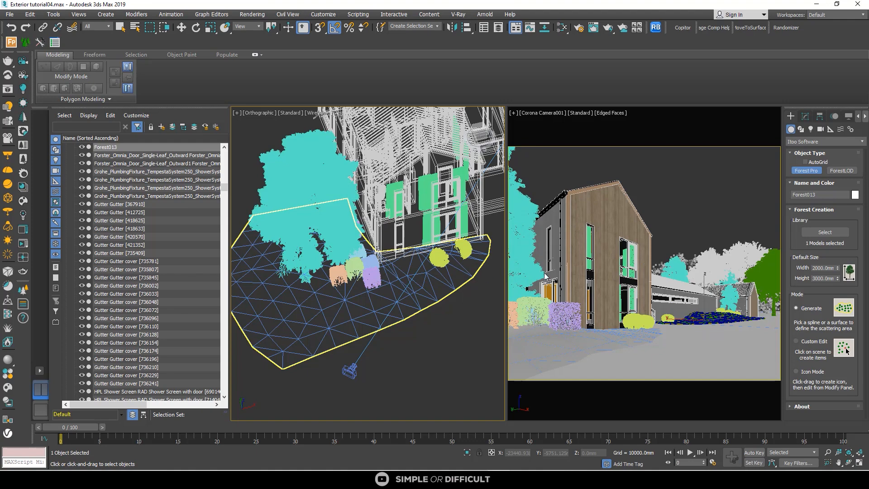
right_click(384, 298)
scroll(382, 298, "up", 2)
scroll(379, 299, "down", 4)
scroll(378, 299, "down", 6)
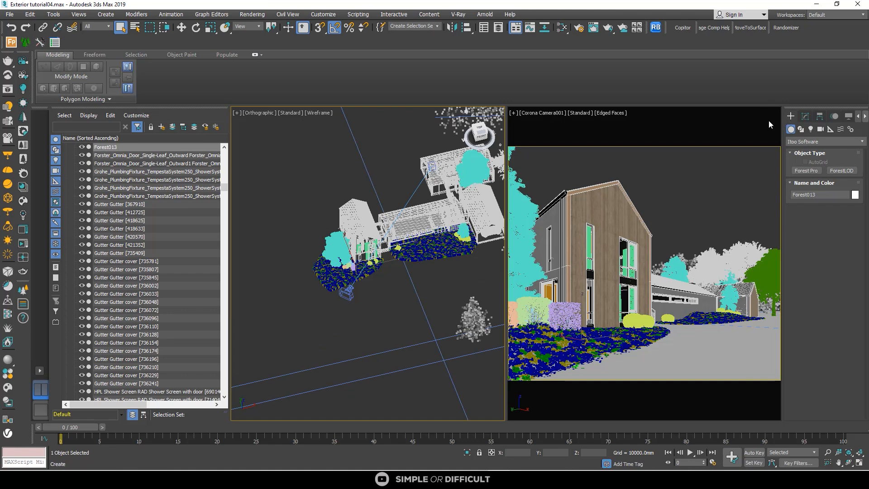
scroll(286, 186, "down", 5)
Step: Deselect the grass, open the Corona frame buffer and save the scene as Exterior tutorial05.max
left_click(182, 28)
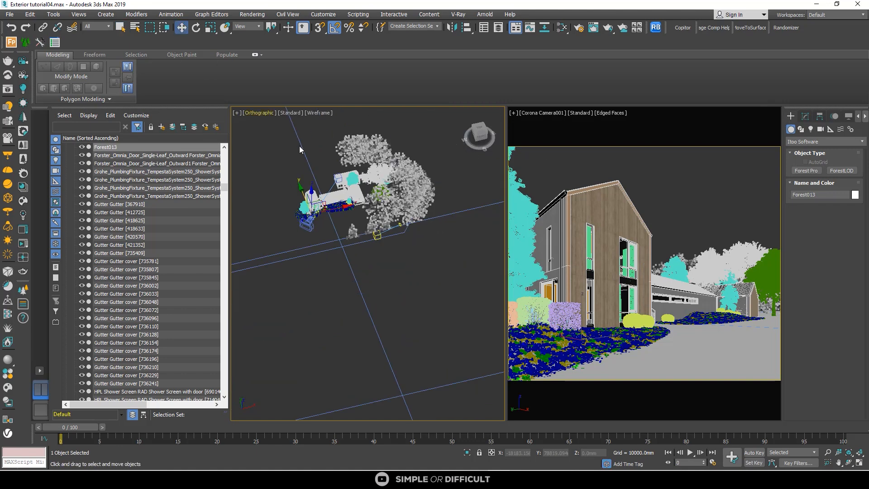
scroll(298, 147, "down", 3)
left_click(295, 151)
right_click(296, 151)
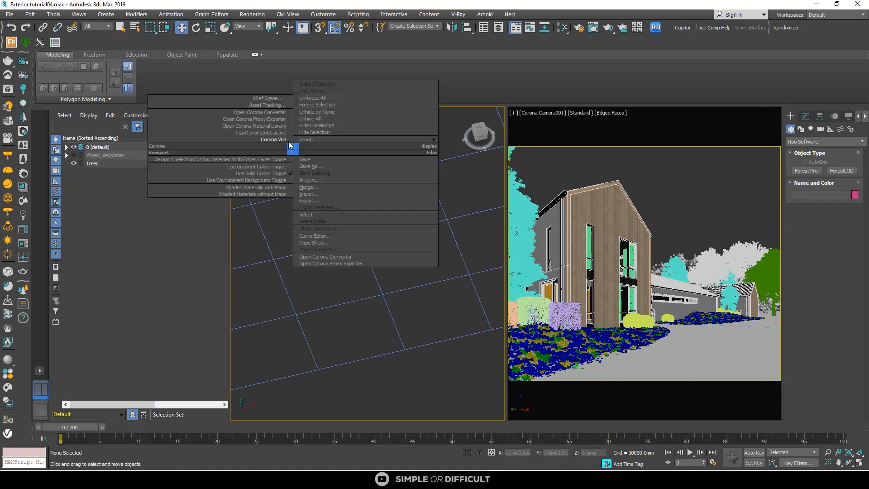
left_click(291, 140)
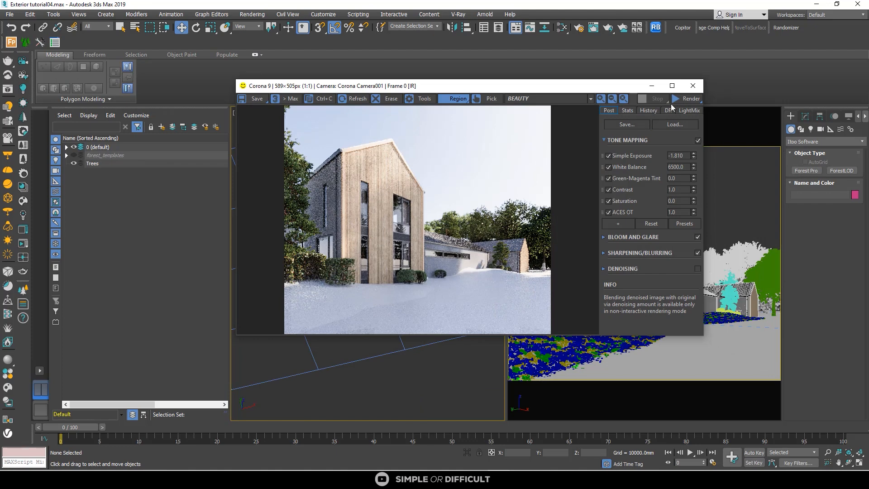
left_click(9, 14)
left_click(17, 85)
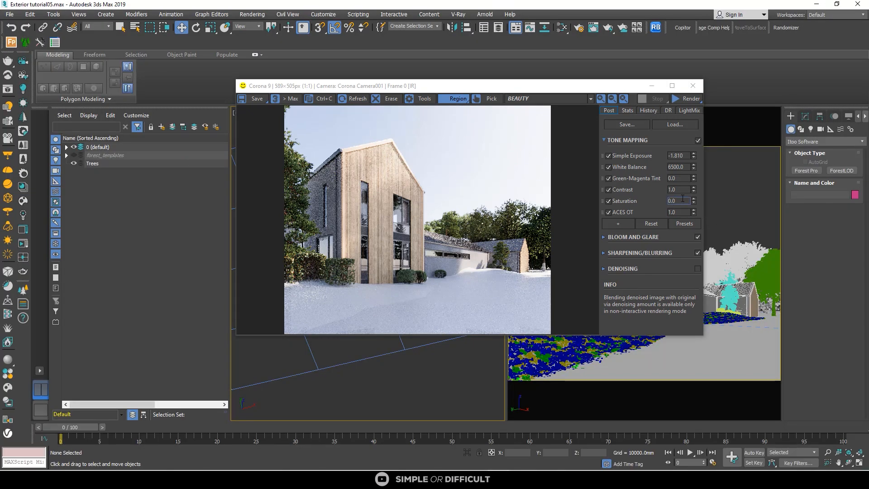
Step: Try tone mapping contrast values of 2 and 3 and enlarge the Corona frame buffer to judge the image
left_click_drag(682, 191, 661, 188)
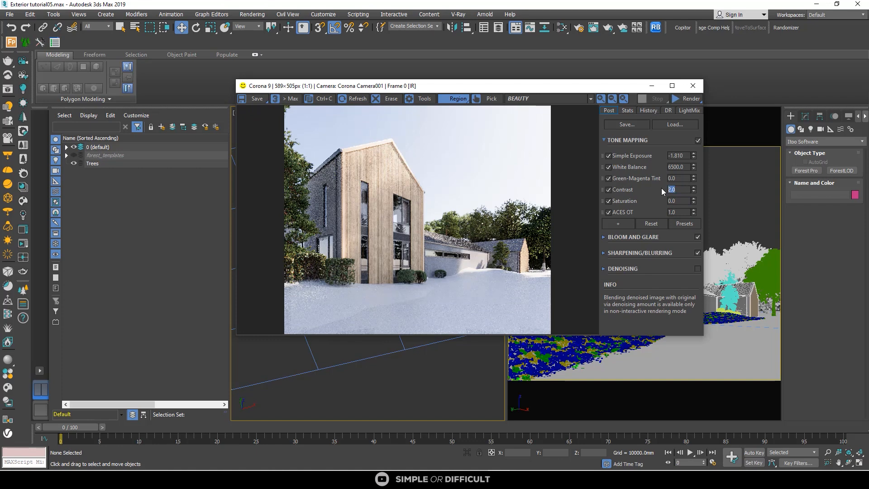
type("3")
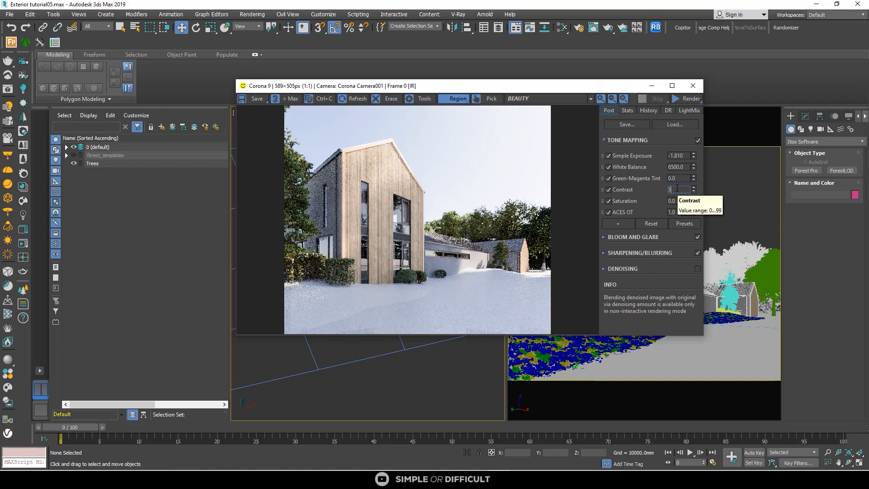
left_click(671, 85)
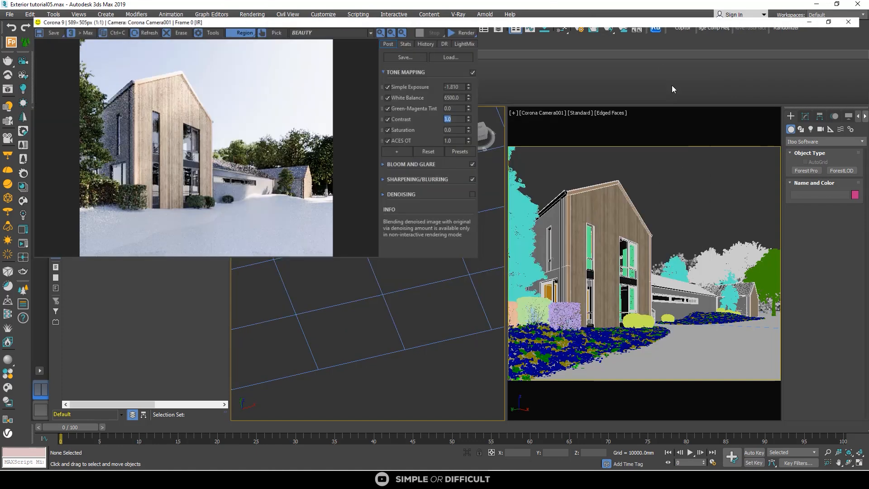
scroll(474, 229, "up", 1)
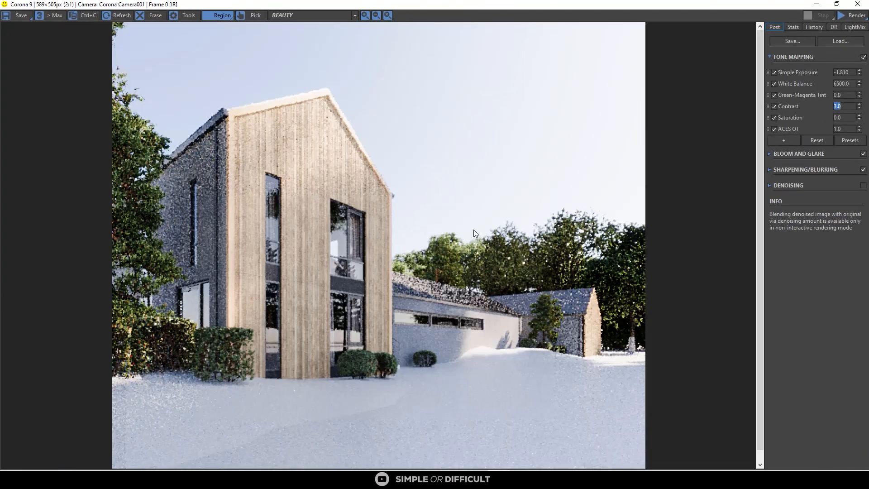
Step: Toggle the contrast off and on for comparison and try contrast values of 6, 2 and 1
left_click(774, 107)
left_click(773, 108)
left_click_drag(844, 108, 829, 108)
type("6")
key("Return")
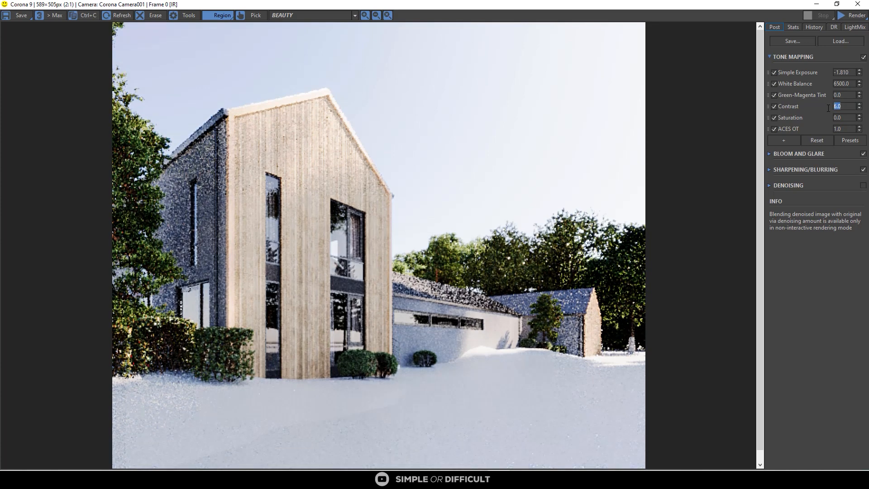
type("2")
key("Return")
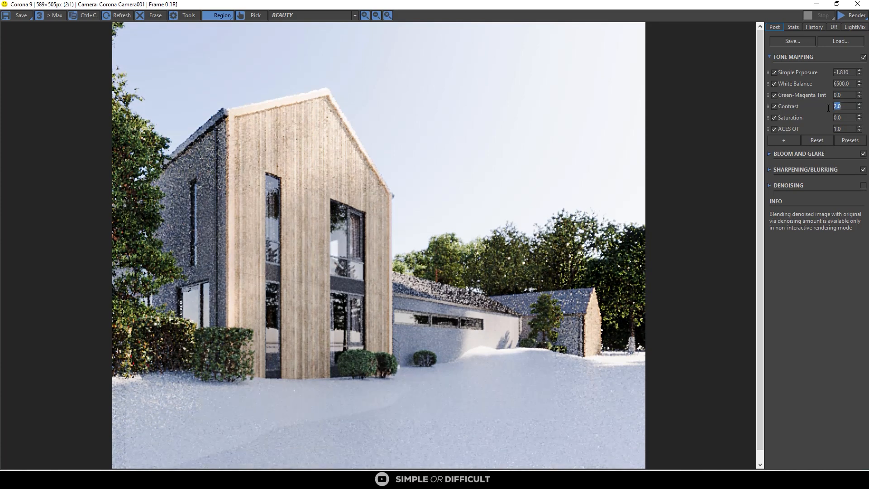
type("1")
key("Return")
Step: Set the tone mapping saturation to -0.040 and the contrast to 2.0, comparing the result at different magnifications
left_click_drag(859, 120, 863, 123)
left_click_drag(862, 123, 862, 125)
scroll(377, 186, "down", 1)
scroll(377, 187, "up", 1)
double_click(836, 106)
left_click(859, 120)
scroll(417, 194, "down", 1)
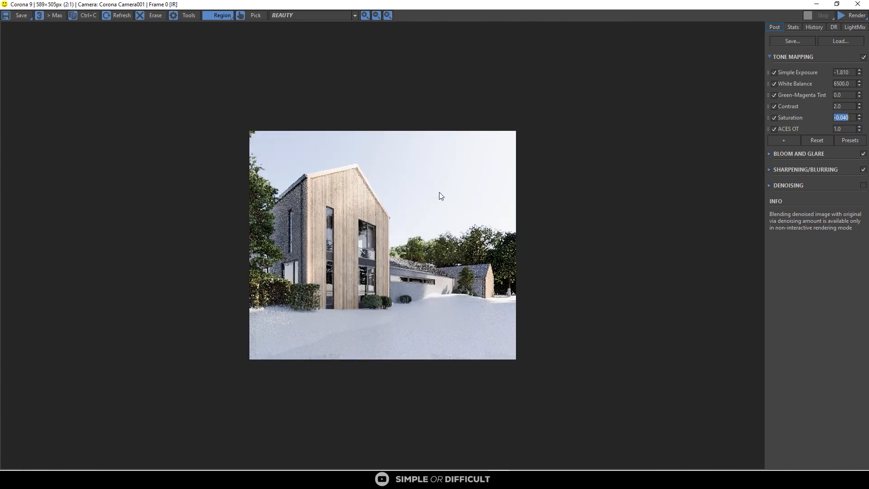
scroll(440, 193, "up", 1)
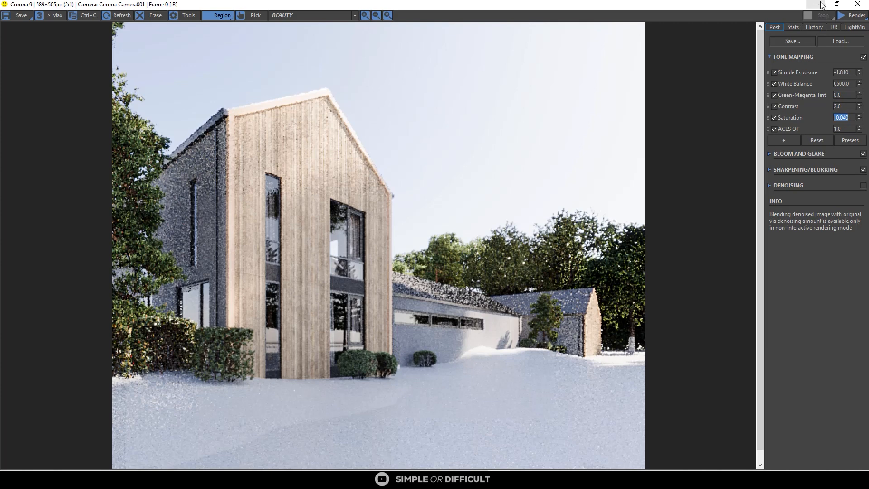
left_click_drag(796, 9, 771, 105)
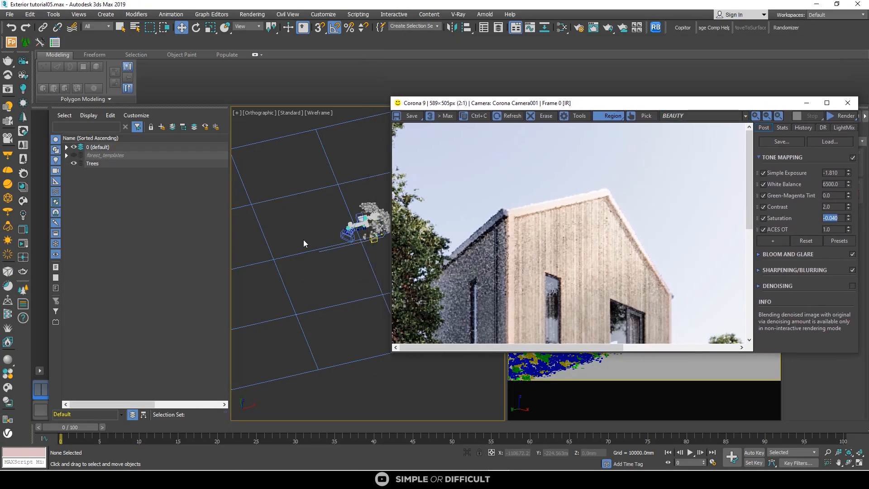
scroll(304, 240, "down", 3)
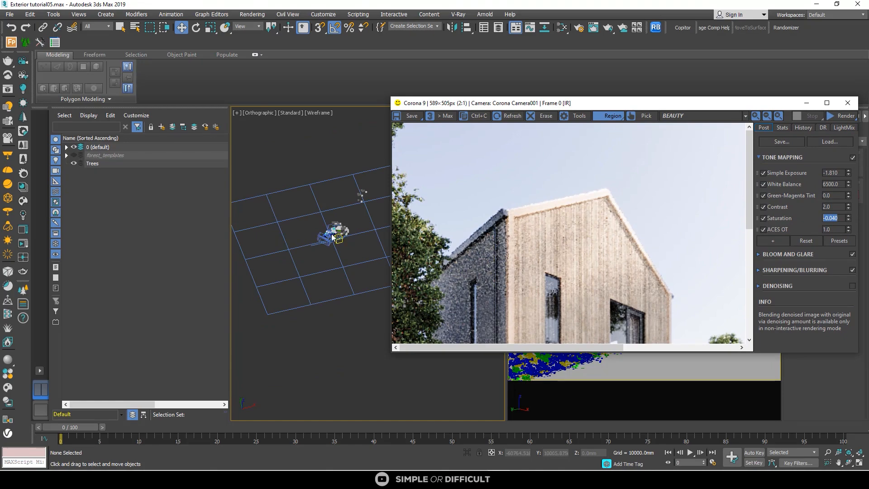
left_click(826, 103)
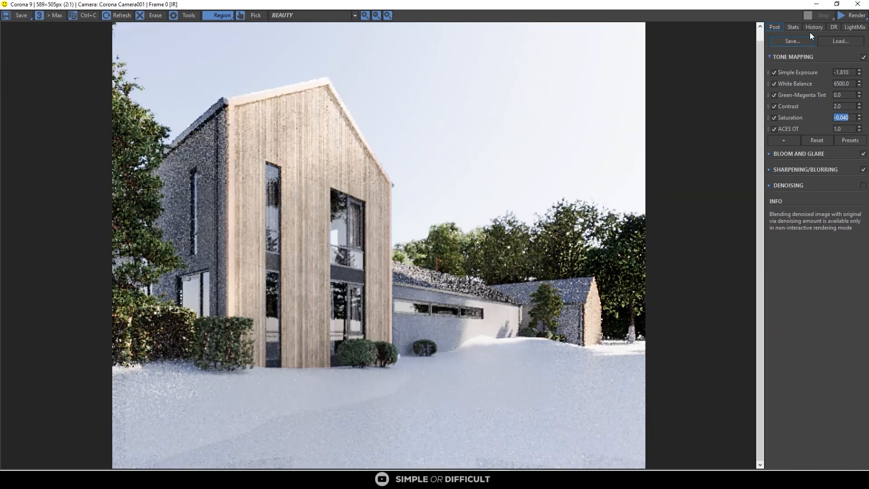
left_click(817, 4)
Step: Run an interactive render of the camera view in the Corona frame buffer and examine the grass up close
right_click(388, 237)
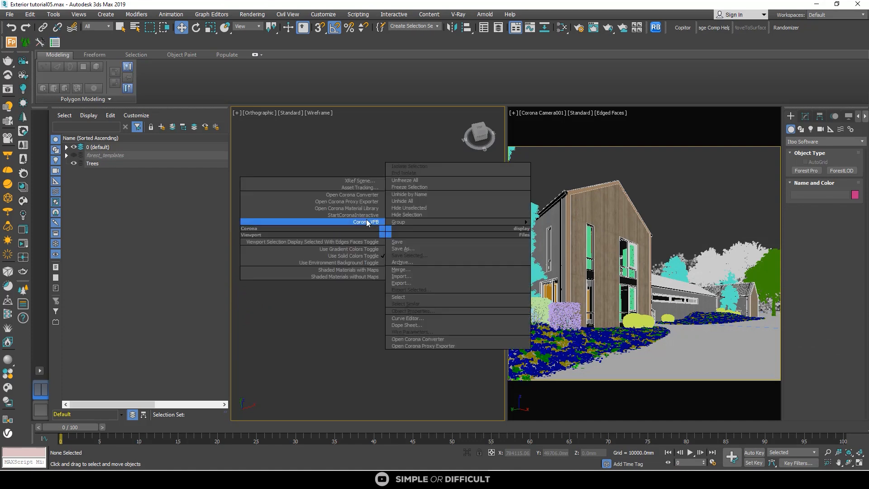
left_click(366, 220)
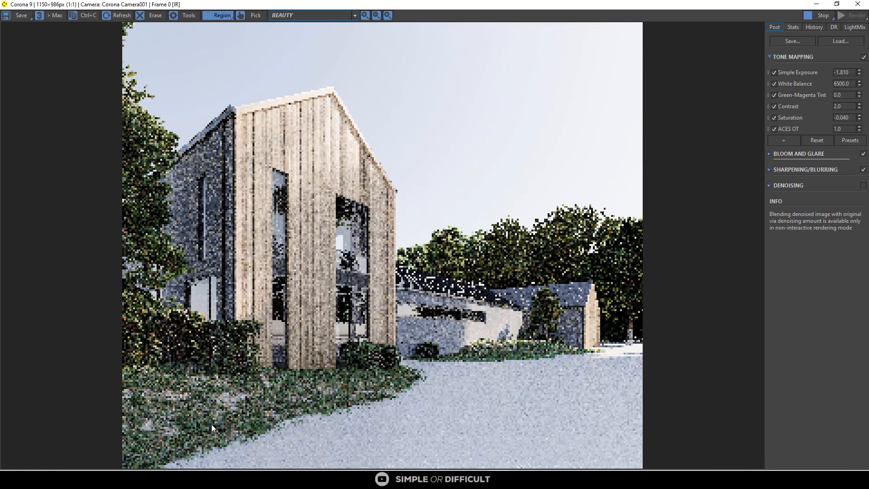
scroll(211, 416, "up", 2)
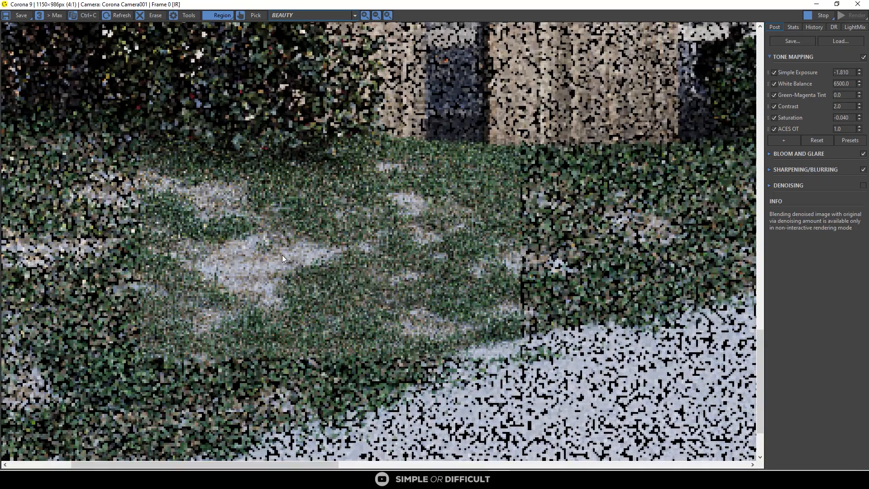
Step: Examine the bare spots in the grass in front of the house at several magnifications in the interactive render
scroll(283, 257, "down", 1)
scroll(226, 321, "down", 1)
scroll(190, 385, "up", 1)
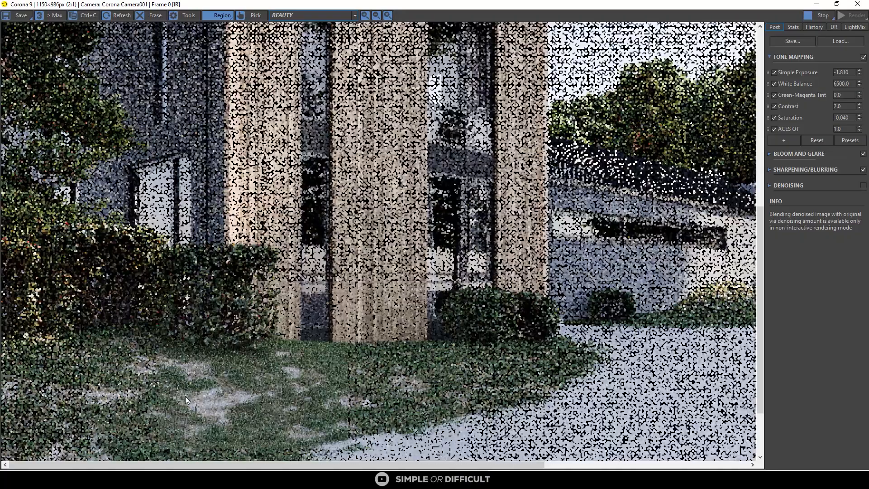
scroll(194, 376, "up", 1)
scroll(202, 304, "up", 1)
scroll(202, 304, "down", 1)
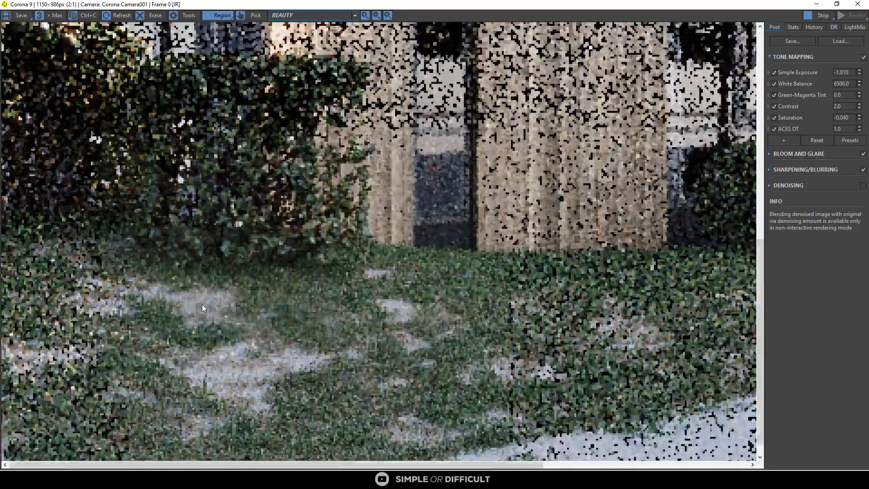
scroll(202, 304, "down", 1)
scroll(148, 387, "down", 1)
scroll(130, 396, "up", 1)
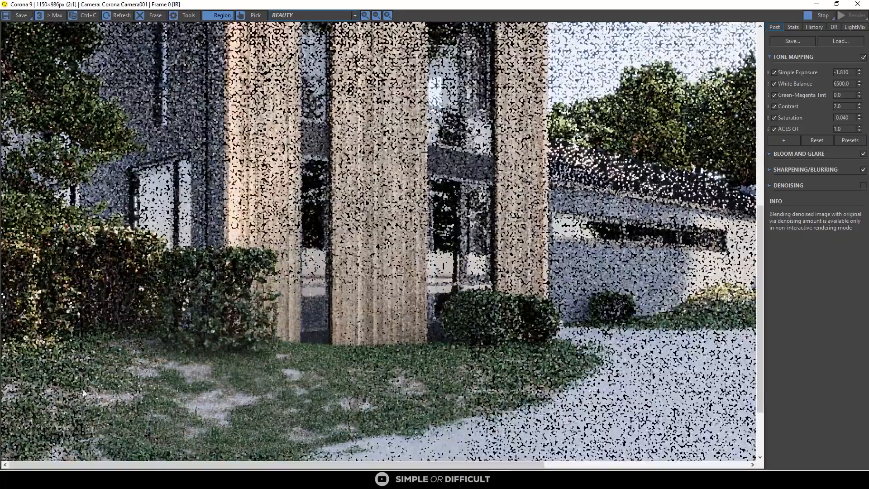
scroll(84, 393, "up", 1)
scroll(74, 334, "down", 2)
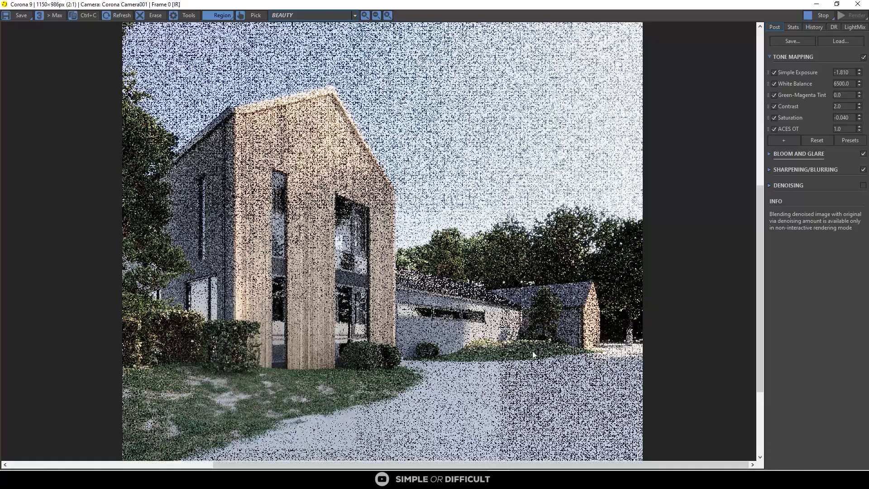
Step: Examine the grass mound beside the low rear building in the render, up close and in the full image
scroll(526, 336, "up", 3)
scroll(514, 313, "down", 2)
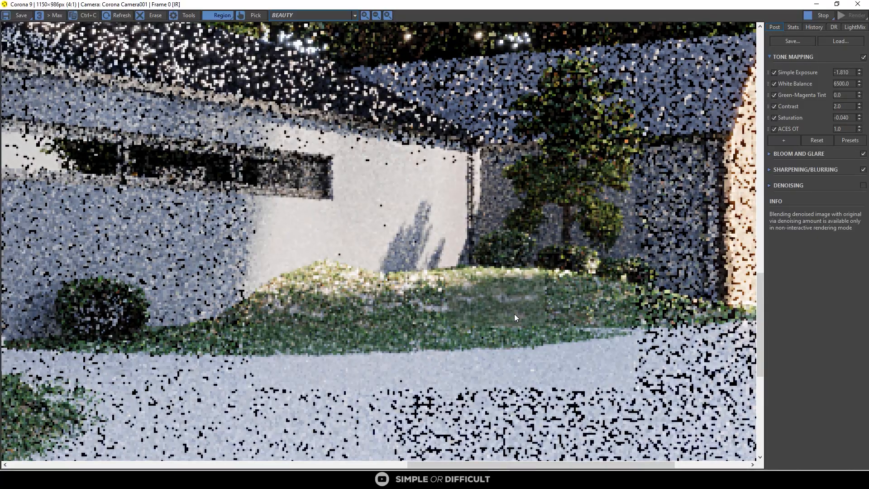
scroll(514, 314, "down", 1)
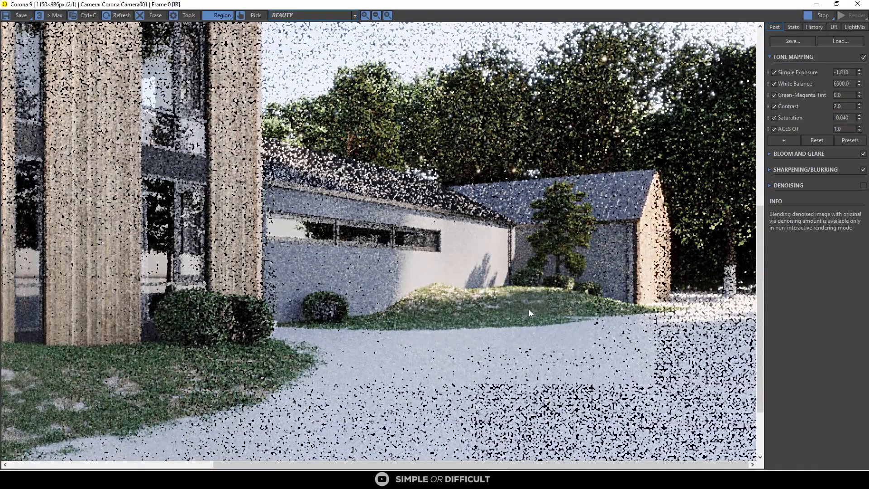
scroll(529, 311, "down", 1)
scroll(512, 354, "up", 2)
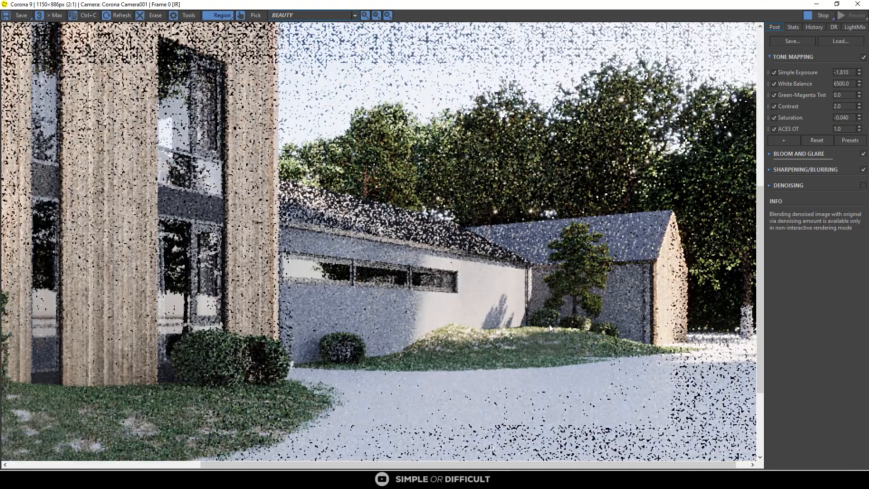
scroll(585, 303, "down", 2)
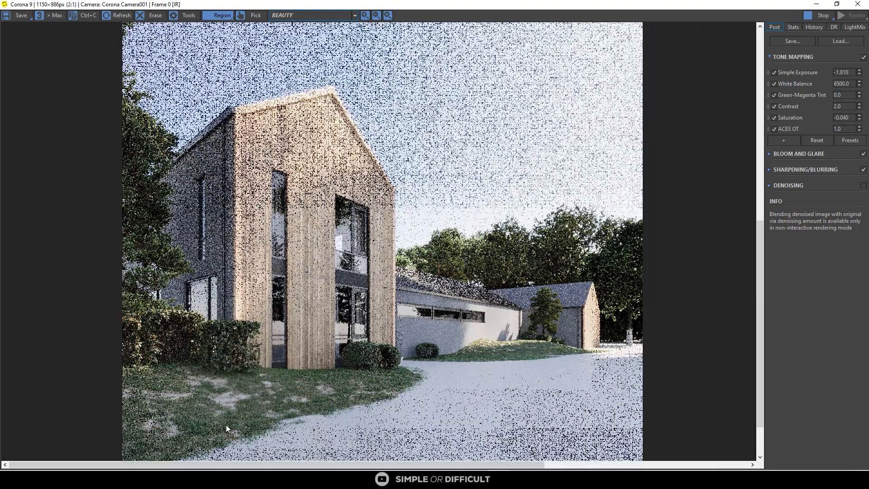
Step: Check the front lawn, the round shrubs and the low wing up close in the render and compare them with the full image
scroll(296, 323, "up", 2)
scroll(319, 300, "down", 1)
scroll(320, 300, "down", 1)
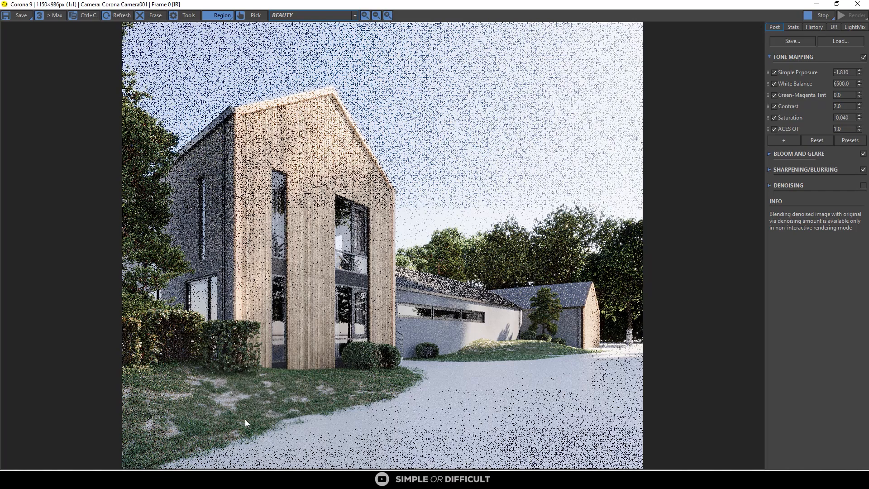
scroll(245, 423, "up", 1)
scroll(280, 297, "down", 1)
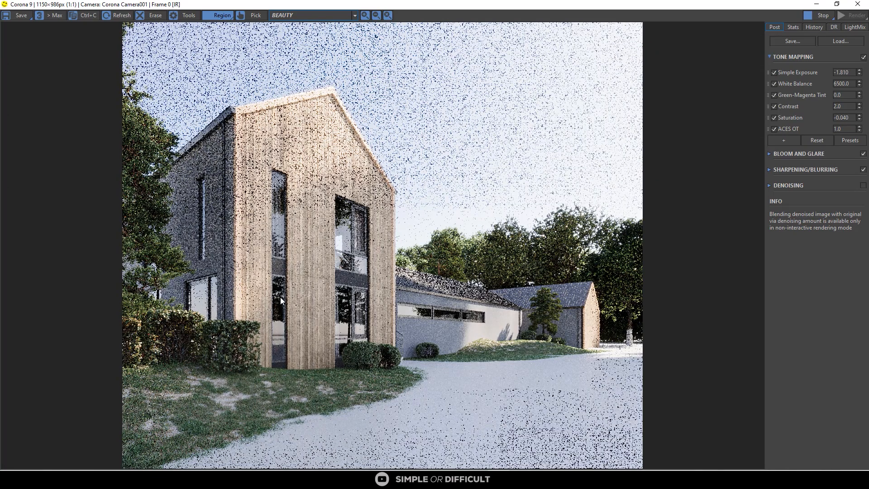
scroll(437, 368, "up", 2)
scroll(417, 351, "up", 1)
scroll(440, 324, "down", 1)
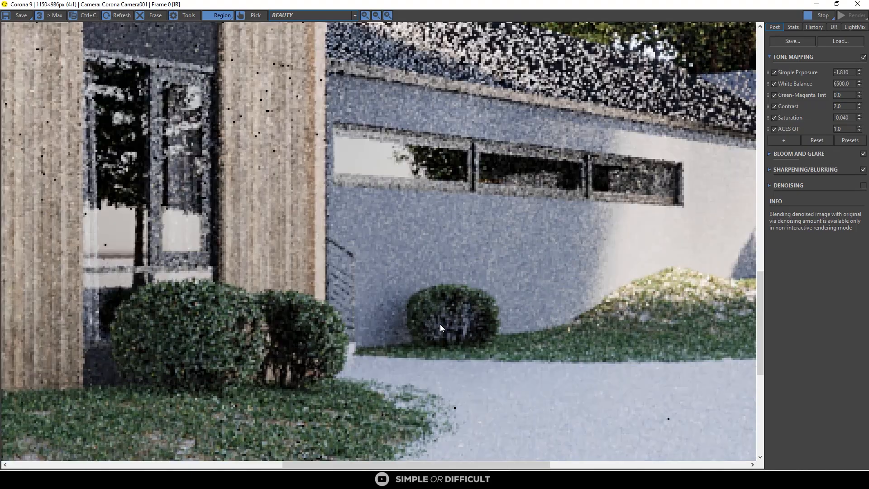
scroll(440, 325, "down", 1)
scroll(440, 324, "down", 1)
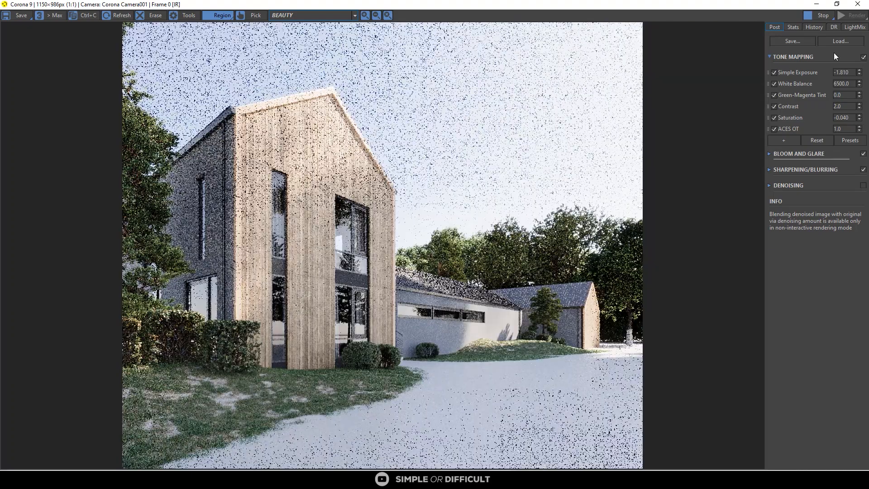
Step: Stop the interactive render and clear the frame buffer window away from the viewports
left_click(817, 16)
double_click(674, 3)
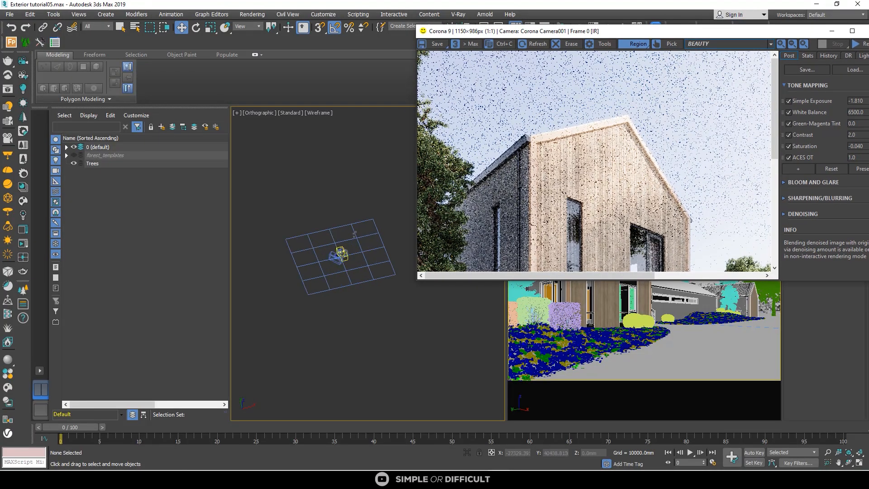
scroll(343, 253, "up", 2)
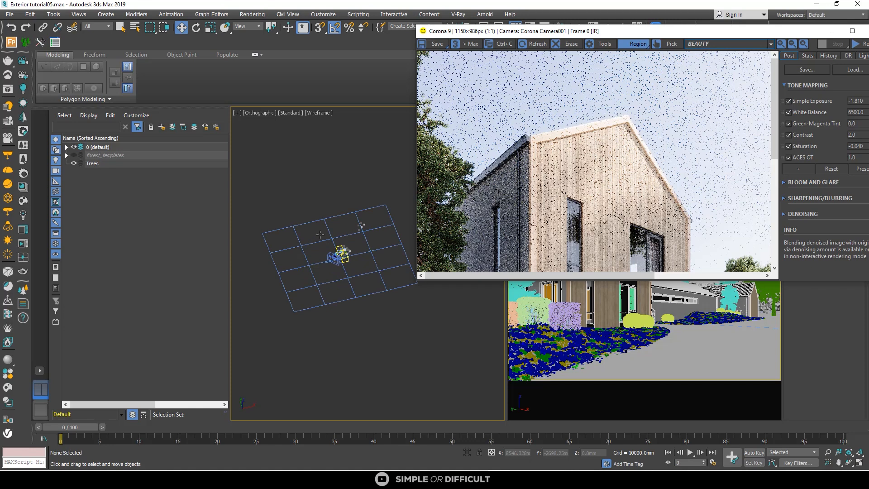
scroll(320, 234, "down", 2)
scroll(322, 245, "up", 6)
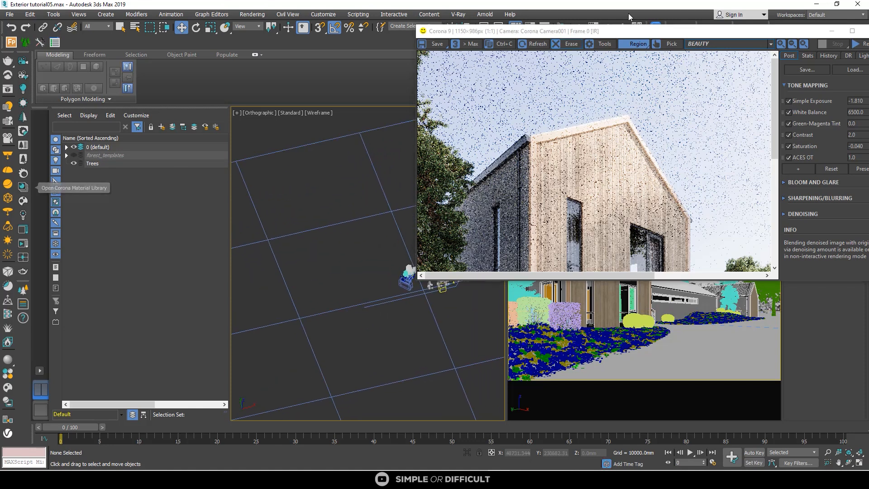
left_click_drag(826, 34, 616, 51)
left_click(617, 50)
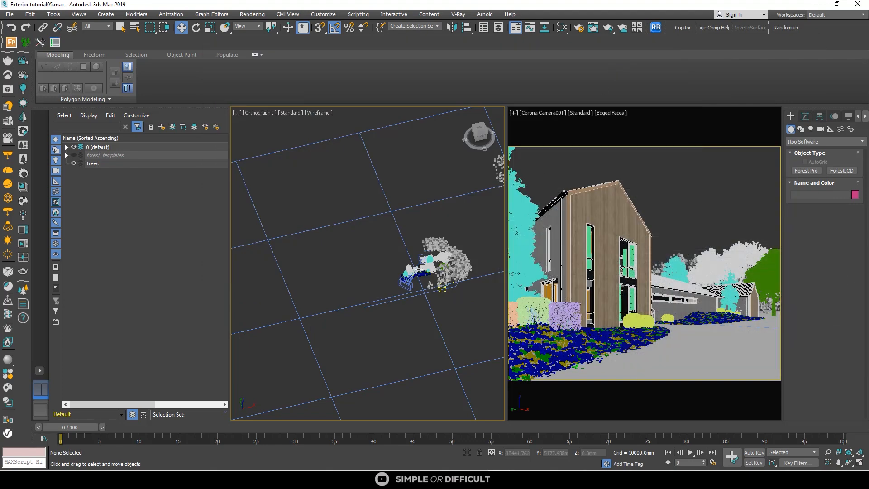
Step: Select both ground surfaces under the grass, Line002 in front of the house and Line003 by the rear building
scroll(417, 272, "up", 2)
scroll(410, 277, "up", 5)
scroll(391, 279, "up", 4)
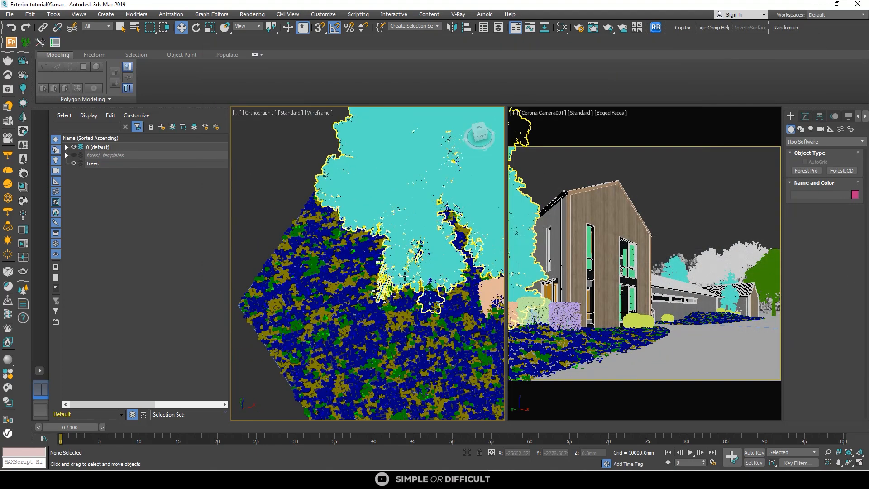
scroll(328, 244, "down", 5)
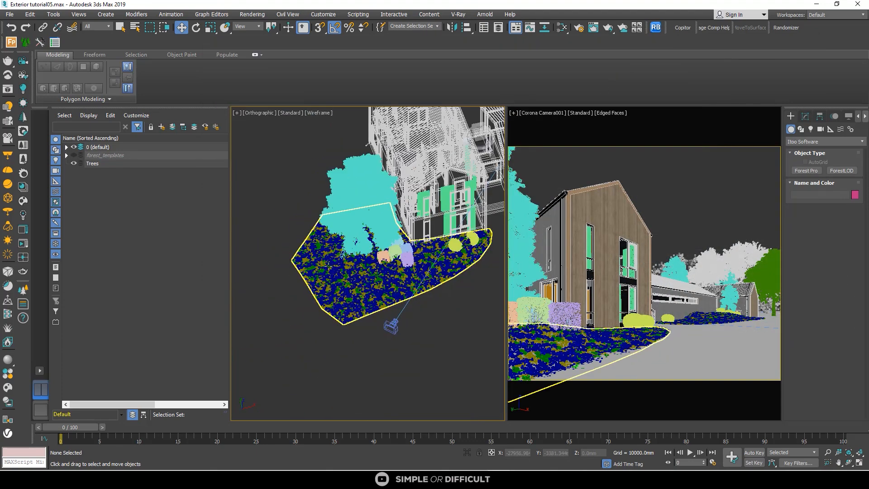
left_click(120, 28)
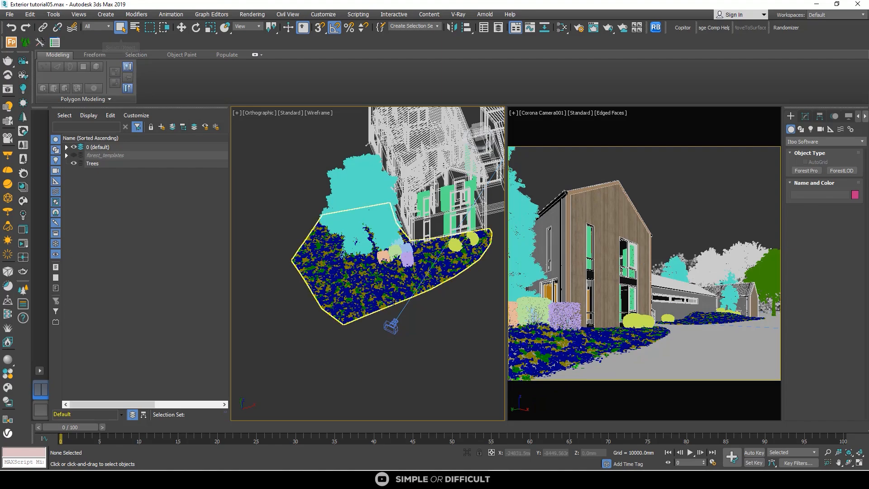
scroll(394, 302, "up", 8)
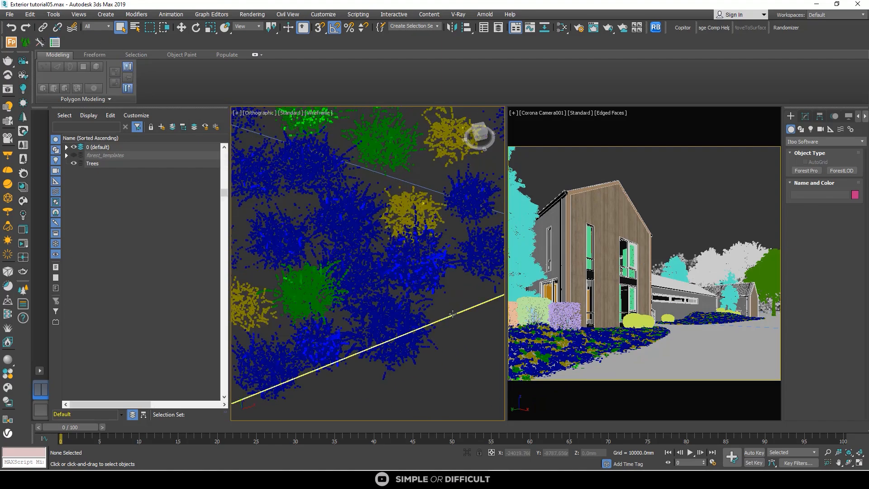
left_click(452, 314)
scroll(338, 314, "down", 12)
scroll(418, 294, "up", 6)
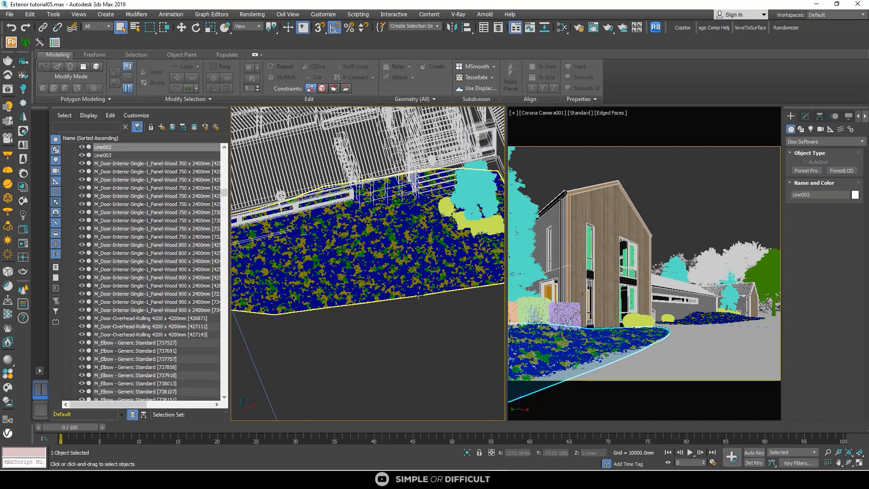
scroll(418, 296, "up", 6)
left_click(410, 262, "ctrl")
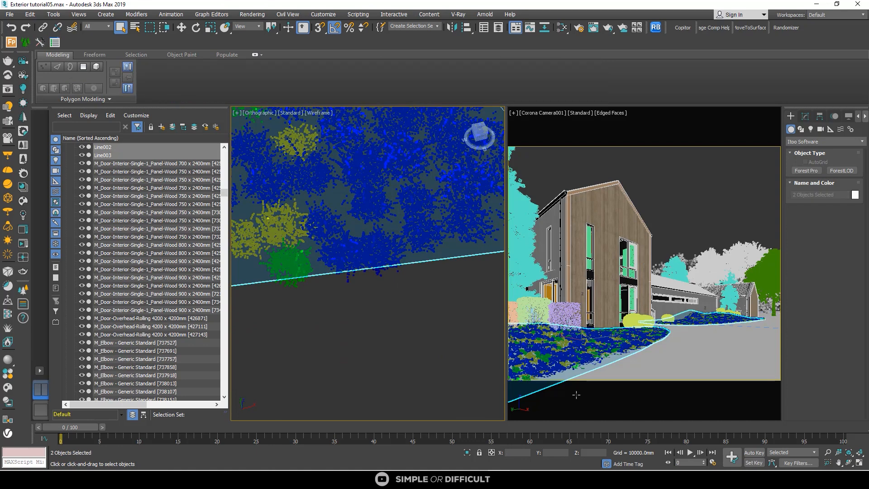
Step: Isolate the two selected ground surfaces and switch the orthographic viewport to Default Shading
left_click(468, 452)
scroll(410, 230, "down", 8)
scroll(405, 237, "up", 8)
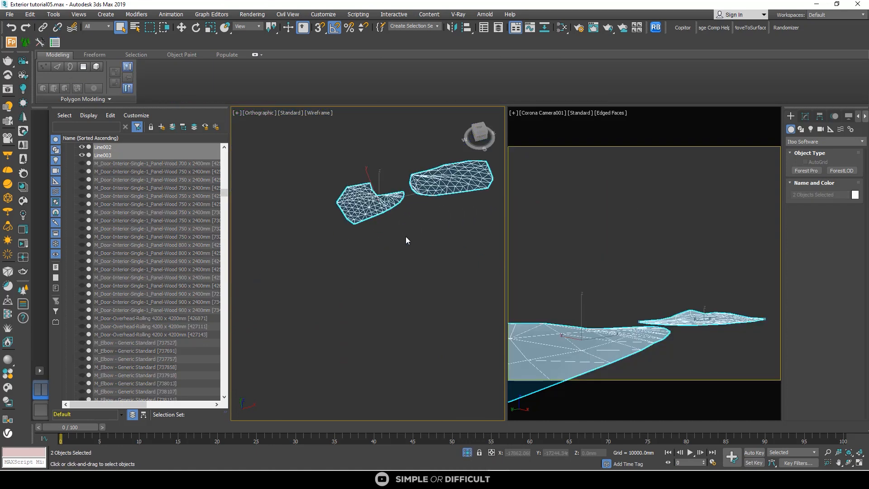
left_click(406, 236)
left_click(319, 112)
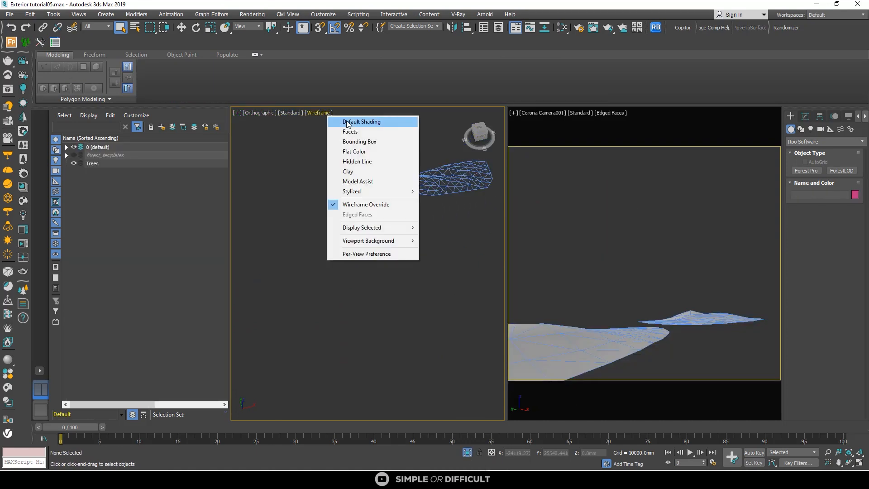
left_click(348, 122)
Step: Select the front ground surface Line002 and open the Corona Material Library and Slate Material Editor side by side
scroll(361, 232, "up", 5)
left_click(361, 233)
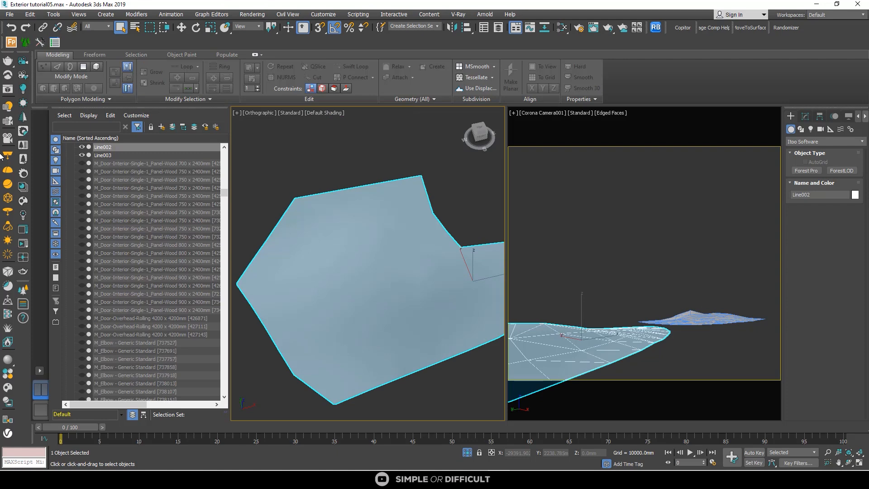
left_click(26, 189)
left_click_drag(582, 57, 705, 59)
left_click(563, 28)
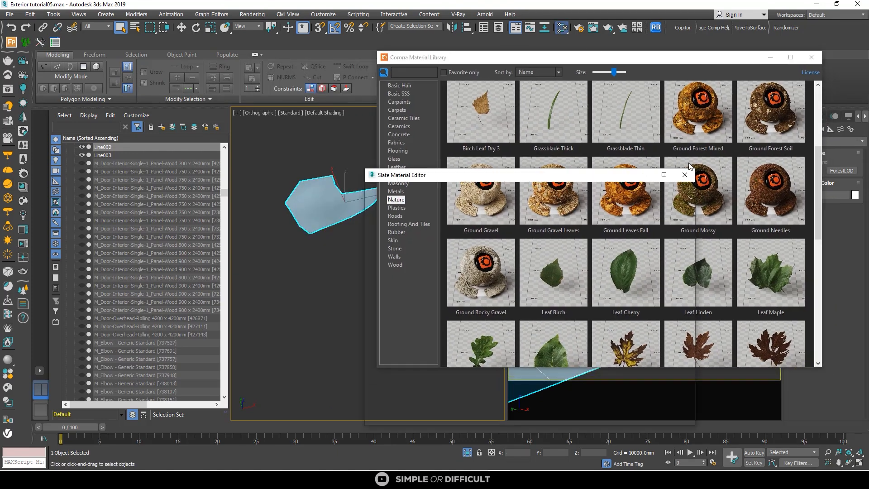
double_click(559, 181)
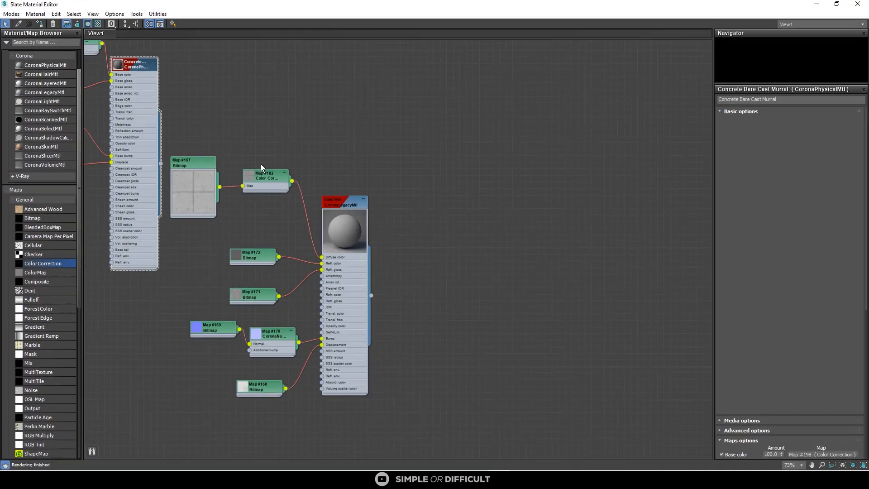
double_click(510, 9)
left_click_drag(344, 107, 255, 98)
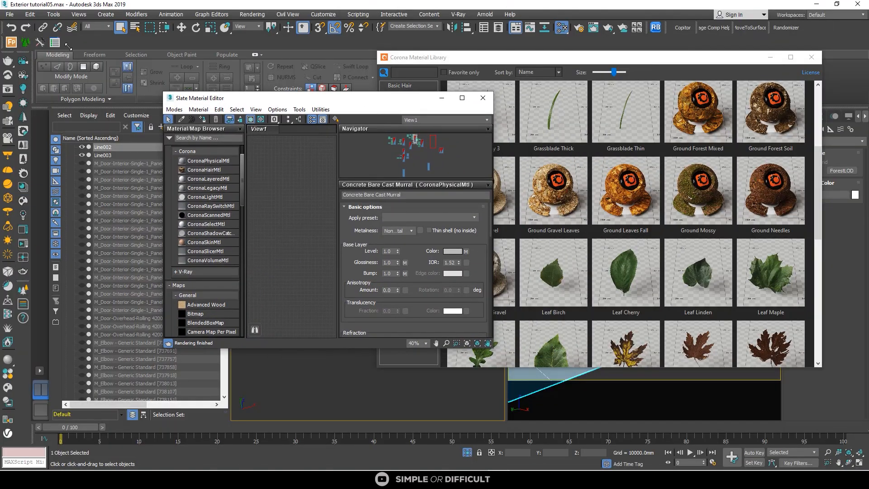
left_click_drag(68, 46, 36, 29)
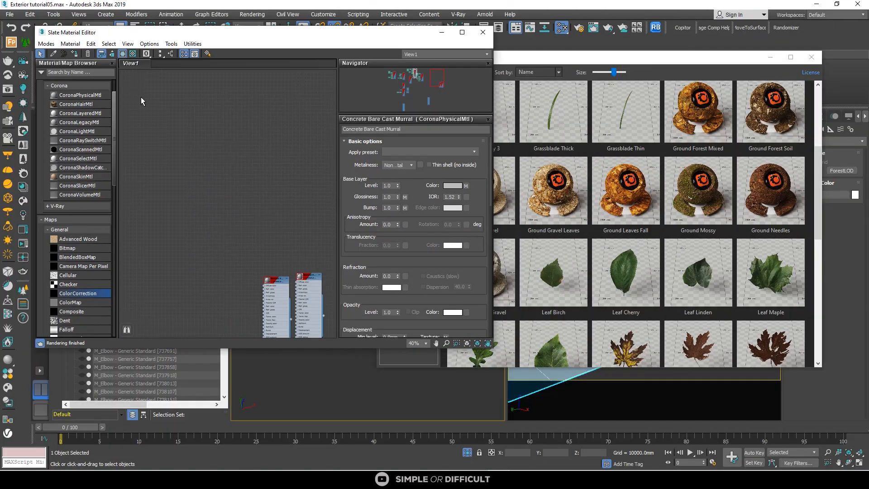
Step: Preview the Ground Mossy material, add it to the Slate material graph and close the material library
double_click(704, 188)
left_click(236, 177)
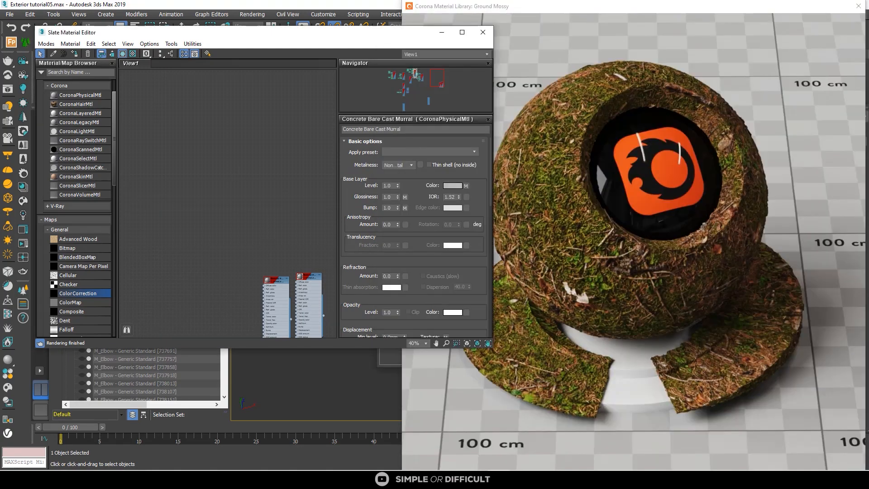
left_click(859, 6)
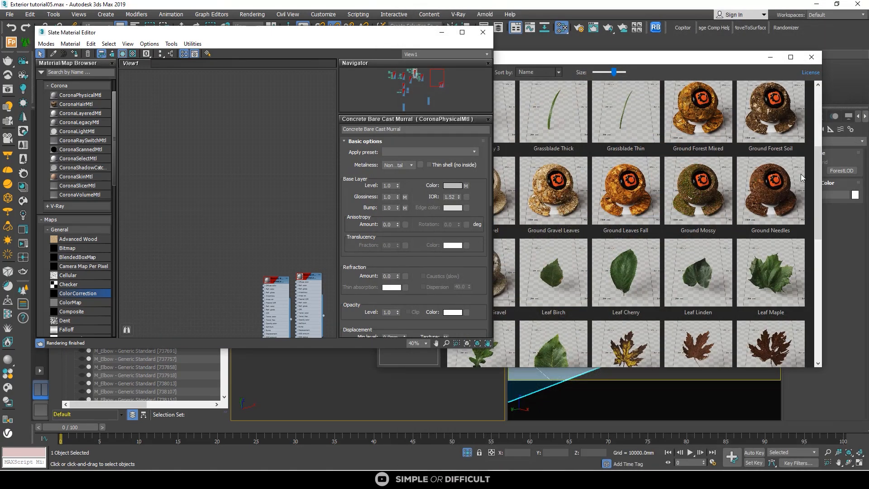
left_click(197, 130)
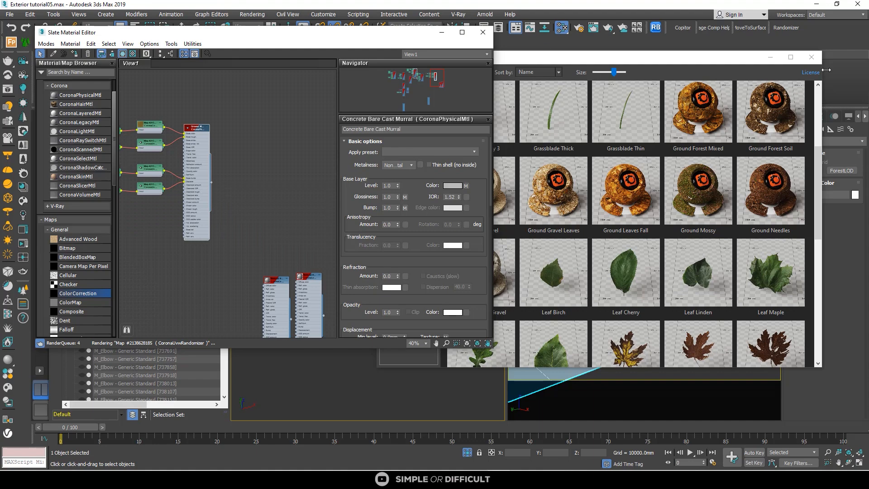
left_click(812, 58)
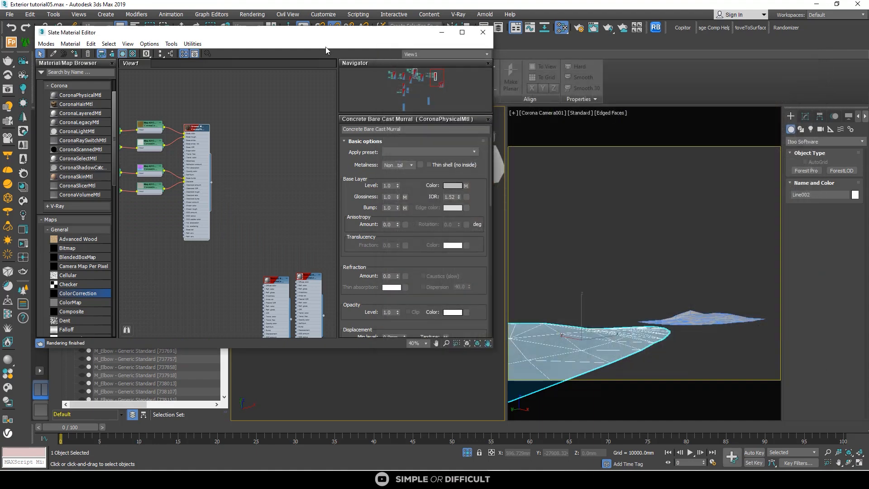
Step: Move the Slate Material Editor off the orthographic view and assign the Ground Mossy material to Line002
left_click_drag(322, 38, 677, 62)
scroll(367, 184, "up", 4)
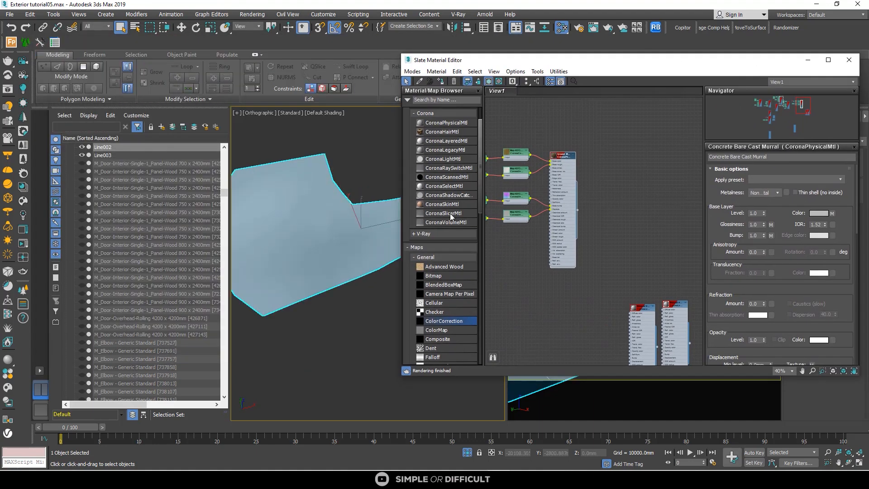
left_click(442, 81)
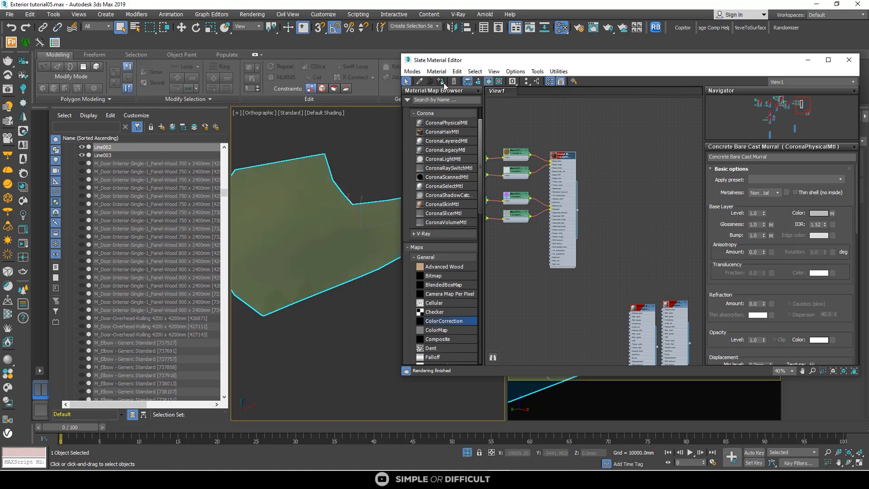
Step: Add a UVW Map modifier to Line002 and minimize the Slate Material Editor
scroll(297, 205, "up", 3)
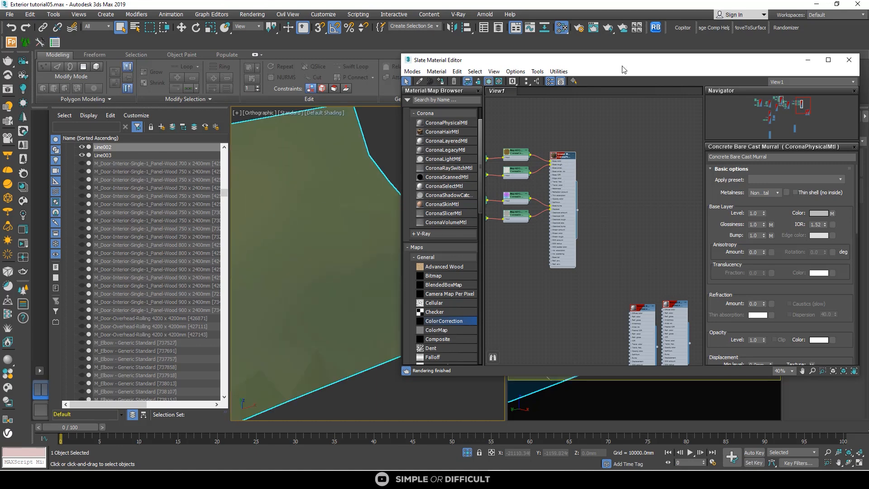
left_click_drag(623, 69, 610, 325)
scroll(344, 156, "down", 3)
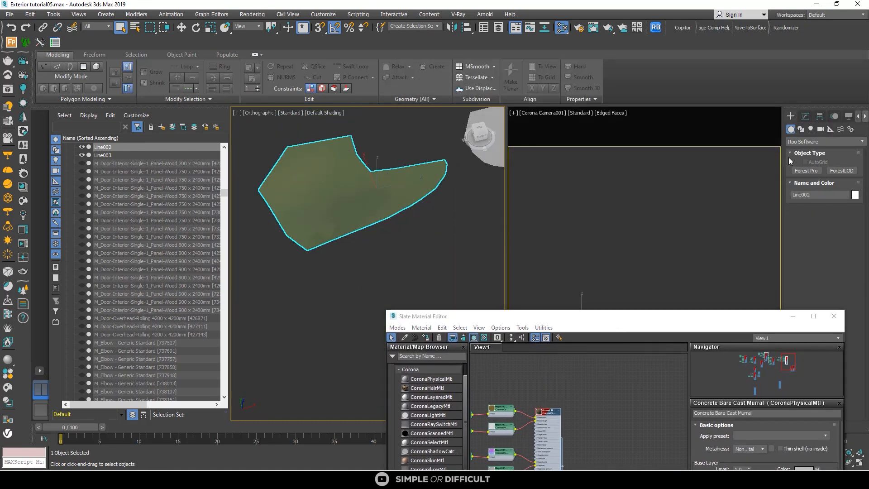
left_click(805, 117)
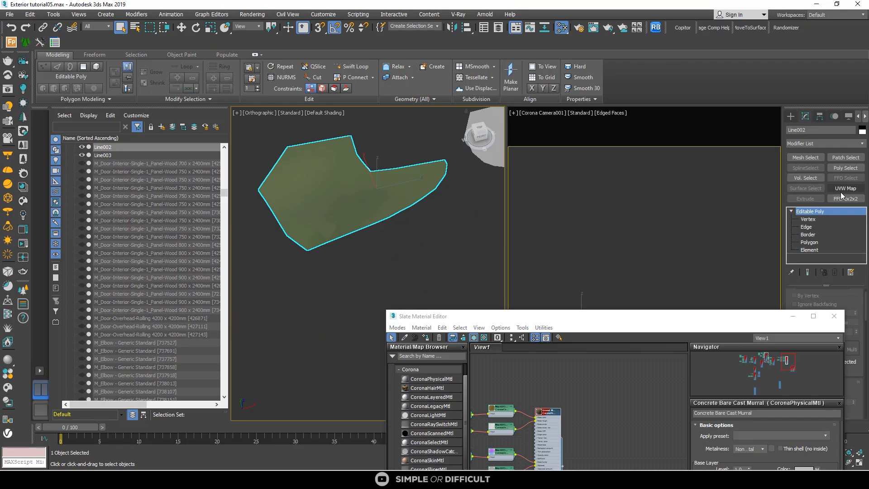
left_click(840, 189)
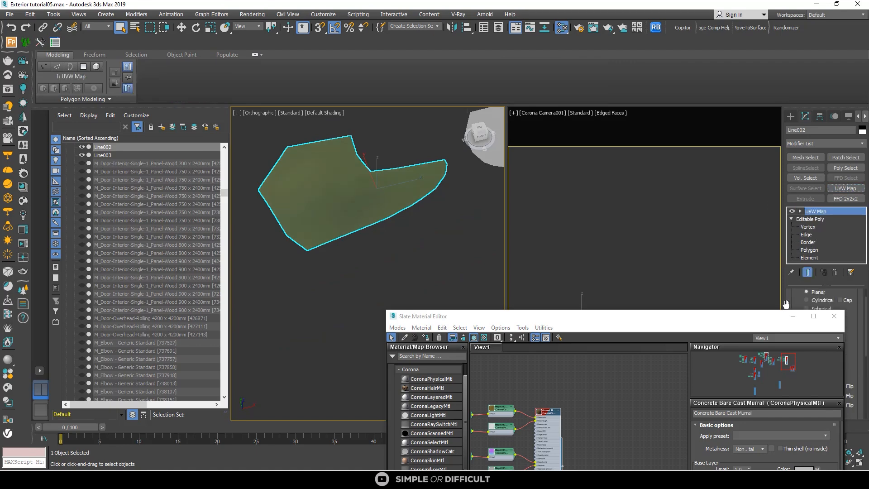
left_click(795, 317)
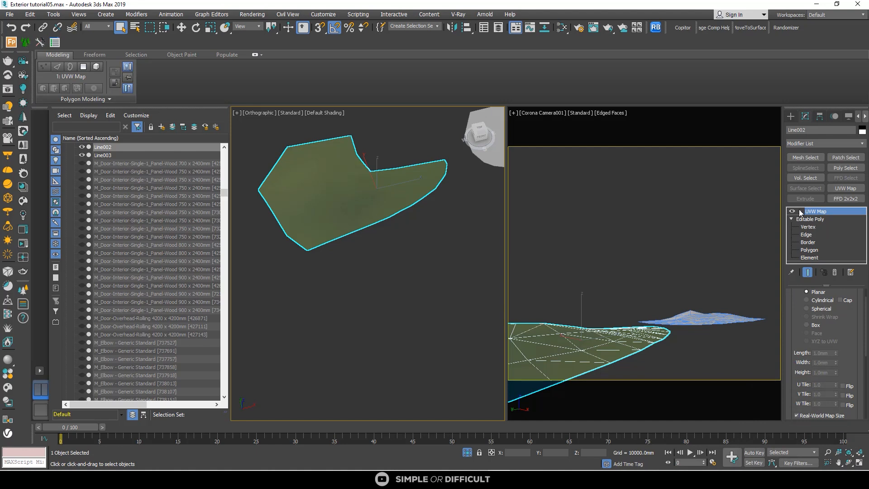
Step: Expand Line002's UVW Map modifier and turn off its Real-World Map Size option
left_click(800, 211)
scroll(832, 241, "down", 1)
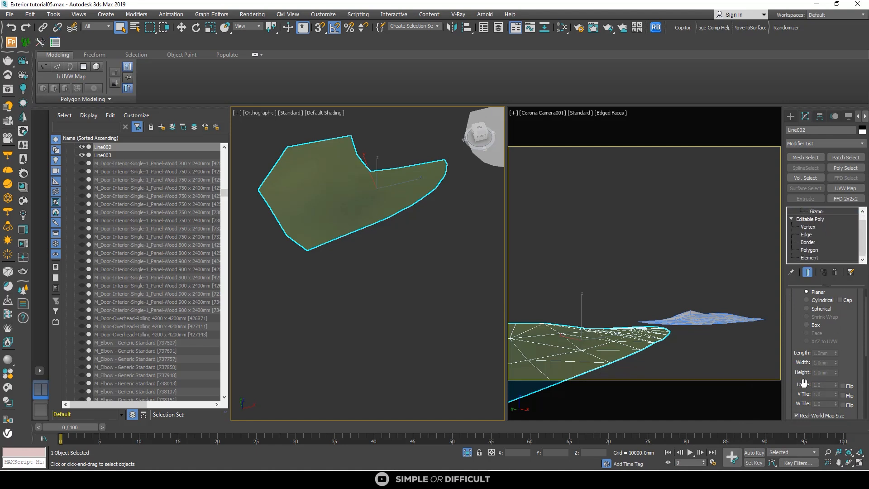
left_click(798, 415)
scroll(310, 166, "up", 6)
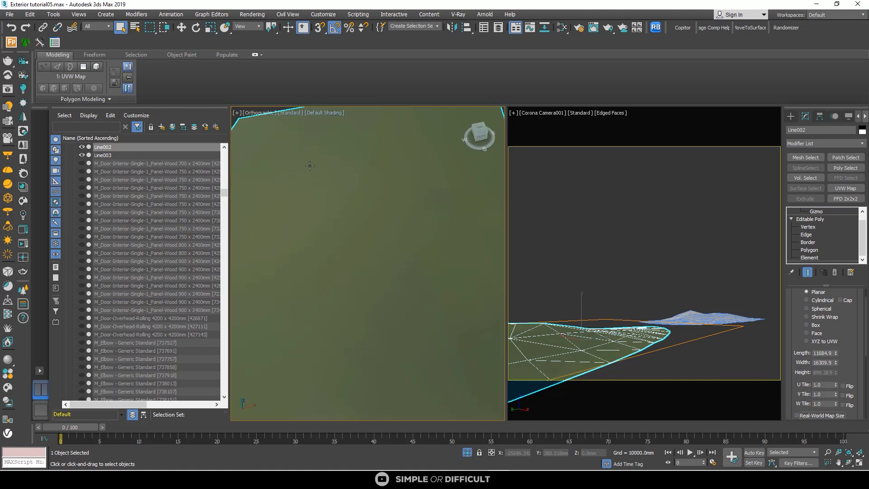
scroll(819, 236, "up", 1)
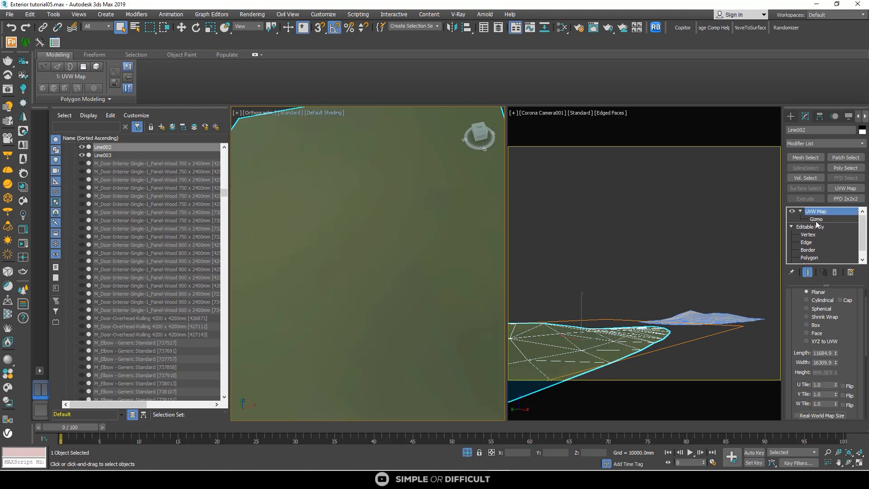
Step: Try the UVW Map gizmo and Box mapping on Line002, and return the mapping type to Planar
left_click(817, 218)
key("w")
scroll(377, 200, "down", 5)
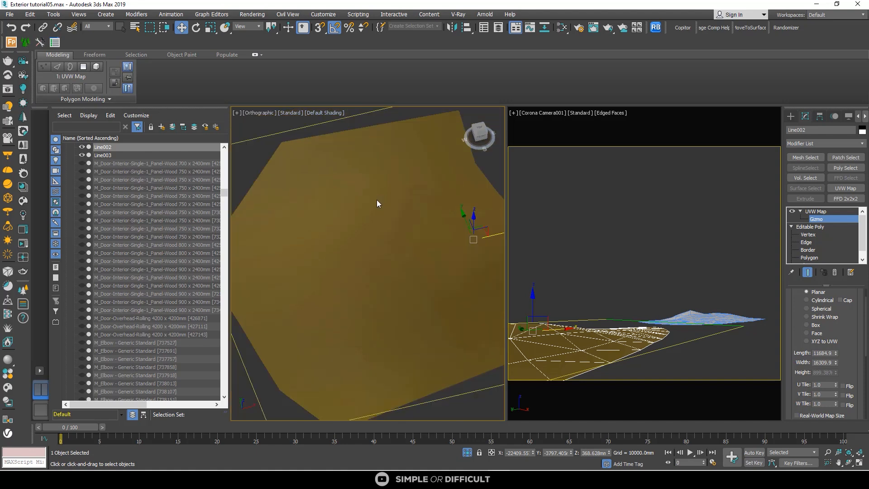
left_click(816, 211)
left_click(816, 325)
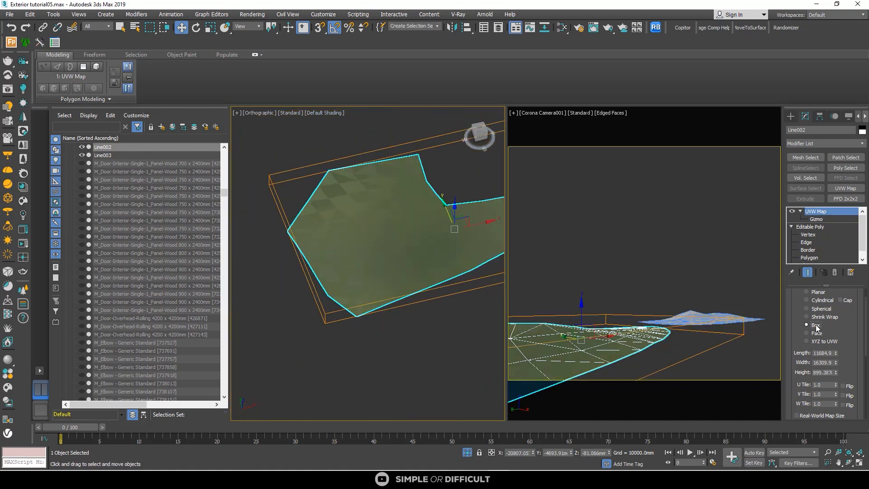
left_click(813, 293)
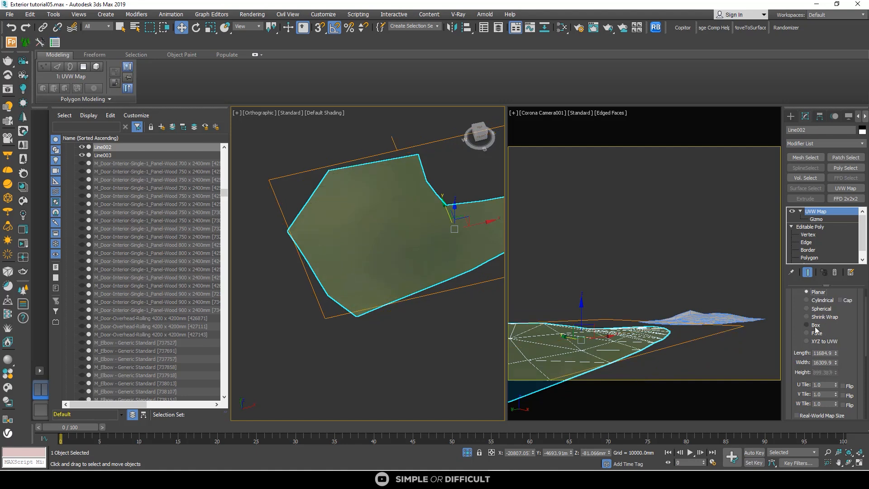
Step: Try reducing the planar mapping's length to about 935 mm along with its width, and reset both by toggling Real-World Map Size
left_click_drag(836, 353, 848, 395)
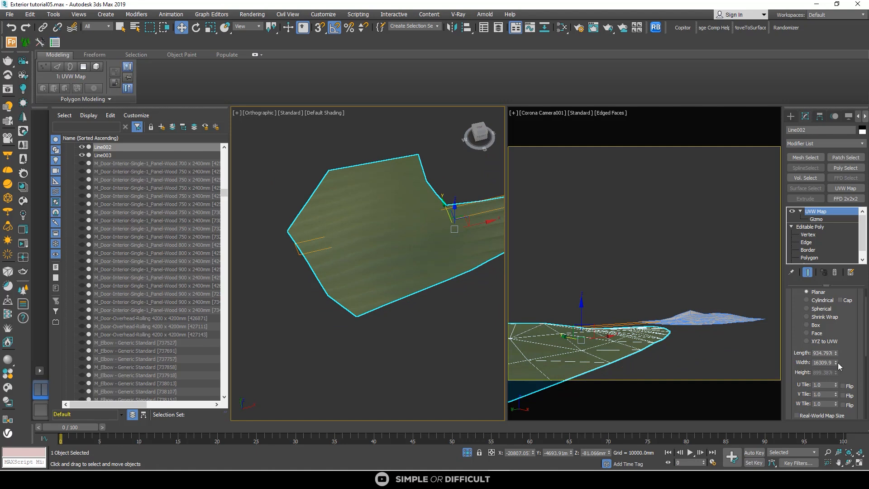
left_click_drag(836, 363, 840, 385)
left_click(805, 416)
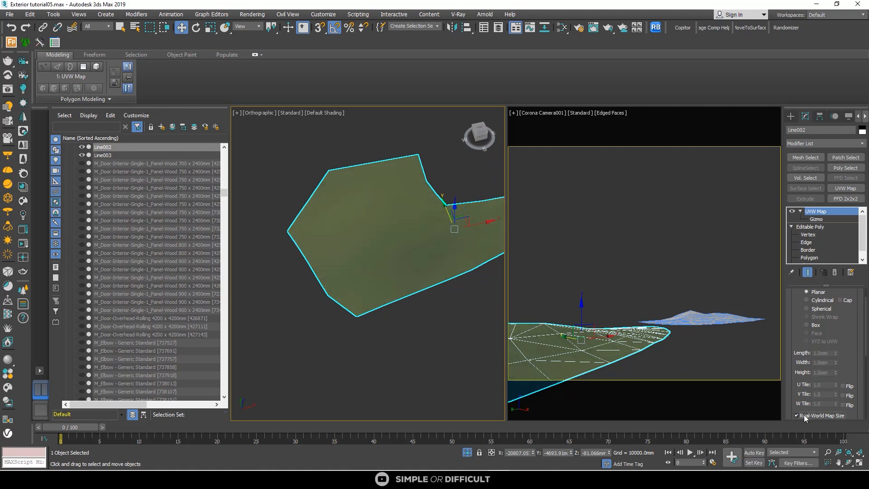
left_click(804, 416)
Step: Exit isolation to restore the full scene, and start the interactive render in the maximized Corona frame buffer
left_click(439, 170)
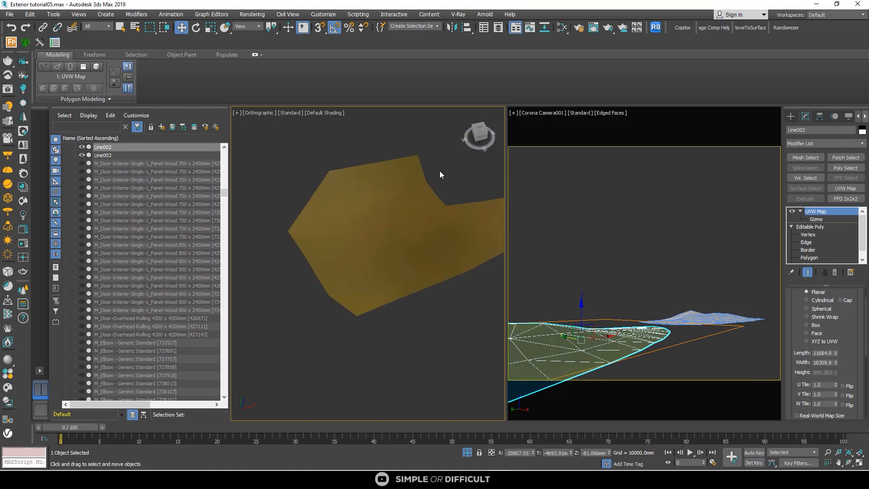
left_click(468, 453)
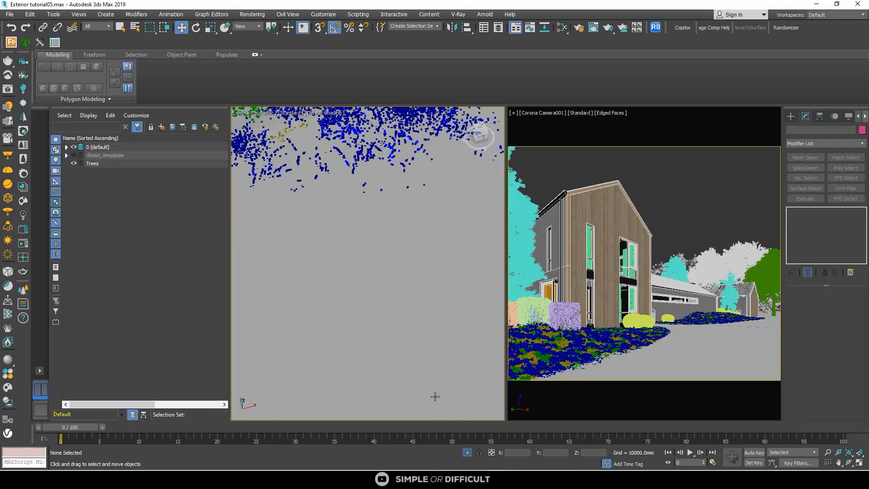
right_click(355, 215)
left_click(340, 202)
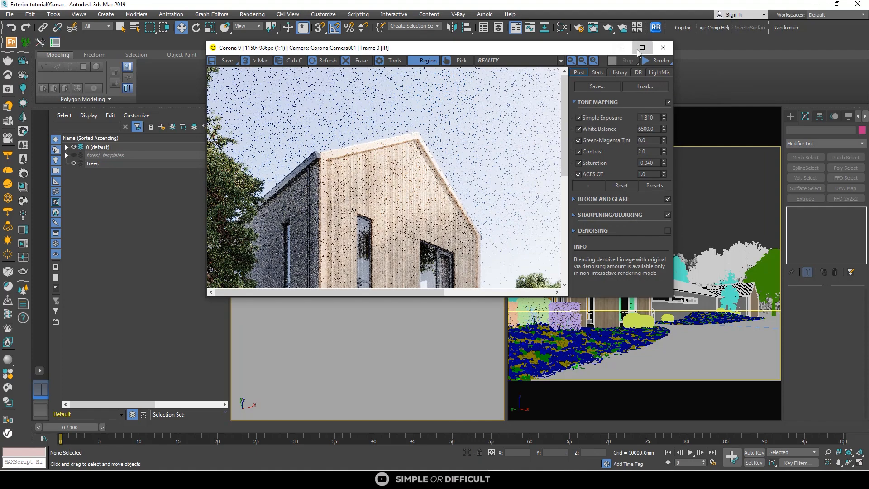
left_click(642, 48)
left_click(842, 18)
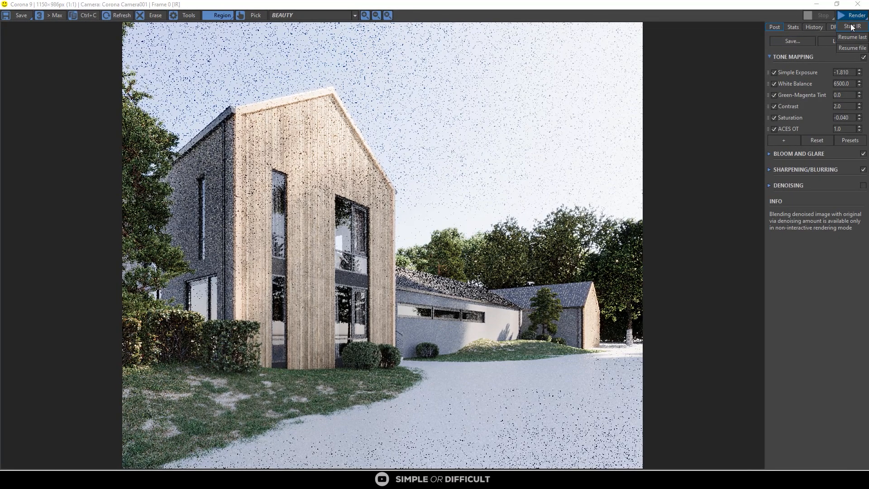
left_click(852, 26)
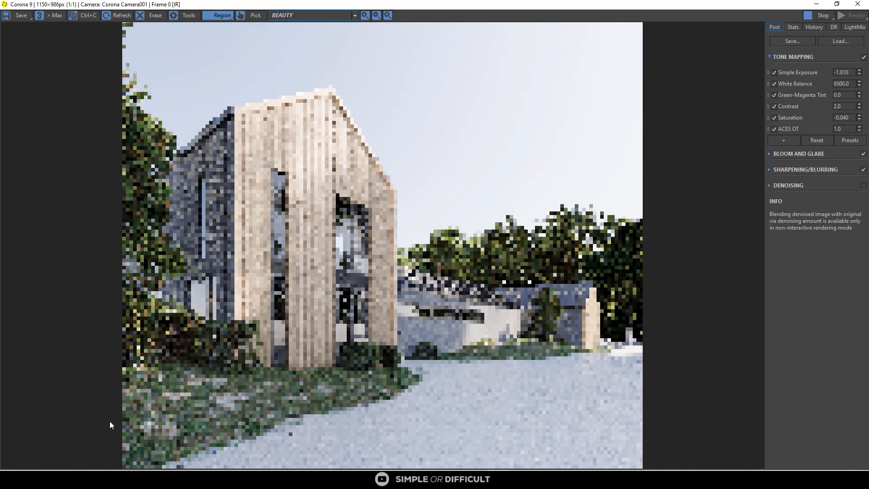
Step: Examine the mossy ground between the grass in the interactive render, both close up and in the full view
scroll(126, 421, "up", 1)
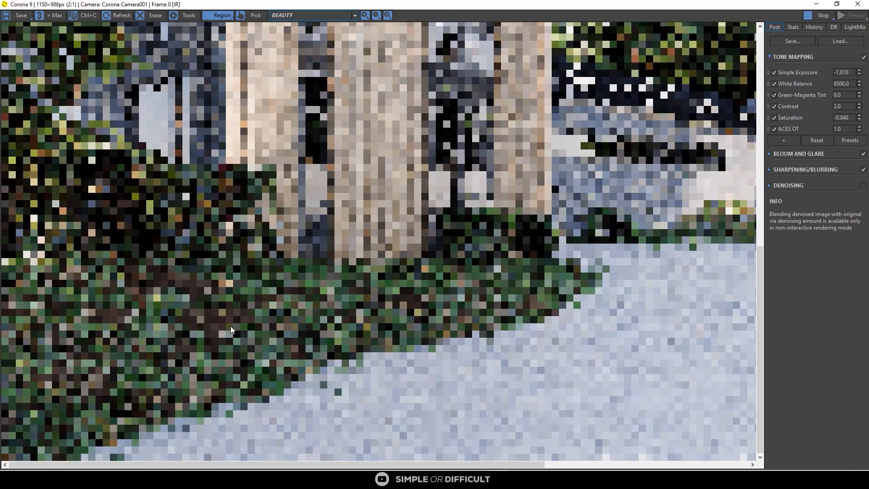
scroll(213, 341, "up", 2)
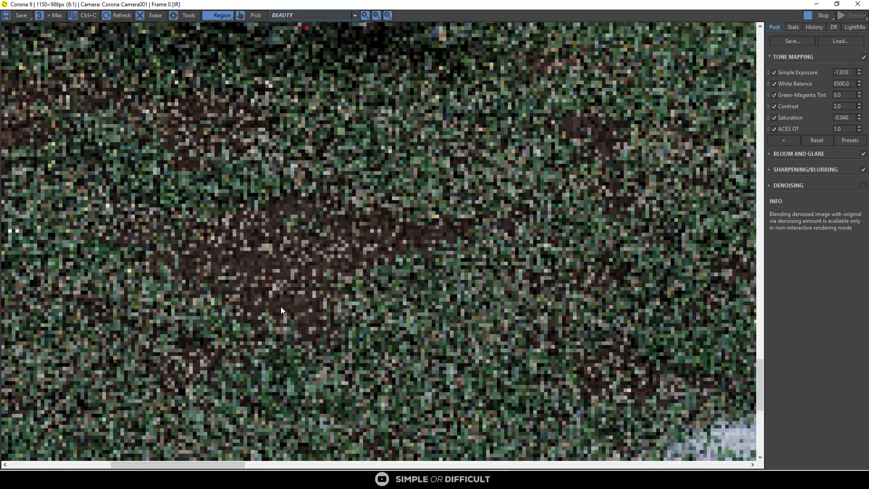
scroll(303, 292, "down", 2)
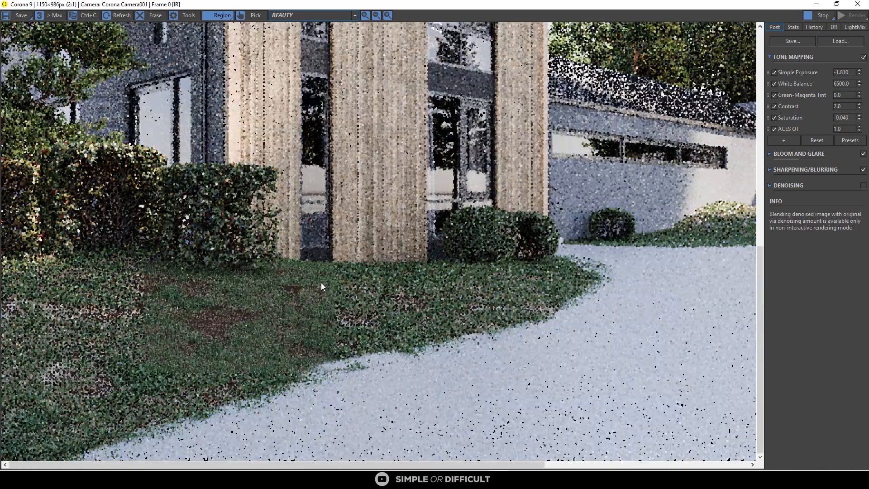
scroll(322, 283, "down", 1)
scroll(137, 441, "up", 3)
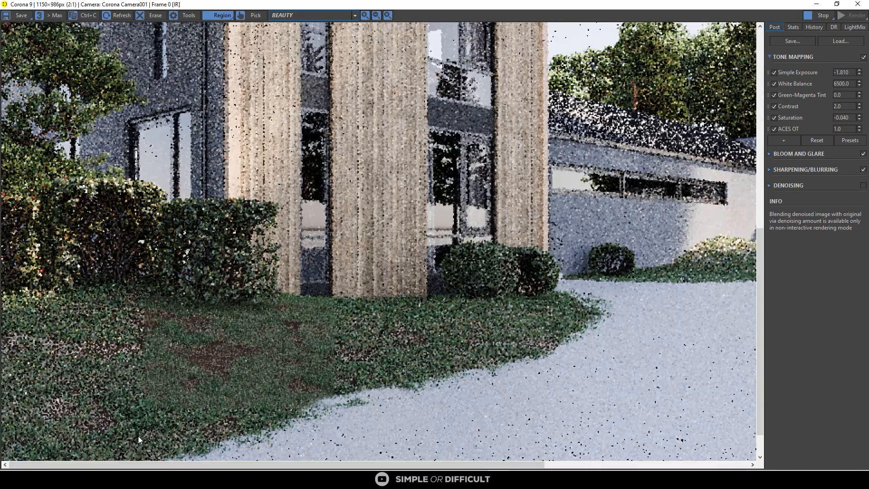
scroll(216, 298, "down", 2)
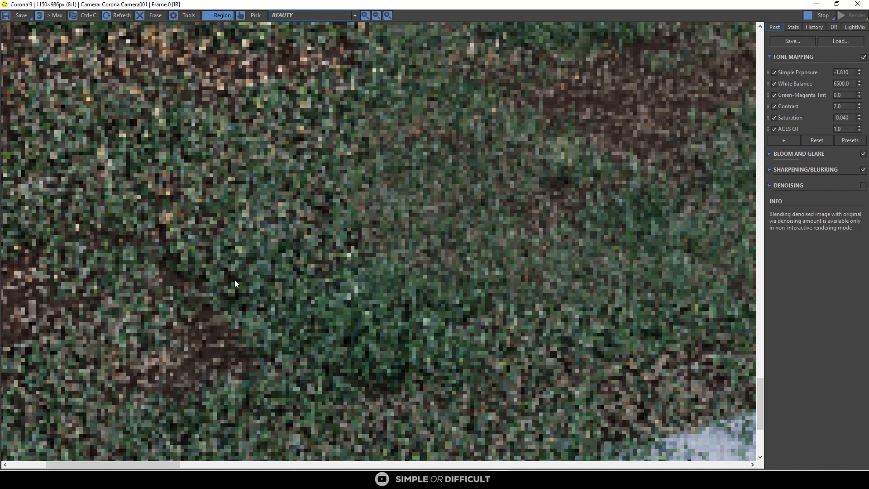
scroll(296, 267, "down", 1)
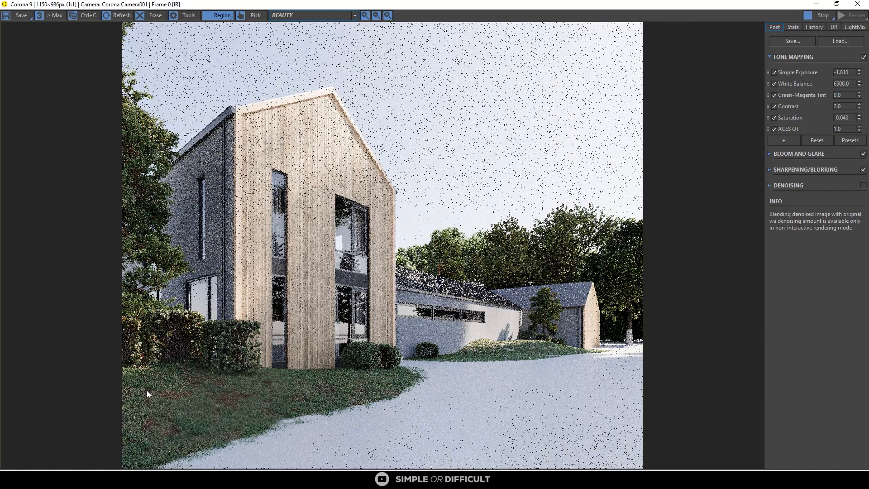
scroll(132, 399, "up", 1)
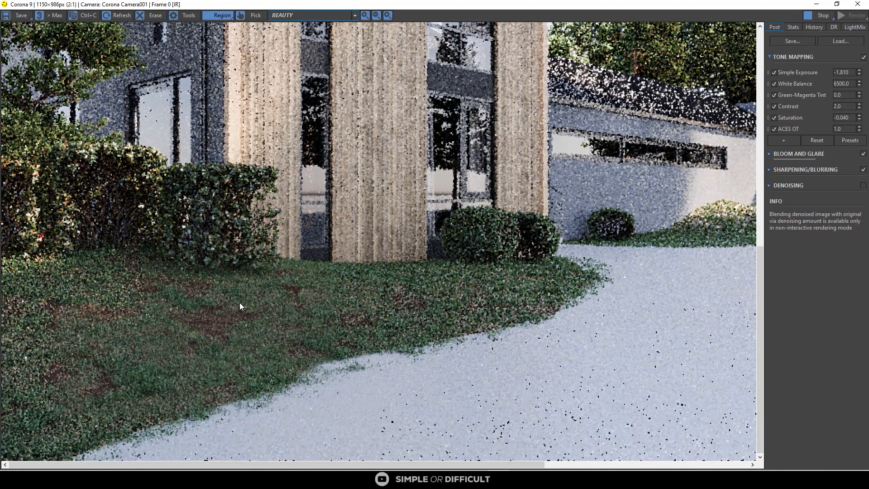
scroll(159, 349, "up", 1)
scroll(202, 277, "down", 2)
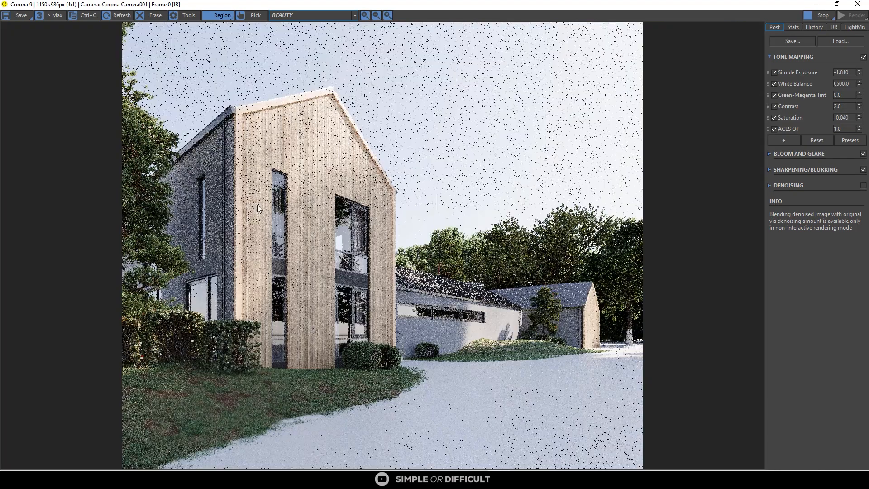
scroll(179, 398, "up", 1)
scroll(171, 401, "up", 1)
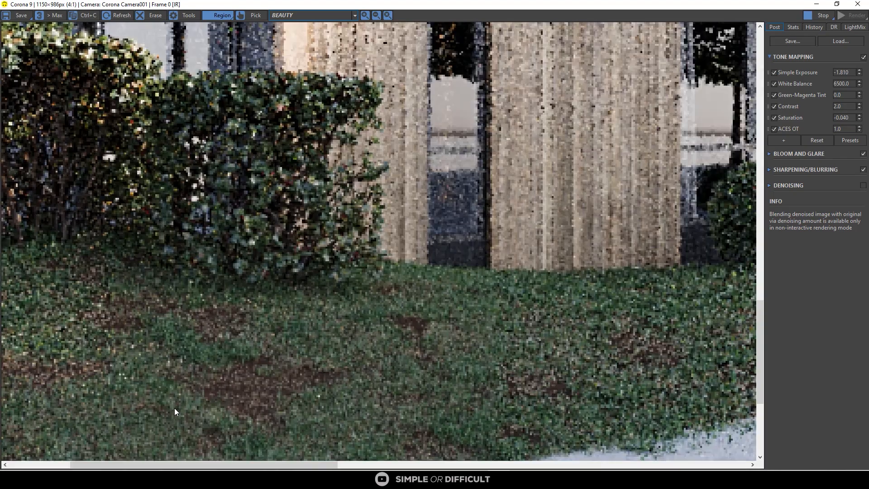
scroll(224, 283, "down", 3)
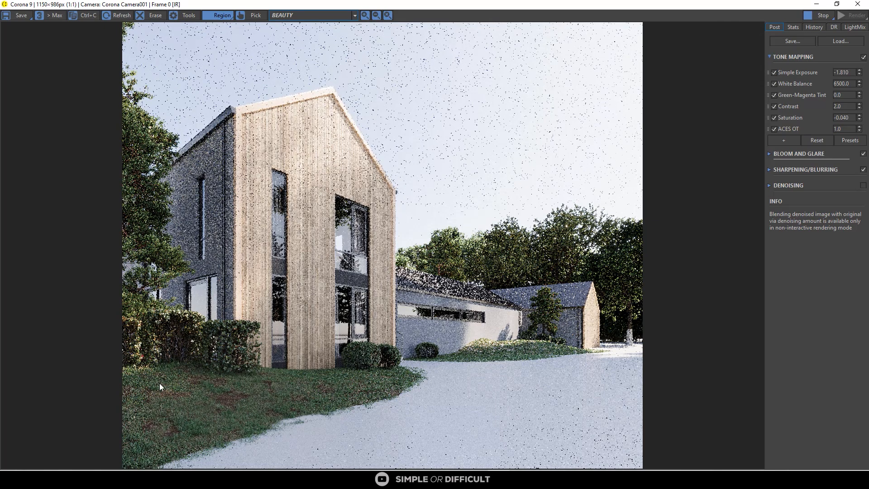
scroll(160, 383, "up", 1)
scroll(111, 344, "down", 1)
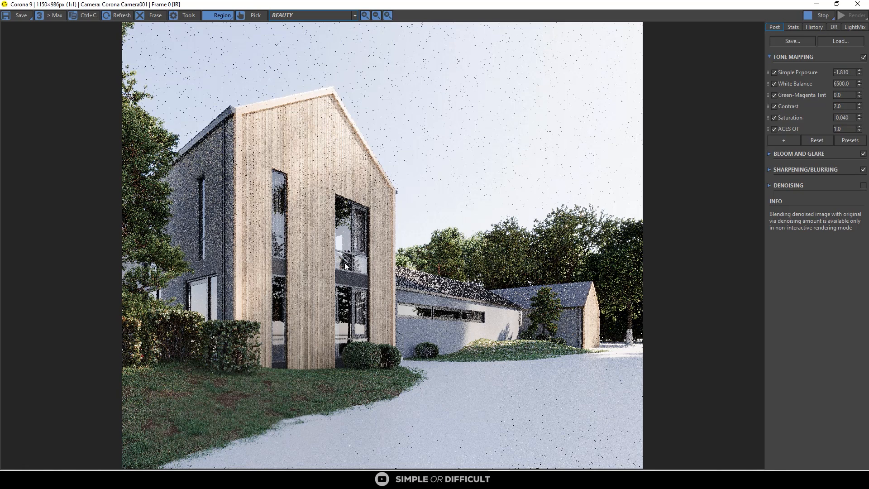
Step: Stop the interactive render and reduce the frame buffer to a floating window
left_click(814, 15)
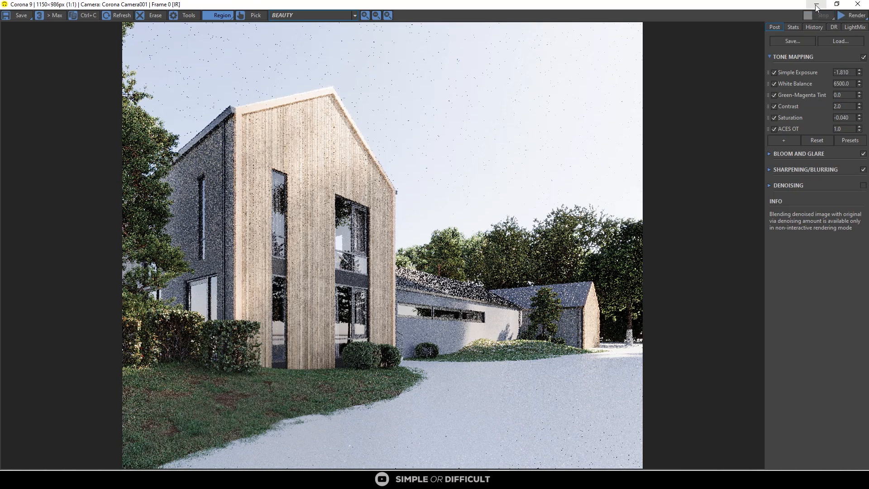
left_click(818, 7)
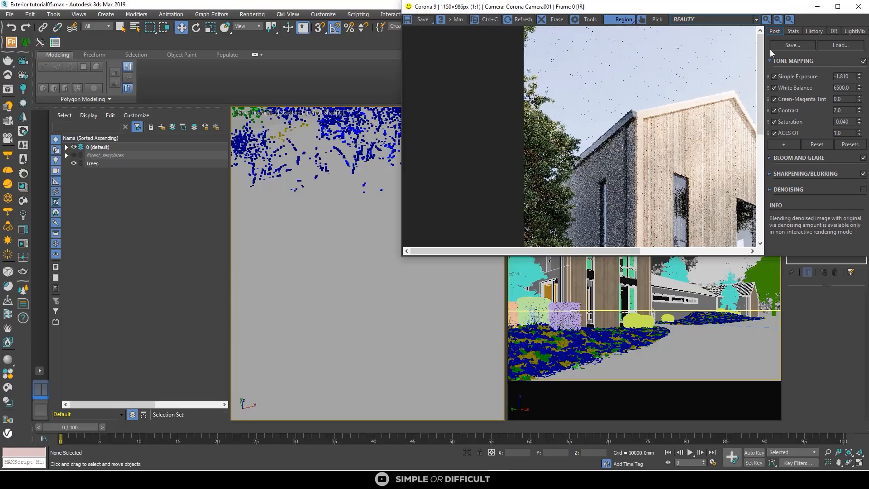
Step: Set the orthographic viewport's display to Wireframe Override at the edge of the grass patch
middle_click_drag(377, 154, 356, 155, "alt")
scroll(354, 151, "up", 5)
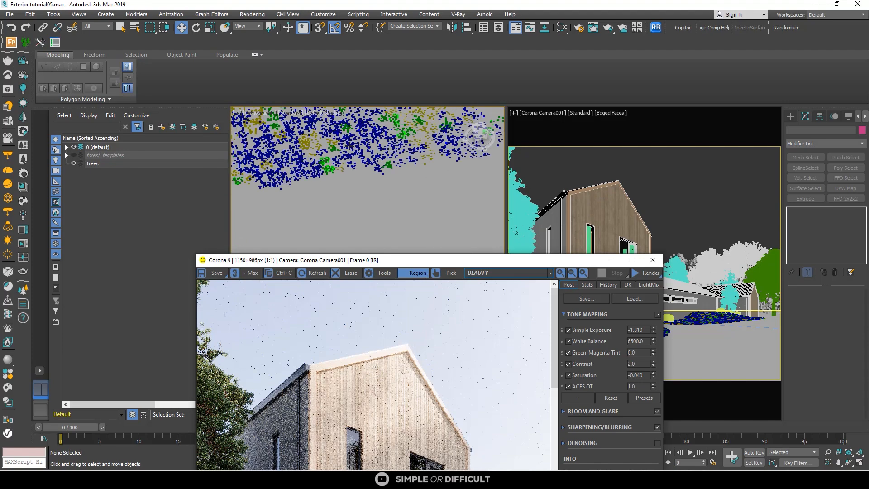
scroll(406, 161, "down", 3)
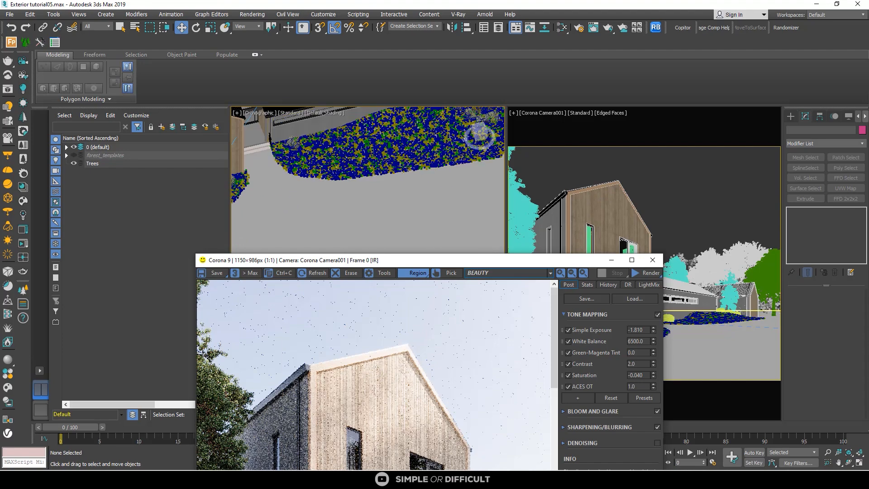
scroll(401, 166, "up", 3)
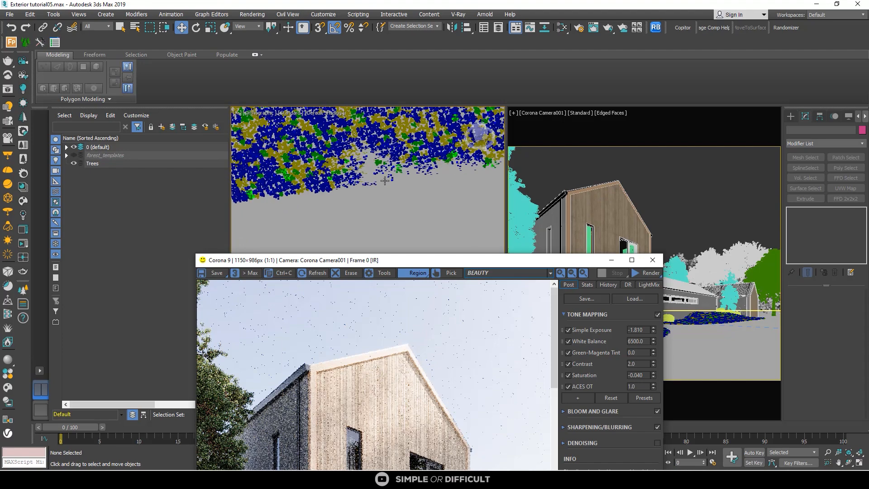
left_click(339, 117)
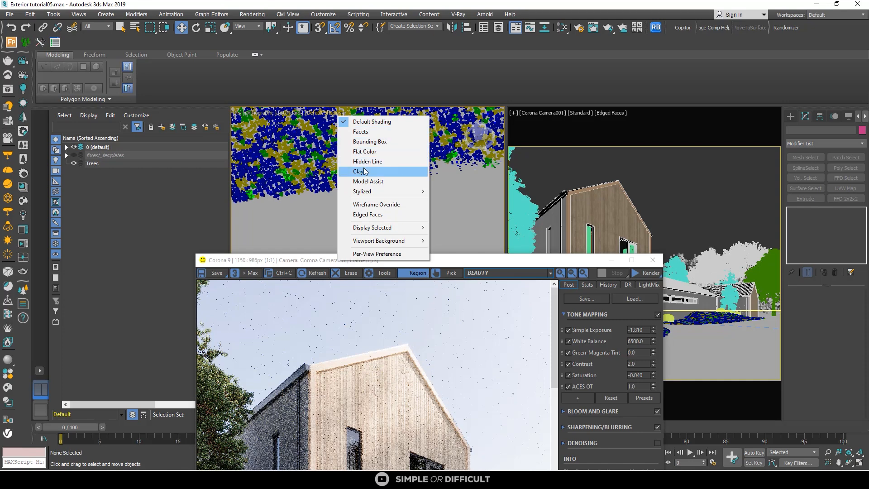
left_click(373, 208)
scroll(361, 193, "up", 4)
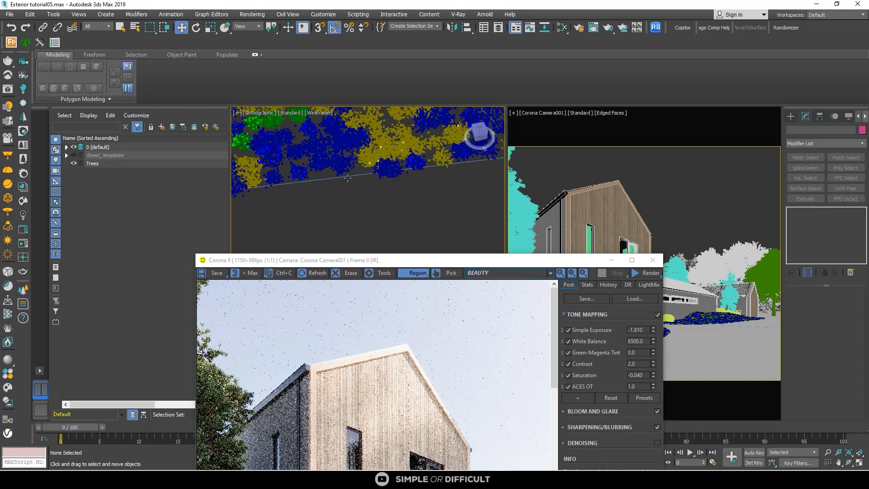
Step: Open the Slate Material Editor, and copy the UVW Map modifier from the ground patch Line002
left_click(352, 176)
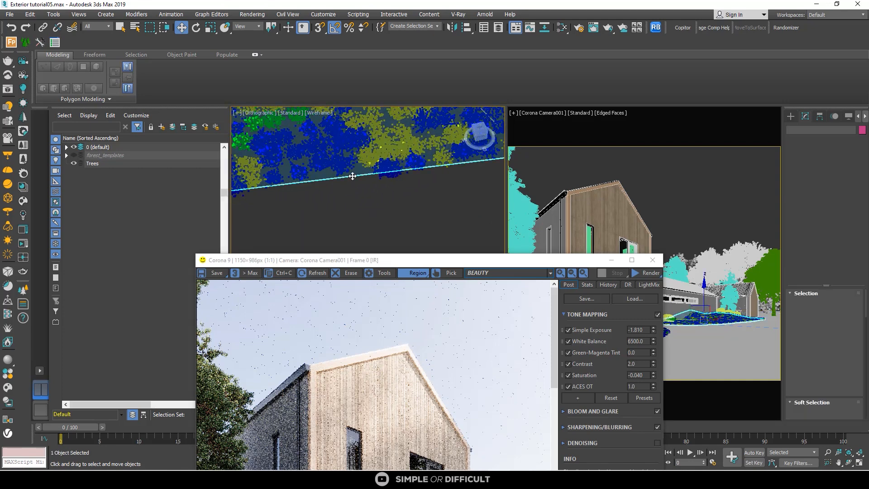
left_click(564, 30)
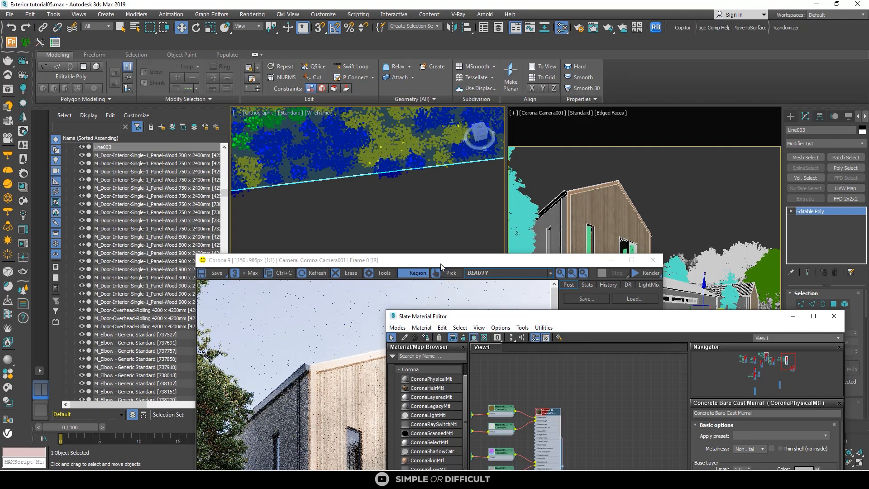
middle_click_drag(426, 164, 293, 191, "alt")
left_click(292, 188)
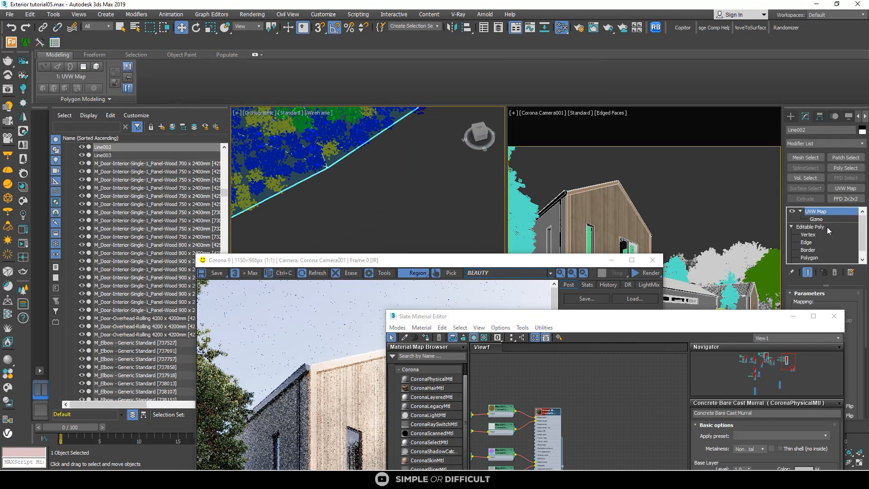
right_click(822, 215)
left_click(782, 255)
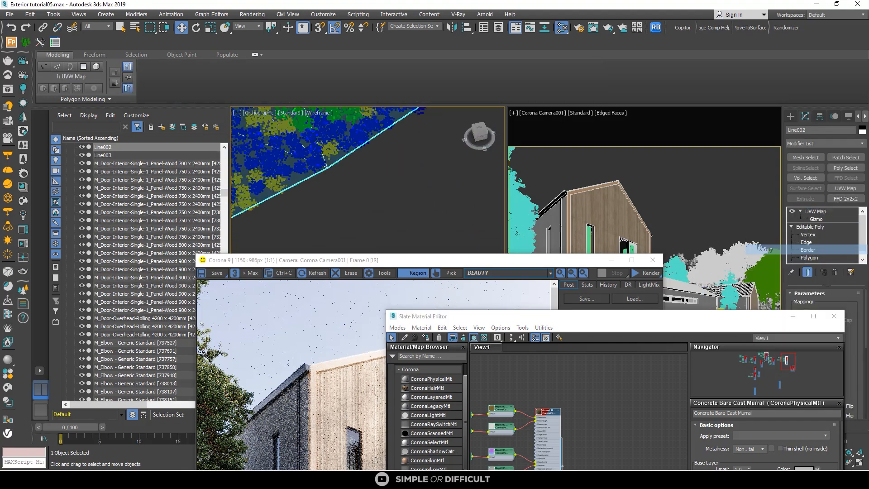
Step: Paste the copied UVW Map modifier onto the second ground patch, Line003, and deselect it
middle_click_drag(362, 195, 406, 181, "alt")
scroll(406, 183, "up", 7)
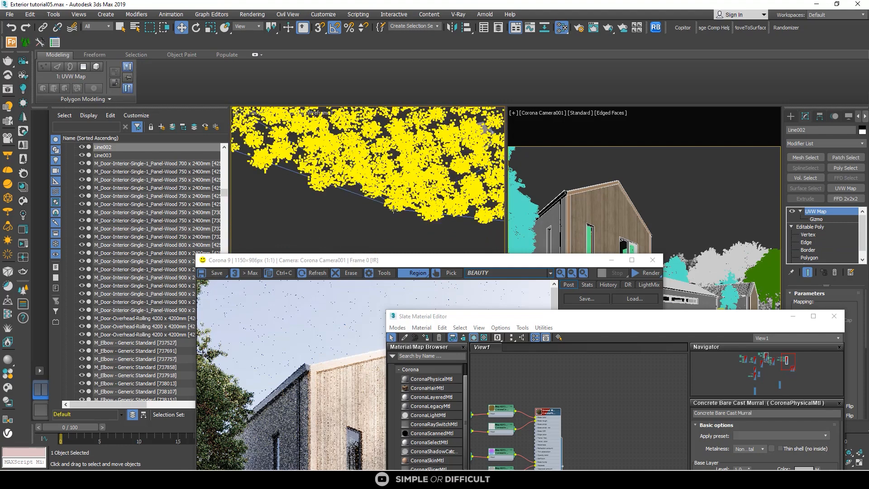
left_click(378, 193)
left_click(393, 192)
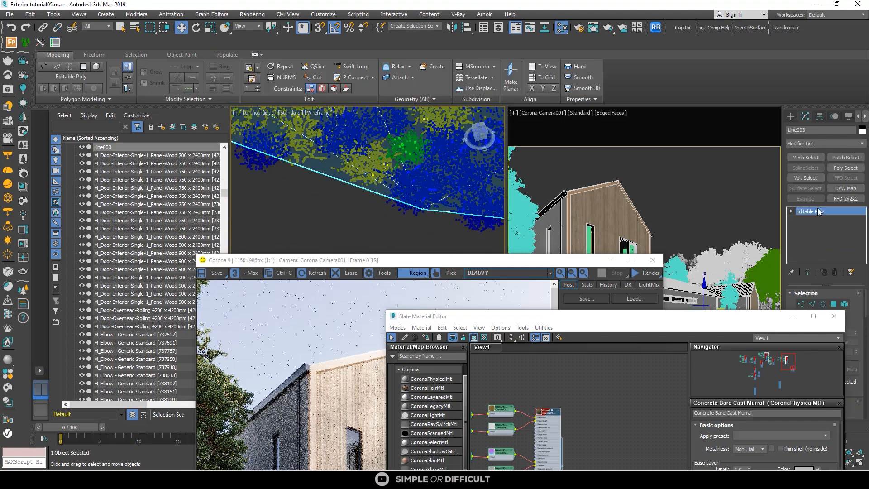
right_click(815, 212)
left_click(809, 216)
scroll(353, 199, "down", 10)
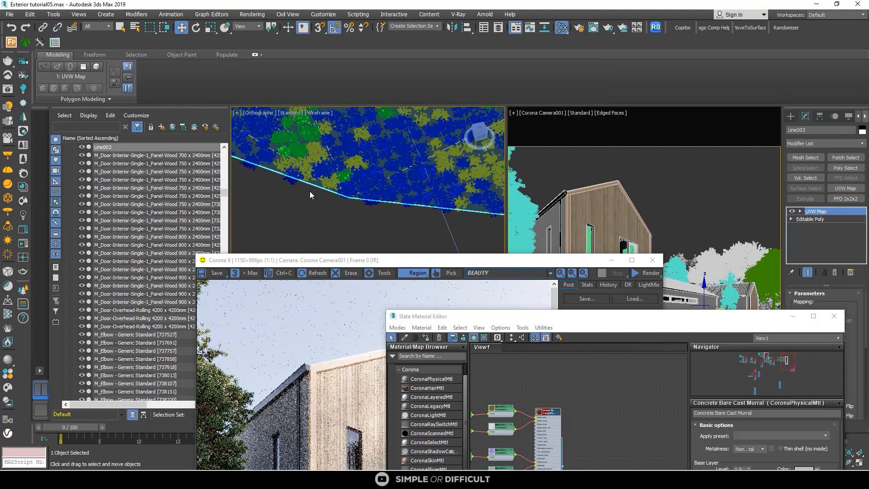
left_click(365, 211)
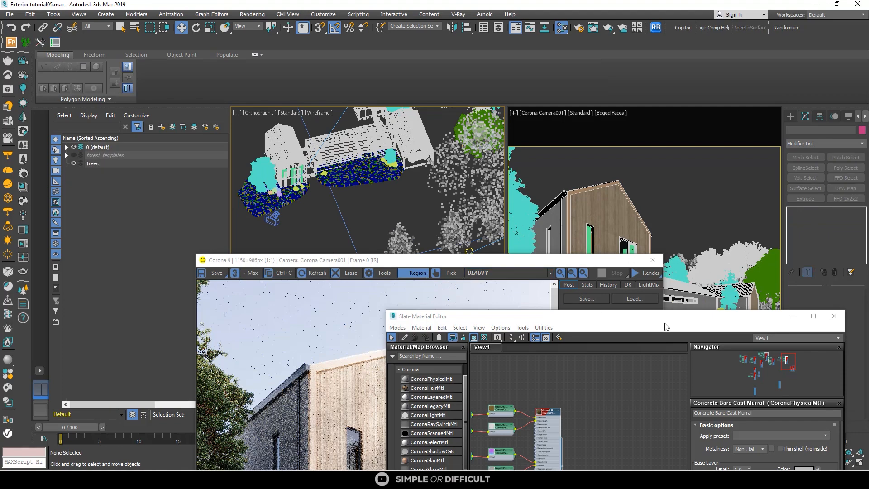
Step: Close the Slate Material Editor and the Corona frame buffer to uncover the viewports
left_click_drag(665, 319, 428, 108)
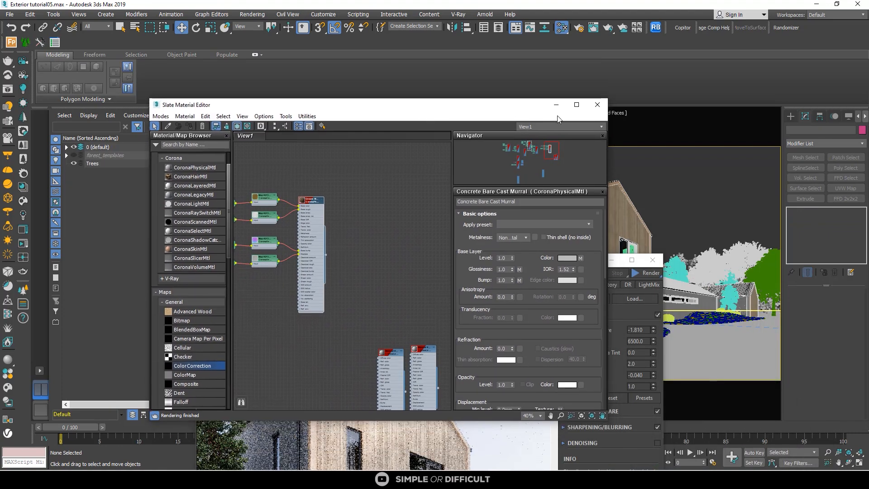
left_click(598, 105)
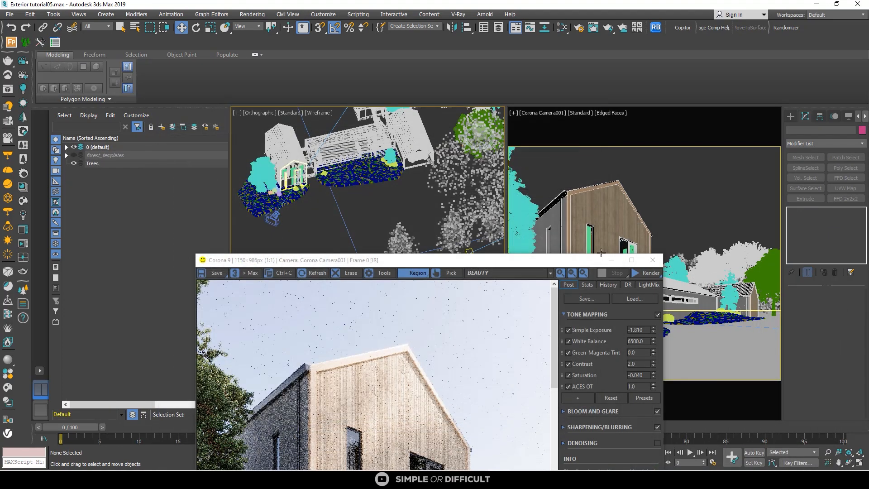
left_click_drag(576, 264, 513, 107)
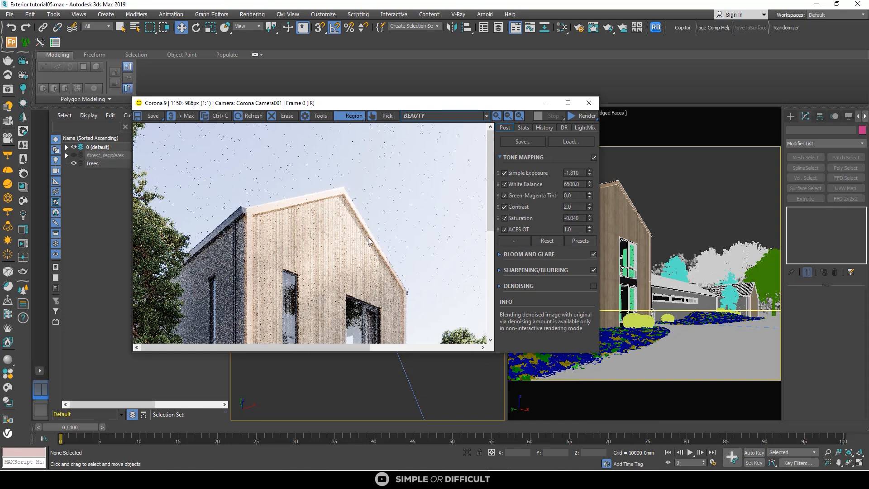
left_click(589, 103)
Step: Switch the orthographic viewport to Top view, and set Corona Camera001 to show its view cone even when unselected
scroll(363, 224, "down", 3)
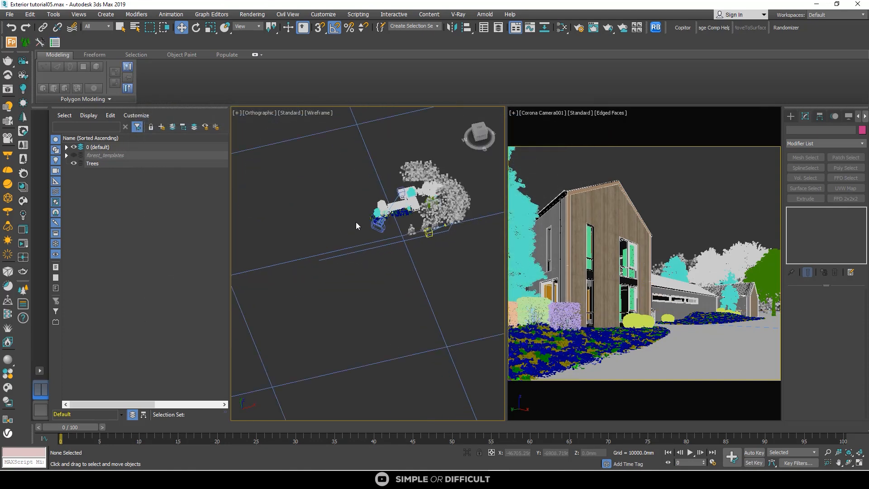
scroll(409, 225, "up", 4)
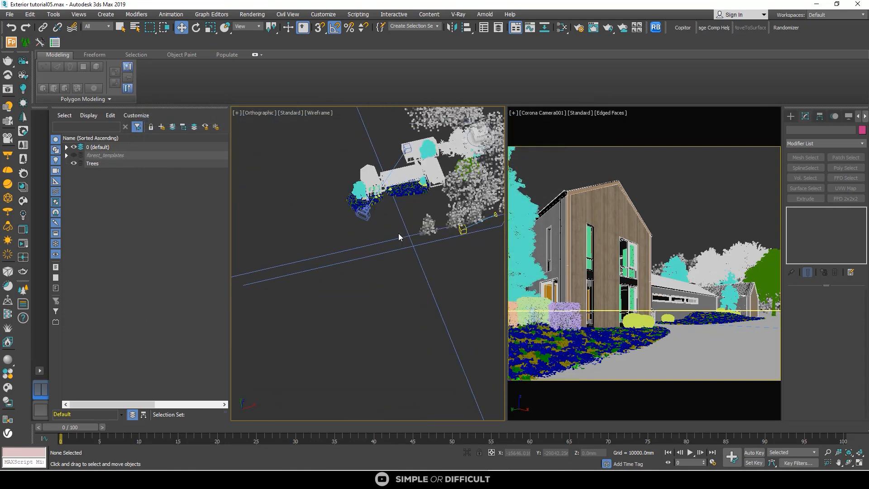
key("t")
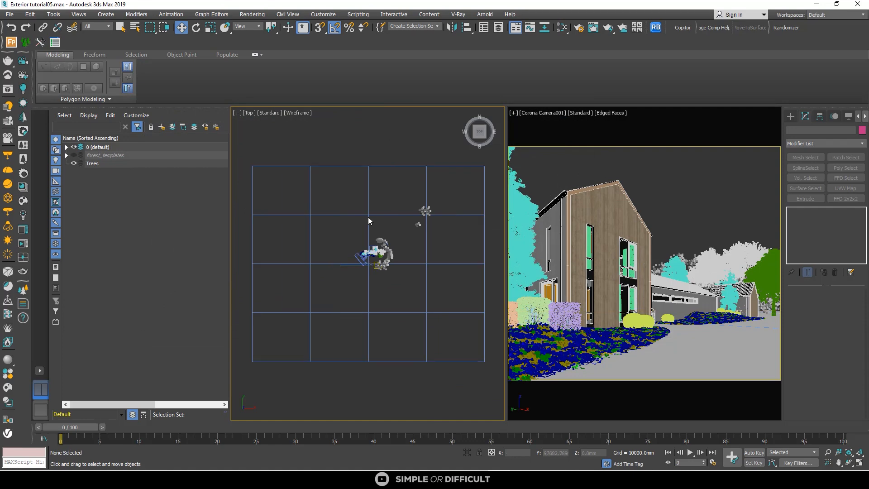
scroll(387, 212, "up", 2)
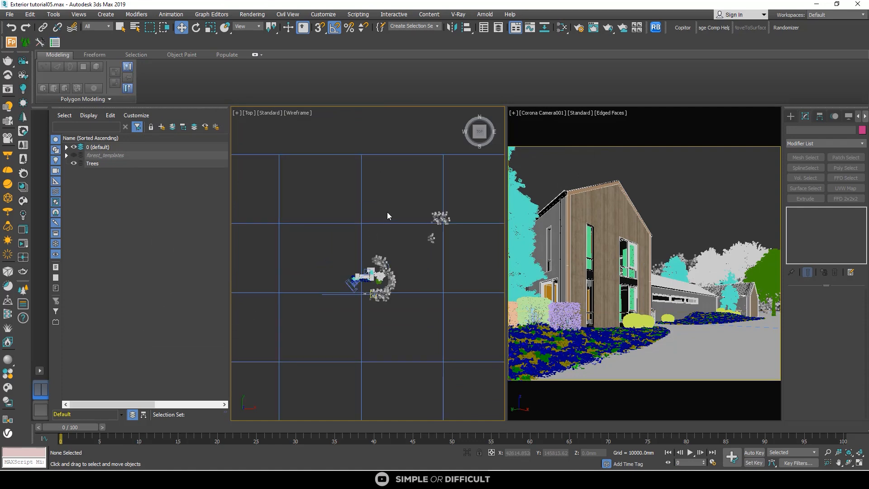
scroll(387, 223, "up", 4)
scroll(297, 301, "up", 8)
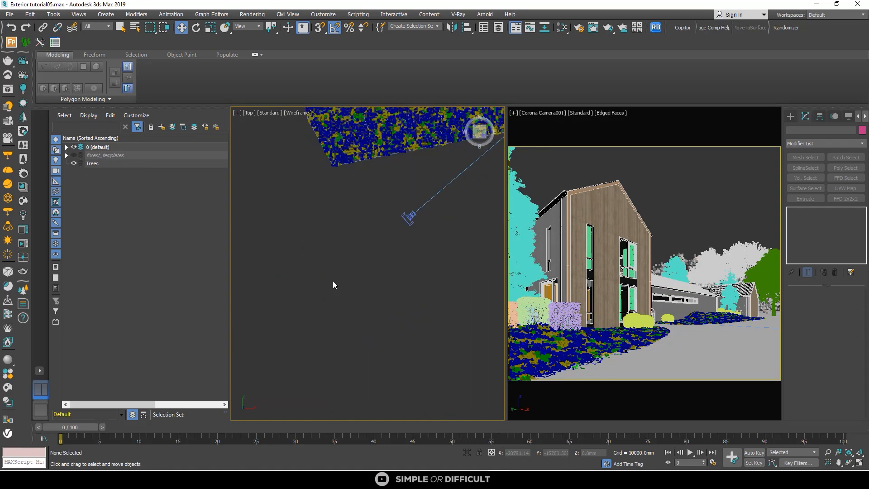
left_click(416, 213)
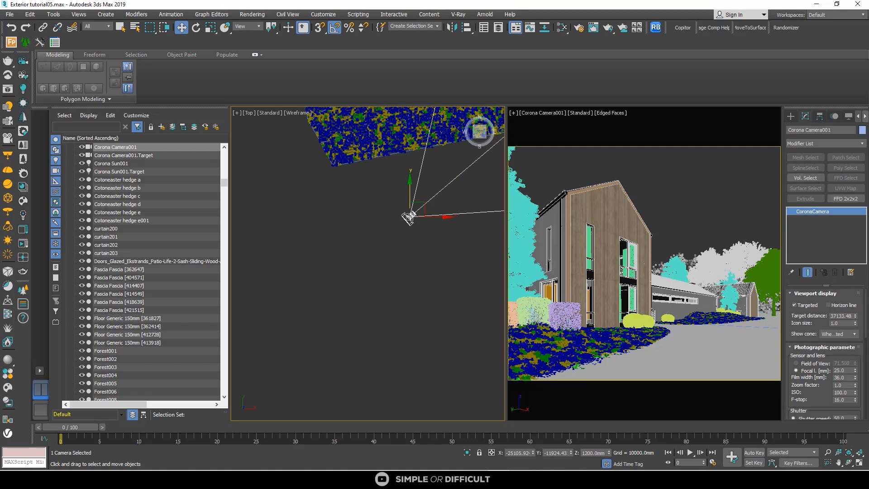
left_click(830, 335)
left_click(833, 343)
scroll(347, 290, "down", 3)
left_click(347, 290)
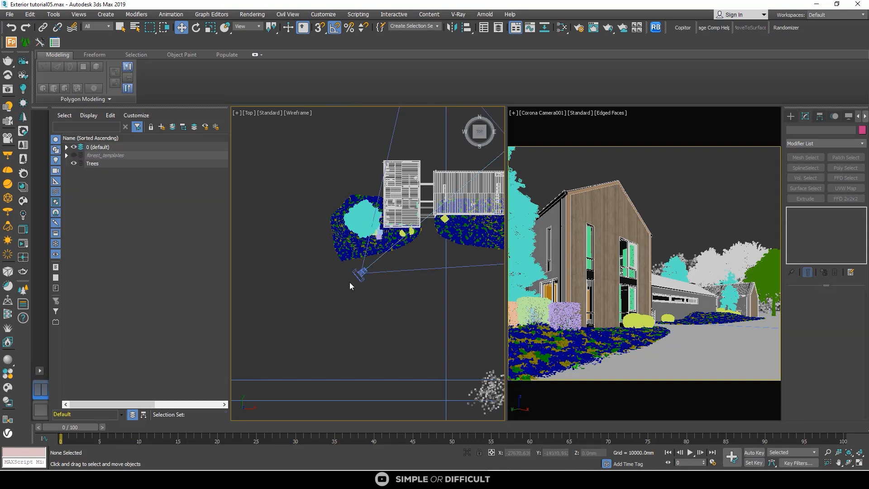
Step: Start a Line spline where the camera cone crosses the front edge of the grass patch, and trace the first stretch
scroll(353, 271, "up", 3)
middle_click_drag(353, 271, 318, 286)
left_click(791, 116)
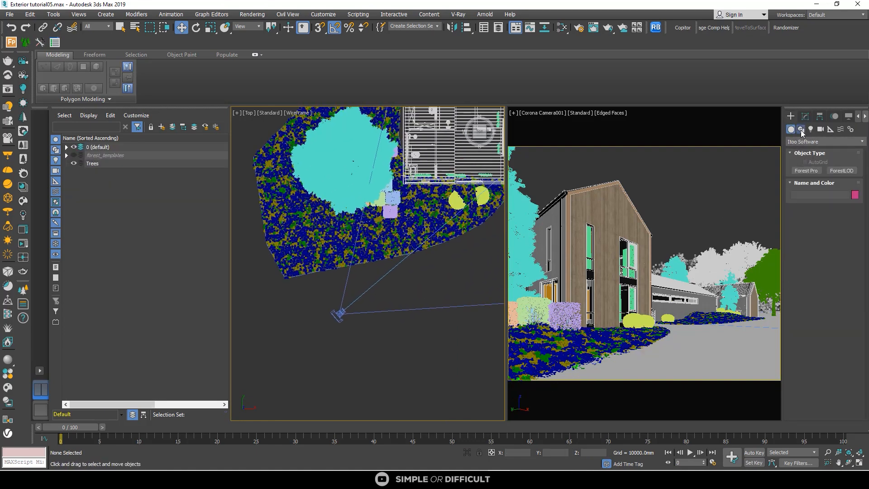
left_click(801, 129)
left_click(806, 178)
scroll(351, 273, "up", 3)
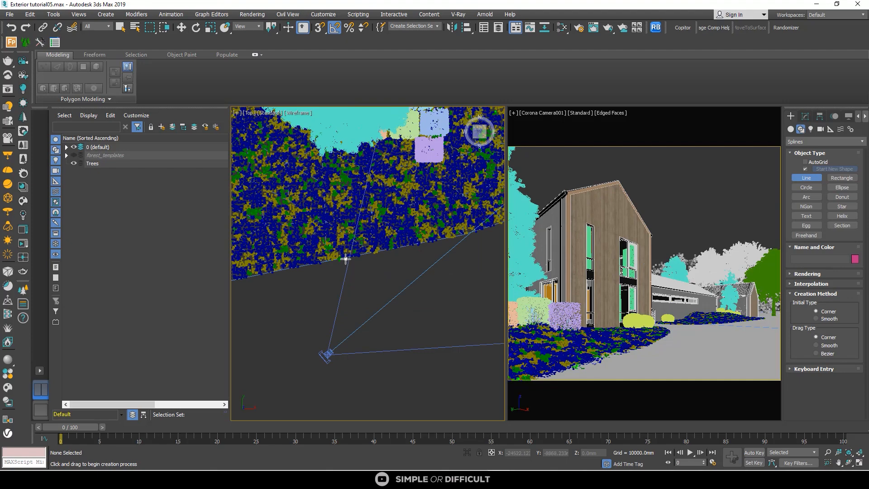
left_click(345, 258)
scroll(345, 256, "up", 3)
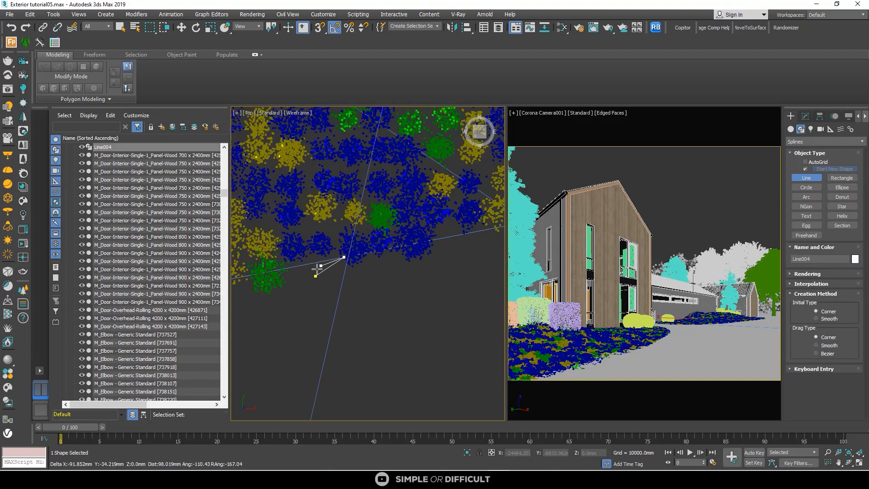
scroll(317, 269, "down", 10)
scroll(330, 271, "up", 6)
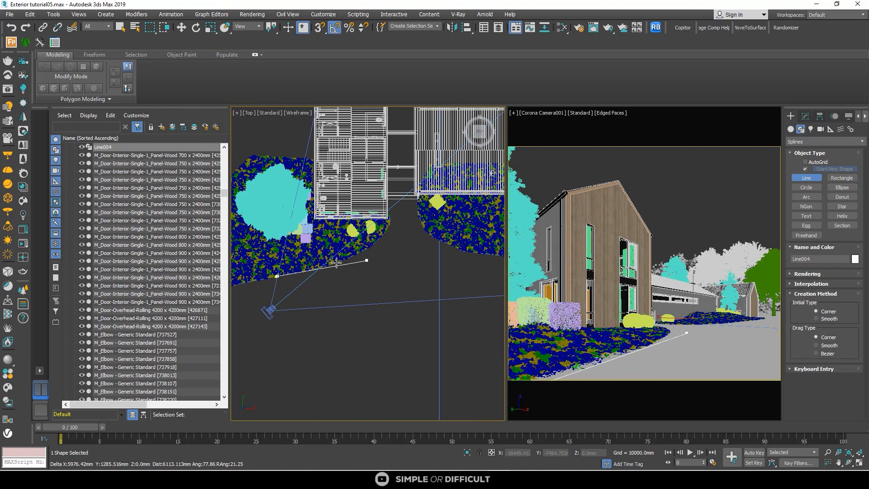
scroll(305, 272, "up", 2)
left_click(293, 272)
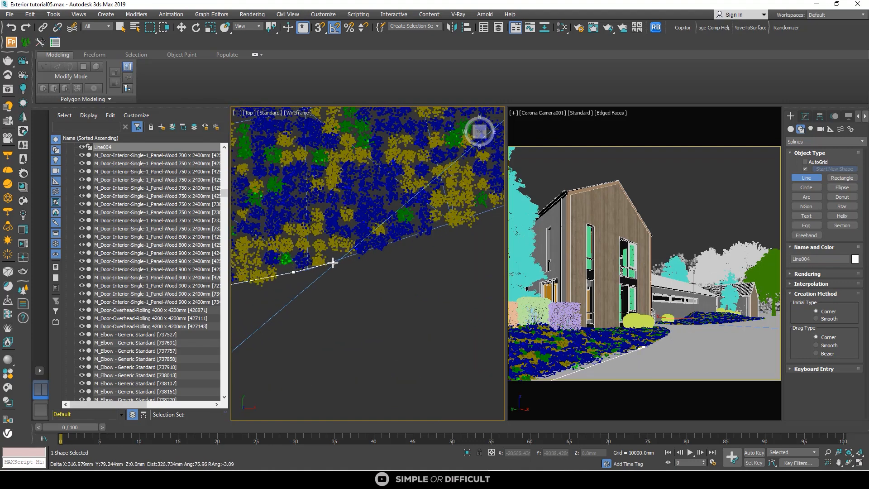
Step: Continue the line with corner points along the gently curving front edge of the grass patch
left_click(426, 231)
scroll(363, 279, "down", 3)
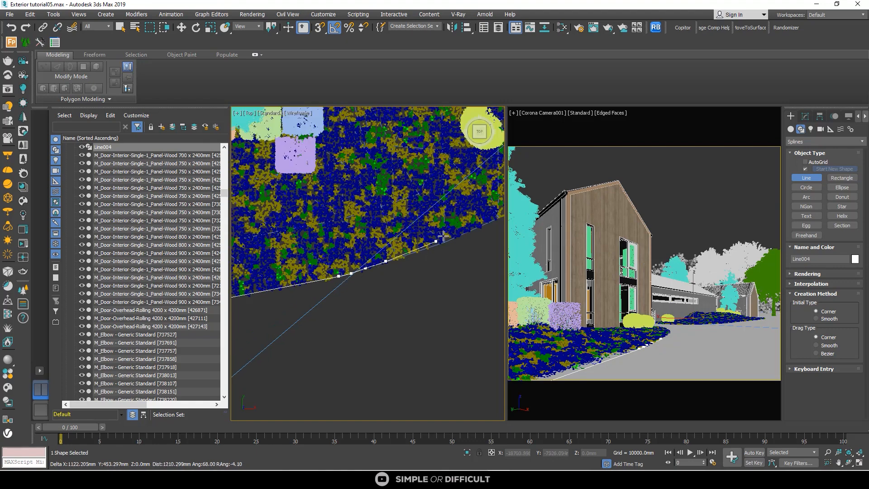
scroll(444, 238, "up", 2)
scroll(446, 244, "up", 2)
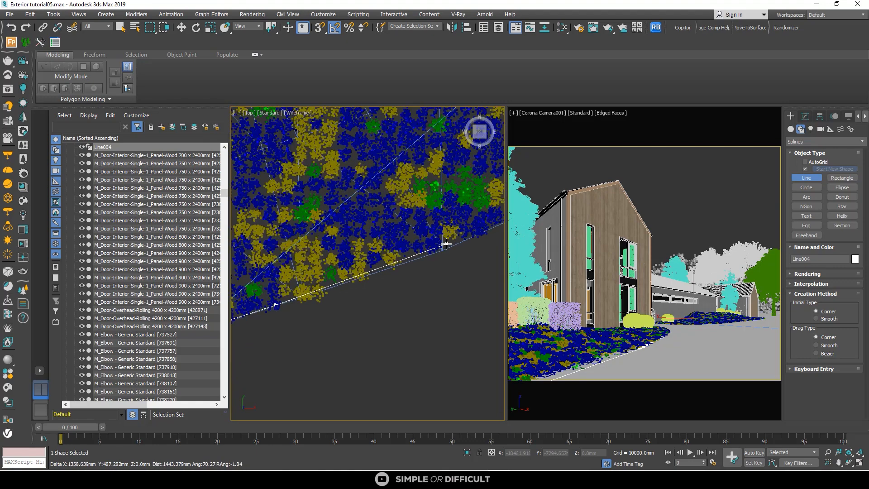
scroll(349, 290, "down", 2)
scroll(456, 241, "up", 3)
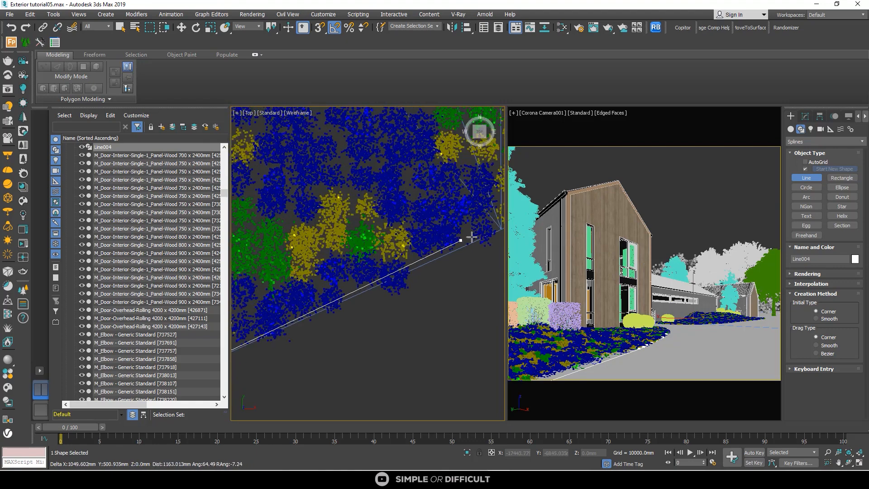
left_click(497, 230)
scroll(345, 304, "down", 4)
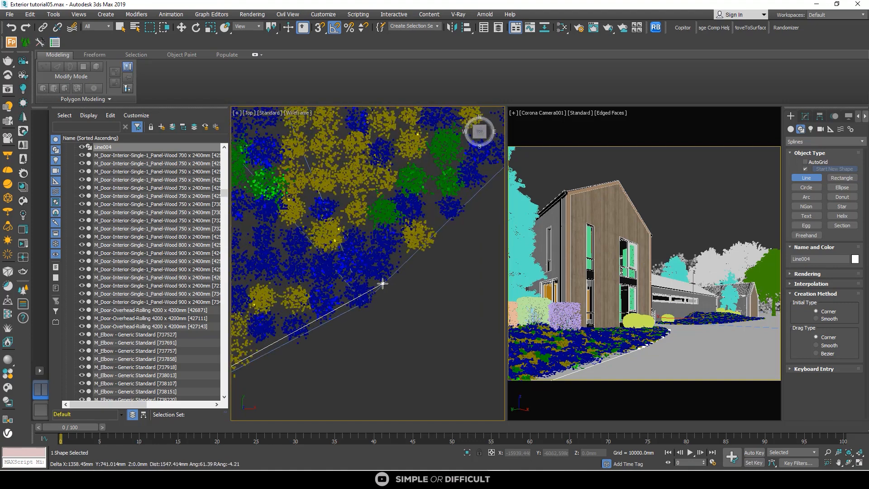
Step: Continue the line with corner points around the curved end of the first grass patch toward the house corner
left_click(357, 308)
scroll(357, 309, "down", 2)
scroll(466, 204, "up", 2)
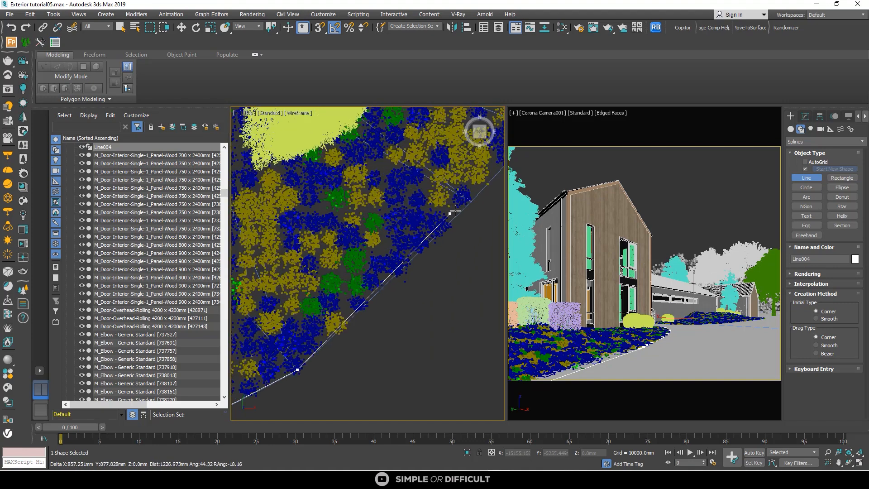
scroll(297, 359, "down", 3)
scroll(385, 279, "up", 4)
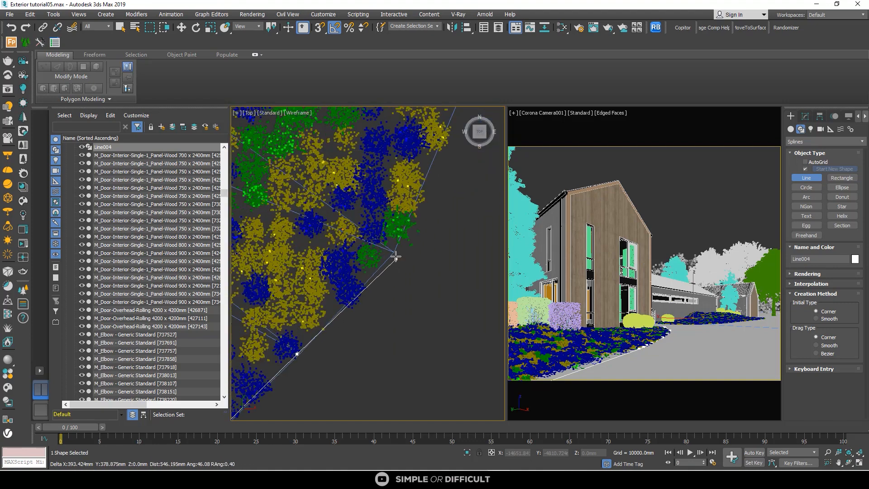
left_click(395, 250)
scroll(395, 250, "down", 4)
scroll(414, 176, "up", 2)
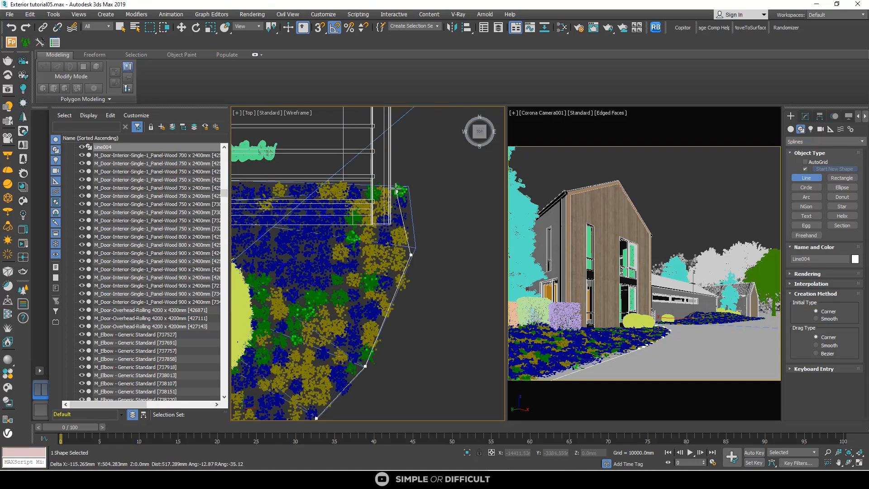
Step: Carry the line up beside the house wall and across the gap to the near corner of the second grass patch
scroll(369, 269, "down", 3)
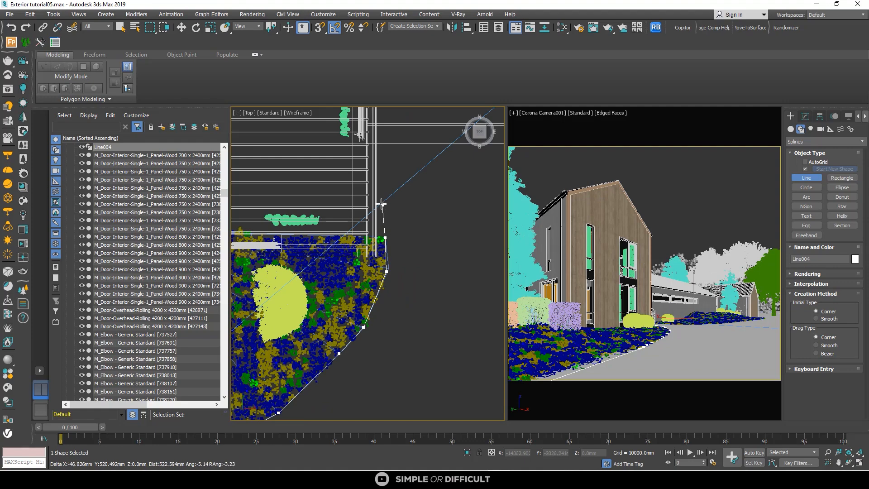
left_click(383, 153)
scroll(243, 327, "down", 3)
scroll(340, 266, "up", 3)
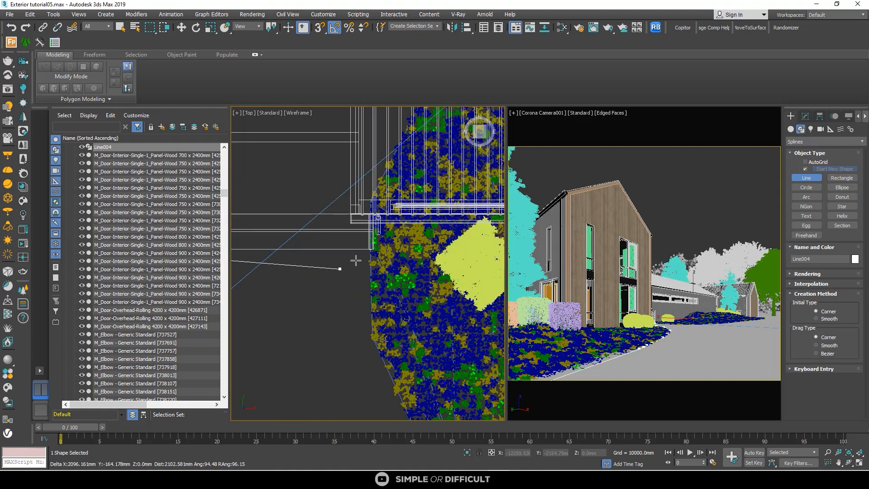
scroll(370, 277, "up", 2)
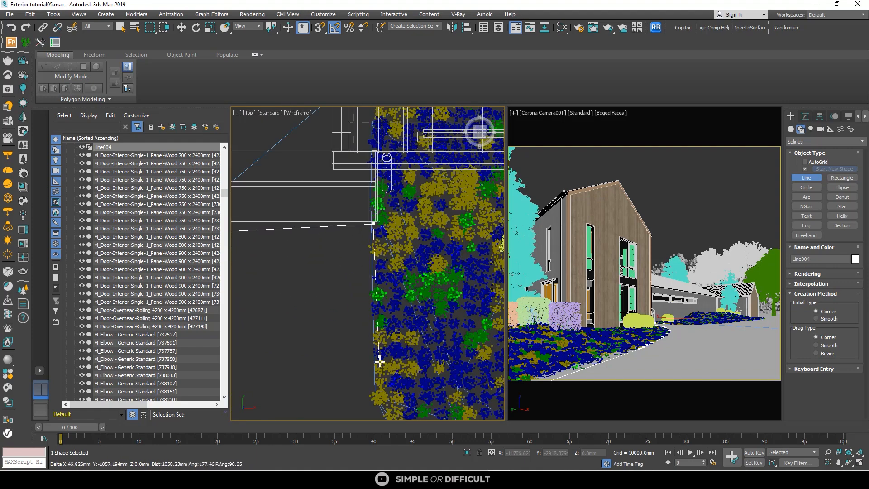
Step: Trace the rounded near side of the second grass patch with corner points
left_click(374, 400)
scroll(331, 190, "down", 3)
scroll(347, 240, "up", 4)
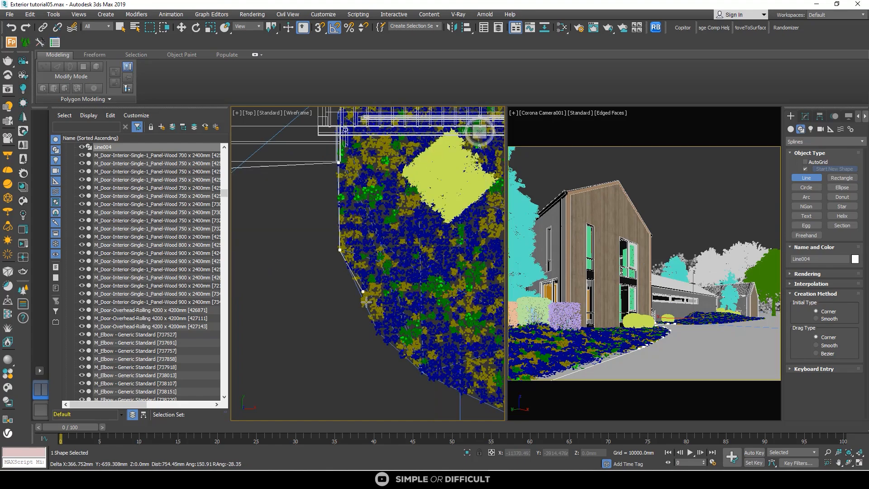
left_click(400, 393)
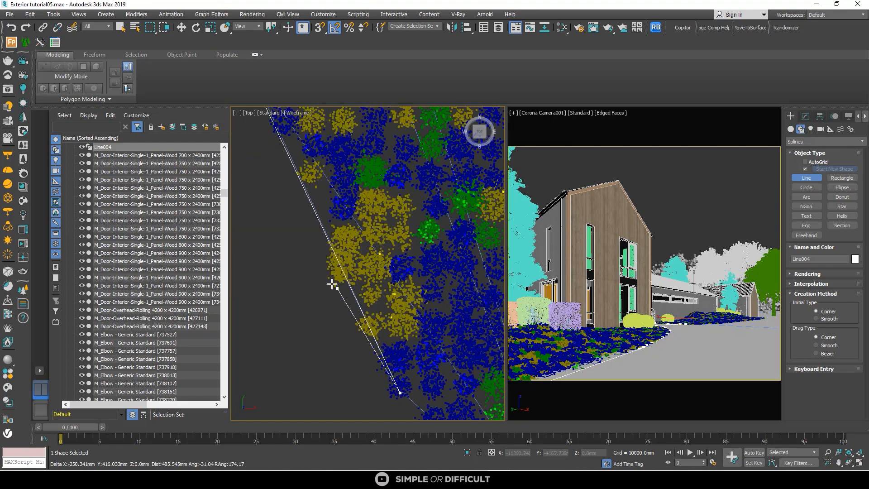
scroll(299, 249, "down", 6)
scroll(300, 248, "up", 5)
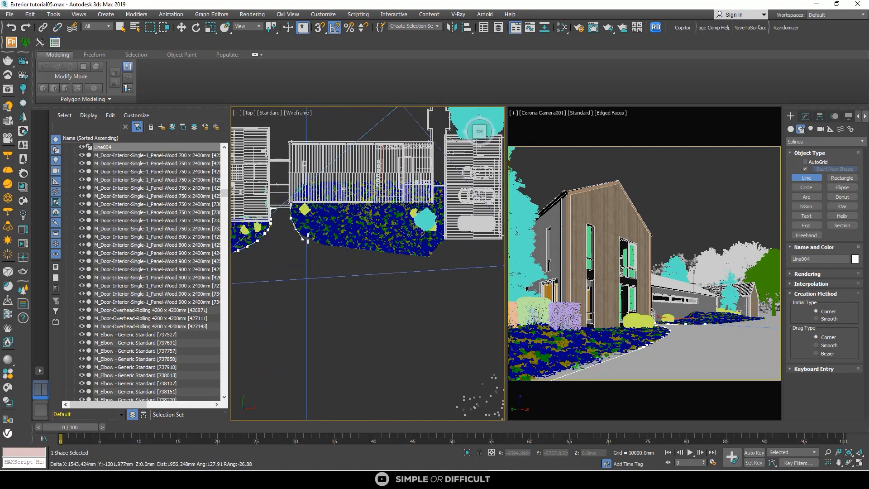
Step: Continue the line along the front edge of the second grass patch to its far corner by the garage
left_click(245, 196)
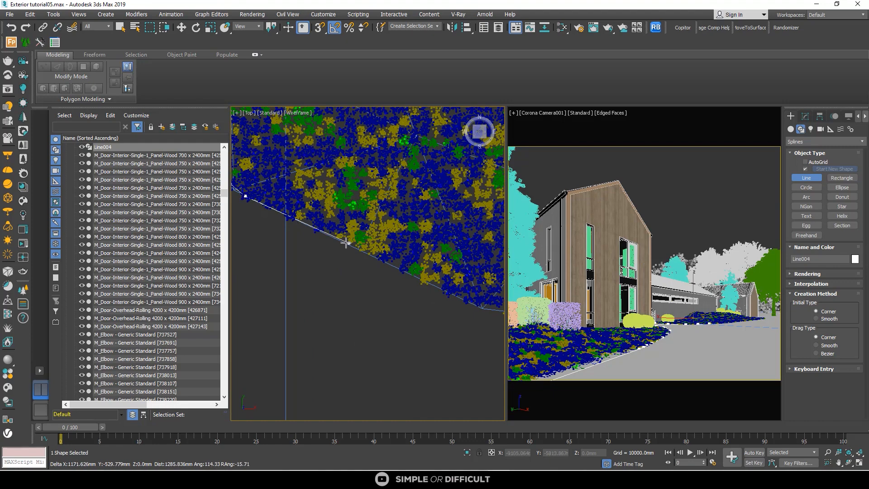
scroll(336, 245, "down", 5)
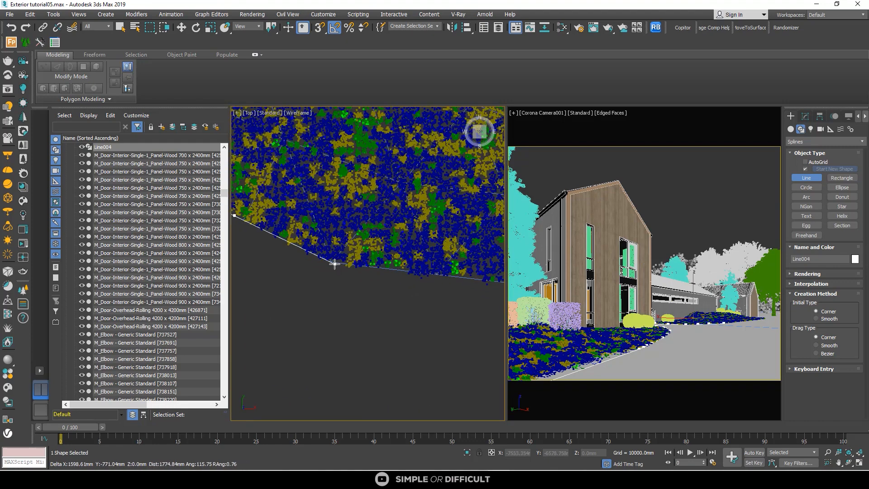
scroll(356, 272, "down", 2)
scroll(368, 268, "up", 4)
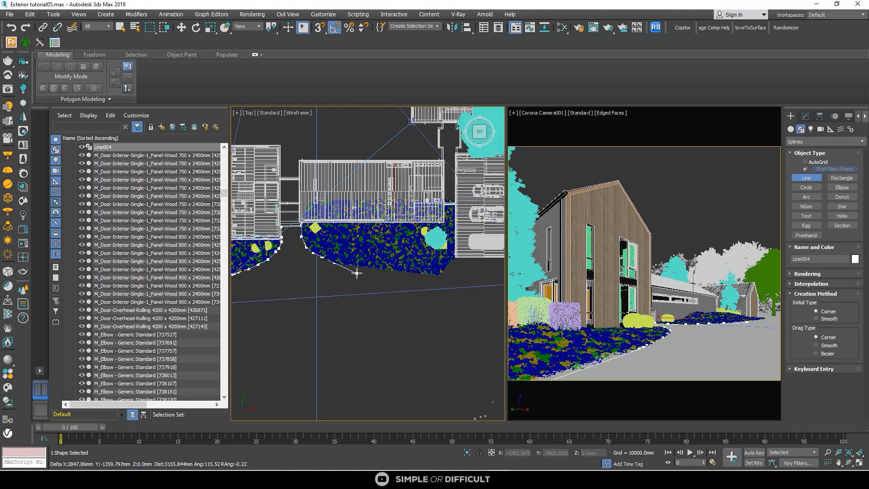
left_click(369, 265)
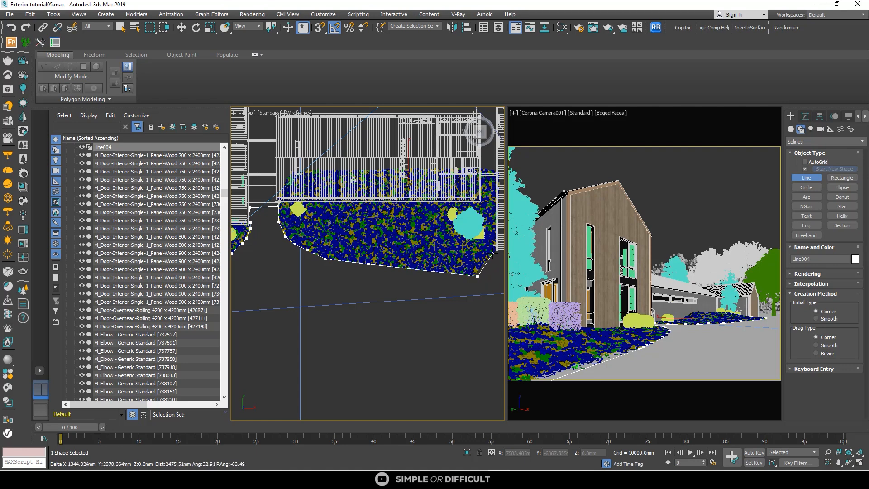
Step: Extend the line past the garage to the far end of the camera cone, and bring it back across the driveway toward the camera
scroll(492, 252, "down", 3)
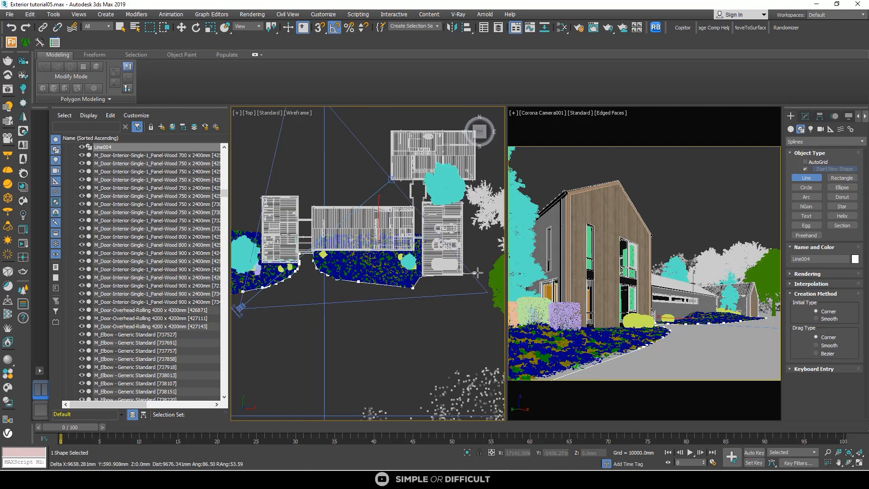
left_click(490, 294)
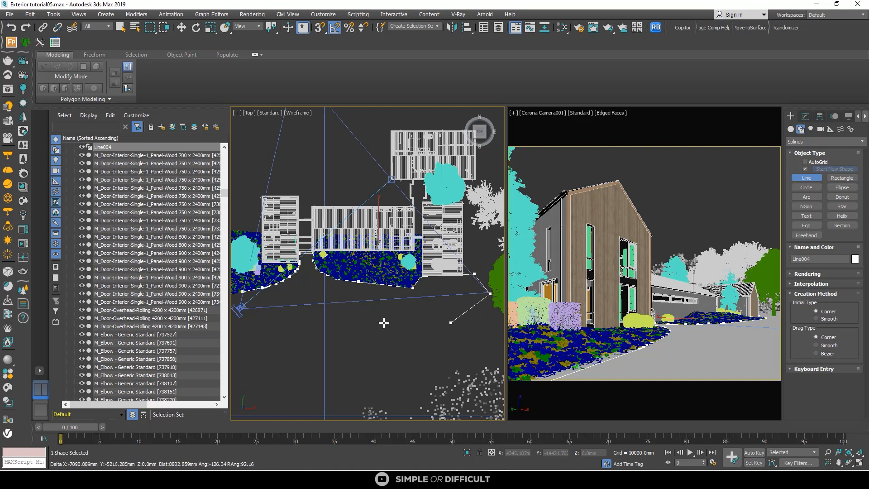
left_click(360, 303)
scroll(379, 309, "down", 3)
scroll(305, 313, "up", 4)
scroll(337, 295, "up", 2)
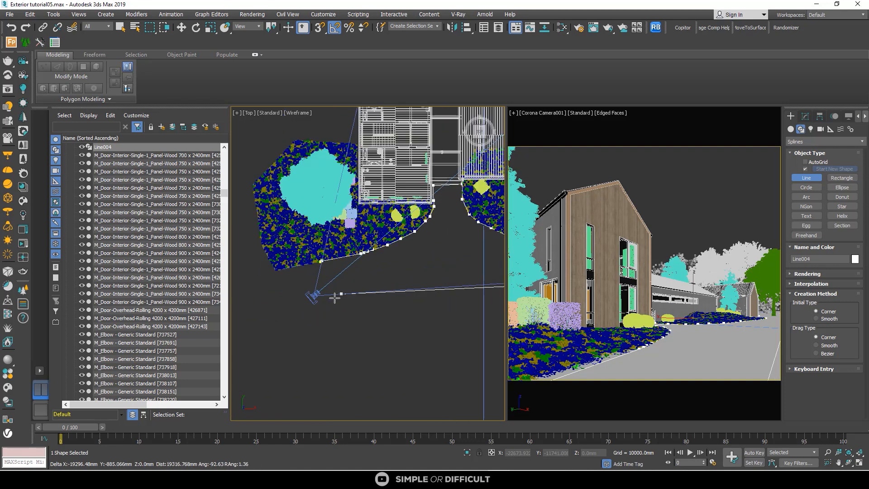
Step: Loop the line around behind the camera to its start point, and close the spline
scroll(333, 298, "up", 2)
scroll(311, 294, "up", 2)
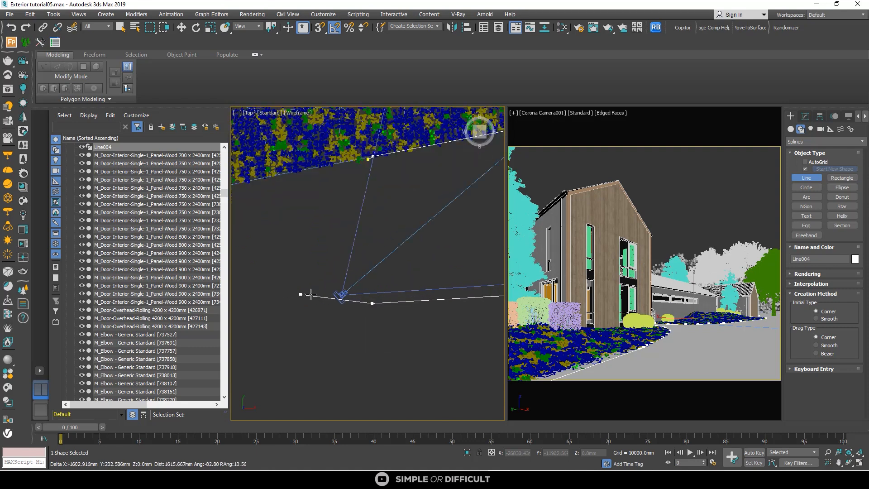
left_click(325, 291)
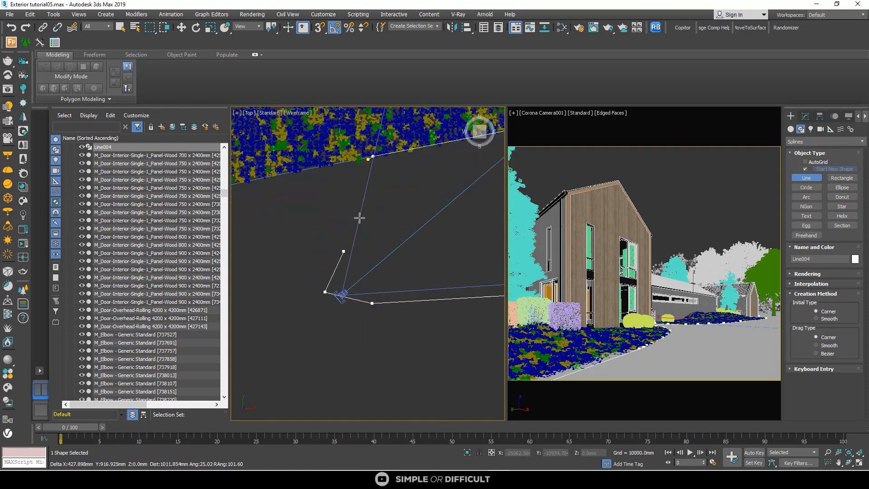
left_click(366, 159)
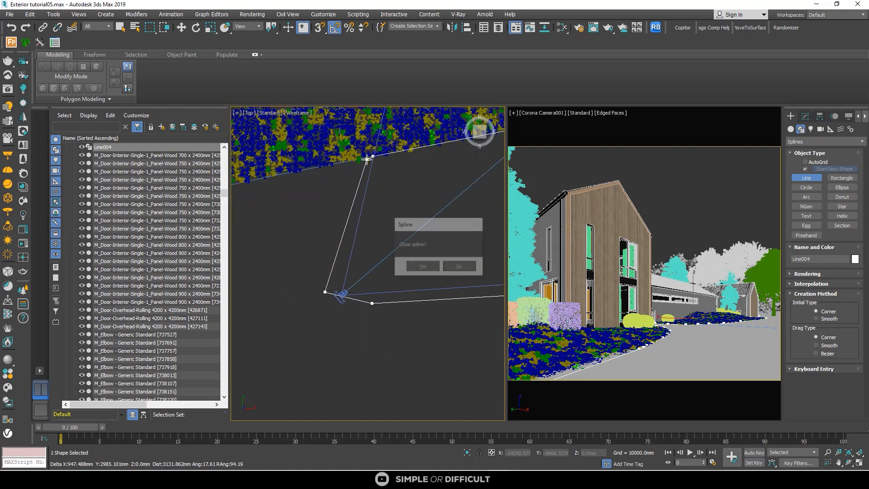
left_click(422, 268)
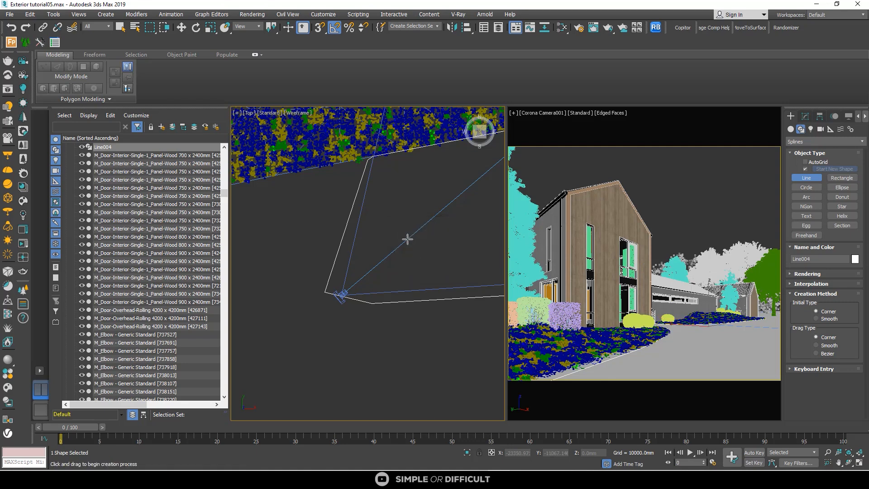
Step: At vertex level, move the two vertices at the line's start into the grass patch, with the corner outside the camera cone
left_click(806, 116)
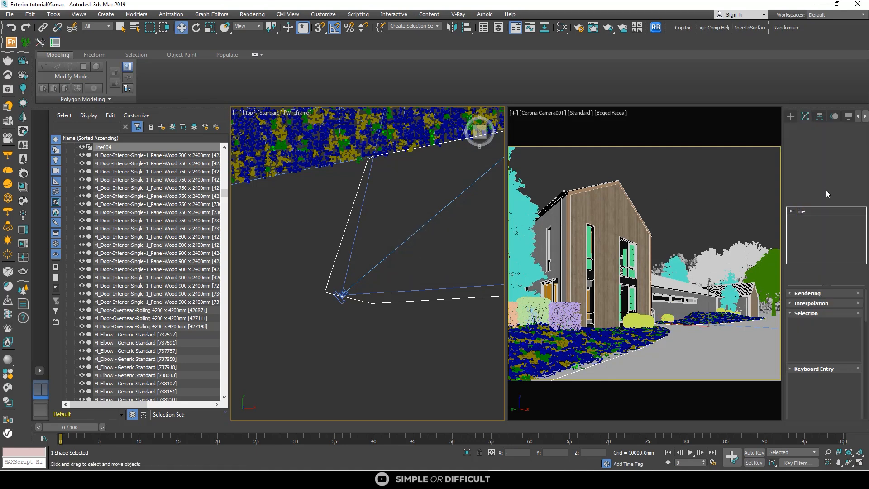
left_click(814, 326)
scroll(365, 200, "up", 5)
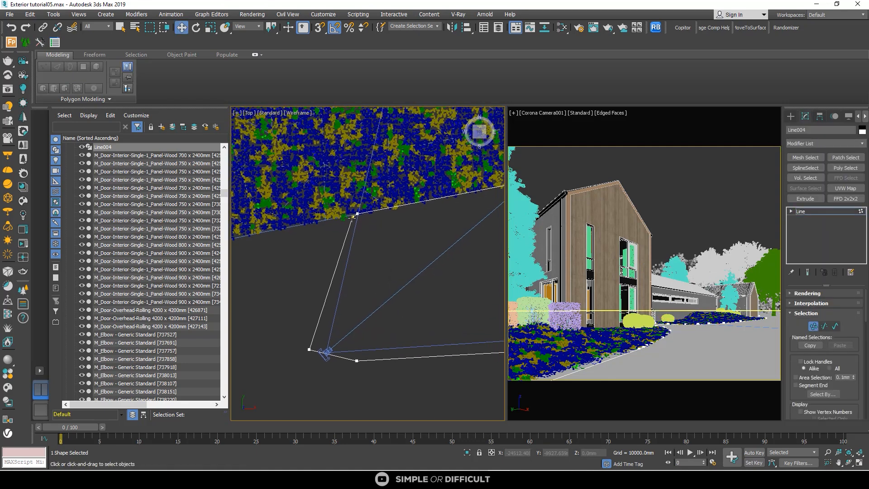
scroll(376, 243, "down", 4)
left_click_drag(403, 224, 363, 181)
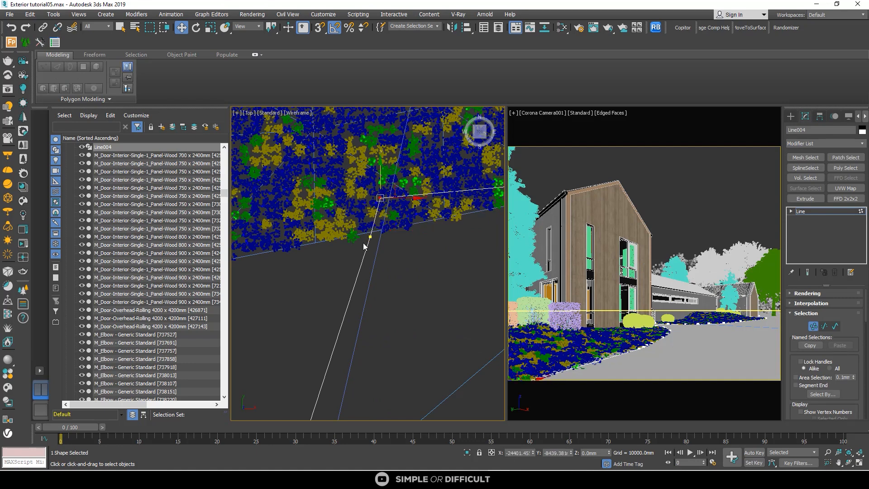
left_click(370, 236)
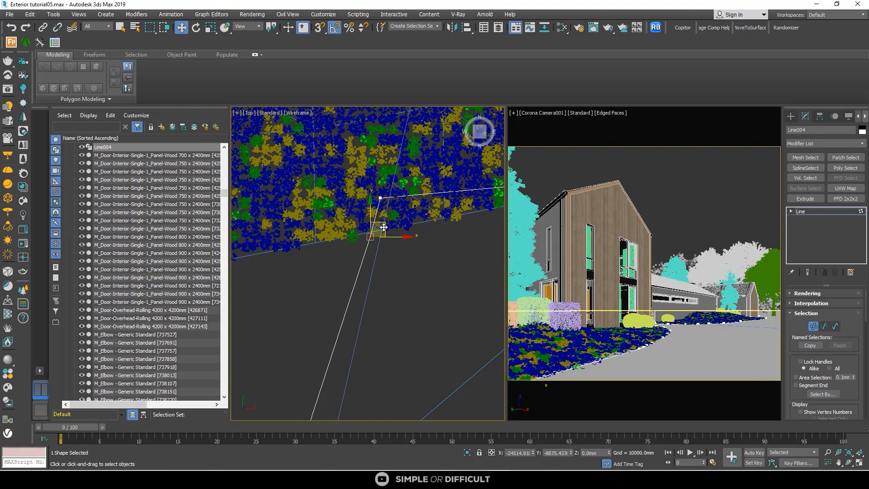
left_click_drag(384, 227, 315, 237)
scroll(315, 237, "down", 6)
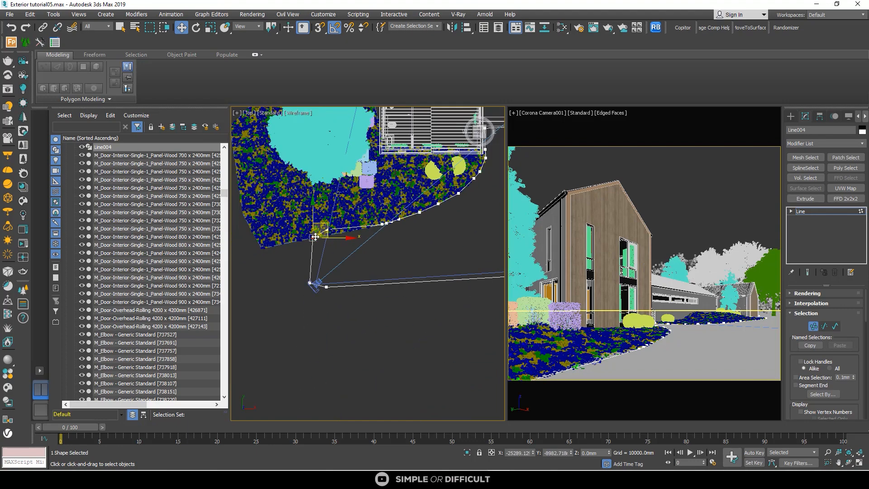
Step: Move the two line vertices in the gap beside the first building so they sit against its side wall
scroll(399, 235, "up", 8)
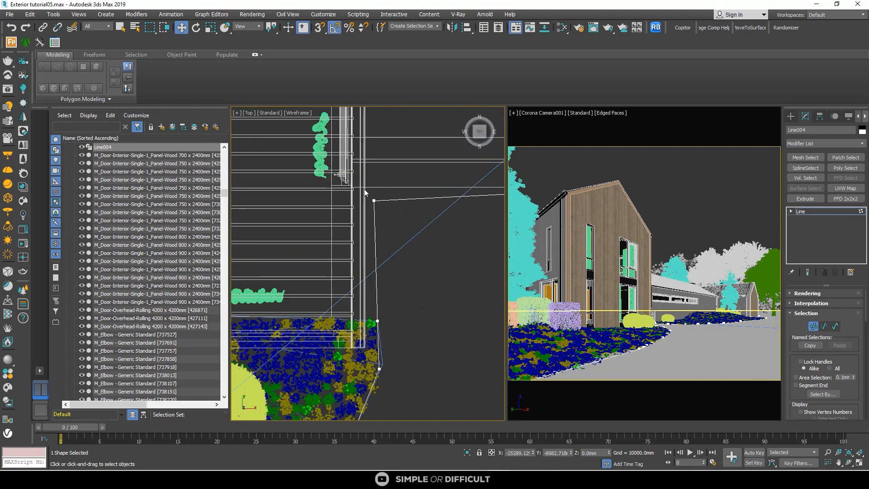
left_click(373, 201)
left_click_drag(387, 186, 364, 169)
left_click(378, 320)
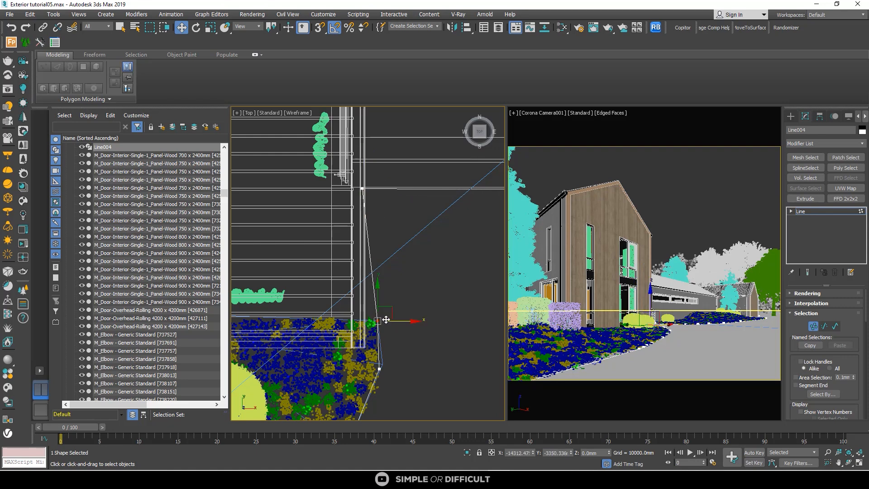
left_click(374, 312)
mouse_move(373, 313)
left_mouse_down()
mouse_move(395, 330)
mouse_move(369, 300)
left_mouse_up()
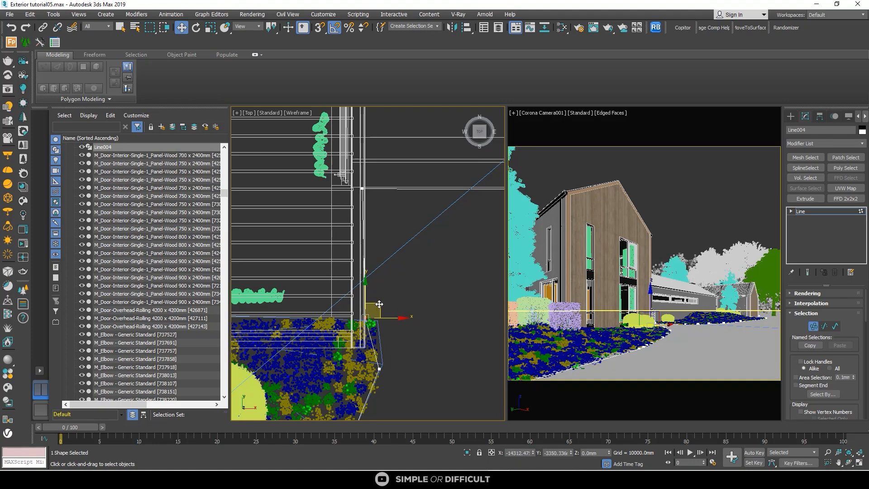
Step: Deselect the line, start a Forest Pro object, and open its library browser
left_click(790, 117)
scroll(488, 231, "down", 5)
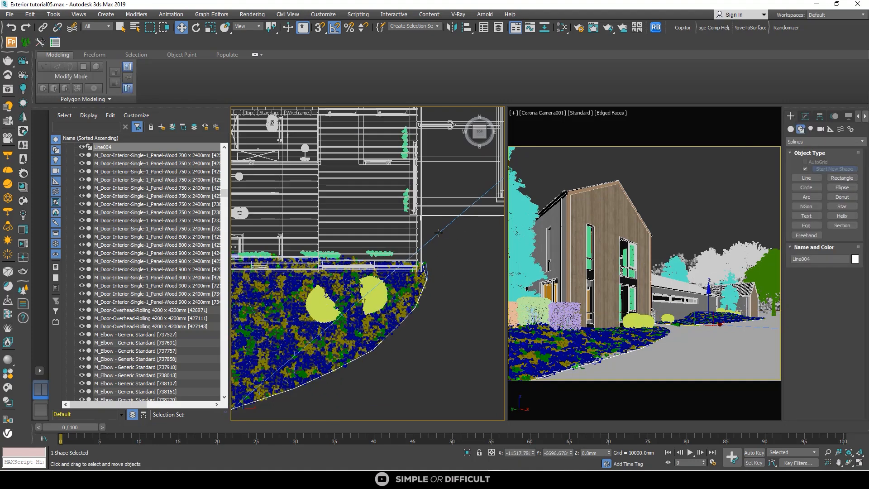
left_click(449, 249)
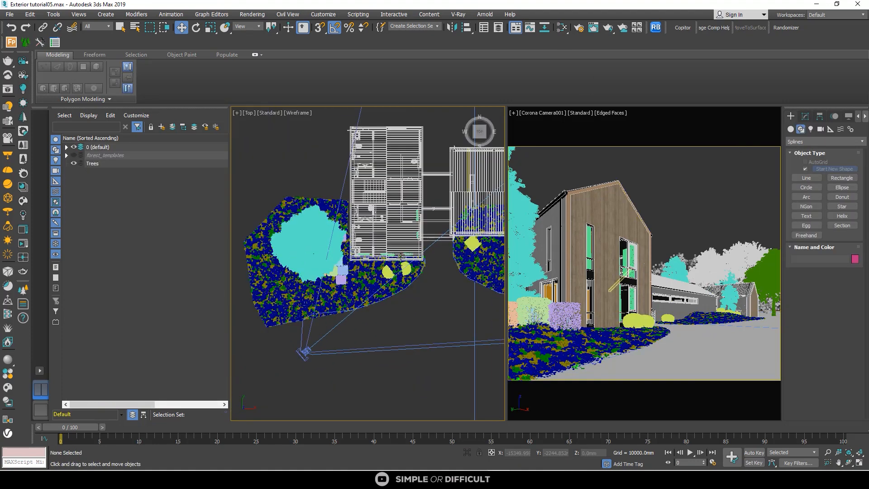
scroll(420, 284, "up", 4)
left_click(11, 43)
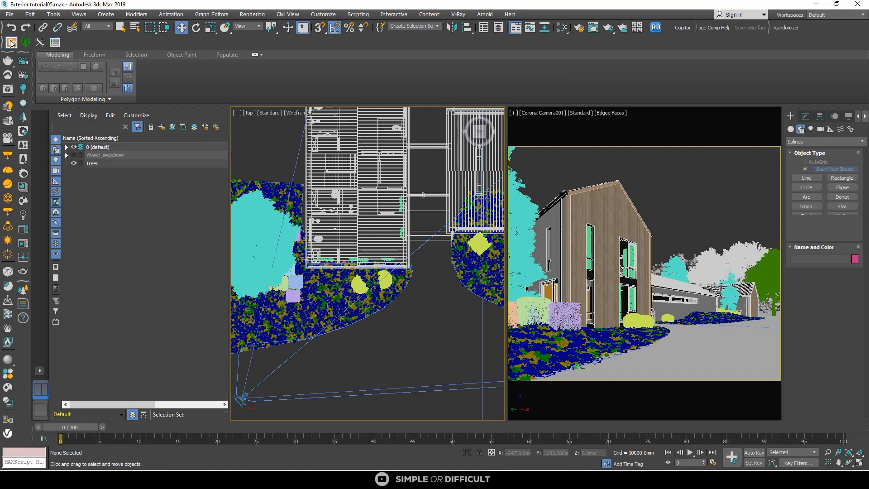
left_click(825, 232)
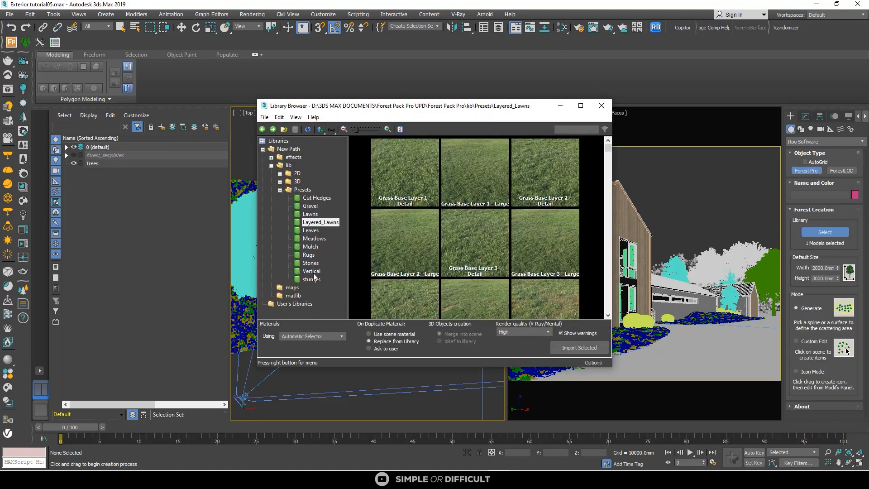
Step: Browse the Forest Pro presets and import the 20mm Oyster Gravel - Large Area preset from the Gravel library
left_click(311, 263)
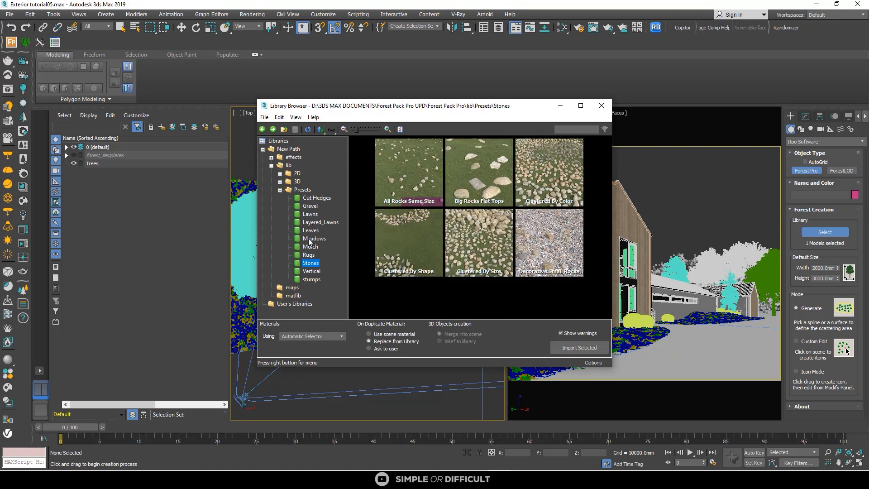
left_click(310, 199)
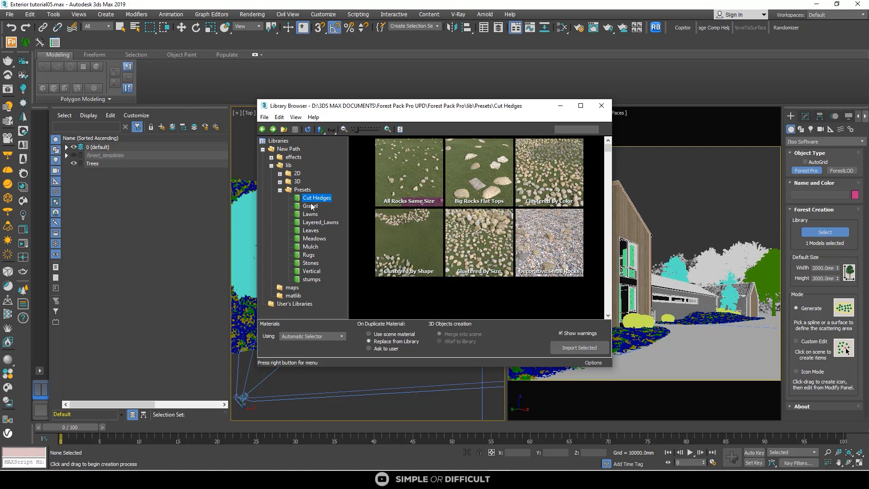
left_click(311, 206)
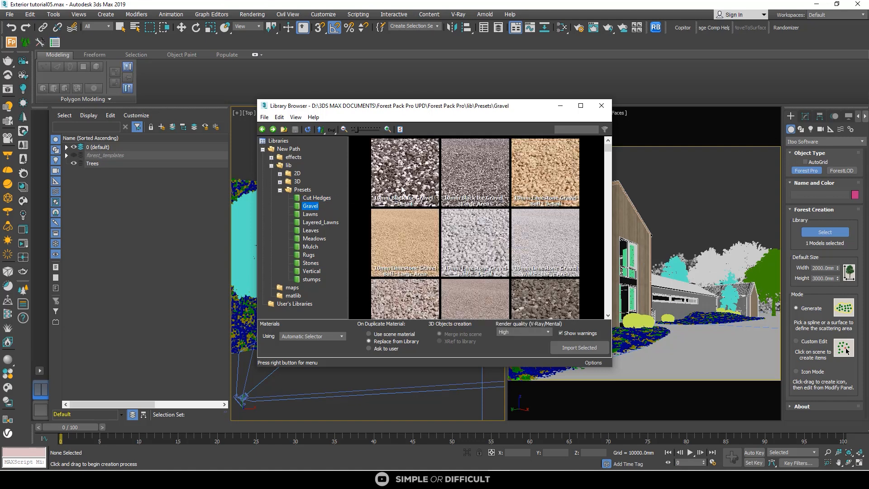
scroll(426, 264, "down", 1)
scroll(426, 264, "down", 1)
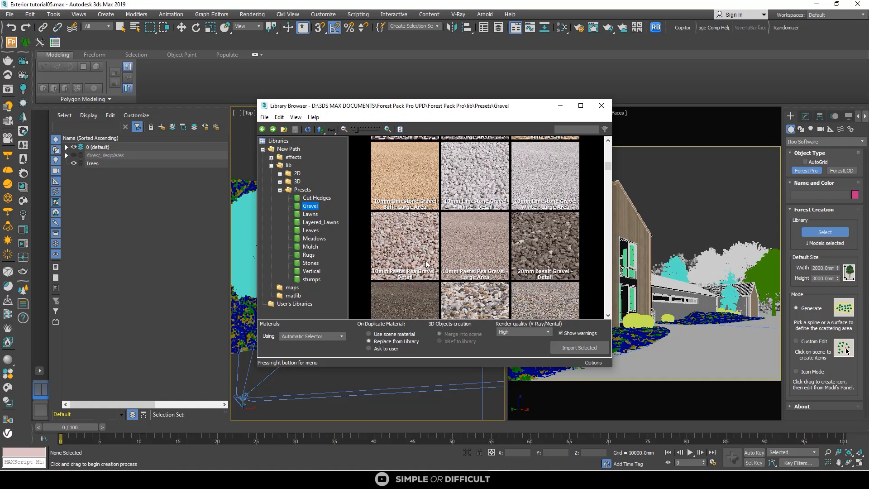
scroll(426, 264, "down", 2)
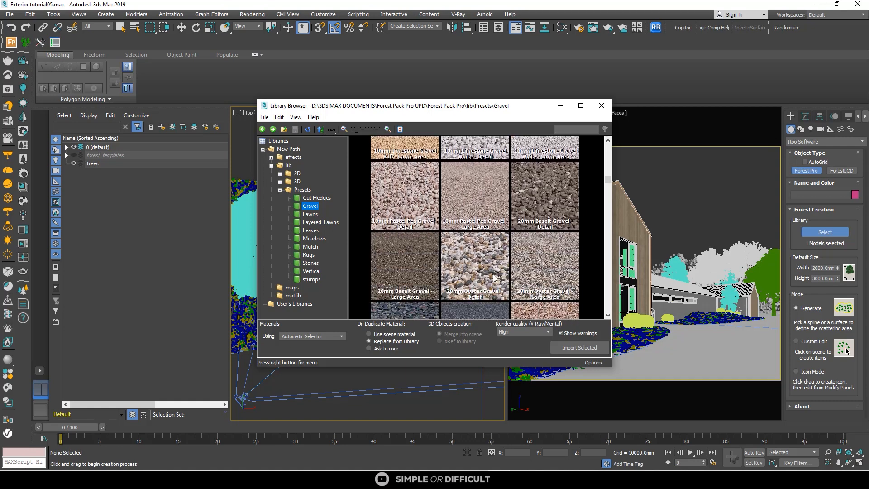
left_click(554, 273)
scroll(554, 274, "down", 4)
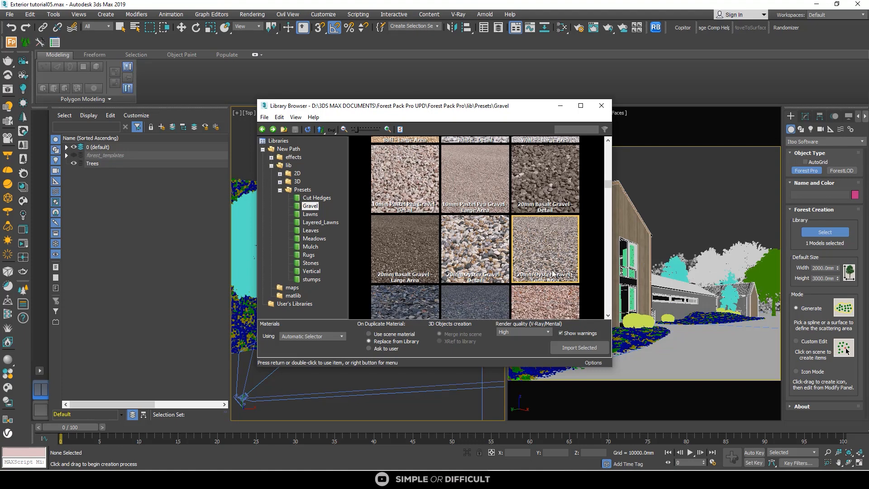
left_click(580, 347)
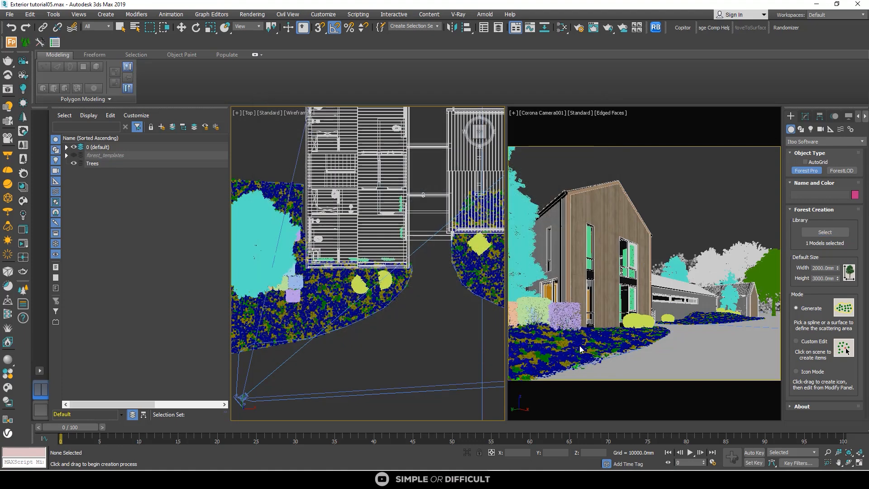
Step: Pick the closed driveway spline as the gravel's scattering area, accepting the rescale of XRef objects to the system units, and end object creation
scroll(431, 316, "down", 3)
scroll(357, 329, "up", 4)
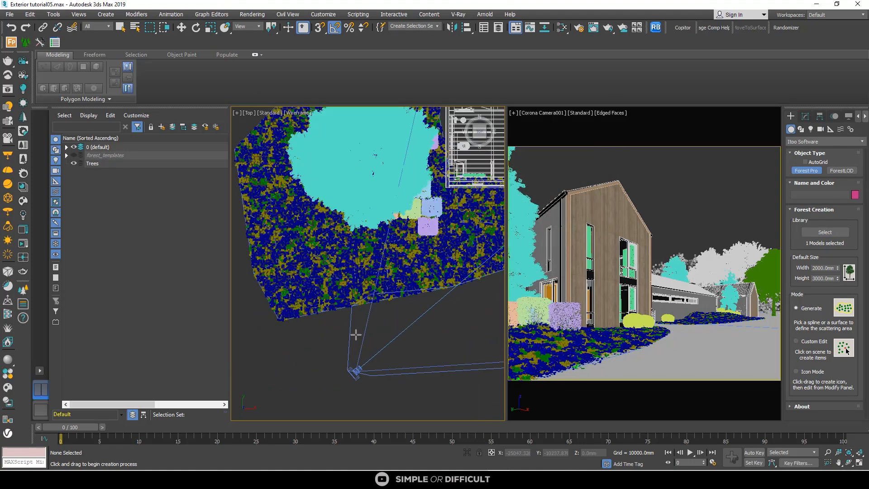
left_click(351, 336)
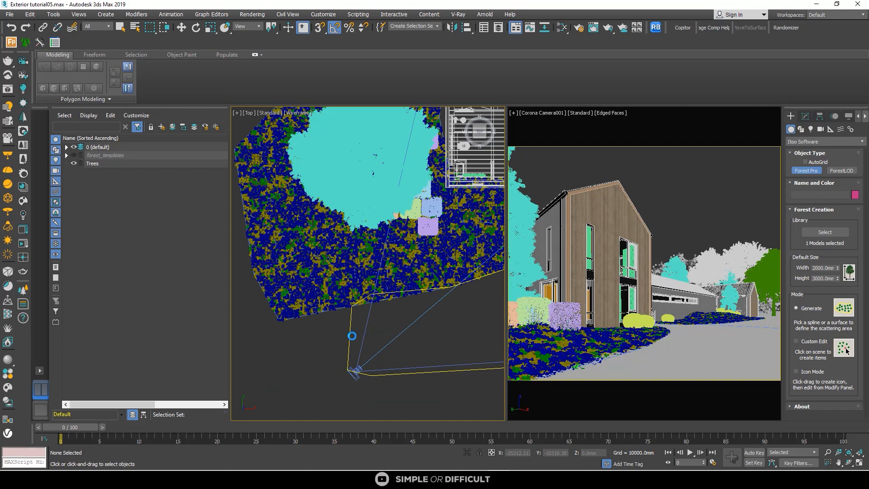
left_click(431, 282)
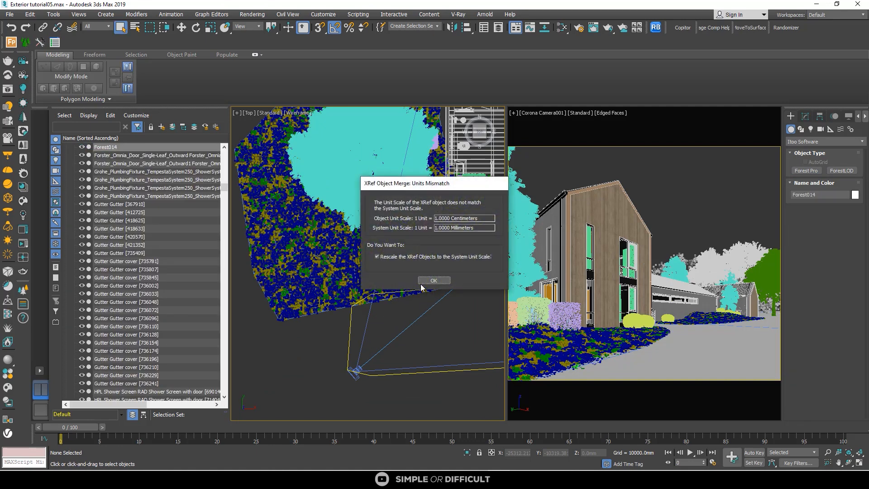
left_click(428, 281)
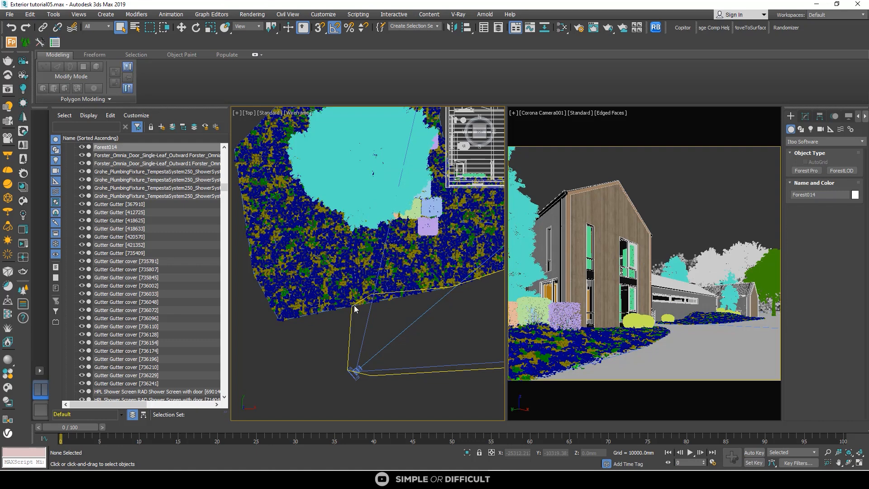
left_click(341, 309)
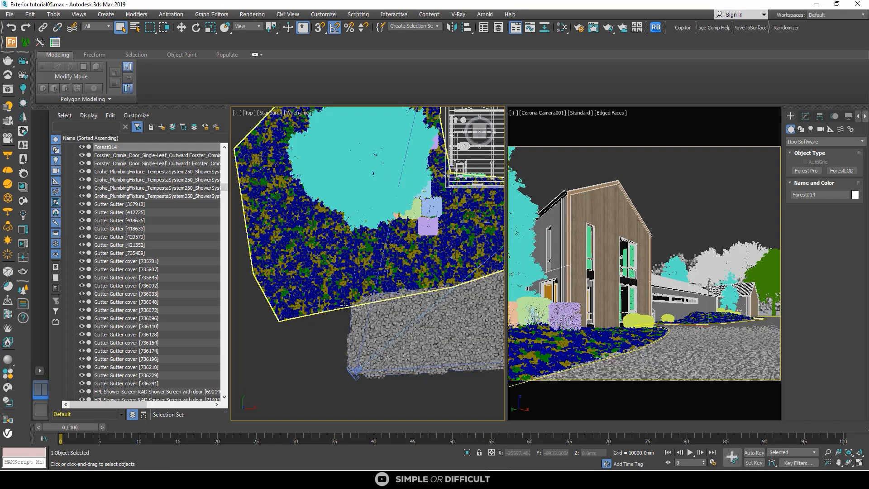
scroll(344, 306, "down", 6)
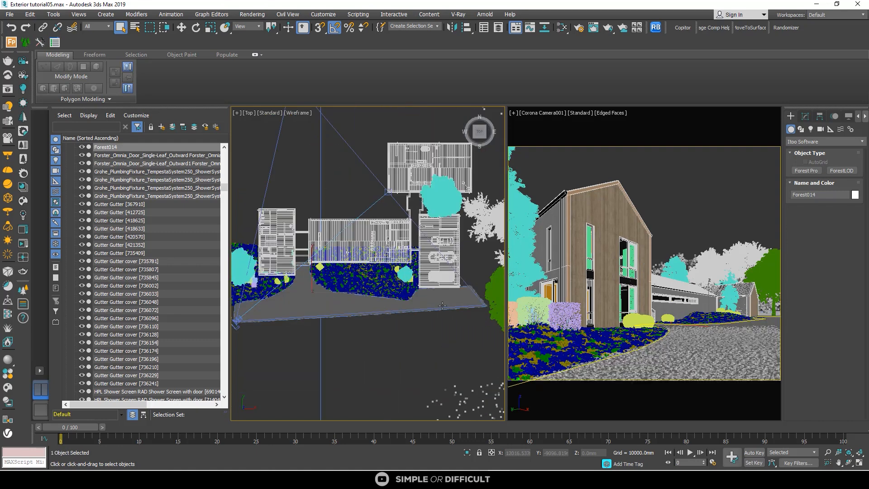
left_click(181, 27)
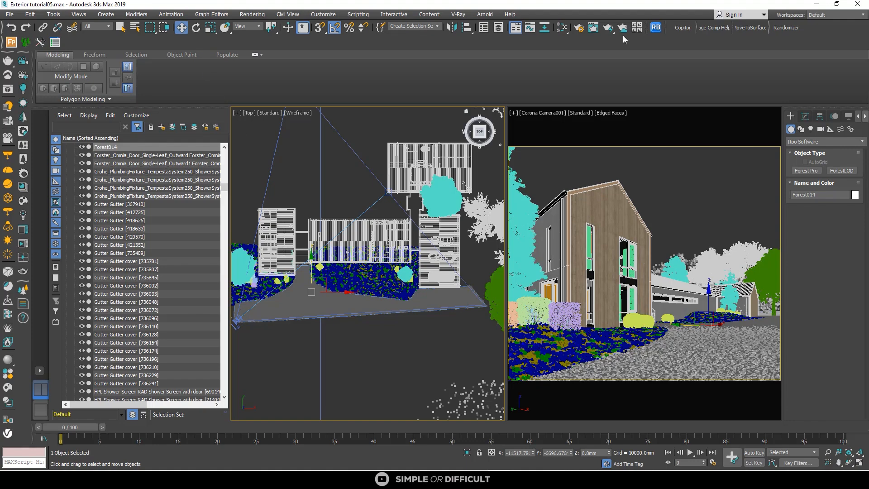
Step: Relink the scene's missing bitmaps with Relink Bitmaps, searching D:\3DS MAX DOCUMENTS
left_click(656, 28)
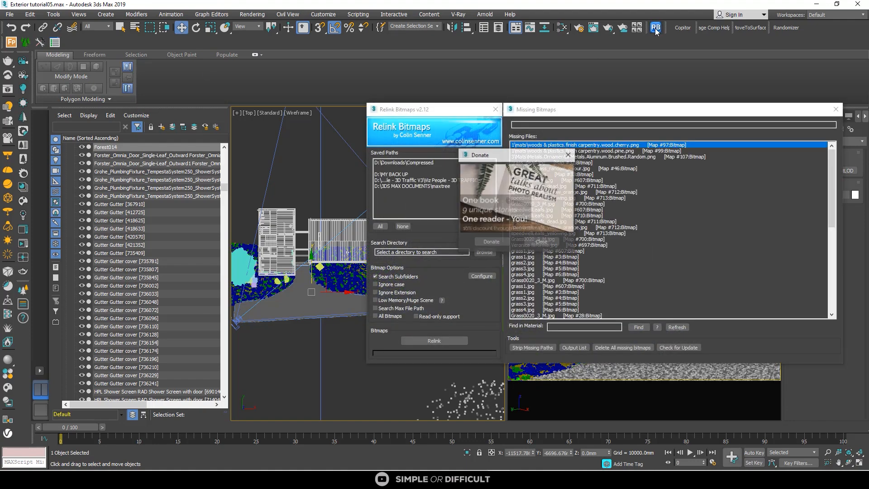
left_click(570, 156)
left_click(488, 254)
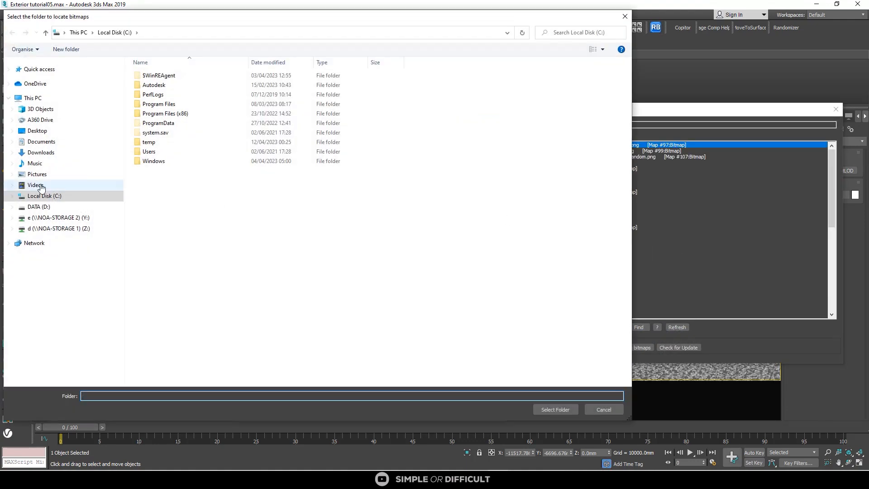
left_click(38, 206)
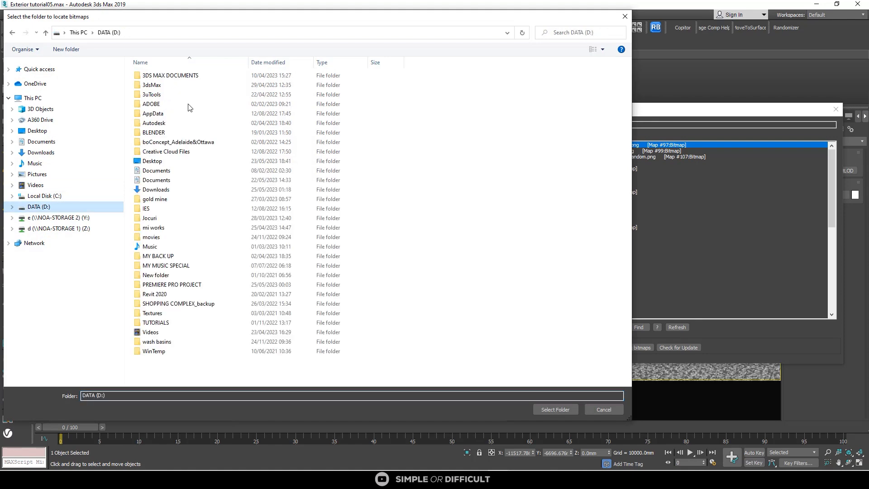
left_click(171, 76)
left_click(550, 409)
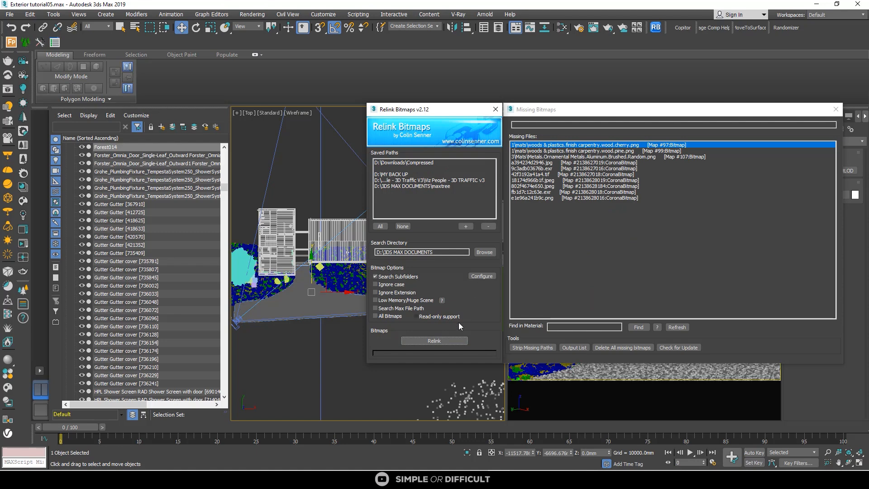
left_click(458, 341)
Step: Try relinking the remaining missing bitmaps from the saved MY BACK UP, Downloads\Compressed and 3D TRAFFIC v3 paths, and close Relink Bitmaps
left_click(423, 170)
left_click(455, 343)
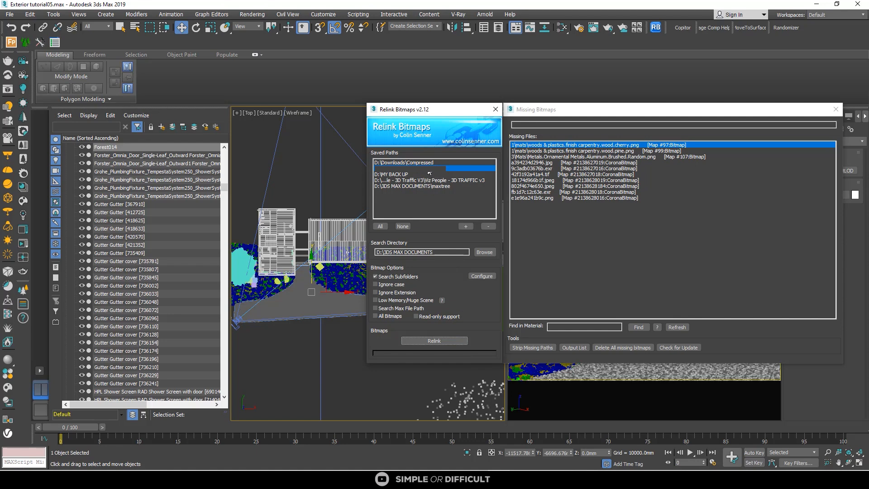
left_click(404, 175)
left_click(435, 340)
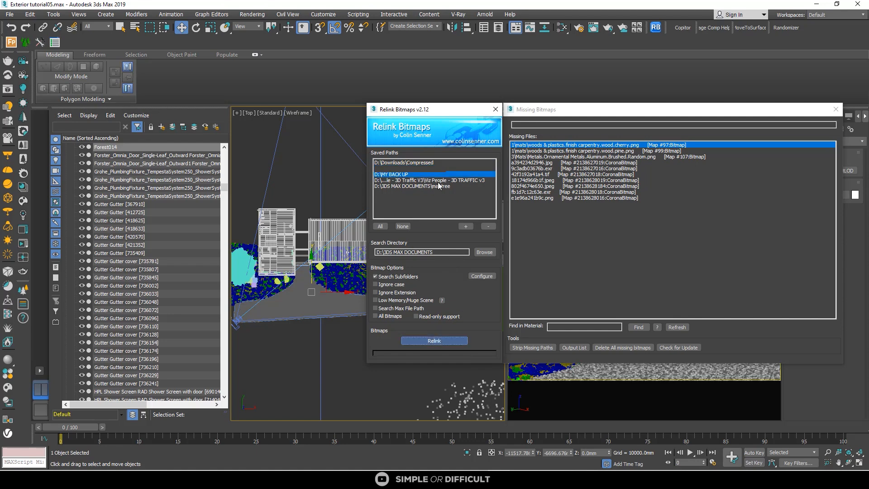
left_click(402, 163)
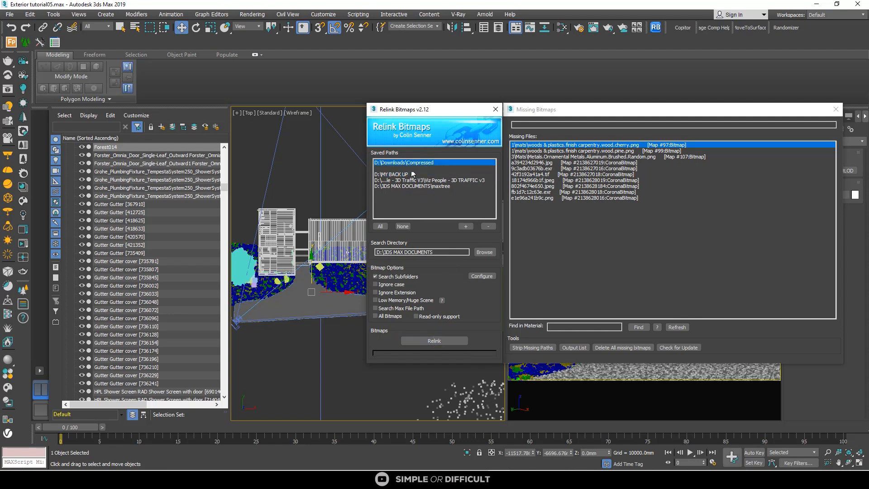
left_click(440, 340)
left_click(447, 181)
left_click(455, 339)
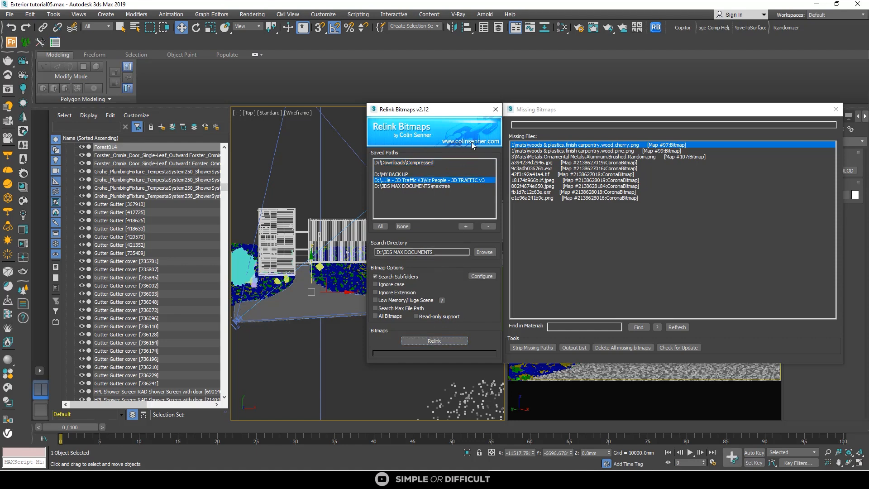
left_click(495, 109)
Step: Deselect the gravel, look at the render in the Corona frame buffer, and minimize it
scroll(369, 224, "down", 4)
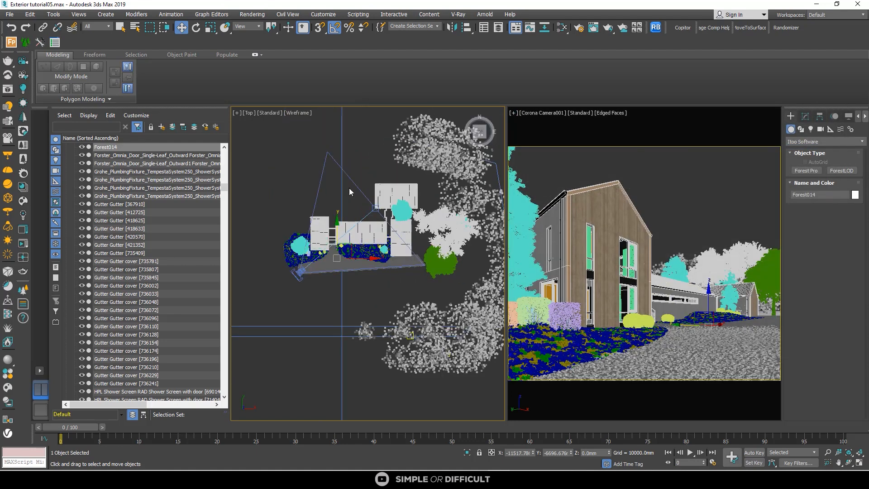
left_click(292, 180)
right_click(292, 180)
left_click(281, 165)
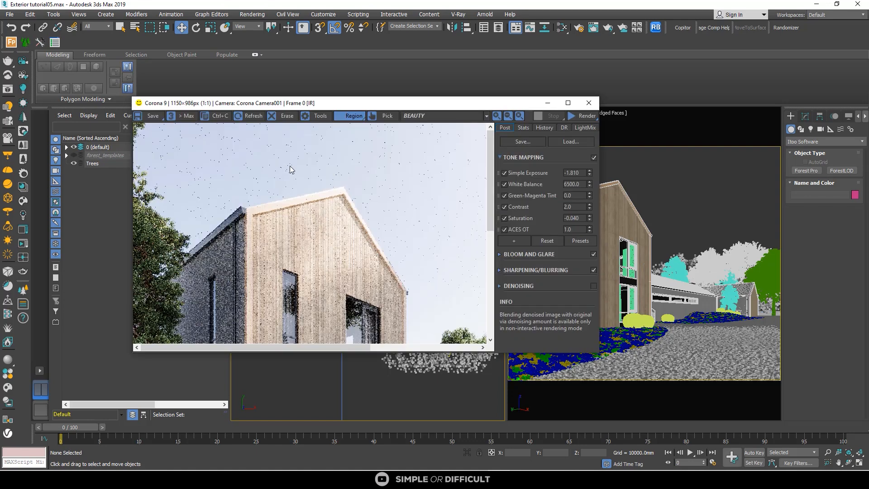
left_click(548, 103)
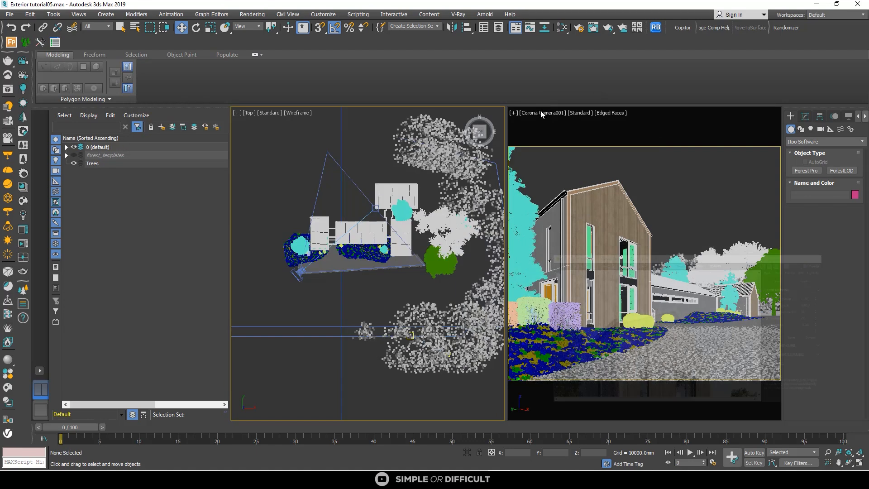
Step: Select the large ground plane, look at the materials in the Slate Material Editor, and minimize the editor
scroll(376, 249, "down", 5)
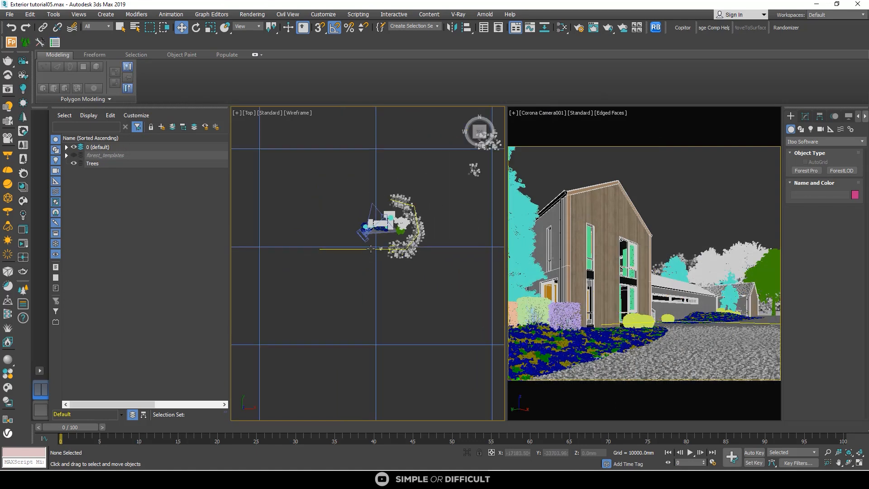
left_click(338, 197)
left_click(562, 27)
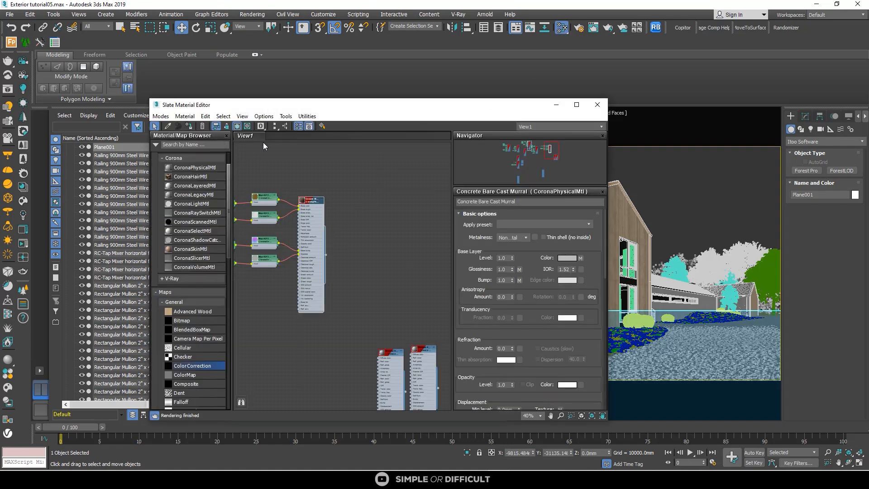
left_click(556, 105)
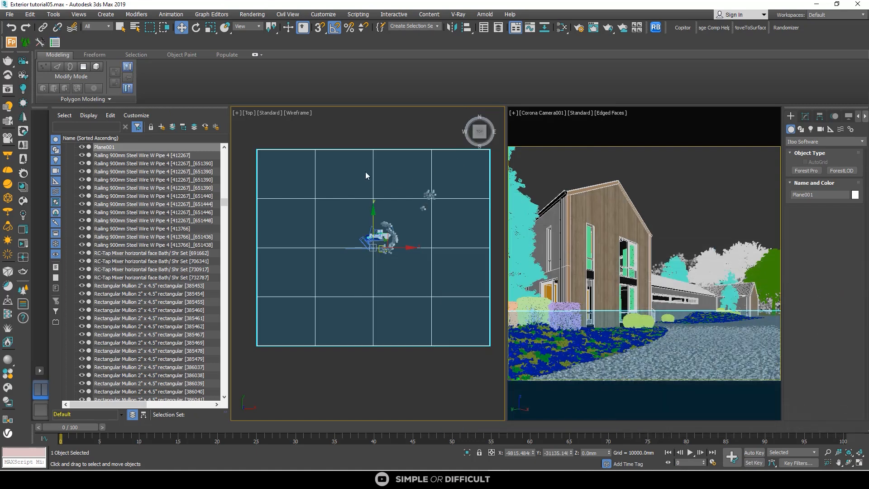
Step: Deselect the ground plane and set the Top viewport to Default Shading
left_click(377, 138)
left_click(295, 114)
left_click(309, 122)
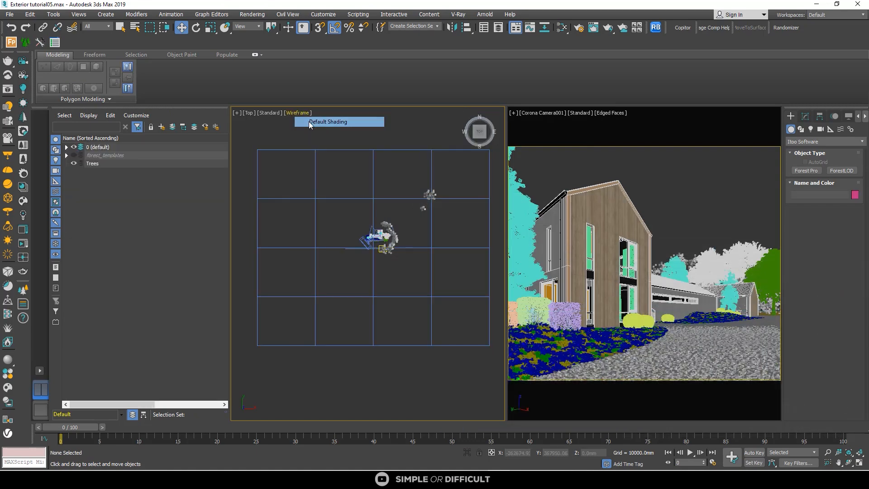
Step: Add a UVW Map modifier with planar mapping to the ground plane and check its texture tiling
scroll(332, 160, "up", 3)
left_click(335, 153)
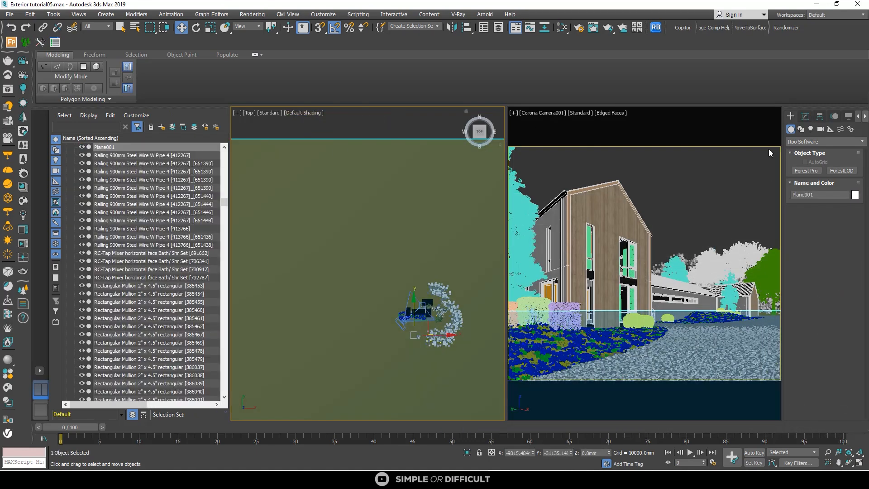
left_click(805, 116)
left_click(845, 189)
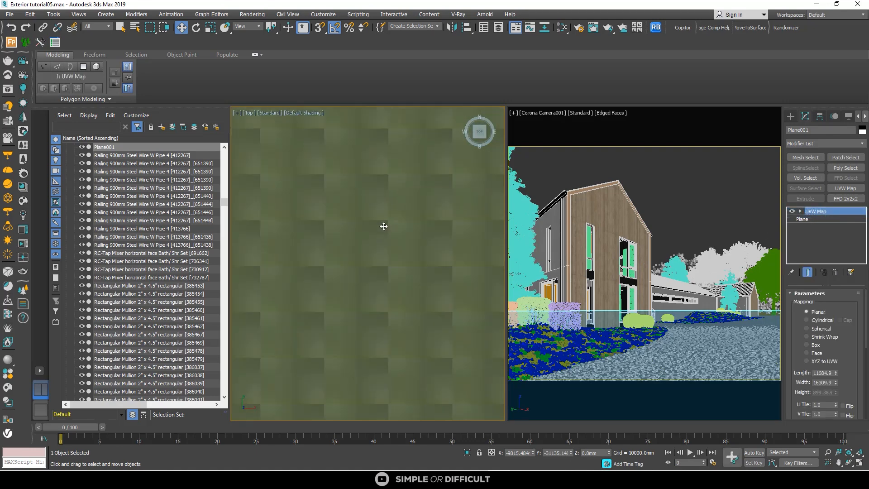
scroll(814, 372, "down", 3)
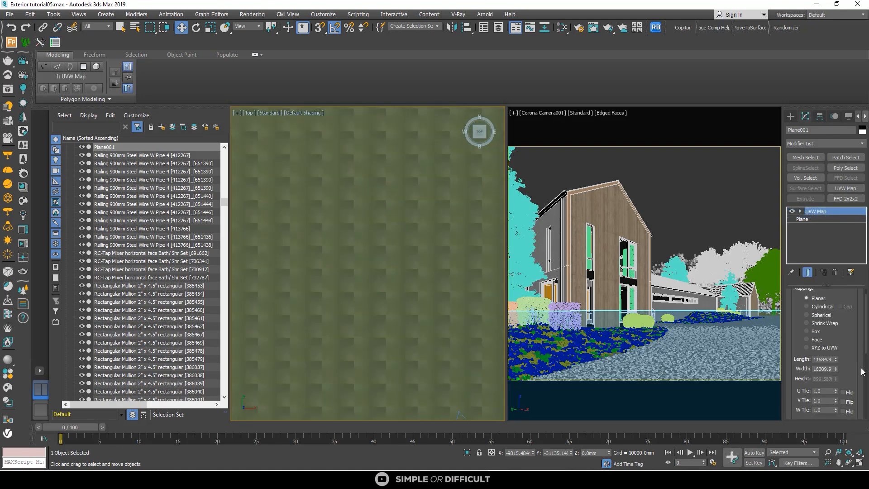
scroll(371, 195, "down", 8)
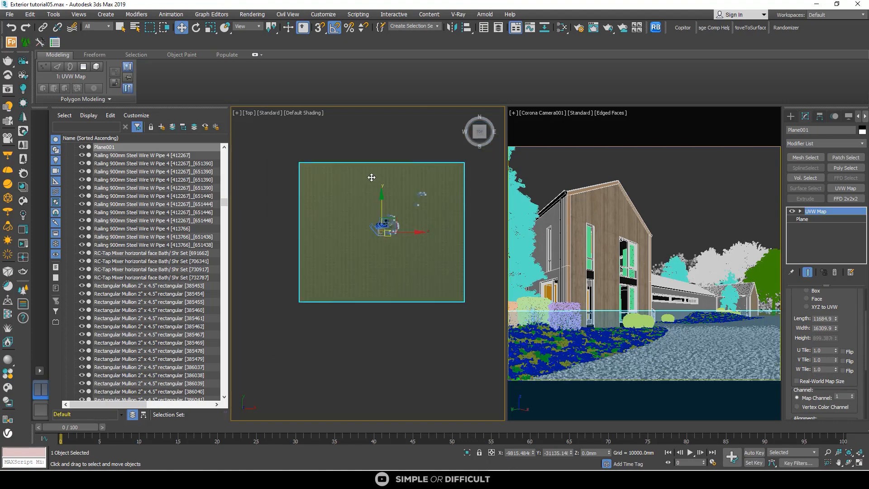
Step: Deselect the ground plane, open the Corona frame buffer, and maximize it to view the whole render
middle_click_drag(368, 144, 372, 177)
left_click(371, 174)
right_click(372, 176)
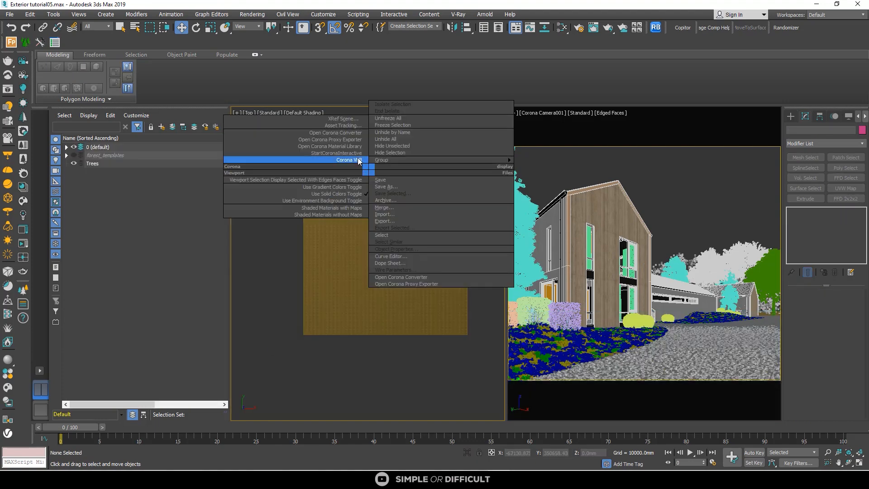
left_click(360, 159)
left_click(568, 103)
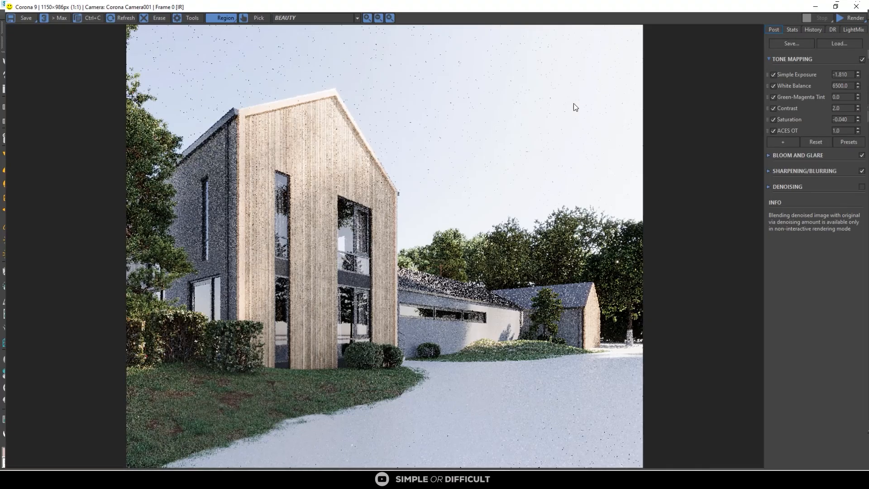
Step: Start an interactive Corona render and inspect the gravel driveway up close
left_click(848, 18)
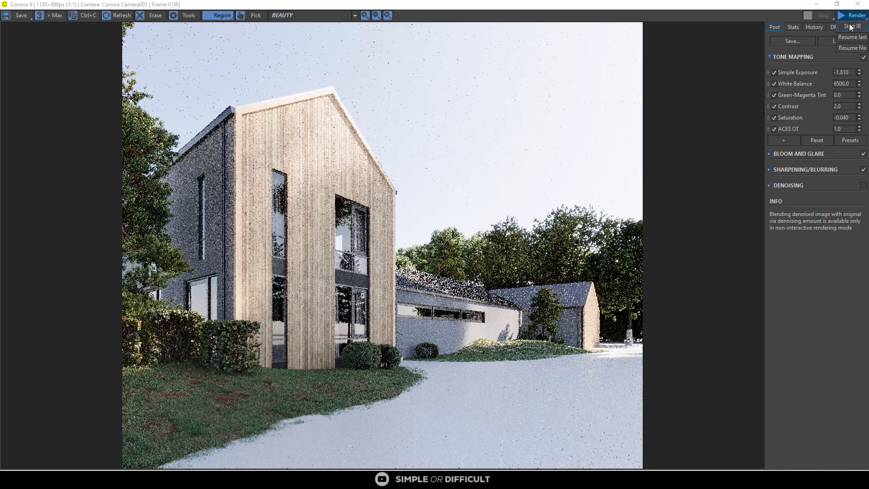
left_click(850, 27)
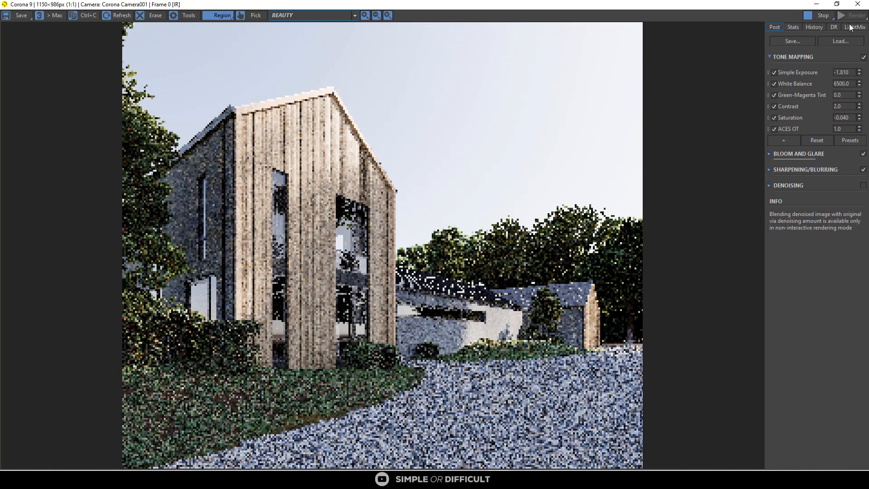
scroll(399, 422, "up", 2)
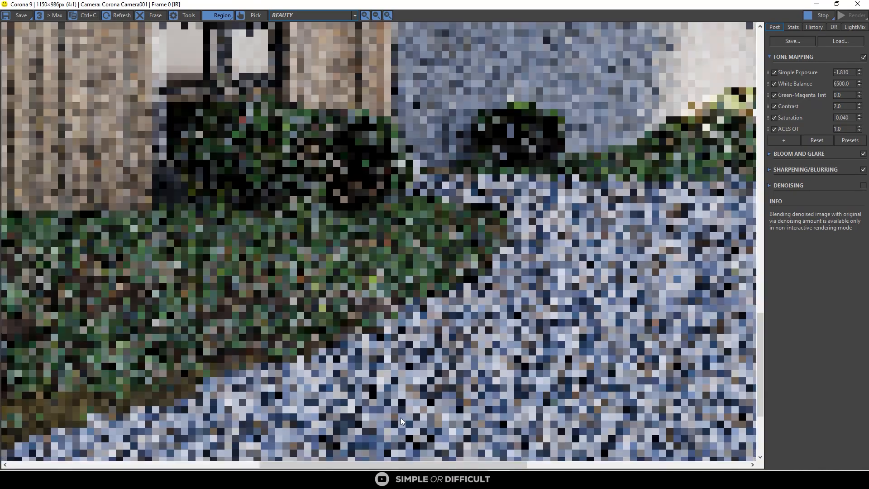
scroll(398, 372, "up", 1)
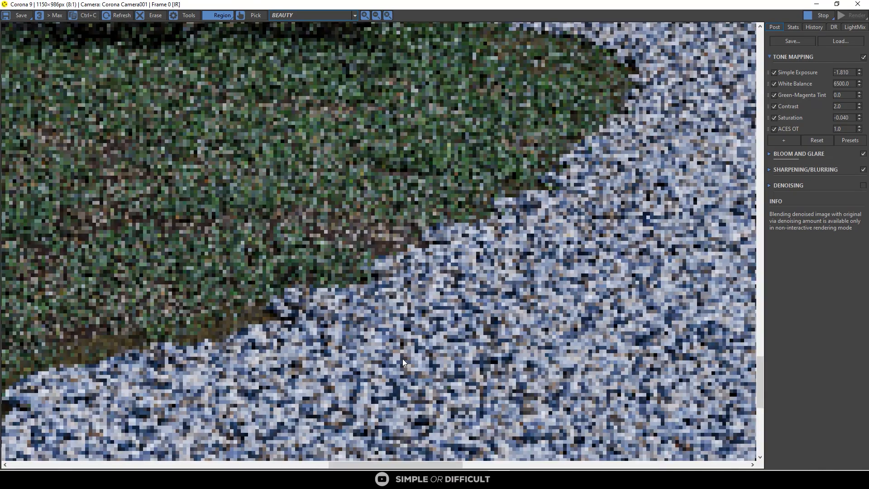
scroll(421, 308, "down", 1)
scroll(433, 292, "down", 2)
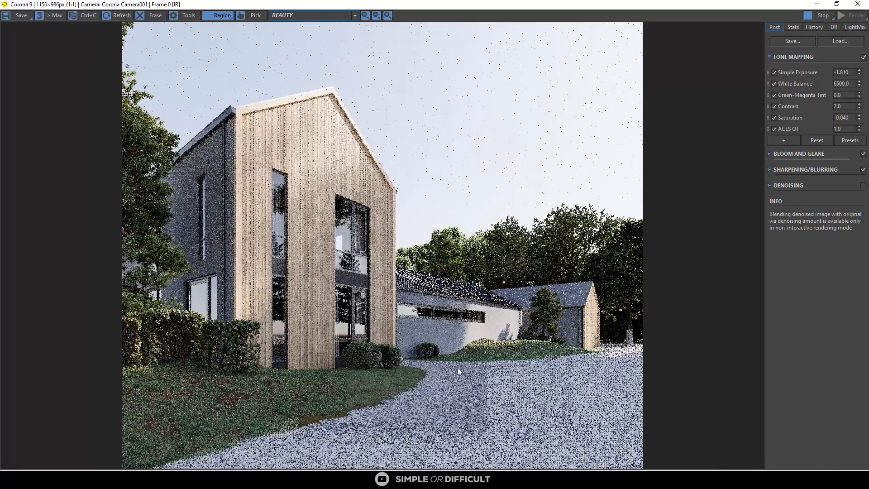
scroll(461, 411, "up", 1)
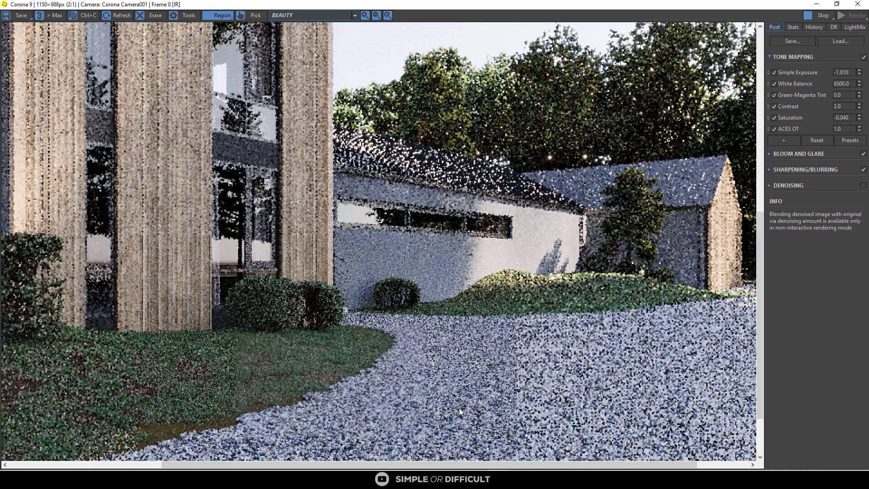
scroll(408, 369, "up", 1)
scroll(417, 326, "down", 2)
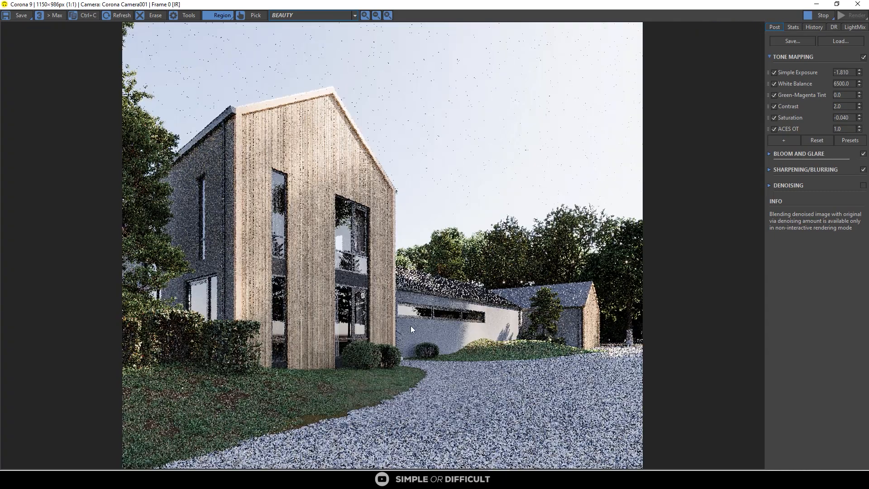
Step: Examine the lawn and its edge along the gravel in the render, and stop the interactive rendering
scroll(317, 428, "up", 4)
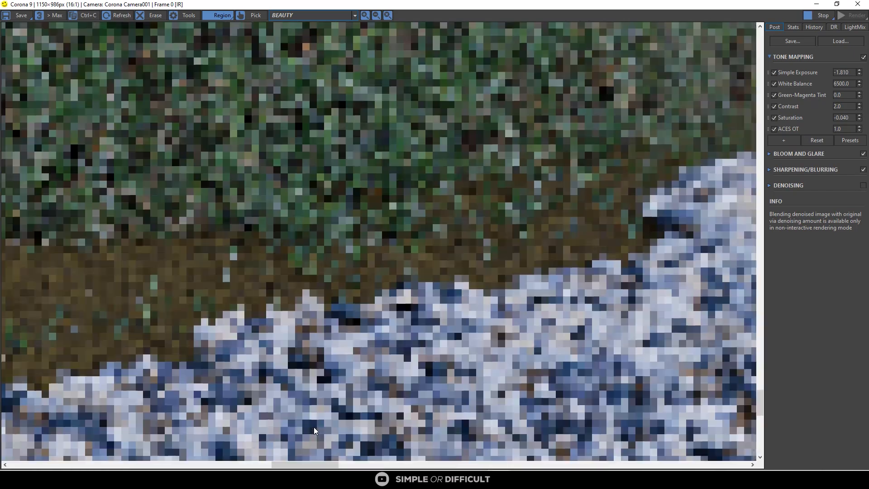
scroll(353, 394, "down", 1)
scroll(412, 270, "down", 1)
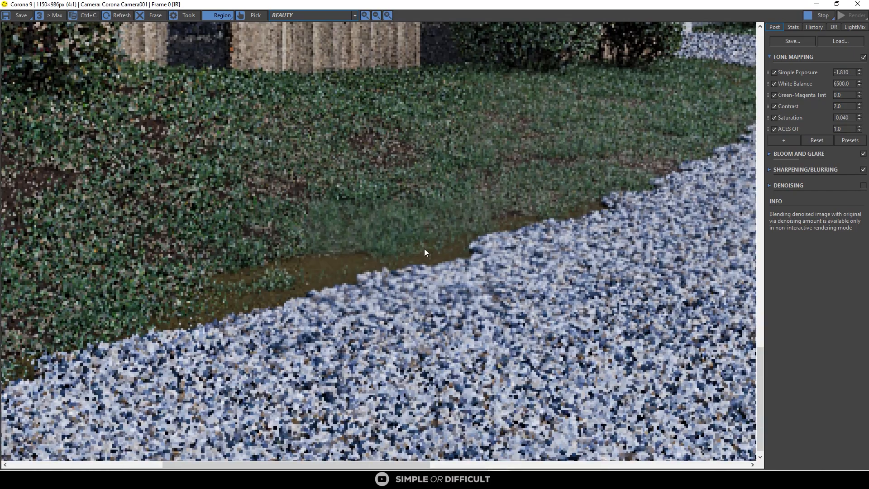
scroll(428, 249, "down", 1)
scroll(437, 244, "down", 1)
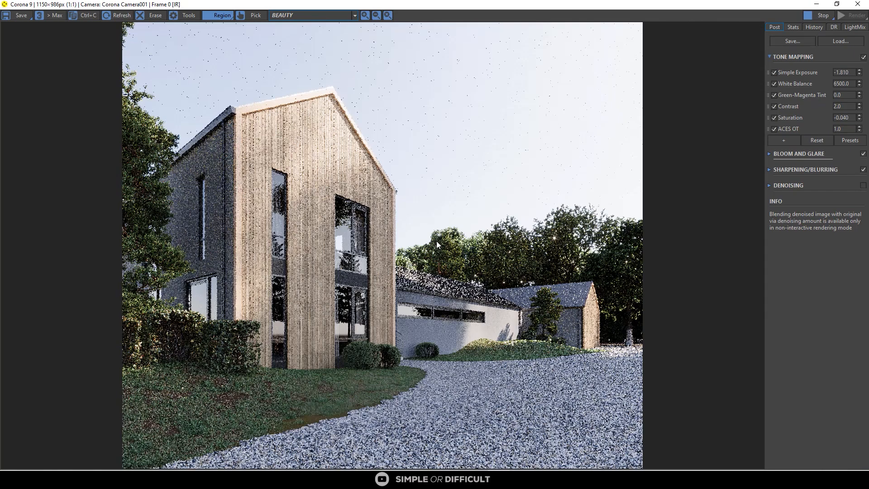
scroll(239, 420, "up", 3)
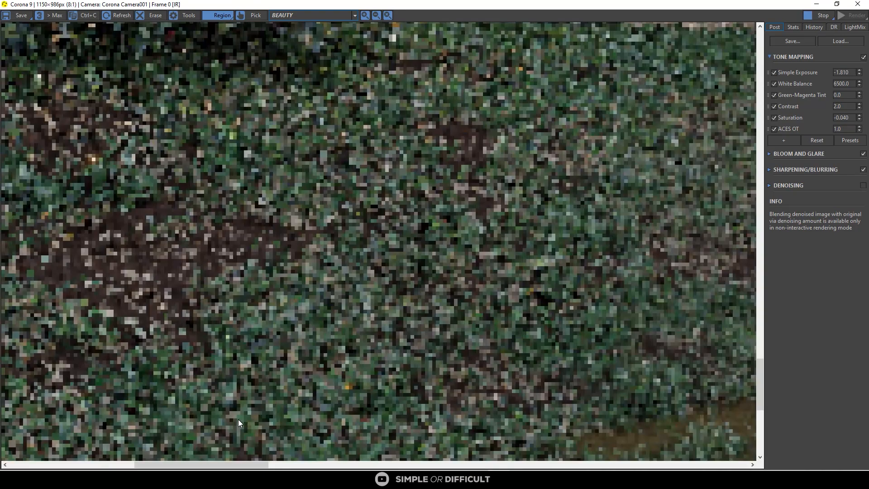
scroll(353, 226, "down", 2)
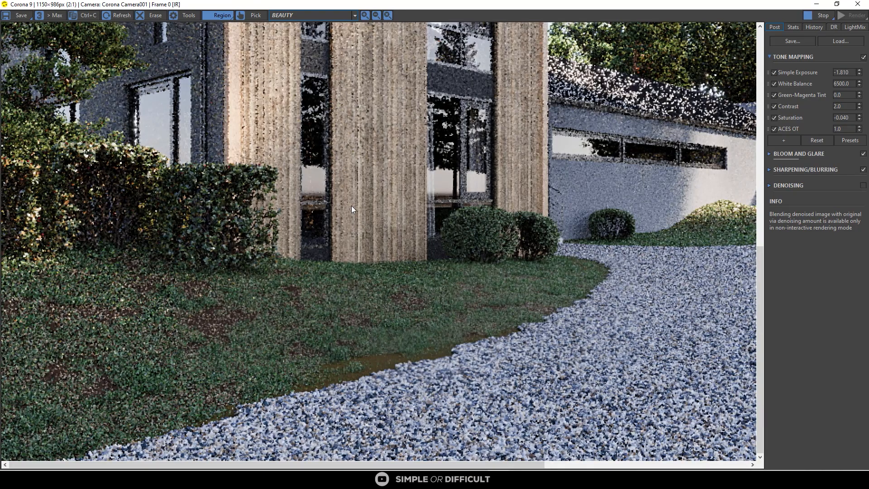
scroll(351, 205, "down", 1)
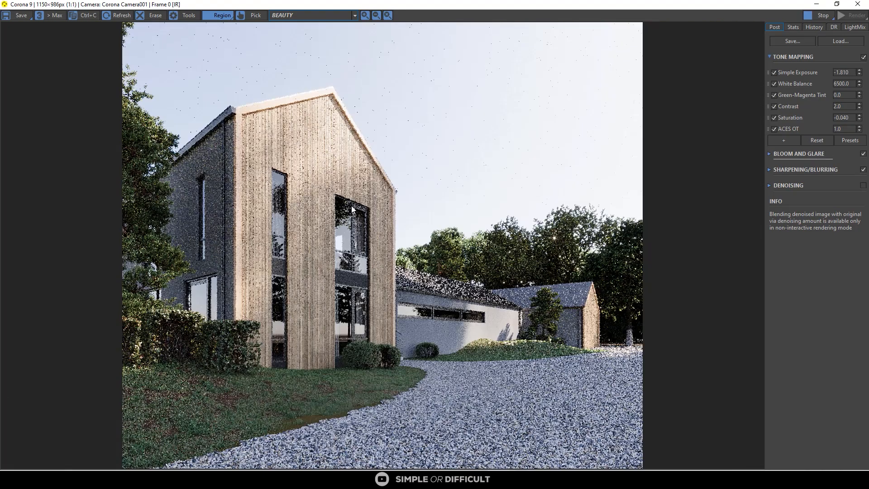
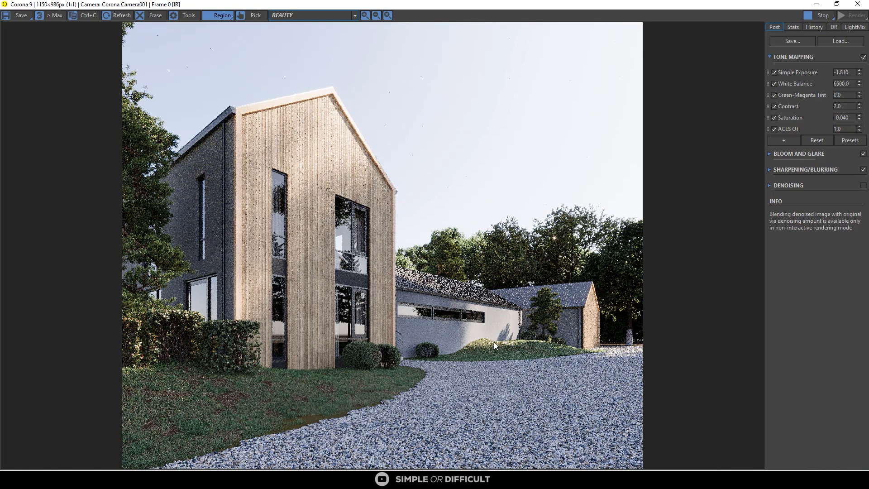
left_click(818, 15)
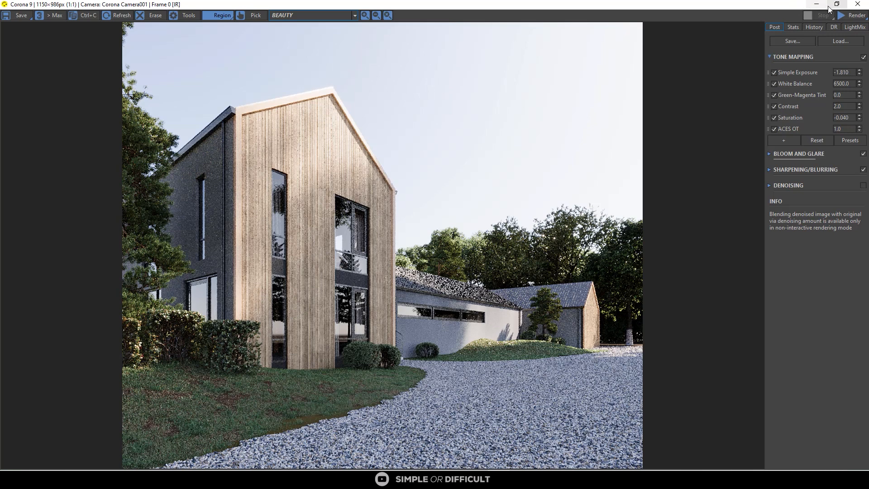
Step: Assign the Default Roof material to the large ground plane in the Slate Material Editor and close the editor
left_click_drag(788, 3, 799, 44)
left_click(359, 209)
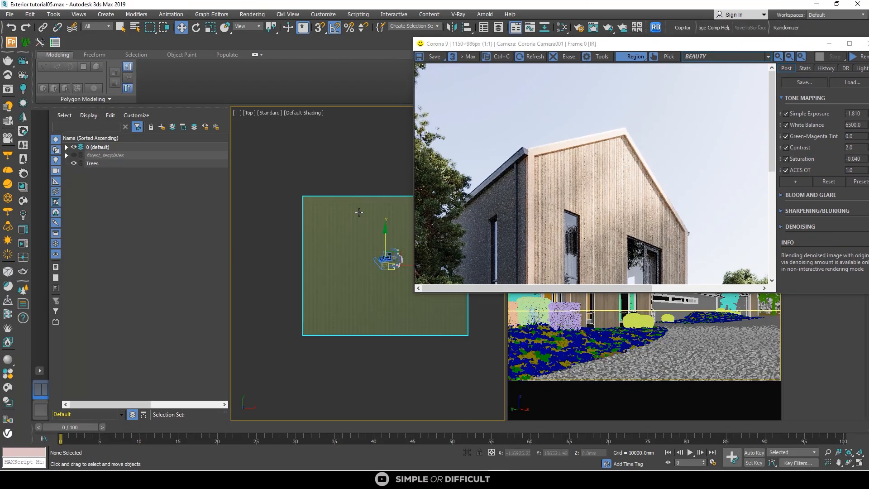
left_click(562, 28)
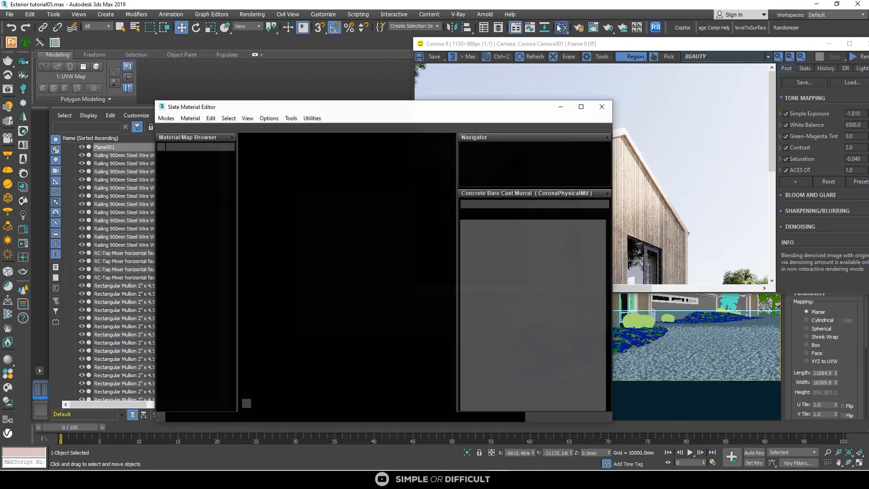
scroll(347, 182, "down", 5)
scroll(293, 266, "up", 5)
middle_click_drag(409, 235, 342, 259)
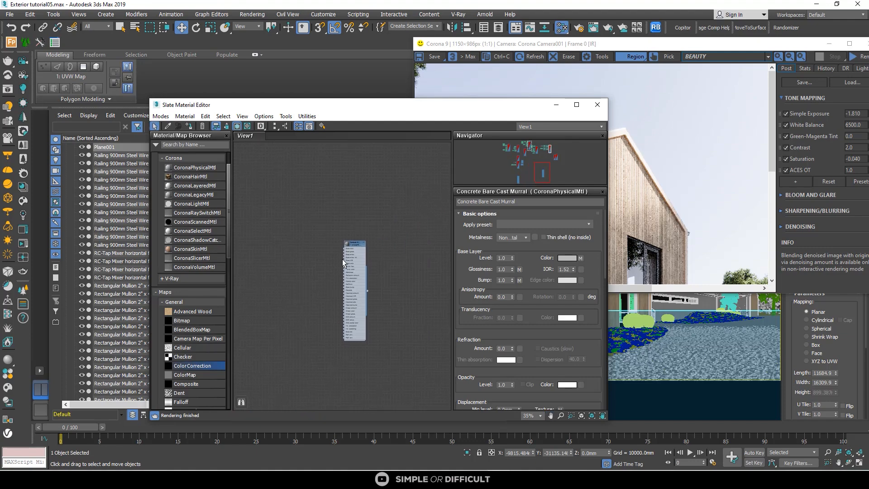
scroll(343, 257, "up", 4)
double_click(343, 231)
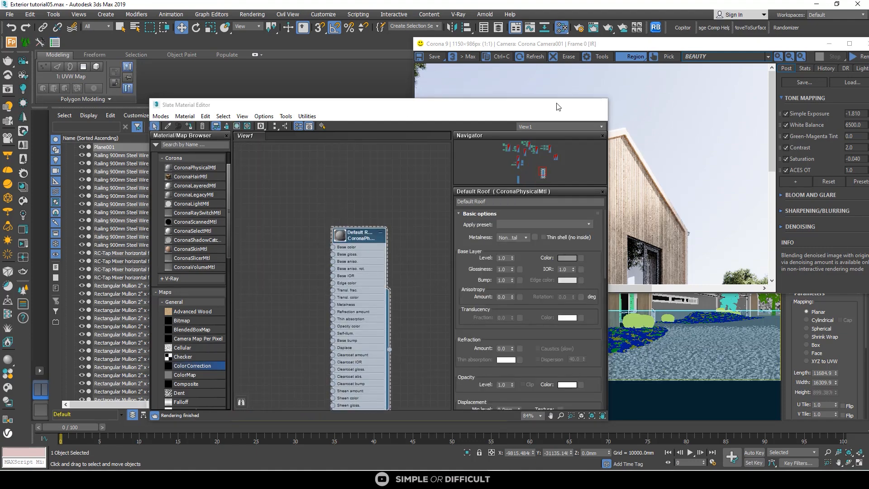
left_click(597, 105)
Step: Maximize the Corona frame buffer, define a render region across the lawn and driveway, and start interactive rendering
left_click_drag(657, 45, 362, 1)
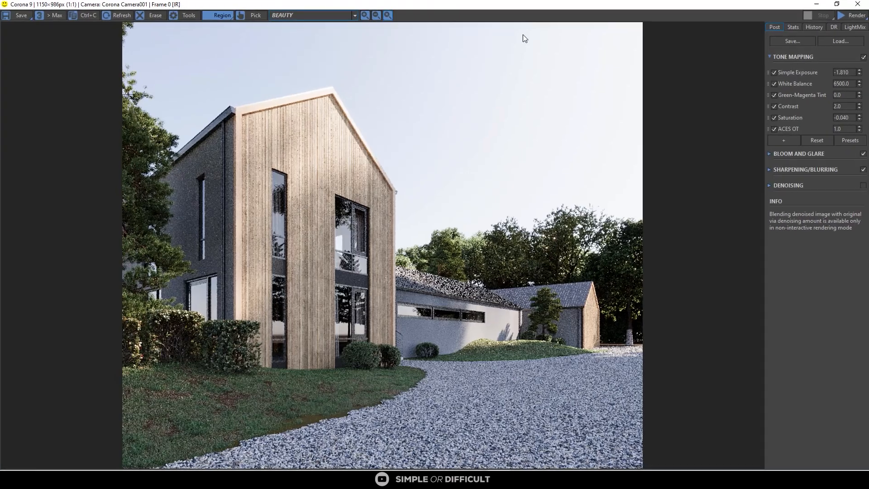
left_click_drag(122, 338, 645, 475)
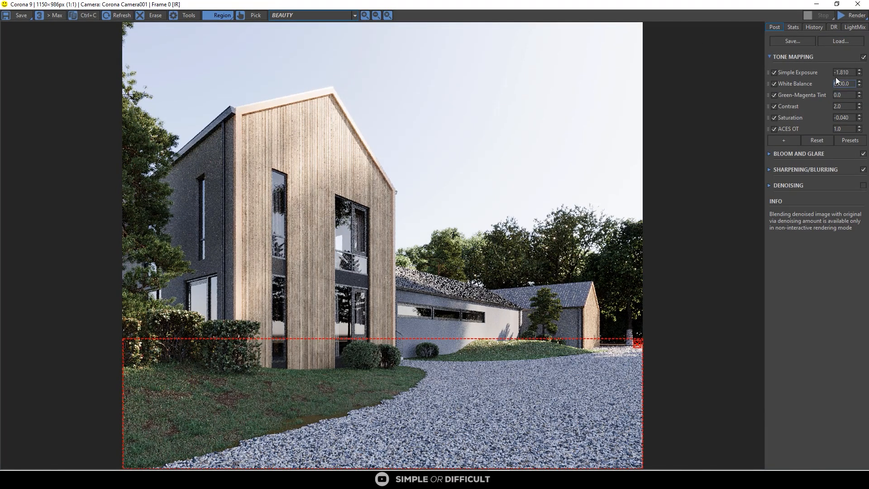
left_click(851, 19)
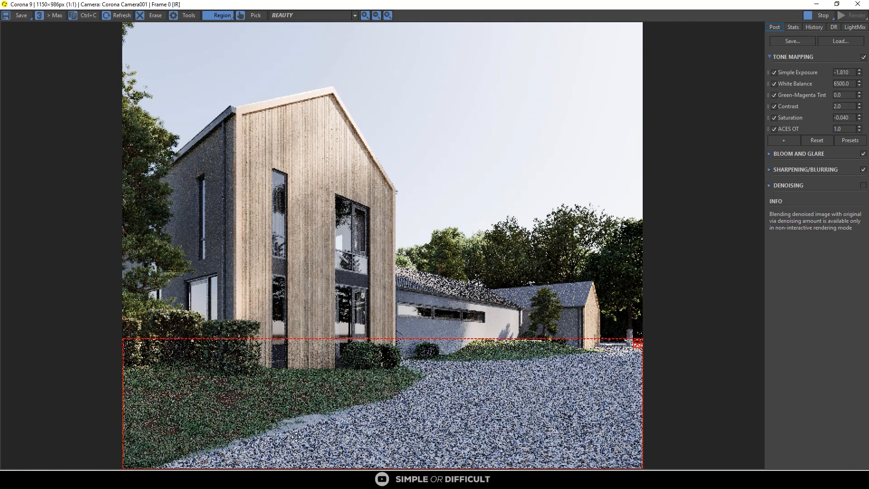
Step: Check the ground between the lawn and gravel in the region render, stop rendering, and minimize the frame buffer
scroll(296, 437, "up", 2)
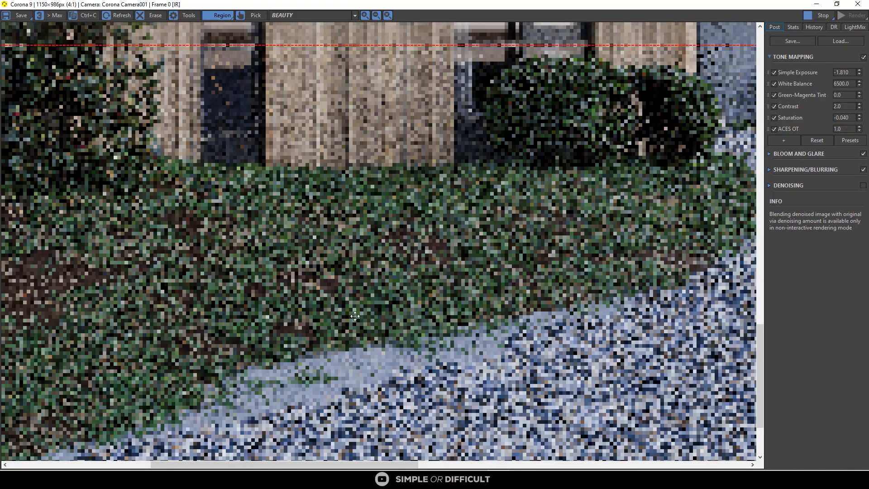
scroll(349, 344, "down", 1)
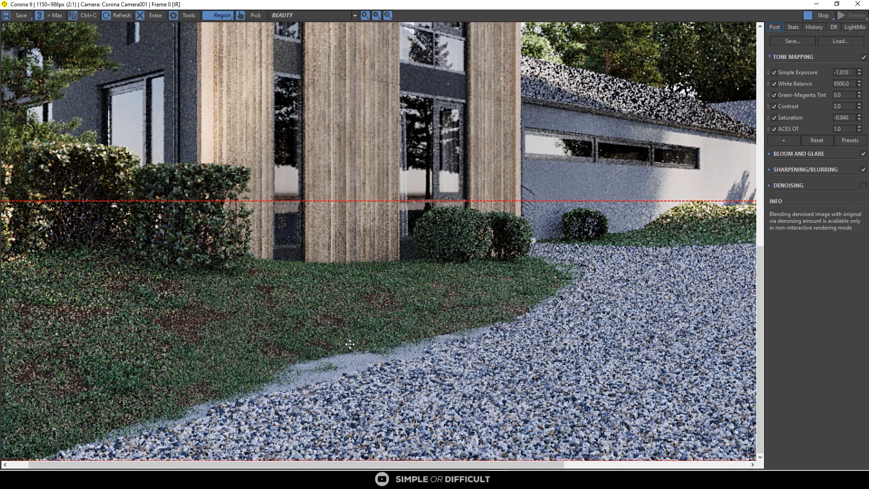
scroll(350, 344, "down", 1)
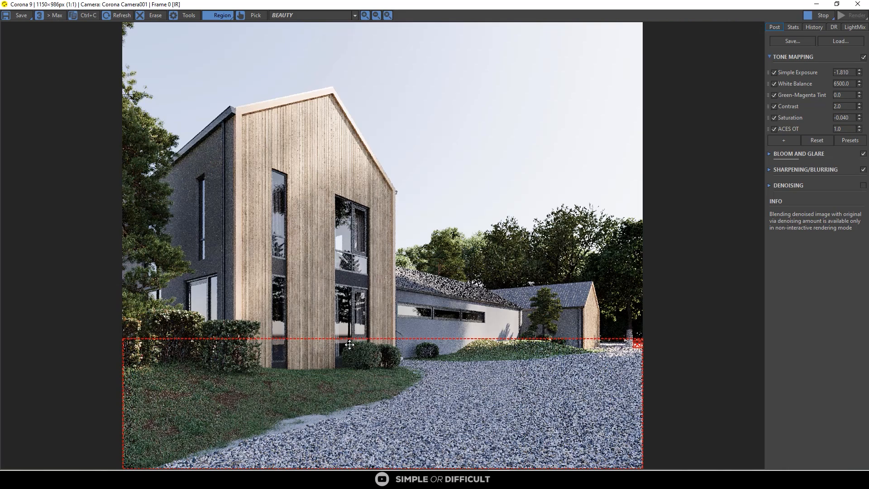
left_click(820, 15)
left_click(816, 5)
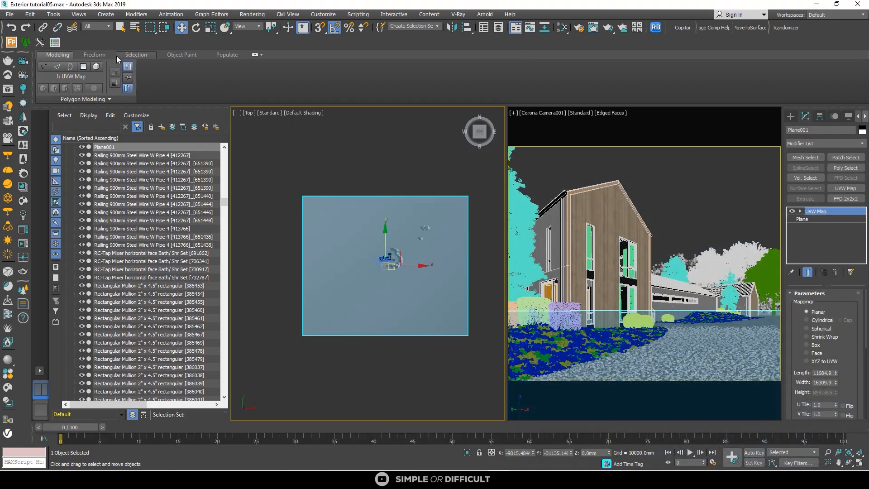
Step: Start a new Forest Pro object, look through the Gravel presets in the library browser, and close it without importing
left_click(24, 44)
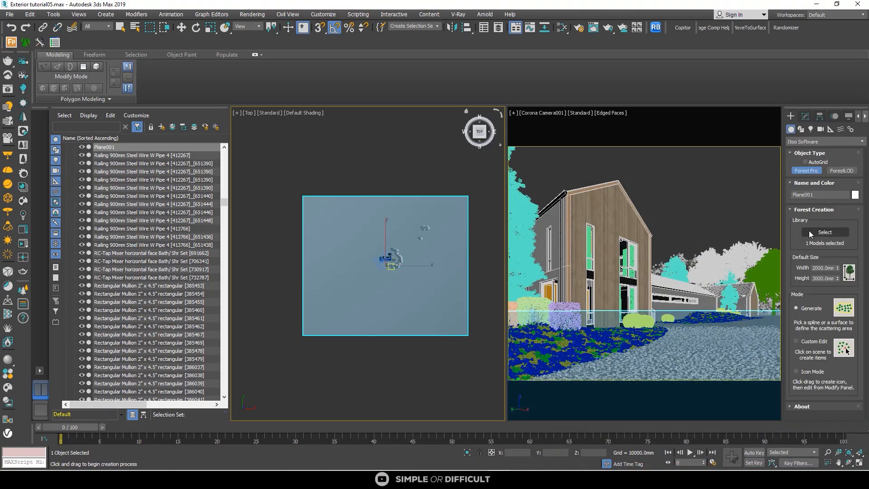
left_click(811, 232)
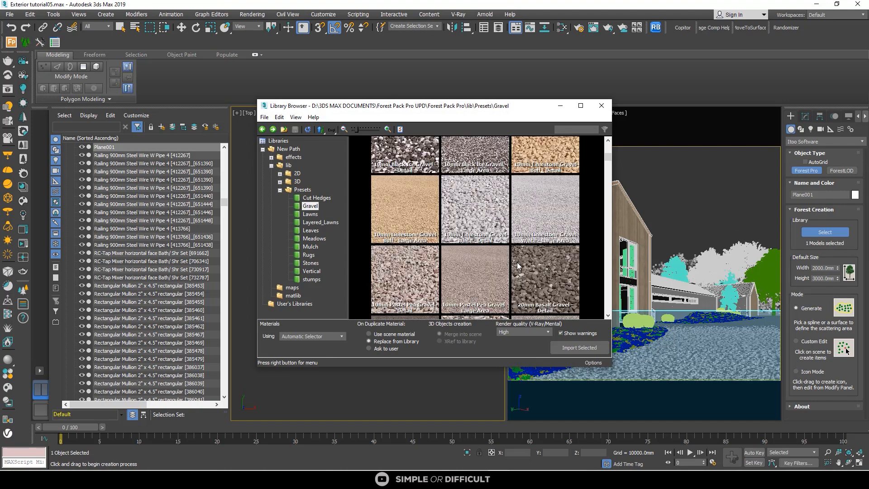
scroll(493, 260, "up", 1)
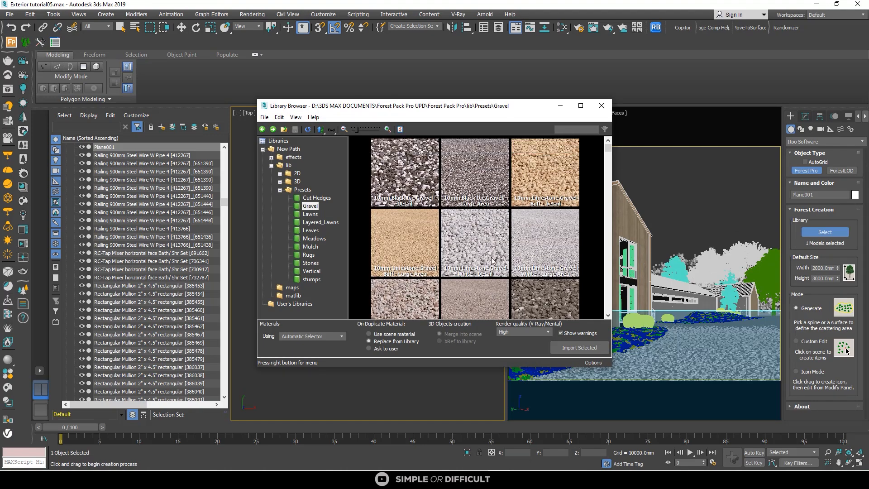
scroll(493, 253, "down", 5)
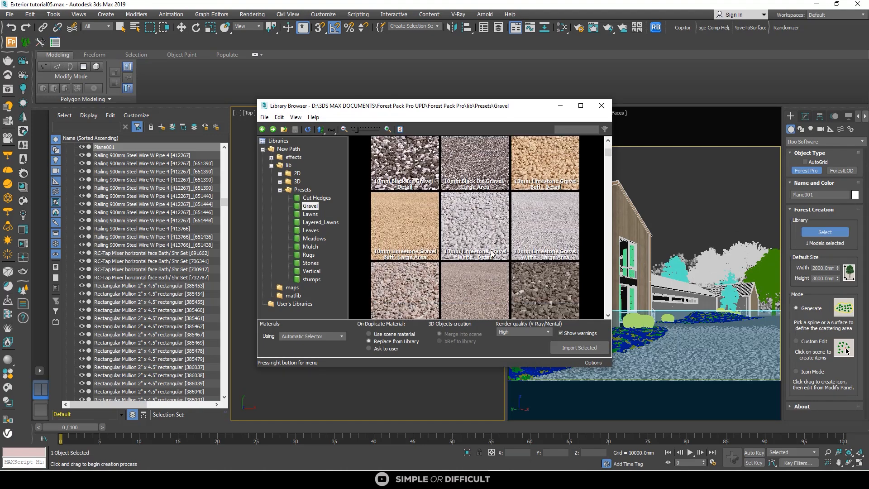
scroll(495, 255, "down", 3)
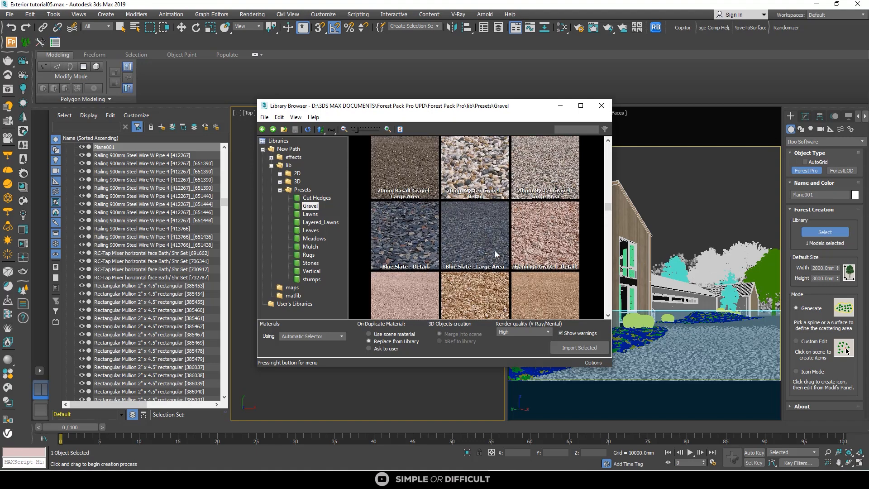
scroll(496, 254, "down", 8)
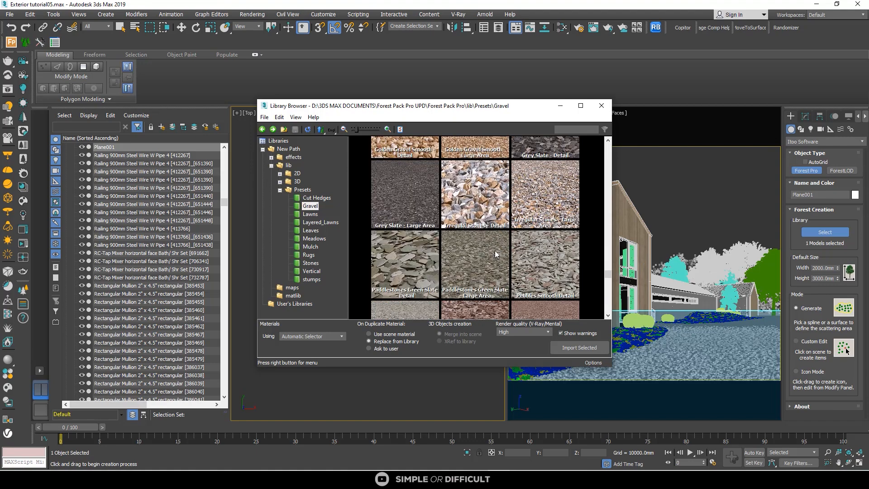
scroll(496, 255, "down", 1)
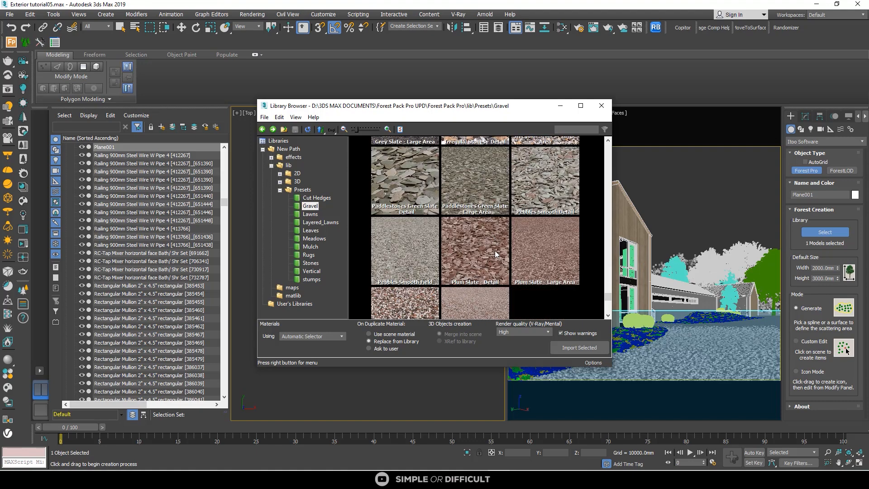
scroll(495, 254, "up", 2)
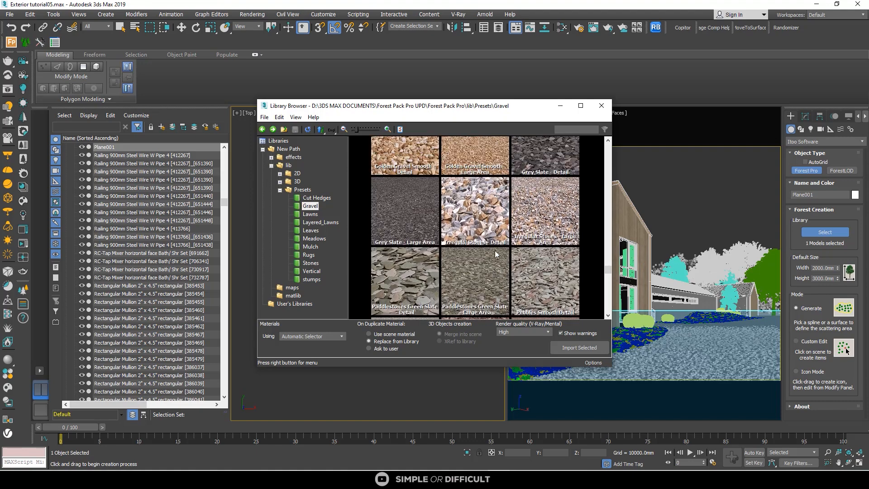
scroll(496, 255, "up", 10)
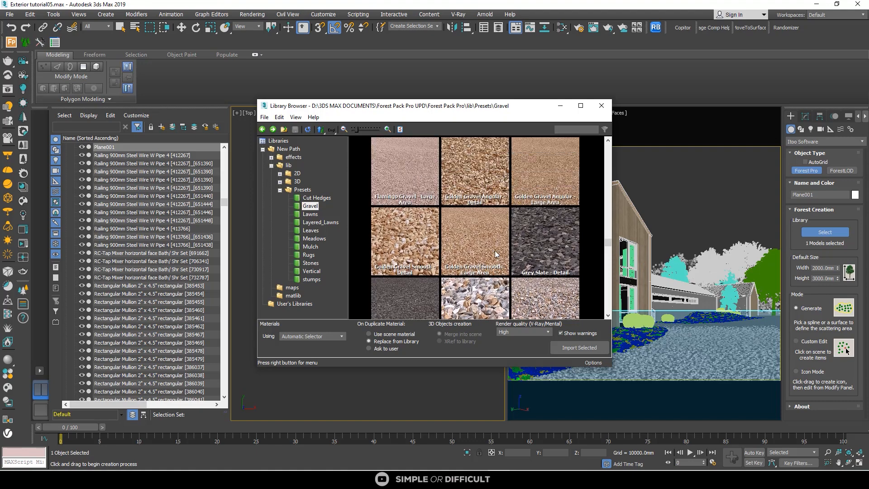
scroll(496, 254, "up", 4)
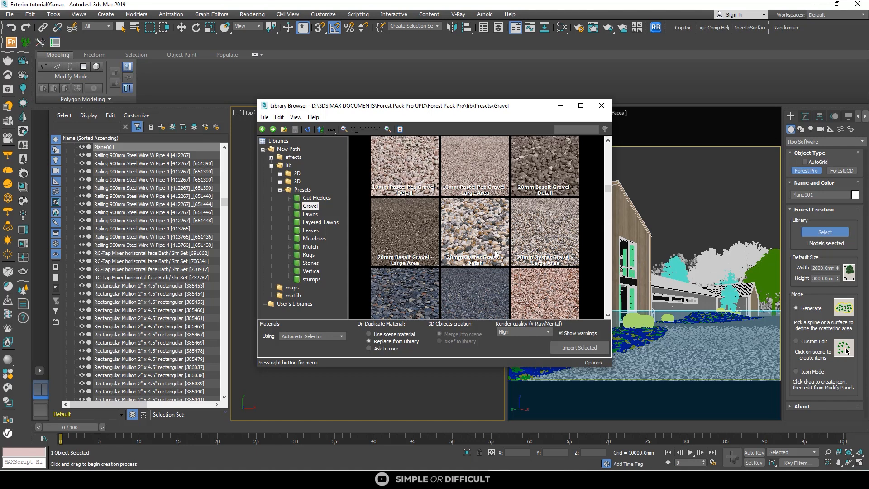
left_click(600, 106)
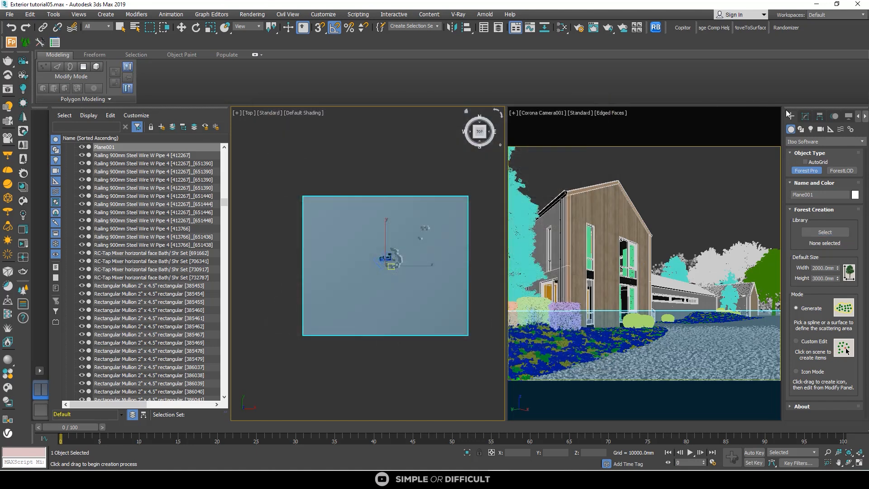
Step: Add the 20mm Oyster Gravel - Detail preset from the library to the driveway gravel scatter's geometry, rescaling it to the system units
left_click(806, 116)
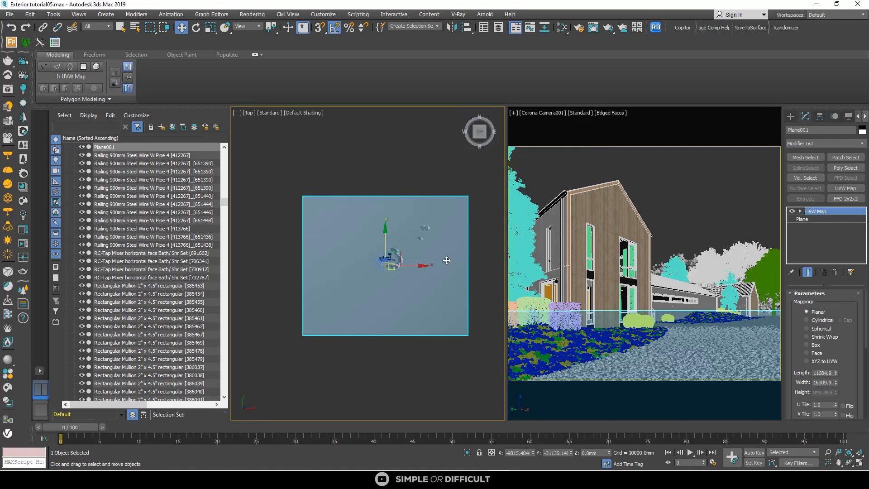
scroll(402, 185, "up", 2)
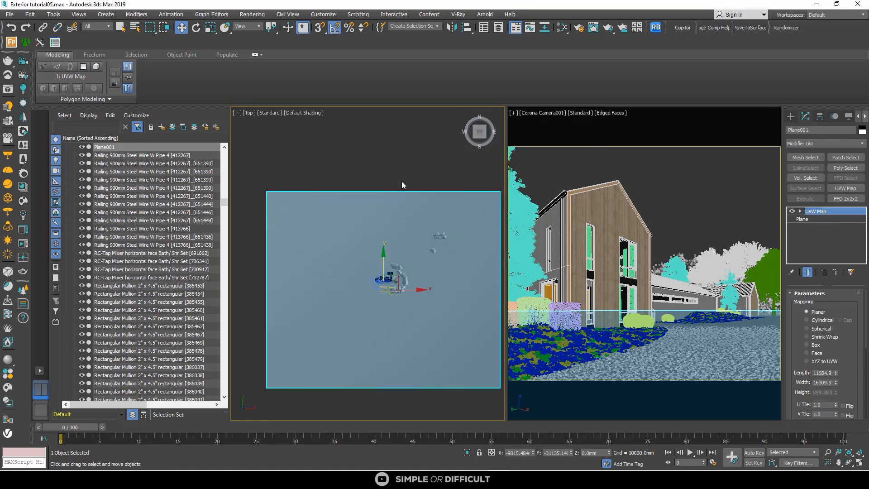
scroll(421, 301, "up", 5)
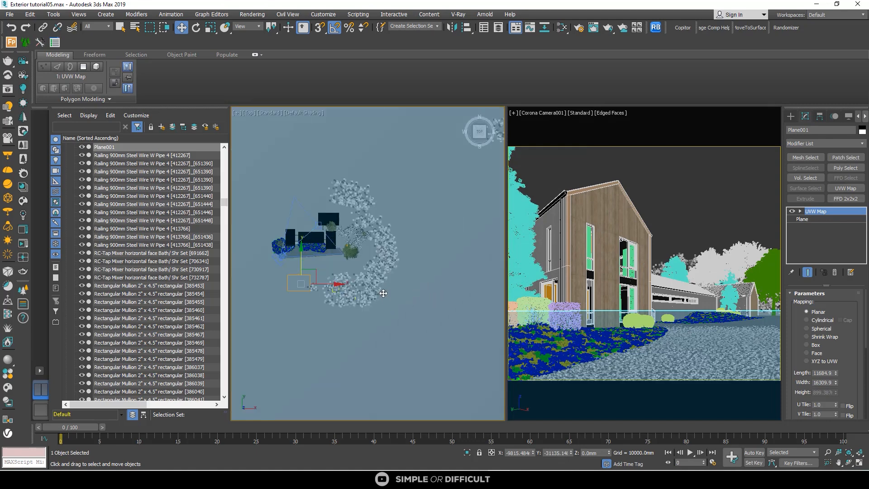
scroll(312, 263, "up", 5)
scroll(284, 246, "up", 6)
middle_click_drag(287, 246, 425, 273)
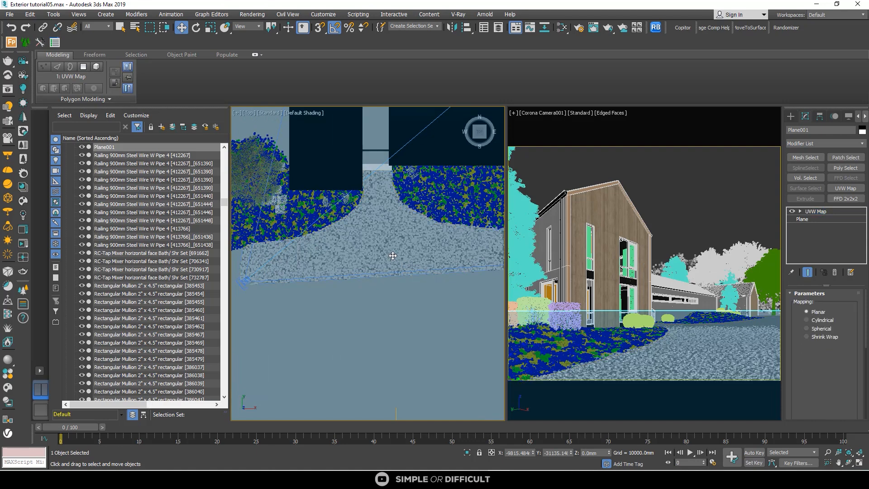
left_click(392, 256)
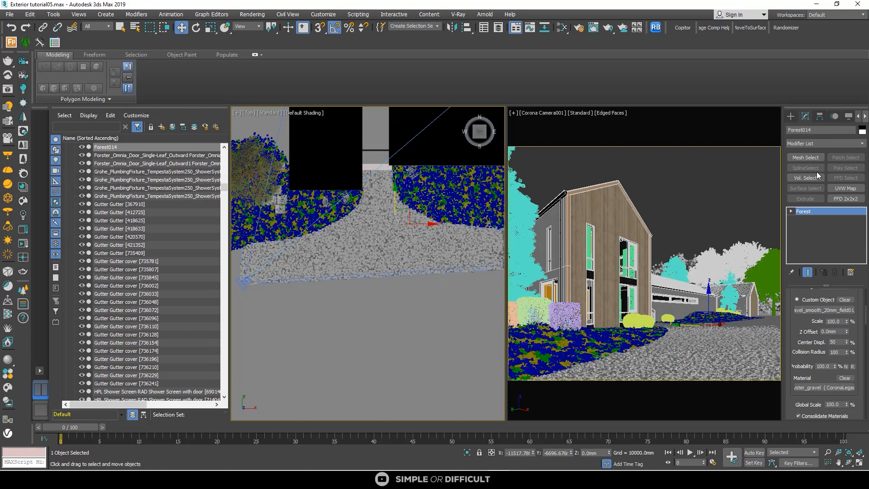
left_click_drag(865, 314, 868, 292)
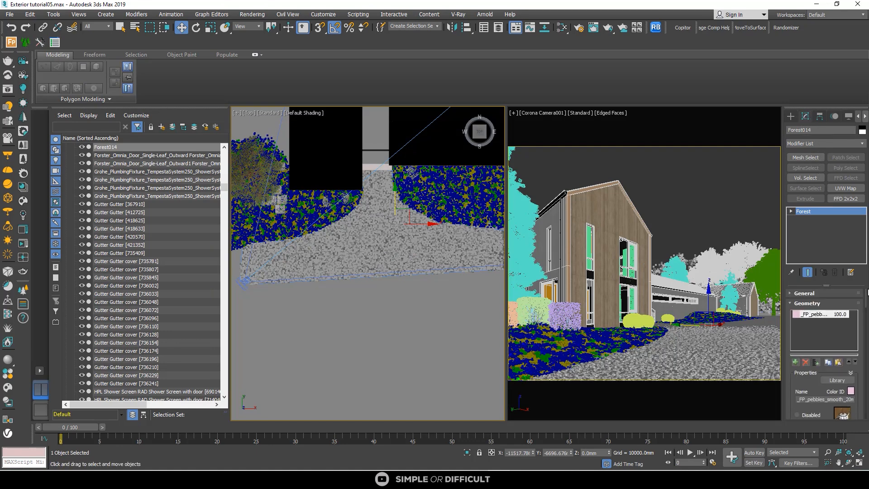
left_click(837, 380)
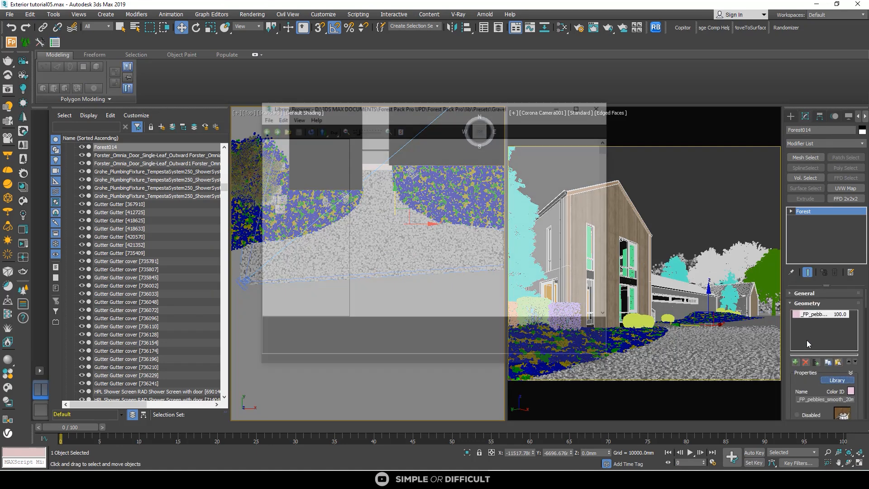
scroll(498, 249, "down", 2)
scroll(498, 249, "down", 1)
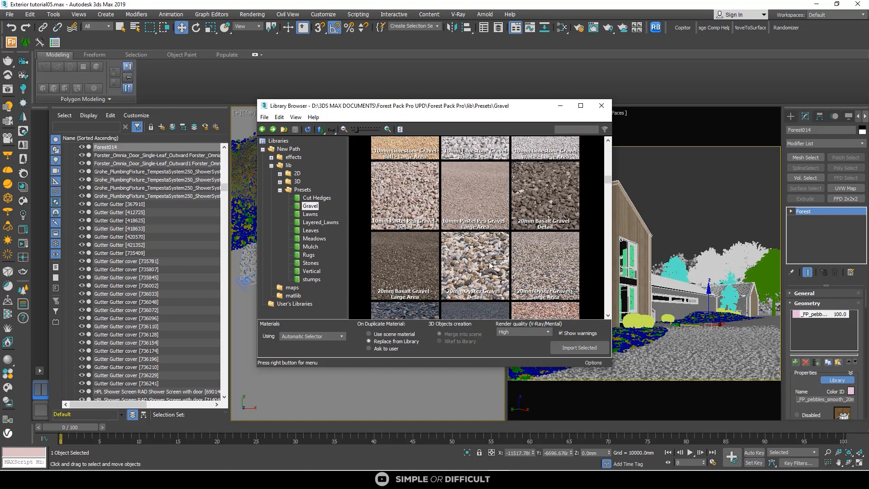
left_click(491, 264)
left_click(575, 348)
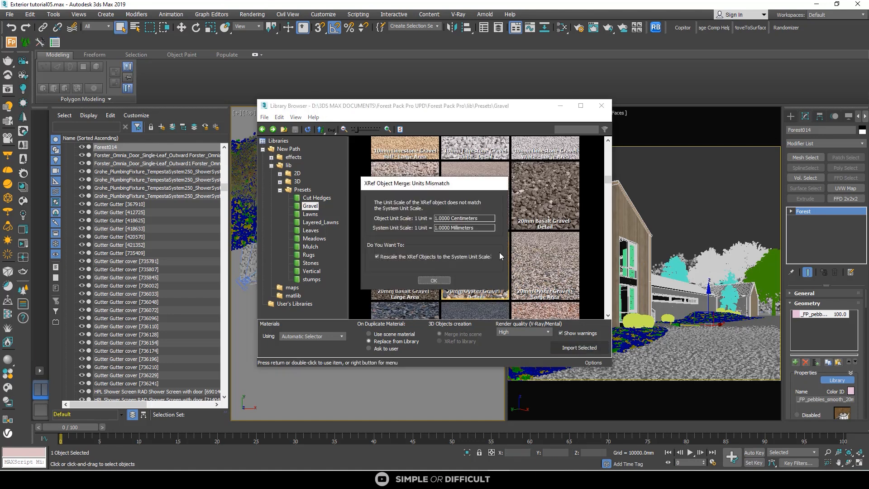
left_click(433, 280)
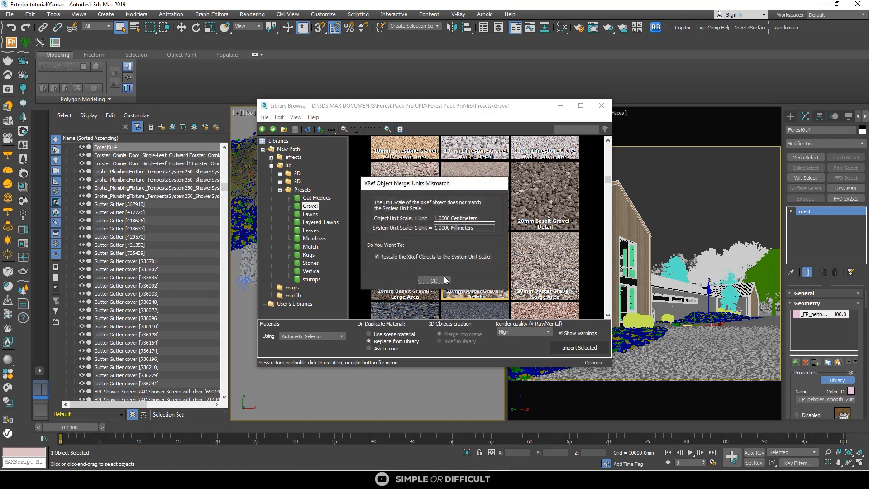
left_click(434, 282)
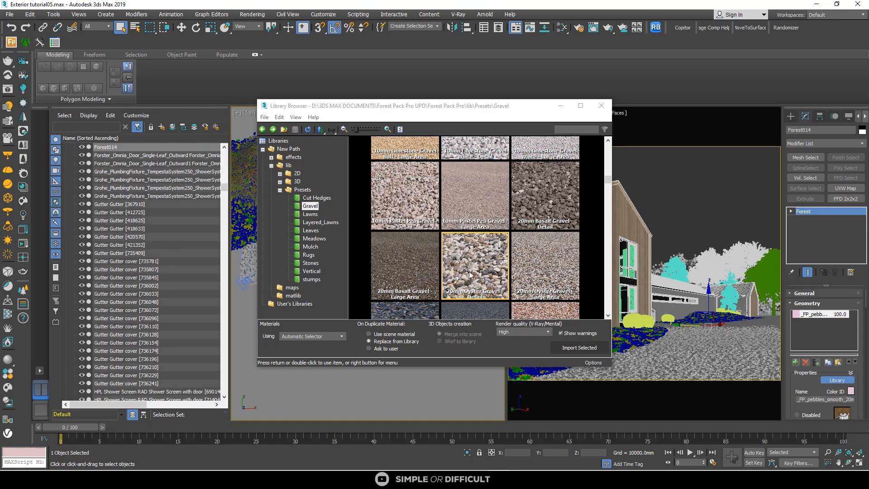
double_click(472, 265)
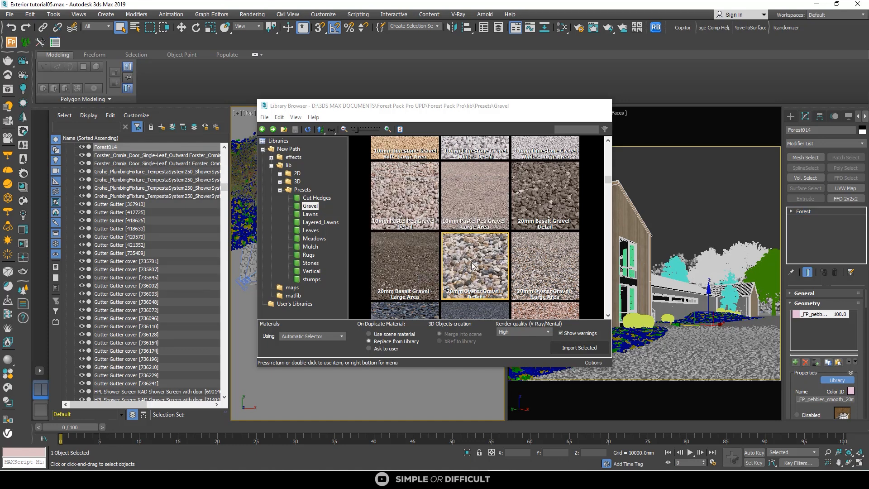
Step: Set the driveway gravel scatter's area boundary checking to Edge
scroll(395, 226, "down", 3)
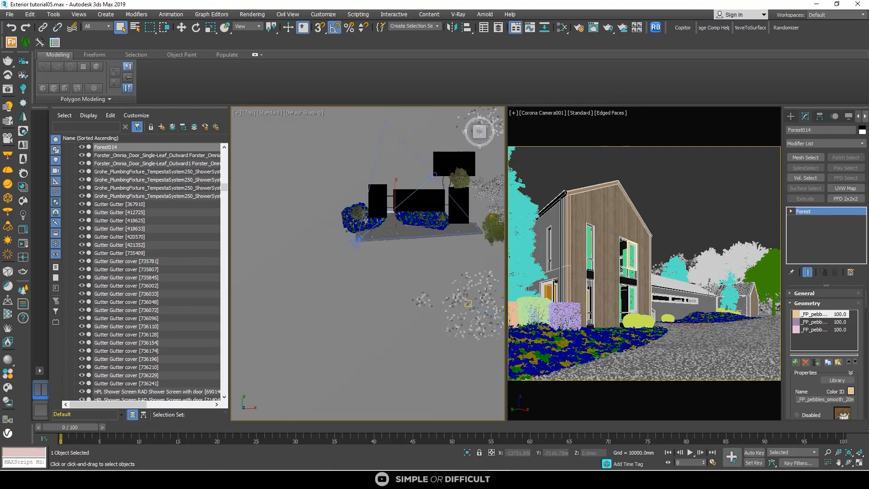
scroll(336, 221, "up", 4)
scroll(273, 194, "up", 4)
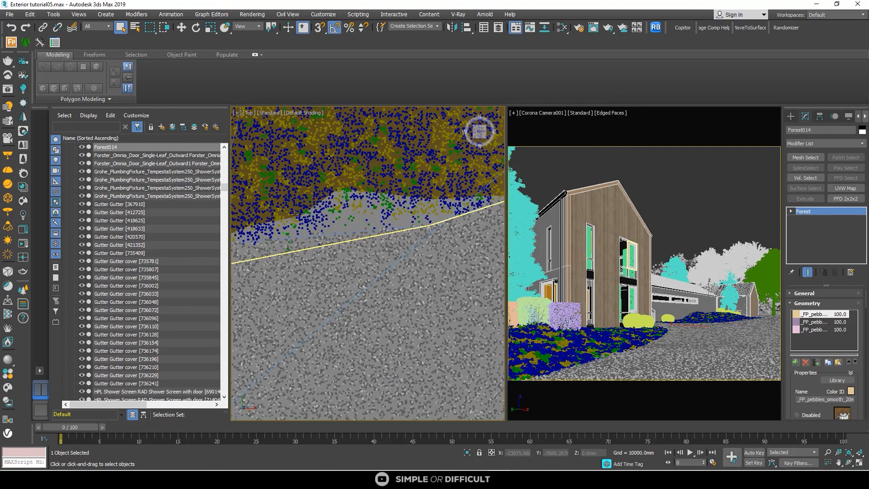
scroll(335, 236, "up", 4)
scroll(370, 228, "down", 2)
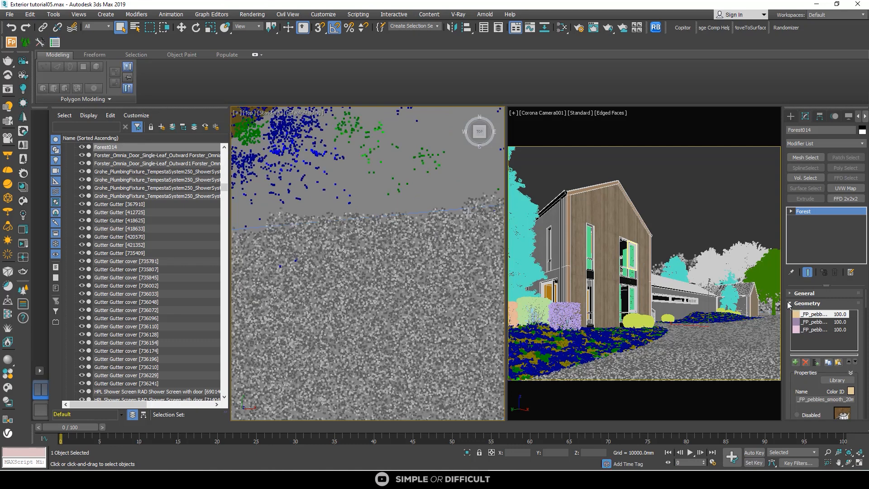
left_click(801, 303)
scroll(860, 337, "down", 5)
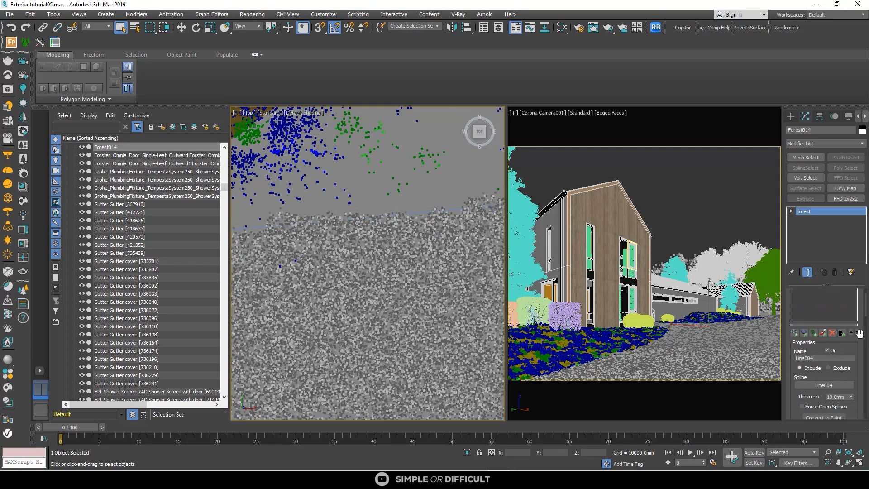
scroll(860, 334, "down", 5)
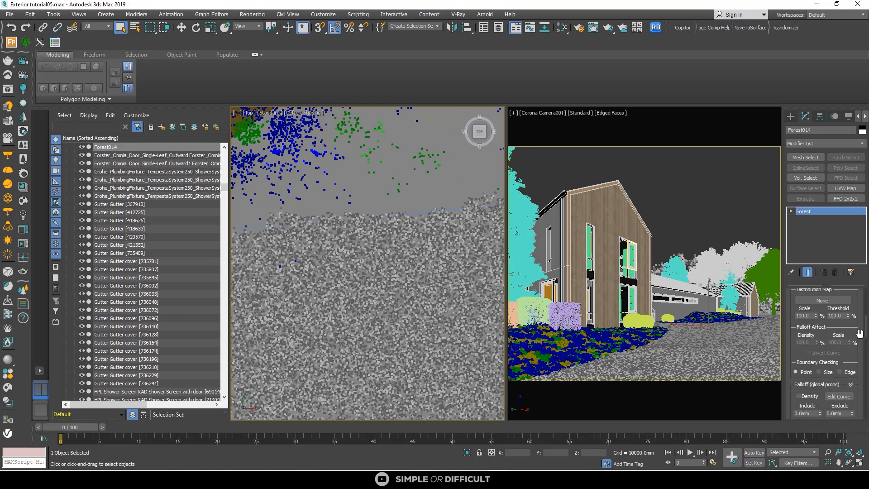
left_click(851, 346)
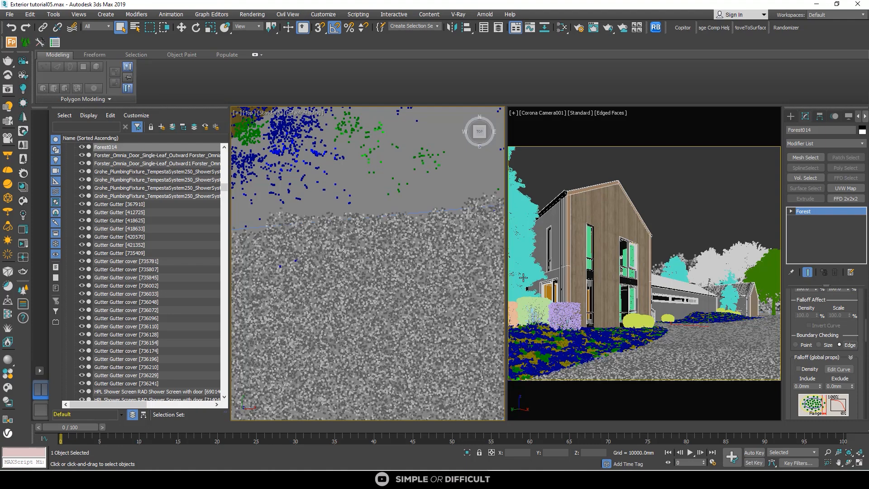
scroll(417, 214, "down", 6)
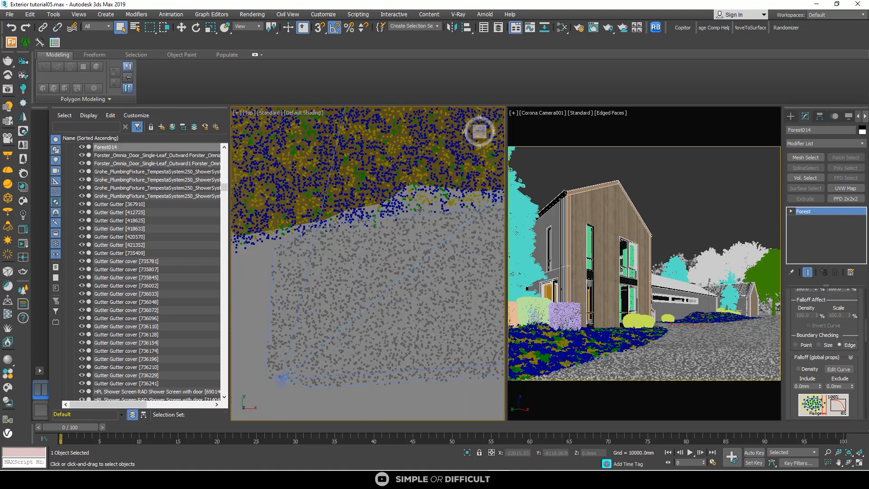
scroll(359, 238, "down", 4)
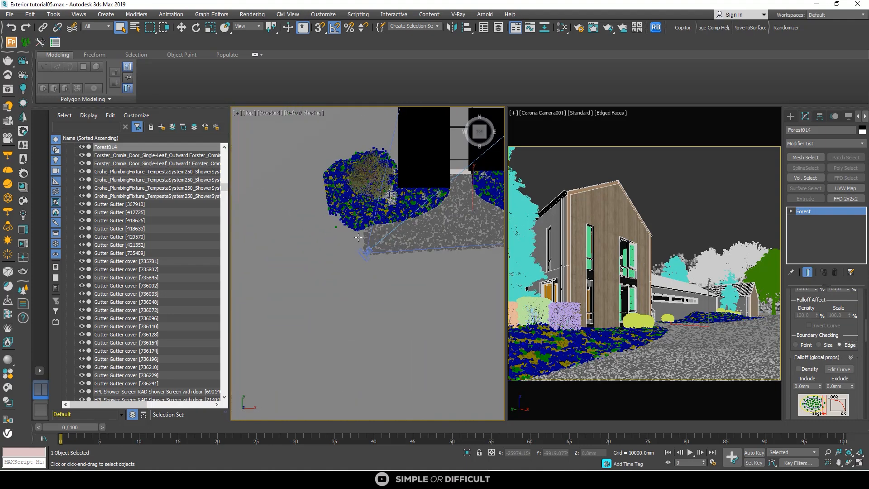
Step: Open the Corona frame buffer, start interactive rendering of the region, and check the gravel and its edge along the lawn
right_click(398, 232)
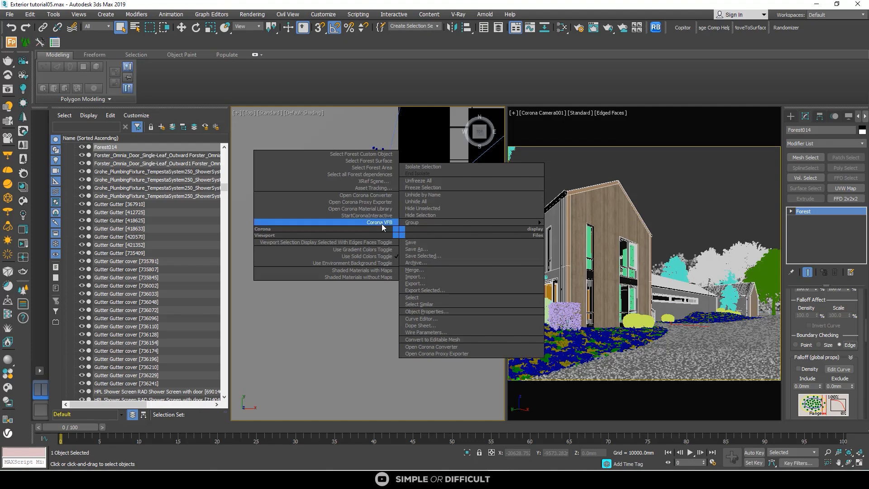
left_click(381, 223)
left_click_drag(854, 18, 858, 27)
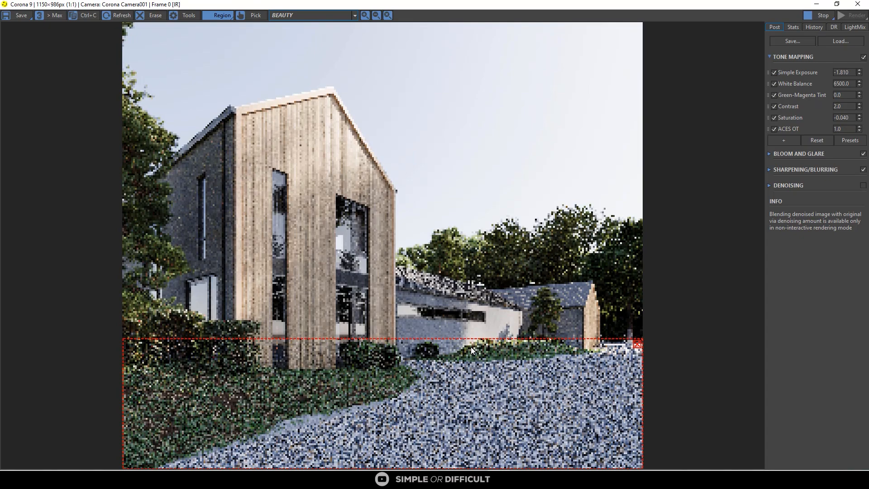
scroll(440, 428, "up", 3)
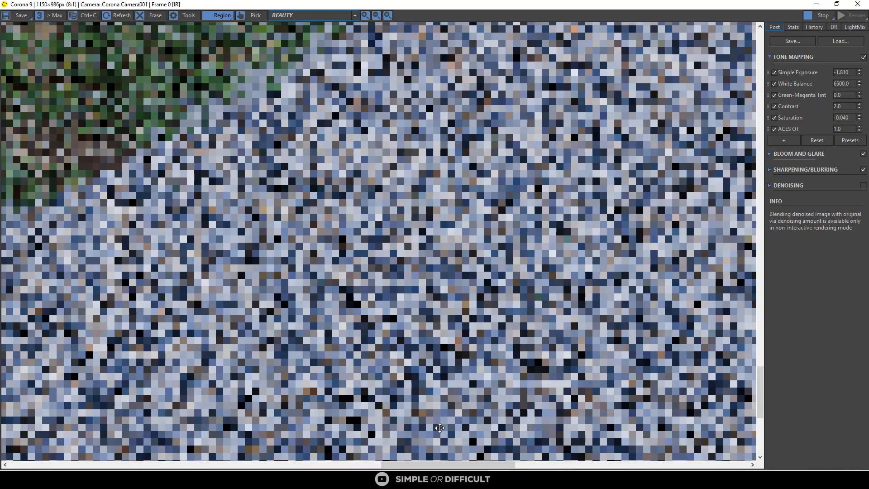
scroll(440, 428, "down", 3)
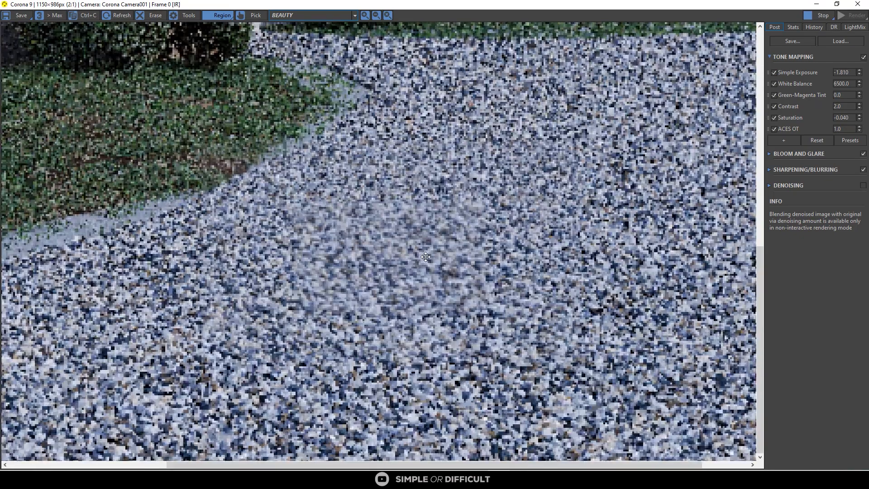
Step: Examine the gravel and its edge along the lawn in the region render, stop interactive rendering and minimize the frame buffer
scroll(425, 257, "down", 1)
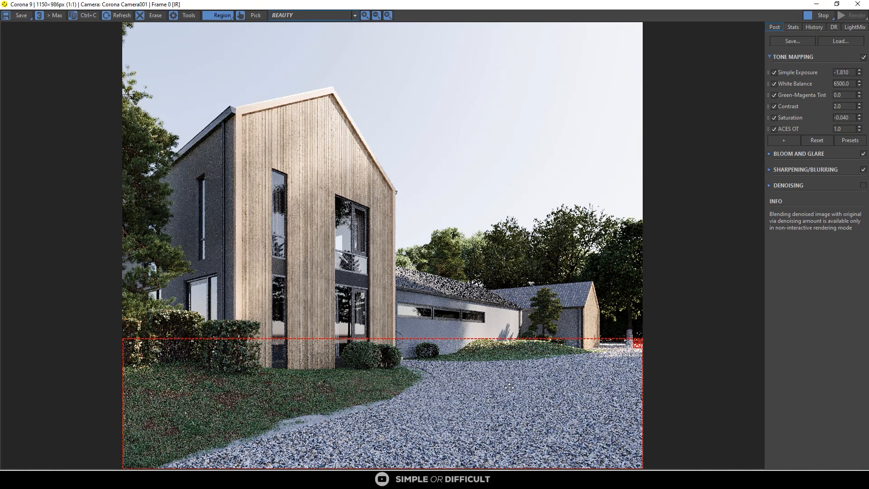
scroll(435, 381, "up", 4)
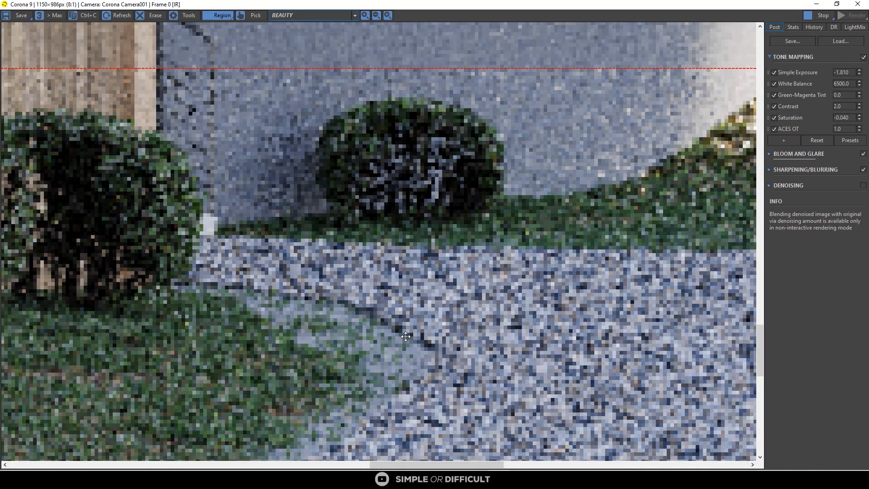
scroll(406, 336, "down", 3)
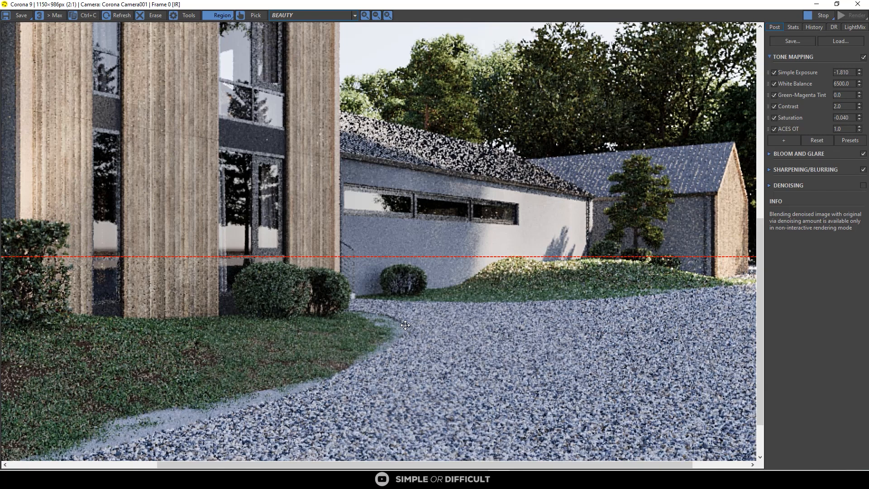
scroll(405, 324, "down", 1)
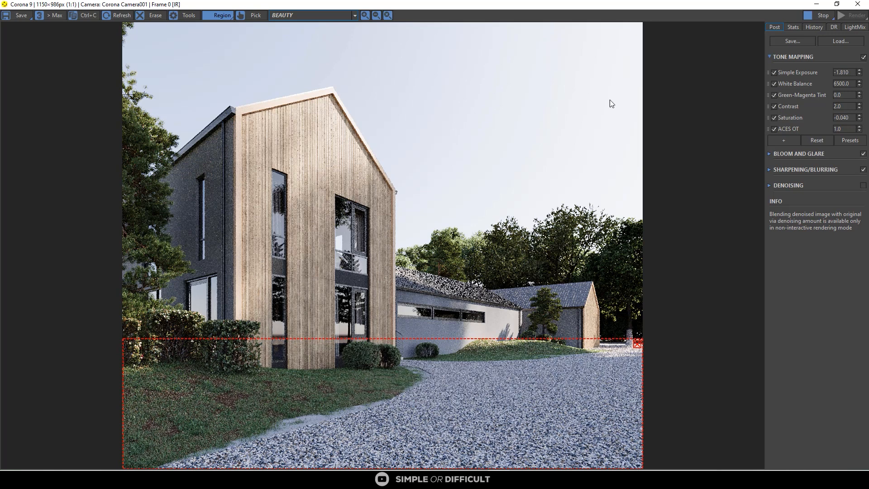
left_click(820, 15)
left_click_drag(709, 8, 707, 31)
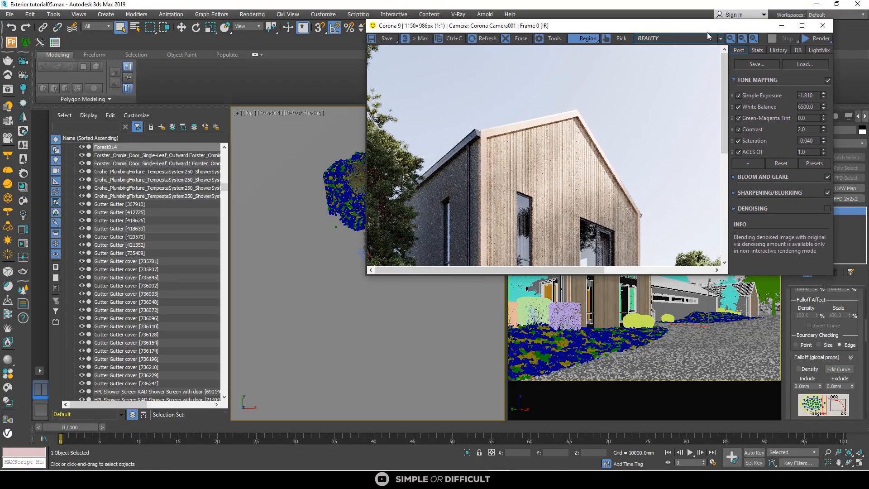
left_click(781, 26)
Step: Select the ground plane, look for its material among the nodes in the Slate Material Editor, and close the editor
scroll(340, 262, "up", 6)
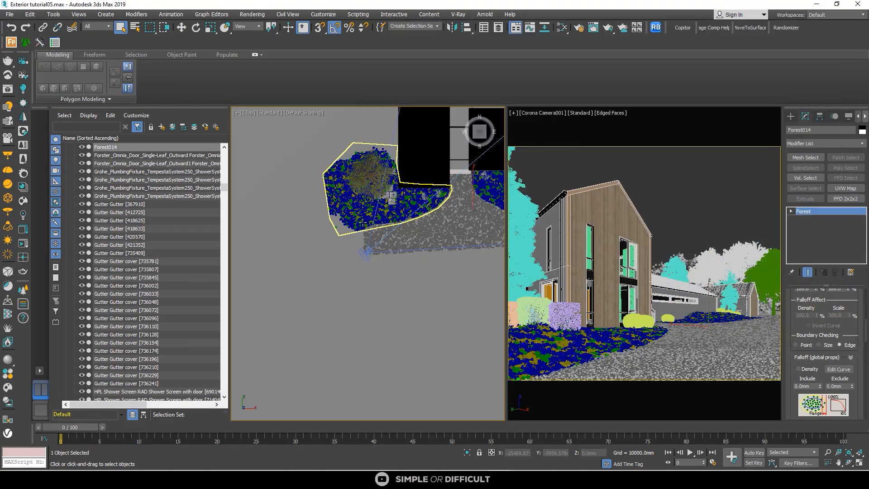
left_click(340, 262)
scroll(341, 262, "down", 8)
left_click(562, 27)
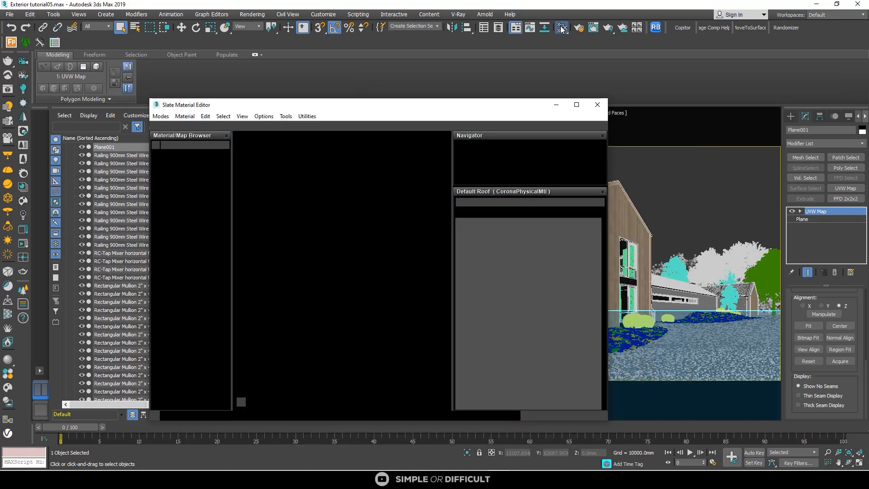
scroll(353, 222, "down", 4)
middle_click_drag(342, 195, 385, 310)
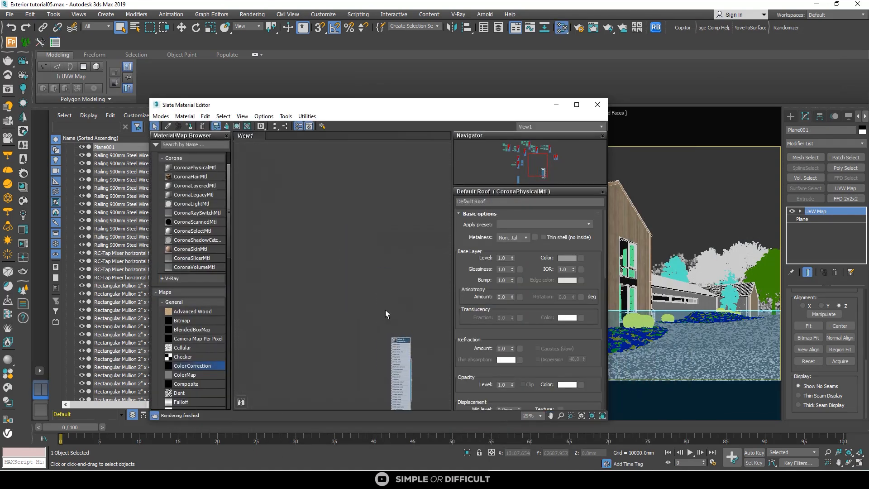
scroll(384, 310, "down", 6)
scroll(395, 263, "up", 6)
scroll(395, 263, "up", 3)
scroll(395, 263, "down", 2)
middle_click_drag(409, 257, 372, 248)
left_click(390, 244)
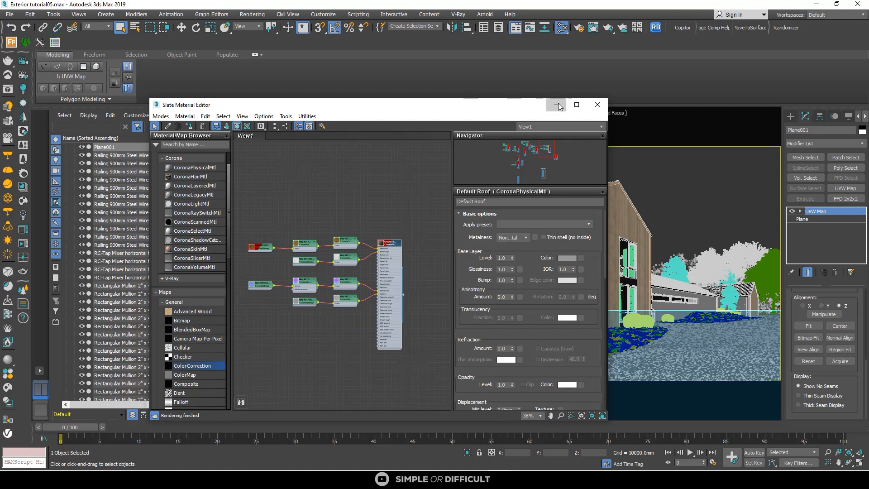
left_click(598, 105)
Step: Isolate the ground plane and remove its existing UVW Map modifier
left_click(469, 454)
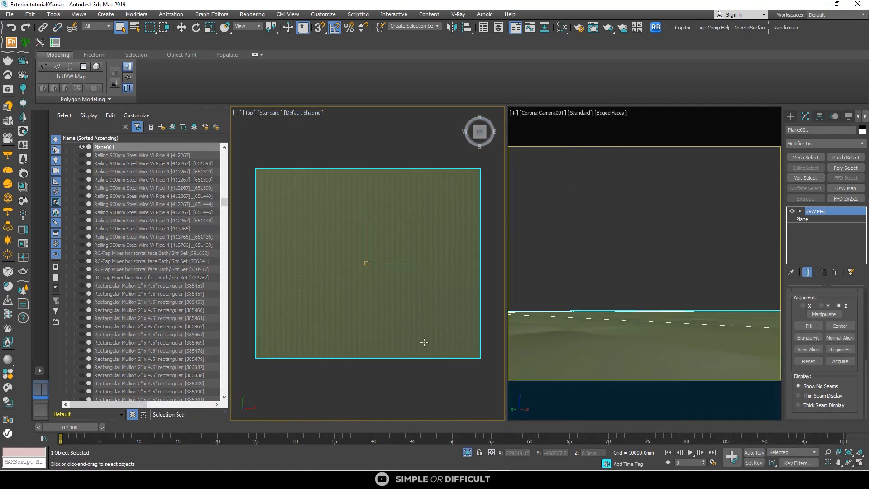
scroll(379, 238, "up", 3)
middle_click_drag(364, 267, 542, 265, "alt")
left_click(835, 273)
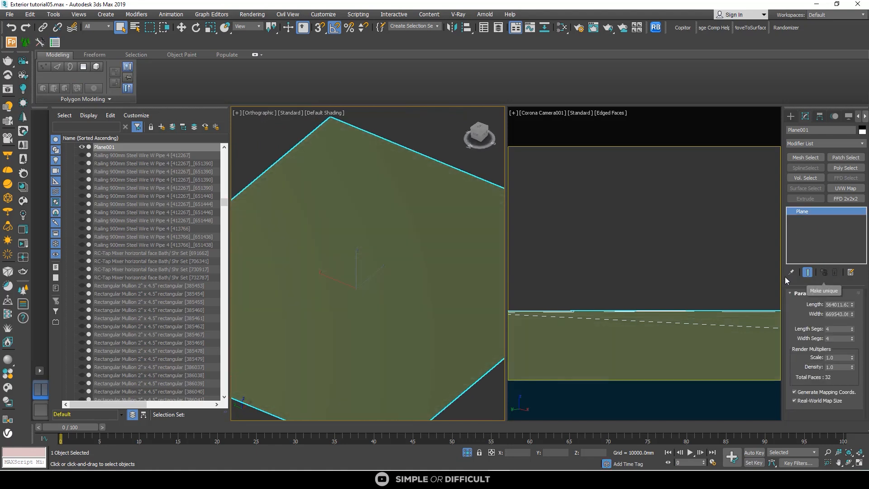
Step: Add a new UVW Map modifier to the ground plane and turn off Real-World Map Size
left_click(845, 188)
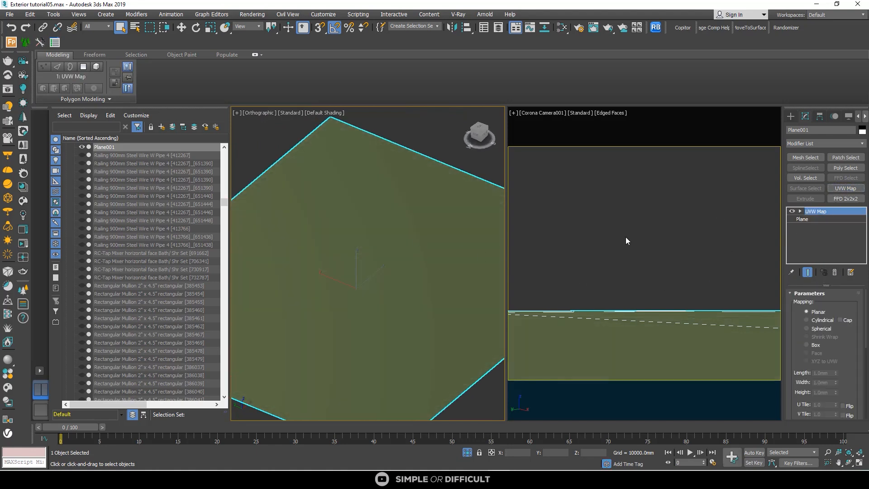
scroll(820, 390, "down", 3)
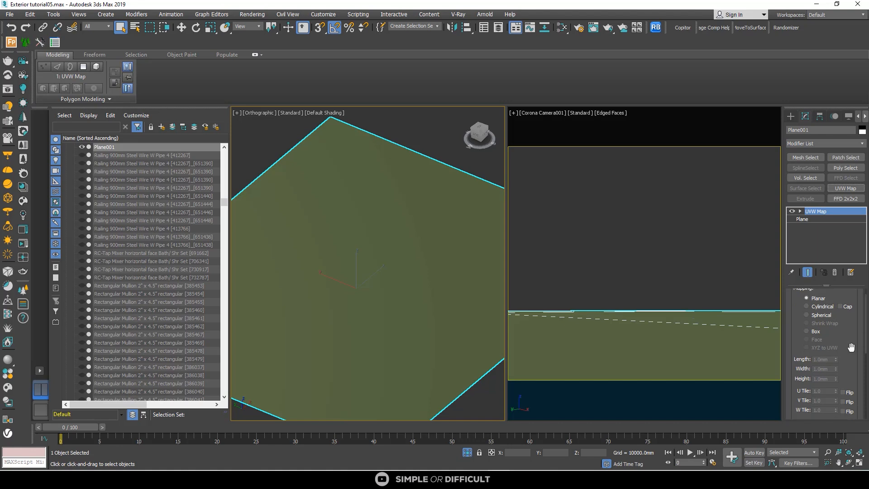
left_click(797, 395)
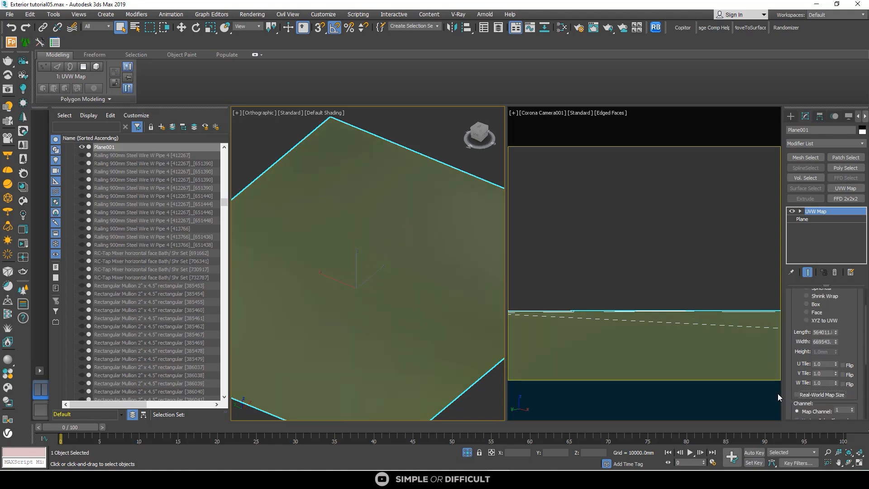
scroll(347, 253, "up", 5)
scroll(347, 253, "down", 5)
Step: Deselect the ground plane and open the Corona frame buffer as a floating window over the viewports
left_click(401, 164)
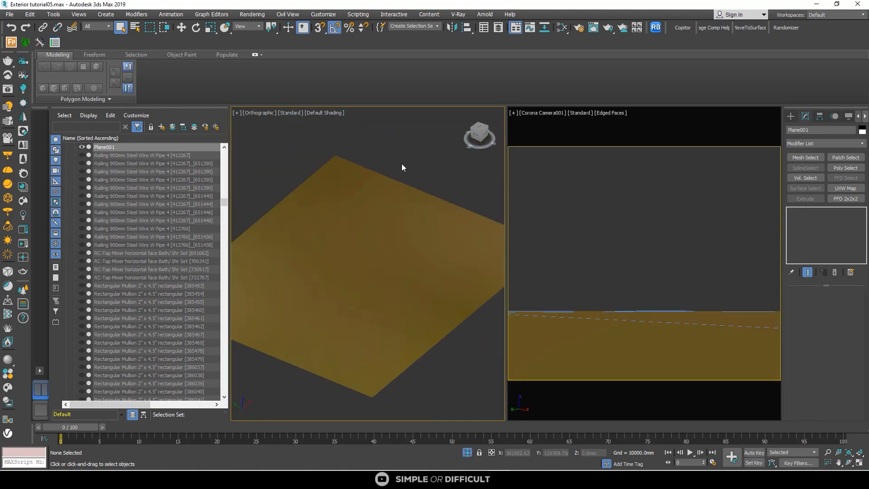
right_click(397, 156)
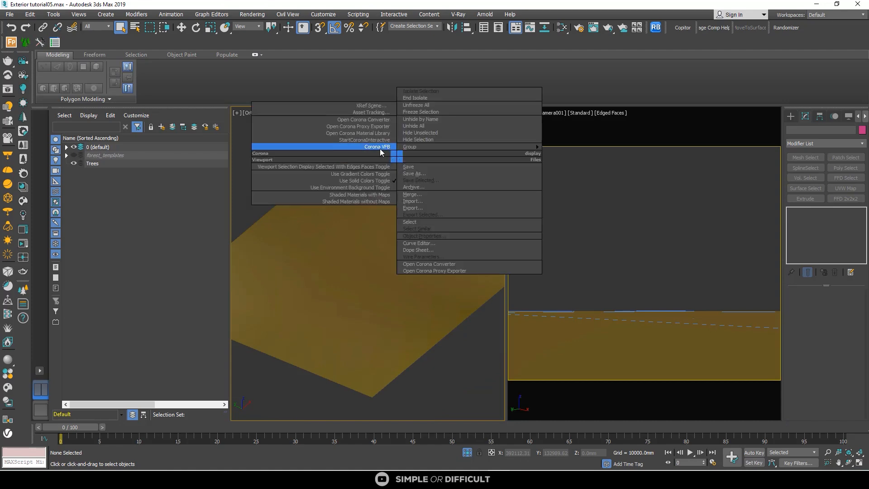
left_click(380, 149)
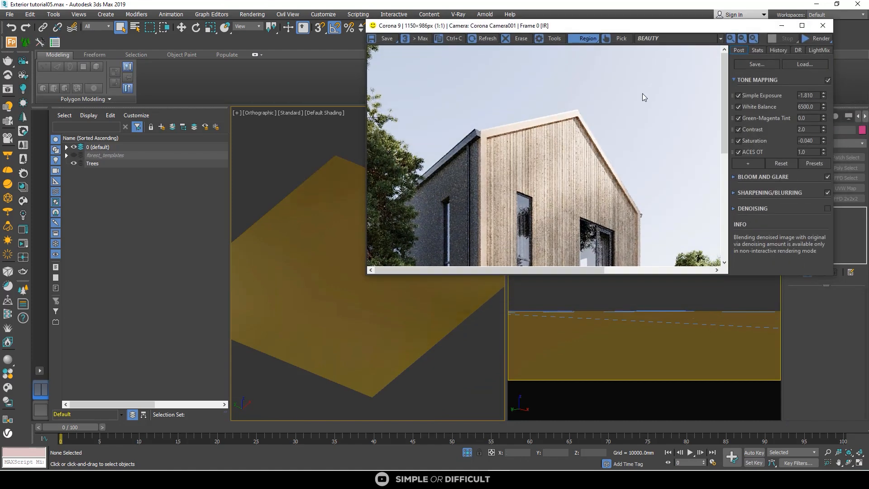
left_click(802, 26)
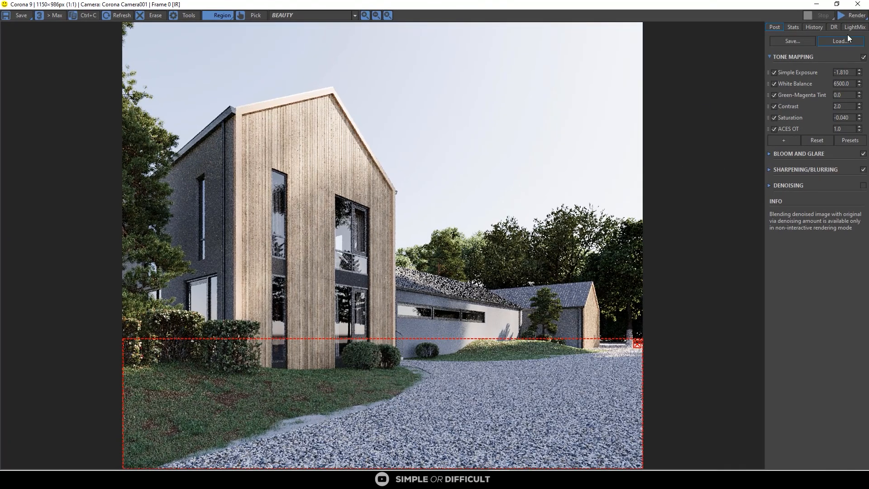
left_click_drag(802, 4, 444, 159)
left_click(480, 160)
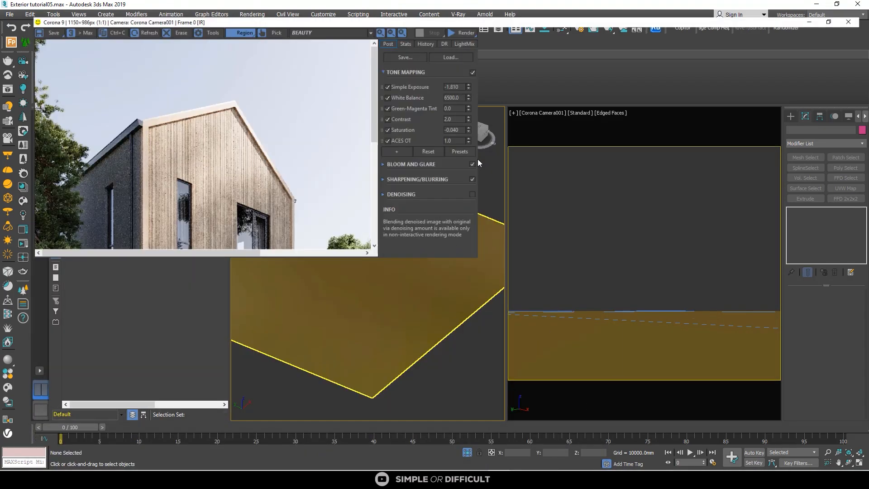
double_click(802, 5)
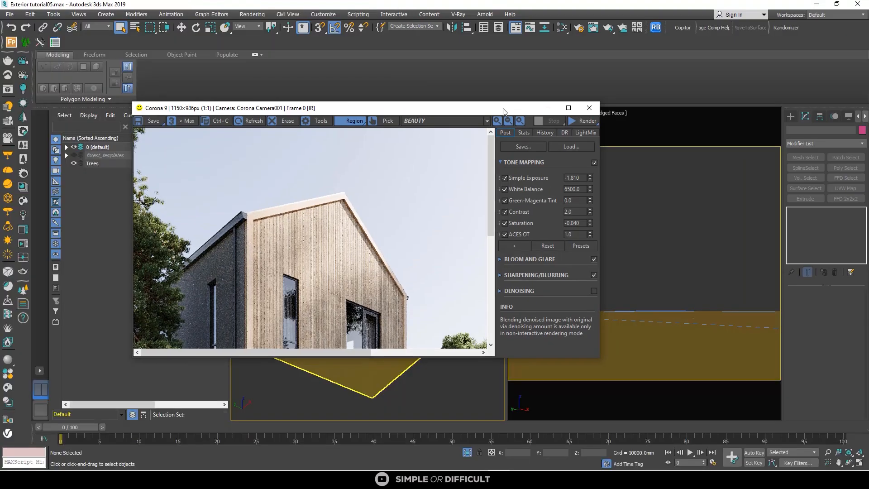
Step: Select the ground plane in the camera view, enlarge that view with 2D Pan Zoom, and start interactive rendering
left_click(619, 339)
key("ctrl+p")
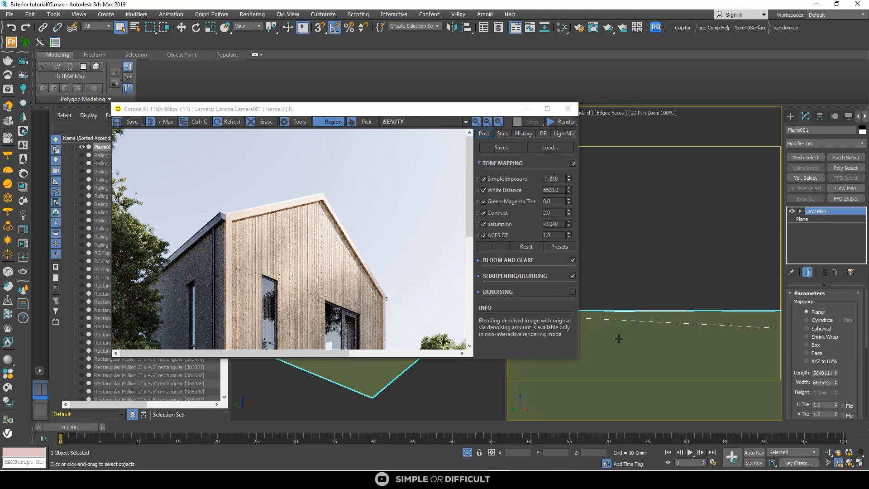
scroll(600, 308, "up", 5)
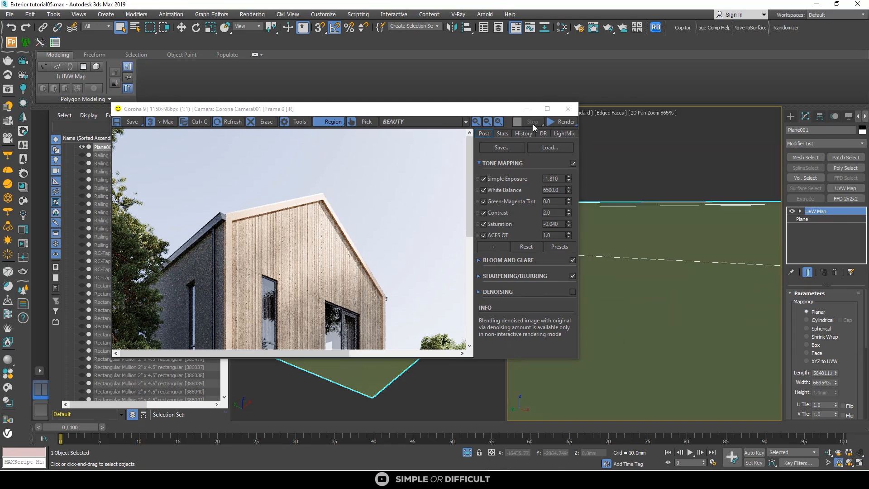
left_click(565, 122)
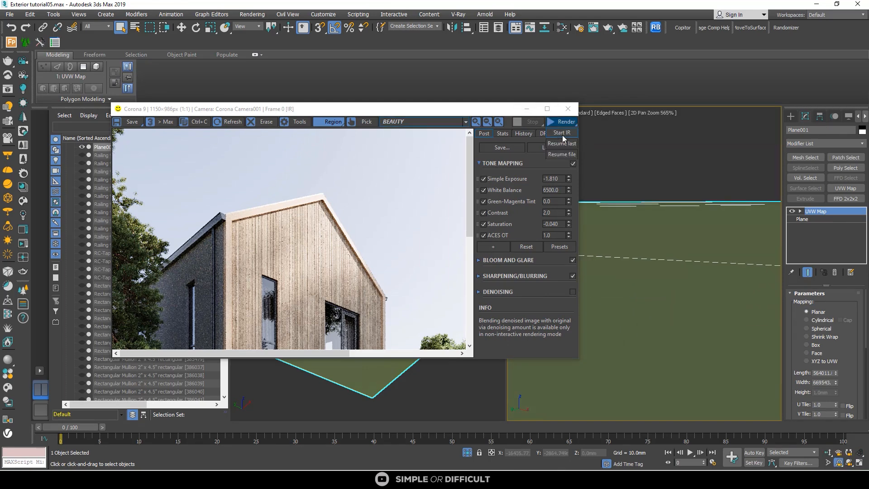
left_click(562, 133)
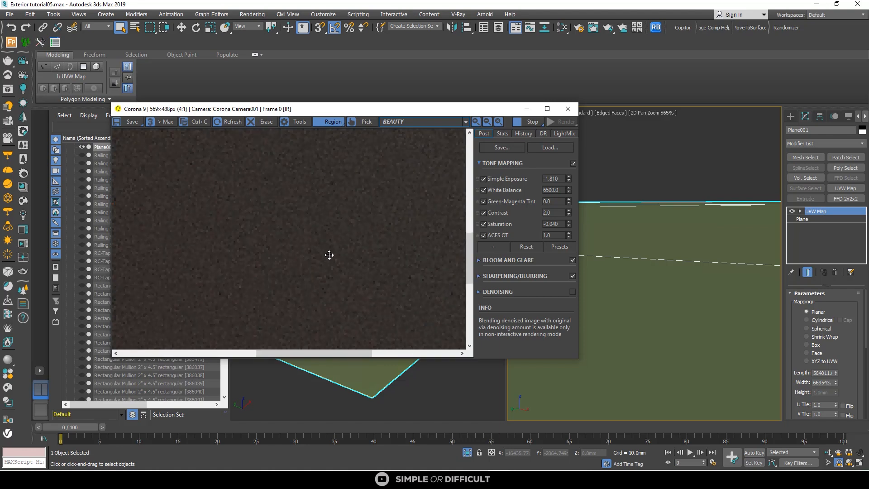
scroll(330, 244, "down", 2)
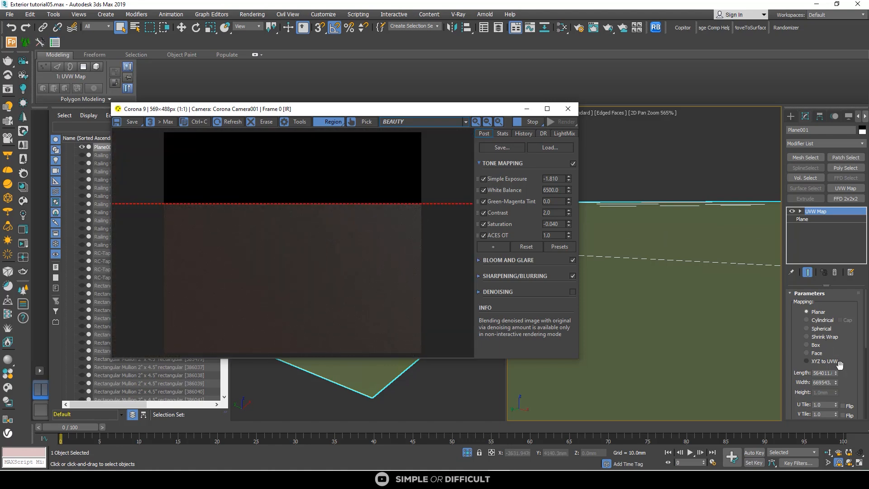
Step: Try a smaller planar mapping on the ground plane, reducing the length to about 208684 mm and the width to 0.14 mm
left_click_drag(835, 373, 836, 384)
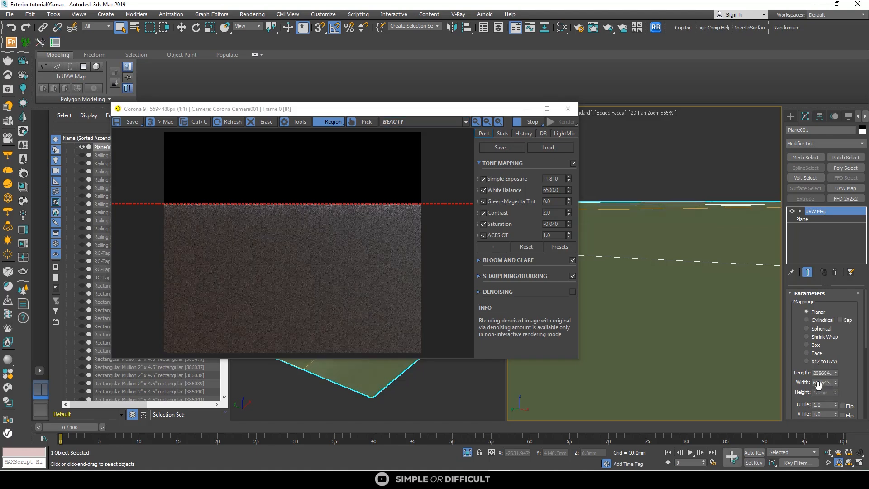
left_click_drag(836, 383, 834, 396)
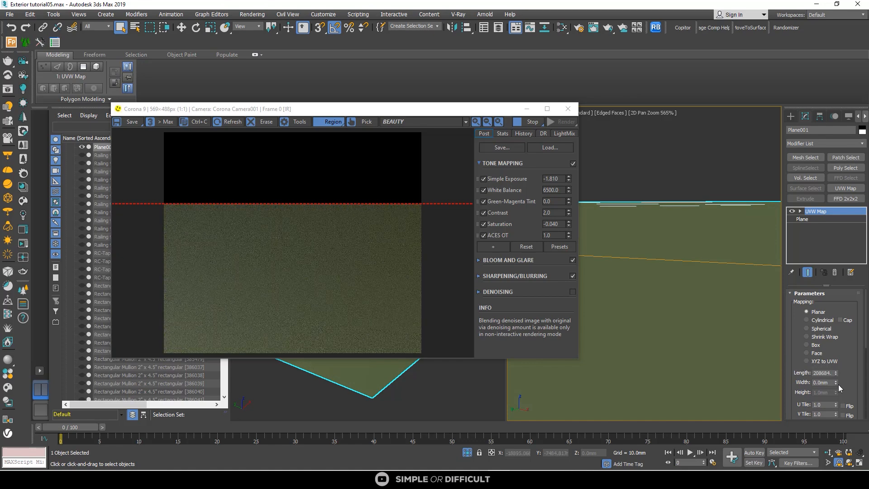
left_click_drag(836, 382, 834, 381)
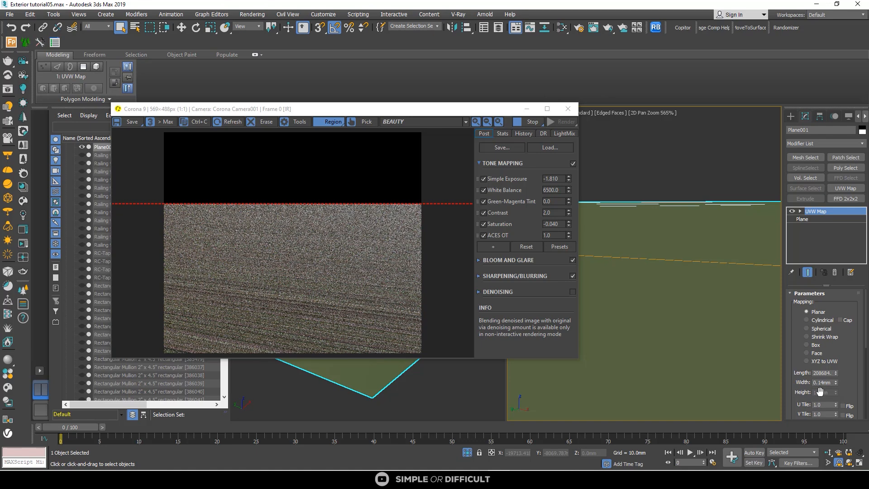
left_click(827, 383)
Step: Compare the ground texture in the render with Real-World Map Size turned on, and turn the option off again
scroll(827, 384, "down", 3)
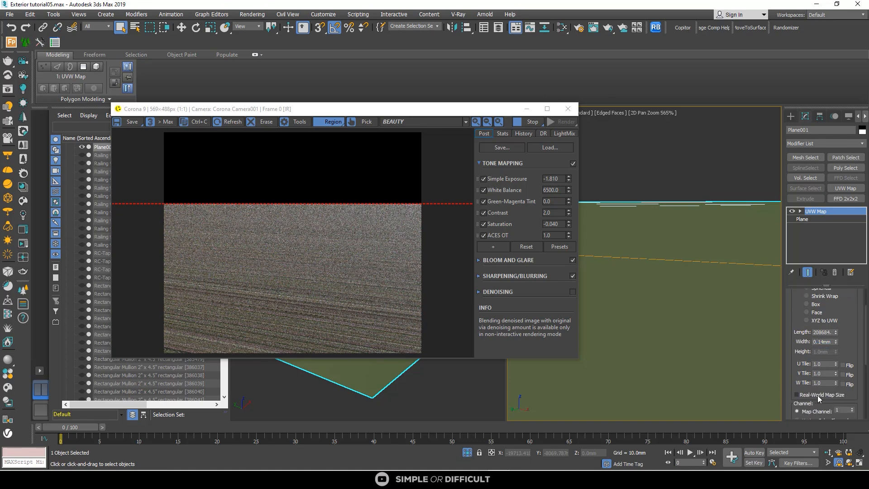
left_click(816, 395)
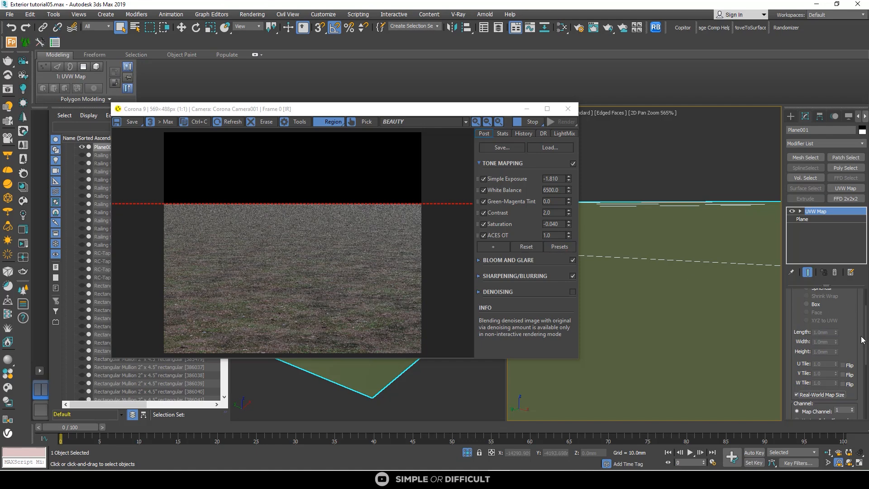
left_click(797, 394)
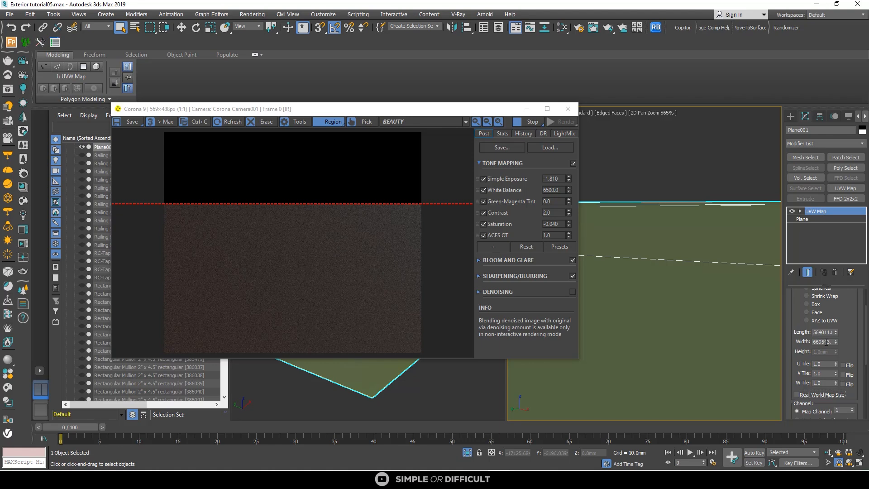
Step: Switch the ground plane's UVW mapping to Box and set its width to 1.0 mm
scroll(833, 326, "up", 3)
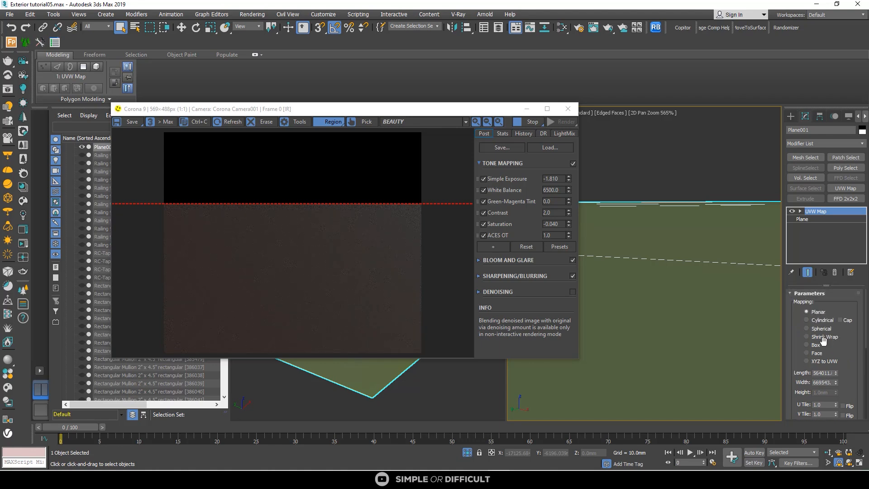
left_click(817, 345)
double_click(825, 383)
type("1.0mm")
key("Return")
Step: Try a box mapping length of 1.0 mm on the ground plane's UVW Map
left_click(822, 373)
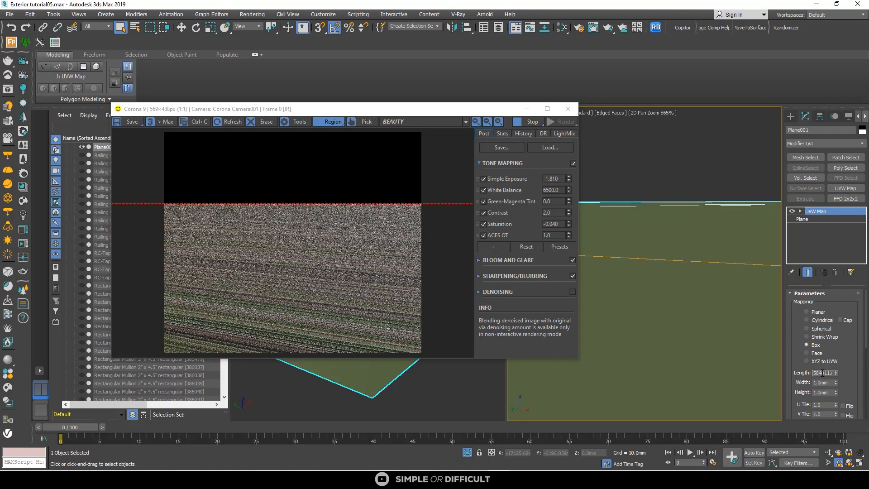
type("1.0mm")
key("Return")
left_click(822, 382)
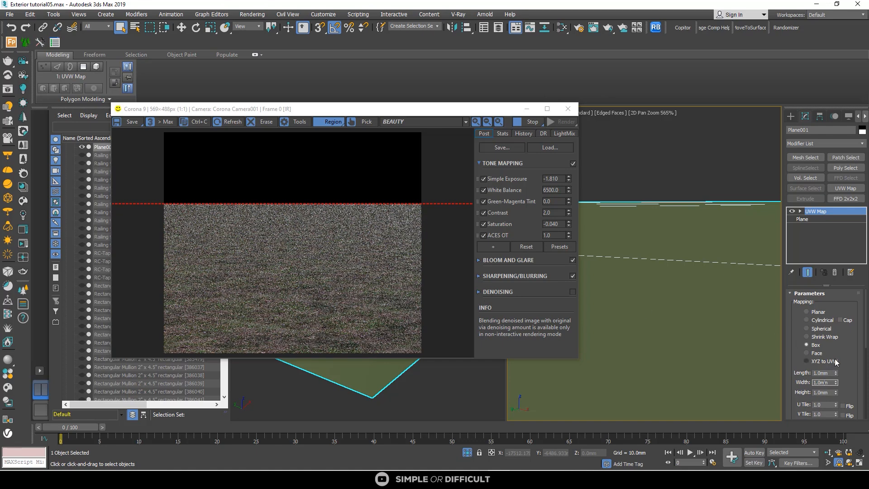
left_click(836, 372)
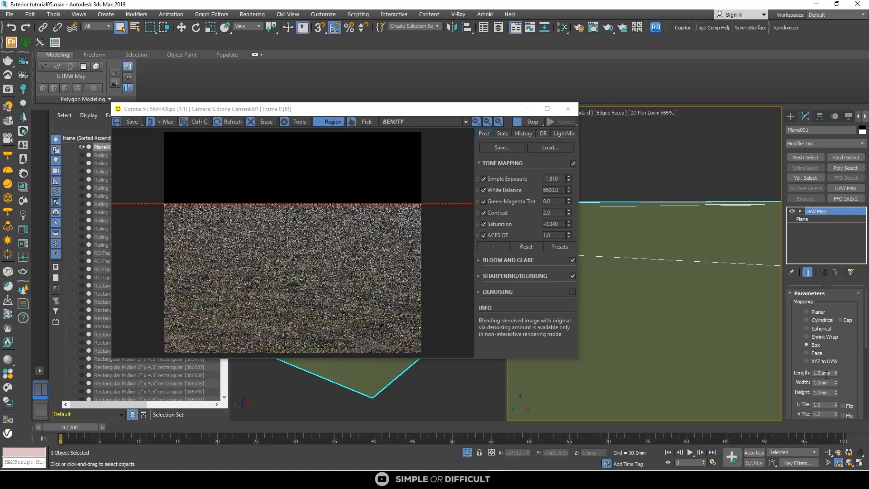
Step: Reduce the ground plane's box mapping length, trying 0.5 mm first and settling on 0.1 mm
double_click(824, 373)
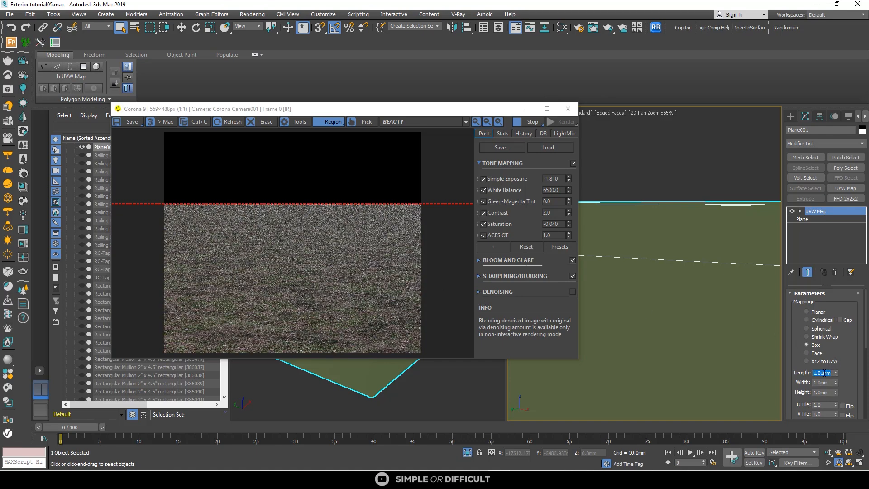
type(".5")
key("Tab")
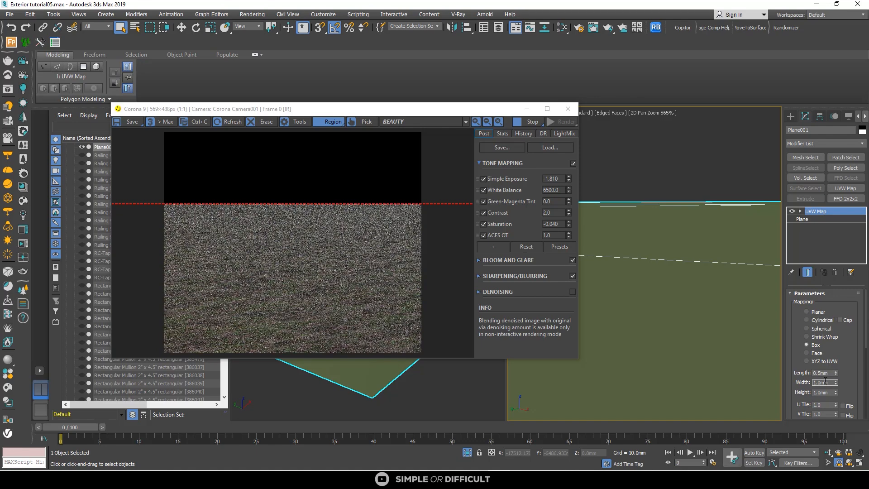
double_click(826, 375)
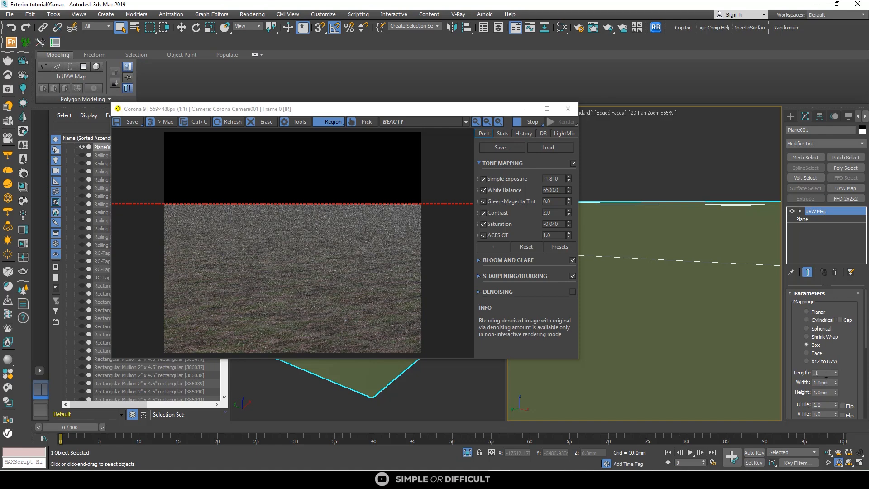
type("0.1")
key("Tab")
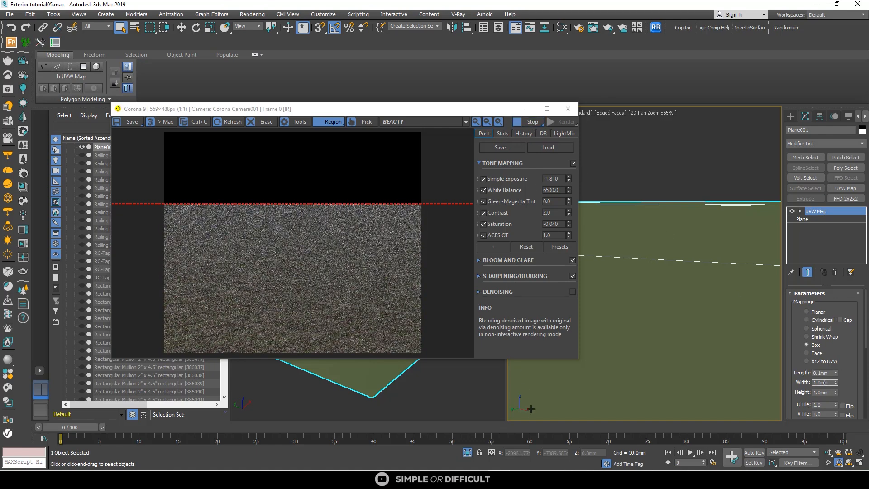
Step: Exit isolation mode and clear the render region so the whole camera frame renders
left_click(467, 452)
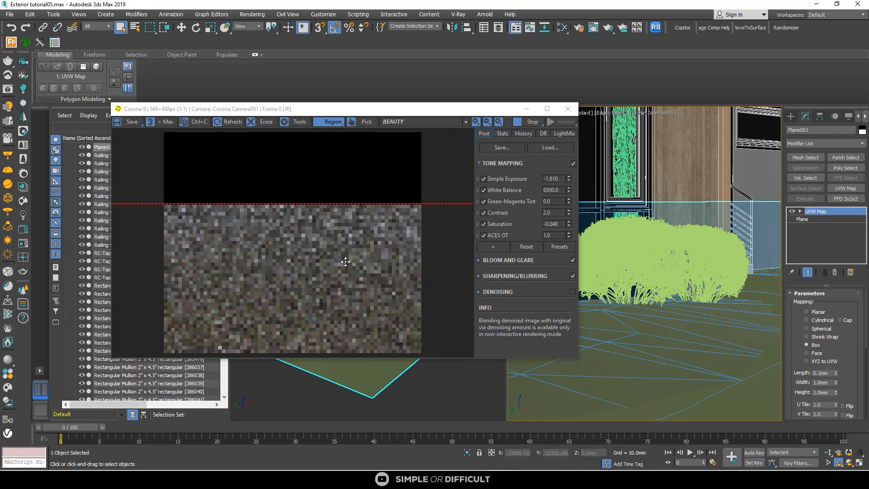
left_click(668, 326)
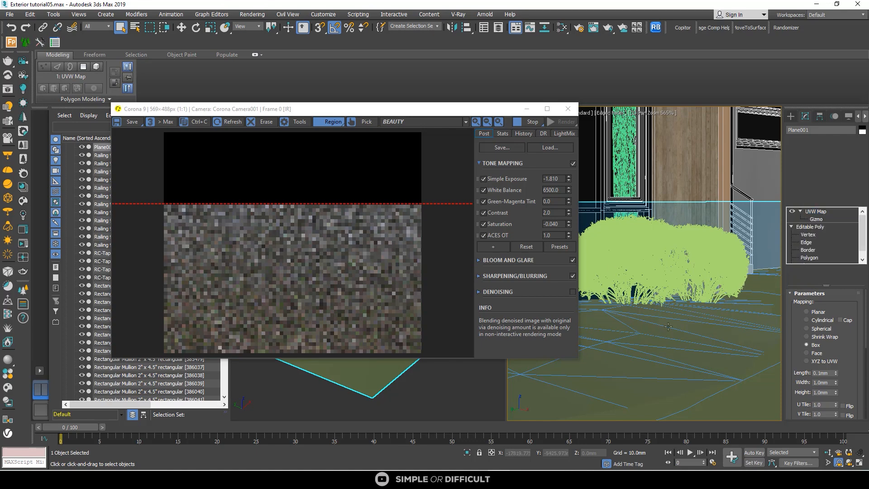
scroll(668, 326, "down", 6)
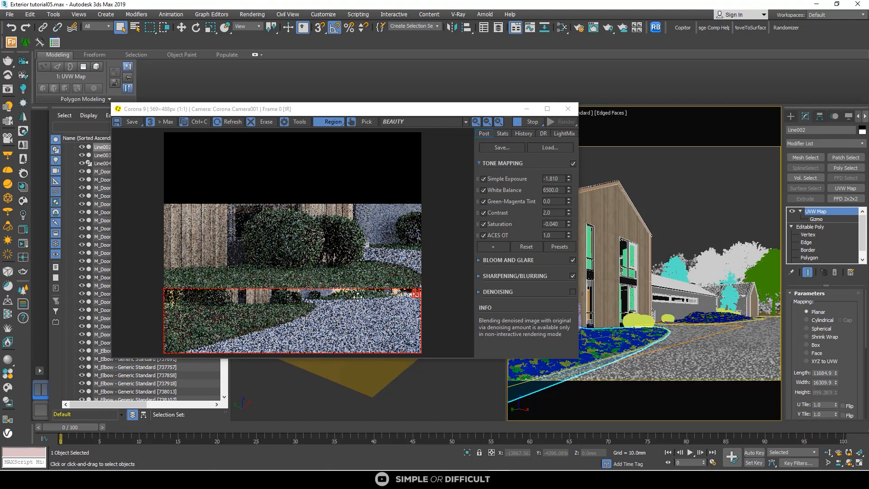
left_click(415, 294)
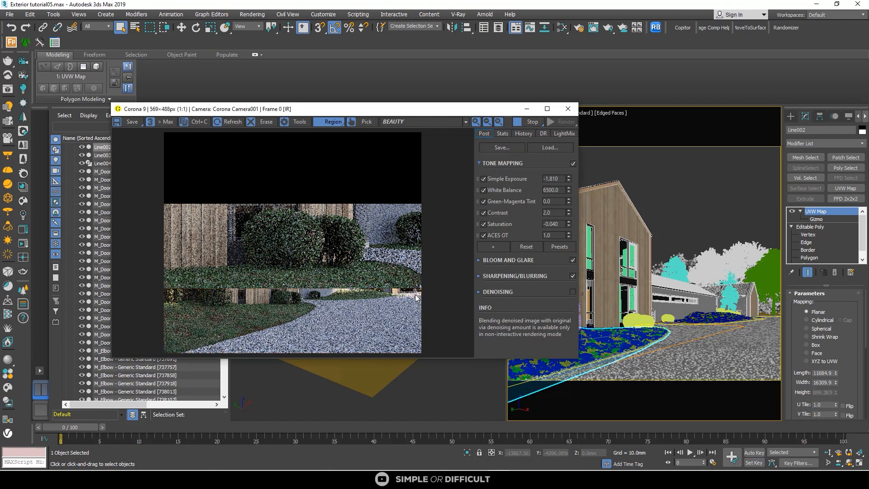
Step: Enlarge the render window and examine the lawn edge where it meets the gravel driveway
left_click(547, 109)
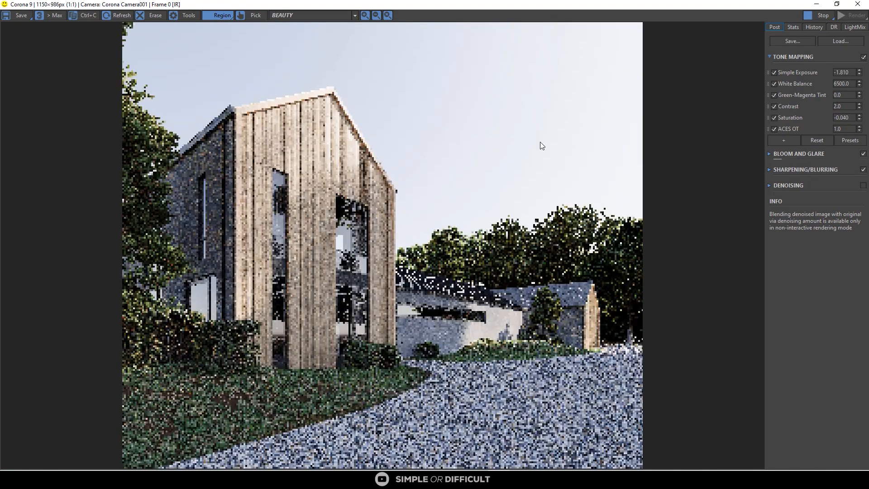
scroll(322, 382, "up", 2)
scroll(382, 409, "up", 1)
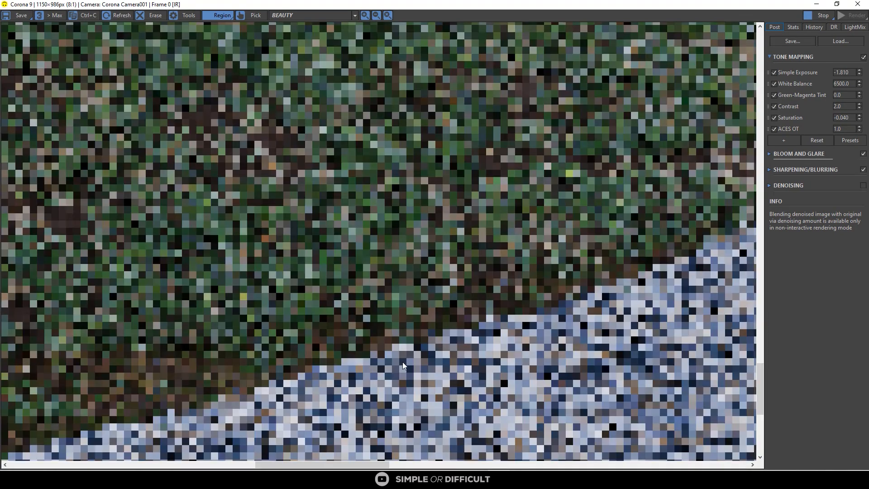
scroll(323, 257, "down", 1)
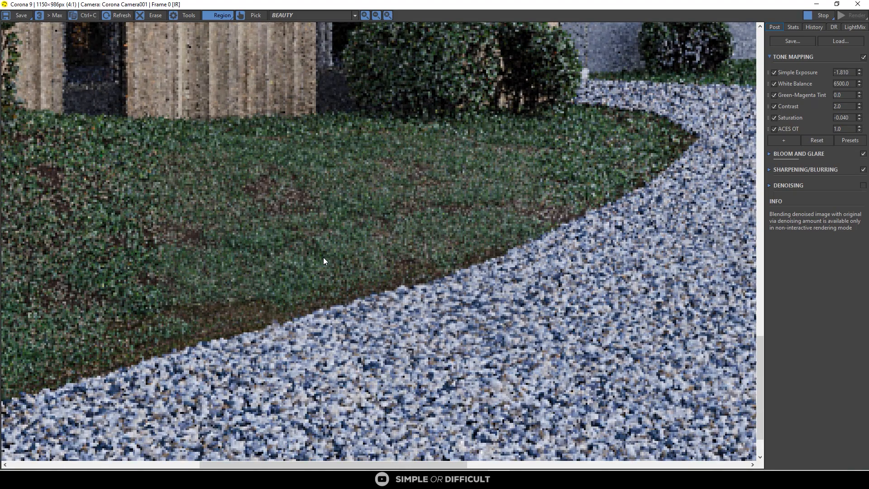
scroll(323, 257, "down", 1)
scroll(507, 278, "up", 1)
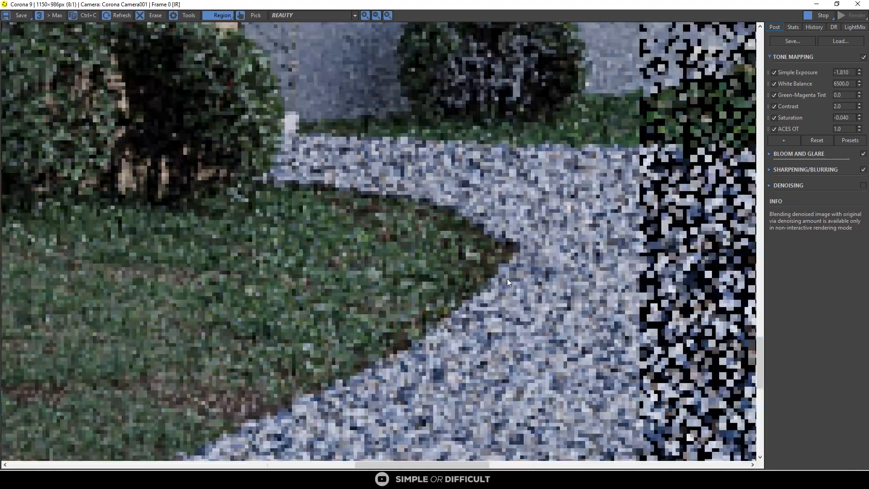
scroll(523, 249, "down", 2)
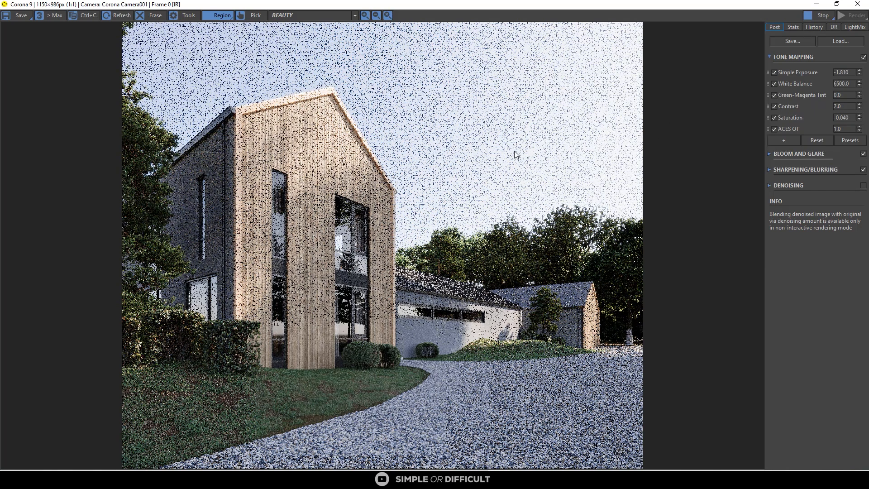
Step: Stop the interactive render and set the driveway gravel Forest object's Boundary Checking to Point
left_click(821, 15)
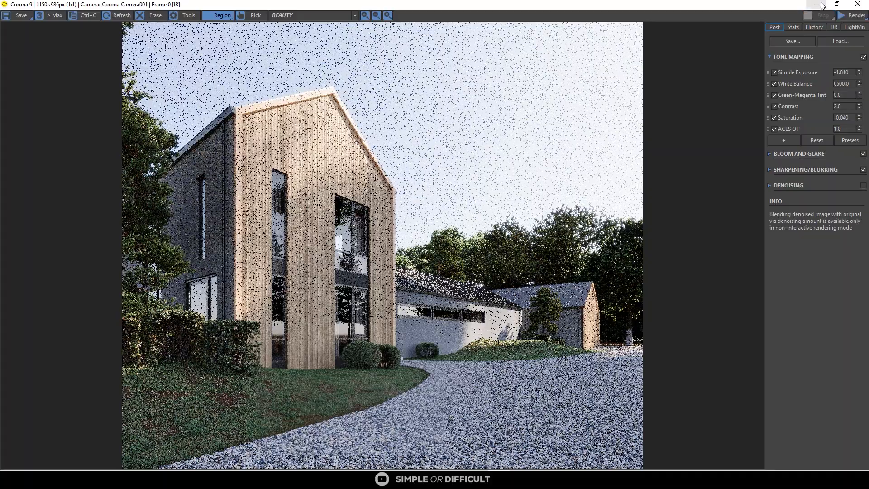
left_click(837, 5)
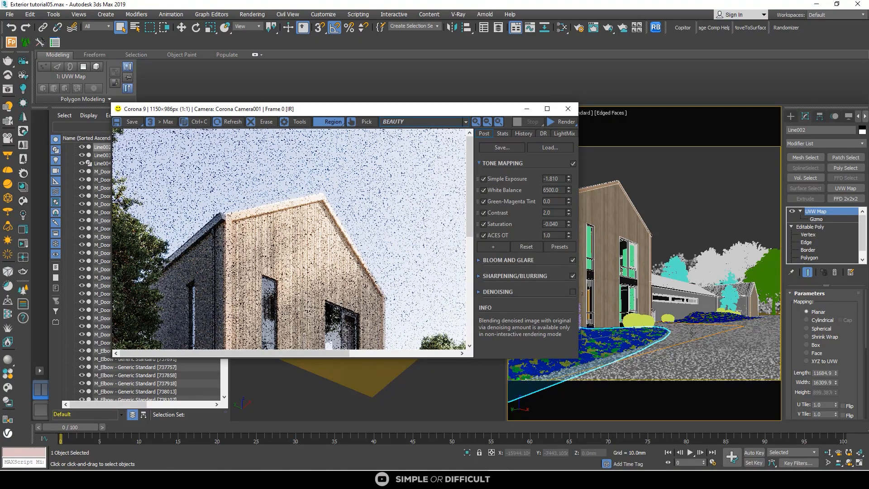
left_click(727, 360)
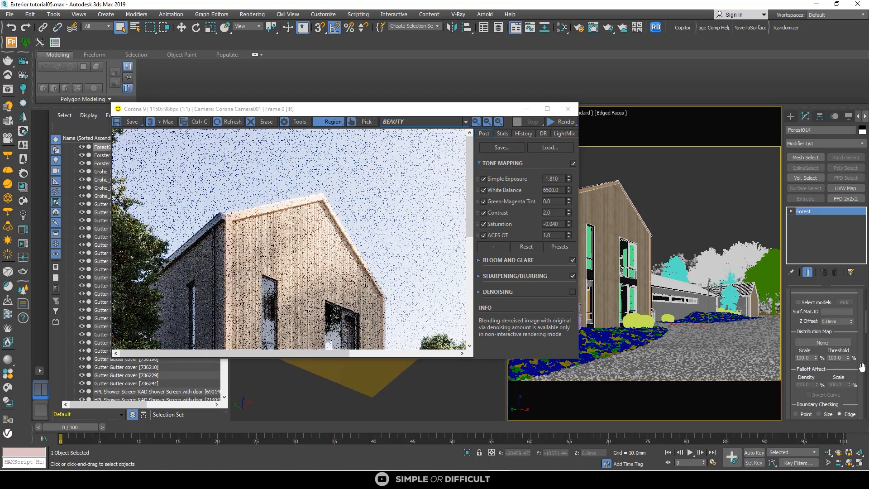
scroll(855, 368, "down", 4)
left_click(808, 334)
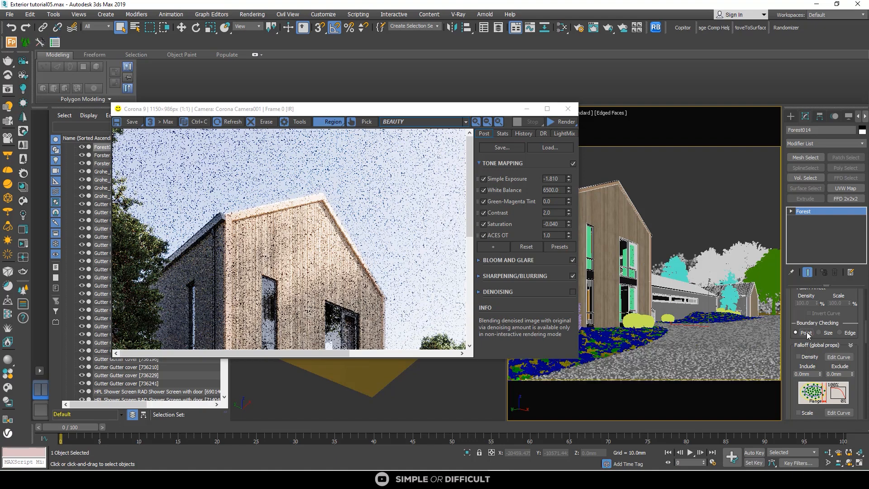
Step: Restart the interactive render in the enlarged window and examine the gravel border, lawn and driveway up close
left_click(547, 109)
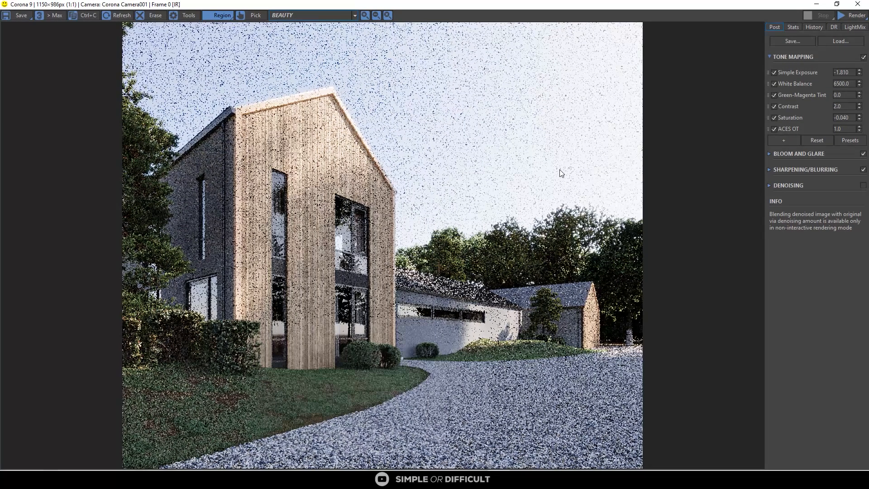
left_click(851, 16)
left_click(850, 27)
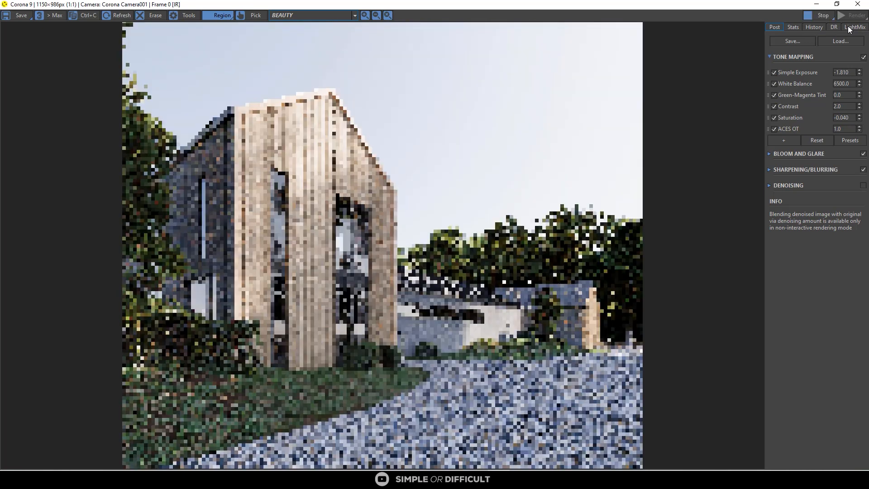
scroll(335, 422, "up", 3)
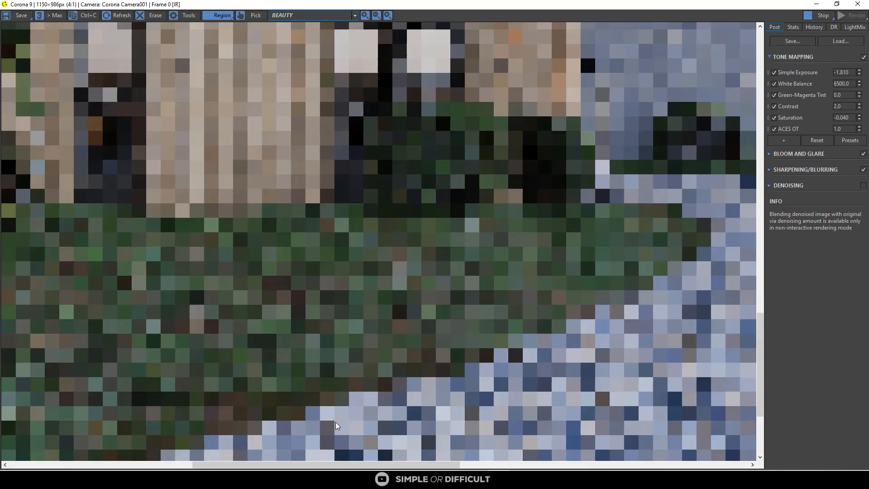
scroll(336, 422, "down", 2)
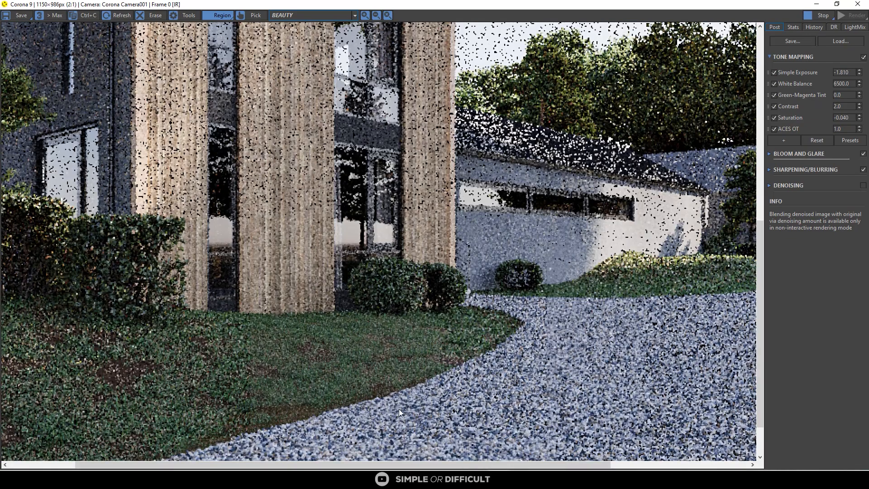
scroll(531, 321, "up", 2)
scroll(485, 318, "down", 3)
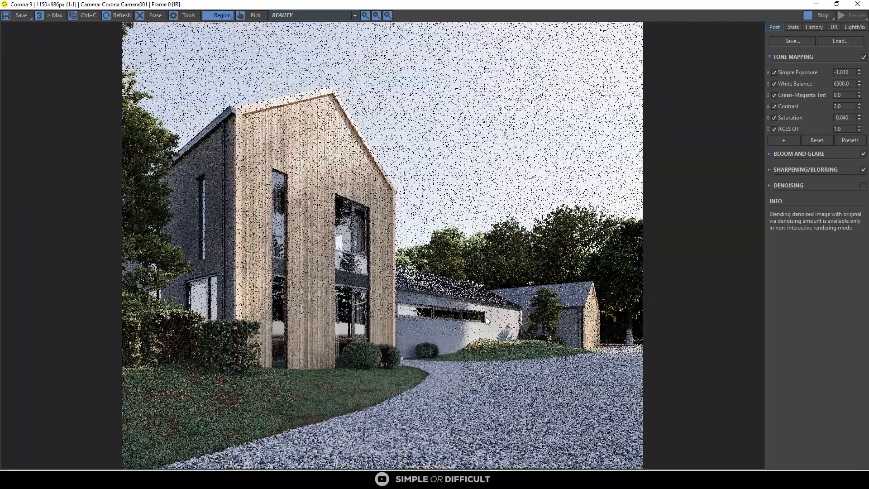
scroll(246, 439, "up", 2)
scroll(245, 439, "down", 1)
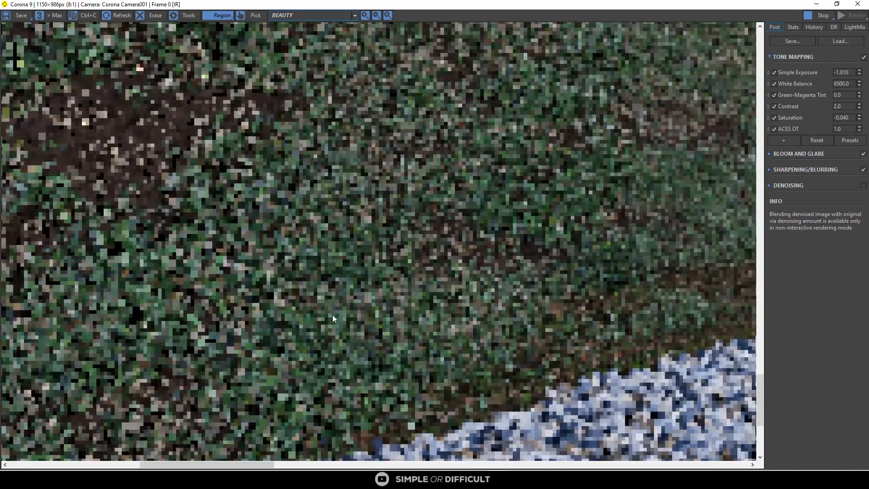
scroll(351, 292, "down", 1)
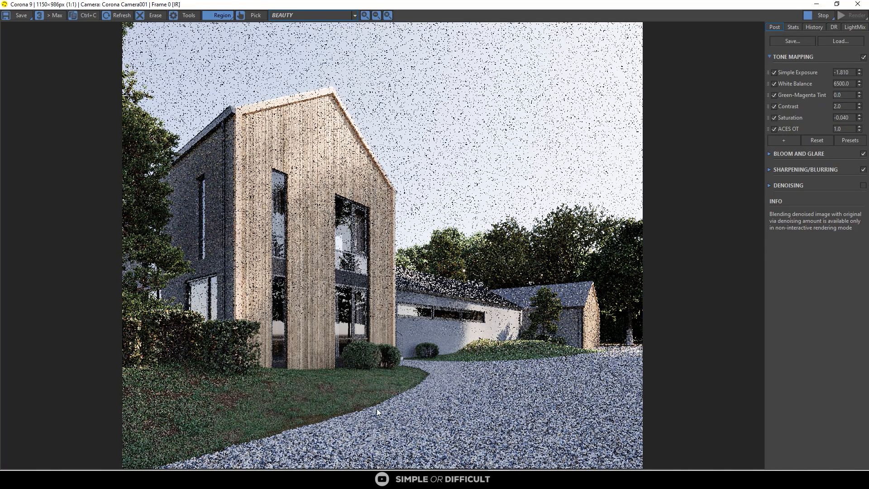
scroll(379, 412, "up", 1)
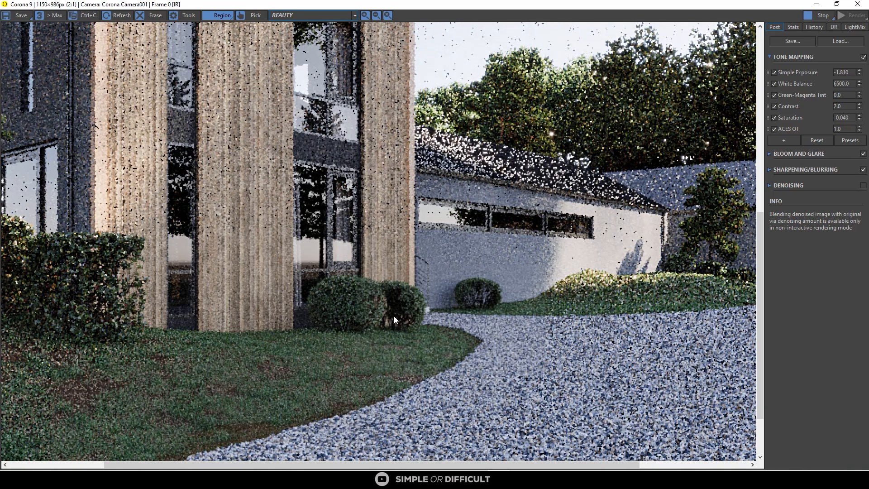
scroll(393, 316, "down", 1)
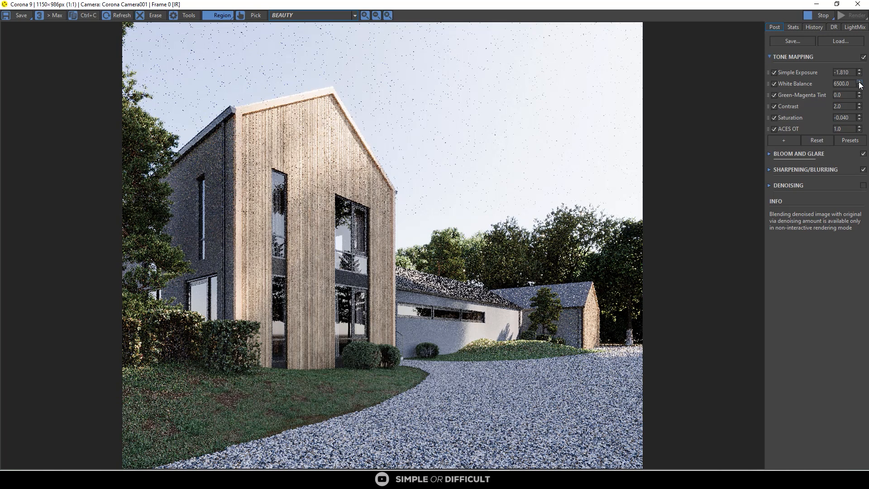
Step: Raise the White Balance to 6886.588 and try a Green-Magenta Tint of -0.008, comparing the tint off and on
mouse_move(860, 86)
left_mouse_down()
mouse_move(858, 63)
mouse_move(865, 77)
left_mouse_up()
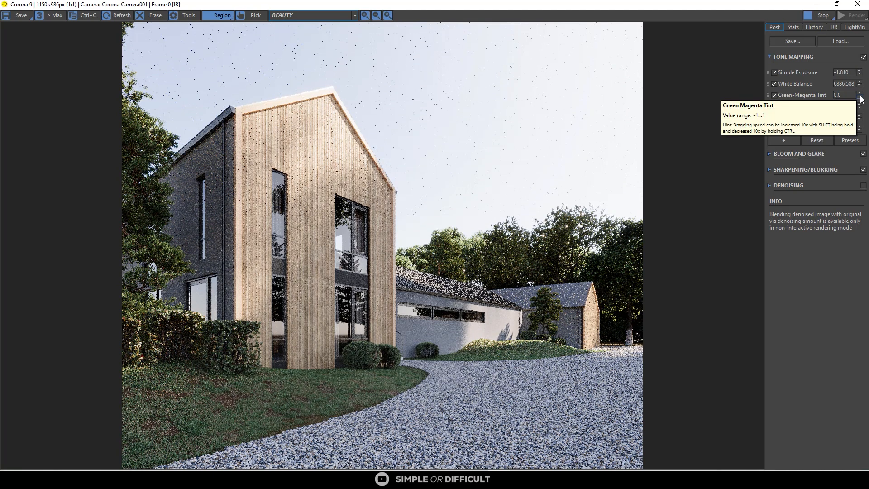
left_click_drag(860, 95, 860, 96)
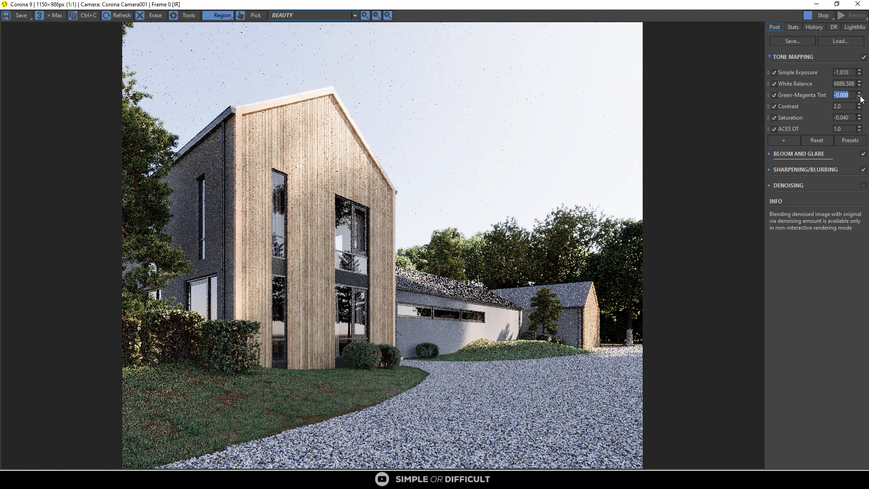
left_click(775, 95)
left_click(775, 95)
left_click(775, 94)
left_click(775, 95)
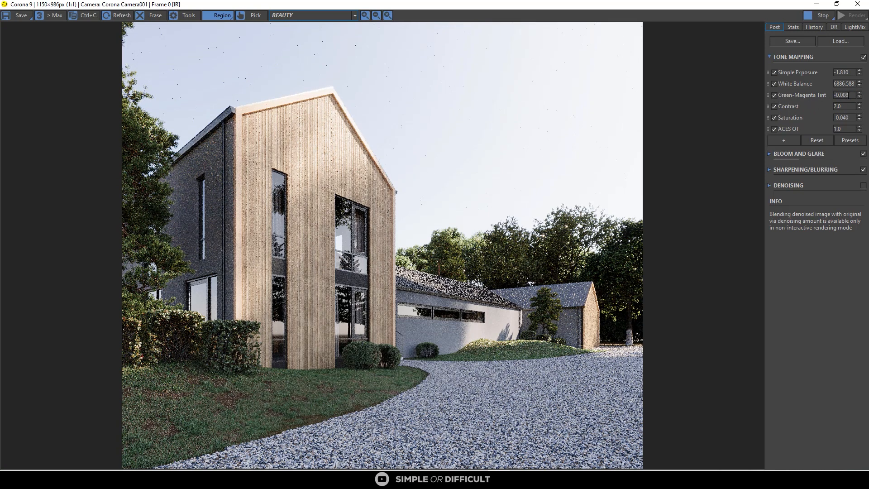
Step: Test a stronger Green-Magenta Tint of about -0.056, compare it off and on, and reset it to 0.0
mouse_move(860, 96)
left_mouse_down()
mouse_move(862, 120)
mouse_move(863, 100)
left_mouse_up()
left_click(775, 95)
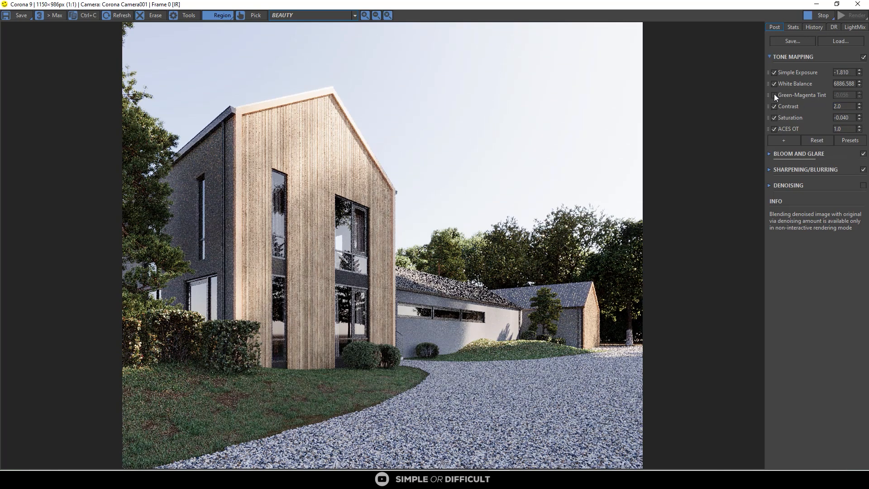
left_click(775, 96)
double_click(847, 95)
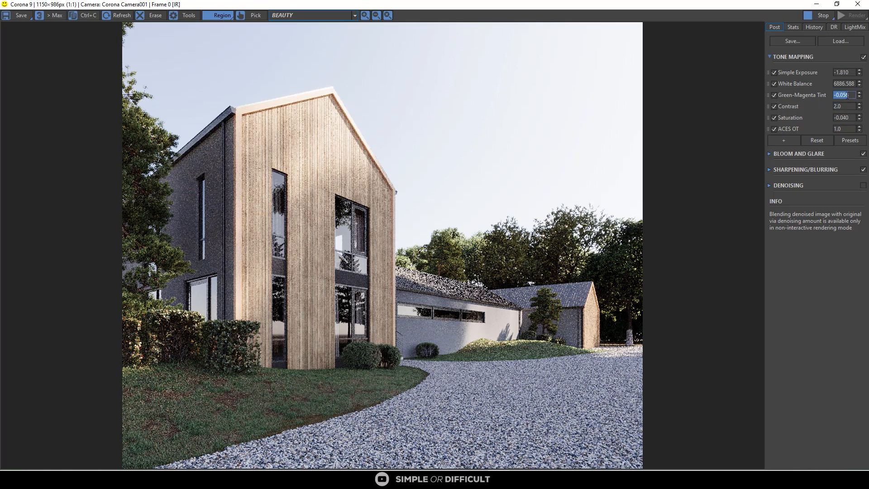
type("0")
key("Return")
left_click(775, 107)
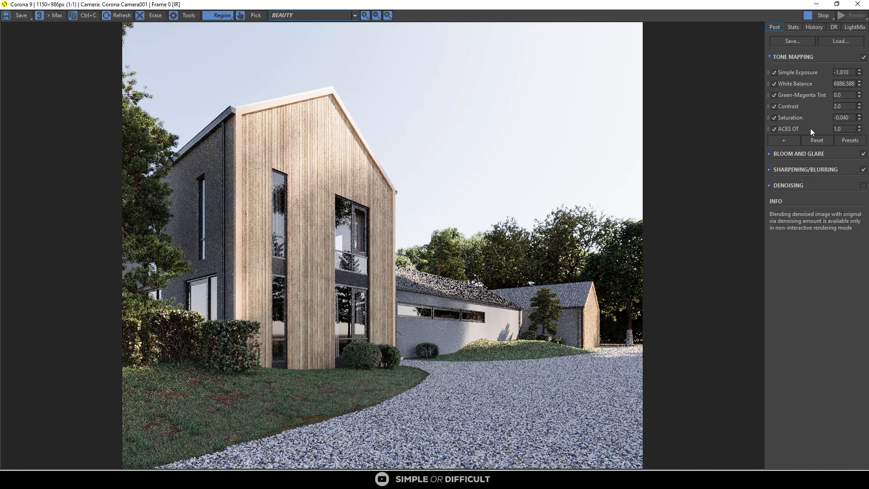
Step: Compare the render with ACES OT off and on, and add Reinhard Highlight Compression to the tone mapping with a value of 10
left_click(774, 129)
left_click(774, 129)
left_click(783, 140)
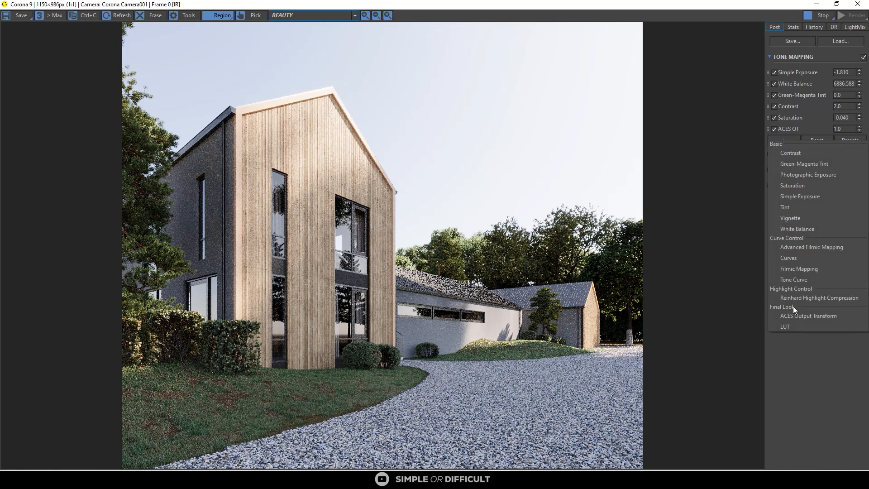
left_click(798, 296)
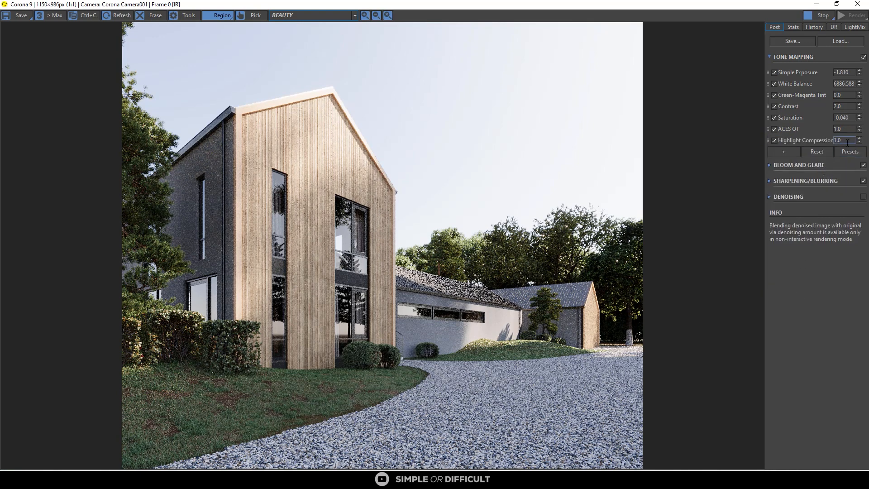
left_click_drag(847, 142, 828, 138)
type("10")
key("Return")
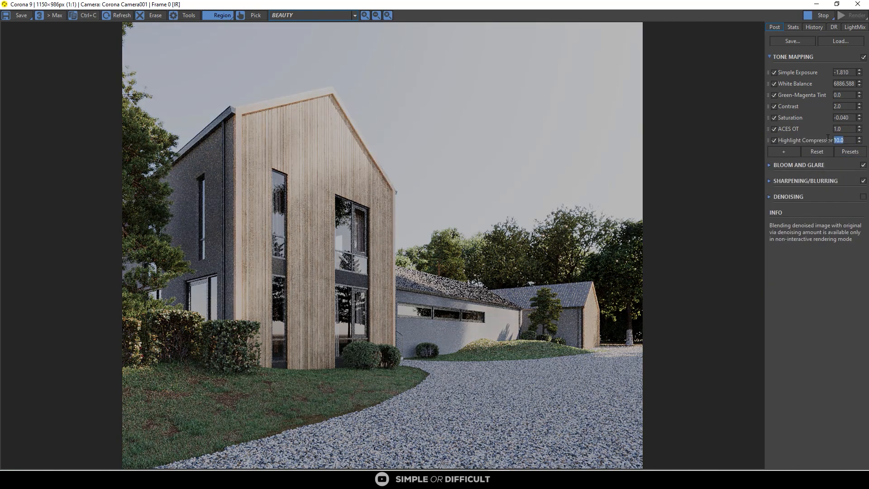
Step: Disable the ACES OT operator and set the tone mapping Contrast to 5.0
left_click(775, 129)
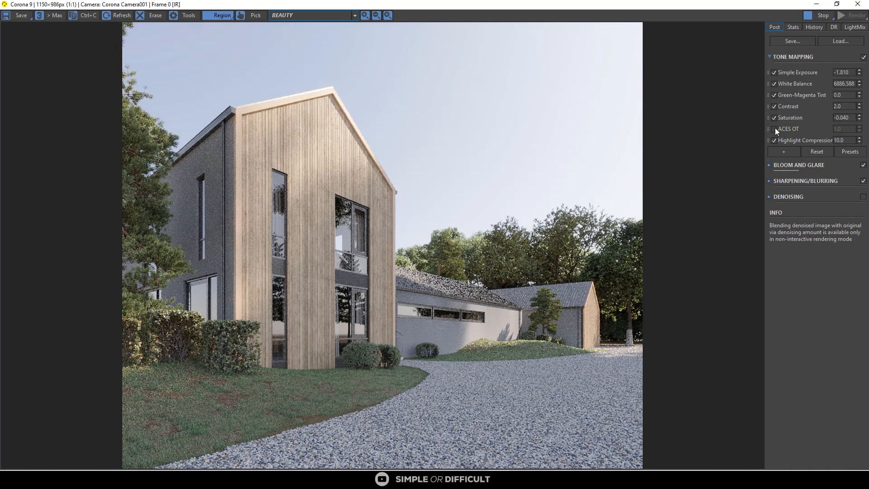
left_click(846, 108)
key("Return")
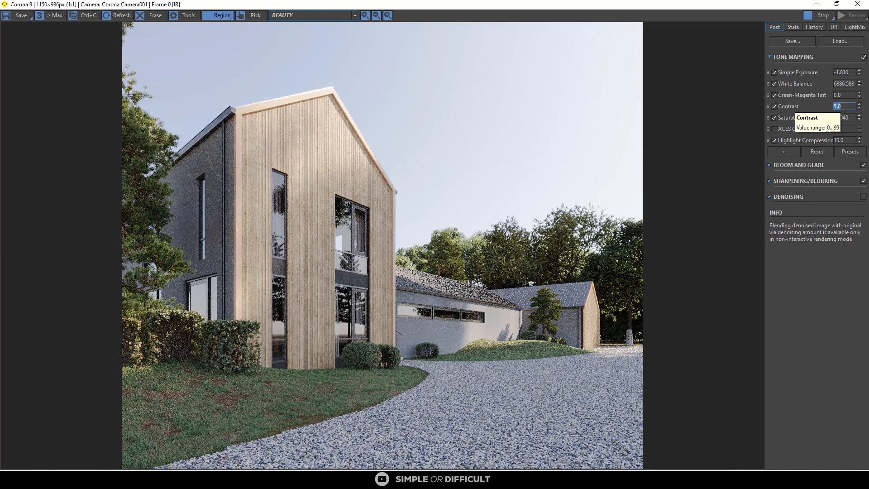
Step: Return to the 3ds Max scene from the render window and change the orthographic viewport to the Top view
left_click(815, 4)
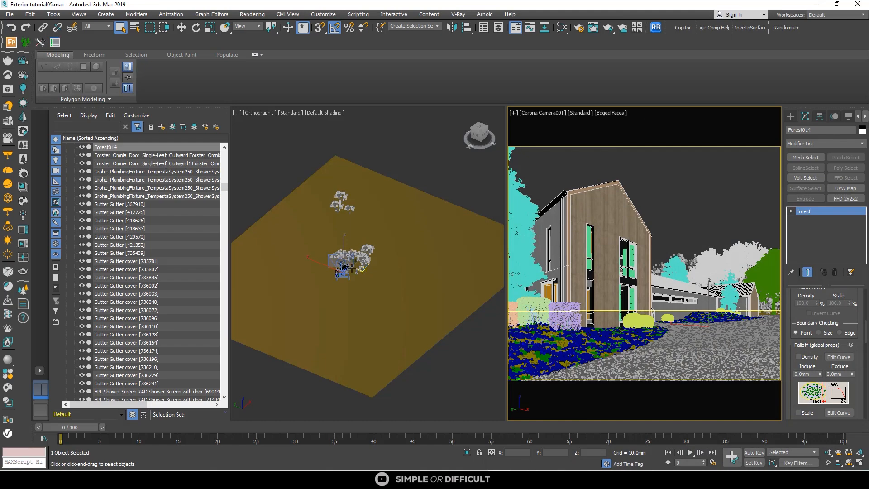
scroll(352, 268, "up", 2)
scroll(351, 268, "up", 3)
key("t")
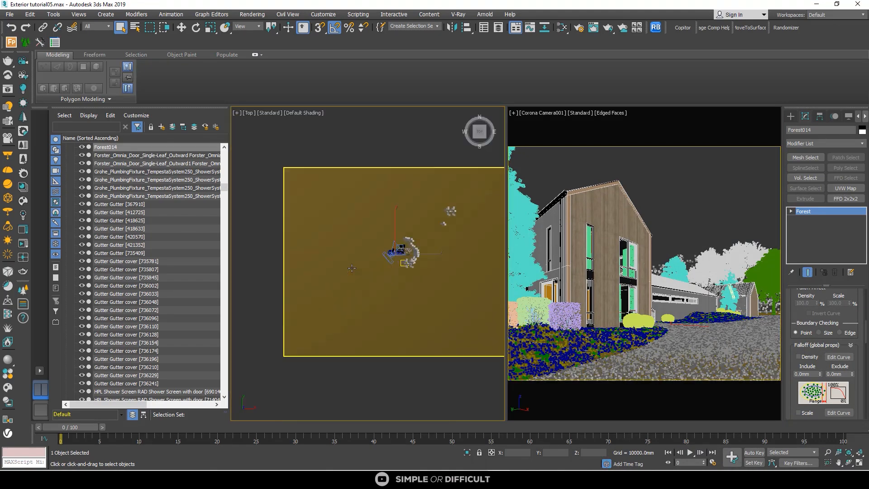
Step: Select the gravel driveway's boundary spline Line004 and enter its vertex level for editing
scroll(396, 260, "up", 5)
scroll(331, 279, "up", 8)
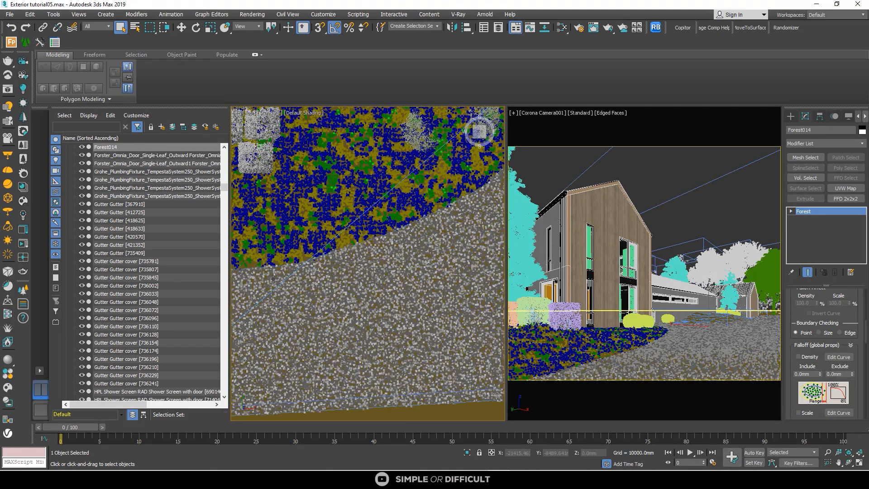
left_click(290, 248)
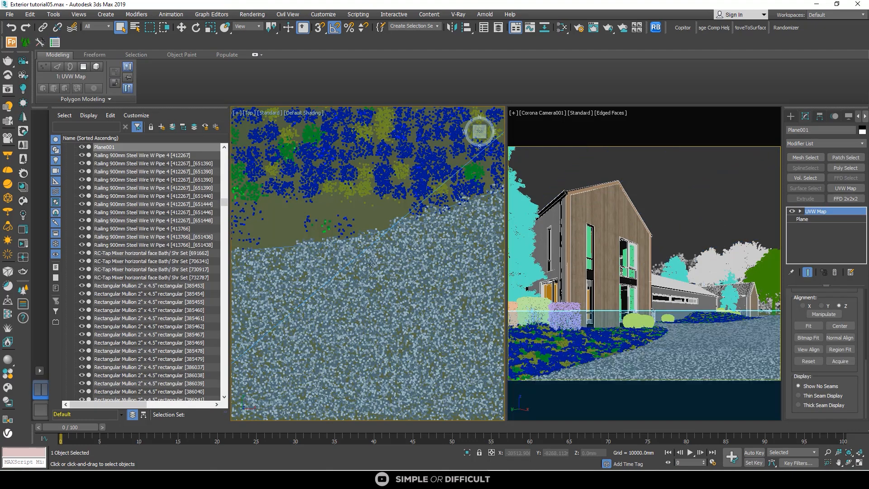
left_click(289, 244)
scroll(289, 244, "down", 4)
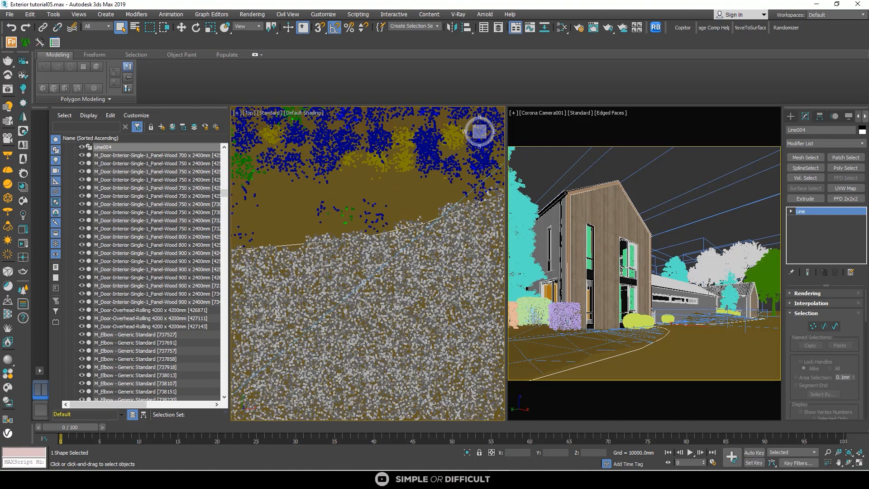
left_click(811, 327)
scroll(280, 204, "down", 2)
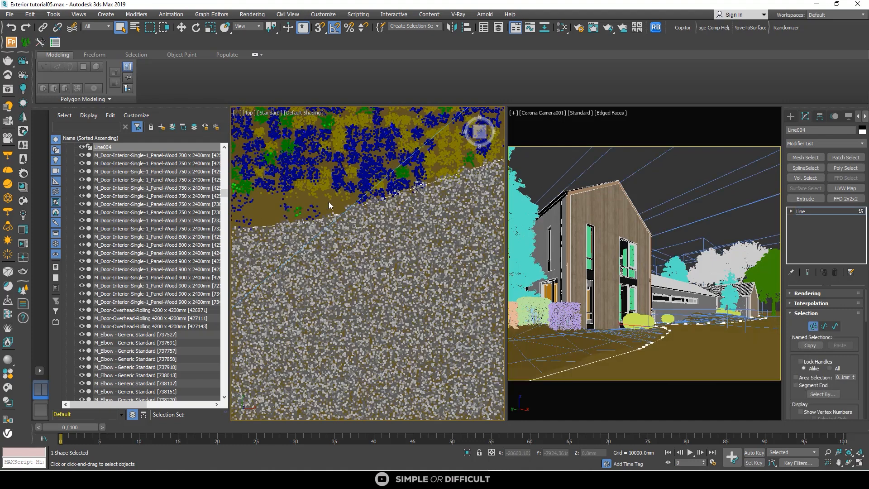
Step: Move the spline vertex on the grass border slightly, to about X -20627 mm, Y -8047 mm
scroll(332, 211, "up", 3)
left_click_drag(370, 268, 371, 268)
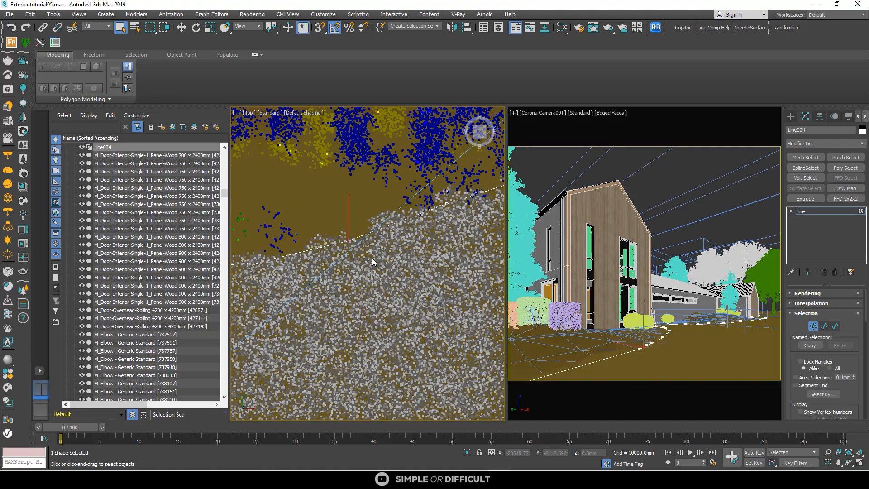
left_click(181, 28)
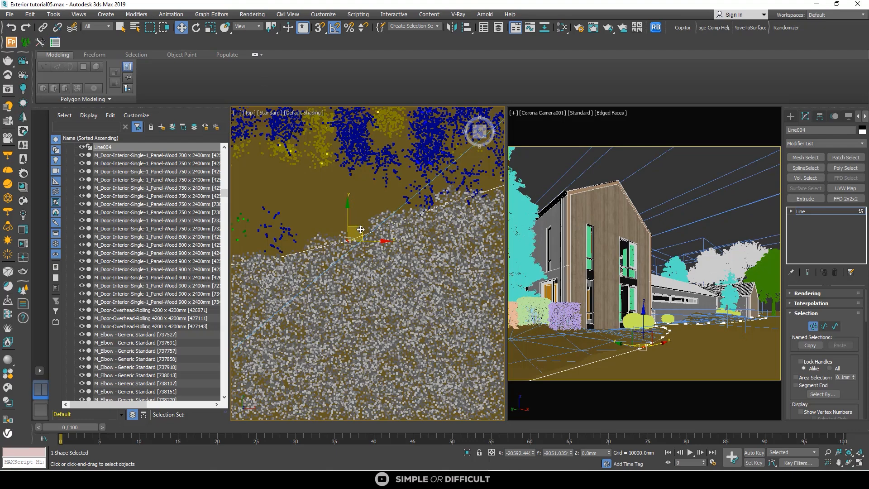
left_click_drag(361, 230, 348, 228)
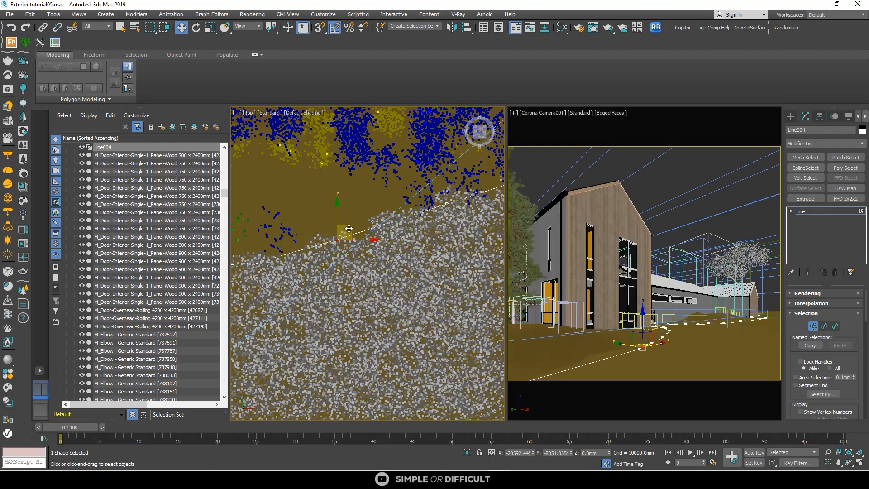
scroll(314, 248, "up", 3)
scroll(316, 246, "up", 2)
scroll(345, 226, "down", 5)
middle_click_drag(313, 232, 346, 233)
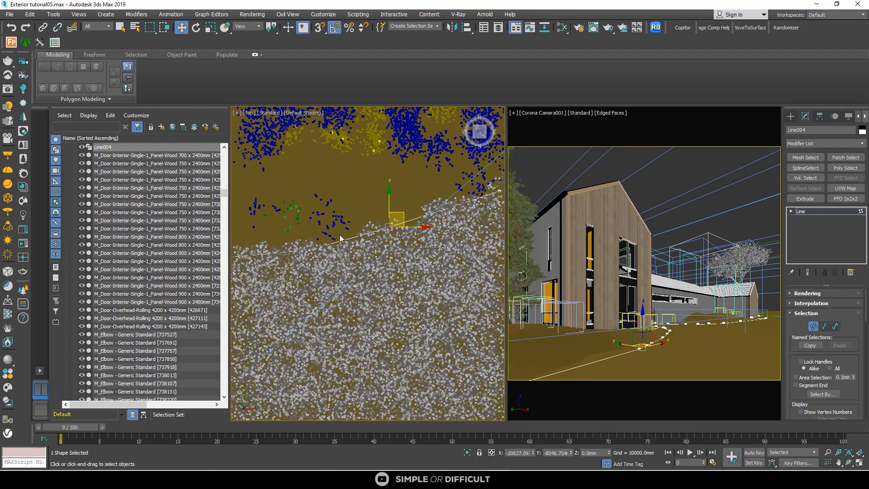
Step: Move two neighbouring border vertices into the grass, to about X -21185, Y -7957 mm and X -20971, Y -7727 mm
left_click(311, 249)
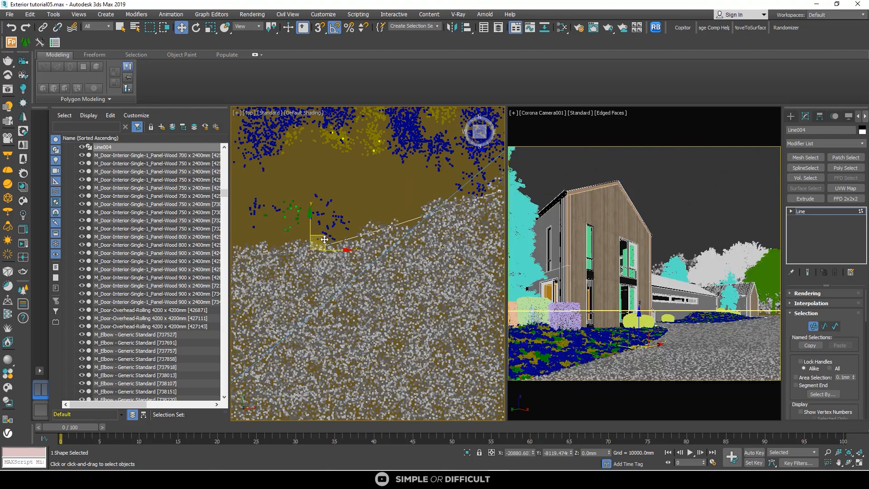
left_click_drag(325, 238, 228, 190)
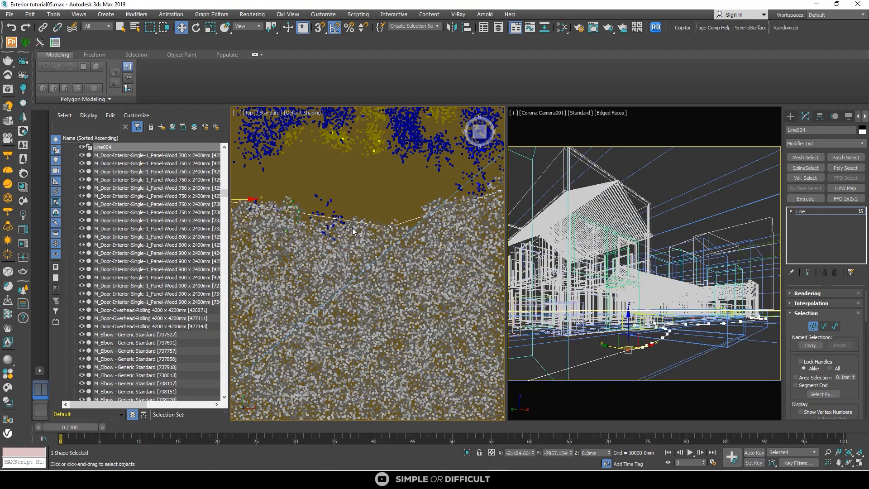
scroll(353, 230, "down", 5)
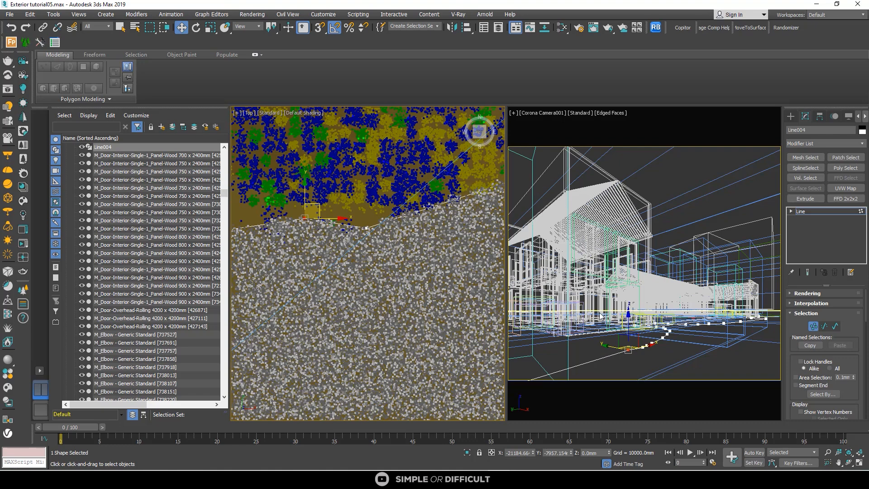
left_click(366, 228)
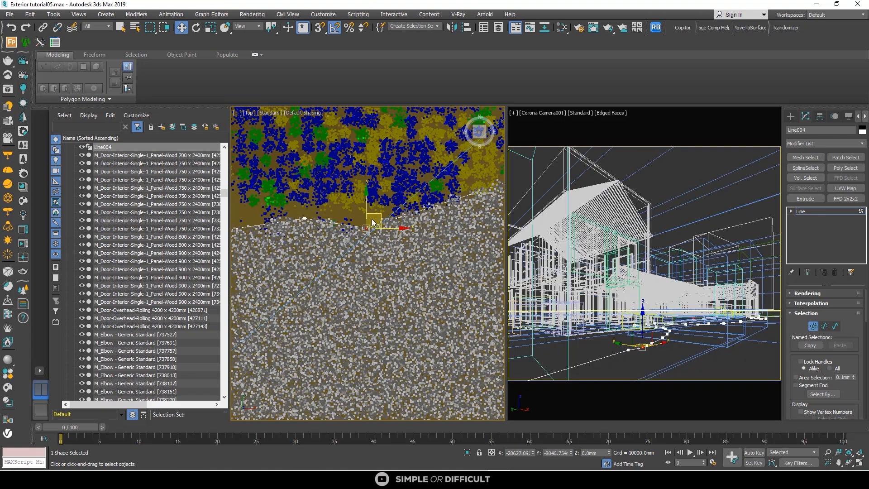
left_click_drag(358, 194, 320, 159)
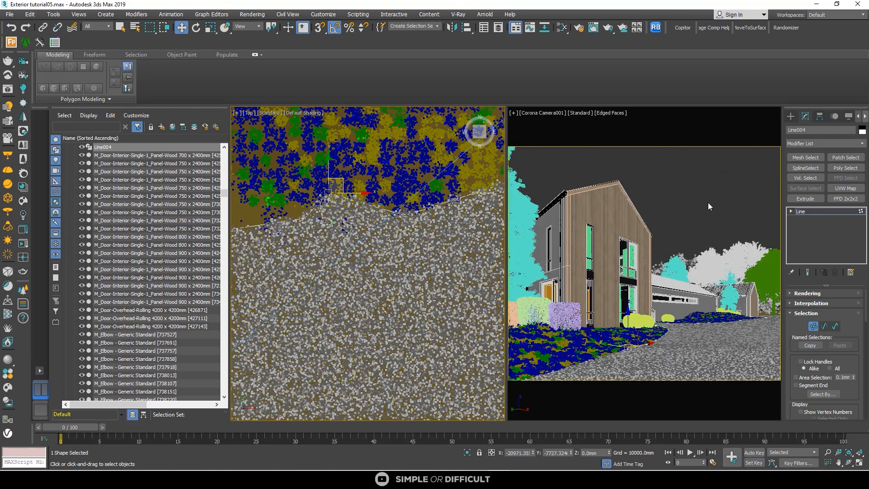
Step: Move the border's outer vertex to about X -24086, Y -7866 mm and its neighbour to about X -22135, Y -7732 mm
scroll(385, 235, "down", 5)
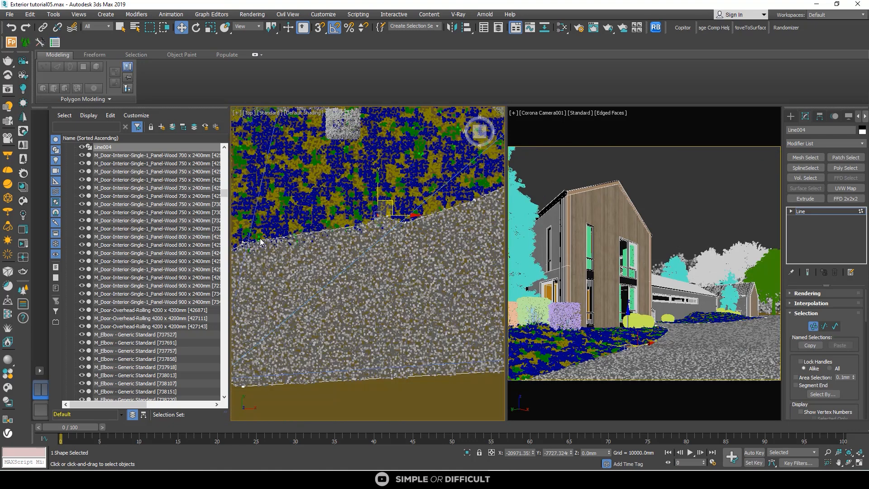
scroll(261, 241, "up", 4)
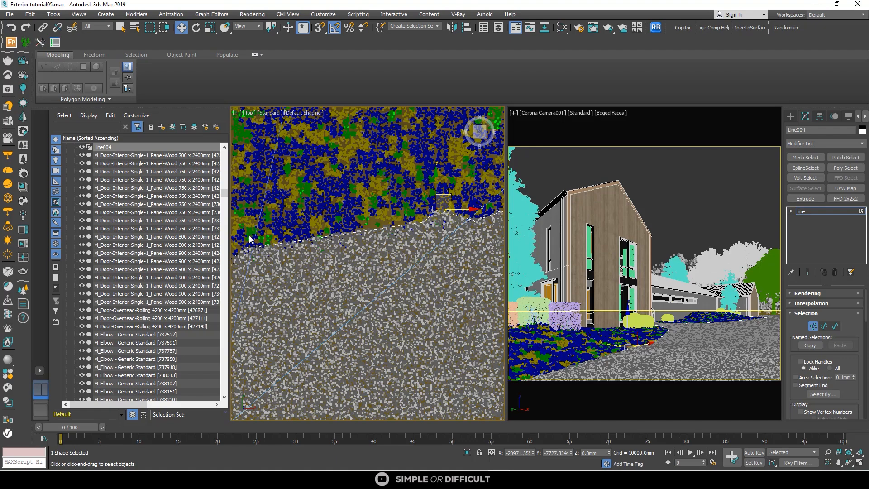
mouse_move(248, 249)
left_mouse_down()
mouse_move(278, 190)
mouse_move(277, 204)
left_mouse_up()
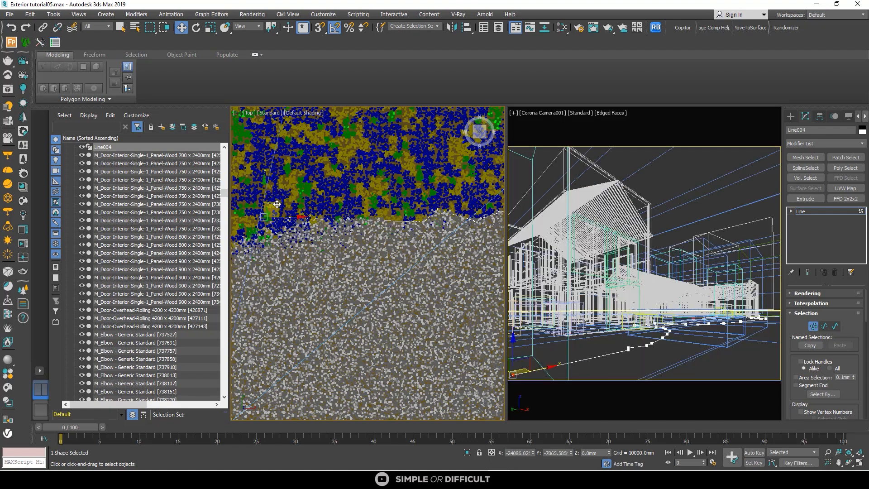
scroll(281, 206, "down", 4)
scroll(324, 209, "up", 5)
left_click(338, 214)
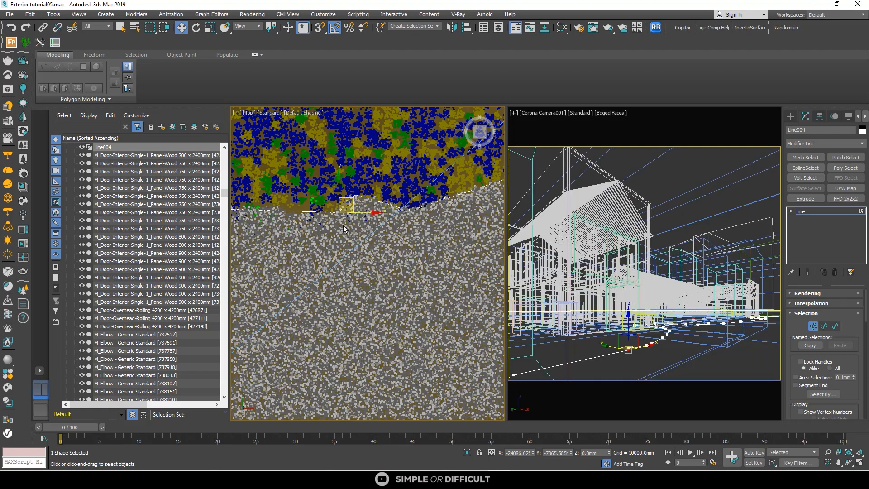
left_click_drag(349, 200, 275, 182)
scroll(294, 226, "down", 2)
middle_click_drag(369, 234, 317, 294)
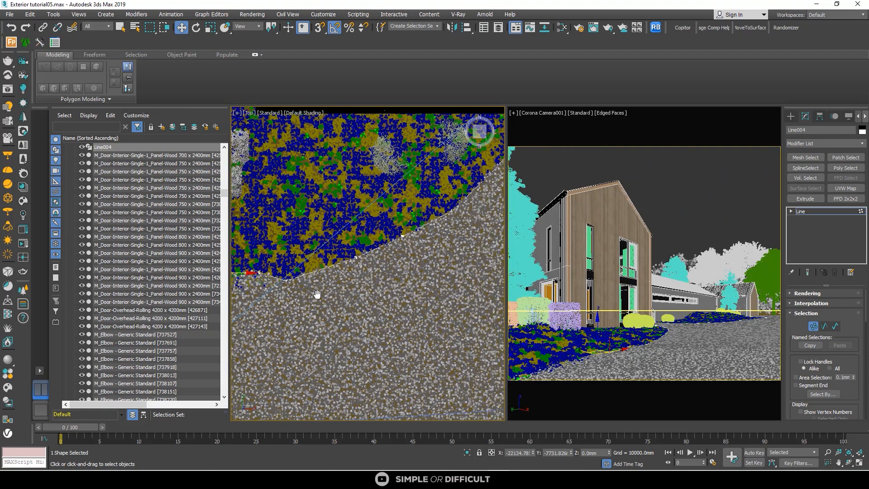
Step: Reposition the vertex on the curved grass border near the small trees, to about X -16253 mm, Y -6087 mm
scroll(319, 295, "down", 3)
scroll(412, 229, "up", 2)
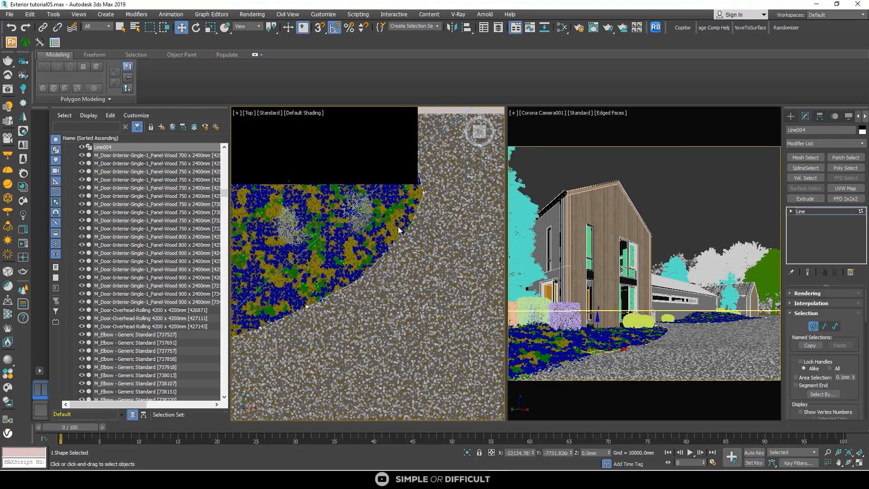
left_click(413, 228)
scroll(414, 229, "up", 3)
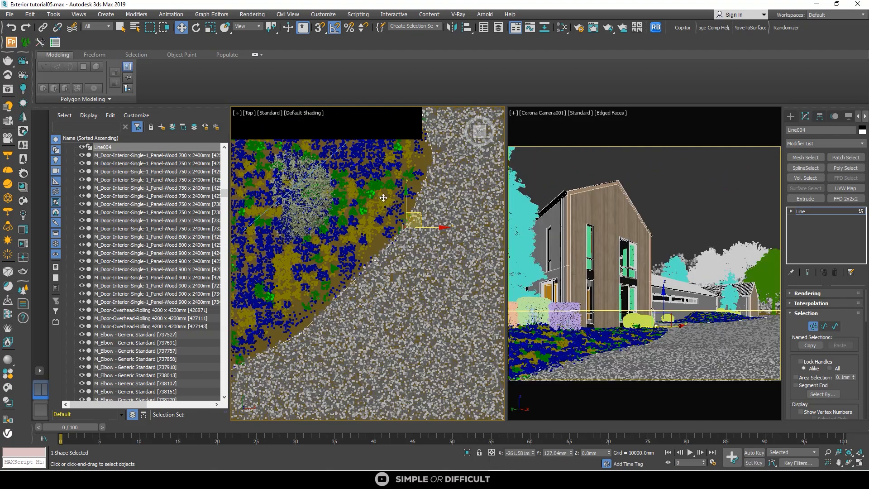
left_click_drag(417, 213, 367, 248)
scroll(331, 297, "down", 3)
mouse_move(331, 294)
left_mouse_down()
mouse_move(347, 302)
mouse_move(339, 284)
left_mouse_up()
scroll(337, 260, "down", 3)
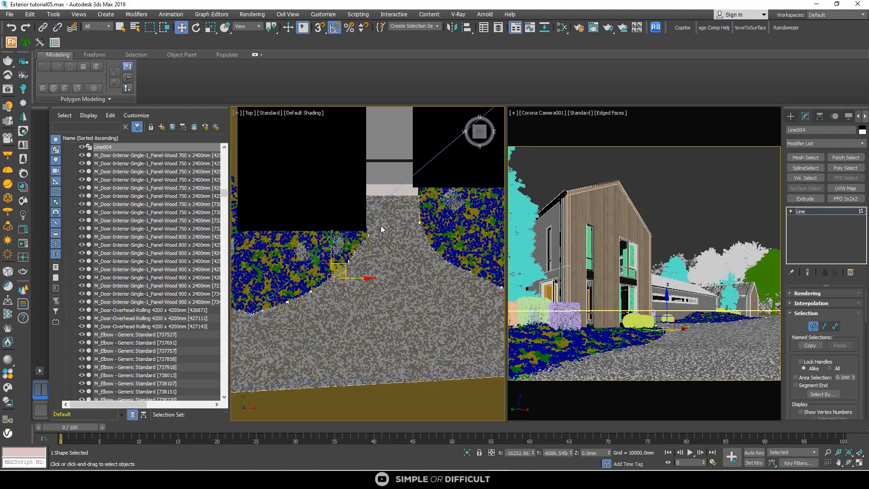
Step: Move the border vertex beside the house corner to about X -14511 mm, Y -3792 mm
scroll(381, 226, "up", 3)
left_click(357, 245)
scroll(361, 243, "up", 5)
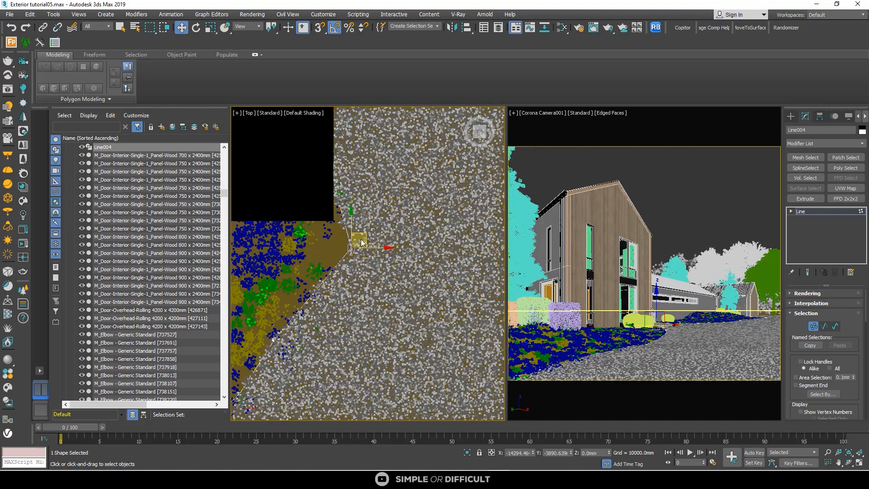
mouse_move(362, 243)
left_mouse_down()
mouse_move(366, 258)
mouse_move(369, 239)
mouse_move(344, 227)
left_mouse_up()
scroll(346, 229, "down", 5)
scroll(366, 245, "down", 3)
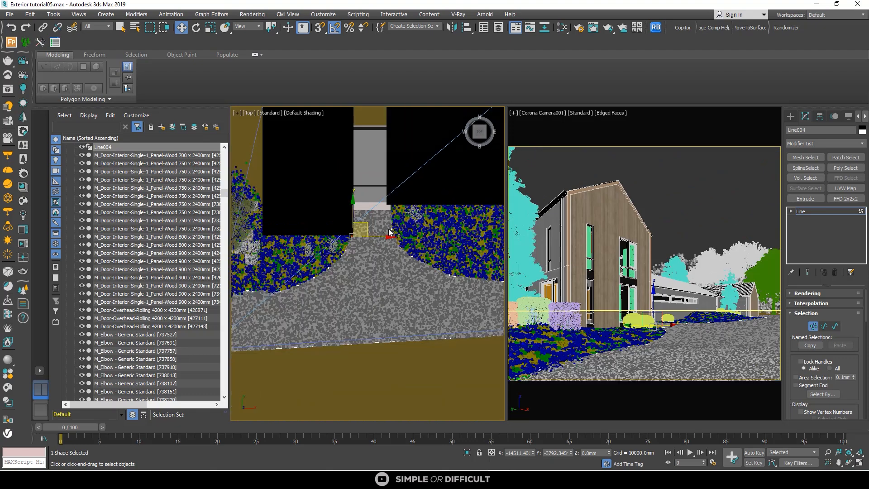
Step: Shrink the Corona frame buffer window, move it aside to uncover the viewports, and leave the spline's vertex level
right_click(393, 259)
left_click(377, 245)
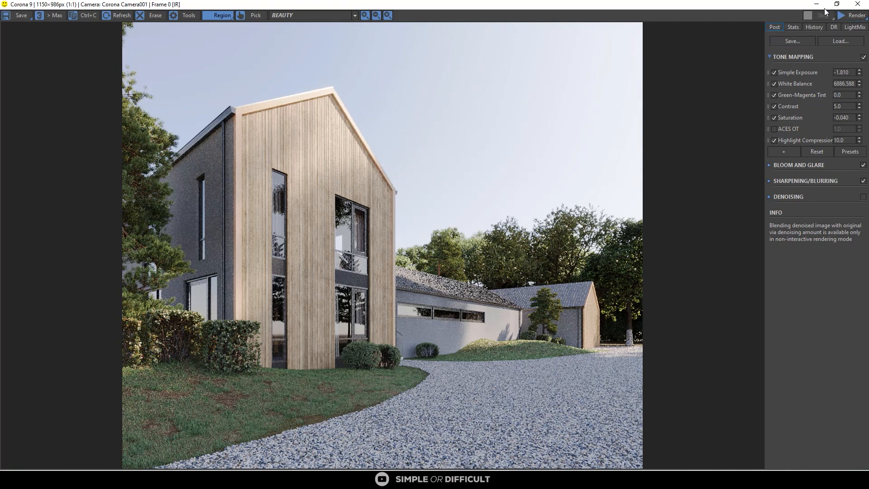
double_click(797, 4)
left_click_drag(495, 8, 838, 131)
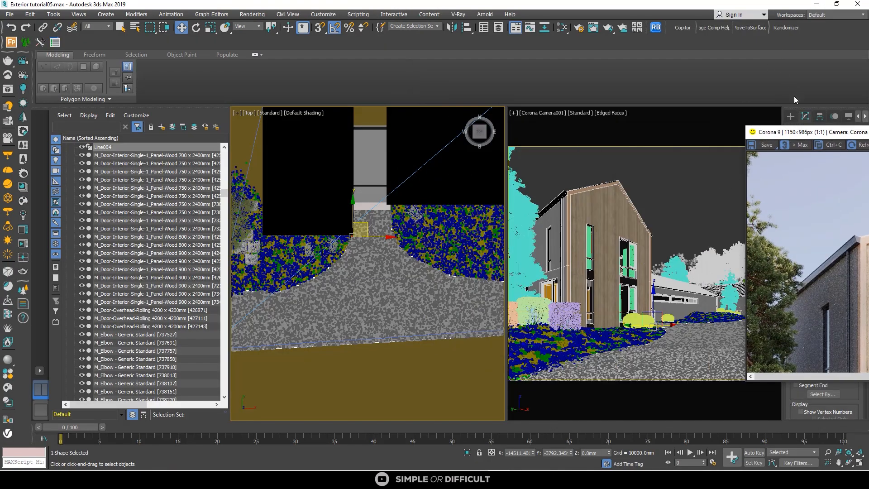
scroll(409, 245, "down", 3)
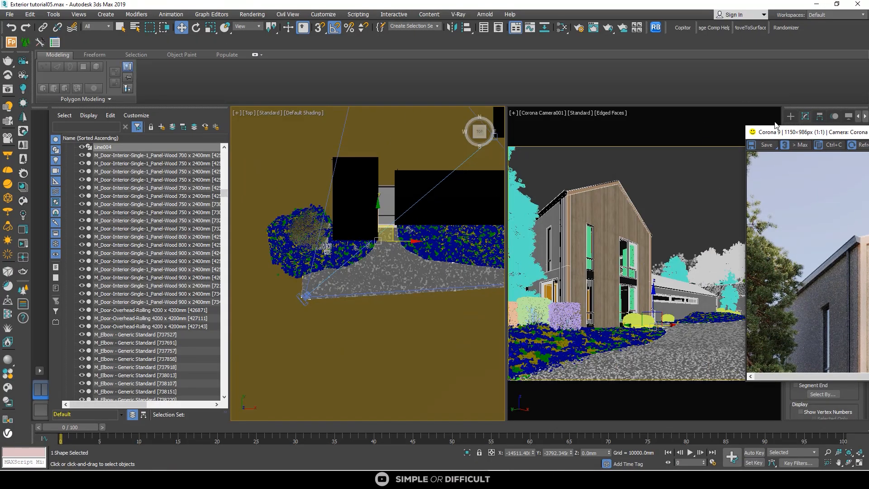
left_click(793, 118)
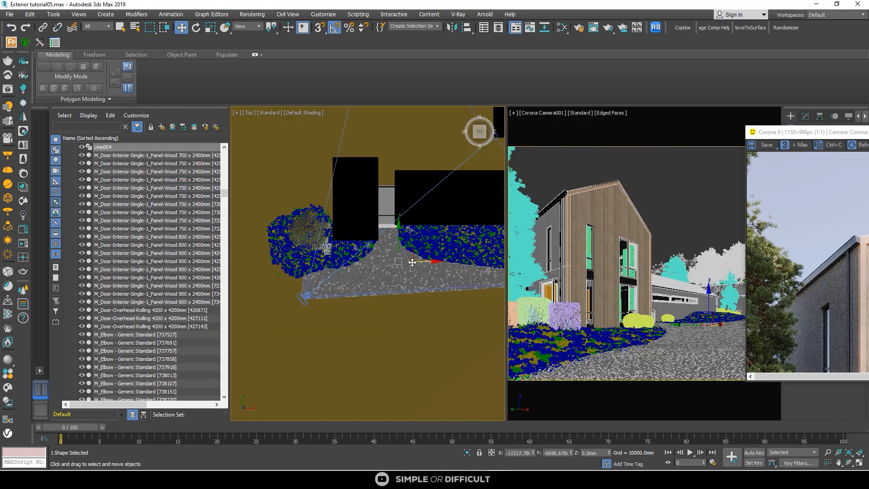
Step: Lower the whole spline Line004 in the Front view to Z -5.949 mm
left_click(479, 138)
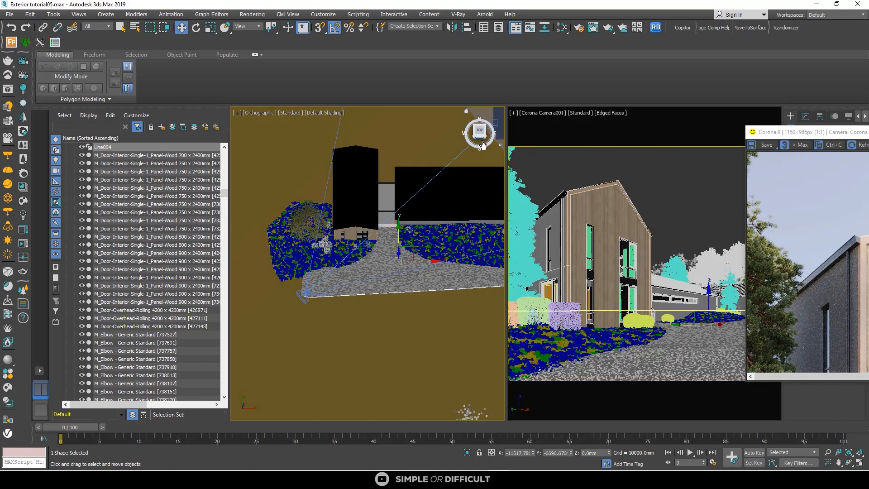
scroll(382, 240, "up", 10)
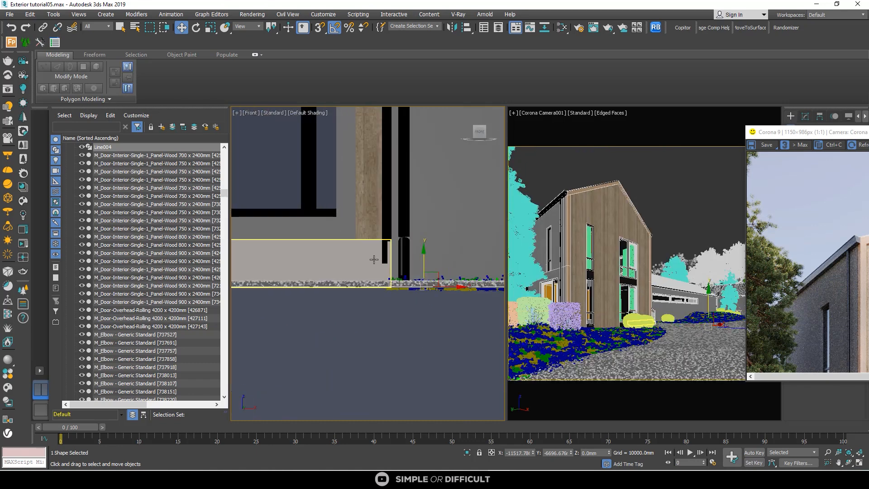
scroll(466, 302, "up", 2)
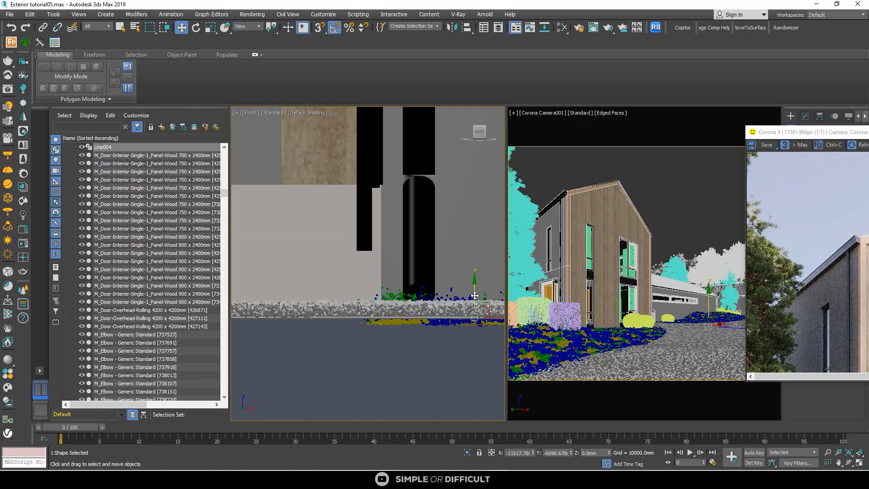
left_click_drag(475, 298, 475, 298)
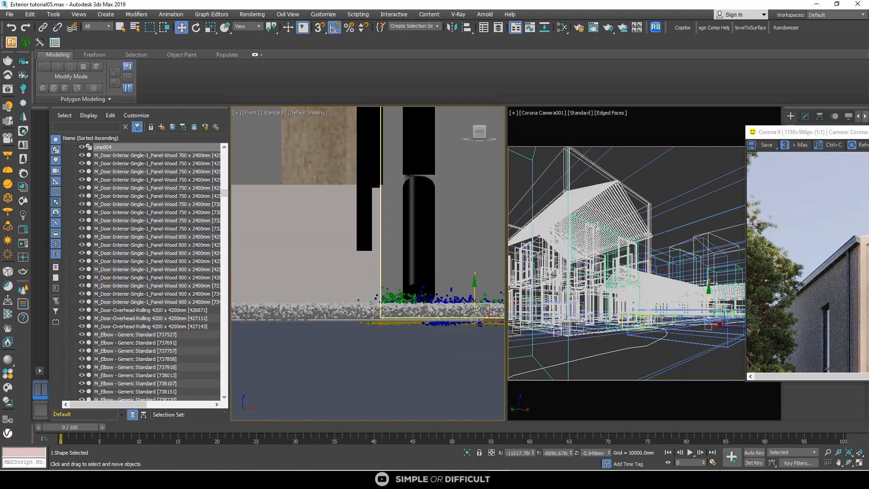
Step: Maximize the Corona frame buffer, start the interactive render, and zoom in on the border between grass and gravel
left_click_drag(838, 132, 634, 1)
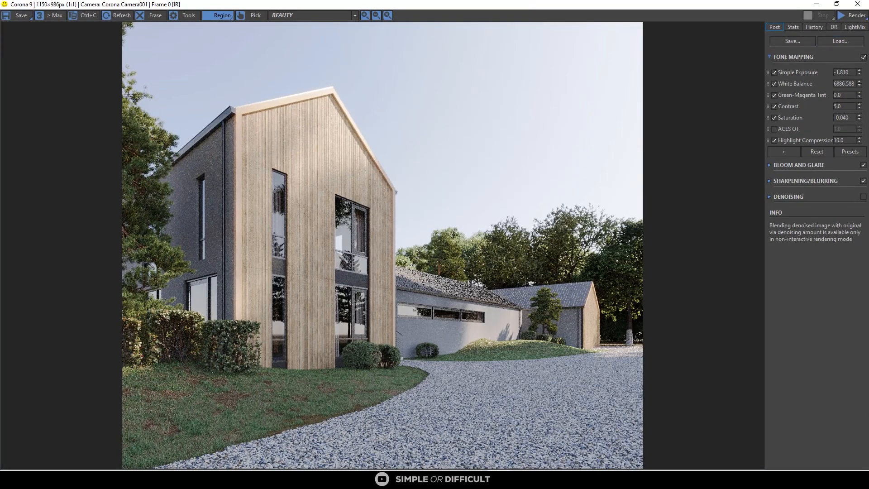
left_click(817, 4)
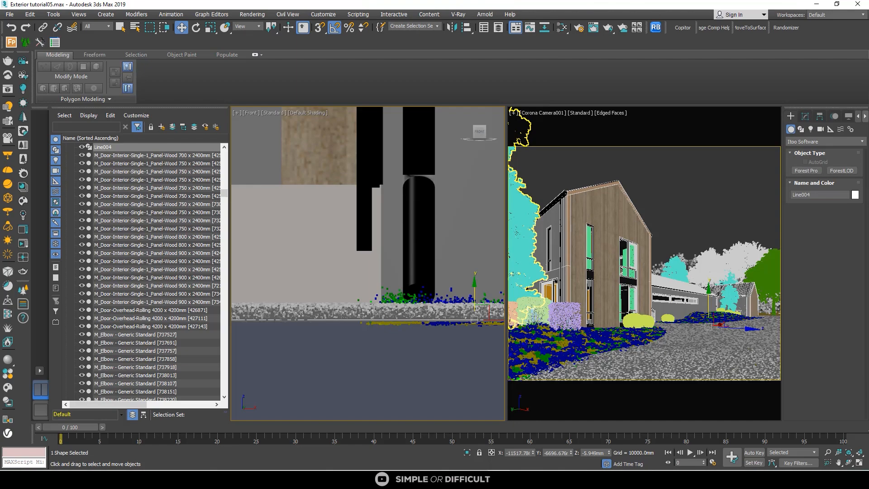
left_click_drag(868, 87, 648, 1)
left_click_drag(858, 15, 858, 25)
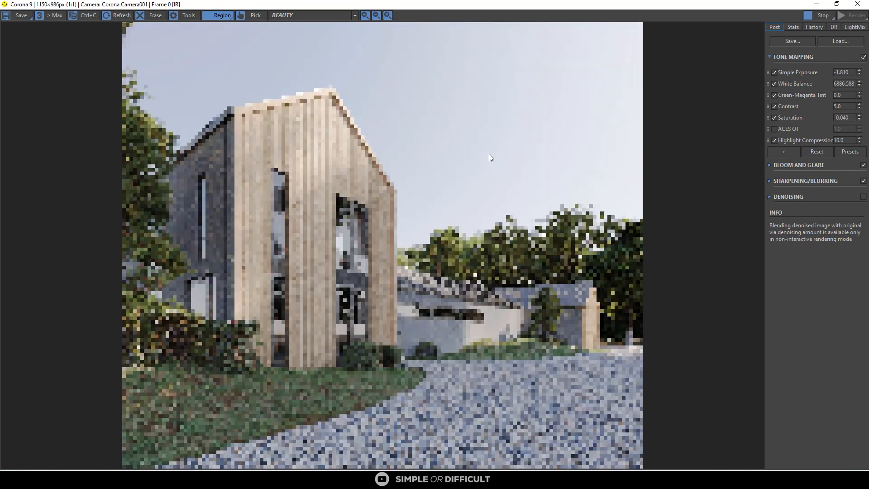
scroll(325, 430, "up", 2)
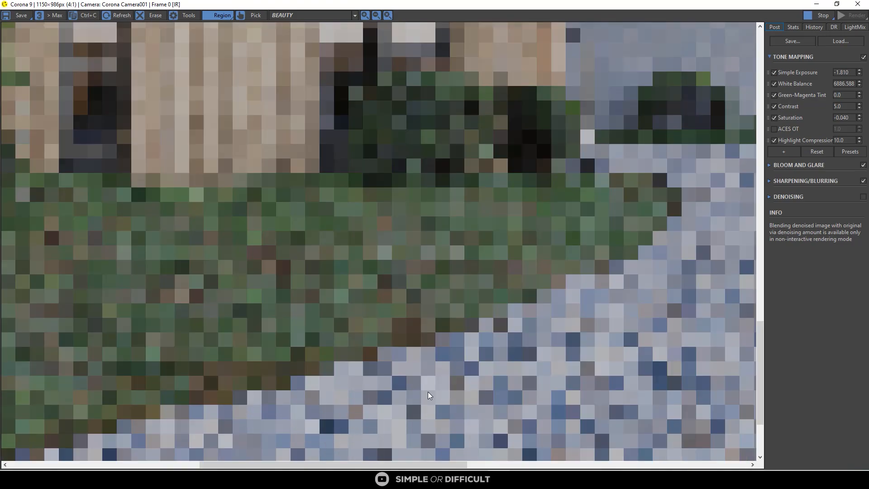
Step: Examine the curved edge between the grass and the gravel driveway in the interactive render, close up and in the full image
scroll(423, 303, "down", 1)
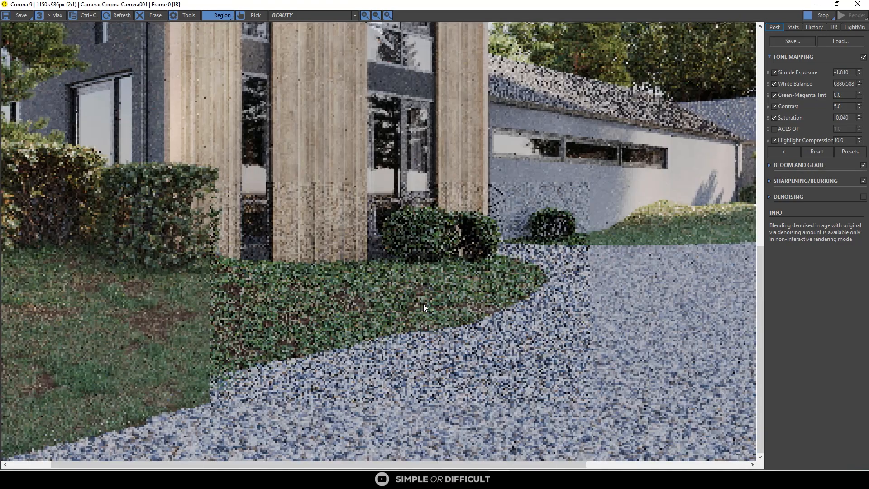
scroll(458, 296, "down", 1)
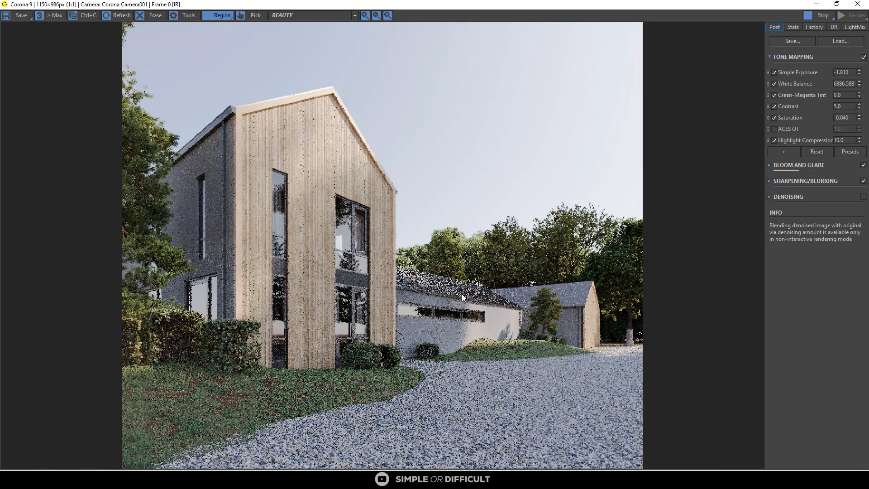
scroll(425, 362, "up", 2)
scroll(440, 311, "down", 2)
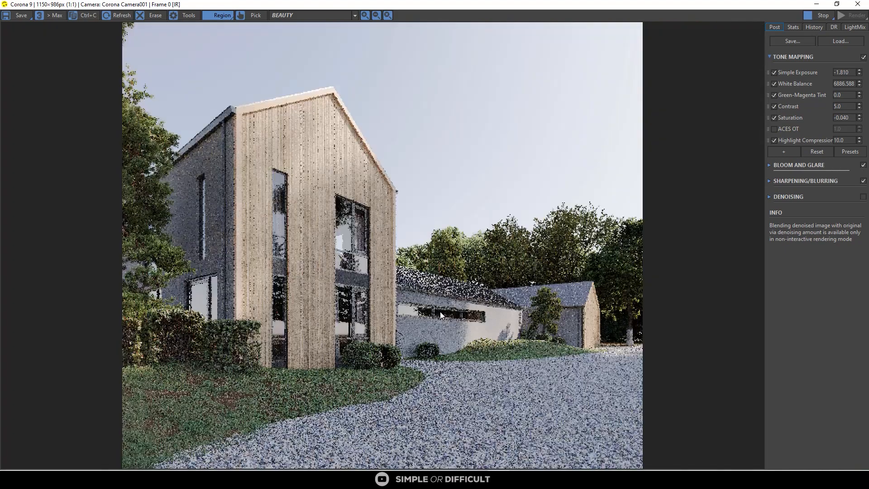
scroll(230, 445, "up", 1)
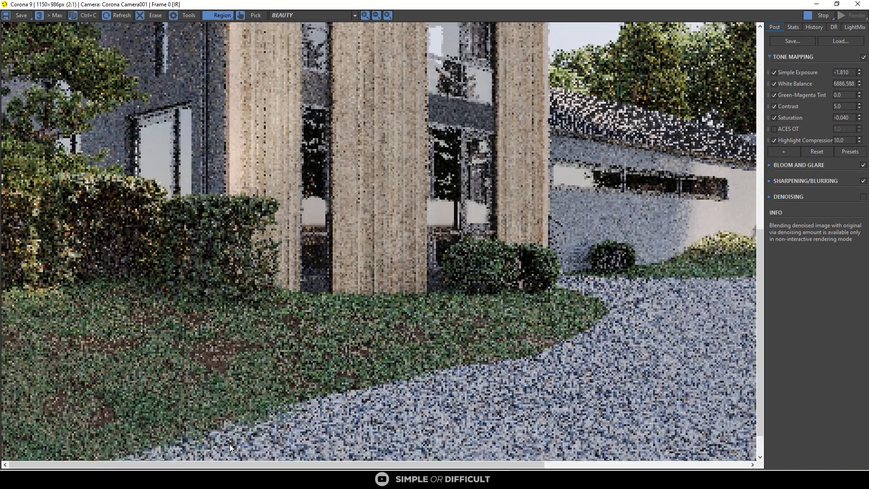
scroll(229, 444, "up", 1)
scroll(341, 275, "down", 1)
scroll(340, 275, "down", 2)
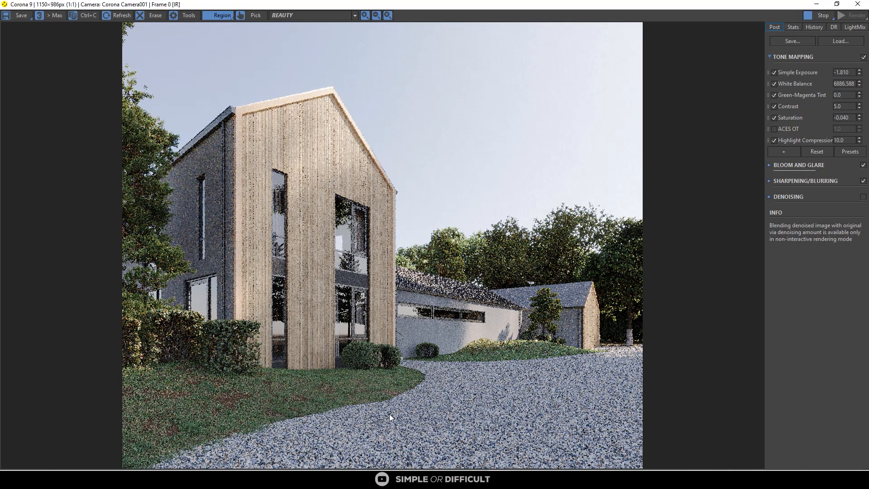
scroll(425, 409, "up", 2)
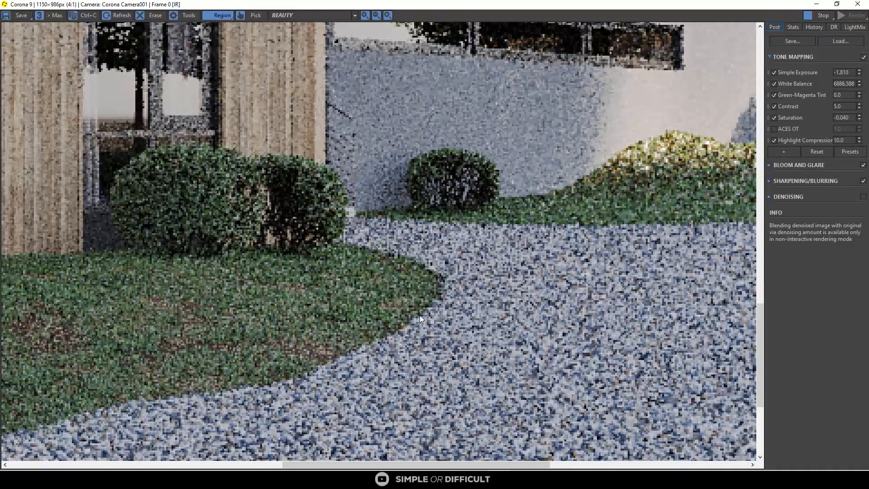
scroll(448, 287, "down", 2)
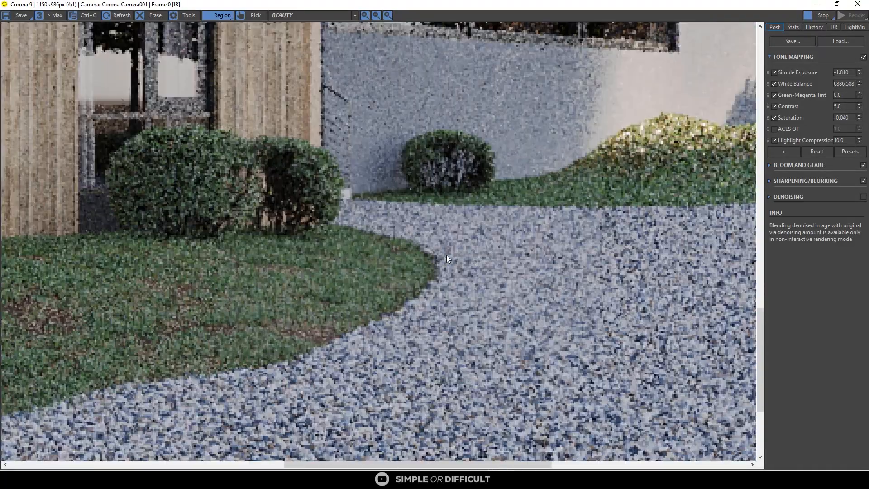
scroll(447, 256, "down", 1)
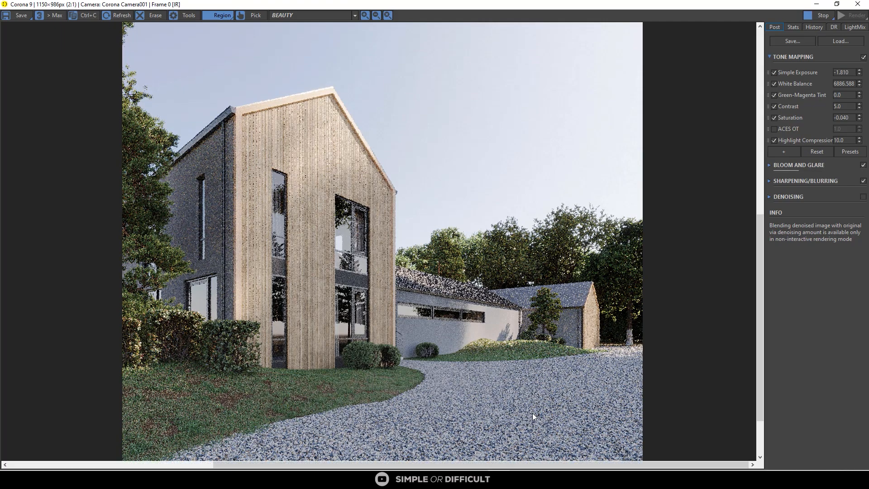
Step: Examine the gravel, the grass mound and the low building behind the house as the interactive render refines
scroll(530, 408, "up", 2)
scroll(429, 287, "down", 1)
scroll(507, 283, "down", 1)
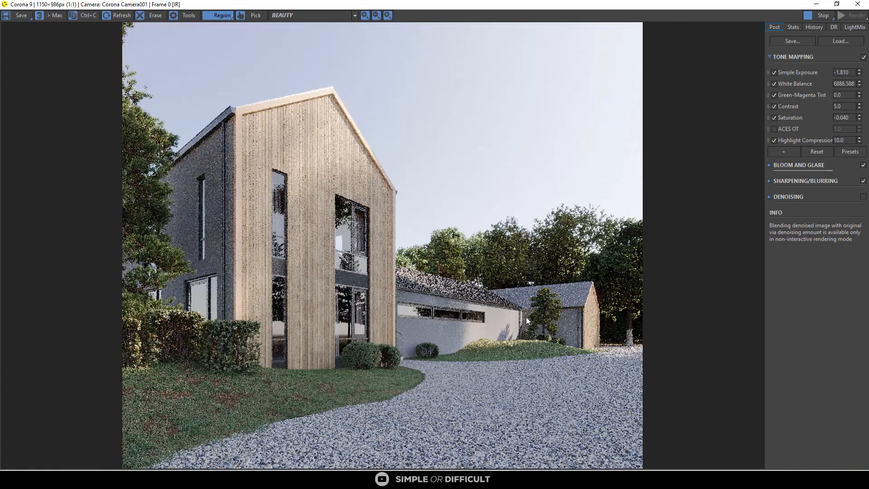
scroll(428, 358, "up", 2)
scroll(427, 358, "down", 1)
scroll(427, 319, "down", 1)
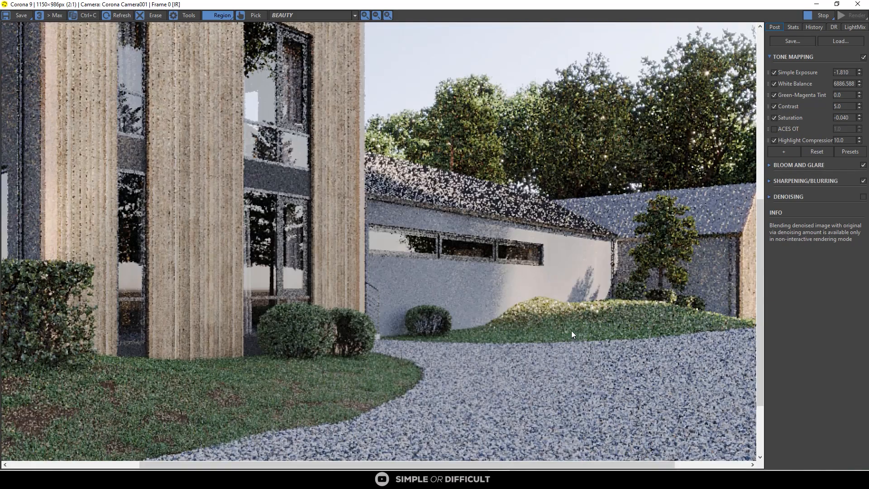
scroll(571, 331, "up", 2)
scroll(455, 289, "up", 1)
scroll(455, 289, "down", 2)
scroll(436, 281, "down", 1)
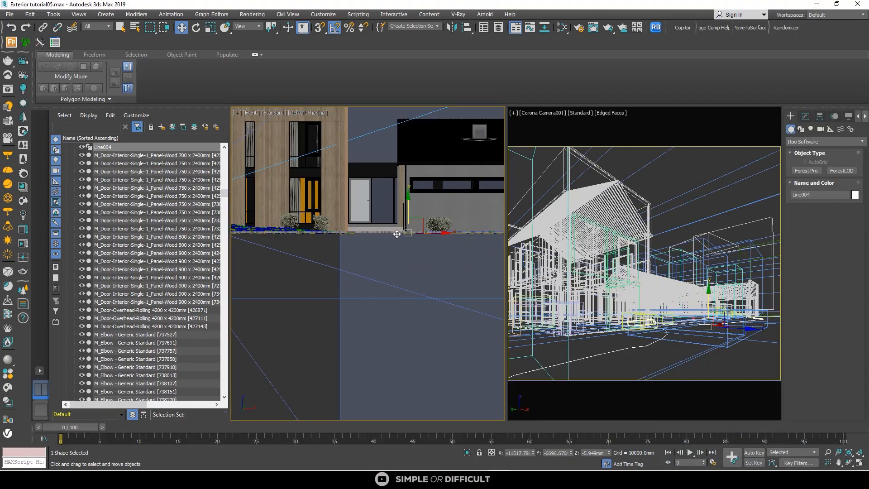
Step: Draw a thin box about 41468 mm wide and 186 mm long in the Top view, just outside the gravel driveway's front edge
key("t")
scroll(396, 234, "down", 5)
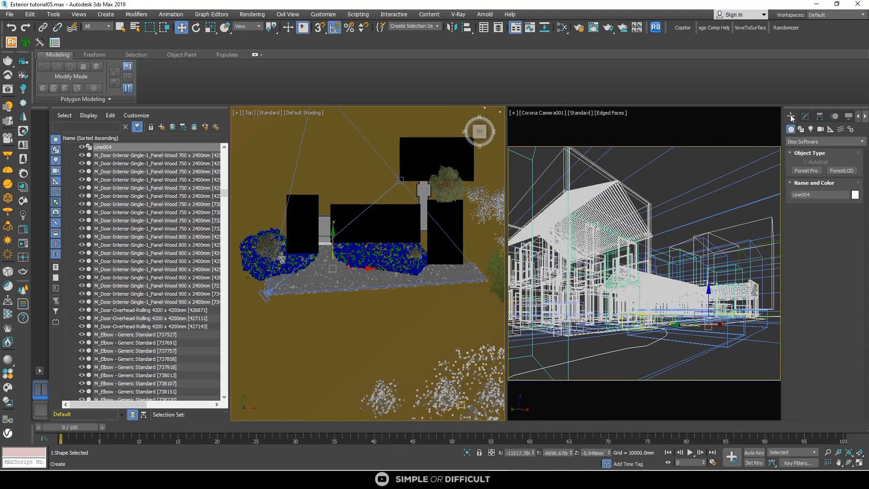
left_click(801, 141)
left_click(803, 156)
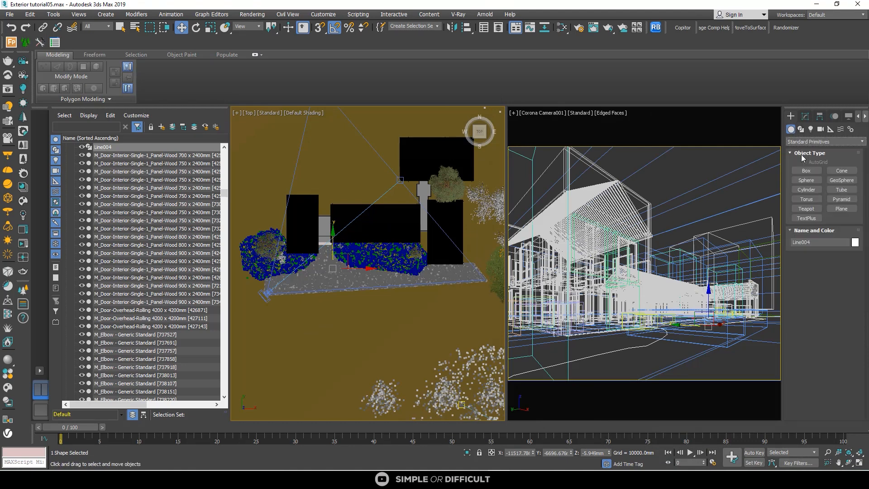
left_click(807, 170)
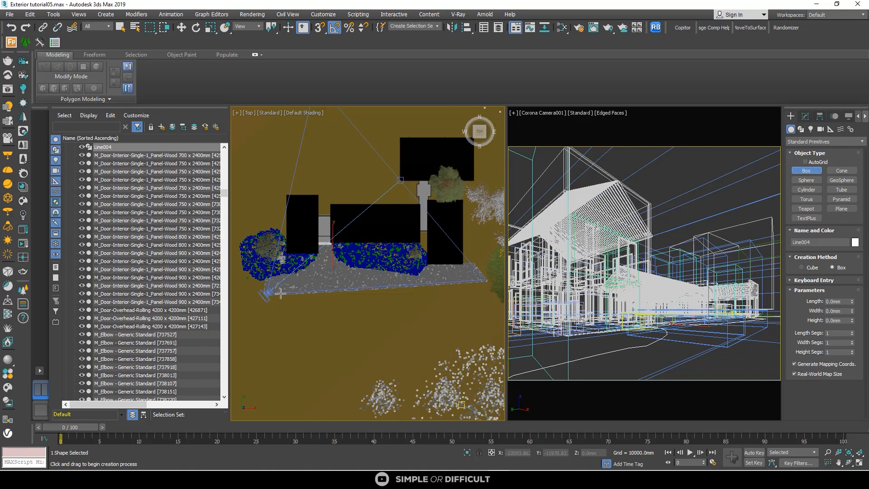
left_click_drag(281, 293, 482, 293)
left_click(485, 249)
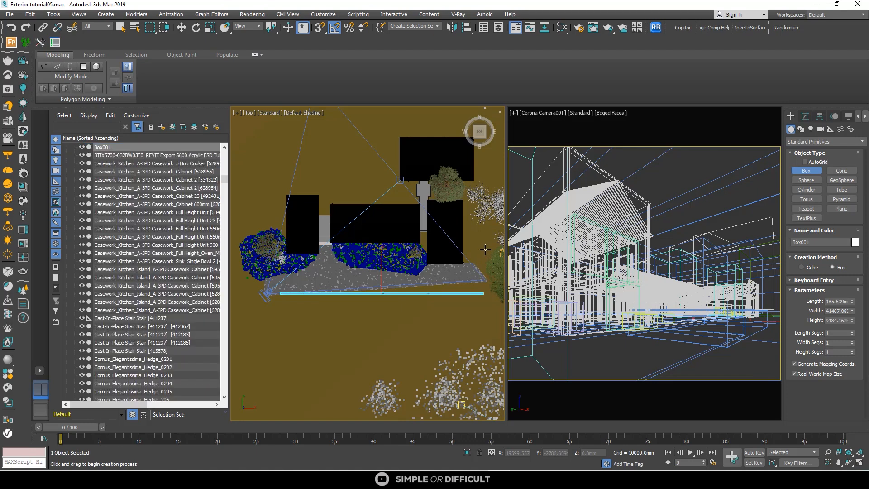
Step: Set the new box's height to 3000 mm
left_click(806, 116)
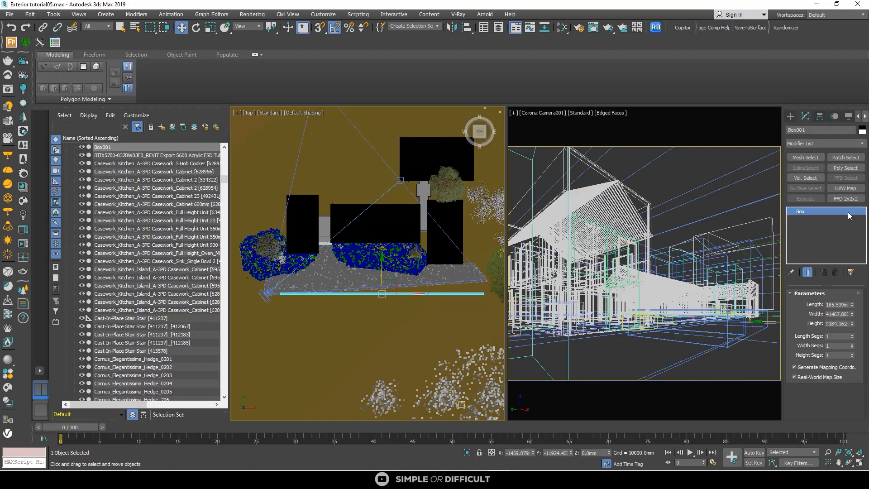
double_click(839, 324)
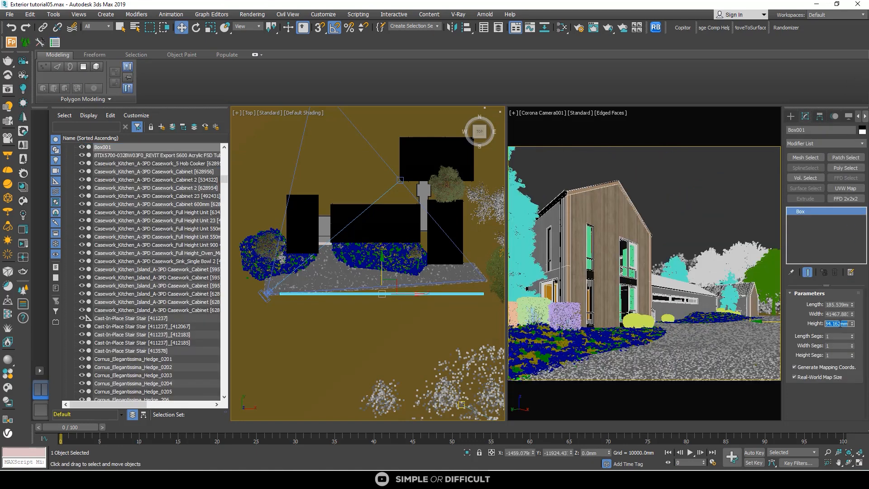
type("3000")
key("Return")
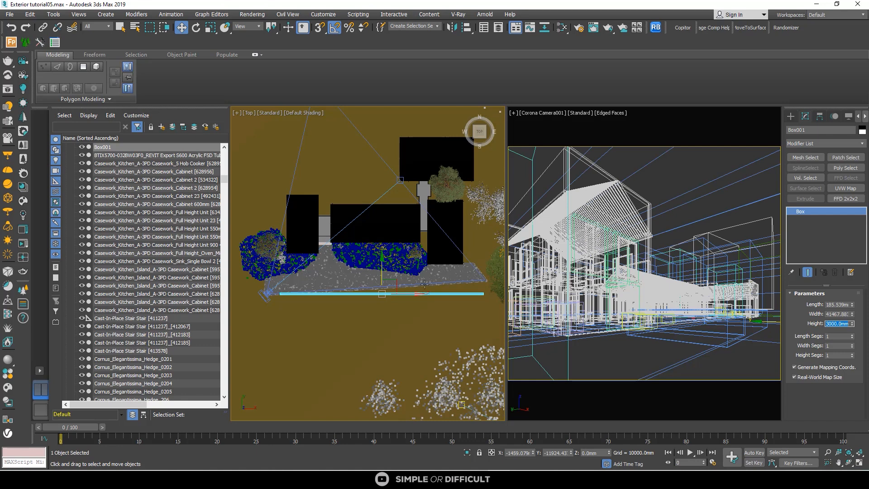
Step: Assign the Wall Paint Black Matte material from the Walls category of the Corona Material Library to the box
left_click(25, 228)
left_click(394, 256)
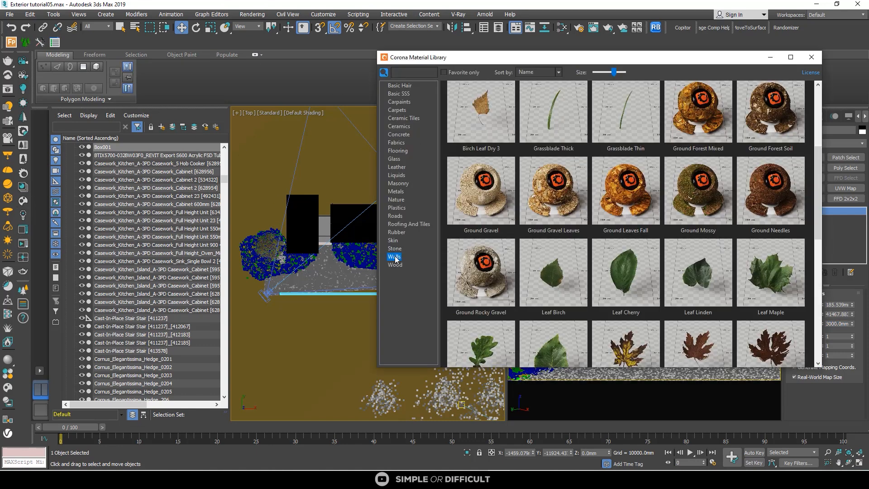
mouse_move(817, 162)
left_mouse_down()
mouse_move(807, 287)
mouse_move(808, 240)
left_mouse_up()
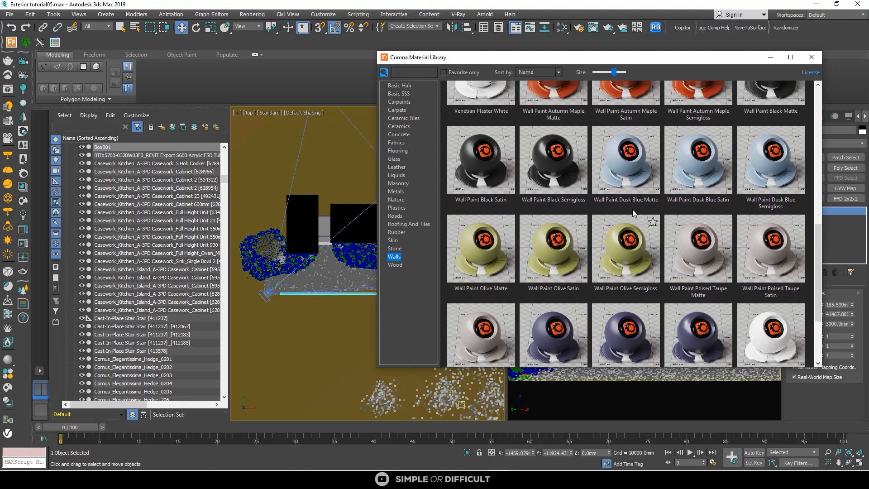
scroll(659, 207, "up", 3)
right_click(760, 169)
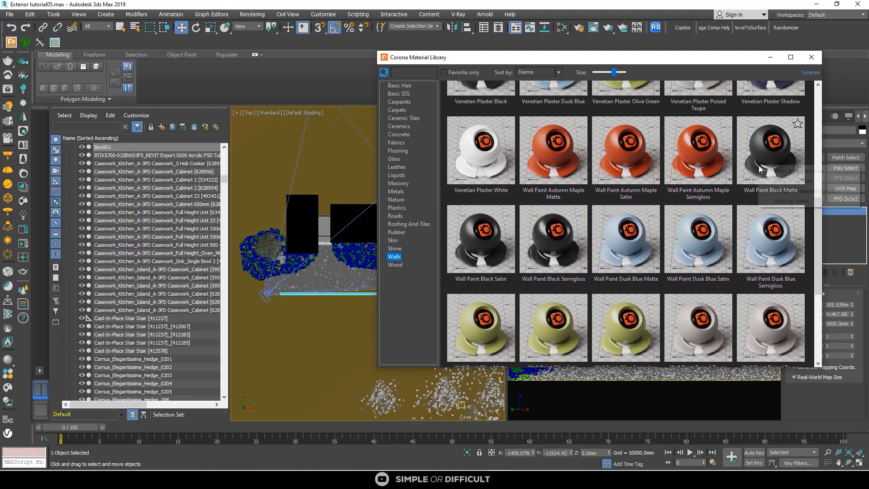
left_click(780, 191)
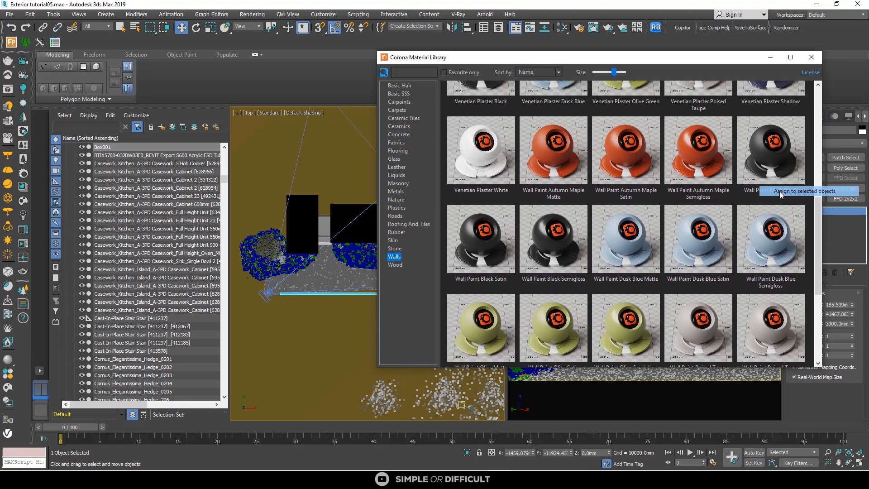
left_click(770, 57)
Step: Make a copy of the black box wall and place it well to the west of the house in the Top view
scroll(411, 271, "down", 3)
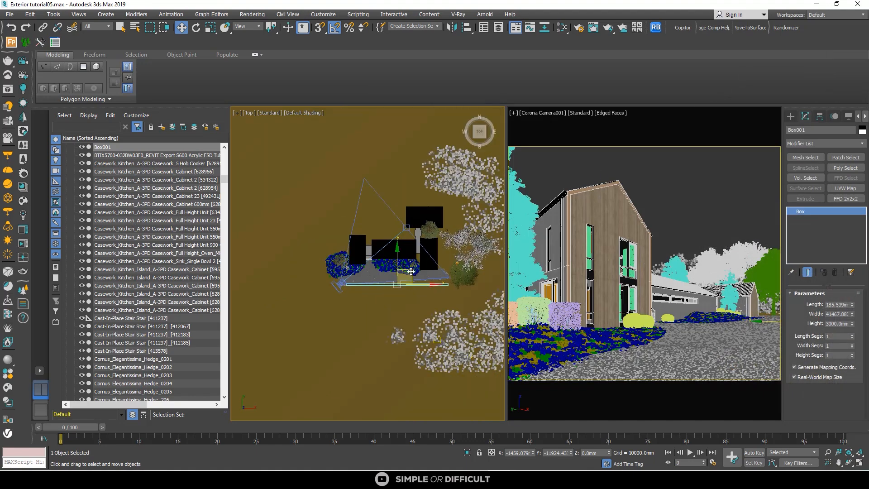
mouse_move(410, 272)
left_mouse_down("shift")
mouse_move(292, 249)
mouse_move(295, 236)
left_mouse_up("shift")
left_click(435, 277)
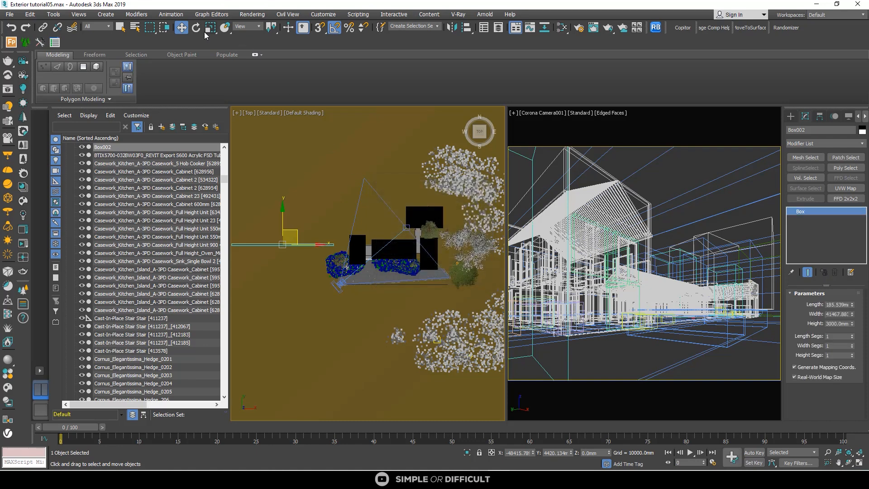
Step: Rotate the copied wall 90 degrees about Z and move it close to the west side of the house and grass area
left_click(195, 29)
left_click_drag(301, 215, 267, 189)
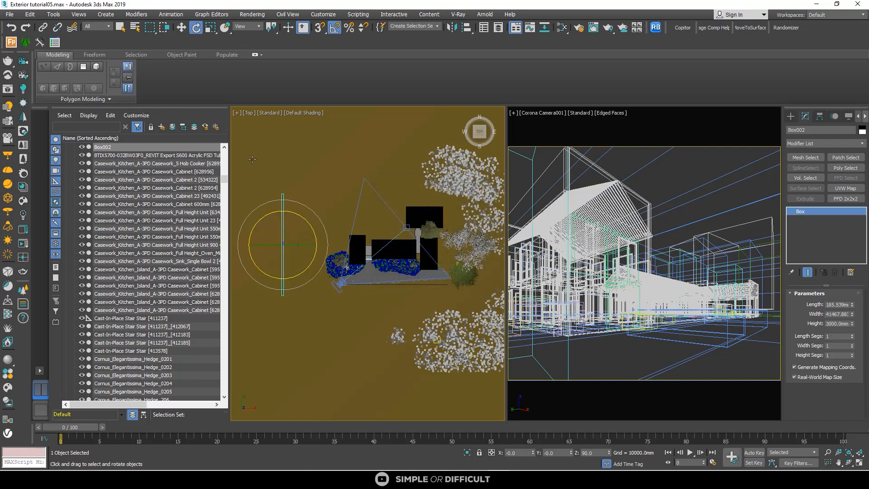
left_click(182, 28)
left_click_drag(298, 243, 342, 247)
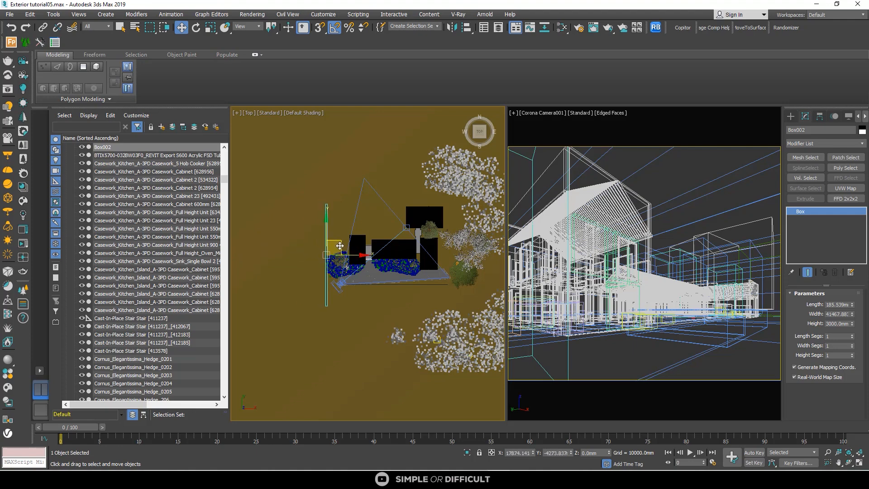
Step: Open the Corona frame buffer and start the interactive render with both black walls in the scene
scroll(330, 255, "down", 2)
scroll(330, 255, "down", 2)
right_click(359, 137)
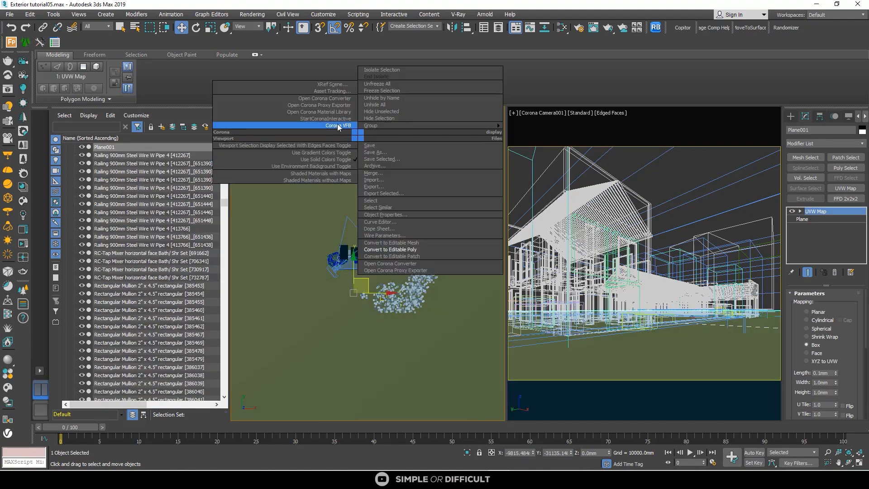
left_click(339, 127)
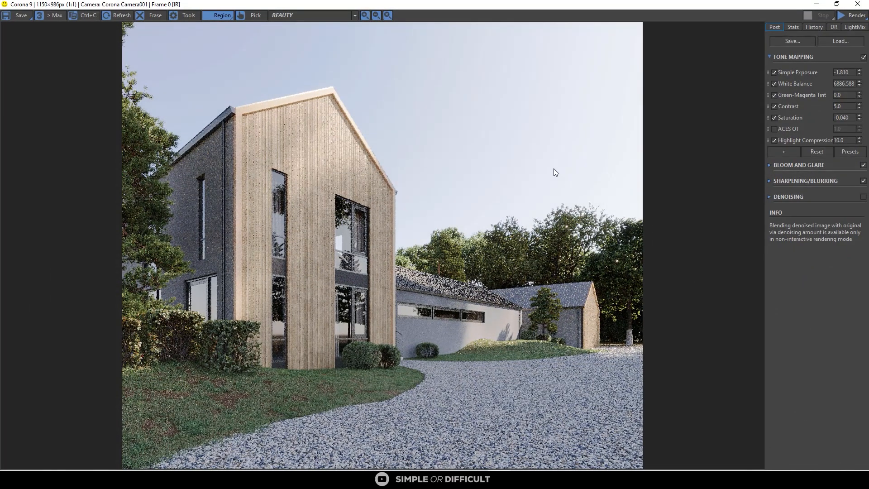
left_click(840, 15)
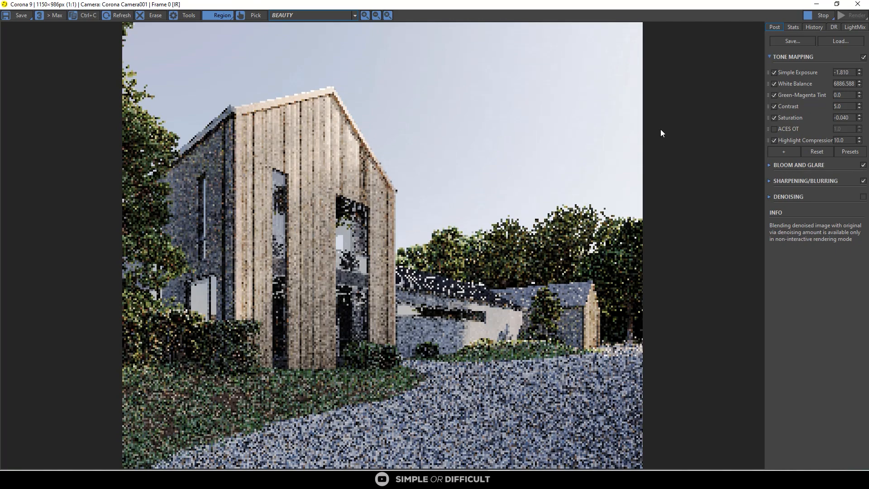
Step: Examine the house's facade windows and the surrounding ground in the new render
scroll(373, 380, "up", 1)
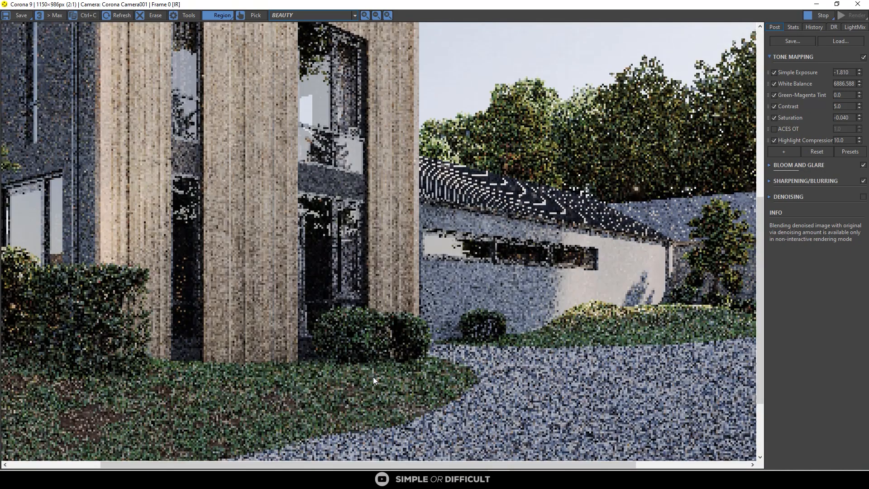
scroll(373, 377, "down", 1)
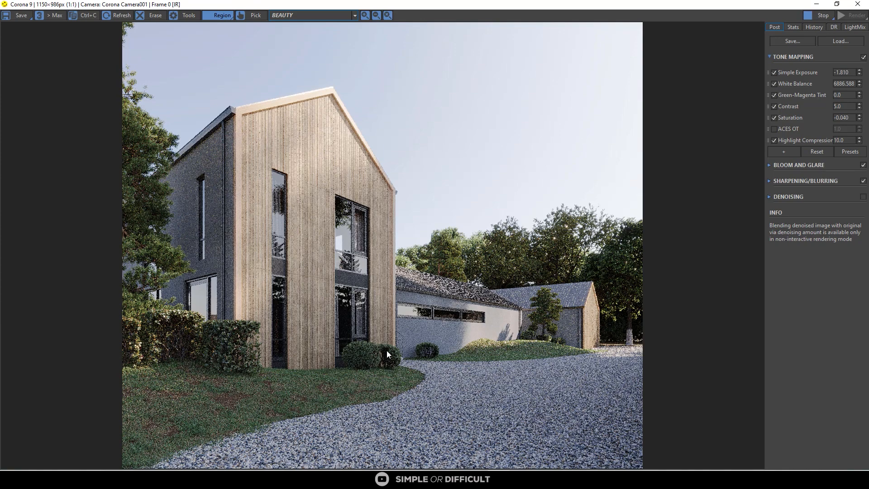
scroll(419, 413, "up", 2)
scroll(423, 409, "down", 2)
Step: Stop the interactive render and minimize the Corona frame buffer to get back to the house and driveway in the Top view
left_click(820, 16)
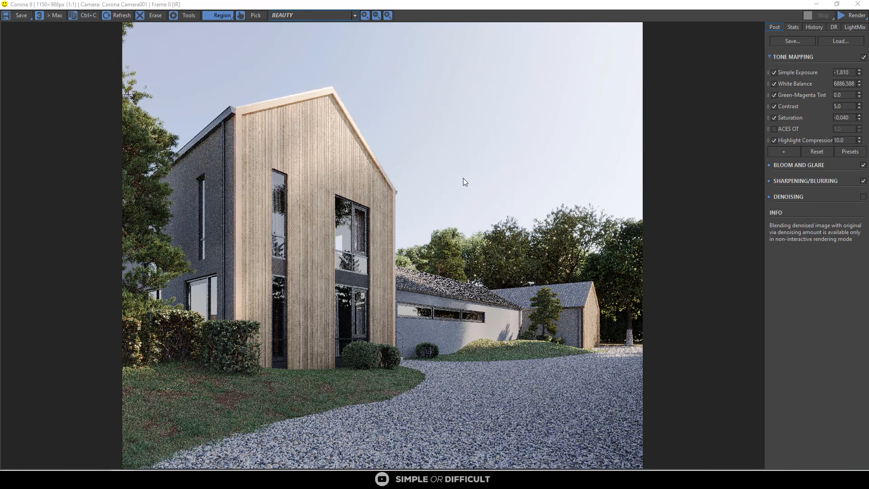
left_click_drag(805, 4, 627, 86)
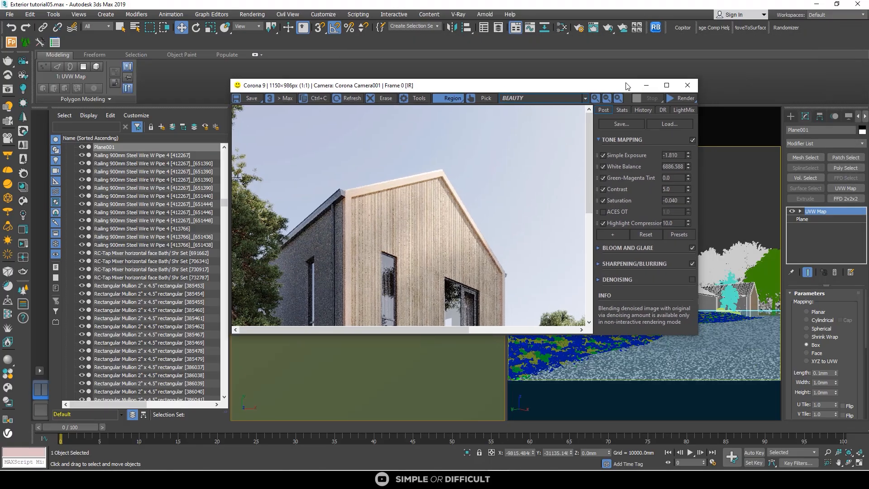
left_click(646, 85)
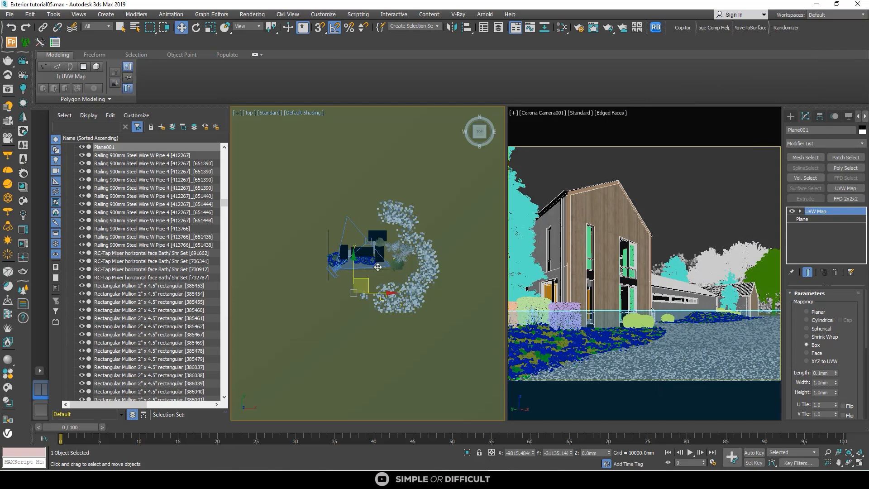
scroll(378, 267, "up", 5)
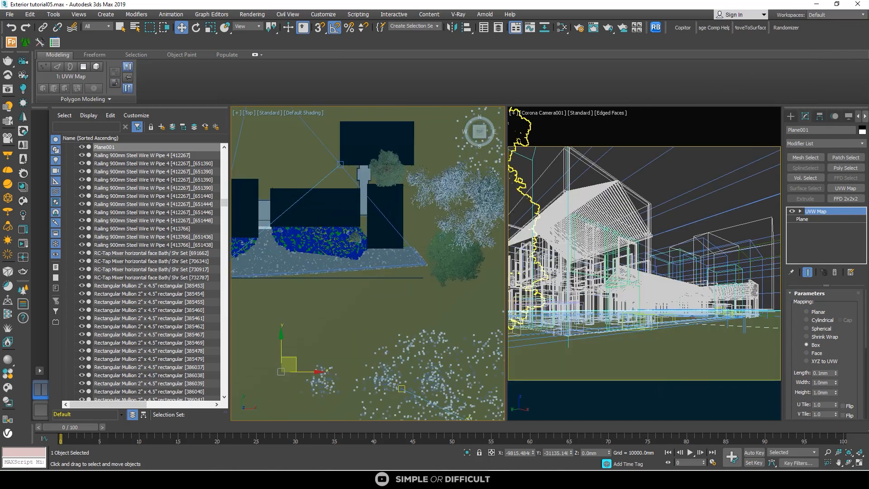
Step: Merge the car model file into the scene and place it on the gravel driveway south of the southeast building
left_click_drag(795, 187, 381, 271)
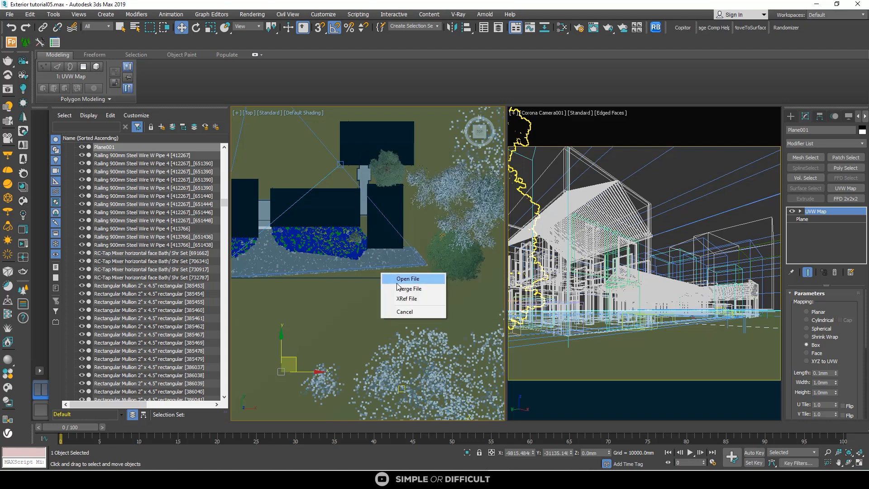
left_click(400, 289)
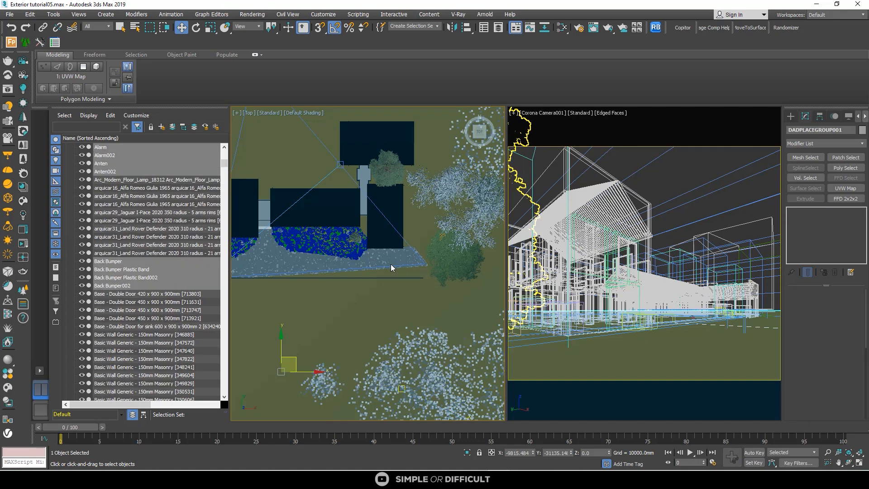
scroll(390, 264, "down", 2)
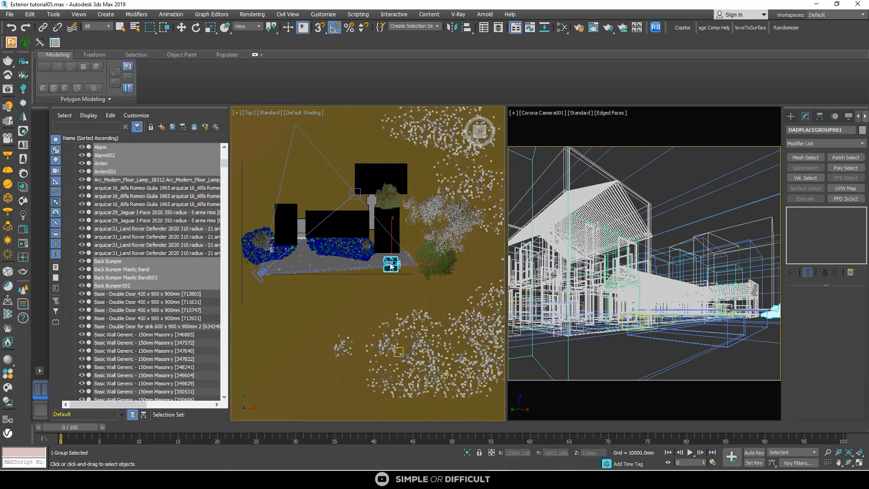
scroll(390, 264, "up", 10)
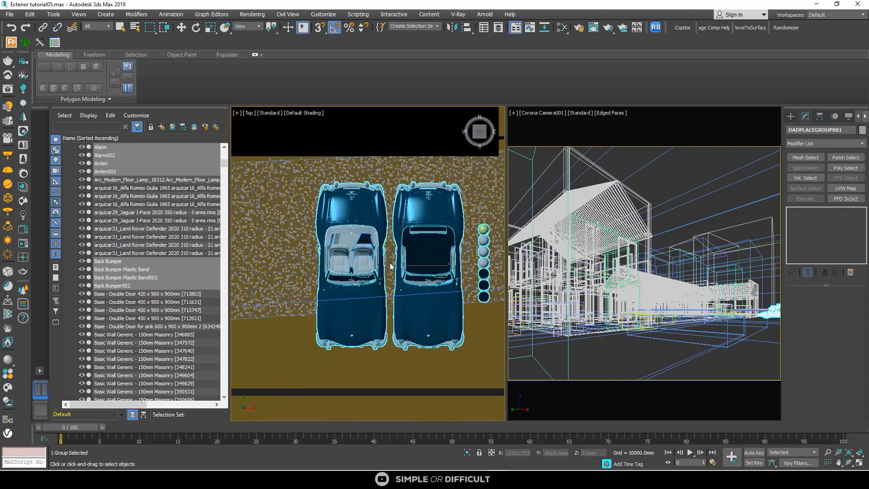
scroll(375, 264, "down", 3)
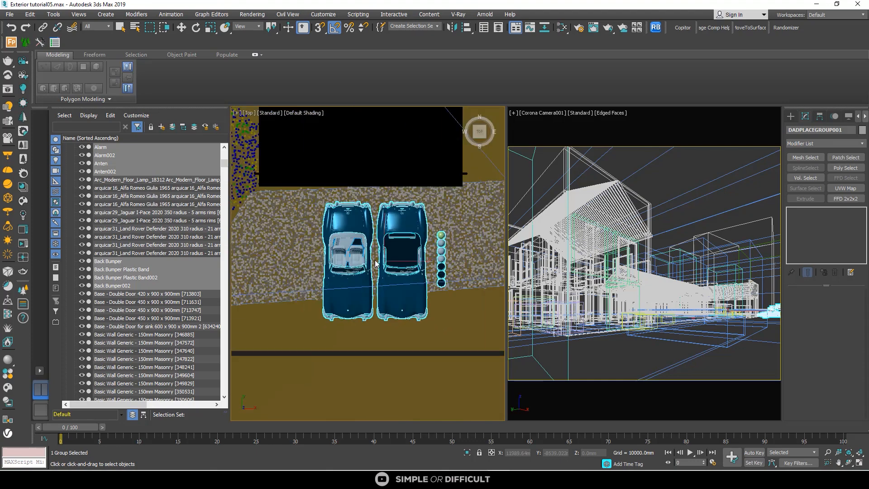
scroll(375, 263, "up", 10)
scroll(376, 246, "down", 10)
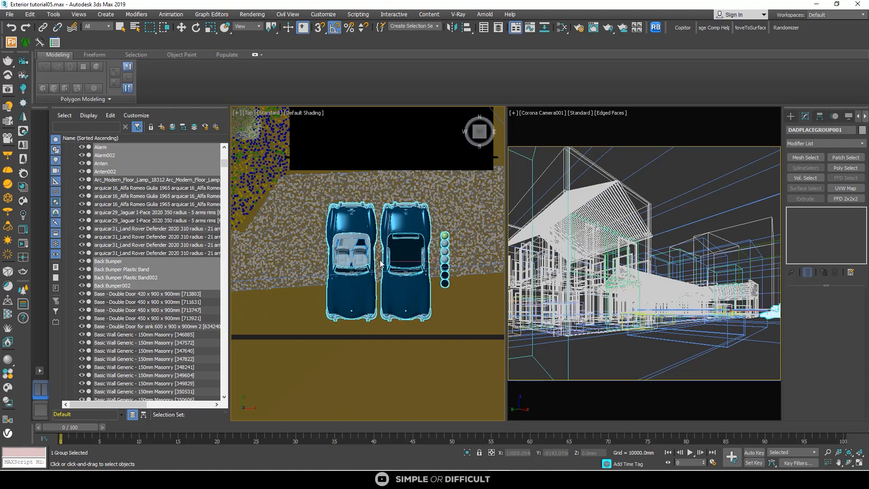
Step: Split the merged car set into separate objects and delete the eastern car with the closed roof
left_click(385, 263)
scroll(407, 256, "up", 5)
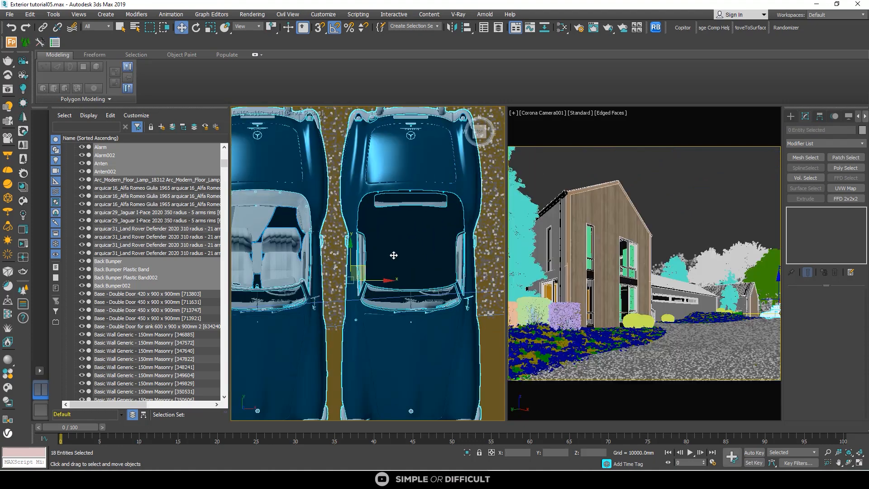
scroll(394, 254, "down", 3)
left_click(402, 283)
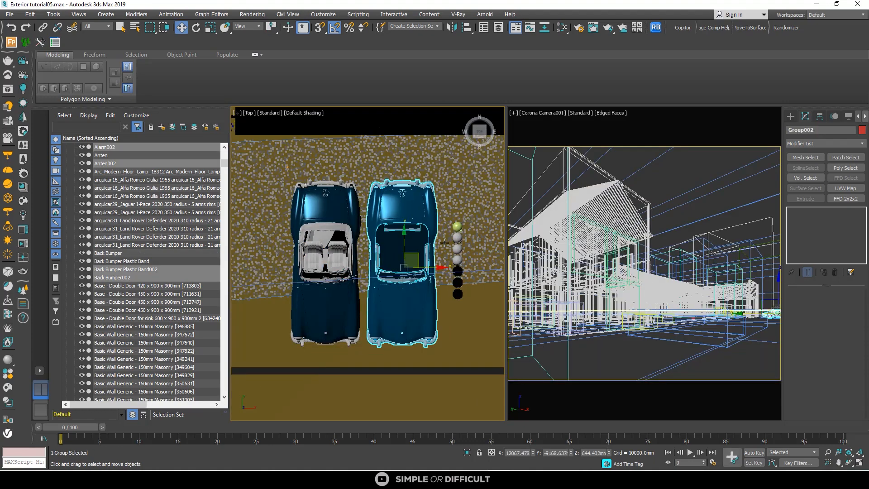
scroll(418, 227, "up", 2)
scroll(418, 227, "down", 2)
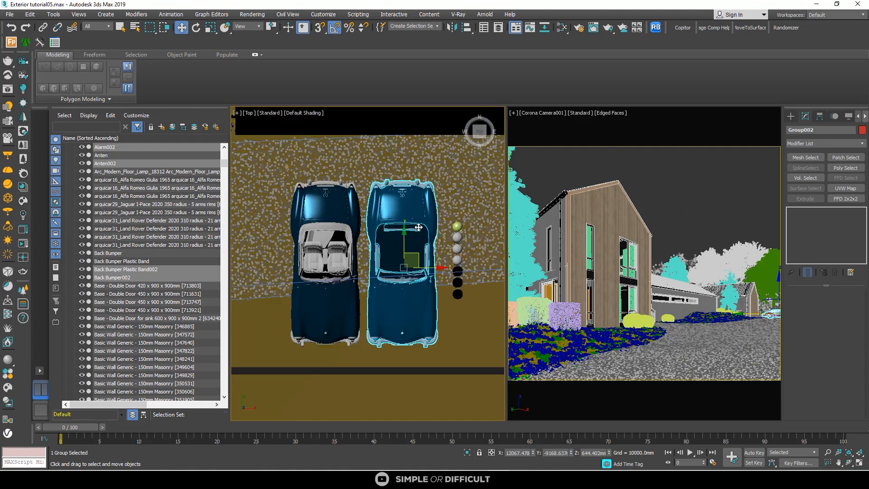
key("Delete")
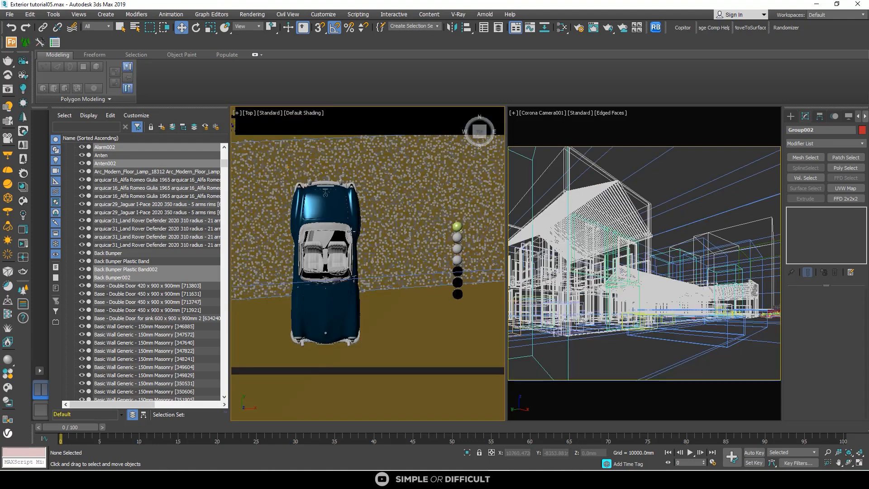
Step: Rotate the remaining open-top car 90 degrees about Z and move it west along the driveway beside the grass
left_click(351, 232)
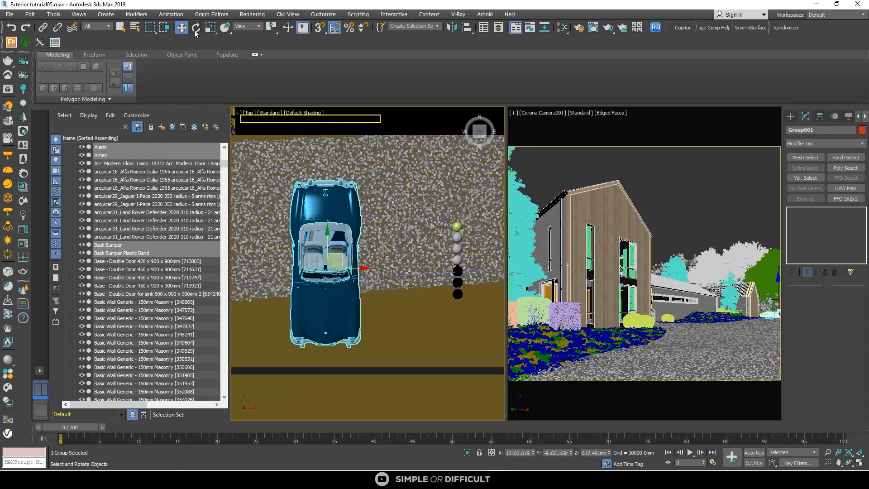
left_click(195, 31)
left_click_drag(341, 241, 300, 222)
left_click(182, 28)
scroll(427, 243, "down", 3)
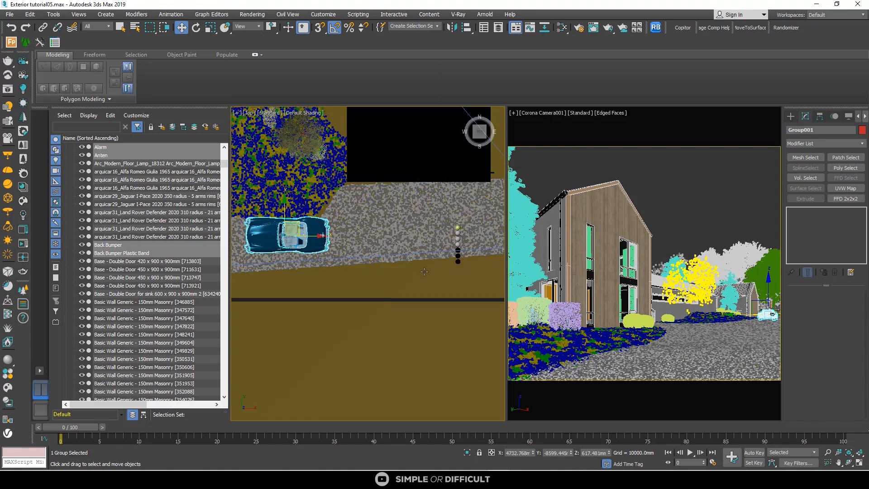
Step: In the Right view, raise the car to about Z 640 mm so its tyres rest on the gravel surface
scroll(424, 272, "up", 3)
middle_click_drag(424, 272, 491, 134, "alt")
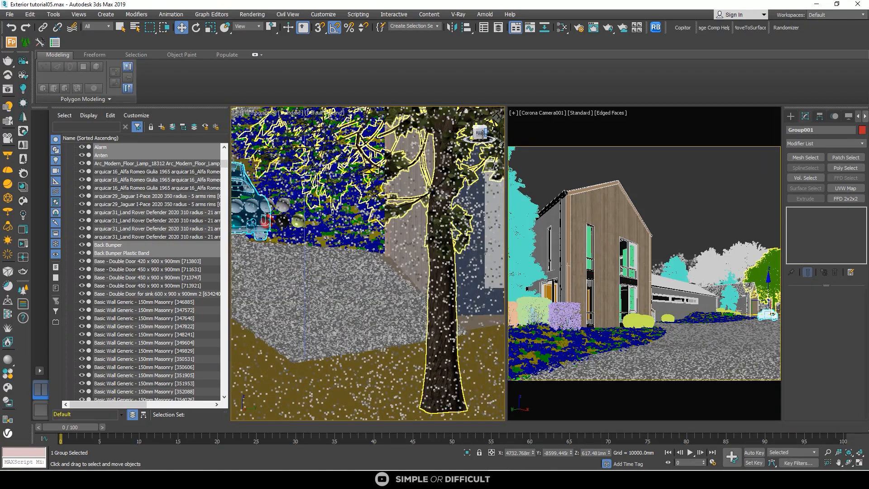
left_click(481, 133)
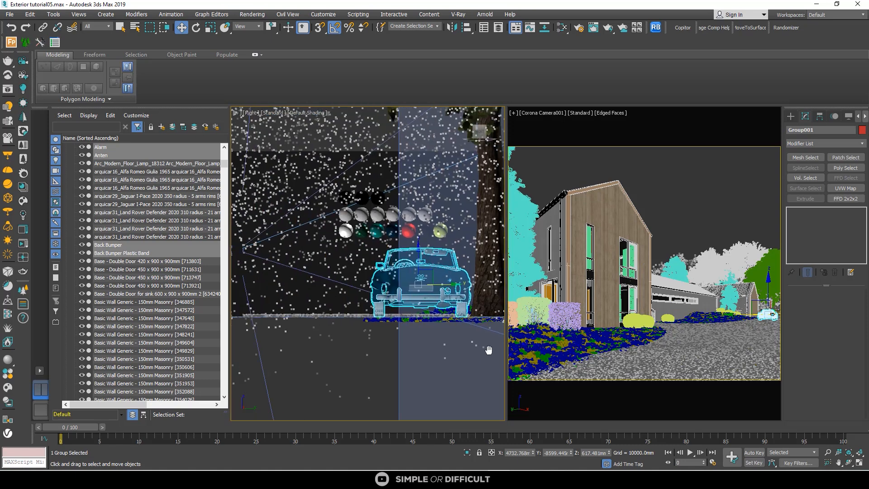
scroll(483, 322, "up", 5)
scroll(359, 249, "down", 2)
middle_click_drag(358, 249, 406, 268)
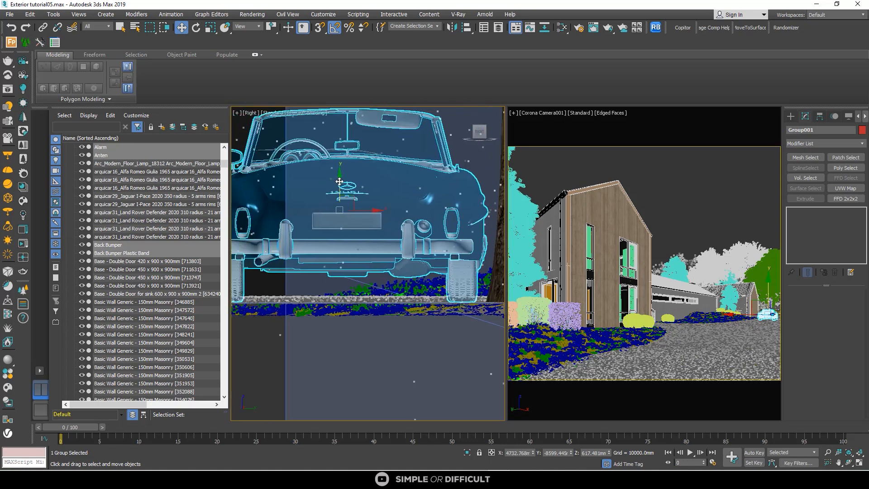
left_click_drag(339, 182, 339, 177)
scroll(455, 288, "up", 4)
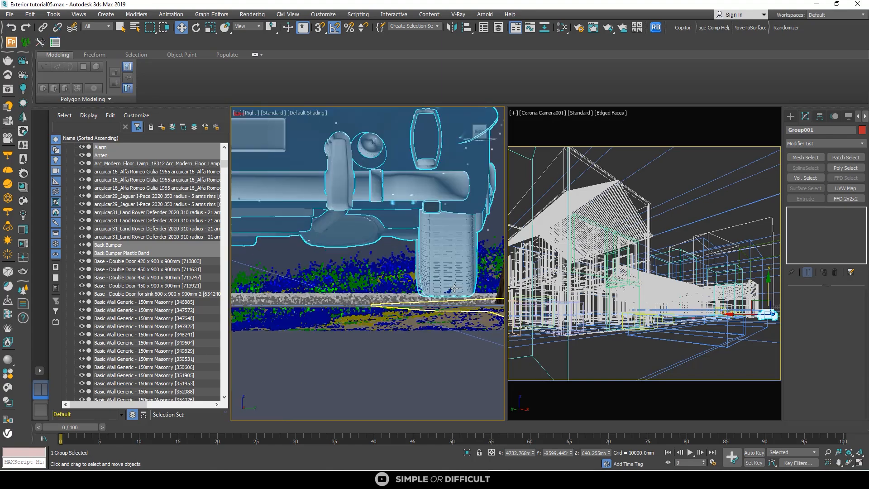
scroll(455, 288, "up", 2)
left_click_drag(463, 286, 463, 284)
scroll(406, 289, "down", 6)
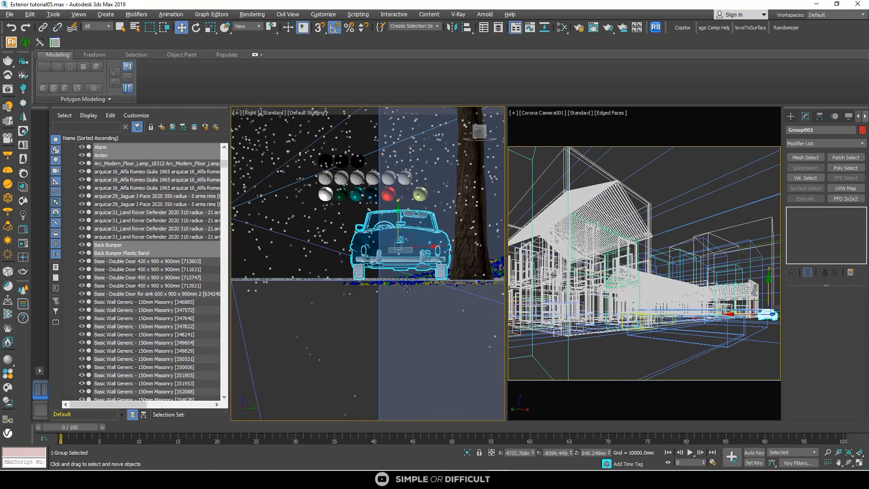
Step: Open the Corona frame buffer at full size and start the interactive render with the car in the scene
mouse_move(407, 288)
middle_mouse_down("alt")
mouse_move(439, 326)
mouse_move(456, 320)
middle_mouse_up("alt")
right_click(350, 244)
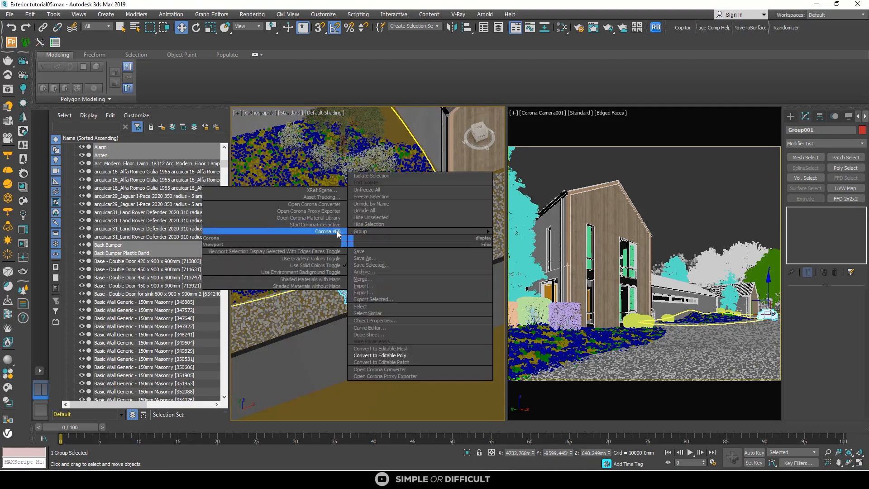
left_click(338, 232)
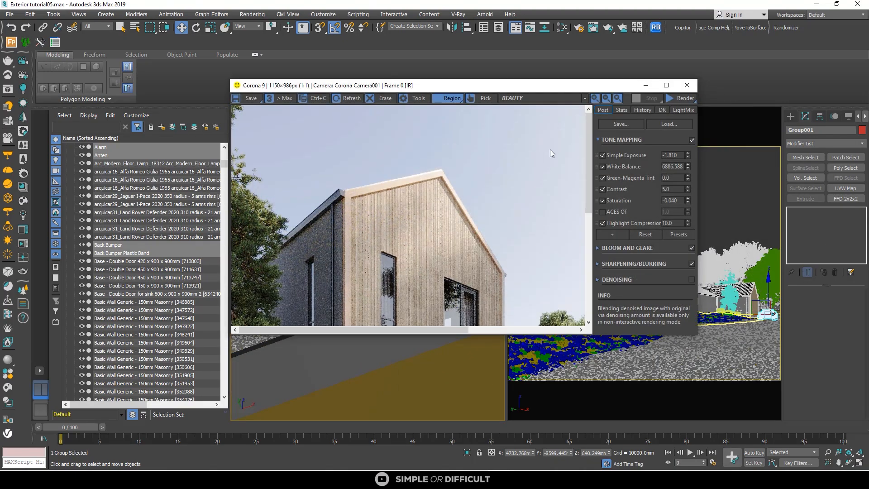
left_click(666, 86)
left_click(849, 18)
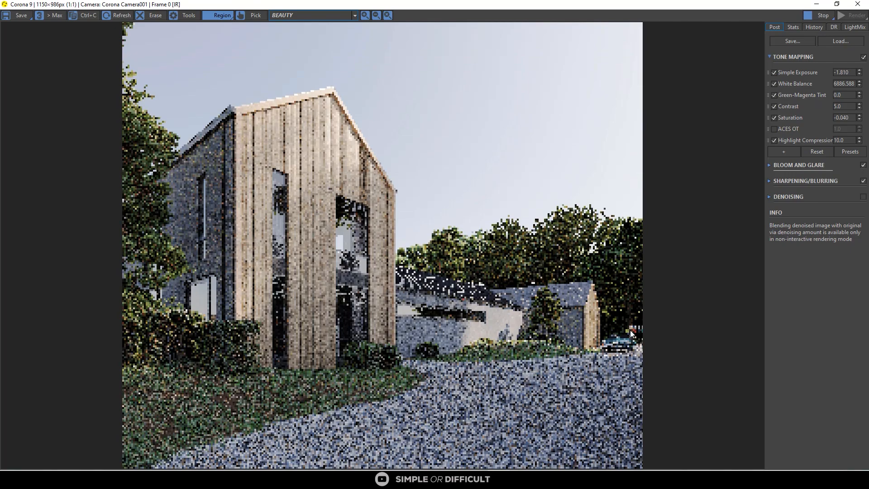
Step: Examine the parked car, the rear building and the surrounding gravel and grass in the interactive render
scroll(630, 330, "up", 1)
scroll(575, 328, "up", 2)
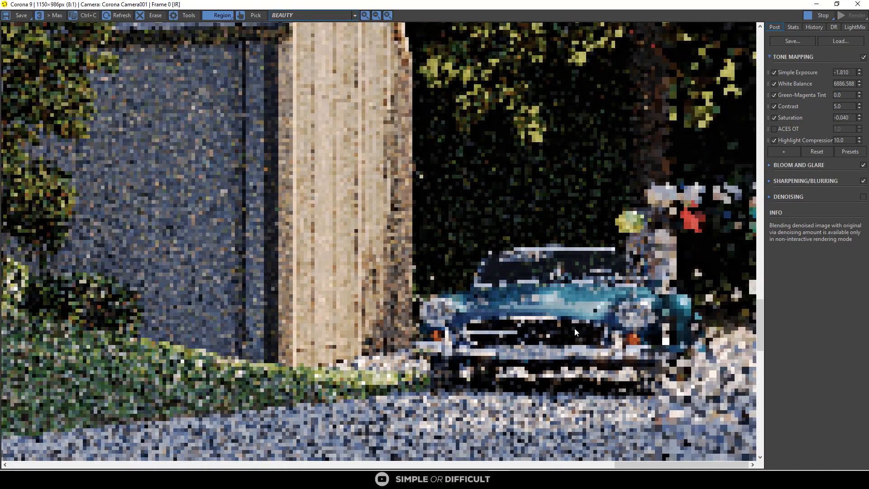
scroll(664, 354, "down", 1)
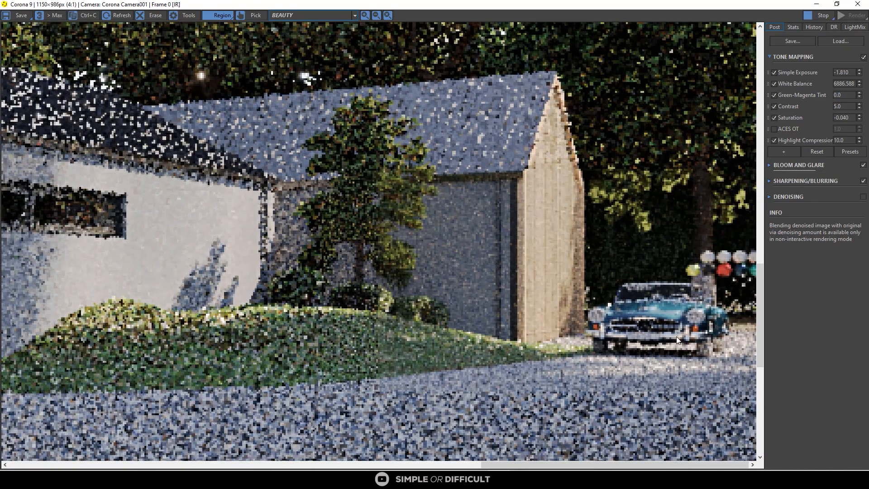
scroll(679, 318, "down", 1)
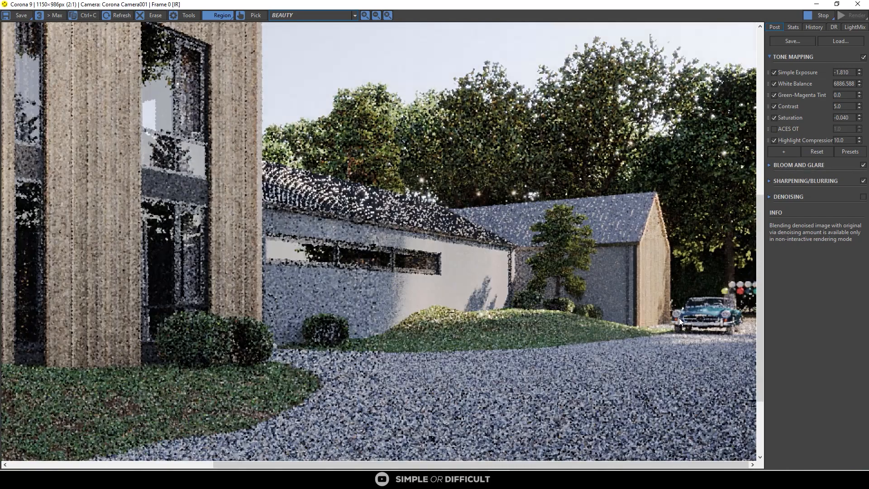
scroll(679, 318, "down", 1)
scroll(623, 349, "up", 1)
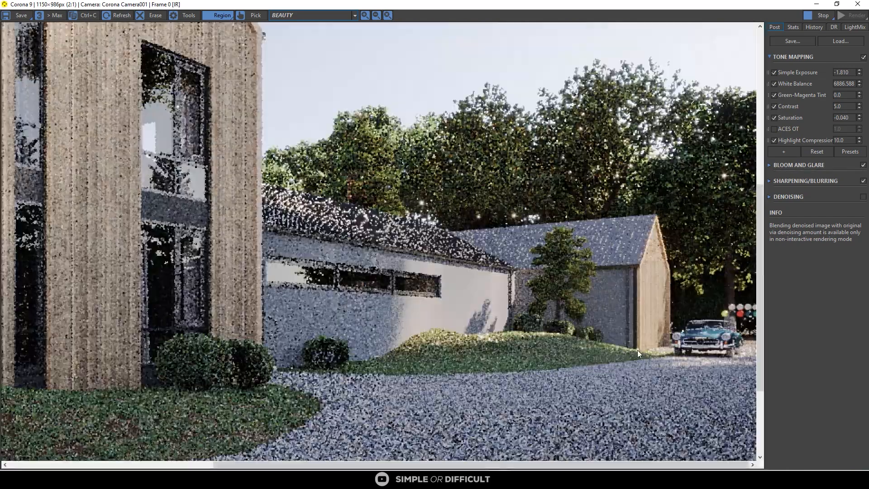
scroll(621, 346, "down", 1)
scroll(620, 343, "up", 1)
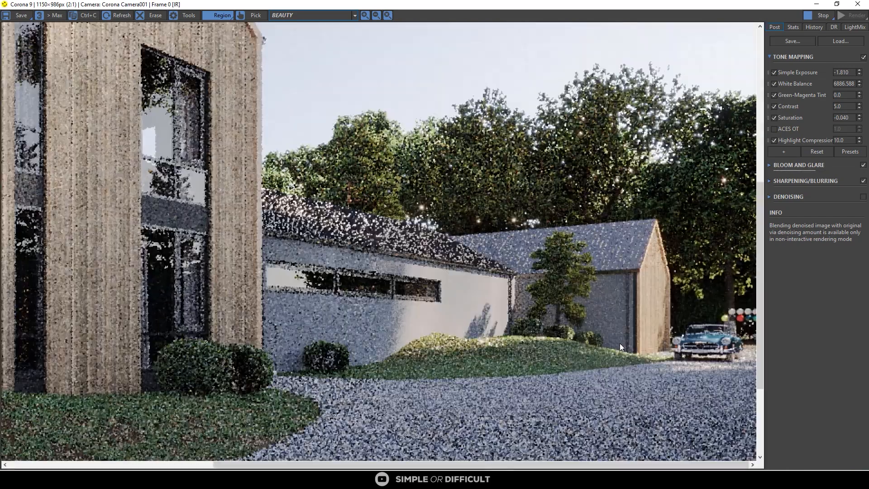
scroll(724, 340, "up", 1)
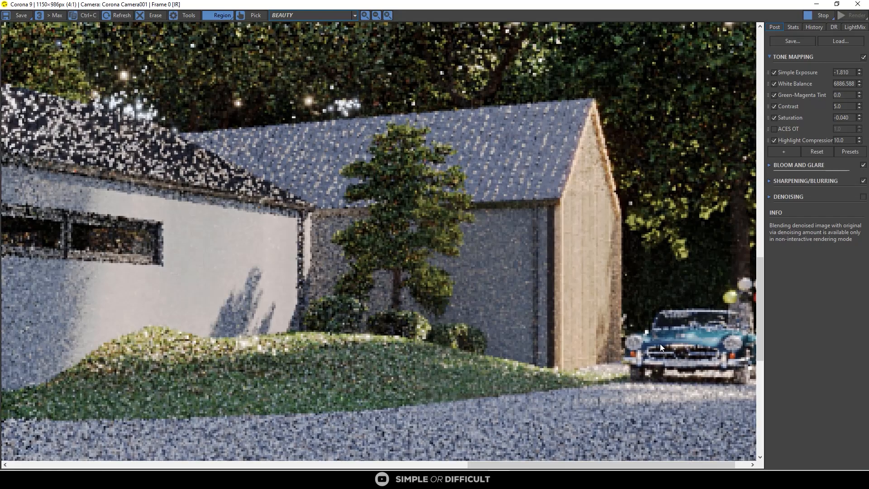
scroll(660, 344, "down", 2)
scroll(660, 344, "up", 1)
scroll(593, 345, "down", 1)
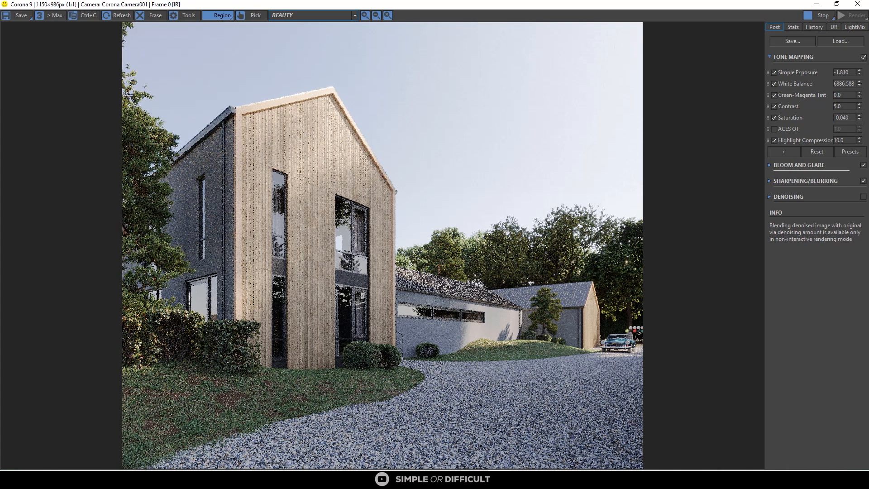
Step: Stop the interactive render and shift the car away from the grass edge to about Y -9049 mm on the driveway
left_click(821, 15)
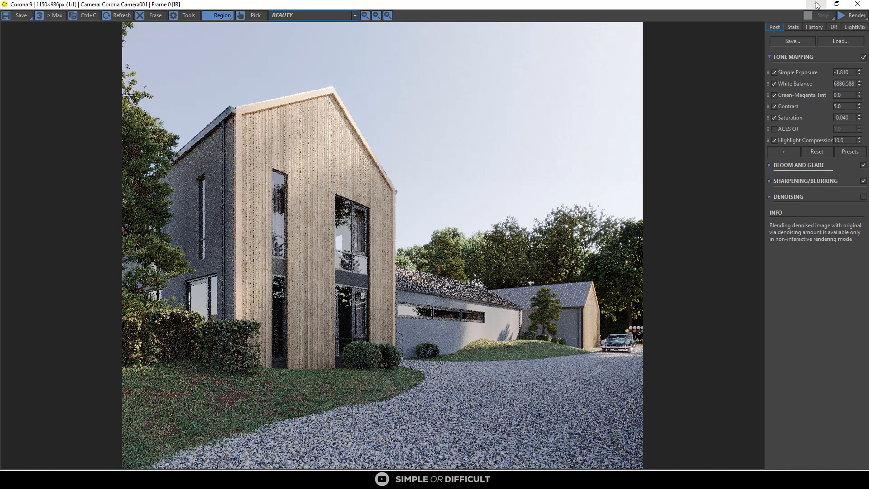
left_click(818, 5)
scroll(368, 256, "up", 3)
scroll(368, 256, "down", 5)
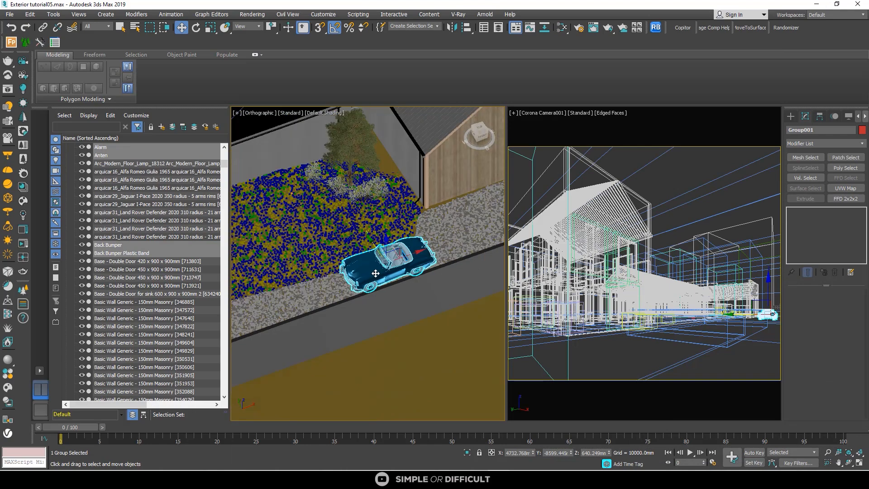
middle_click_drag(392, 298, 352, 260, "alt")
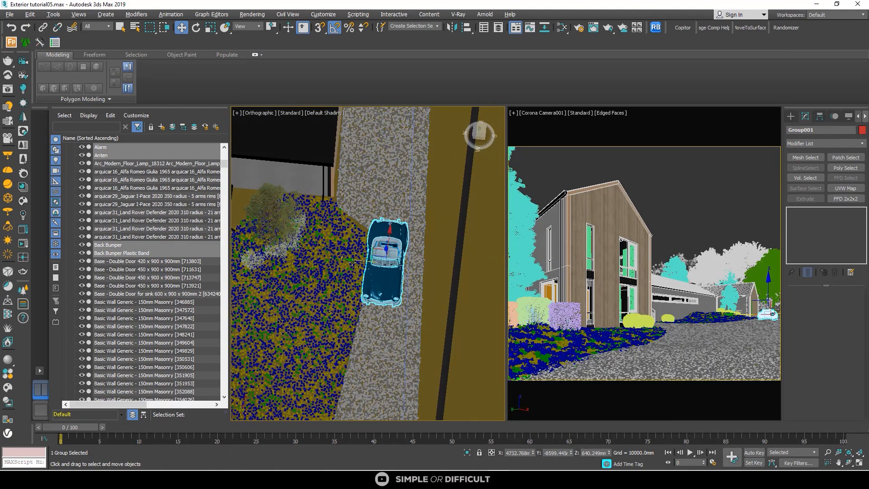
left_click_drag(358, 261, 368, 266)
scroll(367, 273, "down", 3)
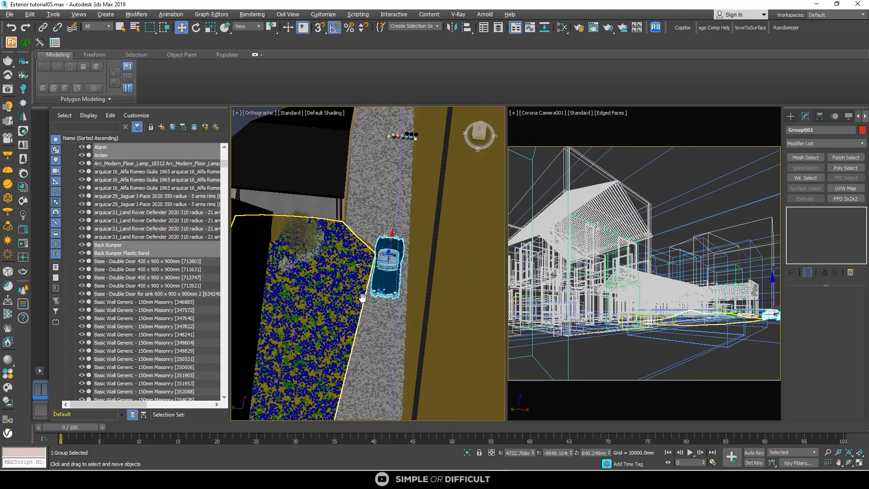
middle_click_drag(361, 297, 354, 329)
Step: Open the Slate Material Editor beside the viewport and pick the blue paint material from the car body
key("m")
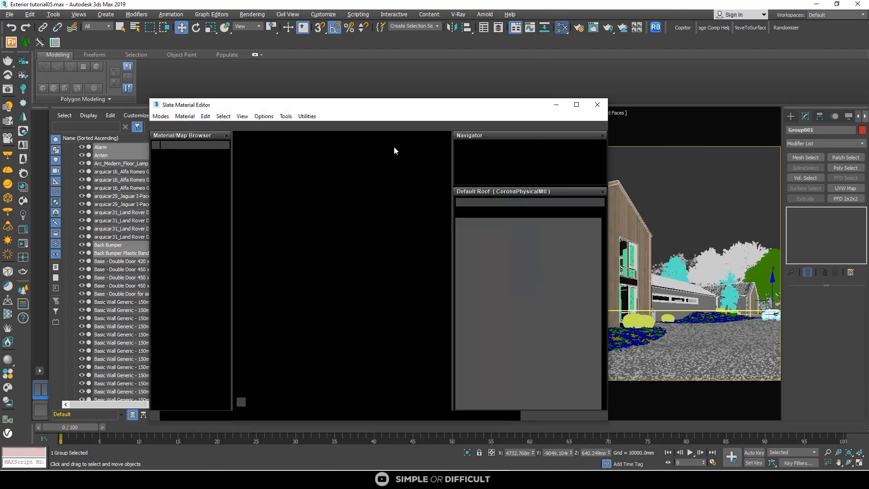
left_click_drag(420, 109, 640, 73)
scroll(490, 182, "down", 5)
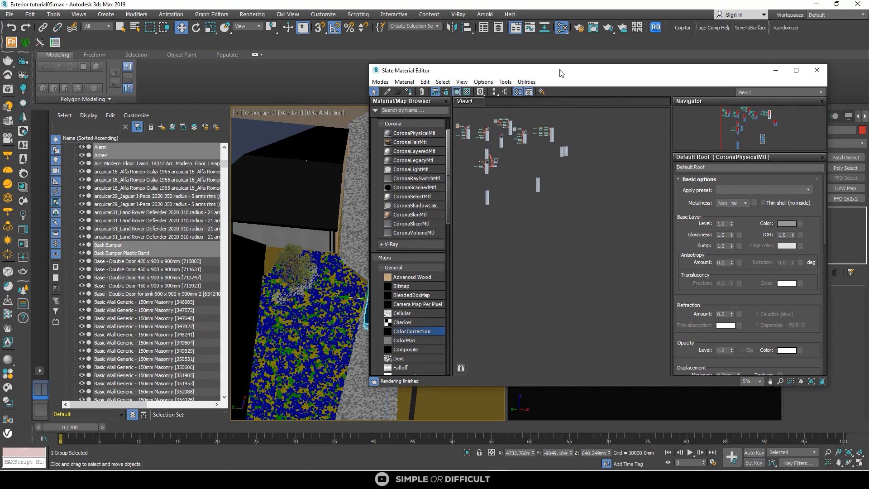
left_click_drag(562, 73, 607, 48)
scroll(394, 325, "up", 4)
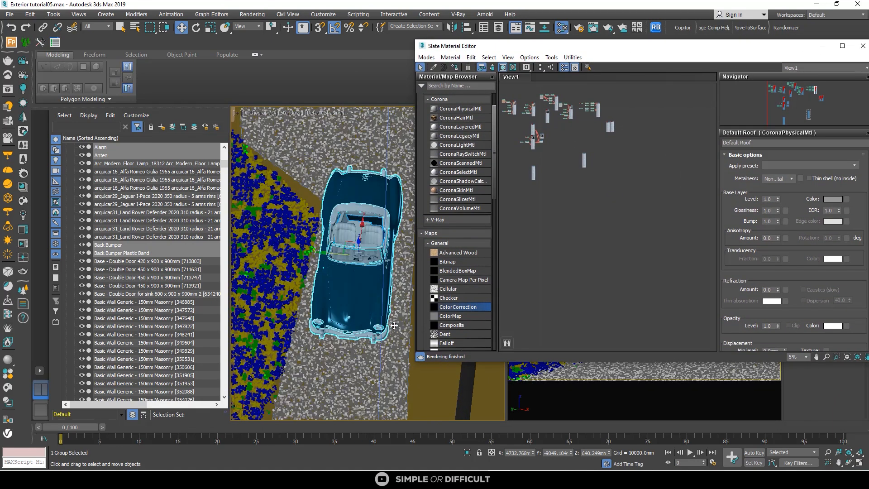
left_click(434, 67)
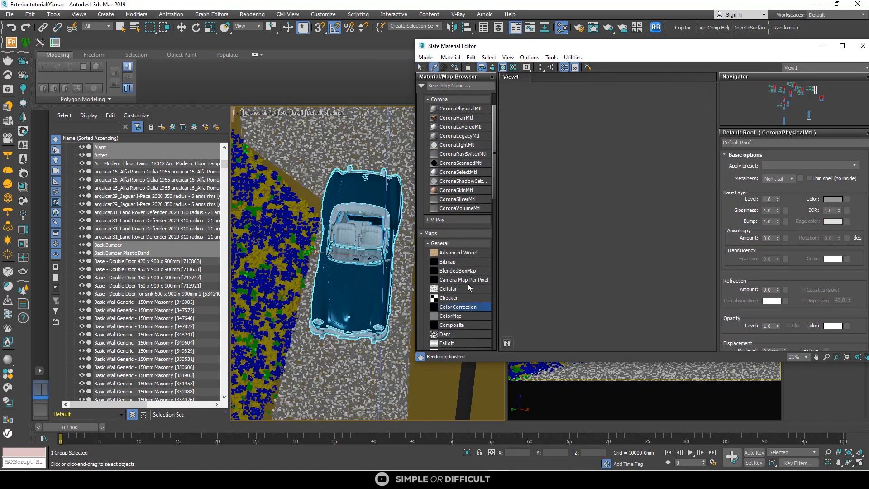
left_click(376, 283)
scroll(589, 173, "up", 4)
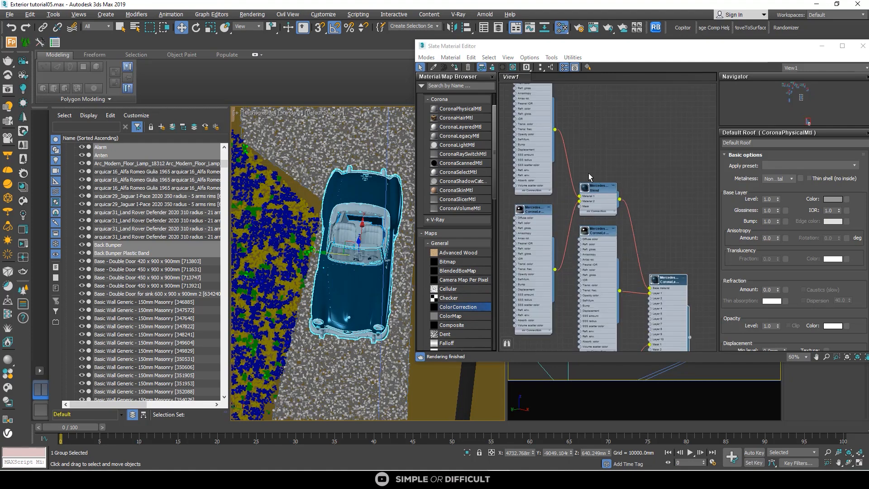
Step: Pick the red paint material from the lower red sample sphere behind the car into the material view
middle_click_drag(606, 252, 610, 296)
scroll(599, 229, "down", 2)
scroll(356, 204, "down", 4)
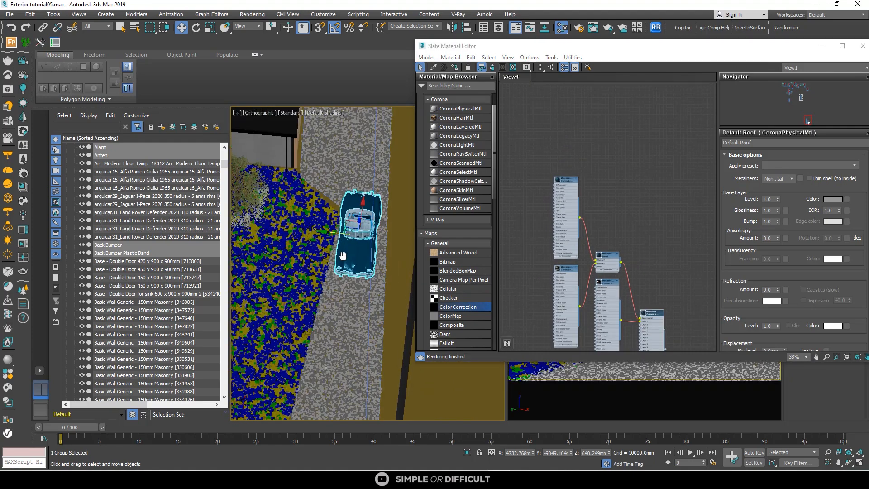
middle_click_drag(343, 254, 300, 383)
scroll(623, 140, "up", 2)
middle_click_drag(624, 139, 520, 223)
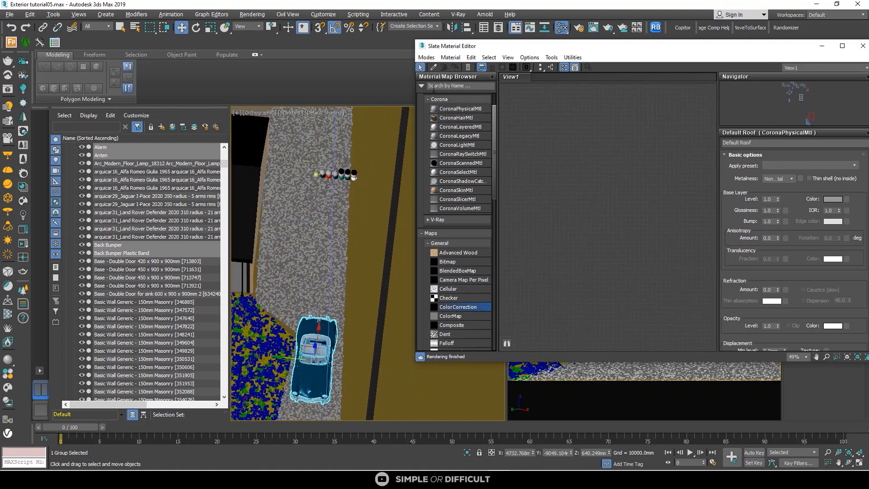
left_click(435, 68)
scroll(335, 177, "up", 6)
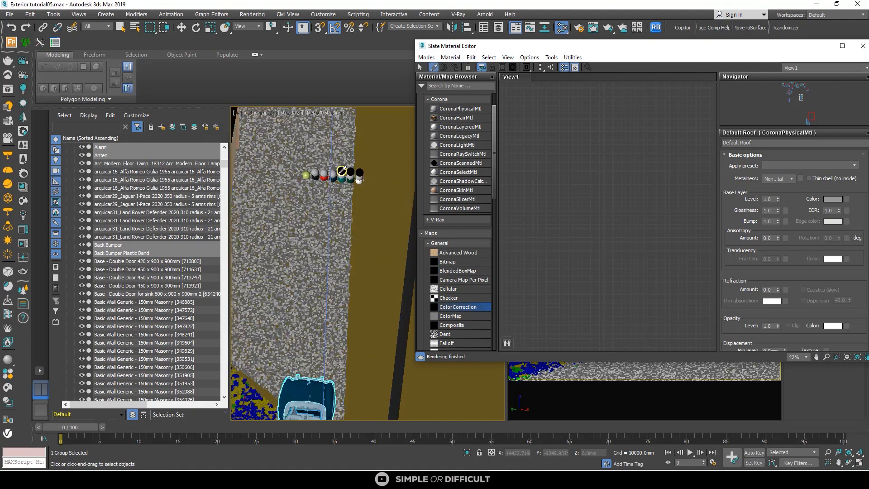
left_click(263, 199)
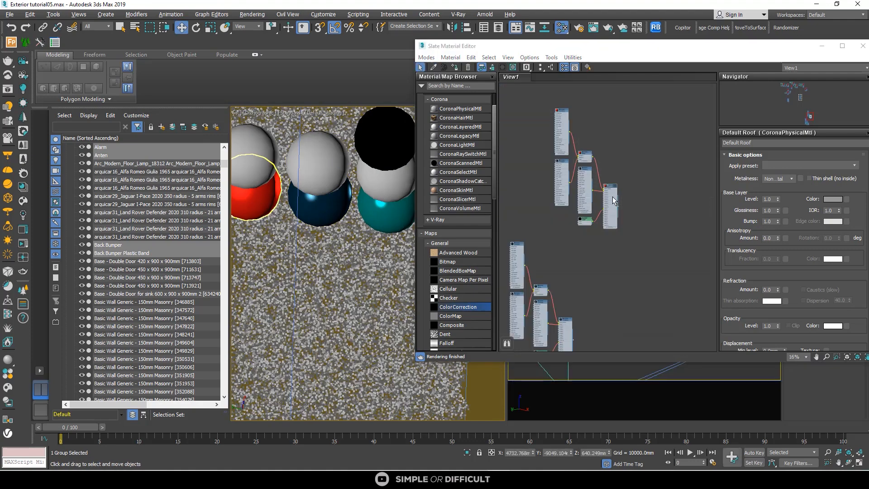
Step: Move the red car paint node tree closer to the blue paint tree in the material view
scroll(613, 196, "down", 4)
scroll(610, 191, "up", 2)
left_click_drag(635, 144, 554, 239)
middle_click_drag(598, 229, 593, 166)
left_click_drag(613, 140, 600, 190)
scroll(551, 271, "up", 6)
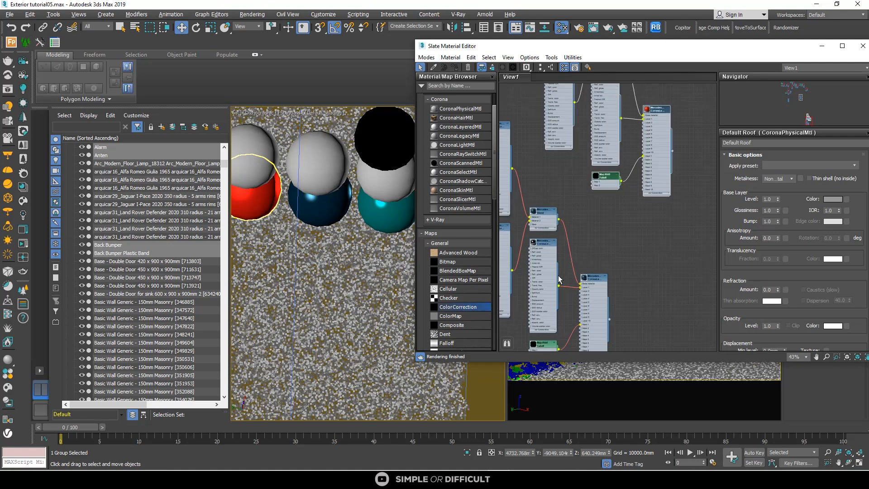
scroll(523, 232, "up", 1)
scroll(523, 231, "up", 1)
scroll(533, 227, "down", 2)
scroll(601, 186, "down", 2)
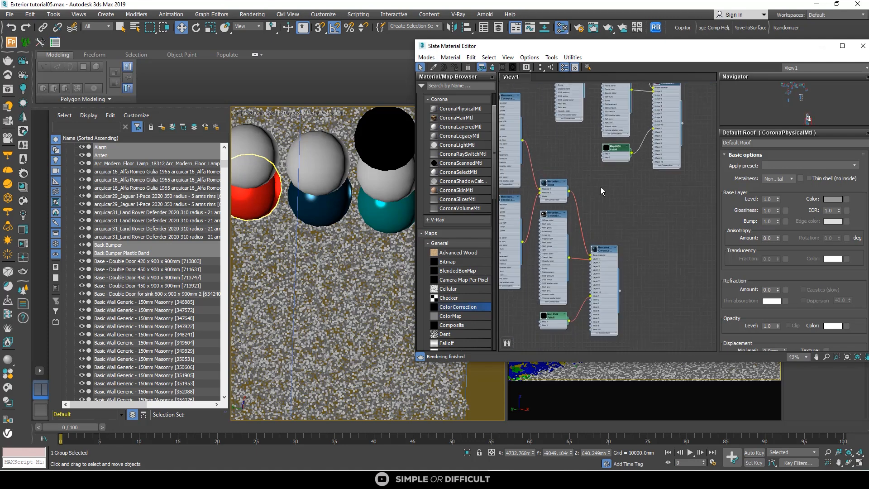
middle_click_drag(602, 187, 609, 250)
scroll(624, 216, "down", 4)
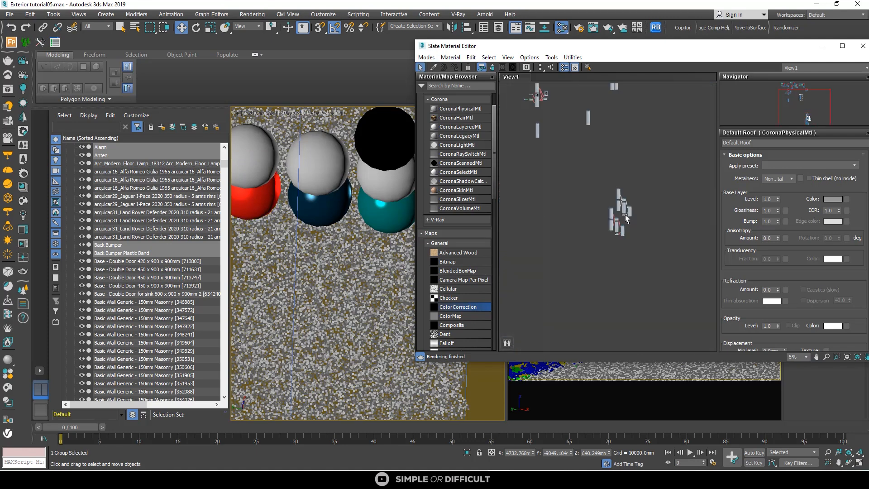
scroll(629, 225, "up", 3)
Step: Select the objects using the blue Mercedes_Benz_190SL+ material and open the car's group for editing
right_click(584, 236)
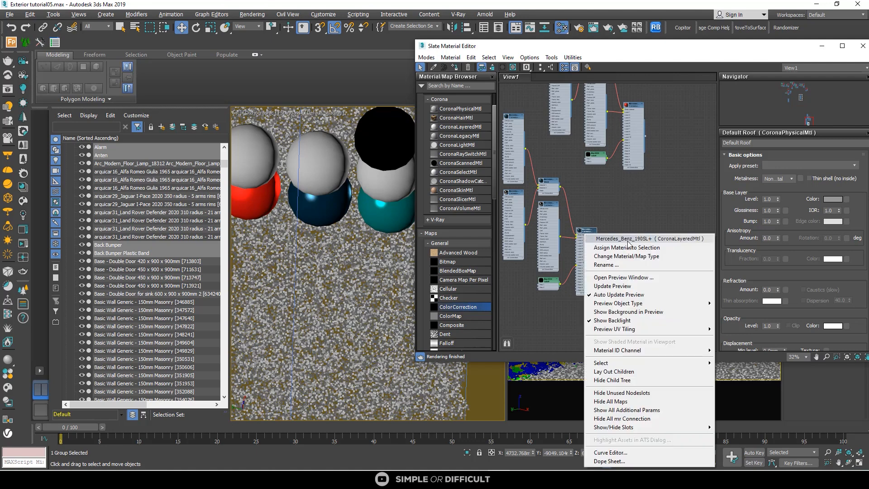
mouse_move(627, 364)
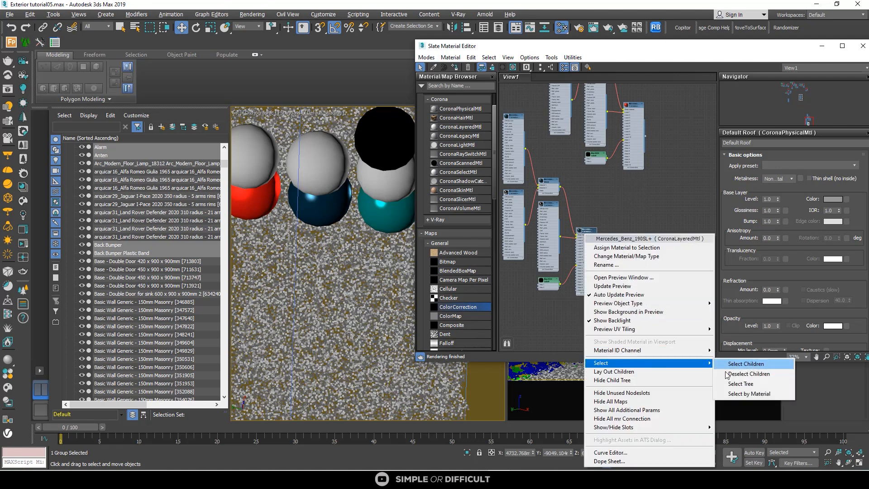
left_click(745, 394)
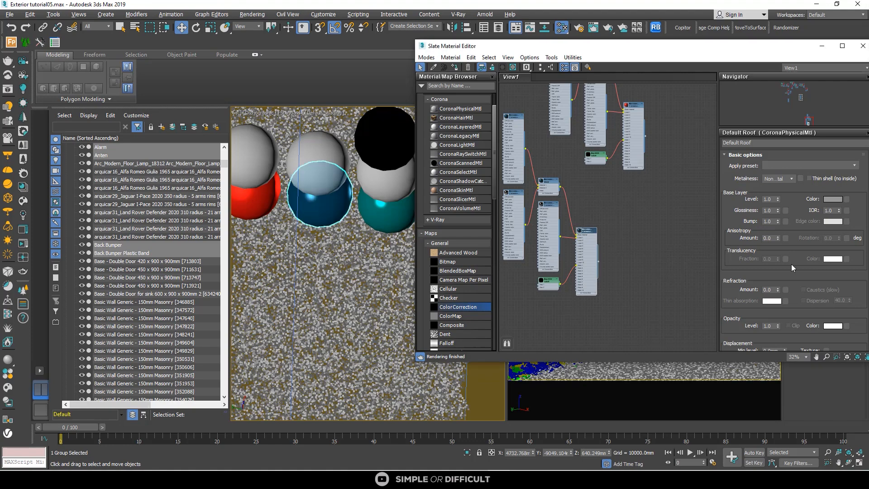
key("z")
scroll(310, 332, "up", 5)
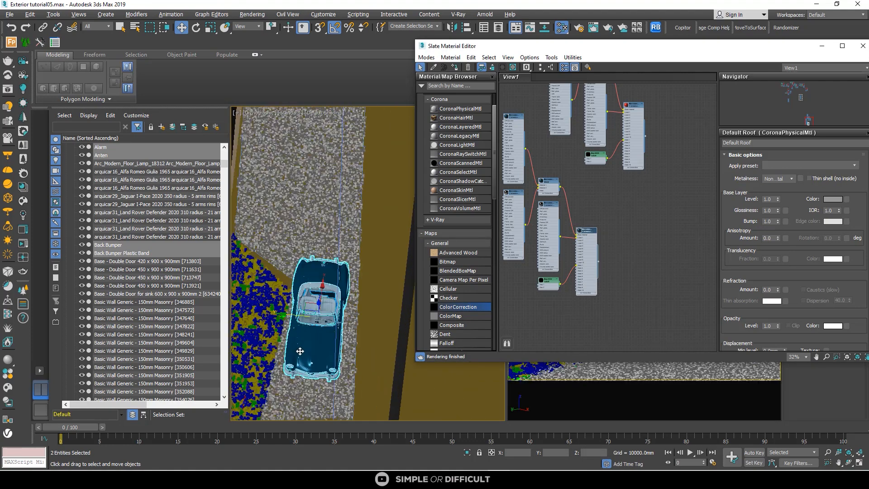
right_click(332, 331)
mouse_move(388, 331)
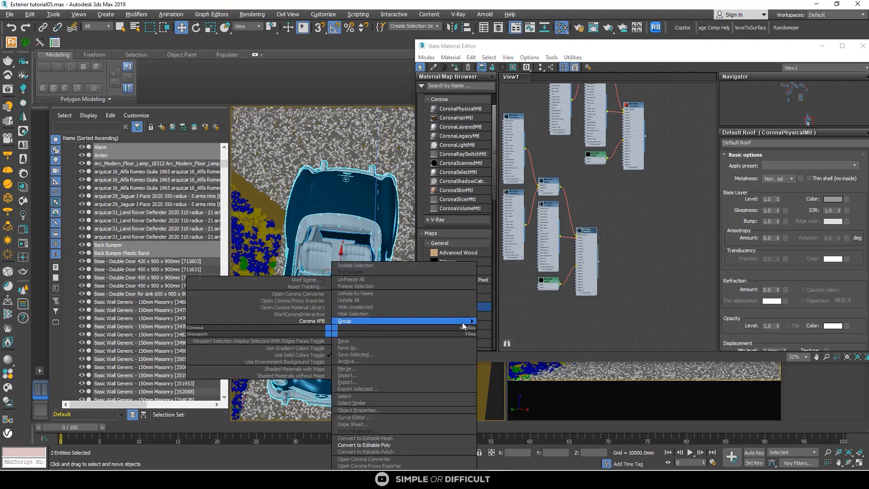
left_click(514, 303)
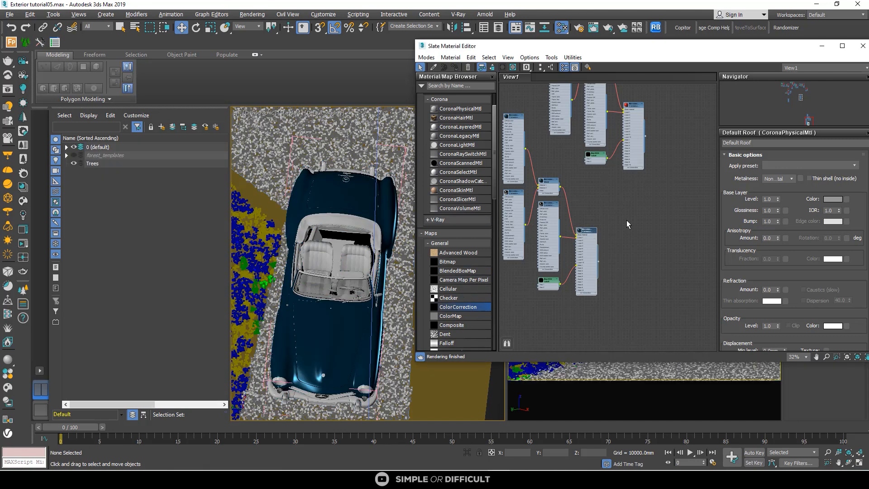
Step: Select the parts using the blue Mercedes_Benz_190SL+ material within the opened group, isolate them and clear the selection
scroll(585, 234, "up", 4)
right_click(584, 231)
mouse_move(640, 361)
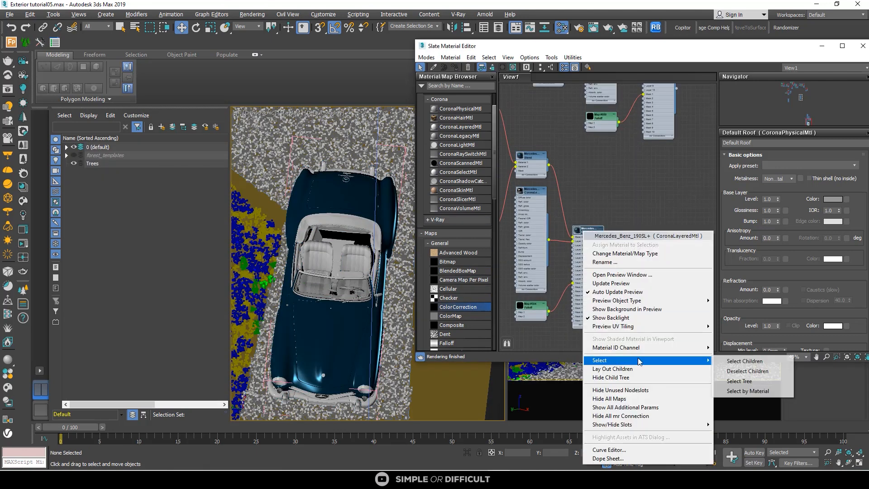
left_click(739, 382)
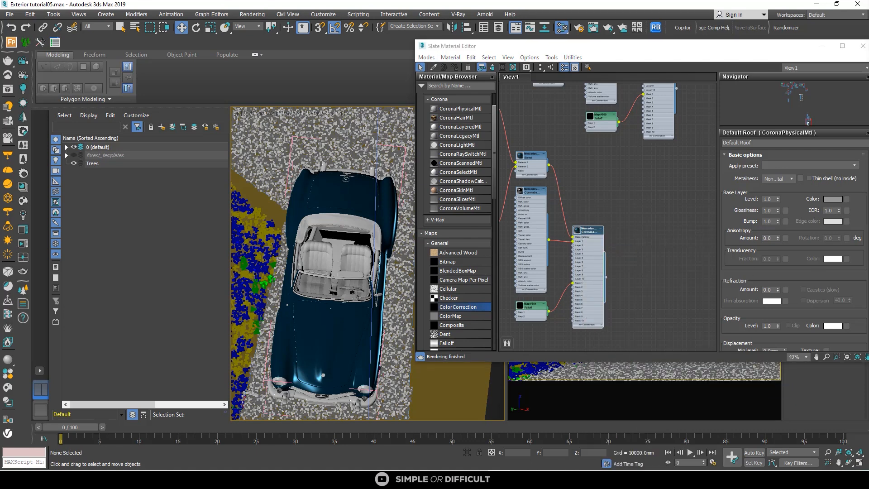
left_click(470, 450)
left_click(351, 253)
scroll(382, 316, "up", 3)
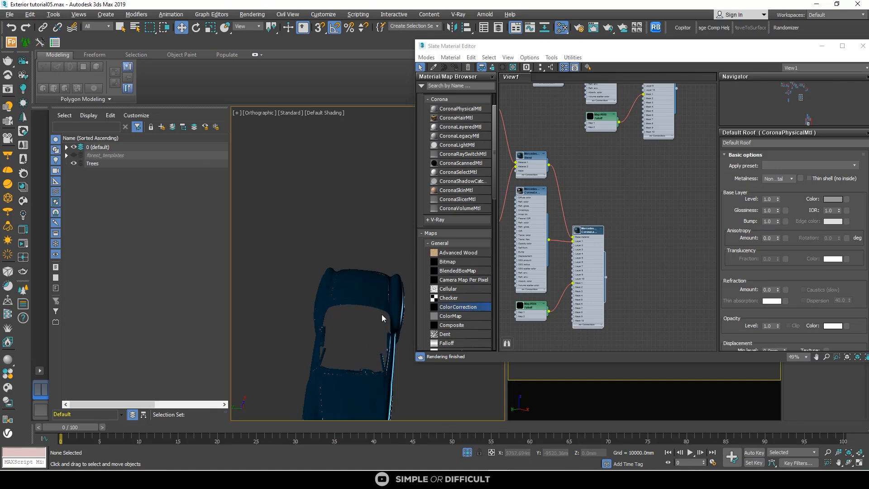
Step: Assign the red car paint material to the isolated car's Body object
left_click(382, 318)
scroll(382, 318, "down", 4)
middle_click_drag(614, 165, 629, 289)
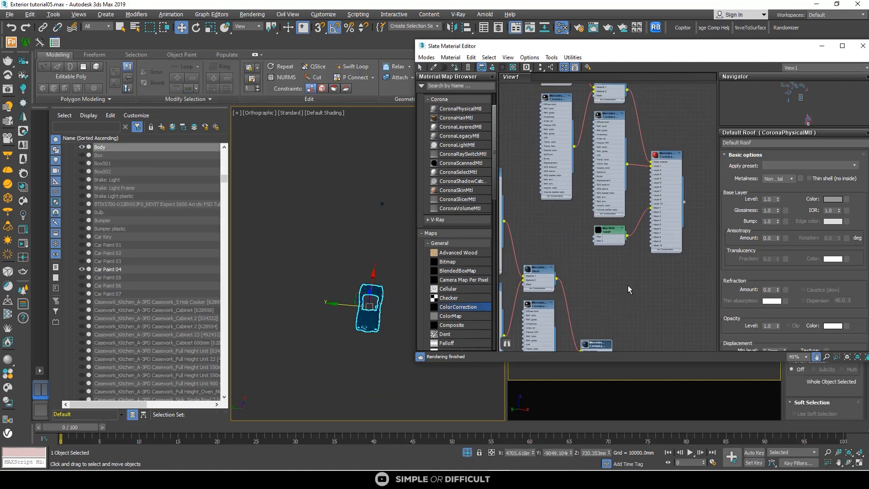
scroll(666, 158, "down", 2)
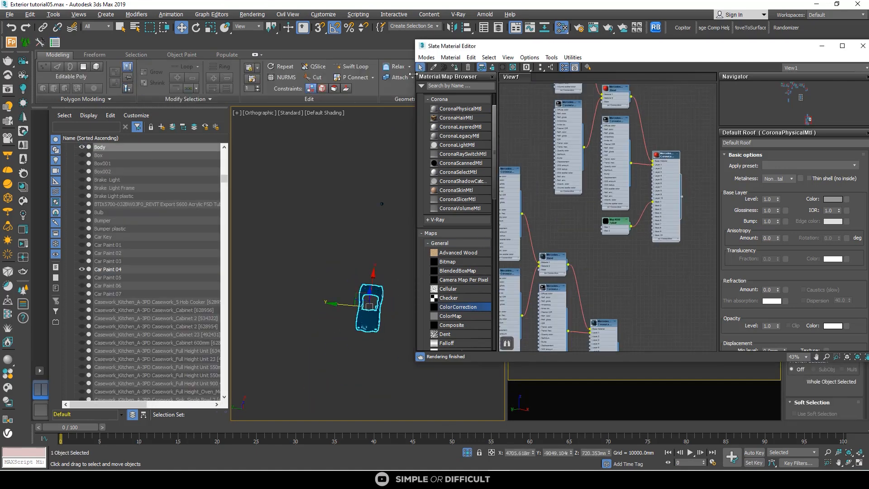
left_click(457, 68)
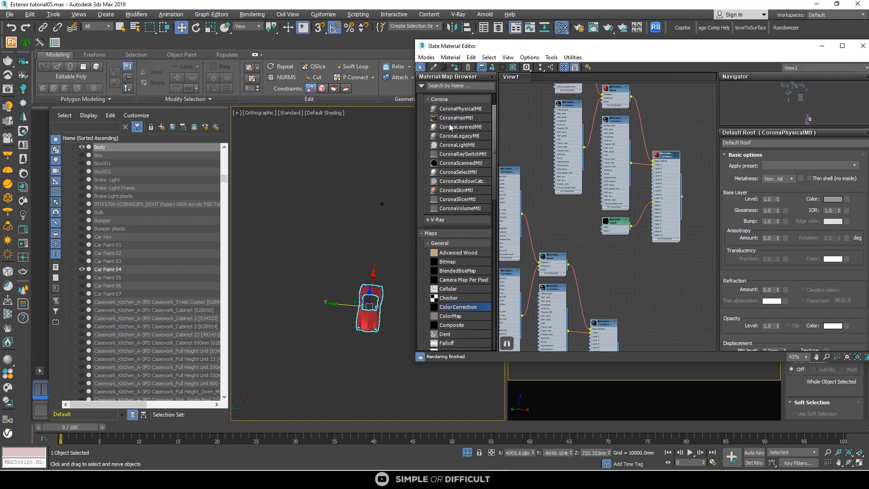
Step: Deselect the car body and exit isolation to bring back the whole scene
scroll(367, 332, "up", 8)
left_click(333, 340)
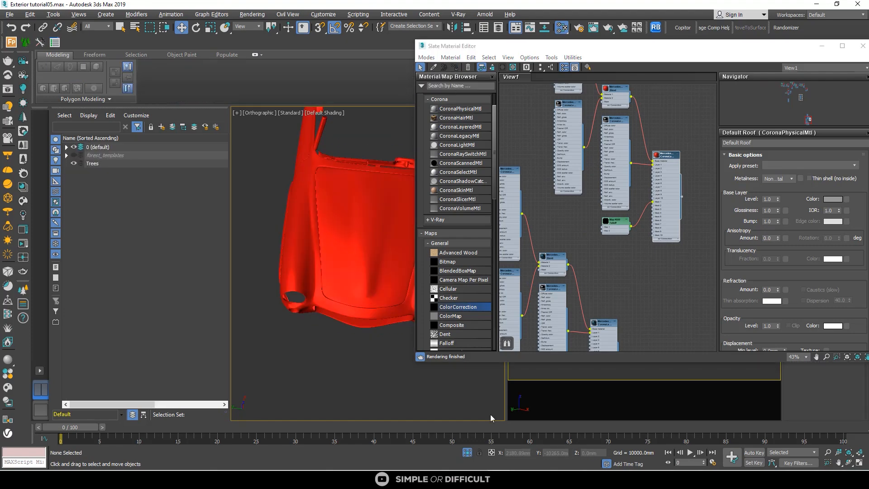
left_click(469, 453)
scroll(357, 239, "down", 8)
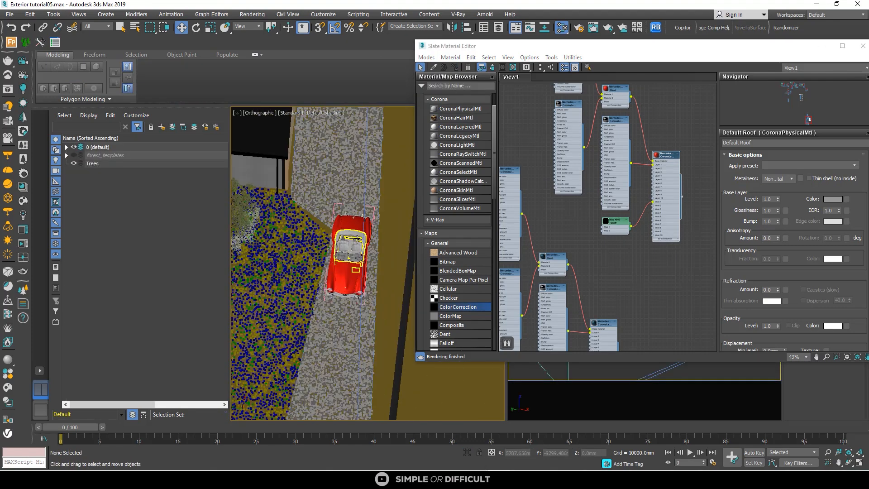
scroll(349, 235, "down", 6)
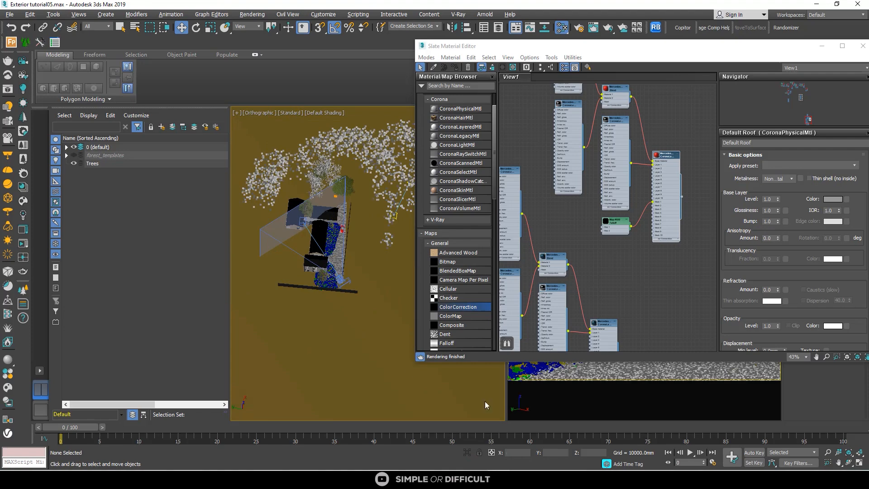
Step: Open the Corona frame buffer and start the interactive render with the red car
right_click(310, 191)
left_click(292, 179)
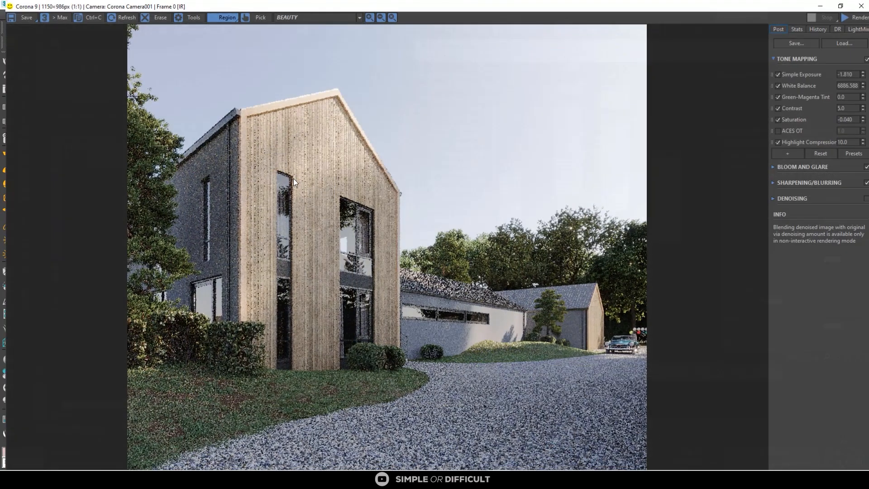
left_click(856, 20)
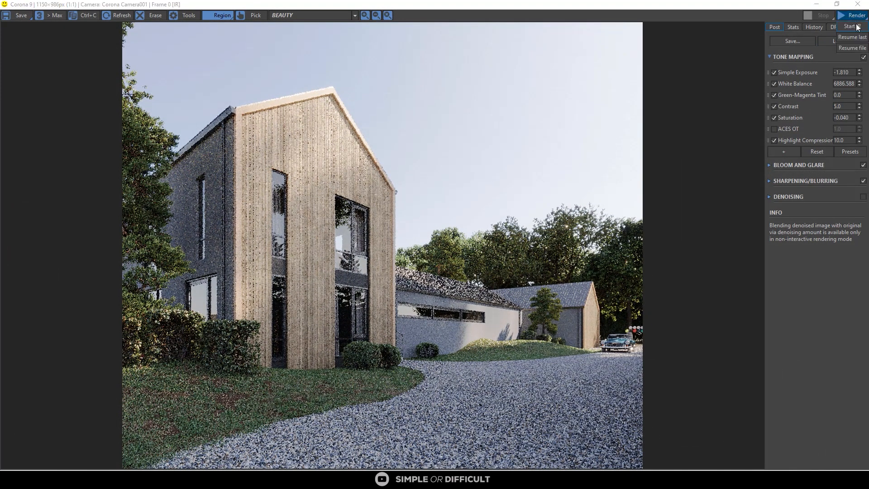
left_click(857, 26)
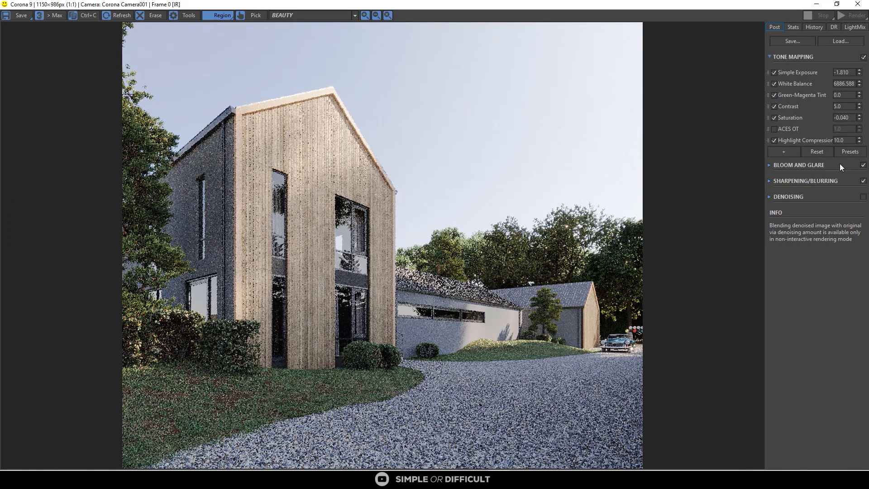
Step: Examine the red car and the rear building up close in the interactive render, and stop rendering
scroll(637, 358, "up", 2)
middle_click_drag(709, 327, 580, 327)
scroll(675, 319, "up", 3)
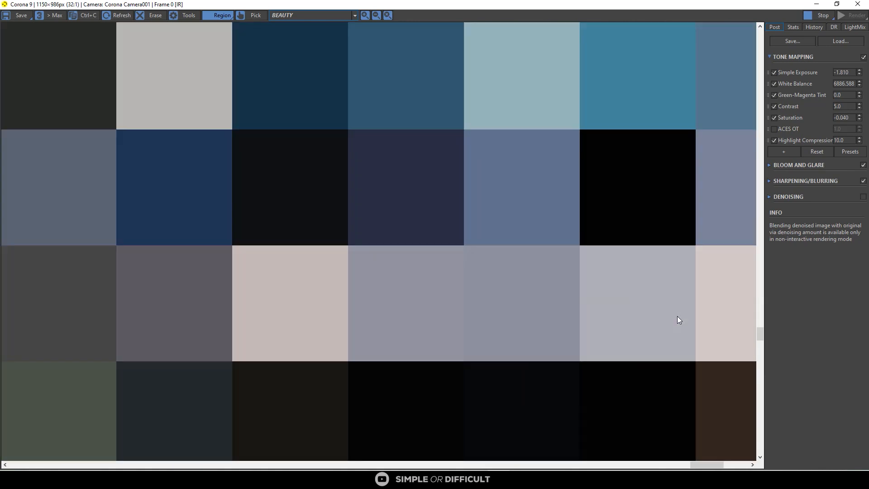
scroll(552, 290, "down", 2)
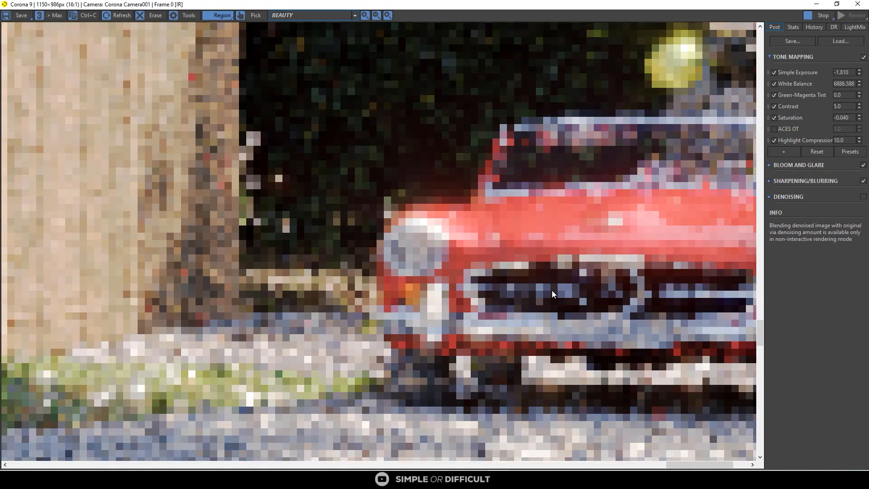
scroll(518, 278, "down", 1)
scroll(528, 285, "down", 3)
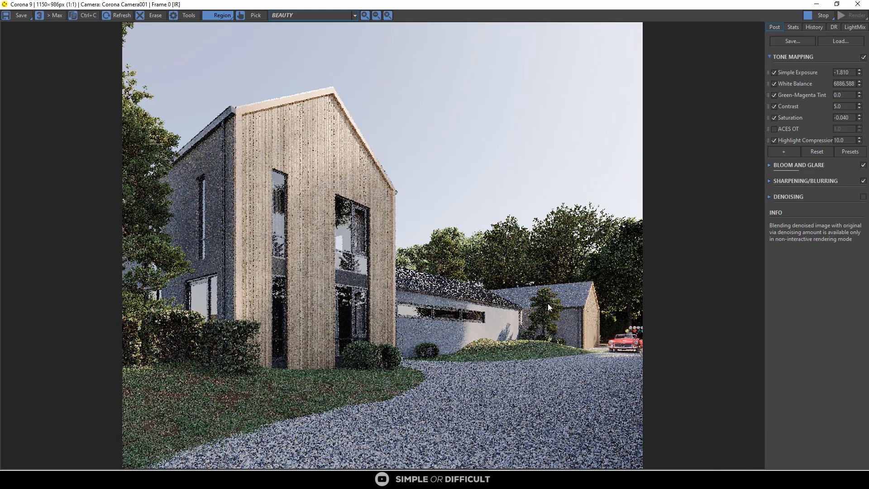
scroll(646, 371, "up", 1)
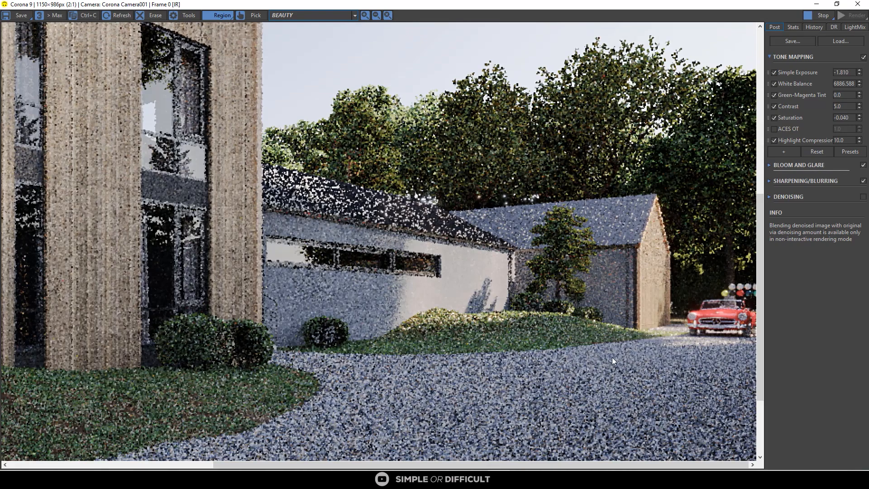
scroll(612, 357, "down", 1)
left_click(820, 16)
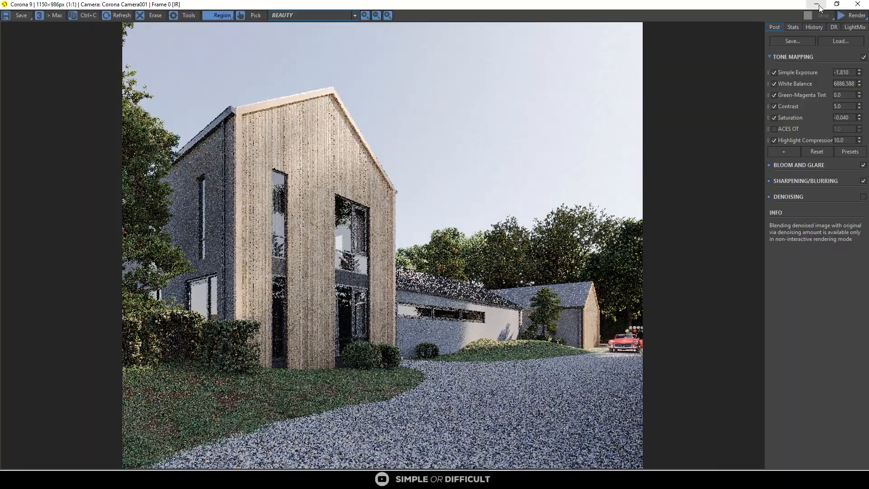
Step: Leave the frame buffer and close the red car's open group so the whole car is selected as one object
left_click(816, 4)
scroll(343, 229, "up", 10)
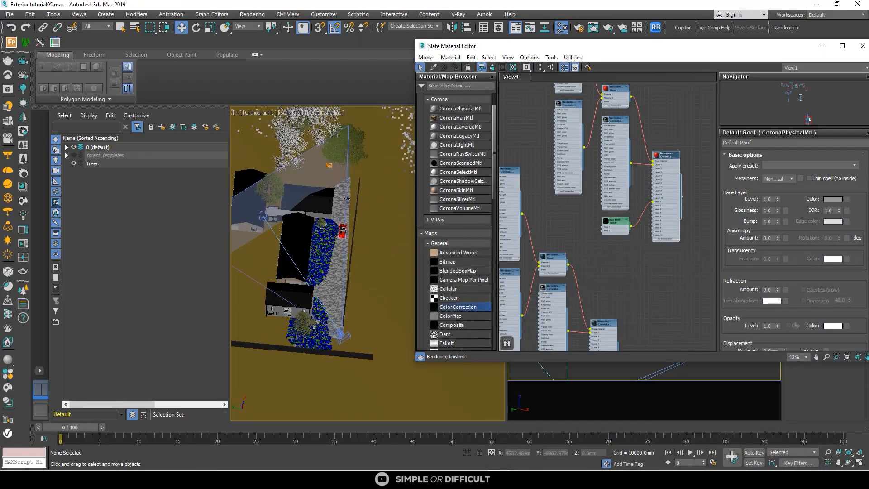
scroll(345, 222, "up", 8)
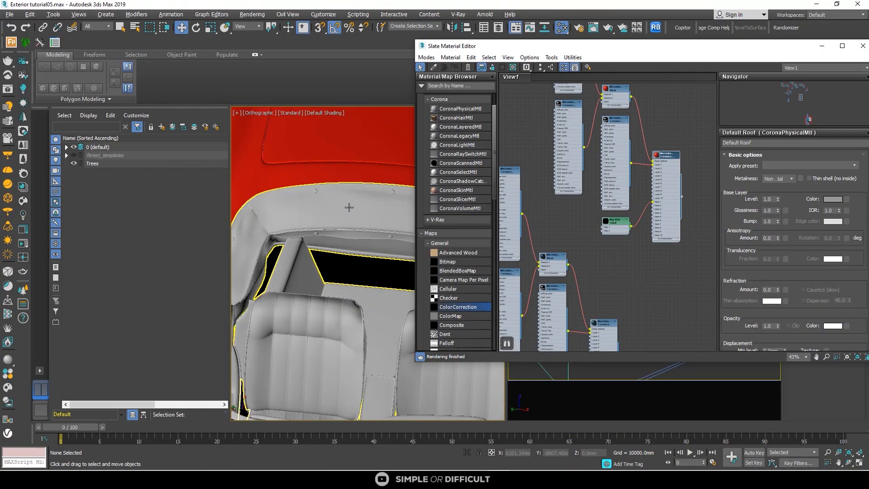
scroll(337, 195, "down", 5)
left_click(334, 187)
right_click(333, 185)
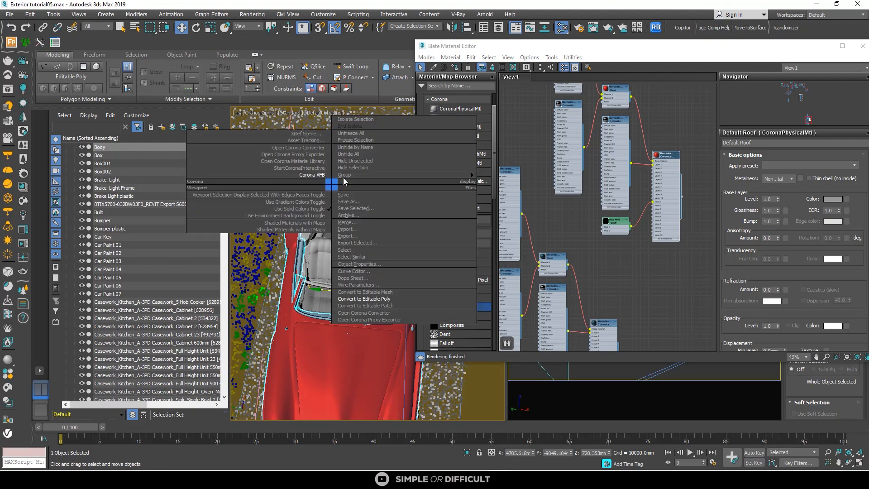
mouse_move(344, 175)
left_click(496, 150)
right_click(375, 174)
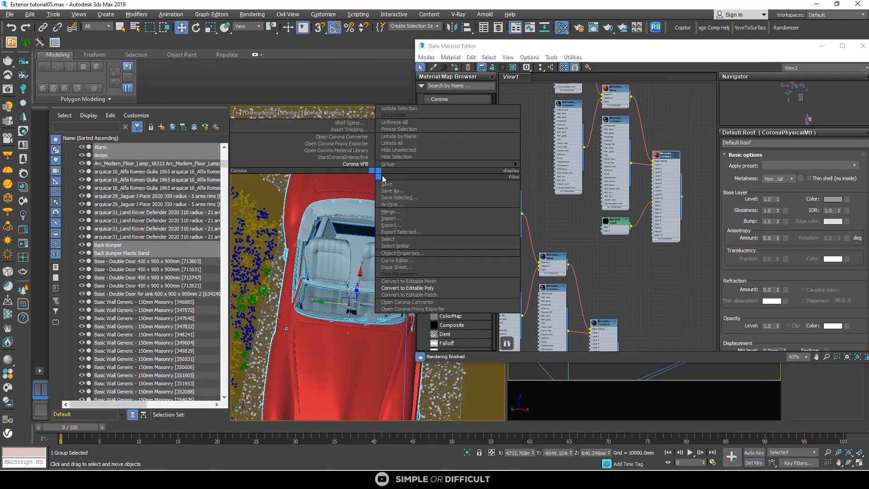
left_click(330, 289)
Step: Move the car group along the gravel driveway toward the camera, to an X position of about 1427 mm
scroll(330, 289, "down", 5)
left_click_drag(345, 276, 337, 369)
scroll(339, 301, "down", 5)
middle_click_drag(339, 301, 336, 333)
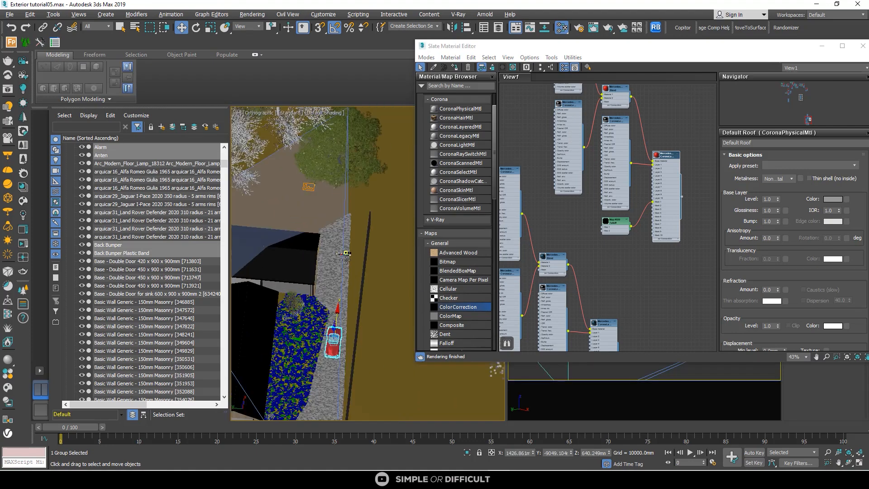
Step: Select all the car paint sample spheres lined up on the gravel driveway and delete them
scroll(333, 247, "up", 9)
left_click(314, 222)
scroll(312, 219, "down", 2)
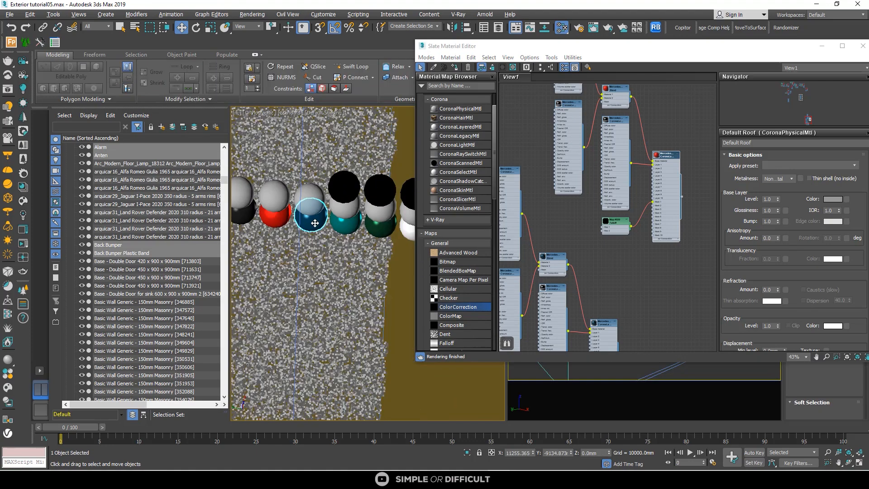
left_click(280, 204, "ctrl")
middle_click_drag(280, 204, 307, 232)
left_click(264, 211, "ctrl")
left_click(264, 230, "ctrl")
left_click(267, 223, "ctrl")
scroll(266, 223, "down", 2)
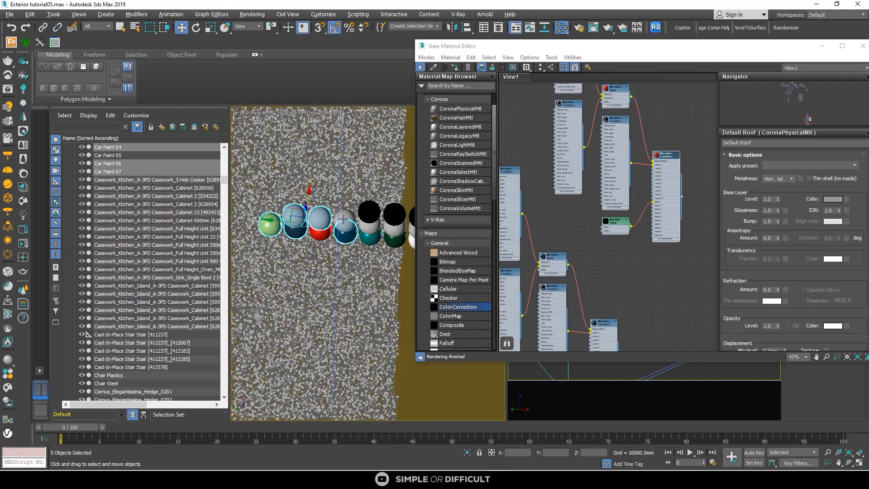
scroll(344, 218, "up", 4)
left_click(344, 218, "ctrl")
left_click(397, 203, "ctrl")
left_click(392, 233, "ctrl")
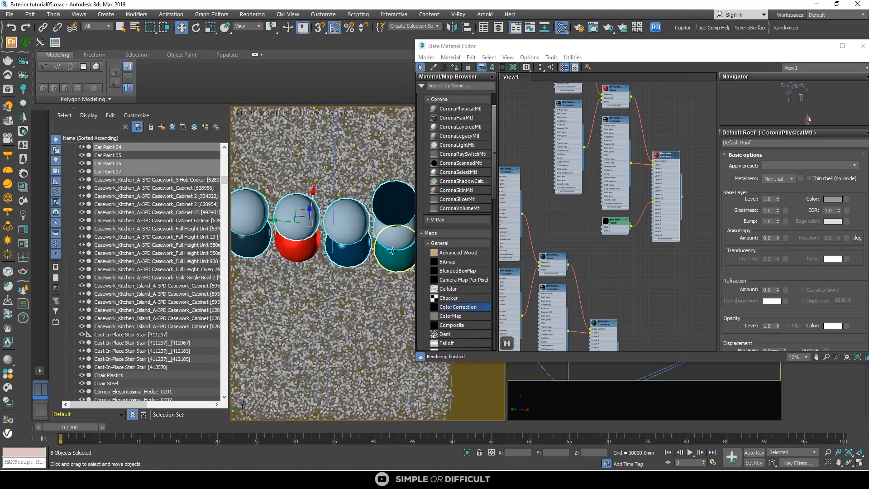
left_click(392, 252, "ctrl")
middle_click_drag(392, 253, 267, 253)
left_click(322, 219, "ctrl")
left_click(322, 236, "ctrl")
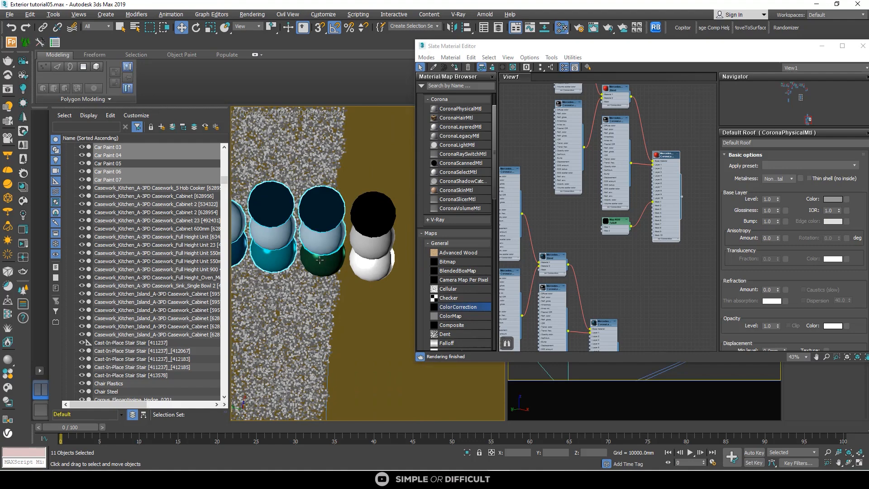
left_click(320, 260, "ctrl")
left_click(371, 264, "ctrl")
left_click(366, 227, "ctrl")
left_click(373, 204, "ctrl")
scroll(309, 243, "down", 4)
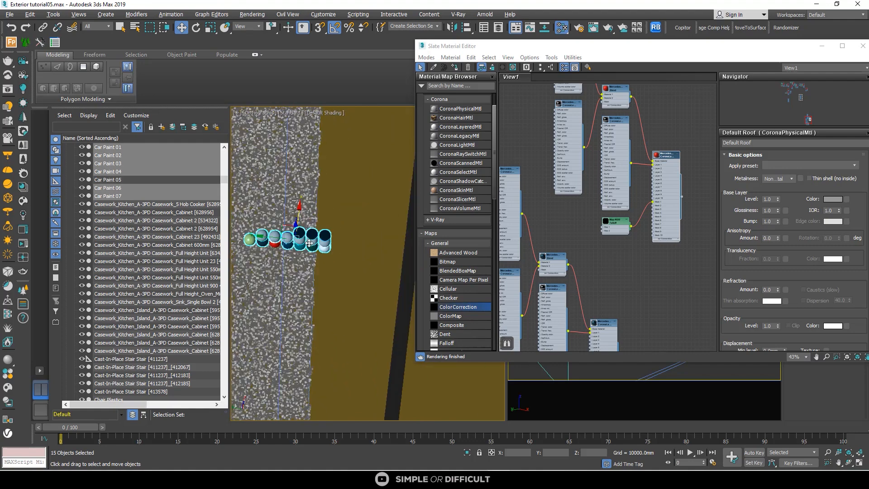
key("Delete")
scroll(276, 241, "up", 3)
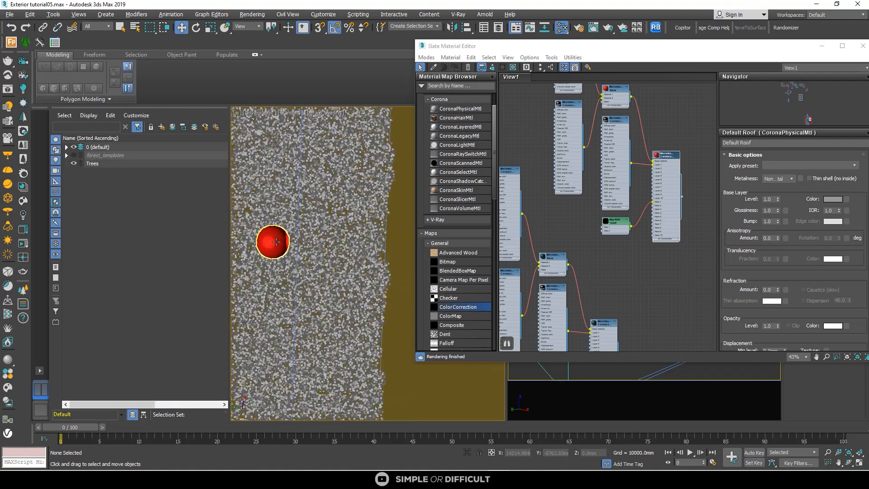
scroll(307, 236, "down", 6)
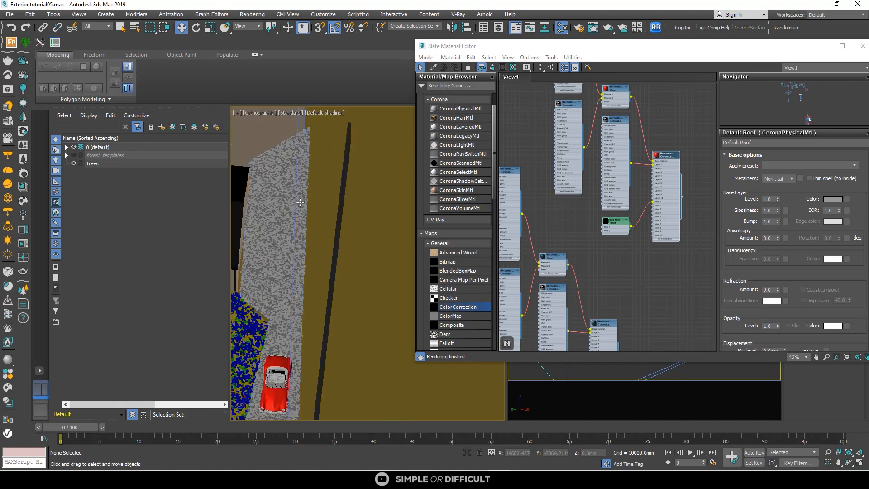
Step: Close the Slate Material Editor to clear the view of the camera viewport
middle_click_drag(339, 230, 324, 282, "alt")
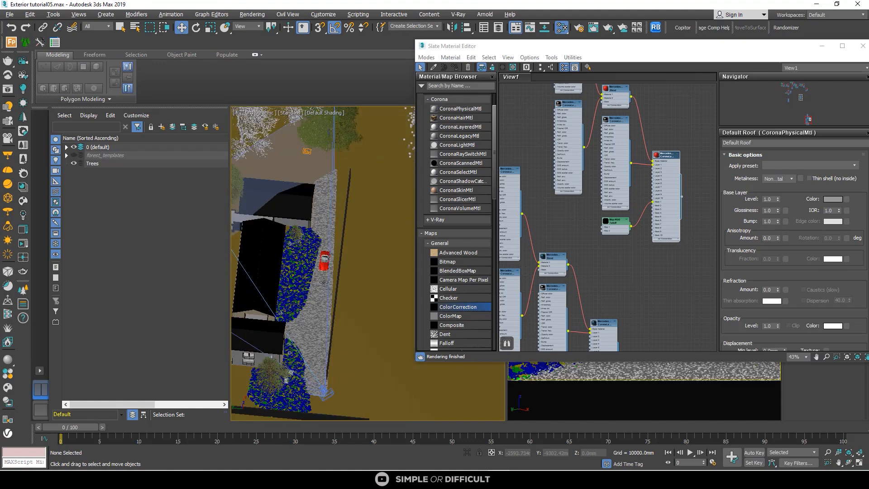
left_click_drag(829, 47, 702, 63)
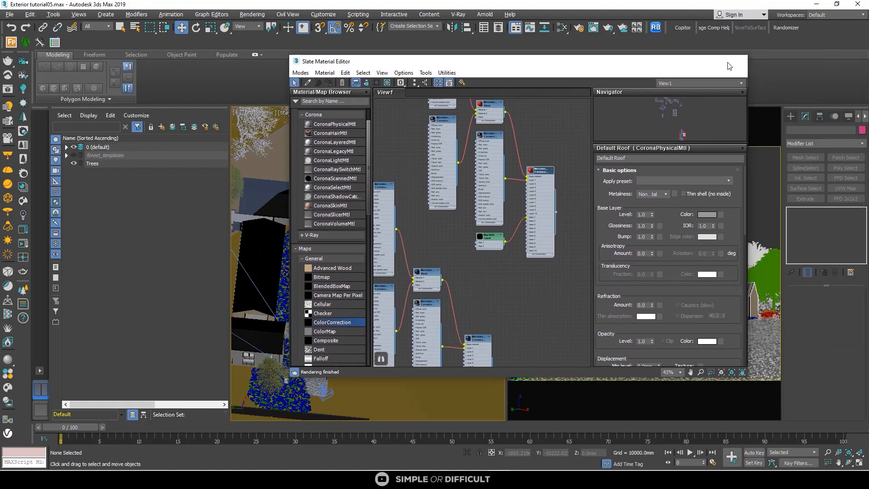
left_click(741, 61)
Step: Select the car group to check its new position, and open the Corona frame buffer for an interactive render
scroll(324, 258, "up", 3)
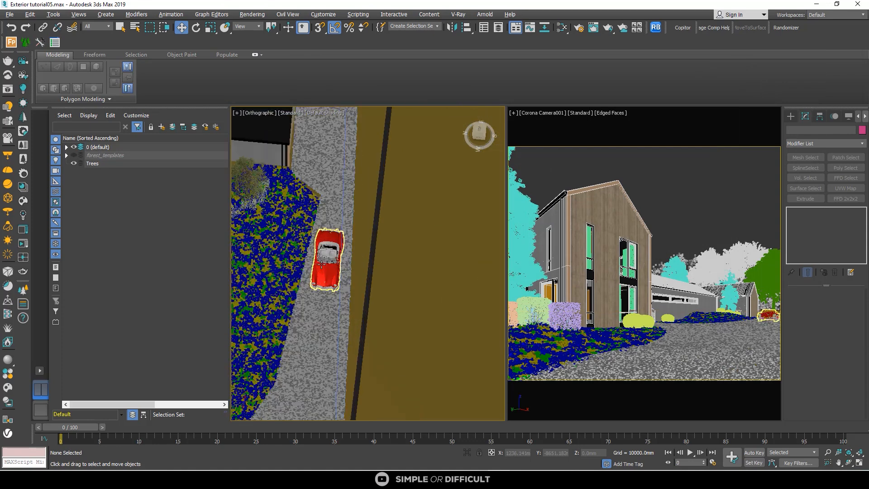
left_click(328, 258)
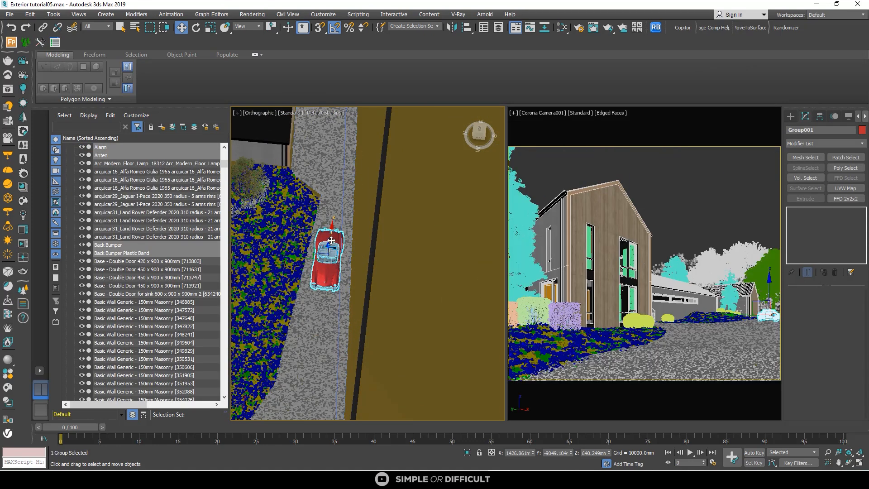
right_click(320, 210)
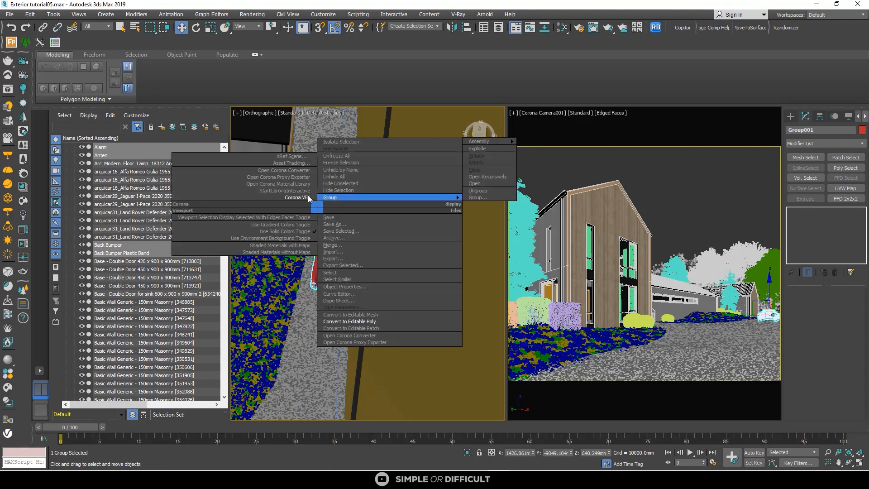
left_click(309, 197)
right_click(332, 181)
left_click(304, 170)
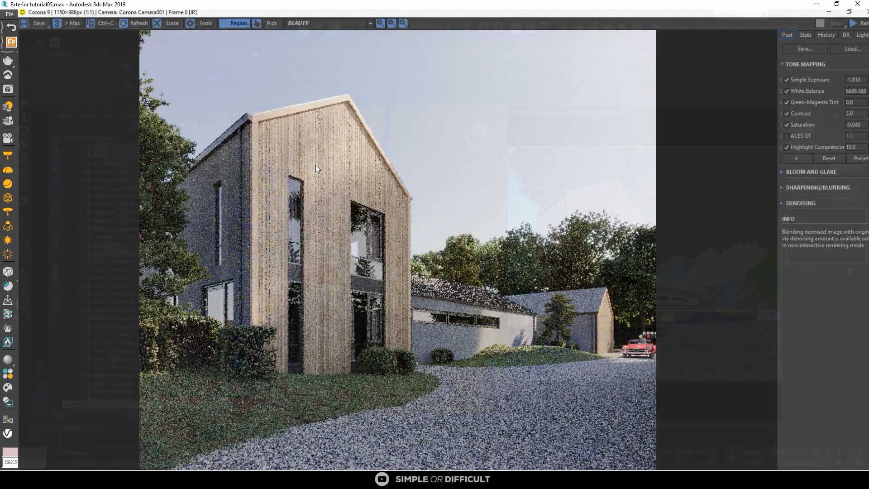
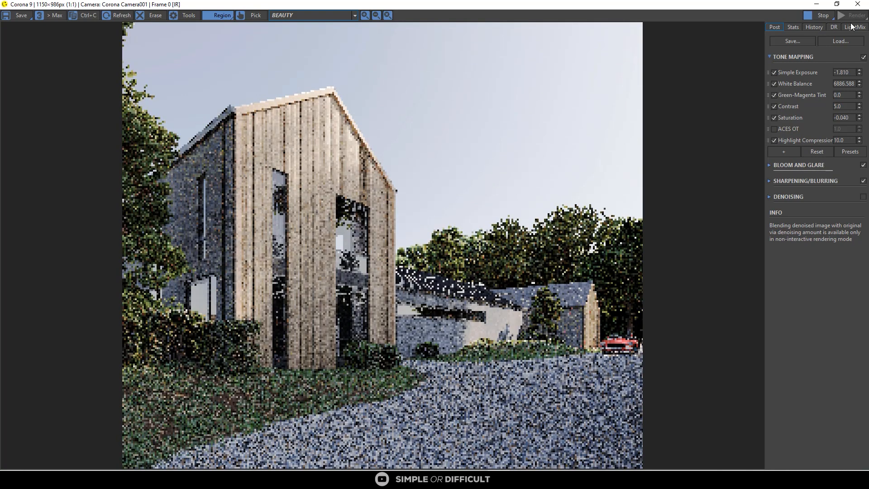
Step: Examine the repositioned red car and its wheels in the interactive render, both close up and within the whole composition
scroll(599, 358, "up", 2)
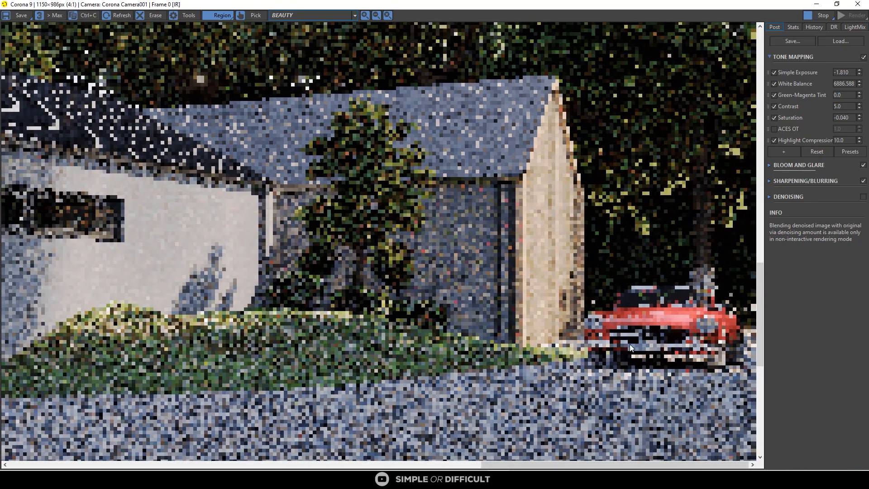
scroll(669, 317, "down", 1)
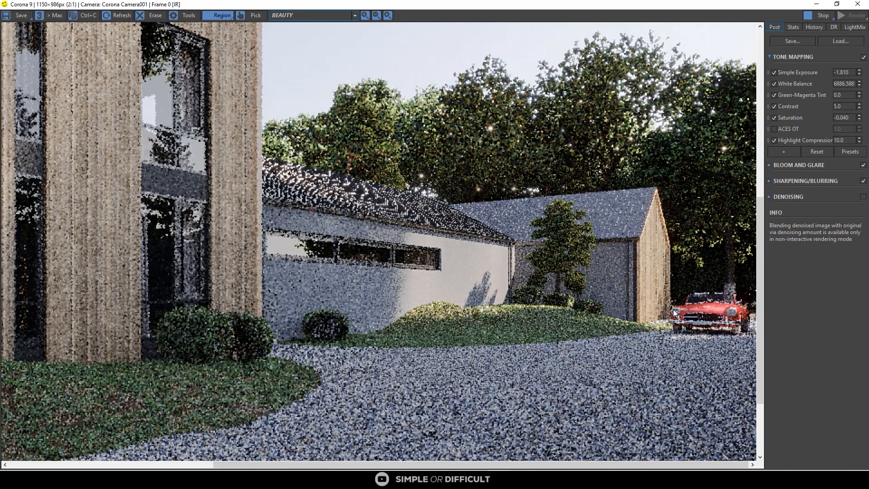
scroll(674, 312, "down", 1)
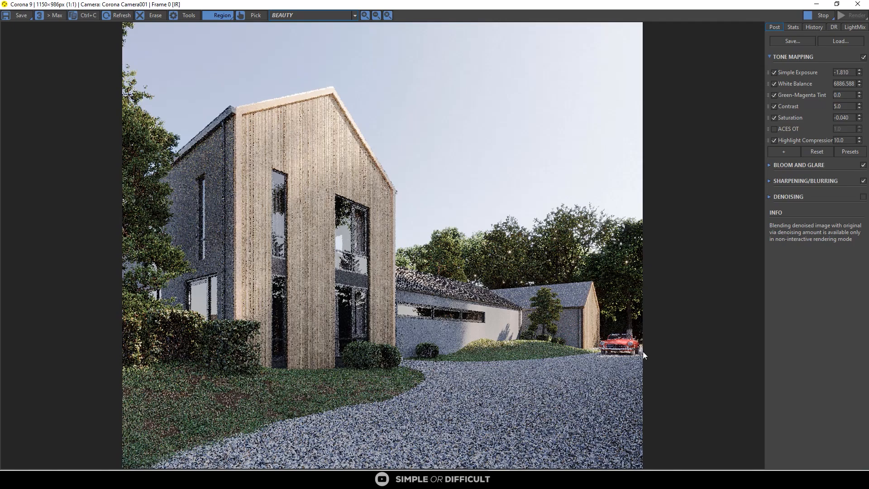
scroll(643, 352, "up", 1)
scroll(552, 353, "down", 1)
scroll(637, 360, "up", 1)
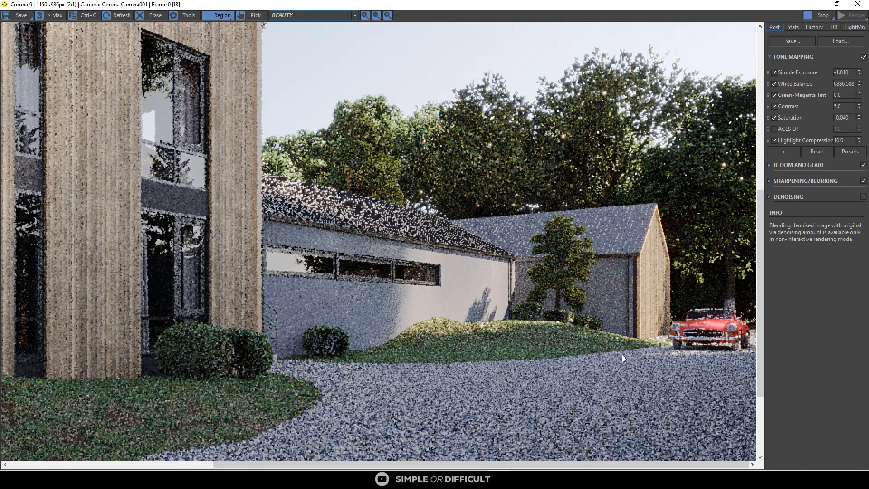
scroll(622, 358, "down", 1)
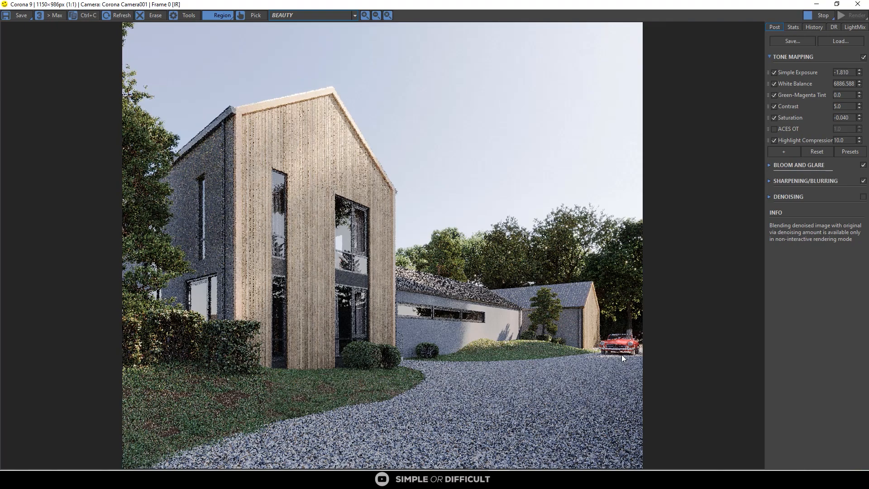
scroll(621, 355, "up", 1)
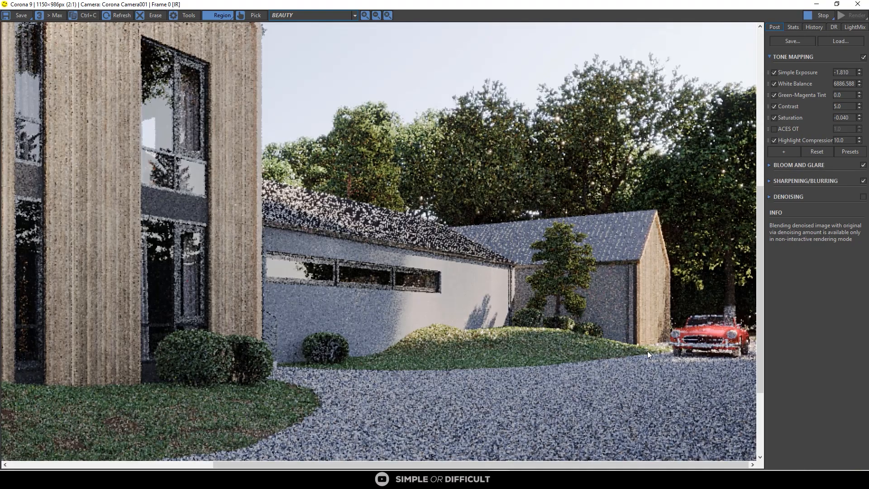
scroll(648, 351, "down", 1)
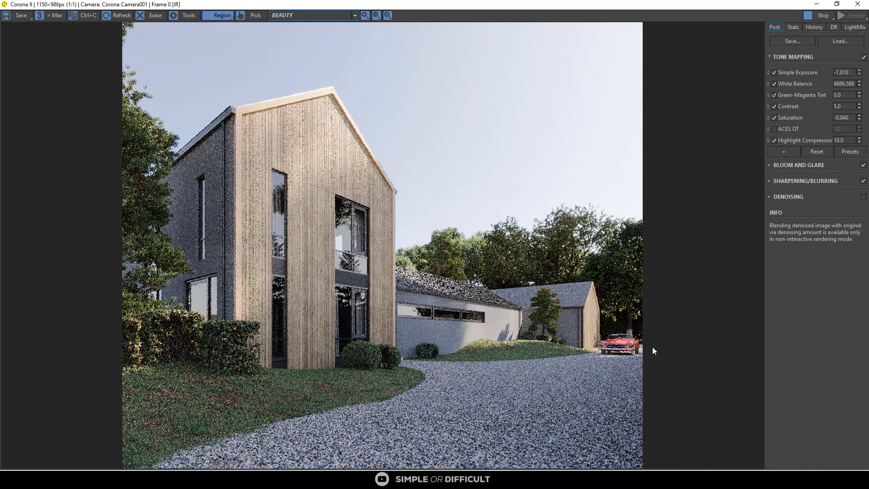
scroll(627, 364, "up", 1)
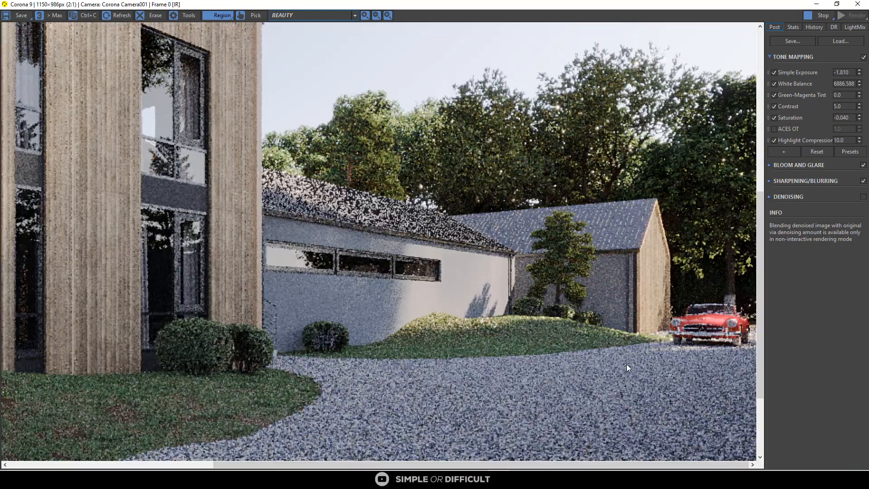
scroll(724, 337, "up", 2)
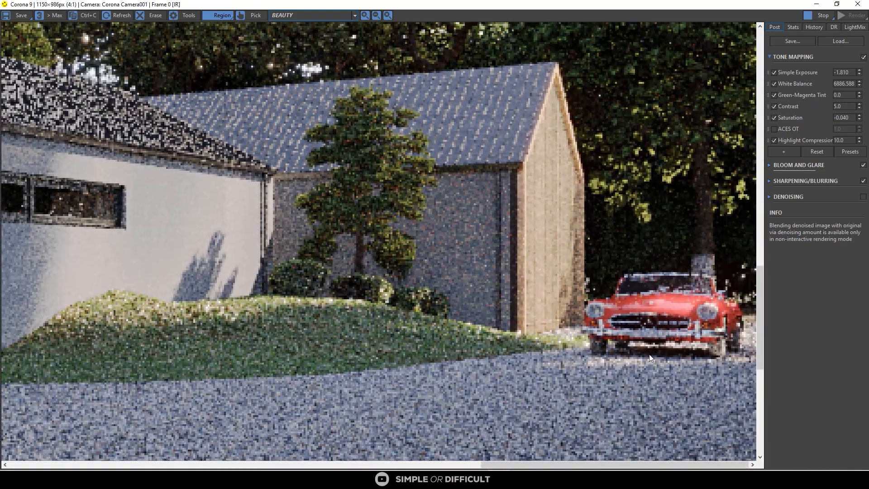
scroll(715, 359, "up", 2)
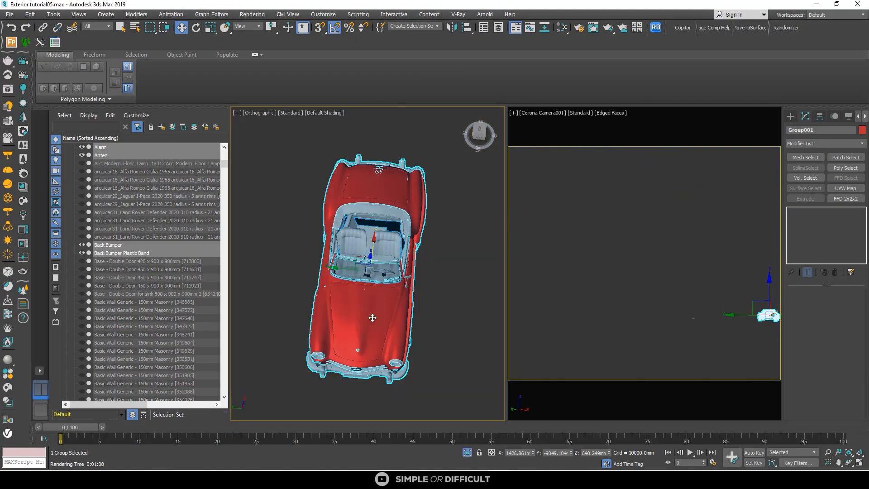
Step: Open the isolated car's group and select the front wheel's Tire_2 object
scroll(390, 308, "up", 2)
scroll(395, 245, "down", 3)
middle_click_drag(405, 332, 371, 222)
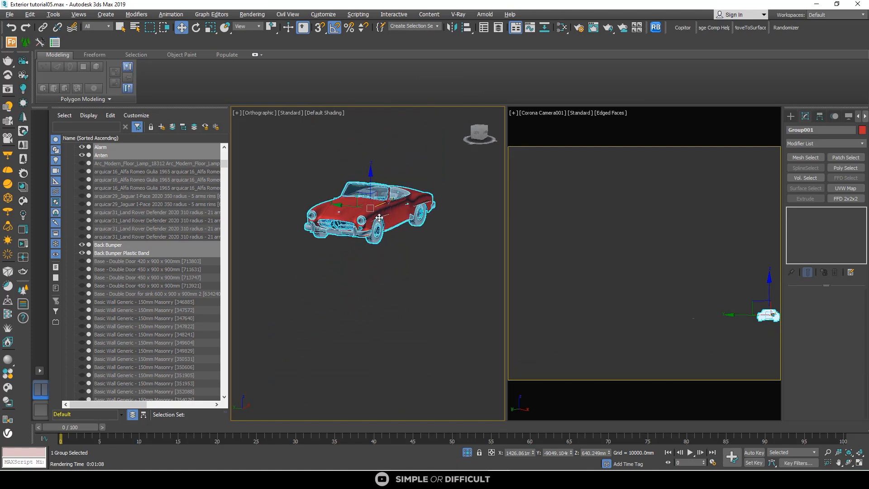
scroll(361, 225, "up", 5)
scroll(361, 224, "down", 5)
right_click(392, 188)
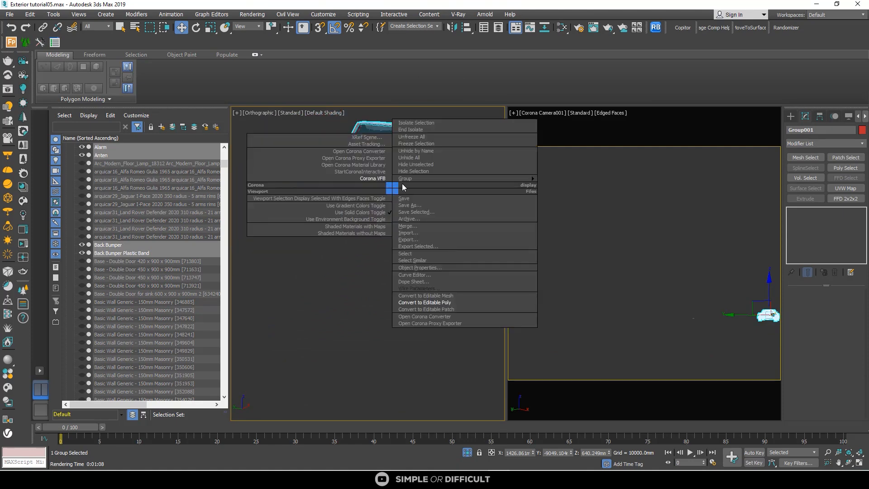
mouse_move(415, 180)
left_click(563, 171)
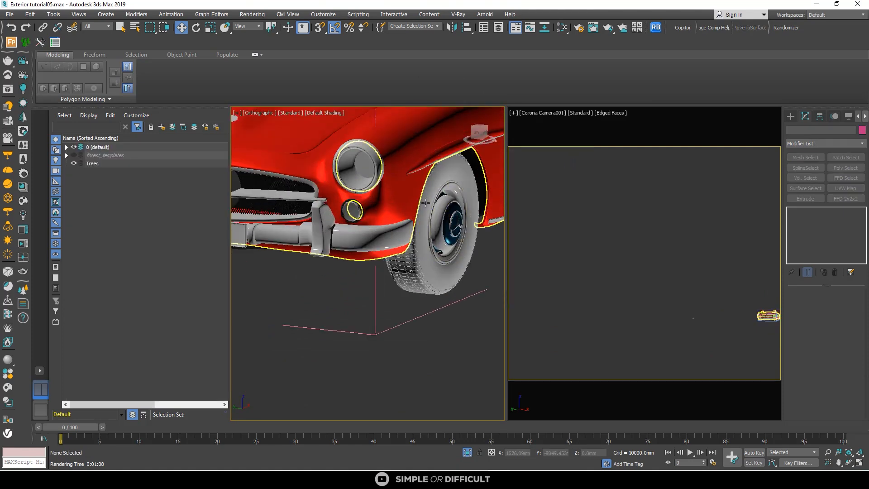
left_click(426, 202)
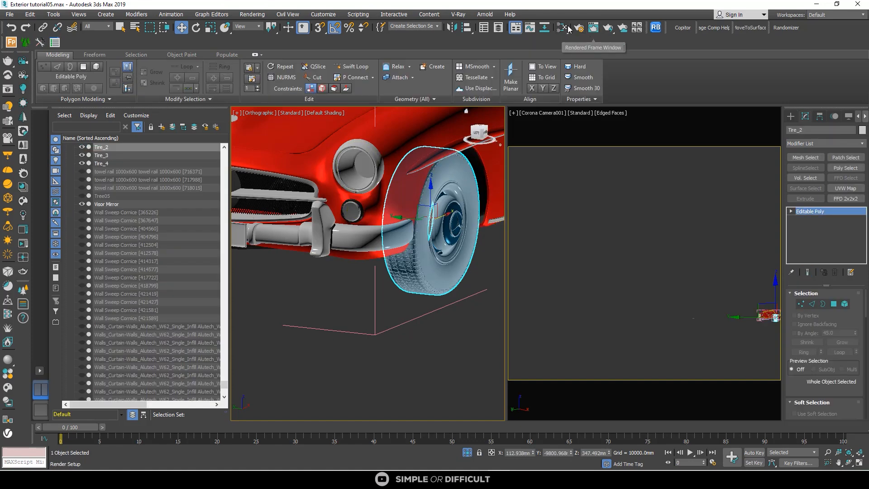
Step: Open the Relink Bitmaps tool and move its window clear of the car in the orthographic viewport
left_click(564, 28)
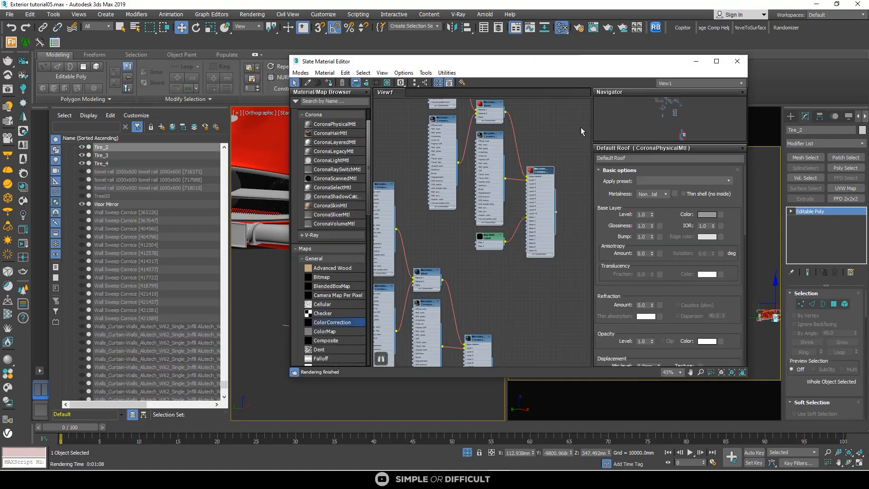
left_click(737, 64)
left_click(656, 27)
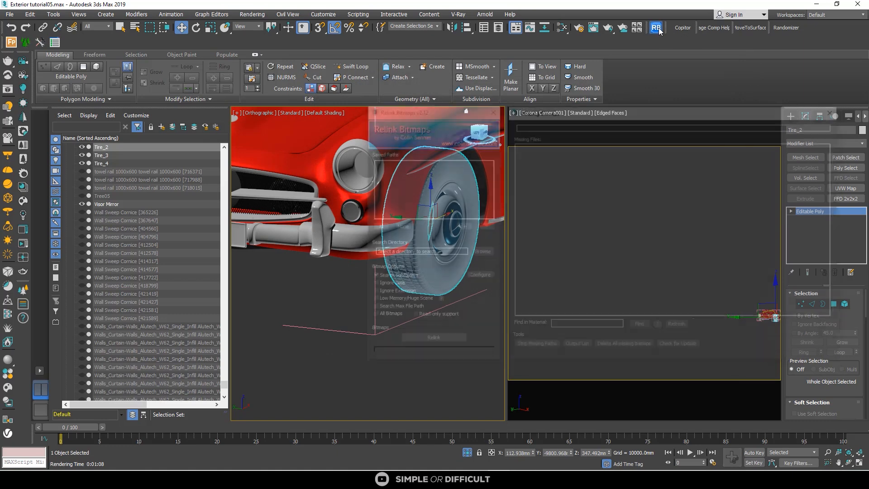
left_click(542, 242)
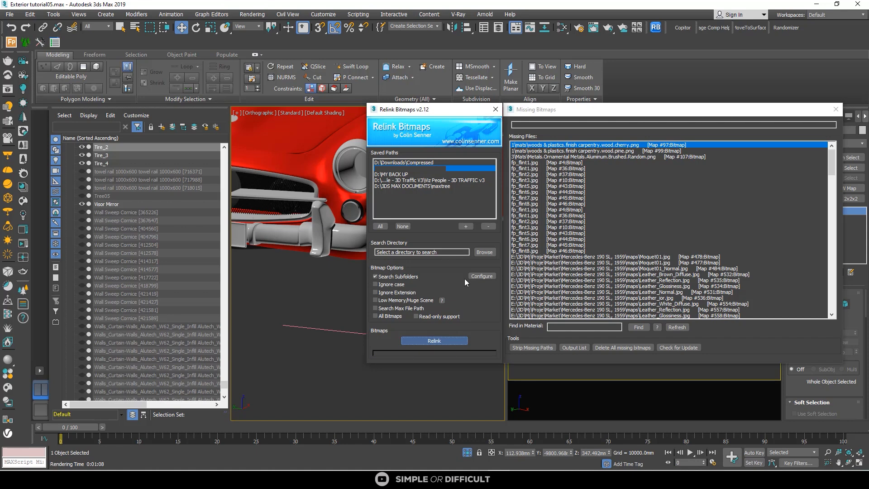
left_click_drag(427, 110, 583, 114)
Step: Select the car's front headlight and relink the missing bitmaps using the saved path D:\Downloads\Compressed
left_click(362, 146)
scroll(363, 146, "up", 6)
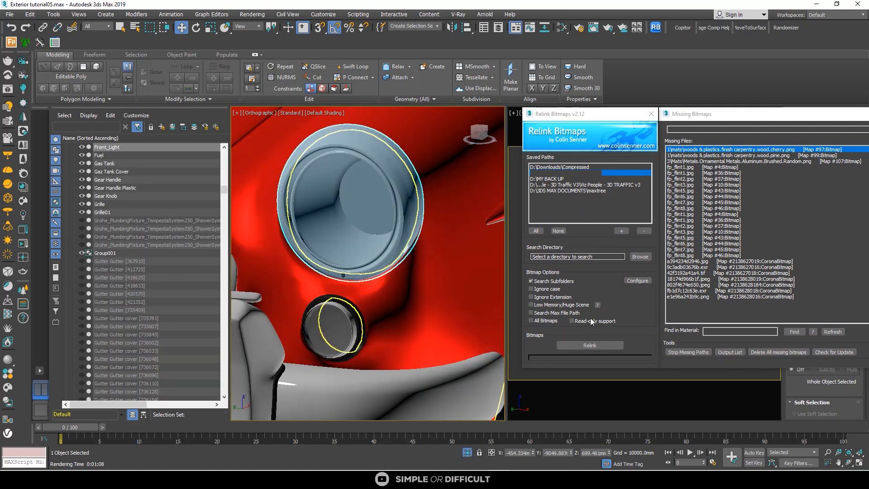
left_click(602, 345)
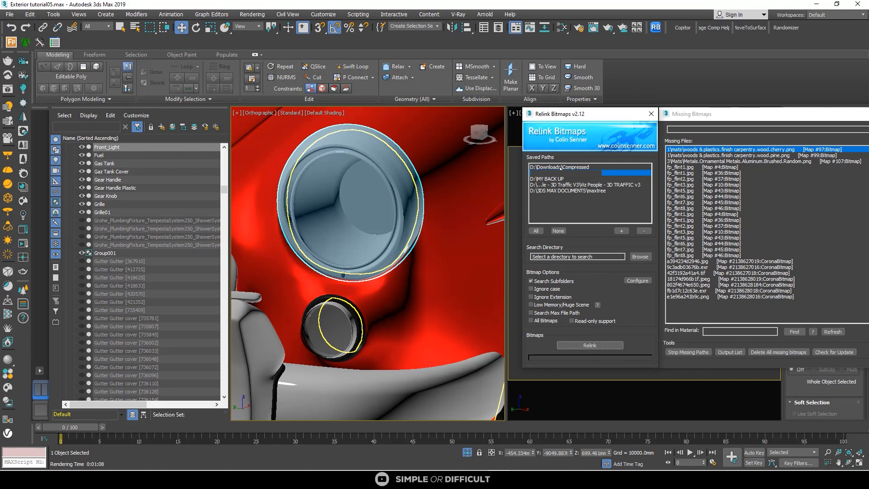
left_click(566, 167)
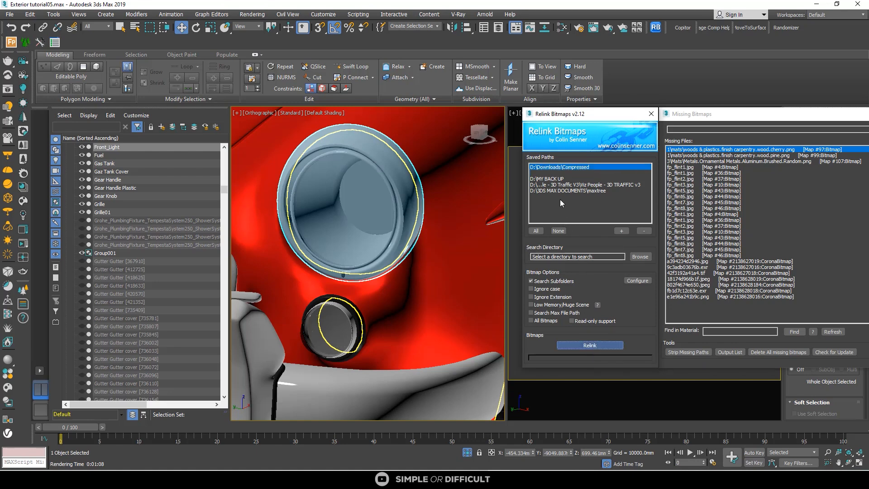
left_click(589, 345)
Step: Relink the missing bitmaps with D:\3DS MAX DOCUMENTS as the search directory, and close Relink Bitmaps
left_click(634, 255)
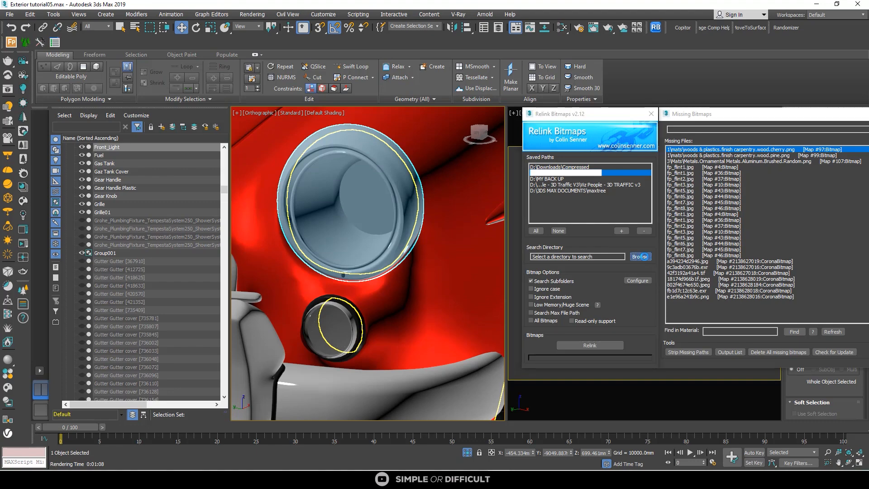
left_click(39, 206)
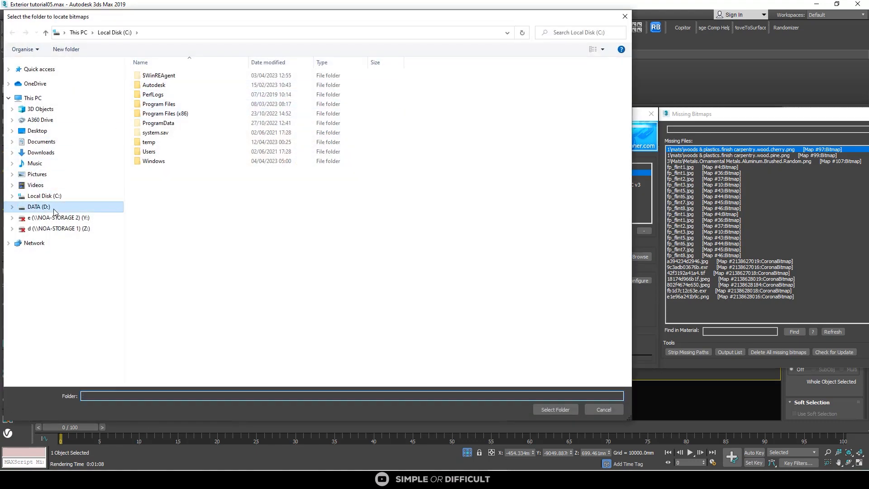
left_click(177, 77)
left_click(557, 410)
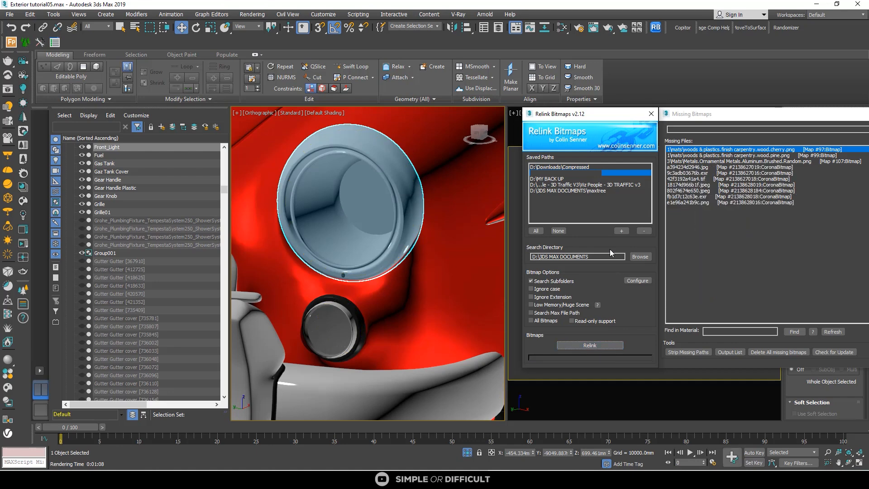
left_click(554, 179)
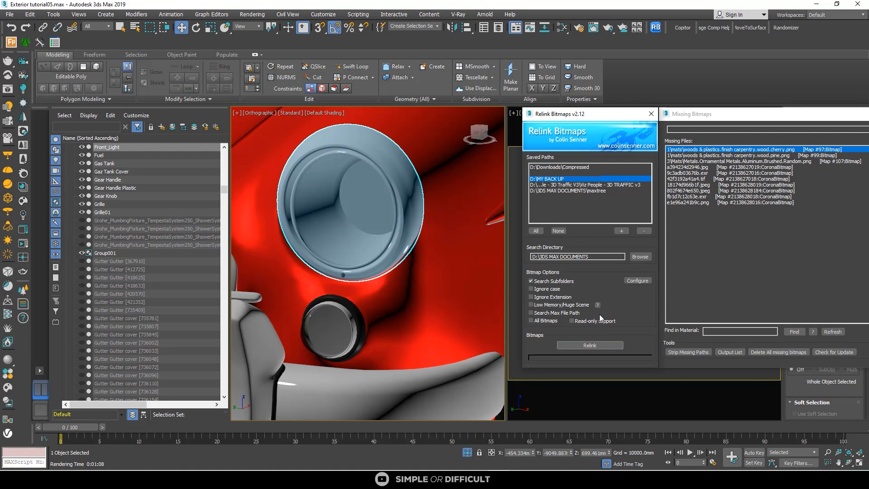
left_click(652, 113)
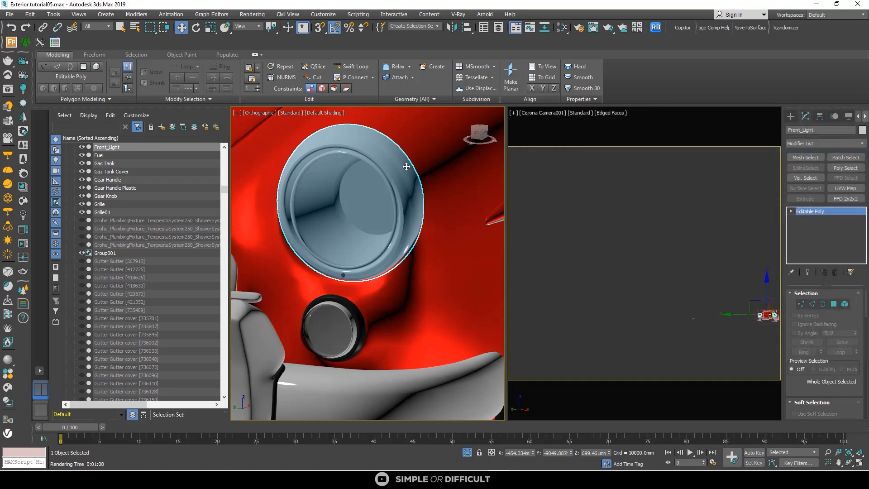
Step: Clear the headlight selection and examine the relinked textures on the whole isolated car
scroll(384, 191, "down", 5)
scroll(384, 191, "down", 3)
left_click(599, 311)
scroll(430, 250, "down", 3)
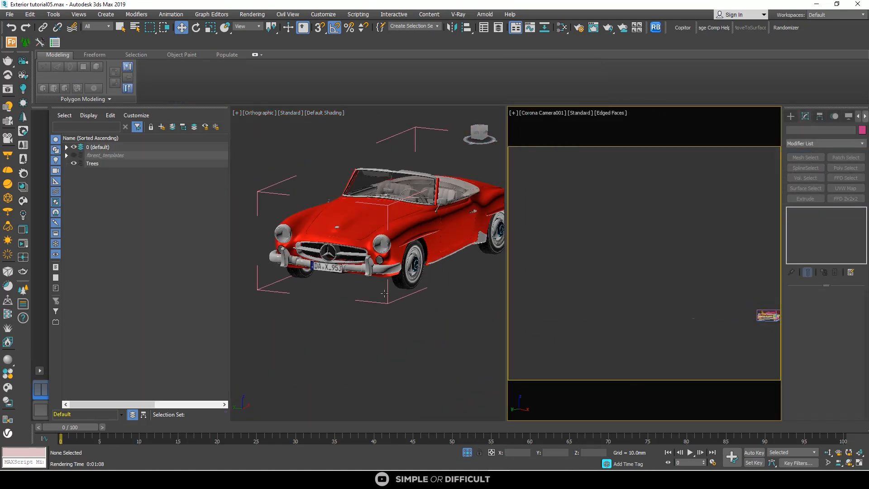
scroll(430, 250, "up", 5)
scroll(429, 250, "down", 6)
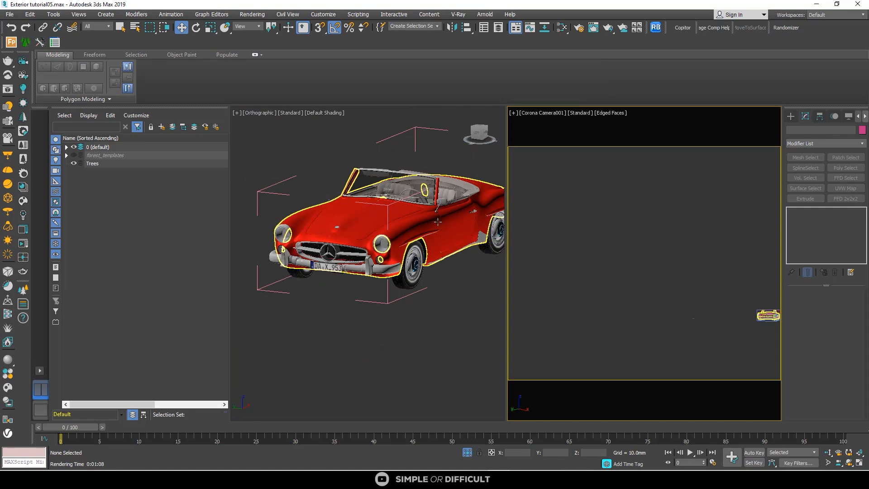
scroll(438, 172, "up", 5)
scroll(438, 173, "down", 5)
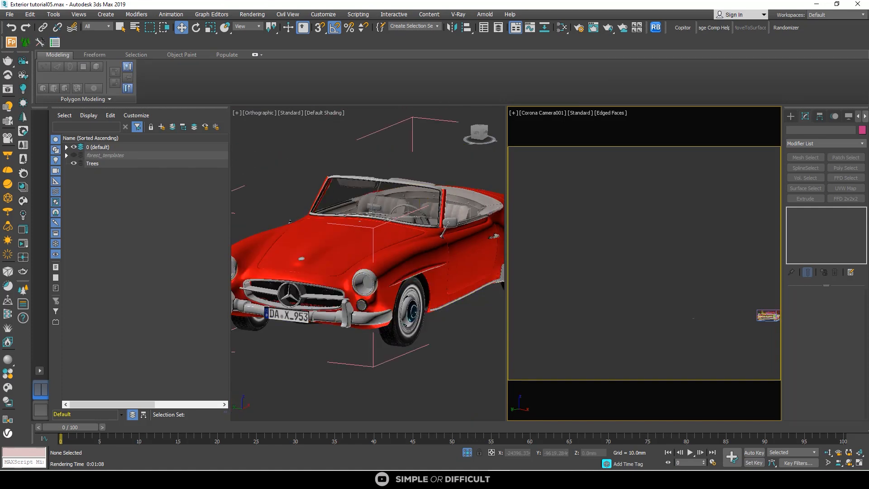
Step: Exit isolation mode to bring the whole house scene back into the viewports
left_click(468, 453)
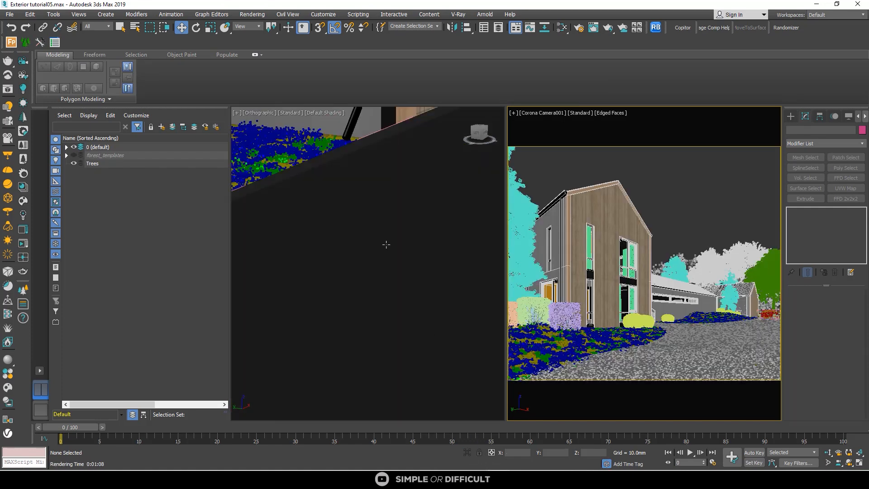
right_click(369, 223)
left_click(357, 219)
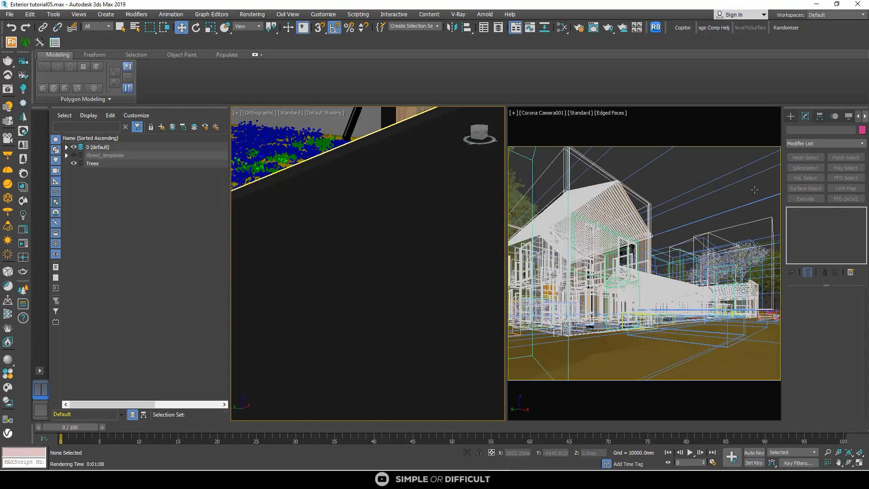
Step: Remove the render region around the car in the Corona frame buffer and start an interactive render
key("alt+Tab")
double_click(634, 148)
scroll(539, 174, "down", 1)
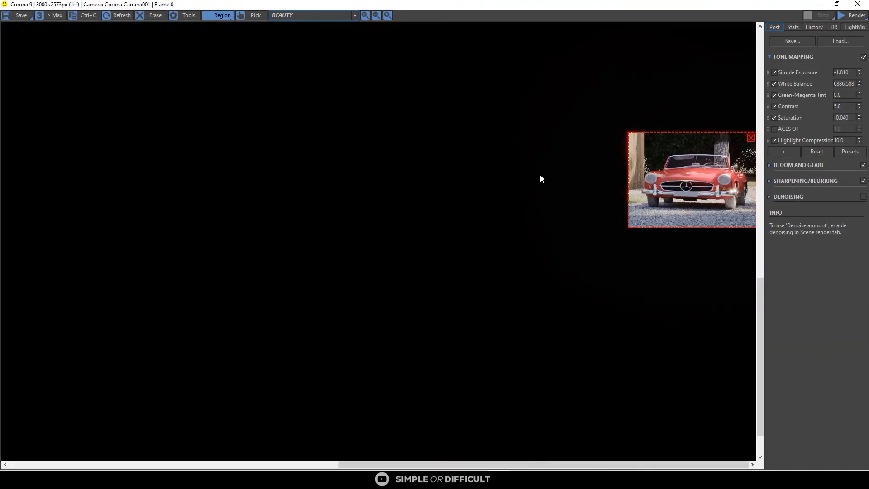
middle_click_drag(553, 179, 534, 208)
left_click(751, 168)
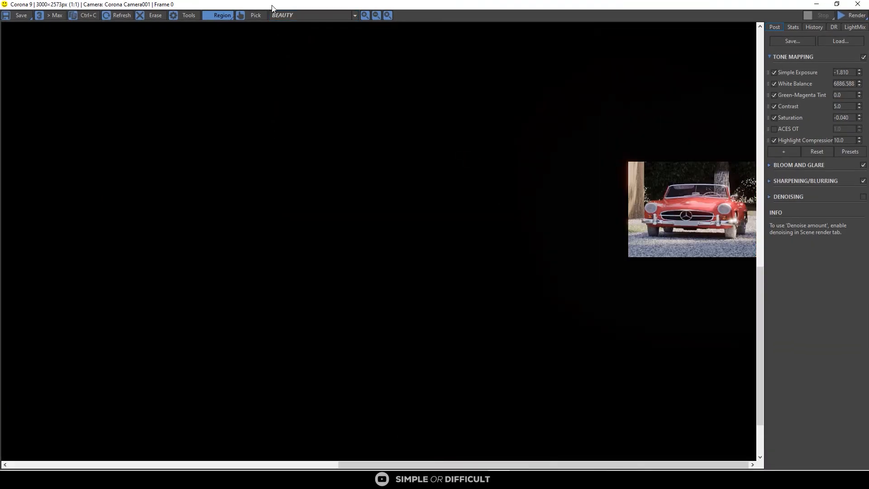
left_click(844, 15)
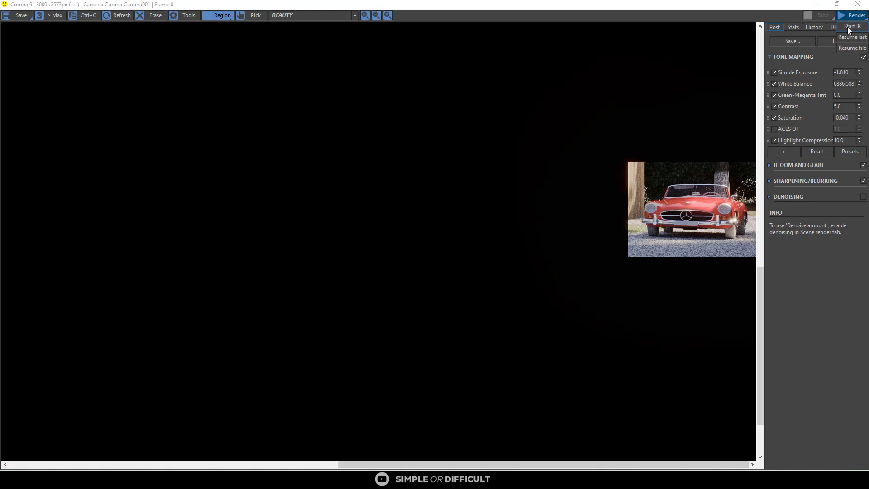
left_click(849, 28)
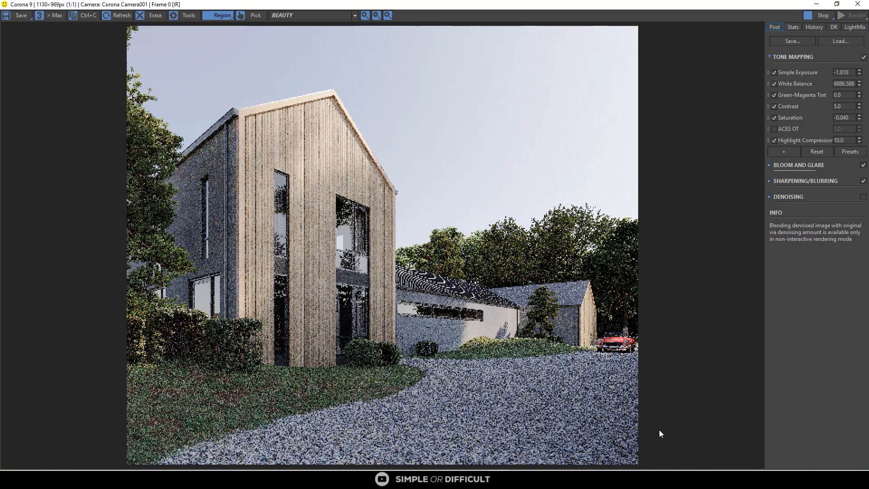
Step: Examine the red car and its tires in the interactive render, both close up and within the full composition
scroll(645, 376, "up", 4)
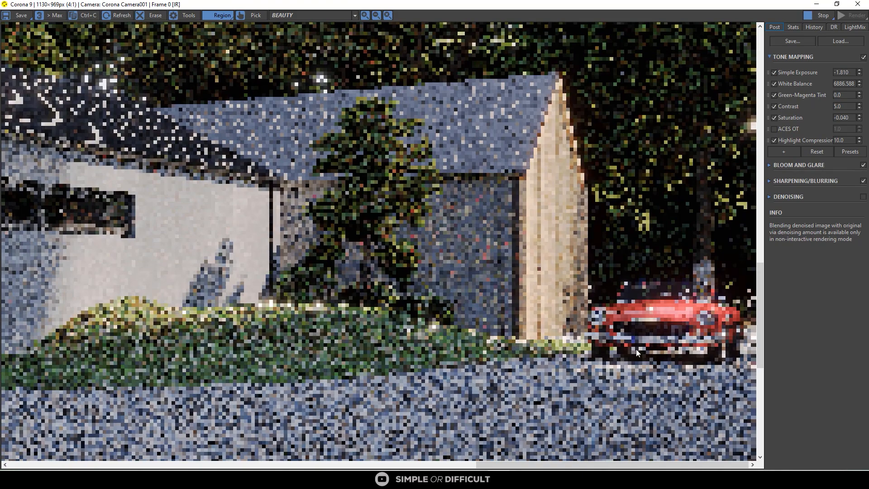
scroll(656, 346, "up", 2)
middle_click_drag(666, 345, 344, 360)
scroll(417, 349, "down", 1)
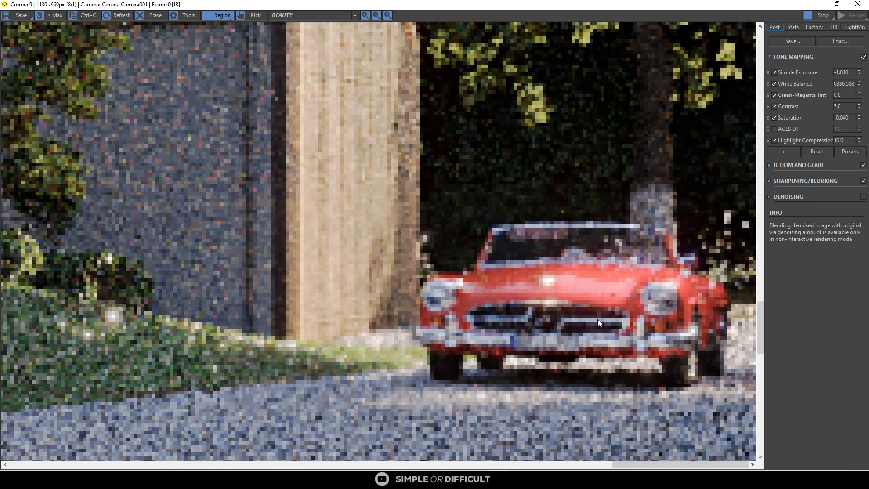
scroll(613, 325, "down", 1)
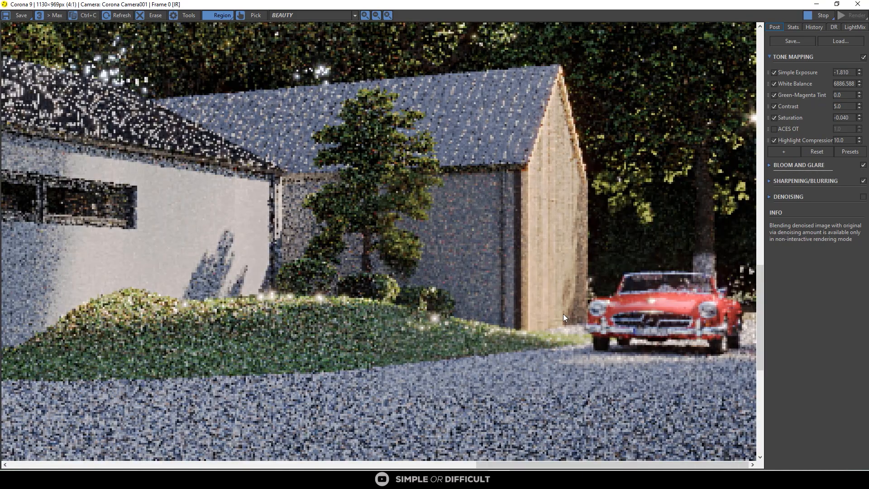
scroll(564, 314, "down", 1)
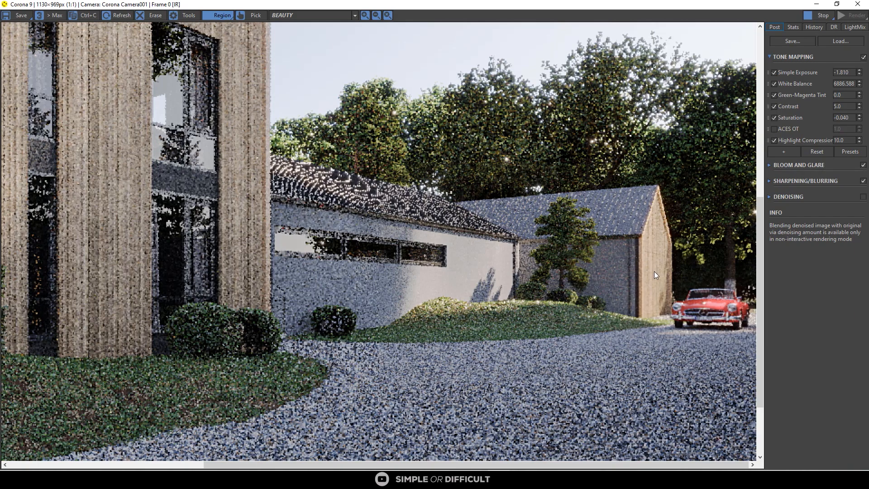
scroll(654, 271, "down", 1)
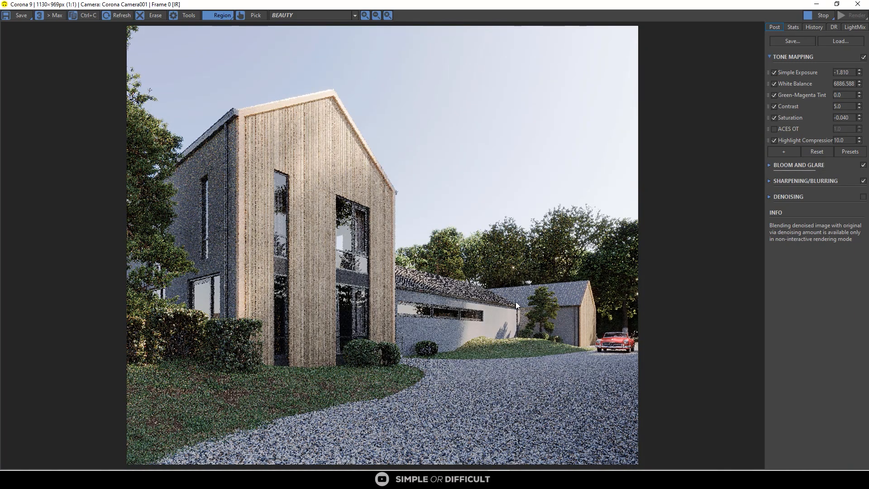
Step: Examine the gravel driveway and its grass edges close up and in the full interactive render
scroll(544, 403, "up", 2)
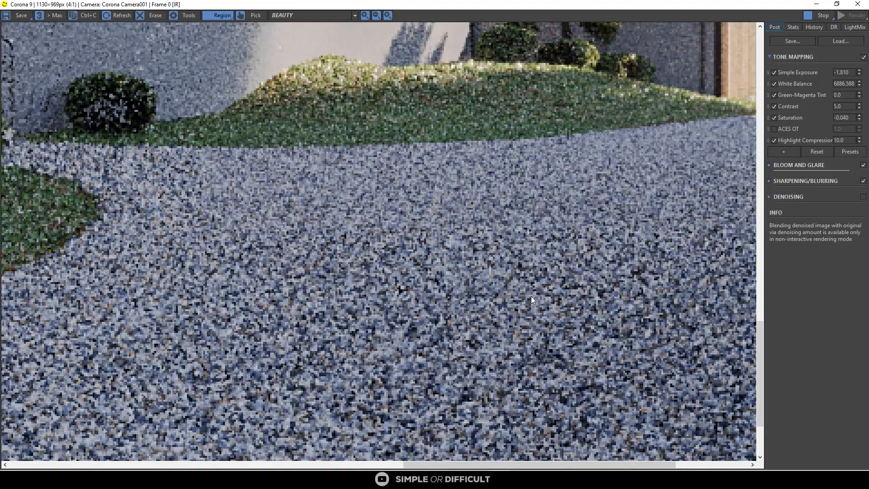
scroll(532, 296, "down", 2)
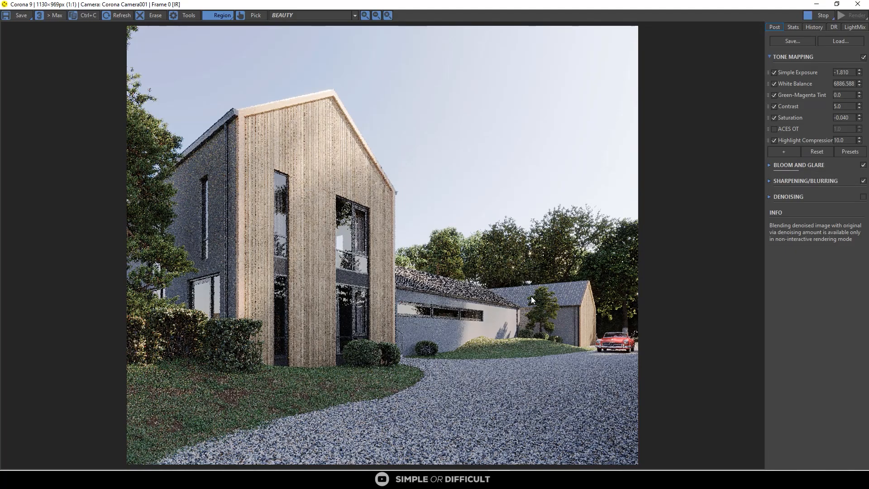
scroll(440, 439, "up", 3)
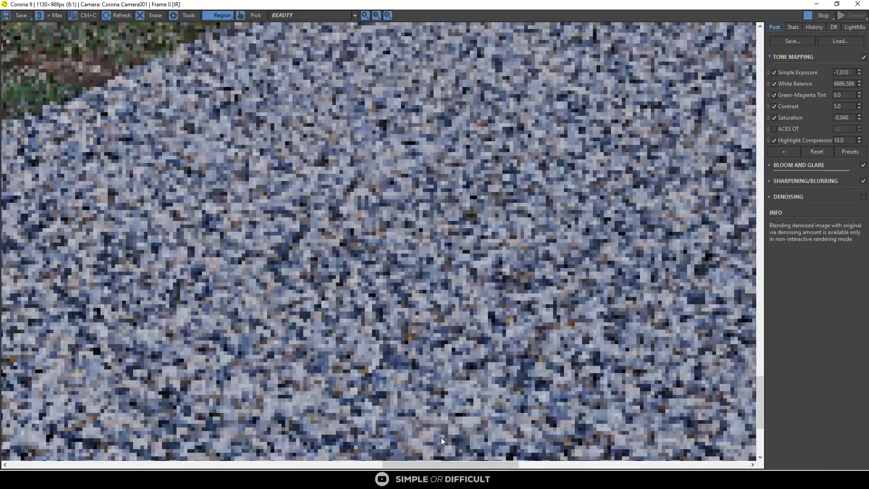
scroll(455, 362, "down", 2)
scroll(457, 365, "down", 1)
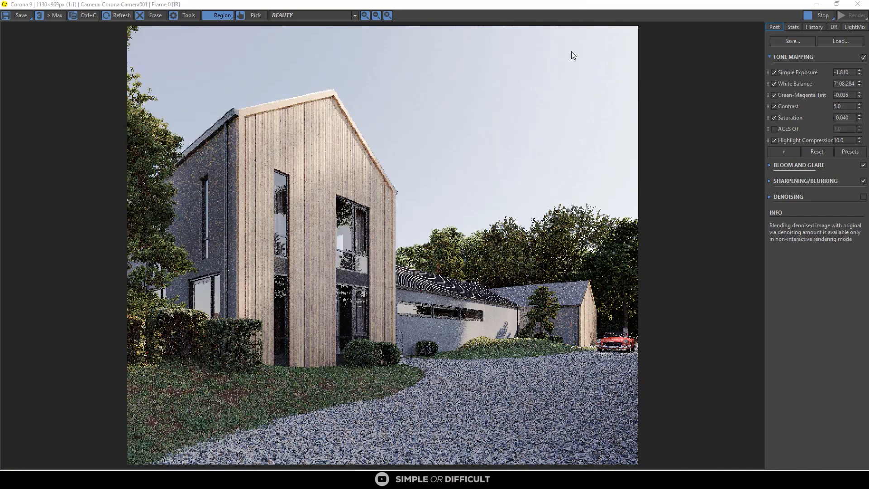
Step: Bring up the Slate Material Editor beside the render and set the wood cladding's Color Correction saturation to -24.252
left_click_drag(738, 9, 695, 44)
left_click(313, 61)
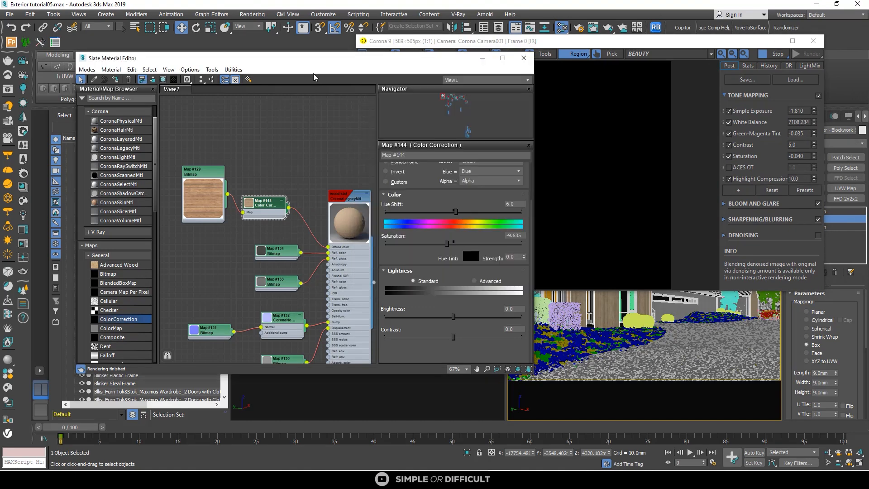
left_click_drag(436, 60, 368, 61)
left_click(372, 244)
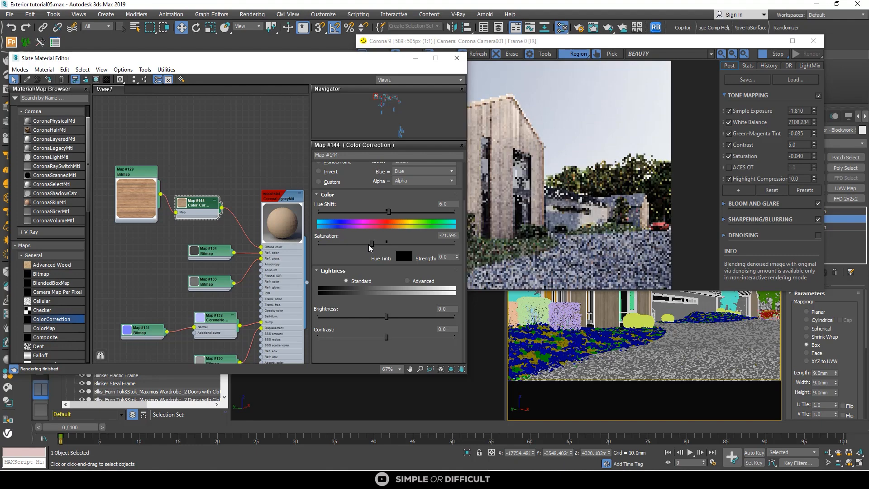
left_click(370, 244)
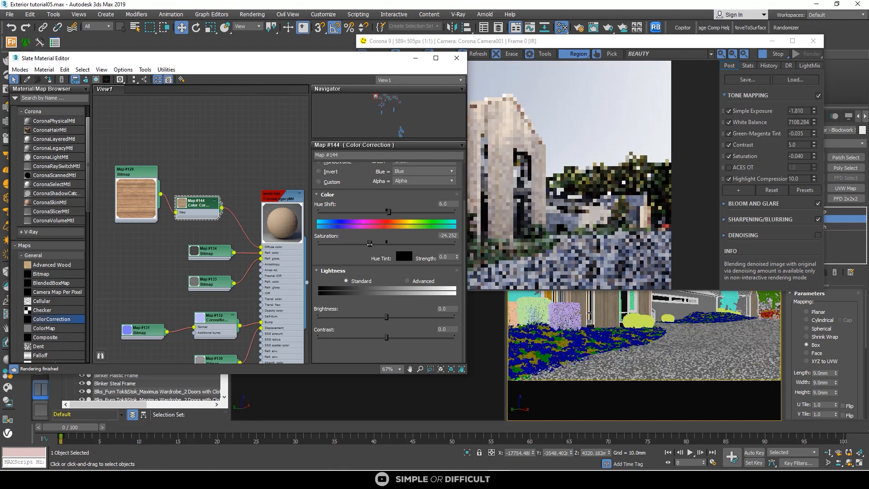
Step: Maximize the frame buffer and draw a render region around the wood-clad gable to check its color close up
double_click(627, 42)
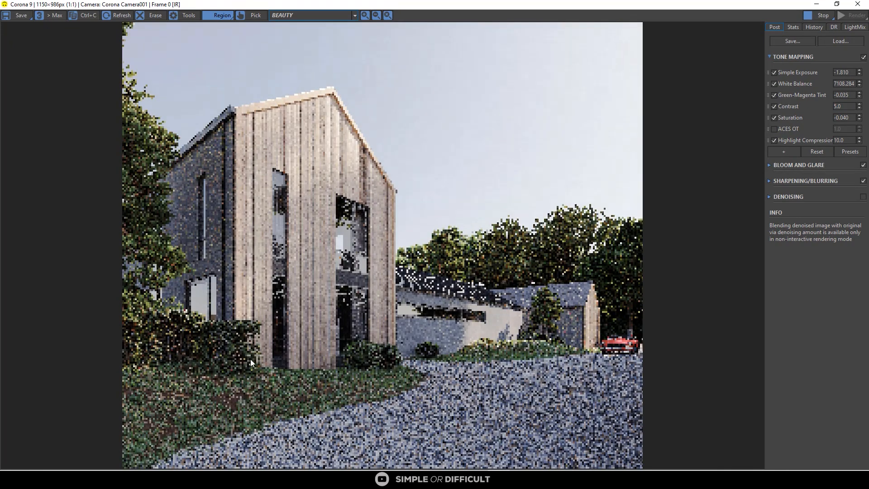
mouse_move(234, 28)
left_mouse_down()
mouse_move(370, 362)
mouse_move(429, 376)
mouse_move(416, 381)
left_mouse_up()
left_click(247, 34)
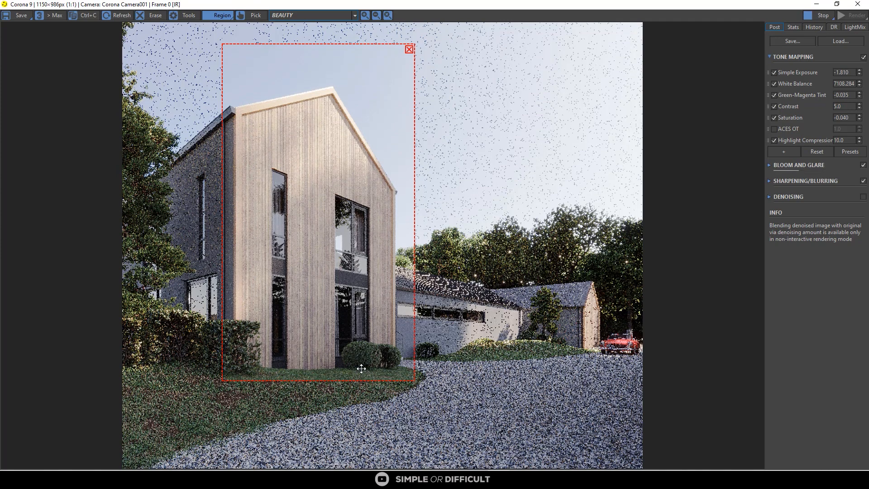
scroll(295, 323, "up", 1)
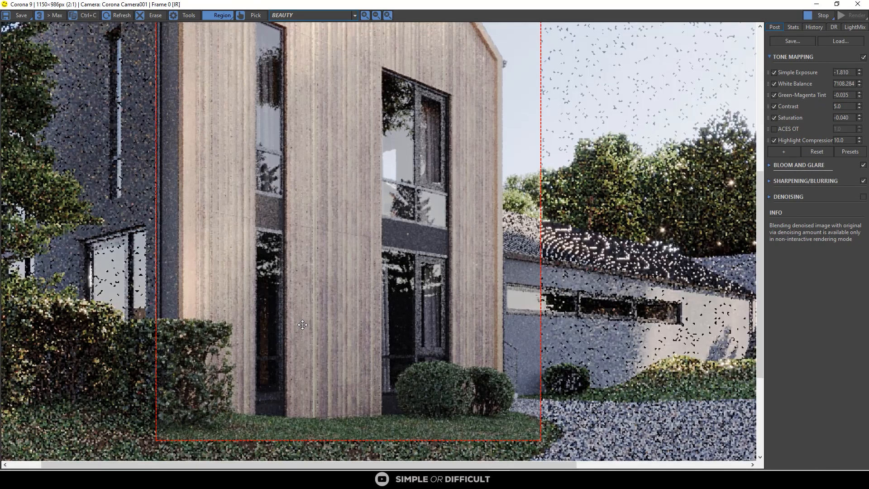
Step: Clear the render region around the gable, stop the interactive render and return to the viewports
scroll(302, 325, "down", 1)
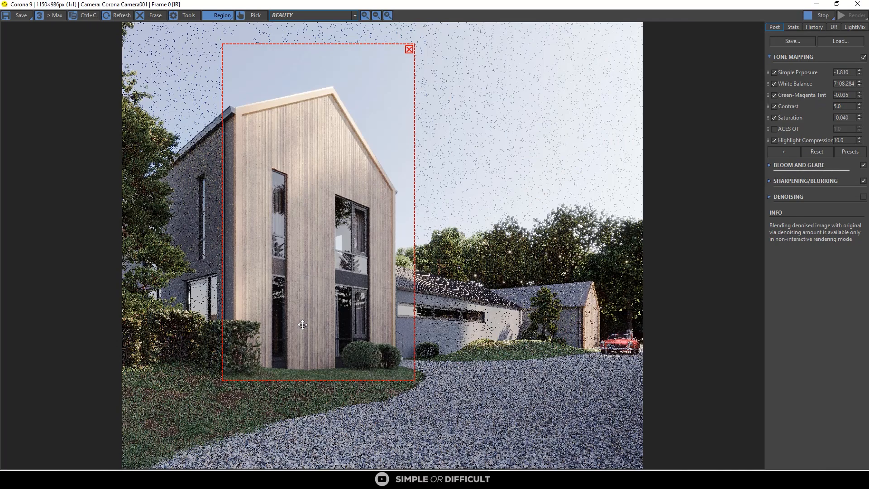
left_click(410, 48)
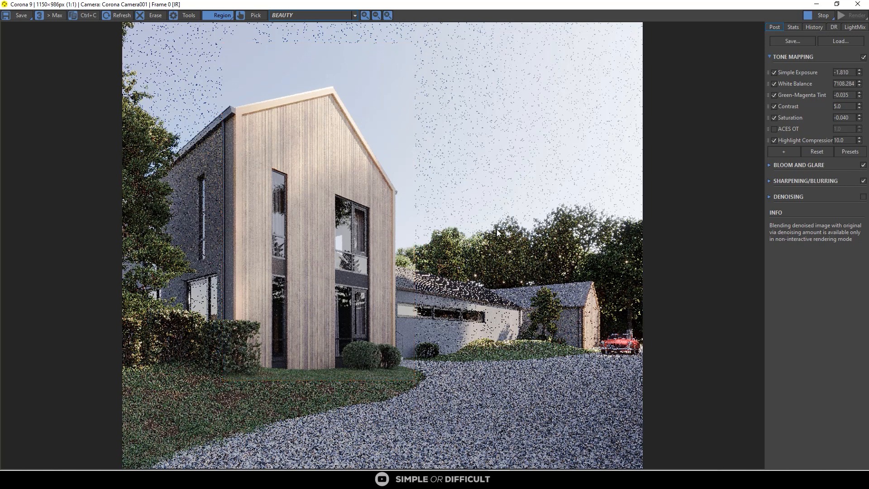
left_click(821, 16)
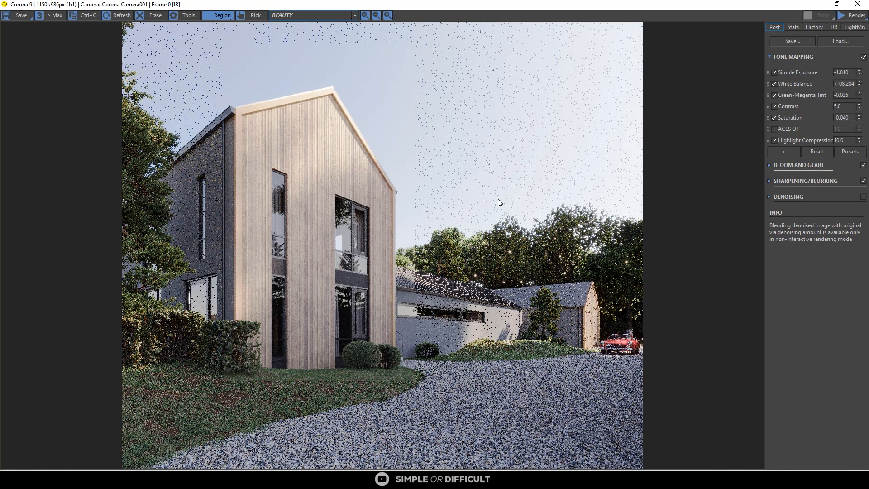
left_click(816, 4)
left_click(457, 58)
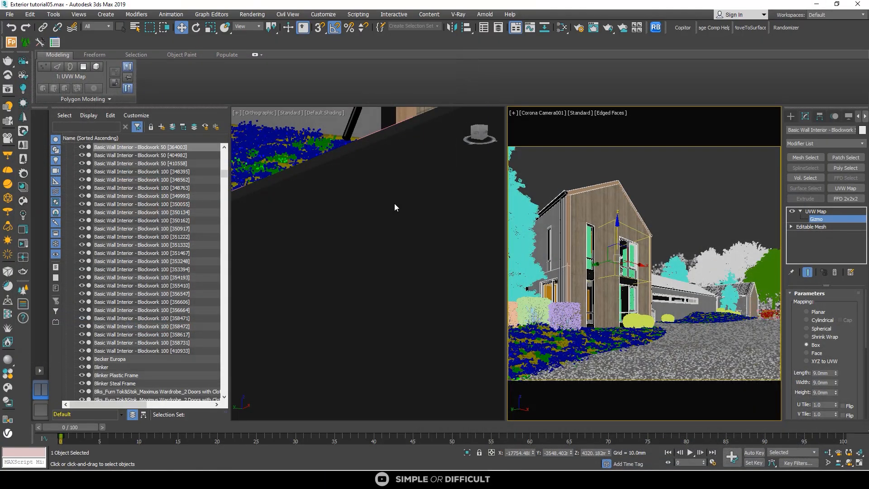
Step: Save the scene as the next incremental version, Exterior tutorial06.max
scroll(395, 203, "down", 10)
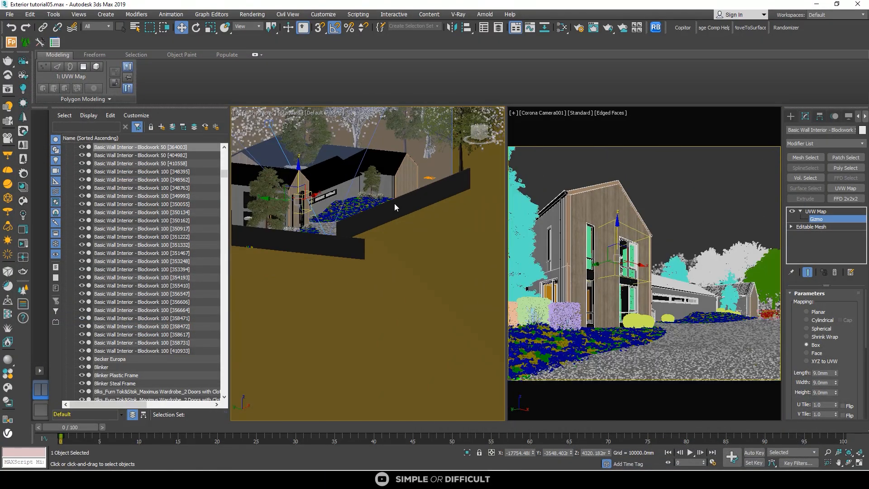
middle_click_drag(395, 203, 421, 370)
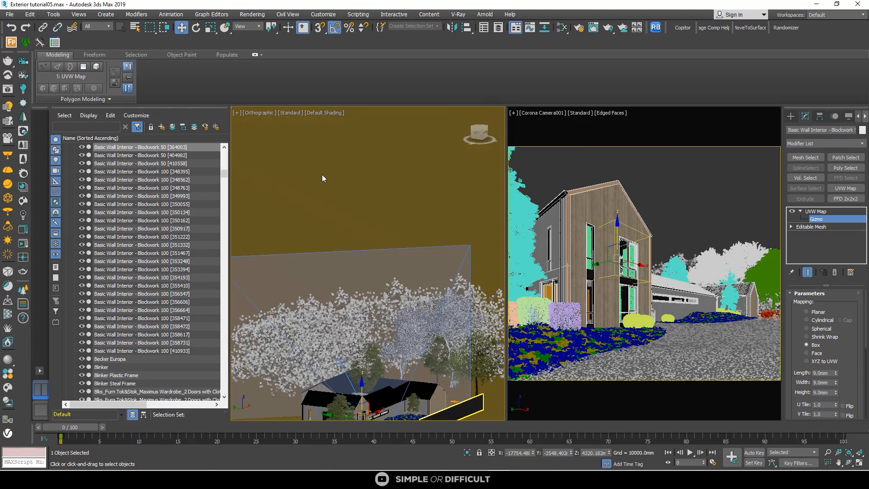
left_click(11, 15)
left_click(36, 83)
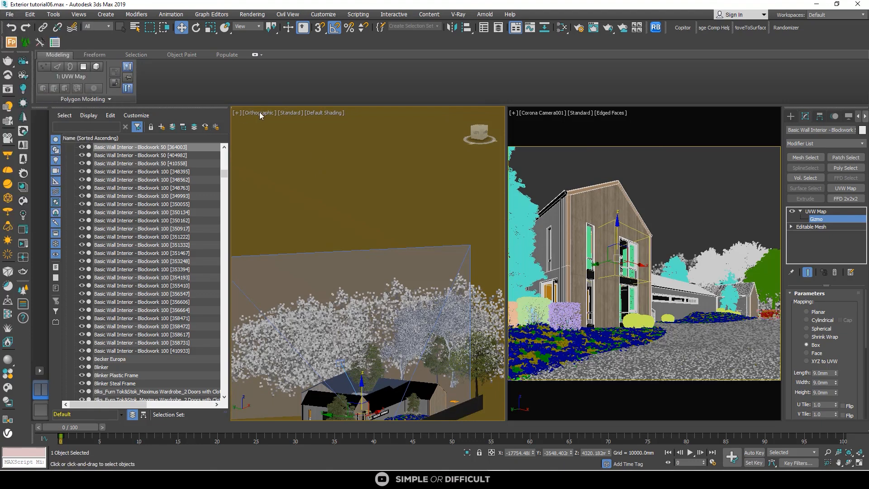
Step: Exit the cladding's UVW Map gizmo editing so other scene objects can be selected
scroll(376, 183, "down", 5)
scroll(373, 278, "up", 14)
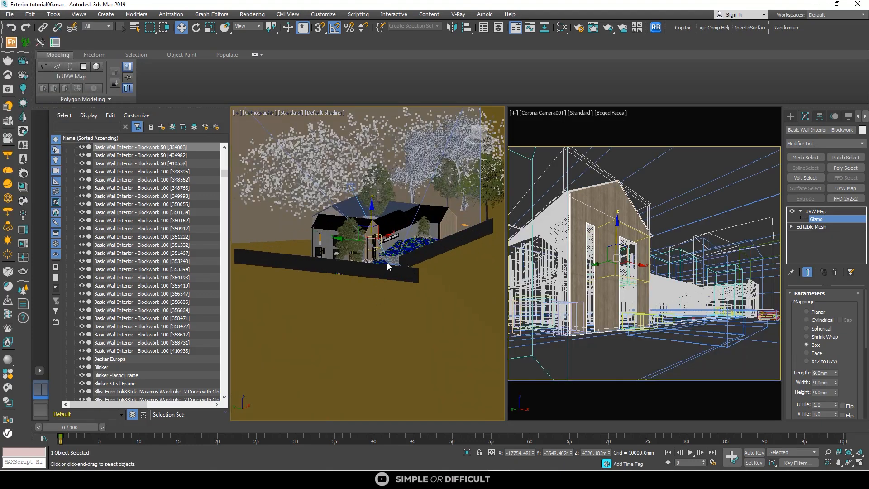
scroll(389, 265, "up", 8)
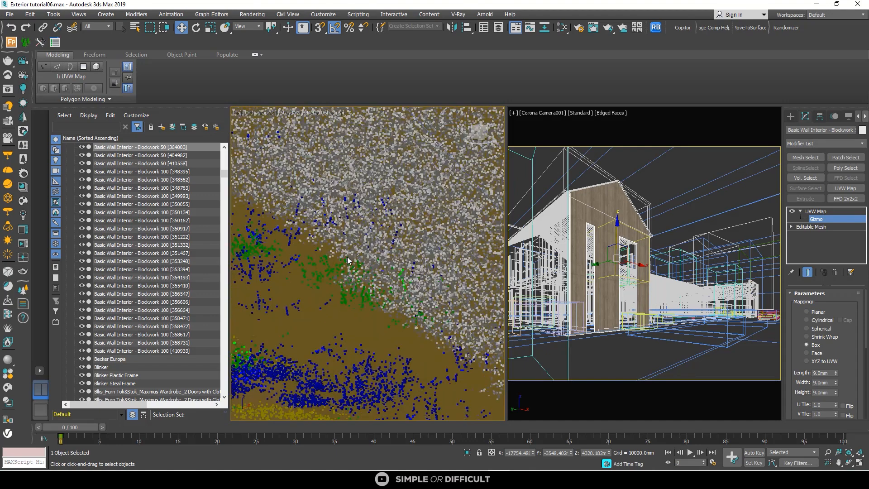
scroll(341, 264, "down", 3)
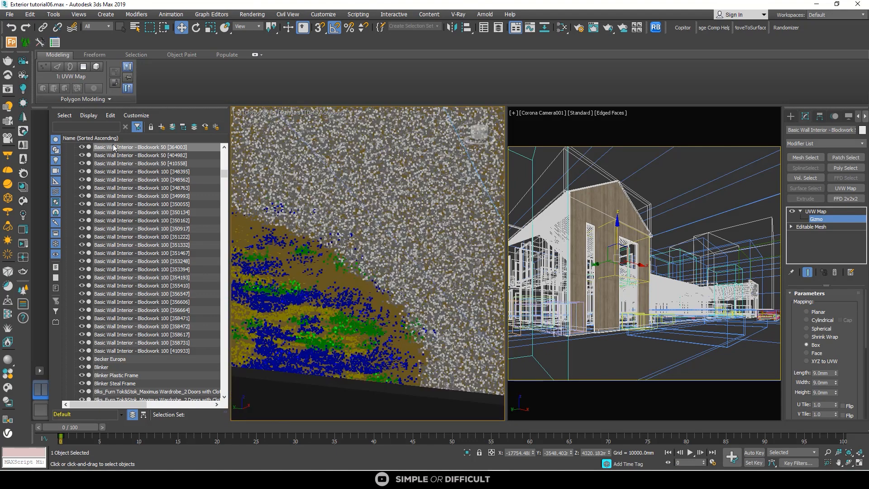
left_click(94, 27)
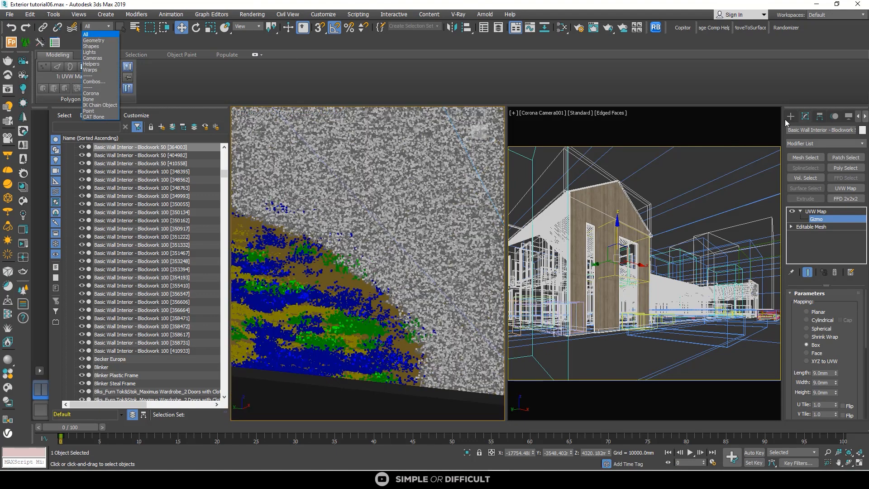
left_click(790, 119)
left_click(790, 117)
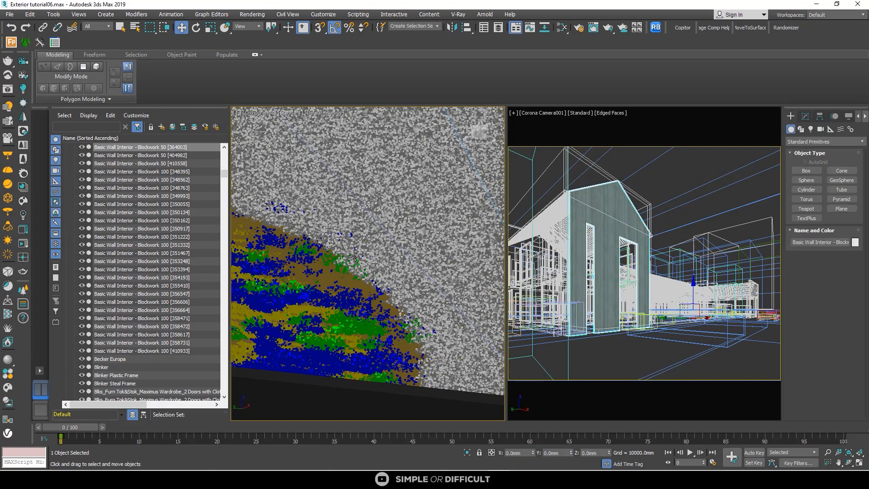
Step: Select the gravel driveway's shape, Line004, in the orthographic wireframe view and lower it slightly along the Z axis
scroll(327, 252, "up", 5)
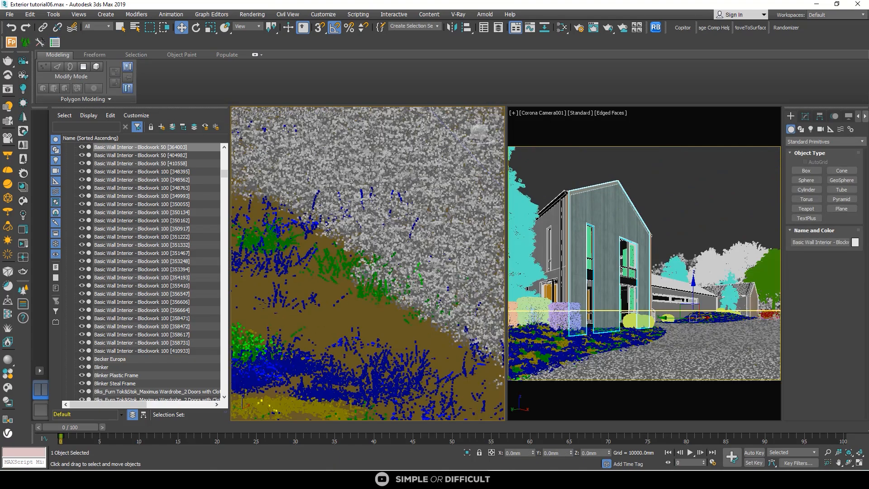
scroll(328, 231, "down", 5)
scroll(353, 227, "down", 4)
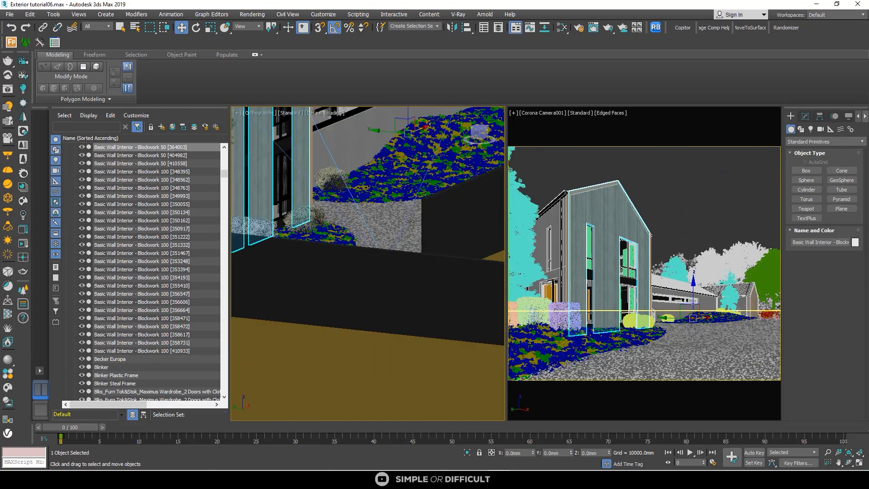
middle_click_drag(410, 222, 316, 312, "alt")
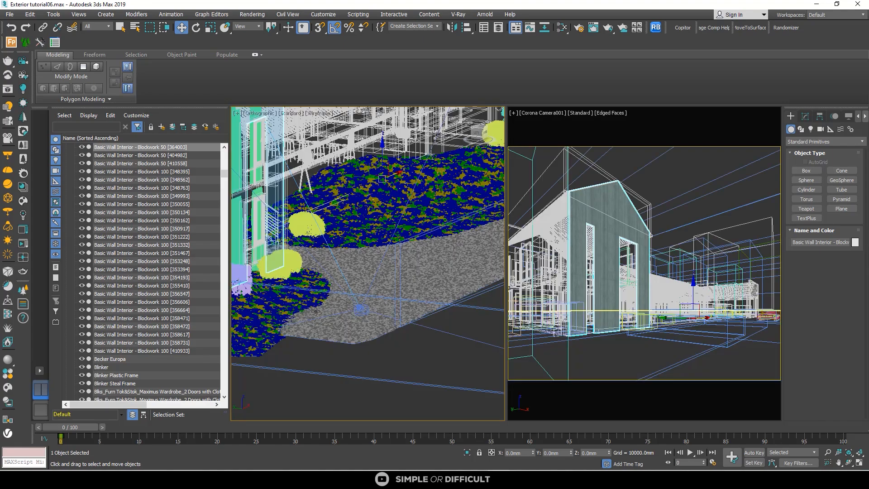
scroll(316, 312, "up", 4)
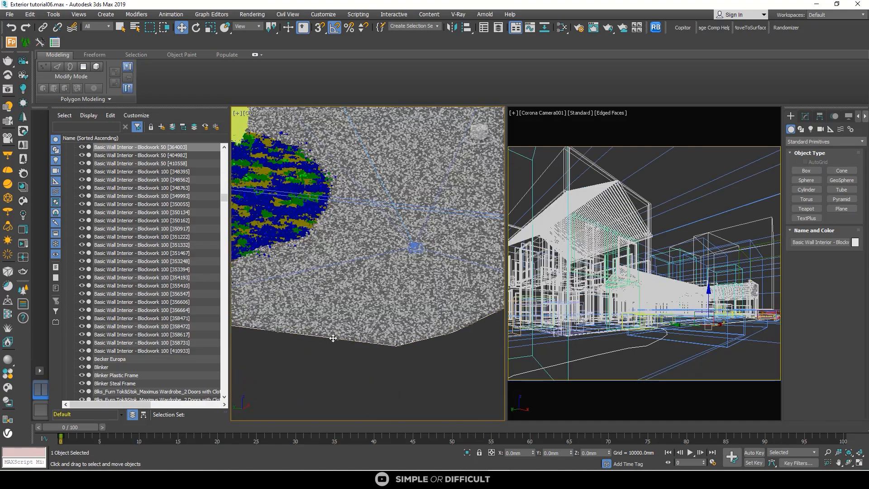
left_click(333, 338)
scroll(335, 325, "down", 6)
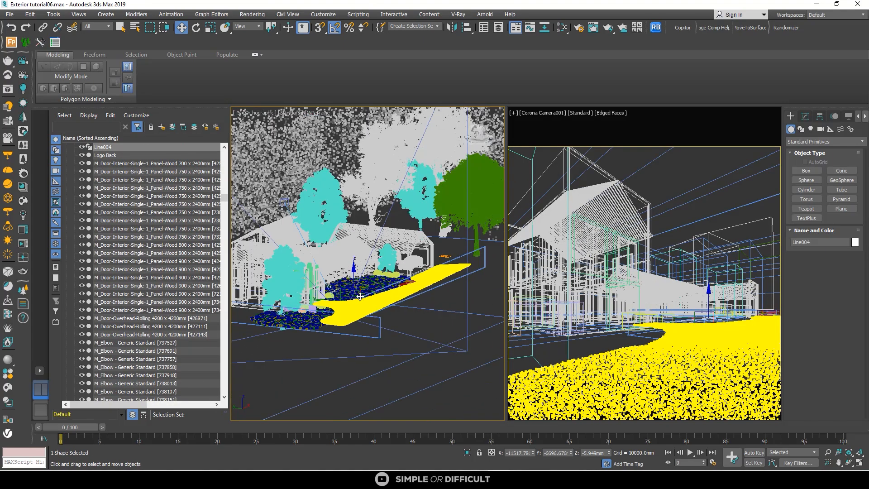
scroll(360, 296, "up", 8)
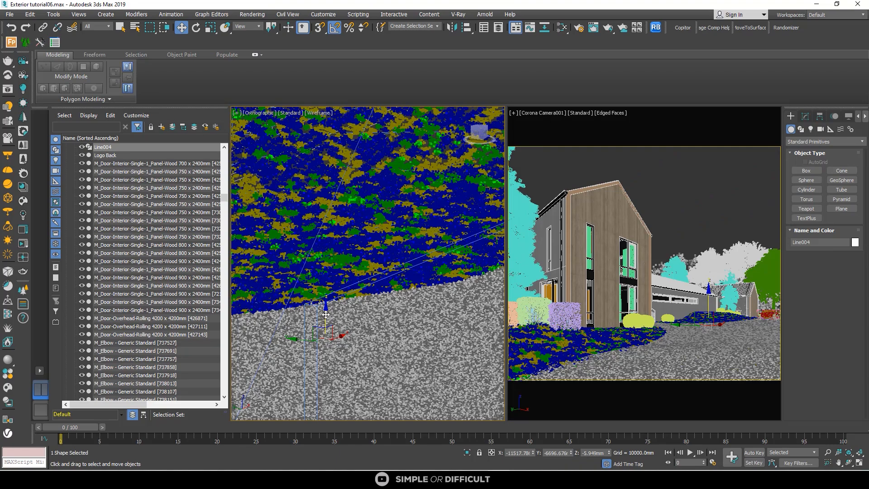
left_click_drag(326, 314, 326, 316)
right_click(330, 268)
left_click(315, 258)
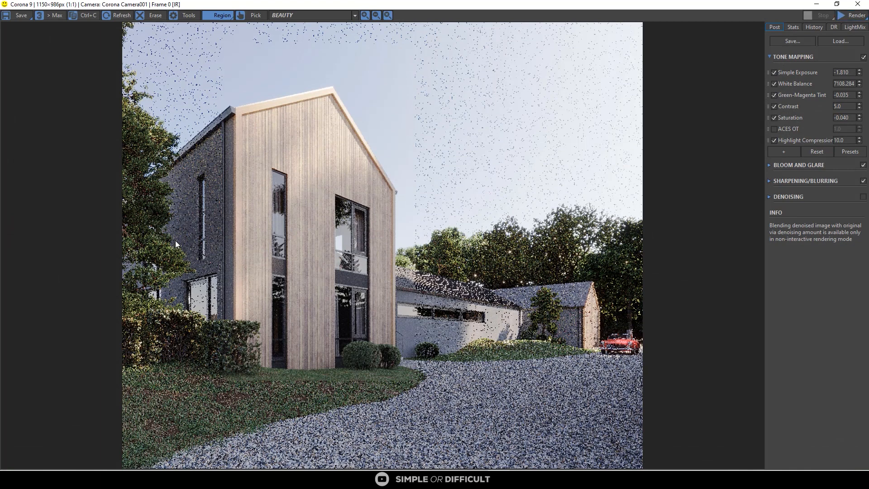
Step: Draw a render region across the lawn and gravel driveway and start the interactive render
left_click_drag(167, 357, 643, 466)
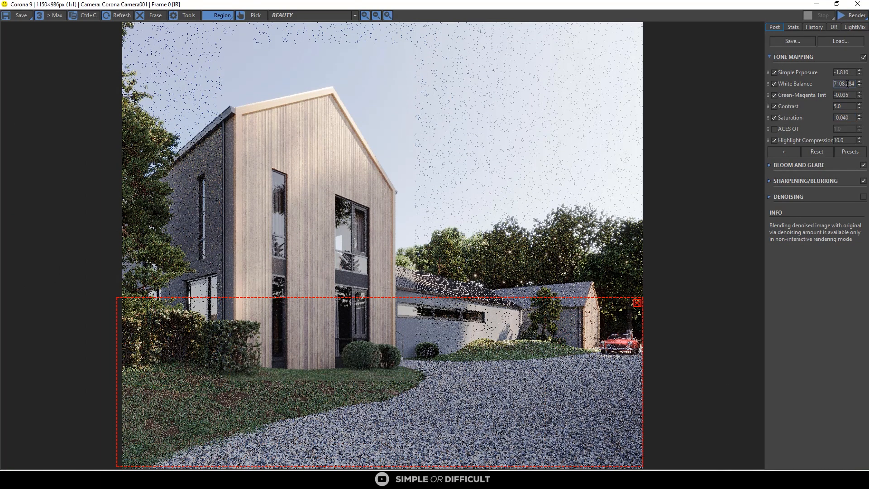
left_click(857, 17)
left_click(851, 27)
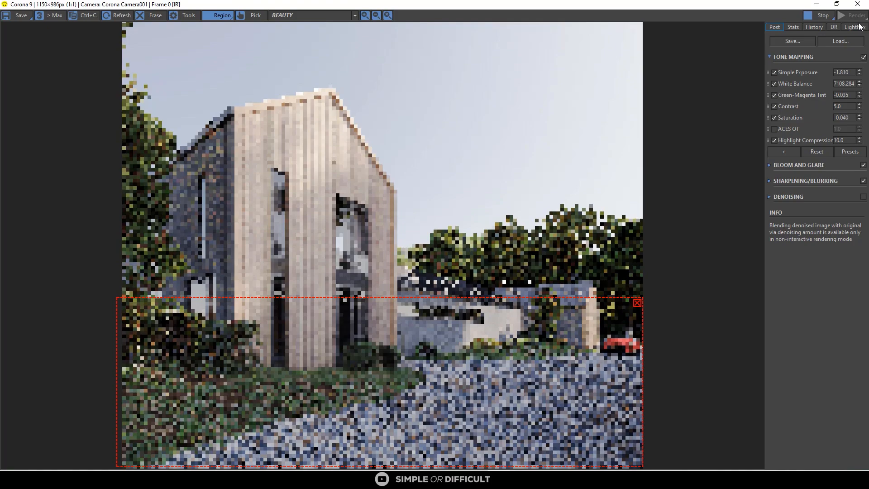
Step: Examine the curved edge between the front lawn and the gravel in the interactive region render
scroll(369, 434, "up", 2)
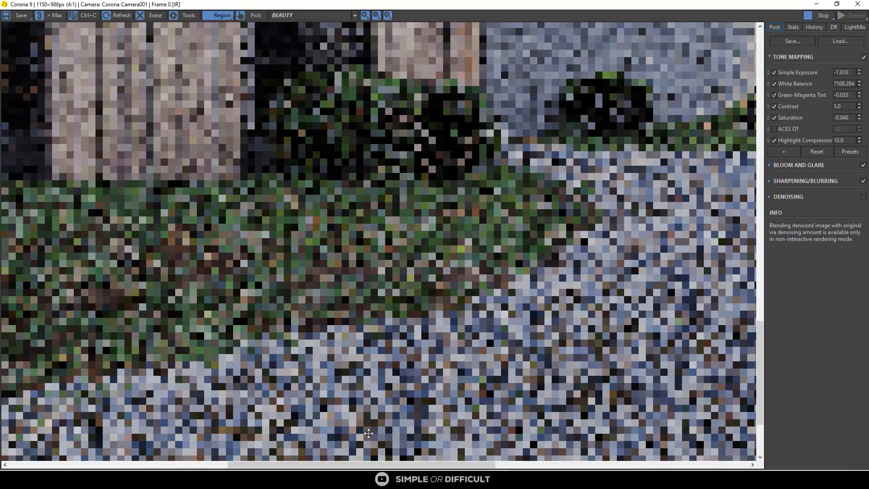
scroll(369, 433, "down", 2)
scroll(356, 346, "up", 1)
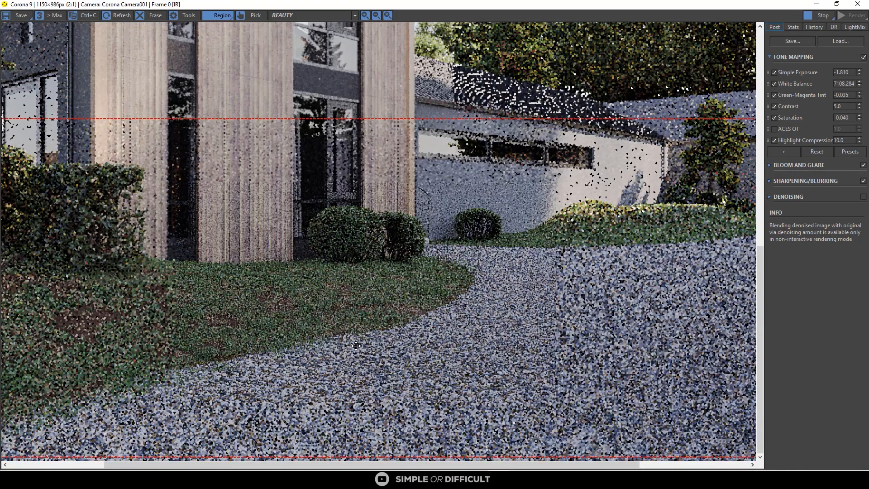
scroll(408, 318, "down", 1)
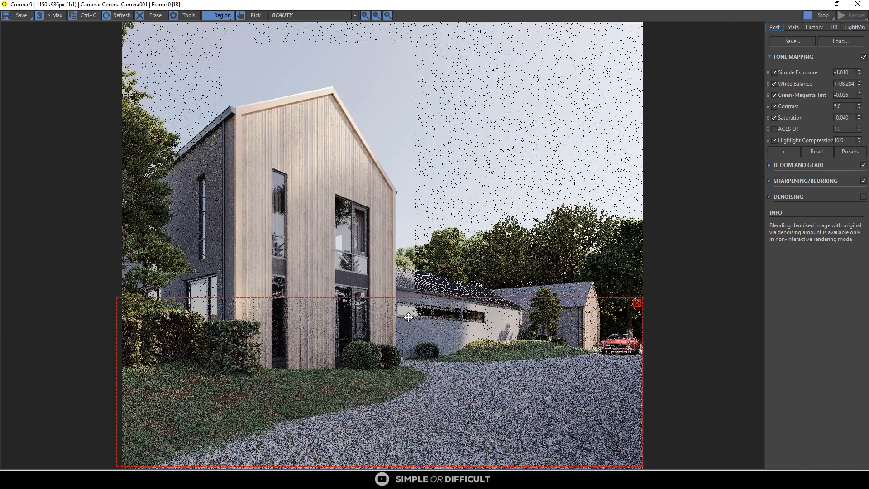
scroll(304, 432, "up", 1)
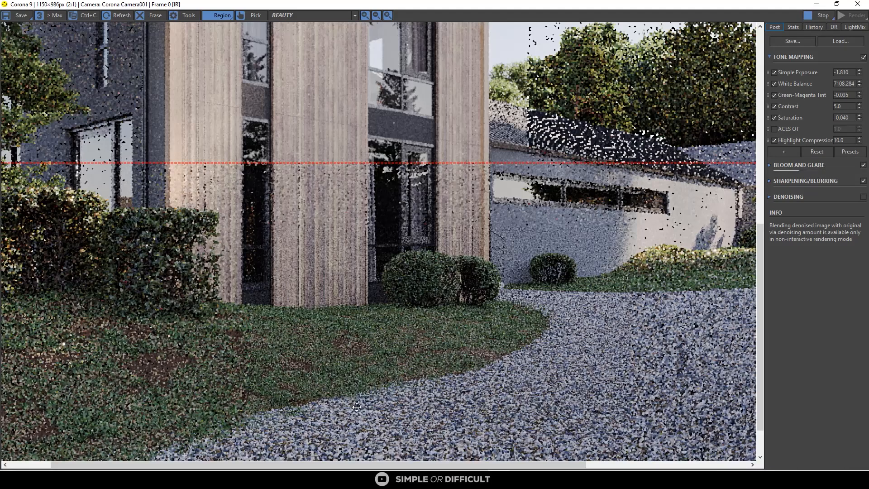
scroll(361, 332, "down", 1)
scroll(420, 405, "up", 1)
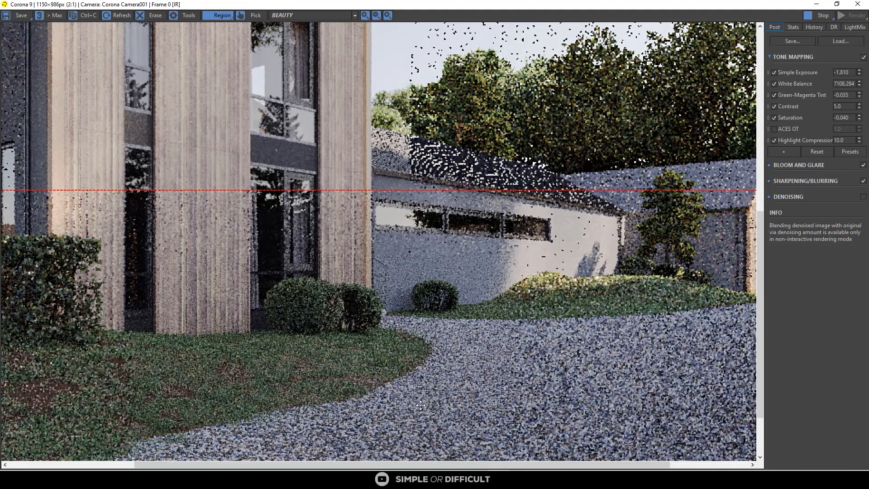
scroll(420, 385, "down", 1)
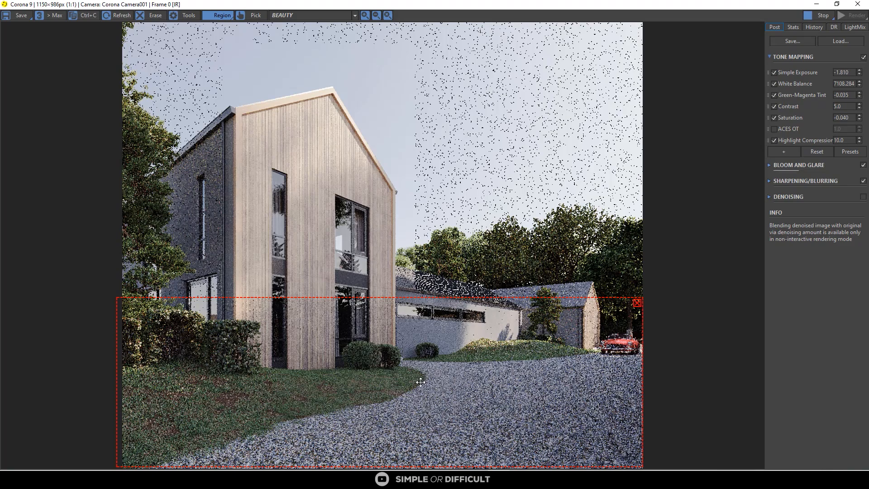
Step: Examine the gravel surface beside the grass mound, outbuilding and red car close up in the render
scroll(488, 426, "up", 2)
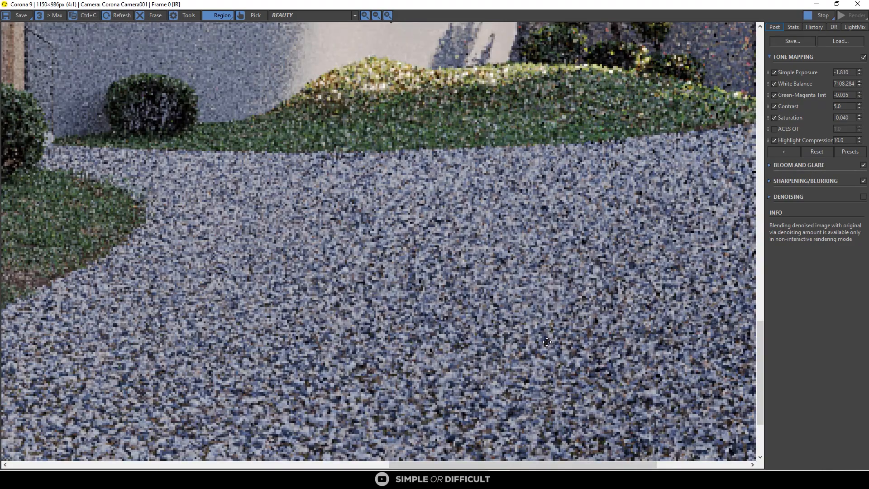
scroll(547, 343, "down", 3)
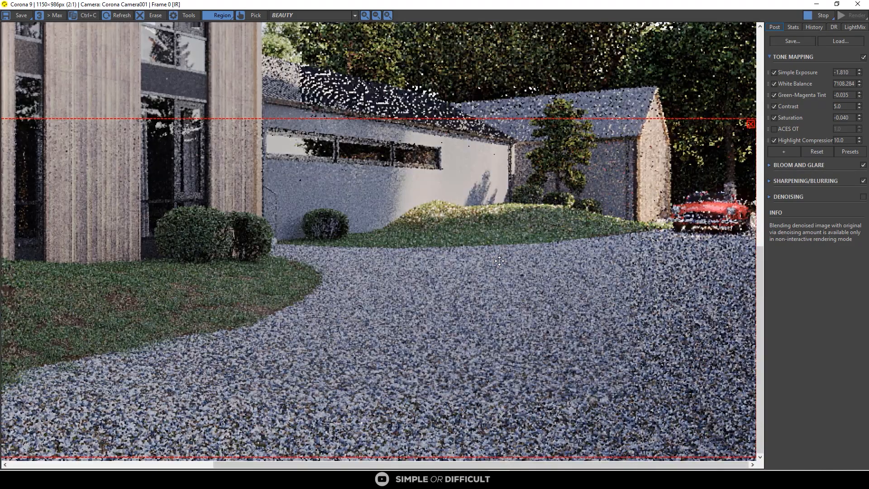
scroll(614, 362, "up", 2)
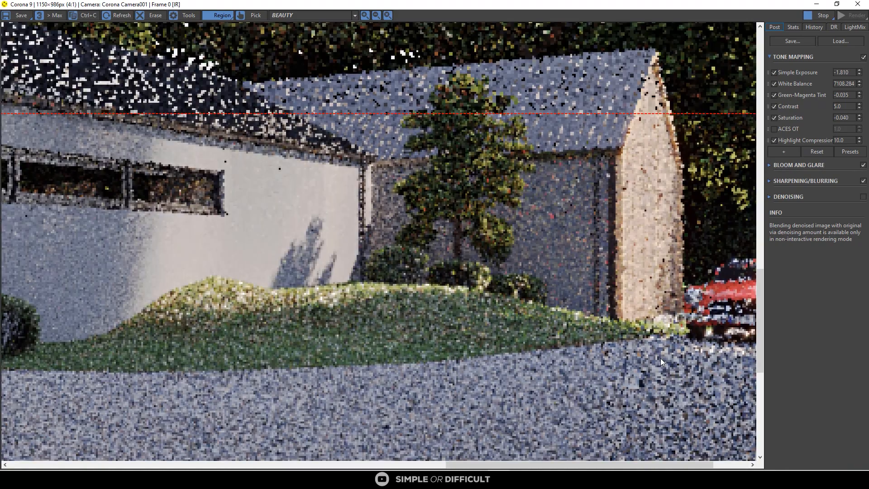
scroll(628, 332, "down", 2)
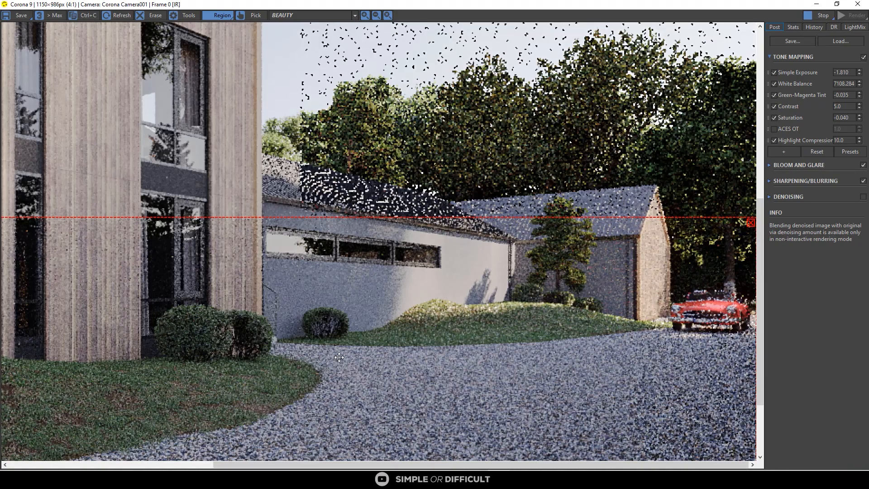
scroll(331, 318, "up", 2)
scroll(330, 319, "down", 3)
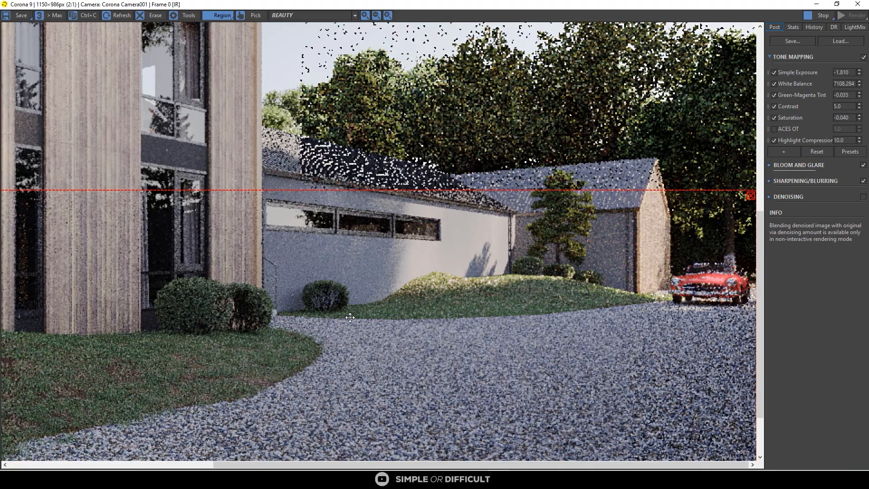
Step: Clear the render region over the lawn and driveway so the interactive render covers the full frame
scroll(431, 406, "up", 1)
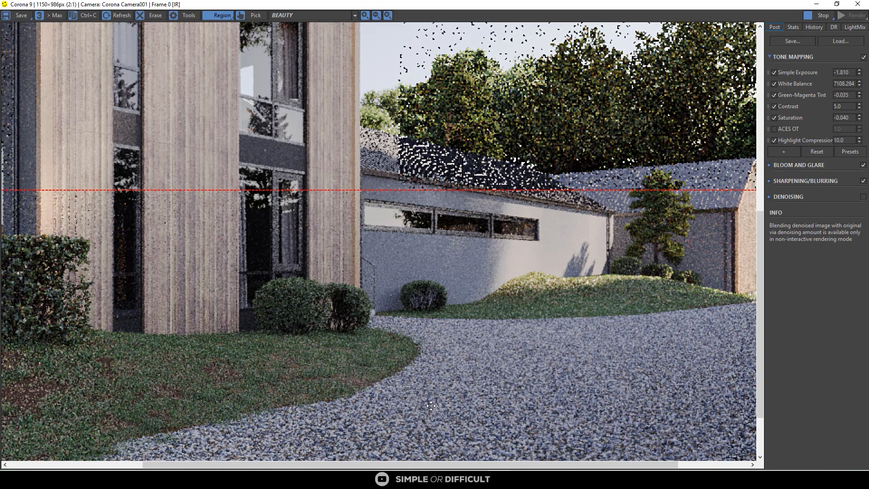
scroll(403, 352, "down", 1)
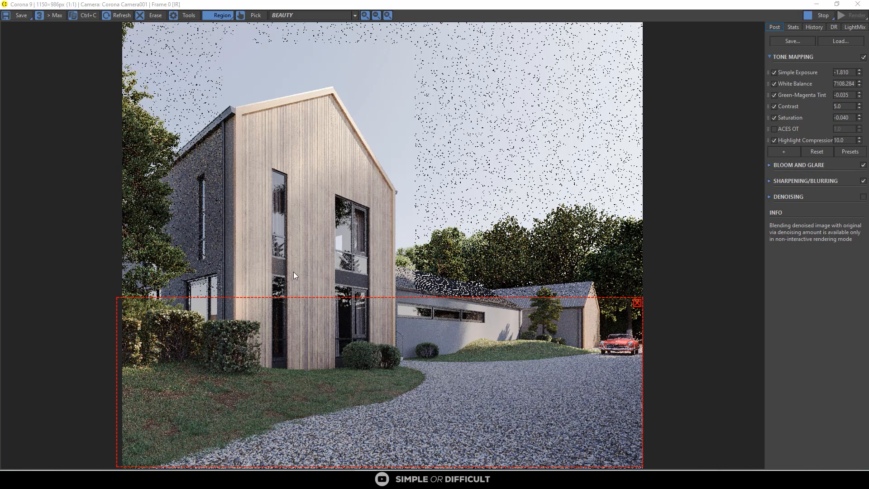
left_click(637, 302)
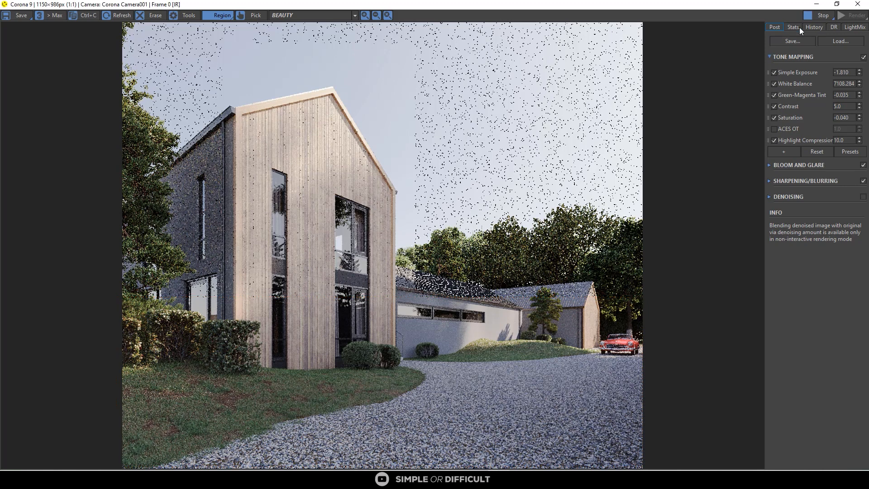
Step: Set the denoising mode to Corona High Quality in the render settings and review the output size
left_click(817, 6)
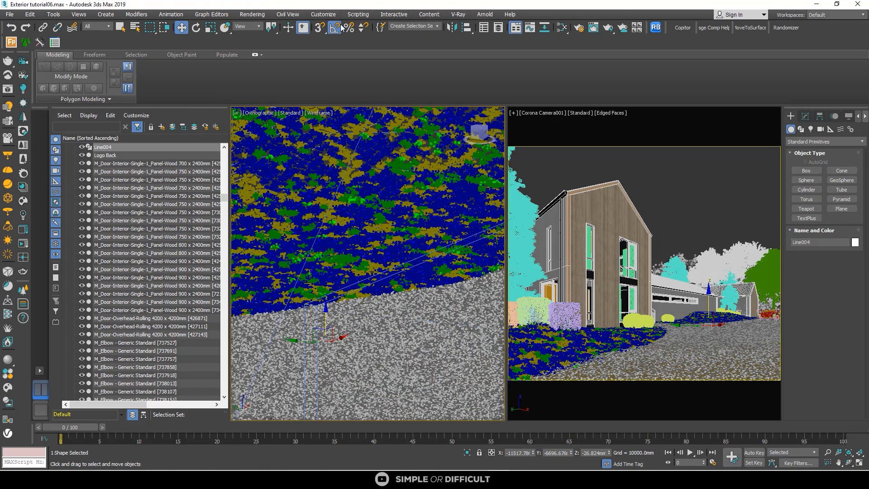
left_click(577, 30)
left_click(303, 119)
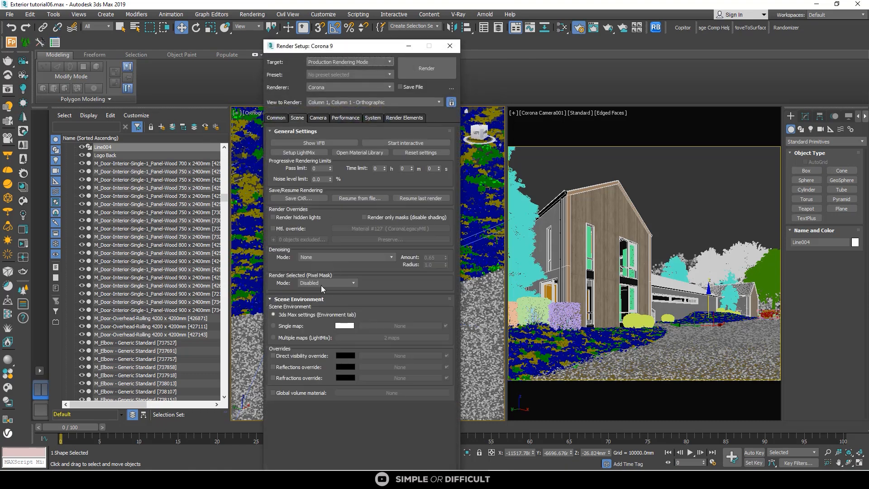
left_click(320, 258)
left_click(320, 257)
left_click(320, 257)
left_click(320, 289)
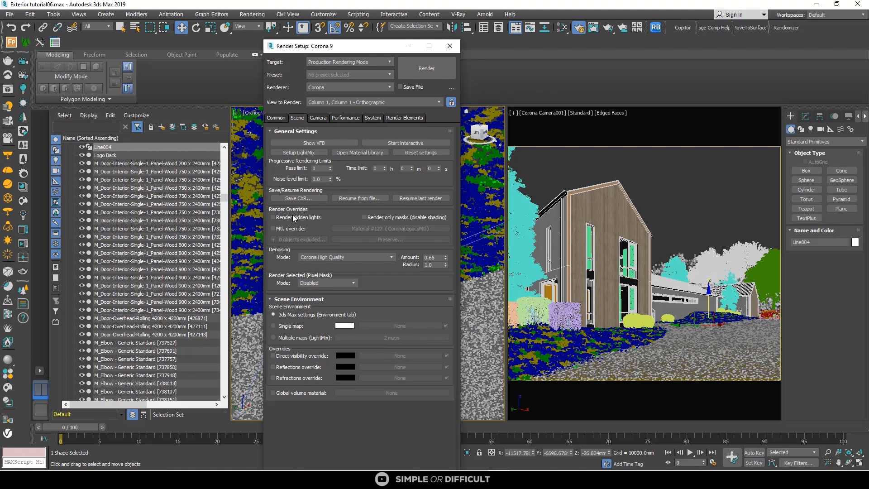
left_click(276, 117)
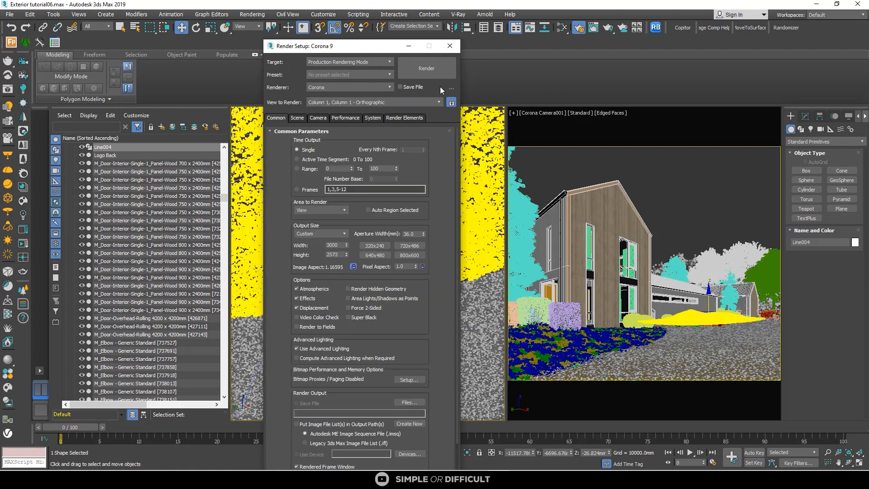
left_click(449, 49)
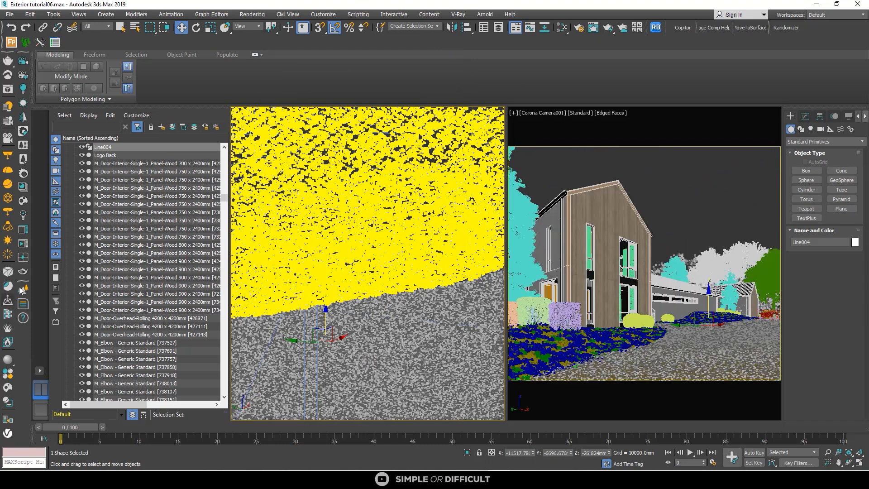
Step: Set the bloom and glare size to 11.277, bloom intensity to 0.752 and glare intensity to 0.820, and start the production render
left_click(24, 230)
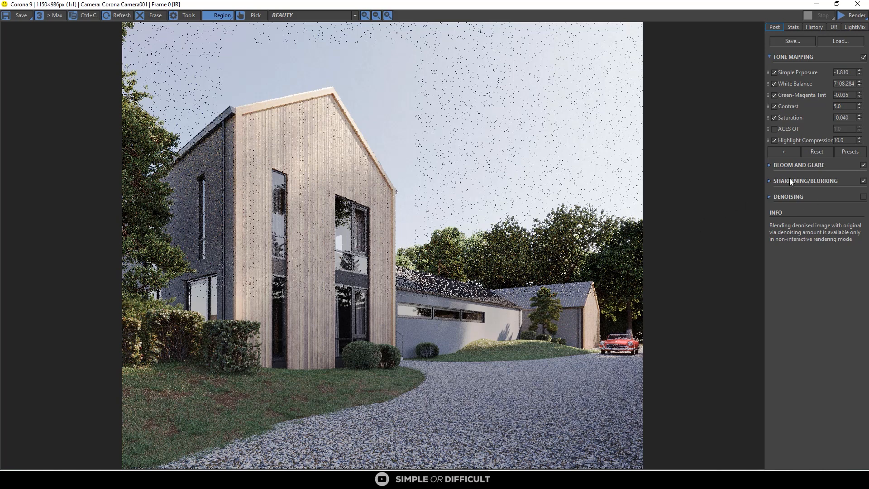
left_click(770, 164)
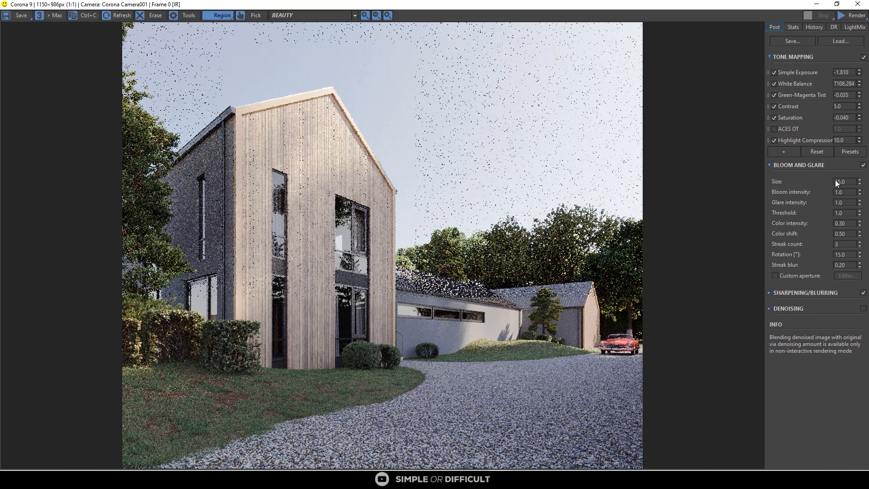
mouse_move(859, 184)
left_mouse_down()
mouse_move(864, 219)
mouse_move(863, 193)
left_mouse_up()
left_click_drag(863, 193, 865, 219)
left_click(857, 16)
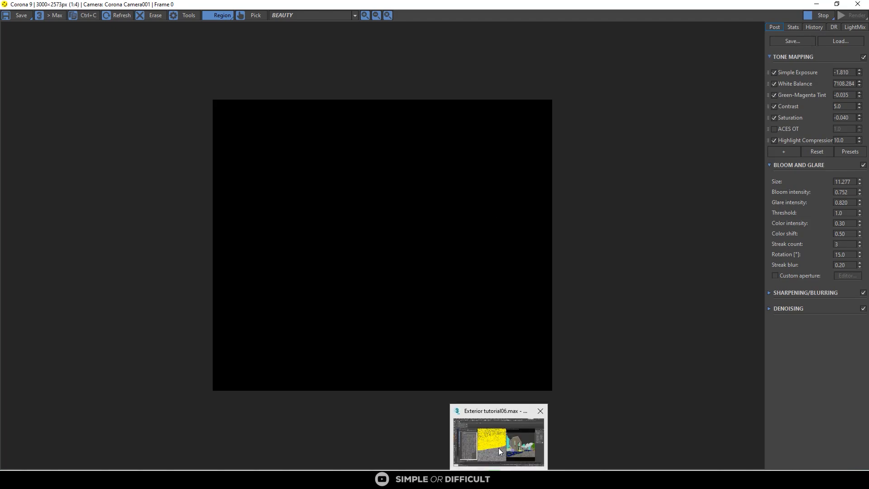
Step: Move the rendering progress window over the maximized frame buffer and inspect the initial pass of the house render
left_click(498, 448)
left_click_drag(647, 4, 353, 12)
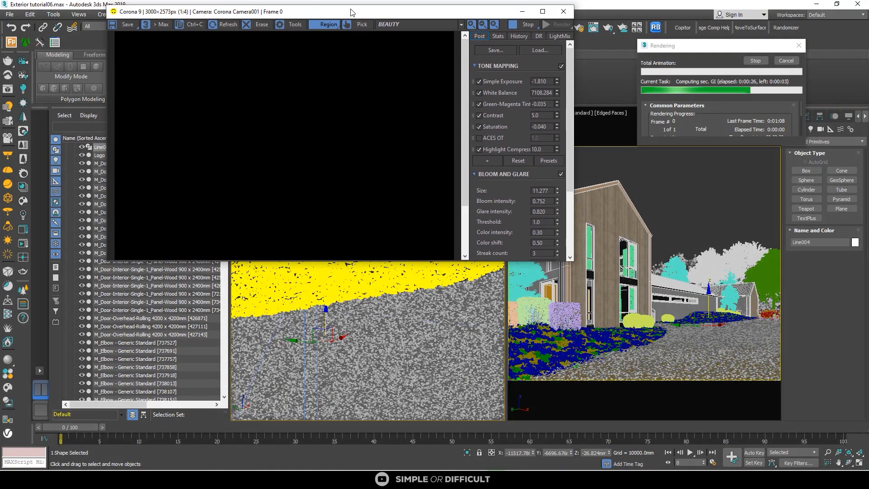
left_click_drag(692, 50, 705, 71)
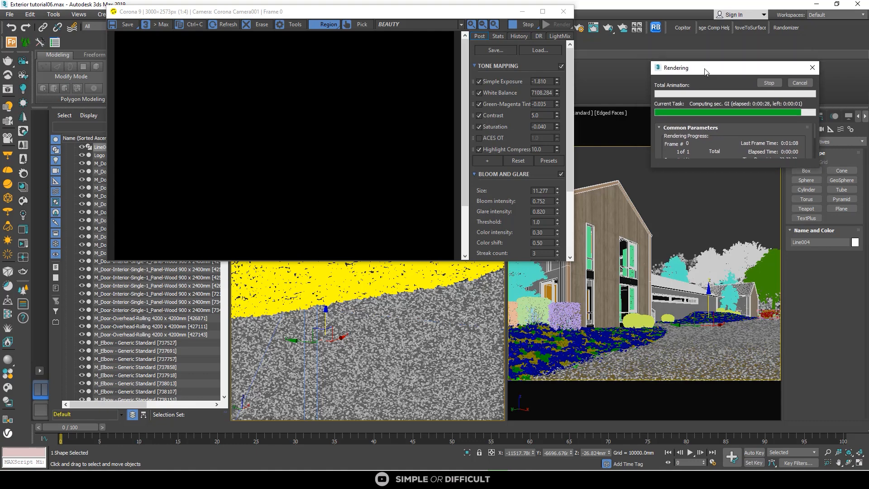
left_click(543, 11)
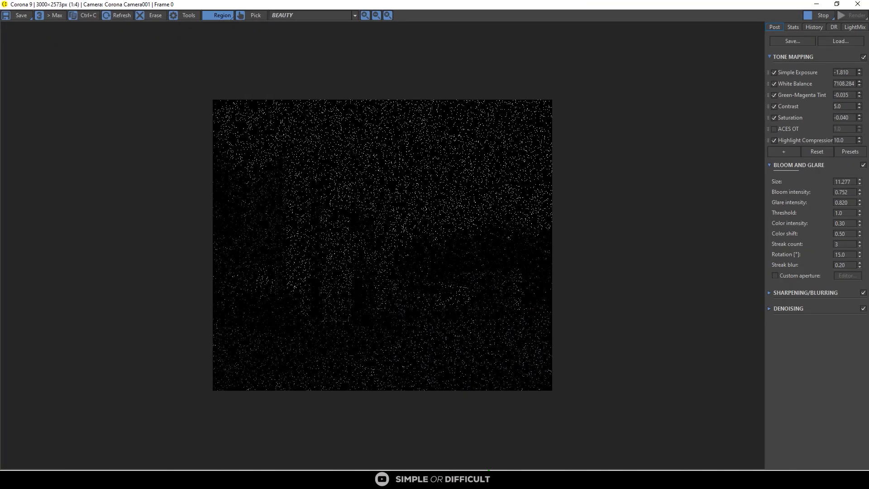
left_click_drag(868, 145, 698, 135)
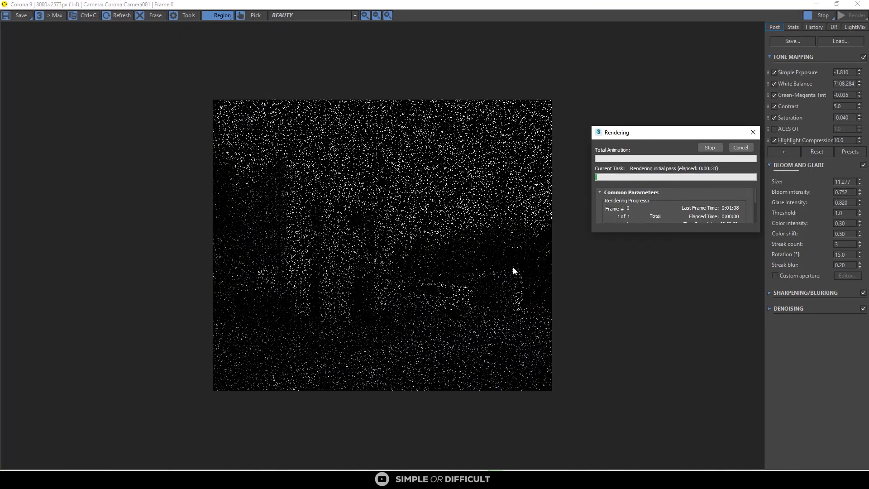
scroll(514, 271, "up", 2)
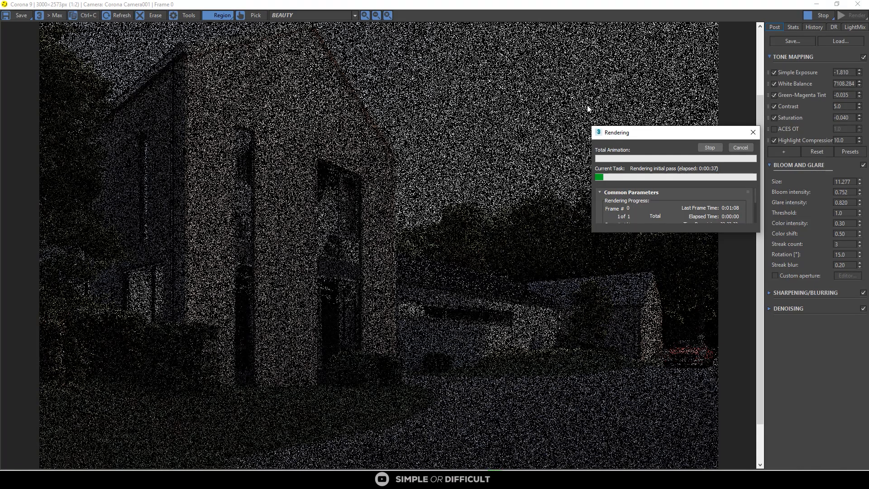
left_click(575, 120)
scroll(574, 121, "down", 2)
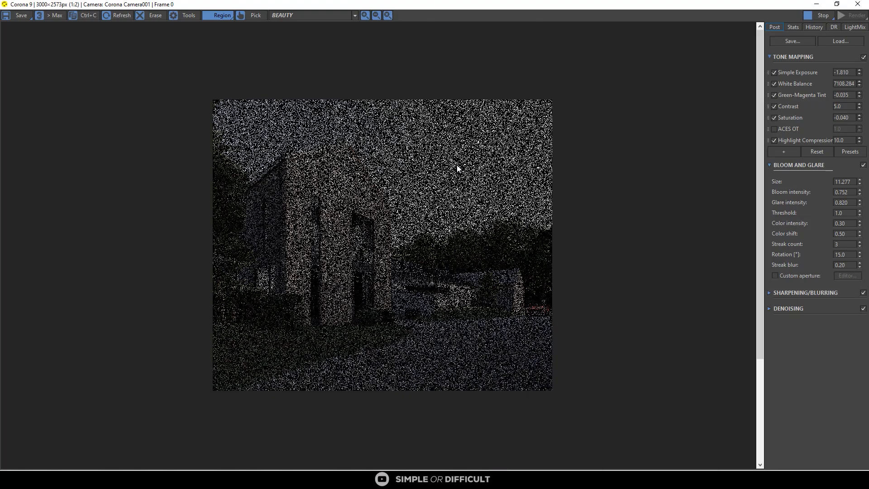
scroll(457, 169, "down", 1)
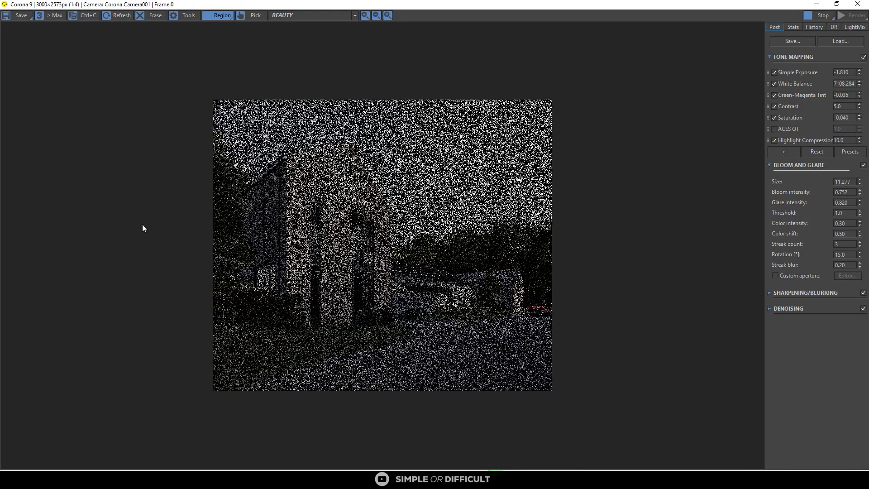
Step: Examine the timber cladding, tall windows and front hedges close up in the advanced production render
scroll(143, 225, "up", 1)
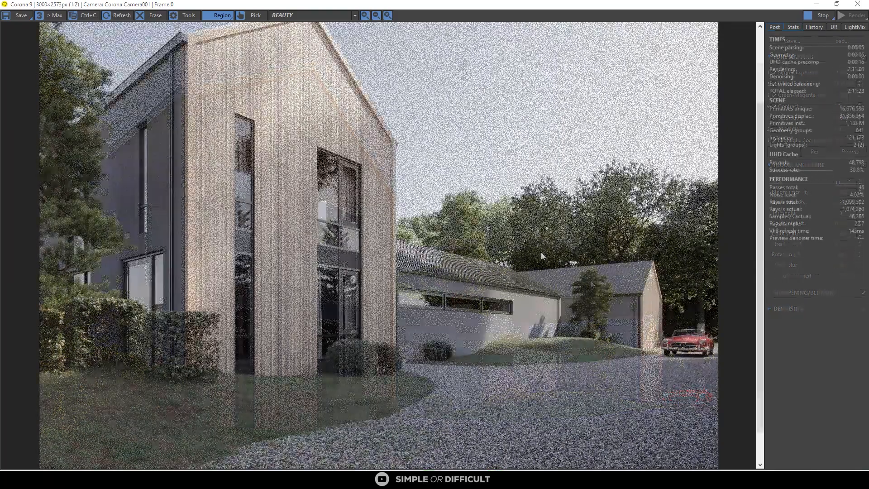
scroll(531, 252, "down", 1)
scroll(317, 240, "up", 1)
scroll(216, 198, "up", 1)
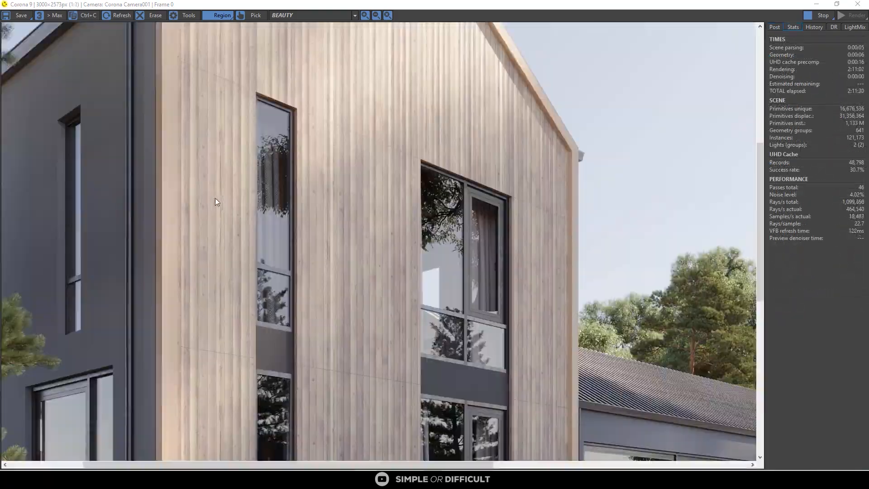
scroll(165, 259, "down", 2)
scroll(152, 348, "up", 1)
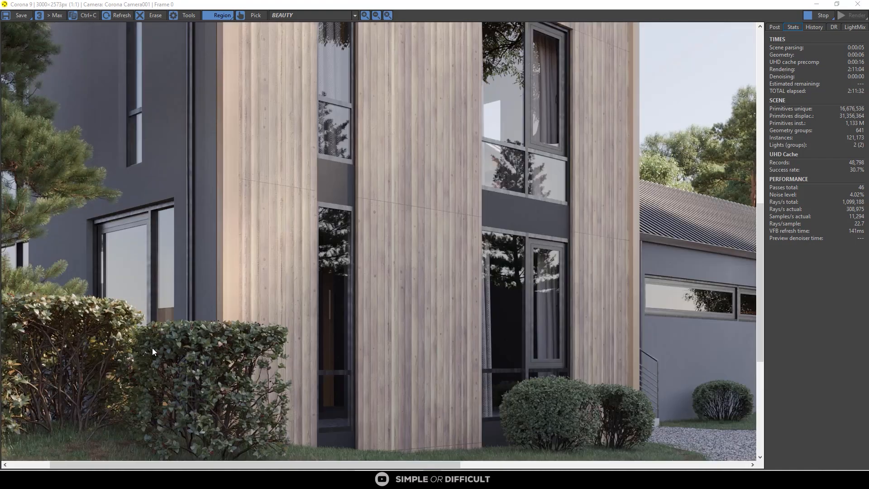
Step: Examine the low wing's ribbon windows, metal roof and surrounding shrubs, and check the whole frame of the render
scroll(160, 284, "down", 1)
scroll(348, 300, "up", 1)
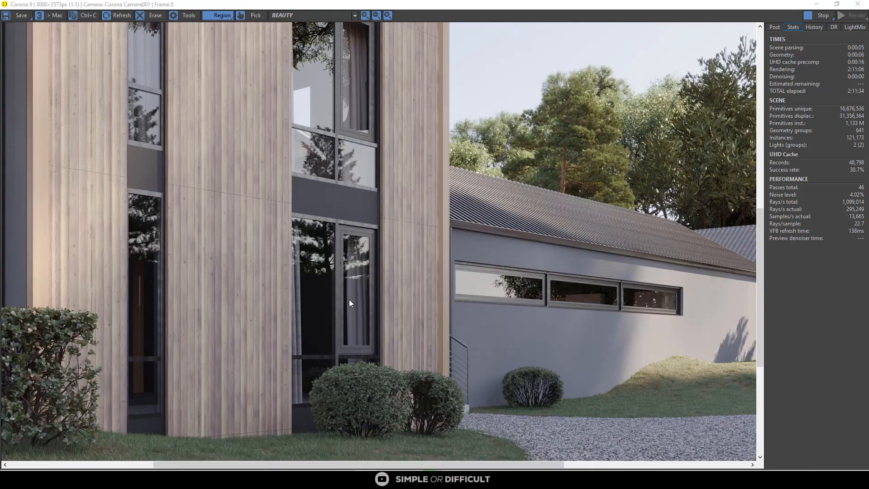
scroll(580, 307, "up", 1)
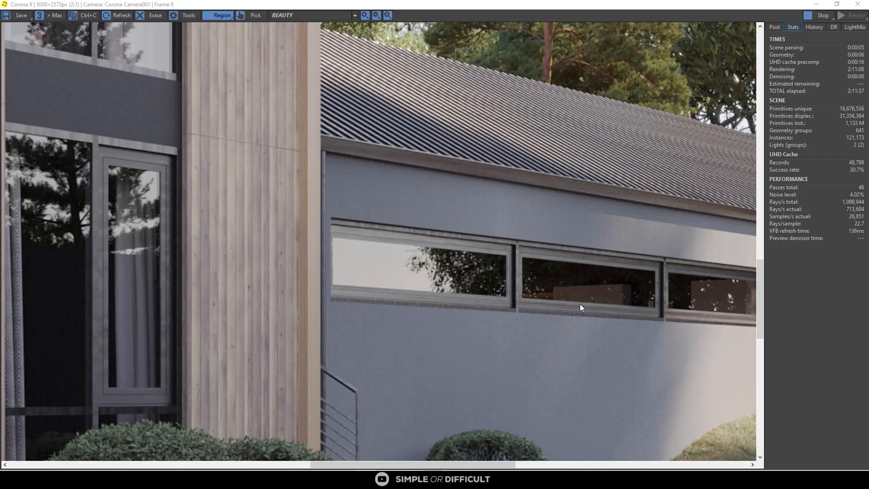
scroll(330, 244, "down", 1)
scroll(329, 244, "down", 1)
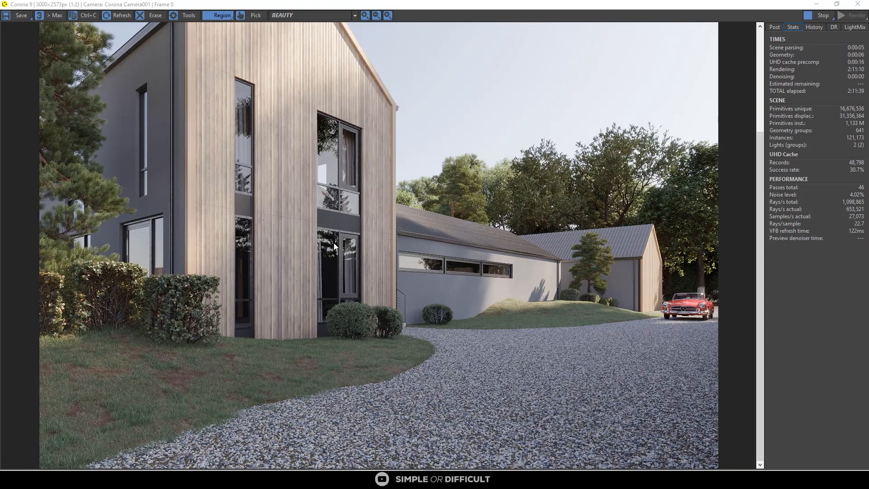
scroll(520, 243, "down", 1)
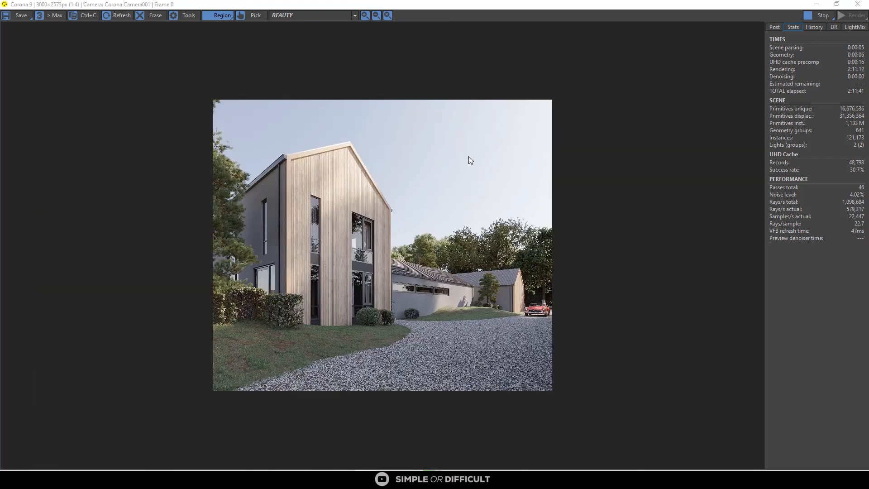
scroll(317, 165, "up", 1)
scroll(319, 166, "down", 1)
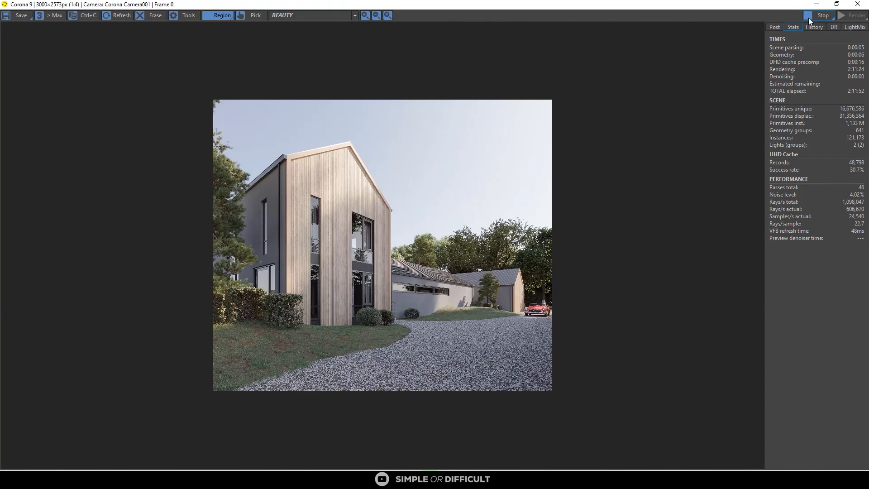
Step: Stop the production render and check the denoising progress and the house facade in the frame buffer
scroll(421, 309, "up", 1)
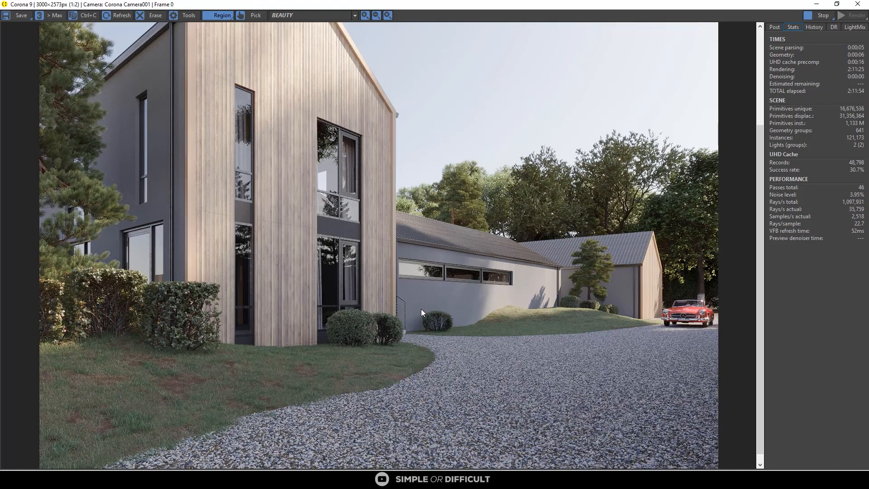
left_click_drag(640, 6, 334, 74)
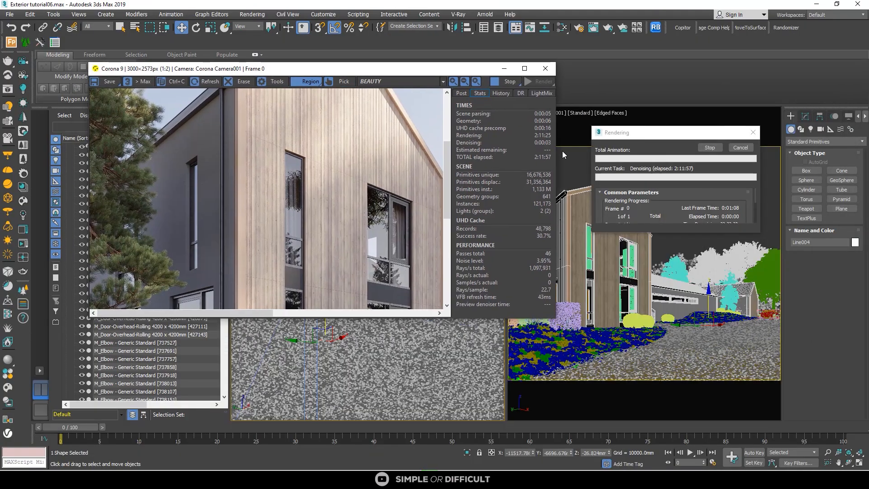
left_click(525, 68)
scroll(403, 113, "up", 1)
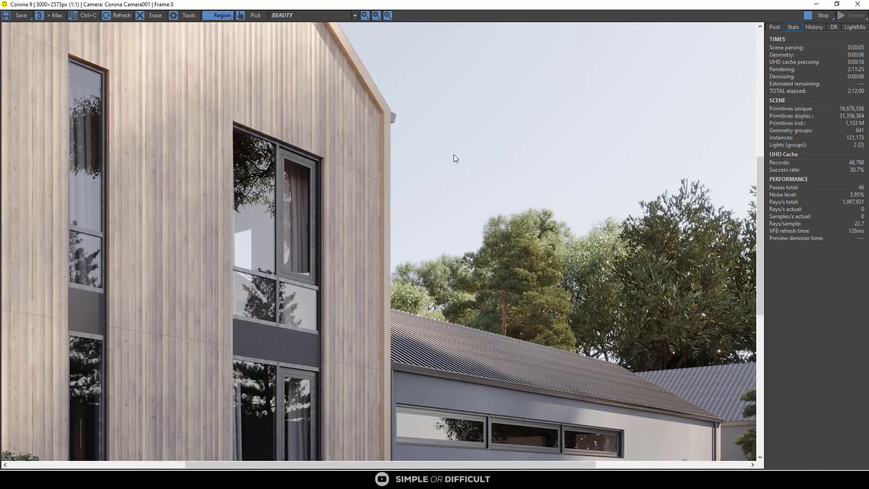
scroll(453, 156, "down", 1)
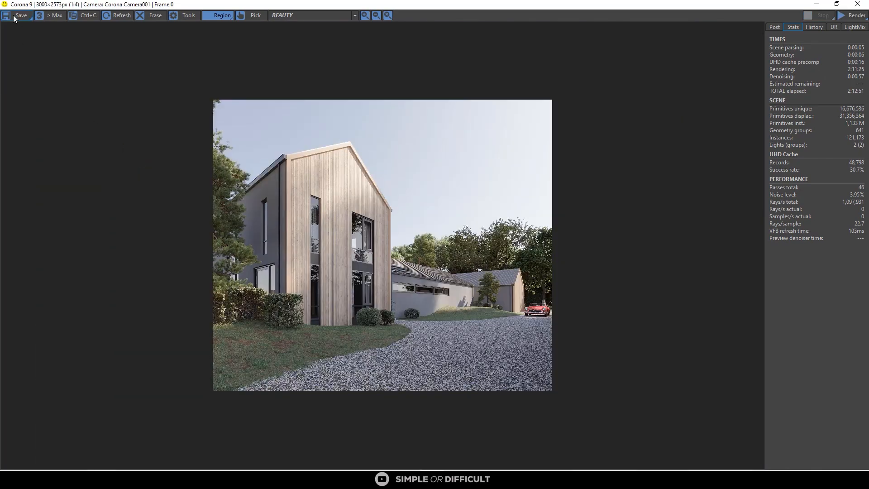
Step: Start saving the rendered image to the Downloads folder with the file name "first view 01"
left_click(13, 15)
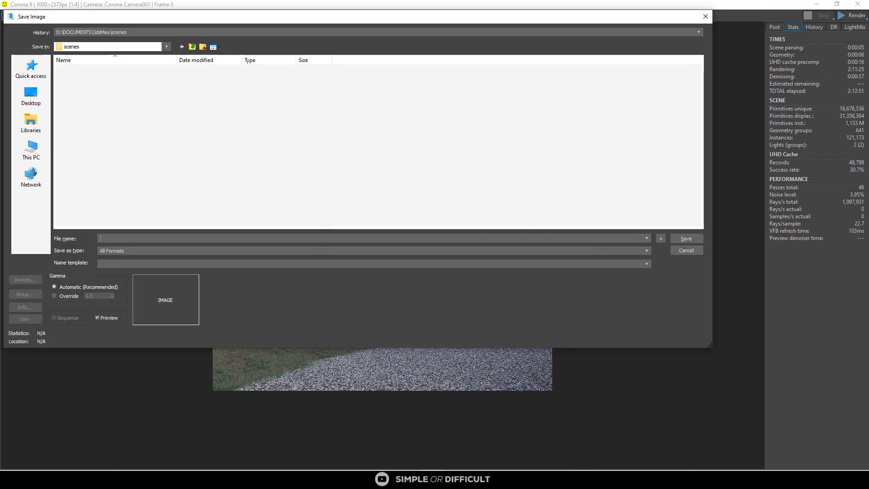
left_click(32, 147)
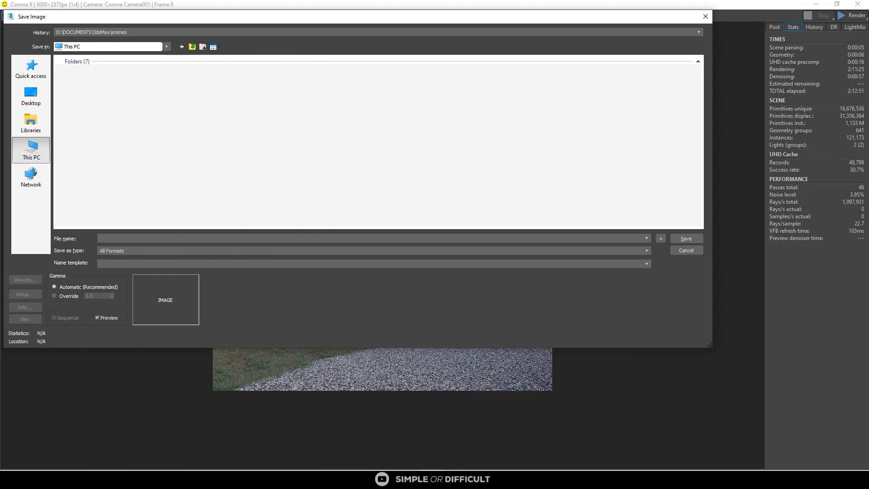
double_click(435, 79)
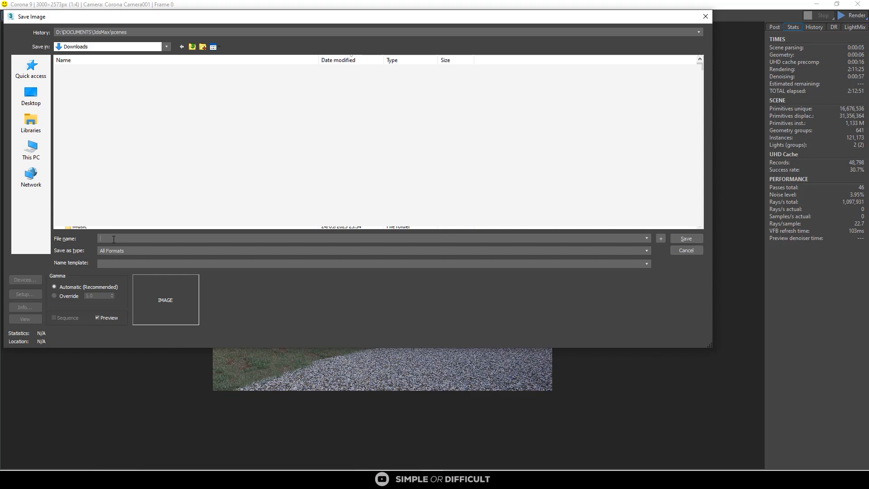
type("first view 01")
Step: Save the render as a PNG image with gamma overridden to 2.2 and RGB 48 bit colors
left_click(116, 253)
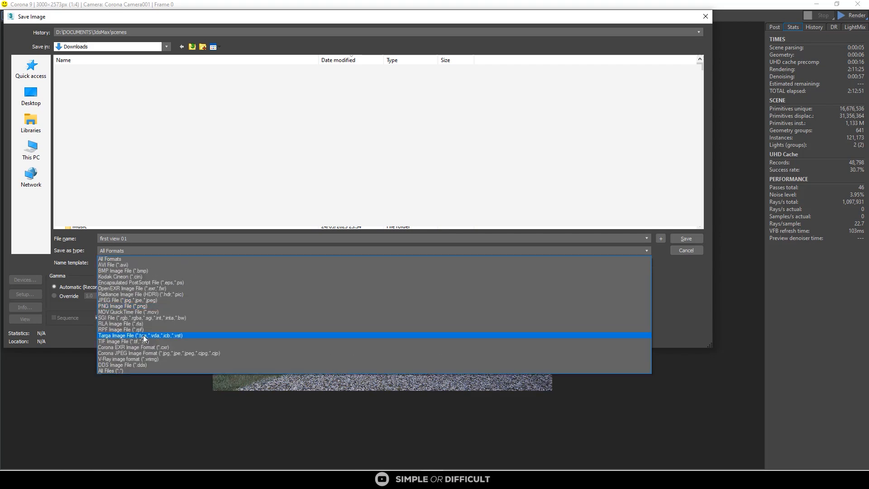
left_click(133, 307)
left_click(69, 296)
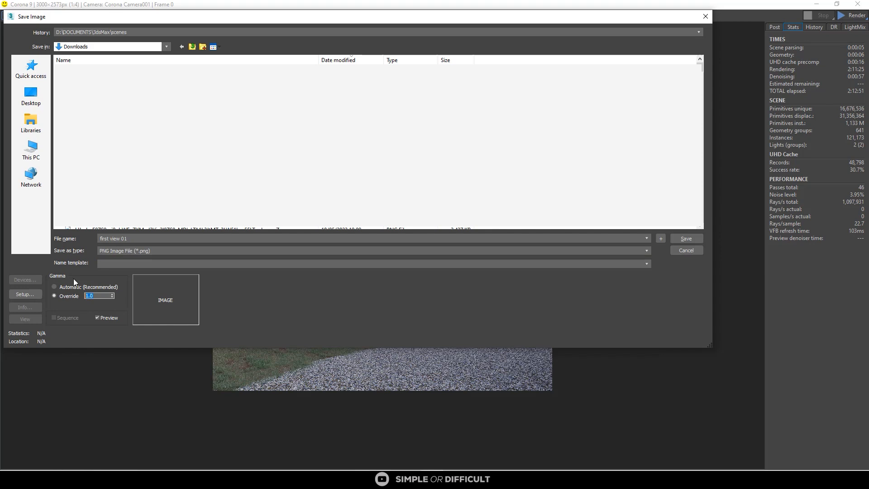
left_click(243, 253)
left_click(232, 236)
left_click(679, 237)
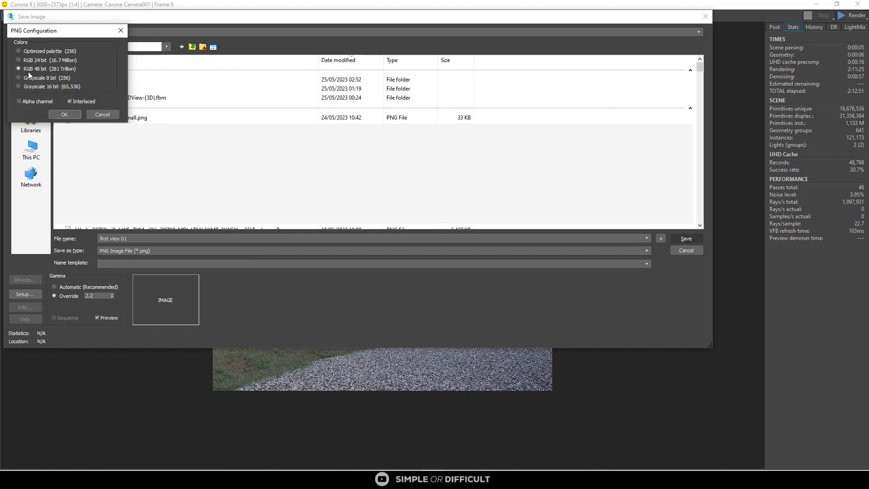
left_click(61, 116)
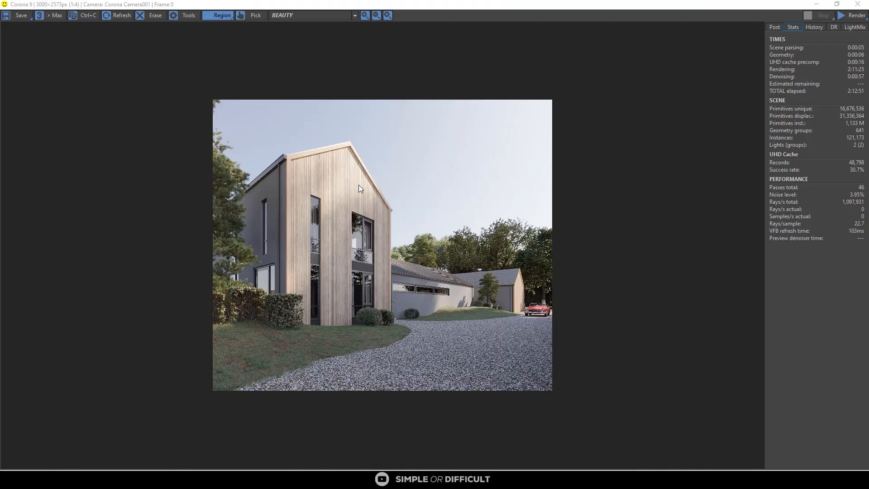
Step: Examine the finished, denoised render of the house exterior at a larger scale
scroll(359, 187, "up", 1)
scroll(360, 188, "down", 1)
scroll(300, 208, "up", 1)
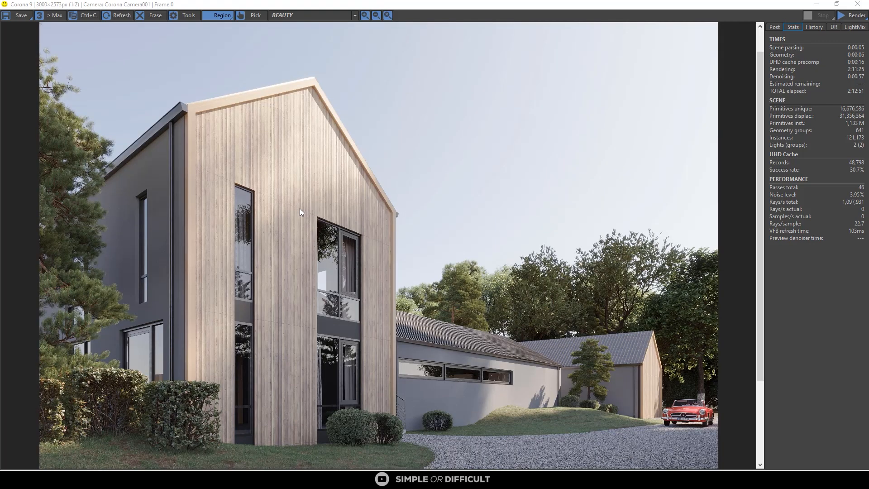
Step: Switch to Photoshop with first view 01.png, convert its background layer to a smart object and duplicate the layer
scroll(300, 208, "down", 1)
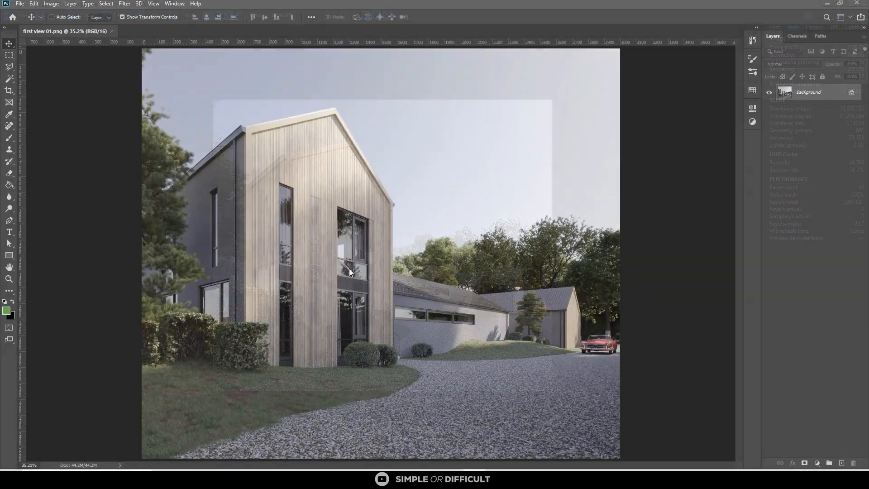
scroll(349, 268, "down", 1)
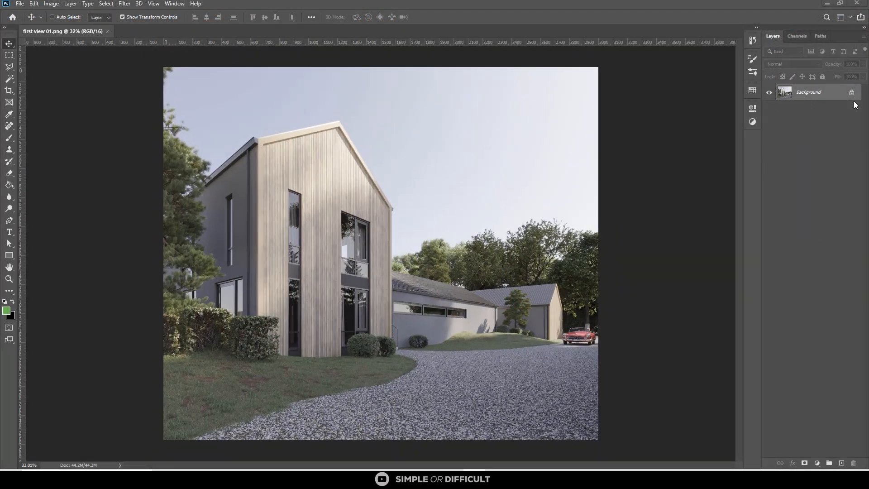
right_click(853, 94)
left_click(811, 151)
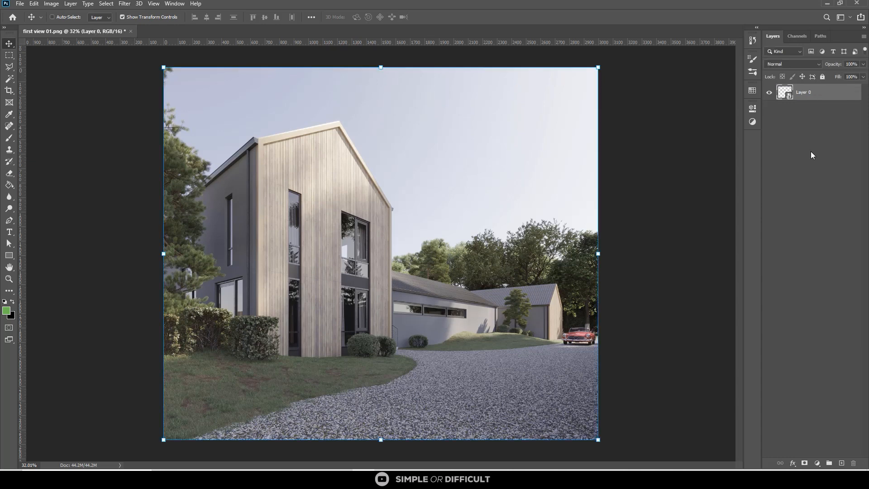
key("ctrl+j")
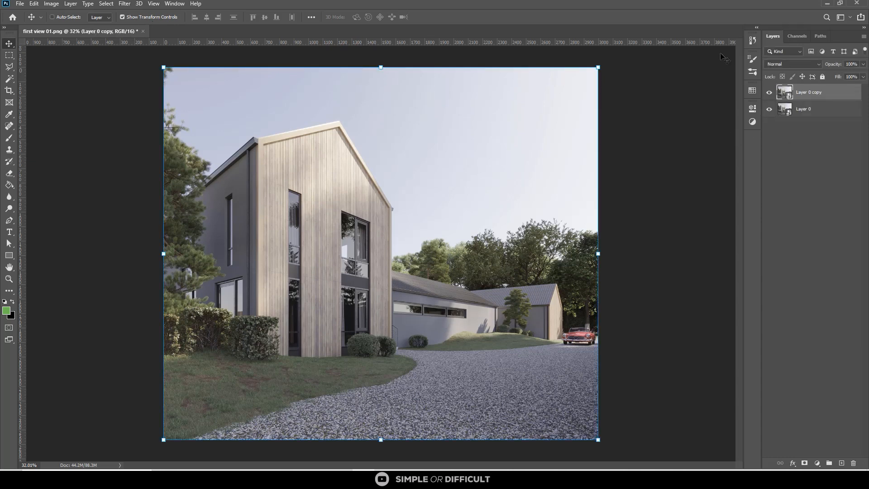
Step: Add a Curves adjustment layer with a shadow point at input 53, output 46 and a highlight point at input 174, output 180
left_click(124, 4)
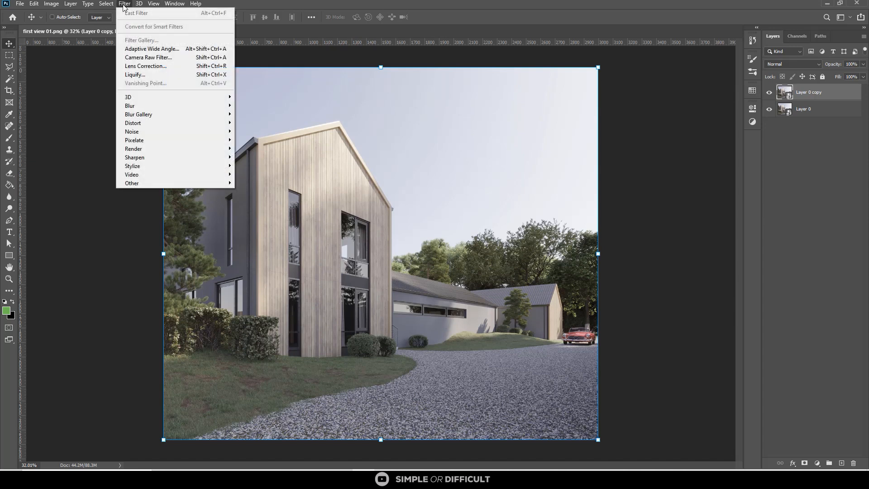
left_click(698, 115)
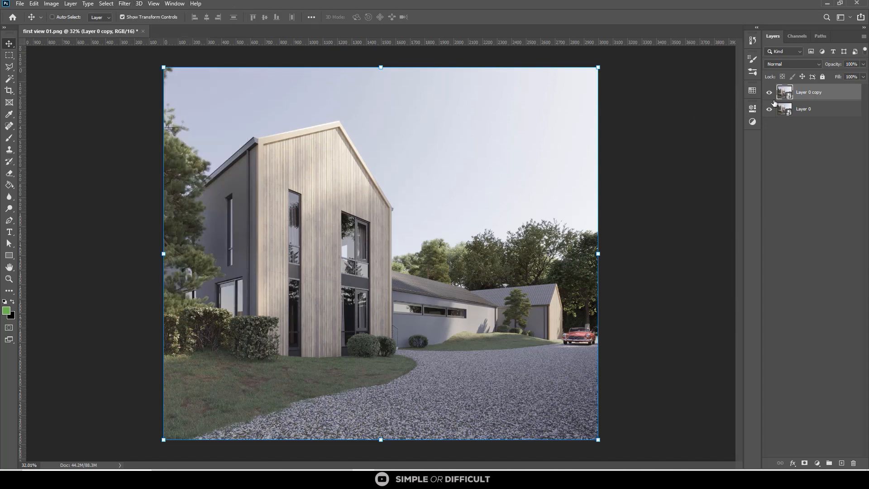
left_click(752, 122)
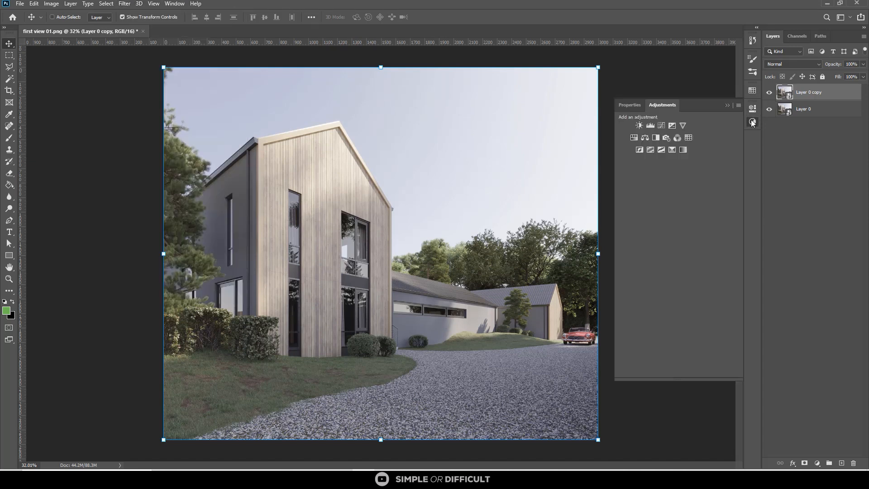
left_click(662, 126)
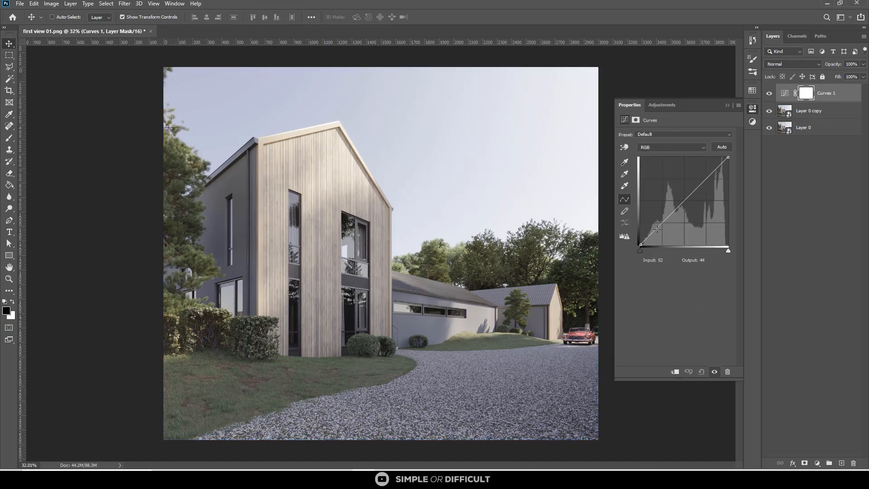
left_click_drag(661, 225, 659, 228)
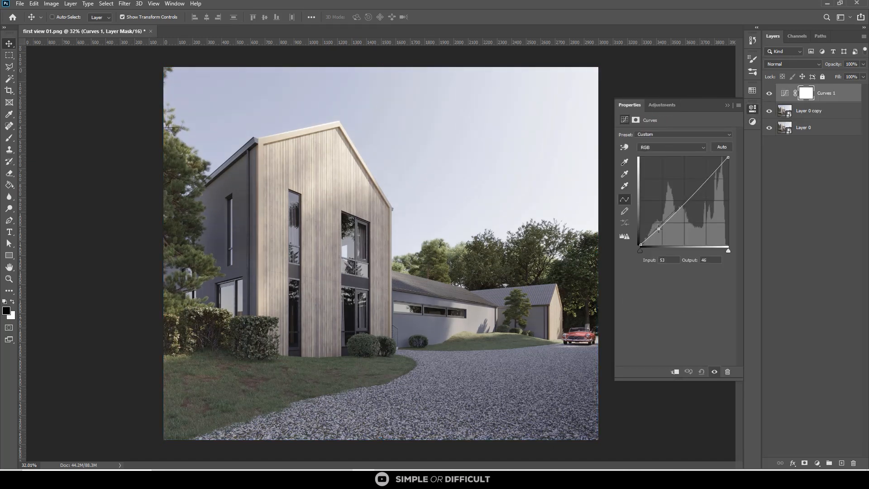
left_click_drag(700, 185, 700, 183)
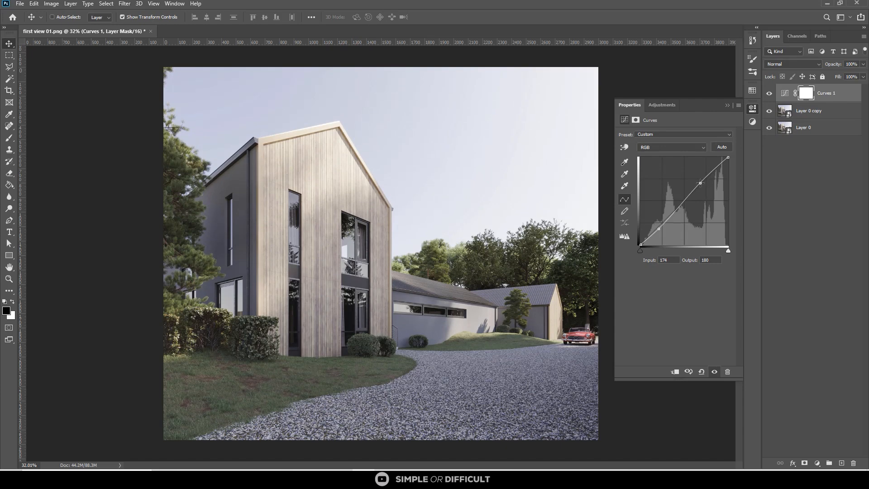
left_click(728, 105)
scroll(724, 194, "up", 4)
scroll(724, 193, "down", 3)
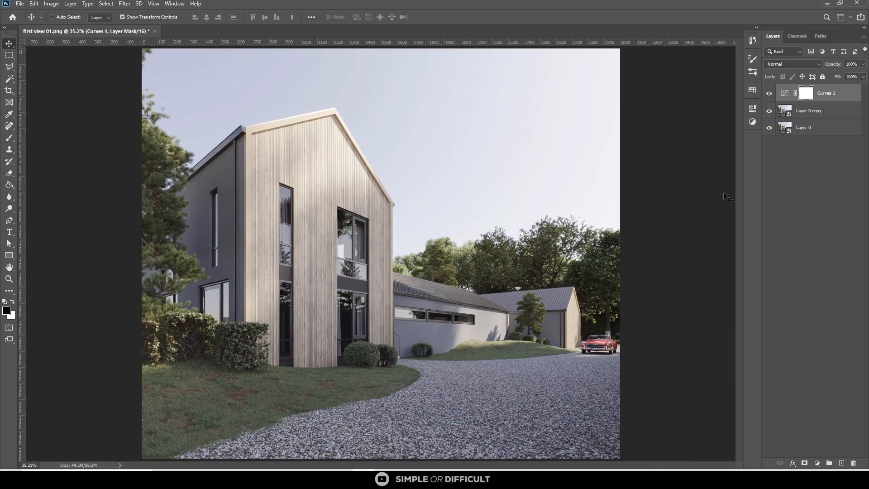
Step: Open the Camera Raw filter for the duplicated layer, apply the automatic corrections and set Contrast to +11
left_click(809, 114)
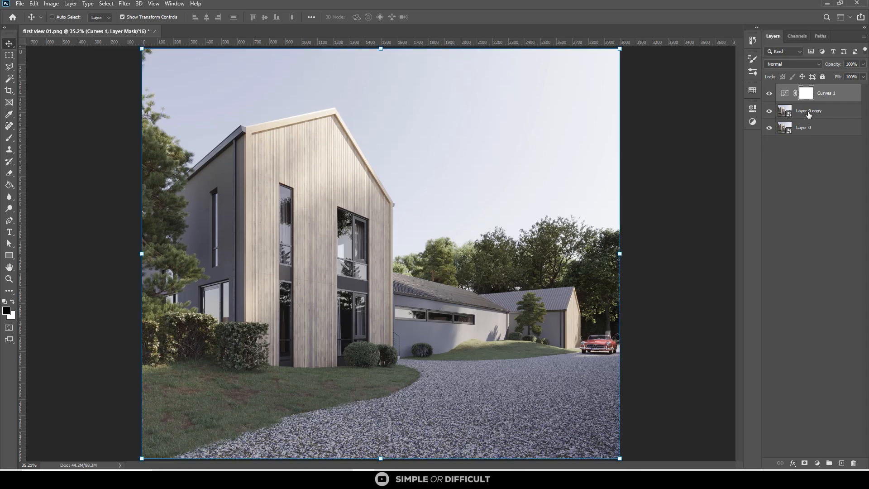
right_click(847, 117)
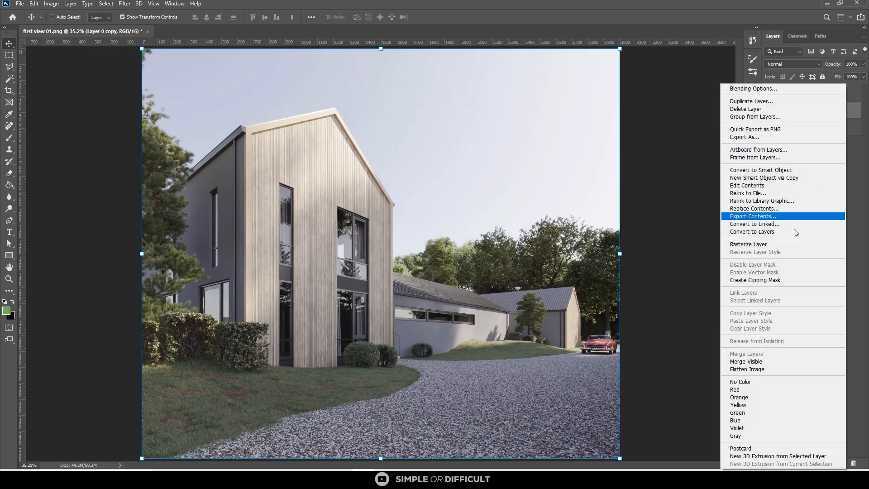
left_click(669, 159)
left_click(125, 4)
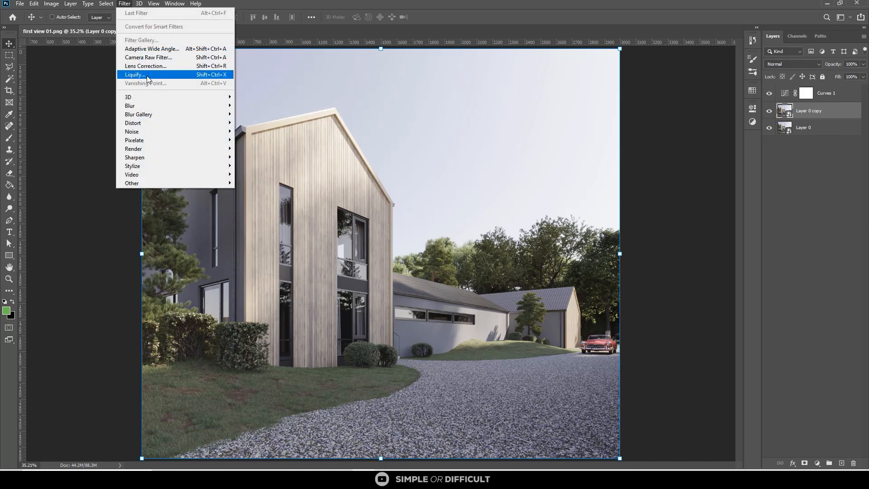
left_click(145, 58)
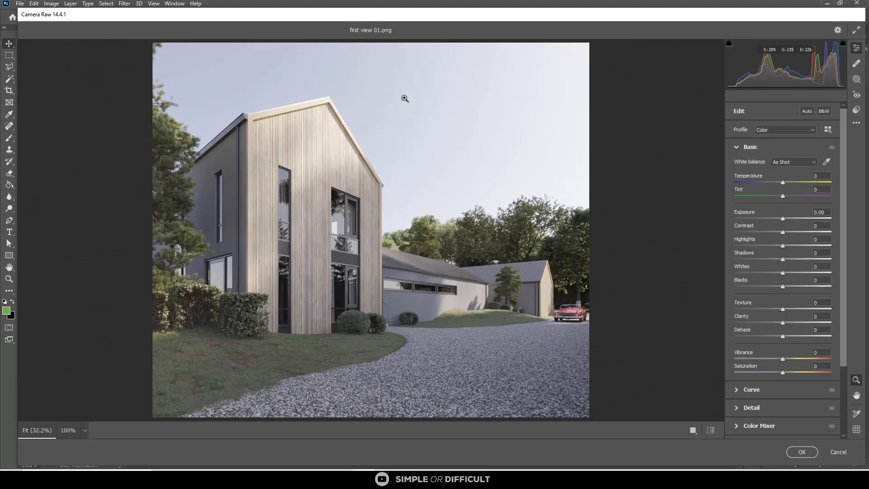
left_click(807, 111)
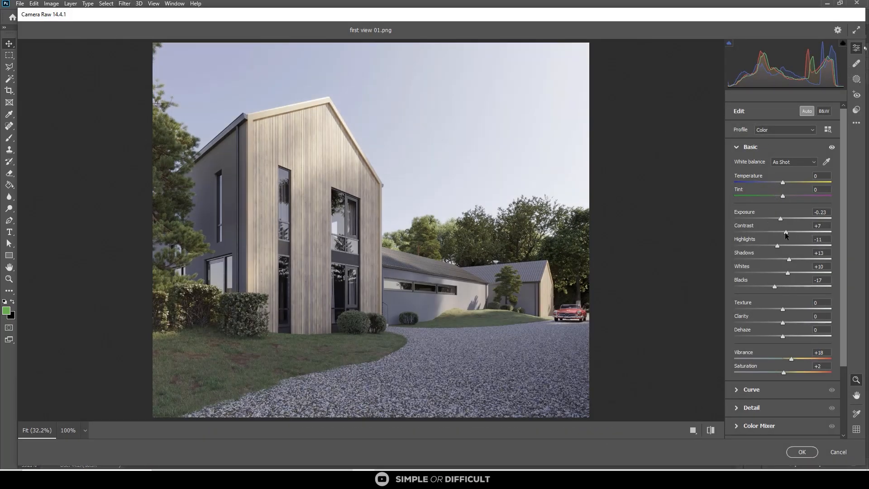
left_click_drag(786, 232, 788, 233)
Step: Set the Camera Raw Exposure to -0.20, Highlights to -4, Shadows to +9 and Blacks to -22
left_click(736, 389)
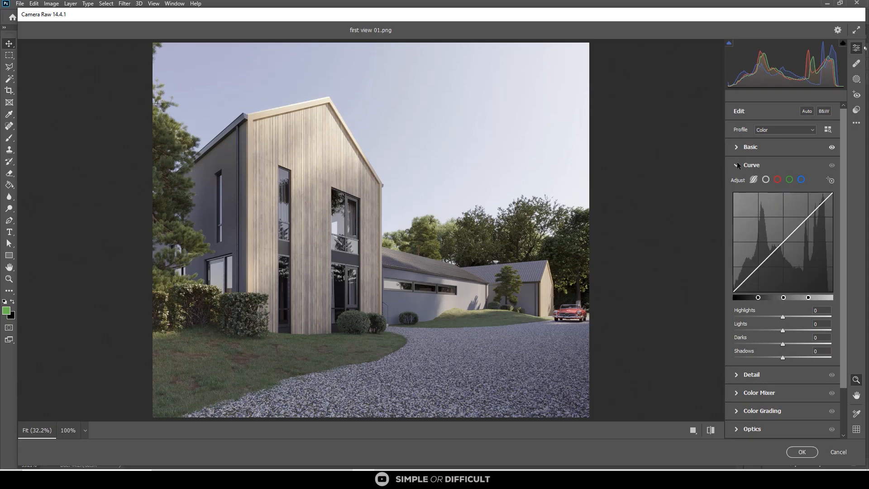
left_click(749, 147)
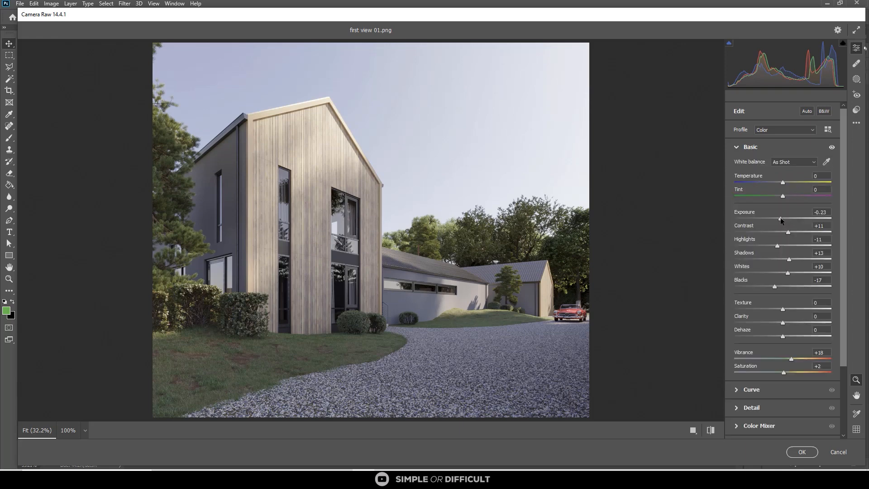
left_click(780, 218)
left_click_drag(789, 259, 782, 246)
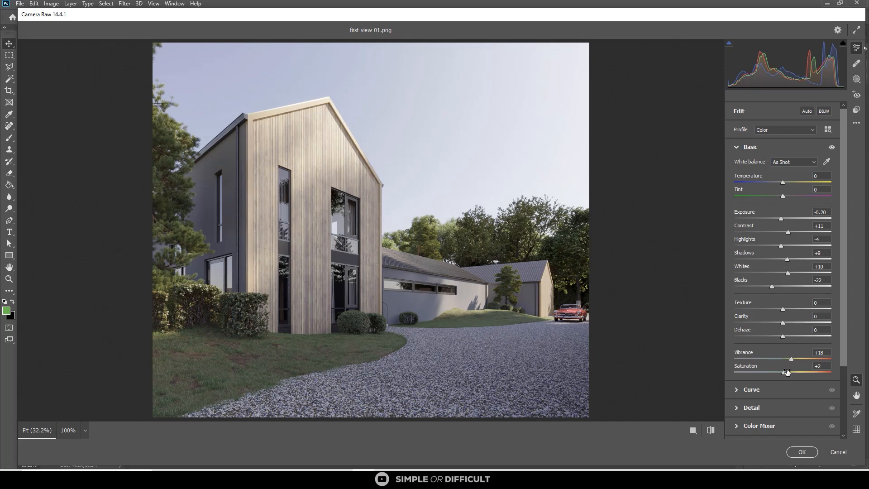
Step: Set Saturation to +8, Dehaze to +20, Clarity to +12 and Texture to +11 in the Camera Raw filter
left_click_drag(789, 375, 790, 376)
left_click_drag(780, 336, 792, 340)
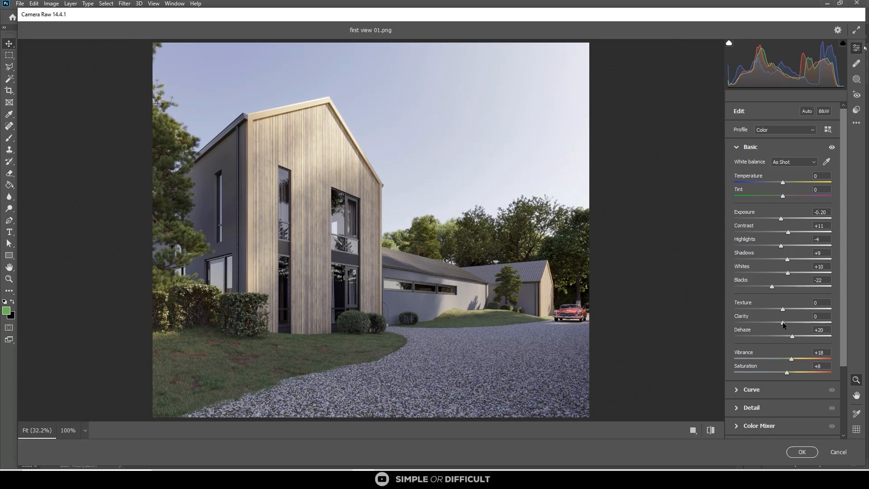
left_click_drag(784, 324, 790, 313)
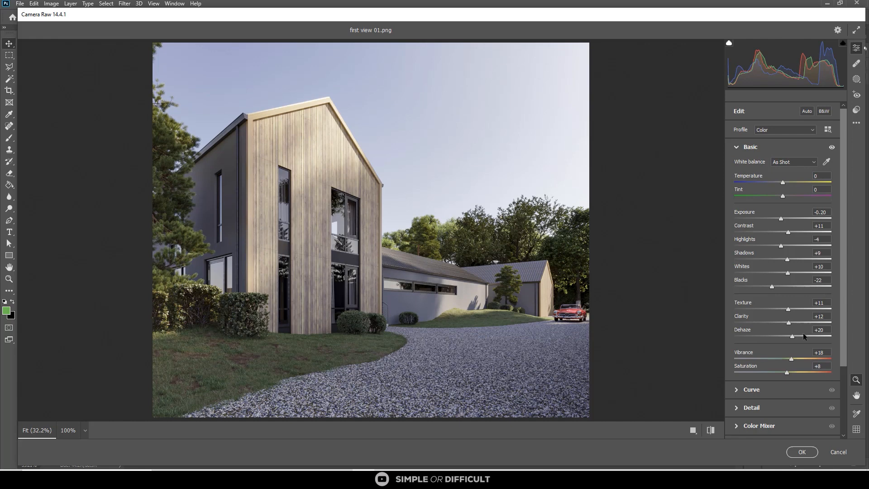
Step: Set Sharpening to 15, Noise Reduction to 8 and Color Noise Reduction to 7
left_click(738, 406)
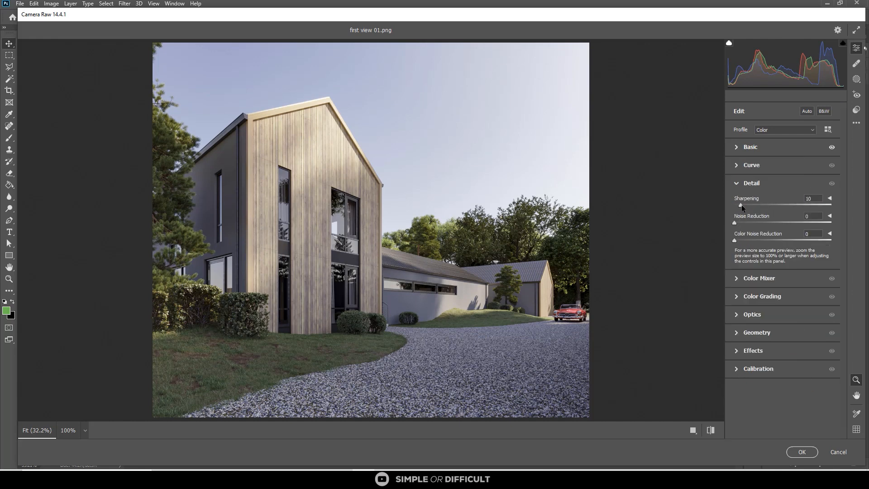
left_click_drag(741, 204, 743, 205)
left_click_drag(739, 241, 742, 241)
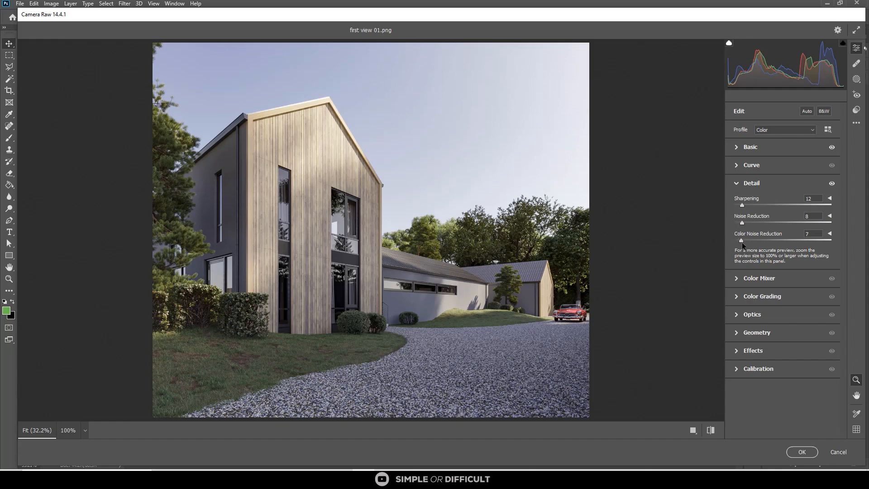
left_click(675, 291)
left_click(556, 233)
Step: Compare with the original image, set Temperature and Tint to +2, Shadows to +3 and Saturation to +12, and apply the Camera Raw filter
left_click(738, 144)
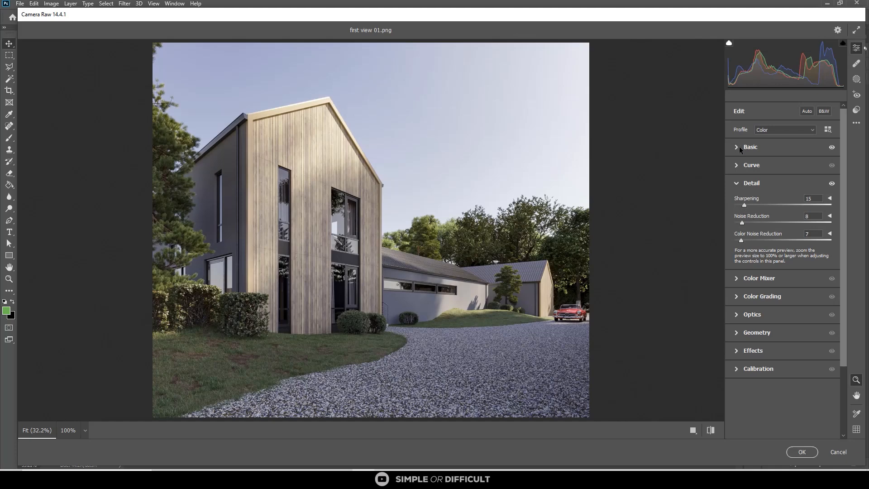
left_click(710, 430)
left_click(710, 431)
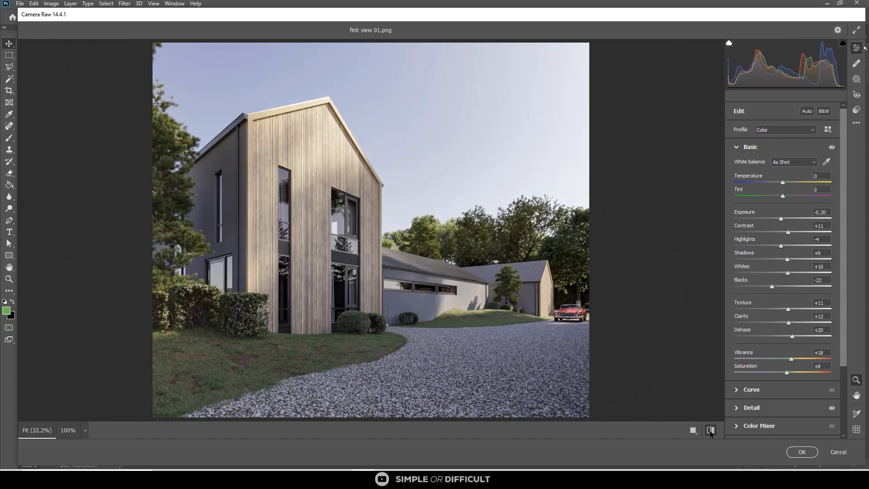
left_click(711, 430)
left_click(711, 431)
left_click_drag(782, 182, 783, 183)
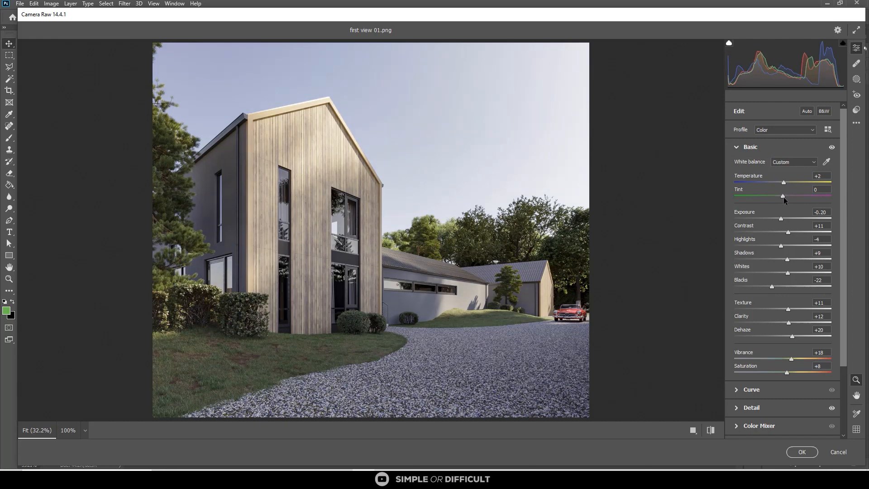
left_click(784, 197)
left_click_drag(787, 260, 784, 261)
left_click_drag(787, 374, 788, 373)
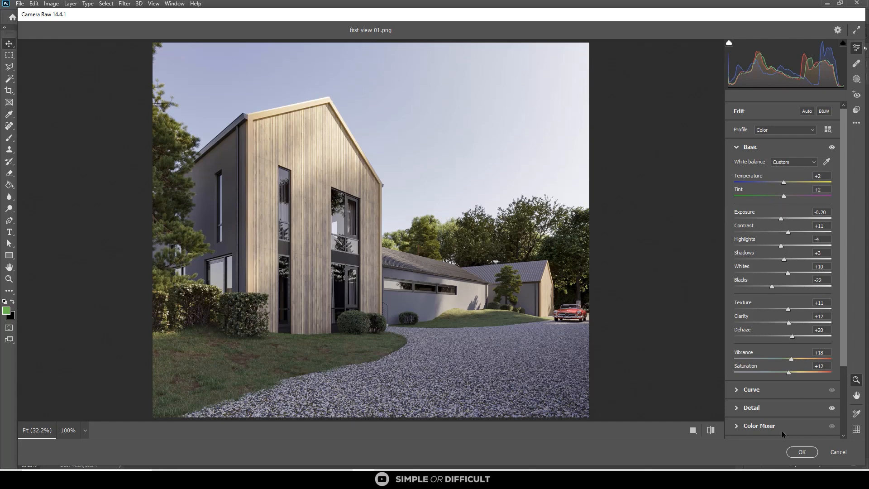
left_click(799, 452)
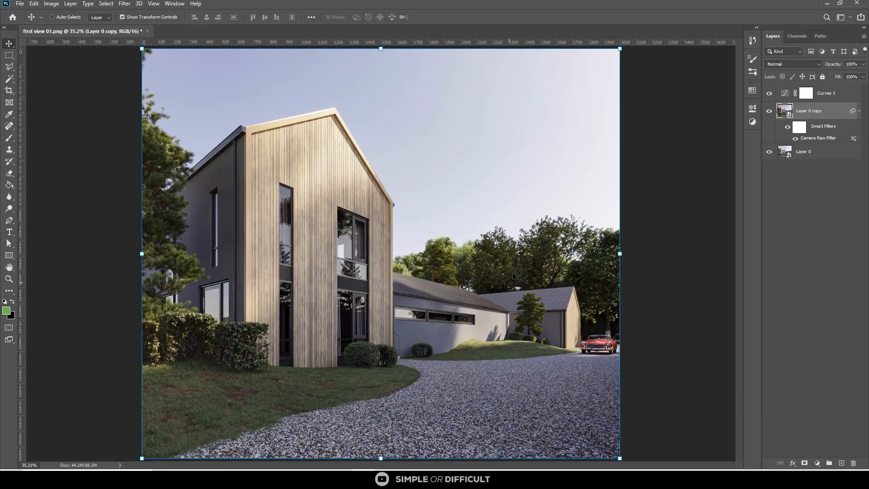
Step: Apply the automatic correction to the Curves 1 adjustment and add a shadow point at input 68, output 72
scroll(407, 172, "down", 1, "alt")
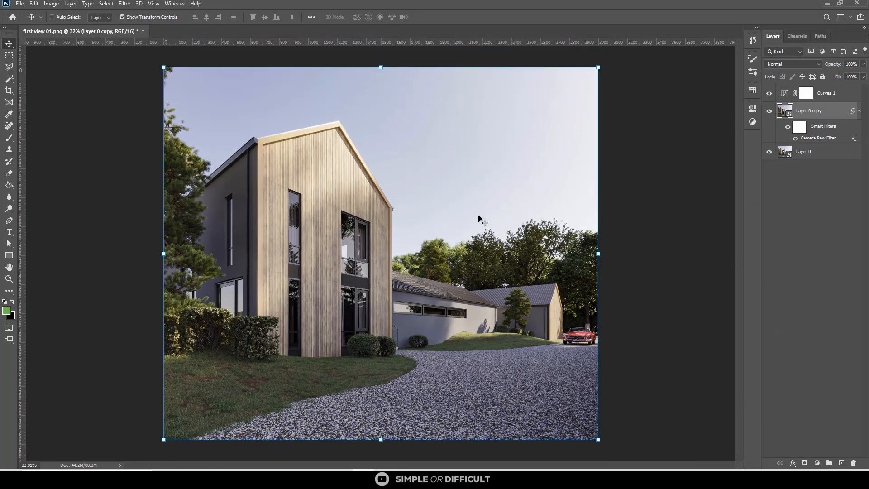
double_click(786, 93)
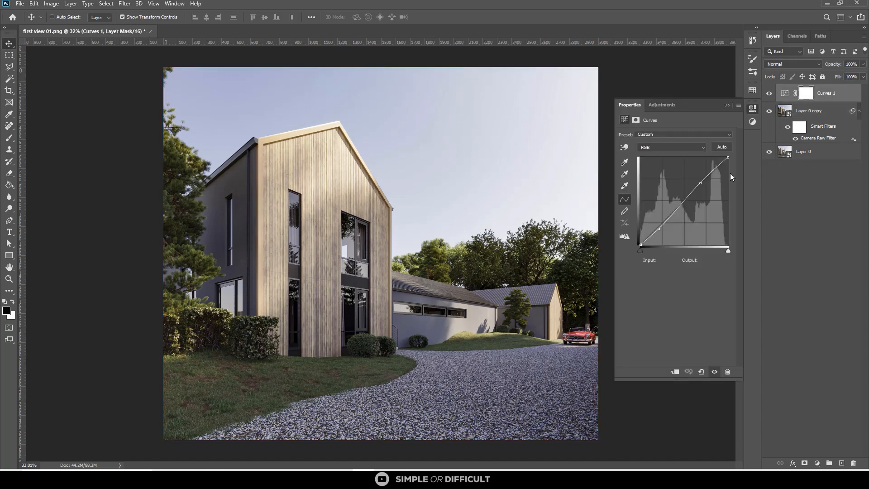
left_click(722, 151)
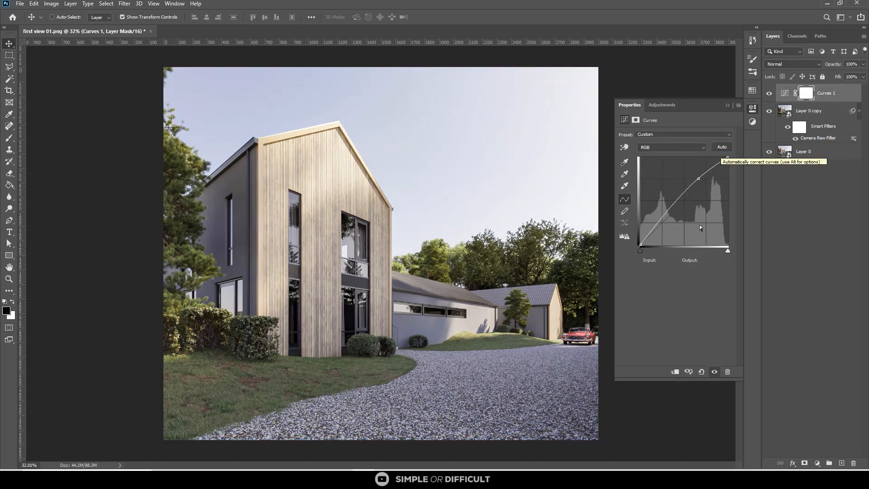
left_click(664, 219)
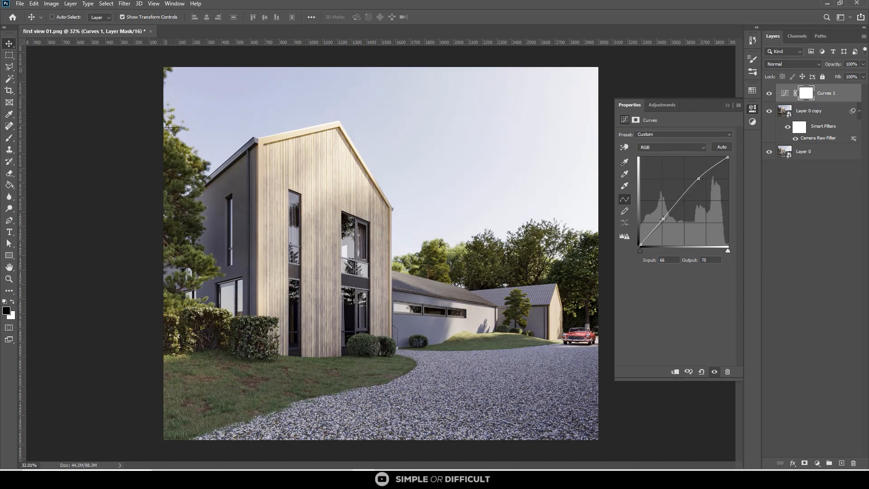
left_click_drag(663, 218, 664, 220)
Step: Examine the gravel driveway in front of the house at a larger scale
scroll(482, 405, "up", 11, "alt")
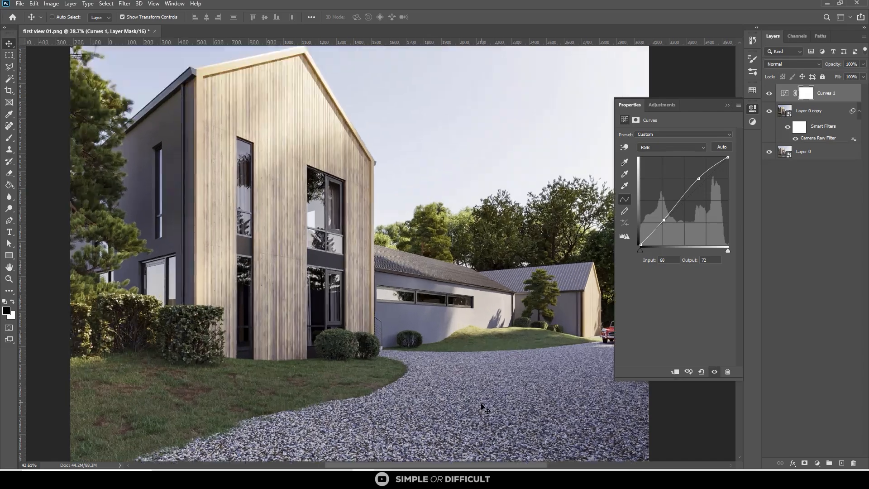
scroll(481, 404, "up", 5, "alt")
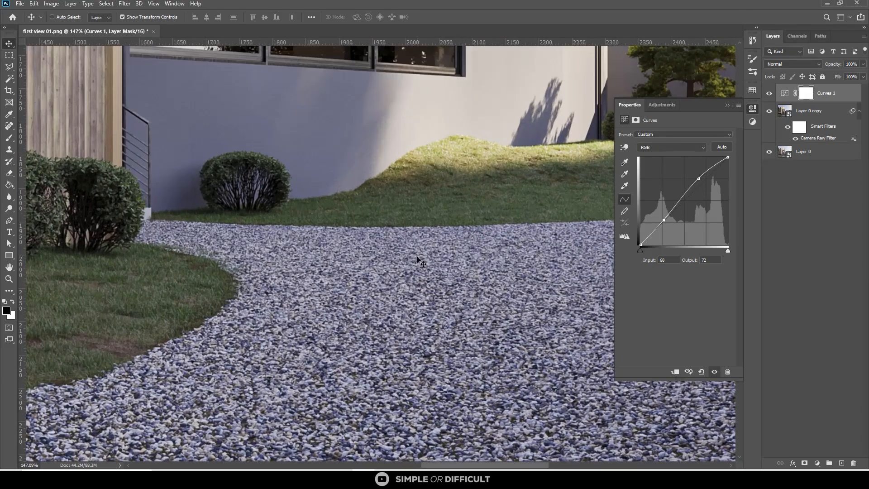
scroll(419, 260, "down", 4, "alt")
scroll(417, 259, "down", 4, "alt")
scroll(446, 393, "up", 6, "alt")
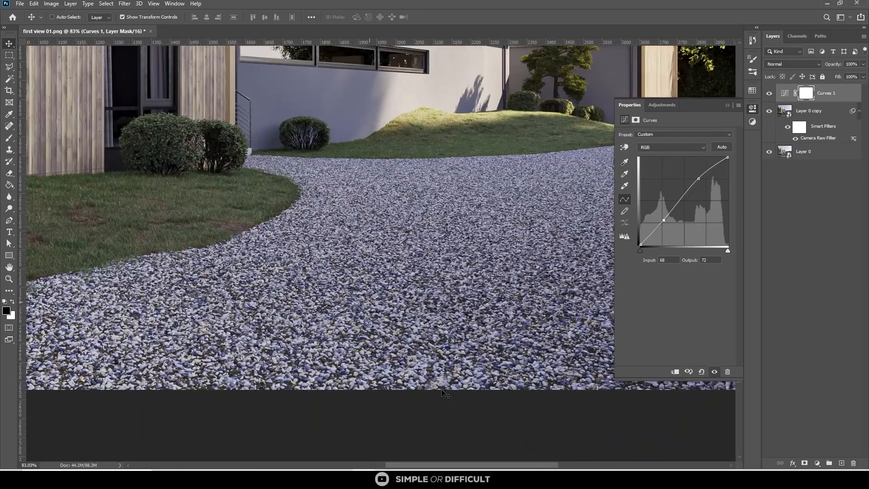
scroll(454, 384, "down", 5, "alt")
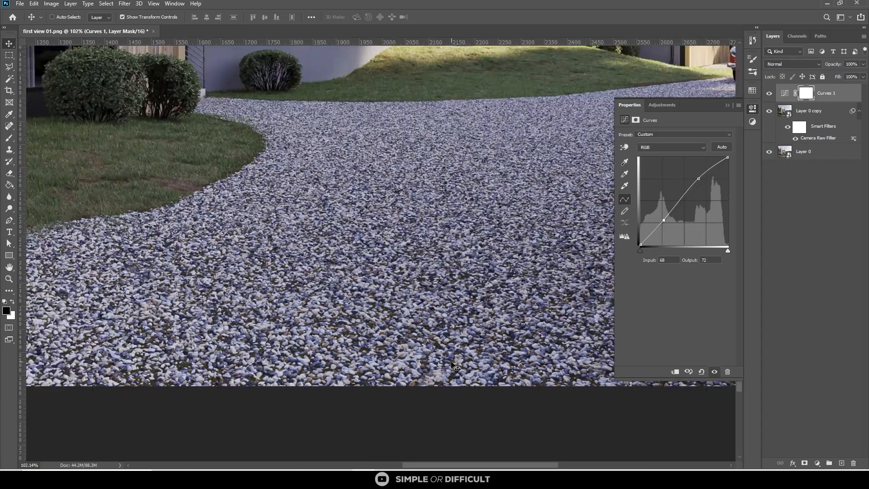
scroll(467, 356, "down", 3, "alt")
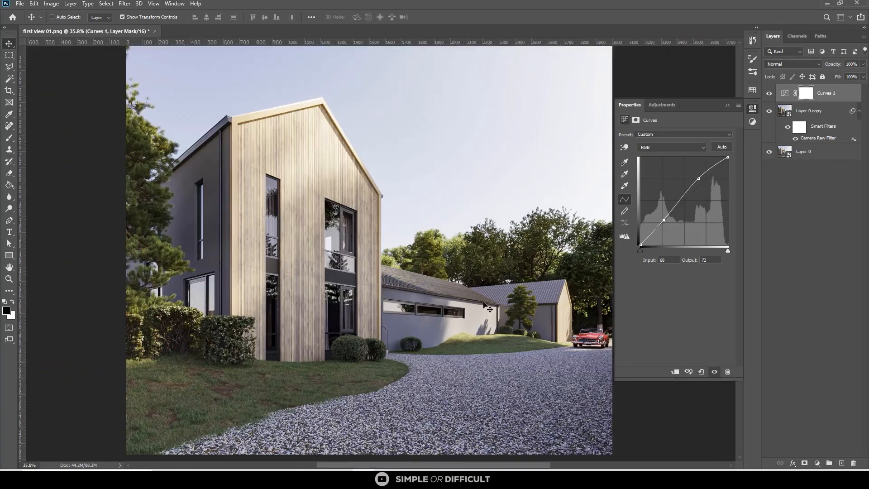
left_click(727, 105)
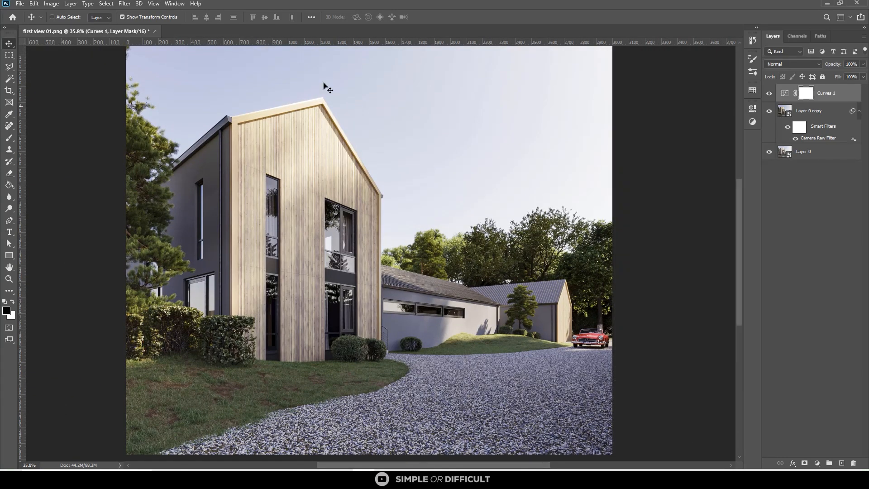
left_click(125, 3)
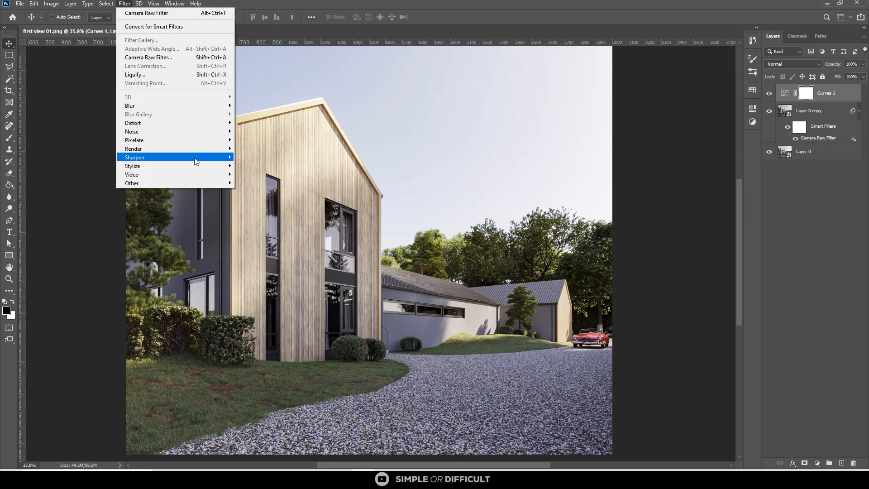
mouse_move(195, 160)
left_click(268, 200)
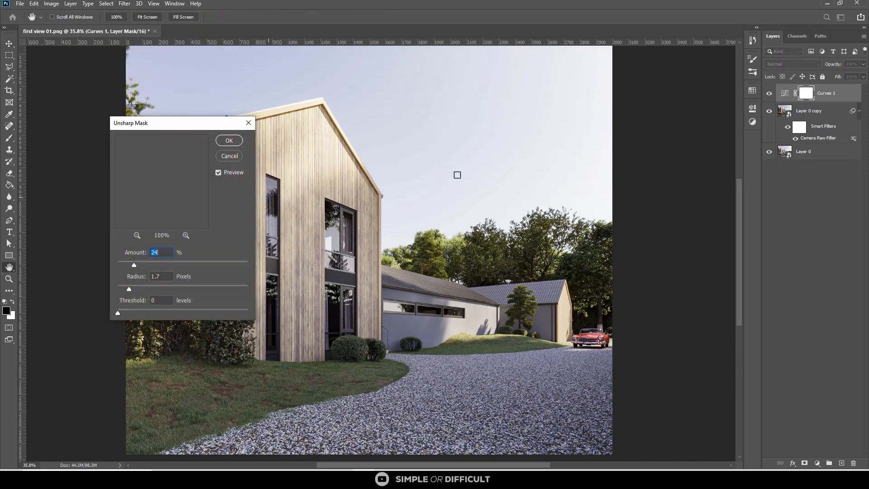
left_click(248, 123)
Step: Start an Unsharp Mask filter on Layer 0 copy, compare its preview, and try amounts of 500% and 55%
left_click(821, 115)
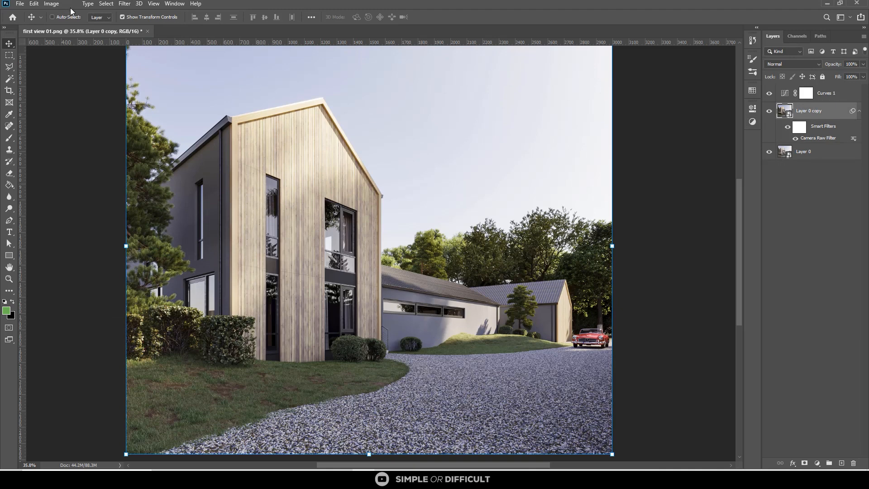
left_click(125, 4)
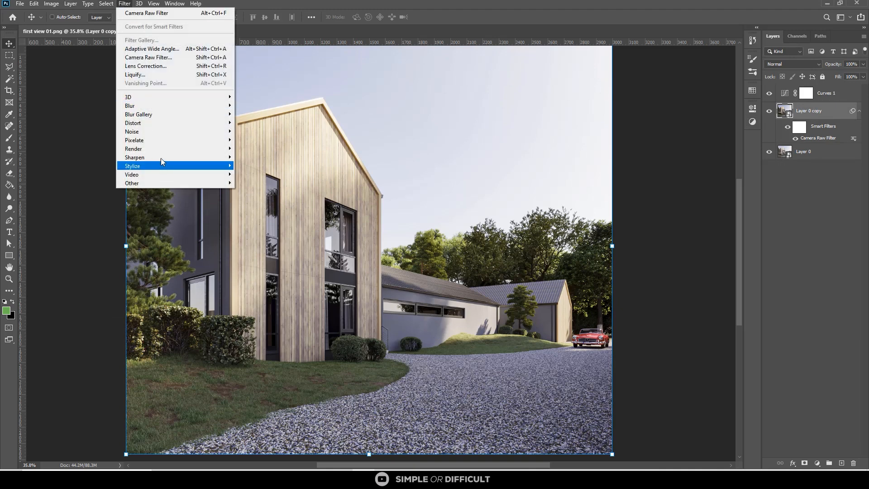
mouse_move(163, 158)
left_click(261, 200)
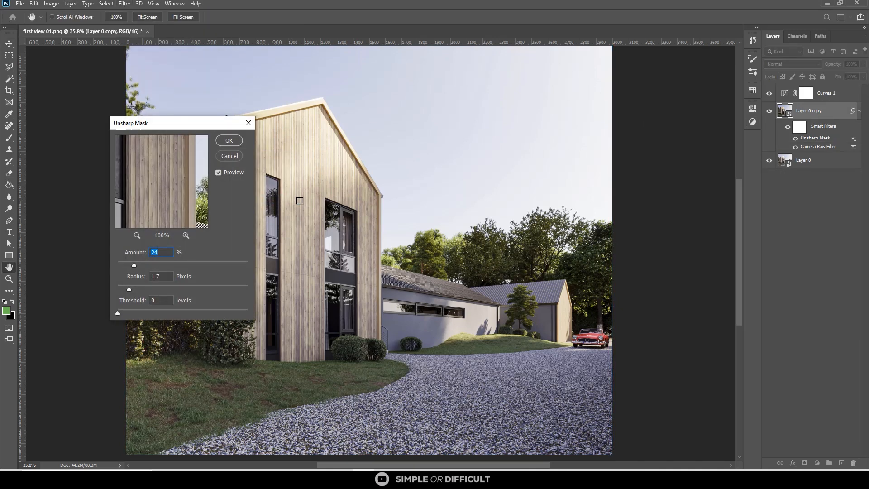
left_click(218, 173)
left_click(218, 173)
left_click_drag(208, 266, 261, 265)
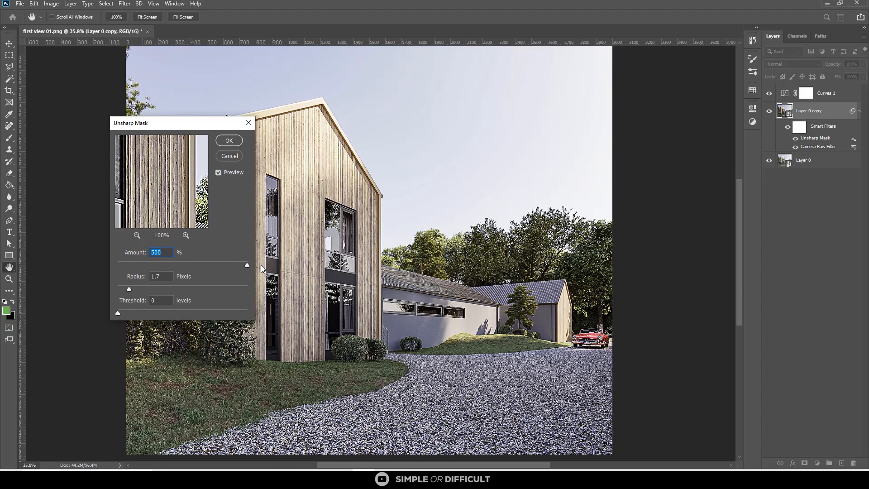
left_click(178, 262)
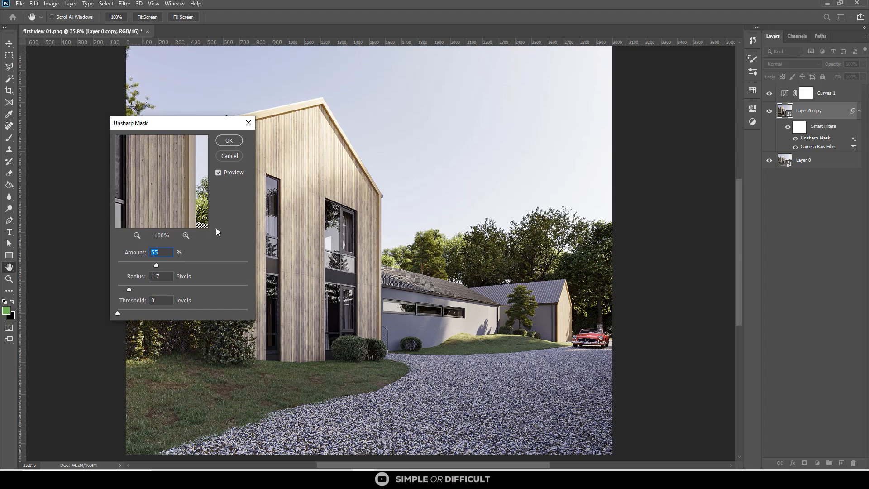
Step: Set the Unsharp Mask to Amount 43% and Radius 1.4 pixels while comparing the preview, and apply the filter
left_click(218, 173)
left_click(154, 263)
left_click(217, 173)
left_click(153, 265)
left_click_drag(128, 291, 127, 291)
left_click(219, 172)
left_click(148, 265)
left_click(240, 141)
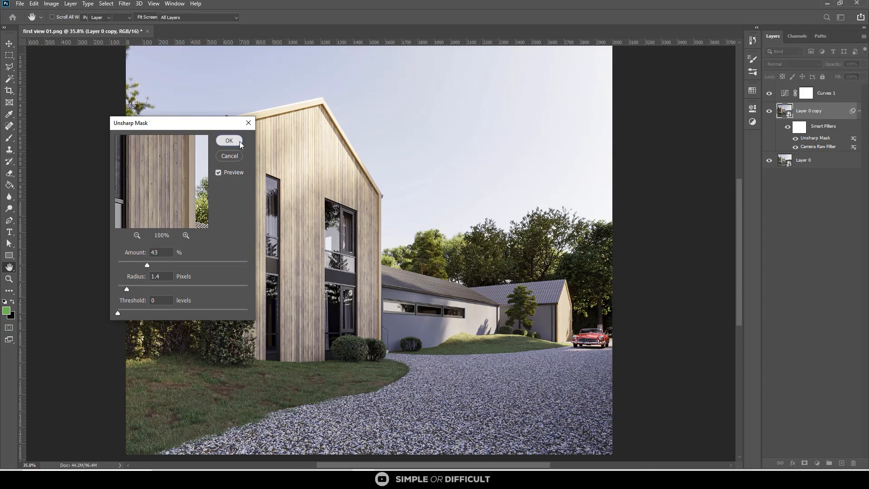
Step: Add a Hue/Saturation adjustment above Layer 0 copy with Hue -4 and Saturation +3
scroll(375, 226, "down", 2)
scroll(376, 230, "up", 2)
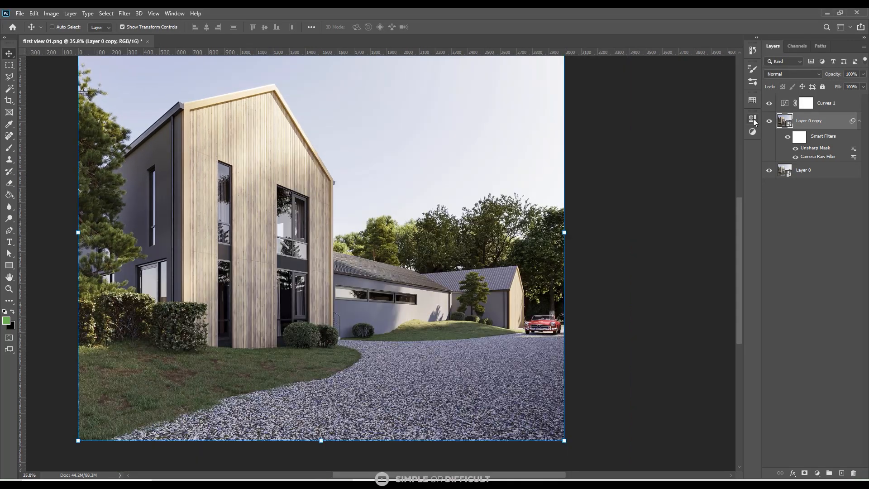
left_click(753, 132)
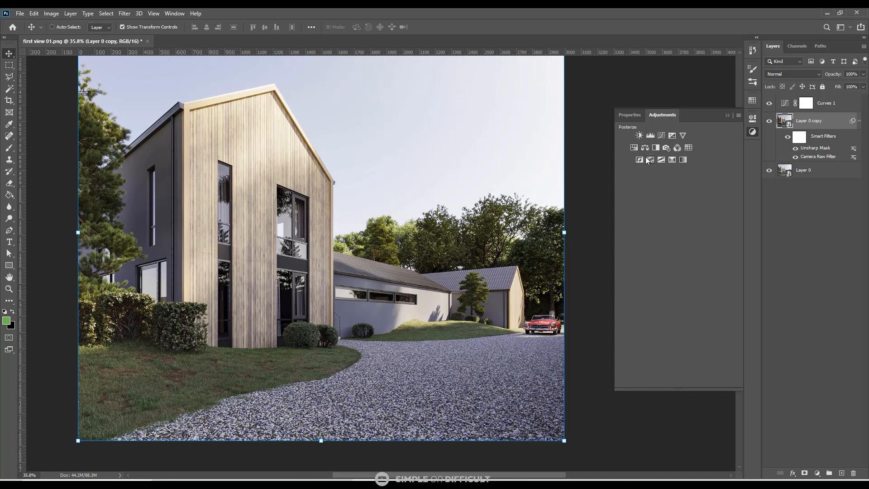
left_click(634, 147)
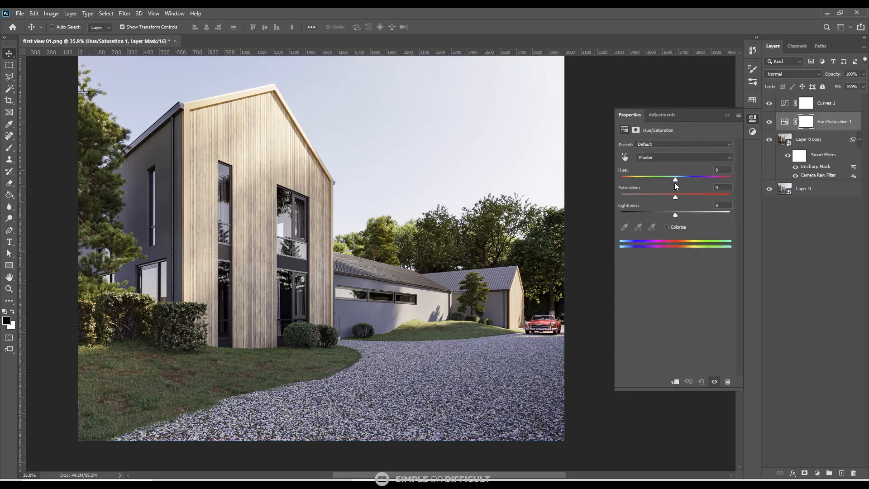
left_click_drag(675, 180, 674, 181)
left_click(675, 198)
Step: Compare the image repeatedly with and without the Hue/Saturation 1 adjustment
left_click(716, 381)
left_click(715, 382)
left_click(715, 381)
left_click(716, 381)
left_click(715, 382)
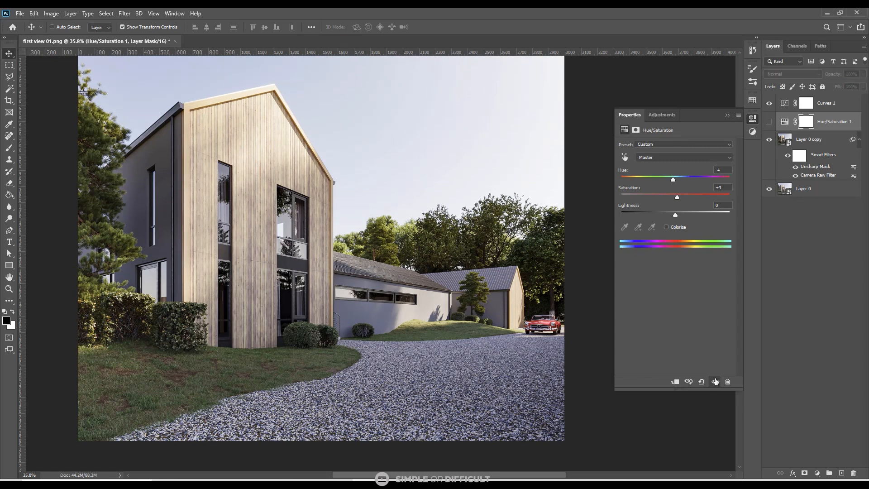
left_click(715, 382)
left_click(715, 382)
left_click(716, 381)
left_click(716, 382)
left_click(715, 382)
left_click(715, 382)
left_click(715, 381)
left_click(727, 114)
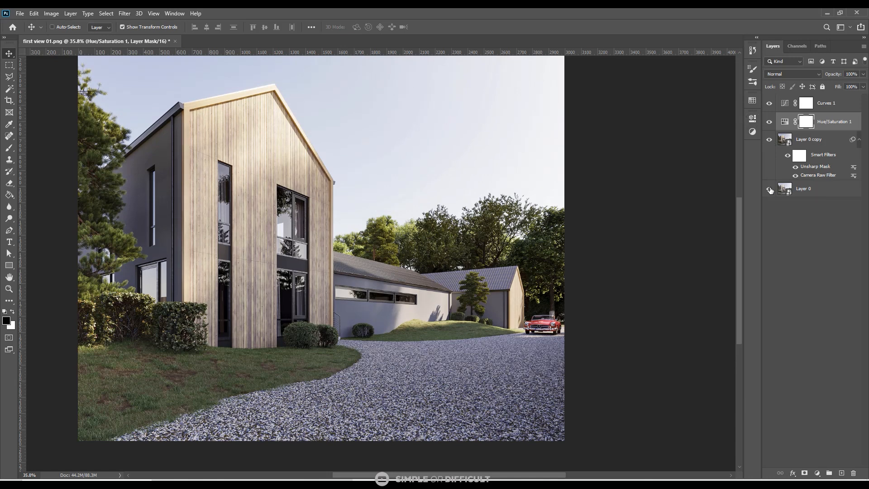
Step: Compare the edited image with the original Layer 0 shown alone
left_click(770, 190, "alt")
left_click(770, 190, "alt")
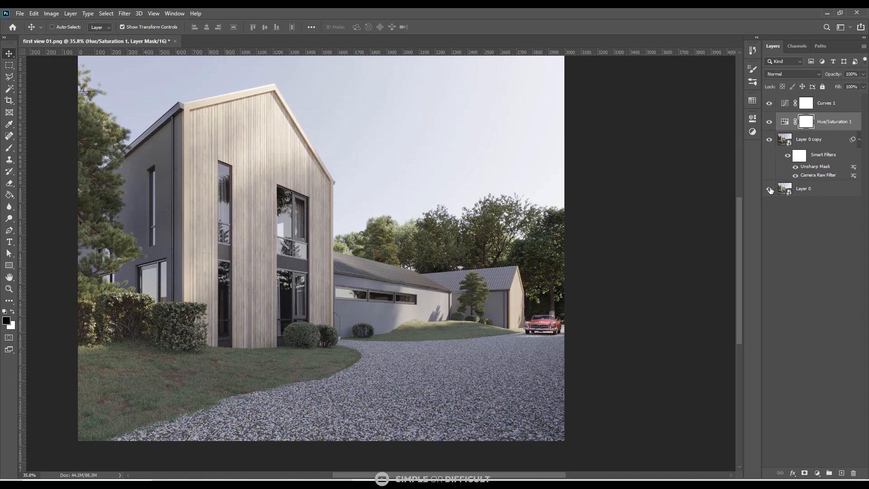
left_click(770, 190, "alt")
left_click(769, 190, "alt")
left_click(770, 190, "alt")
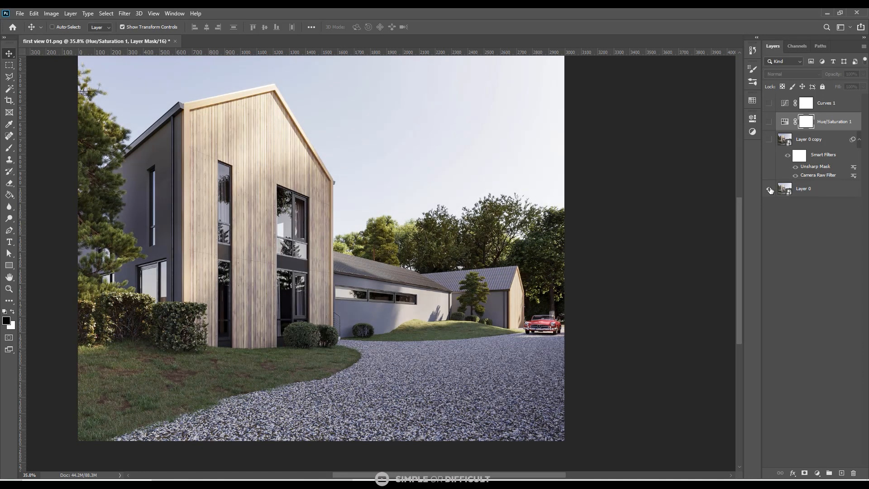
left_click(769, 190, "alt")
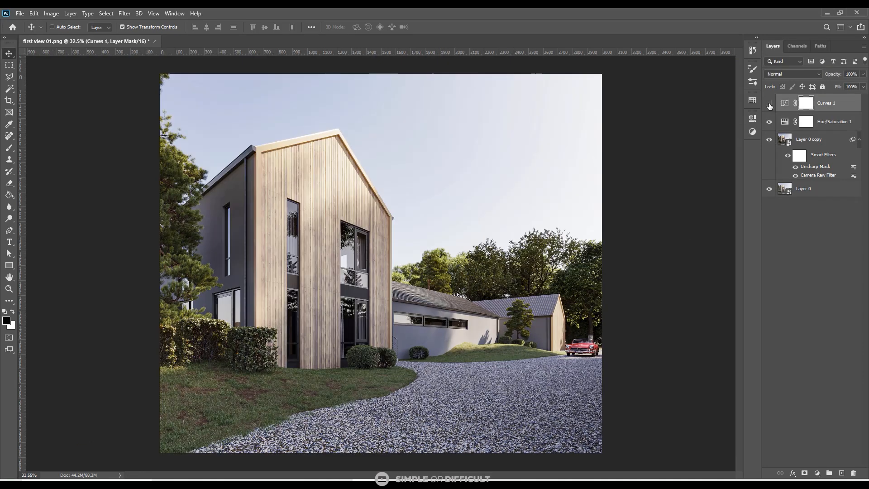
Step: Compare the image with and without the Curves 1 adjustment layer
left_click(770, 104)
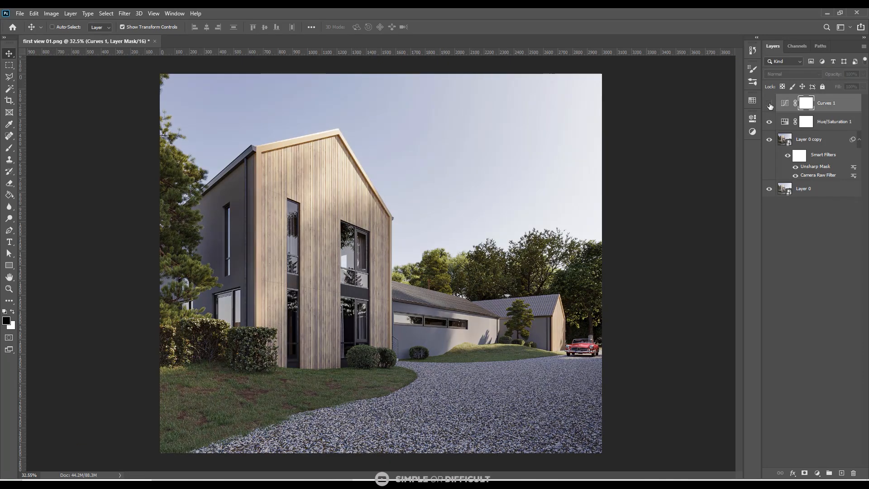
left_click(770, 104)
left_click(770, 105)
left_click(769, 105)
left_click(769, 105)
left_click(769, 105)
left_click(770, 105)
left_click(770, 104)
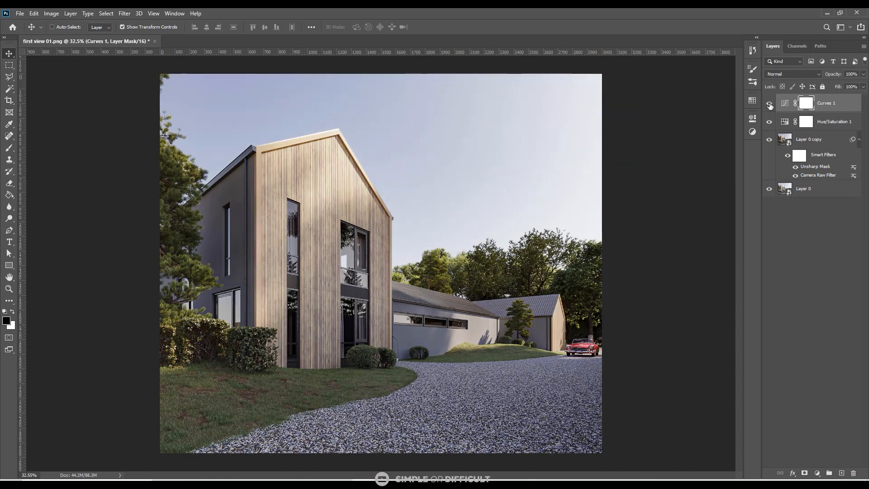
Step: Try moving the Curves 1 points to input 173, output 190 and input 51, output 68, and compare before and after
double_click(785, 106)
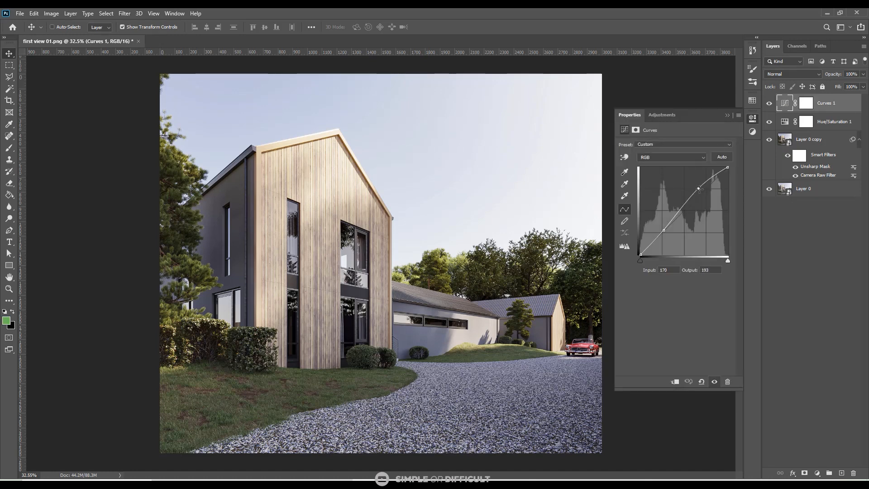
left_click(700, 189)
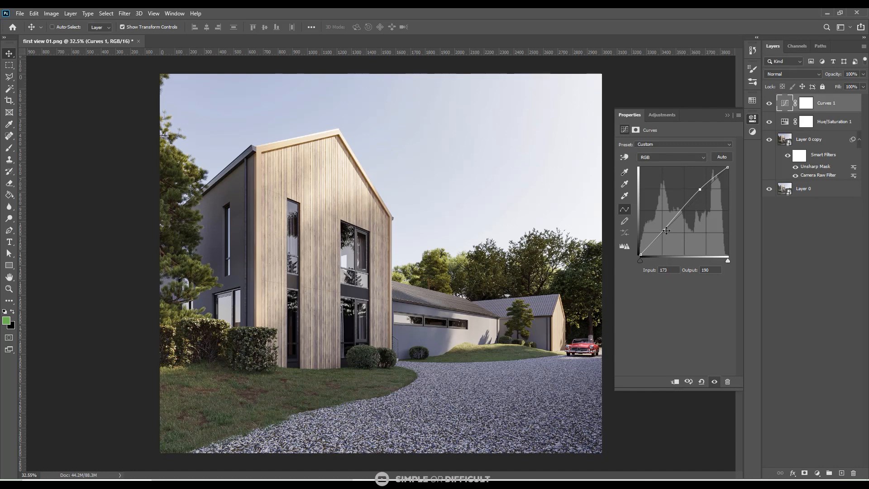
left_click_drag(664, 231, 659, 231)
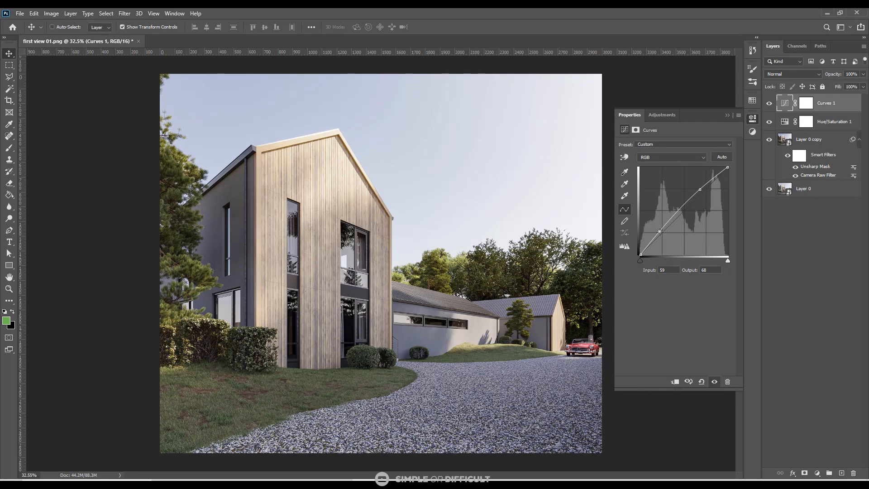
left_click_drag(660, 232, 657, 231)
left_click(715, 381)
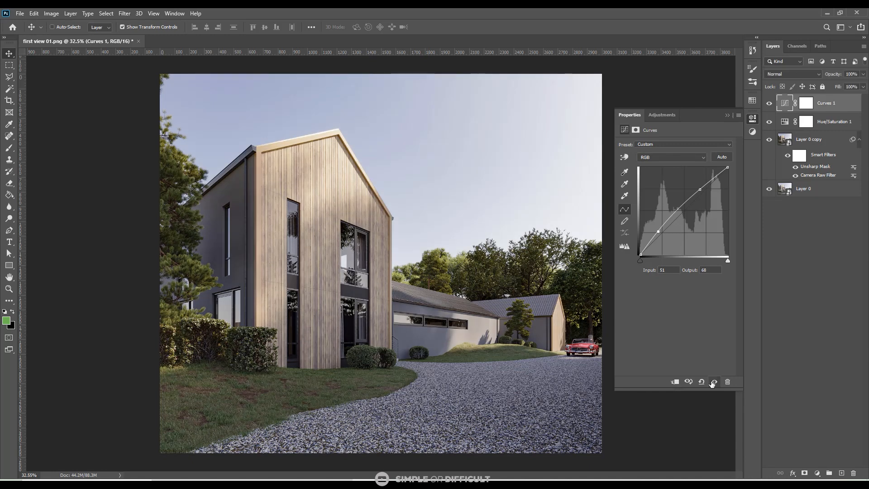
left_click(713, 382)
left_click(713, 383)
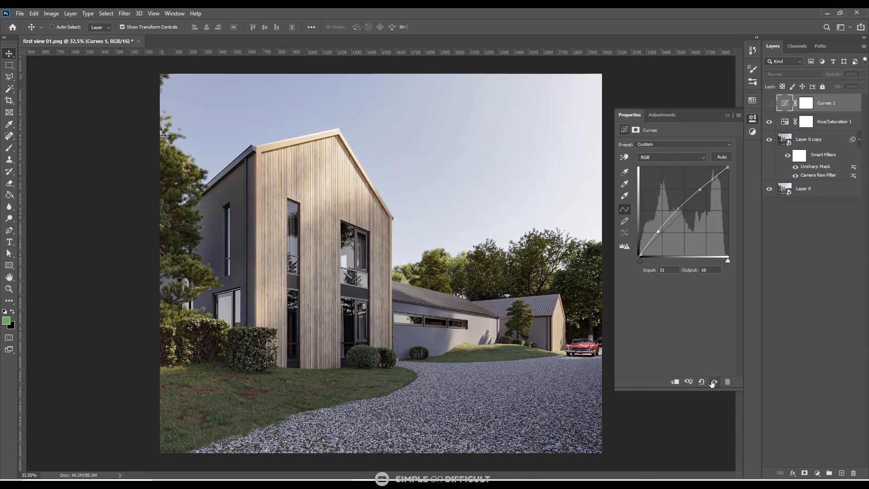
left_click(714, 382)
left_click(714, 382)
Step: Apply the automatic correction to the Curves 1 adjustment and compare the image with and without it
left_click(721, 156)
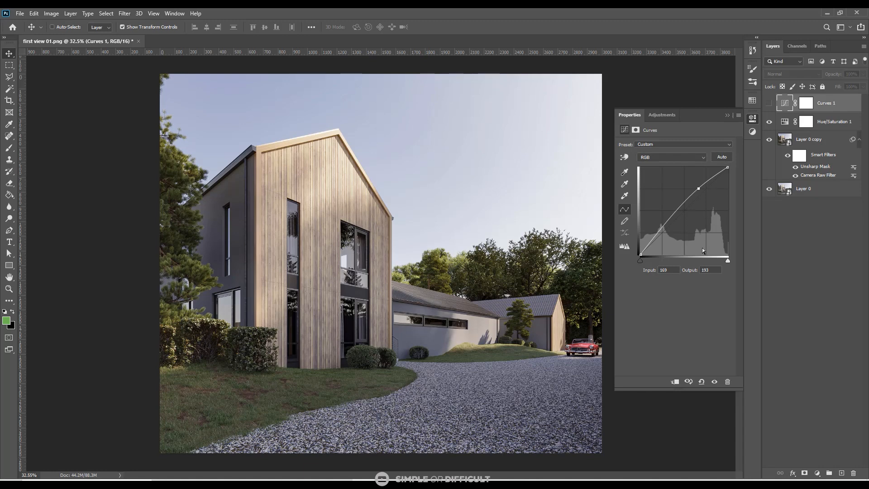
left_click(715, 382)
left_click(715, 382)
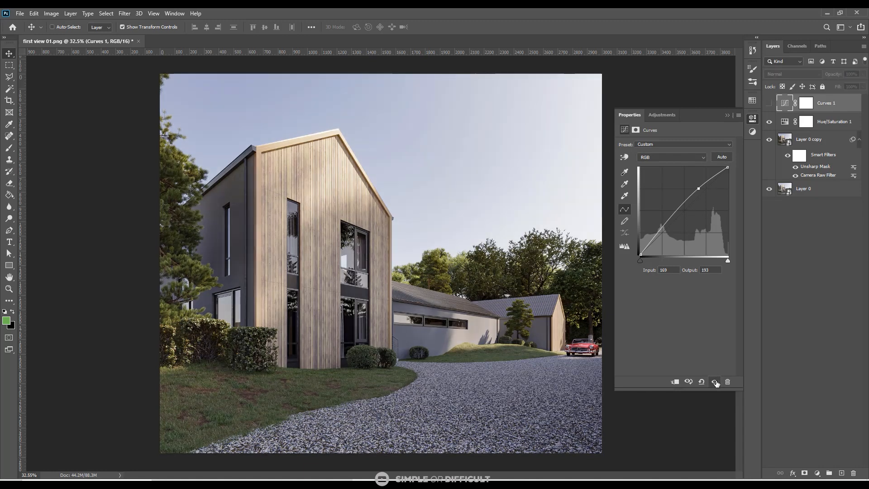
left_click(715, 382)
left_click(715, 382)
left_click(715, 382)
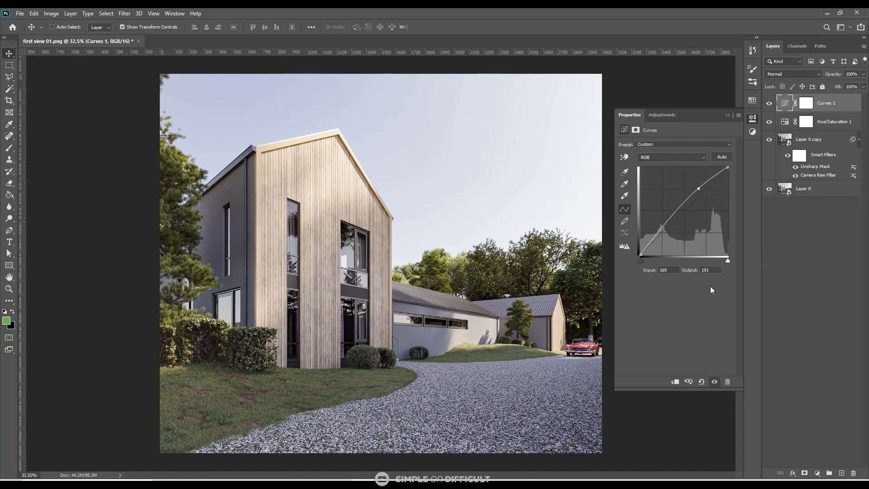
left_click(727, 116)
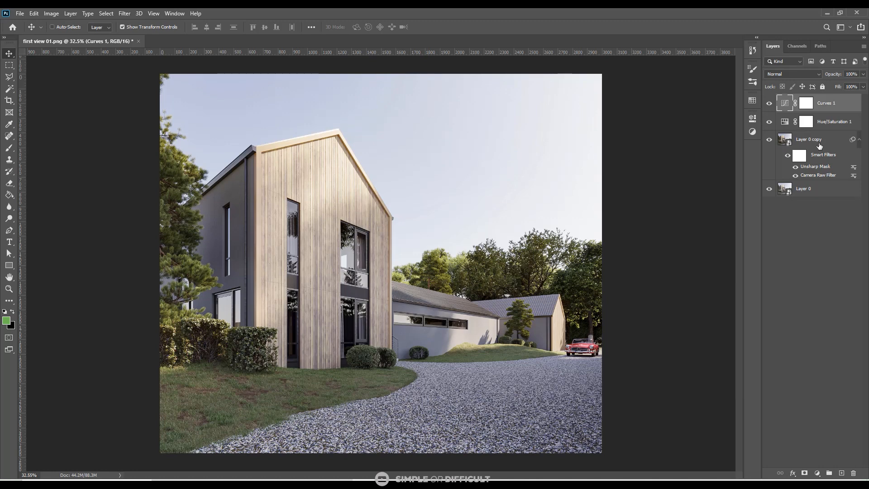
Step: Add a Levels adjustment above Layer 0 copy with black input level 4 and white input level 234
left_click(782, 140)
scroll(318, 303, "down", 1, "alt")
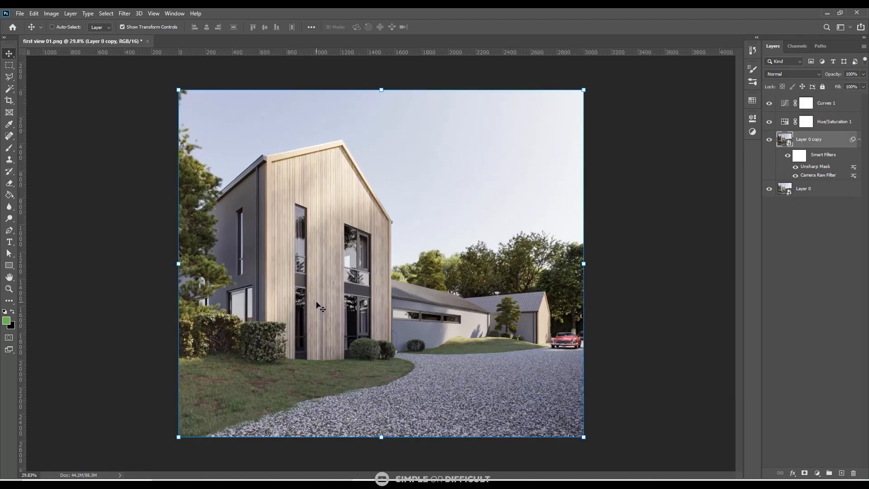
scroll(333, 306, "up", 1, "alt")
left_click(752, 132)
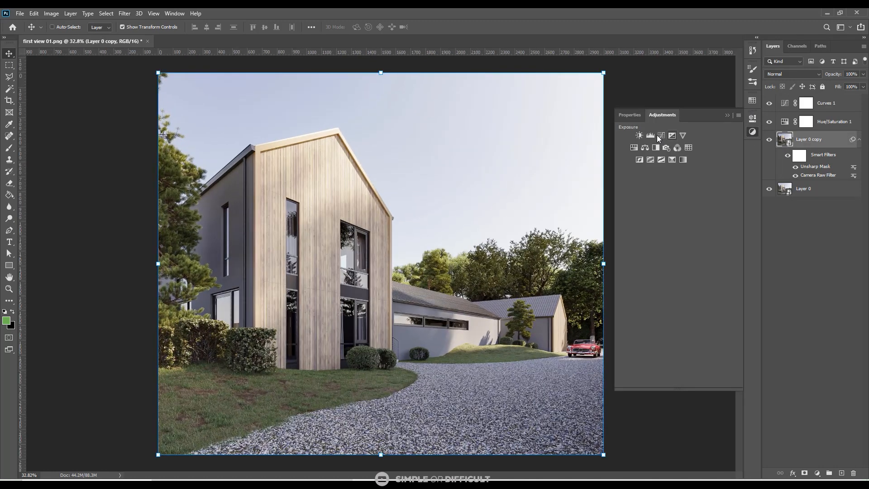
left_click(651, 136)
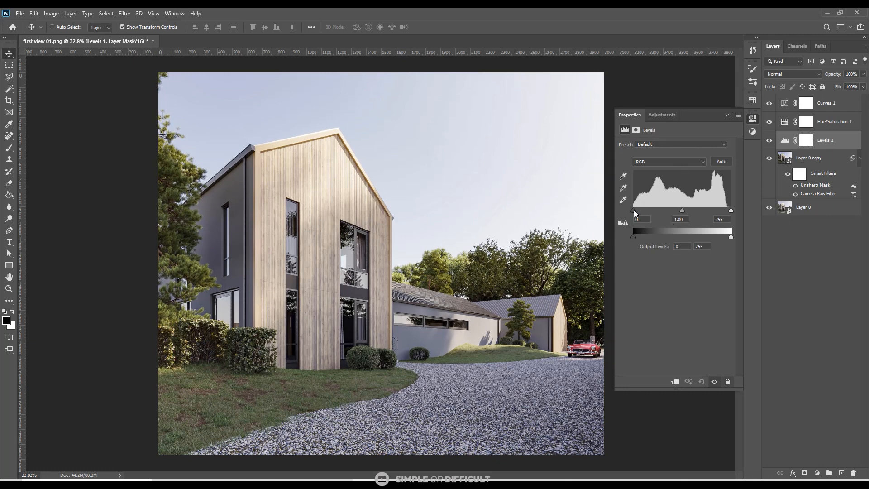
left_click_drag(633, 210, 635, 211)
left_click_drag(729, 212, 724, 211)
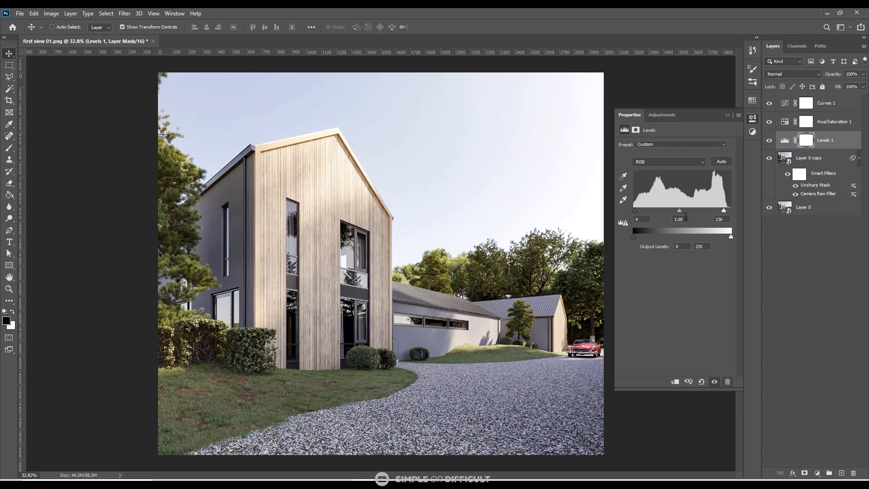
left_click_drag(724, 211, 722, 211)
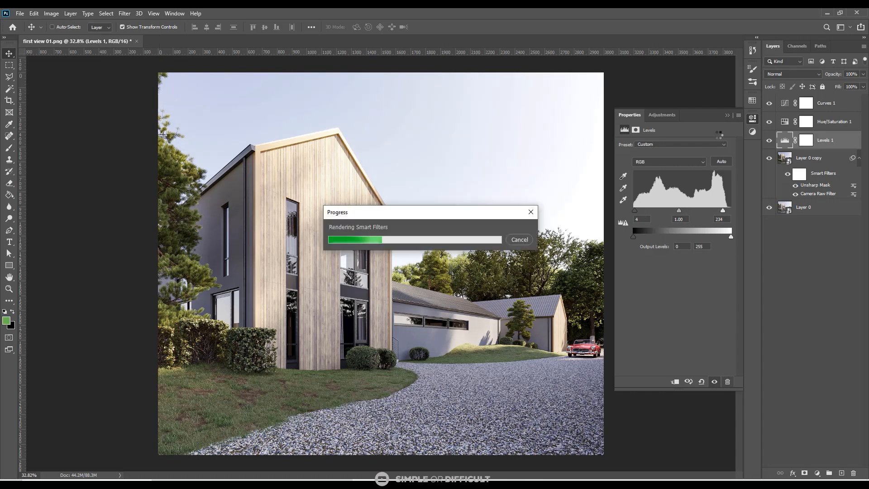
Step: Select Layer 0 copy and examine the gravel driveway and the lawn's edge up close
left_click(727, 116)
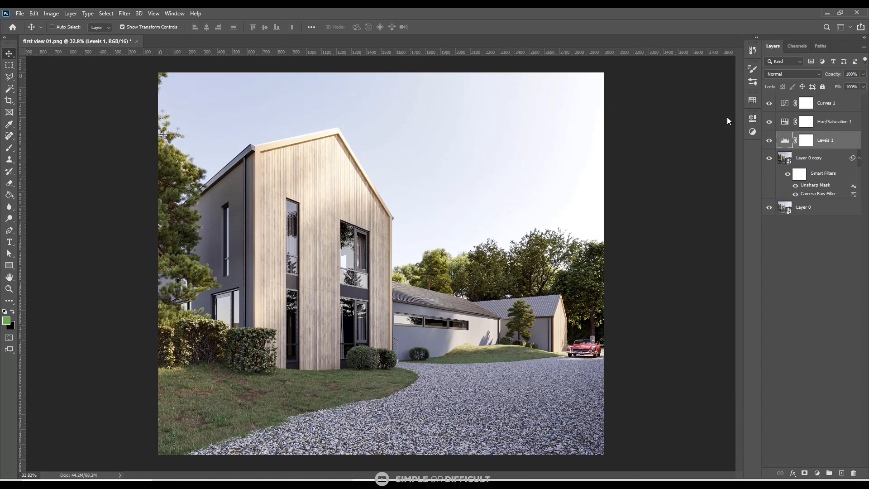
left_click(818, 160)
scroll(430, 426, "up", 8, "alt")
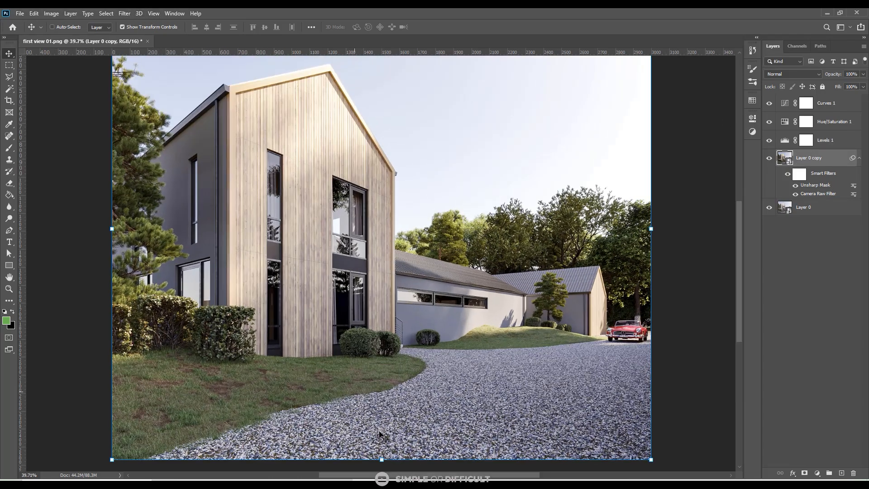
scroll(430, 425, "down", 3, "alt")
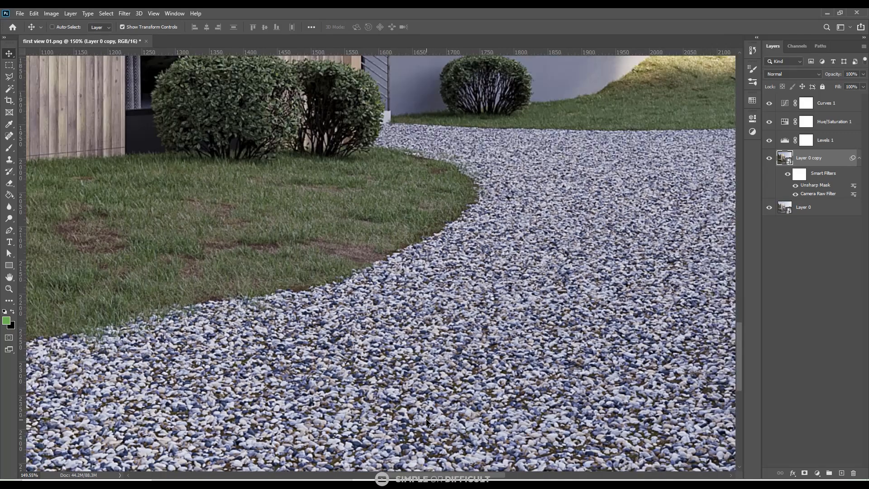
scroll(448, 347, "down", 2, "alt")
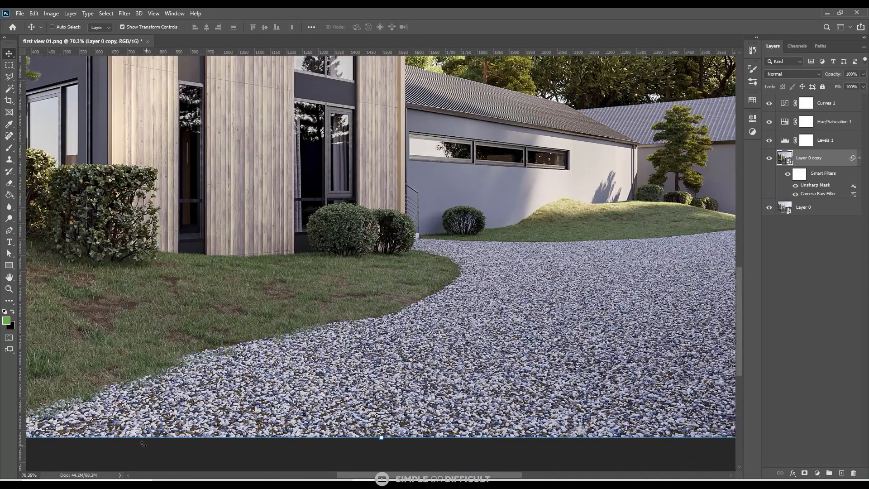
scroll(126, 433, "up", 3, "alt")
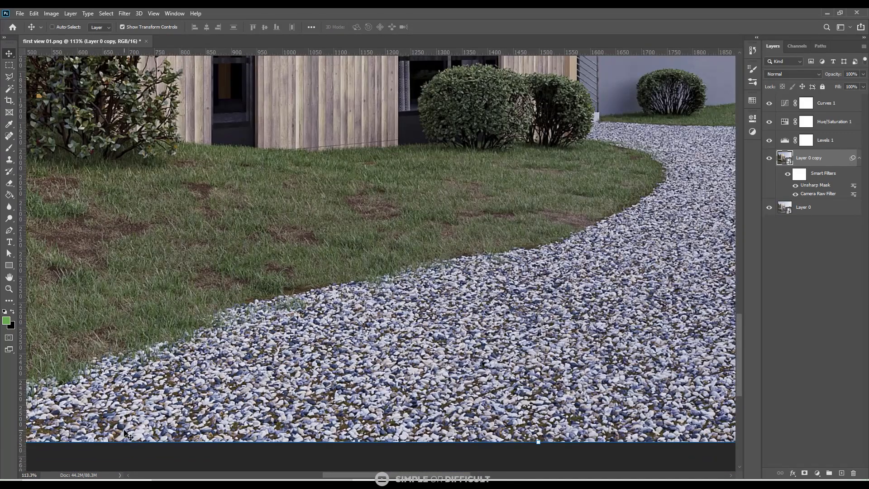
scroll(145, 429, "down", 2, "alt")
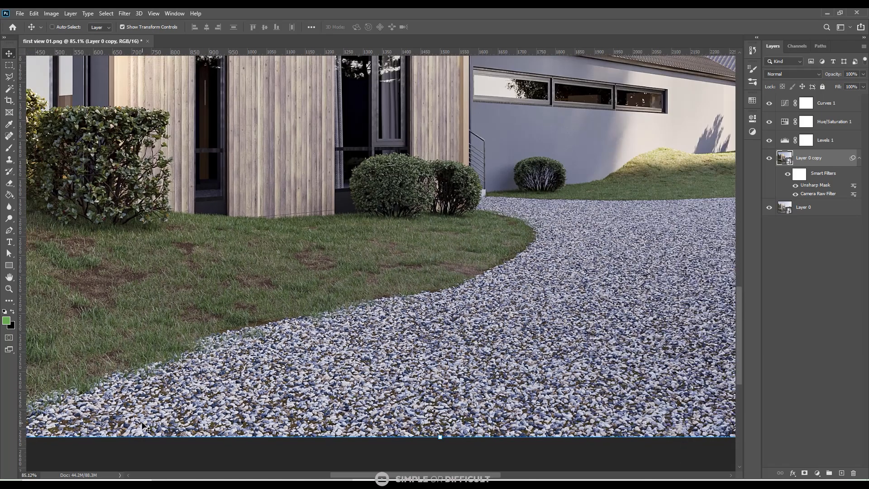
scroll(143, 428, "down", 7, "alt")
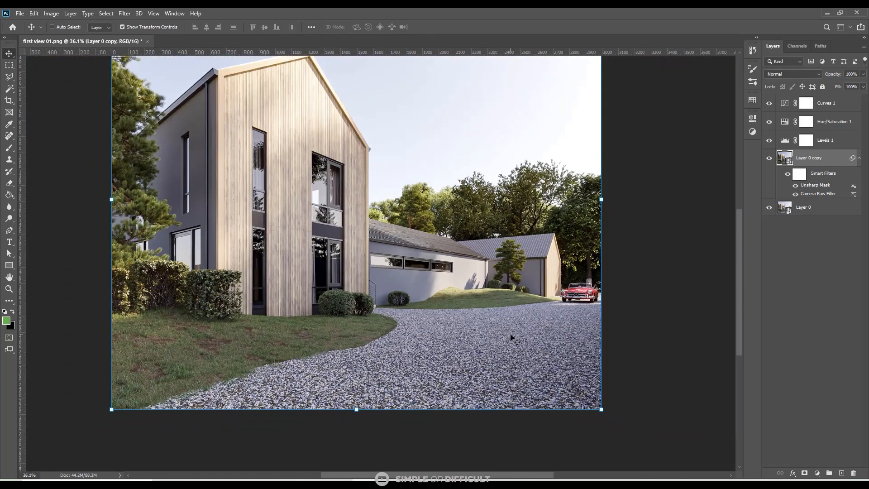
scroll(519, 337, "up", 1, "alt")
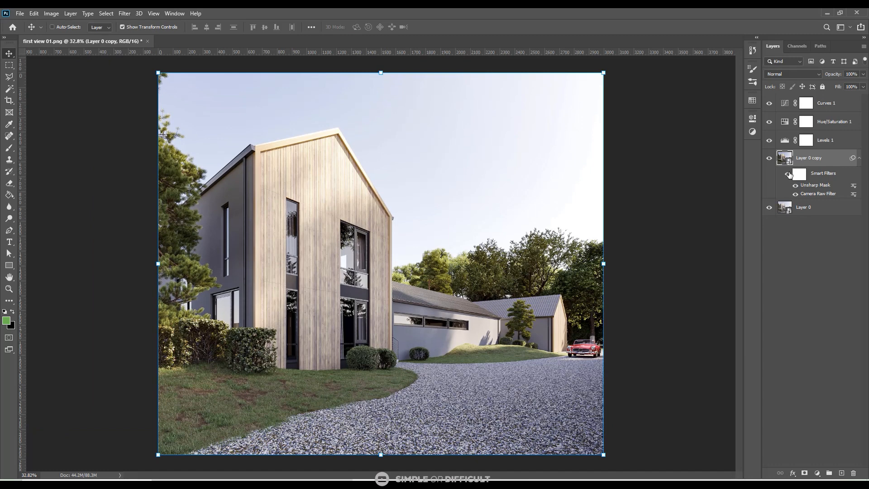
Step: Compare the image with and without the smart filters on Layer 0 copy, and inspect the facade, shrubs and lawn up close
left_click(789, 174)
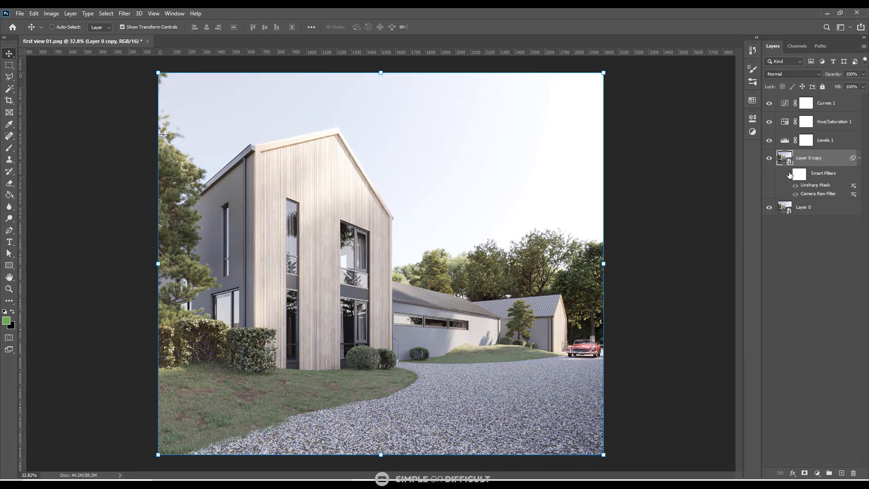
left_click(788, 175)
left_click(788, 175)
left_click(789, 175)
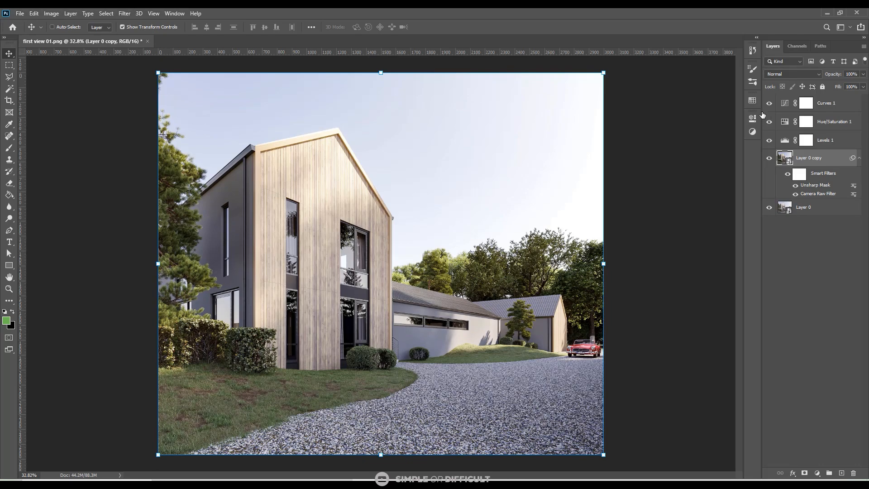
scroll(462, 392, "up", 1, "alt")
scroll(349, 388, "up", 7, "alt")
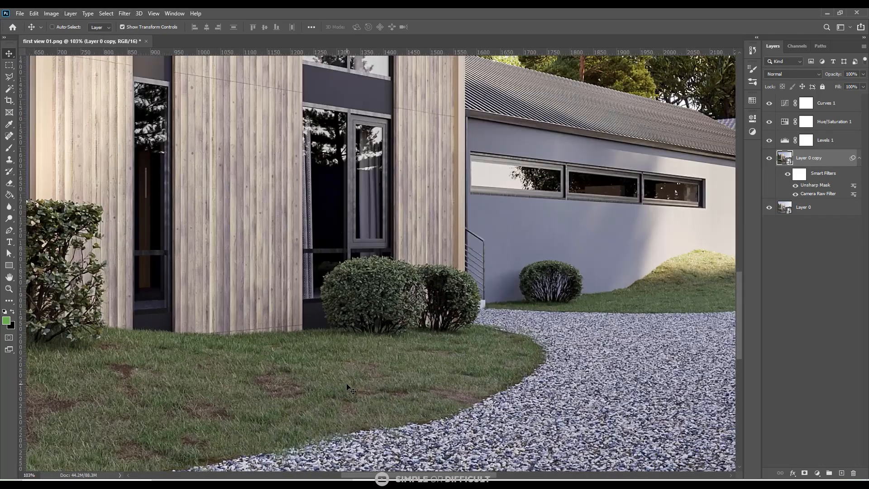
scroll(348, 386, "down", 8, "alt")
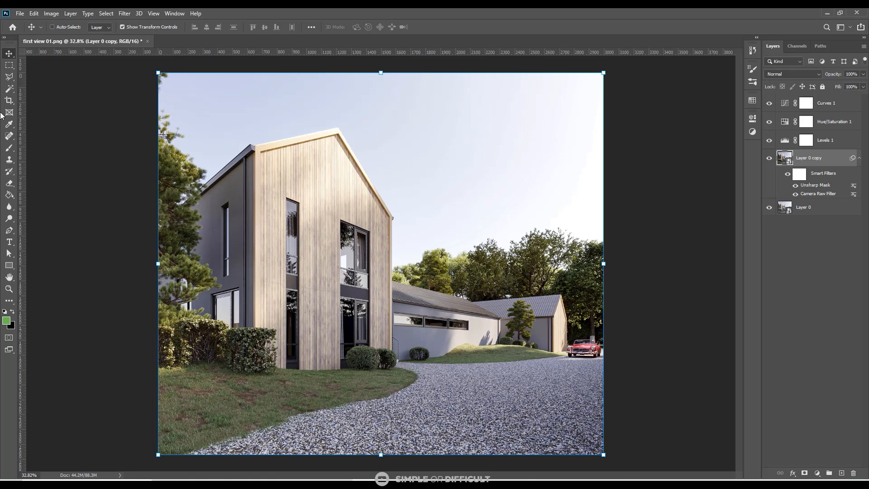
scroll(307, 414, "up", 1, "alt")
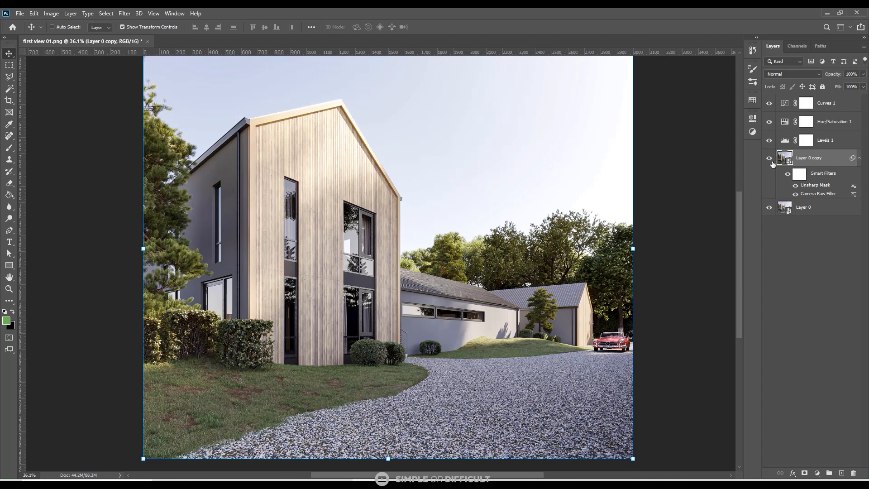
mouse_move(769, 158)
left_mouse_down()
mouse_move(770, 115)
mouse_move(771, 162)
left_mouse_up()
scroll(501, 329, "down", 1, "alt")
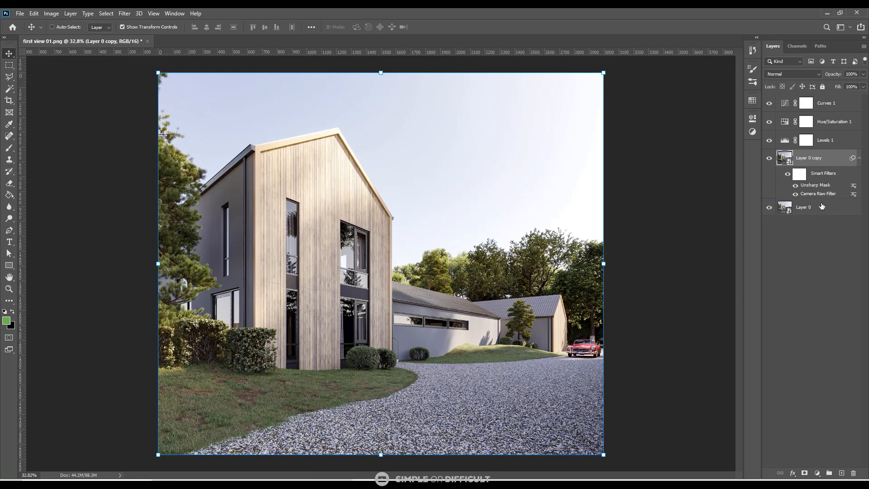
double_click(851, 195)
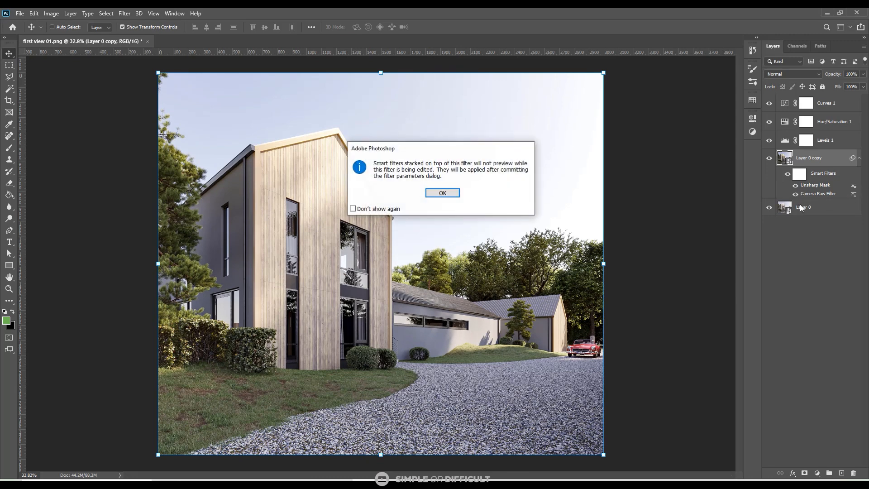
left_click(442, 193)
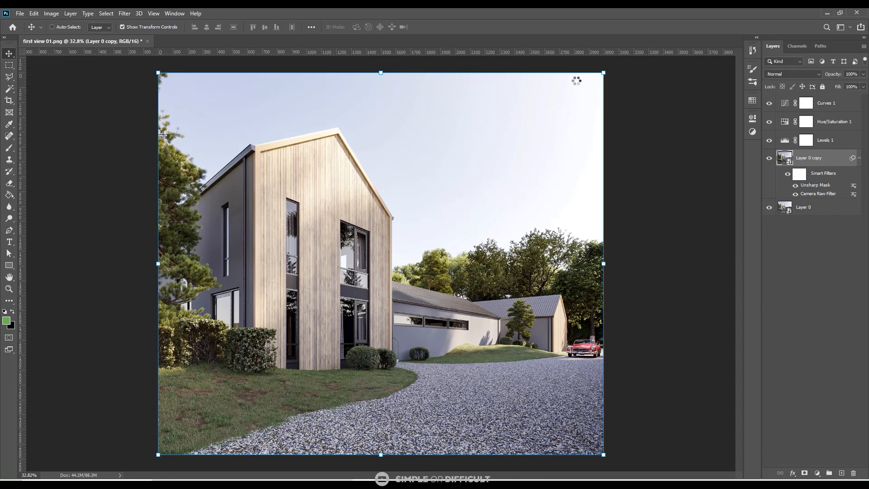
left_click(496, 106)
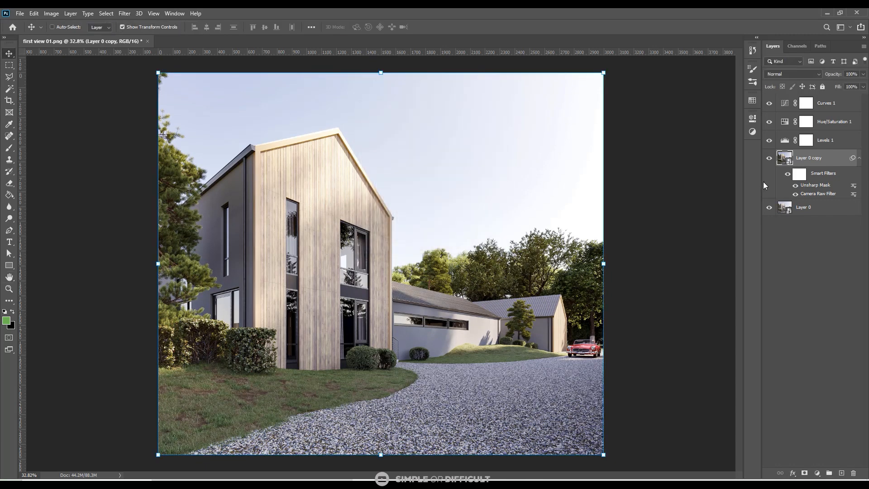
Step: Edit the Camera Raw smart filter on Layer 0 copy to add a vignetting effect of -15
double_click(819, 193)
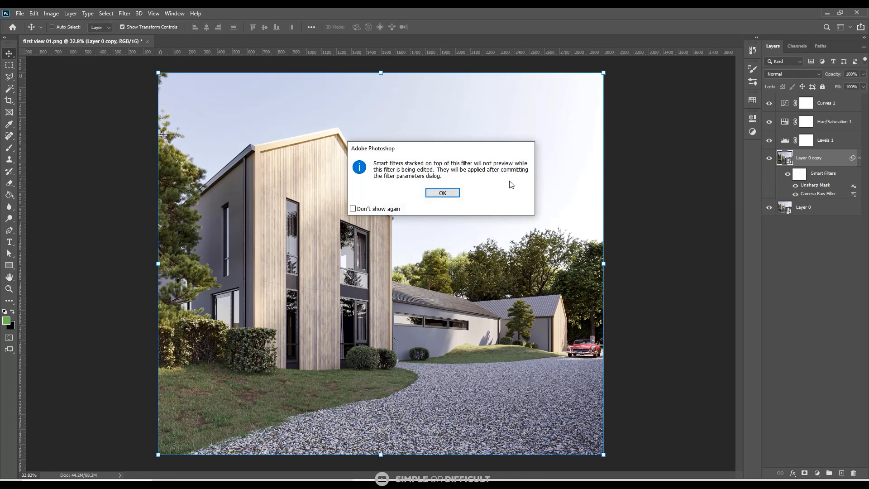
left_click(443, 194)
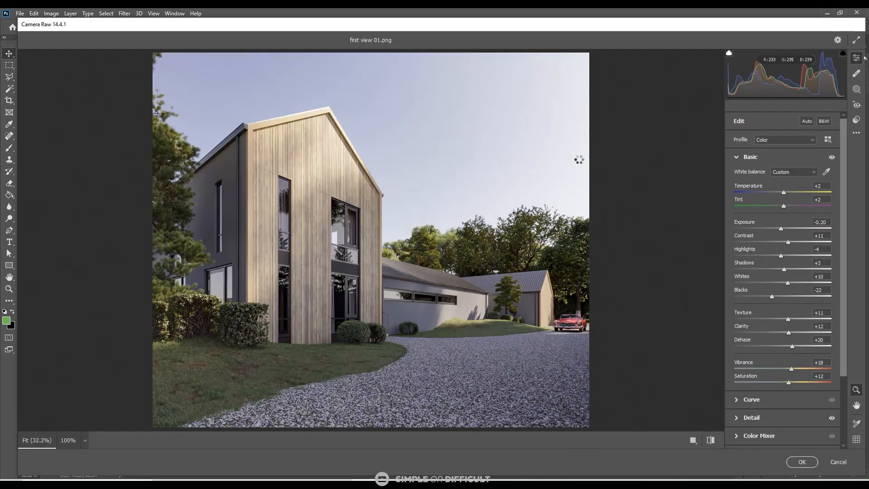
scroll(767, 434, "down", 4)
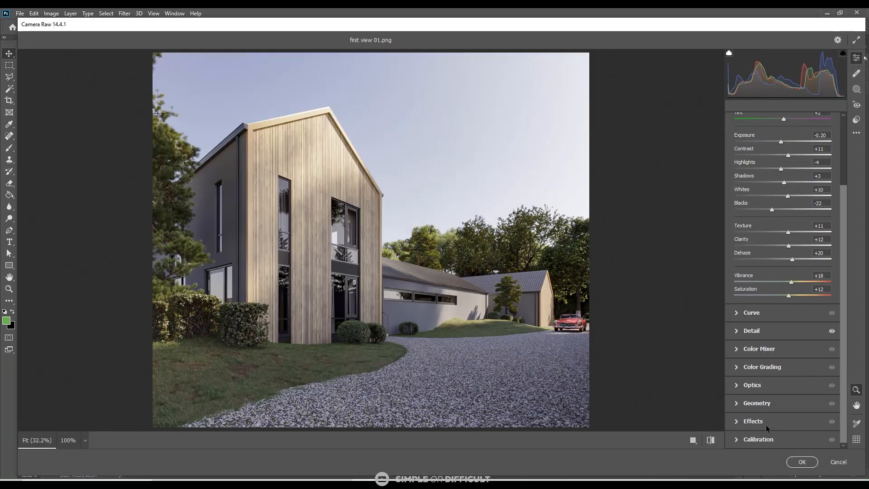
left_click(735, 422)
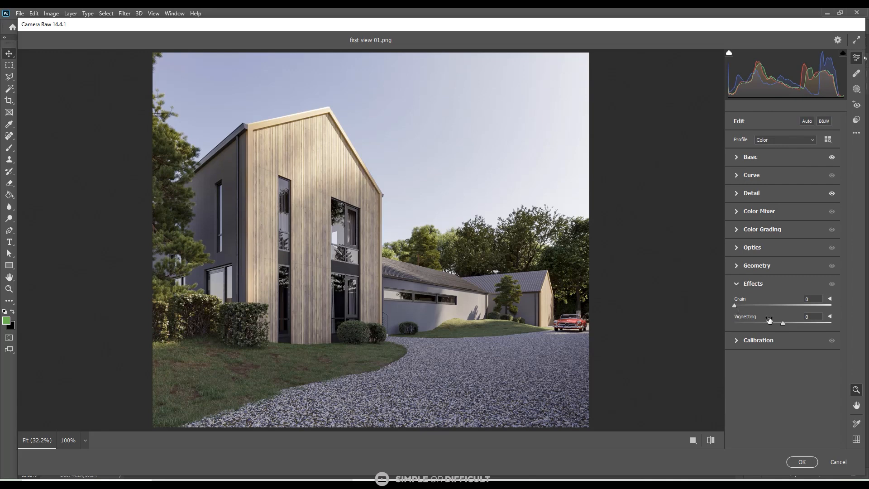
left_click_drag(783, 324, 775, 324)
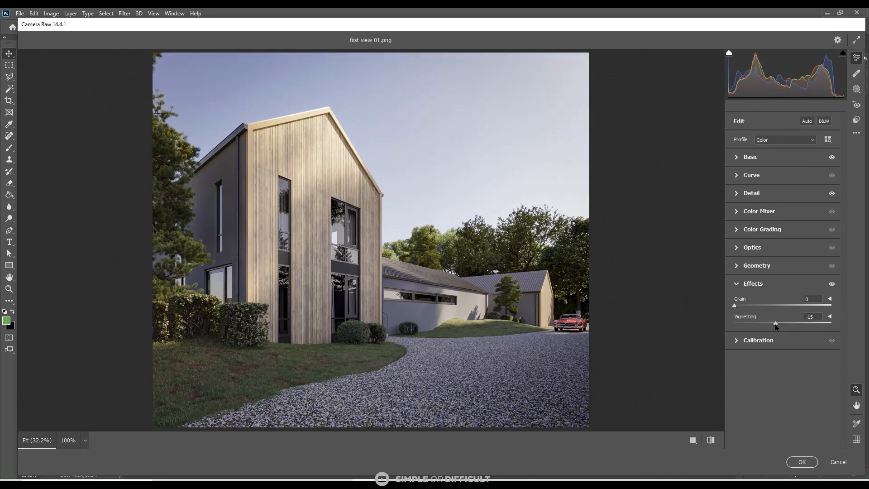
left_click(813, 461)
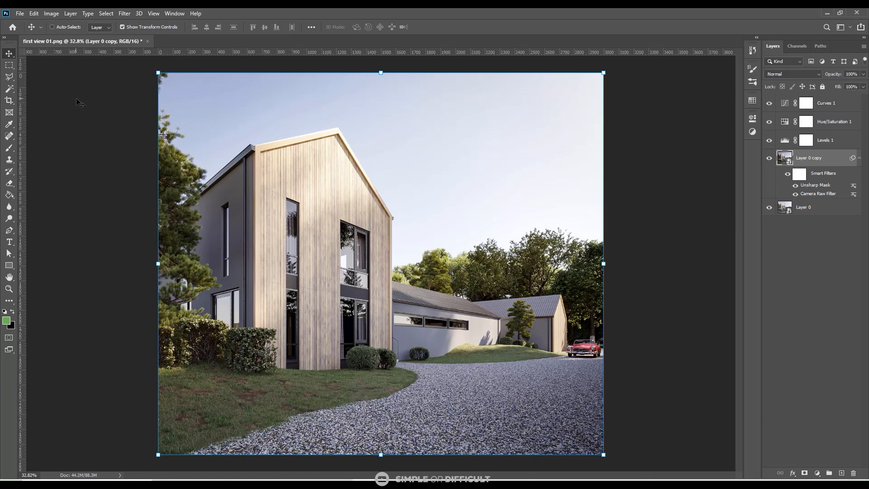
Step: Select the Curves 1 adjustment layer and review the whole image
left_click(827, 112)
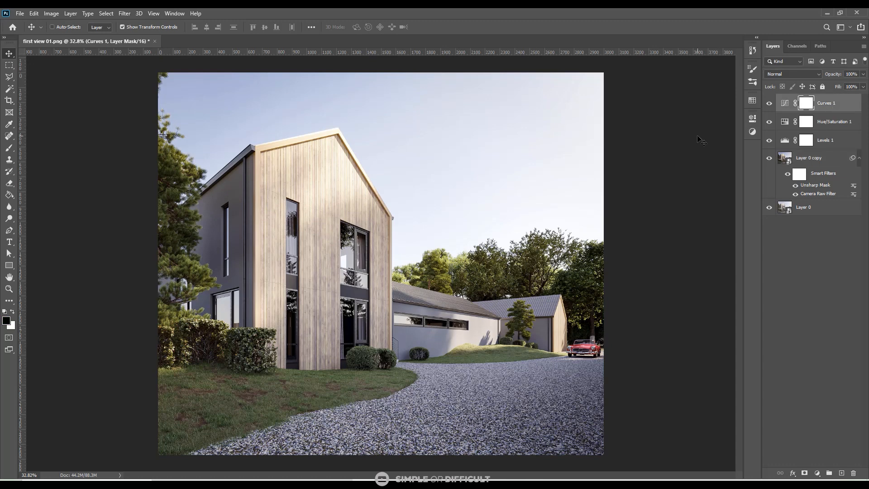
scroll(695, 147, "down", 1, "alt")
scroll(661, 233, "up", 2, "alt")
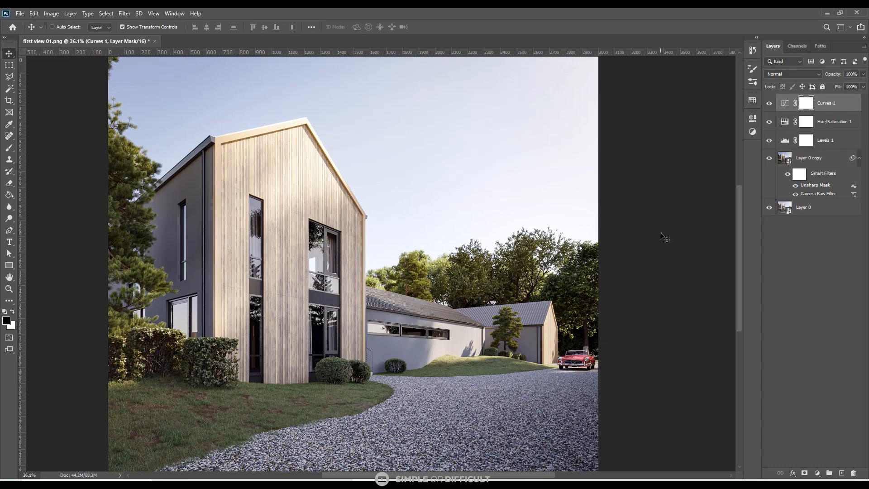
scroll(661, 233, "down", 1, "alt")
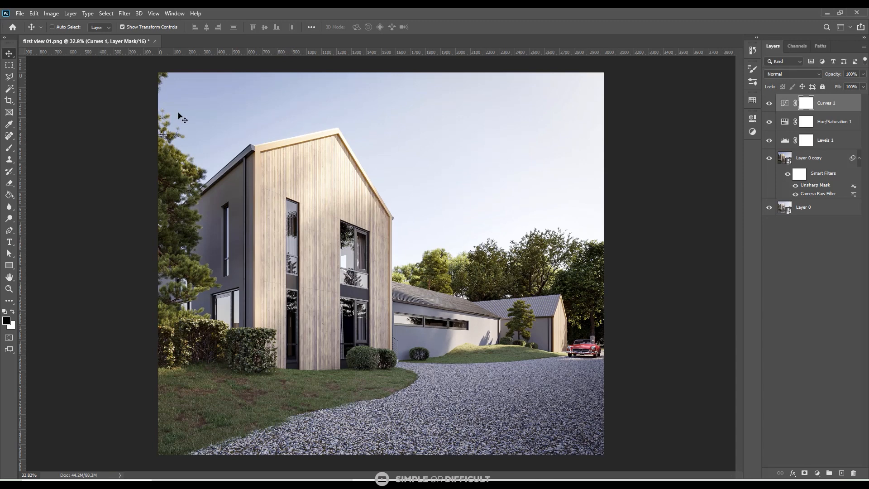